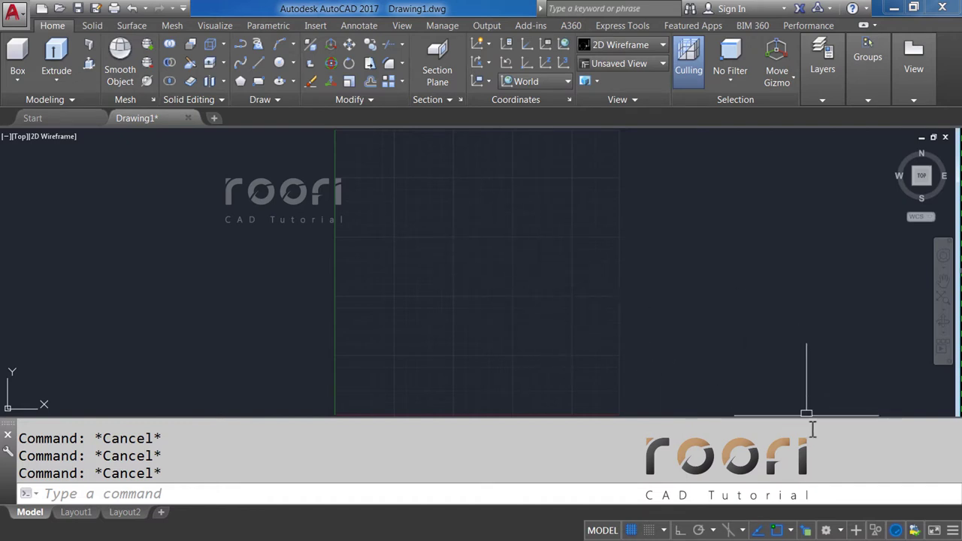
# Step: Keep the 3D Modeling workspace and confirm Decimal units with Millimeters insertion scale
pyautogui.click(836, 529)
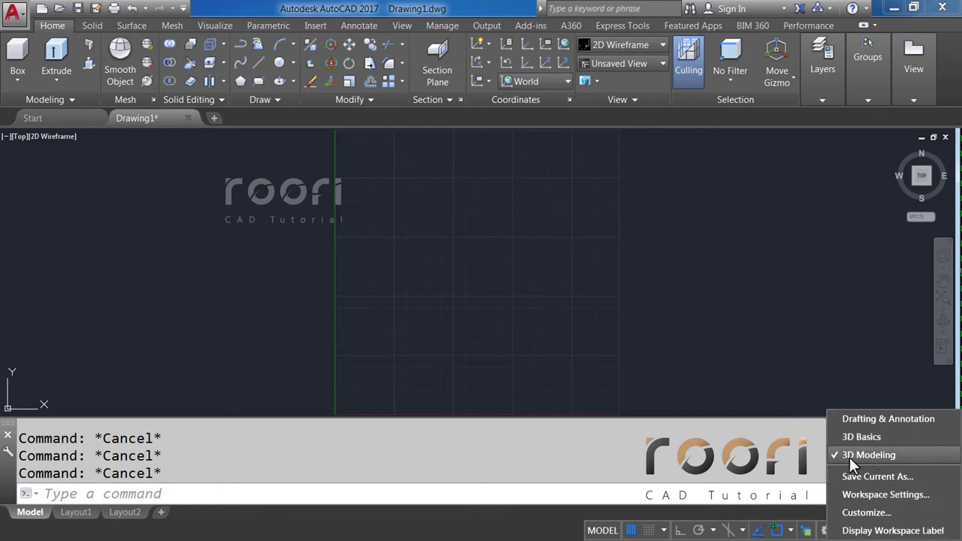
pyautogui.click(450, 233)
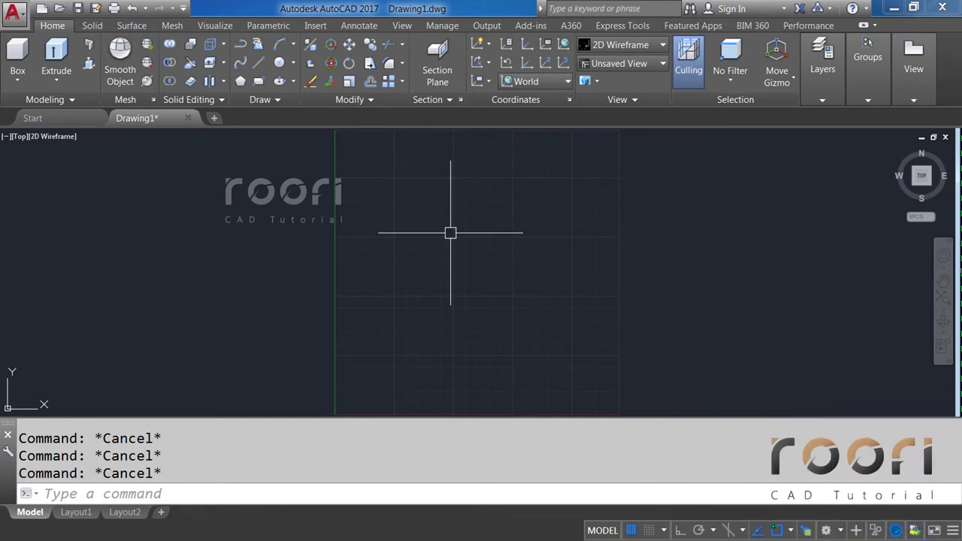
pyautogui.write('UN')
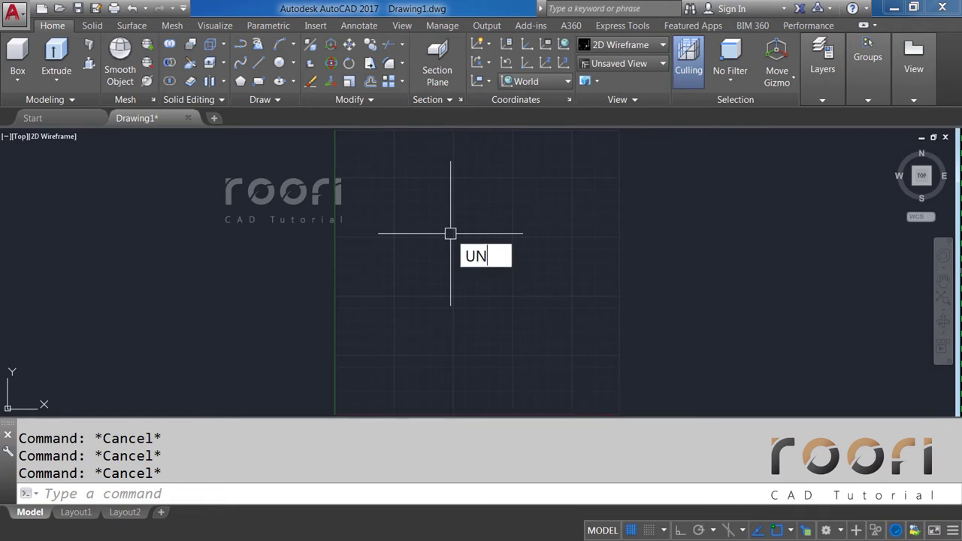
pyautogui.press('Return')
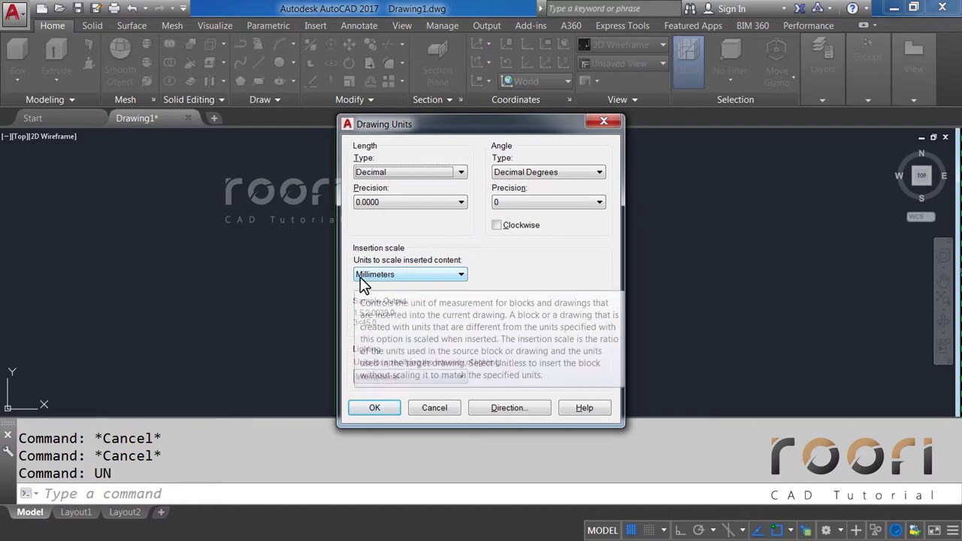
pyautogui.click(365, 409)
pyautogui.write('OSNAP')
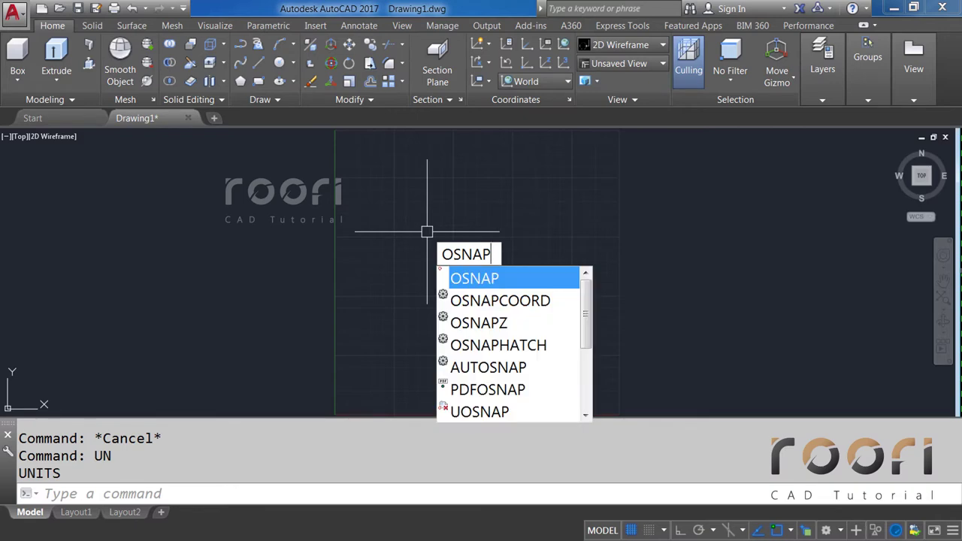
# Step: Turn on all 2D object snap modes, review the 3D snaps, and close Drafting Settings
pyautogui.press('Return')
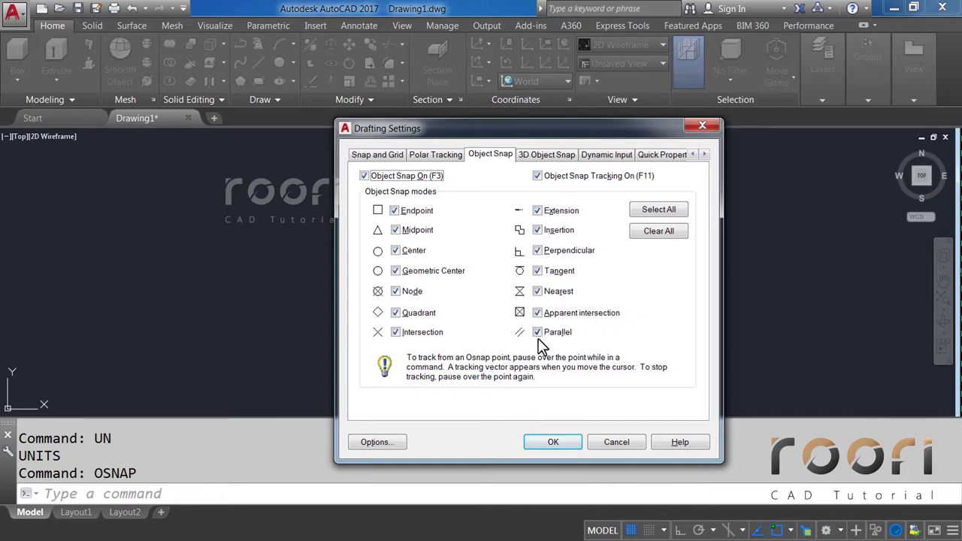
pyautogui.click(538, 158)
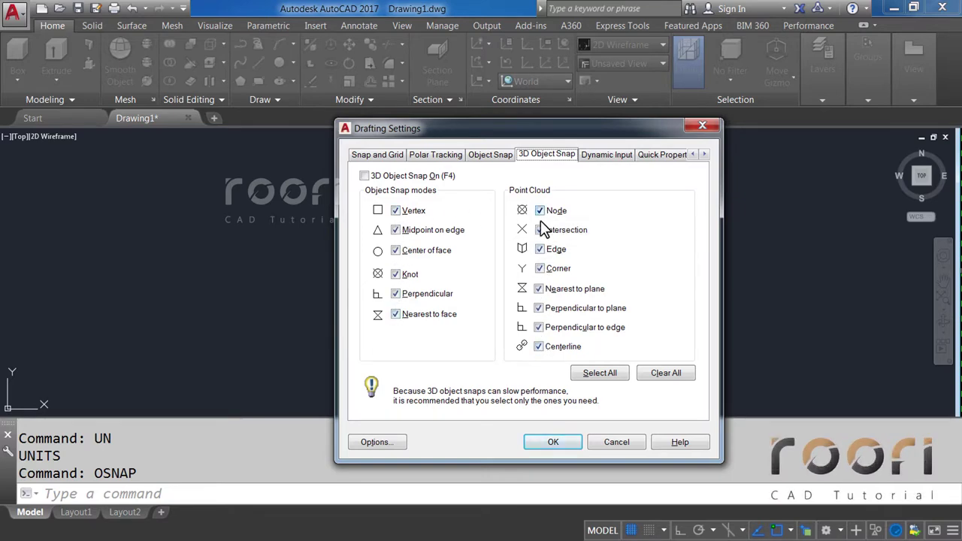
pyautogui.click(543, 443)
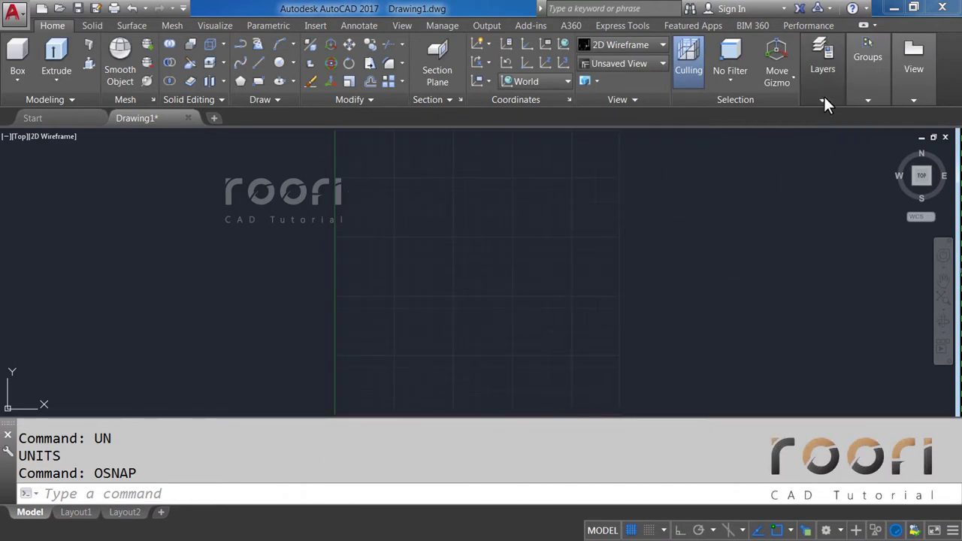
pyautogui.click(825, 97)
pyautogui.click(777, 130)
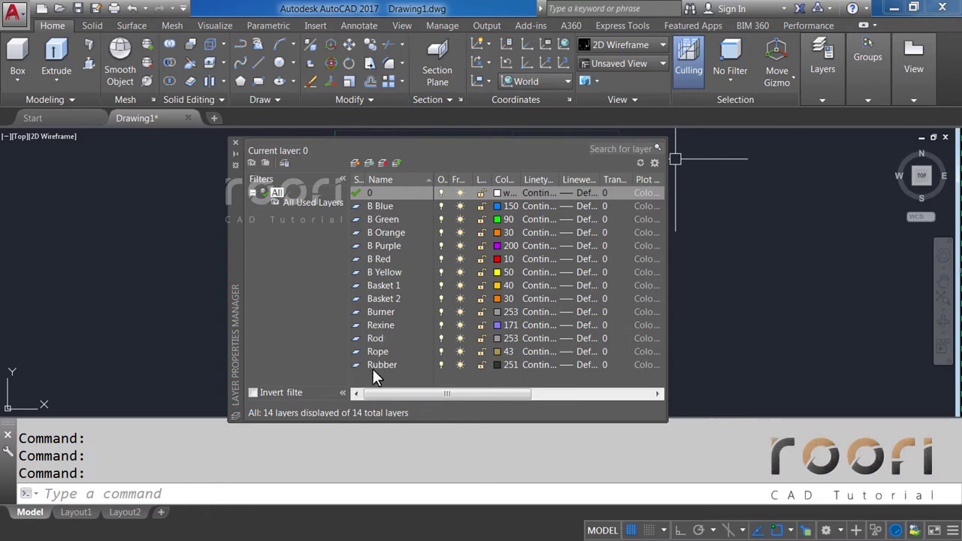
pyautogui.click(235, 144)
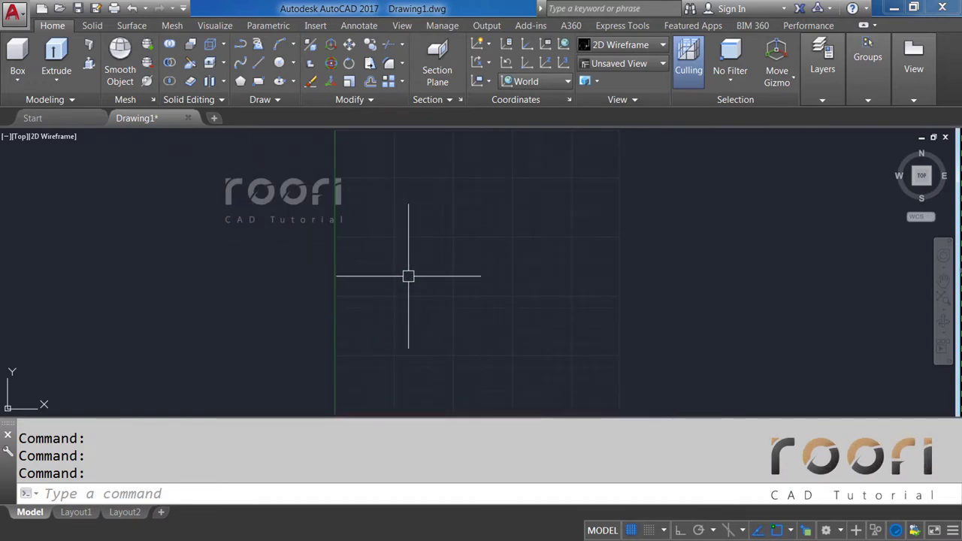
pyautogui.scroll(-2, 408, 276)
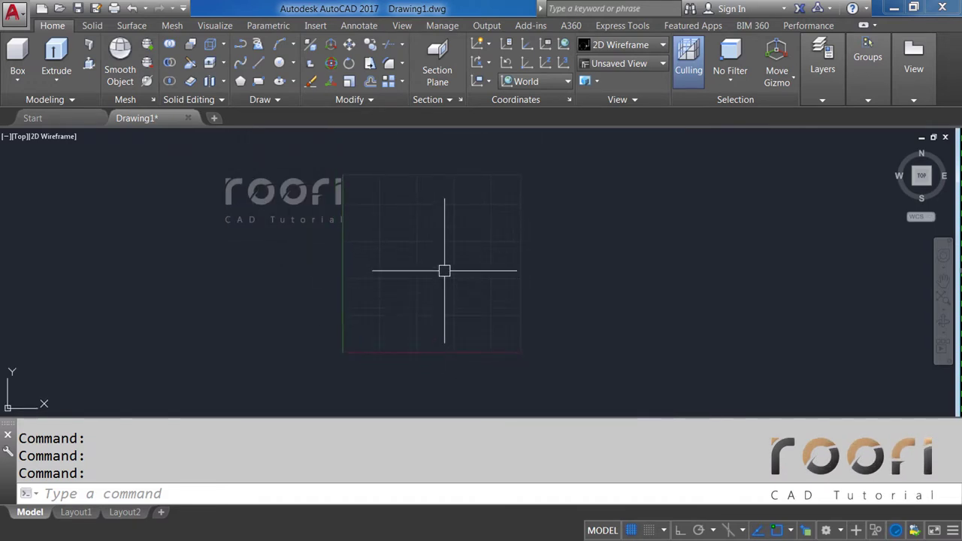
pyautogui.write('REC')
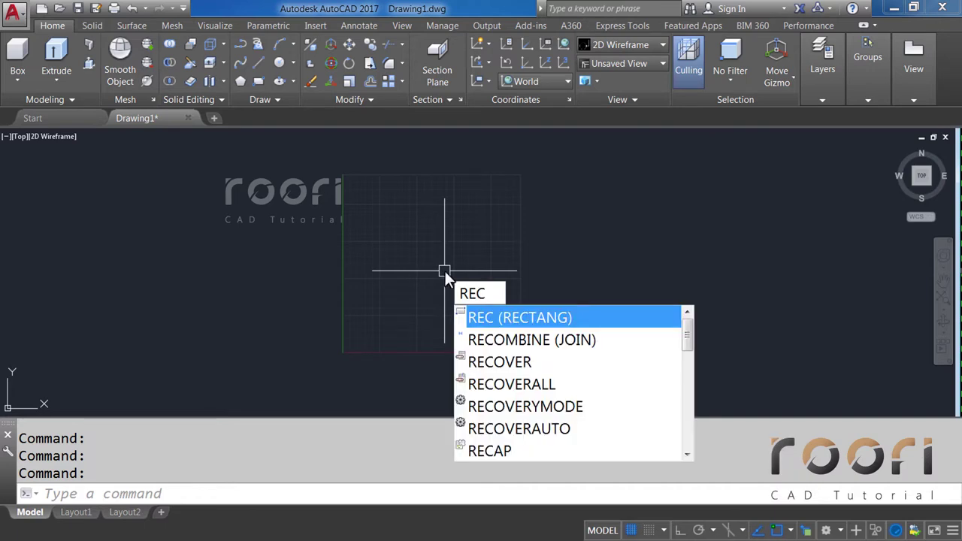
# Step: Draw a 2100 by 2100 square rectangle in the top view and centre it on screen
pyautogui.press('Return')
pyautogui.scroll(2, 429, 289)
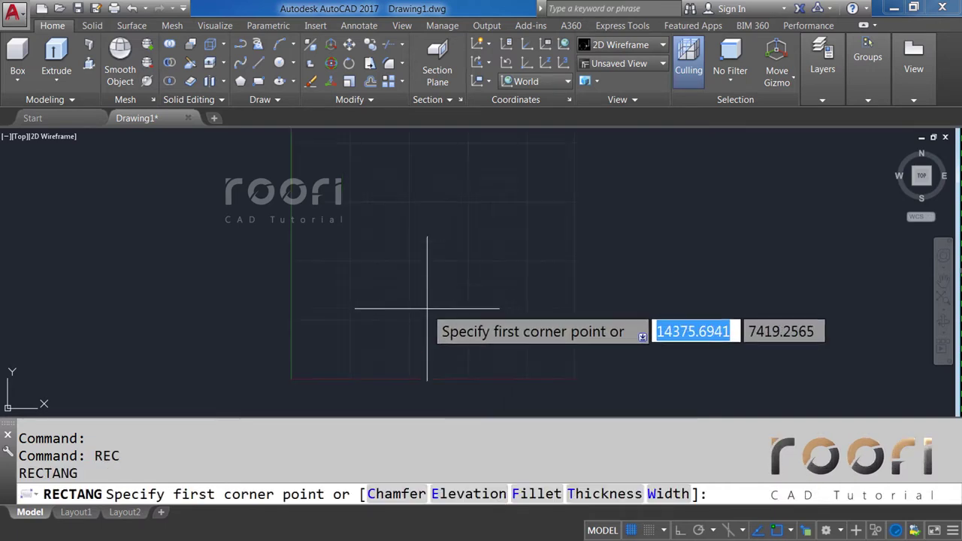
pyautogui.scroll(2, 425, 315)
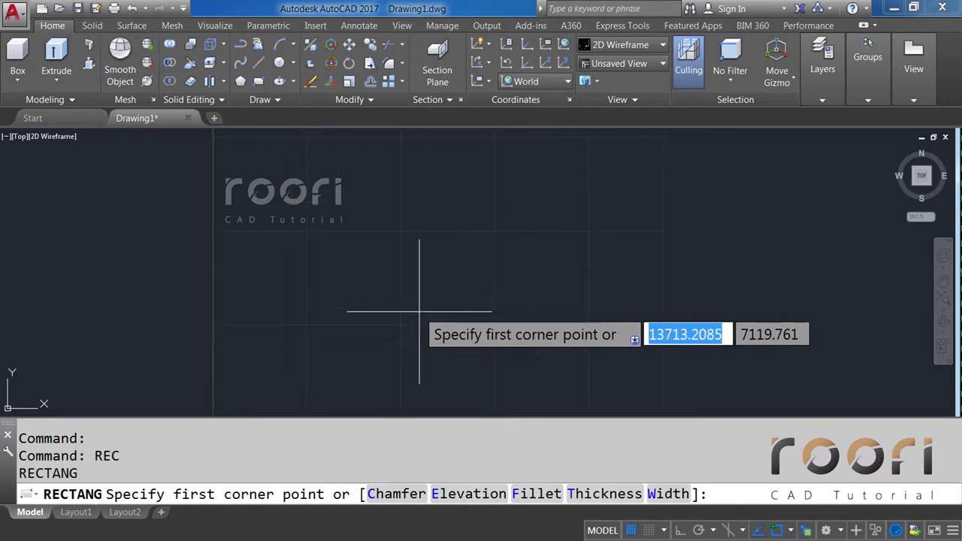
pyautogui.click(425, 265)
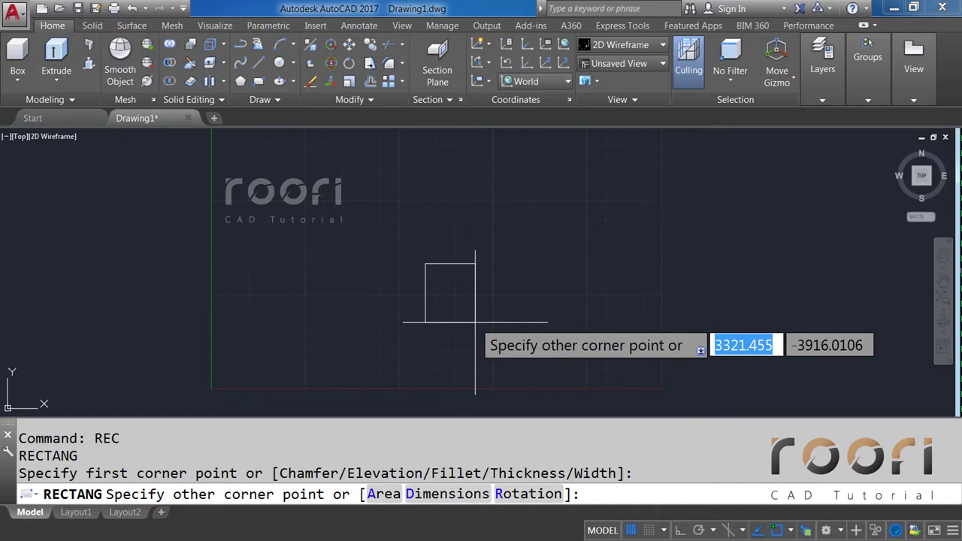
pyautogui.write('D')
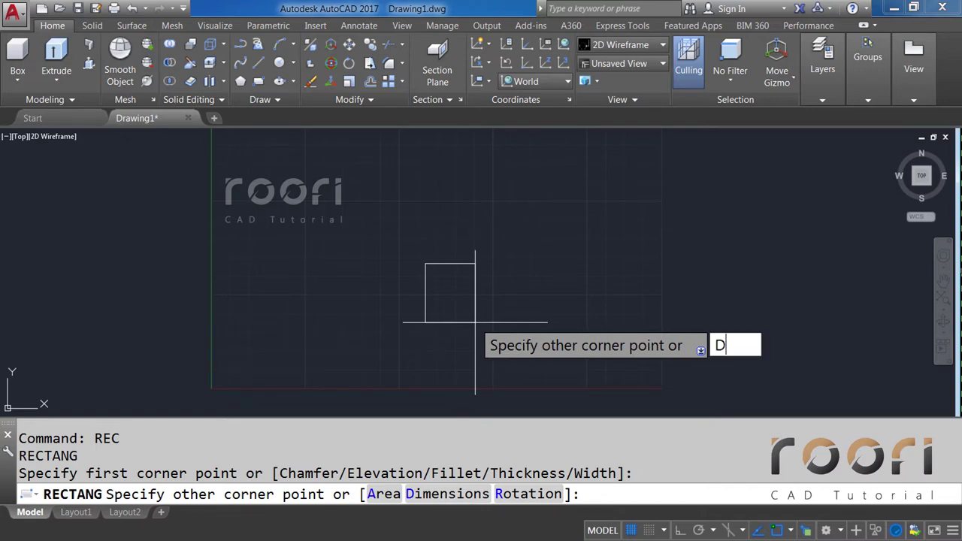
pyautogui.press('Return')
pyautogui.write('2100')
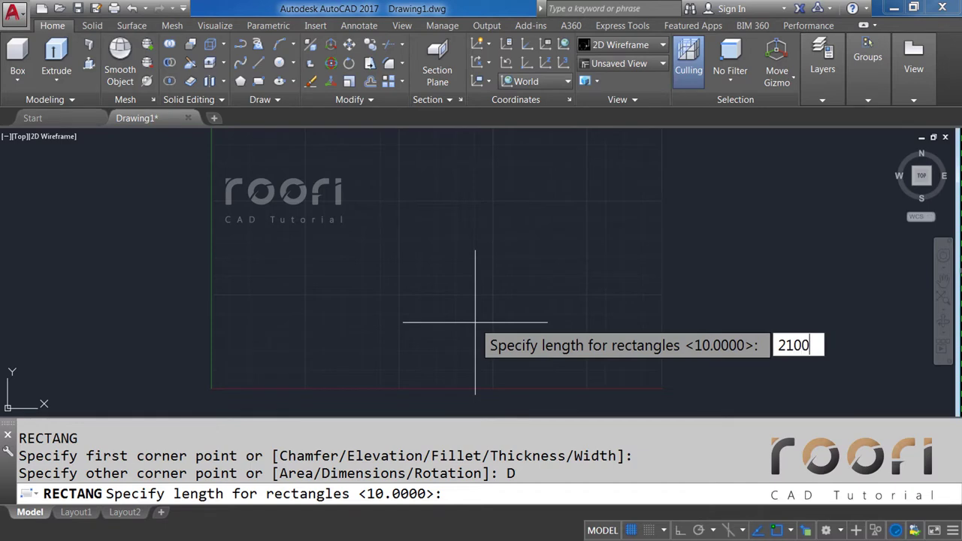
pyautogui.press('Return')
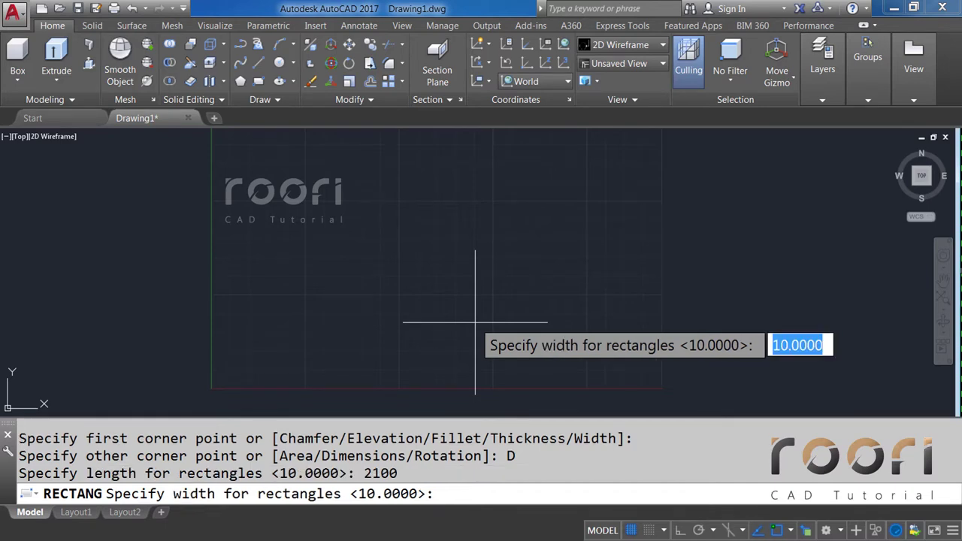
pyautogui.write('2100')
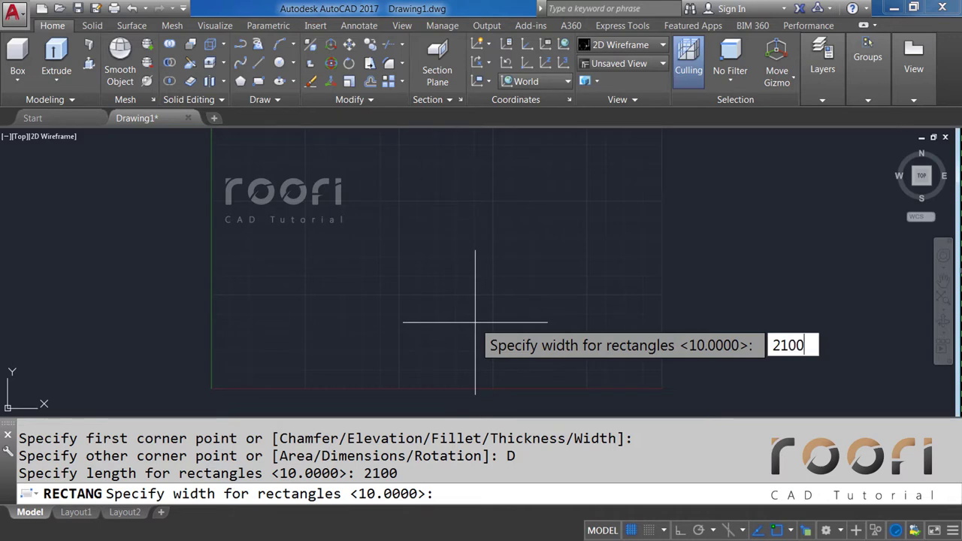
pyautogui.press('Return')
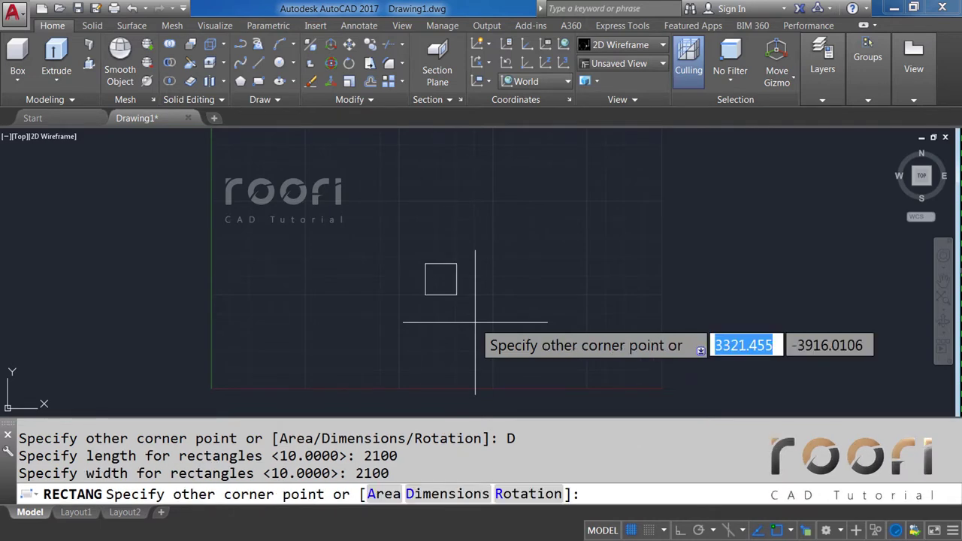
pyautogui.click(474, 321)
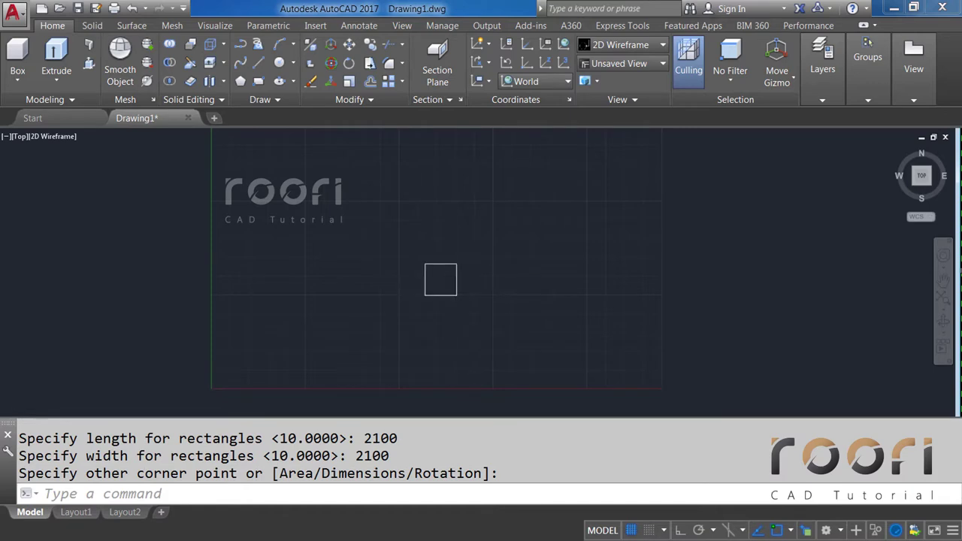
pyautogui.scroll(4, 438, 276)
pyautogui.scroll(2, 439, 277)
pyautogui.scroll(2, 421, 289)
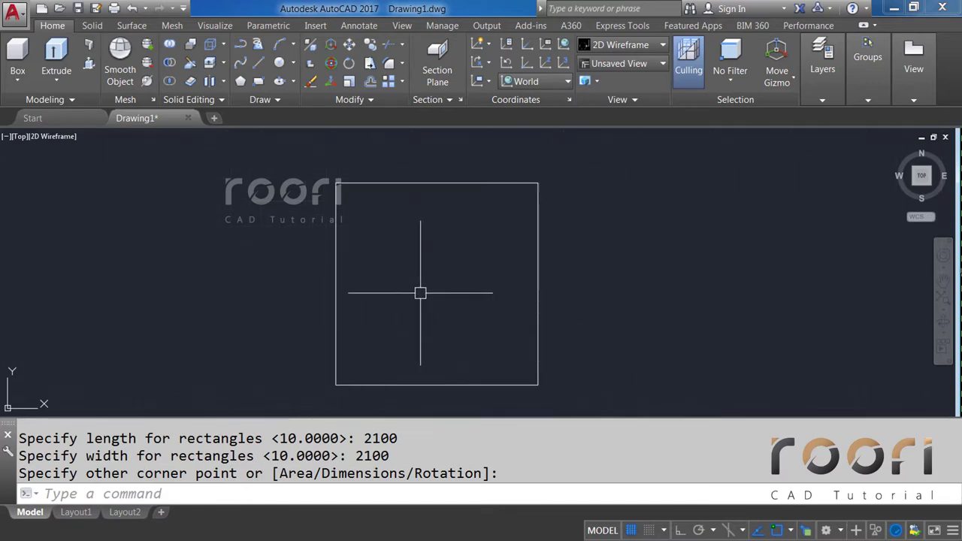
pyautogui.moveTo(418, 292); pyautogui.dragTo(411, 285, button='middle')
# Step: Draw a horizontal line across the square between its left and right edge midpoints
pyautogui.write('l')
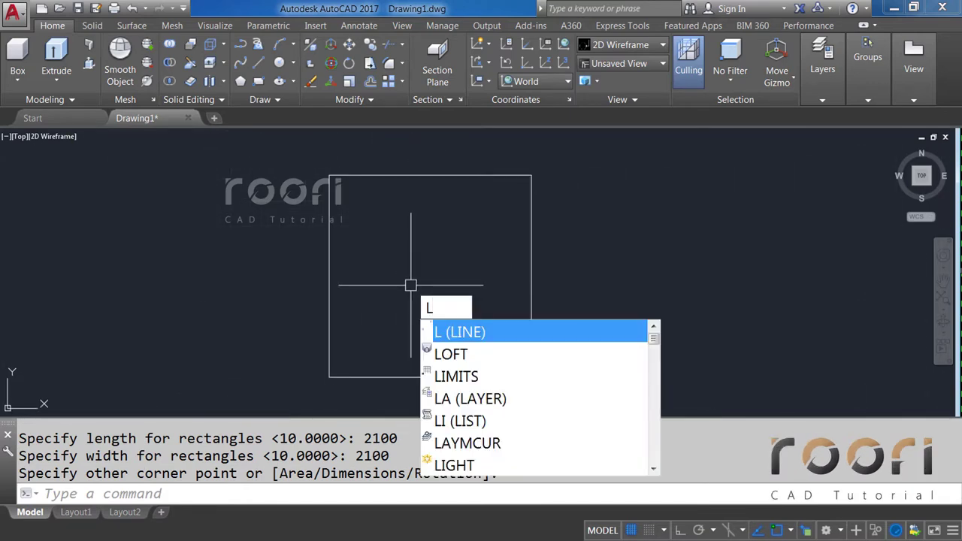
pyautogui.press('Return')
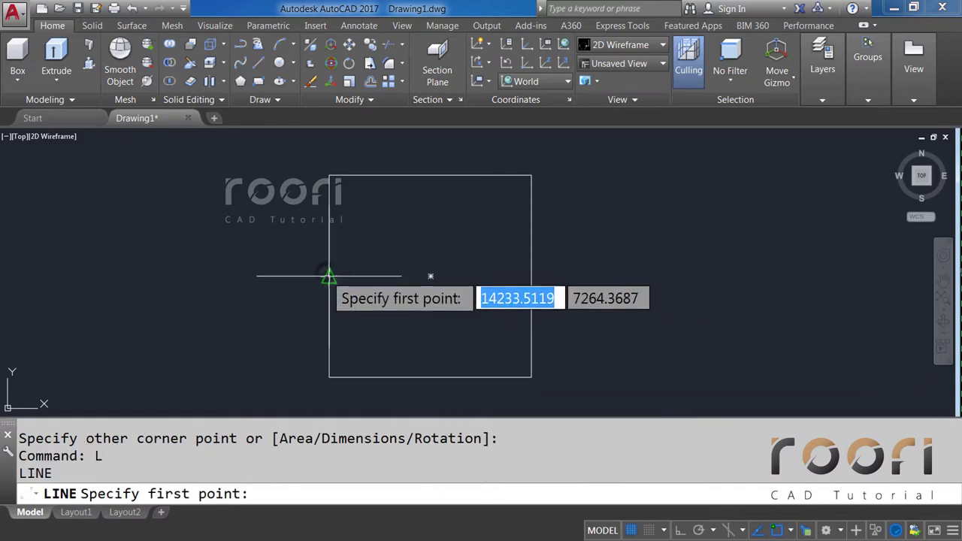
pyautogui.click(328, 276)
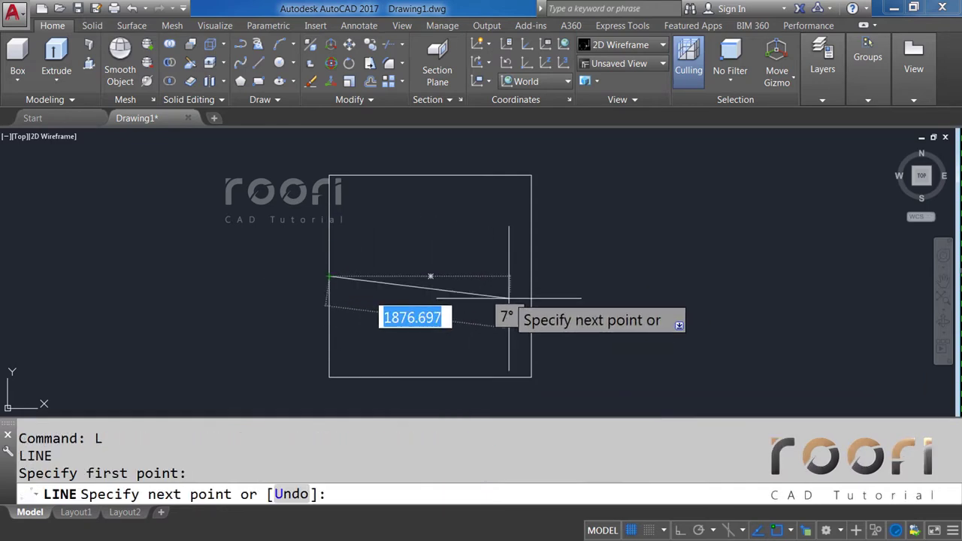
pyautogui.press('F8')
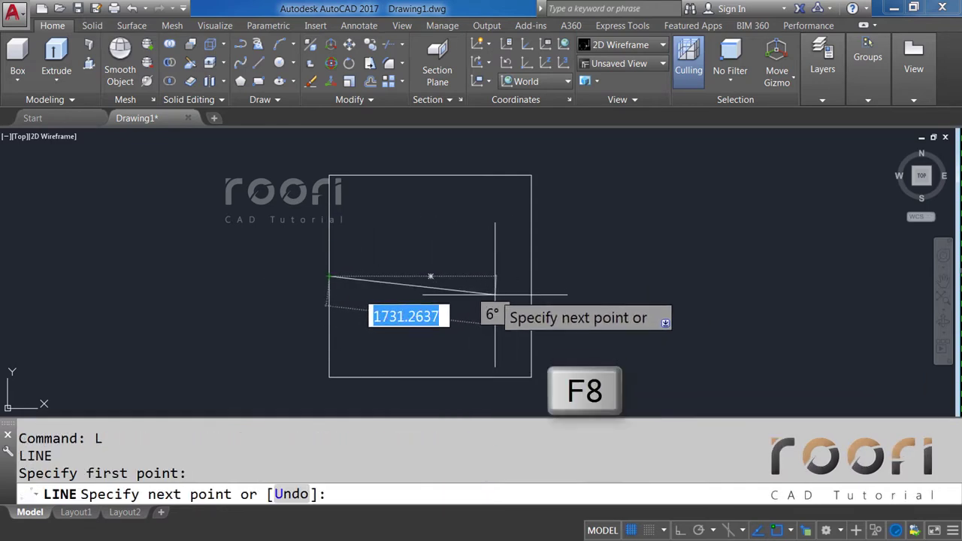
pyautogui.press('F8')
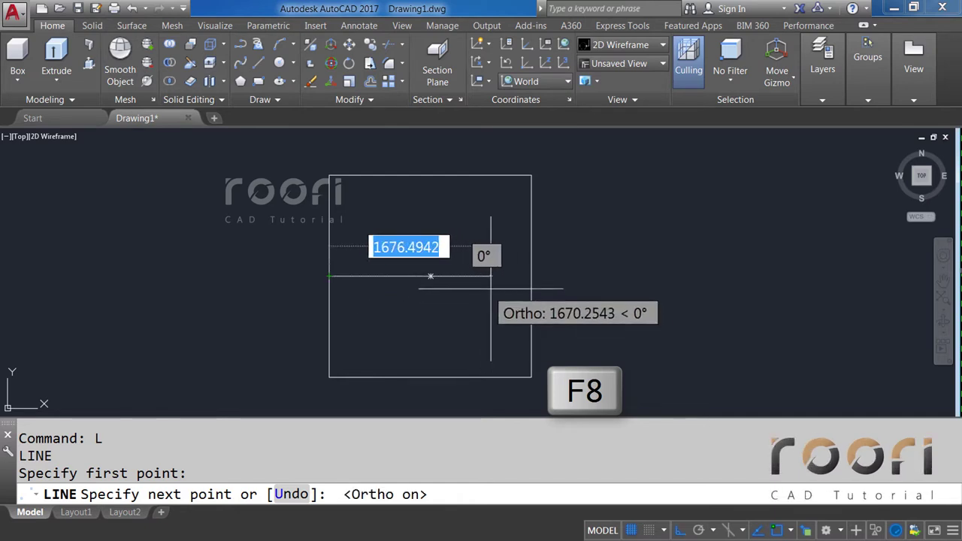
pyautogui.click(531, 277)
pyautogui.press('Return')
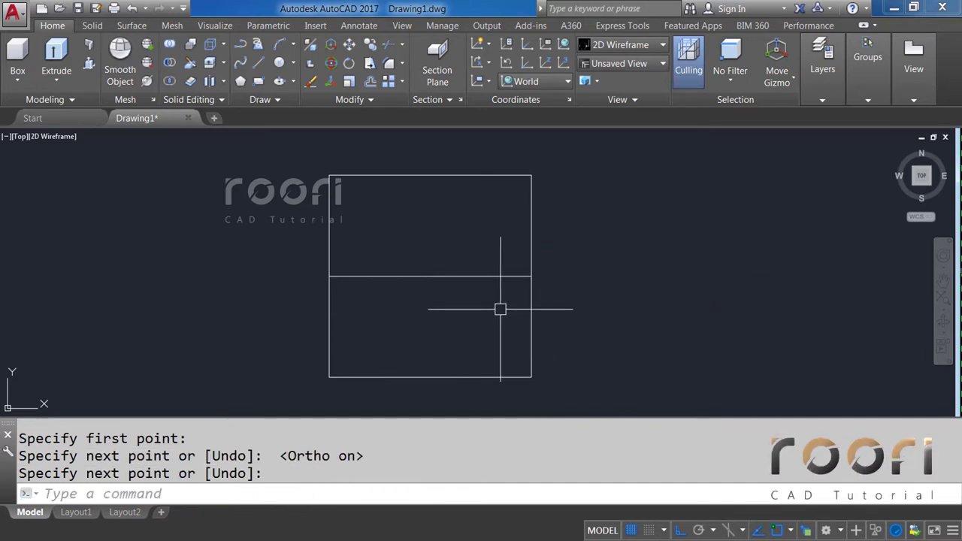
pyautogui.scroll(-2, 492, 312)
# Step: Copy the square and its middle line 8000 units away
pyautogui.write('c')
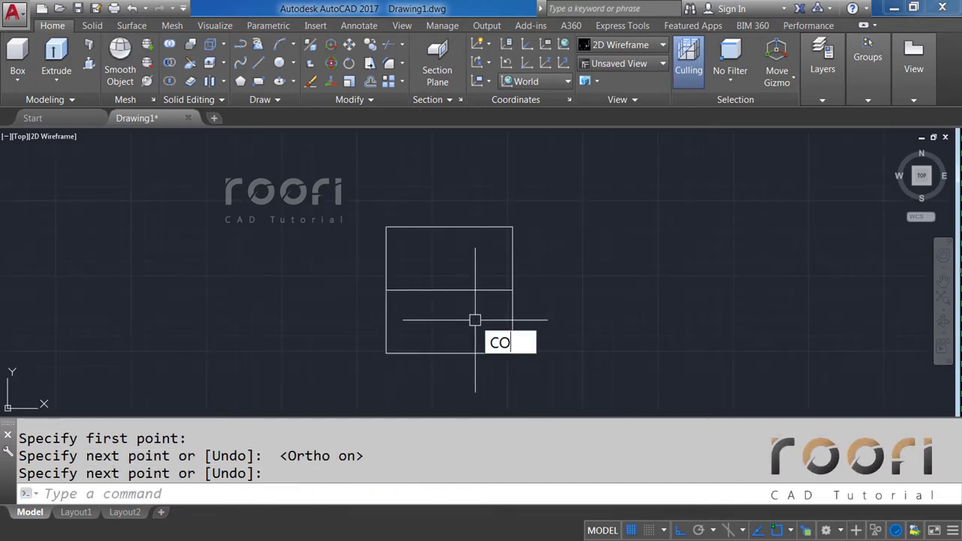
pyautogui.press('Return')
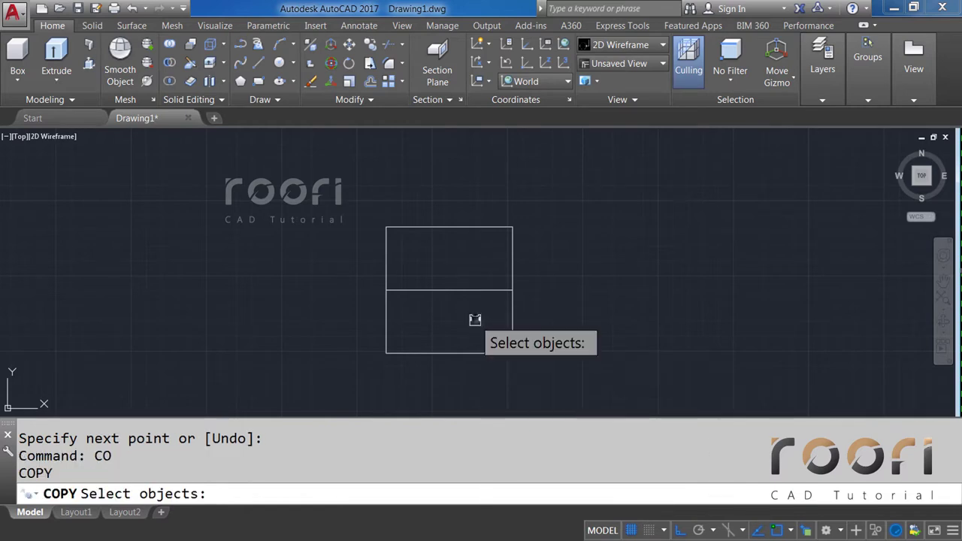
pyautogui.click(474, 320)
pyautogui.click(428, 207)
pyautogui.press('Return')
pyautogui.click(494, 192)
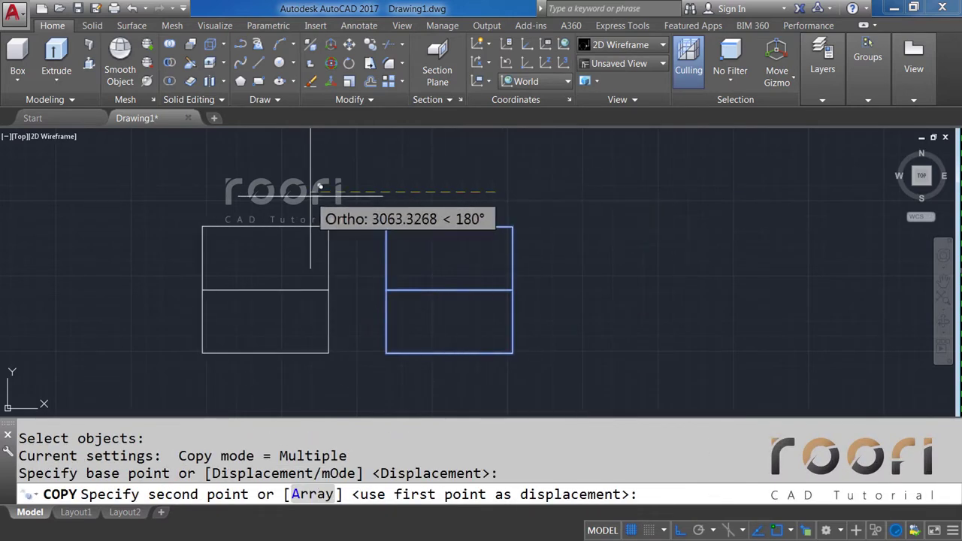
pyautogui.write('8000')
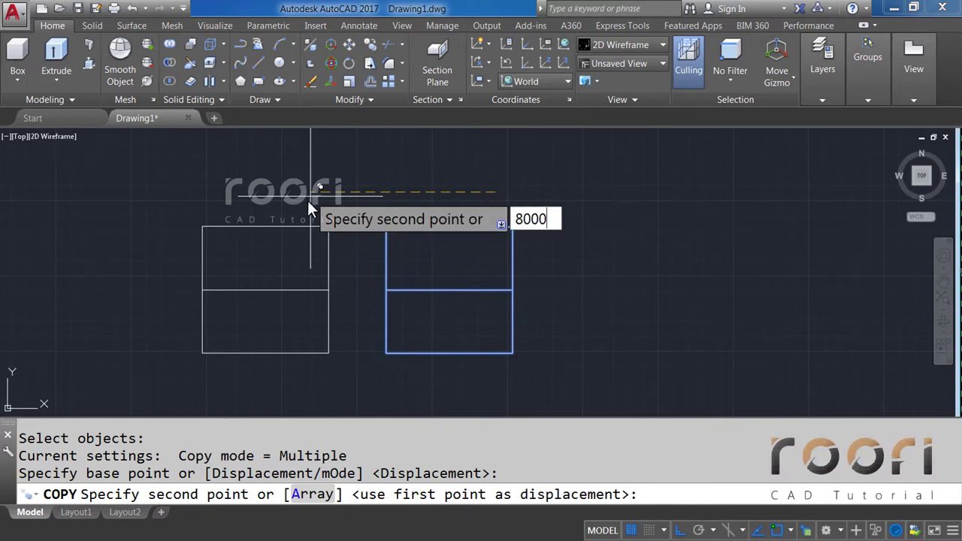
pyautogui.press('Return')
pyautogui.press('Return')
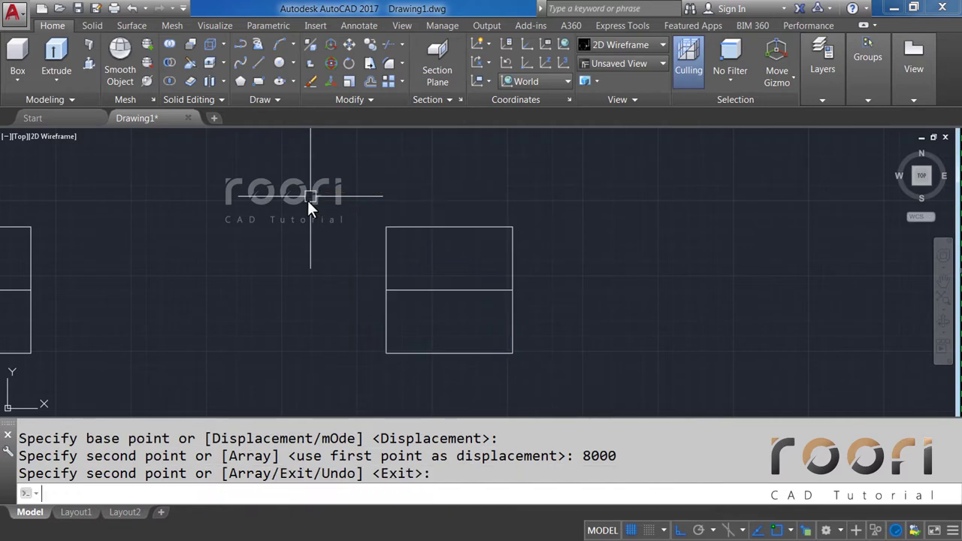
pyautogui.scroll(-2, 311, 207)
pyautogui.press('Return')
# Step: Erase the middle line from the right-hand square
pyautogui.click(378, 258)
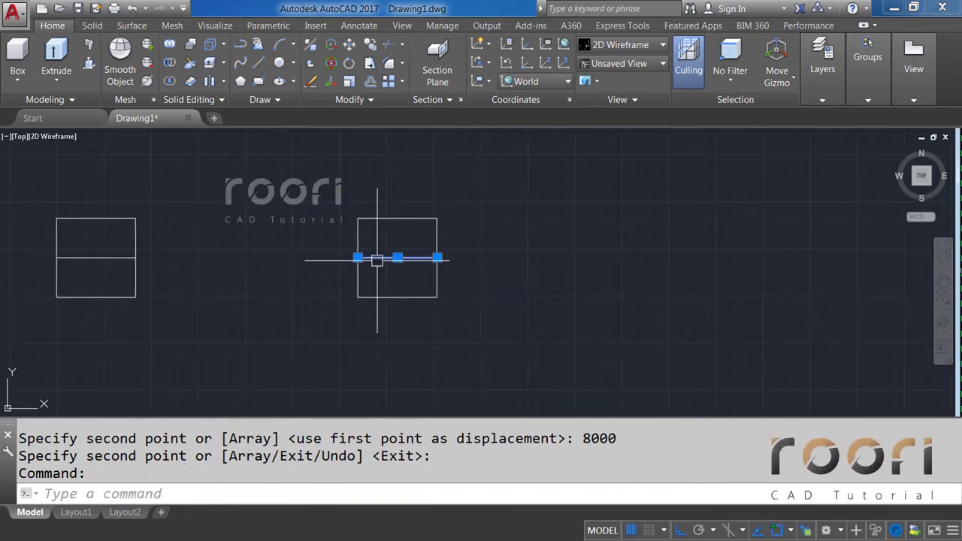
pyautogui.press('Delete')
pyautogui.scroll(2, 394, 251)
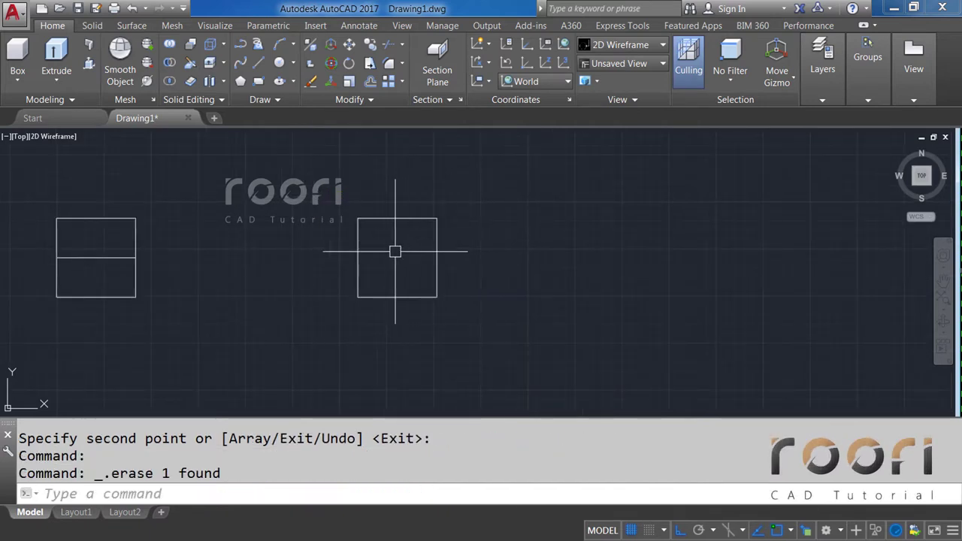
pyautogui.scroll(1, 389, 252)
pyautogui.scroll(2, 389, 251)
# Step: Offset the plain square 200 units inward to create an inner outline
pyautogui.moveTo(380, 256); pyautogui.dragTo(410, 253, button='middle')
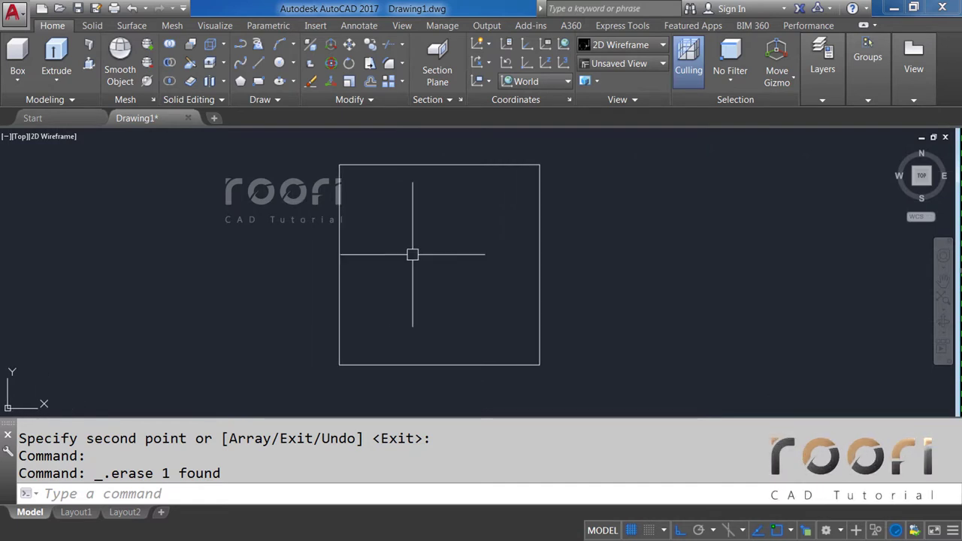
pyautogui.write('O')
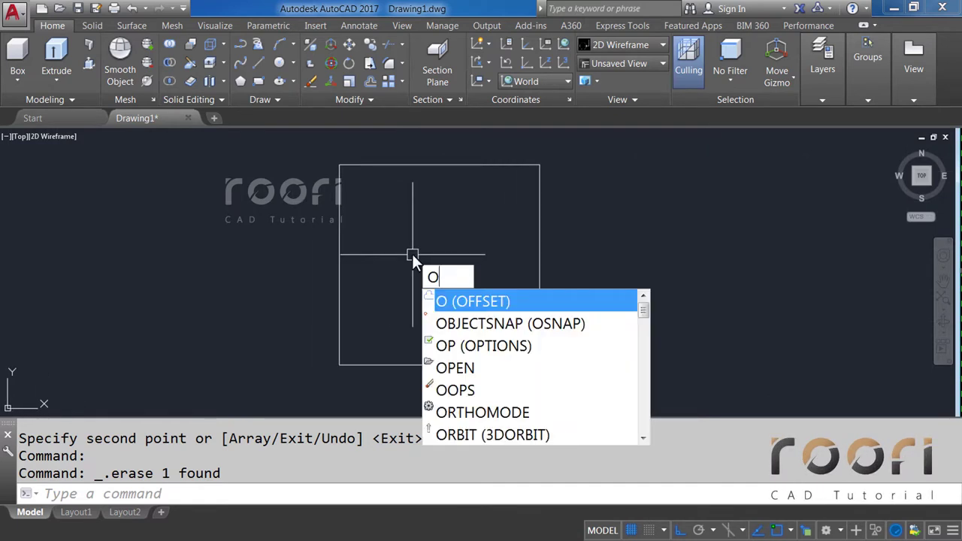
pyautogui.press('Return')
pyautogui.write('200')
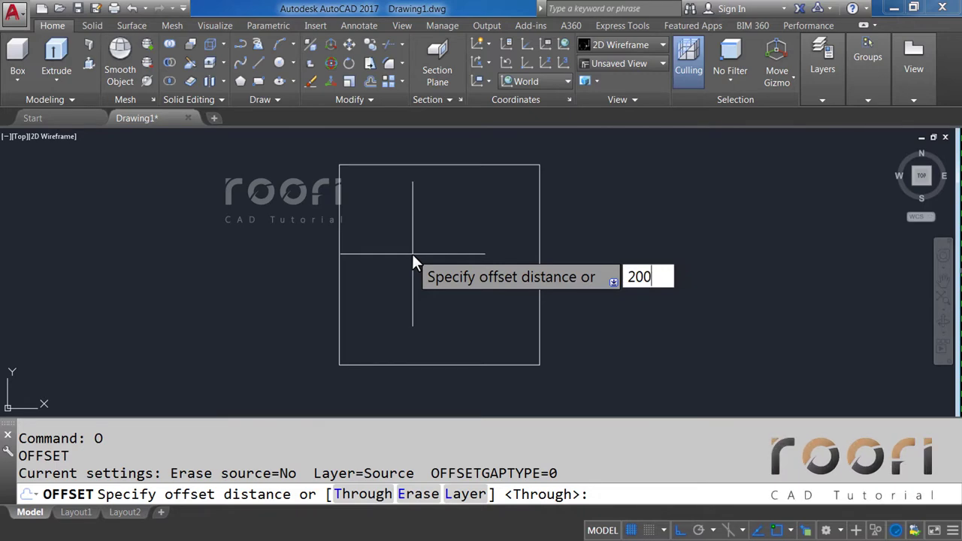
pyautogui.press('Return')
pyautogui.click(340, 212)
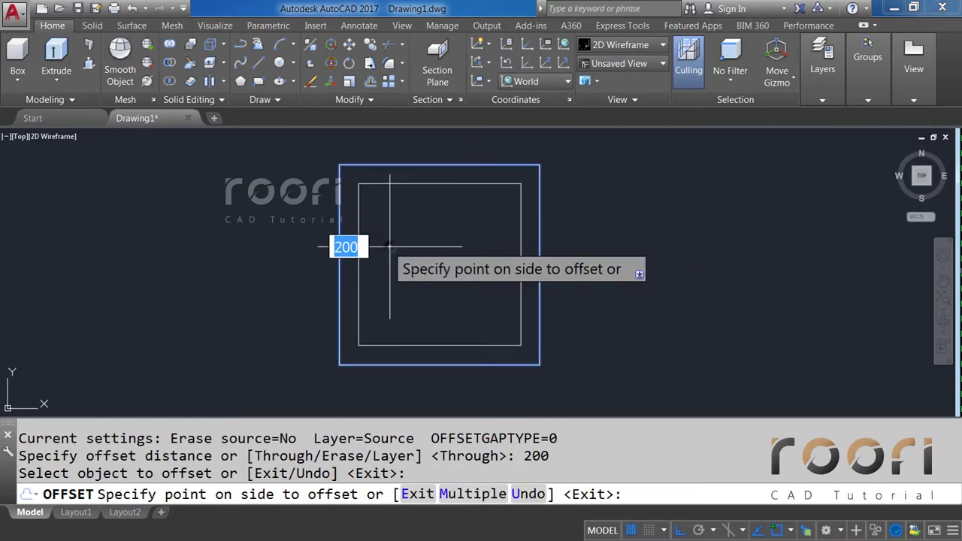
pyautogui.click(391, 247)
pyautogui.press('Return')
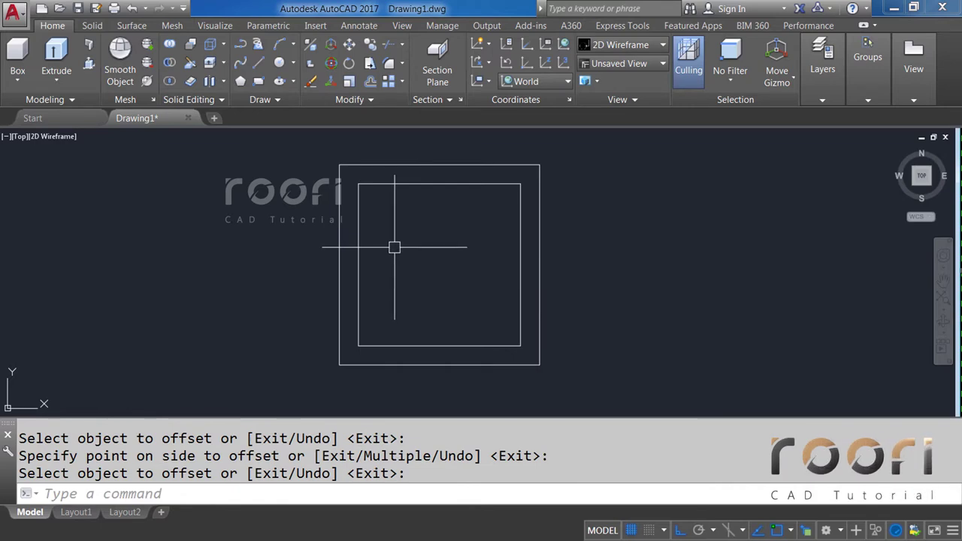
# Step: Orbit the square frame into a tilted 3D view
pyautogui.scroll(-4, 396, 260)
pyautogui.moveTo(381, 329)
pyautogui.keyDown('shift'); pyautogui.mouseDown(button='middle')
pyautogui.moveTo(411, 288)
pyautogui.moveTo(401, 253)
pyautogui.mouseUp(button='middle'); pyautogui.keyUp('shift')
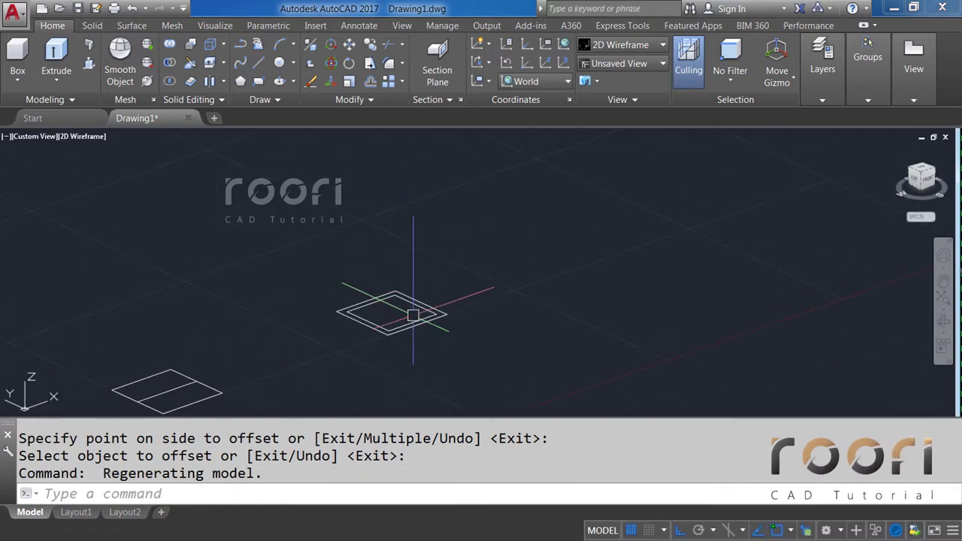
pyautogui.scroll(3, 424, 314)
pyautogui.scroll(2, 424, 314)
pyautogui.scroll(-2, 415, 333)
pyautogui.scroll(3, 402, 343)
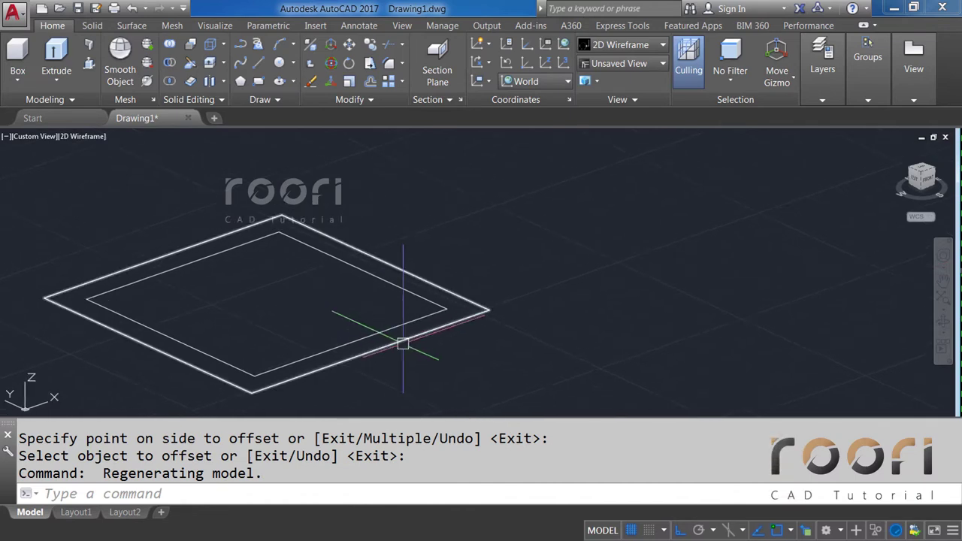
pyautogui.write('CO')
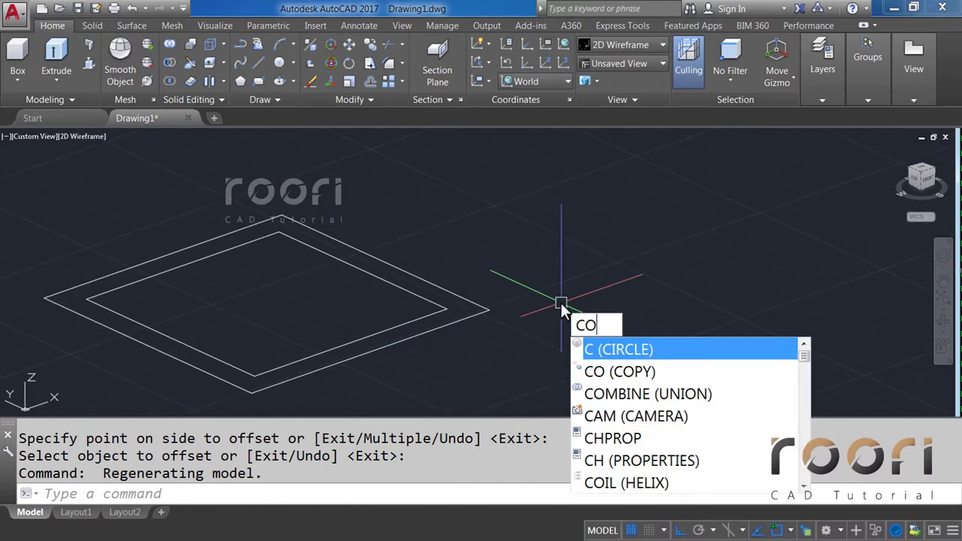
# Step: Copy both rectangles 1500 units straight up
pyautogui.press('Return')
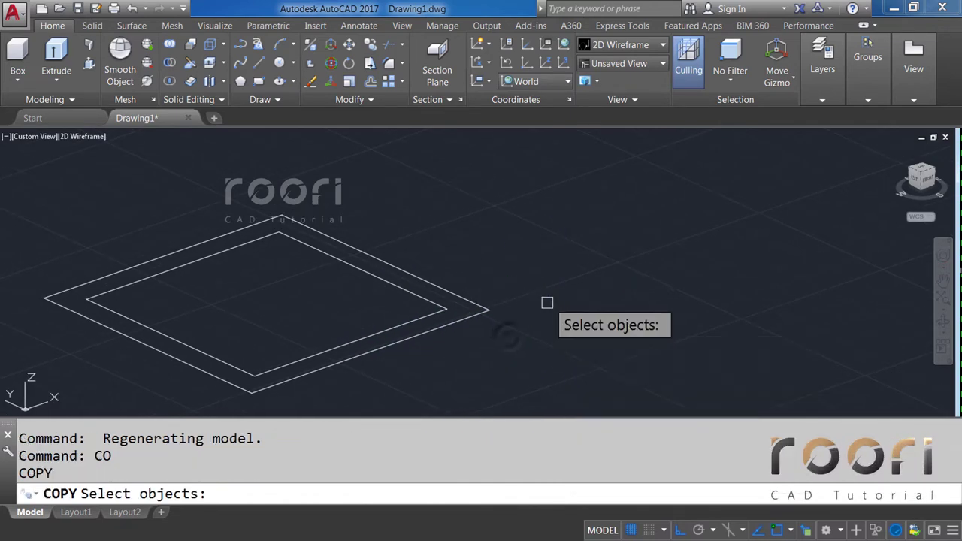
pyautogui.click(499, 326)
pyautogui.click(423, 282)
pyautogui.press('Return')
pyautogui.click(524, 340)
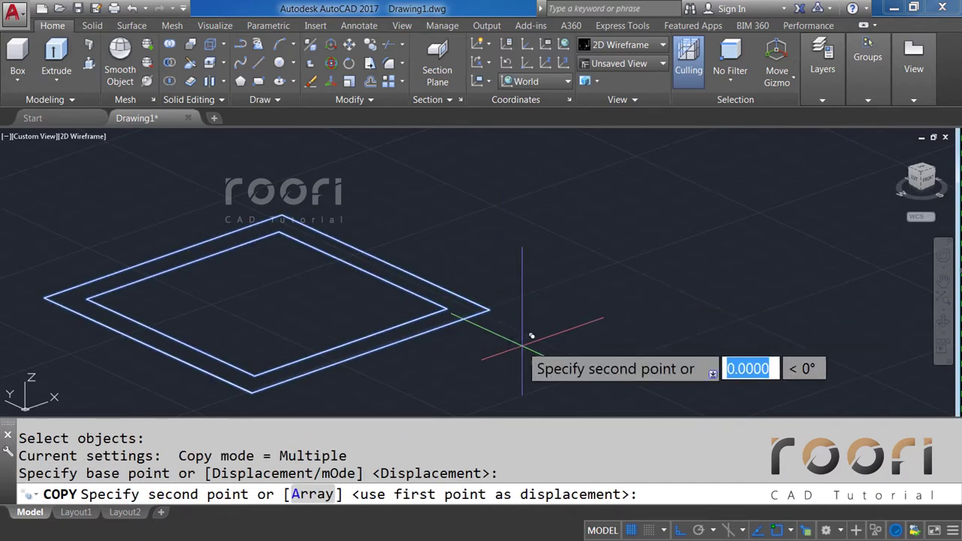
pyautogui.write('15')
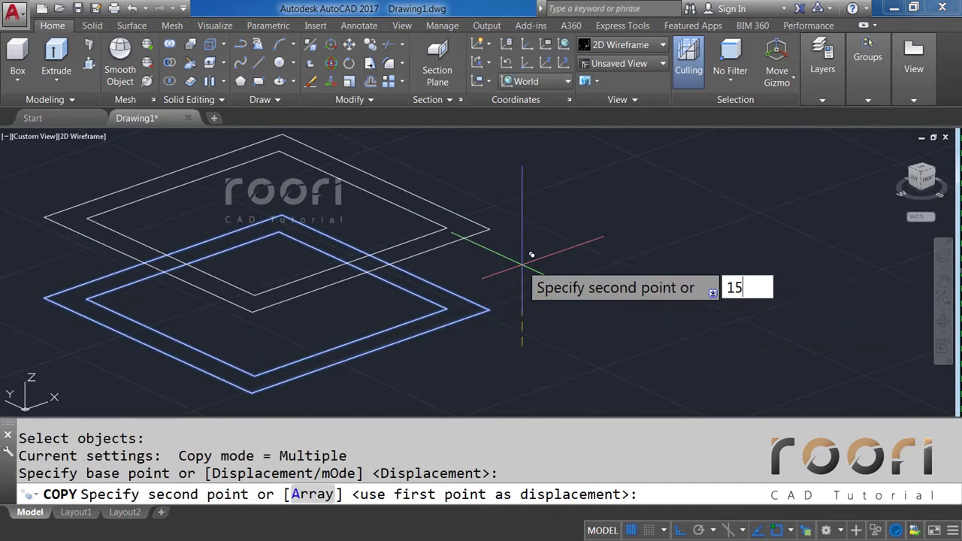
pyautogui.write('00')
pyautogui.press('Return')
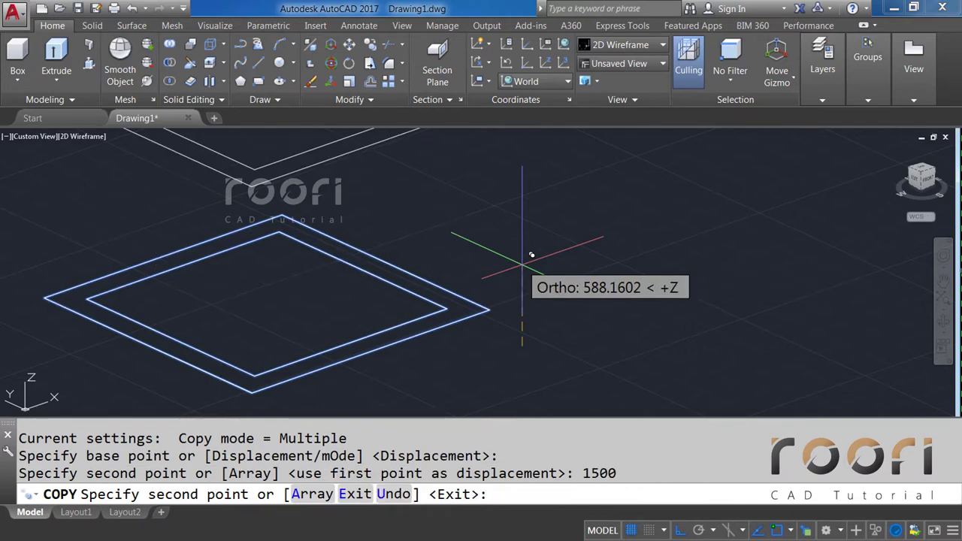
pyautogui.press('Return')
pyautogui.scroll(-2, 487, 332)
pyautogui.scroll(2, 456, 278)
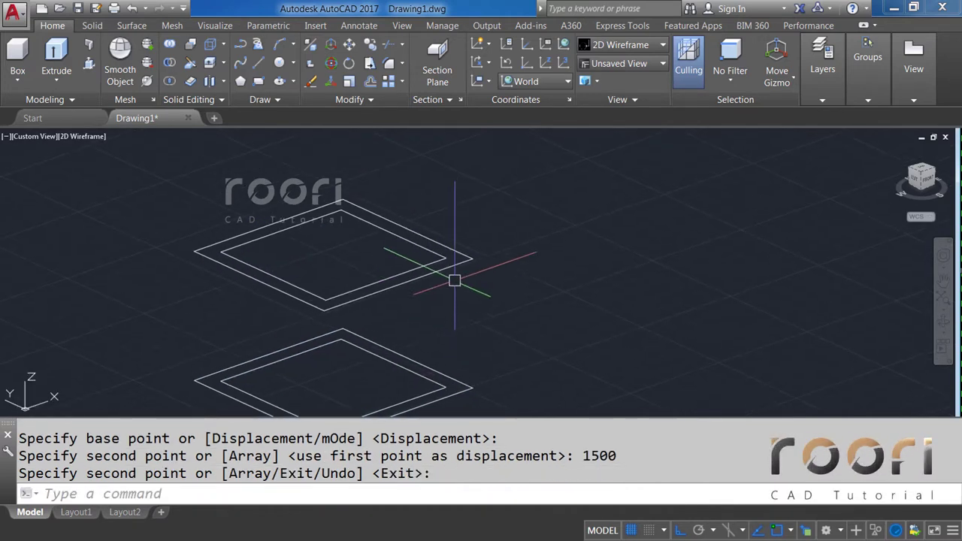
pyautogui.scroll(2, 456, 273)
# Step: Raise the upper inner rectangle a further 200 units
pyautogui.write('M')
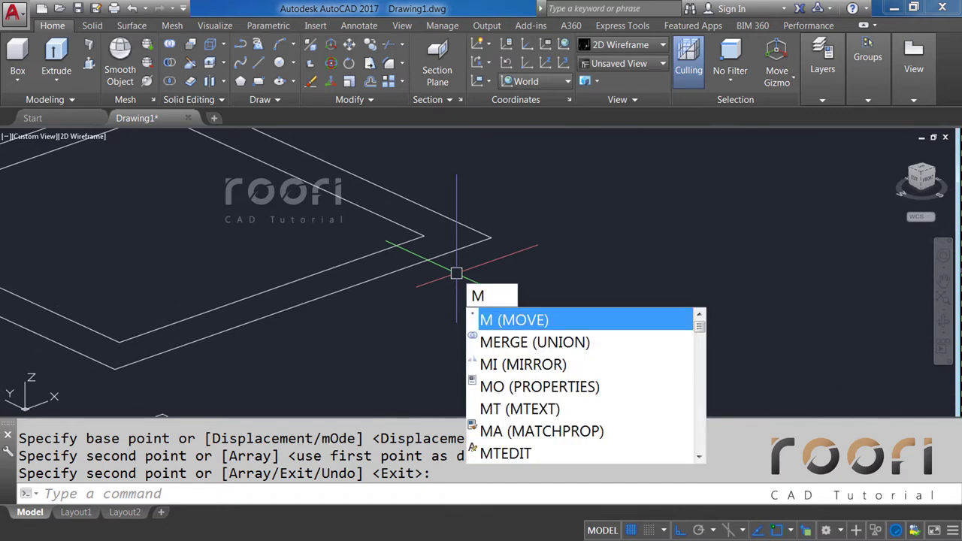
pyautogui.press('Return')
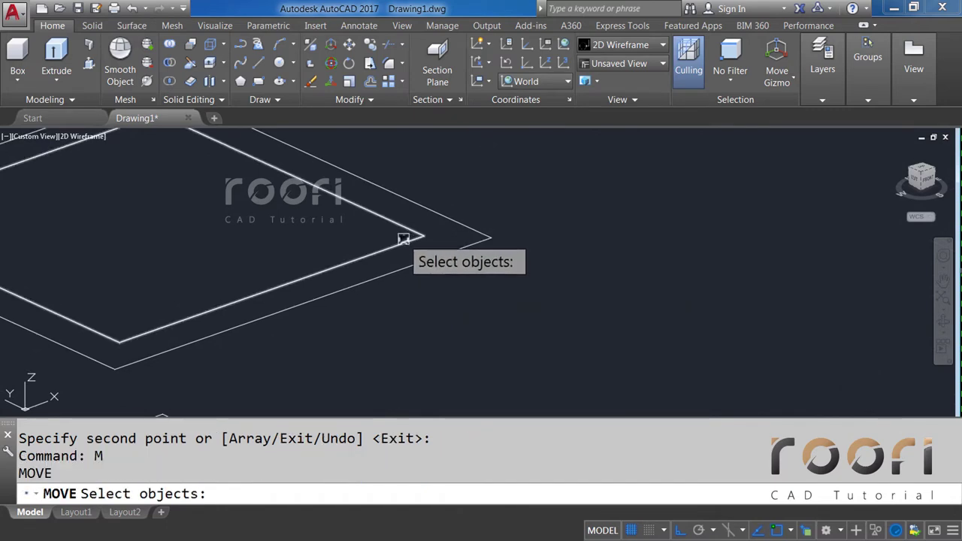
pyautogui.click(403, 242)
pyautogui.press('Return')
pyautogui.click(519, 312)
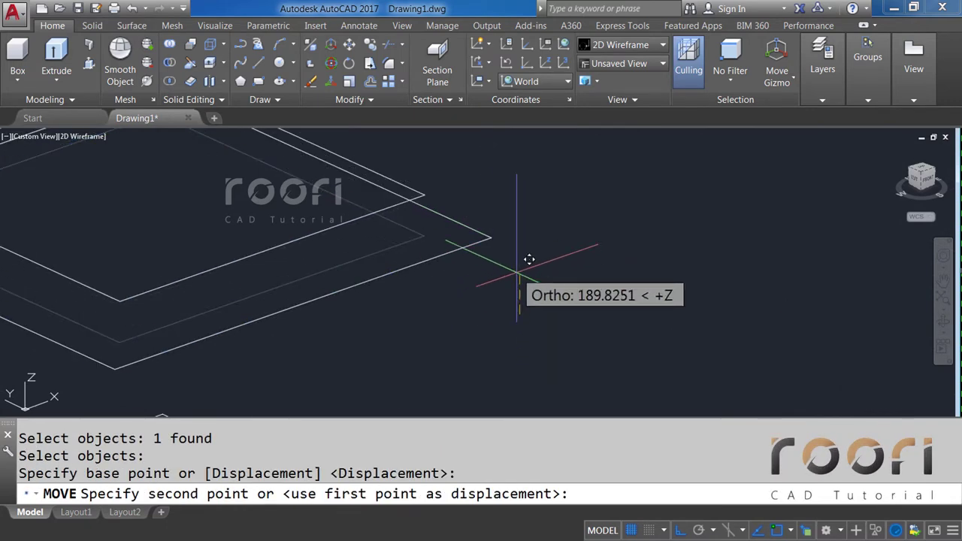
pyautogui.write('200')
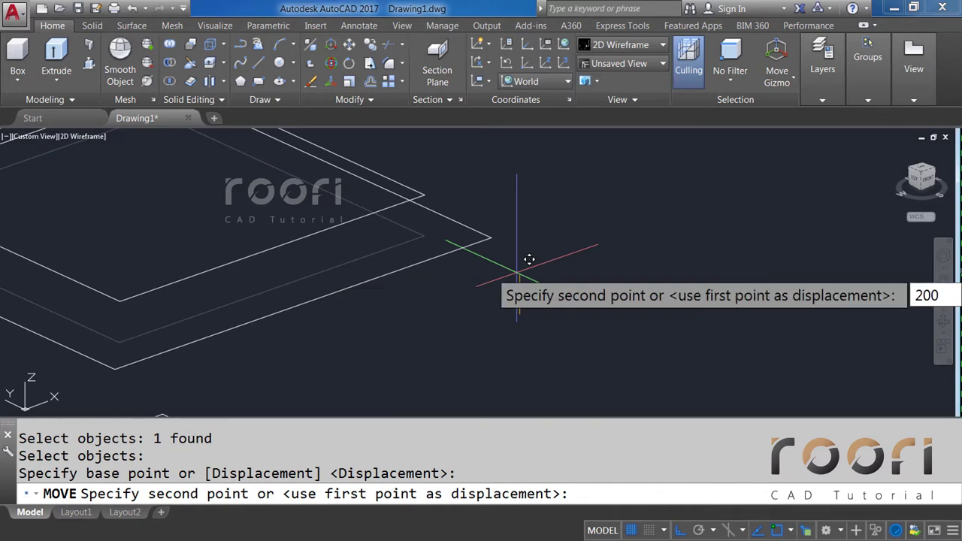
pyautogui.press('Return')
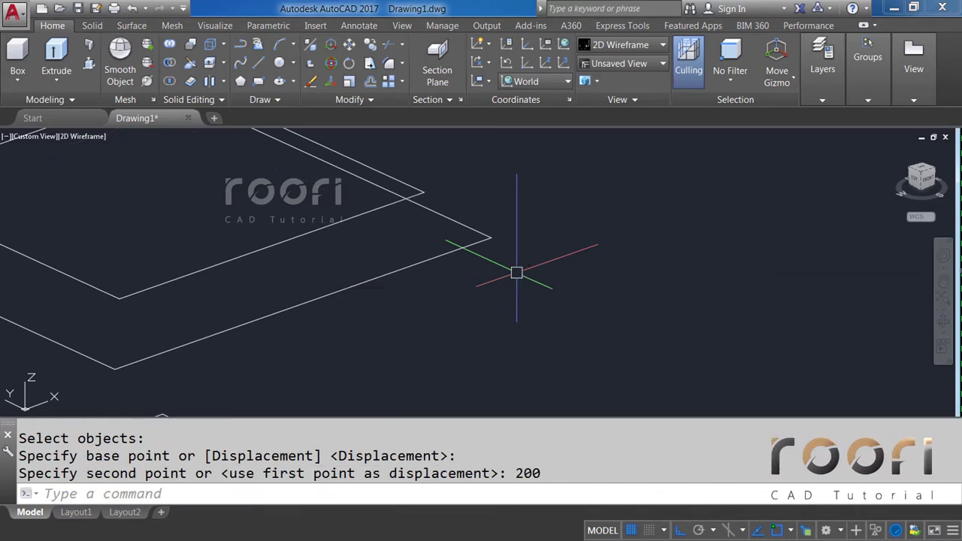
pyautogui.scroll(-3, 516, 273)
pyautogui.scroll(2, 503, 300)
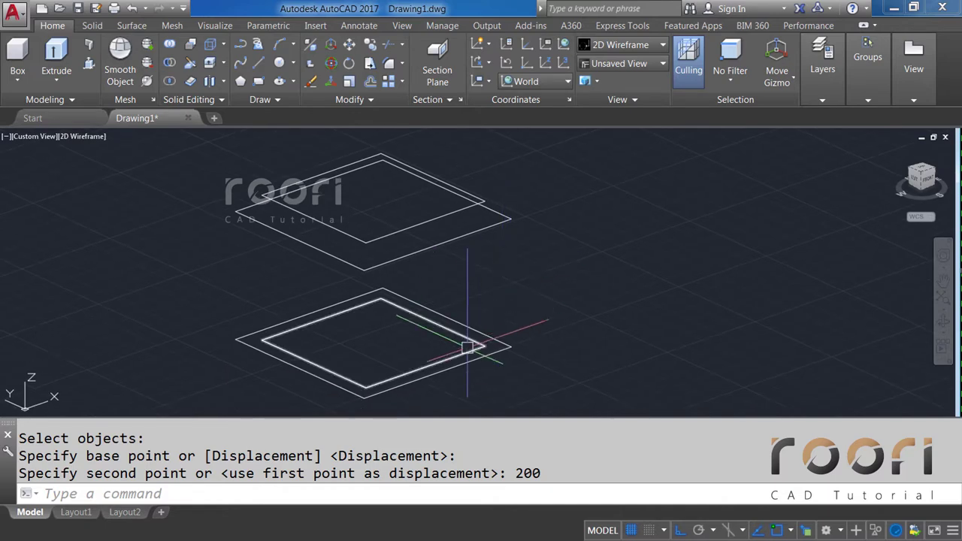
pyautogui.scroll(2, 481, 353)
# Step: Erase the lower inner rectangle, leaving a lone base square
pyautogui.click(466, 335)
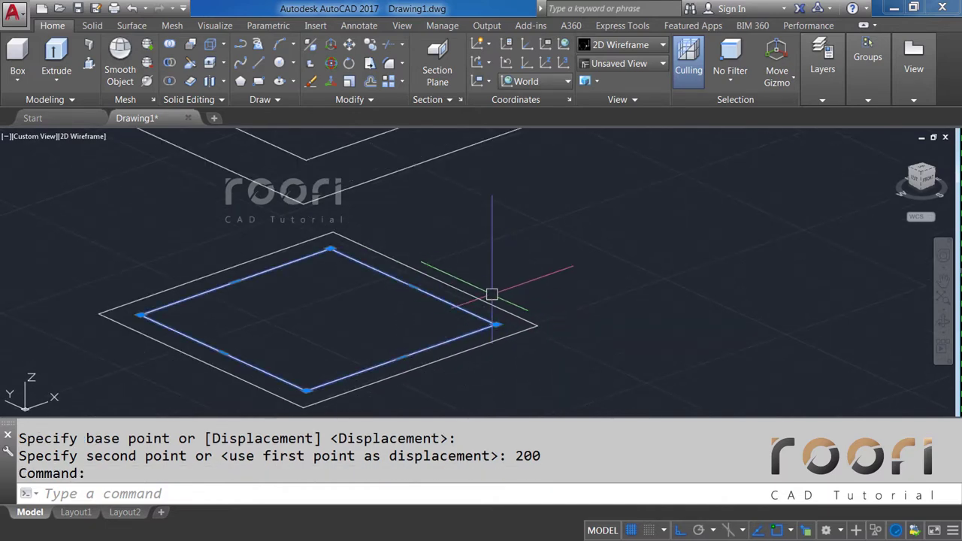
pyautogui.press('Delete')
pyautogui.scroll(-2, 501, 283)
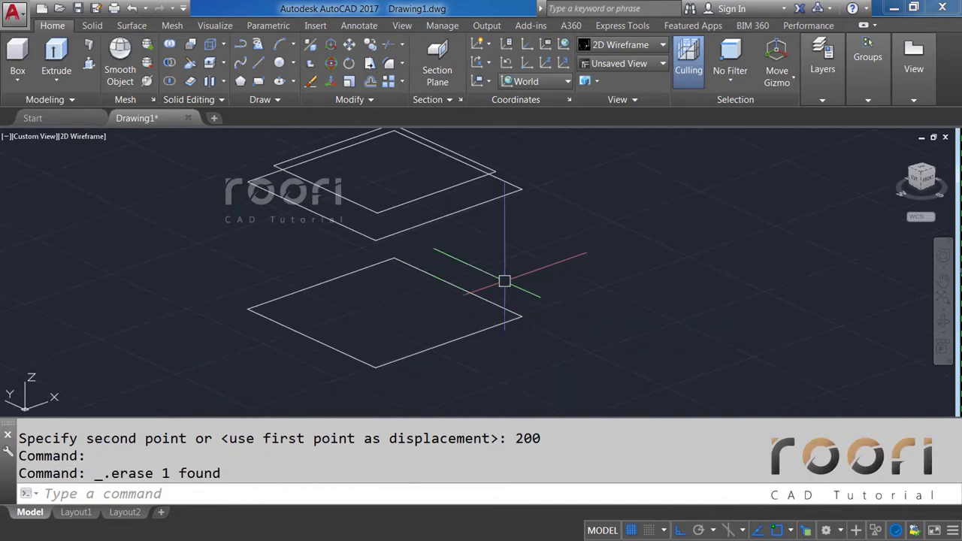
pyautogui.moveTo(501, 279); pyautogui.dragTo(519, 288, button='middle')
# Step: Loft the base square and both upper outlines into a solid with Ruled sides
pyautogui.write('LOF')
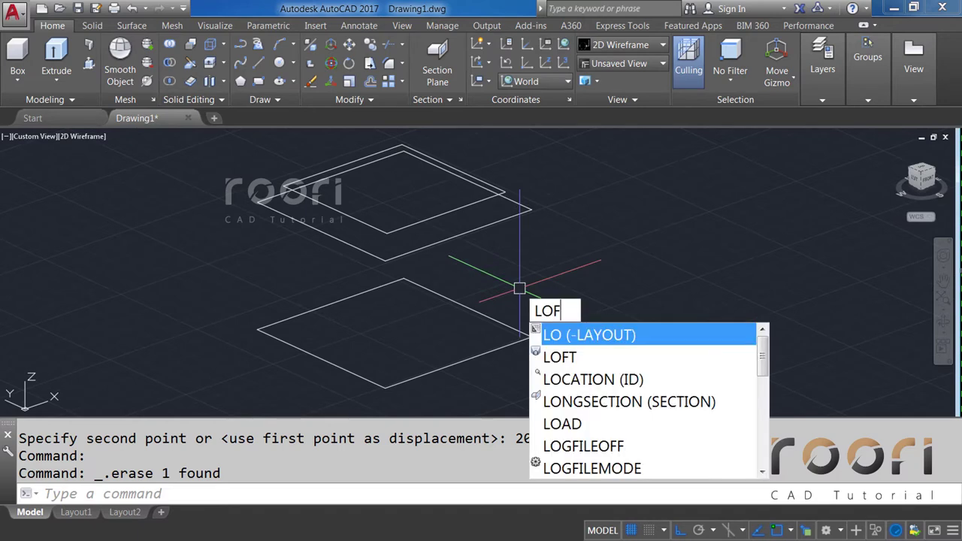
pyautogui.write('T')
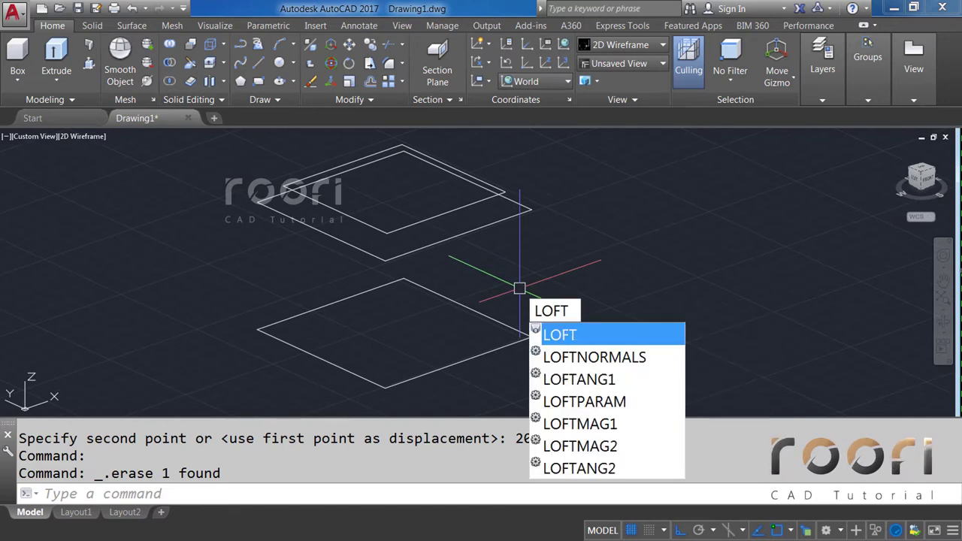
pyautogui.press('Return')
pyautogui.click(504, 313)
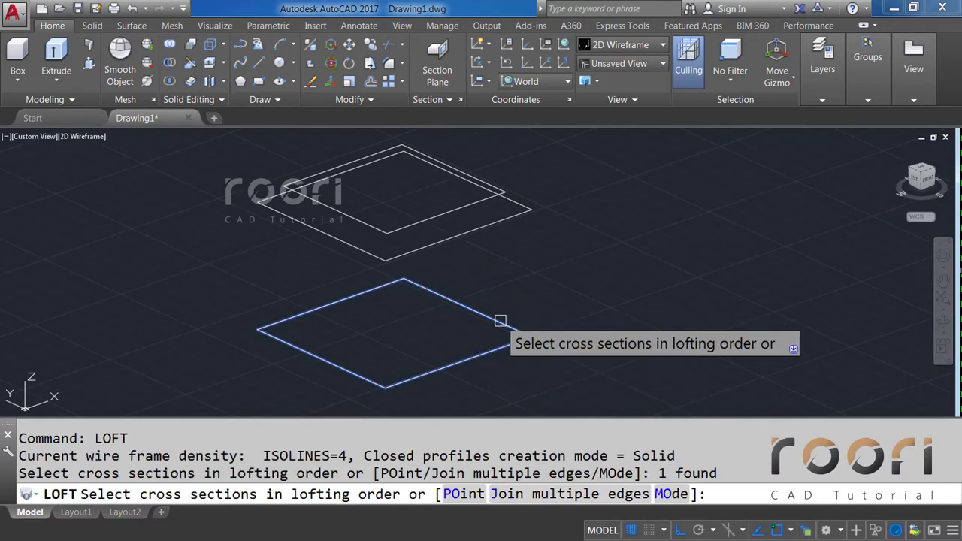
pyautogui.click(474, 228)
pyautogui.click(471, 205)
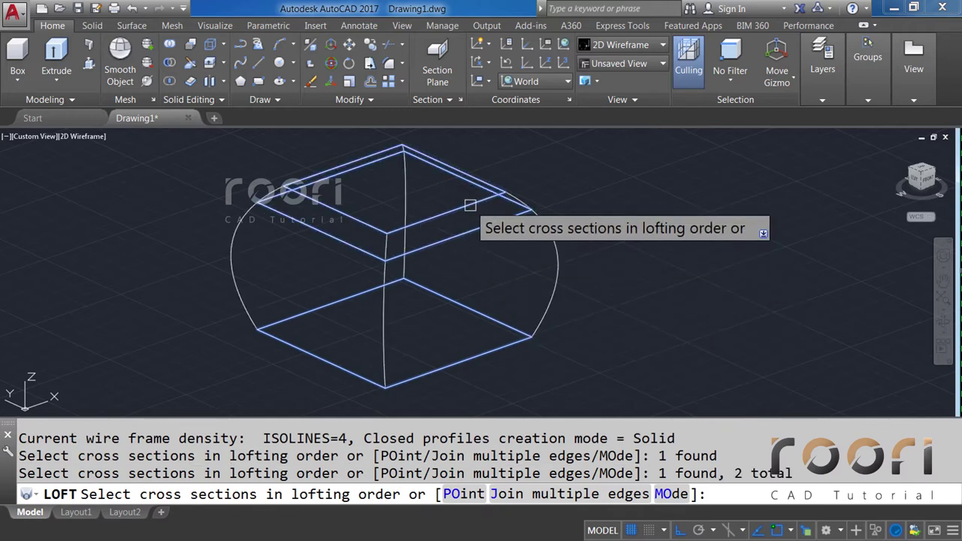
pyautogui.press('Return')
pyautogui.press('Return')
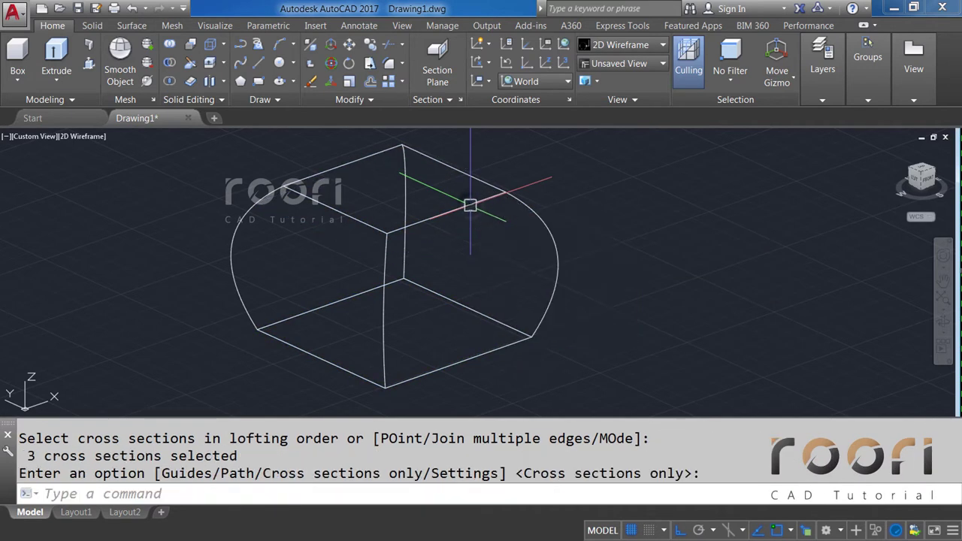
pyautogui.click(543, 369)
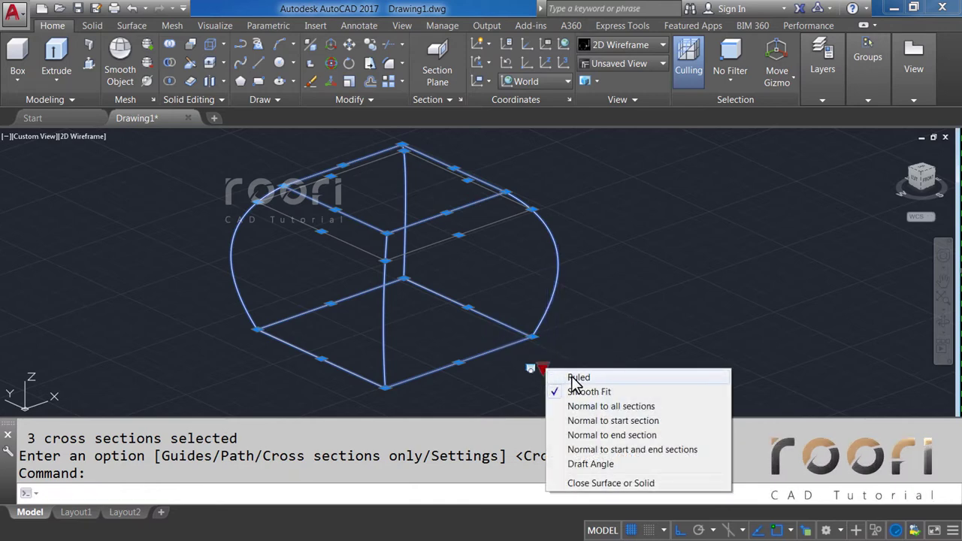
pyautogui.click(579, 378)
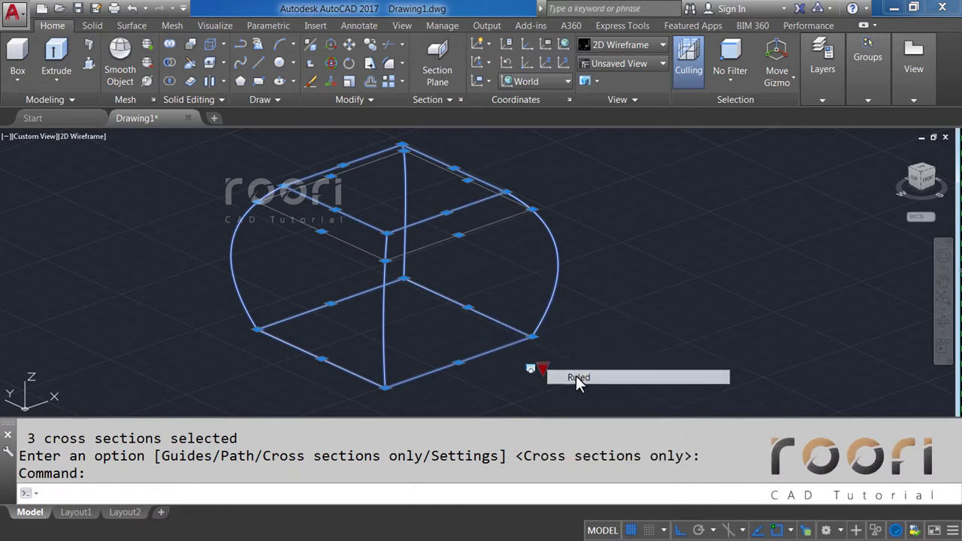
pyautogui.press('Escape')
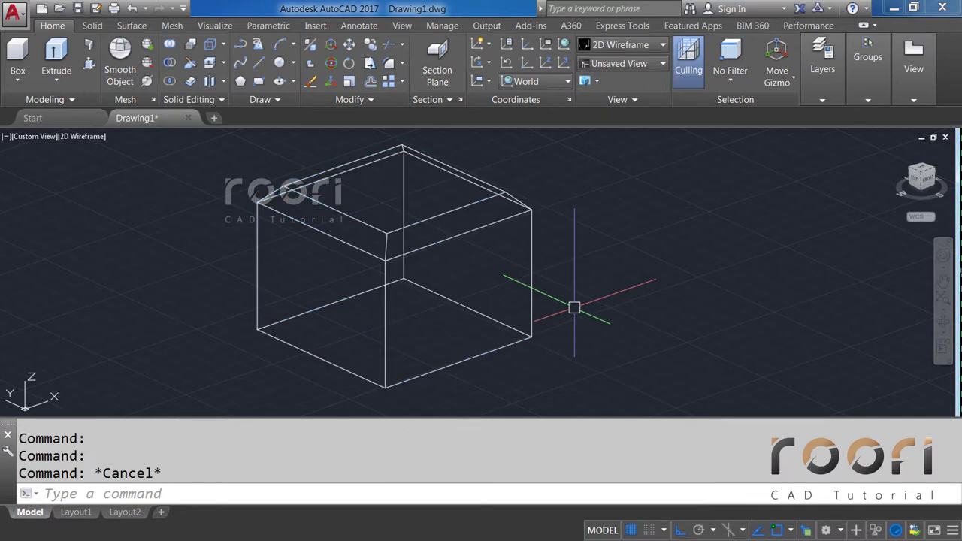
# Step: Shade the box in Realistic style and orbit to inspect it
pyautogui.click(627, 47)
pyautogui.click(790, 79)
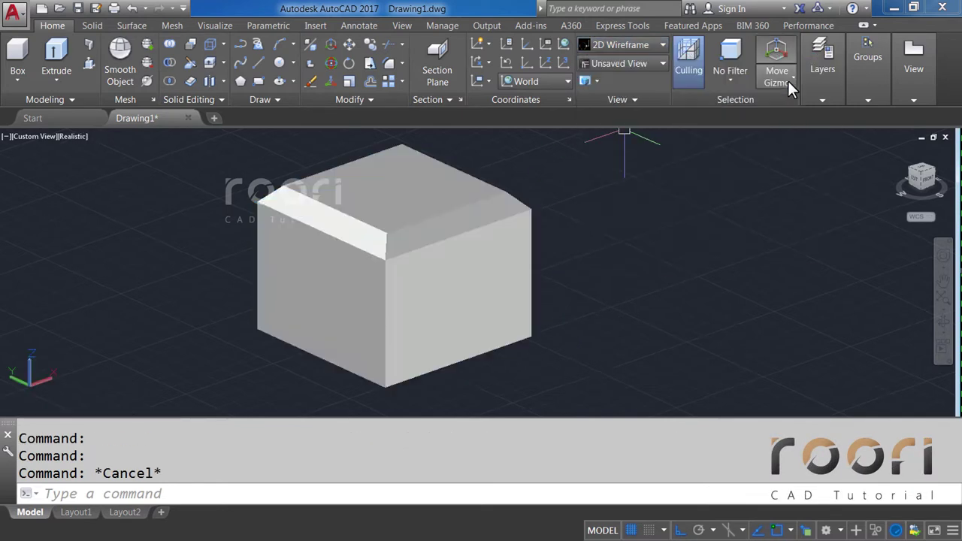
pyautogui.scroll(-3, 636, 256)
pyautogui.moveTo(636, 255)
pyautogui.keyDown('shift'); pyautogui.mouseDown(button='middle')
pyautogui.moveTo(551, 245)
pyautogui.moveTo(477, 296)
pyautogui.moveTo(393, 217)
pyautogui.moveTo(358, 227)
pyautogui.moveTo(451, 255)
pyautogui.moveTo(533, 253)
pyautogui.moveTo(530, 244)
pyautogui.mouseUp(button='middle'); pyautogui.keyUp('shift')
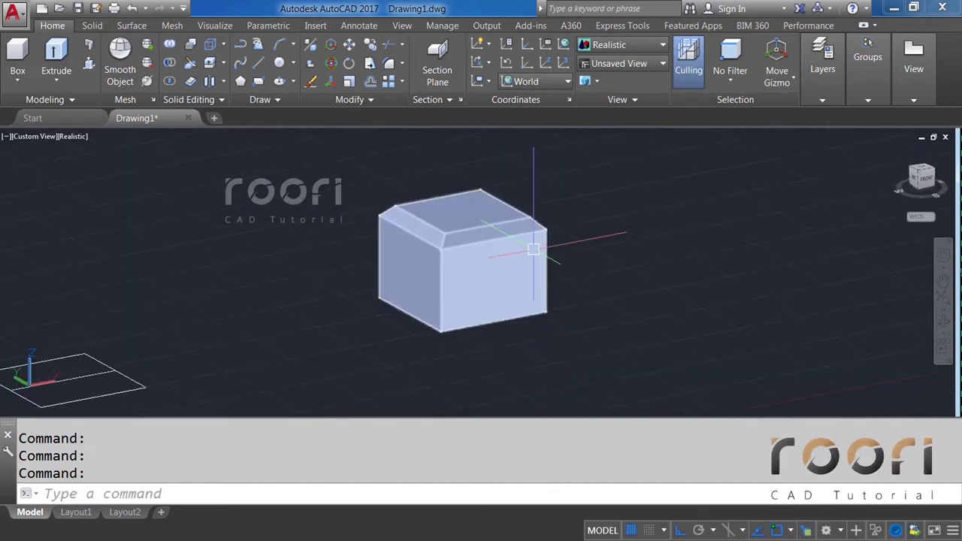
# Step: Return to 2D Wireframe and view the box from the Front preset
pyautogui.click(622, 47)
pyautogui.click(612, 64)
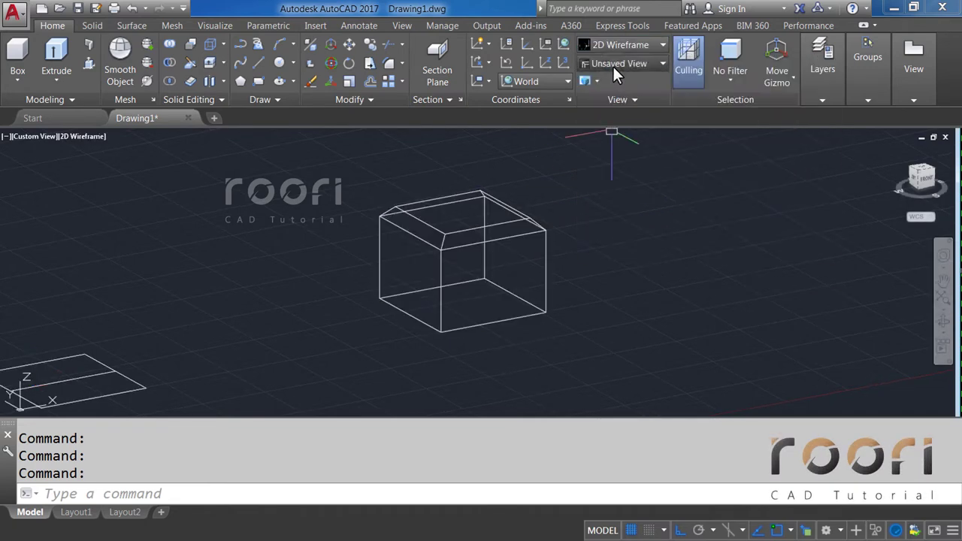
pyautogui.click(613, 65)
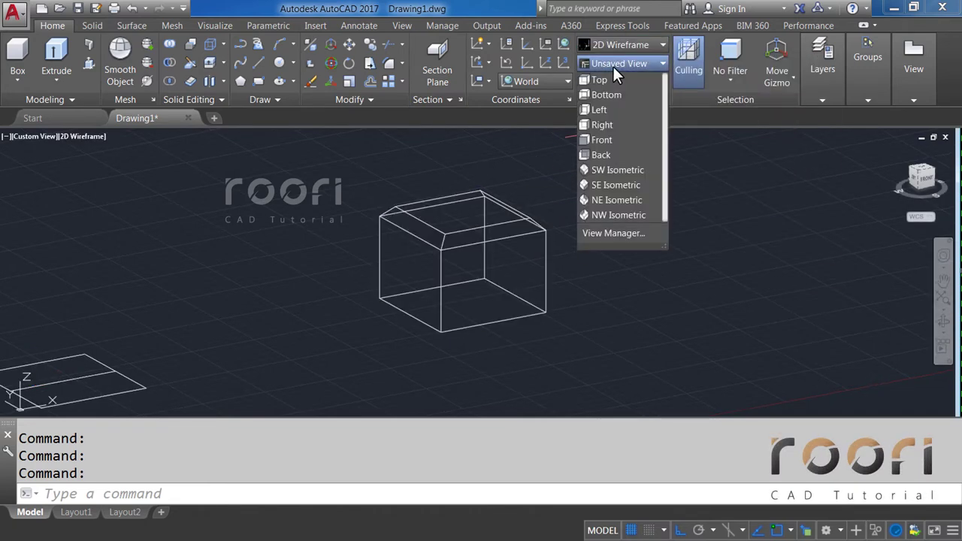
pyautogui.click(604, 140)
pyautogui.write('REC')
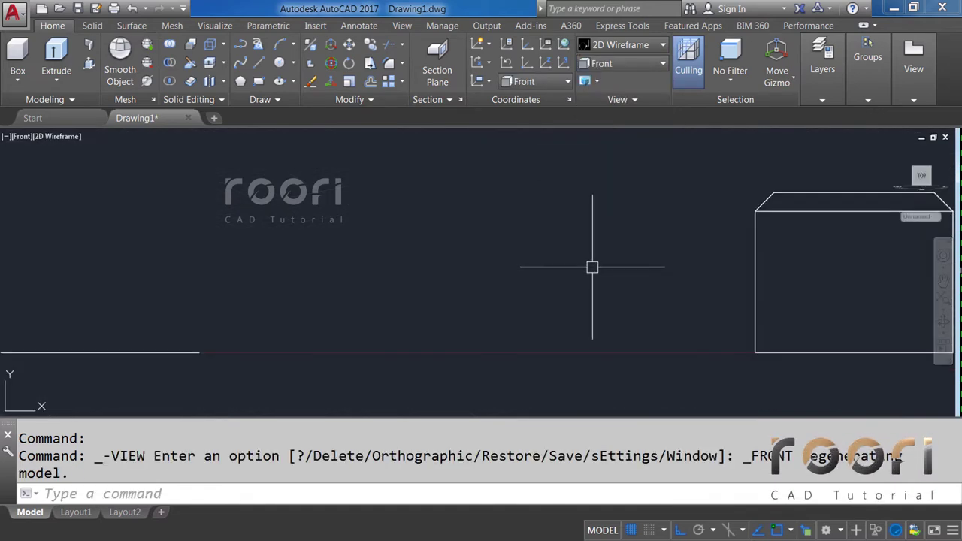
# Step: Draw a 250 by 300 rectangle in the front view
pyautogui.press('Return')
pyautogui.click(367, 214)
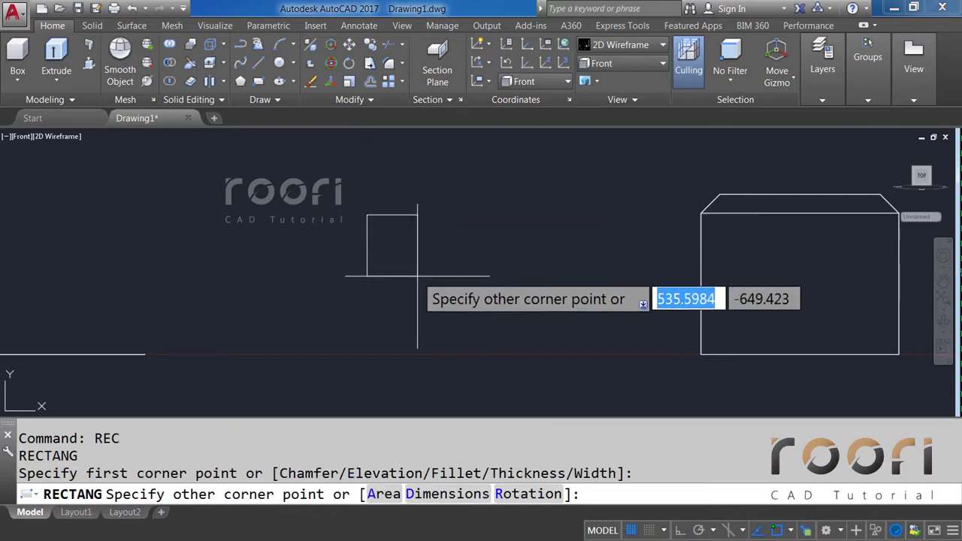
pyautogui.write('D')
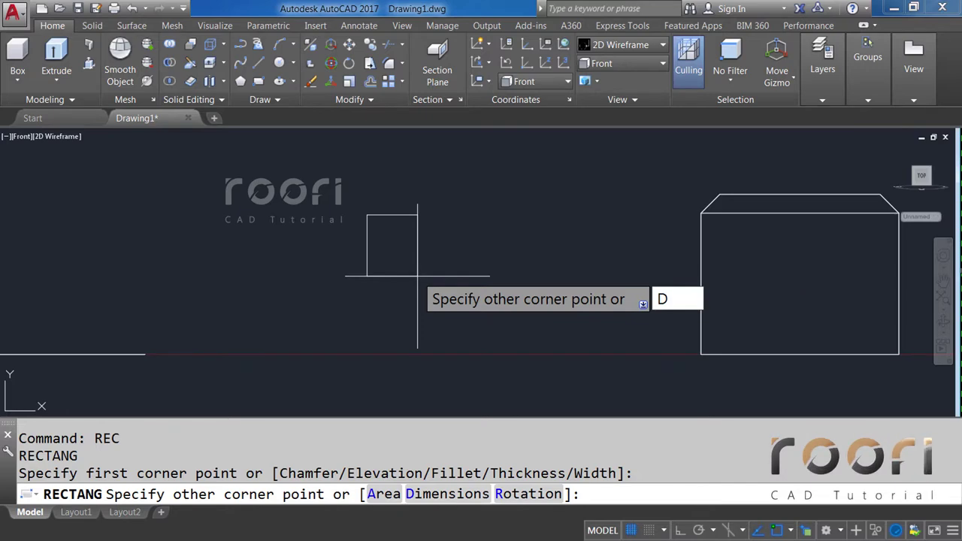
pyautogui.press('Return')
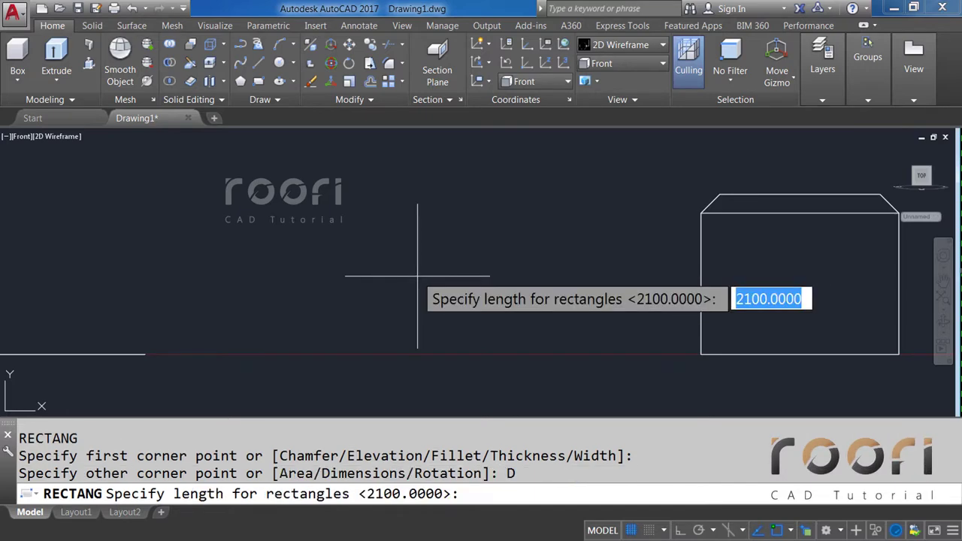
pyautogui.write('250')
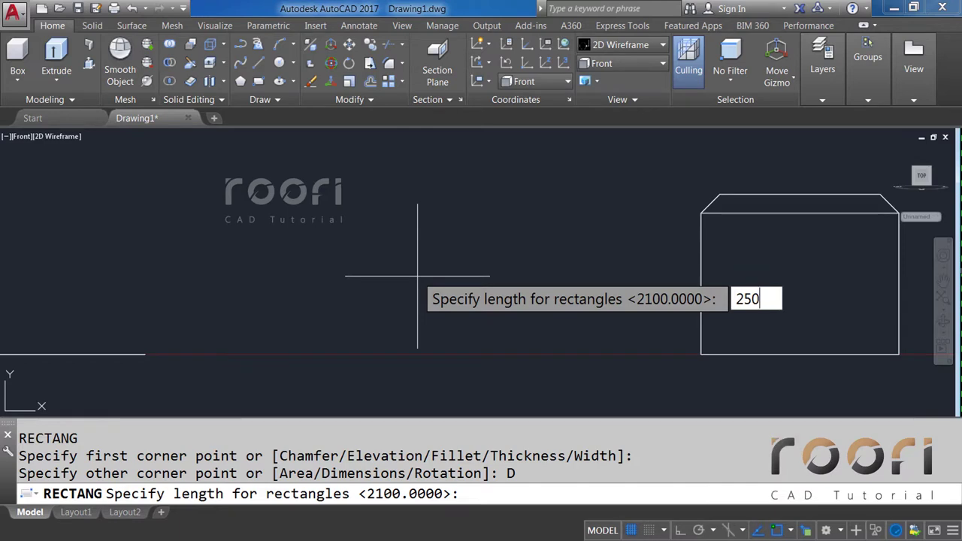
pyautogui.press('Return')
pyautogui.write('300')
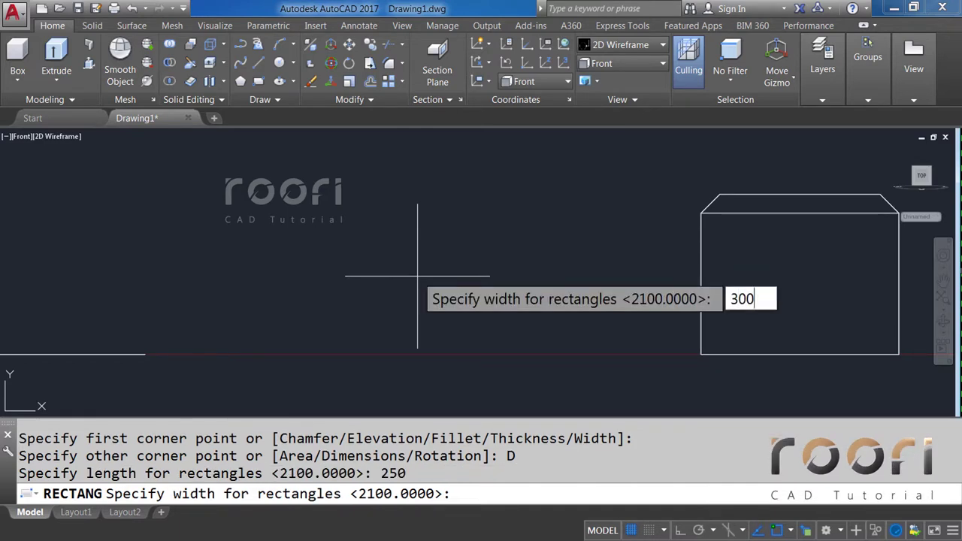
pyautogui.press('Return')
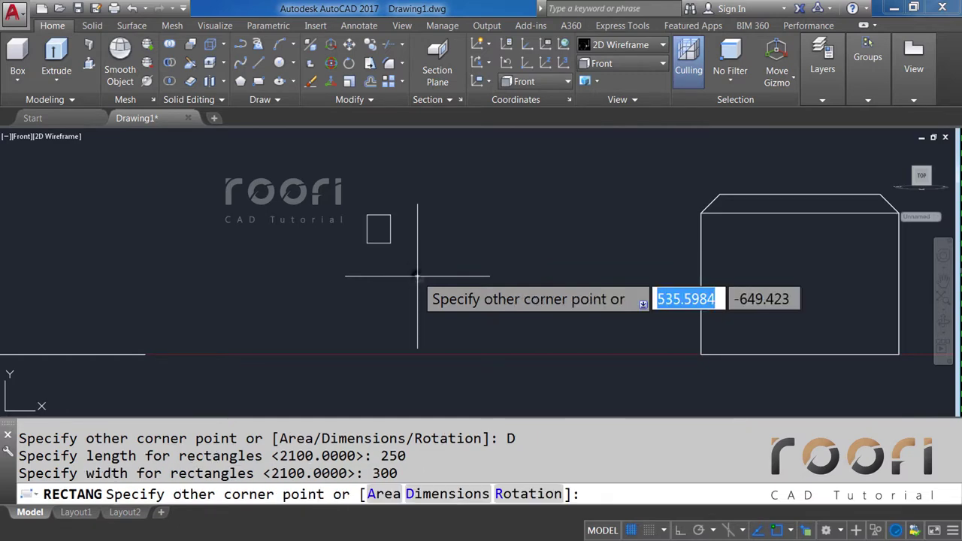
pyautogui.click(417, 276)
pyautogui.scroll(4, 385, 231)
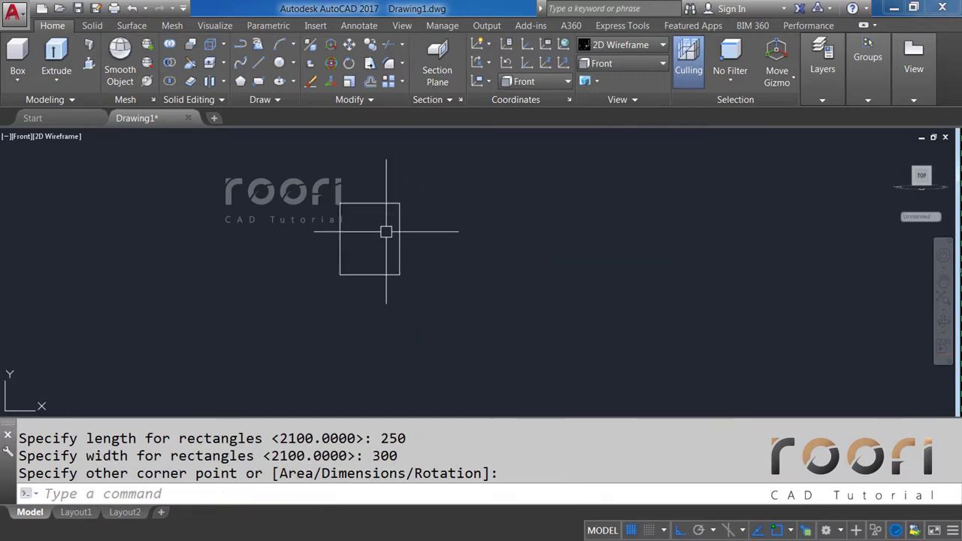
pyautogui.scroll(3, 385, 231)
pyautogui.scroll(2, 369, 243)
pyautogui.moveTo(369, 243); pyautogui.dragTo(335, 256, button='middle')
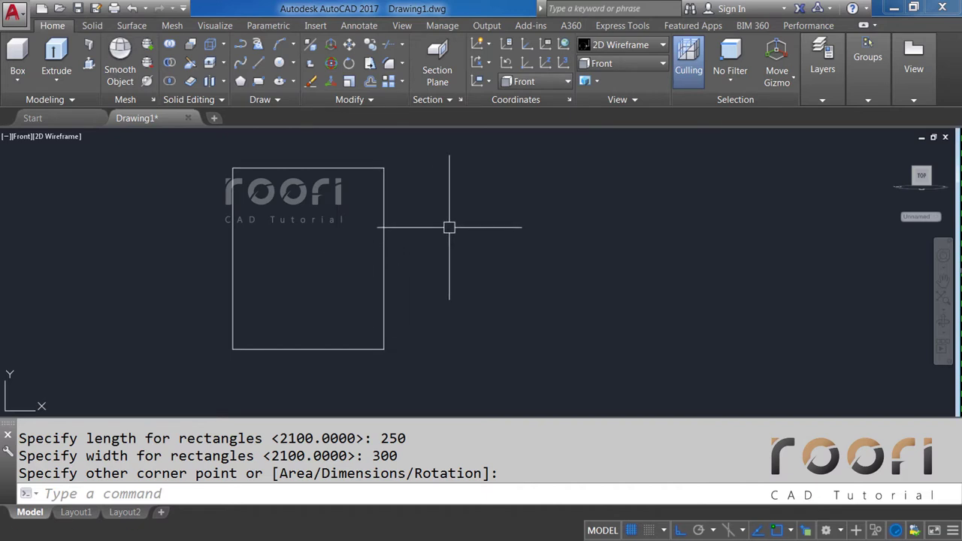
# Step: Draw a second 230 by 220 rectangle beside it
pyautogui.write('REC')
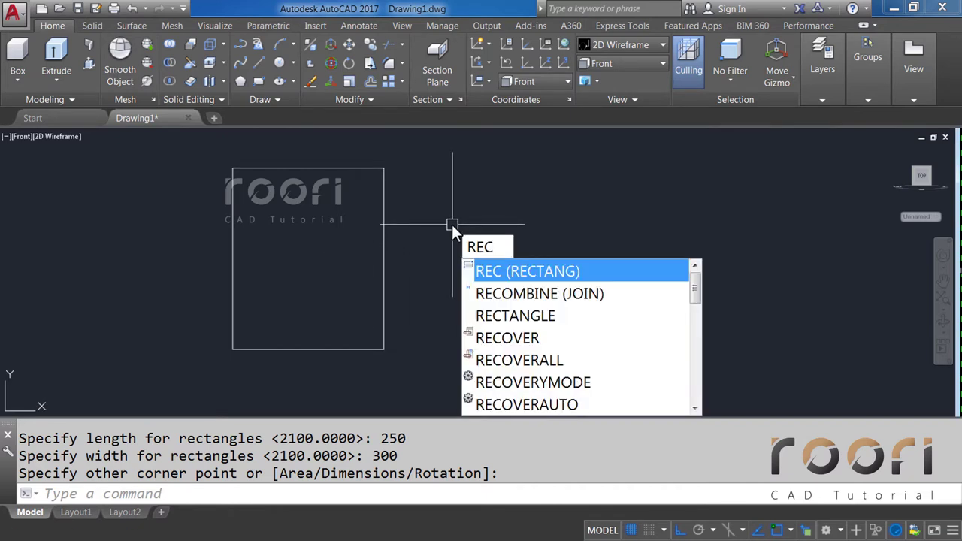
pyautogui.press('Return')
pyautogui.click(441, 191)
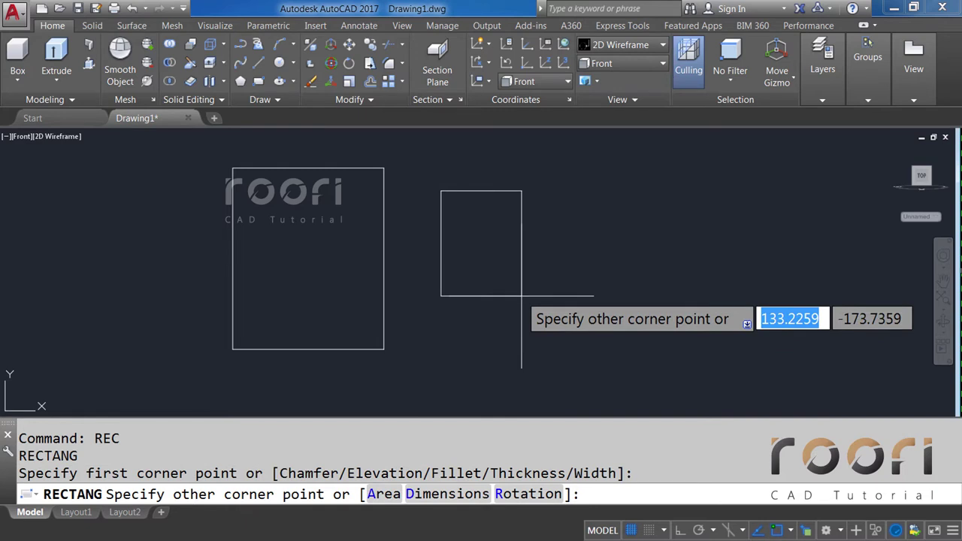
pyautogui.write('D')
pyautogui.press('Return')
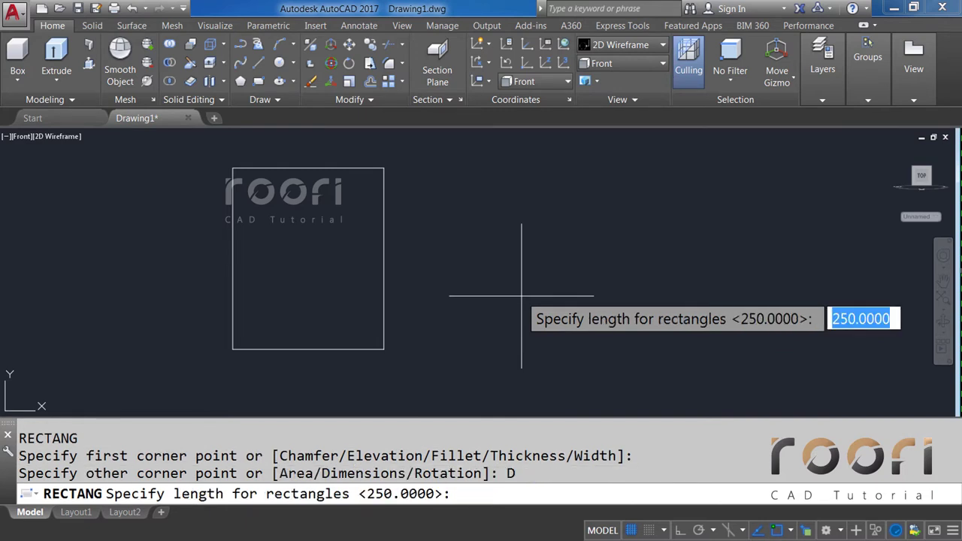
pyautogui.write('230')
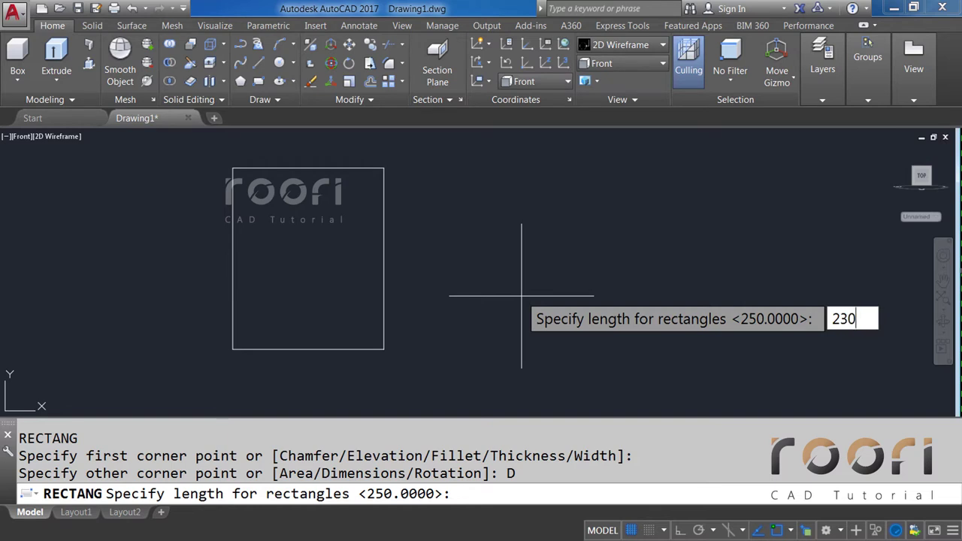
pyautogui.press('Return')
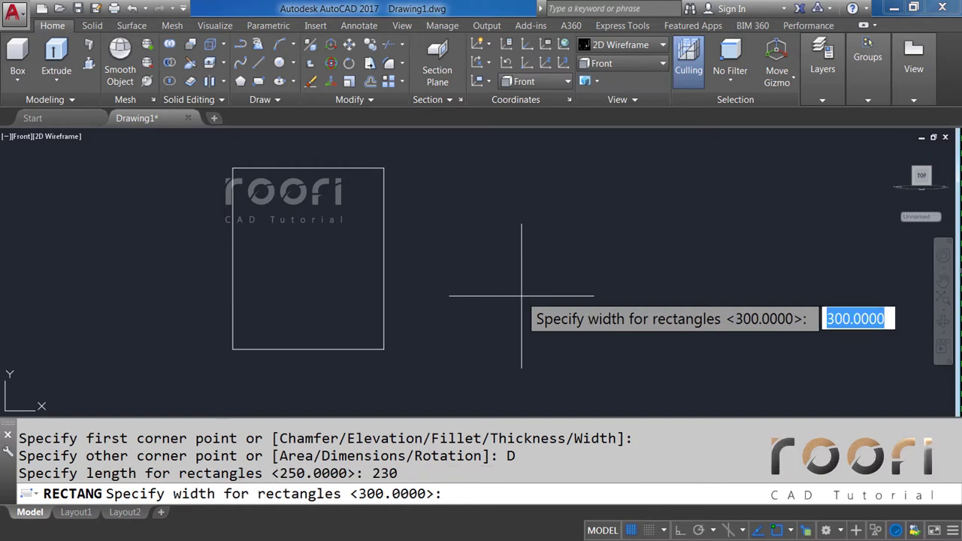
pyautogui.write('220')
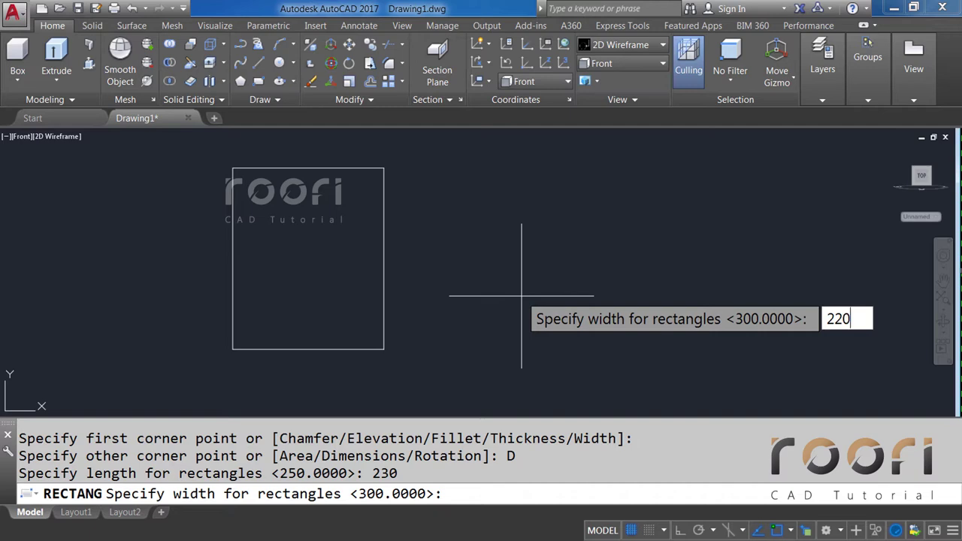
pyautogui.press('Return')
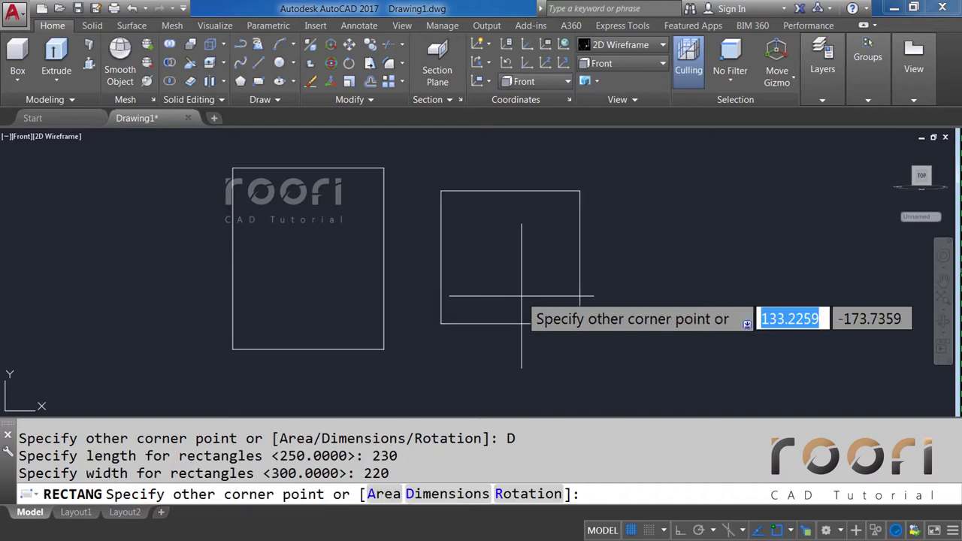
pyautogui.click(602, 336)
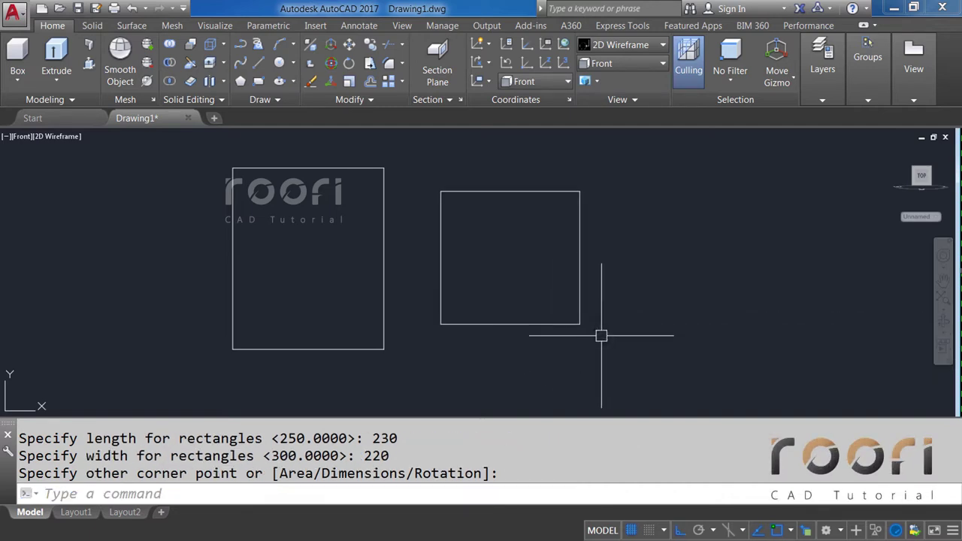
pyautogui.write('M')
# Step: Move the 230 by 220 rectangle's centre onto the 250 by 300 rectangle's centre
pyautogui.press('Return')
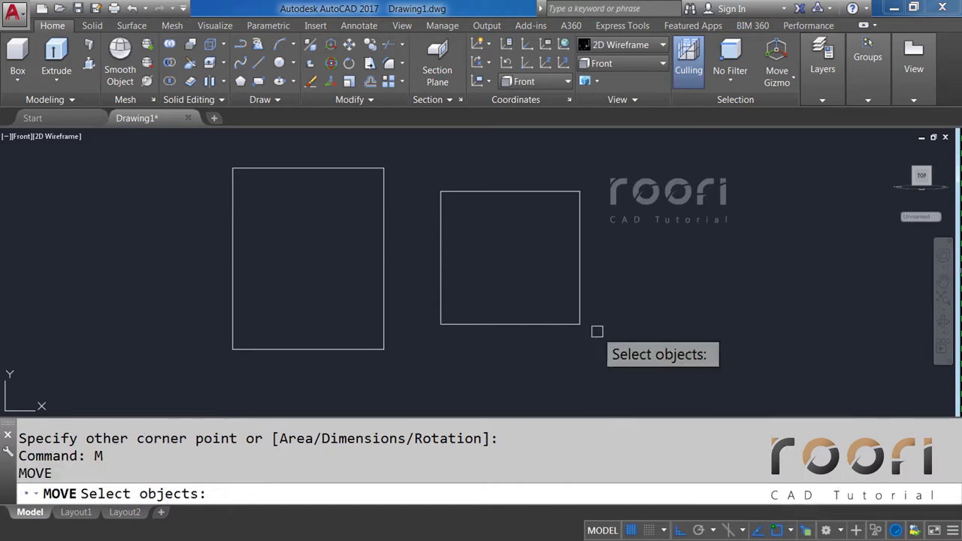
pyautogui.click(547, 324)
pyautogui.press('Return')
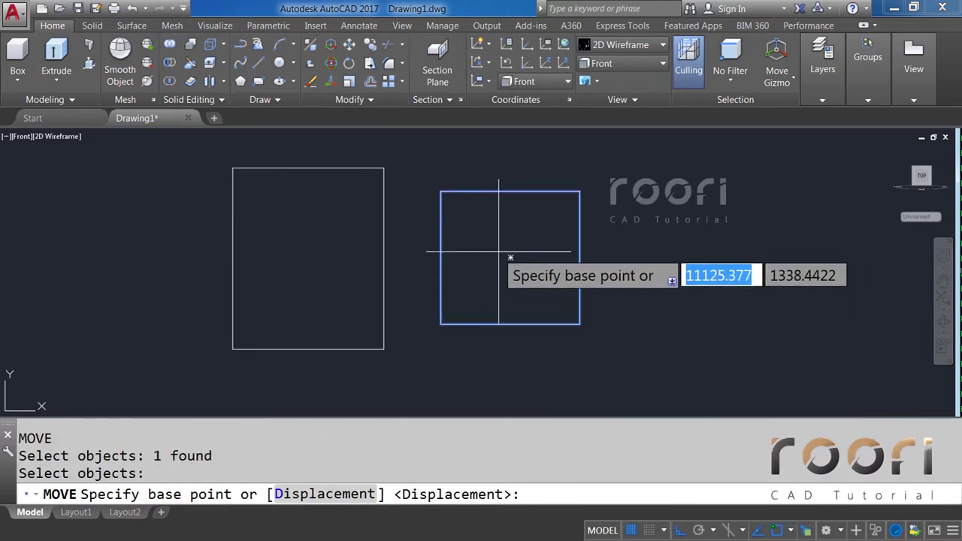
pyautogui.click(510, 258)
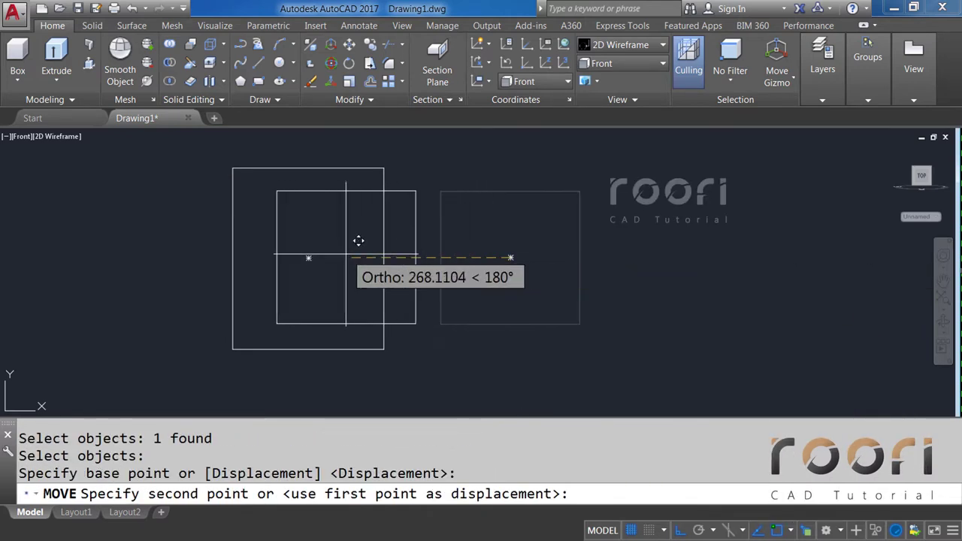
pyautogui.click(308, 258)
pyautogui.moveTo(274, 242); pyautogui.dragTo(380, 258, button='middle')
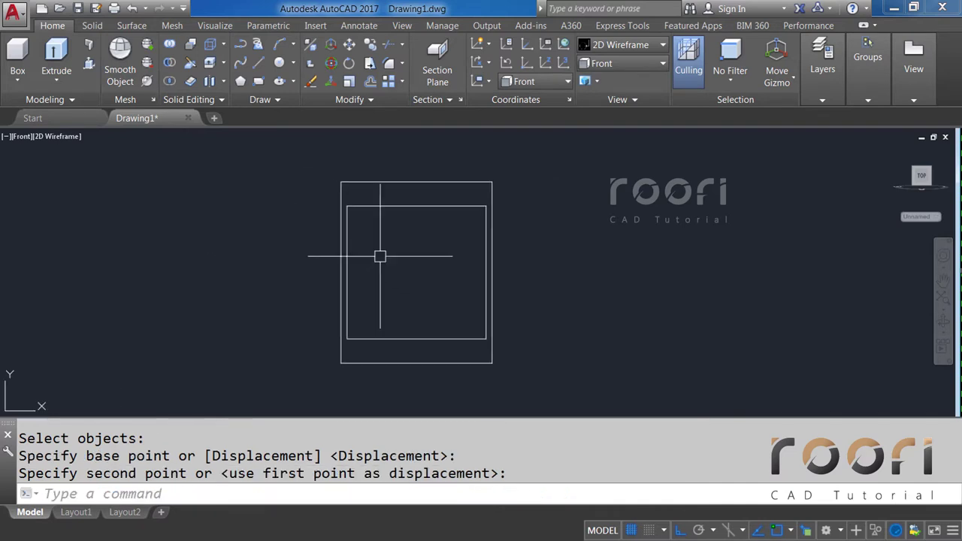
pyautogui.scroll(1, 388, 208)
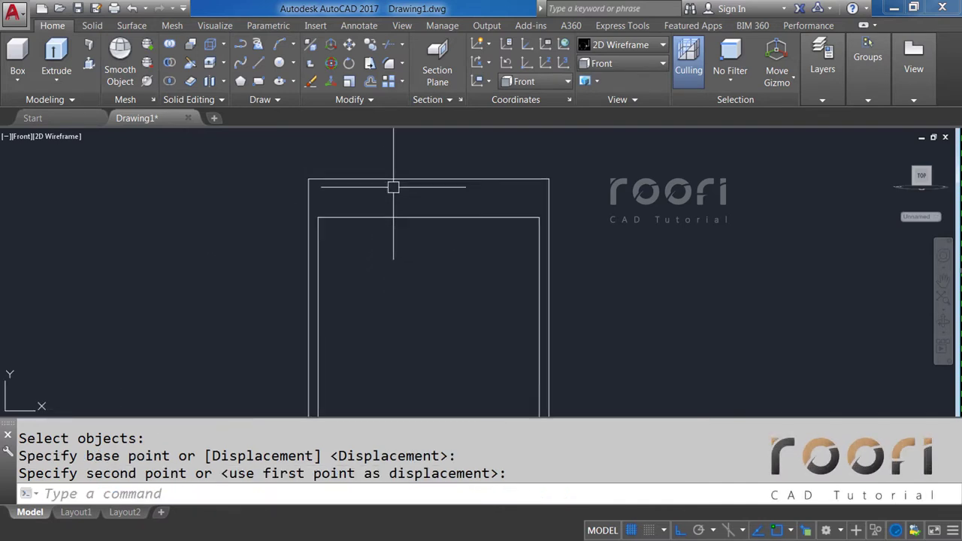
pyautogui.scroll(2, 391, 192)
pyautogui.scroll(2, 393, 192)
pyautogui.moveTo(393, 197); pyautogui.dragTo(390, 209, button='middle')
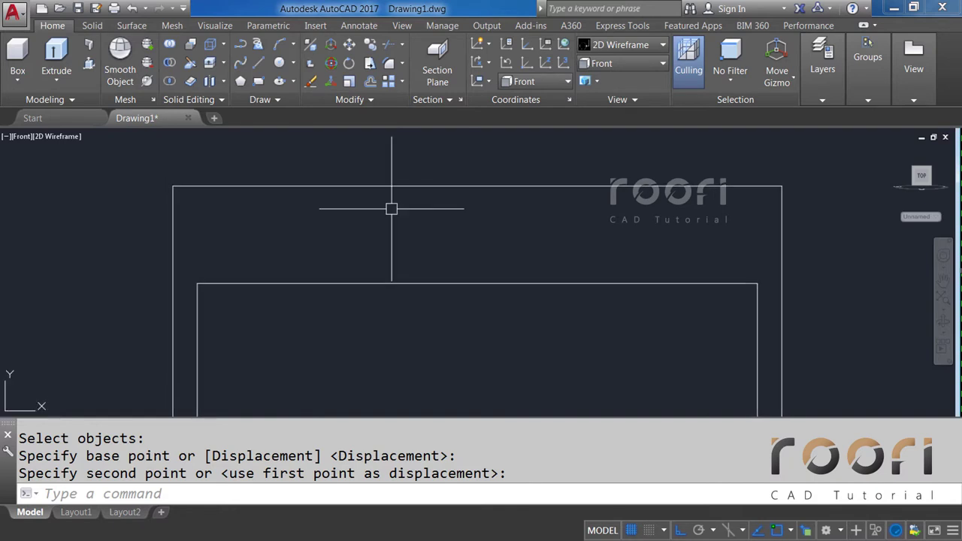
pyautogui.click(403, 65)
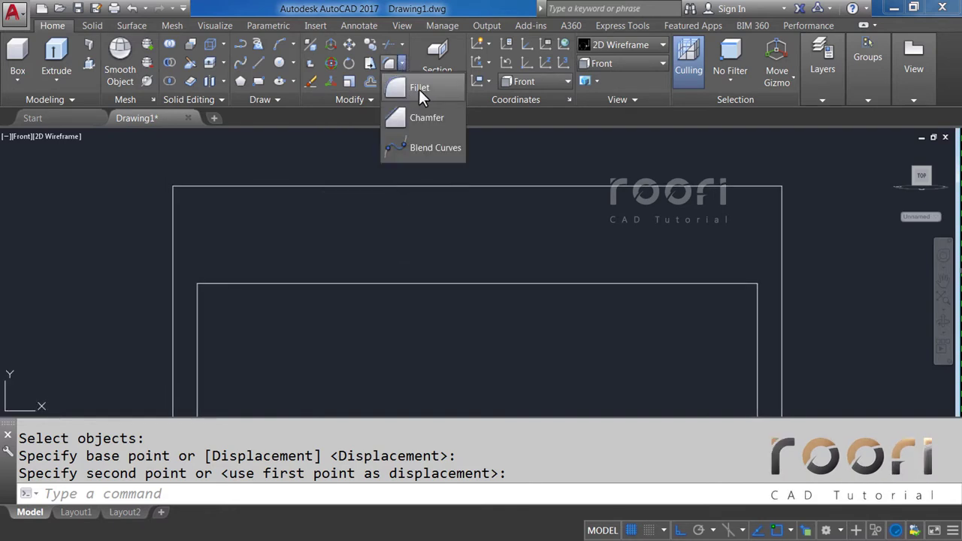
# Step: Set the fillet radius to 5 and round the top-left corners of both rectangles
pyautogui.click(418, 89)
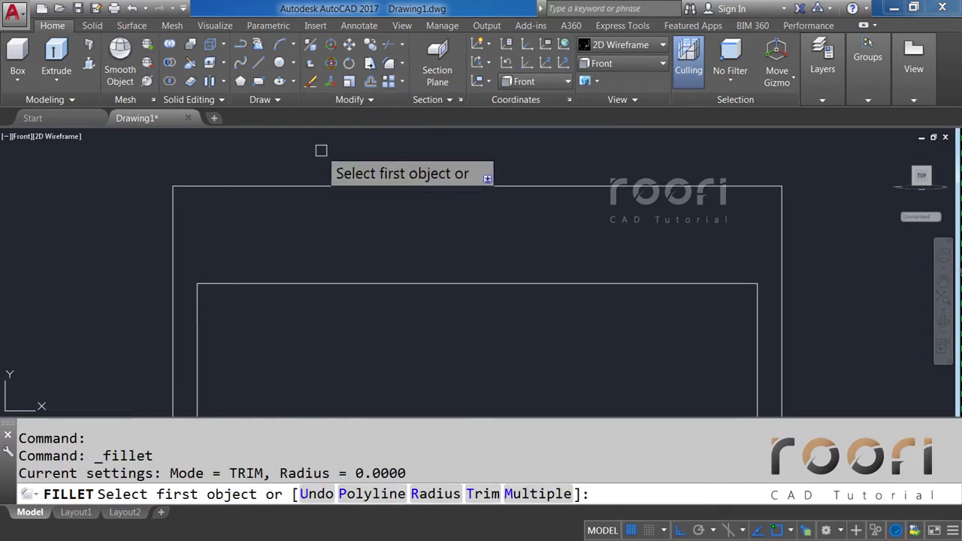
pyautogui.write('R')
pyautogui.press('Return')
pyautogui.write('5')
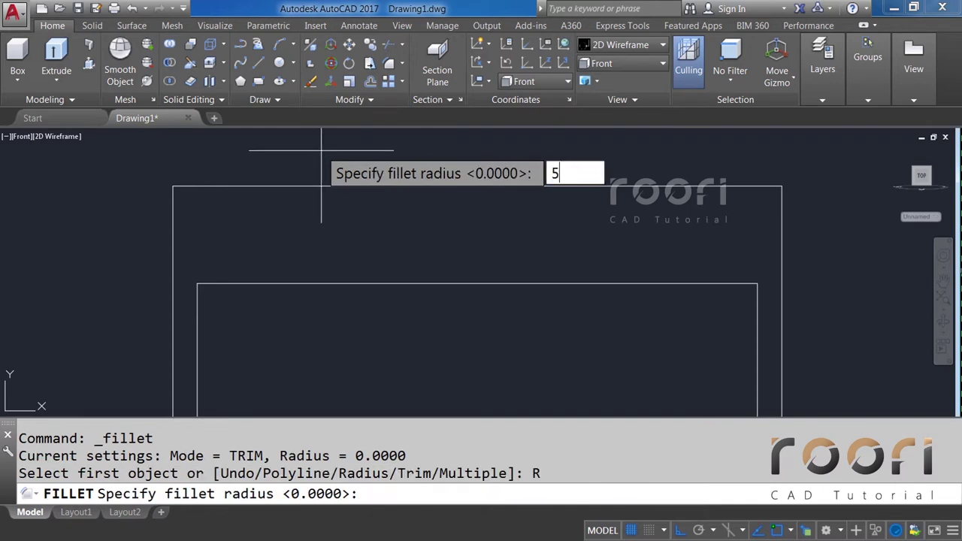
pyautogui.press('Return')
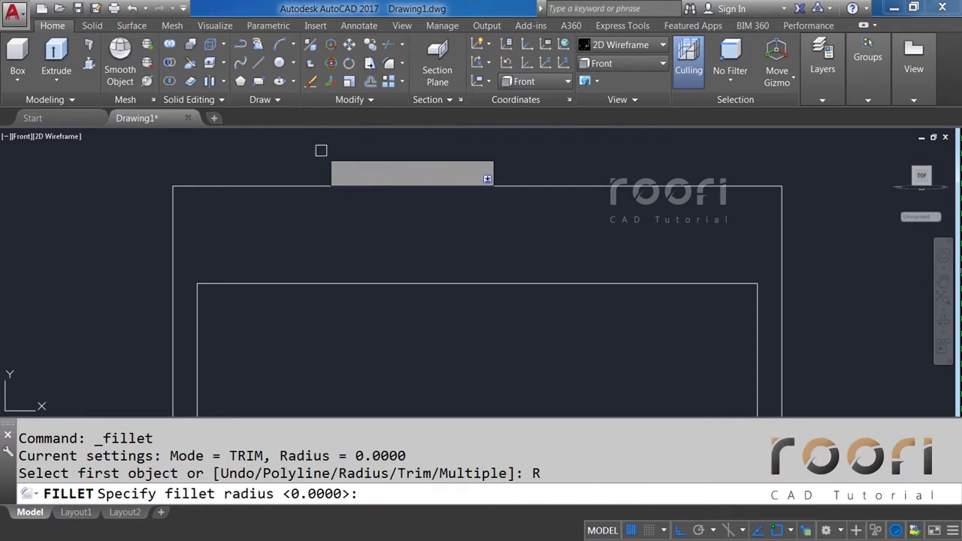
pyautogui.click(224, 184)
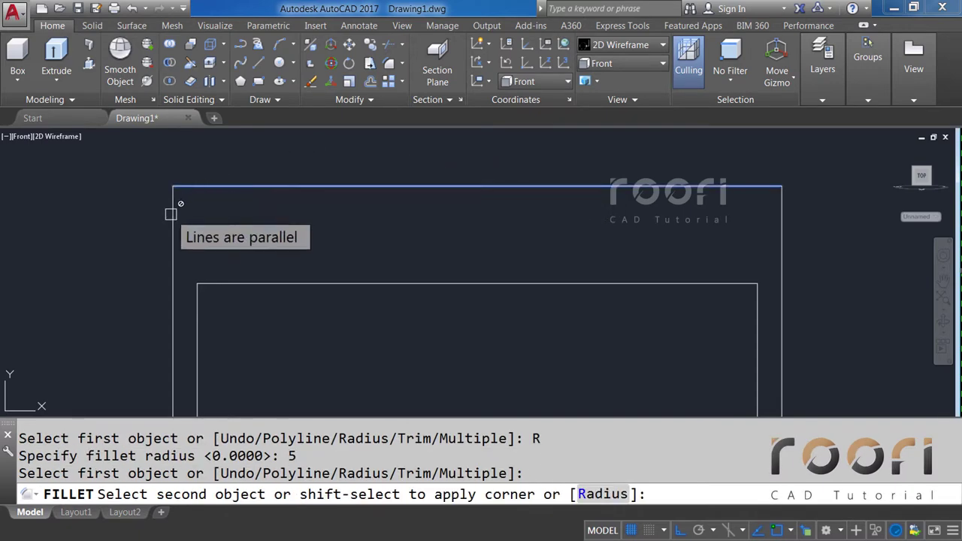
pyautogui.click(174, 211)
pyautogui.press('Return')
pyautogui.click(218, 286)
pyautogui.click(206, 292)
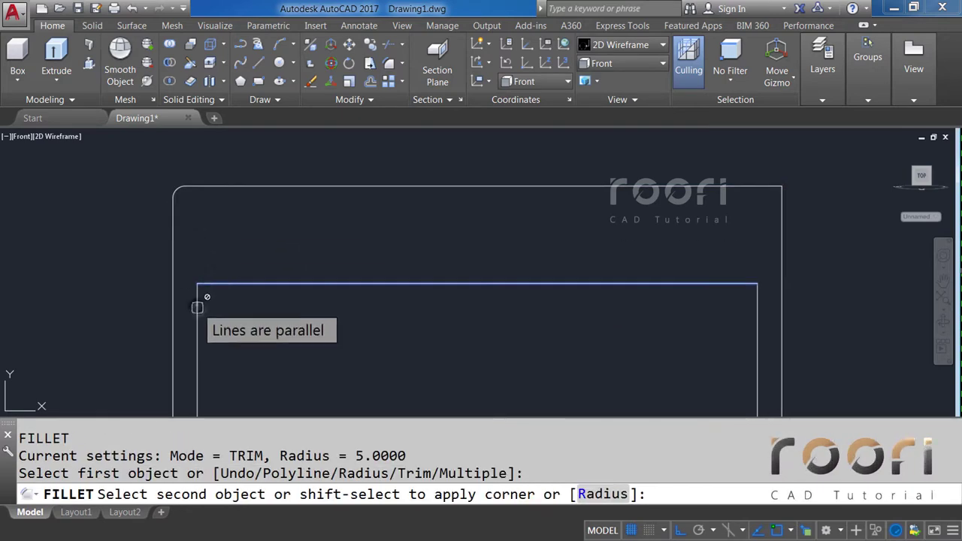
# Step: Round the top-right corners of the inner and outer rectangles with radius 5
pyautogui.click(200, 304)
pyautogui.press('Return')
pyautogui.click(701, 287)
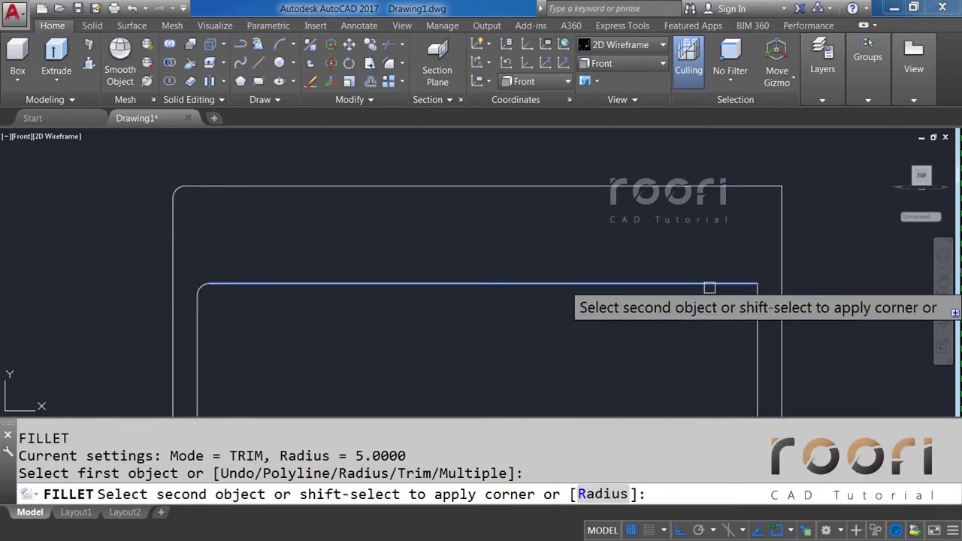
pyautogui.click(757, 331)
pyautogui.press('Return')
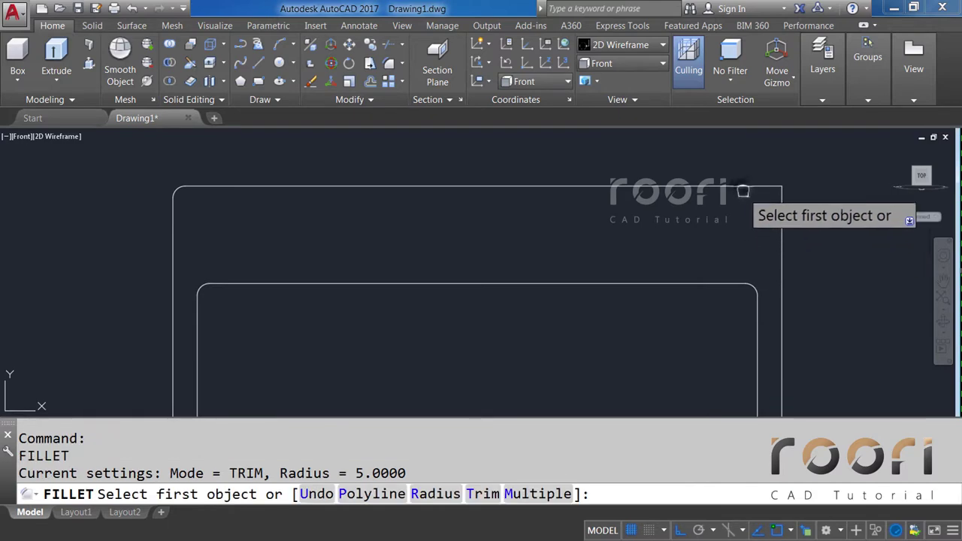
pyautogui.click(742, 187)
pyautogui.click(782, 230)
# Step: Round the bottom-left corners of the outer and inner rectangles with radius 5
pyautogui.scroll(-3, 454, 217)
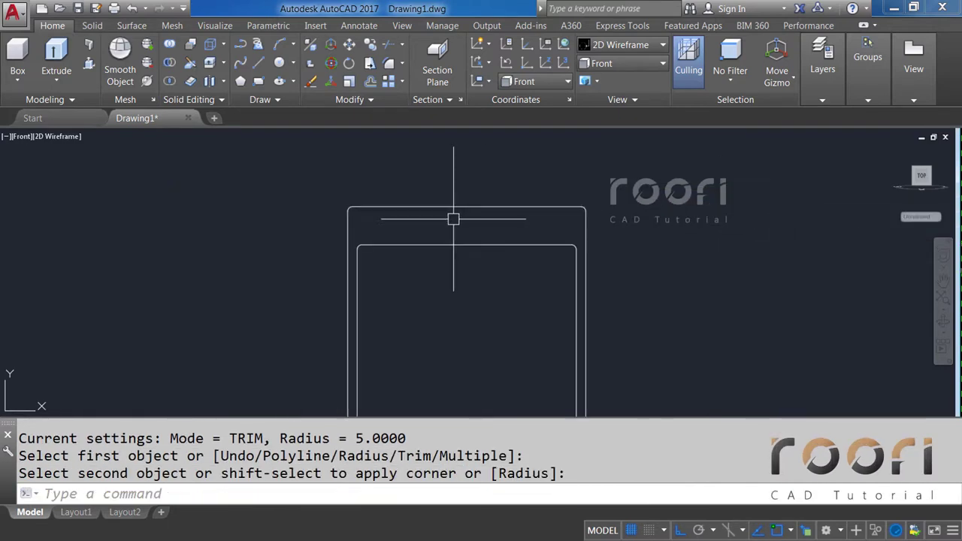
pyautogui.scroll(-3, 442, 323)
pyautogui.scroll(6, 443, 332)
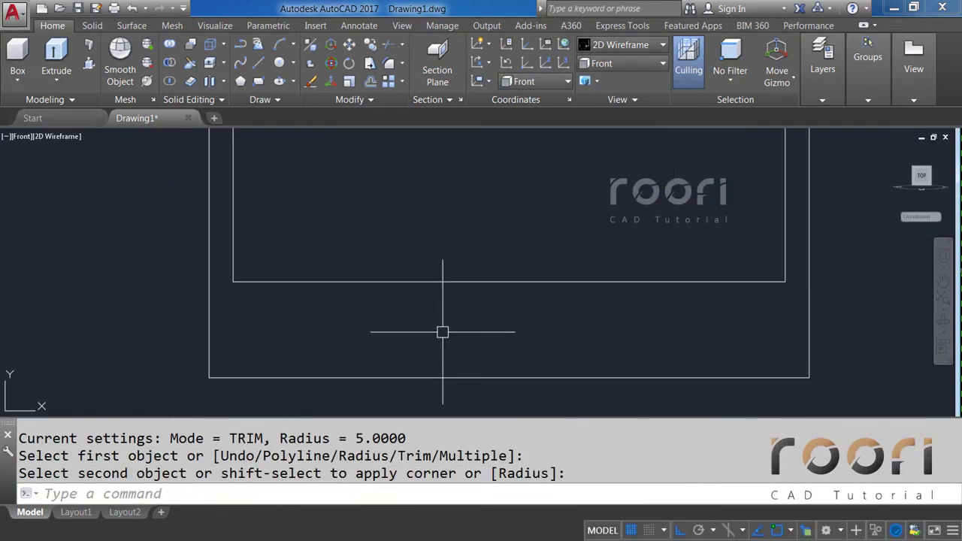
pyautogui.moveTo(443, 332); pyautogui.dragTo(406, 301, button='middle')
pyautogui.press('Return')
pyautogui.click(169, 303)
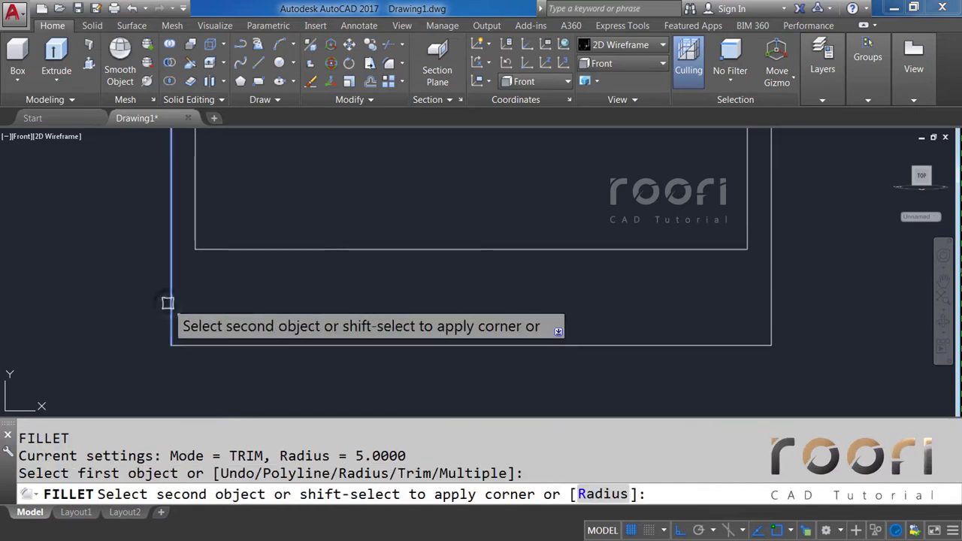
pyautogui.click(230, 343)
pyautogui.press('Return')
pyautogui.click(196, 211)
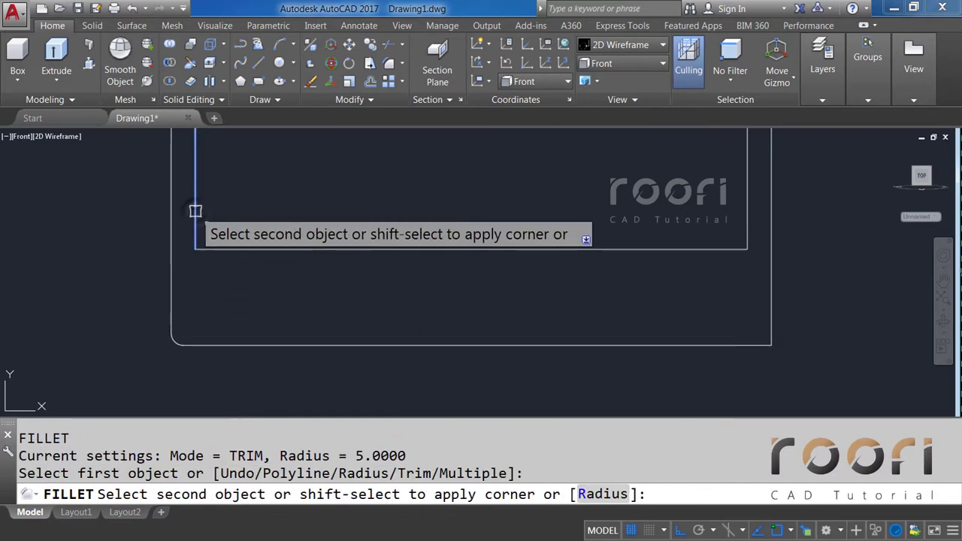
pyautogui.click(236, 247)
# Step: Round the bottom-right corners of the outer and inner rectangles with radius 5
pyautogui.press('Return')
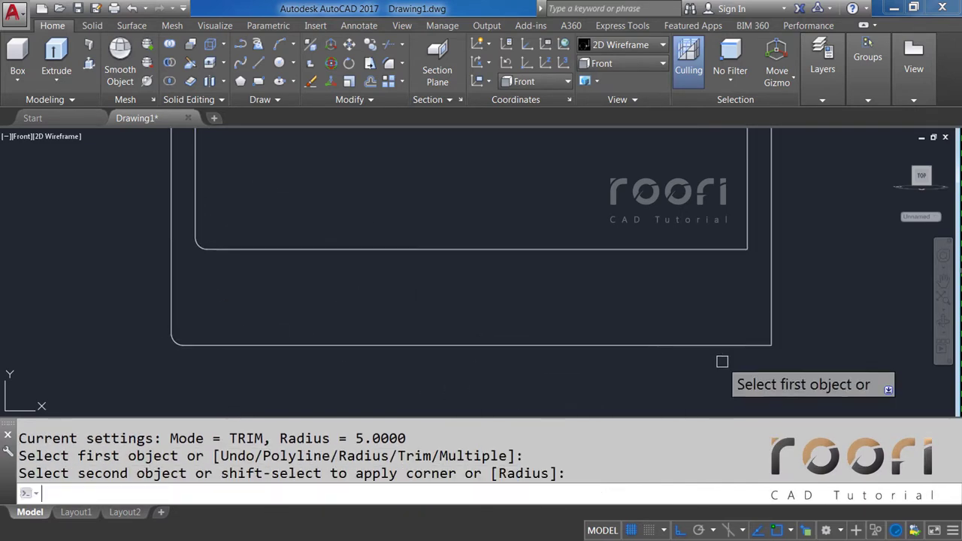
pyautogui.click(724, 344)
pyautogui.click(770, 279)
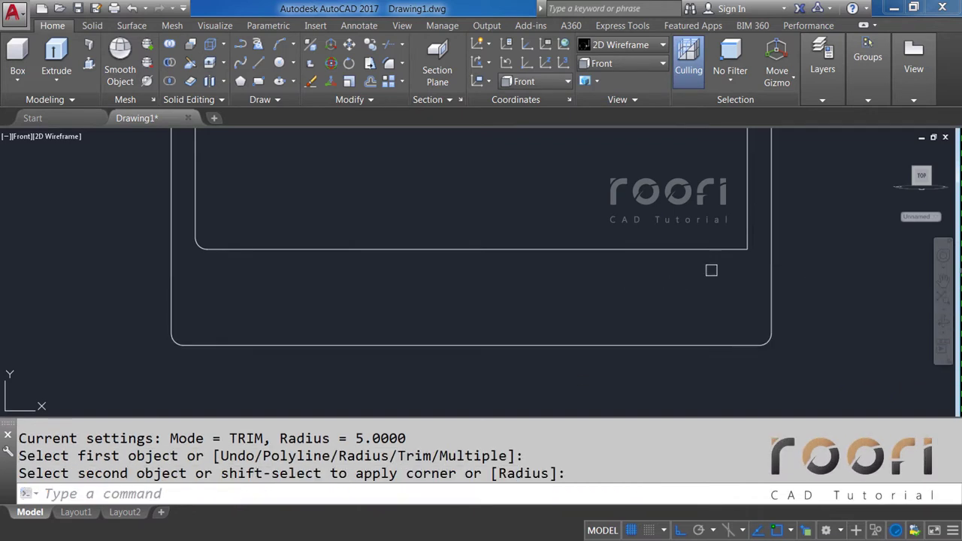
pyautogui.press('Return')
pyautogui.click(677, 248)
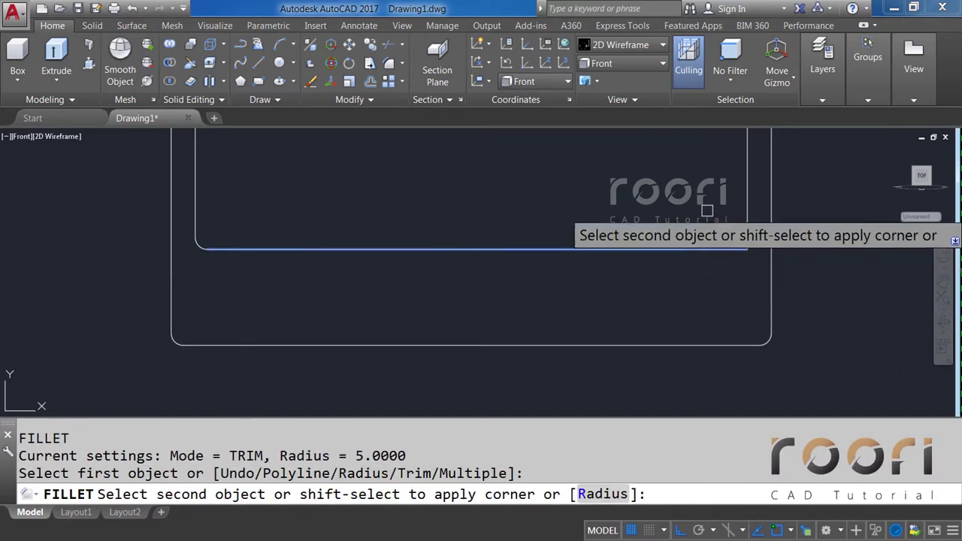
pyautogui.click(746, 158)
pyautogui.scroll(-4, 387, 303)
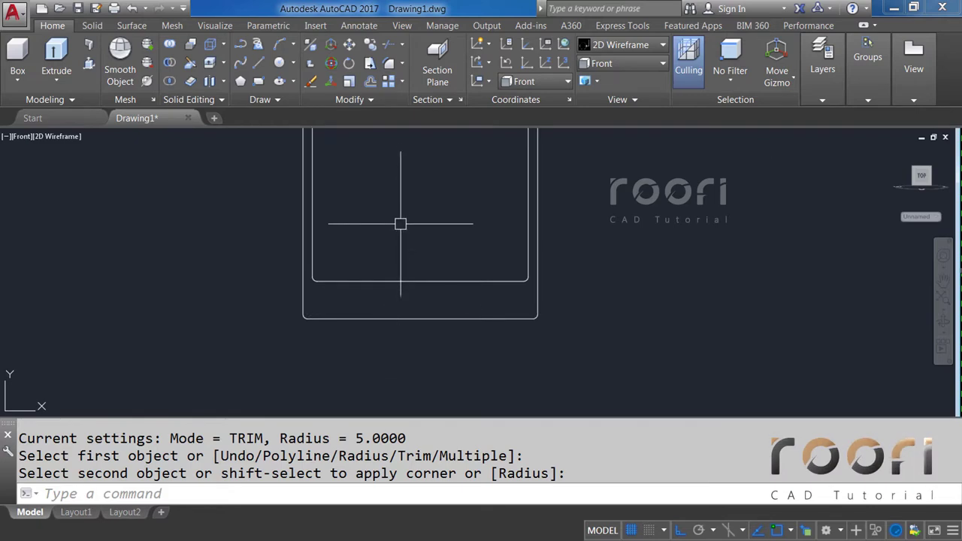
pyautogui.moveTo(400, 224); pyautogui.dragTo(387, 312, button='middle')
pyautogui.write('CO')
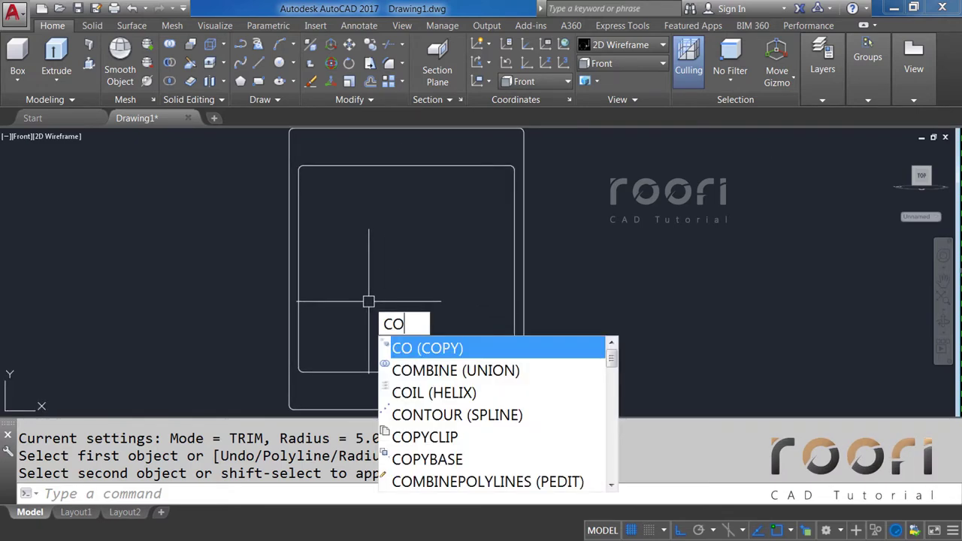
# Step: Copy the outer rounded rectangle 300 units to the right of the pair
pyautogui.press('Return')
pyautogui.click(290, 150)
pyautogui.press('Return')
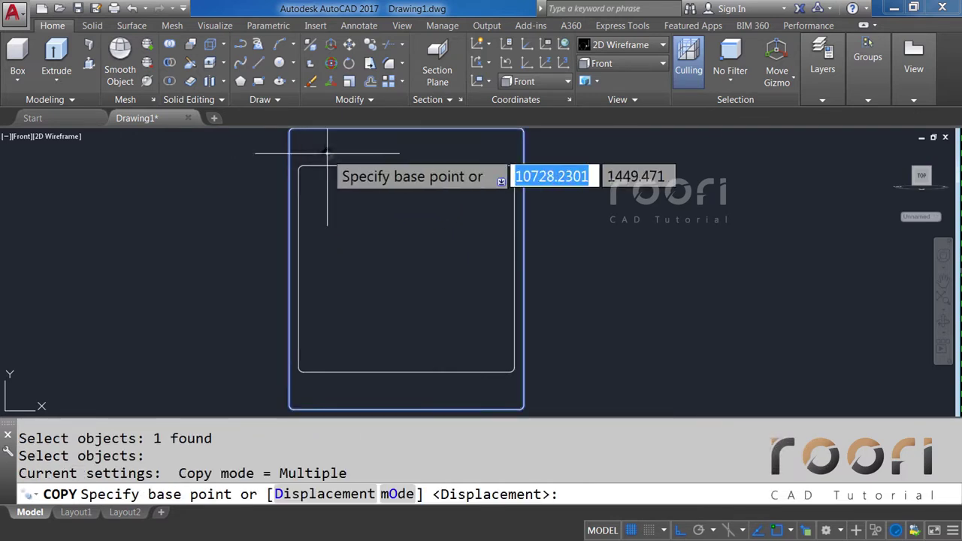
pyautogui.click(327, 153)
pyautogui.write('3')
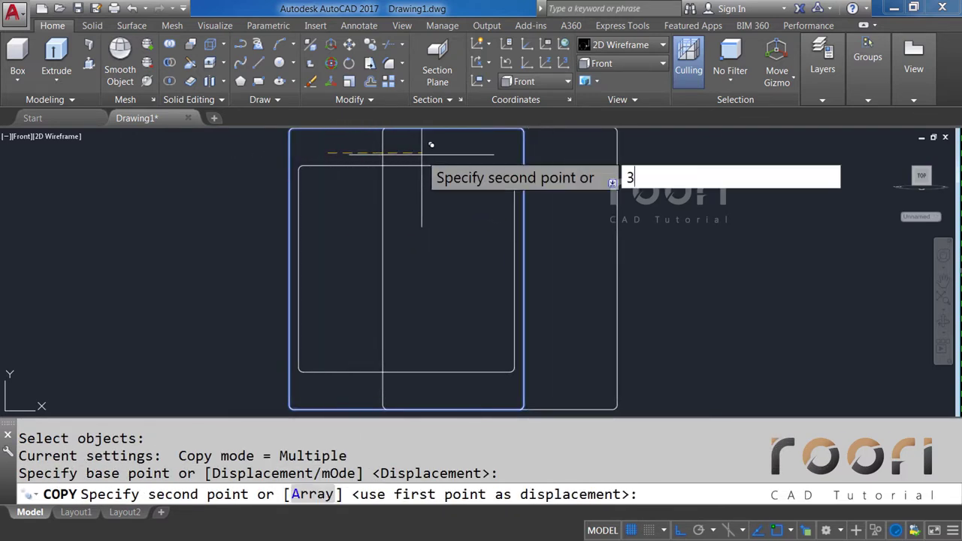
pyautogui.write('00')
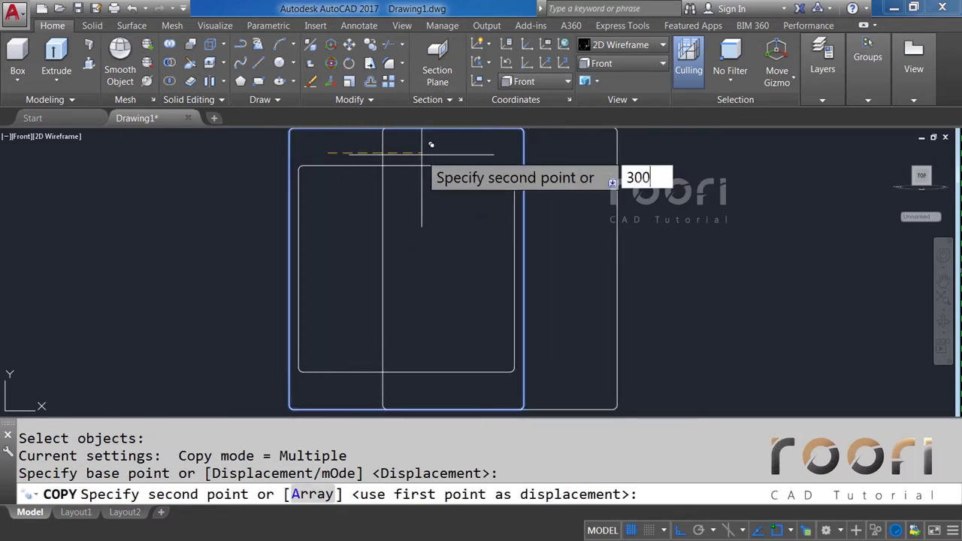
pyautogui.press('Return')
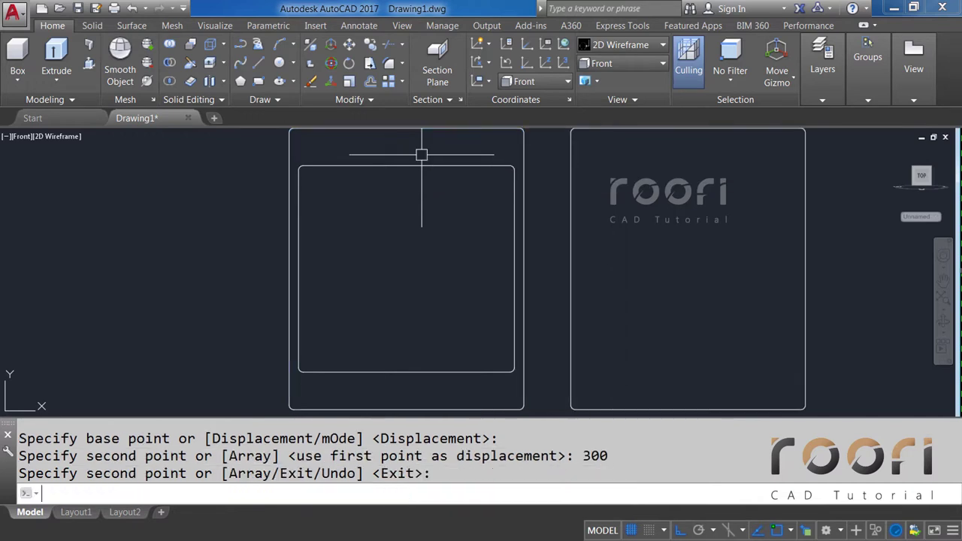
pyautogui.press('Return')
pyautogui.scroll(-2, 389, 247)
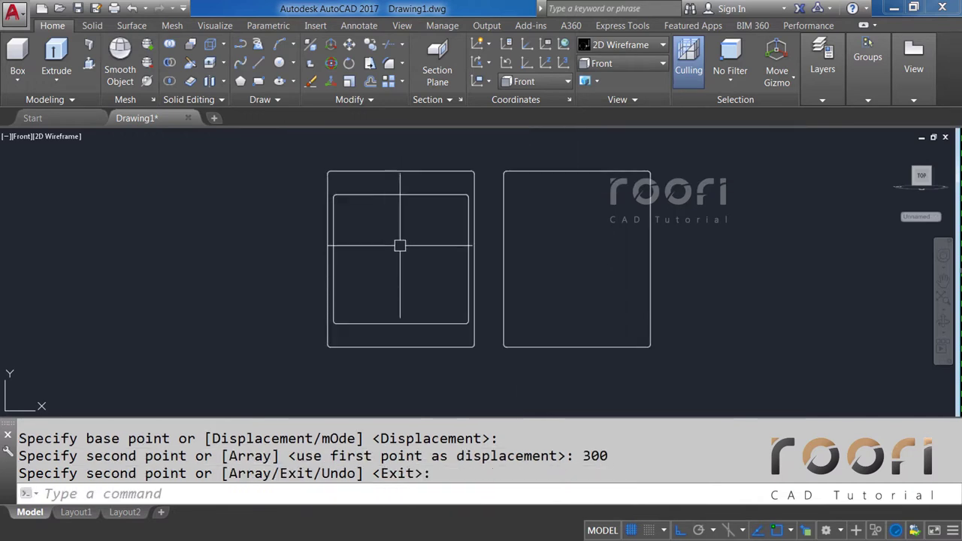
pyautogui.click(628, 63)
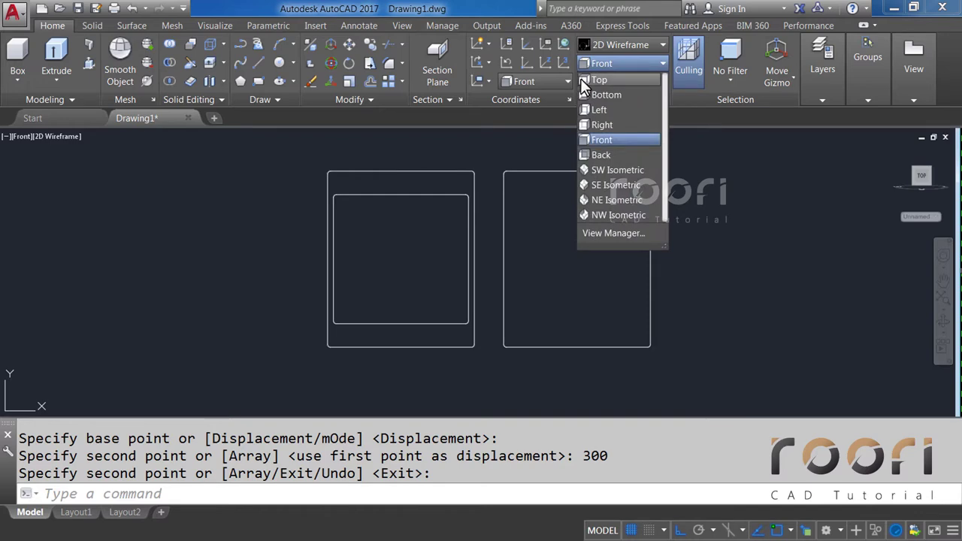
# Step: Switch to the Top view, then orbit into a 3D angle
pyautogui.click(600, 80)
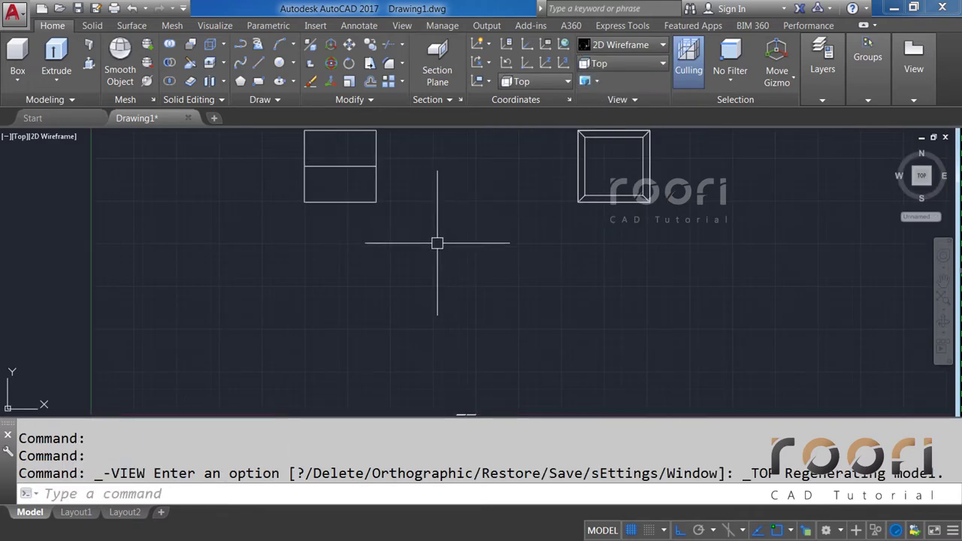
pyautogui.moveTo(455, 354)
pyautogui.keyDown('shift'); pyautogui.mouseDown(button='middle')
pyautogui.moveTo(459, 285)
pyautogui.moveTo(503, 285)
pyautogui.moveTo(482, 279)
pyautogui.mouseUp(button='middle'); pyautogui.keyUp('shift')
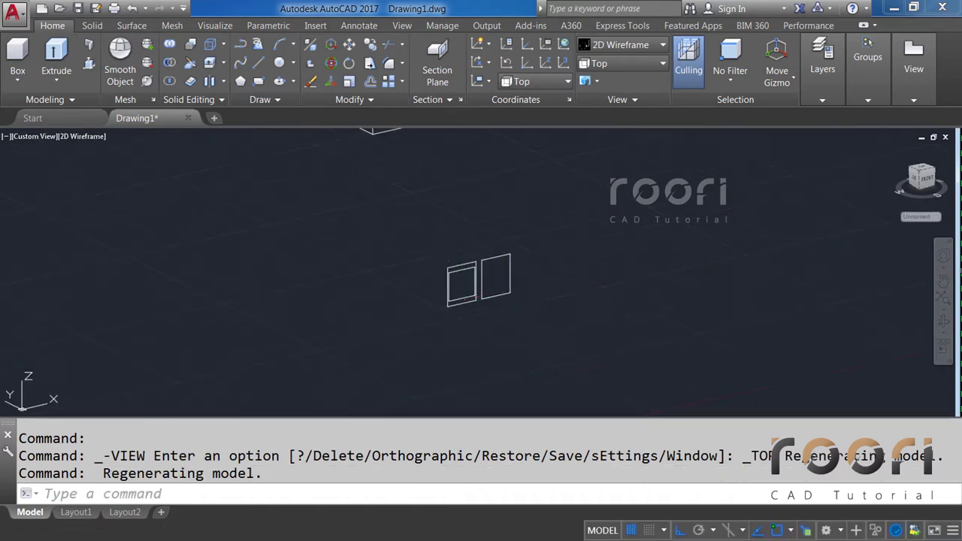
pyautogui.scroll(2, 481, 279)
pyautogui.scroll(3, 482, 279)
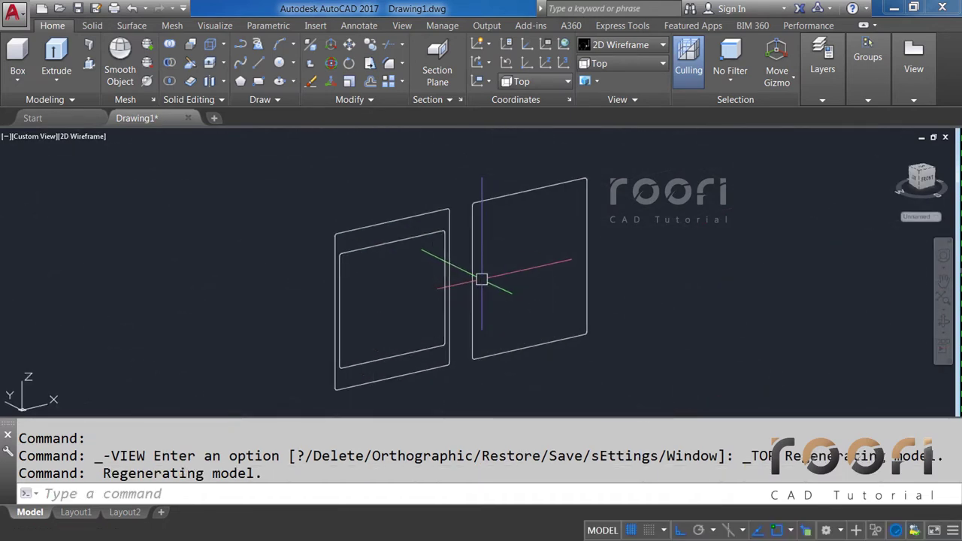
# Step: Extrude the three rounded profiles to a height of 35
pyautogui.write('EXTRUDE')
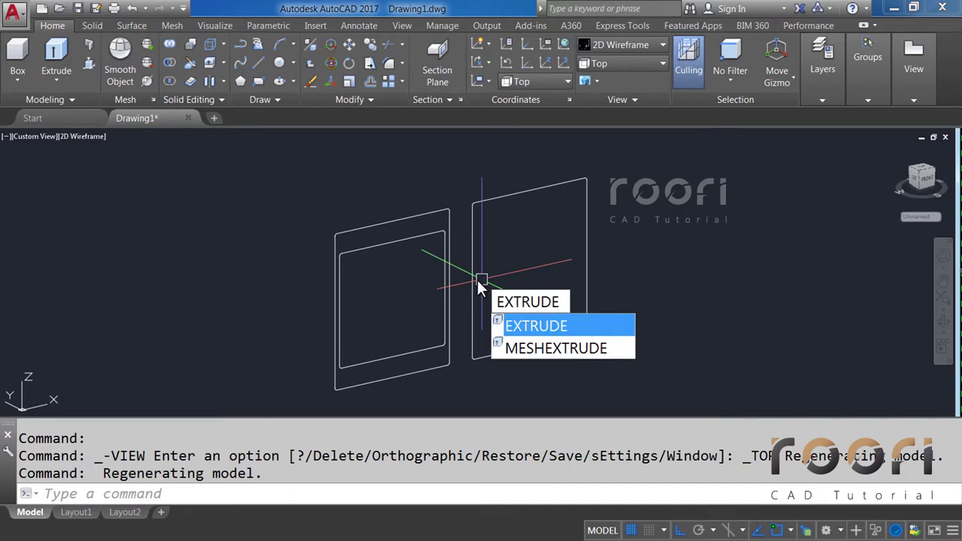
pyautogui.press('Return')
pyautogui.moveTo(490, 293); pyautogui.dragTo(430, 267)
pyautogui.press('Return')
pyautogui.write('35')
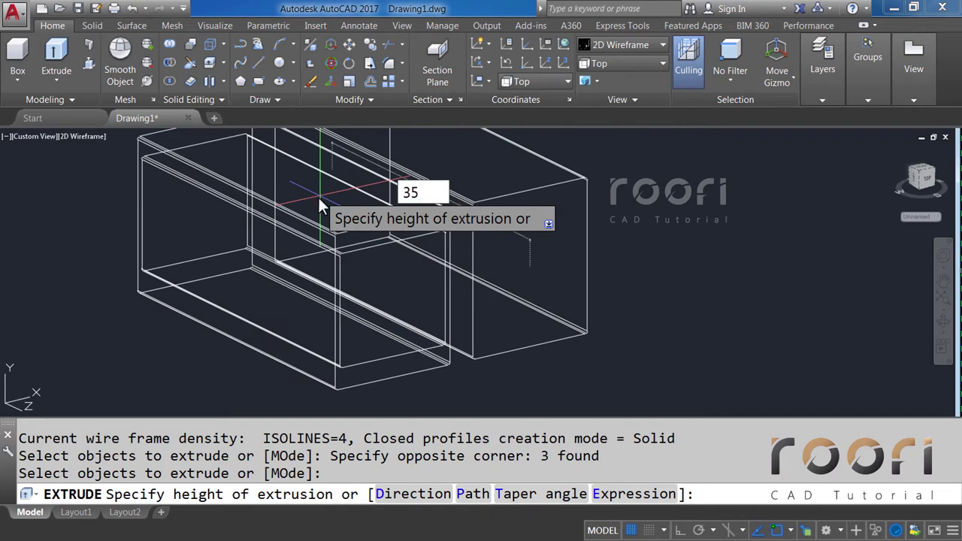
pyautogui.press('Return')
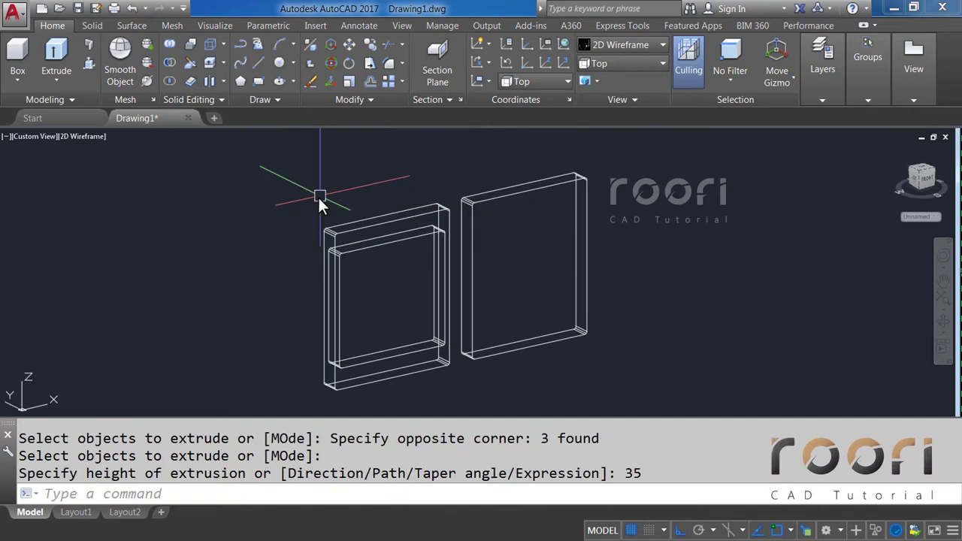
pyautogui.moveTo(318, 195)
pyautogui.keyDown('shift'); pyautogui.mouseDown(button='middle')
pyautogui.moveTo(420, 256)
pyautogui.moveTo(410, 250)
pyautogui.mouseUp(button='middle'); pyautogui.keyUp('shift')
pyautogui.scroll(2, 420, 255)
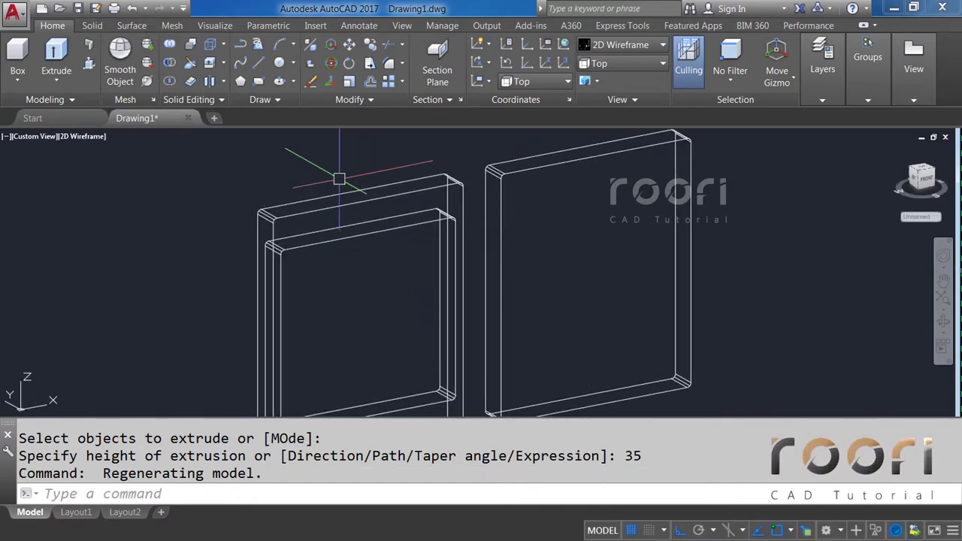
# Step: Subtract the inner solid from the outer one to hollow out the frame
pyautogui.write('su')
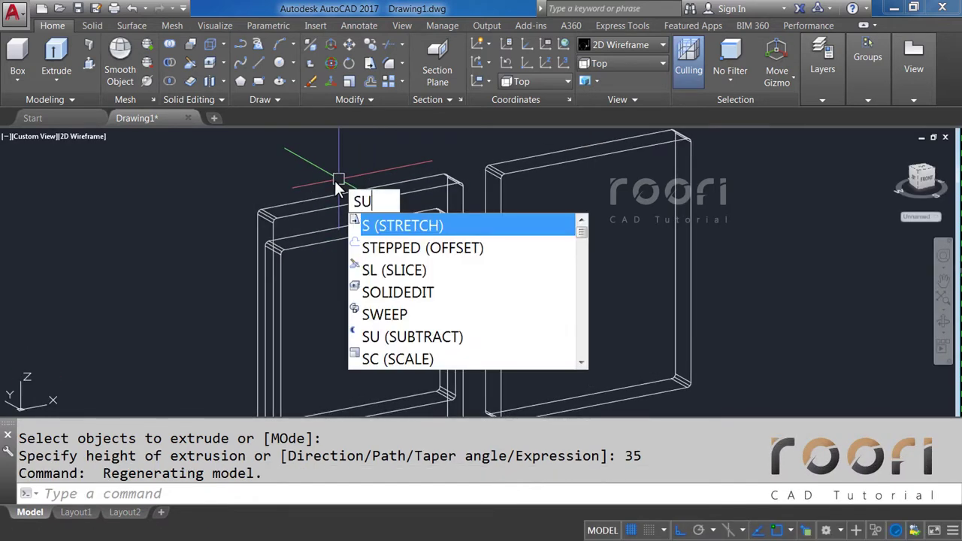
pyautogui.write('btract')
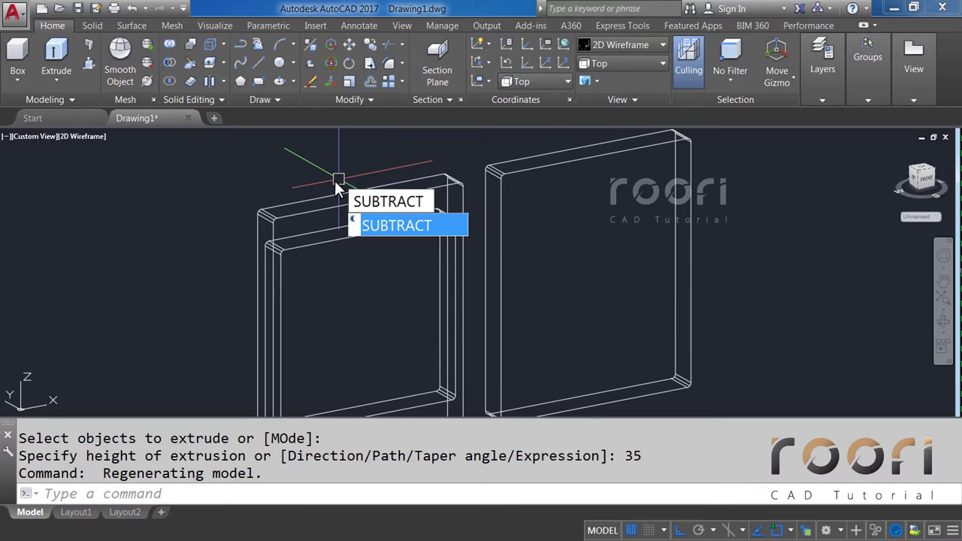
pyautogui.press('Return')
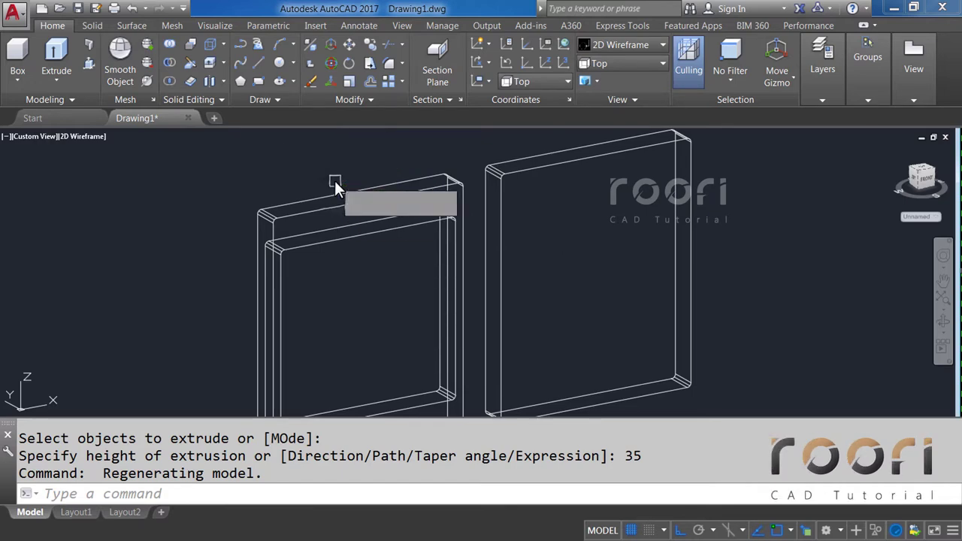
pyautogui.click(335, 191)
pyautogui.press('Return')
pyautogui.click(352, 238)
pyautogui.press('Return')
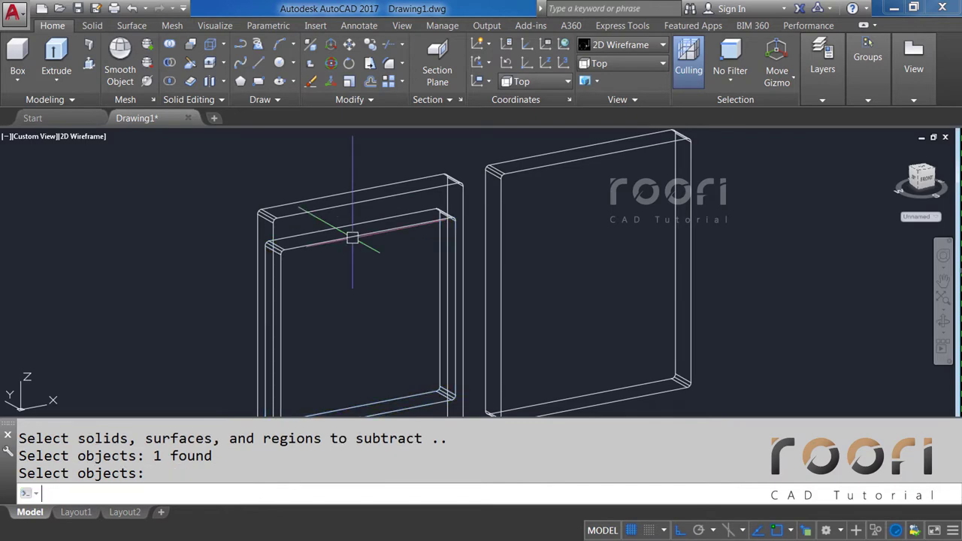
# Step: Preview the solids with Realistic shading, then return to 2D Wireframe
pyautogui.click(616, 43)
pyautogui.click(795, 76)
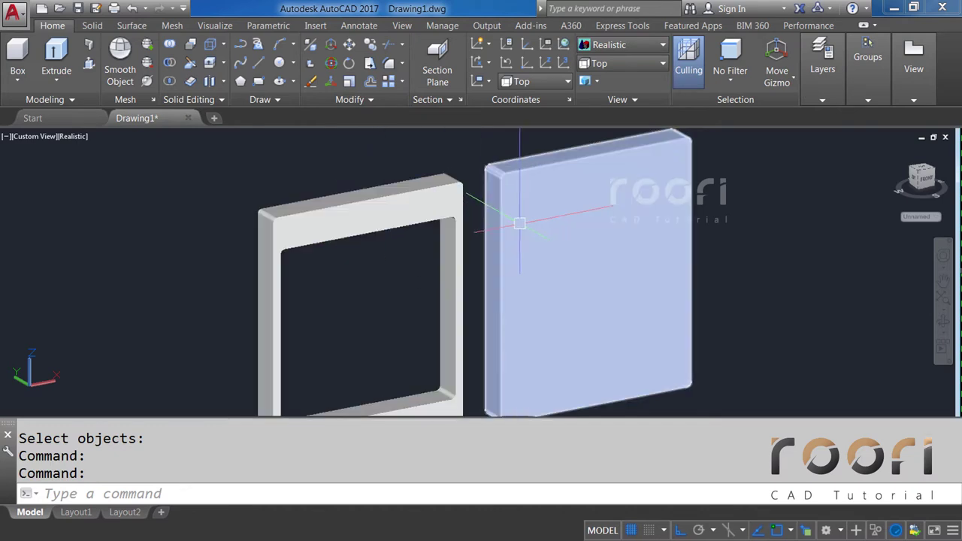
pyautogui.keyDown('shift'); pyautogui.moveTo(520, 223); pyautogui.dragTo(496, 230, button='middle'); pyautogui.keyUp('shift')
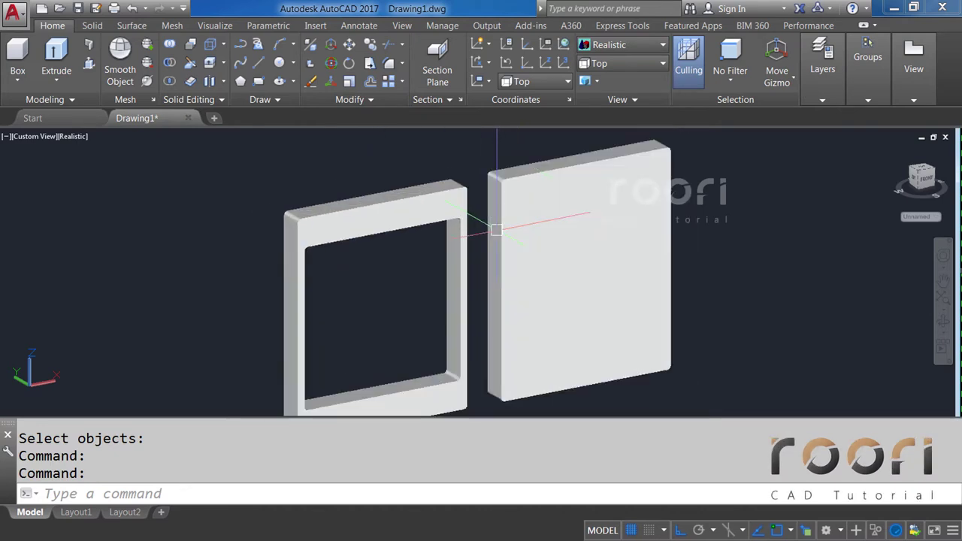
pyautogui.click(620, 45)
pyautogui.click(600, 67)
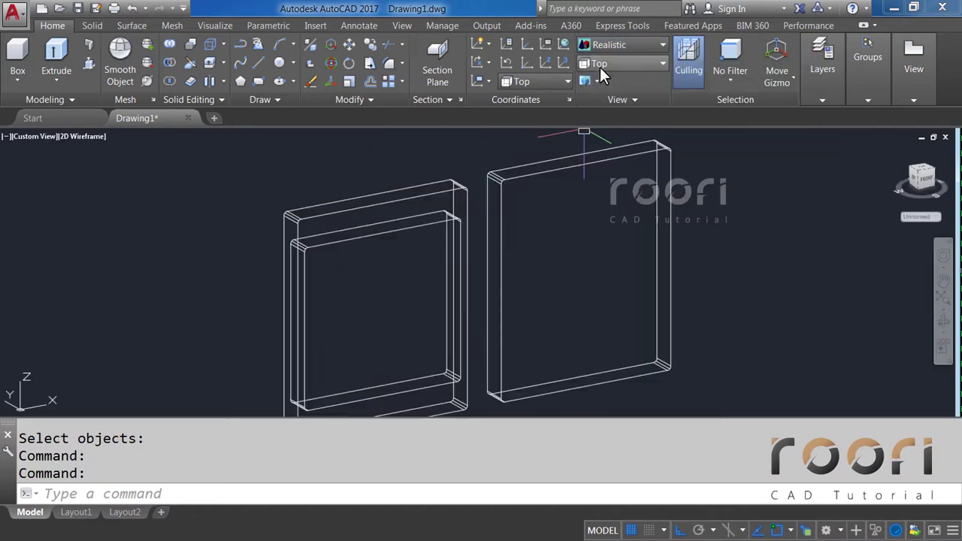
# Step: Start a radius-5 edge fillet on the frame's top edge
pyautogui.click(402, 73)
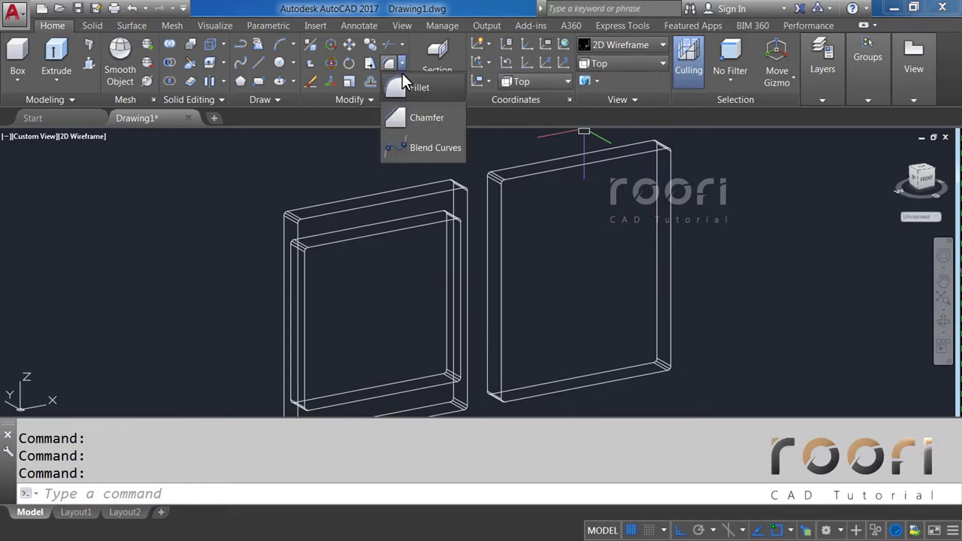
pyautogui.click(417, 86)
pyautogui.write('R')
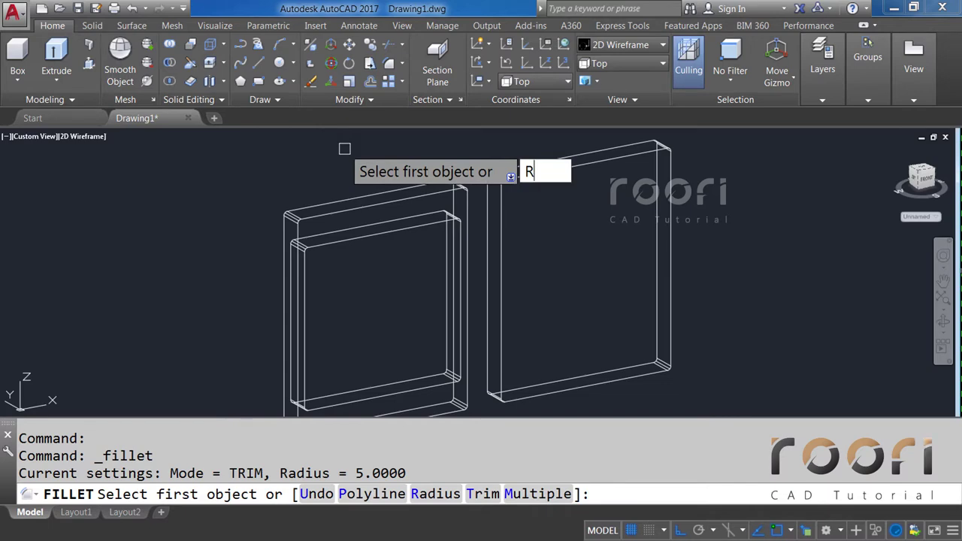
pyautogui.press('Return')
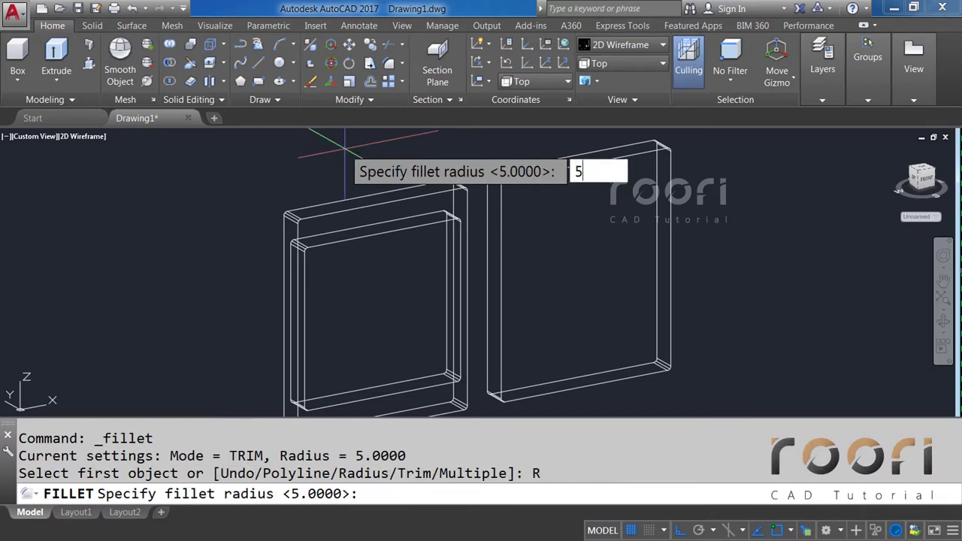
pyautogui.press('Return')
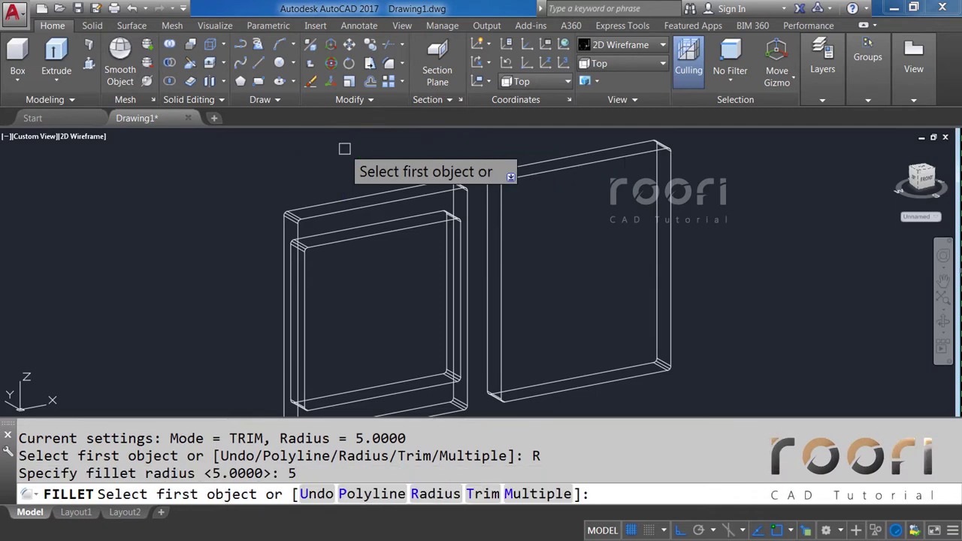
pyautogui.click(321, 204)
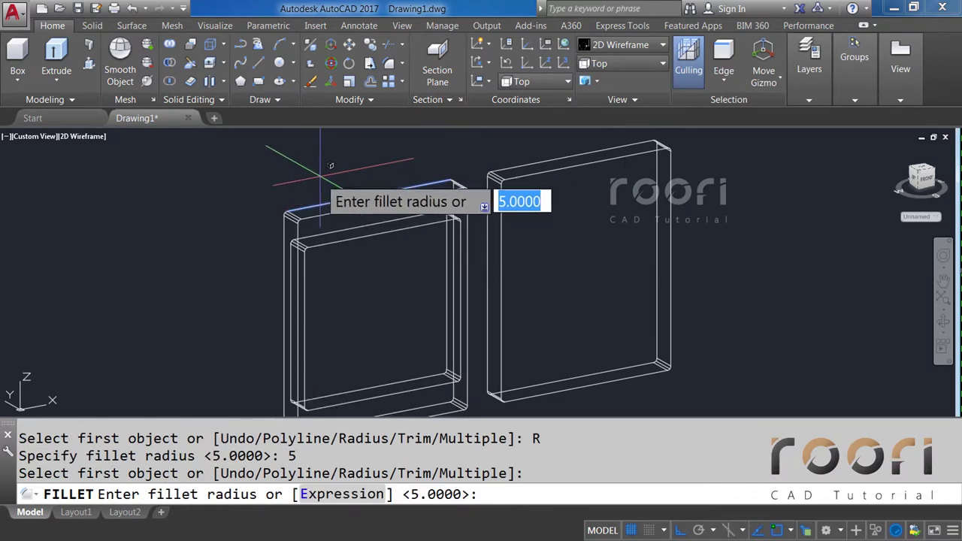
pyautogui.press('Return')
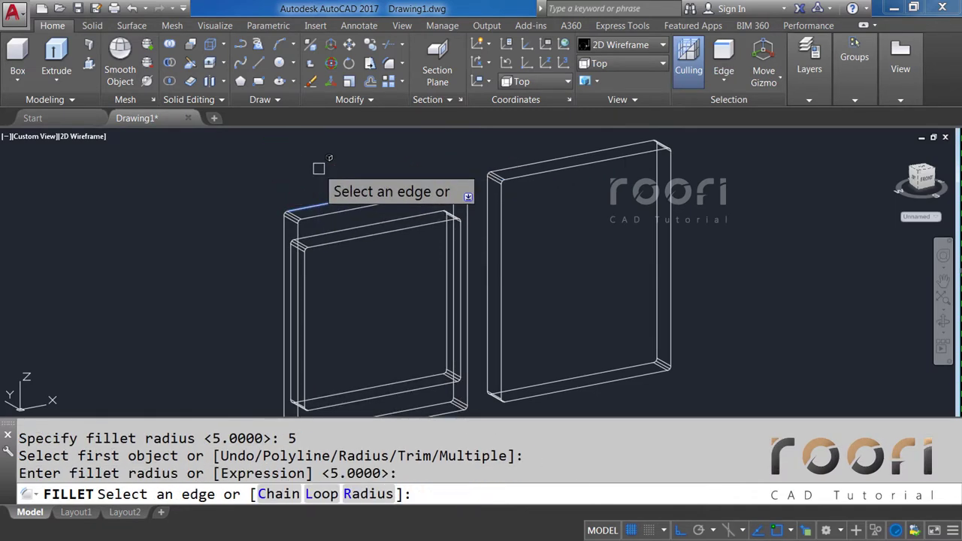
# Step: Chain-select the outer and inner frame edges so all 32 edges are rounded
pyautogui.click(276, 502)
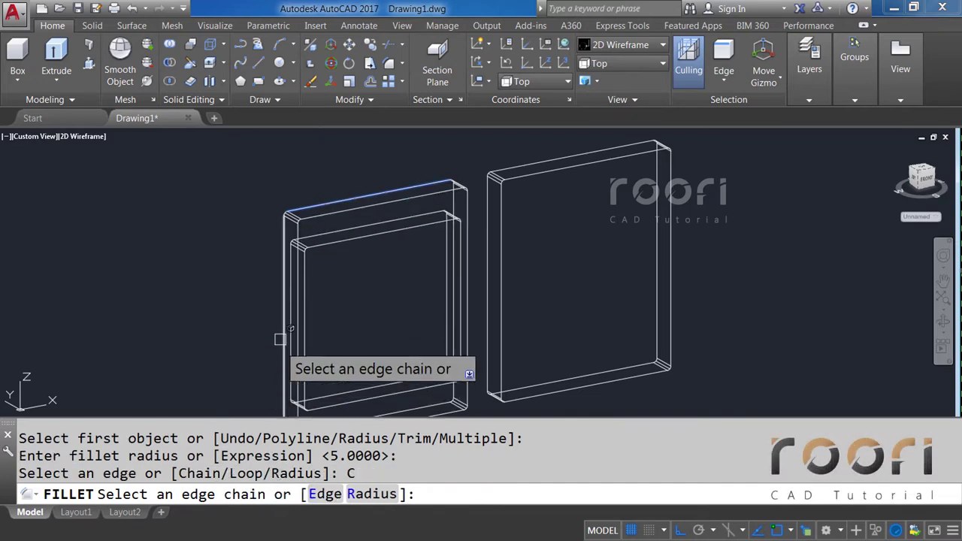
pyautogui.scroll(3, 306, 212)
pyautogui.click(245, 248)
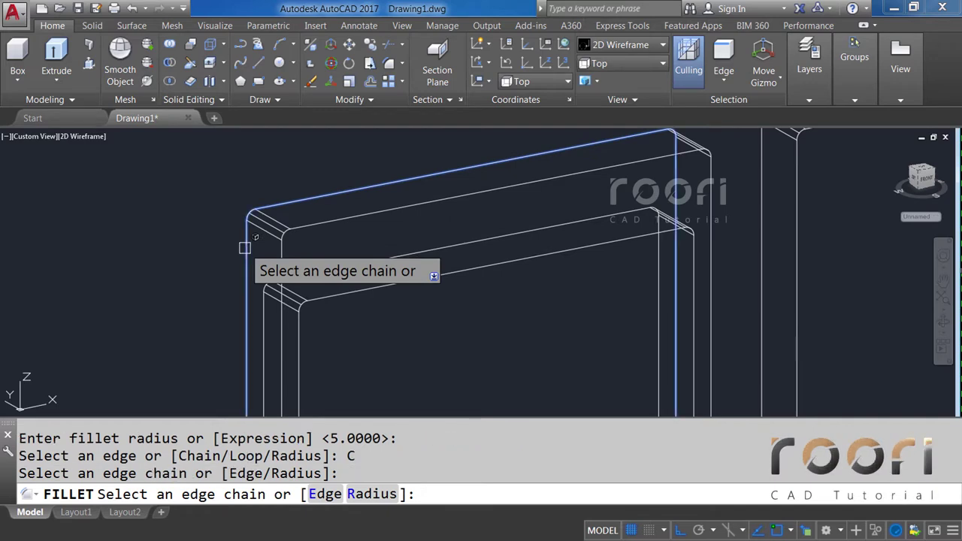
pyautogui.click(314, 223)
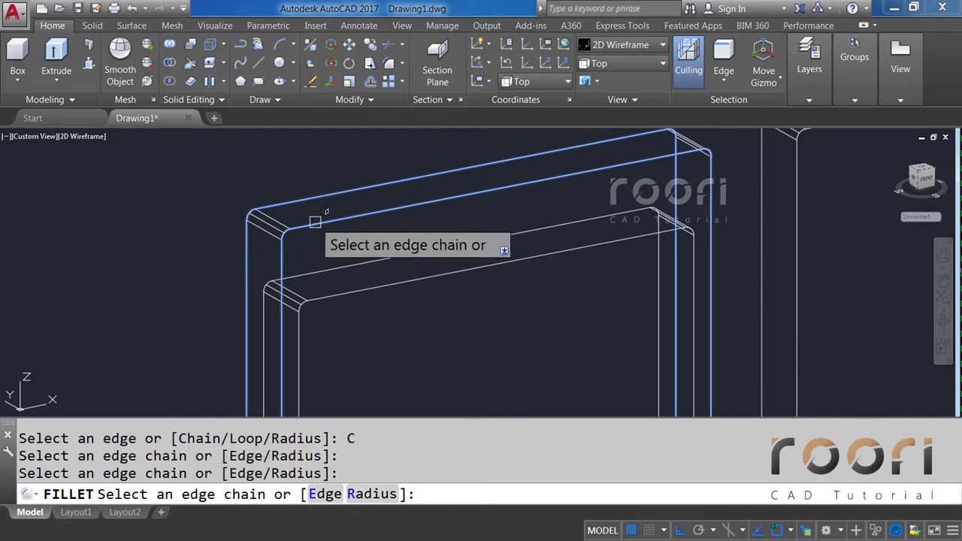
pyautogui.click(357, 279)
pyautogui.scroll(-5, 361, 290)
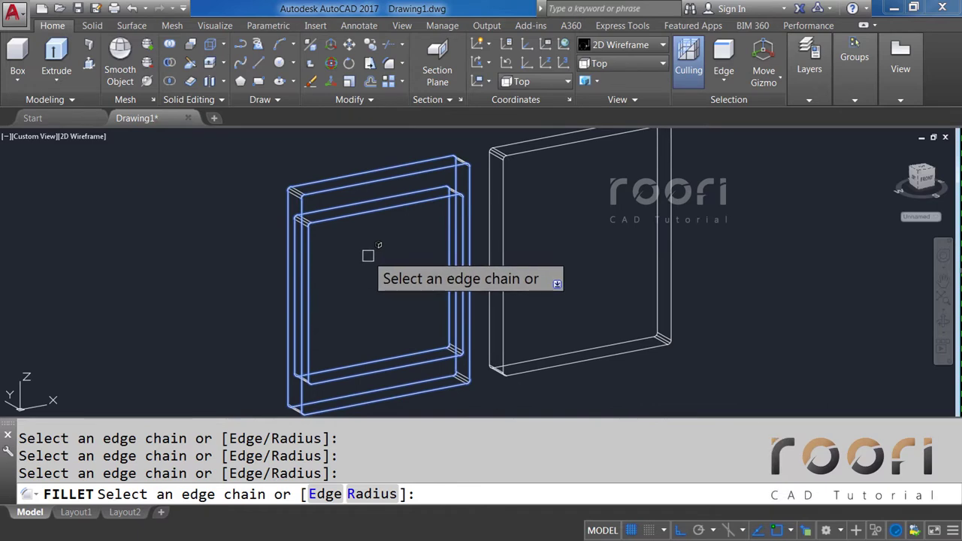
pyautogui.press('Return')
pyautogui.press('Escape')
pyautogui.press('Escape')
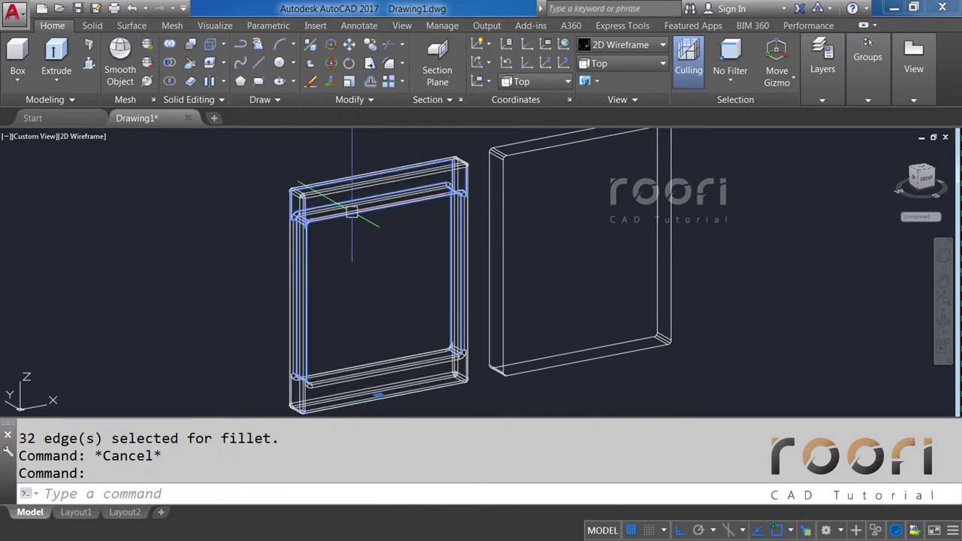
pyautogui.press('Escape')
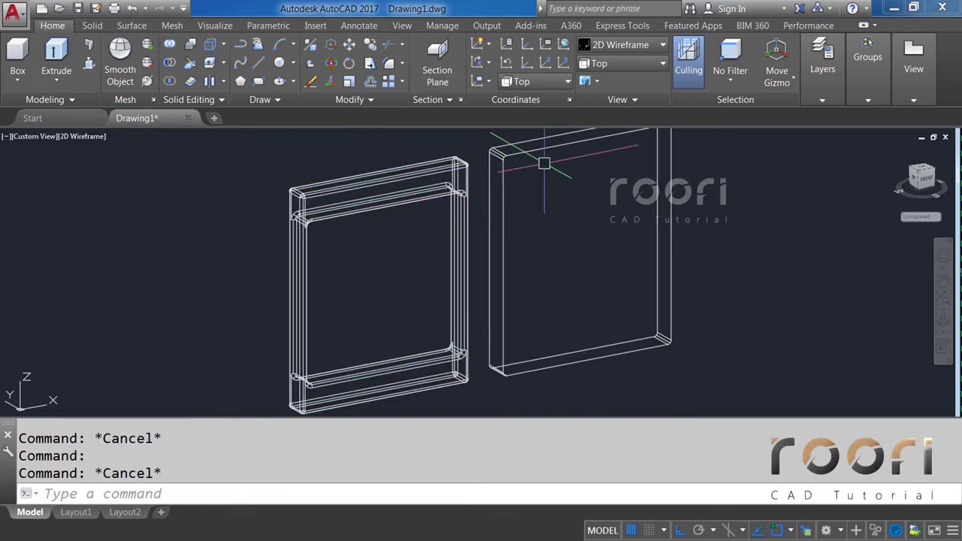
# Step: Switch to Realistic shading and orbit until the frame faces front-left
pyautogui.click(622, 45)
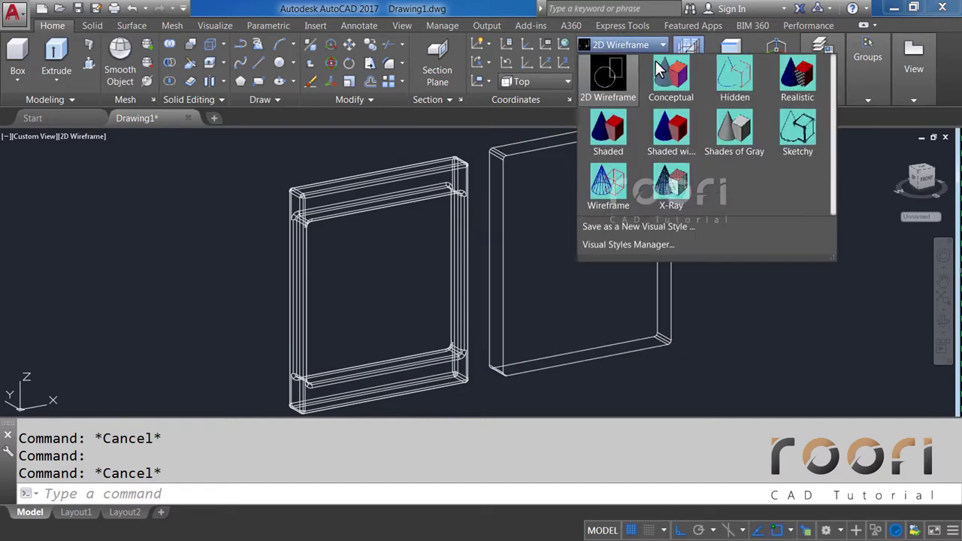
pyautogui.click(795, 89)
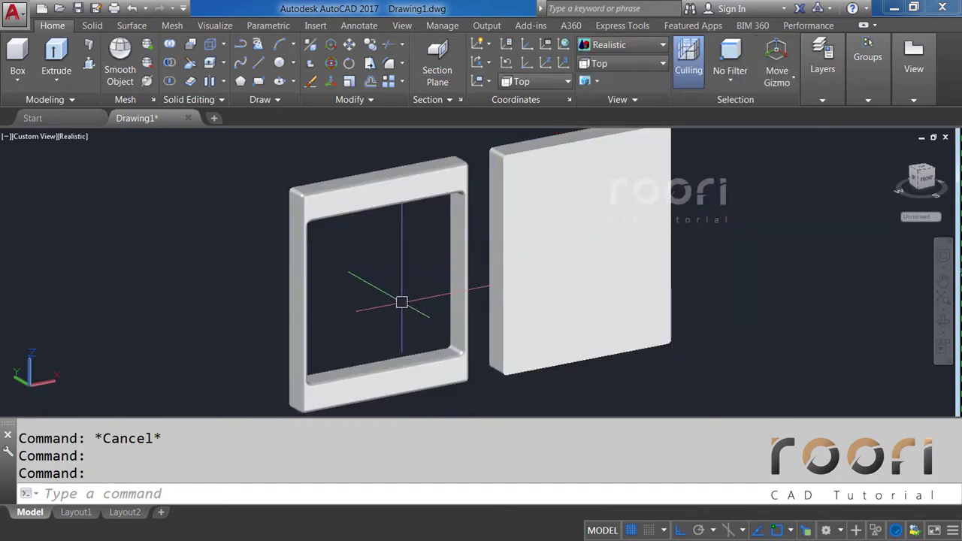
pyautogui.keyDown('shift'); pyautogui.moveTo(402, 301); pyautogui.dragTo(524, 291, button='middle'); pyautogui.keyUp('shift')
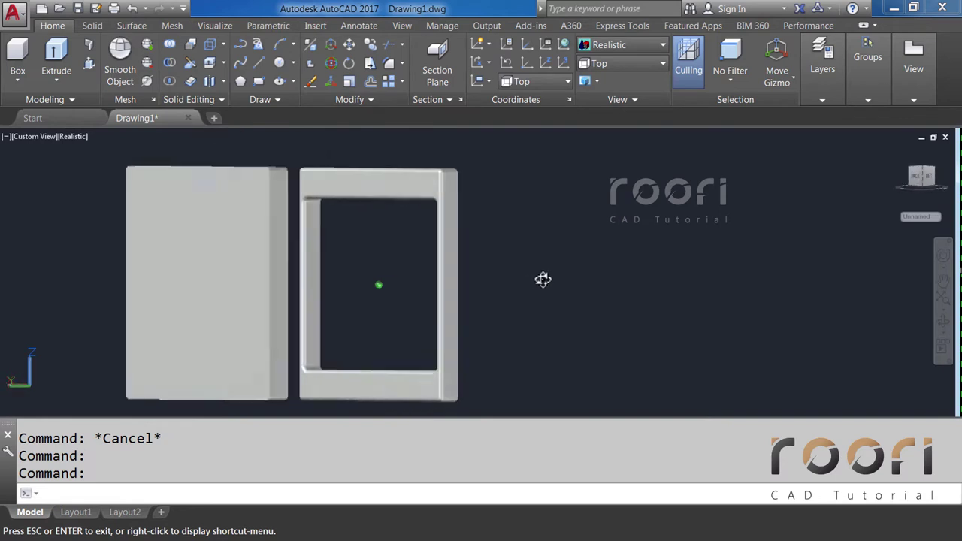
pyautogui.keyDown('shift'); pyautogui.moveTo(524, 291); pyautogui.dragTo(341, 310, button='middle'); pyautogui.keyUp('shift')
# Step: Move the window frame 300 units onto the panel and return to 2D Wireframe
pyautogui.write('M')
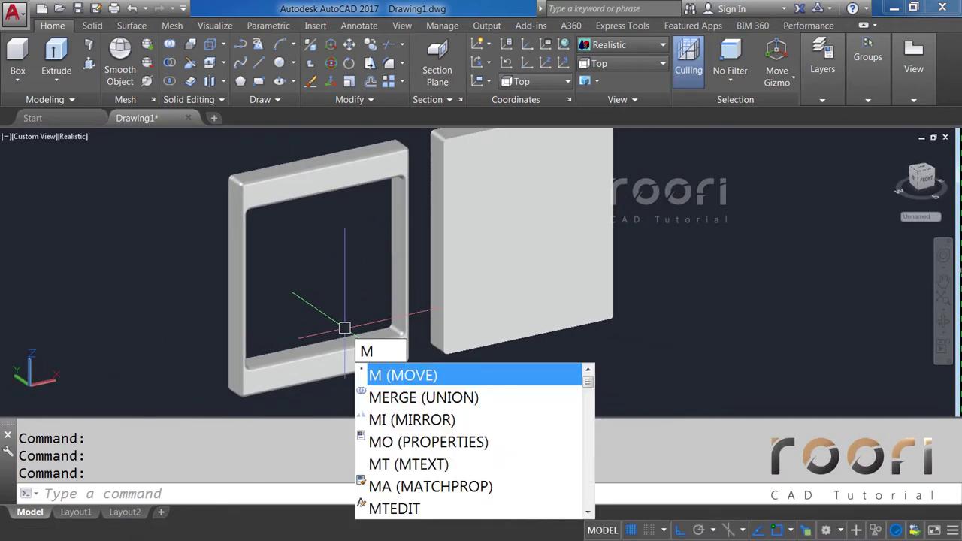
pyautogui.press('Return')
pyautogui.click(345, 352)
pyautogui.press('Return')
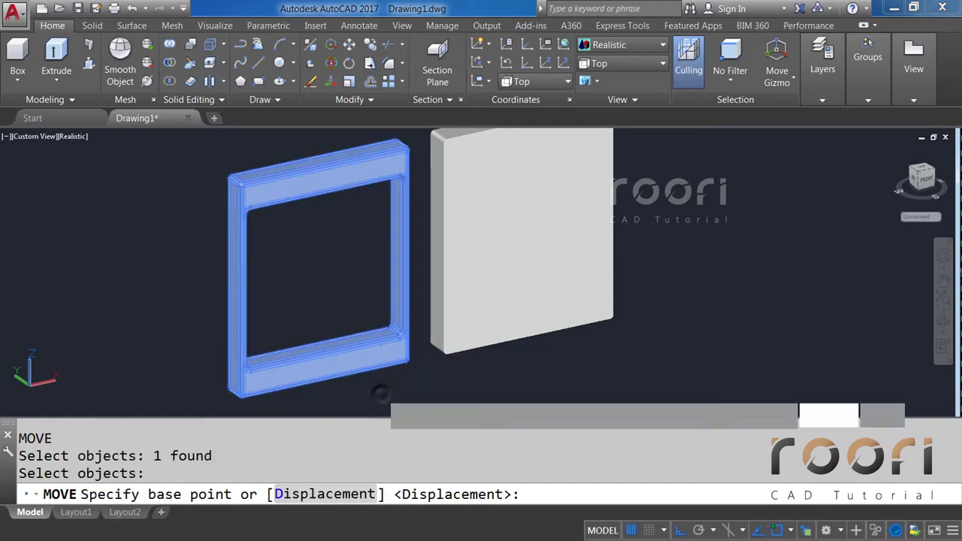
pyautogui.click(378, 392)
pyautogui.write('300')
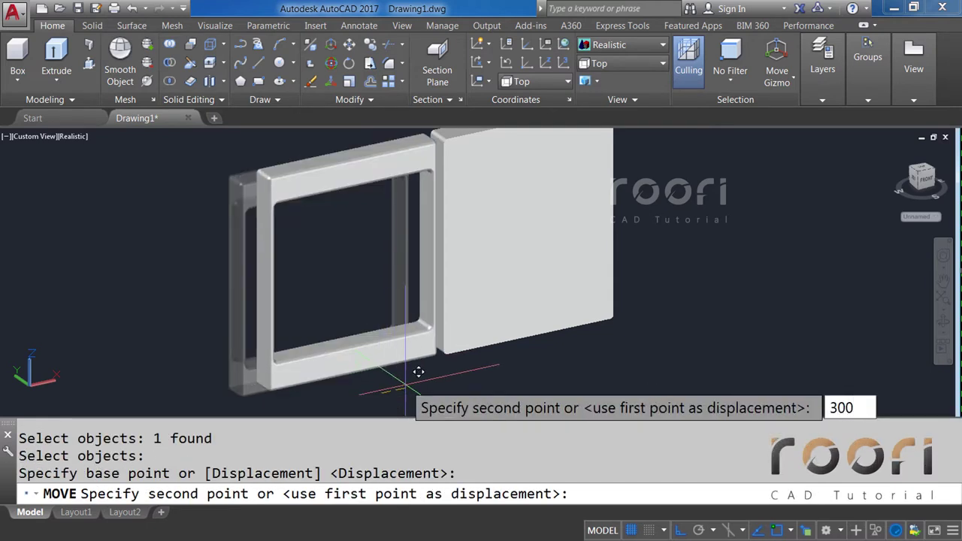
pyautogui.press('Return')
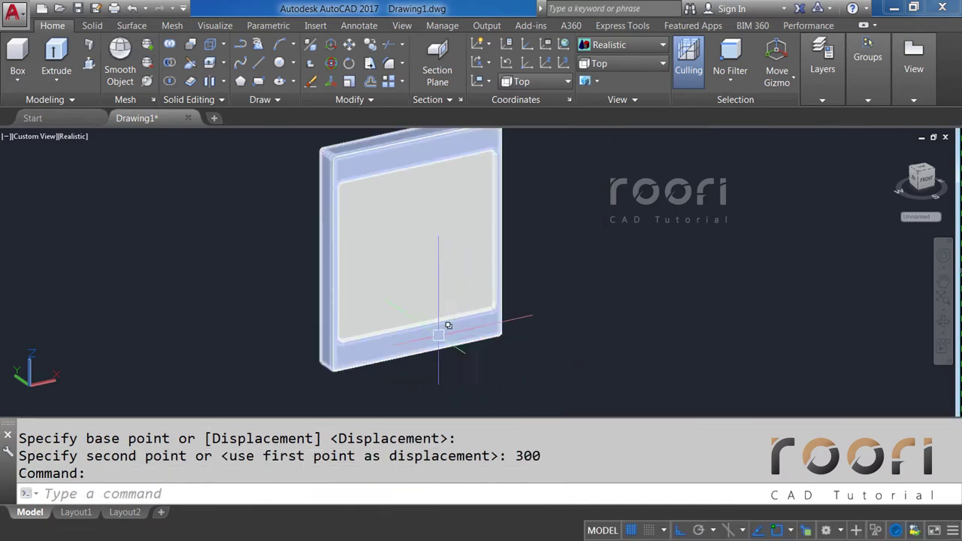
pyautogui.click(619, 47)
pyautogui.click(610, 61)
pyautogui.write('M')
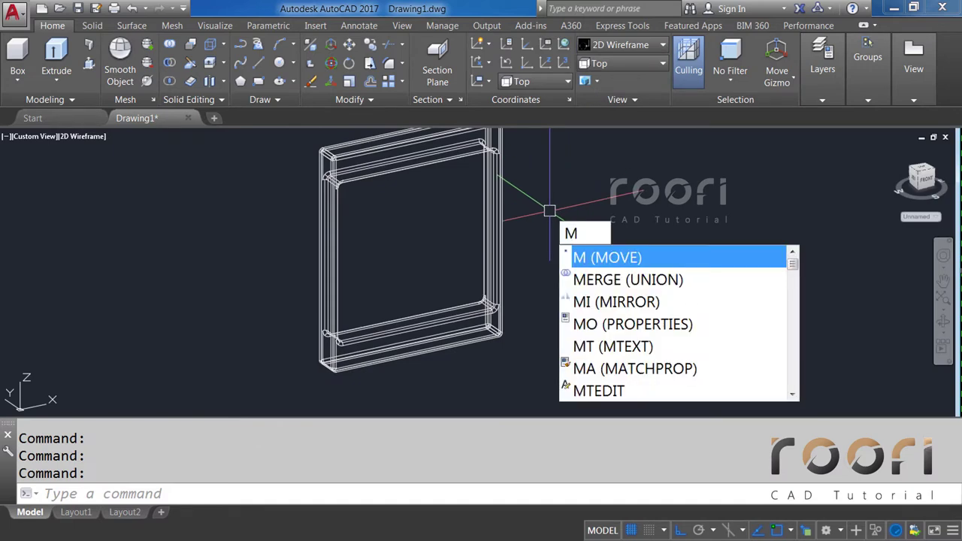
# Step: Move the frame and panel from their bottom rail onto the room box's wall line
pyautogui.press('Return')
pyautogui.click(526, 365)
pyautogui.click(461, 294)
pyautogui.press('Return')
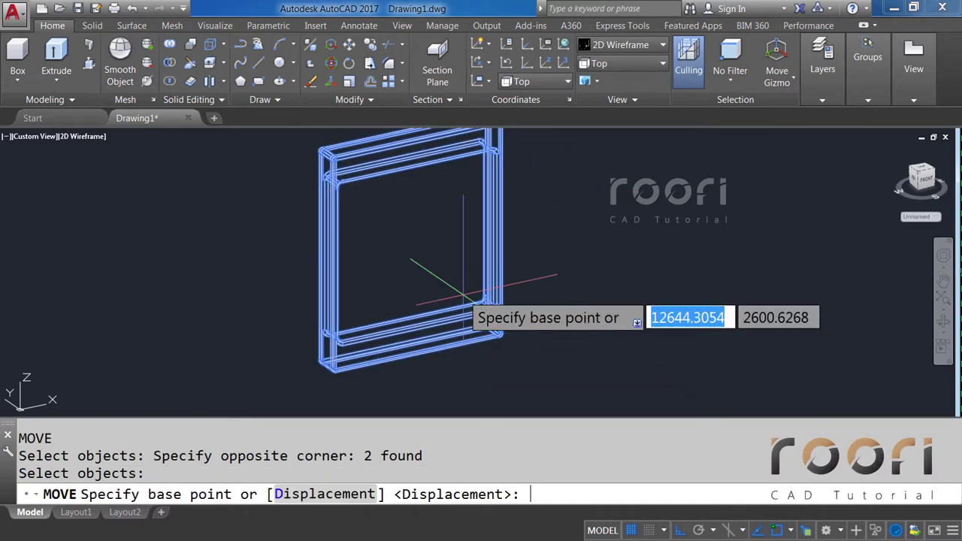
pyautogui.scroll(4, 416, 348)
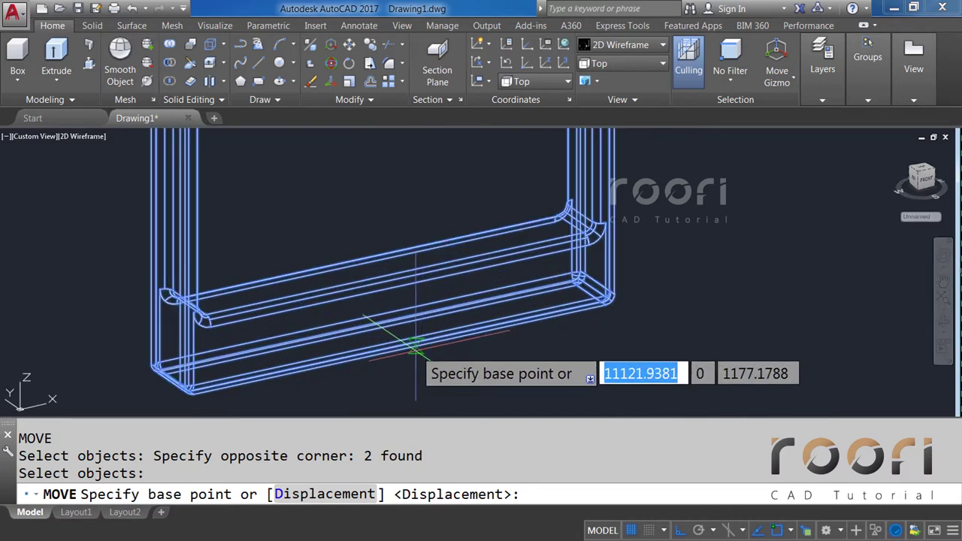
pyautogui.scroll(3, 397, 346)
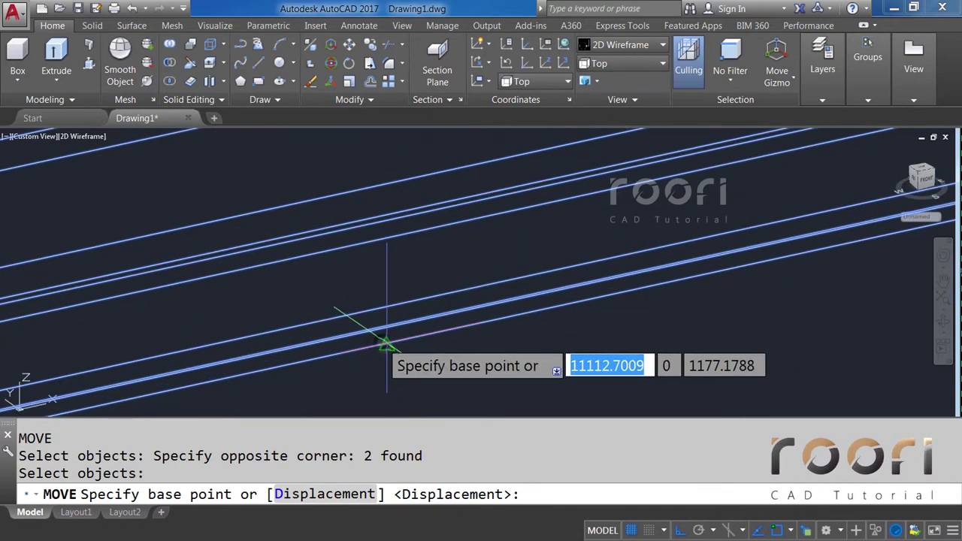
pyautogui.click(386, 345)
pyautogui.scroll(-3, 387, 342)
pyautogui.scroll(-3, 361, 350)
pyautogui.scroll(-2, 339, 354)
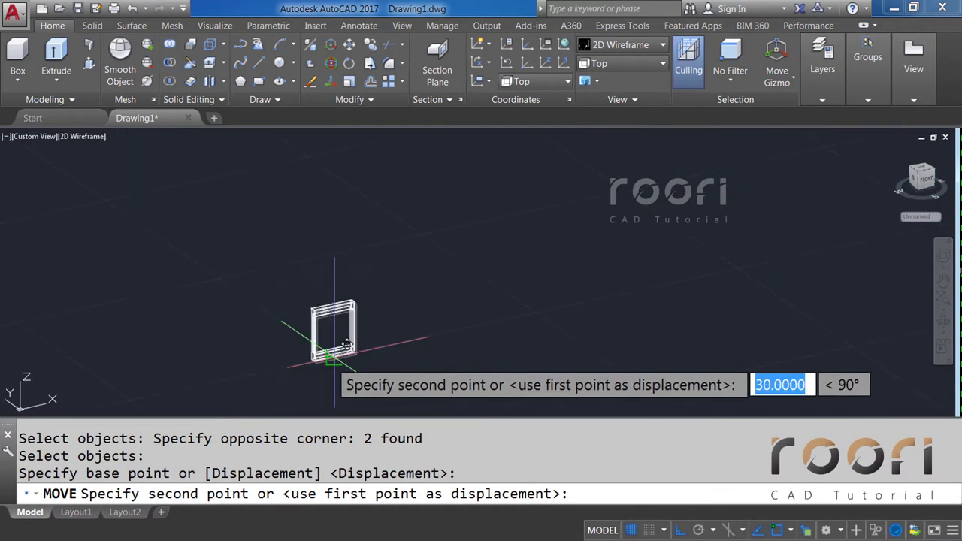
pyautogui.scroll(-2, 342, 346)
pyautogui.scroll(2, 378, 214)
pyautogui.scroll(1, 408, 243)
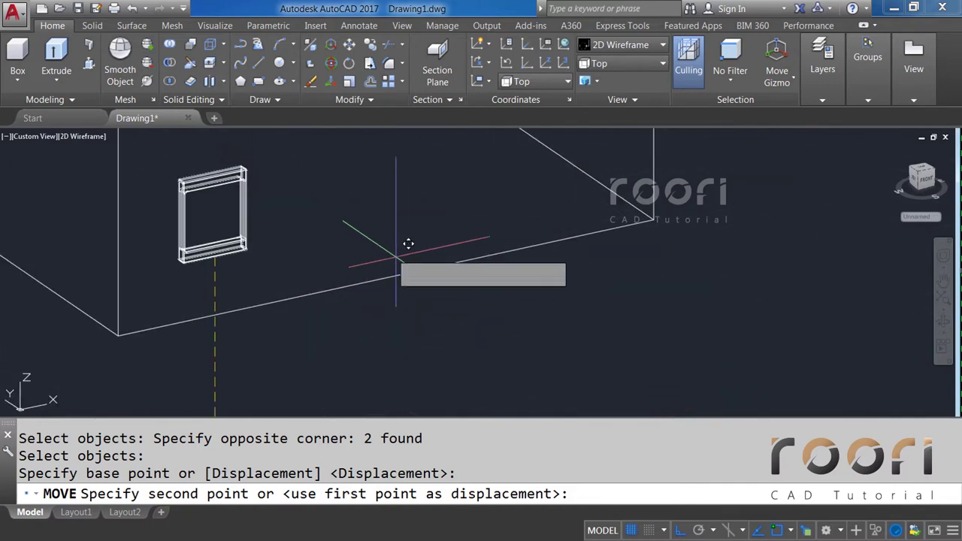
pyautogui.click(384, 281)
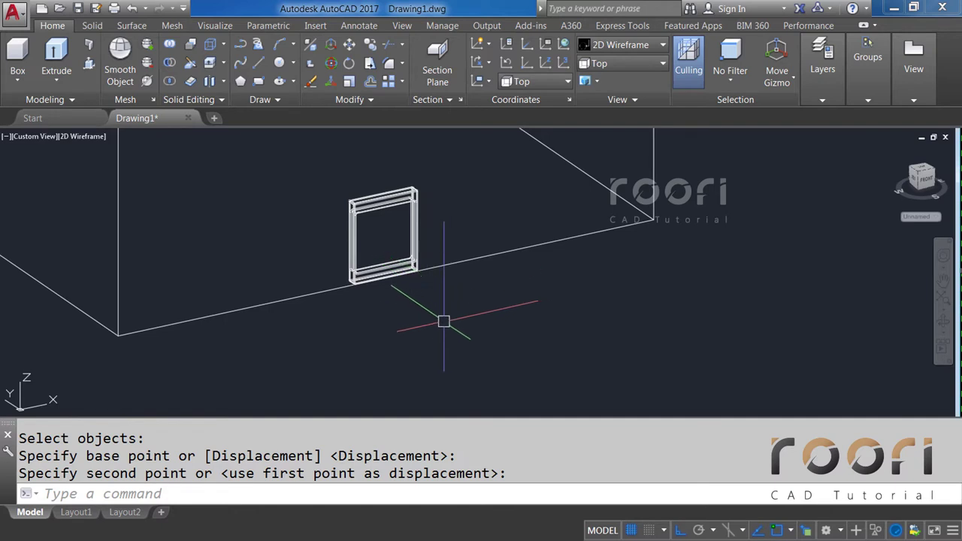
pyautogui.scroll(-2, 379, 335)
pyautogui.moveTo(380, 339)
pyautogui.keyDown('shift'); pyautogui.mouseDown(button='middle')
pyautogui.moveTo(441, 289)
pyautogui.moveTo(419, 294)
pyautogui.mouseUp(button='middle'); pyautogui.keyUp('shift')
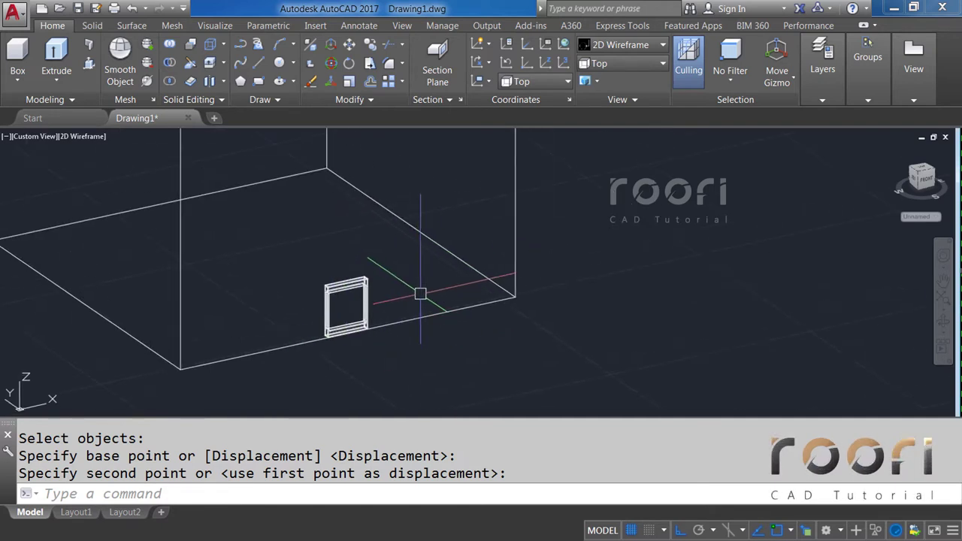
# Step: Raise the frame and panel 500 units up the wall
pyautogui.write('M')
pyautogui.press('Return')
pyautogui.click(324, 369)
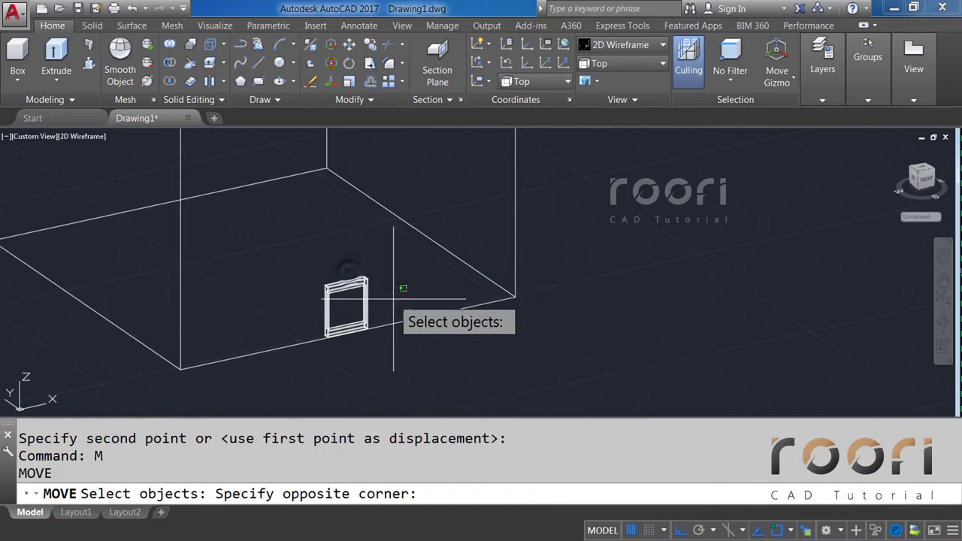
pyautogui.click(388, 270)
pyautogui.press('Return')
pyautogui.click(545, 324)
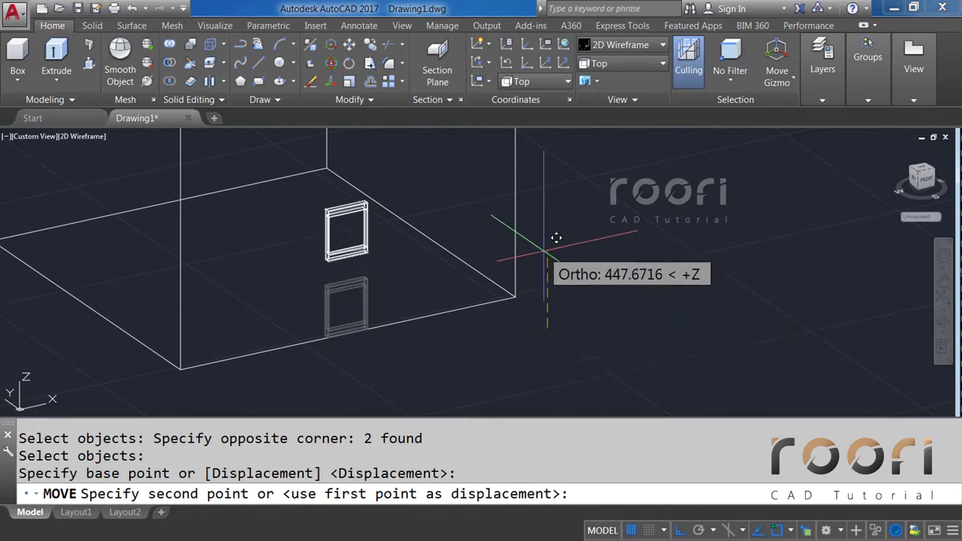
pyautogui.write('500')
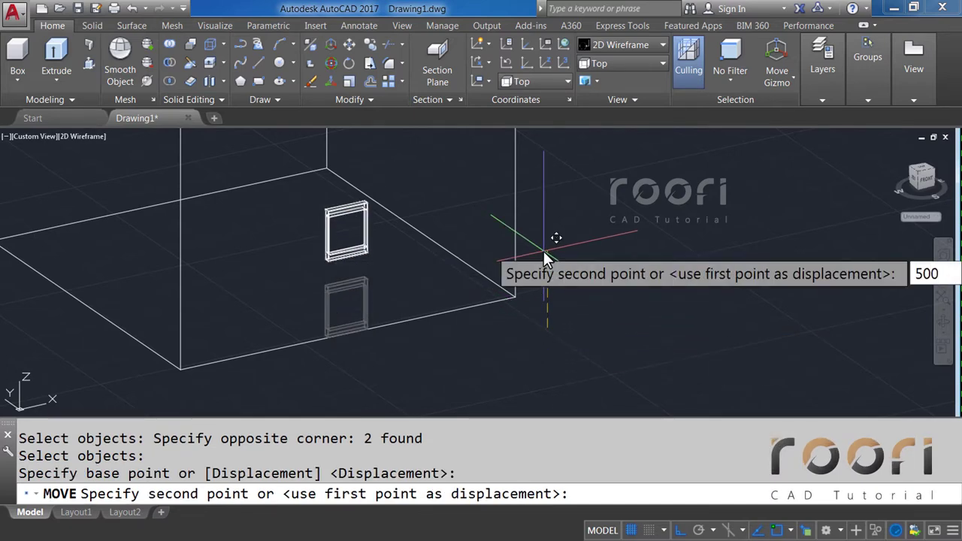
pyautogui.press('Return')
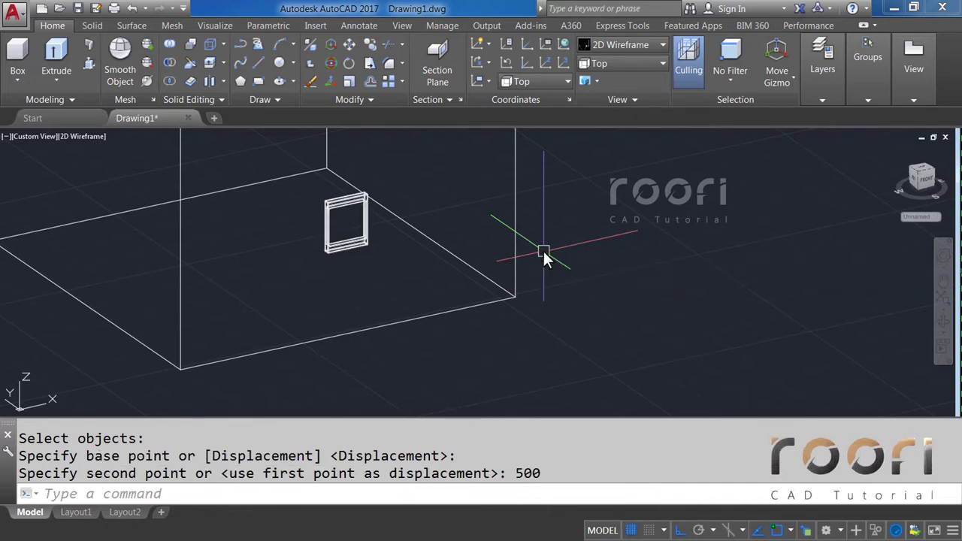
pyautogui.scroll(-2, 544, 252)
pyautogui.scroll(-2, 544, 306)
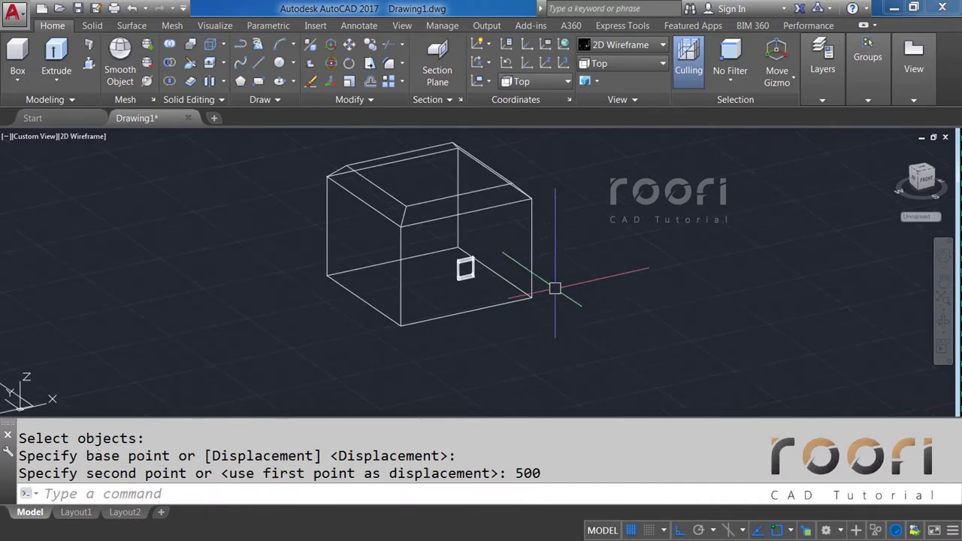
# Step: Switch to the Top plan view and pan the box into view
pyautogui.click(615, 66)
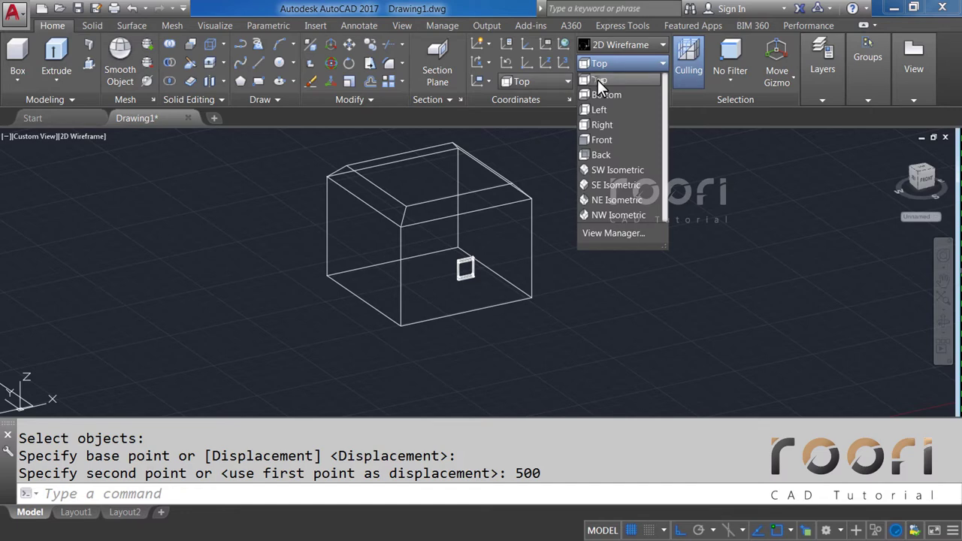
pyautogui.click(597, 79)
pyautogui.moveTo(699, 286)
pyautogui.mouseDown(button='middle')
pyautogui.moveTo(682, 269)
pyautogui.moveTo(280, 250)
pyautogui.mouseUp(button='middle')
pyautogui.scroll(7, 376, 333)
pyautogui.scroll(5, 385, 331)
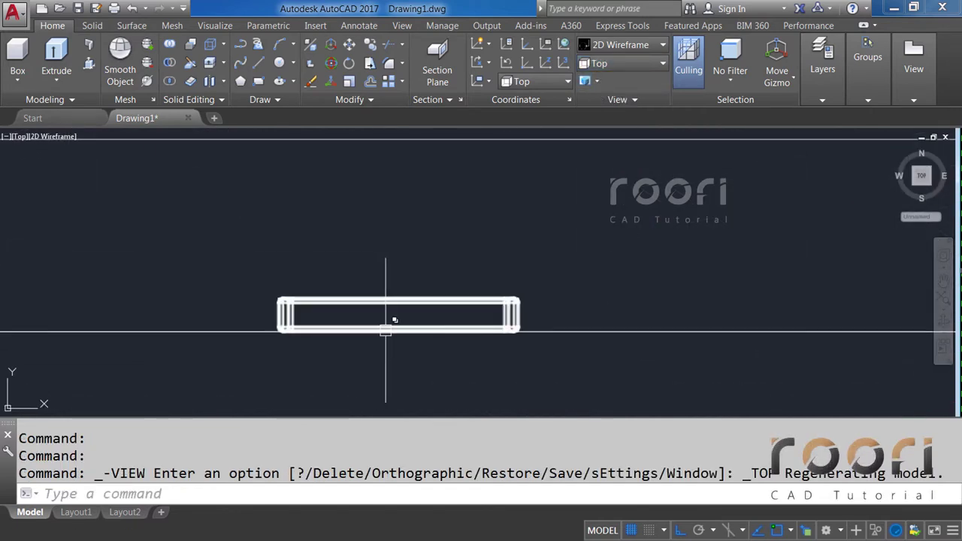
# Step: Move the window frame 5 units toward the front wall
pyautogui.write('M')
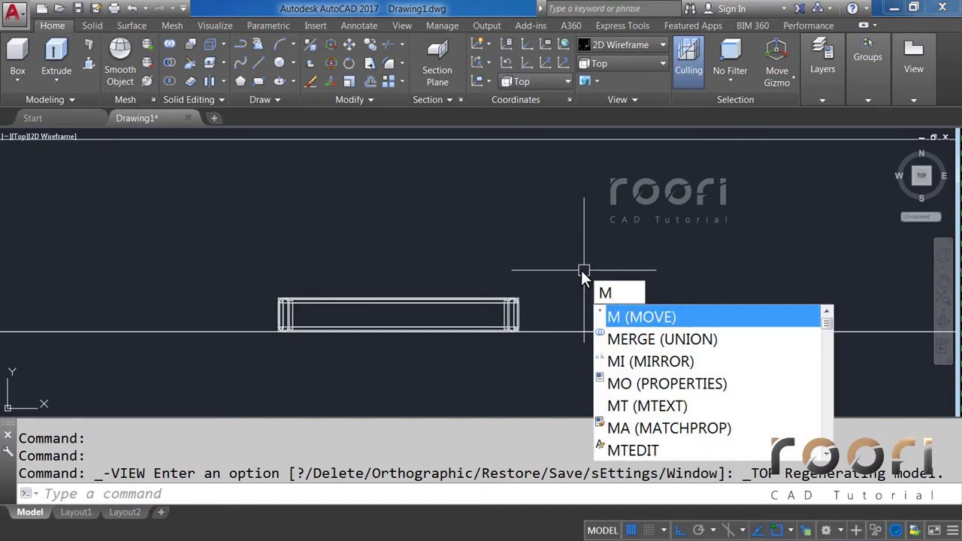
pyautogui.press('Return')
pyautogui.click(551, 306)
pyautogui.click(481, 316)
pyautogui.press('Return')
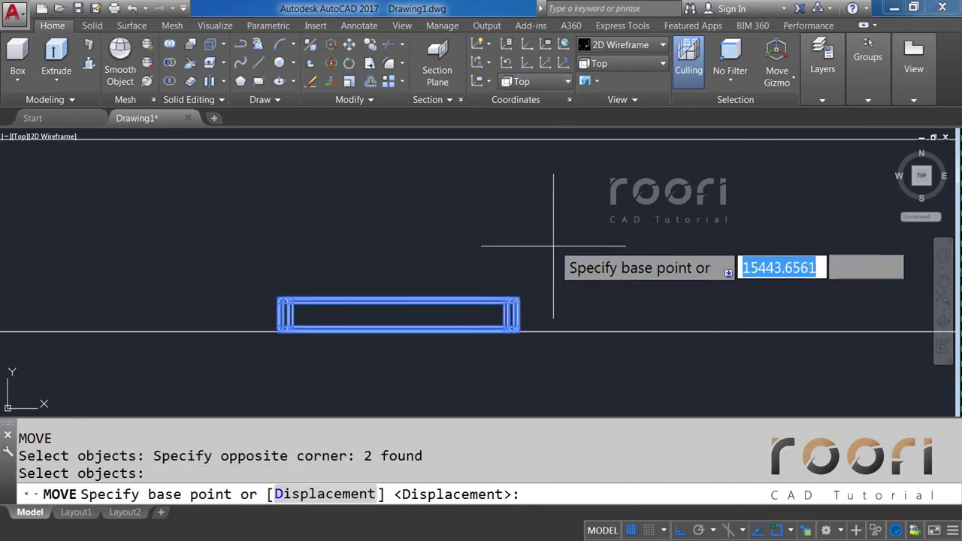
pyautogui.click(558, 186)
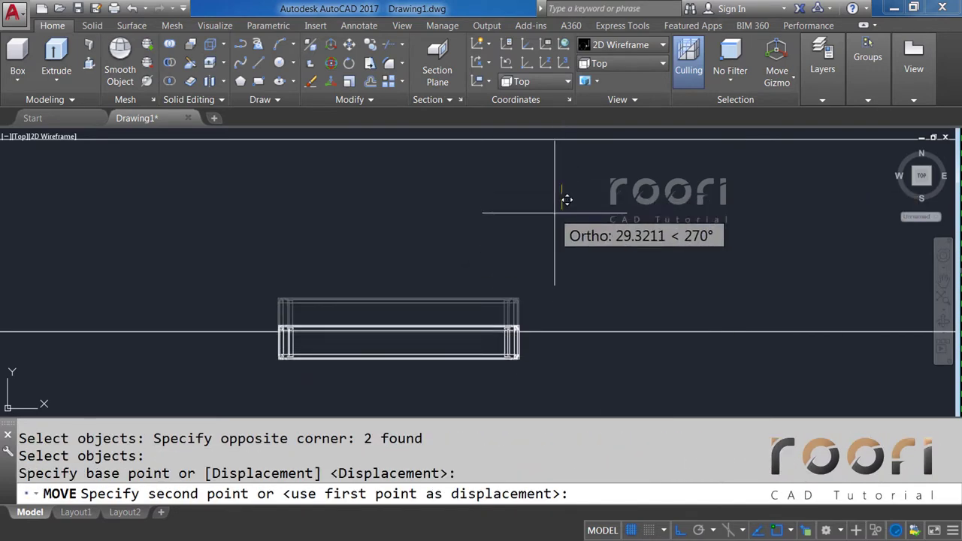
pyautogui.write('5')
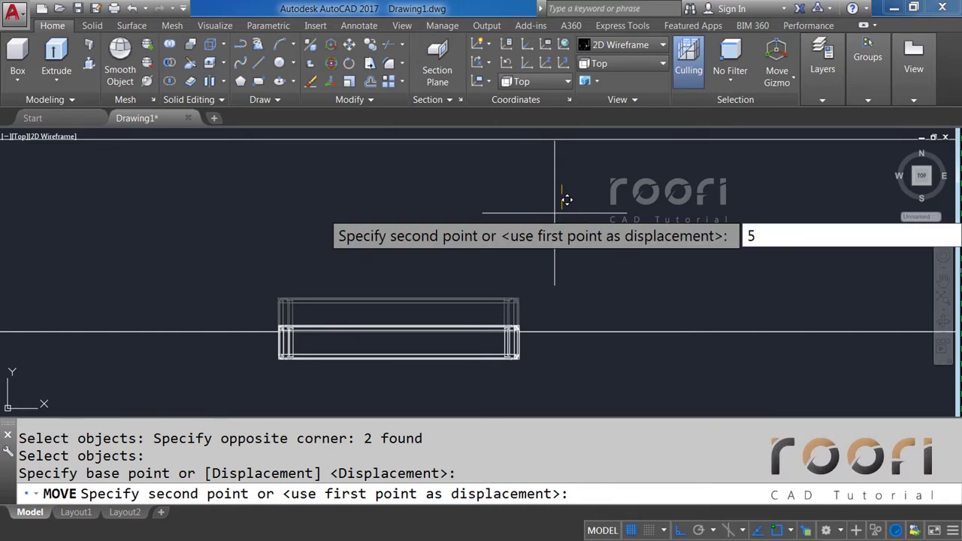
pyautogui.press('Return')
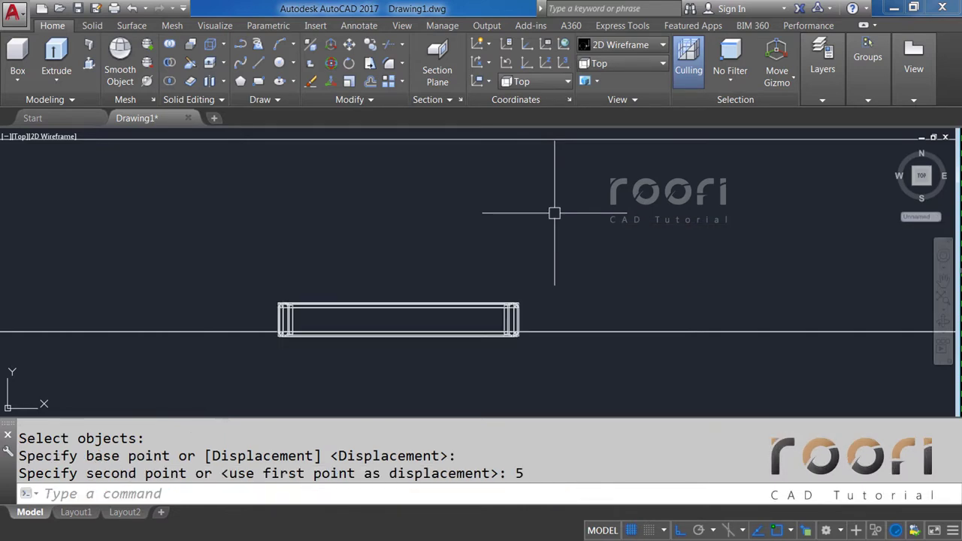
# Step: Pan and orbit the room box back into a 3D view
pyautogui.scroll(-3, 526, 248)
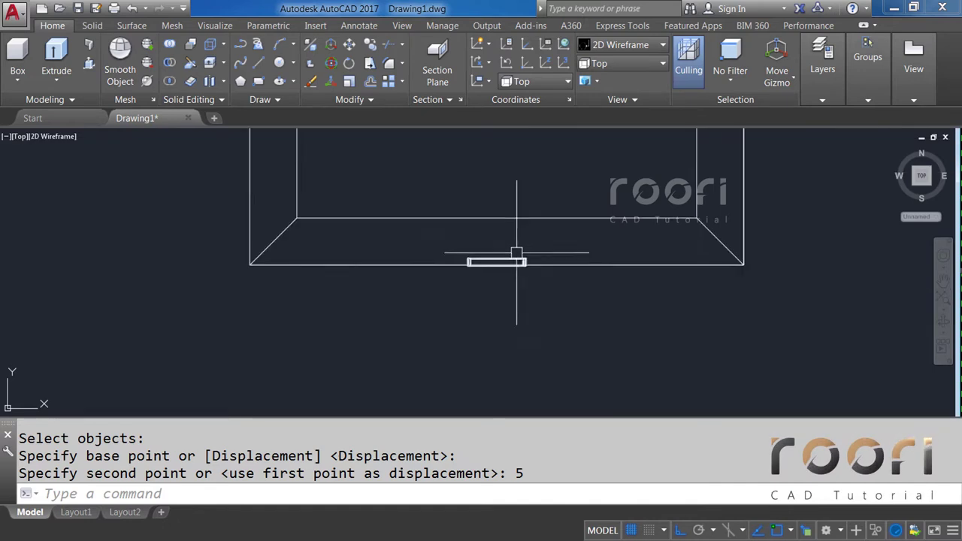
pyautogui.scroll(-1, 507, 263)
pyautogui.scroll(-1, 471, 272)
pyautogui.moveTo(472, 272); pyautogui.dragTo(452, 327, button='middle')
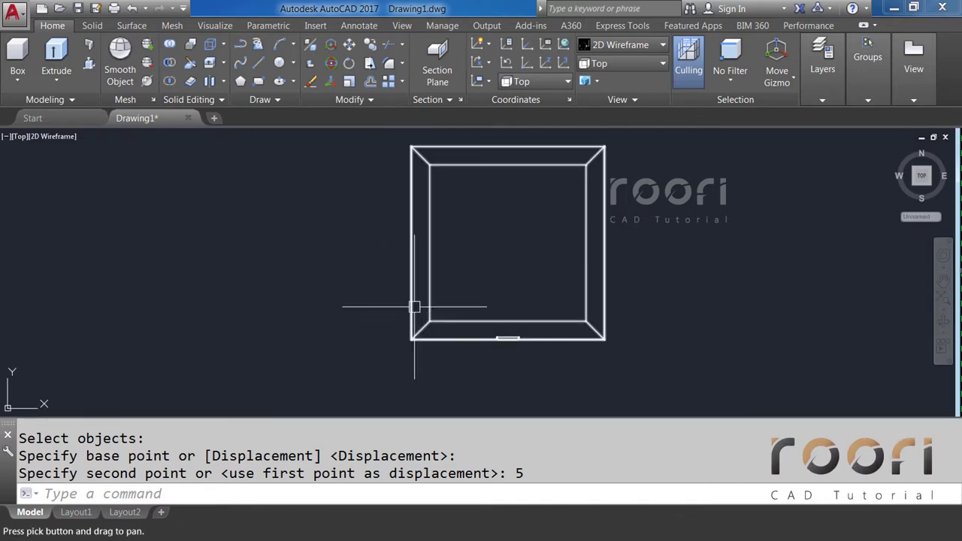
pyautogui.moveTo(413, 300)
pyautogui.keyDown('shift'); pyautogui.mouseDown(button='middle')
pyautogui.moveTo(430, 309)
pyautogui.moveTo(449, 245)
pyautogui.moveTo(441, 233)
pyautogui.moveTo(451, 233)
pyautogui.mouseUp(button='middle'); pyautogui.keyUp('shift')
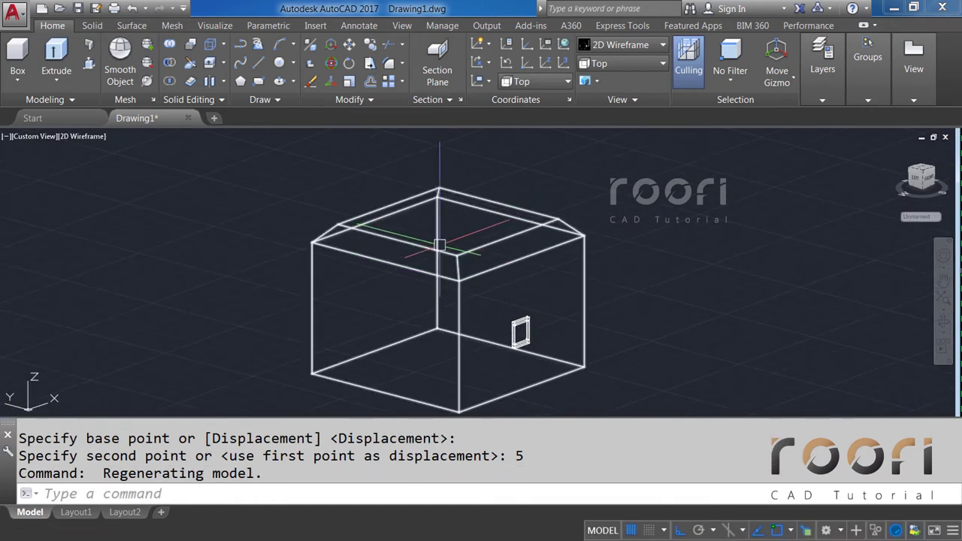
pyautogui.scroll(3, 461, 229)
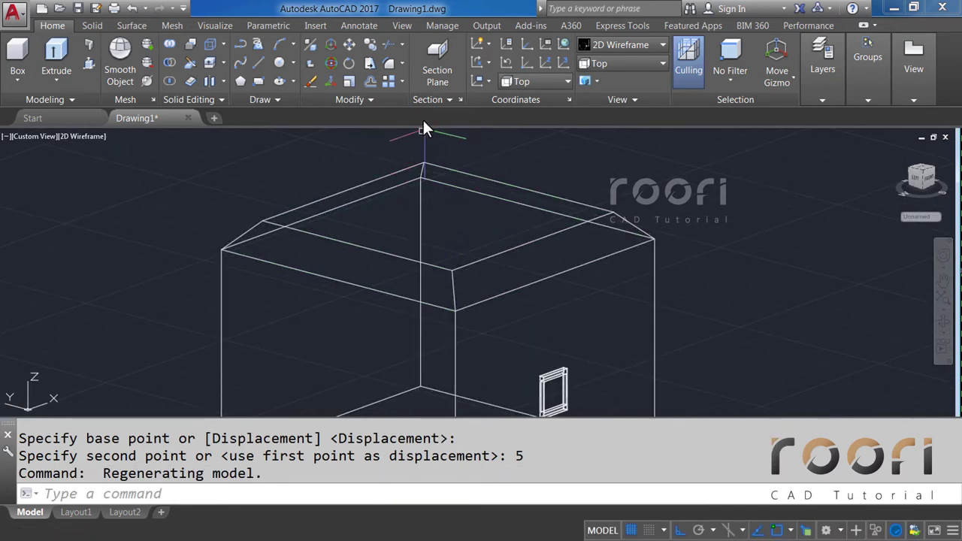
pyautogui.click(402, 63)
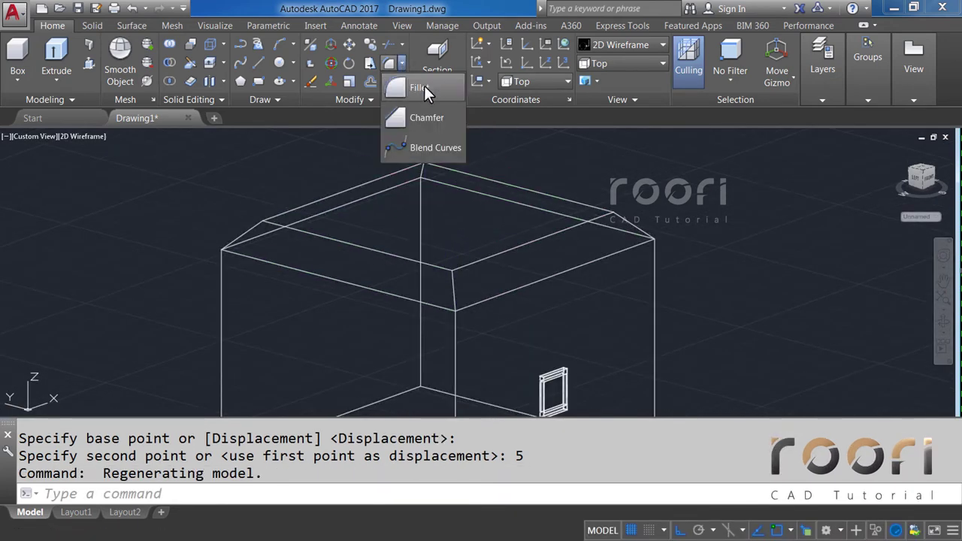
# Step: Fillet the four top edges of the room box with a 400 radius
pyautogui.click(418, 89)
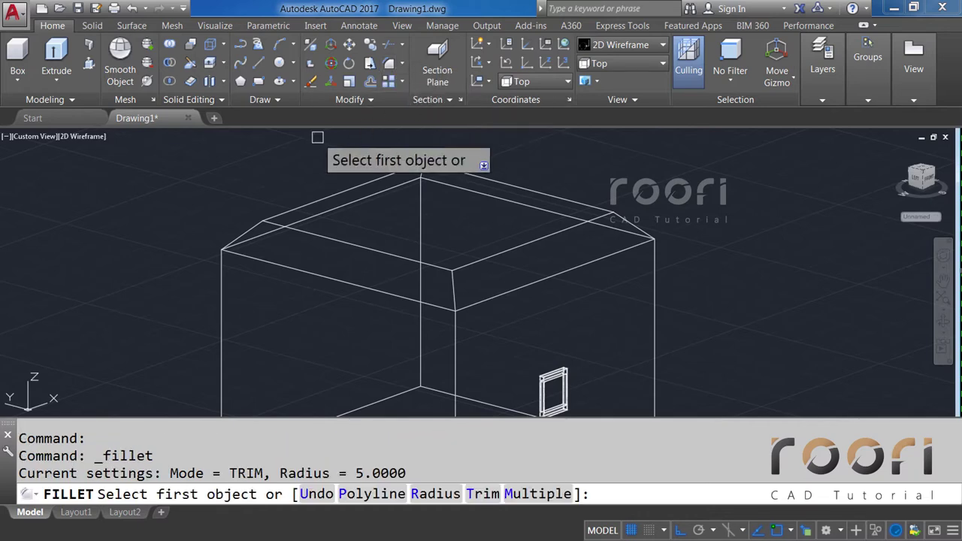
pyautogui.write('R')
pyautogui.press('Return')
pyautogui.write('400')
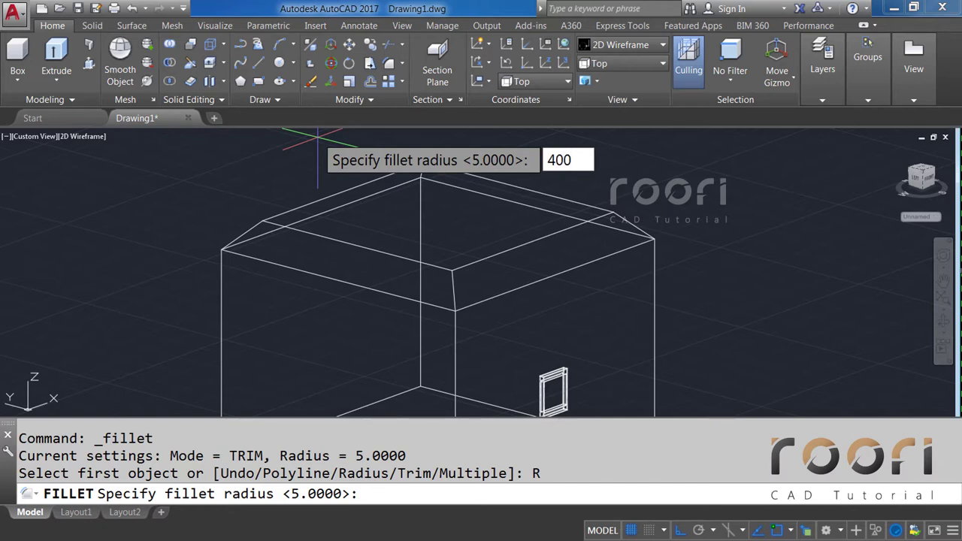
pyautogui.press('Return')
pyautogui.click(335, 208)
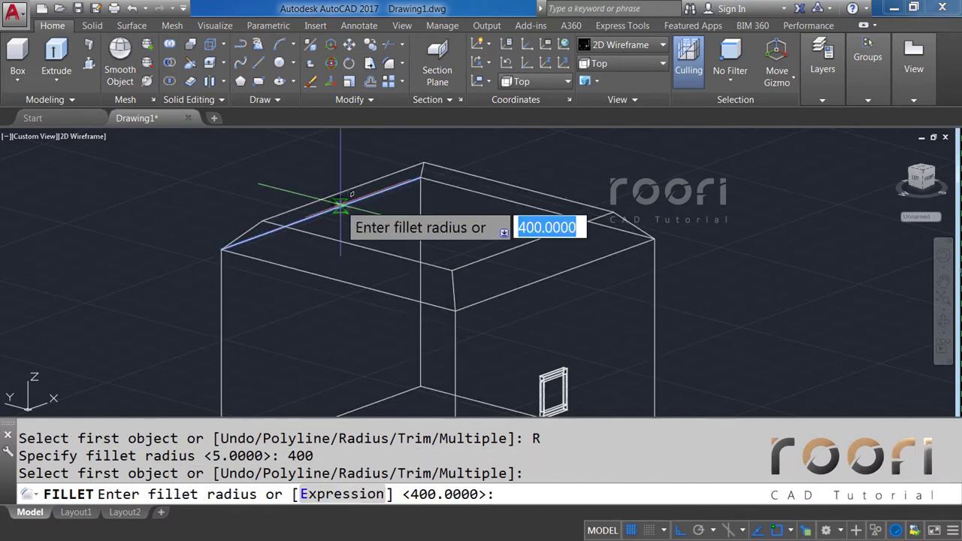
pyautogui.press('Return')
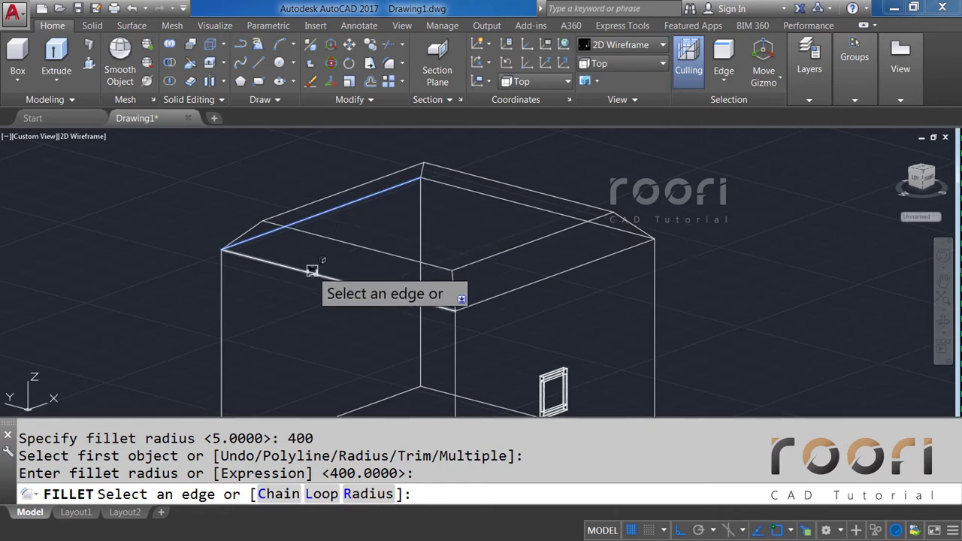
pyautogui.click(313, 272)
pyautogui.click(485, 197)
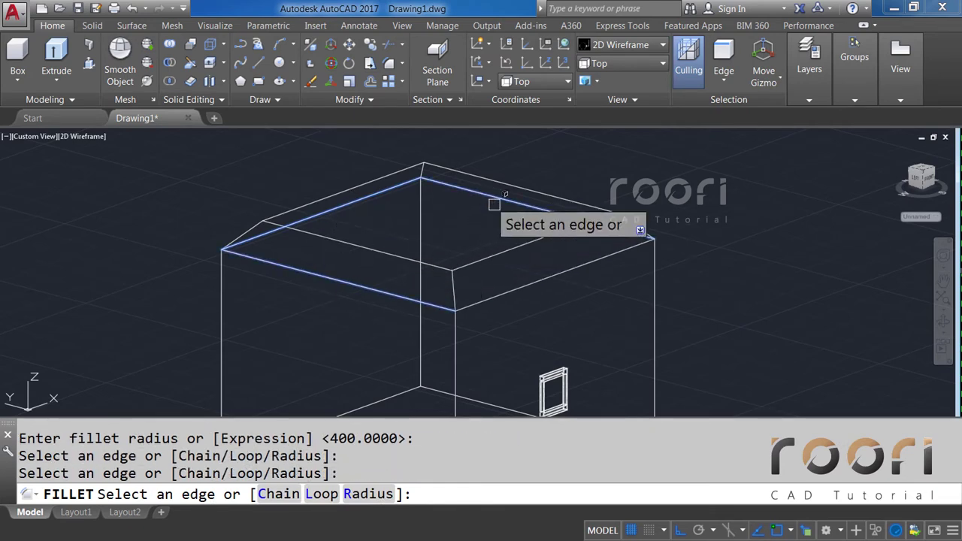
pyautogui.click(576, 267)
pyautogui.press('Return')
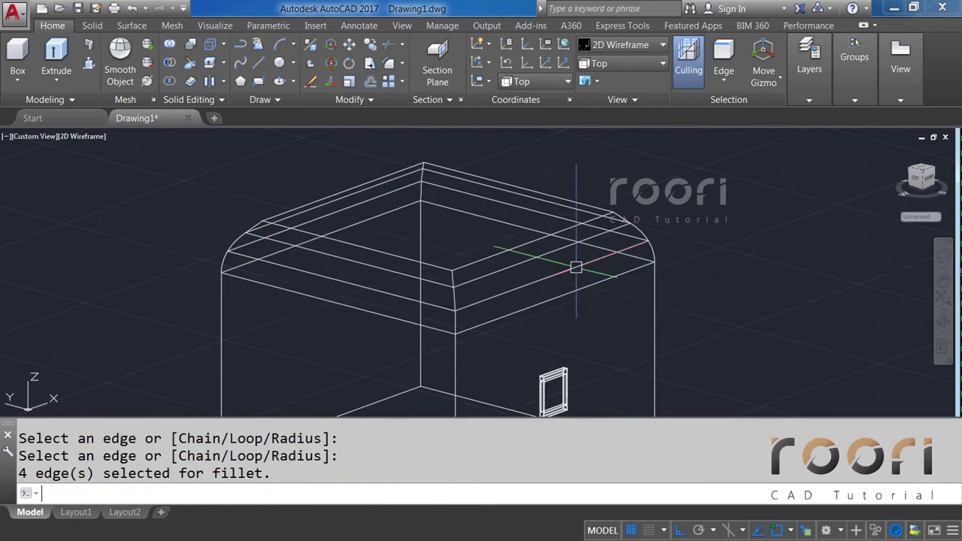
pyautogui.press('Return')
# Step: Cancel leftover commands, clear the stray box selection, and bring back the rounding options
pyautogui.press('Escape')
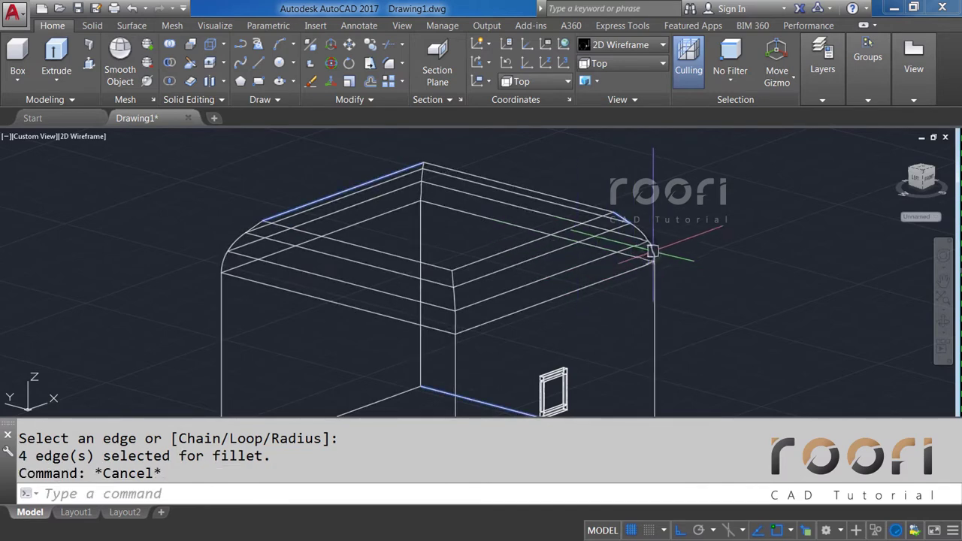
pyautogui.press('Escape')
pyautogui.click(660, 256)
pyautogui.click(546, 211)
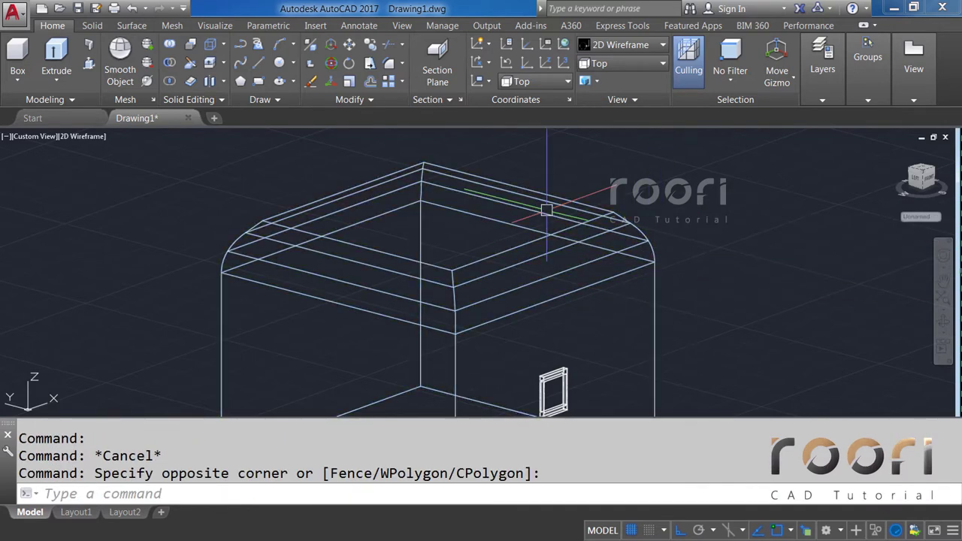
pyautogui.press('Escape')
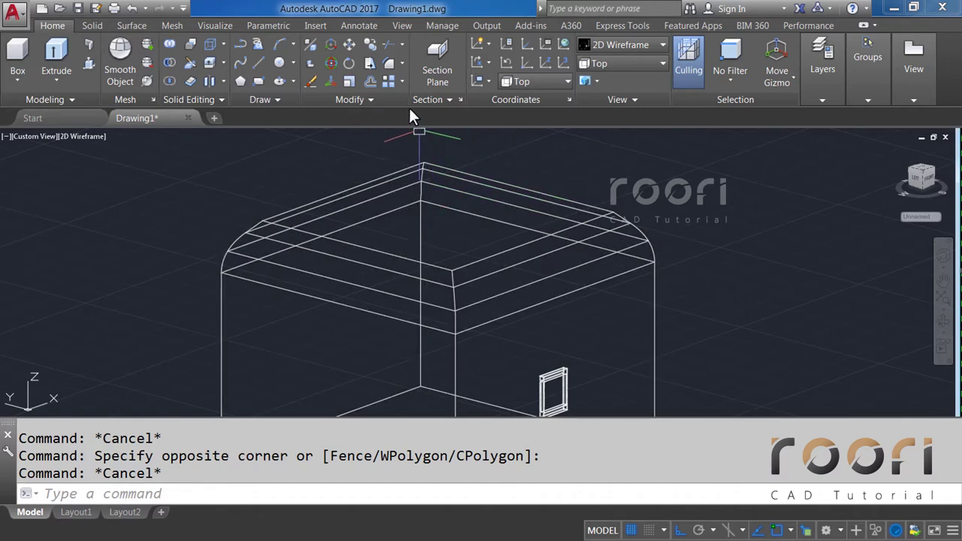
pyautogui.click(402, 63)
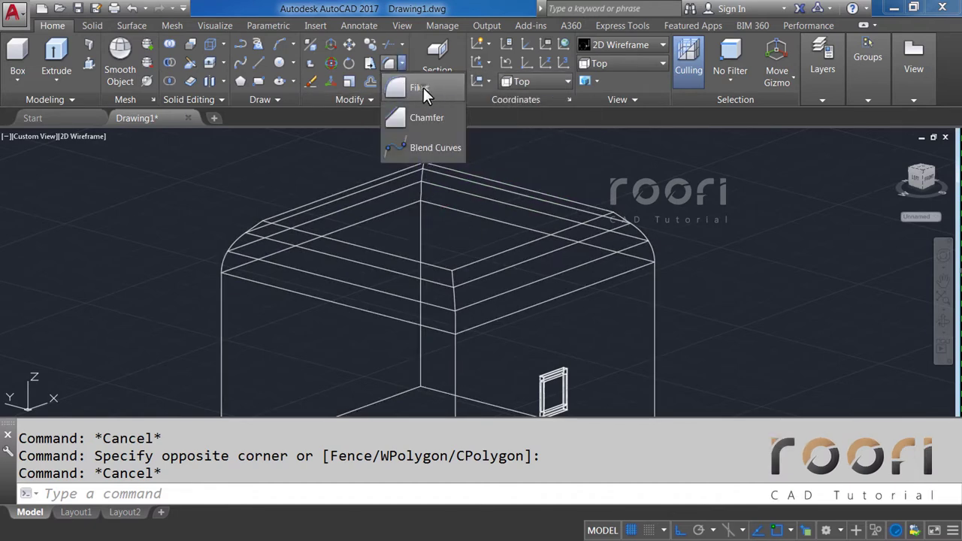
# Step: Start a 200-radius fillet and pick the box's left, overlapping and right vertical edges
pyautogui.click(424, 87)
pyautogui.write('R')
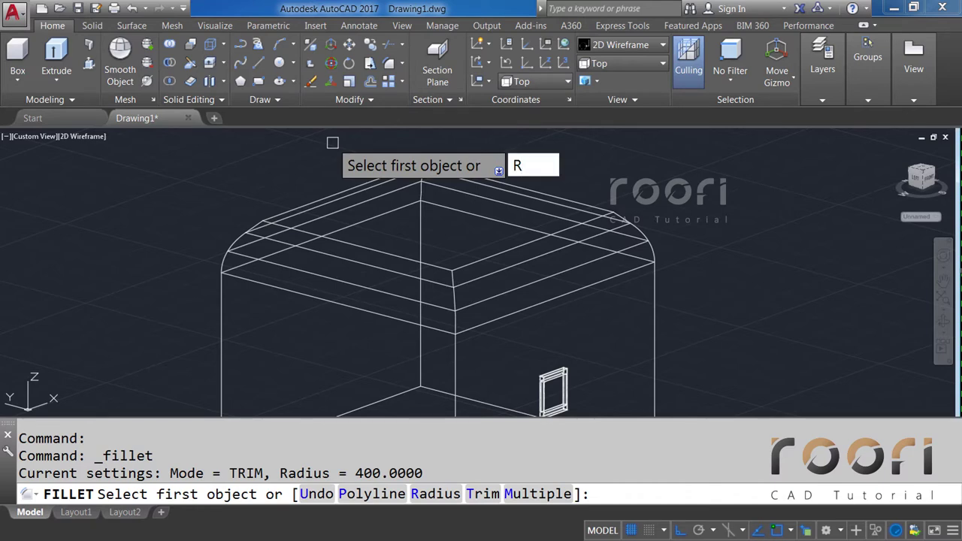
pyautogui.press('Return')
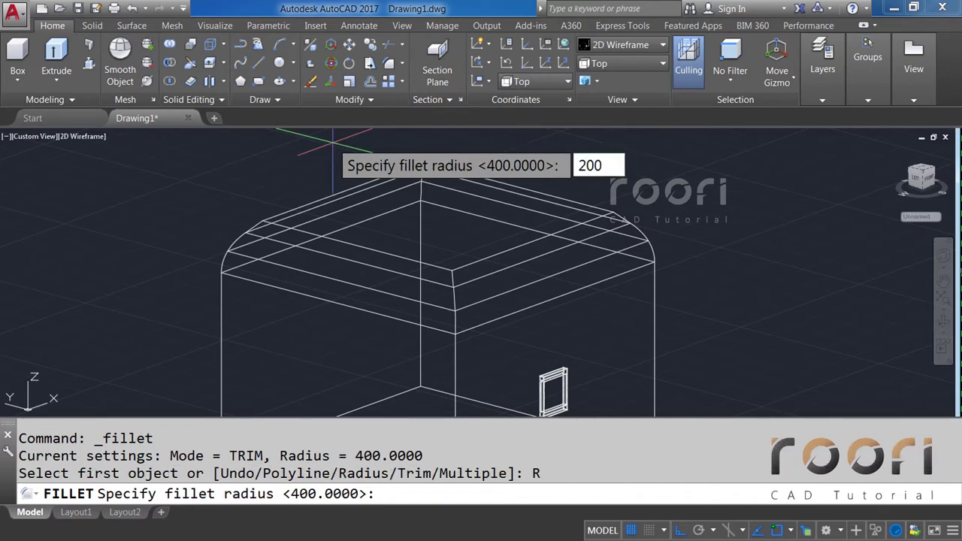
pyautogui.press('Return')
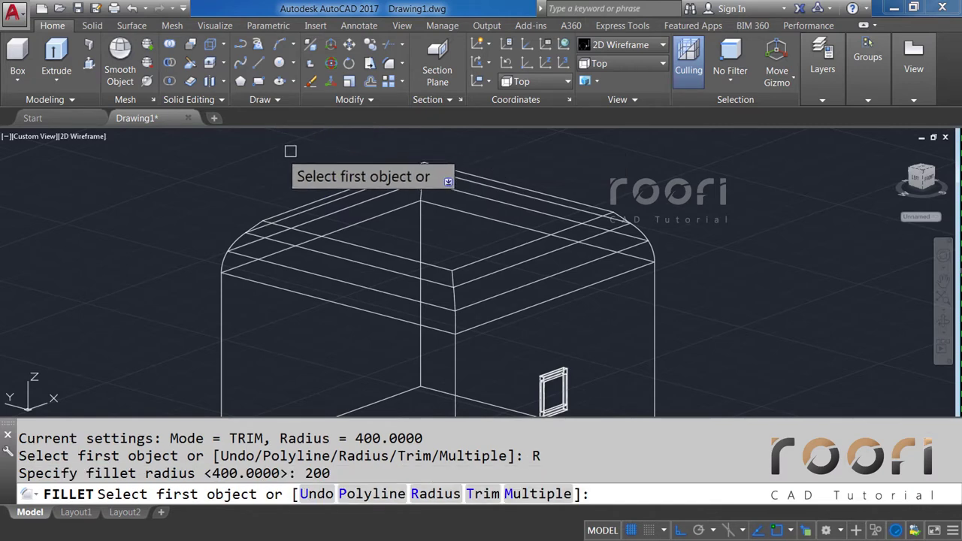
pyautogui.click(222, 331)
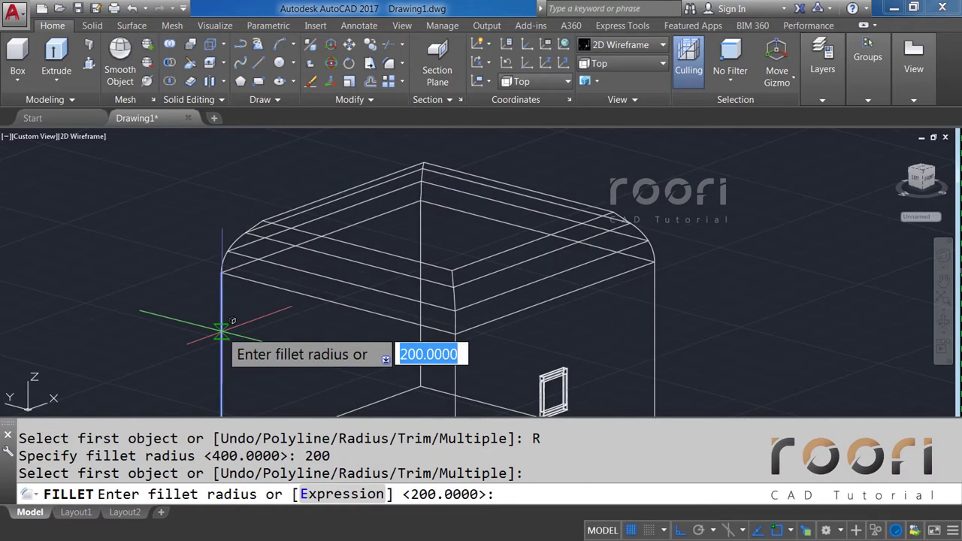
pyautogui.press('Return')
pyautogui.scroll(2, 223, 304)
pyautogui.scroll(2, 221, 256)
pyautogui.scroll(1, 222, 271)
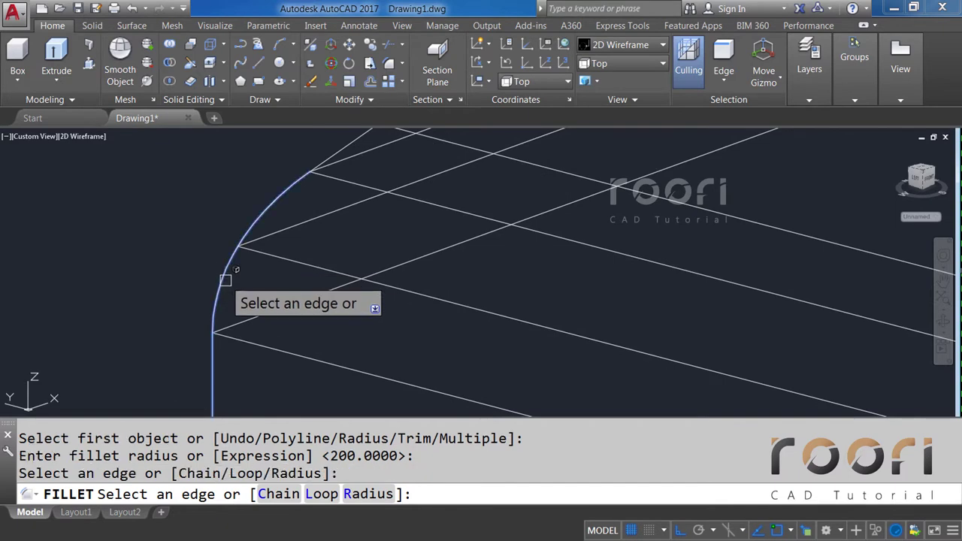
pyautogui.scroll(-2, 226, 280)
pyautogui.click(295, 194)
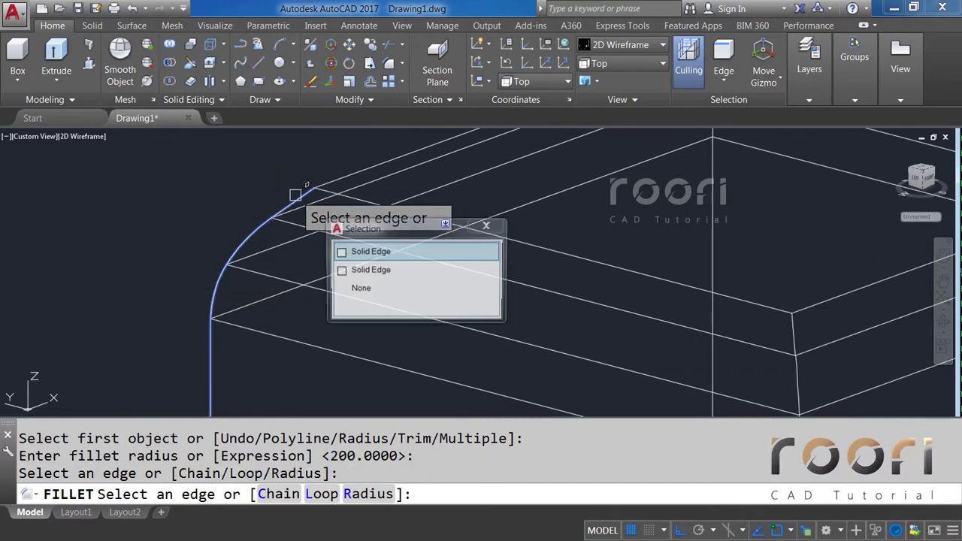
pyautogui.click(347, 255)
pyautogui.scroll(-2, 301, 225)
pyautogui.click(460, 361)
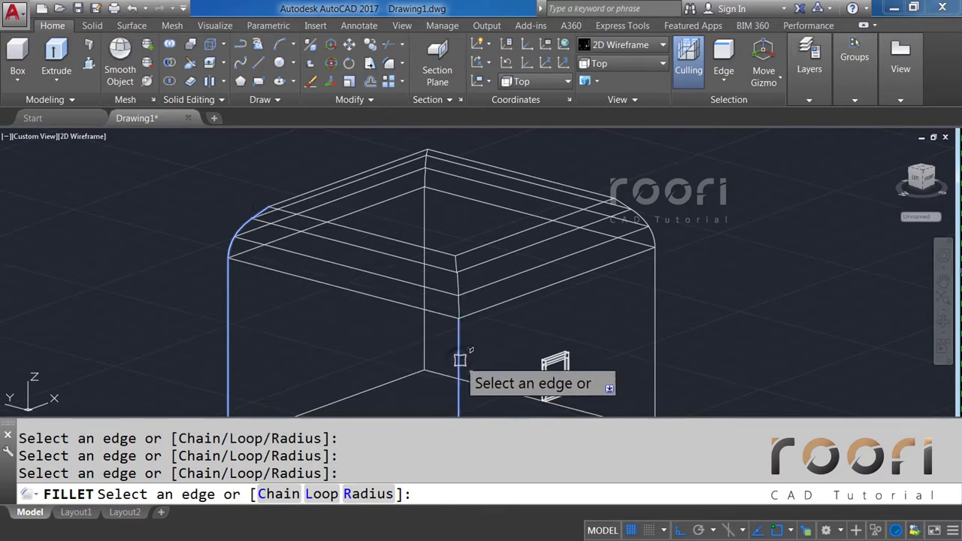
# Step: Orbit to add the top corner edges, apply the fillet to all 16 edges, and clear the selection
pyautogui.scroll(3, 460, 360)
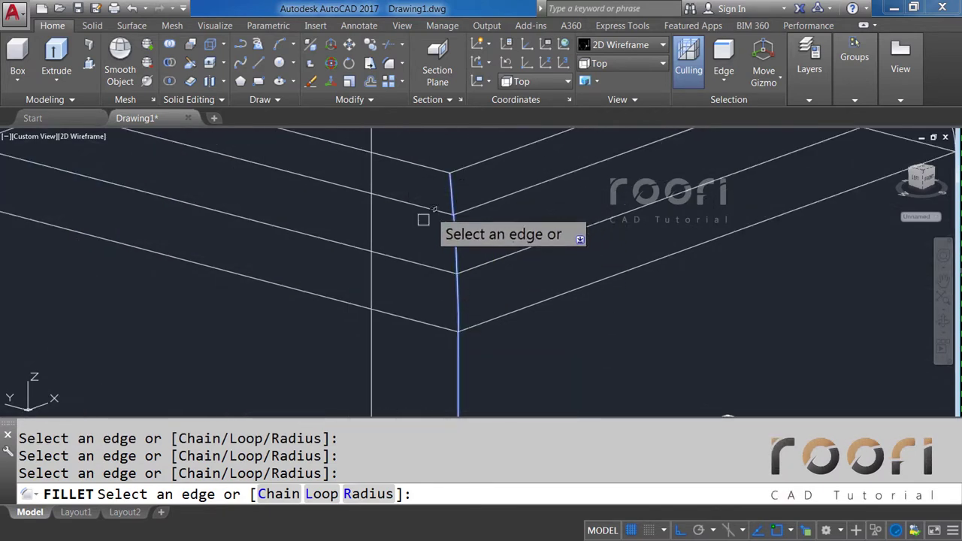
pyautogui.keyDown('shift'); pyautogui.moveTo(369, 349); pyautogui.dragTo(369, 191, button='middle'); pyautogui.keyUp('shift')
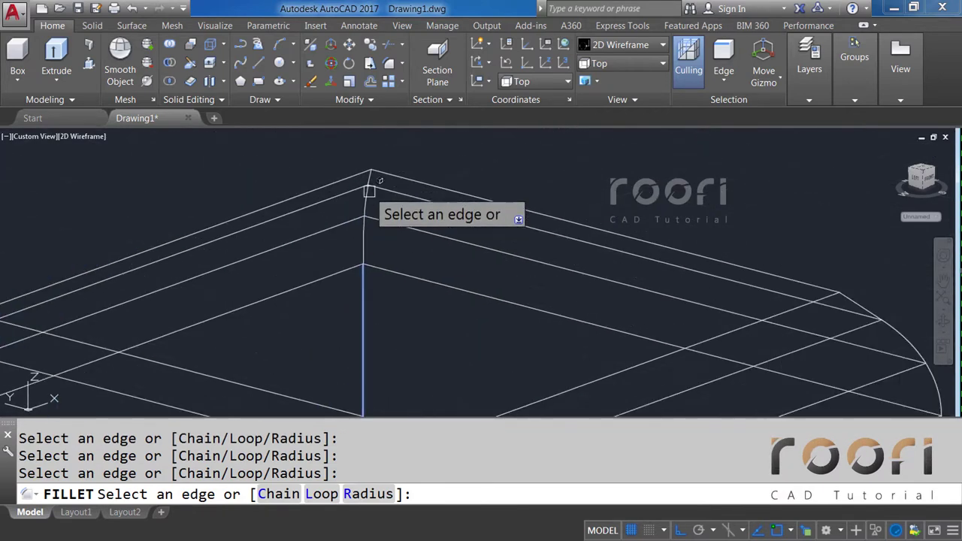
pyautogui.click(362, 181)
pyautogui.scroll(-2, 292, 174)
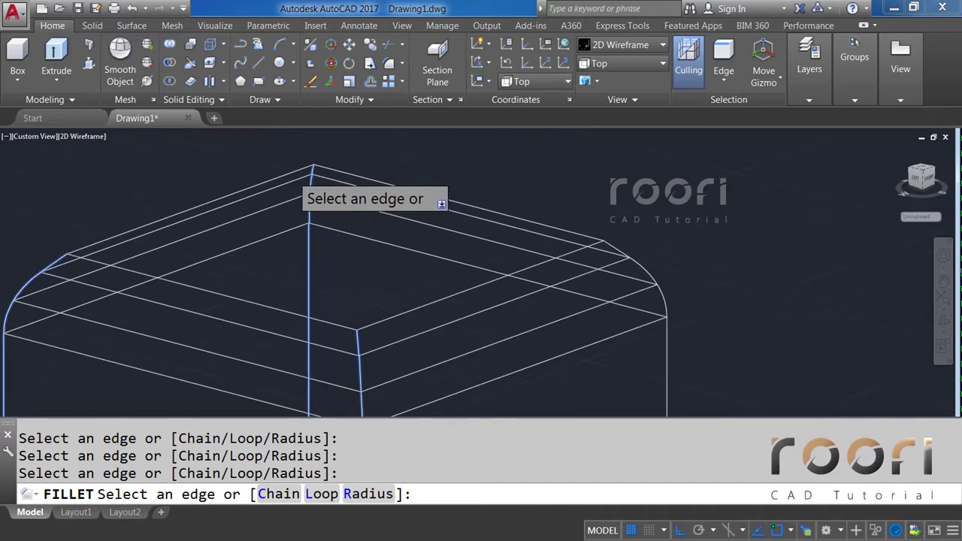
pyautogui.scroll(-2, 292, 174)
pyautogui.scroll(2, 514, 250)
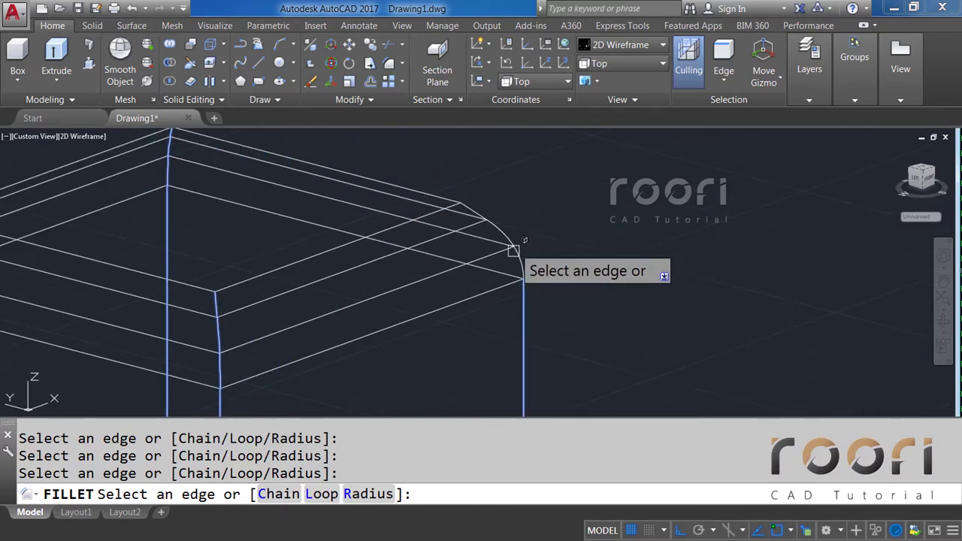
pyautogui.scroll(3, 499, 204)
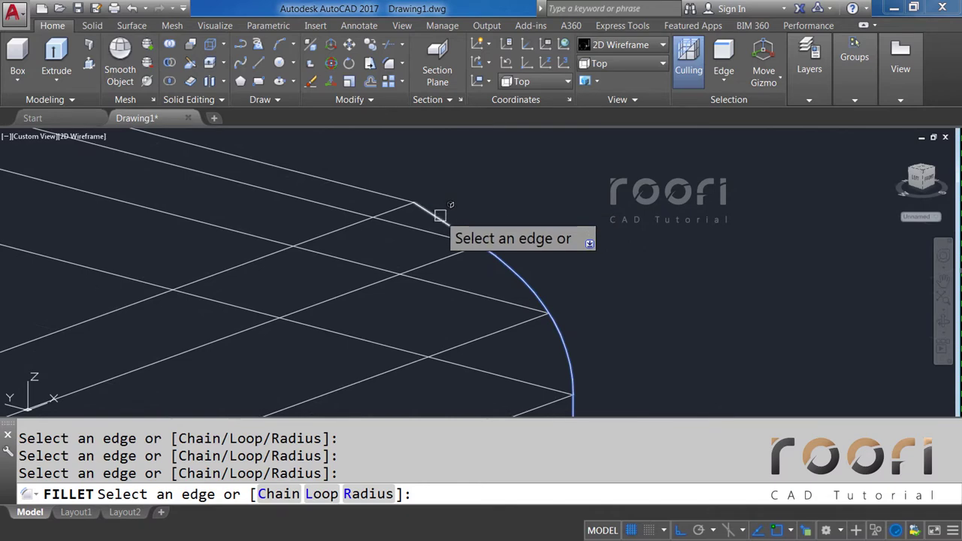
pyautogui.scroll(-3, 519, 194)
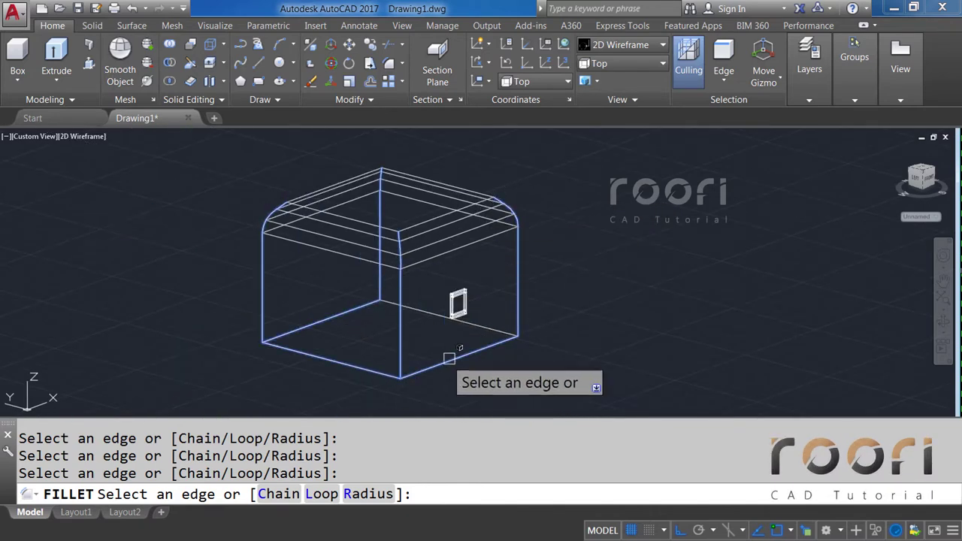
pyautogui.press('Return')
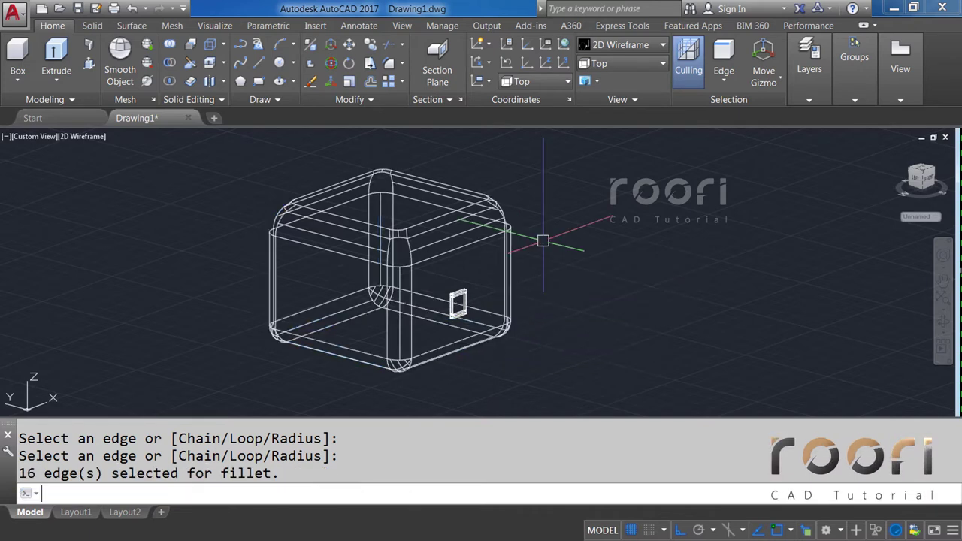
pyautogui.press('Escape')
pyautogui.click(543, 241)
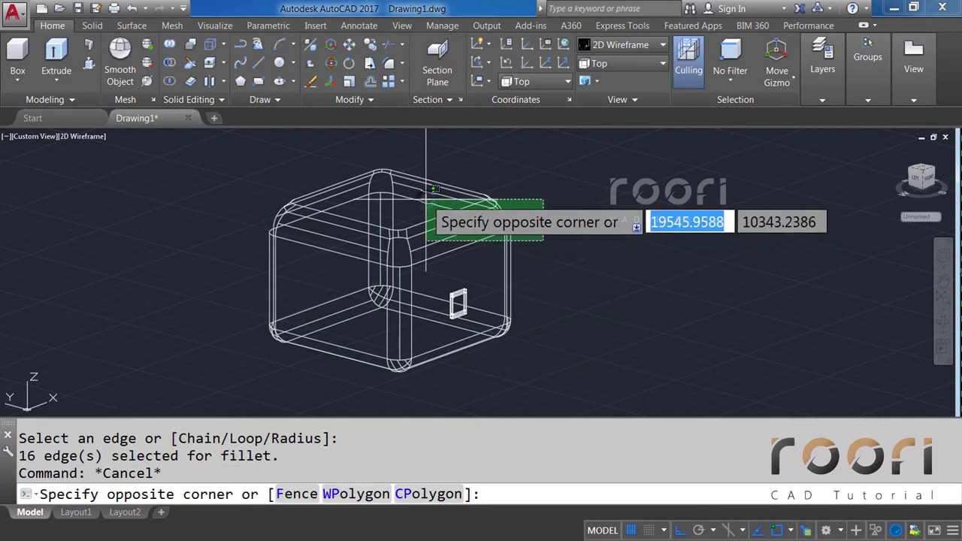
pyautogui.press('Escape')
pyautogui.press('Escape')
pyautogui.press('Escape')
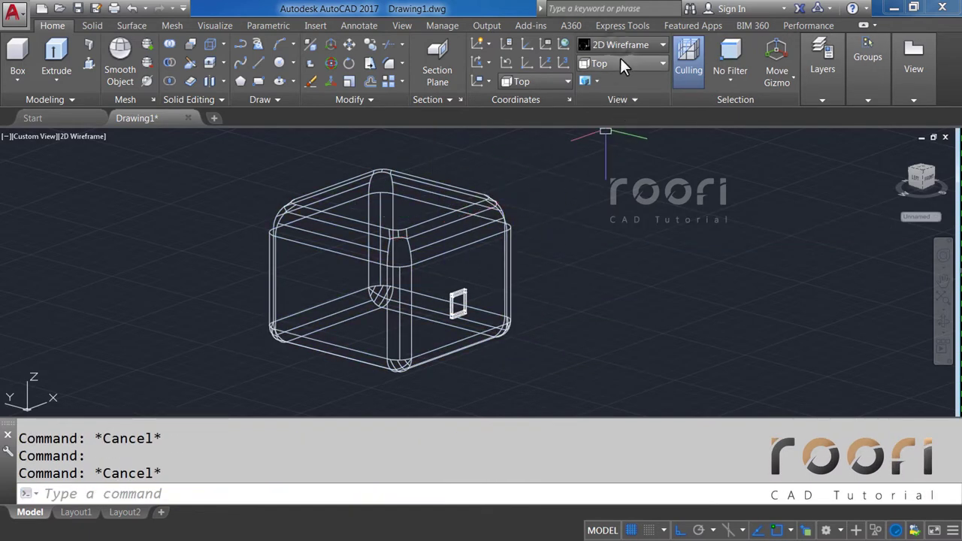
pyautogui.click(619, 45)
pyautogui.click(803, 82)
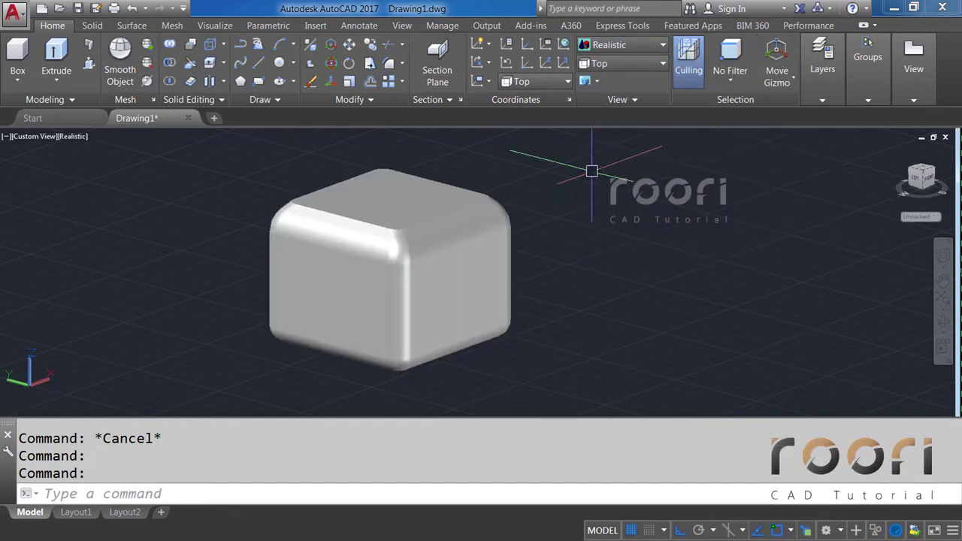
pyautogui.moveTo(427, 256)
pyautogui.keyDown('shift'); pyautogui.mouseDown(button='middle')
pyautogui.moveTo(389, 273)
pyautogui.moveTo(501, 202)
pyautogui.moveTo(560, 203)
pyautogui.moveTo(507, 243)
pyautogui.moveTo(493, 281)
pyautogui.moveTo(331, 318)
pyautogui.moveTo(243, 292)
pyautogui.moveTo(230, 301)
pyautogui.mouseUp(button='middle'); pyautogui.keyUp('shift')
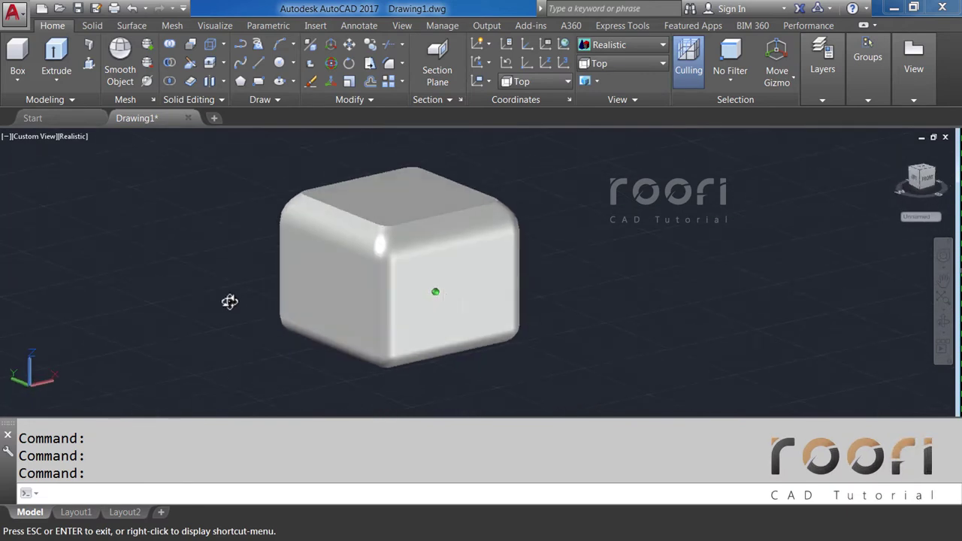
pyautogui.click(621, 46)
pyautogui.click(611, 75)
pyautogui.moveTo(369, 249)
pyautogui.keyDown('shift'); pyautogui.mouseDown(button='middle')
pyautogui.moveTo(423, 254)
pyautogui.moveTo(408, 266)
pyautogui.moveTo(421, 266)
pyautogui.moveTo(398, 254)
pyautogui.mouseUp(button='middle'); pyautogui.keyUp('shift')
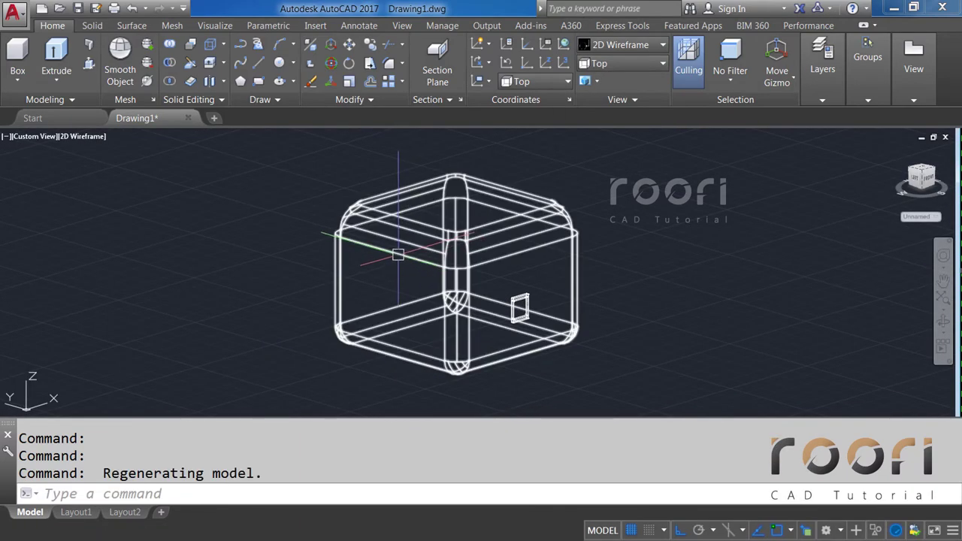
pyautogui.scroll(2, 398, 254)
pyautogui.scroll(2, 389, 247)
pyautogui.write('SOLIDEDIT')
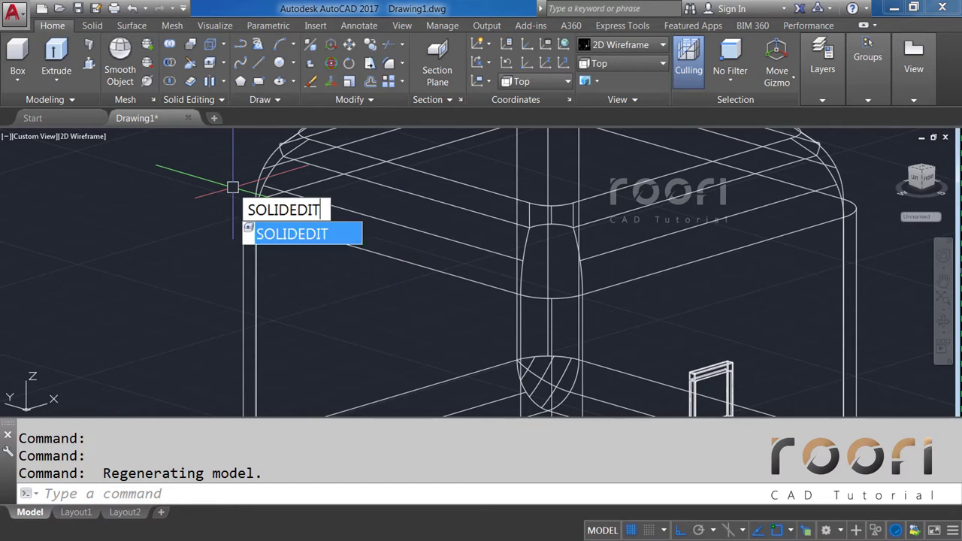
# Step: Shell the rounded box with SOLIDEDIT Body Shell, removing no faces, at 25-unit wall thickness
pyautogui.press('Return')
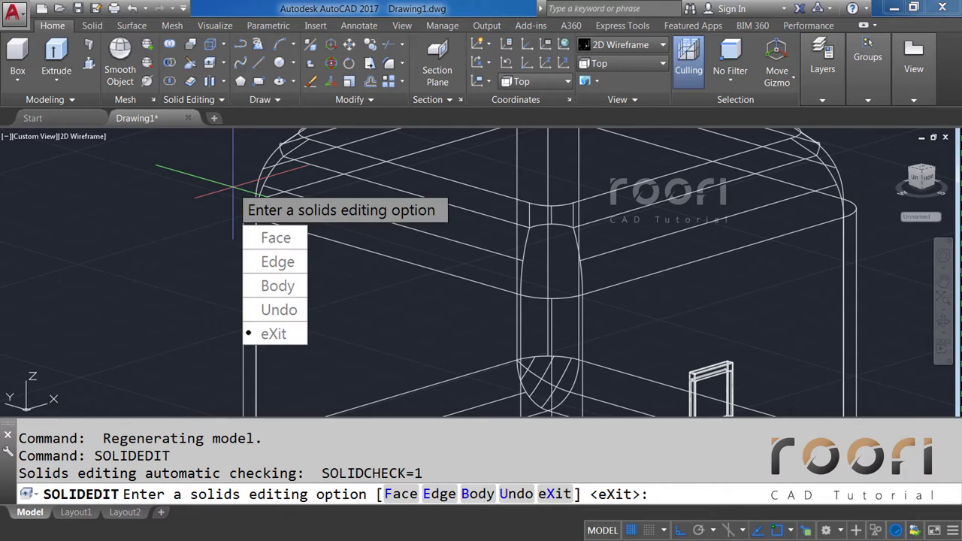
pyautogui.write('B')
pyautogui.press('Return')
pyautogui.write('S')
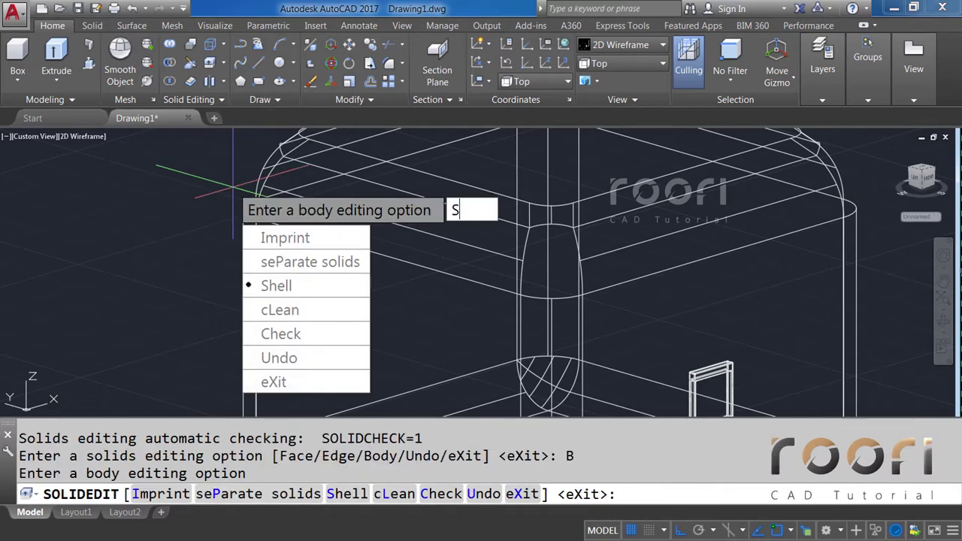
pyautogui.press('Return')
pyautogui.click(264, 169)
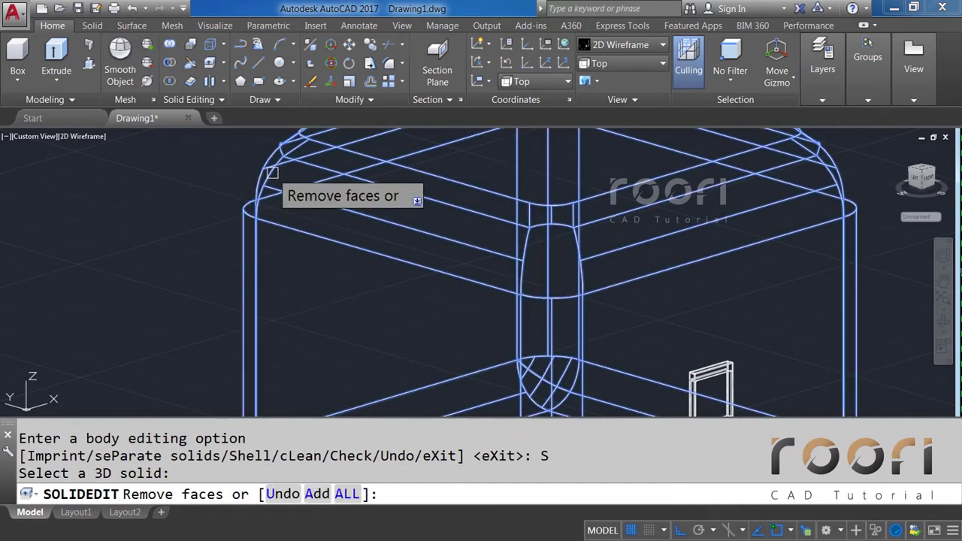
pyautogui.press('Return')
pyautogui.write('25')
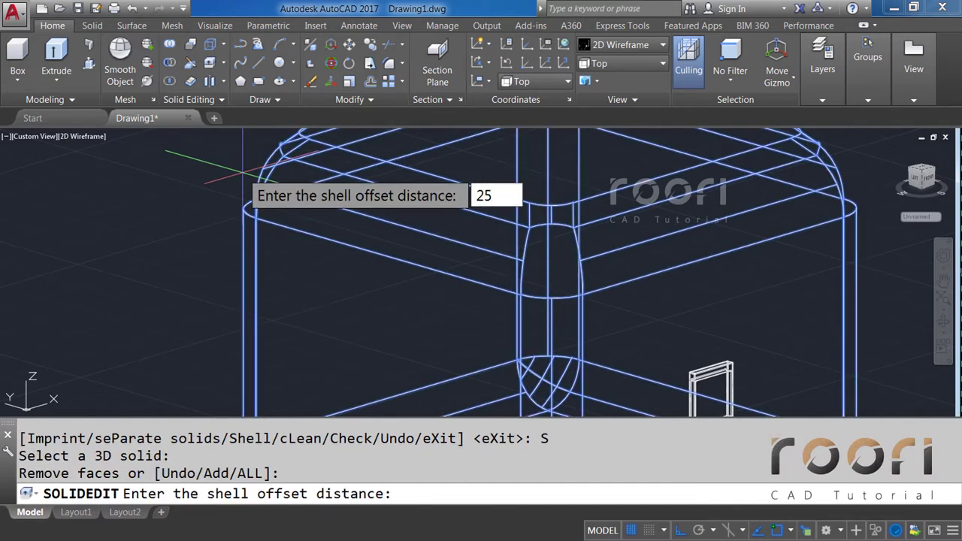
pyautogui.press('Return')
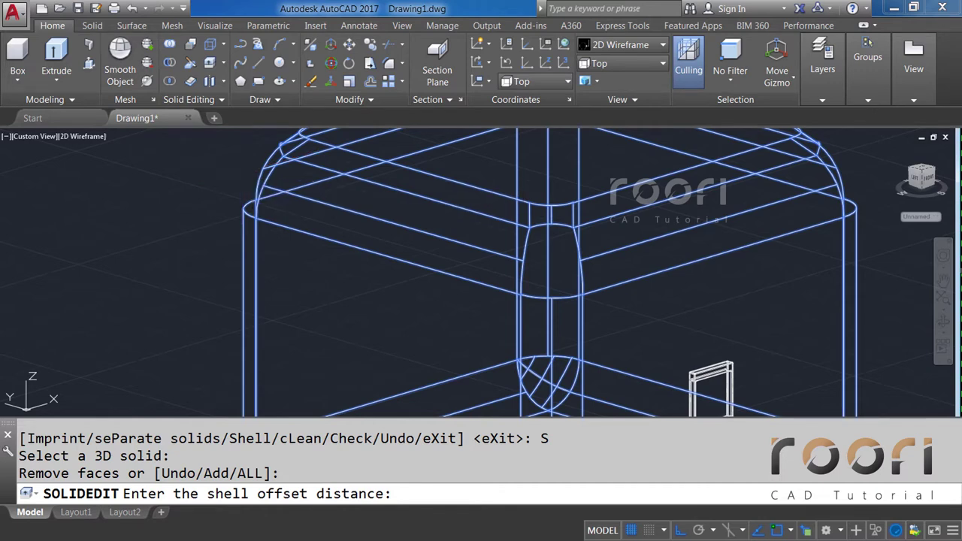
pyautogui.press('Return')
pyautogui.press('Return')
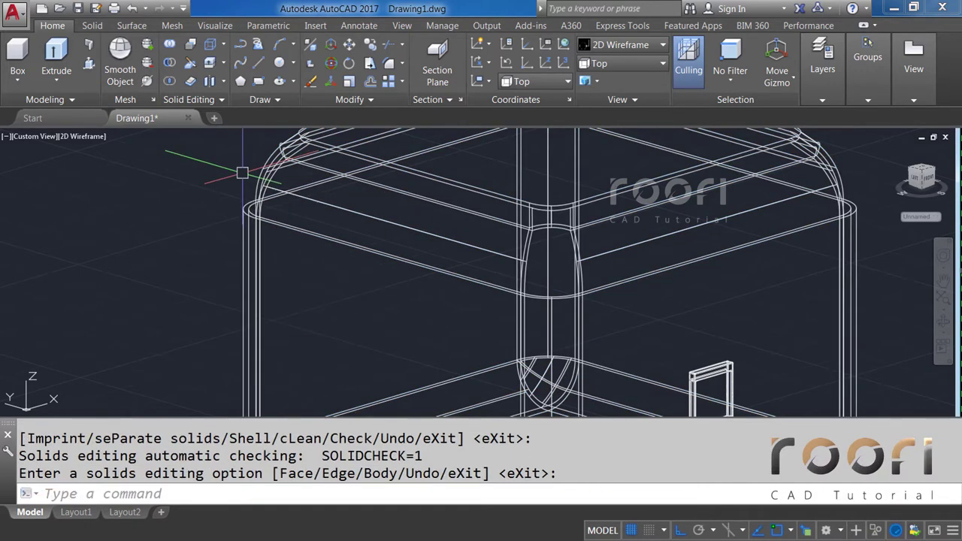
# Step: Centre the box in the view and switch to the Front preset view
pyautogui.scroll(-3, 242, 173)
pyautogui.scroll(-3, 242, 173)
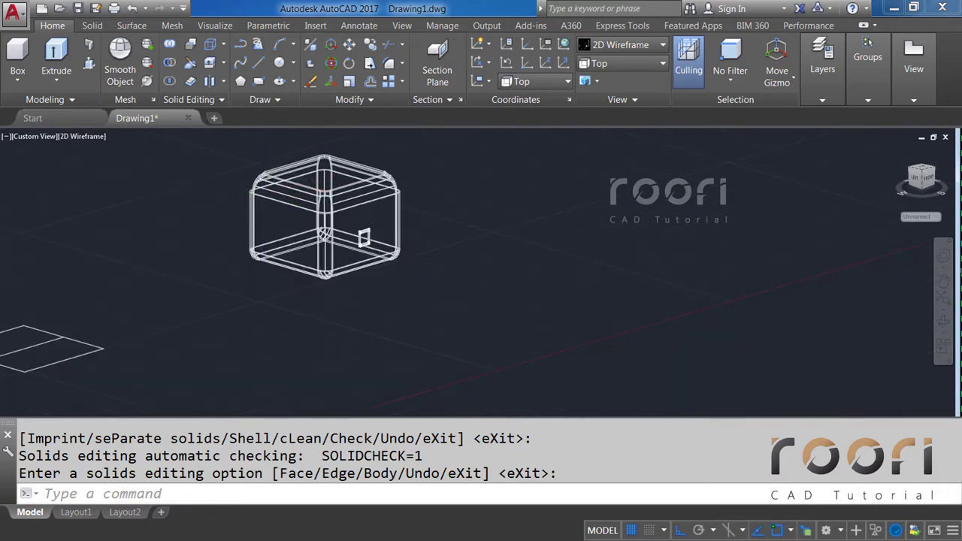
pyautogui.scroll(-1, 242, 173)
pyautogui.moveTo(259, 225); pyautogui.dragTo(378, 246, button='middle')
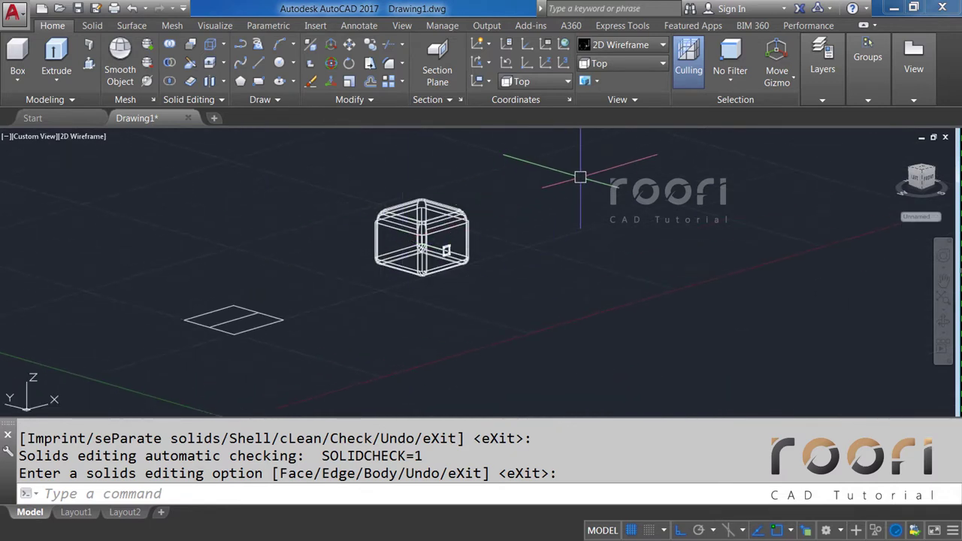
pyautogui.click(622, 65)
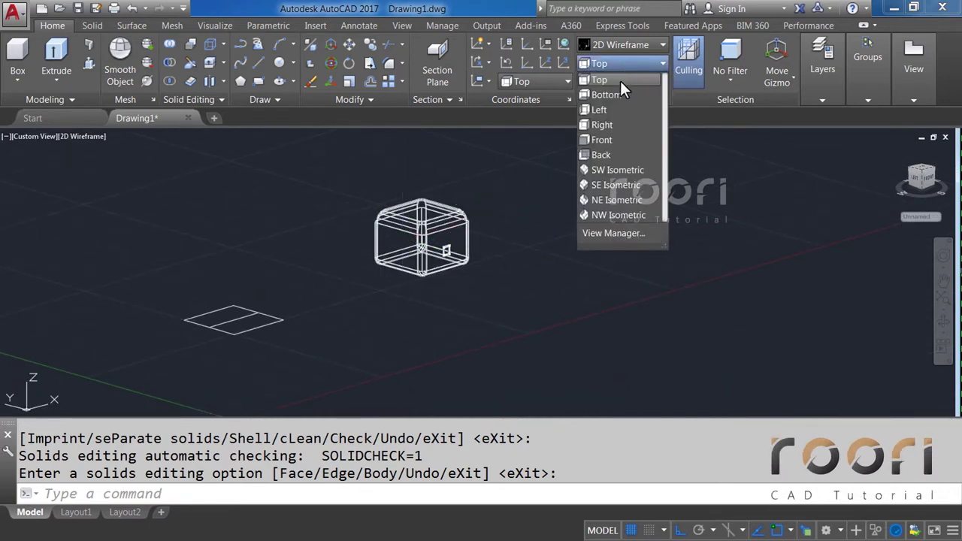
pyautogui.click(599, 140)
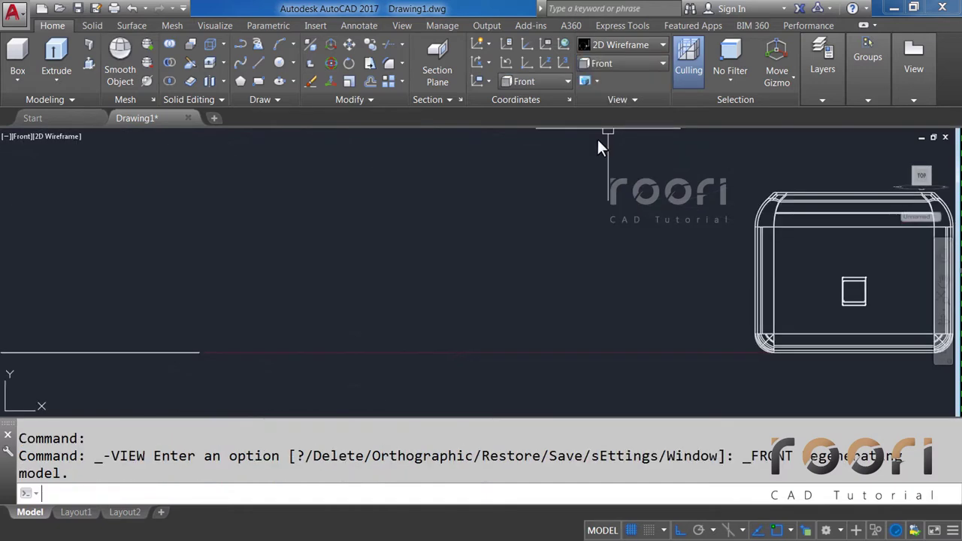
pyautogui.moveTo(502, 227); pyautogui.dragTo(486, 226, button='middle')
pyautogui.write('L')
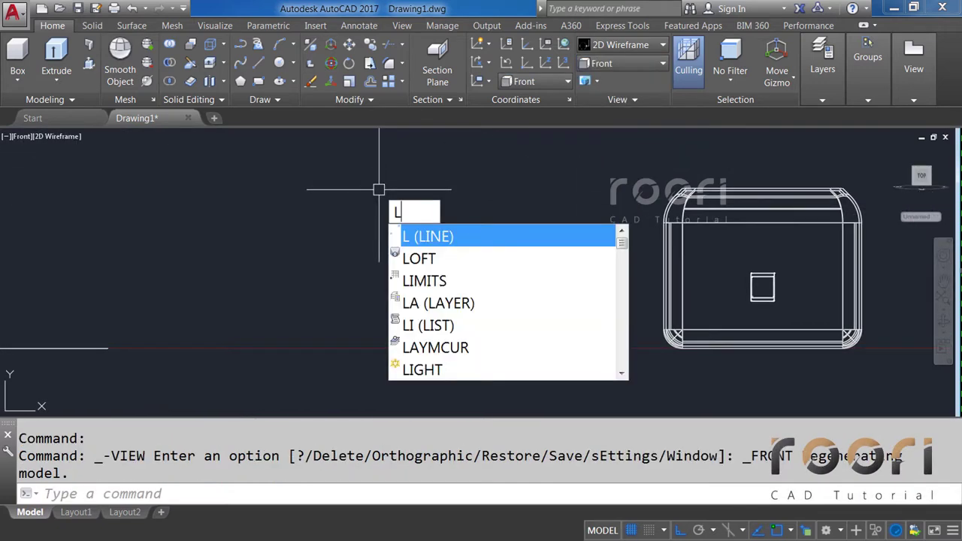
# Step: Draw a 1700-long horizontal line and a 150-long vertical line dropping from it
pyautogui.press('Return')
pyautogui.click(297, 189)
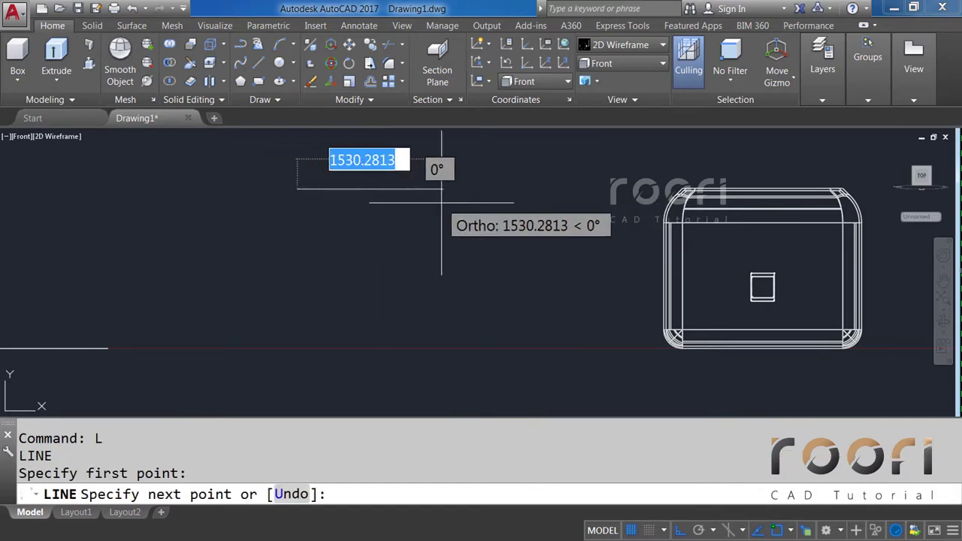
pyautogui.write('1700')
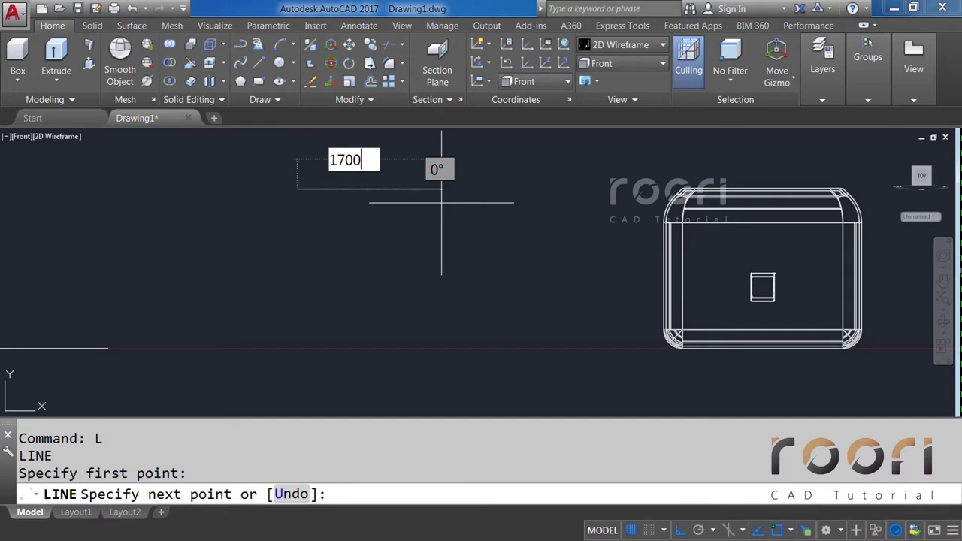
pyautogui.press('Return')
pyautogui.press('Return')
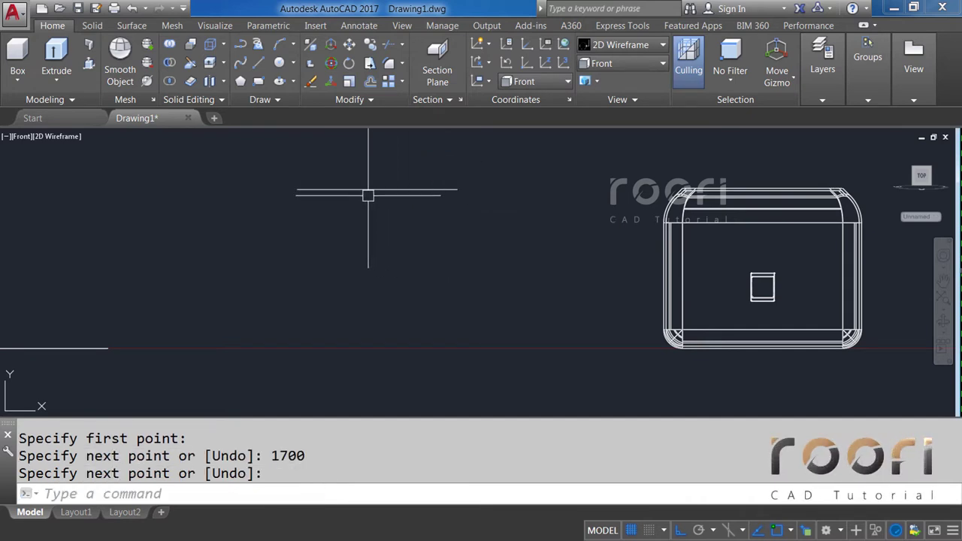
pyautogui.scroll(3, 357, 179)
pyautogui.scroll(2, 358, 179)
pyautogui.write('L')
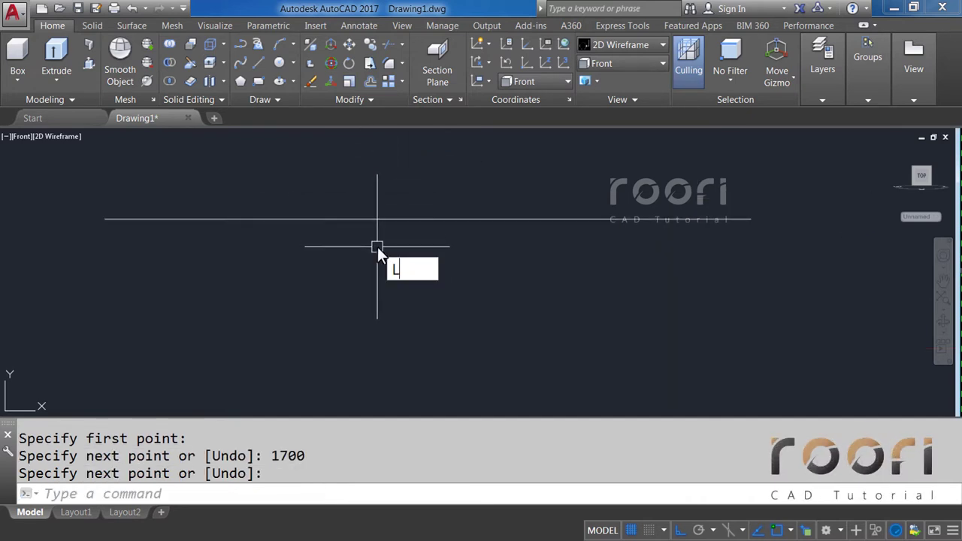
pyautogui.press('Return')
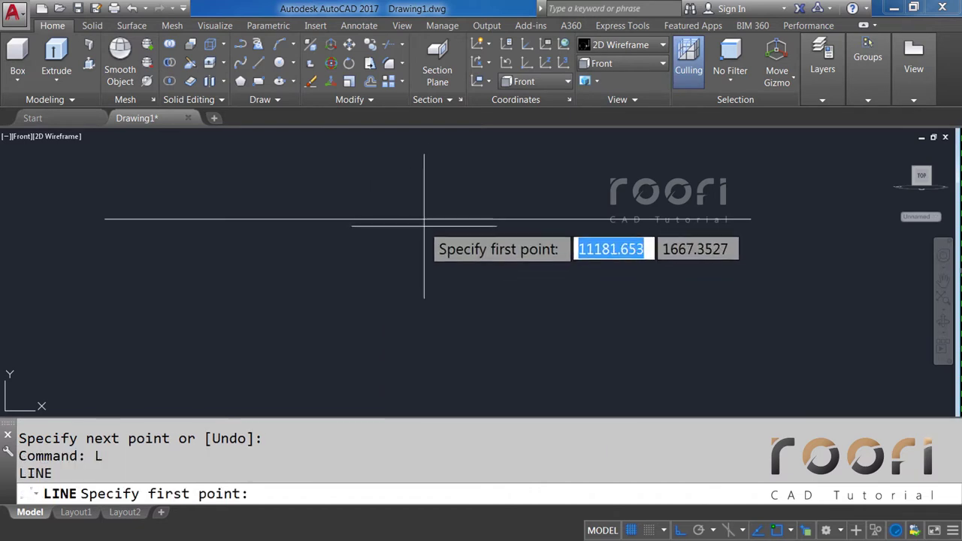
pyautogui.click(426, 219)
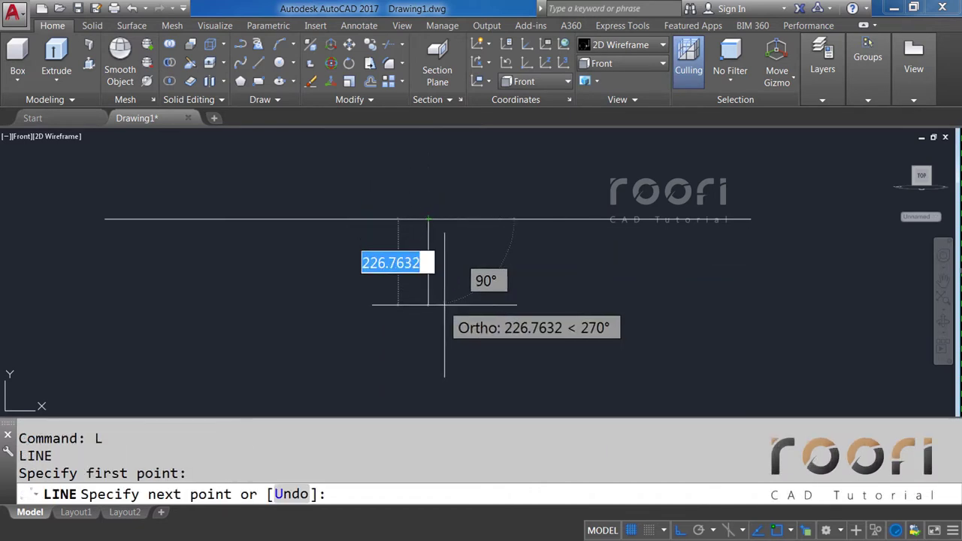
pyautogui.write('150')
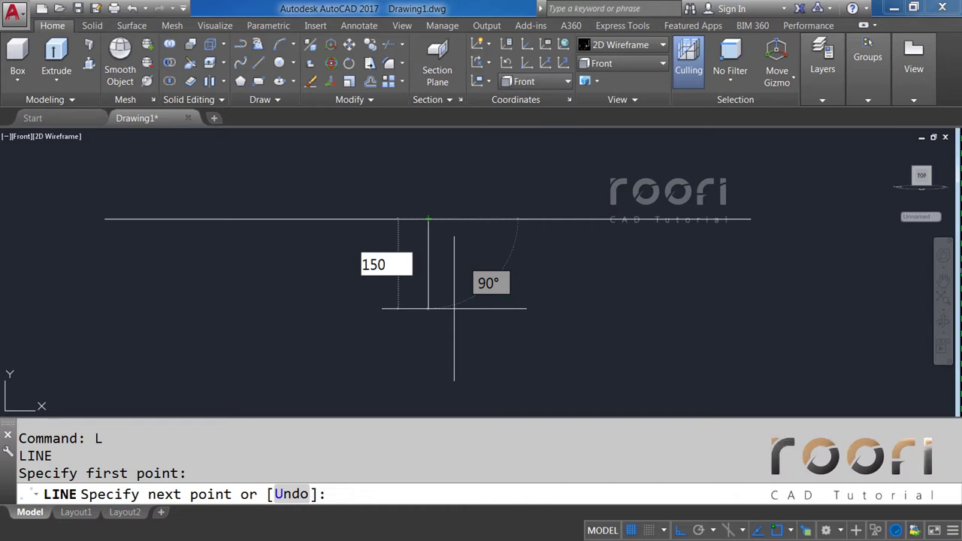
pyautogui.press('Return')
pyautogui.press('Return')
pyautogui.write('ARC')
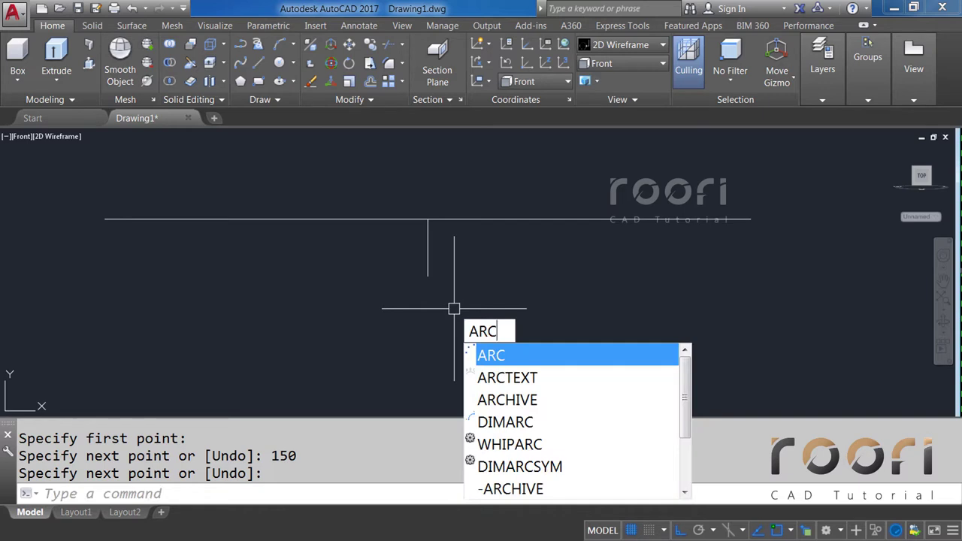
# Step: Draw a 3-point arc between the horizontal line's ends through the vertical line's bottom, then erase the vertical line
pyautogui.press('Return')
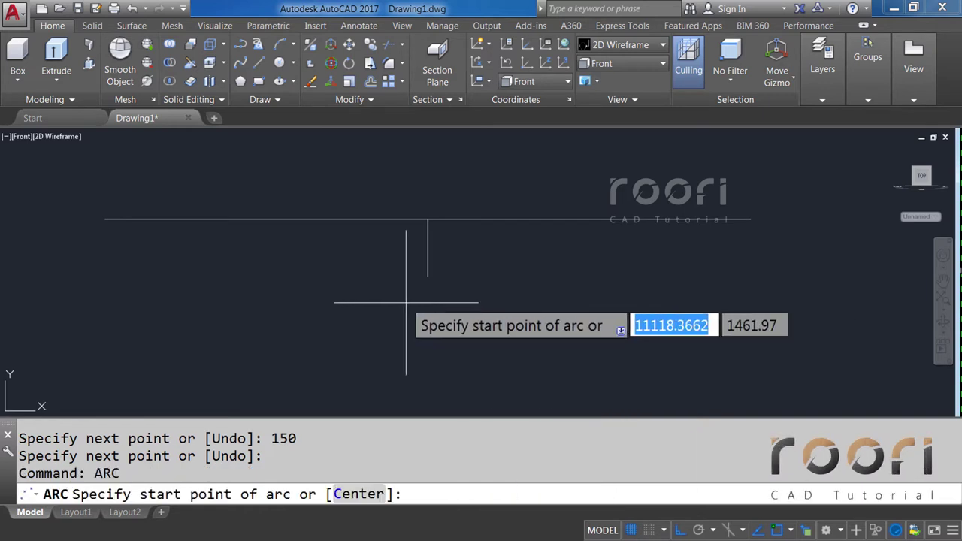
pyautogui.click(105, 220)
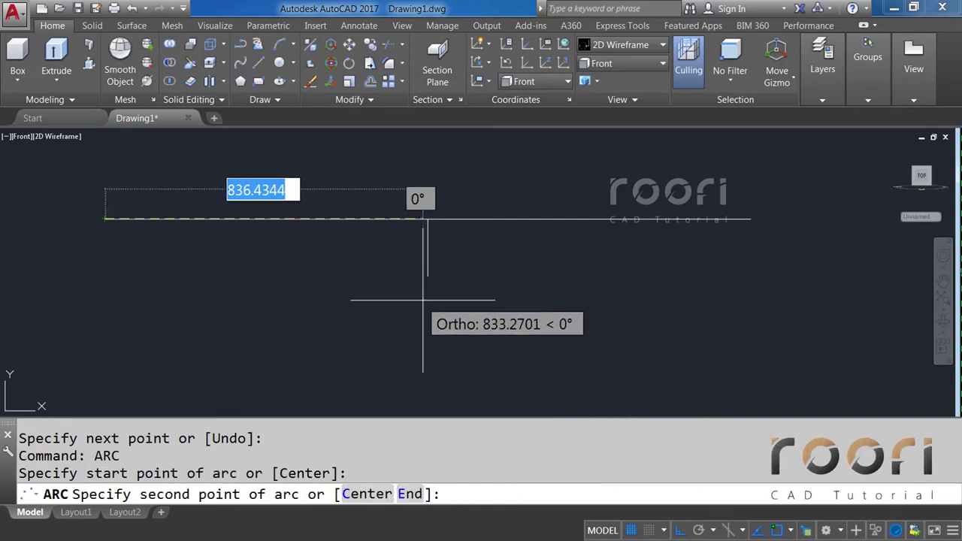
pyautogui.click(427, 275)
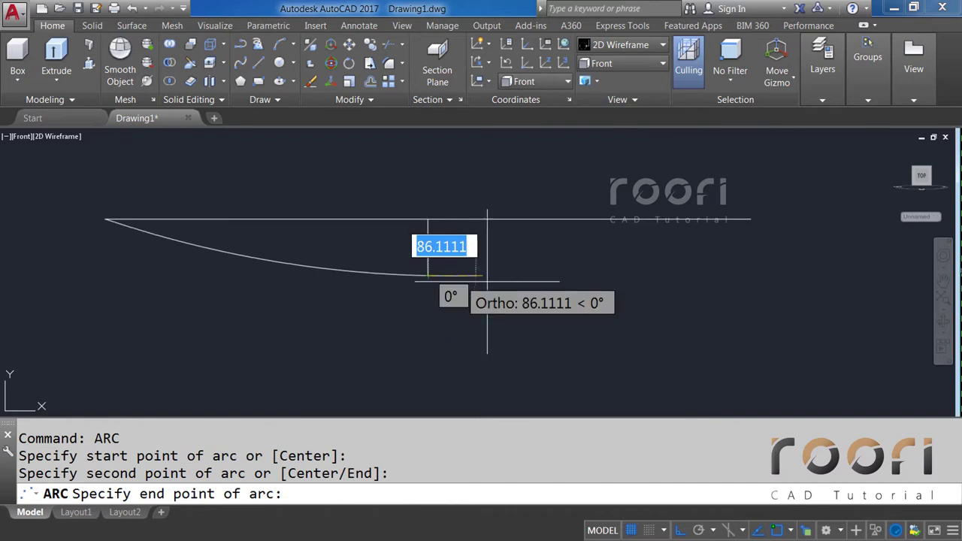
pyautogui.click(744, 220)
pyautogui.click(403, 197)
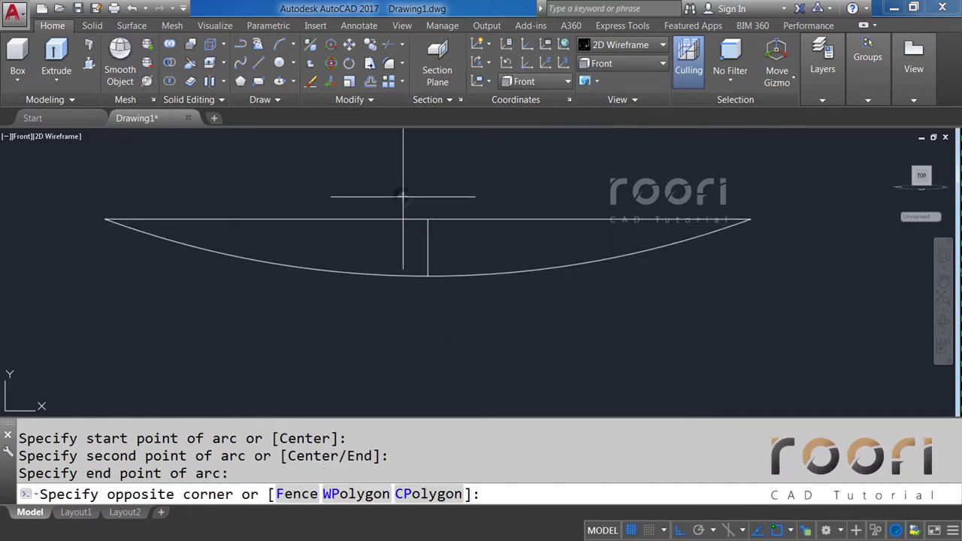
pyautogui.click(461, 308)
pyautogui.press('Delete')
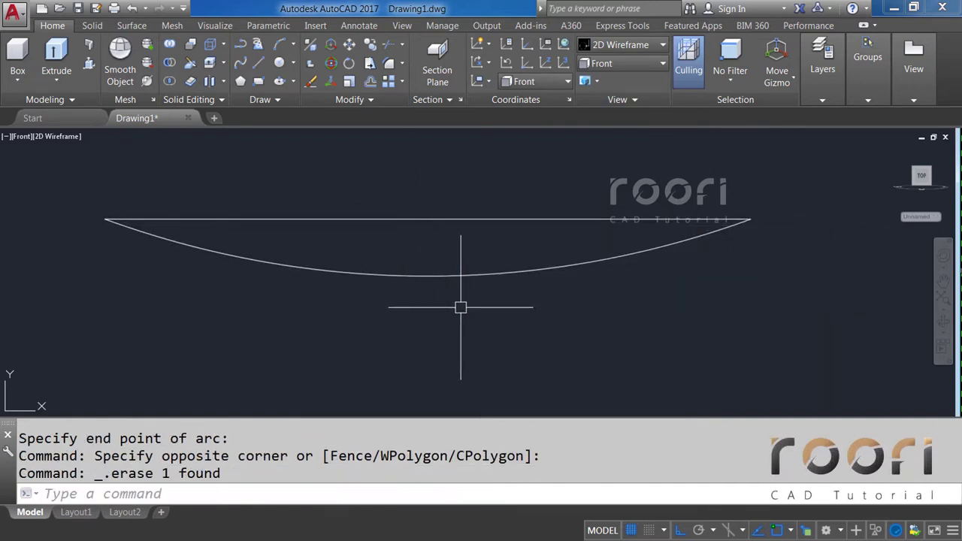
# Step: Create a closed boundary polyline from the line-and-arc area with BPOLY
pyautogui.write('BPOLY')
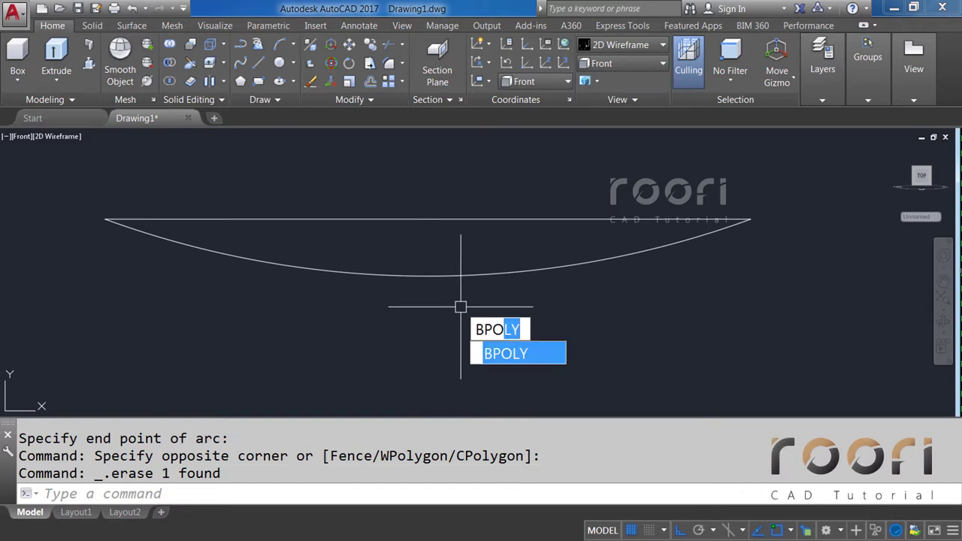
pyautogui.press('Return')
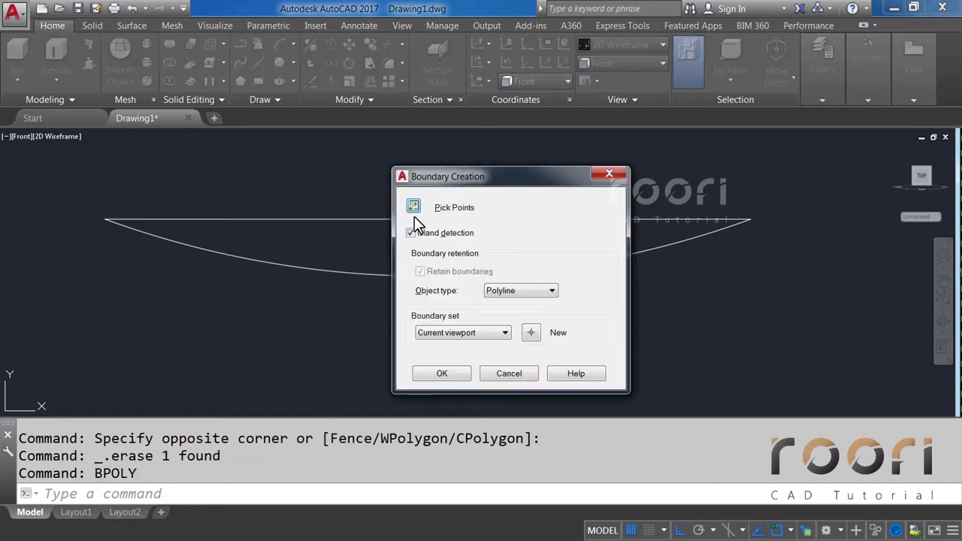
pyautogui.click(415, 207)
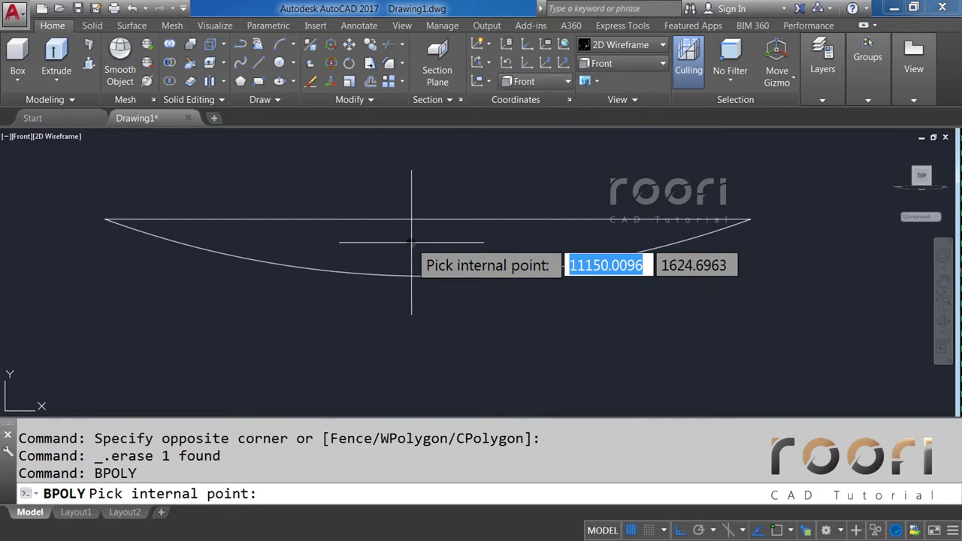
pyautogui.press('Return')
pyautogui.moveTo(429, 240); pyautogui.dragTo(420, 266, button='middle')
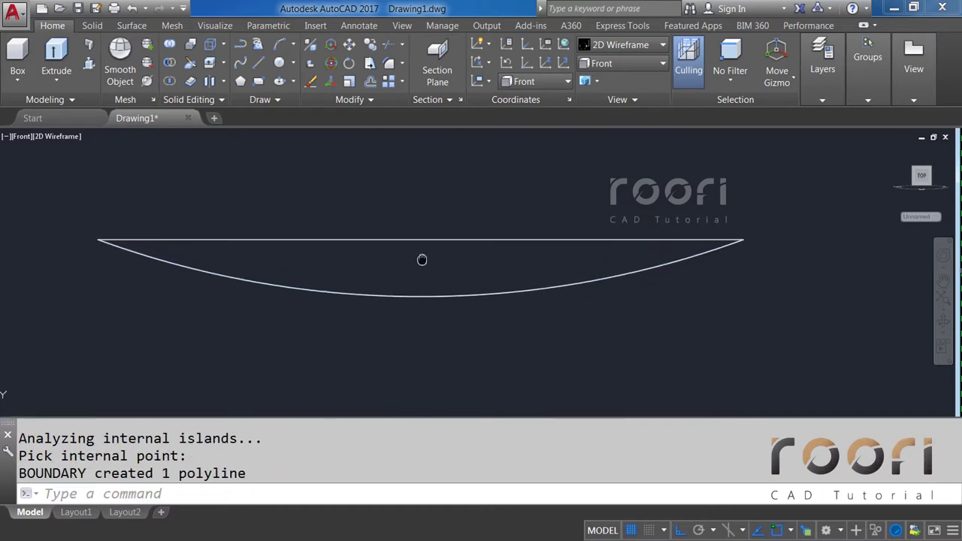
# Step: Move the boundary polyline upward and erase the original line and arc
pyautogui.write('M')
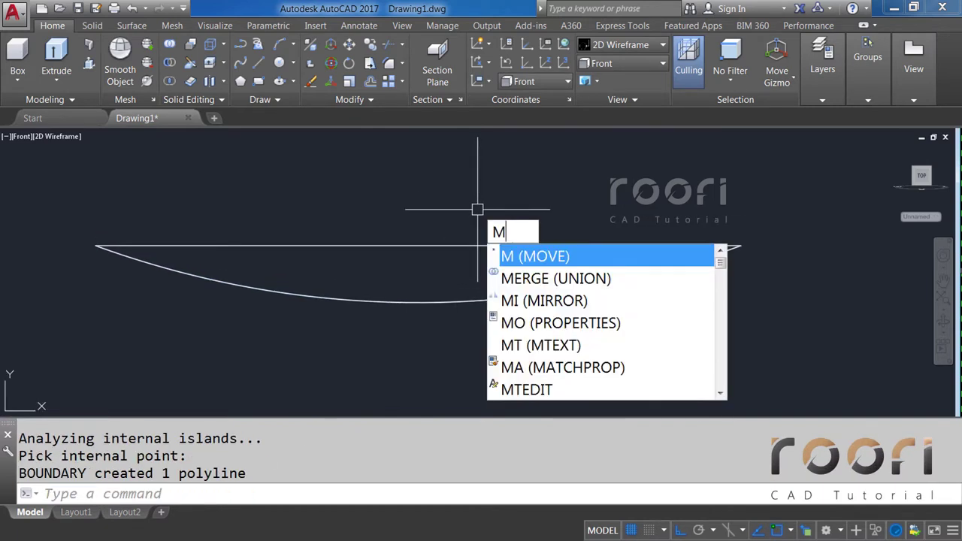
pyautogui.press('Return')
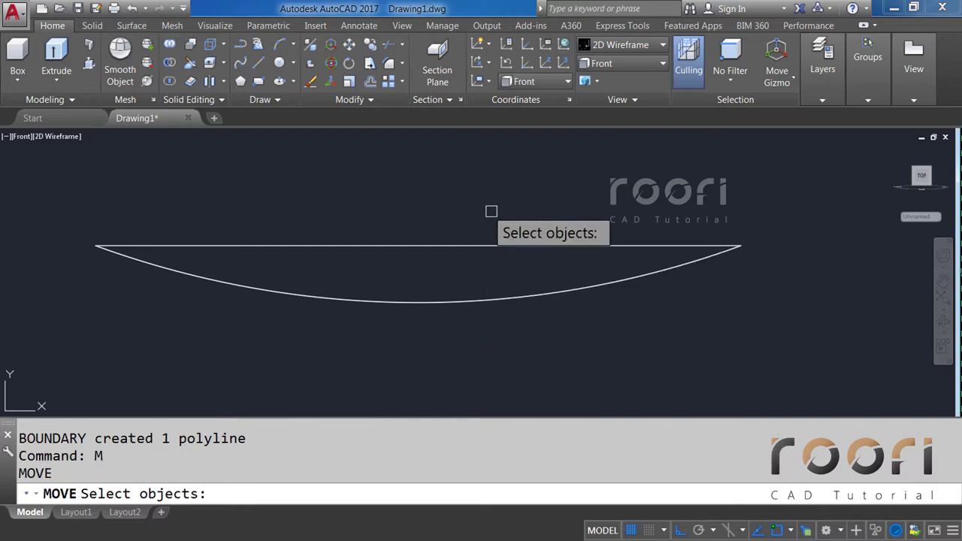
pyautogui.click(546, 295)
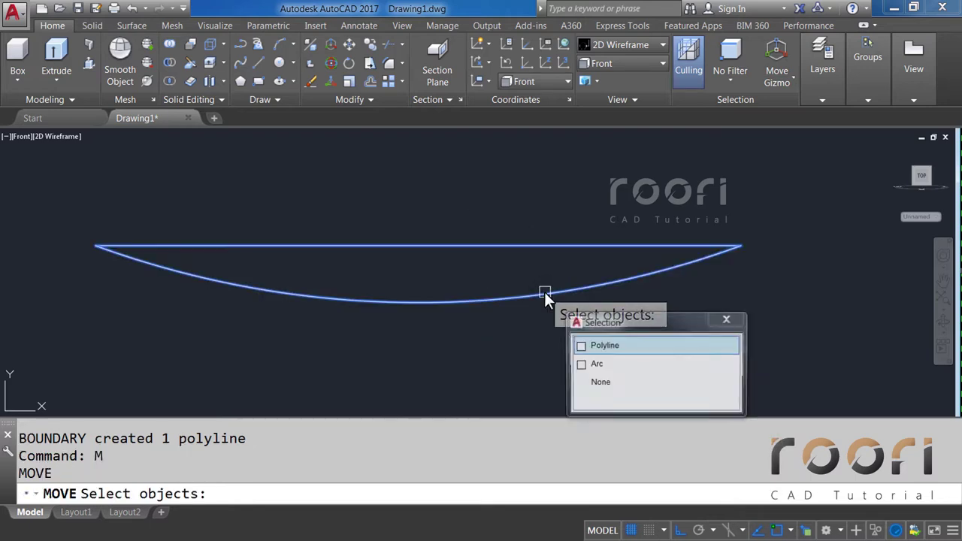
pyautogui.click(603, 345)
pyautogui.press('Return')
pyautogui.click(637, 359)
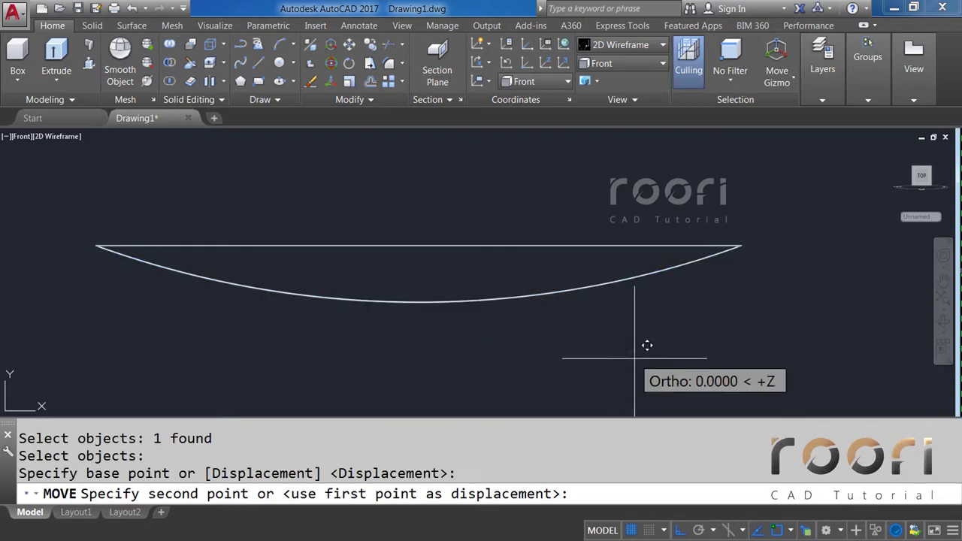
pyautogui.click(637, 286)
pyautogui.click(667, 291)
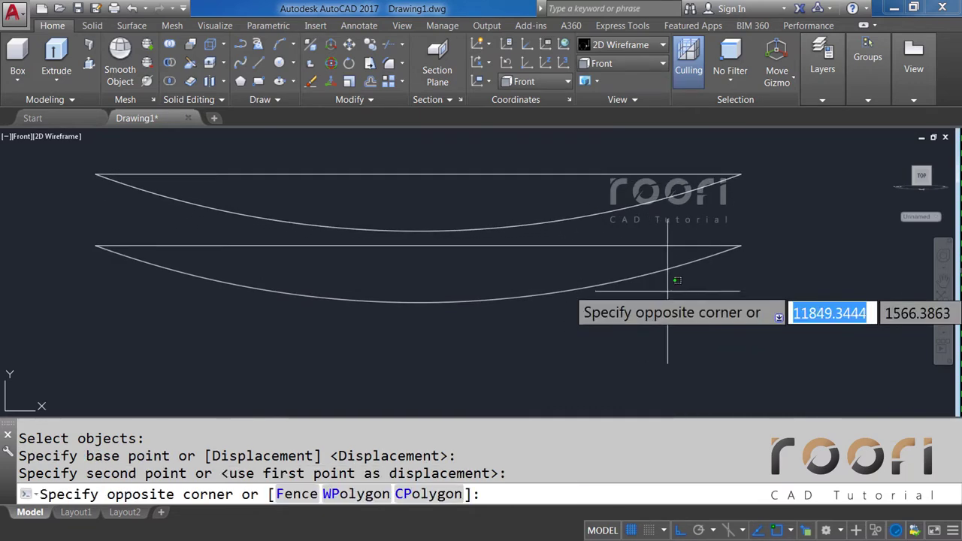
pyautogui.click(646, 239)
pyautogui.press('Delete')
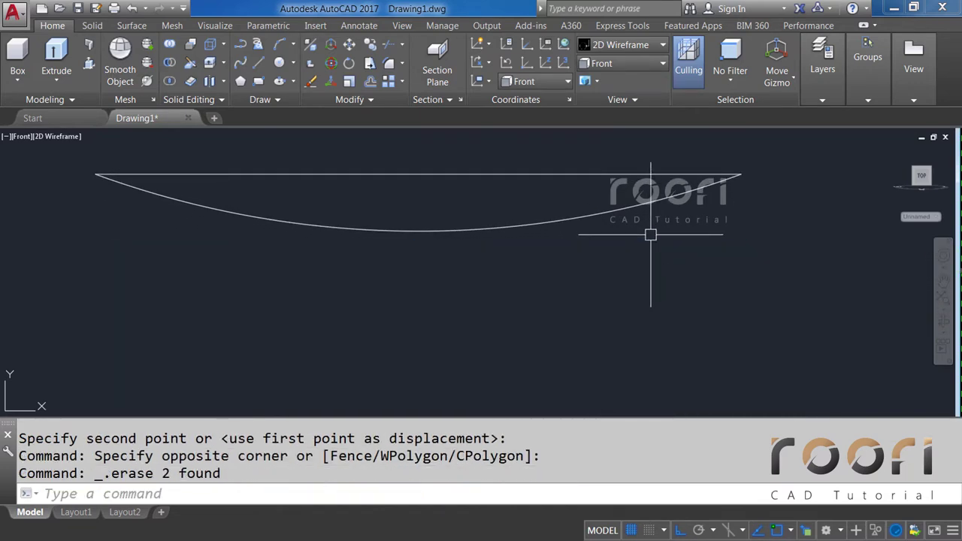
# Step: Switch to Top view and orbit to a tilted 3D view of the model
pyautogui.click(644, 66)
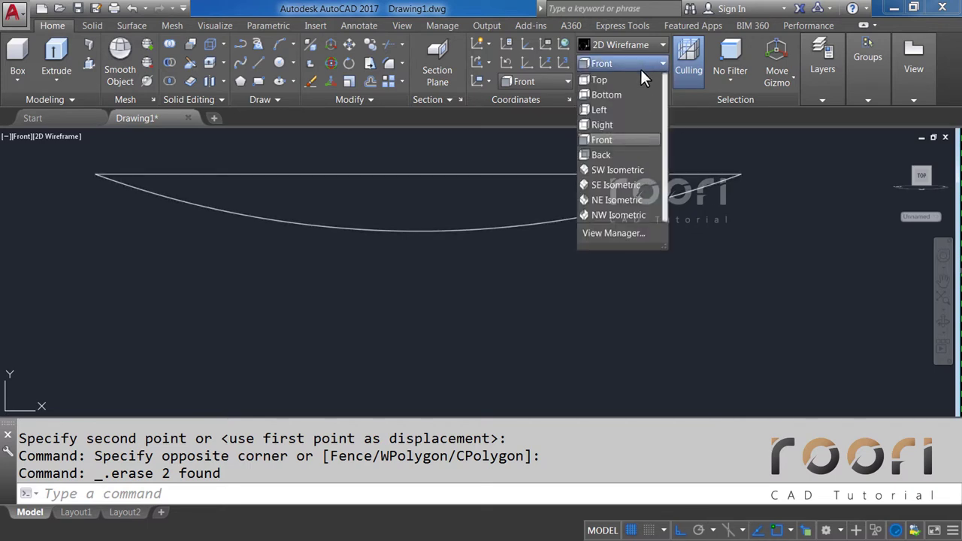
pyautogui.click(600, 79)
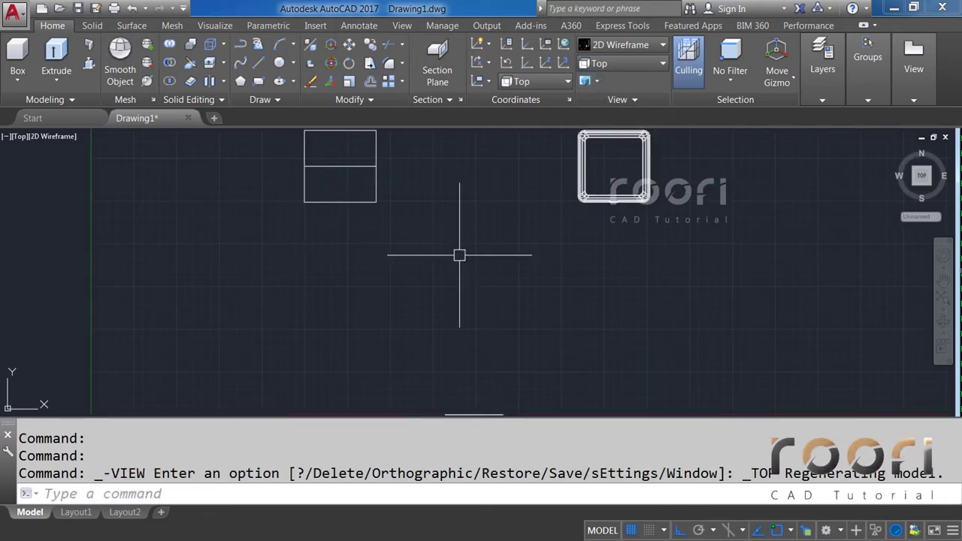
pyautogui.keyDown('shift'); pyautogui.moveTo(427, 335); pyautogui.dragTo(444, 251, button='middle'); pyautogui.keyUp('shift')
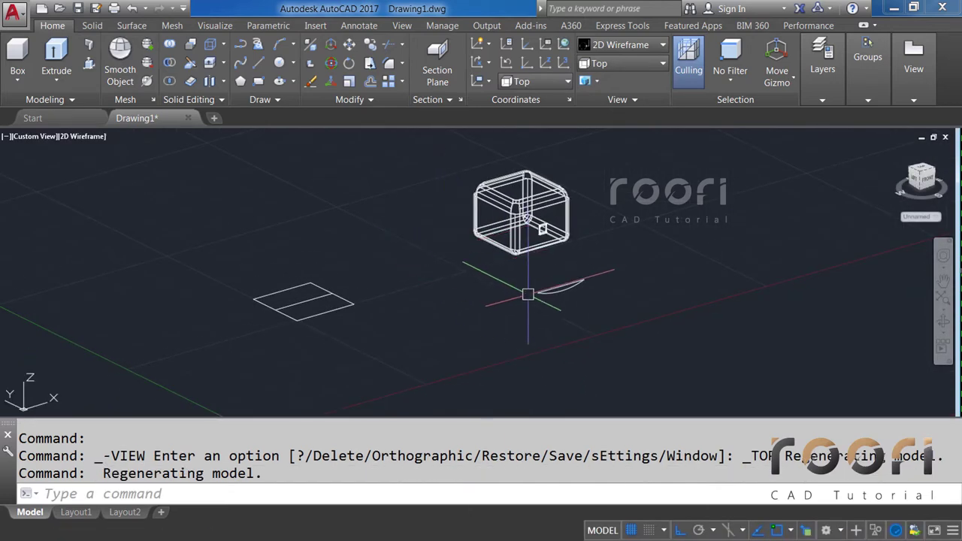
# Step: Move the arc profile from its midpoint onto the rectangle's dividing line
pyautogui.write('M')
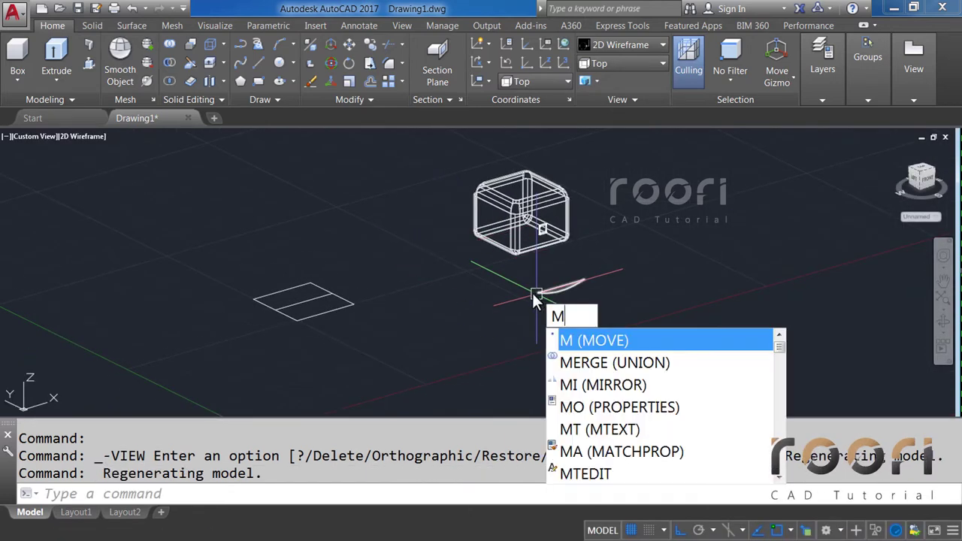
pyautogui.press('Return')
pyautogui.click(546, 289)
pyautogui.scroll(3, 558, 286)
pyautogui.scroll(4, 564, 297)
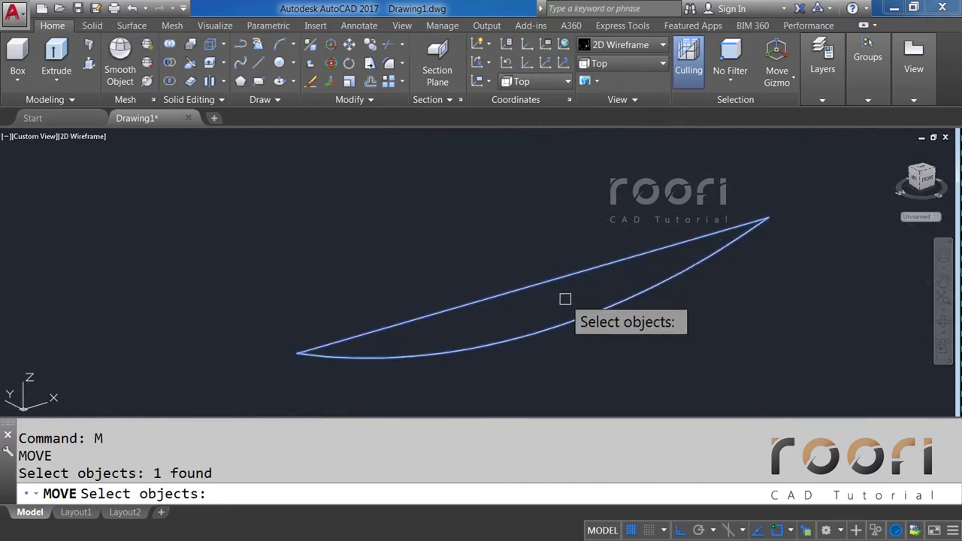
pyautogui.press('Return')
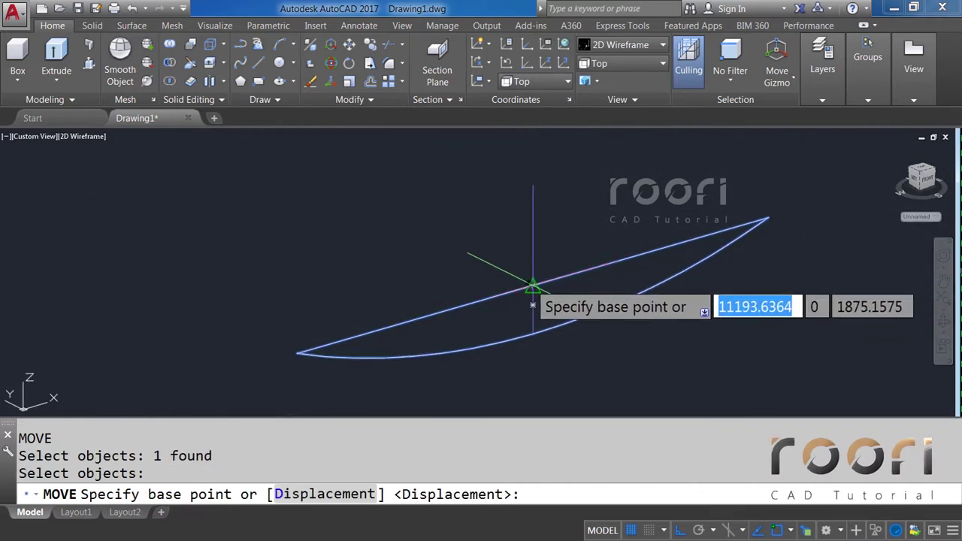
pyautogui.click(532, 288)
pyautogui.scroll(-3, 539, 278)
pyautogui.scroll(-2, 542, 275)
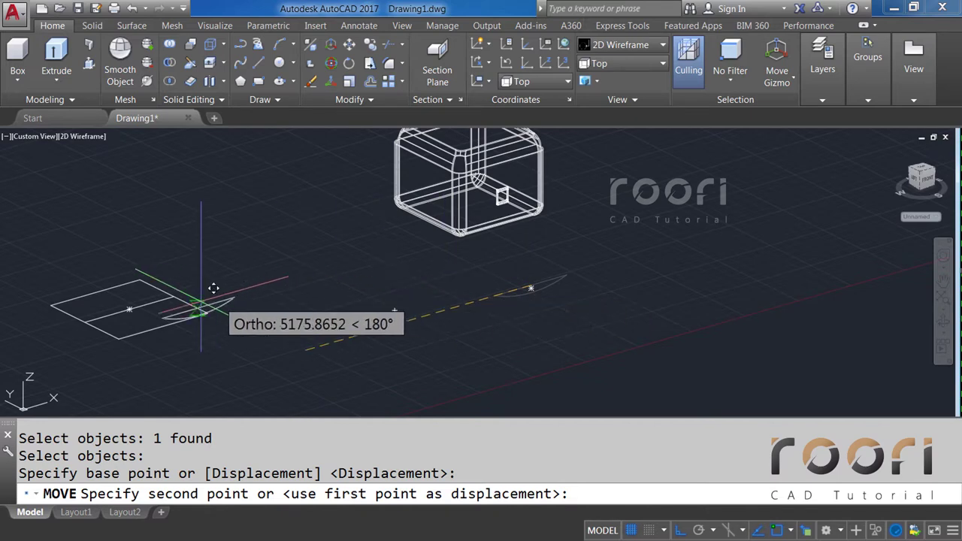
pyautogui.moveTo(112, 308); pyautogui.dragTo(368, 280, button='middle')
pyautogui.scroll(3, 403, 299)
pyautogui.scroll(2, 352, 277)
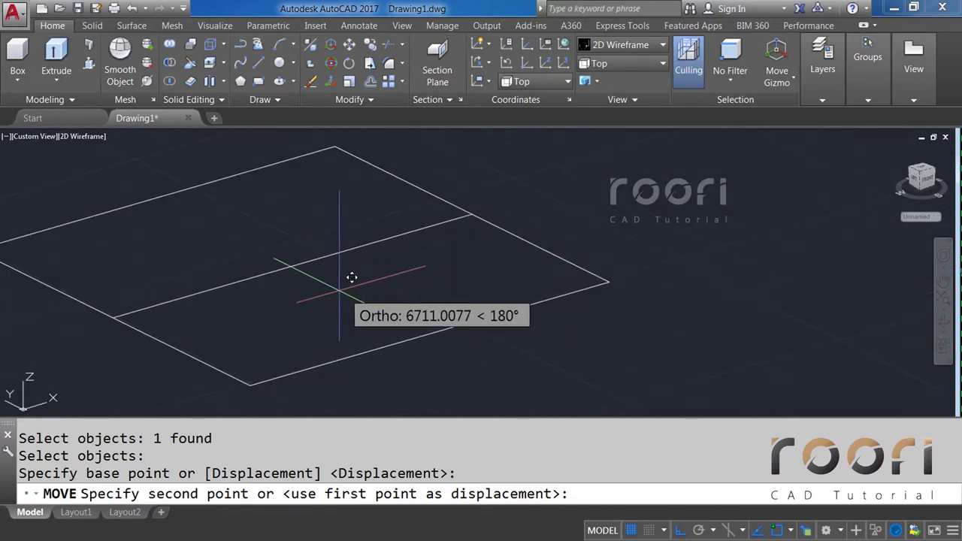
pyautogui.click(294, 271)
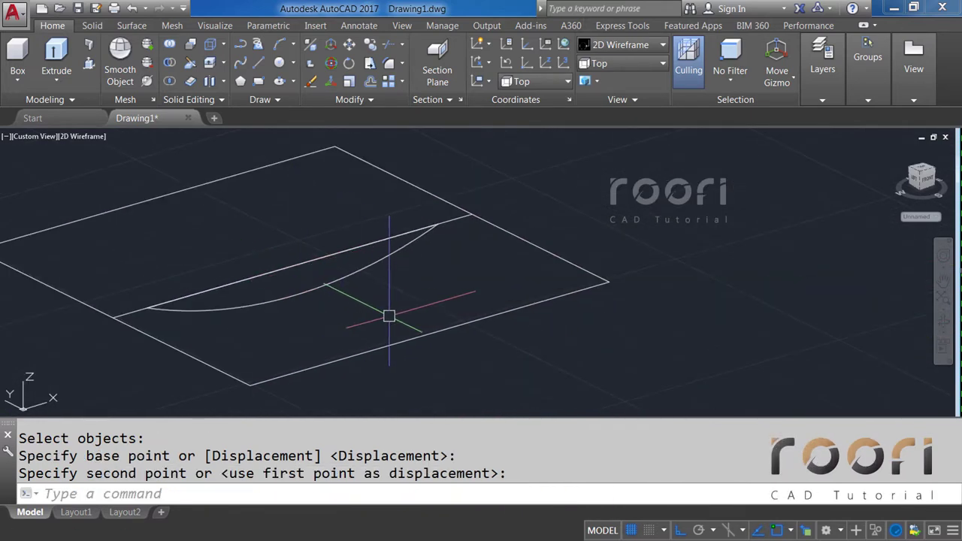
pyautogui.keyDown('shift'); pyautogui.moveTo(384, 318); pyautogui.dragTo(382, 299, button='middle'); pyautogui.keyUp('shift')
# Step: Move the arc profile 1200 units beyond the rectangle's edge
pyautogui.write('M')
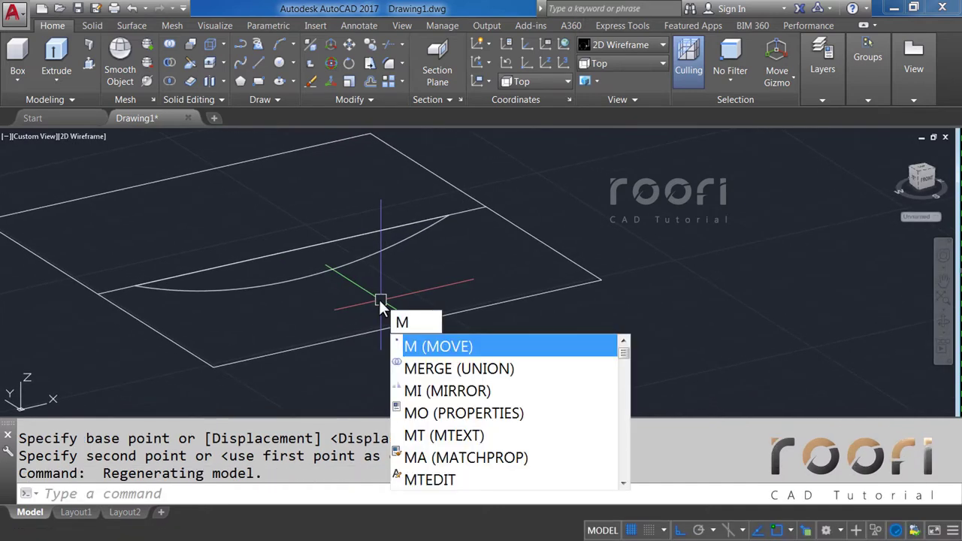
pyautogui.press('Return')
pyautogui.click(345, 260)
pyautogui.press('Return')
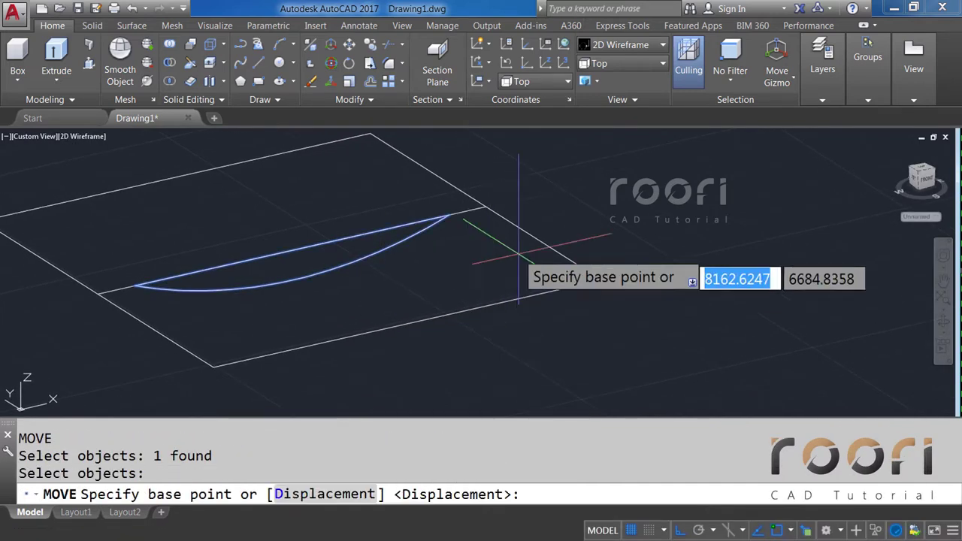
pyautogui.click(486, 167)
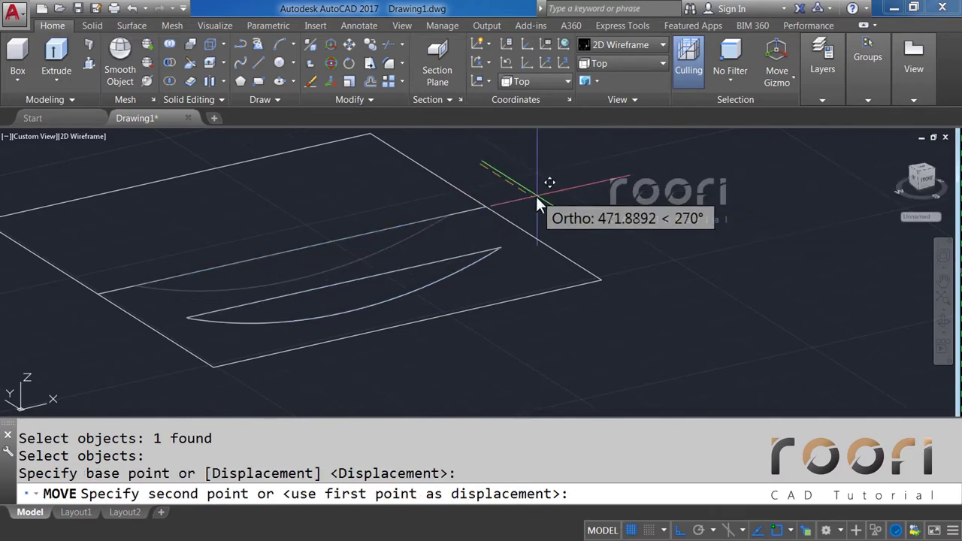
pyautogui.write('1200')
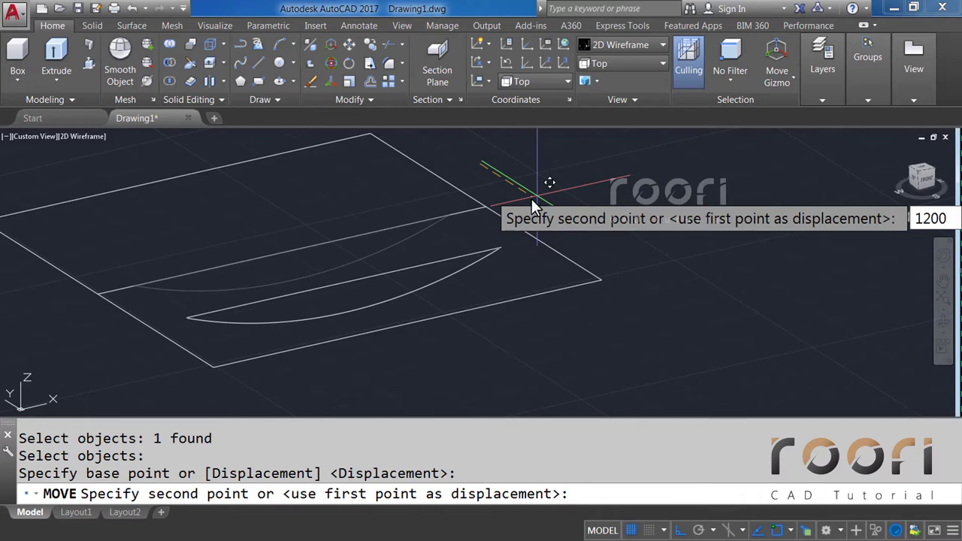
pyautogui.press('Return')
# Step: Start EXTRUDE and select the arc-shaped boundary profile for extrusion
pyautogui.write('EX')
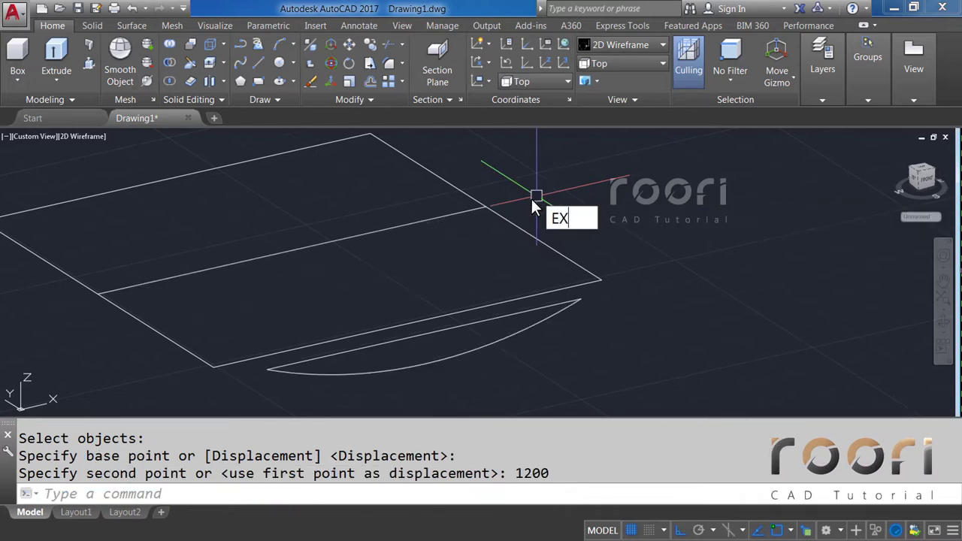
pyautogui.write('TRUDE')
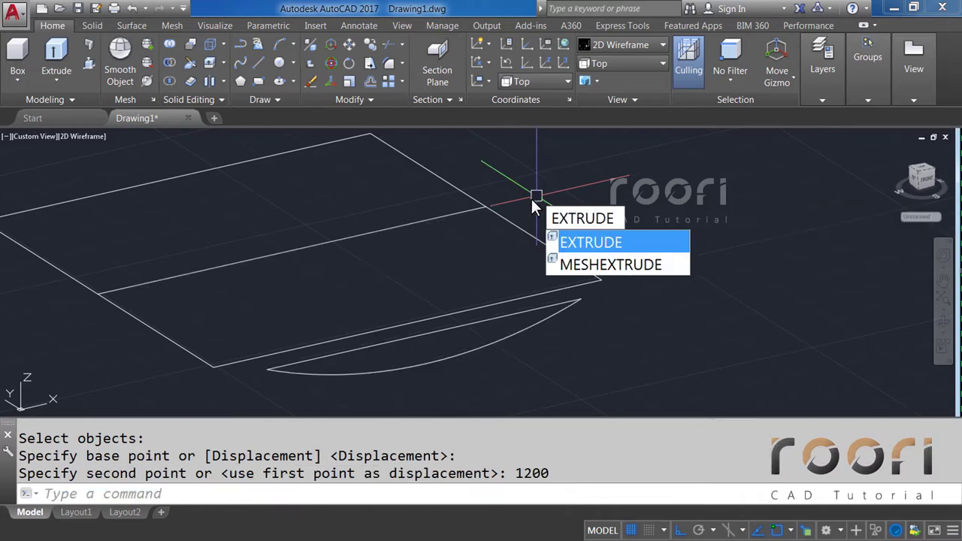
pyautogui.press('Return')
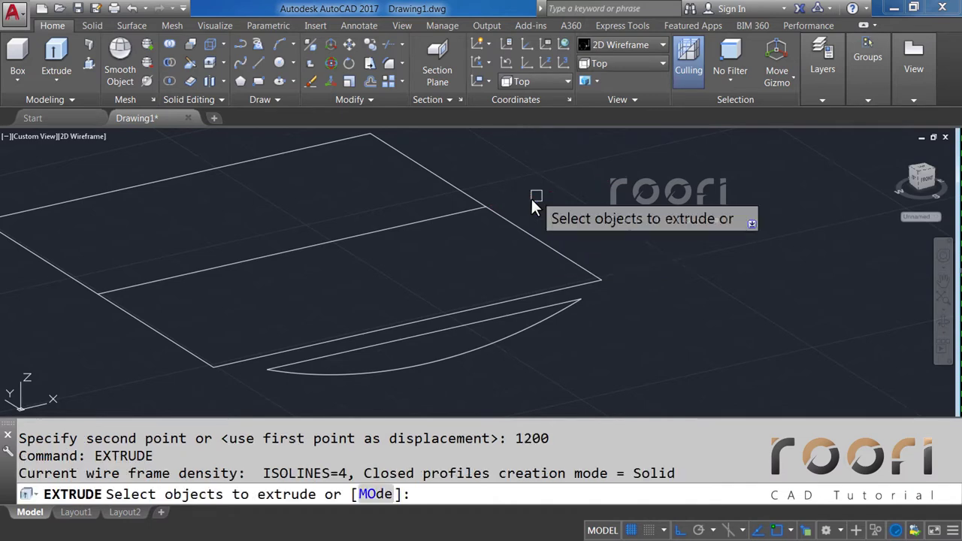
pyautogui.click(490, 323)
pyautogui.press('Return')
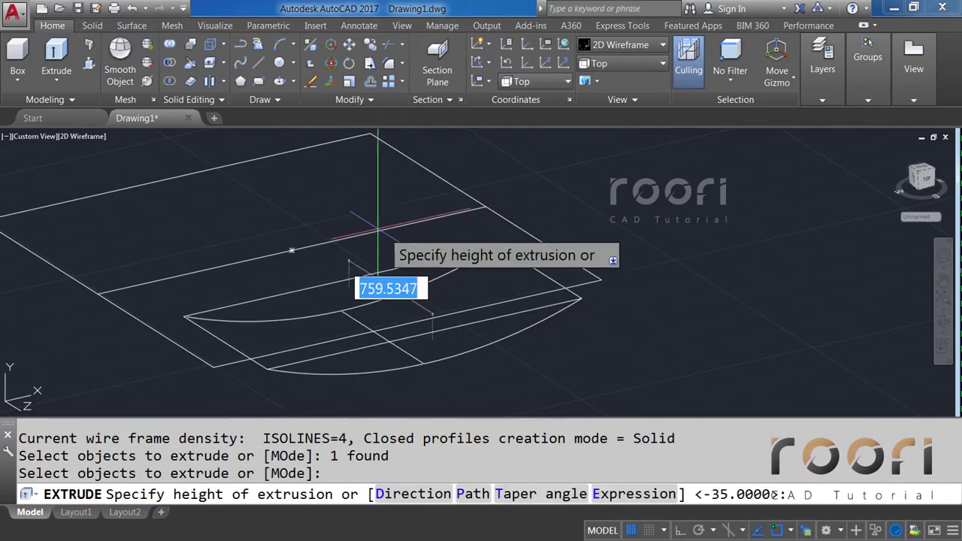
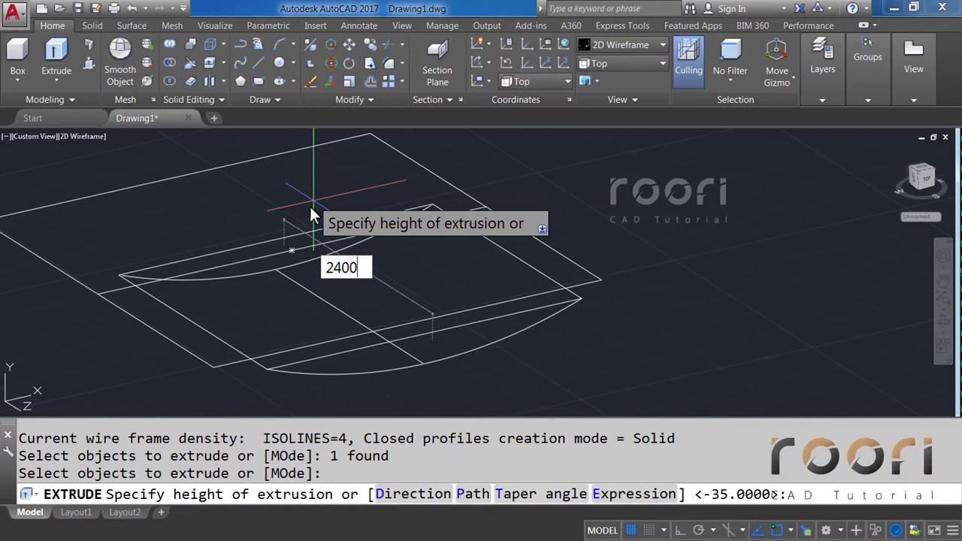
# Step: Finish the extrusion with a height of 2400
pyautogui.press('Return')
pyautogui.scroll(-2, 309, 204)
pyautogui.scroll(1, 338, 263)
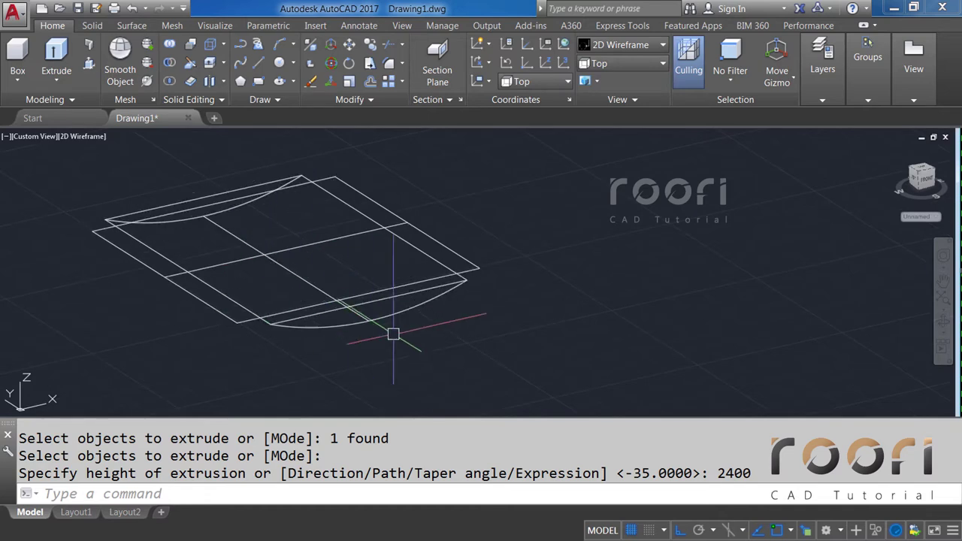
# Step: Move the extruded solid 1700 units straight up along Z
pyautogui.write('M')
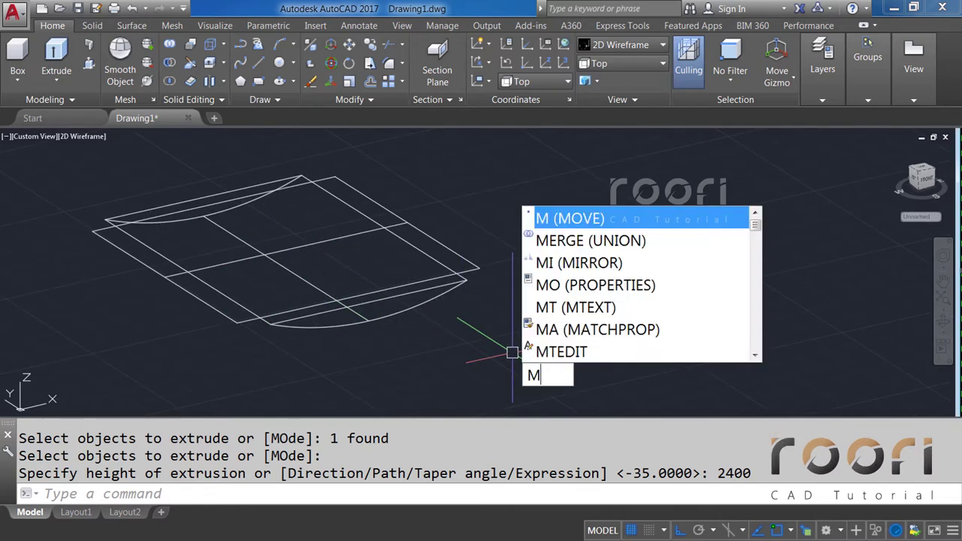
pyautogui.press('Return')
pyautogui.click(426, 305)
pyautogui.press('Return')
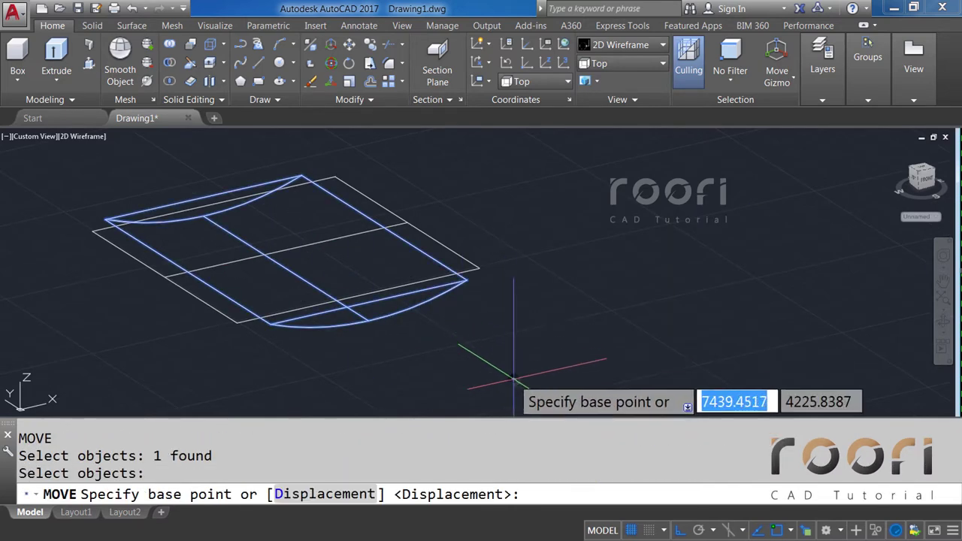
pyautogui.click(513, 381)
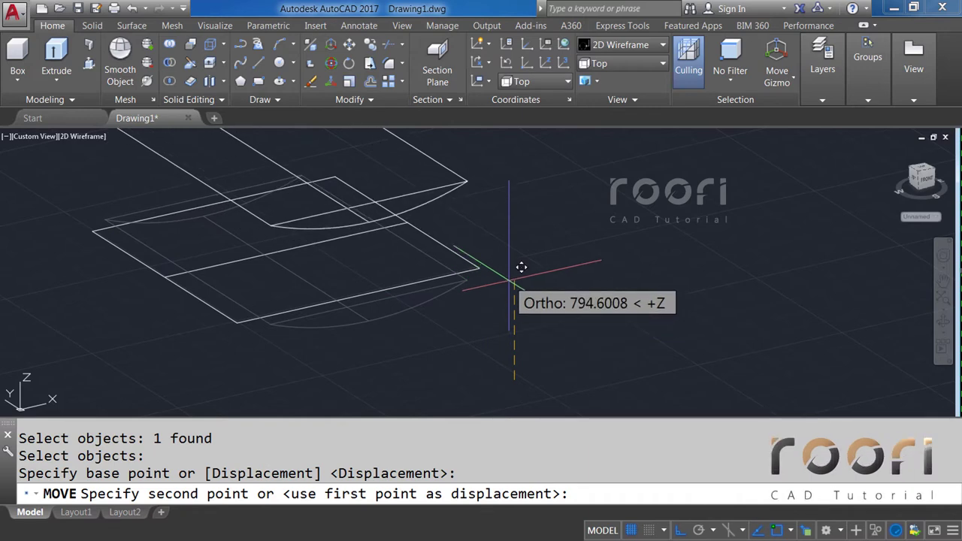
pyautogui.write('1700')
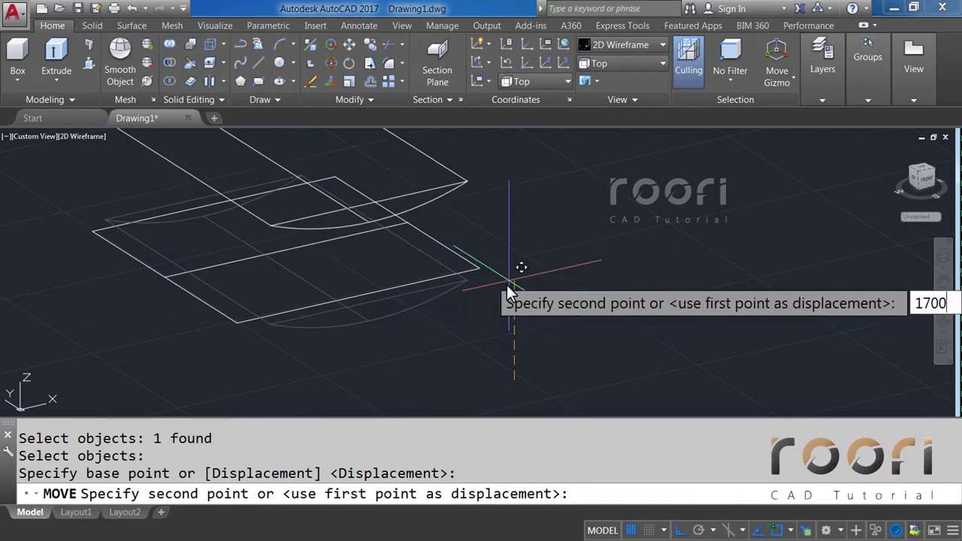
pyautogui.press('Return')
pyautogui.scroll(-2, 481, 316)
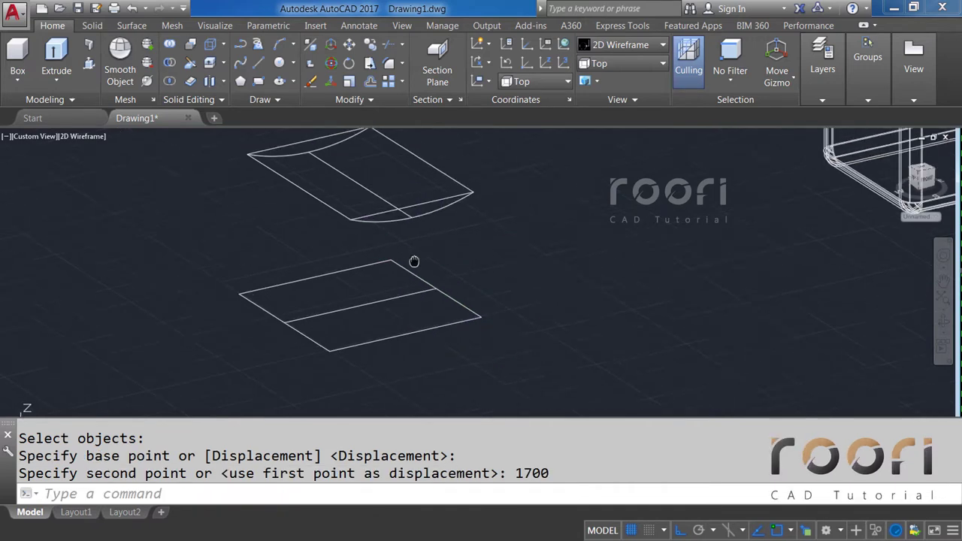
pyautogui.scroll(2, 412, 262)
pyautogui.scroll(2, 387, 243)
pyautogui.scroll(2, 338, 238)
pyautogui.write('L')
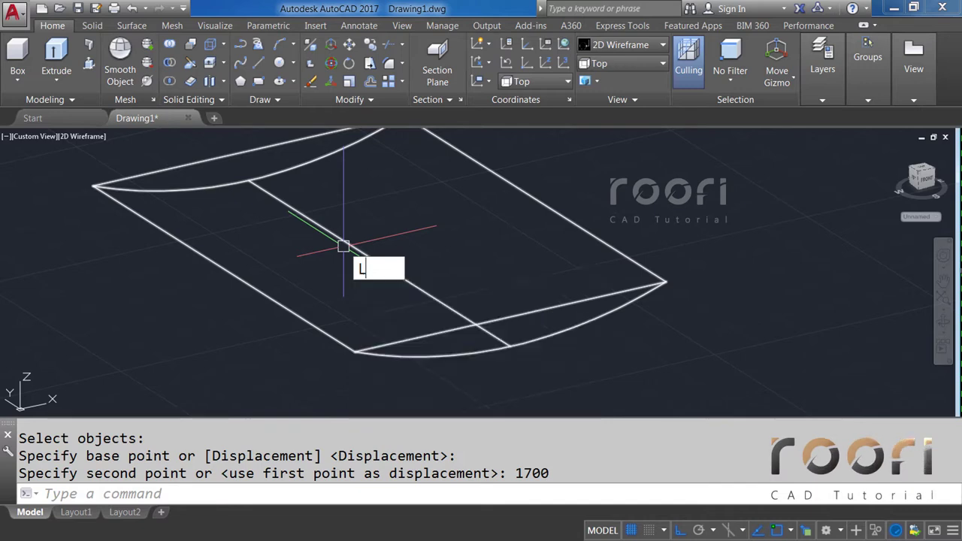
# Step: Draw a line across the raised solid's top face from edge to edge
pyautogui.press('Return')
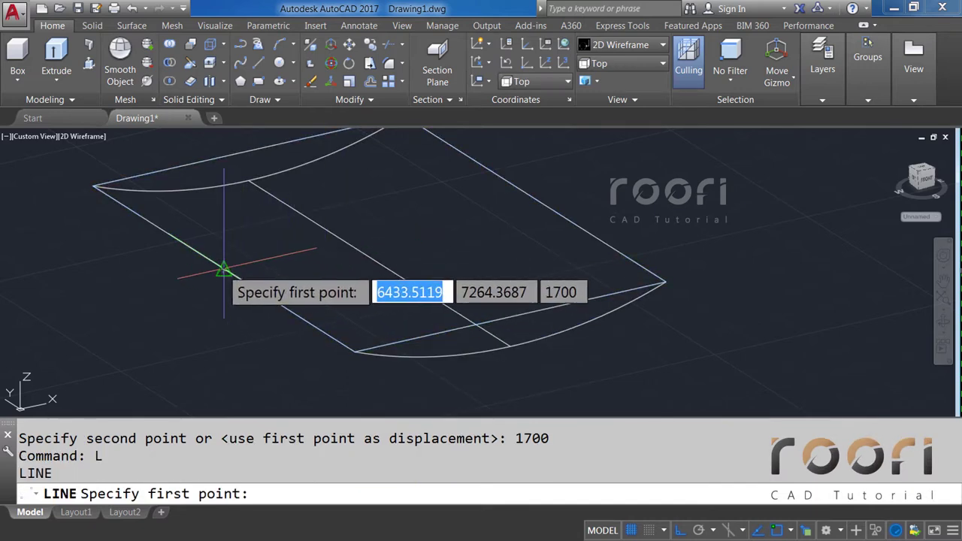
pyautogui.click(224, 268)
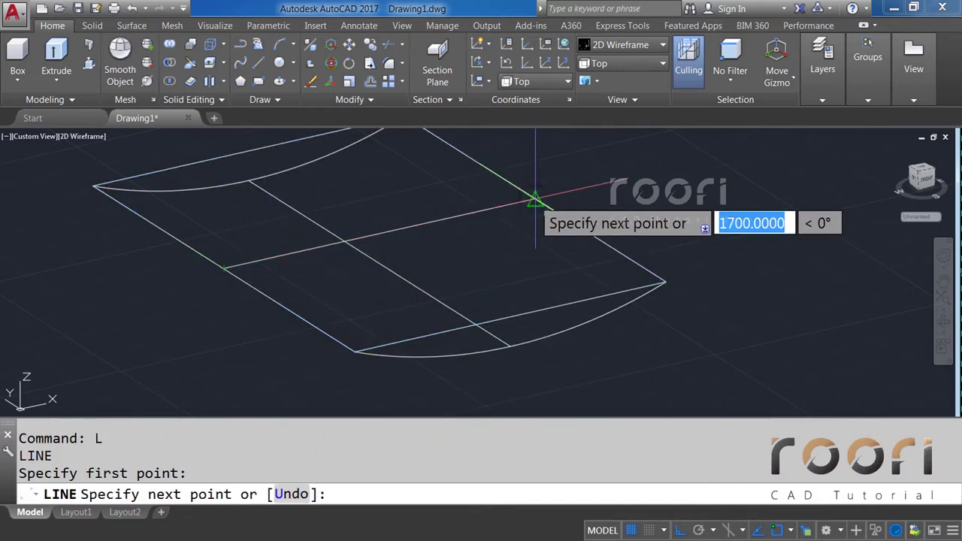
pyautogui.click(531, 203)
pyautogui.press('Return')
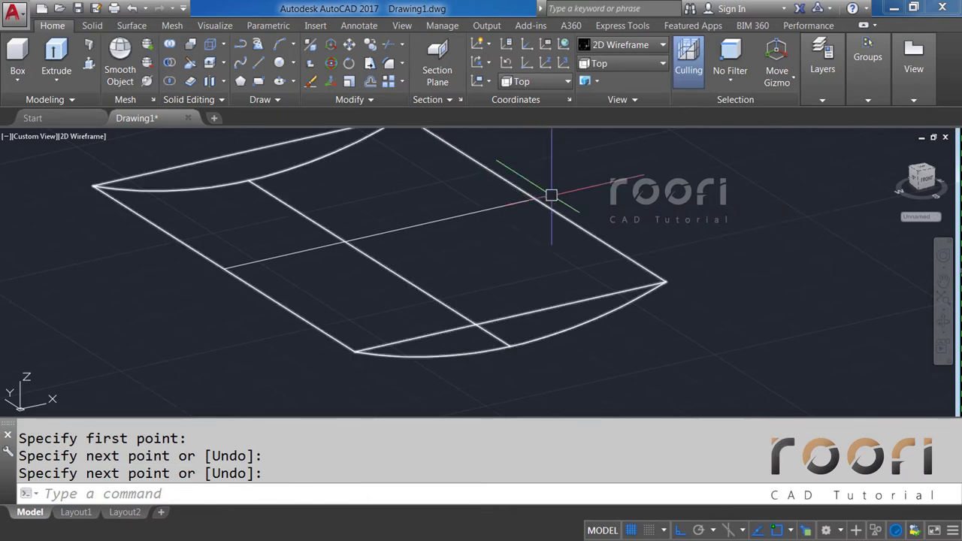
# Step: Shade the model Realistic and orbit to an isometric view to inspect it
pyautogui.click(610, 49)
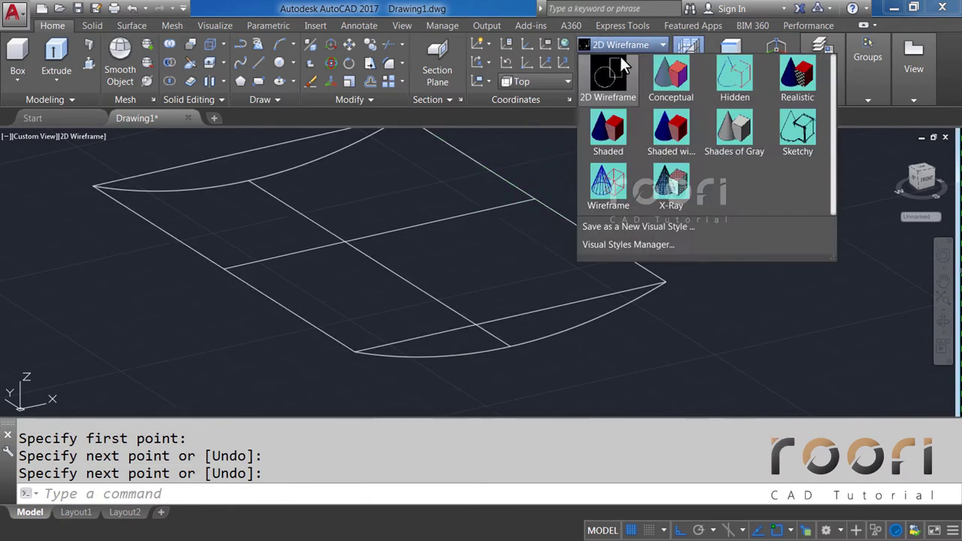
pyautogui.click(798, 86)
pyautogui.scroll(-2, 455, 348)
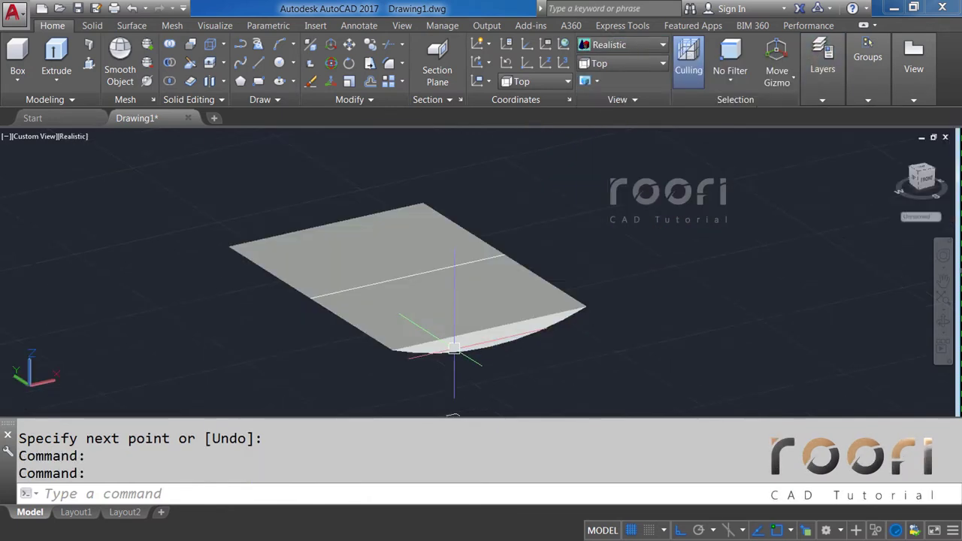
pyautogui.moveTo(449, 356)
pyautogui.keyDown('shift'); pyautogui.mouseDown(button='middle')
pyautogui.moveTo(472, 300)
pyautogui.moveTo(458, 279)
pyautogui.moveTo(408, 288)
pyautogui.moveTo(459, 356)
pyautogui.moveTo(488, 287)
pyautogui.mouseUp(button='middle'); pyautogui.keyUp('shift')
pyautogui.click(445, 351)
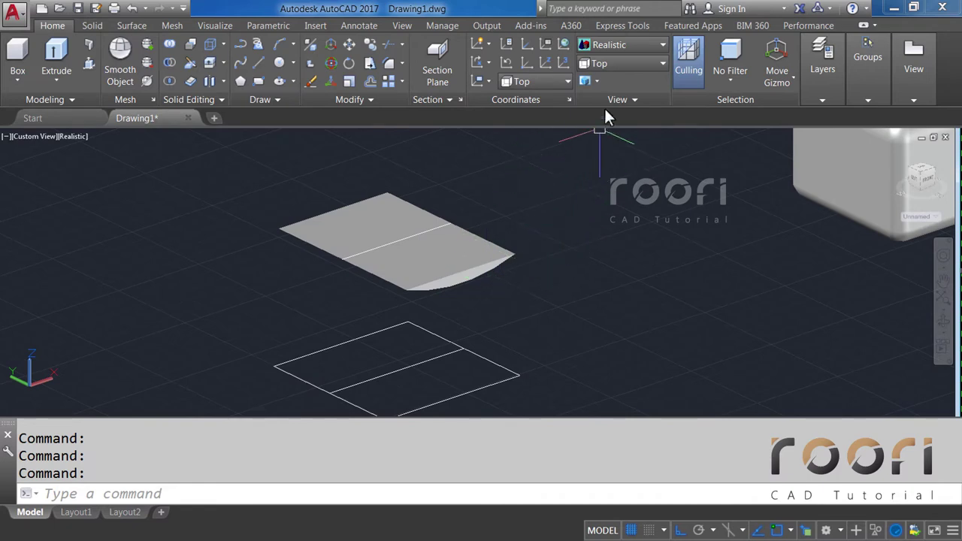
# Step: Return to 2D Wireframe and look straight down from the Top view
pyautogui.click(623, 46)
pyautogui.click(605, 76)
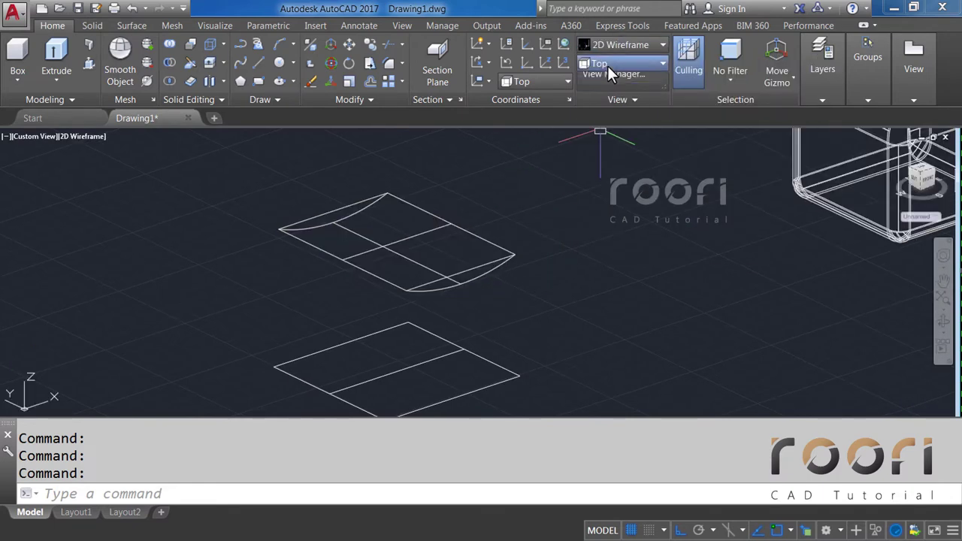
pyautogui.click(608, 64)
pyautogui.click(594, 80)
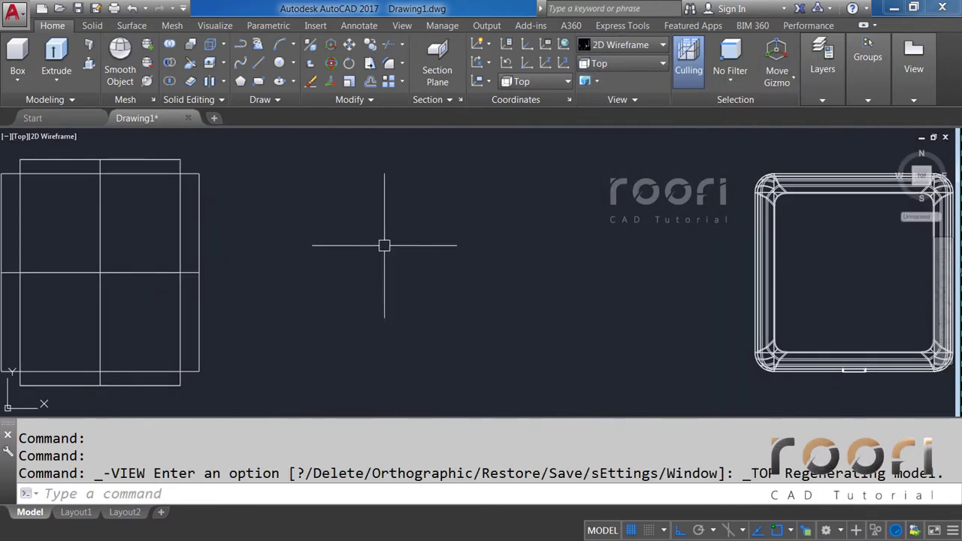
# Step: Make a 90° rotated copy of the curved solid about its centre so the two cross
pyautogui.moveTo(97, 273)
pyautogui.mouseDown(button='middle')
pyautogui.moveTo(398, 288)
pyautogui.moveTo(389, 271)
pyautogui.mouseUp(button='middle')
pyautogui.write('RO')
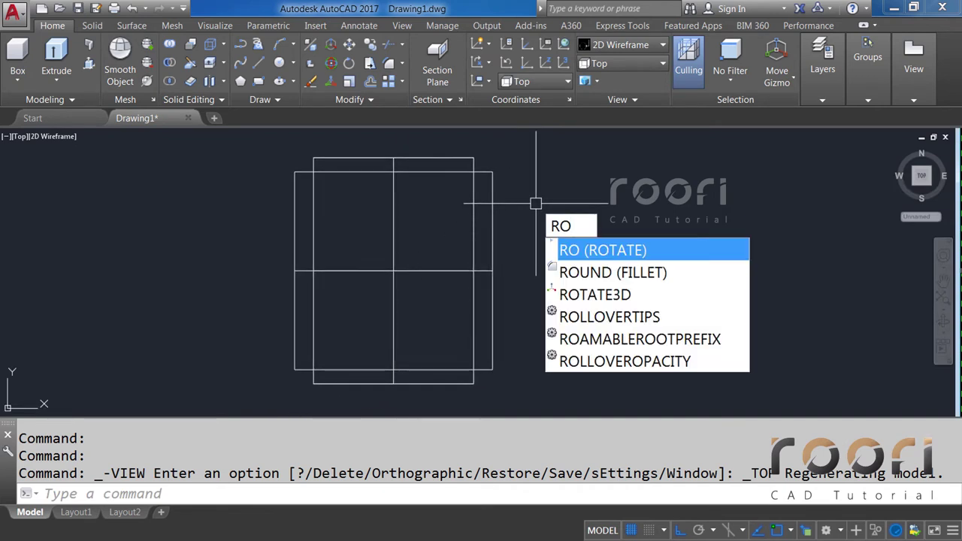
pyautogui.press('Return')
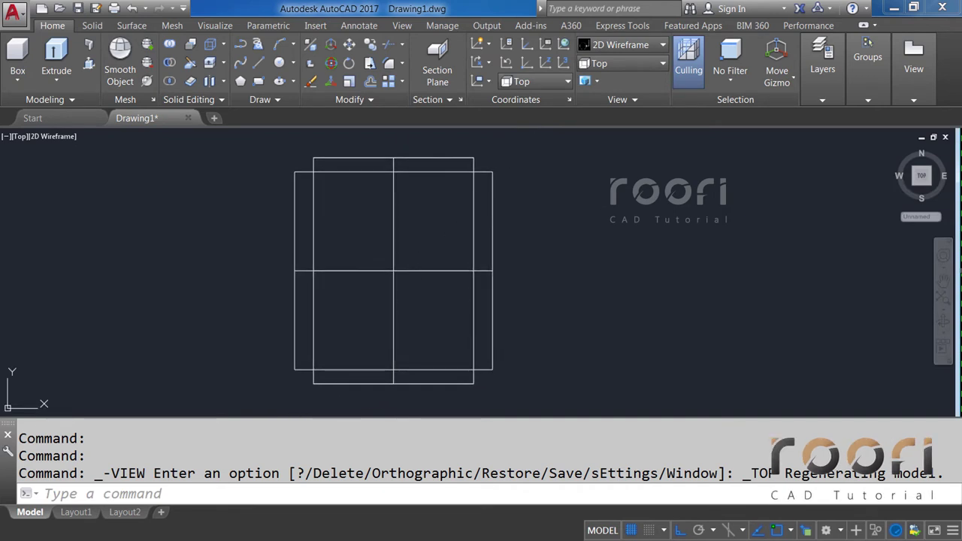
pyautogui.click(464, 158)
pyautogui.press('Return')
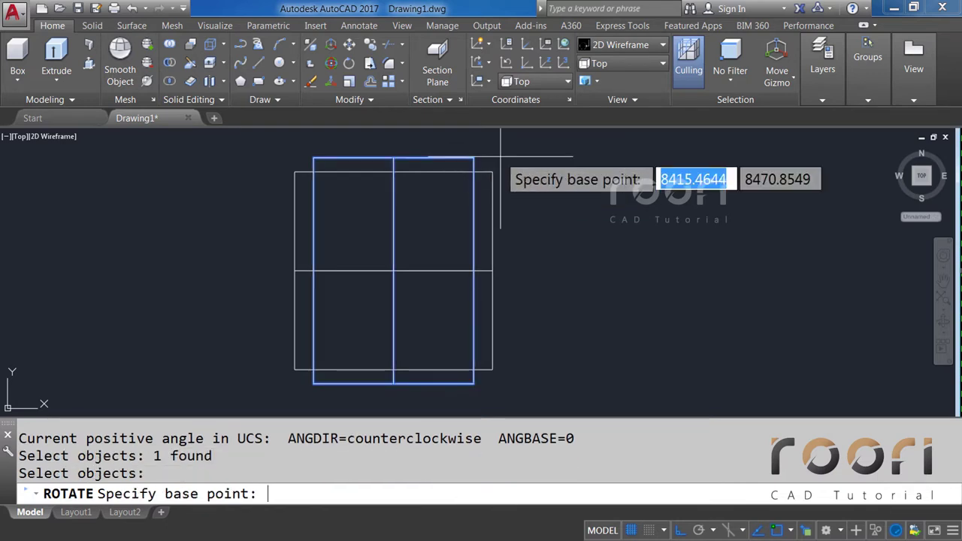
pyautogui.click(393, 270)
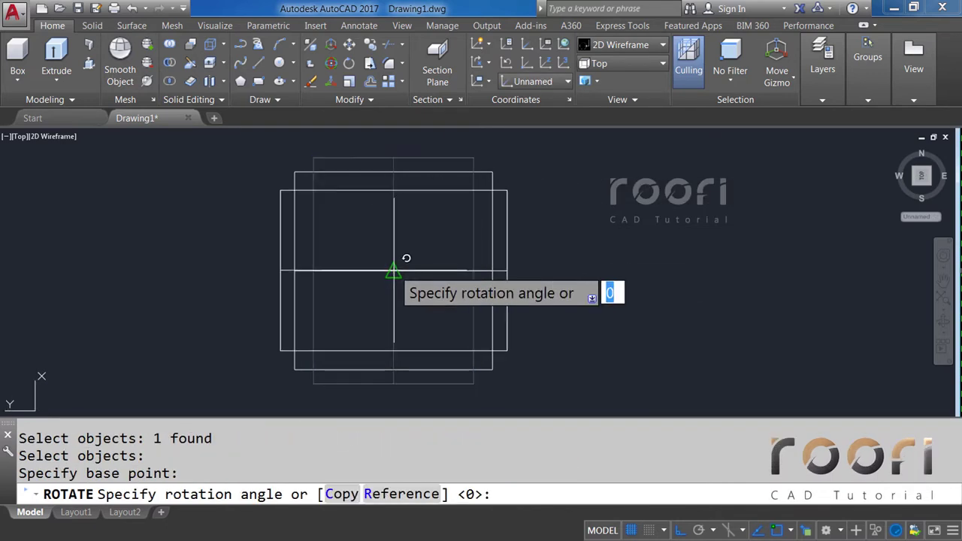
pyautogui.click(340, 496)
pyautogui.write('90')
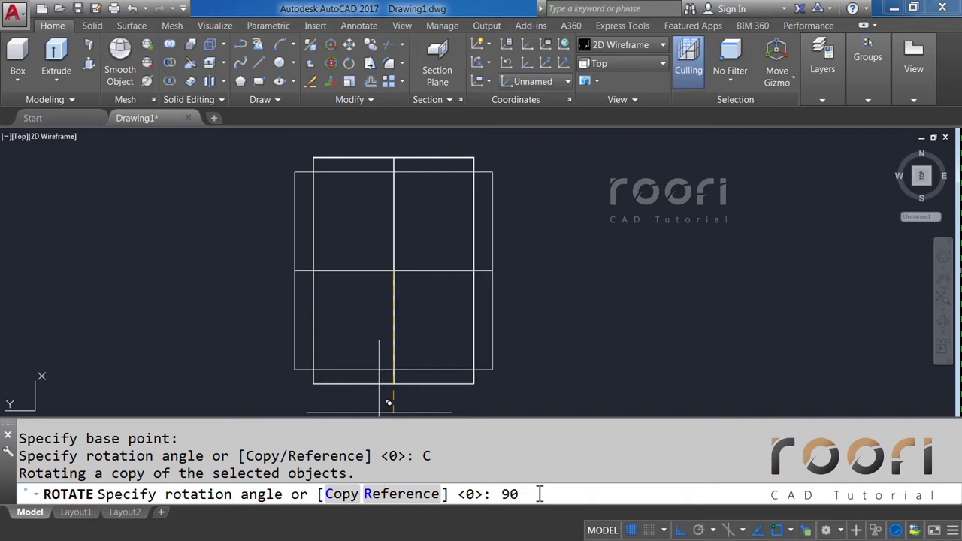
pyautogui.press('Return')
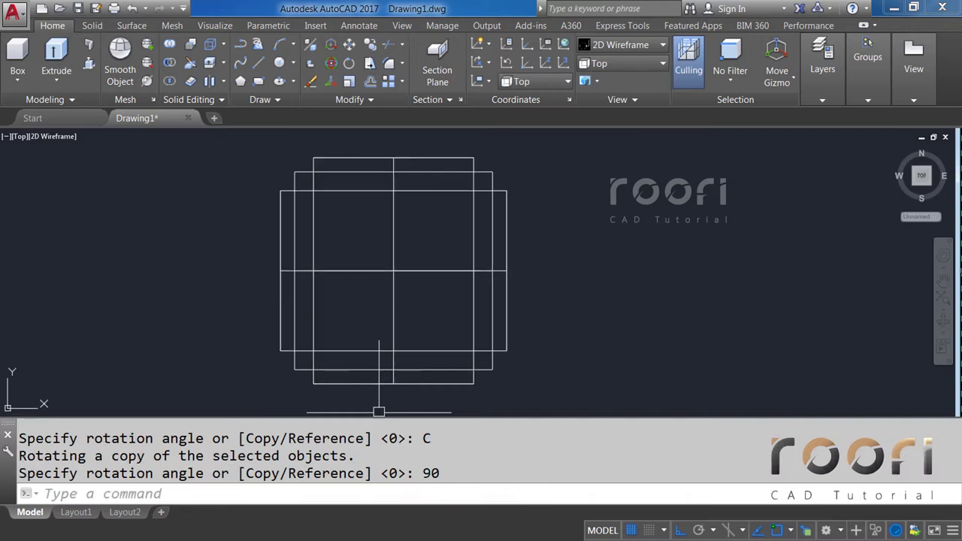
pyautogui.keyDown('shift'); pyautogui.moveTo(472, 359); pyautogui.dragTo(518, 269, button='middle'); pyautogui.keyUp('shift')
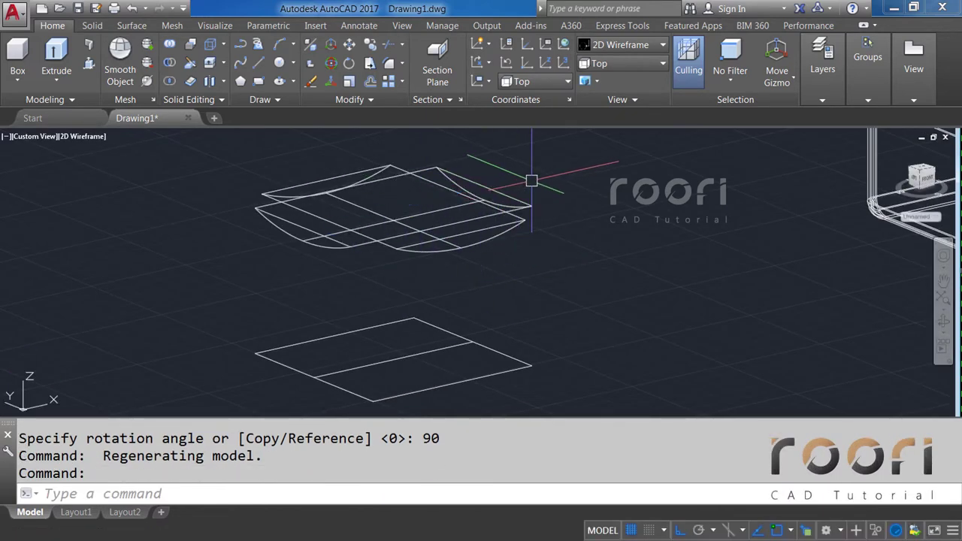
# Step: Delete the leftover object and union both crossing solids via a window selection
pyautogui.press('Delete')
pyautogui.moveTo(522, 181); pyautogui.dragTo(472, 209, button='middle')
pyautogui.write('UNION')
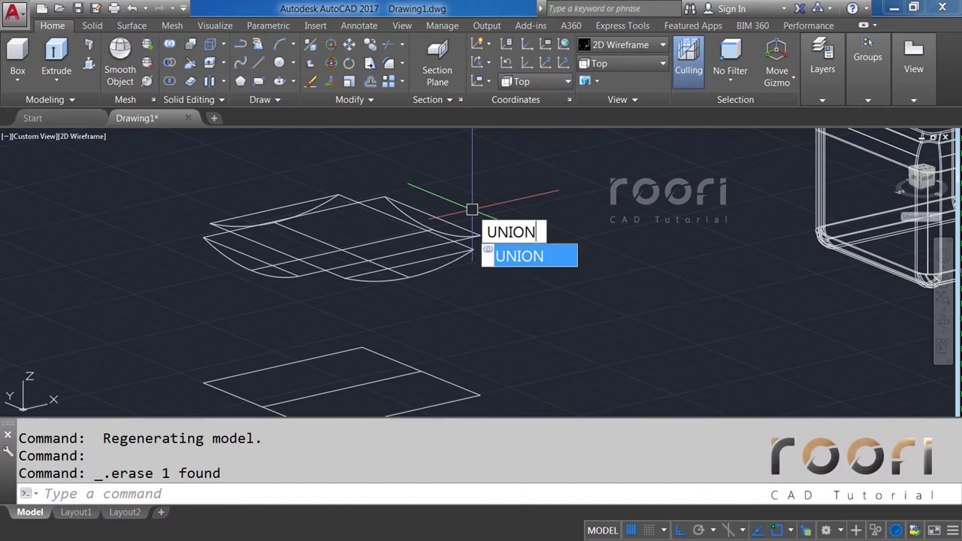
pyautogui.press('Return')
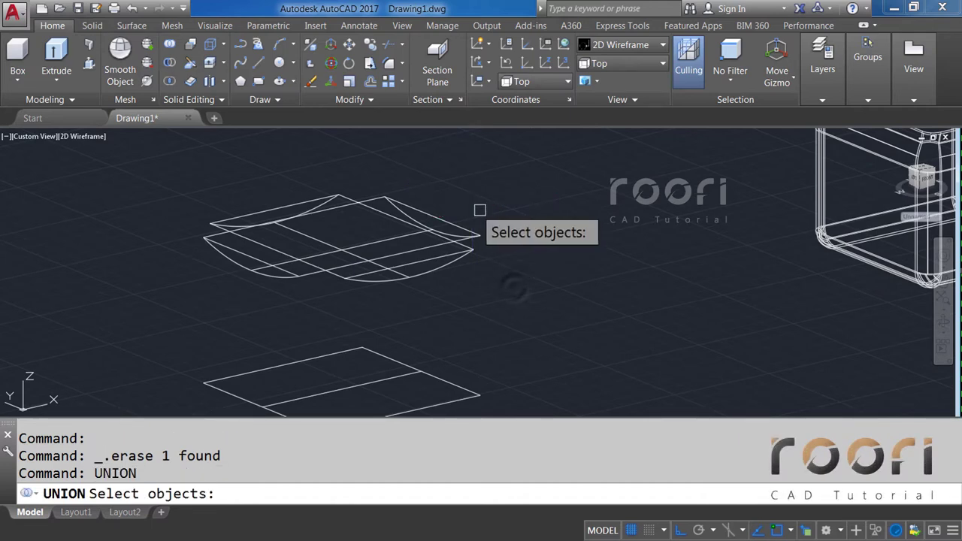
pyautogui.click(652, 355)
pyautogui.click(202, 142)
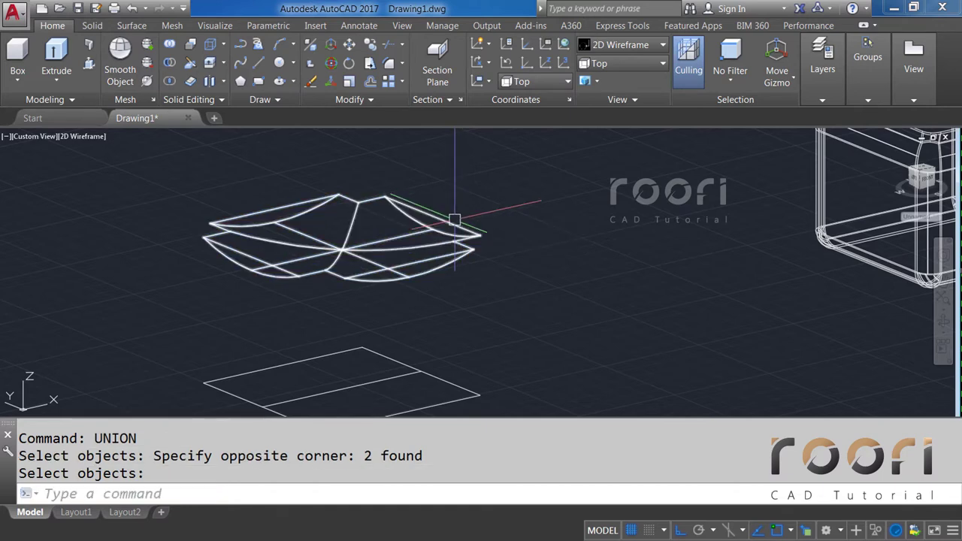
# Step: Inspect the merged solid in Realistic shading, then return to 2D Wireframe
pyautogui.click(625, 45)
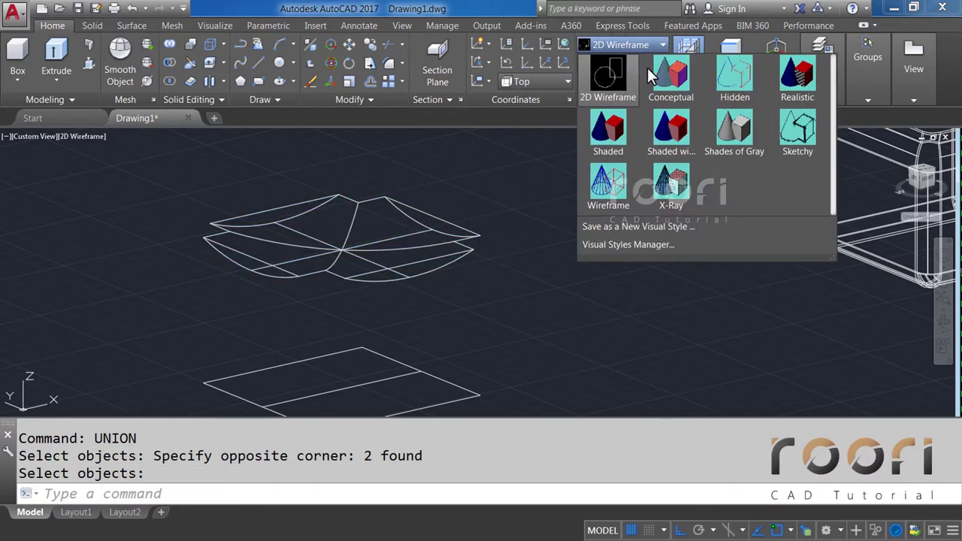
pyautogui.click(797, 79)
pyautogui.moveTo(356, 257)
pyautogui.keyDown('shift'); pyautogui.mouseDown(button='middle')
pyautogui.moveTo(349, 209)
pyautogui.moveTo(358, 221)
pyautogui.moveTo(359, 269)
pyautogui.moveTo(366, 234)
pyautogui.moveTo(339, 247)
pyautogui.moveTo(388, 248)
pyautogui.mouseUp(button='middle'); pyautogui.keyUp('shift')
pyautogui.scroll(2, 365, 233)
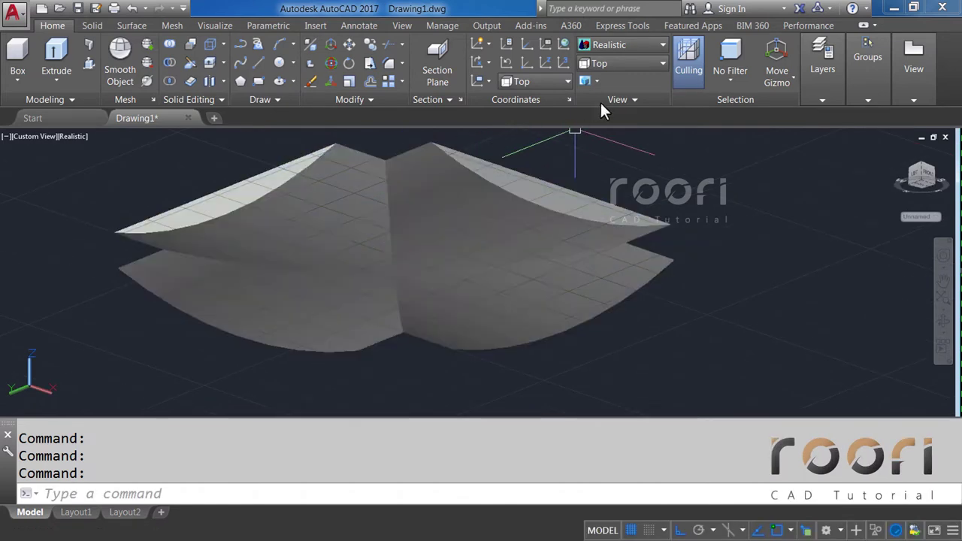
pyautogui.click(618, 45)
pyautogui.click(608, 63)
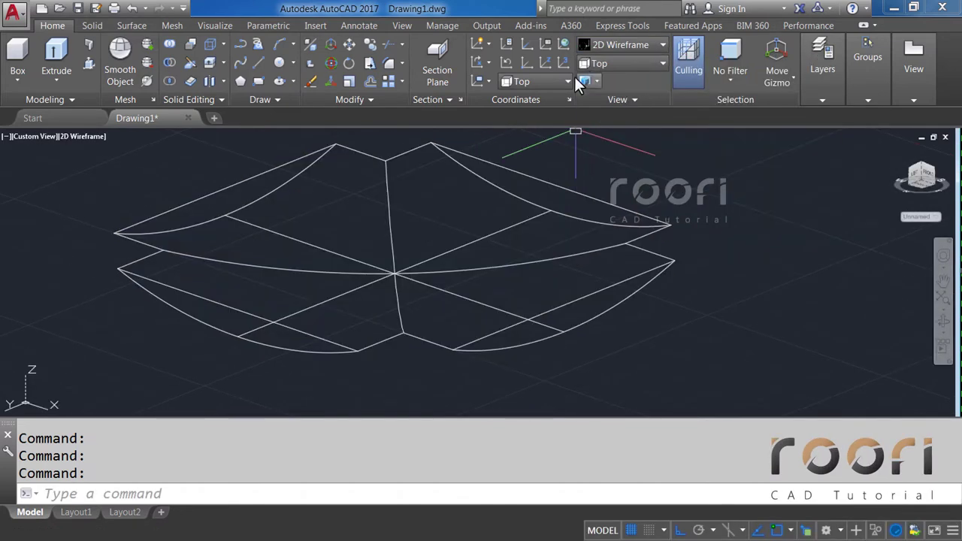
# Step: Set up a fillet with a radius of 100
pyautogui.click(403, 64)
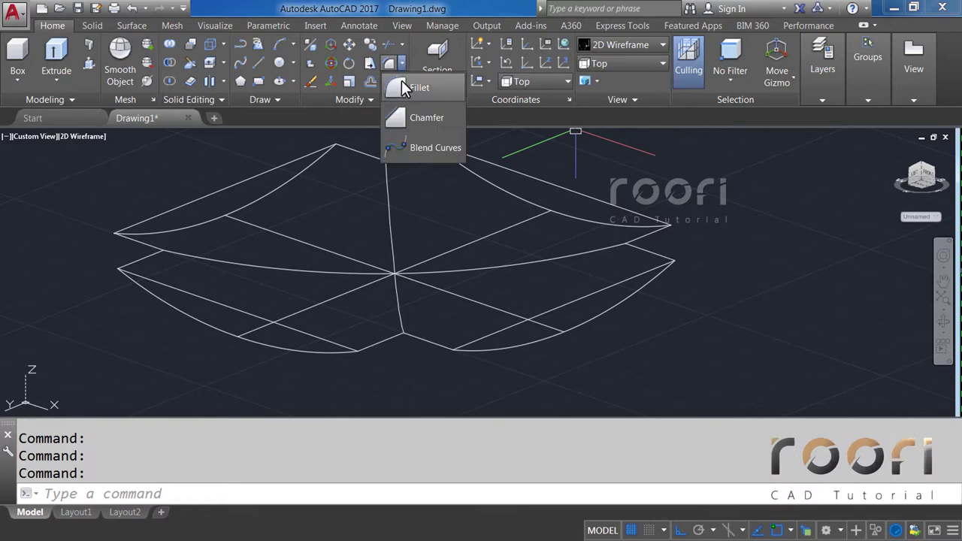
pyautogui.click(421, 87)
pyautogui.write('R')
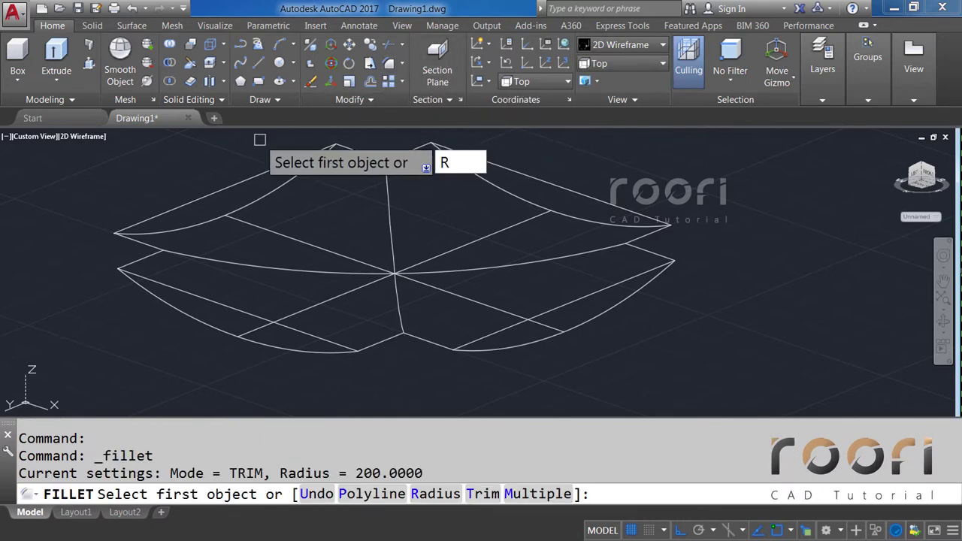
pyautogui.press('Return')
pyautogui.write('100')
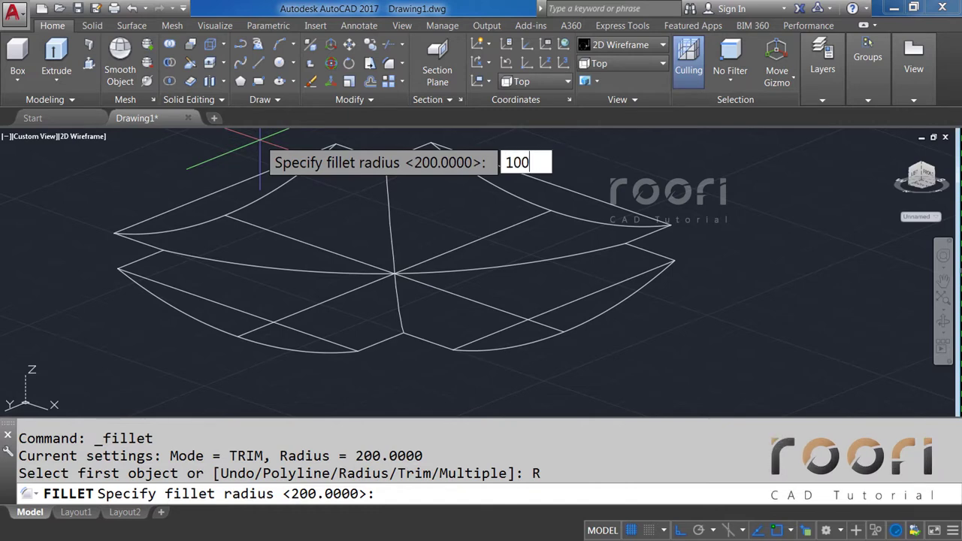
pyautogui.press('Return')
# Step: Round the four crossing surface edges with the 100 fillet and clear the selection
pyautogui.click(379, 208)
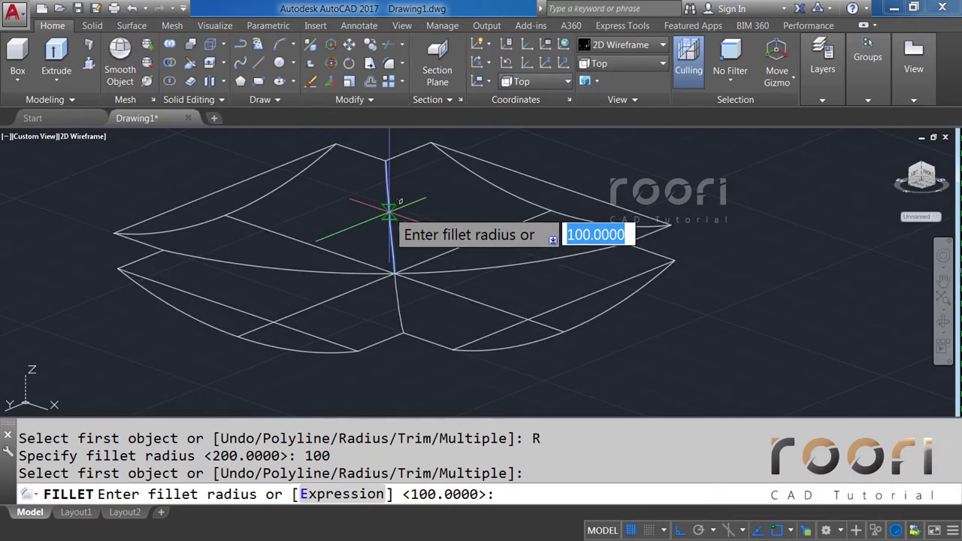
pyautogui.press('Return')
pyautogui.click(292, 267)
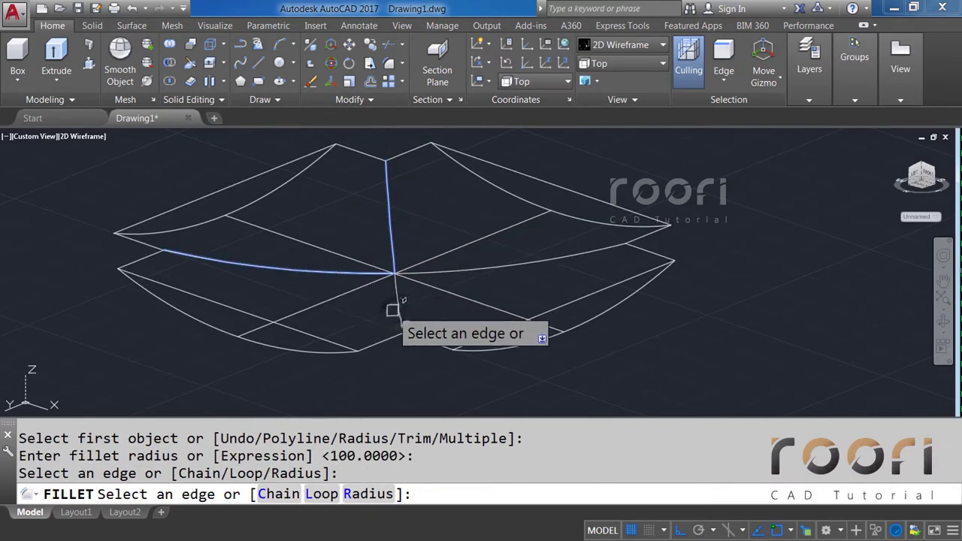
pyautogui.click(395, 312)
pyautogui.click(560, 255)
pyautogui.press('Return')
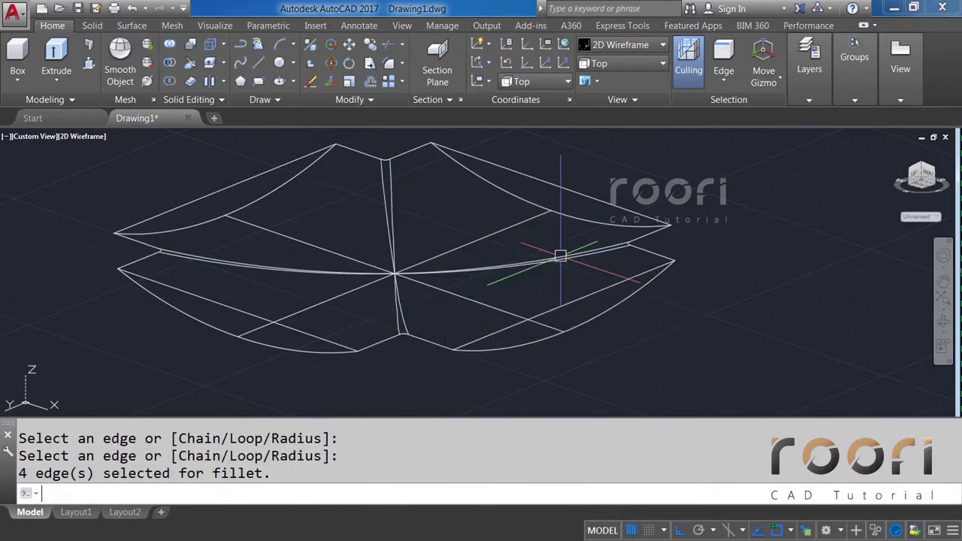
pyautogui.press('Escape')
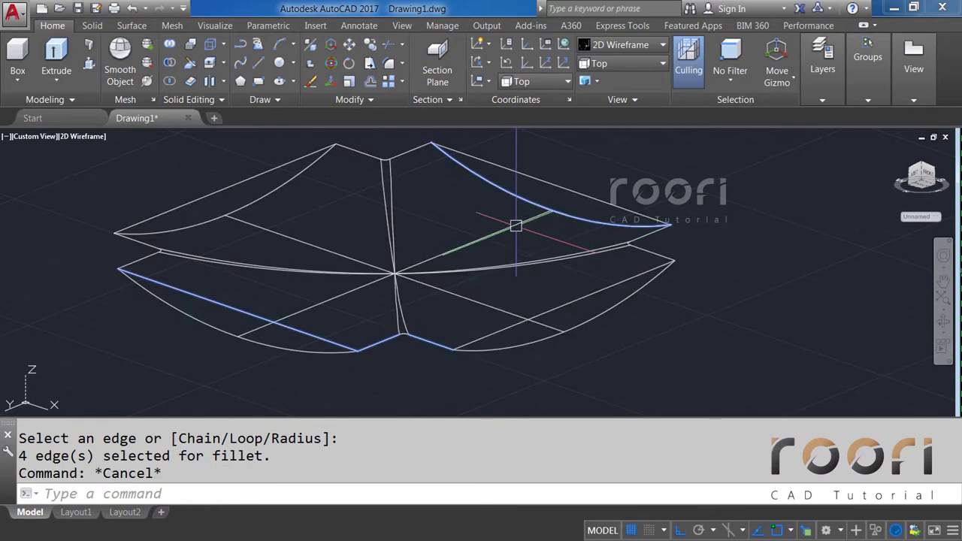
pyautogui.press('Escape')
pyautogui.click(677, 260)
pyautogui.click(608, 323)
pyautogui.press('Escape')
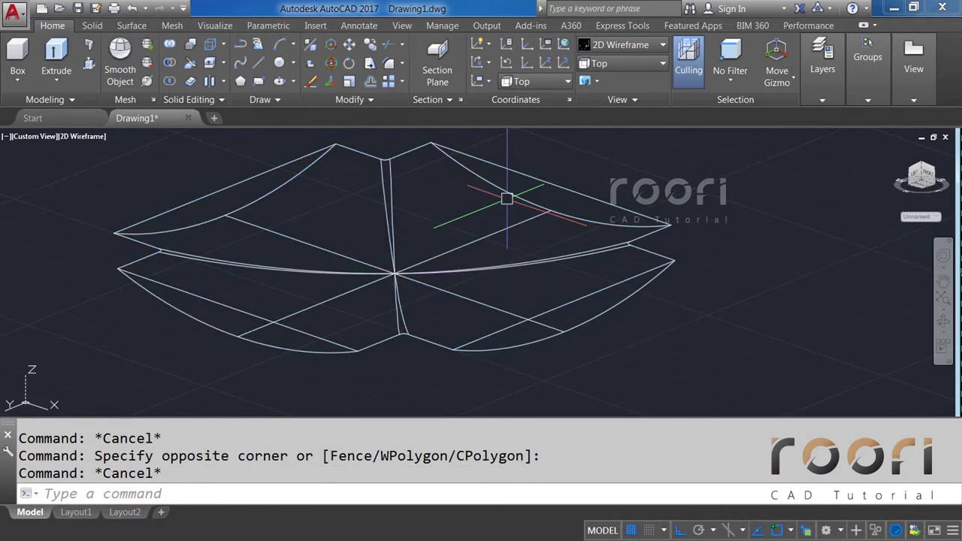
# Step: Switch to Realistic shading and orbit the view
pyautogui.click(636, 48)
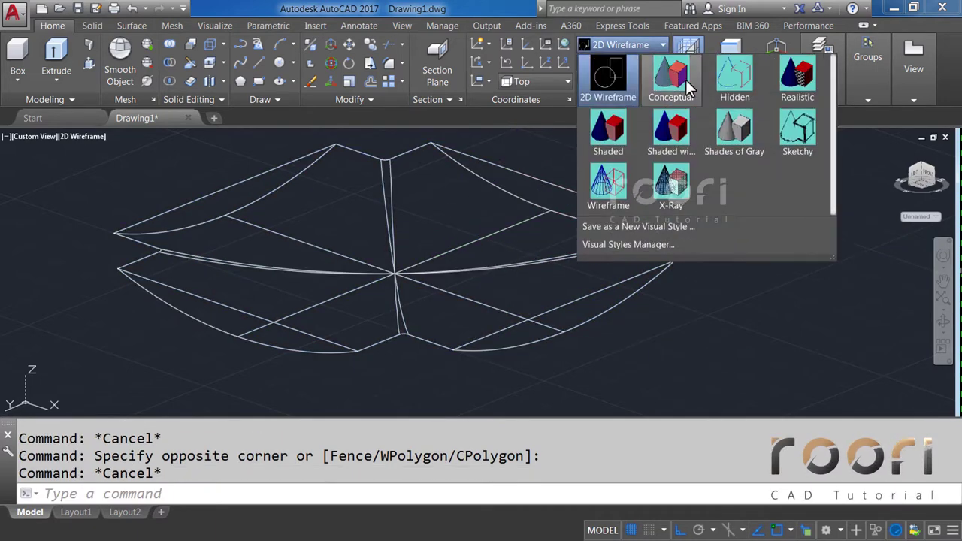
pyautogui.click(797, 75)
pyautogui.moveTo(499, 209)
pyautogui.keyDown('shift'); pyautogui.mouseDown(button='middle')
pyautogui.moveTo(406, 266)
pyautogui.moveTo(408, 281)
pyautogui.moveTo(361, 333)
pyautogui.mouseUp(button='middle'); pyautogui.keyUp('shift')
pyautogui.scroll(-3, 260, 302)
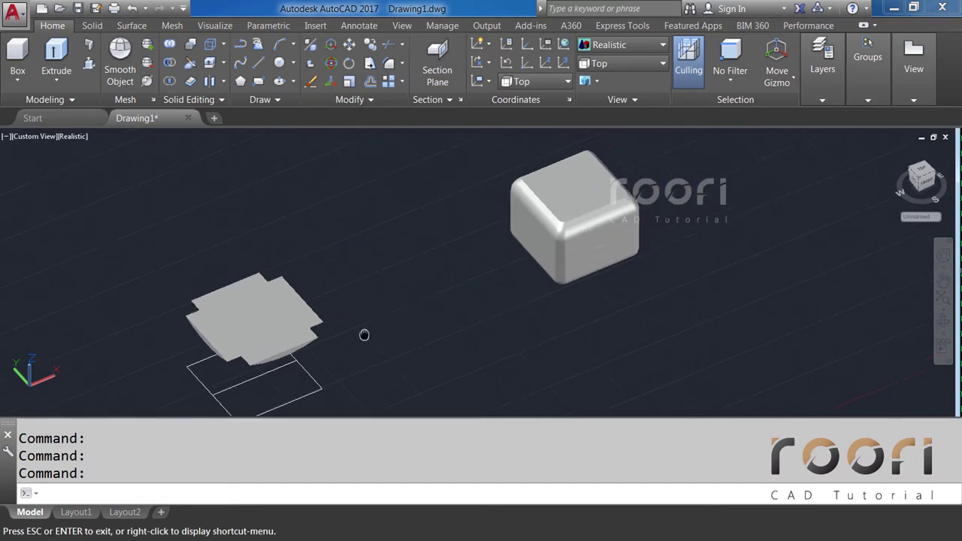
pyautogui.write('M')
# Step: Move the curved sheet 8000 units up so it cuts across the rounded box's top
pyautogui.press('Return')
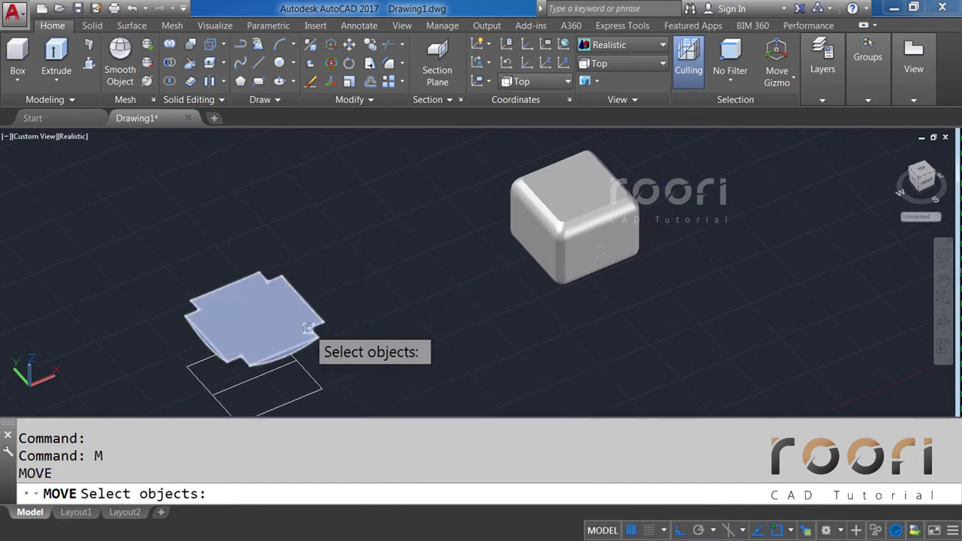
pyautogui.click(311, 338)
pyautogui.press('Return')
pyautogui.click(362, 374)
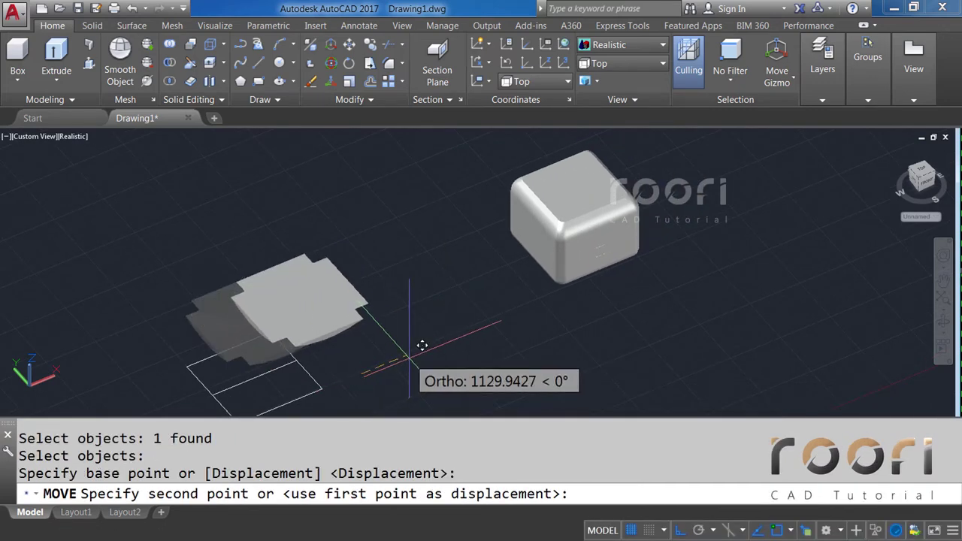
pyautogui.write('8000')
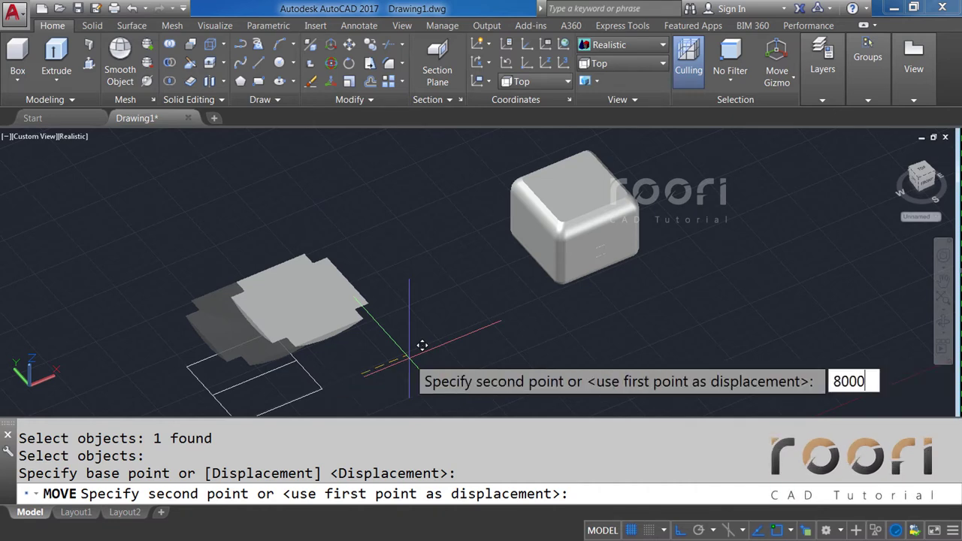
pyautogui.press('Return')
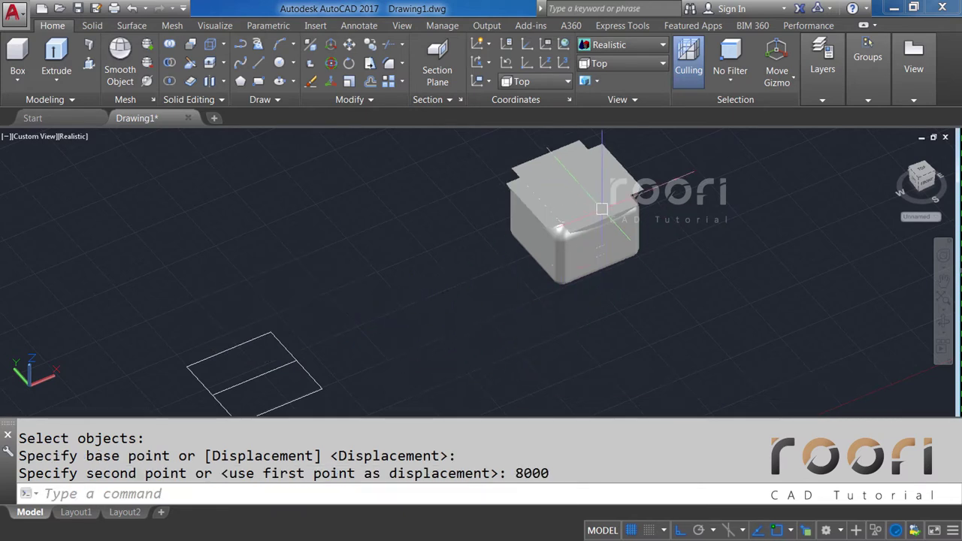
pyautogui.moveTo(601, 209)
pyautogui.keyDown('shift'); pyautogui.mouseDown(button='middle')
pyautogui.moveTo(573, 208)
pyautogui.moveTo(494, 283)
pyautogui.moveTo(488, 271)
pyautogui.mouseUp(button='middle'); pyautogui.keyUp('shift')
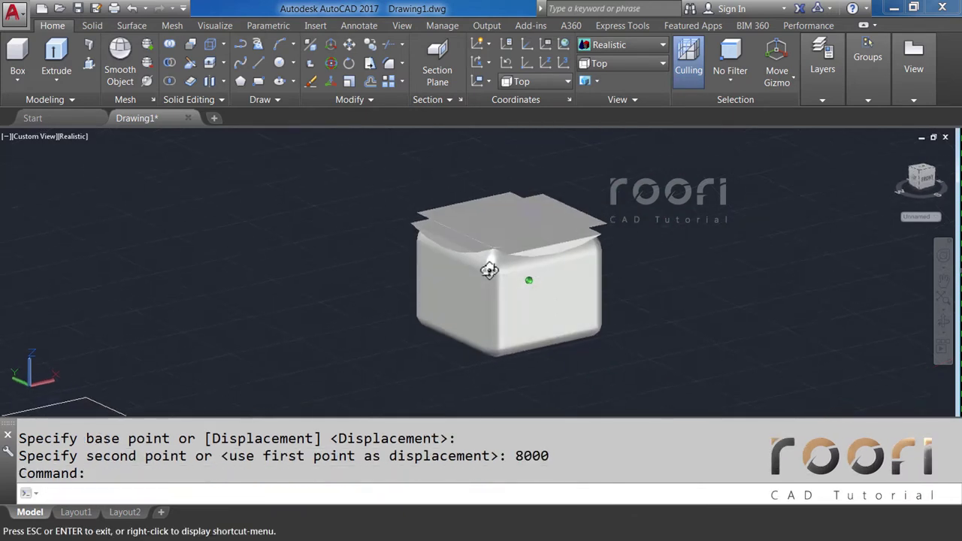
pyautogui.scroll(5, 445, 216)
pyautogui.scroll(-2, 315, 248)
pyautogui.write('SUBTRACT')
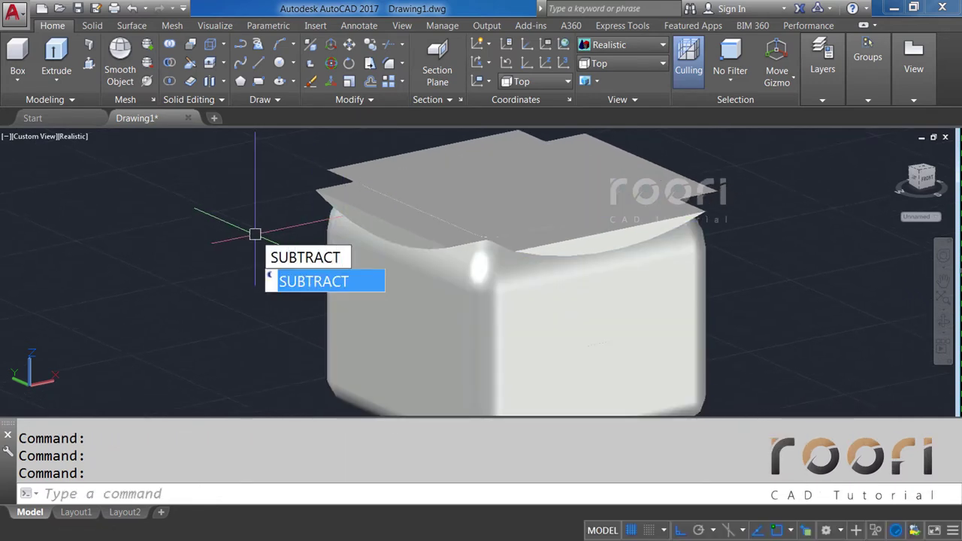
# Step: Subtract the curved sheet from the rounded box and orbit to inspect the hollow
pyautogui.press('Return')
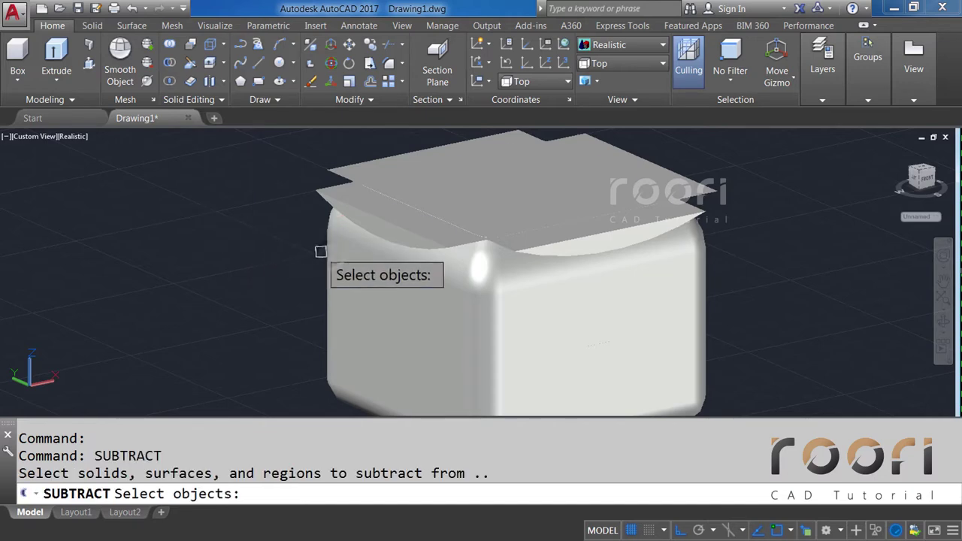
pyautogui.click(331, 259)
pyautogui.press('Return')
pyautogui.click(319, 193)
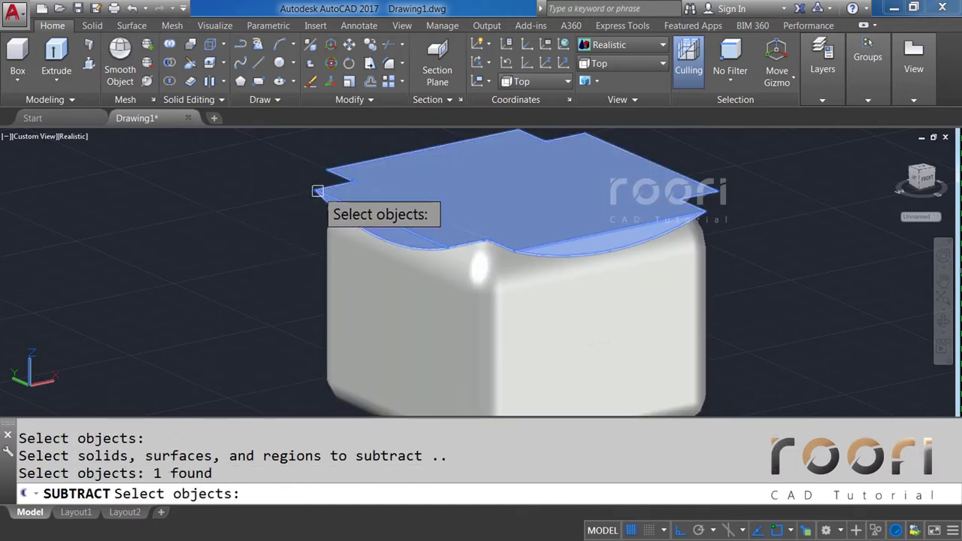
pyautogui.press('Return')
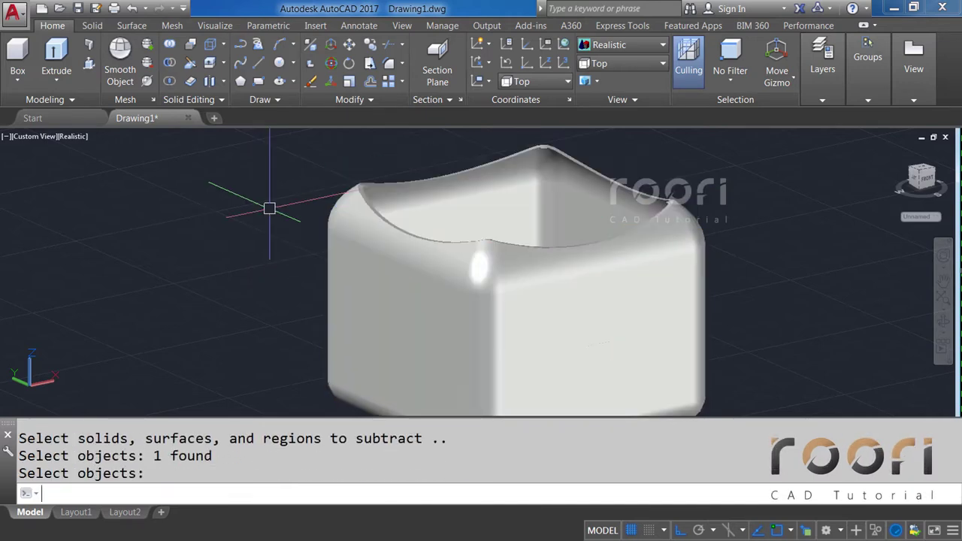
pyautogui.moveTo(487, 233)
pyautogui.keyDown('shift'); pyautogui.mouseDown(button='middle')
pyautogui.moveTo(624, 261)
pyautogui.moveTo(622, 275)
pyautogui.moveTo(561, 283)
pyautogui.moveTo(477, 248)
pyautogui.mouseUp(button='middle'); pyautogui.keyUp('shift')
pyautogui.press('Return')
pyautogui.scroll(-3, 481, 236)
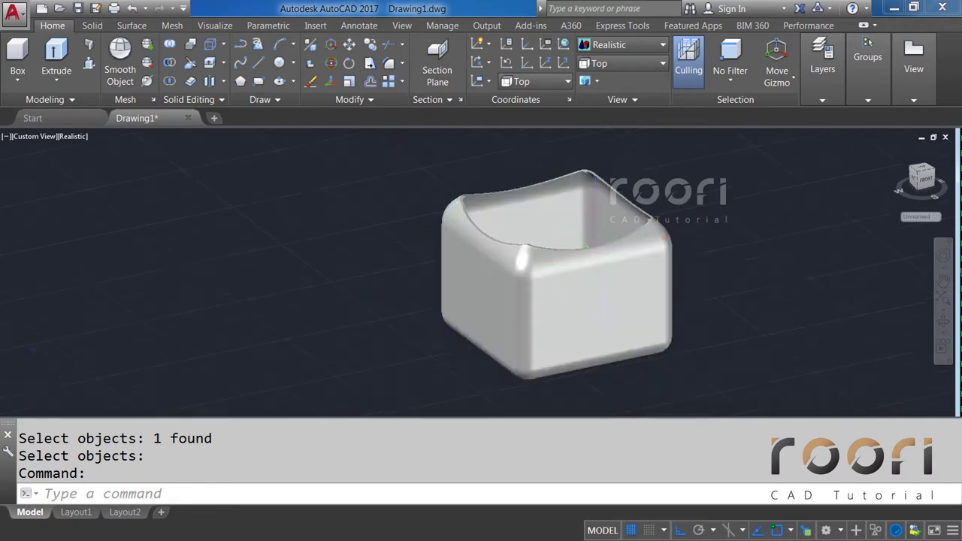
# Step: Copy the basket 4000 units beside the original and frame both in view
pyautogui.write('c')
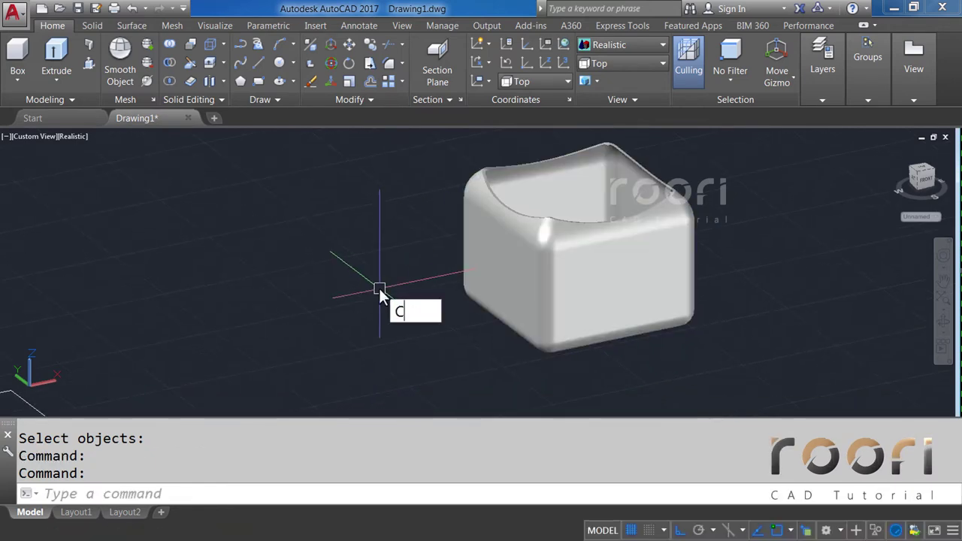
pyautogui.write('o')
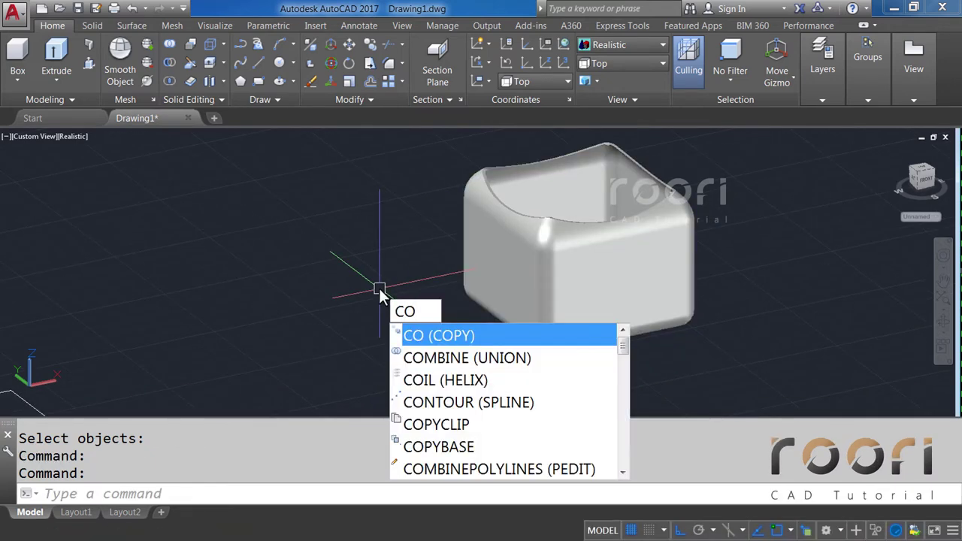
pyautogui.press('Return')
pyautogui.click(486, 212)
pyautogui.press('Return')
pyautogui.click(457, 147)
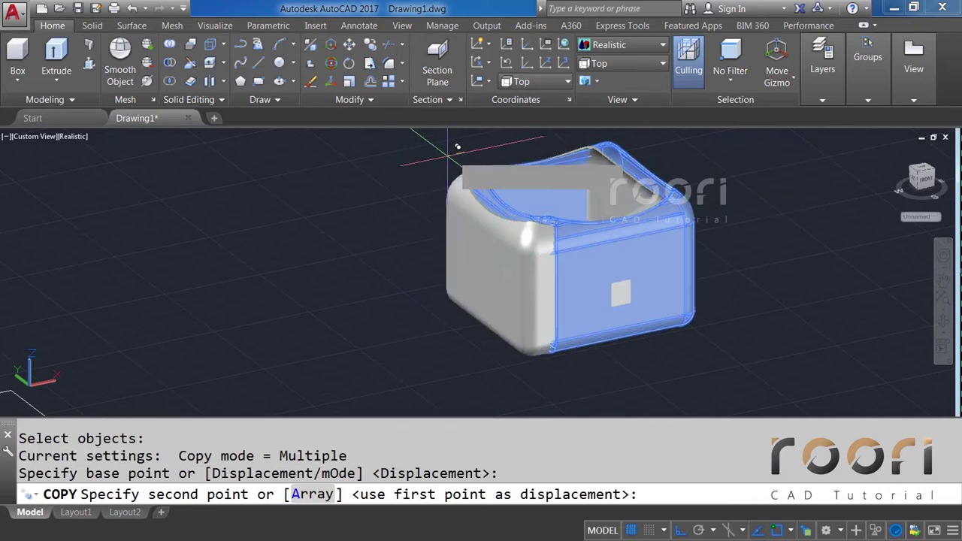
pyautogui.write('4')
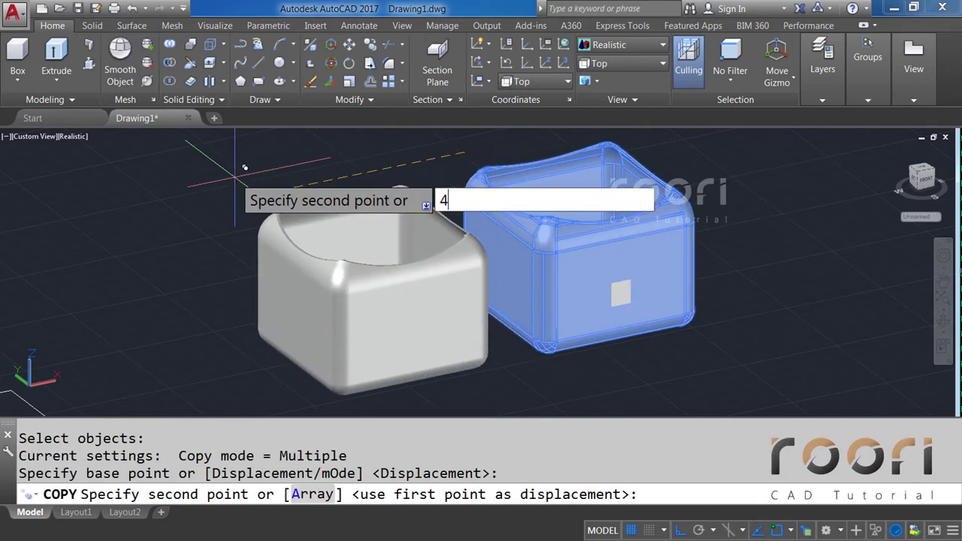
pyautogui.write('000')
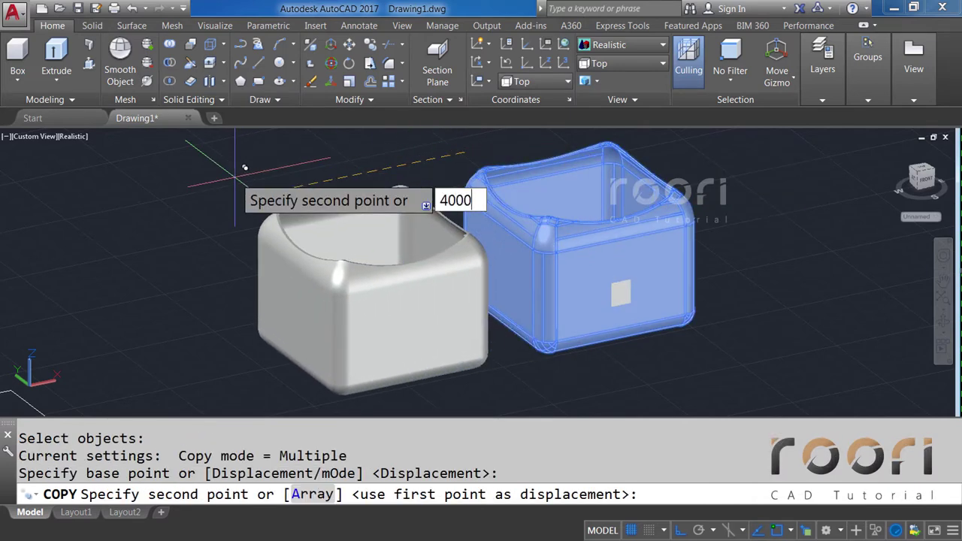
pyautogui.press('Return')
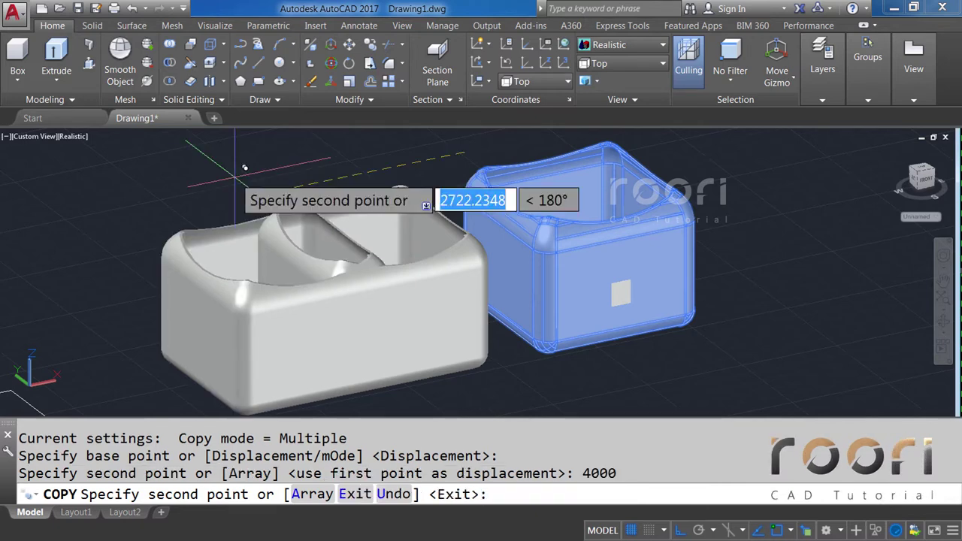
pyautogui.press('Return')
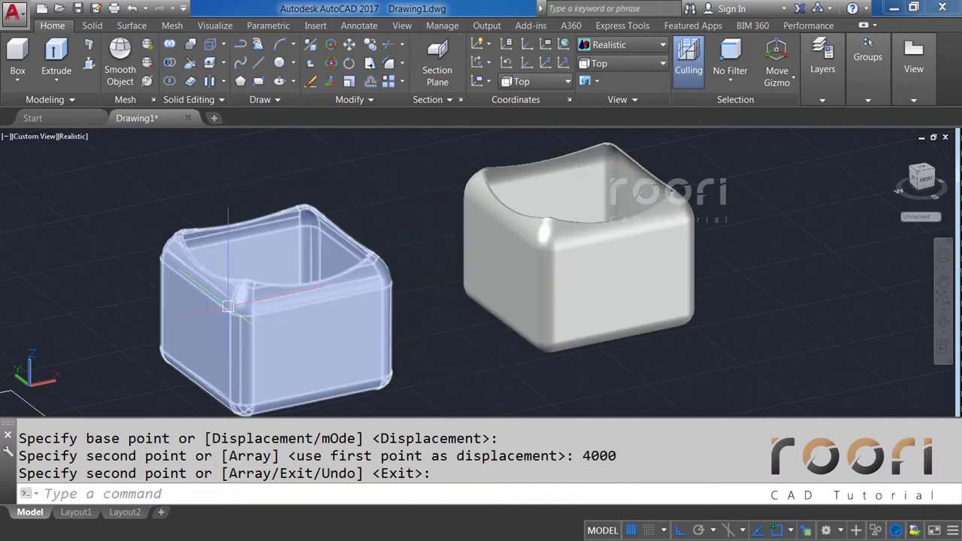
pyautogui.moveTo(228, 306); pyautogui.dragTo(331, 286, button='middle')
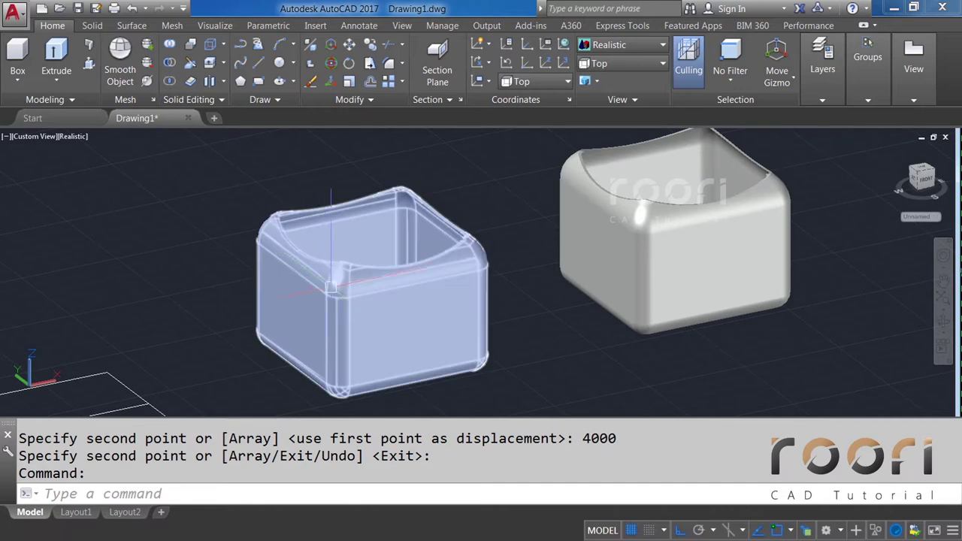
# Step: Show both baskets in 2D Wireframe from the Front view and begin an EXPLODE
pyautogui.click(627, 48)
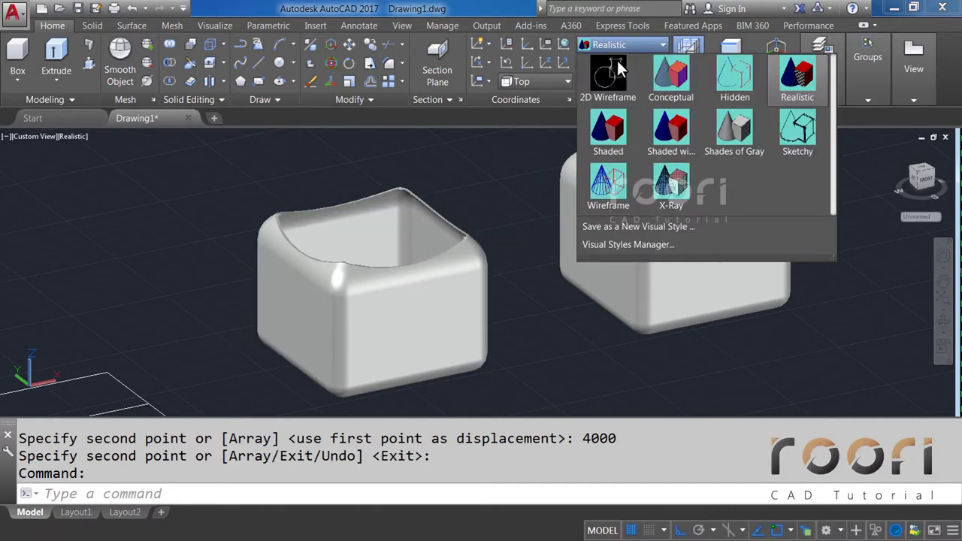
pyautogui.click(613, 83)
pyautogui.click(615, 63)
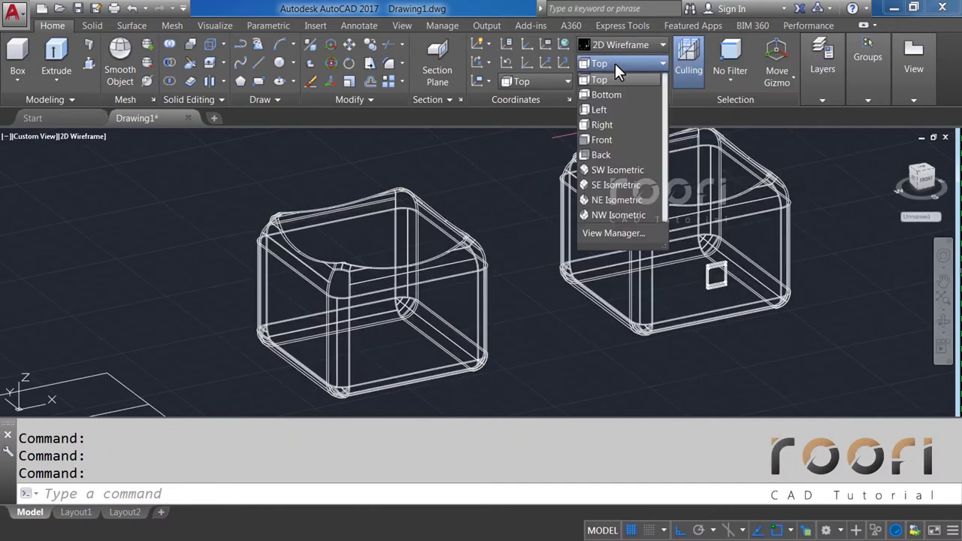
pyautogui.click(601, 139)
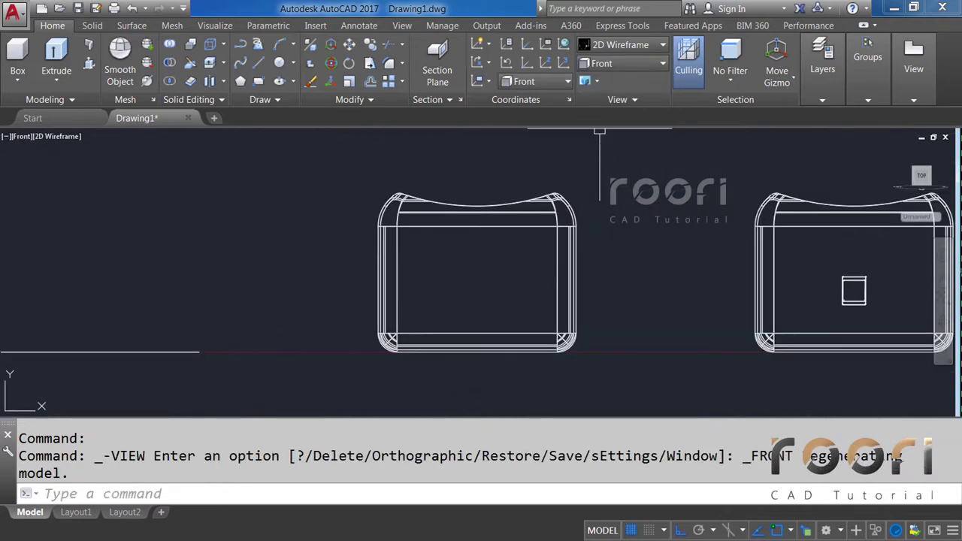
pyautogui.moveTo(623, 268); pyautogui.dragTo(519, 262, button='middle')
pyautogui.write('EX')
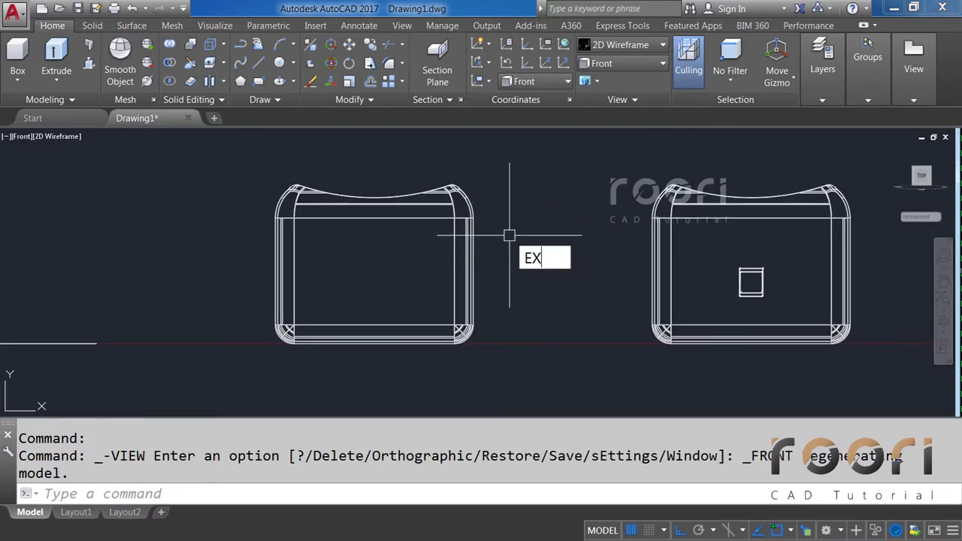
pyautogui.write('PLODE')
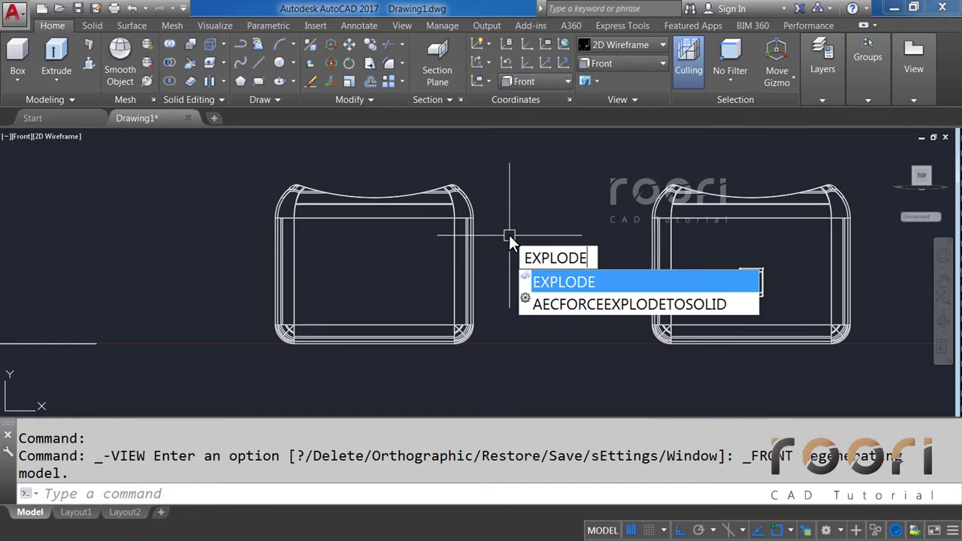
pyautogui.press('Return')
# Step: Explode the left basket, then explode its mesh pieces into loose lines
pyautogui.click(470, 225)
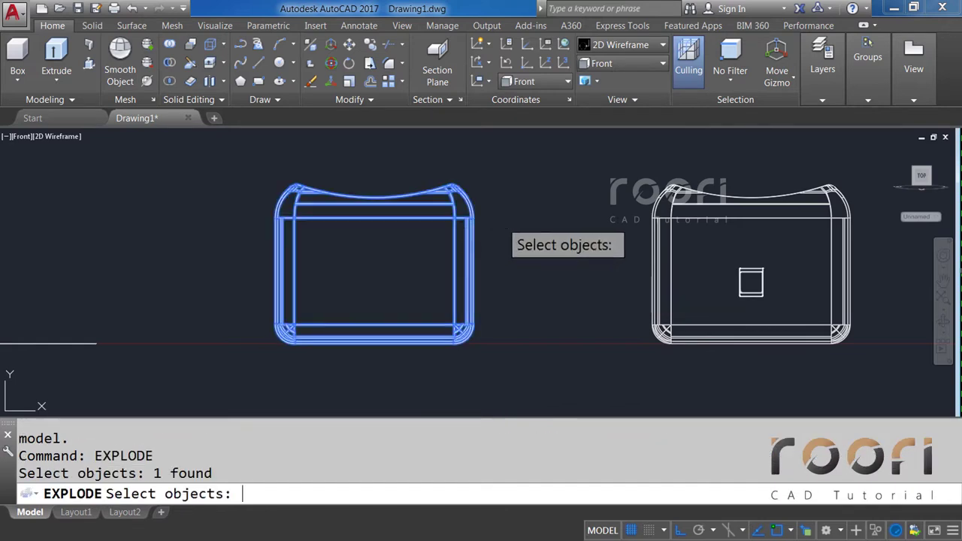
pyautogui.press('Return')
pyautogui.write('EX')
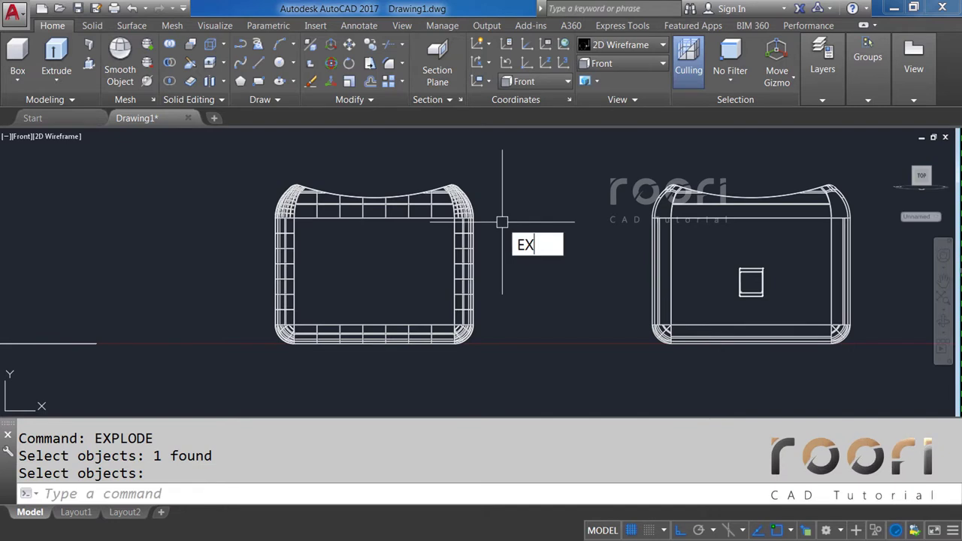
pyautogui.write('PLODE')
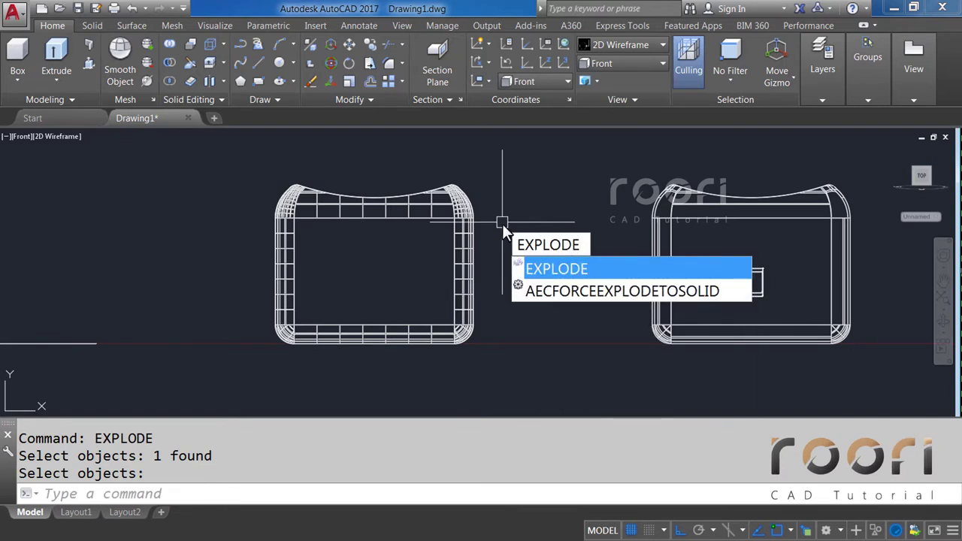
pyautogui.press('Return')
pyautogui.click(502, 368)
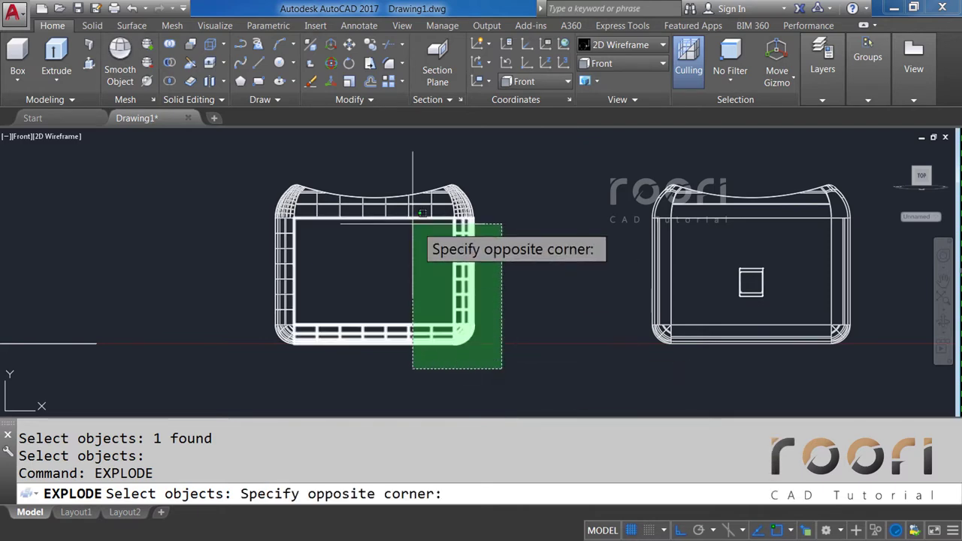
pyautogui.click(247, 156)
pyautogui.press('Return')
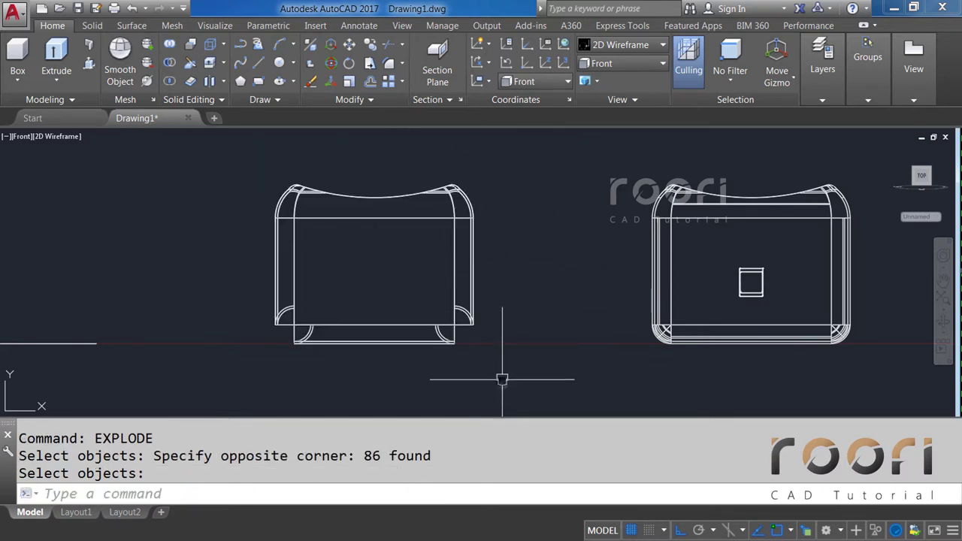
# Step: Erase the left shape's lower lines, leaving only its curved rim profile
pyautogui.click(502, 380)
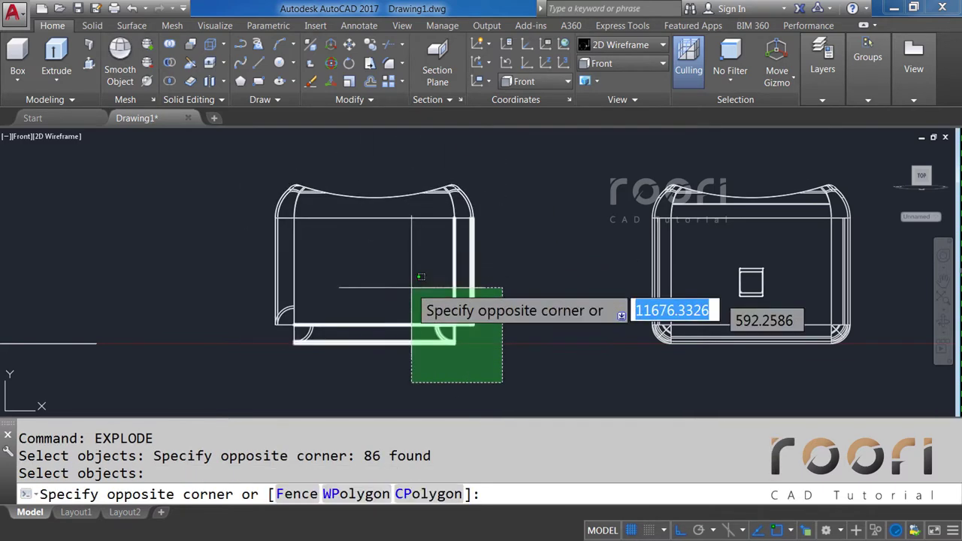
pyautogui.click(240, 204)
pyautogui.press('Delete')
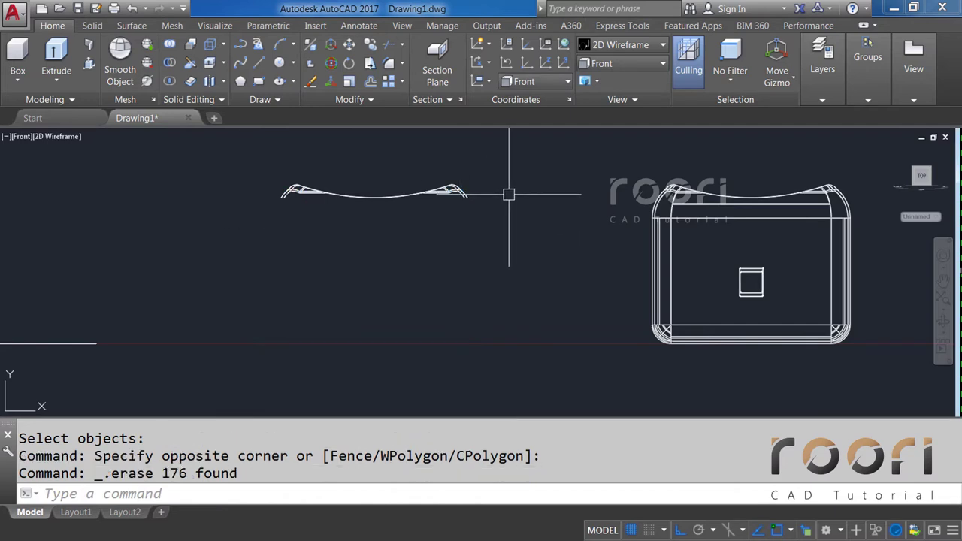
# Step: Switch to the Top view, then orbit and zoom into a tilted view of the left shape
pyautogui.click(623, 63)
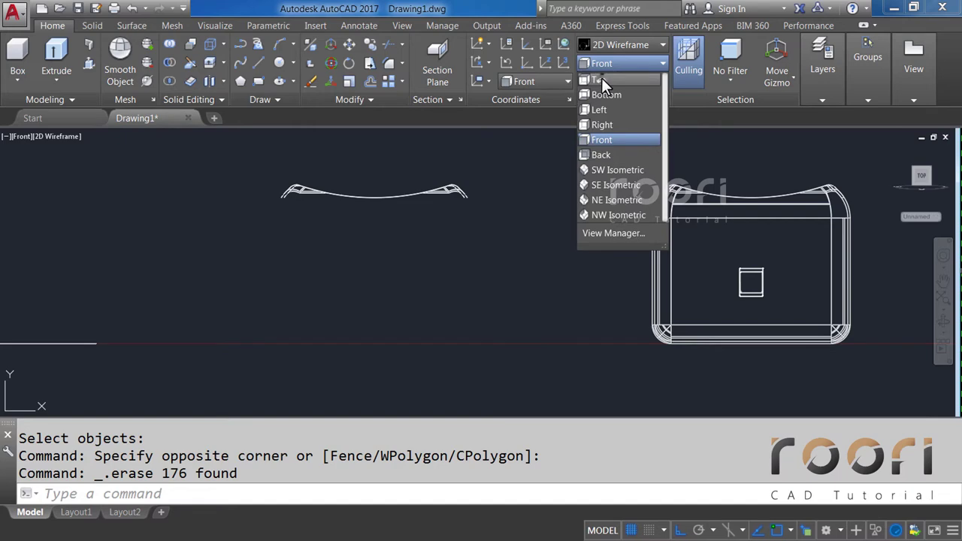
pyautogui.click(601, 79)
pyautogui.keyDown('shift'); pyautogui.moveTo(450, 308); pyautogui.dragTo(431, 254, button='middle'); pyautogui.keyUp('shift')
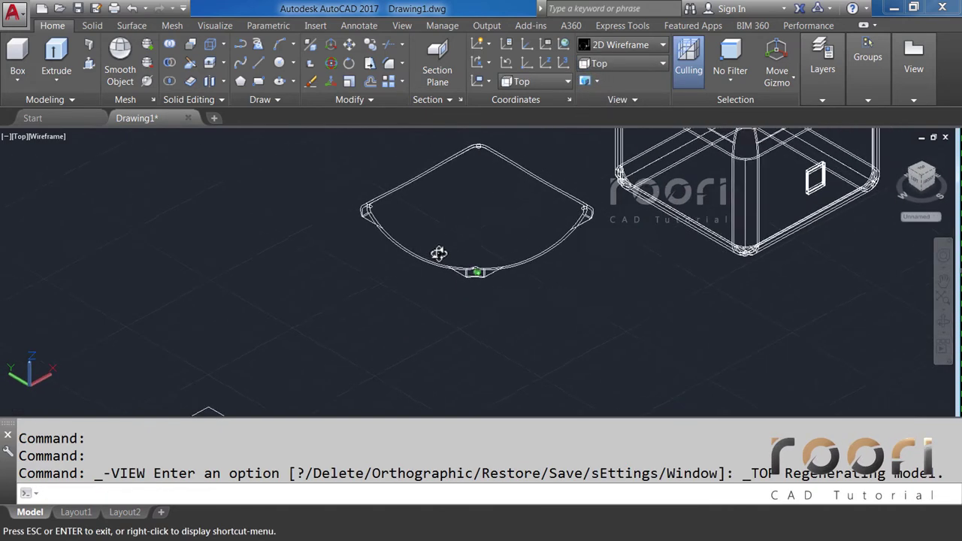
pyautogui.keyDown('shift'); pyautogui.moveTo(431, 255); pyautogui.dragTo(440, 275, button='middle'); pyautogui.keyUp('shift')
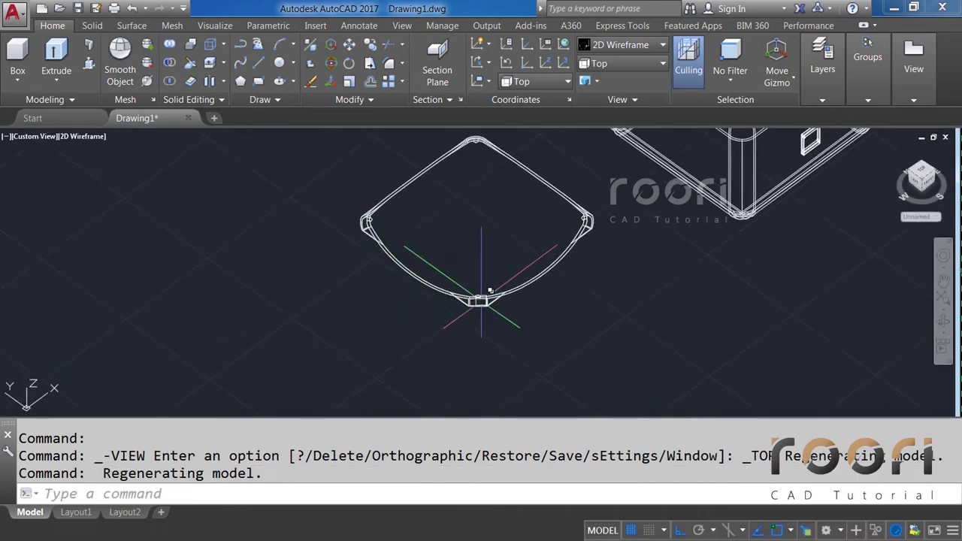
pyautogui.scroll(5, 491, 290)
# Step: Erase the legs, base lines and dome using crossing windows
pyautogui.click(550, 369)
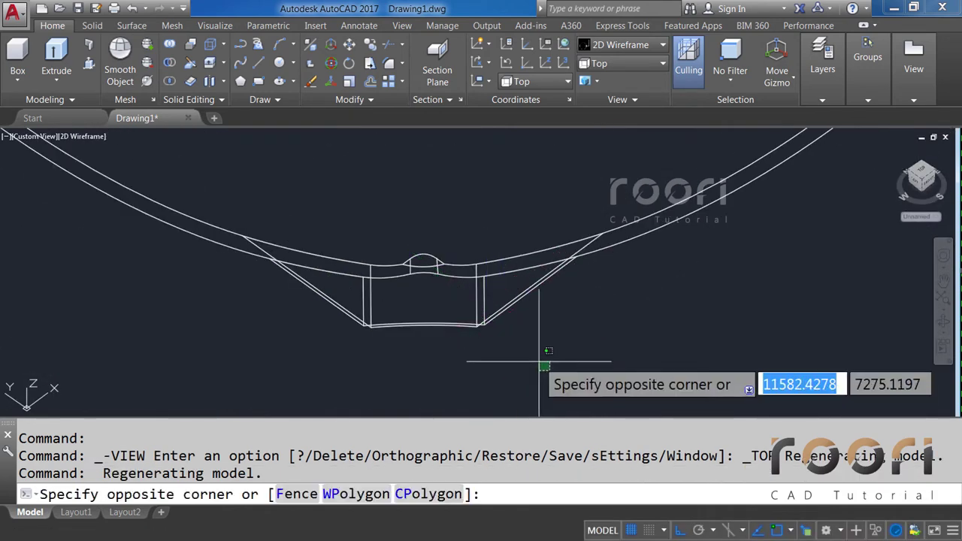
pyautogui.click(300, 303)
pyautogui.press('Delete')
pyautogui.scroll(2, 424, 265)
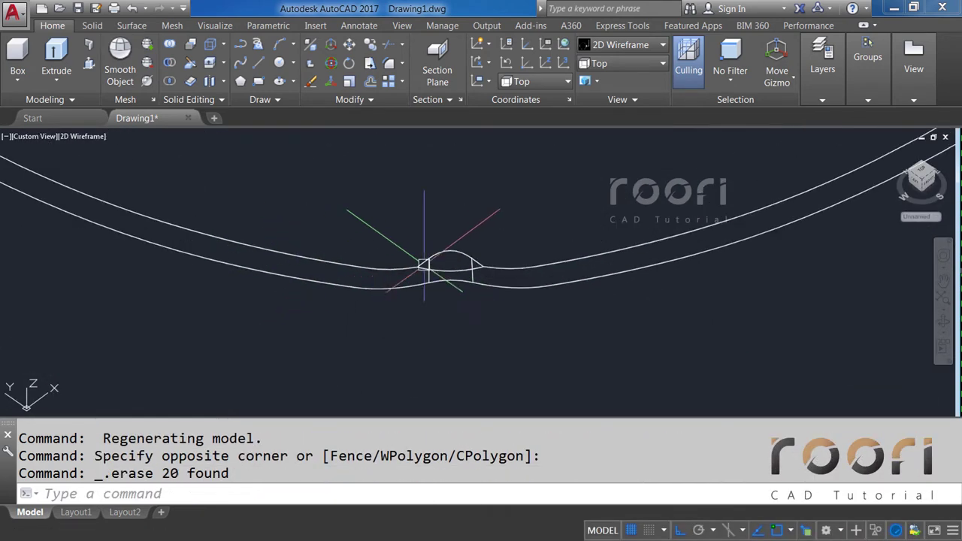
pyautogui.scroll(2, 445, 259)
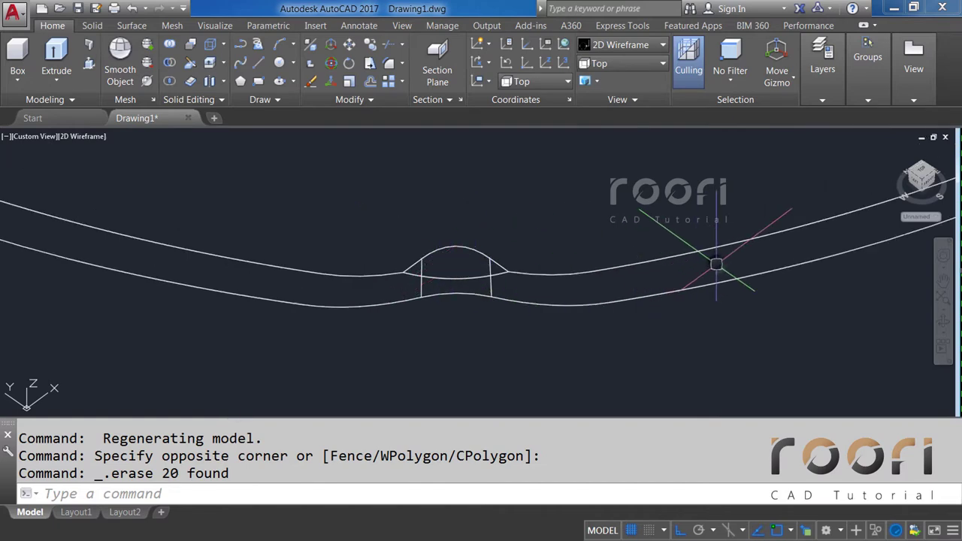
pyautogui.click(718, 263)
pyautogui.click(234, 205)
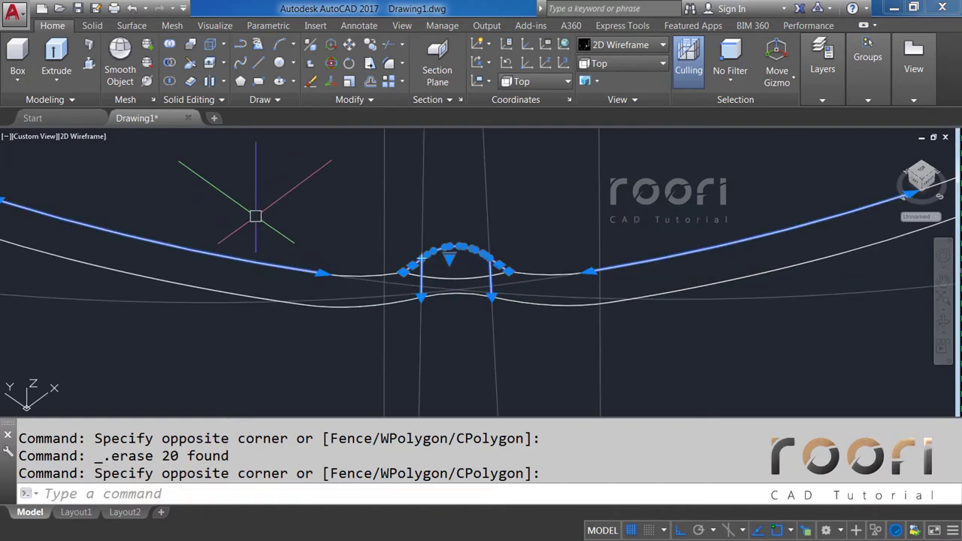
pyautogui.press('Delete')
# Step: Erase the extra curve pieces, including the two on the left
pyautogui.click(599, 299)
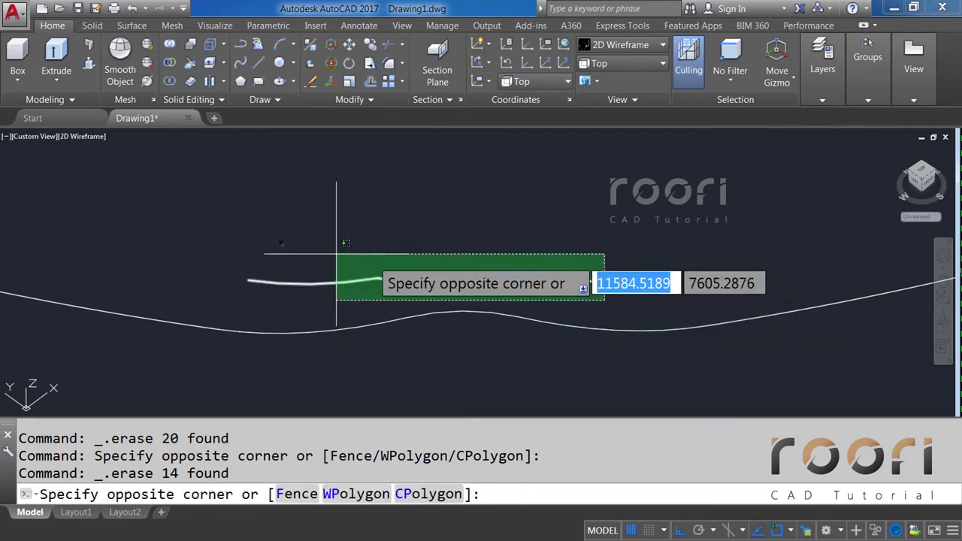
pyautogui.click(279, 240)
pyautogui.press('Delete')
pyautogui.scroll(-2, 284, 263)
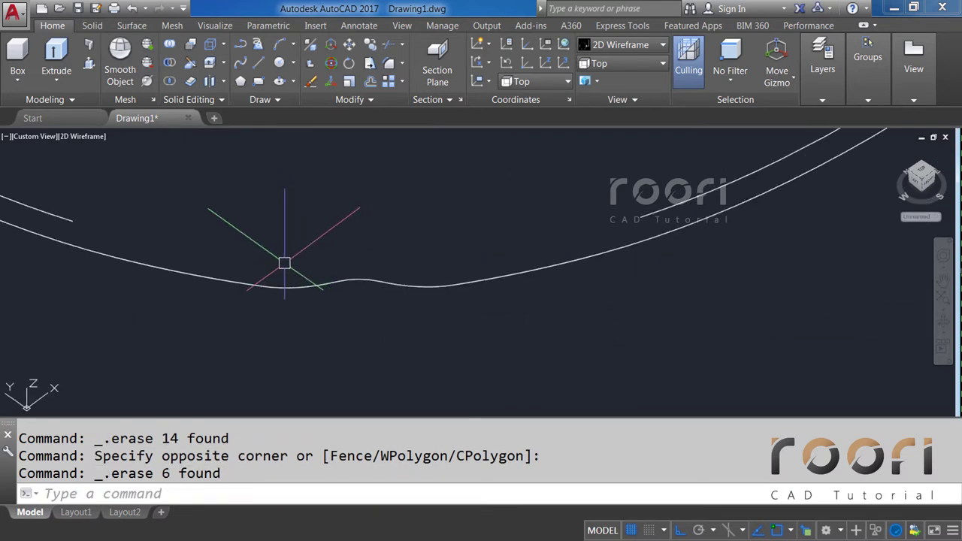
pyautogui.click(100, 233)
pyautogui.click(47, 219)
pyautogui.press('Delete')
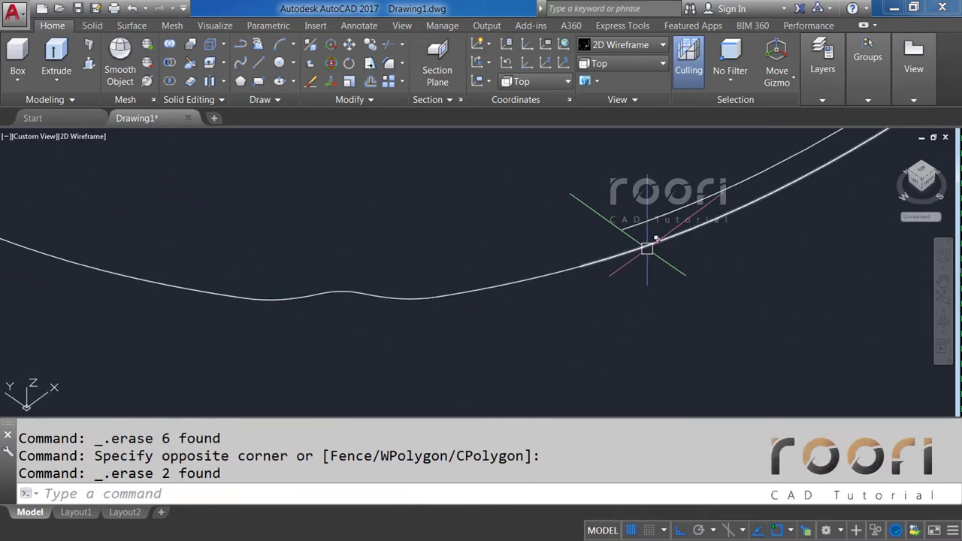
# Step: Erase the upper duplicate curve, leaving a single curved rim line
pyautogui.scroll(1, 648, 248)
pyautogui.click(692, 241)
pyautogui.click(591, 208)
pyautogui.press('Delete')
pyautogui.scroll(-1, 473, 279)
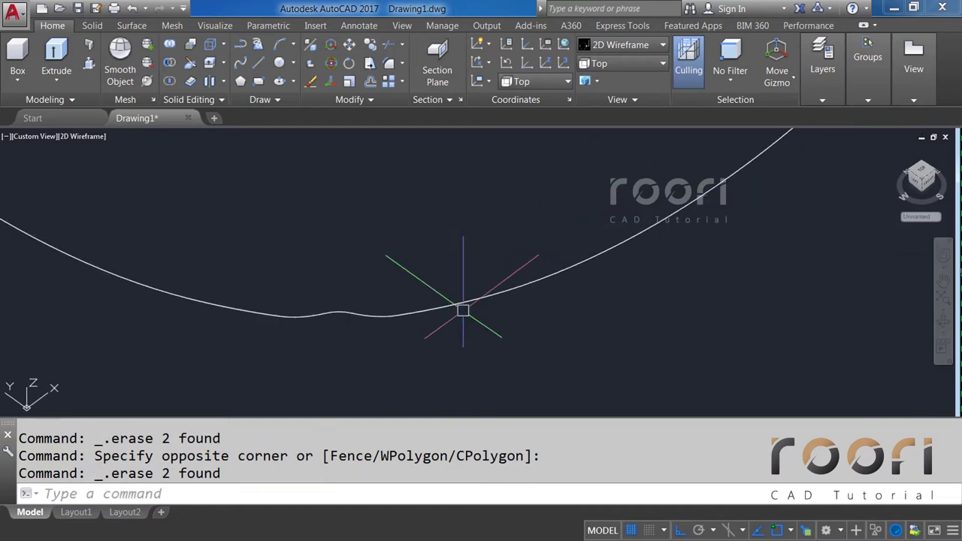
pyautogui.scroll(-2, 464, 310)
# Step: Orbit toward the shape's bottom and erase the leftover frame lines
pyautogui.moveTo(636, 248)
pyautogui.keyDown('shift'); pyautogui.mouseDown(button='middle')
pyautogui.moveTo(539, 272)
pyautogui.moveTo(448, 234)
pyautogui.mouseUp(button='middle'); pyautogui.keyUp('shift')
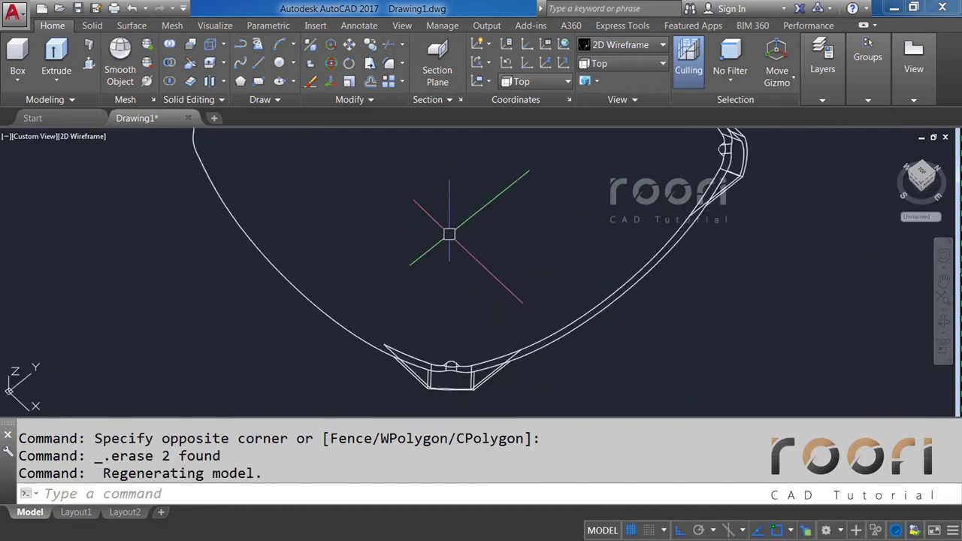
pyautogui.middleClick(448, 314)
pyautogui.scroll(4, 441, 326)
pyautogui.scroll(2, 462, 394)
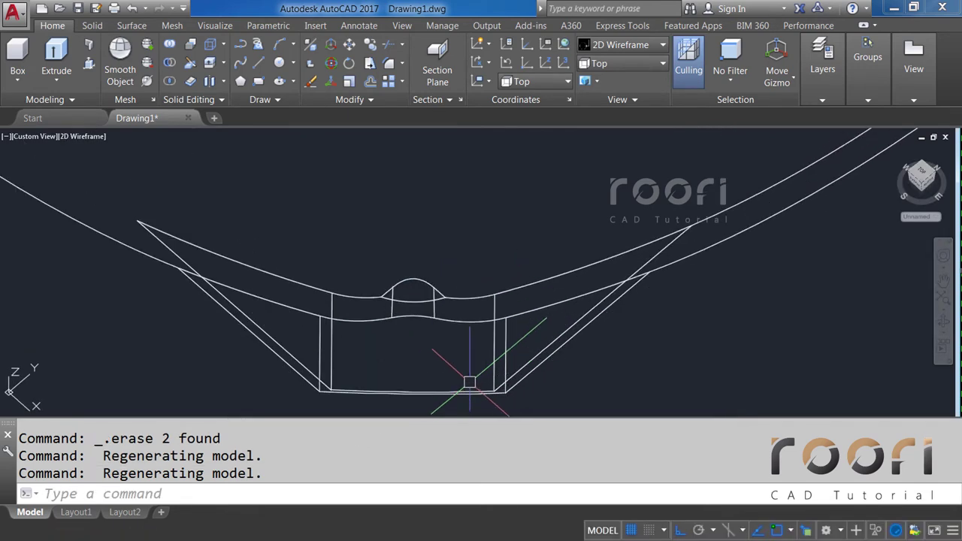
pyautogui.scroll(-2, 469, 382)
pyautogui.click(576, 339)
pyautogui.click(256, 280)
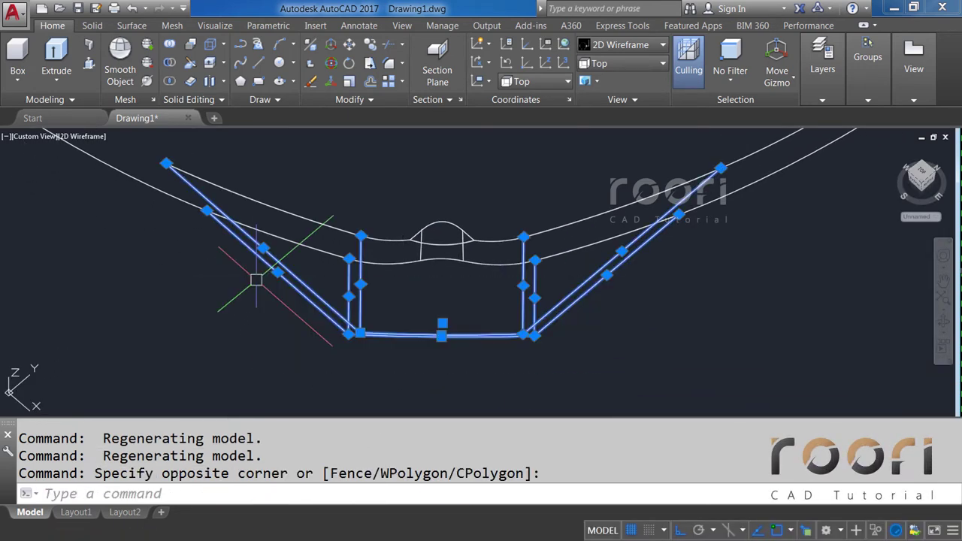
pyautogui.press('Delete')
# Step: Erase the remaining dome lines and the extra upper curve
pyautogui.scroll(2, 388, 236)
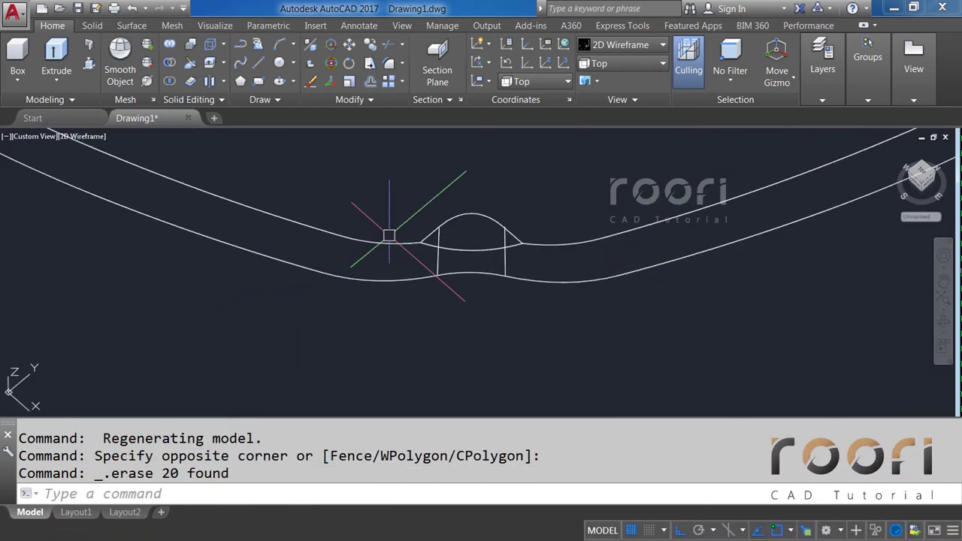
pyautogui.click(658, 251)
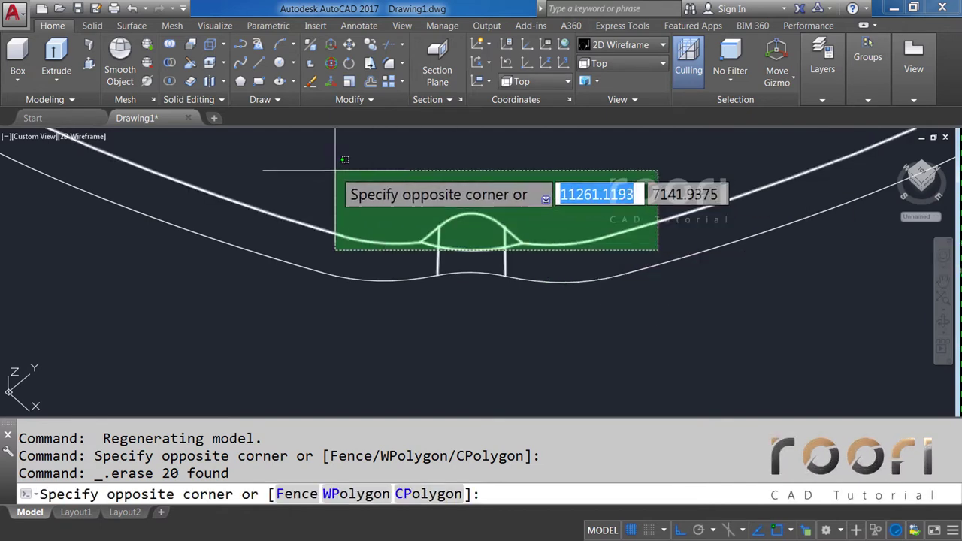
pyautogui.click(289, 188)
pyautogui.press('Delete')
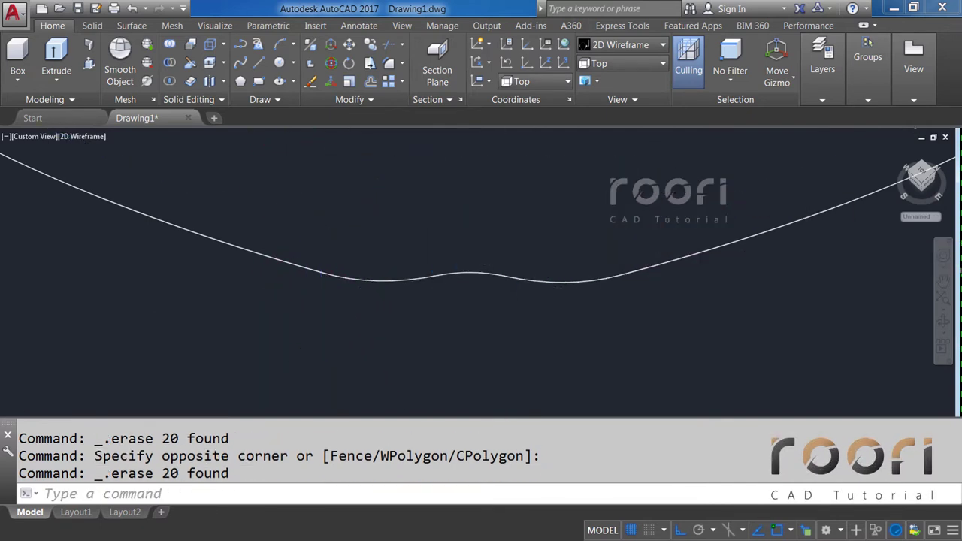
pyautogui.scroll(1, 394, 311)
pyautogui.scroll(1, 576, 242)
pyautogui.click(571, 210)
pyautogui.click(527, 236)
pyautogui.press('Delete')
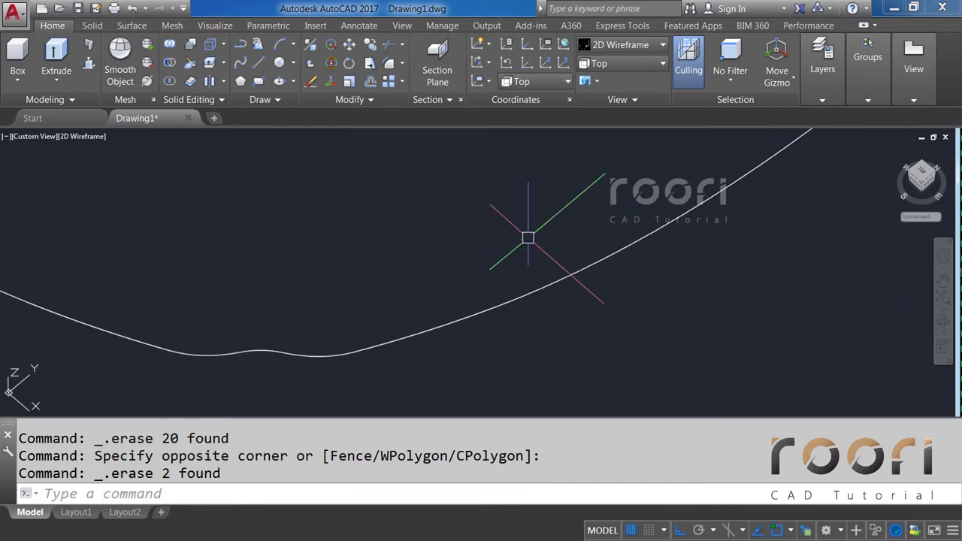
# Step: Erase the lower cross-section lines, then the upper curve and hump
pyautogui.scroll(-2, 443, 301)
pyautogui.moveTo(616, 258)
pyautogui.keyDown('shift'); pyautogui.mouseDown(button='middle')
pyautogui.moveTo(388, 193)
pyautogui.moveTo(525, 270)
pyautogui.moveTo(465, 322)
pyautogui.mouseUp(button='middle'); pyautogui.keyUp('shift')
pyautogui.scroll(4, 465, 310)
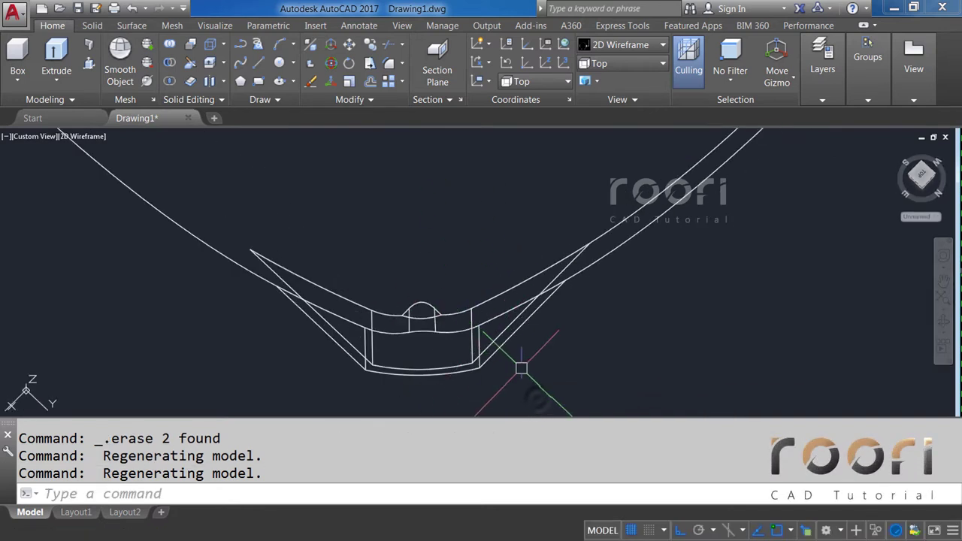
pyautogui.click(507, 380)
pyautogui.click(254, 338)
pyautogui.press('Delete')
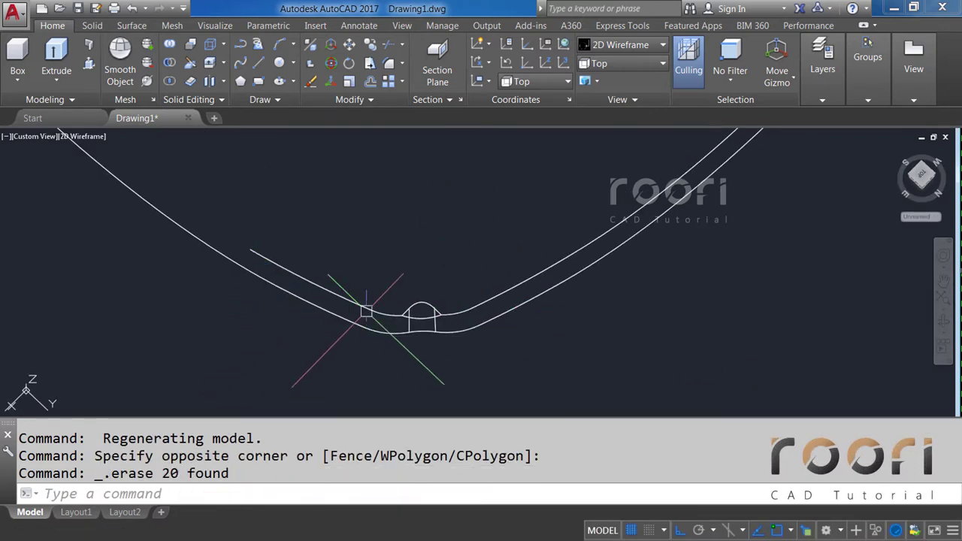
pyautogui.scroll(2, 396, 285)
pyautogui.click(528, 334)
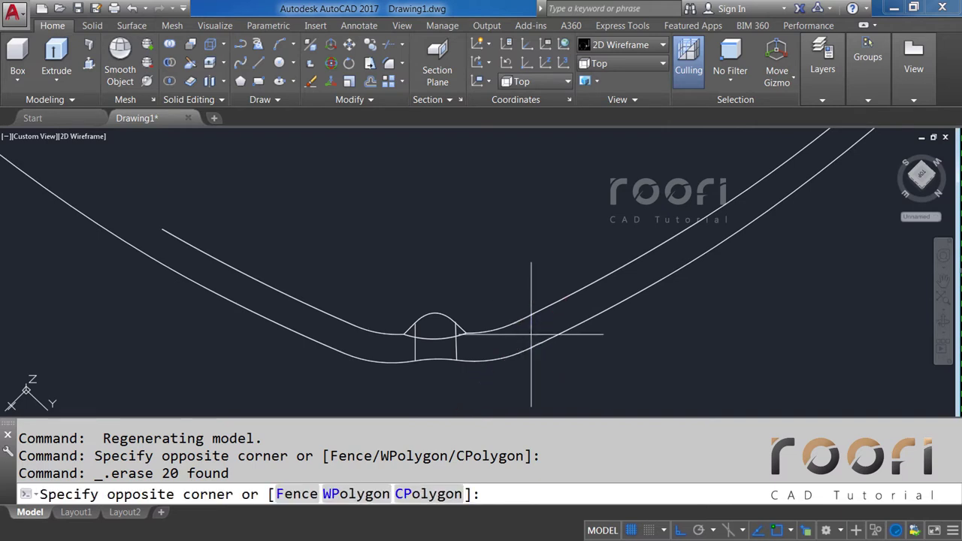
pyautogui.click(333, 264)
pyautogui.press('Delete')
# Step: Erase the leftover upper curve, then the curve pieces around the bottom bump
pyautogui.press('Delete')
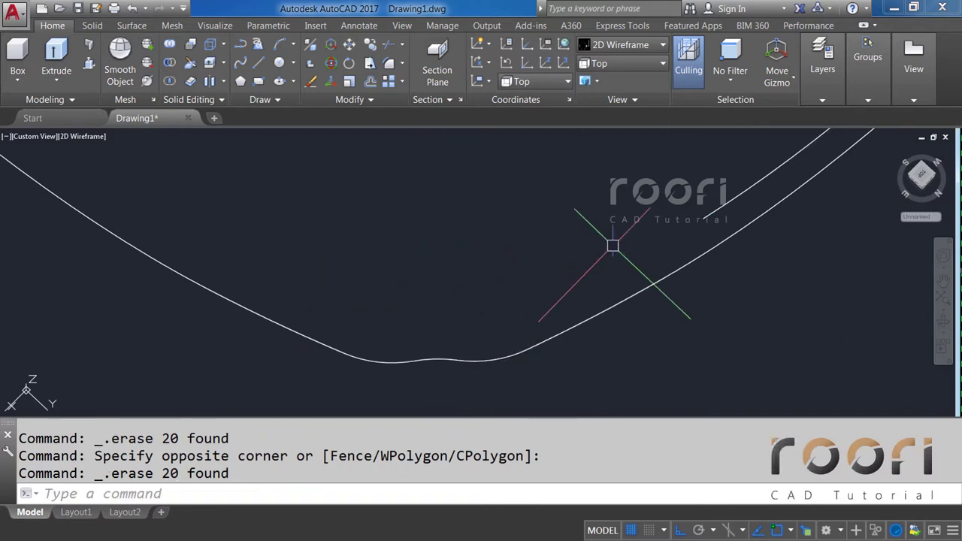
pyautogui.click(712, 219)
pyautogui.click(613, 227)
pyautogui.press('Delete')
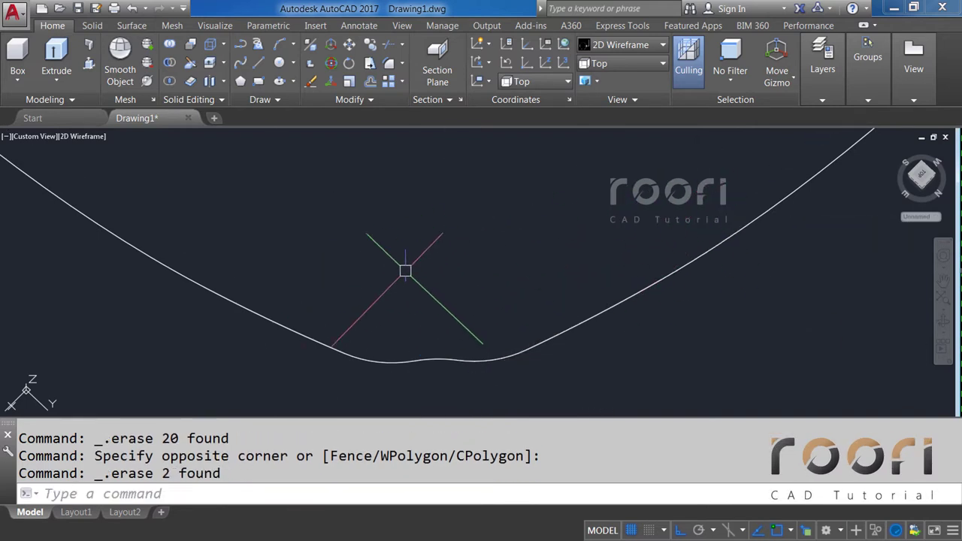
pyautogui.scroll(-3, 402, 280)
pyautogui.keyDown('shift'); pyautogui.moveTo(400, 296); pyautogui.dragTo(446, 262, button='middle'); pyautogui.keyUp('shift')
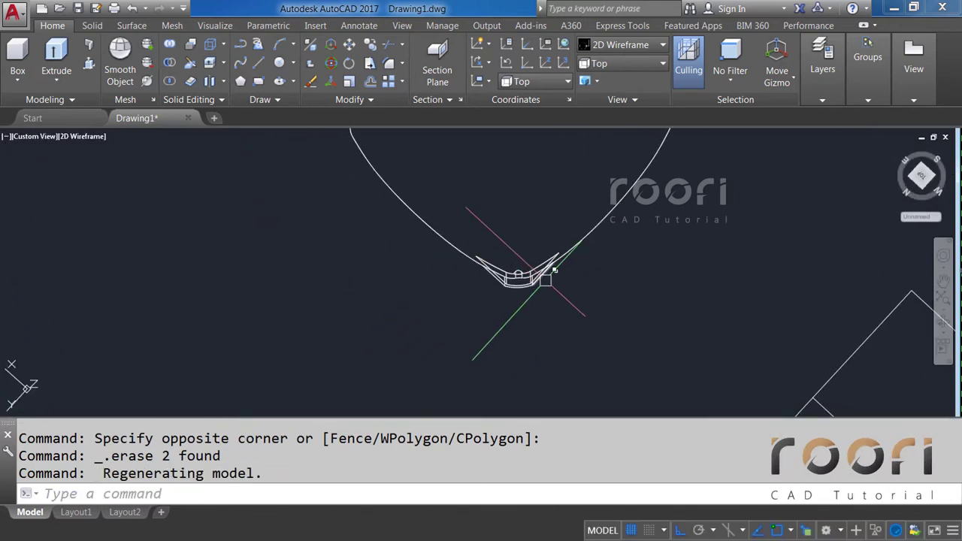
pyautogui.scroll(3, 544, 290)
pyautogui.click(527, 351)
pyautogui.click(303, 292)
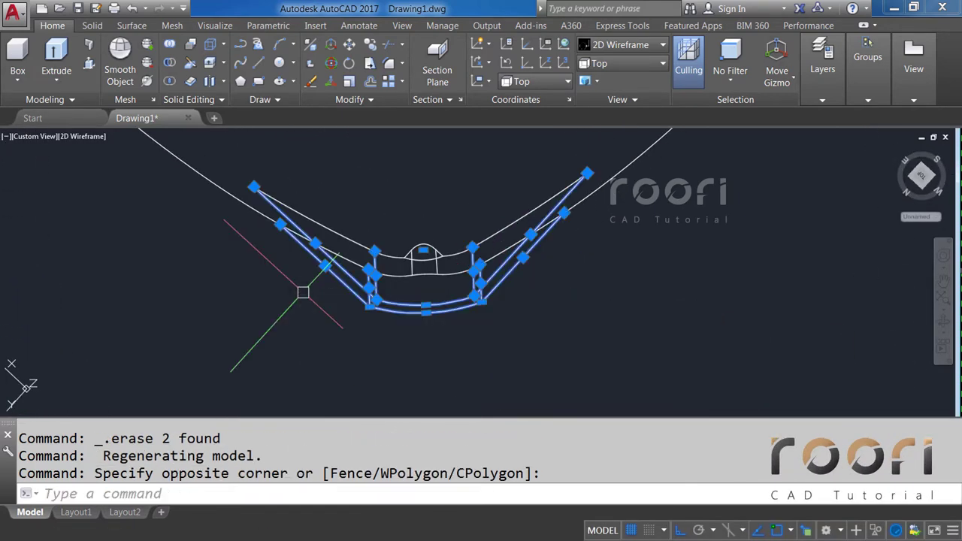
pyautogui.press('Delete')
# Step: Erase the remaining bump pieces and last two leftover curves, then zoom out
pyautogui.scroll(1, 444, 251)
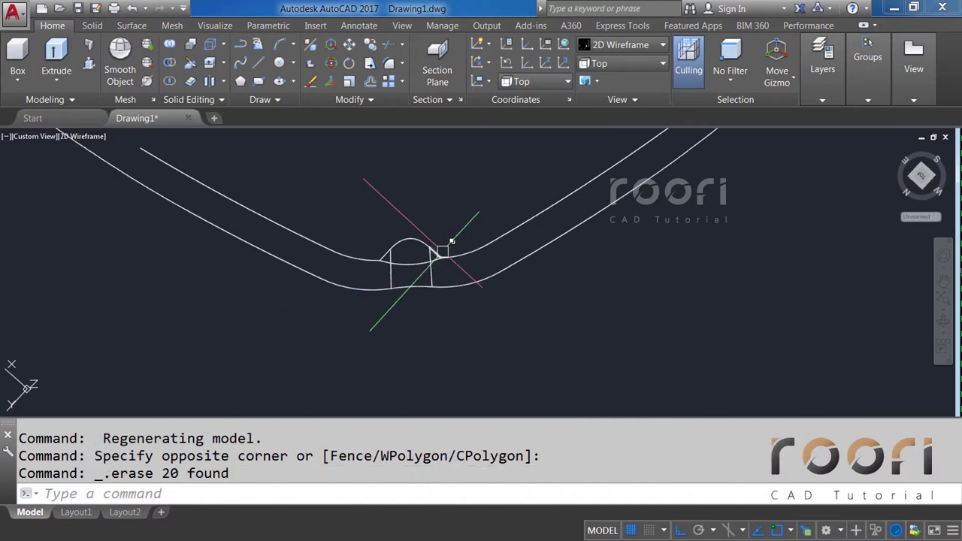
pyautogui.click(497, 259)
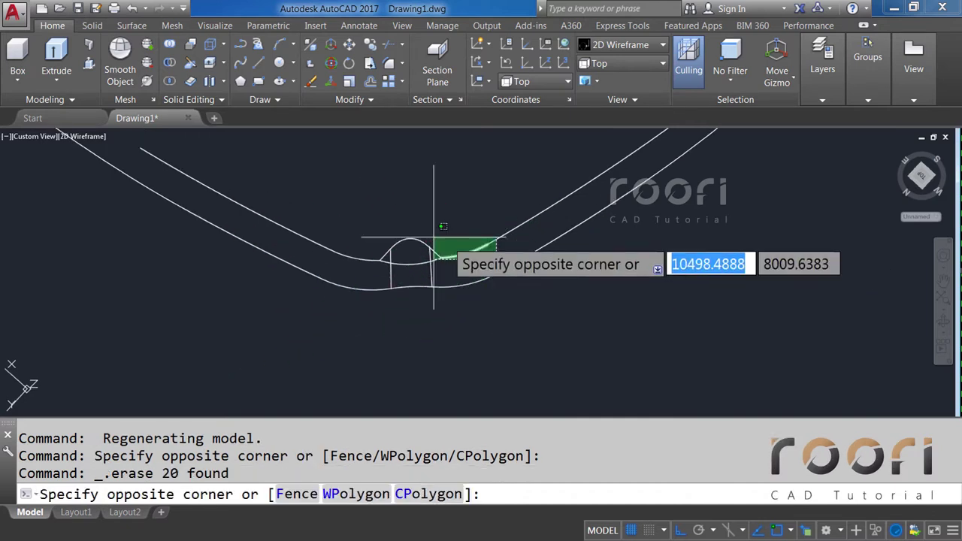
pyautogui.click(333, 218)
pyautogui.press('Delete')
pyautogui.click(354, 243)
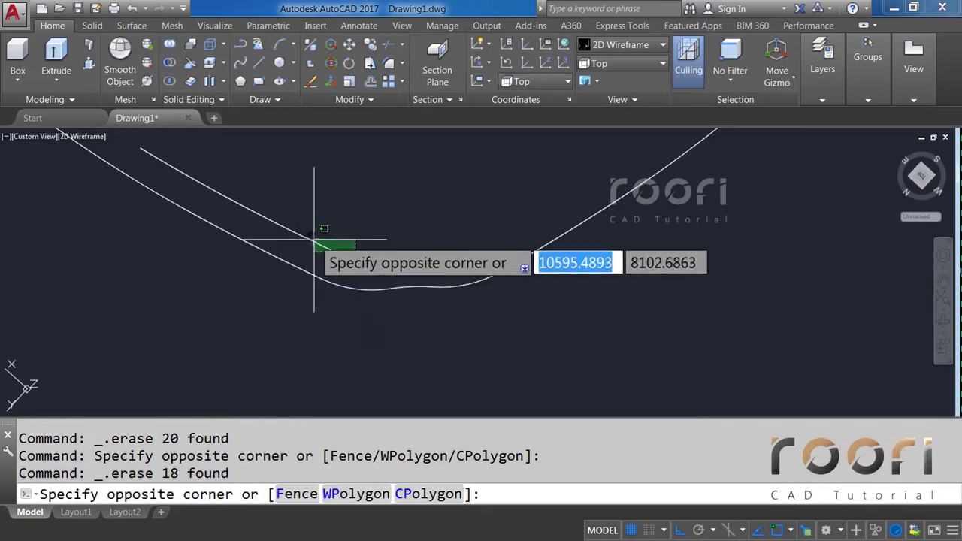
pyautogui.click(322, 240)
pyautogui.press('Delete')
pyautogui.scroll(-2, 368, 308)
pyautogui.scroll(-2, 368, 270)
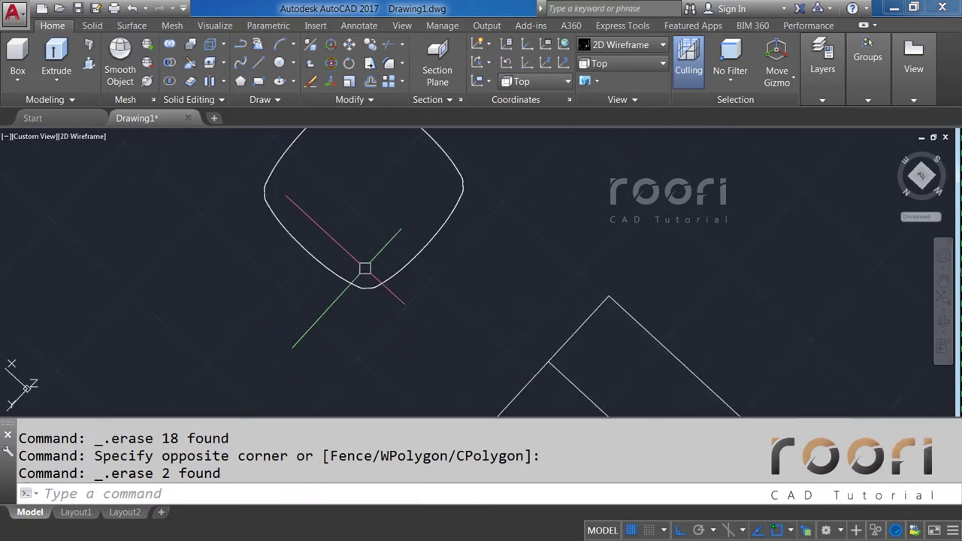
pyautogui.scroll(-1, 404, 314)
# Step: Orbit to a tilted view and select one spline of the left doubled curve
pyautogui.moveTo(438, 280)
pyautogui.keyDown('shift'); pyautogui.mouseDown(button='middle')
pyautogui.moveTo(376, 290)
pyautogui.moveTo(277, 248)
pyautogui.moveTo(316, 219)
pyautogui.moveTo(333, 234)
pyautogui.moveTo(321, 228)
pyautogui.moveTo(372, 181)
pyautogui.mouseUp(button='middle'); pyautogui.keyUp('shift')
pyautogui.scroll(2, 404, 290)
pyautogui.scroll(1, 392, 259)
pyautogui.scroll(2, 392, 259)
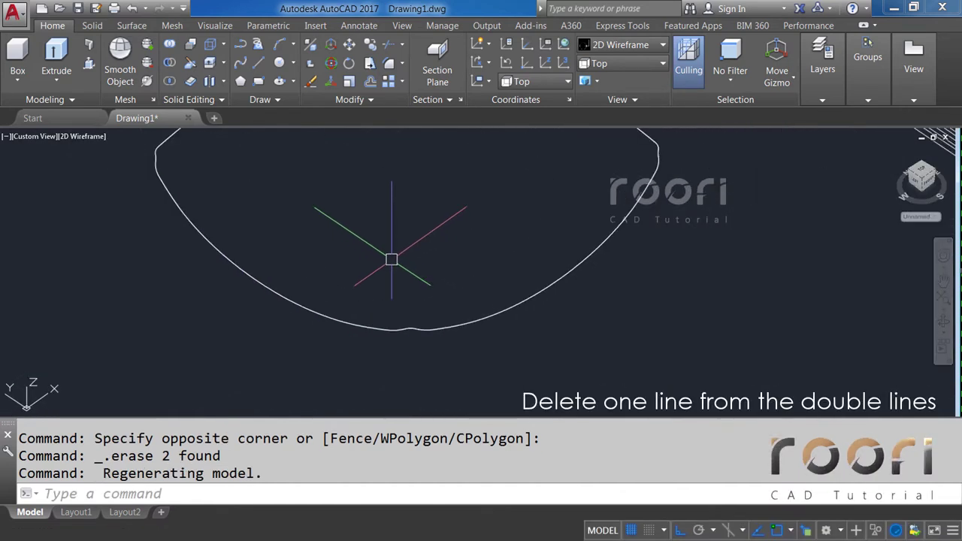
pyautogui.click(251, 274)
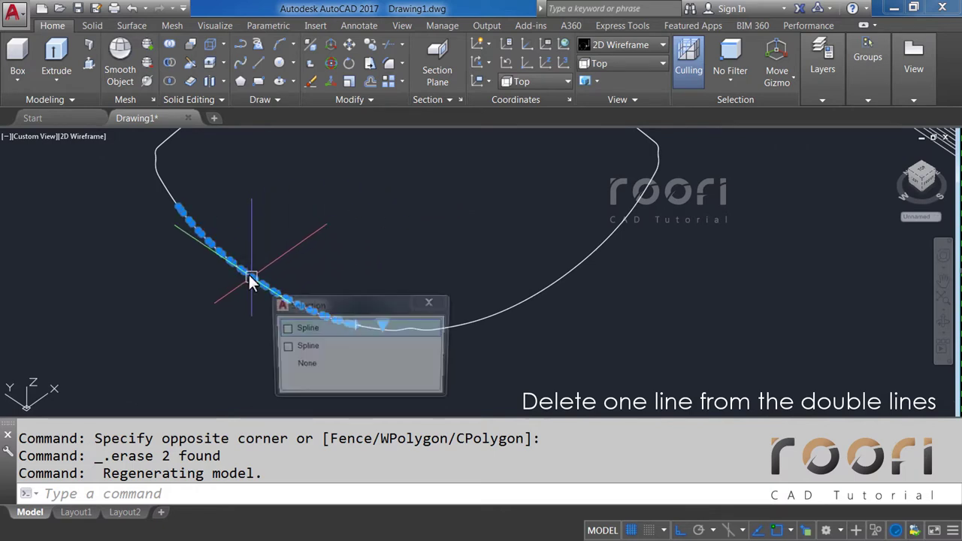
pyautogui.click(303, 328)
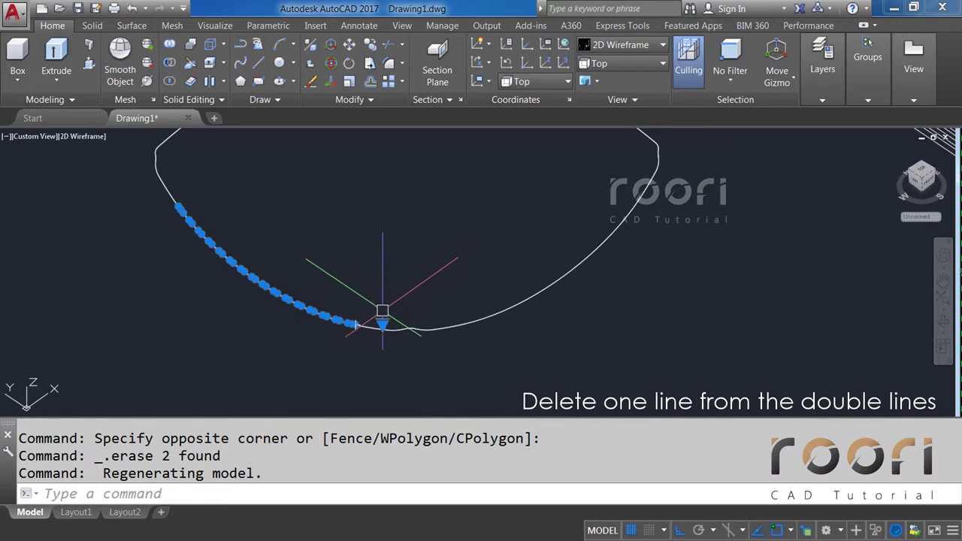
pyautogui.scroll(2, 382, 318)
pyautogui.scroll(1, 396, 318)
# Step: Add one ellipse and two splines from the next doubled segments along the bottom
pyautogui.moveTo(409, 326); pyautogui.dragTo(367, 252, button='middle')
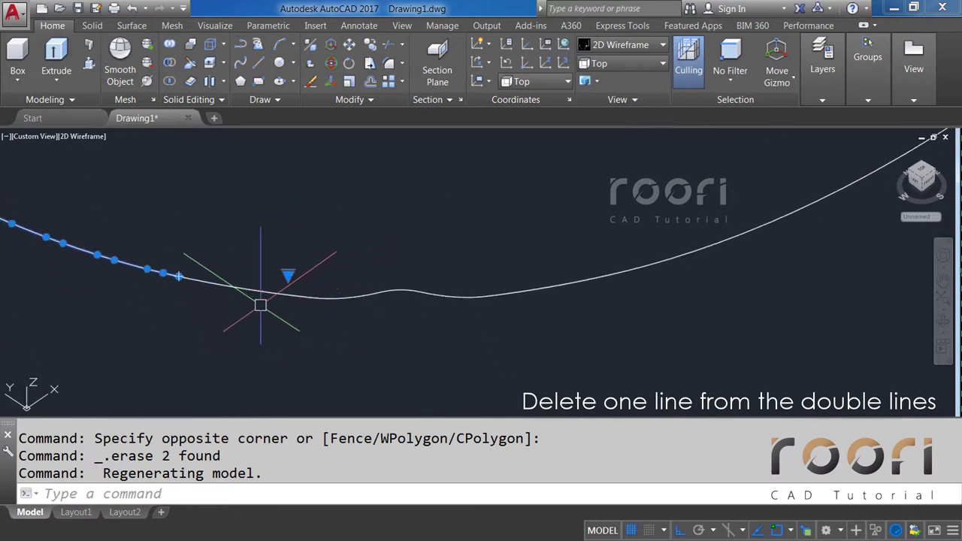
pyautogui.click(226, 283)
pyautogui.click(282, 339)
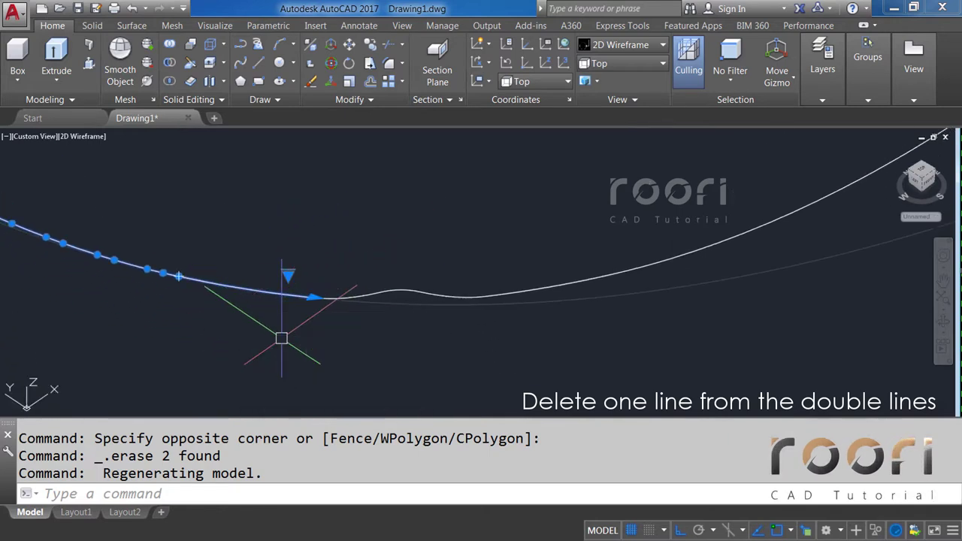
pyautogui.click(344, 298)
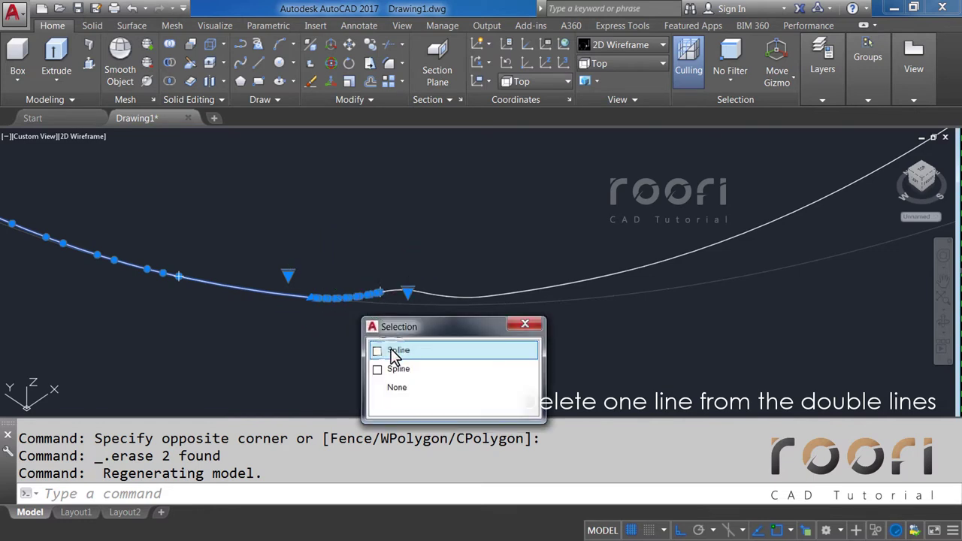
pyautogui.click(394, 352)
pyautogui.scroll(2, 417, 316)
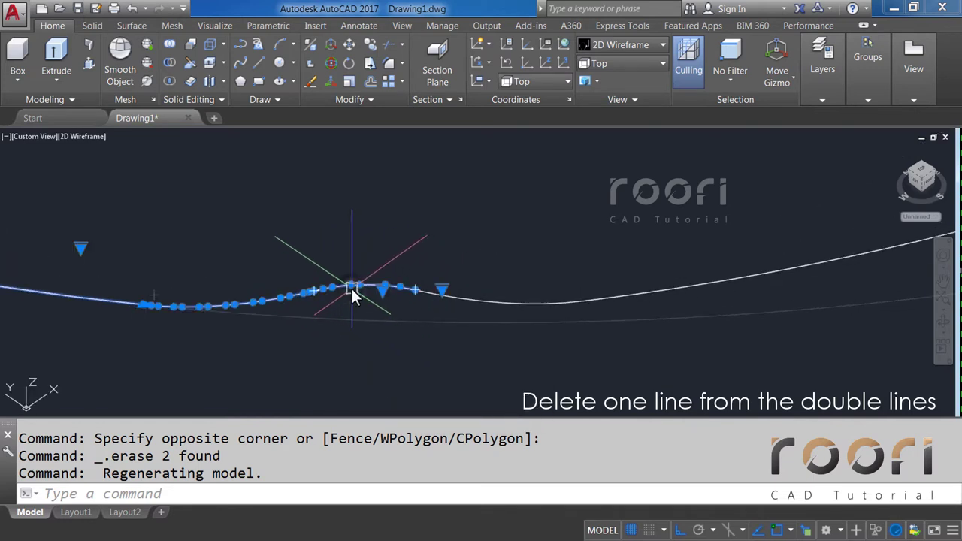
pyautogui.click(355, 294)
pyautogui.click(404, 344)
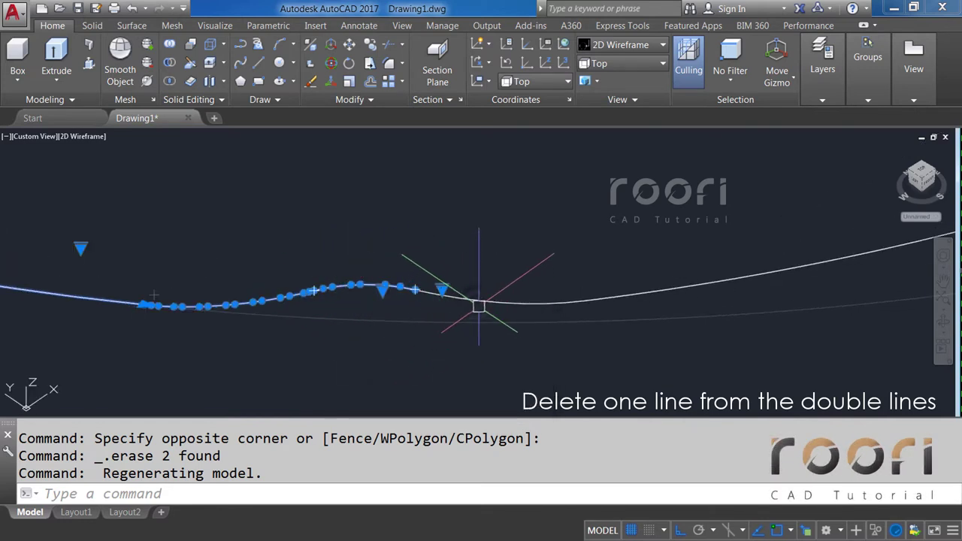
# Step: Add the right-hand duplicate spline, ellipse and curve, then erase all seven picks
pyautogui.click(479, 307)
pyautogui.click(514, 353)
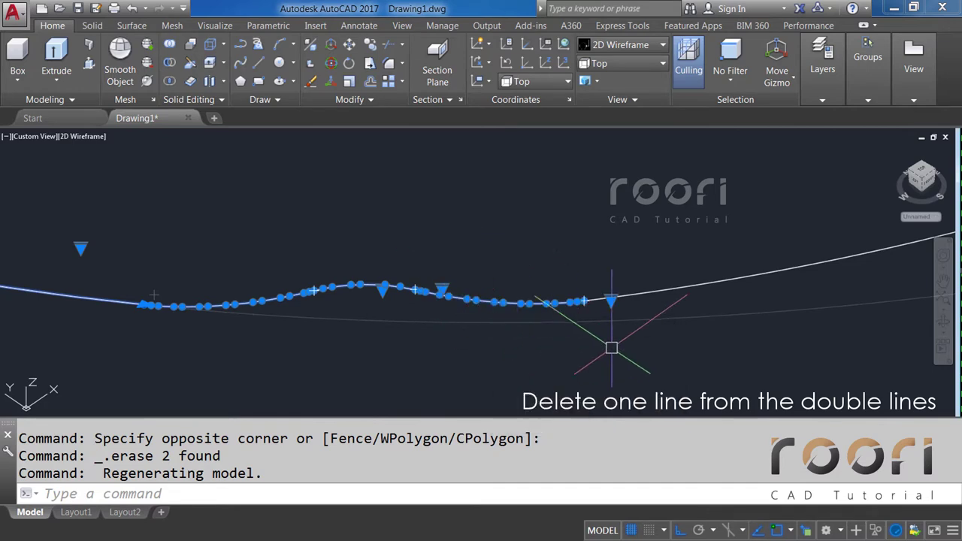
pyautogui.click(658, 294)
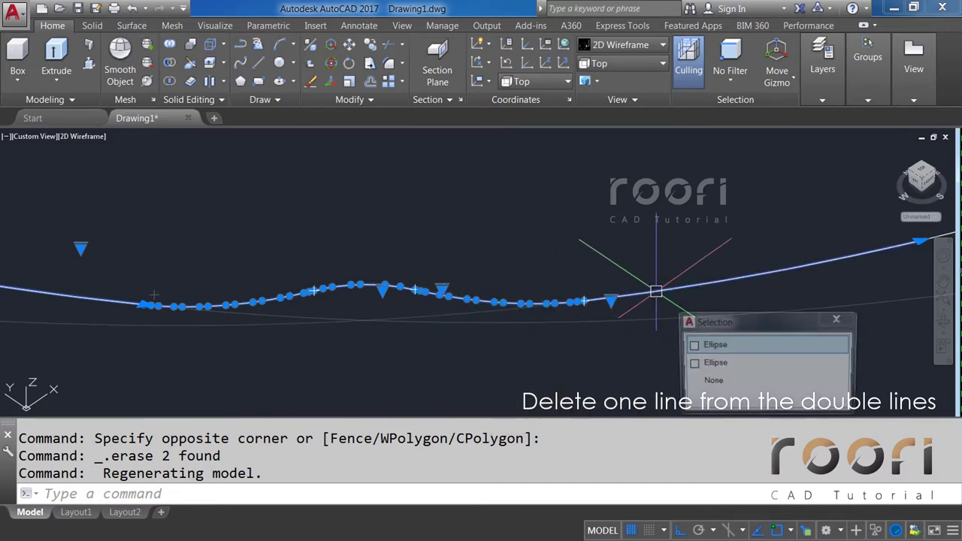
pyautogui.click(707, 345)
pyautogui.keyDown('shift'); pyautogui.moveTo(706, 355); pyautogui.dragTo(590, 343, button='middle'); pyautogui.keyUp('shift')
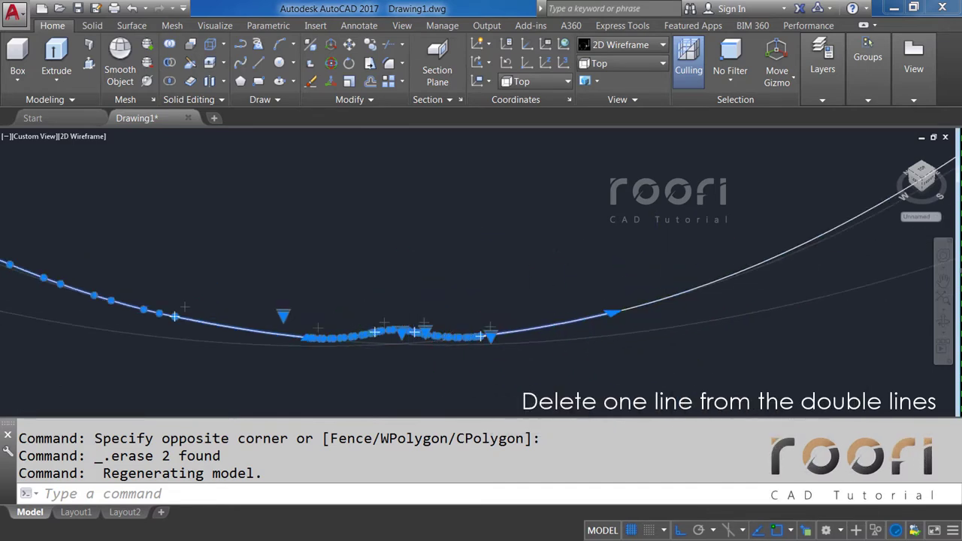
pyautogui.click(590, 317)
pyautogui.click(642, 378)
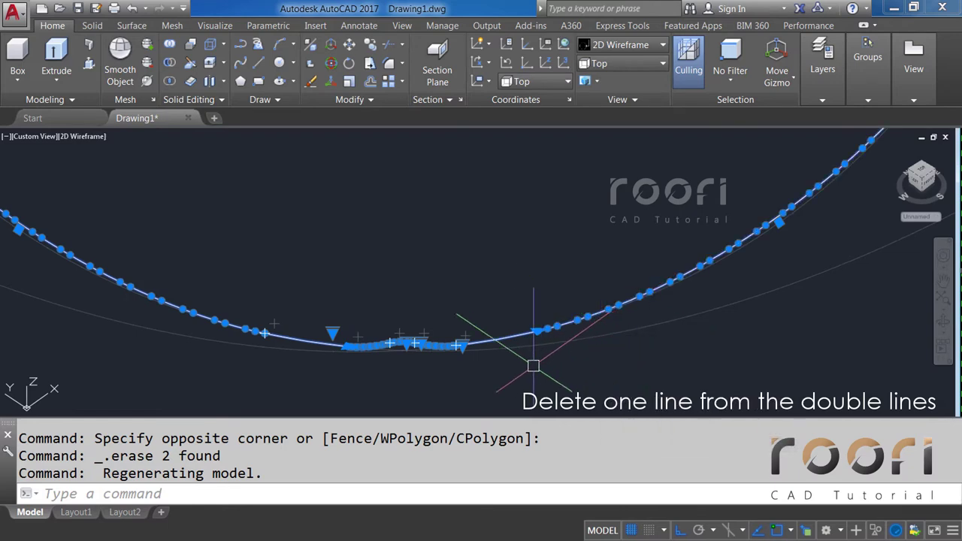
pyautogui.keyDown('shift'); pyautogui.moveTo(533, 367); pyautogui.dragTo(516, 369, button='middle'); pyautogui.keyUp('shift')
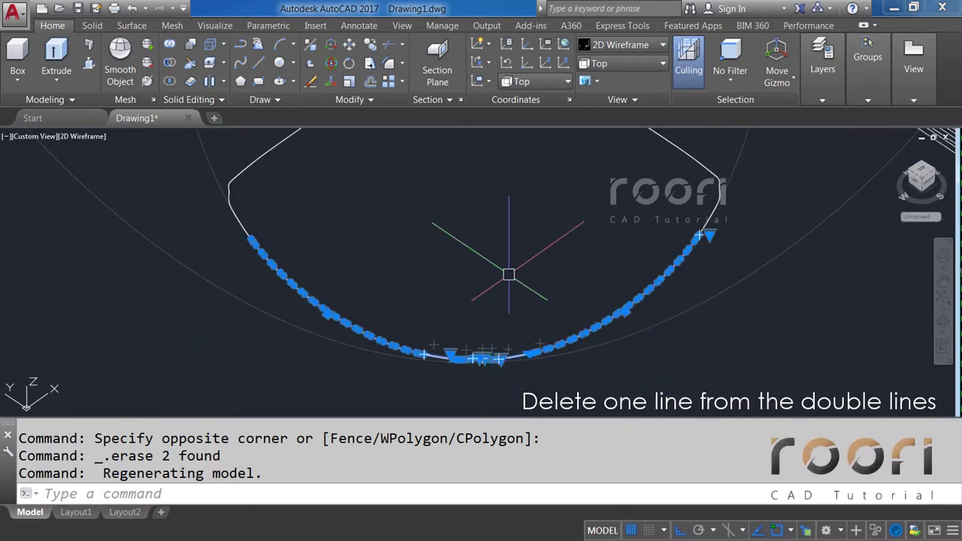
pyautogui.press('Delete')
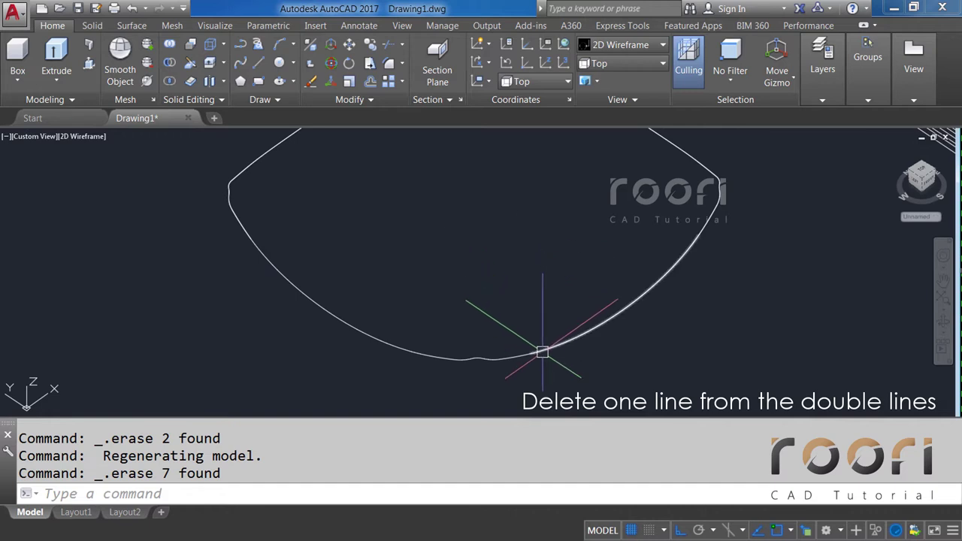
# Step: Orbit toward the right side and select one doubled ellipse and one spline
pyautogui.moveTo(713, 216)
pyautogui.keyDown('shift'); pyautogui.mouseDown(button='middle')
pyautogui.moveTo(578, 266)
pyautogui.moveTo(447, 167)
pyautogui.mouseUp(button='middle'); pyautogui.keyUp('shift')
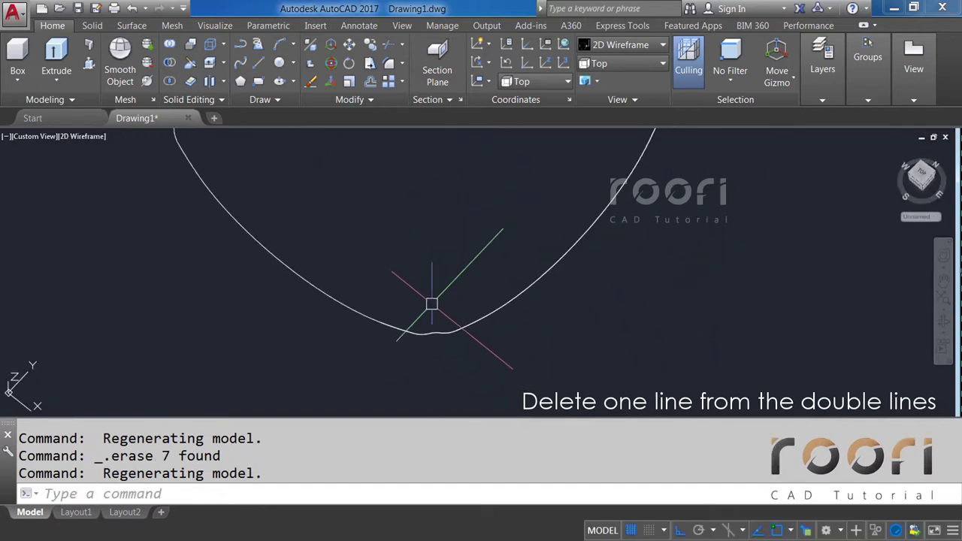
pyautogui.moveTo(429, 308)
pyautogui.keyDown('shift'); pyautogui.mouseDown(button='middle')
pyautogui.moveTo(408, 318)
pyautogui.moveTo(255, 203)
pyautogui.moveTo(316, 248)
pyautogui.moveTo(285, 294)
pyautogui.mouseUp(button='middle'); pyautogui.keyUp('shift')
pyautogui.click(274, 314)
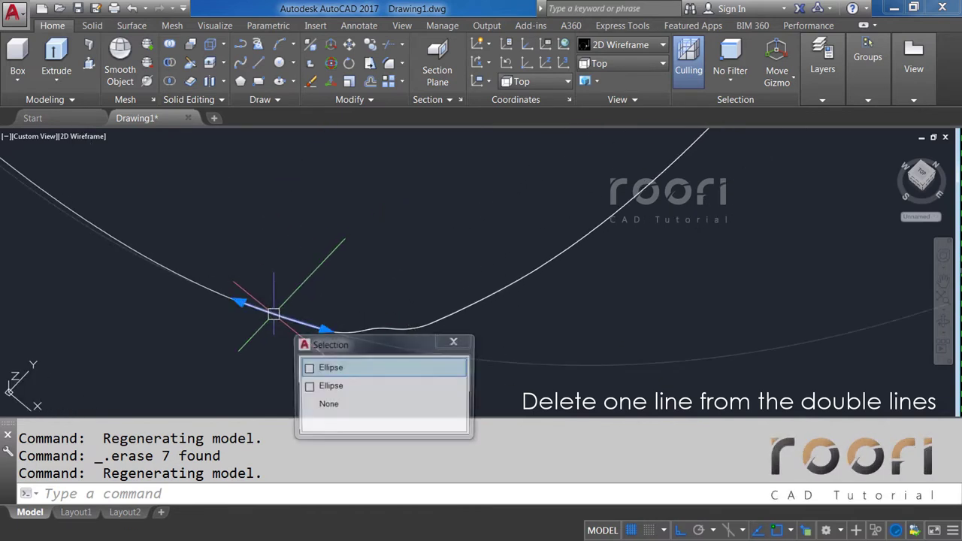
pyautogui.click(333, 369)
pyautogui.moveTo(333, 369)
pyautogui.keyDown('shift'); pyautogui.mouseDown(button='middle')
pyautogui.moveTo(366, 344)
pyautogui.moveTo(349, 335)
pyautogui.mouseUp(button='middle'); pyautogui.keyUp('shift')
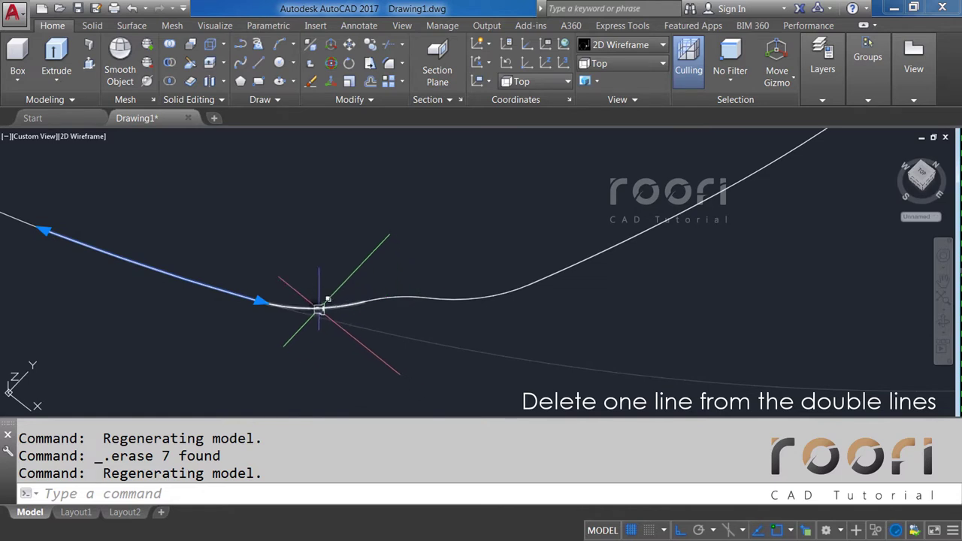
pyautogui.click(318, 307)
pyautogui.click(372, 364)
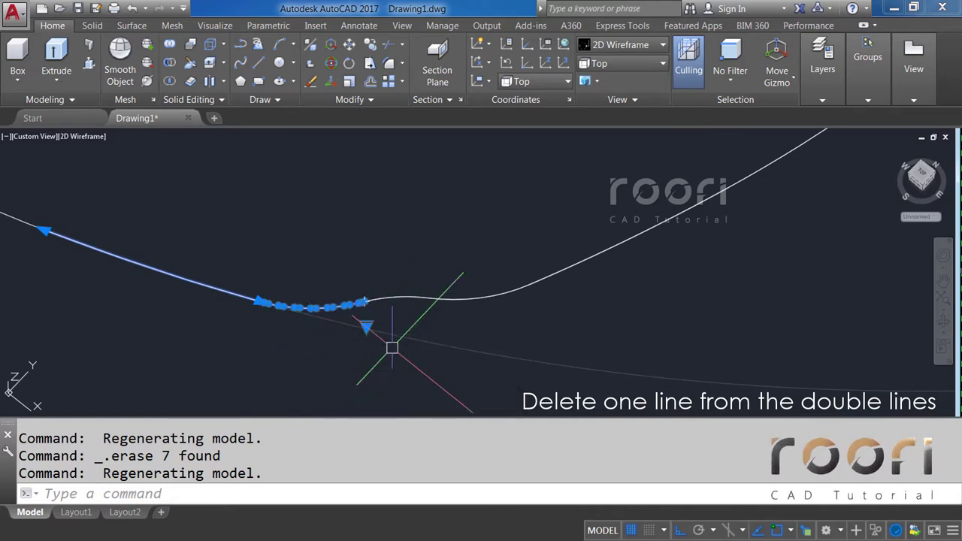
# Step: Add two more doubled splines and an ellipse to the selection
pyautogui.click(394, 296)
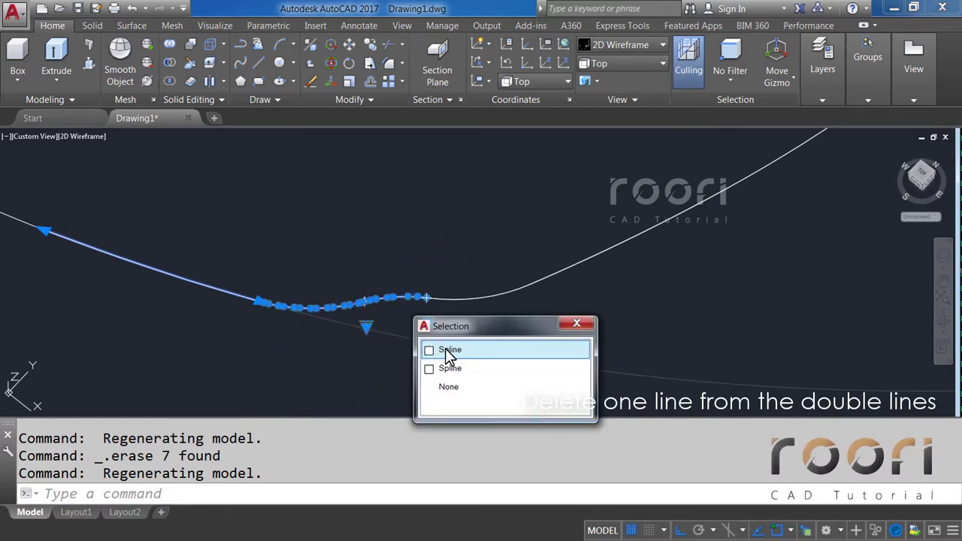
pyautogui.click(451, 352)
pyautogui.click(460, 297)
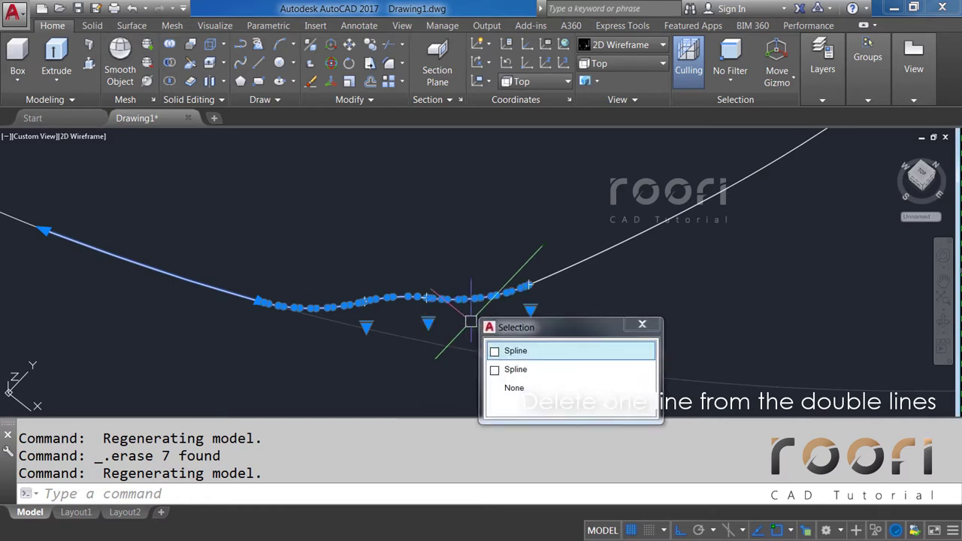
pyautogui.click(516, 351)
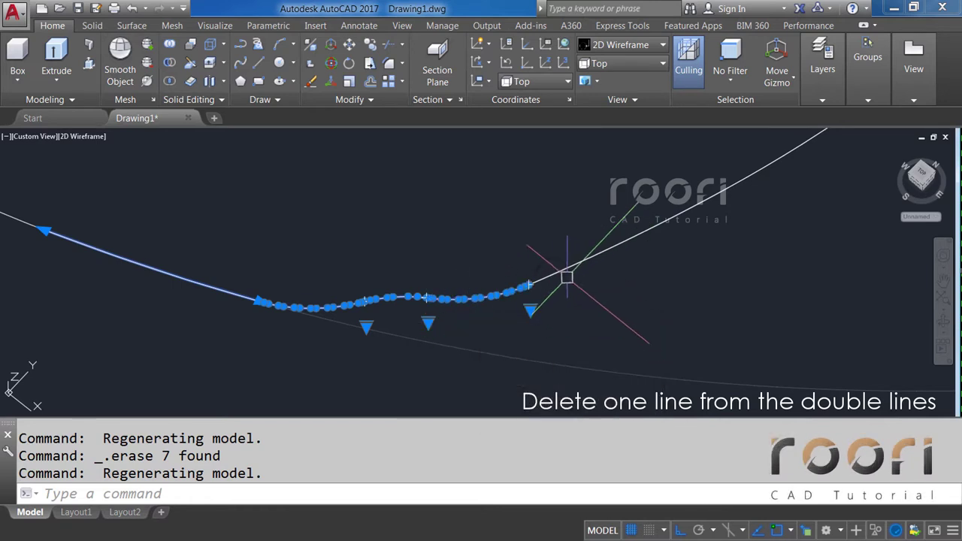
pyautogui.click(555, 275)
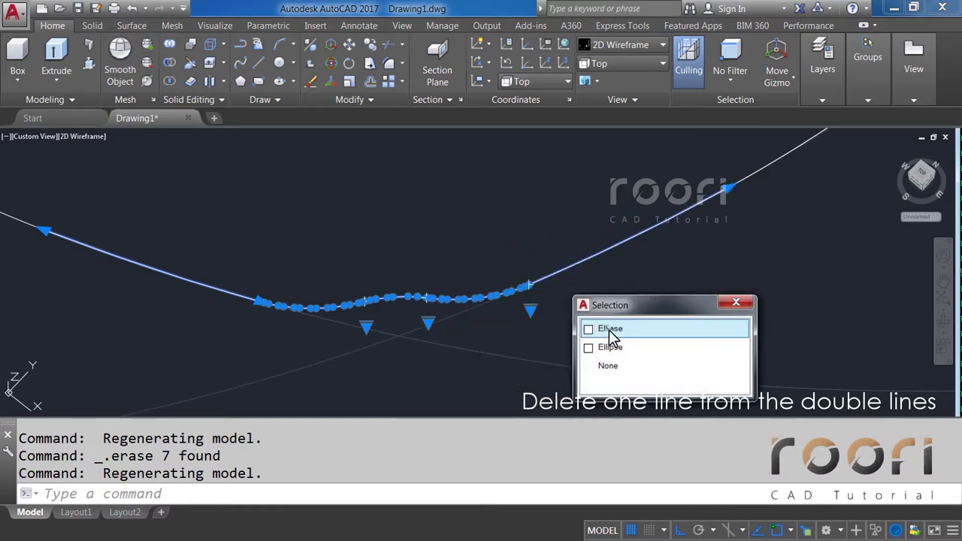
pyautogui.click(611, 332)
# Step: Add the last overlapping spline, erase the six duplicates, and orbit to check
pyautogui.click(752, 183)
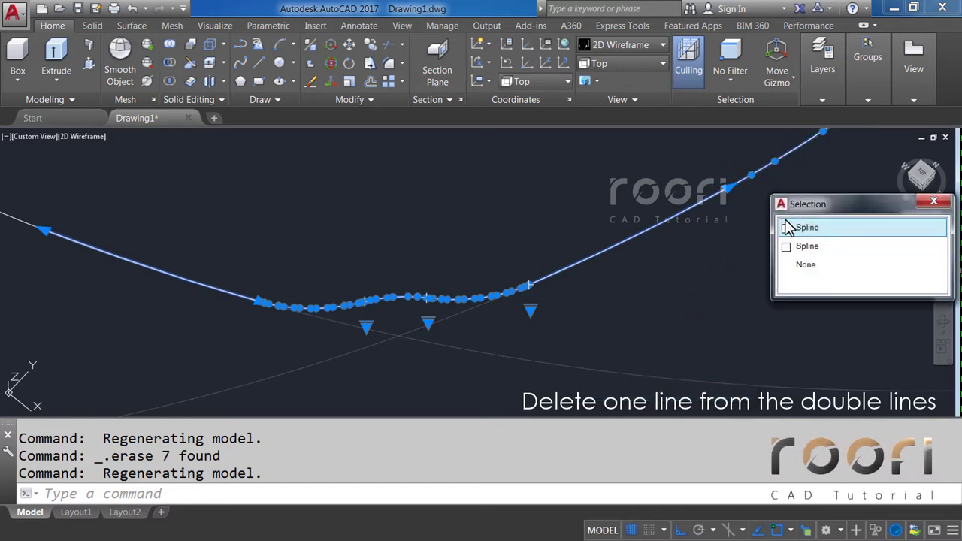
pyautogui.click(810, 228)
pyautogui.keyDown('shift'); pyautogui.moveTo(722, 246); pyautogui.dragTo(505, 341, button='middle'); pyautogui.keyUp('shift')
pyautogui.keyDown('shift'); pyautogui.moveTo(547, 233); pyautogui.dragTo(506, 269, button='middle'); pyautogui.keyUp('shift')
pyautogui.press('Delete')
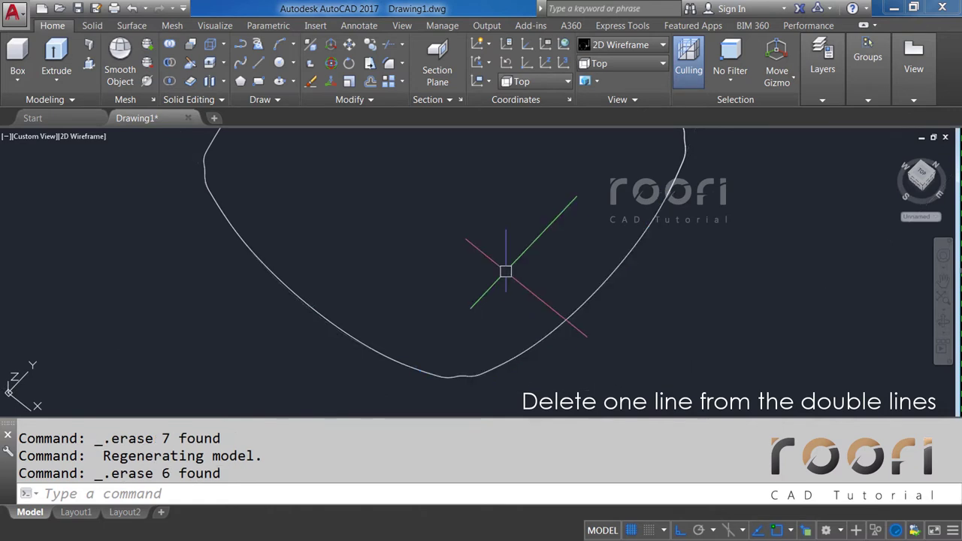
pyautogui.moveTo(548, 308)
pyautogui.keyDown('shift'); pyautogui.mouseDown(button='middle')
pyautogui.moveTo(518, 307)
pyautogui.moveTo(428, 273)
pyautogui.moveTo(440, 264)
pyautogui.mouseUp(button='middle'); pyautogui.keyUp('shift')
# Step: Erase the first set of doubled ellipse and spline pieces along the outline's bottom
pyautogui.scroll(3, 378, 281)
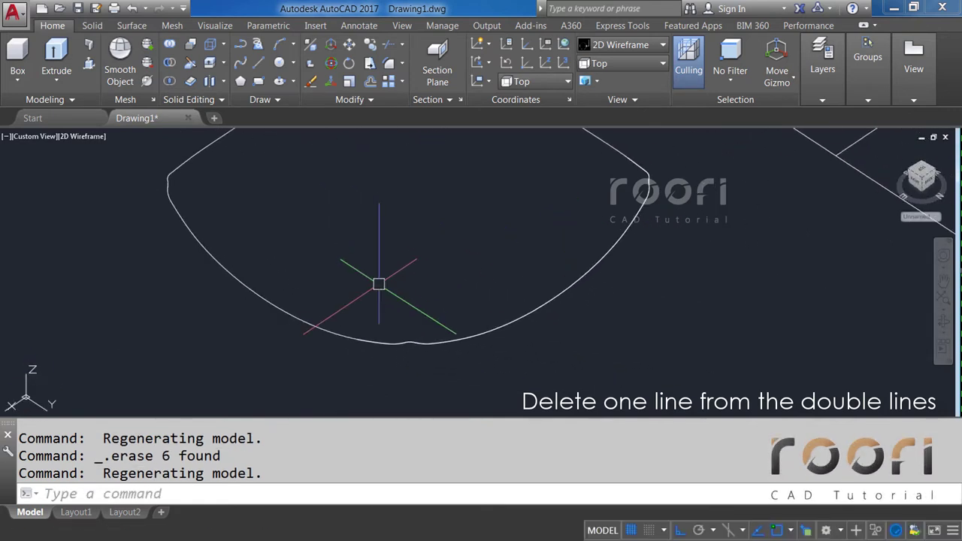
pyautogui.scroll(2, 389, 307)
pyautogui.keyDown('shift'); pyautogui.moveTo(389, 306); pyautogui.dragTo(296, 241, button='middle'); pyautogui.keyUp('shift')
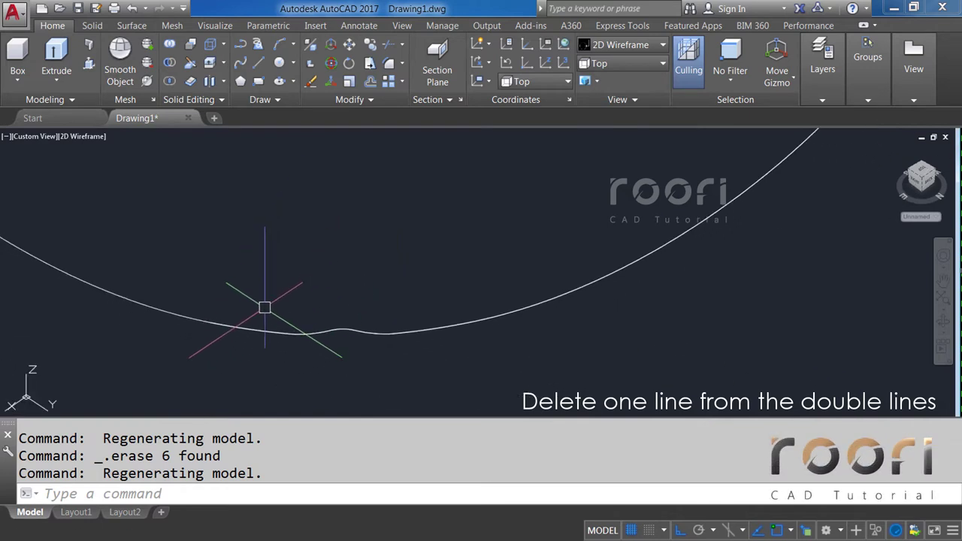
pyautogui.click(251, 328)
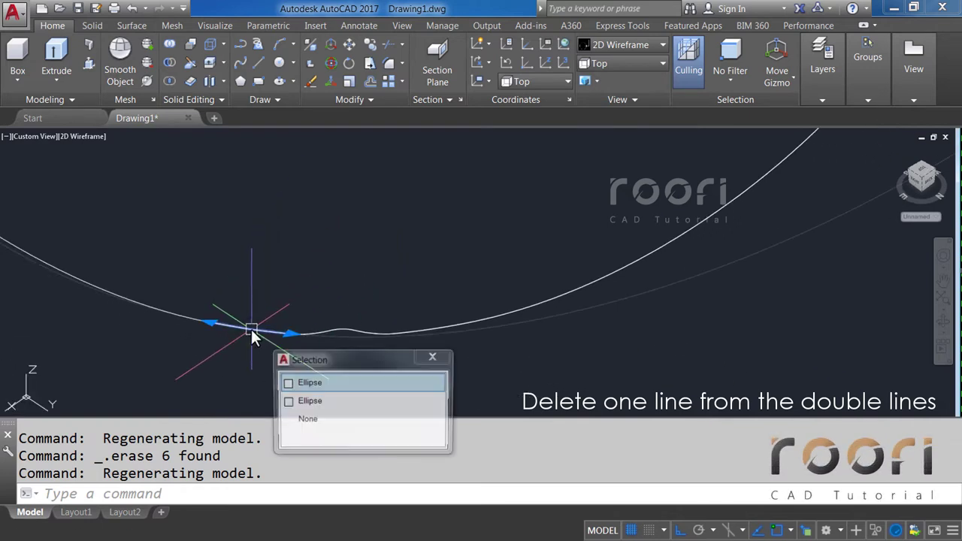
pyautogui.click(316, 384)
pyautogui.scroll(2, 323, 343)
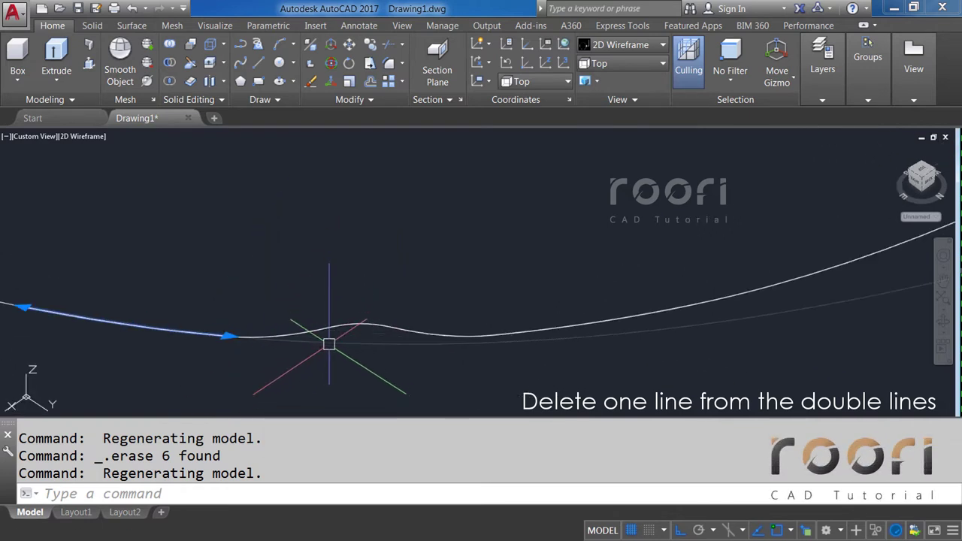
pyautogui.click(281, 336)
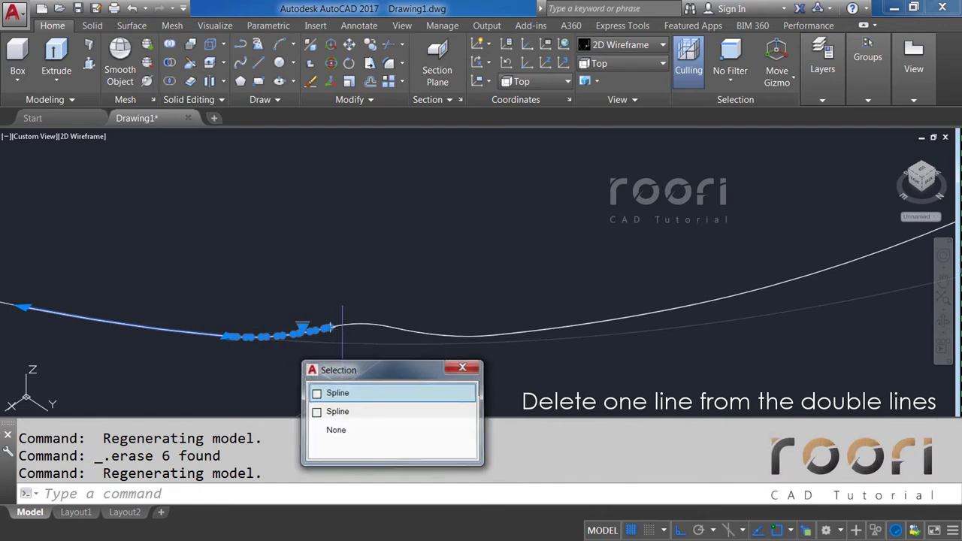
pyautogui.click(331, 393)
pyautogui.click(365, 326)
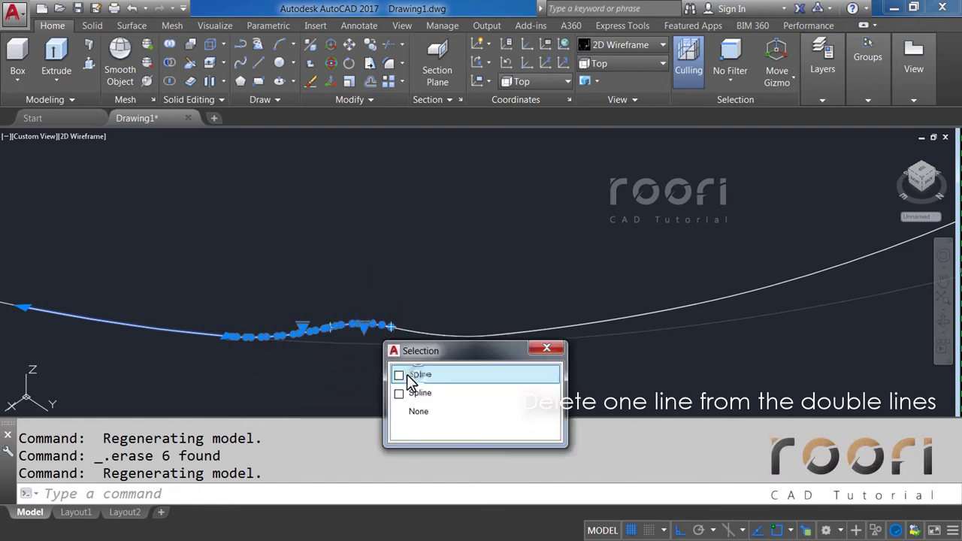
pyautogui.click(409, 380)
pyautogui.click(427, 340)
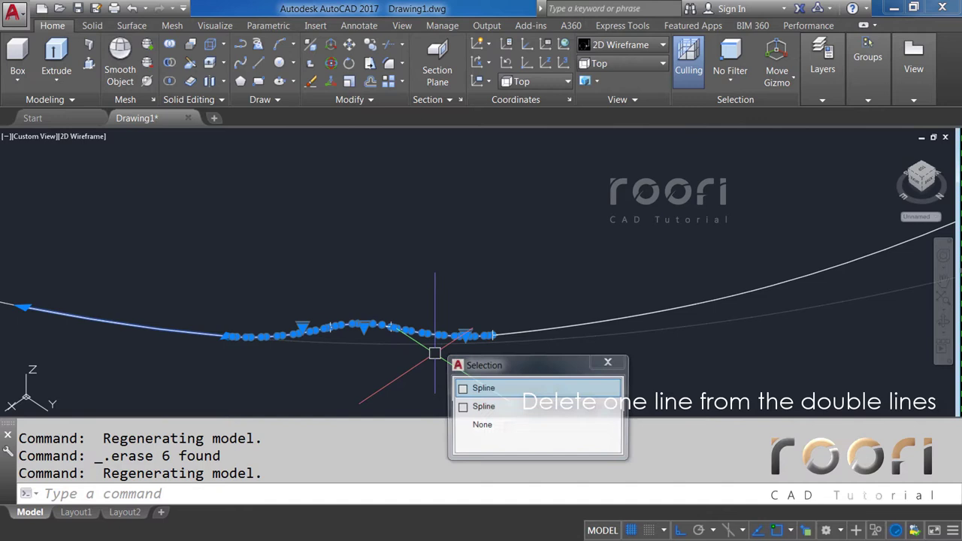
pyautogui.click(472, 396)
pyautogui.click(526, 333)
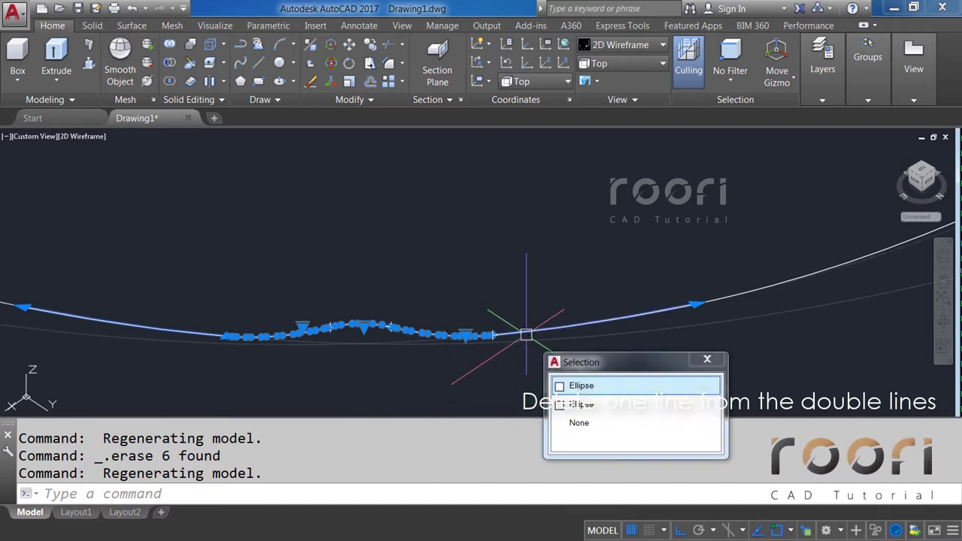
pyautogui.click(576, 387)
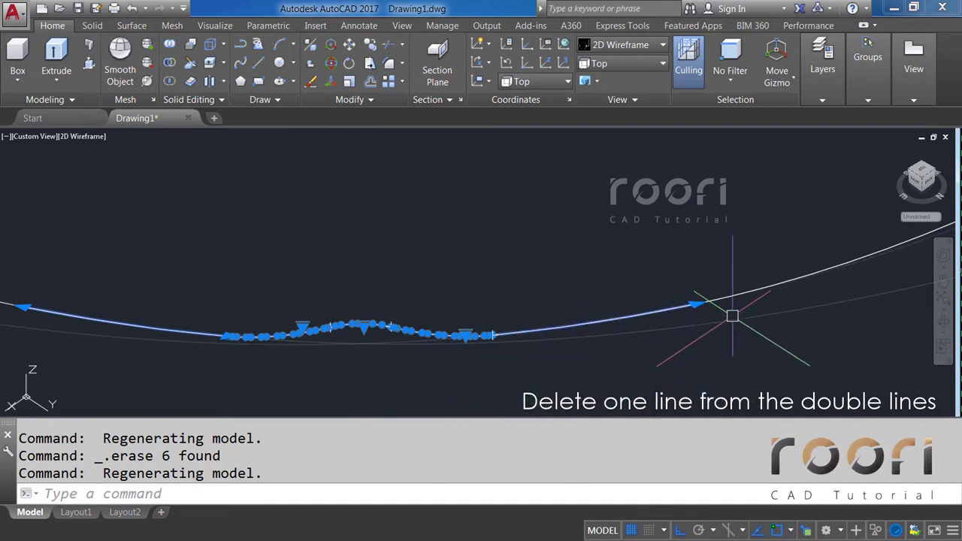
pyautogui.click(739, 292)
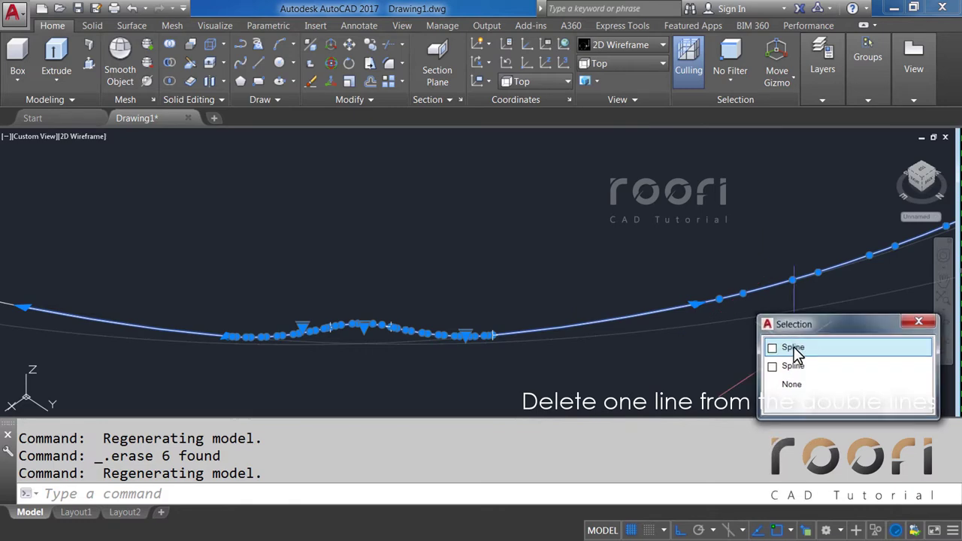
pyautogui.click(817, 355)
pyautogui.keyDown('shift'); pyautogui.moveTo(526, 350); pyautogui.dragTo(489, 361, button='middle'); pyautogui.keyUp('shift')
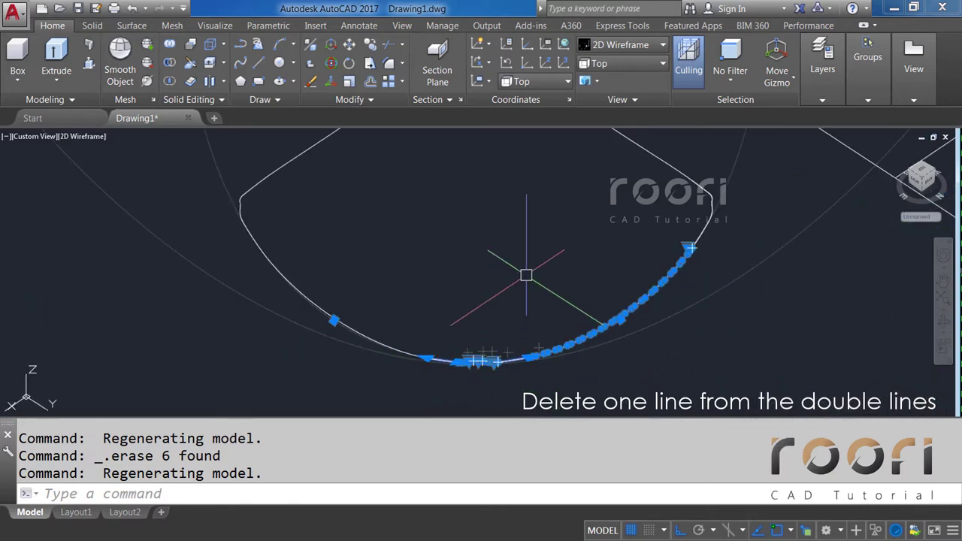
pyautogui.press('Delete')
# Step: Erase the remaining doubled curve pieces at the dip, then zoom out to the whole outline
pyautogui.moveTo(526, 276)
pyautogui.keyDown('shift'); pyautogui.mouseDown(button='middle')
pyautogui.moveTo(423, 286)
pyautogui.moveTo(494, 298)
pyautogui.moveTo(441, 369)
pyautogui.mouseUp(button='middle'); pyautogui.keyUp('shift')
pyautogui.scroll(2, 441, 369)
pyautogui.scroll(1, 440, 372)
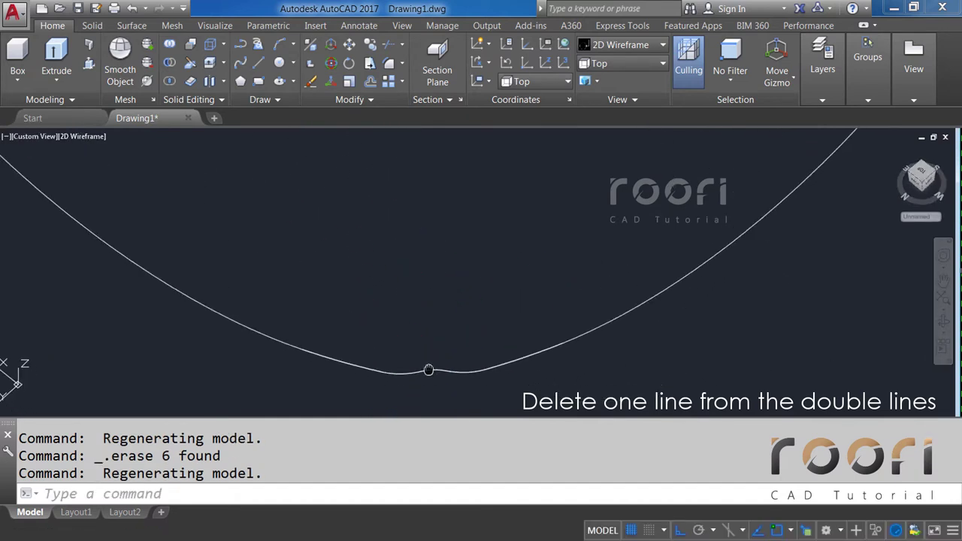
pyautogui.scroll(1, 430, 369)
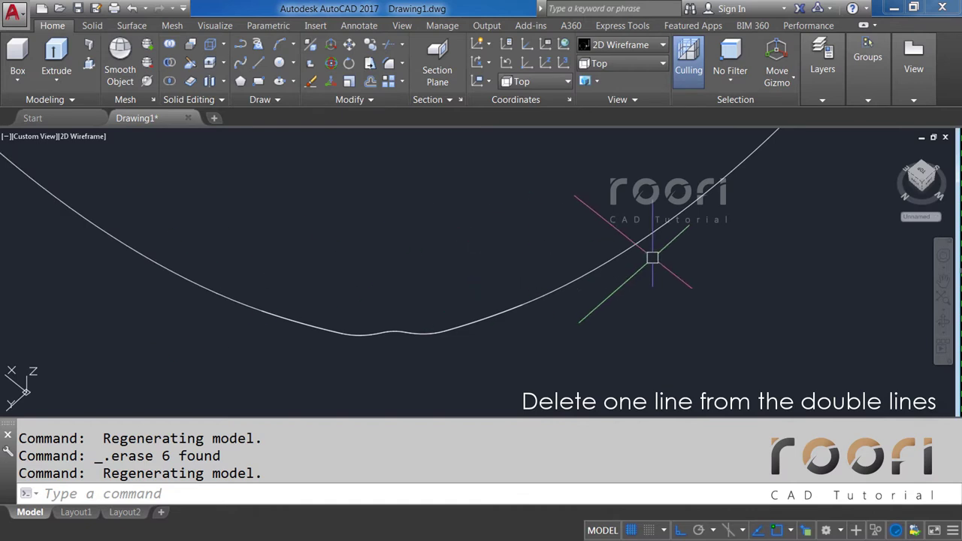
pyautogui.scroll(1, 404, 310)
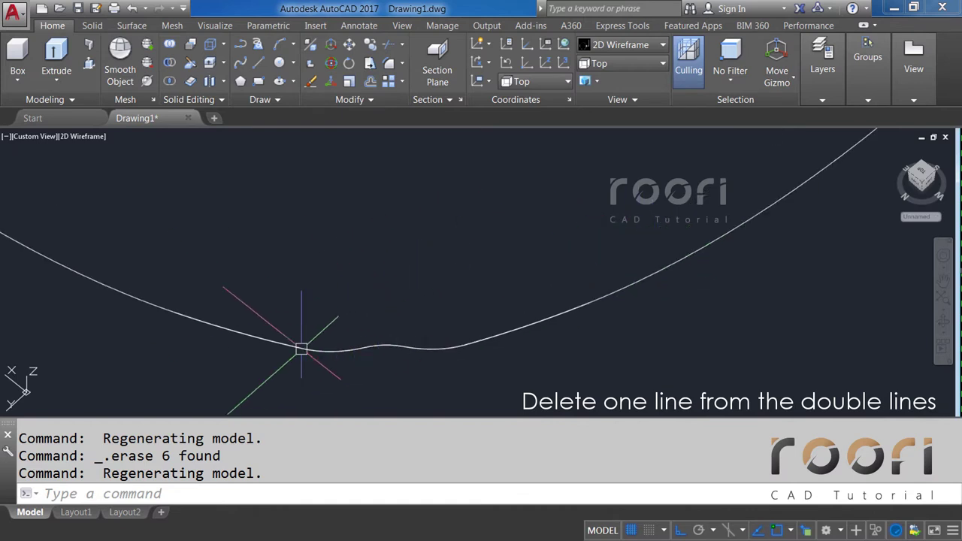
pyautogui.click(250, 338)
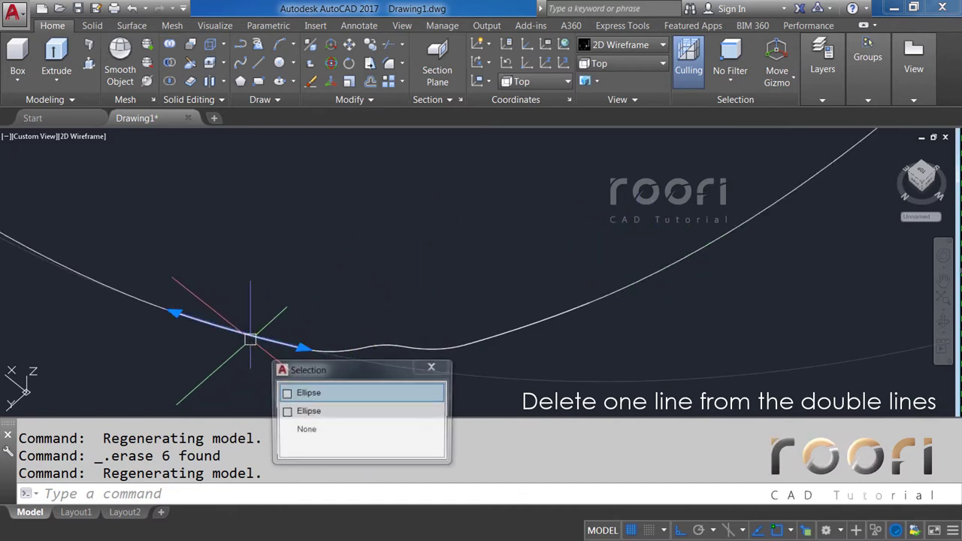
pyautogui.click(310, 397)
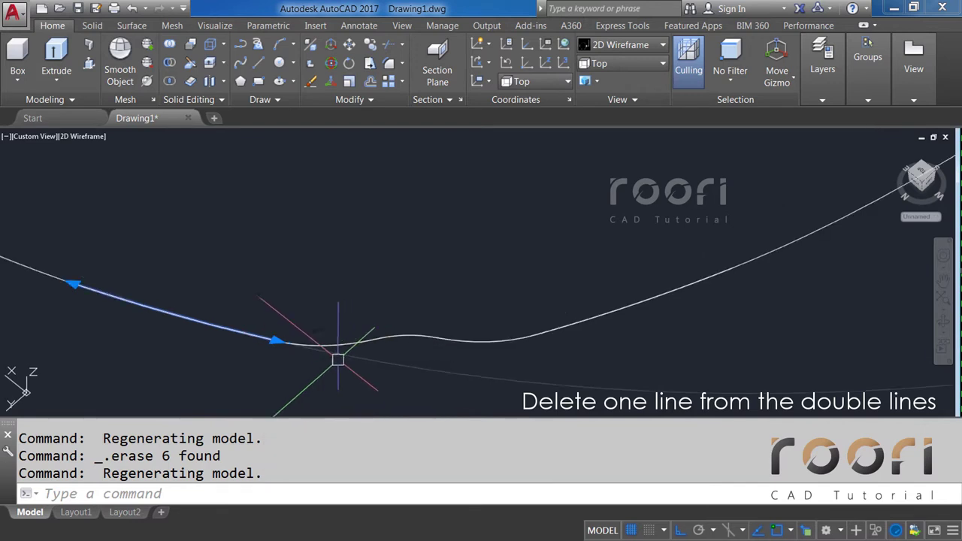
pyautogui.click(320, 342)
pyautogui.click(376, 401)
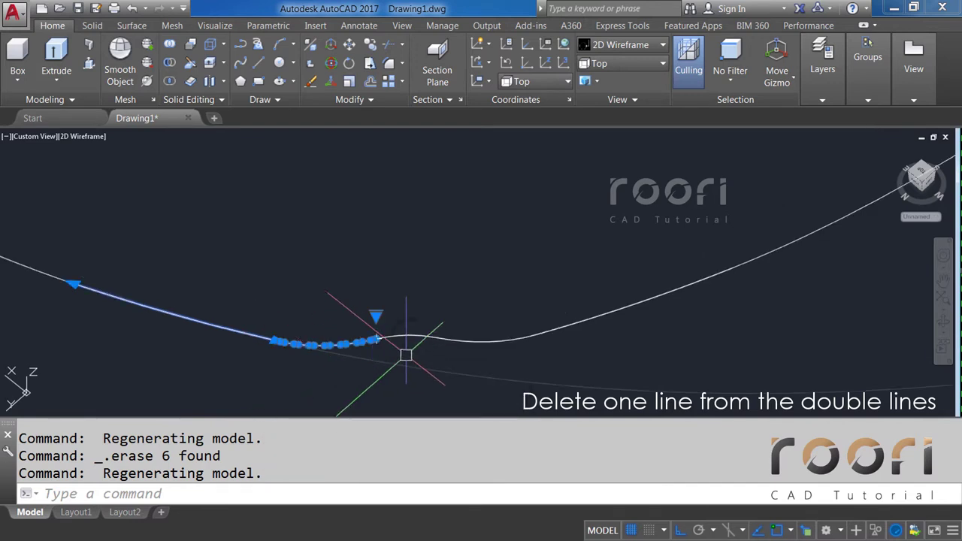
pyautogui.click(436, 337)
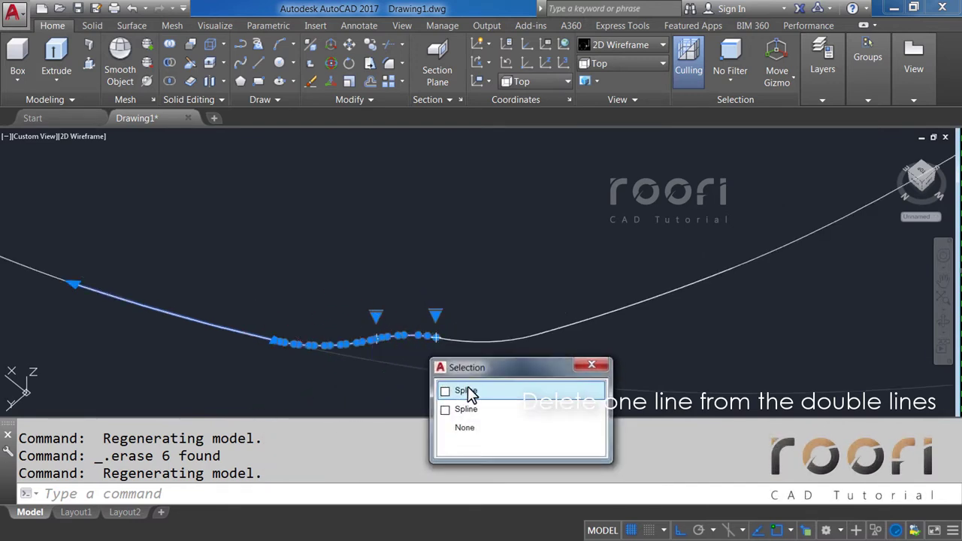
pyautogui.click(467, 393)
pyautogui.click(473, 343)
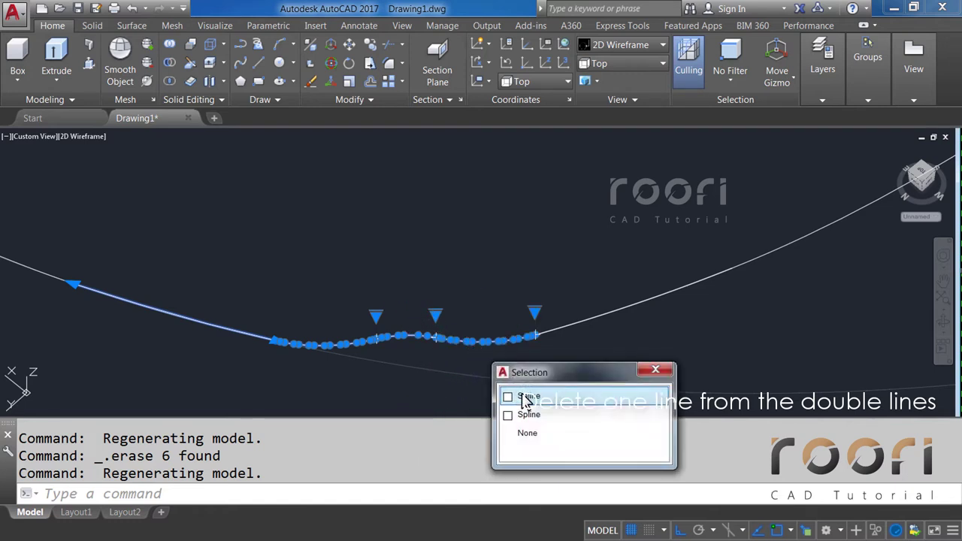
pyautogui.click(526, 399)
pyautogui.click(589, 316)
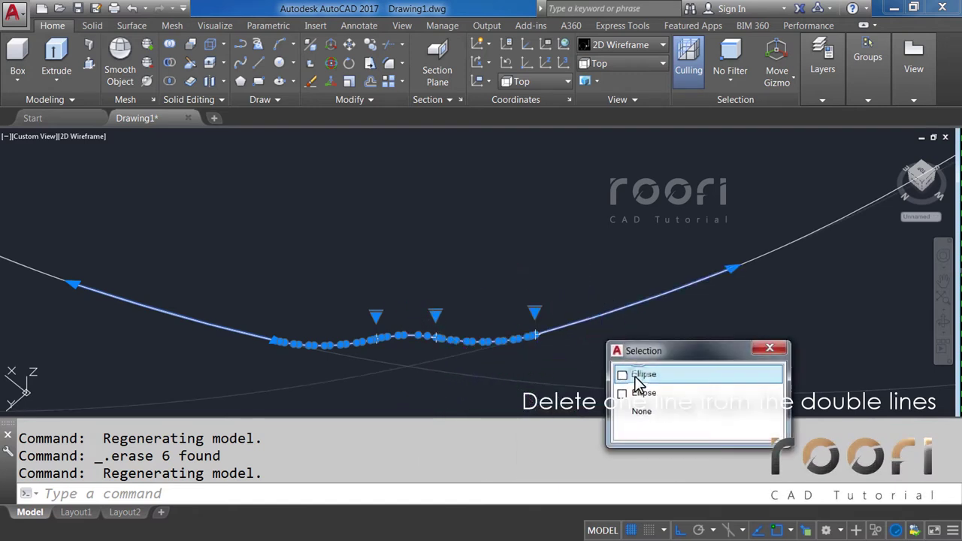
pyautogui.click(637, 376)
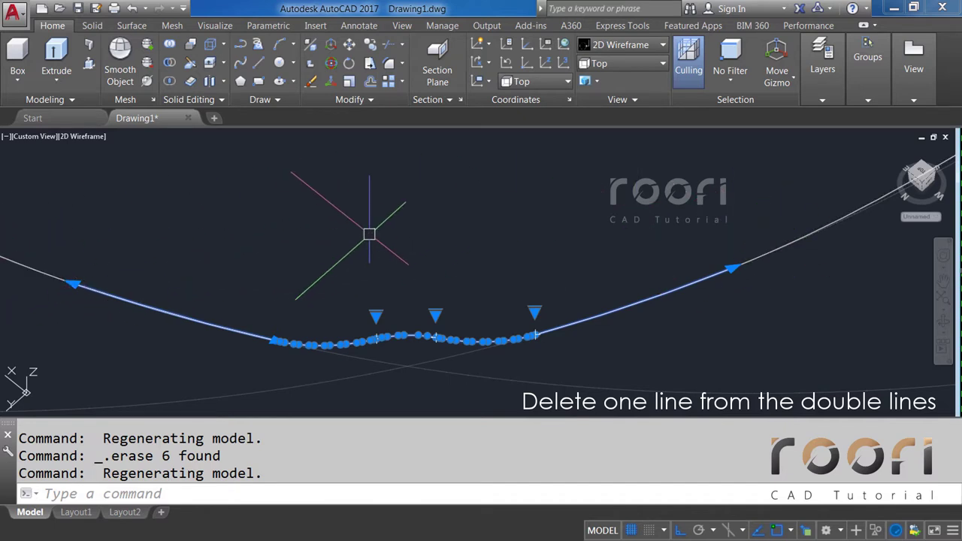
pyautogui.press('Delete')
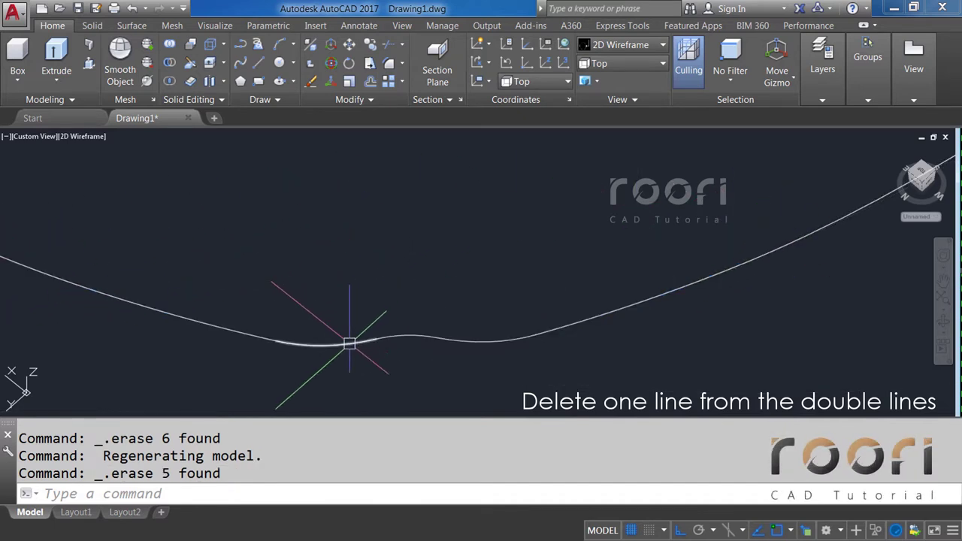
pyautogui.scroll(-2, 342, 342)
pyautogui.scroll(-3, 339, 344)
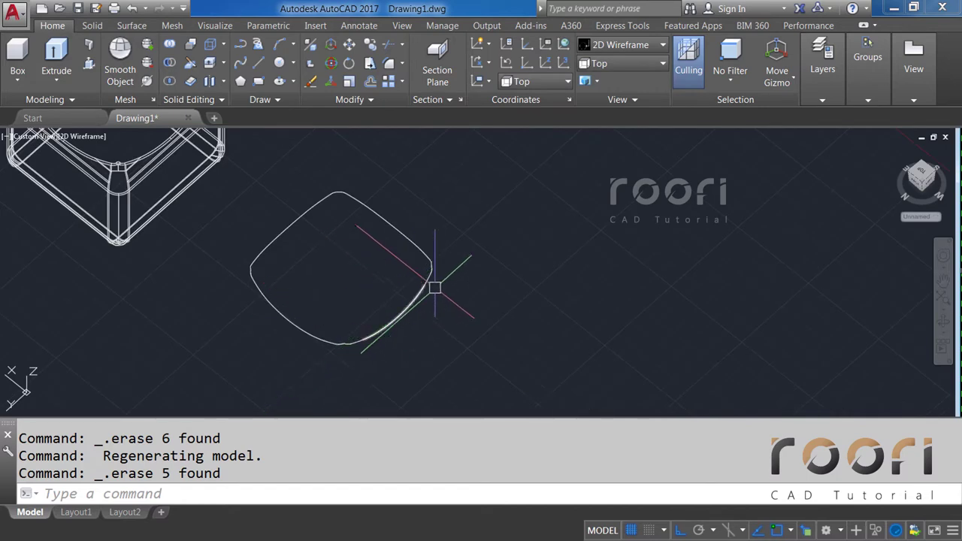
# Step: Join all 24 rim curve pieces into one continuous closed spline
pyautogui.moveTo(435, 287)
pyautogui.keyDown('shift'); pyautogui.mouseDown(button='middle')
pyautogui.moveTo(333, 318)
pyautogui.moveTo(269, 318)
pyautogui.moveTo(253, 323)
pyautogui.moveTo(258, 337)
pyautogui.mouseUp(button='middle'); pyautogui.keyUp('shift')
pyautogui.write('JOIN')
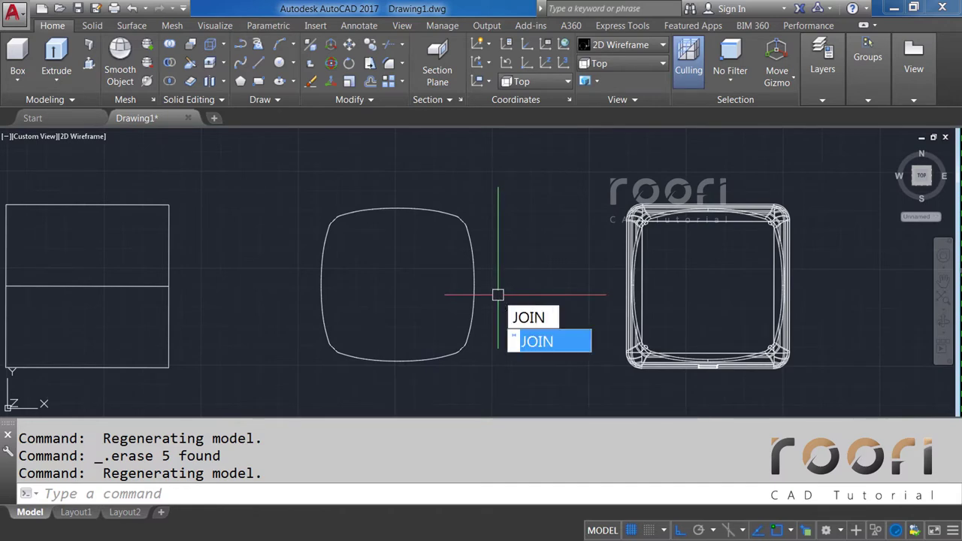
pyautogui.press('Return')
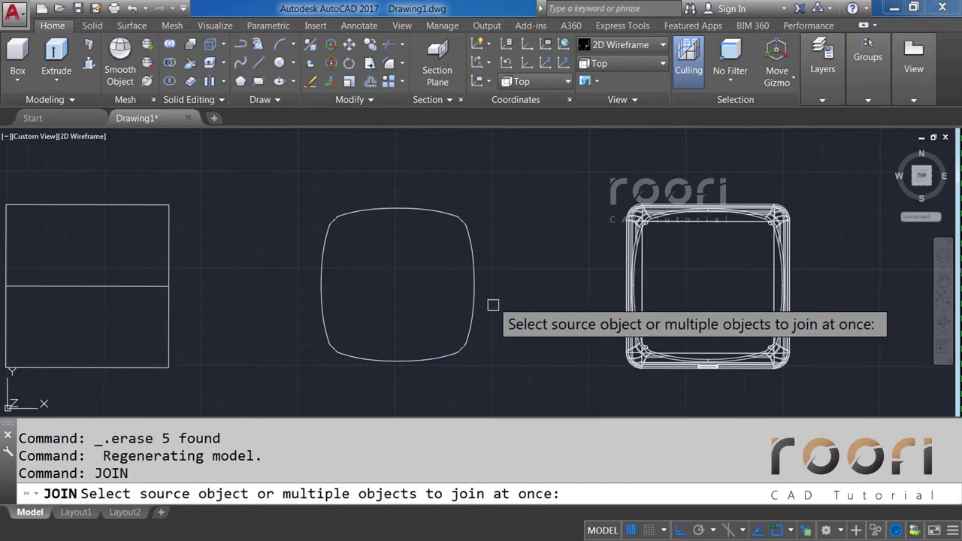
pyautogui.click(492, 369)
pyautogui.click(294, 186)
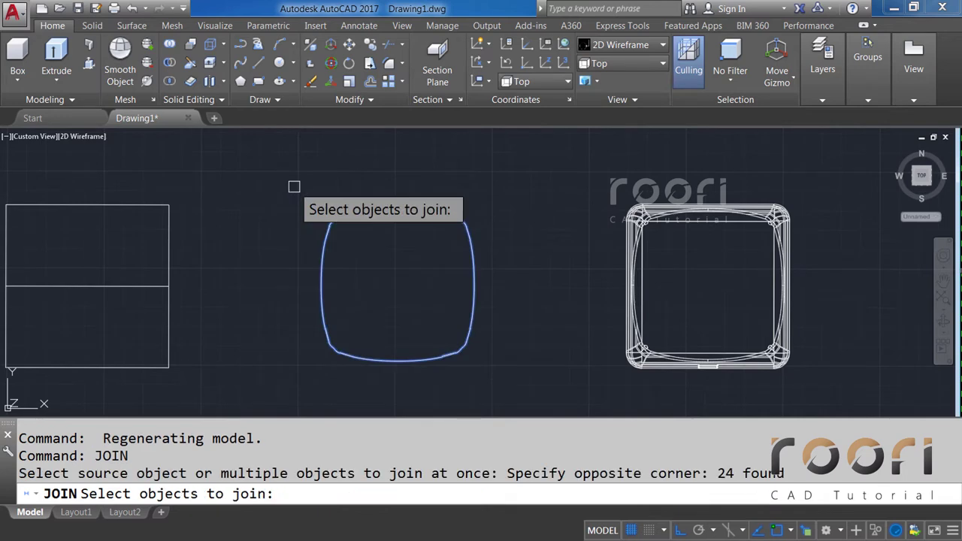
pyautogui.press('Return')
pyautogui.click(322, 271)
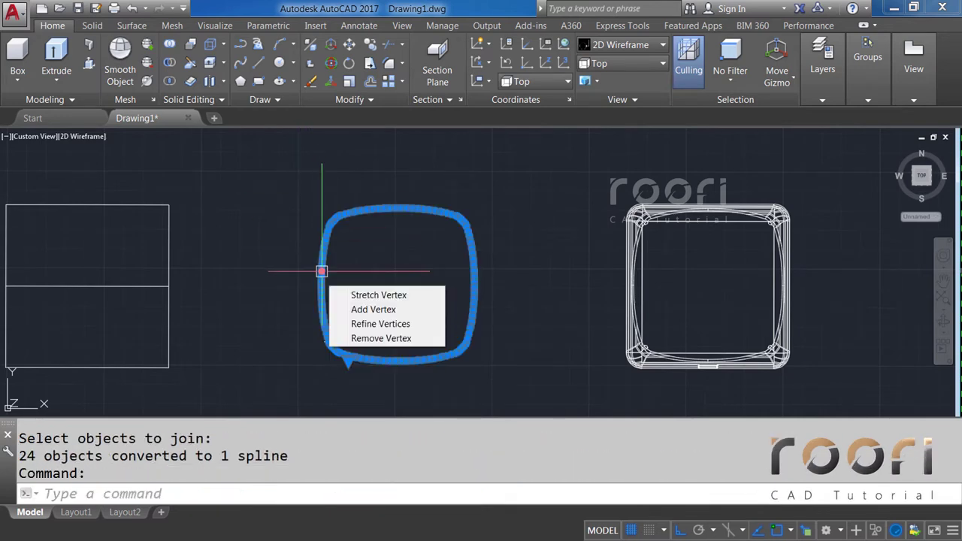
pyautogui.press('Escape')
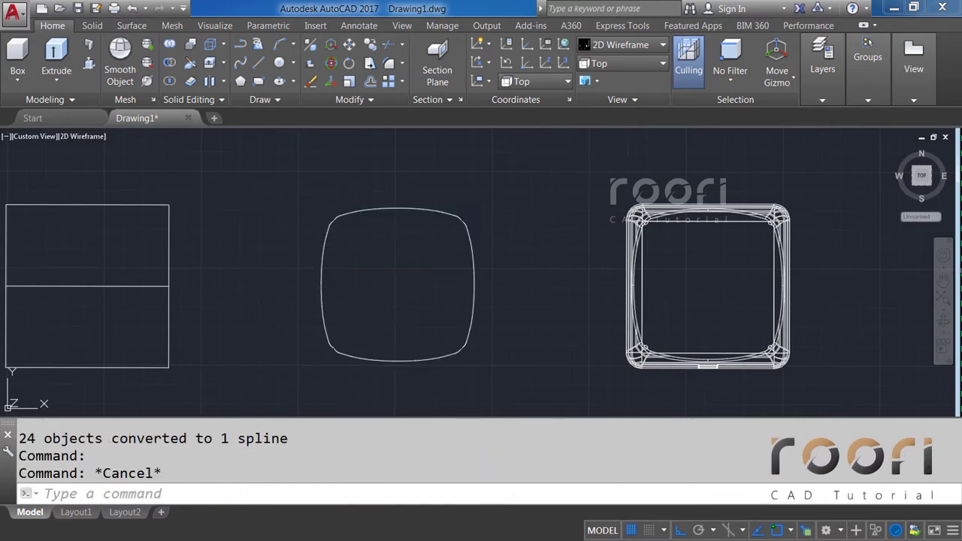
# Step: Orbit to a 3D view and zoom in on the joined spline outline
pyautogui.keyDown('shift'); pyautogui.moveTo(302, 315); pyautogui.dragTo(364, 245, button='middle'); pyautogui.keyUp('shift')
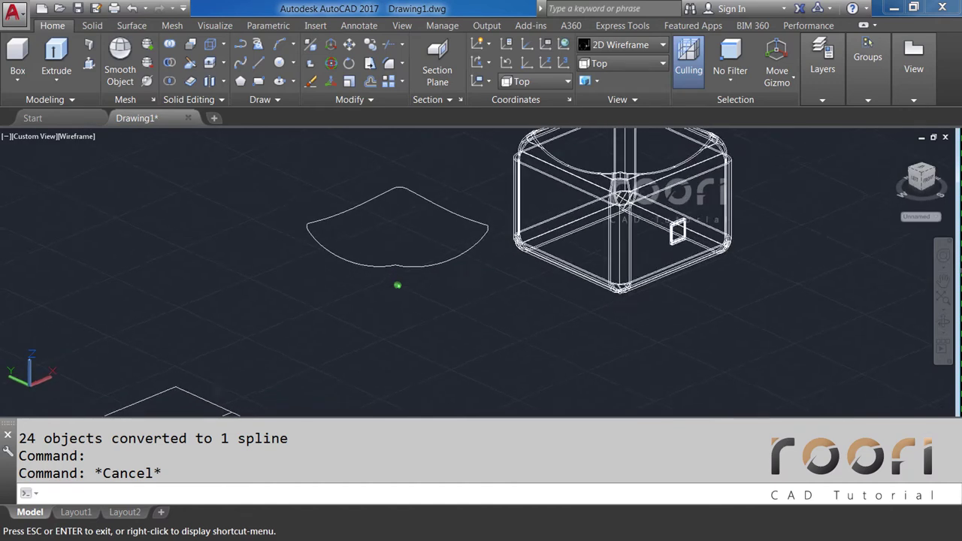
pyautogui.scroll(2, 352, 258)
pyautogui.scroll(2, 353, 258)
pyautogui.moveTo(353, 258)
pyautogui.mouseDown(button='middle')
pyautogui.moveTo(423, 274)
pyautogui.moveTo(406, 285)
pyautogui.mouseUp(button='middle')
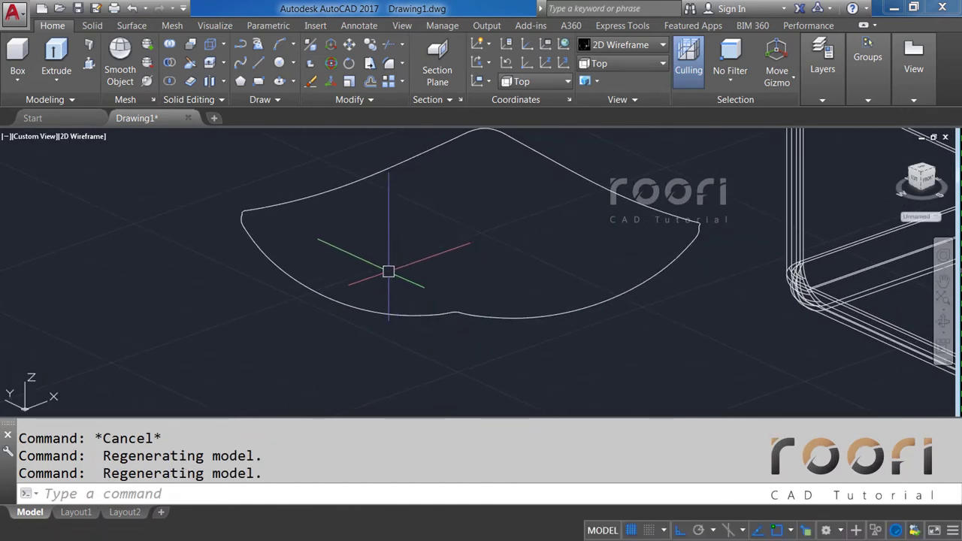
# Step: With the UCS set to Front, draw a 150-diameter circle centred on the spline's lower-left curve
pyautogui.scroll(2, 381, 265)
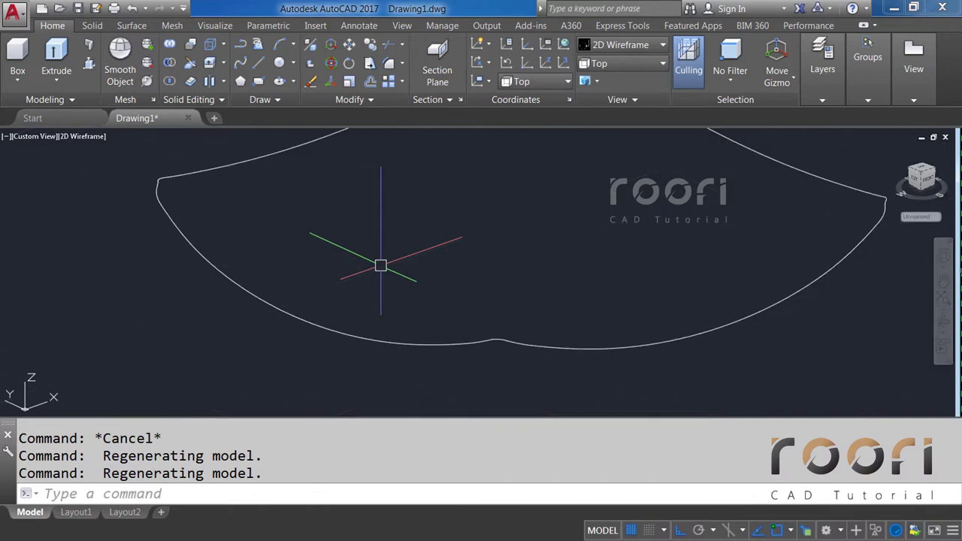
pyautogui.click(553, 83)
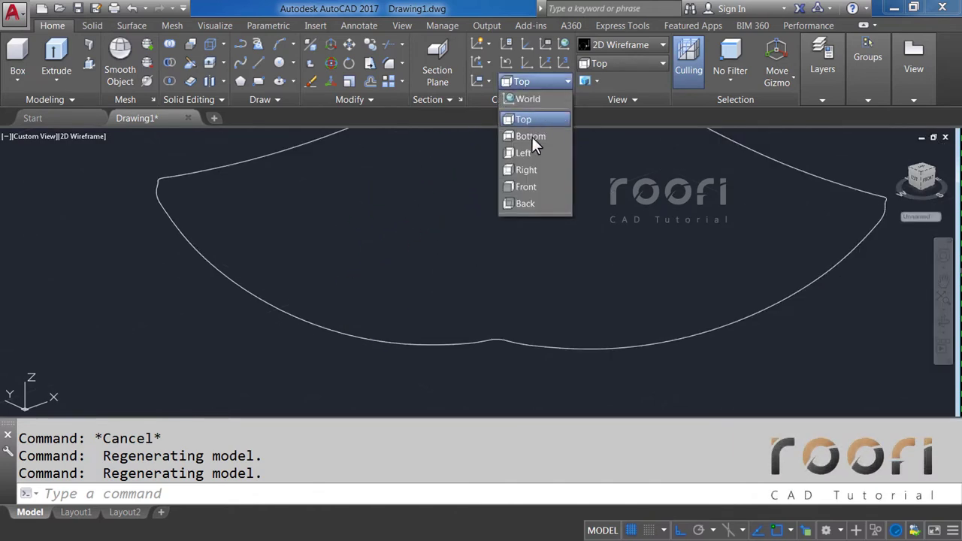
pyautogui.click(525, 187)
pyautogui.write('c')
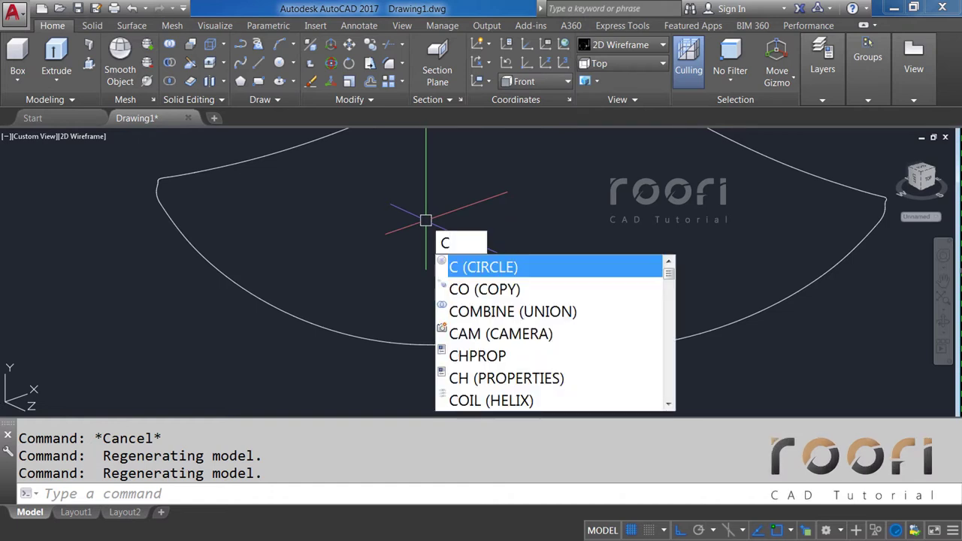
pyautogui.press('Return')
pyautogui.click(314, 323)
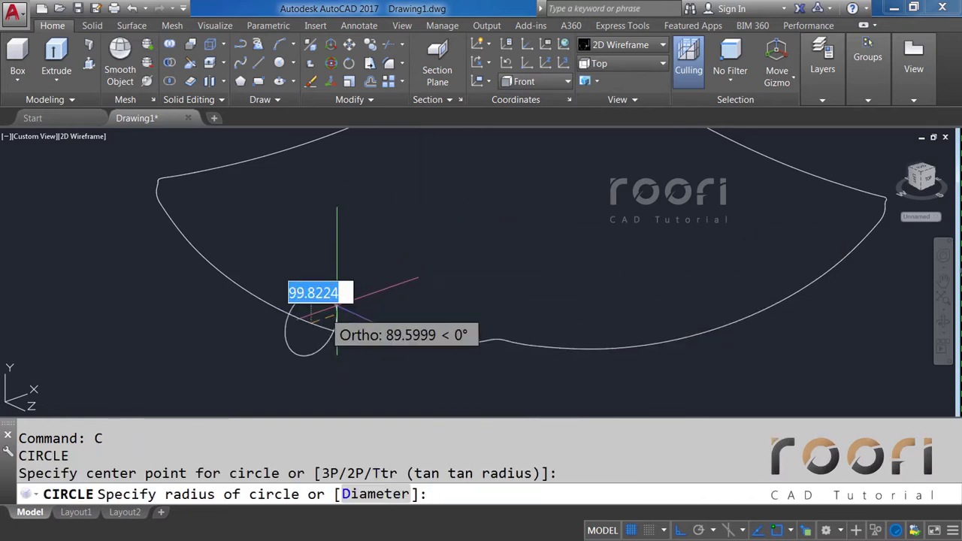
pyautogui.write('D')
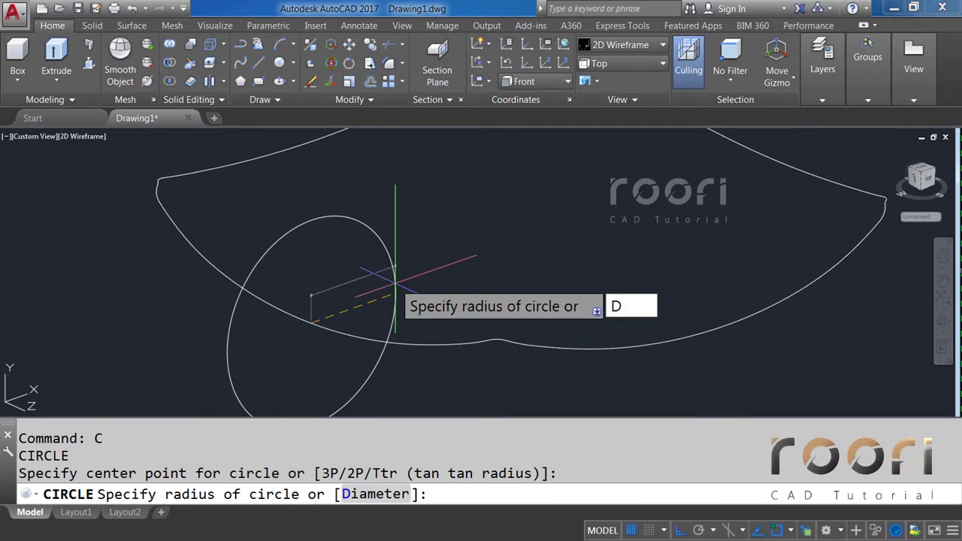
pyautogui.press('Return')
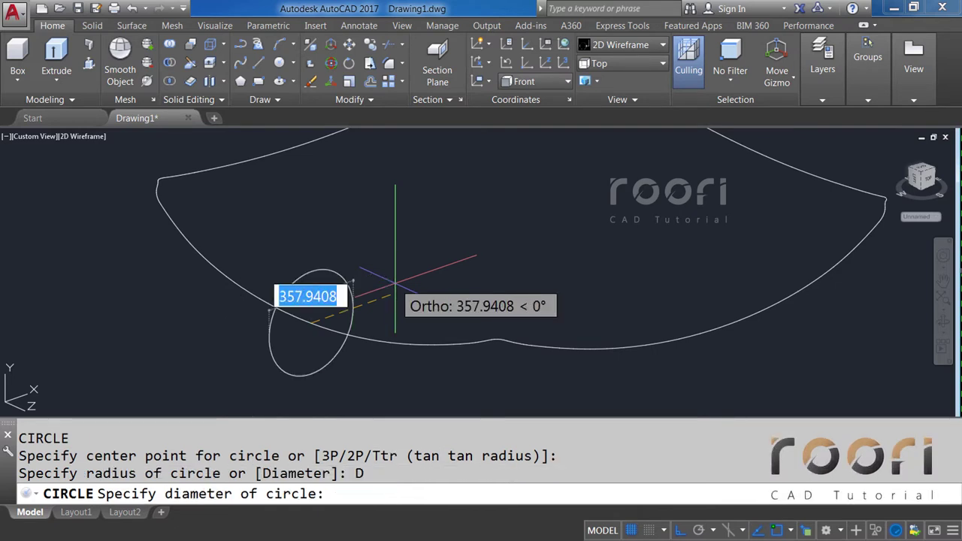
pyautogui.write('150')
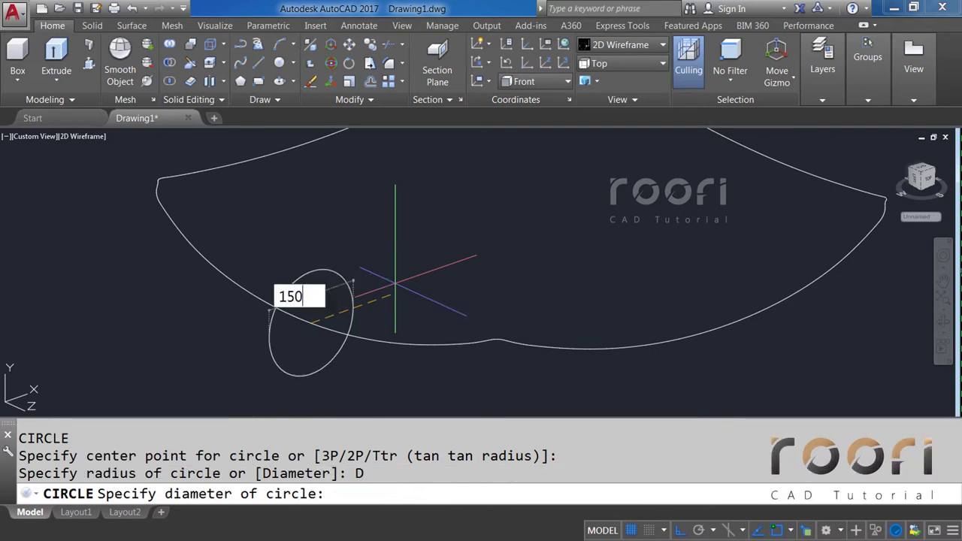
pyautogui.press('Return')
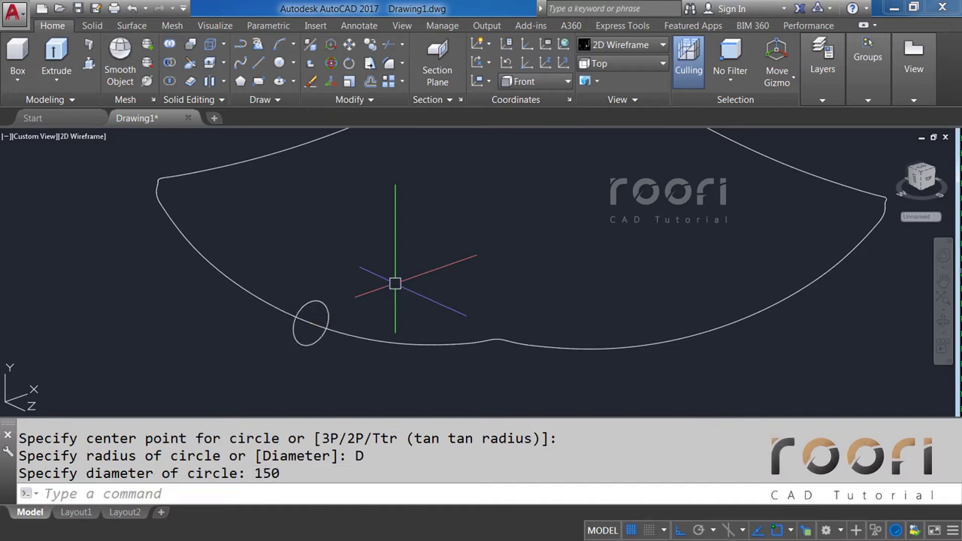
# Step: Sweep the 150 circle along the spline to form a closed round tube
pyautogui.write('SWEEP')
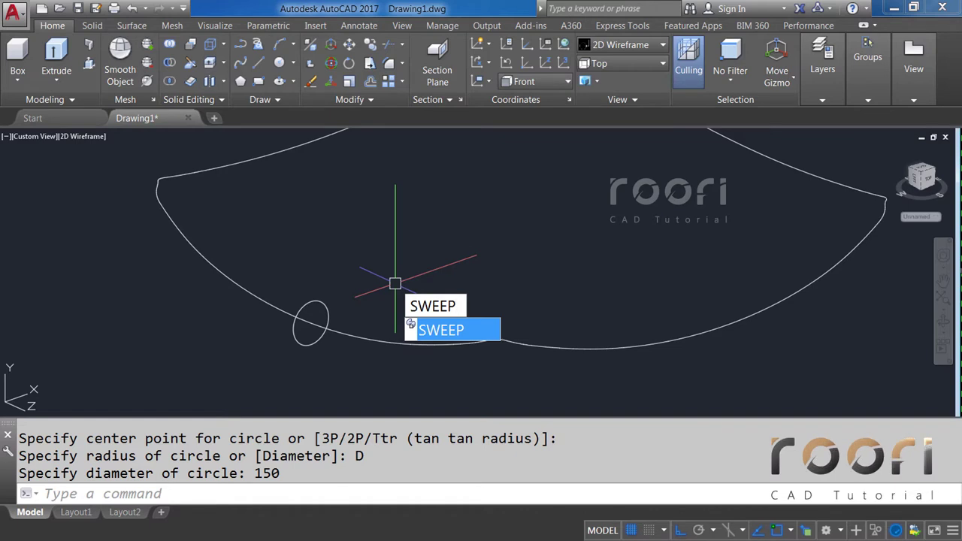
pyautogui.press('Return')
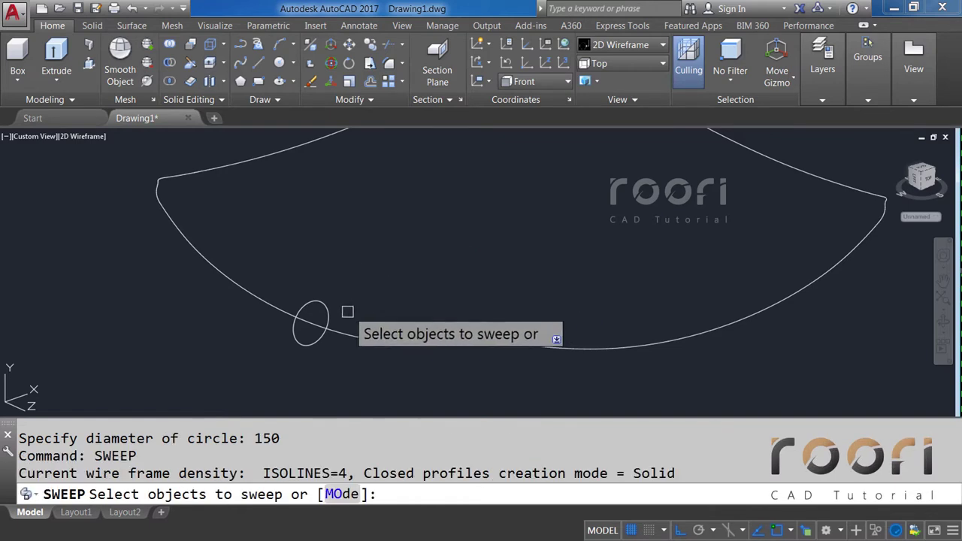
pyautogui.click(327, 320)
pyautogui.press('Return')
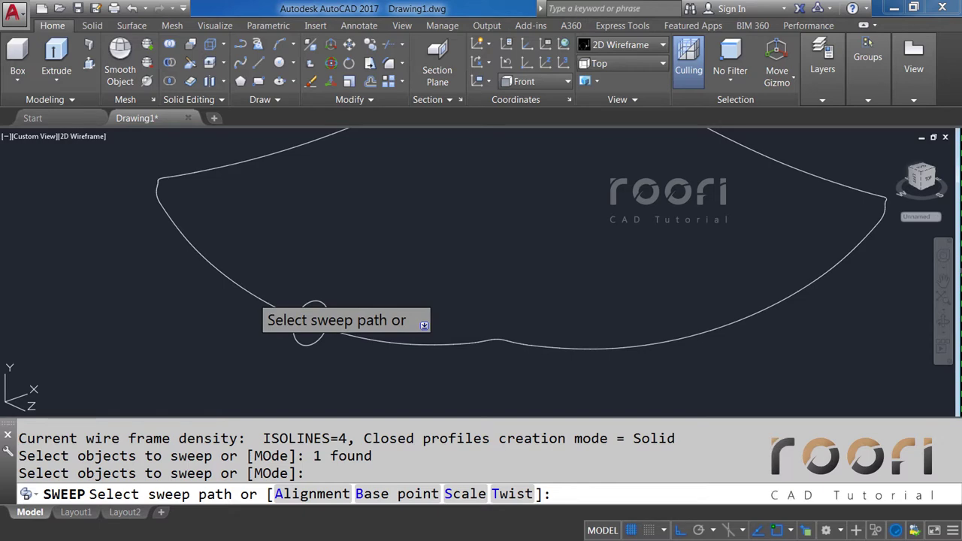
pyautogui.click(250, 296)
pyautogui.scroll(-2, 256, 286)
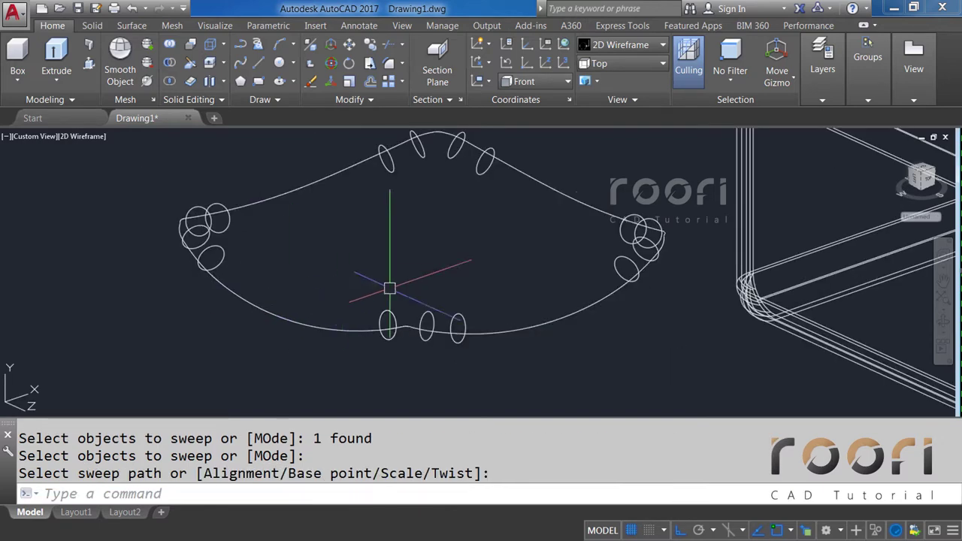
# Step: Switch the visual style to Realistic and orbit to view the tube from low
pyautogui.click(623, 47)
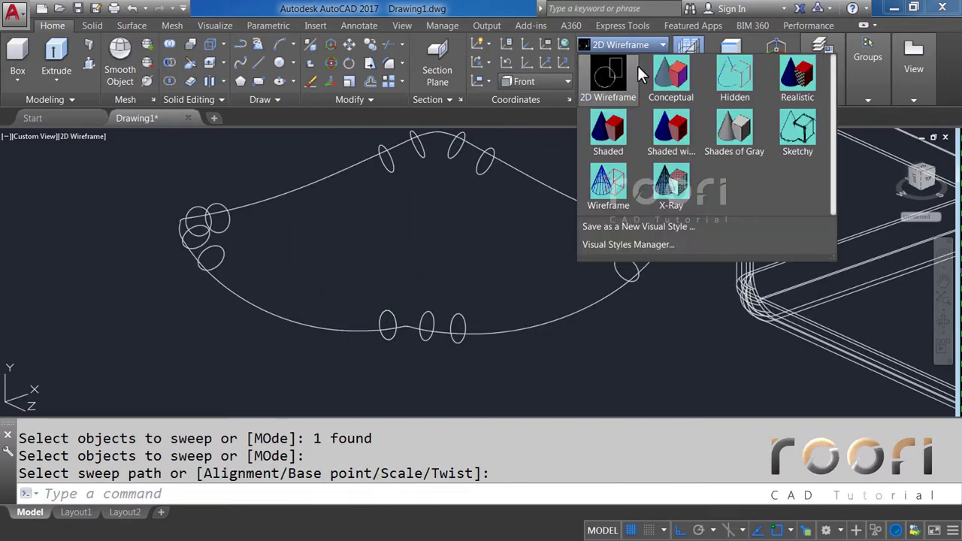
pyautogui.click(786, 79)
pyautogui.moveTo(448, 329)
pyautogui.keyDown('shift'); pyautogui.mouseDown(button='middle')
pyautogui.moveTo(419, 301)
pyautogui.moveTo(363, 303)
pyautogui.moveTo(494, 273)
pyautogui.moveTo(574, 296)
pyautogui.moveTo(648, 294)
pyautogui.moveTo(429, 347)
pyautogui.moveTo(406, 335)
pyautogui.mouseUp(button='middle'); pyautogui.keyUp('shift')
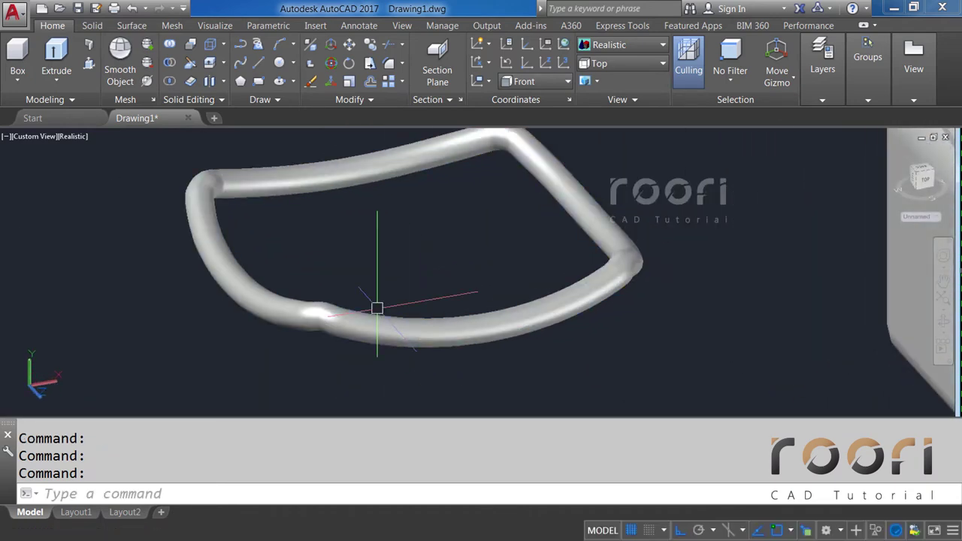
pyautogui.scroll(-4, 386, 263)
# Step: Set the UCS back to Top, with the tube and box both in view
pyautogui.scroll(-3, 413, 286)
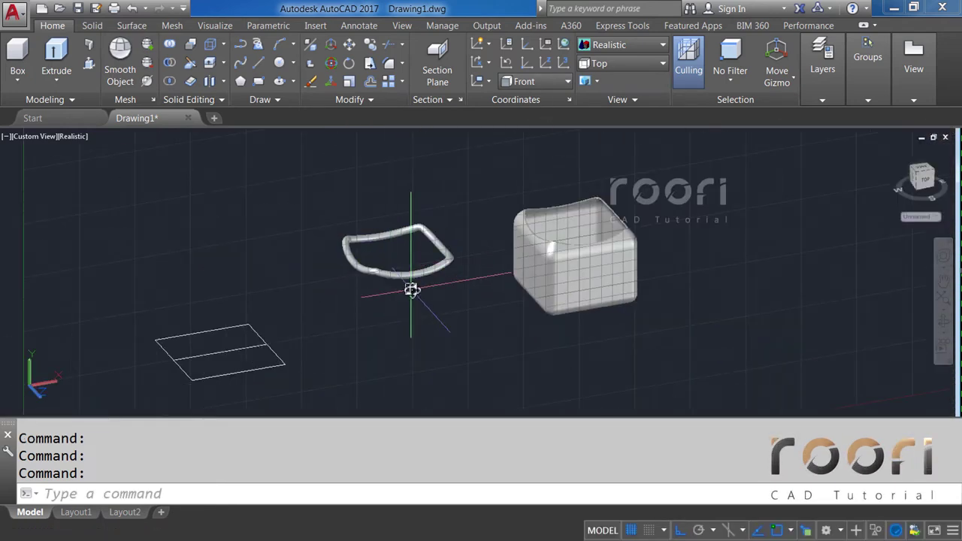
pyautogui.keyDown('shift'); pyautogui.moveTo(413, 286); pyautogui.dragTo(432, 297, button='middle'); pyautogui.keyUp('shift')
pyautogui.click(548, 81)
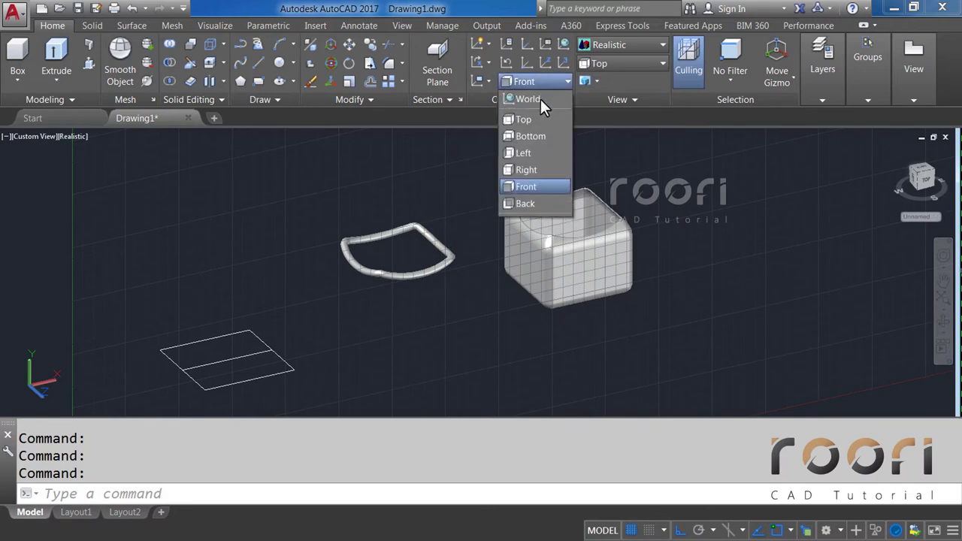
pyautogui.click(531, 120)
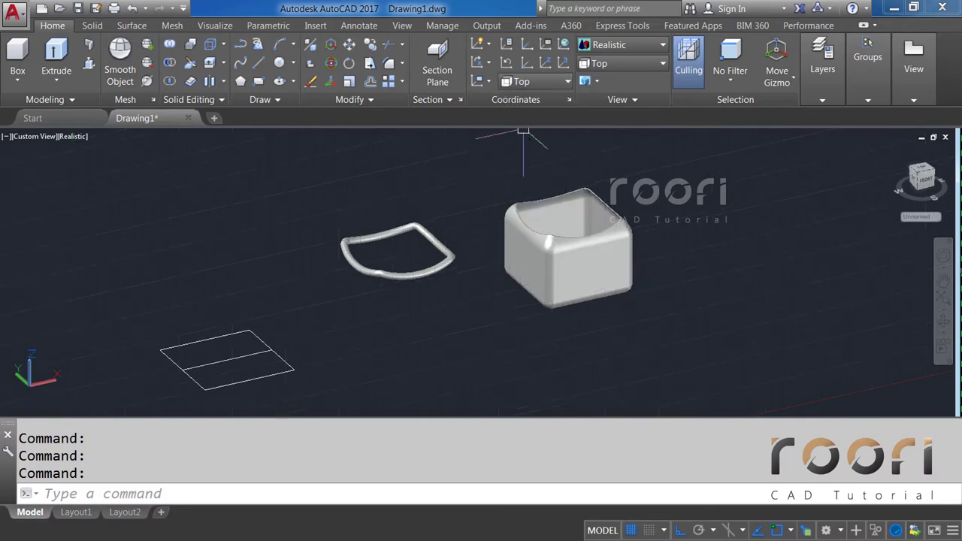
pyautogui.moveTo(441, 268)
pyautogui.keyDown('shift'); pyautogui.mouseDown(button='middle')
pyautogui.moveTo(351, 305)
pyautogui.moveTo(369, 313)
pyautogui.mouseUp(button='middle'); pyautogui.keyUp('shift')
pyautogui.write('M')
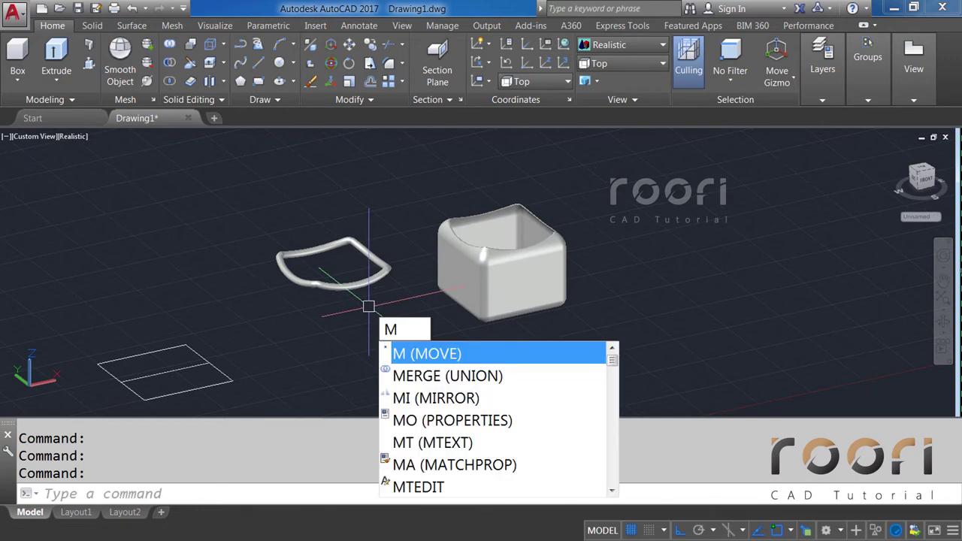
# Step: Move the tube ring 4000 units along X onto the basket's rim
pyautogui.press('Return')
pyautogui.click(354, 293)
pyautogui.press('Return')
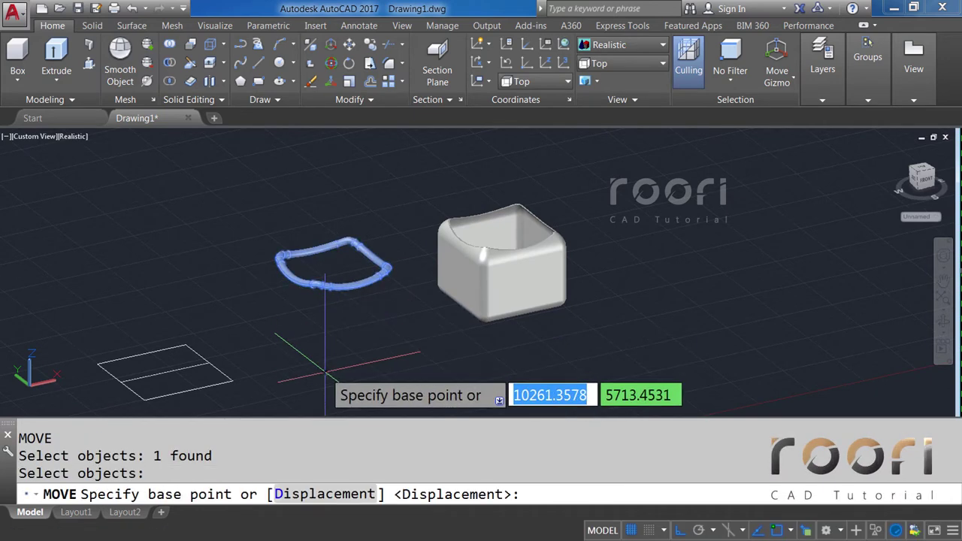
pyautogui.click(339, 364)
pyautogui.write('4000')
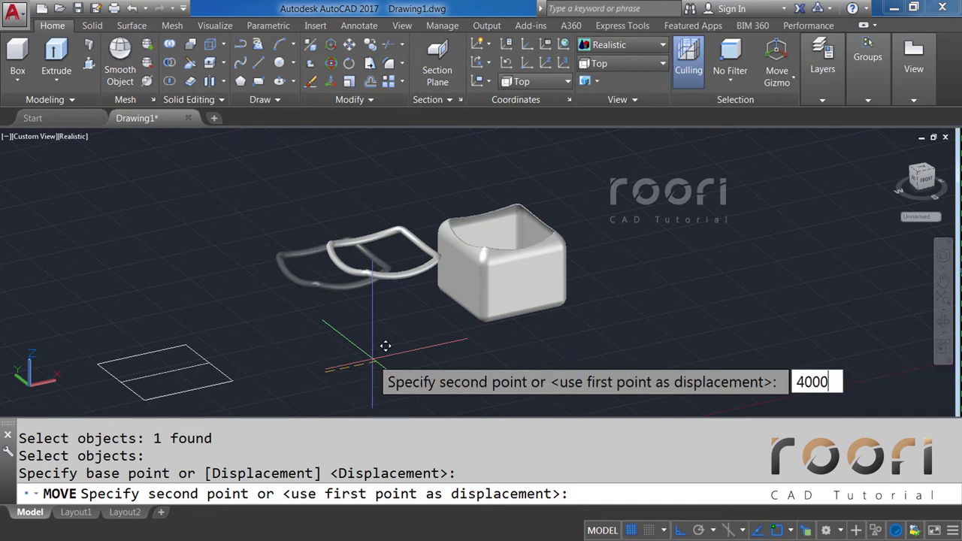
pyautogui.press('Return')
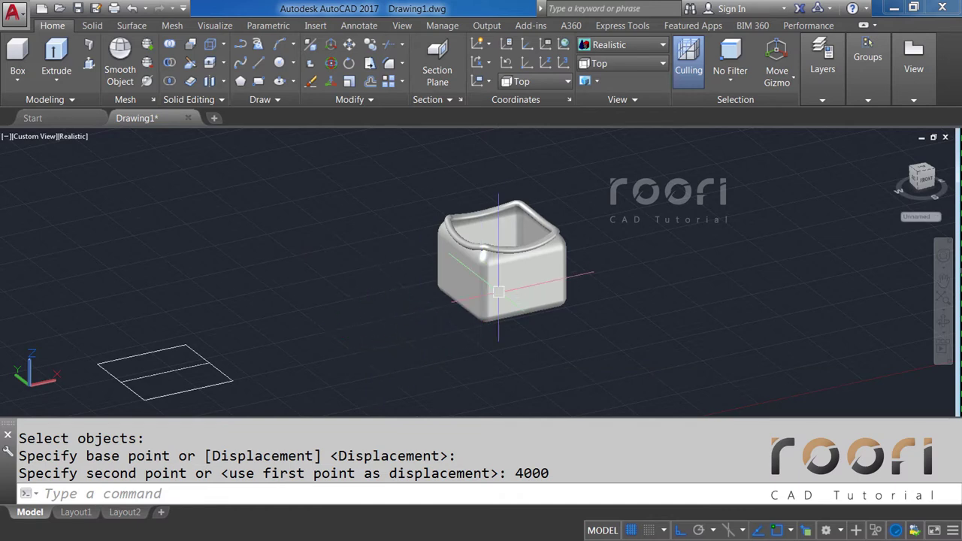
pyautogui.scroll(2, 498, 292)
pyautogui.scroll(3, 498, 292)
pyautogui.moveTo(494, 253)
pyautogui.keyDown('shift'); pyautogui.mouseDown(button='middle')
pyautogui.moveTo(480, 274)
pyautogui.moveTo(423, 223)
pyautogui.moveTo(361, 219)
pyautogui.moveTo(371, 254)
pyautogui.moveTo(498, 232)
pyautogui.mouseUp(button='middle'); pyautogui.keyUp('shift')
pyautogui.click(542, 263)
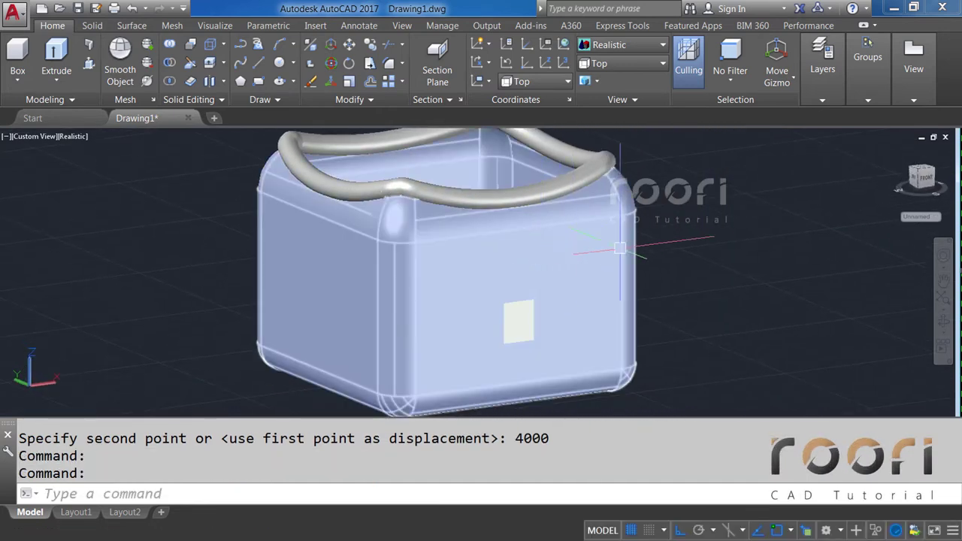
pyautogui.press('Escape')
pyautogui.write('SUBTRACT')
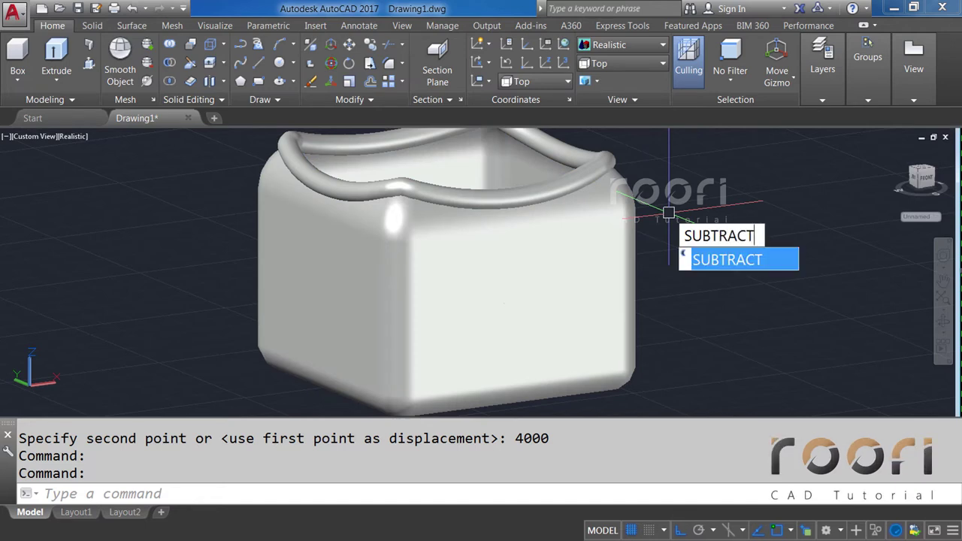
# Step: Subtract the small square solid from the box, cutting a square opening in its front face
pyautogui.press('Return')
pyautogui.click(631, 233)
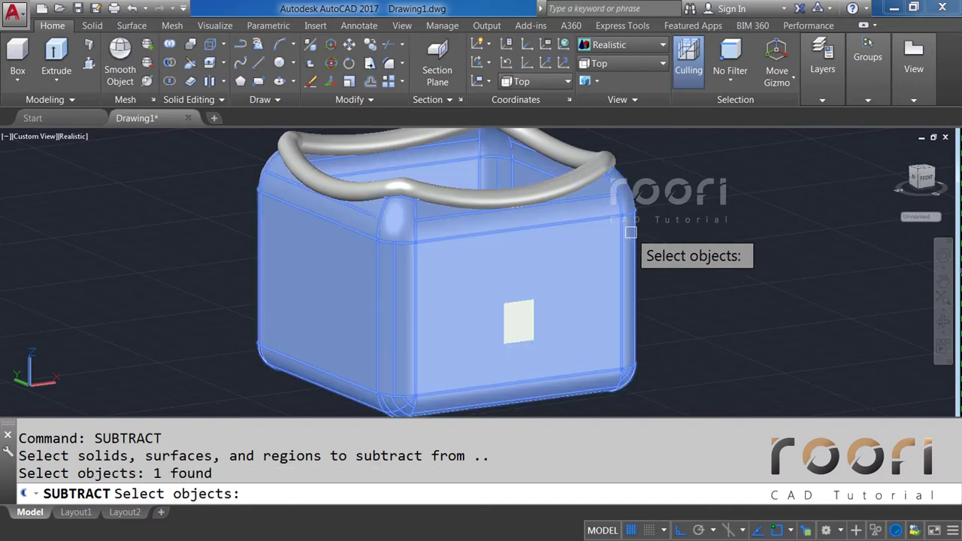
pyautogui.press('Return')
pyautogui.click(523, 316)
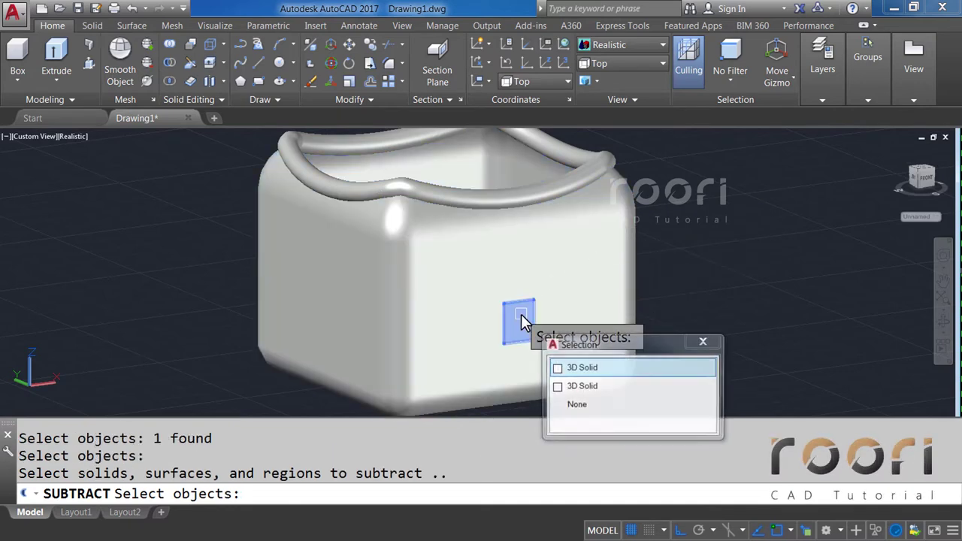
pyautogui.click(570, 368)
pyautogui.press('Return')
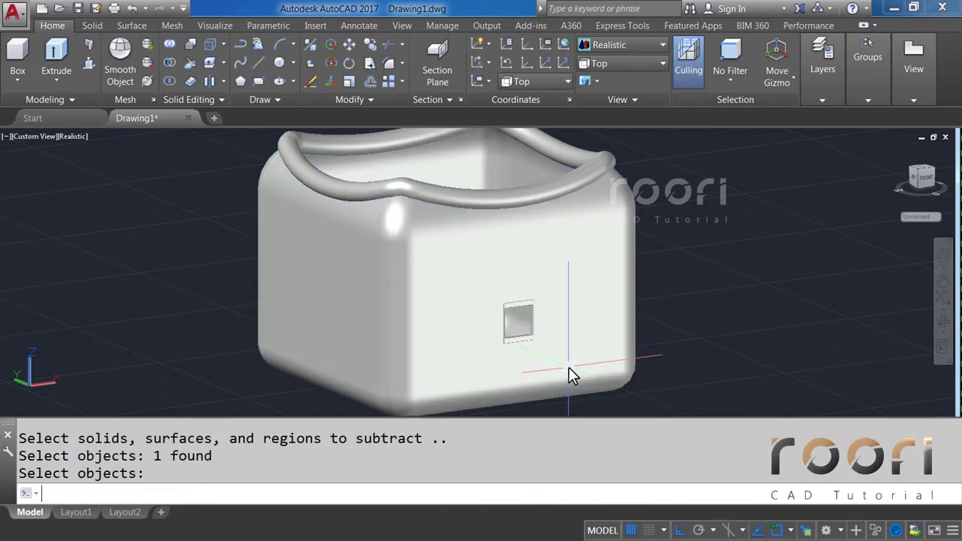
pyautogui.scroll(5, 524, 325)
pyautogui.moveTo(524, 325)
pyautogui.keyDown('shift'); pyautogui.mouseDown(button='middle')
pyautogui.moveTo(436, 325)
pyautogui.moveTo(680, 393)
pyautogui.moveTo(702, 389)
pyautogui.moveTo(679, 363)
pyautogui.moveTo(679, 389)
pyautogui.moveTo(662, 399)
pyautogui.moveTo(486, 371)
pyautogui.moveTo(501, 361)
pyautogui.mouseUp(button='middle'); pyautogui.keyUp('shift')
pyautogui.press('Return')
pyautogui.click(517, 288)
pyautogui.scroll(-3, 507, 308)
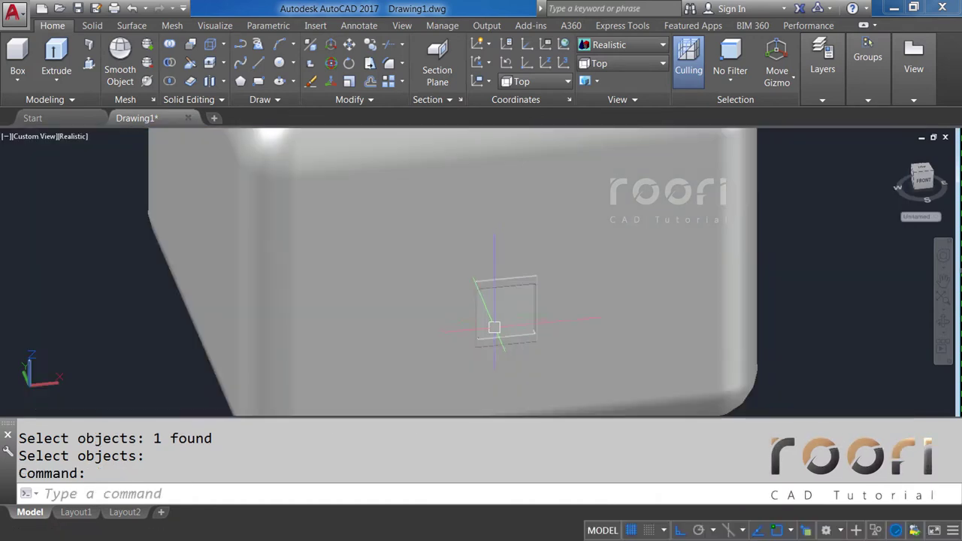
pyautogui.scroll(-2, 496, 323)
pyautogui.scroll(-2, 494, 331)
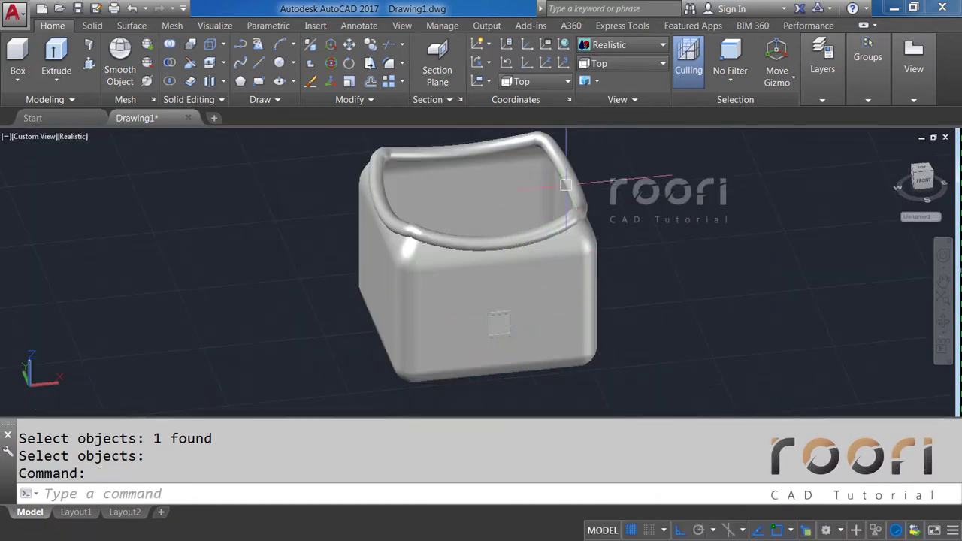
# Step: Switch to 2D Wireframe and Front view, framing the basket's lower-left corner
pyautogui.click(626, 48)
pyautogui.click(610, 65)
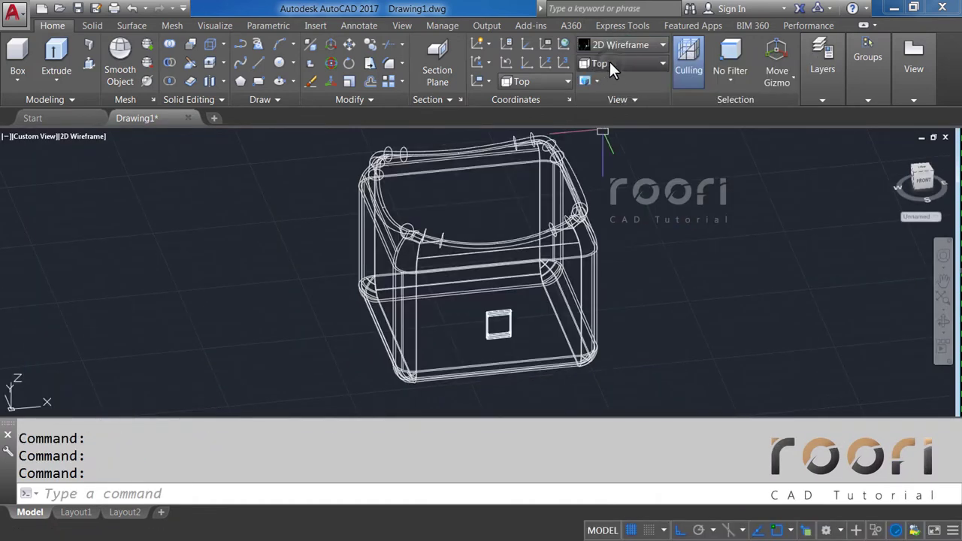
pyautogui.click(610, 63)
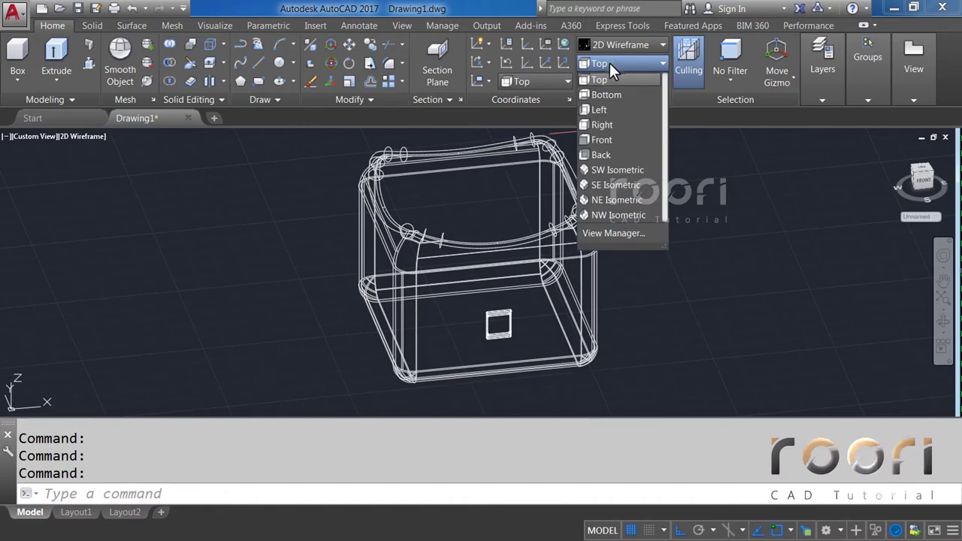
pyautogui.click(600, 140)
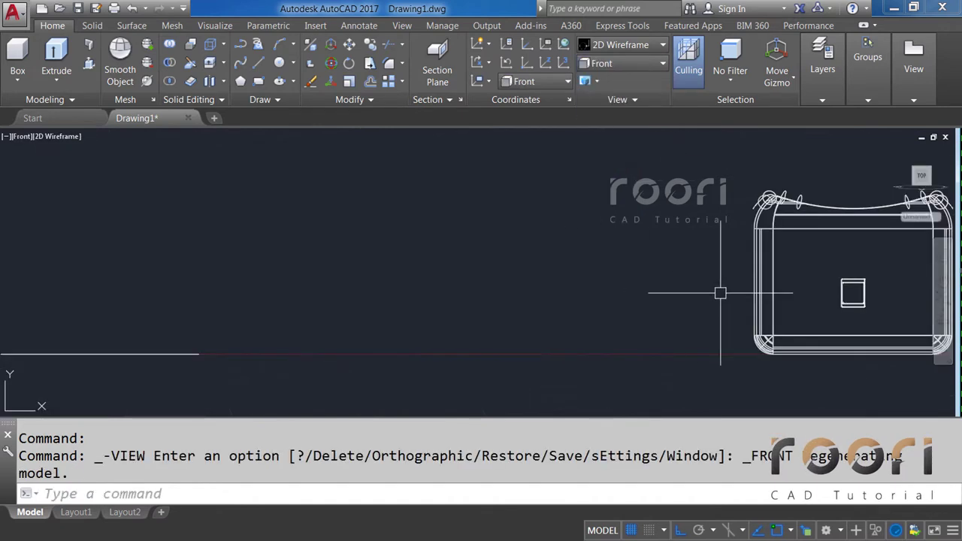
pyautogui.scroll(-2, 720, 296)
pyautogui.moveTo(718, 289); pyautogui.dragTo(492, 257, button='middle')
pyautogui.scroll(5, 496, 310)
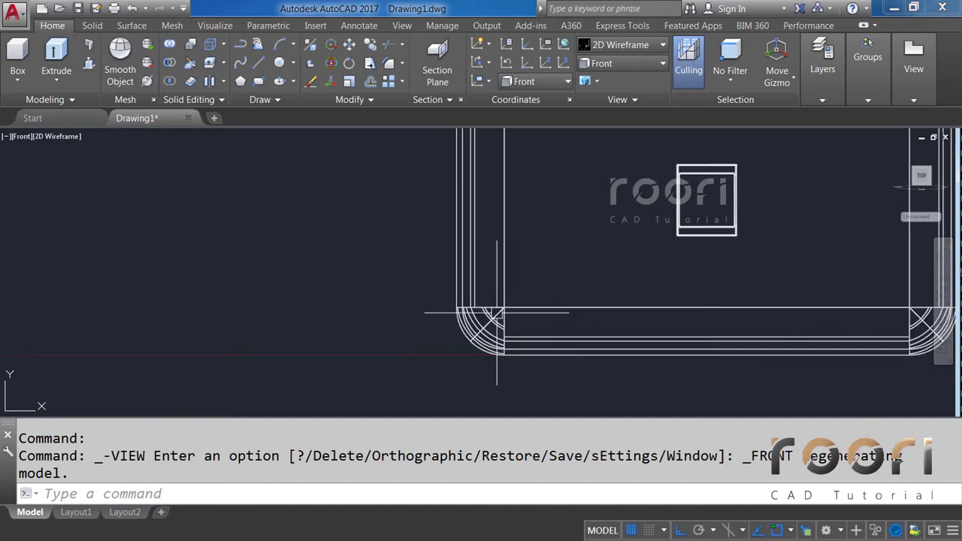
pyautogui.scroll(4, 496, 310)
pyautogui.moveTo(497, 324); pyautogui.dragTo(494, 280, button='middle')
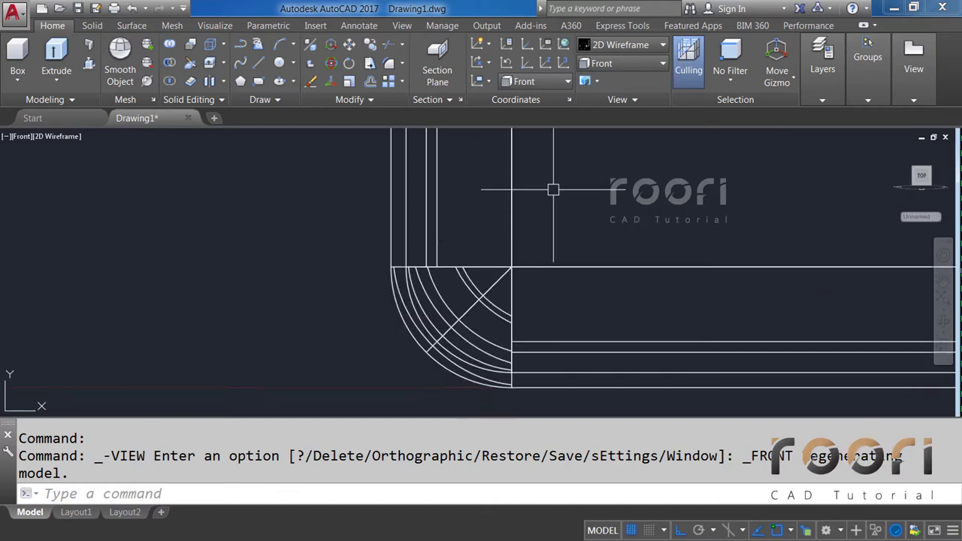
pyautogui.write('L')
# Step: Draw a horizontal line left from the basket's lower corner and move it up 10
pyautogui.press('Return')
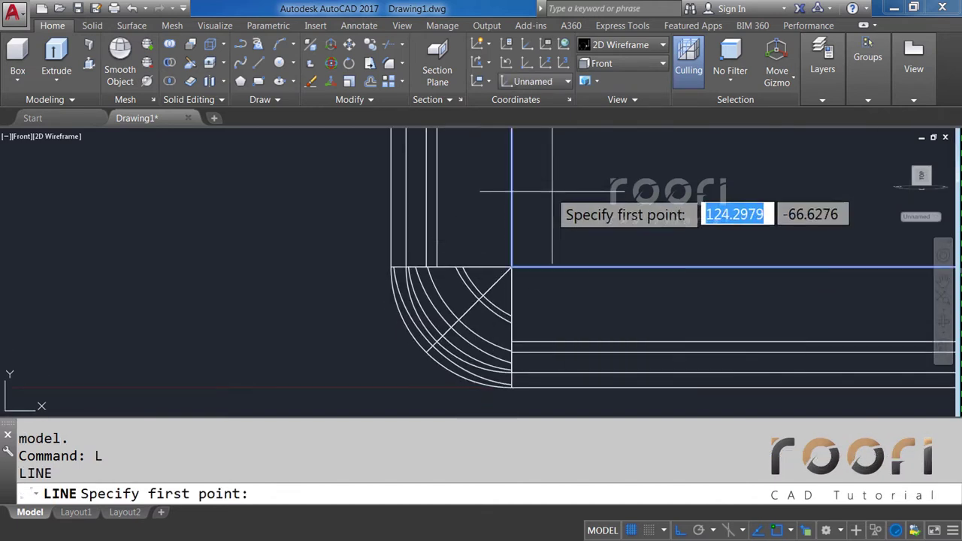
pyautogui.click(512, 267)
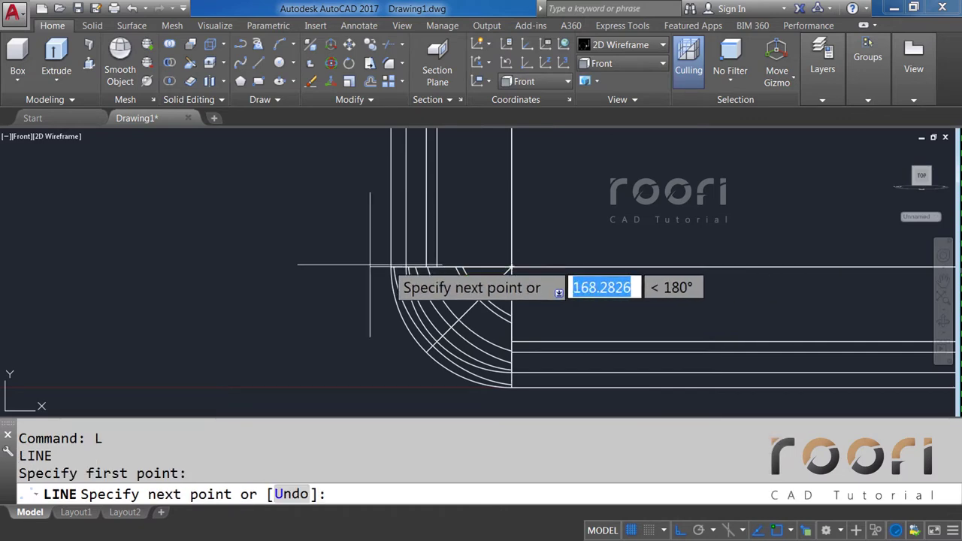
pyautogui.click(190, 266)
pyautogui.press('Return')
pyautogui.write('M')
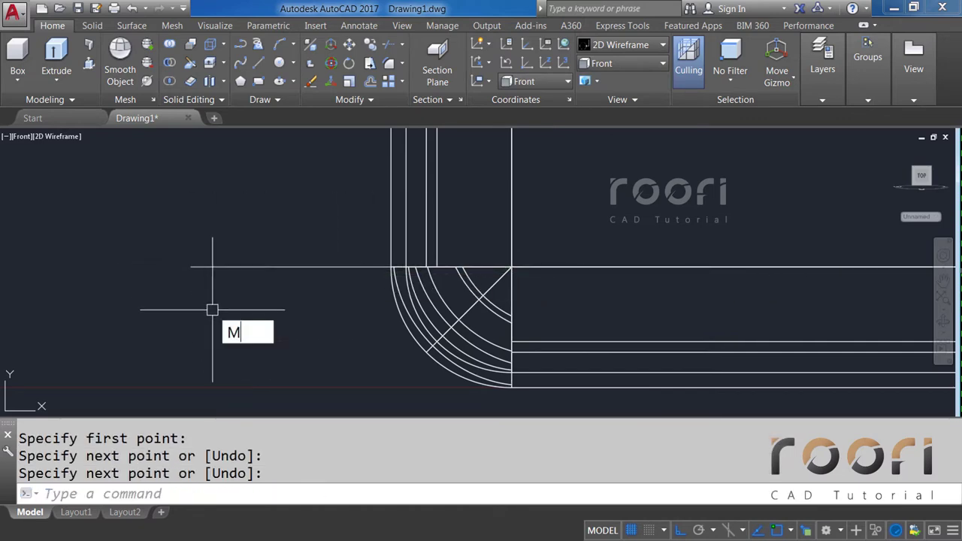
pyautogui.press('Return')
pyautogui.click(214, 267)
pyautogui.press('Return')
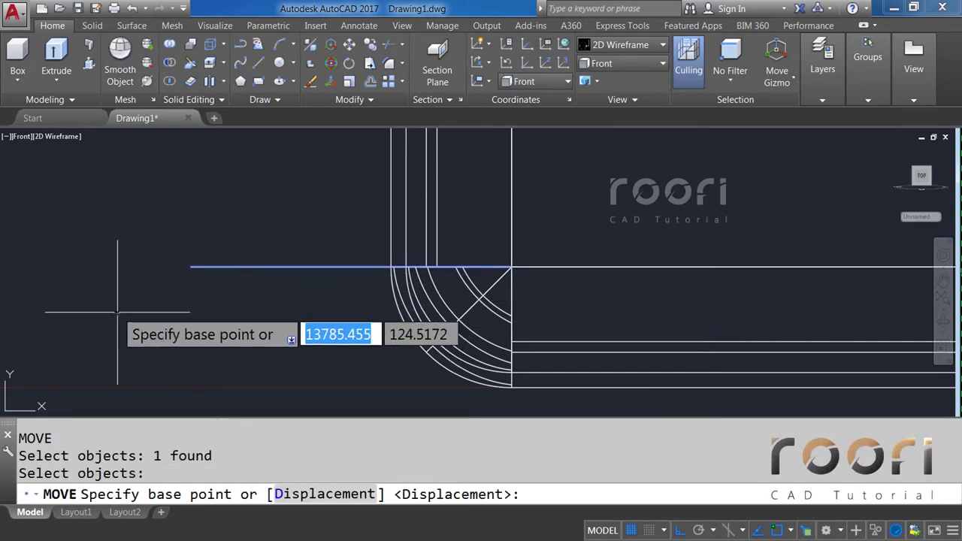
pyautogui.click(117, 312)
pyautogui.write('1')
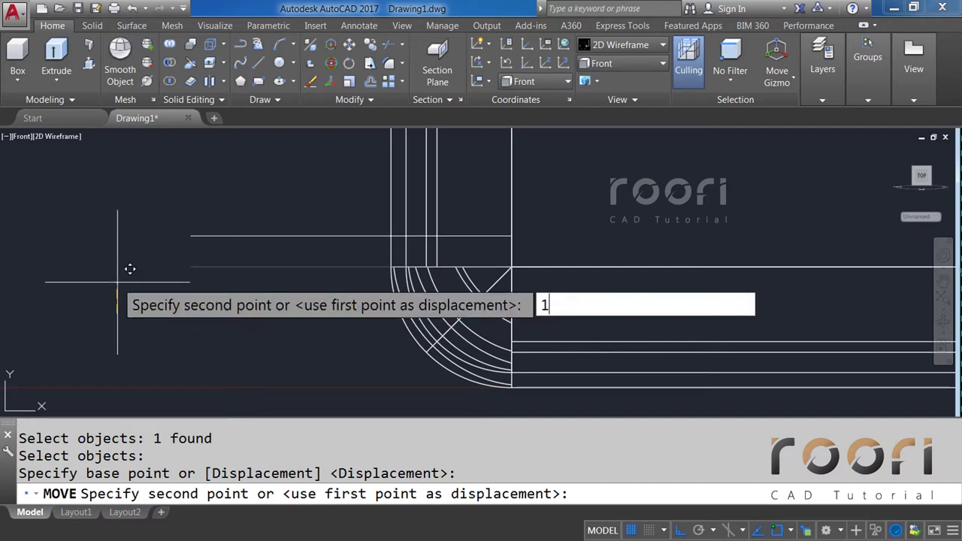
pyautogui.write('0')
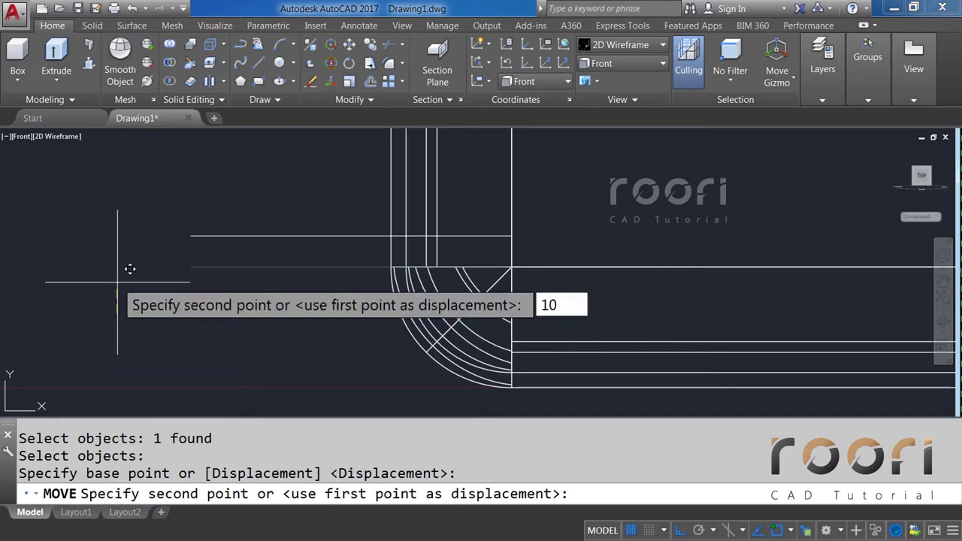
pyautogui.press('Return')
# Step: Draw a second horizontal line leftward from the small square's edge
pyautogui.scroll(-2, 113, 279)
pyautogui.scroll(-1, 208, 312)
pyautogui.moveTo(230, 239); pyautogui.dragTo(278, 273, button='middle')
pyautogui.write('L')
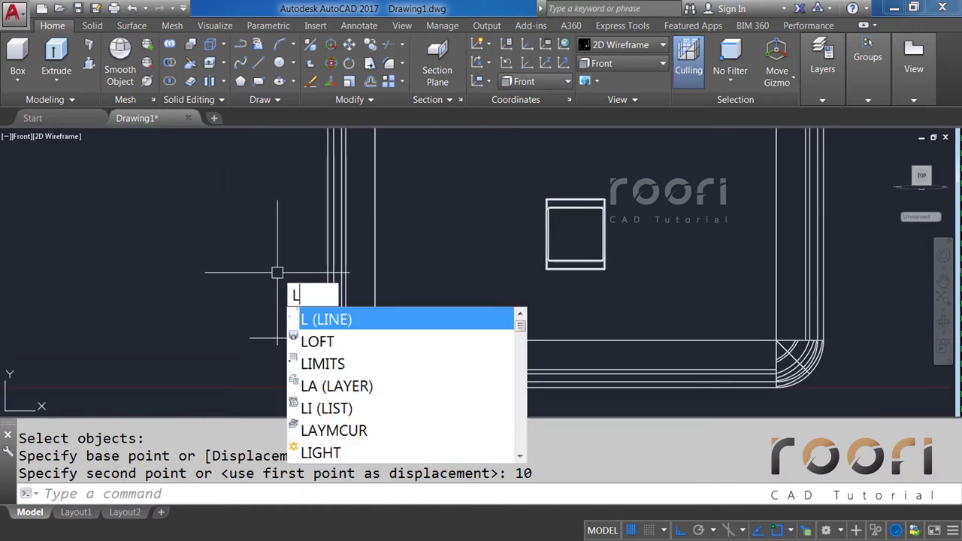
pyautogui.press('Return')
pyautogui.click(547, 234)
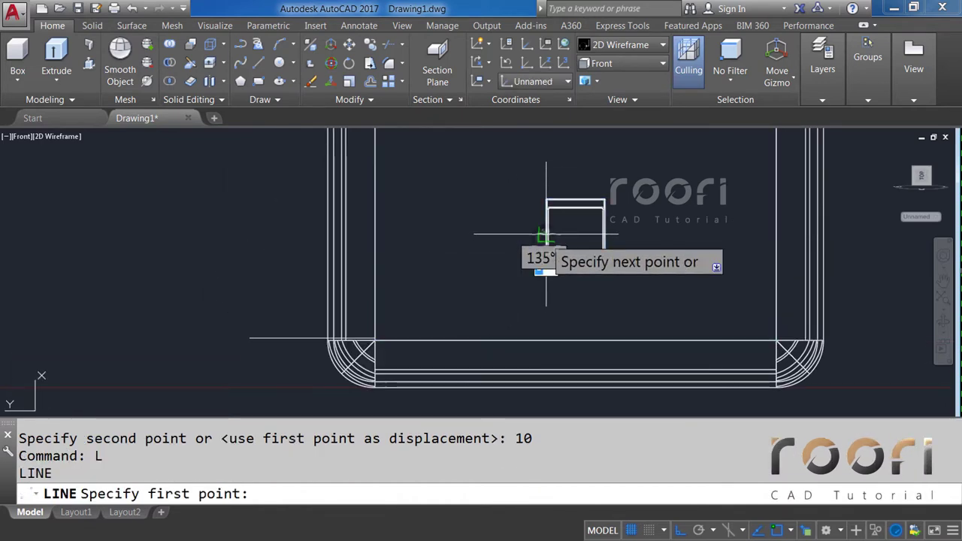
pyautogui.click(244, 234)
pyautogui.press('Return')
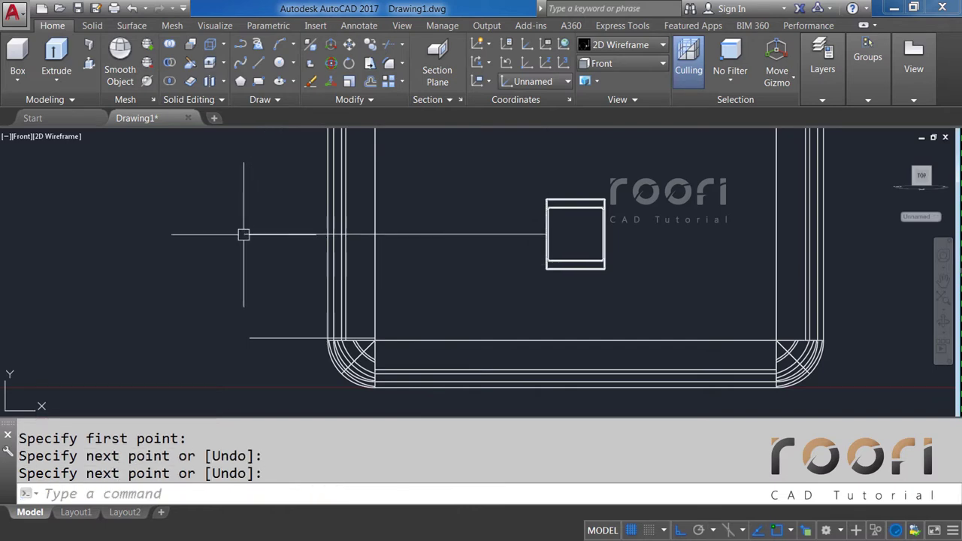
pyautogui.moveTo(244, 234); pyautogui.dragTo(296, 279, button='middle')
pyautogui.write('O')
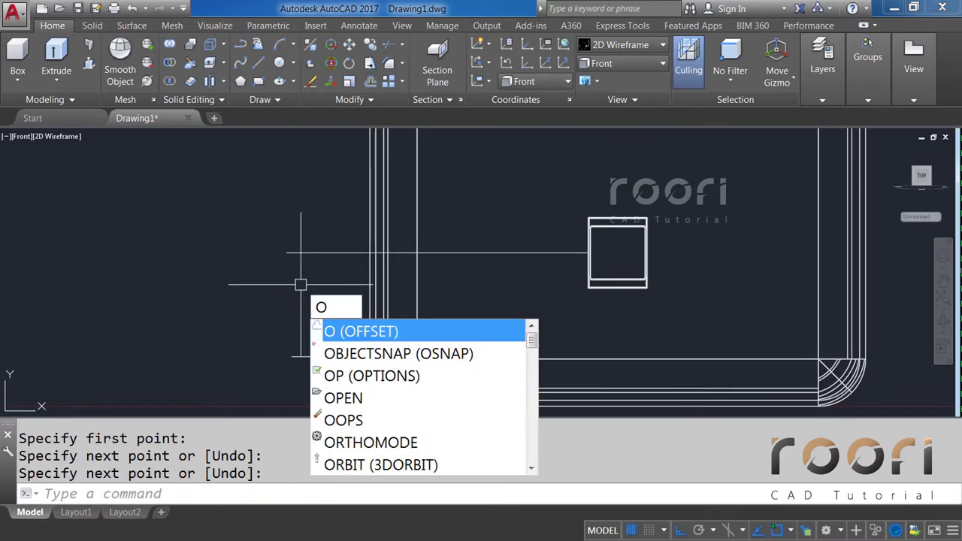
# Step: Offset the line beside the small square 50 above and below, then erase the original
pyautogui.press('Return')
pyautogui.write('50')
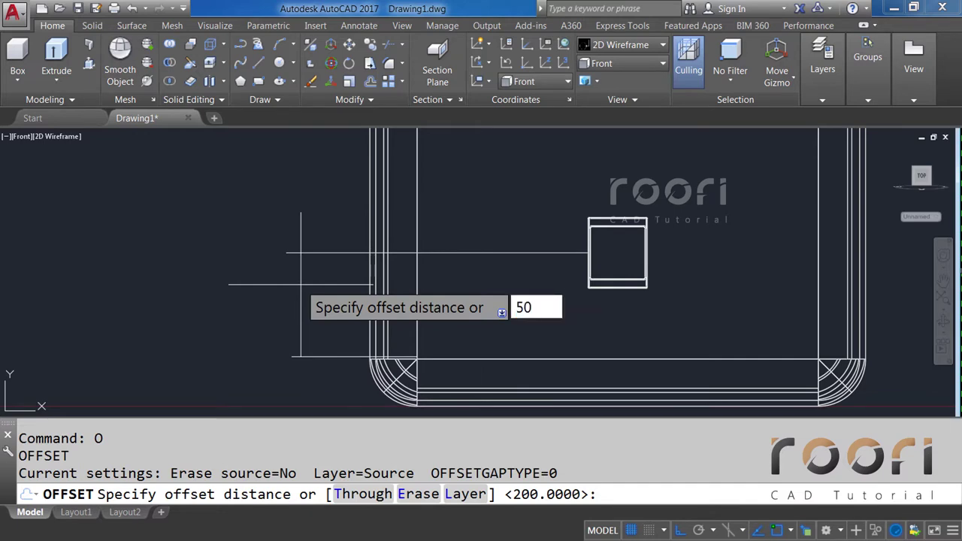
pyautogui.press('Return')
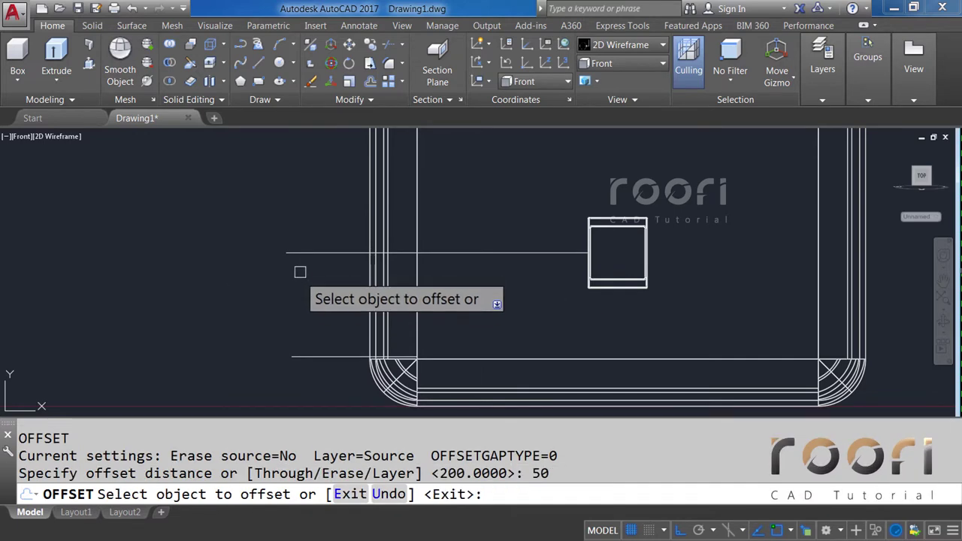
pyautogui.click(294, 254)
pyautogui.click(294, 243)
pyautogui.click(297, 252)
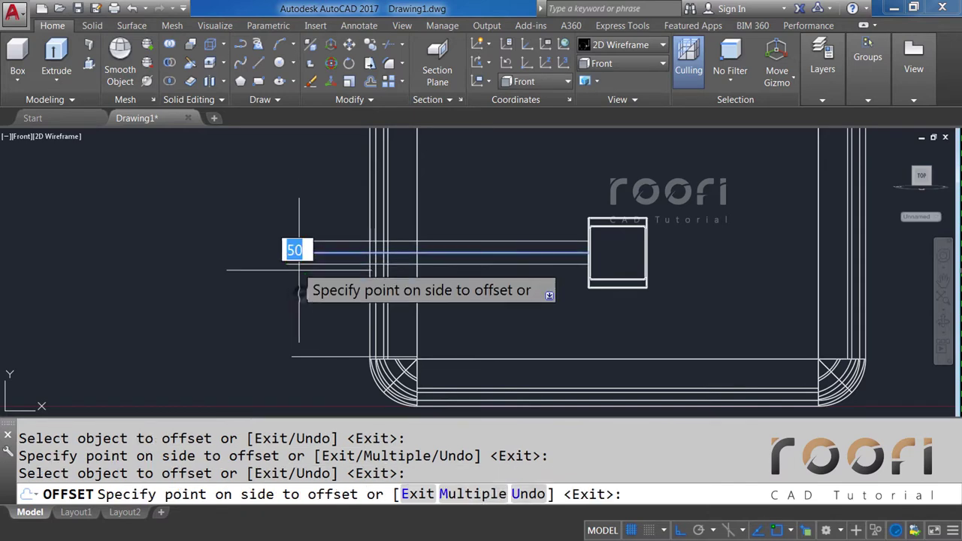
pyautogui.click(301, 294)
pyautogui.press('Return')
pyautogui.click(286, 253)
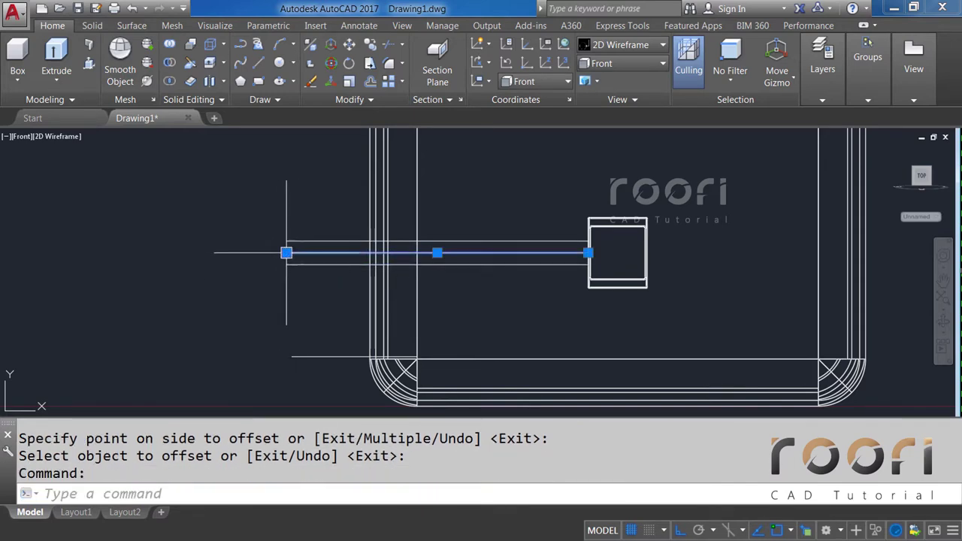
pyautogui.press('Delete')
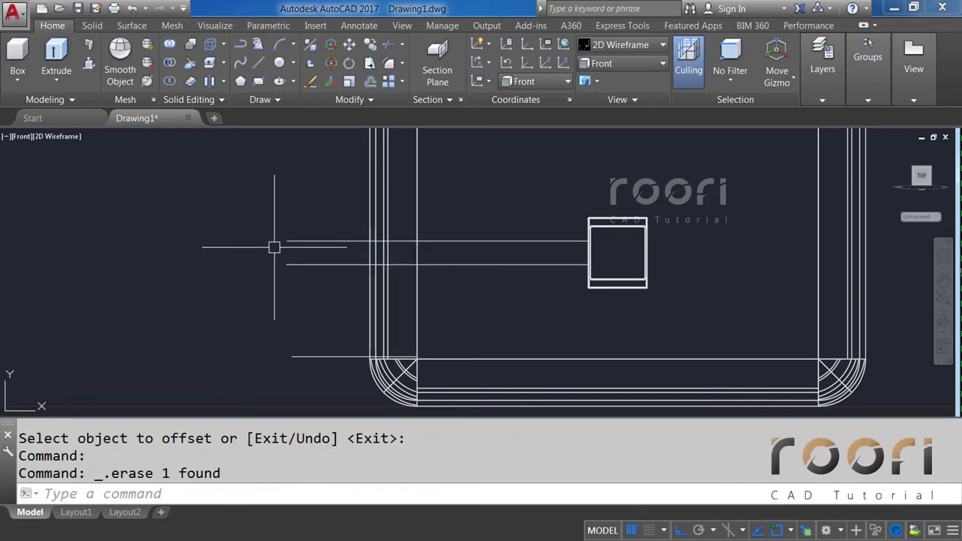
# Step: Copy the two offset lines 400 units straight up
pyautogui.moveTo(294, 194)
pyautogui.mouseDown(button='middle')
pyautogui.moveTo(298, 288)
pyautogui.moveTo(305, 268)
pyautogui.mouseUp(button='middle')
pyautogui.write('C')
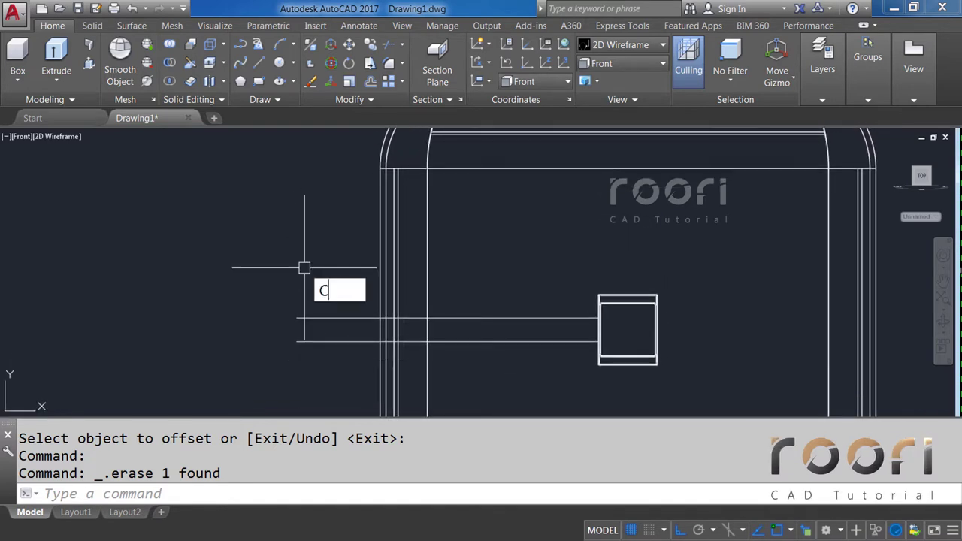
pyautogui.write('O')
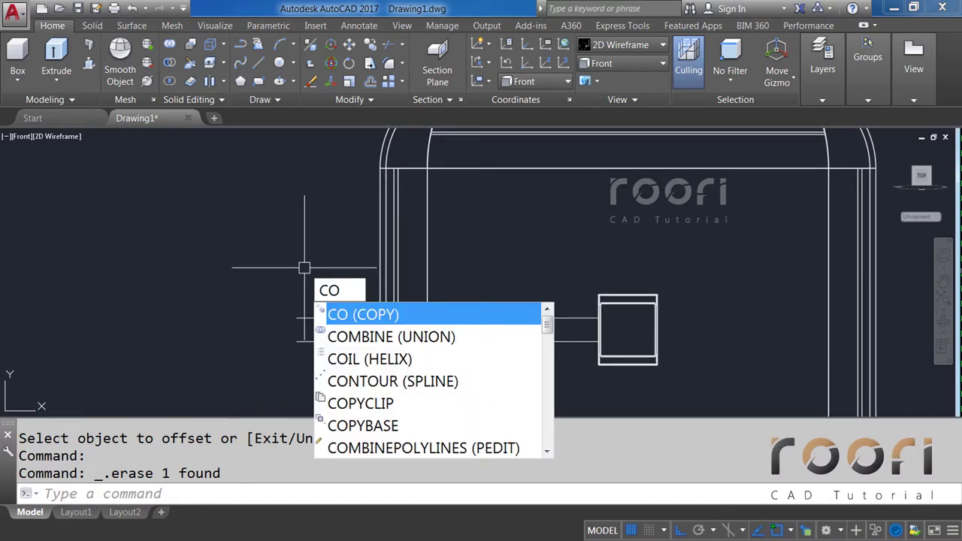
pyautogui.press('Return')
pyautogui.click(301, 369)
pyautogui.click(263, 310)
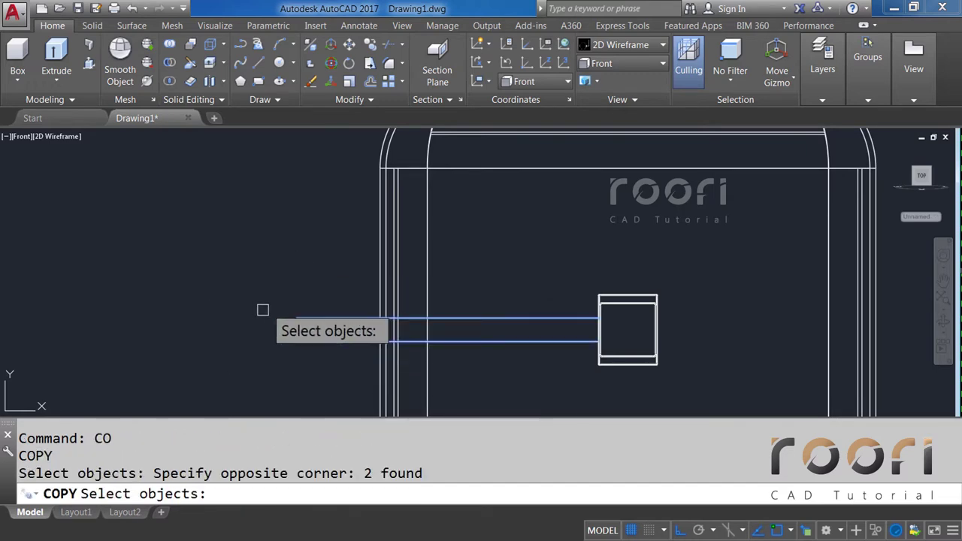
pyautogui.press('Return')
pyautogui.click(211, 355)
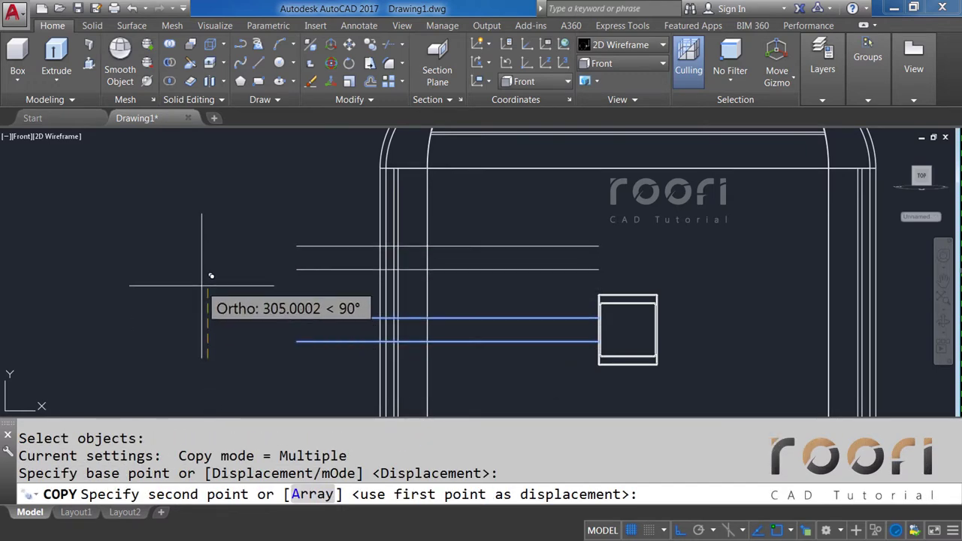
pyautogui.write('400')
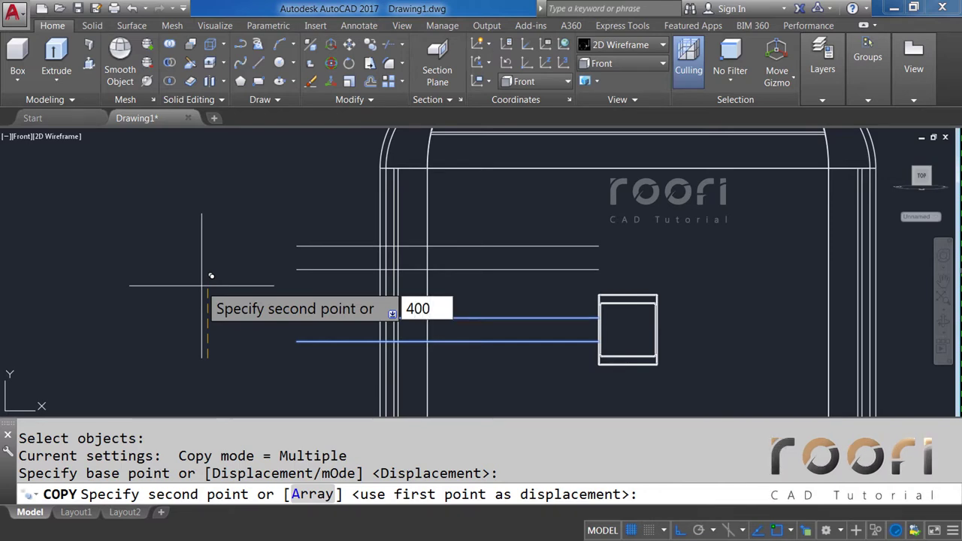
pyautogui.press('Return')
pyautogui.press('Return')
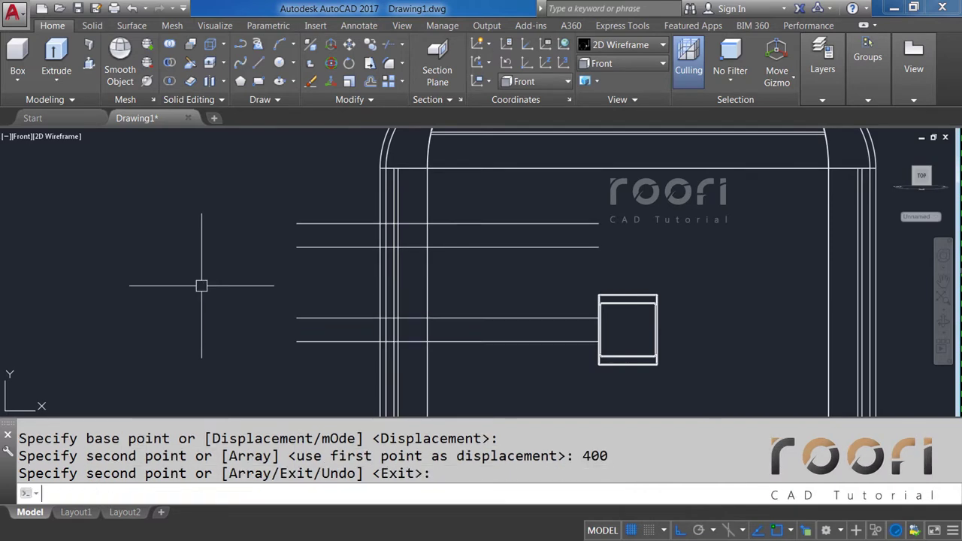
# Step: Zoom out over the basket and start the SLICE command
pyautogui.scroll(-2, 258, 308)
pyautogui.scroll(1, 311, 296)
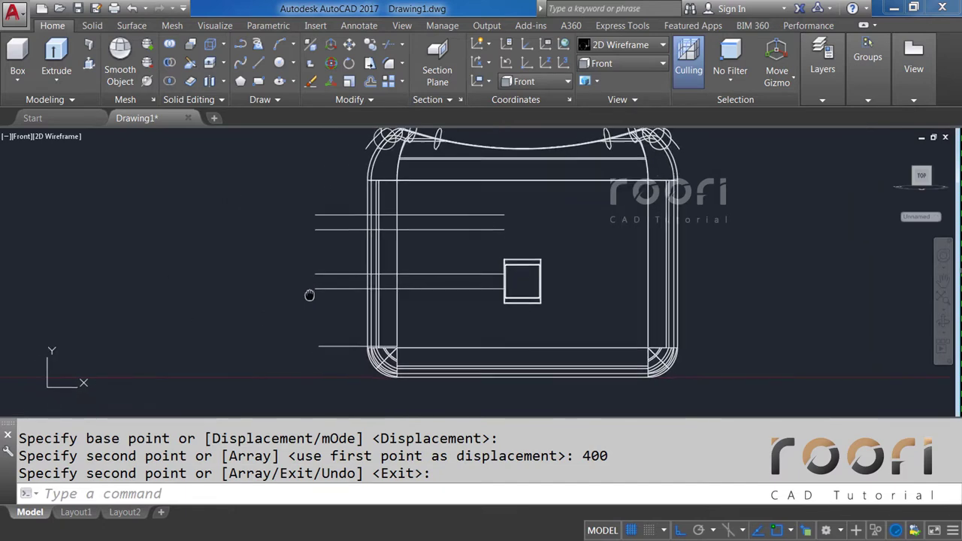
pyautogui.scroll(1, 326, 322)
pyautogui.scroll(1, 325, 321)
pyautogui.scroll(1, 343, 314)
pyautogui.scroll(2, 290, 266)
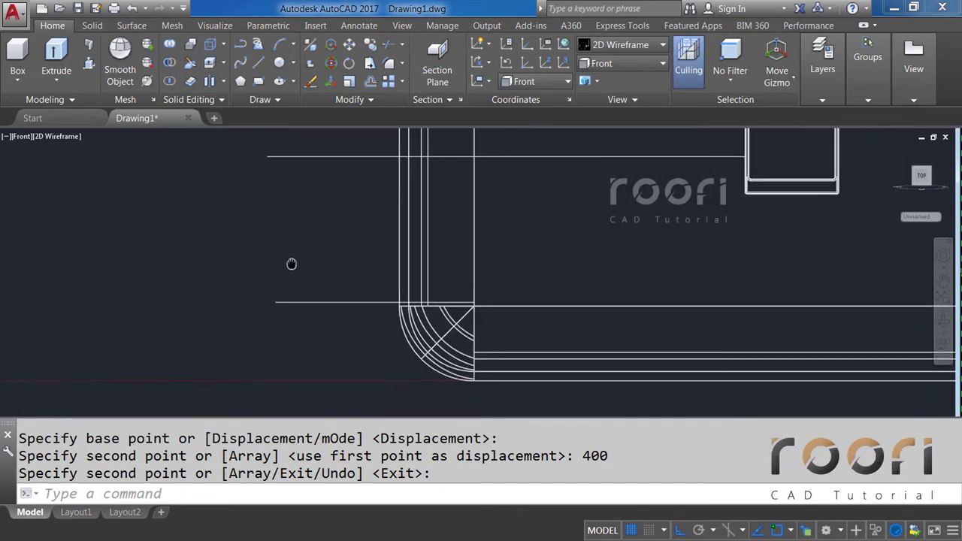
pyautogui.scroll(1, 287, 260)
pyautogui.write('SLICE')
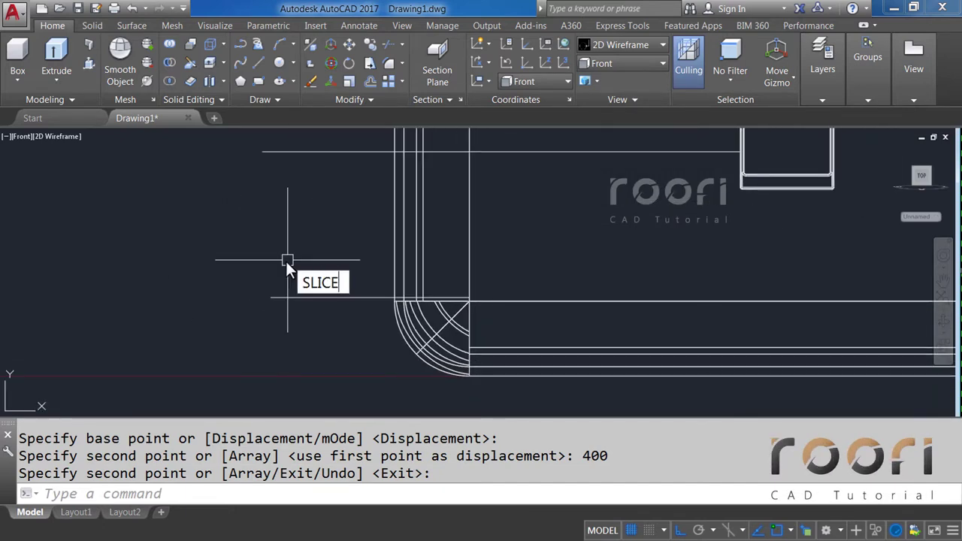
# Step: Slice the basket solid along the first two horizontal guide lines, keeping both sides
pyautogui.press('Return')
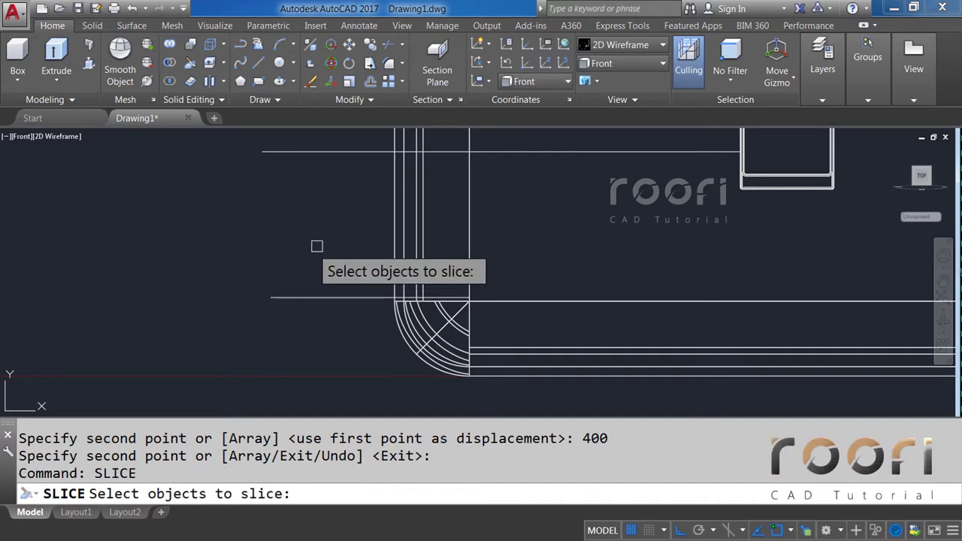
pyautogui.click(394, 258)
pyautogui.press('Return')
pyautogui.click(344, 296)
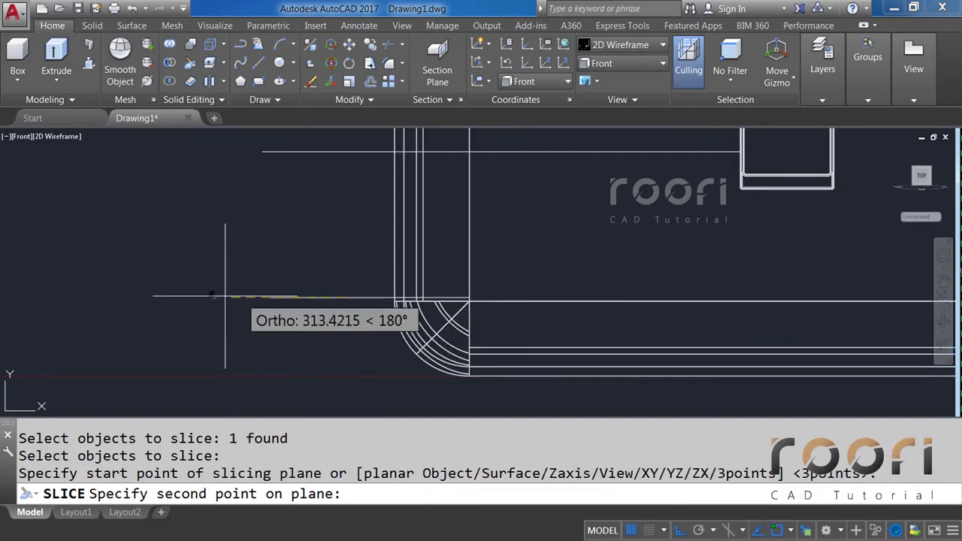
pyautogui.click(220, 295)
pyautogui.press('Return')
pyautogui.moveTo(339, 341)
pyautogui.mouseDown(button='middle')
pyautogui.moveTo(340, 225)
pyautogui.moveTo(340, 369)
pyautogui.mouseUp(button='middle')
pyautogui.write('SLICE')
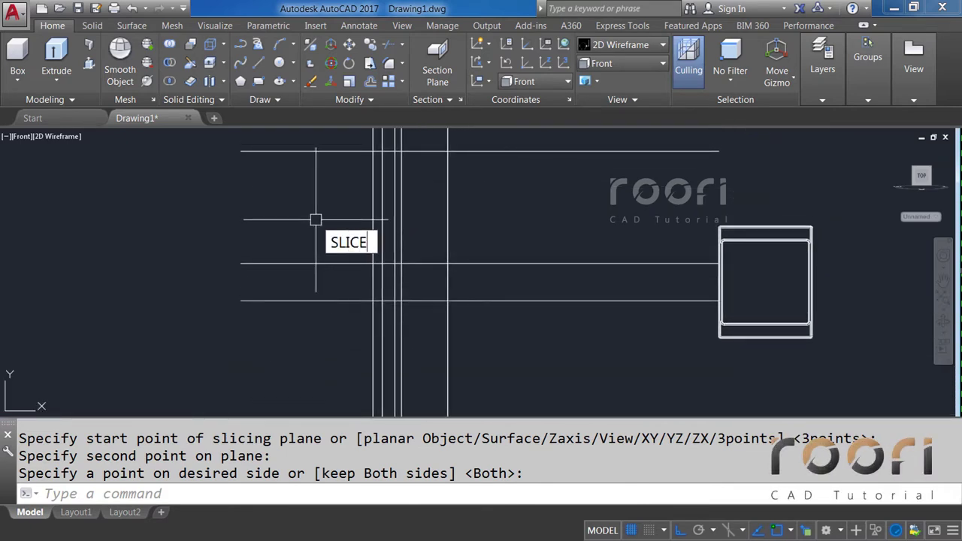
pyautogui.press('Return')
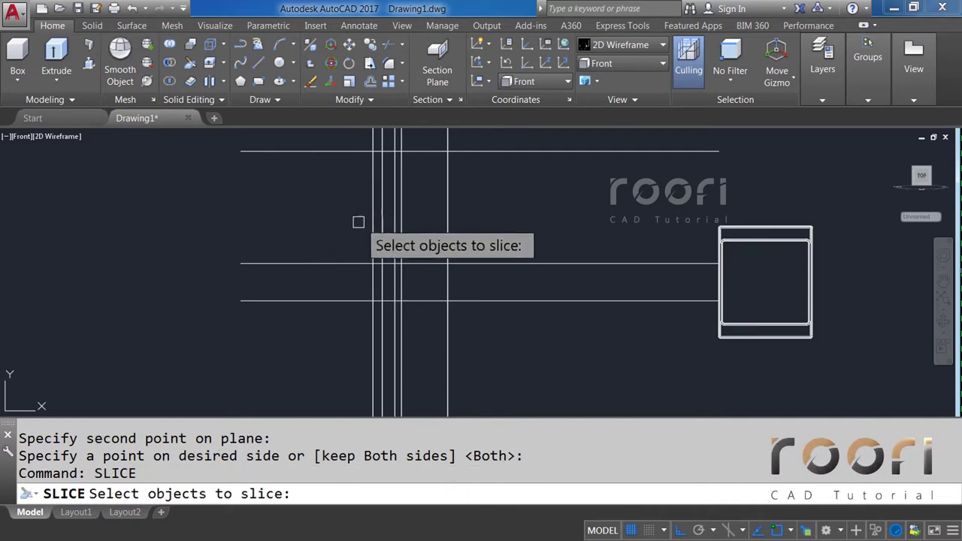
pyautogui.click(368, 224)
pyautogui.press('Return')
pyautogui.click(315, 301)
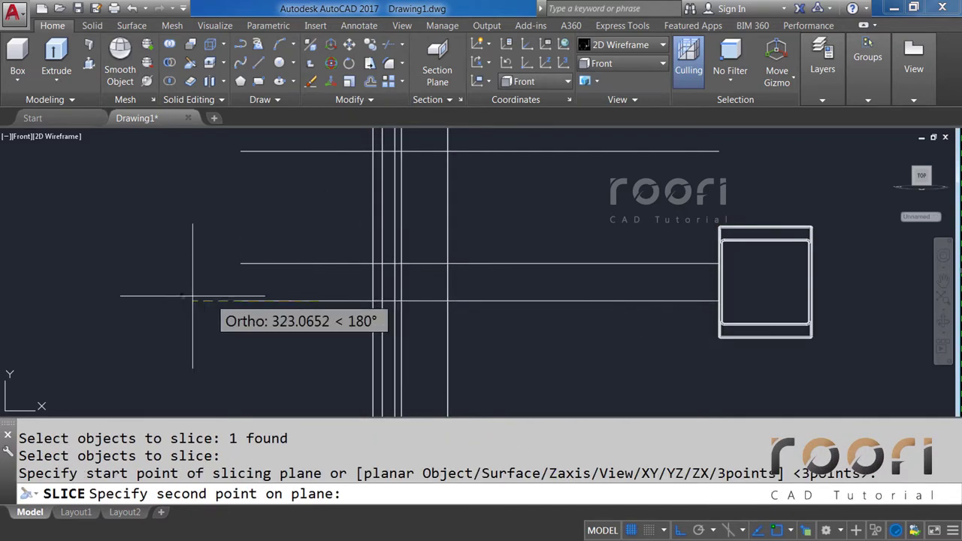
pyautogui.click(193, 295)
pyautogui.press('Return')
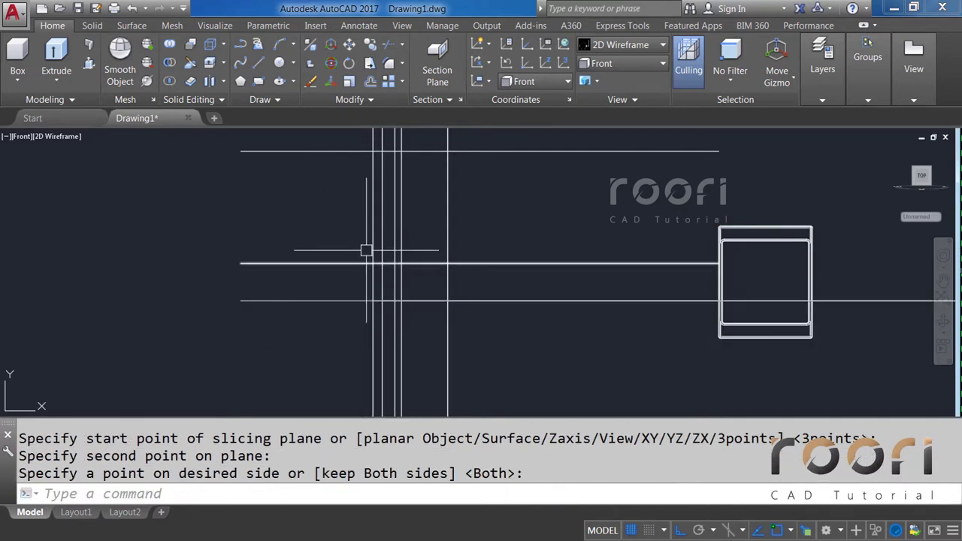
# Step: Slice the solid along the next two guide lines, keeping both sides each time
pyautogui.write('SLICE')
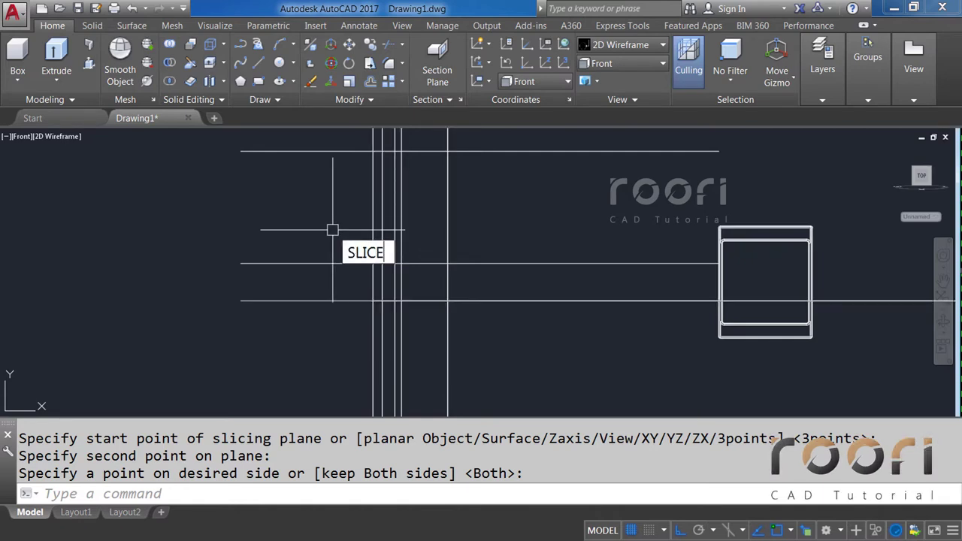
pyautogui.press('Return')
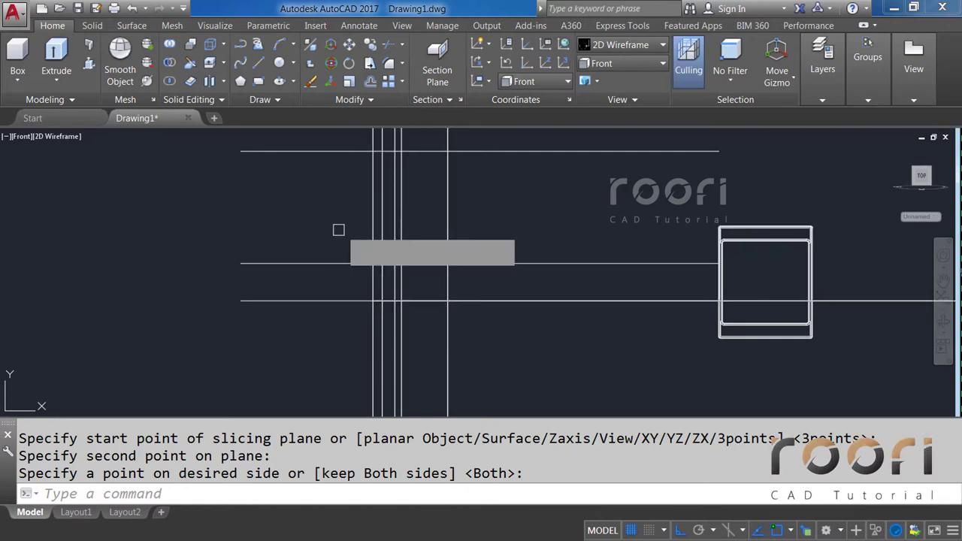
pyautogui.click(378, 230)
pyautogui.press('Return')
pyautogui.click(330, 265)
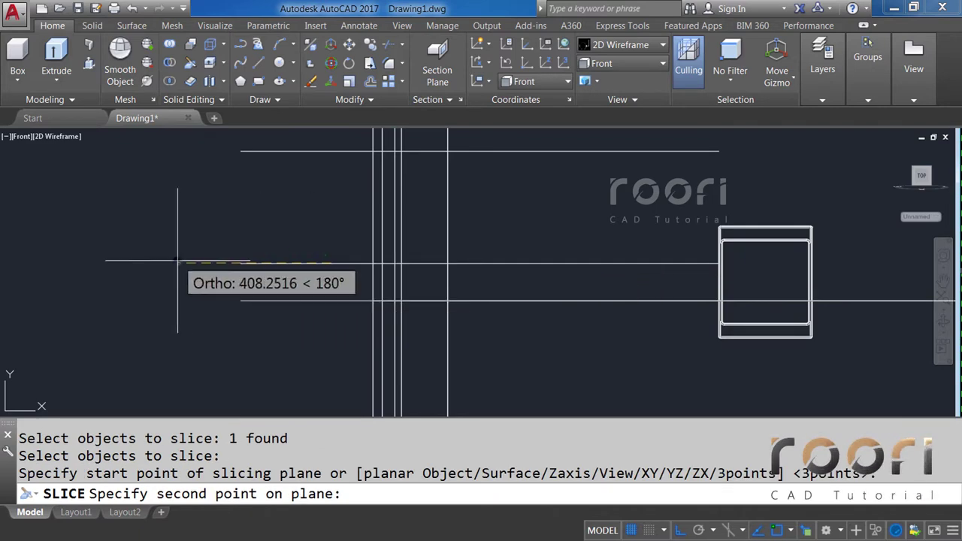
pyautogui.click(215, 263)
pyautogui.press('Return')
pyautogui.moveTo(352, 213); pyautogui.dragTo(346, 314, button='middle')
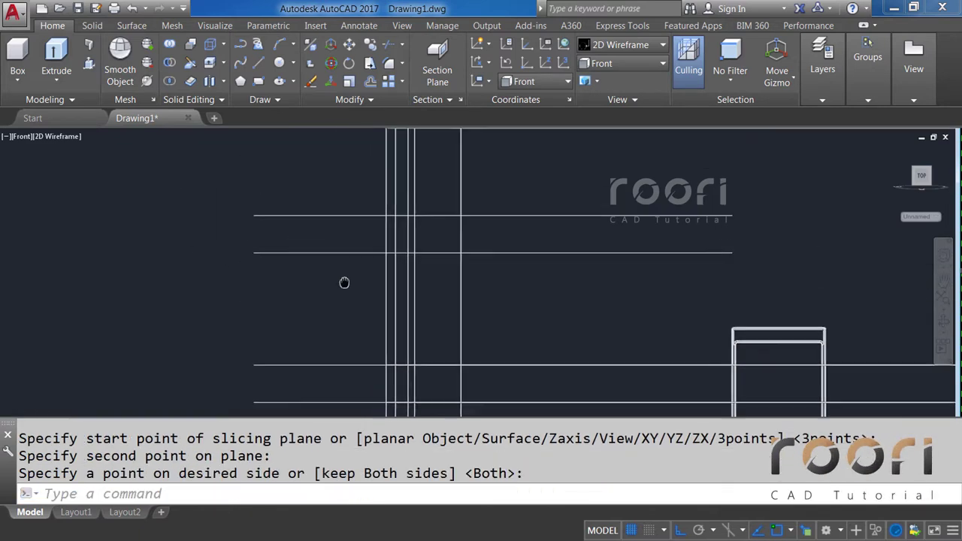
pyautogui.press('Return')
pyautogui.click(390, 318)
pyautogui.press('Return')
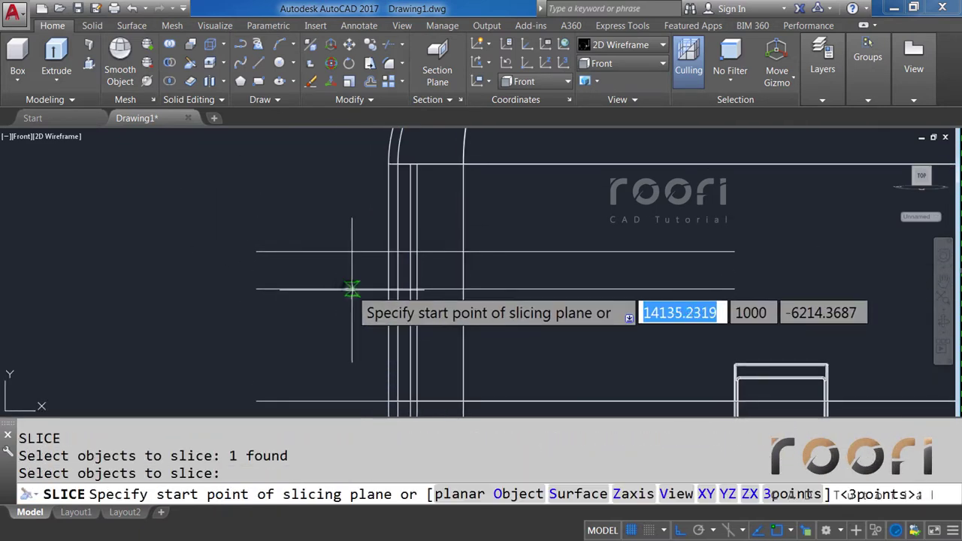
pyautogui.click(331, 289)
pyautogui.click(225, 289)
pyautogui.press('Return')
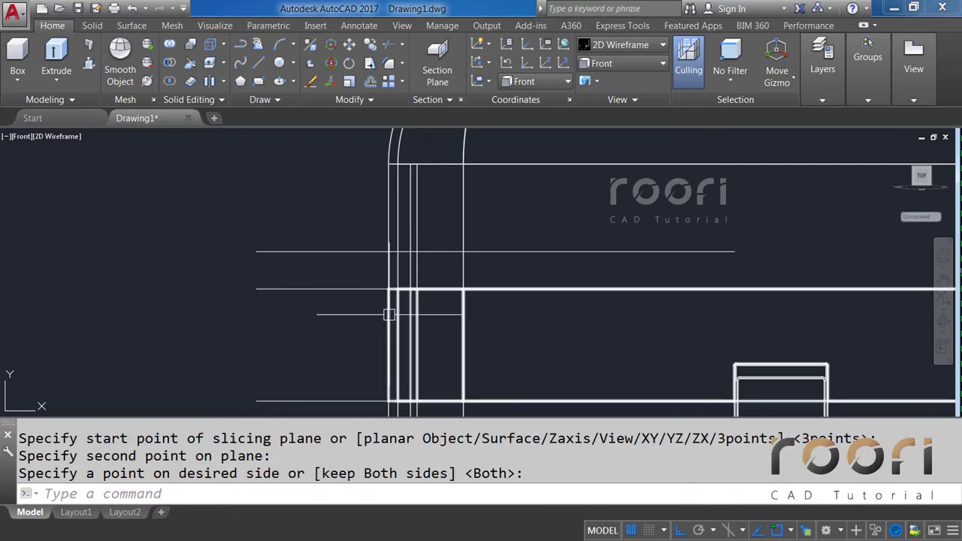
# Step: Slice the solid along the last upper guide line, keeping both sides
pyautogui.press('Return')
pyautogui.click(384, 223)
pyautogui.press('Return')
pyautogui.click(354, 251)
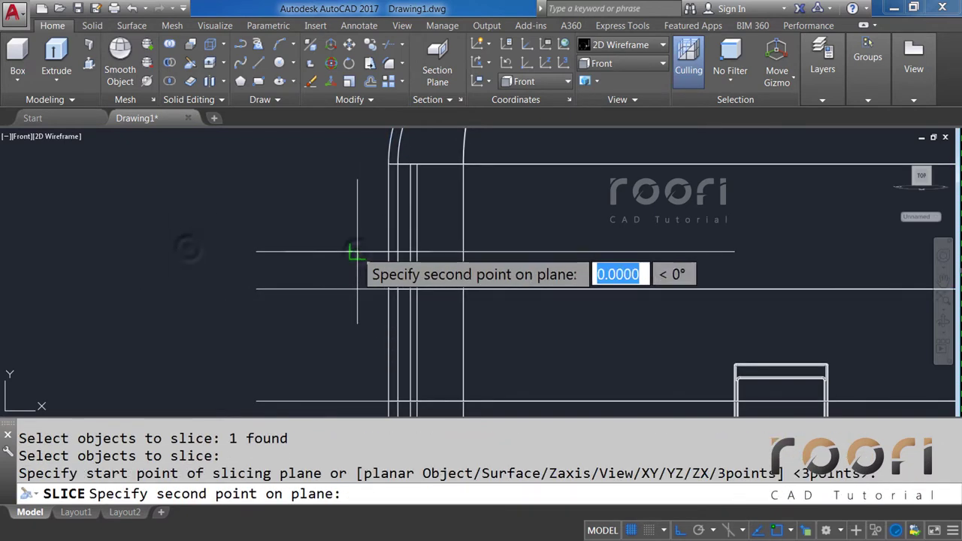
pyautogui.click(188, 251)
pyautogui.press('Return')
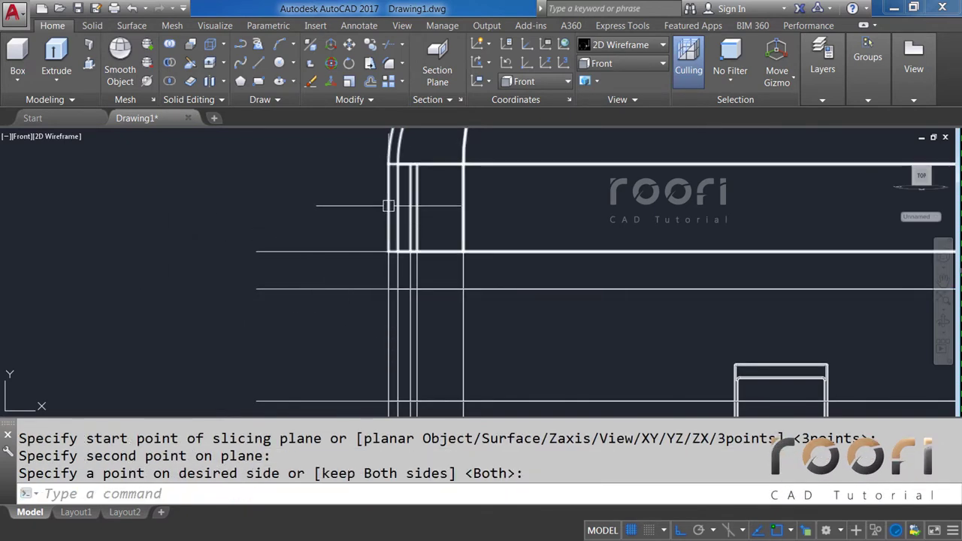
pyautogui.scroll(-4, 386, 206)
pyautogui.click(348, 376)
# Step: Erase the five horizontal guide lines
pyautogui.click(303, 198)
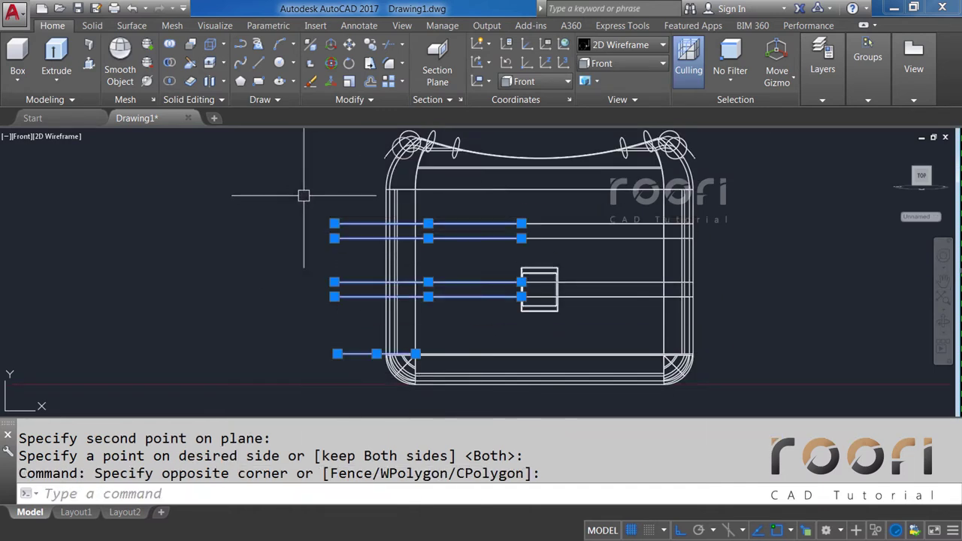
pyautogui.press('Delete')
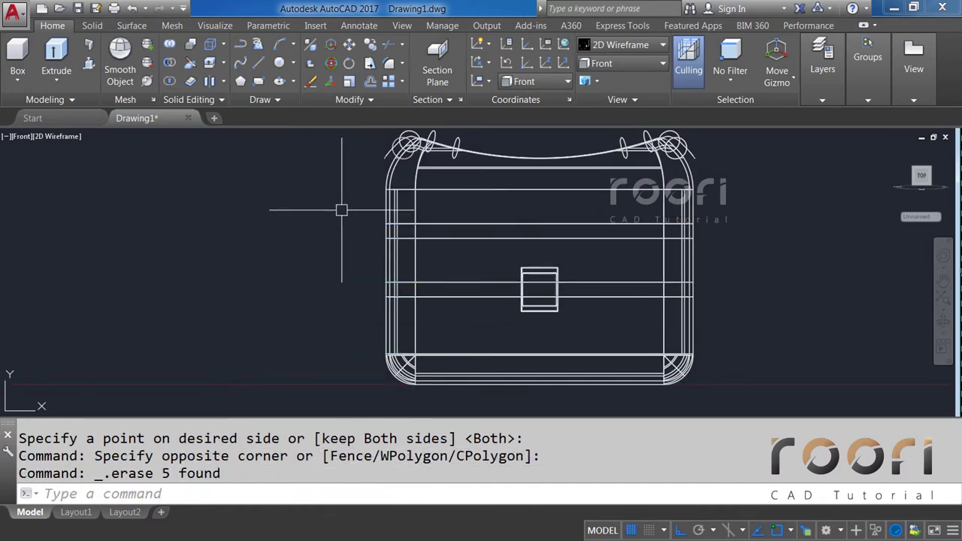
pyautogui.scroll(-3, 257, 200)
pyautogui.click(349, 230)
# Step: Move the bottom base piece 1000 units straight down
pyautogui.write('M')
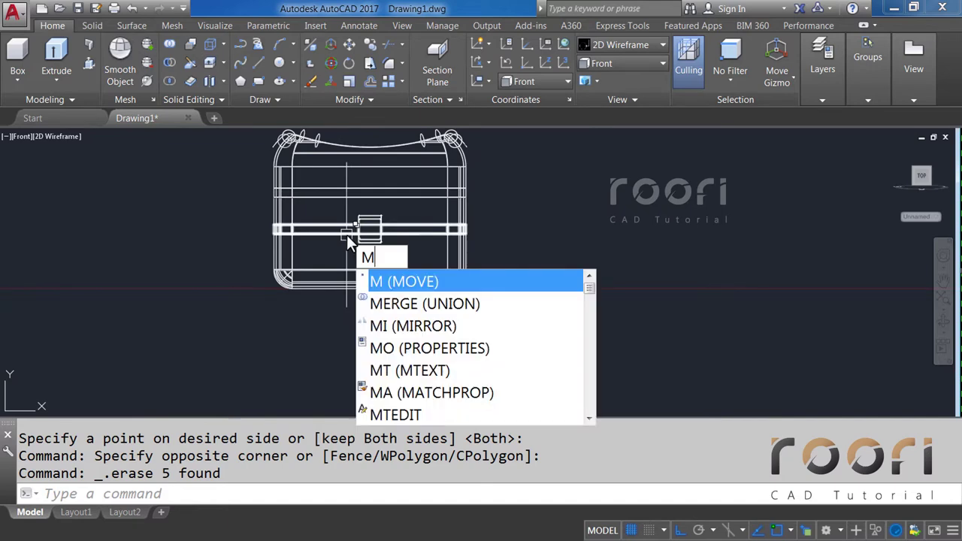
pyautogui.press('Return')
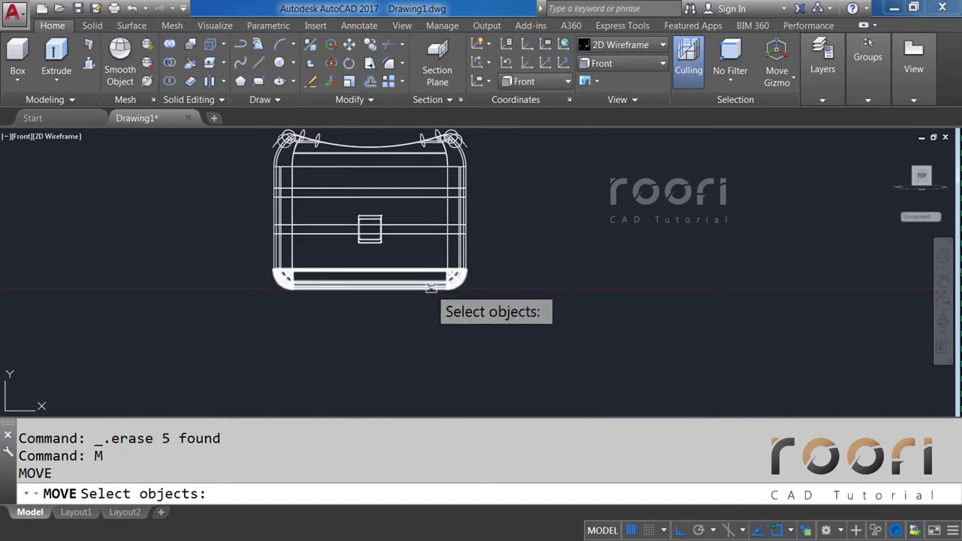
pyautogui.click(432, 286)
pyautogui.click(526, 252)
pyautogui.write('1')
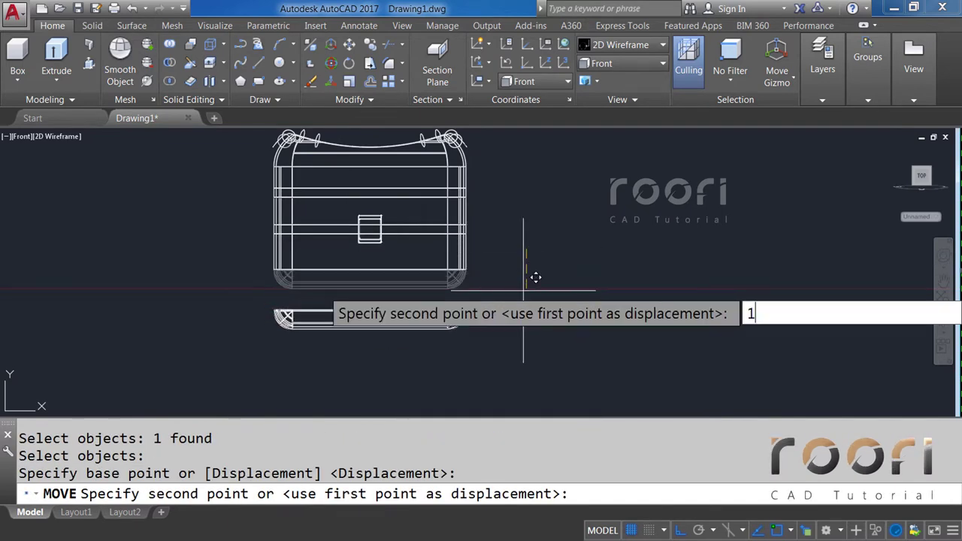
pyautogui.write('000')
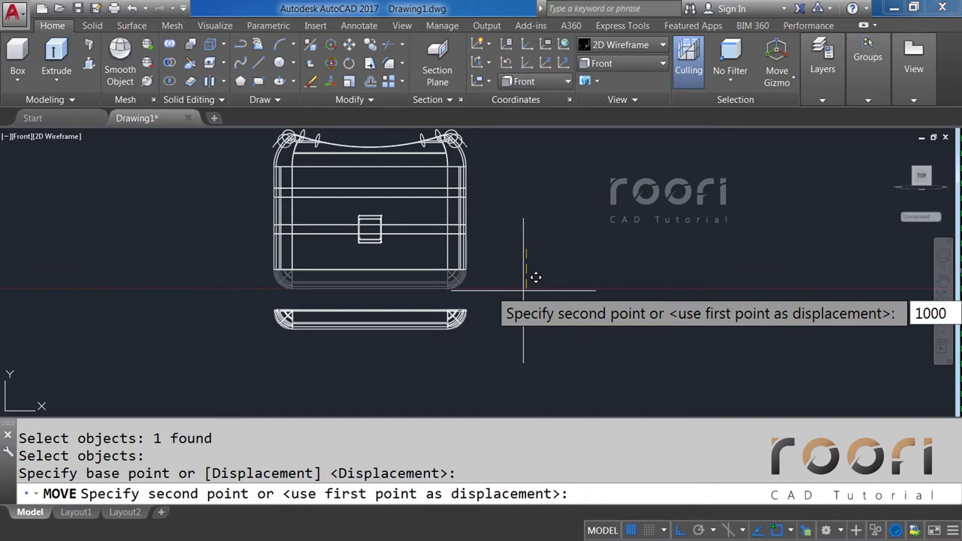
pyautogui.press('Return')
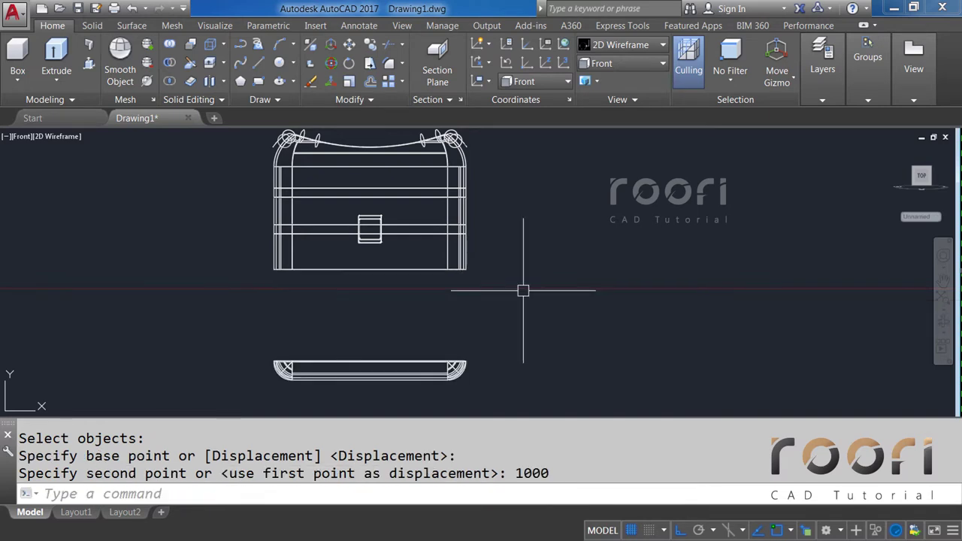
pyautogui.click(627, 65)
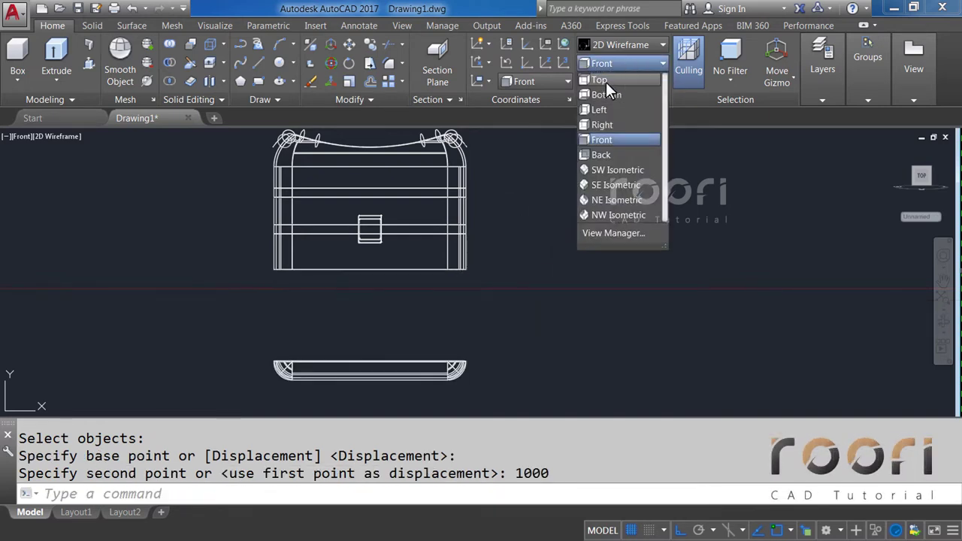
# Step: View the model from the top, then orbit to a tilted view of the base's corner
pyautogui.click(600, 80)
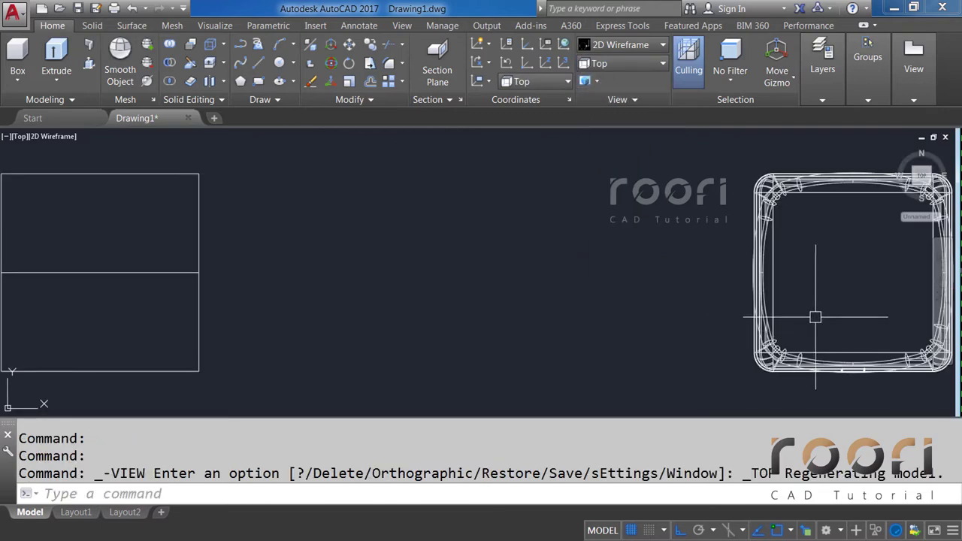
pyautogui.moveTo(449, 326)
pyautogui.keyDown('shift'); pyautogui.mouseDown(button='middle')
pyautogui.moveTo(470, 272)
pyautogui.moveTo(651, 358)
pyautogui.mouseUp(button='middle'); pyautogui.keyUp('shift')
pyautogui.scroll(5, 651, 358)
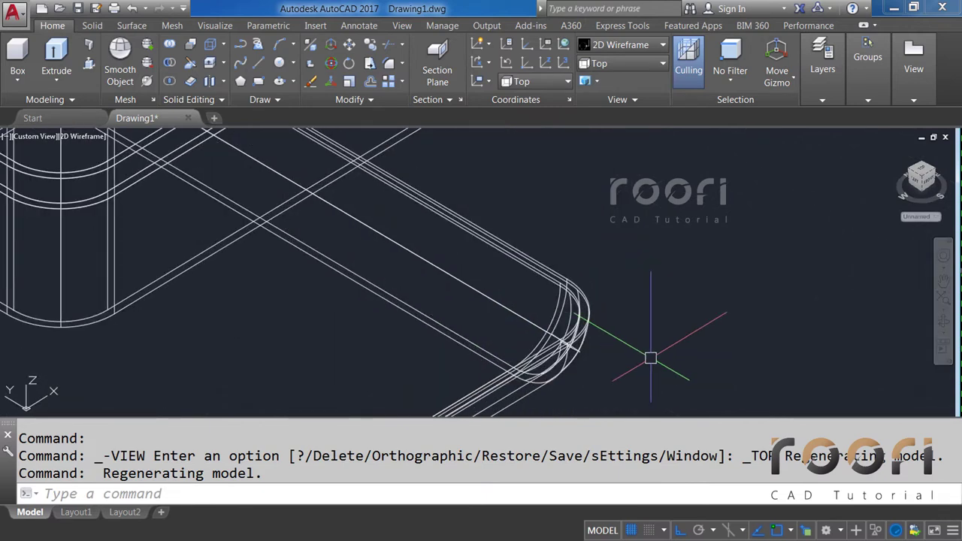
pyautogui.keyDown('shift'); pyautogui.moveTo(598, 295); pyautogui.dragTo(566, 321, button='middle'); pyautogui.keyUp('shift')
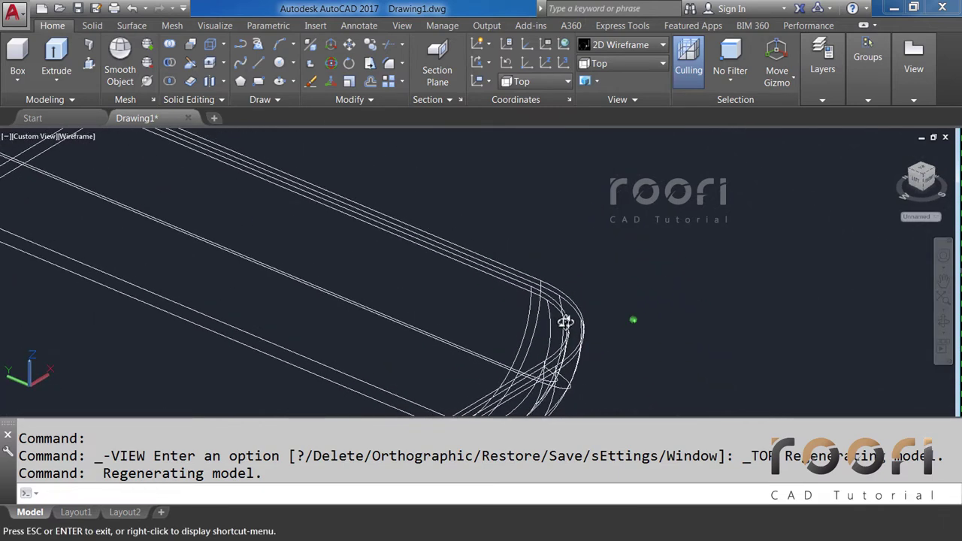
# Step: Fillet the base plate's top edge chain with a 10-unit radius
pyautogui.click(403, 71)
pyautogui.click(419, 88)
pyautogui.write('R')
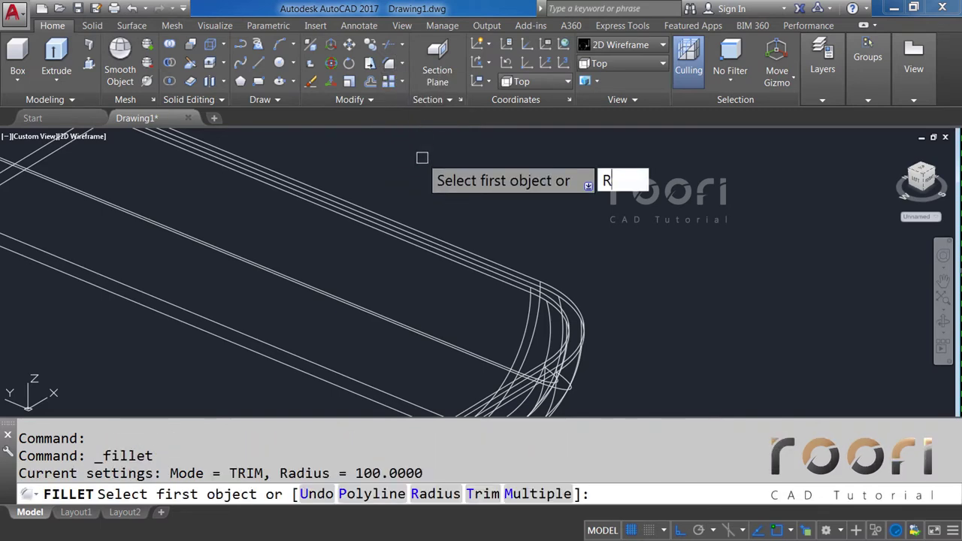
pyautogui.press('Return')
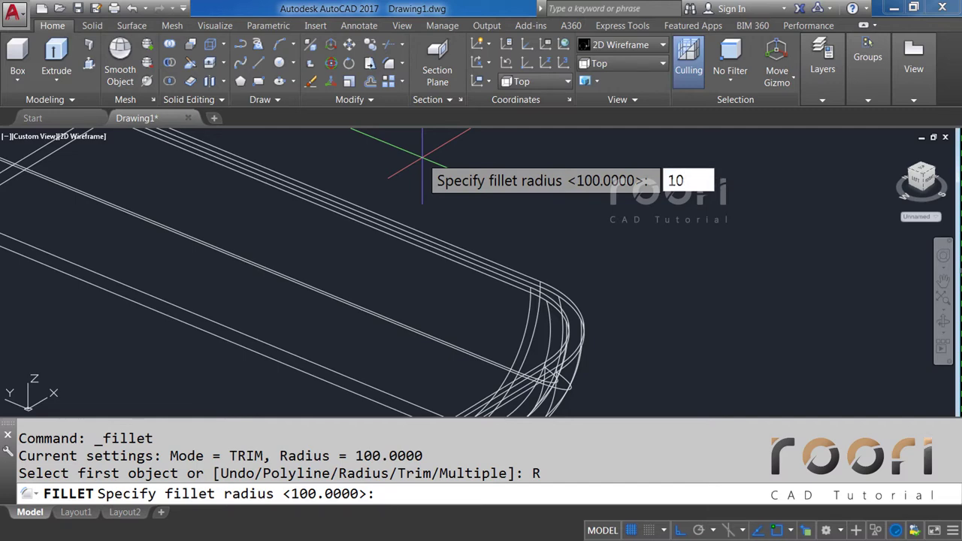
pyautogui.press('Return')
pyautogui.scroll(2, 511, 252)
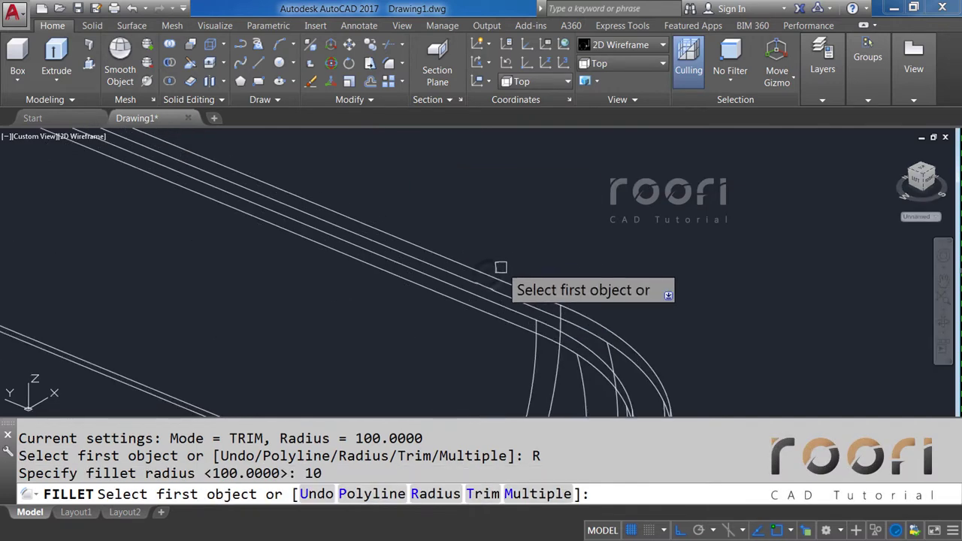
pyautogui.click(489, 272)
pyautogui.press('Return')
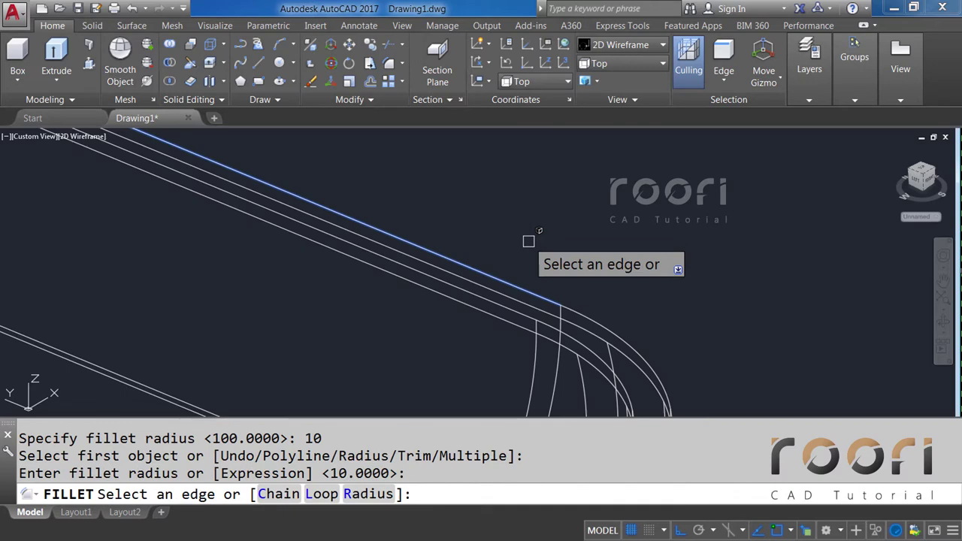
pyautogui.click(273, 502)
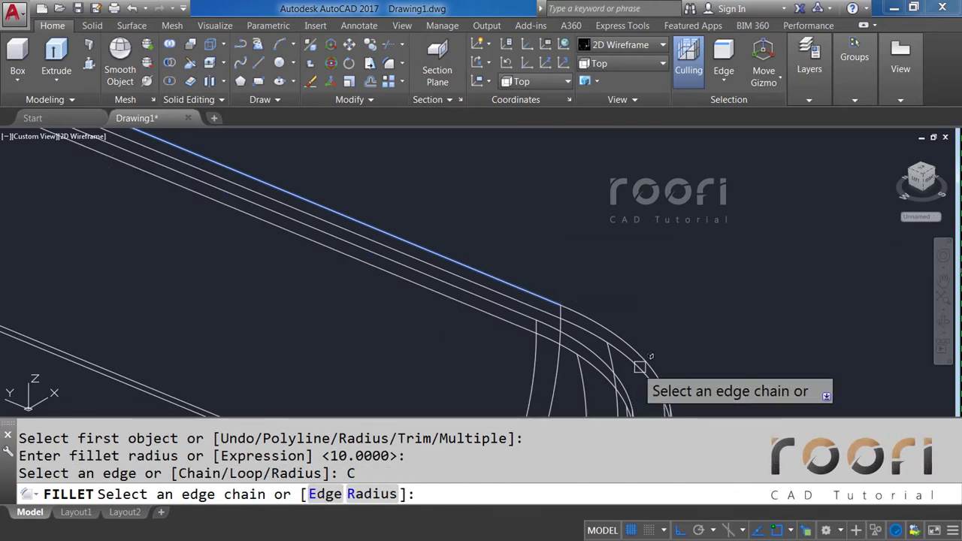
pyautogui.click(631, 343)
pyautogui.scroll(-2, 634, 248)
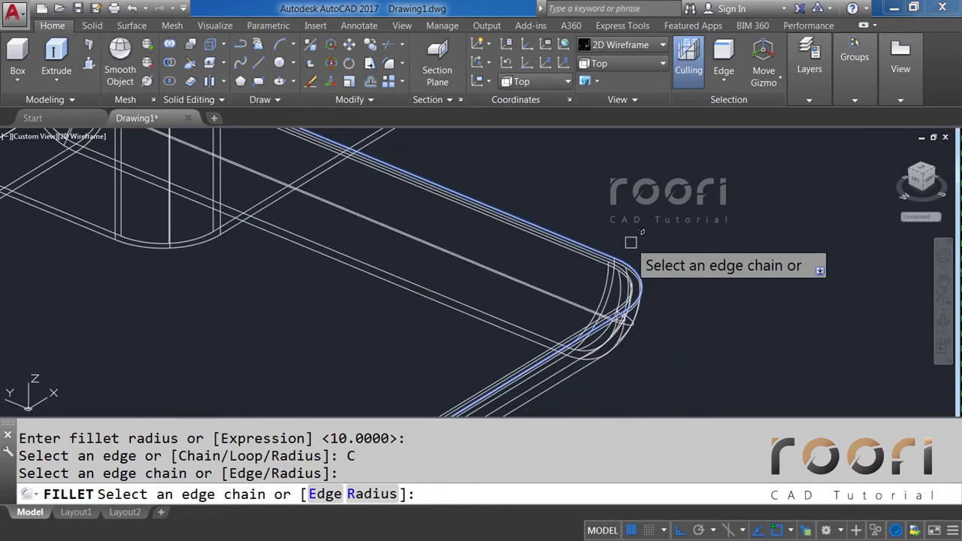
pyautogui.scroll(-2, 634, 243)
pyautogui.scroll(-2, 658, 345)
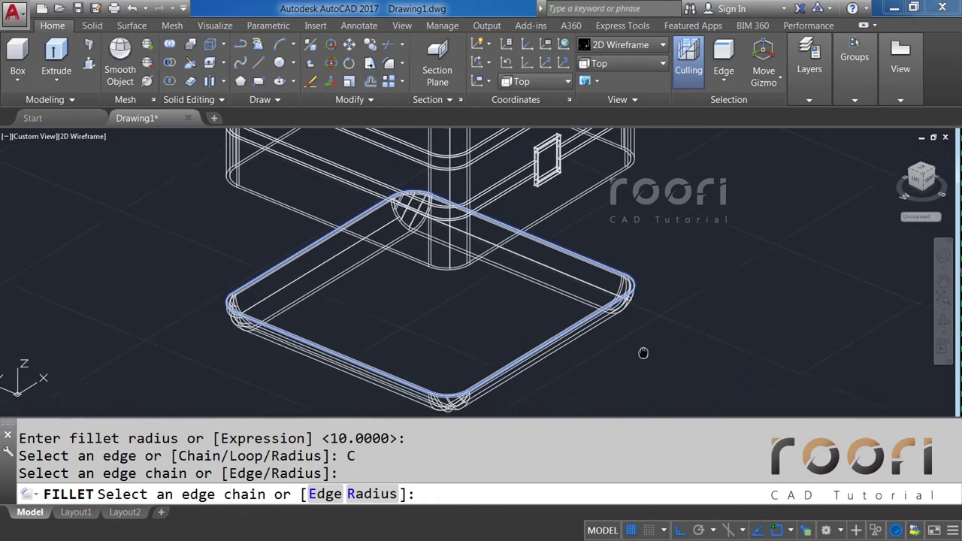
pyautogui.press('Return')
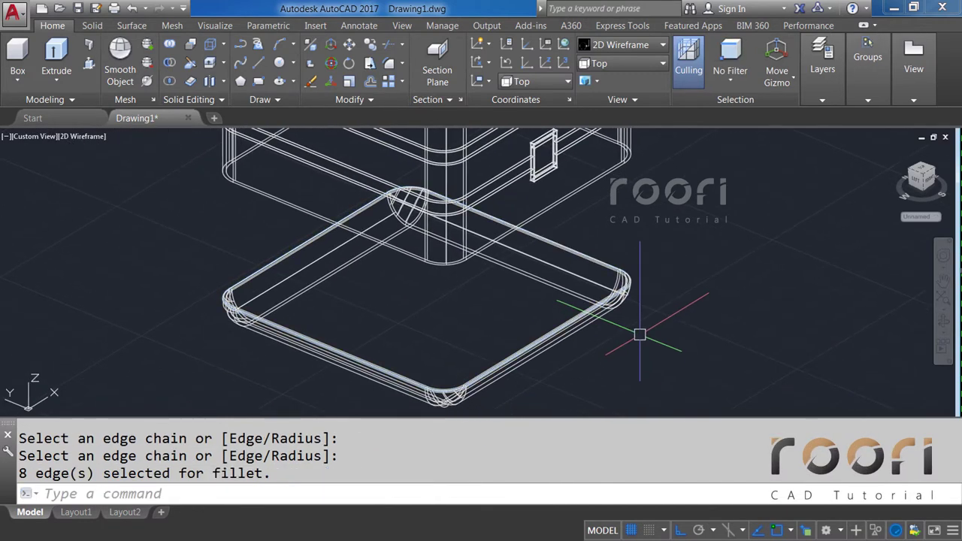
pyautogui.press('Escape')
# Step: Select and then deselect the base plate, leaving nothing selected
pyautogui.click(605, 301)
pyautogui.press('Escape')
pyautogui.click(677, 323)
pyautogui.click(593, 263)
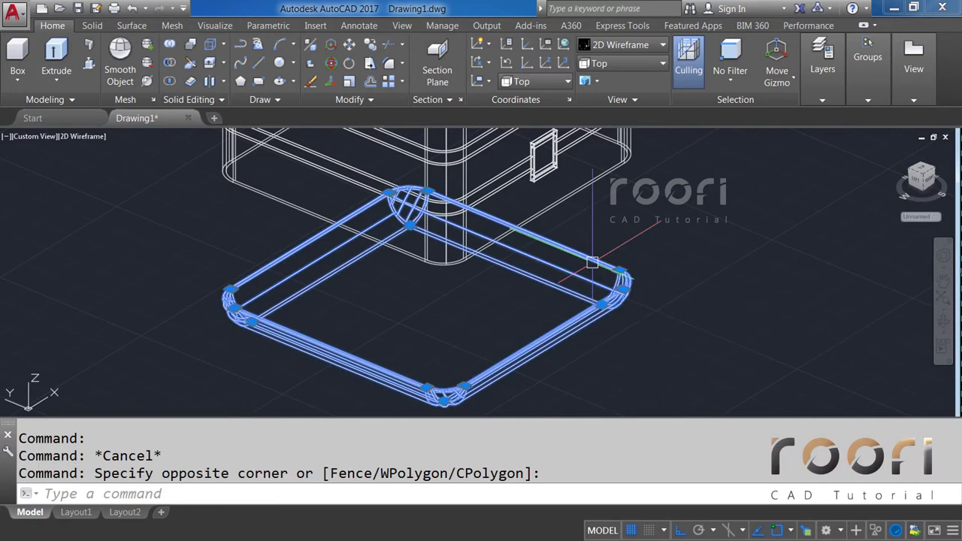
pyautogui.press('Escape')
pyautogui.scroll(1, 576, 303)
pyautogui.scroll(2, 579, 293)
# Step: Fillet the basket body's bottom edge chain with a radius of 10
pyautogui.scroll(3, 588, 255)
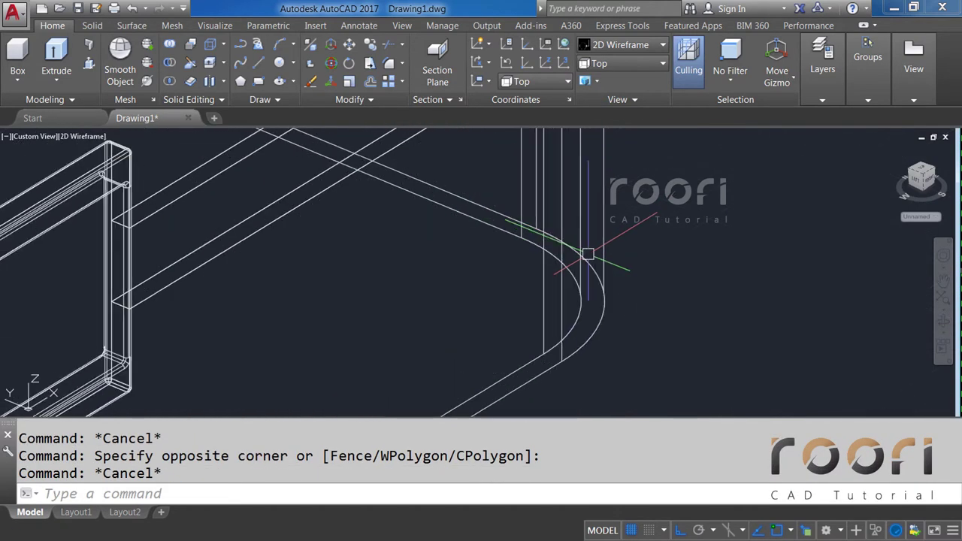
pyautogui.click(401, 65)
pyautogui.click(418, 87)
pyautogui.write('R')
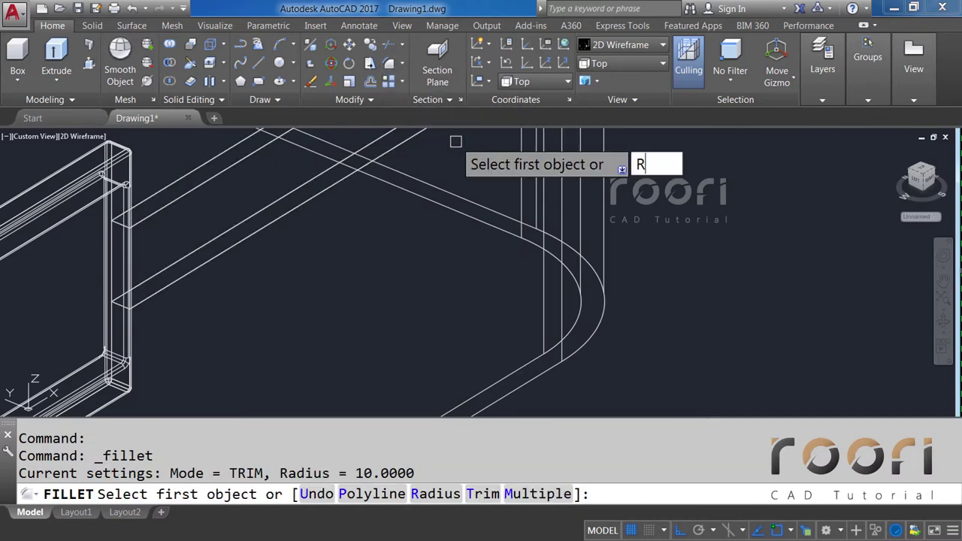
pyautogui.press('Return')
pyautogui.write('10')
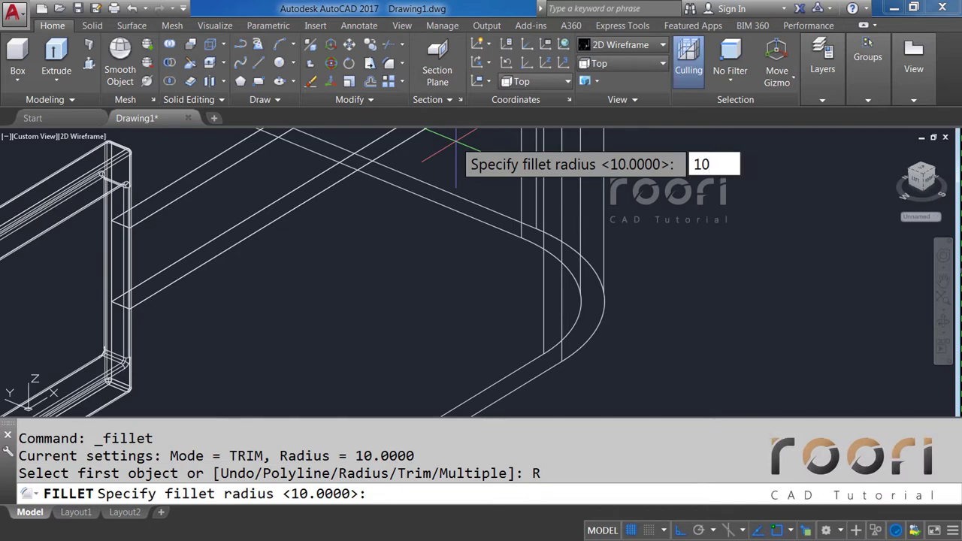
pyautogui.press('Return')
pyautogui.click(472, 199)
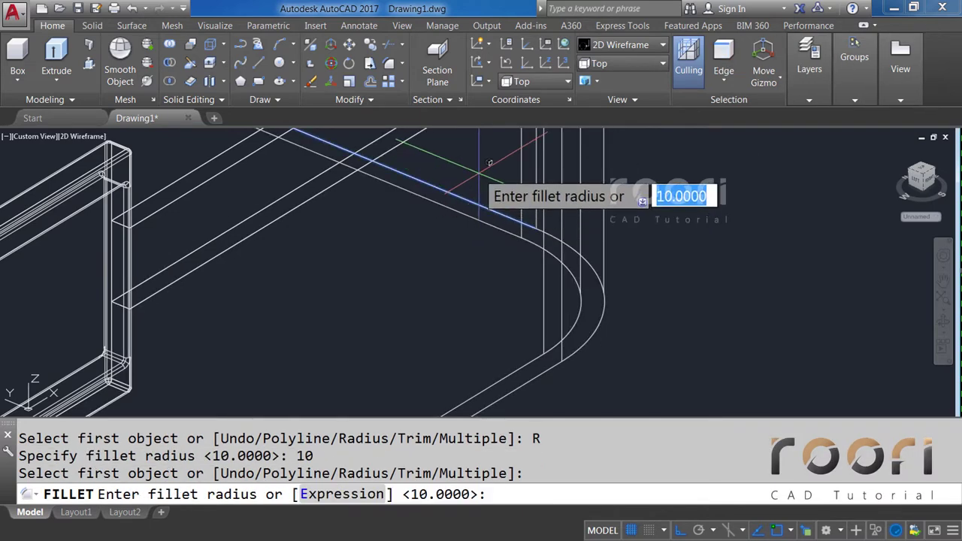
pyautogui.press('Return')
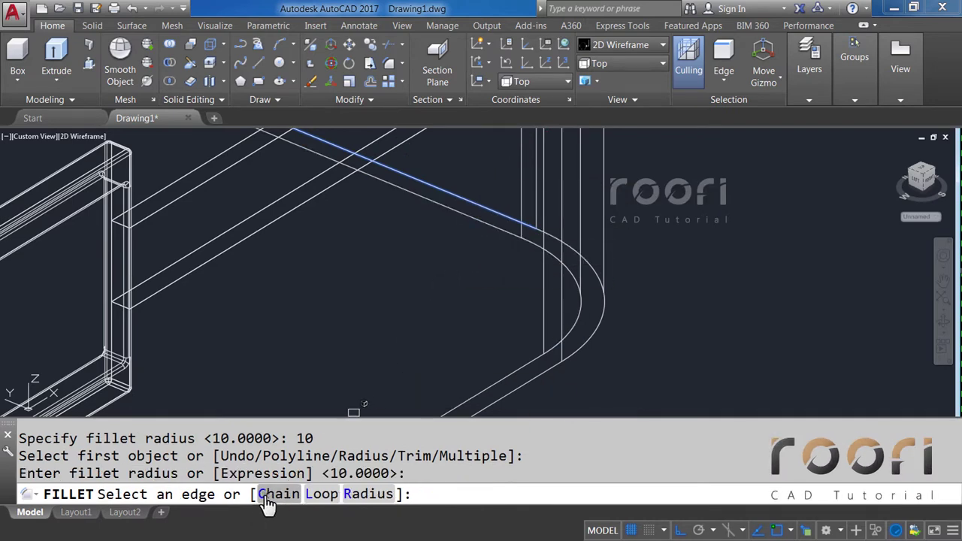
pyautogui.click(267, 496)
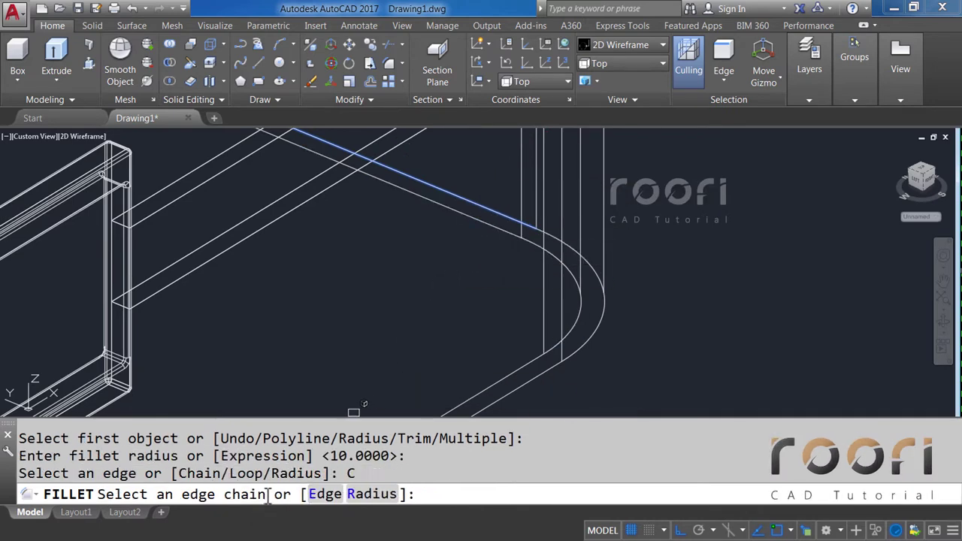
pyautogui.click(604, 314)
pyautogui.scroll(-3, 631, 309)
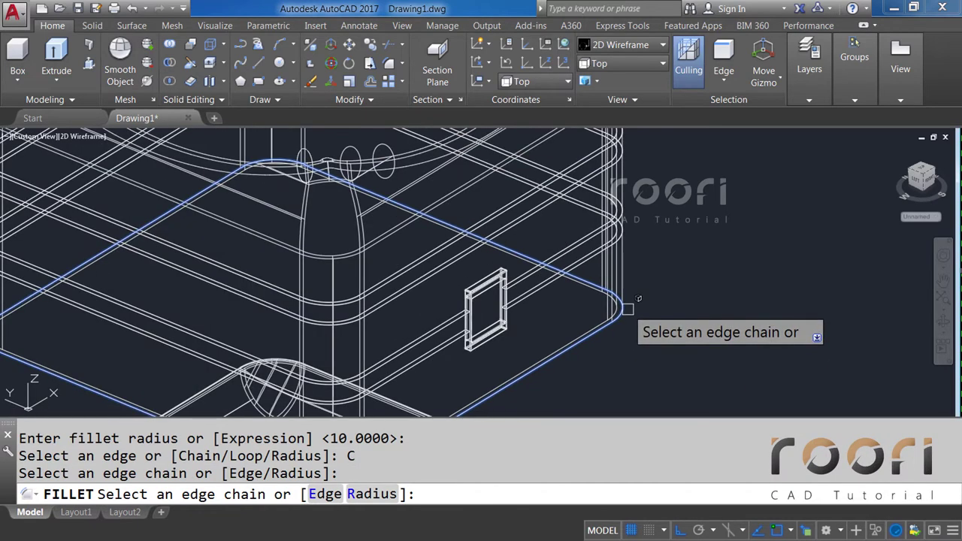
pyautogui.scroll(-2, 624, 308)
pyautogui.press('Return')
# Step: Recentre the view and clear any leftover command and selection
pyautogui.moveTo(656, 339); pyautogui.dragTo(607, 316, button='middle')
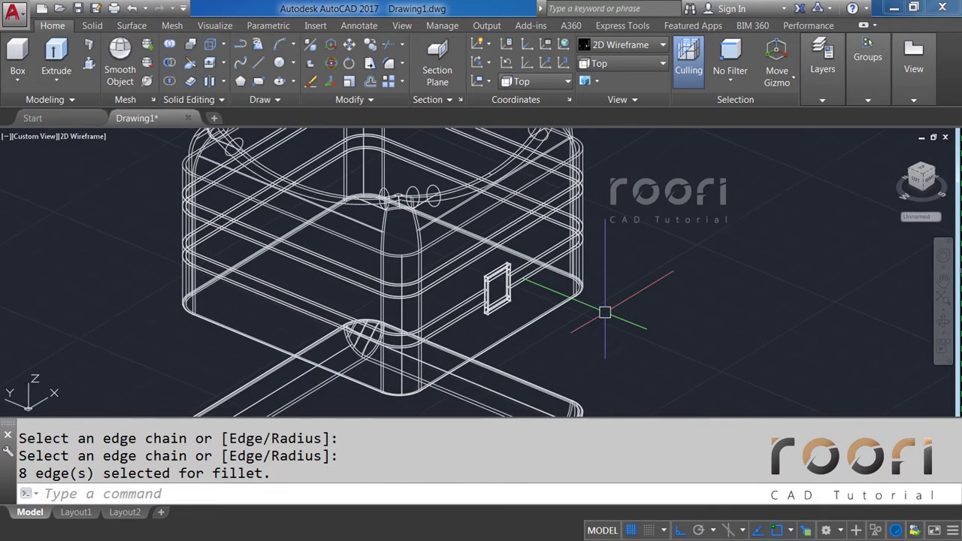
pyautogui.press('Escape')
pyautogui.click(606, 318)
pyautogui.press('Escape')
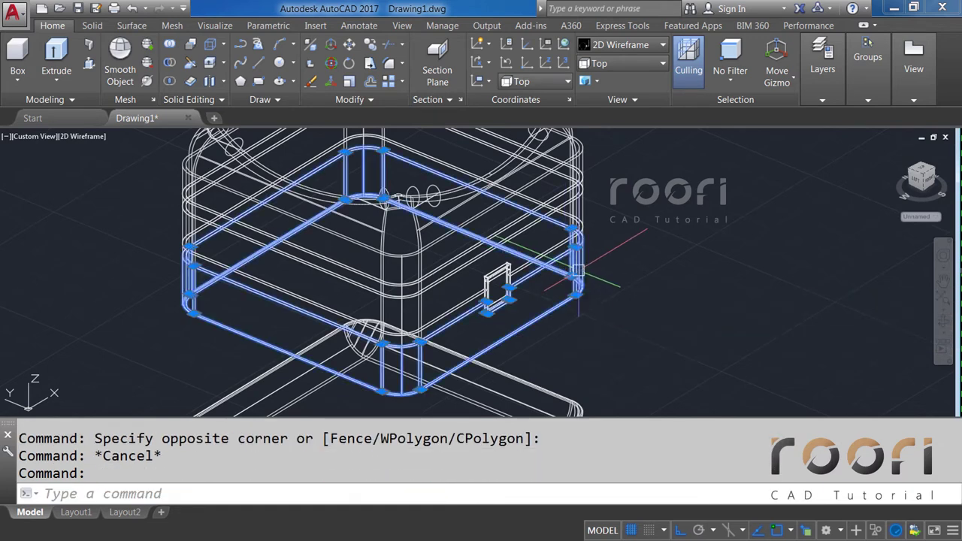
pyautogui.press('Escape')
pyautogui.scroll(-2, 607, 321)
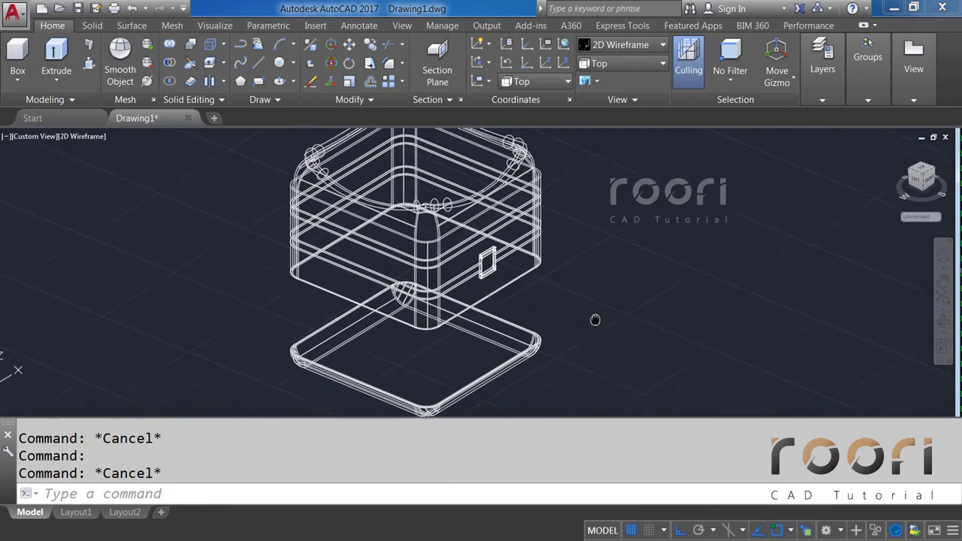
# Step: Move the rounded base plate 1000 units up, back under the basket body
pyautogui.moveTo(607, 321); pyautogui.dragTo(587, 316, button='middle')
pyautogui.write('M')
pyautogui.press('Return')
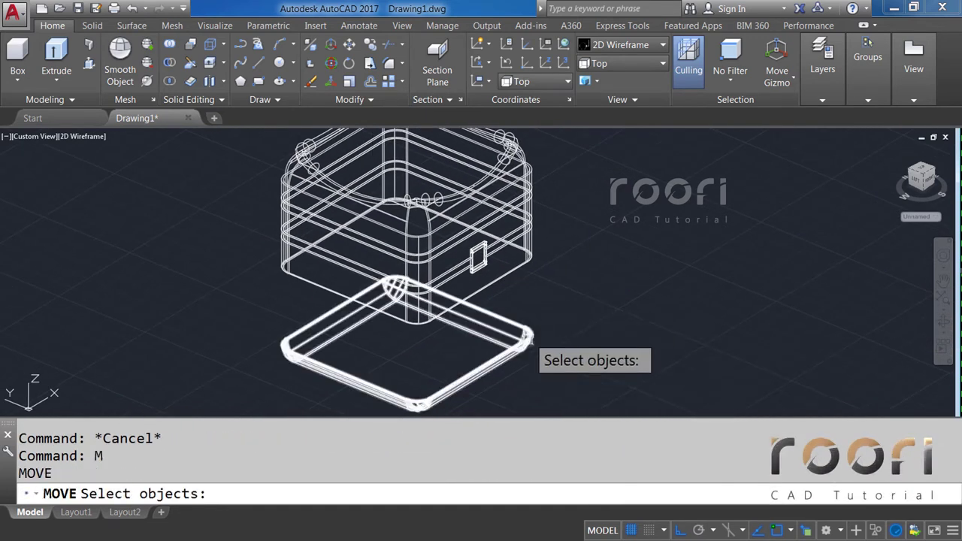
pyautogui.click(530, 340)
pyautogui.press('Return')
pyautogui.click(590, 367)
pyautogui.write('1')
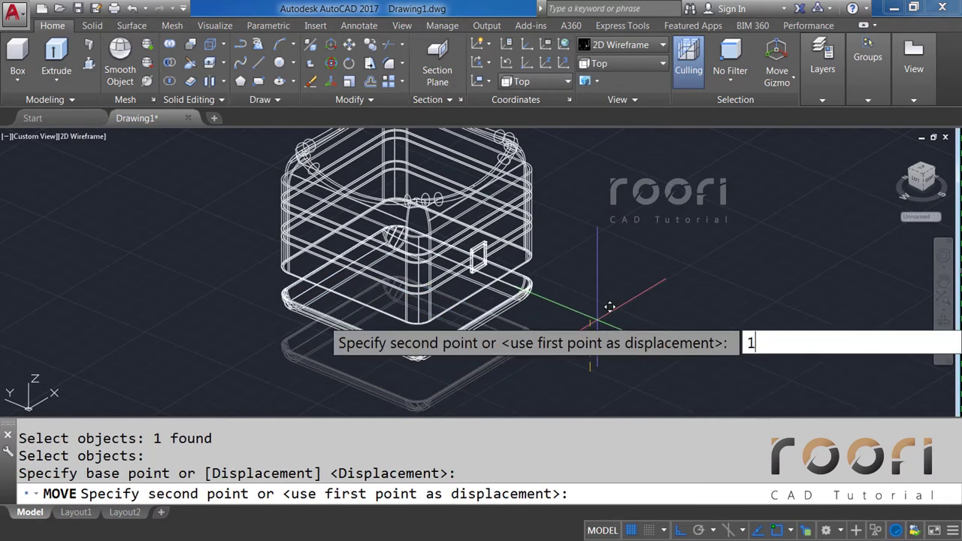
pyautogui.write('000')
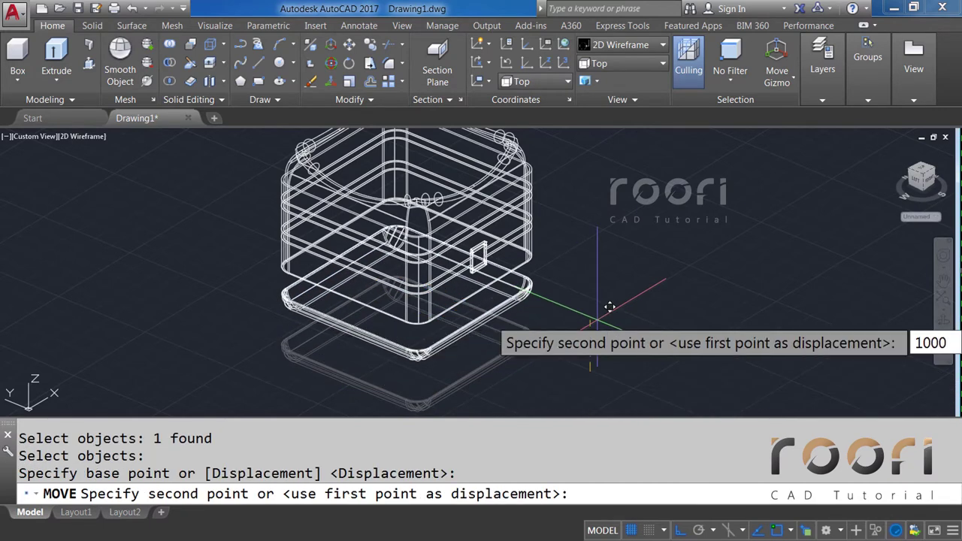
pyautogui.press('Return')
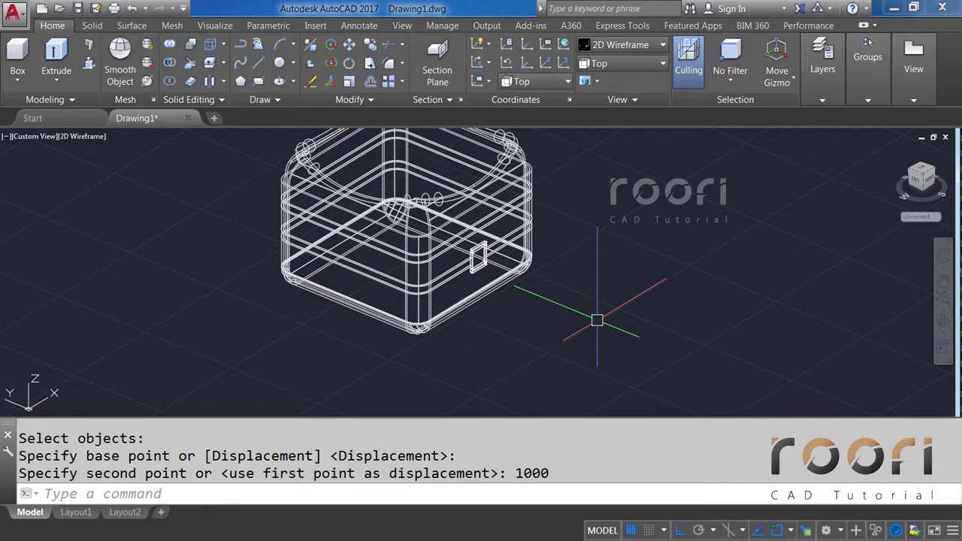
# Step: Switch to the Realistic visual style and orbit to inspect the bottom groove
pyautogui.click(608, 47)
pyautogui.click(798, 75)
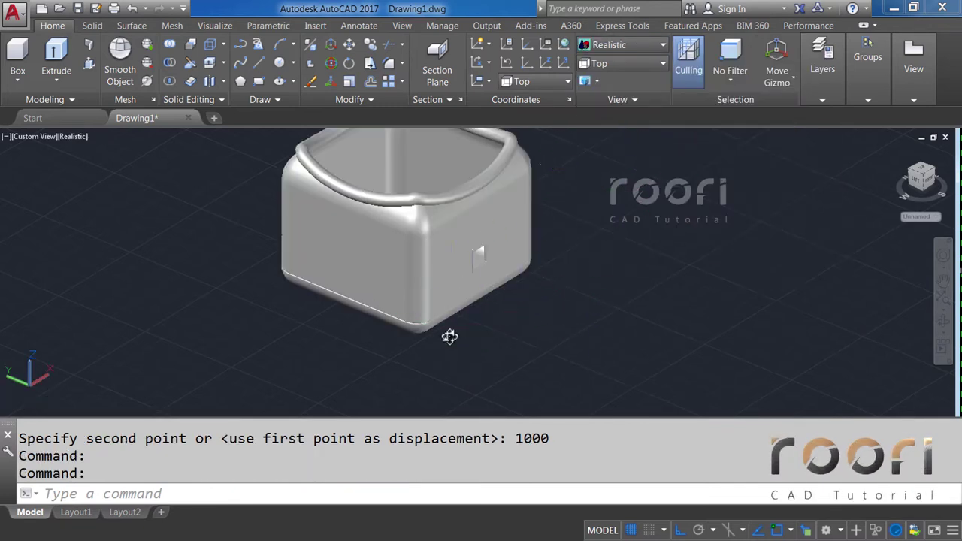
pyautogui.moveTo(449, 338)
pyautogui.keyDown('shift'); pyautogui.mouseDown(button='middle')
pyautogui.moveTo(423, 306)
pyautogui.moveTo(387, 293)
pyautogui.moveTo(397, 255)
pyautogui.moveTo(364, 261)
pyautogui.moveTo(677, 264)
pyautogui.moveTo(539, 314)
pyautogui.moveTo(454, 318)
pyautogui.moveTo(421, 301)
pyautogui.moveTo(430, 296)
pyautogui.mouseUp(button='middle'); pyautogui.keyUp('shift')
pyautogui.scroll(5, 380, 281)
# Step: UNION the tube rim, base slice and lower band into one solid basket
pyautogui.scroll(-3, 421, 302)
pyautogui.scroll(-3, 348, 318)
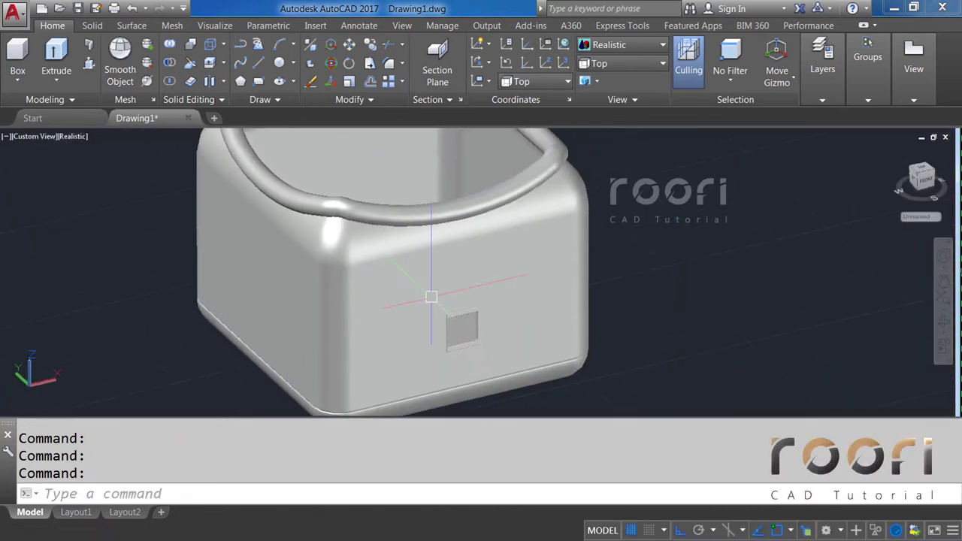
pyautogui.scroll(-3, 438, 294)
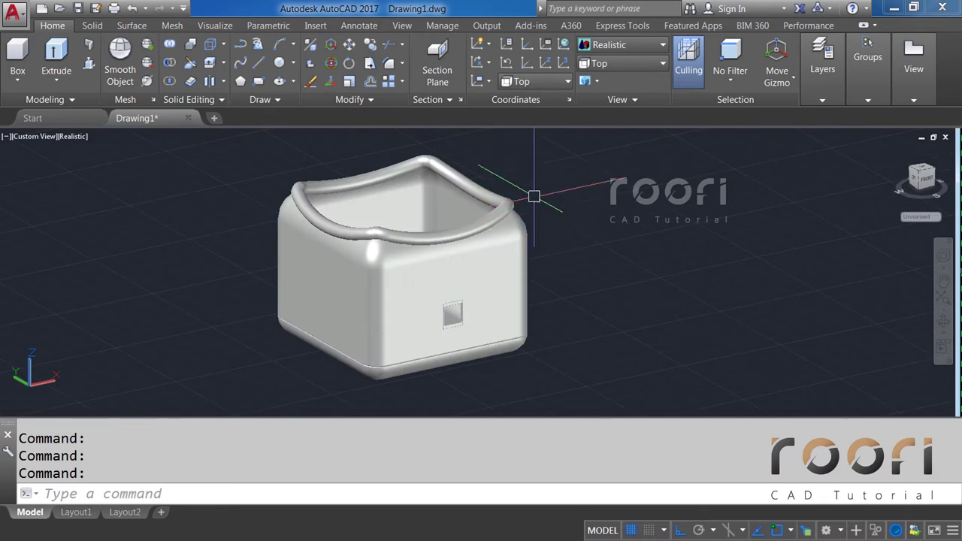
pyautogui.write('UNION')
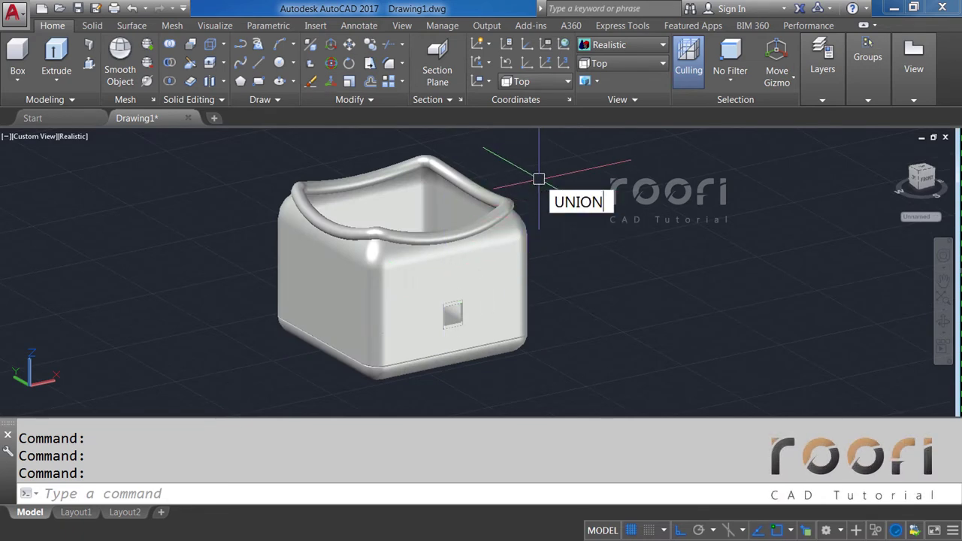
pyautogui.press('Return')
pyautogui.click(424, 151)
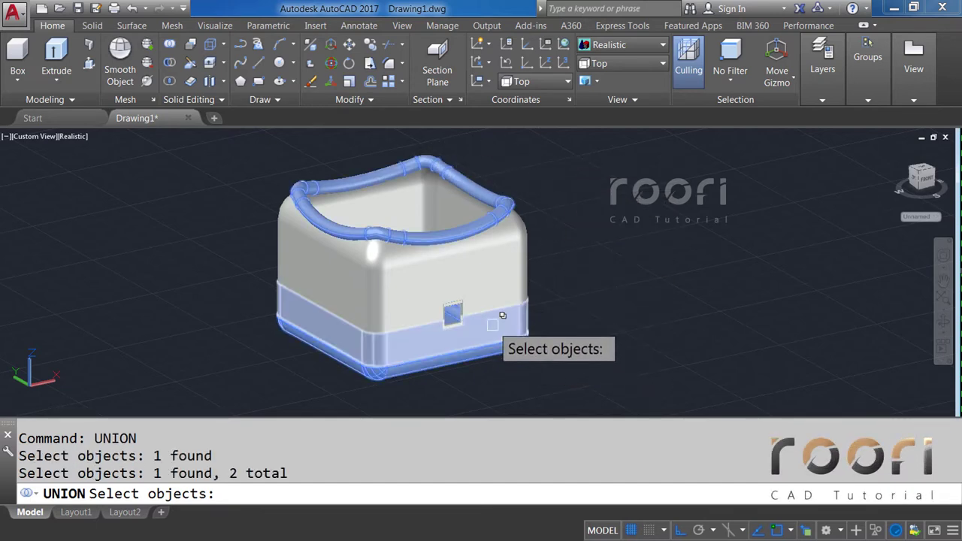
pyautogui.scroll(3, 500, 316)
pyautogui.click(442, 303)
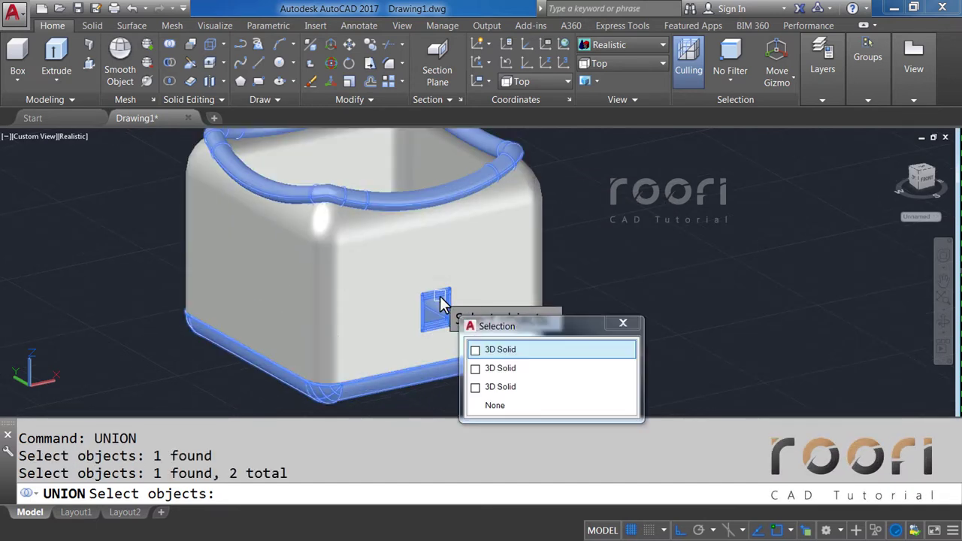
pyautogui.click(498, 352)
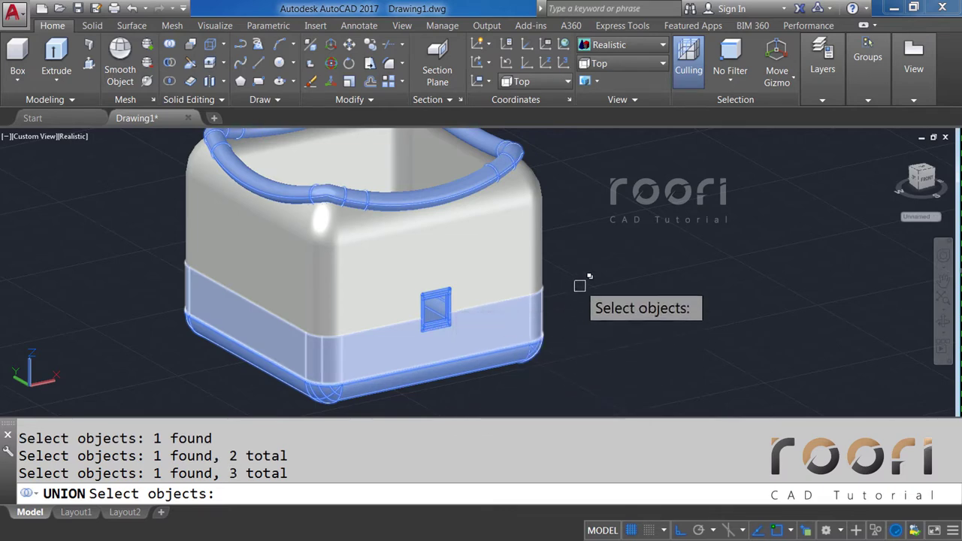
pyautogui.press('Return')
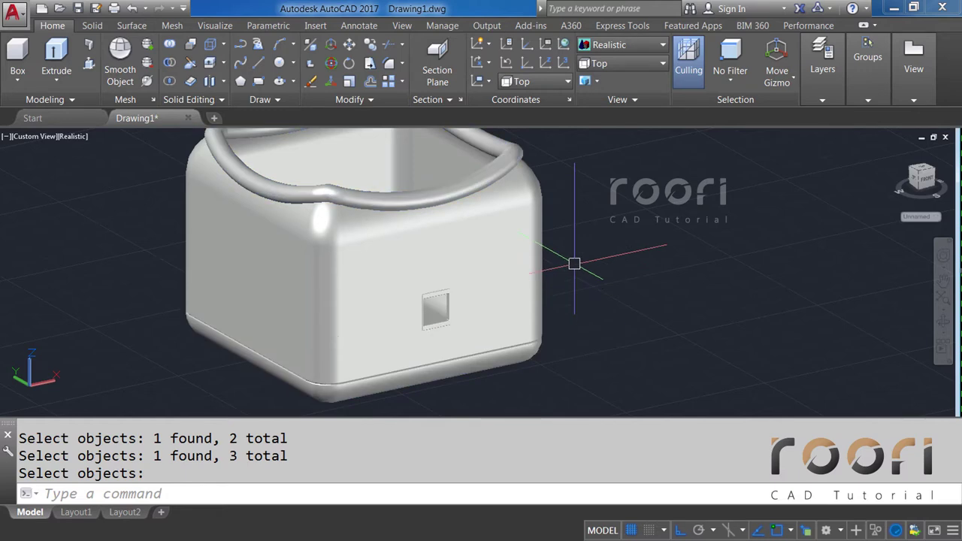
# Step: Union the upper body, middle band and lower body parts into one solid
pyautogui.write('UNION')
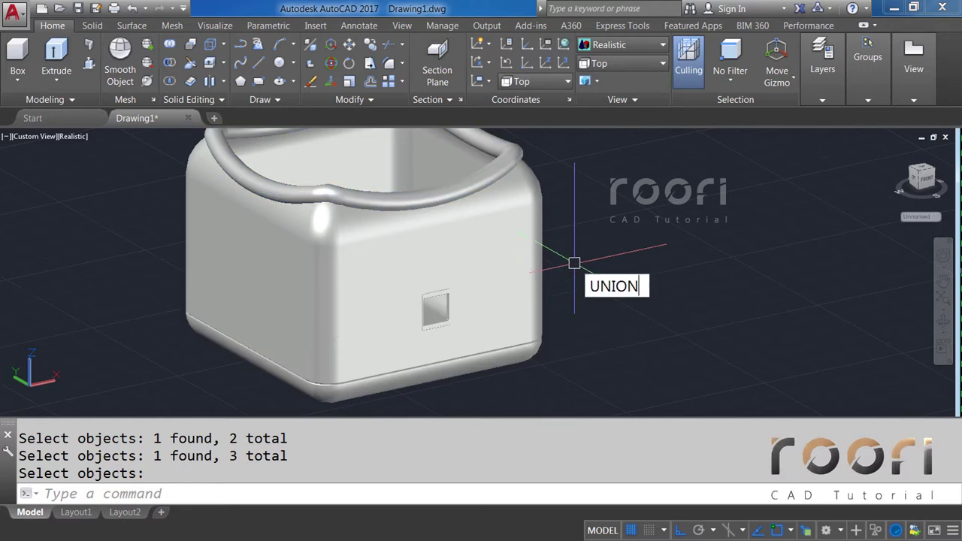
pyautogui.press('Return')
pyautogui.click(540, 209)
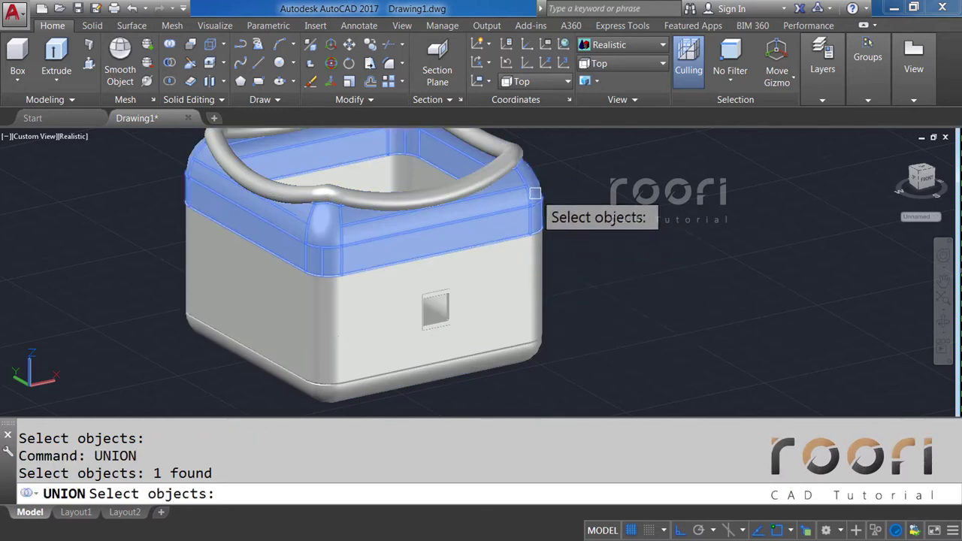
pyautogui.click(538, 261)
pyautogui.click(596, 318)
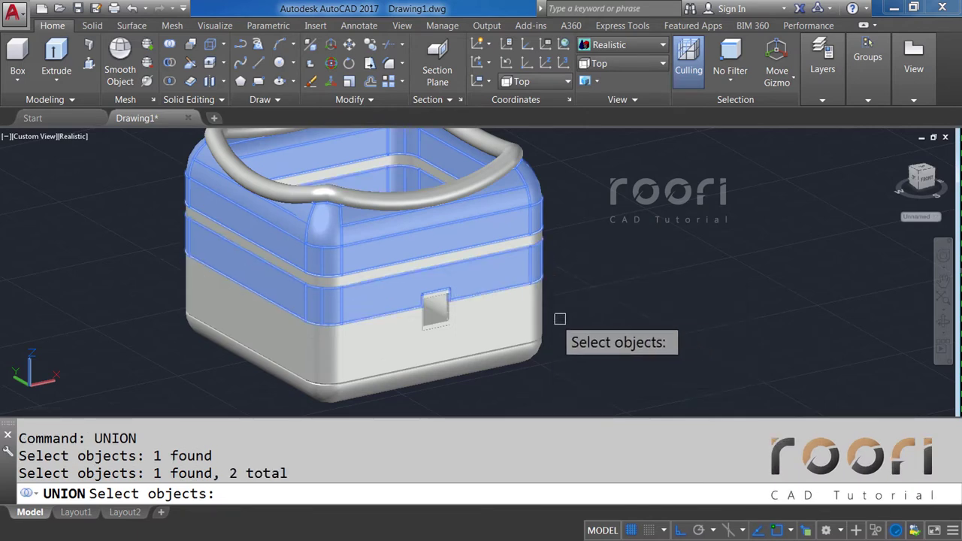
pyautogui.click(539, 323)
pyautogui.press('Return')
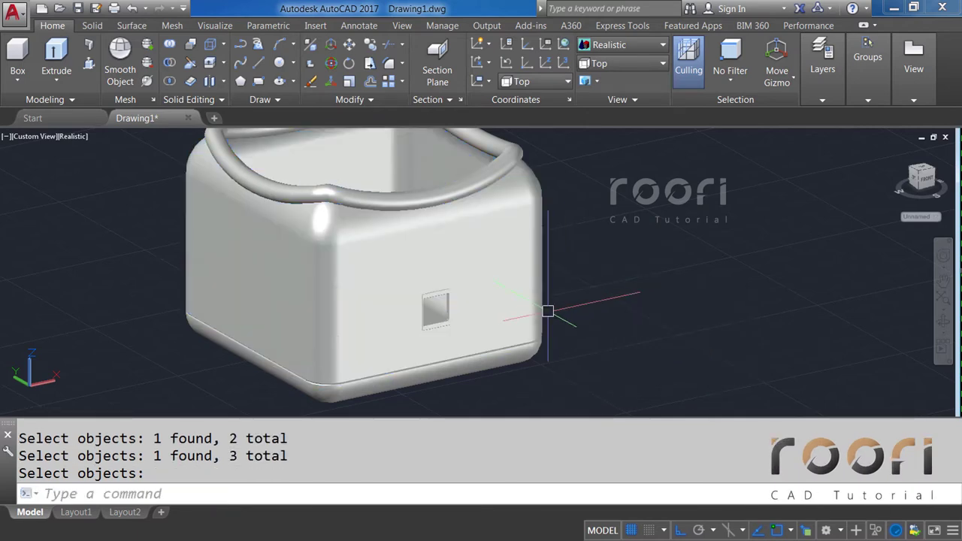
# Step: Union the upper and lower bands around the basket into one solid
pyautogui.write('UN')
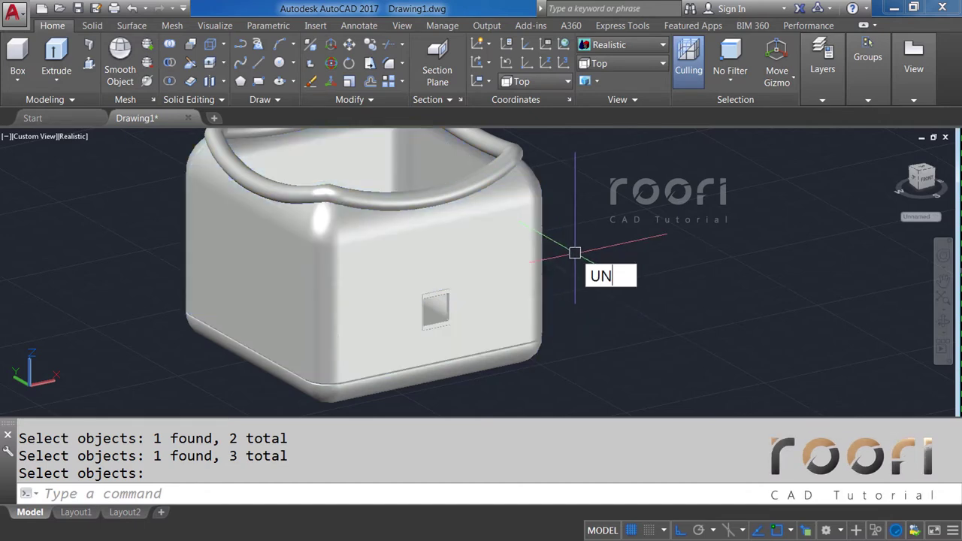
pyautogui.write('ION')
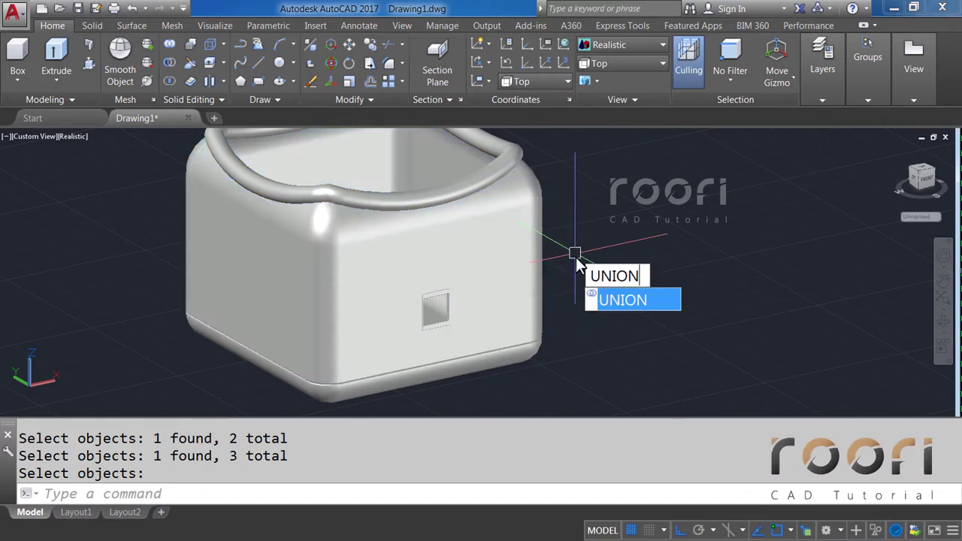
pyautogui.press('Return')
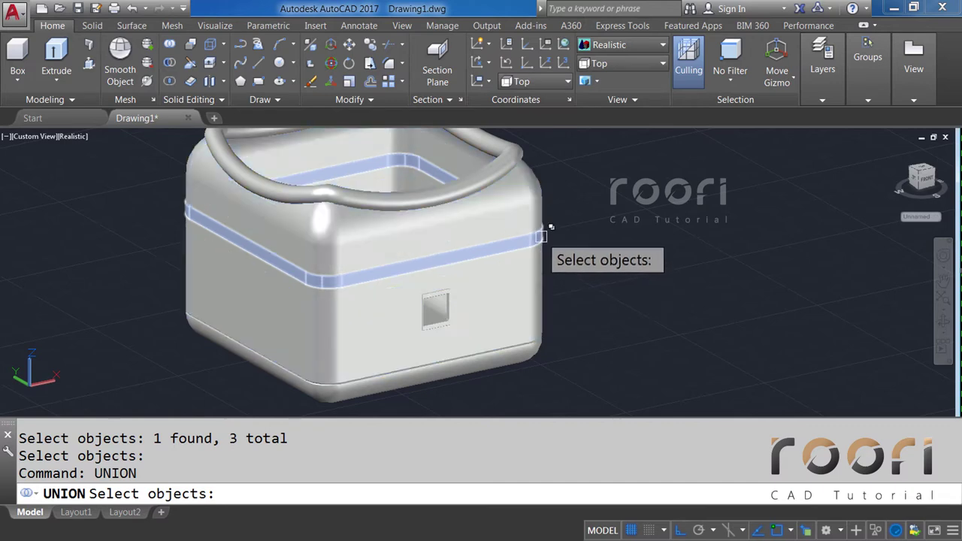
pyautogui.click(539, 240)
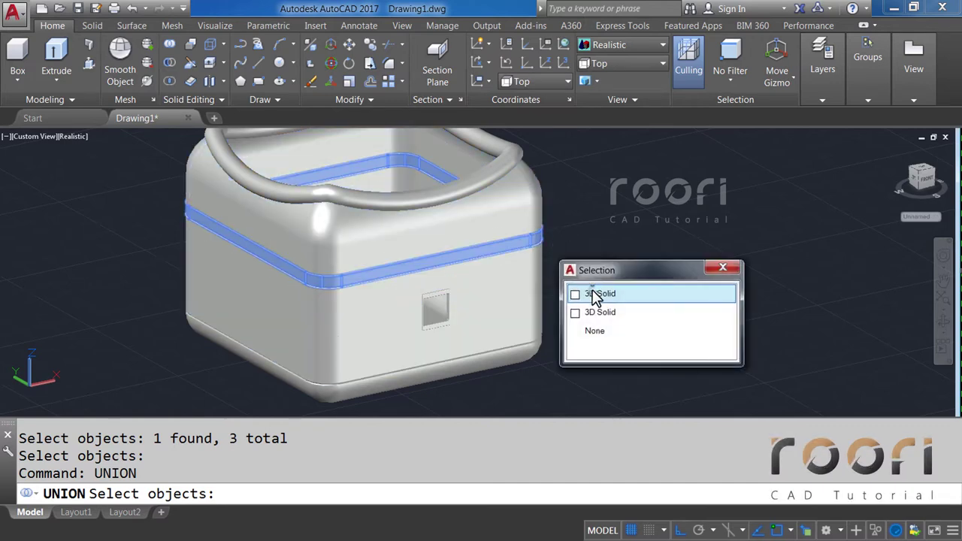
pyautogui.click(597, 294)
pyautogui.click(541, 279)
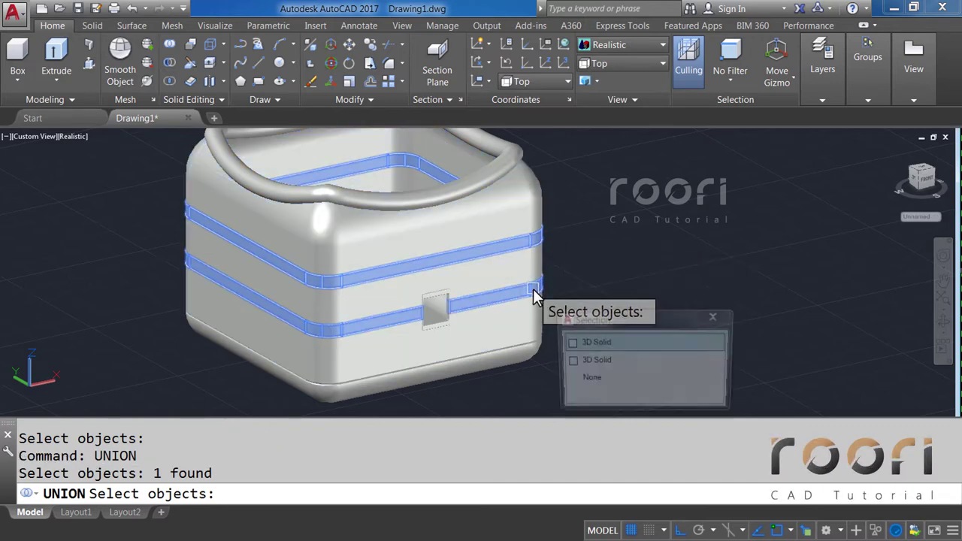
pyautogui.click(587, 343)
pyautogui.press('Return')
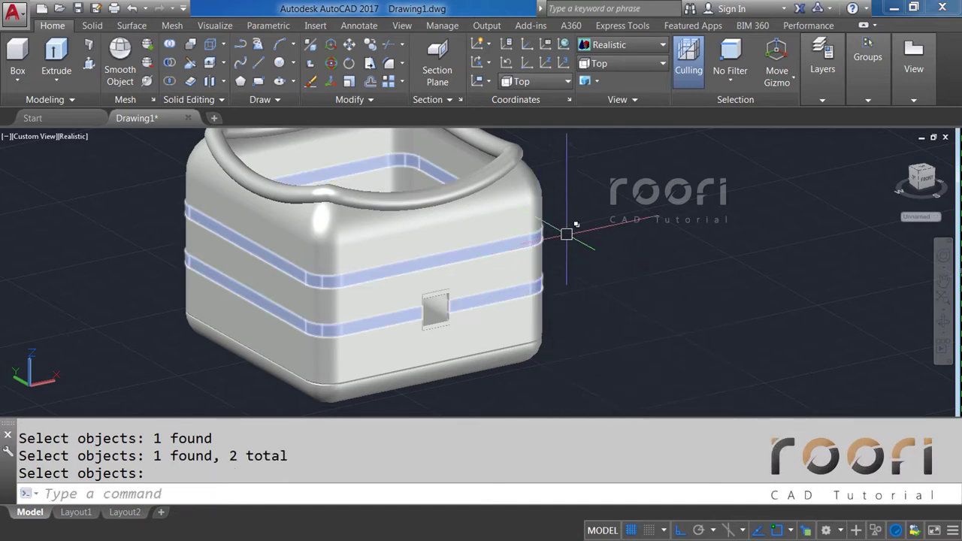
# Step: Move the rim and base solid onto the Rubber layer
pyautogui.click(522, 148)
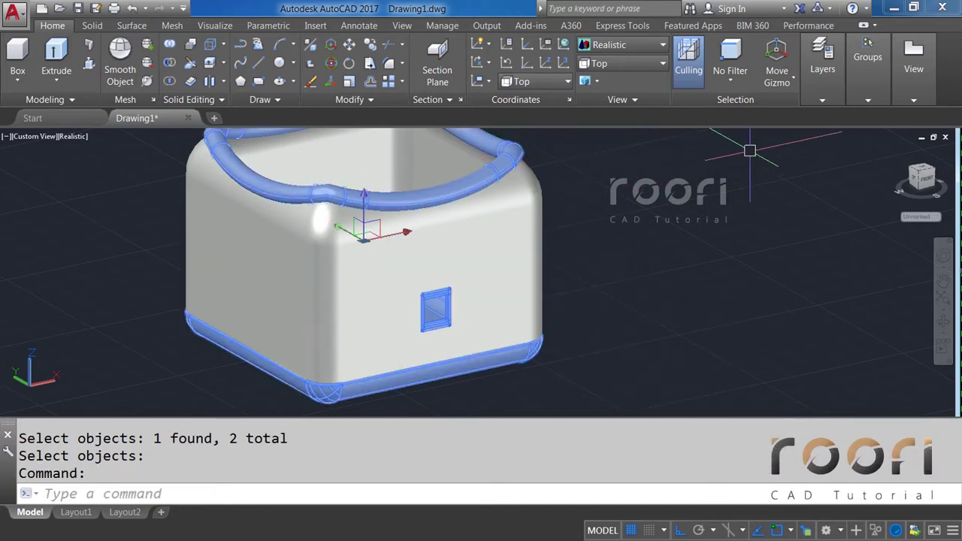
pyautogui.click(826, 97)
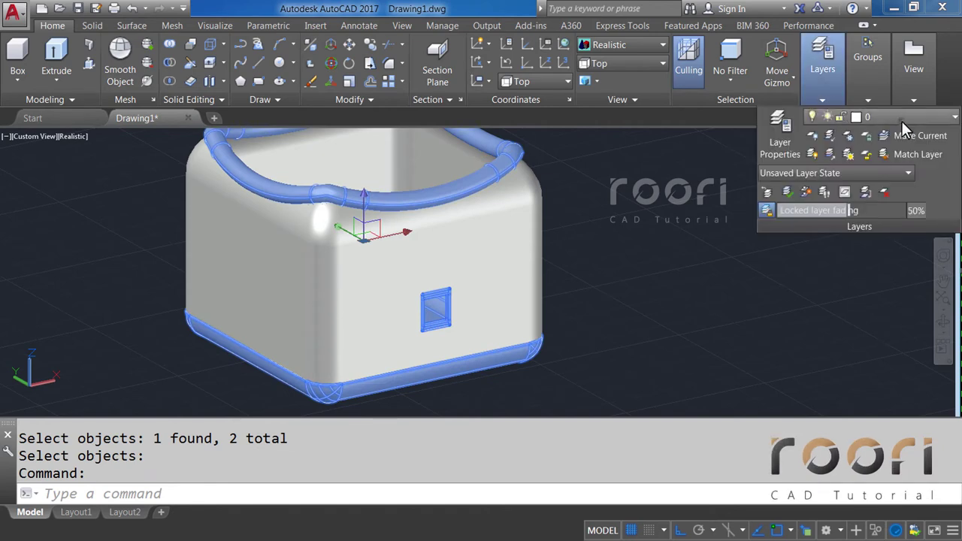
pyautogui.click(903, 119)
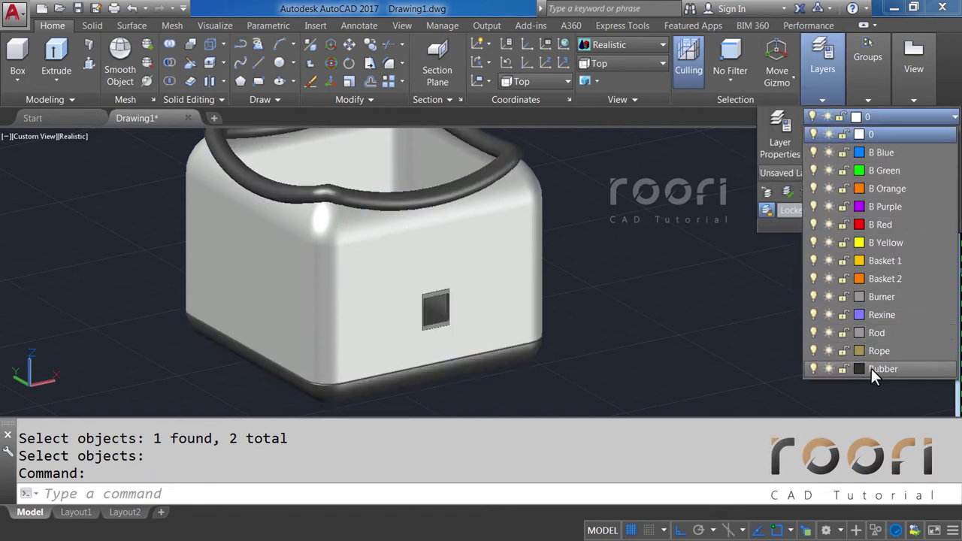
pyautogui.click(882, 369)
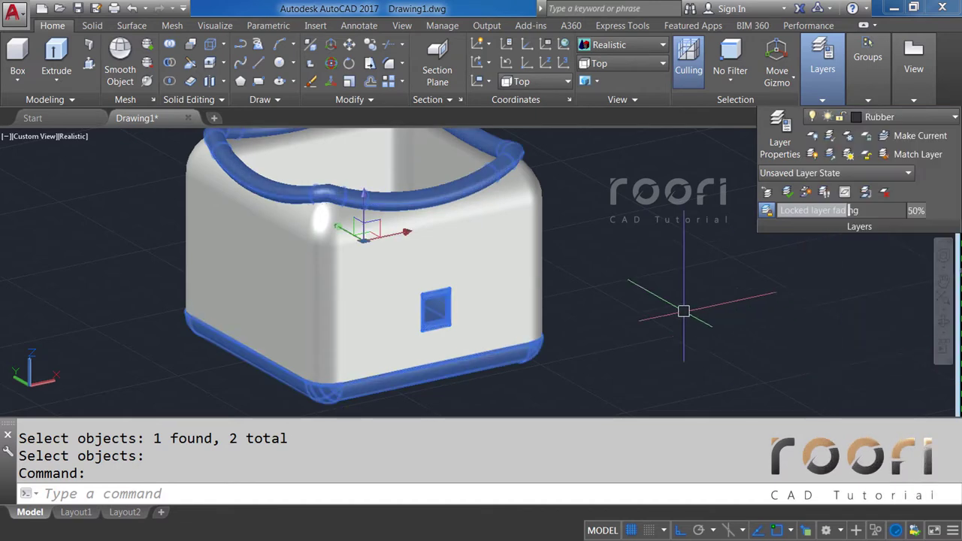
pyautogui.press('Escape')
# Step: Move the basket body onto the Basket 1 layer
pyautogui.click(541, 188)
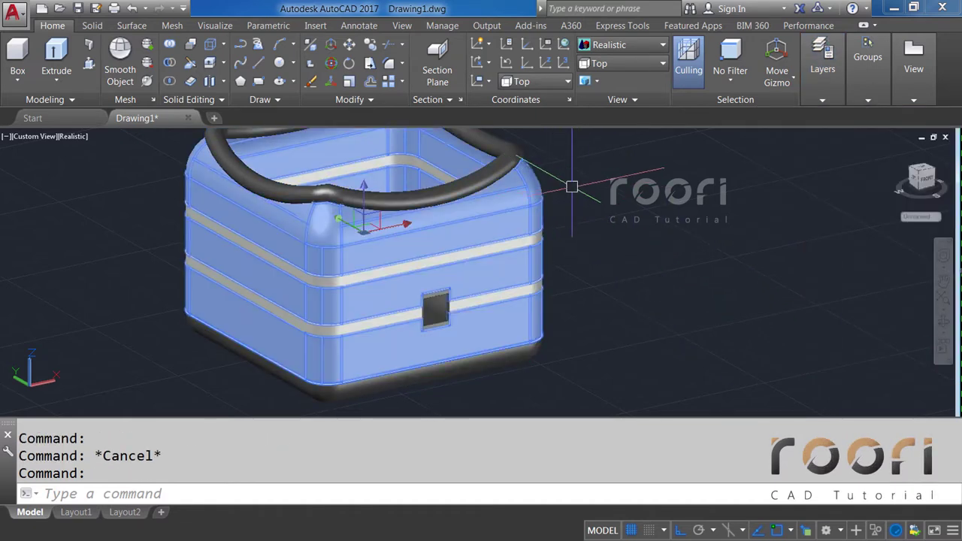
pyautogui.click(823, 98)
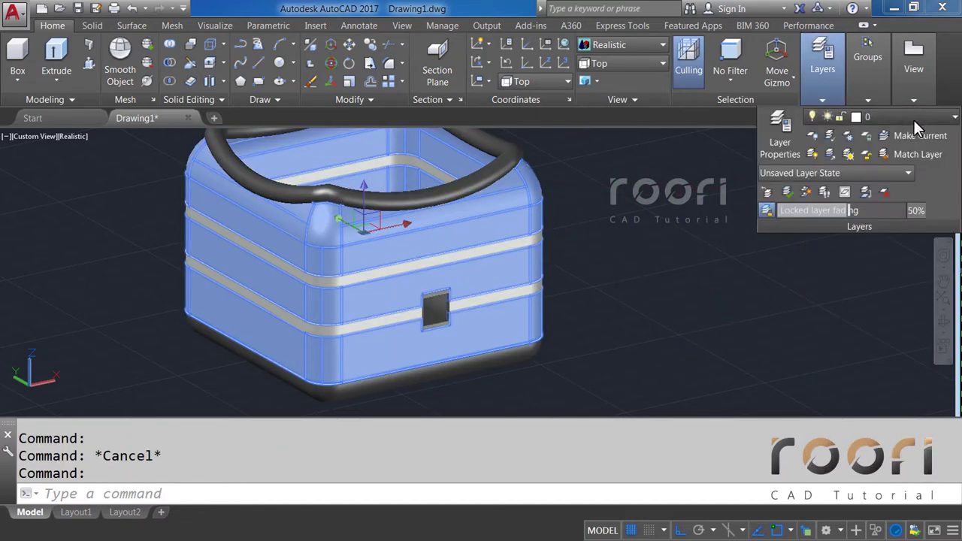
pyautogui.click(914, 118)
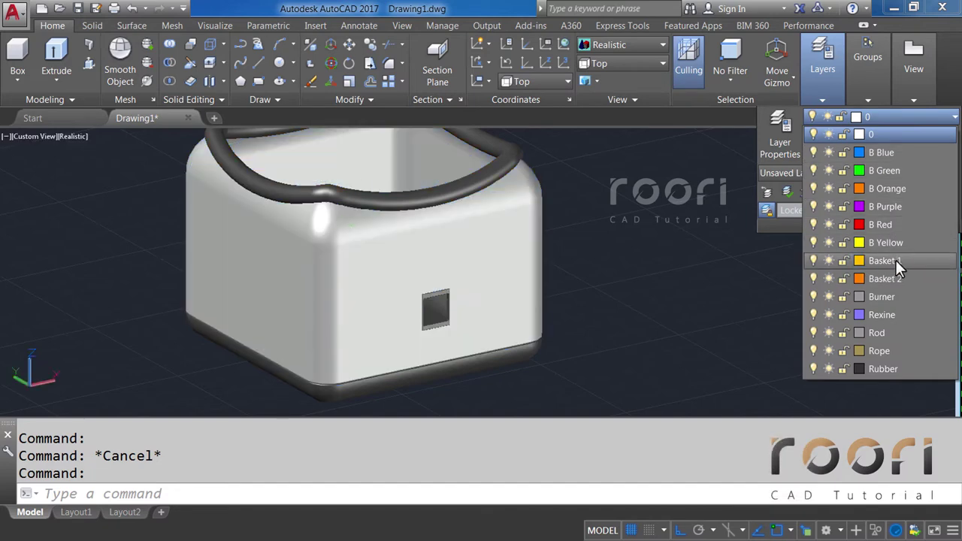
pyautogui.click(878, 260)
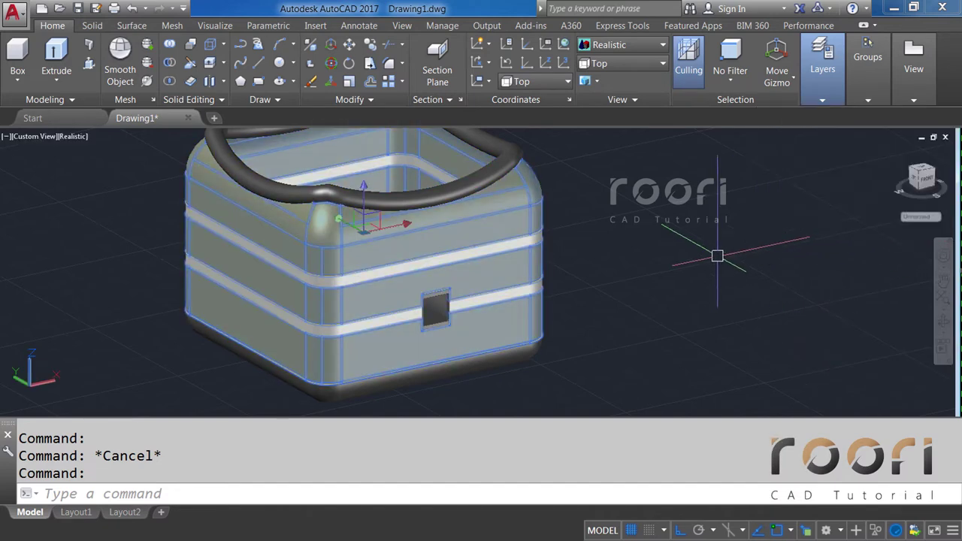
pyautogui.press('Escape')
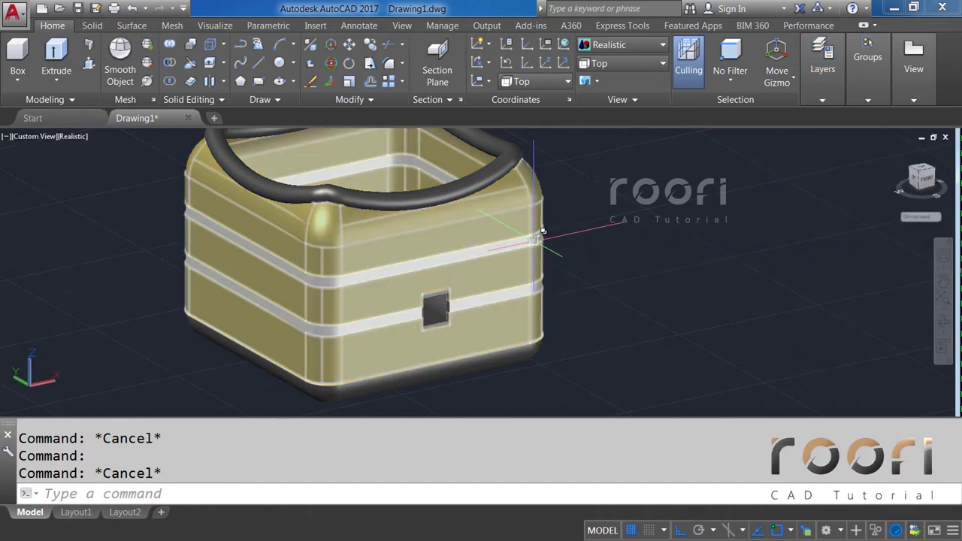
# Step: Move the bands solid onto the Basket 2 layer
pyautogui.click(534, 239)
pyautogui.click(590, 294)
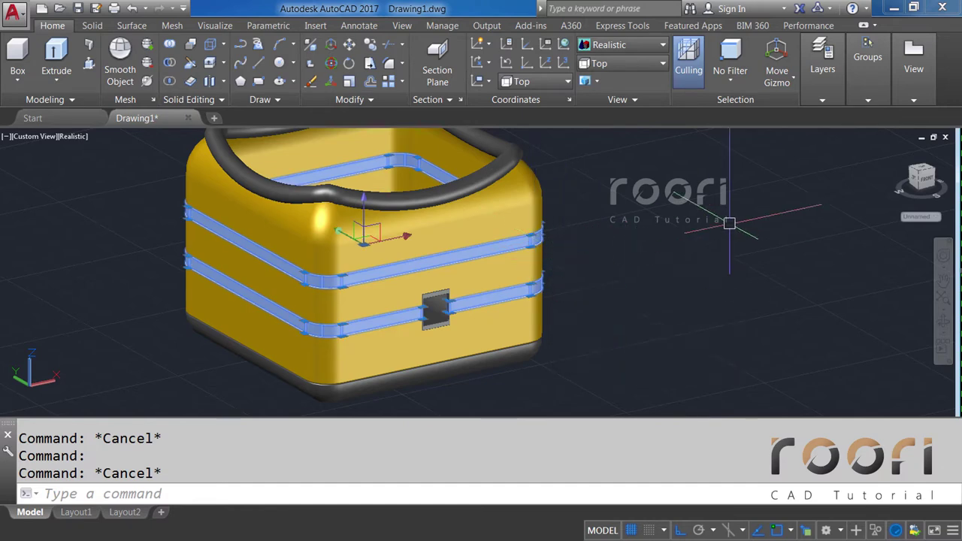
pyautogui.click(839, 103)
pyautogui.click(902, 117)
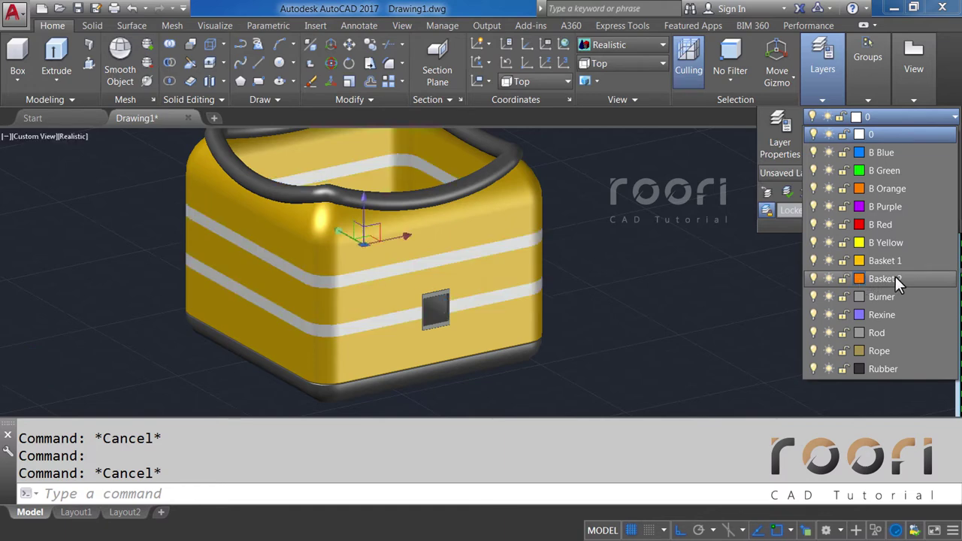
pyautogui.click(885, 280)
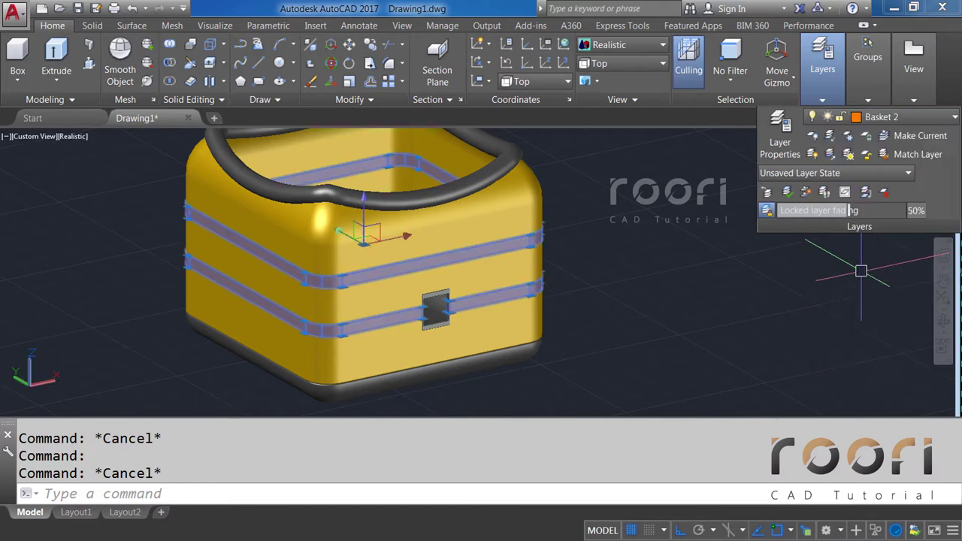
pyautogui.press('Escape')
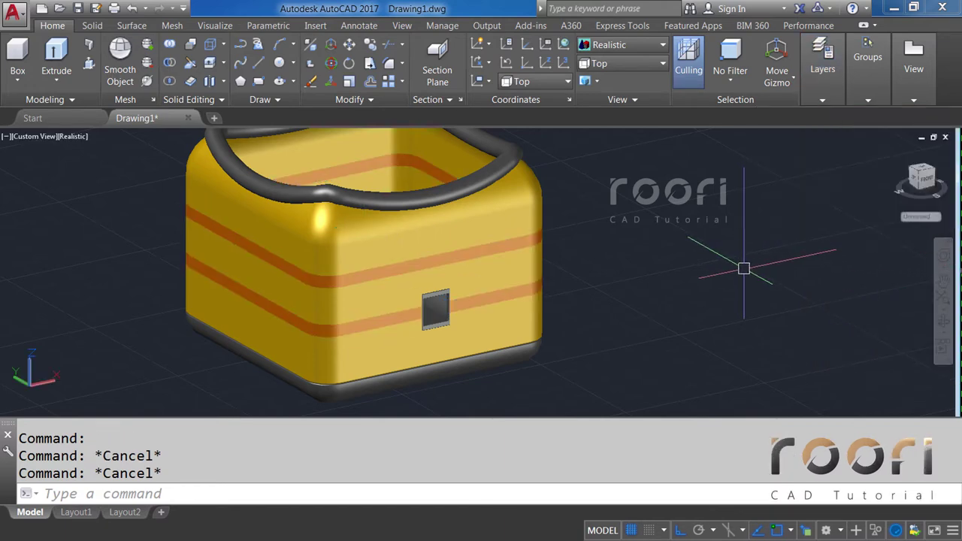
# Step: Orbit toward a front view, zoom out and pan until the rectangle outline shows
pyautogui.moveTo(538, 301)
pyautogui.keyDown('shift'); pyautogui.mouseDown(button='middle')
pyautogui.moveTo(484, 298)
pyautogui.moveTo(390, 273)
pyautogui.moveTo(546, 290)
pyautogui.moveTo(585, 305)
pyautogui.moveTo(715, 282)
pyautogui.moveTo(733, 256)
pyautogui.moveTo(684, 236)
pyautogui.moveTo(547, 298)
pyautogui.moveTo(496, 299)
pyautogui.mouseUp(button='middle'); pyautogui.keyUp('shift')
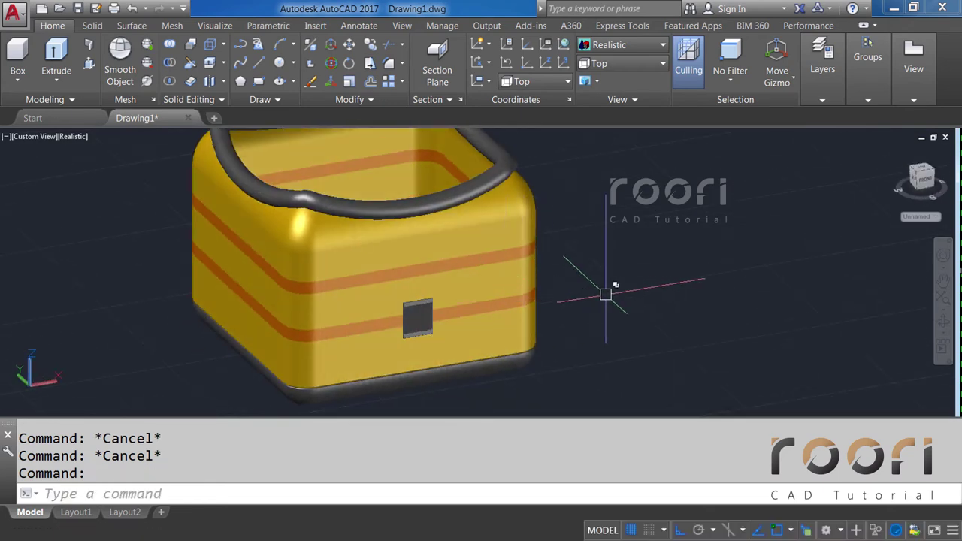
pyautogui.scroll(-2, 639, 304)
pyautogui.scroll(-2, 640, 303)
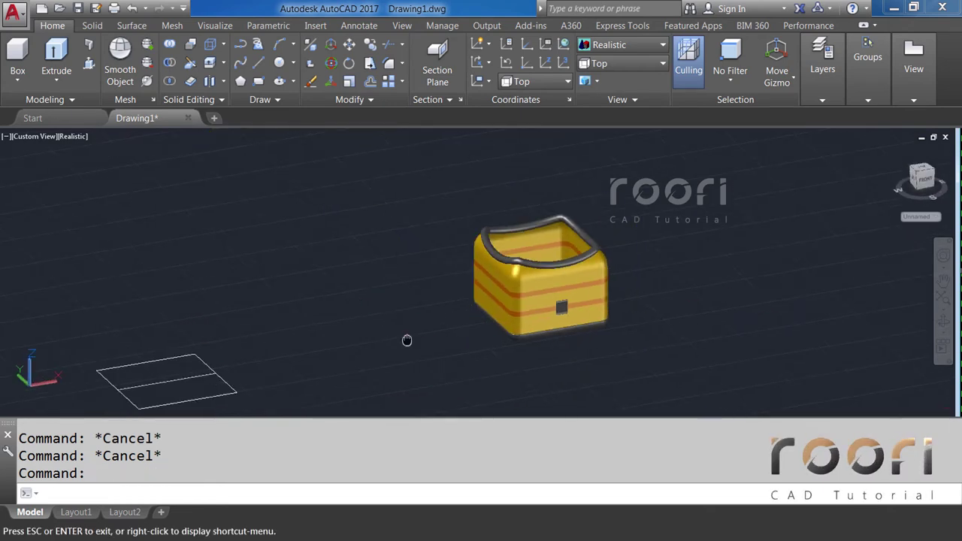
pyautogui.moveTo(408, 340); pyautogui.dragTo(480, 320, button='middle')
pyautogui.moveTo(420, 333); pyautogui.dragTo(479, 322, button='middle')
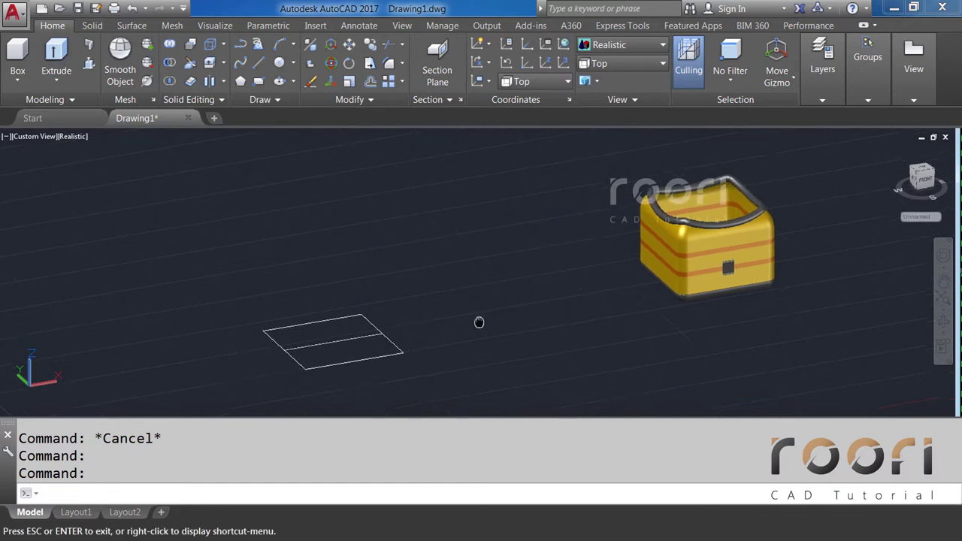
# Step: Switch to 2D Wireframe in Top view and centre the rectangle sketch
pyautogui.click(600, 47)
pyautogui.click(595, 64)
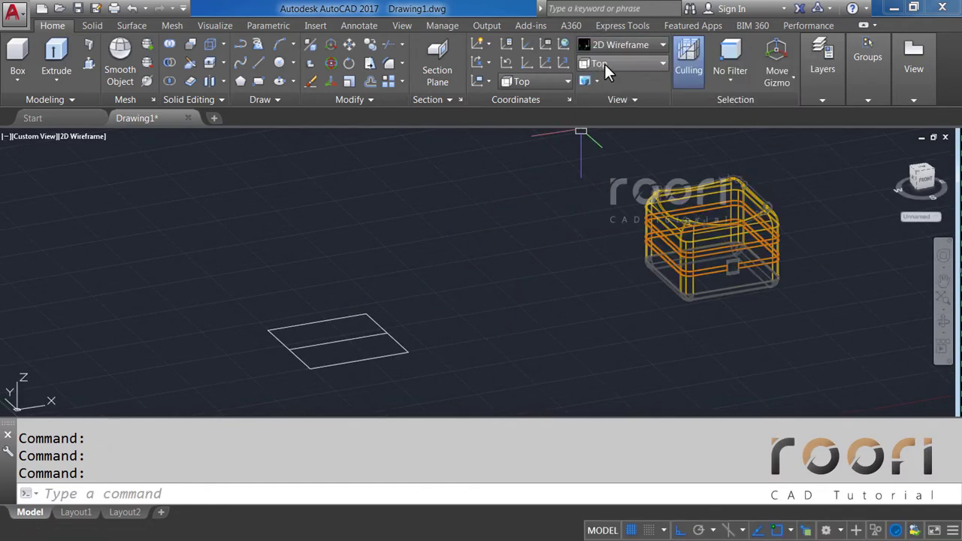
pyautogui.click(611, 63)
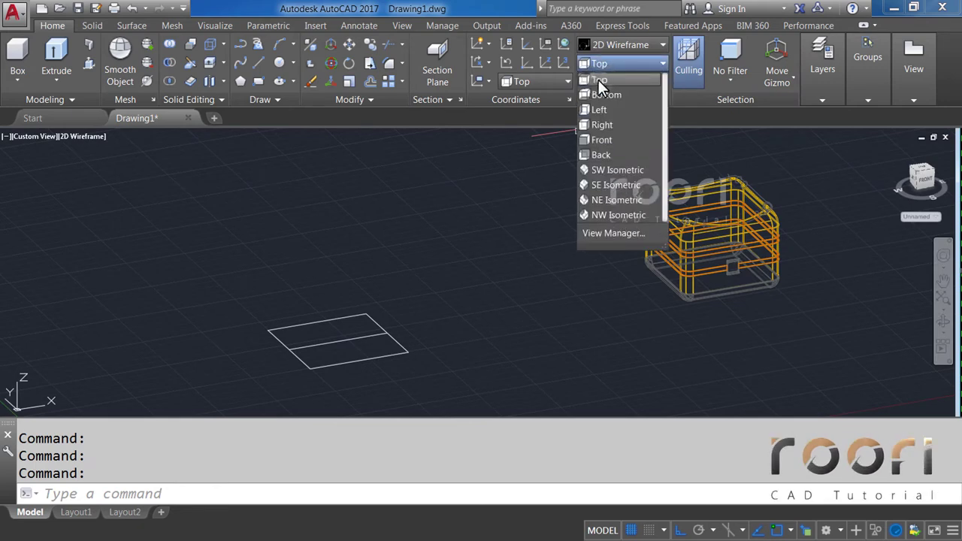
pyautogui.click(598, 79)
pyautogui.moveTo(83, 262)
pyautogui.mouseDown(button='middle')
pyautogui.moveTo(209, 251)
pyautogui.moveTo(387, 260)
pyautogui.mouseUp(button='middle')
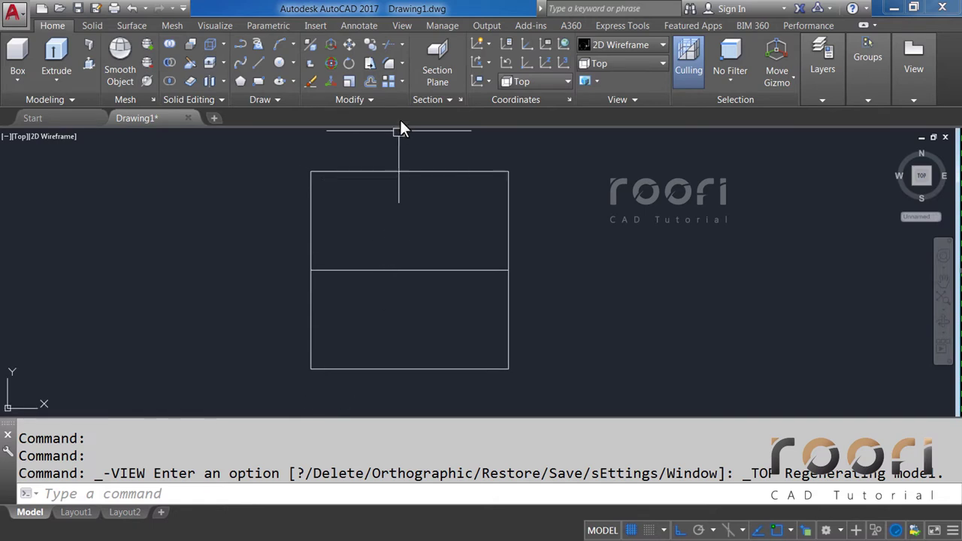
# Step: Start a Fillet on the rectangle and begin setting its radius to 200
pyautogui.click(404, 65)
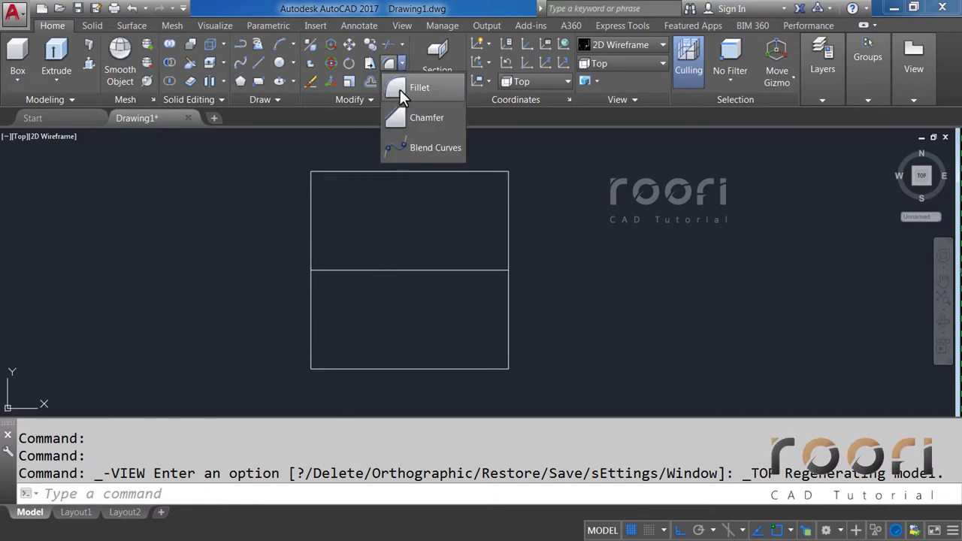
pyautogui.click(423, 90)
pyautogui.write('R')
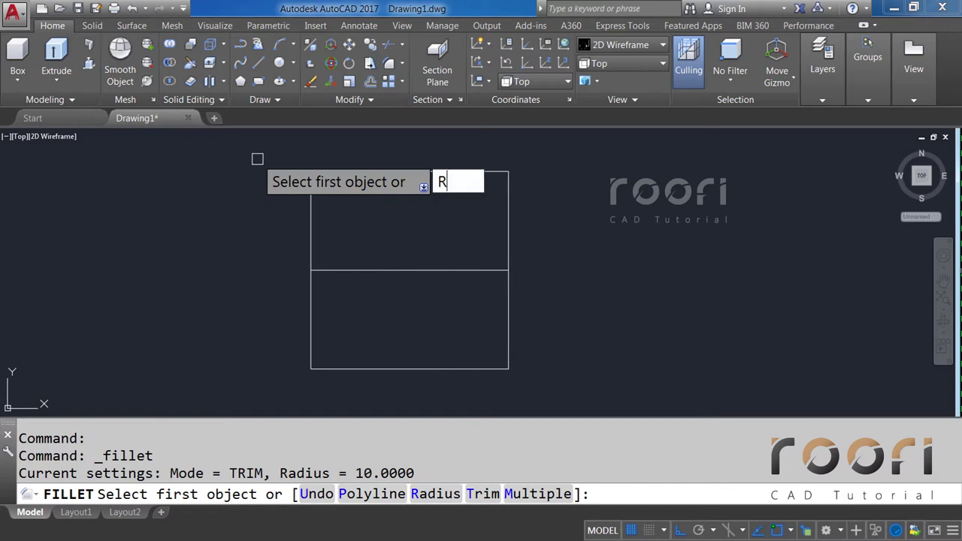
pyautogui.press('Return')
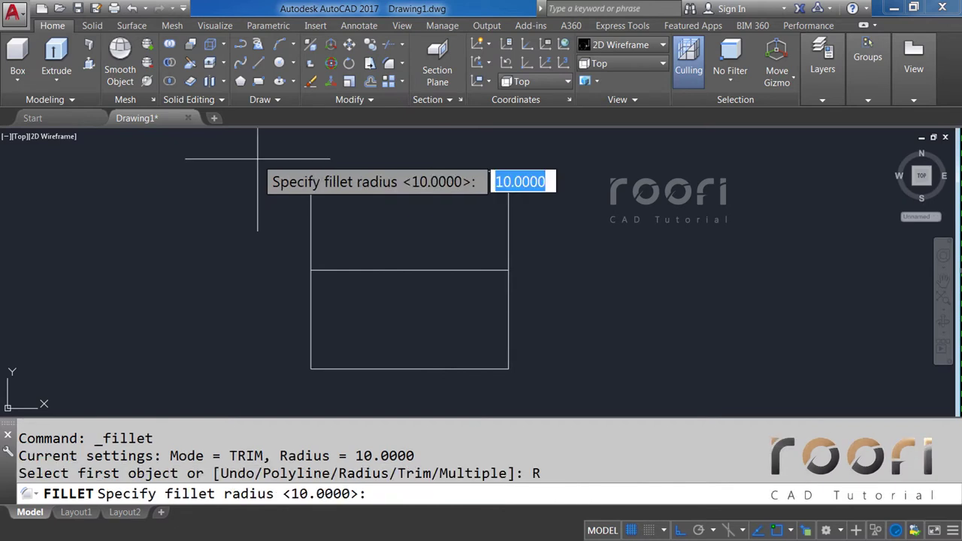
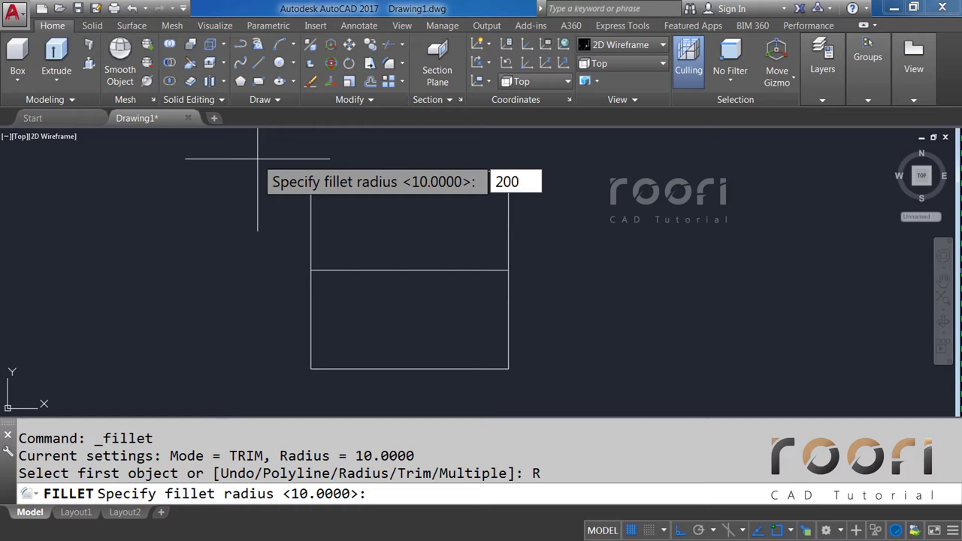
# Step: Fillet the rectangle's top-left and bottom-left corners with radius 200
pyautogui.press('Return')
pyautogui.click(331, 173)
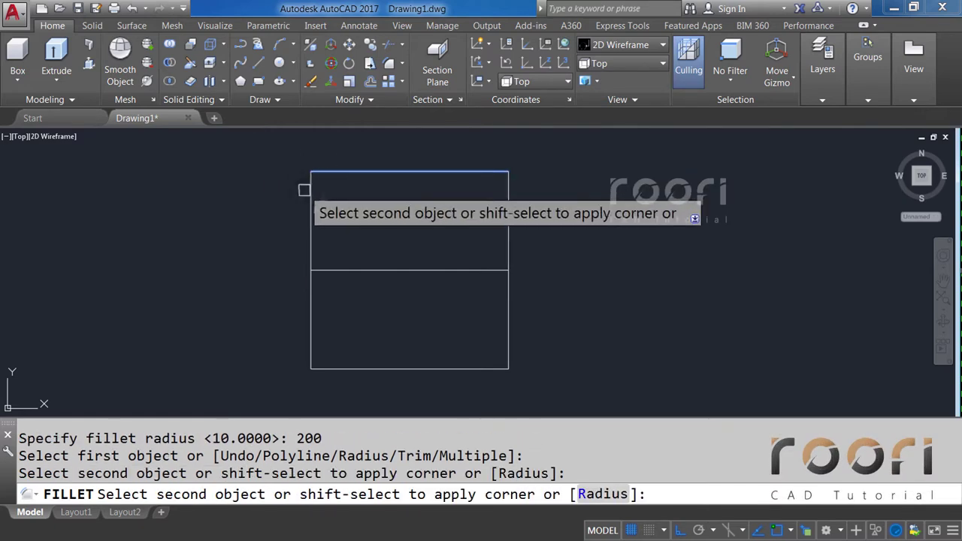
pyautogui.click(306, 191)
pyautogui.press('Return')
pyautogui.click(314, 343)
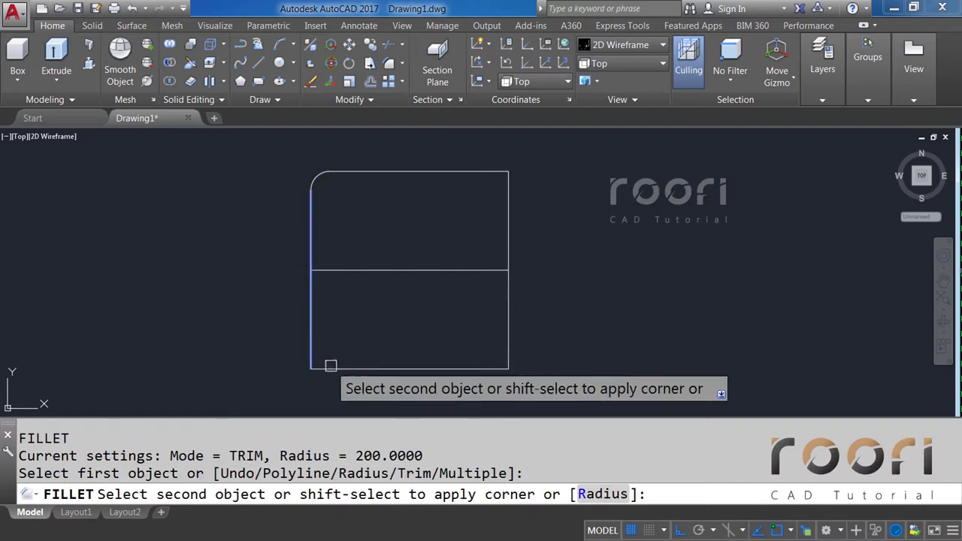
pyautogui.click(331, 366)
# Step: Fillet the bottom-right and top-right corners with the same radius 200
pyautogui.press('Return')
pyautogui.click(460, 369)
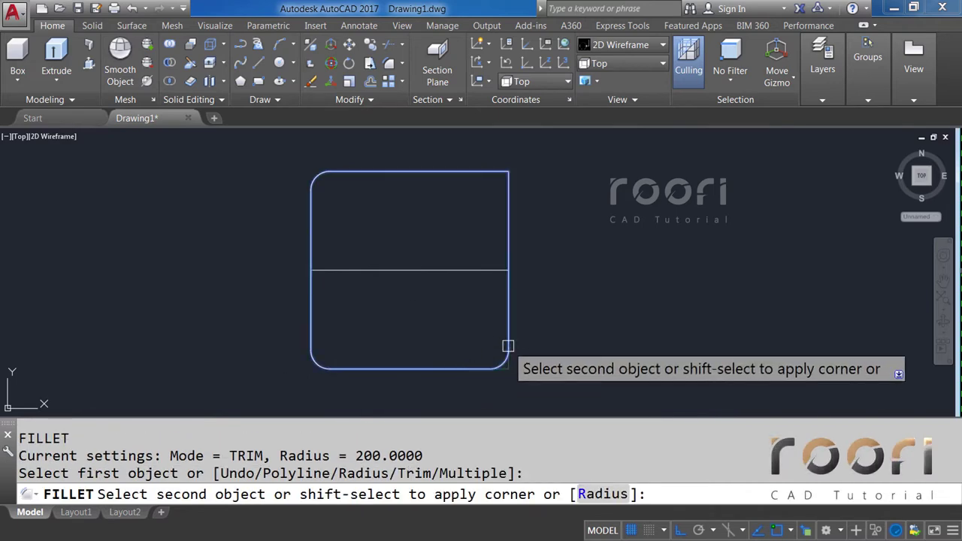
pyautogui.click(508, 345)
pyautogui.press('Return')
pyautogui.click(508, 226)
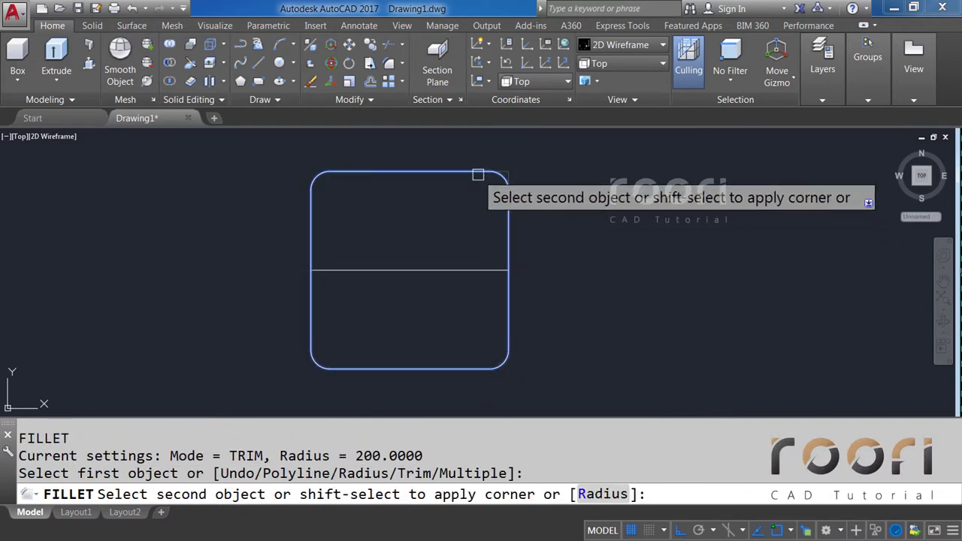
pyautogui.click(478, 174)
pyautogui.scroll(2, 290, 267)
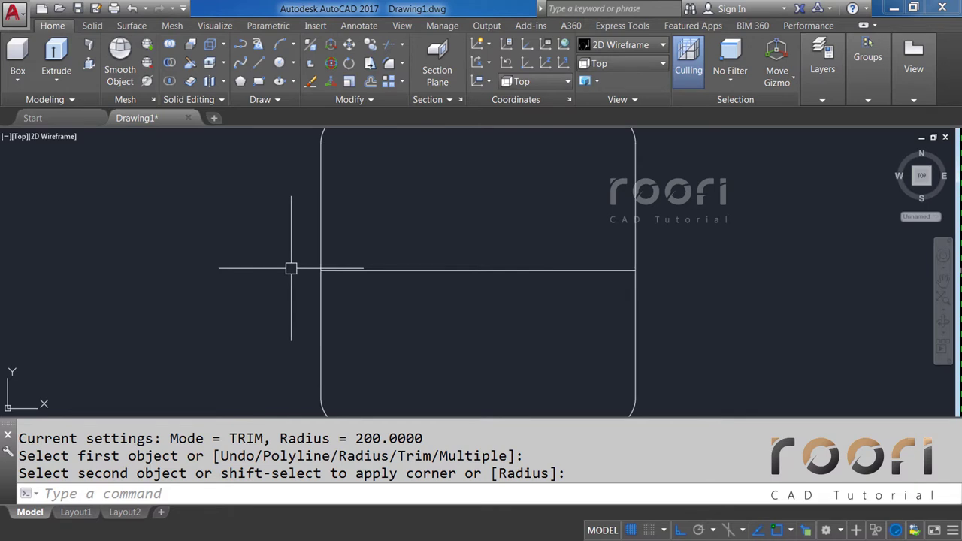
# Step: Draw a short horizontal line leftward from the middle of the rectangle's left edge
pyautogui.write('L')
pyautogui.press('Return')
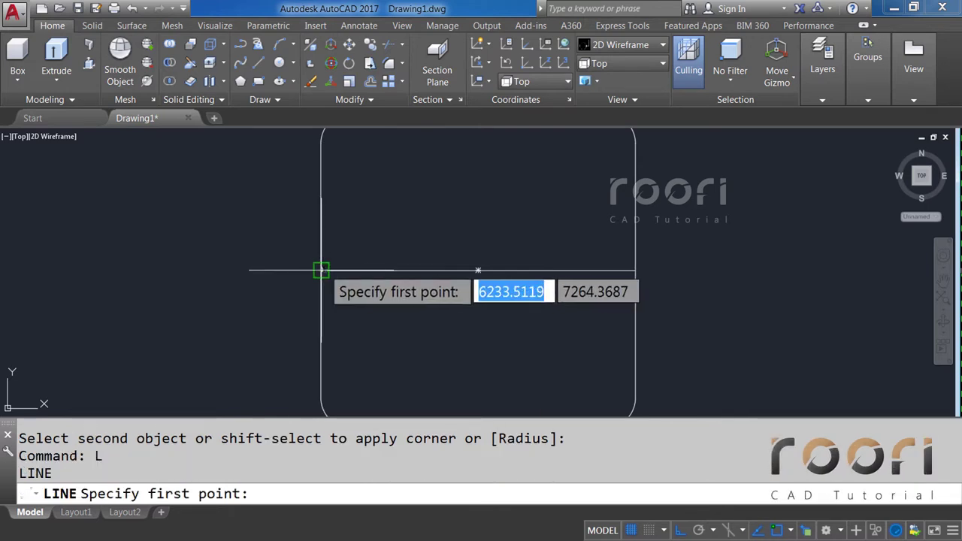
pyautogui.click(321, 269)
pyautogui.click(279, 268)
pyautogui.press('Return')
# Step: Offset that horizontal line by 1 to make a parallel copy just below it
pyautogui.scroll(2, 292, 276)
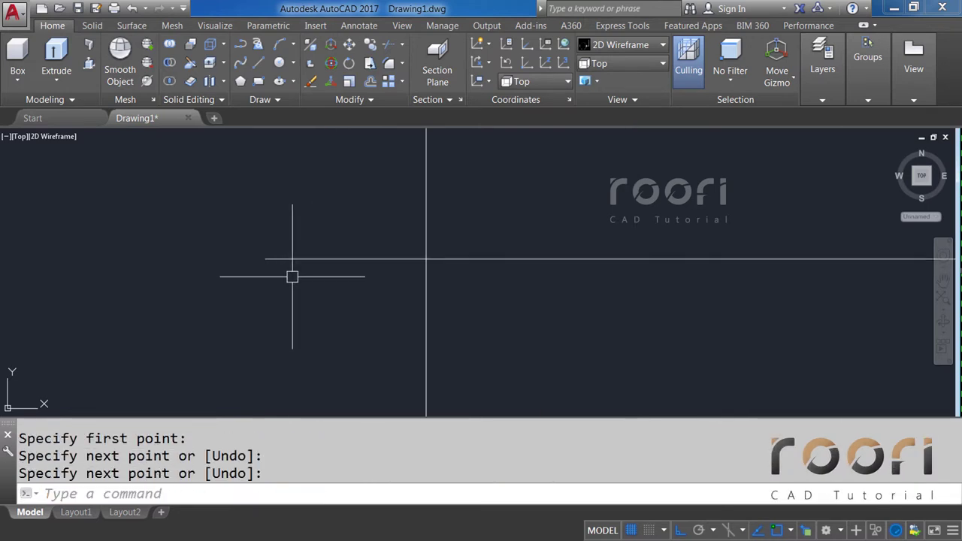
pyautogui.scroll(2, 369, 281)
pyautogui.moveTo(368, 277); pyautogui.dragTo(363, 248, button='middle')
pyautogui.write('O')
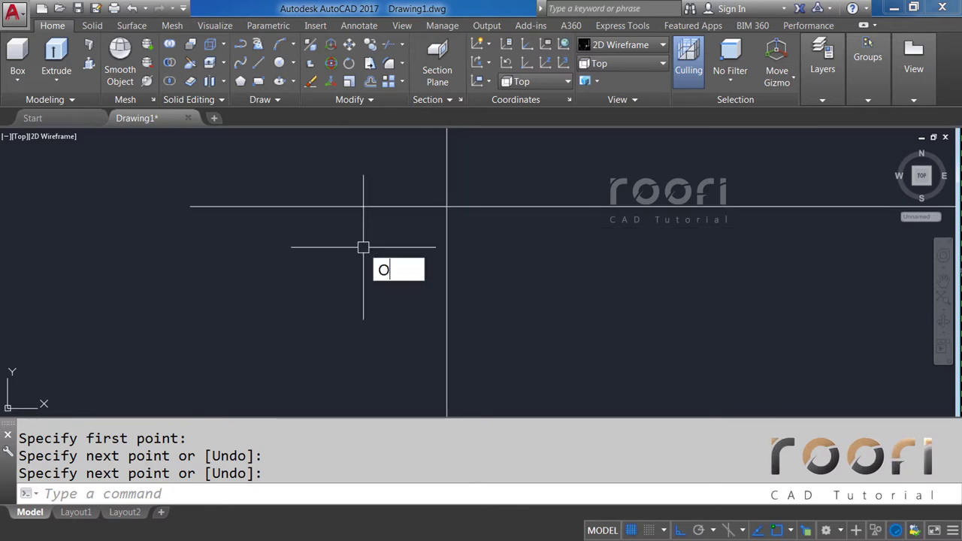
pyautogui.press('Return')
pyautogui.write('1')
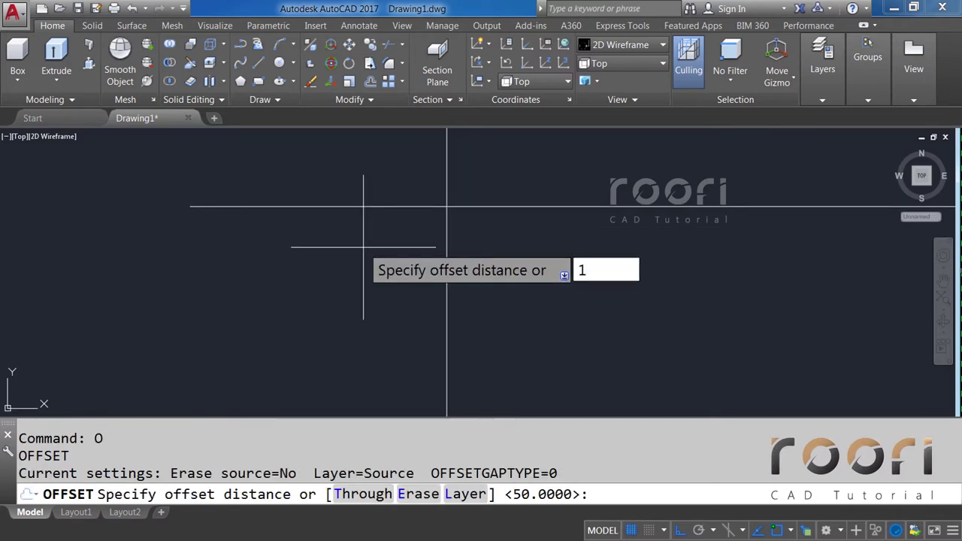
pyautogui.press('Return')
pyautogui.click(359, 207)
pyautogui.click(376, 250)
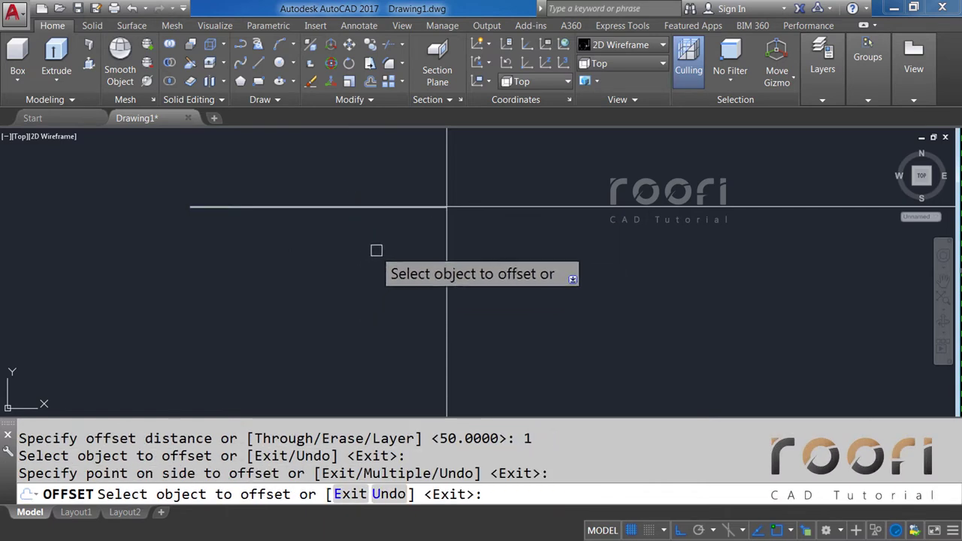
pyautogui.press('Return')
# Step: Trim away the rectangle edge piece between the two parallel lines
pyautogui.scroll(5, 429, 208)
pyautogui.scroll(3, 404, 274)
pyautogui.scroll(2, 419, 281)
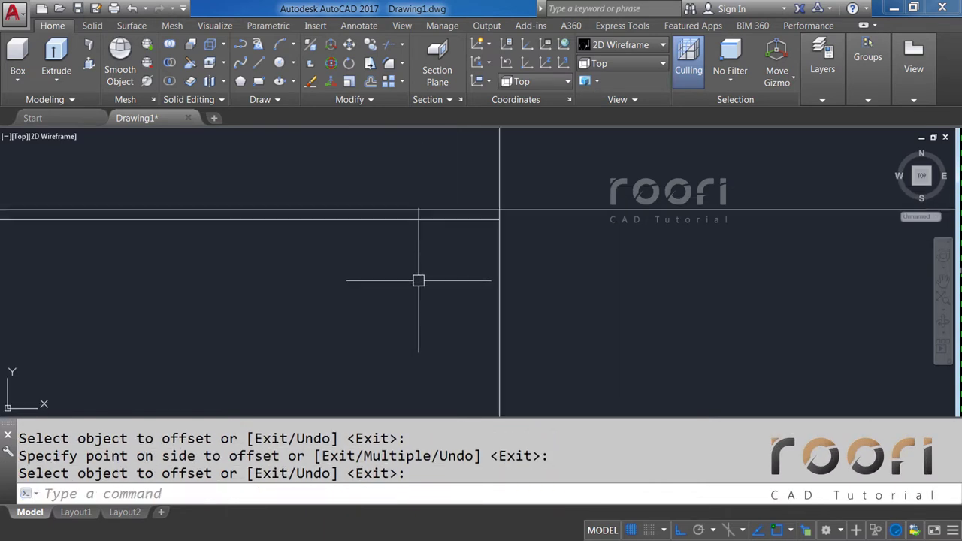
pyautogui.scroll(2, 393, 264)
pyautogui.scroll(1, 375, 280)
pyautogui.write('TR')
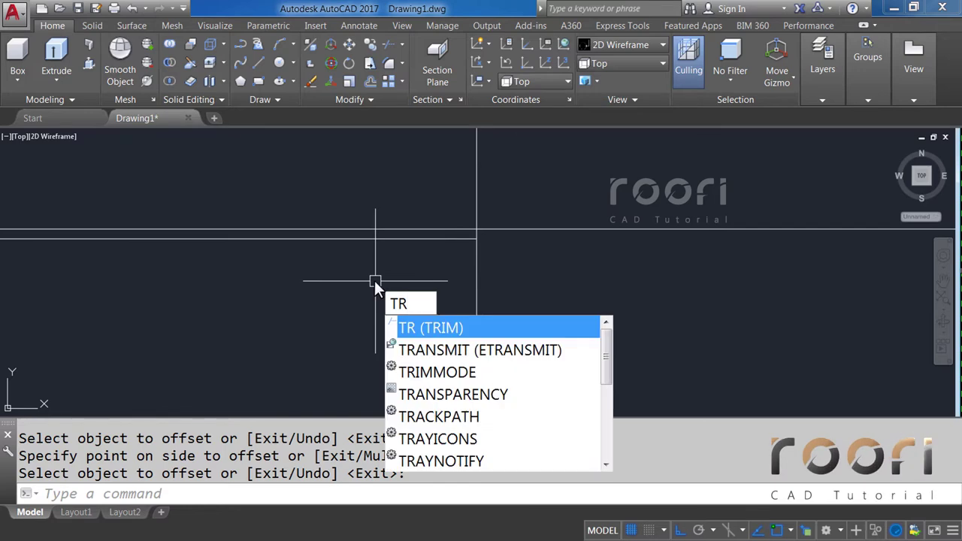
pyautogui.press('Return')
pyautogui.click(404, 269)
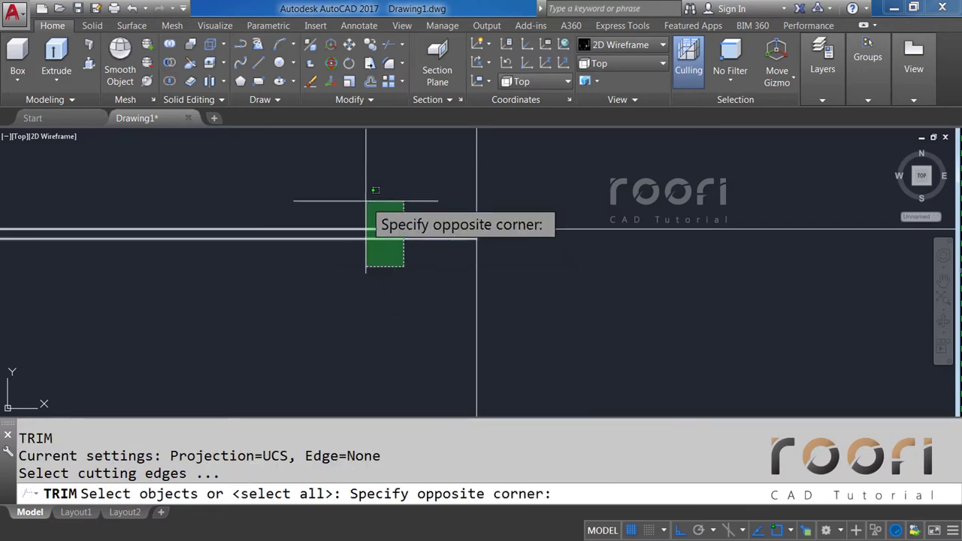
pyautogui.click(368, 205)
pyautogui.press('Return')
pyautogui.scroll(5, 462, 227)
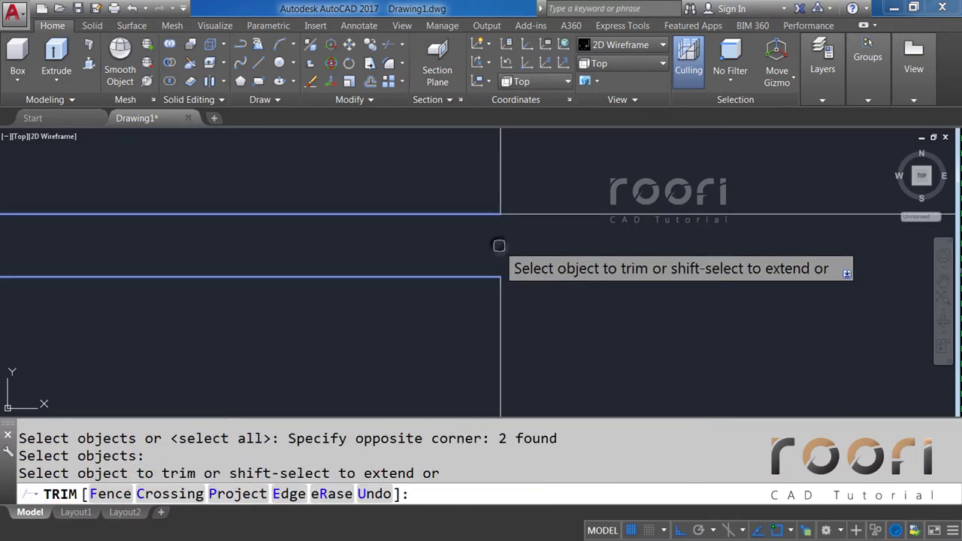
pyautogui.click(500, 247)
# Step: Erase the two leftover parallel line segments
pyautogui.click(440, 307)
pyautogui.click(435, 204)
pyautogui.press('Delete')
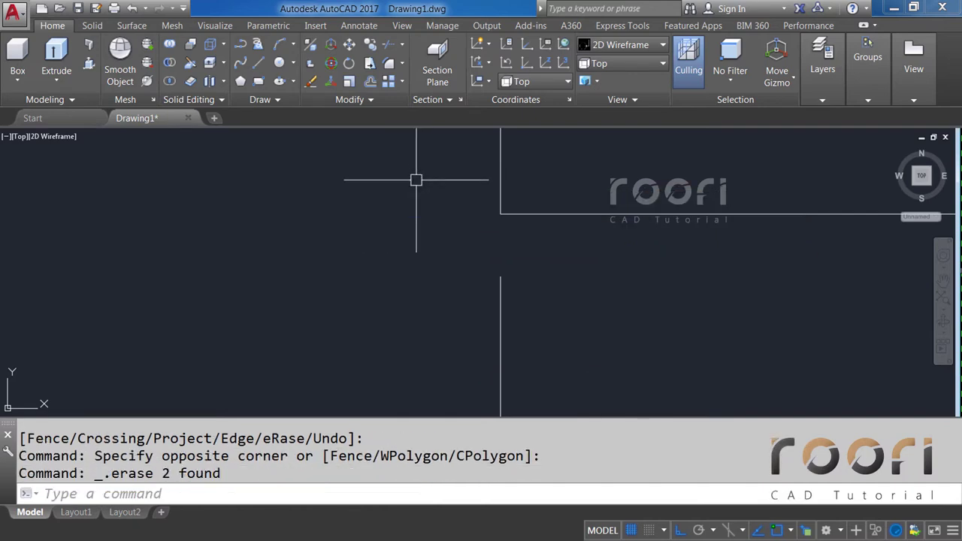
pyautogui.moveTo(423, 230); pyautogui.dragTo(378, 237, button='middle')
pyautogui.scroll(-2, 379, 237)
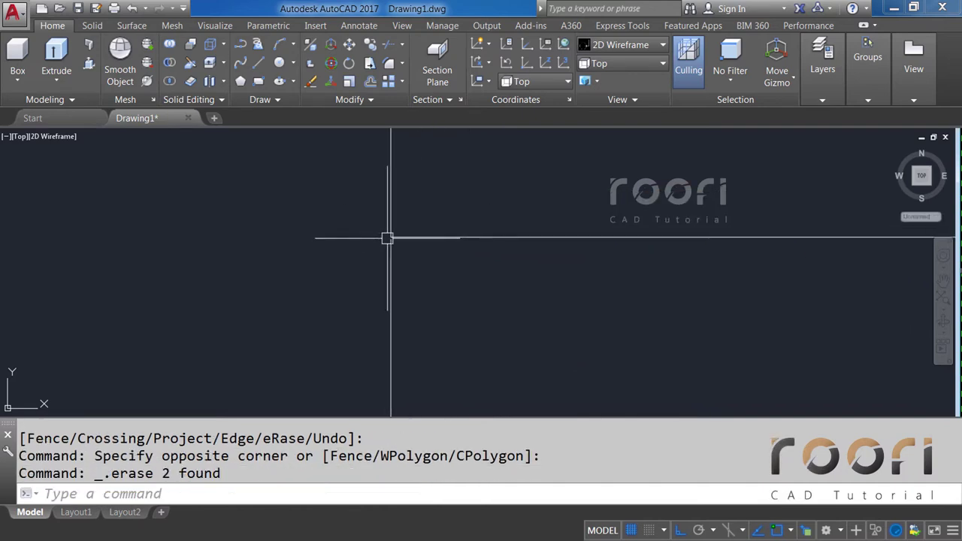
pyautogui.scroll(-2, 385, 238)
pyautogui.scroll(-2, 385, 240)
pyautogui.scroll(-4, 385, 240)
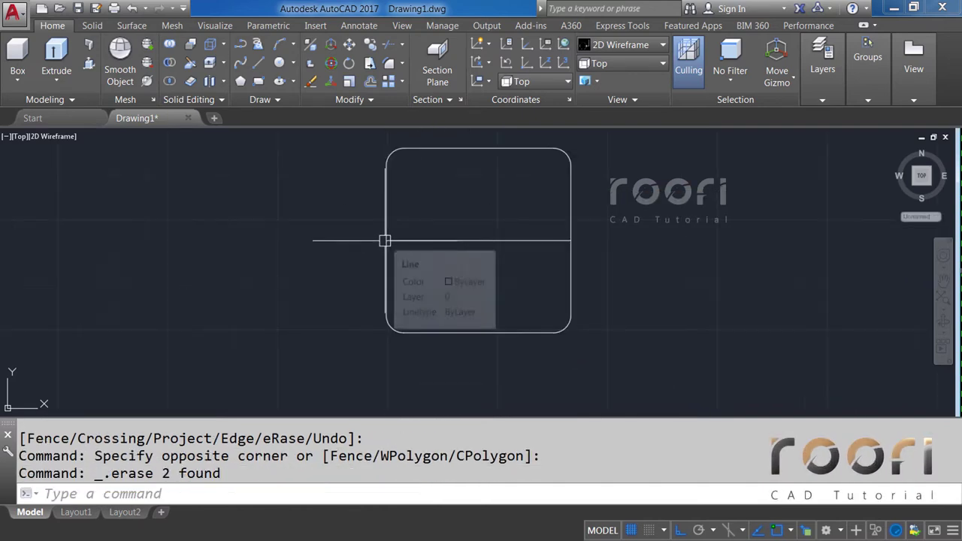
# Step: Switch to the Front view and pan to an empty drawing area
pyautogui.click(616, 63)
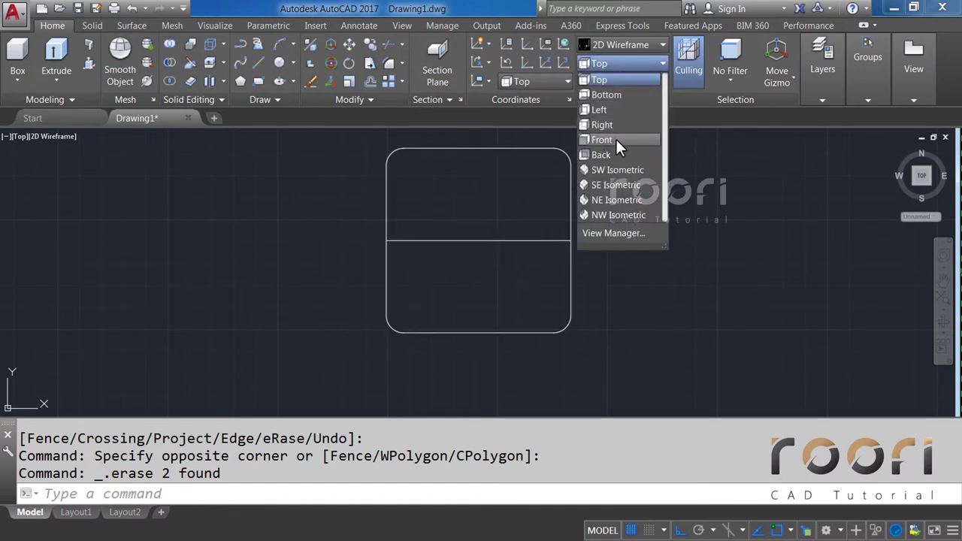
pyautogui.click(603, 140)
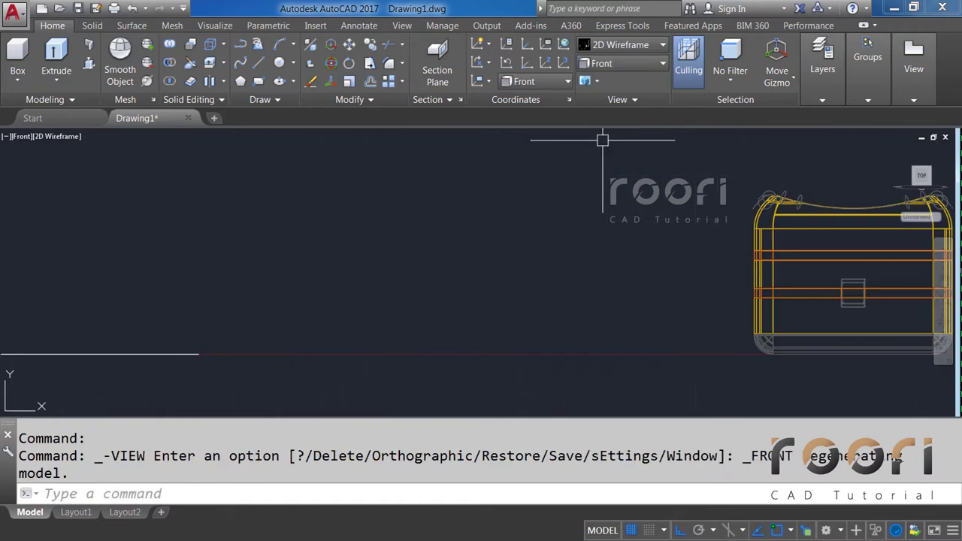
pyautogui.moveTo(120, 316); pyautogui.dragTo(597, 285, button='middle')
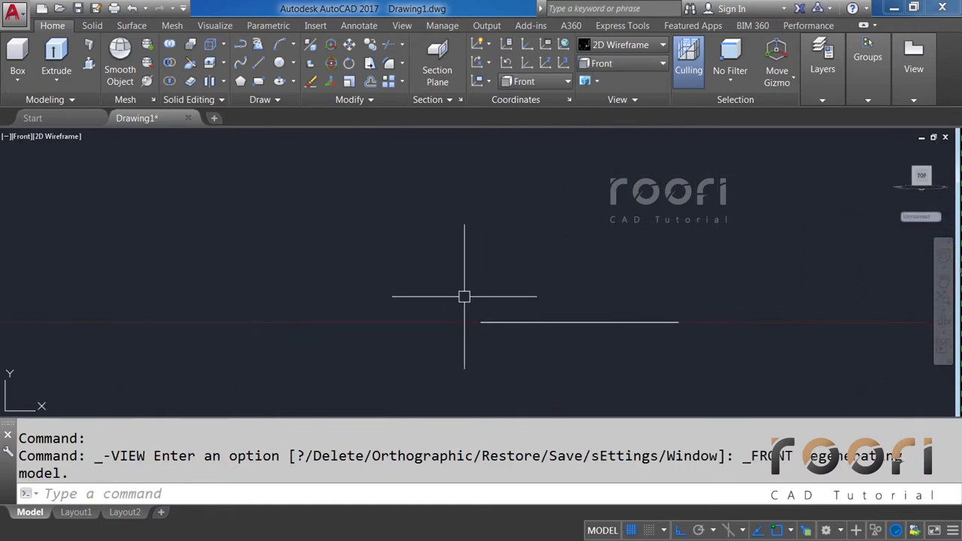
pyautogui.scroll(2, 428, 303)
pyautogui.moveTo(417, 300); pyautogui.dragTo(406, 284, button='middle')
# Step: Draw a circle with diameter 20
pyautogui.write('C')
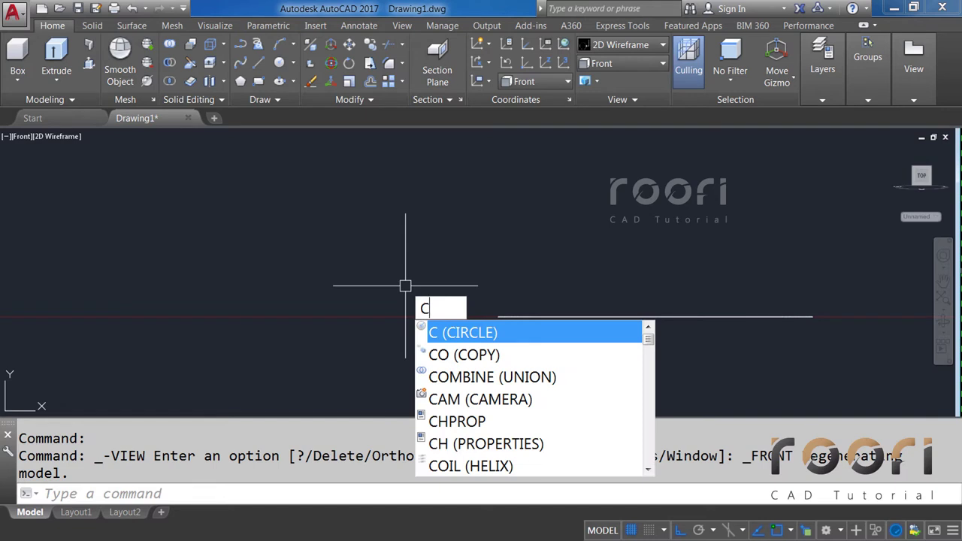
pyautogui.press('Return')
pyautogui.click(346, 283)
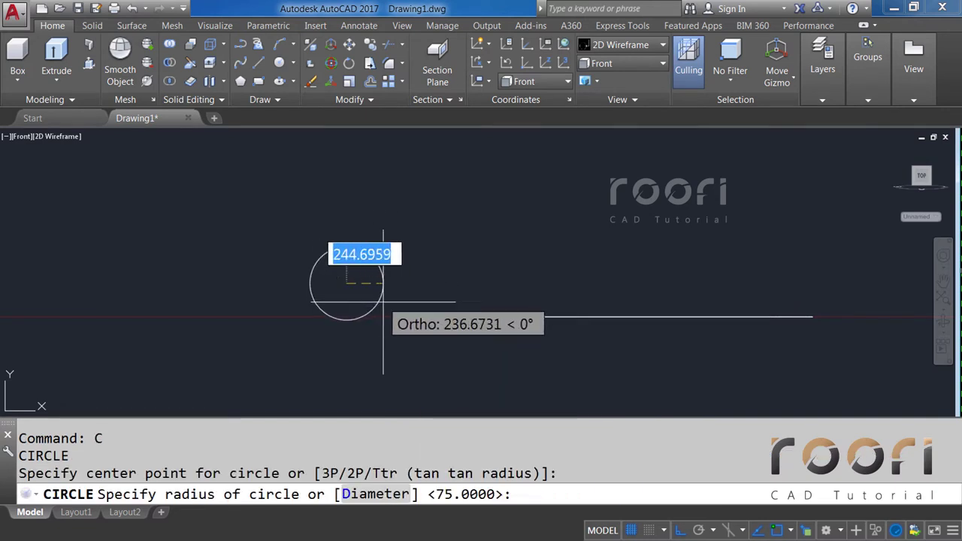
pyautogui.write('D')
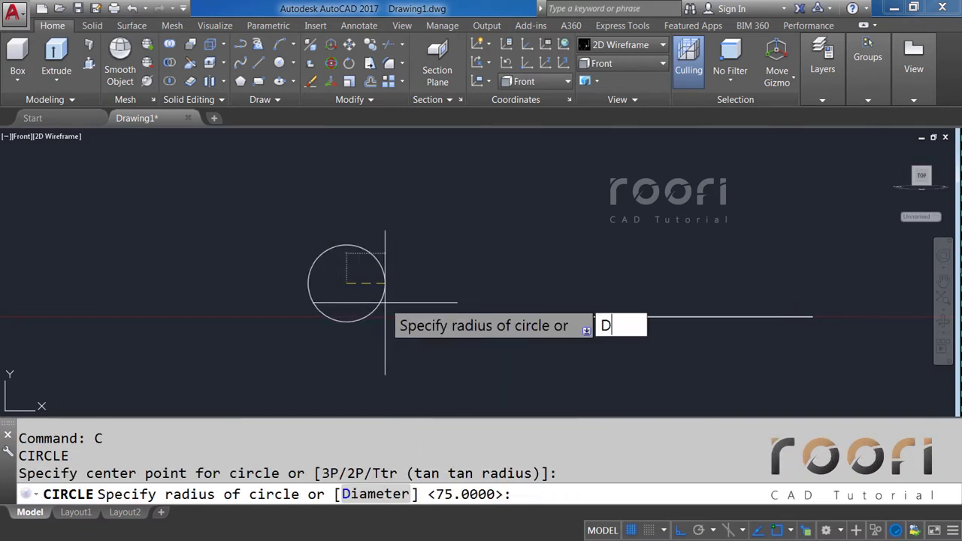
pyautogui.press('Return')
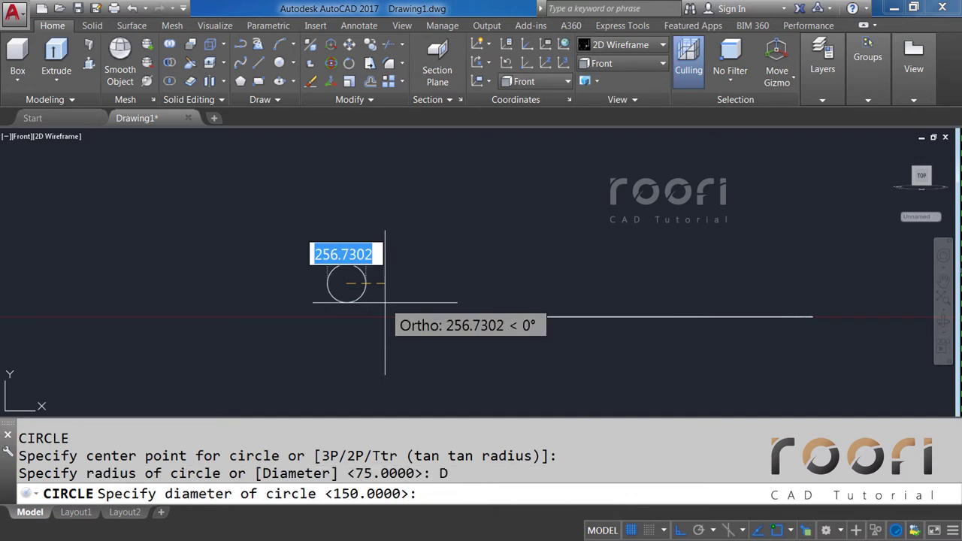
pyautogui.write('20')
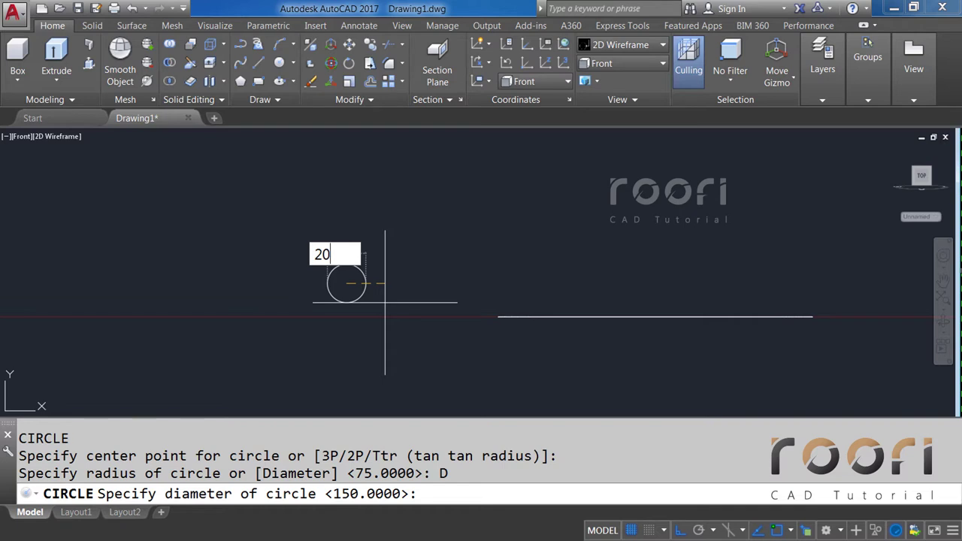
pyautogui.press('Return')
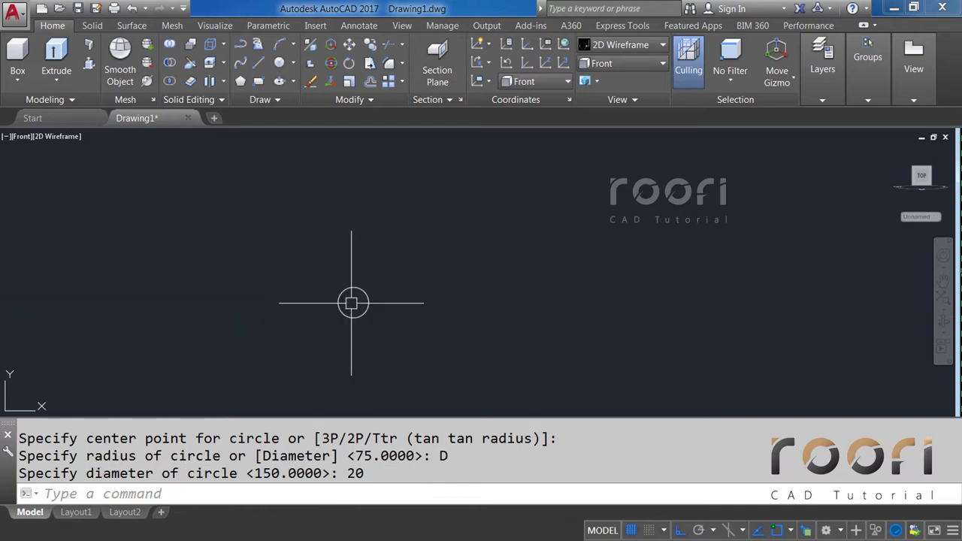
pyautogui.scroll(5, 352, 303)
pyautogui.scroll(2, 351, 303)
pyautogui.moveTo(351, 303); pyautogui.dragTo(318, 280, button='middle')
pyautogui.write('CO')
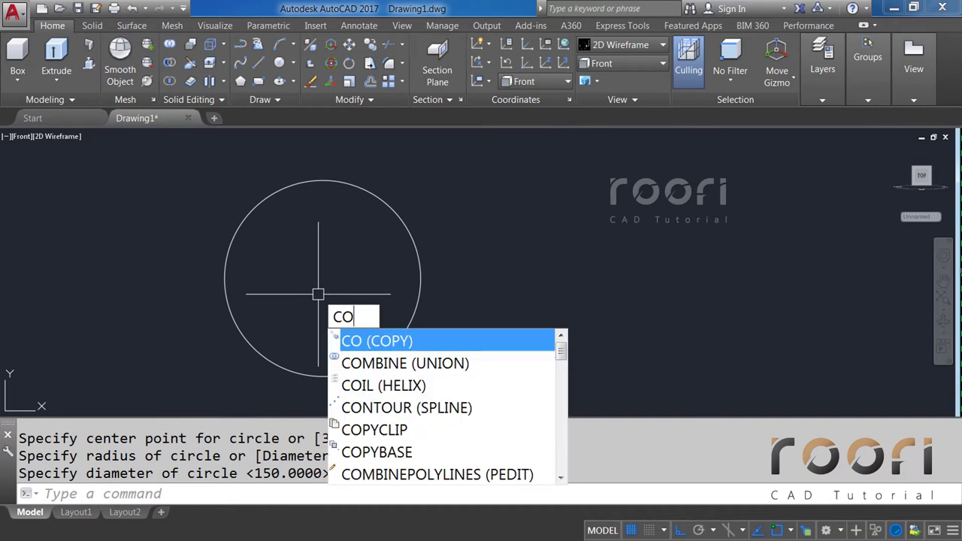
# Step: Copy the circle so the copy touches the original's right side
pyautogui.press('Return')
pyautogui.click(250, 331)
pyautogui.press('Return')
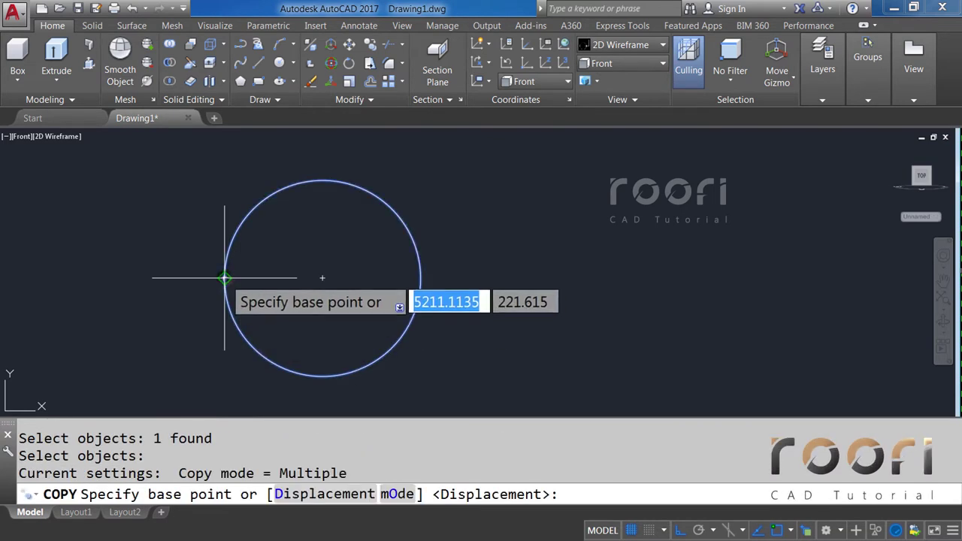
pyautogui.click(224, 279)
pyautogui.click(421, 278)
pyautogui.press('Return')
pyautogui.write('CO')
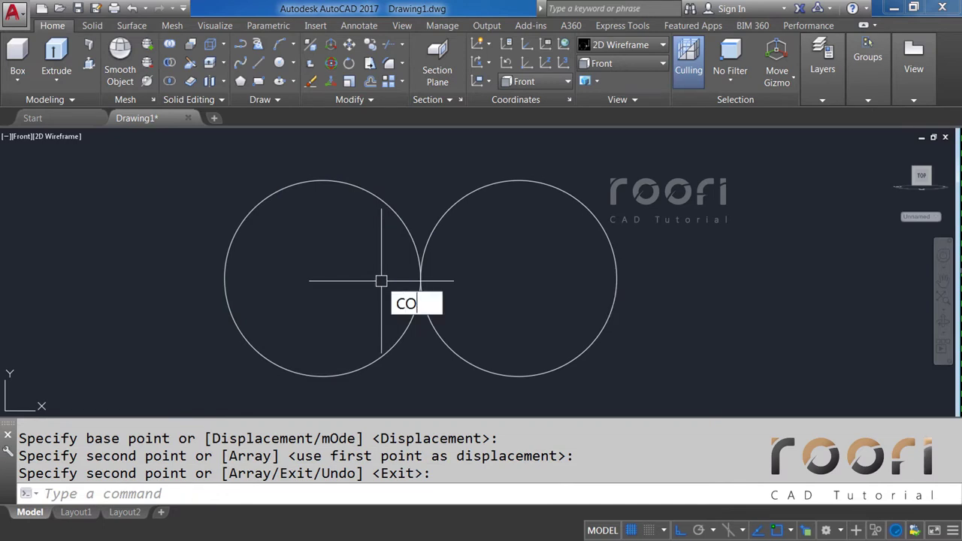
# Step: Copy the left circle from its top point to the shared touching point
pyautogui.press('Return')
pyautogui.click(398, 222)
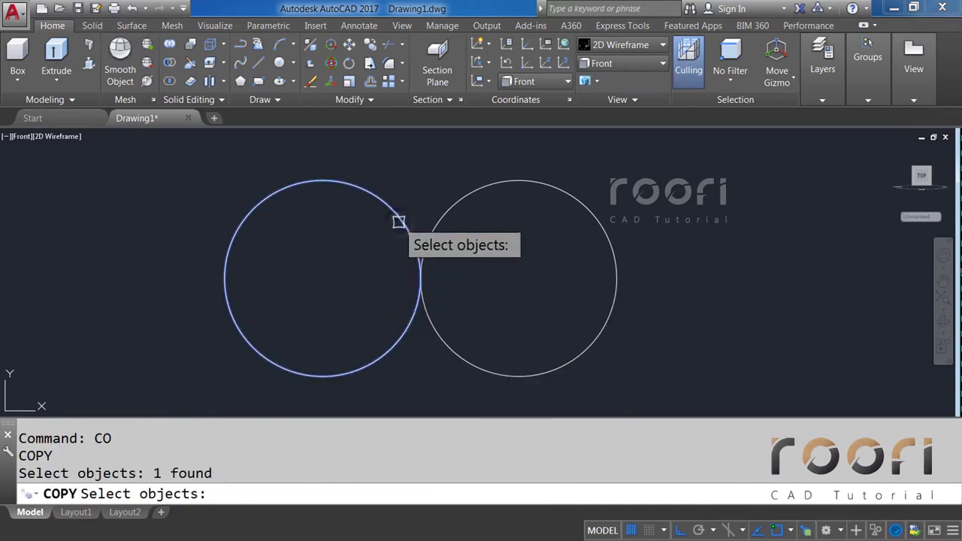
pyautogui.press('Return')
pyautogui.click(323, 180)
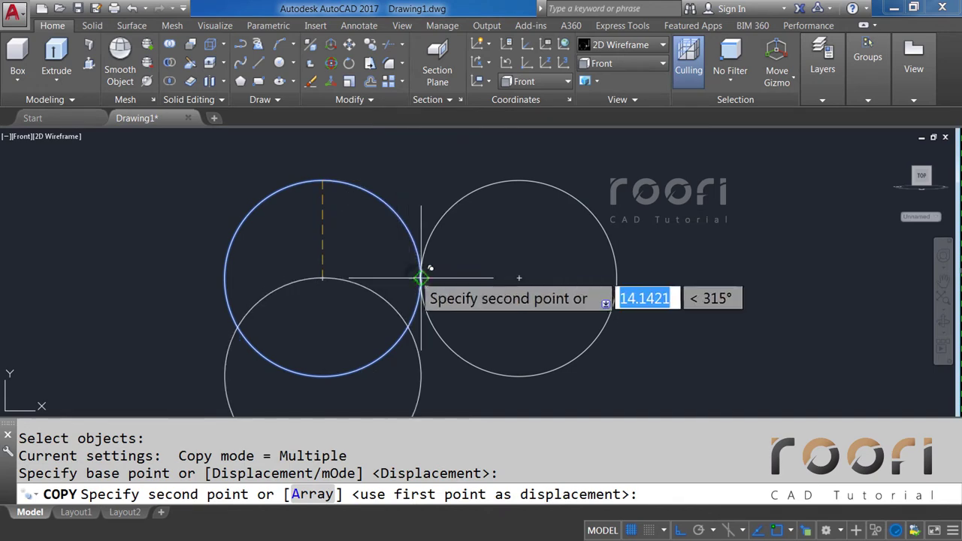
pyautogui.click(421, 278)
pyautogui.press('Return')
pyautogui.moveTo(416, 307); pyautogui.dragTo(398, 243, button='middle')
pyautogui.write('CO')
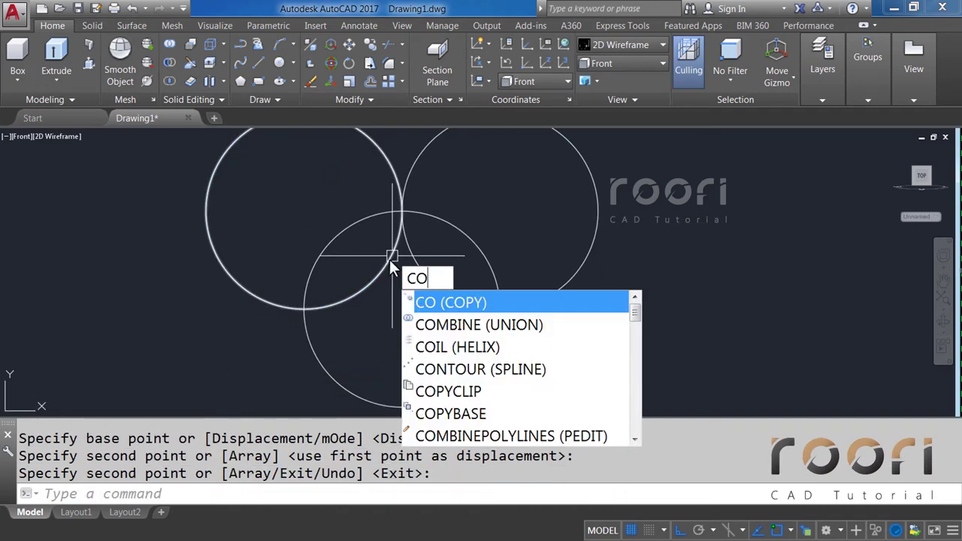
# Step: Copy the bottom circle 20 units straight up, completing the four-circle clover
pyautogui.press('Return')
pyautogui.click(344, 381)
pyautogui.press('Return')
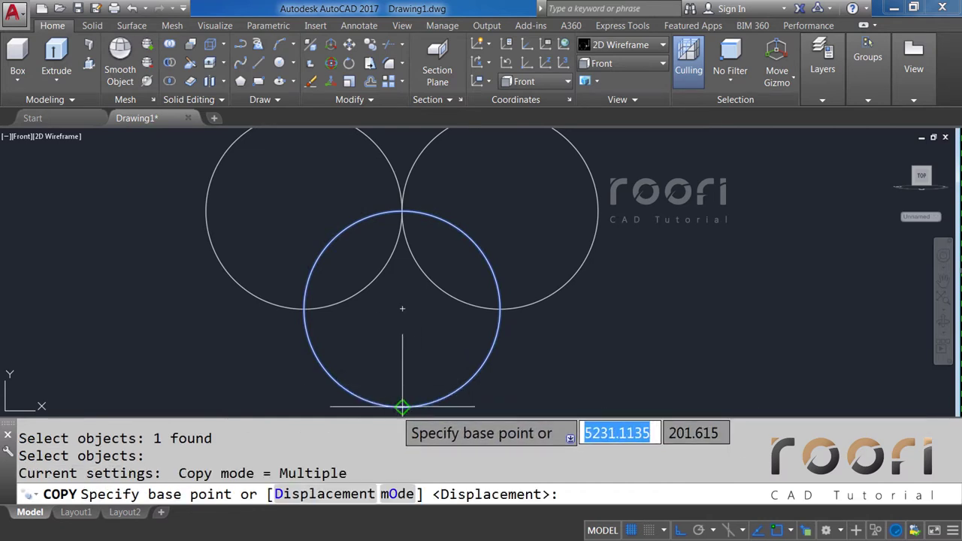
pyautogui.click(402, 407)
pyautogui.click(402, 211)
pyautogui.press('Return')
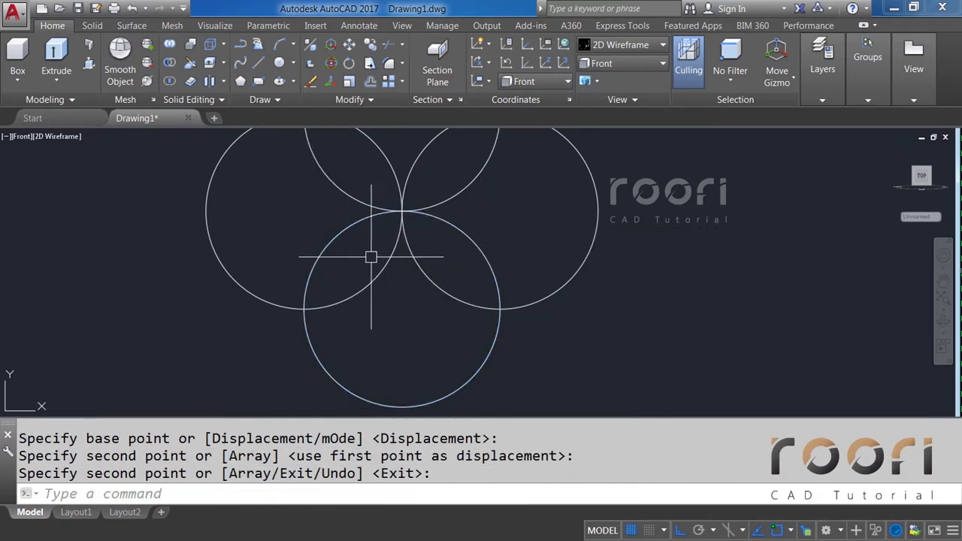
pyautogui.scroll(-3, 323, 286)
pyautogui.scroll(-2, 504, 286)
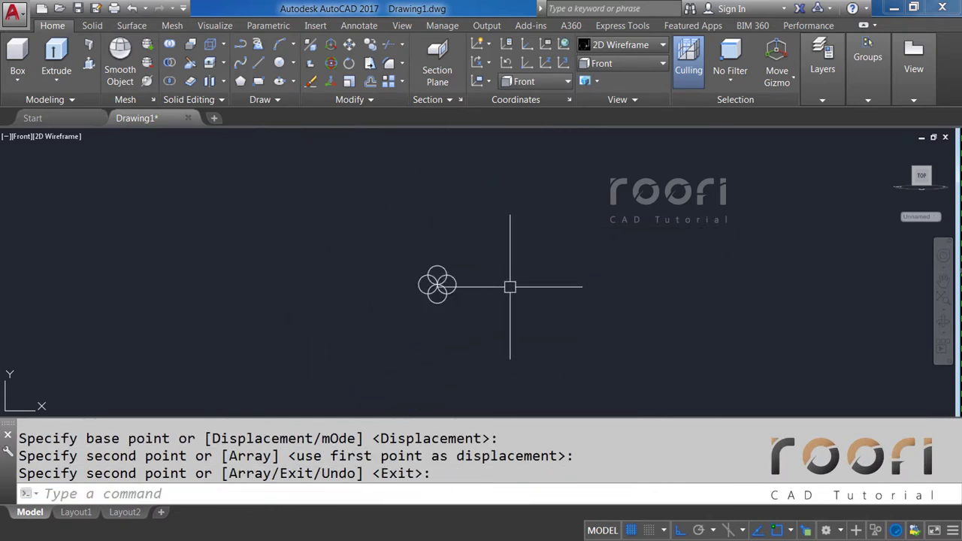
pyautogui.moveTo(294, 281)
pyautogui.mouseDown(button='middle')
pyautogui.moveTo(312, 297)
pyautogui.moveTo(390, 294)
pyautogui.mouseUp(button='middle')
# Step: Draw a new circle with diameter 200
pyautogui.write('C')
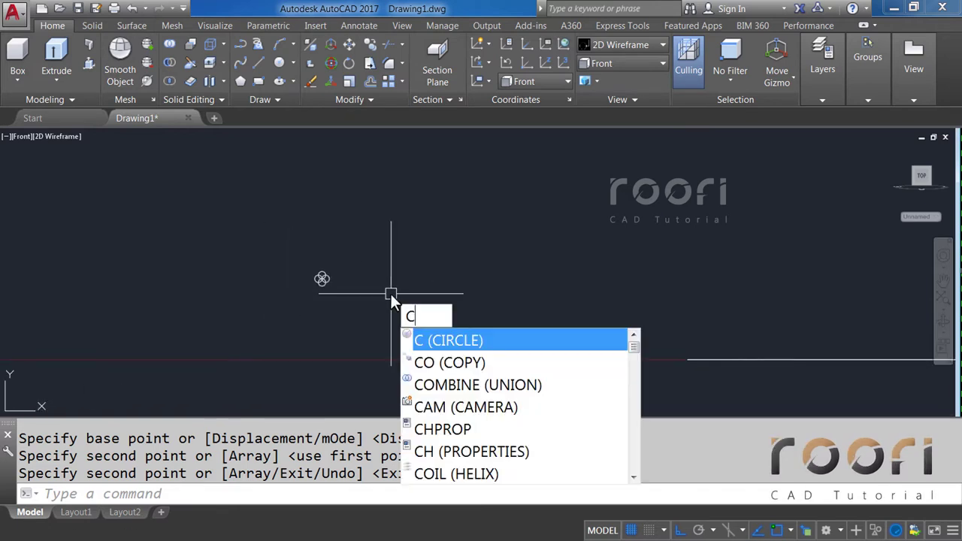
pyautogui.press('Return')
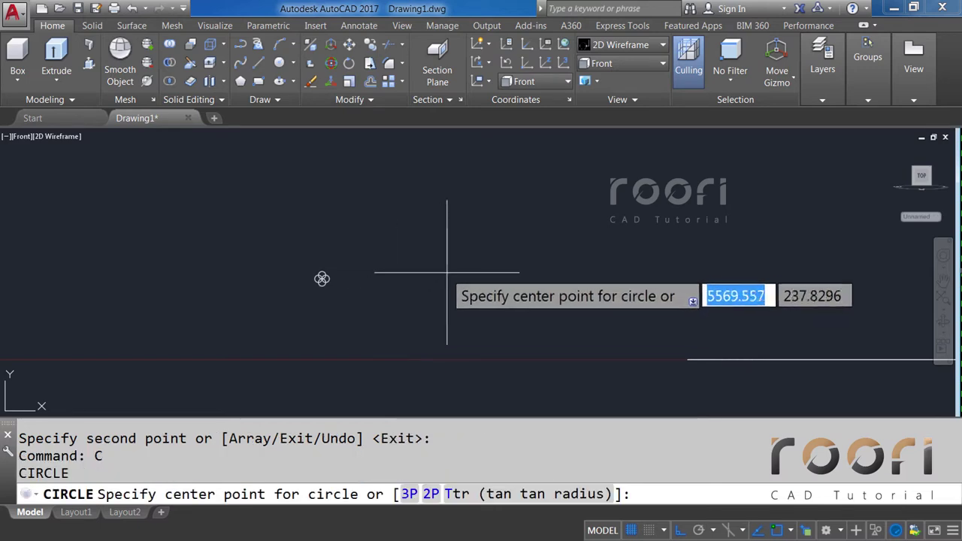
pyautogui.click(463, 256)
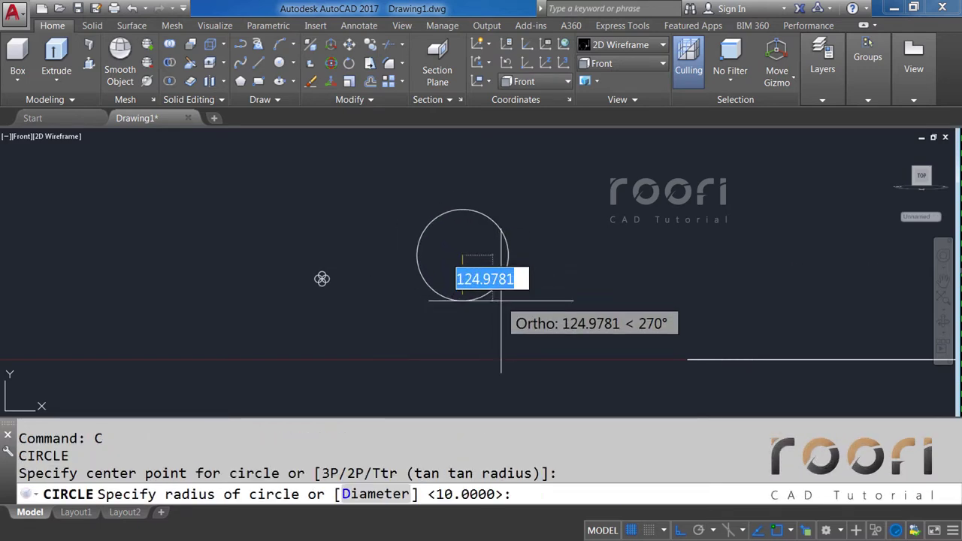
pyautogui.write('D')
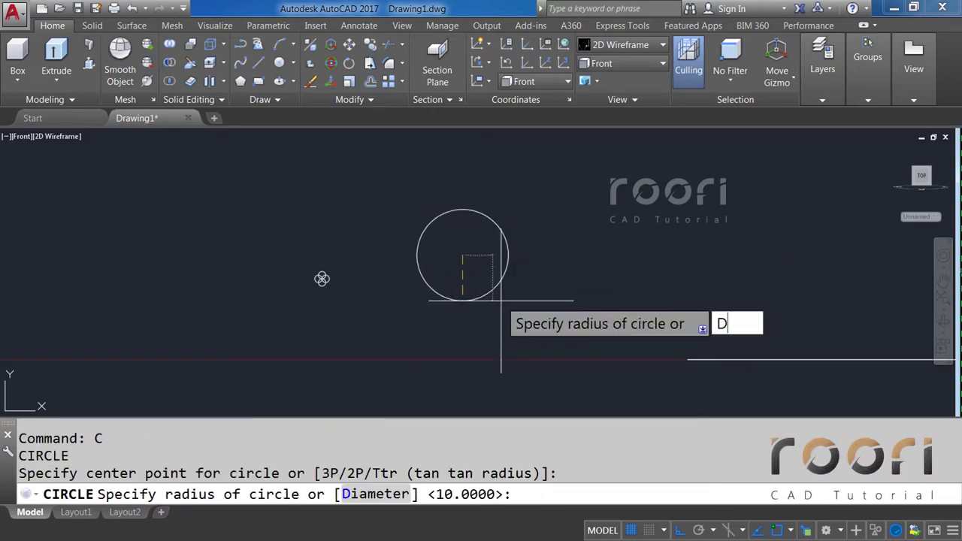
pyautogui.press('Return')
pyautogui.write('200')
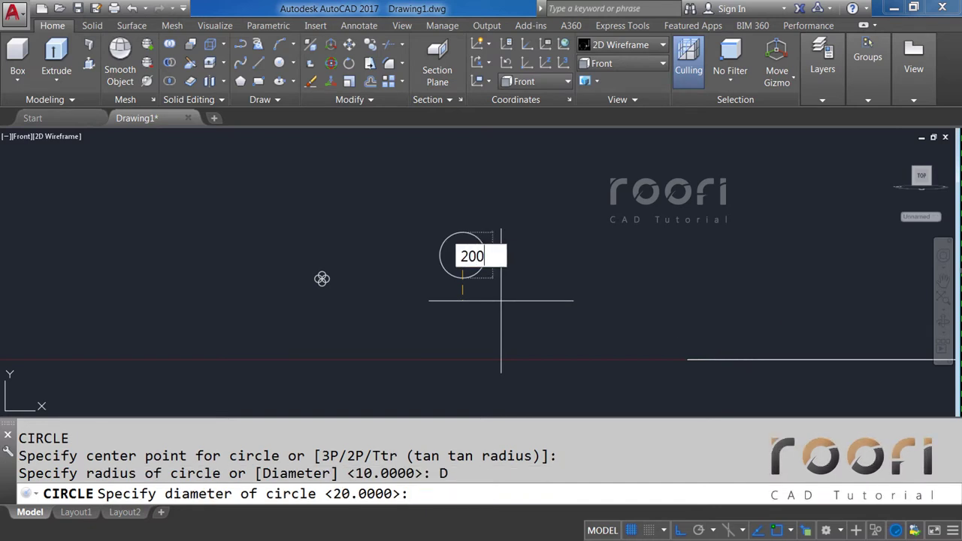
pyautogui.press('Return')
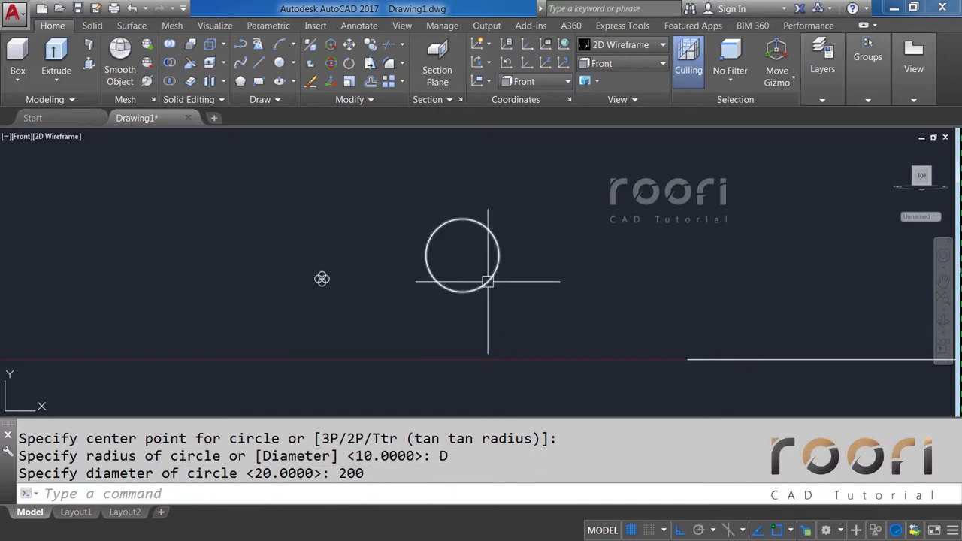
pyautogui.scroll(4, 458, 263)
pyautogui.moveTo(458, 263); pyautogui.dragTo(451, 247, button='middle')
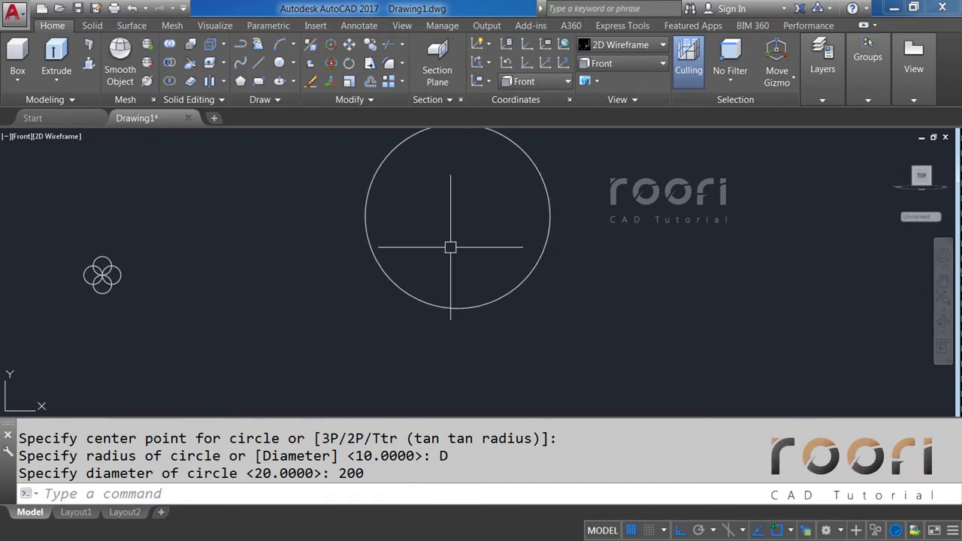
pyautogui.write('L')
# Step: Draw 100-unit vertical lines down from the circle's left and right quadrants
pyautogui.press('Return')
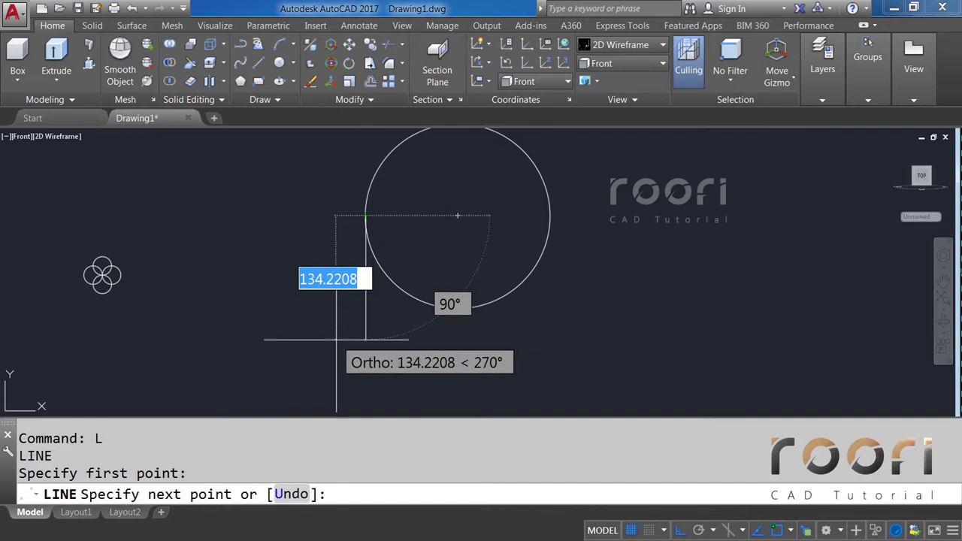
pyautogui.write('100')
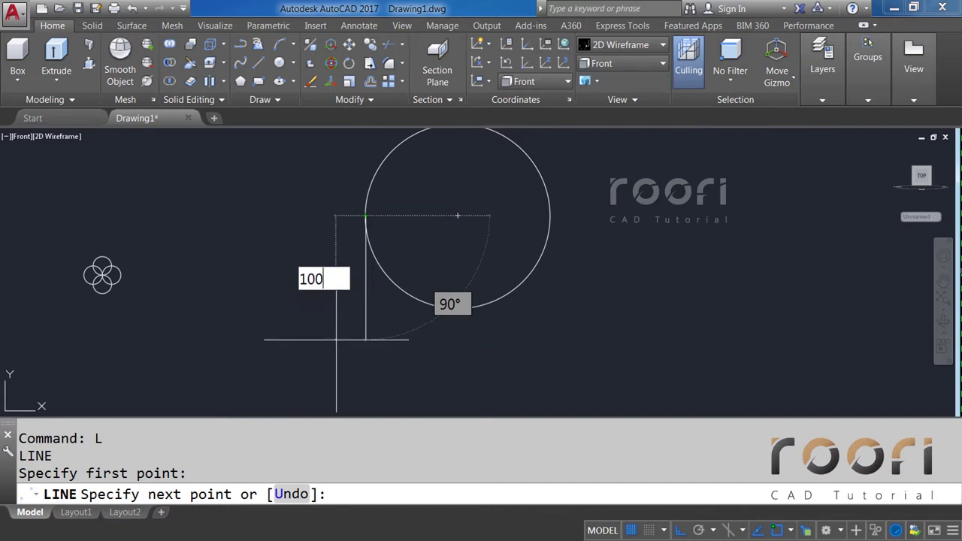
pyautogui.press('Return')
pyautogui.press('Return')
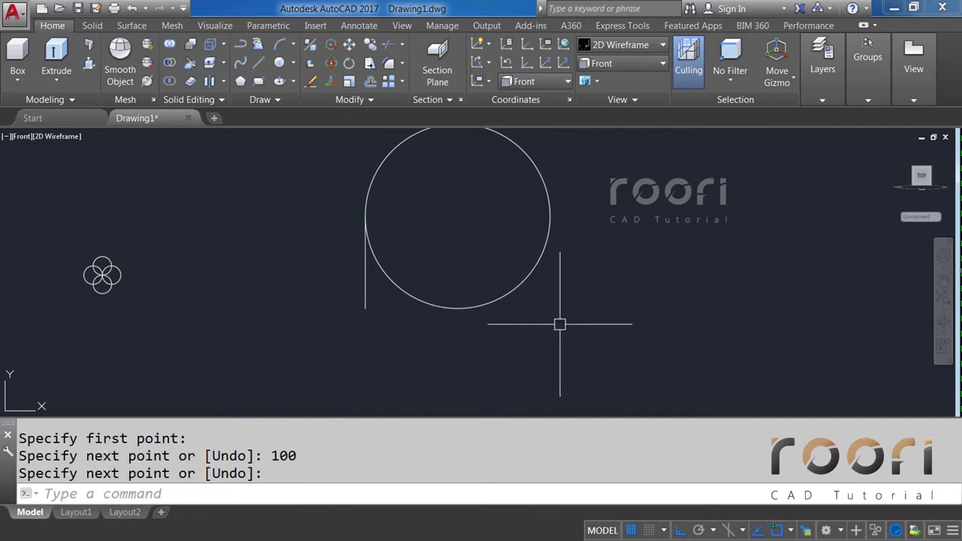
pyautogui.write('L')
pyautogui.press('Return')
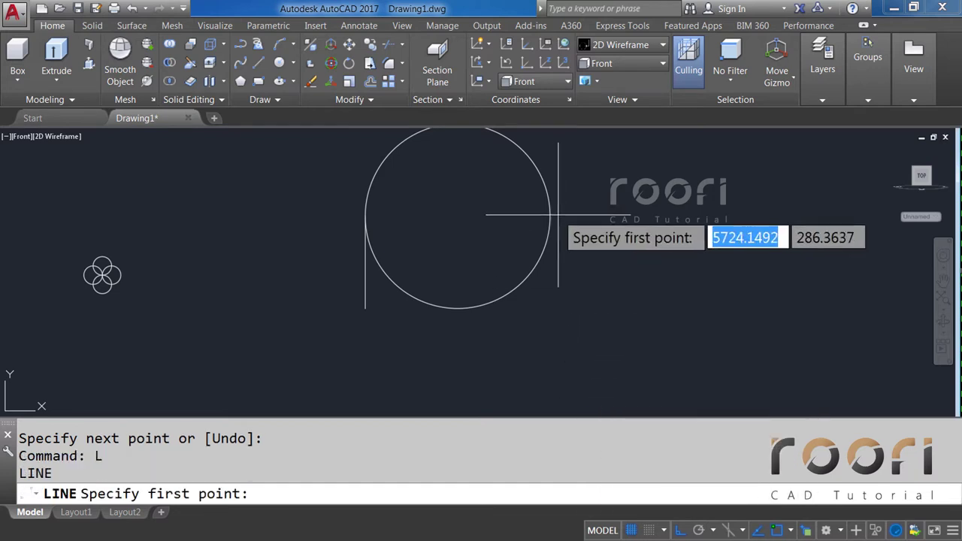
pyautogui.click(551, 216)
pyautogui.write('100')
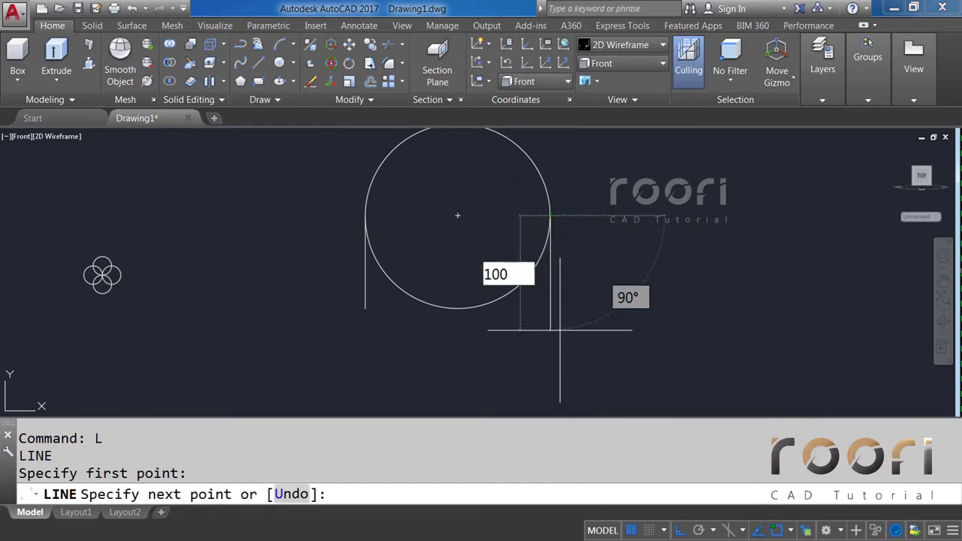
pyautogui.press('Return')
# Step: Trim away the circle's bottom arc using the two vertical lines as cutting edges
pyautogui.write('TR')
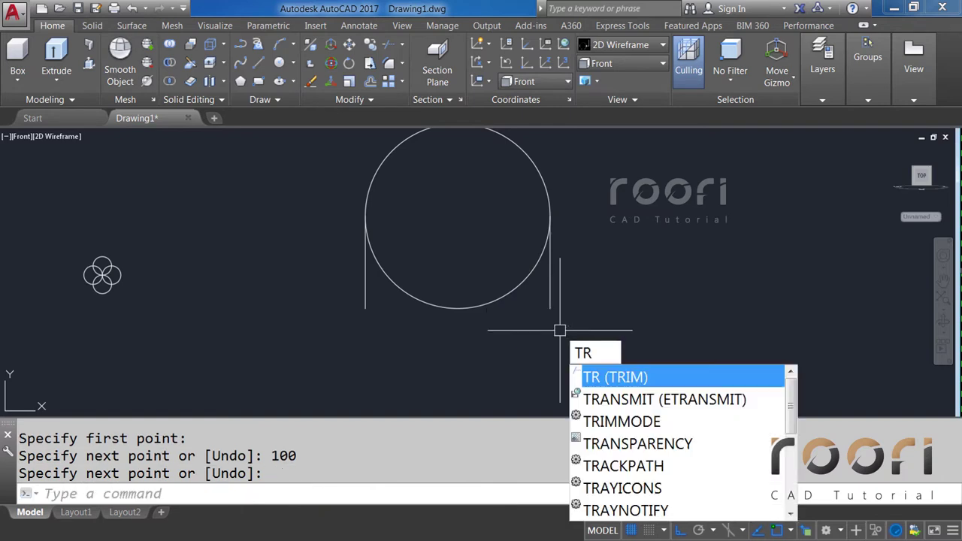
pyautogui.press('Return')
pyautogui.click(551, 309)
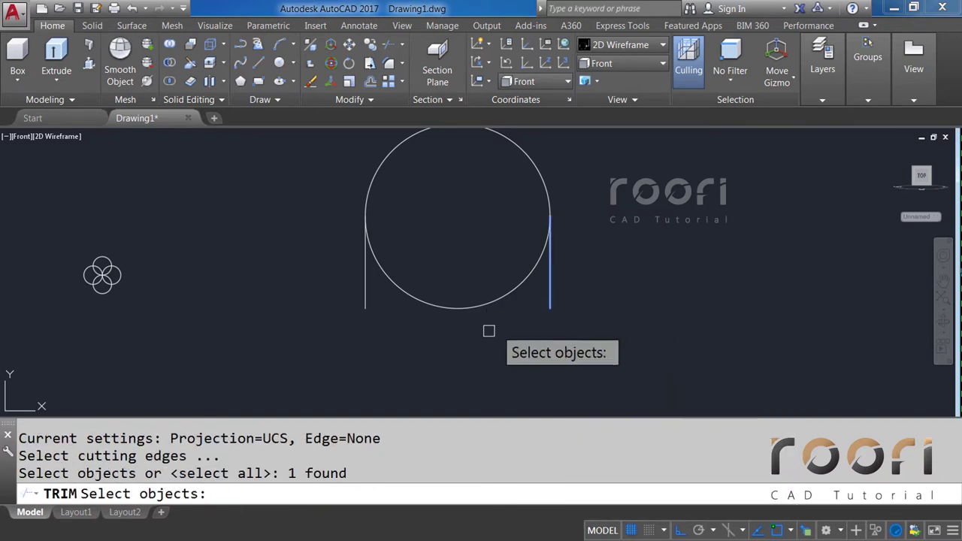
pyautogui.click(366, 308)
pyautogui.press('Return')
pyautogui.click(461, 326)
pyautogui.click(447, 288)
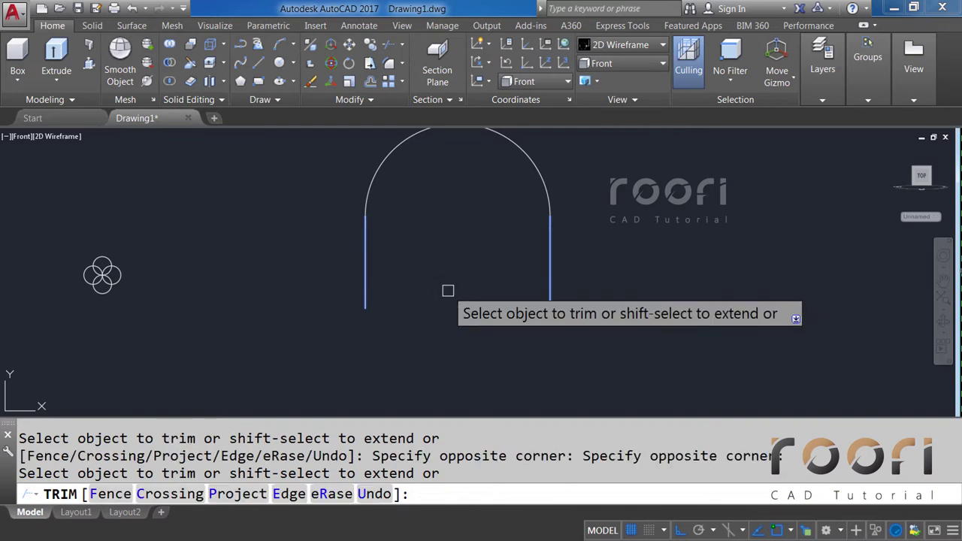
pyautogui.moveTo(459, 217); pyautogui.dragTo(438, 248, button='middle')
pyautogui.write('JO')
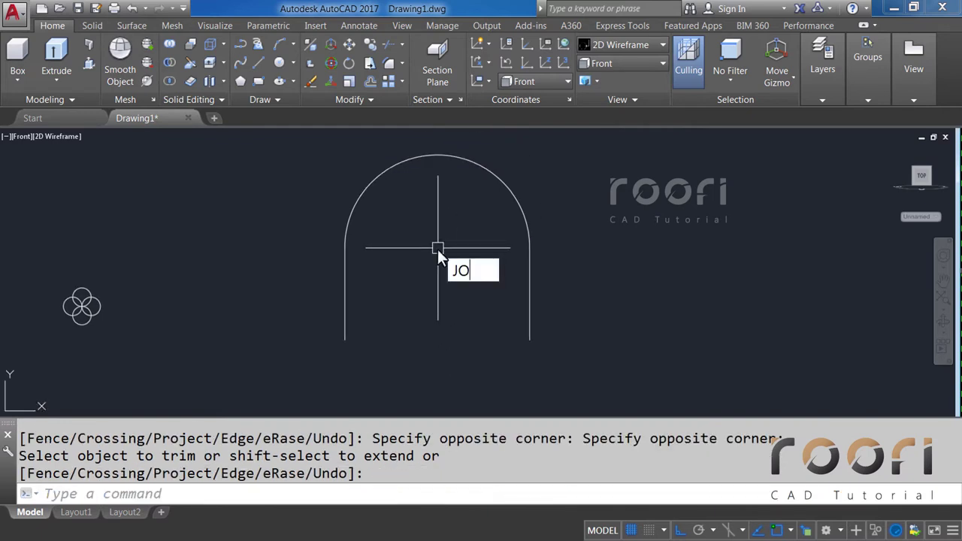
# Step: Join the arc and two lines into a single arch polyline
pyautogui.write('IN')
pyautogui.press('Return')
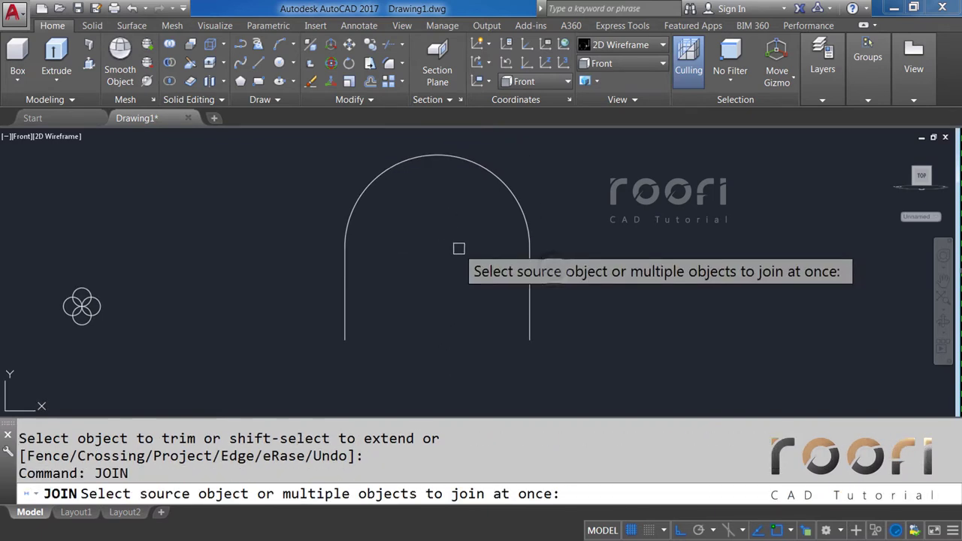
pyautogui.click(562, 268)
pyautogui.click(325, 206)
pyautogui.press('Return')
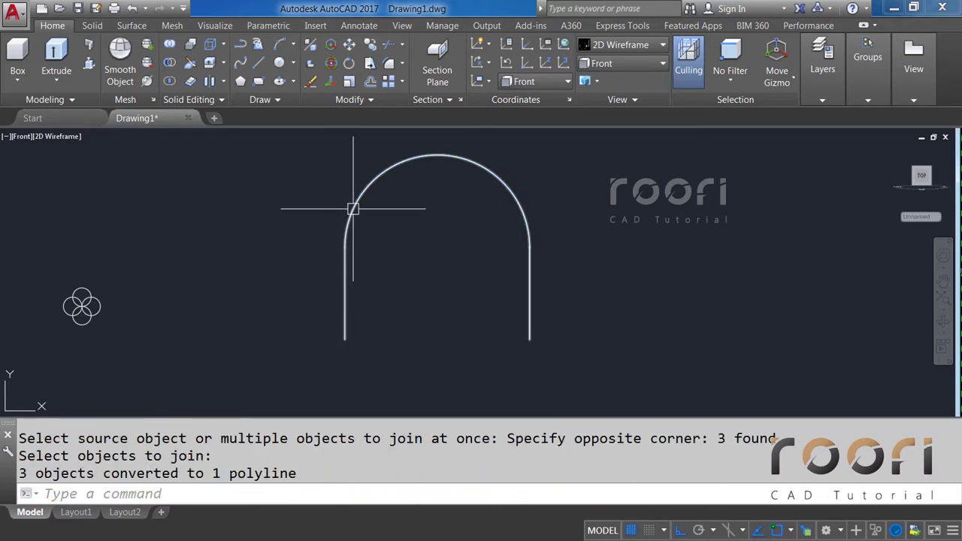
pyautogui.click(633, 63)
# Step: In Top view, move the arch and circle clover beside the rounded rectangle
pyautogui.click(597, 81)
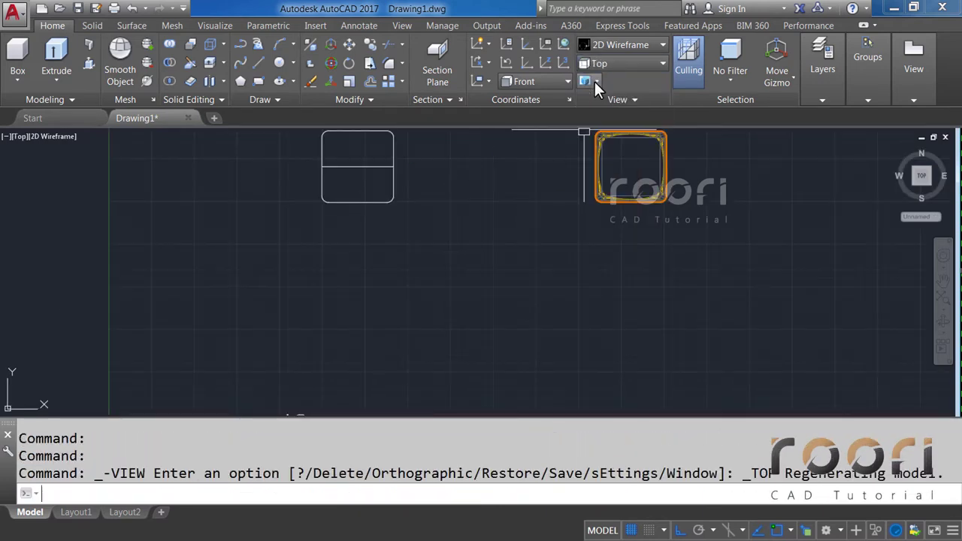
pyautogui.moveTo(362, 344); pyautogui.dragTo(370, 316, button='middle')
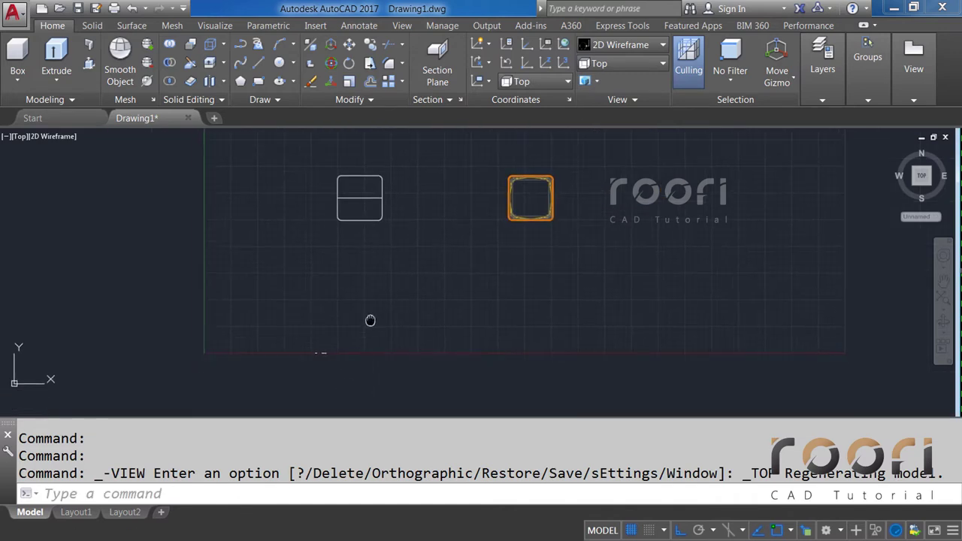
pyautogui.write('M')
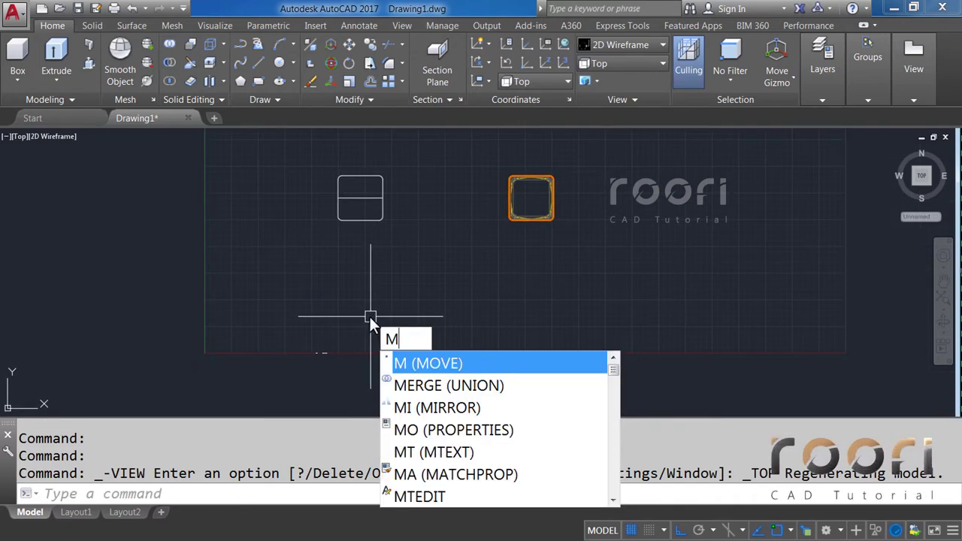
pyautogui.press('Return')
pyautogui.click(354, 365)
pyautogui.click(296, 333)
pyautogui.press('Return')
pyautogui.click(398, 365)
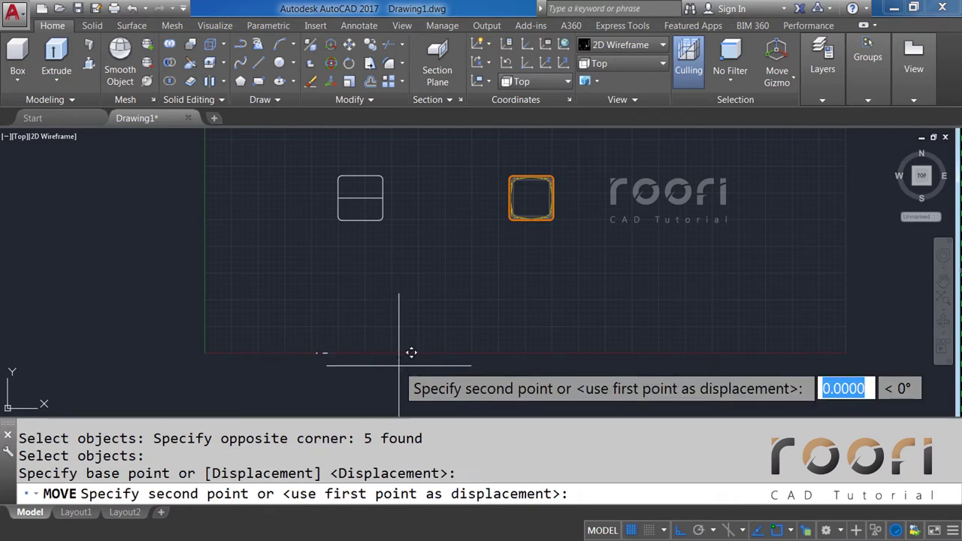
pyautogui.click(410, 239)
# Step: Orbit into a 3D view and move the rounded rectangle 230 units upward
pyautogui.moveTo(323, 258); pyautogui.dragTo(363, 289, button='middle')
pyautogui.scroll(2, 358, 255)
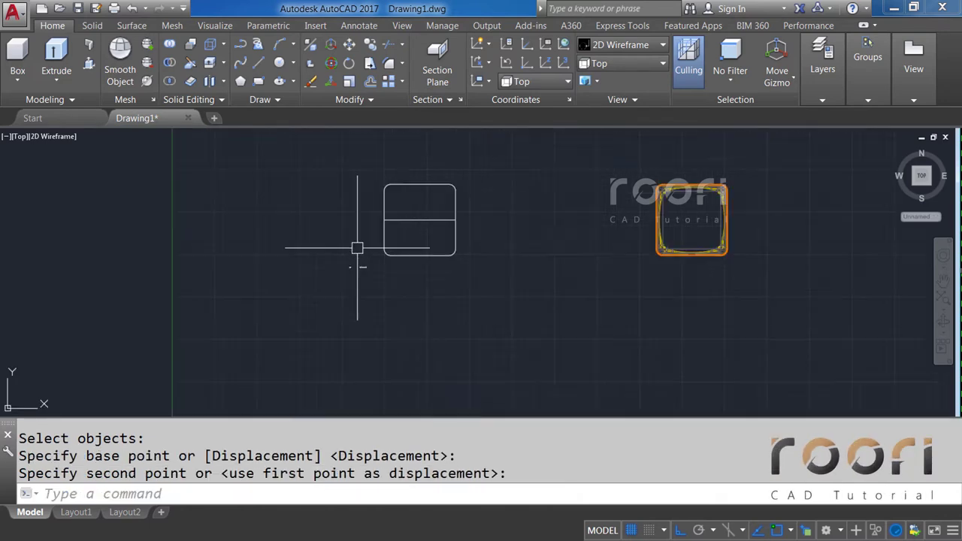
pyautogui.scroll(4, 356, 247)
pyautogui.moveTo(373, 329)
pyautogui.keyDown('shift'); pyautogui.mouseDown(button='middle')
pyautogui.moveTo(399, 243)
pyautogui.moveTo(461, 294)
pyautogui.mouseUp(button='middle'); pyautogui.keyUp('shift')
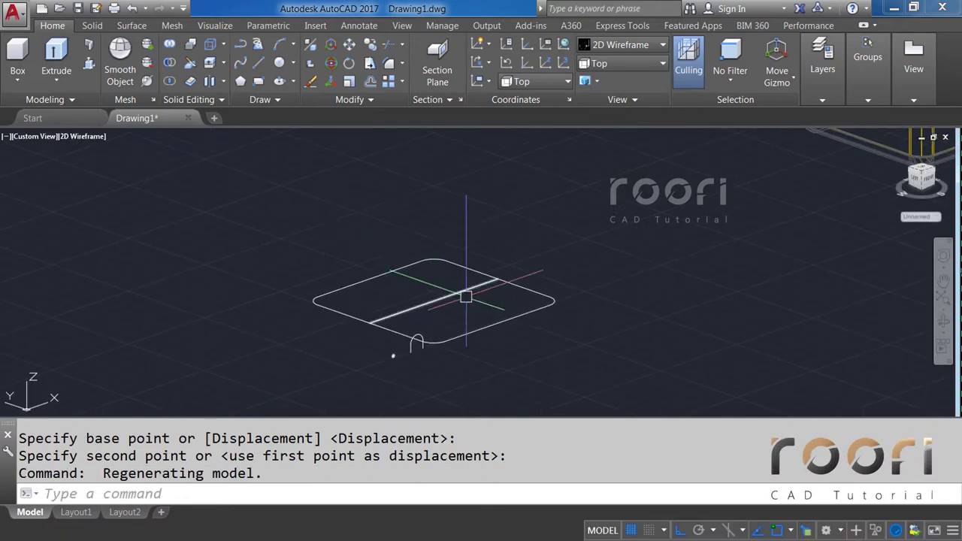
pyautogui.write('M')
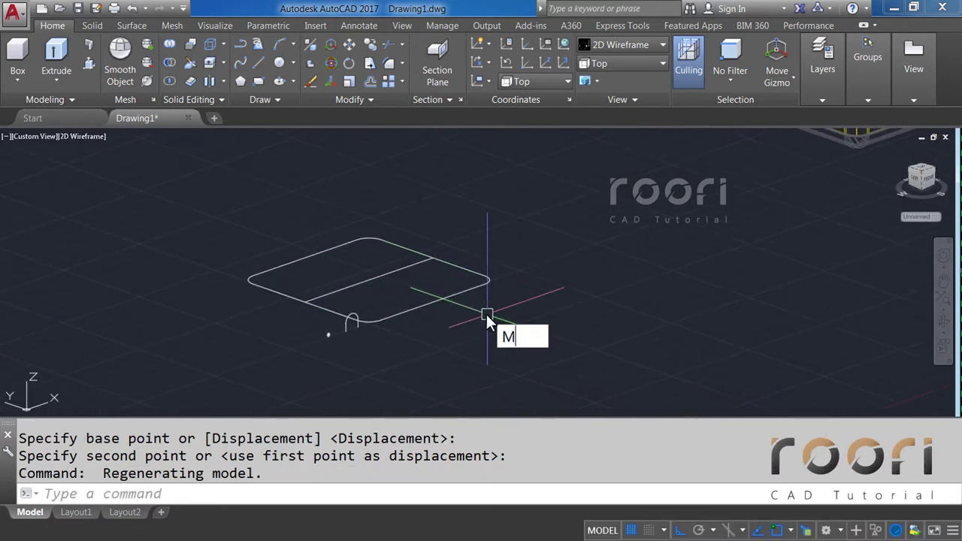
pyautogui.press('Return')
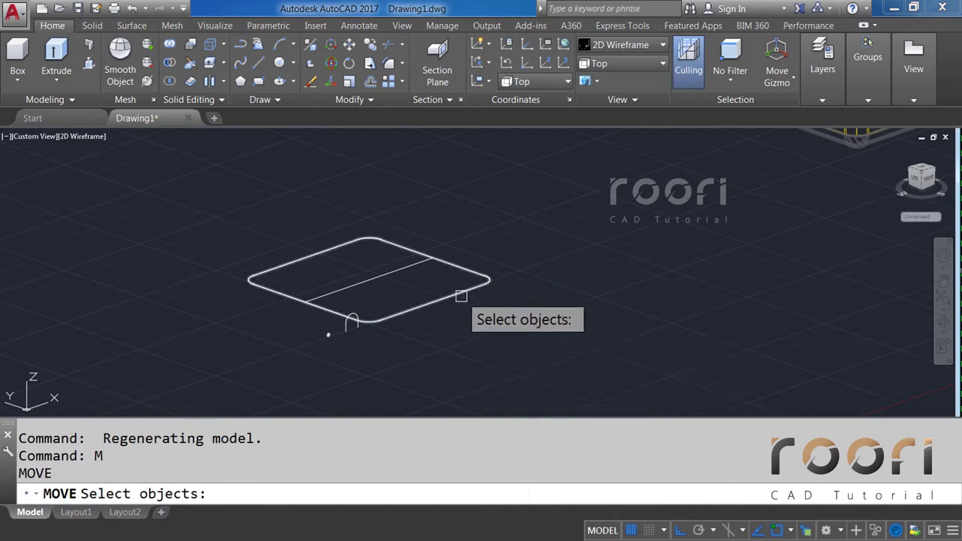
pyautogui.click(461, 294)
pyautogui.press('Return')
pyautogui.click(512, 316)
pyautogui.write('2')
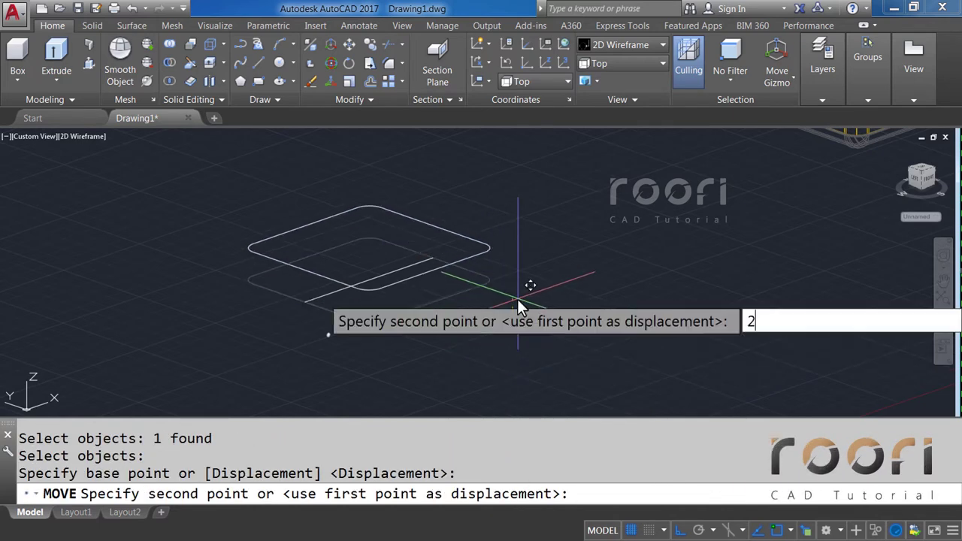
pyautogui.write('30')
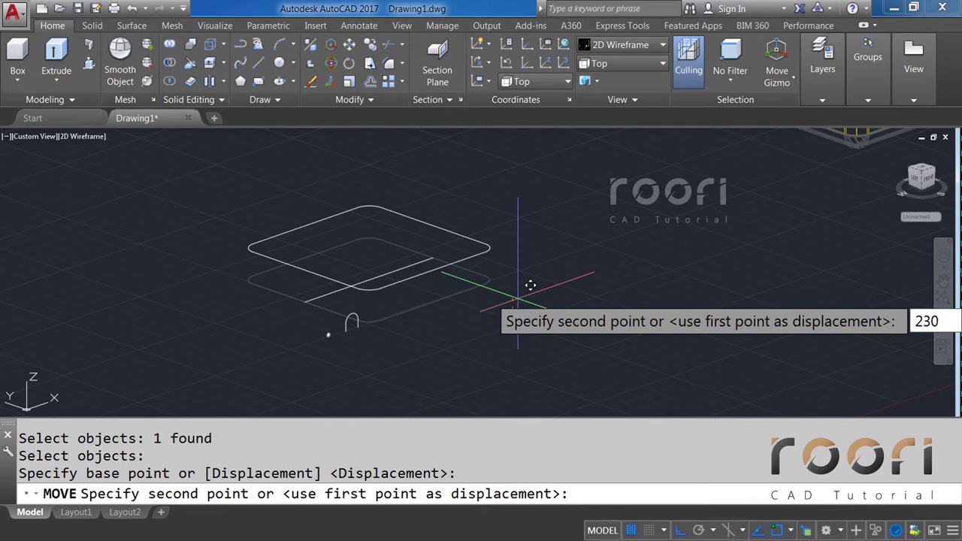
pyautogui.press('Return')
pyautogui.write('CO')
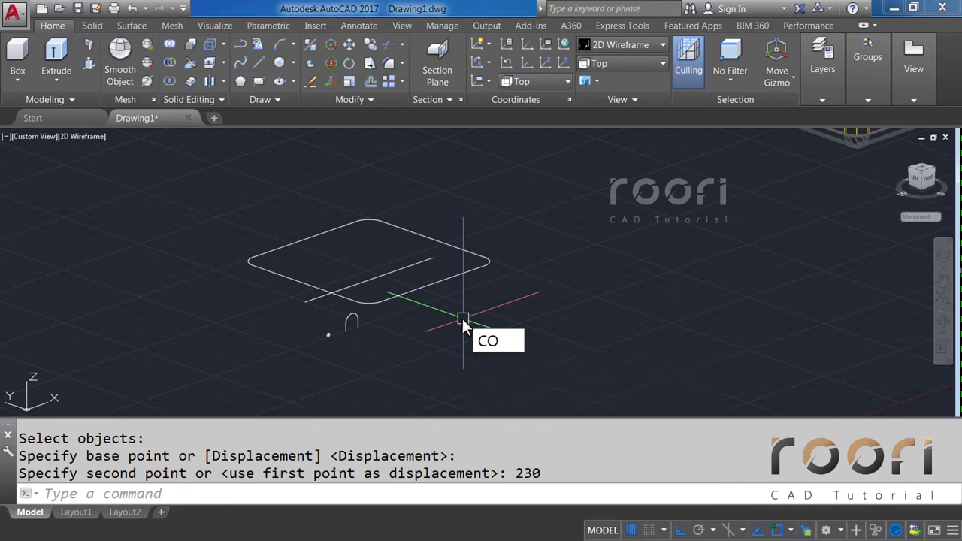
# Step: Copy the four clover circles, using their centre as the base point
pyautogui.press('Return')
pyautogui.scroll(2, 326, 331)
pyautogui.scroll(2, 331, 338)
pyautogui.scroll(2, 342, 344)
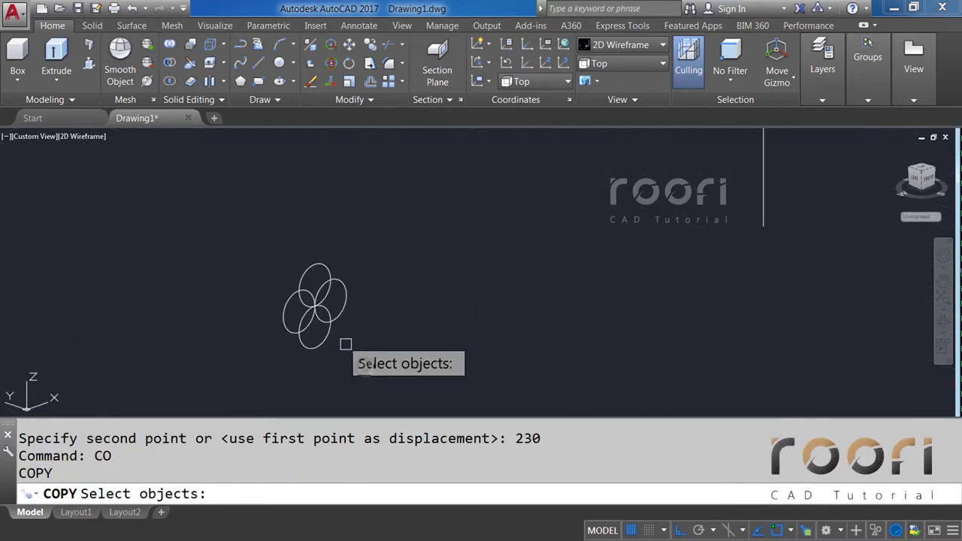
pyautogui.click(386, 365)
pyautogui.click(295, 248)
pyautogui.press('Return')
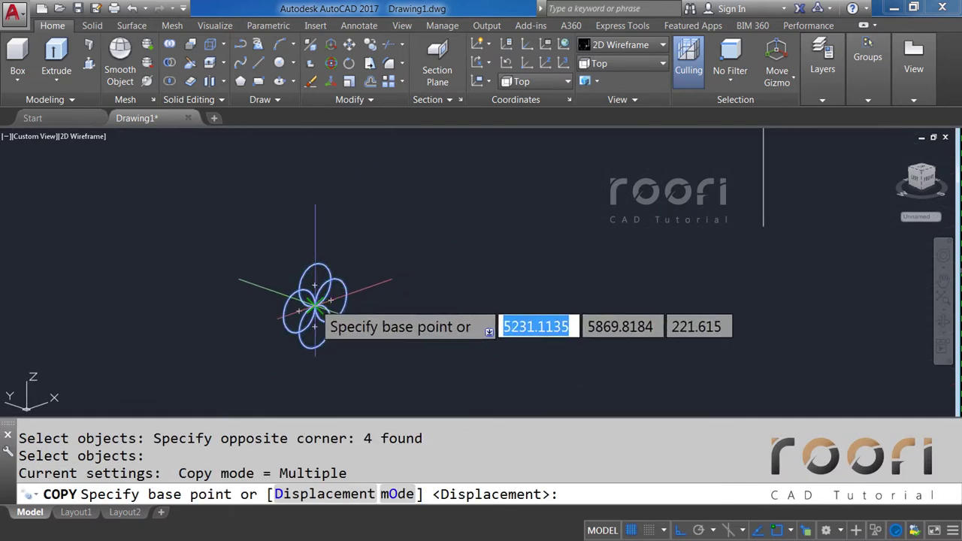
pyautogui.scroll(3, 315, 305)
pyautogui.click(301, 329)
# Step: With Ortho on, place the copied clover onto the rope frame's long diagonal path line
pyautogui.scroll(-2, 334, 327)
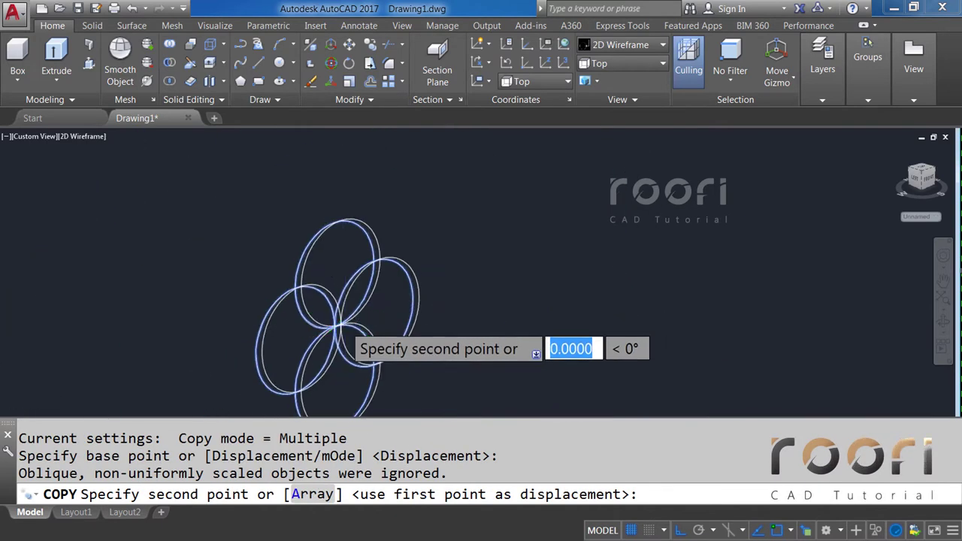
pyautogui.scroll(-4, 342, 331)
pyautogui.scroll(-2, 344, 301)
pyautogui.moveTo(344, 276); pyautogui.dragTo(350, 297, button='middle')
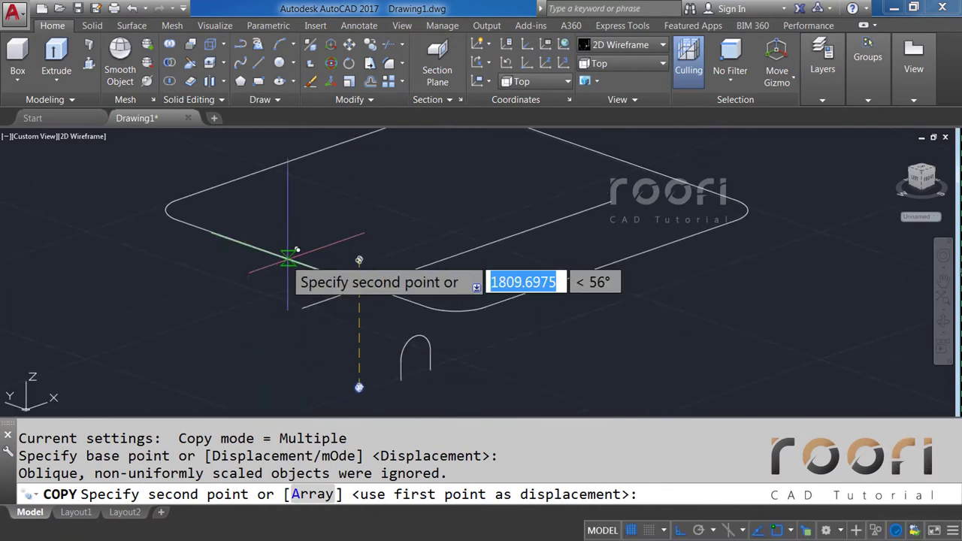
pyautogui.scroll(3, 297, 263)
pyautogui.scroll(2, 293, 271)
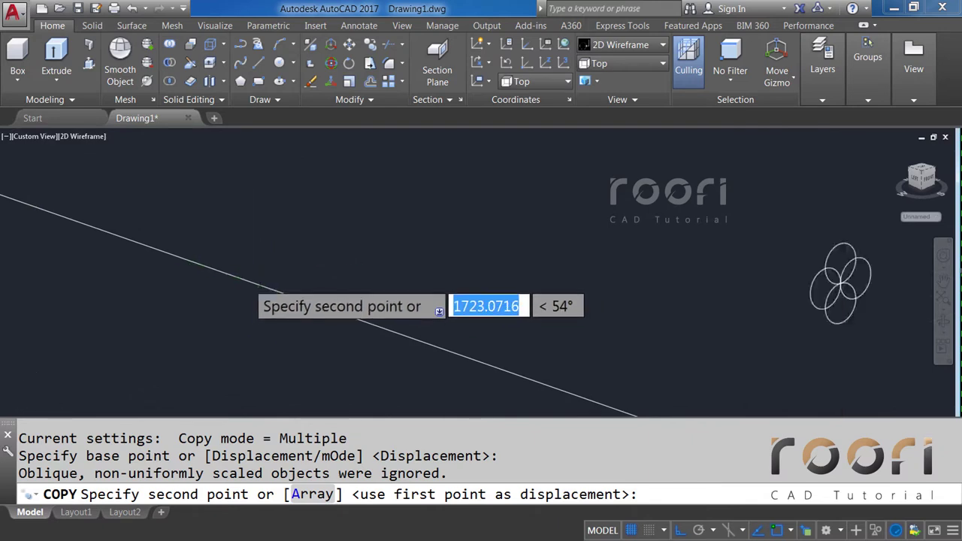
pyautogui.press('F8')
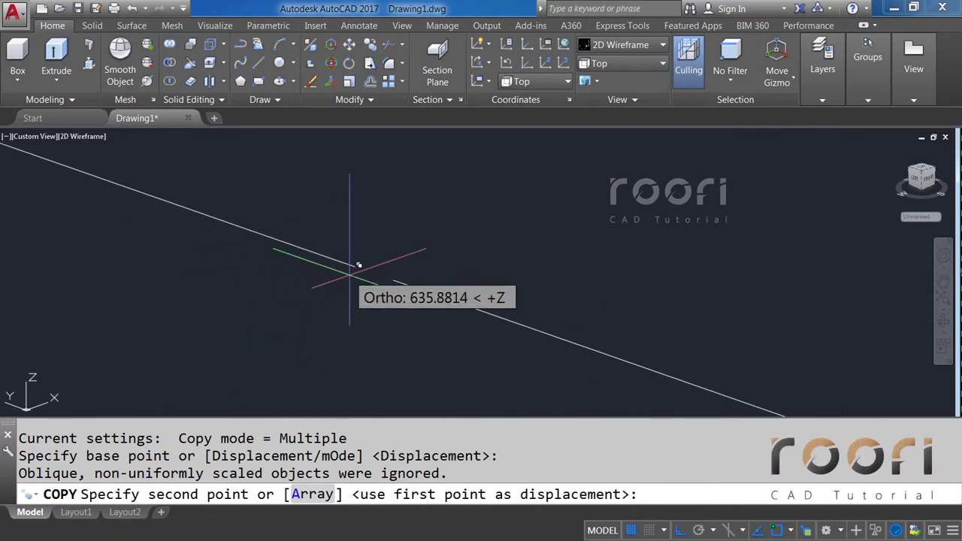
pyautogui.click(353, 267)
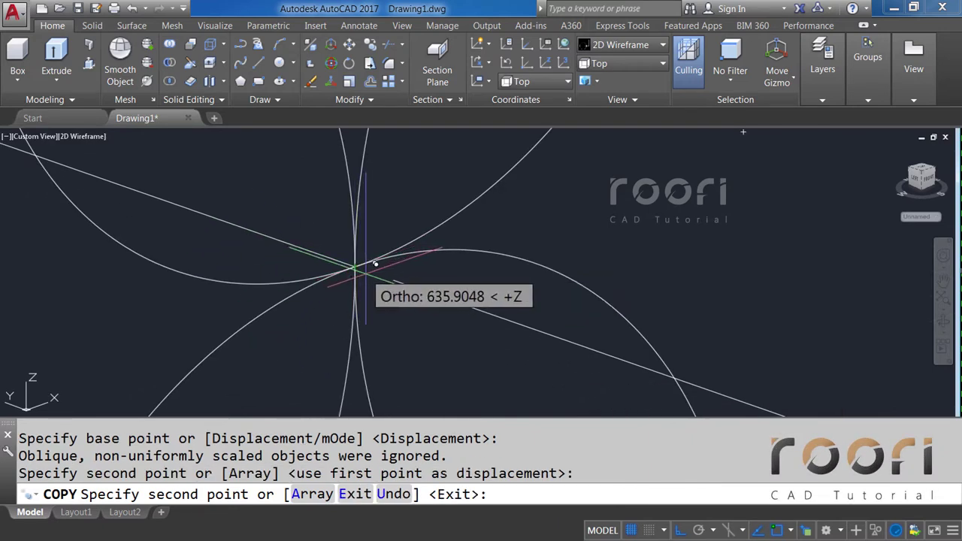
pyautogui.press('Return')
pyautogui.scroll(-2, 369, 275)
pyautogui.scroll(-3, 365, 282)
pyautogui.scroll(-2, 362, 287)
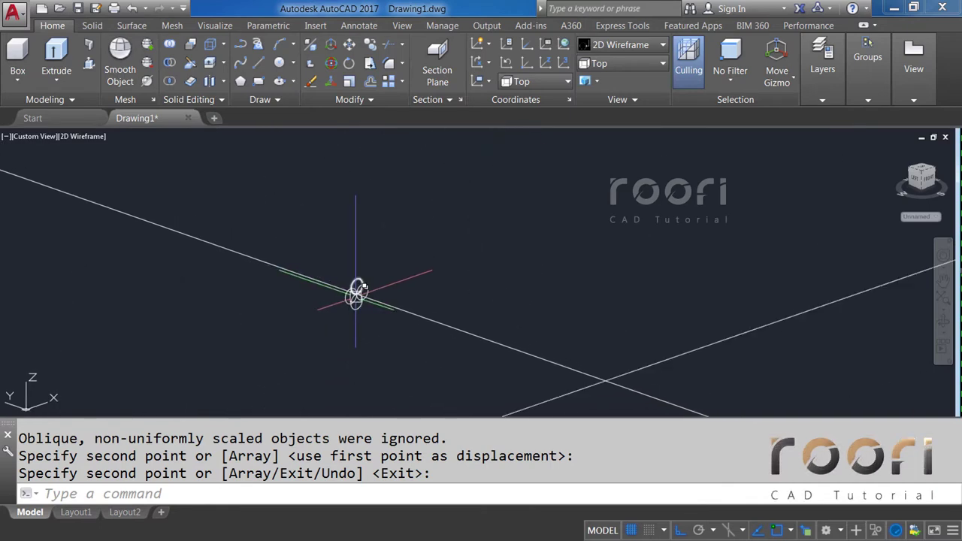
pyautogui.scroll(-3, 358, 290)
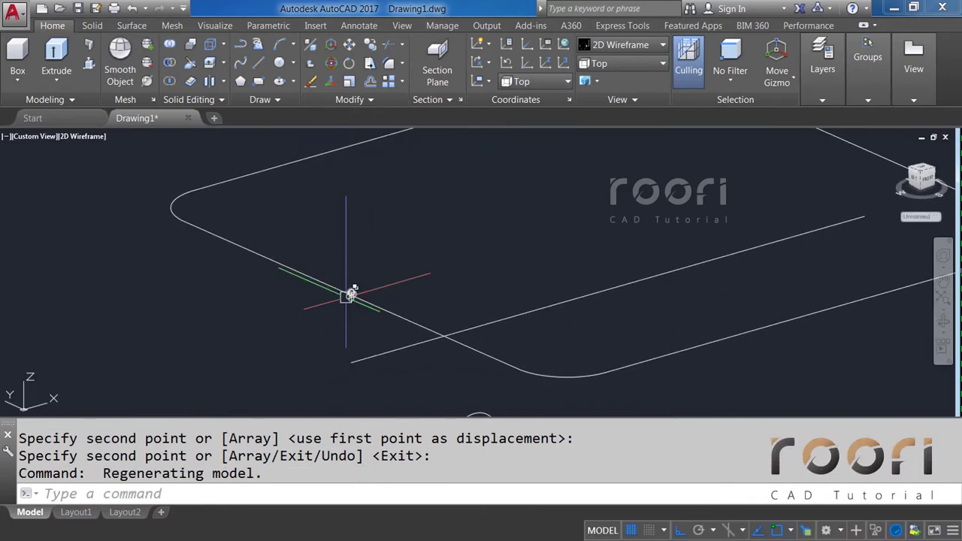
pyautogui.scroll(5, 351, 294)
pyautogui.scroll(-1, 368, 277)
pyautogui.scroll(-1, 370, 274)
pyautogui.scroll(-1, 372, 272)
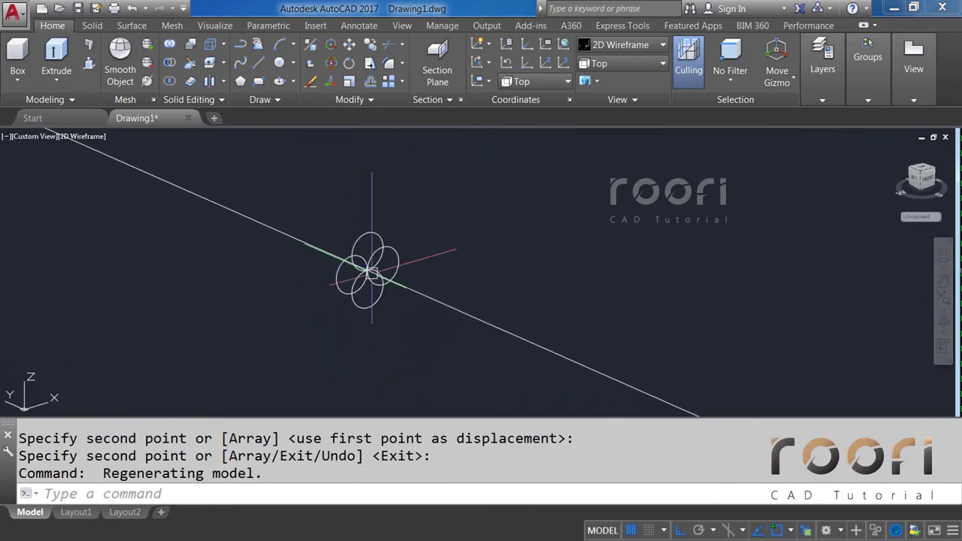
pyautogui.write('SWEE')
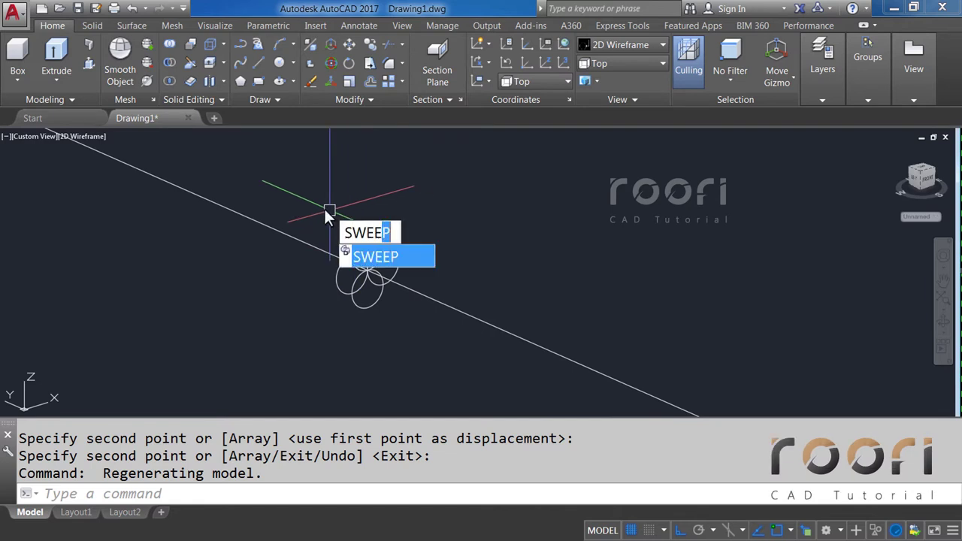
pyautogui.write('P')
# Step: Sweep the four clover circles along the rounded frame path with a 15000 twist, then orbit to inspect
pyautogui.press('Return')
pyautogui.click(302, 194)
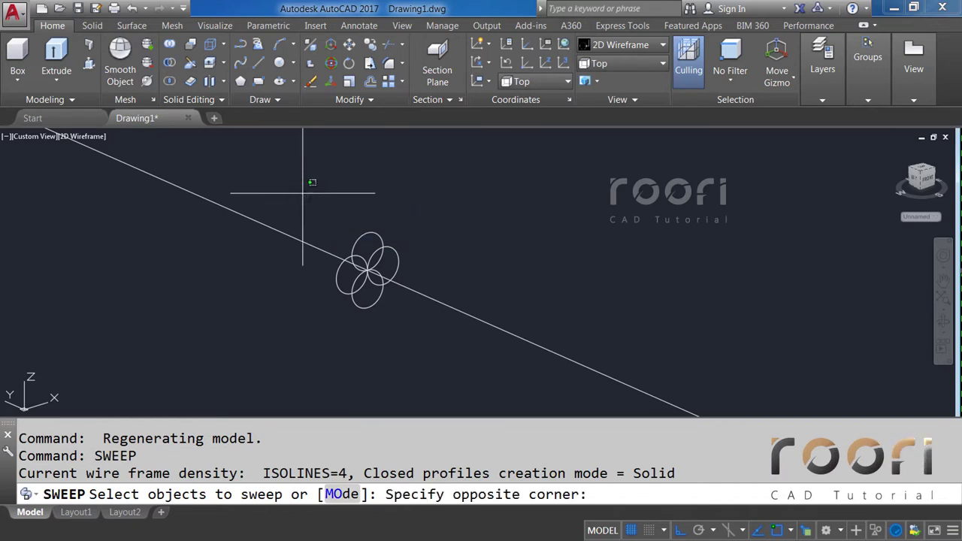
pyautogui.click(420, 349)
pyautogui.press('Return')
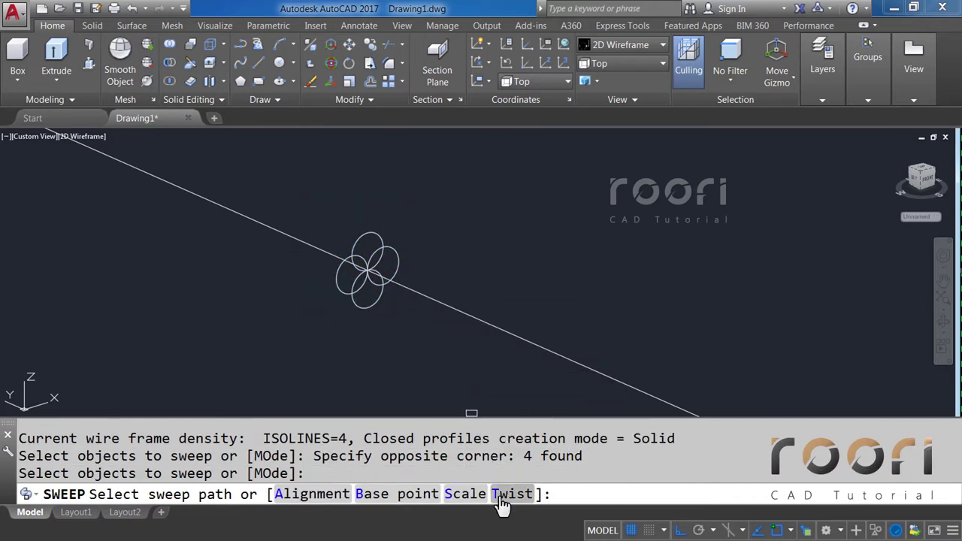
pyautogui.click(502, 497)
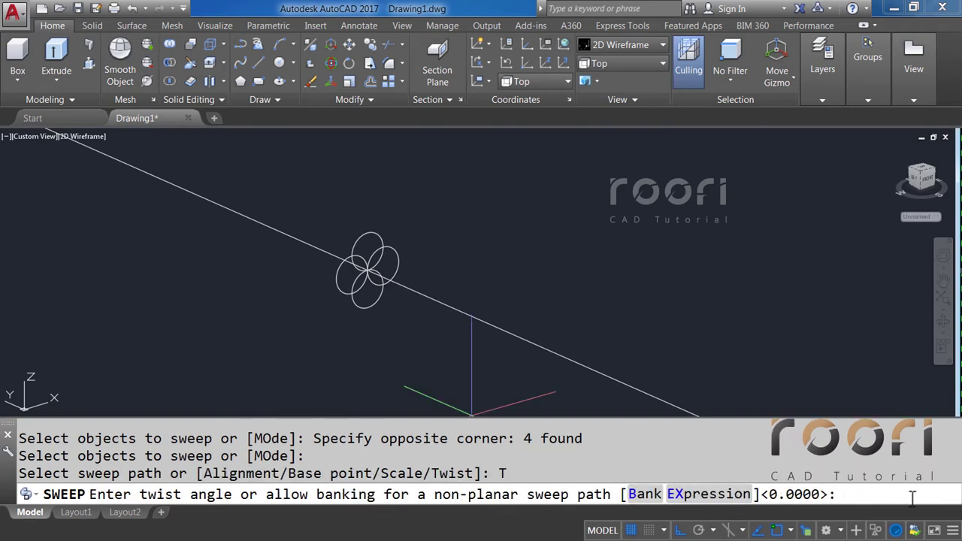
pyautogui.write('15000')
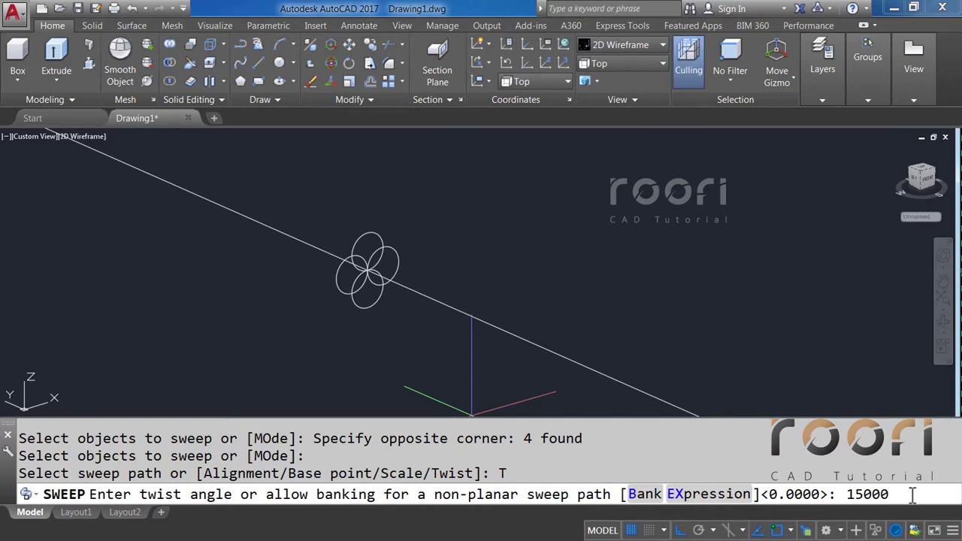
pyautogui.press('Return')
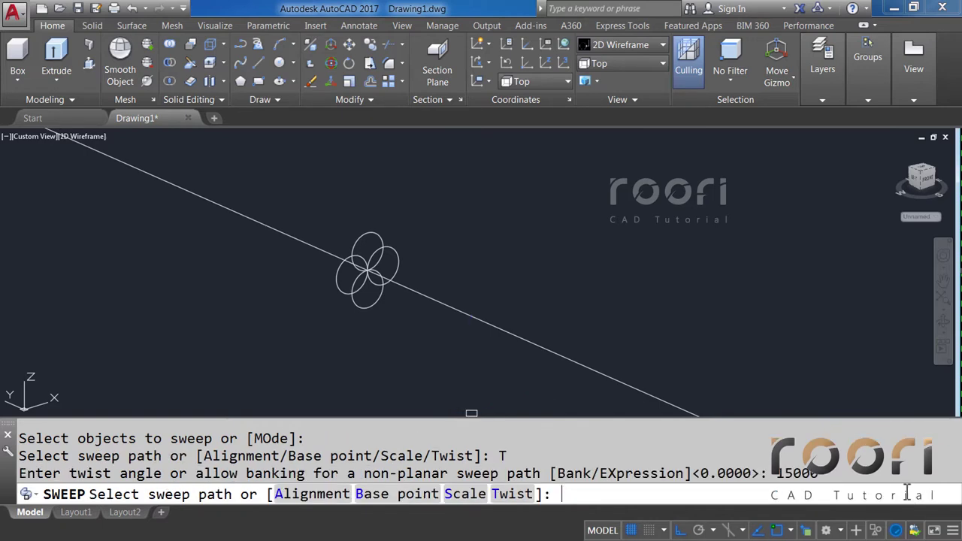
pyautogui.click(283, 229)
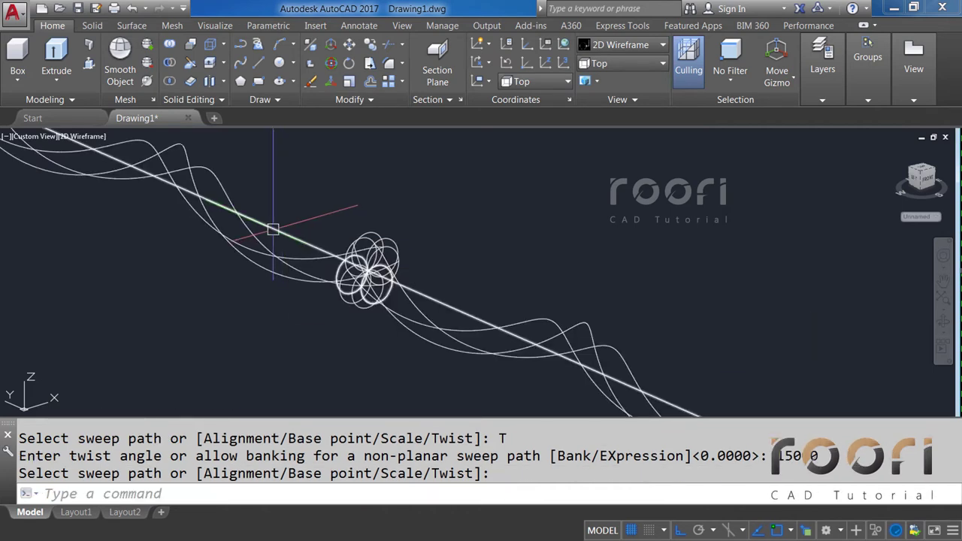
pyautogui.keyDown('shift'); pyautogui.moveTo(317, 223); pyautogui.dragTo(329, 220, button='middle'); pyautogui.keyUp('shift')
pyautogui.moveTo(353, 252)
pyautogui.keyDown('shift'); pyautogui.mouseDown(button='middle')
pyautogui.moveTo(371, 189)
pyautogui.moveTo(354, 217)
pyautogui.moveTo(365, 276)
pyautogui.mouseUp(button='middle'); pyautogui.keyUp('shift')
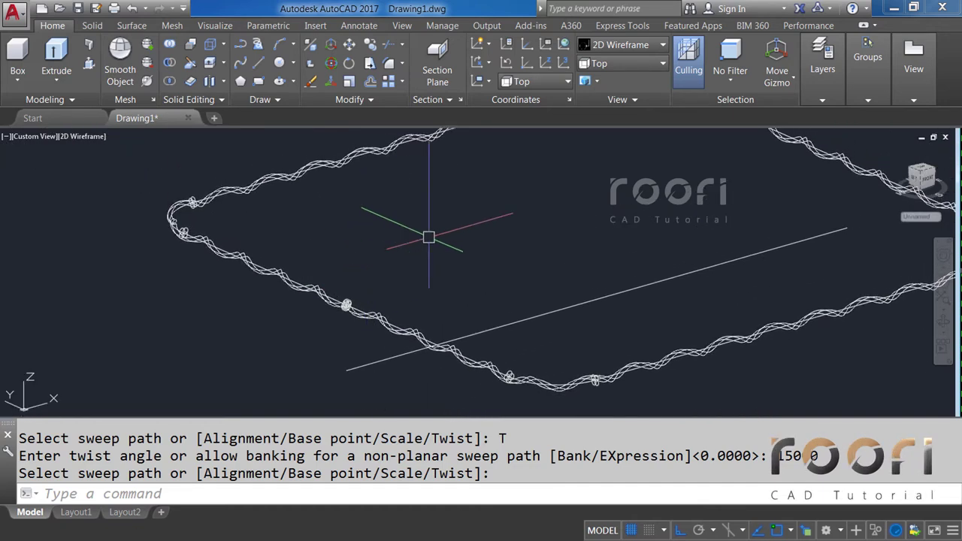
pyautogui.click(618, 47)
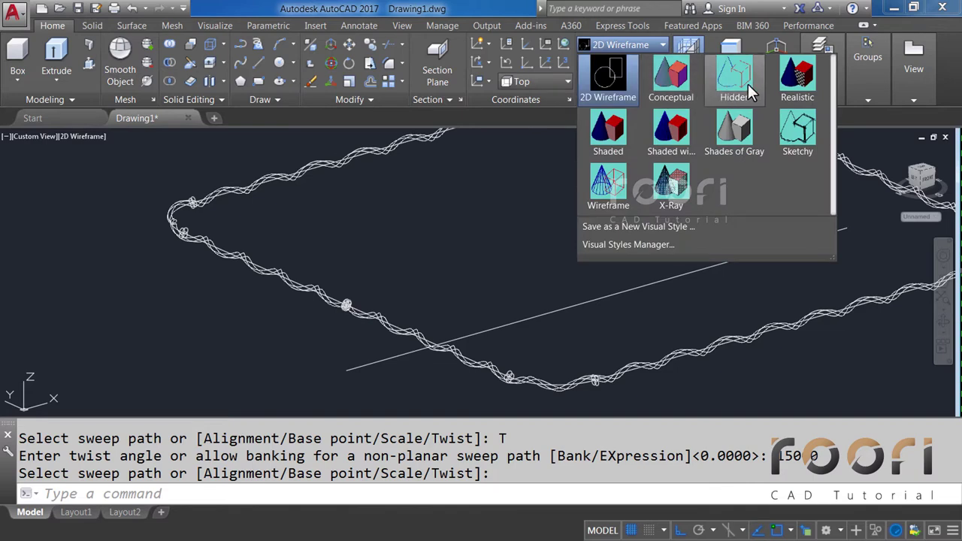
# Step: Shade the model in the Realistic visual style and orbit slightly around the rope loop
pyautogui.click(791, 79)
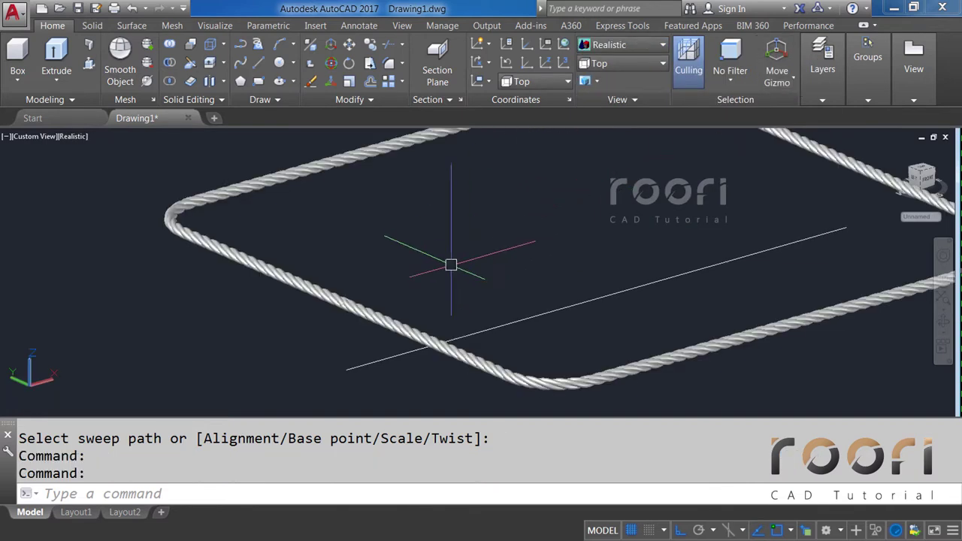
pyautogui.scroll(2, 354, 300)
pyautogui.scroll(2, 343, 312)
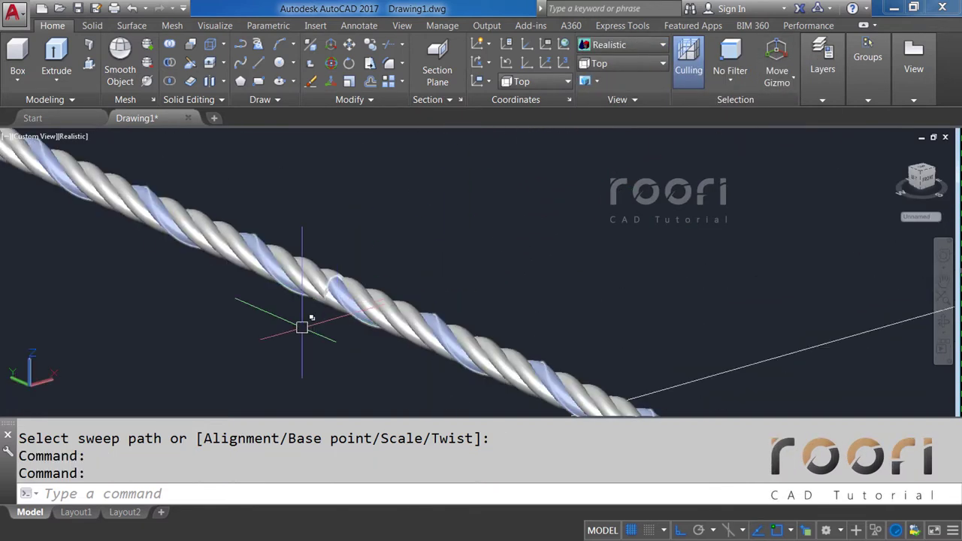
pyautogui.scroll(-5, 294, 338)
pyautogui.keyDown('shift'); pyautogui.moveTo(294, 337); pyautogui.dragTo(379, 292, button='middle'); pyautogui.keyUp('shift')
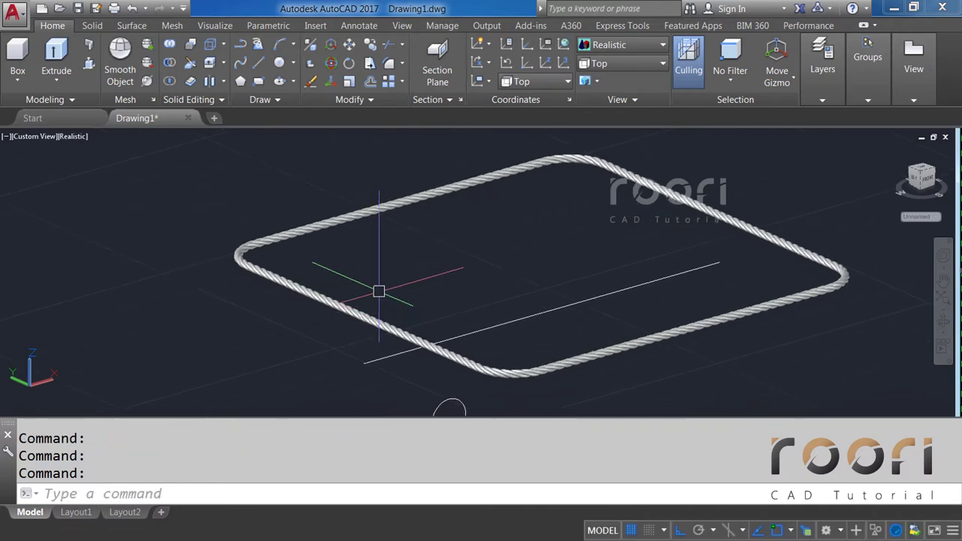
# Step: Union the four swept rope strands into one solid and restore 2D Wireframe display
pyautogui.write('UNIO')
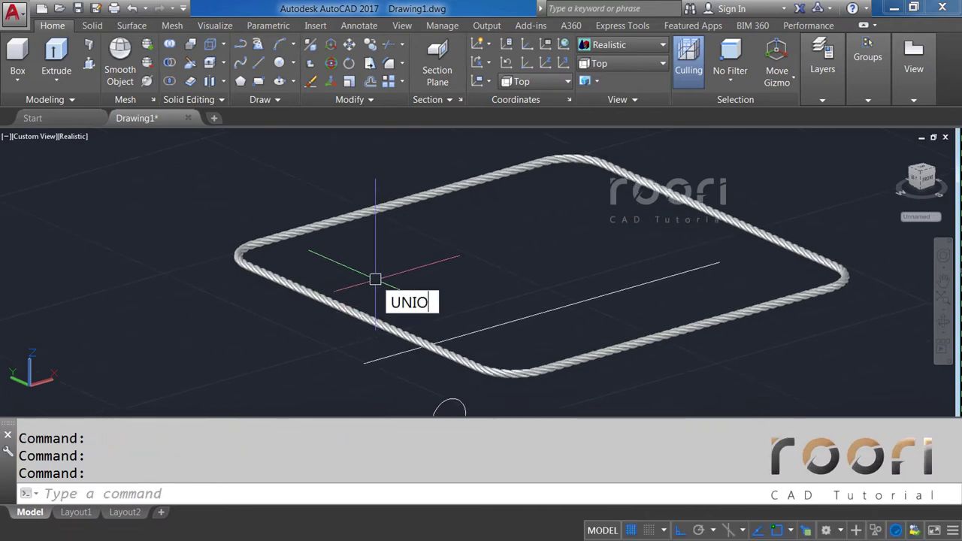
pyautogui.write('N')
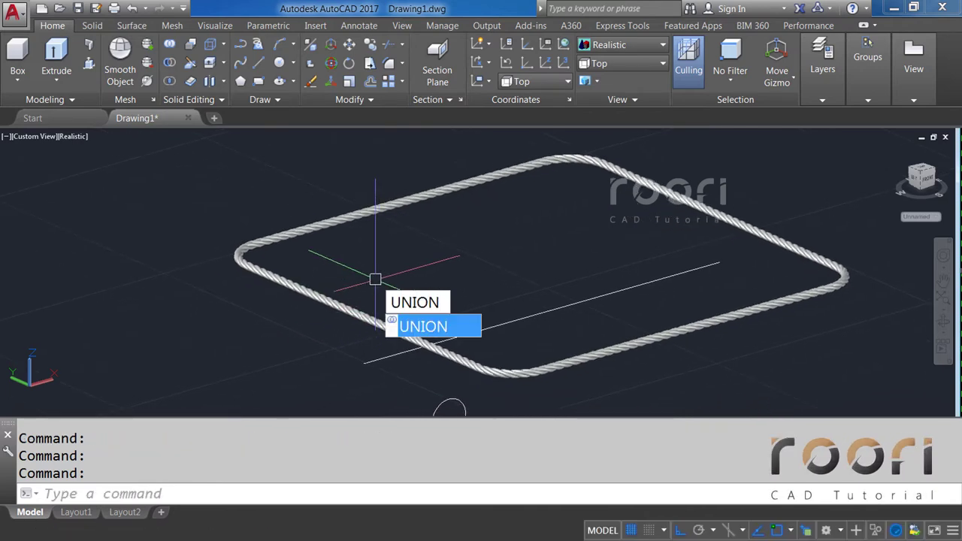
pyautogui.press('Return')
pyautogui.click(375, 229)
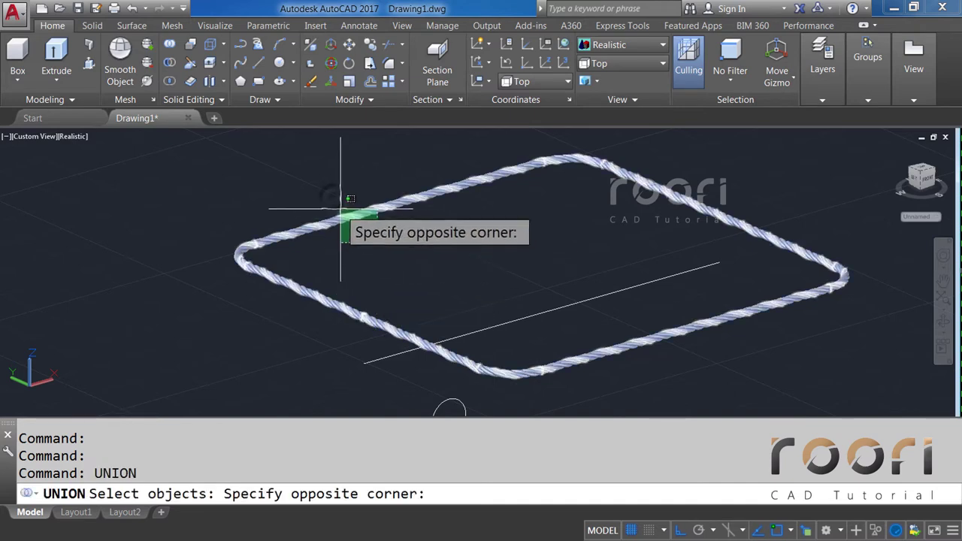
pyautogui.click(339, 207)
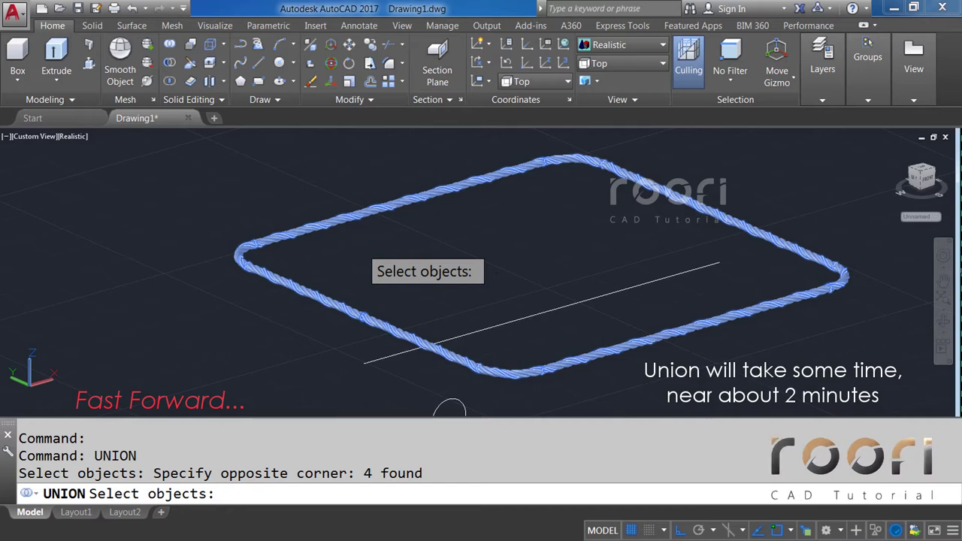
pyautogui.press('Return')
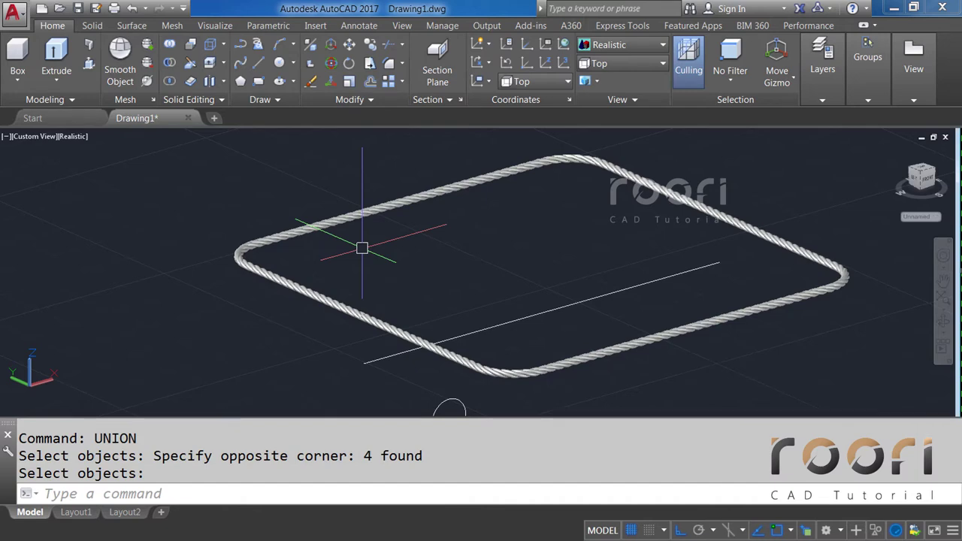
pyautogui.scroll(2, 370, 312)
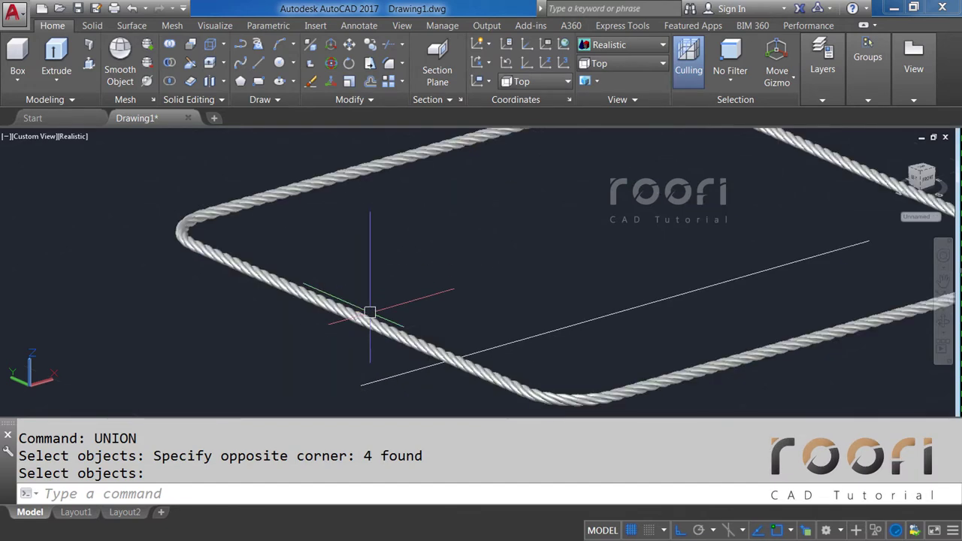
pyautogui.scroll(2, 370, 312)
pyautogui.press('Escape')
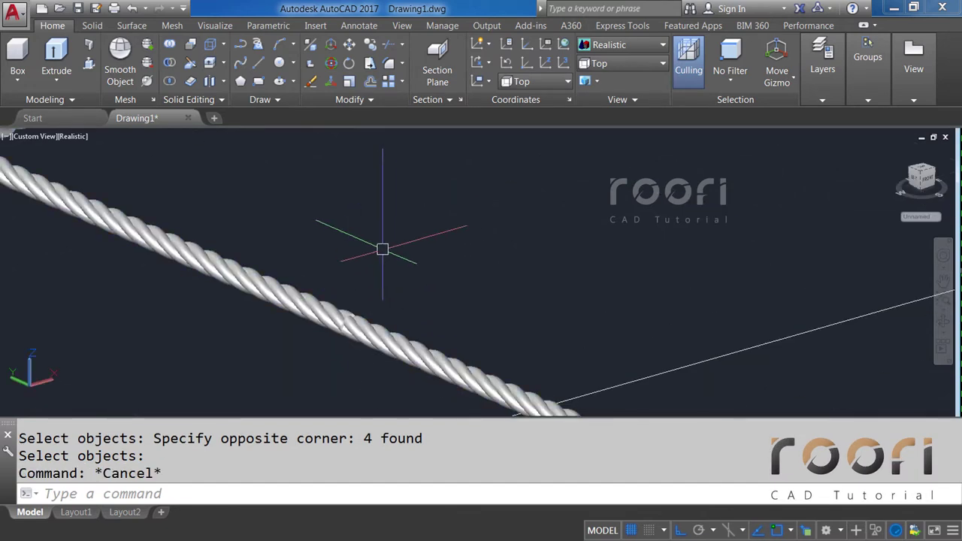
pyautogui.scroll(-4, 405, 248)
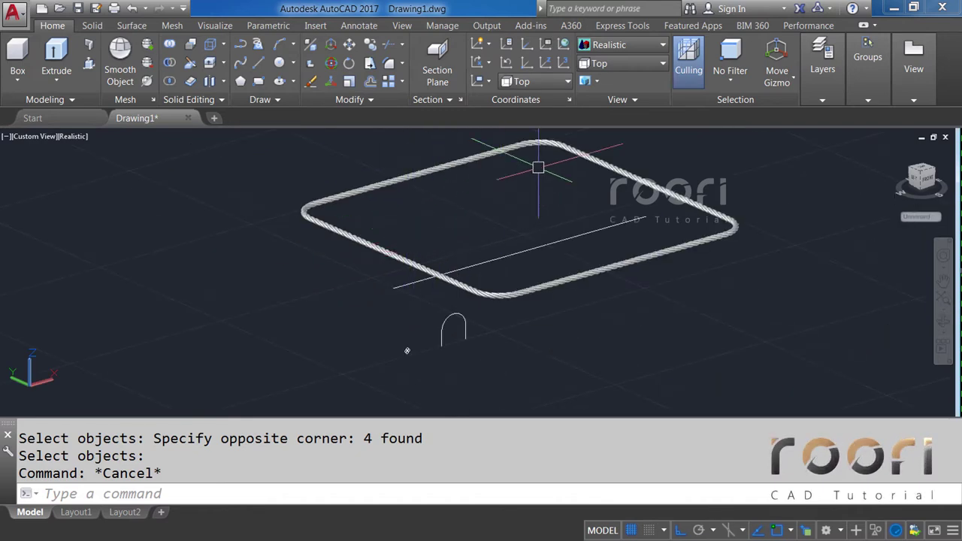
pyautogui.click(602, 47)
pyautogui.click(602, 63)
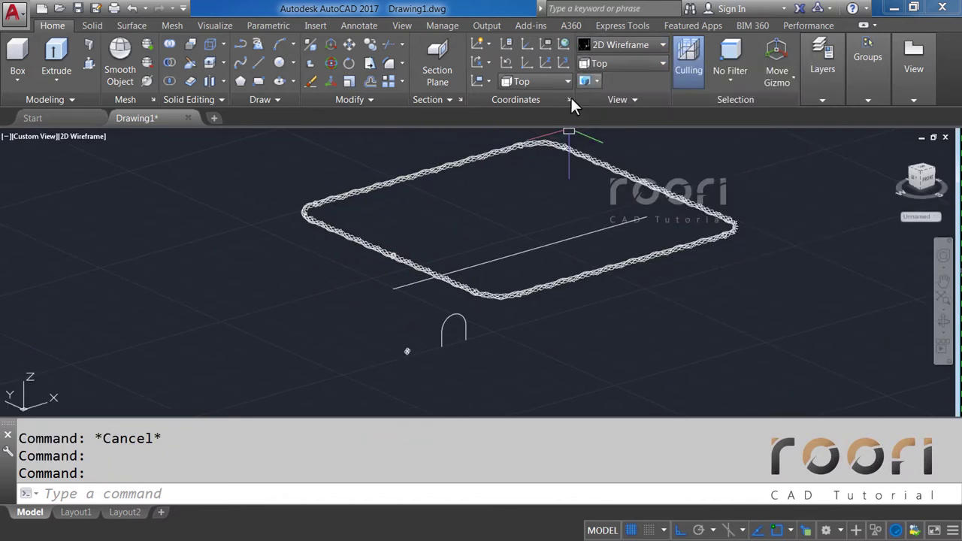
pyautogui.scroll(5, 407, 351)
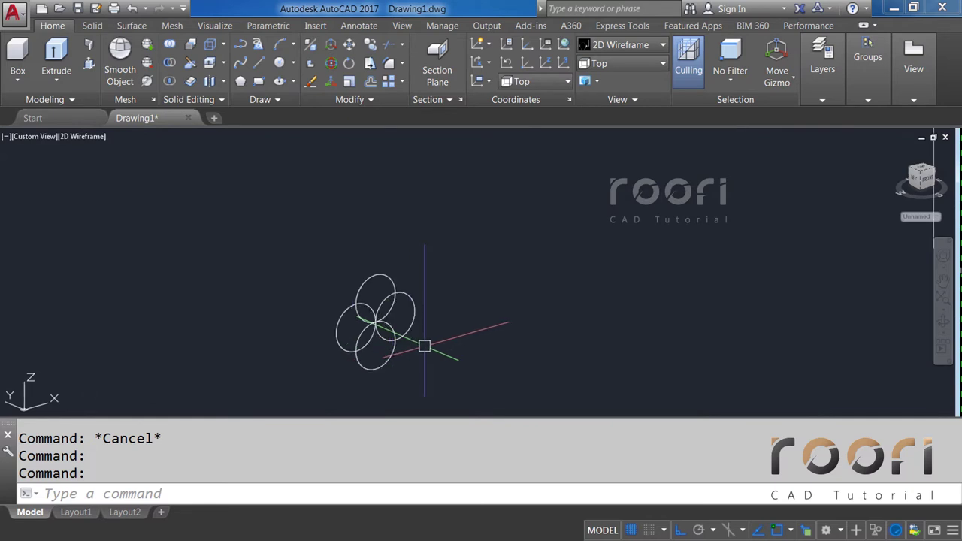
# Step: Lay the four-circle profile flat with 3DROTATE about the circles' centre
pyautogui.moveTo(407, 351)
pyautogui.mouseDown(button='middle')
pyautogui.moveTo(442, 343)
pyautogui.moveTo(440, 327)
pyautogui.mouseUp(button='middle')
pyautogui.write('3DRO')
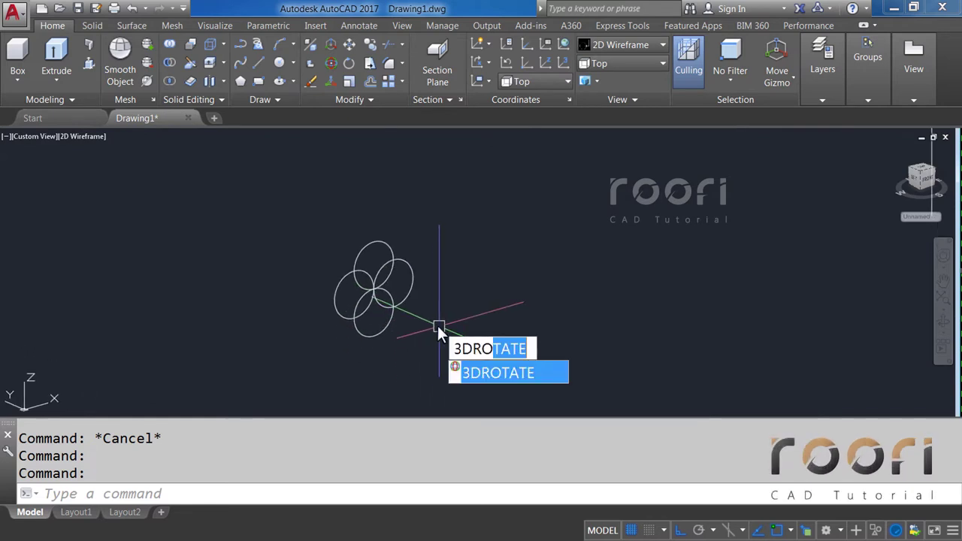
pyautogui.press('Return')
pyautogui.click(428, 336)
pyautogui.click(371, 215)
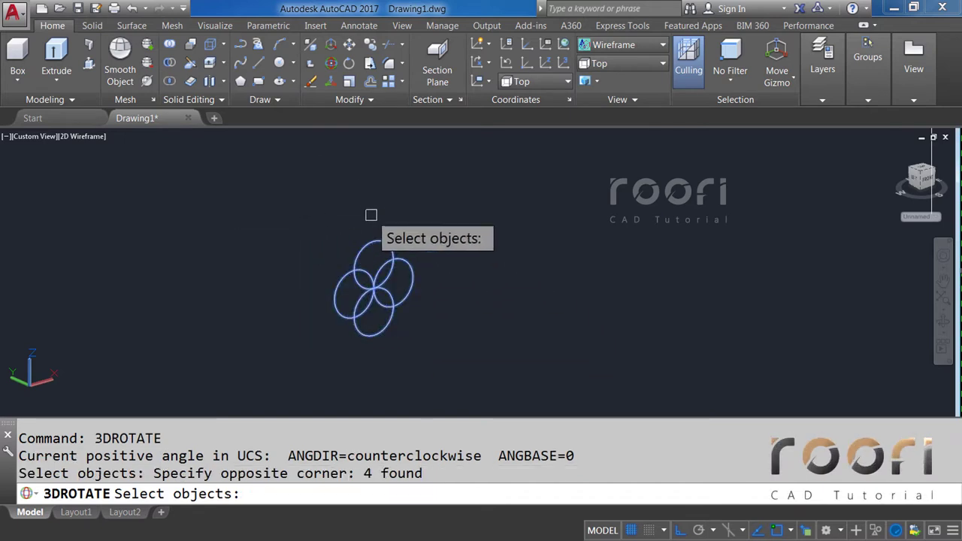
pyautogui.press('Return')
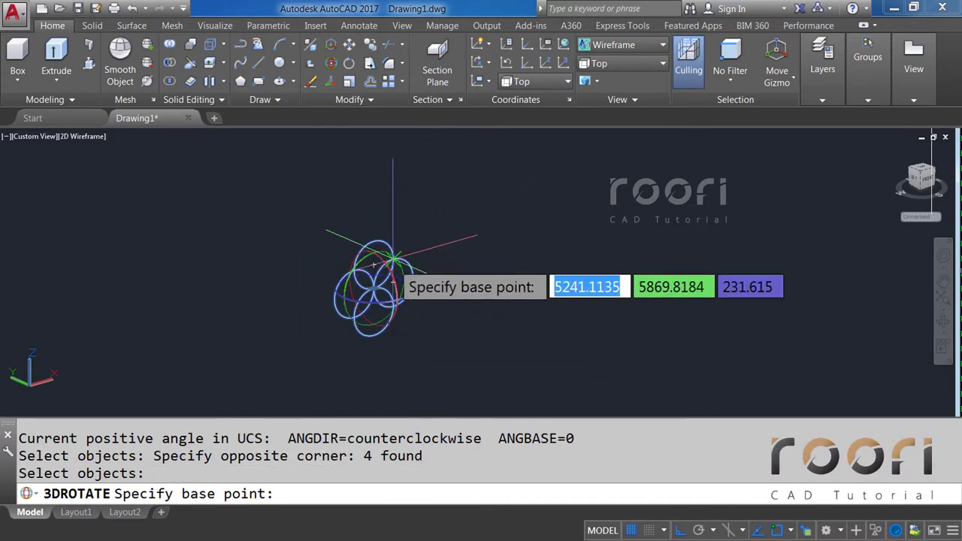
pyautogui.click(374, 288)
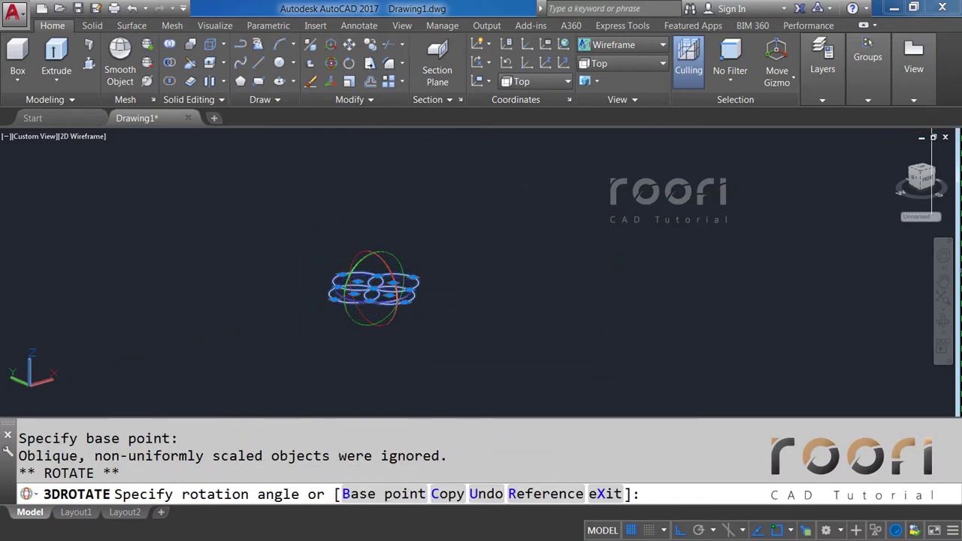
pyautogui.press('Escape')
# Step: Move the four circles to the foot of the arch path
pyautogui.write('M')
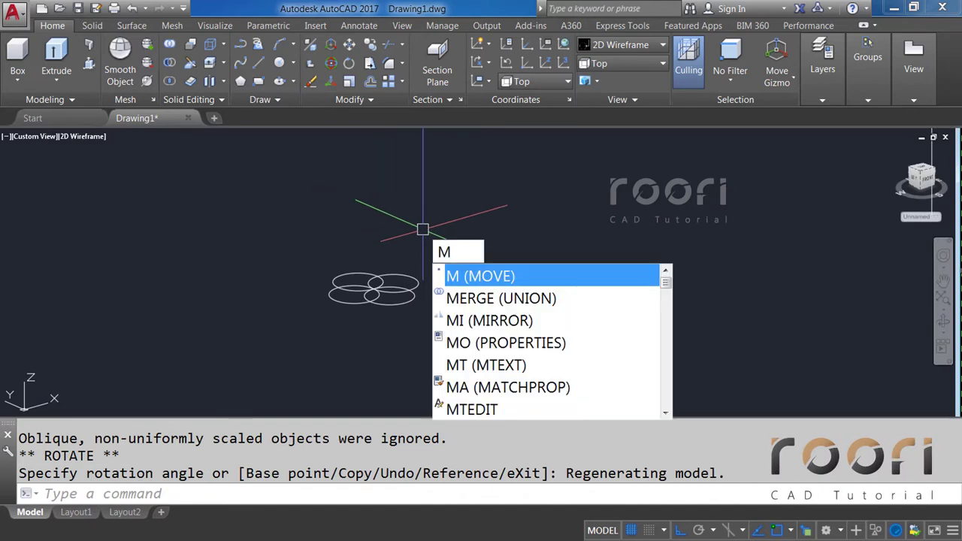
pyautogui.press('Return')
pyautogui.click(431, 322)
pyautogui.click(291, 234)
pyautogui.press('Return')
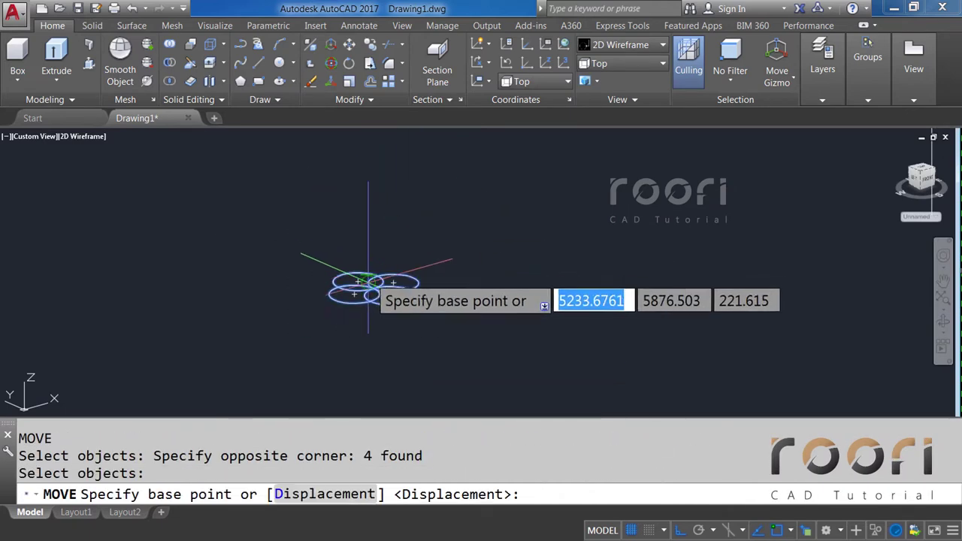
pyautogui.scroll(6, 369, 282)
pyautogui.click(364, 349)
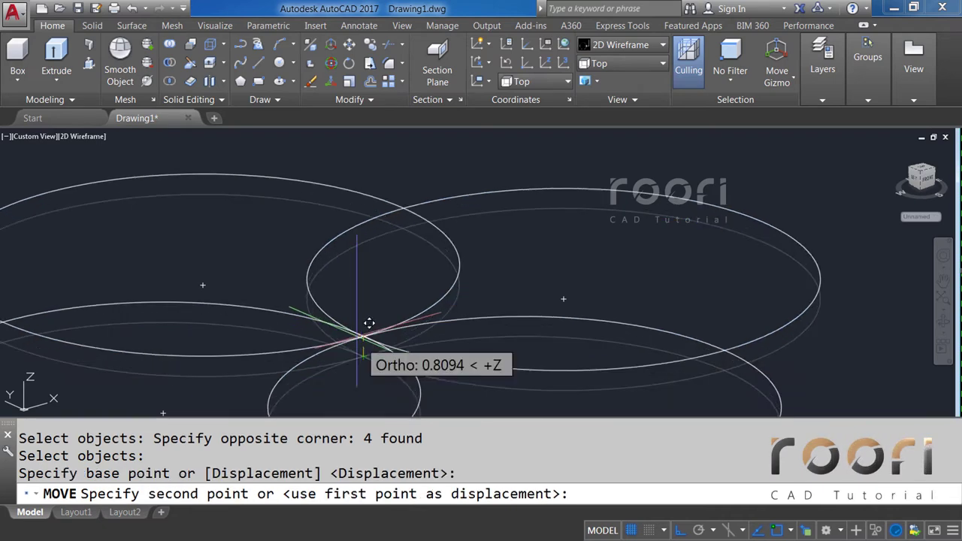
pyautogui.scroll(-6, 369, 323)
pyautogui.scroll(4, 676, 285)
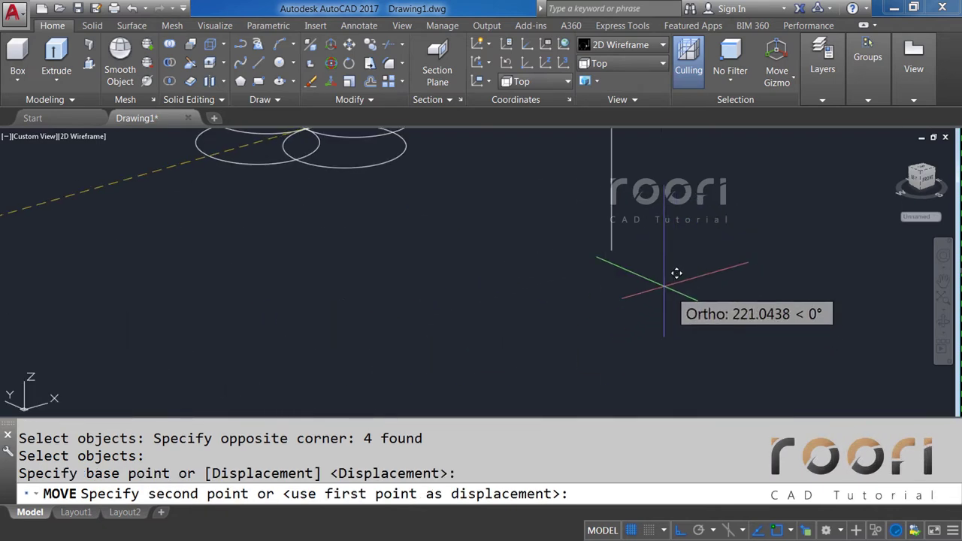
pyautogui.click(624, 260)
pyautogui.scroll(-5, 427, 336)
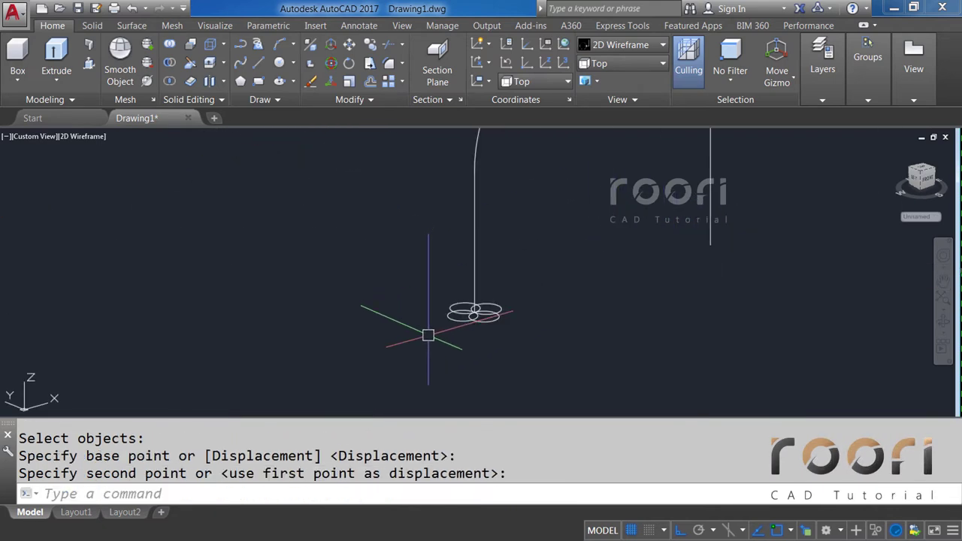
pyautogui.scroll(-3, 427, 336)
pyautogui.moveTo(468, 286); pyautogui.dragTo(436, 328, button='middle')
pyautogui.write('SWEEP')
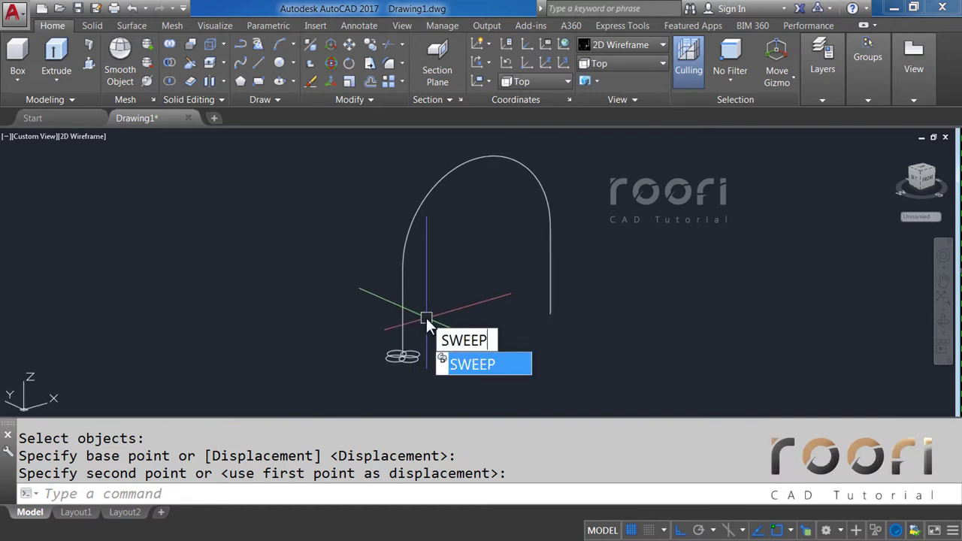
# Step: Sweep the four circles along the arch path with a 1500 twist
pyautogui.press('Return')
pyautogui.click(366, 328)
pyautogui.click(440, 376)
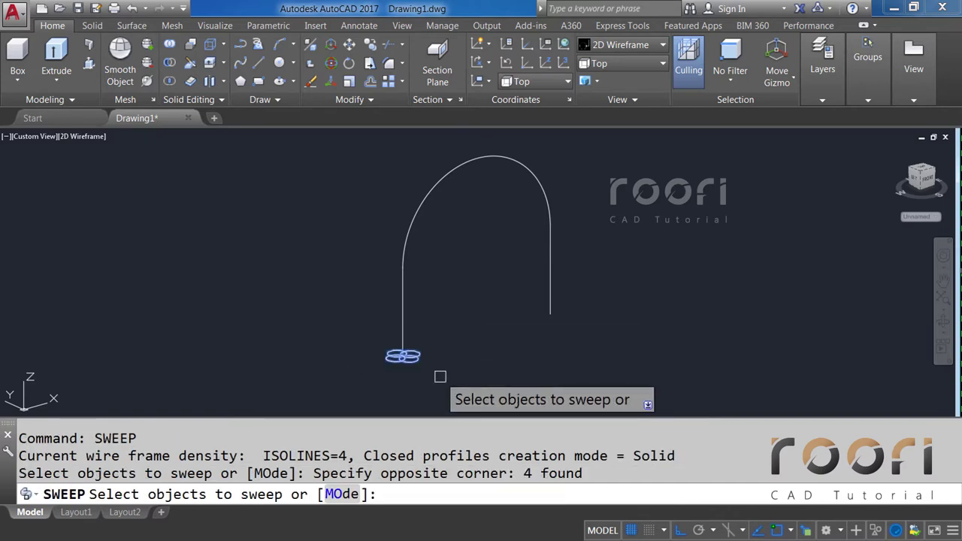
pyautogui.press('Return')
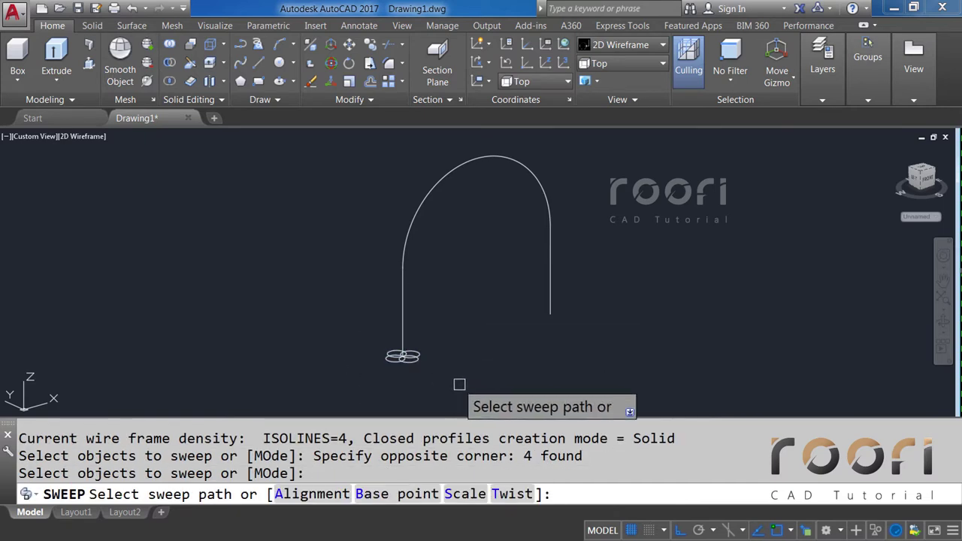
pyautogui.click(508, 498)
pyautogui.write('1500')
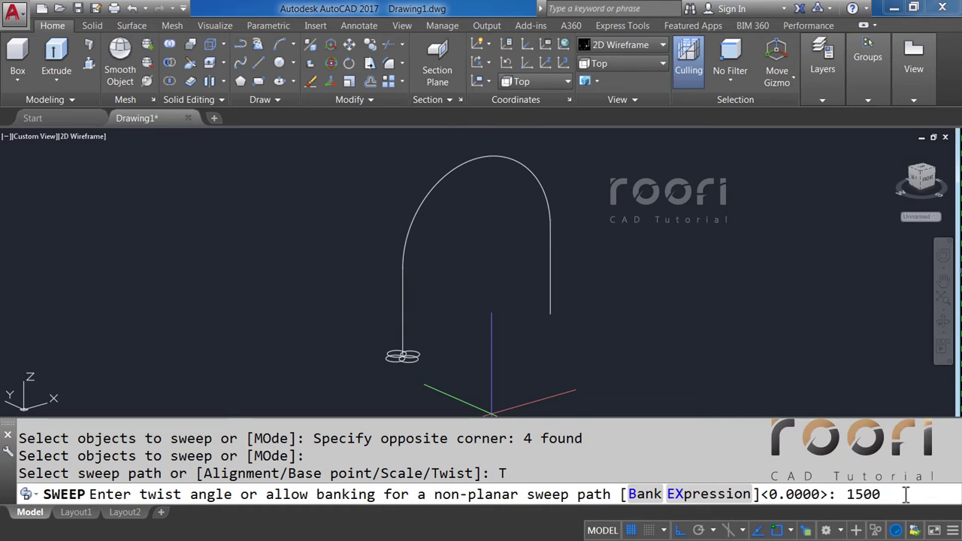
pyautogui.press('Return')
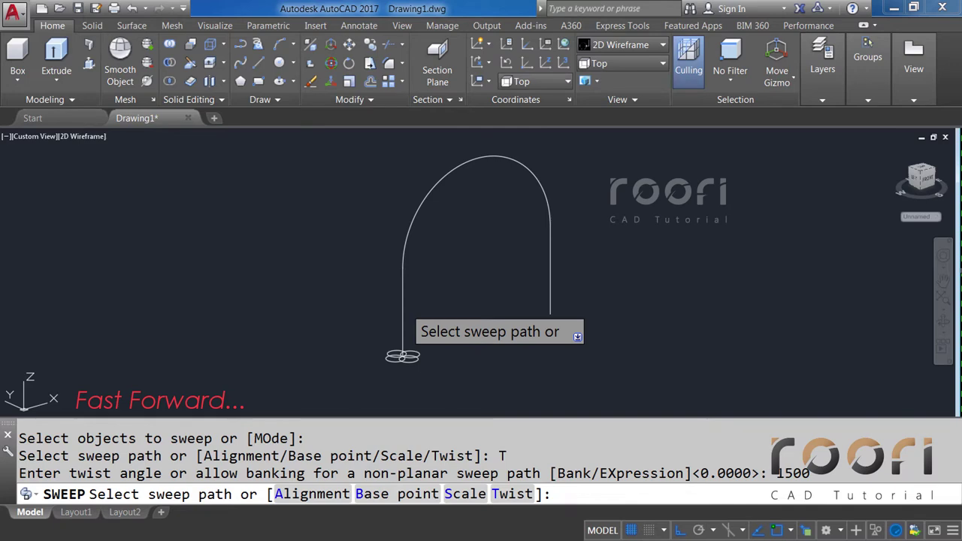
pyautogui.click(404, 309)
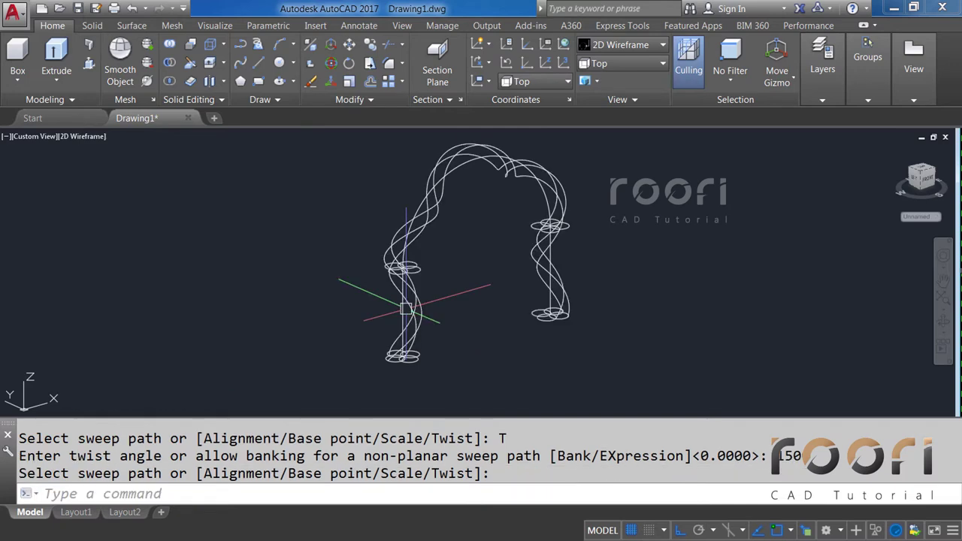
pyautogui.press('Escape')
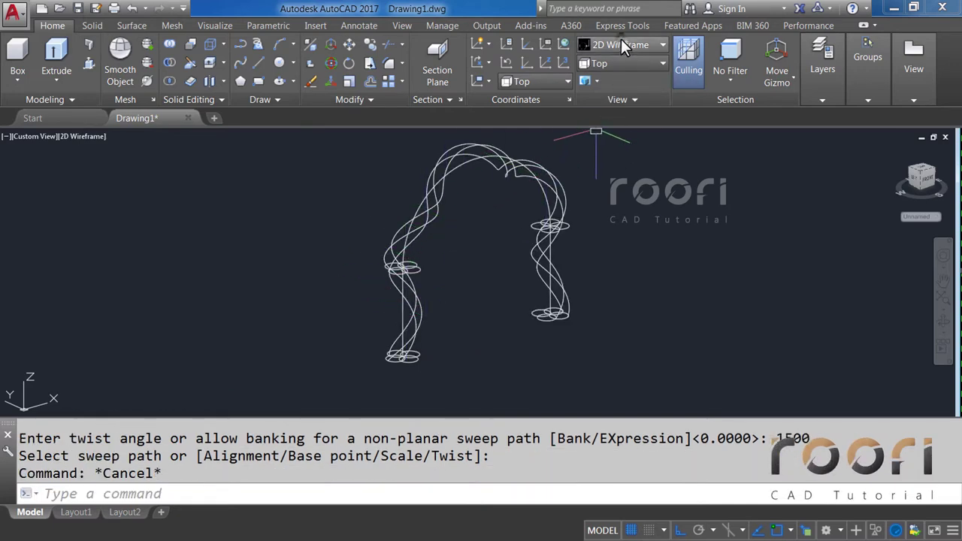
pyautogui.click(621, 41)
# Step: Switch to Realistic shading and union the four twisted arch strands into one solid
pyautogui.click(786, 70)
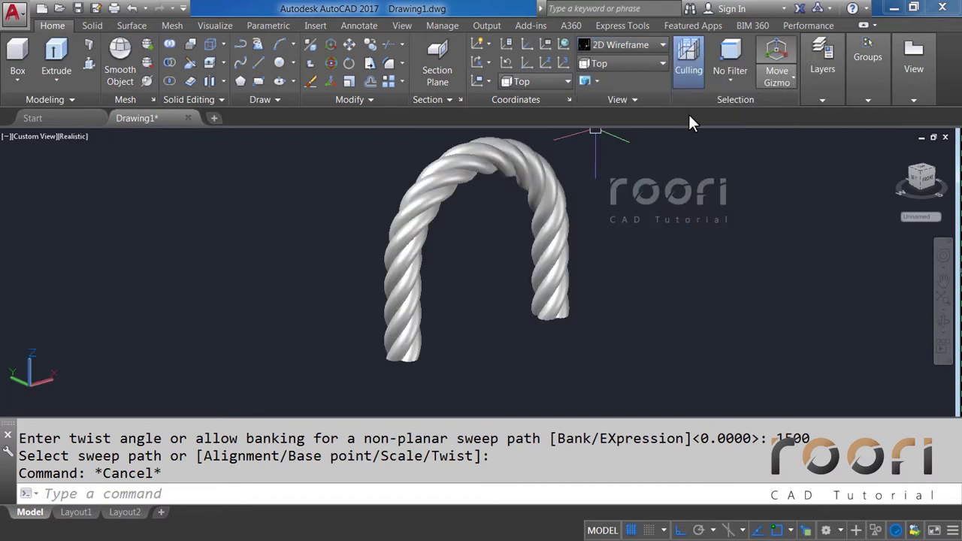
pyautogui.write('UNION')
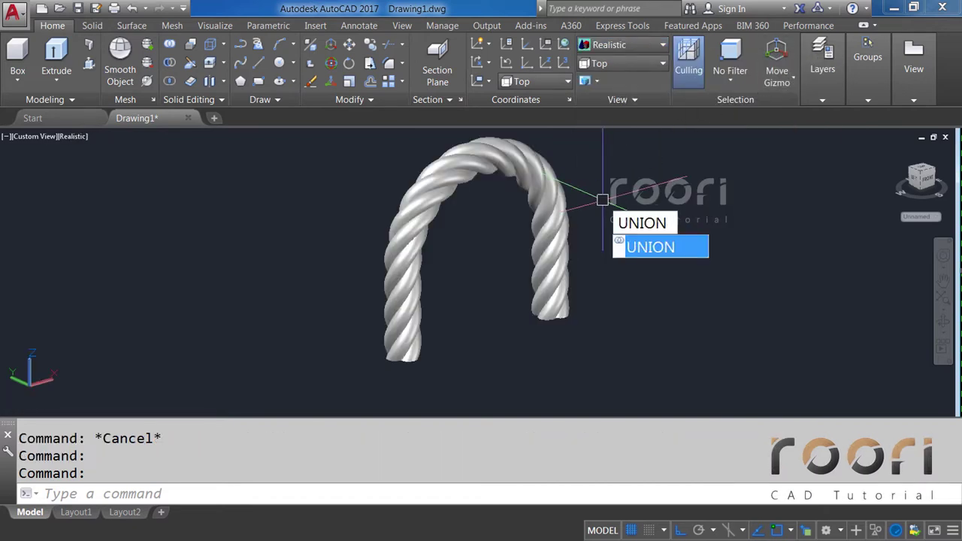
pyautogui.press('Return')
pyautogui.click(602, 262)
pyautogui.click(529, 250)
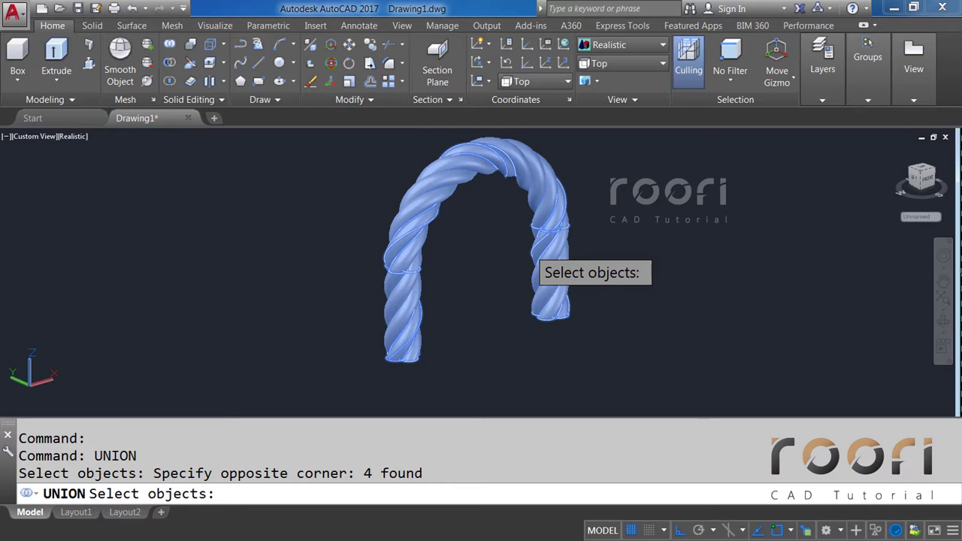
pyautogui.press('Return')
pyautogui.press('Return')
pyautogui.press('Escape')
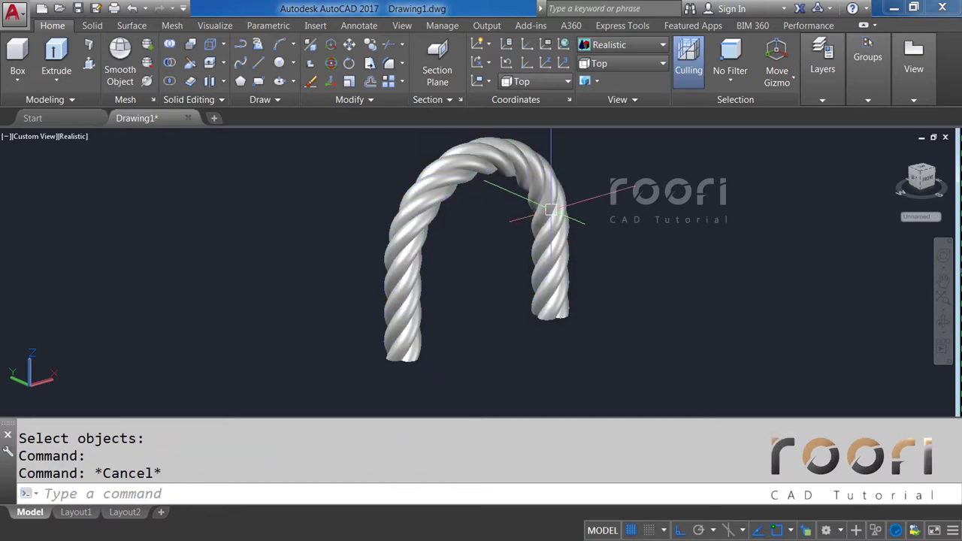
pyautogui.scroll(-5, 511, 271)
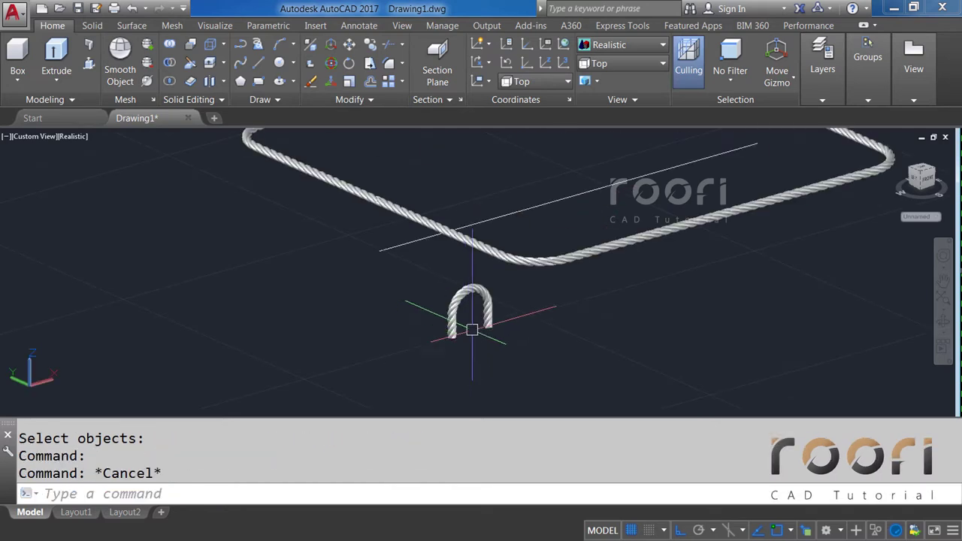
pyautogui.click(600, 55)
# Step: Return to 2D Wireframe, switch to the Left preset view, and zoom in on the rope arch
pyautogui.click(593, 60)
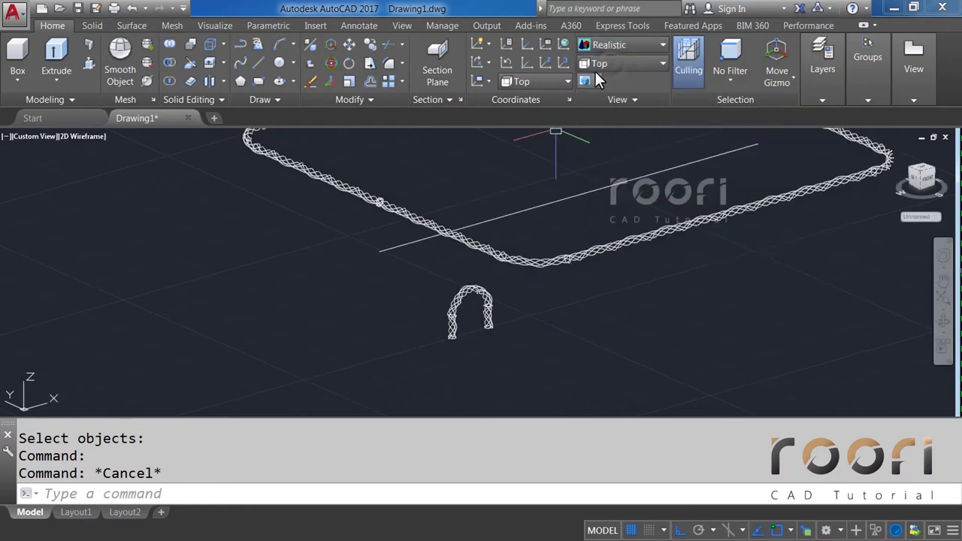
pyautogui.click(611, 64)
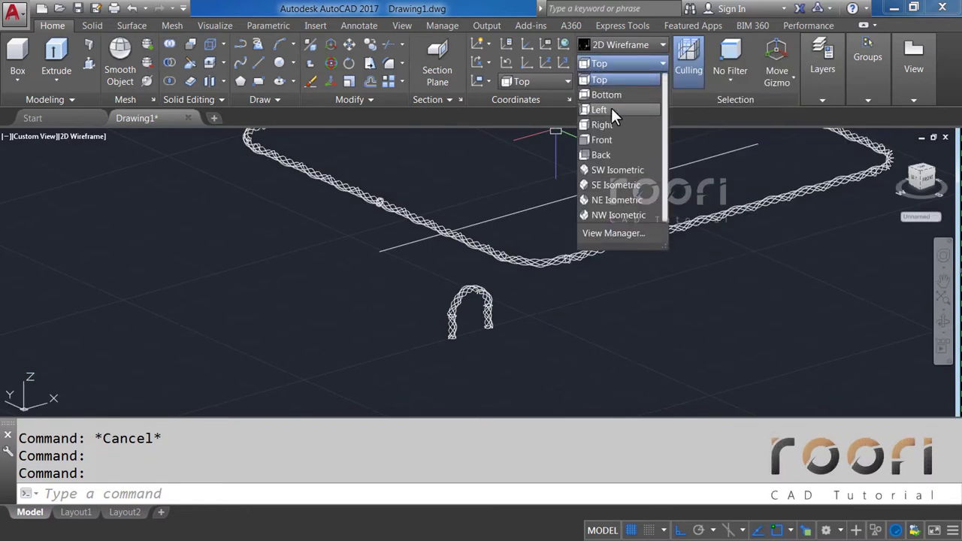
pyautogui.click(597, 110)
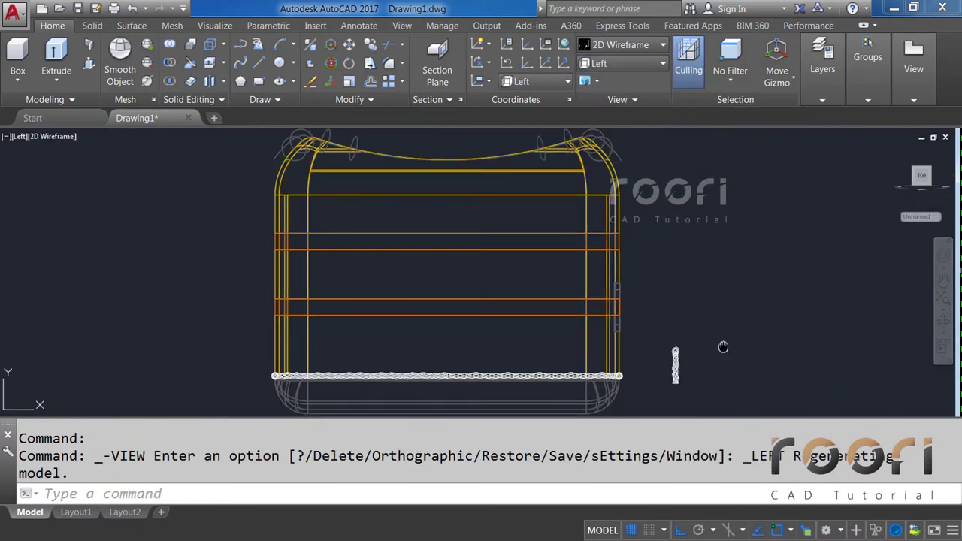
pyautogui.moveTo(724, 344); pyautogui.dragTo(577, 282, button='middle')
pyautogui.scroll(2, 542, 307)
pyautogui.scroll(2, 541, 307)
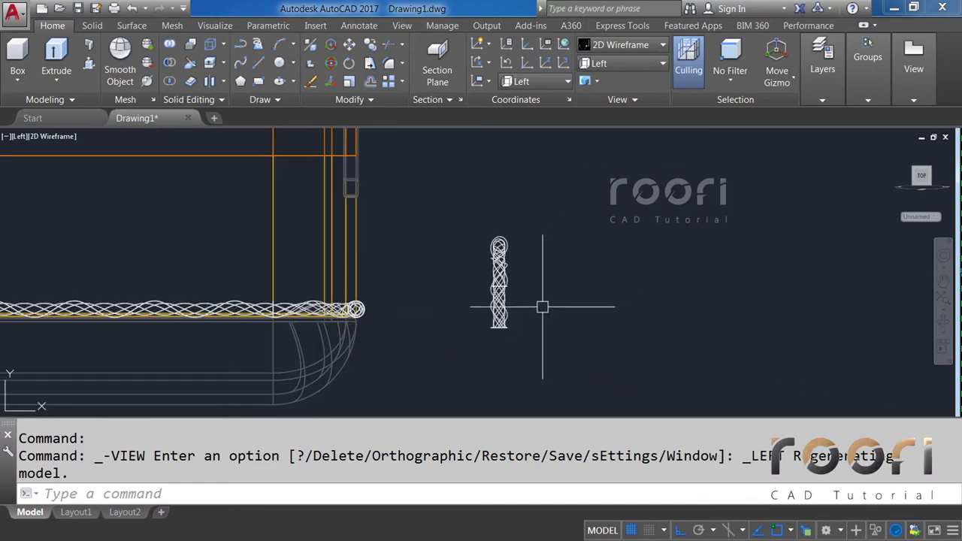
pyautogui.write('RO')
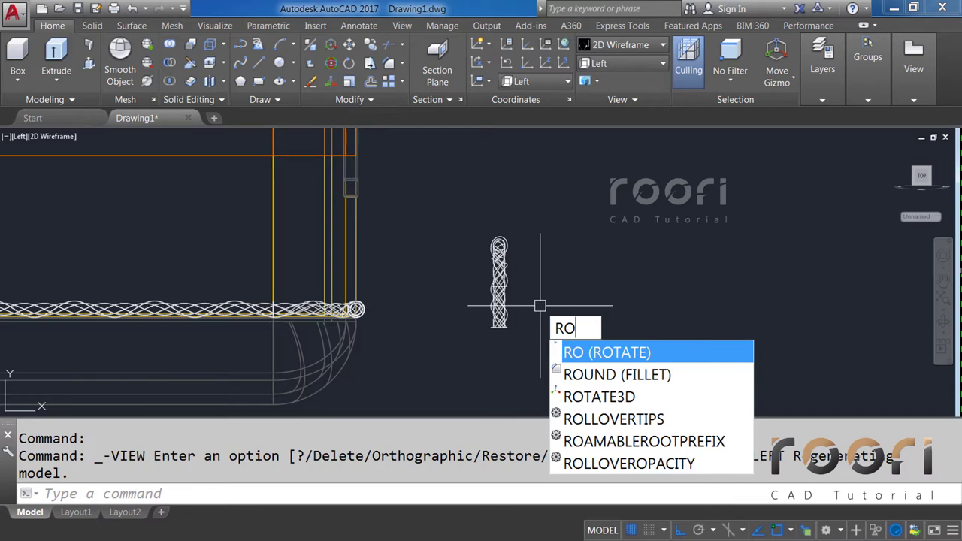
# Step: Rotate the twisted rope arch by -30 degrees about the base line's endpoint
pyautogui.press('Return')
pyautogui.scroll(5, 500, 329)
pyautogui.click(487, 307)
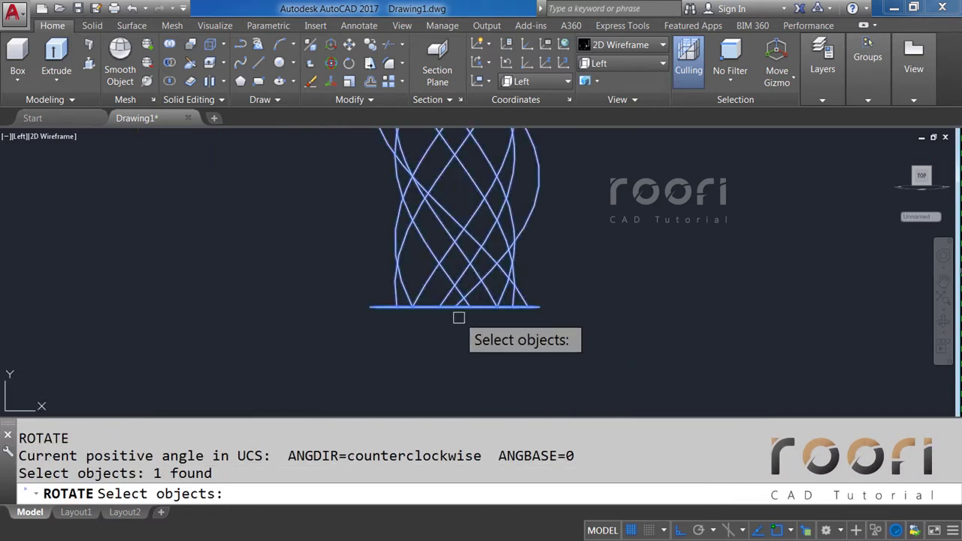
pyautogui.scroll(3, 458, 318)
pyautogui.press('Return')
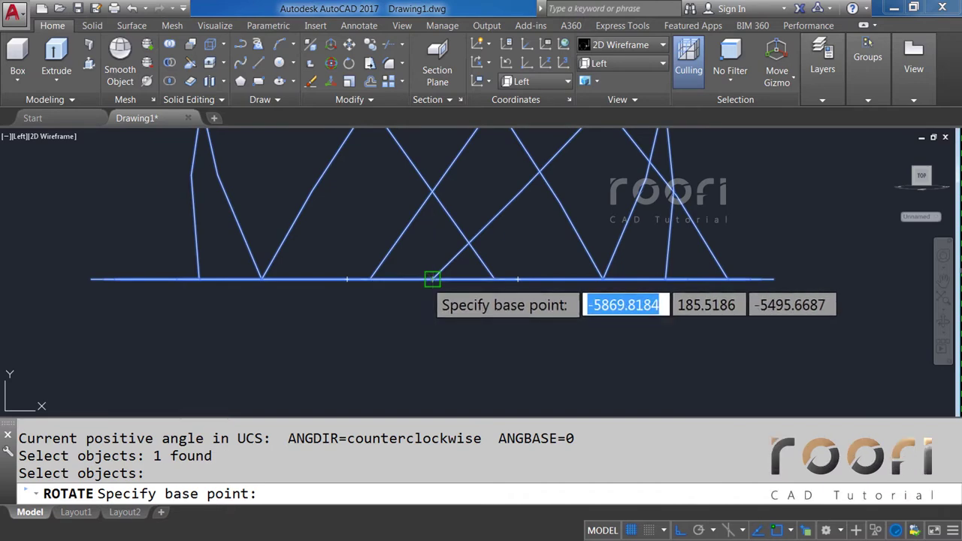
pyautogui.moveTo(433, 279); pyautogui.dragTo(442, 280, button='middle')
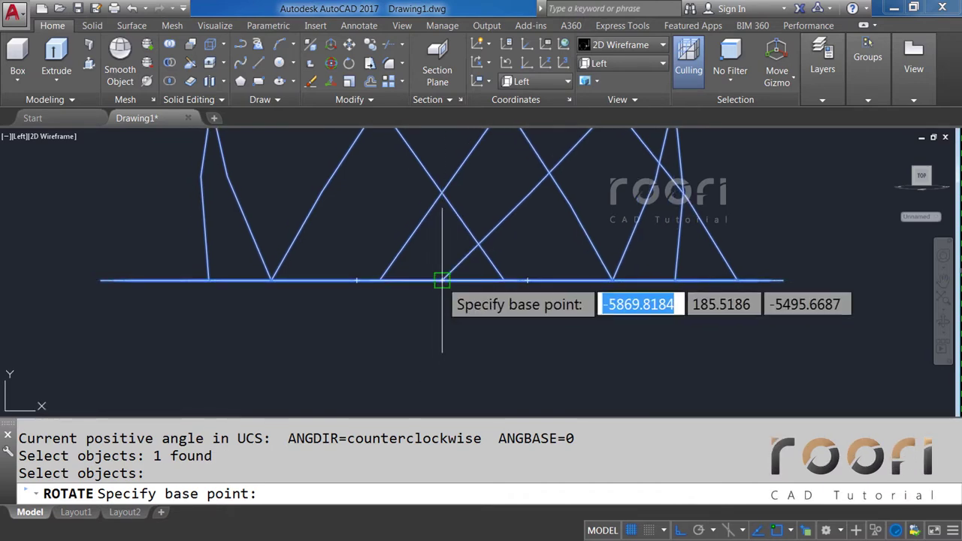
pyautogui.click(442, 280)
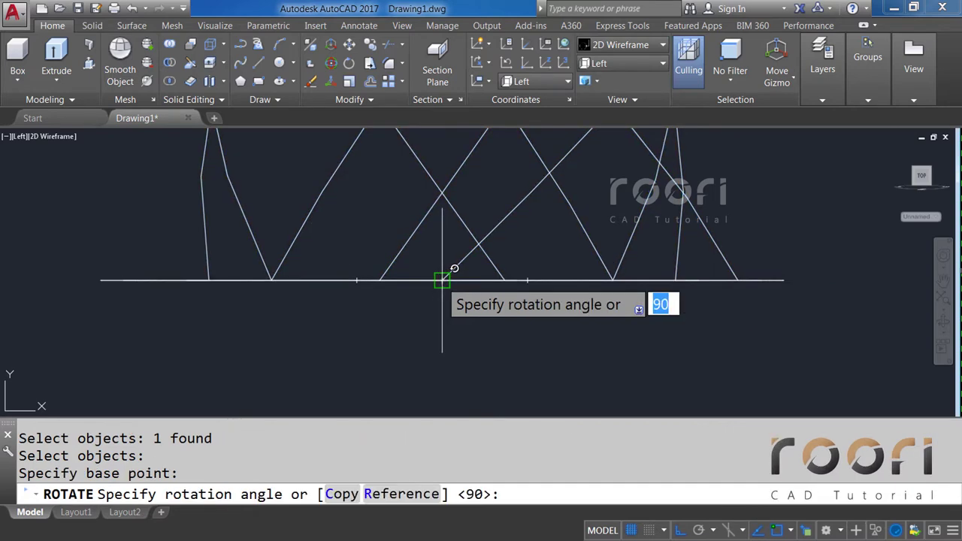
pyautogui.write('-')
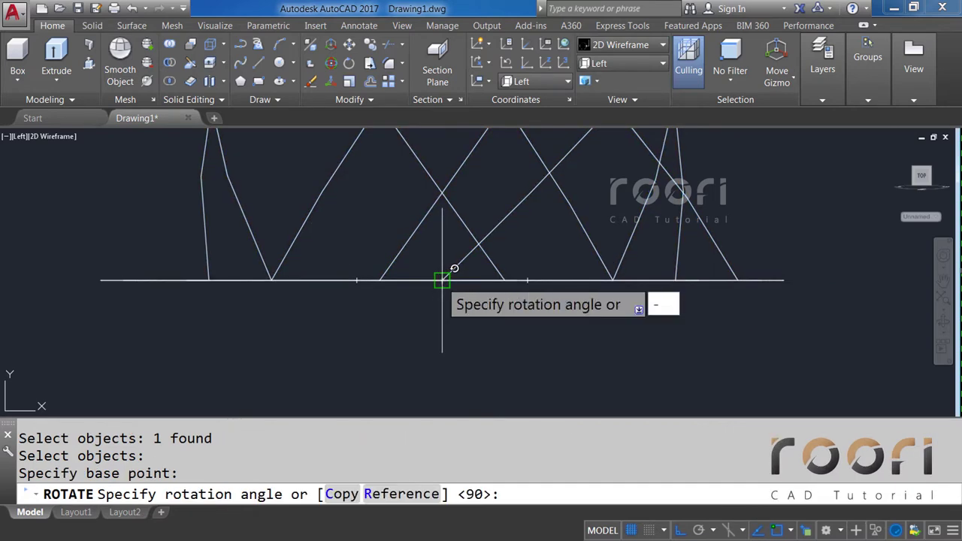
pyautogui.write('30')
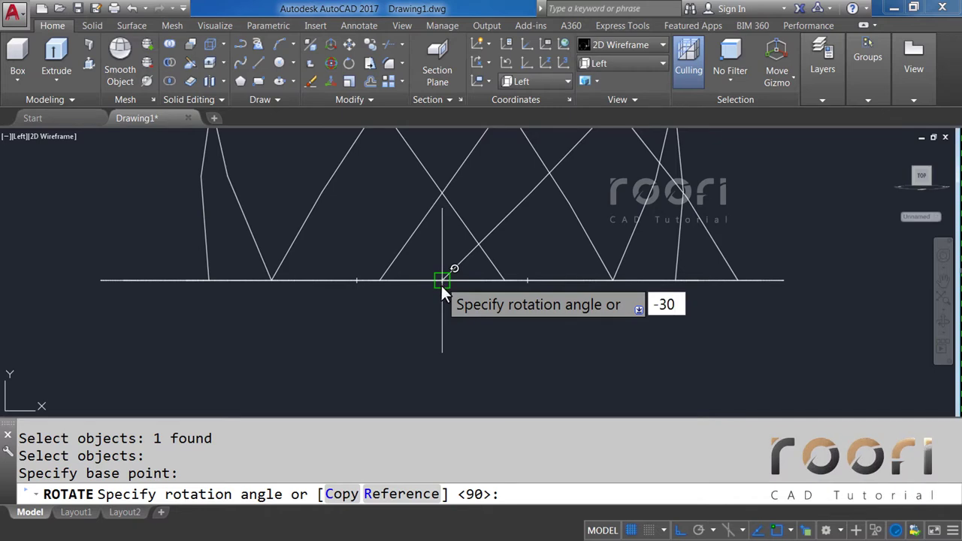
pyautogui.press('Return')
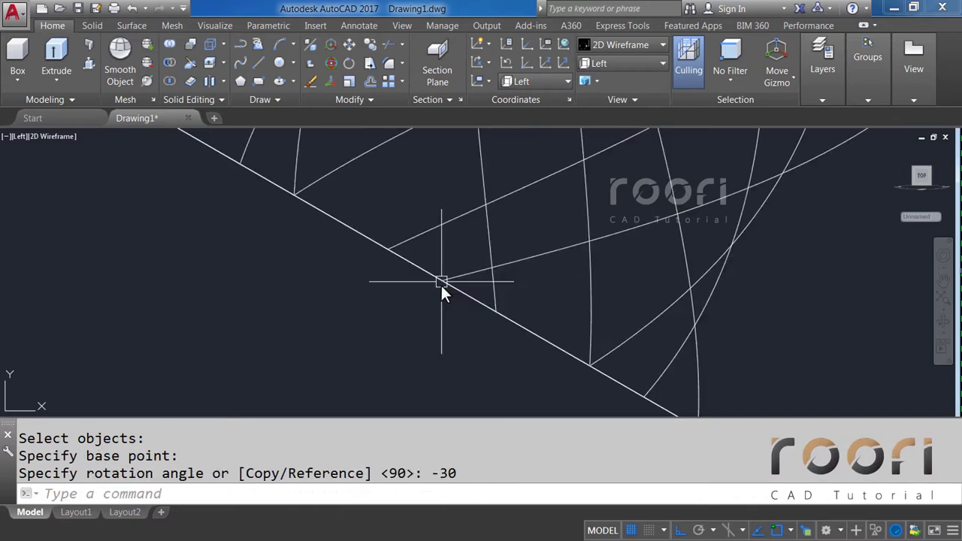
pyautogui.scroll(-5, 440, 286)
pyautogui.scroll(-2, 441, 290)
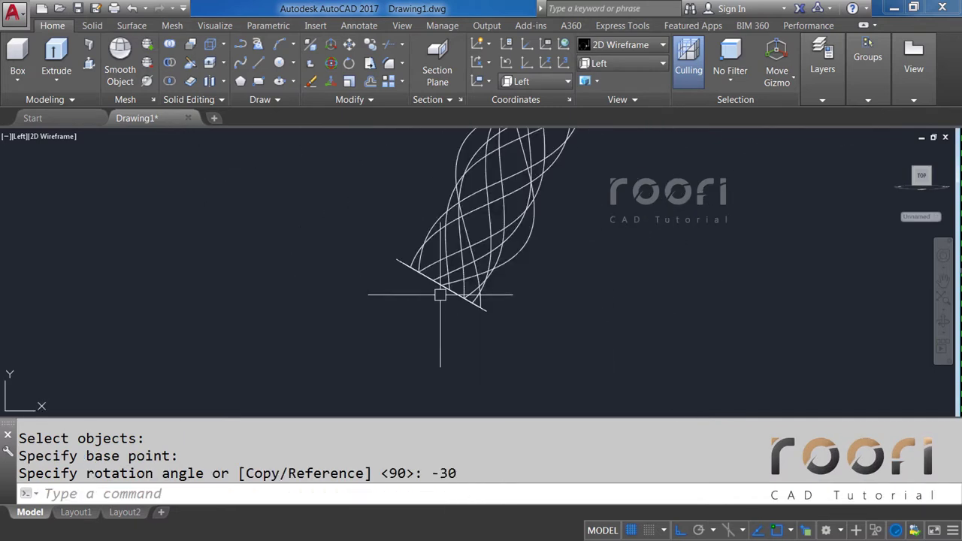
pyautogui.scroll(-2, 444, 299)
pyautogui.scroll(-2, 376, 310)
pyautogui.write('M')
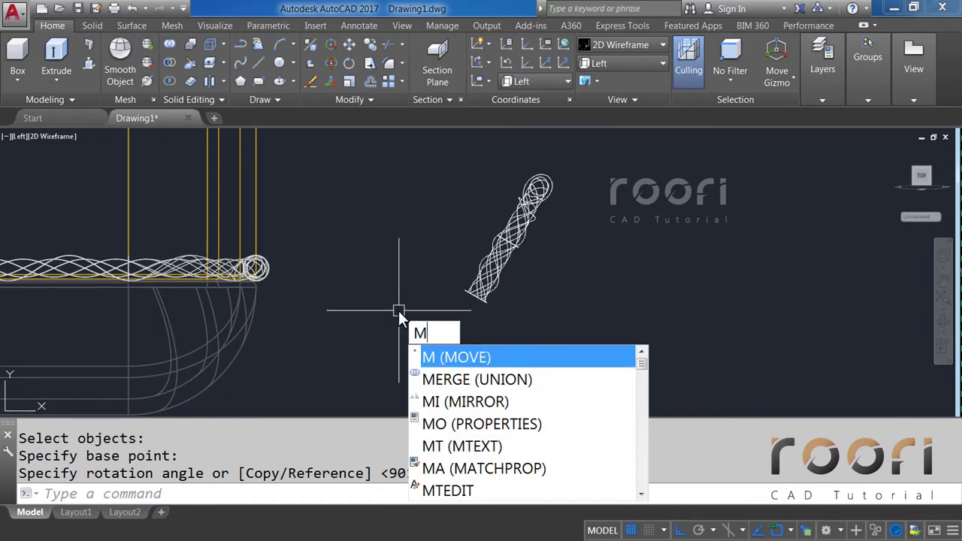
# Step: Move the twisted rope piece onto the yellow frame's joint
pyautogui.press('Return')
pyautogui.click(475, 291)
pyautogui.press('Return')
pyautogui.click(541, 317)
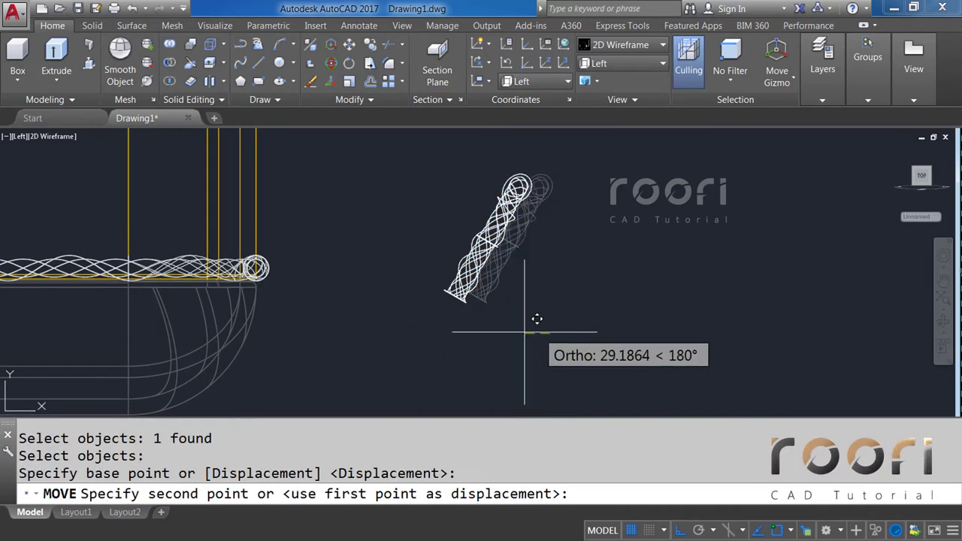
pyautogui.click(333, 318)
pyautogui.scroll(6, 235, 294)
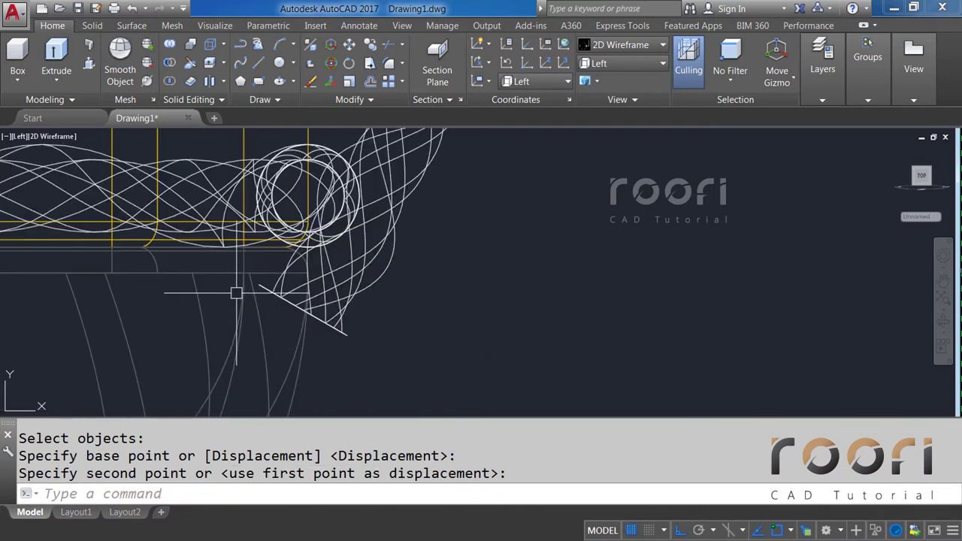
pyautogui.moveTo(401, 266); pyautogui.dragTo(454, 324, button='middle')
pyautogui.write('M')
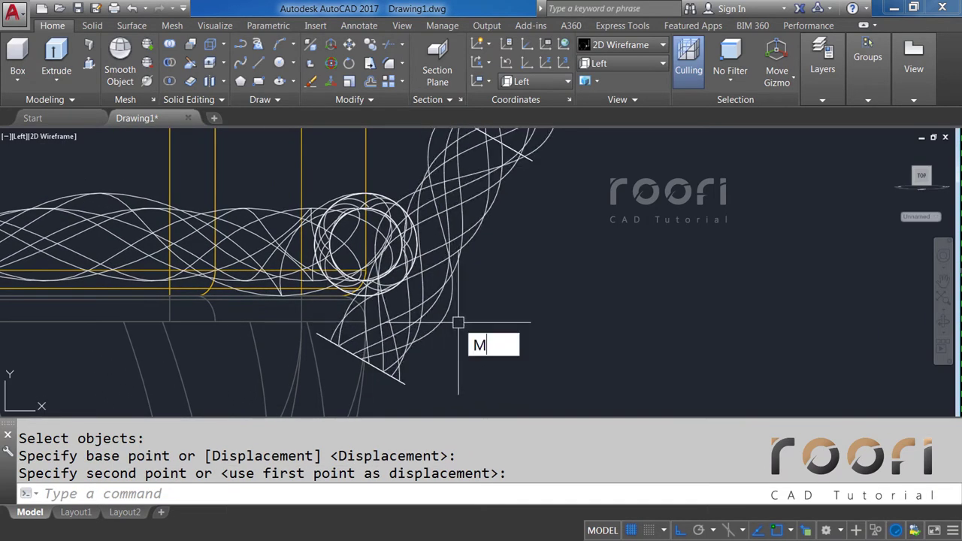
# Step: Lift the twisted rope piece up onto the circle
pyautogui.press('Return')
pyautogui.click(457, 272)
pyautogui.press('Return')
pyautogui.click(524, 342)
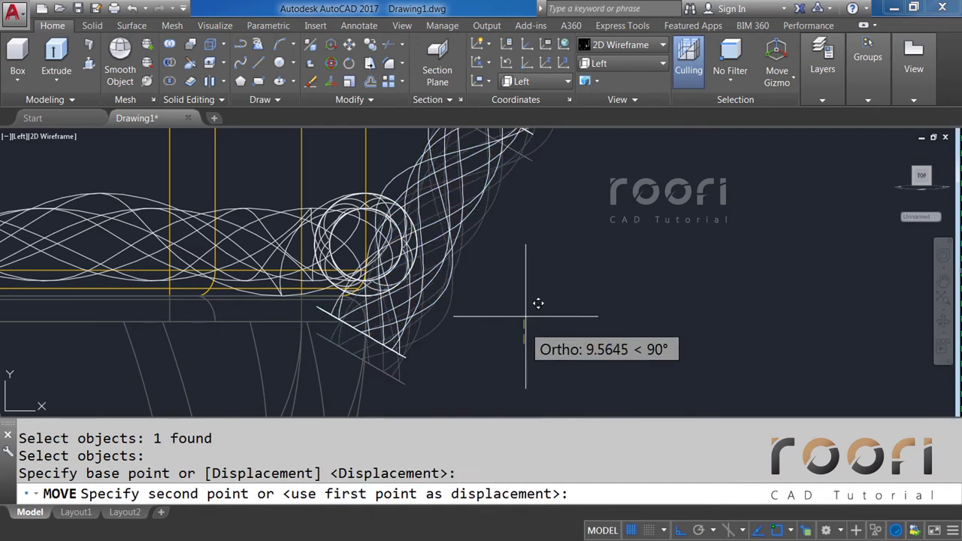
pyautogui.click(535, 225)
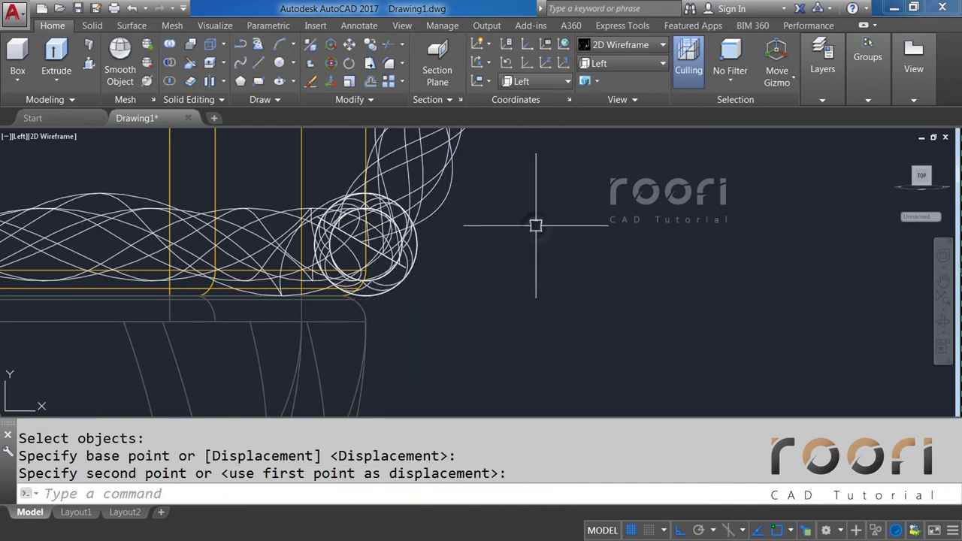
pyautogui.scroll(2, 437, 238)
# Step: Shift the twisted piece sideways until it lines up with the circle
pyautogui.press('Return')
pyautogui.click(426, 204)
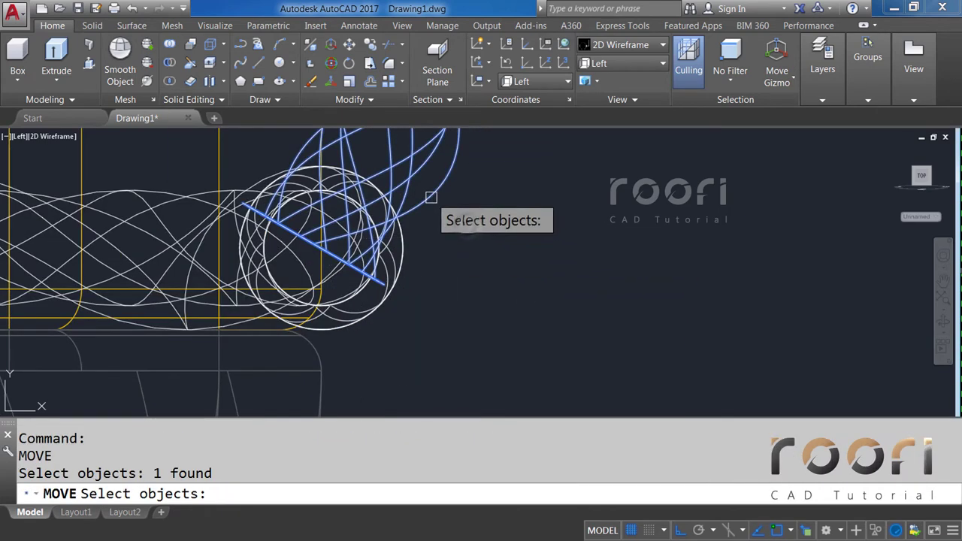
pyautogui.press('Return')
pyautogui.click(459, 226)
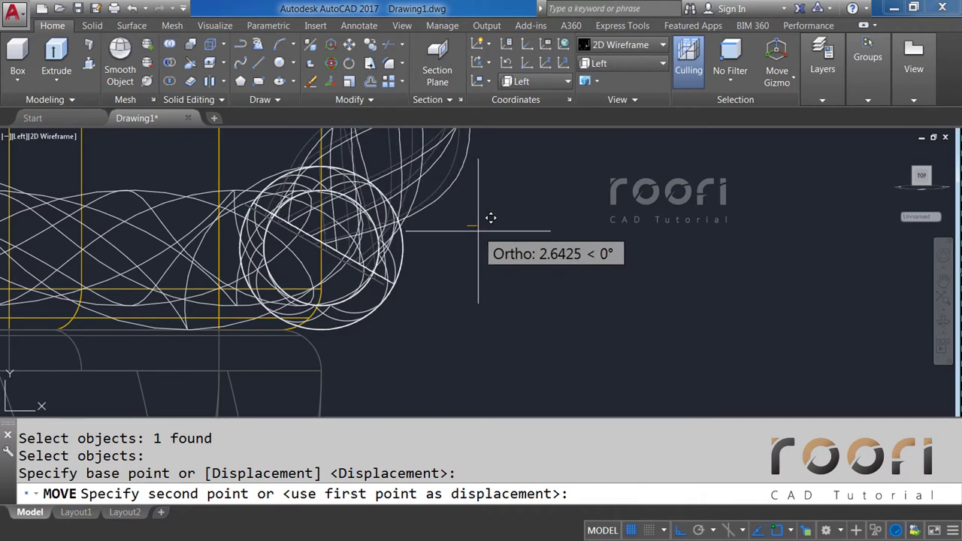
pyautogui.click(478, 227)
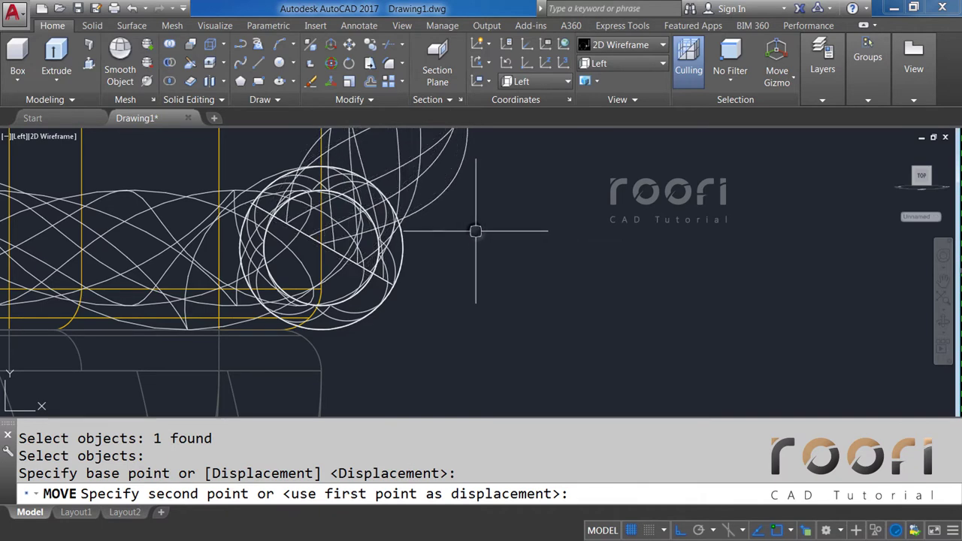
pyautogui.press('Return')
pyautogui.click(437, 218)
pyautogui.click(459, 233)
pyautogui.press('Return')
pyautogui.click(493, 216)
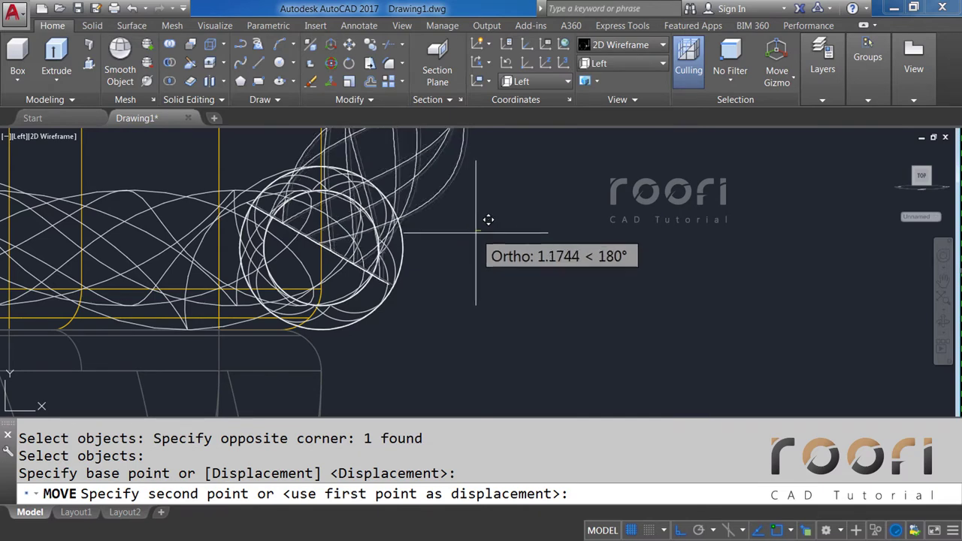
pyautogui.click(475, 232)
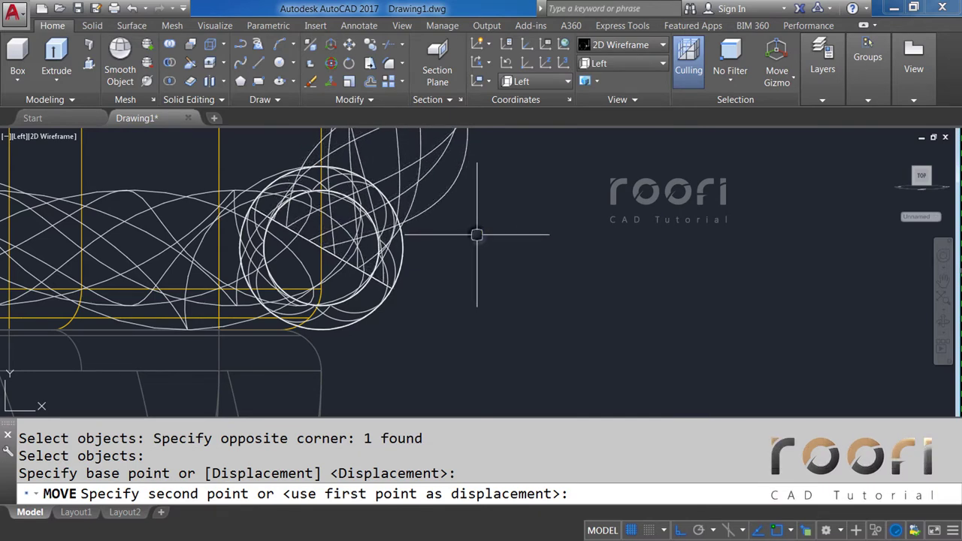
# Step: Move the diagonal line into place at the frame joint
pyautogui.press('Return')
pyautogui.click(450, 199)
pyautogui.click(379, 285)
pyautogui.press('Return')
pyautogui.click(485, 243)
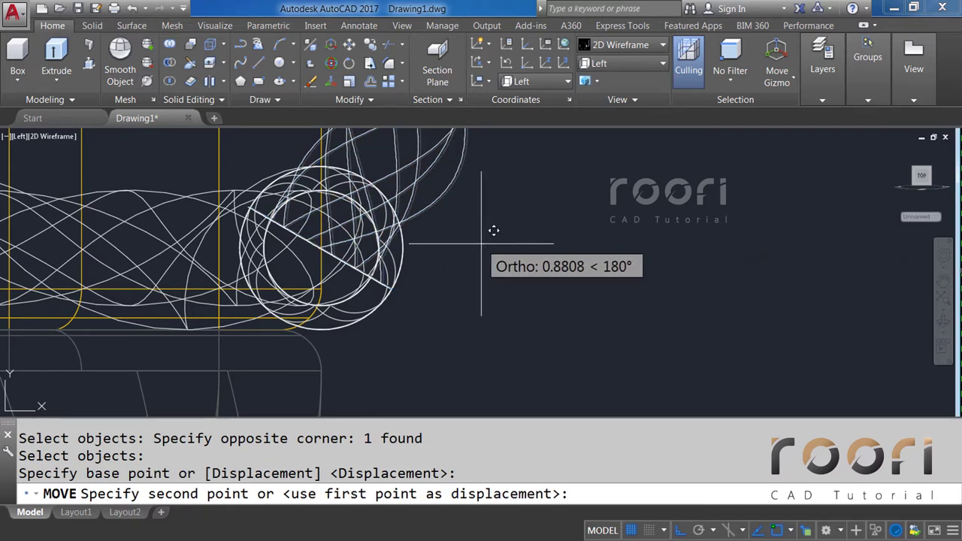
pyautogui.click(480, 243)
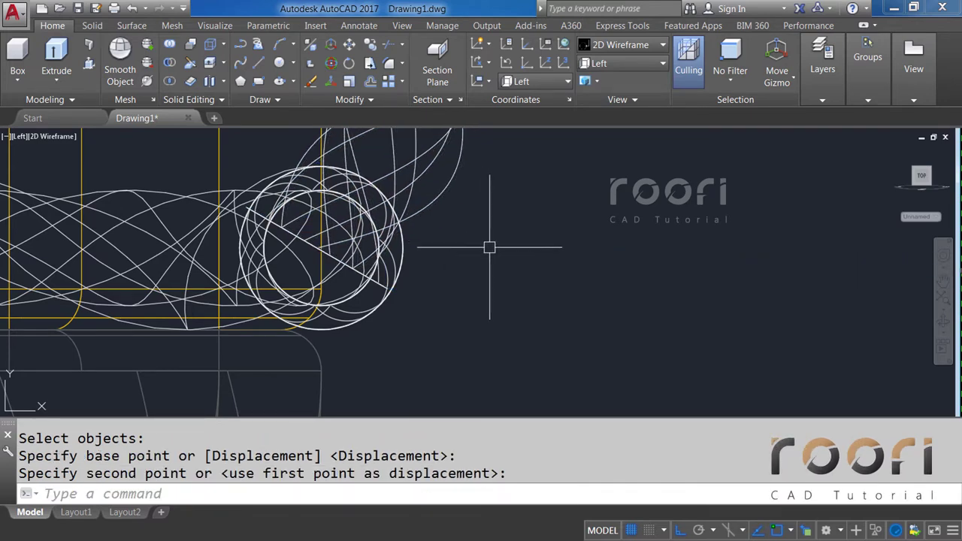
# Step: In Top view, move the U-shaped rope loop onto the frame's bottom edge
pyautogui.click(612, 65)
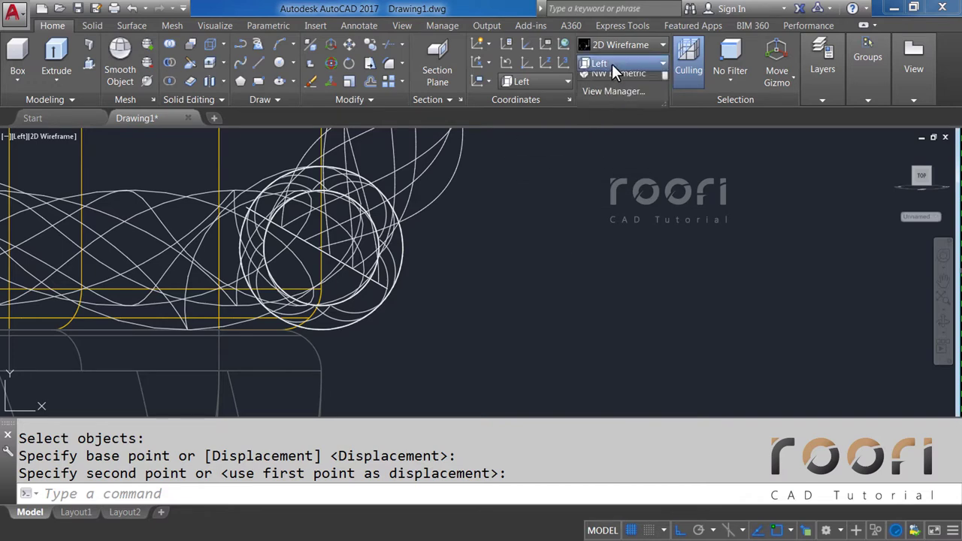
pyautogui.click(601, 80)
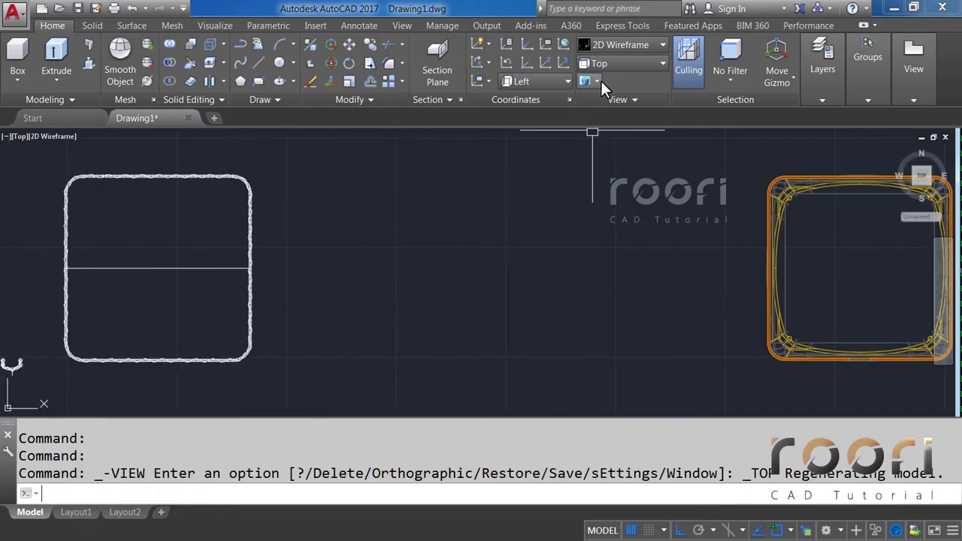
pyautogui.scroll(2, 413, 266)
pyautogui.scroll(1, 361, 311)
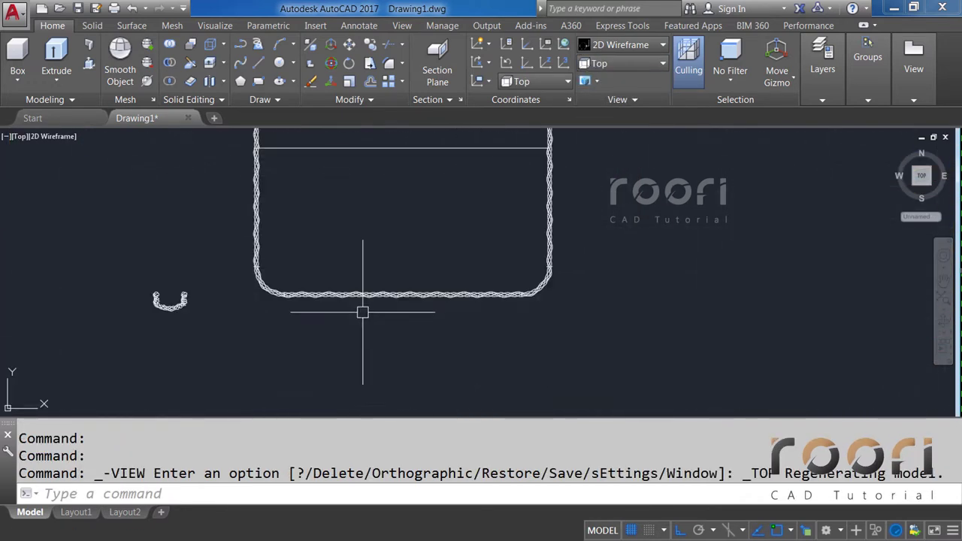
pyautogui.scroll(2, 336, 322)
pyautogui.moveTo(271, 333); pyautogui.dragTo(279, 309, button='middle')
pyautogui.write('M')
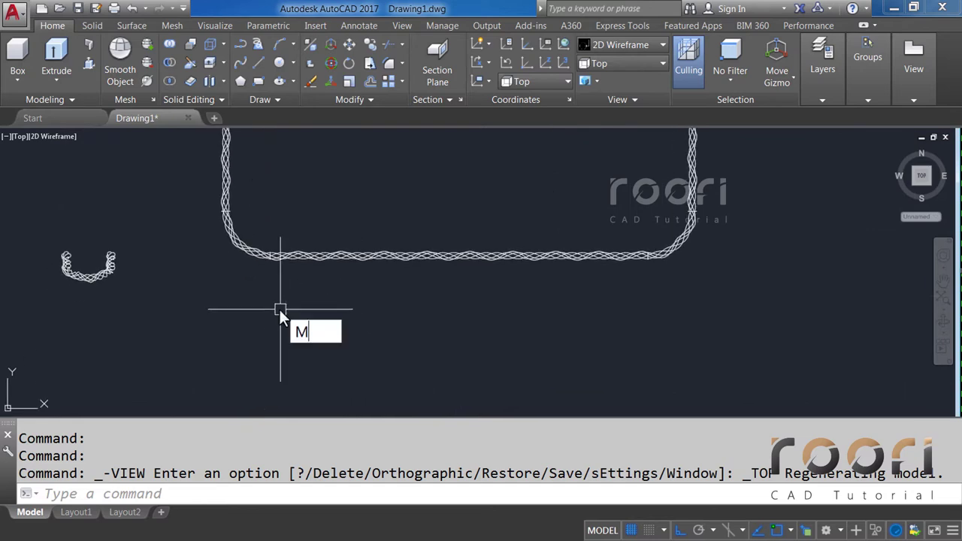
pyautogui.press('Return')
pyautogui.click(109, 276)
pyautogui.press('Return')
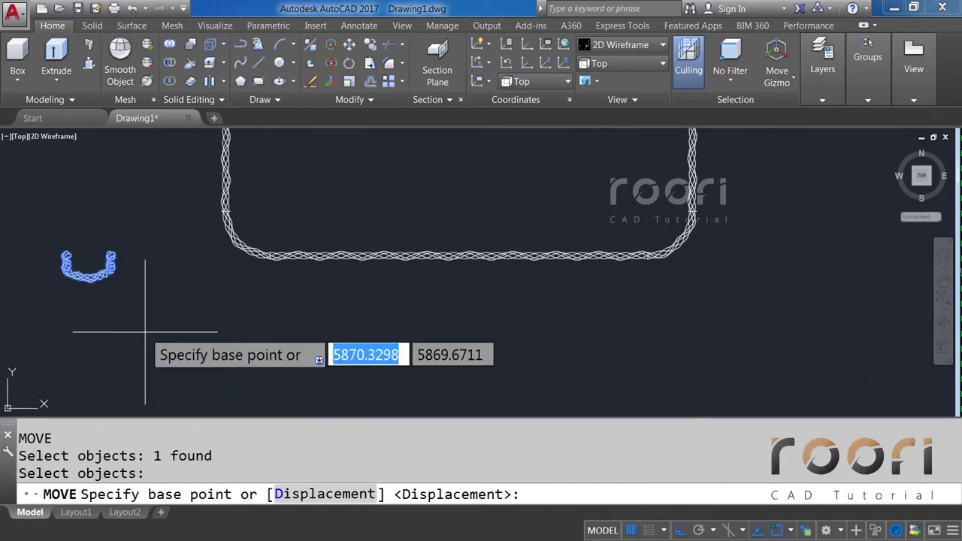
pyautogui.click(112, 316)
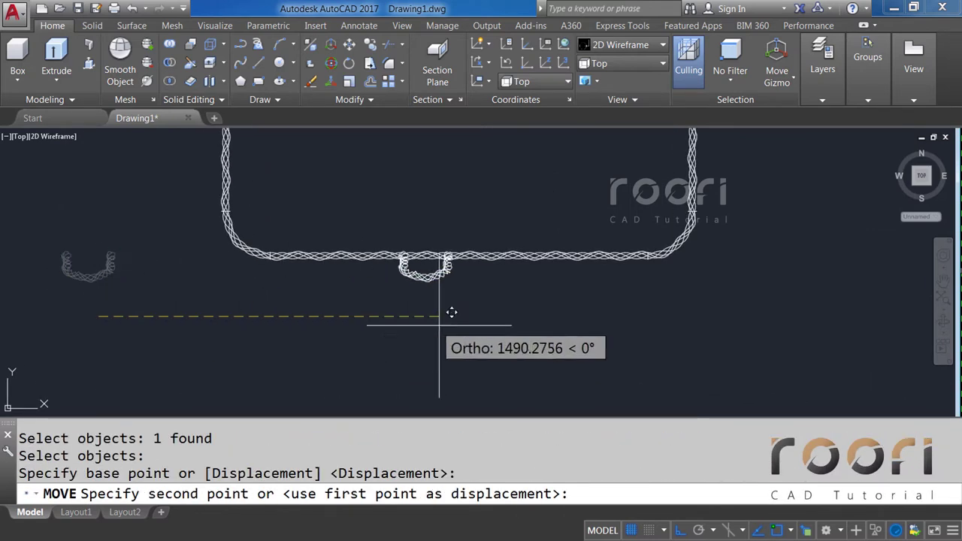
pyautogui.click(583, 329)
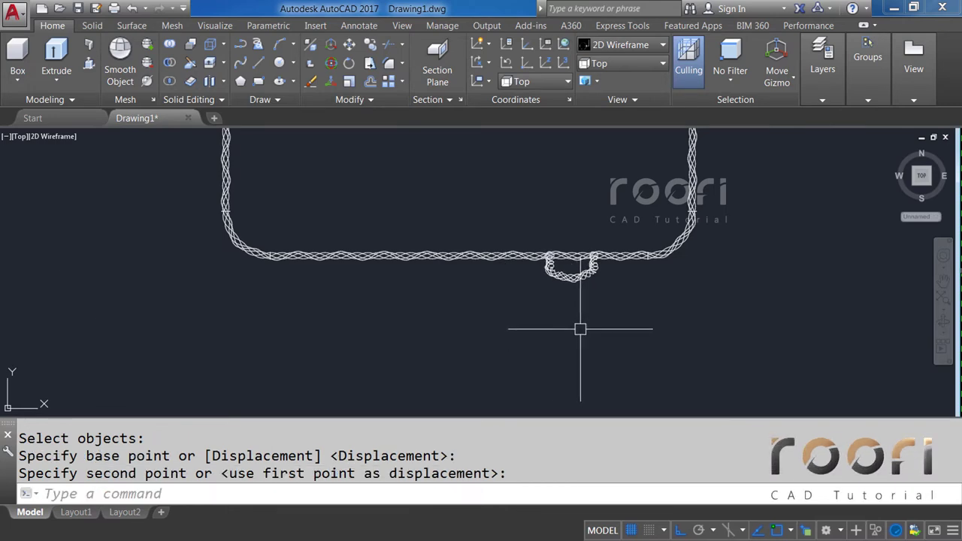
# Step: Shade the model Realistic and orbit in to inspect the hanging loop
pyautogui.click(613, 47)
pyautogui.click(797, 79)
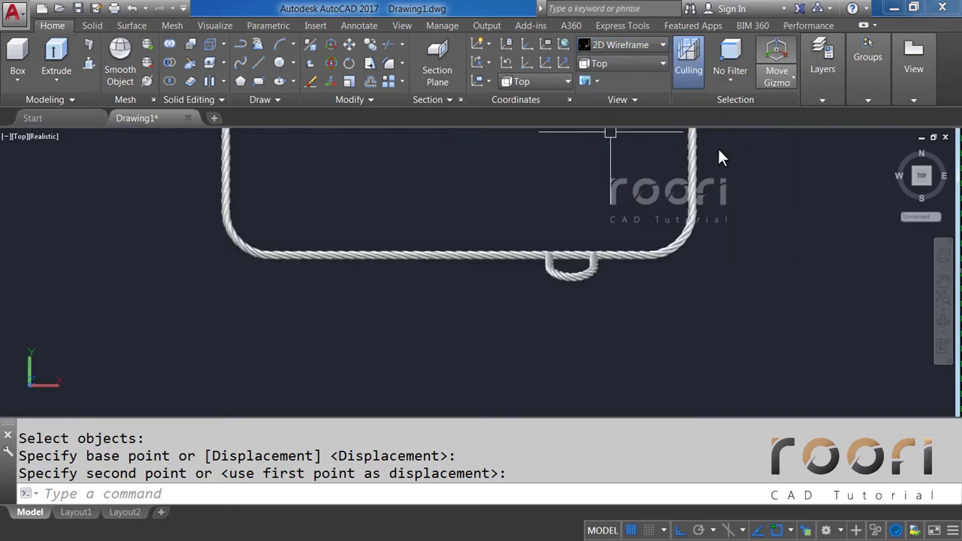
pyautogui.moveTo(597, 277); pyautogui.dragTo(509, 288, button='middle')
pyautogui.scroll(2, 473, 297)
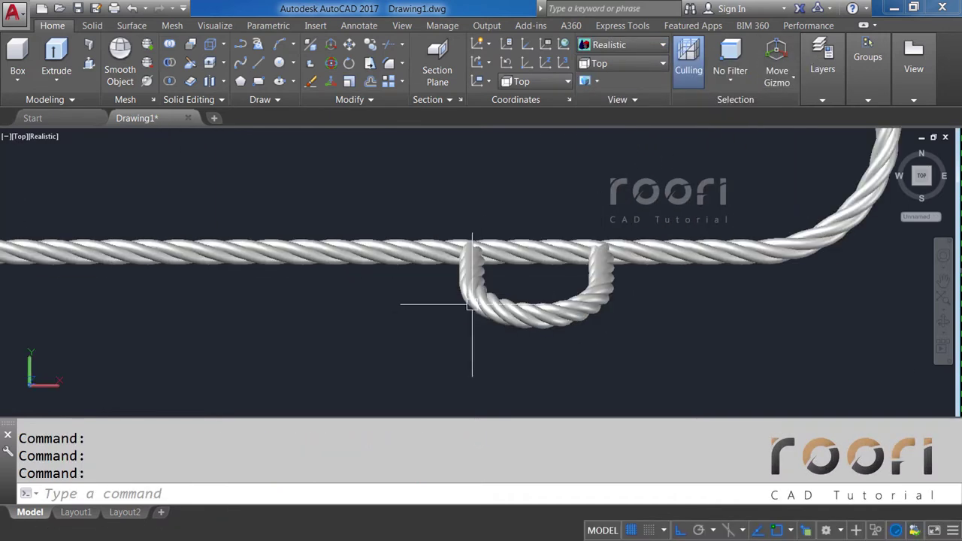
pyautogui.moveTo(466, 316)
pyautogui.keyDown('shift'); pyautogui.mouseDown(button='middle')
pyautogui.moveTo(466, 208)
pyautogui.moveTo(483, 185)
pyautogui.mouseUp(button='middle'); pyautogui.keyUp('shift')
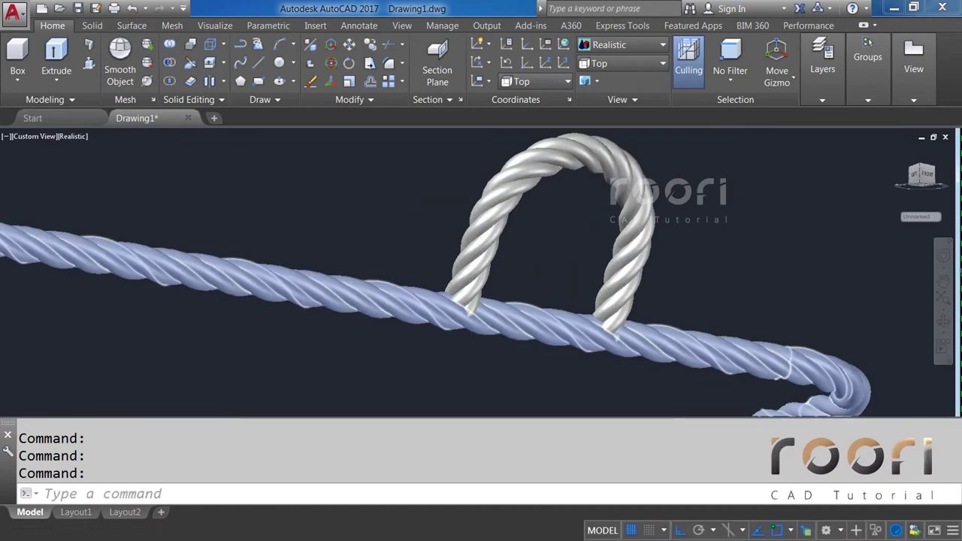
pyautogui.moveTo(484, 318)
pyautogui.keyDown('shift'); pyautogui.mouseDown(button='middle')
pyautogui.moveTo(452, 307)
pyautogui.moveTo(543, 324)
pyautogui.moveTo(558, 294)
pyautogui.moveTo(436, 305)
pyautogui.moveTo(400, 339)
pyautogui.mouseUp(button='middle'); pyautogui.keyUp('shift')
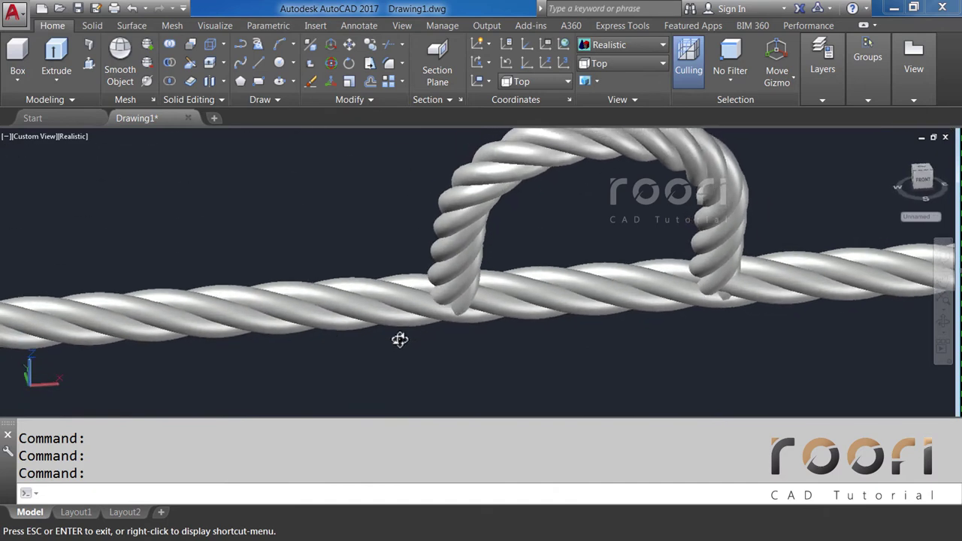
# Step: Return the display to wireframe in Top view
pyautogui.click(606, 48)
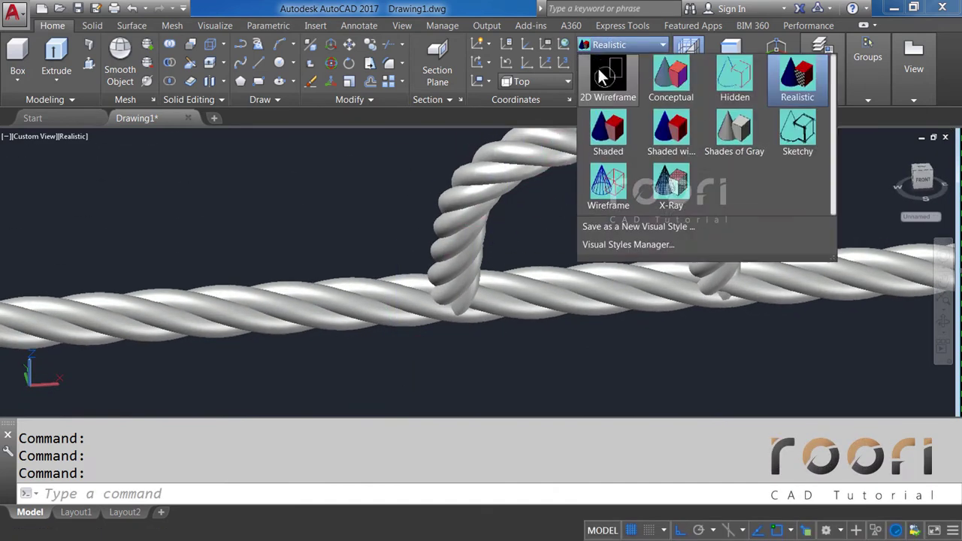
pyautogui.click(606, 70)
pyautogui.click(615, 63)
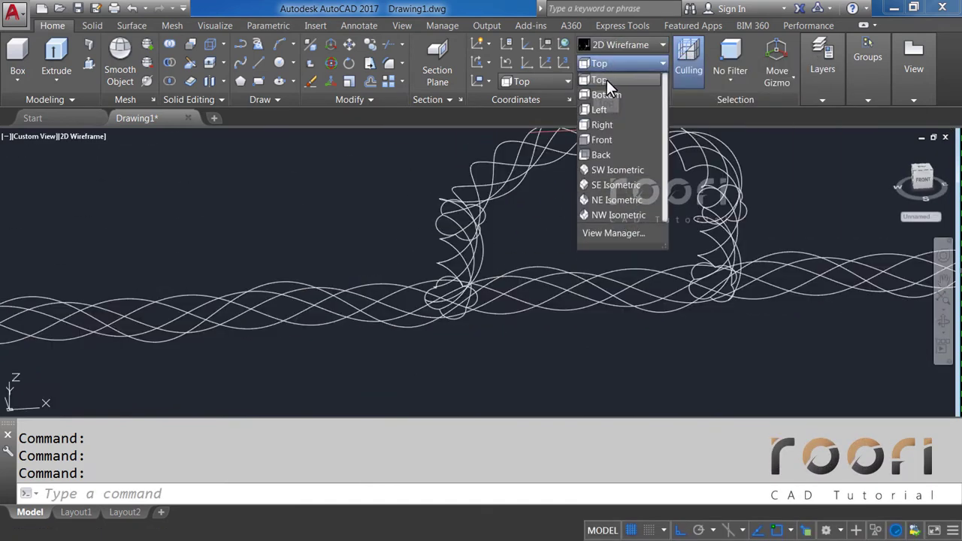
pyautogui.click(607, 79)
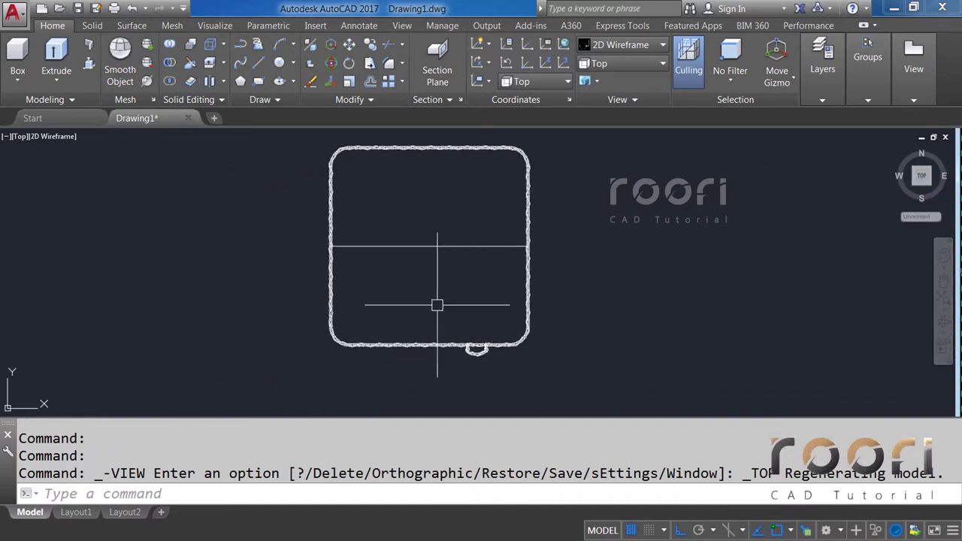
pyautogui.scroll(2, 420, 321)
pyautogui.moveTo(420, 326); pyautogui.dragTo(420, 307, button='middle')
pyautogui.write('MI')
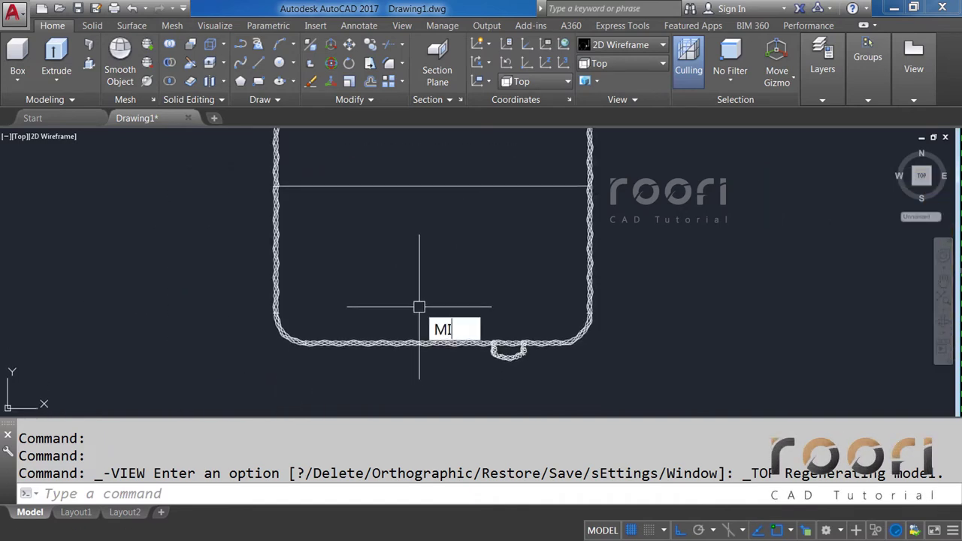
# Step: Mirror the bottom rope loop about a vertical line through the frame centre, keeping the original
pyautogui.write('RROR')
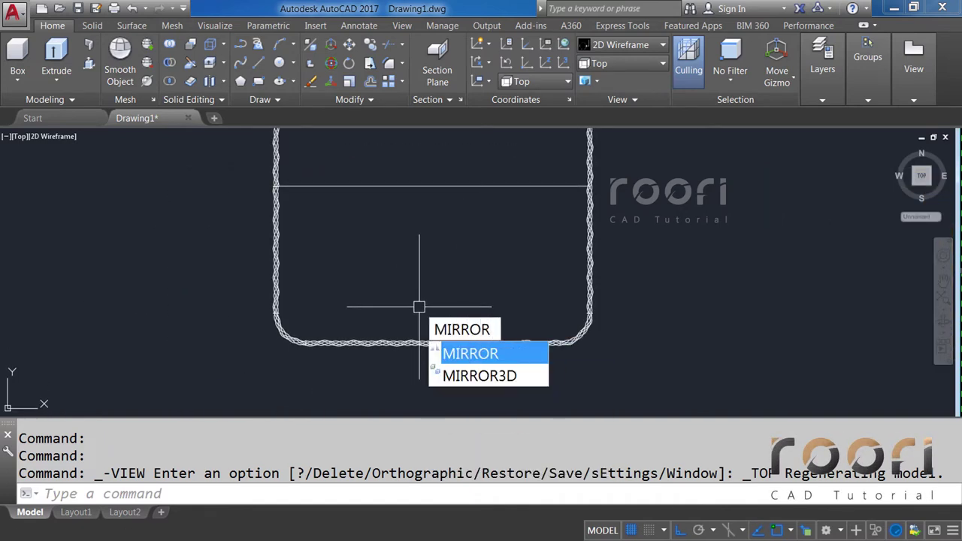
pyautogui.press('Return')
pyautogui.click(456, 301)
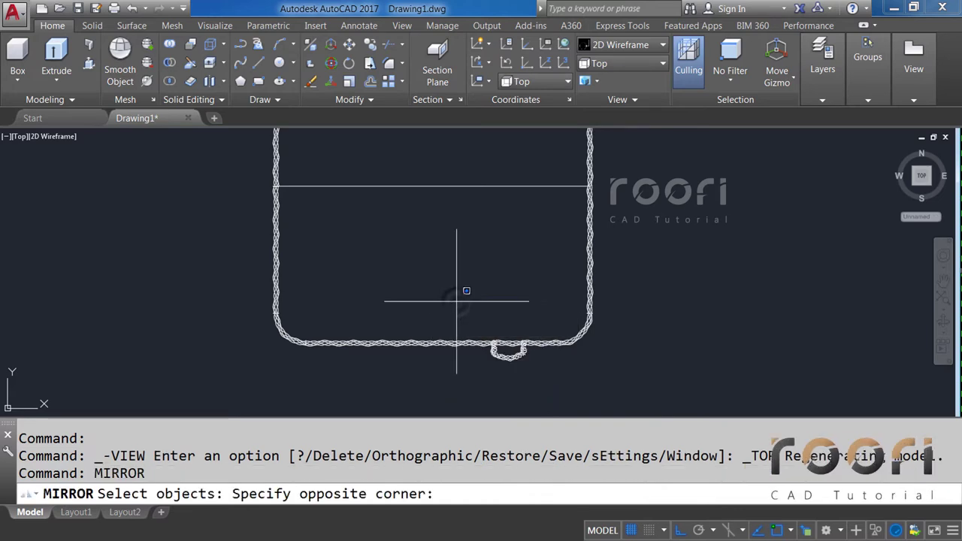
pyautogui.click(555, 400)
pyautogui.click(433, 186)
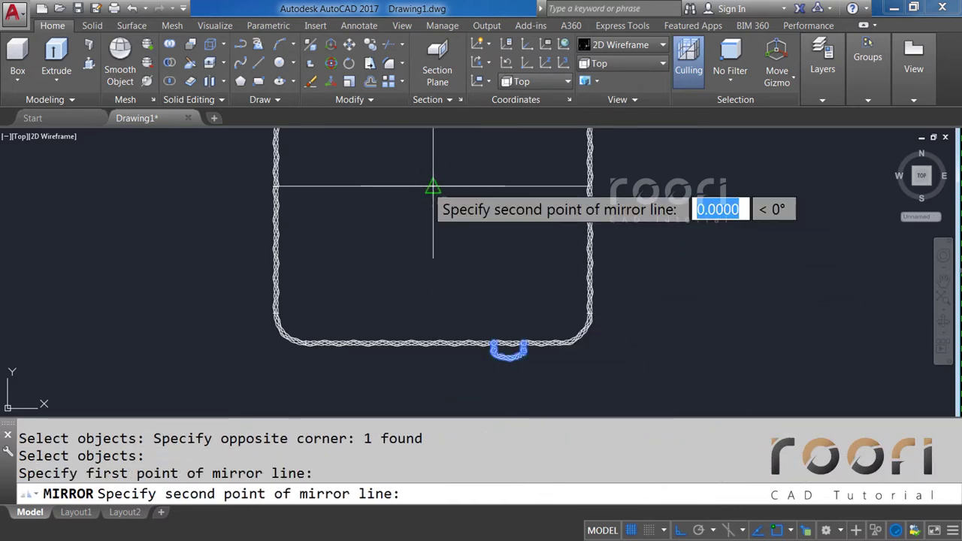
pyautogui.click(430, 259)
pyautogui.press('Return')
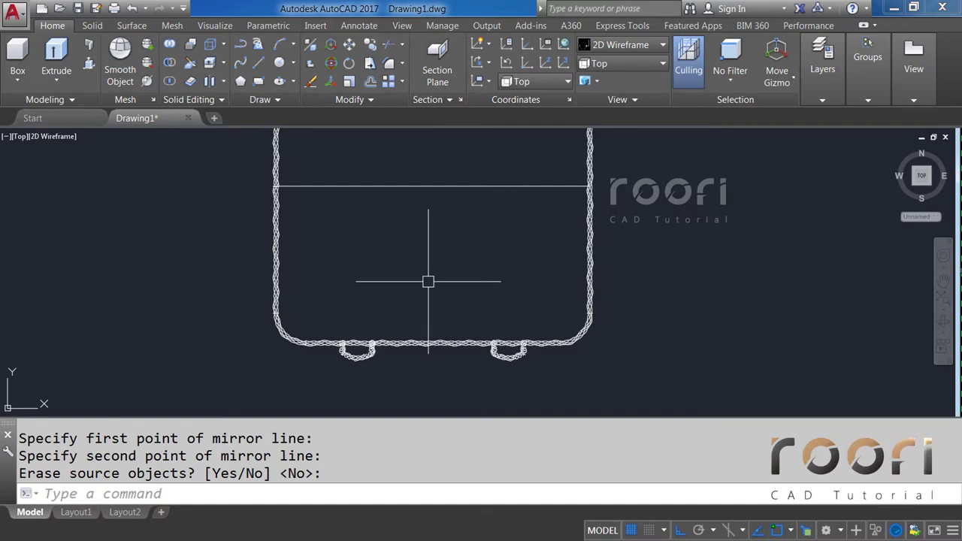
# Step: Polar-array both bottom loops around the frame centre with 4 items
pyautogui.write('ARRAY')
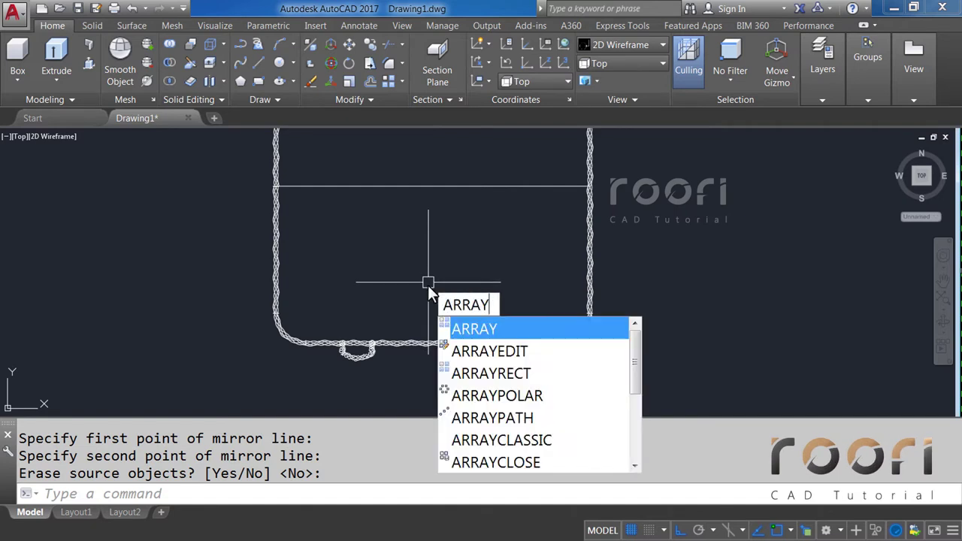
pyautogui.press('Return')
pyautogui.click(330, 314)
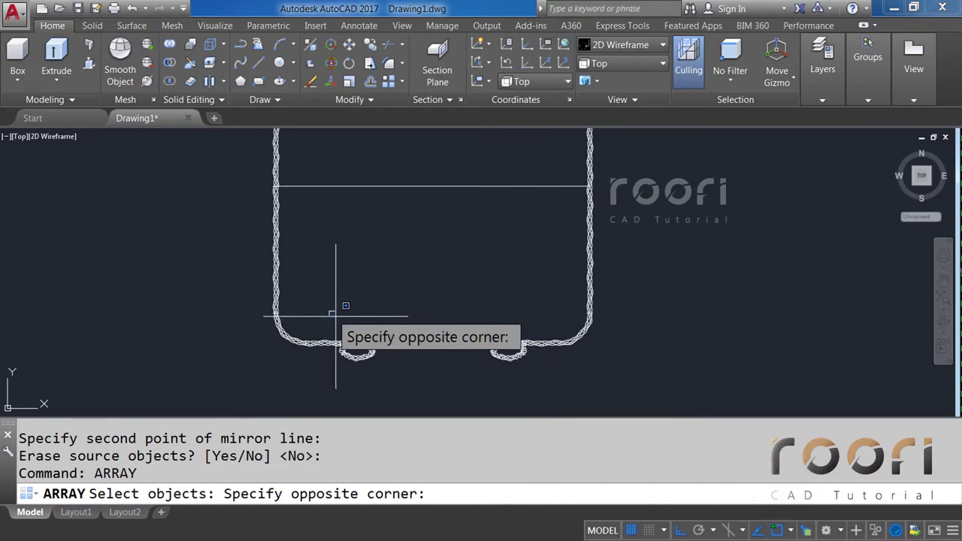
pyautogui.click(537, 367)
pyautogui.press('Return')
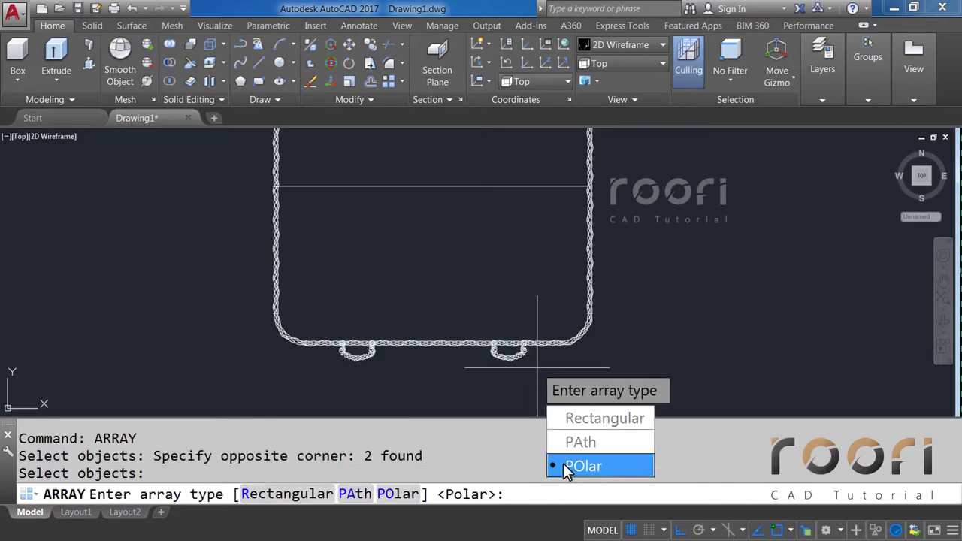
pyautogui.click(568, 467)
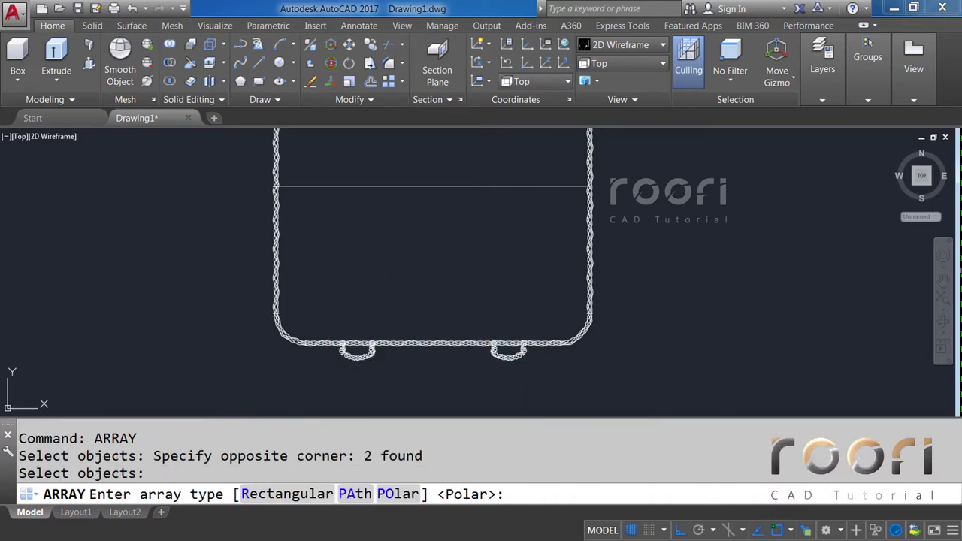
pyautogui.click(433, 186)
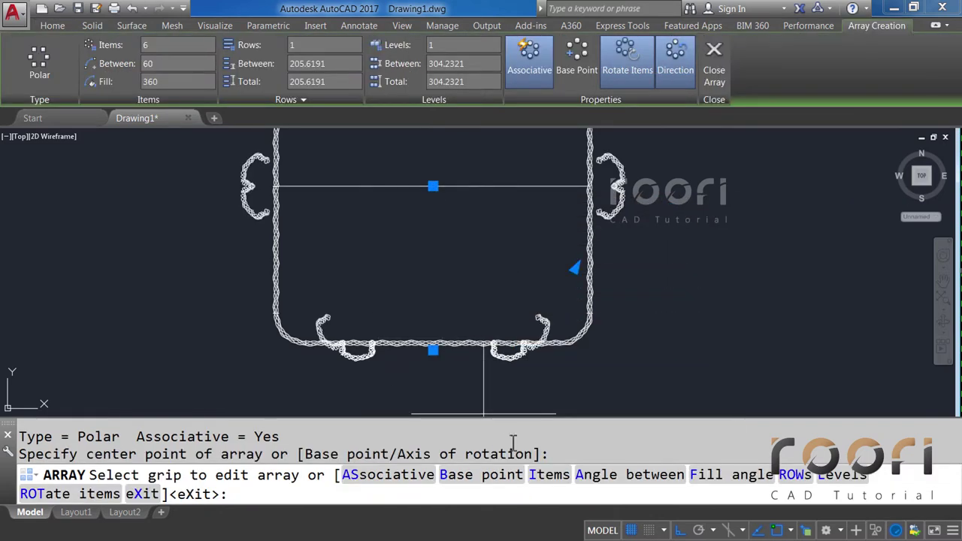
pyautogui.click(542, 475)
pyautogui.write('4')
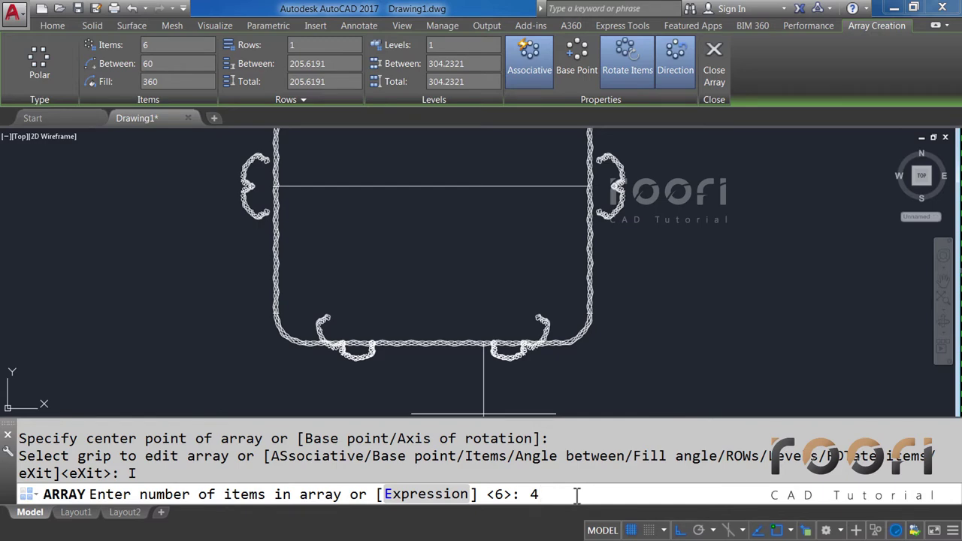
pyautogui.press('Return')
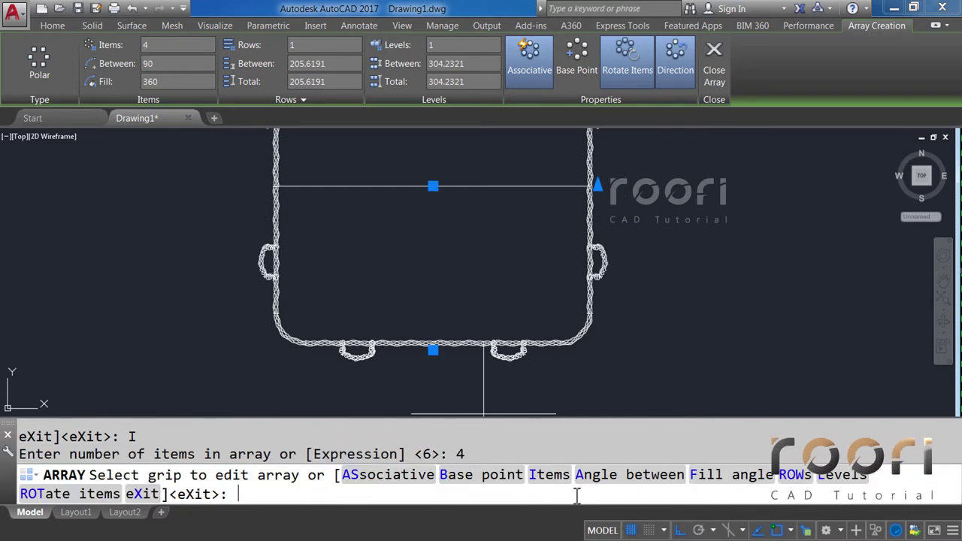
pyautogui.press('Return')
pyautogui.moveTo(418, 211); pyautogui.dragTo(407, 282, button='middle')
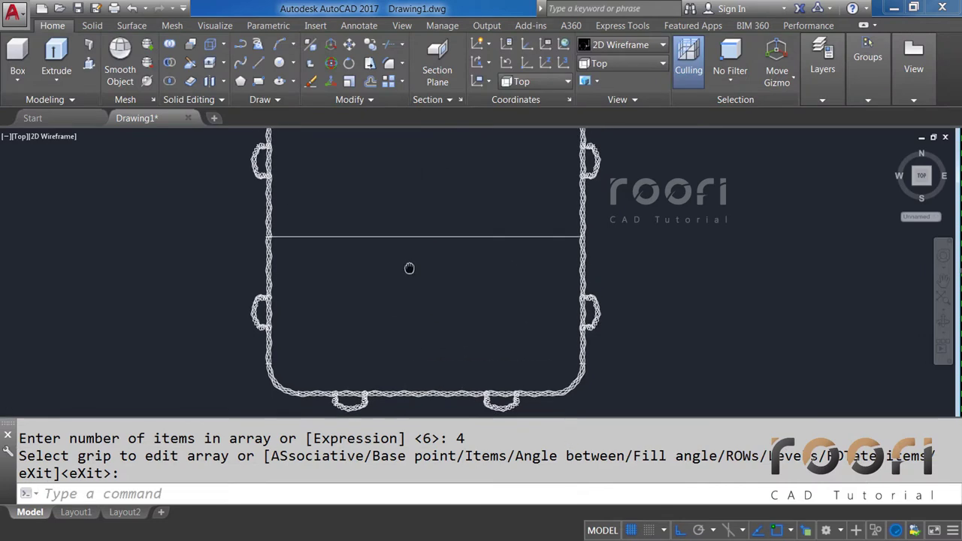
pyautogui.scroll(-2, 408, 288)
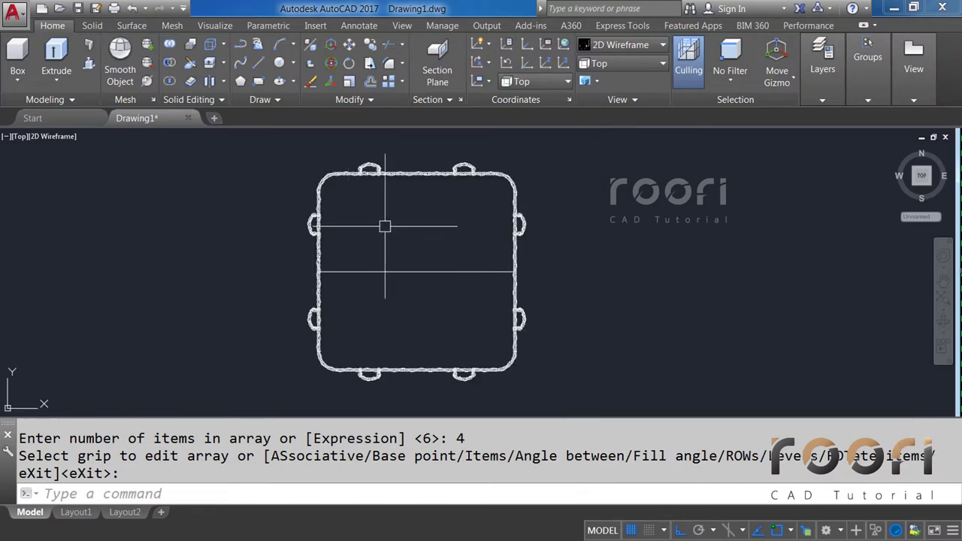
# Step: Explode the loop array into separate loops
pyautogui.write('EXPLOD')
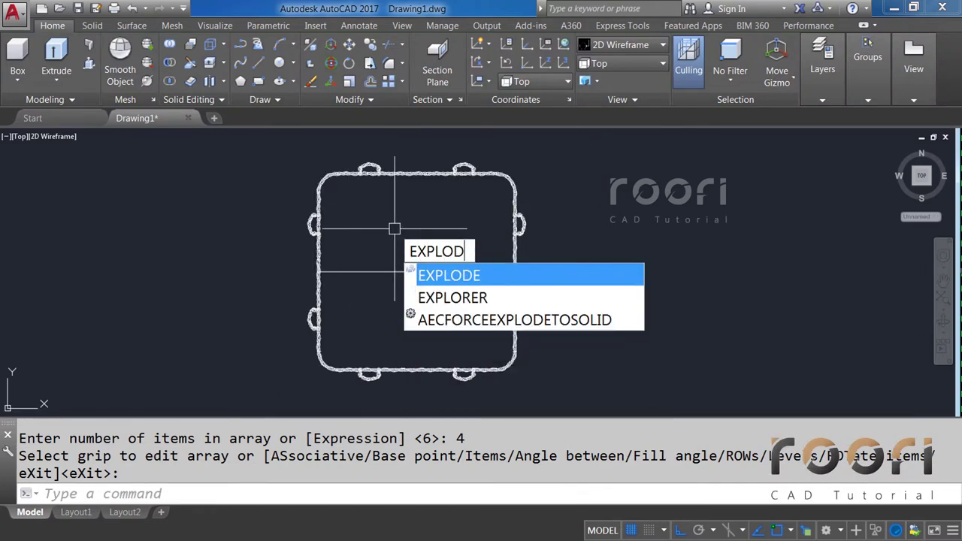
pyautogui.write('E')
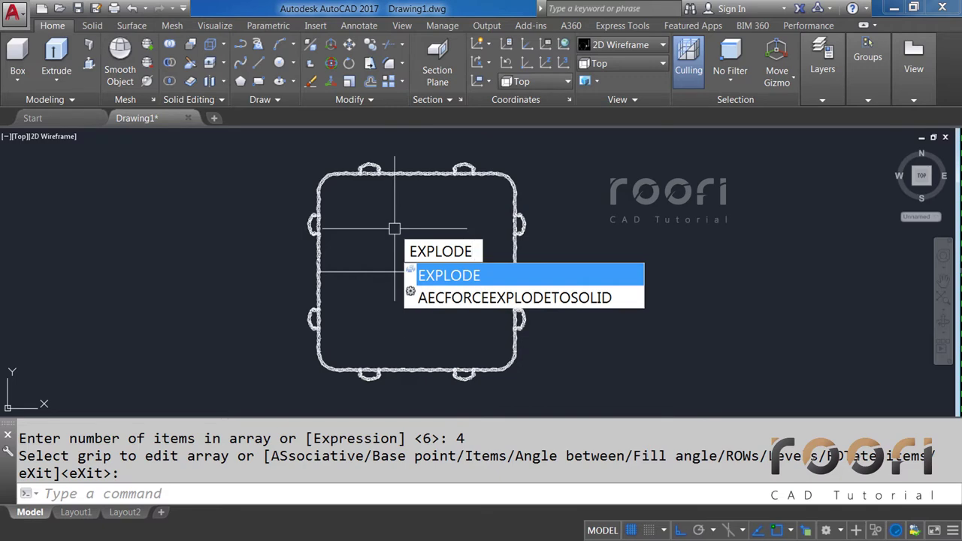
pyautogui.press('Return')
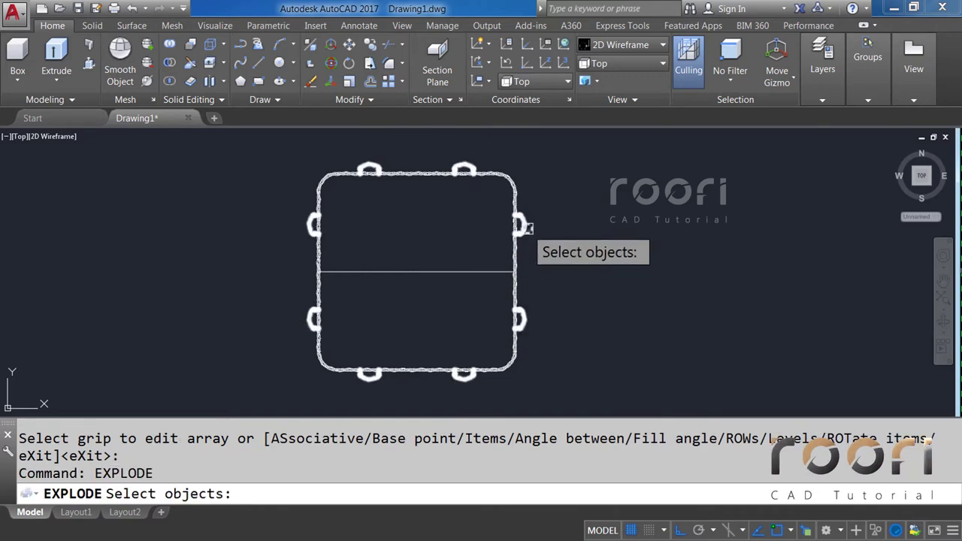
pyautogui.click(527, 227)
pyautogui.press('Return')
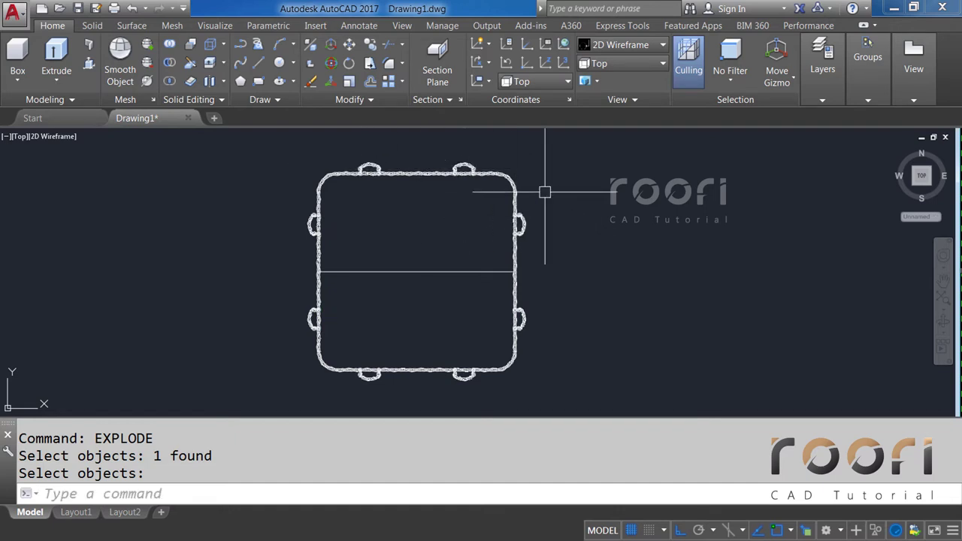
# Step: Union the rope frame and all eight loops into one solid
pyautogui.write('UNIO')
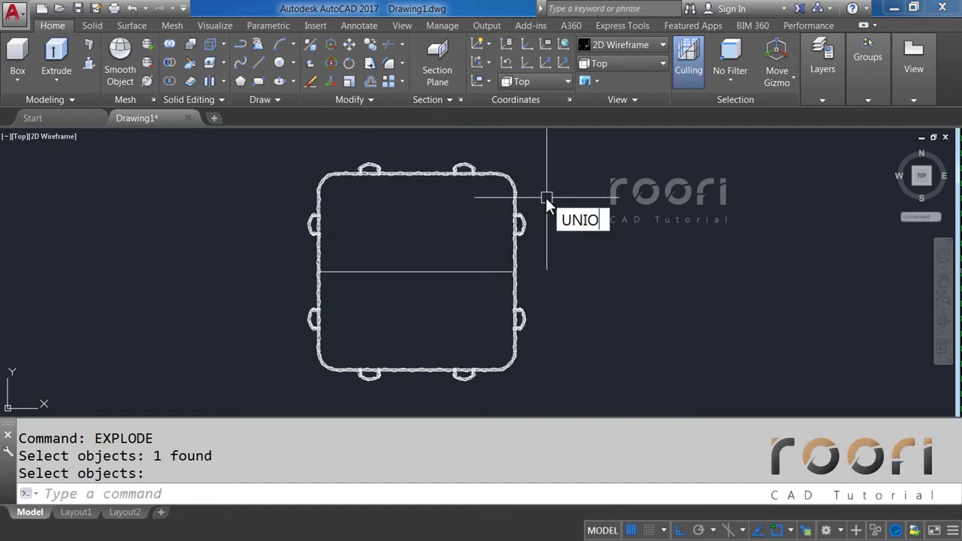
pyautogui.write('N')
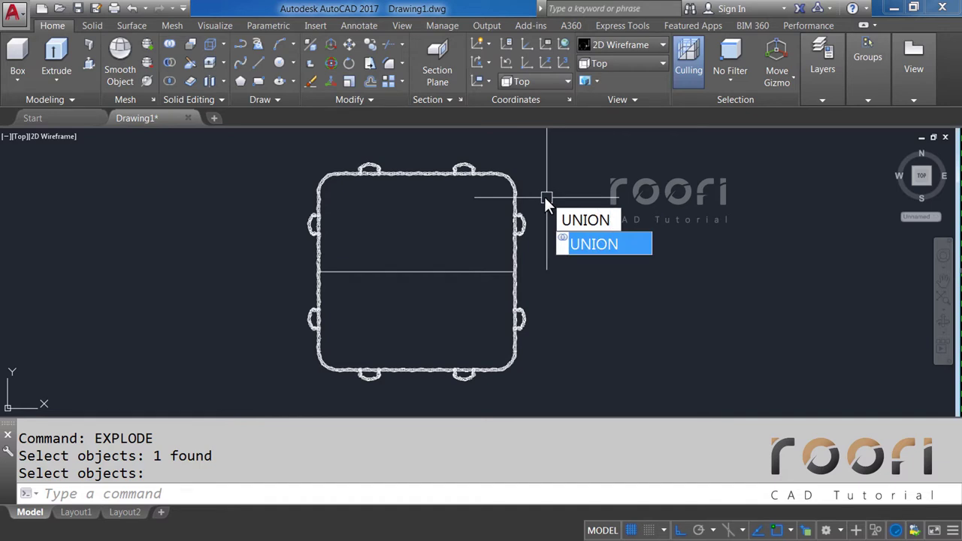
pyautogui.press('Return')
pyautogui.click(546, 242)
pyautogui.click(275, 152)
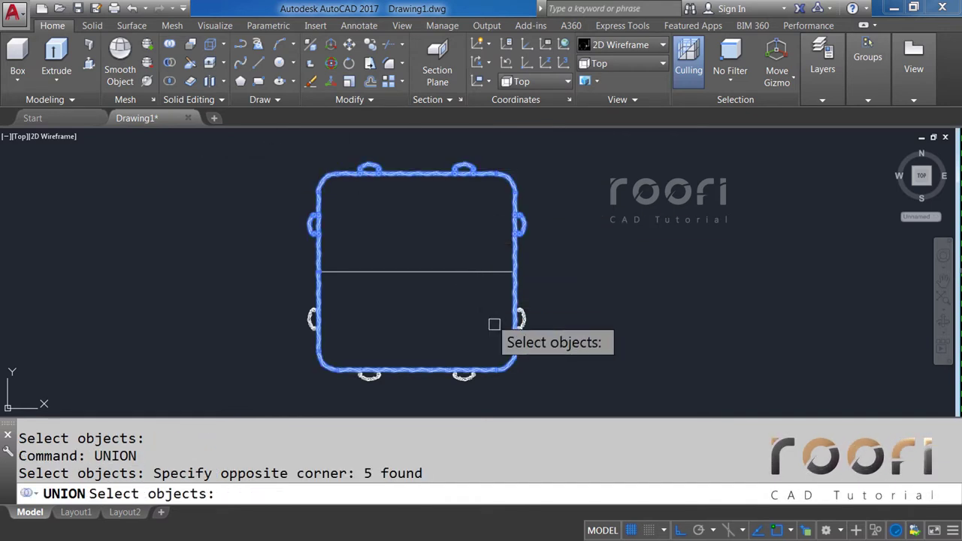
pyautogui.click(511, 397)
pyautogui.click(281, 293)
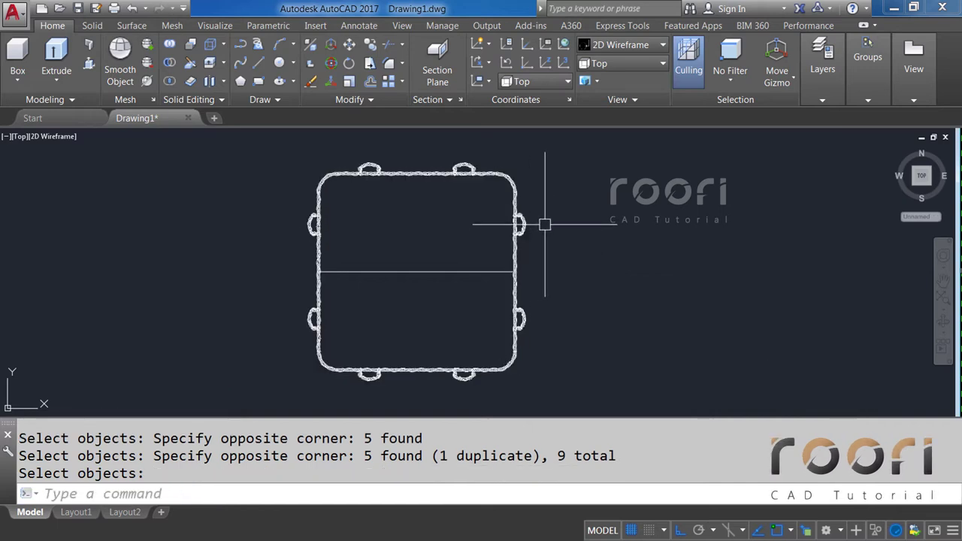
# Step: Assign the merged rope frame to the Rope layer
pyautogui.click(516, 240)
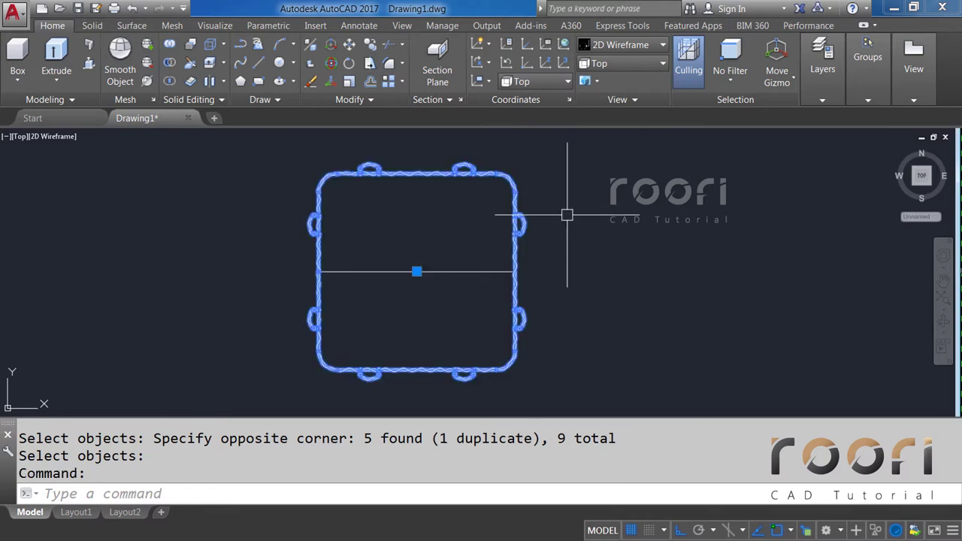
pyautogui.click(818, 100)
pyautogui.click(910, 118)
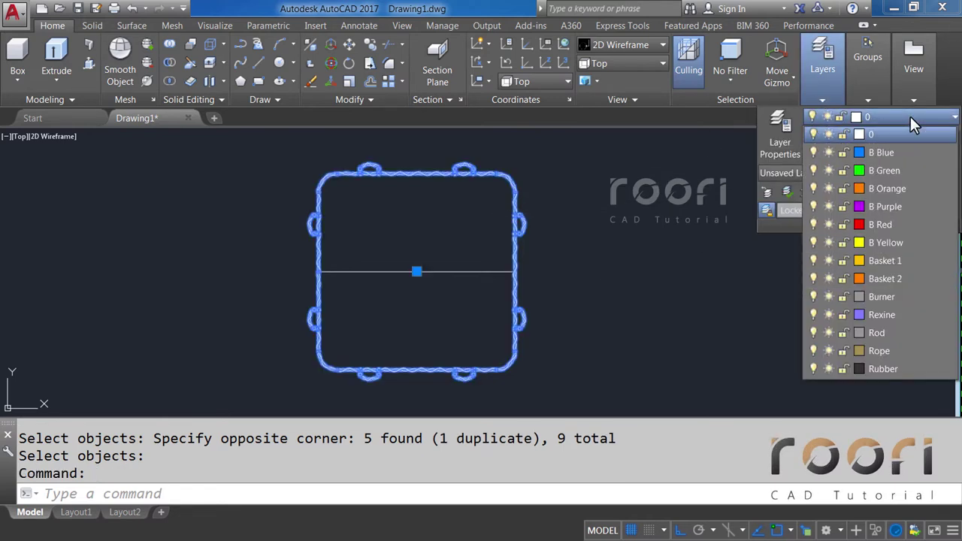
pyautogui.click(878, 351)
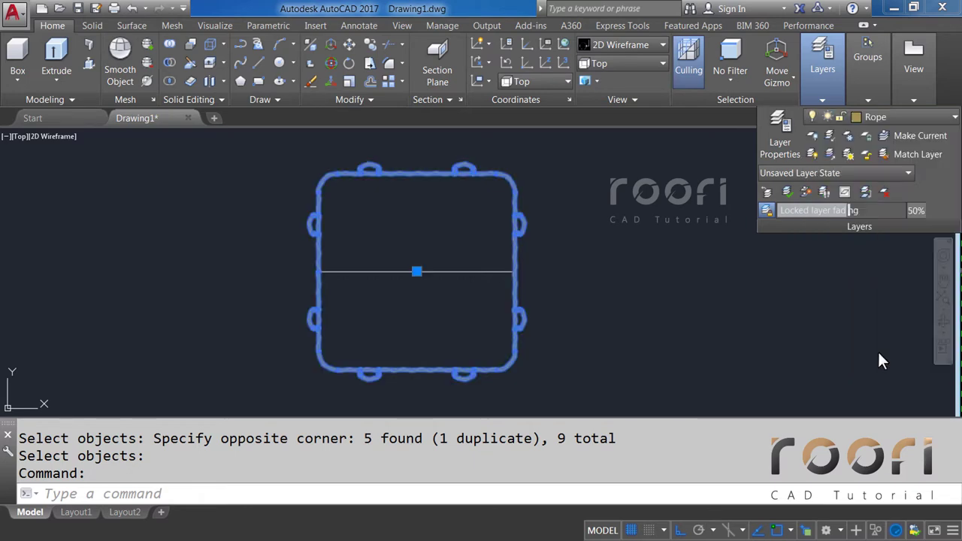
pyautogui.press('Escape')
pyautogui.write('M')
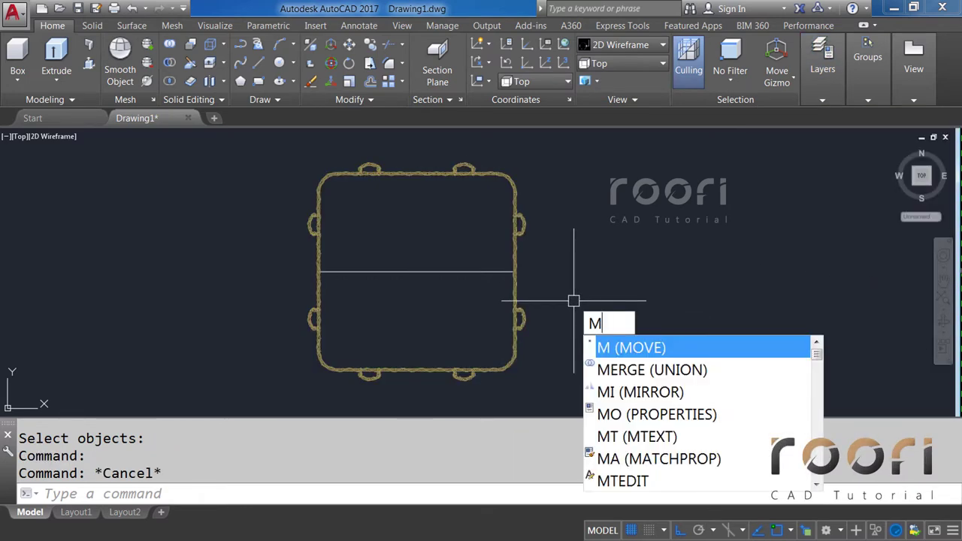
# Step: Move the rope frame 8000 units along Z
pyautogui.press('Return')
pyautogui.click(519, 248)
pyautogui.press('Return')
pyautogui.click(549, 247)
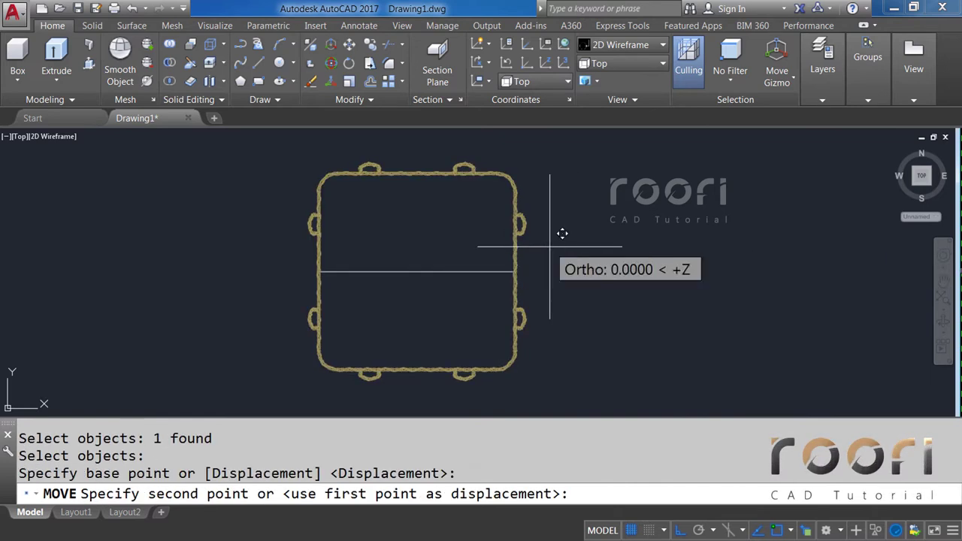
pyautogui.write('8000')
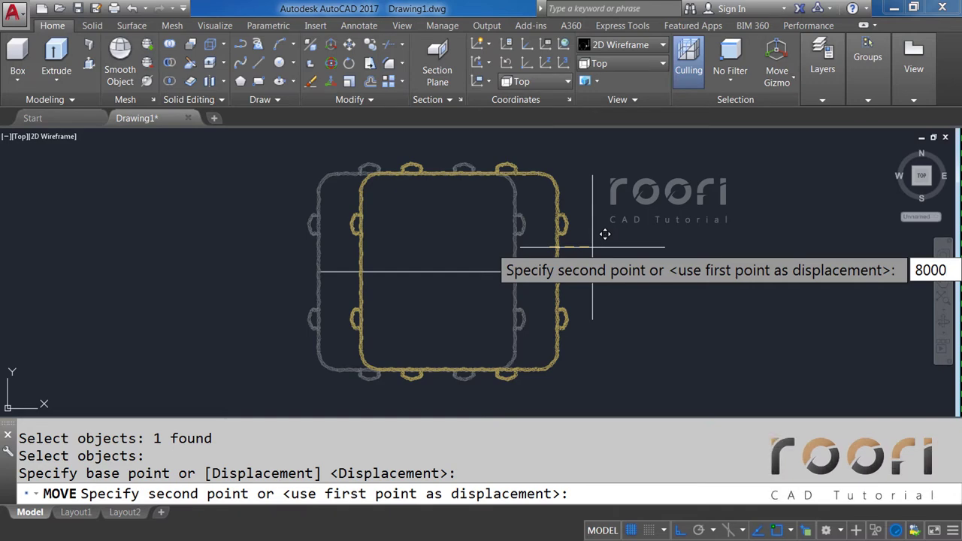
pyautogui.press('Return')
pyautogui.scroll(-2, 429, 258)
pyautogui.scroll(-3, 417, 263)
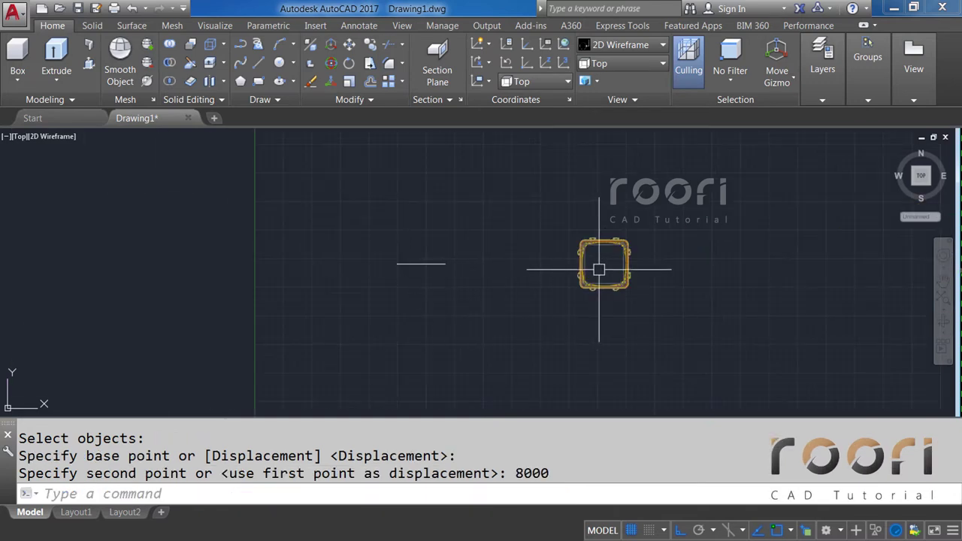
pyautogui.scroll(3, 599, 269)
pyautogui.scroll(3, 599, 269)
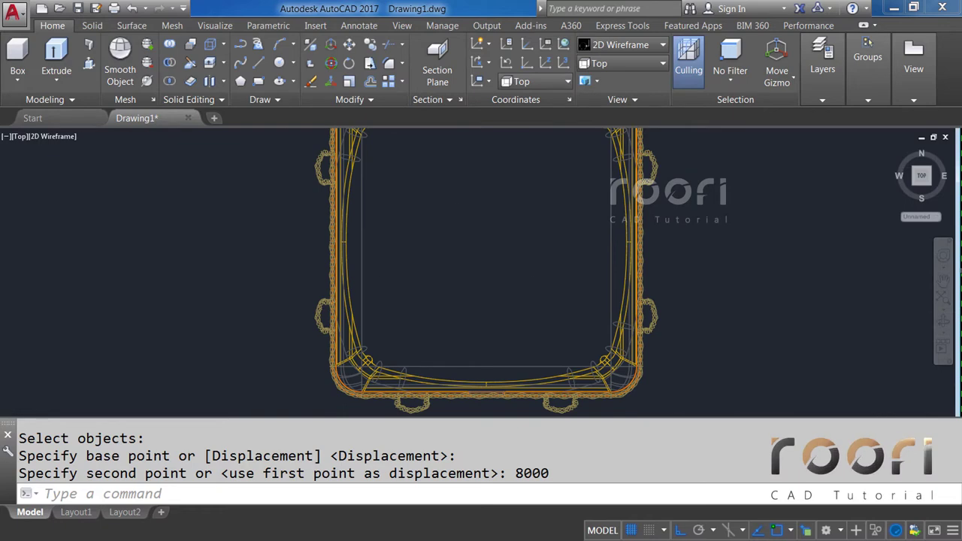
pyautogui.scroll(-2, 455, 284)
# Step: Shade the basket realistically and orbit to an angled front view
pyautogui.click(615, 47)
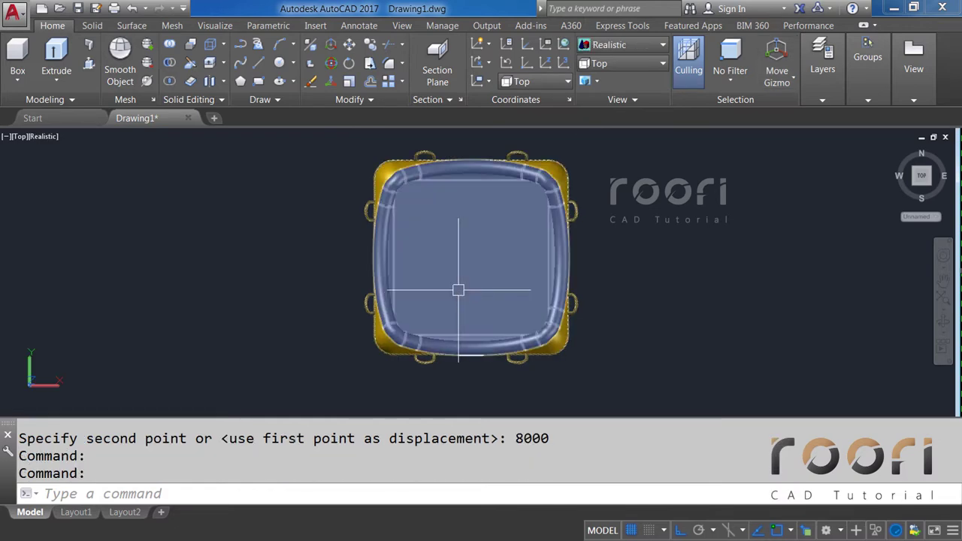
pyautogui.moveTo(416, 347)
pyautogui.keyDown('shift'); pyautogui.mouseDown(button='middle')
pyautogui.moveTo(429, 247)
pyautogui.moveTo(425, 276)
pyautogui.mouseUp(button='middle'); pyautogui.keyUp('shift')
pyautogui.scroll(2, 441, 334)
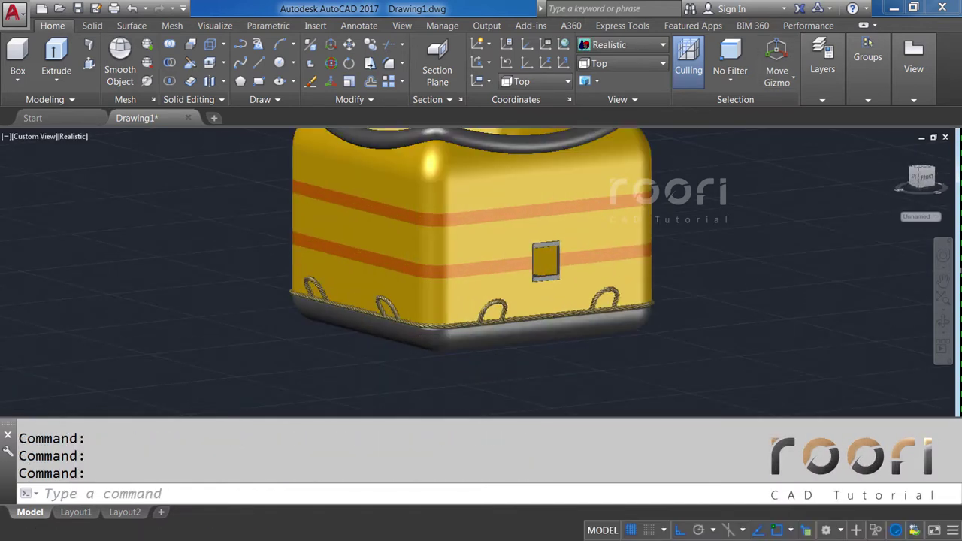
pyautogui.scroll(2, 451, 336)
pyautogui.keyDown('shift'); pyautogui.moveTo(443, 343); pyautogui.dragTo(425, 294, button='middle'); pyautogui.keyUp('shift')
pyautogui.scroll(2, 416, 263)
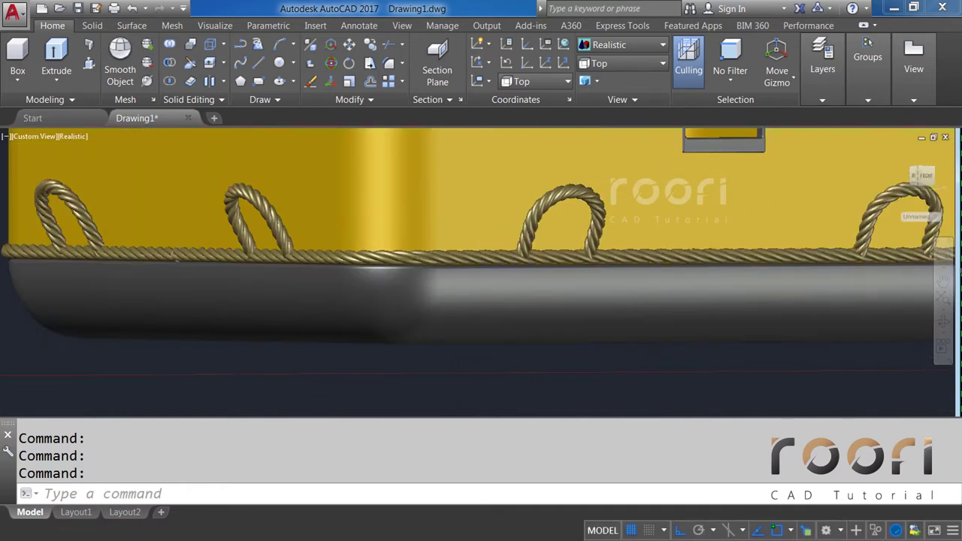
pyautogui.scroll(1, 415, 258)
pyautogui.scroll(-3, 414, 307)
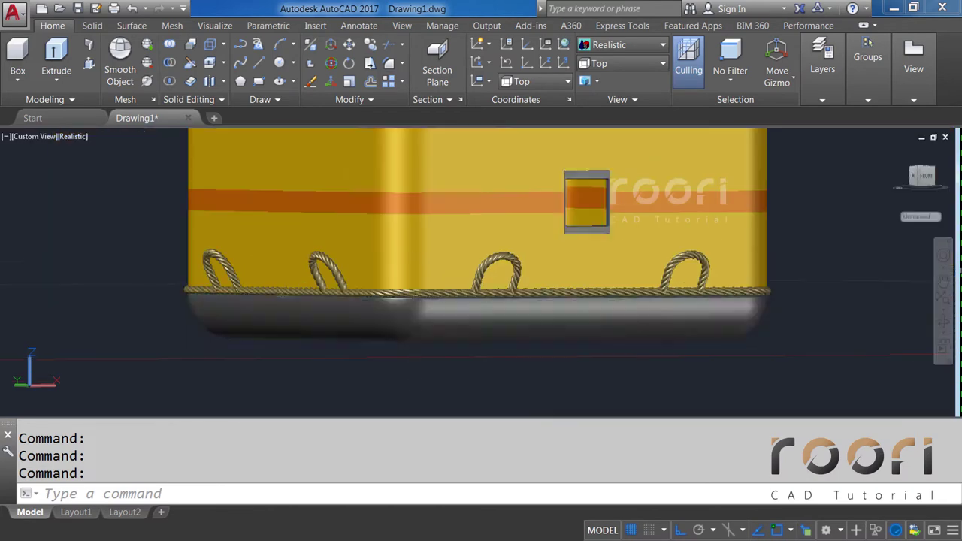
# Step: Orbit to look down on the basket, zoom out and pan it right
pyautogui.moveTo(441, 258)
pyautogui.keyDown('shift'); pyautogui.mouseDown(button='middle')
pyautogui.moveTo(541, 255)
pyautogui.moveTo(444, 266)
pyautogui.moveTo(498, 263)
pyautogui.moveTo(700, 299)
pyautogui.moveTo(751, 333)
pyautogui.moveTo(782, 324)
pyautogui.moveTo(512, 258)
pyautogui.moveTo(509, 297)
pyautogui.moveTo(473, 237)
pyautogui.mouseUp(button='middle'); pyautogui.keyUp('shift')
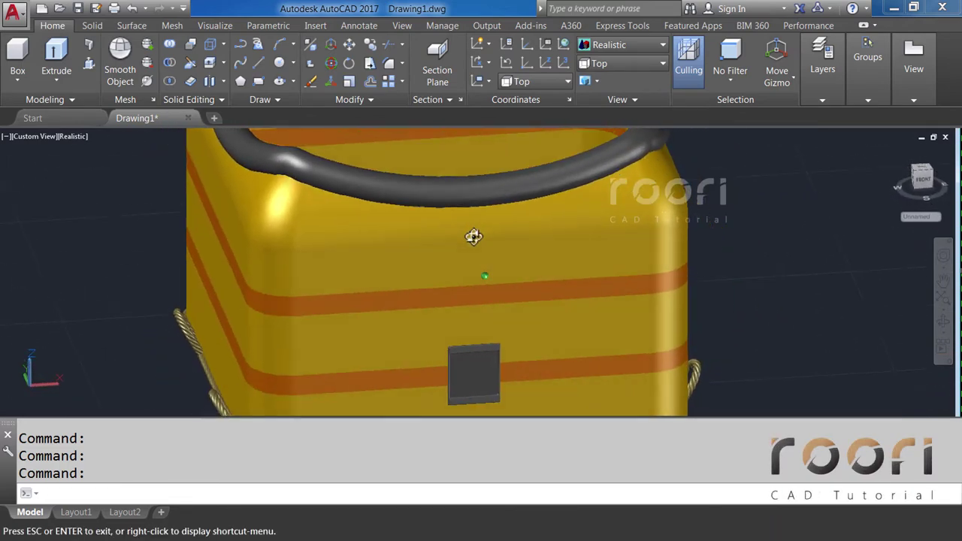
pyautogui.scroll(-2, 474, 237)
pyautogui.scroll(-5, 498, 213)
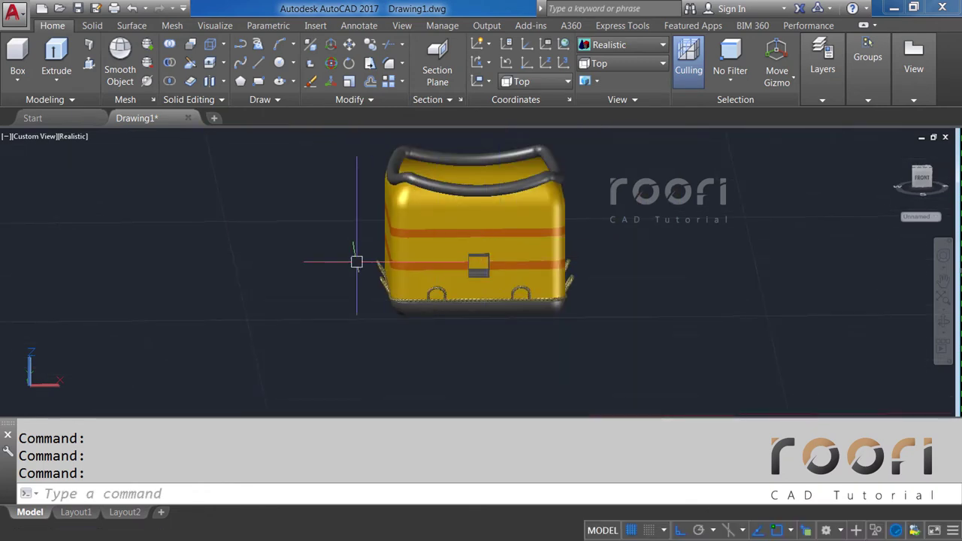
pyautogui.keyDown('shift'); pyautogui.moveTo(356, 262); pyautogui.dragTo(378, 267, button='middle'); pyautogui.keyUp('shift')
pyautogui.scroll(-3, 376, 264)
pyautogui.moveTo(327, 289); pyautogui.dragTo(503, 280, button='middle')
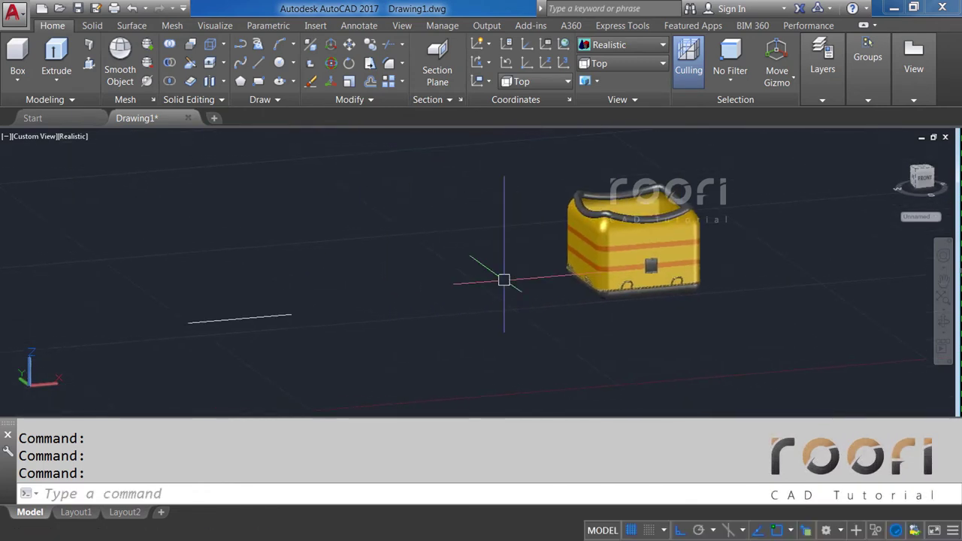
pyautogui.click(623, 46)
# Step: Show the model as 2D Wireframe in Top view, leaving space left of the basket
pyautogui.click(615, 58)
pyautogui.click(617, 63)
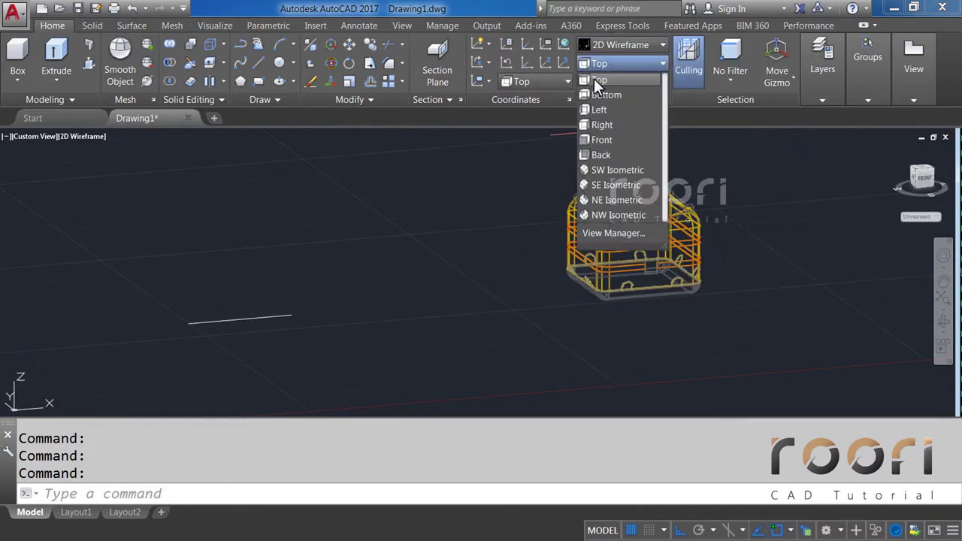
pyautogui.click(598, 81)
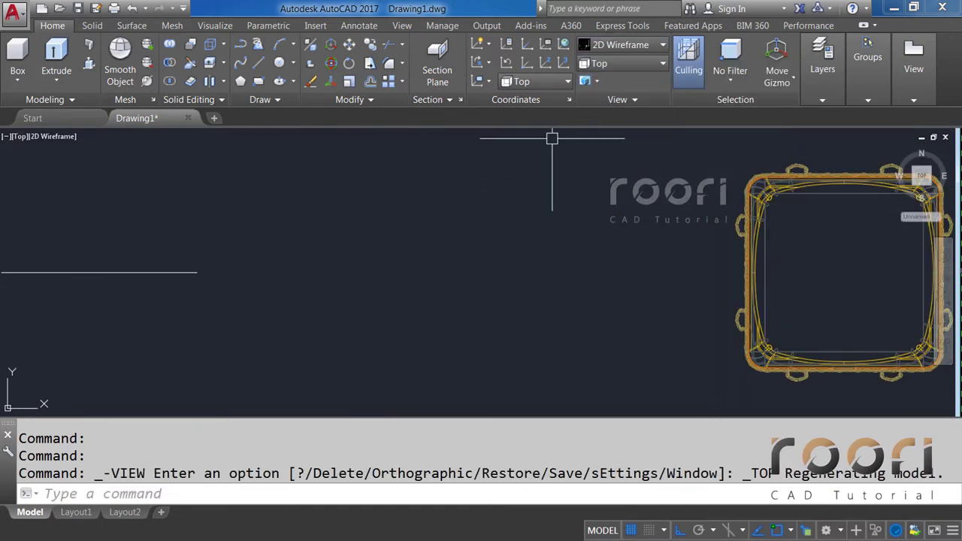
pyautogui.moveTo(203, 333); pyautogui.dragTo(290, 325, button='middle')
pyautogui.write('REC')
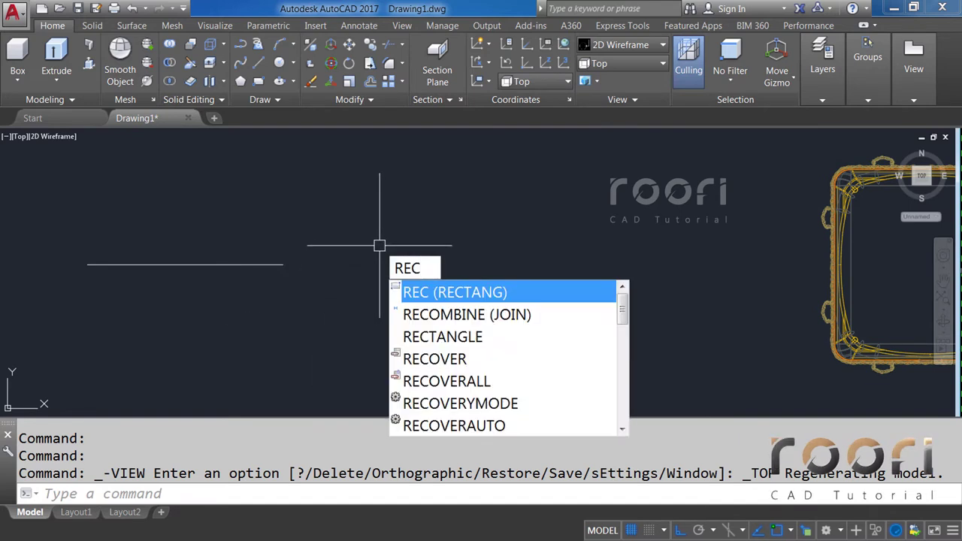
# Step: Draw a 1000 × 1000 square rectangle beside the basket
pyautogui.press('Return')
pyautogui.click(365, 210)
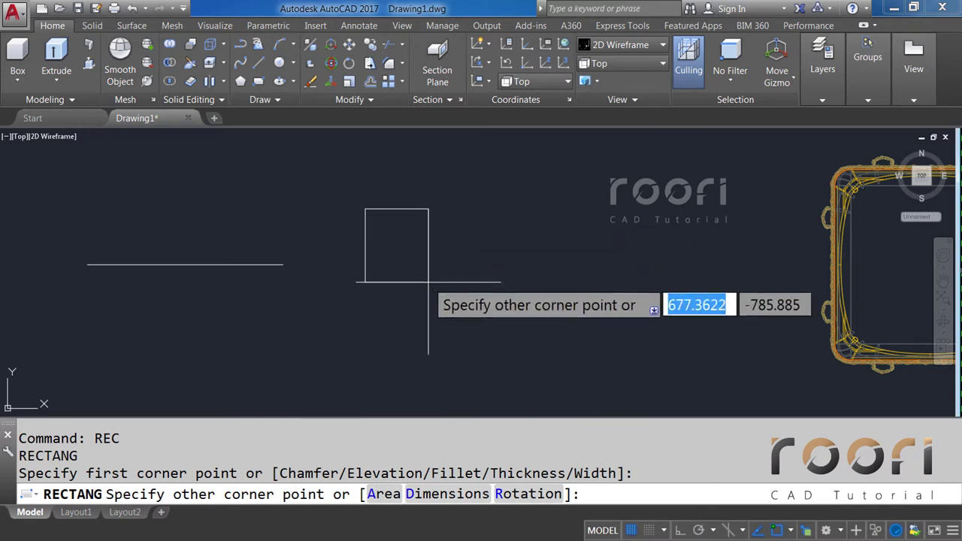
pyautogui.write('D')
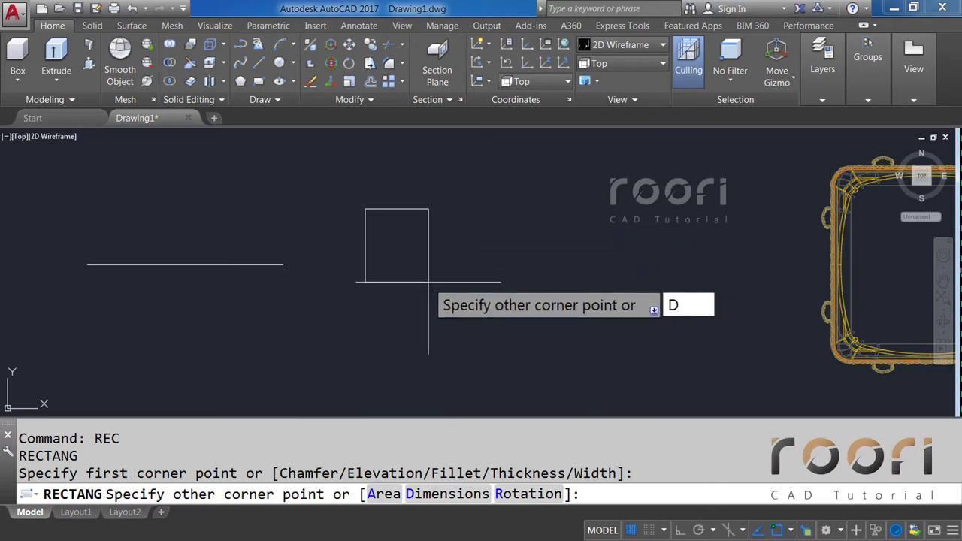
pyautogui.press('Return')
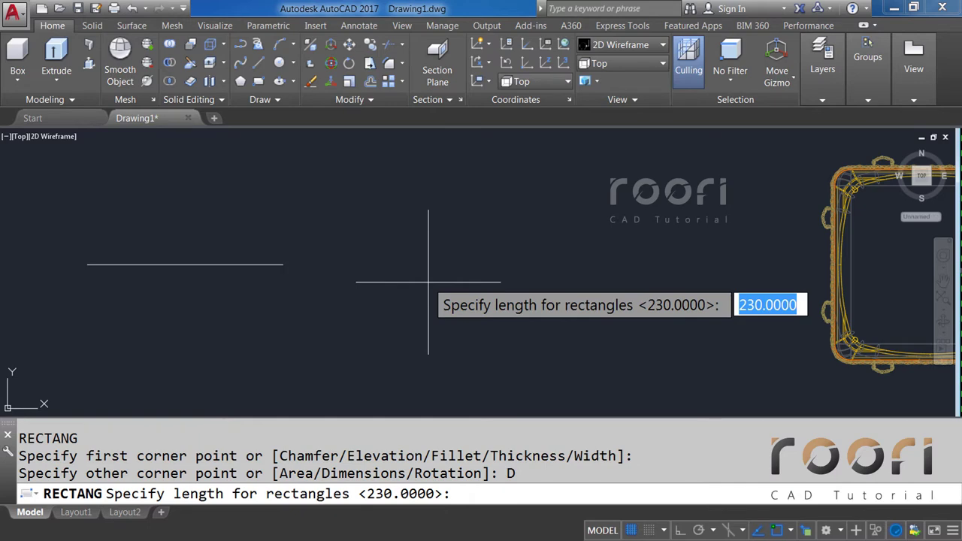
pyautogui.write('000')
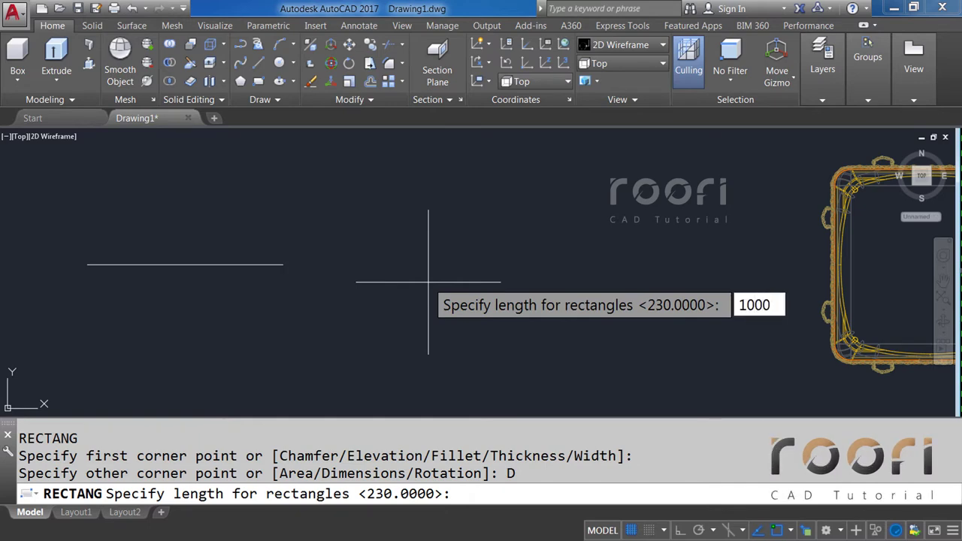
pyautogui.press('Return')
pyautogui.write('1000')
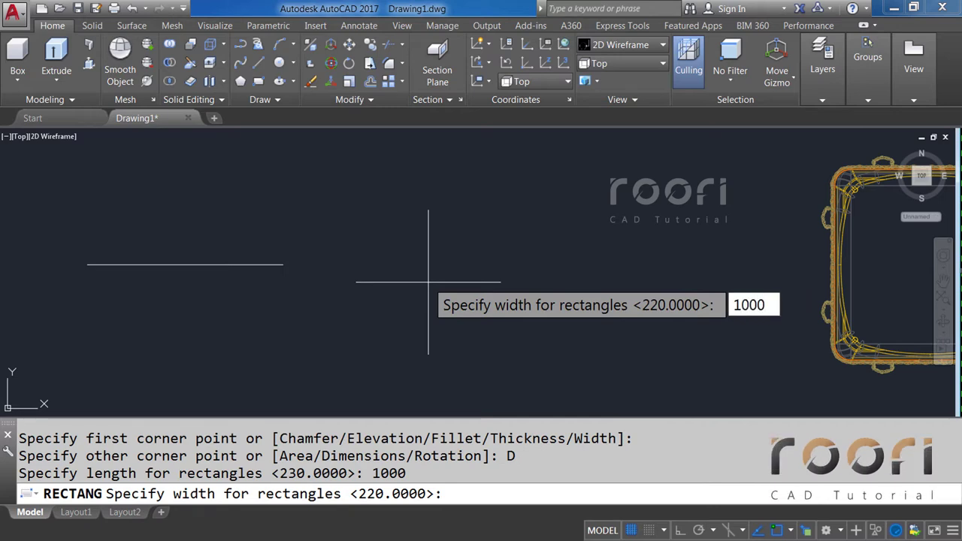
pyautogui.press('Return')
pyautogui.click(455, 300)
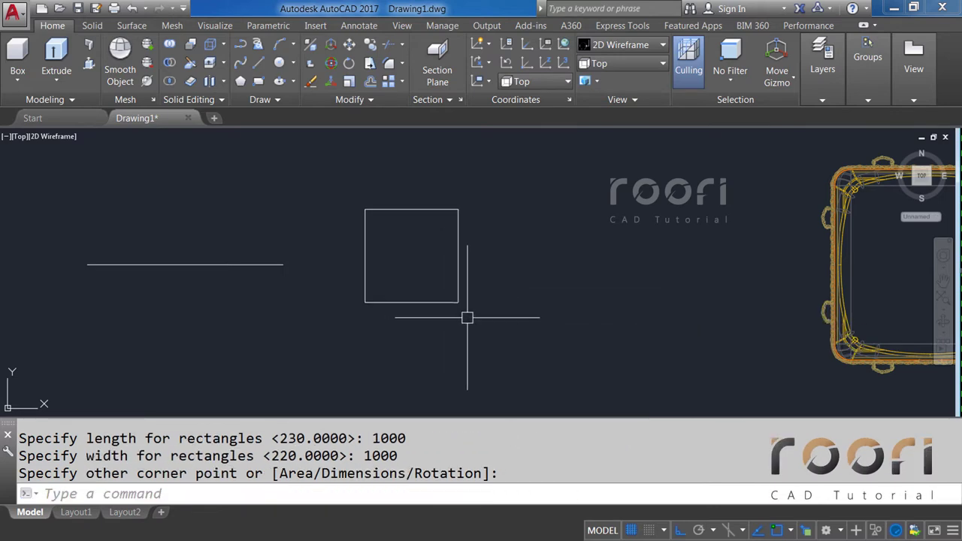
pyautogui.scroll(2, 394, 250)
pyautogui.write('O')
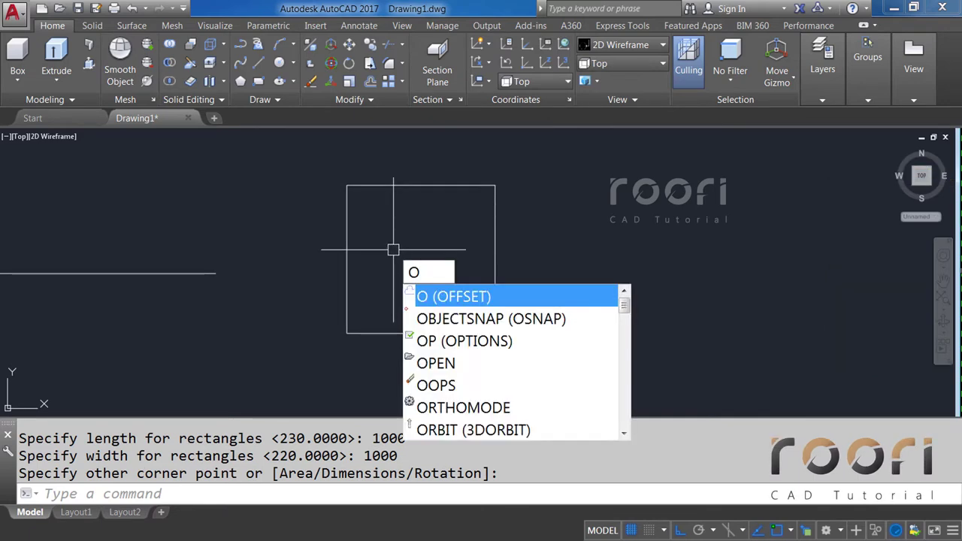
# Step: Offset the square 350 units outward to create a larger surrounding square
pyautogui.press('Return')
pyautogui.write('350')
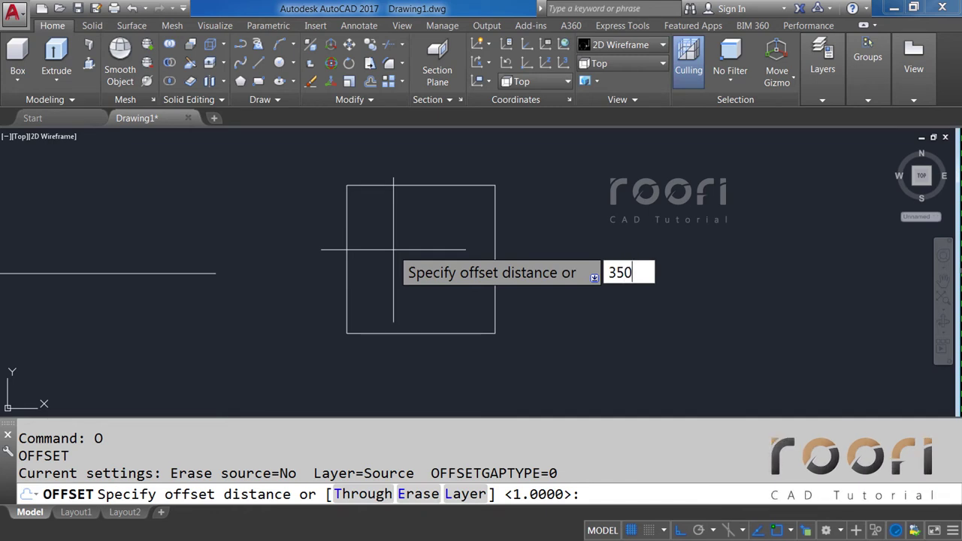
pyautogui.press('Return')
pyautogui.click(346, 265)
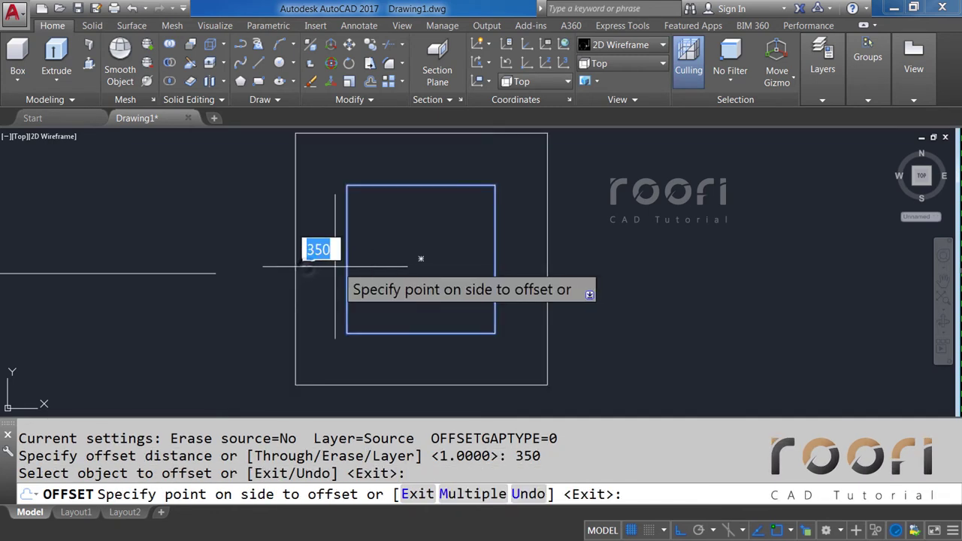
pyautogui.click(307, 267)
pyautogui.press('Return')
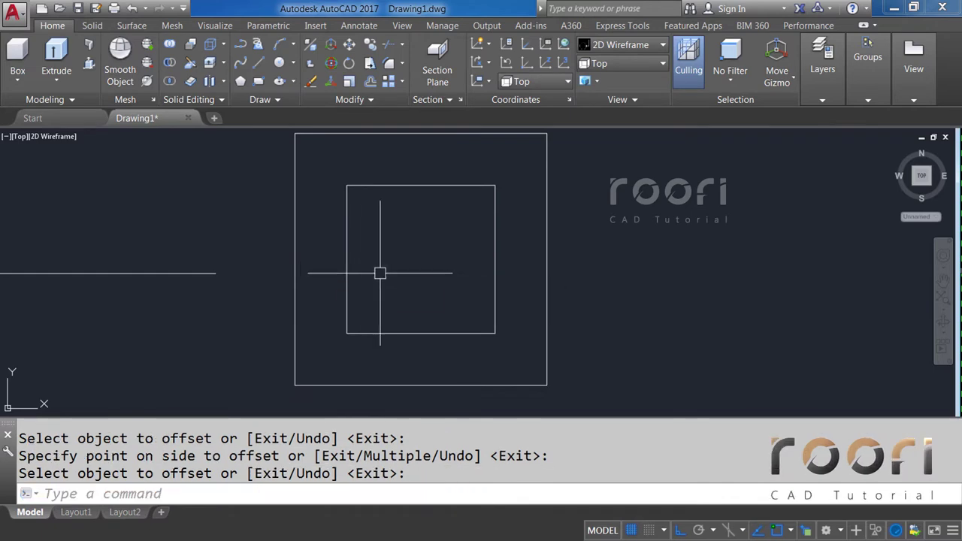
# Step: Move both squares onto the long line's midpoint and orbit into a 3D view
pyautogui.write('M')
pyautogui.press('Return')
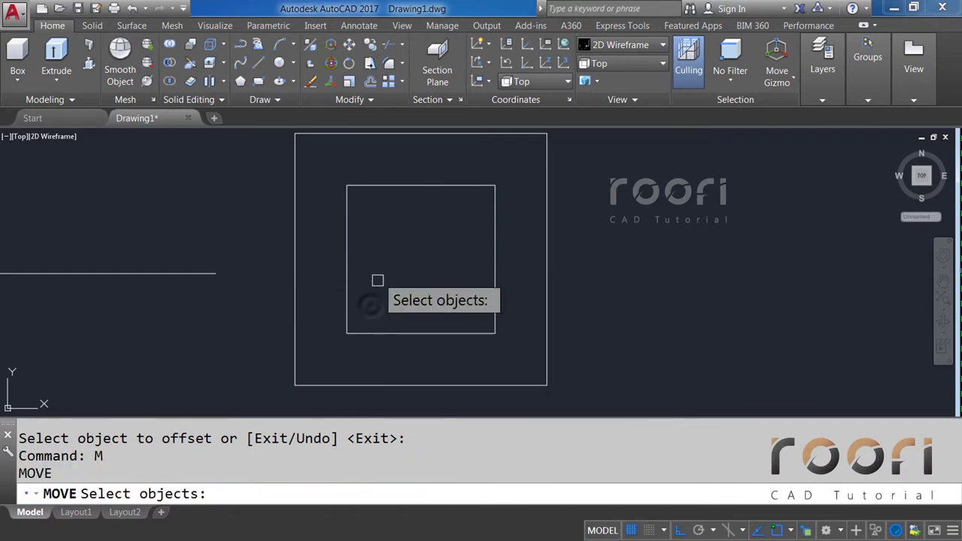
pyautogui.click(369, 289)
pyautogui.click(286, 297)
pyautogui.press('Return')
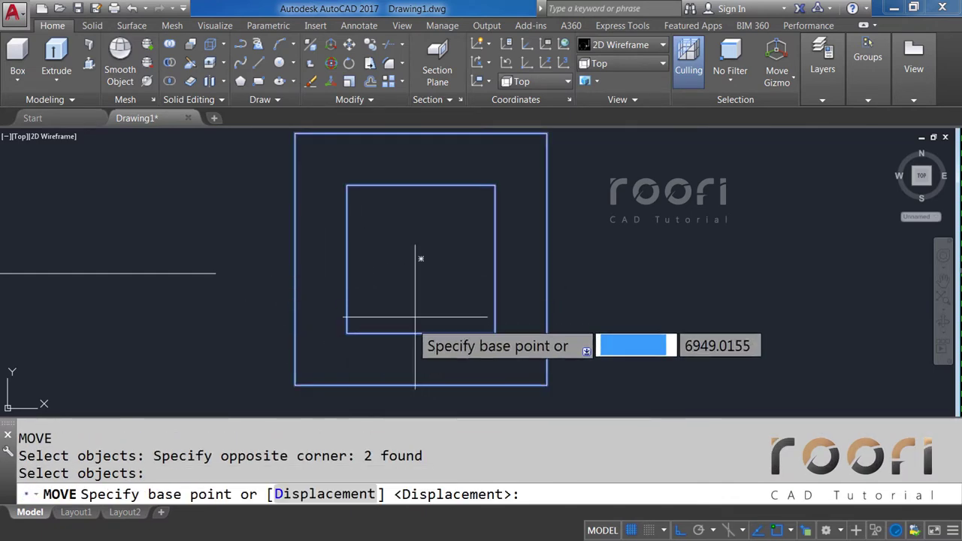
pyautogui.click(421, 260)
pyautogui.moveTo(433, 248); pyautogui.dragTo(699, 251, button='middle')
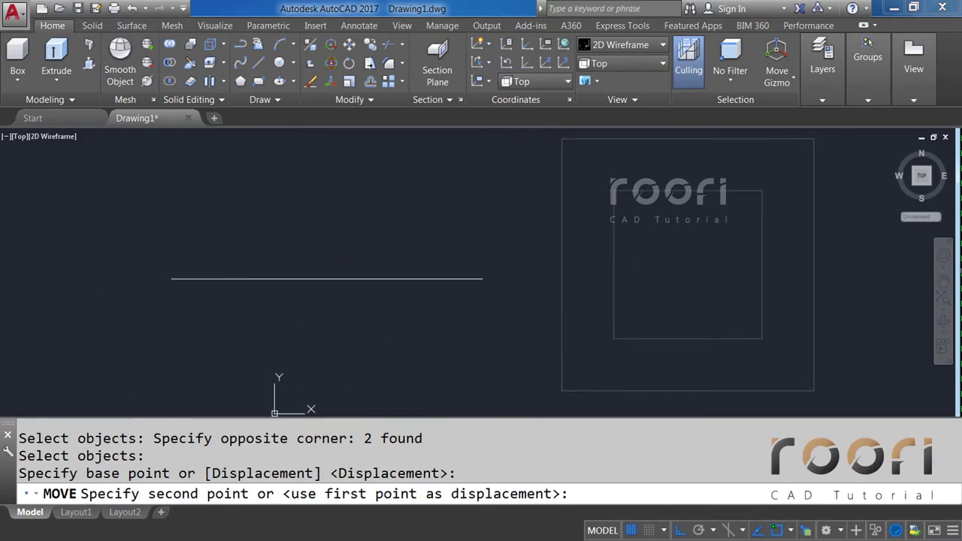
pyautogui.click(333, 278)
pyautogui.scroll(-1, 431, 252)
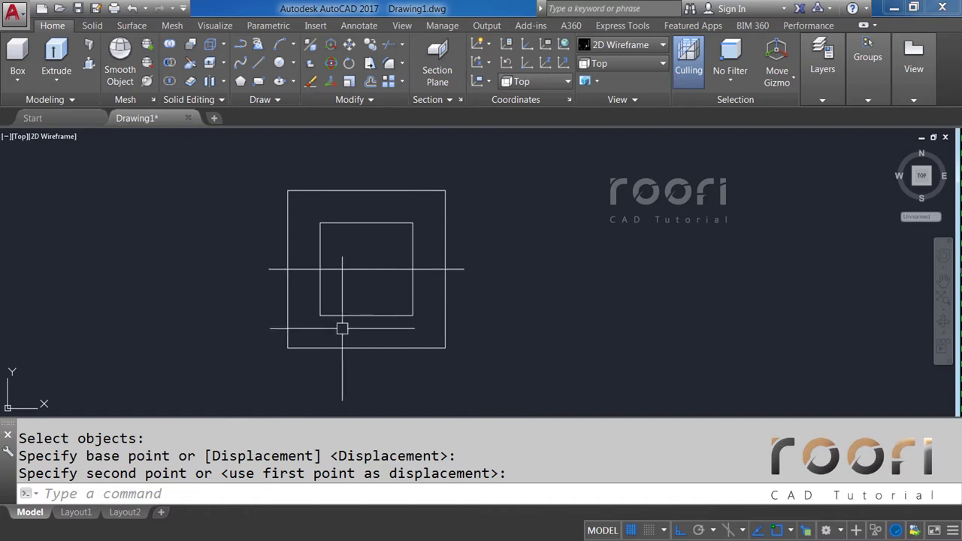
pyautogui.keyDown('shift'); pyautogui.moveTo(343, 327); pyautogui.dragTo(356, 241, button='middle'); pyautogui.keyUp('shift')
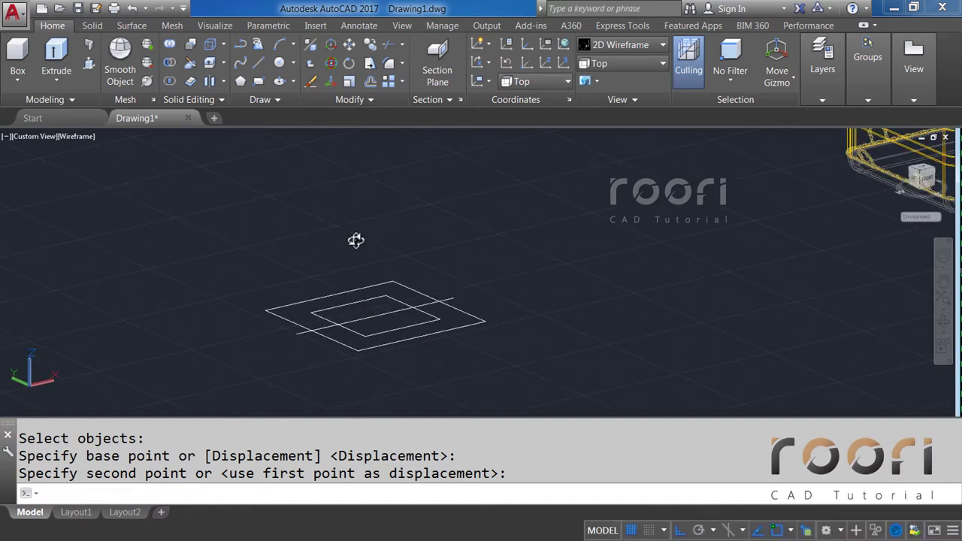
pyautogui.keyDown('shift'); pyautogui.moveTo(434, 301); pyautogui.dragTo(401, 316, button='middle'); pyautogui.keyUp('shift')
pyautogui.write('M')
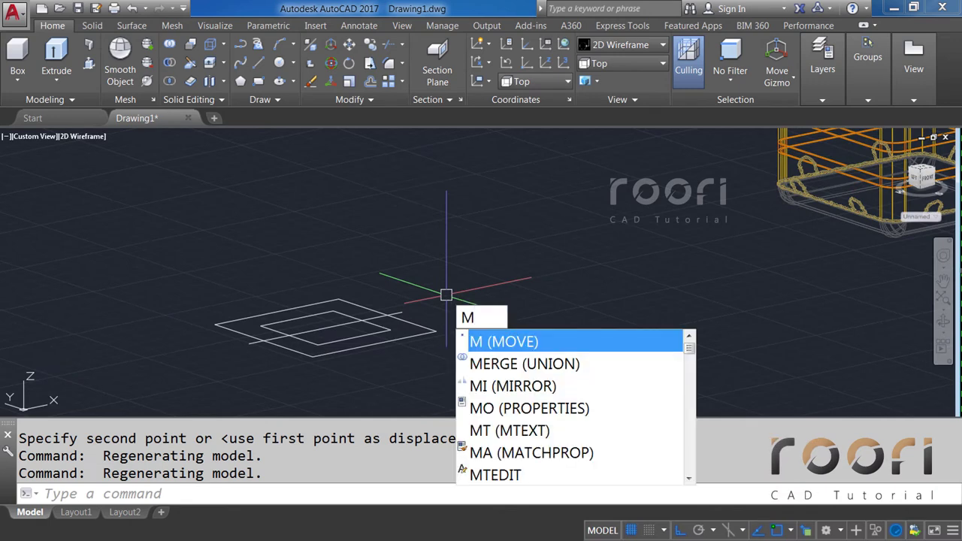
# Step: Raise the inner square 3200 units
pyautogui.press('Return')
pyautogui.click(387, 327)
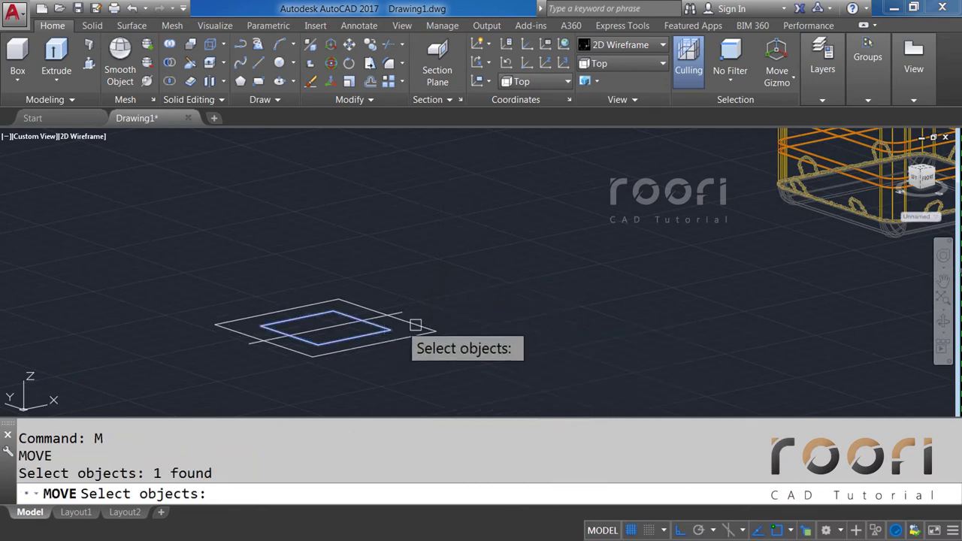
pyautogui.press('Return')
pyautogui.click(476, 358)
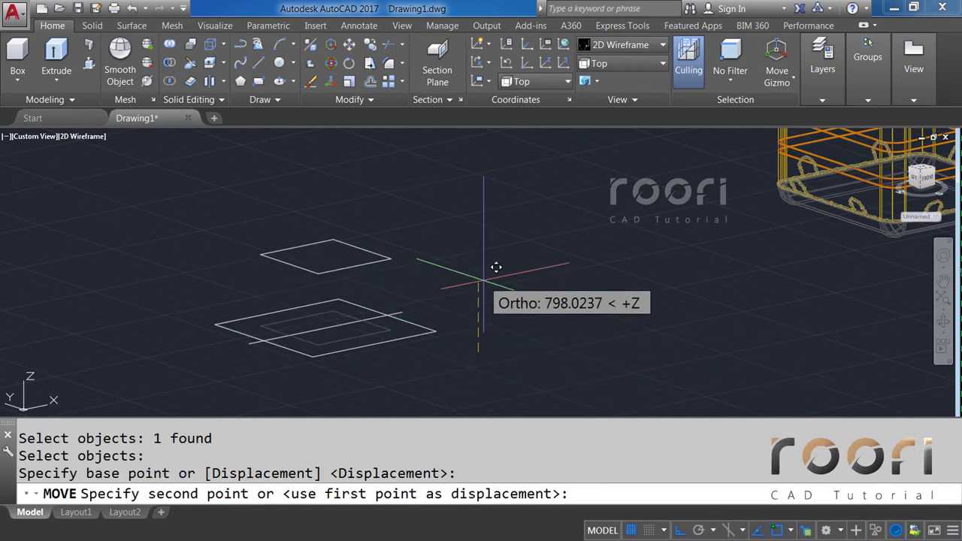
pyautogui.write('3200')
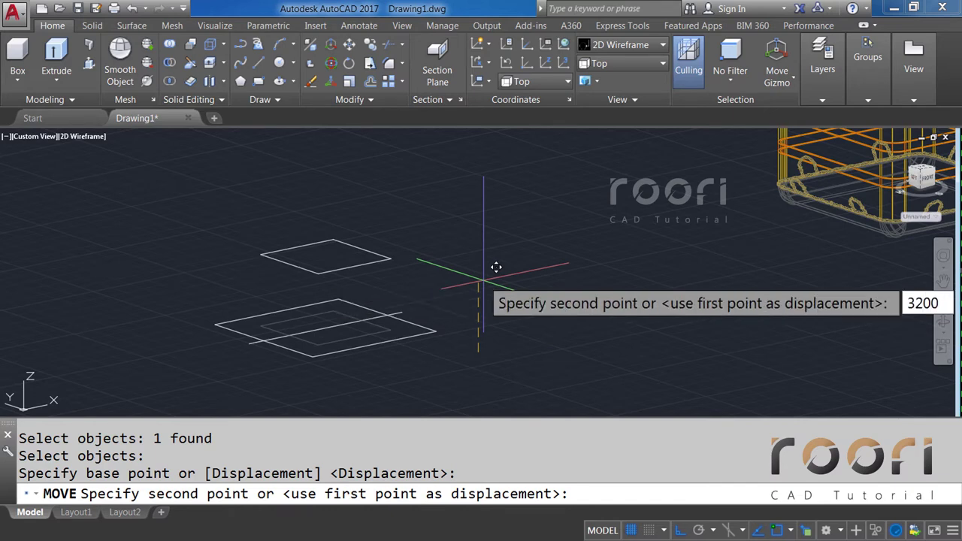
pyautogui.press('Return')
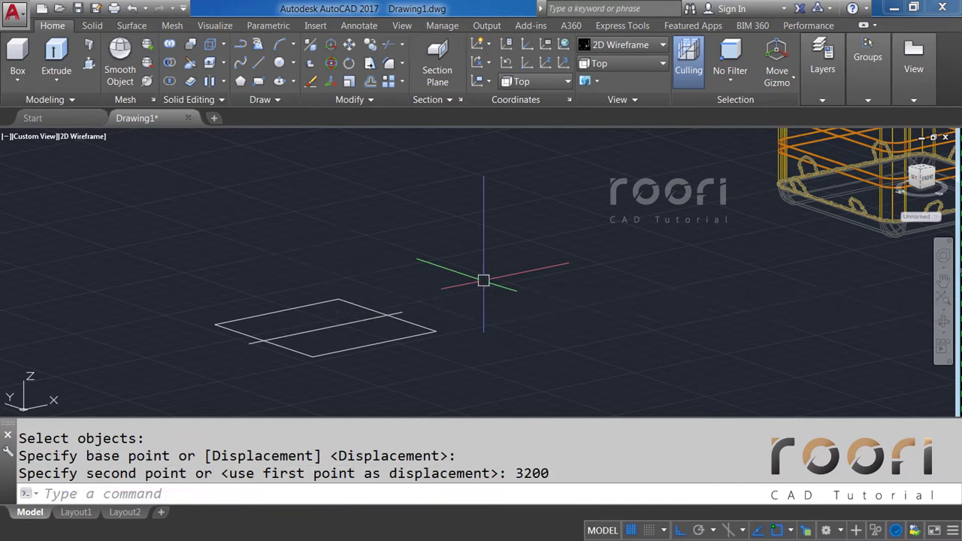
pyautogui.scroll(-2, 468, 297)
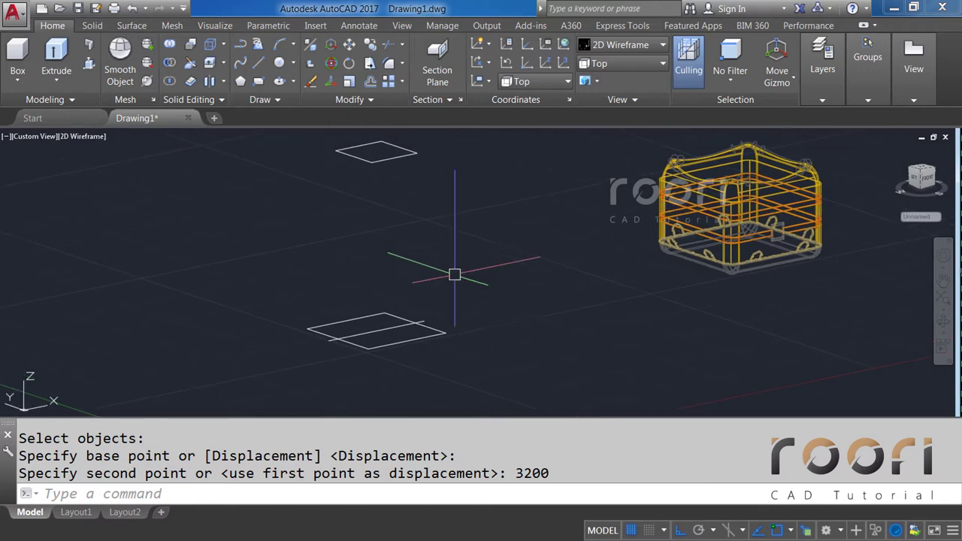
pyautogui.scroll(2, 467, 329)
# Step: Raise the outer square 200 units with MOVE
pyautogui.write('M')
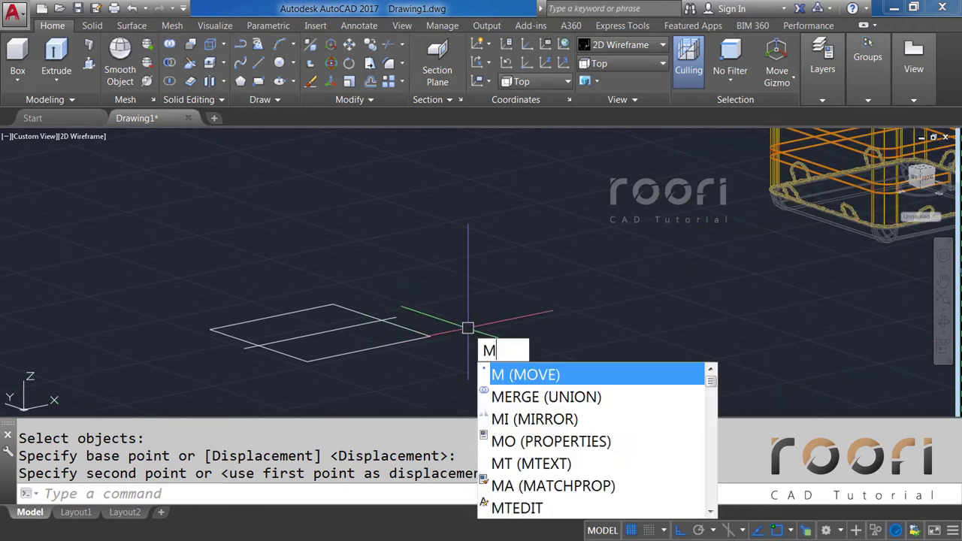
pyautogui.press('Return')
pyautogui.click(426, 333)
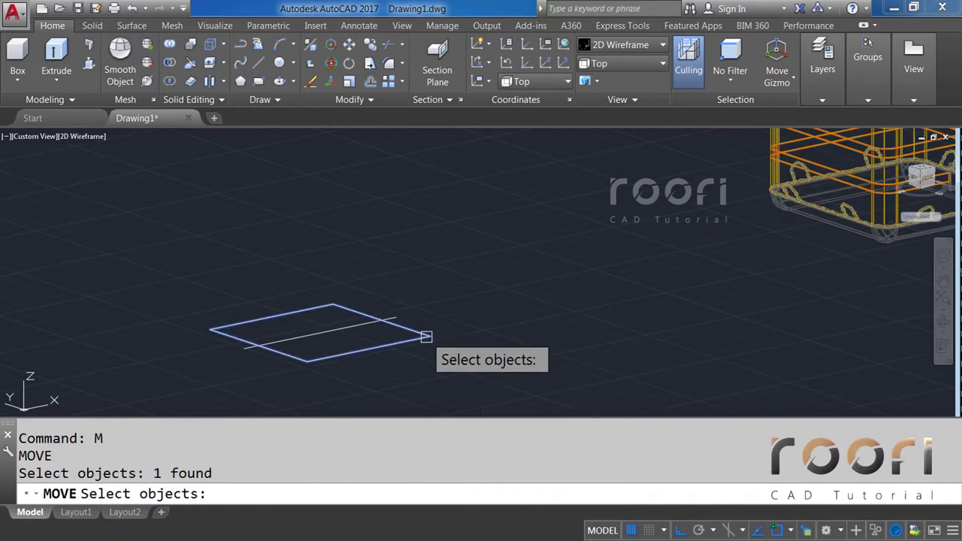
pyautogui.press('Return')
pyautogui.click(466, 361)
pyautogui.write('2')
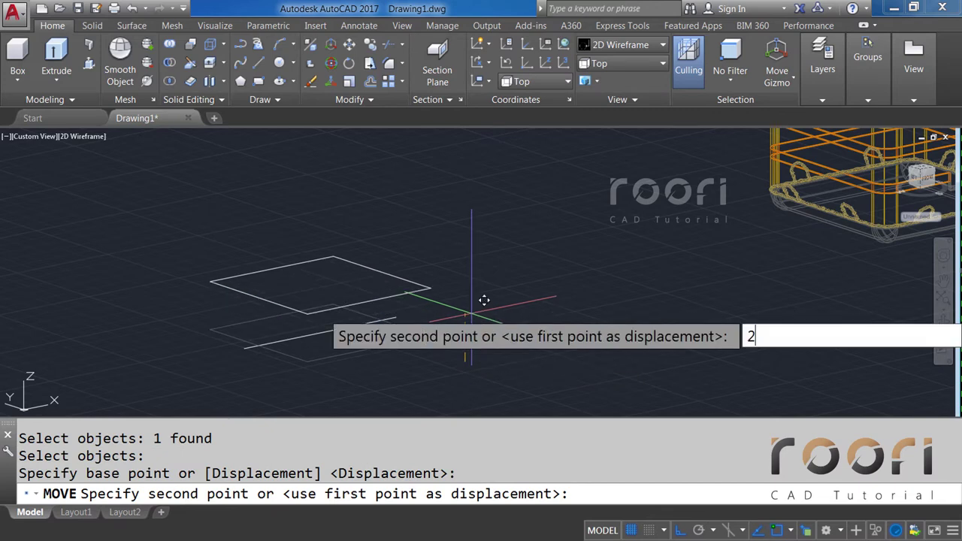
pyautogui.write('00')
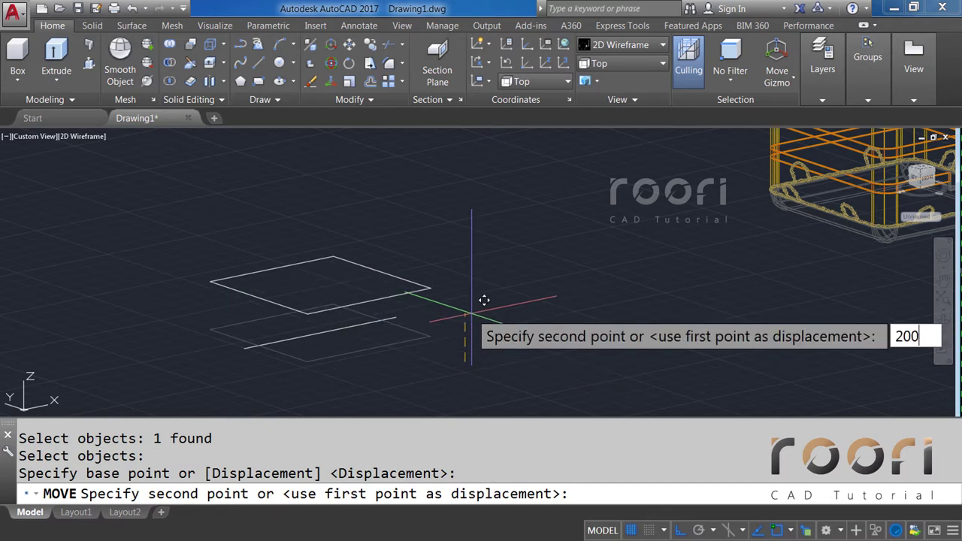
pyautogui.press('Return')
# Step: Copy the lower rectangle 1100 units straight up and orbit around the stack
pyautogui.write('c')
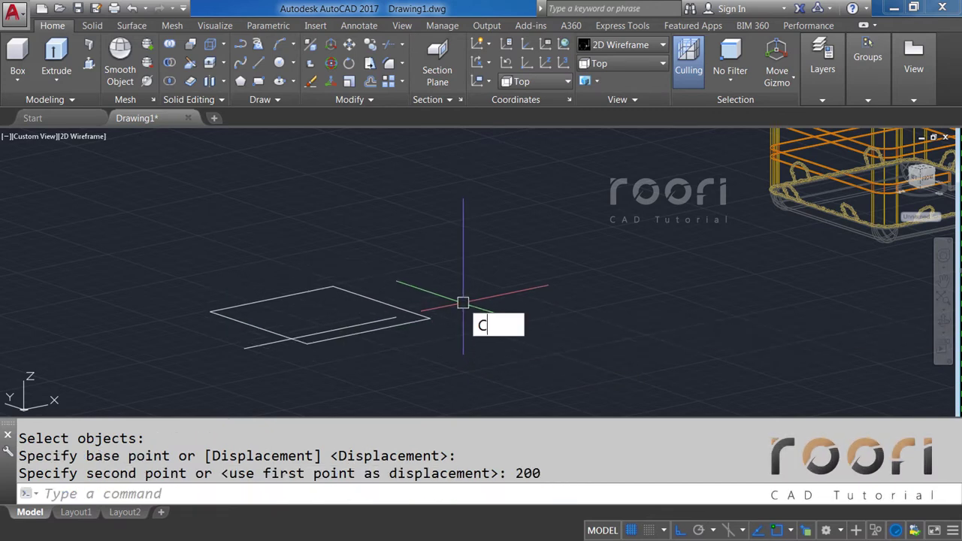
pyautogui.write('o')
pyautogui.press('Return')
pyautogui.click(425, 317)
pyautogui.press('Return')
pyautogui.click(455, 339)
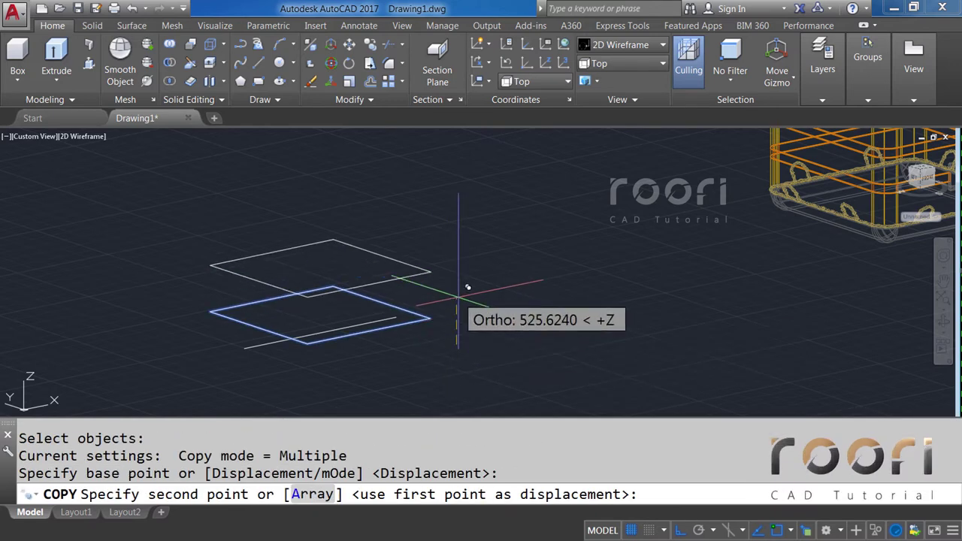
pyautogui.write('1100')
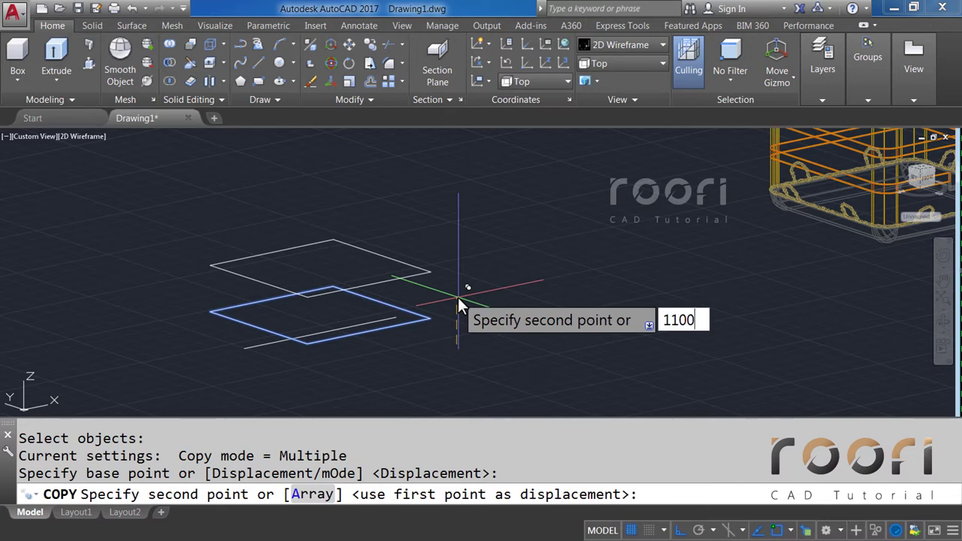
pyautogui.press('Return')
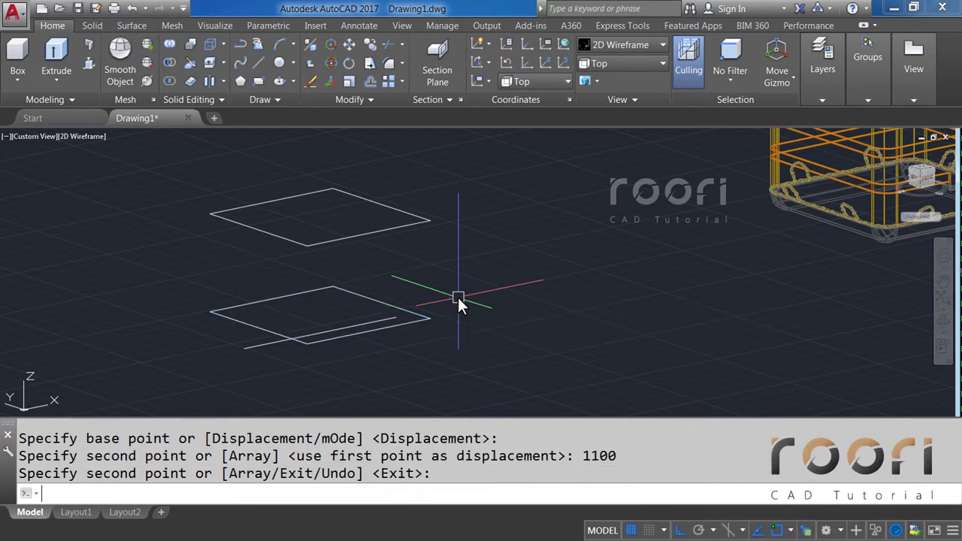
pyautogui.scroll(-2, 463, 290)
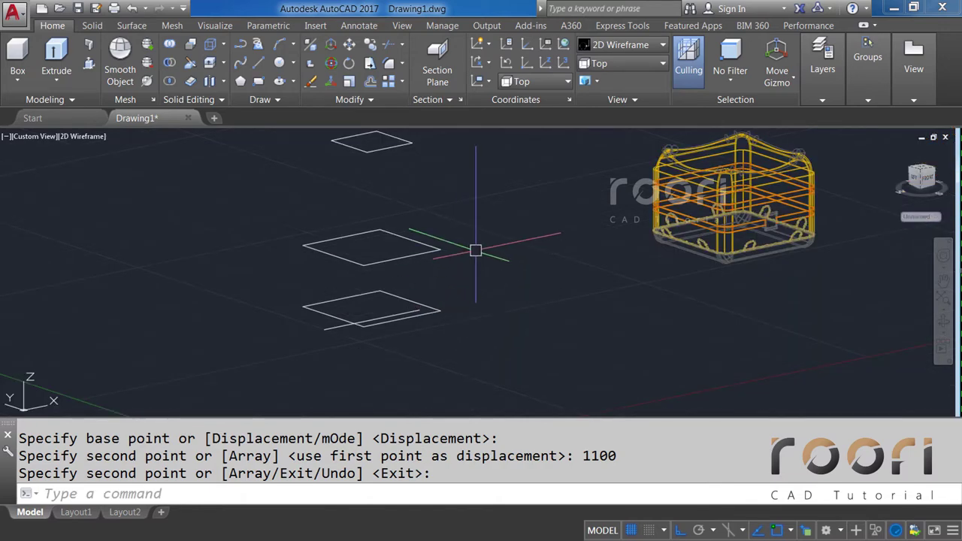
pyautogui.keyDown('shift'); pyautogui.moveTo(476, 250); pyautogui.dragTo(468, 262, button='middle'); pyautogui.keyUp('shift')
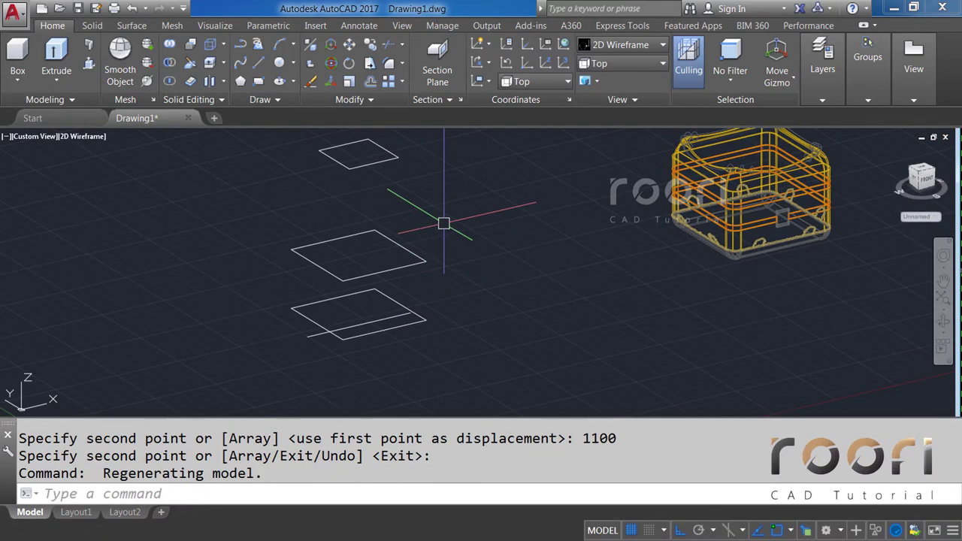
# Step: Draw a 3D polyline through the bottom, middle and top rectangle centres
pyautogui.write('3DPOL')
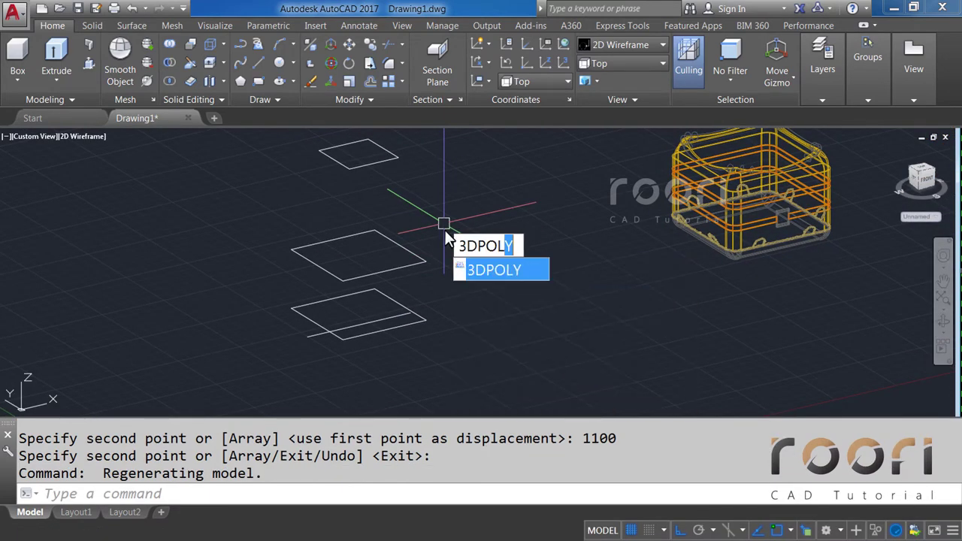
pyautogui.write('Y')
pyautogui.press('Return')
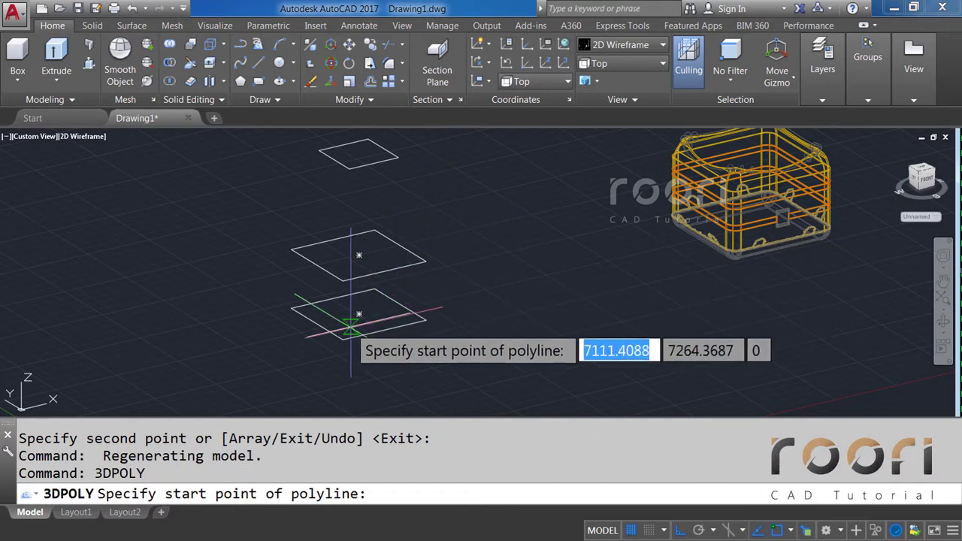
pyautogui.scroll(5, 350, 333)
pyautogui.scroll(-3, 350, 334)
pyautogui.click(316, 359)
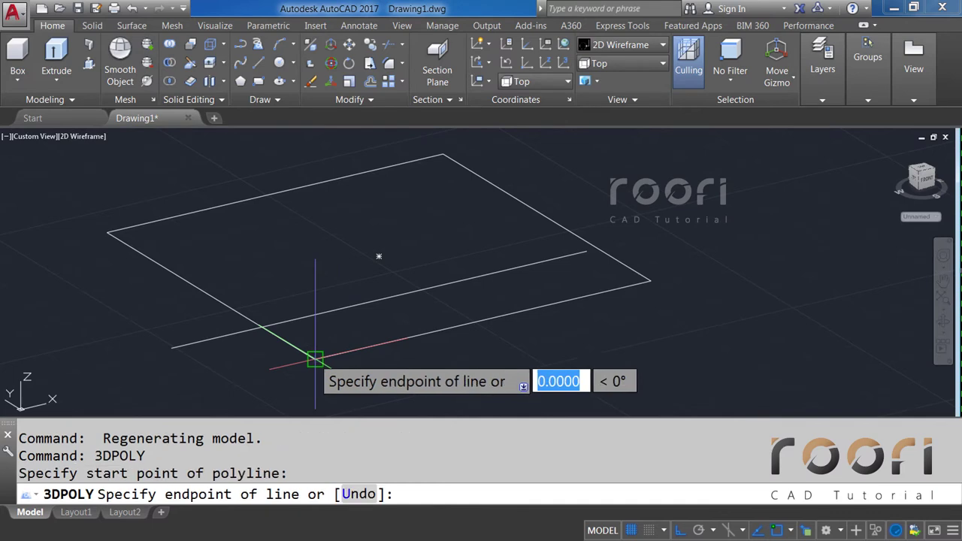
pyautogui.scroll(-2, 316, 359)
pyautogui.click(318, 273)
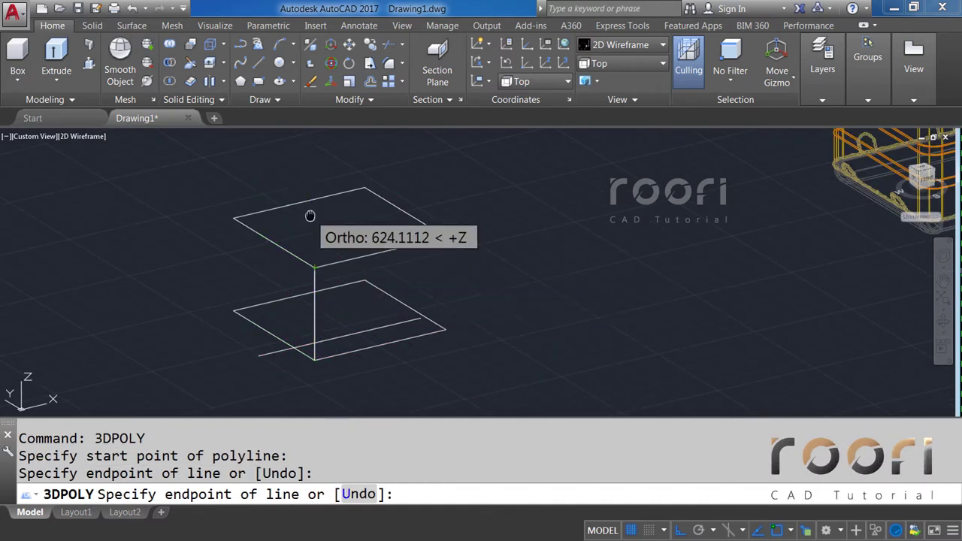
pyautogui.scroll(2, 312, 324)
pyautogui.click(324, 203)
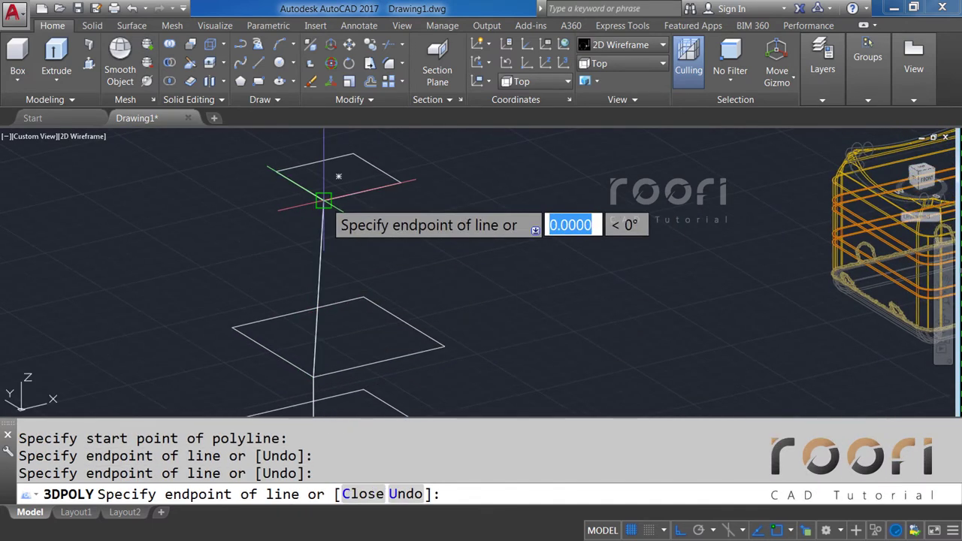
pyautogui.press('Return')
pyautogui.scroll(-2, 346, 218)
pyautogui.press('Return')
# Step: Erase the middle and bottom rectangles
pyautogui.click(330, 236)
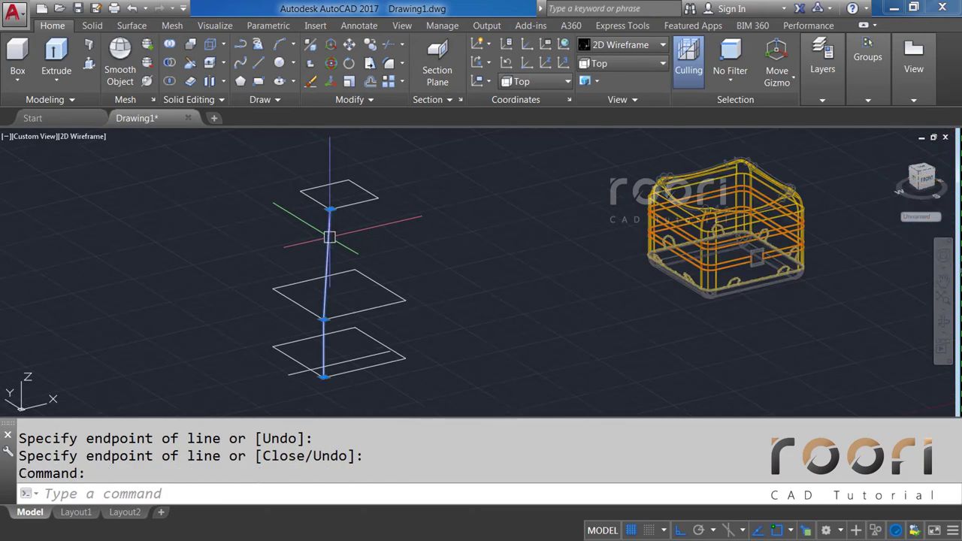
pyautogui.press('Escape')
pyautogui.moveTo(330, 236)
pyautogui.keyDown('shift'); pyautogui.mouseDown(button='middle')
pyautogui.moveTo(322, 270)
pyautogui.moveTo(337, 268)
pyautogui.mouseUp(button='middle'); pyautogui.keyUp('shift')
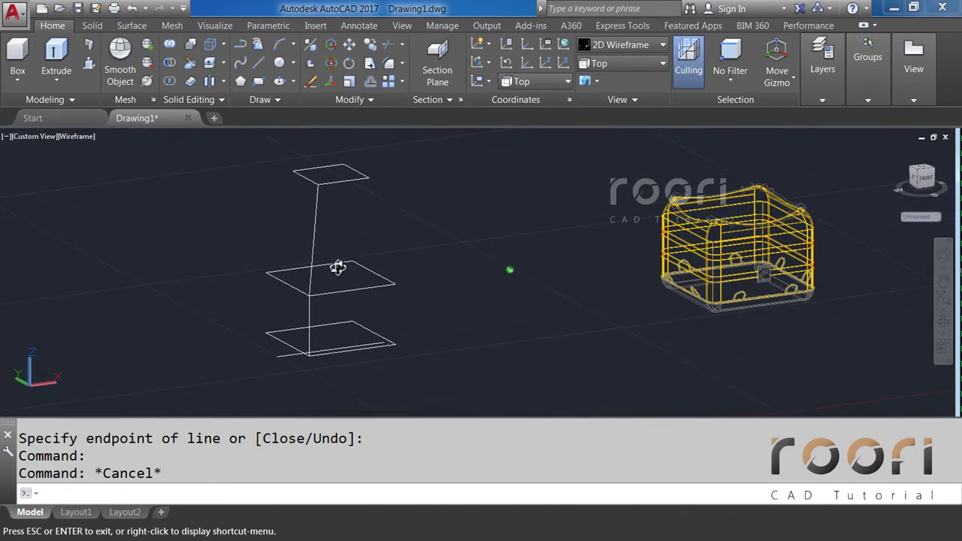
pyautogui.click(342, 261)
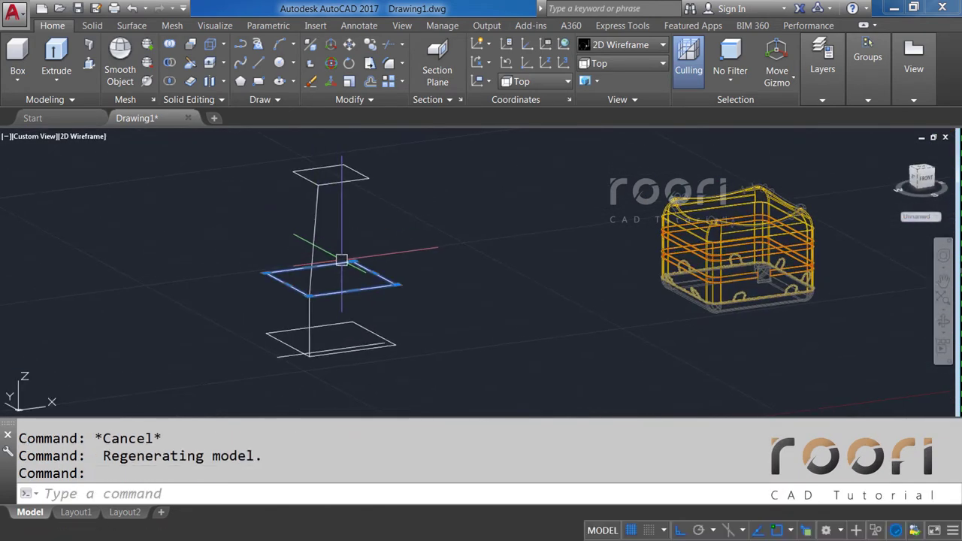
pyautogui.click(382, 333)
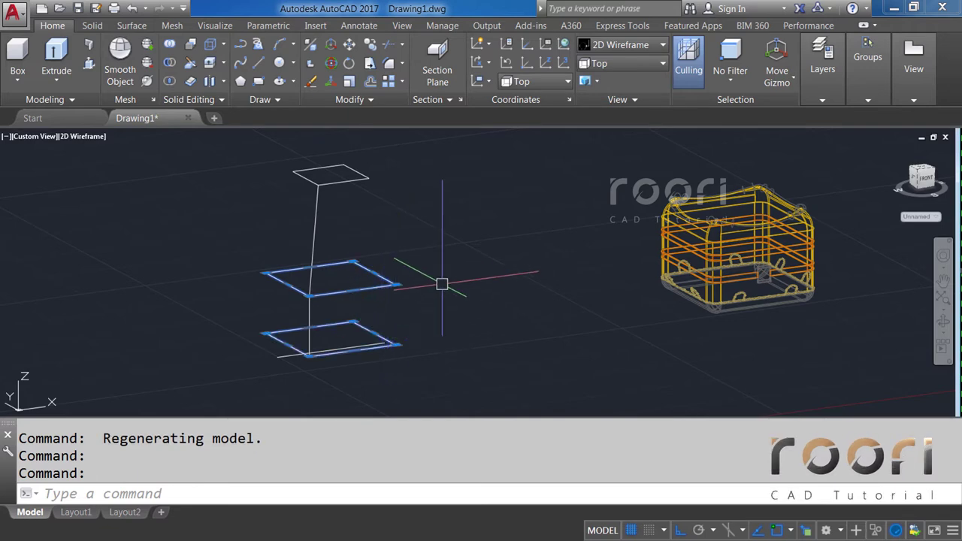
pyautogui.press('Delete')
# Step: Start a circle centred at the base of the polyline path
pyautogui.moveTo(370, 288)
pyautogui.keyDown('shift'); pyautogui.mouseDown(button='middle')
pyautogui.moveTo(473, 262)
pyautogui.moveTo(429, 279)
pyautogui.moveTo(425, 343)
pyautogui.mouseUp(button='middle'); pyautogui.keyUp('shift')
pyautogui.scroll(3, 421, 335)
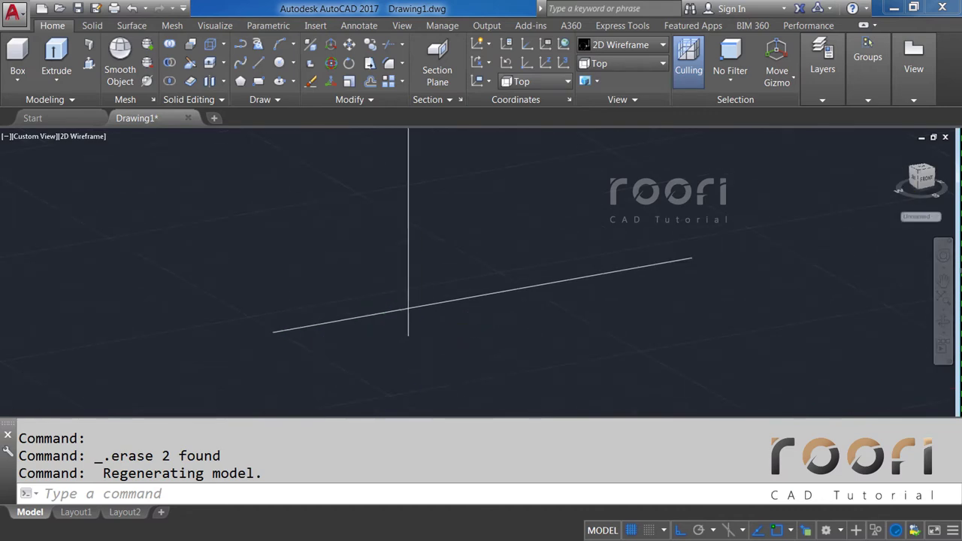
pyautogui.scroll(3, 417, 330)
pyautogui.write('C')
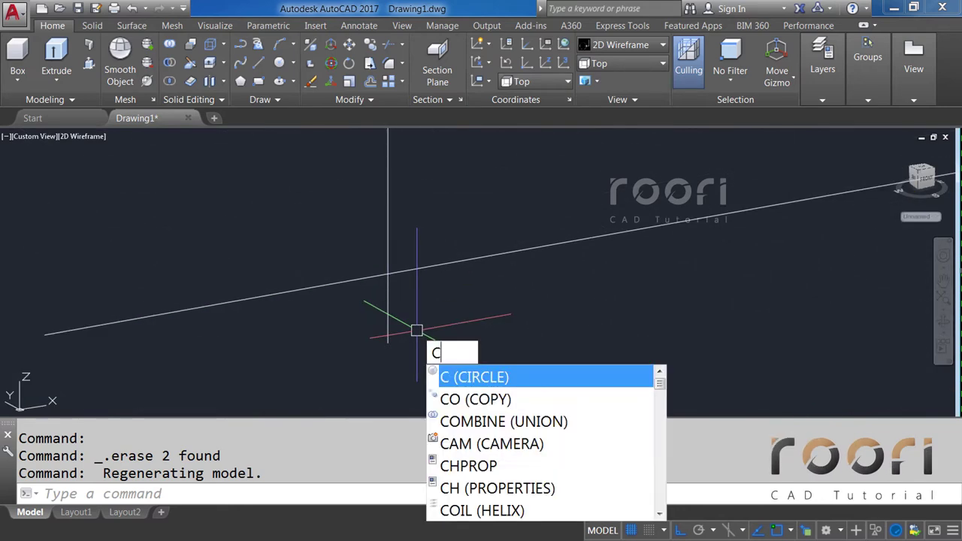
pyautogui.press('Return')
pyautogui.click(389, 342)
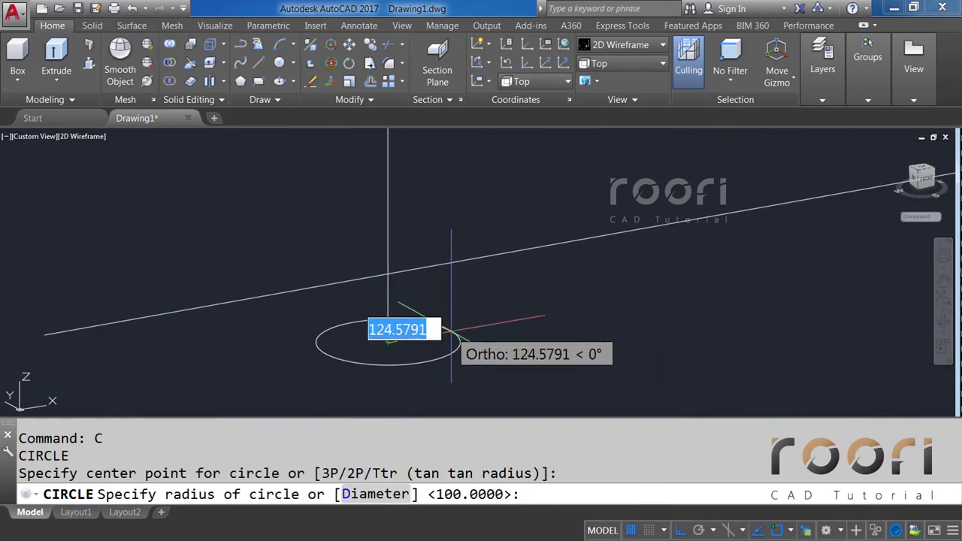
# Step: Give the circle at the path's base a diameter of 100
pyautogui.write('D')
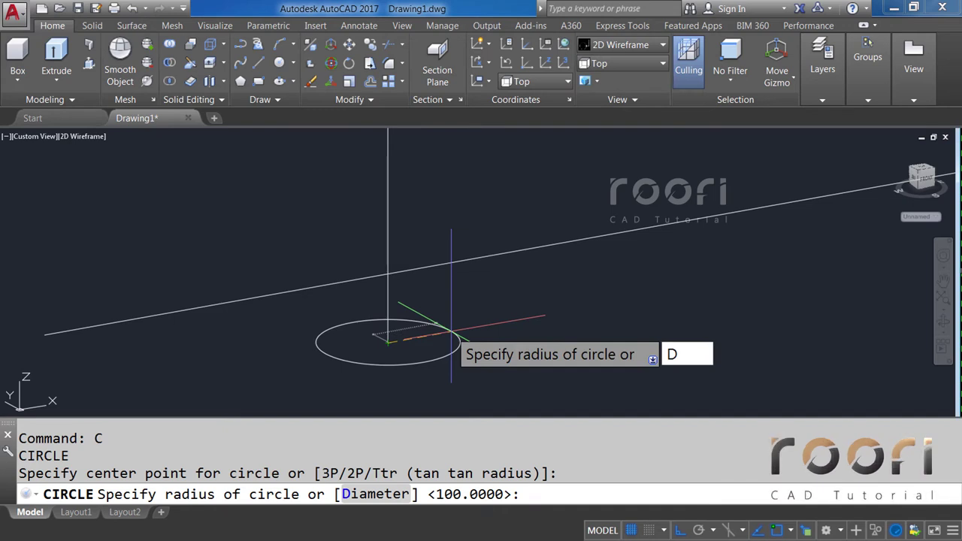
pyautogui.press('Return')
pyautogui.write('100')
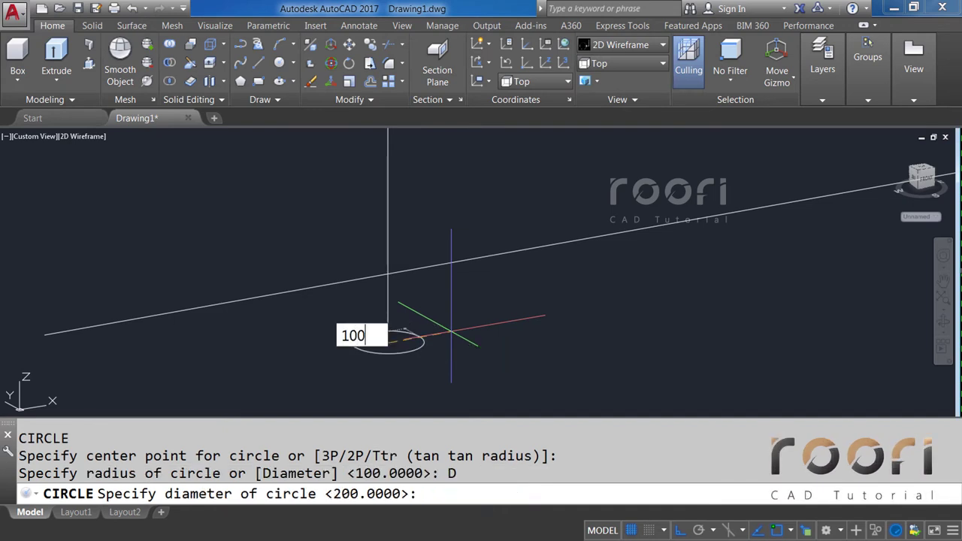
pyautogui.press('Return')
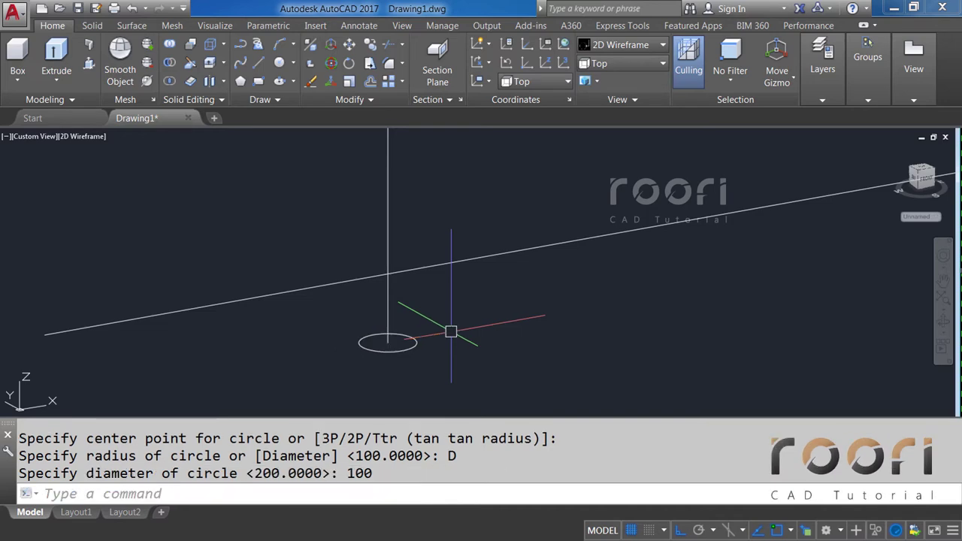
pyautogui.keyDown('shift'); pyautogui.moveTo(451, 331); pyautogui.dragTo(434, 223, button='middle'); pyautogui.keyUp('shift')
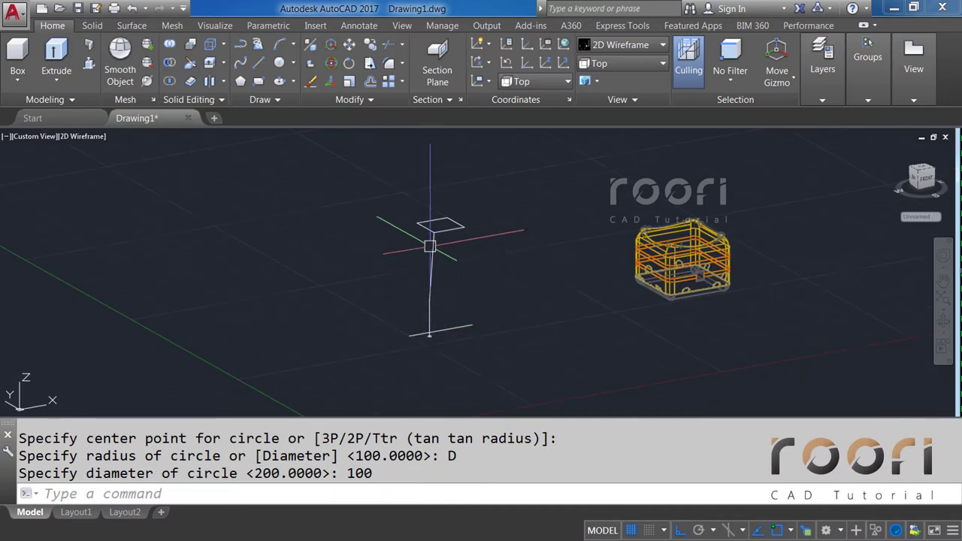
pyautogui.scroll(5, 434, 223)
pyautogui.keyDown('shift'); pyautogui.moveTo(383, 253); pyautogui.dragTo(361, 241, button='middle'); pyautogui.keyUp('shift')
pyautogui.write('L')
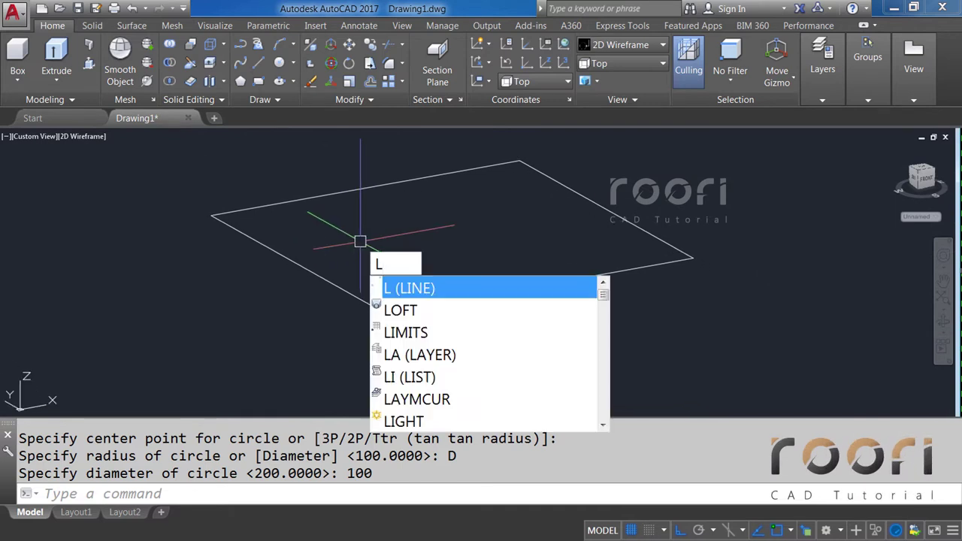
# Step: Draw a diagonal across the rectangle between opposite corners and set the UCS to Front
pyautogui.press('Return')
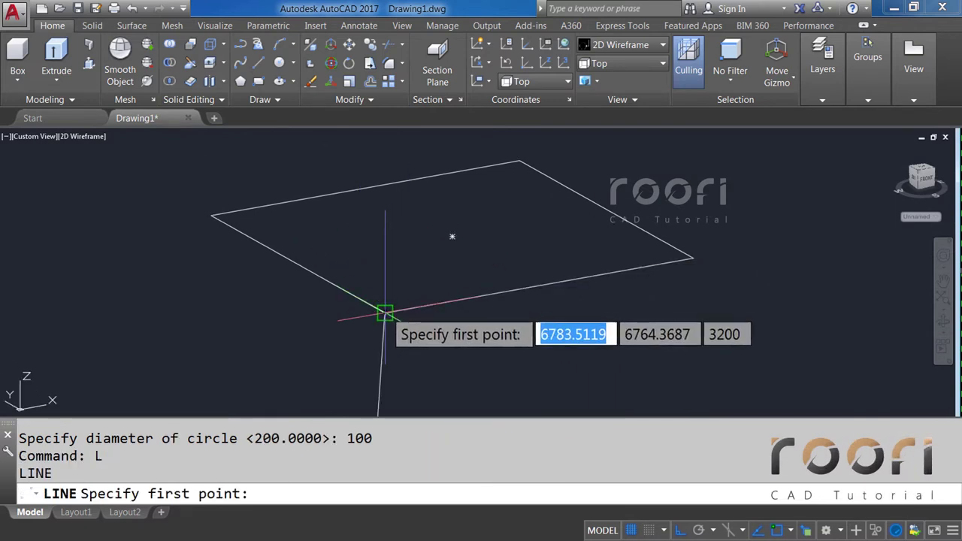
pyautogui.click(385, 312)
pyautogui.click(518, 161)
pyautogui.press('Return')
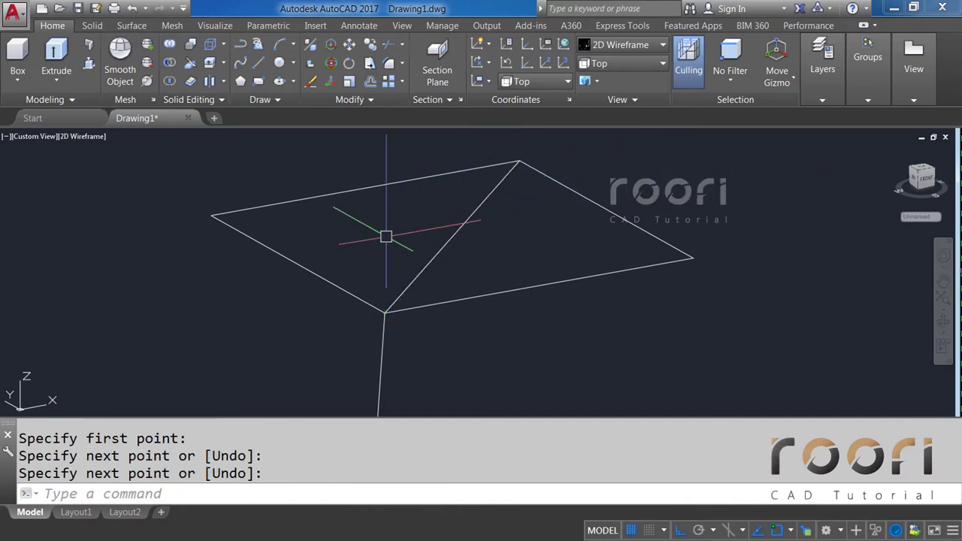
pyautogui.click(547, 83)
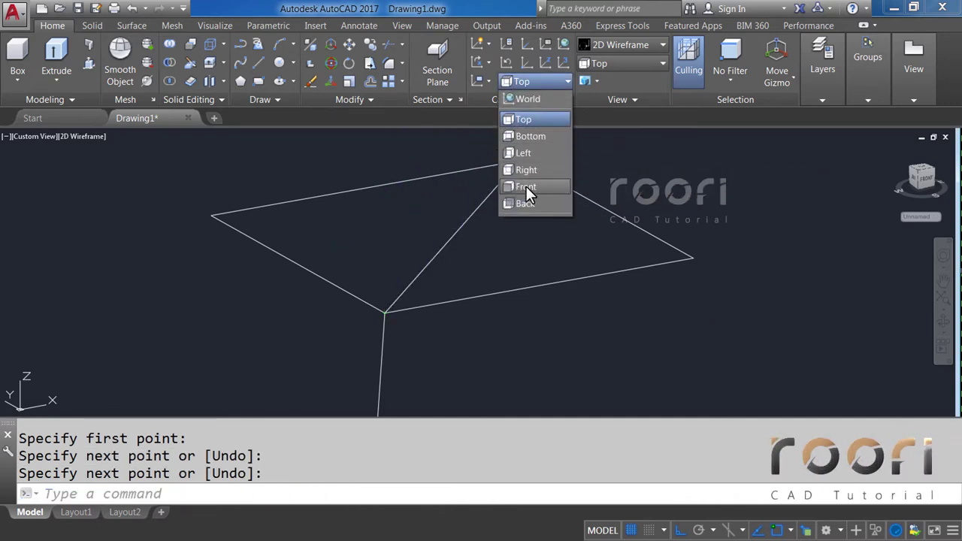
pyautogui.click(518, 187)
pyautogui.write('C')
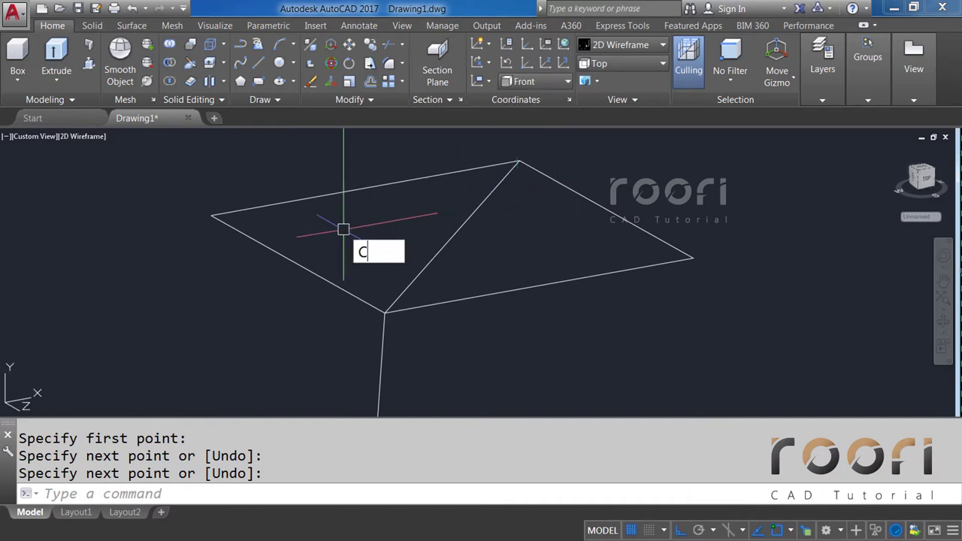
# Step: Draw a 50-diameter circle centred on the rectangle's left edge
pyautogui.press('Return')
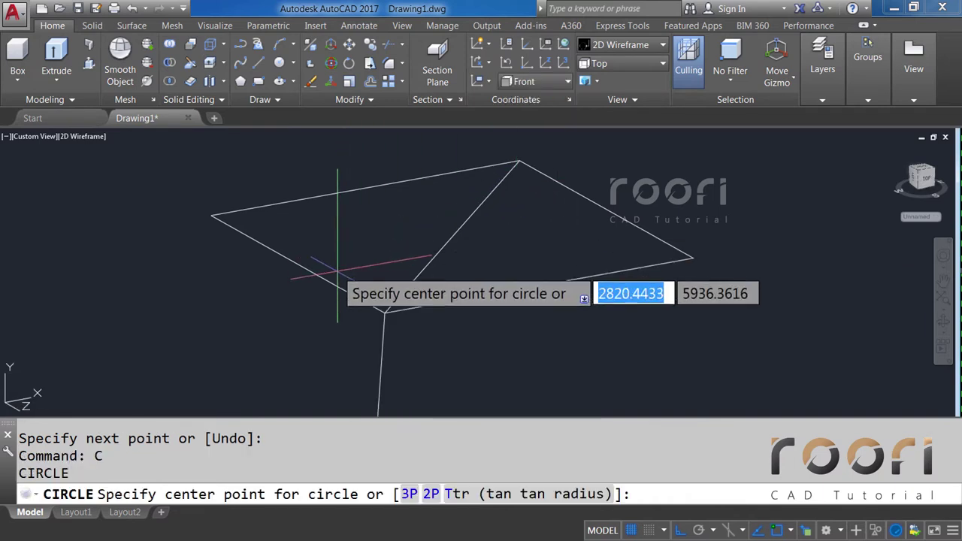
pyautogui.click(298, 265)
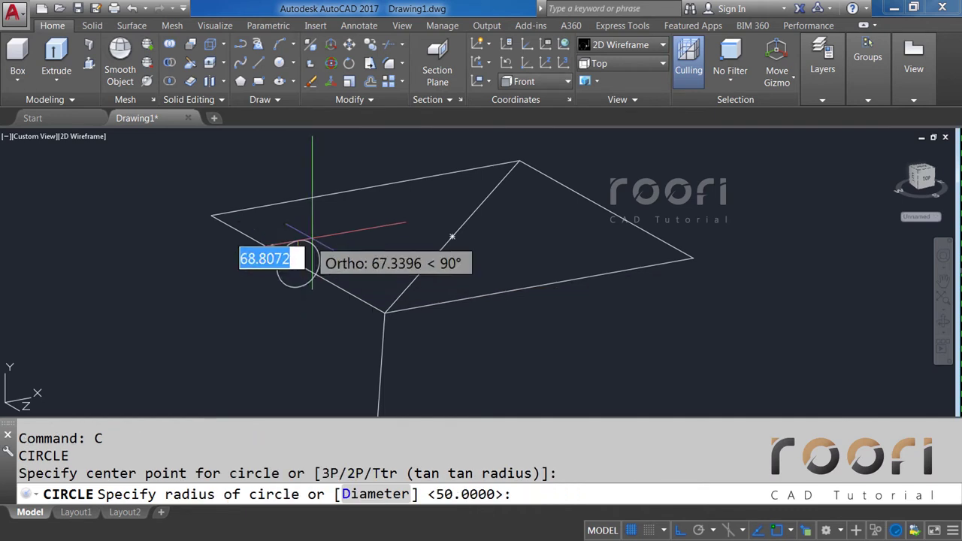
pyautogui.write('D')
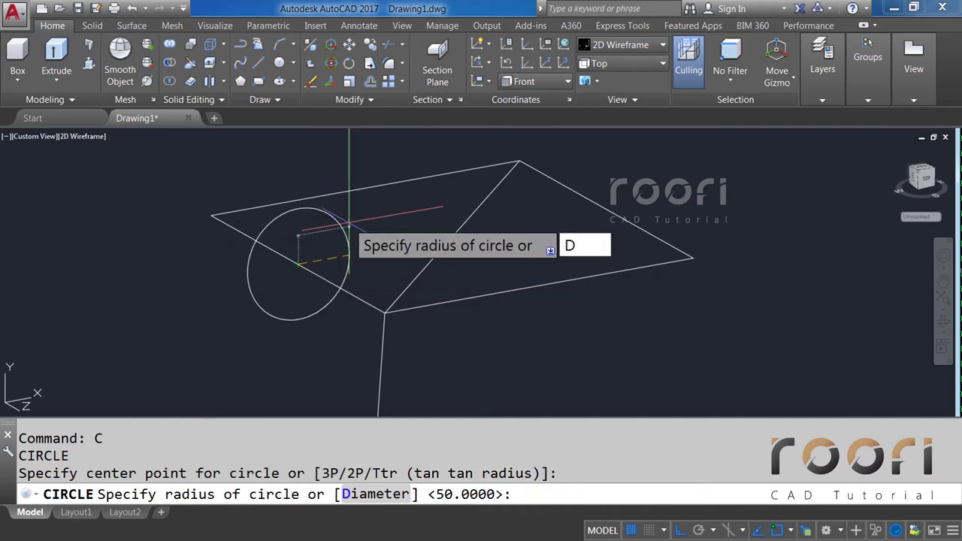
pyautogui.press('Return')
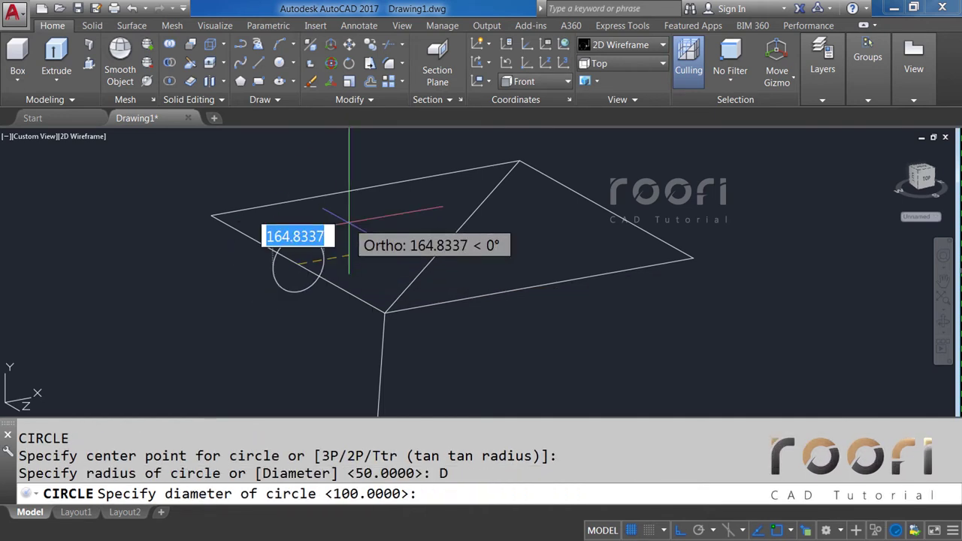
pyautogui.write('50')
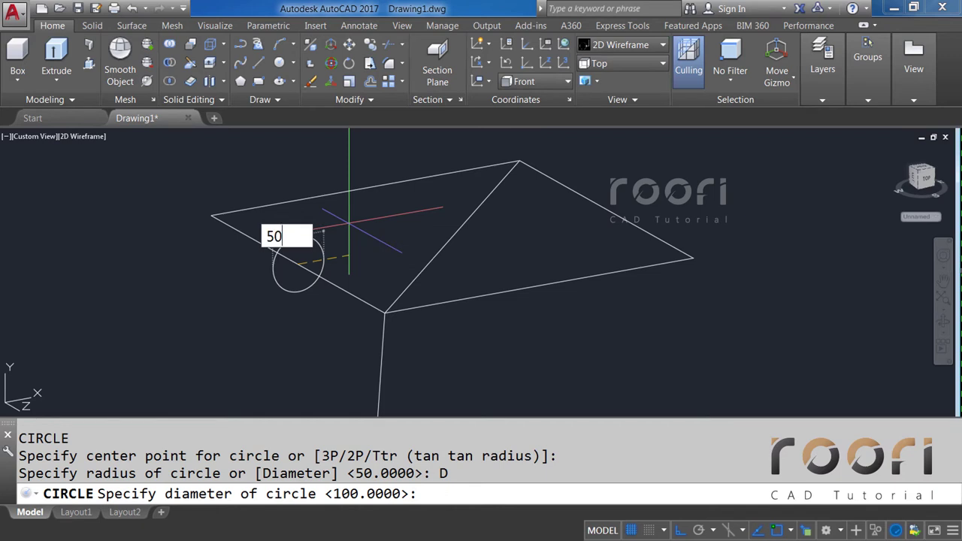
pyautogui.press('Return')
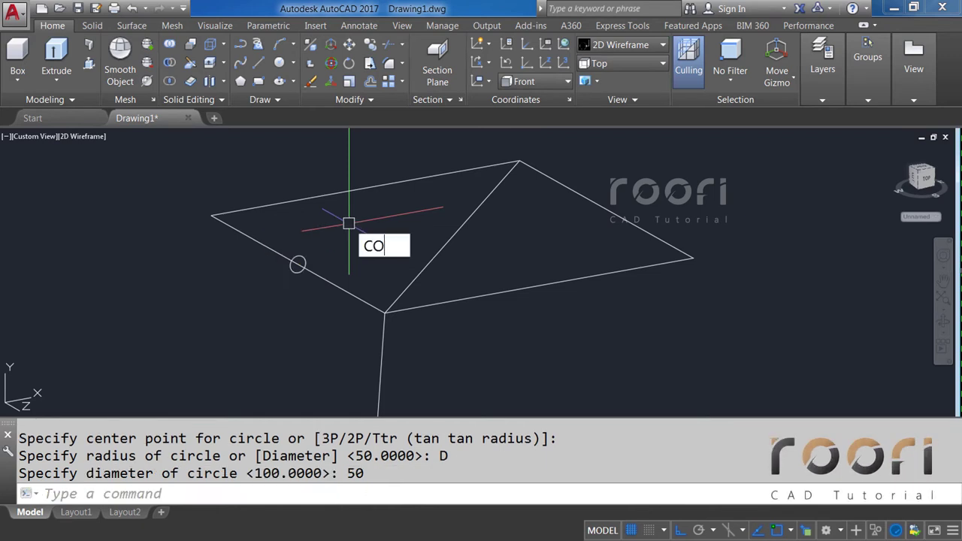
# Step: Copy the 50-diameter circle from its centre onto the diagonal line
pyautogui.press('Return')
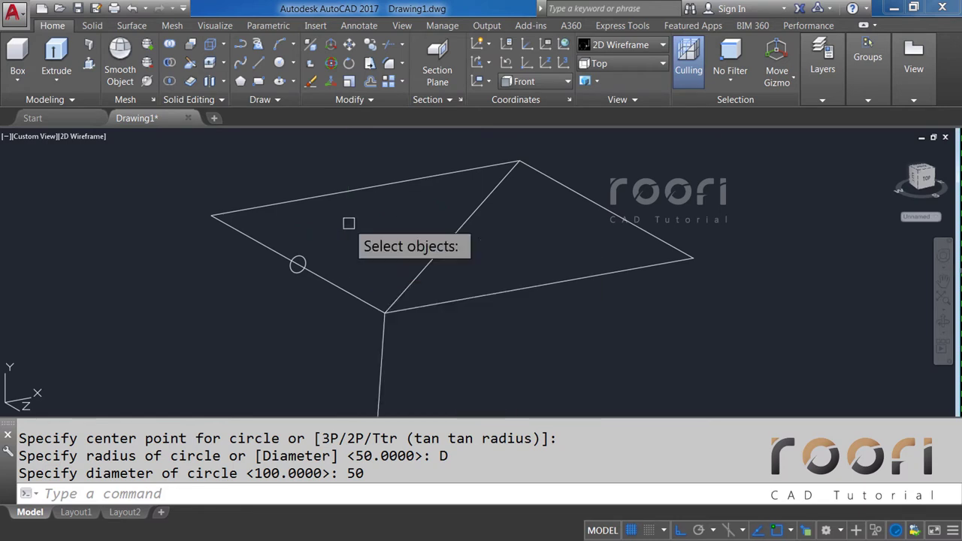
pyautogui.click(277, 228)
pyautogui.click(318, 274)
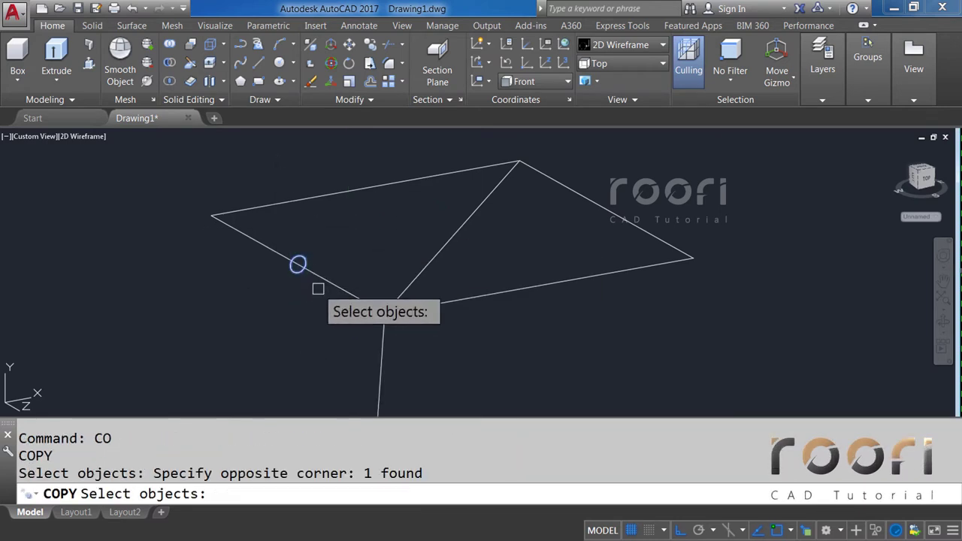
pyautogui.press('Return')
pyautogui.scroll(2, 299, 262)
pyautogui.scroll(5, 300, 274)
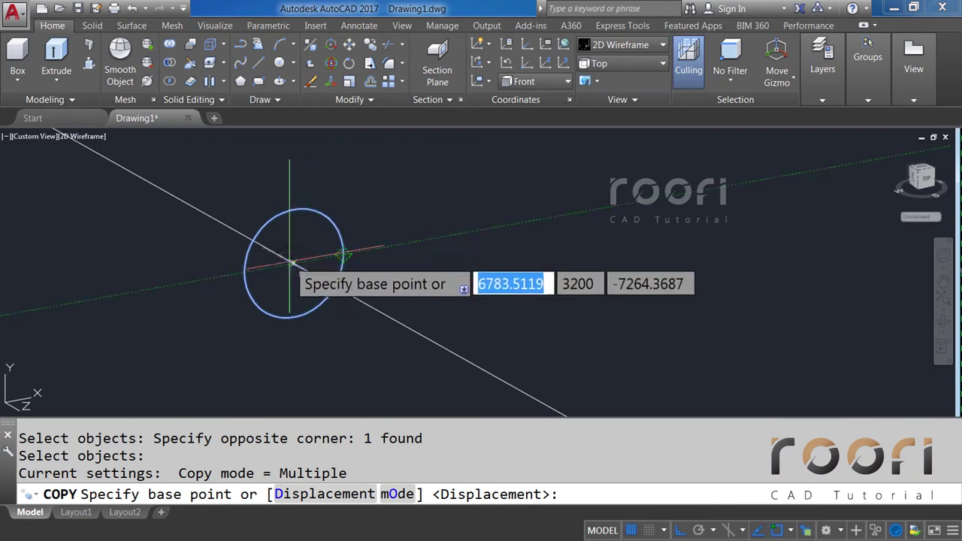
pyautogui.click(293, 263)
pyautogui.scroll(-3, 294, 266)
pyautogui.scroll(-2, 249, 278)
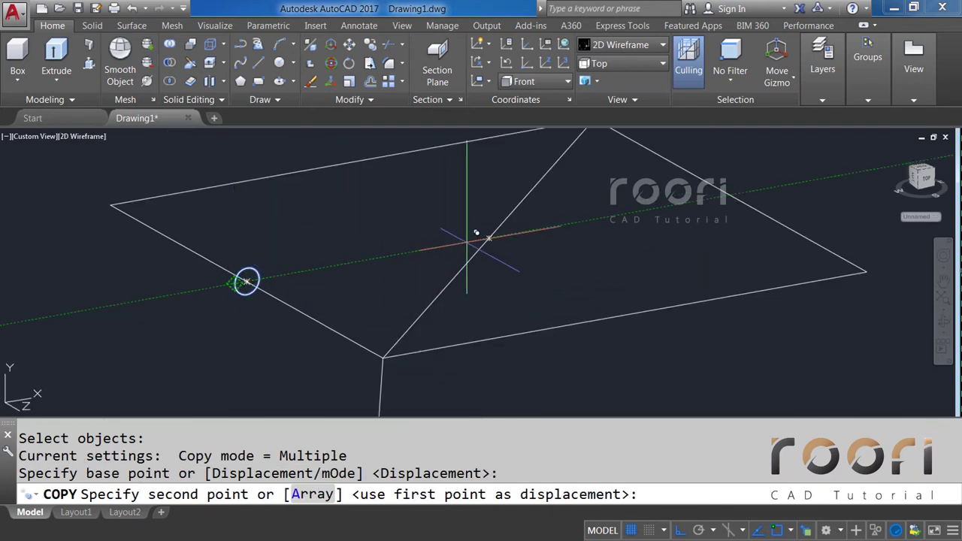
pyautogui.click(489, 239)
pyautogui.press('Return')
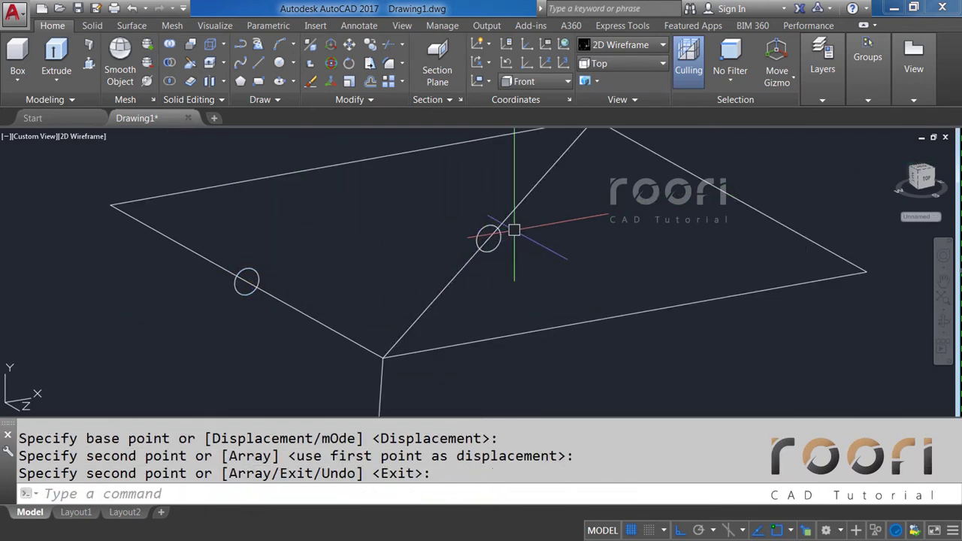
pyautogui.scroll(3, 515, 236)
pyautogui.moveTo(523, 246); pyautogui.dragTo(488, 248, button='middle')
pyautogui.write('3DRO')
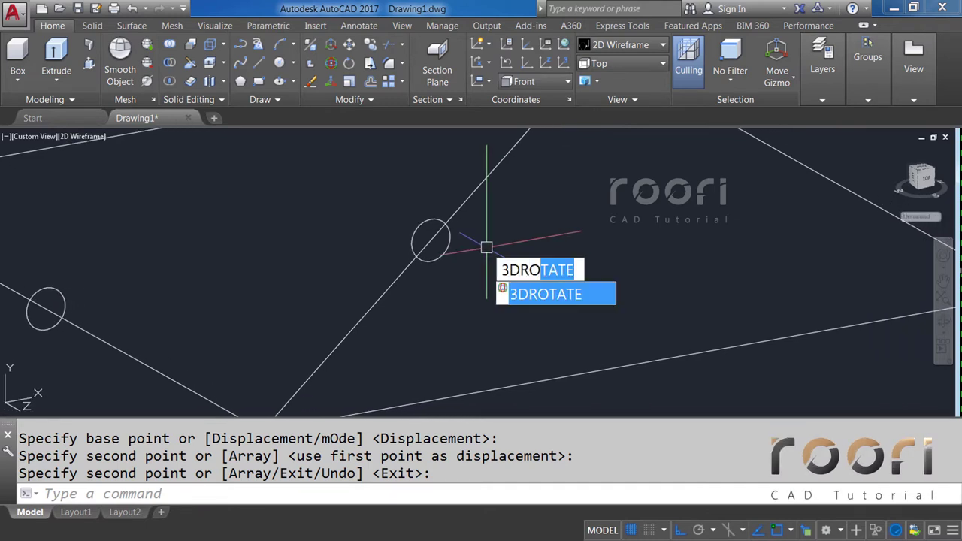
# Step: Rotate the circle on the diagonal 45 degrees about its centre with 3DROTATE
pyautogui.press('Return')
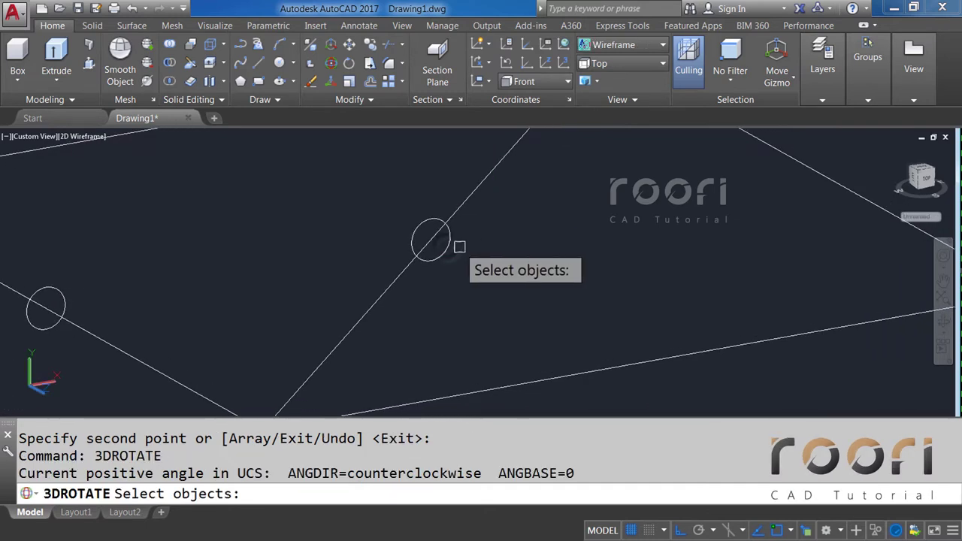
pyautogui.click(448, 242)
pyautogui.press('Return')
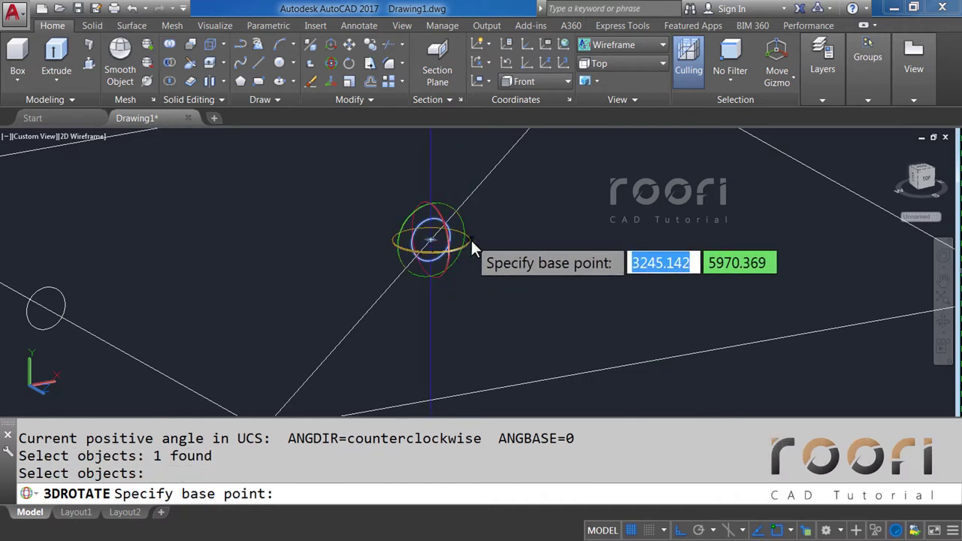
pyautogui.click(471, 239)
pyautogui.write('45')
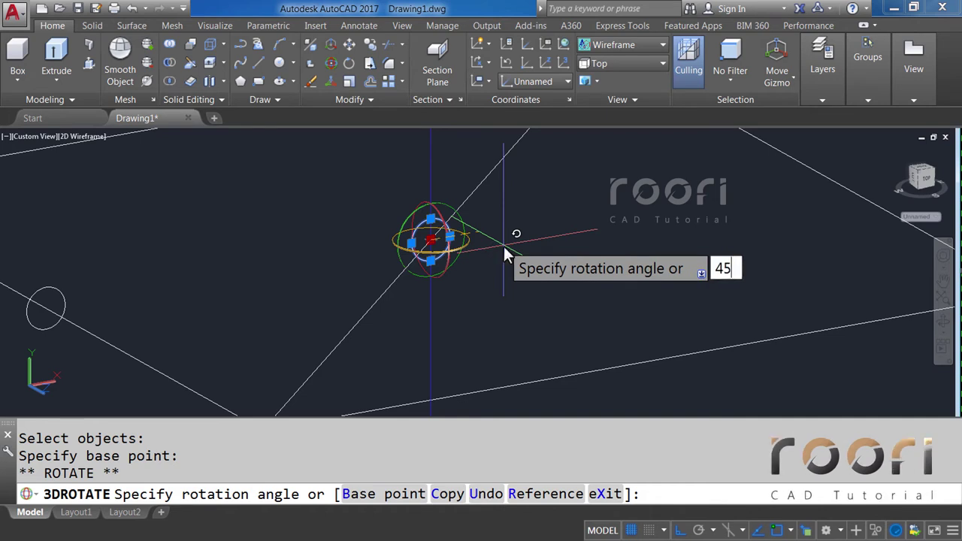
pyautogui.press('Return')
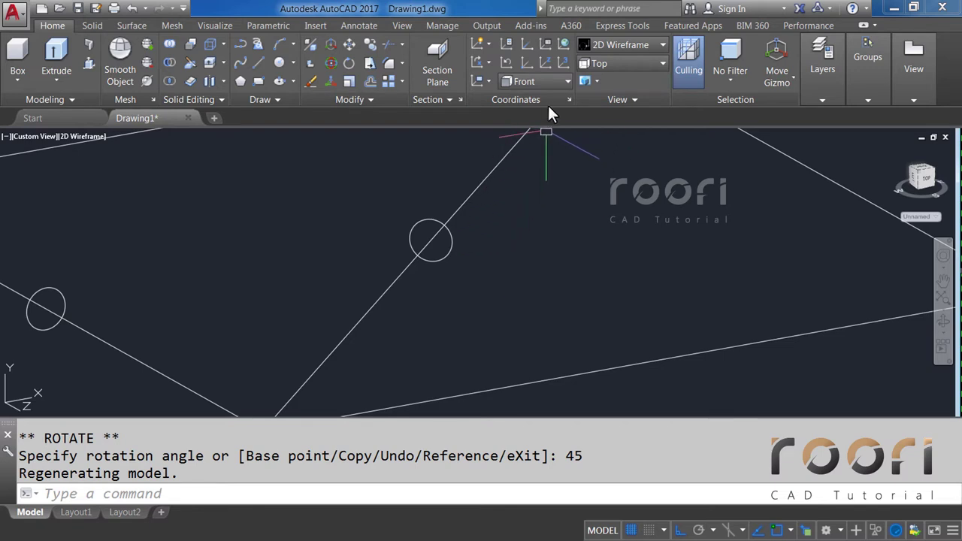
# Step: Set the UCS to Top and orbit to see the pole upright
pyautogui.click(549, 81)
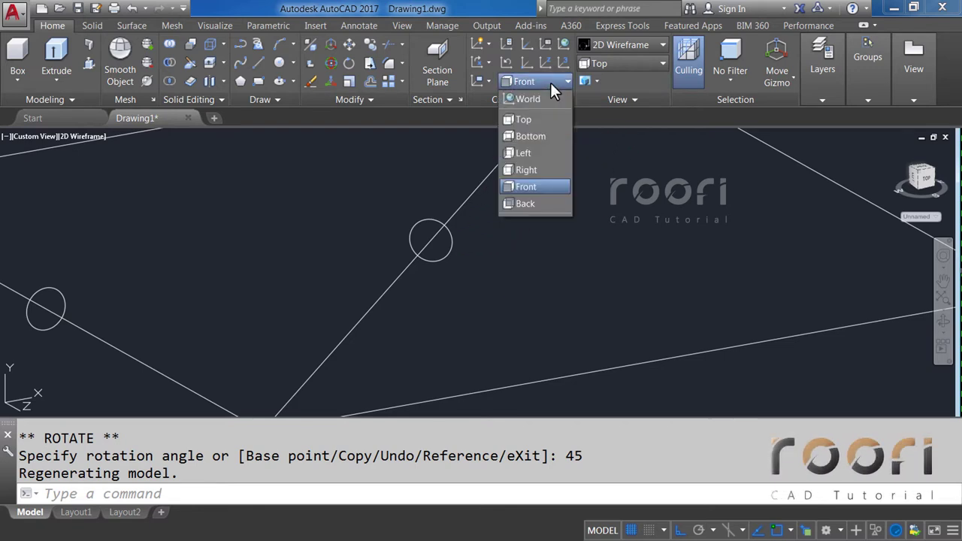
pyautogui.click(524, 120)
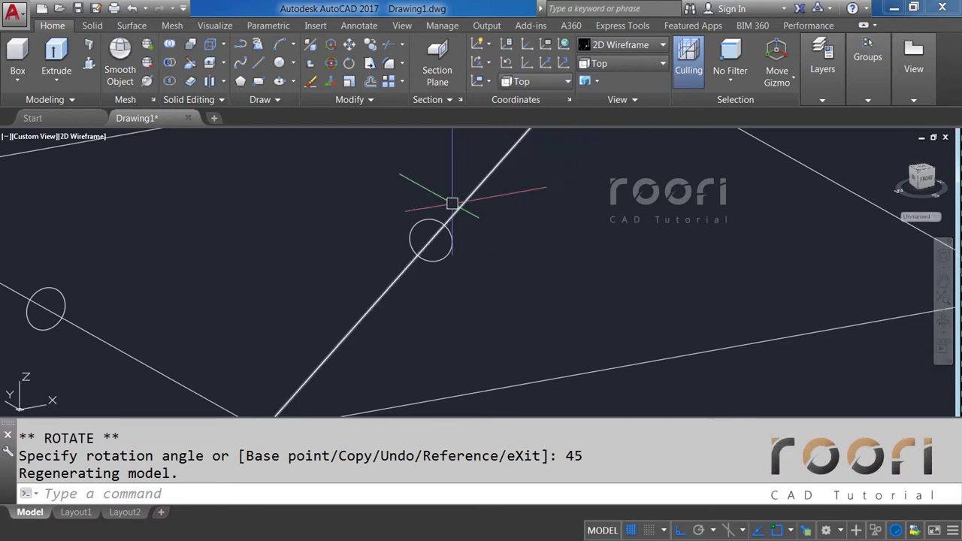
pyautogui.keyDown('shift'); pyautogui.moveTo(446, 224); pyautogui.dragTo(436, 194, button='middle'); pyautogui.keyUp('shift')
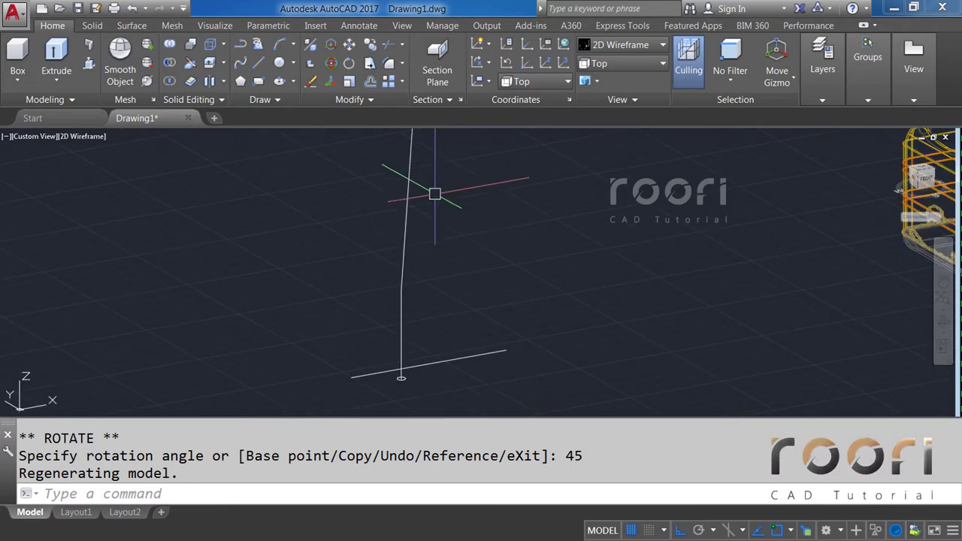
# Step: Sweep the circle at the pole's base along the vertical pole
pyautogui.write('SWEEP')
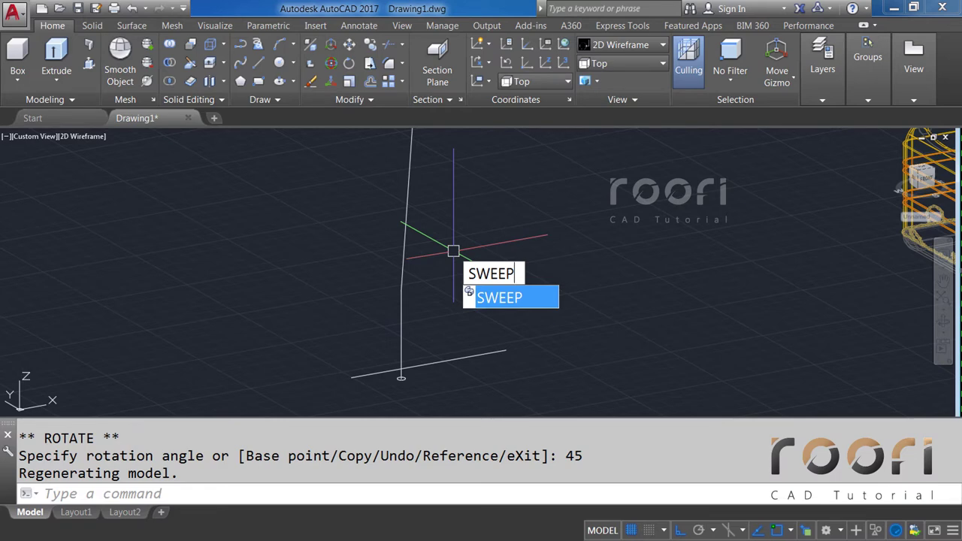
pyautogui.press('Return')
pyautogui.moveTo(432, 354)
pyautogui.keyDown('shift'); pyautogui.mouseDown(button='middle')
pyautogui.moveTo(401, 385)
pyautogui.moveTo(408, 358)
pyautogui.mouseUp(button='middle'); pyautogui.keyUp('shift')
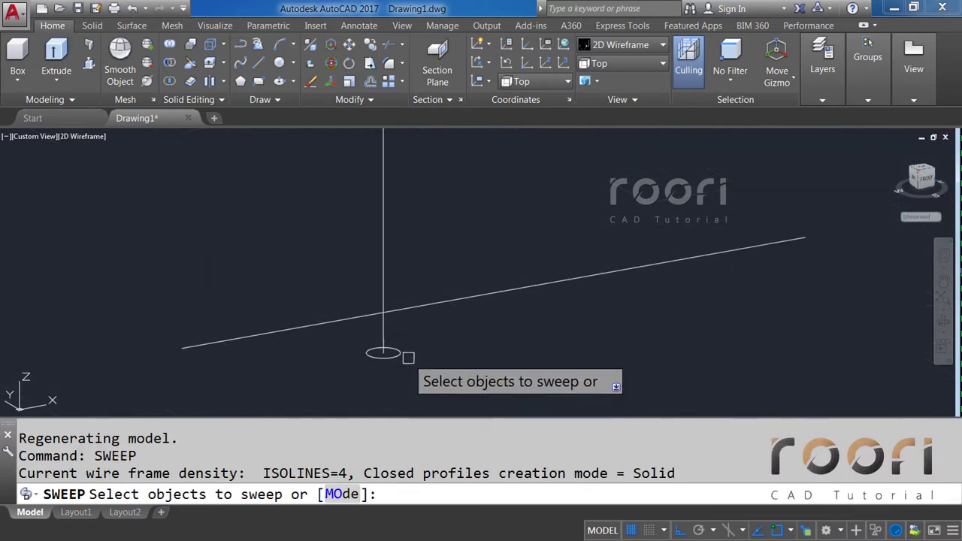
pyautogui.click(383, 351)
pyautogui.press('Return')
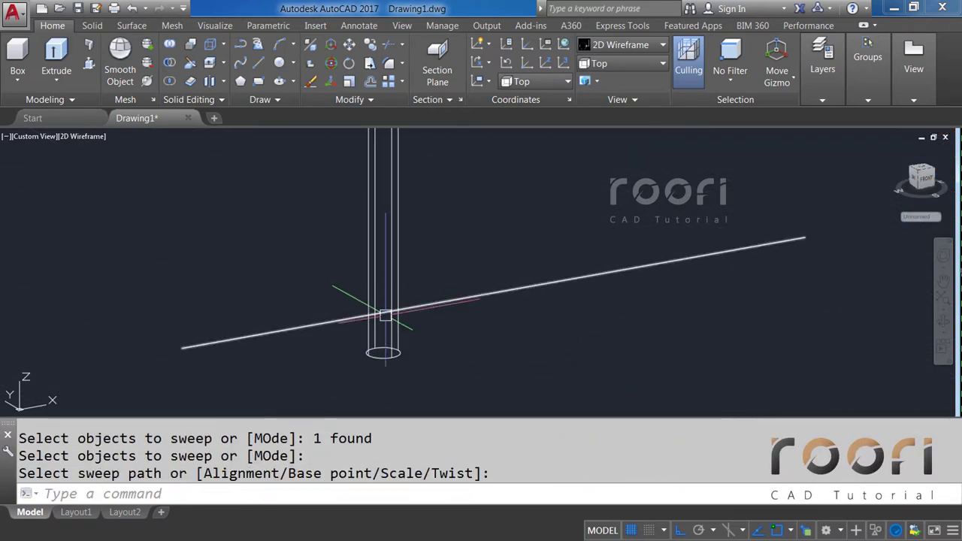
pyautogui.keyDown('shift'); pyautogui.moveTo(385, 315); pyautogui.dragTo(359, 247, button='middle'); pyautogui.keyUp('shift')
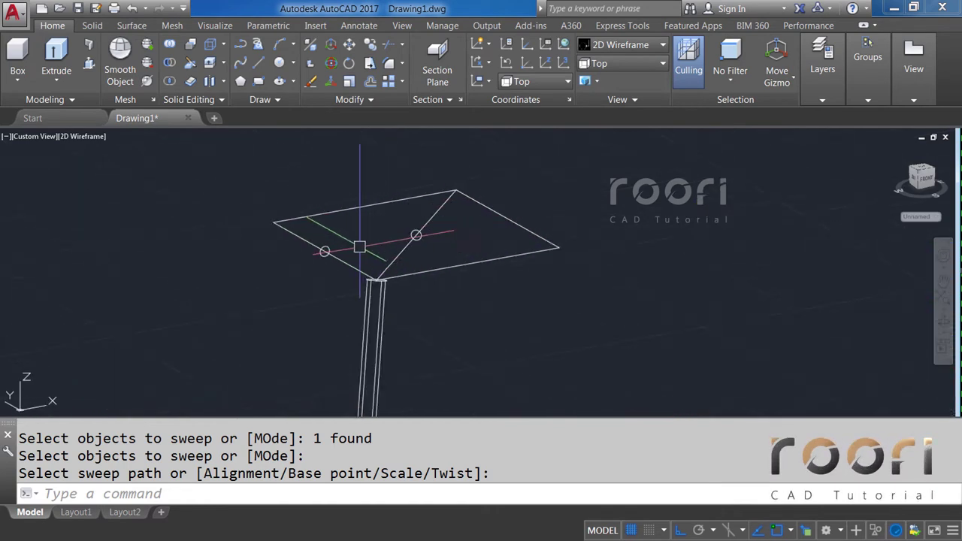
pyautogui.scroll(3, 359, 246)
# Step: Sweep the frame-edge circle along the rectangular frame
pyautogui.write('SW')
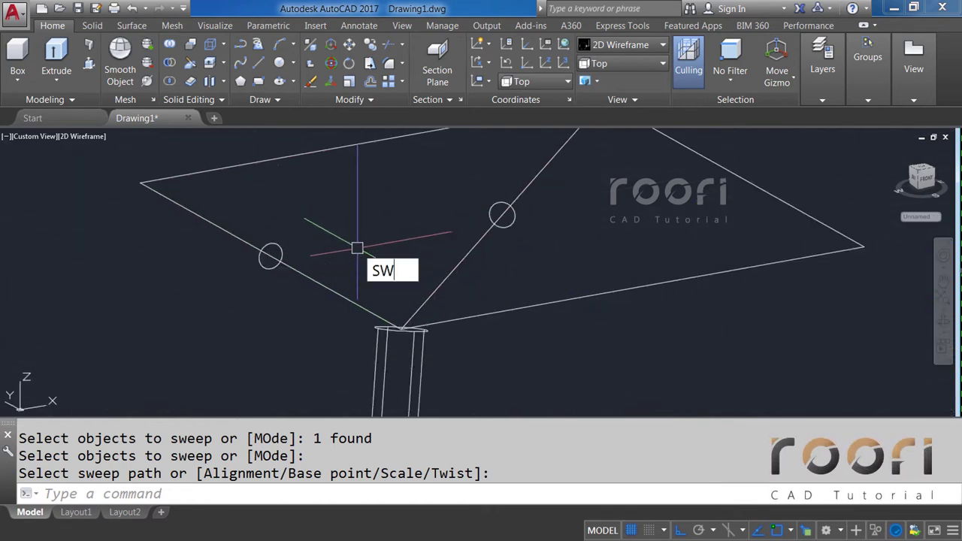
pyautogui.write('EEP')
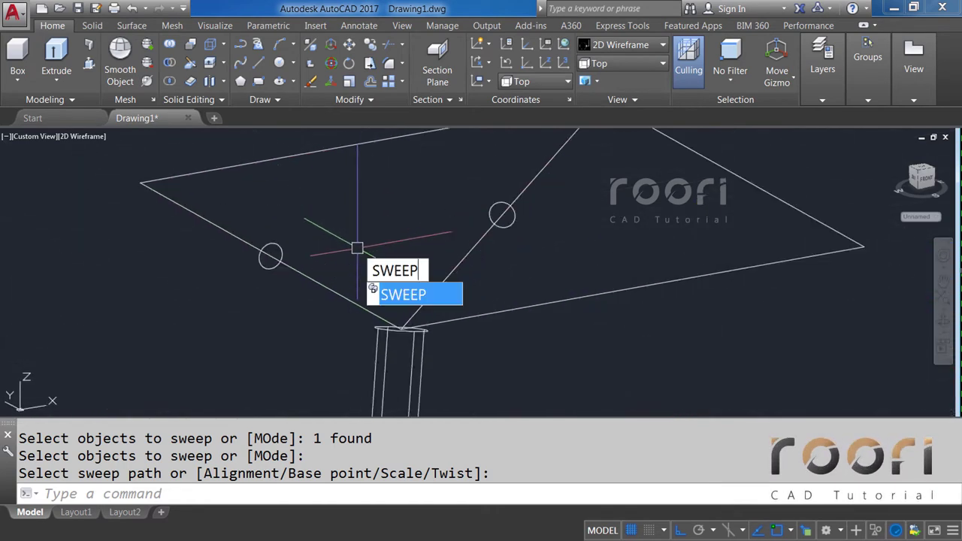
pyautogui.press('Return')
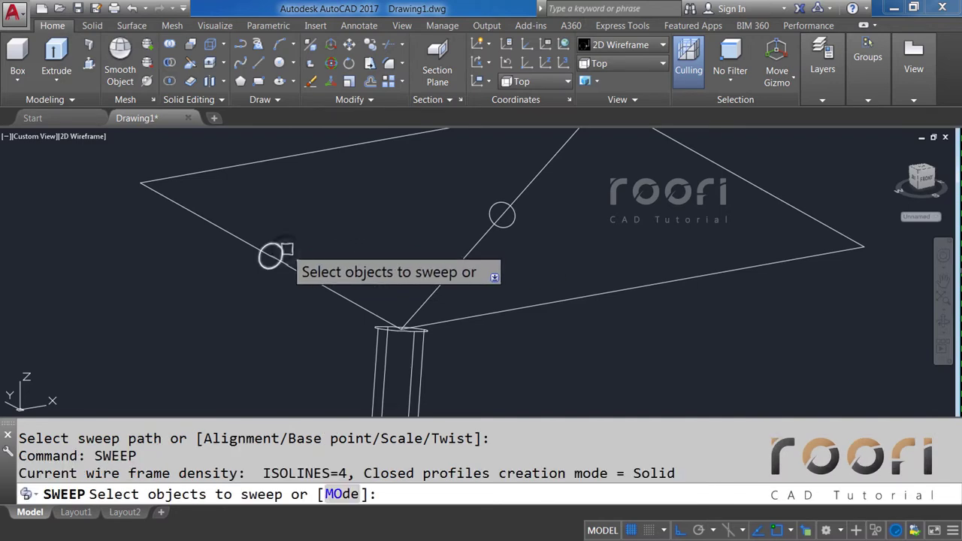
pyautogui.click(287, 250)
pyautogui.press('Return')
pyautogui.click(252, 239)
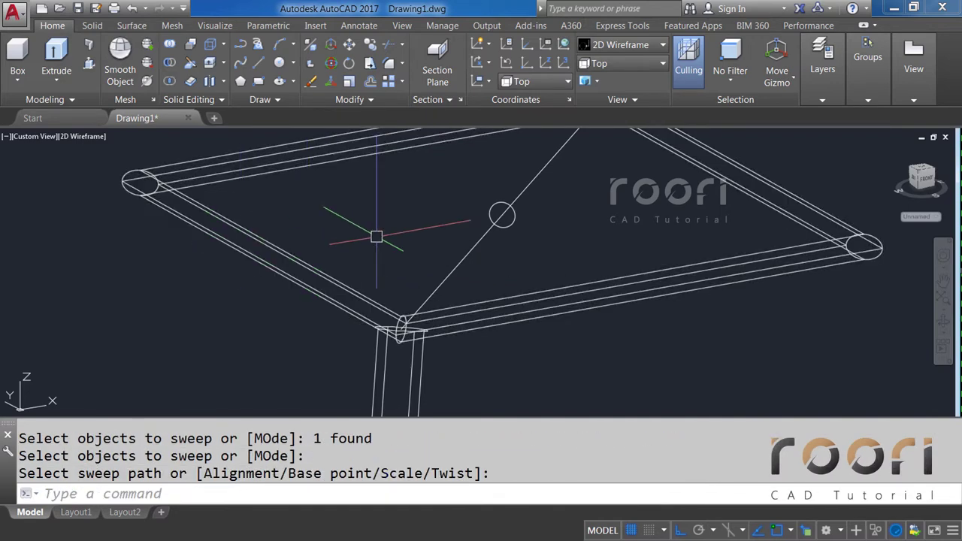
pyautogui.moveTo(442, 203); pyautogui.dragTo(397, 241, button='middle')
# Step: Sweep the diagonal's circle along the diagonal line
pyautogui.write('SWEEP')
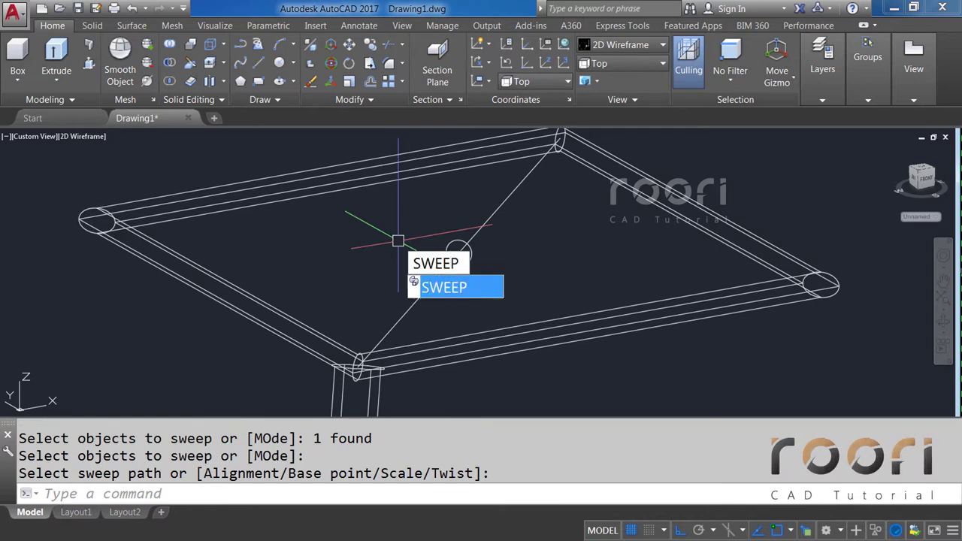
pyautogui.press('Return')
pyautogui.click(458, 249)
pyautogui.press('Return')
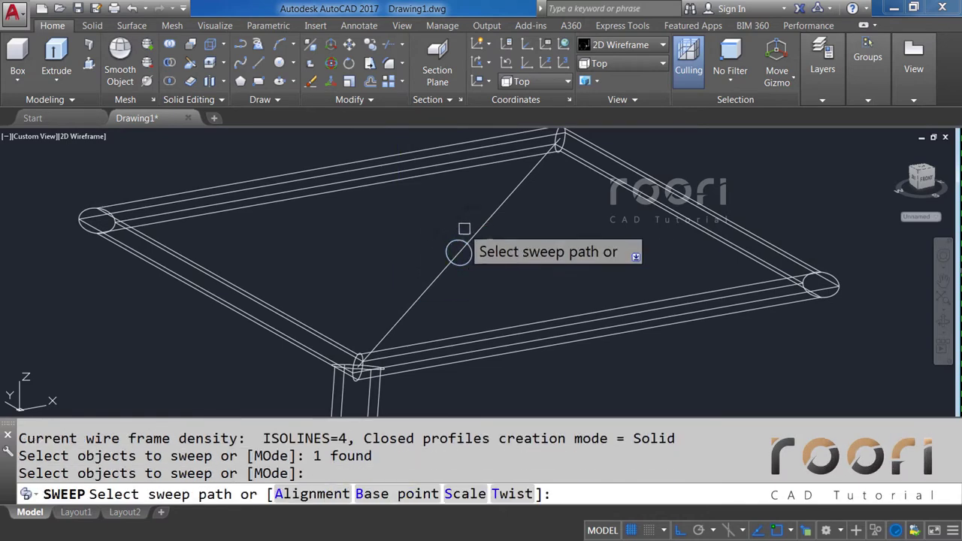
pyautogui.click(476, 225)
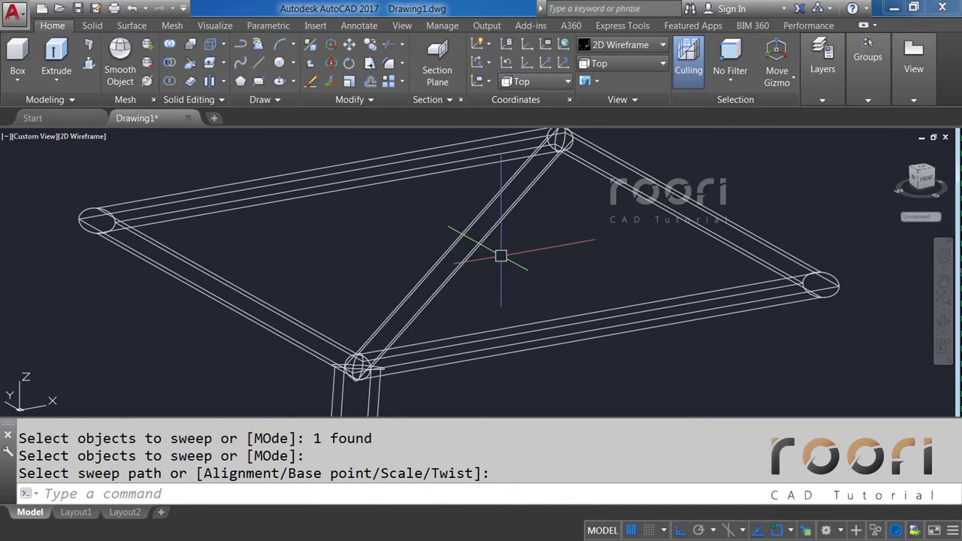
pyautogui.click(631, 63)
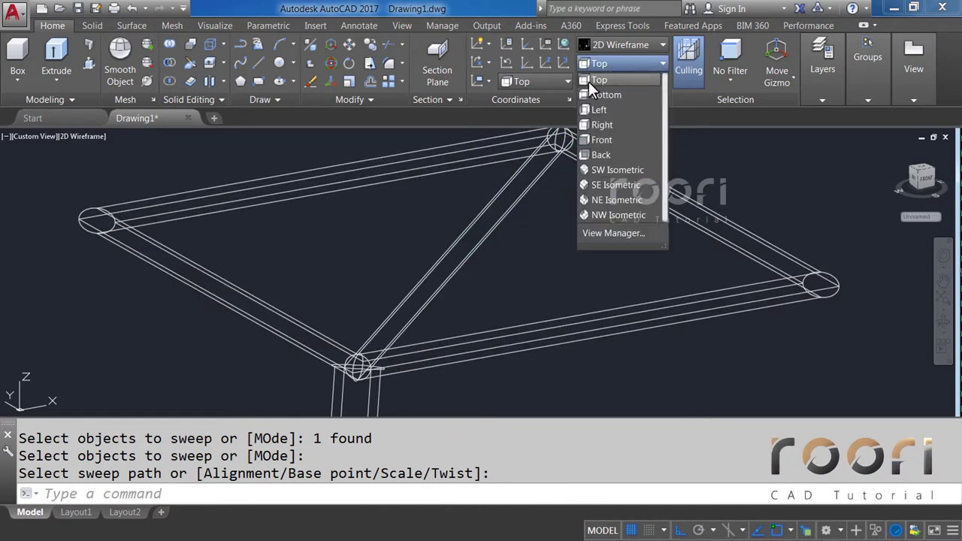
# Step: Switch to Top view and zoom in on the frame
pyautogui.click(598, 80)
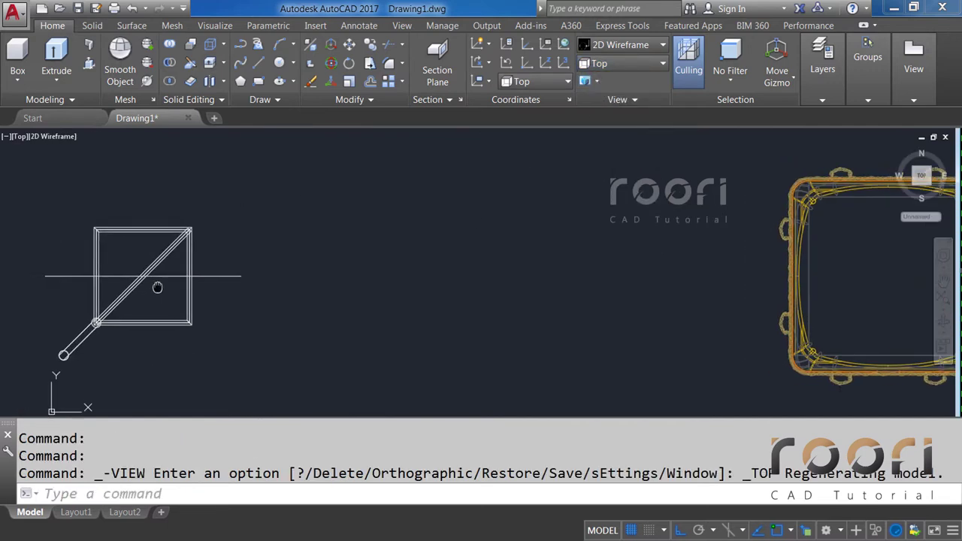
pyautogui.moveTo(157, 286); pyautogui.dragTo(380, 249, button='middle')
pyautogui.scroll(2, 368, 225)
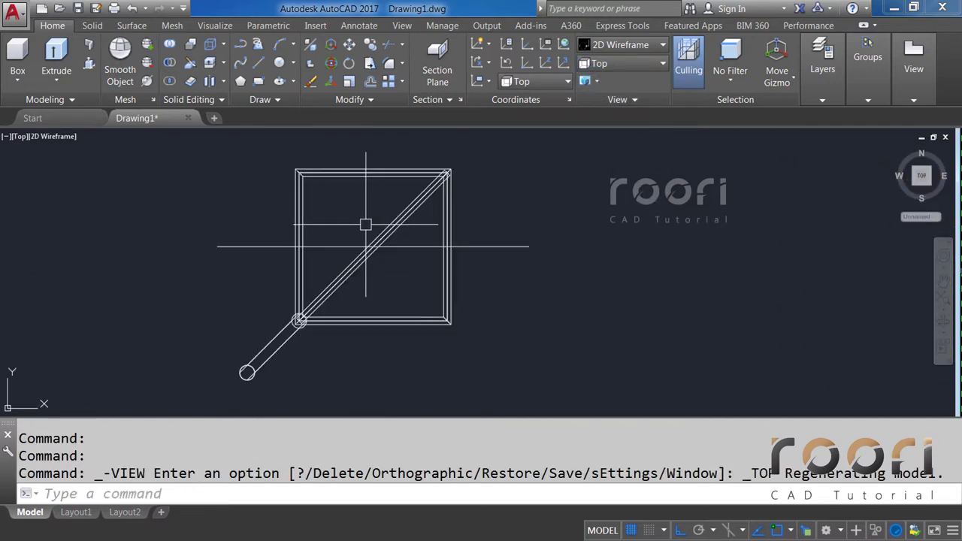
pyautogui.scroll(2, 365, 224)
# Step: Rotate a copy of the diagonal tube about the square's centre
pyautogui.write('RO')
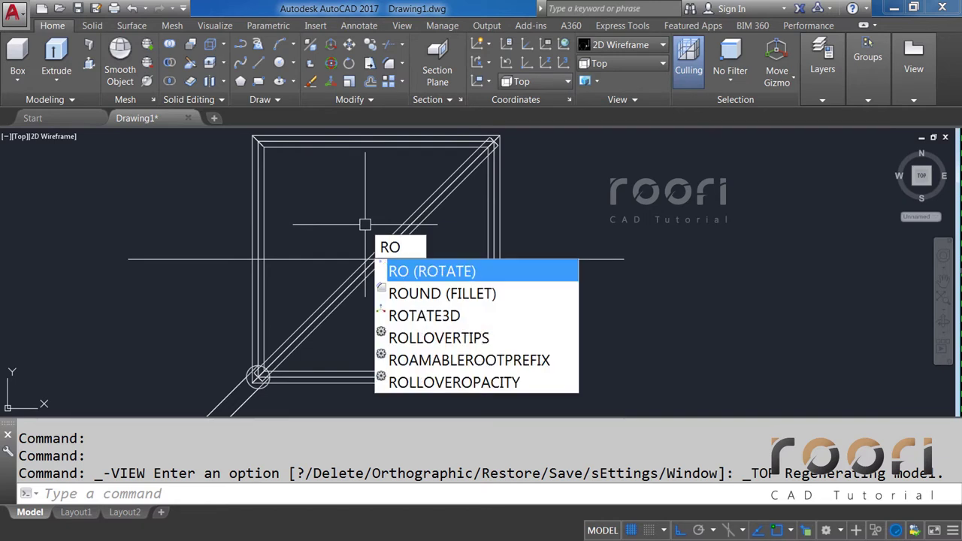
pyautogui.press('Return')
pyautogui.click(411, 223)
pyautogui.press('Return')
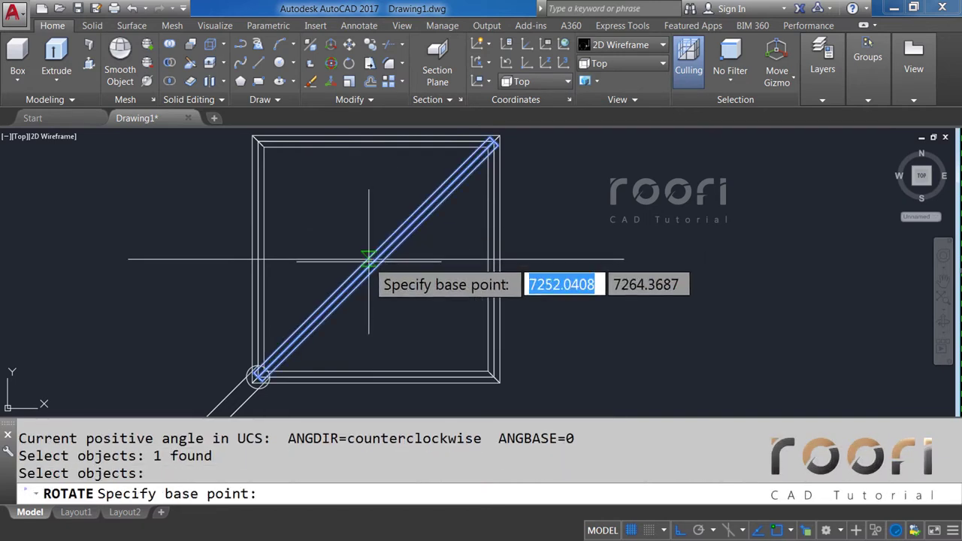
pyautogui.scroll(3, 369, 259)
pyautogui.scroll(2, 408, 223)
pyautogui.click(418, 225)
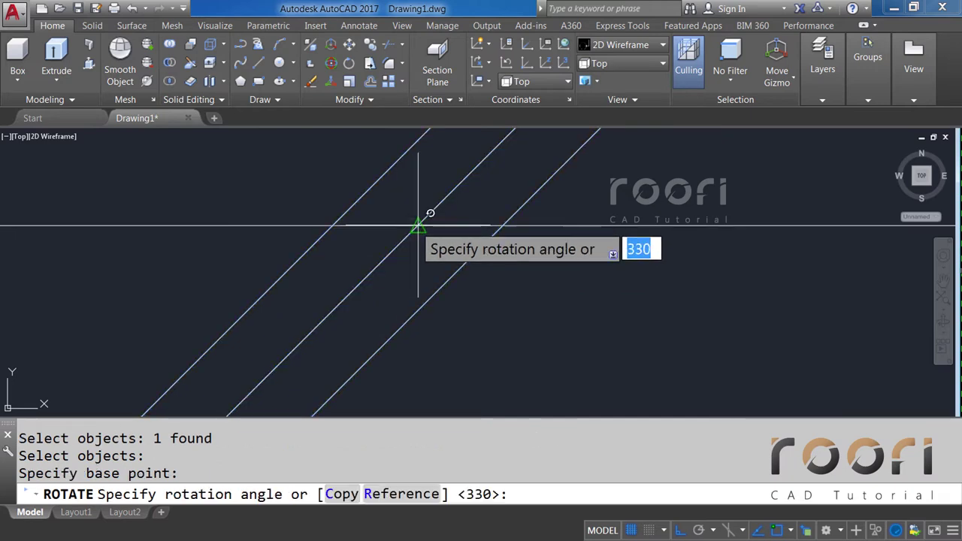
pyautogui.click(342, 496)
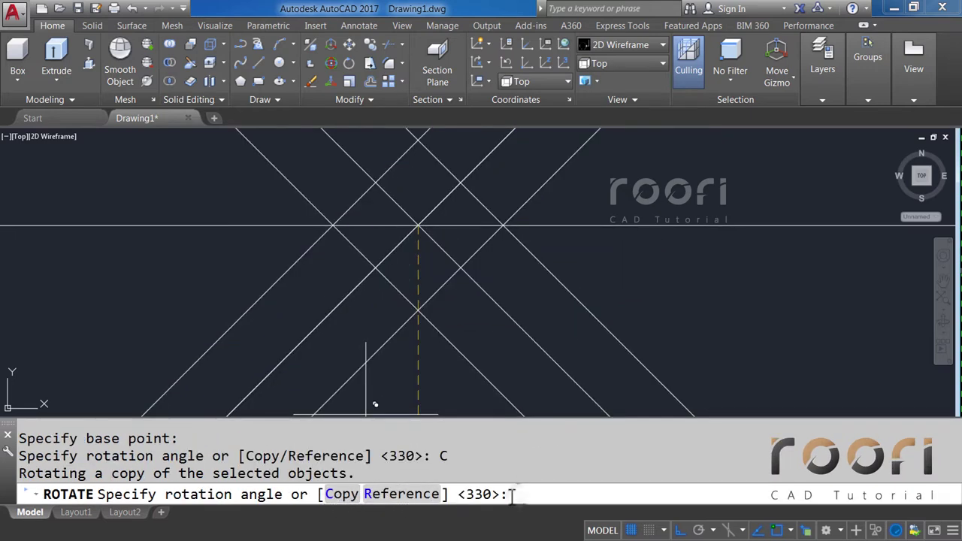
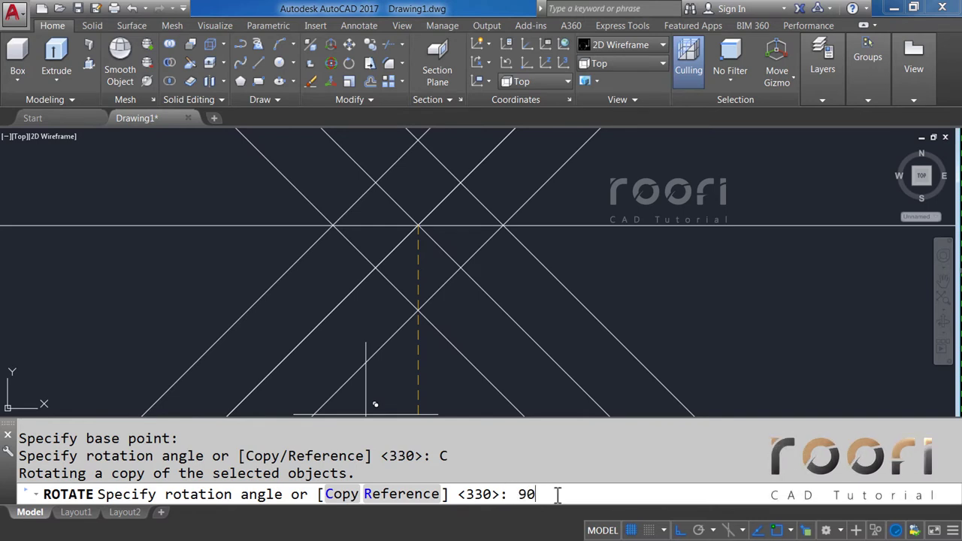
# Step: Confirm the 90° rotated copy and end the Rotate command
pyautogui.press('Return')
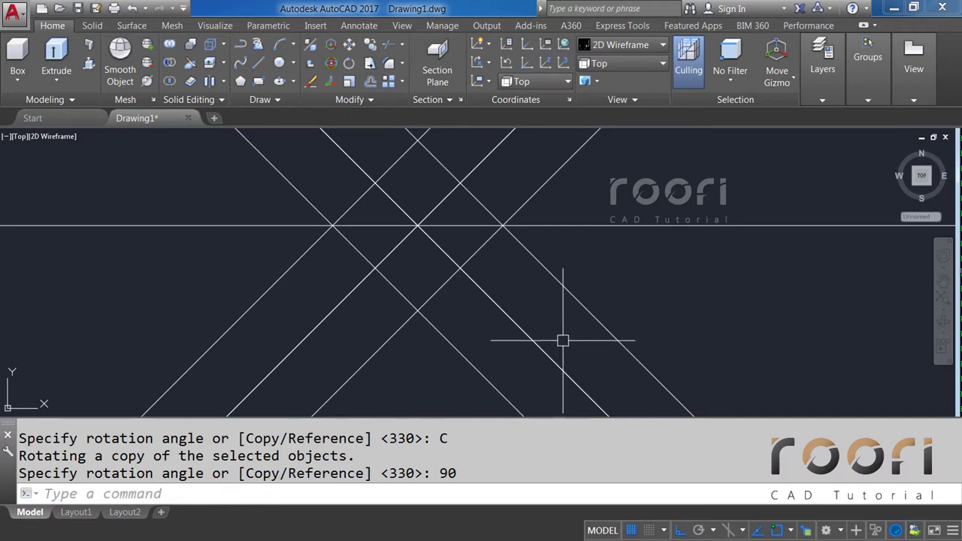
pyautogui.press('Escape')
pyautogui.scroll(-2, 419, 300)
pyautogui.scroll(-2, 416, 303)
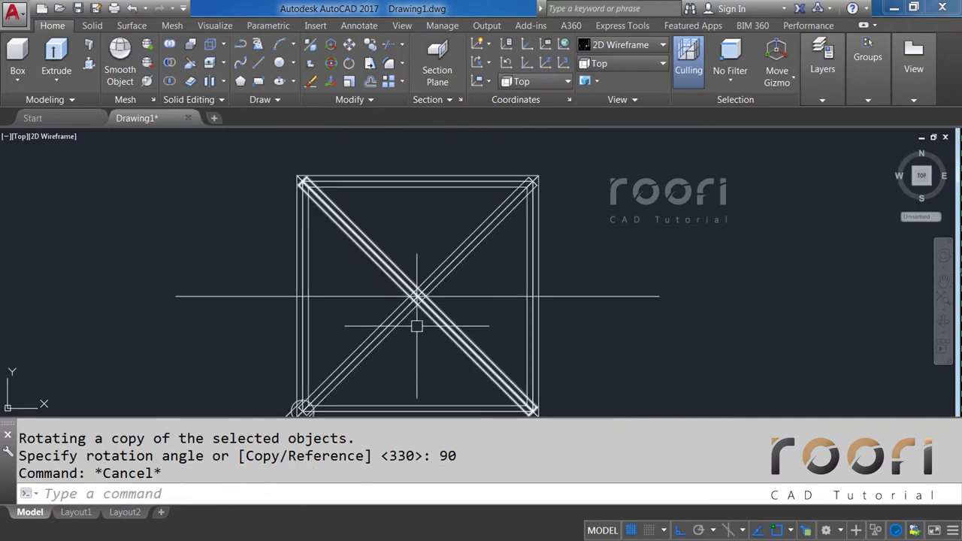
pyautogui.scroll(-2, 416, 315)
pyautogui.scroll(2, 406, 338)
# Step: Polar-array the lower-left diagonal bar into 4 items around the square's centre
pyautogui.write('AR')
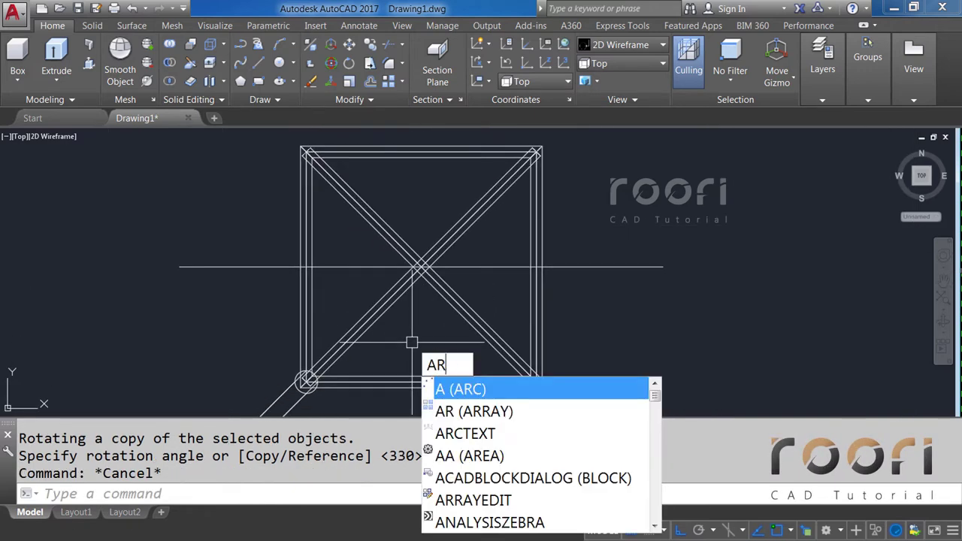
pyautogui.write('RAY')
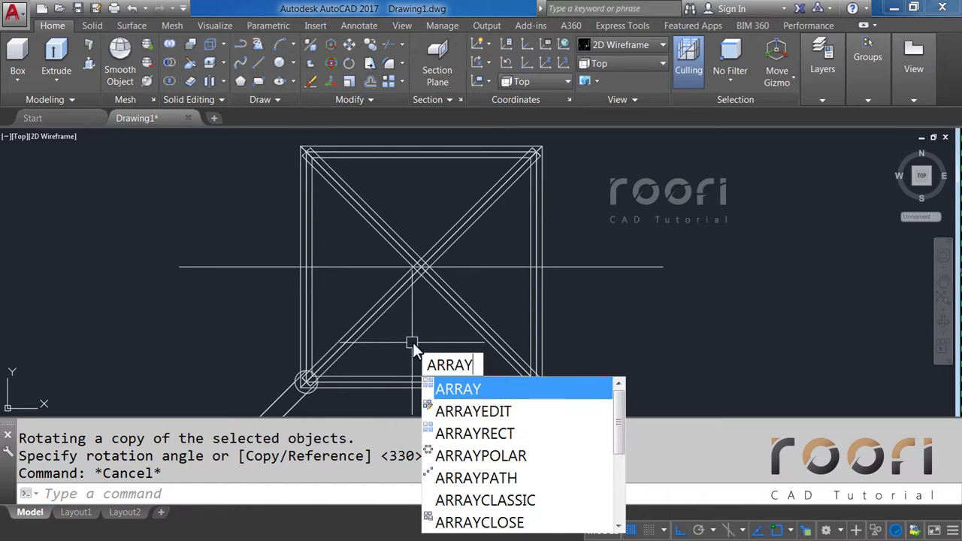
pyautogui.press('Return')
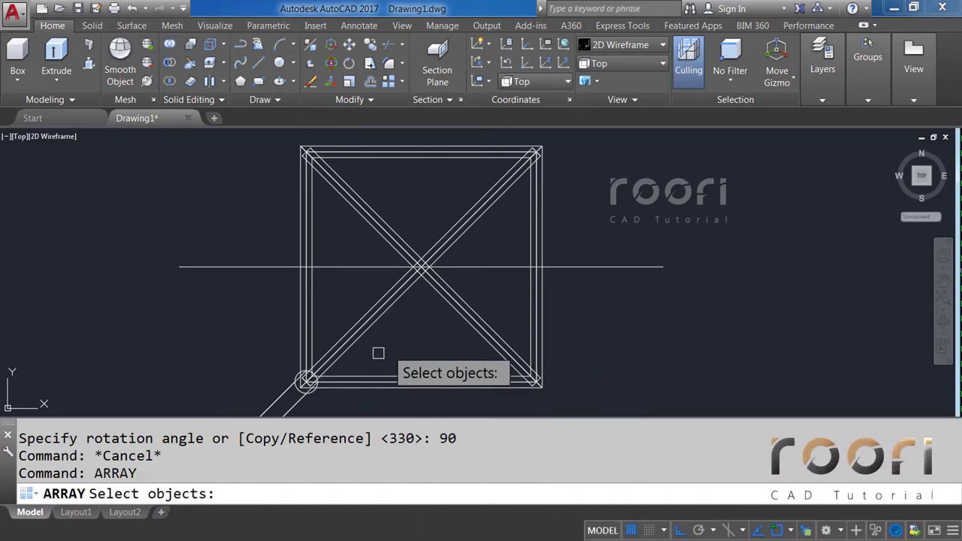
pyautogui.click(283, 398)
pyautogui.press('Return')
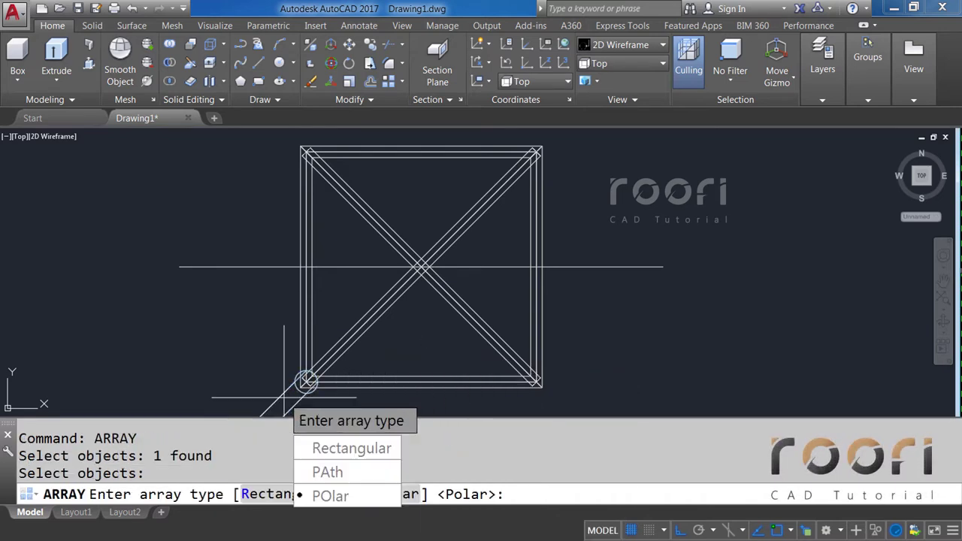
pyautogui.click(316, 497)
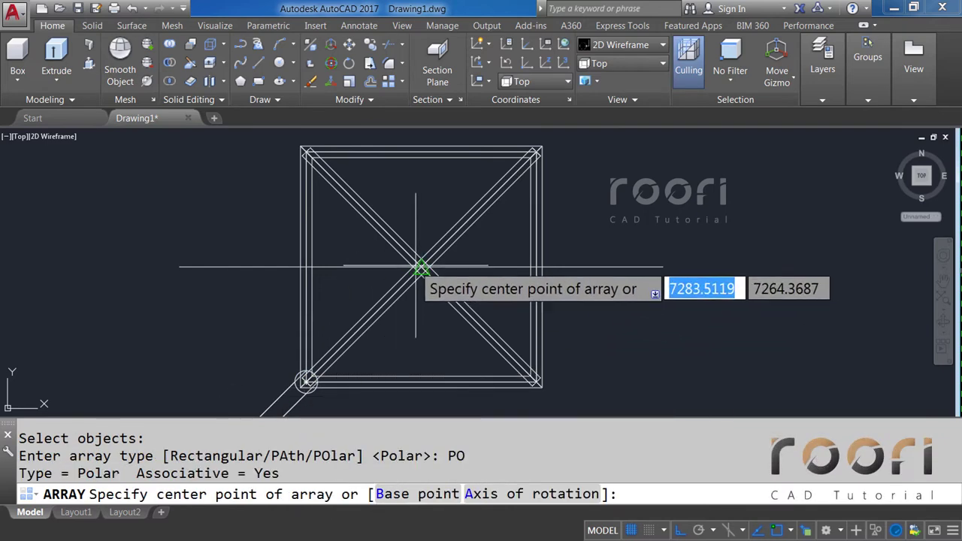
pyautogui.scroll(2, 421, 267)
pyautogui.scroll(2, 405, 270)
pyautogui.click(384, 271)
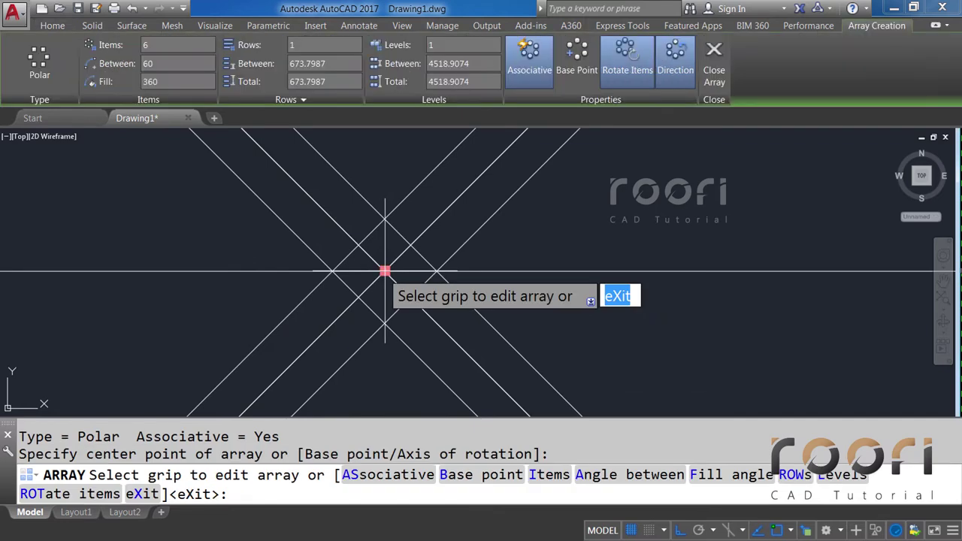
pyautogui.click(543, 483)
pyautogui.write('4')
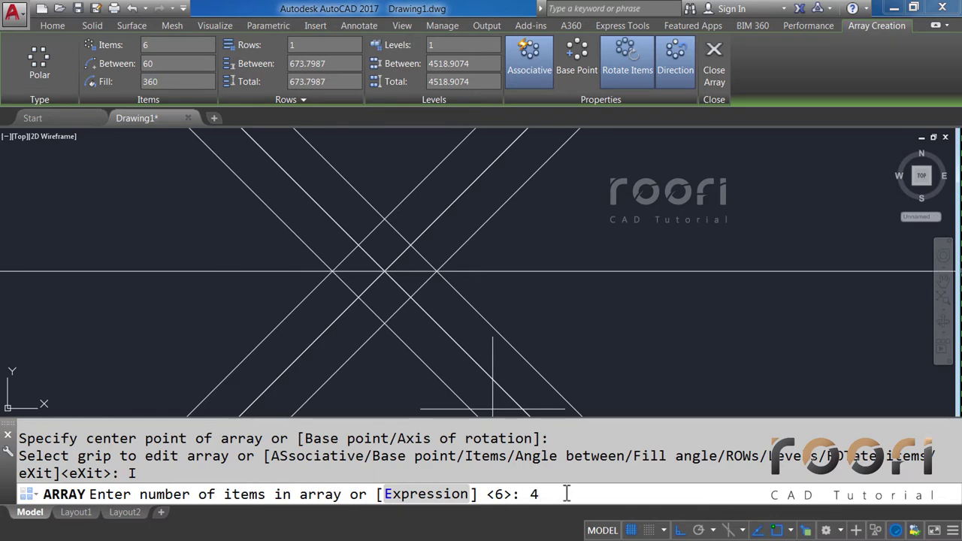
pyautogui.press('Return')
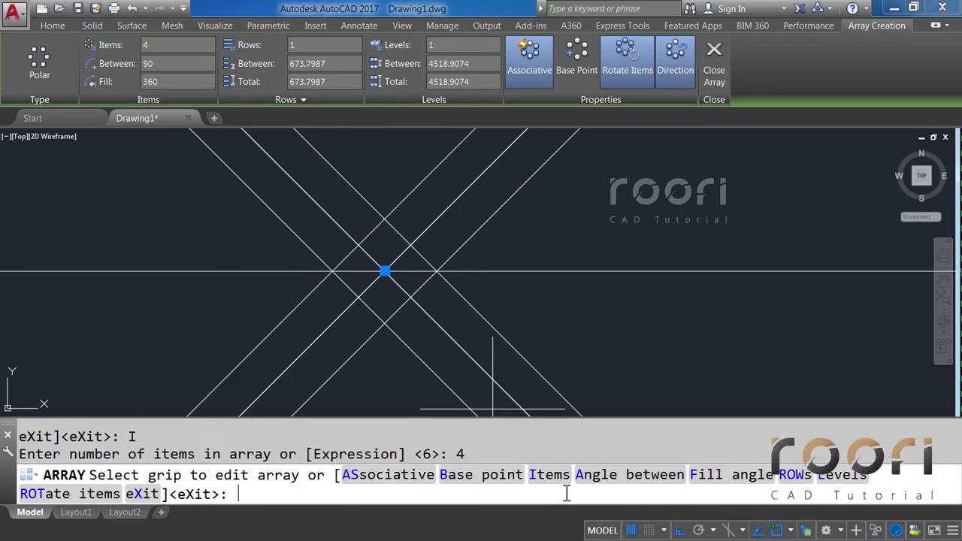
pyautogui.press('Return')
# Step: Explode the polar array into four separate diagonal bars
pyautogui.scroll(-3, 448, 286)
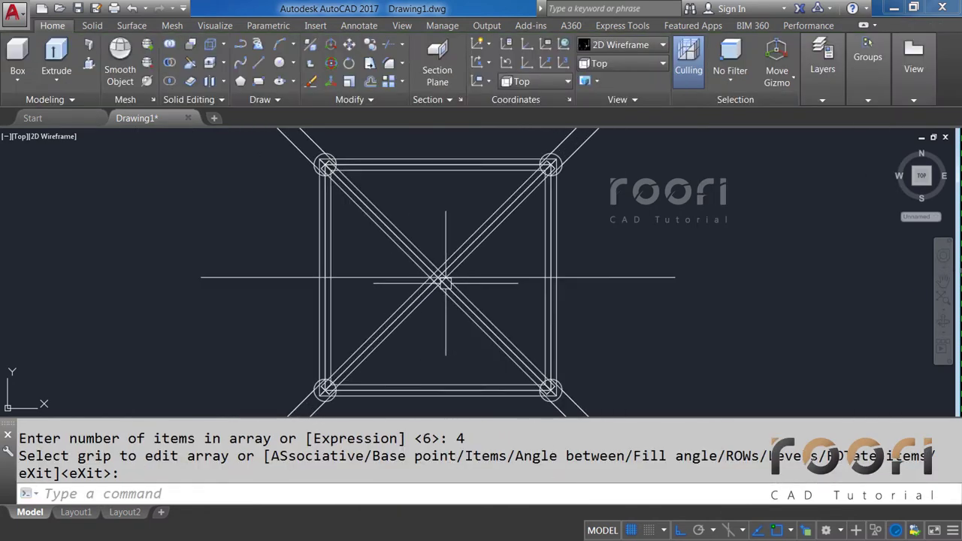
pyautogui.moveTo(448, 290); pyautogui.dragTo(439, 278, button='middle')
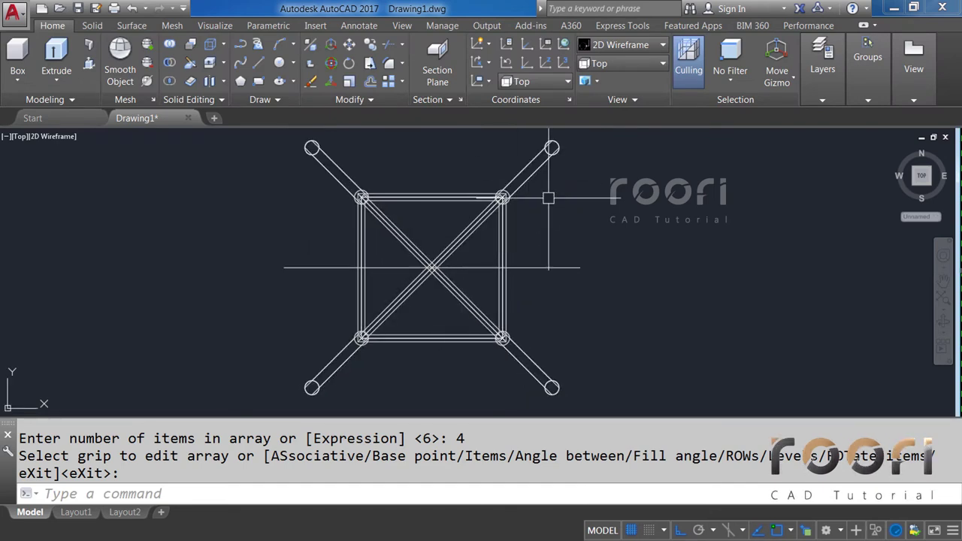
pyautogui.write('EXPLO')
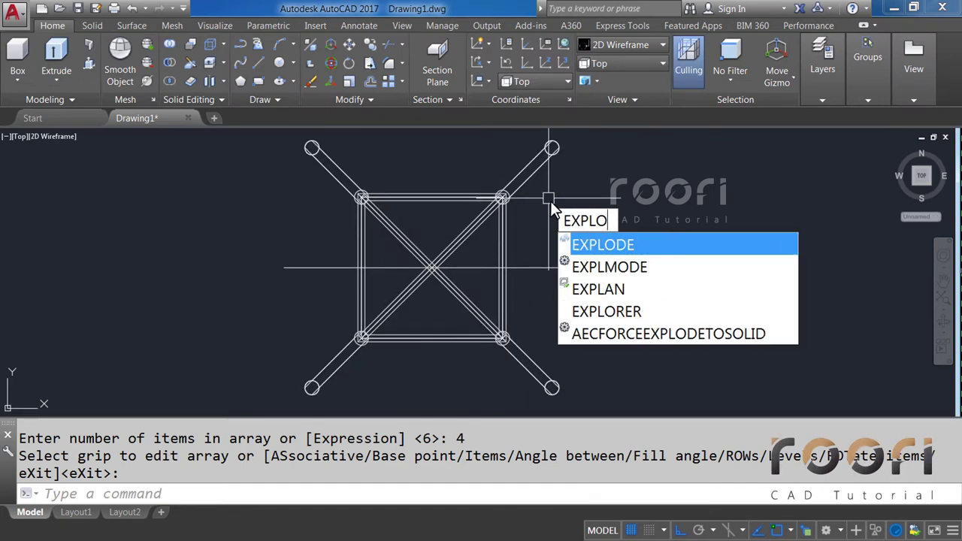
pyautogui.write('DE')
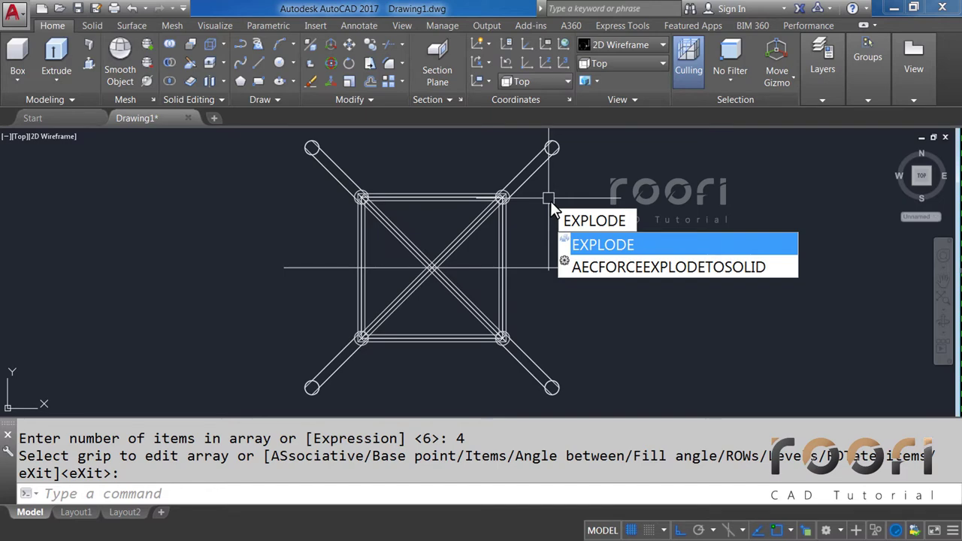
pyautogui.press('Return')
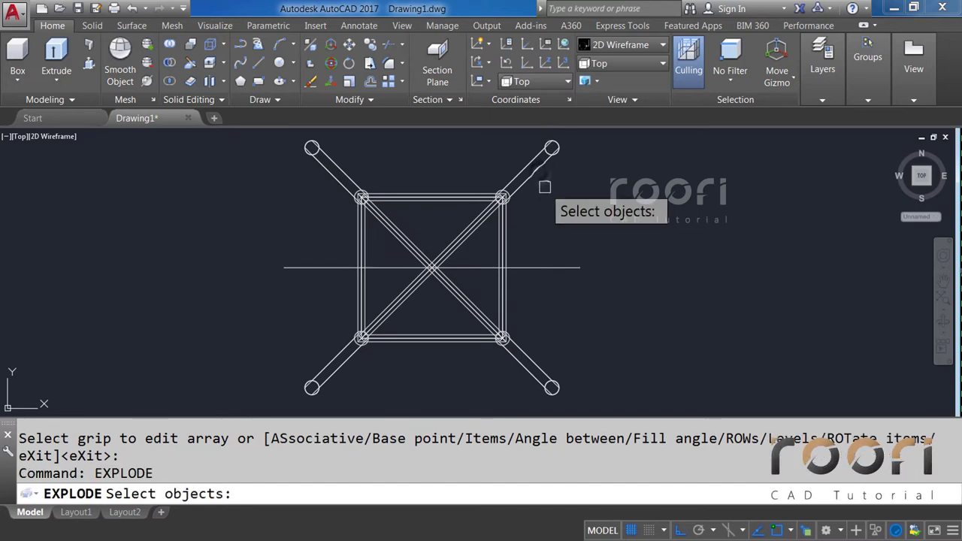
pyautogui.click(540, 172)
pyautogui.press('Return')
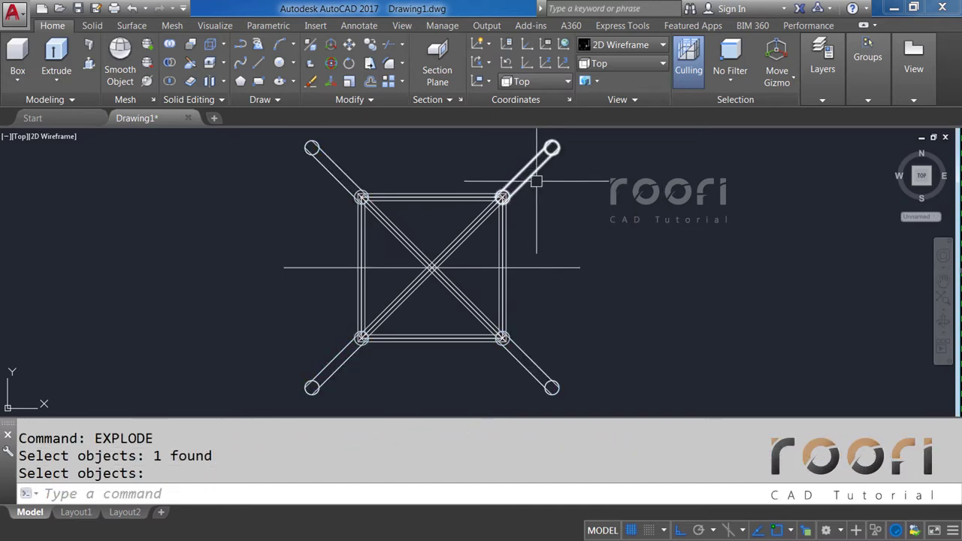
# Step: Union the four diagonal corner bars into one solid
pyautogui.write('UNION')
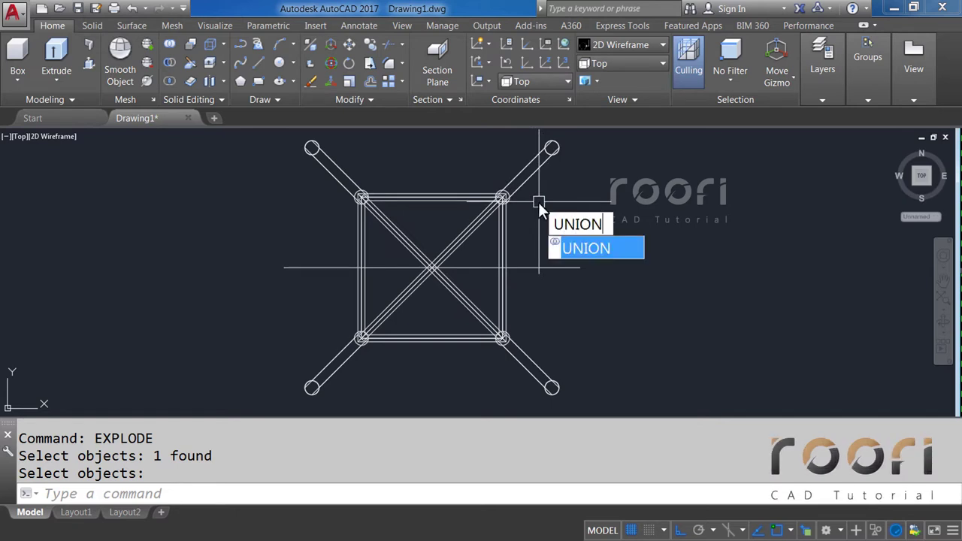
pyautogui.press('Return')
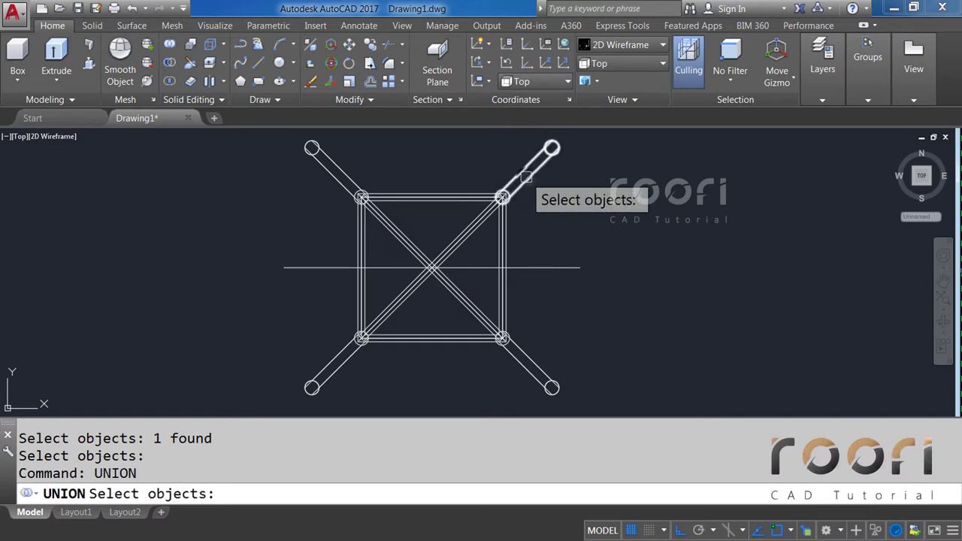
pyautogui.click(526, 174)
pyautogui.click(336, 172)
pyautogui.click(328, 370)
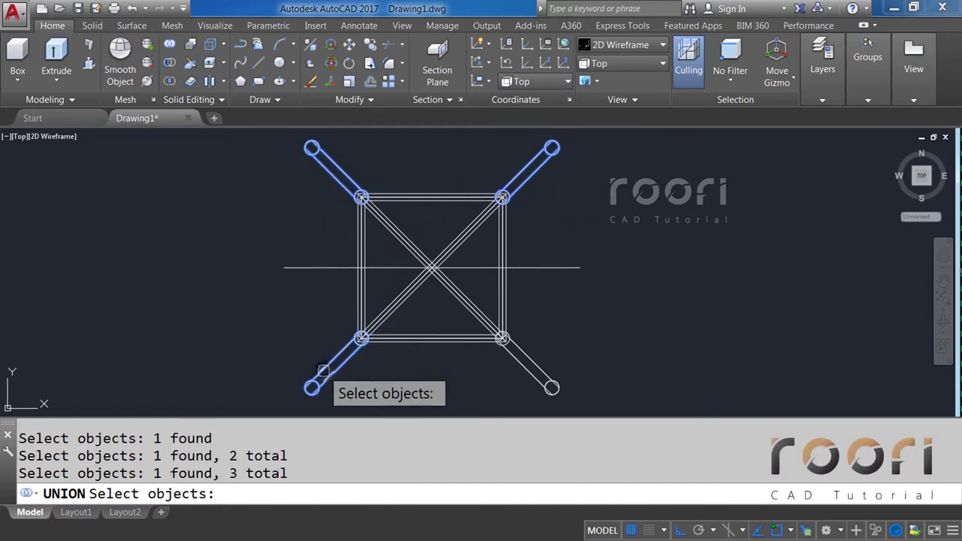
pyautogui.click(531, 372)
pyautogui.press('Return')
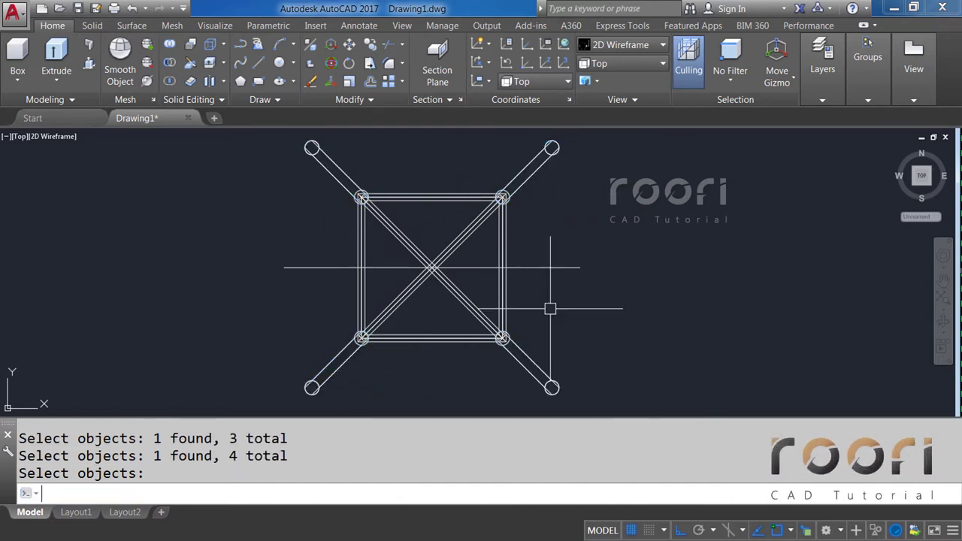
# Step: Union the three central frame pieces selected with a crossing window
pyautogui.write('U')
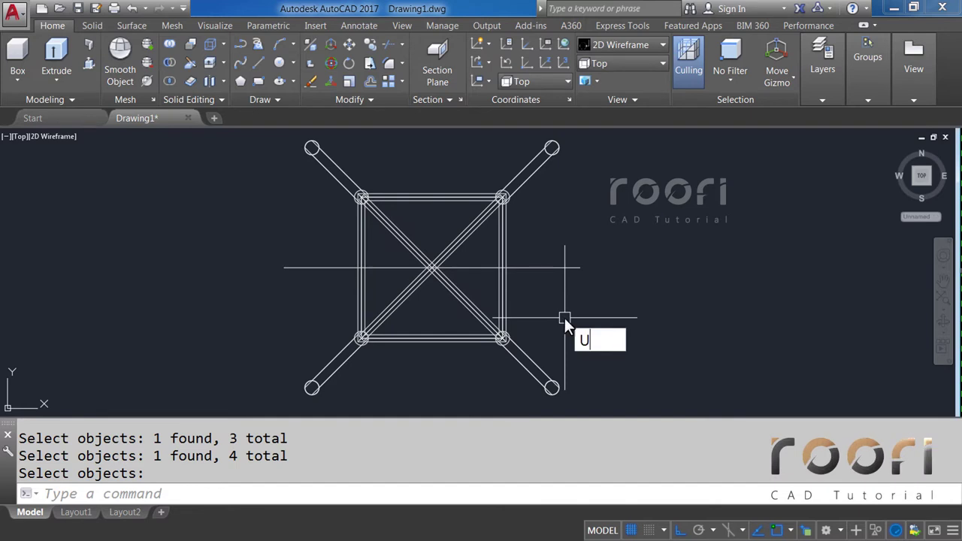
pyautogui.write('NION')
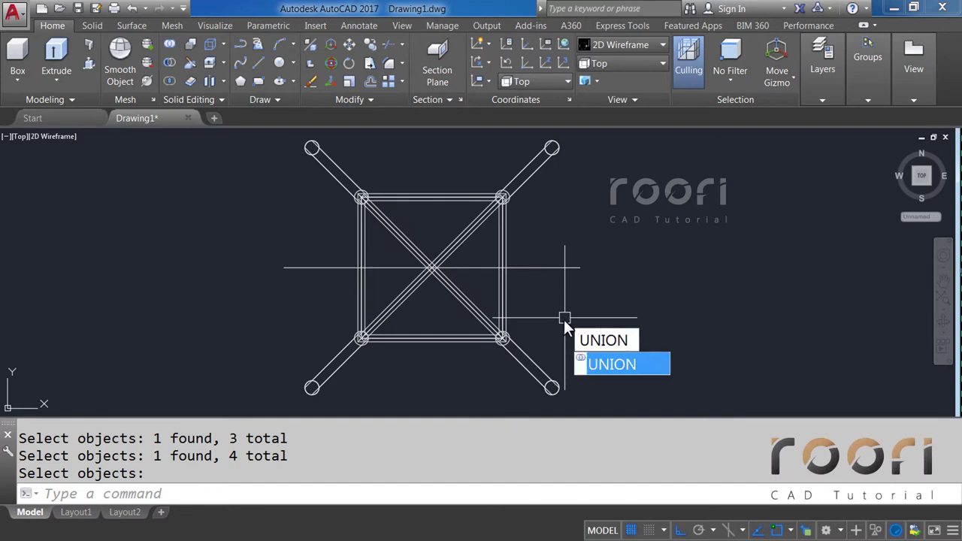
pyautogui.press('Return')
pyautogui.click(519, 316)
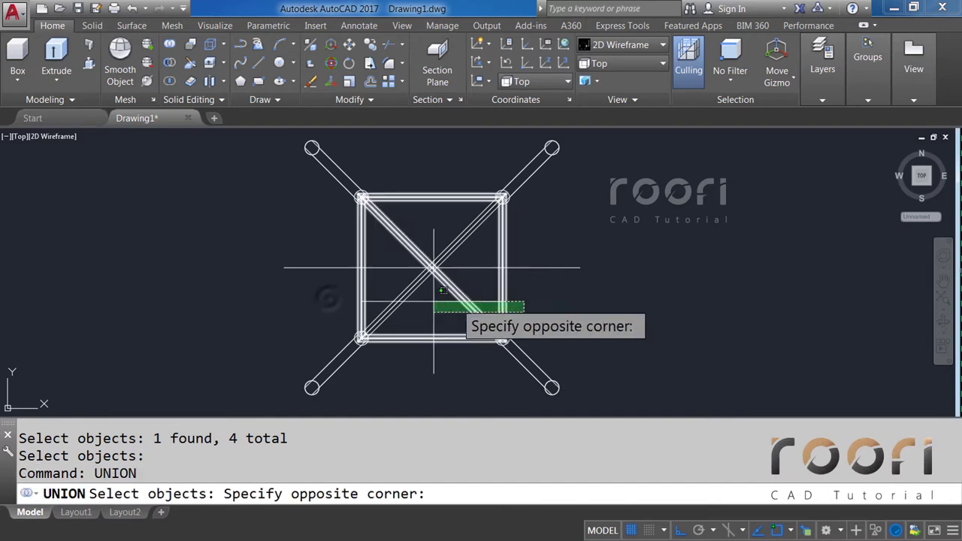
pyautogui.click(328, 298)
pyautogui.press('Return')
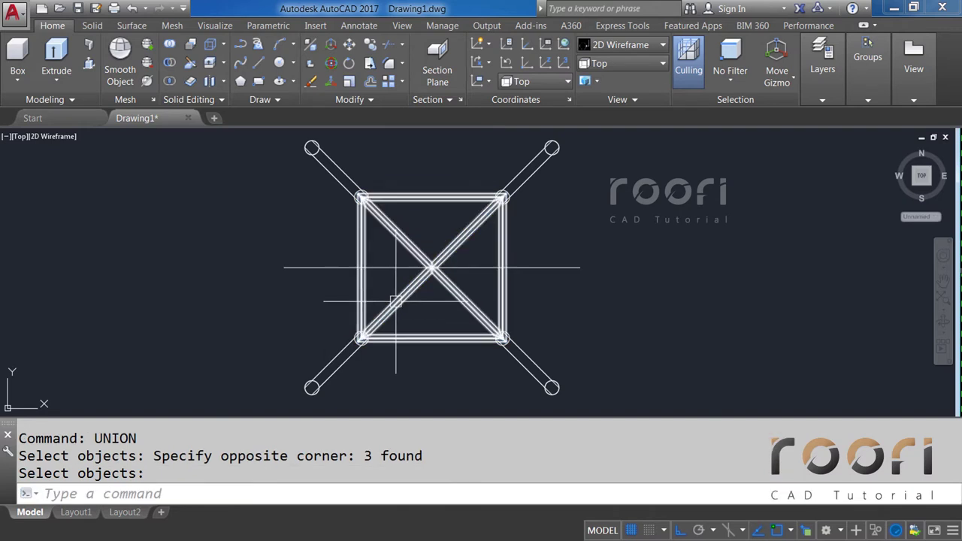
pyautogui.moveTo(612, 306); pyautogui.dragTo(461, 294, button='middle')
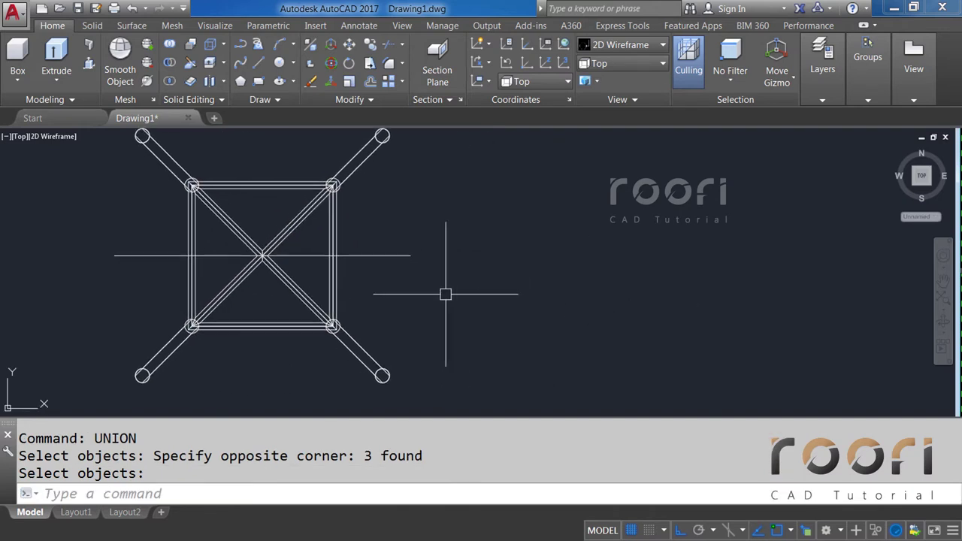
# Step: Draw a 300-diameter circle to the right of the burner frame
pyautogui.write('C')
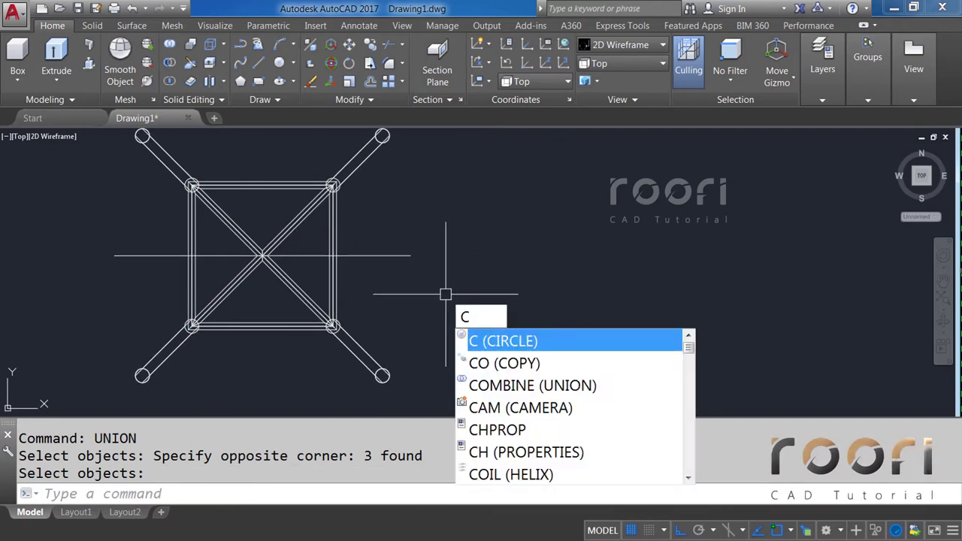
pyautogui.press('Return')
pyautogui.click(501, 279)
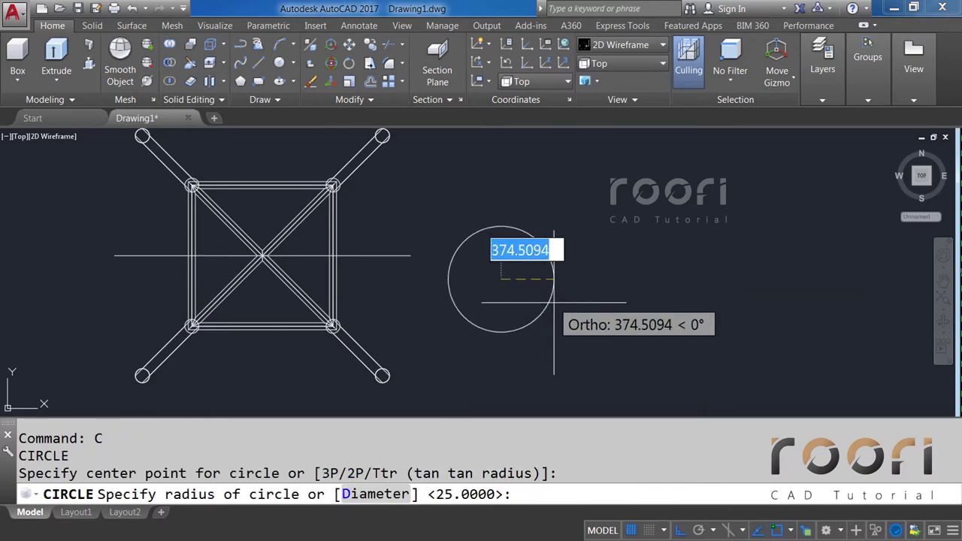
pyautogui.write('D')
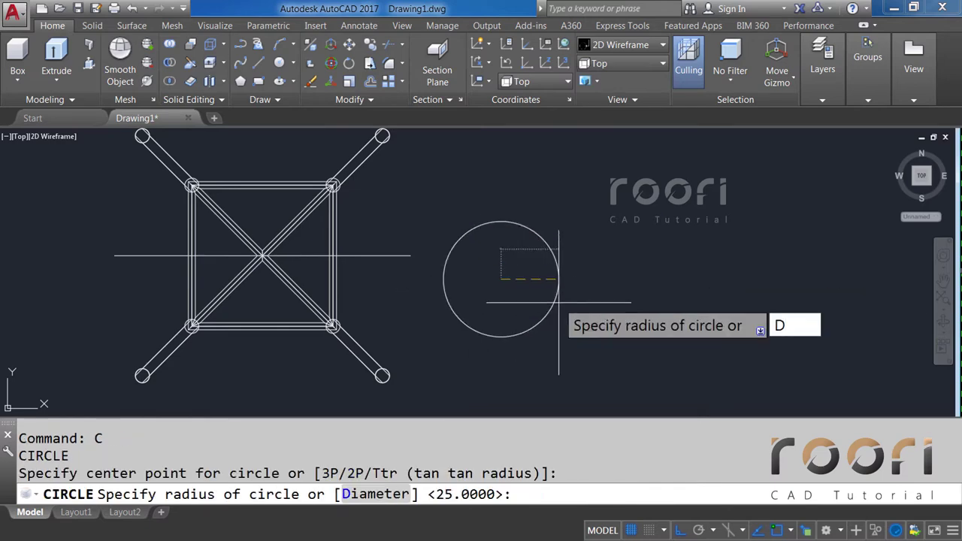
pyautogui.press('Return')
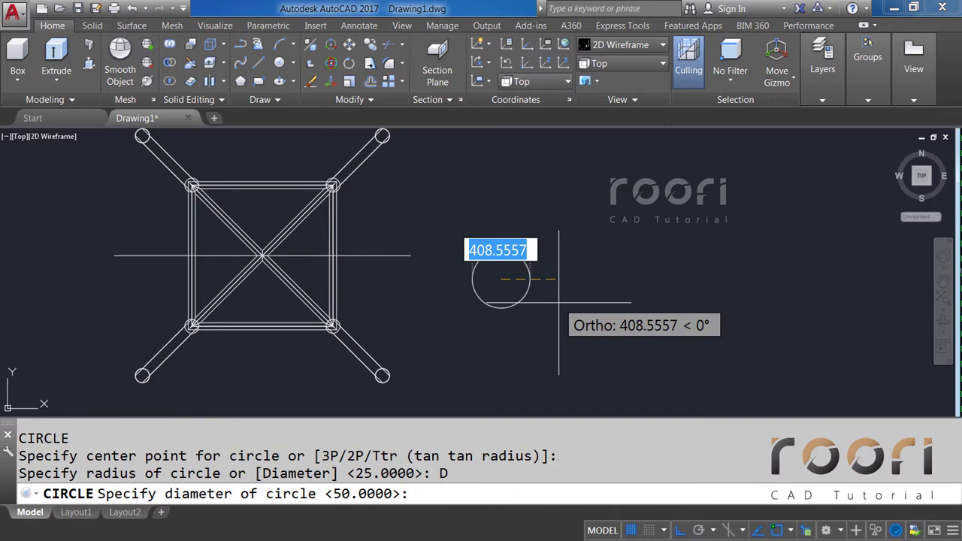
pyautogui.write('300')
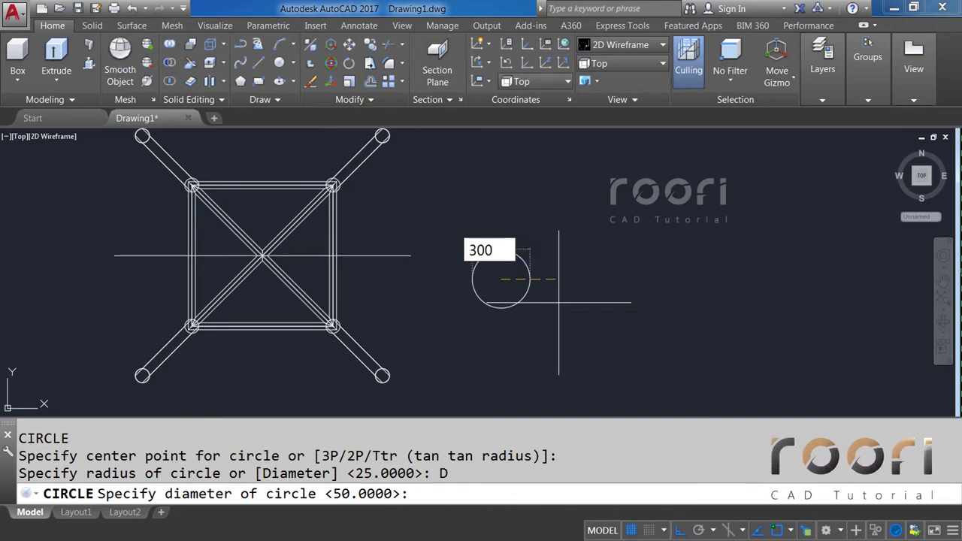
pyautogui.press('Return')
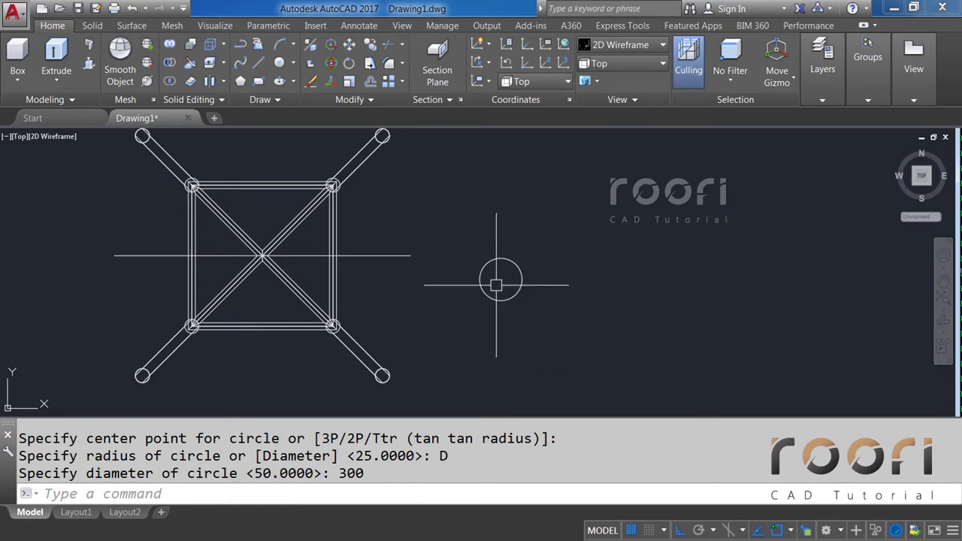
pyautogui.scroll(3, 496, 282)
pyautogui.scroll(2, 494, 284)
pyautogui.moveTo(494, 281); pyautogui.dragTo(446, 256, button='middle')
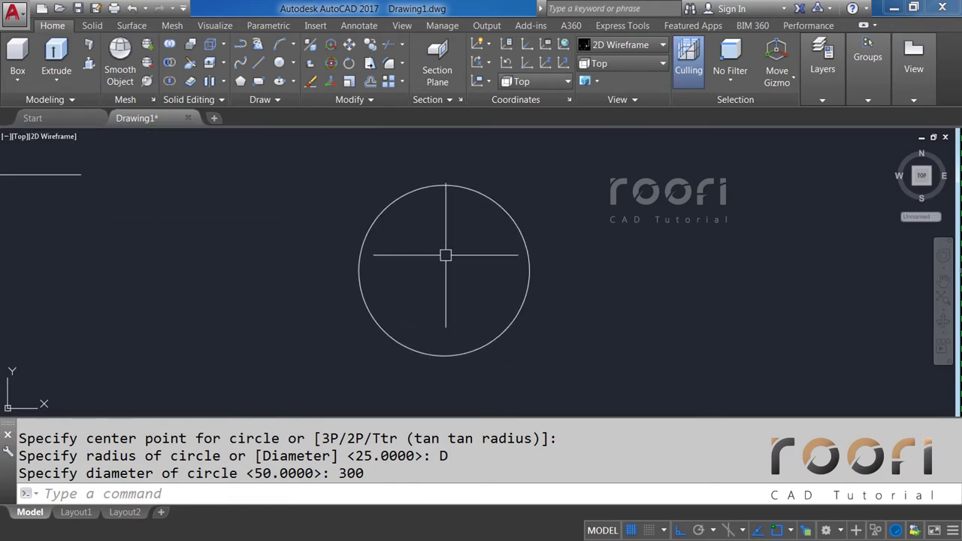
# Step: Offset the circle 25 units inward to make a concentric inner circle
pyautogui.write('O')
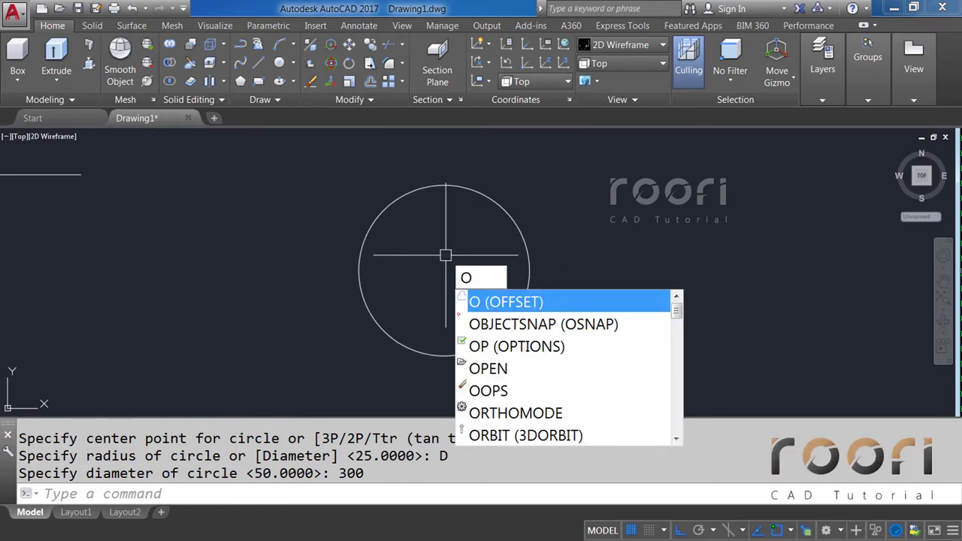
pyautogui.press('Return')
pyautogui.write('25')
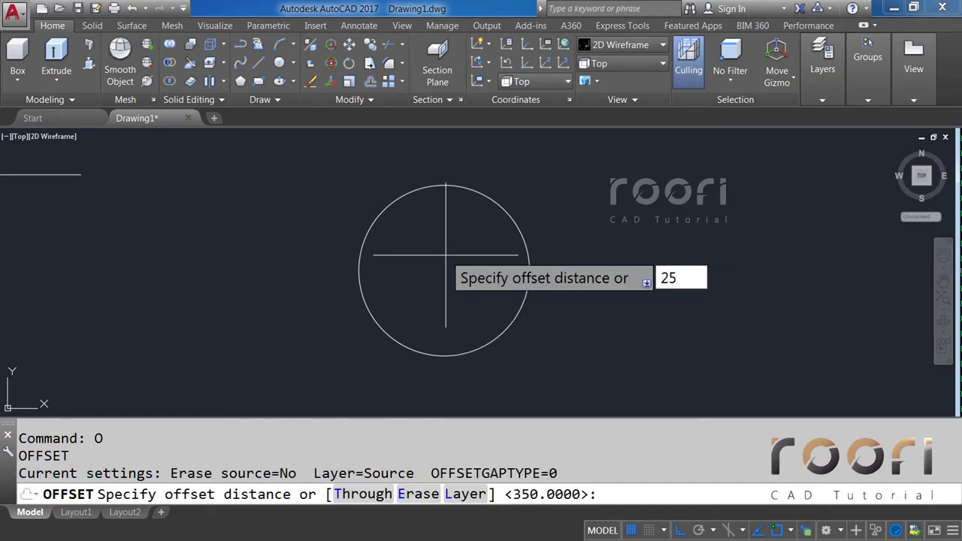
pyautogui.press('Return')
pyautogui.click(377, 220)
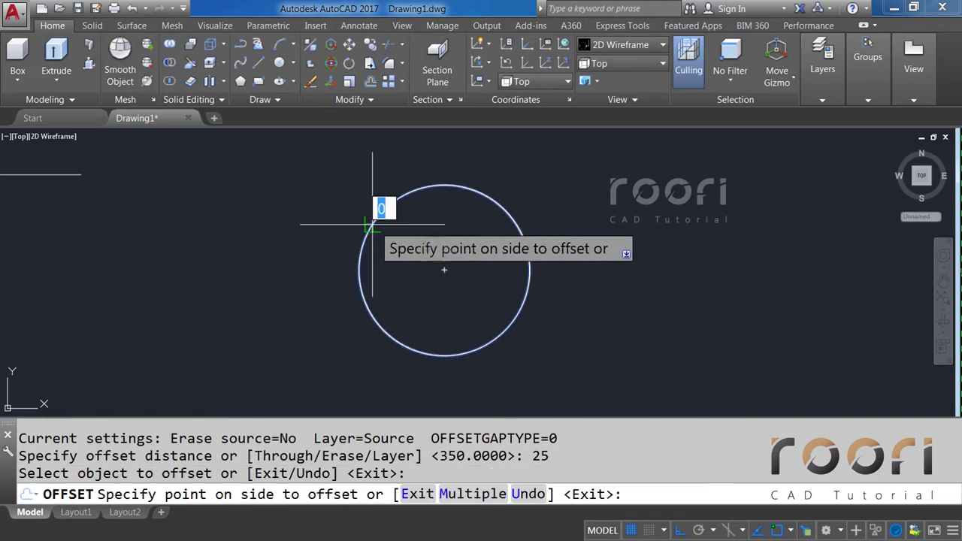
pyautogui.click(433, 254)
pyautogui.press('Return')
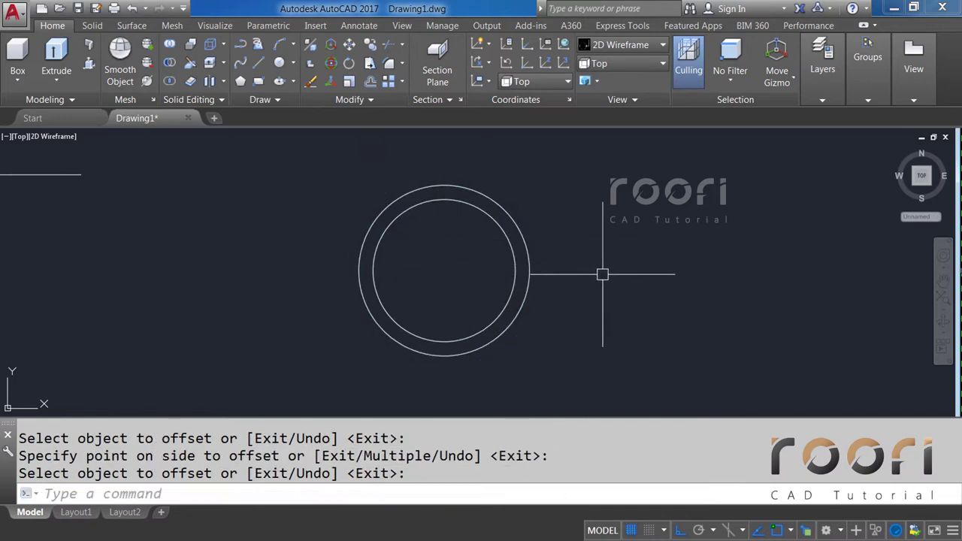
pyautogui.moveTo(601, 273); pyautogui.dragTo(460, 266, button='middle')
pyautogui.write('HE')
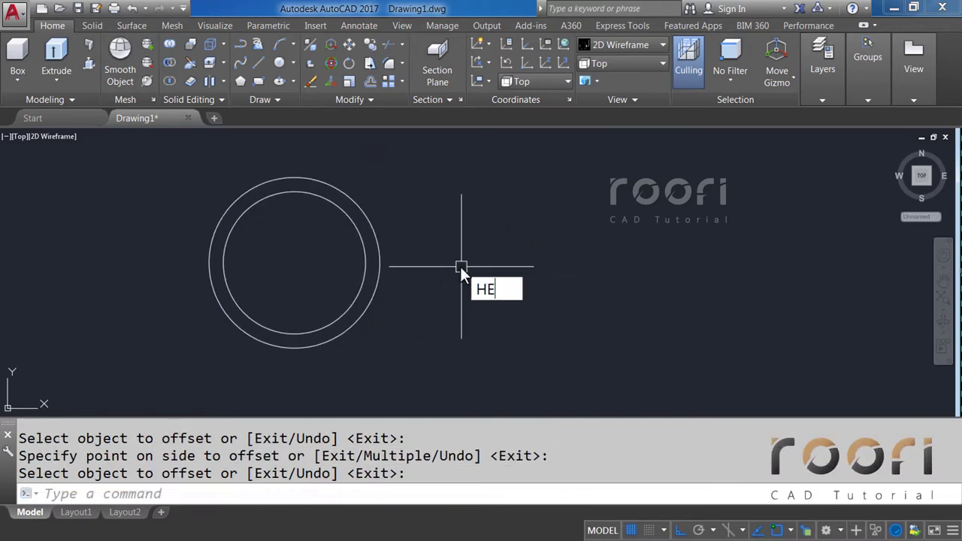
pyautogui.write('LIX')
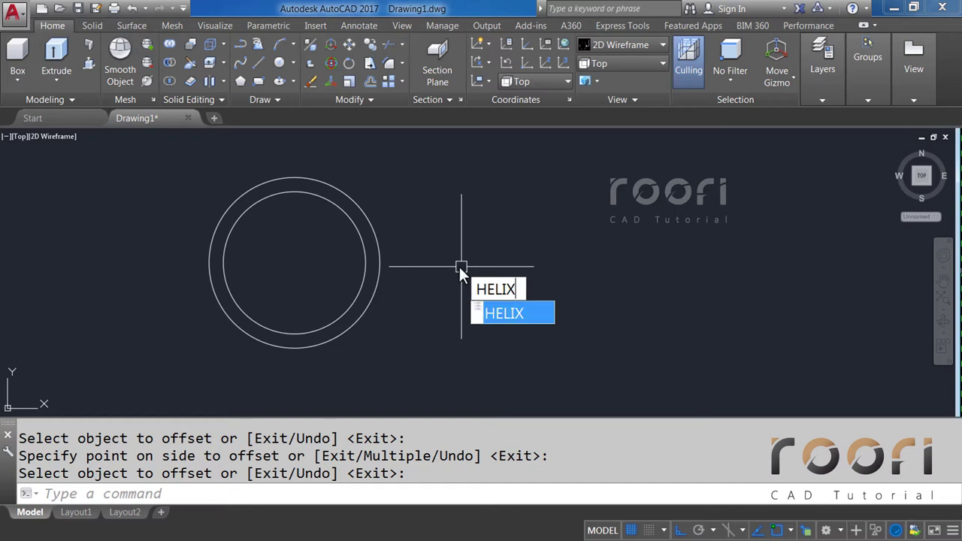
# Step: Draw a helix with base diameter 300, top diameter 200 and height 300
pyautogui.press('Return')
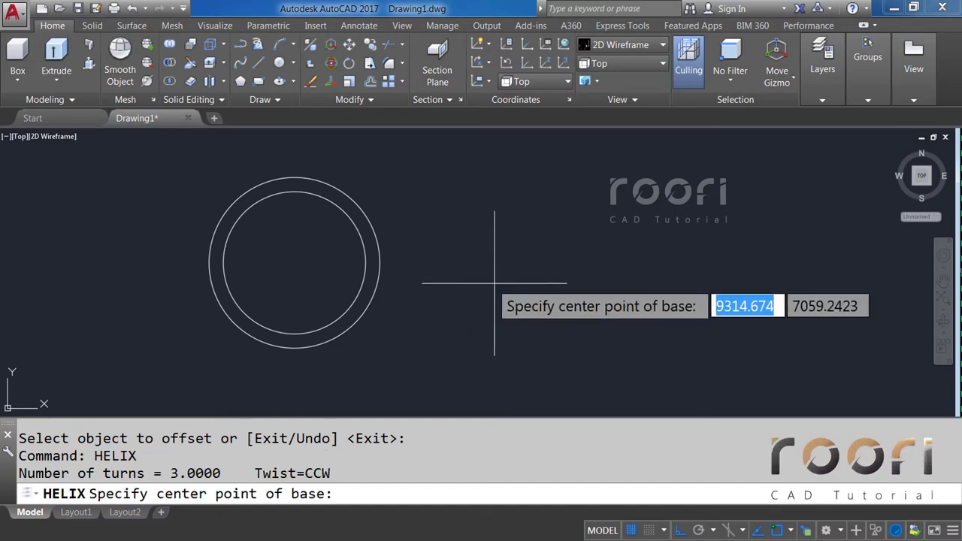
pyautogui.click(538, 266)
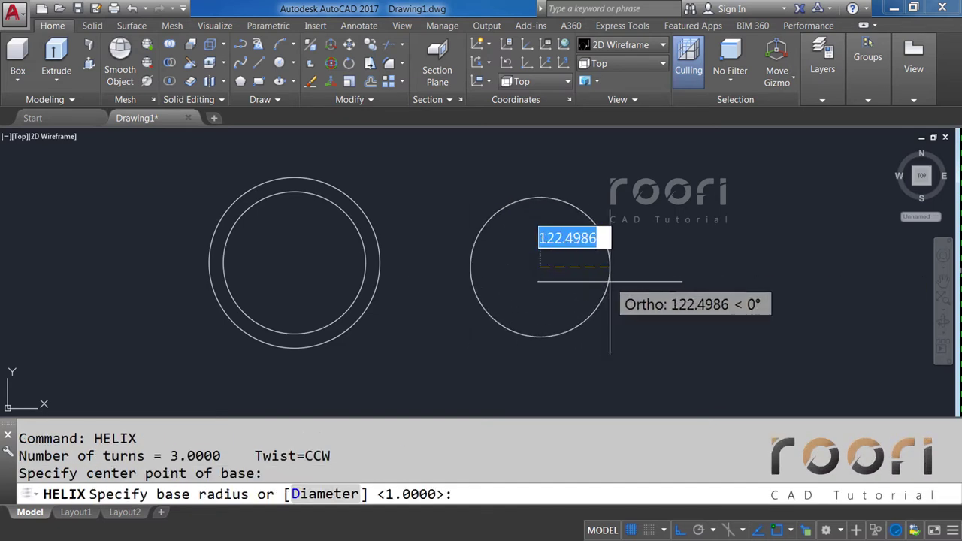
pyautogui.write('D')
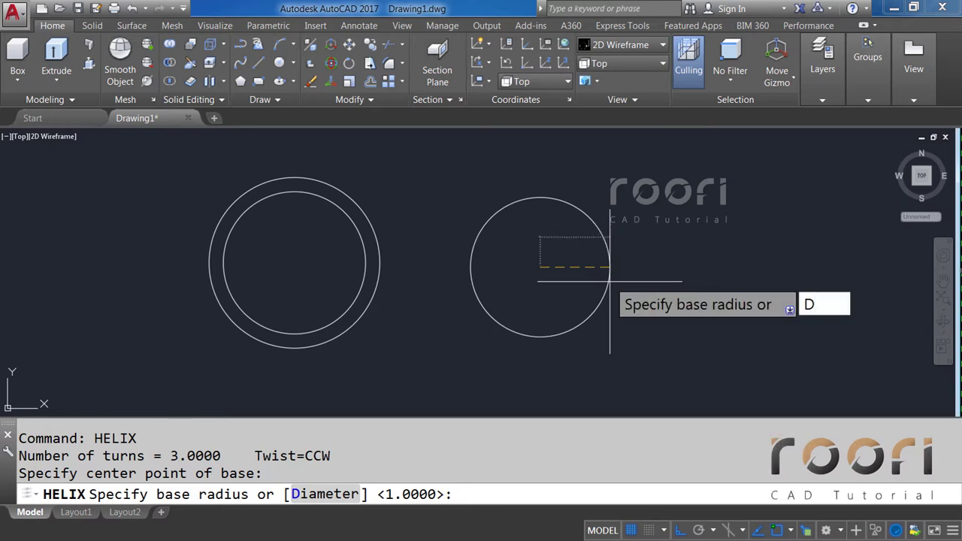
pyautogui.press('Return')
pyautogui.write('300')
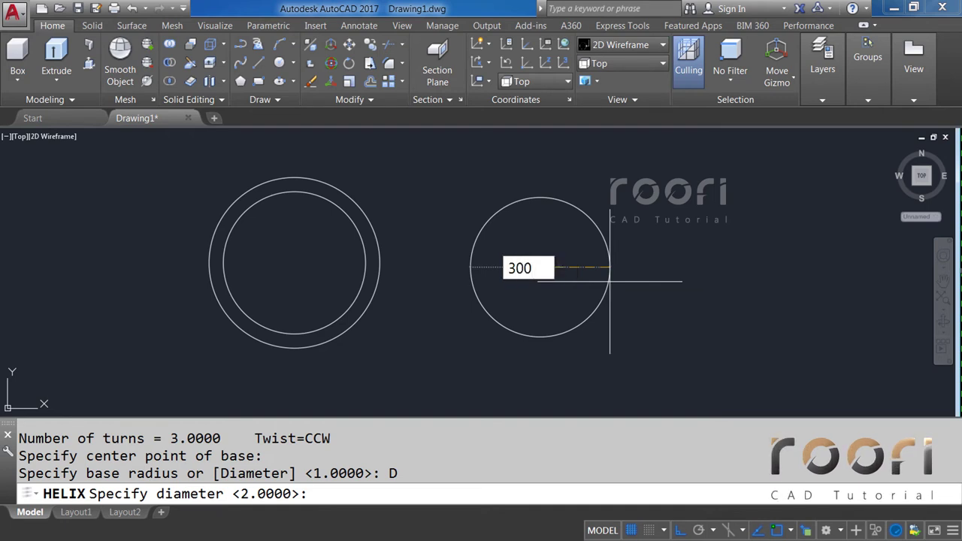
pyautogui.press('Return')
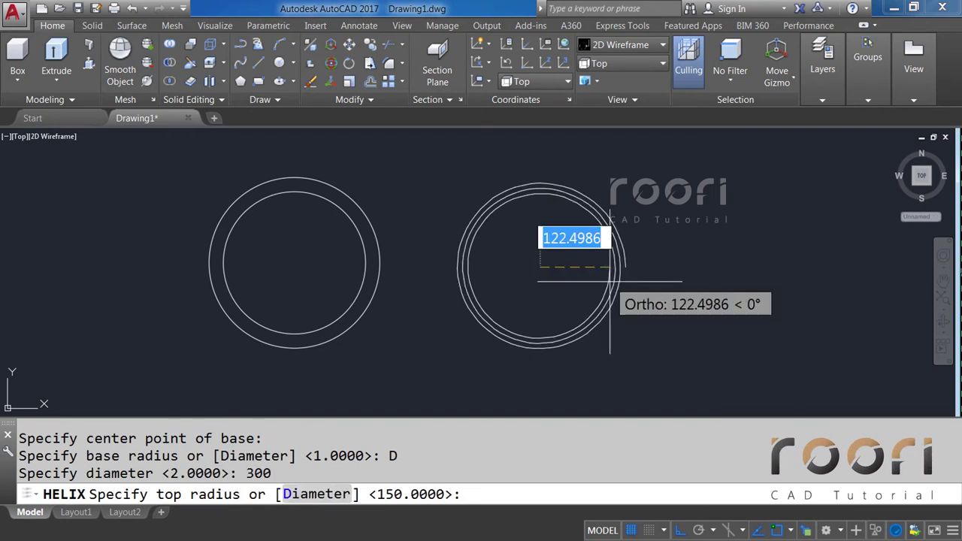
pyautogui.write('D')
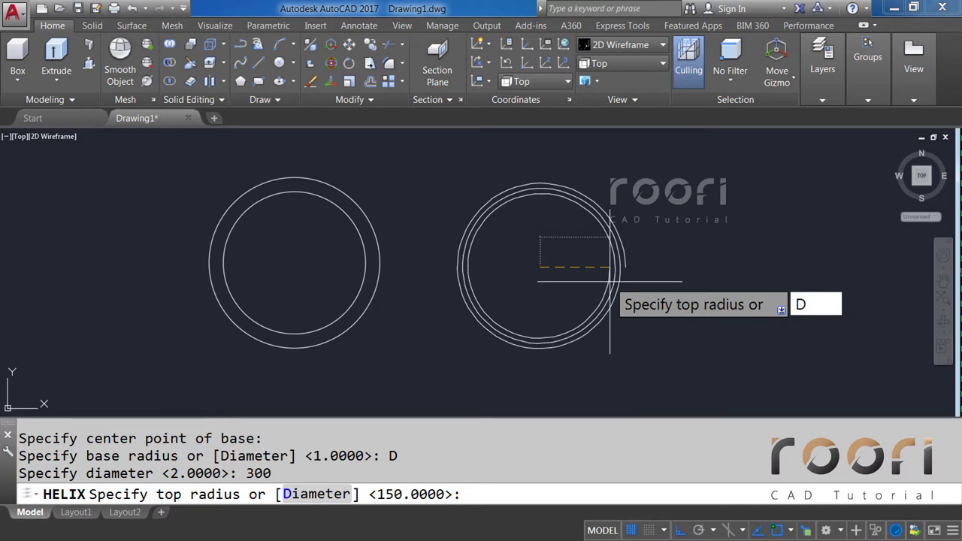
pyautogui.press('Return')
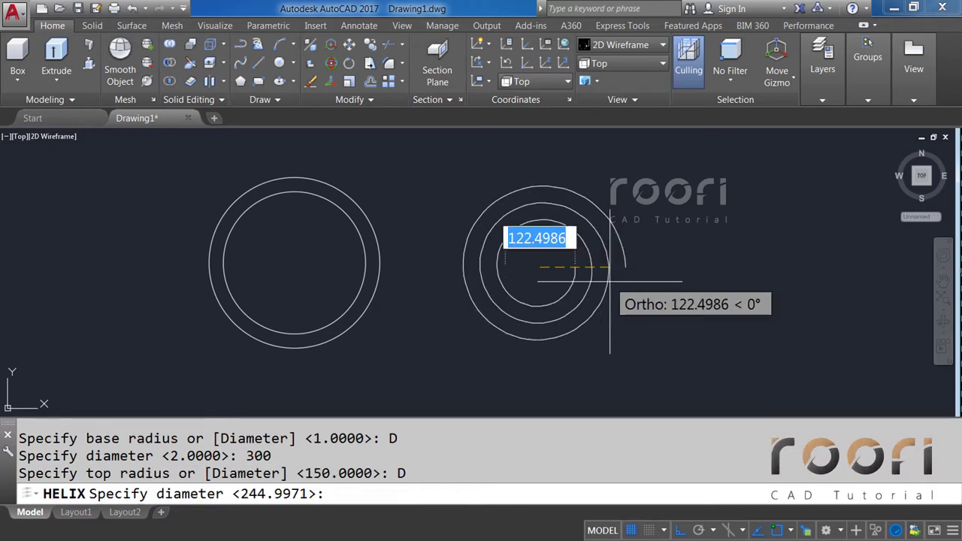
pyautogui.write('200')
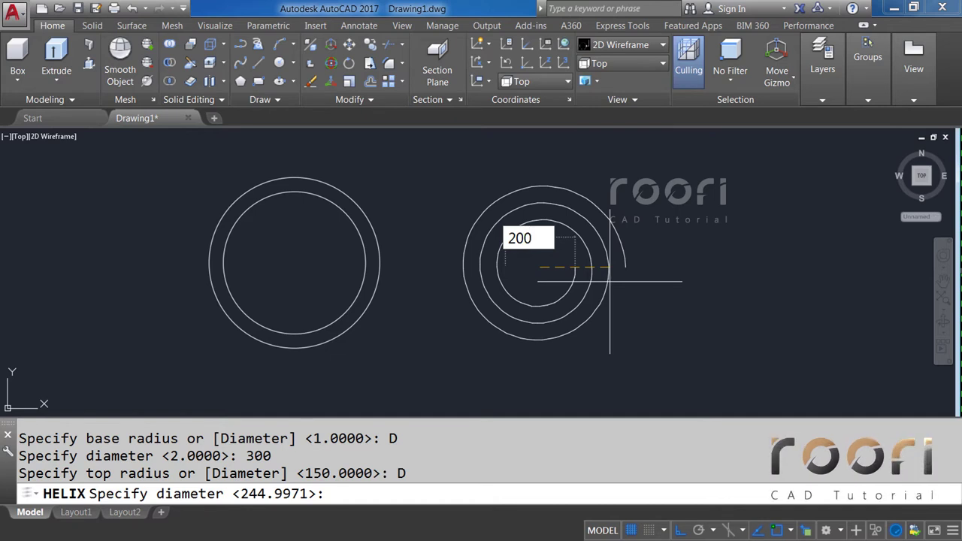
pyautogui.press('Return')
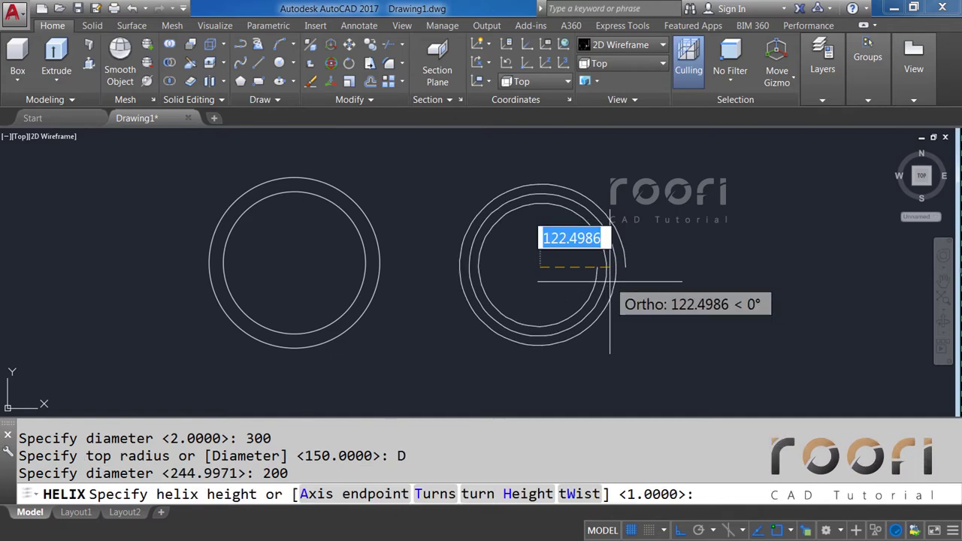
pyautogui.write('3')
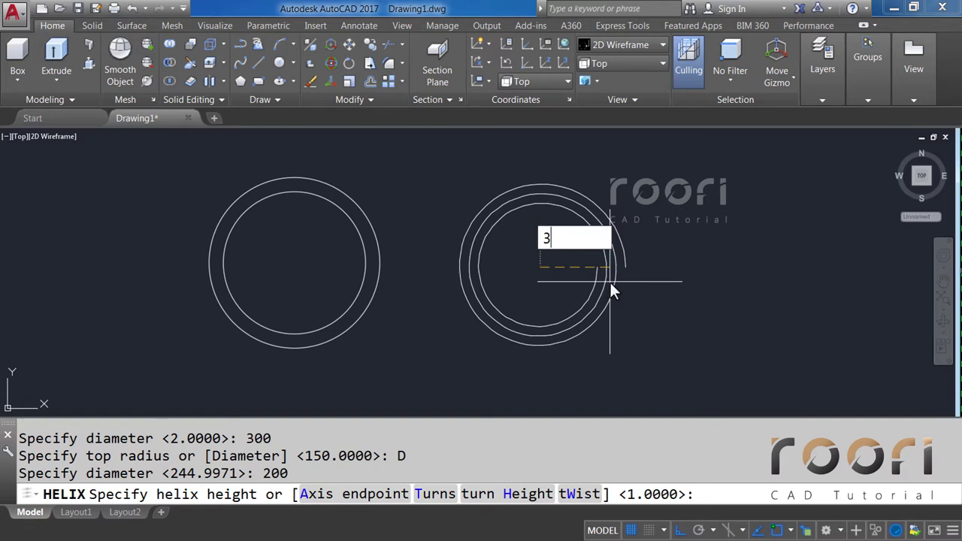
pyautogui.write('00')
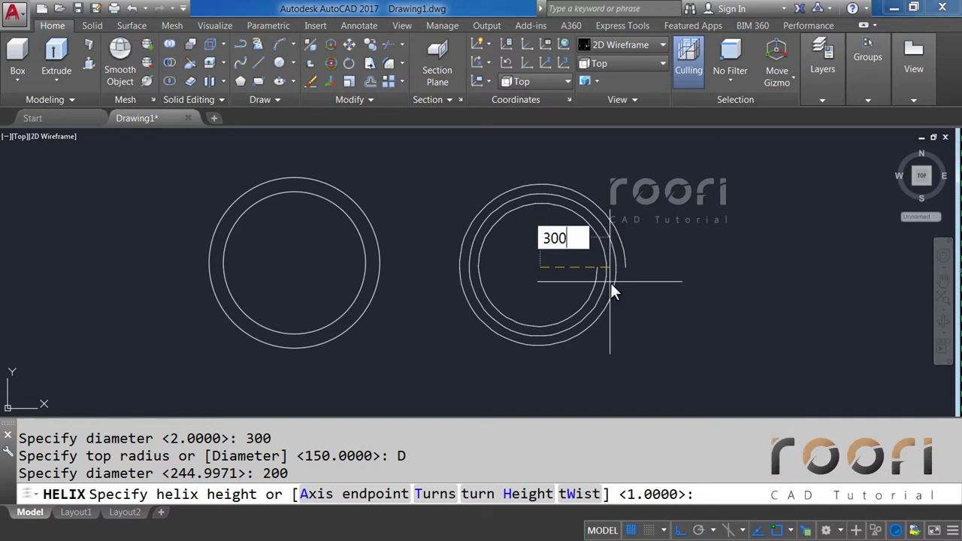
pyautogui.press('Return')
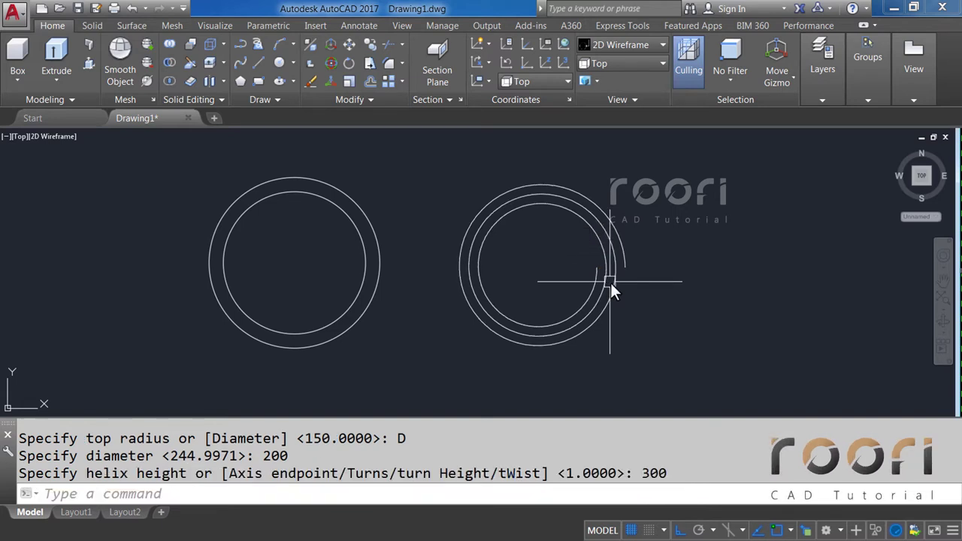
pyautogui.moveTo(527, 315)
pyautogui.keyDown('shift'); pyautogui.mouseDown(button='middle')
pyautogui.moveTo(515, 325)
pyautogui.moveTo(515, 279)
pyautogui.moveTo(502, 243)
pyautogui.mouseUp(button='middle'); pyautogui.keyUp('shift')
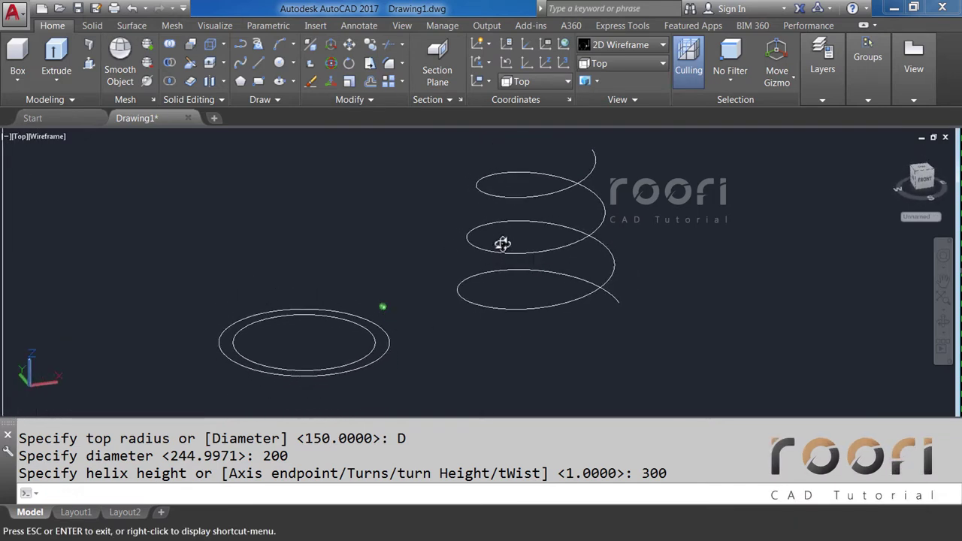
# Step: Change the helix's Turns property from 3 to 10 in the Properties palette
pyautogui.click(501, 249)
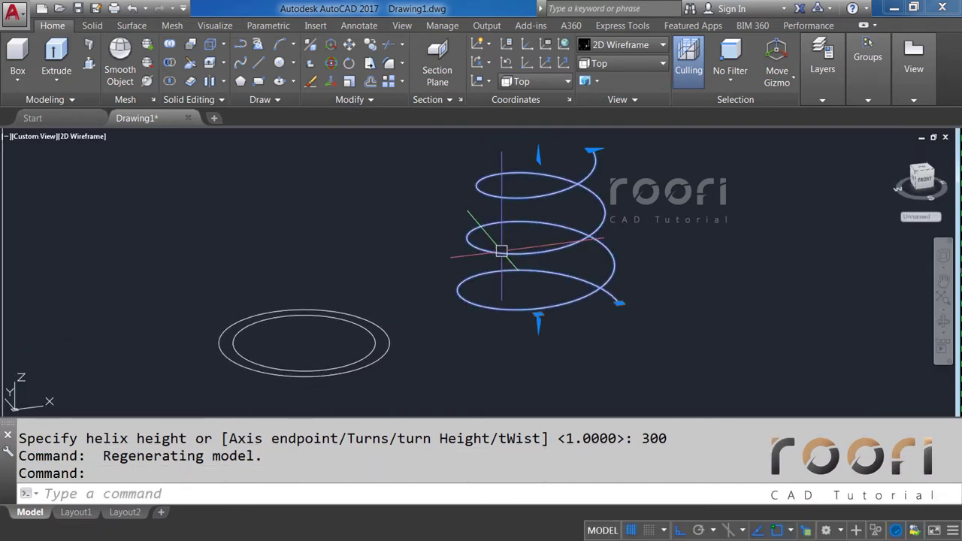
pyautogui.rightClick(625, 209)
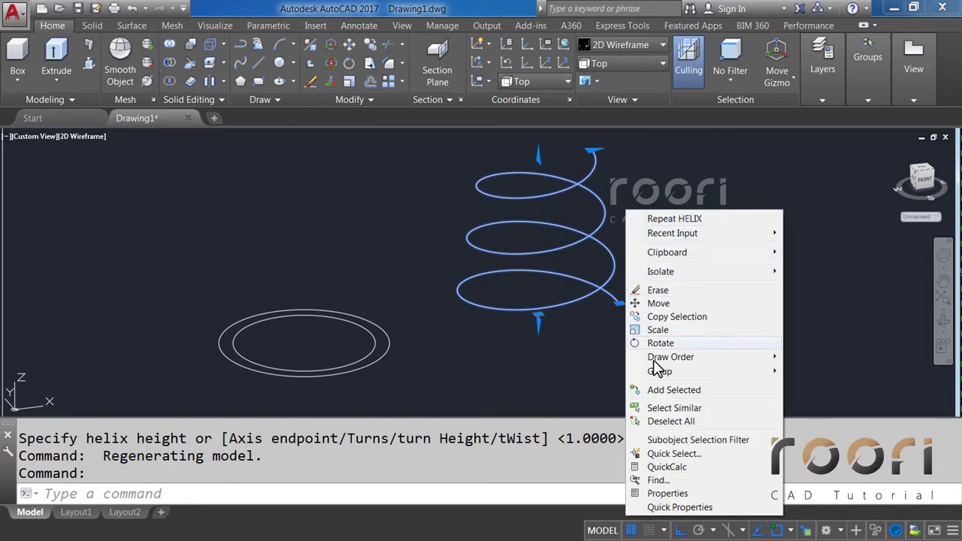
pyautogui.click(664, 494)
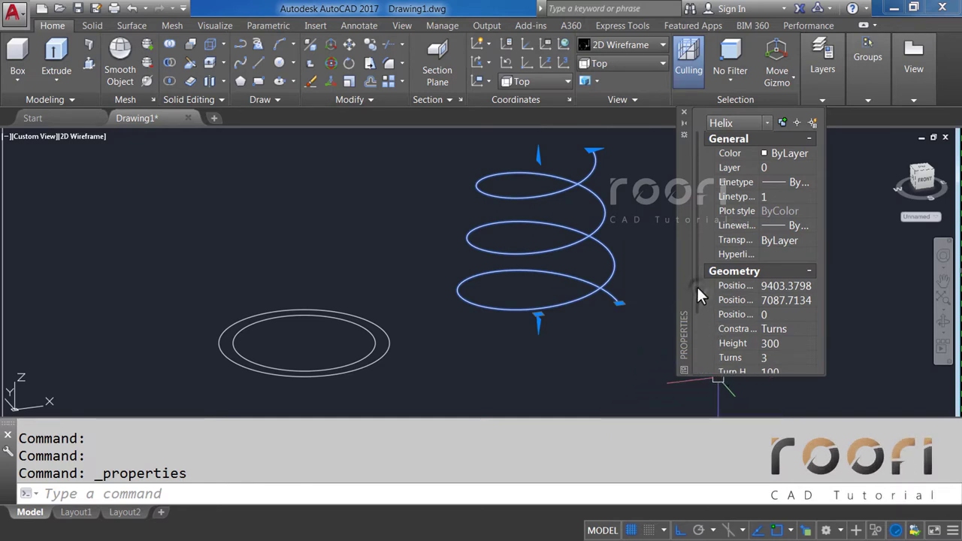
pyautogui.moveTo(696, 285); pyautogui.dragTo(697, 351)
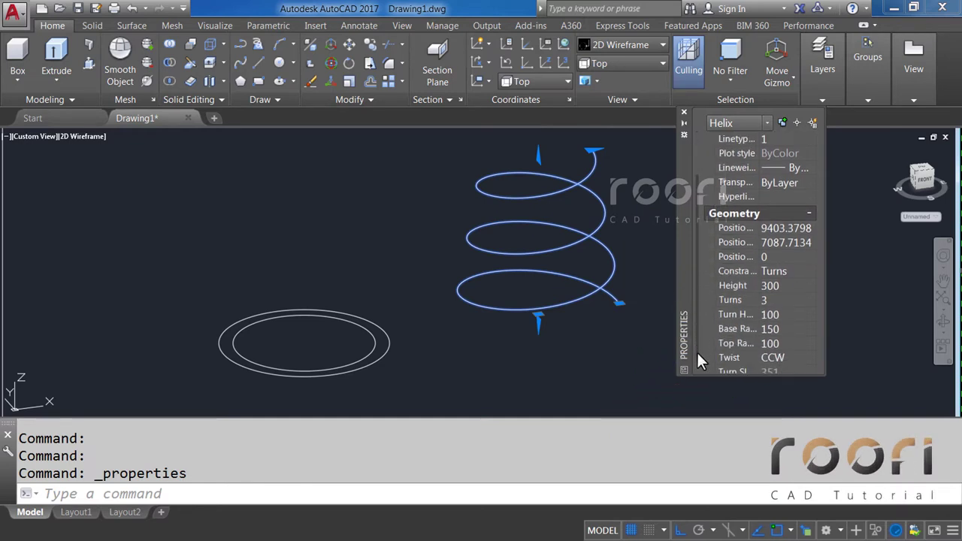
pyautogui.click(764, 301)
pyautogui.press('Tab')
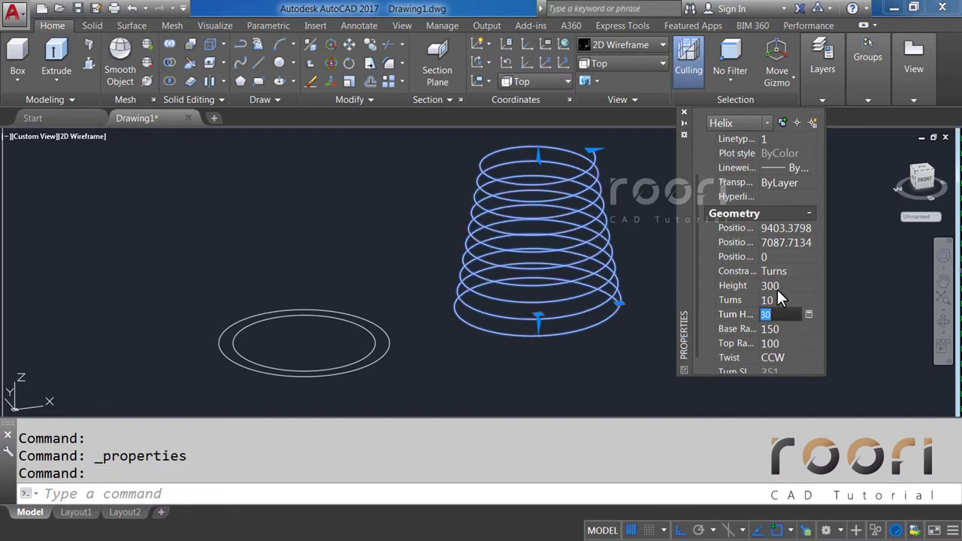
pyautogui.click(683, 114)
pyautogui.press('Escape')
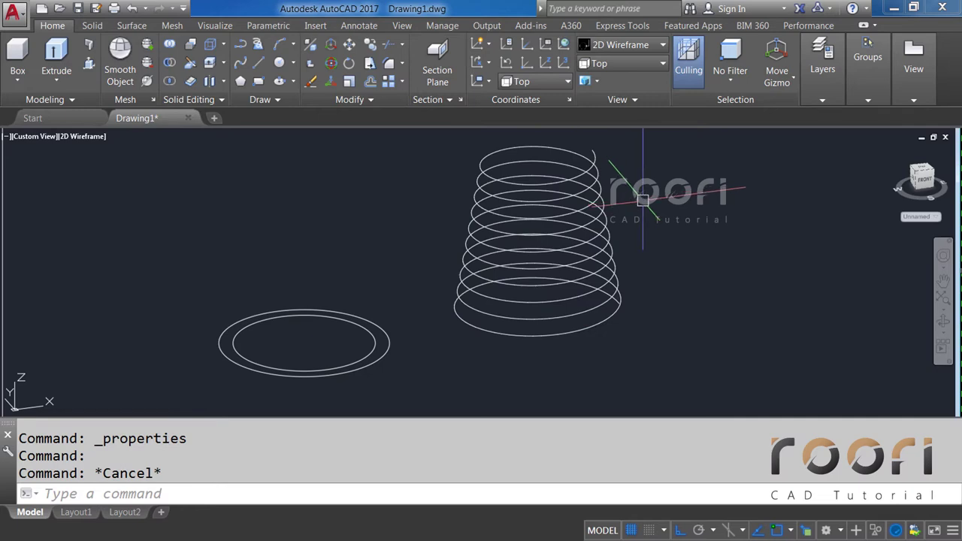
# Step: Draw a 300-unit line from the helix's lower end toward 180°
pyautogui.write('L')
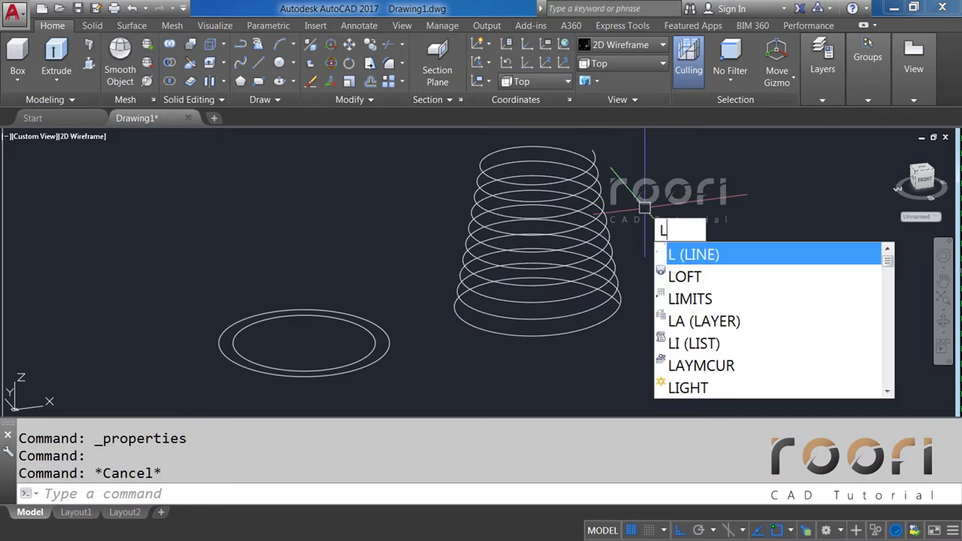
pyautogui.press('Return')
pyautogui.scroll(3, 613, 304)
pyautogui.scroll(2, 641, 265)
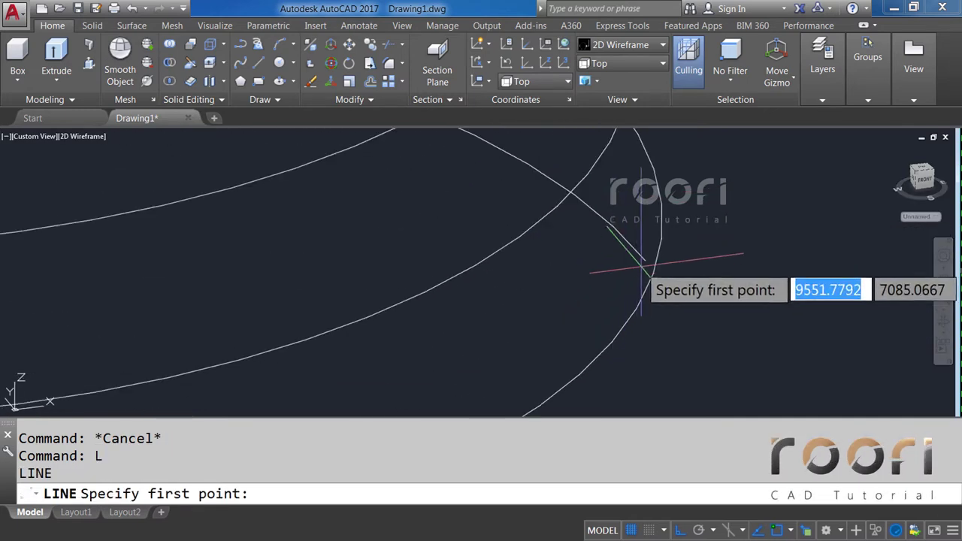
pyautogui.click(642, 265)
pyautogui.scroll(-2, 639, 248)
pyautogui.scroll(-2, 586, 270)
pyautogui.scroll(-1, 376, 301)
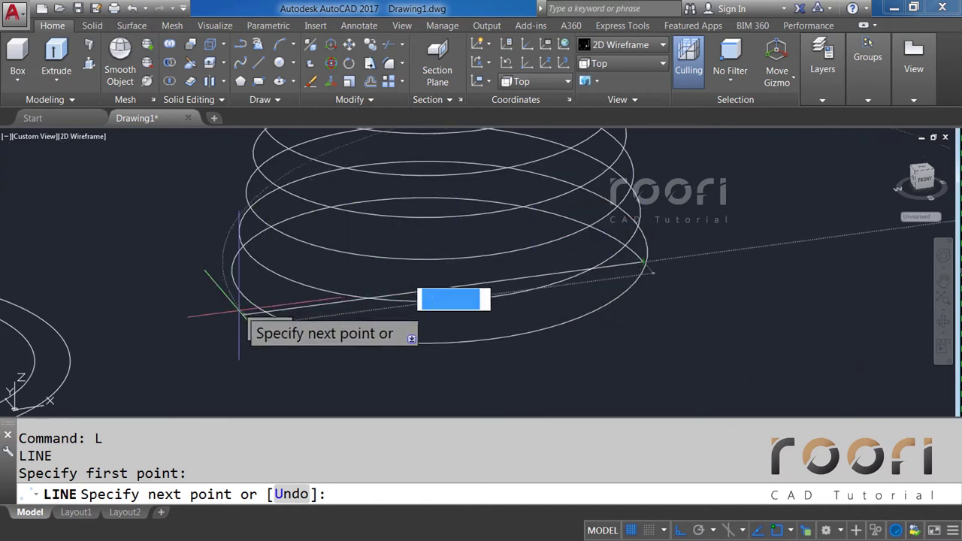
pyautogui.write('3')
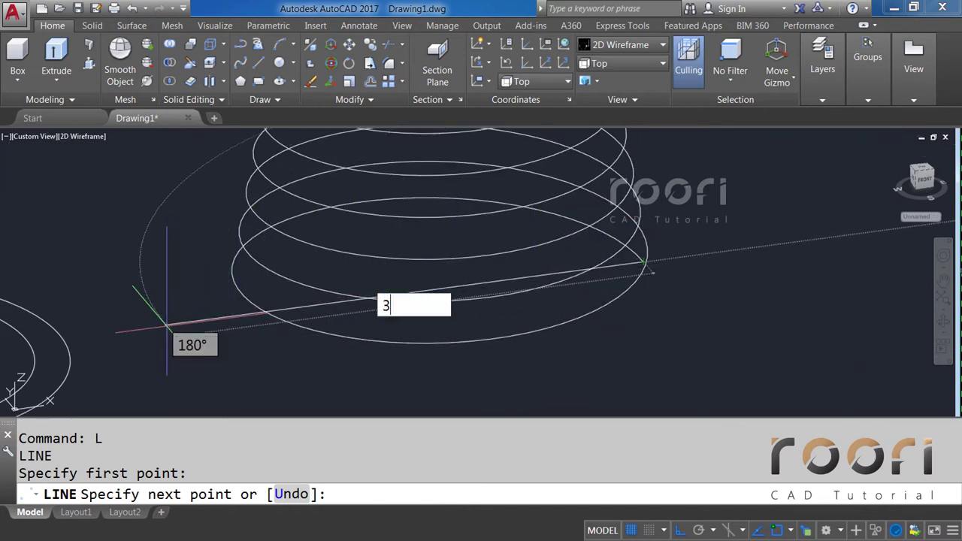
pyautogui.write('00')
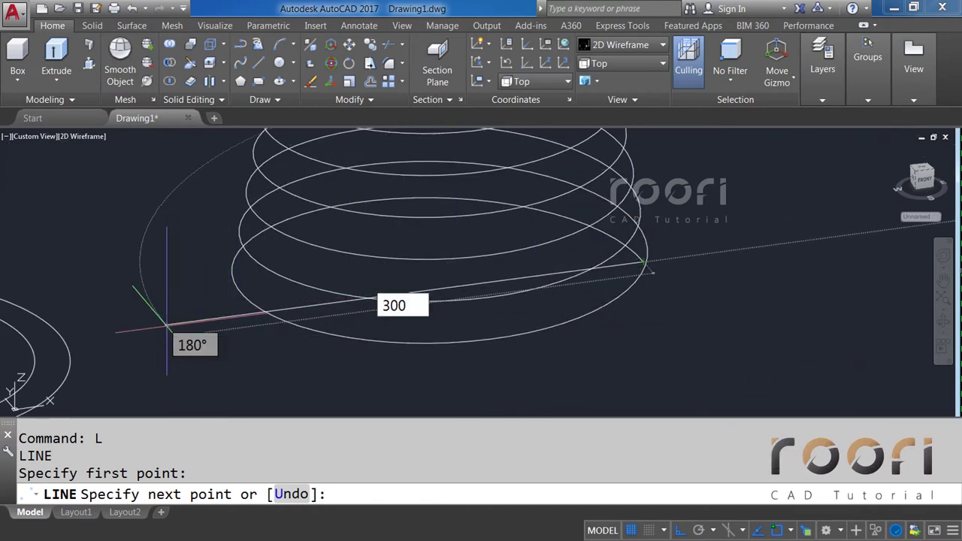
pyautogui.press('Return')
pyautogui.press('Return')
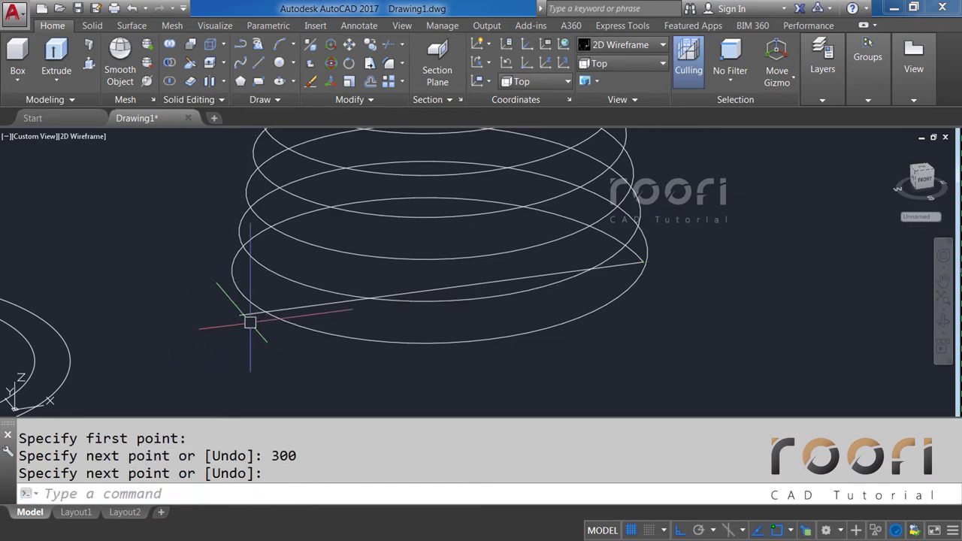
pyautogui.scroll(-3, 339, 311)
pyautogui.scroll(-3, 333, 318)
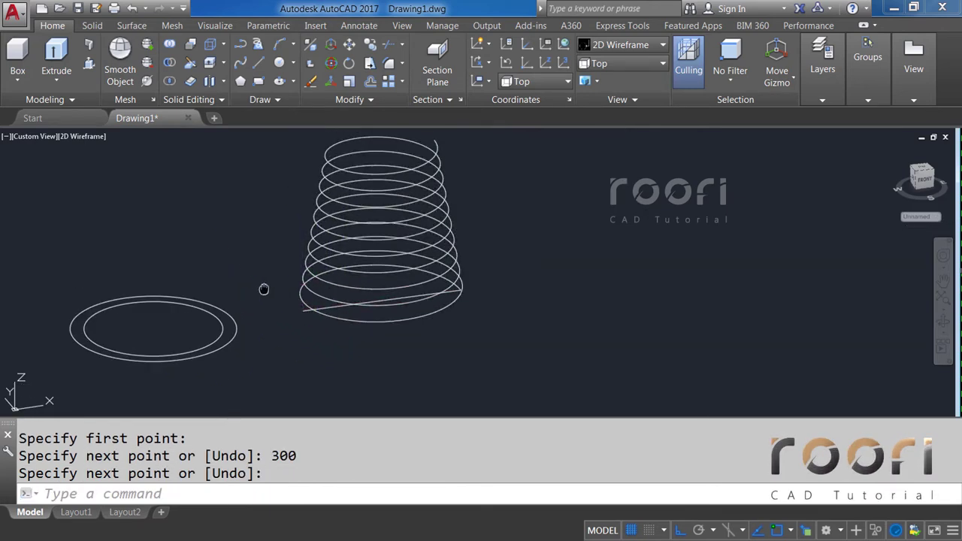
pyautogui.moveTo(263, 288); pyautogui.dragTo(318, 312, button='middle')
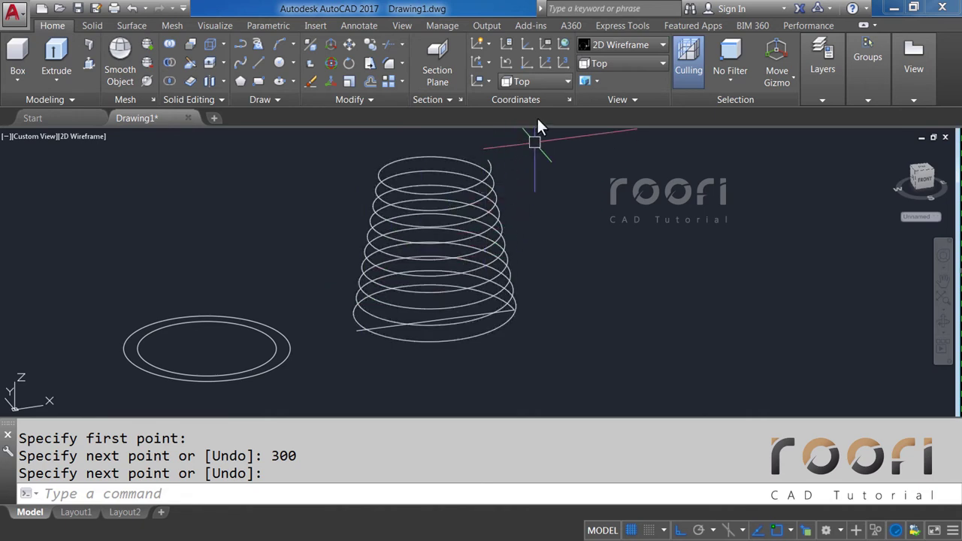
# Step: Set the UCS to Front and draw a 20-diameter circle at the helix's top end
pyautogui.click(549, 81)
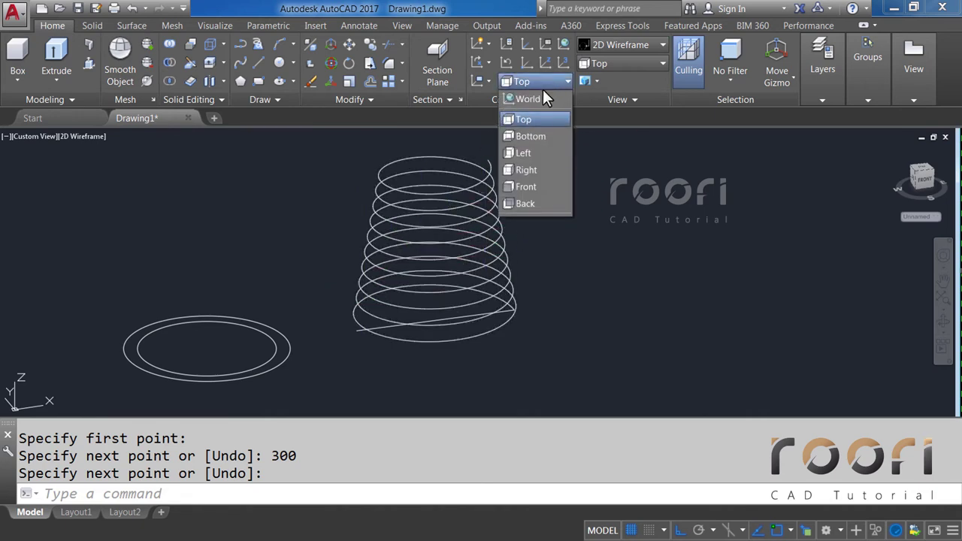
pyautogui.click(525, 187)
pyautogui.write('C')
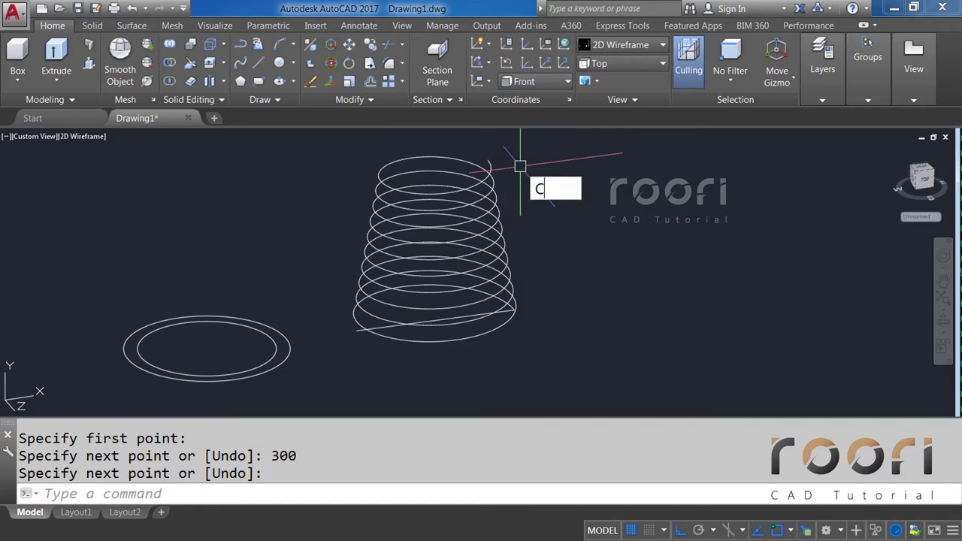
pyautogui.press('Return')
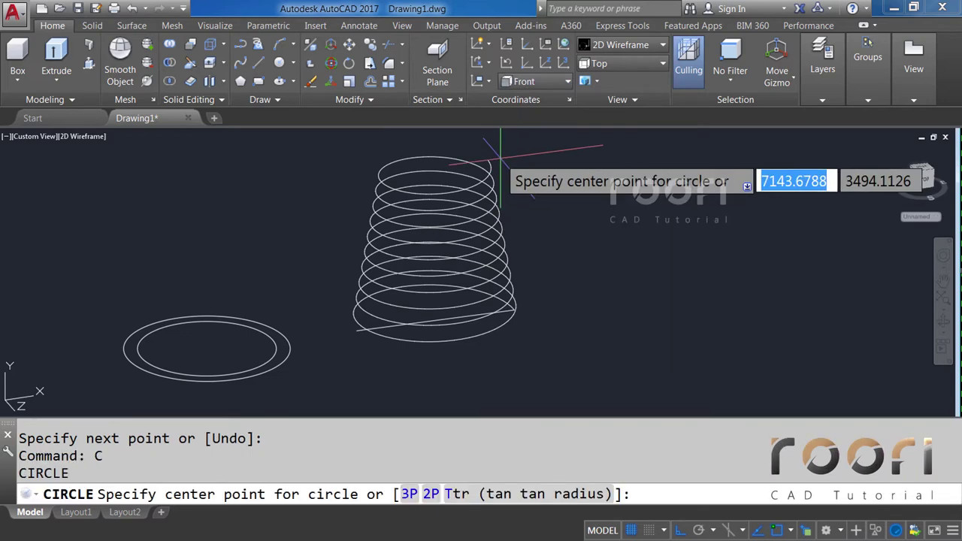
pyautogui.scroll(3, 496, 162)
pyautogui.scroll(2, 466, 167)
pyautogui.click(448, 168)
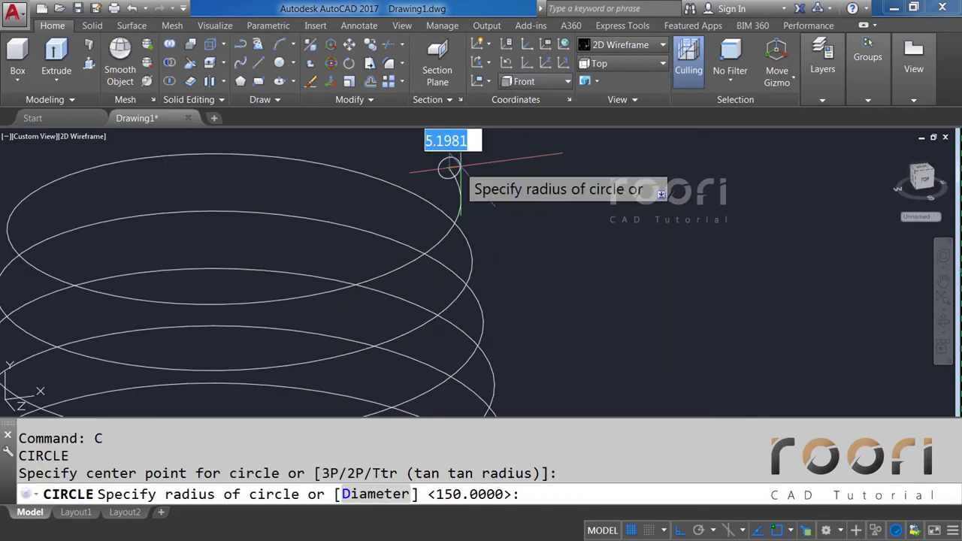
pyautogui.moveTo(509, 189); pyautogui.dragTo(498, 197, button='middle')
pyautogui.write('D')
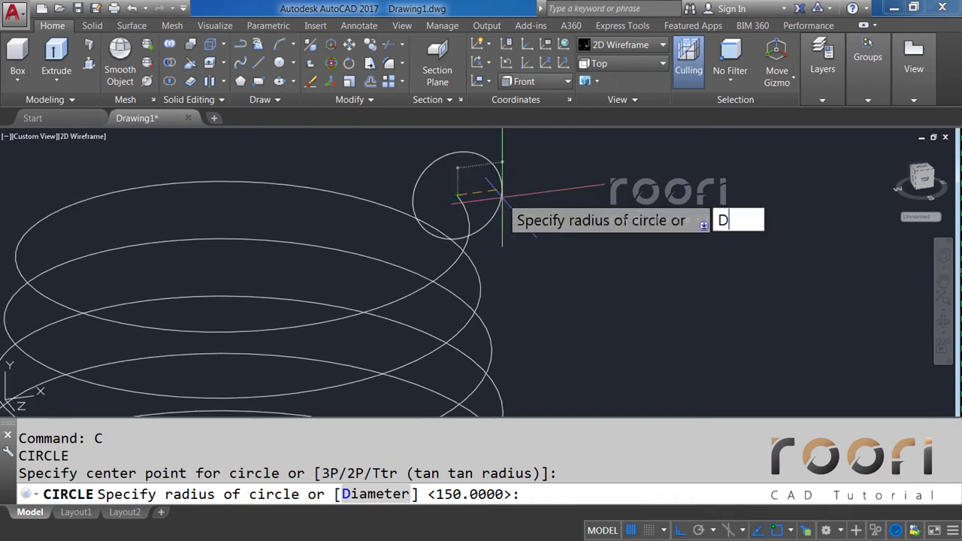
pyautogui.press('Return')
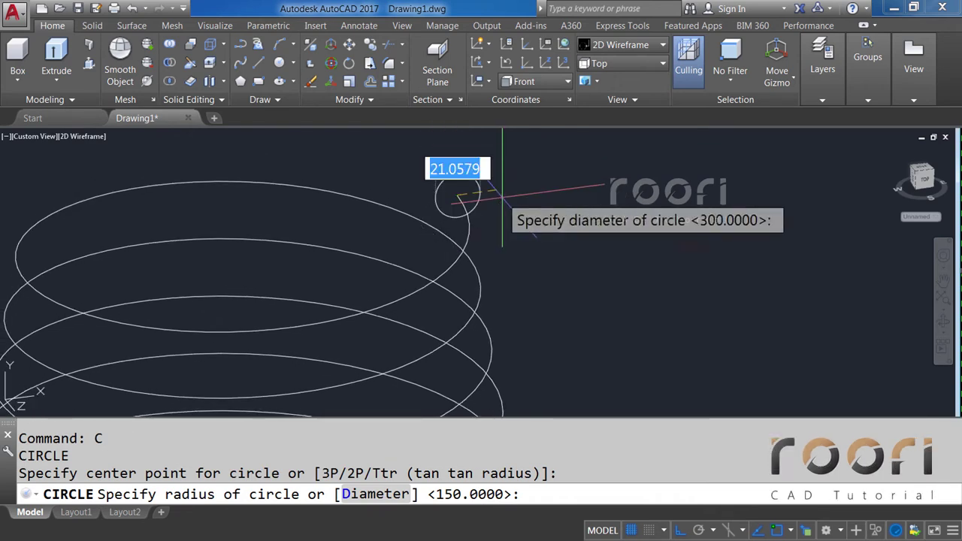
pyautogui.write('20')
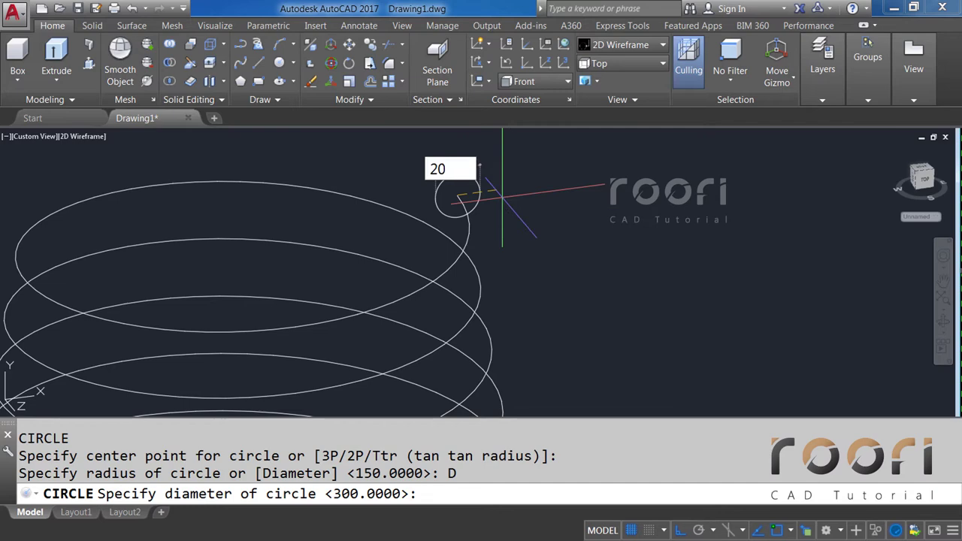
pyautogui.press('Return')
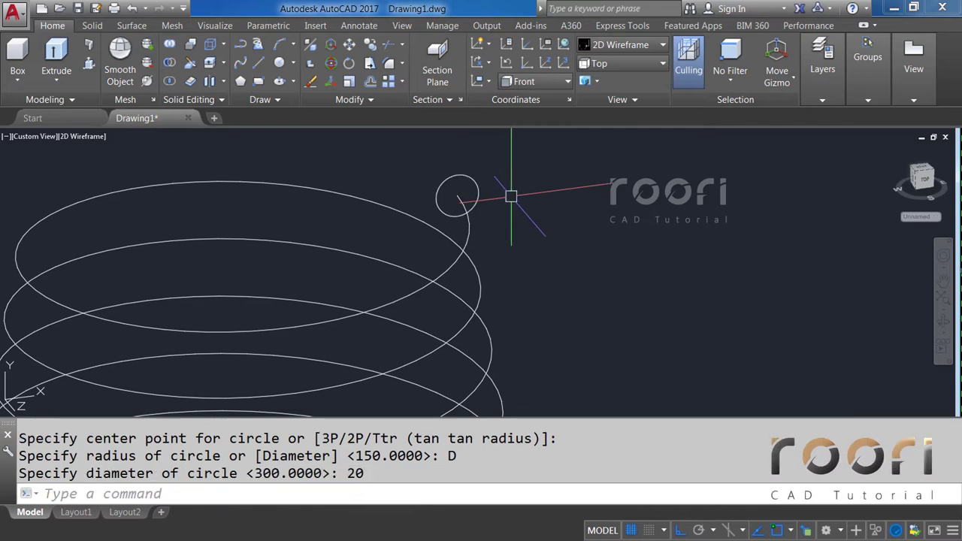
pyautogui.press('Escape')
pyautogui.press('Escape')
pyautogui.press('Escape')
pyautogui.write('SWEEP')
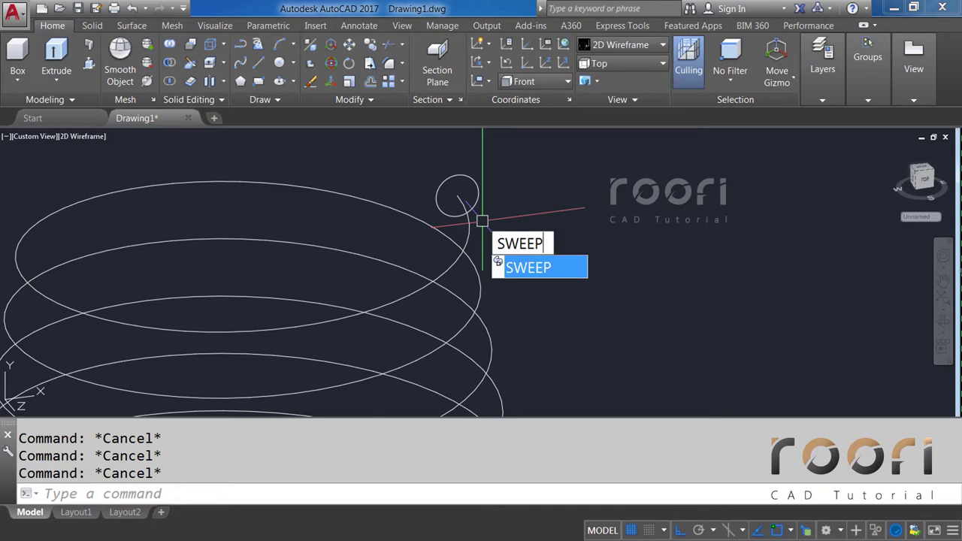
# Step: Sweep the 20-diameter circle along the helix to form a solid coil
pyautogui.press('Return')
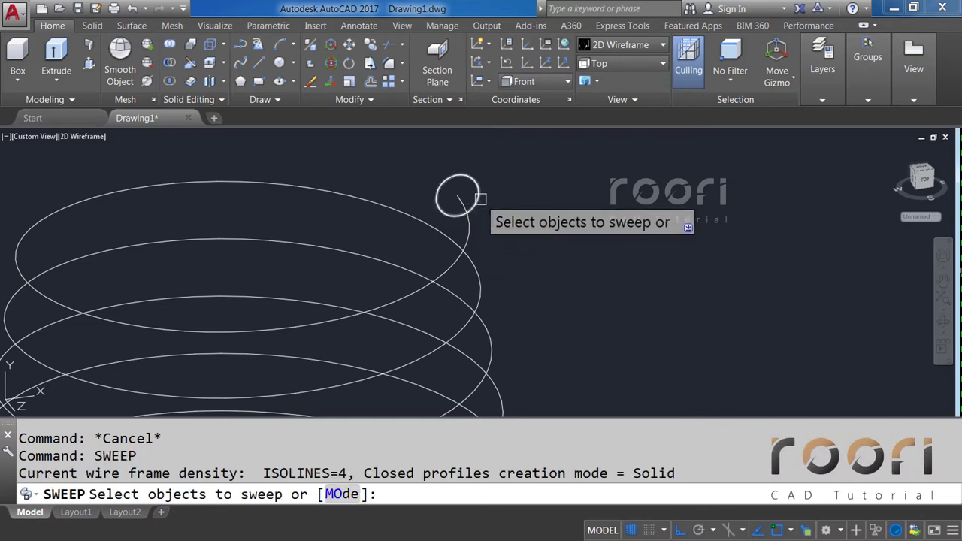
pyautogui.click(479, 199)
pyautogui.press('Return')
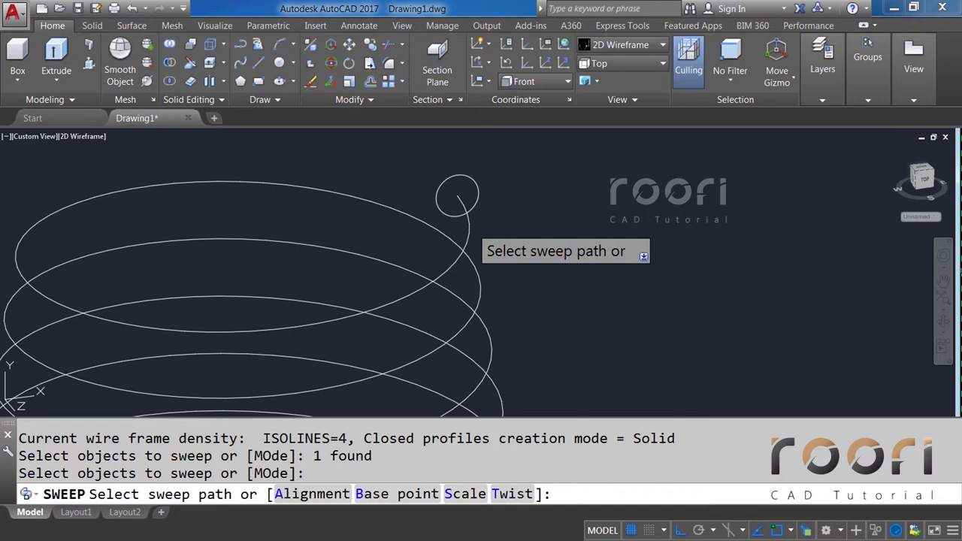
pyautogui.click(470, 225)
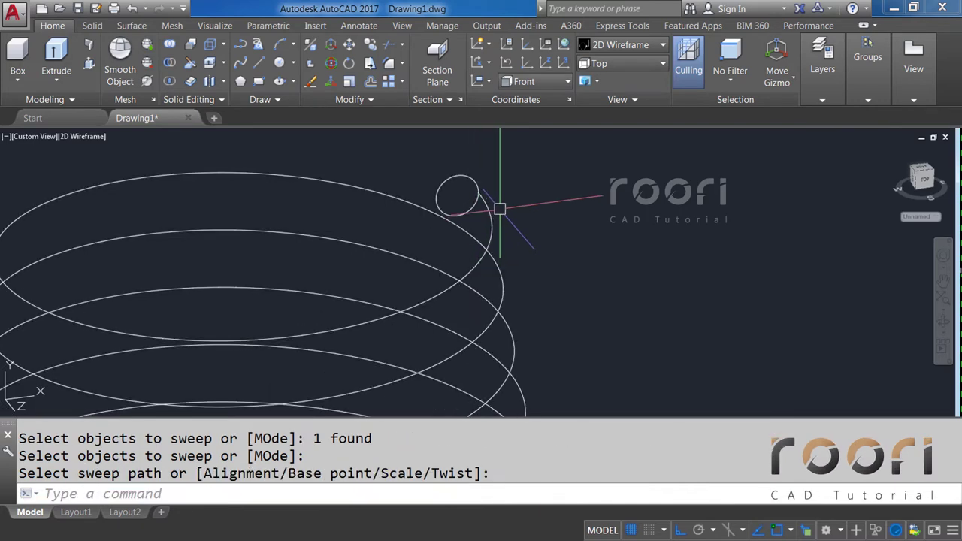
pyautogui.scroll(-3, 500, 209)
pyautogui.scroll(-2, 496, 197)
pyautogui.moveTo(531, 243)
pyautogui.mouseDown(button='middle')
pyautogui.moveTo(540, 227)
pyautogui.moveTo(582, 207)
pyautogui.mouseUp(button='middle')
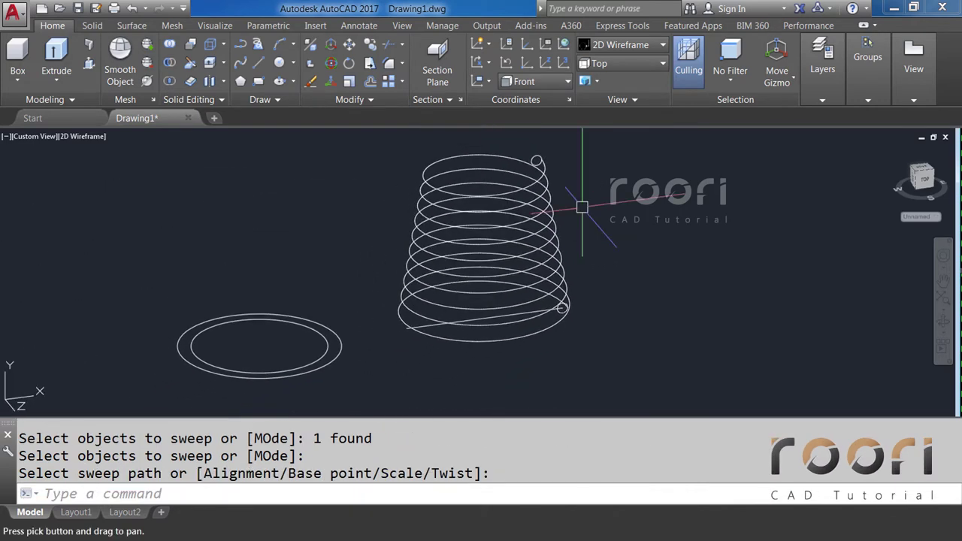
# Step: Preview the spring in the Realistic visual style
pyautogui.click(603, 45)
pyautogui.click(805, 75)
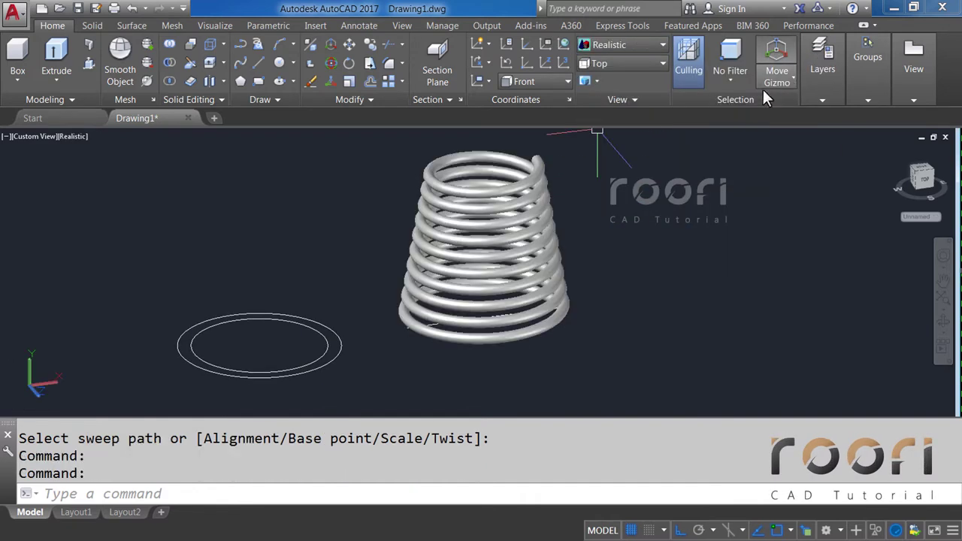
pyautogui.click(617, 48)
# Step: Return to 2D Wireframe and move the inner ring 300 units straight down
pyautogui.click(609, 72)
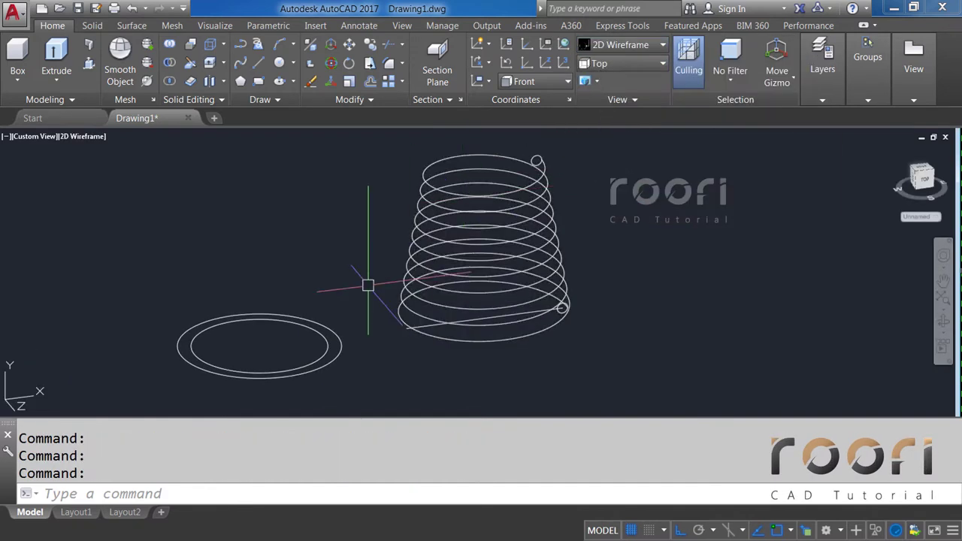
pyautogui.moveTo(367, 284); pyautogui.dragTo(405, 238, button='middle')
pyautogui.scroll(-3, 404, 238)
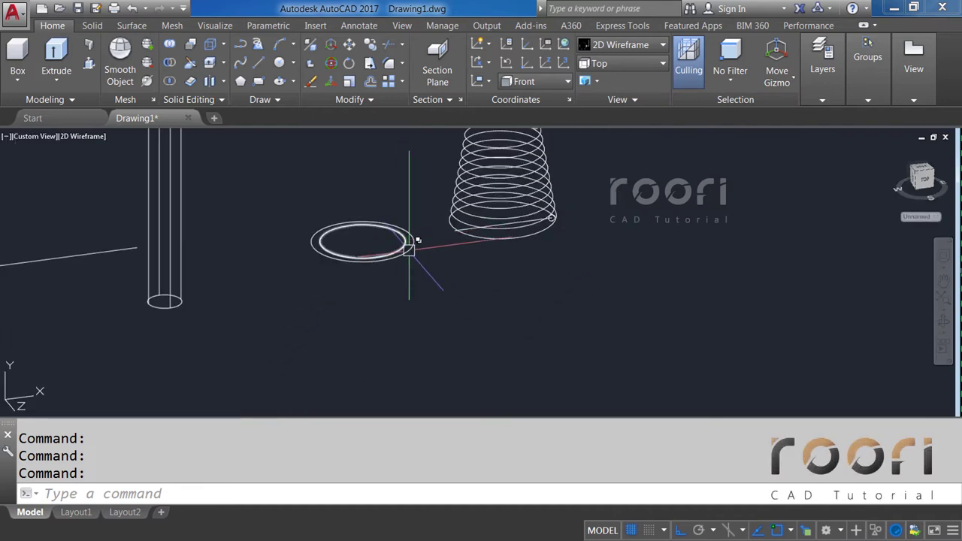
pyautogui.write('M')
pyautogui.press('Return')
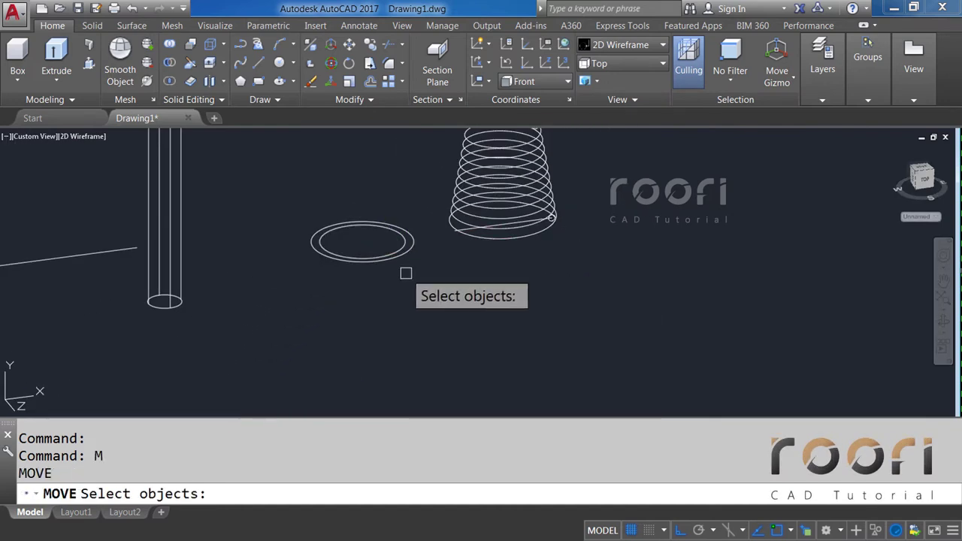
pyautogui.scroll(2, 406, 255)
pyautogui.click(400, 218)
pyautogui.press('Return')
pyautogui.click(444, 218)
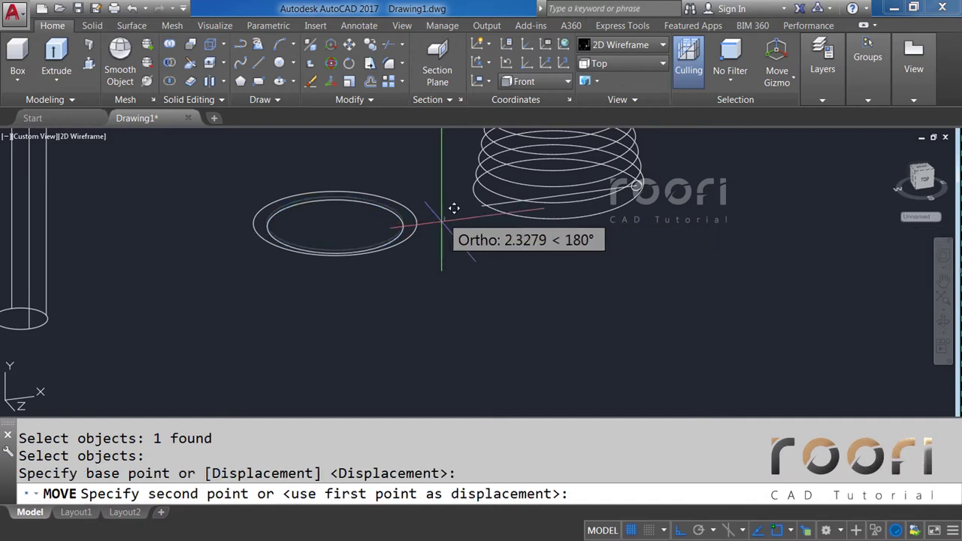
pyautogui.write('300')
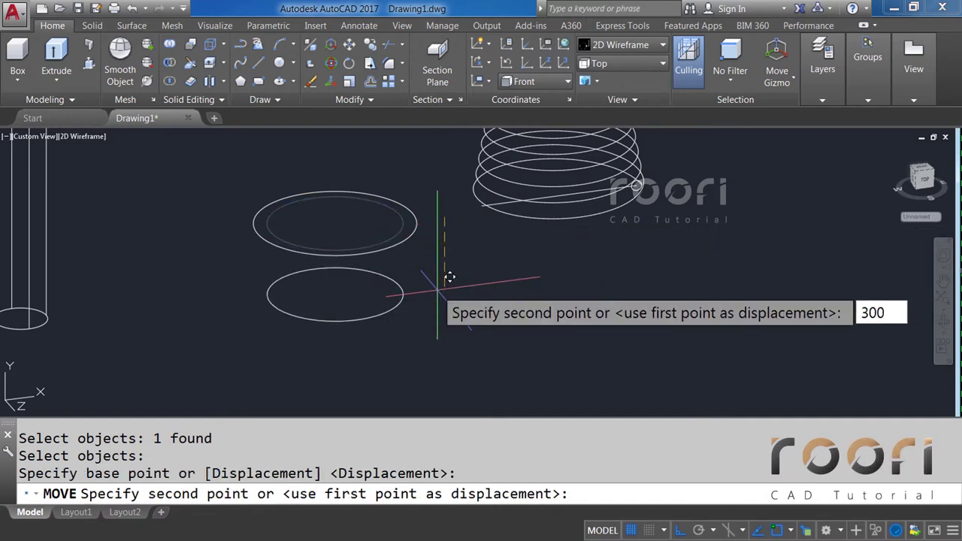
pyautogui.press('Return')
pyautogui.moveTo(436, 288); pyautogui.dragTo(437, 306, button='middle')
pyautogui.write('LOFT')
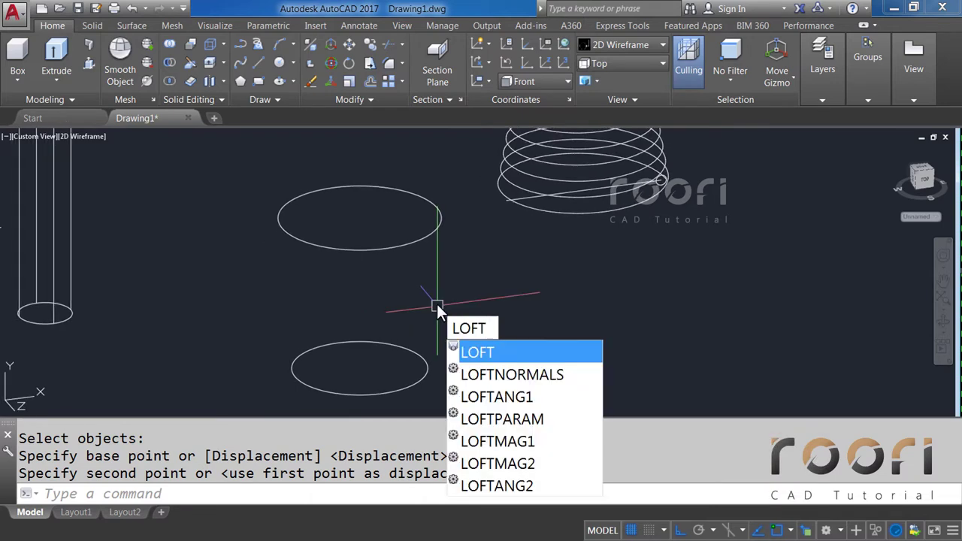
# Step: Loft a solid between the lower ring and the upper ellipse
pyautogui.press('Return')
pyautogui.click(419, 354)
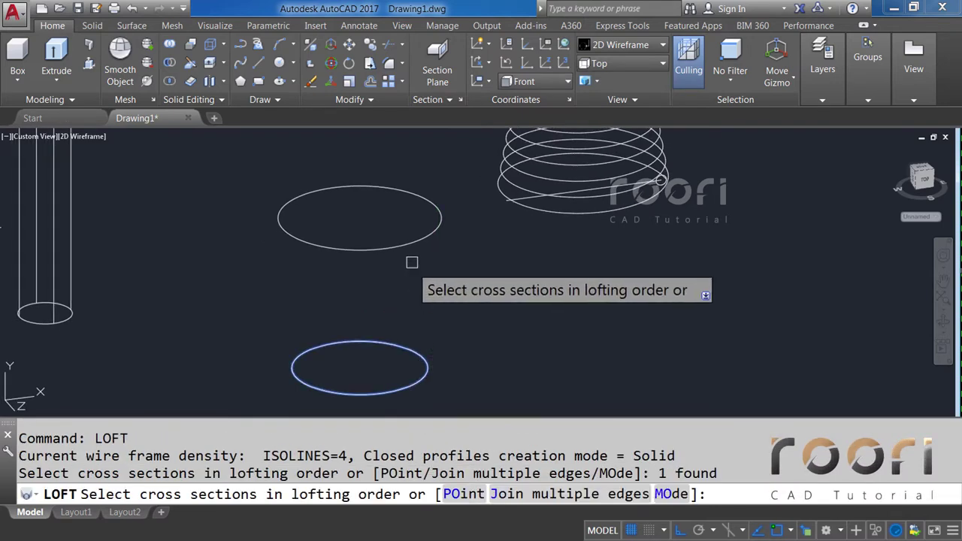
pyautogui.click(410, 249)
pyautogui.press('Return')
pyautogui.press('Return')
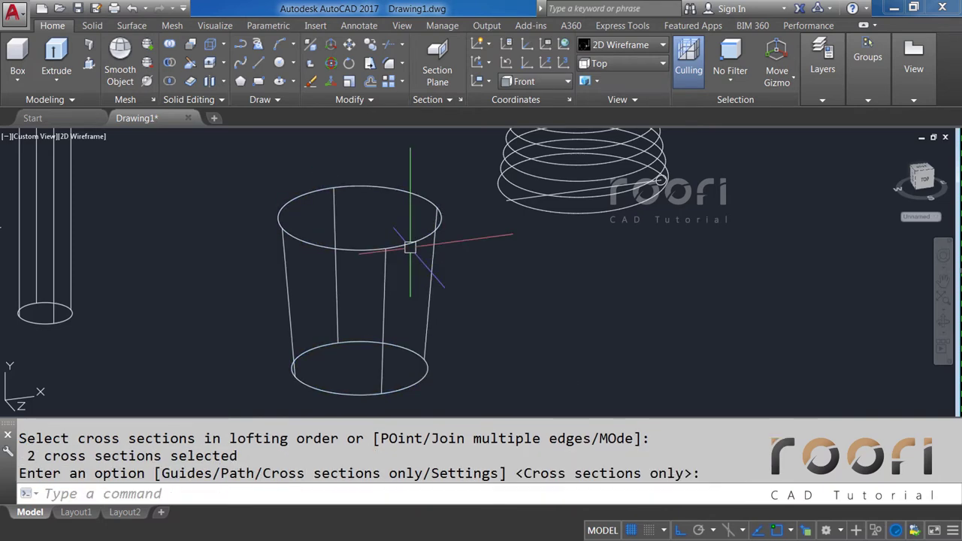
# Step: Fillet the cup's bottom edge with a 100 radius
pyautogui.click(403, 63)
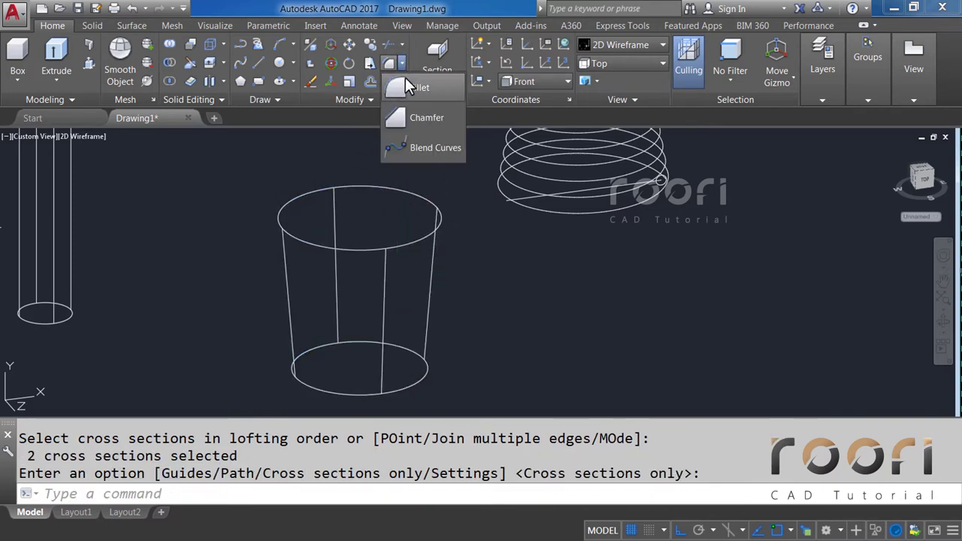
pyautogui.click(418, 89)
pyautogui.write('R')
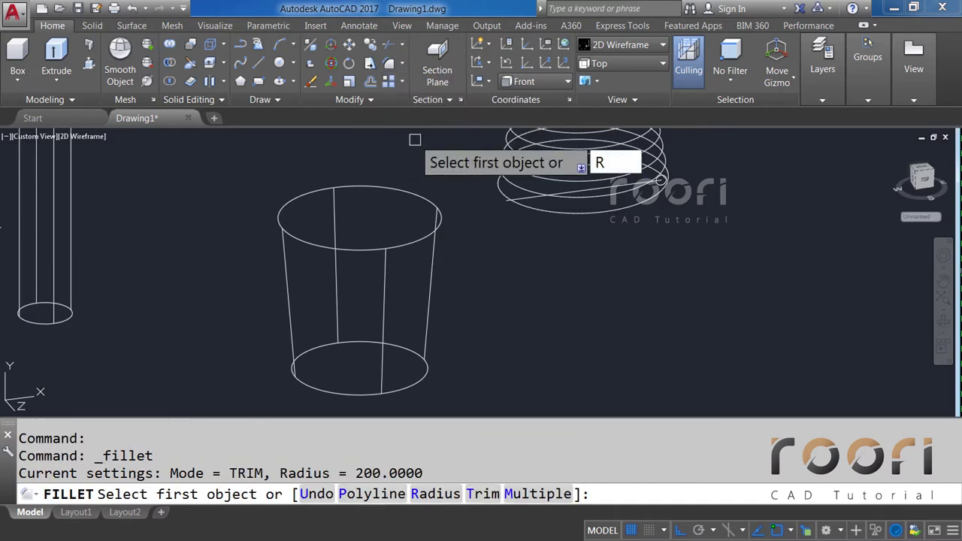
pyautogui.press('Return')
pyautogui.write('100')
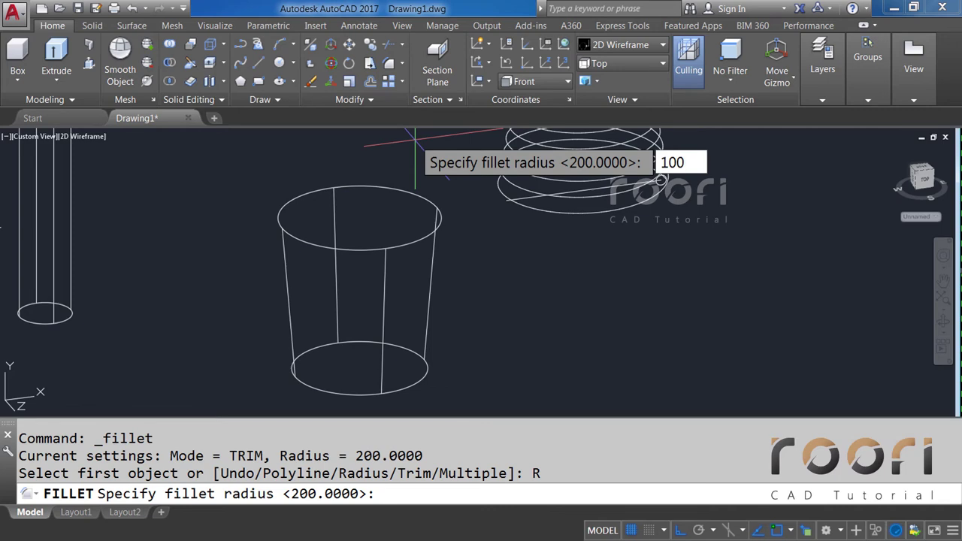
pyautogui.press('Return')
pyautogui.click(399, 345)
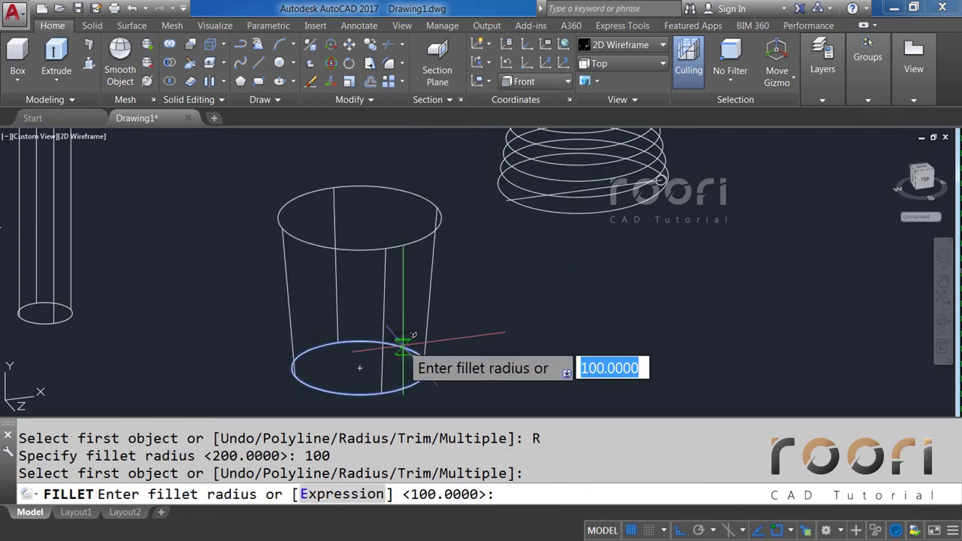
pyautogui.press('Return')
pyautogui.press('Return')
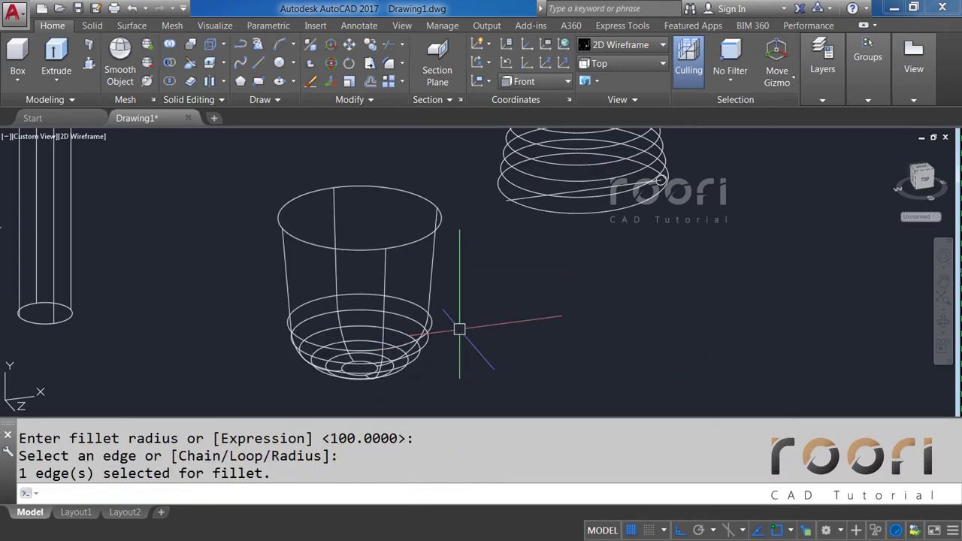
pyautogui.press('Escape')
pyautogui.click(454, 331)
pyautogui.click(435, 344)
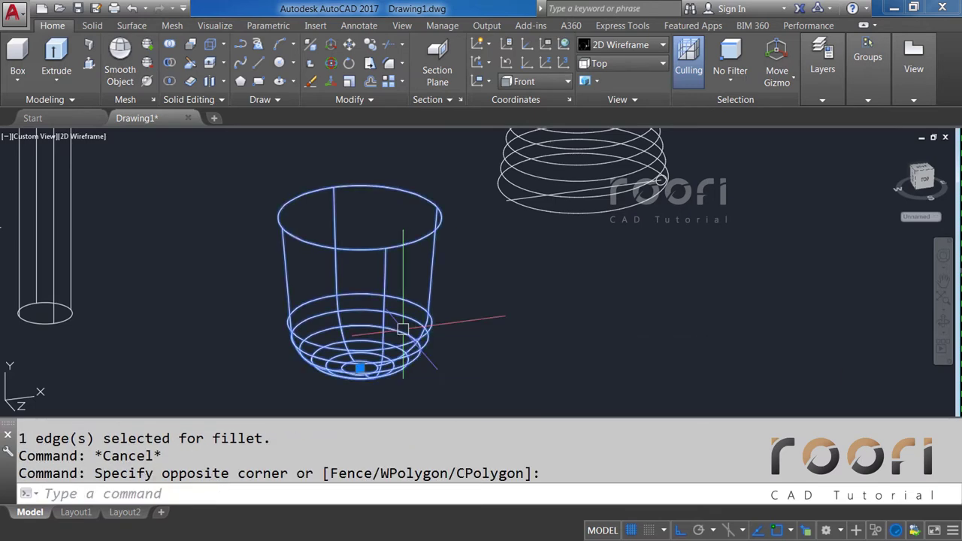
pyautogui.press('Escape')
pyautogui.press('Escape')
# Step: Move the coil from its bottom point onto the top of the rounded cup
pyautogui.write('M')
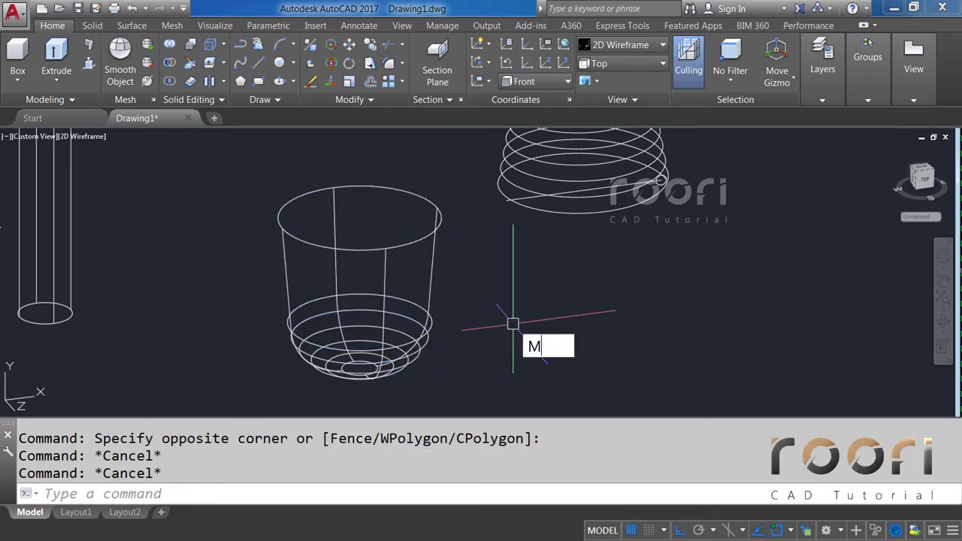
pyautogui.press('Return')
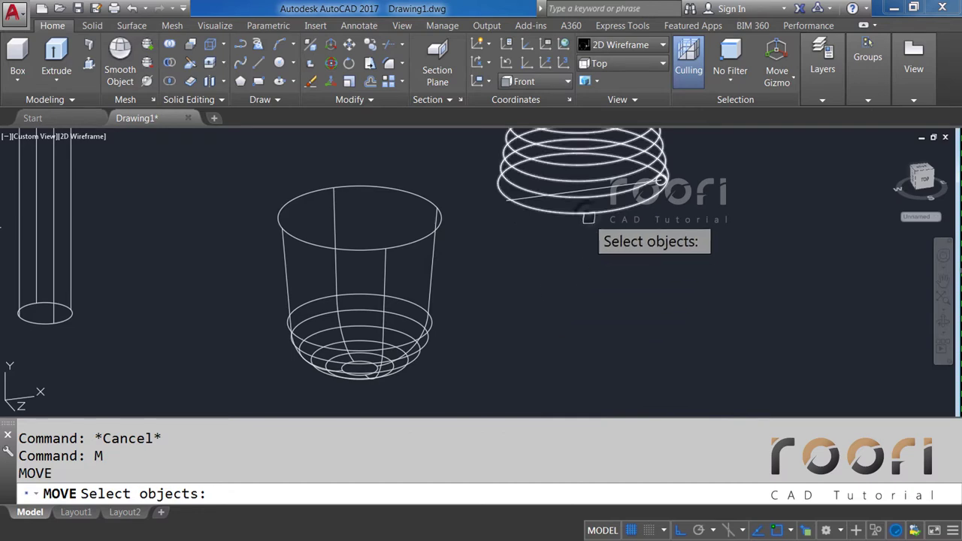
pyautogui.click(599, 212)
pyautogui.press('Return')
pyautogui.scroll(5, 594, 203)
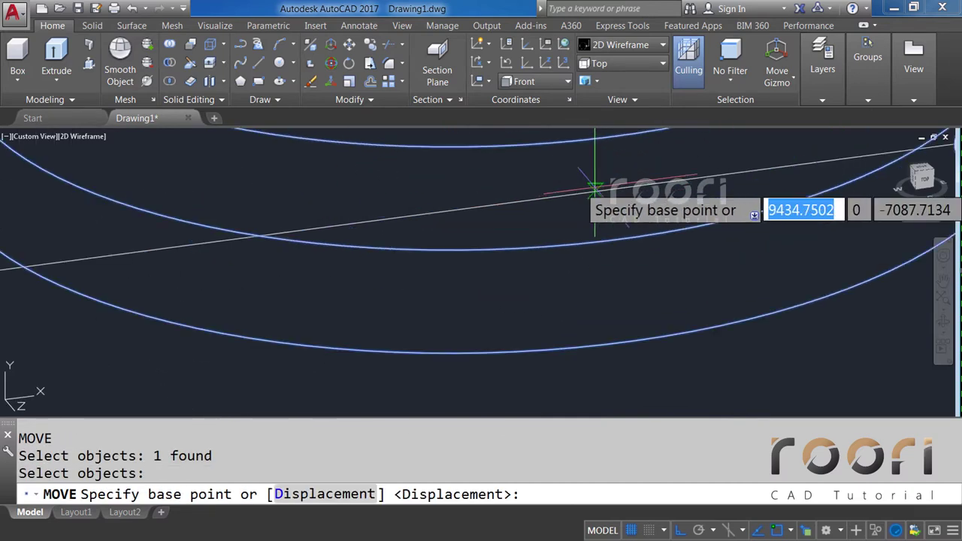
pyautogui.click(491, 204)
pyautogui.scroll(-3, 548, 193)
pyautogui.scroll(-2, 398, 212)
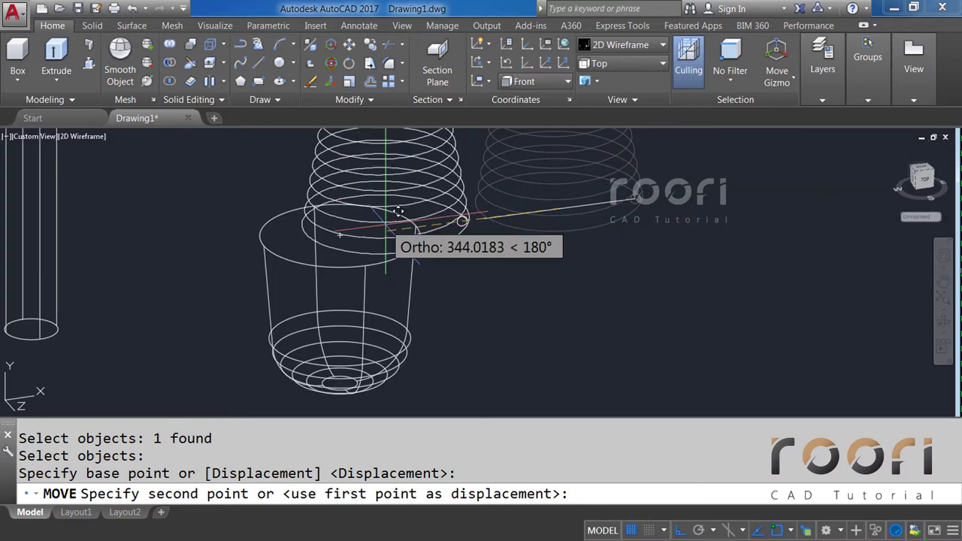
pyautogui.scroll(2, 342, 264)
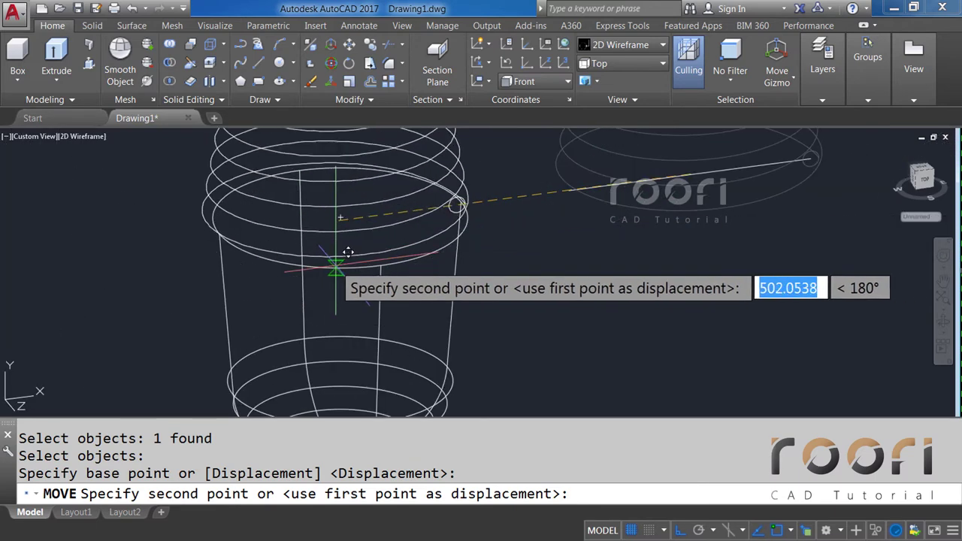
pyautogui.click(341, 217)
# Step: Erase the leftover line beside the cup
pyautogui.scroll(-2, 368, 259)
pyautogui.click(518, 260)
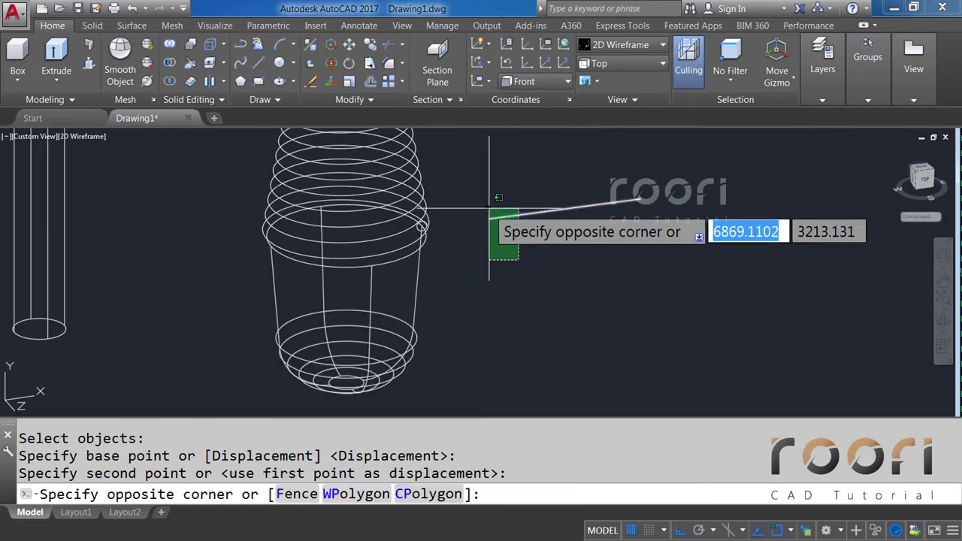
pyautogui.click(490, 208)
pyautogui.press('Delete')
pyautogui.scroll(-1, 461, 268)
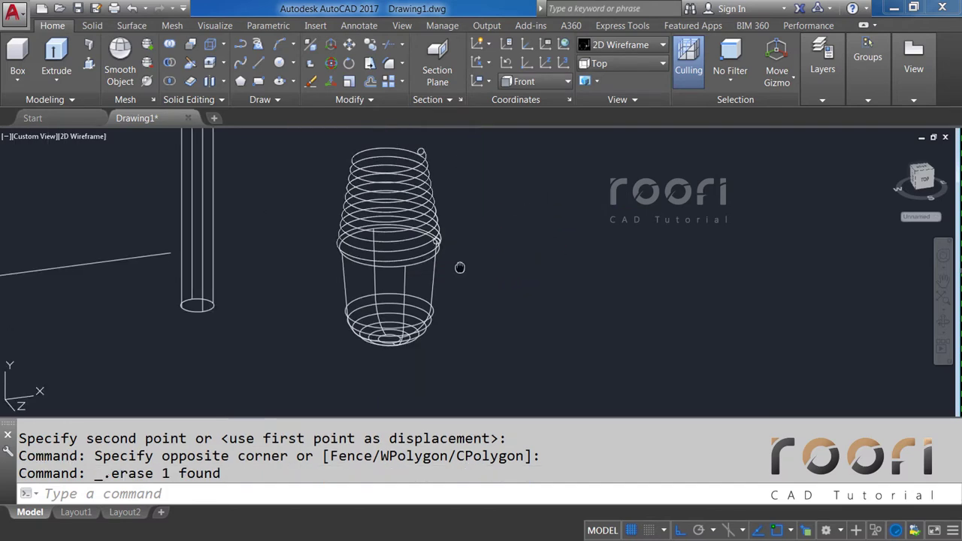
pyautogui.moveTo(460, 267); pyautogui.dragTo(486, 268, button='middle')
# Step: Union the cup and coil into a single solid
pyautogui.write('UNION')
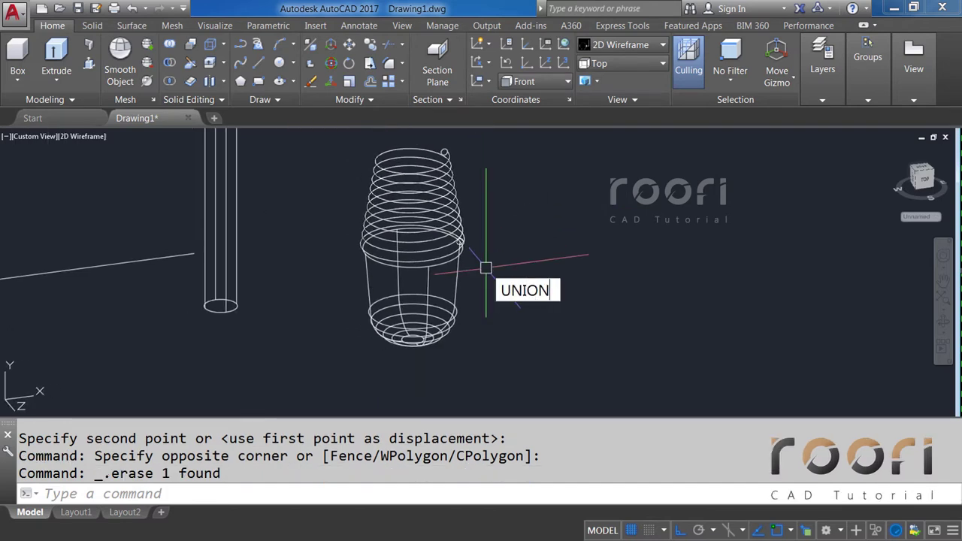
pyautogui.press('Return')
pyautogui.click(472, 262)
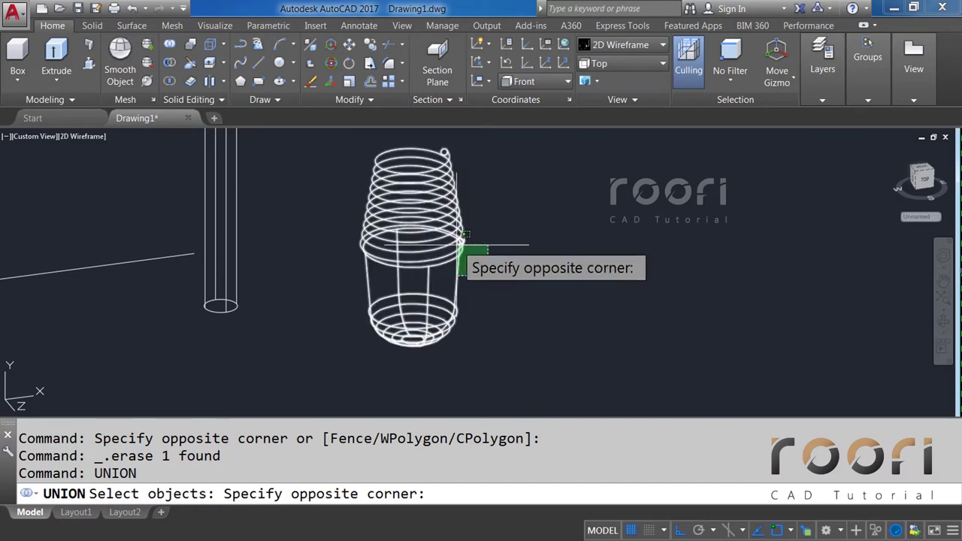
pyautogui.click(457, 246)
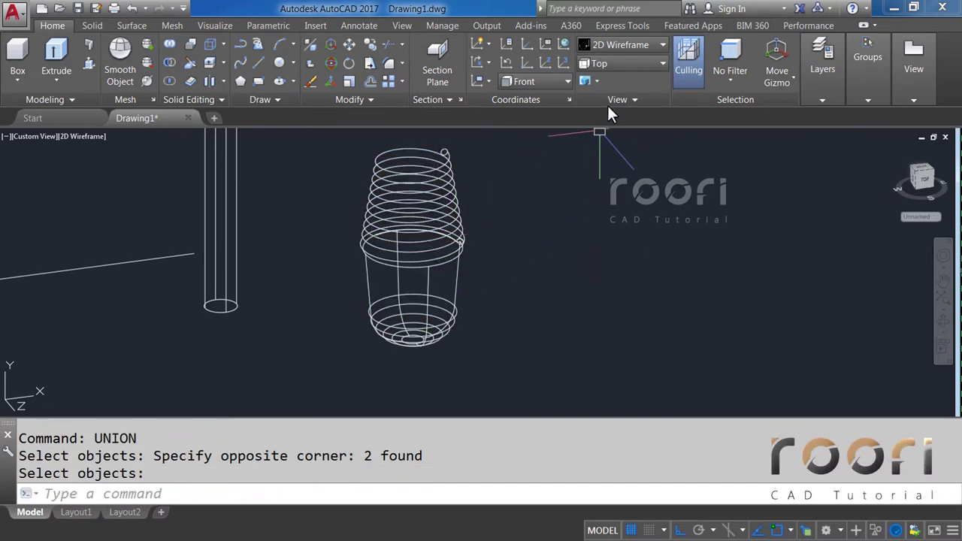
# Step: Preview the model in Realistic style, then return to 2D Wireframe
pyautogui.click(619, 46)
pyautogui.click(799, 76)
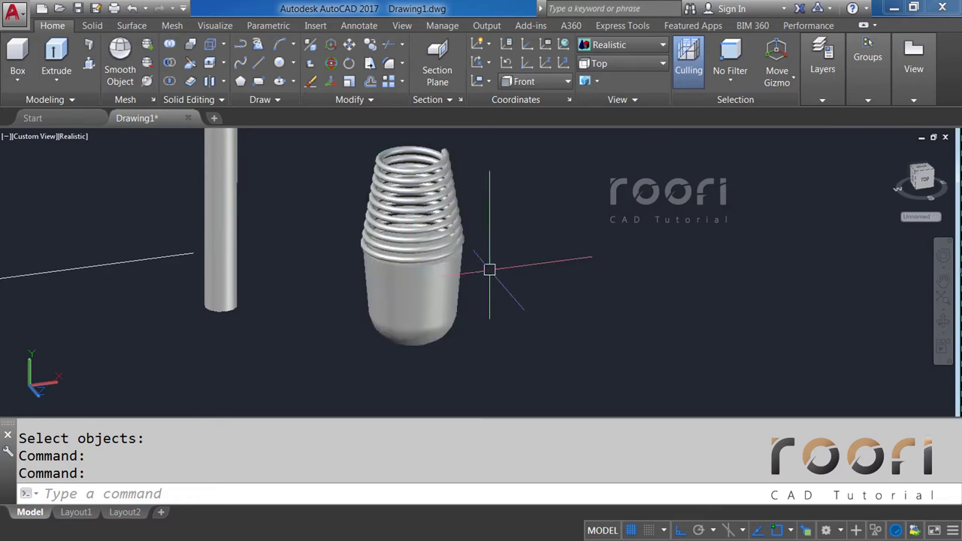
pyautogui.click(634, 46)
pyautogui.click(613, 78)
pyautogui.write('M')
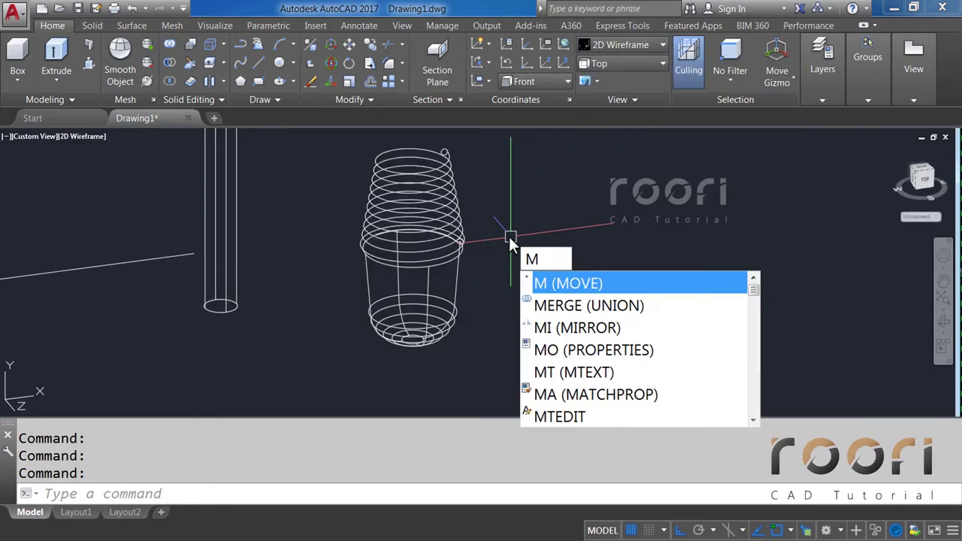
# Step: Move the joined cup from its bottom centre onto the top of the frame
pyautogui.press('Return')
pyautogui.click(459, 265)
pyautogui.press('Return')
pyautogui.scroll(5, 434, 323)
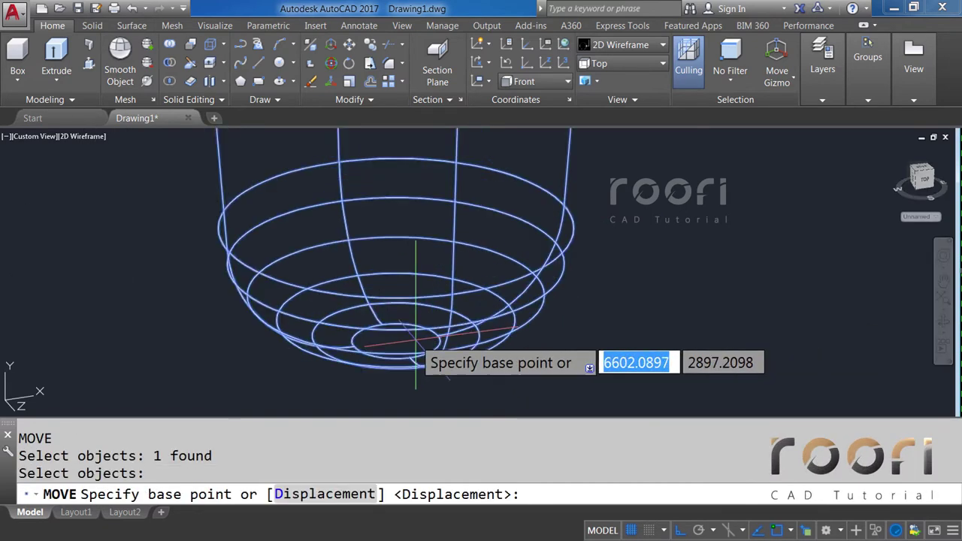
pyautogui.scroll(2, 378, 337)
pyautogui.click(361, 346)
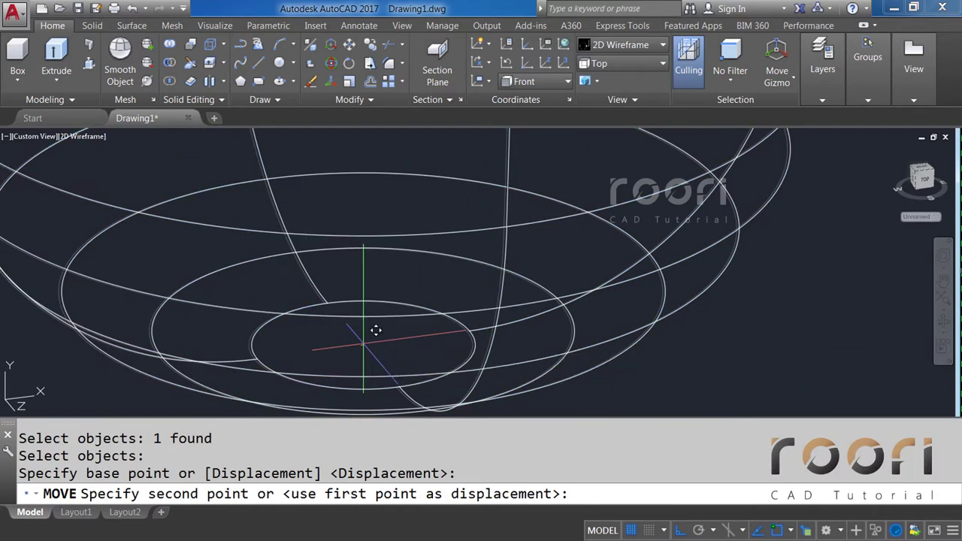
pyautogui.scroll(-2, 376, 329)
pyautogui.scroll(-5, 418, 316)
pyautogui.scroll(-2, 419, 313)
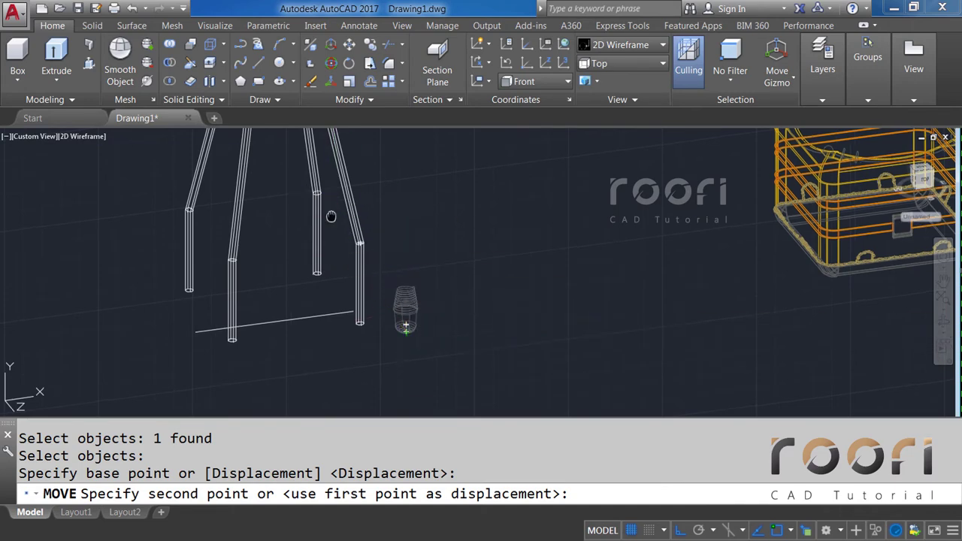
pyautogui.moveTo(333, 215); pyautogui.dragTo(419, 333, button='middle')
pyautogui.scroll(3, 376, 226)
pyautogui.scroll(3, 415, 236)
pyautogui.scroll(2, 415, 237)
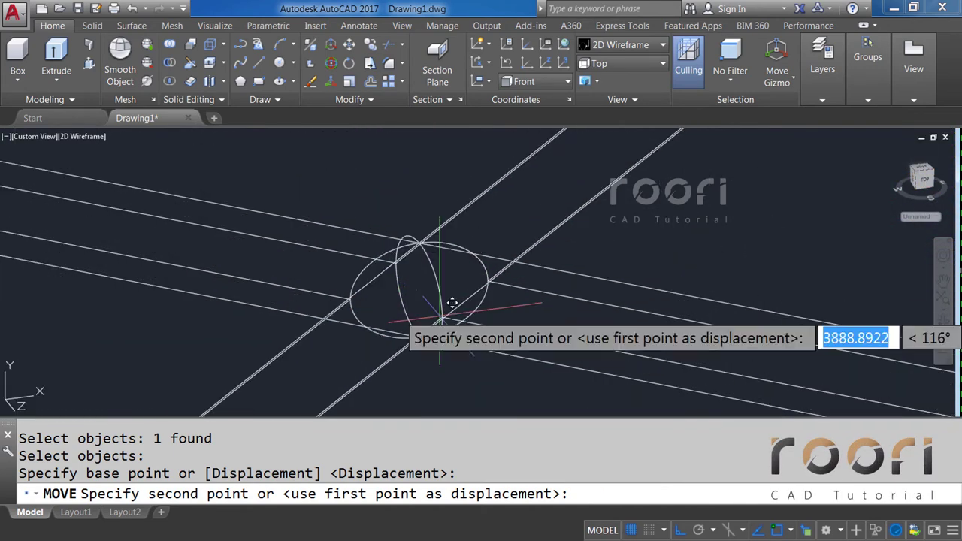
pyautogui.click(421, 286)
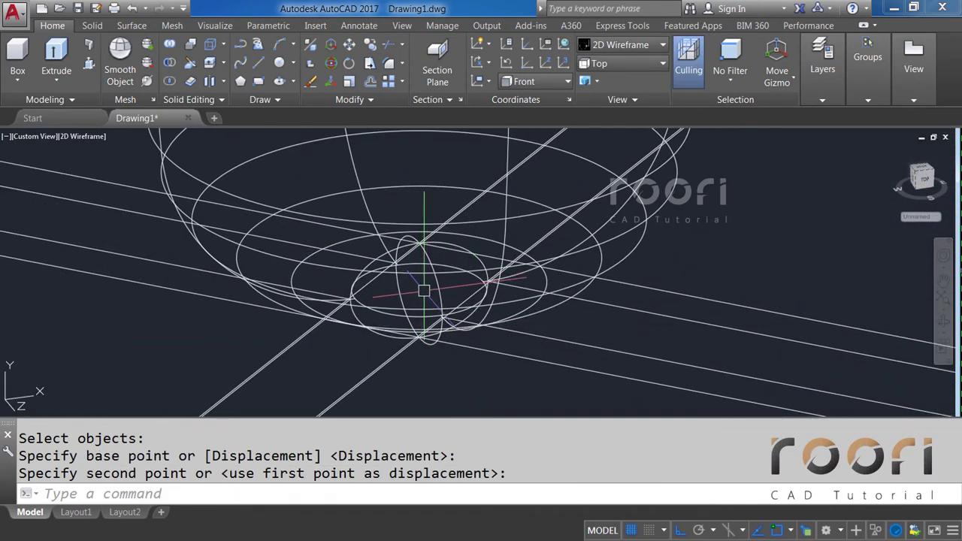
# Step: Switch to the Front view and zoom in on the frame
pyautogui.click(621, 65)
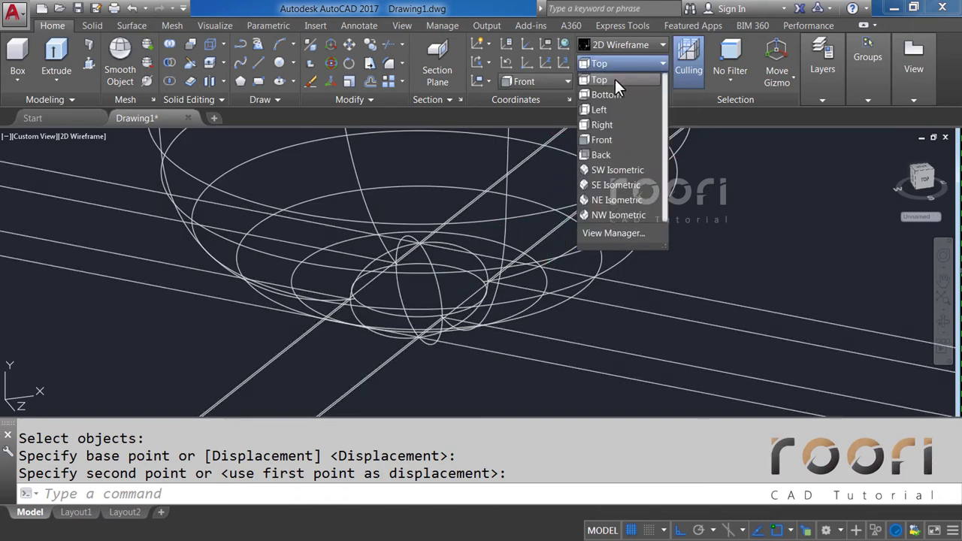
pyautogui.click(599, 142)
pyautogui.moveTo(161, 217); pyautogui.dragTo(404, 262, button='middle')
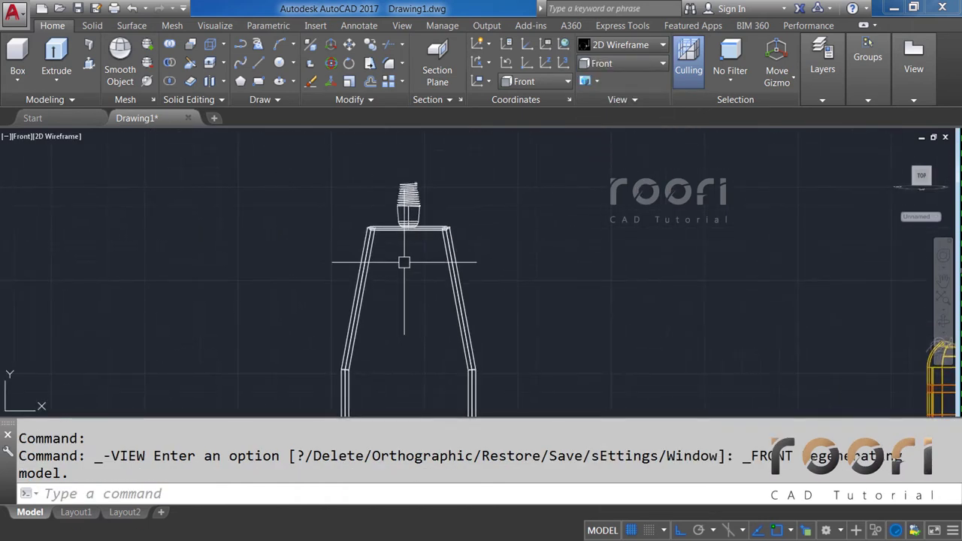
pyautogui.scroll(1, 429, 205)
pyautogui.scroll(1, 429, 205)
pyautogui.scroll(1, 429, 205)
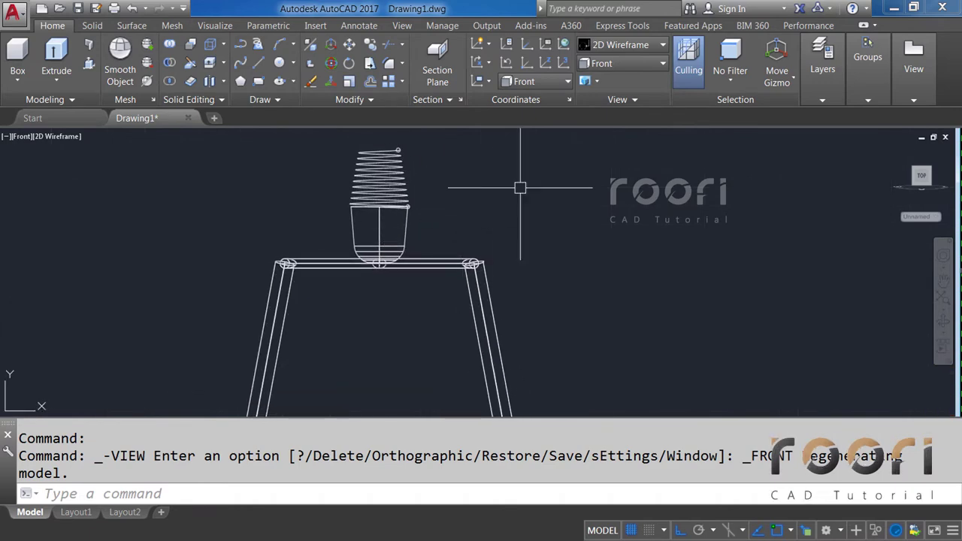
# Step: Move the cup and coil by a 200-unit displacement
pyautogui.write('M')
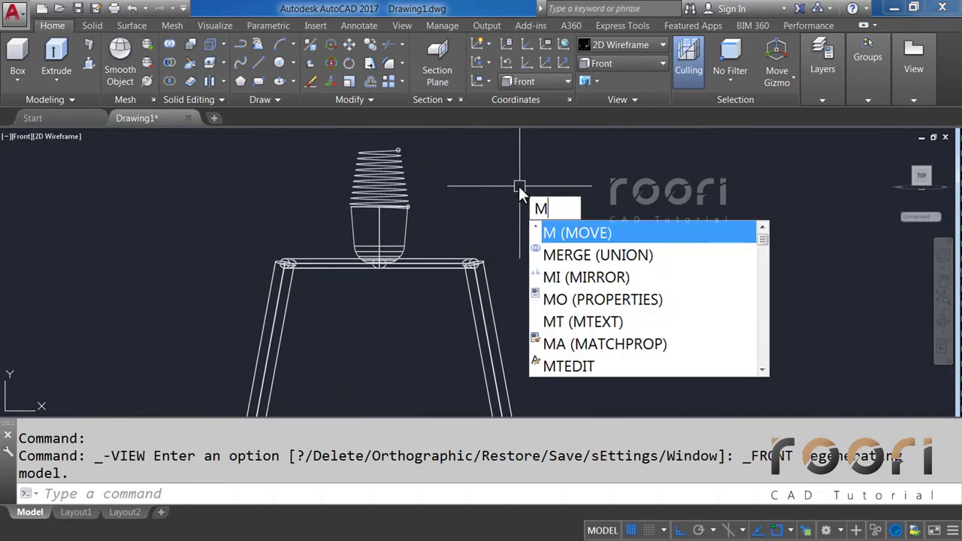
pyautogui.press('Return')
pyautogui.click(406, 212)
pyautogui.press('Return')
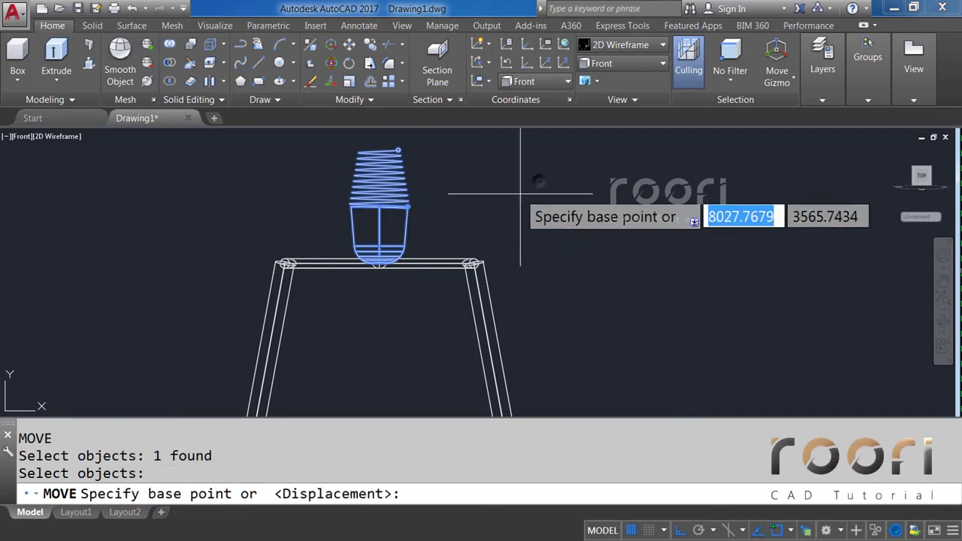
pyautogui.click(526, 184)
pyautogui.write('200')
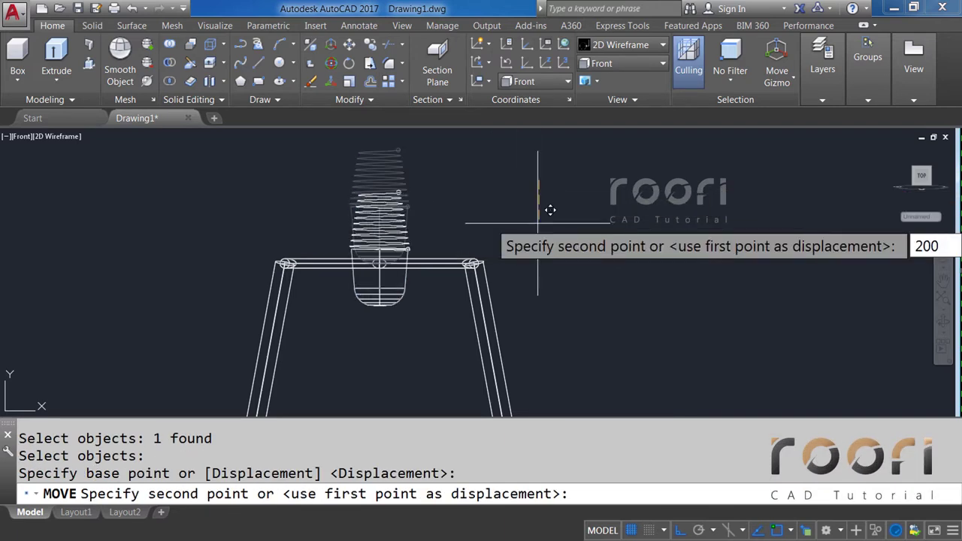
pyautogui.press('Return')
pyautogui.write('M')
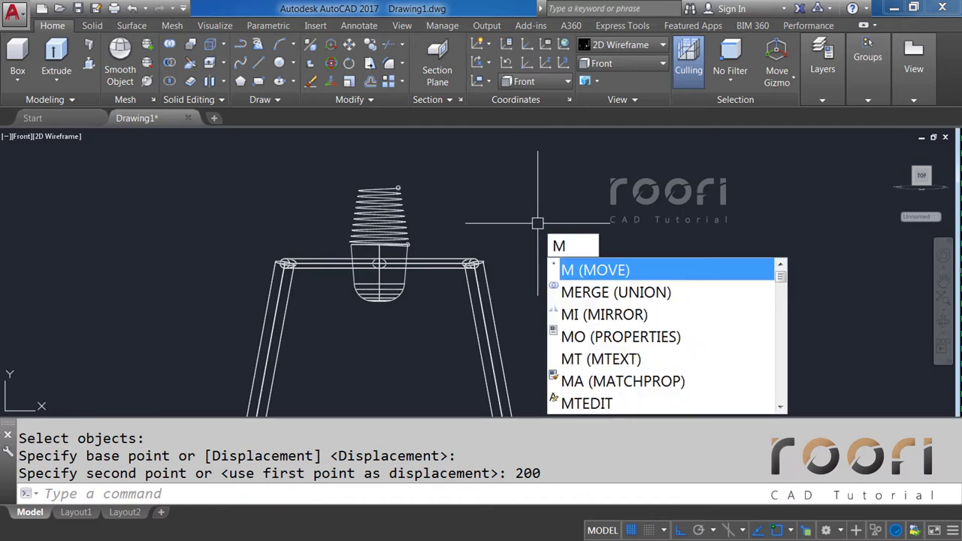
# Step: Move the burner cup 200 units to the left along the top bar
pyautogui.press('Return')
pyautogui.click(395, 218)
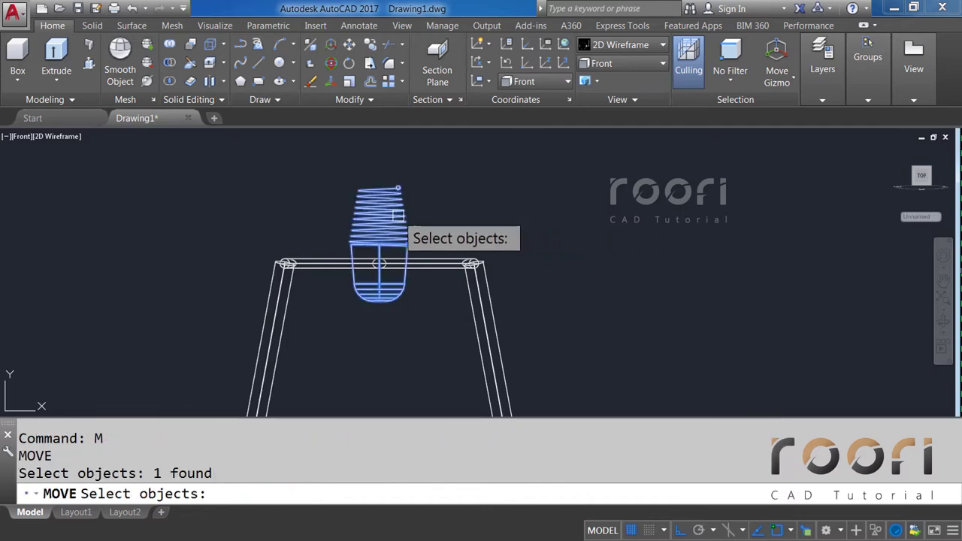
pyautogui.press('Return')
pyautogui.click(600, 210)
pyautogui.write('2')
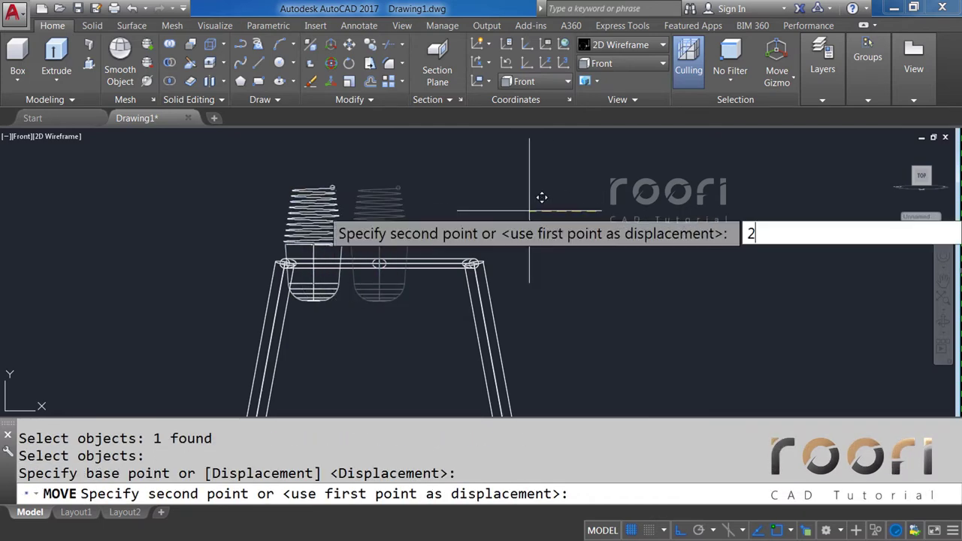
pyautogui.write('00')
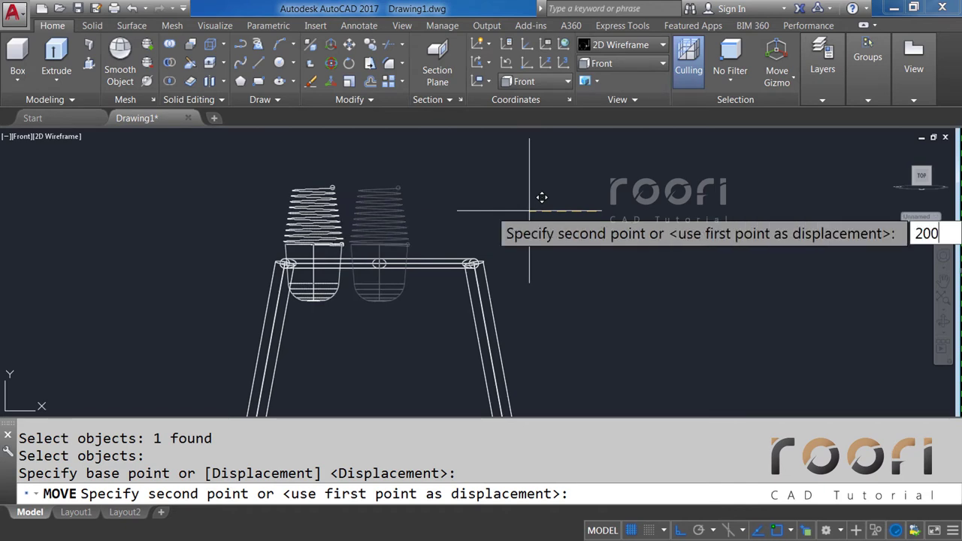
pyautogui.press('Return')
pyautogui.write('M')
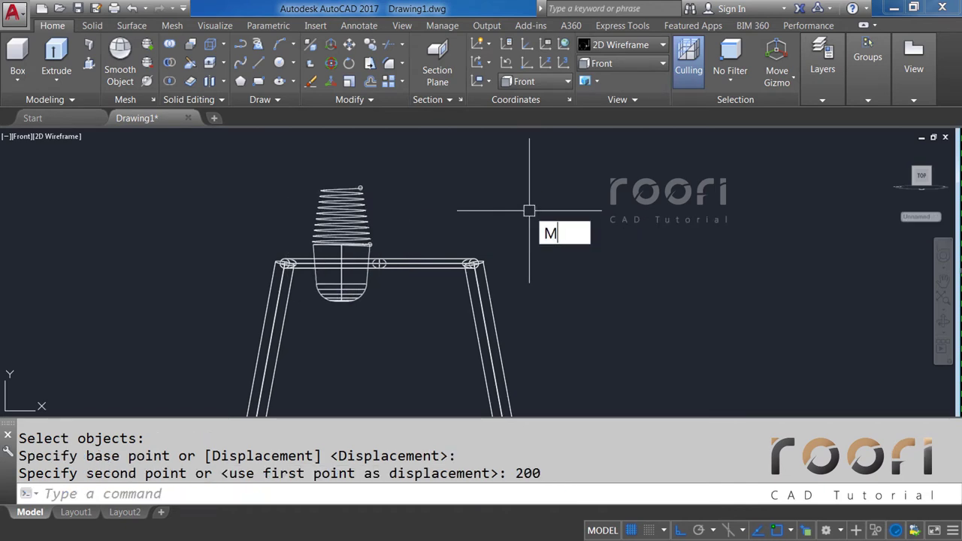
pyautogui.write('IRROR')
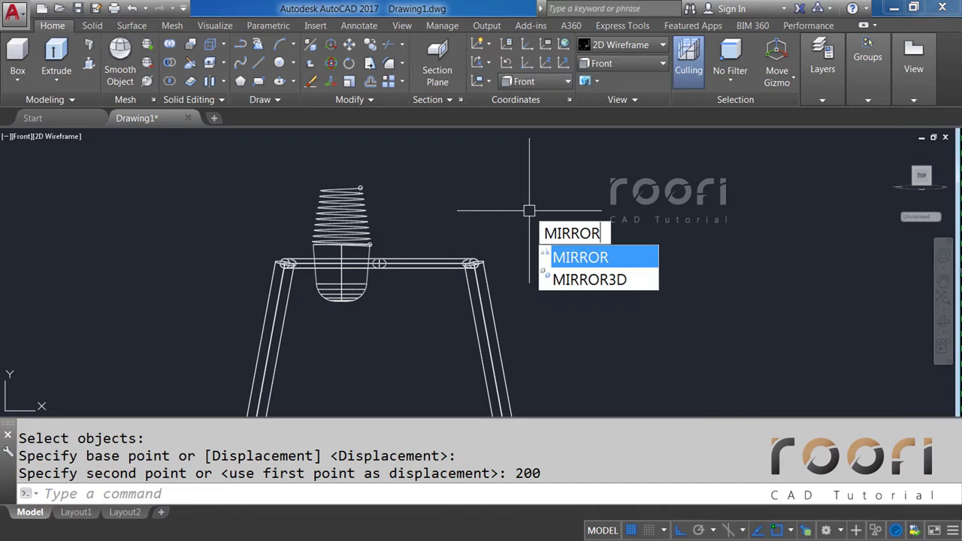
# Step: Mirror the cup about a vertical line at the frame centre, keeping the original
pyautogui.press('Return')
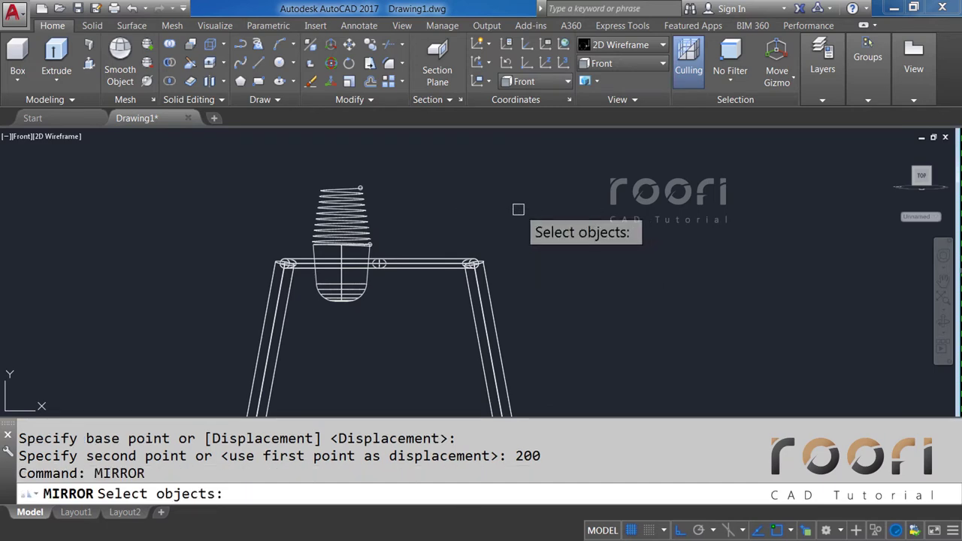
pyautogui.click(353, 233)
pyautogui.press('Return')
pyautogui.scroll(2, 376, 263)
pyautogui.scroll(5, 377, 263)
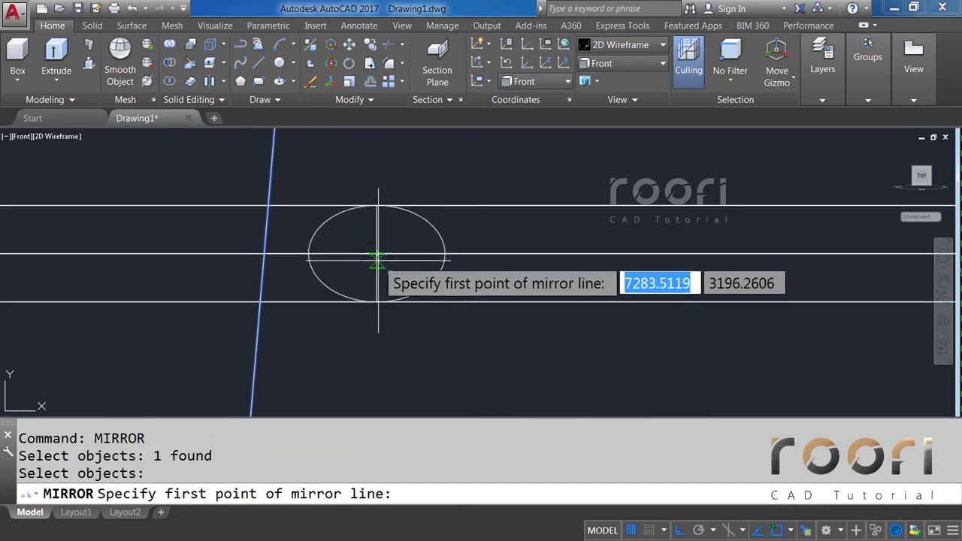
pyautogui.click(377, 254)
pyautogui.click(377, 162)
pyautogui.press('Return')
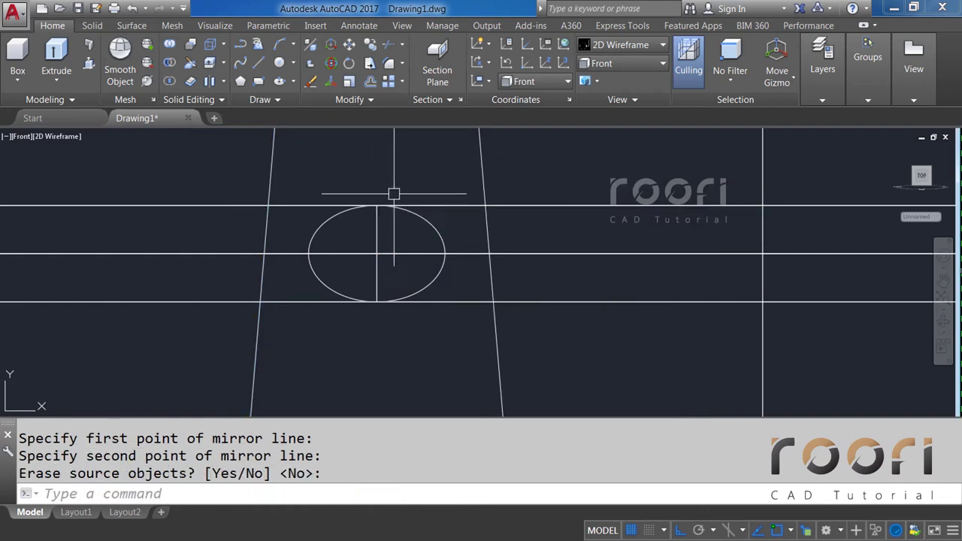
pyautogui.scroll(-4, 394, 193)
pyautogui.scroll(-1, 391, 213)
pyautogui.moveTo(391, 213); pyautogui.dragTo(406, 240, button='middle')
pyautogui.scroll(1, 421, 218)
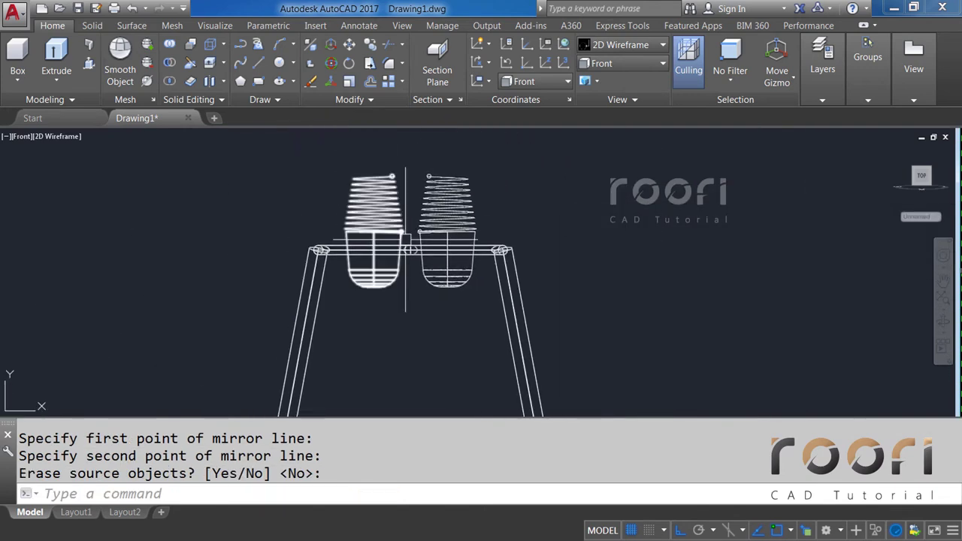
pyautogui.scroll(-1, 494, 191)
pyautogui.write('UNION')
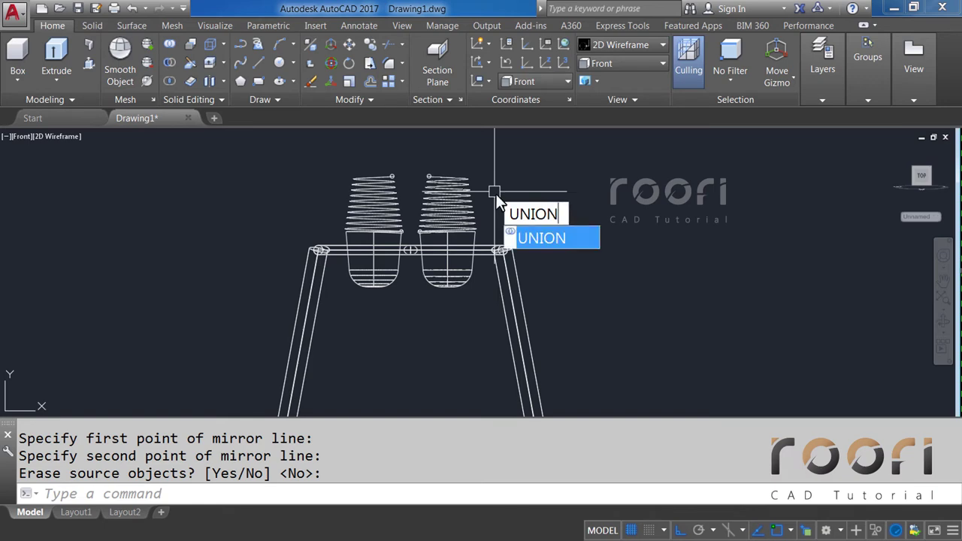
# Step: Union both cups into one solid using a crossing window
pyautogui.press('Return')
pyautogui.click(498, 214)
pyautogui.click(354, 178)
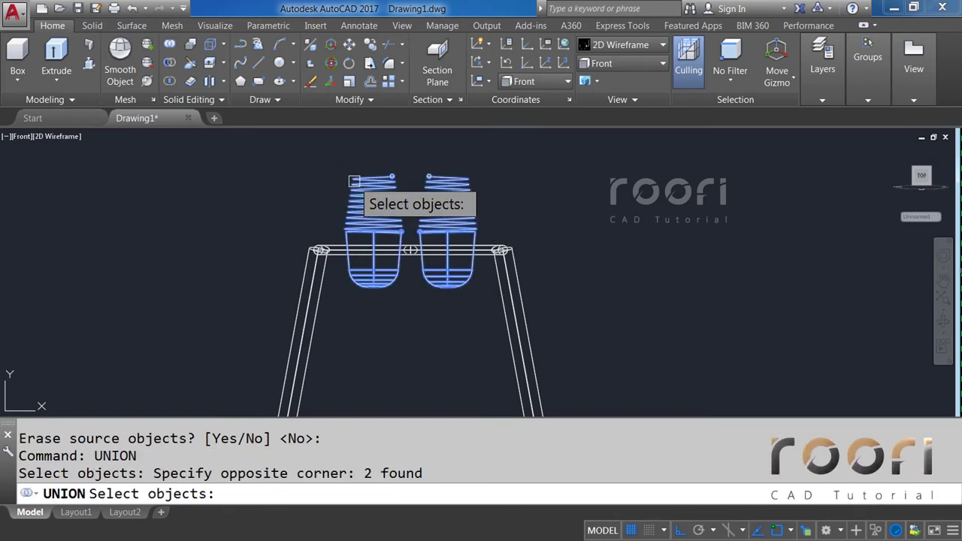
pyautogui.scroll(-1, 354, 180)
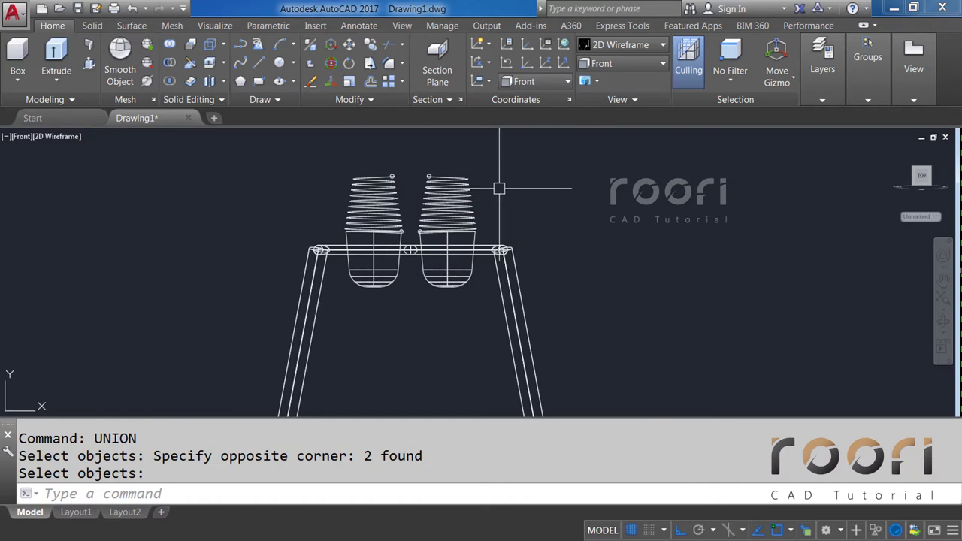
pyautogui.scroll(-1, 479, 188)
pyautogui.scroll(-1, 480, 188)
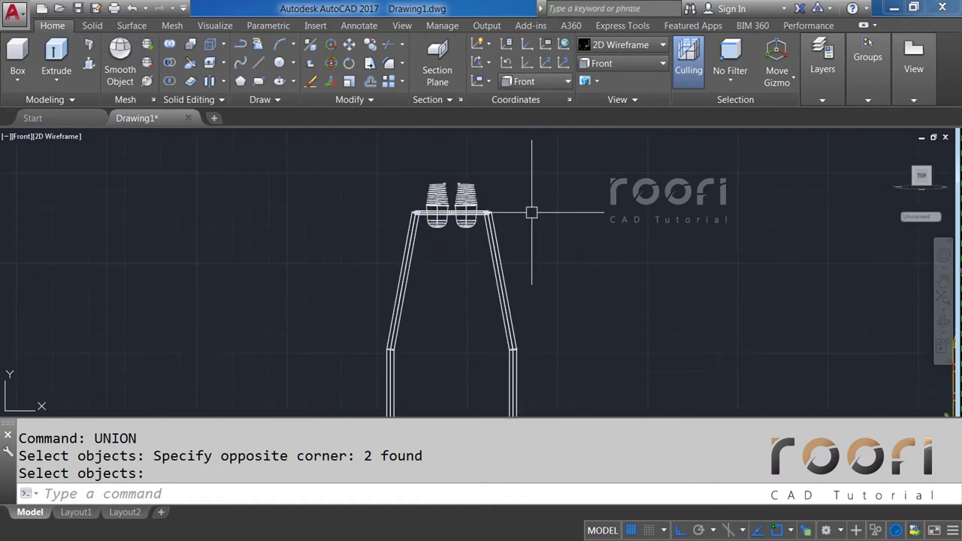
pyautogui.press('Return')
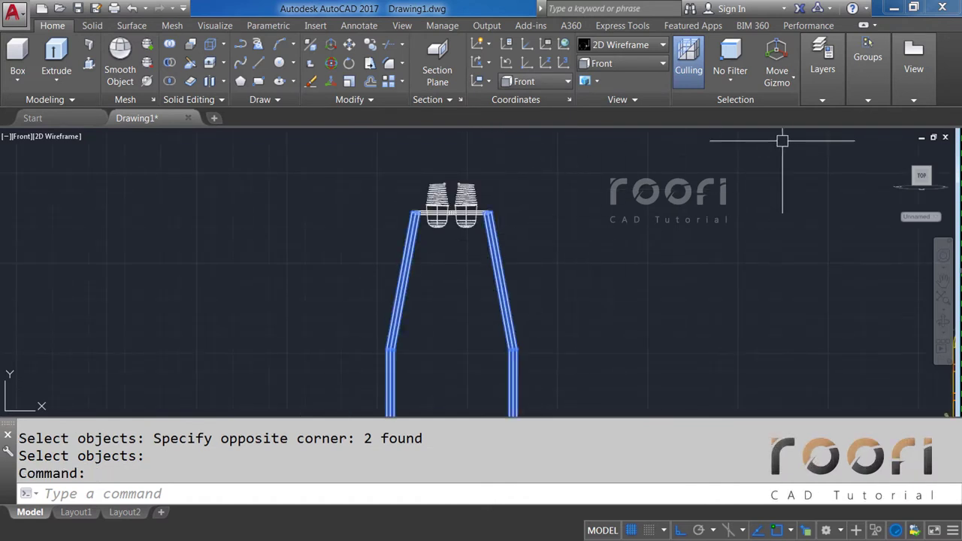
# Step: Put the selected frame legs on the Rexine layer
pyautogui.click(819, 103)
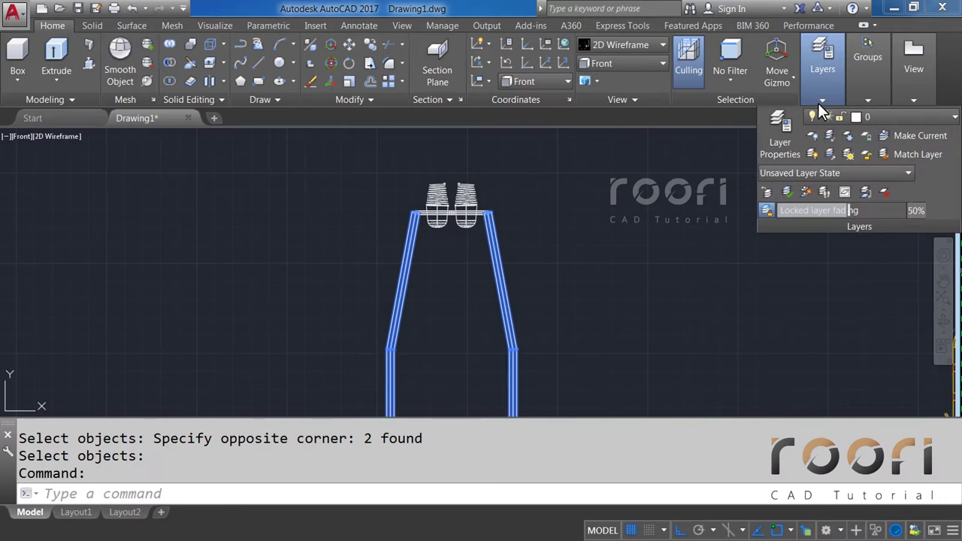
pyautogui.click(881, 118)
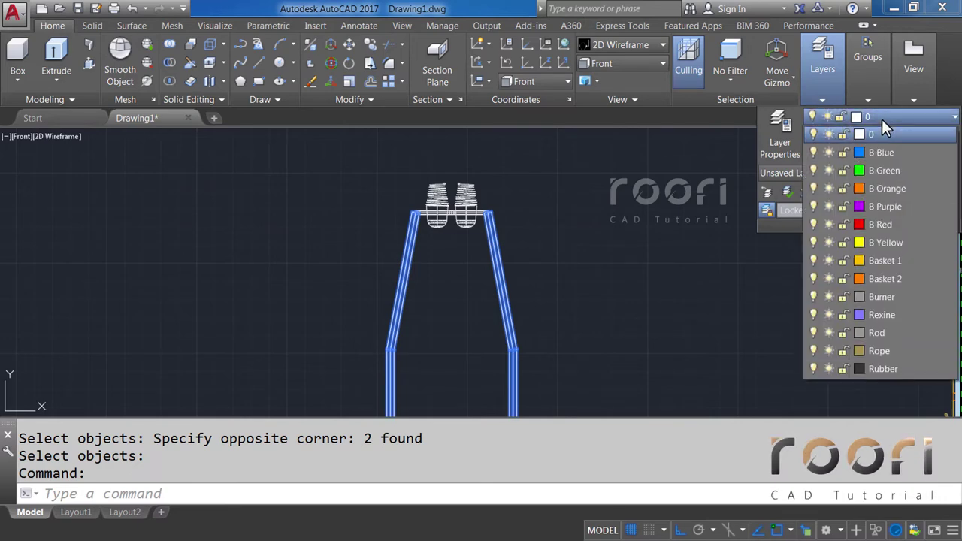
pyautogui.click(876, 315)
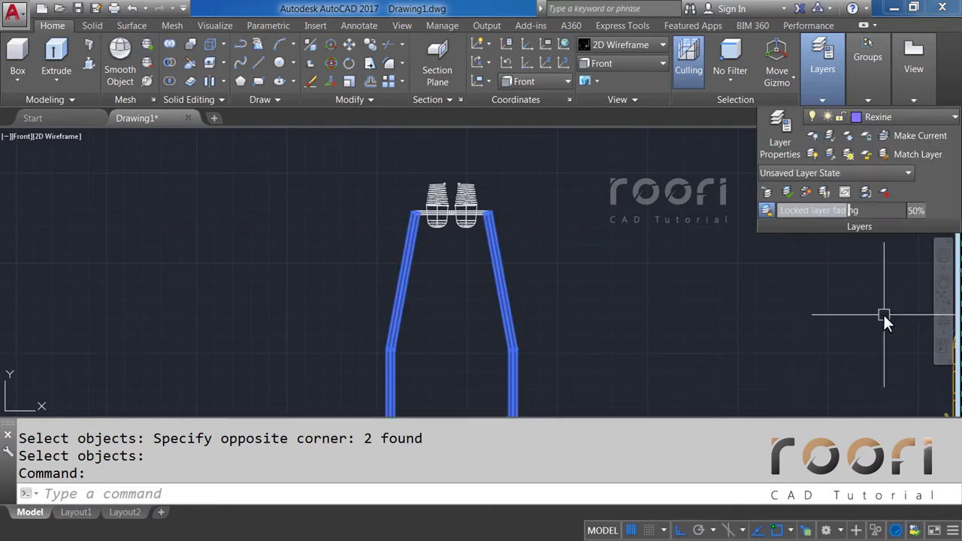
pyautogui.press('Escape')
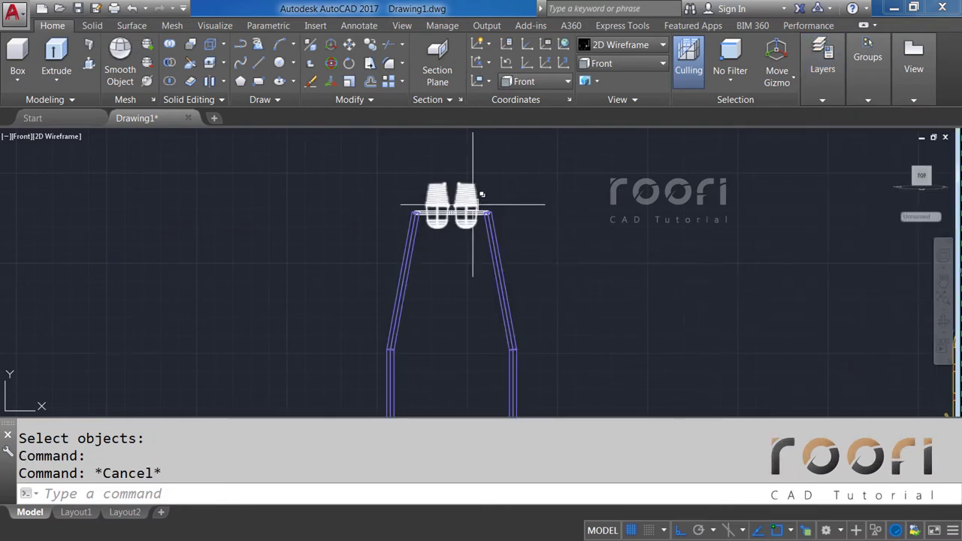
# Step: Put the burner springs and cups on the Burner layer
pyautogui.scroll(3, 463, 202)
pyautogui.click(452, 197)
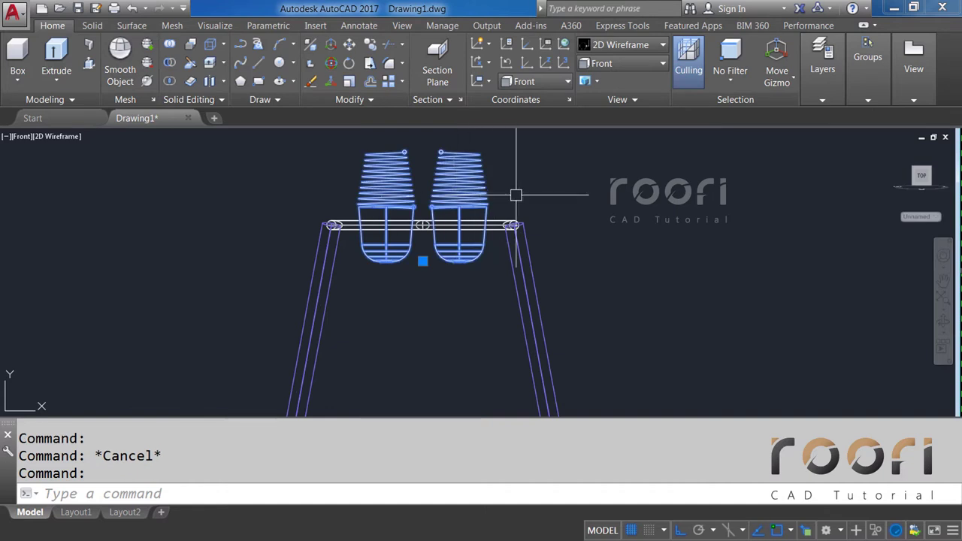
pyautogui.click(828, 101)
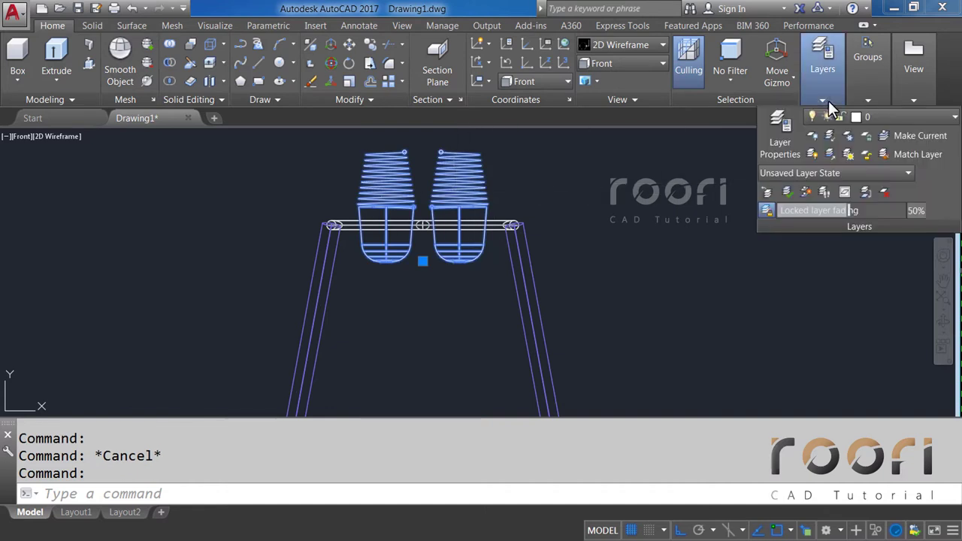
pyautogui.click(908, 117)
pyautogui.click(901, 135)
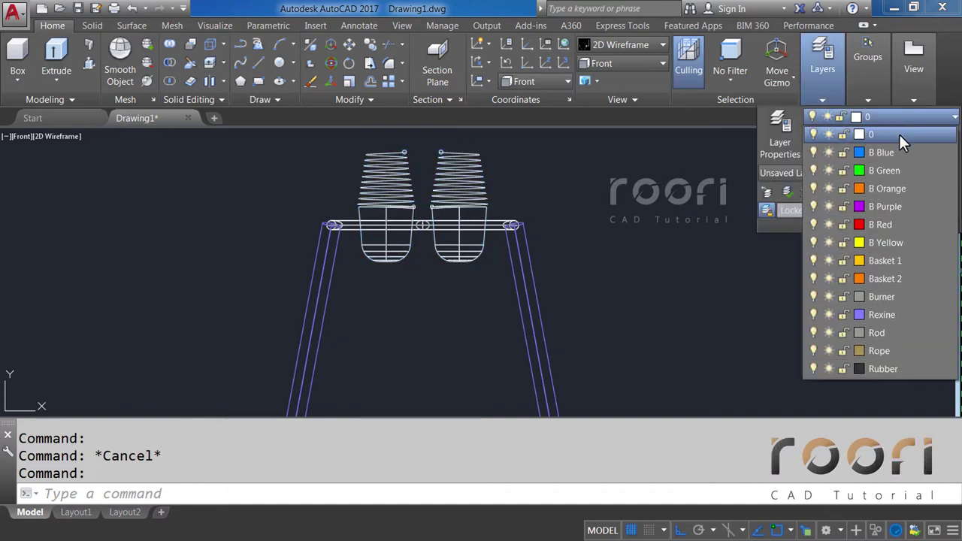
pyautogui.click(880, 297)
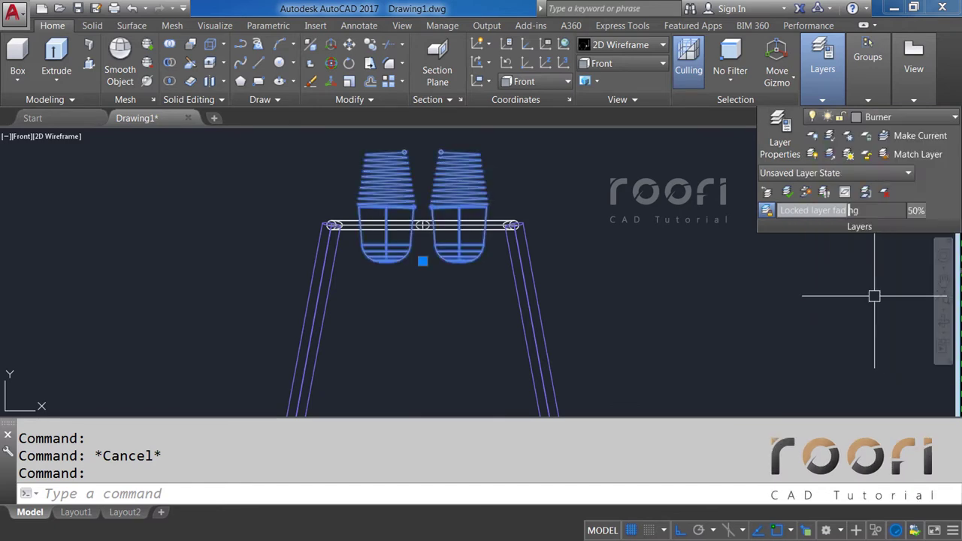
pyautogui.press('Escape')
# Step: Put the horizontal crossbar on the Rod layer
pyautogui.scroll(4, 509, 222)
pyautogui.click(499, 216)
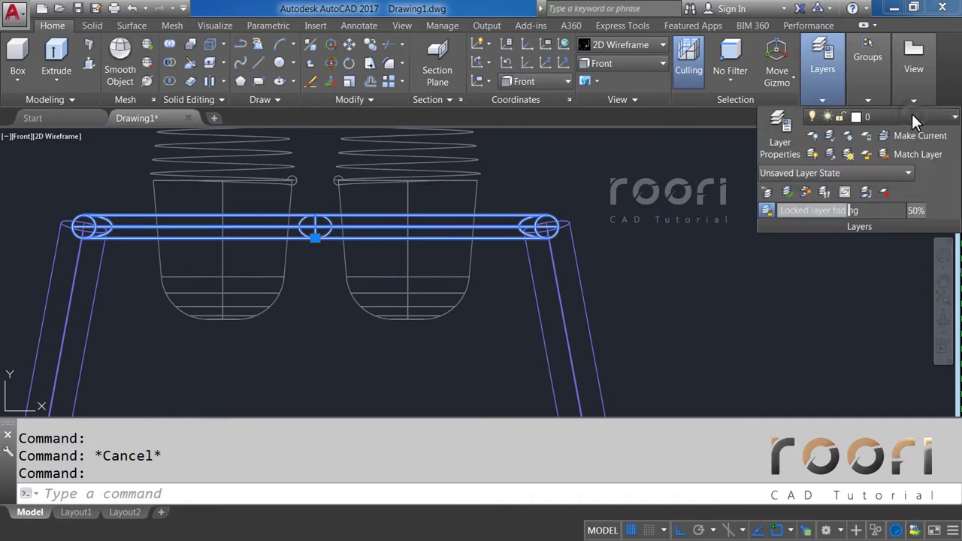
pyautogui.click(912, 117)
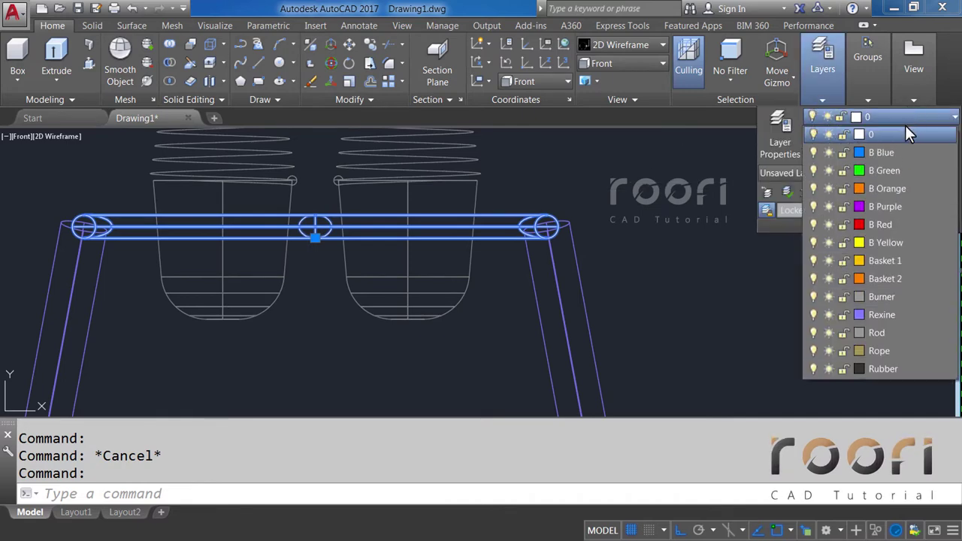
pyautogui.click(878, 332)
# Step: Show the model from the Top view with Realistic shading
pyautogui.press('Escape')
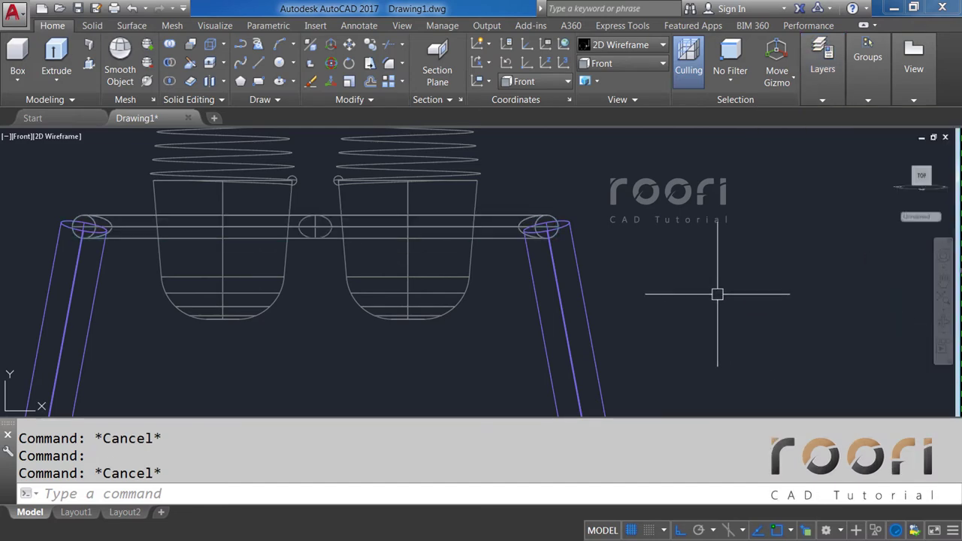
pyautogui.click(623, 63)
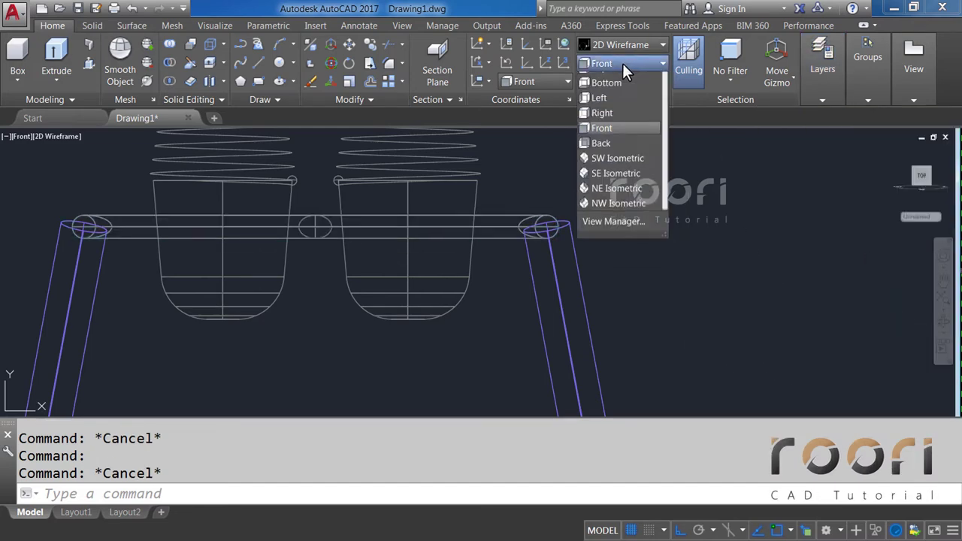
pyautogui.click(614, 81)
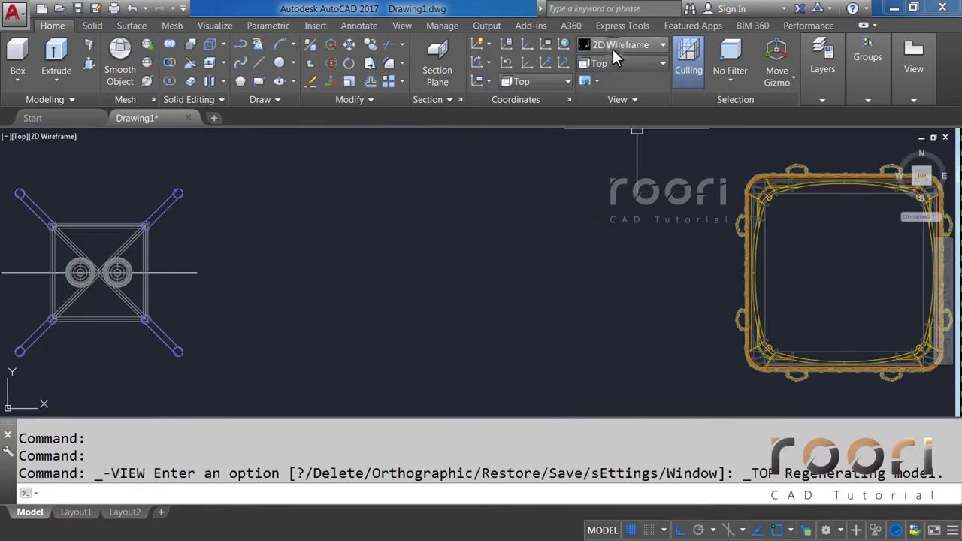
pyautogui.click(617, 46)
pyautogui.click(797, 75)
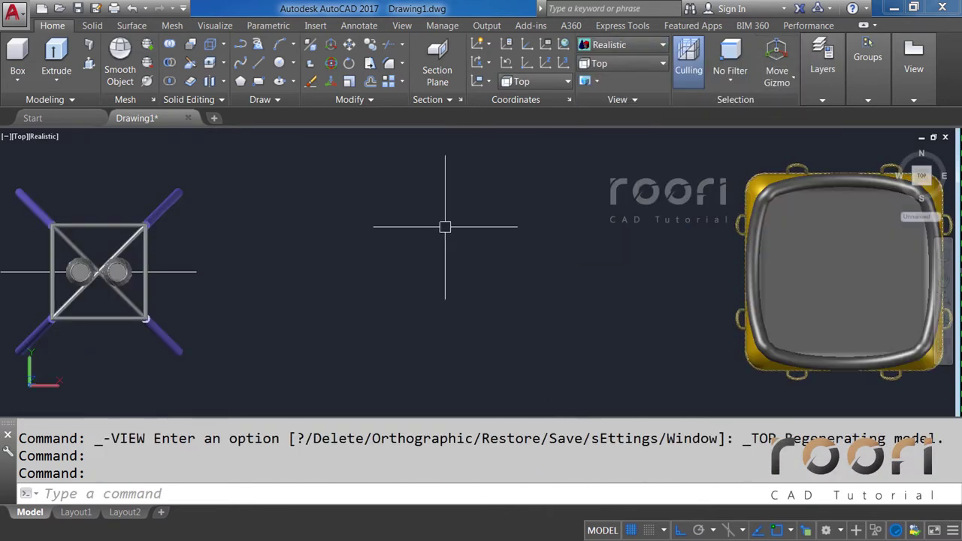
# Step: Pan and zoom around the burner frame, then return to 2D Wireframe
pyautogui.moveTo(145, 318)
pyautogui.mouseDown(button='middle')
pyautogui.moveTo(428, 301)
pyautogui.moveTo(321, 236)
pyautogui.moveTo(375, 225)
pyautogui.moveTo(328, 226)
pyautogui.moveTo(303, 200)
pyautogui.moveTo(397, 259)
pyautogui.moveTo(441, 255)
pyautogui.moveTo(552, 198)
pyautogui.moveTo(490, 221)
pyautogui.moveTo(380, 202)
pyautogui.mouseUp(button='middle')
pyautogui.scroll(2, 376, 225)
pyautogui.scroll(2, 375, 225)
pyautogui.scroll(-4, 369, 275)
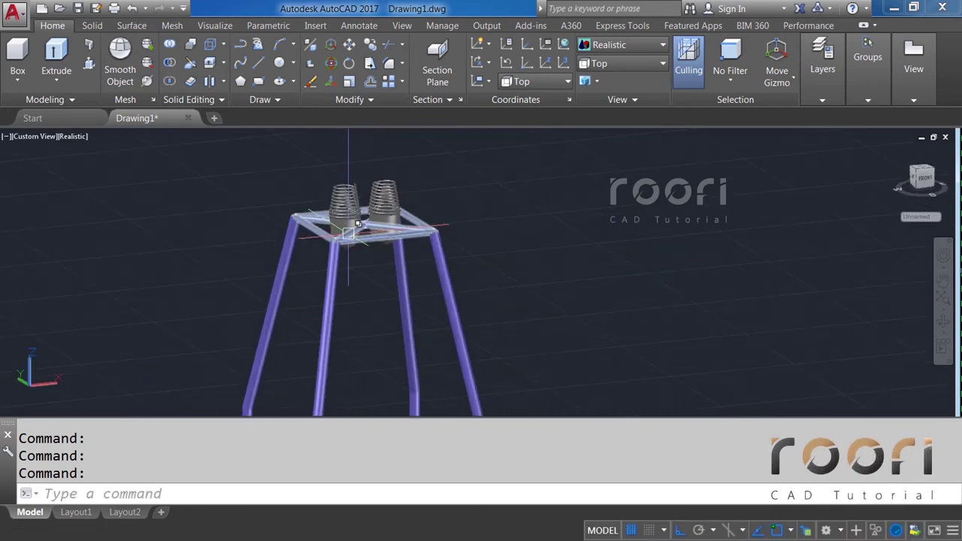
pyautogui.moveTo(369, 275); pyautogui.dragTo(379, 264, button='middle')
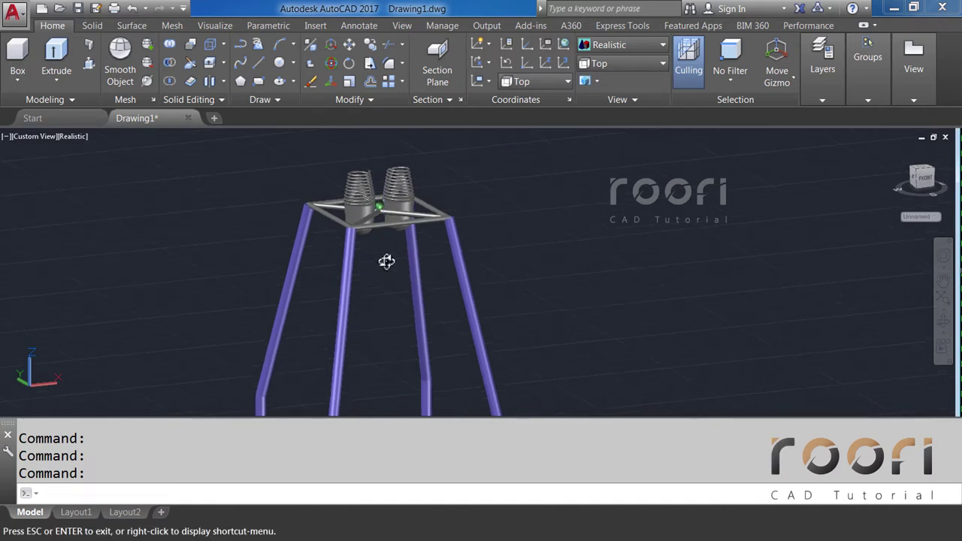
pyautogui.moveTo(456, 215); pyautogui.dragTo(478, 260, button='middle')
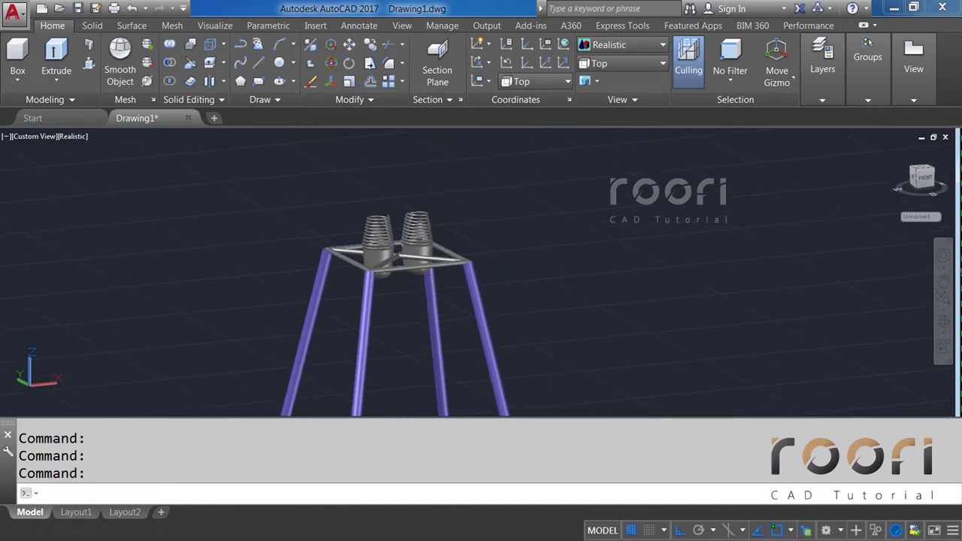
pyautogui.click(614, 50)
pyautogui.click(603, 68)
pyautogui.write('L')
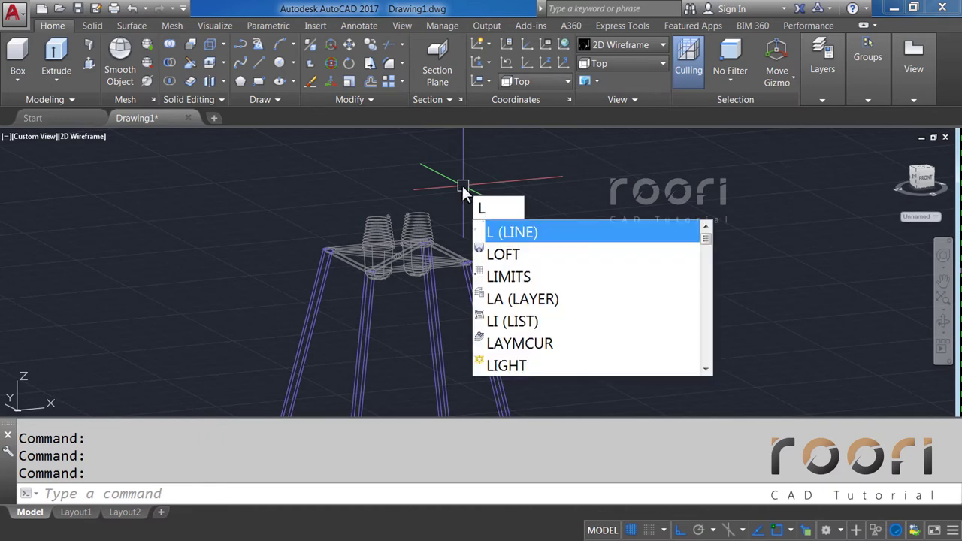
# Step: Draw a 24550-unit vertical line upward from the top of the frame
pyautogui.press('Return')
pyautogui.scroll(2, 396, 255)
pyautogui.scroll(3, 396, 256)
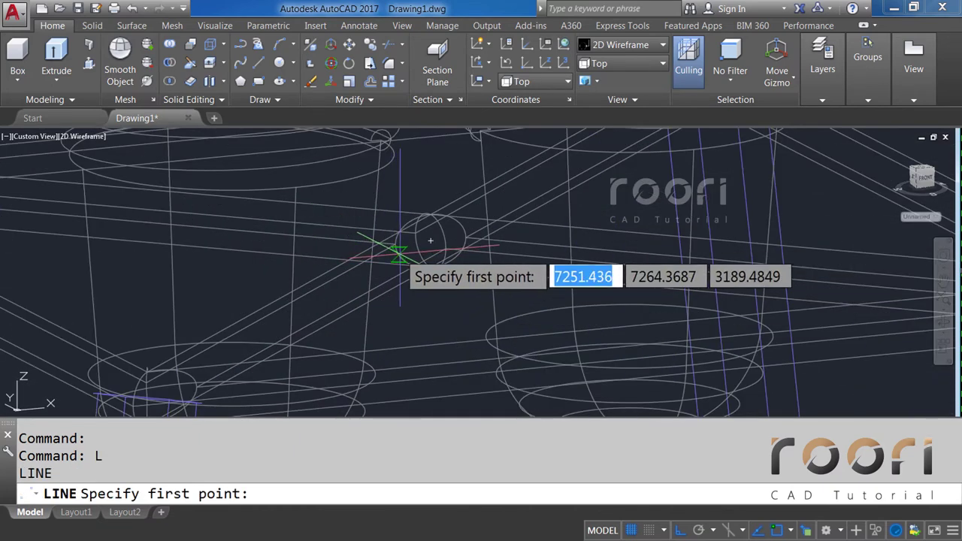
pyautogui.scroll(2, 382, 233)
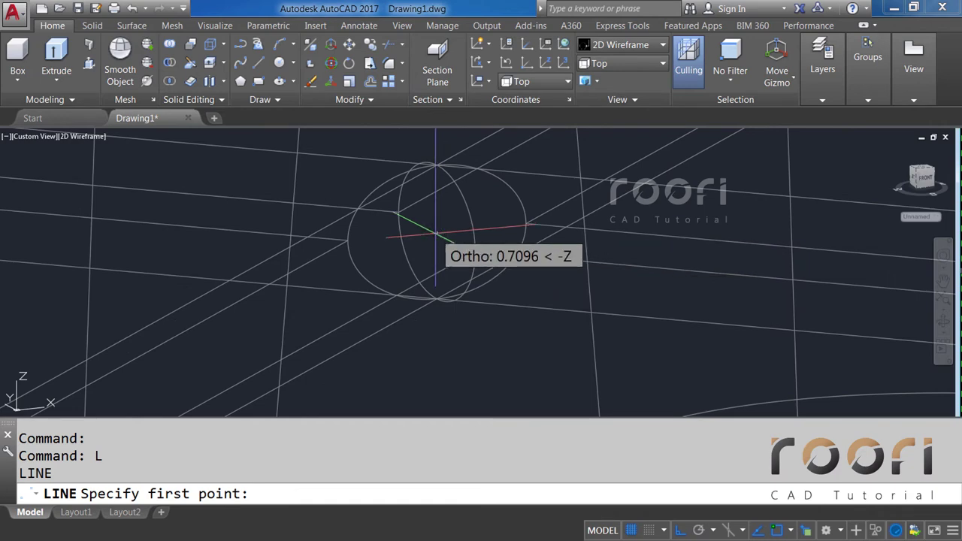
pyautogui.click(437, 232)
pyautogui.scroll(-5, 421, 286)
pyautogui.scroll(-2, 399, 318)
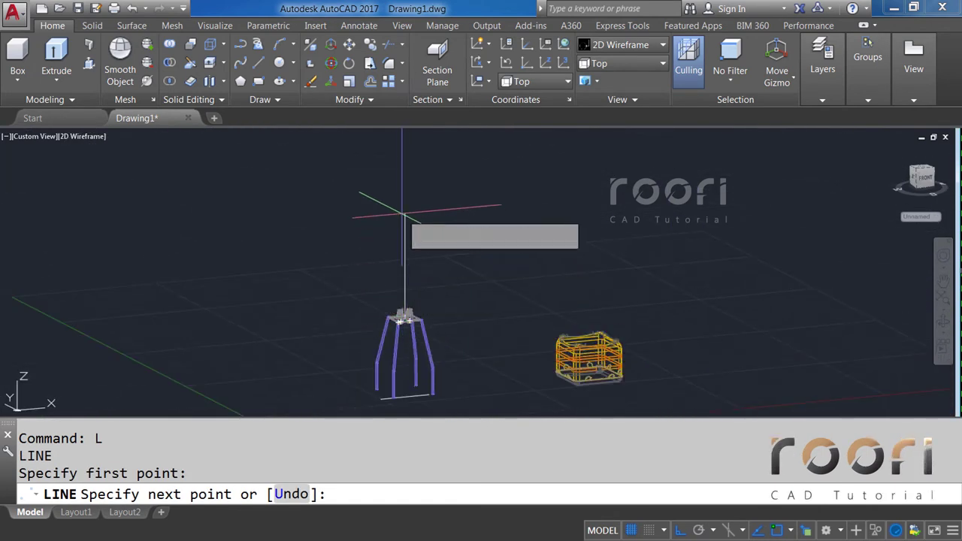
pyautogui.write('24550')
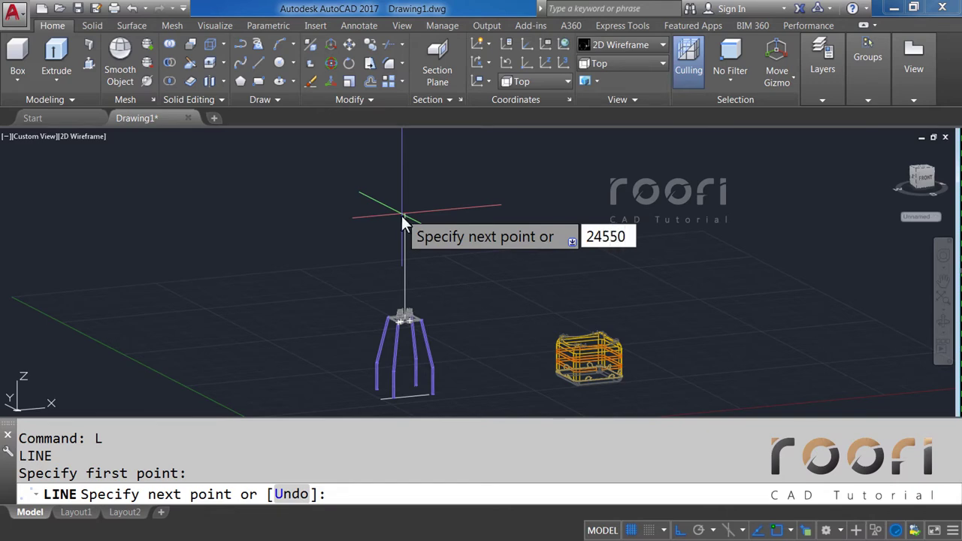
pyautogui.press('Return')
pyautogui.press('Return')
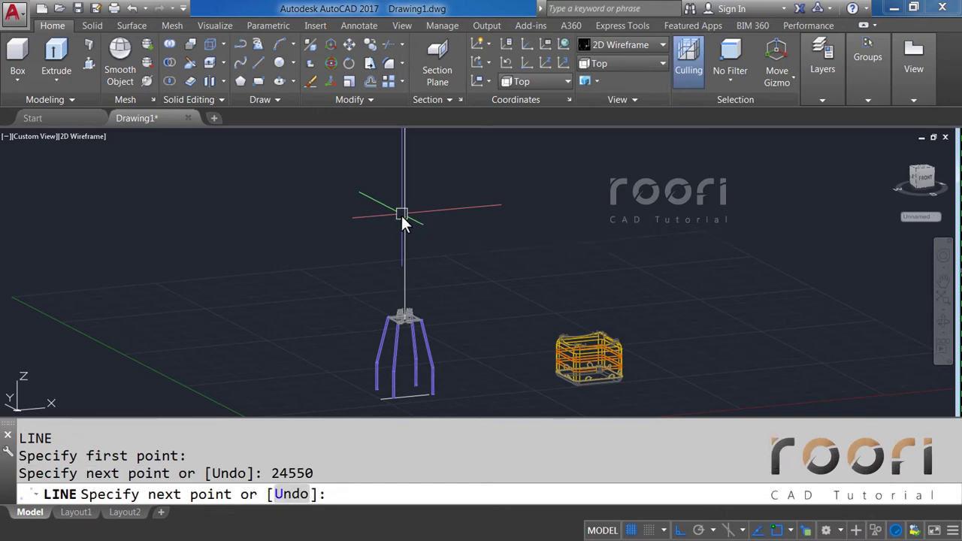
# Step: Delete the short line at the frame's base
pyautogui.scroll(-3, 355, 264)
pyautogui.scroll(-1, 338, 267)
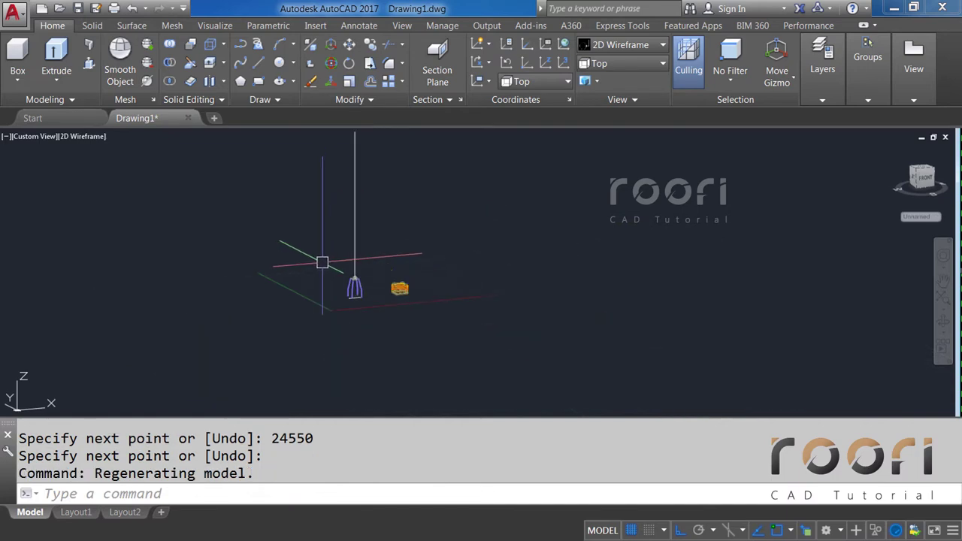
pyautogui.moveTo(322, 262); pyautogui.dragTo(351, 330, button='middle')
pyautogui.scroll(6, 368, 379)
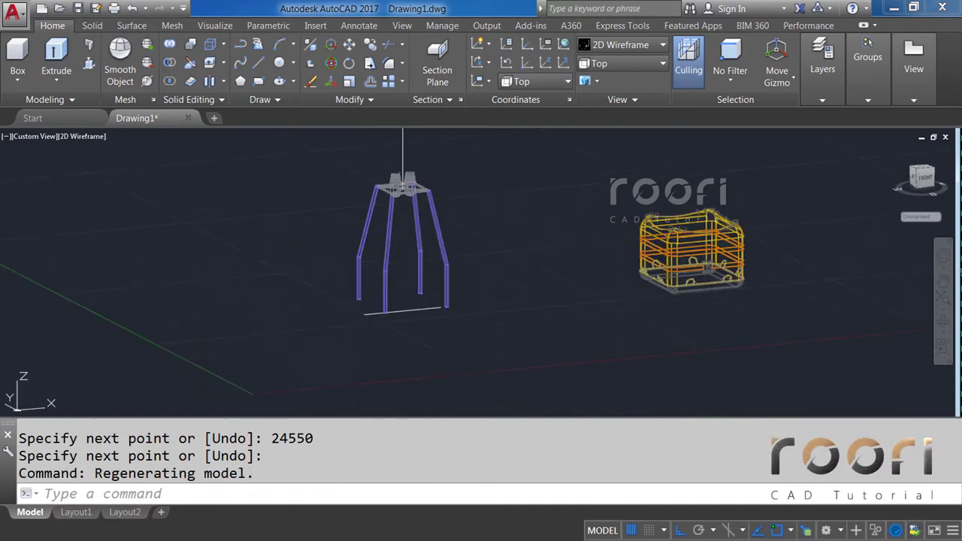
pyautogui.scroll(2, 412, 321)
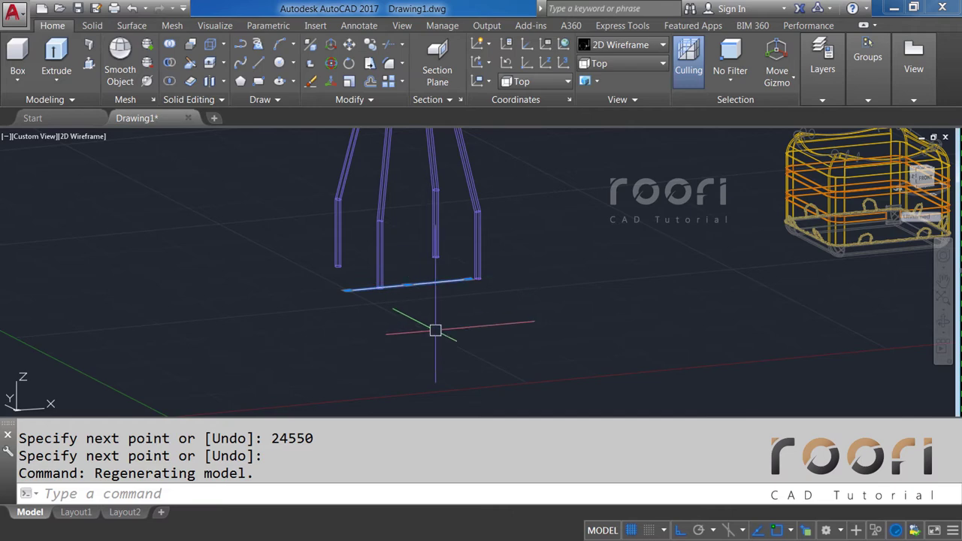
pyautogui.press('Delete')
pyautogui.scroll(-3, 423, 312)
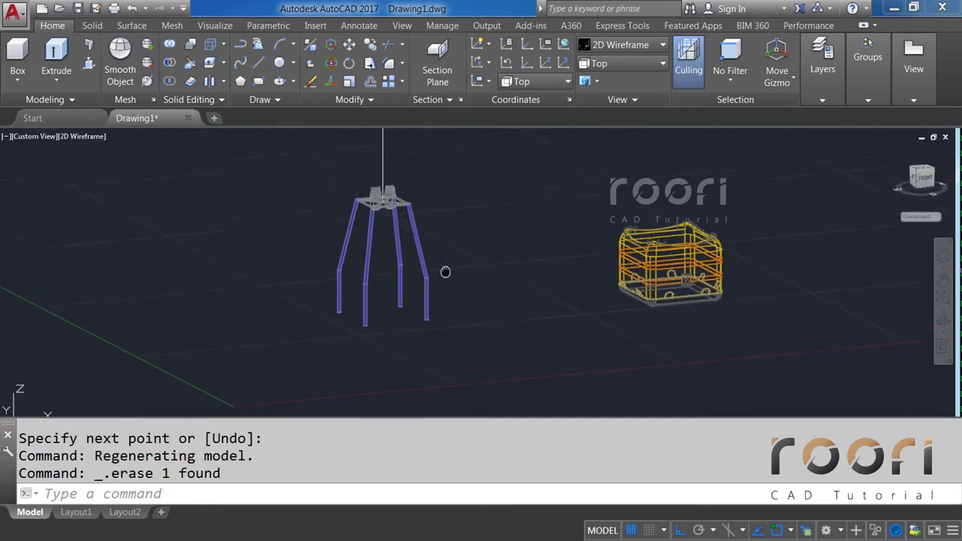
# Step: Move the burner frame 8000 units so it sits on top of the basket
pyautogui.write('M')
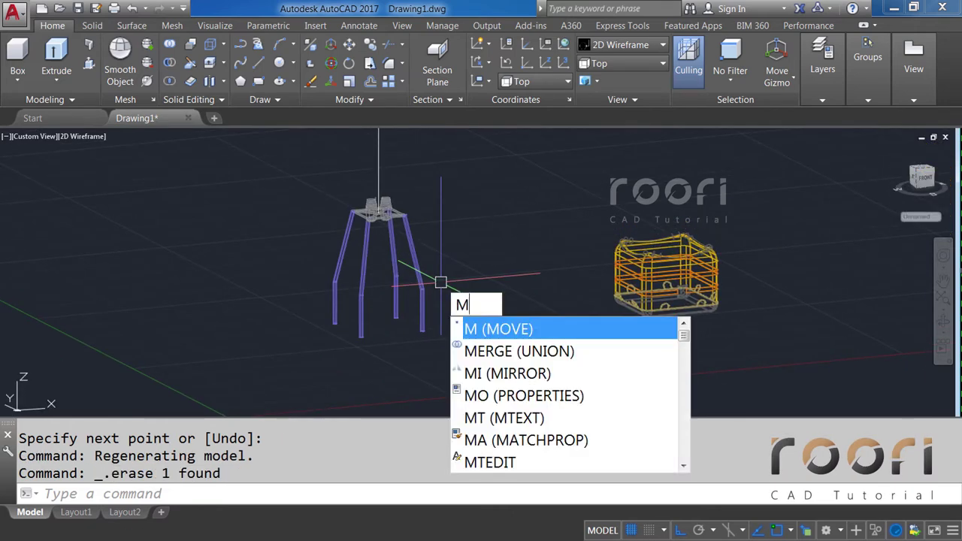
pyautogui.press('Return')
pyautogui.click(315, 186)
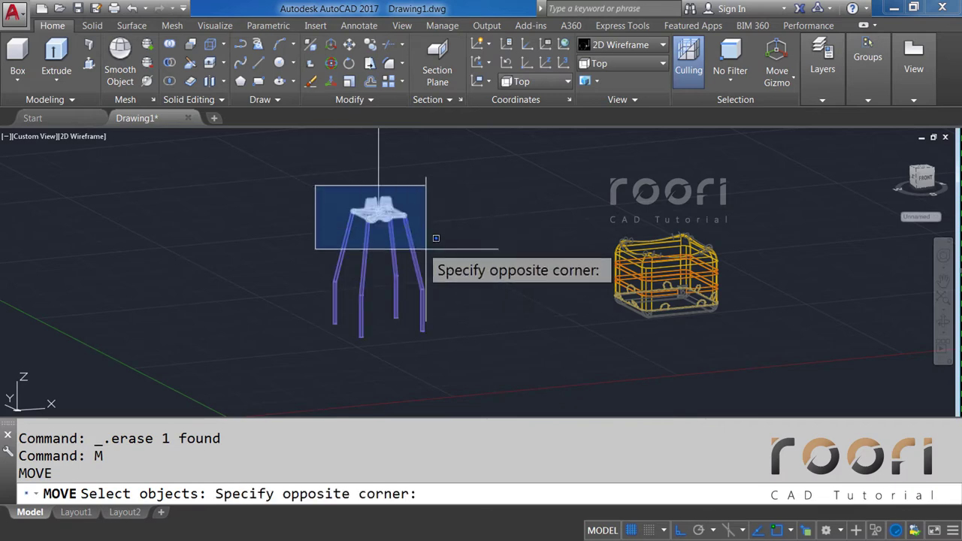
pyautogui.click(440, 338)
pyautogui.press('Return')
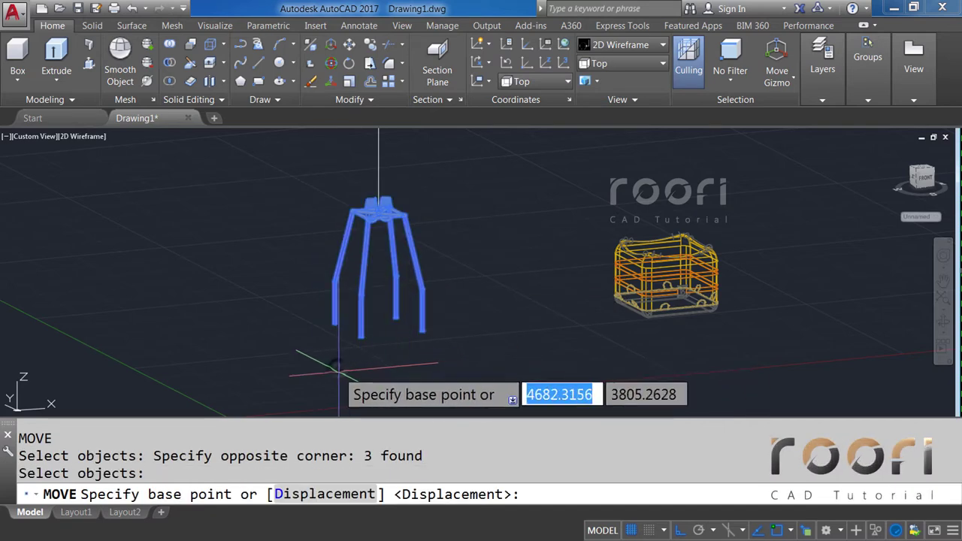
pyautogui.click(343, 367)
pyautogui.write('8')
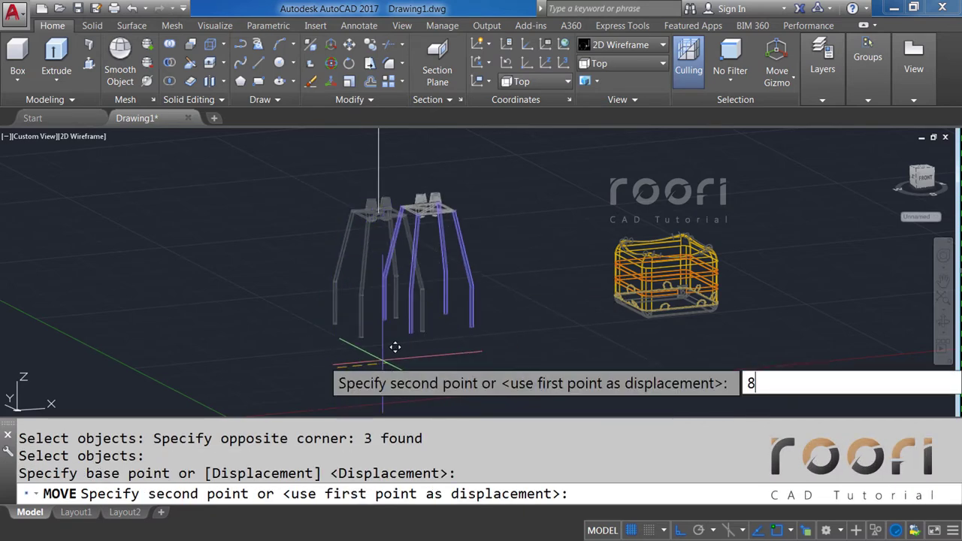
pyautogui.write('000')
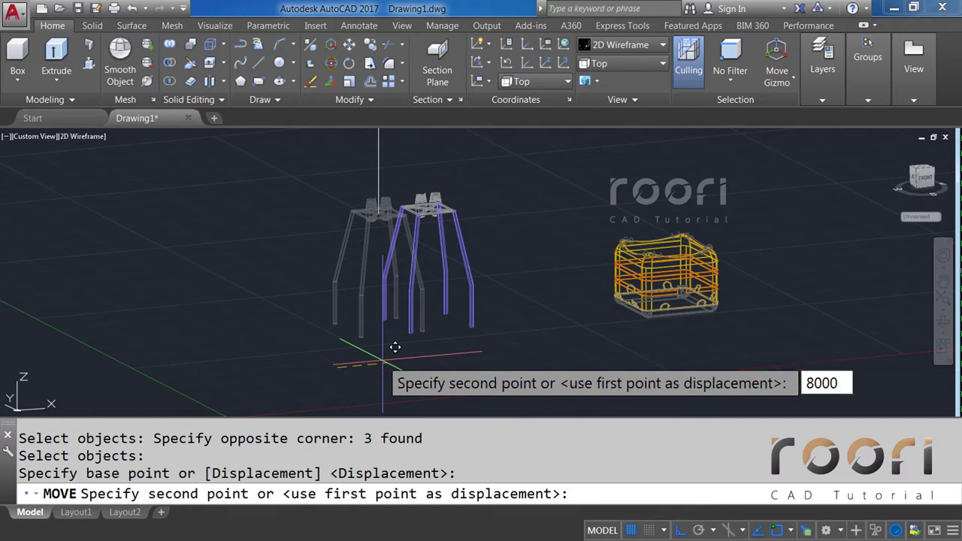
pyautogui.press('Return')
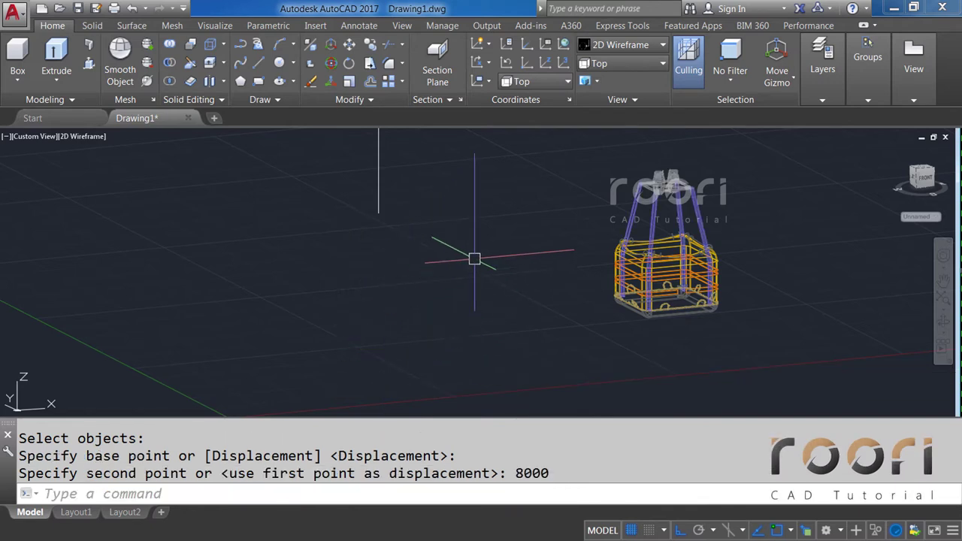
# Step: Switch to the Realistic visual style and orbit around the basket and frame
pyautogui.click(632, 46)
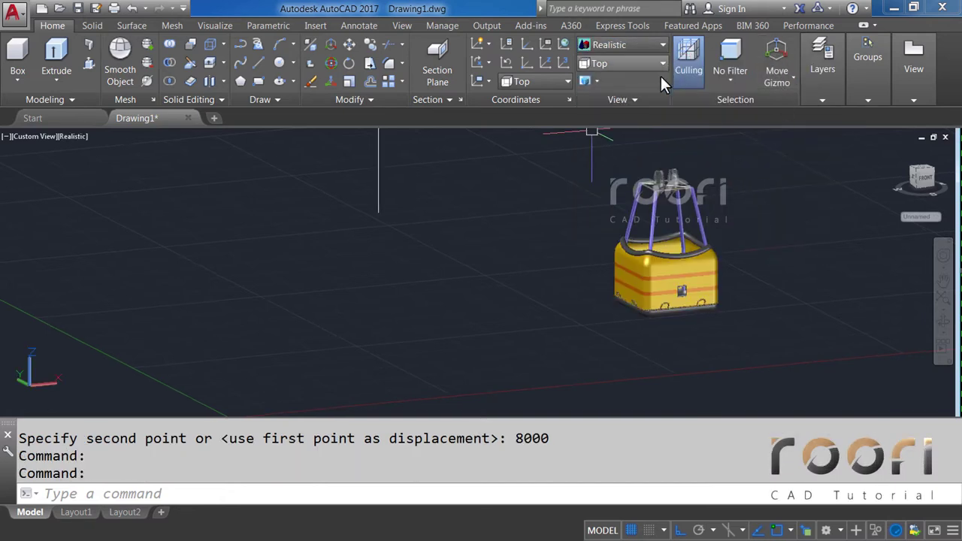
pyautogui.moveTo(662, 226)
pyautogui.keyDown('shift'); pyautogui.mouseDown(button='middle')
pyautogui.moveTo(581, 223)
pyautogui.moveTo(569, 285)
pyautogui.moveTo(571, 269)
pyautogui.moveTo(460, 243)
pyautogui.moveTo(421, 301)
pyautogui.mouseUp(button='middle'); pyautogui.keyUp('shift')
pyautogui.scroll(3, 580, 223)
pyautogui.scroll(2, 421, 316)
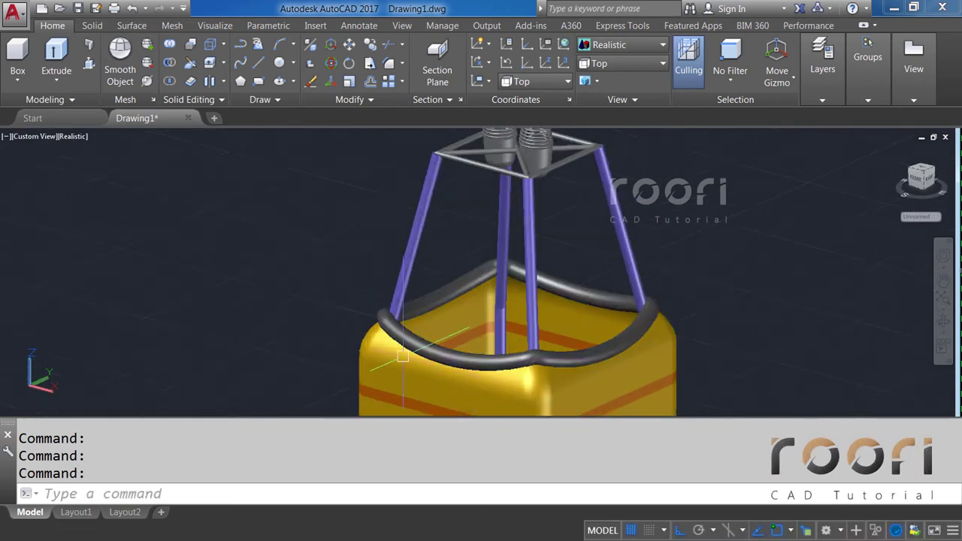
pyautogui.scroll(2, 482, 301)
pyautogui.scroll(2, 487, 299)
pyautogui.moveTo(487, 298)
pyautogui.keyDown('shift'); pyautogui.mouseDown(button='middle')
pyautogui.moveTo(333, 308)
pyautogui.moveTo(438, 313)
pyautogui.moveTo(554, 294)
pyautogui.mouseUp(button='middle'); pyautogui.keyUp('shift')
pyautogui.scroll(-2, 560, 299)
pyautogui.scroll(-2, 558, 271)
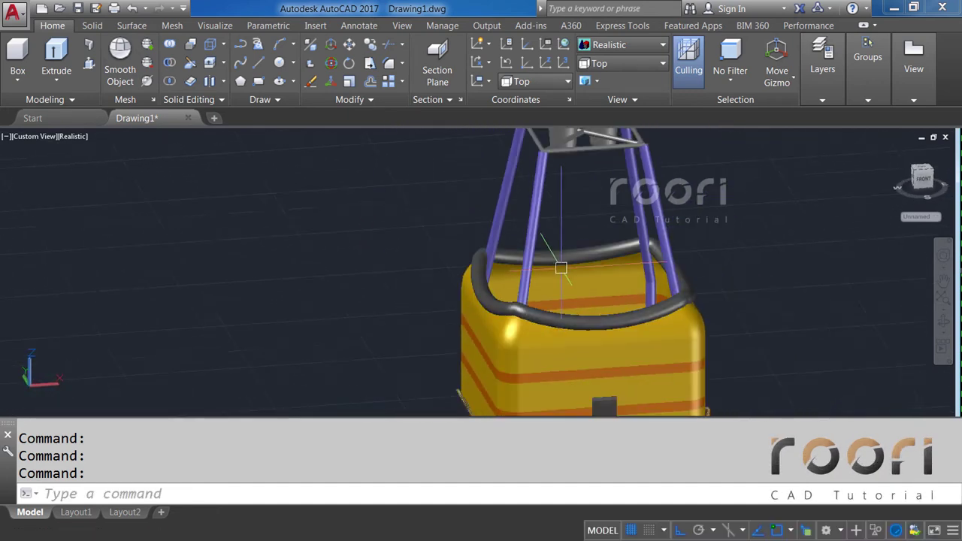
pyautogui.scroll(-2, 571, 275)
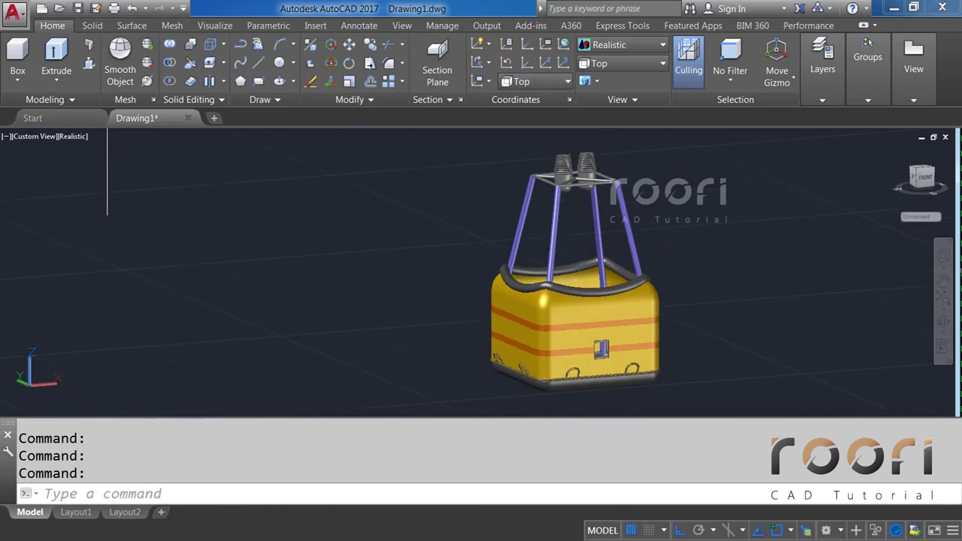
pyautogui.scroll(-2, 552, 259)
pyautogui.scroll(-2, 526, 259)
pyautogui.moveTo(467, 259); pyautogui.dragTo(493, 297, button='middle')
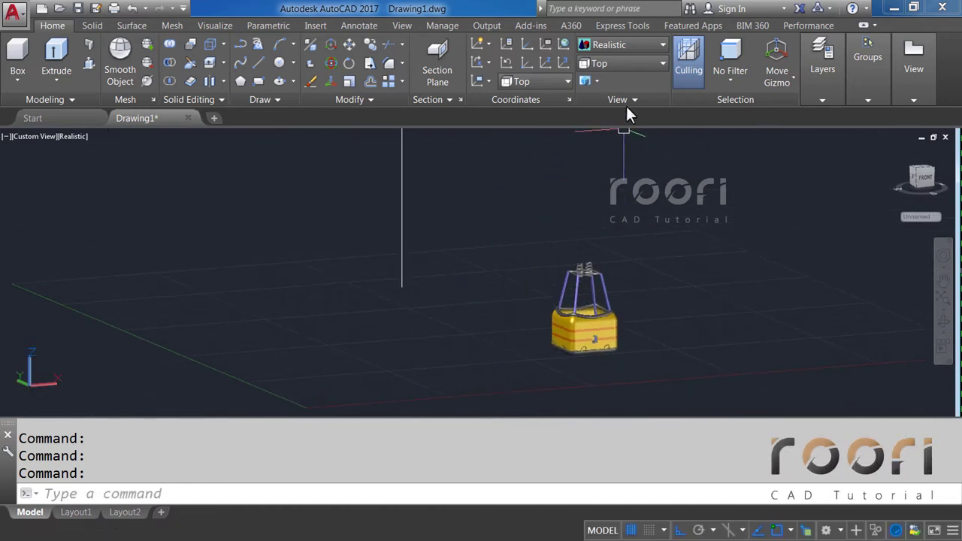
# Step: Return to 2D Wireframe display in the Front view
pyautogui.click(621, 45)
pyautogui.click(605, 63)
pyautogui.click(606, 63)
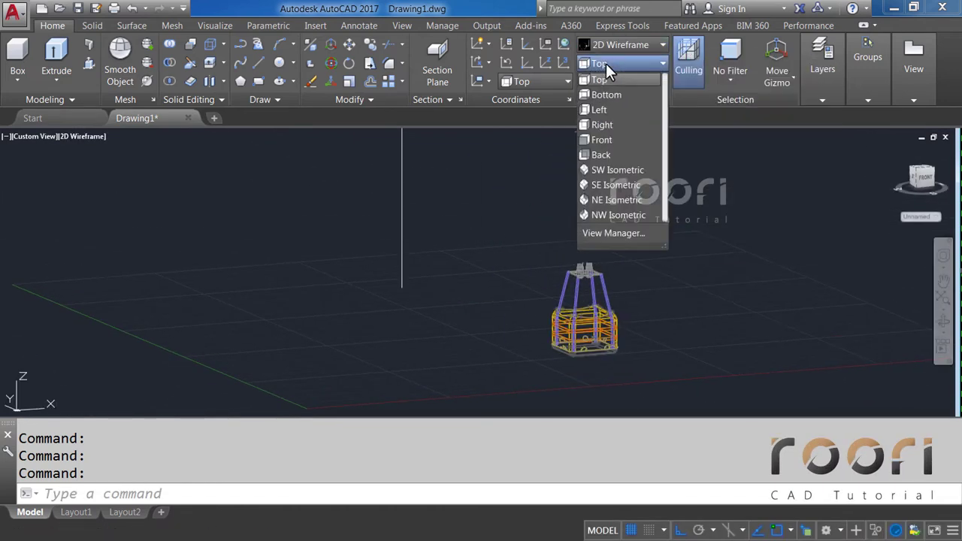
pyautogui.click(596, 141)
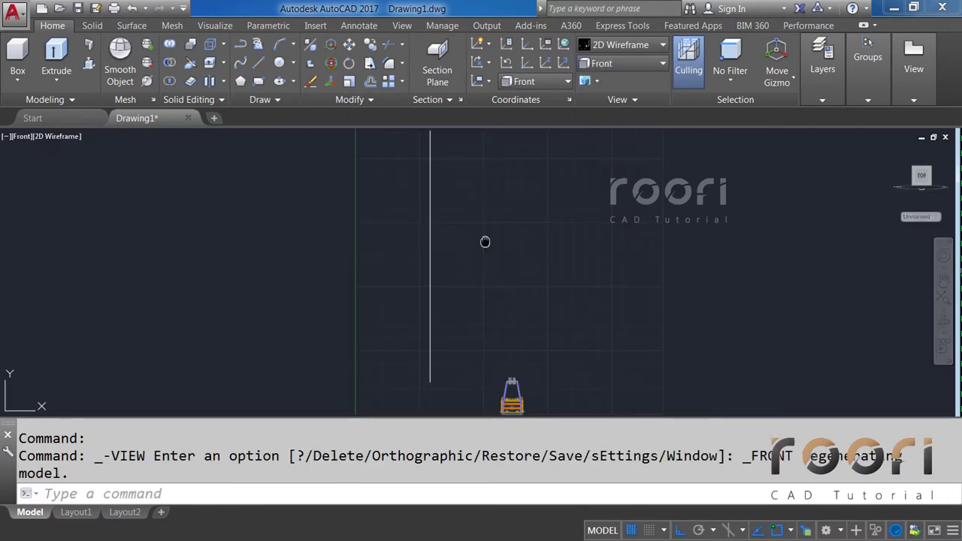
pyautogui.scroll(2, 426, 329)
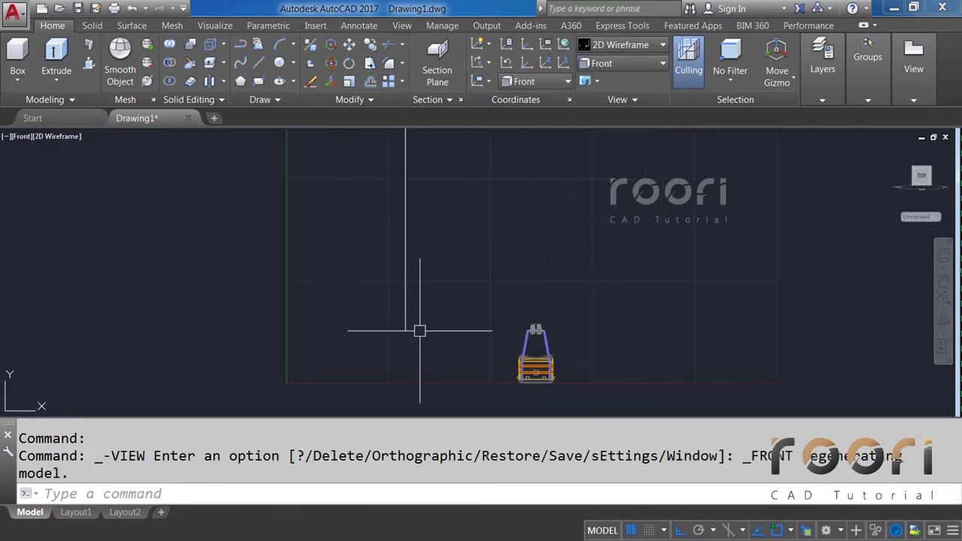
pyautogui.scroll(4, 419, 328)
pyautogui.scroll(2, 420, 329)
pyautogui.moveTo(419, 327); pyautogui.dragTo(444, 278, button='middle')
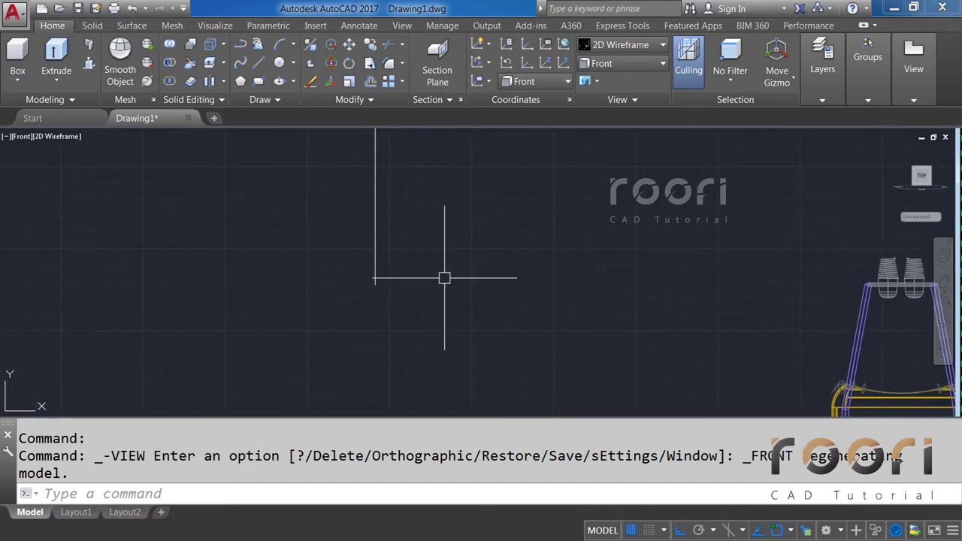
# Step: Draw a 3500-long horizontal line centred by its midpoint on the vertical line's bottom end
pyautogui.write('L')
pyautogui.press('Return')
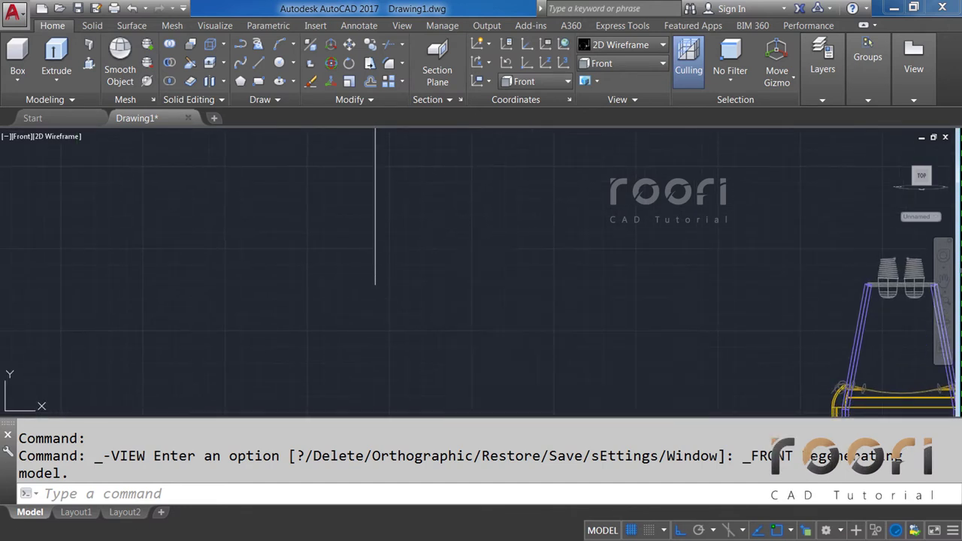
pyautogui.click(436, 242)
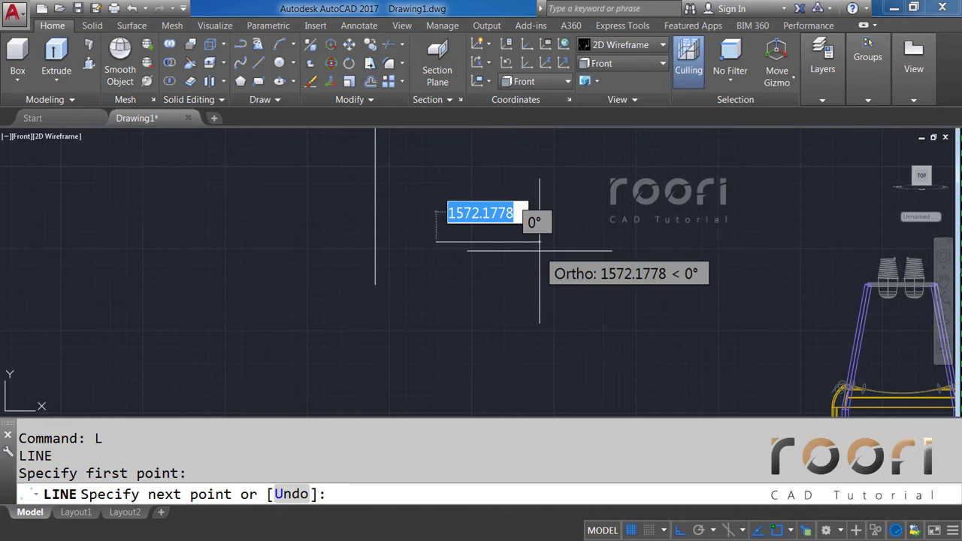
pyautogui.write('3500')
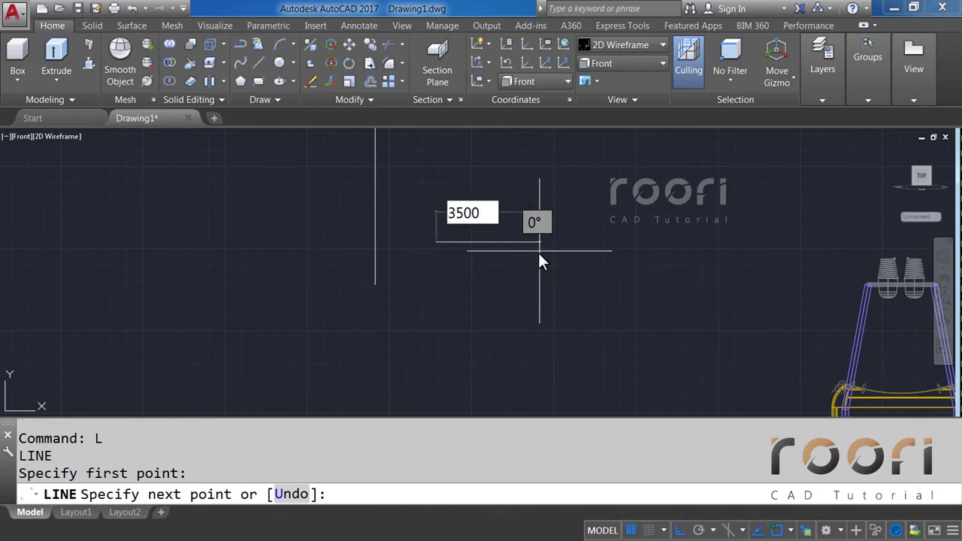
pyautogui.press('Return')
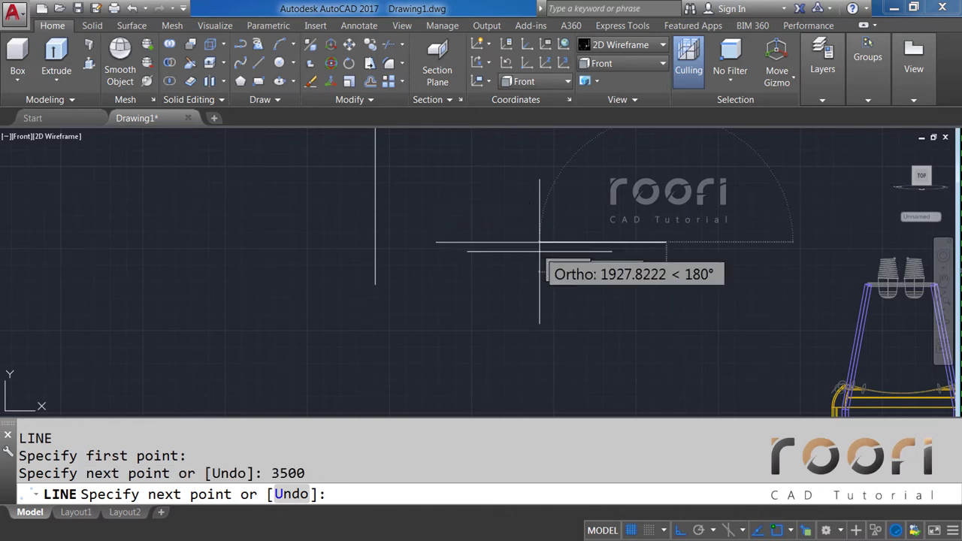
pyautogui.press('Return')
pyautogui.write('M')
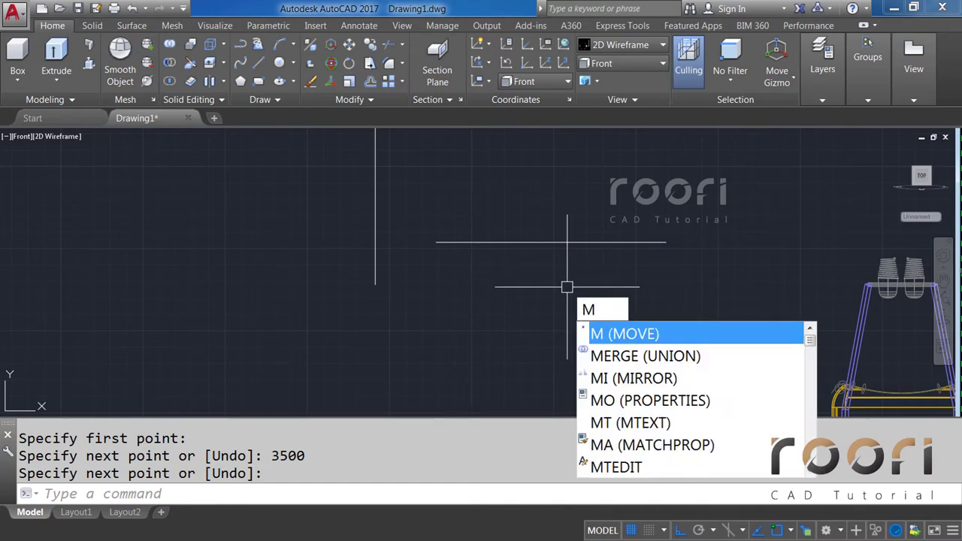
pyautogui.press('Return')
pyautogui.click(592, 242)
pyautogui.press('Return')
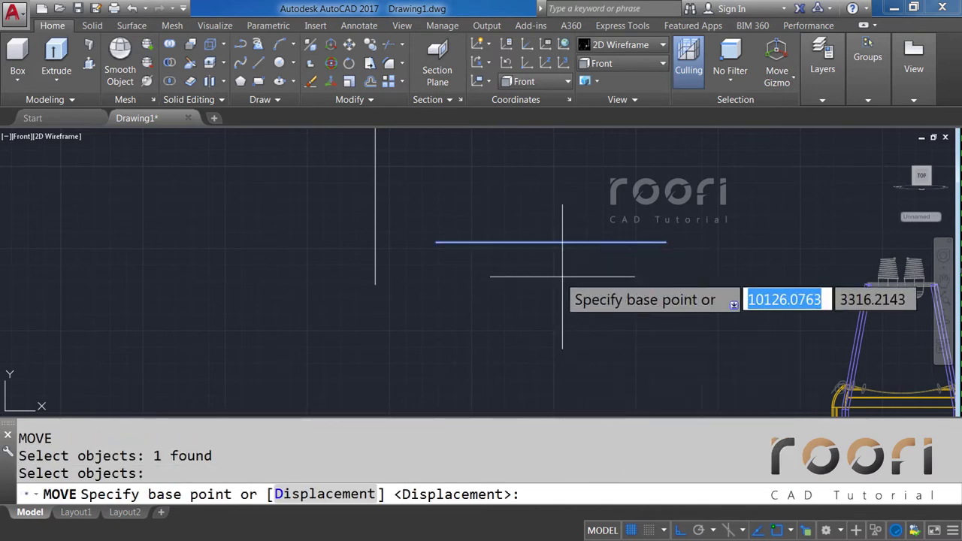
pyautogui.click(551, 242)
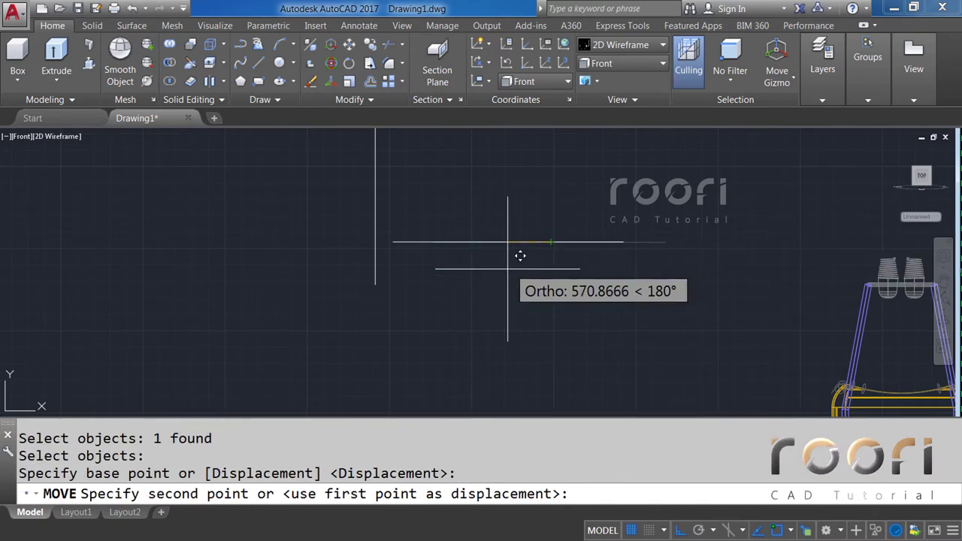
pyautogui.click(376, 285)
pyautogui.write('M')
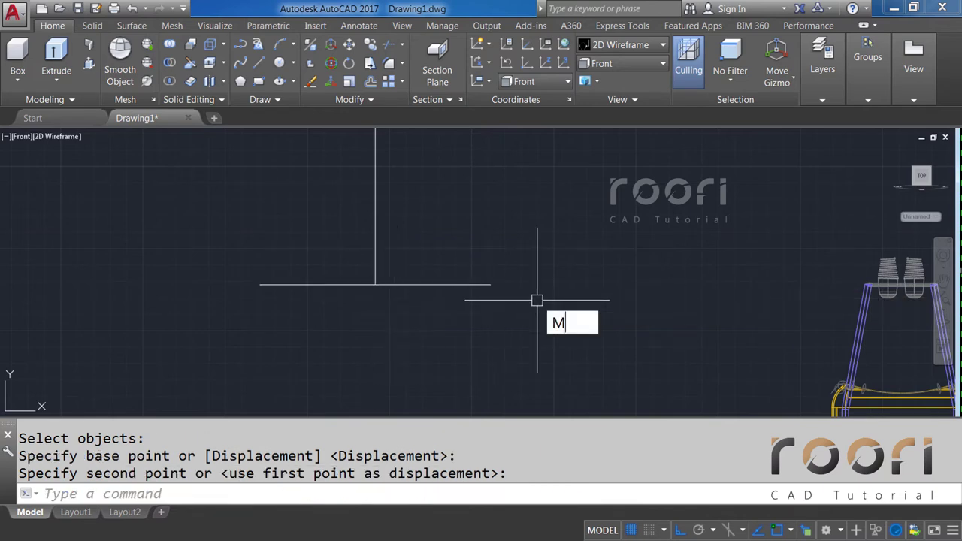
# Step: Move the 3500 line up 1550
pyautogui.press('Return')
pyautogui.click(476, 284)
pyautogui.press('Return')
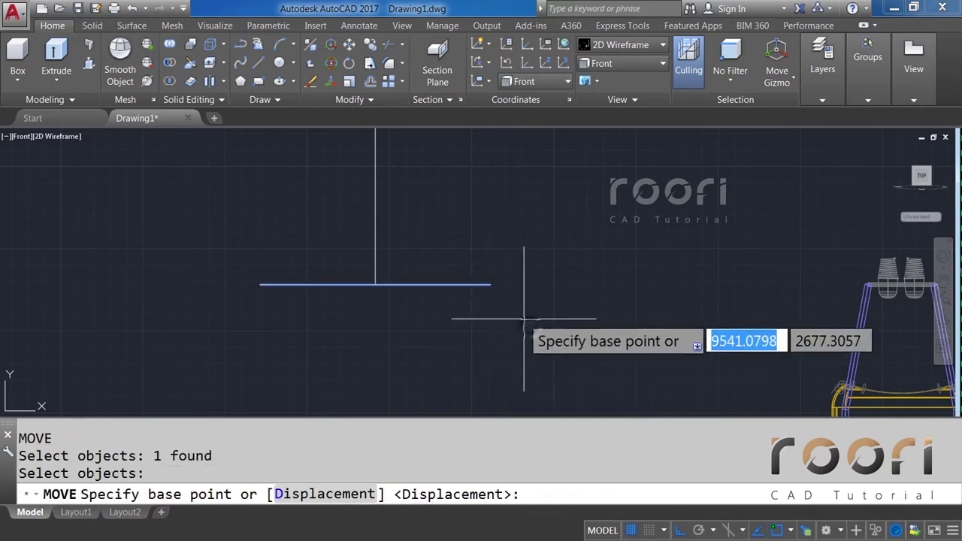
pyautogui.click(524, 321)
pyautogui.write('1')
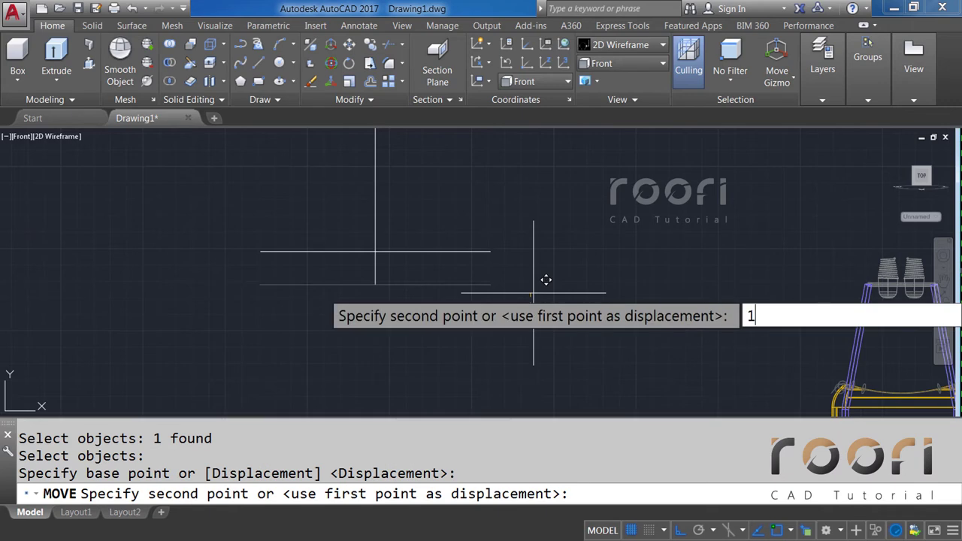
pyautogui.write('550')
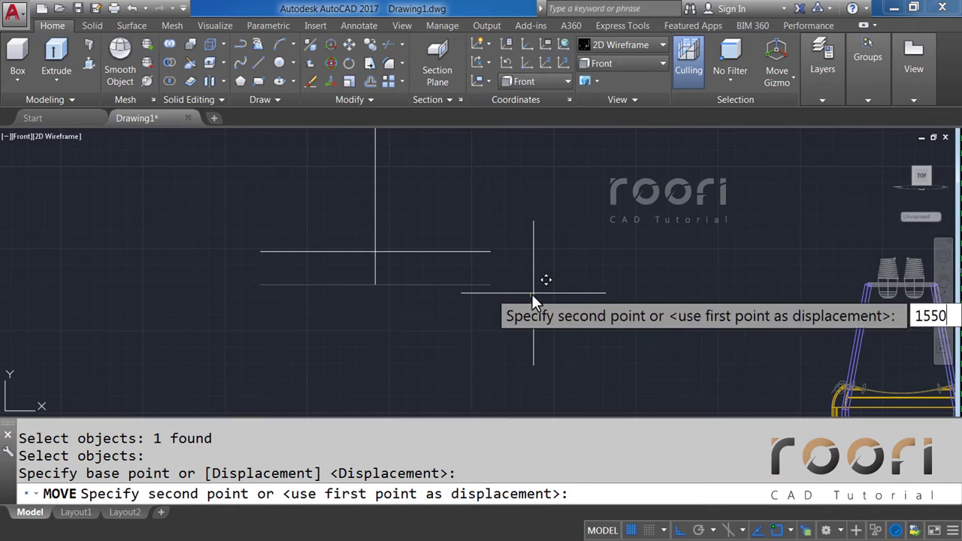
pyautogui.press('Return')
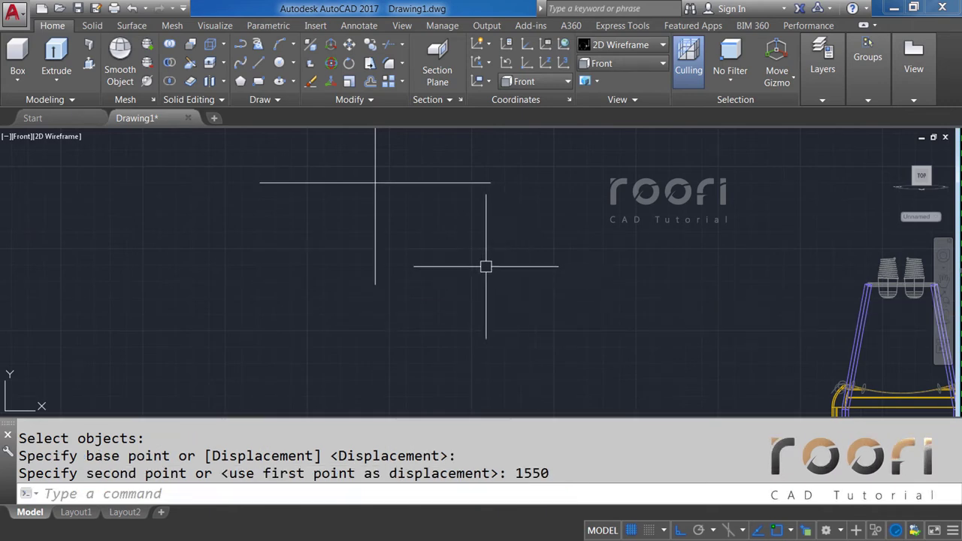
pyautogui.moveTo(429, 228)
pyautogui.mouseDown(button='middle')
pyautogui.moveTo(392, 322)
pyautogui.moveTo(397, 346)
pyautogui.mouseUp(button='middle')
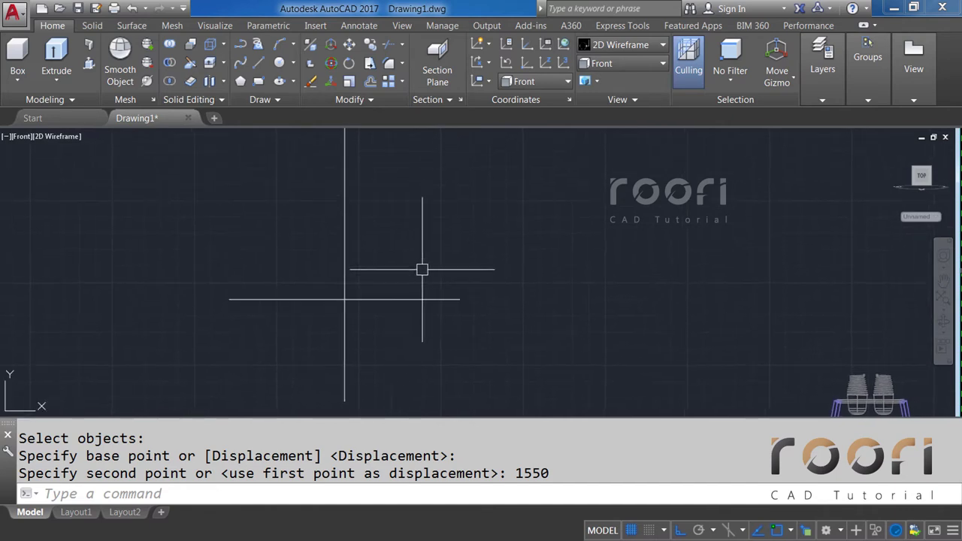
pyautogui.write('L')
# Step: Draw a 5400-long horizontal line centred by its midpoint on the vertical axis
pyautogui.press('Return')
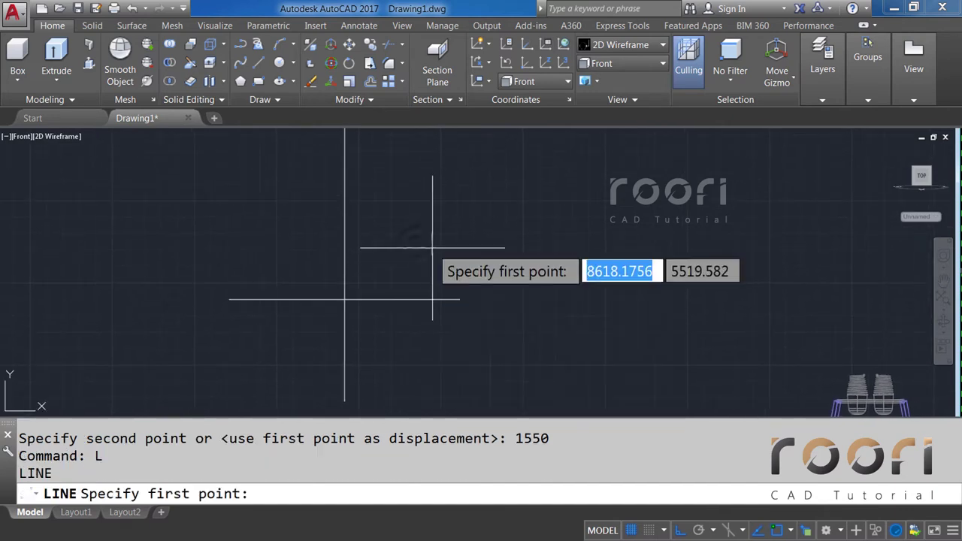
pyautogui.click(416, 243)
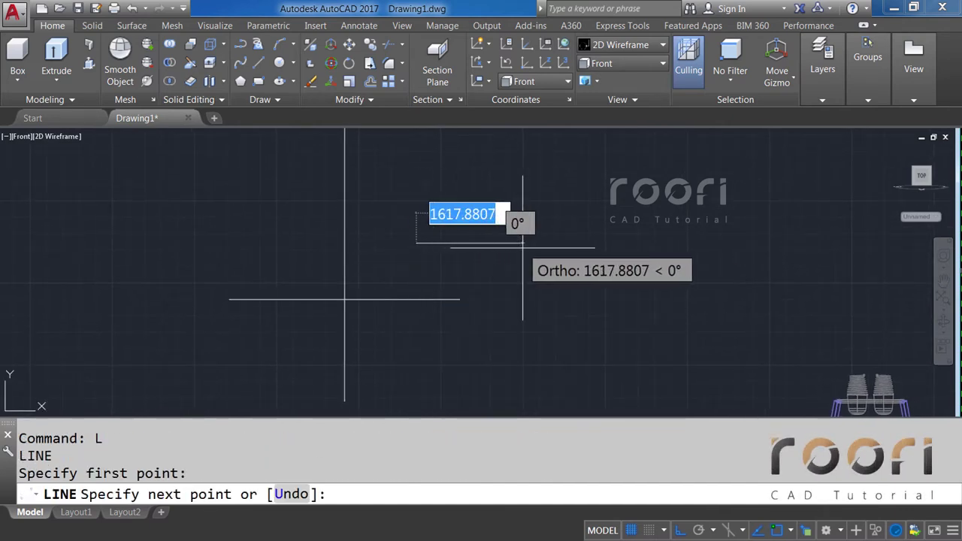
pyautogui.write('54')
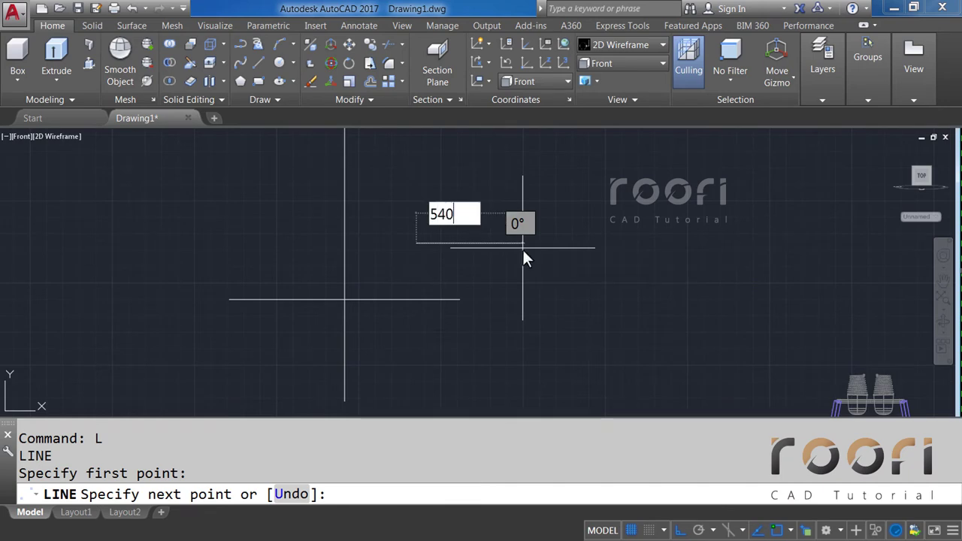
pyautogui.write('0')
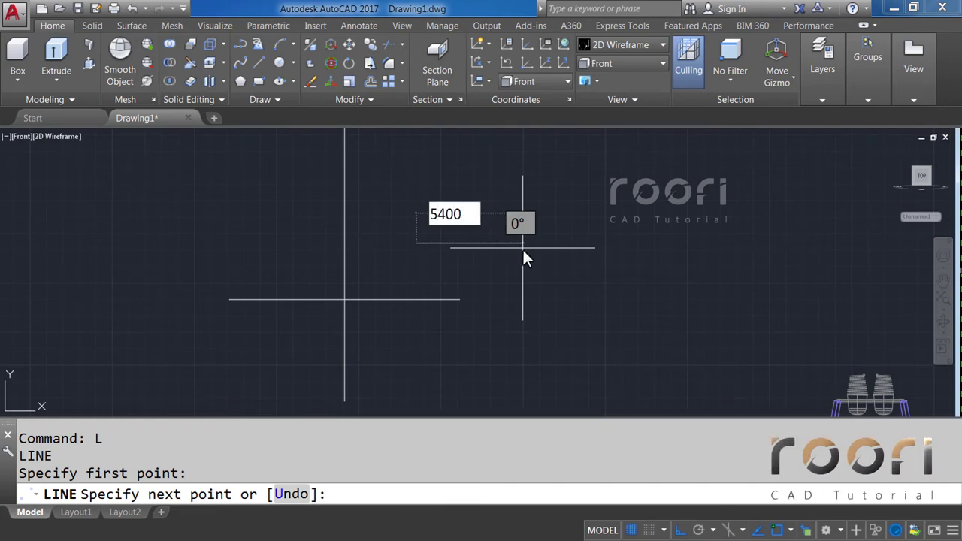
pyautogui.press('Return')
pyautogui.press('Return')
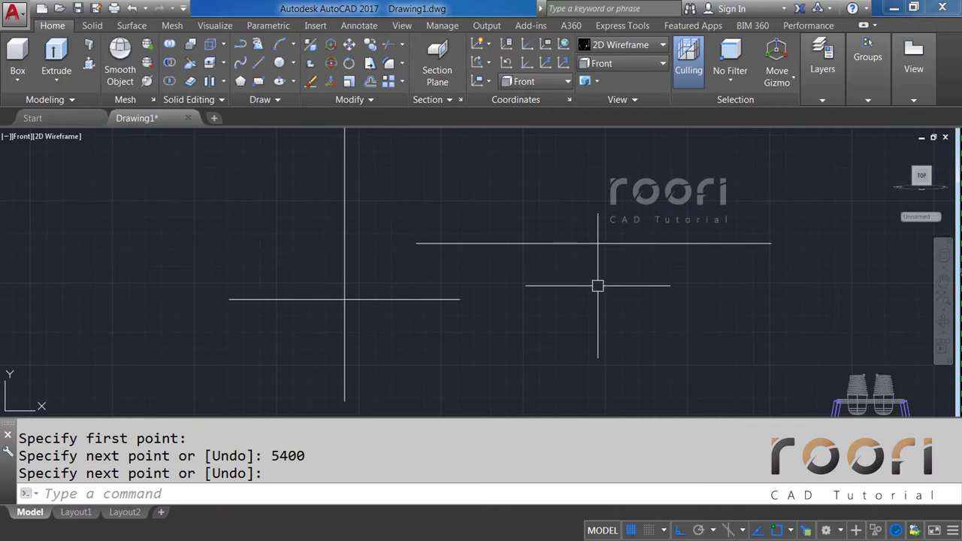
pyautogui.write('M')
pyautogui.press('Return')
pyautogui.write('M')
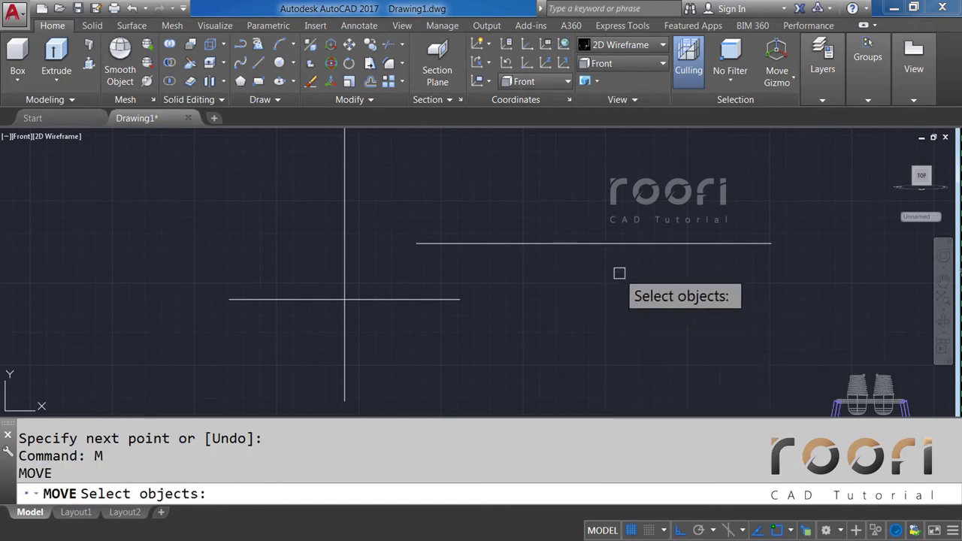
pyautogui.click(636, 243)
pyautogui.press('Return')
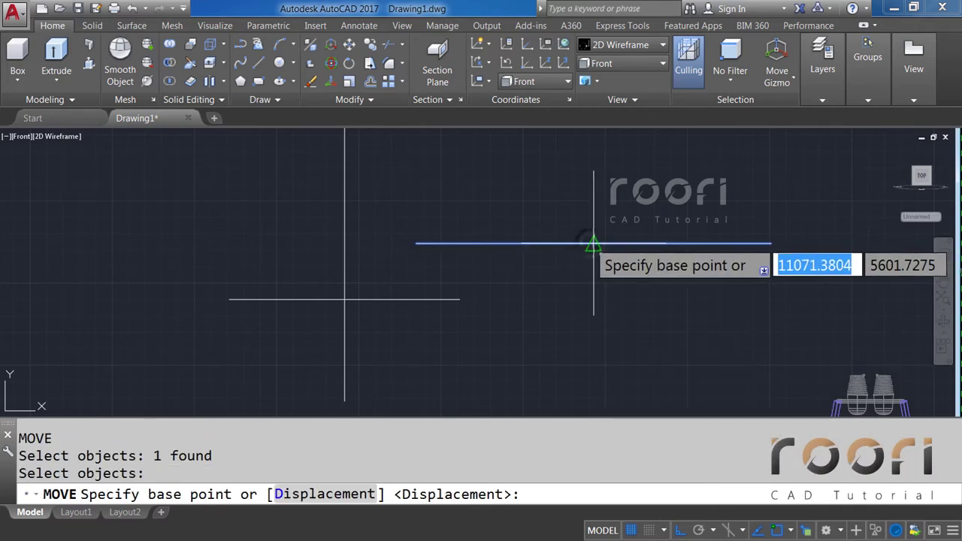
pyautogui.click(594, 243)
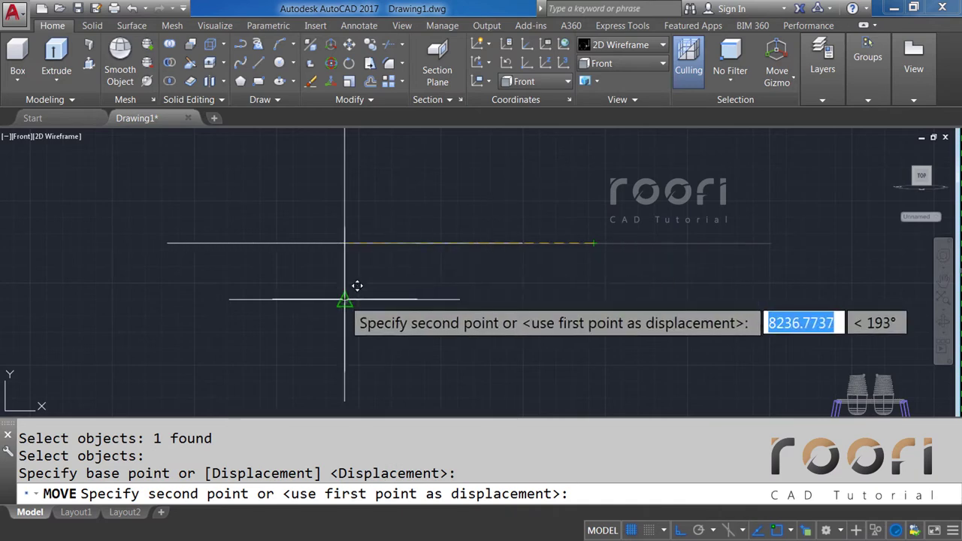
pyautogui.click(344, 299)
# Step: Move the 5400 line up 1500
pyautogui.write('M')
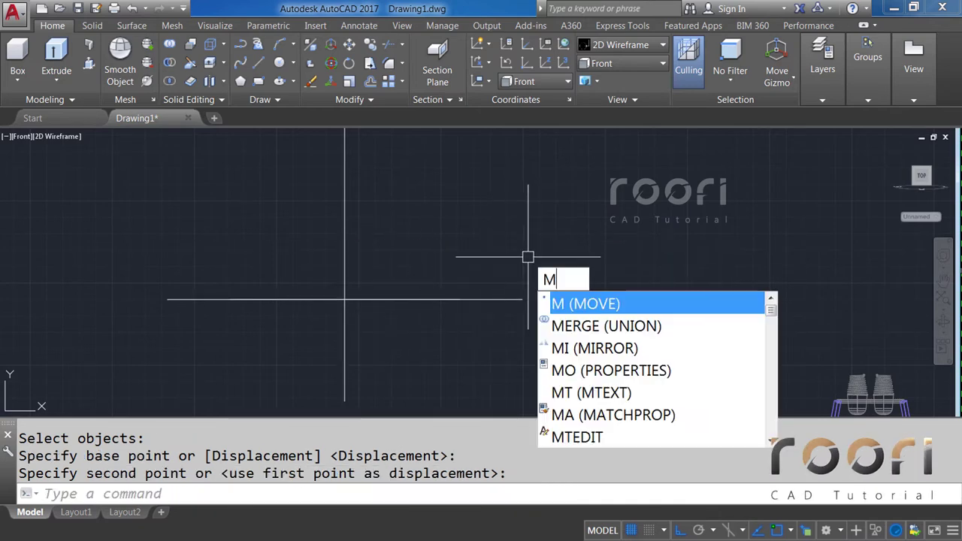
pyautogui.press('Return')
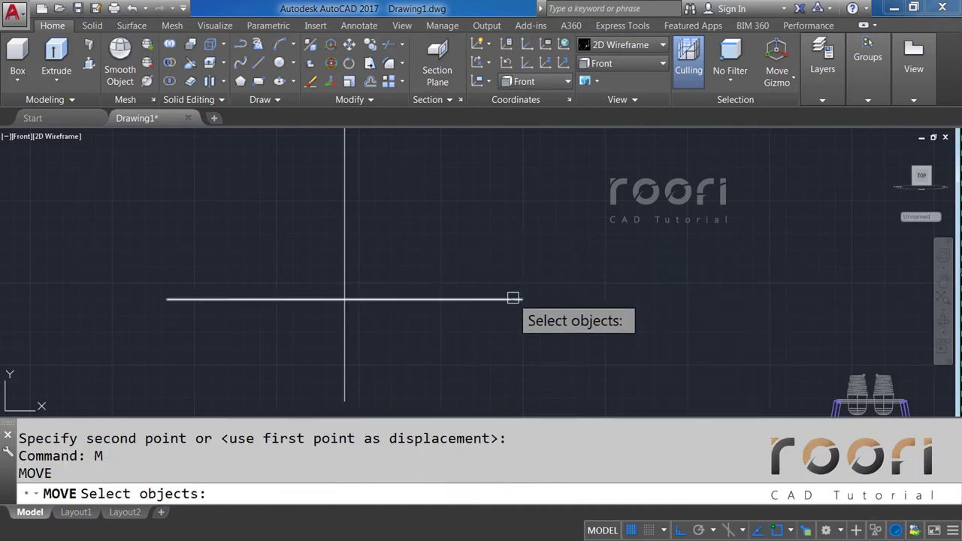
pyautogui.click(512, 300)
pyautogui.press('Return')
pyautogui.click(559, 324)
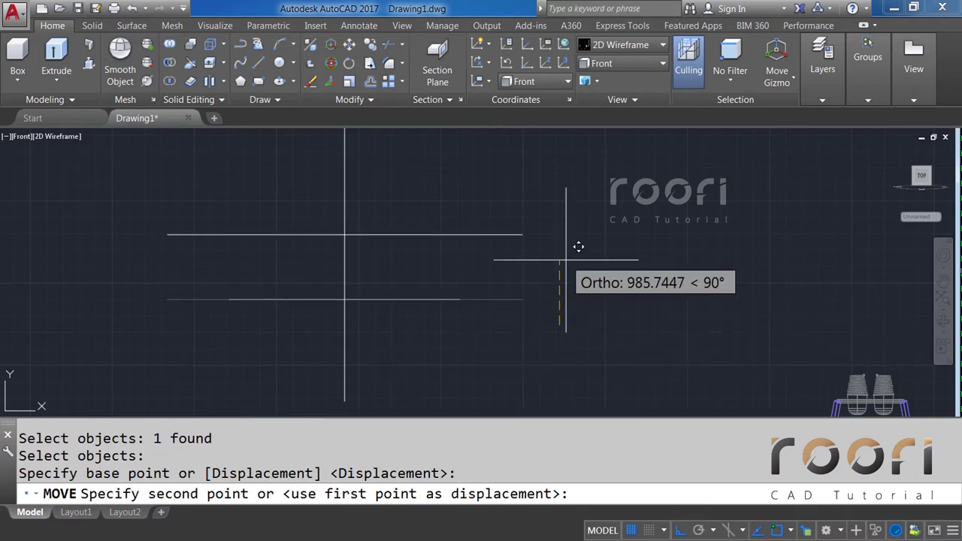
pyautogui.write('1500')
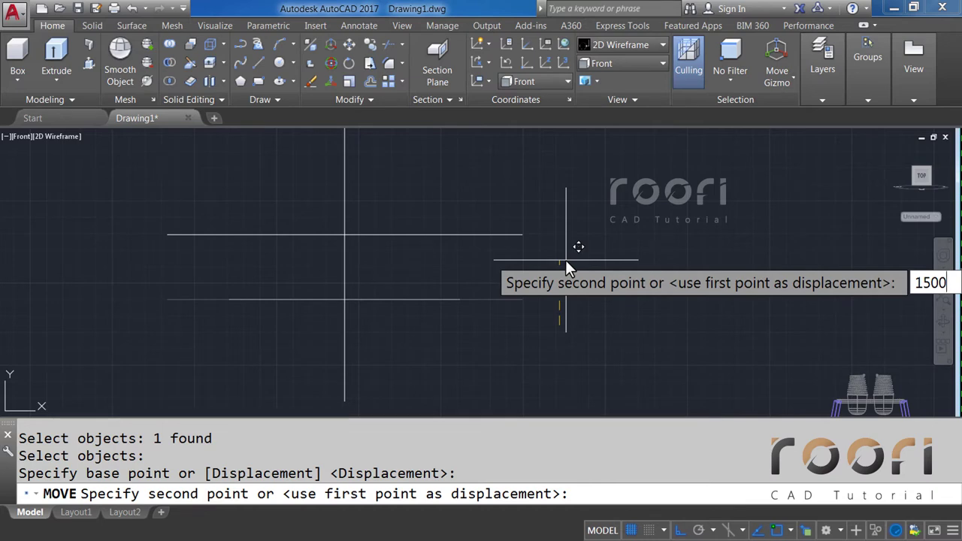
pyautogui.press('Return')
pyautogui.scroll(-3, 481, 281)
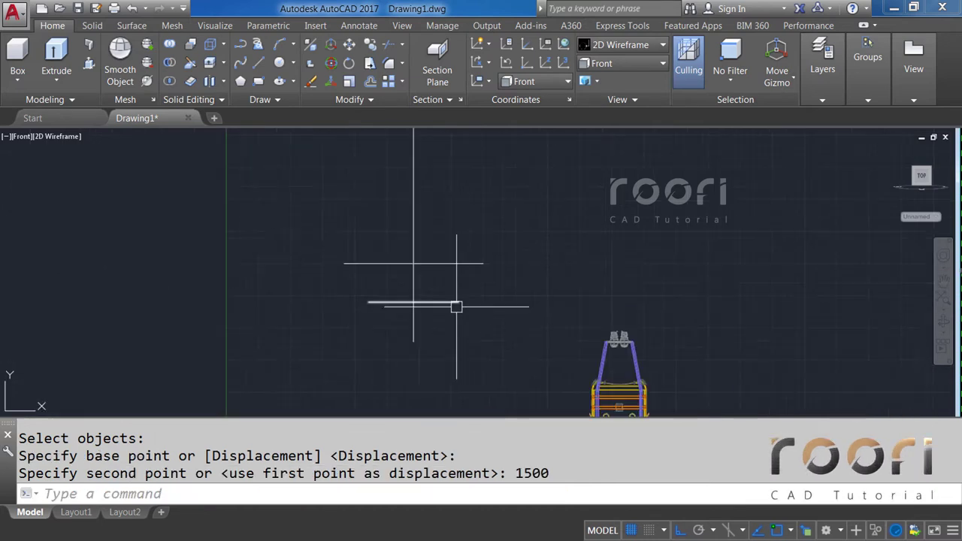
pyautogui.moveTo(470, 226); pyautogui.dragTo(443, 294, button='middle')
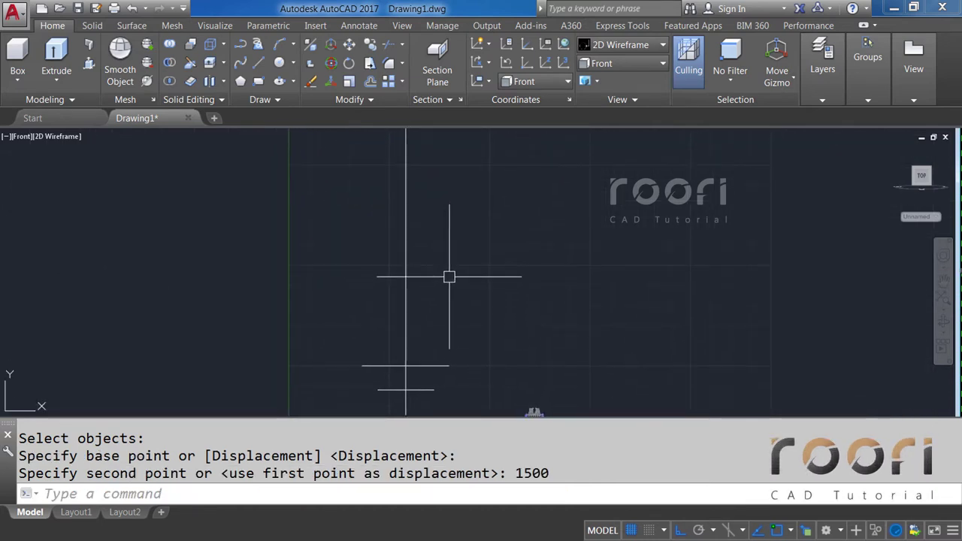
pyautogui.write('L')
# Step: Draw a 21500-long horizontal line centred by its midpoint on the vertical axis
pyautogui.press('Return')
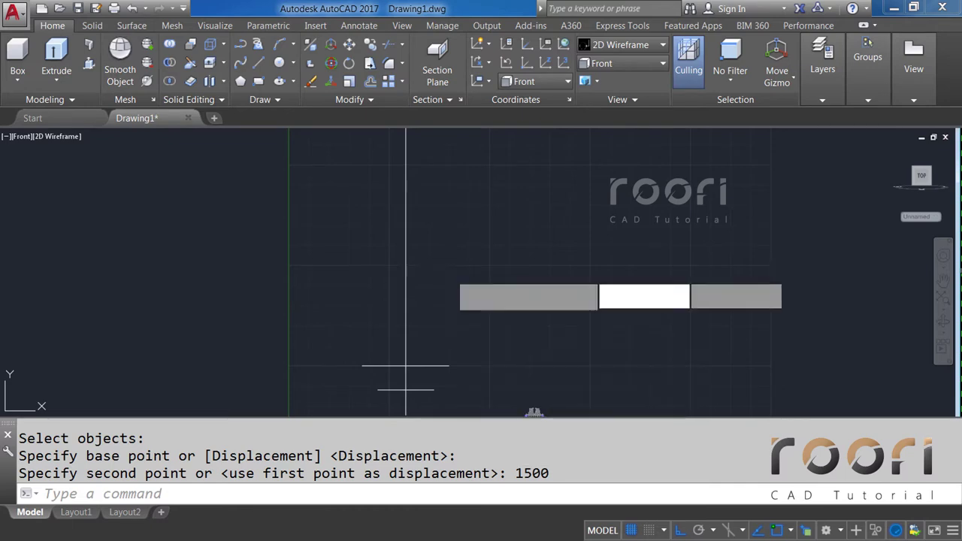
pyautogui.write('L')
pyautogui.click(435, 213)
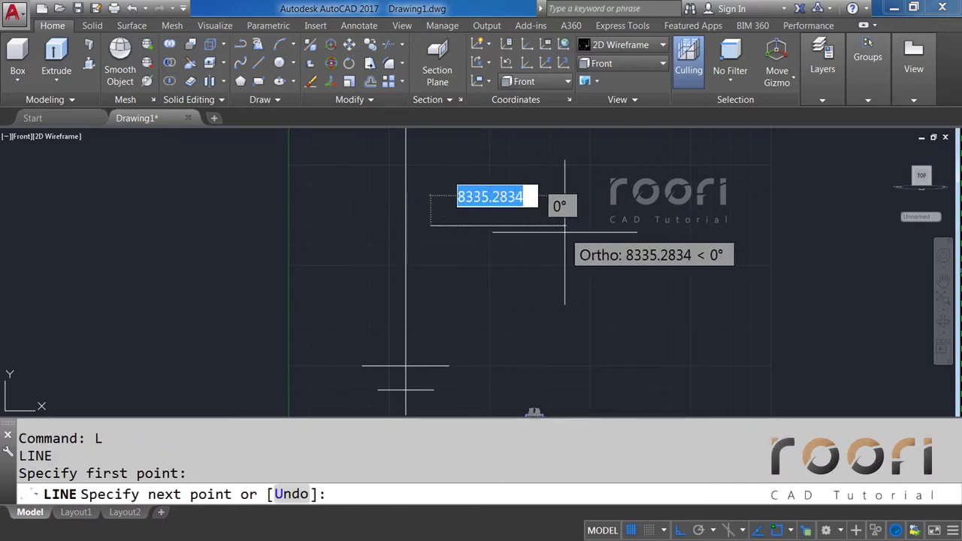
pyautogui.write('215')
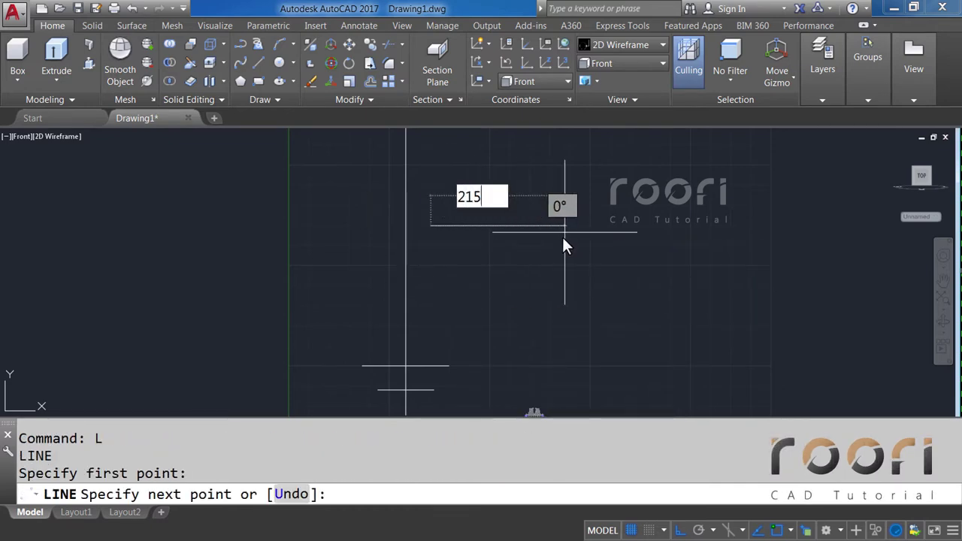
pyautogui.write('00')
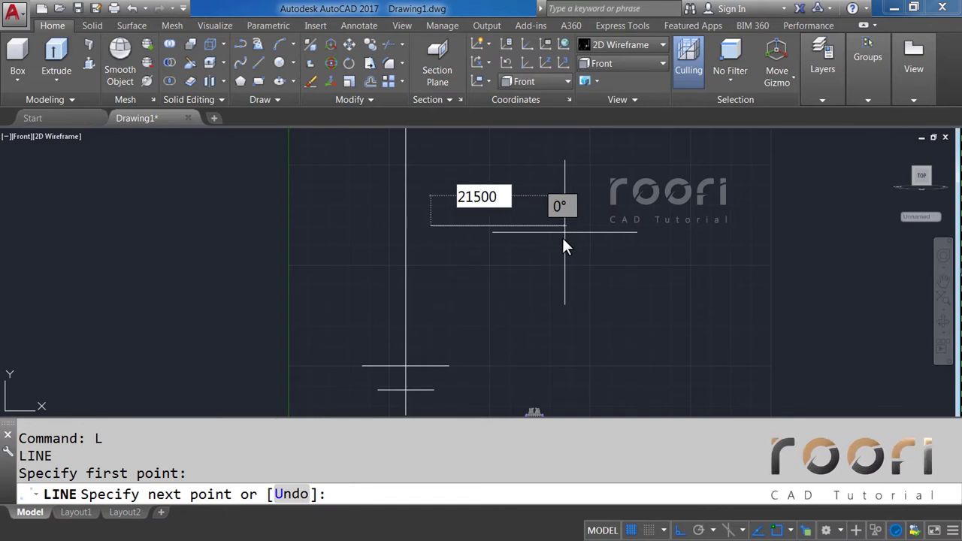
pyautogui.press('Return')
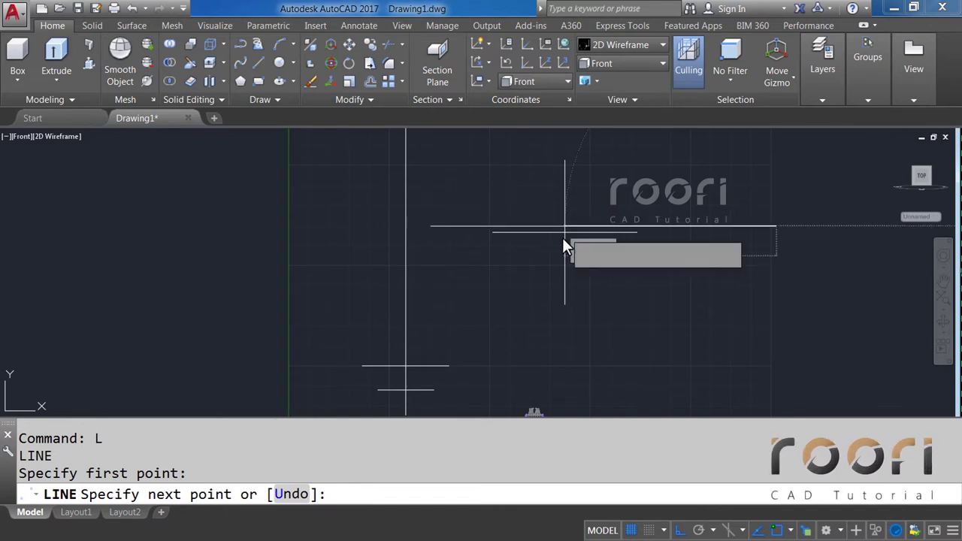
pyautogui.press('Return')
pyautogui.write('M')
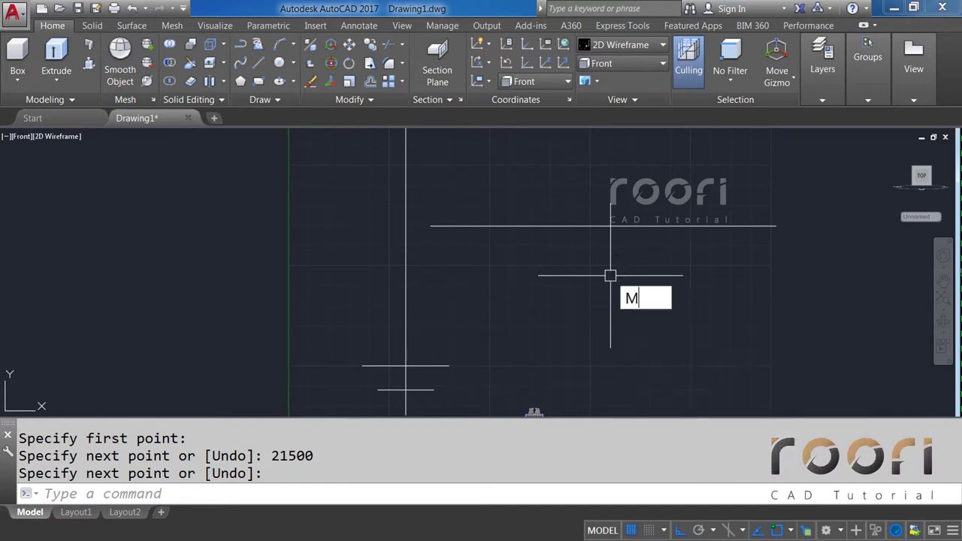
pyautogui.press('Return')
pyautogui.click(694, 226)
pyautogui.press('Return')
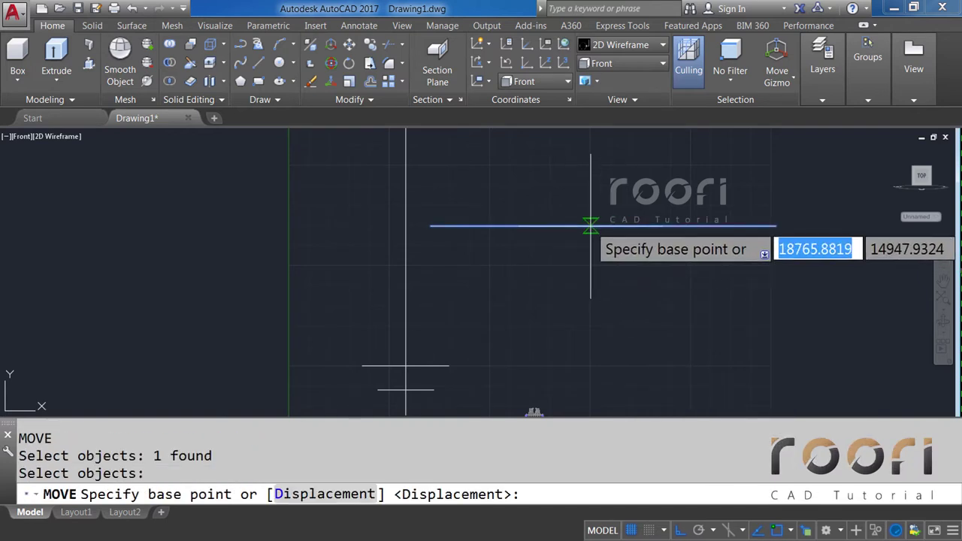
pyautogui.click(603, 226)
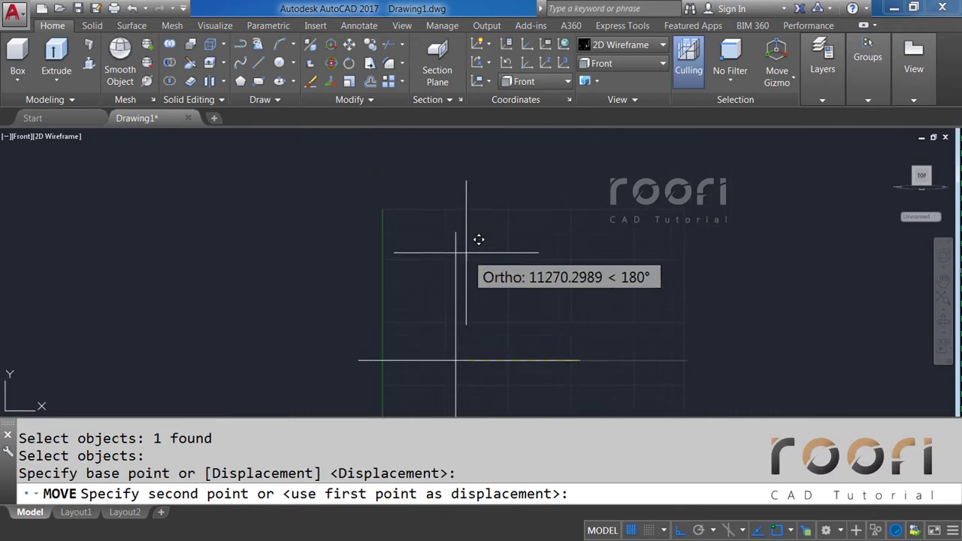
pyautogui.click(455, 232)
pyautogui.scroll(2, 485, 274)
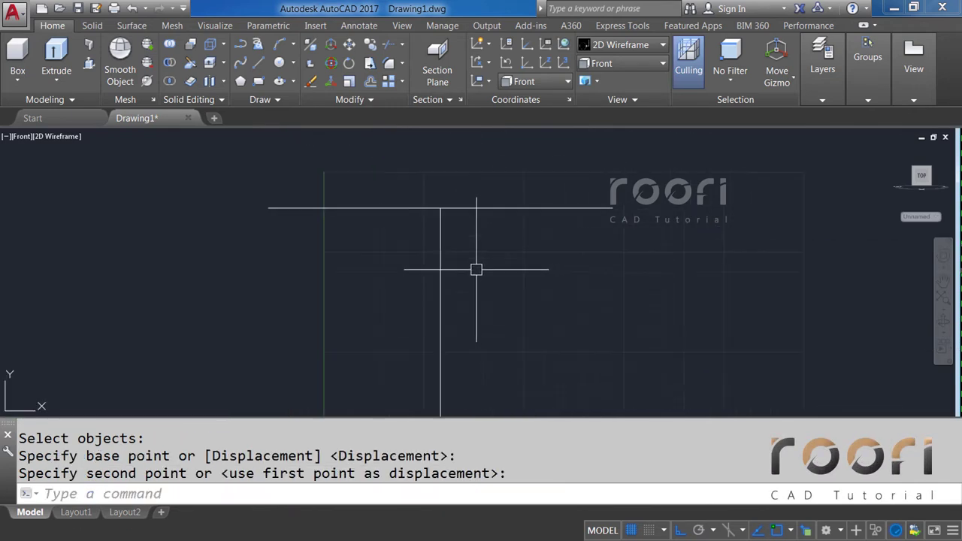
pyautogui.moveTo(477, 269); pyautogui.dragTo(468, 241, button='middle')
pyautogui.write('M')
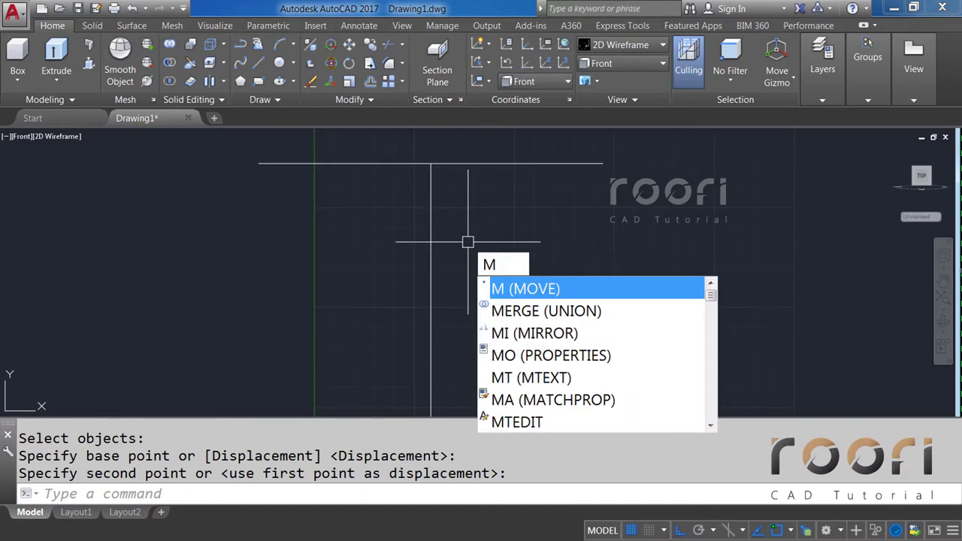
# Step: Move the 21500 line down 8480
pyautogui.press('Return')
pyautogui.click(480, 162)
pyautogui.press('Return')
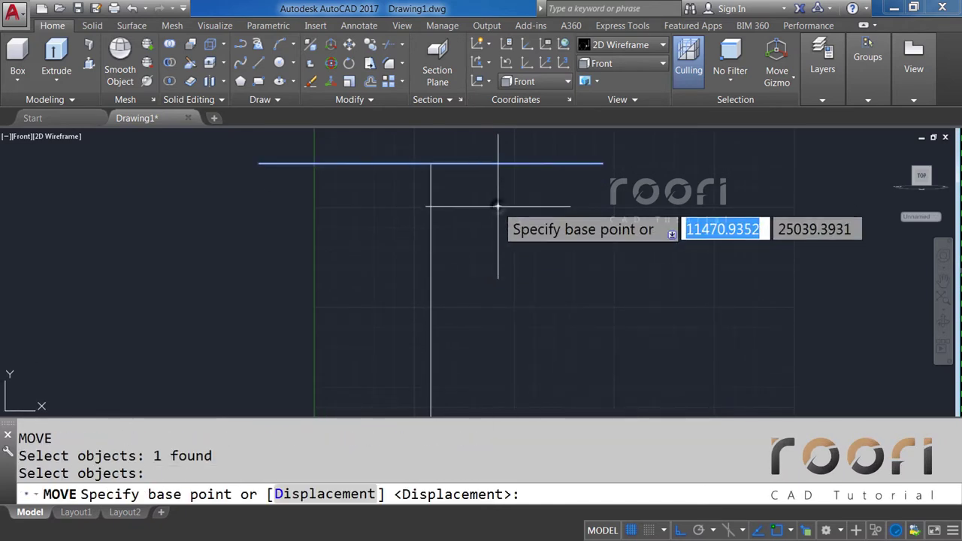
pyautogui.click(509, 195)
pyautogui.write('8')
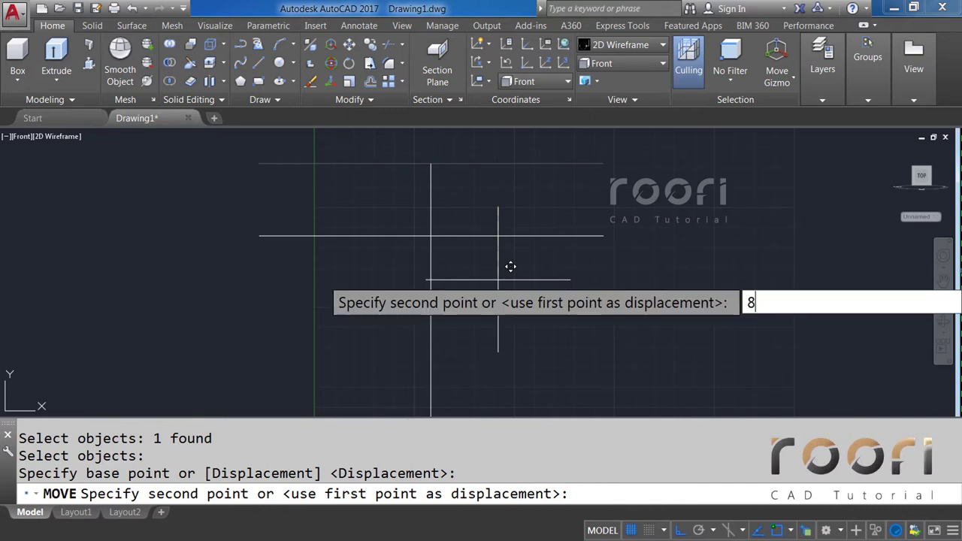
pyautogui.write('480')
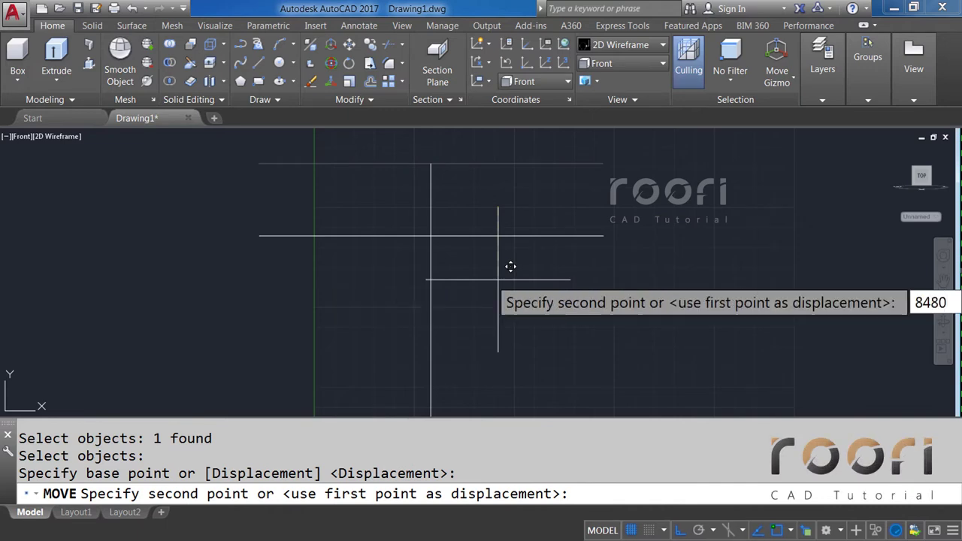
pyautogui.press('Return')
pyautogui.write('C')
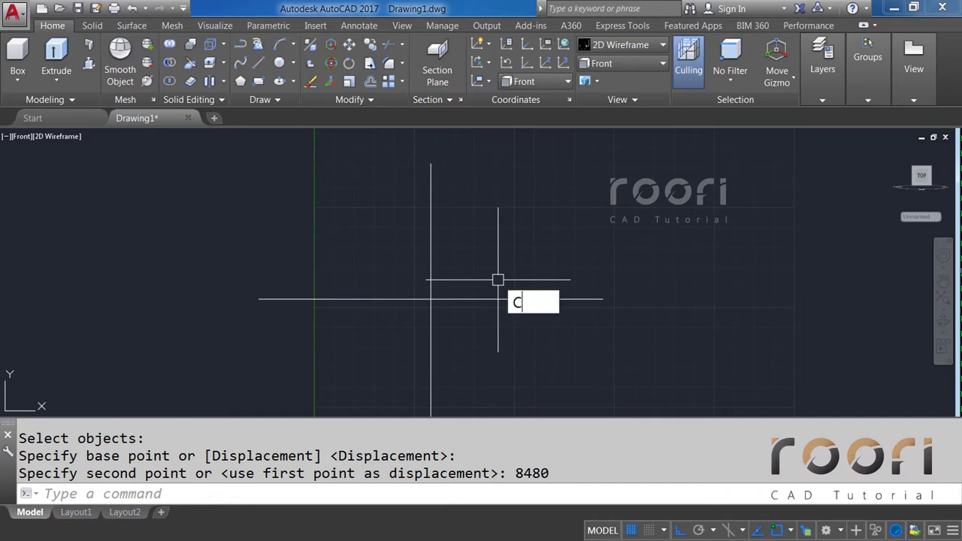
# Step: Draw a 10750-radius circle at the guide intersection and trim it to its lower-right quarter
pyautogui.press('Return')
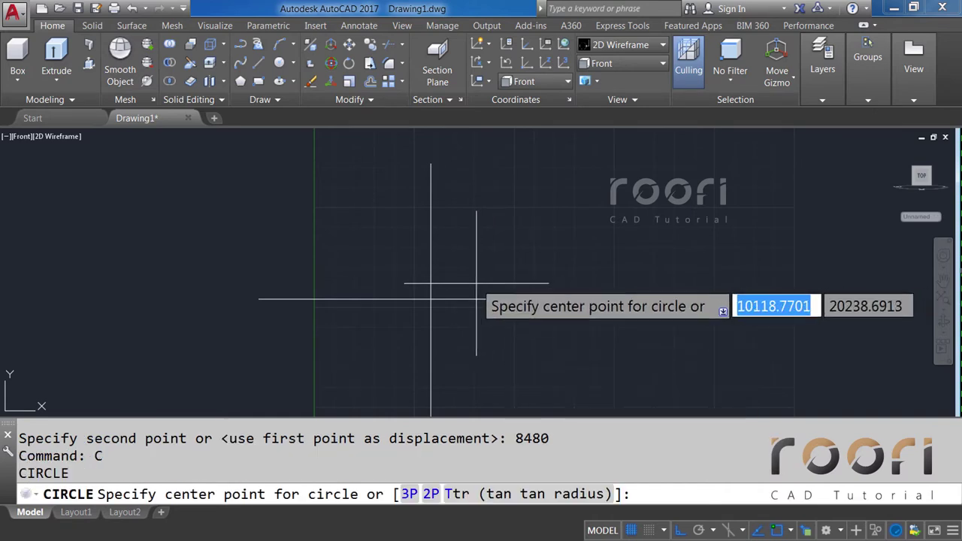
pyautogui.click(430, 299)
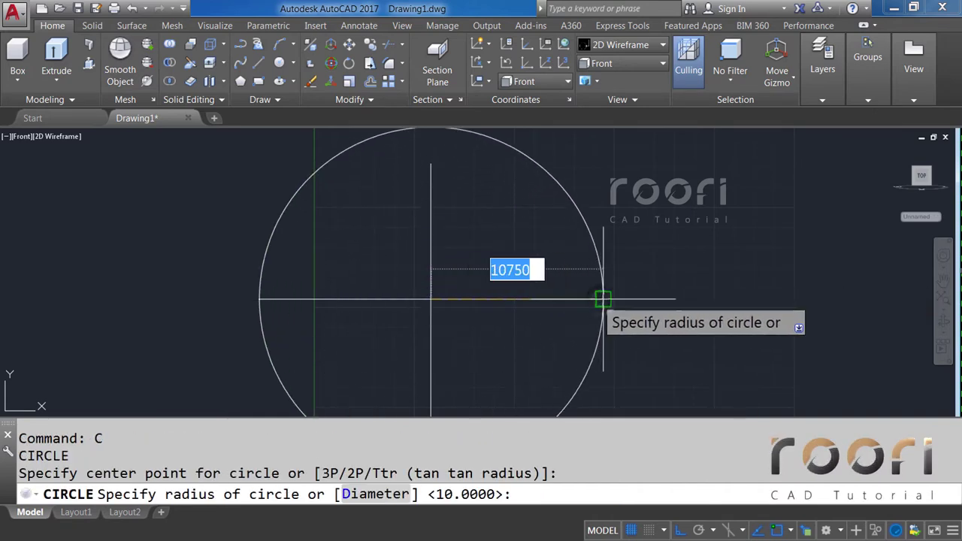
pyautogui.click(600, 299)
pyautogui.scroll(-2, 490, 264)
pyautogui.write('TR')
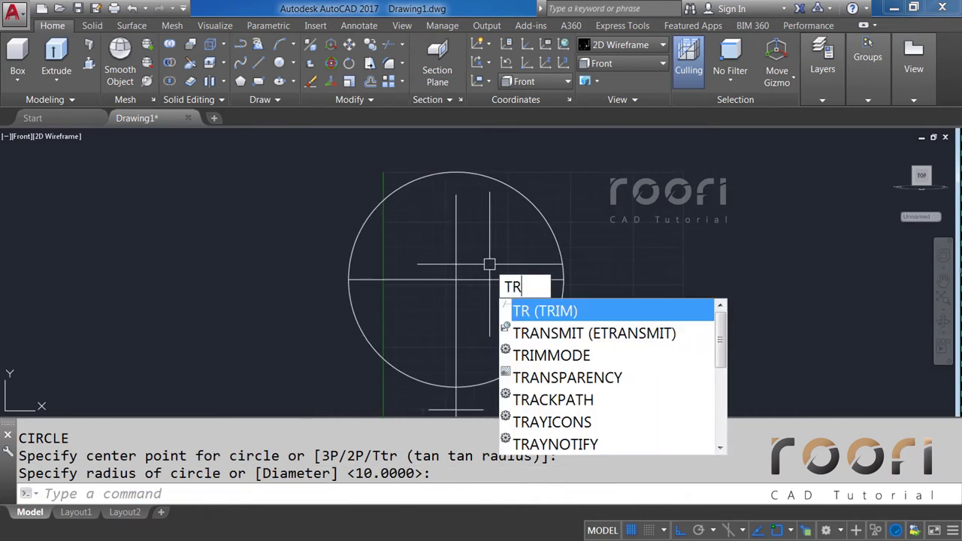
pyautogui.press('Return')
pyautogui.press('Return')
pyautogui.click(522, 200)
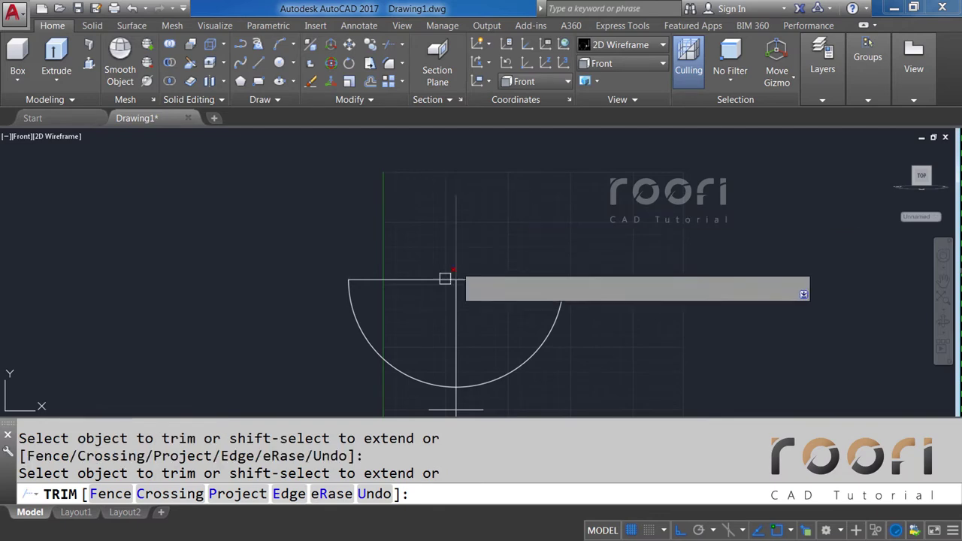
pyautogui.click(388, 351)
pyautogui.press('Return')
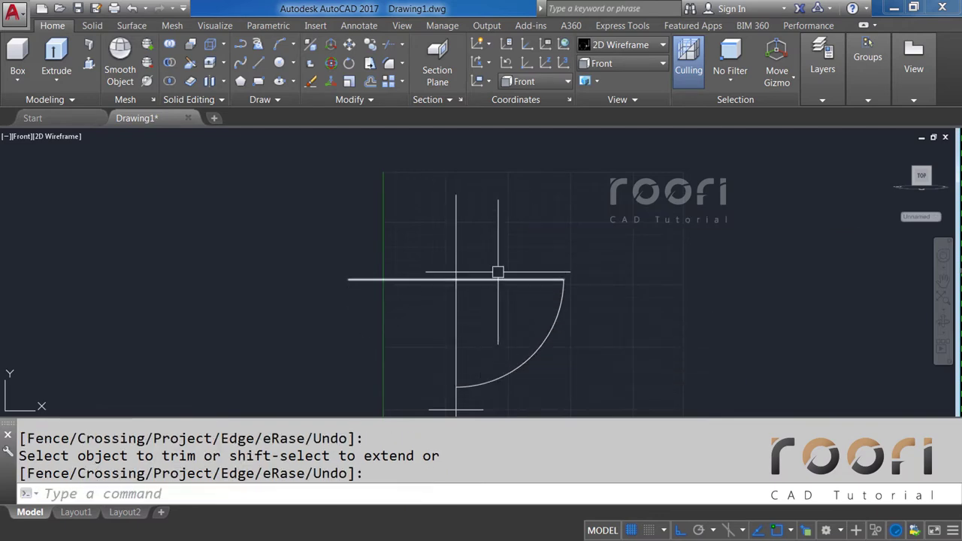
pyautogui.scroll(2, 471, 217)
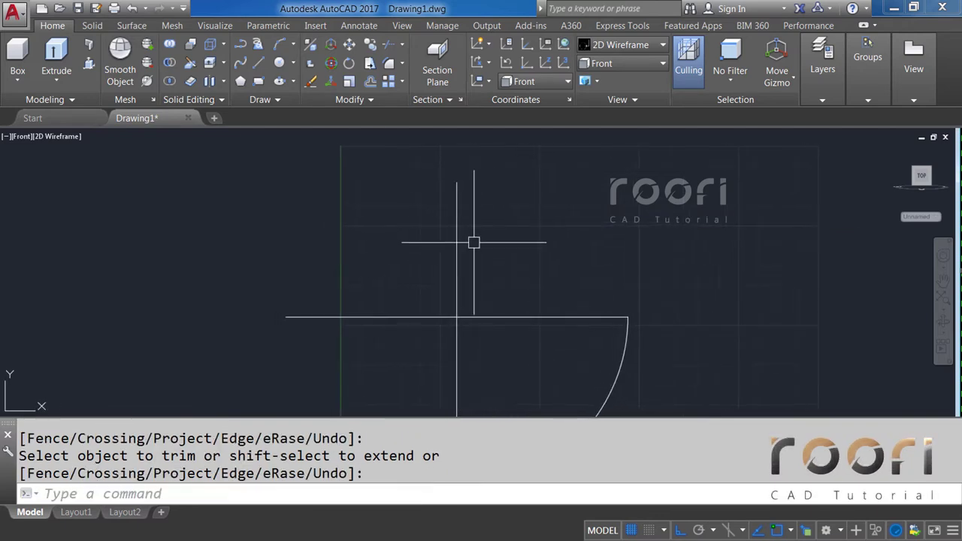
# Step: Add a start-end-direction arc from the quarter arc's end to the vertical line's top
pyautogui.click(293, 45)
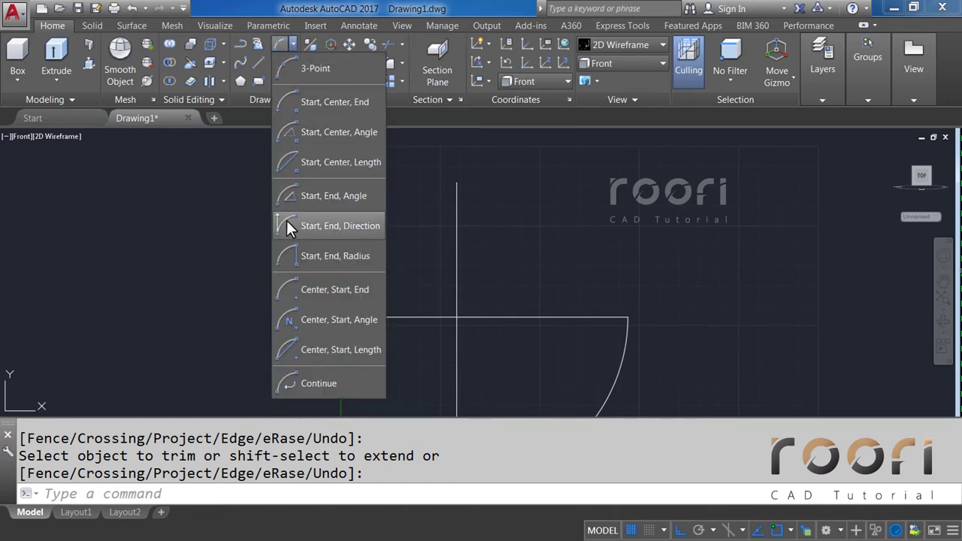
pyautogui.click(325, 226)
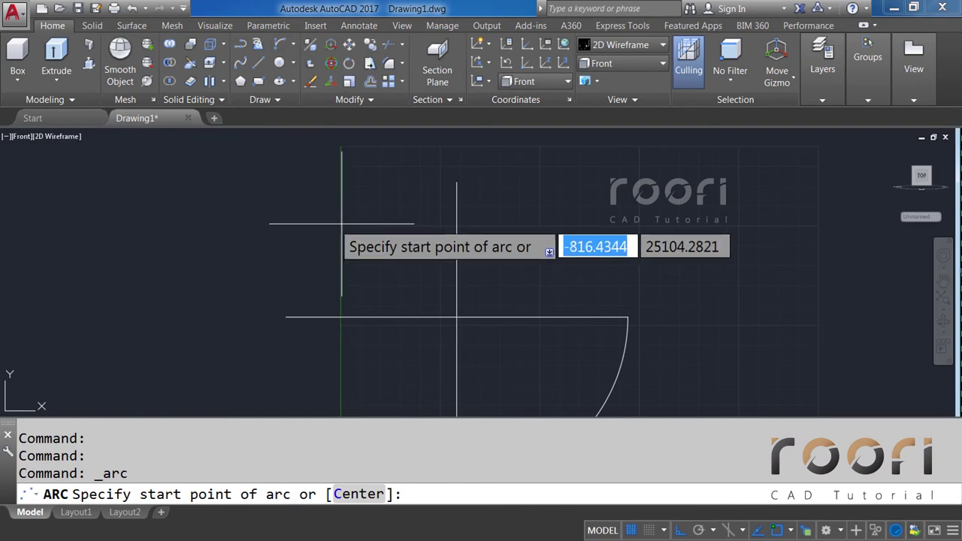
pyautogui.click(628, 317)
pyautogui.click(457, 182)
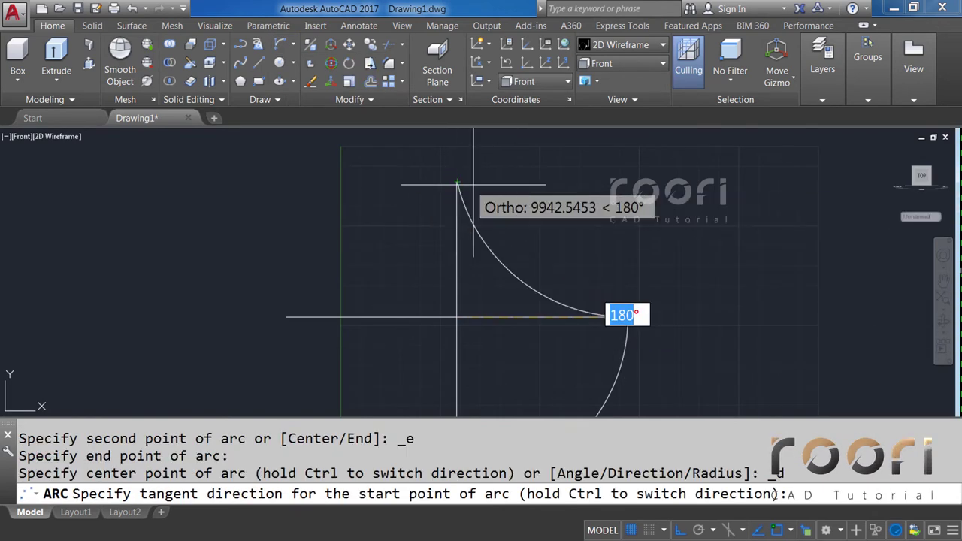
pyautogui.click(544, 181)
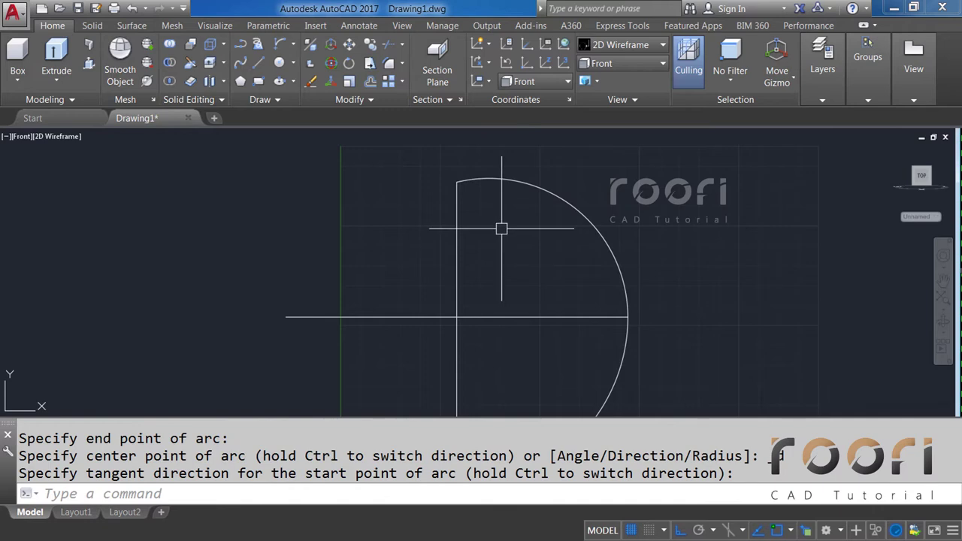
pyautogui.write('MIRROR')
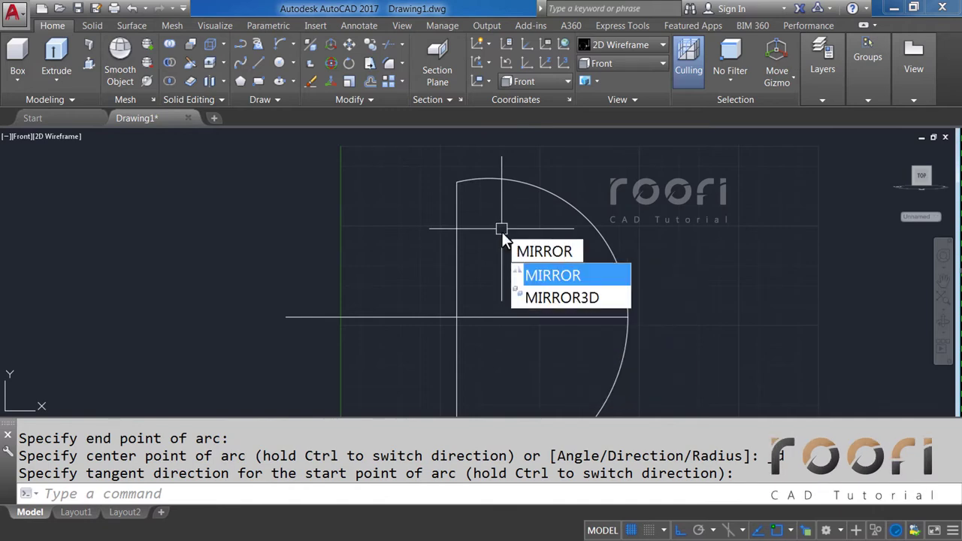
# Step: Mirror the arc about the vertical centre line, keeping the original arc
pyautogui.press('Return')
pyautogui.click(490, 180)
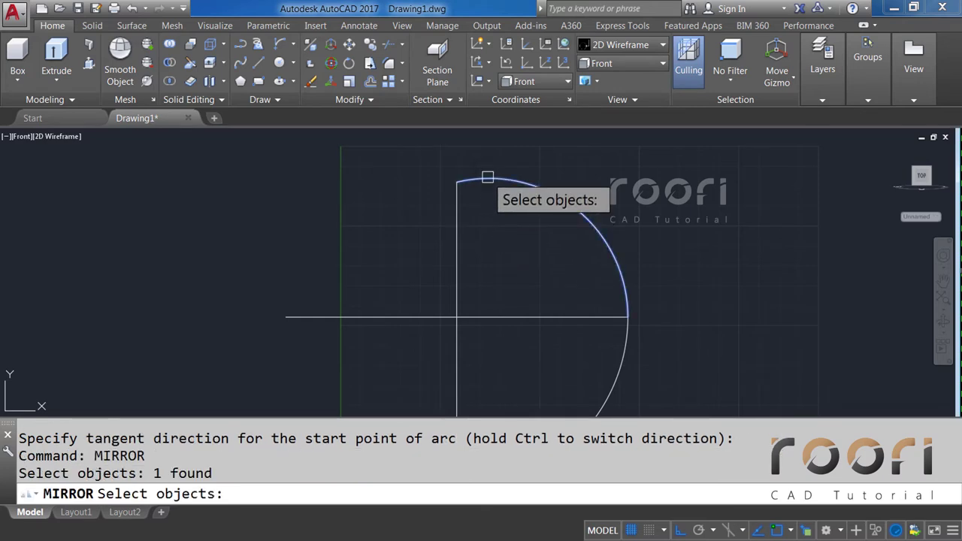
pyautogui.press('Return')
pyautogui.click(457, 252)
pyautogui.click(457, 222)
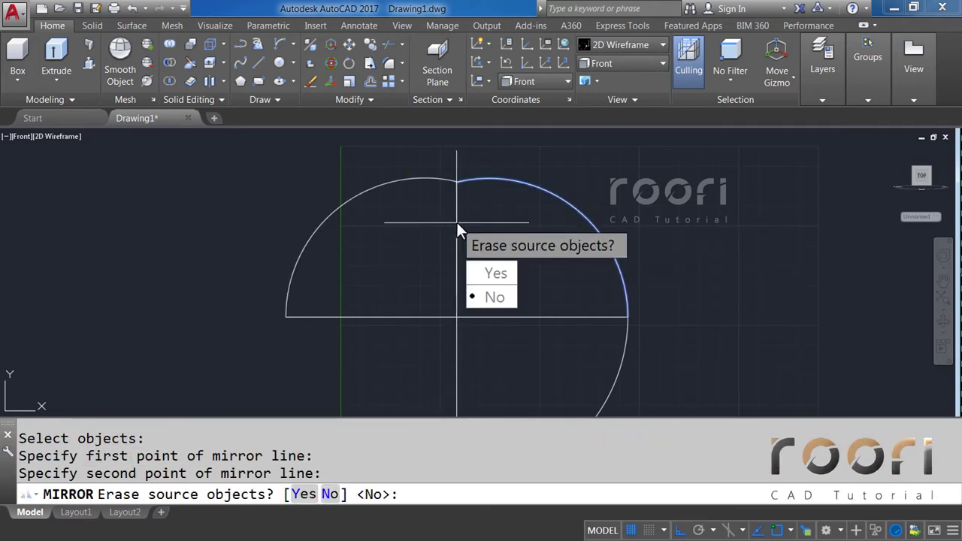
pyautogui.press('Return')
pyautogui.scroll(1, 466, 207)
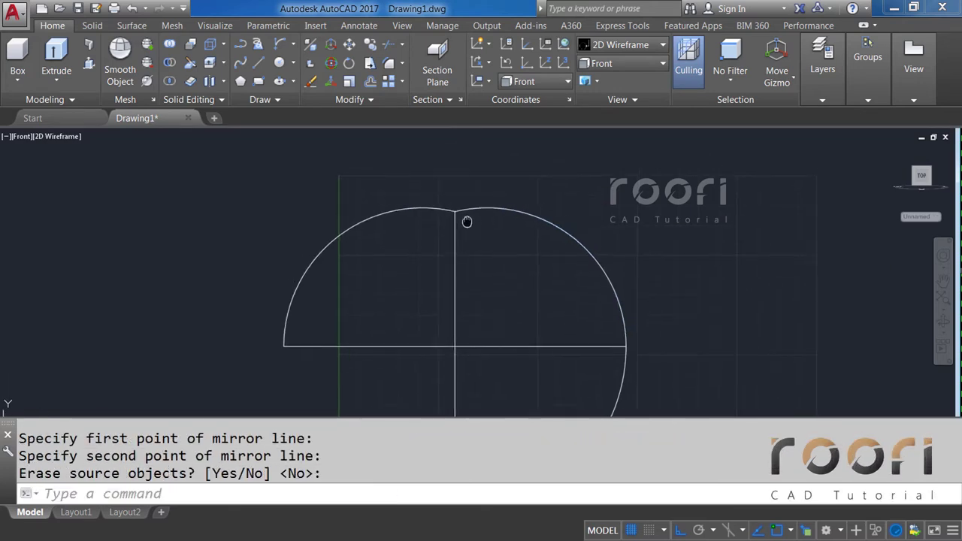
pyautogui.scroll(1, 458, 209)
pyautogui.scroll(1, 455, 204)
pyautogui.scroll(1, 455, 205)
pyautogui.write('L')
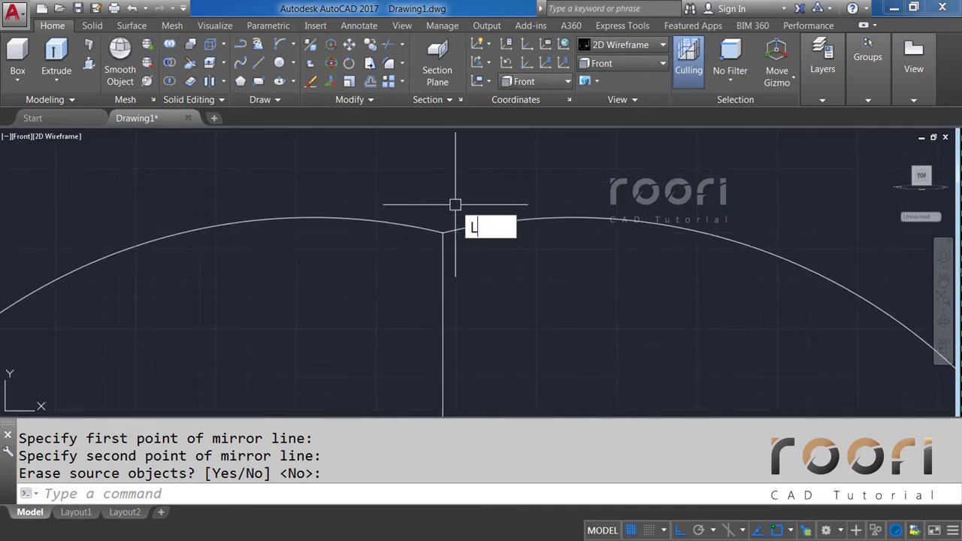
# Step: Draw a horizontal line from the arcs' junction and extend it left to the arc
pyautogui.press('Return')
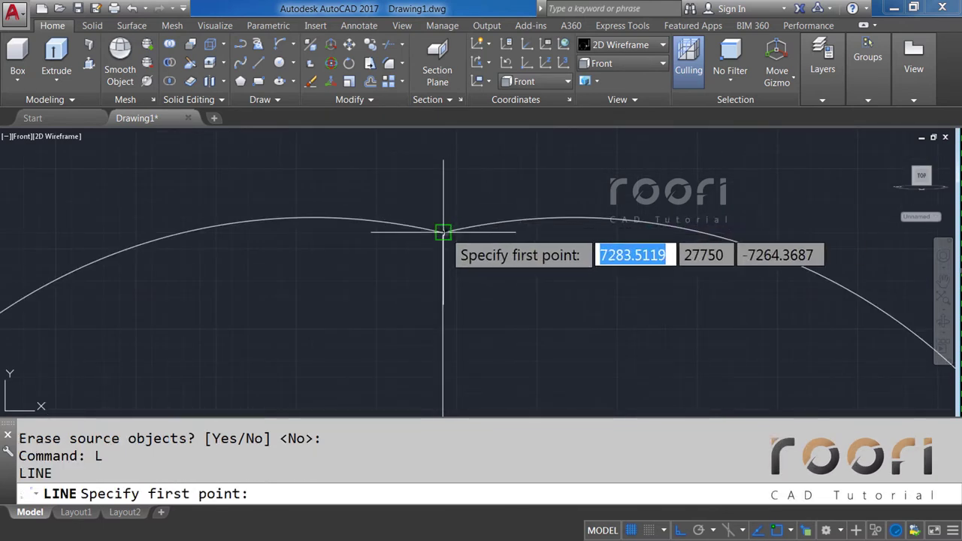
pyautogui.click(443, 232)
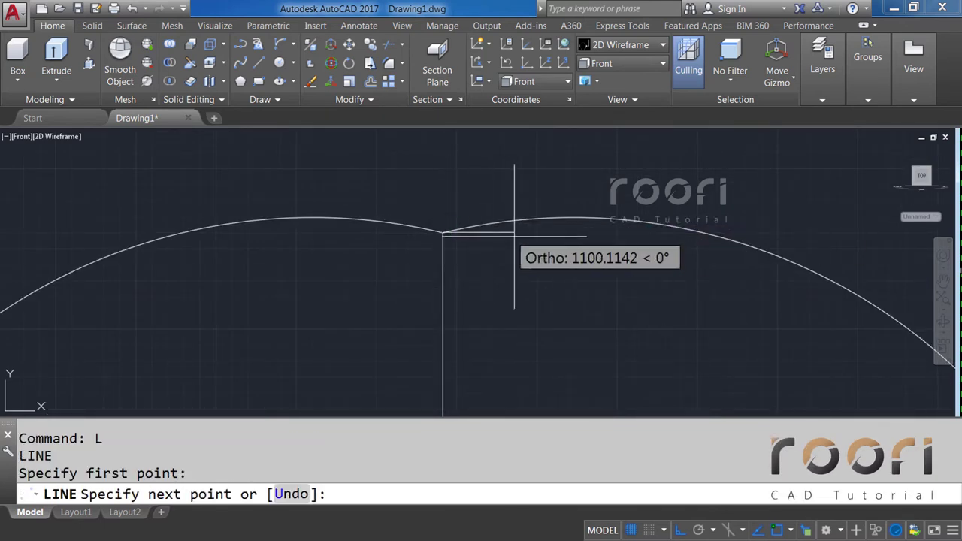
pyautogui.click(835, 239)
pyautogui.press('Return')
pyautogui.write('EX')
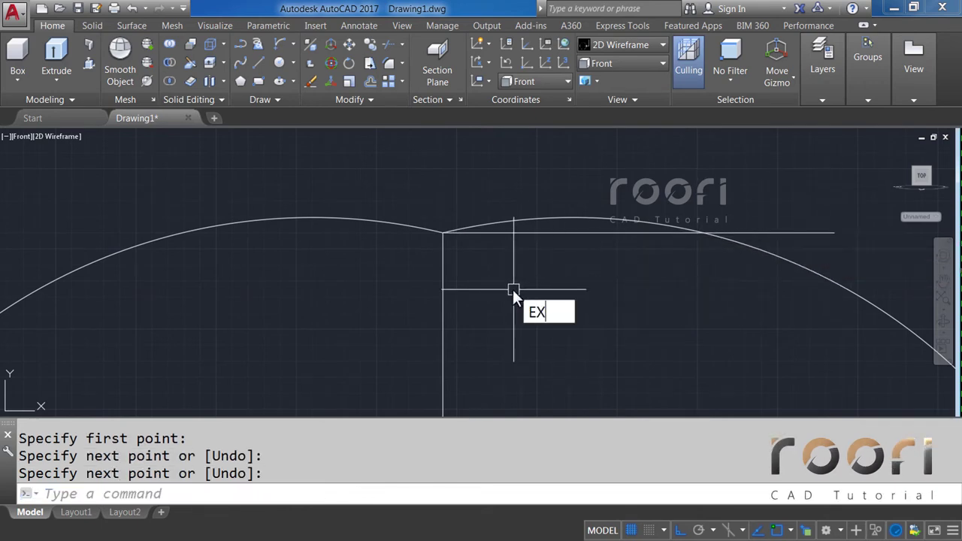
pyautogui.press('Return')
pyautogui.press('Return')
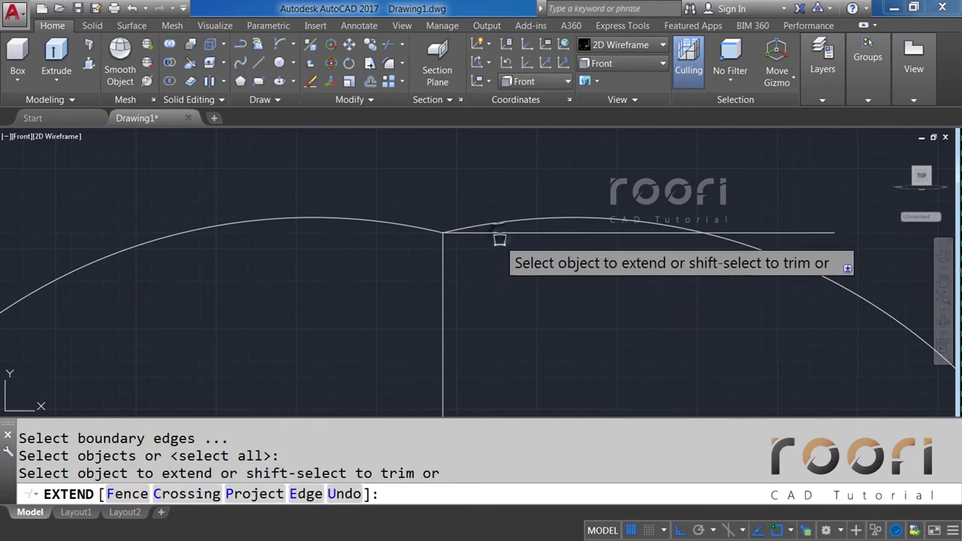
pyautogui.click(500, 234)
pyautogui.press('Return')
pyautogui.write('T')
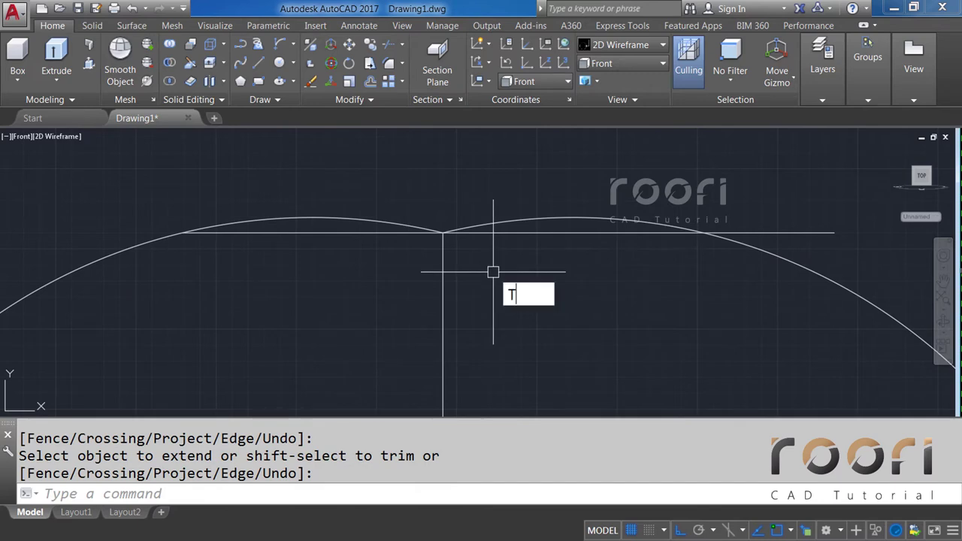
pyautogui.write('R')
# Step: Trim both arc tops above the horizontal line, then erase that line
pyautogui.press('Return')
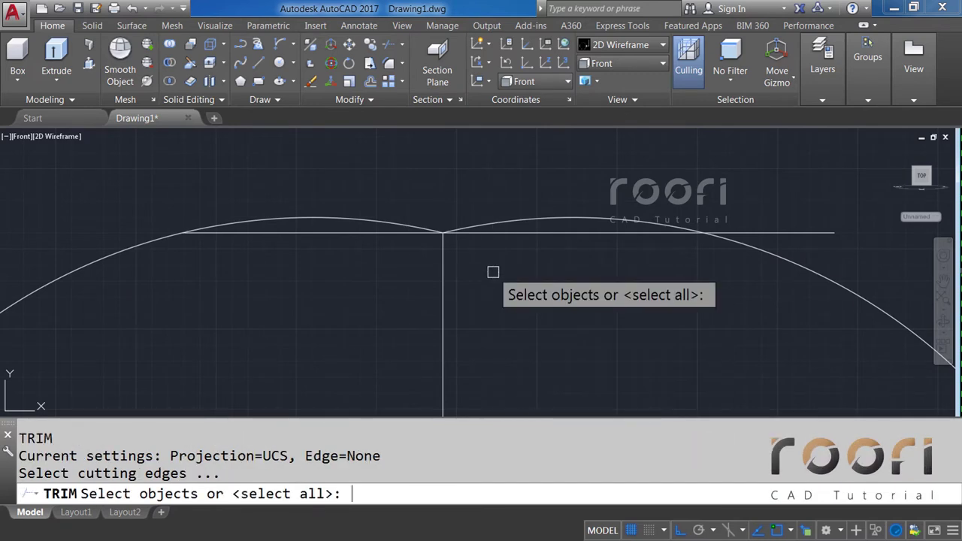
pyautogui.press('Return')
pyautogui.click(496, 222)
pyautogui.click(406, 223)
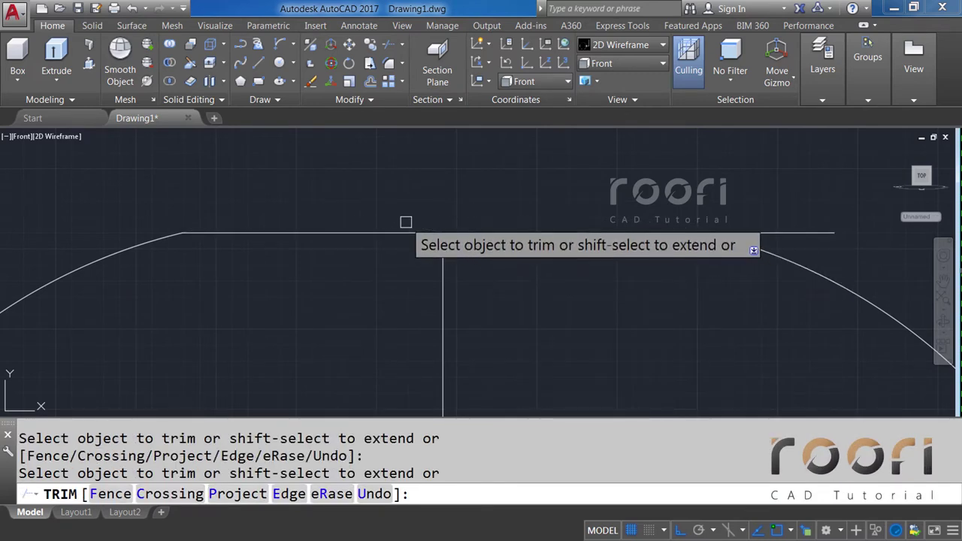
pyautogui.press('Return')
pyautogui.click(498, 262)
pyautogui.click(497, 197)
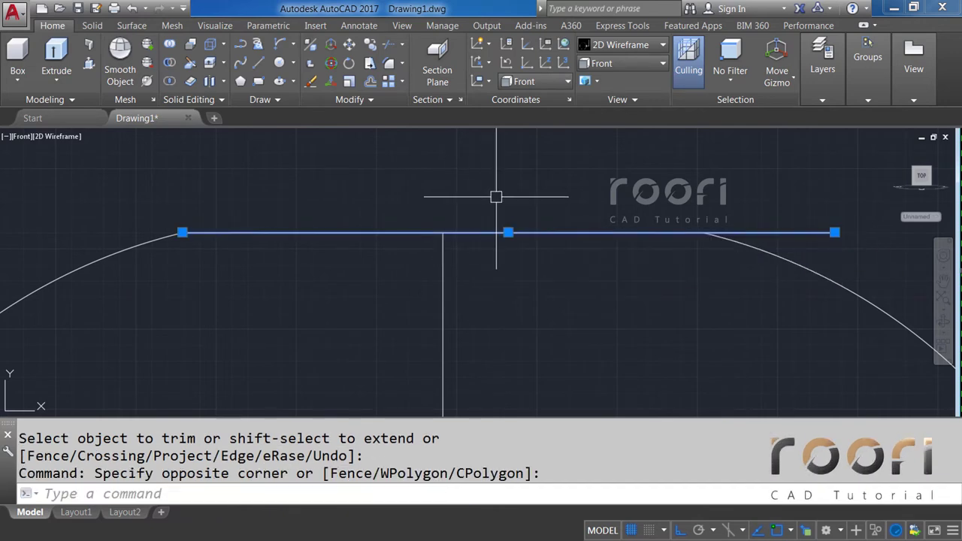
pyautogui.press('Delete')
pyautogui.write('L')
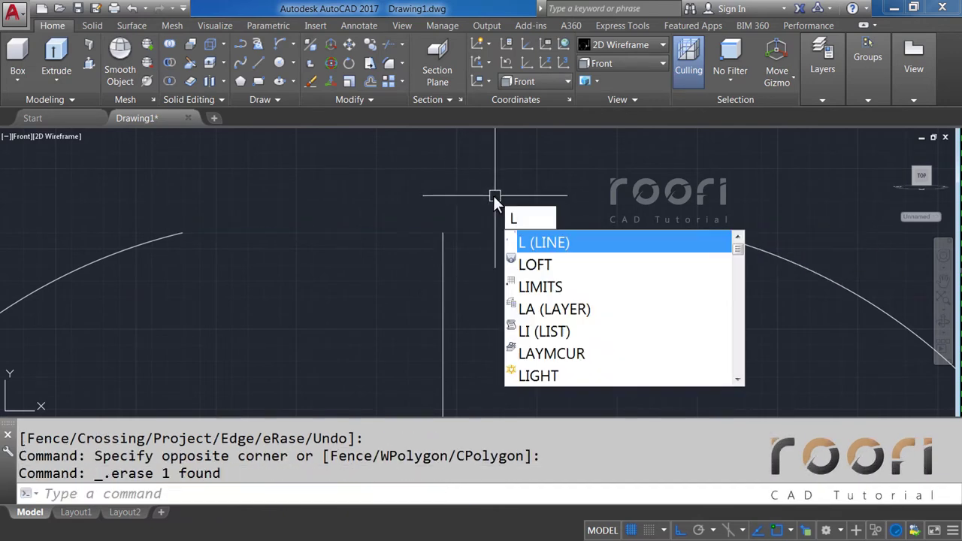
# Step: Draw a 500-unit vertical line upward from the centre line's top
pyautogui.press('Return')
pyautogui.click(443, 232)
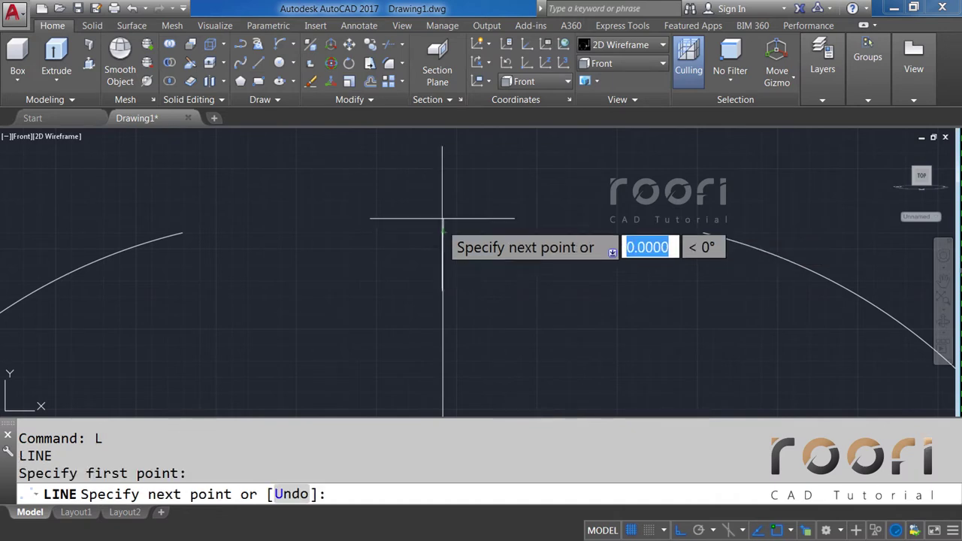
pyautogui.write('5')
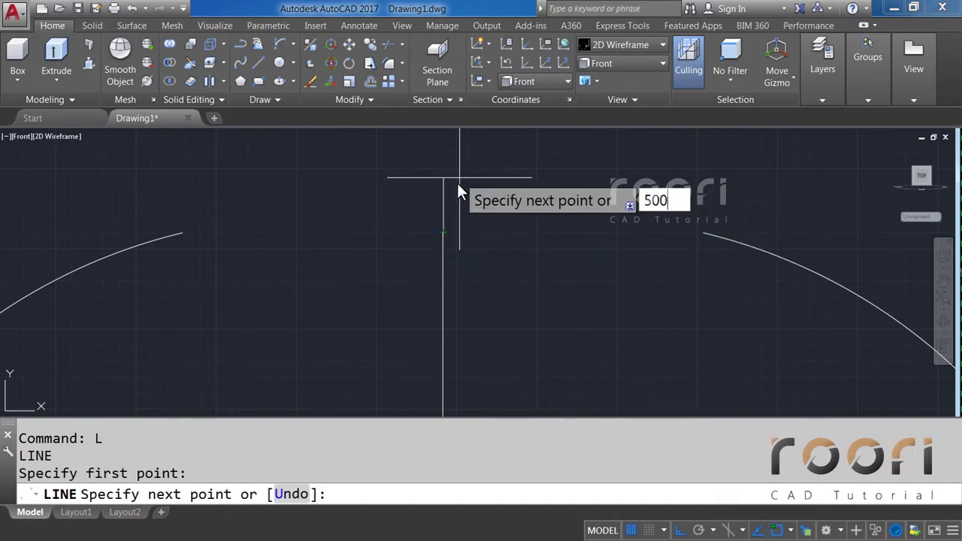
pyautogui.press('Return')
pyautogui.press('Return')
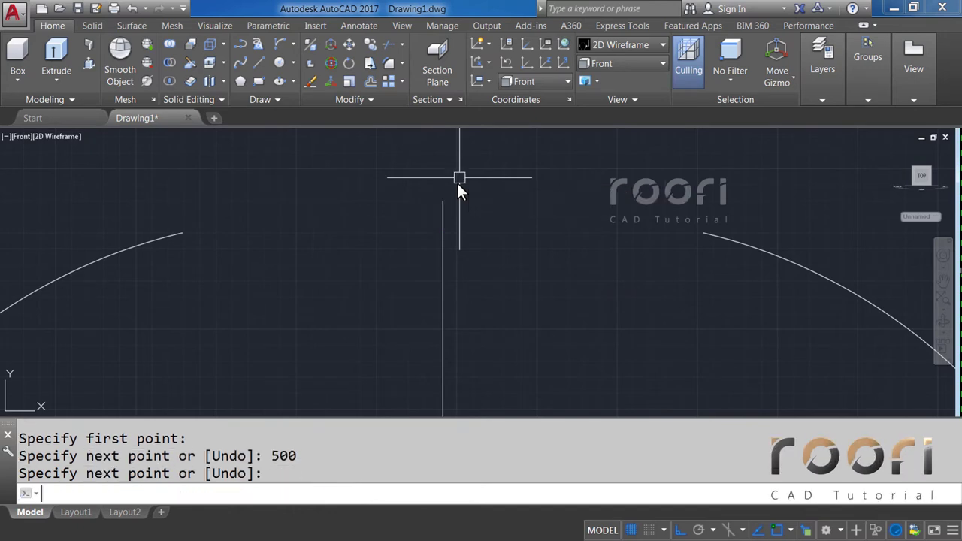
pyautogui.write('ARC')
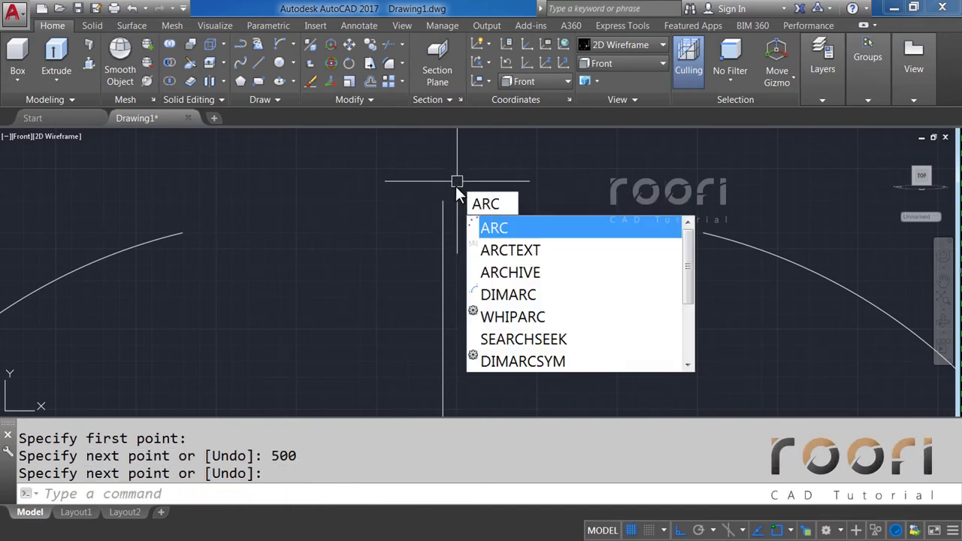
# Step: Draw a three-point arc across the dome top and delete the short vertical line
pyautogui.press('Return')
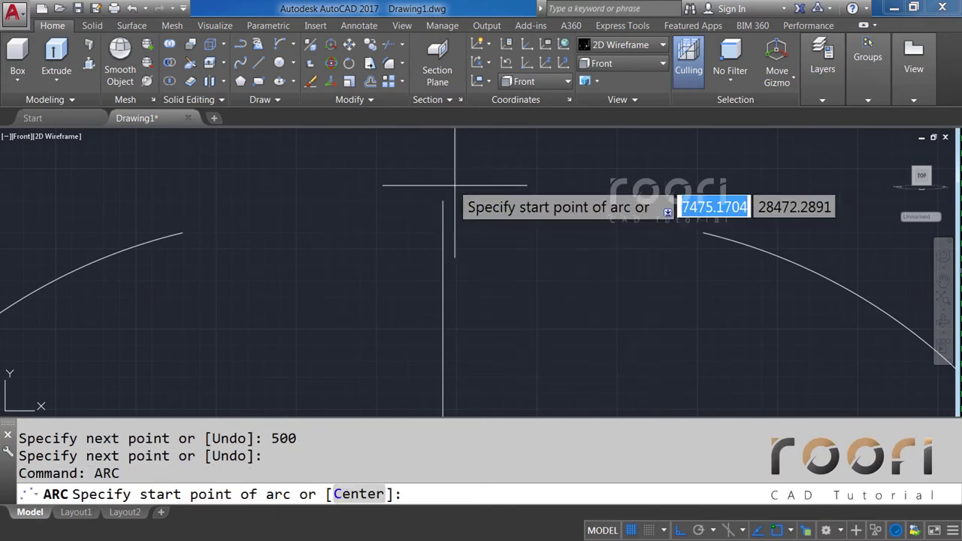
pyautogui.click(182, 232)
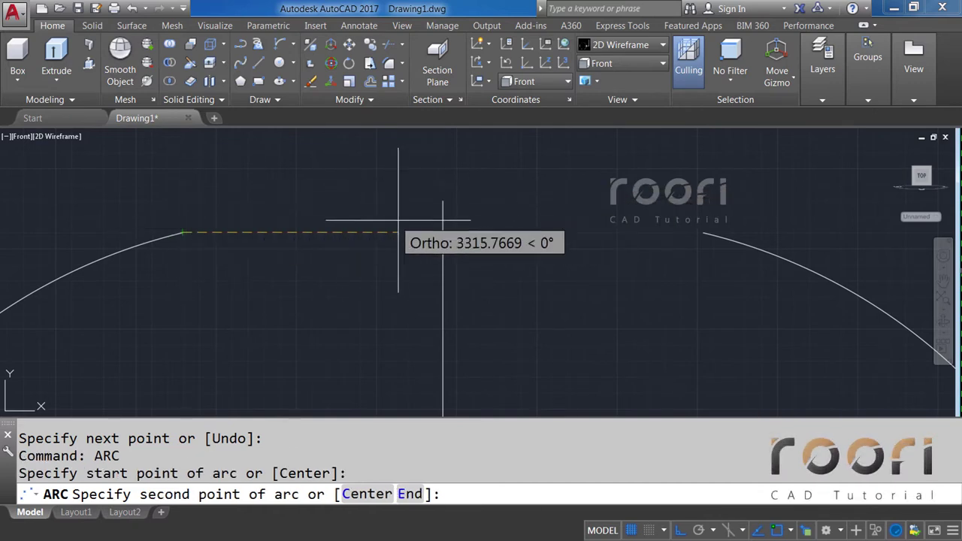
pyautogui.click(444, 203)
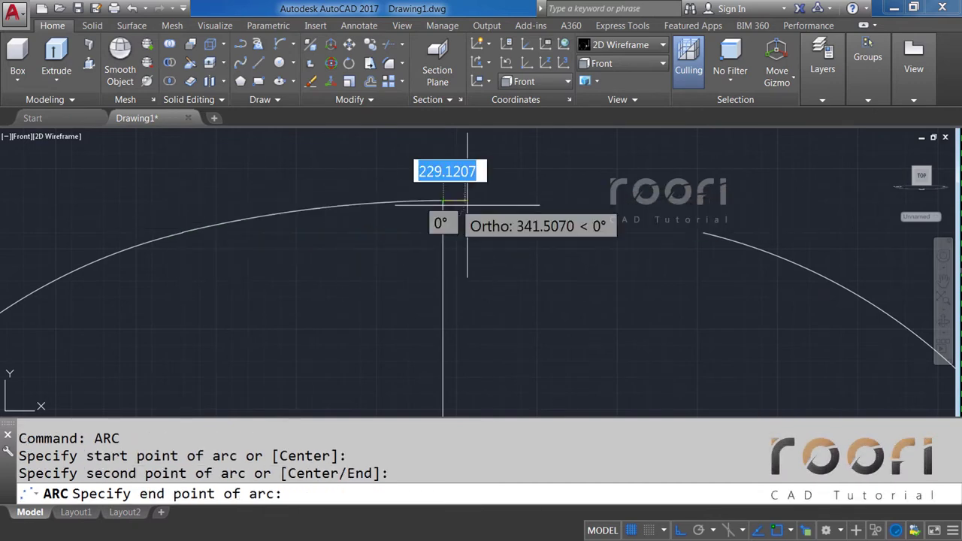
pyautogui.click(701, 232)
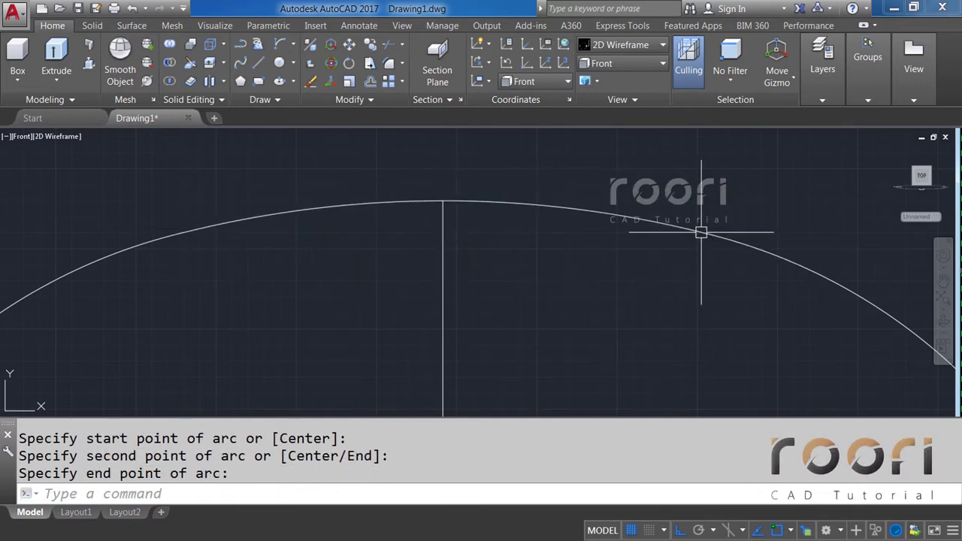
pyautogui.click(443, 213)
pyautogui.press('Delete')
pyautogui.write('EX')
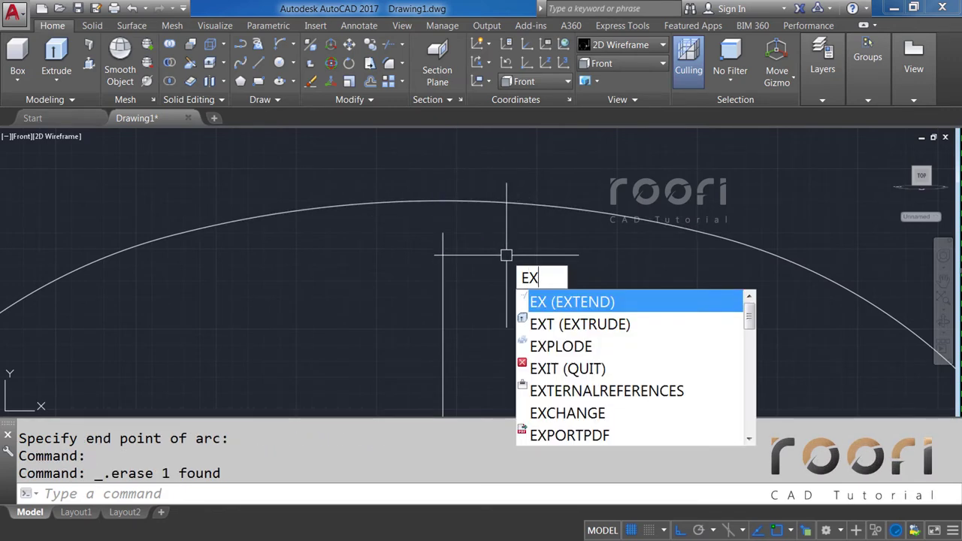
# Step: Extend the centre line up to the new arc and trim the arc left of it
pyautogui.press('Return')
pyautogui.press('Return')
pyautogui.click(444, 234)
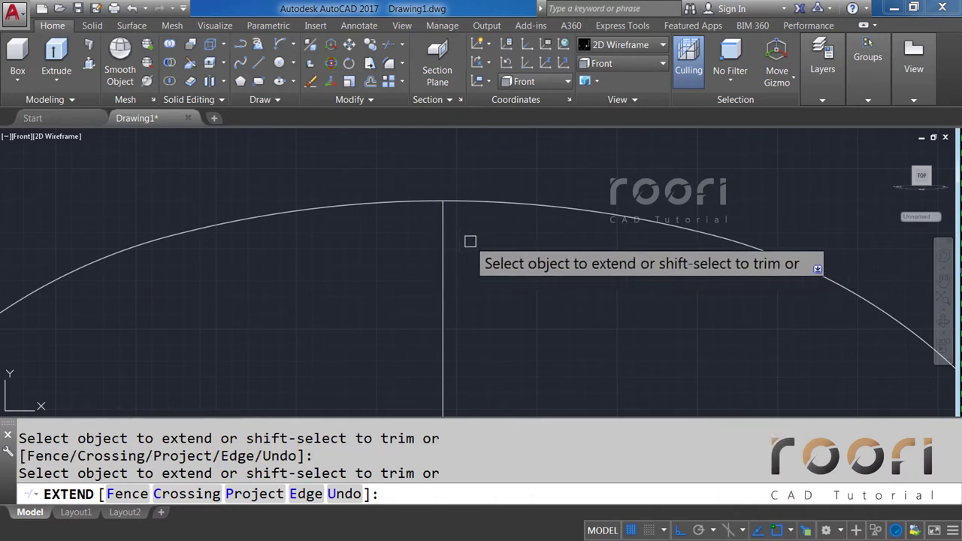
pyautogui.press('Return')
pyautogui.write('TR')
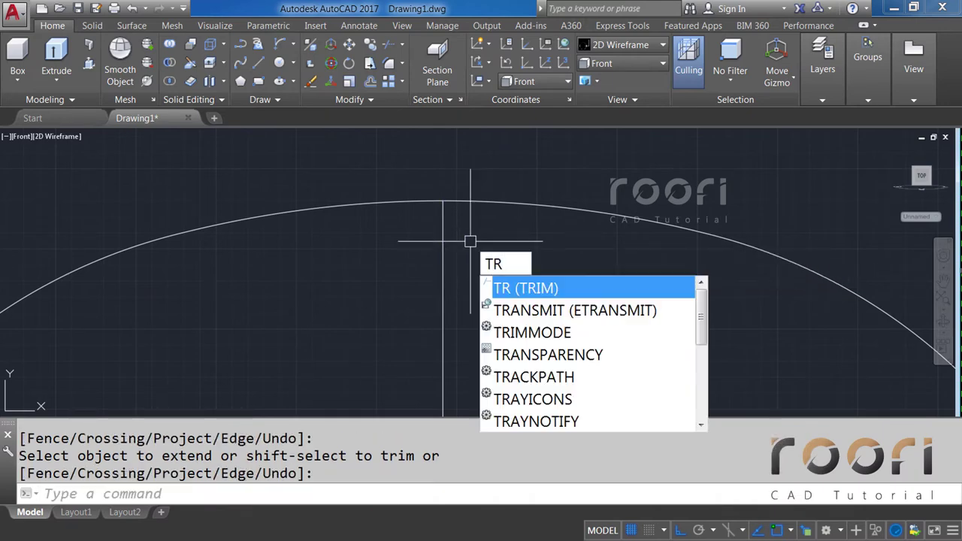
pyautogui.press('Return')
pyautogui.click(443, 252)
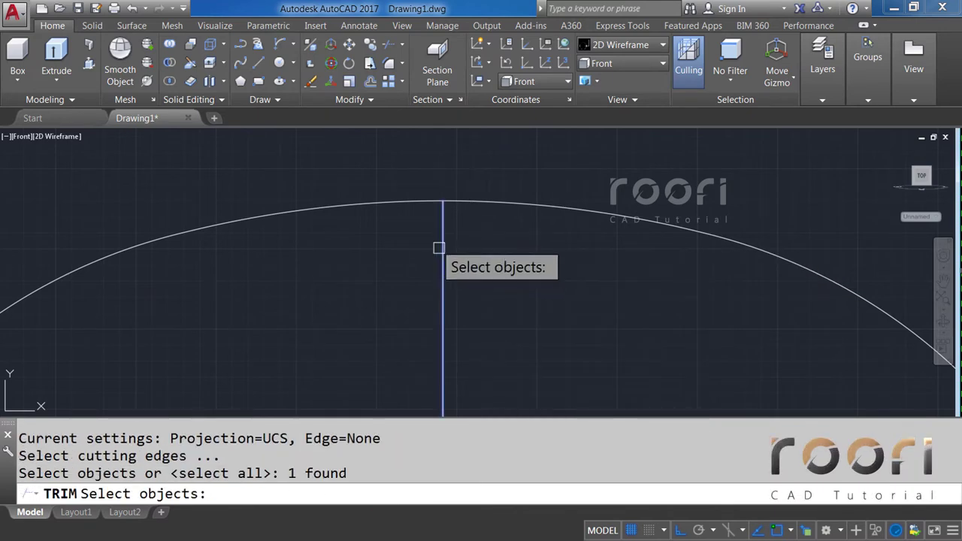
pyautogui.press('Return')
pyautogui.click(413, 204)
# Step: Delete the leftover left arc piece and horizontal line
pyautogui.scroll(-5, 396, 197)
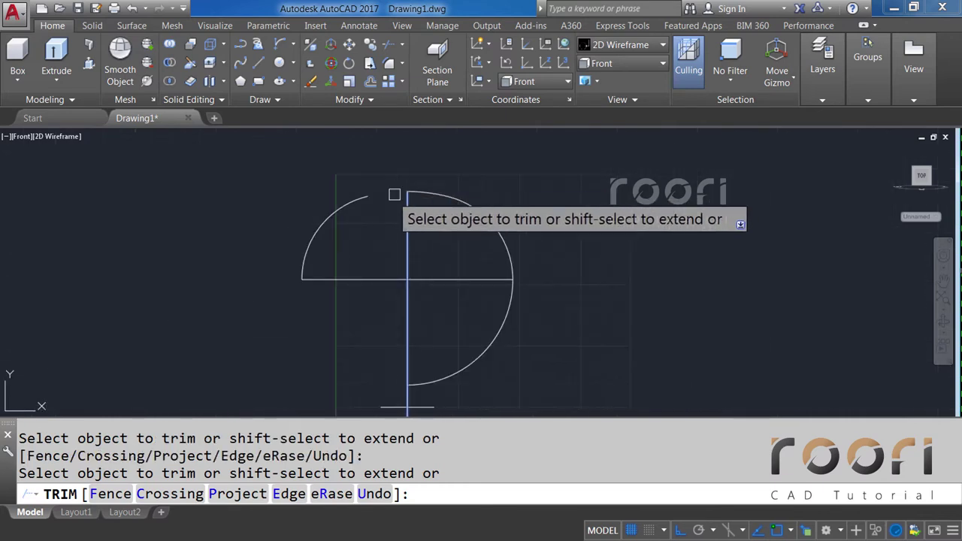
pyautogui.click(371, 305)
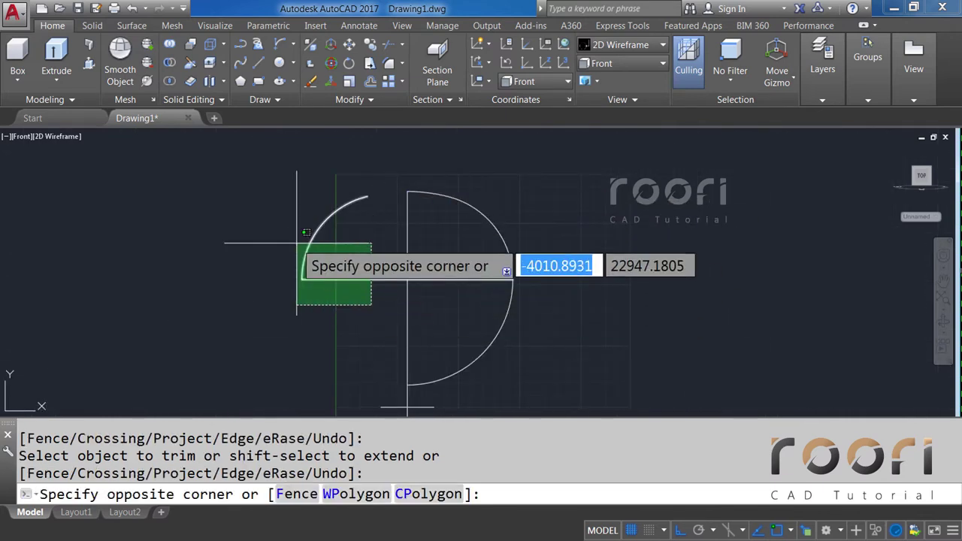
pyautogui.click(297, 243)
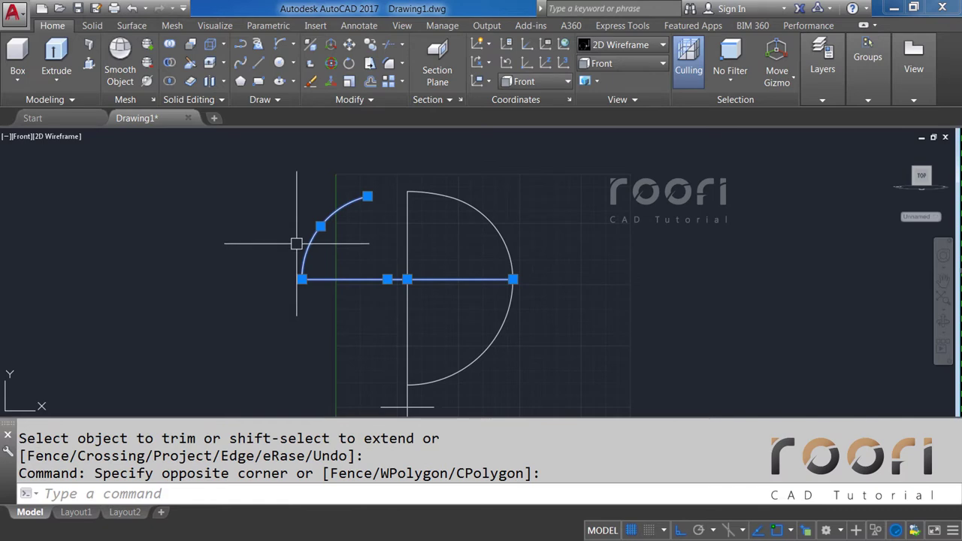
pyautogui.press('Delete')
# Step: Draw 4000-unit vertical and 4000-unit horizontal helper lines from the lower line's end
pyautogui.moveTo(451, 316); pyautogui.dragTo(458, 266, button='middle')
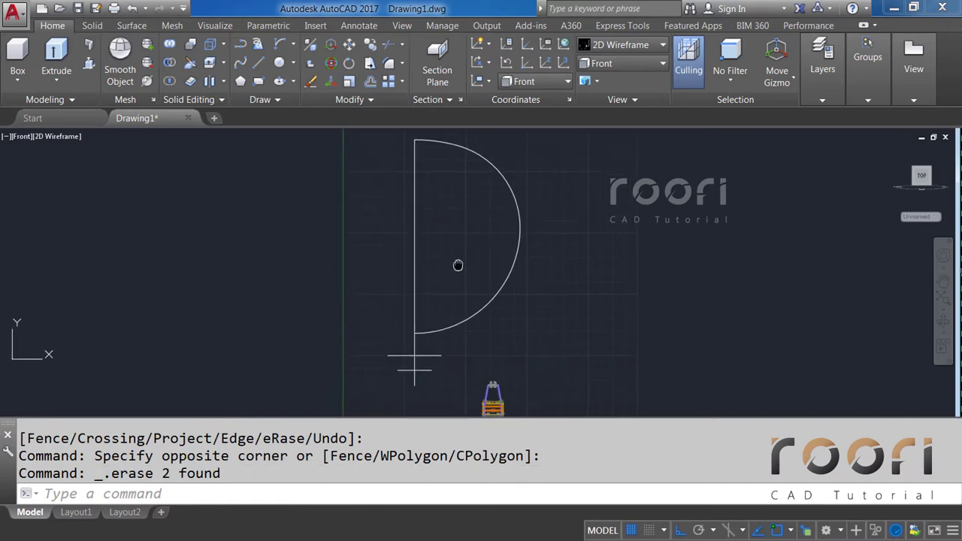
pyautogui.scroll(4, 445, 346)
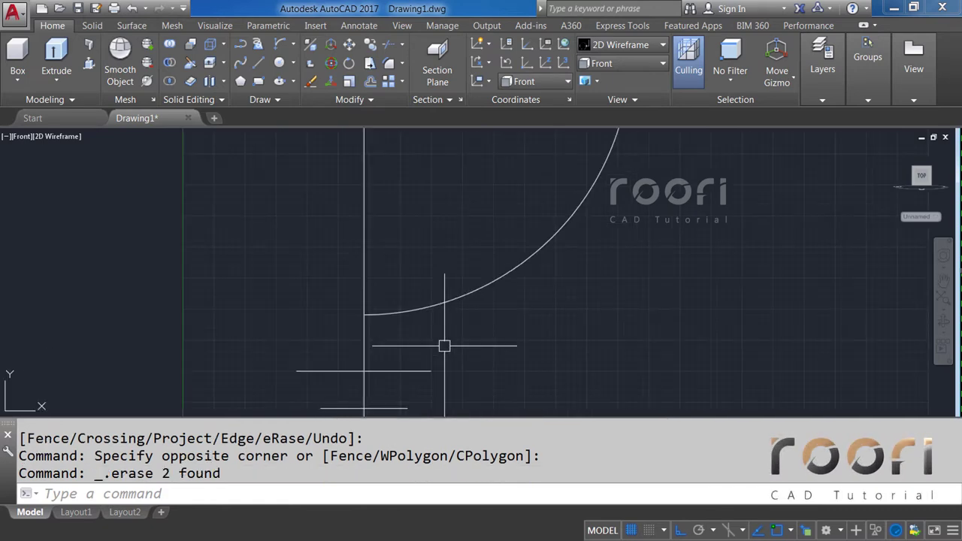
pyautogui.write('L')
pyautogui.press('Return')
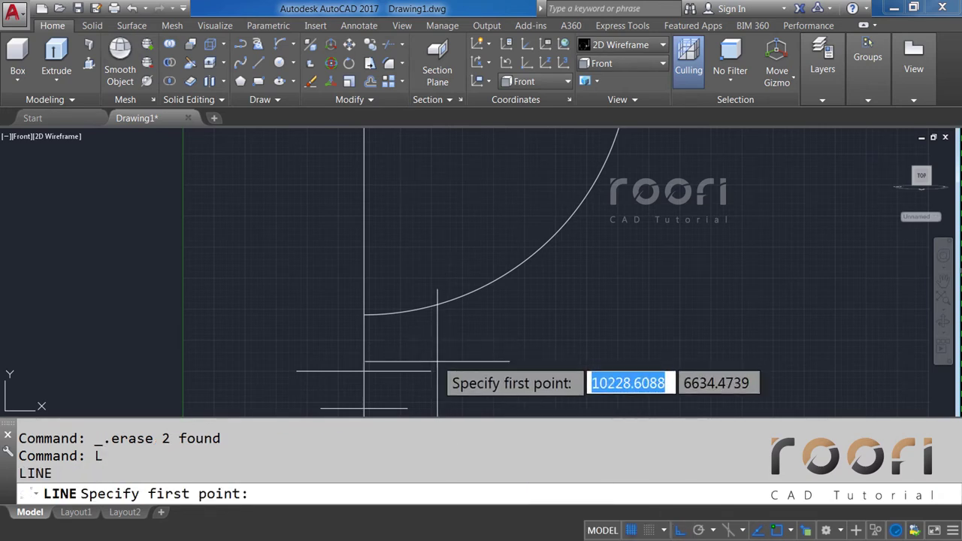
pyautogui.click(434, 370)
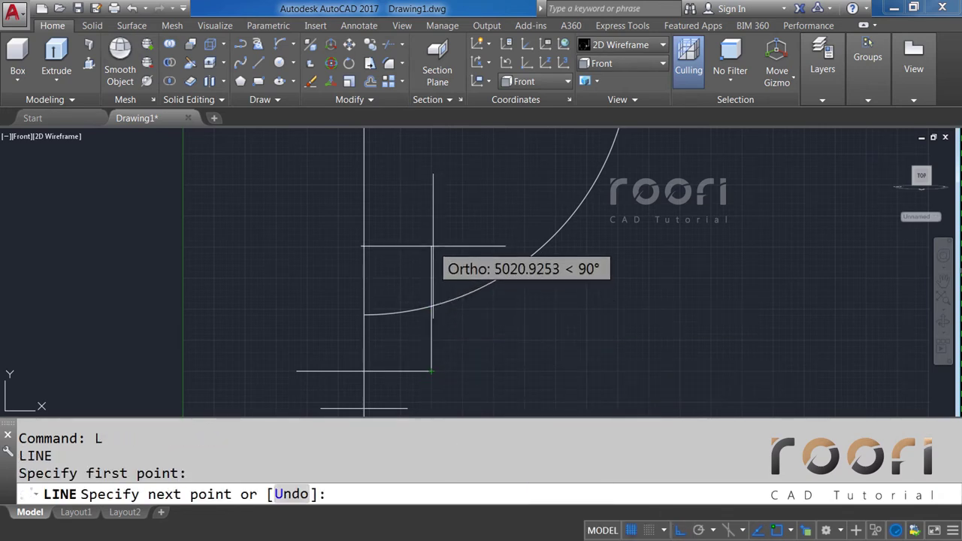
pyautogui.write('4000')
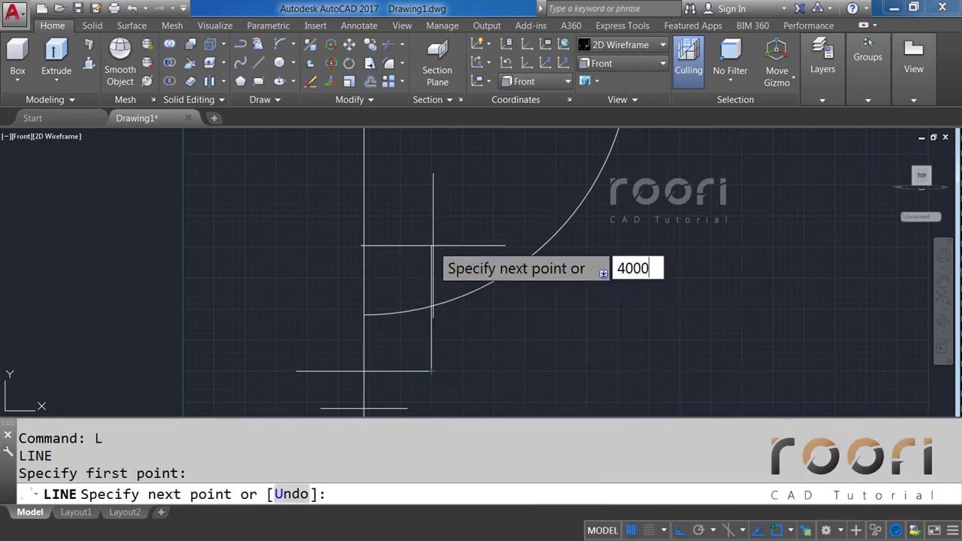
pyautogui.press('Return')
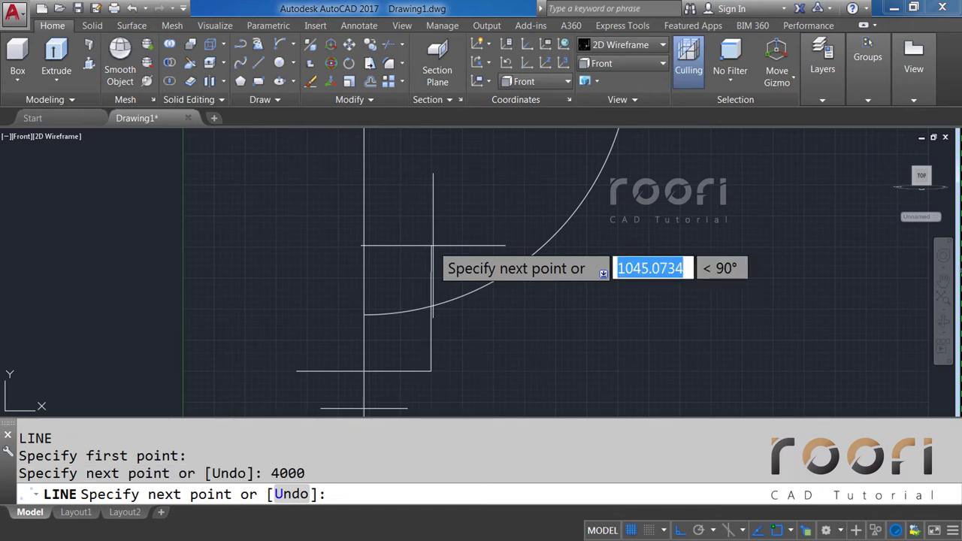
pyautogui.write('4000')
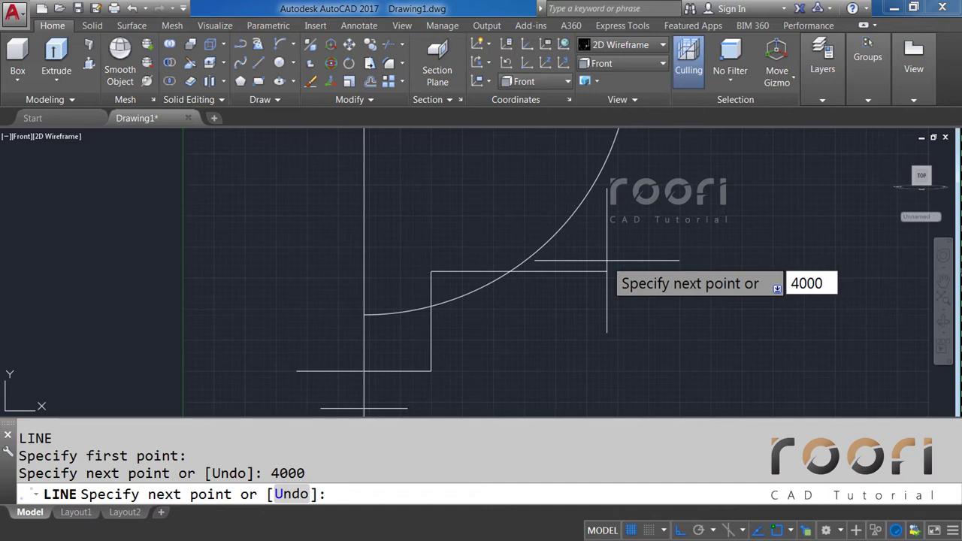
pyautogui.press('Return')
# Step: Draw a 4600-unit vertical and a 7100-unit top helper line from the top corner
pyautogui.press('Return')
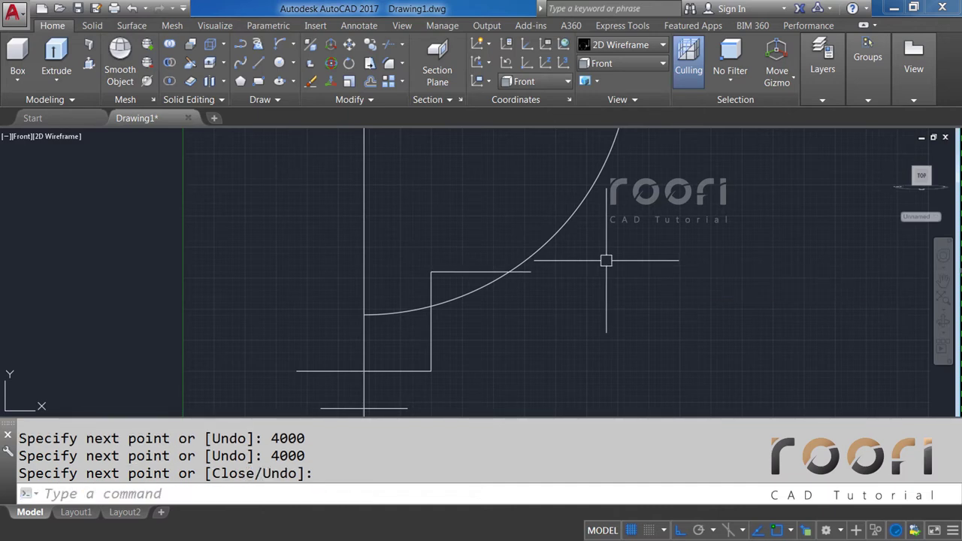
pyautogui.write('L')
pyautogui.press('Return')
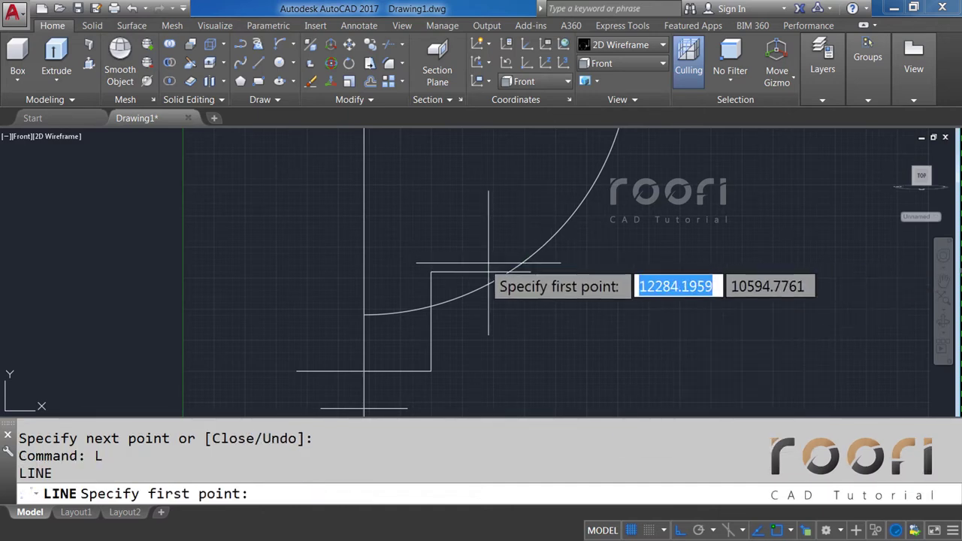
pyautogui.click(431, 272)
pyautogui.write('4600')
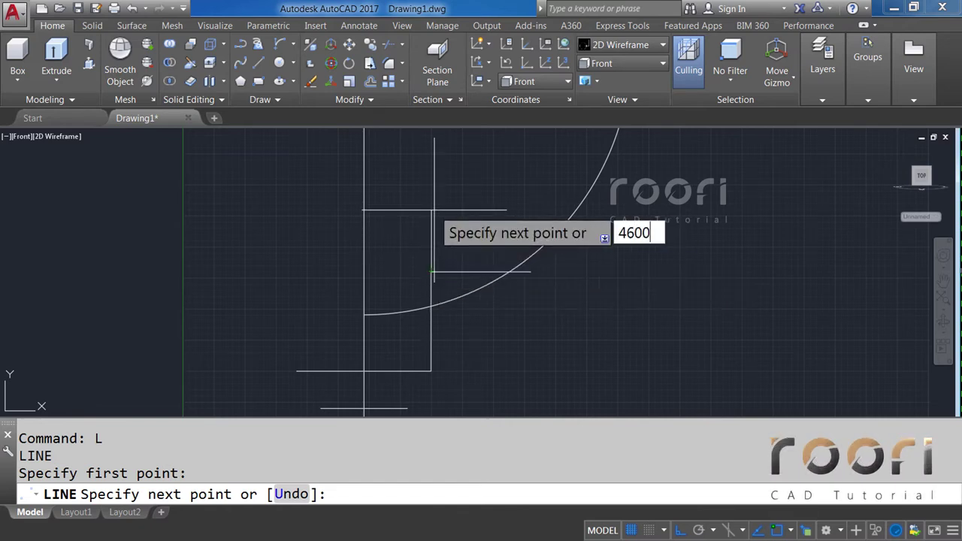
pyautogui.press('Return')
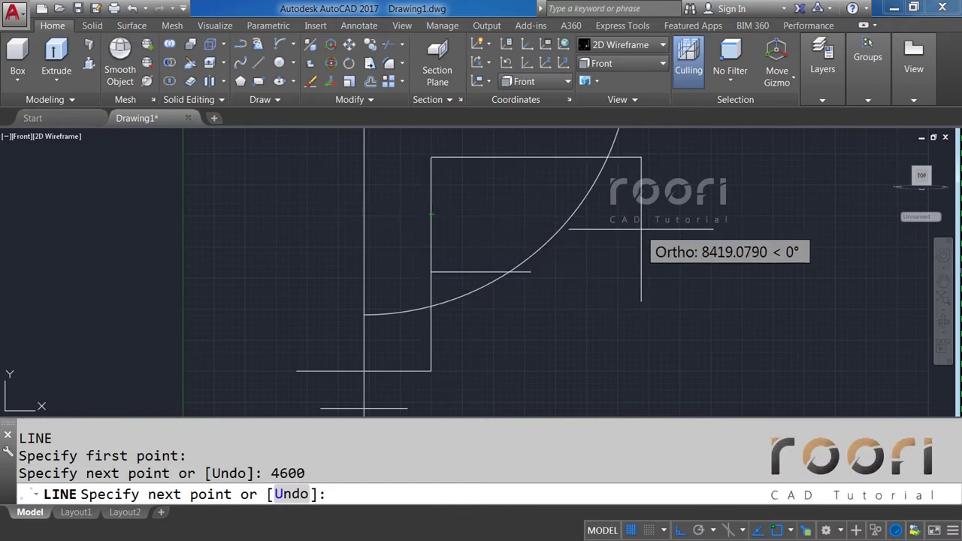
pyautogui.write('7100')
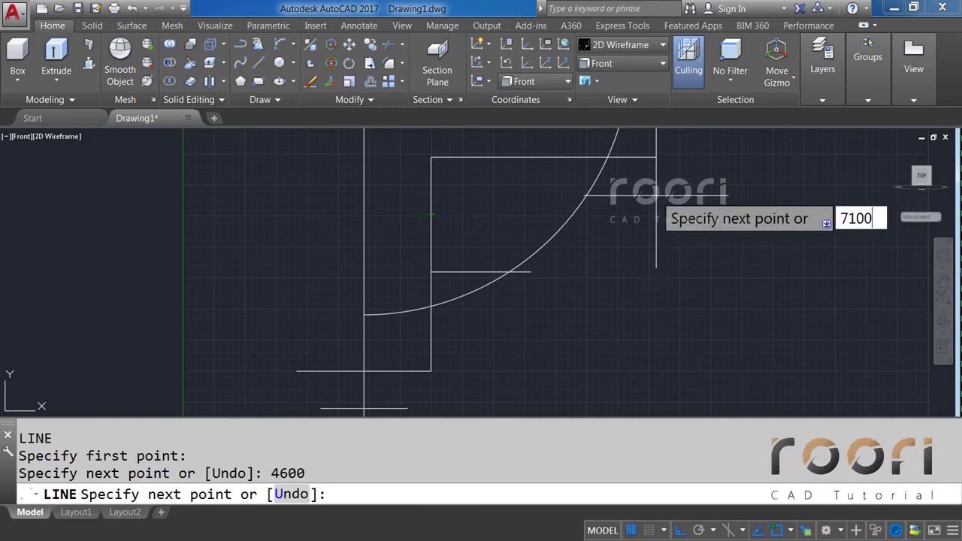
pyautogui.press('Return')
pyautogui.moveTo(599, 213); pyautogui.dragTo(620, 252, button='middle')
pyautogui.write('TR')
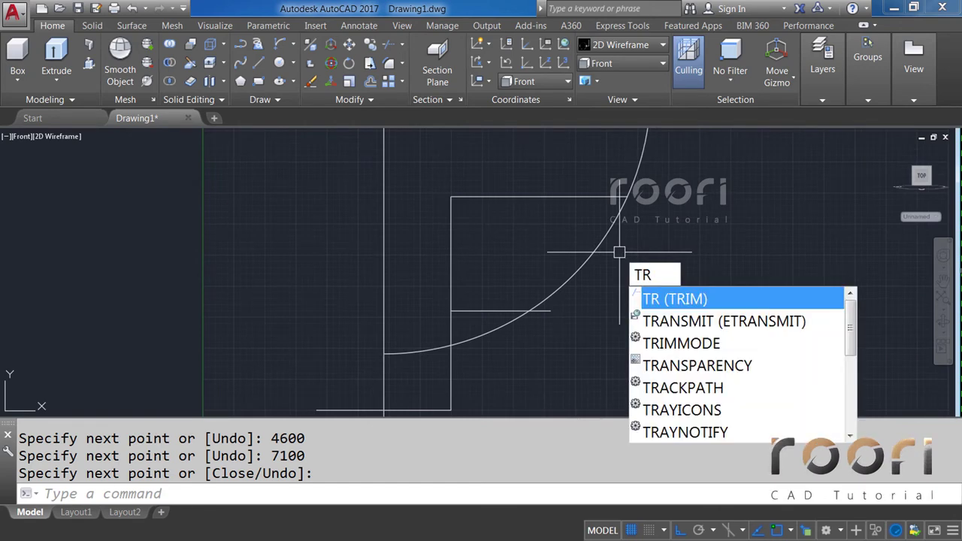
# Step: Trim away the arc below the top helper line
pyautogui.press('Return')
pyautogui.click(579, 197)
pyautogui.press('Return')
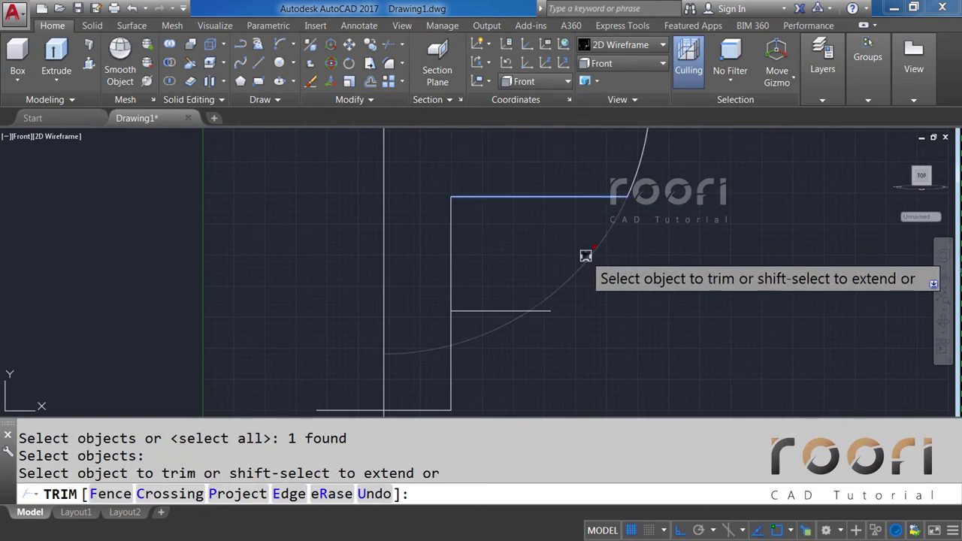
pyautogui.click(586, 254)
pyautogui.press('Return')
# Step: Erase the three helper lines
pyautogui.click(506, 210)
pyautogui.click(442, 251)
pyautogui.click(465, 348)
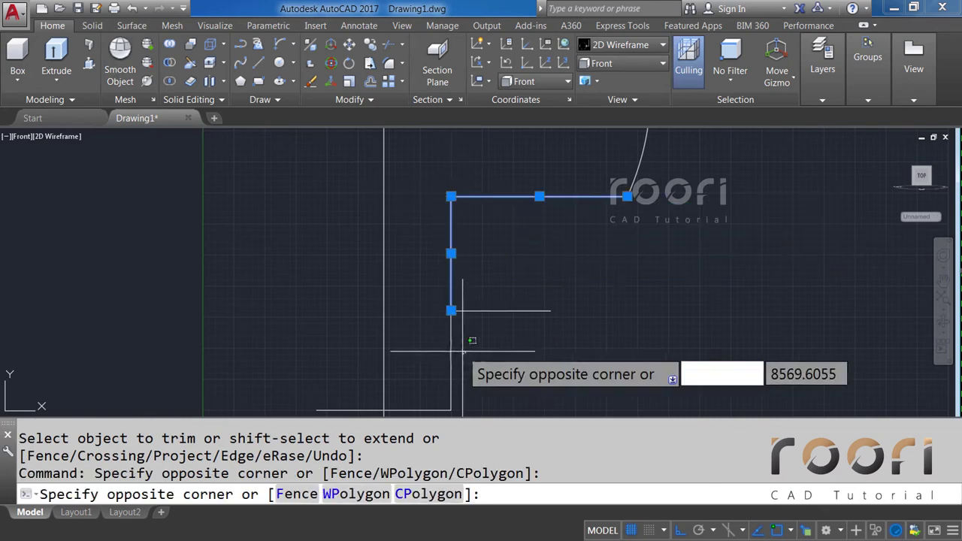
pyautogui.click(436, 339)
pyautogui.press('Delete')
pyautogui.moveTo(546, 336)
pyautogui.mouseDown(button='middle')
pyautogui.moveTo(484, 290)
pyautogui.moveTo(479, 315)
pyautogui.mouseUp(button='middle')
pyautogui.write('ARC')
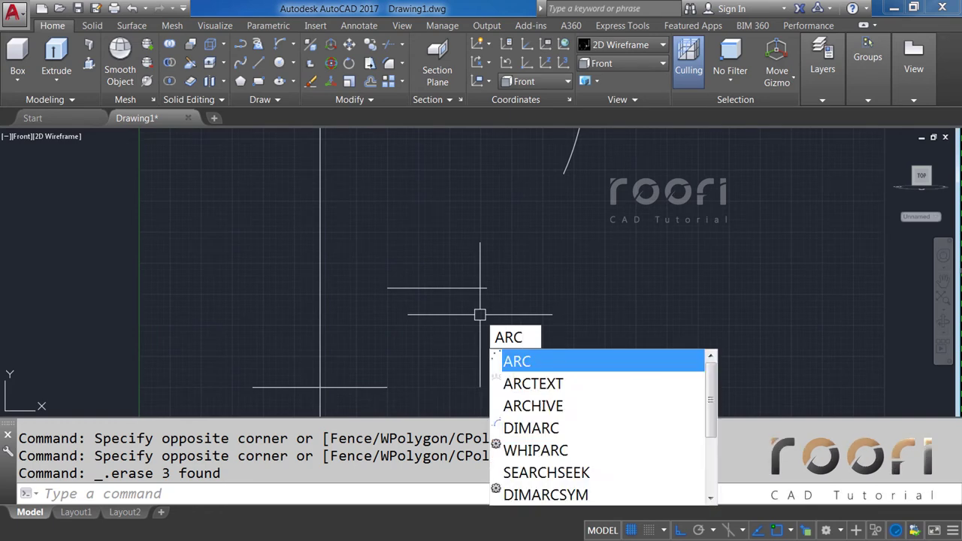
# Step: Draw a three-point arc from the lower line's end up to the existing curve's endpoint
pyautogui.press('Return')
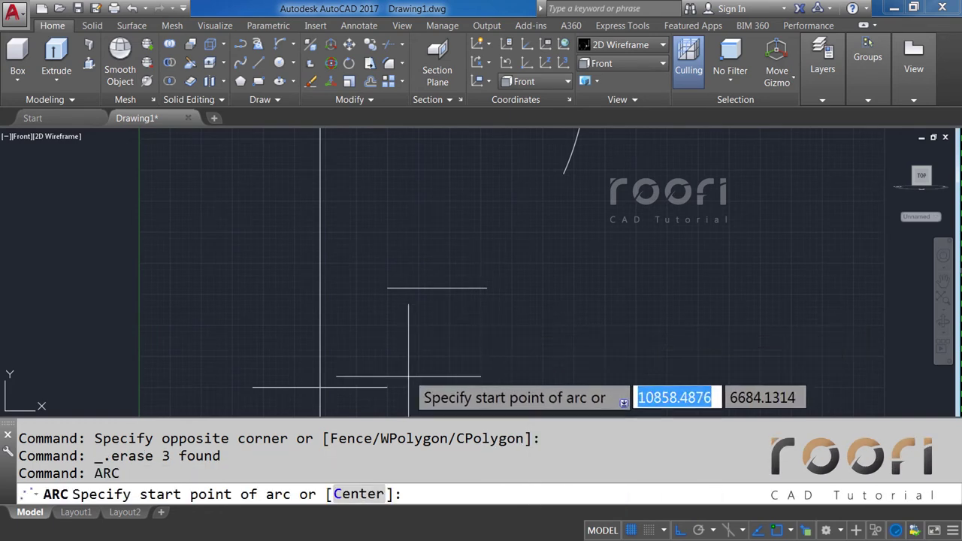
pyautogui.click(387, 388)
pyautogui.click(487, 288)
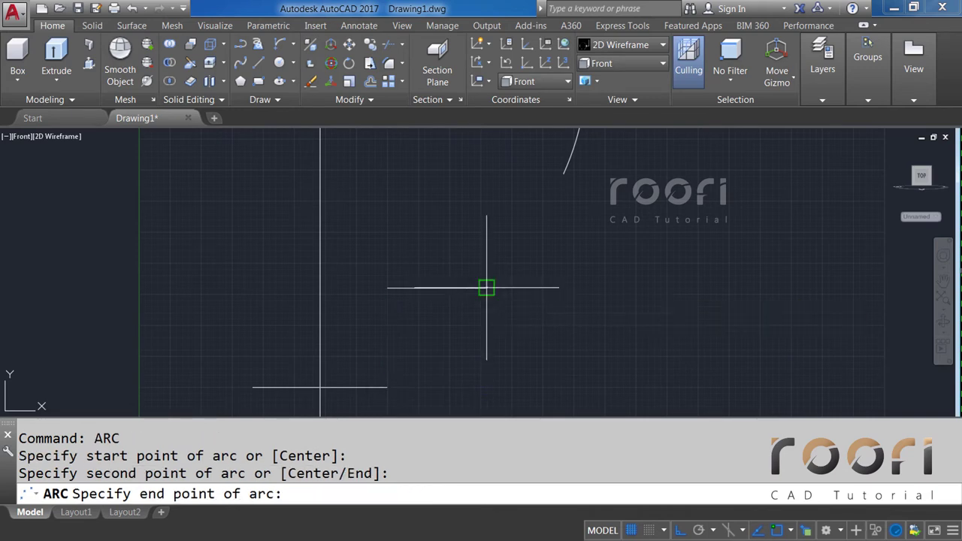
pyautogui.click(564, 173)
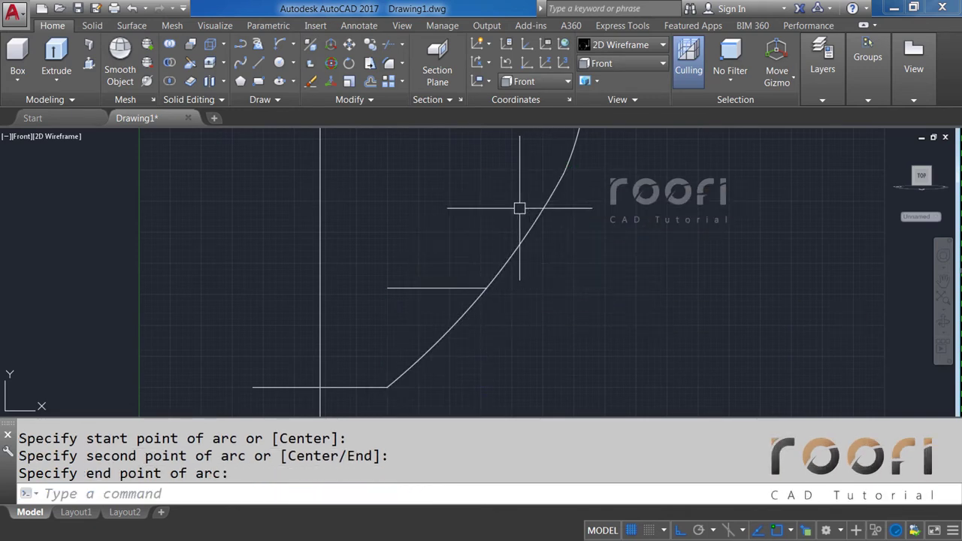
# Step: Delete the two leftover short horizontal lines
pyautogui.click(436, 287)
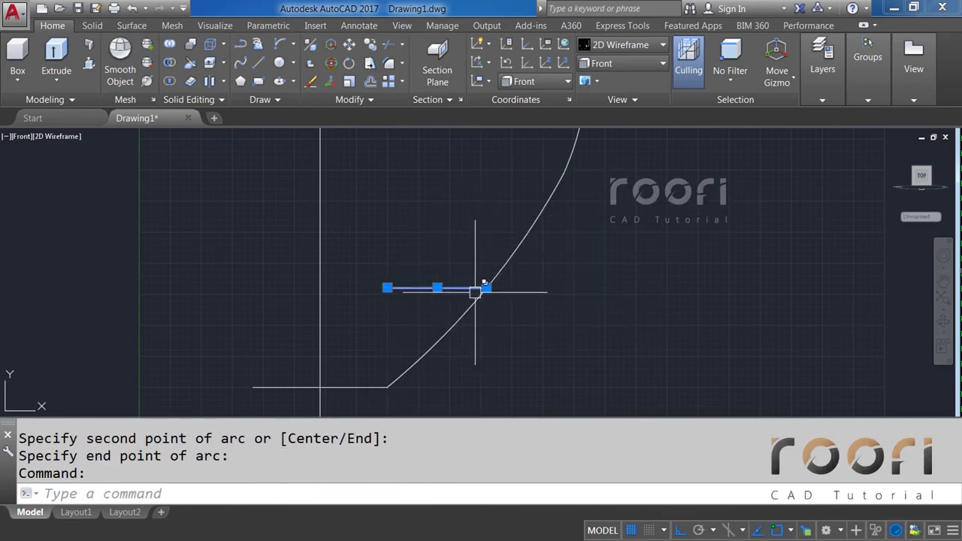
pyautogui.press('Delete')
pyautogui.moveTo(524, 338); pyautogui.dragTo(574, 284, button='middle')
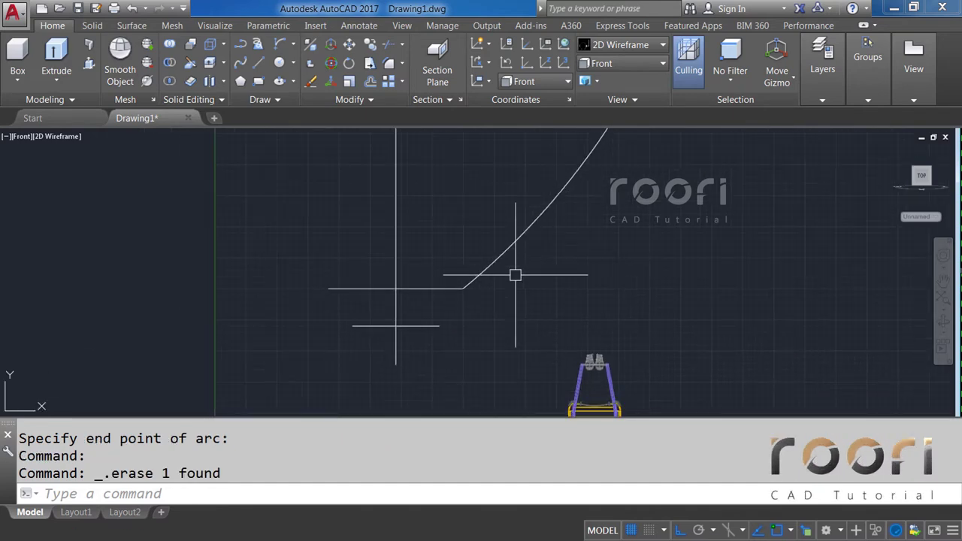
pyautogui.click(440, 287)
pyautogui.press('Delete')
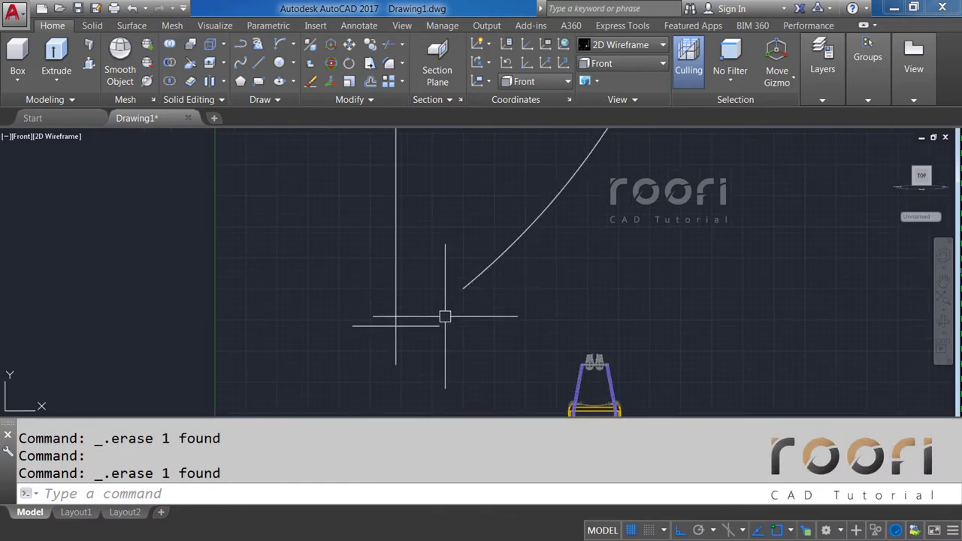
pyautogui.scroll(2, 445, 316)
pyautogui.scroll(2, 444, 317)
pyautogui.write('L')
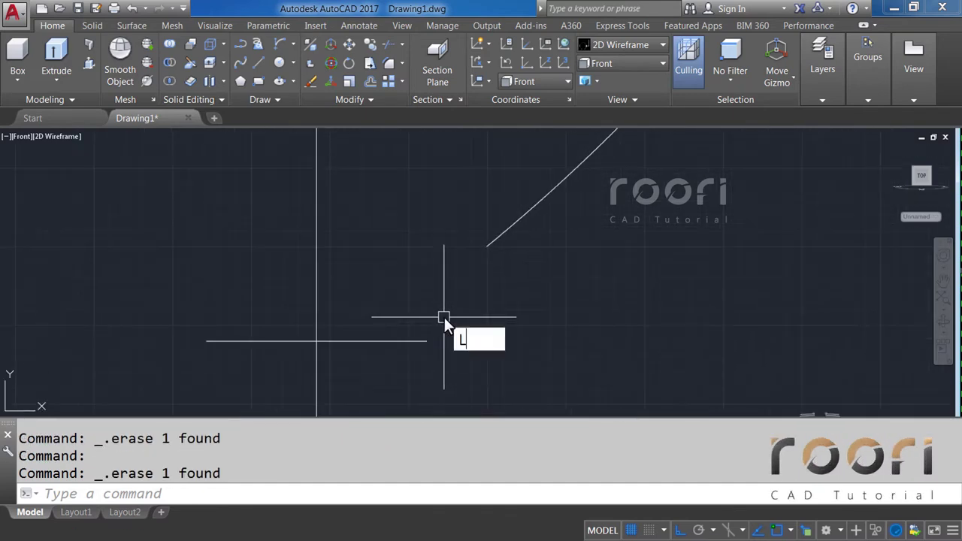
# Step: Draw a line connecting the horizontal line's end to the diagonal's endpoint
pyautogui.press('Return')
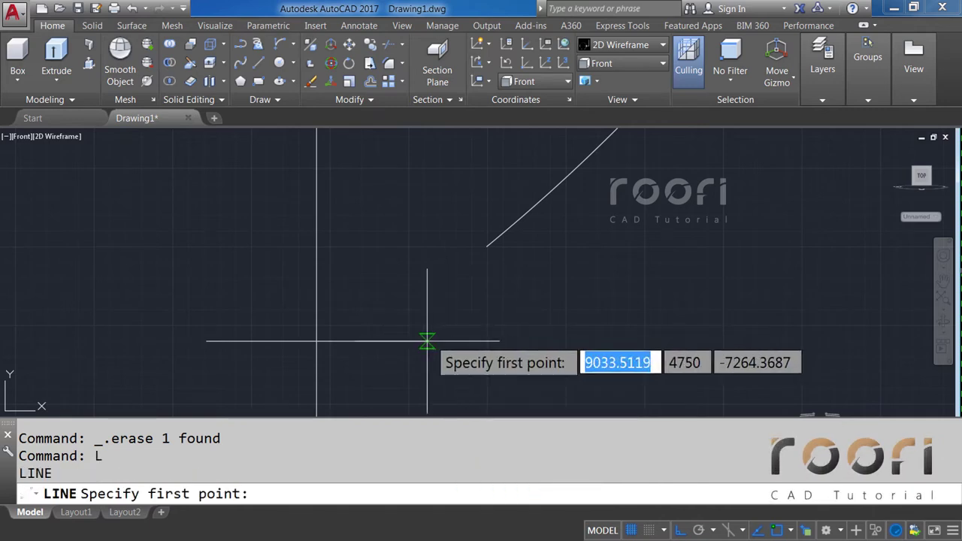
pyautogui.click(427, 341)
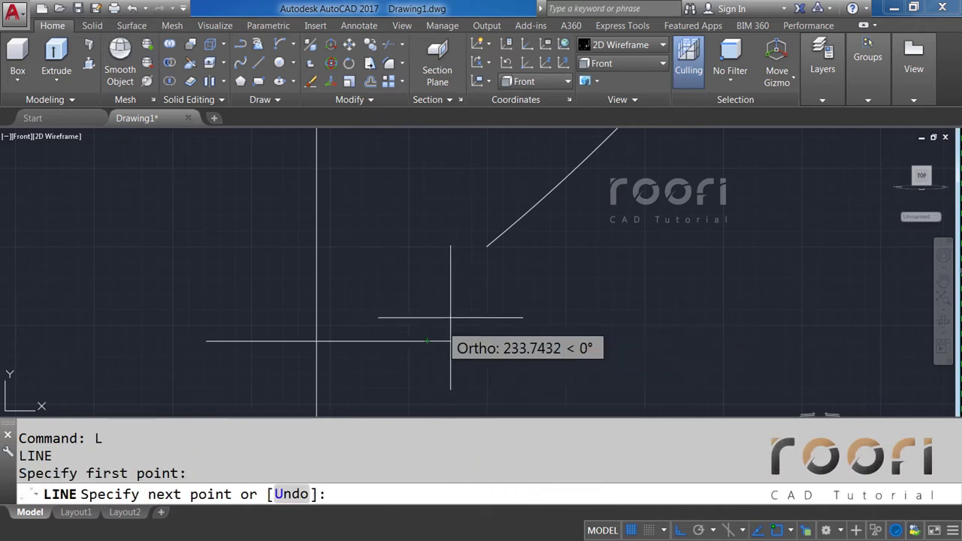
pyautogui.click(486, 247)
pyautogui.click(486, 246)
pyautogui.press('Return')
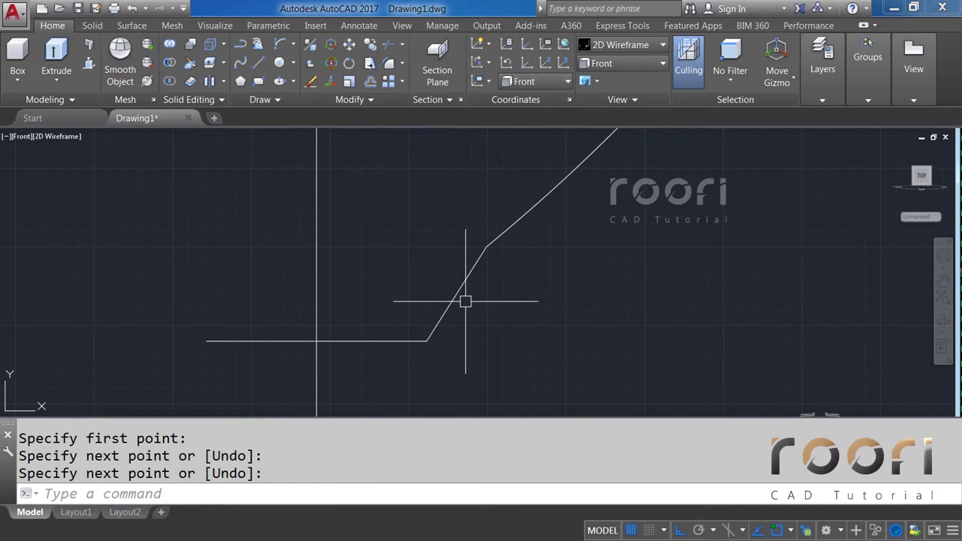
# Step: Fillet the slanted line and the line above it with radius 2000
pyautogui.click(403, 64)
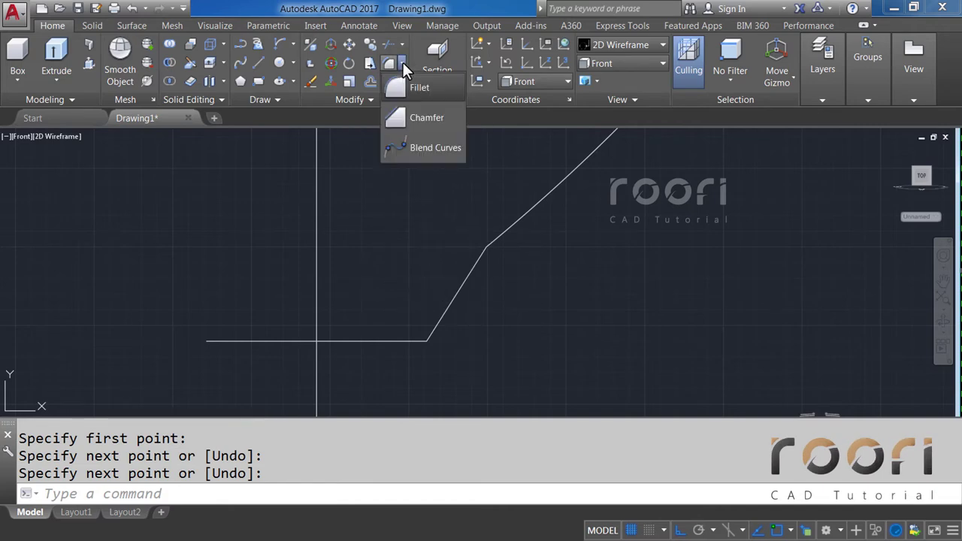
pyautogui.click(415, 88)
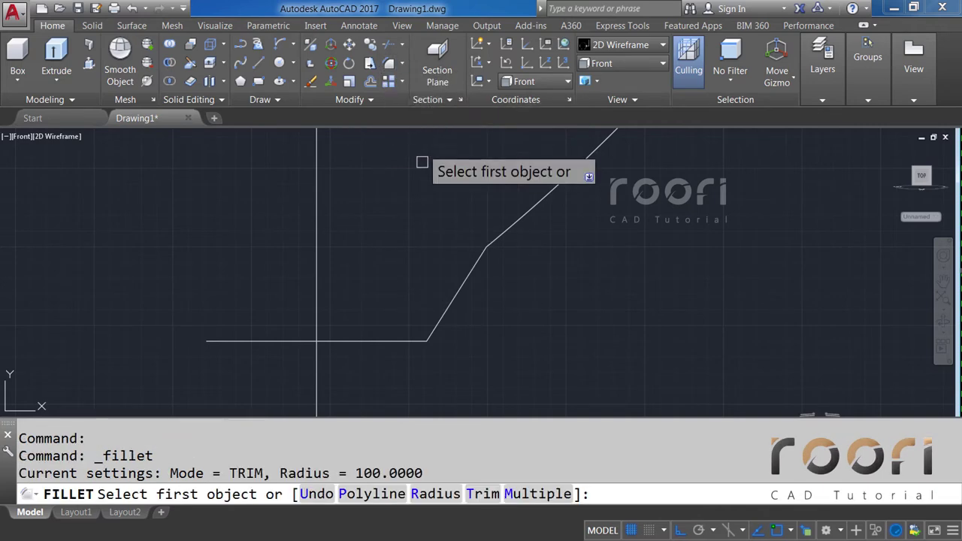
pyautogui.write('R')
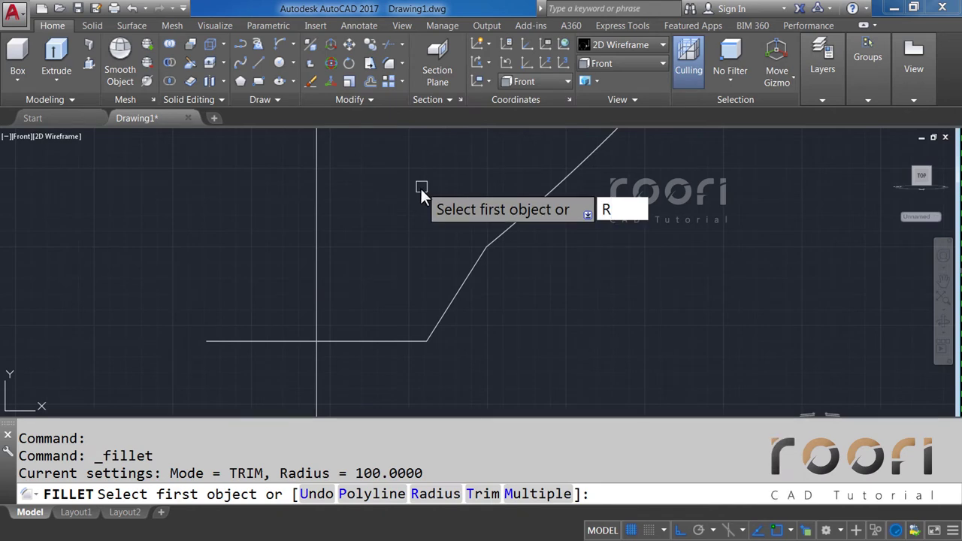
pyautogui.press('Return')
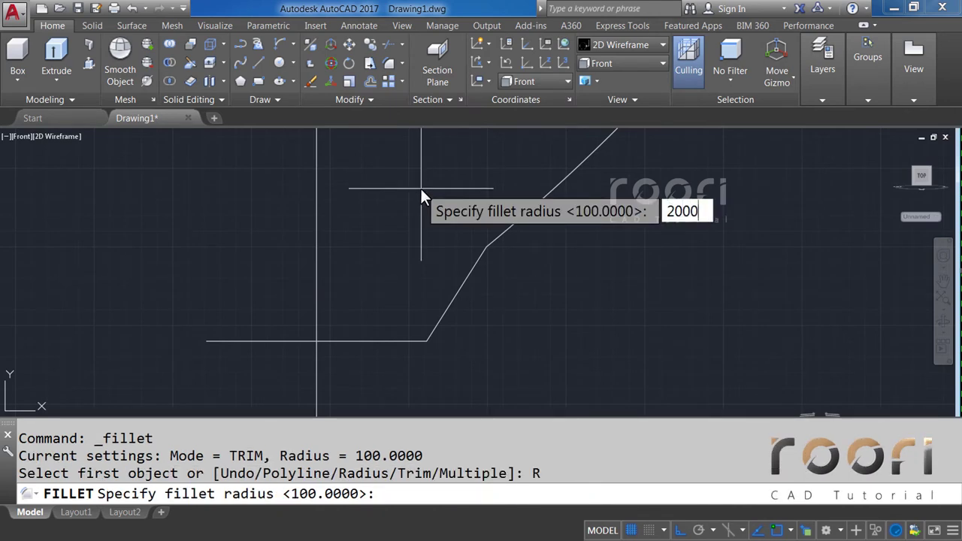
pyautogui.press('Return')
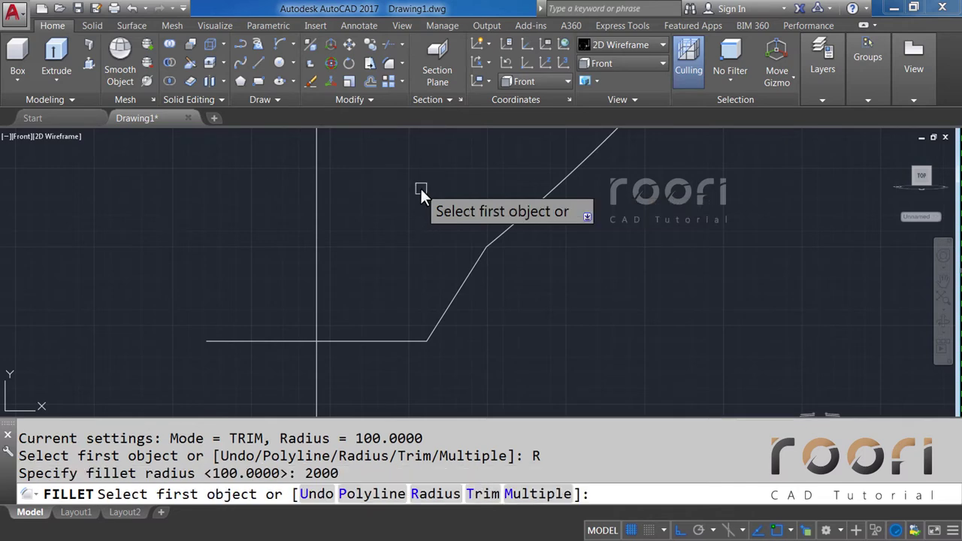
pyautogui.click(462, 276)
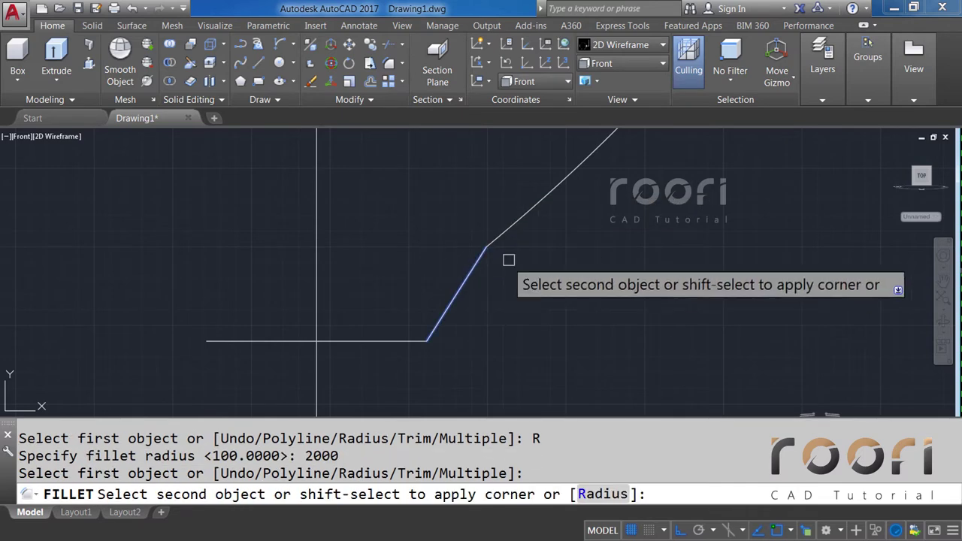
pyautogui.click(503, 234)
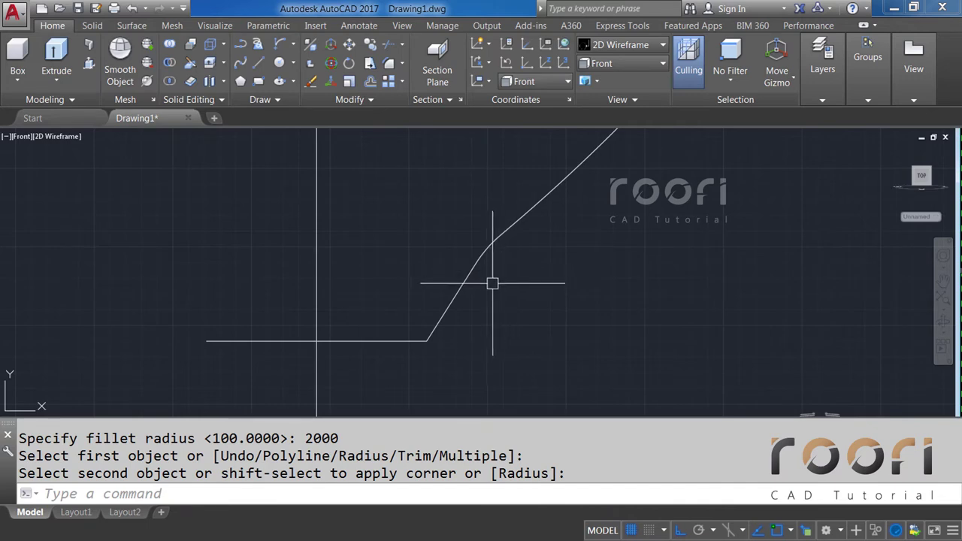
pyautogui.scroll(-2, 441, 301)
pyautogui.scroll(-2, 468, 280)
pyautogui.scroll(3, 518, 224)
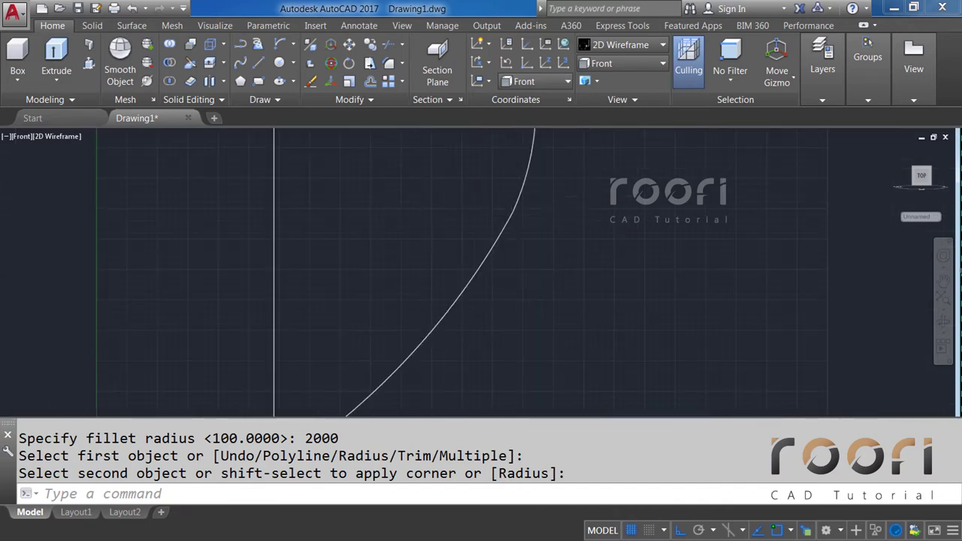
pyautogui.scroll(1, 522, 199)
pyautogui.scroll(-1, 509, 186)
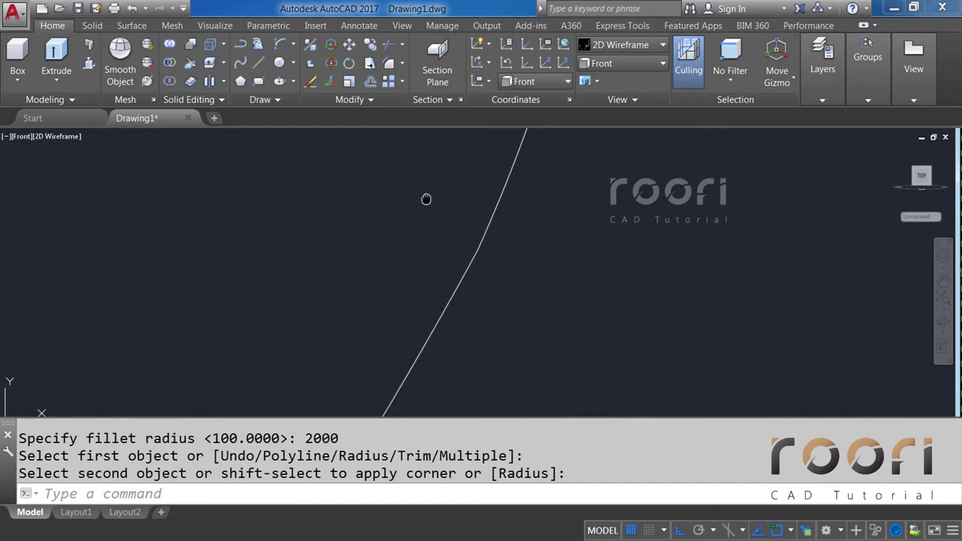
pyautogui.scroll(1, 432, 224)
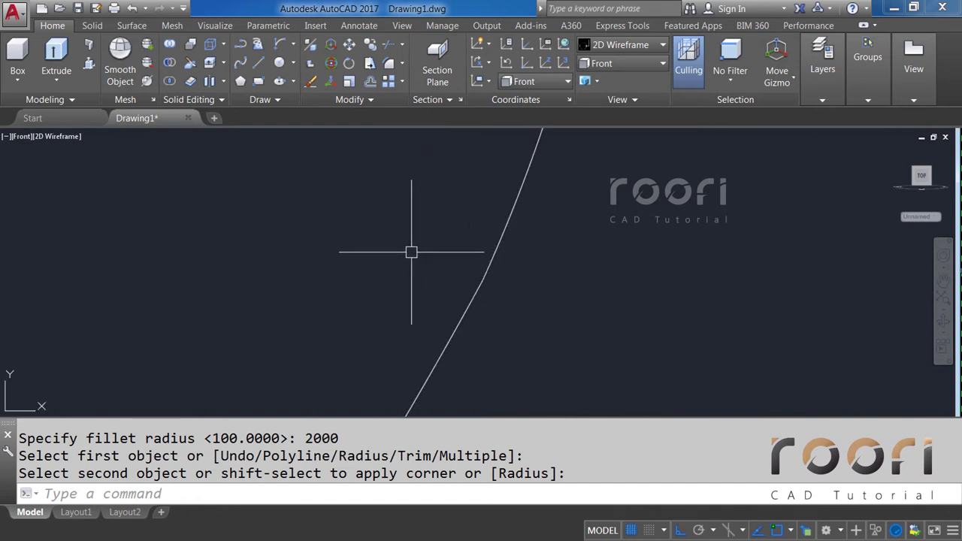
# Step: Draw a Tan, Tan, Tan circle touching the vertical line and the curved profile
pyautogui.click(293, 65)
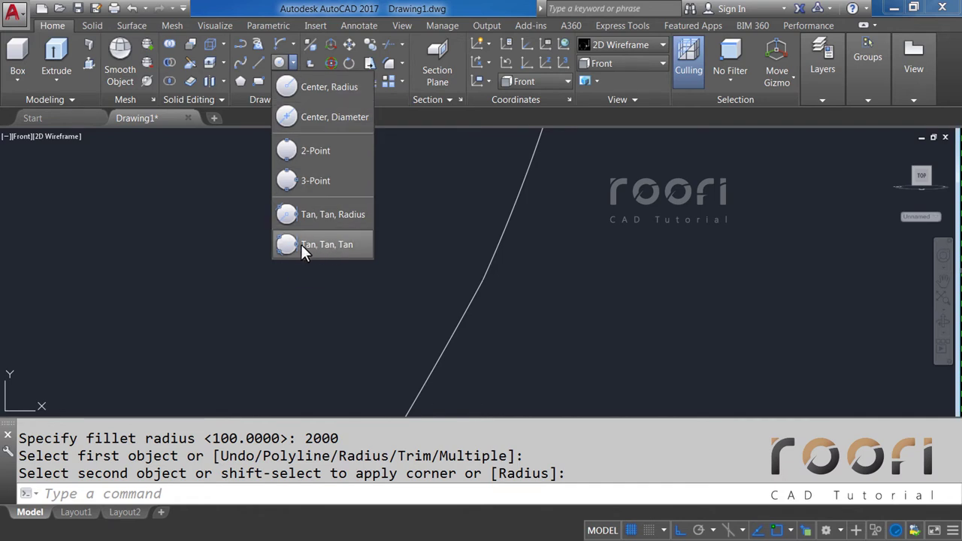
pyautogui.click(320, 245)
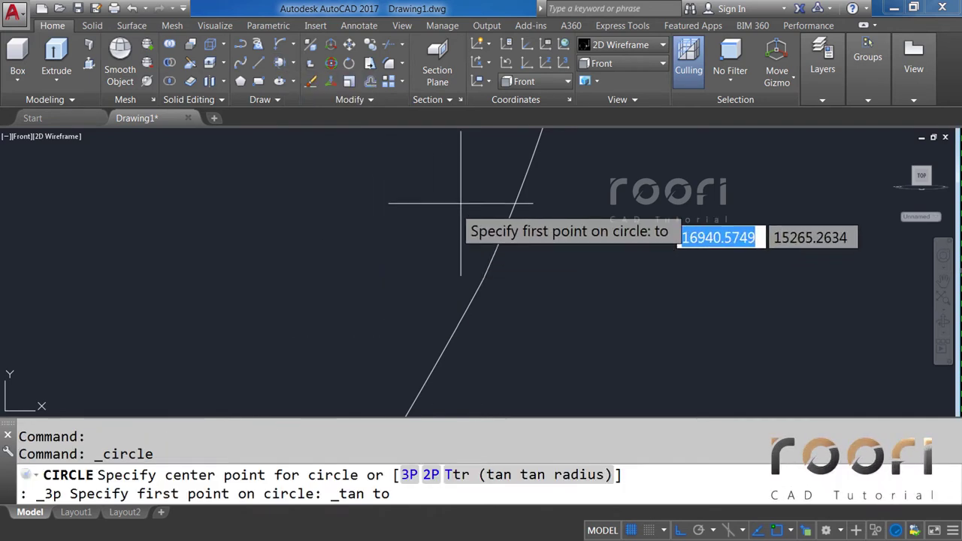
pyautogui.click(501, 222)
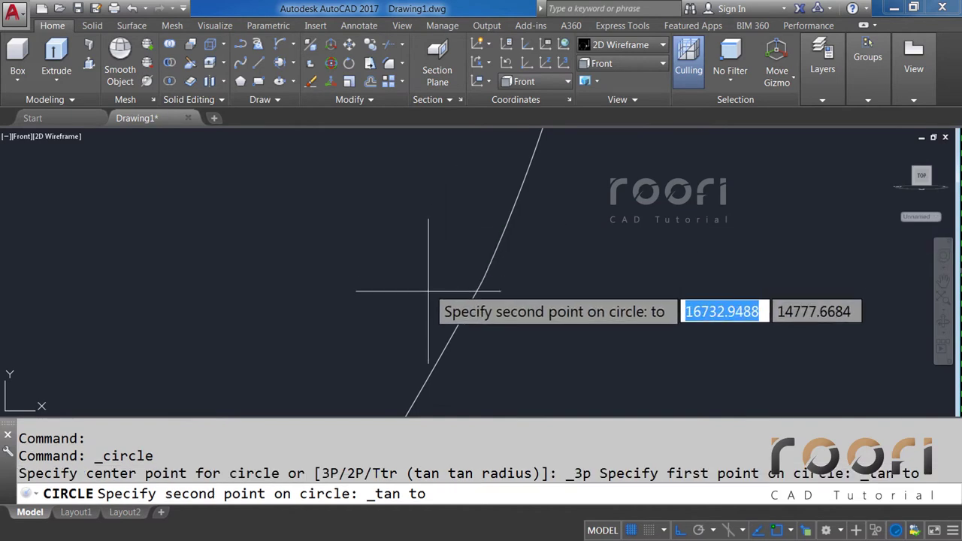
pyautogui.click(459, 314)
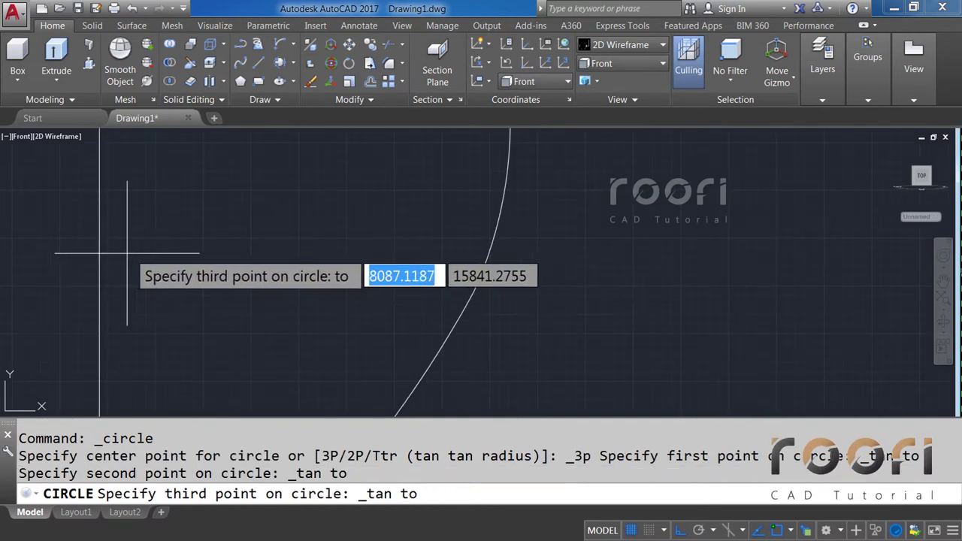
pyautogui.click(101, 256)
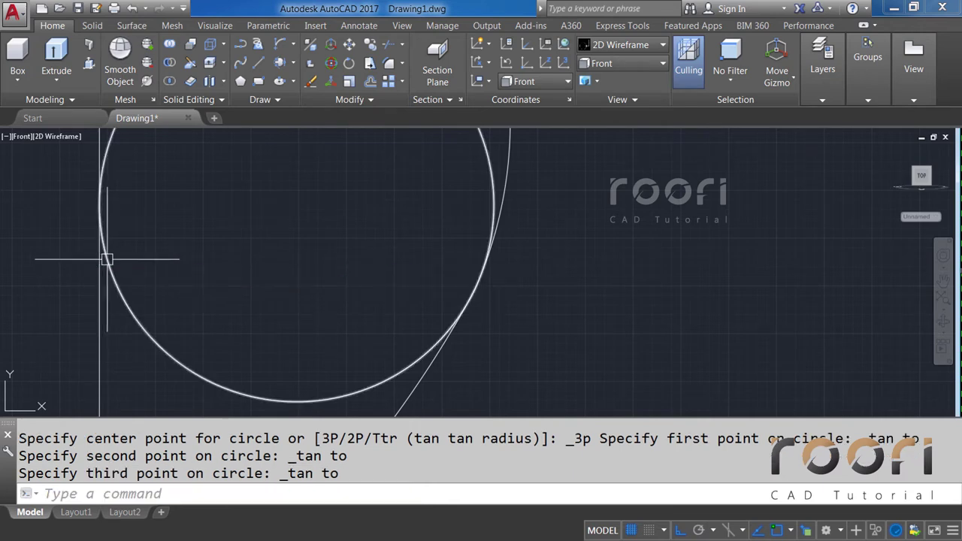
pyautogui.scroll(-2, 343, 255)
pyautogui.moveTo(403, 252); pyautogui.dragTo(405, 253, button='middle')
pyautogui.write('TR')
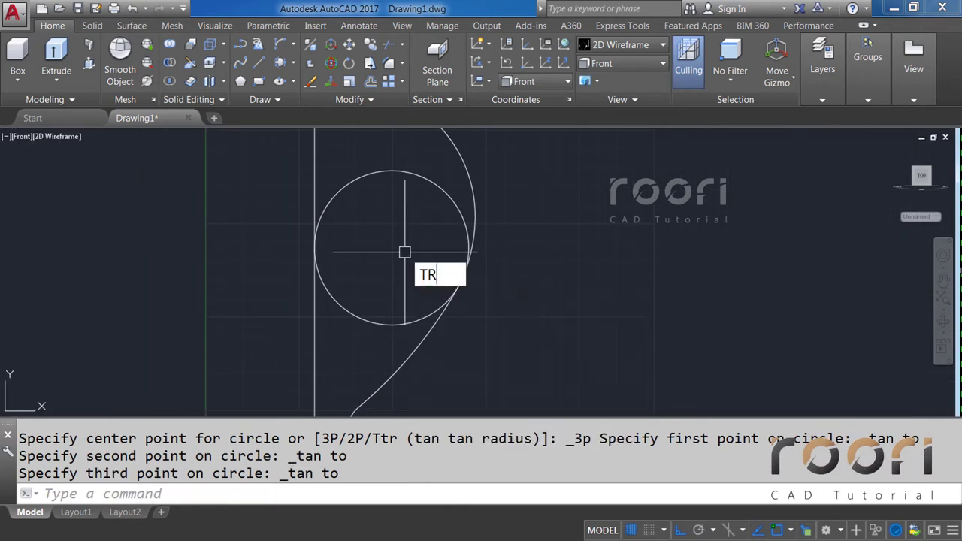
# Step: Trim away the unwanted part of the tangent circle
pyautogui.press('Return')
pyautogui.press('Return')
pyautogui.click(377, 175)
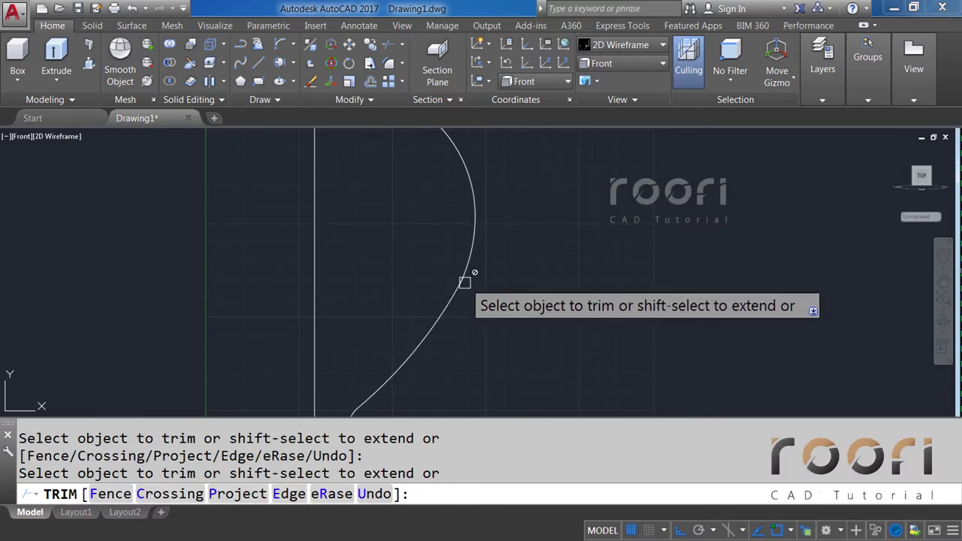
pyautogui.scroll(2, 466, 279)
pyautogui.scroll(1, 451, 275)
pyautogui.scroll(1, 410, 255)
pyautogui.scroll(1, 361, 300)
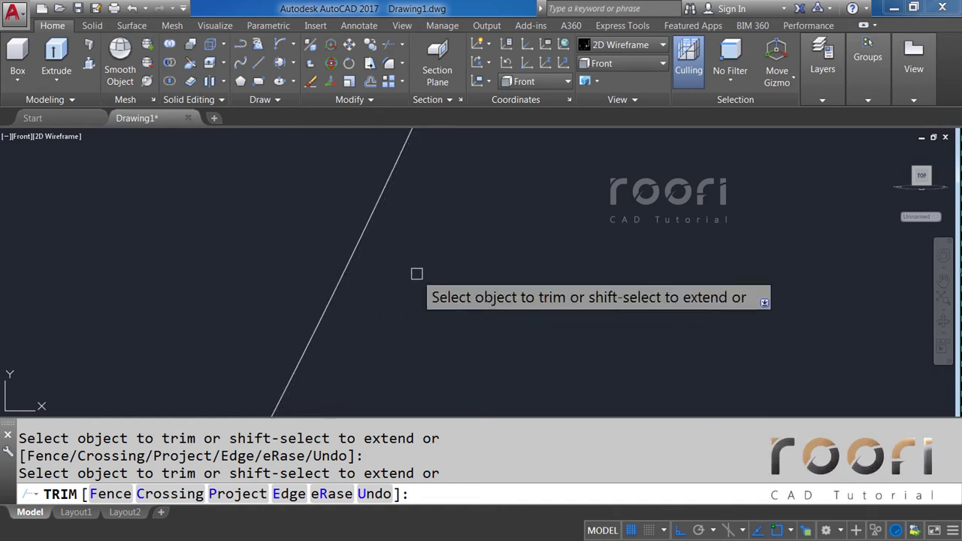
pyautogui.scroll(-1, 416, 273)
pyautogui.scroll(-1, 449, 268)
pyautogui.scroll(-1, 474, 279)
pyautogui.press('Return')
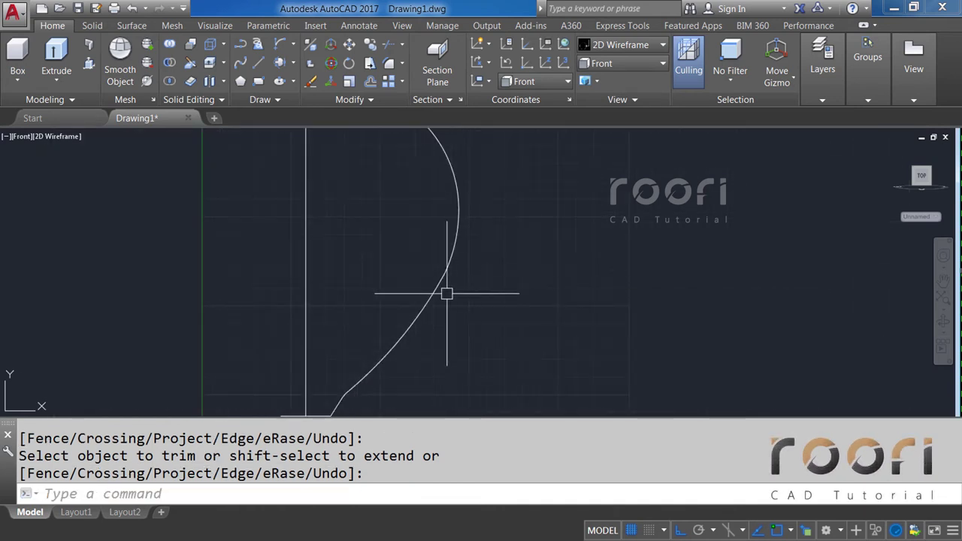
pyautogui.scroll(-1, 446, 290)
pyautogui.scroll(-1, 433, 339)
pyautogui.scroll(-1, 459, 275)
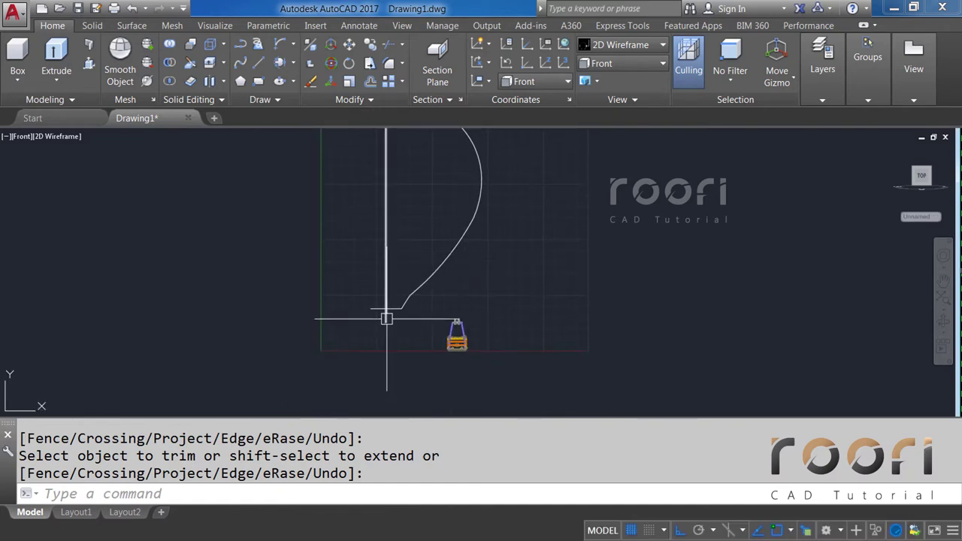
pyautogui.scroll(3, 387, 319)
pyautogui.scroll(2, 386, 318)
pyautogui.write('TR')
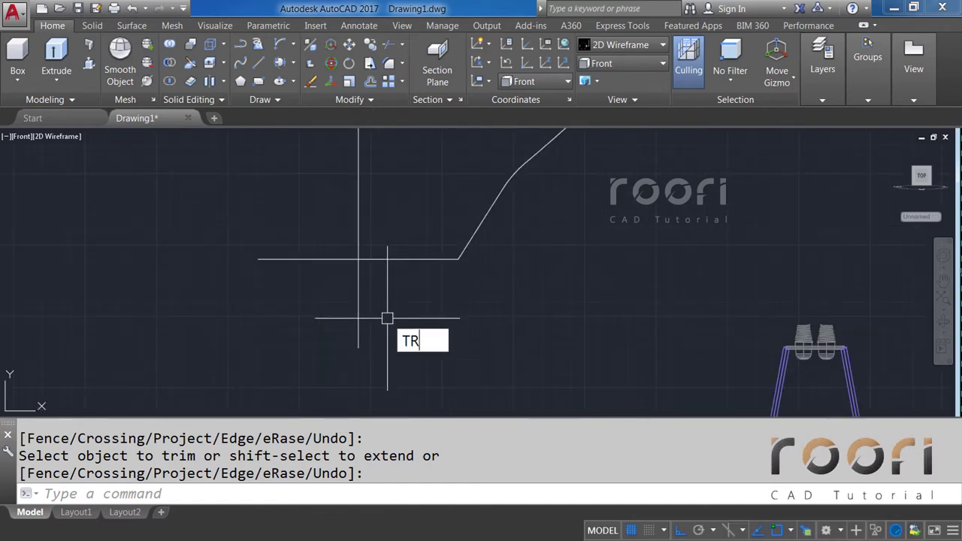
# Step: Trim the overhanging vertical and horizontal line ends to close the D-shaped profile
pyautogui.press('Return')
pyautogui.press('Return')
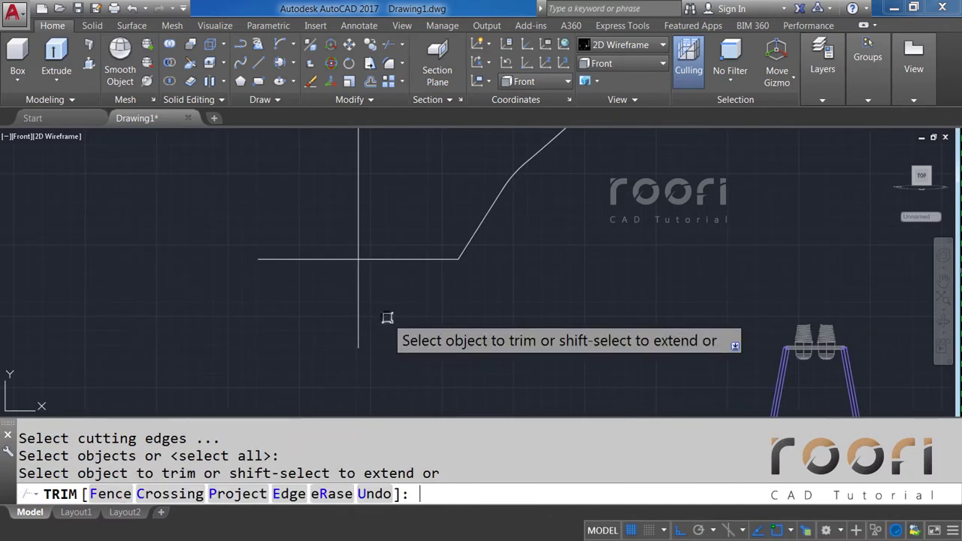
pyautogui.moveTo(386, 319)
pyautogui.mouseDown()
pyautogui.moveTo(339, 292)
pyautogui.moveTo(288, 230)
pyautogui.mouseUp()
pyautogui.press('Return')
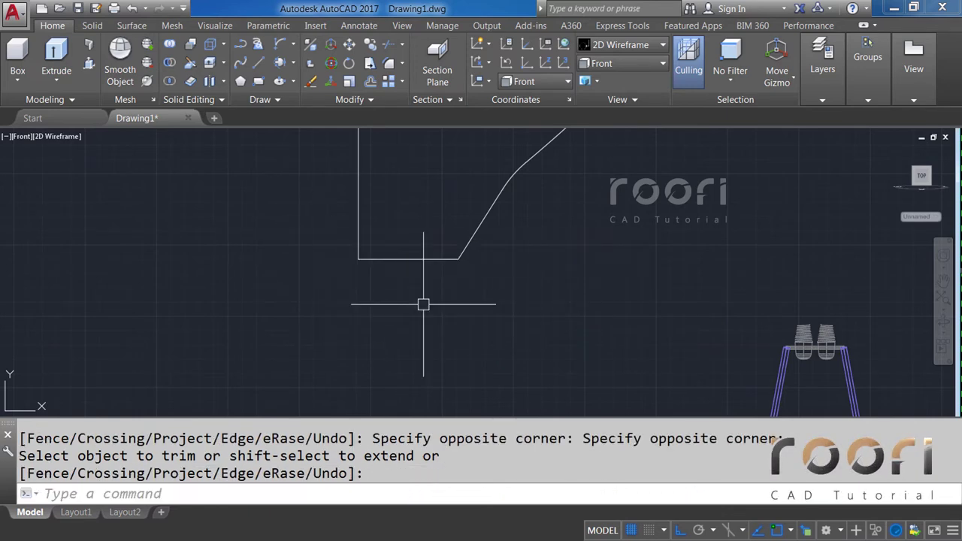
pyautogui.scroll(-2, 421, 307)
pyautogui.scroll(-1, 418, 308)
pyautogui.scroll(-2, 418, 308)
pyautogui.scroll(-2, 429, 278)
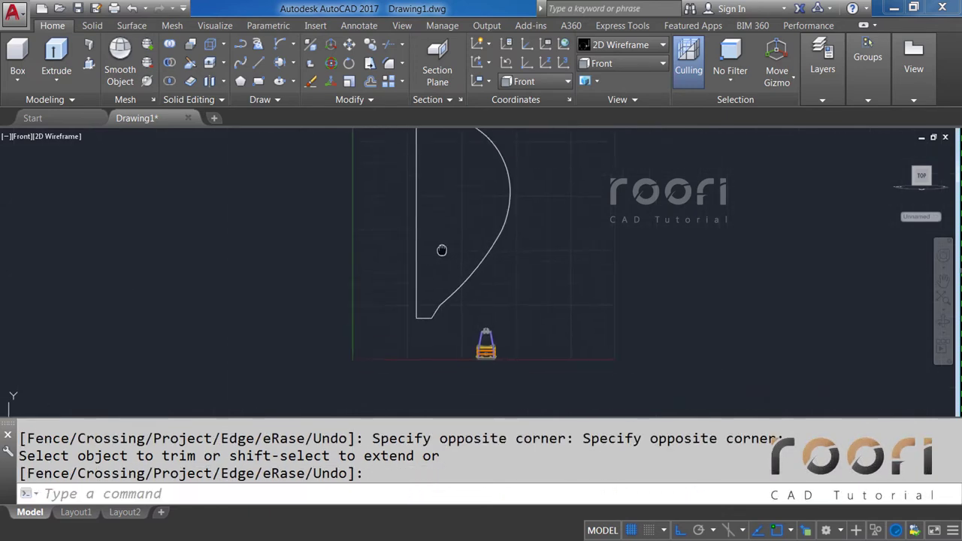
pyautogui.moveTo(440, 252); pyautogui.dragTo(441, 286, button='middle')
pyautogui.write('BPO')
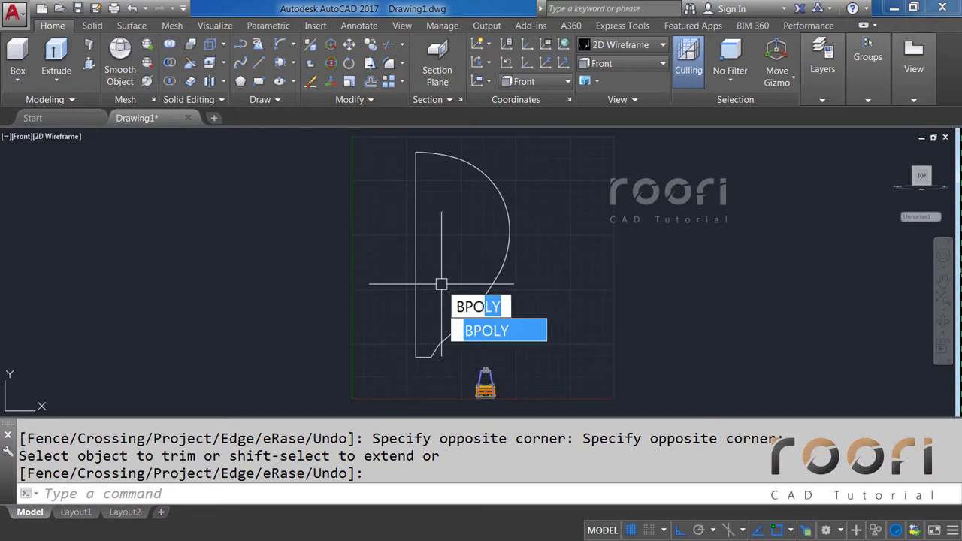
# Step: Create a closed boundary polyline by picking a point inside the D-shaped profile
pyautogui.press('Return')
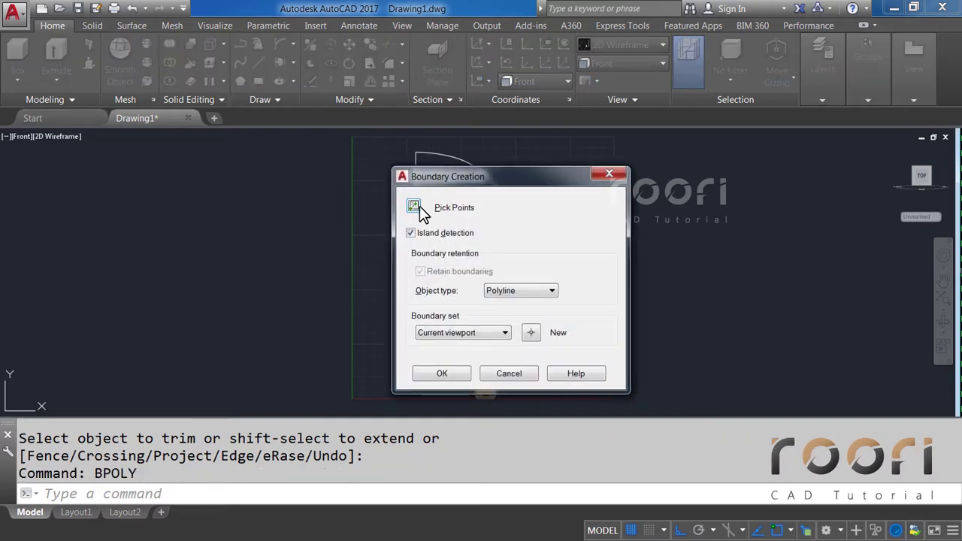
pyautogui.click(416, 209)
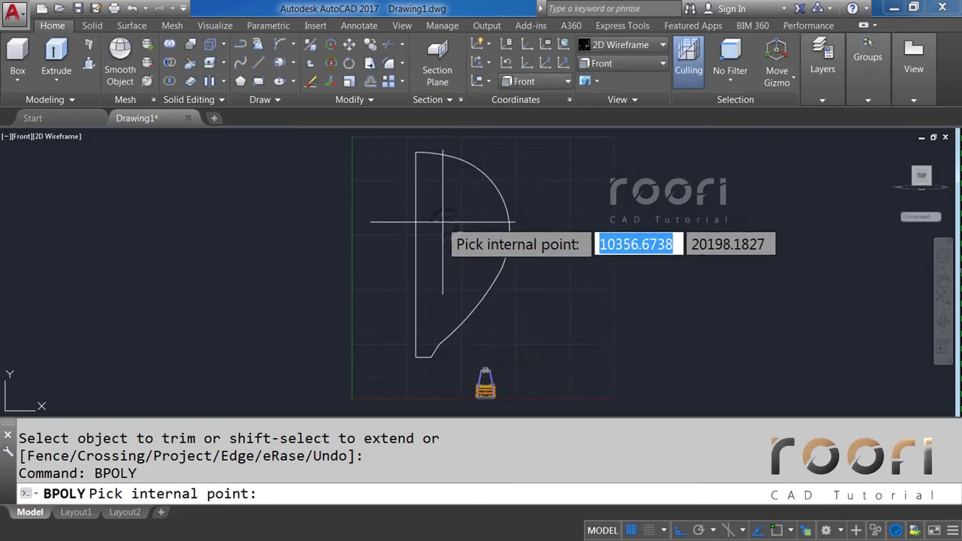
pyautogui.click(455, 226)
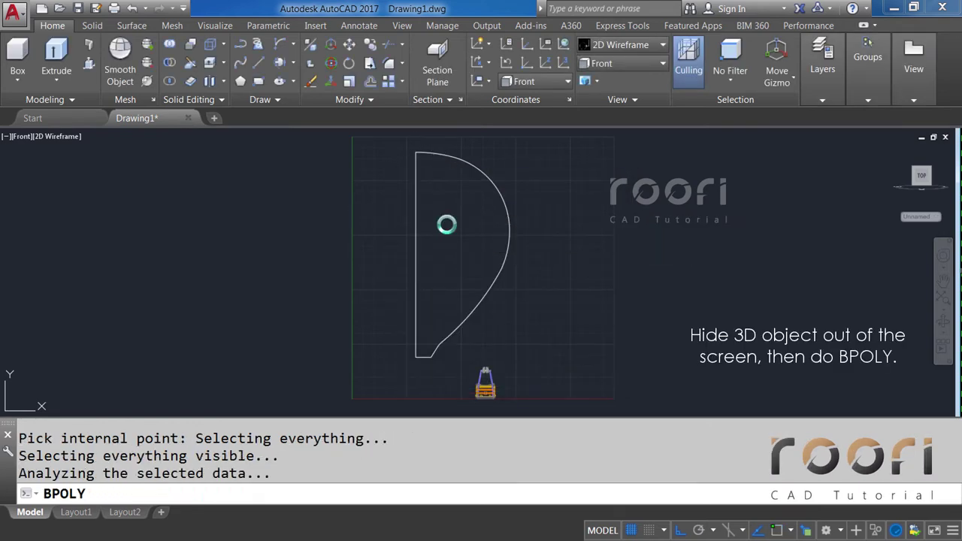
pyautogui.press('Escape')
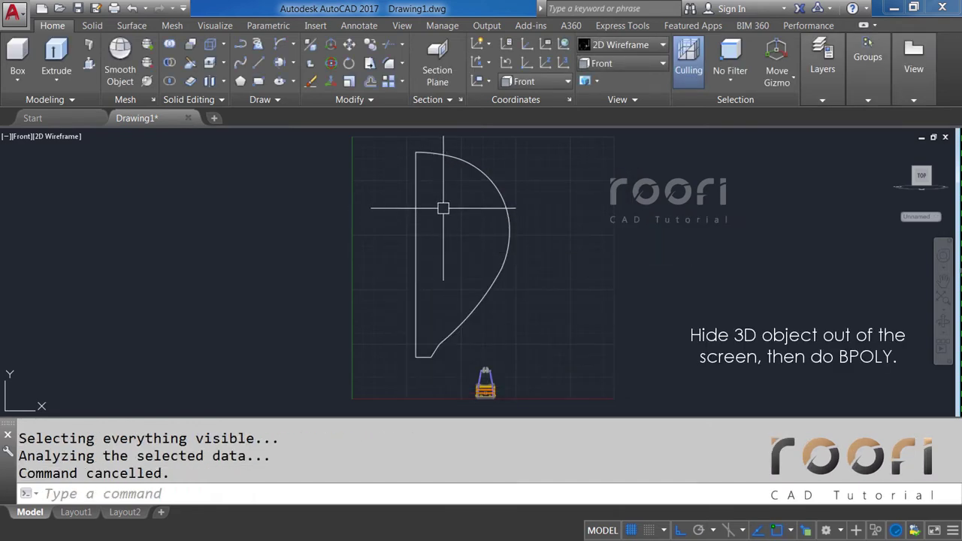
pyautogui.moveTo(443, 208); pyautogui.dragTo(459, 265, button='middle')
pyautogui.write('BPO')
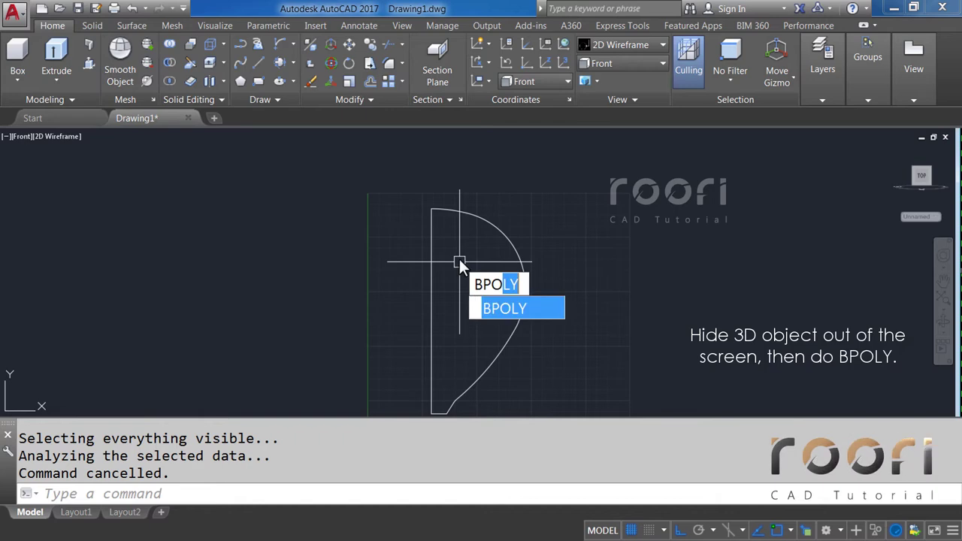
pyautogui.press('Return')
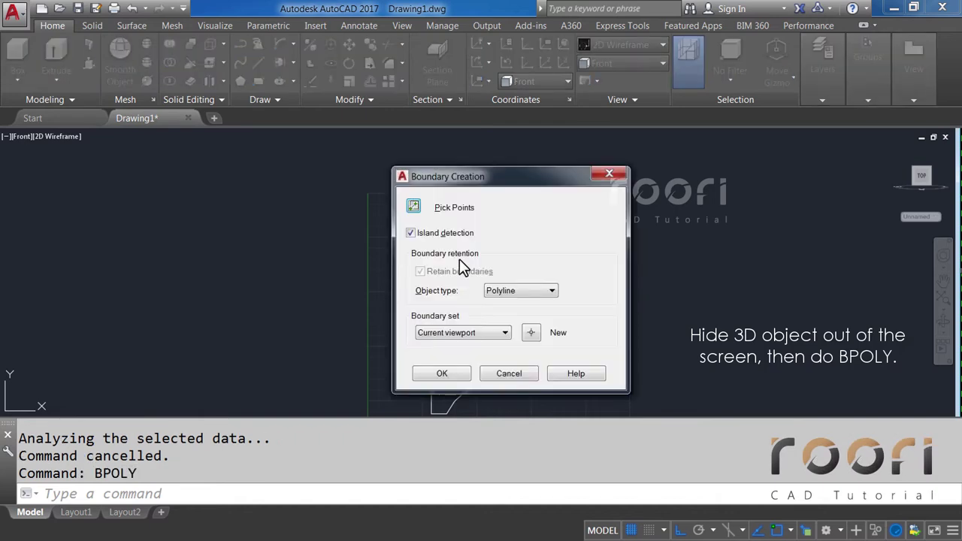
pyautogui.click(413, 207)
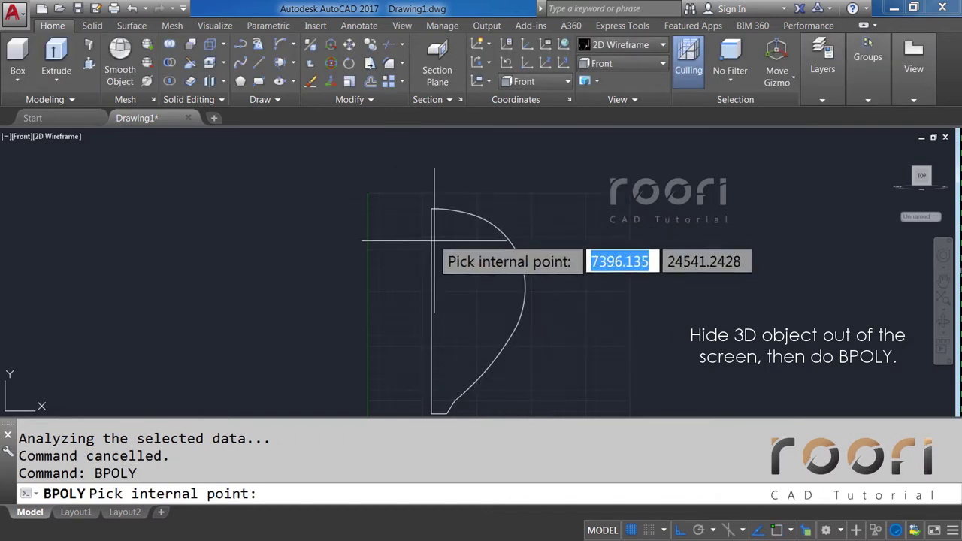
pyautogui.click(454, 272)
pyautogui.press('Return')
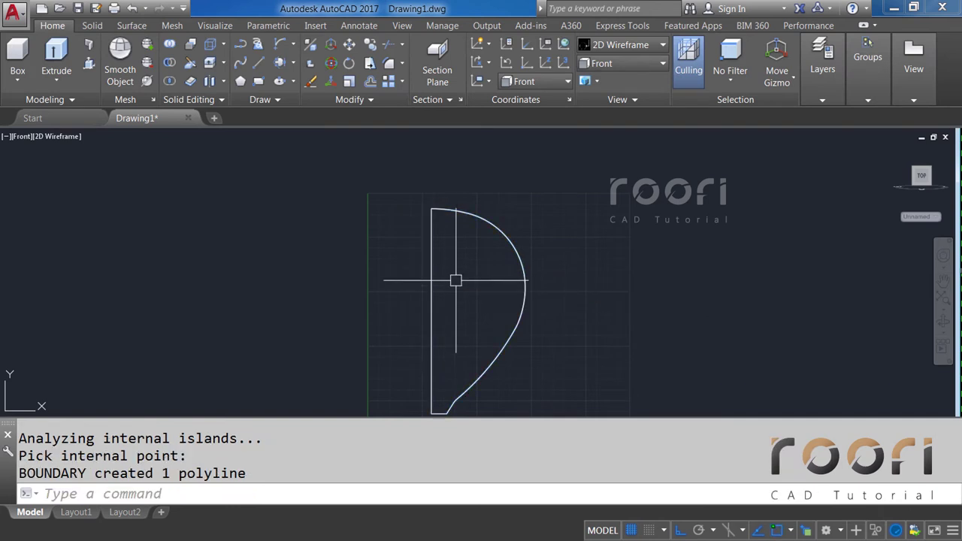
pyautogui.moveTo(455, 272); pyautogui.dragTo(452, 234, button='middle')
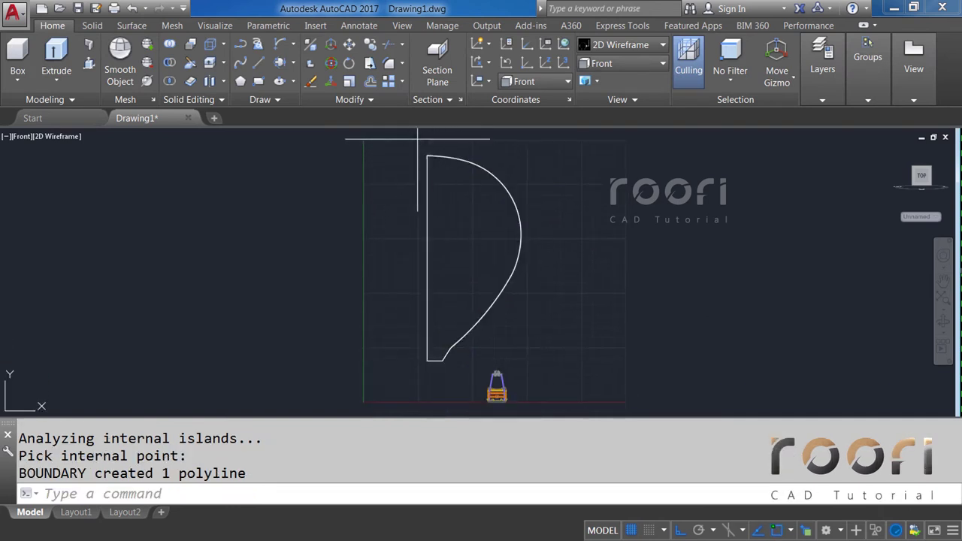
# Step: Erase the old upper lines, curved spline segments and small bottom segments under the boundary
pyautogui.click(419, 140)
pyautogui.click(546, 263)
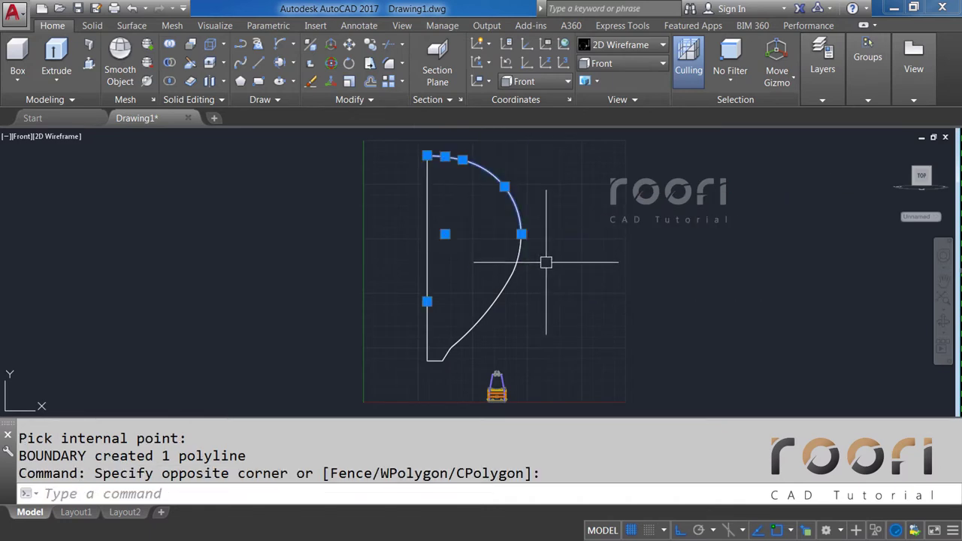
pyautogui.press('Delete')
pyautogui.click(438, 213)
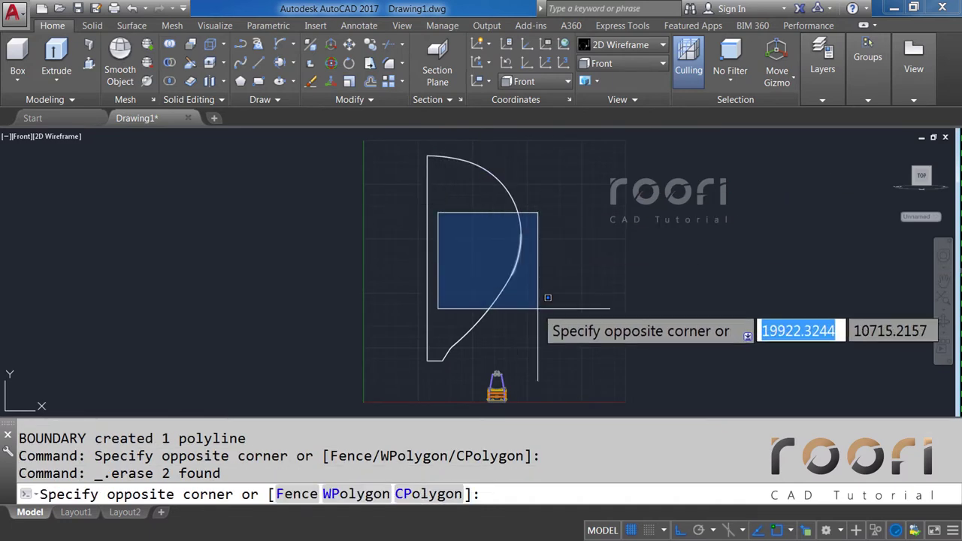
pyautogui.click(537, 353)
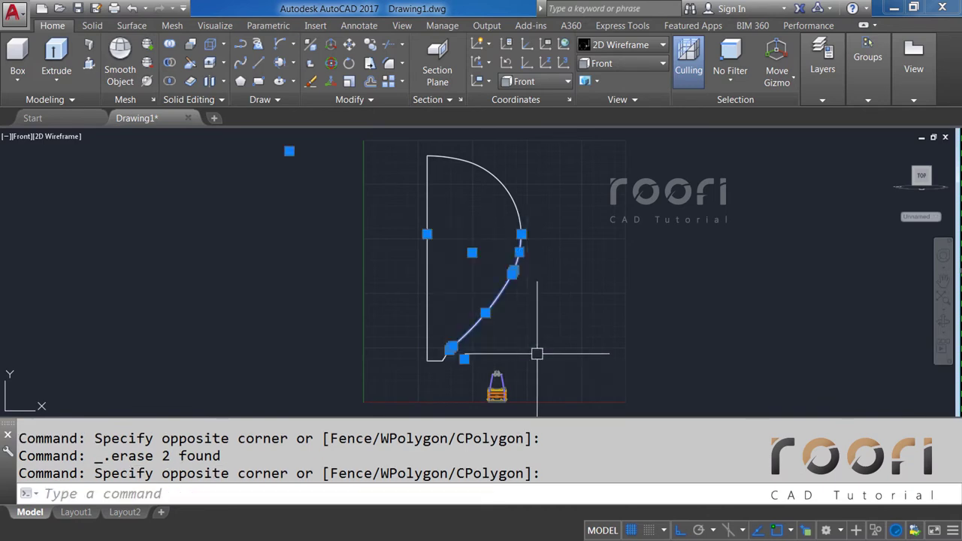
pyautogui.press('Delete')
pyautogui.scroll(2, 458, 400)
pyautogui.click(363, 281)
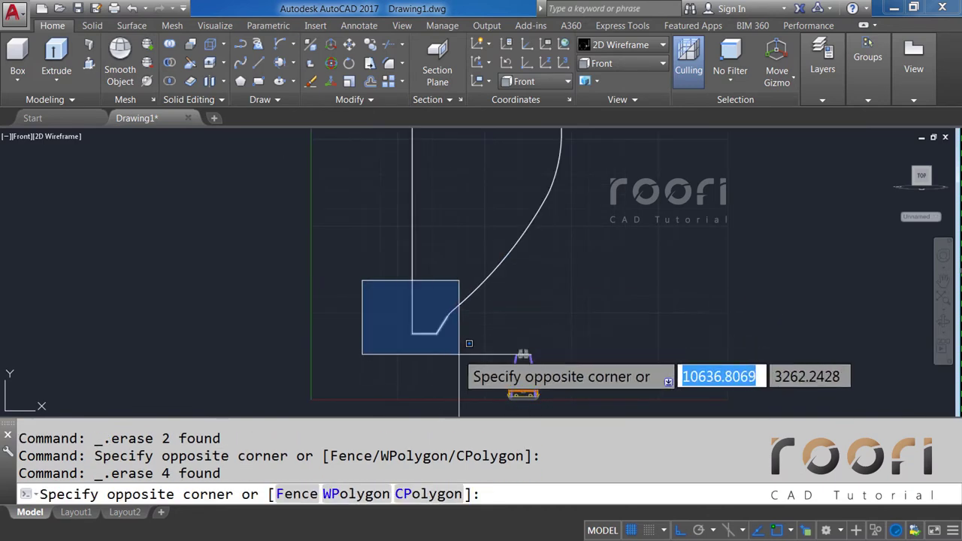
pyautogui.click(462, 349)
pyautogui.press('Delete')
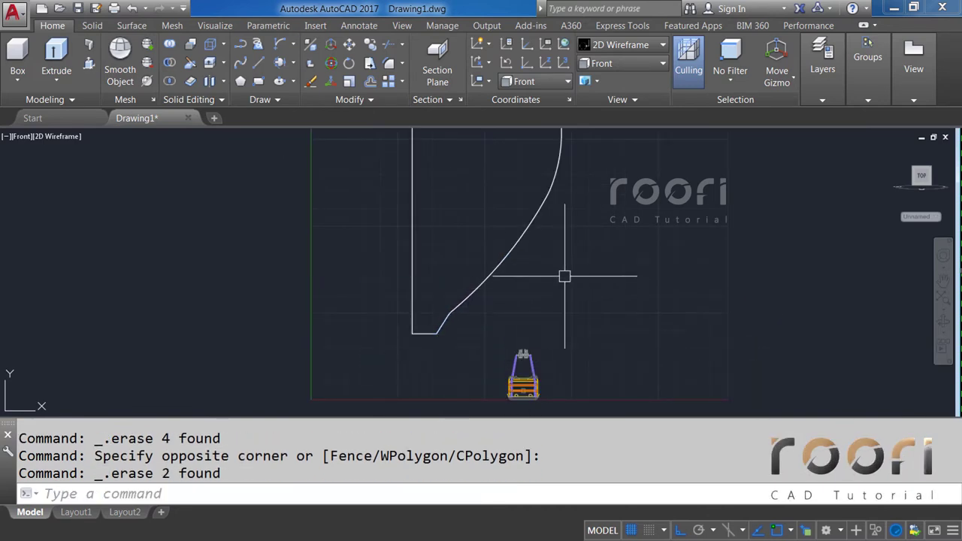
pyautogui.scroll(-2, 563, 286)
pyautogui.scroll(1, 503, 228)
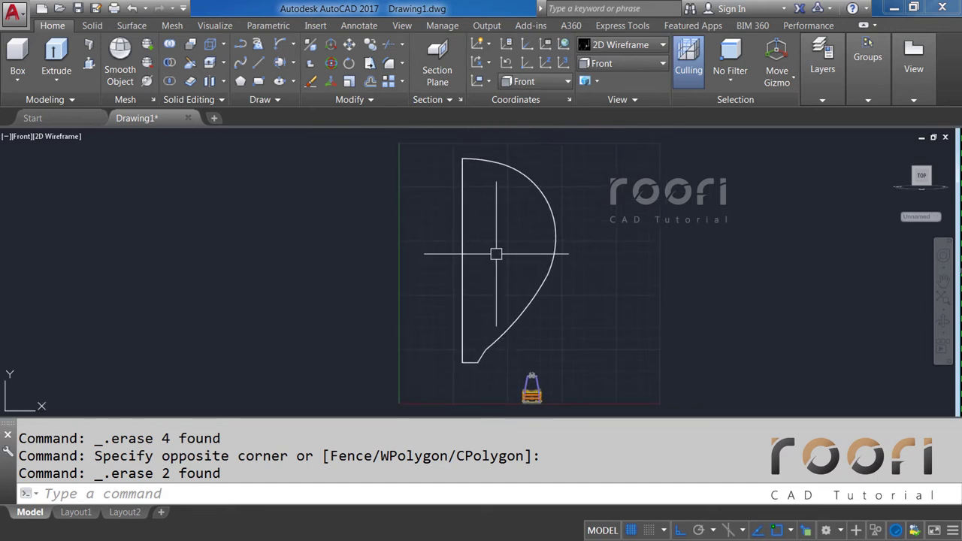
# Step: Switch the viewport to Top view and orbit to a 3D angle
pyautogui.click(599, 66)
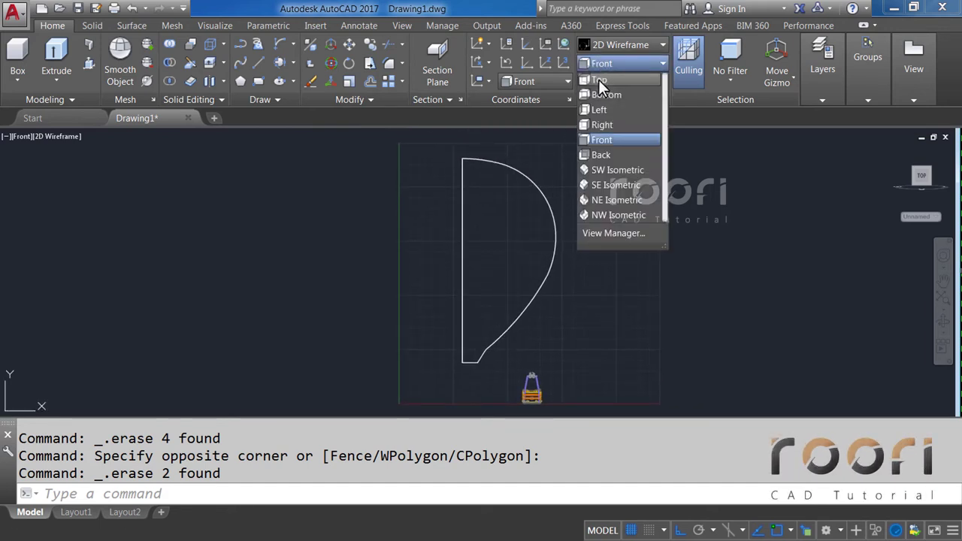
pyautogui.click(598, 80)
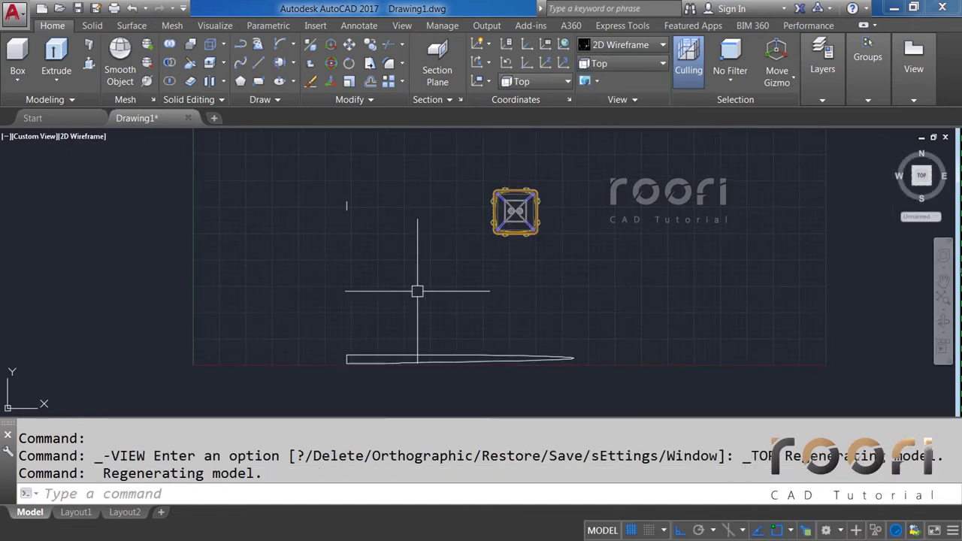
pyautogui.moveTo(417, 290)
pyautogui.keyDown('shift'); pyautogui.mouseDown(button='middle')
pyautogui.moveTo(436, 236)
pyautogui.moveTo(406, 318)
pyautogui.mouseUp(button='middle'); pyautogui.keyUp('shift')
pyautogui.scroll(-2, 436, 225)
pyautogui.scroll(2, 410, 332)
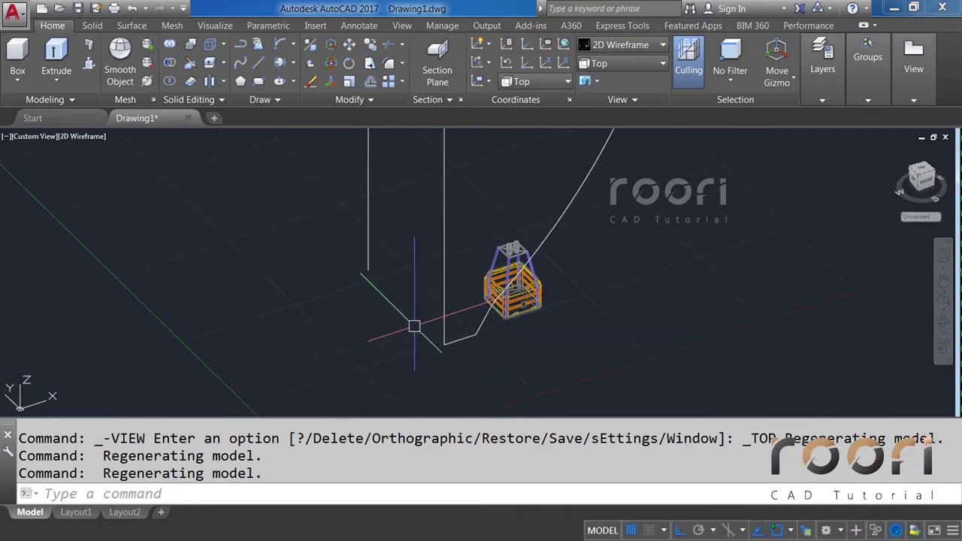
# Step: Move the D-shaped boundary polyline along the depth axis to sit above the crate
pyautogui.write('M')
pyautogui.press('Return')
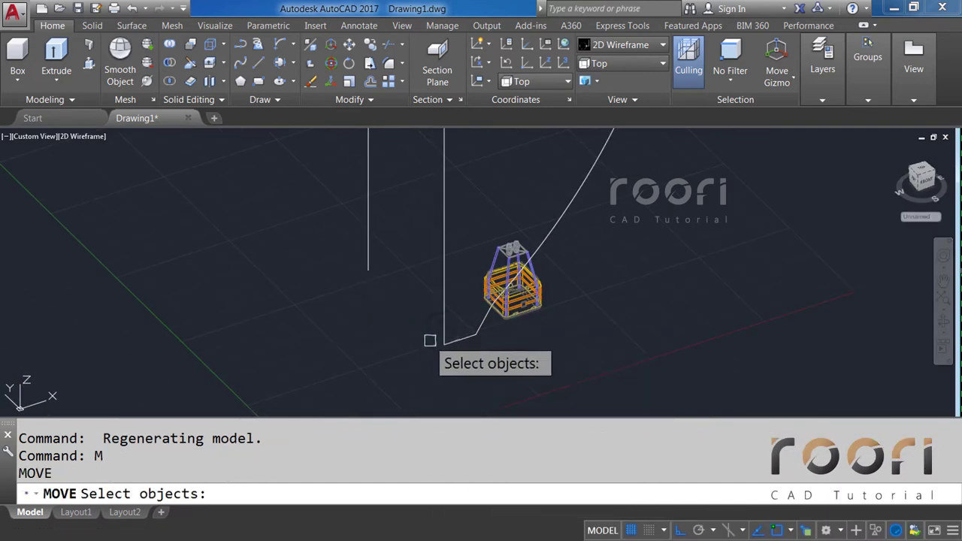
pyautogui.click(443, 329)
pyautogui.scroll(1, 443, 346)
pyautogui.scroll(2, 441, 348)
pyautogui.press('Return')
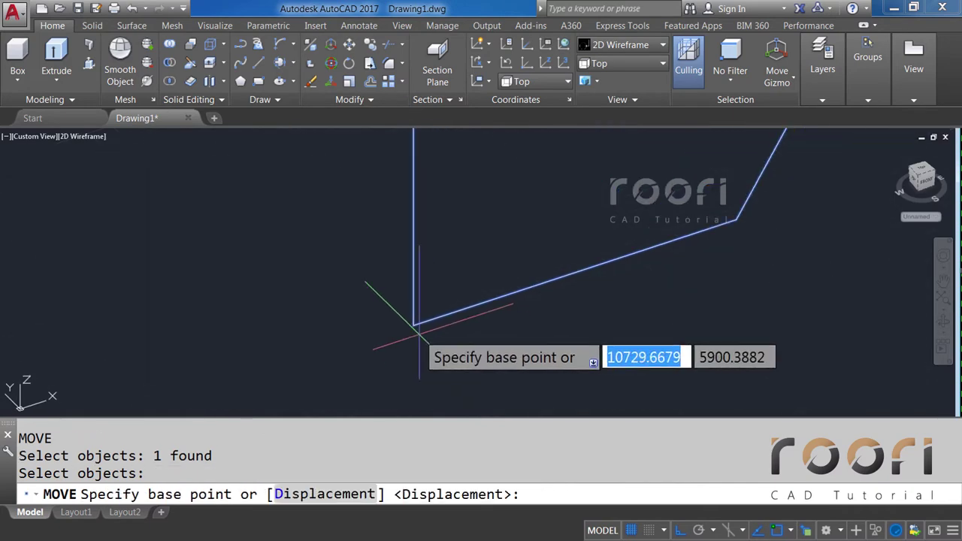
pyautogui.click(412, 328)
pyautogui.scroll(-3, 425, 315)
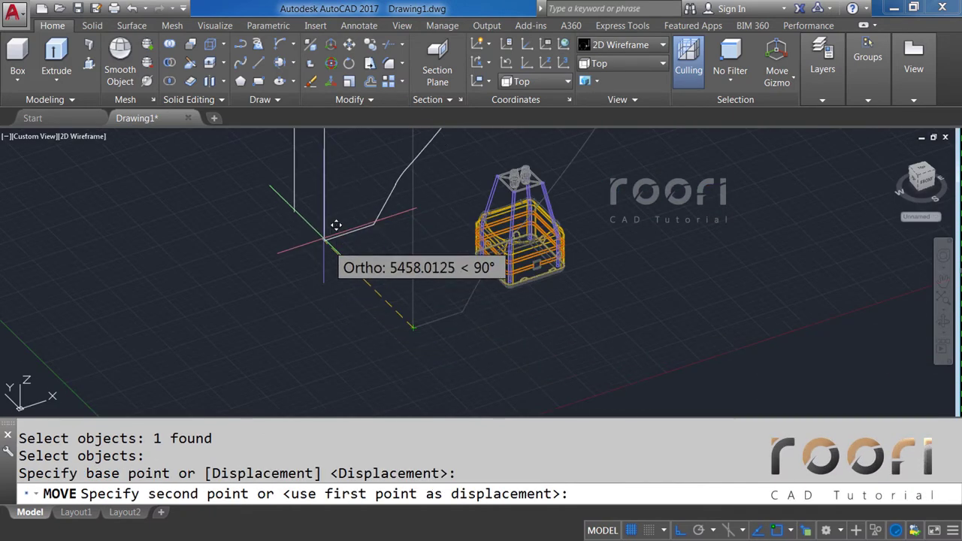
pyautogui.scroll(3, 333, 226)
pyautogui.scroll(2, 423, 297)
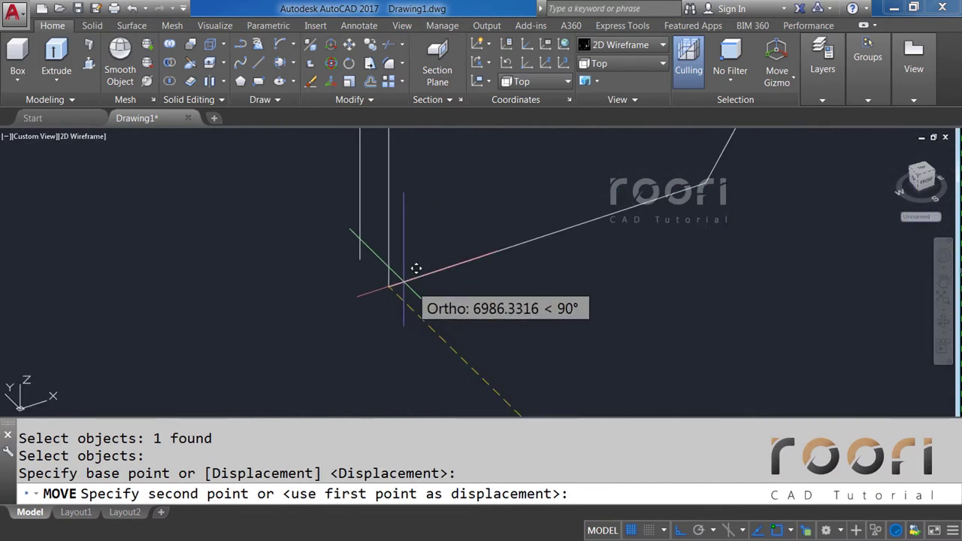
pyautogui.click(360, 259)
pyautogui.scroll(-2, 397, 331)
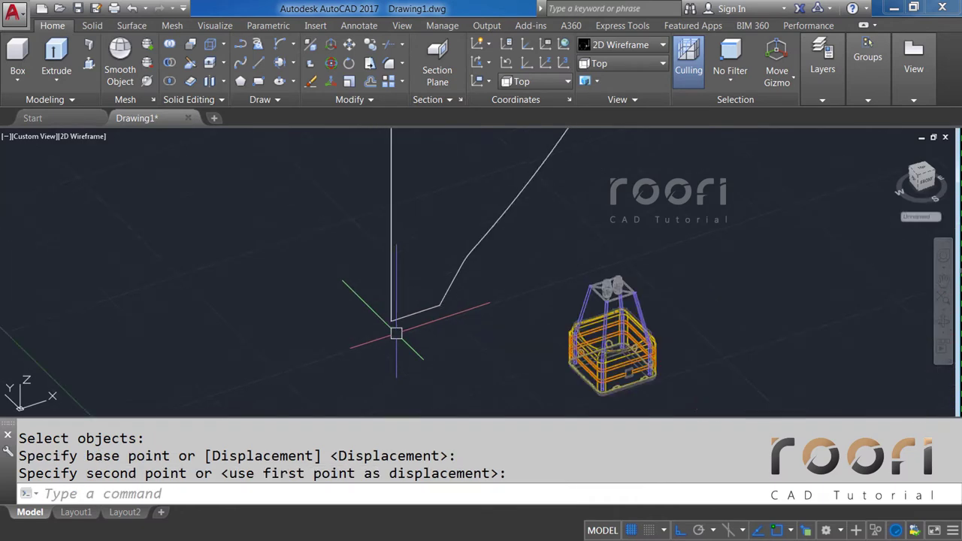
pyautogui.scroll(-1, 395, 333)
pyautogui.scroll(-2, 402, 334)
pyautogui.moveTo(479, 249); pyautogui.dragTo(478, 290, button='middle')
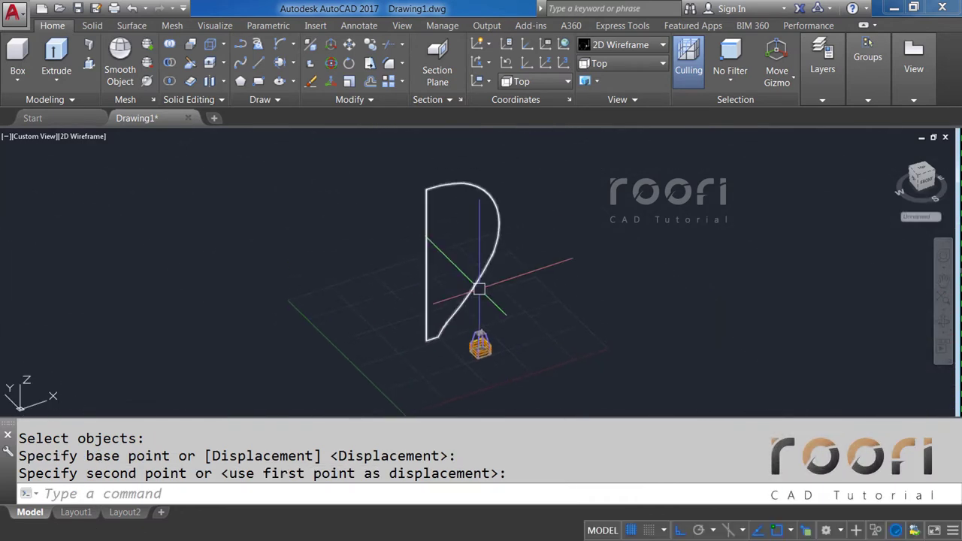
pyautogui.click(636, 63)
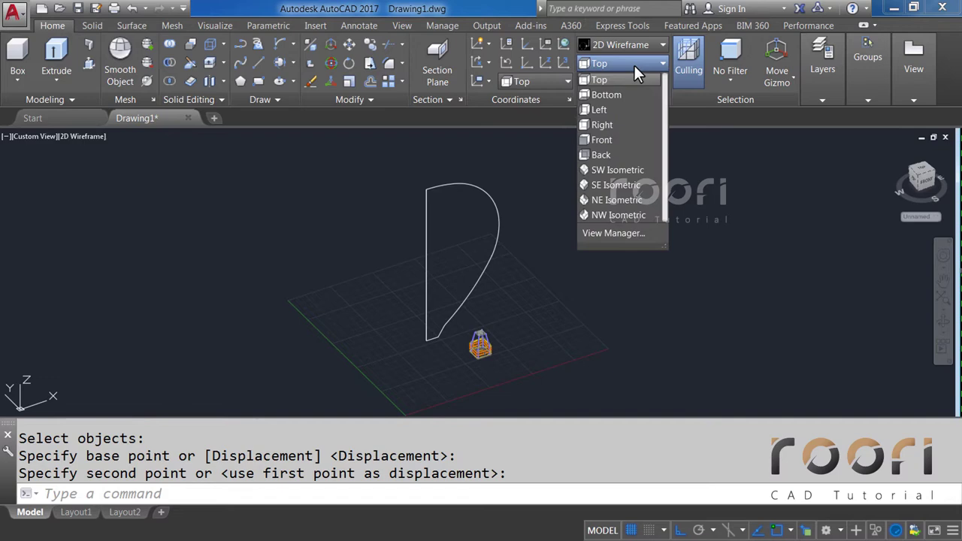
# Step: Return to Front view and copy the D profile 30000 units to the left
pyautogui.click(599, 139)
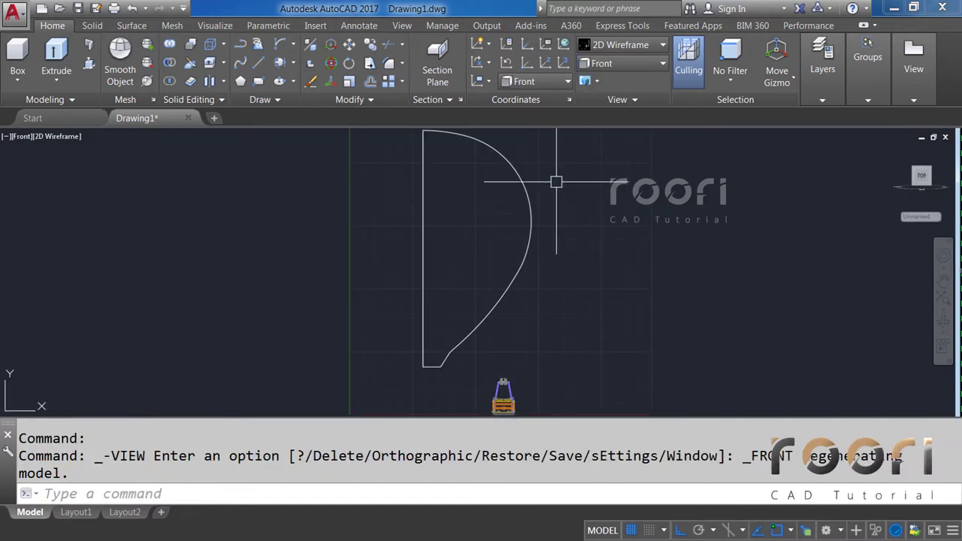
pyautogui.write('CO')
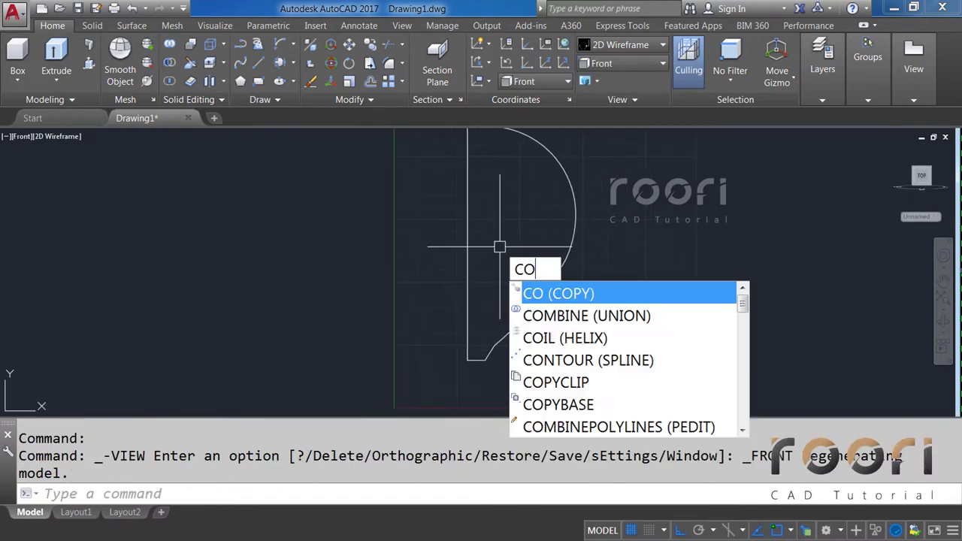
pyautogui.press('Return')
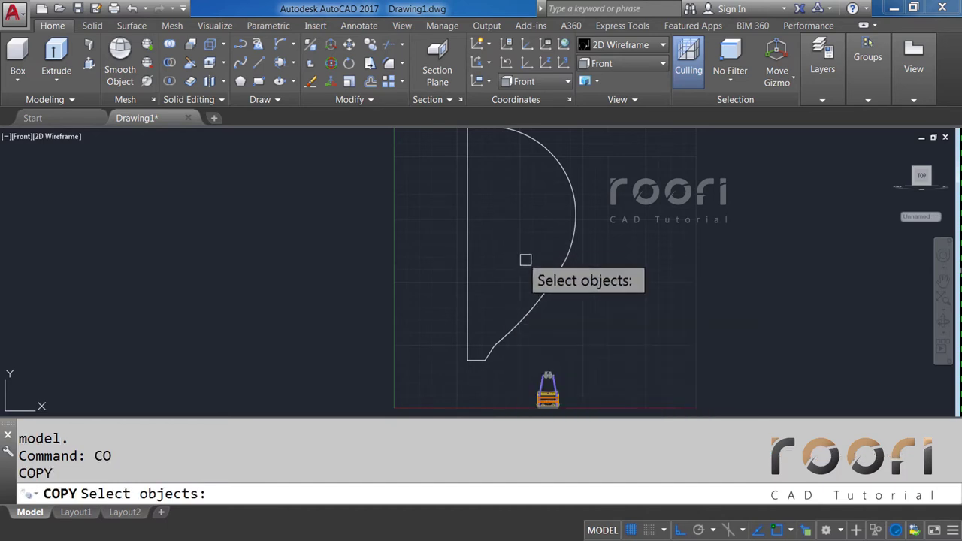
pyautogui.click(547, 280)
pyautogui.press('Return')
pyautogui.click(511, 251)
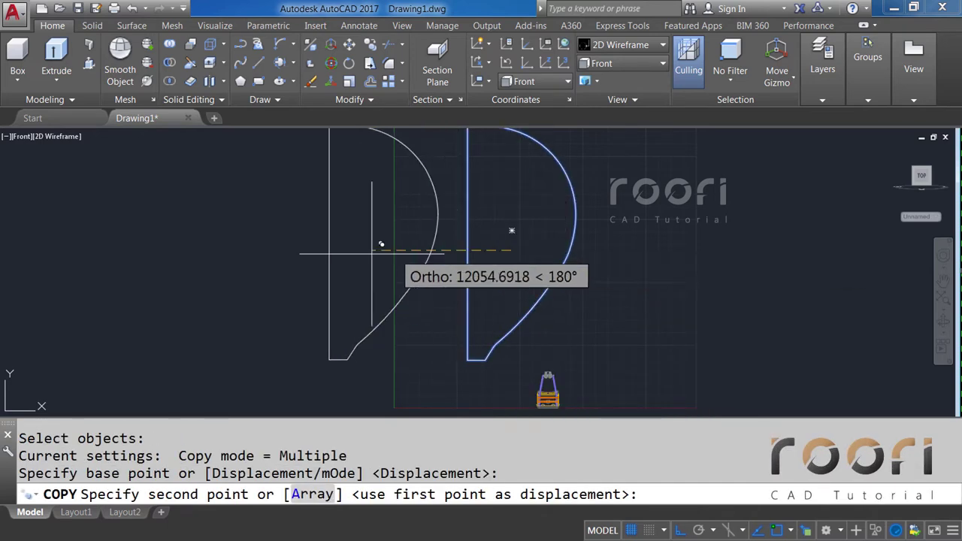
pyautogui.write('30000')
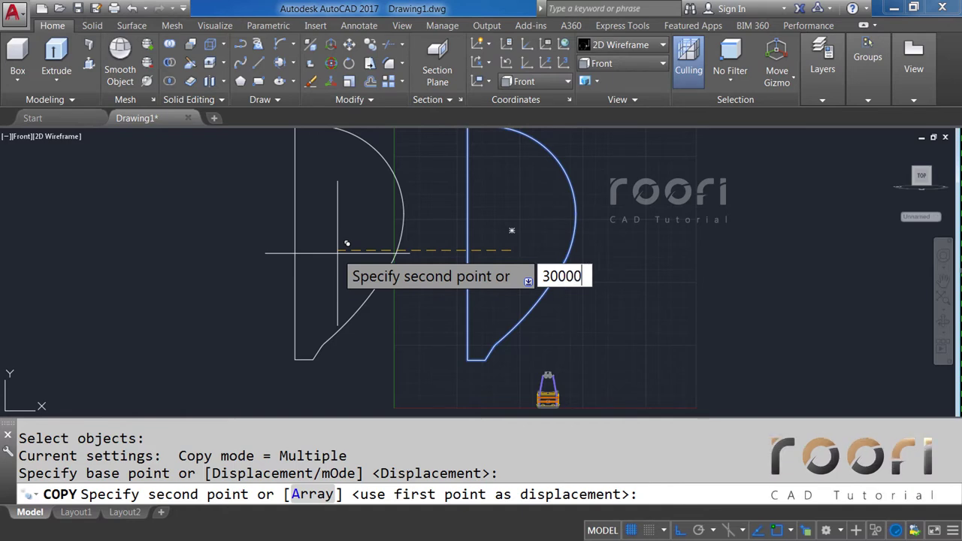
pyautogui.press('Return')
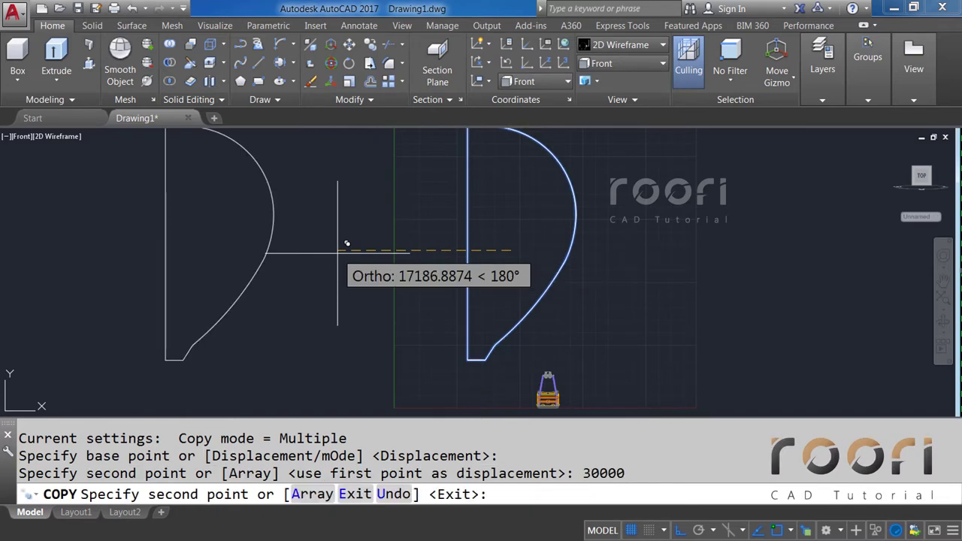
pyautogui.press('Return')
pyautogui.moveTo(226, 262)
pyautogui.mouseDown(button='middle')
pyautogui.moveTo(244, 254)
pyautogui.moveTo(367, 271)
pyautogui.mouseUp(button='middle')
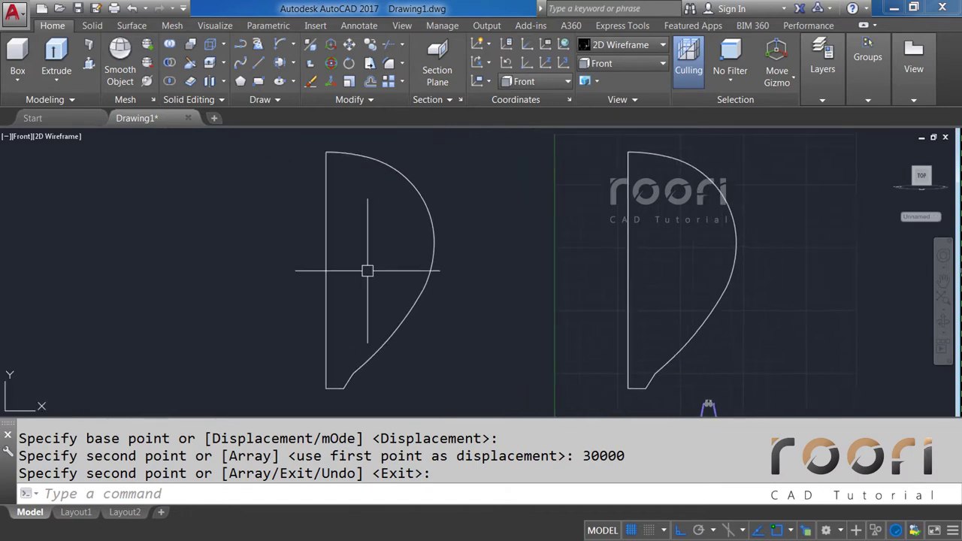
# Step: Offset the left profile's top edge 10 units toward the inside
pyautogui.write('O')
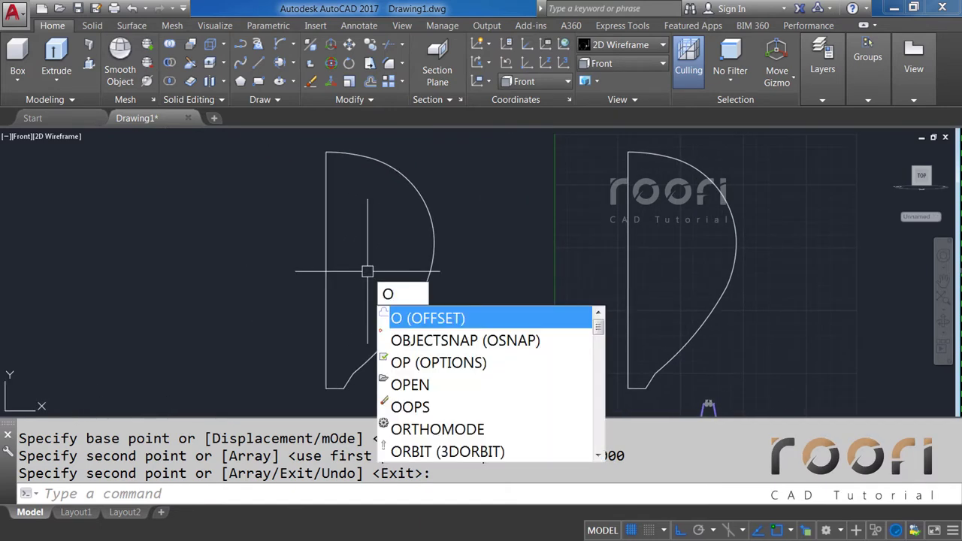
pyautogui.press('Return')
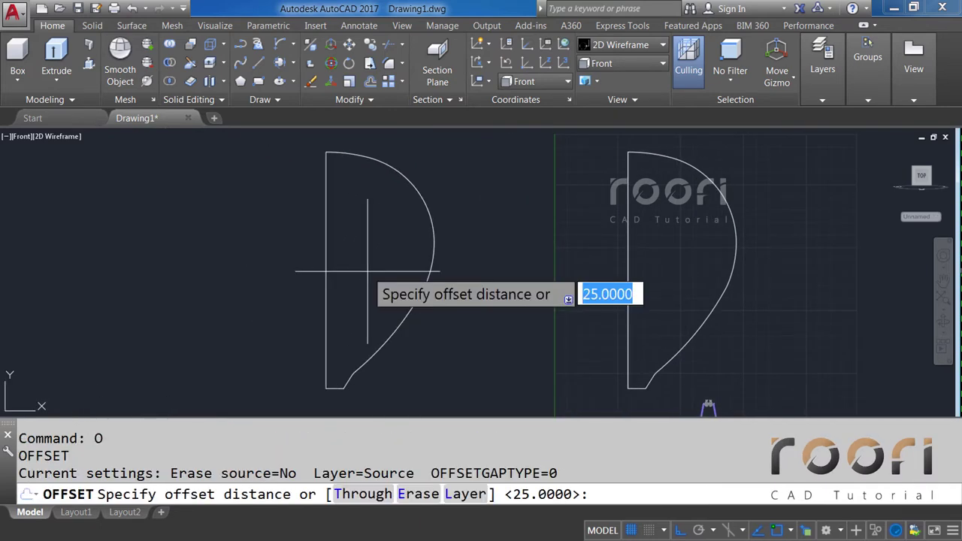
pyautogui.write('10')
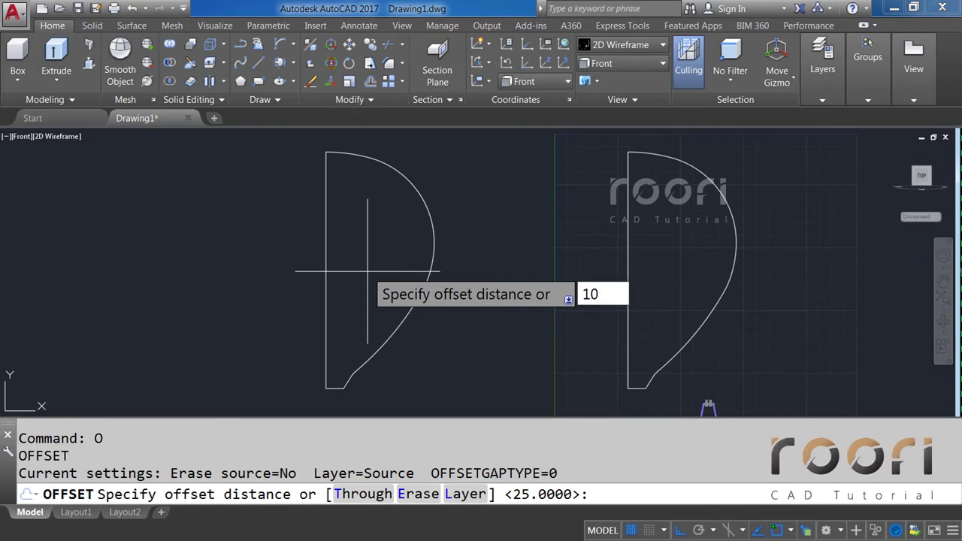
pyautogui.press('Return')
pyautogui.scroll(3, 329, 155)
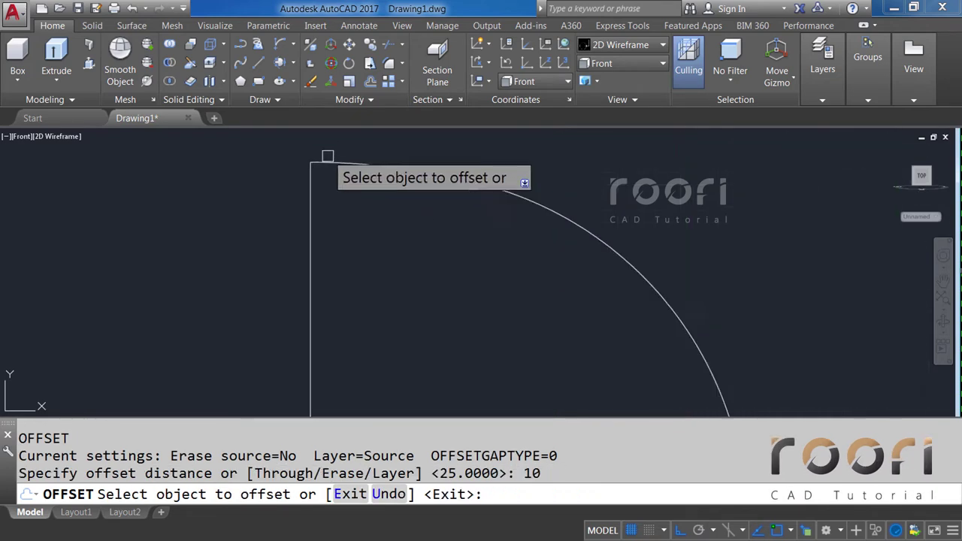
pyautogui.scroll(2, 295, 161)
pyautogui.scroll(2, 295, 161)
pyautogui.click(293, 191)
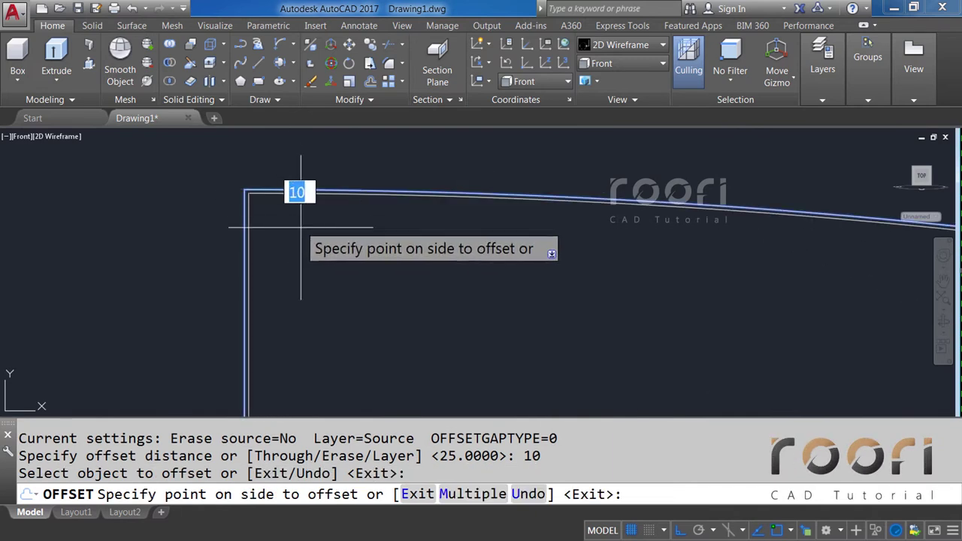
pyautogui.click(312, 254)
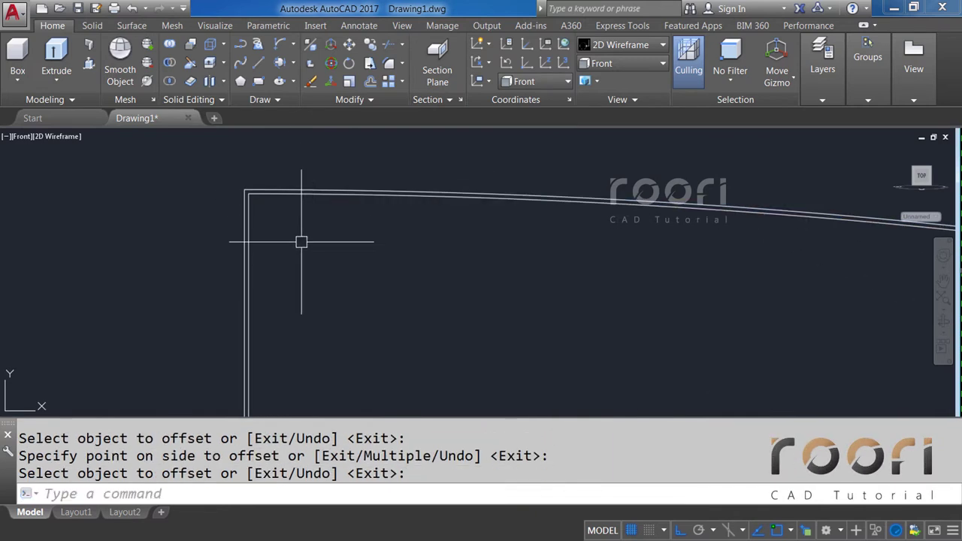
# Step: Explode both outlines at the corner and delete the outer top line
pyautogui.write('EXPLO')
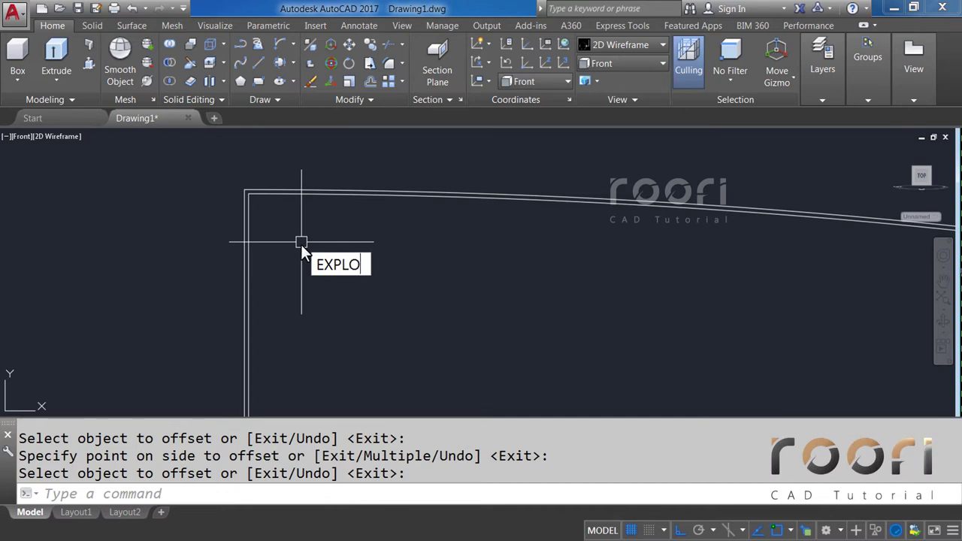
pyautogui.write('DE')
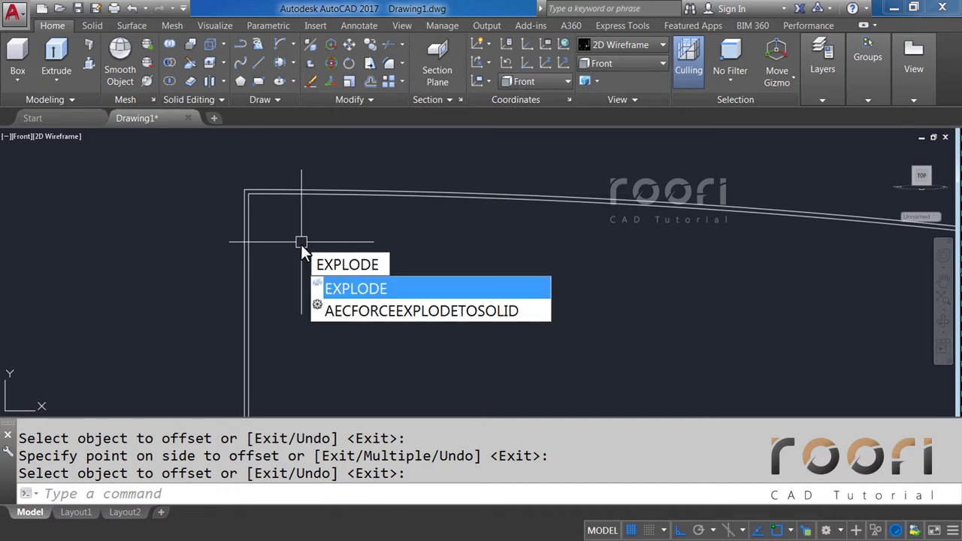
pyautogui.press('Return')
pyautogui.click(301, 229)
pyautogui.click(189, 167)
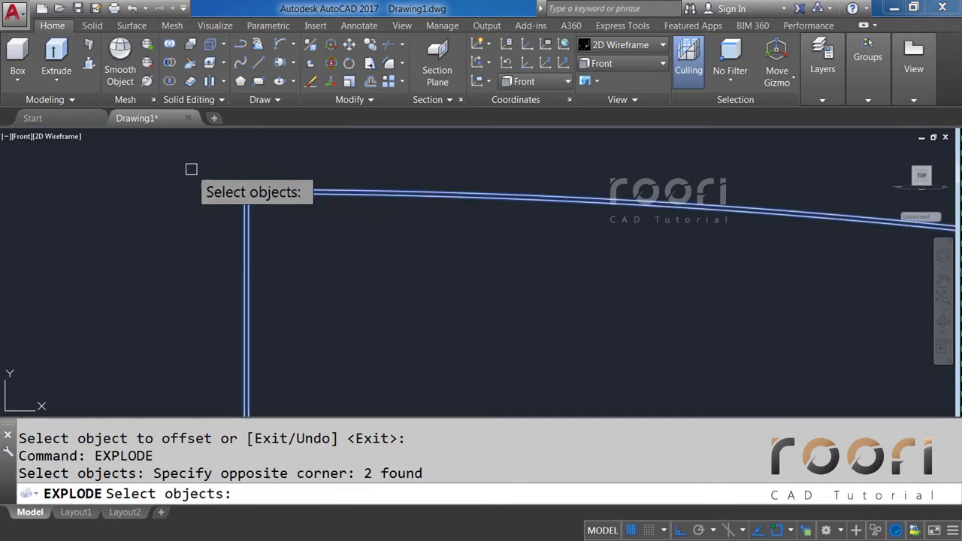
pyautogui.press('Return')
pyautogui.scroll(2, 250, 192)
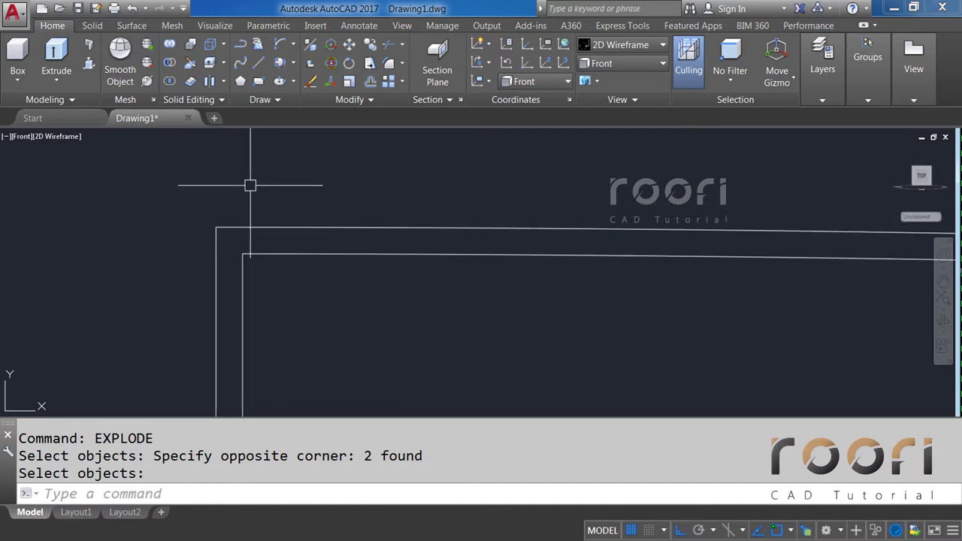
pyautogui.press('Return')
pyautogui.click(256, 229)
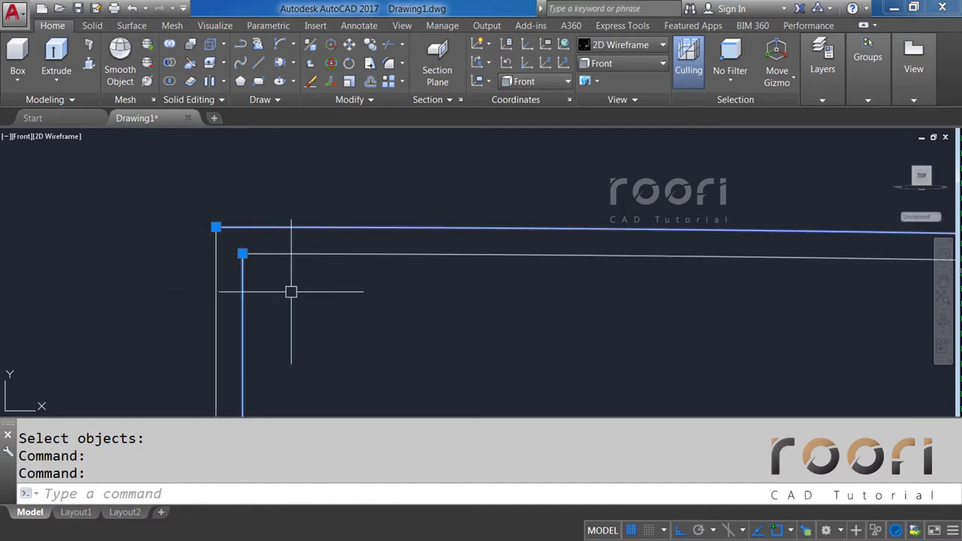
pyautogui.press('Delete')
# Step: Extend the horizontal line to the vertical and trim the overhang above the corner
pyautogui.moveTo(296, 290); pyautogui.dragTo(386, 261, button='middle')
pyautogui.write('e')
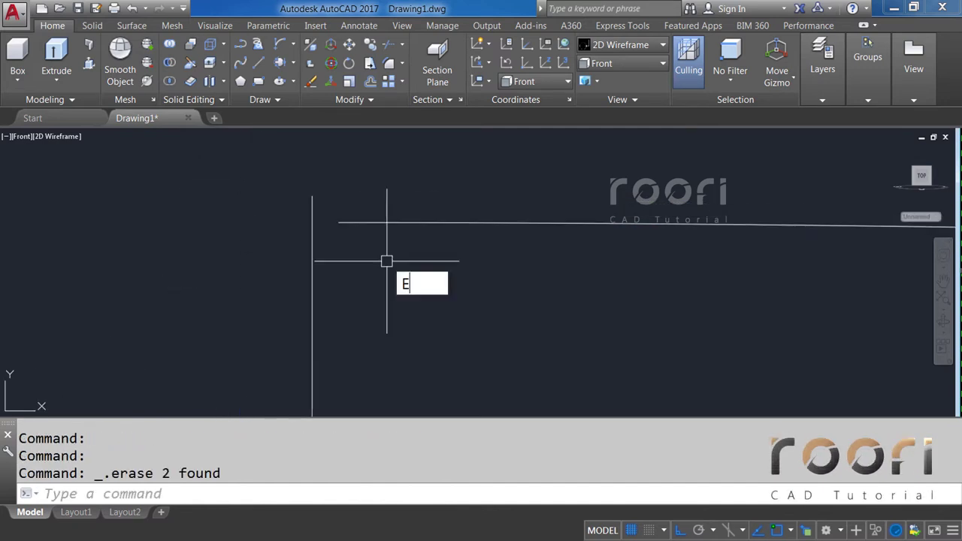
pyautogui.write('x')
pyautogui.press('Return')
pyautogui.press('Return')
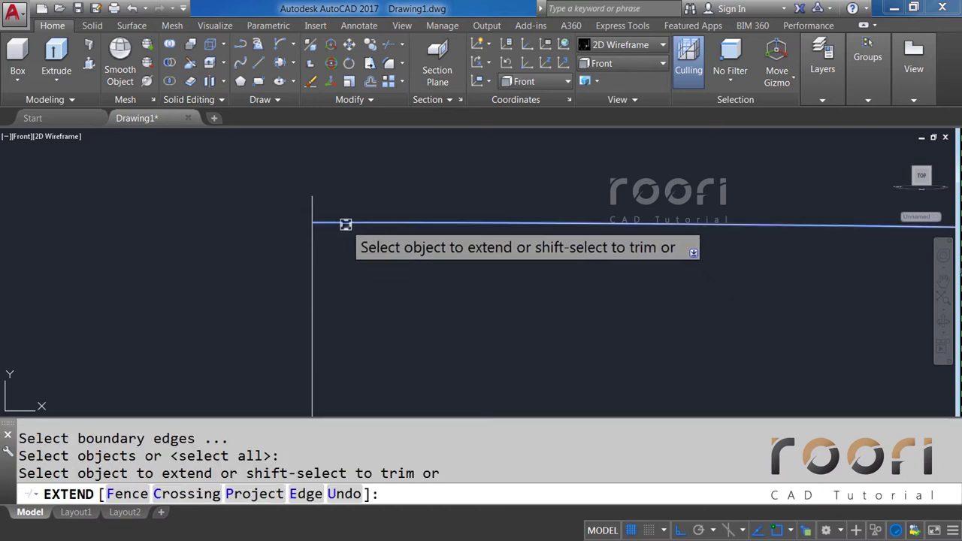
pyautogui.click(344, 223)
pyautogui.write('TR')
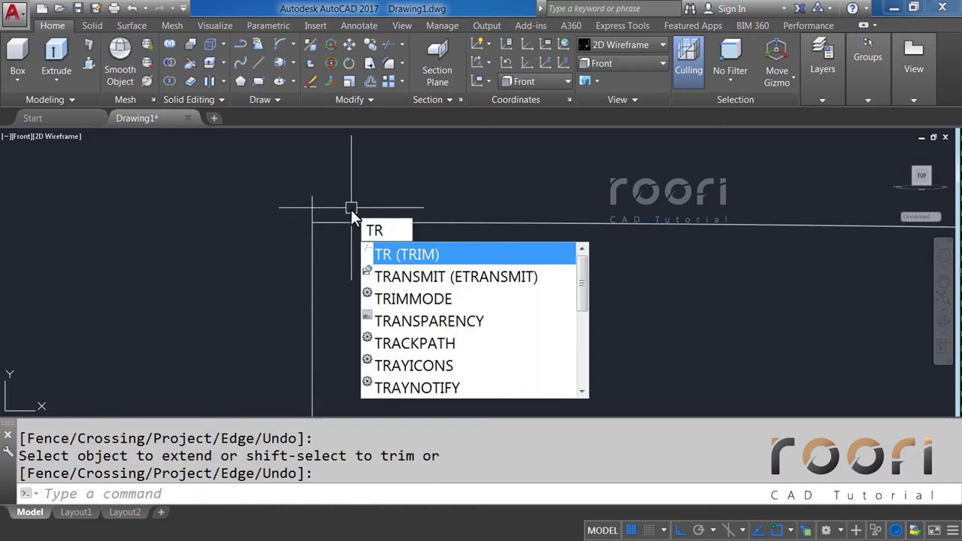
pyautogui.press('Return')
pyautogui.press('Return')
pyautogui.click(315, 209)
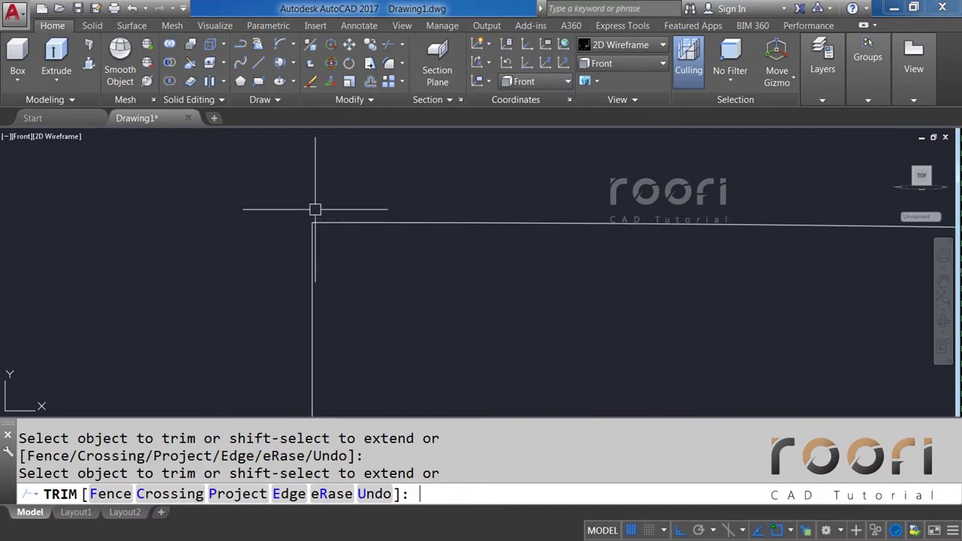
pyautogui.press('Return')
pyautogui.scroll(-3, 263, 214)
pyautogui.scroll(-2, 263, 222)
pyautogui.scroll(-2, 263, 221)
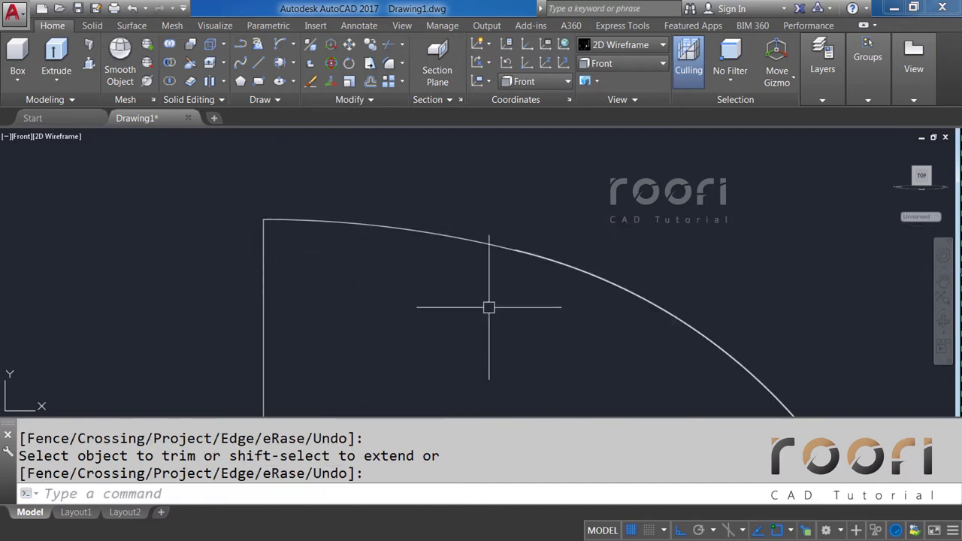
pyautogui.scroll(2, 402, 268)
pyautogui.scroll(4, 407, 233)
pyautogui.scroll(3, 407, 226)
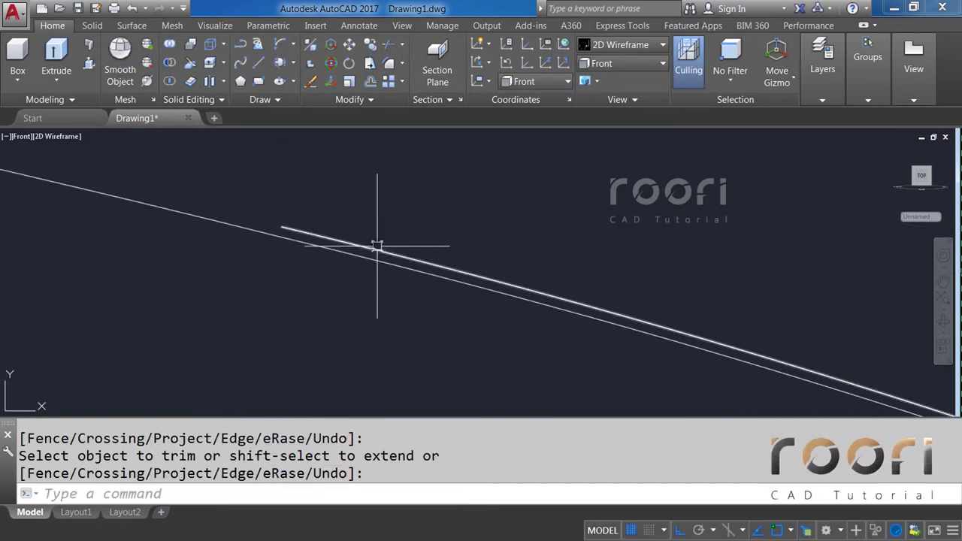
pyautogui.press('Escape')
# Step: Delete the stray arc pieces along the curved edge
pyautogui.click(378, 248)
pyautogui.scroll(-3, 375, 196)
pyautogui.scroll(-3, 399, 250)
pyautogui.scroll(3, 399, 250)
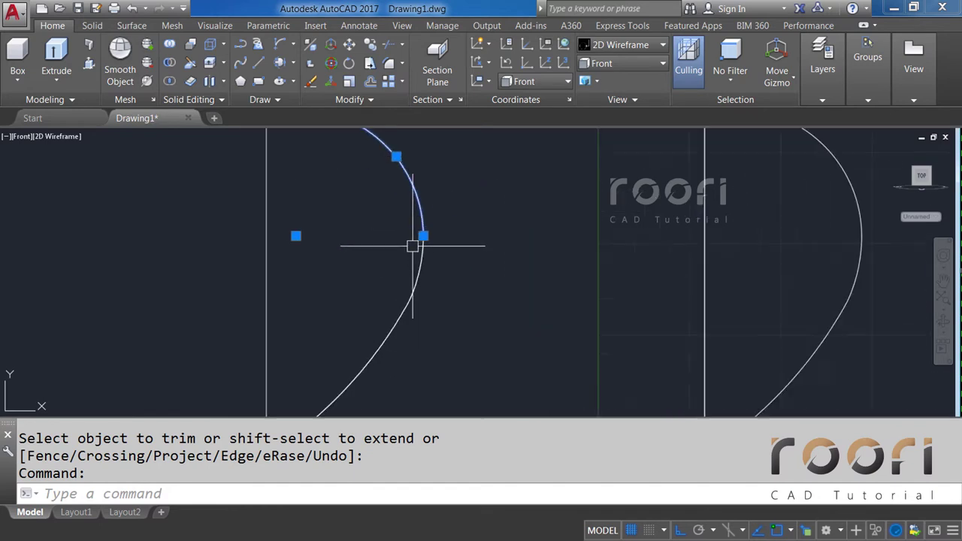
pyautogui.scroll(3, 410, 245)
pyautogui.scroll(3, 440, 215)
pyautogui.moveTo(441, 206); pyautogui.dragTo(441, 339, button='middle')
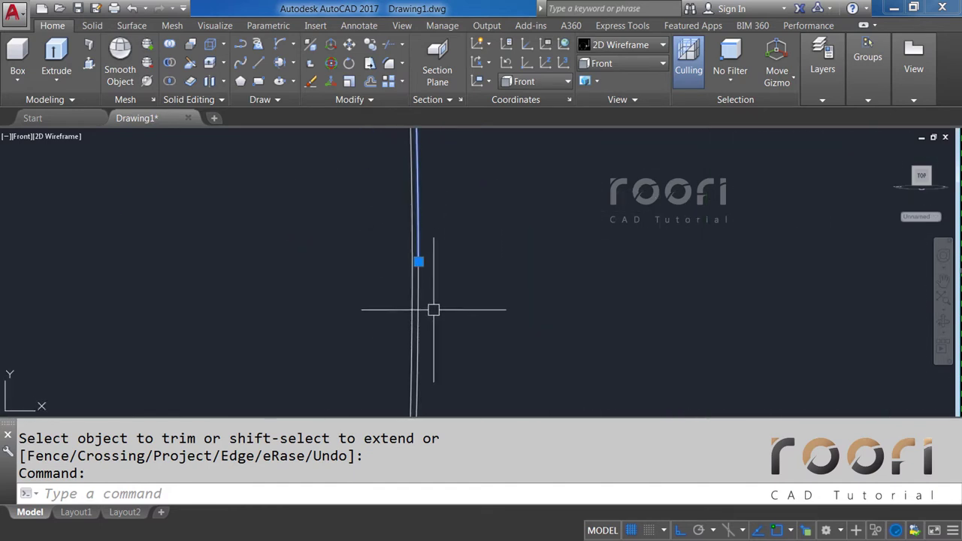
pyautogui.scroll(-3, 519, 222)
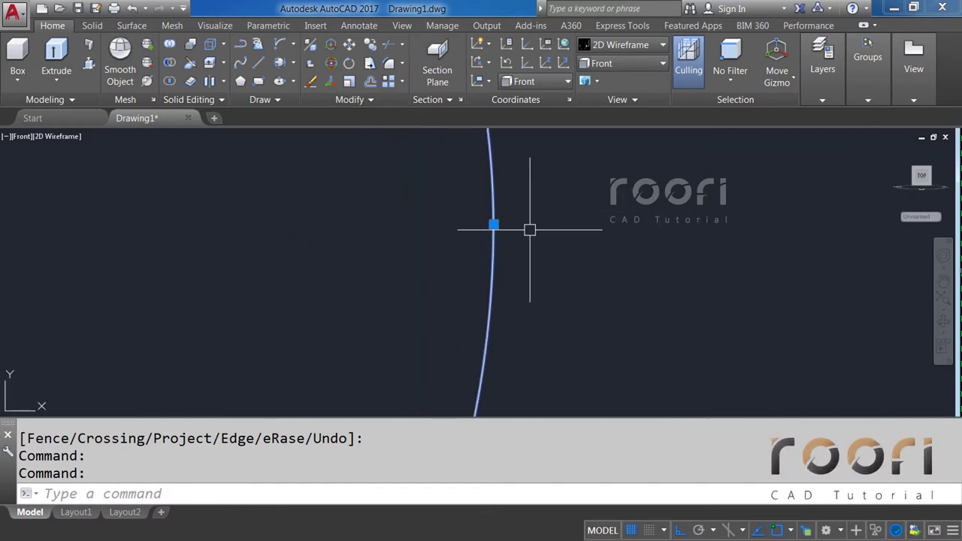
pyautogui.press('Delete')
pyautogui.scroll(-3, 527, 233)
pyautogui.scroll(3, 521, 248)
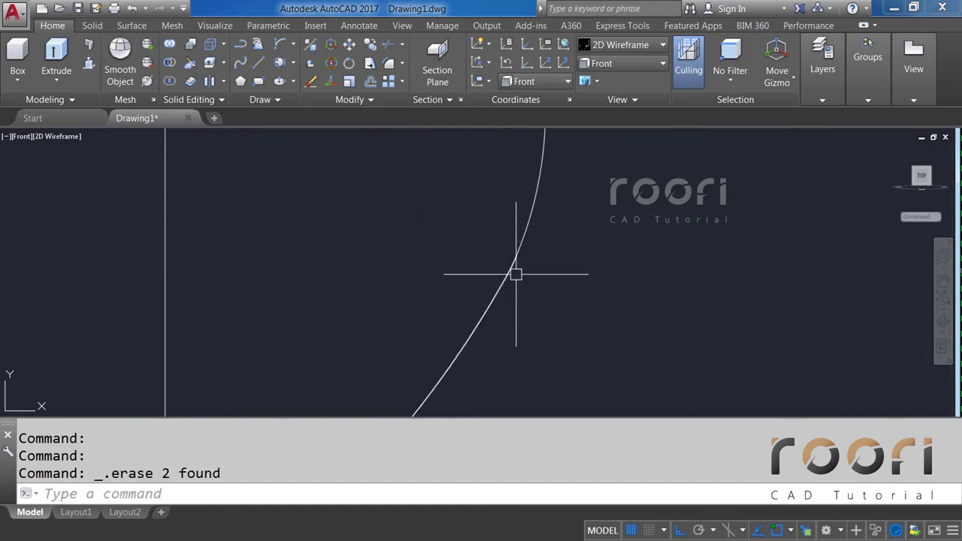
pyautogui.scroll(2, 516, 273)
pyautogui.scroll(3, 531, 240)
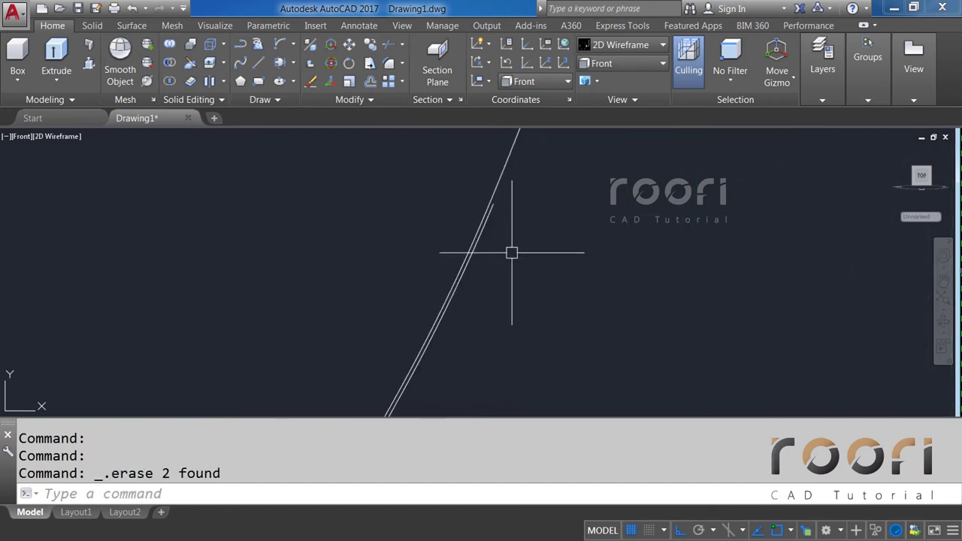
# Step: Remove one of the overlapping arcs and the extra upper horizontal line
pyautogui.click(488, 221)
pyautogui.click(487, 220)
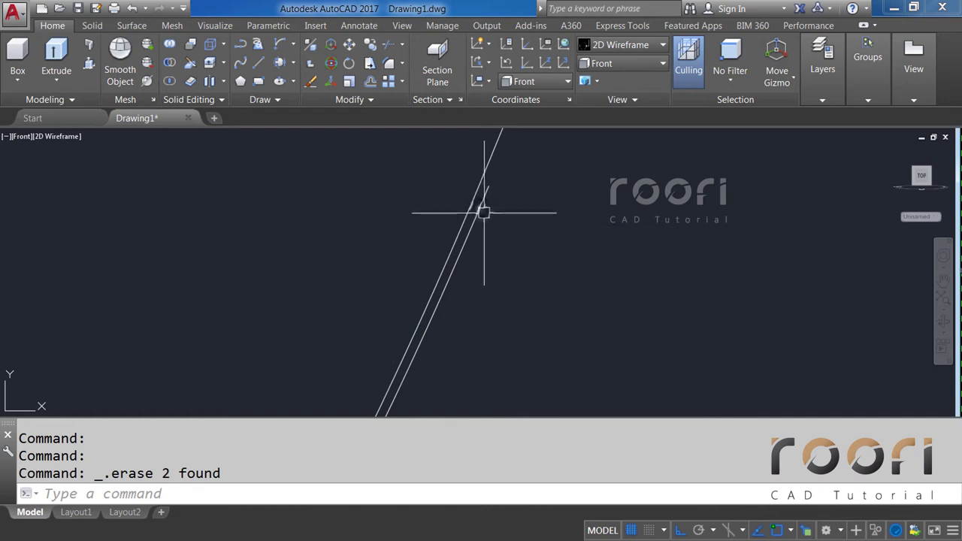
pyautogui.scroll(-3, 508, 250)
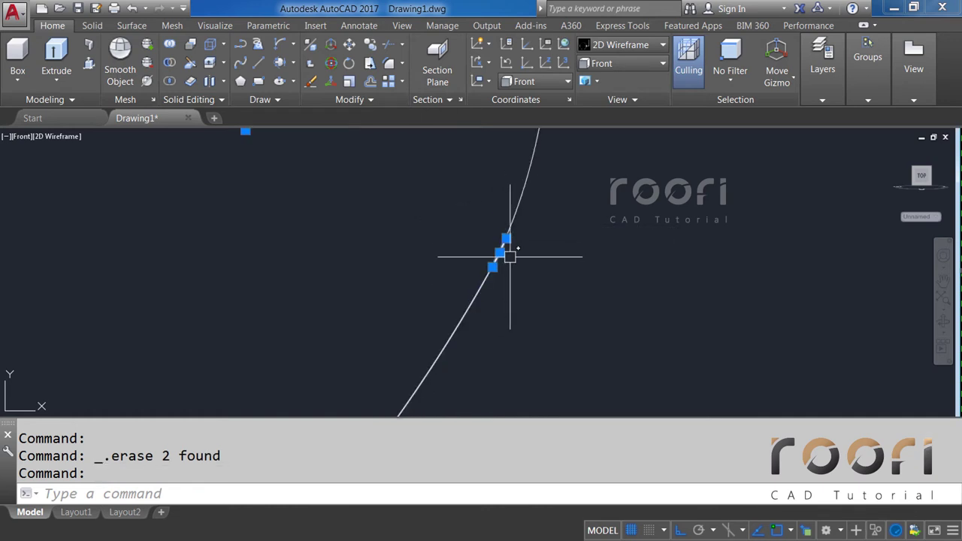
pyautogui.scroll(3, 496, 272)
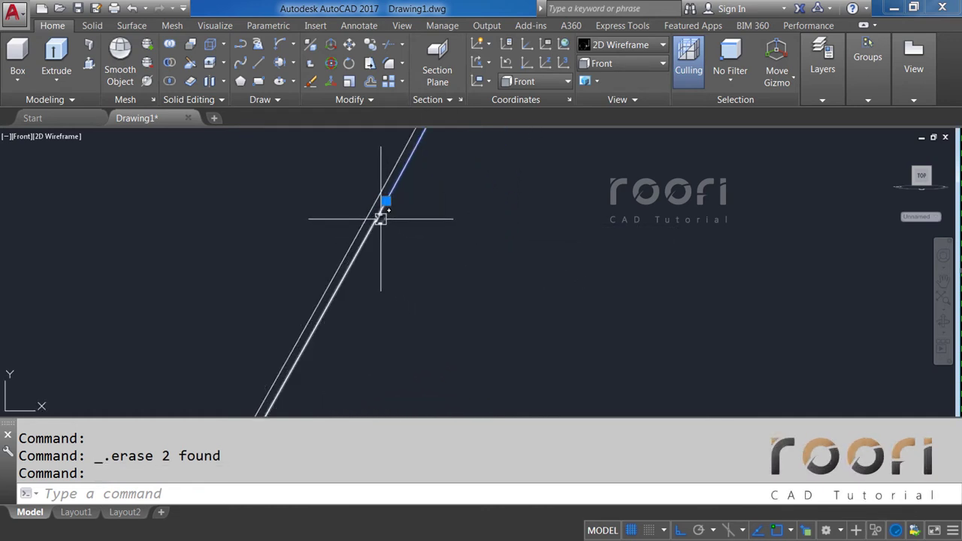
pyautogui.scroll(-2, 471, 249)
pyautogui.scroll(-1, 483, 274)
pyautogui.scroll(-1, 458, 333)
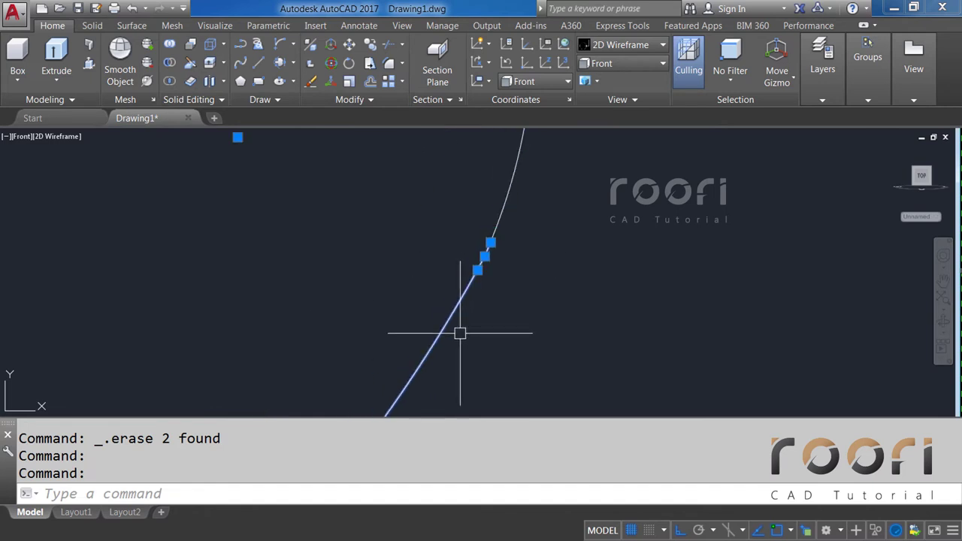
pyautogui.scroll(-1, 522, 215)
pyautogui.scroll(-1, 503, 247)
pyautogui.scroll(1, 376, 388)
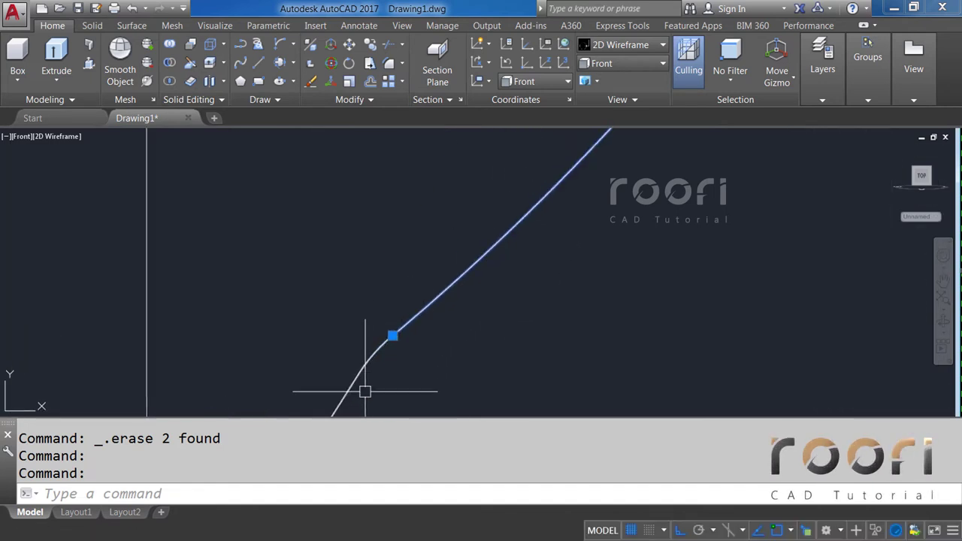
pyautogui.scroll(1, 367, 353)
pyautogui.scroll(1, 395, 297)
pyautogui.scroll(-1, 426, 214)
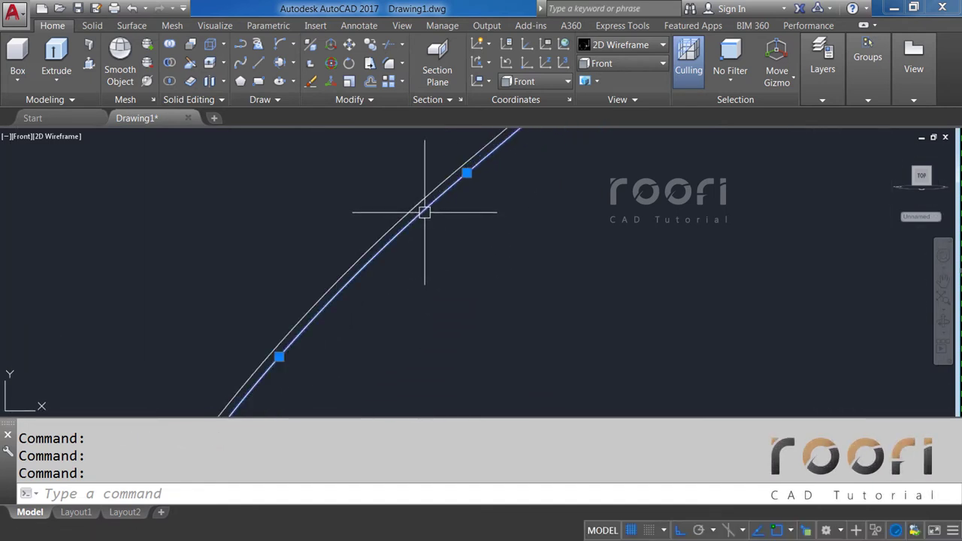
pyautogui.scroll(-1, 399, 339)
pyautogui.scroll(-1, 413, 327)
pyautogui.scroll(2, 413, 322)
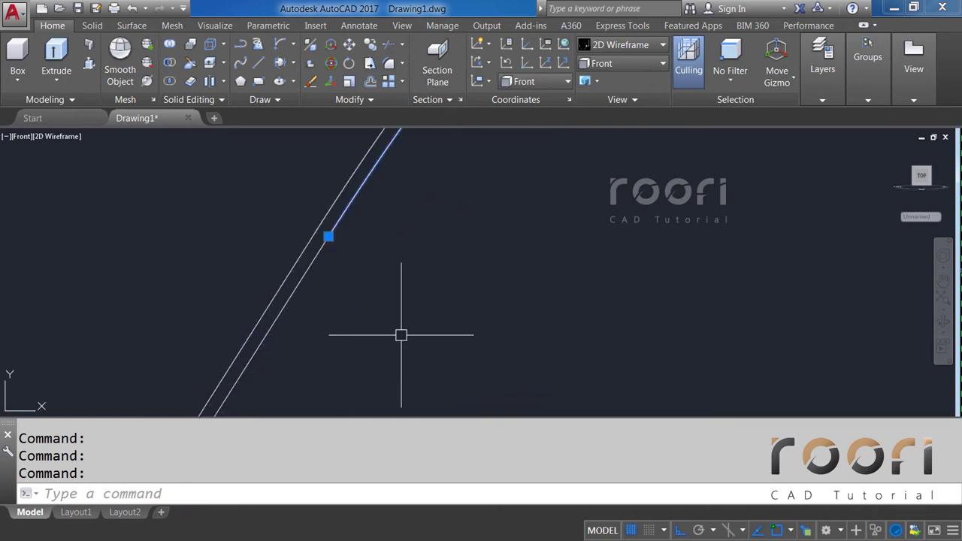
pyautogui.scroll(-1, 417, 327)
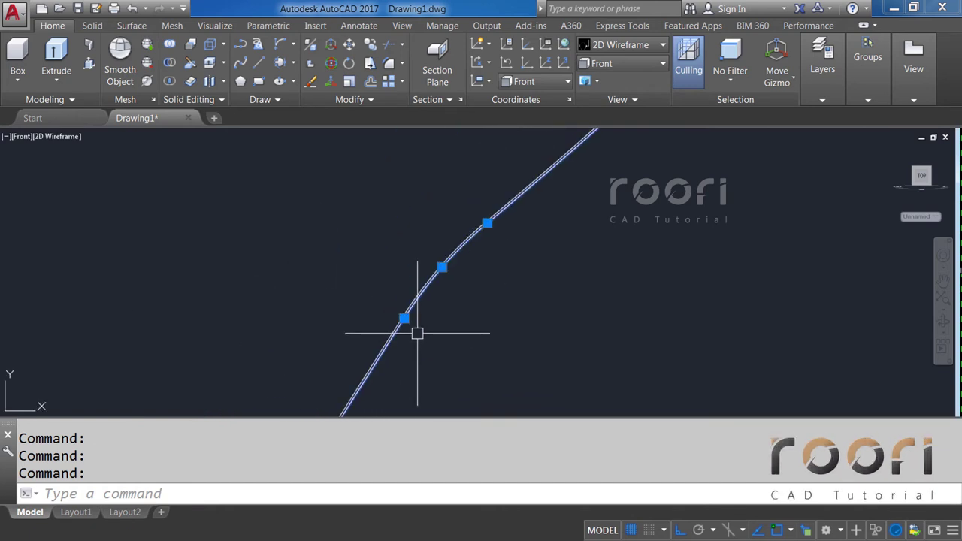
pyautogui.scroll(-1, 467, 336)
pyautogui.scroll(-1, 460, 337)
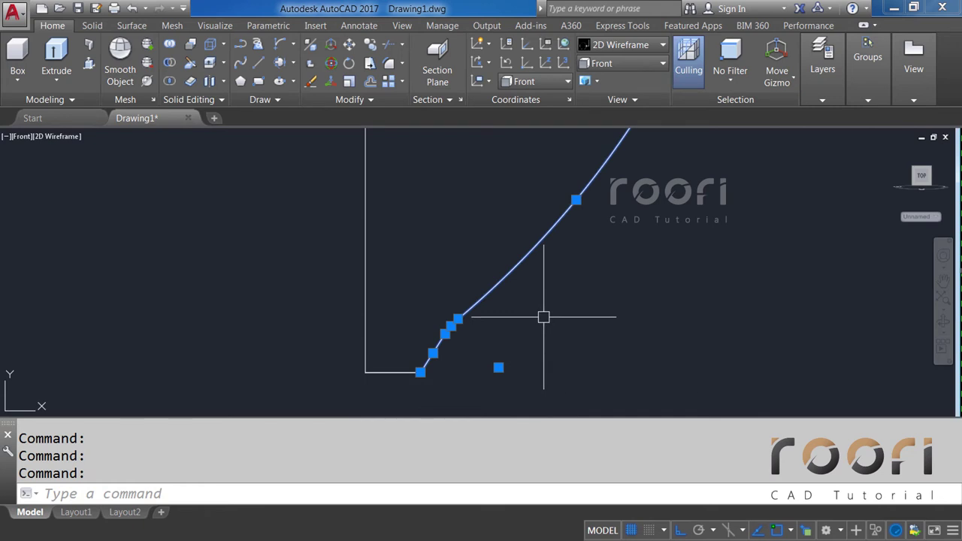
pyautogui.scroll(1, 413, 376)
pyautogui.scroll(2, 448, 359)
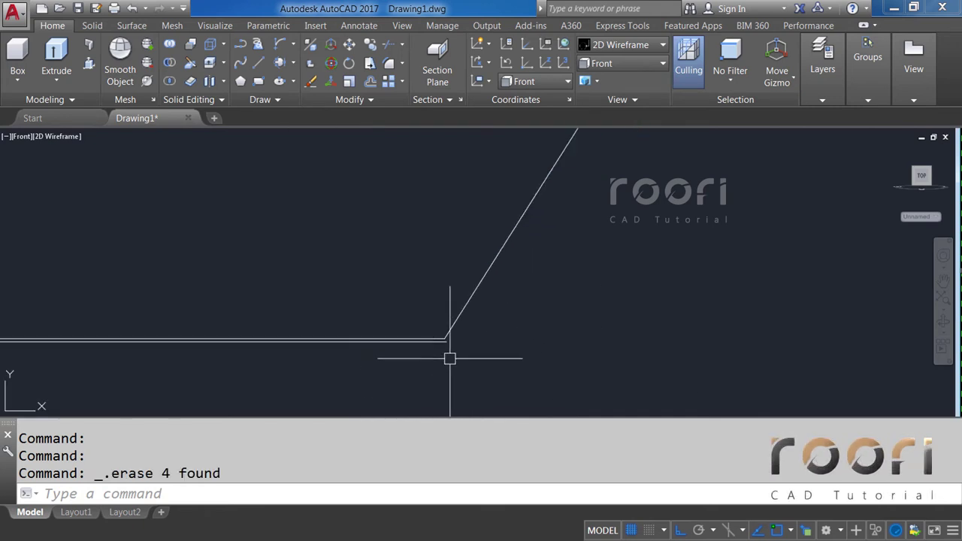
pyautogui.scroll(1, 451, 343)
pyautogui.scroll(1, 451, 344)
pyautogui.click(357, 302)
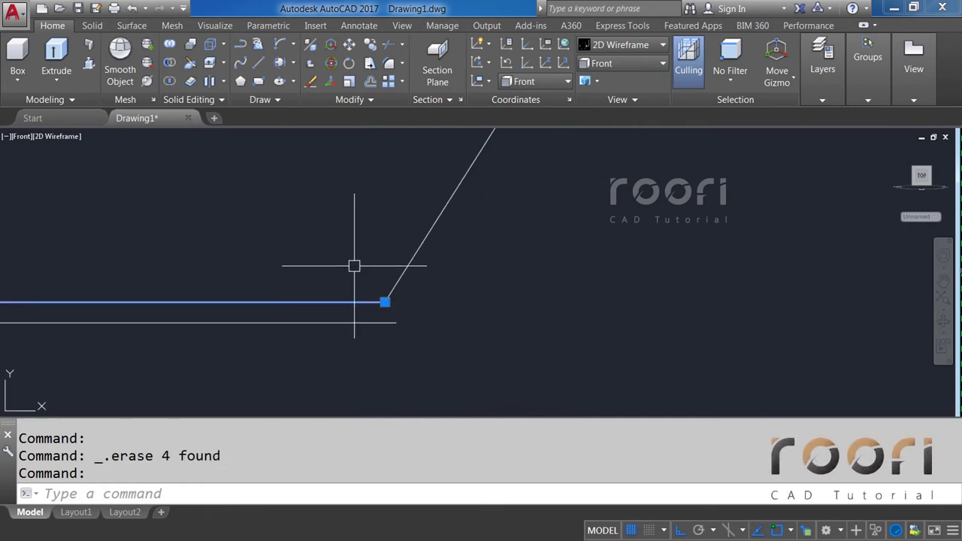
pyautogui.press('Delete')
pyautogui.write('EX')
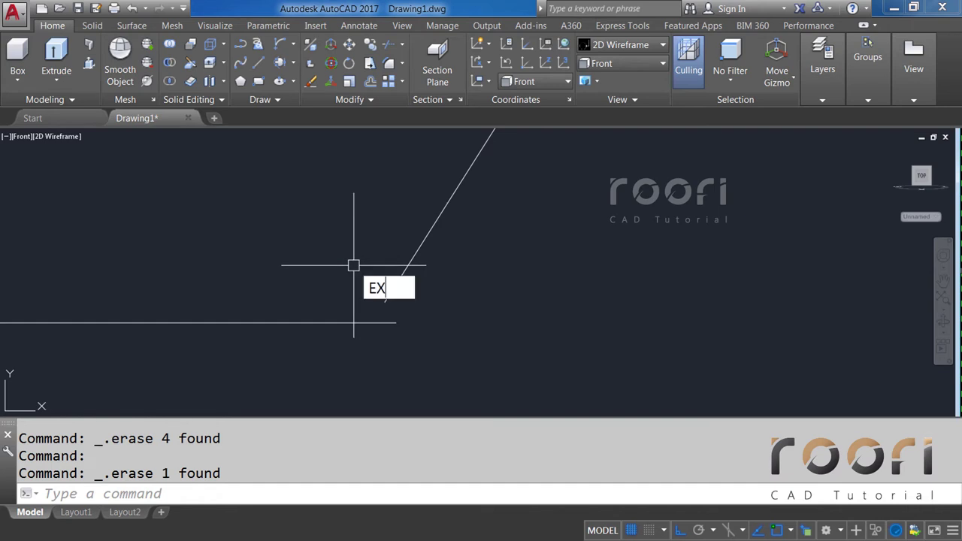
# Step: Extend the diagonal line to the bottom line and trim the stub beyond it
pyautogui.press('Return')
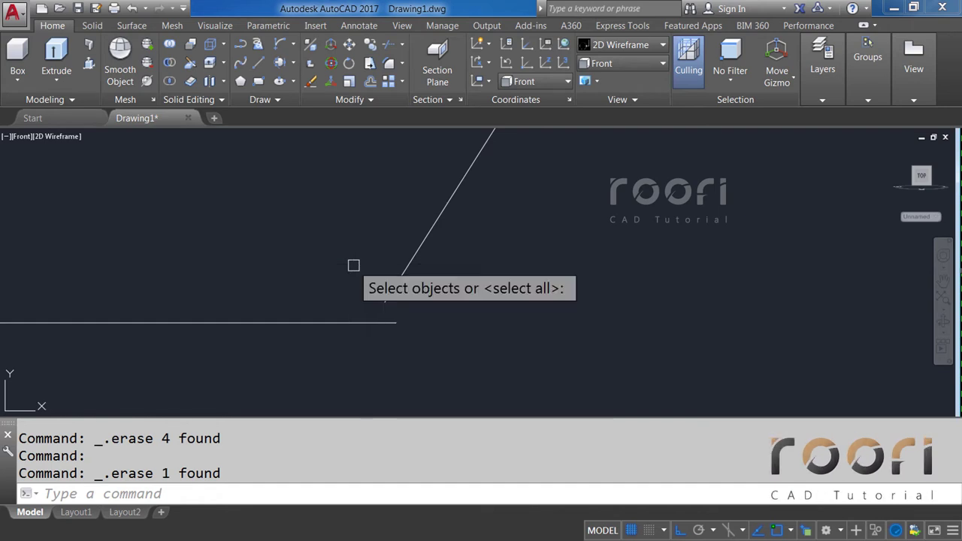
pyautogui.press('Return')
pyautogui.click(388, 291)
pyautogui.write('TR')
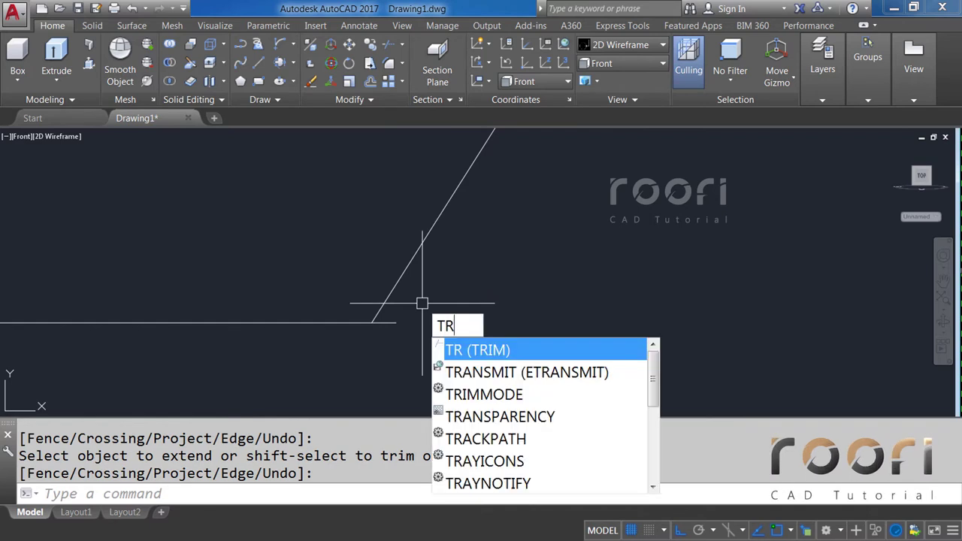
pyautogui.press('Return')
pyautogui.press('Return')
pyautogui.click(387, 323)
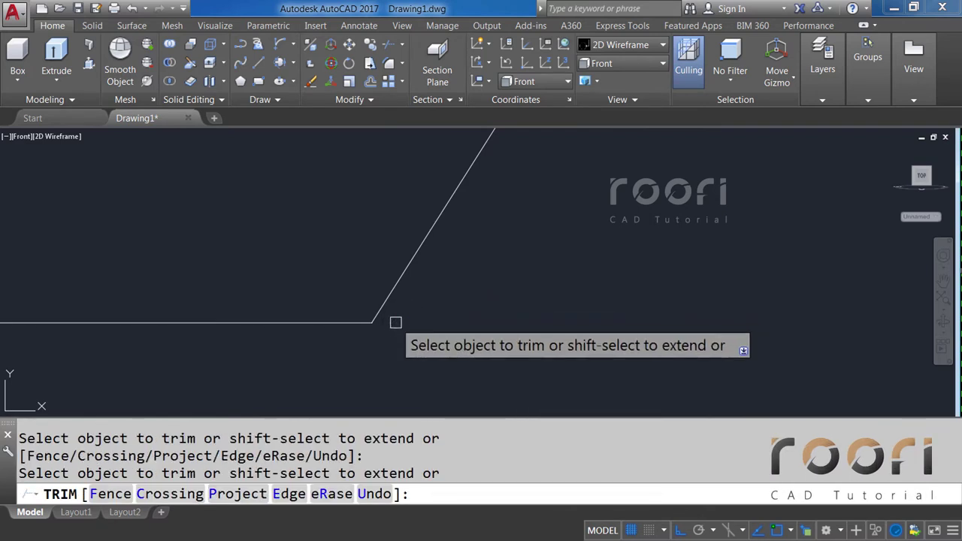
pyautogui.press('Return')
pyautogui.scroll(-3, 466, 329)
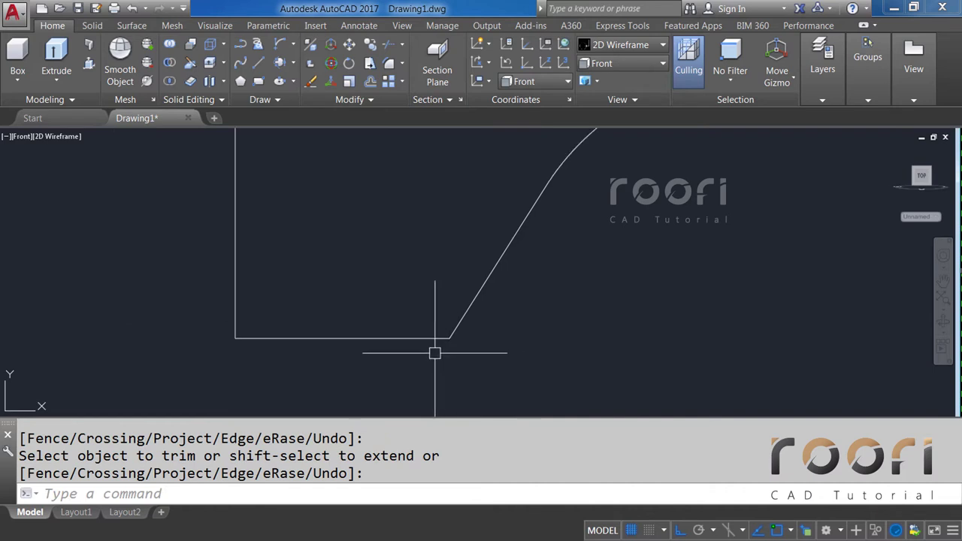
pyautogui.scroll(-3, 436, 350)
pyautogui.scroll(-3, 434, 352)
pyautogui.scroll(-3, 440, 338)
pyautogui.write('JOIN')
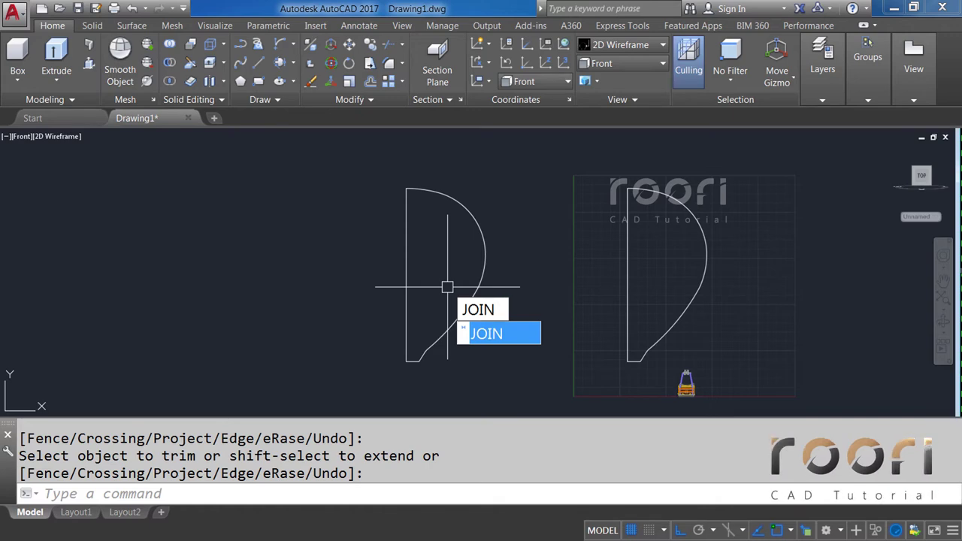
# Step: Crossing-select all nine left-profile pieces and JOIN them into one polyline
pyautogui.press('Return')
pyautogui.click(502, 373)
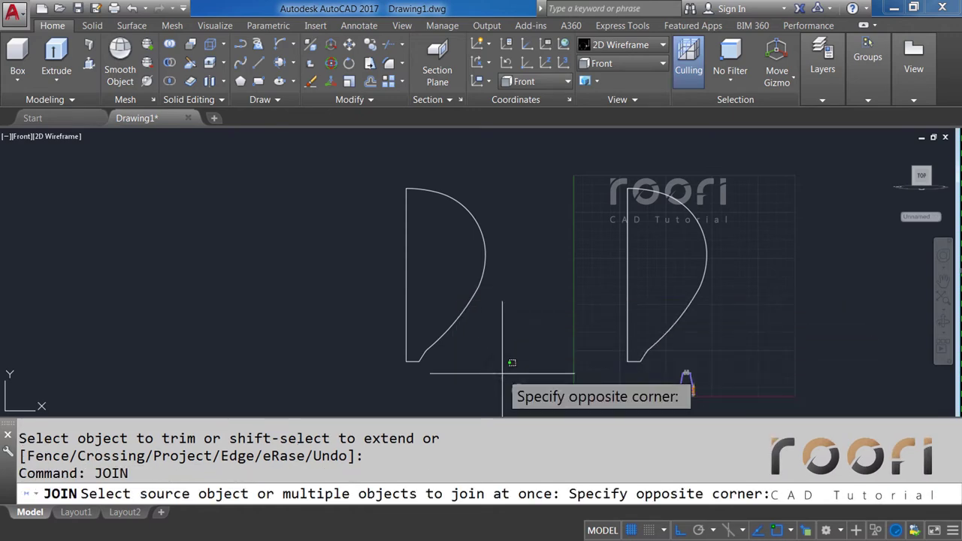
pyautogui.click(368, 172)
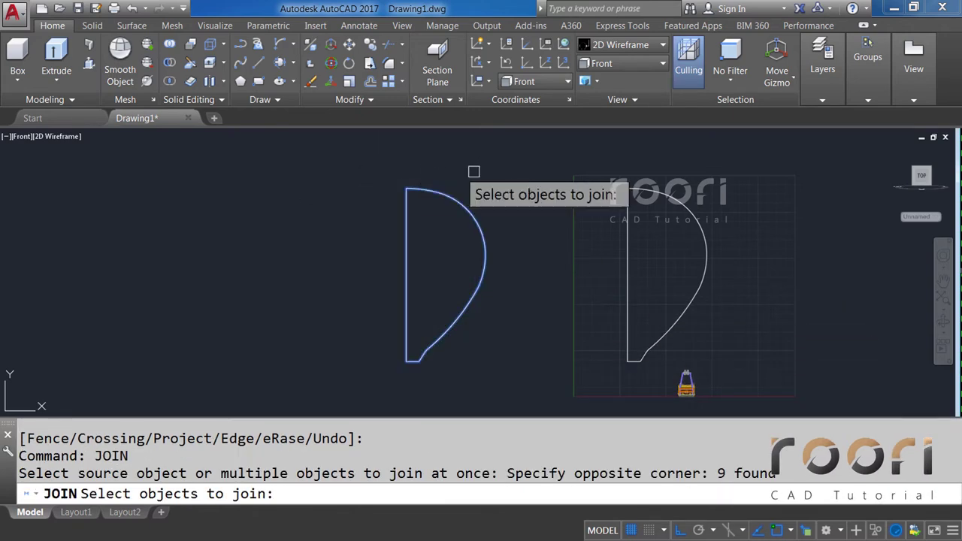
pyautogui.press('Return')
pyautogui.click(462, 204)
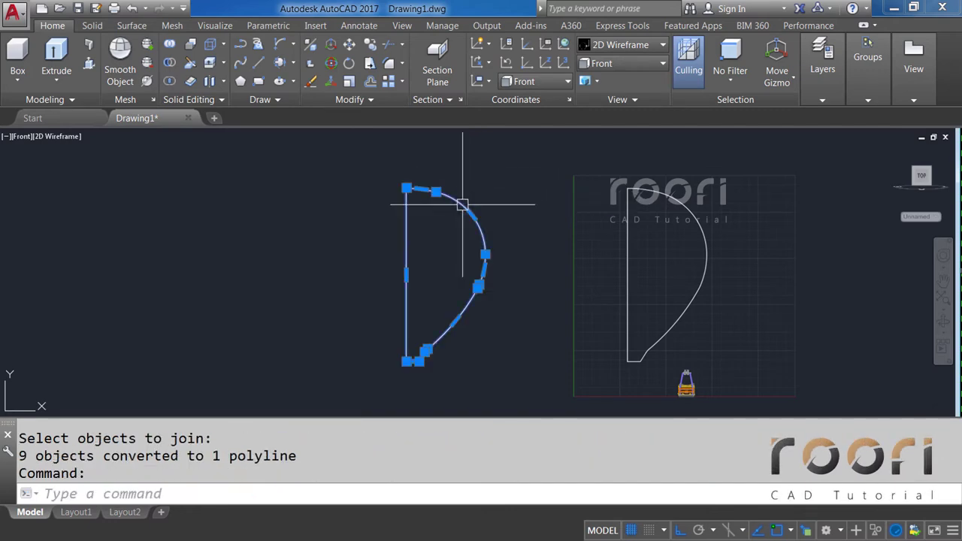
pyautogui.press('Escape')
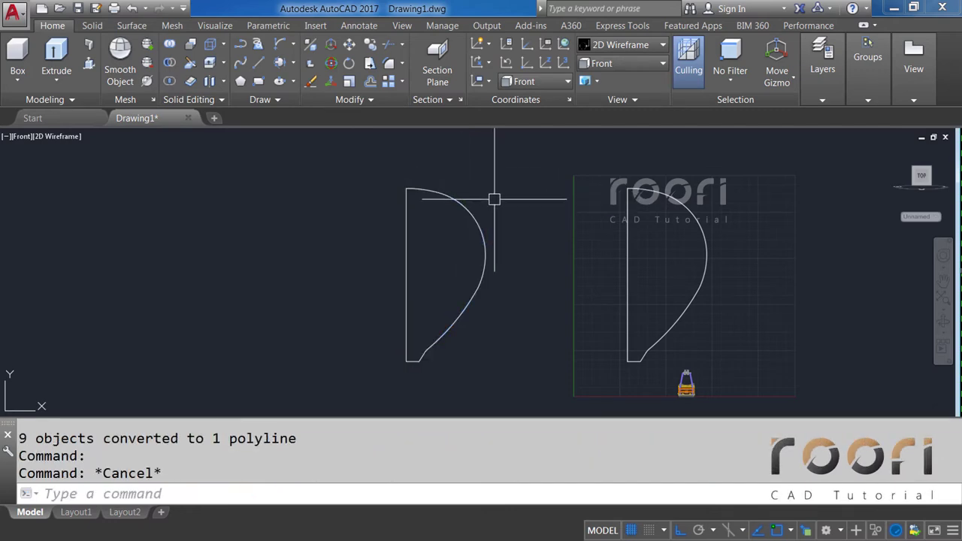
# Step: Switch to the Top view, then orbit into a tilted 3D view framing both D-shaped profiles
pyautogui.click(629, 66)
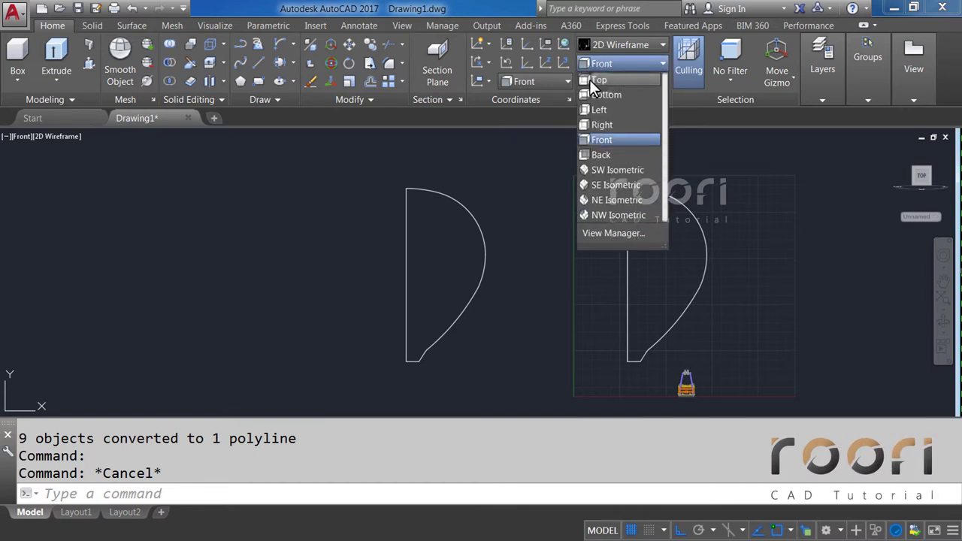
pyautogui.click(600, 80)
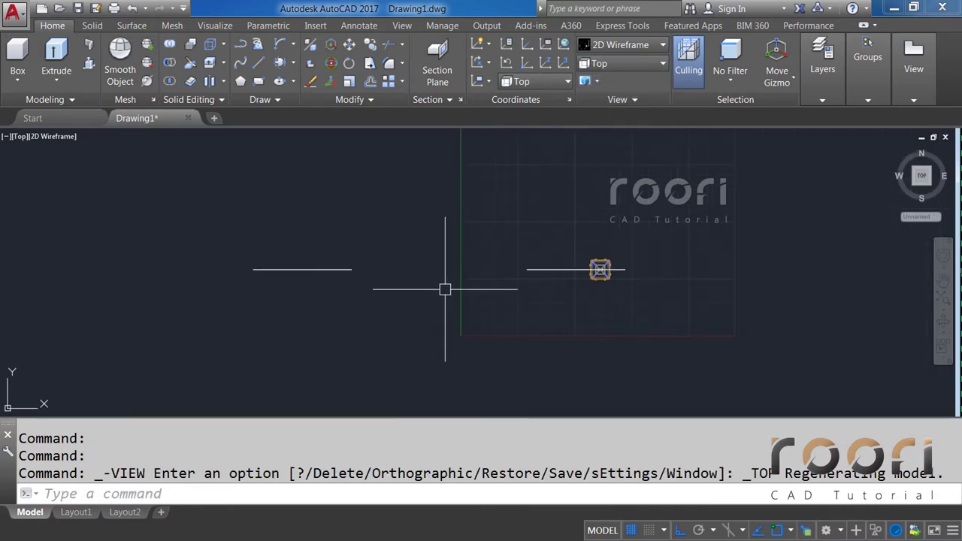
pyautogui.moveTo(446, 290)
pyautogui.keyDown('shift'); pyautogui.mouseDown(button='middle')
pyautogui.moveTo(323, 271)
pyautogui.moveTo(300, 251)
pyautogui.moveTo(402, 316)
pyautogui.moveTo(371, 275)
pyautogui.moveTo(434, 307)
pyautogui.mouseUp(button='middle'); pyautogui.keyUp('shift')
pyautogui.scroll(2, 434, 307)
pyautogui.press('Escape')
pyautogui.press('Escape')
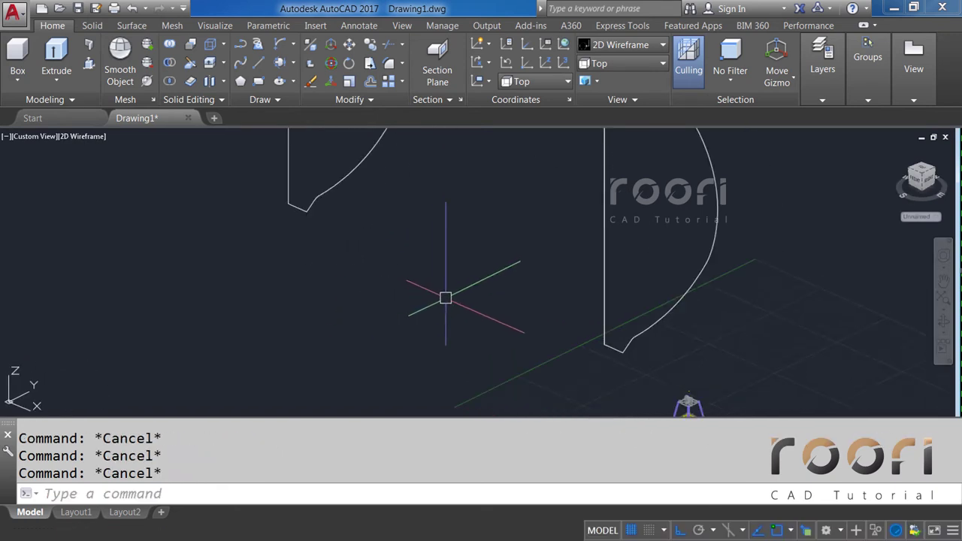
pyautogui.moveTo(445, 298)
pyautogui.mouseDown(button='middle')
pyautogui.moveTo(438, 318)
pyautogui.moveTo(430, 317)
pyautogui.mouseUp(button='middle')
# Step: Copy the left and right D-shaped profiles 3000 units beside the originals with COPY
pyautogui.write('CO')
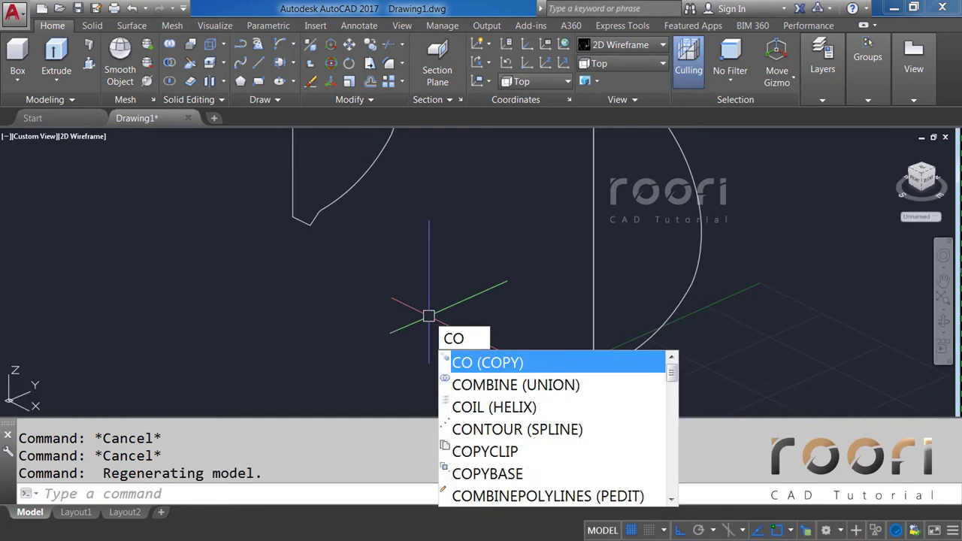
pyautogui.press('Return')
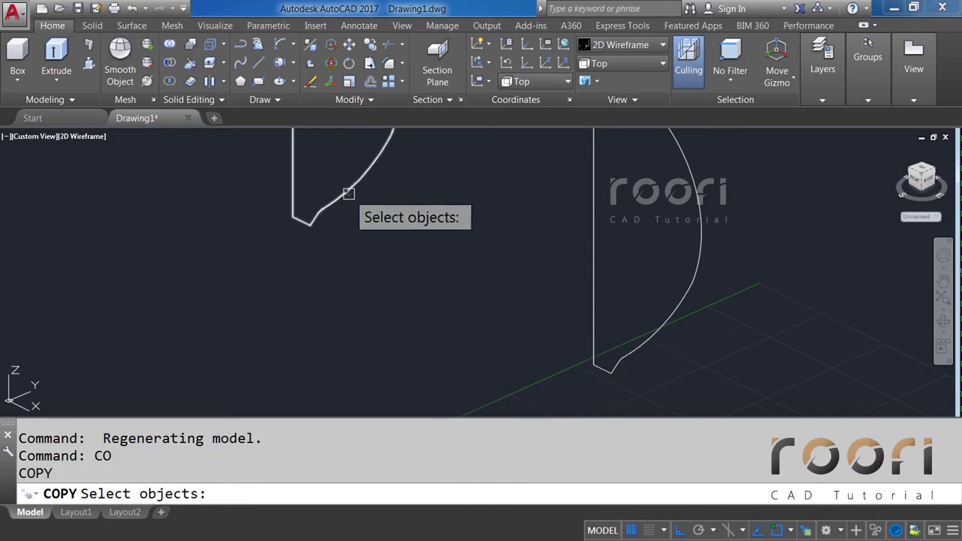
pyautogui.click(350, 193)
pyautogui.click(664, 324)
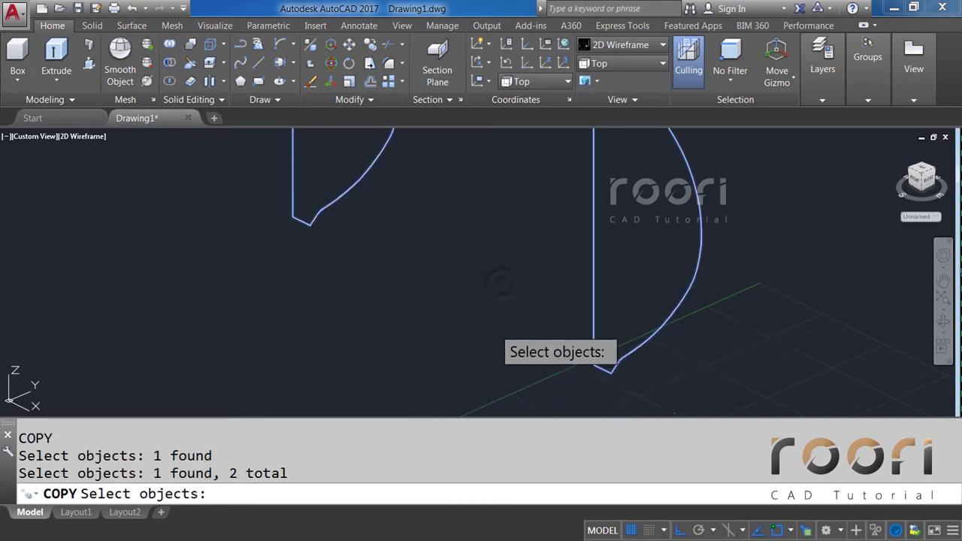
pyautogui.press('Return')
pyautogui.click(503, 276)
pyautogui.write('3')
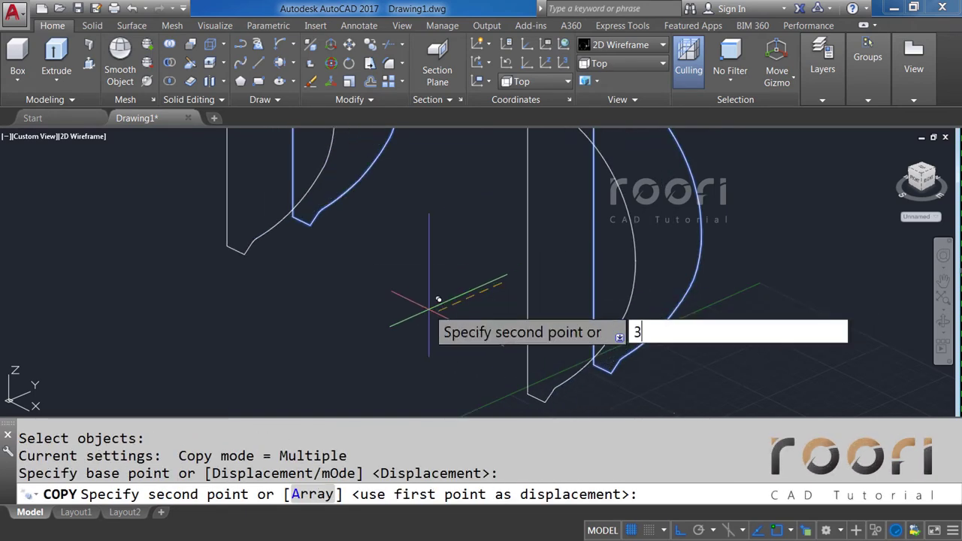
pyautogui.write('000')
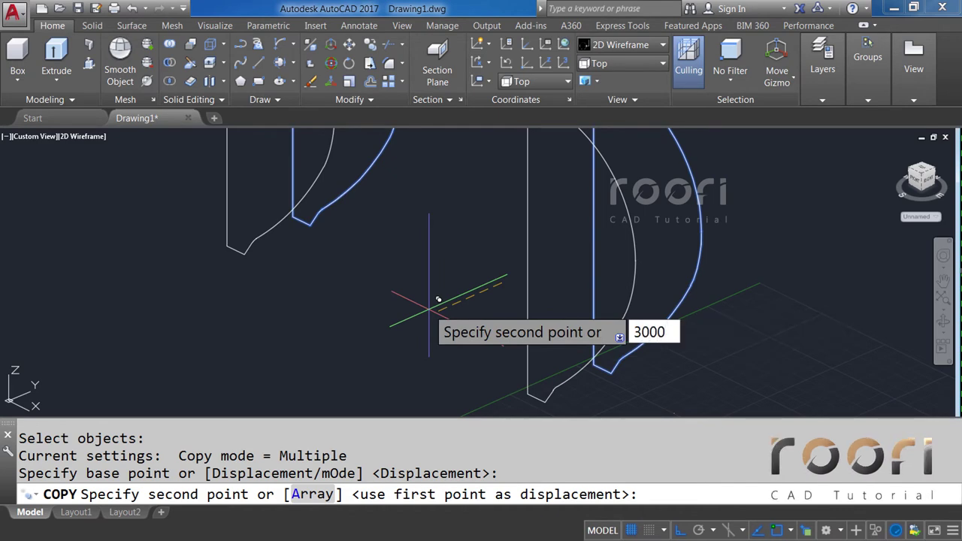
pyautogui.press('Return')
pyautogui.press('Return')
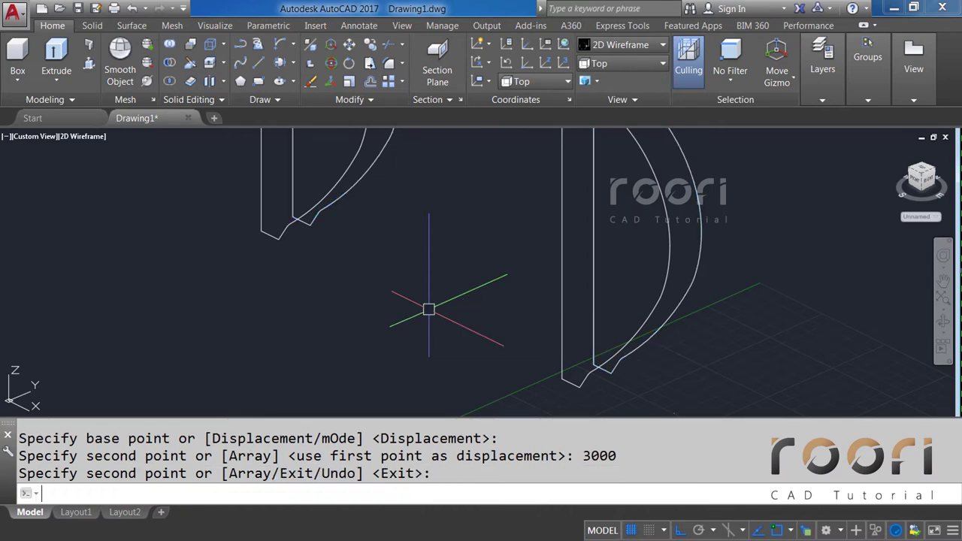
pyautogui.moveTo(384, 292)
pyautogui.keyDown('shift'); pyautogui.mouseDown(button='middle')
pyautogui.moveTo(386, 335)
pyautogui.moveTo(361, 335)
pyautogui.mouseUp(button='middle'); pyautogui.keyUp('shift')
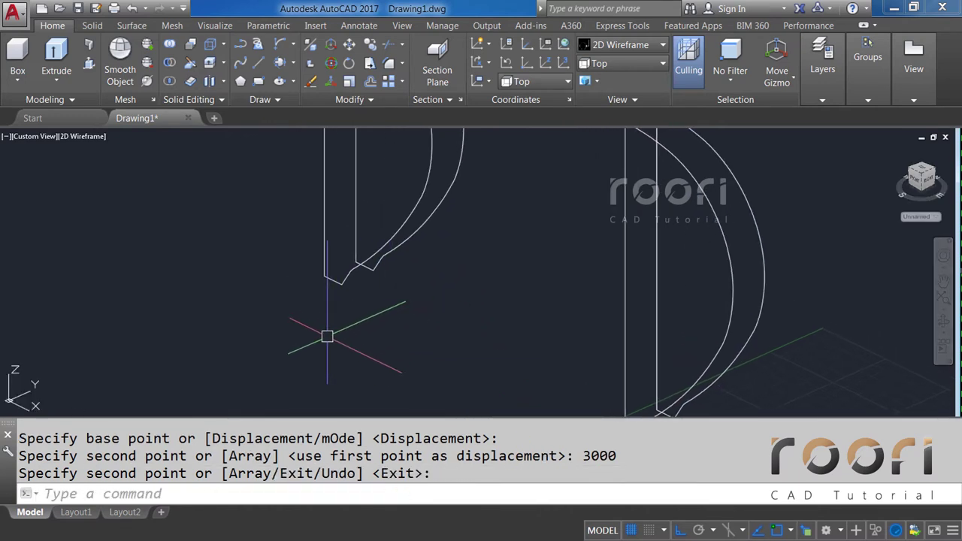
pyautogui.write('3DROTATE')
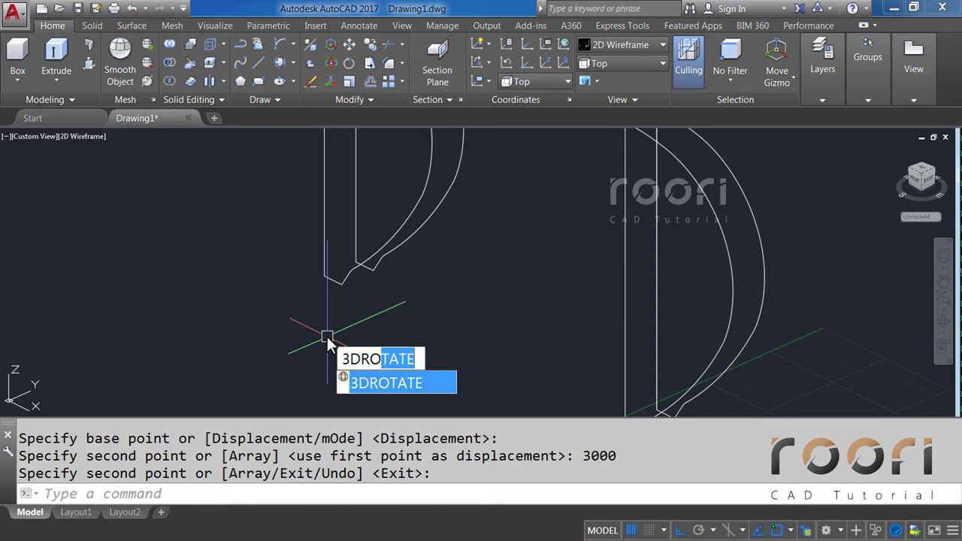
# Step: Rotate one profile 22.5° about the vertical axis at its lower corner
pyautogui.press('Return')
pyautogui.click(335, 281)
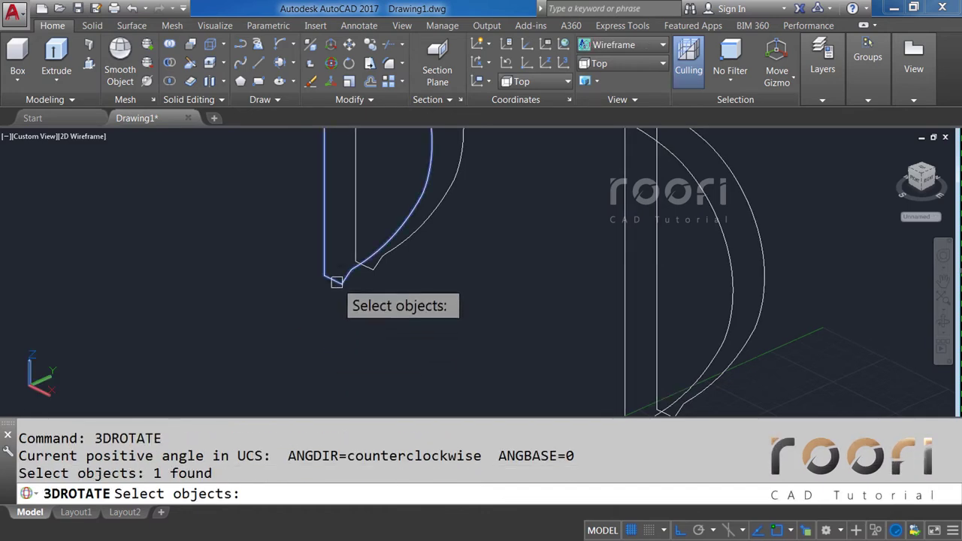
pyautogui.press('Return')
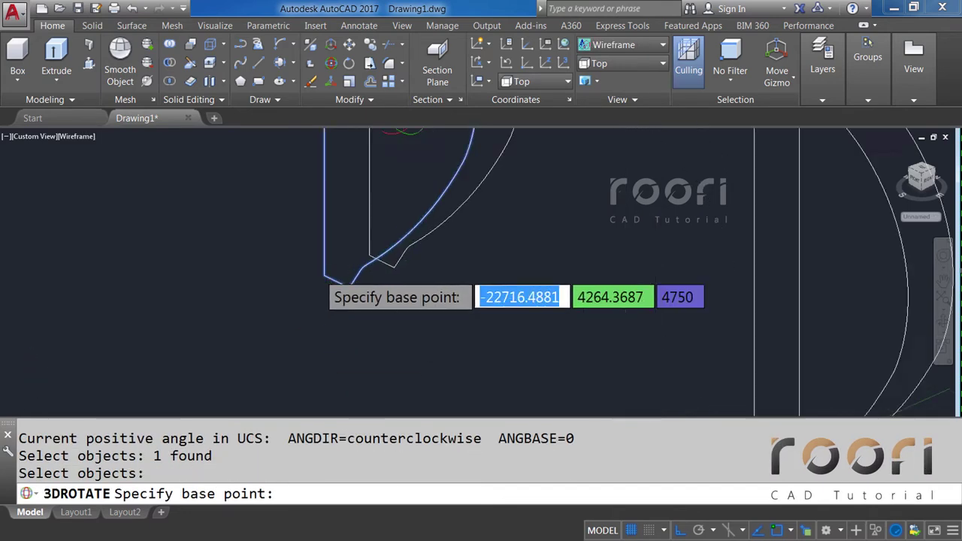
pyautogui.scroll(2, 323, 278)
pyautogui.scroll(2, 328, 276)
pyautogui.click(332, 268)
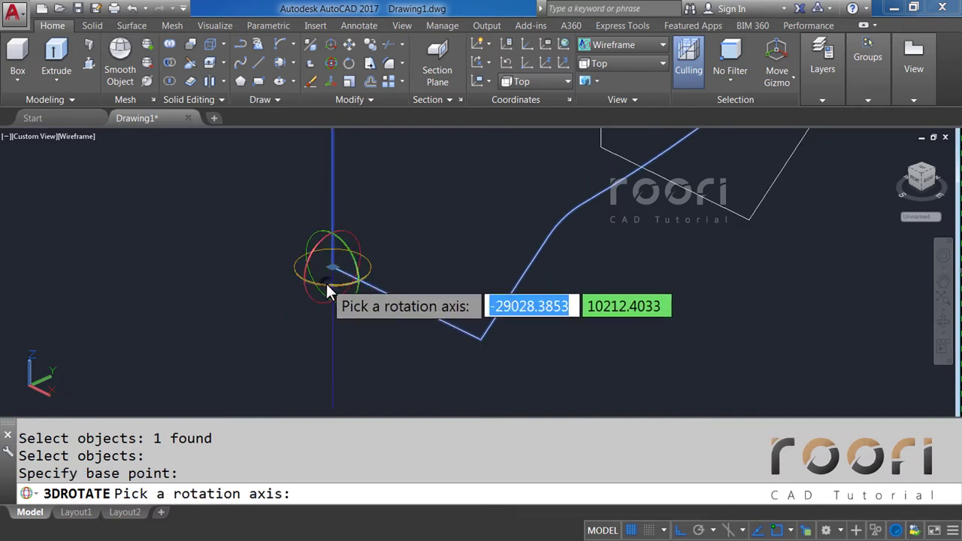
pyautogui.click(326, 284)
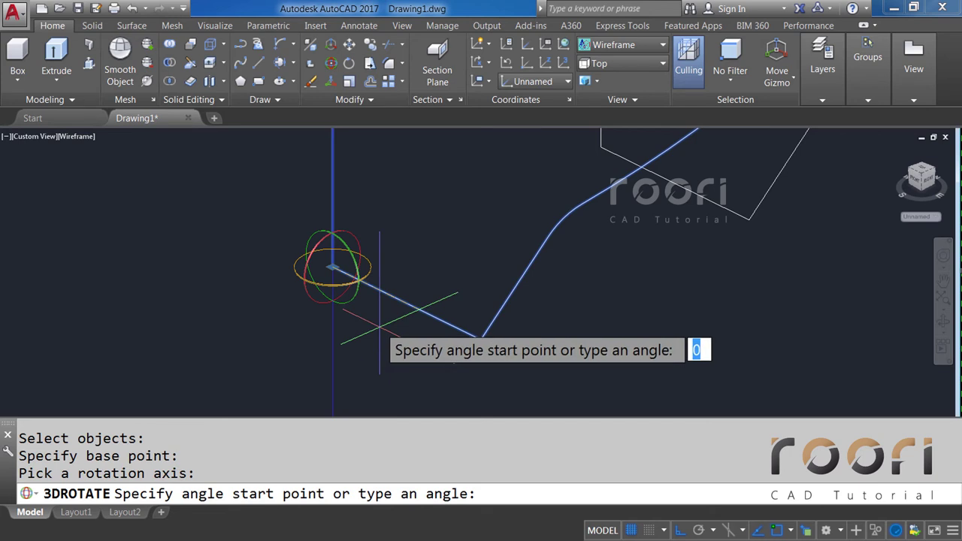
pyautogui.write('22.5')
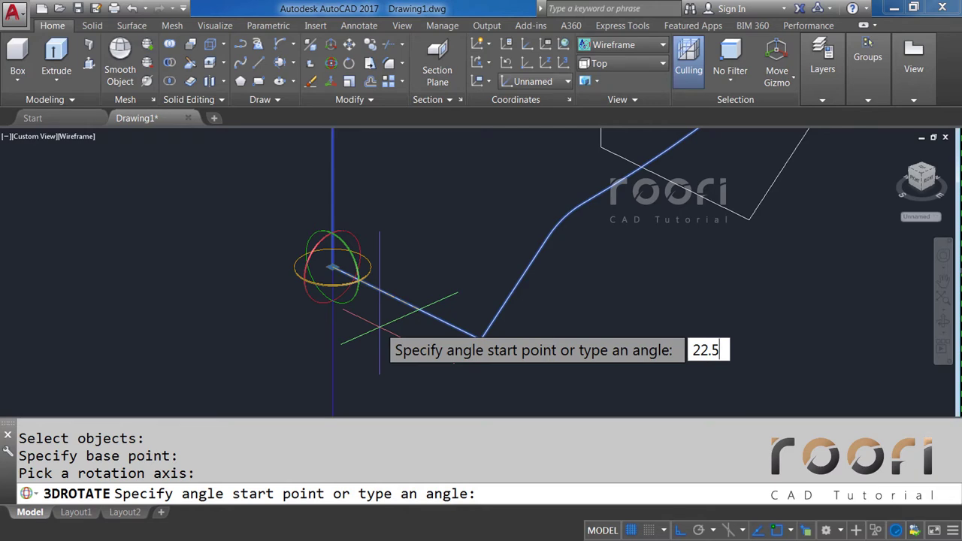
pyautogui.press('Return')
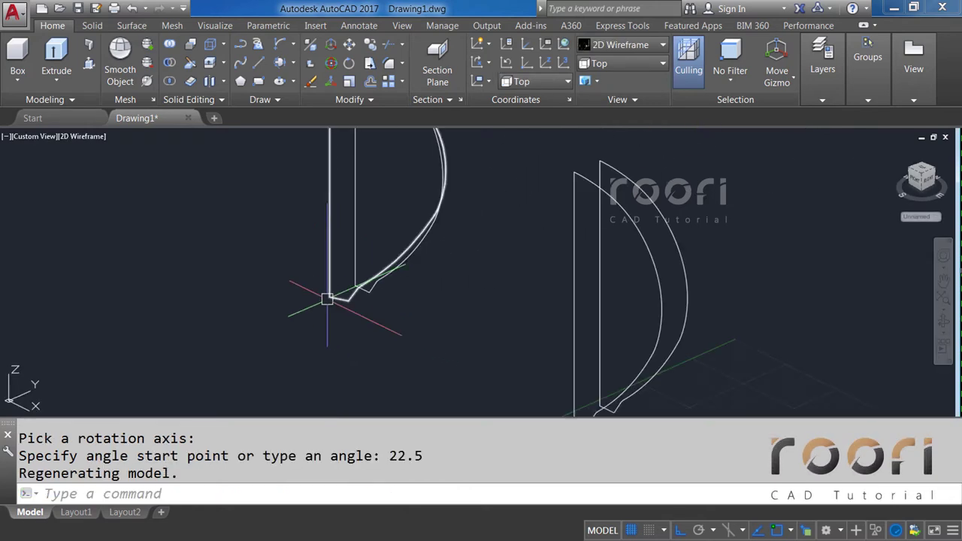
pyautogui.scroll(-3, 327, 299)
pyautogui.scroll(5, 403, 344)
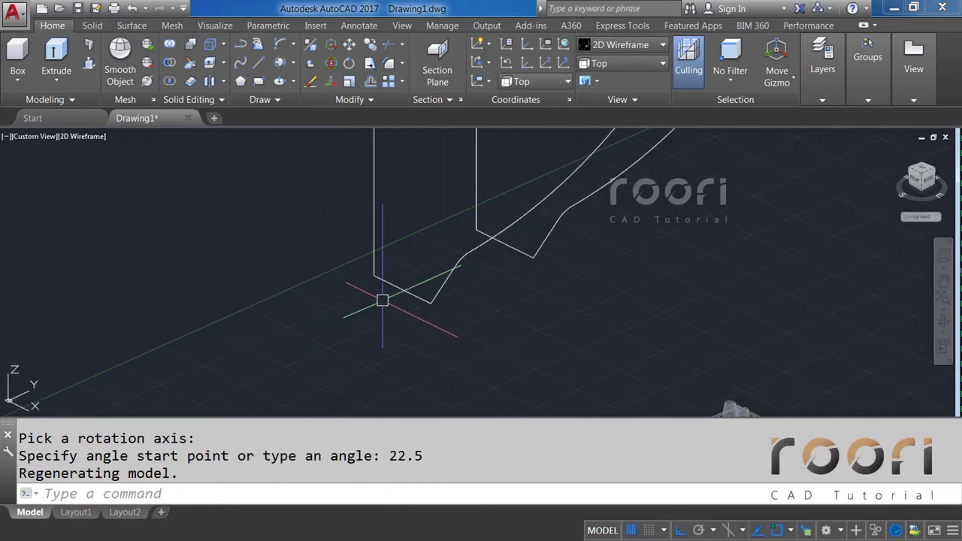
pyautogui.scroll(2, 383, 300)
pyautogui.moveTo(374, 294); pyautogui.dragTo(347, 335, button='middle')
pyautogui.write('3DRO')
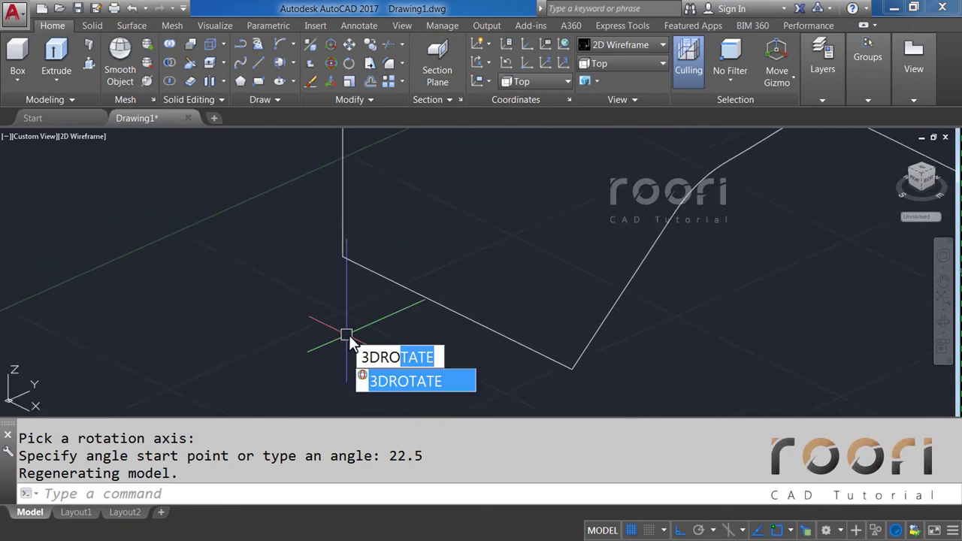
# Step: Rotate another profile 22.5° about the vertical axis through its corner
pyautogui.press('Return')
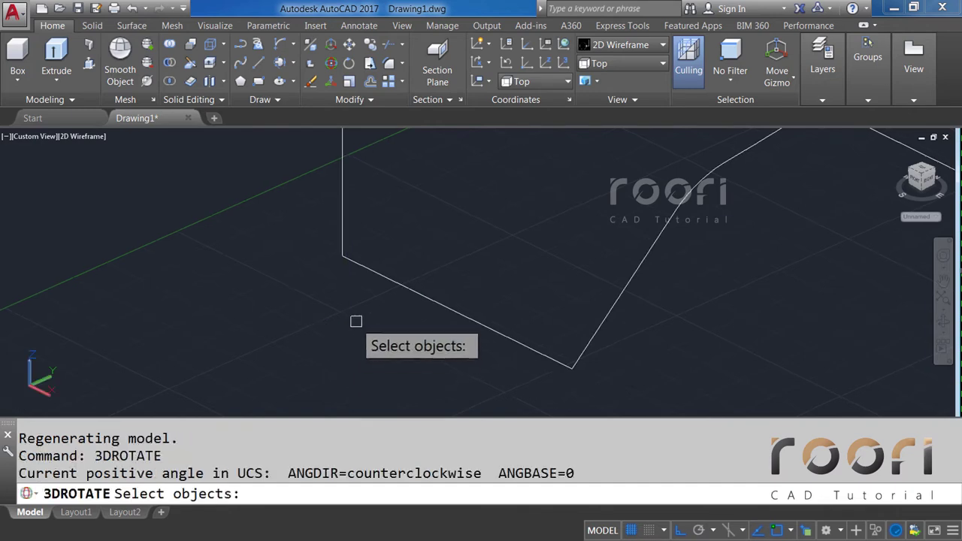
pyautogui.click(369, 270)
pyautogui.press('Return')
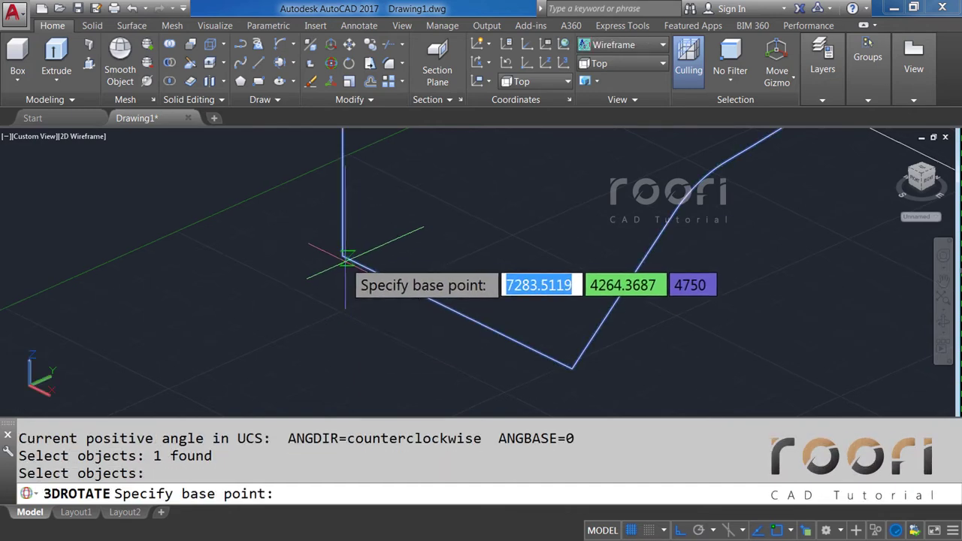
pyautogui.click(343, 258)
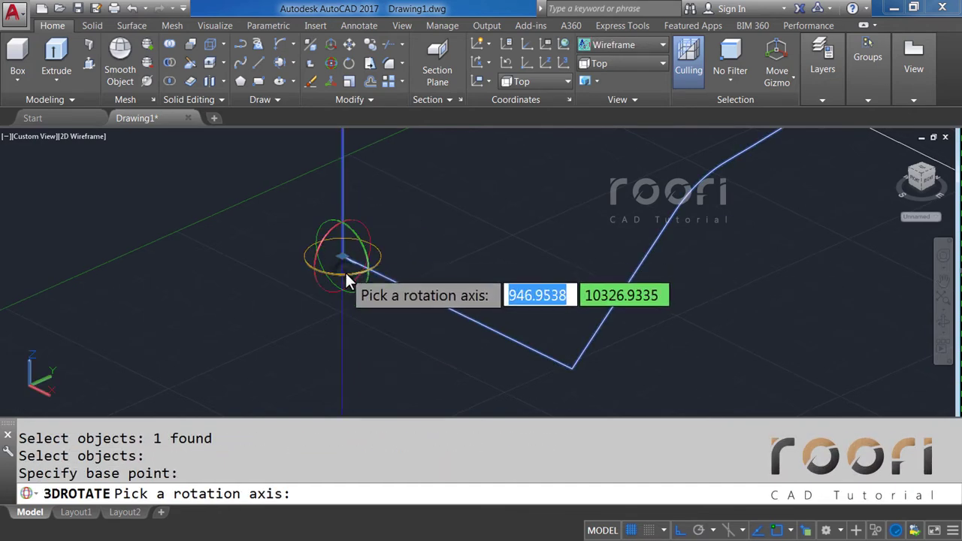
pyautogui.click(346, 274)
pyautogui.write('22.5')
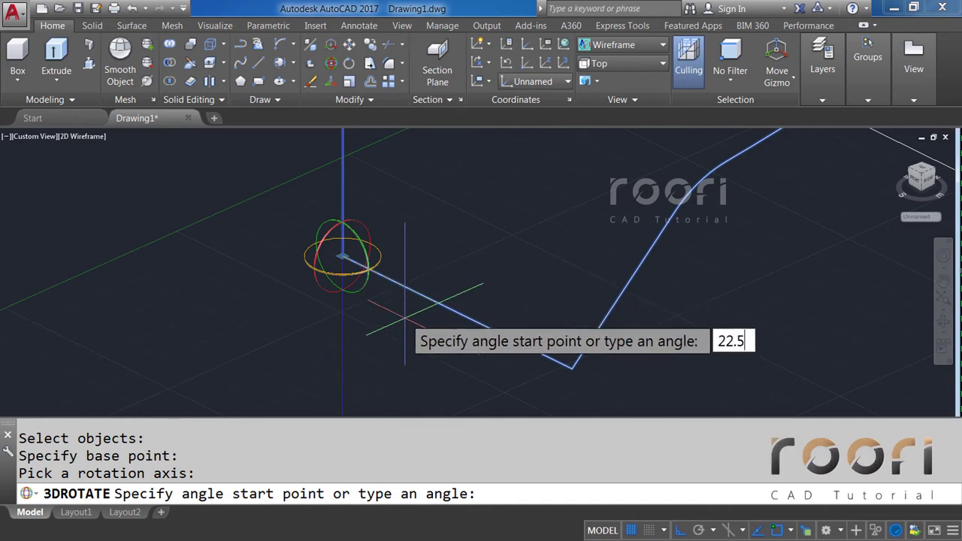
pyautogui.press('Return')
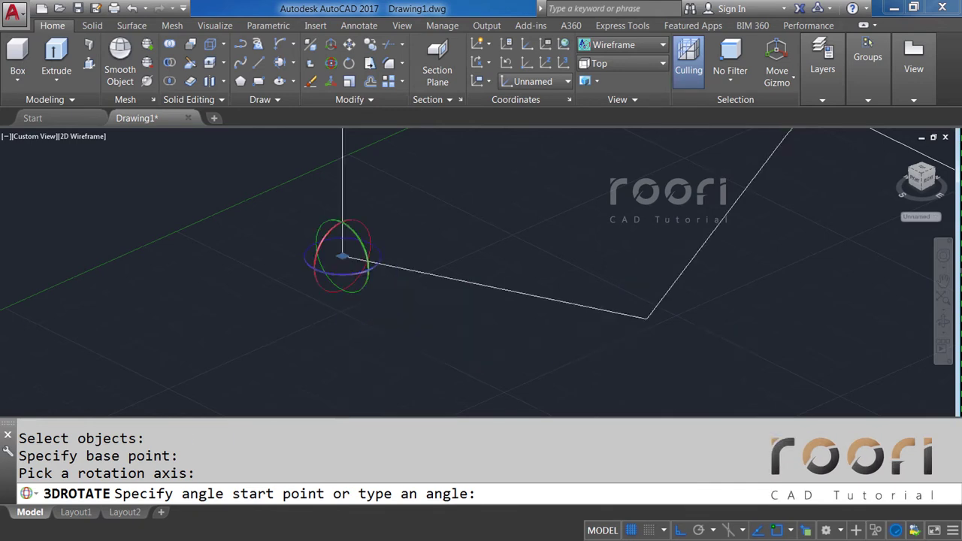
pyautogui.write('22.5')
pyautogui.moveTo(404, 318)
pyautogui.keyDown('shift'); pyautogui.mouseDown(button='middle')
pyautogui.moveTo(434, 327)
pyautogui.moveTo(445, 343)
pyautogui.mouseUp(button='middle'); pyautogui.keyUp('shift')
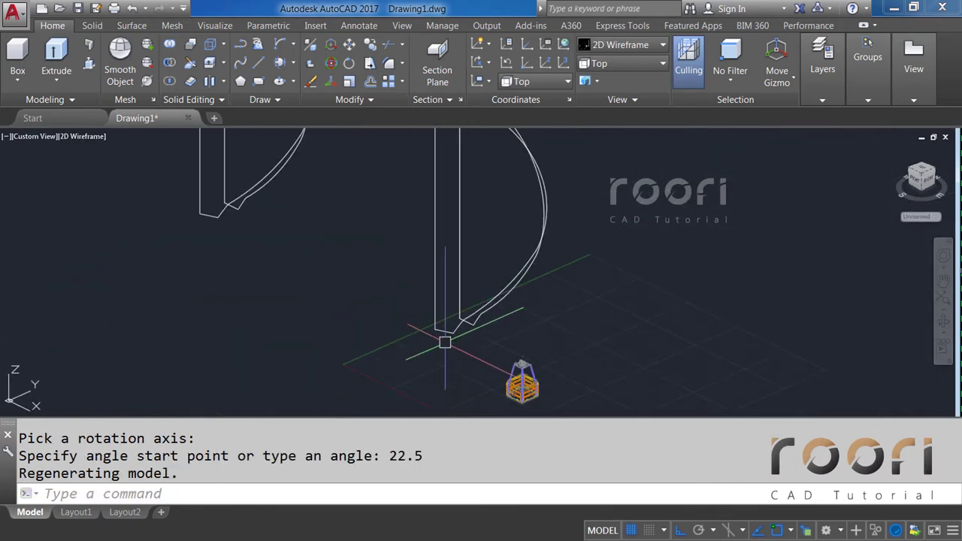
# Step: Move the left and right D-shaped profiles straight up 3000 units with MOVE
pyautogui.write('M')
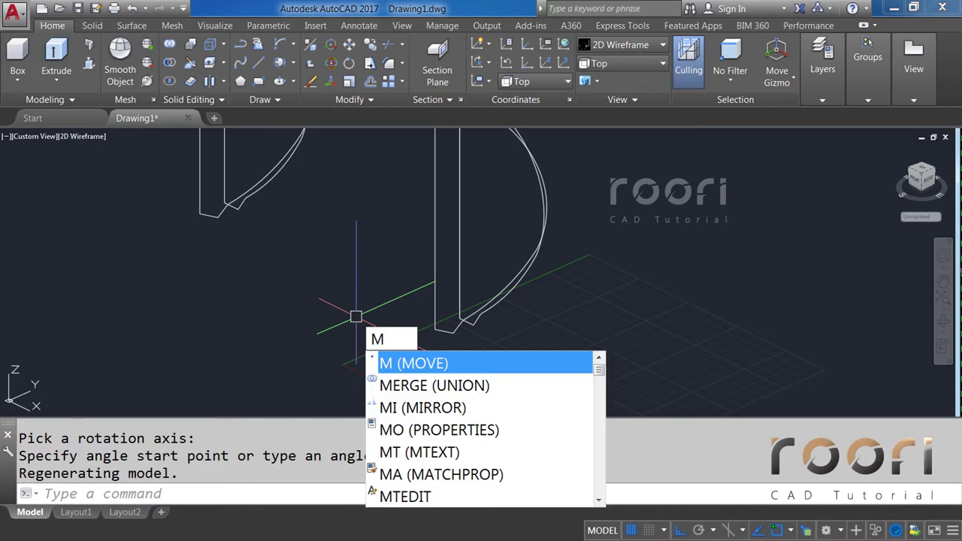
pyautogui.press('Return')
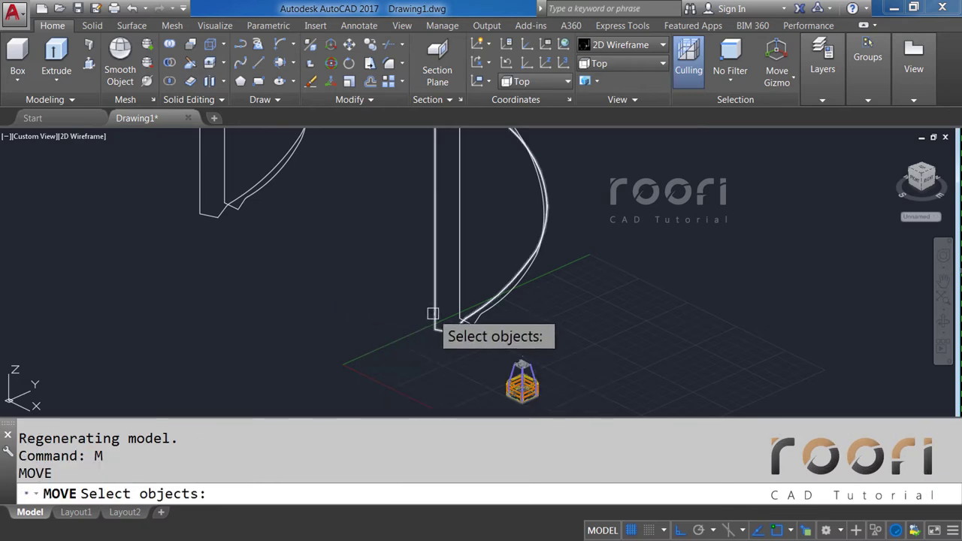
pyautogui.click(434, 314)
pyautogui.click(223, 221)
pyautogui.press('Return')
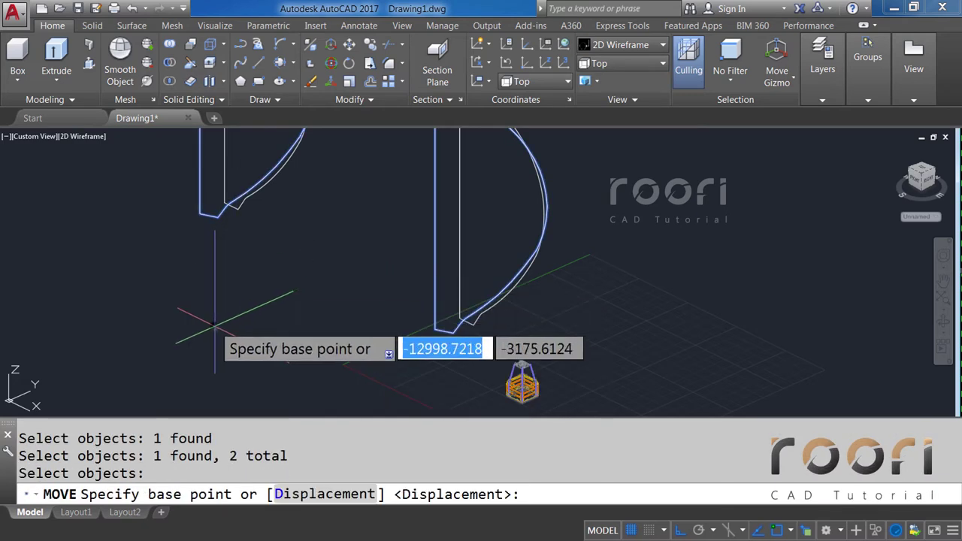
pyautogui.click(227, 316)
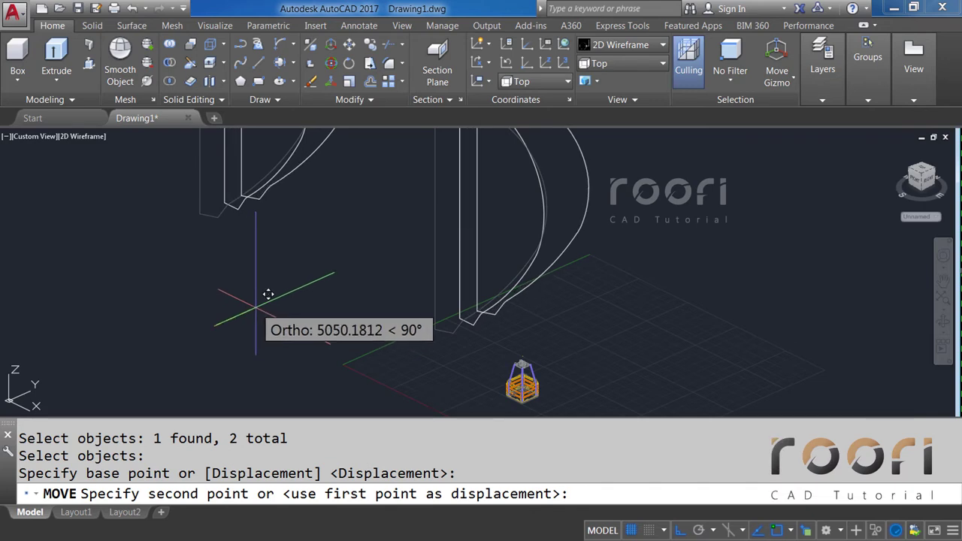
pyautogui.write('3')
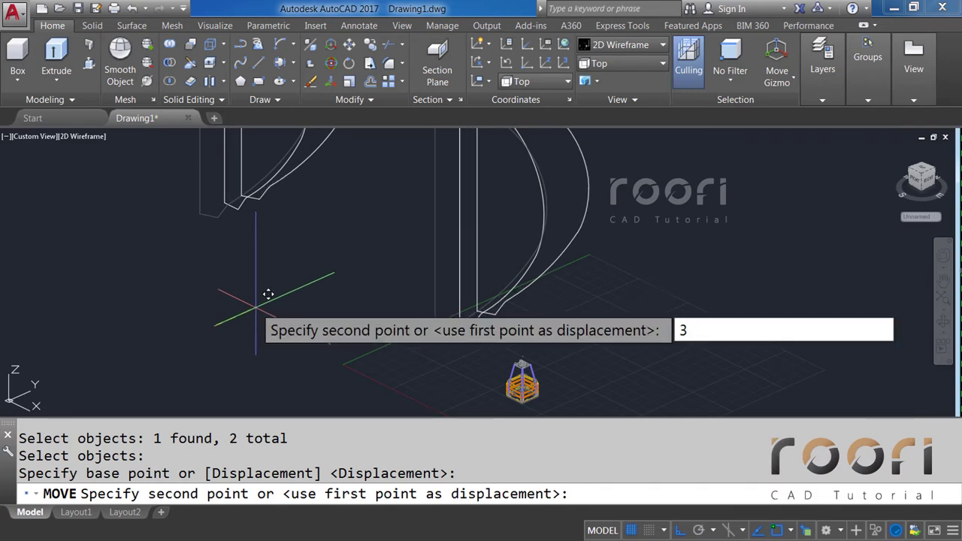
pyautogui.write('000')
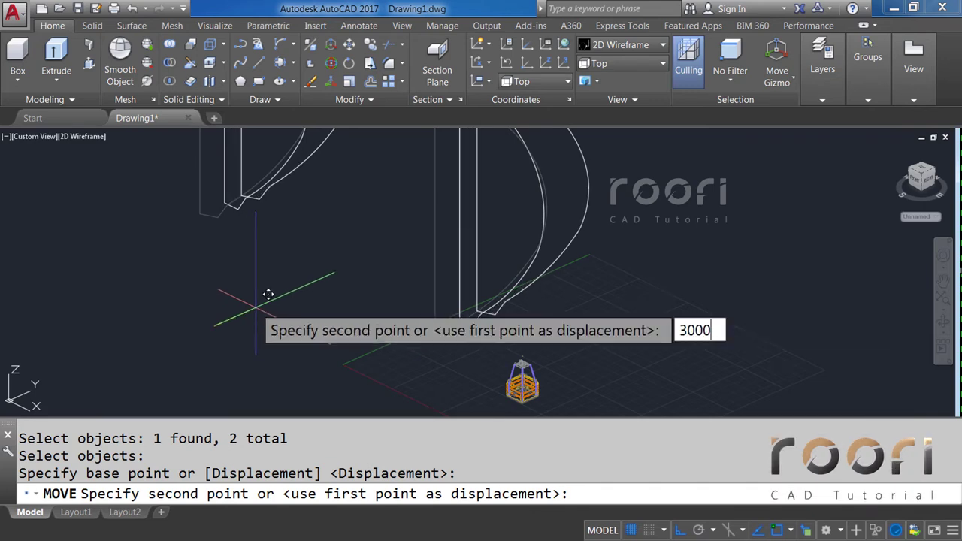
pyautogui.press('Return')
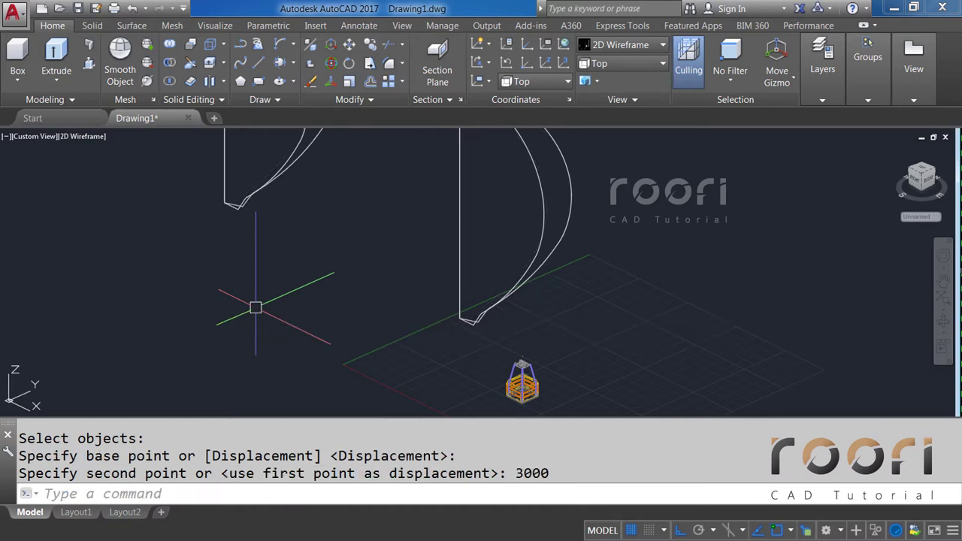
pyautogui.moveTo(313, 304)
pyautogui.keyDown('shift'); pyautogui.mouseDown(button='middle')
pyautogui.moveTo(313, 294)
pyautogui.moveTo(333, 303)
pyautogui.moveTo(321, 309)
pyautogui.mouseUp(button='middle'); pyautogui.keyUp('shift')
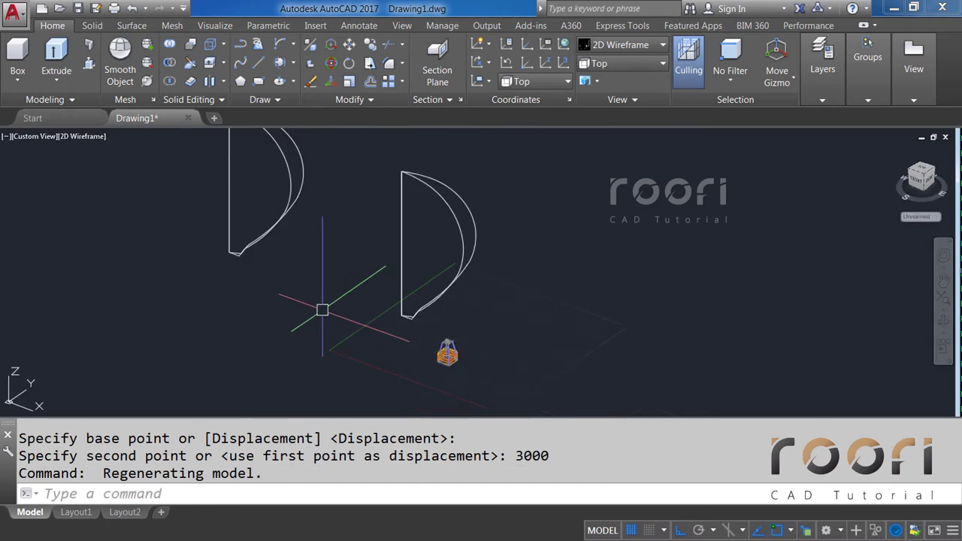
pyautogui.scroll(-2, 310, 282)
pyautogui.moveTo(351, 344); pyautogui.dragTo(380, 269, button='middle')
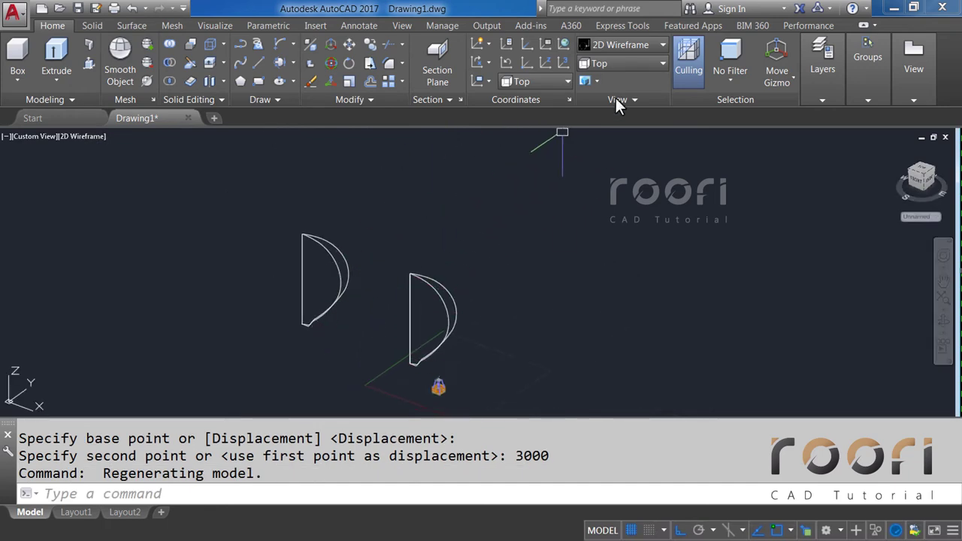
# Step: In the Top view, draw a line closing the triangle between the upper and bottom line endpoints
pyautogui.click(636, 63)
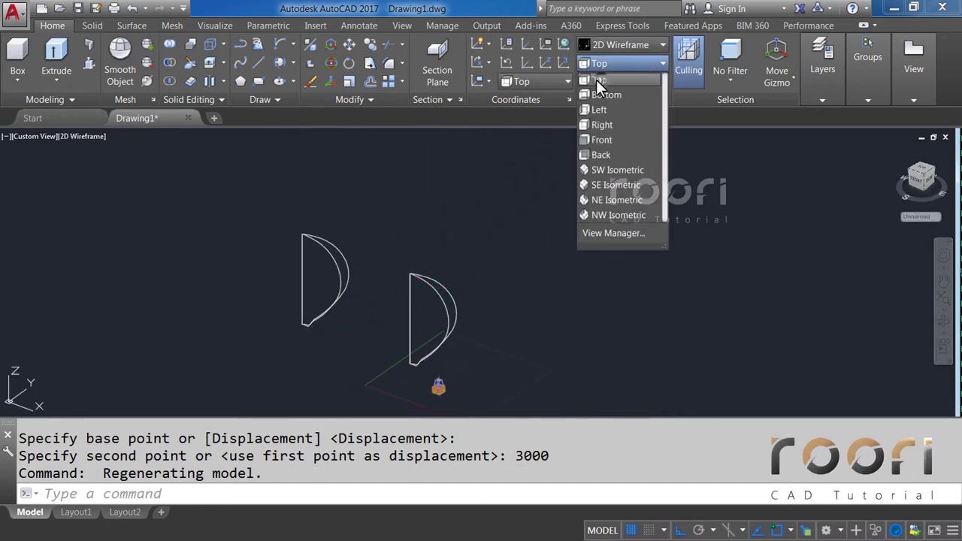
pyautogui.click(598, 80)
pyautogui.moveTo(200, 258); pyautogui.dragTo(398, 265, button='middle')
pyautogui.scroll(4, 406, 257)
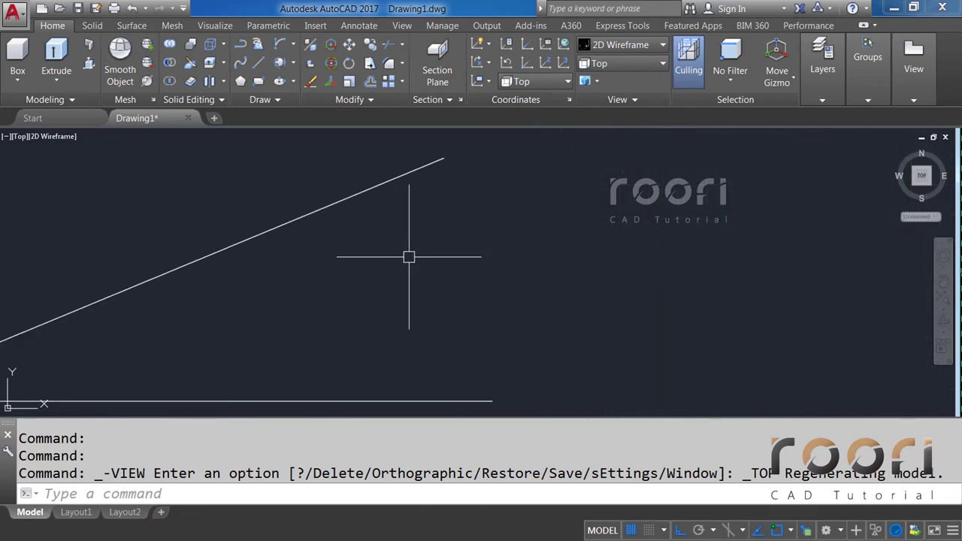
pyautogui.write('L')
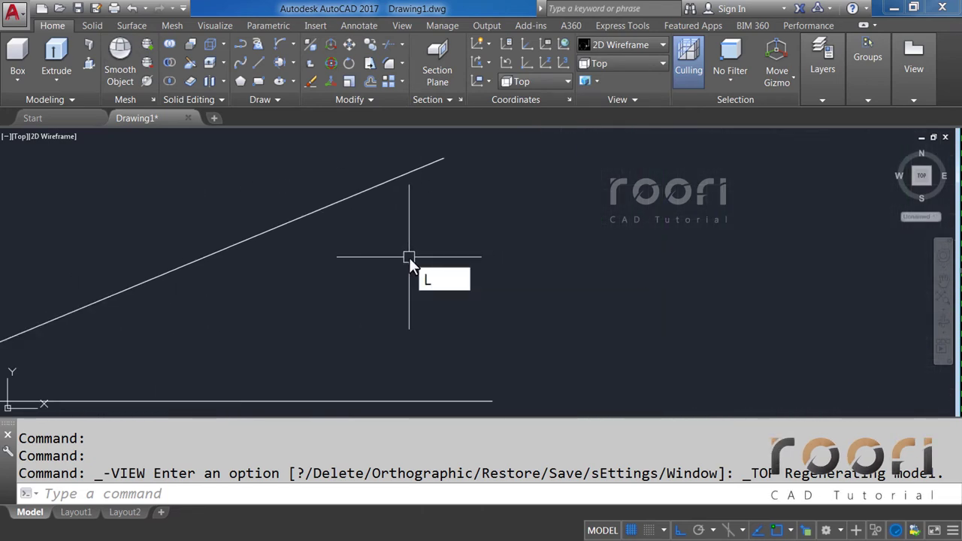
pyautogui.press('Return')
pyautogui.click(444, 158)
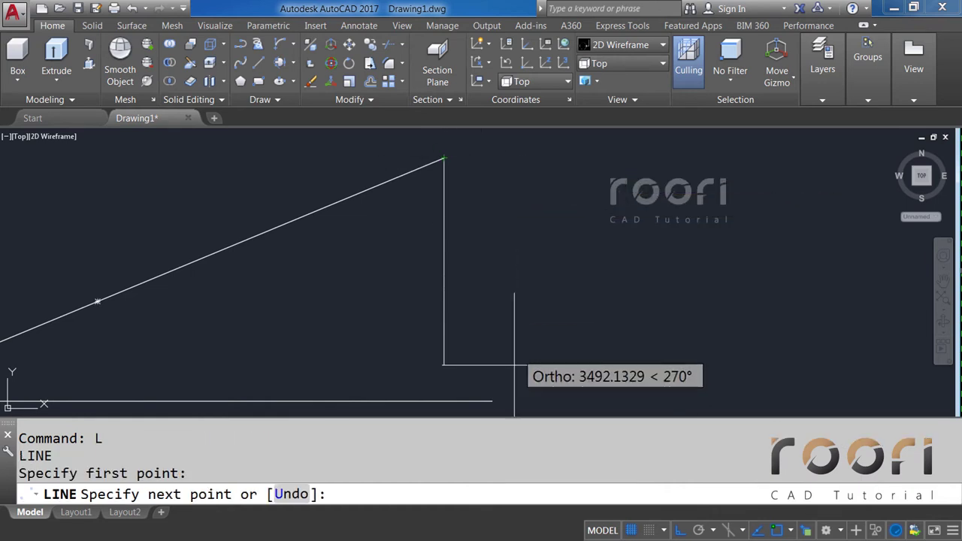
pyautogui.click(493, 401)
pyautogui.press('Return')
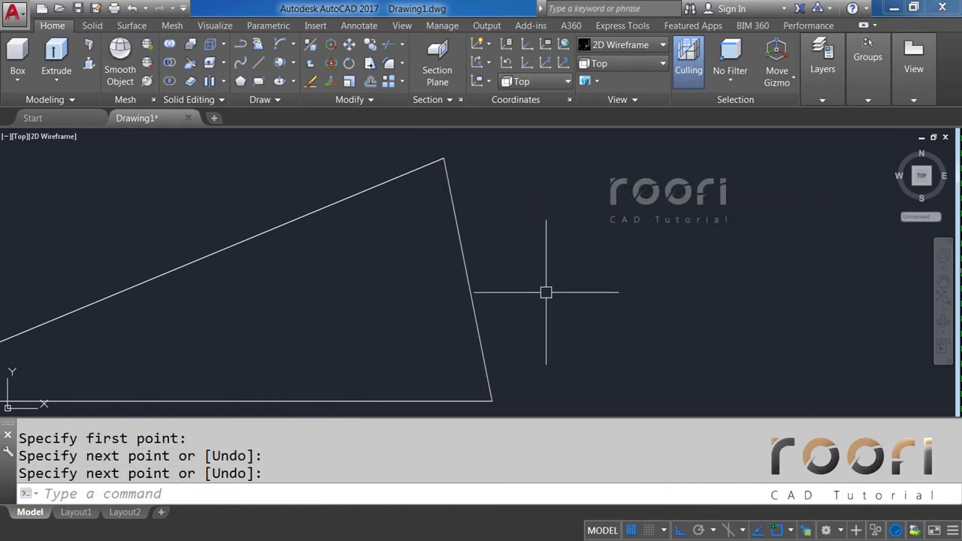
# Step: Offset the triangle's right edge 1000 units outward to the right
pyautogui.write('O')
pyautogui.press('Return')
pyautogui.write('1')
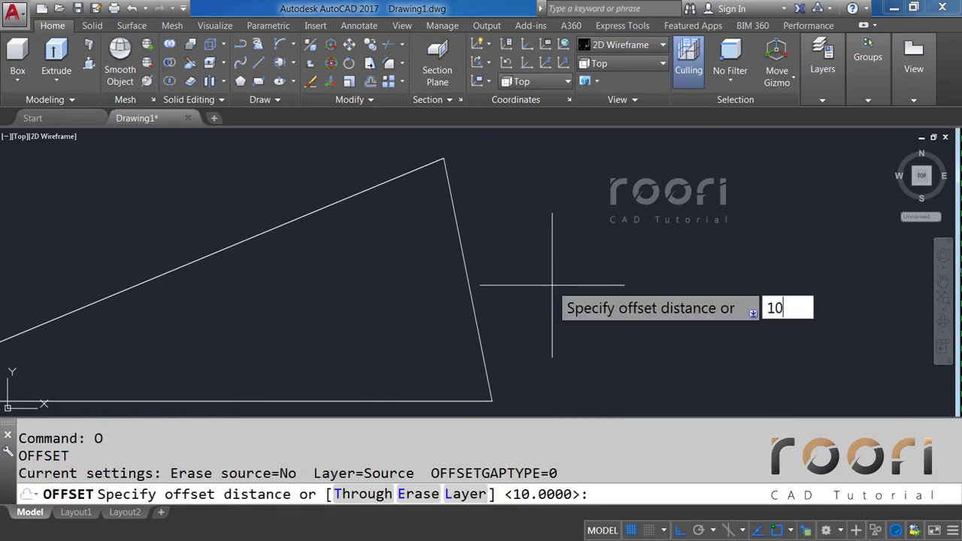
pyautogui.write('00')
pyautogui.press('Return')
pyautogui.click(473, 301)
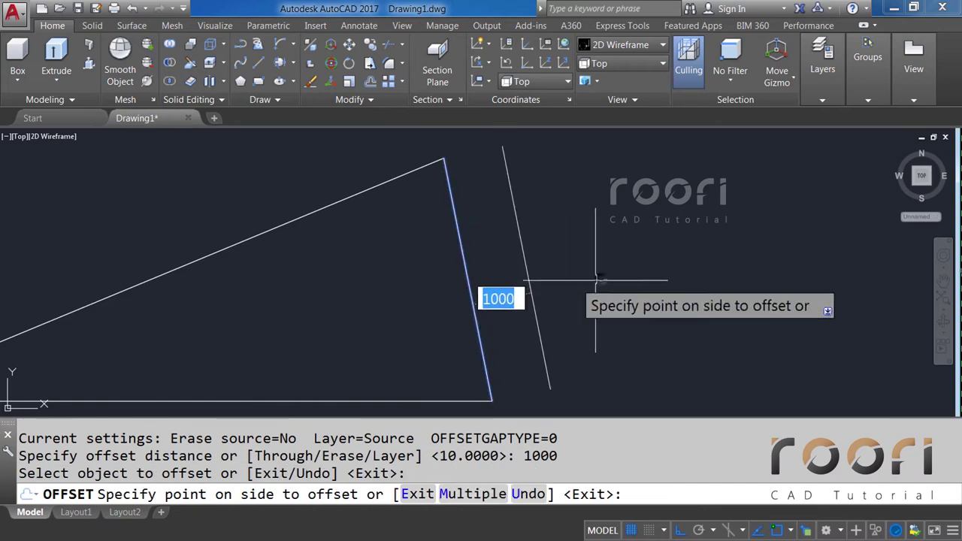
pyautogui.click(601, 278)
# Step: Draw a 3-point arc from the top vertex through the offset line, then delete both straight lines
pyautogui.write('ARC')
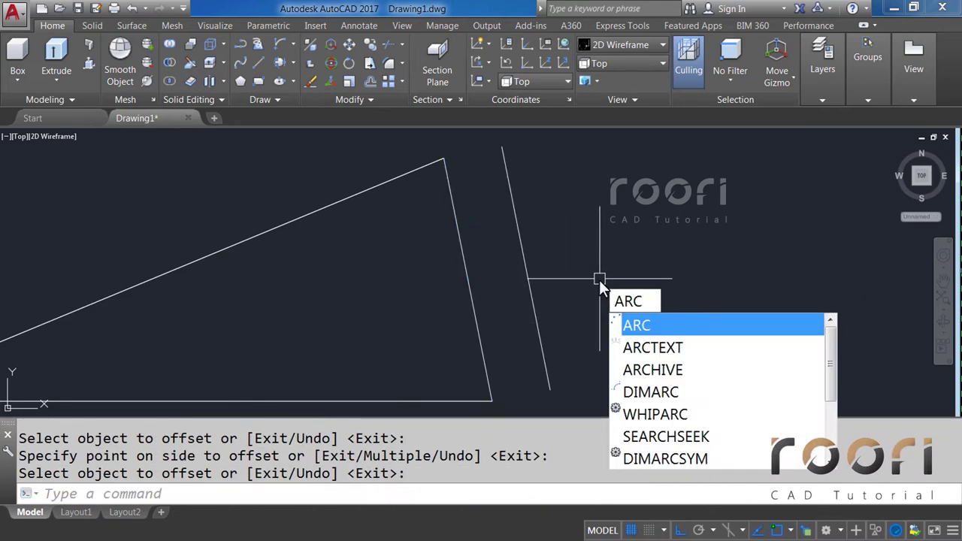
pyautogui.press('Return')
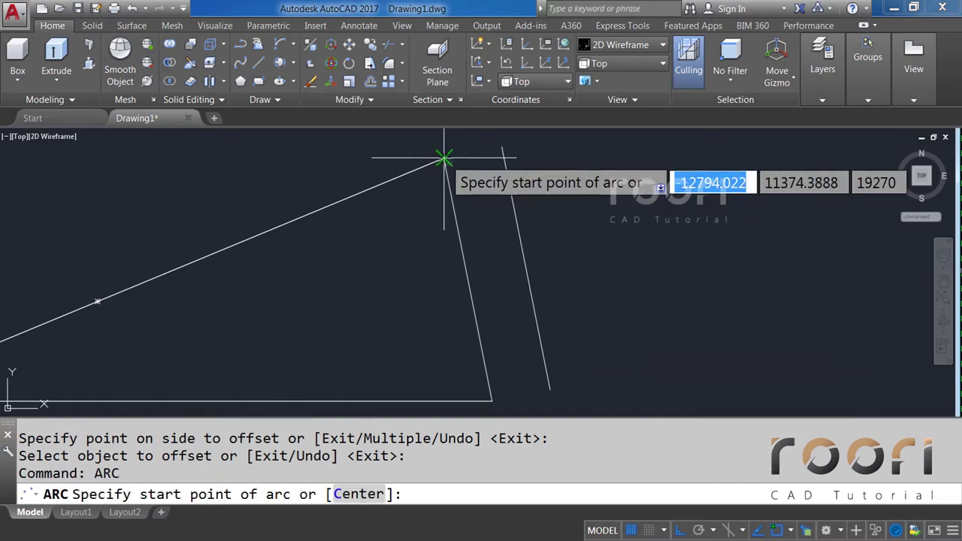
pyautogui.click(444, 159)
pyautogui.click(526, 268)
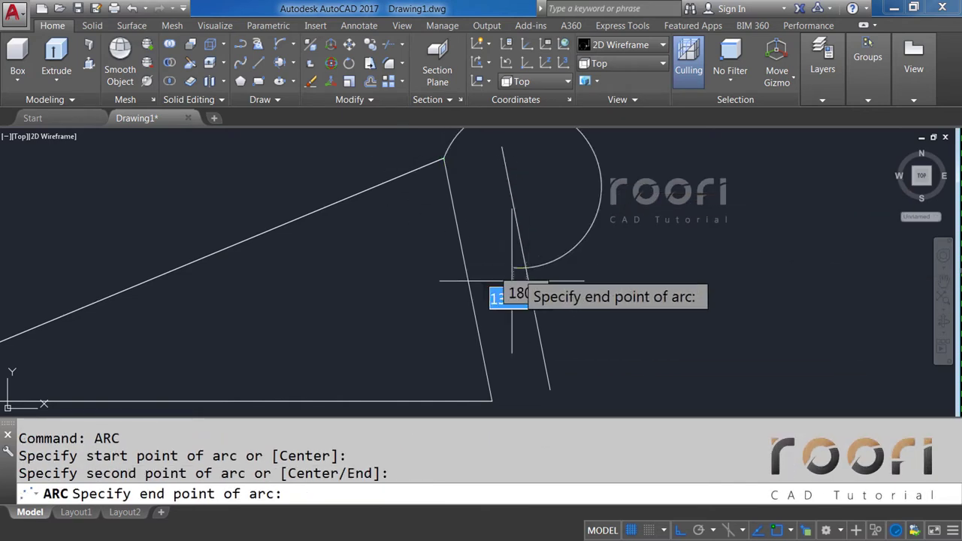
pyautogui.click(491, 401)
pyautogui.click(484, 365)
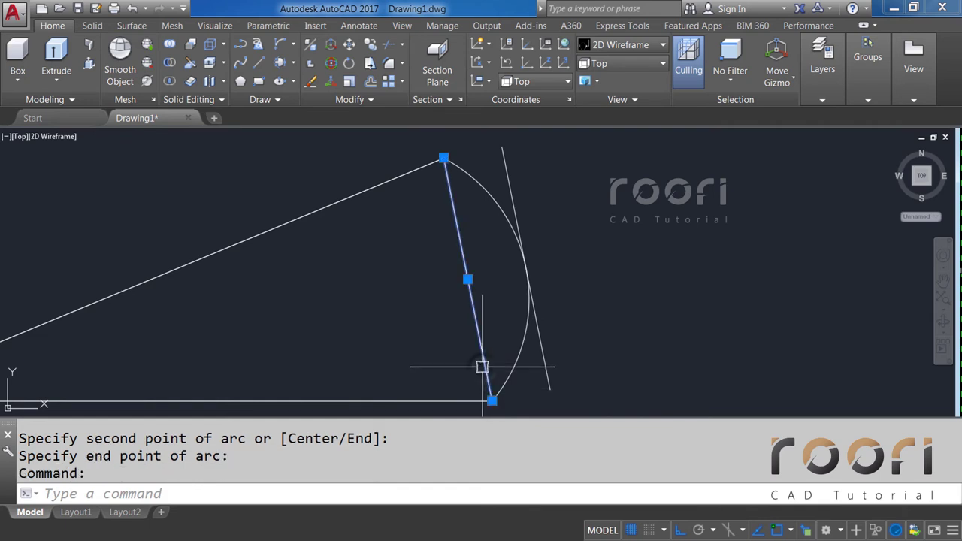
pyautogui.click(544, 361)
pyautogui.press('Delete')
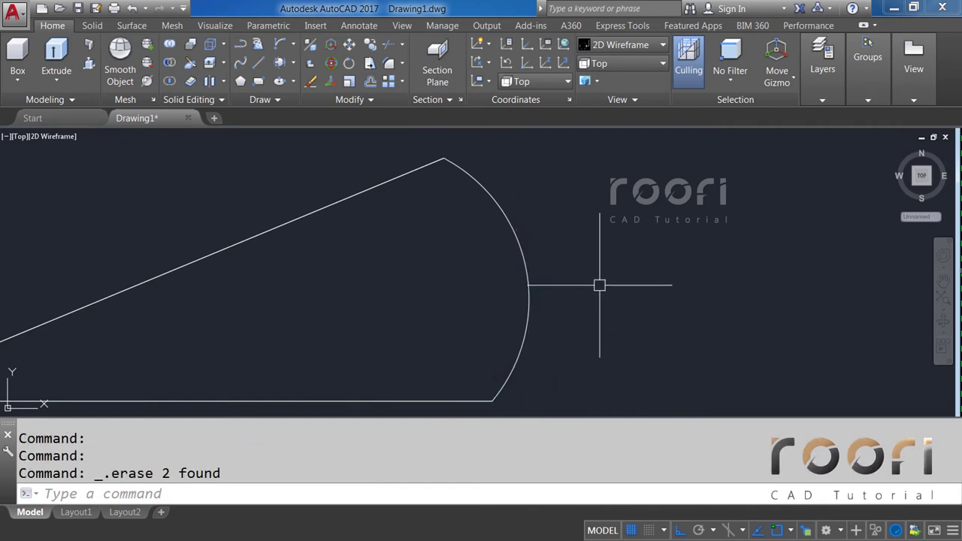
# Step: Draw a helper line from the second triangle's apex down to the horizontal base line
pyautogui.scroll(-5, 343, 306)
pyautogui.scroll(2, 641, 309)
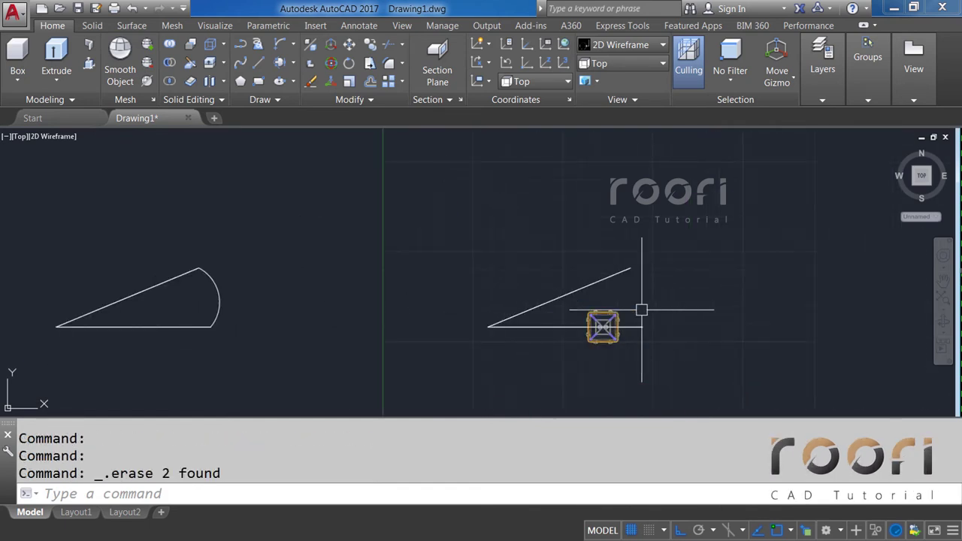
pyautogui.moveTo(640, 308); pyautogui.dragTo(589, 281, button='middle')
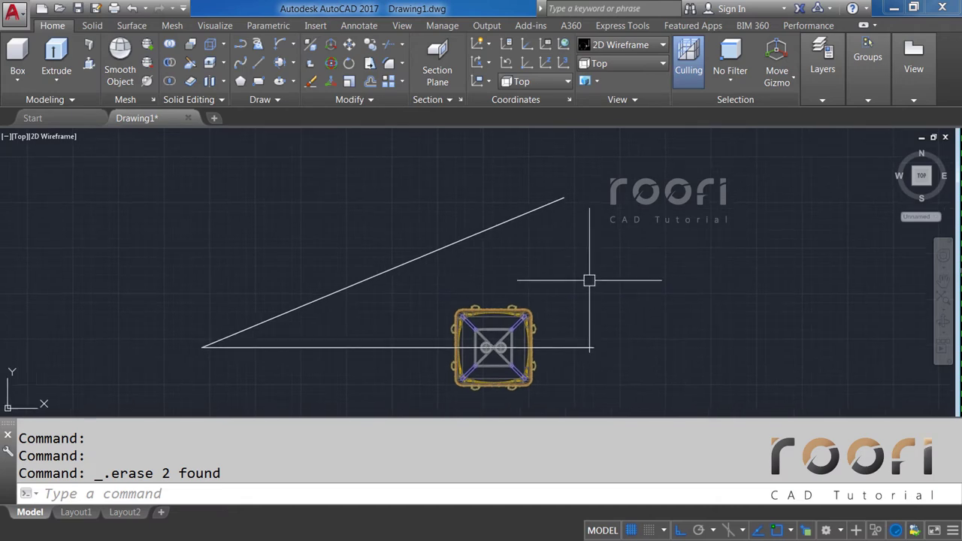
pyautogui.write('L')
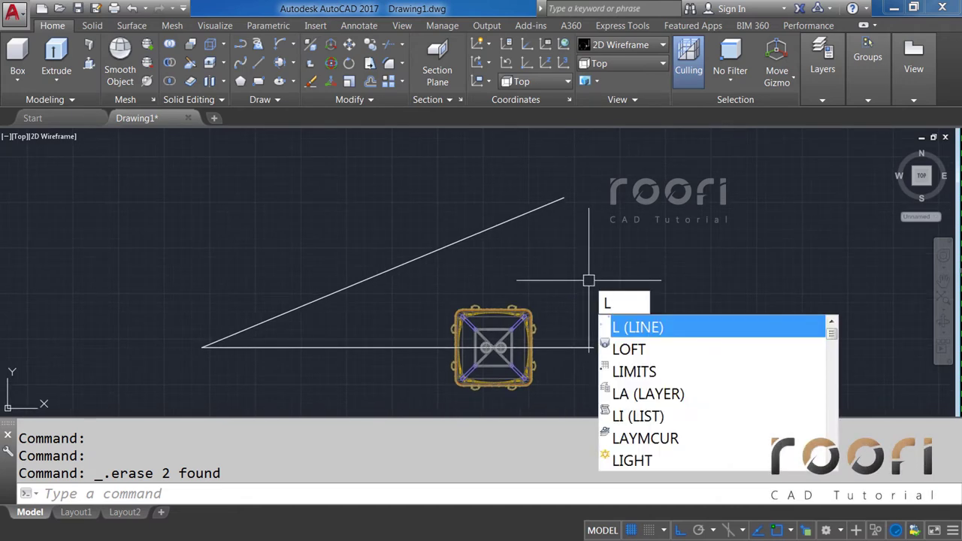
pyautogui.press('Return')
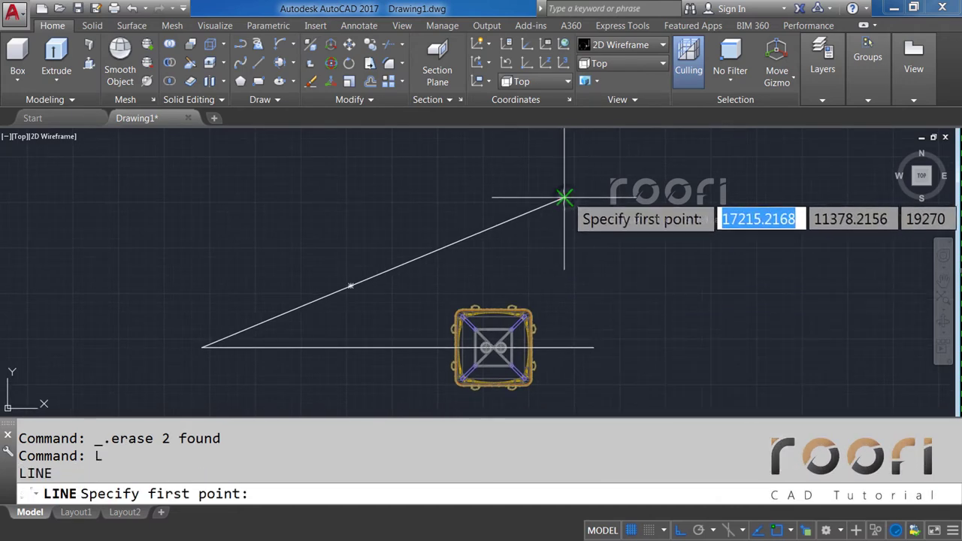
pyautogui.click(564, 197)
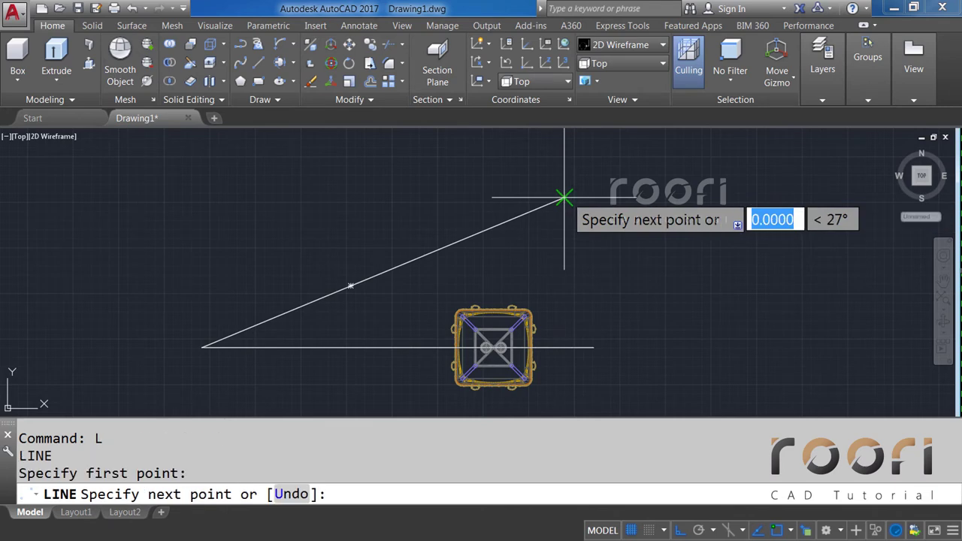
pyautogui.click(594, 347)
pyautogui.press('Return')
# Step: Offset the triangle's right edge 1000 units to the right
pyautogui.scroll(2, 621, 262)
pyautogui.moveTo(621, 263); pyautogui.dragTo(577, 256, button='middle')
pyautogui.write('O')
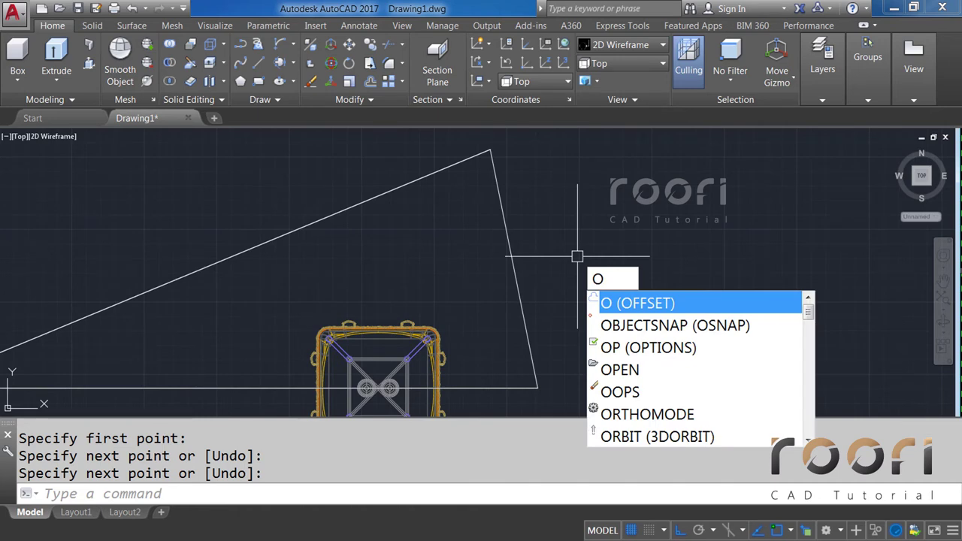
pyautogui.press('Return')
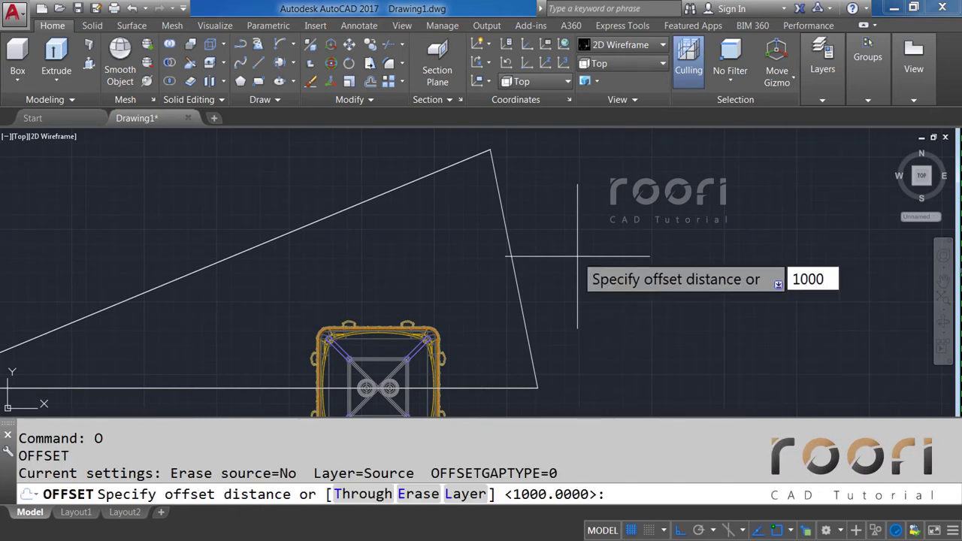
pyautogui.press('Return')
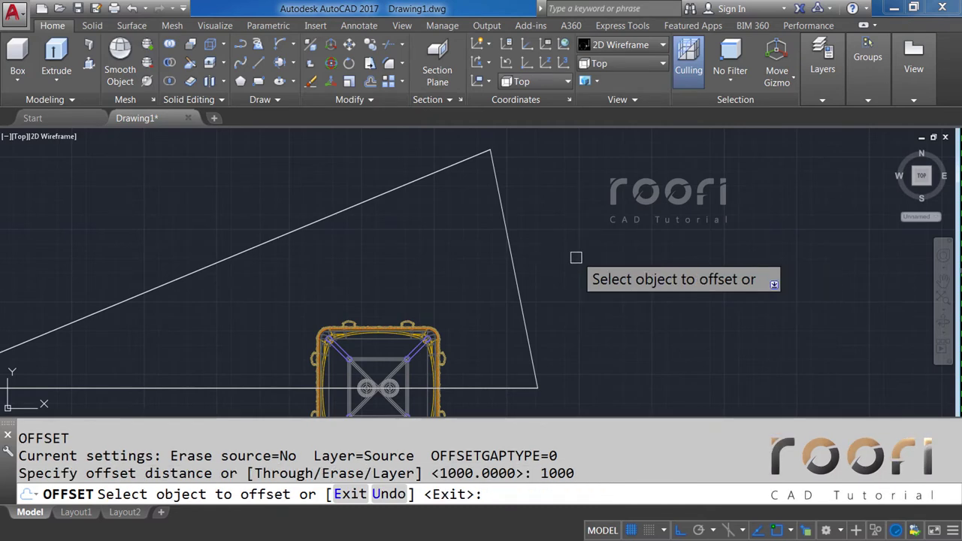
pyautogui.click(520, 295)
pyautogui.click(590, 271)
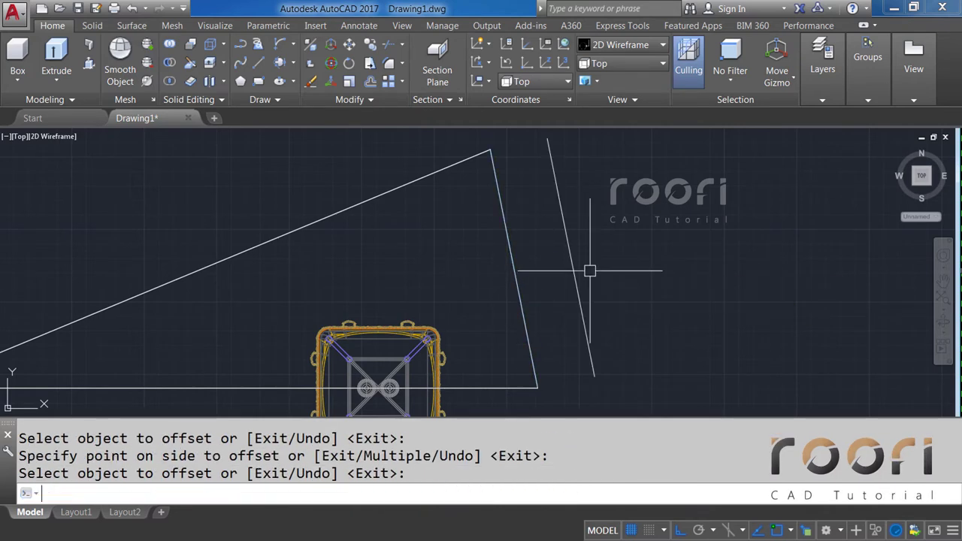
# Step: Draw a 3-point arc from apex through the offset line to the lower-right corner, erasing both helper lines
pyautogui.write('ARC')
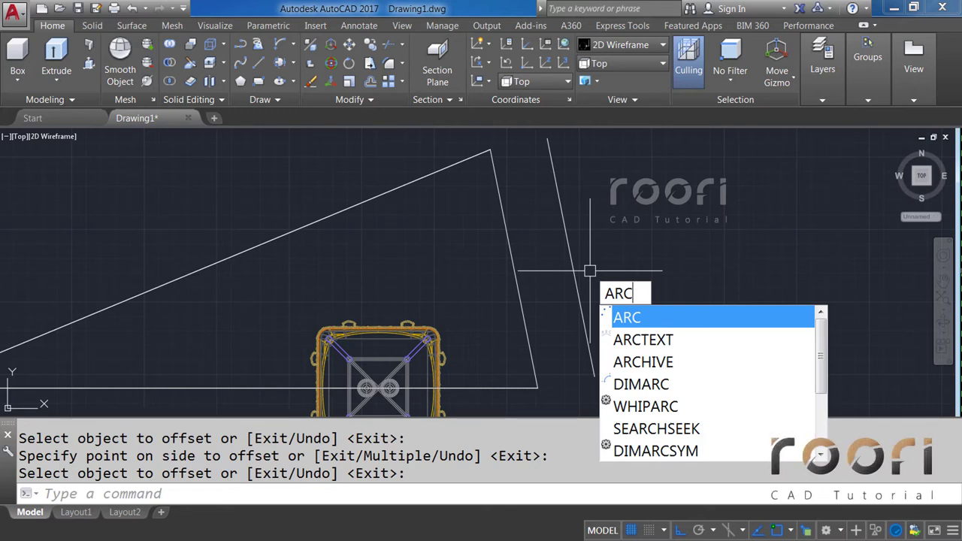
pyautogui.press('Return')
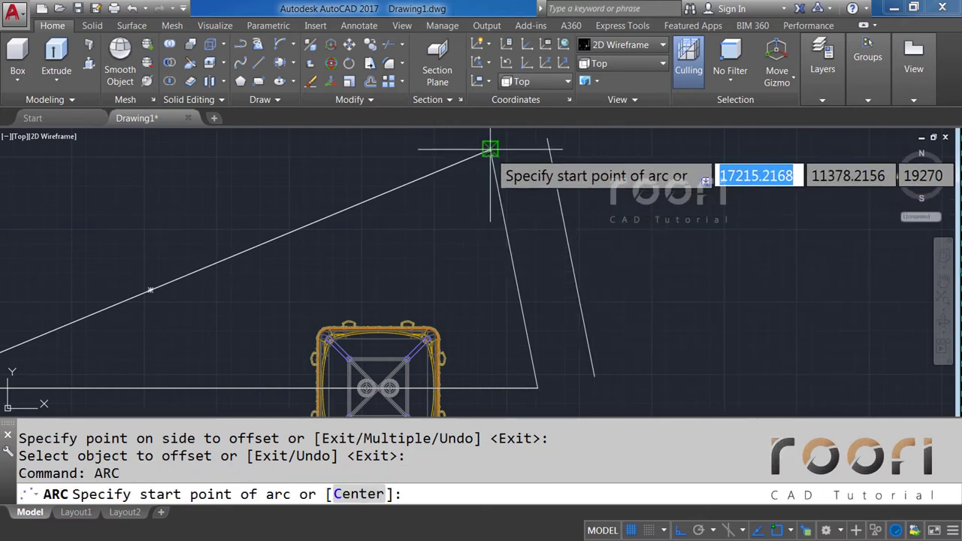
pyautogui.click(490, 148)
pyautogui.click(568, 262)
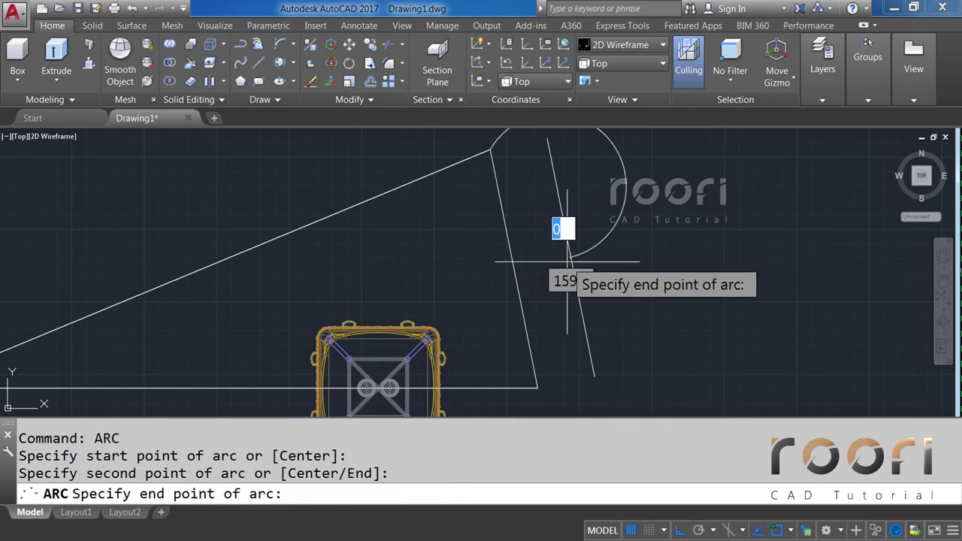
pyautogui.click(537, 387)
pyautogui.click(535, 378)
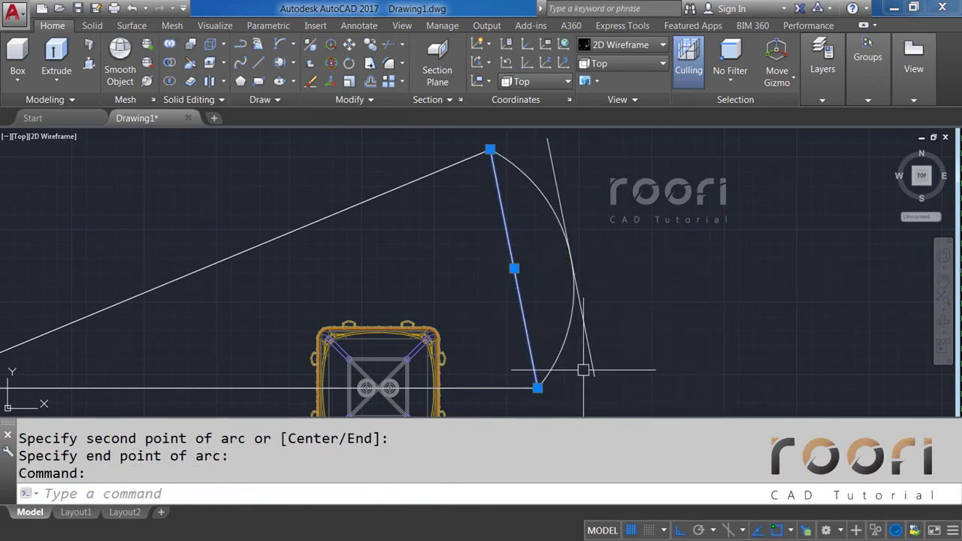
pyautogui.click(590, 365)
pyautogui.press('Delete')
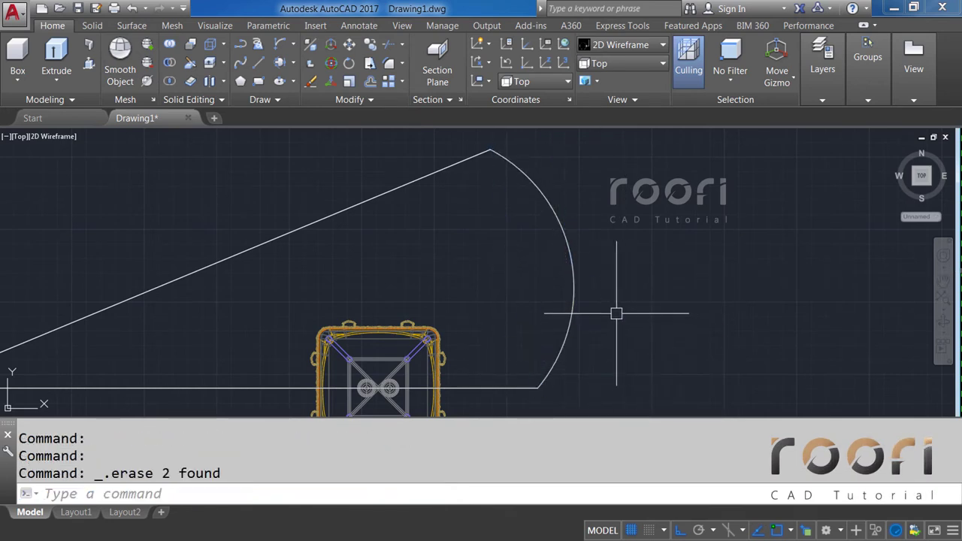
pyautogui.scroll(-5, 617, 313)
# Step: Loft the left and right arcs as cross sections, using the small connecting arc as guide
pyautogui.moveTo(569, 321)
pyautogui.keyDown('shift'); pyautogui.mouseDown(button='middle')
pyautogui.moveTo(533, 351)
pyautogui.moveTo(507, 267)
pyautogui.mouseUp(button='middle'); pyautogui.keyUp('shift')
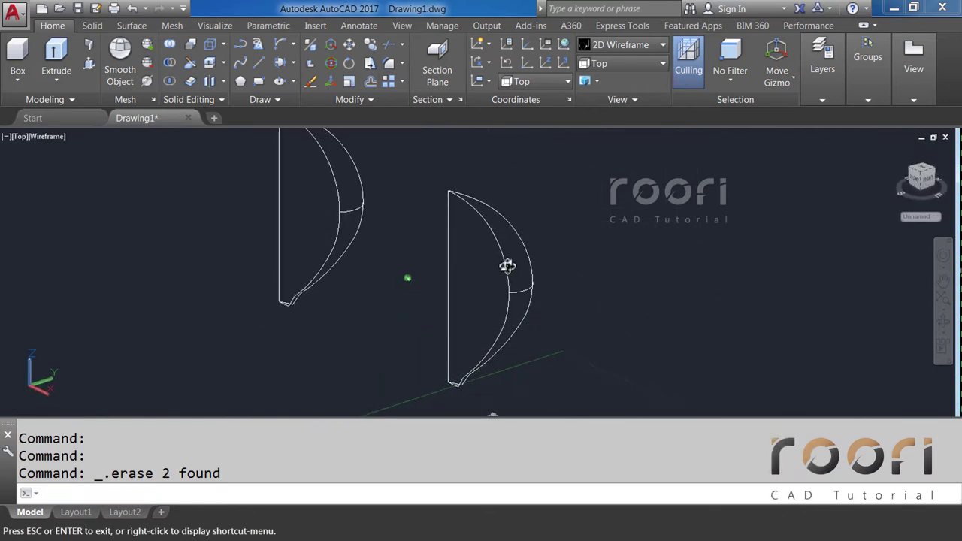
pyautogui.scroll(2, 516, 318)
pyautogui.scroll(3, 401, 258)
pyautogui.scroll(2, 403, 257)
pyautogui.write('LOFT')
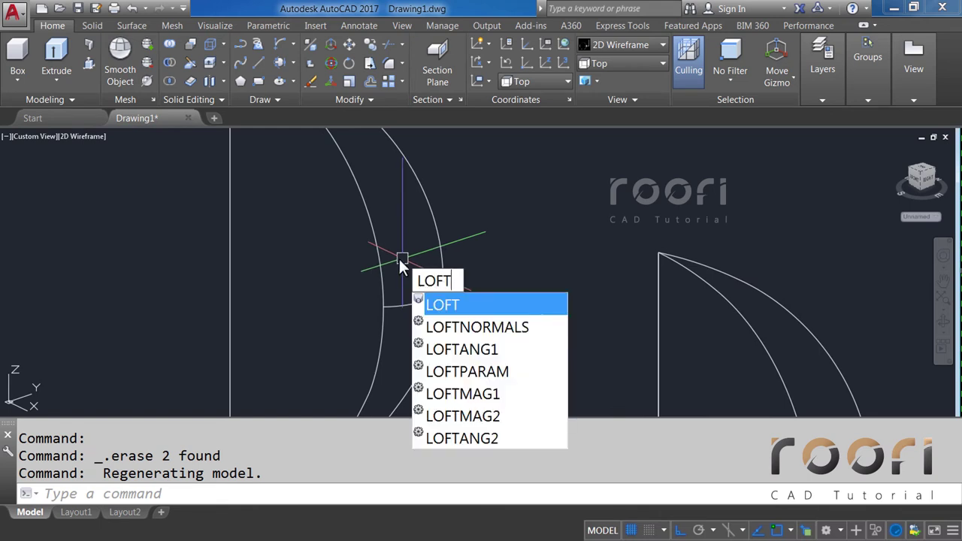
pyautogui.press('Return')
pyautogui.click(383, 272)
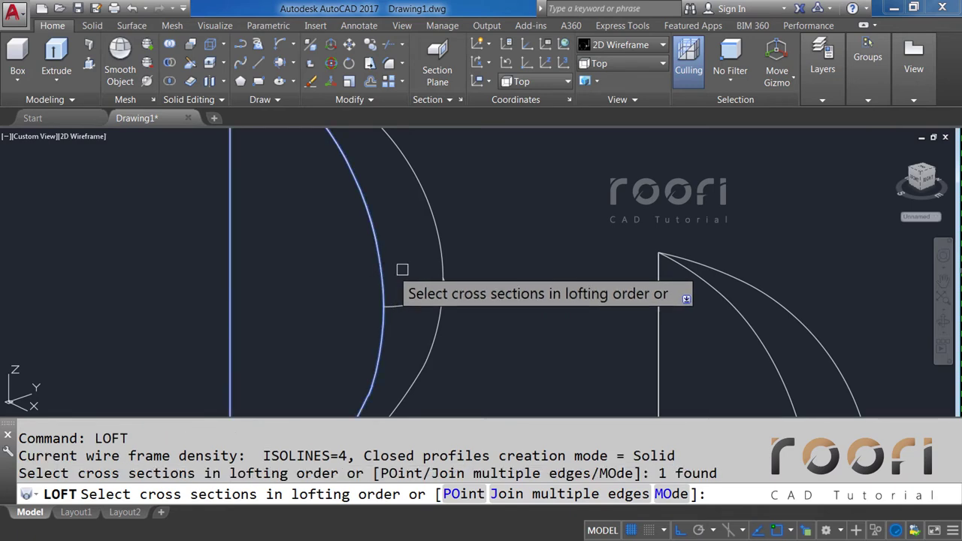
pyautogui.click(440, 242)
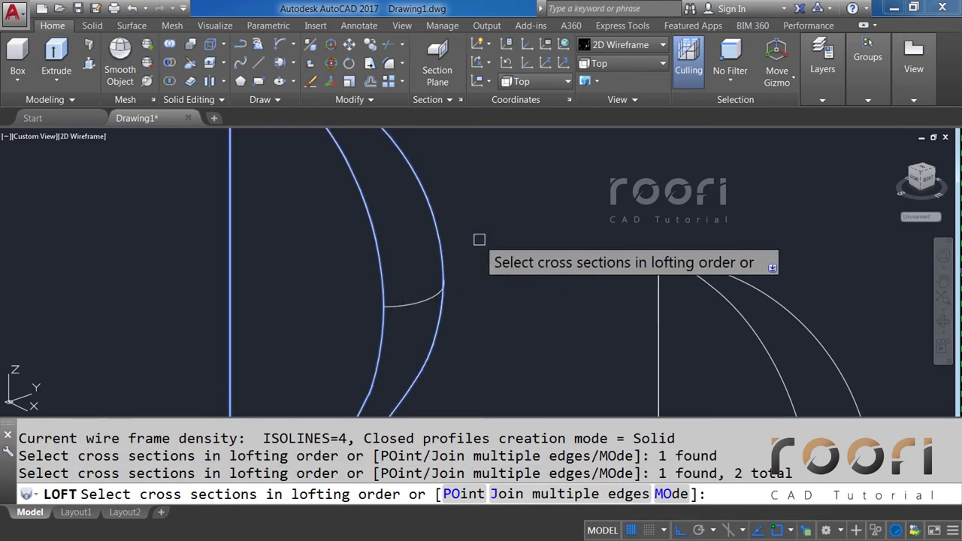
pyautogui.press('Return')
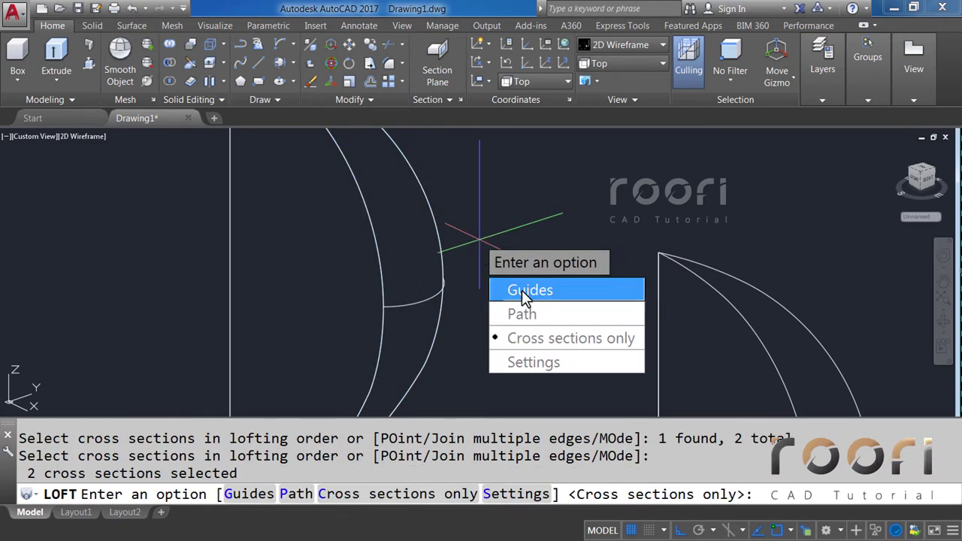
pyautogui.click(529, 297)
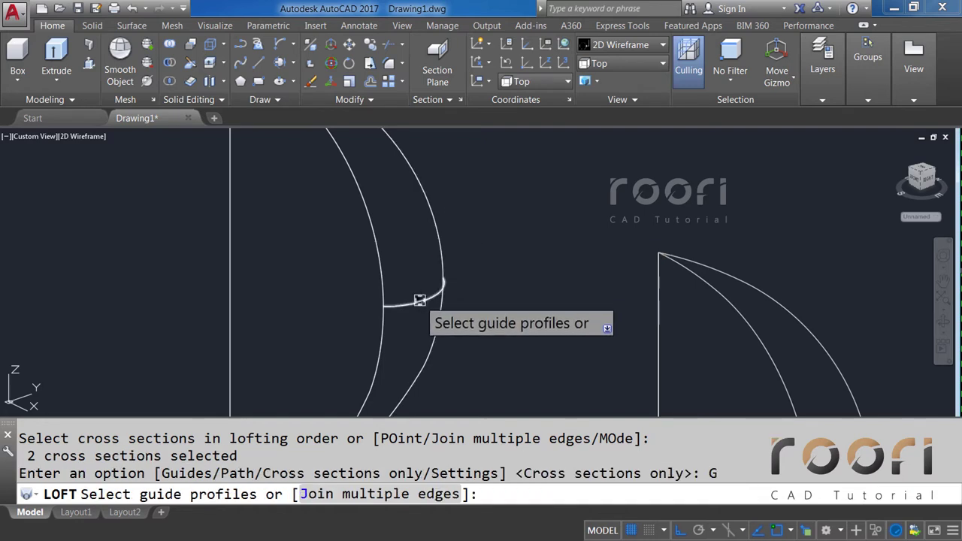
pyautogui.click(420, 300)
pyautogui.press('Return')
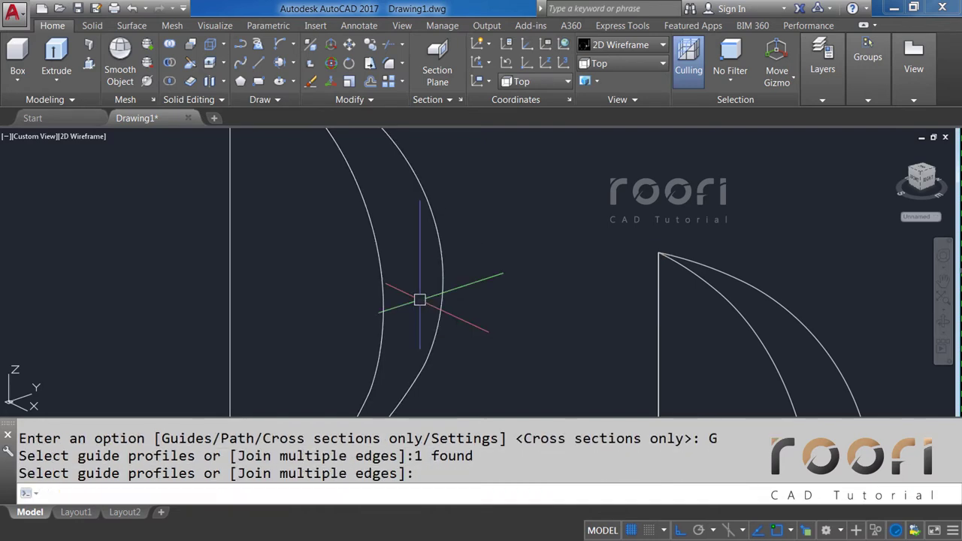
# Step: Check the lofted solid in the Realistic visual style, then return to 2D Wireframe
pyautogui.click(610, 48)
pyautogui.click(788, 86)
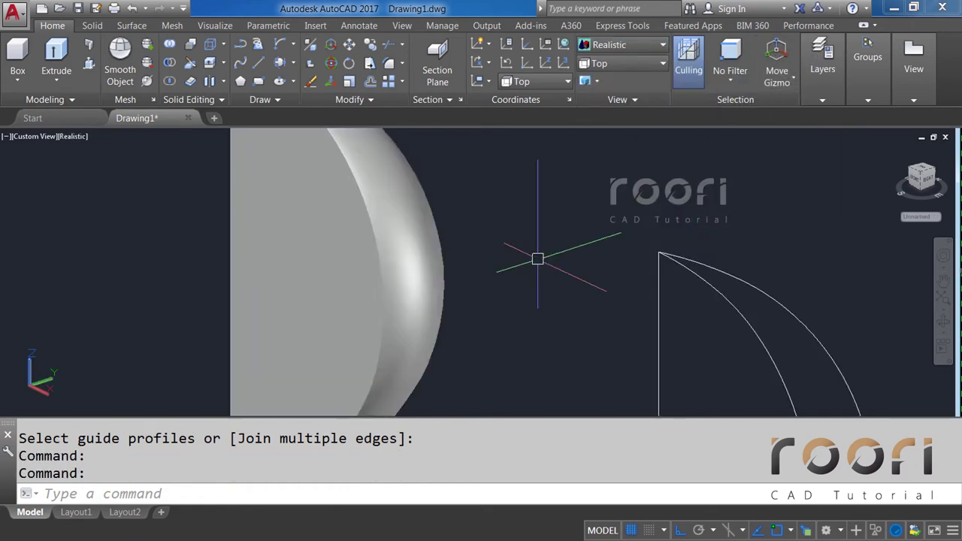
pyautogui.scroll(-3, 451, 297)
pyautogui.scroll(-2, 451, 311)
pyautogui.moveTo(452, 311); pyautogui.dragTo(429, 285, button='middle')
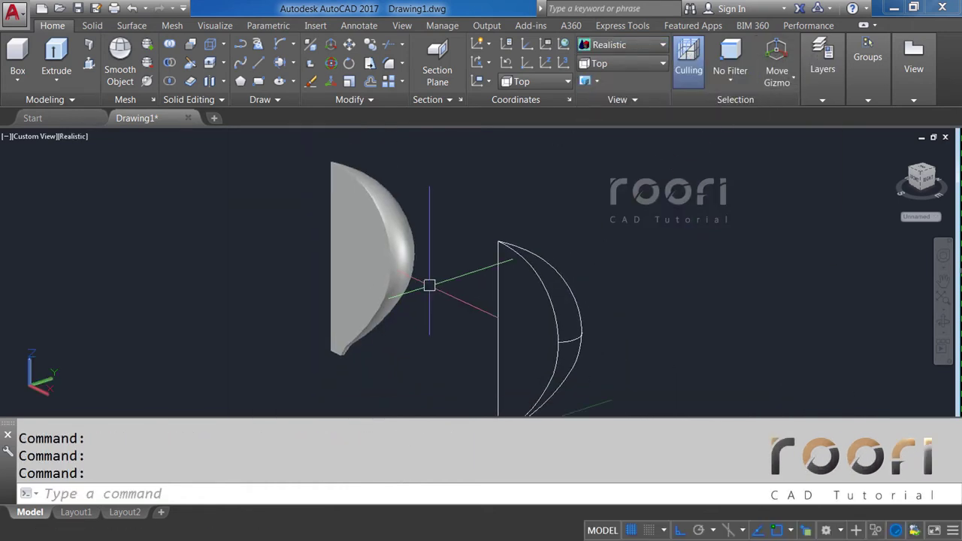
pyautogui.moveTo(455, 323); pyautogui.dragTo(395, 286, button='middle')
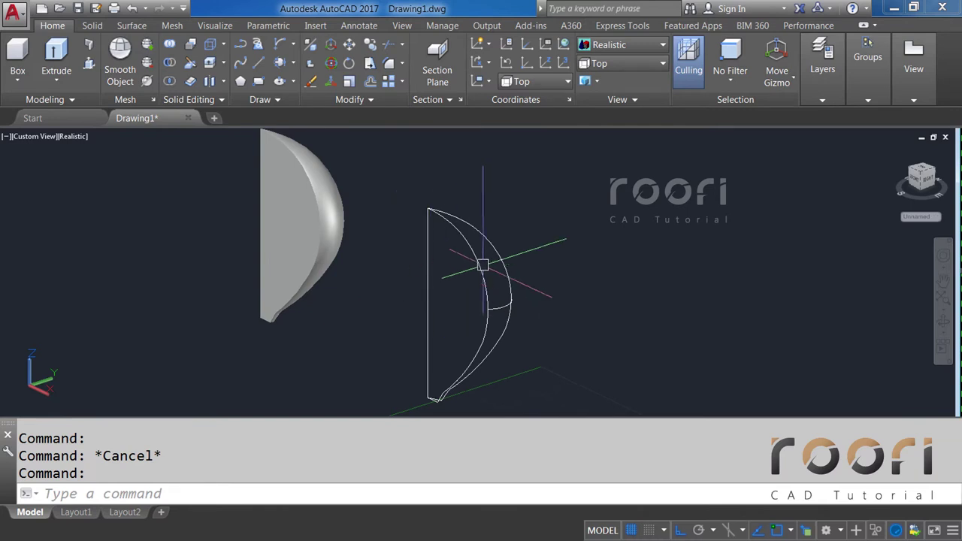
pyautogui.click(614, 47)
pyautogui.click(610, 75)
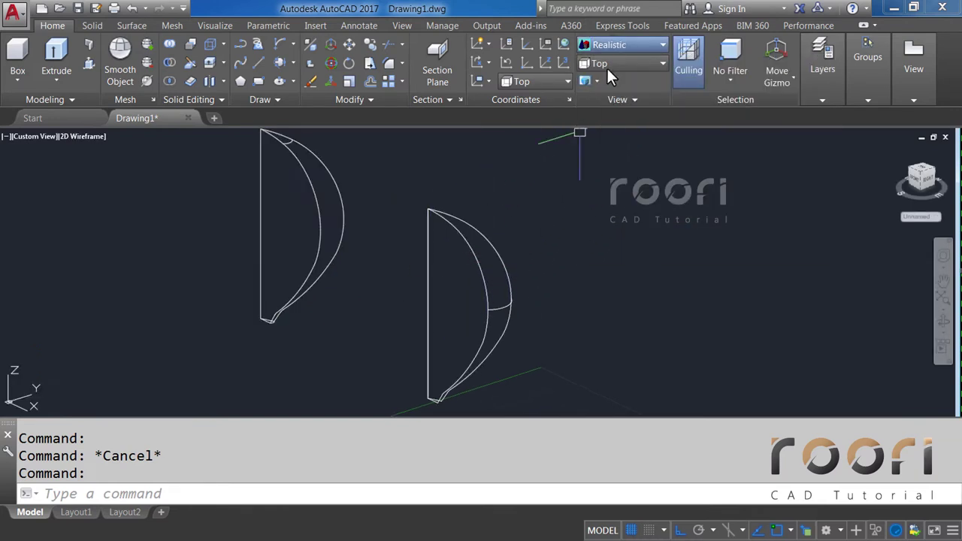
pyautogui.scroll(3, 524, 313)
pyautogui.write('LOFT')
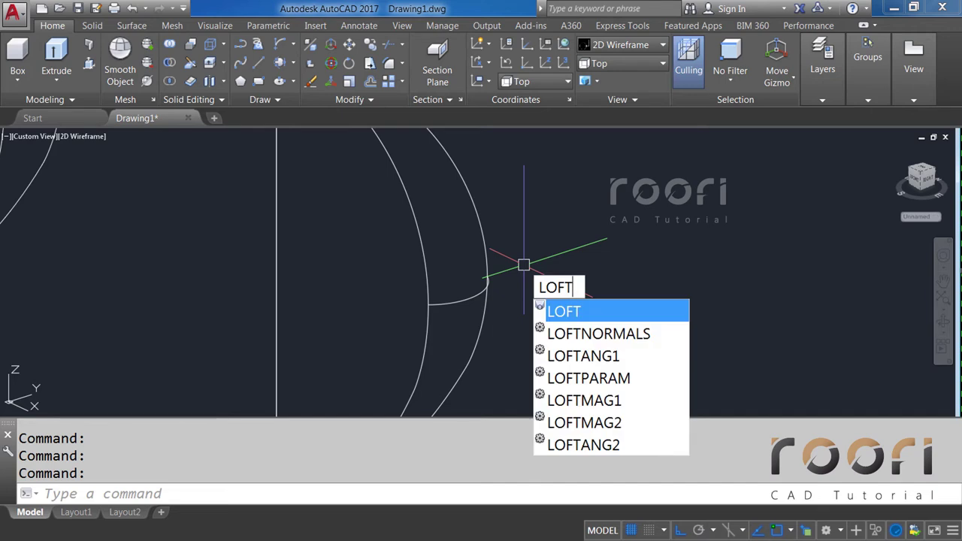
# Step: Loft the second wedge's two arcs as cross sections, guided by its small connecting arc
pyautogui.press('Return')
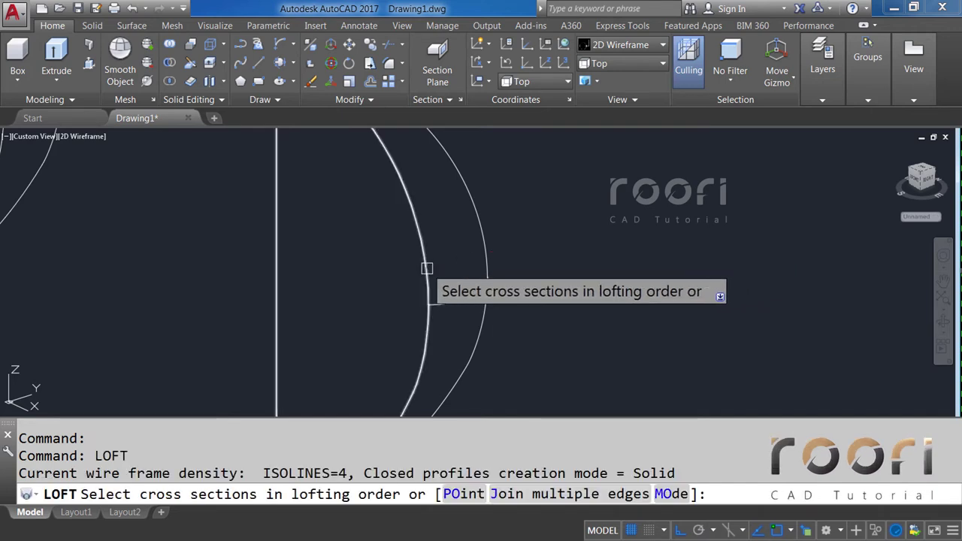
pyautogui.click(428, 268)
pyautogui.click(479, 227)
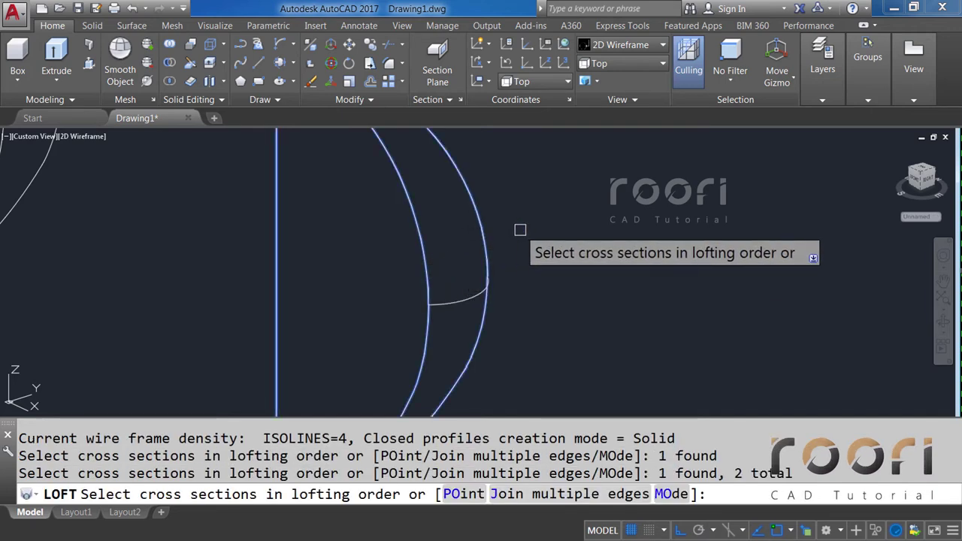
pyautogui.press('Return')
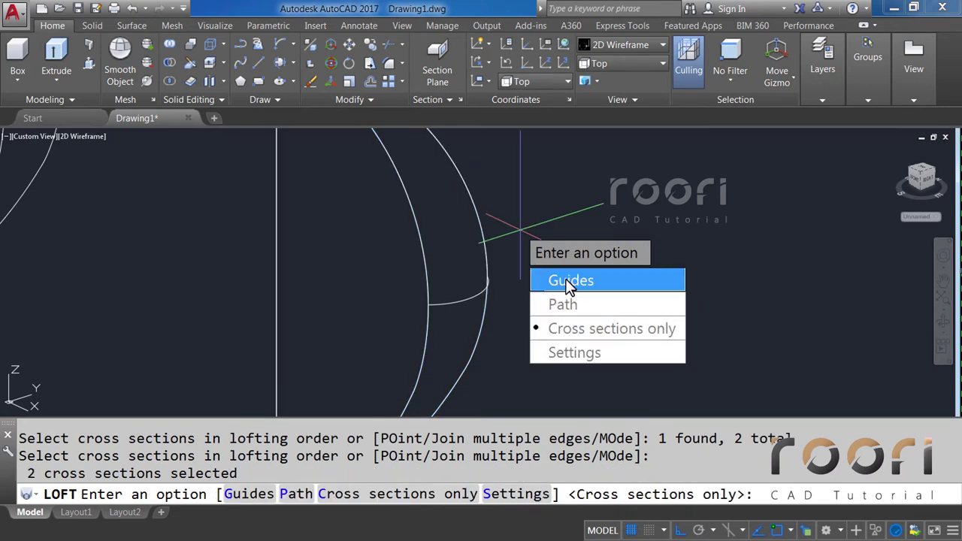
pyautogui.click(557, 281)
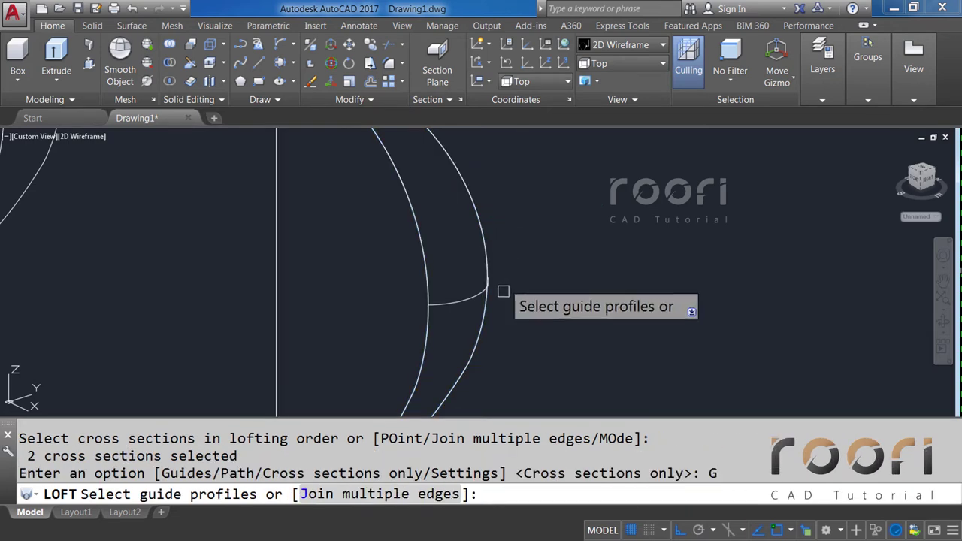
pyautogui.click(466, 298)
pyautogui.press('Return')
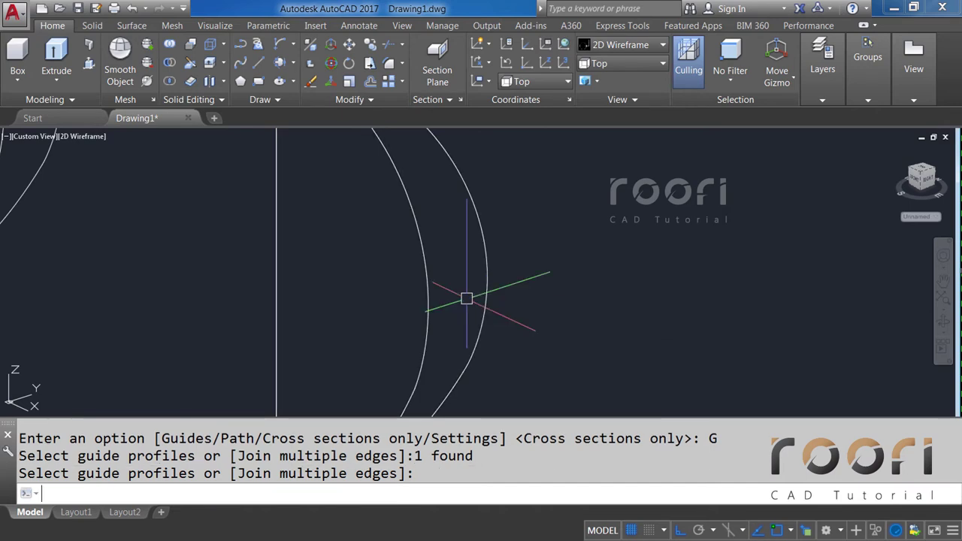
# Step: Display both half-dome solids in the Realistic visual style
pyautogui.scroll(-2, 487, 267)
pyautogui.scroll(-3, 492, 275)
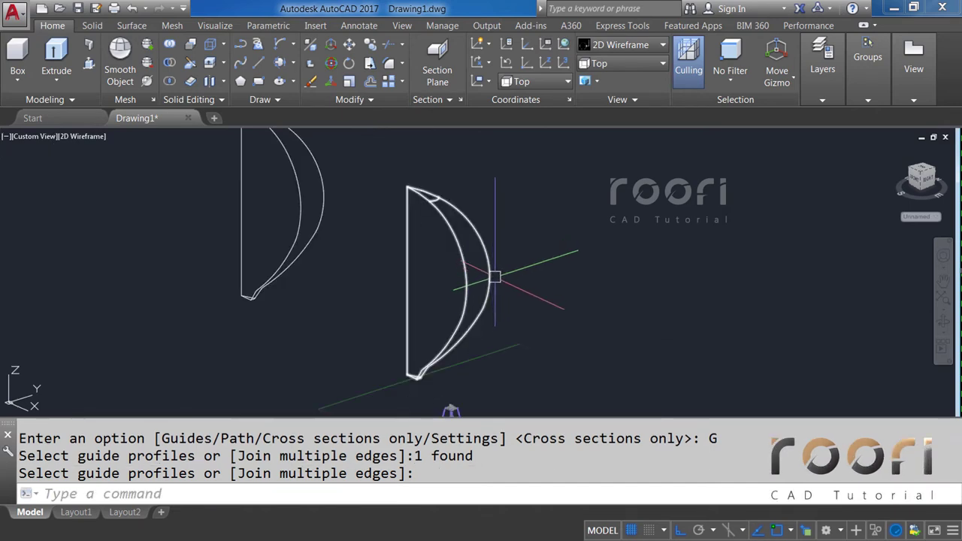
pyautogui.scroll(-1, 492, 275)
pyautogui.click(634, 49)
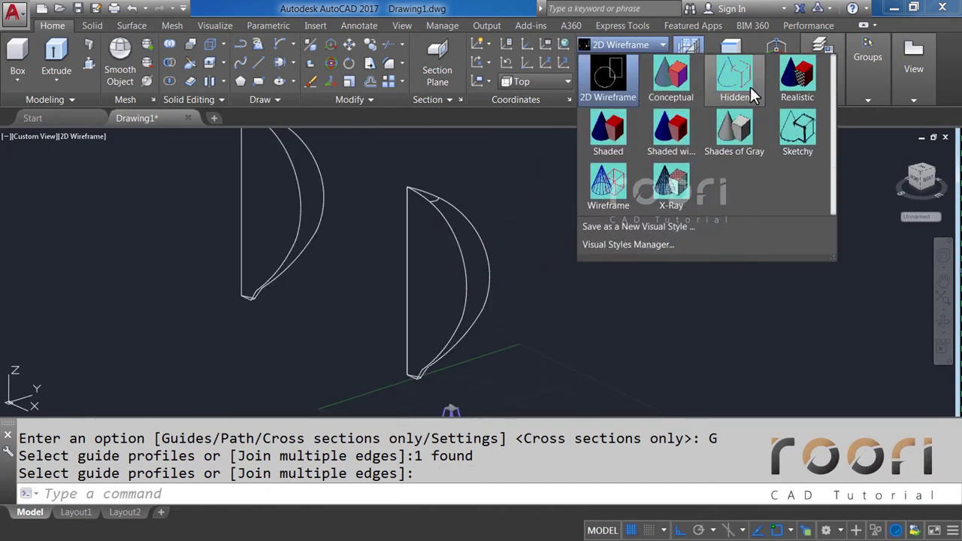
pyautogui.click(791, 81)
pyautogui.scroll(-2, 533, 281)
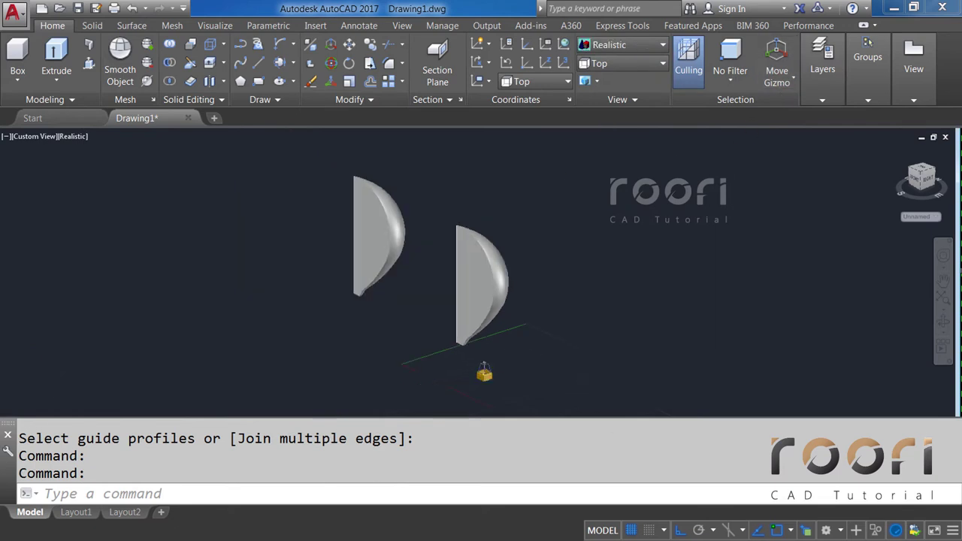
pyautogui.moveTo(412, 303); pyautogui.dragTo(425, 290, button='middle')
pyautogui.scroll(2, 424, 296)
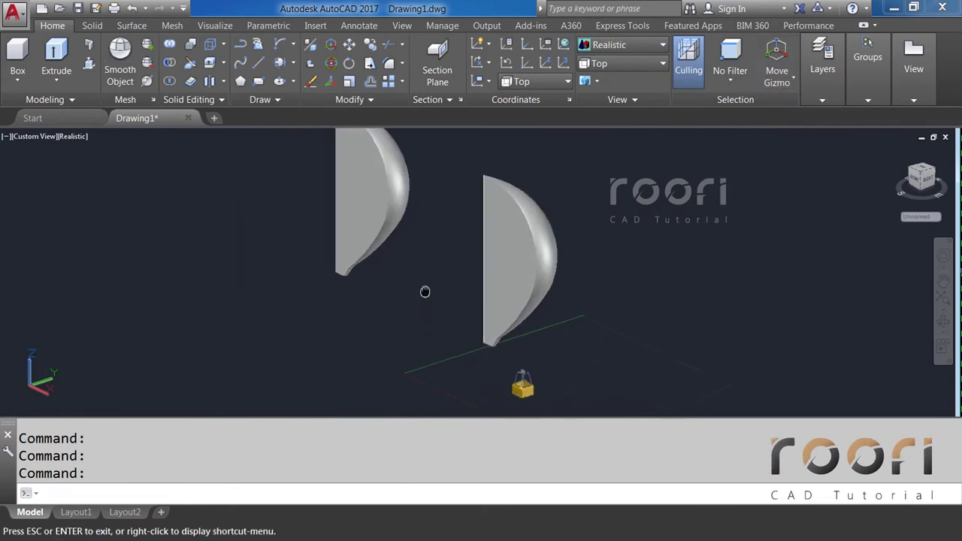
# Step: Move the left half-dome solid 30000 units onto the other solid
pyautogui.write('M')
pyautogui.press('Return')
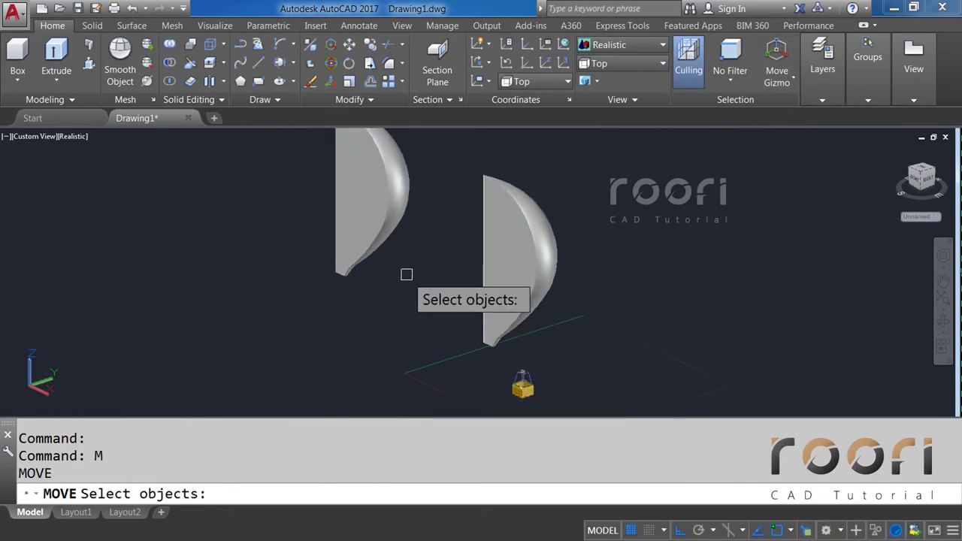
pyautogui.click(371, 243)
pyautogui.press('Return')
pyautogui.click(303, 290)
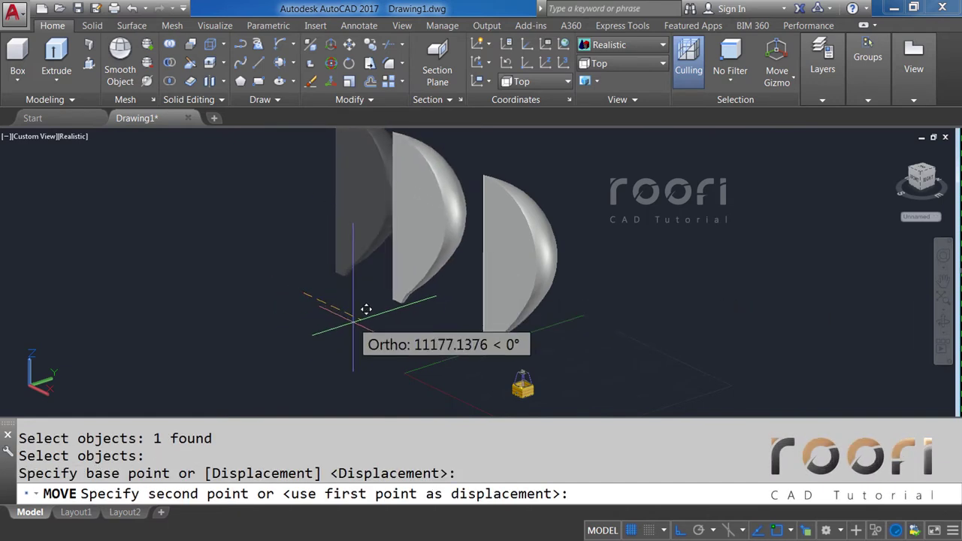
pyautogui.write('3')
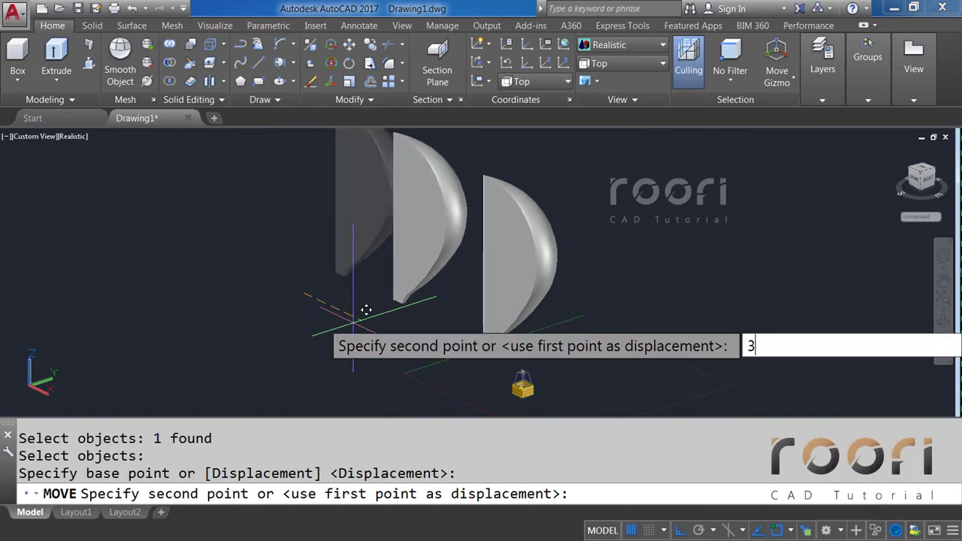
pyautogui.write('000')
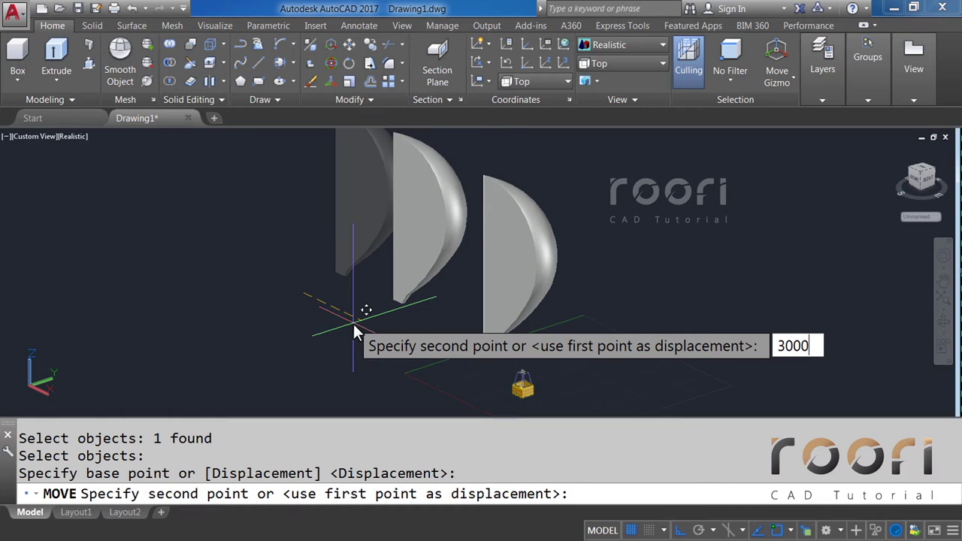
pyautogui.write('0')
pyautogui.press('Return')
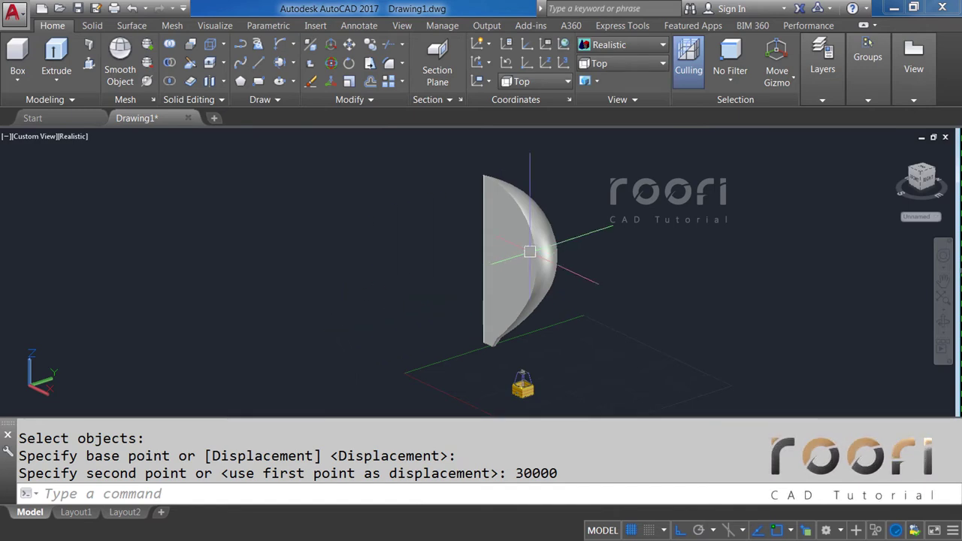
# Step: Switch the visual style back to 2D Wireframe
pyautogui.click(620, 47)
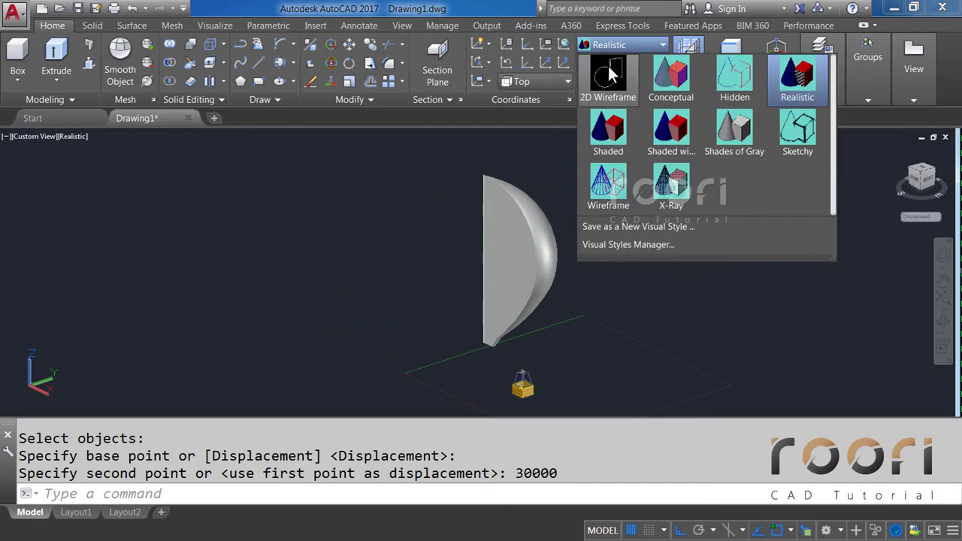
pyautogui.click(607, 64)
pyautogui.scroll(2, 544, 286)
# Step: Subtract the inner half-dome solid from the outer one, leaving a thin shell
pyautogui.scroll(2, 496, 351)
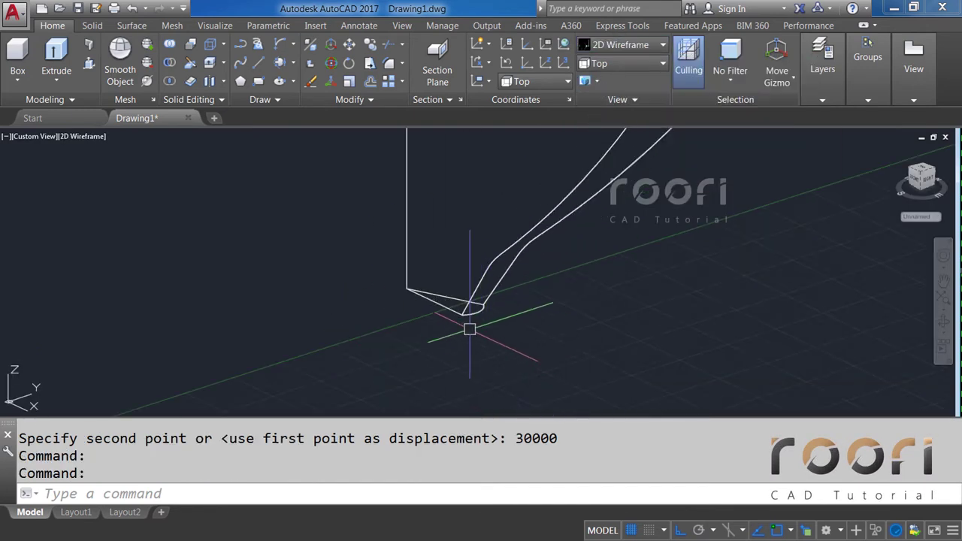
pyautogui.scroll(2, 468, 328)
pyautogui.scroll(2, 459, 316)
pyautogui.scroll(2, 459, 331)
pyautogui.write('SUBTRACT')
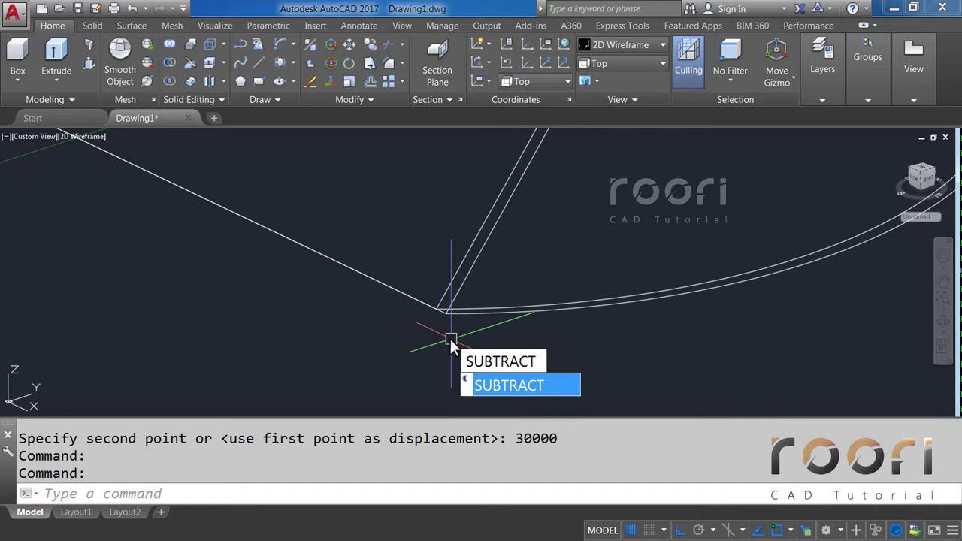
pyautogui.press('Return')
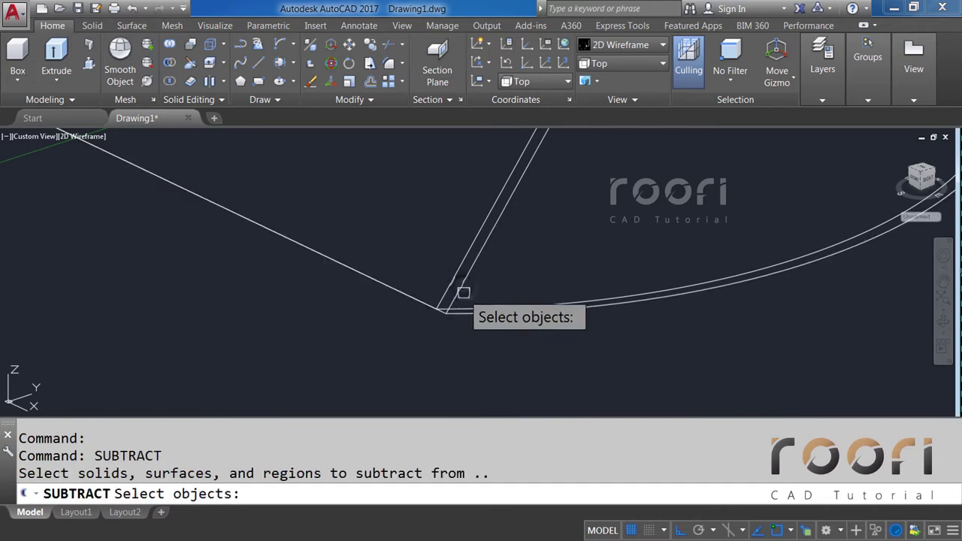
pyautogui.click(463, 286)
pyautogui.press('Return')
pyautogui.click(450, 278)
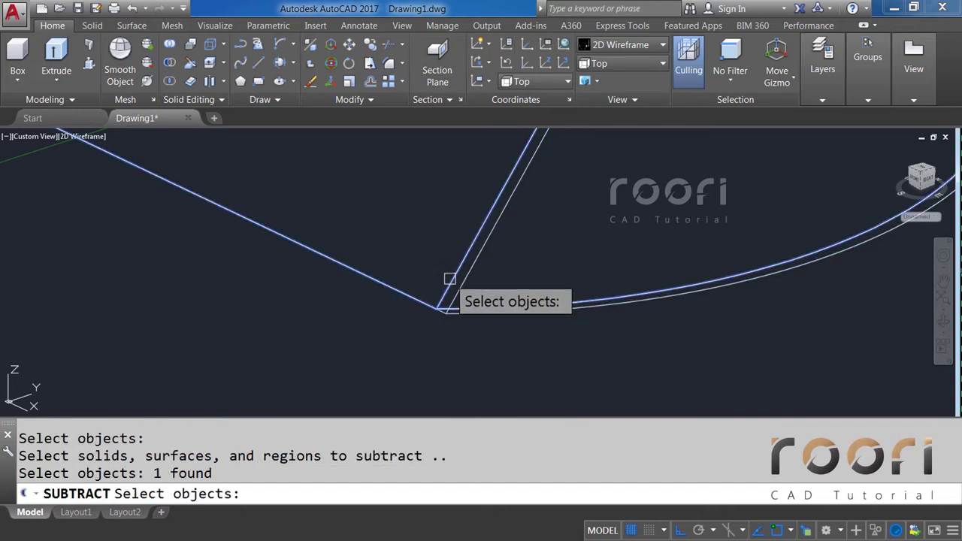
pyautogui.press('Return')
# Step: Orbit and inspect the shell in Realistic style, then return to 2D Wireframe
pyautogui.moveTo(429, 311)
pyautogui.keyDown('shift'); pyautogui.mouseDown(button='middle')
pyautogui.moveTo(427, 343)
pyautogui.moveTo(501, 408)
pyautogui.moveTo(462, 387)
pyautogui.mouseUp(button='middle'); pyautogui.keyUp('shift')
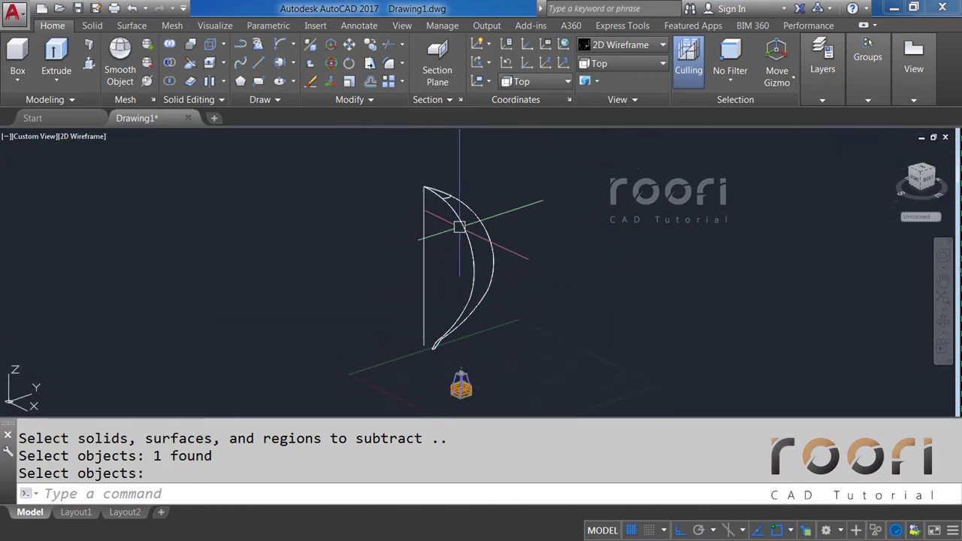
pyautogui.click(636, 44)
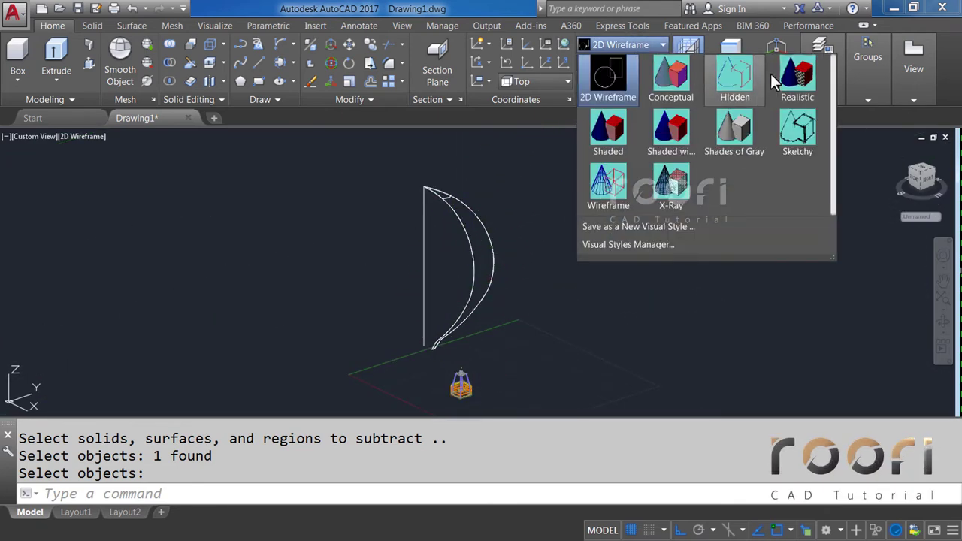
pyautogui.click(801, 75)
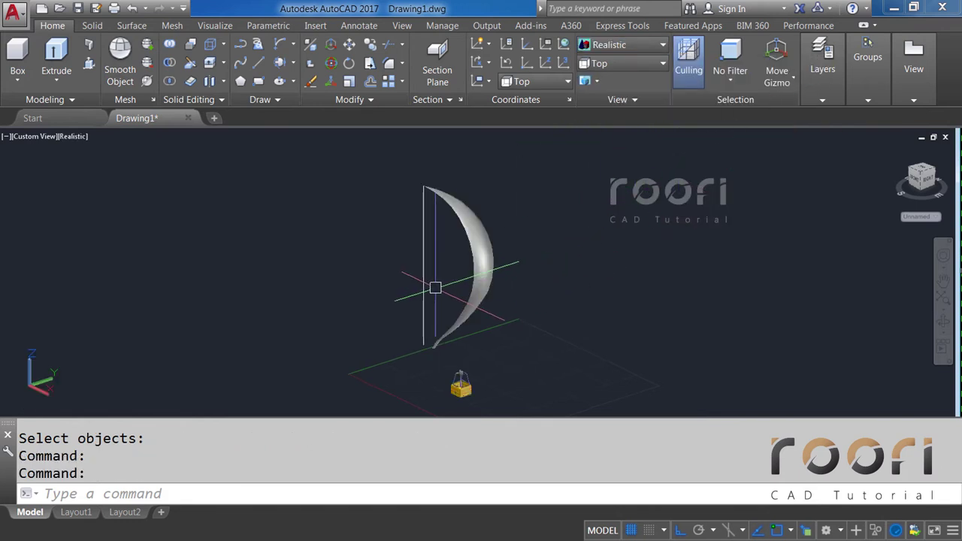
pyautogui.scroll(3, 435, 288)
pyautogui.moveTo(503, 286)
pyautogui.keyDown('shift'); pyautogui.mouseDown(button='middle')
pyautogui.moveTo(507, 331)
pyautogui.moveTo(609, 249)
pyautogui.moveTo(582, 193)
pyautogui.moveTo(504, 271)
pyautogui.moveTo(476, 327)
pyautogui.moveTo(487, 333)
pyautogui.moveTo(524, 303)
pyautogui.moveTo(544, 307)
pyautogui.moveTo(545, 325)
pyautogui.mouseUp(button='middle'); pyautogui.keyUp('shift')
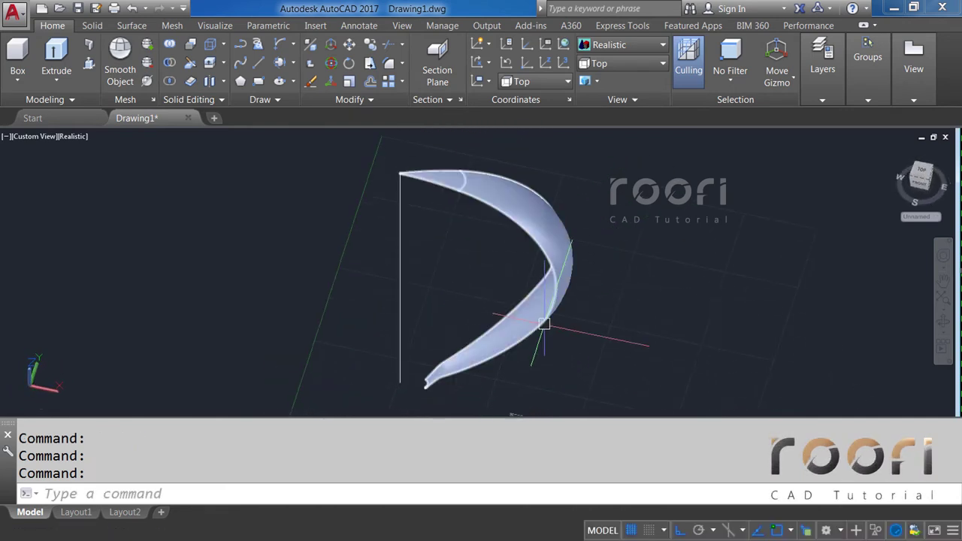
pyautogui.click(619, 44)
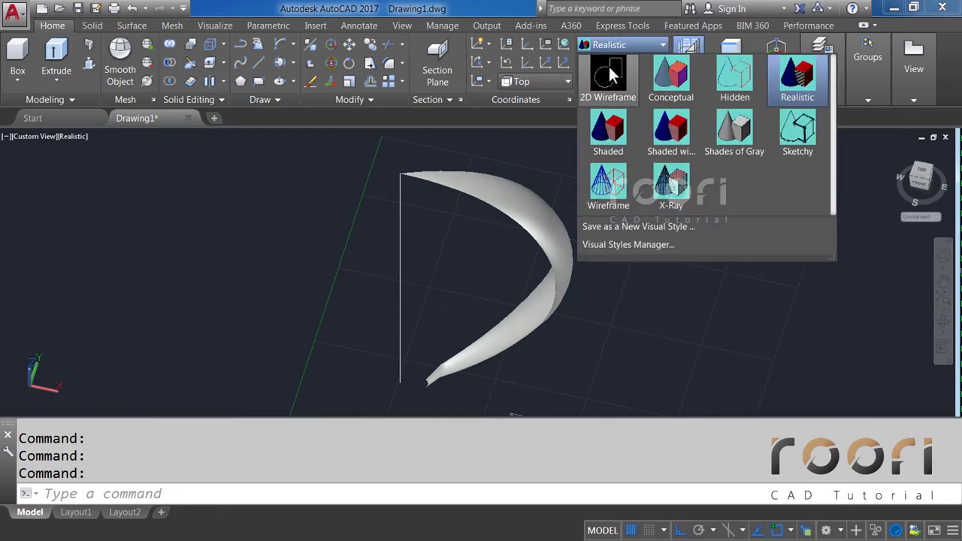
pyautogui.click(609, 66)
pyautogui.click(610, 65)
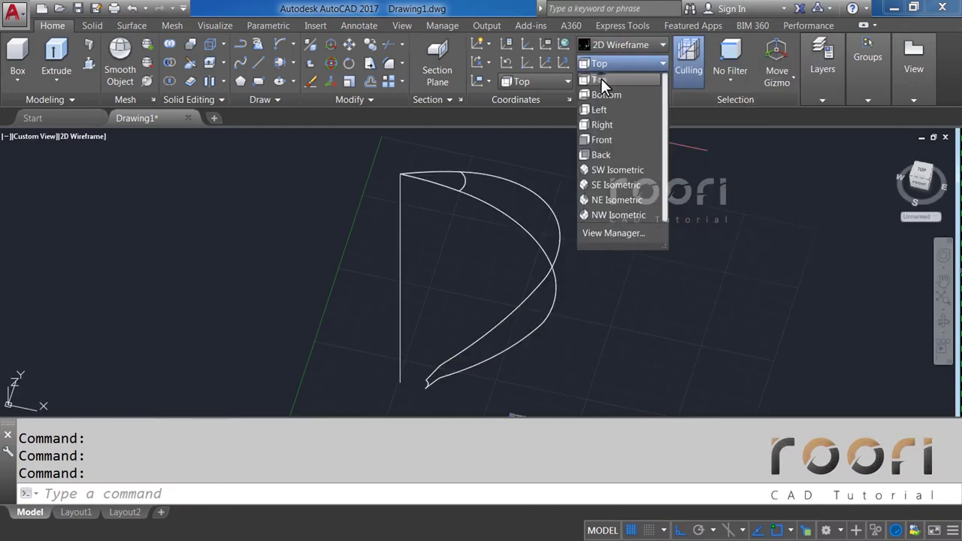
# Step: Switch to the Top view and pan the wedge drawing into view
pyautogui.click(602, 78)
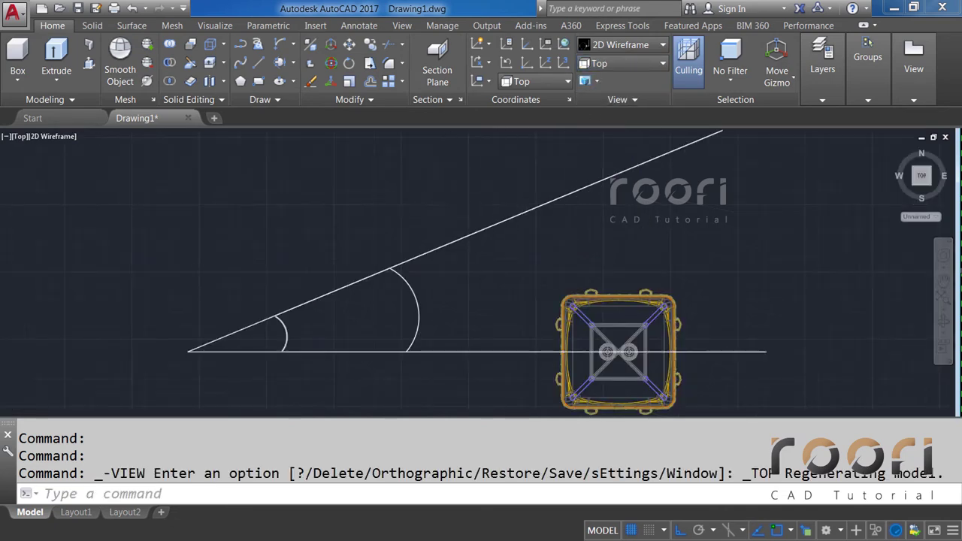
pyautogui.scroll(-2, 294, 328)
pyautogui.scroll(2, 278, 303)
pyautogui.scroll(2, 278, 303)
pyautogui.scroll(2, 278, 303)
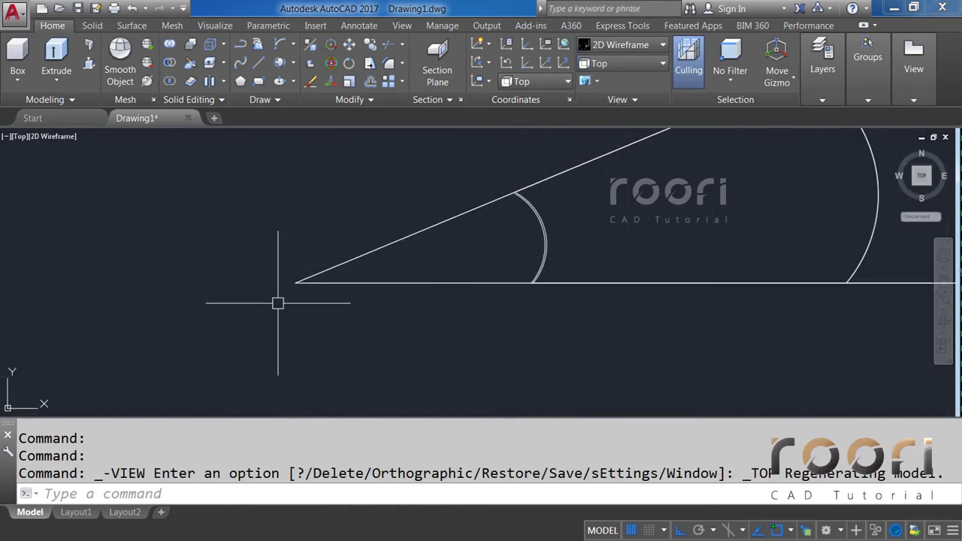
pyautogui.moveTo(278, 303); pyautogui.dragTo(324, 294, button='middle')
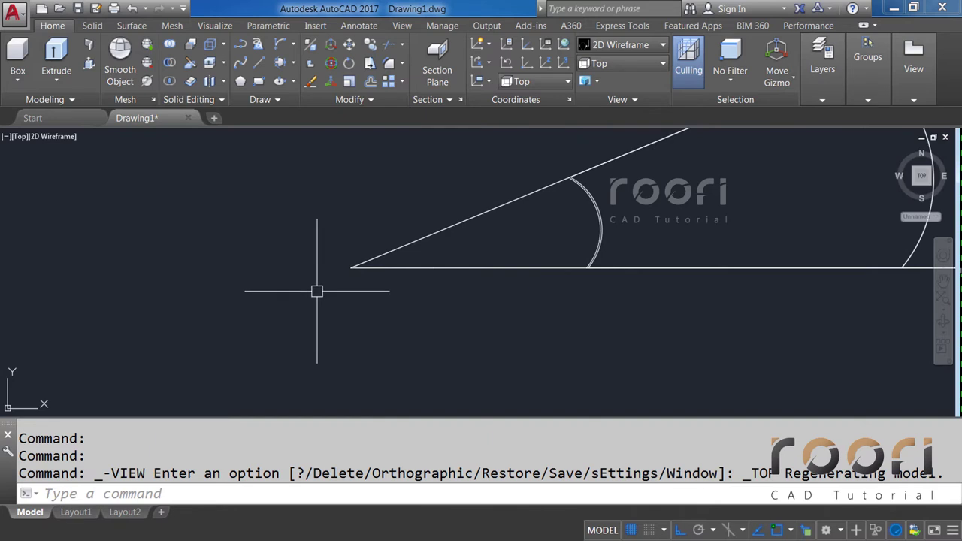
# Step: Rotate the wedge outline about its left apex by -101.25 degrees
pyautogui.write('RO')
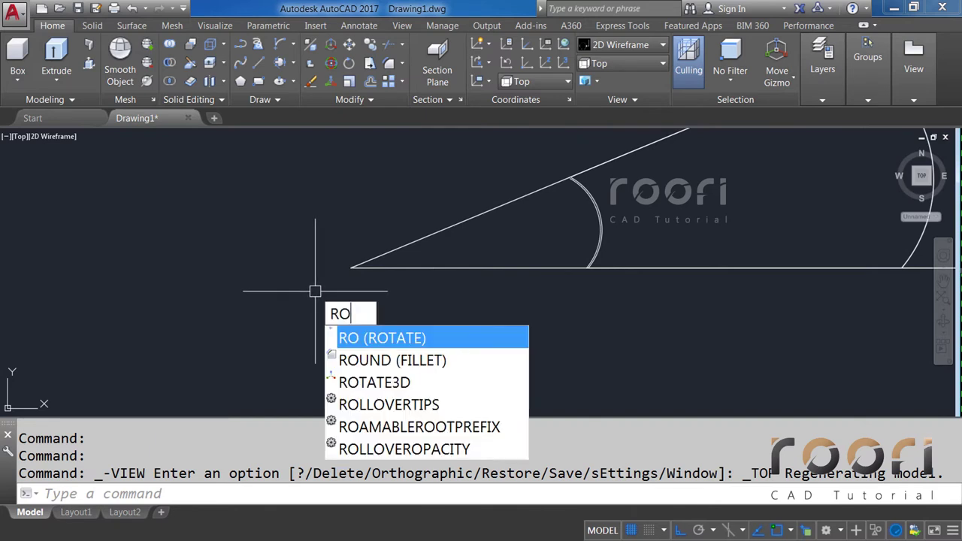
pyautogui.press('Return')
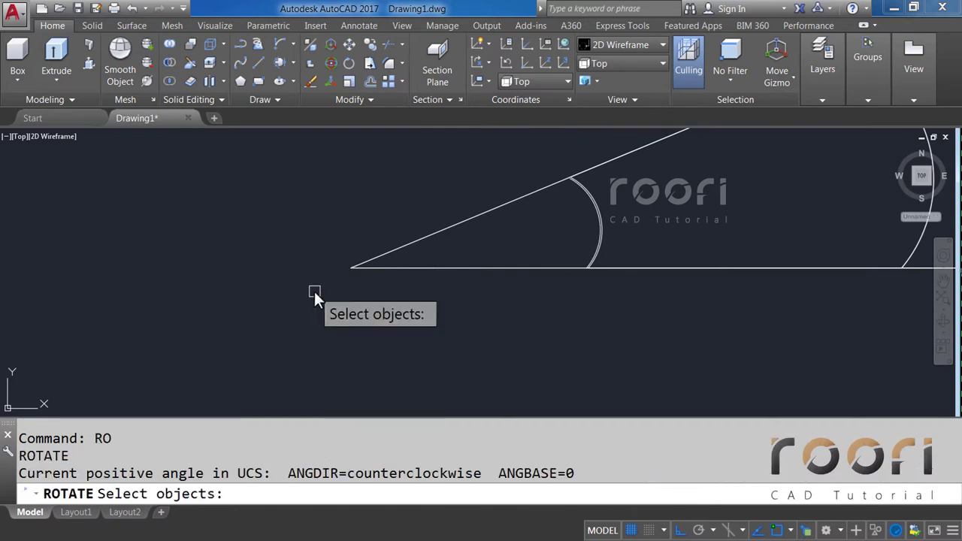
pyautogui.click(439, 270)
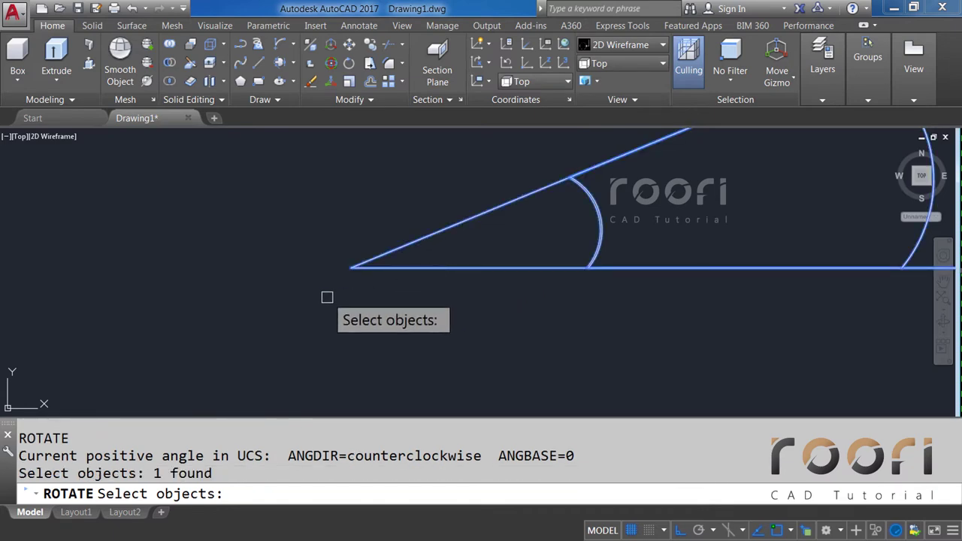
pyautogui.press('Return')
pyautogui.click(351, 267)
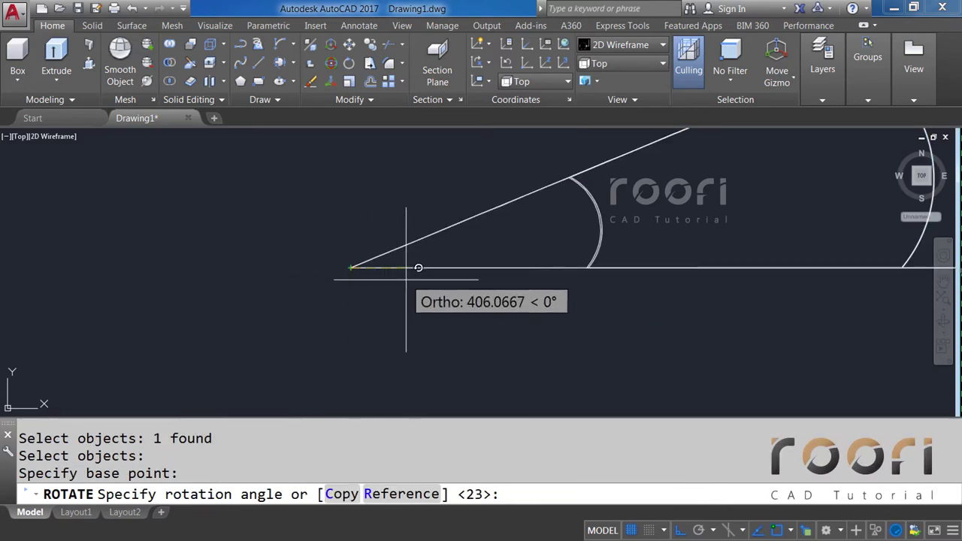
pyautogui.write('-')
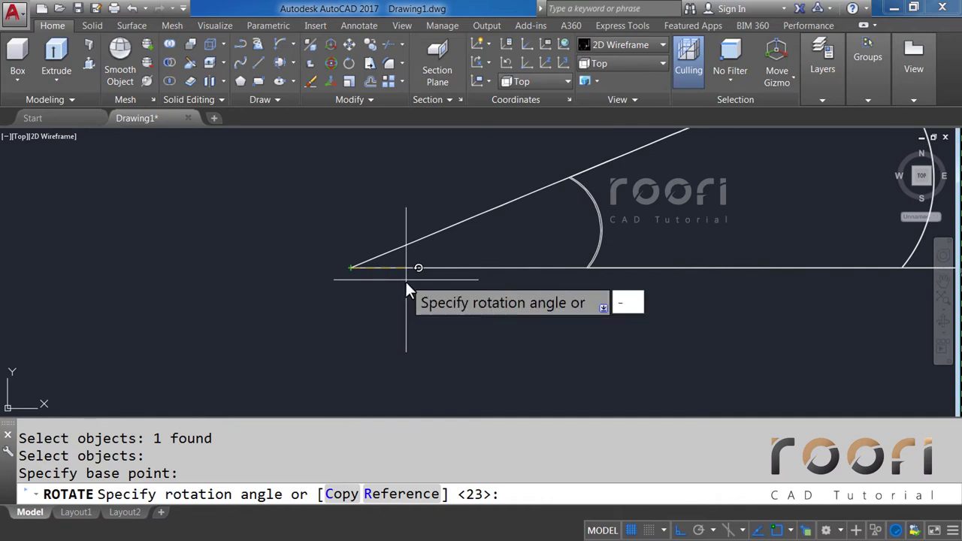
pyautogui.write('101.25')
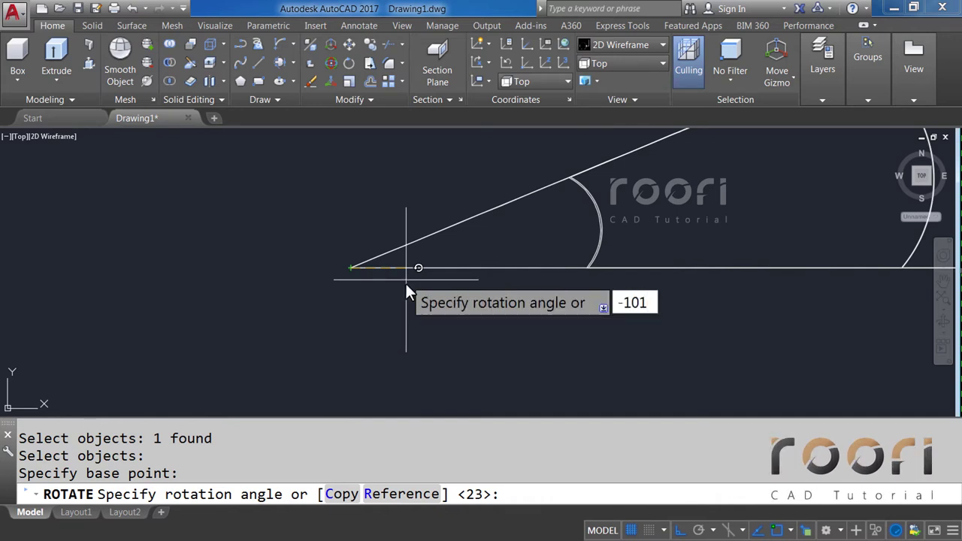
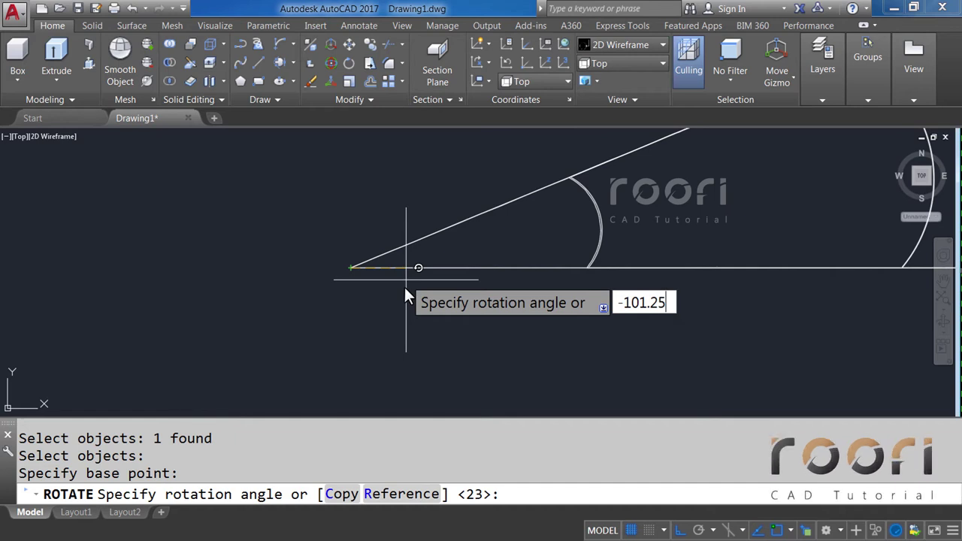
# Step: Complete the -101.25° rotation of the wedge outline and zoom in on it
pyautogui.press('Return')
pyautogui.moveTo(406, 295)
pyautogui.mouseDown(button='middle')
pyautogui.moveTo(404, 311)
pyautogui.moveTo(397, 250)
pyautogui.mouseUp(button='middle')
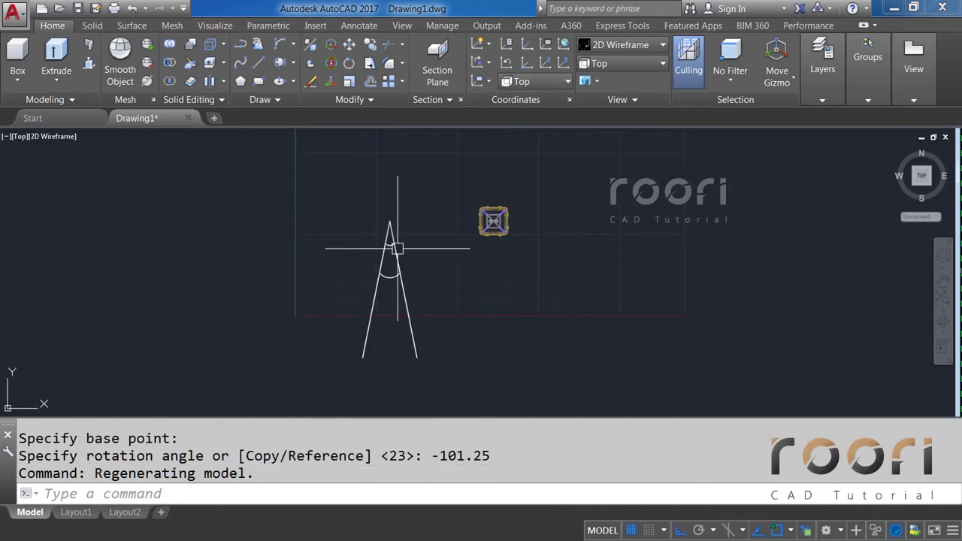
pyautogui.scroll(5, 386, 242)
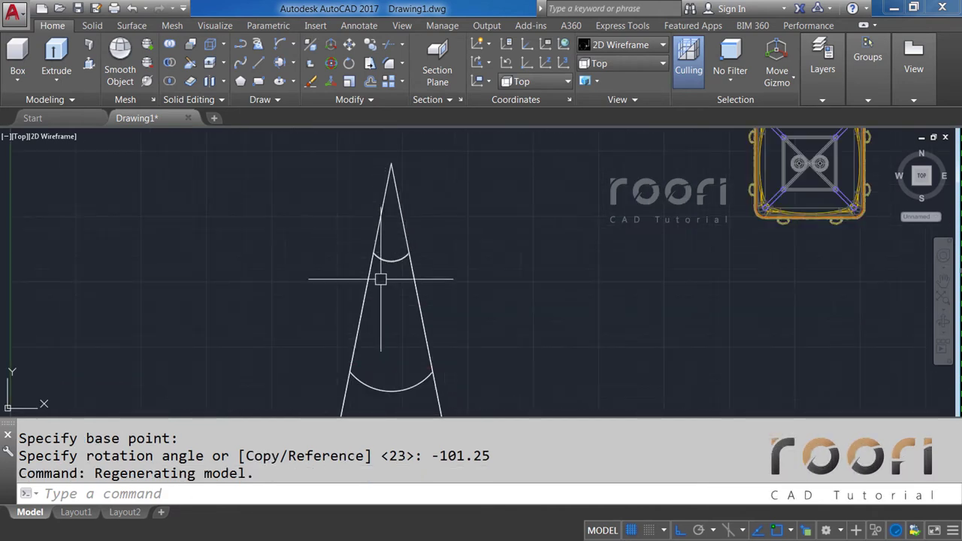
pyautogui.scroll(2, 380, 279)
pyautogui.scroll(1, 376, 304)
pyautogui.scroll(1, 378, 294)
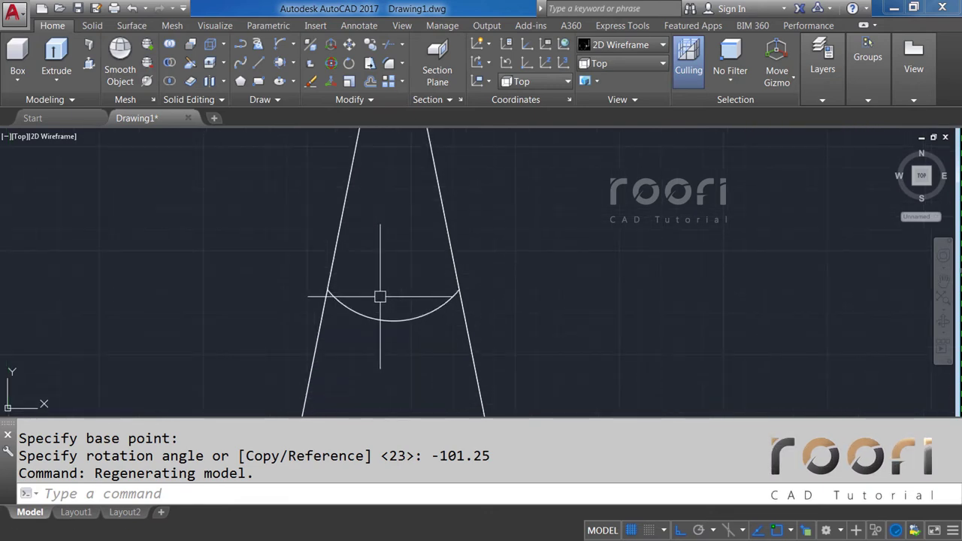
# Step: Draw a three-point arc across the wedge's narrow end, then orbit into a tilted 3D view
pyautogui.write('ARC')
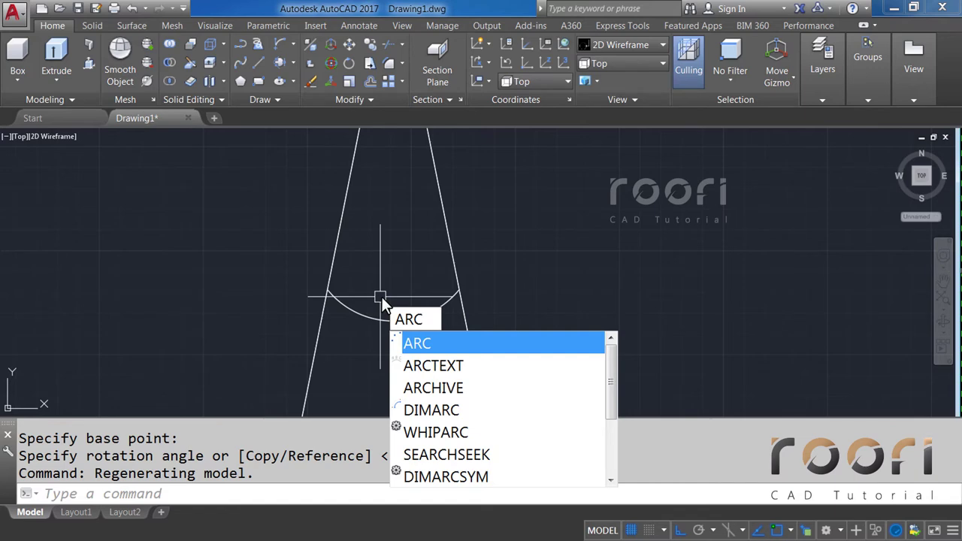
pyautogui.press('Return')
pyautogui.click(327, 289)
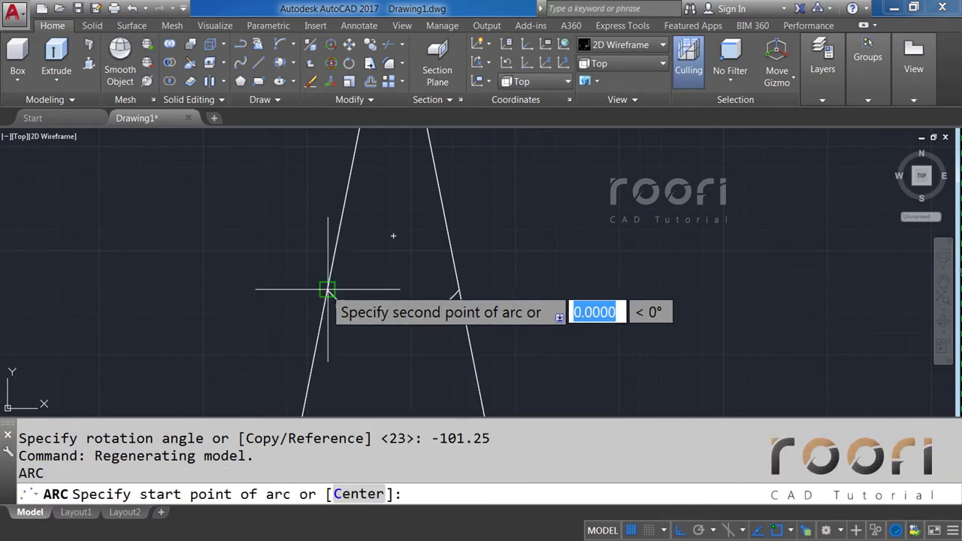
pyautogui.click(393, 321)
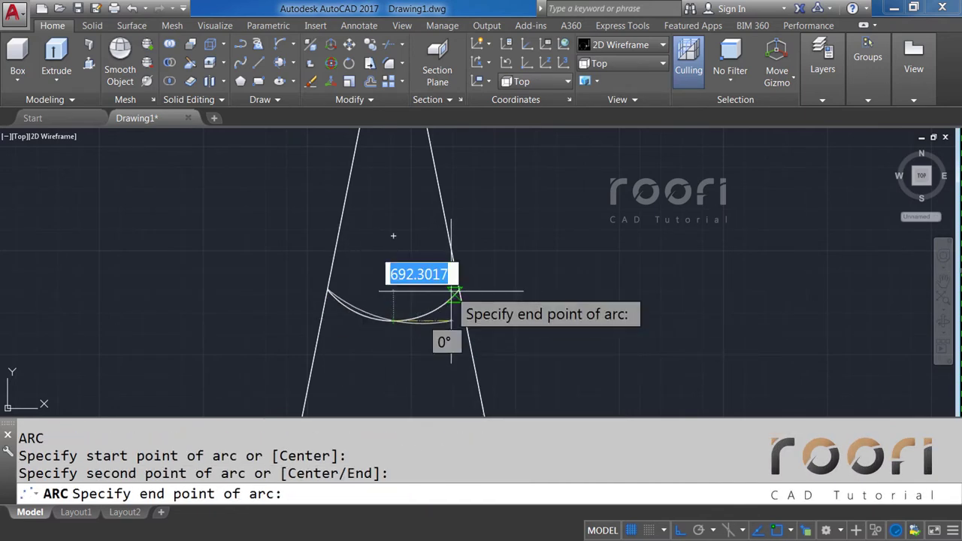
pyautogui.click(459, 289)
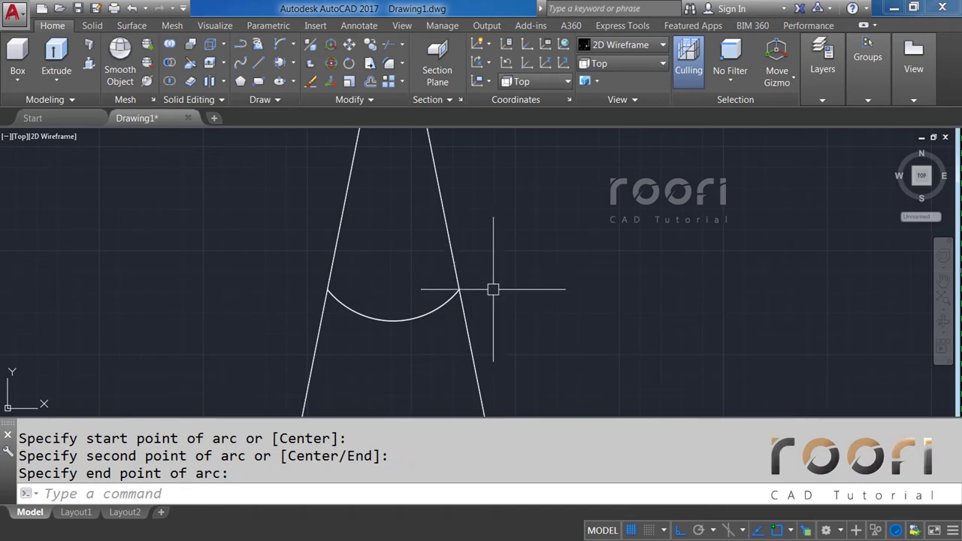
pyautogui.scroll(-5, 493, 289)
pyautogui.moveTo(572, 240)
pyautogui.keyDown('shift'); pyautogui.mouseDown(button='middle')
pyautogui.moveTo(545, 216)
pyautogui.moveTo(524, 365)
pyautogui.mouseUp(button='middle'); pyautogui.keyUp('shift')
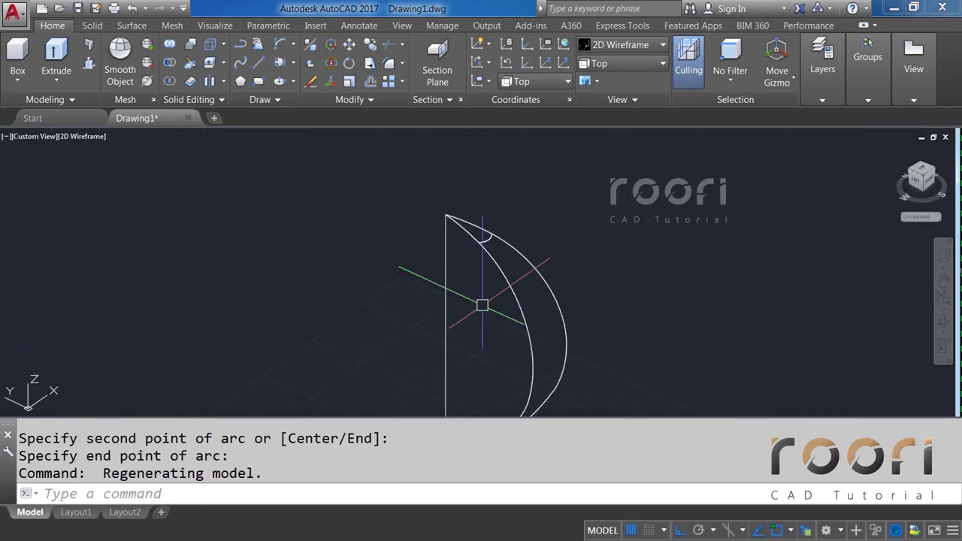
pyautogui.moveTo(482, 306)
pyautogui.keyDown('shift'); pyautogui.mouseDown(button='middle')
pyautogui.moveTo(481, 245)
pyautogui.moveTo(468, 277)
pyautogui.moveTo(479, 280)
pyautogui.mouseUp(button='middle'); pyautogui.keyUp('shift')
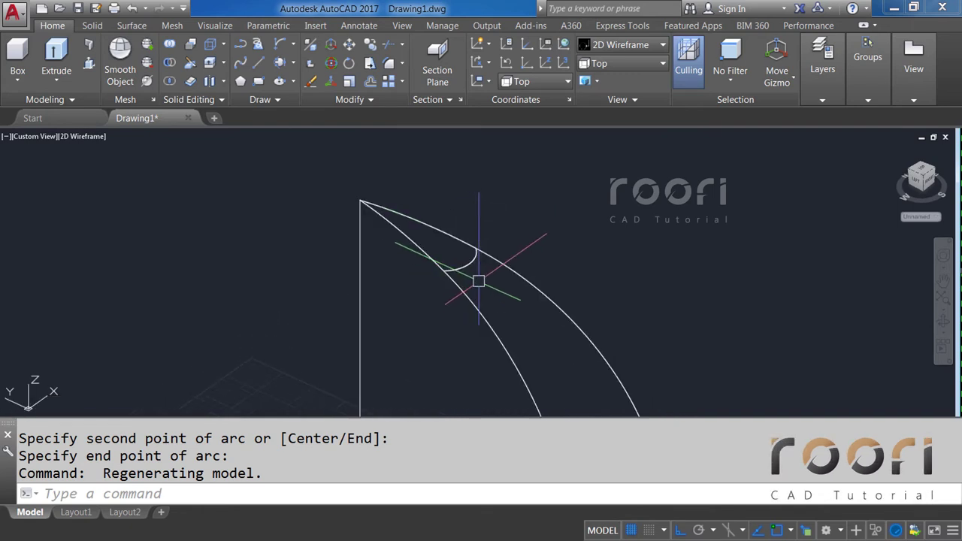
# Step: Move the arc along the vertical axis beside the panel's tip
pyautogui.write('m')
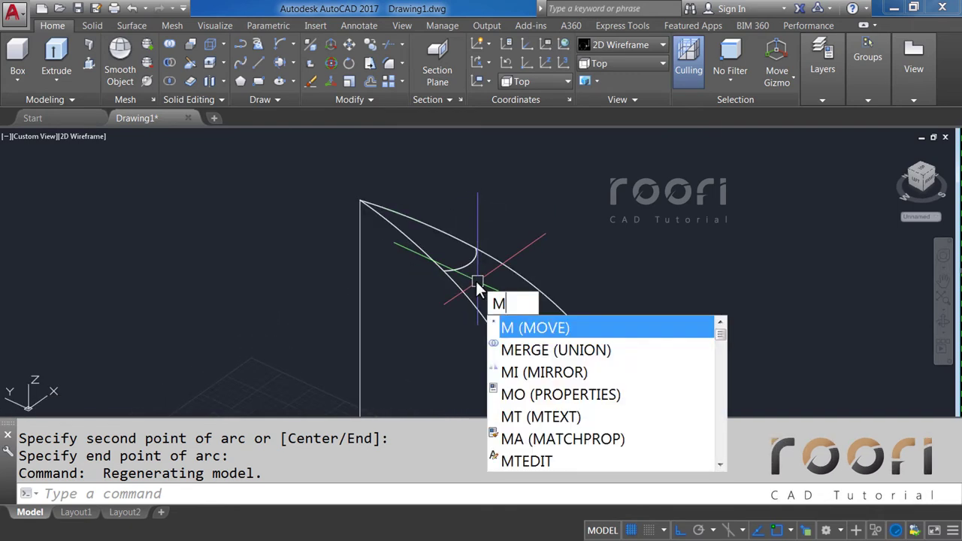
pyautogui.press('Return')
pyautogui.click(467, 264)
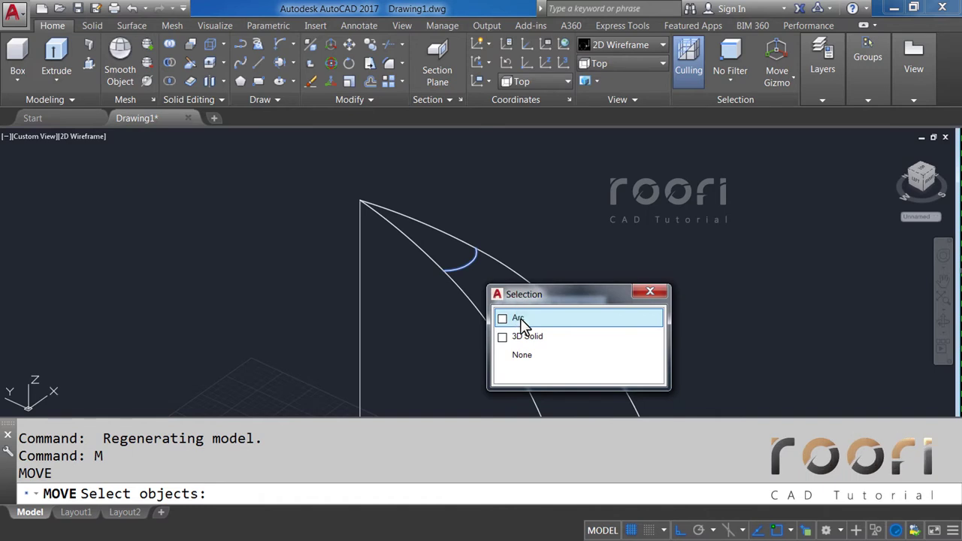
pyautogui.click(521, 318)
pyautogui.press('Return')
pyautogui.click(605, 192)
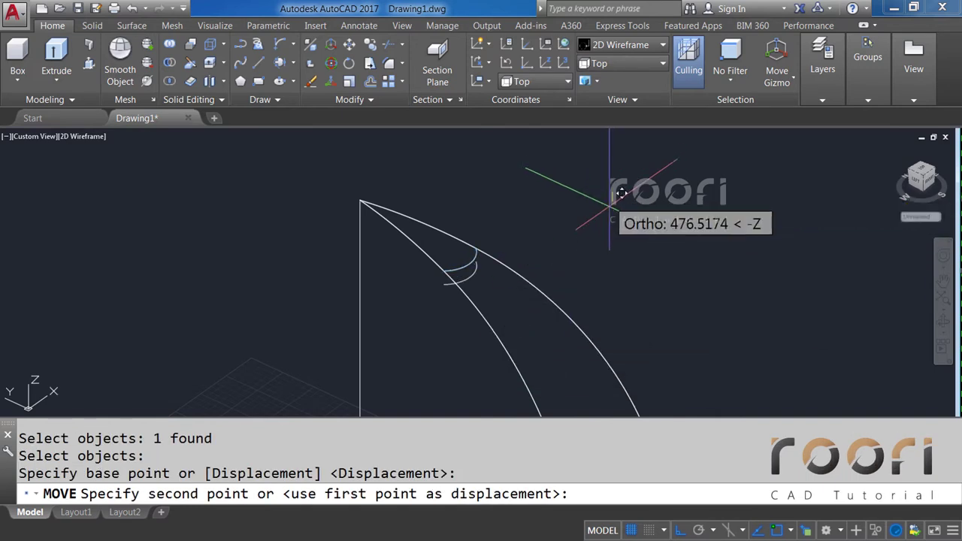
pyautogui.click(610, 244)
# Step: Extrude the arc into a cutting surface
pyautogui.write('EXTR')
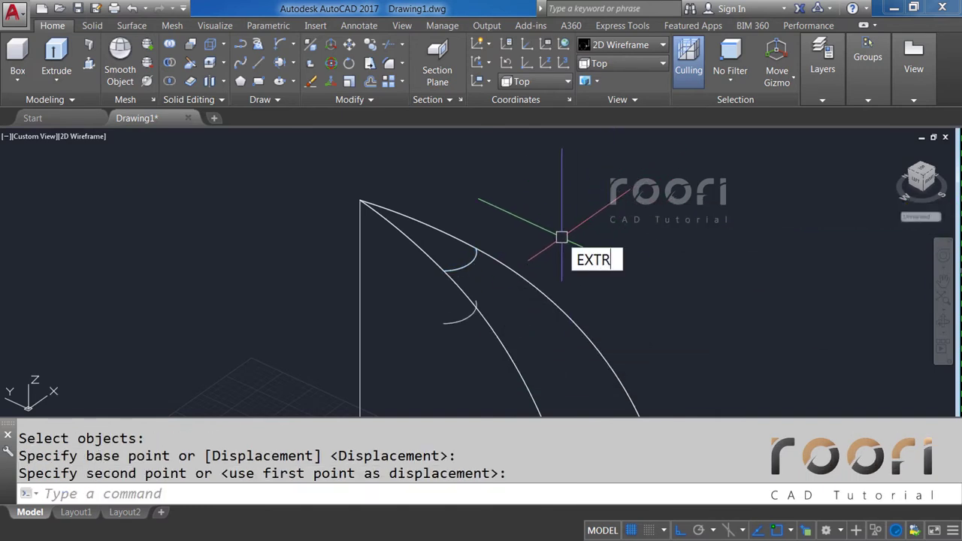
pyautogui.write('UDE')
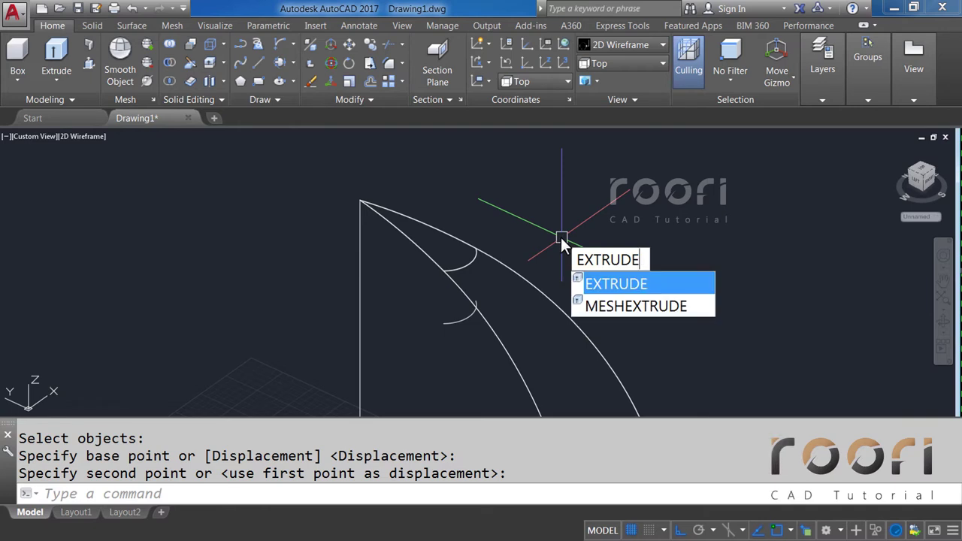
pyautogui.press('Return')
pyautogui.click(460, 319)
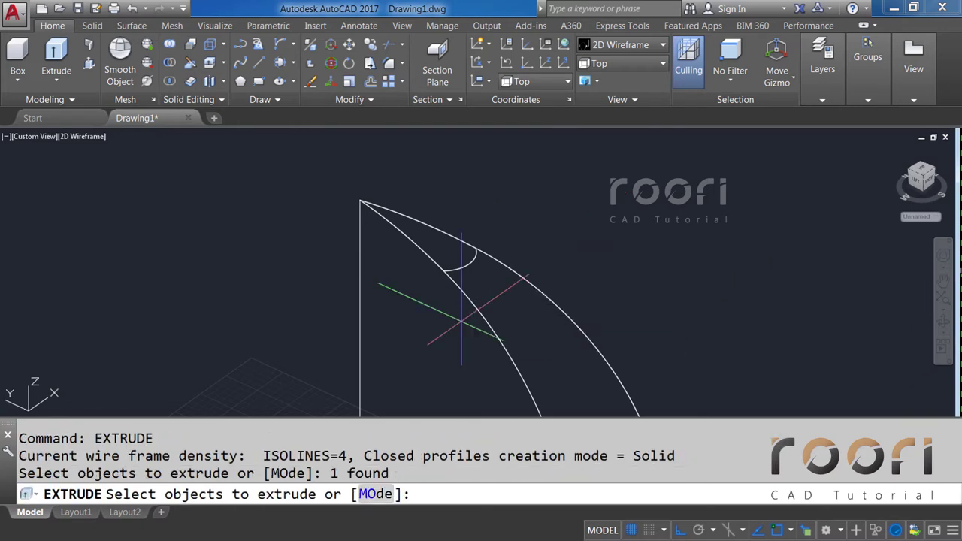
pyautogui.press('Return')
pyautogui.click(466, 184)
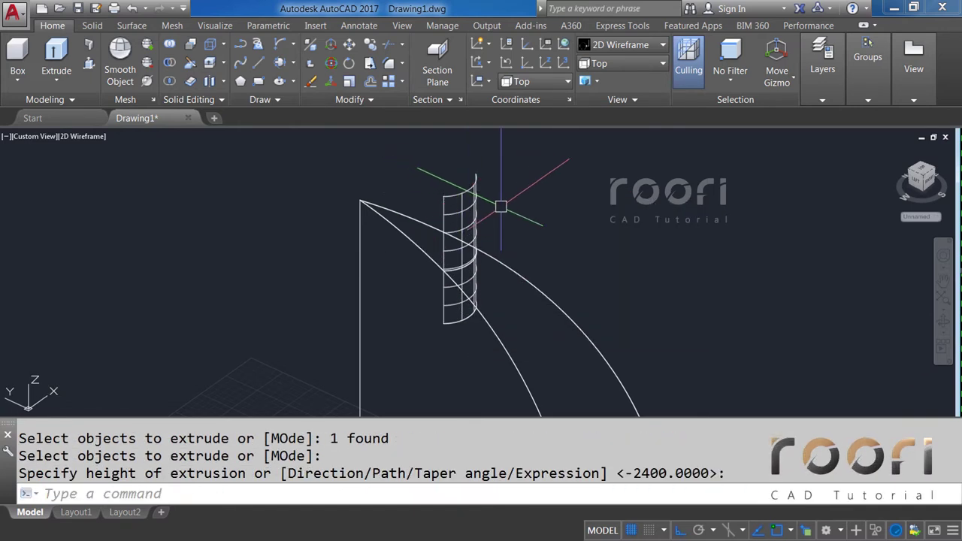
# Step: Slice the balloon panel with the extruded arc surface, keeping both sides
pyautogui.write('SLIC')
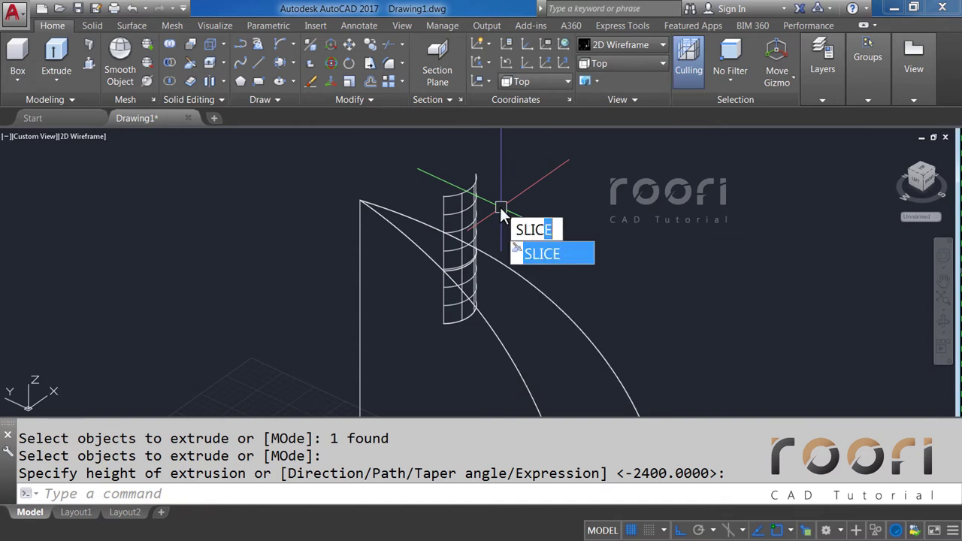
pyautogui.write('E')
pyautogui.press('Return')
pyautogui.click(500, 262)
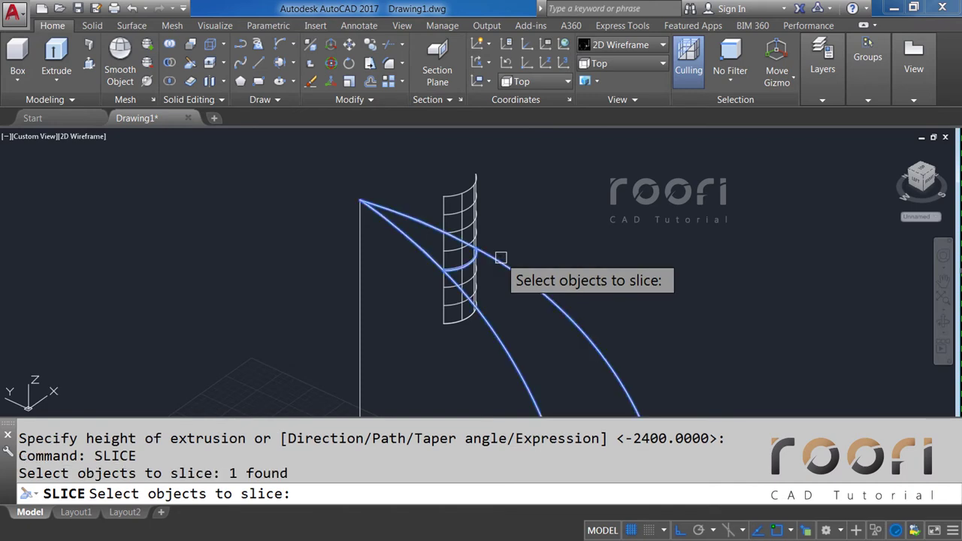
pyautogui.press('Return')
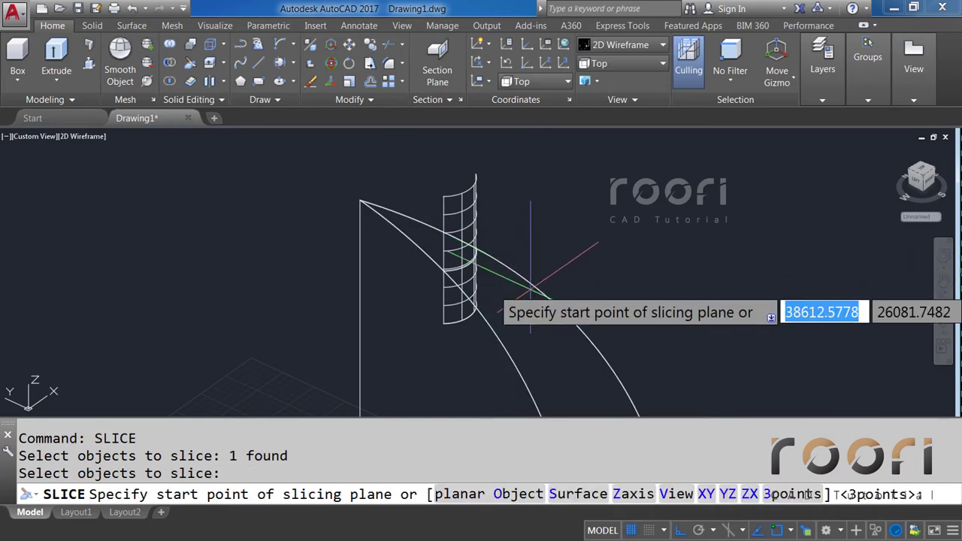
pyautogui.click(562, 498)
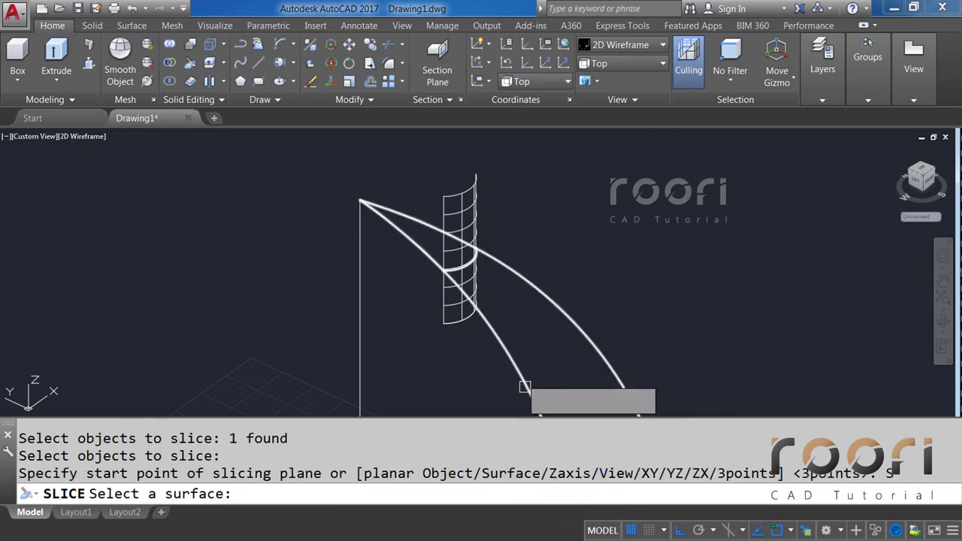
pyautogui.click(465, 202)
pyautogui.press('Return')
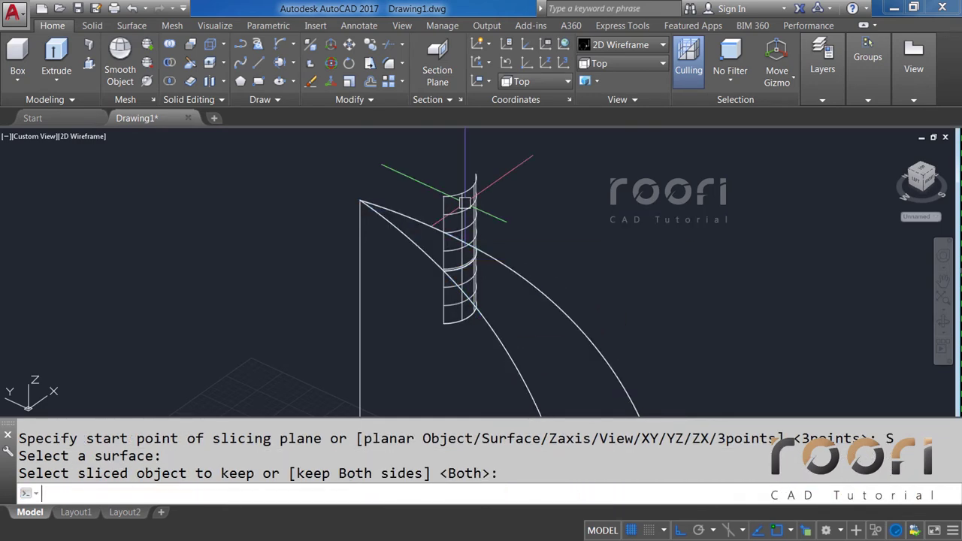
# Step: Delete the cutting surface and the leftover arc
pyautogui.click(500, 215)
pyautogui.click(471, 196)
pyautogui.press('Delete')
pyautogui.scroll(3, 457, 275)
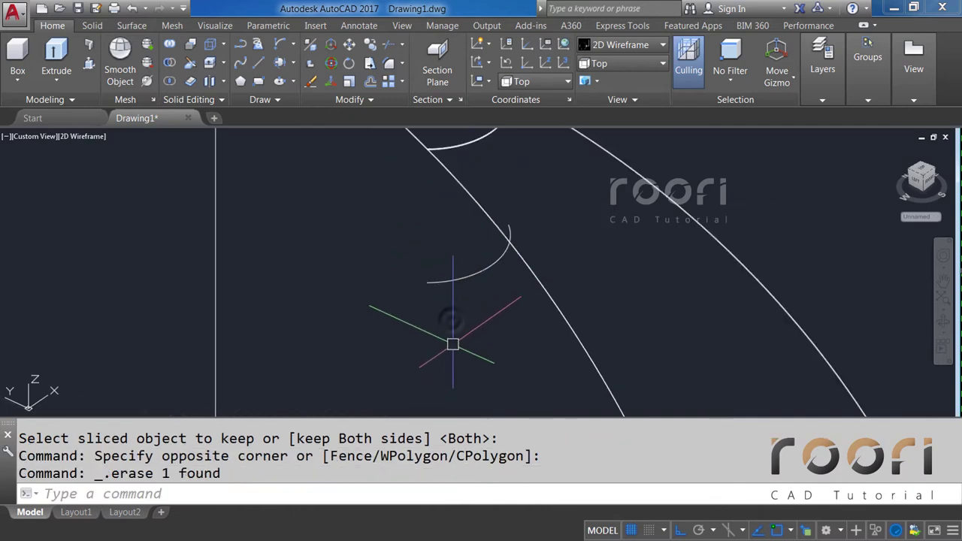
pyautogui.click(451, 322)
pyautogui.click(414, 275)
pyautogui.press('Delete')
pyautogui.scroll(-3, 419, 330)
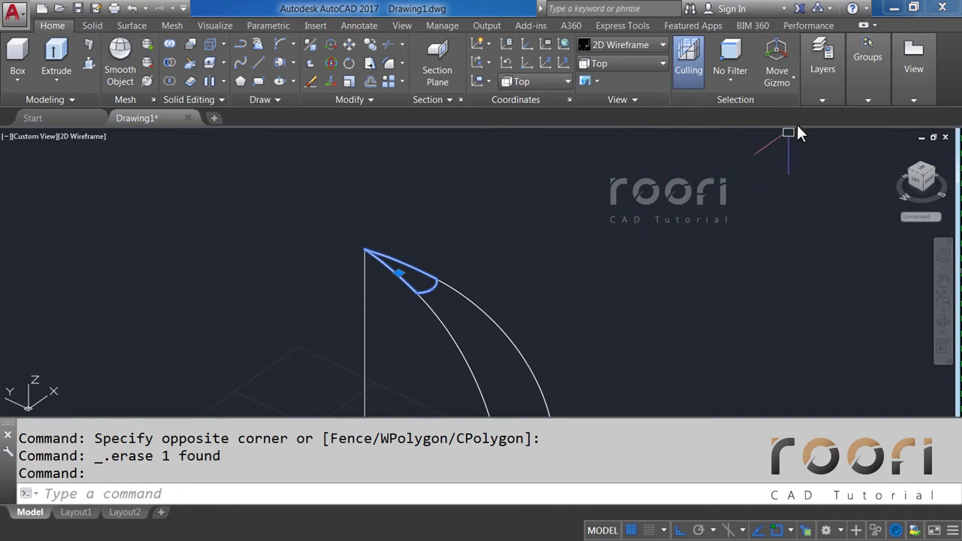
# Step: Put the sliced tip piece on the B Red layer
pyautogui.click(820, 103)
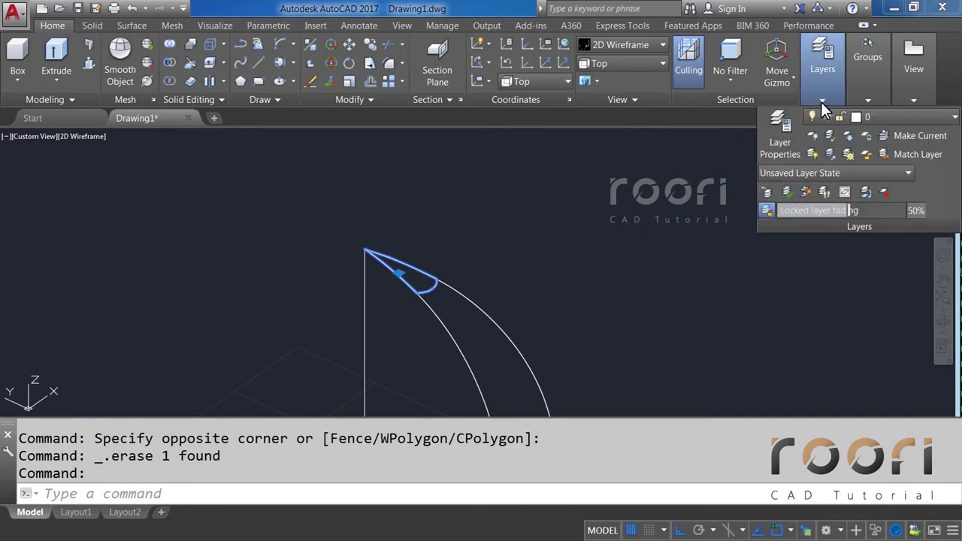
pyautogui.click(908, 117)
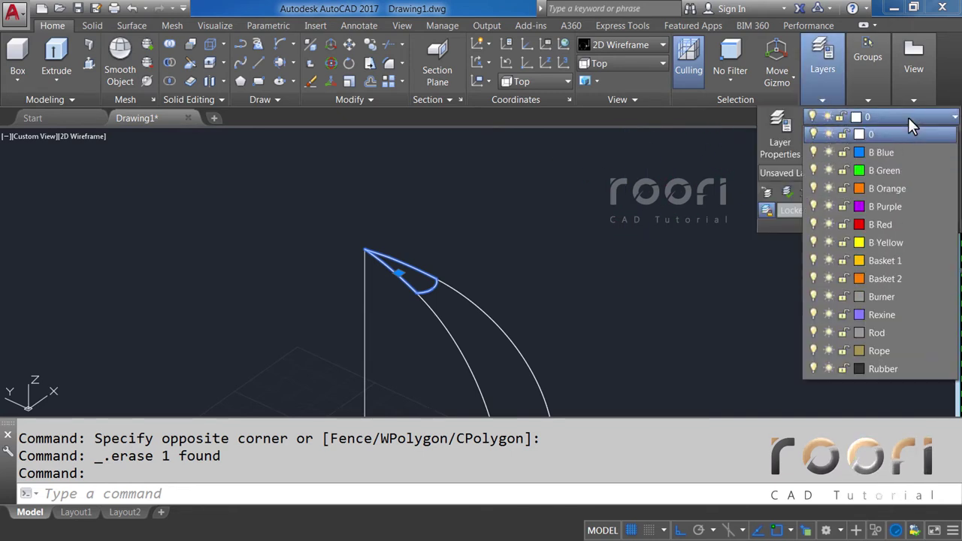
pyautogui.click(883, 225)
pyautogui.press('Escape')
pyautogui.press('Escape')
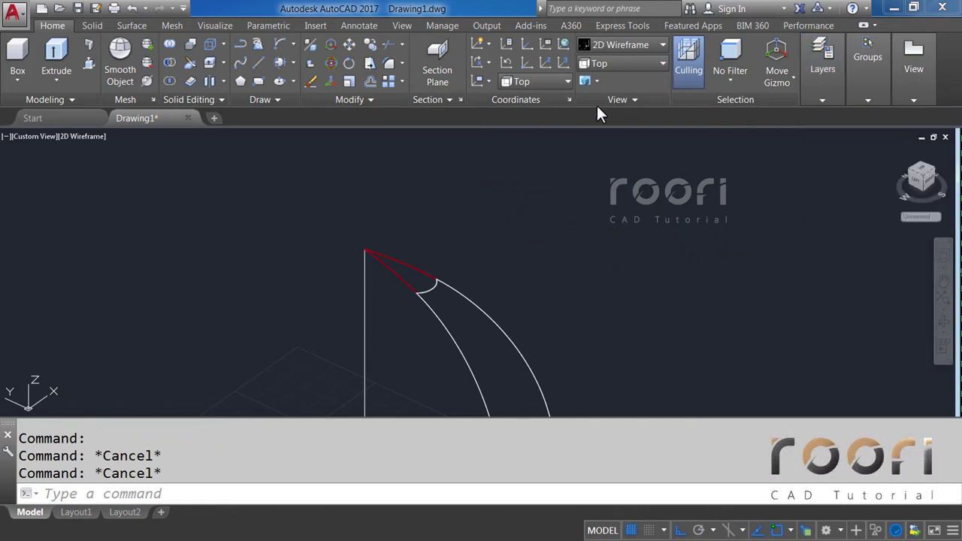
# Step: Preview the panel side-on in Realistic style, then return to 2D Wireframe
pyautogui.click(614, 49)
pyautogui.click(796, 79)
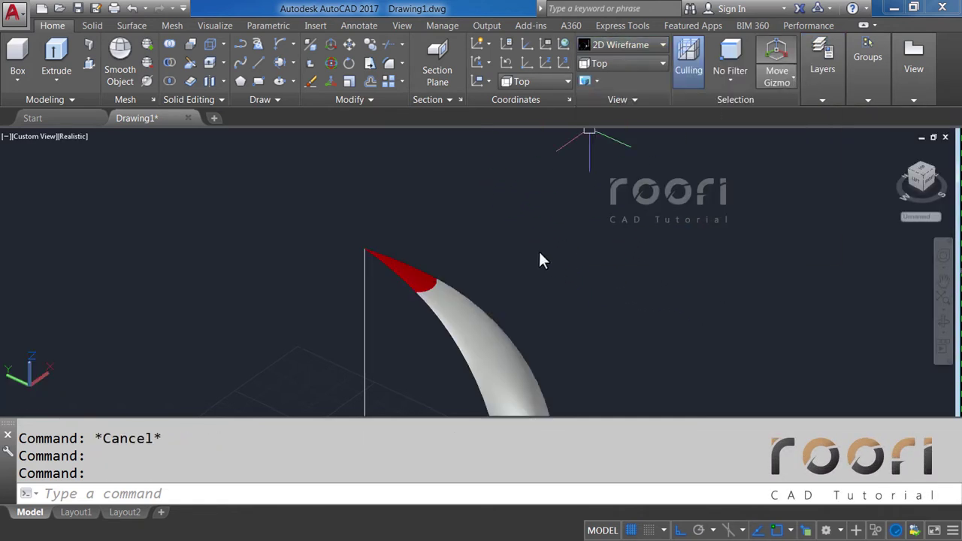
pyautogui.moveTo(452, 248)
pyautogui.keyDown('shift'); pyautogui.mouseDown(button='middle')
pyautogui.moveTo(489, 224)
pyautogui.moveTo(527, 223)
pyautogui.moveTo(497, 269)
pyautogui.moveTo(414, 300)
pyautogui.mouseUp(button='middle'); pyautogui.keyUp('shift')
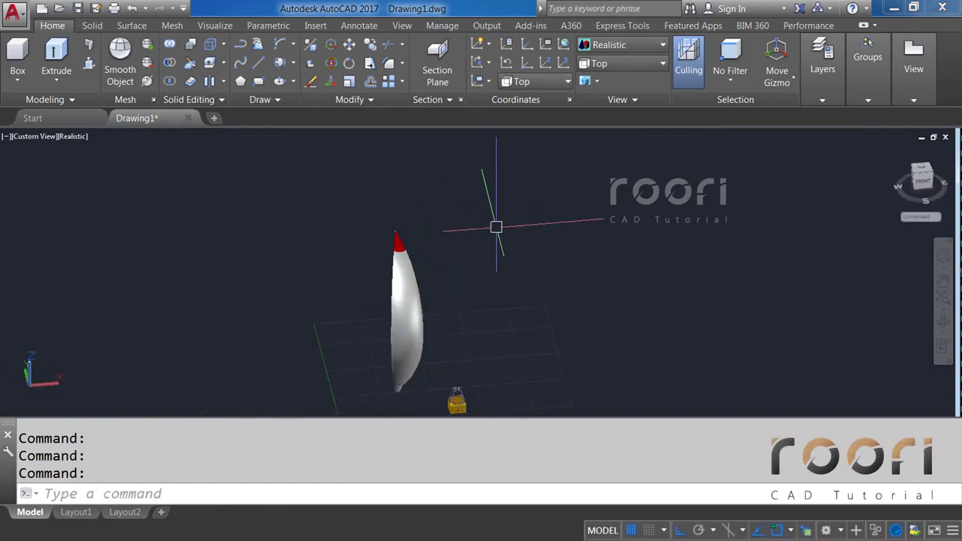
pyautogui.click(615, 47)
pyautogui.click(609, 73)
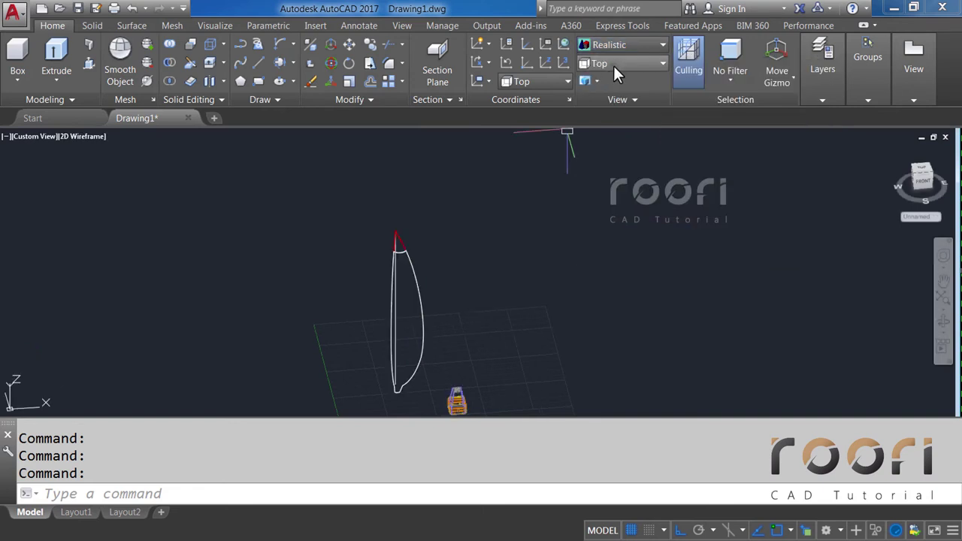
pyautogui.click(613, 65)
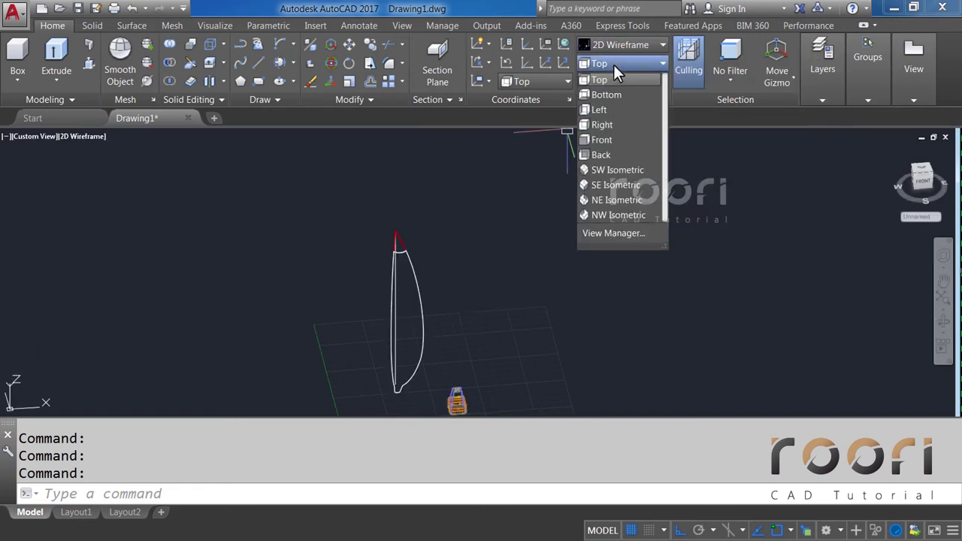
# Step: Switch to the Front view and zoom to the panel's lower end
pyautogui.click(594, 141)
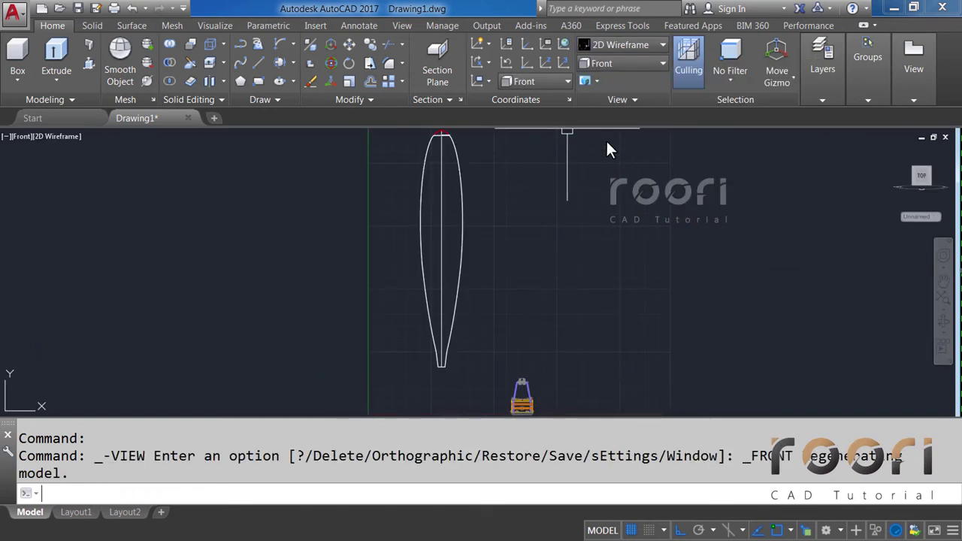
pyautogui.scroll(3, 439, 369)
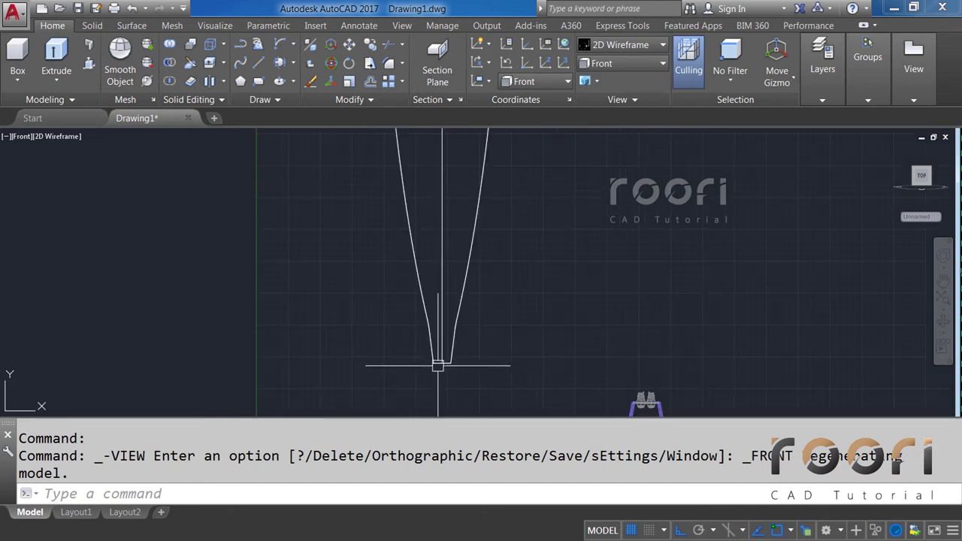
pyautogui.scroll(2, 438, 365)
pyautogui.scroll(1, 438, 365)
pyautogui.moveTo(438, 365); pyautogui.dragTo(358, 346, button='middle')
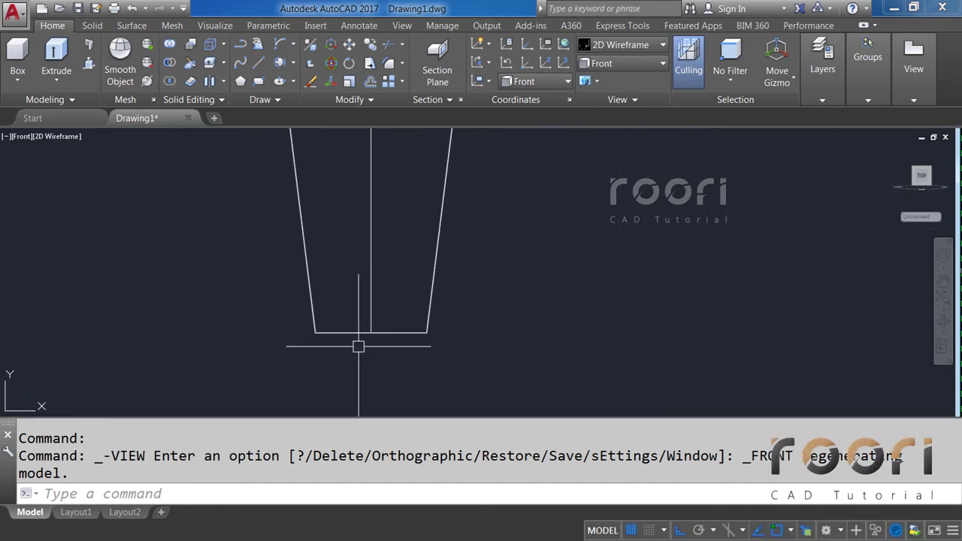
# Step: Draw a short horizontal line from the panel's bottom point
pyautogui.write('L')
pyautogui.press('Return')
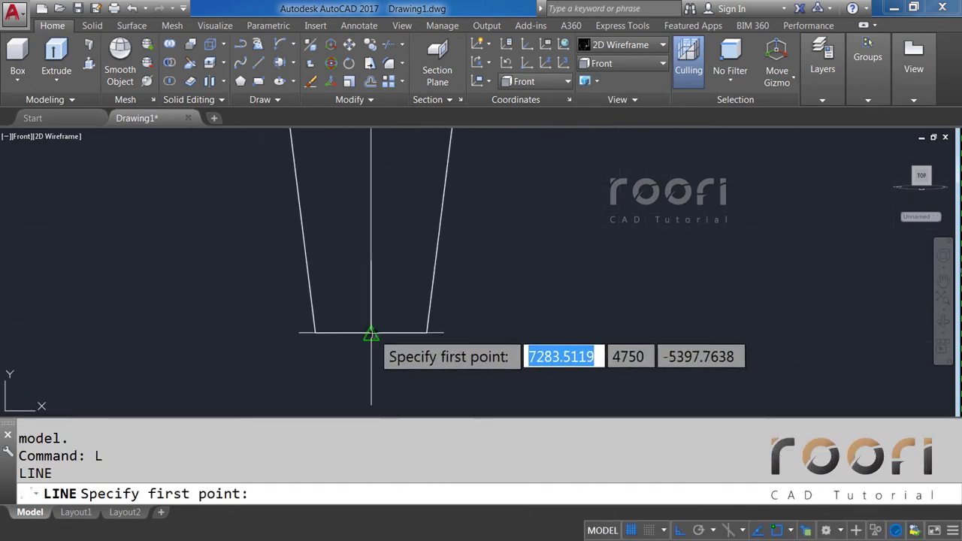
pyautogui.click(369, 333)
pyautogui.scroll(-5, 354, 340)
pyautogui.click(412, 341)
pyautogui.press('Return')
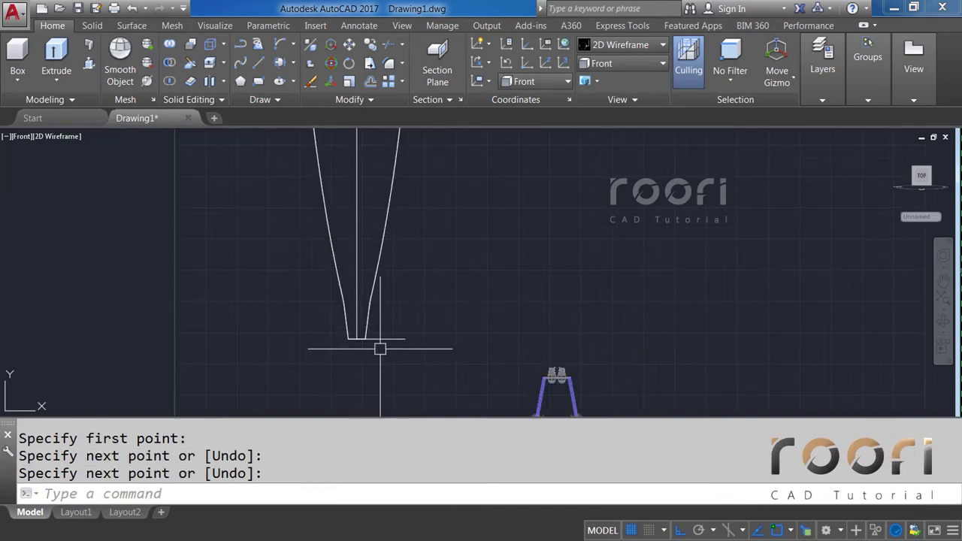
pyautogui.scroll(1, 375, 348)
# Step: Move the short line 1500 units upward
pyautogui.write('M')
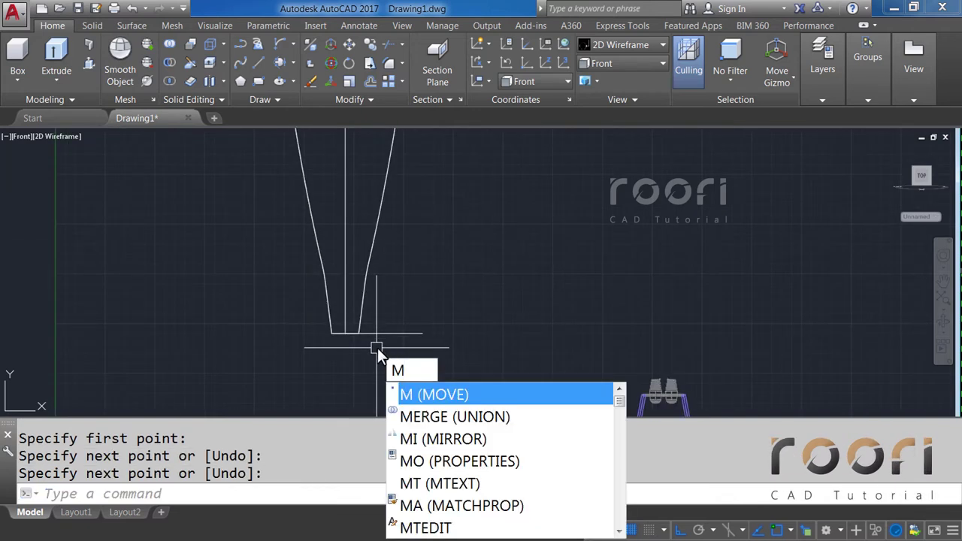
pyautogui.press('Return')
pyautogui.click(398, 332)
pyautogui.press('Return')
pyautogui.click(462, 342)
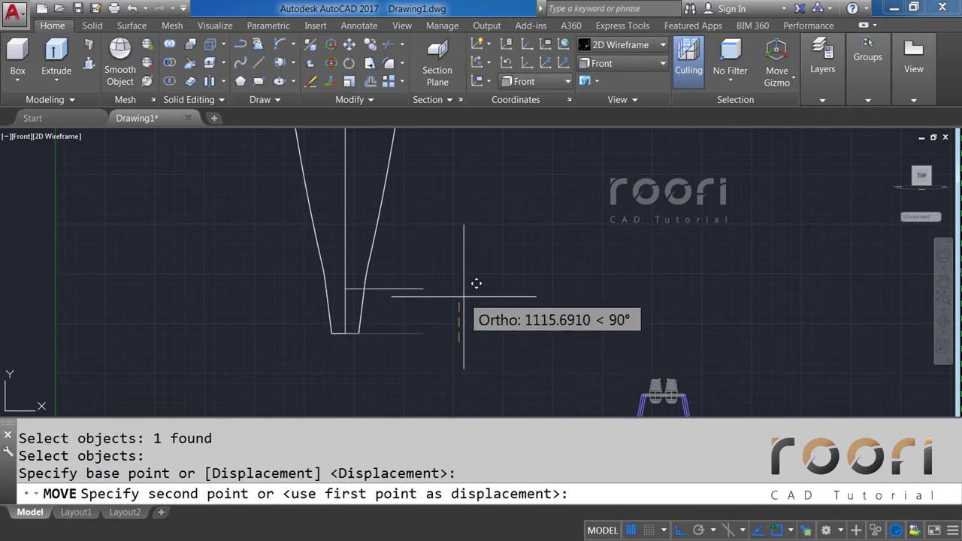
pyautogui.write('1500')
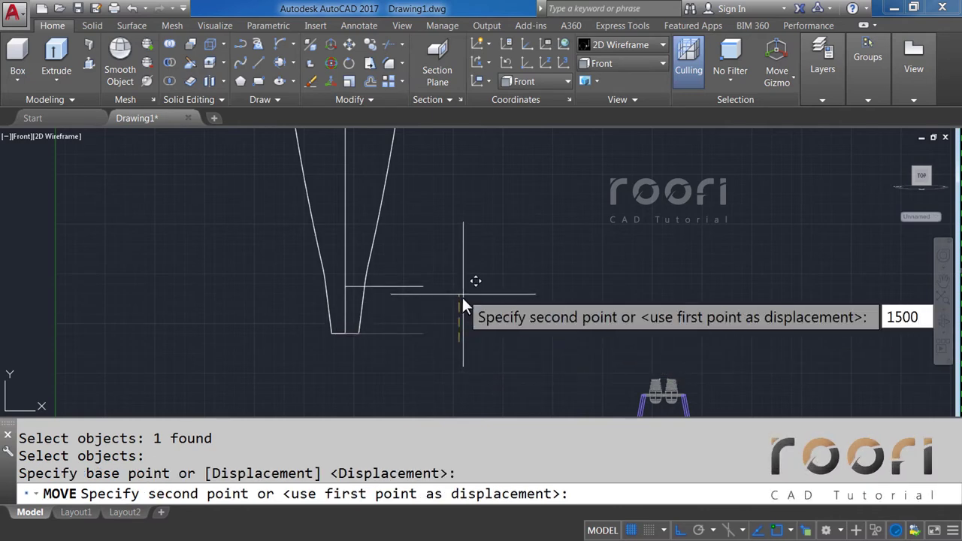
pyautogui.press('Return')
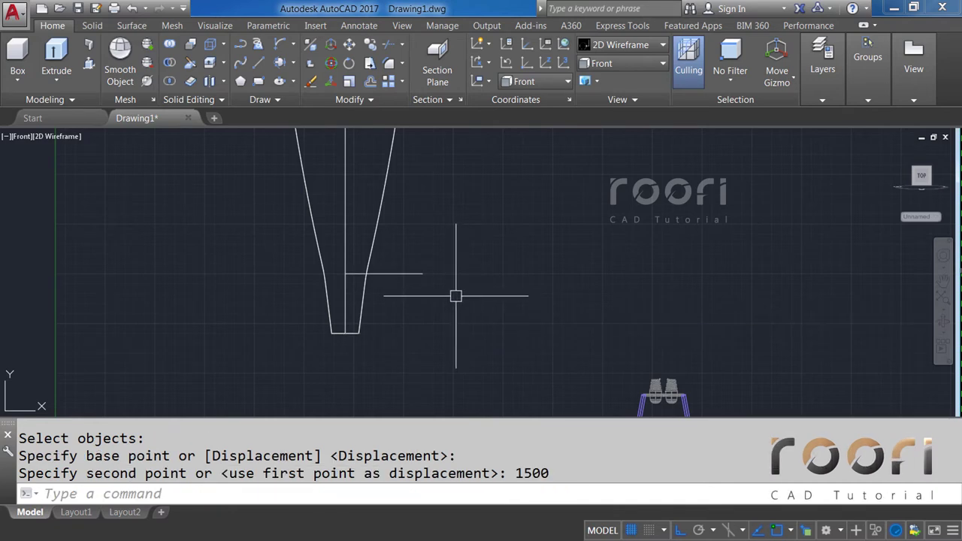
pyautogui.scroll(-2, 443, 321)
pyautogui.scroll(-1, 436, 337)
pyautogui.scroll(-1, 438, 275)
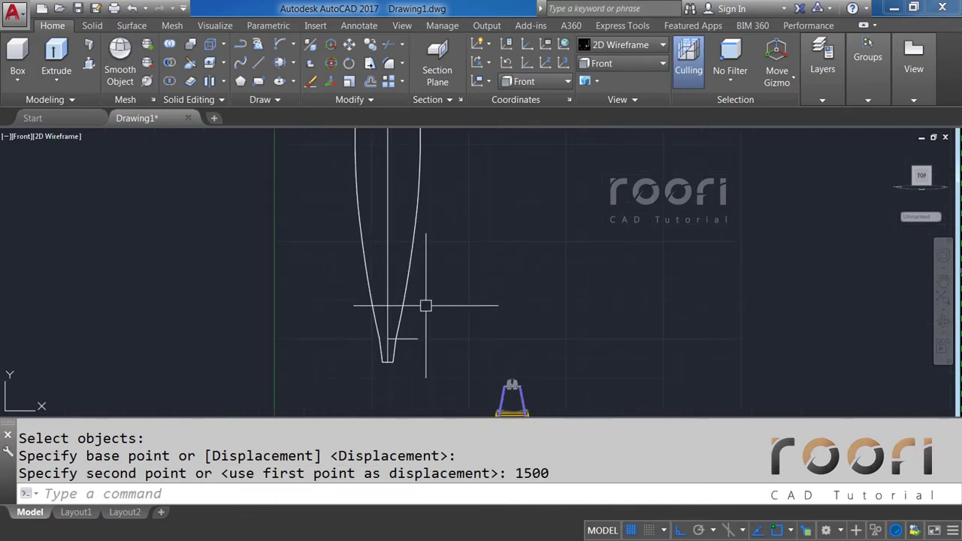
pyautogui.write('L')
# Step: Draw another horizontal line to the right of the panel
pyautogui.press('Return')
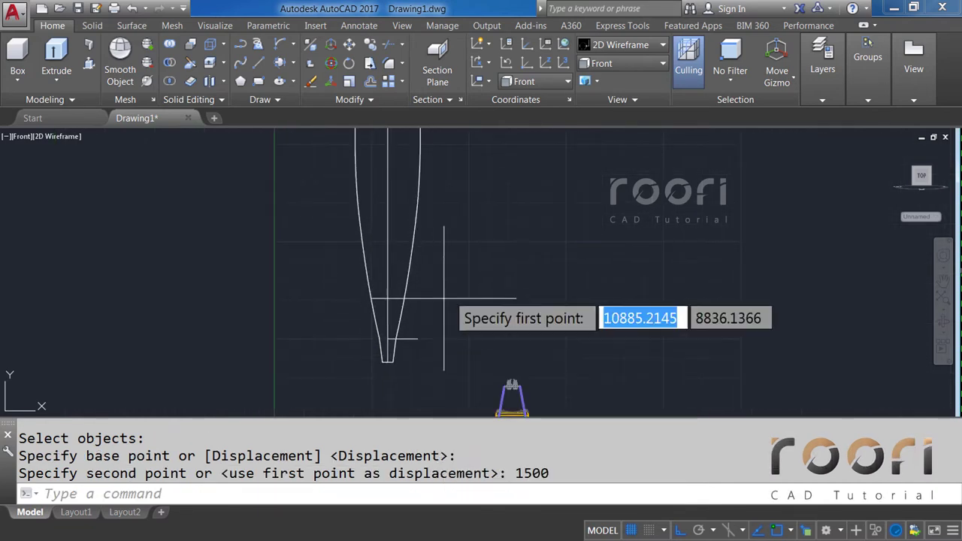
pyautogui.click(448, 258)
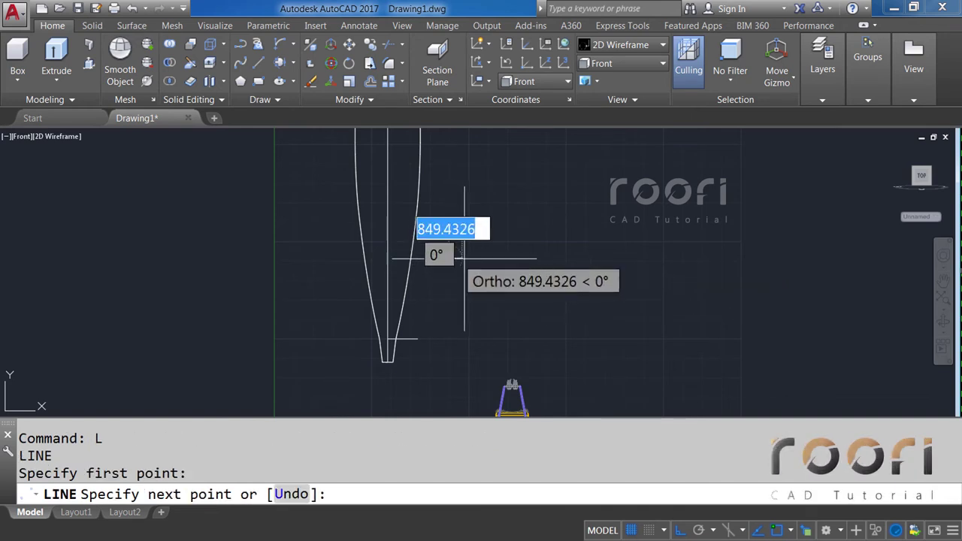
pyautogui.click(554, 258)
pyautogui.press('Return')
pyautogui.moveTo(465, 270); pyautogui.dragTo(461, 336, button='middle')
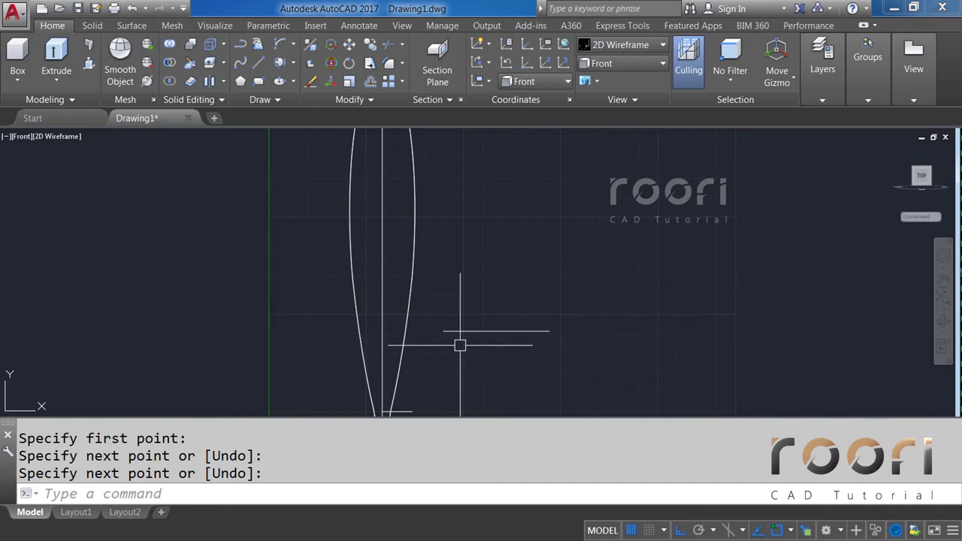
# Step: Lengthen the new line by grip-stretching its right end, then select it for rotation
pyautogui.press('Return')
pyautogui.click(519, 331)
pyautogui.click(550, 331)
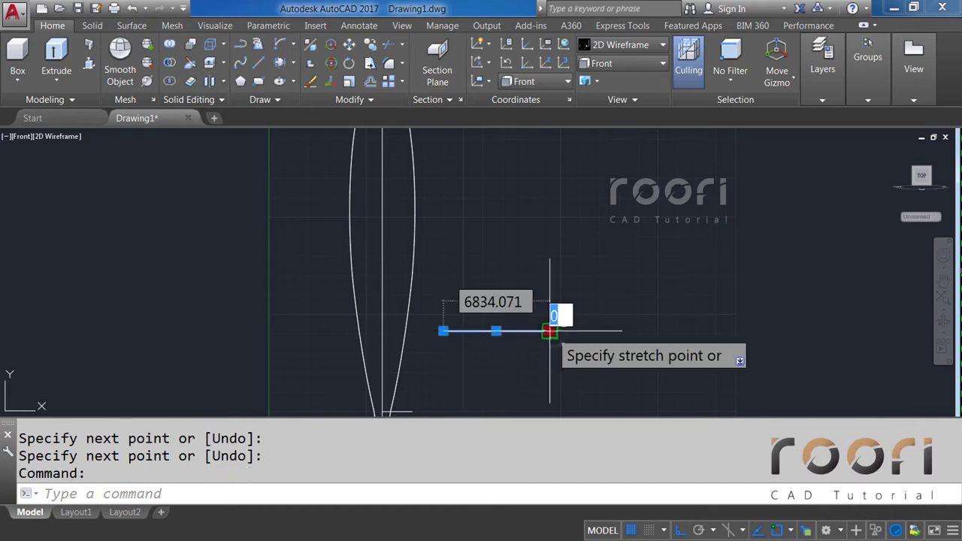
pyautogui.click(599, 338)
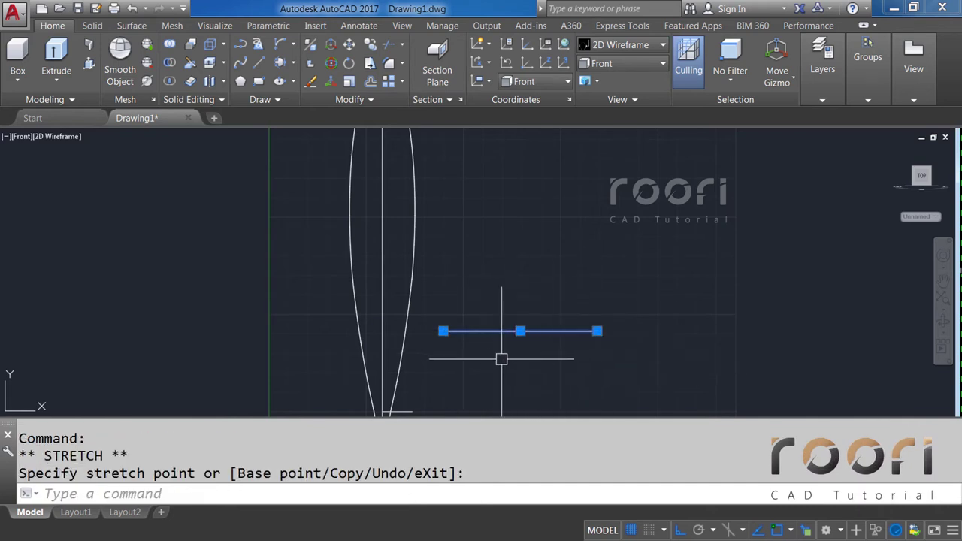
pyautogui.press('Escape')
pyautogui.write('RO')
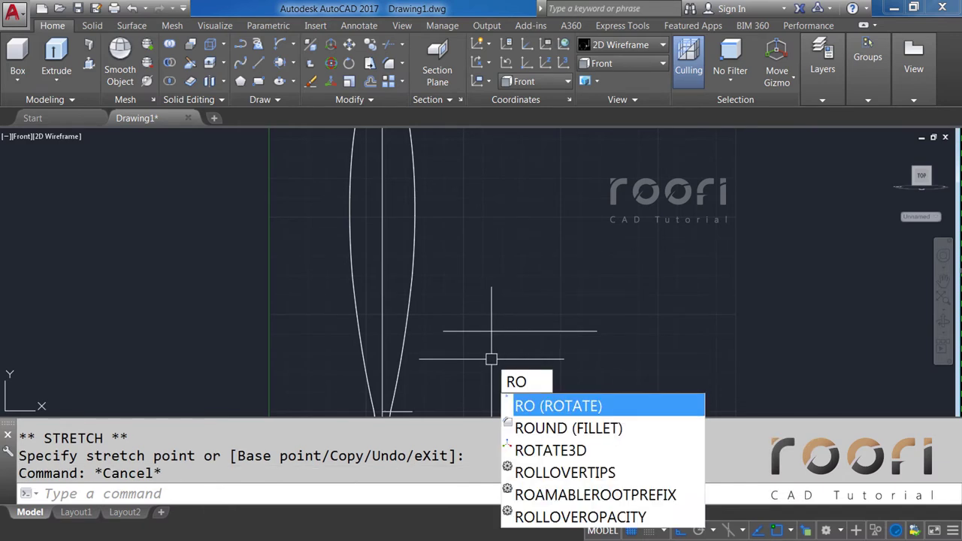
pyautogui.press('Return')
pyautogui.click(493, 330)
pyautogui.press('Return')
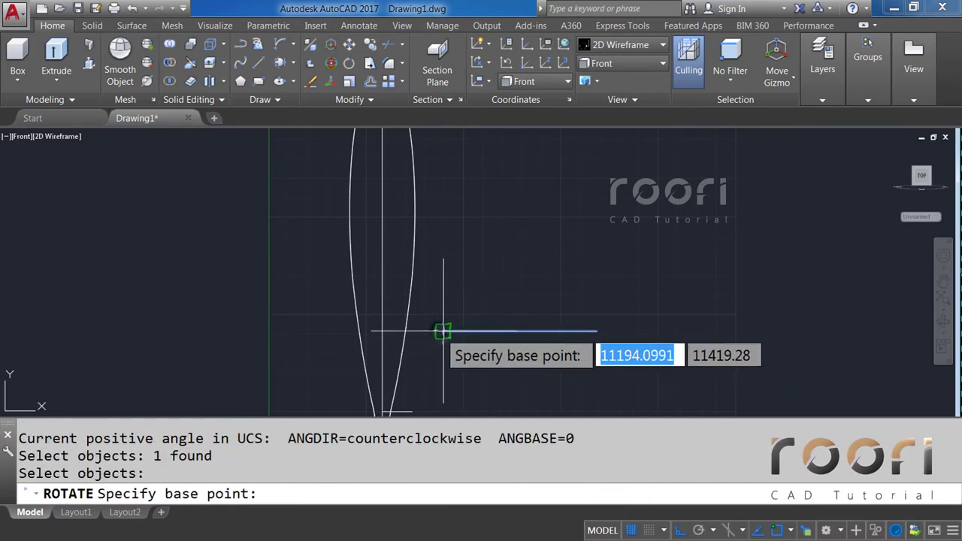
# Step: Rotate the line 45° about its left endpoint
pyautogui.click(442, 331)
pyautogui.write('45')
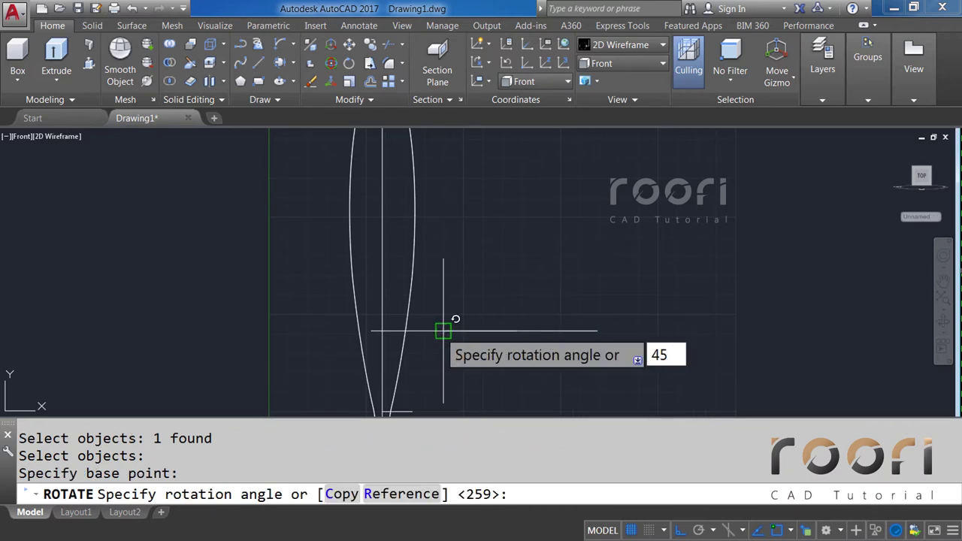
pyautogui.press('Return')
pyautogui.write('M')
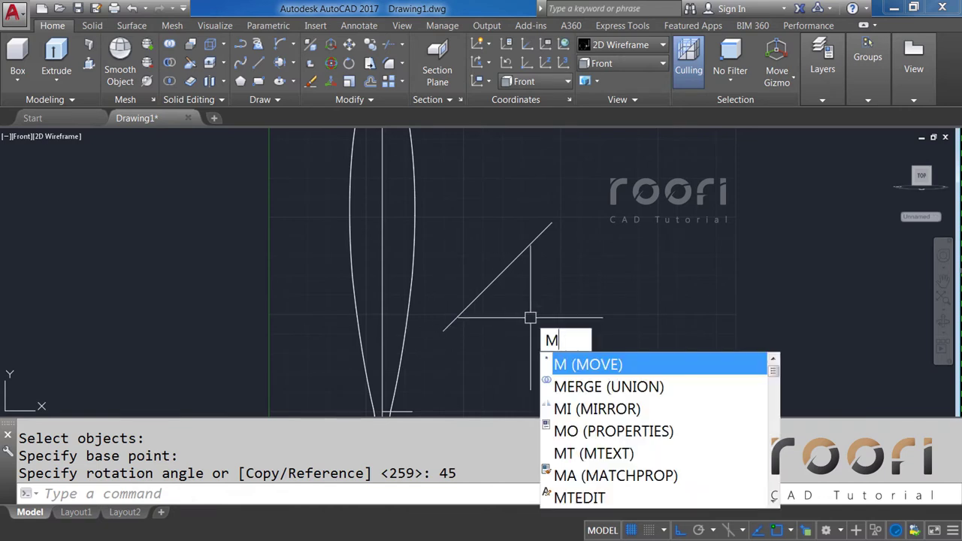
# Step: Move the diagonal line by its top endpoint onto the panel's top tip
pyautogui.press('Return')
pyautogui.click(506, 269)
pyautogui.press('Return')
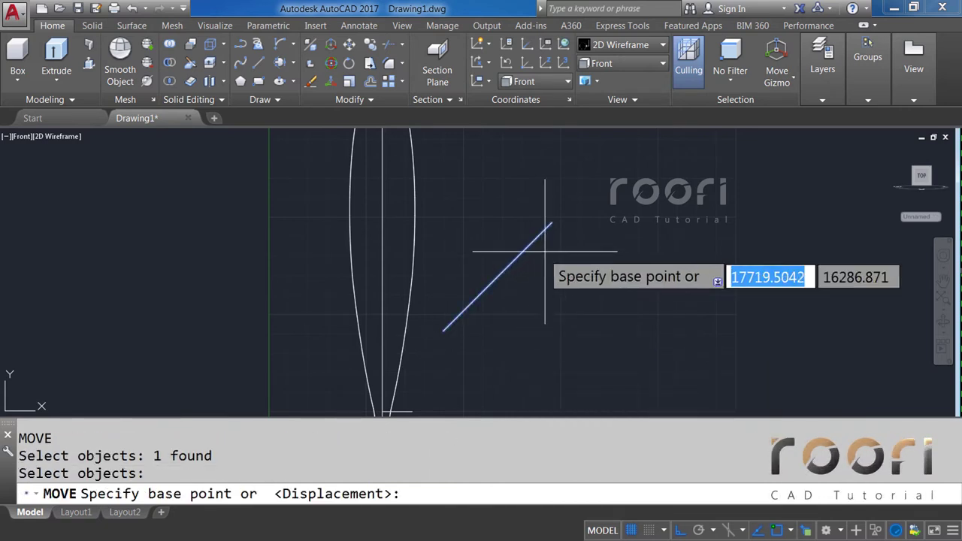
pyautogui.scroll(3, 587, 239)
pyautogui.click(504, 197)
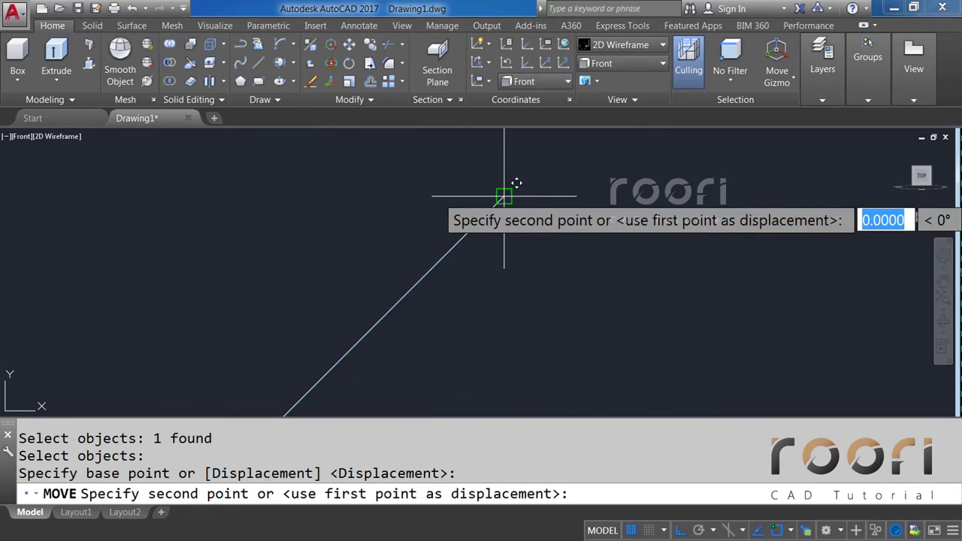
pyautogui.scroll(-2, 482, 268)
pyautogui.scroll(-1, 473, 252)
pyautogui.scroll(3, 381, 155)
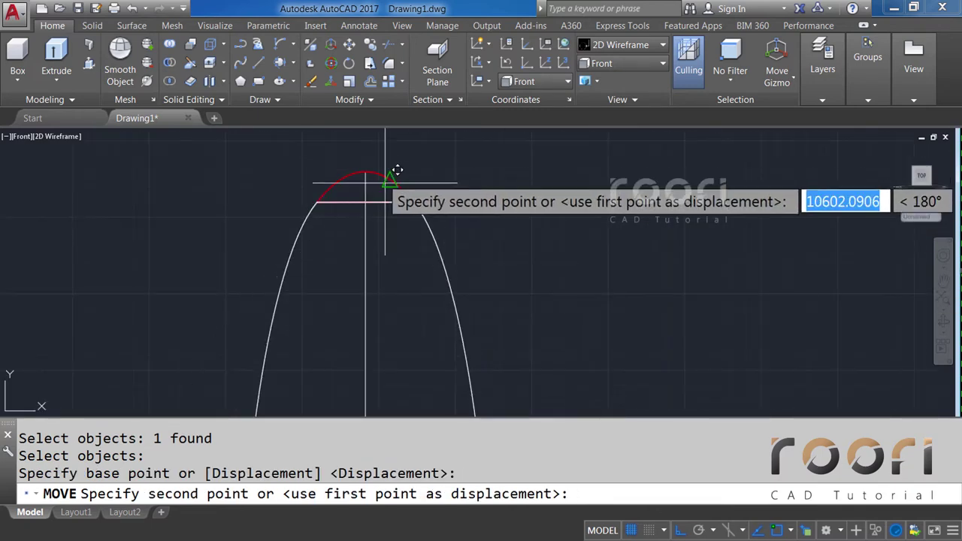
pyautogui.scroll(3, 393, 172)
pyautogui.scroll(2, 426, 188)
pyautogui.scroll(2, 426, 193)
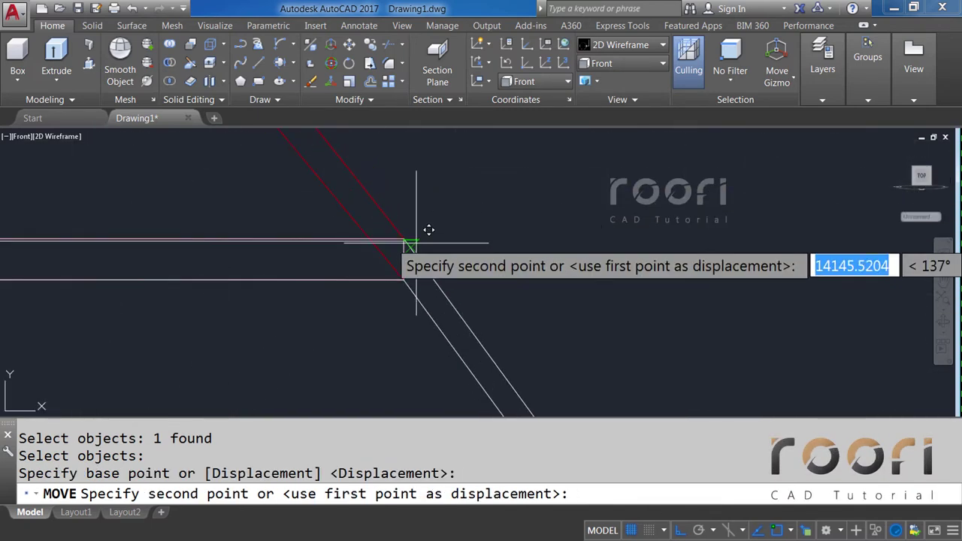
pyautogui.scroll(2, 427, 226)
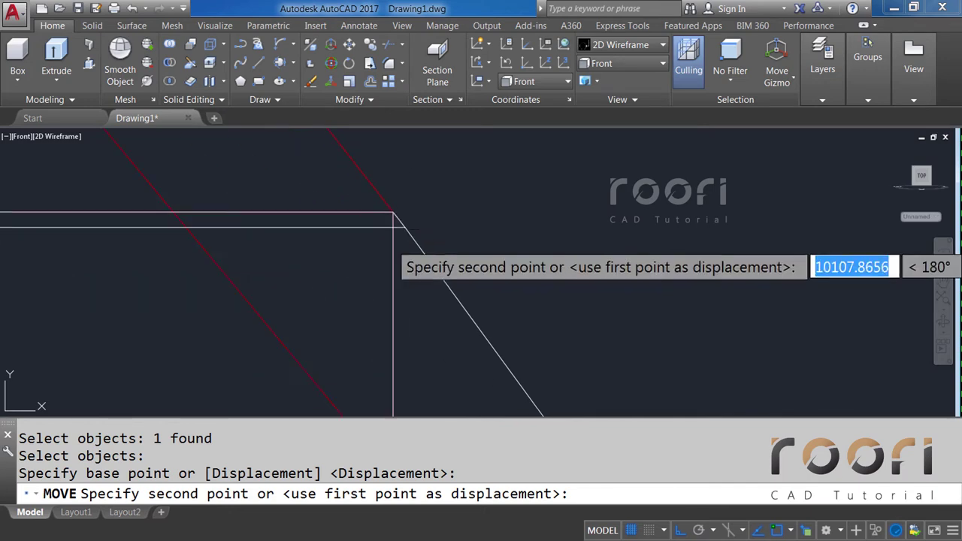
pyautogui.click(388, 210)
pyautogui.scroll(-2, 477, 200)
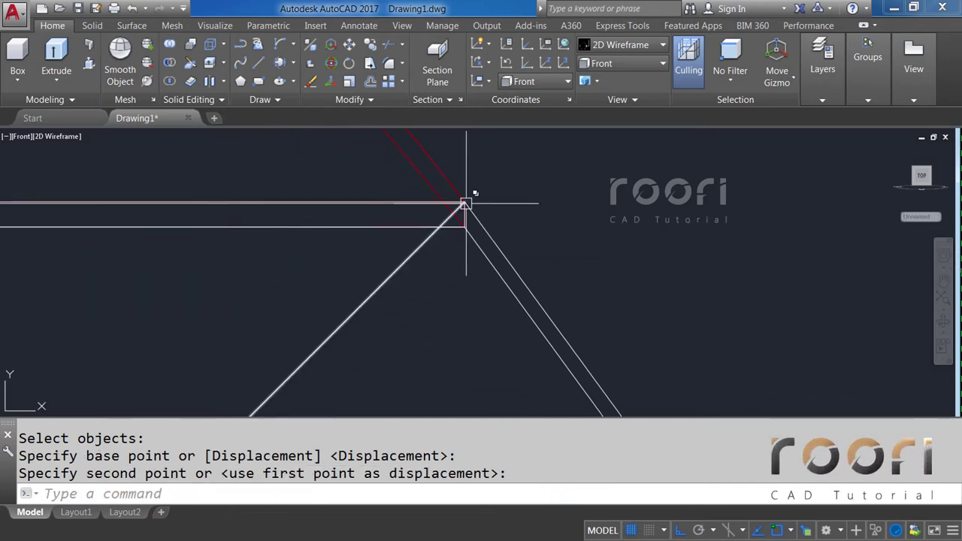
pyautogui.scroll(-2, 469, 200)
pyautogui.scroll(-2, 404, 215)
pyautogui.scroll(-2, 390, 222)
pyautogui.scroll(-1, 385, 248)
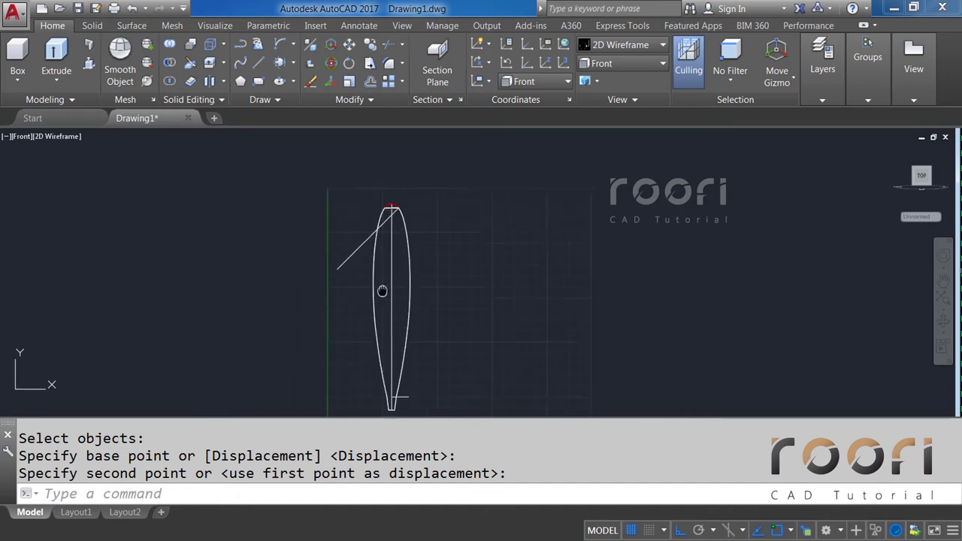
pyautogui.moveTo(382, 285); pyautogui.dragTo(423, 271, button='middle')
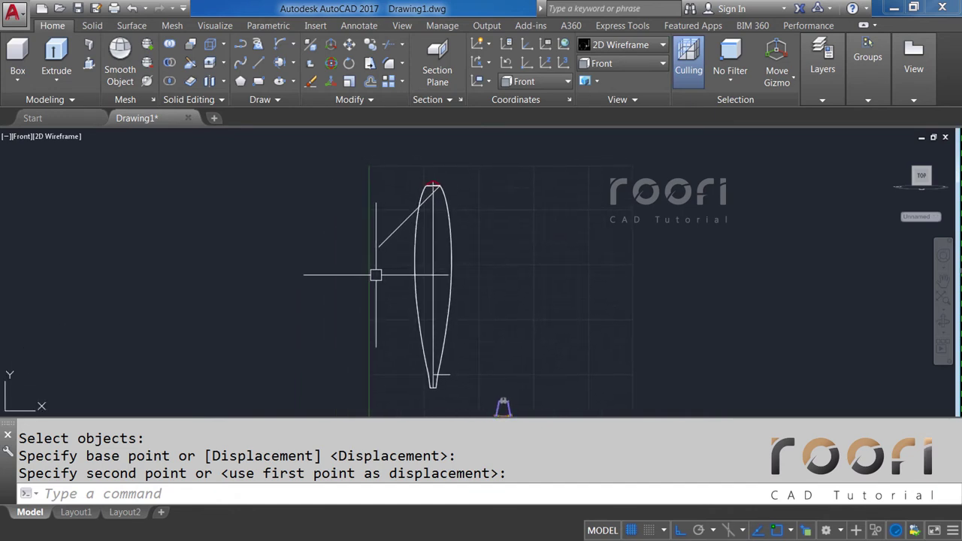
pyautogui.write('CO')
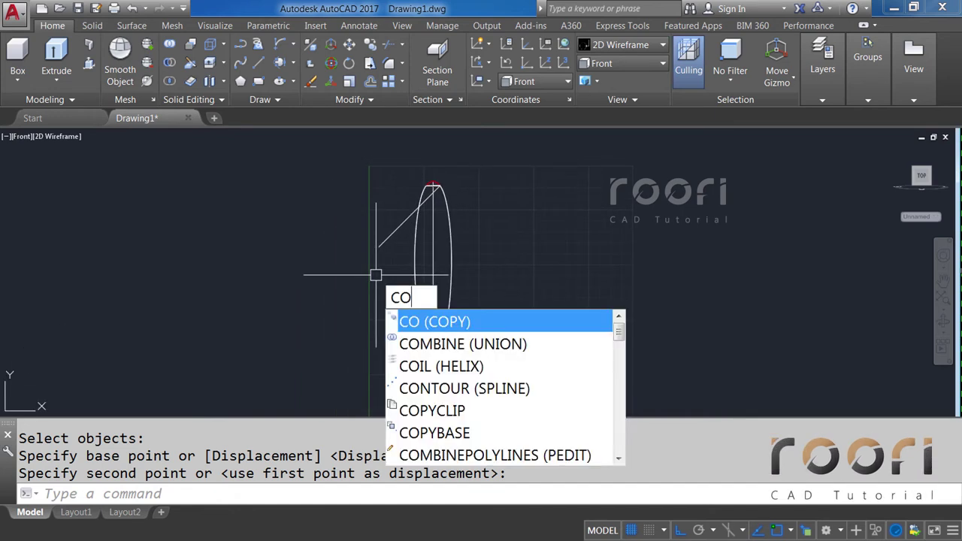
# Step: Copy the diagonal line to 2300, 4600 and 6900 below the original
pyautogui.press('Return')
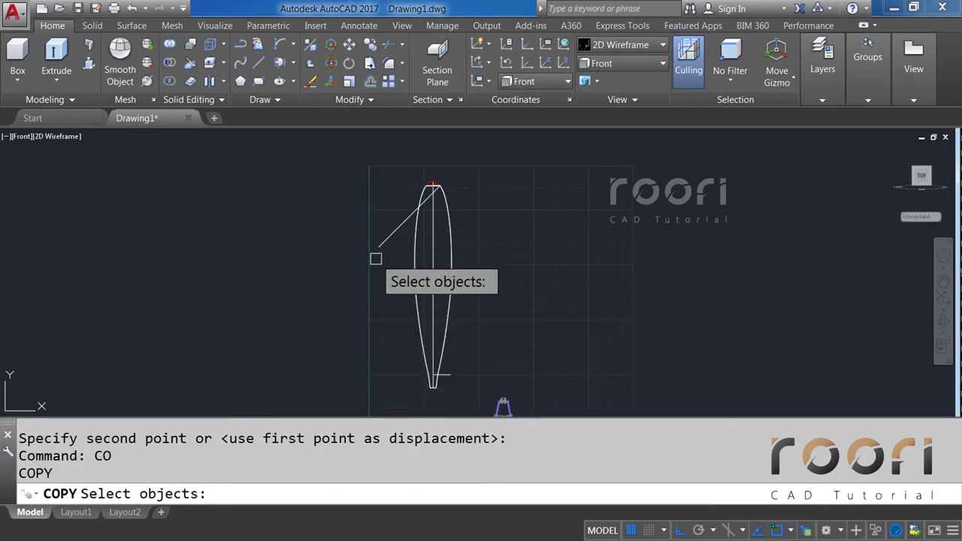
pyautogui.click(380, 248)
pyautogui.press('Return')
pyautogui.click(333, 269)
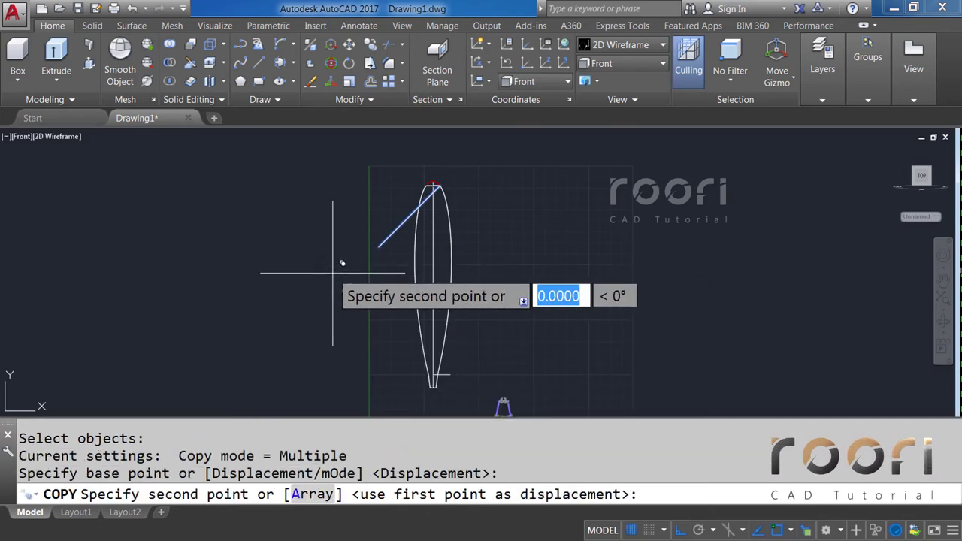
pyautogui.write('2')
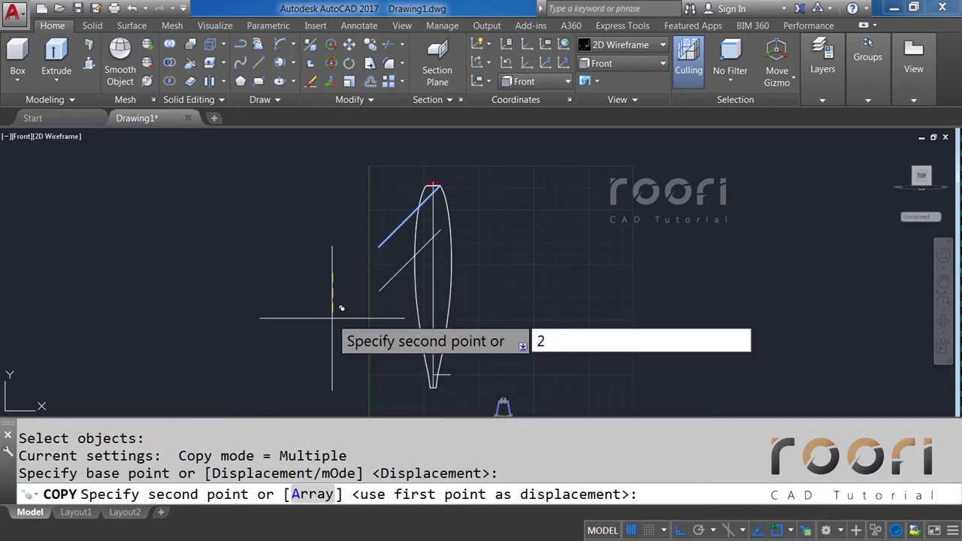
pyautogui.write('300')
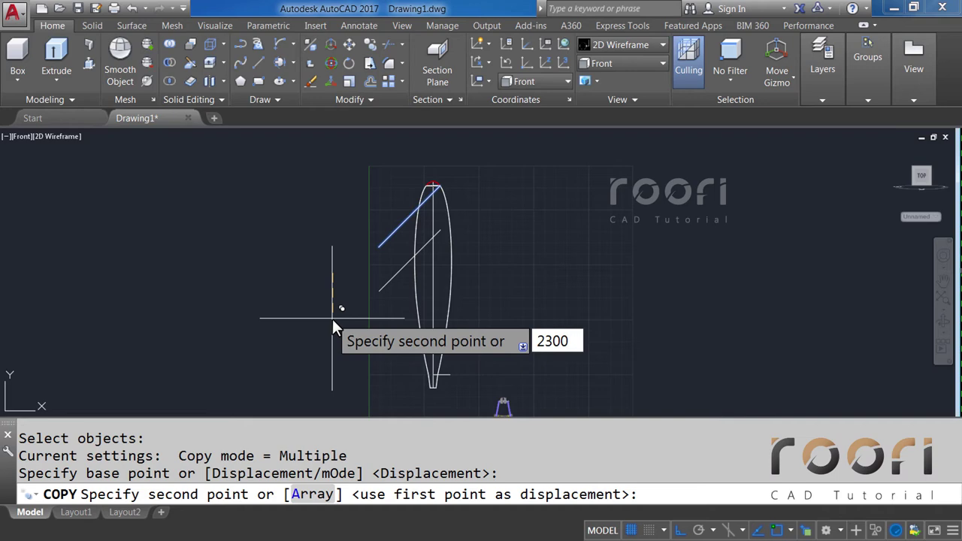
pyautogui.press('Return')
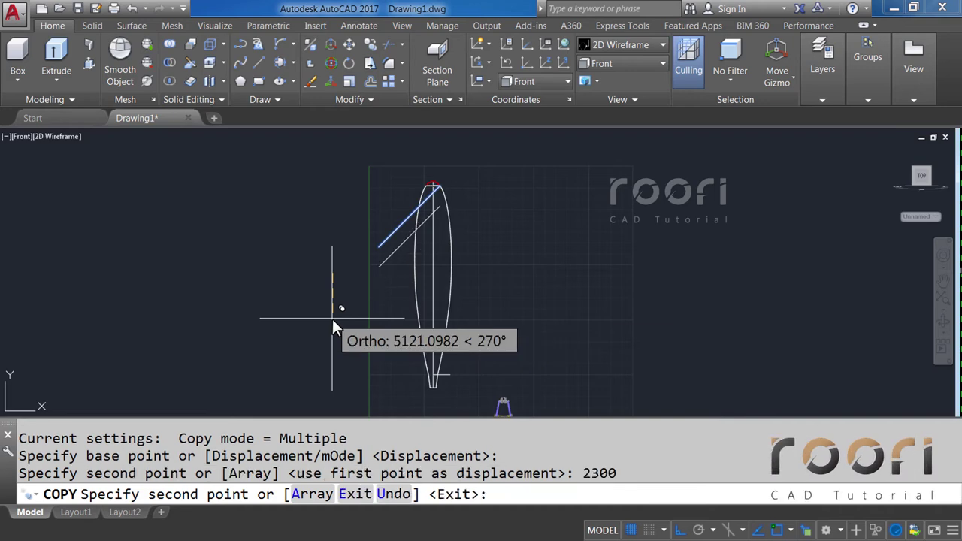
pyautogui.write('46')
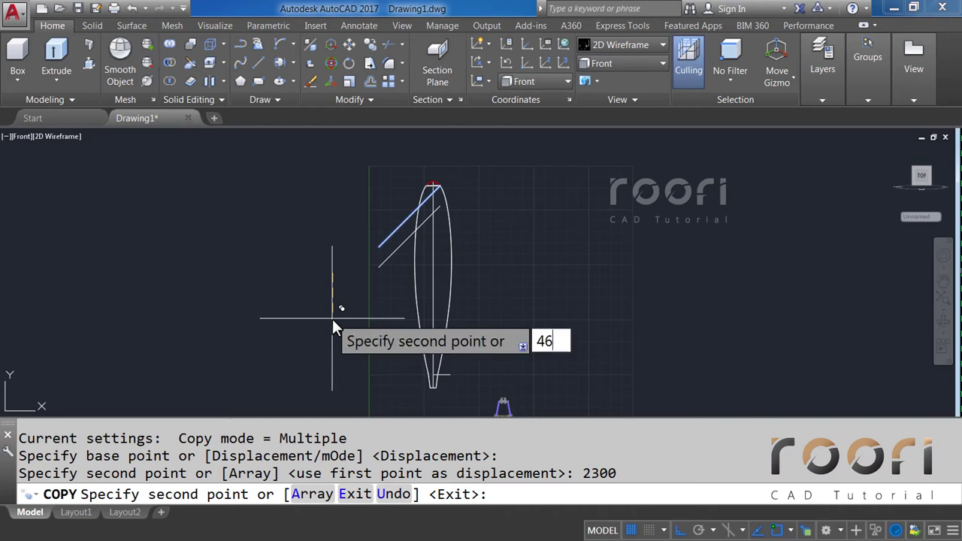
pyautogui.write('00')
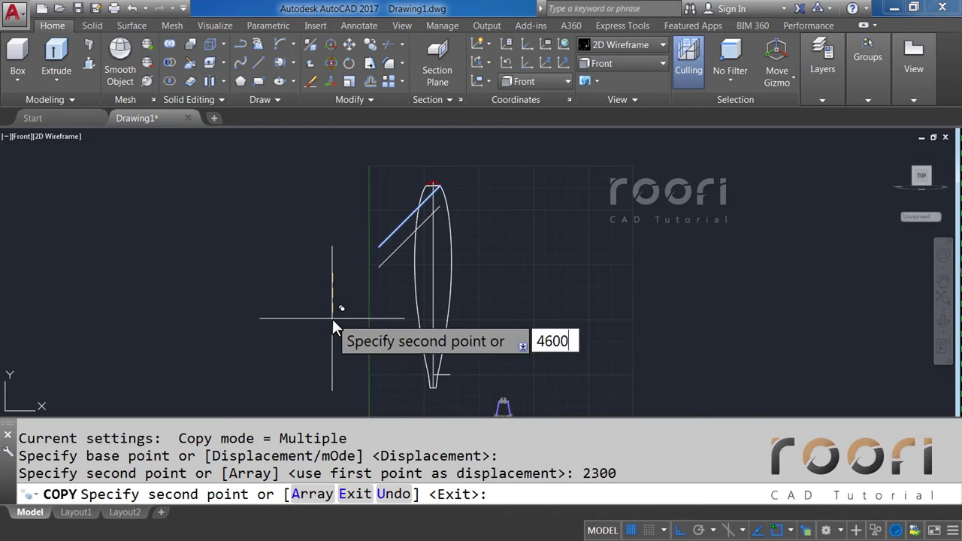
pyautogui.press('Return')
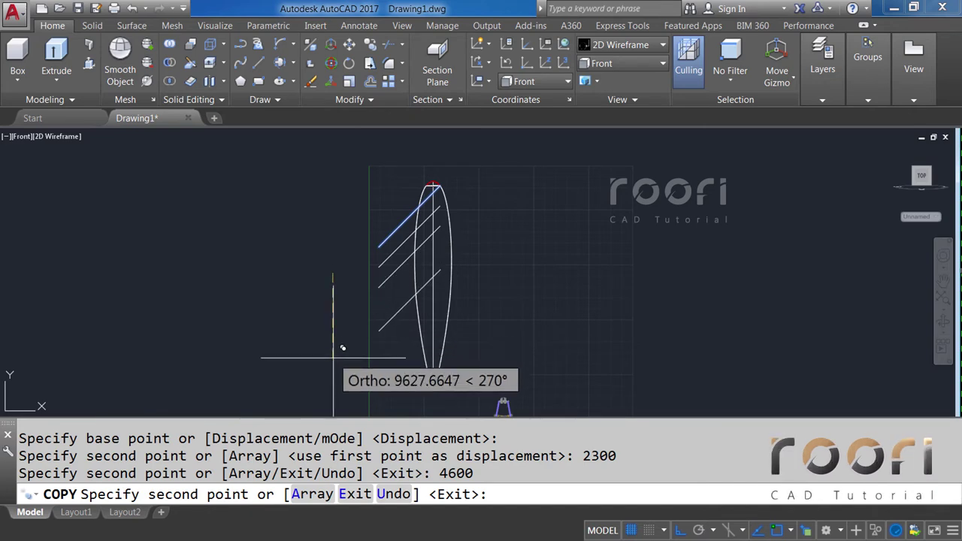
pyautogui.write('6900')
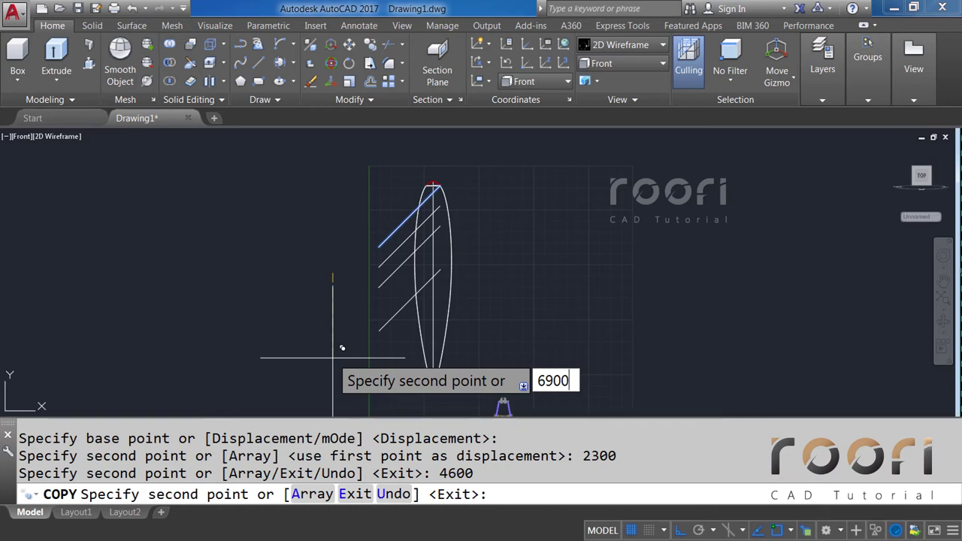
pyautogui.press('Return')
pyautogui.press('Return')
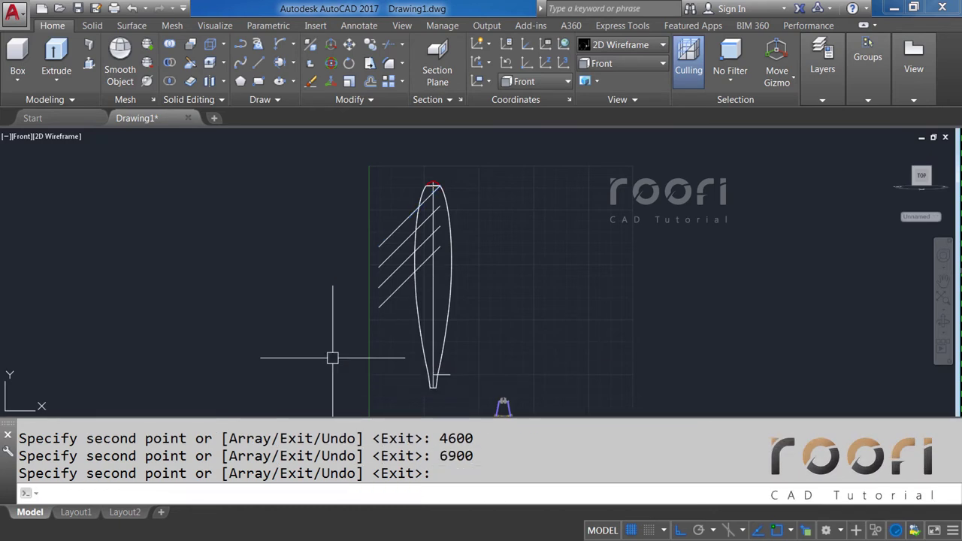
# Step: Copy the three lowest diagonal lines further down the panel
pyautogui.write('CO')
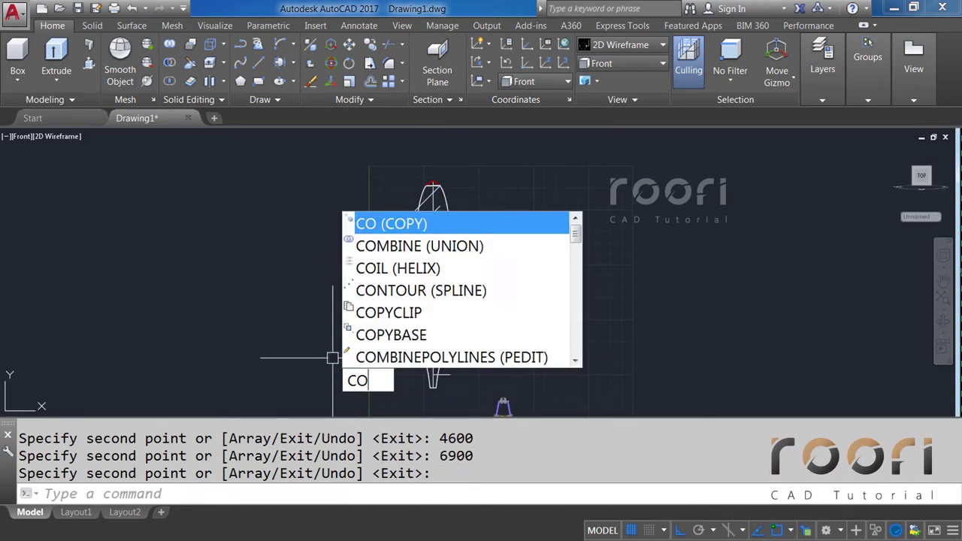
pyautogui.press('Return')
pyautogui.click(387, 325)
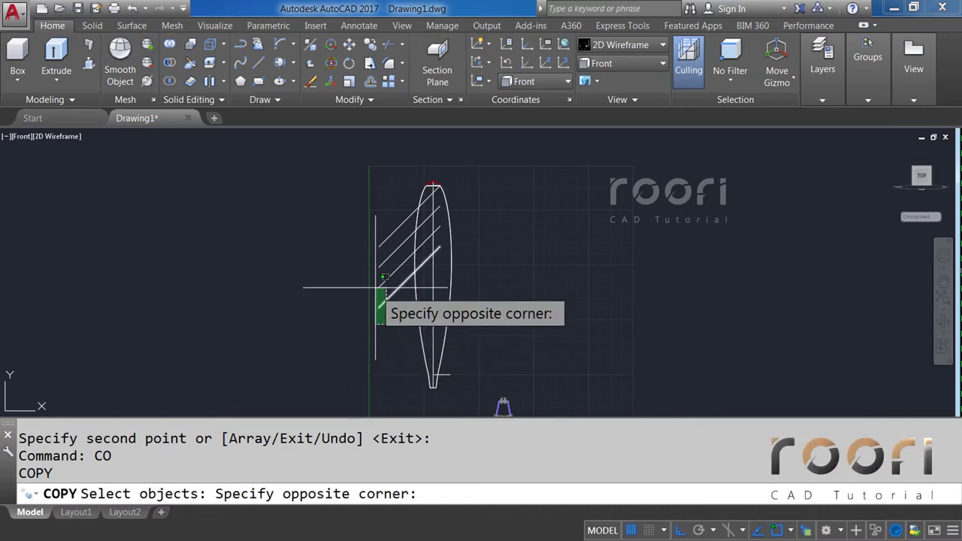
pyautogui.click(372, 263)
pyautogui.scroll(3, 369, 262)
pyautogui.scroll(2, 369, 262)
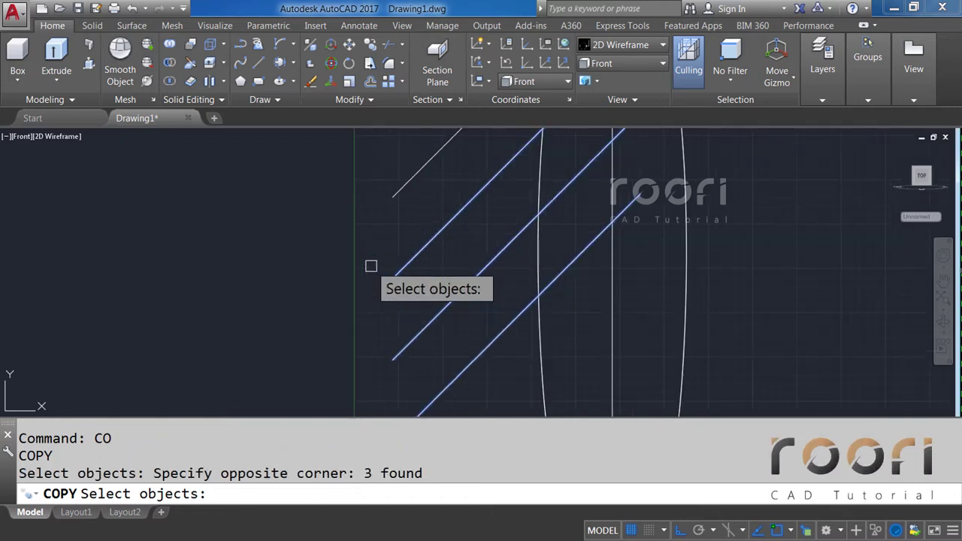
pyautogui.press('Return')
pyautogui.click(391, 197)
pyautogui.scroll(-2, 392, 196)
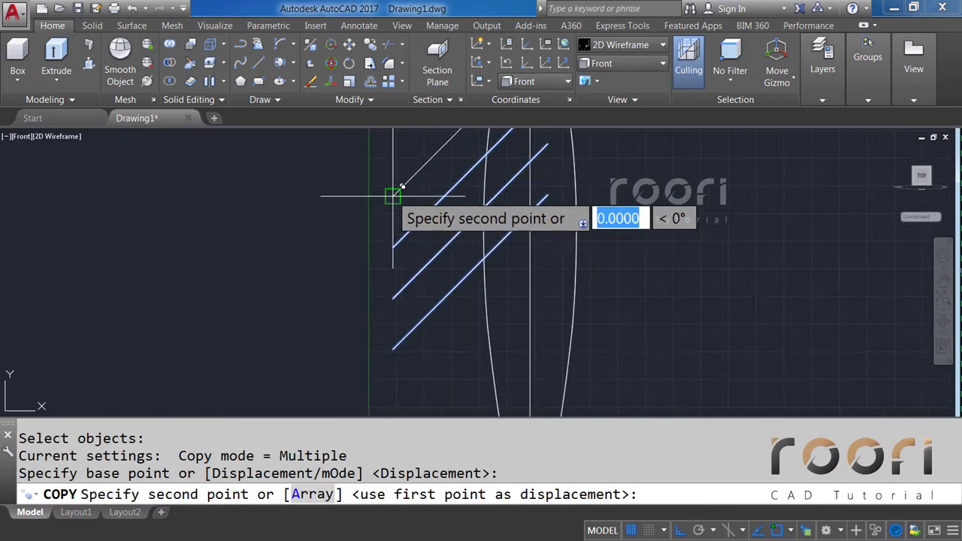
pyautogui.click(392, 348)
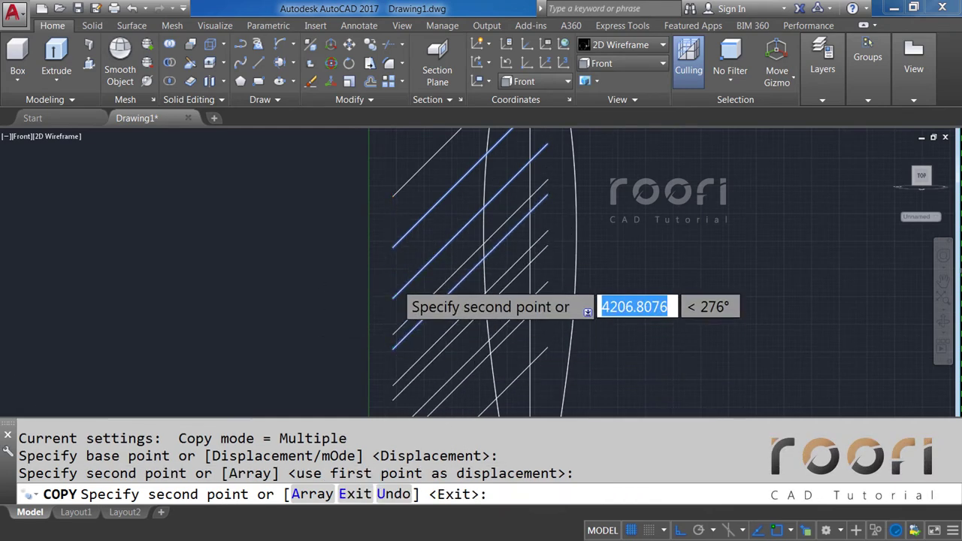
# Step: Place a second set of the three lines lower down the panel
pyautogui.scroll(-2, 398, 300)
pyautogui.moveTo(421, 329); pyautogui.dragTo(393, 221, button='middle')
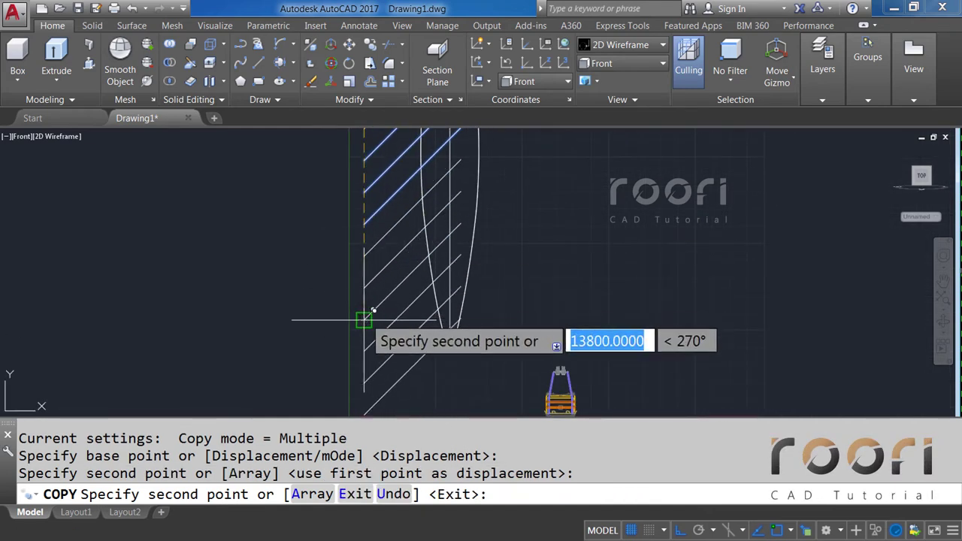
pyautogui.click(365, 318)
pyautogui.press('Return')
# Step: Erase the stray extra diagonal line and review the striped panel
pyautogui.click(451, 408)
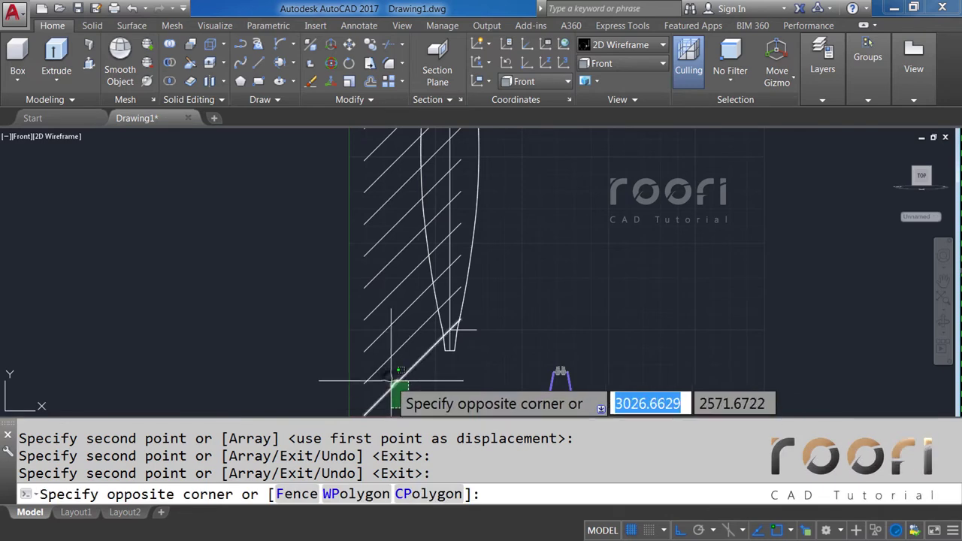
pyautogui.click(384, 383)
pyautogui.press('Delete')
pyautogui.moveTo(526, 233); pyautogui.dragTo(538, 305, button='middle')
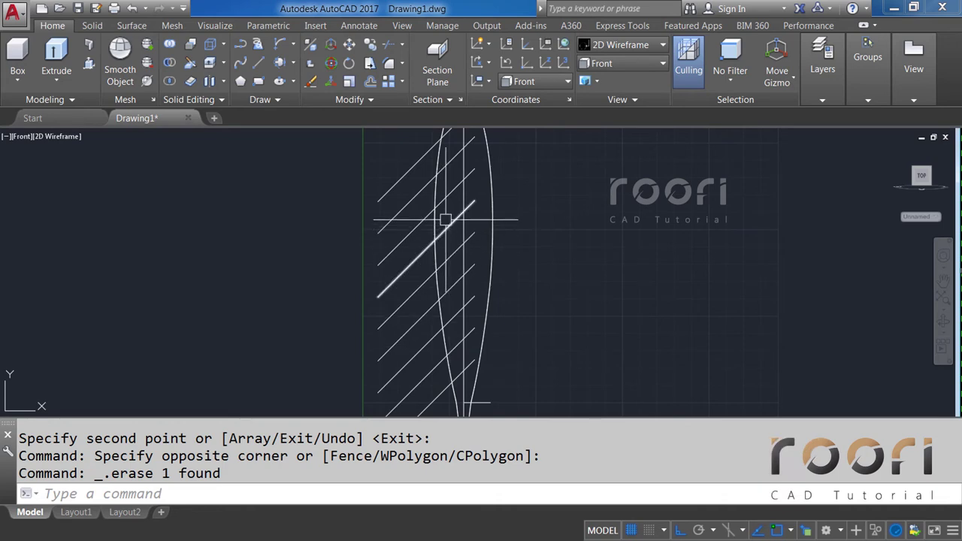
pyautogui.scroll(-3, 446, 150)
pyautogui.scroll(-2, 441, 157)
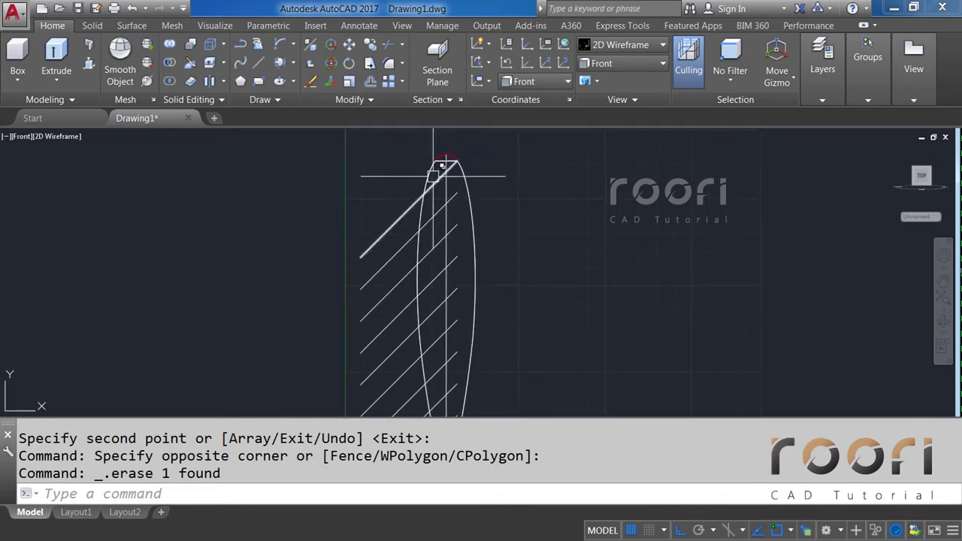
pyautogui.scroll(3, 428, 271)
pyautogui.scroll(2, 429, 268)
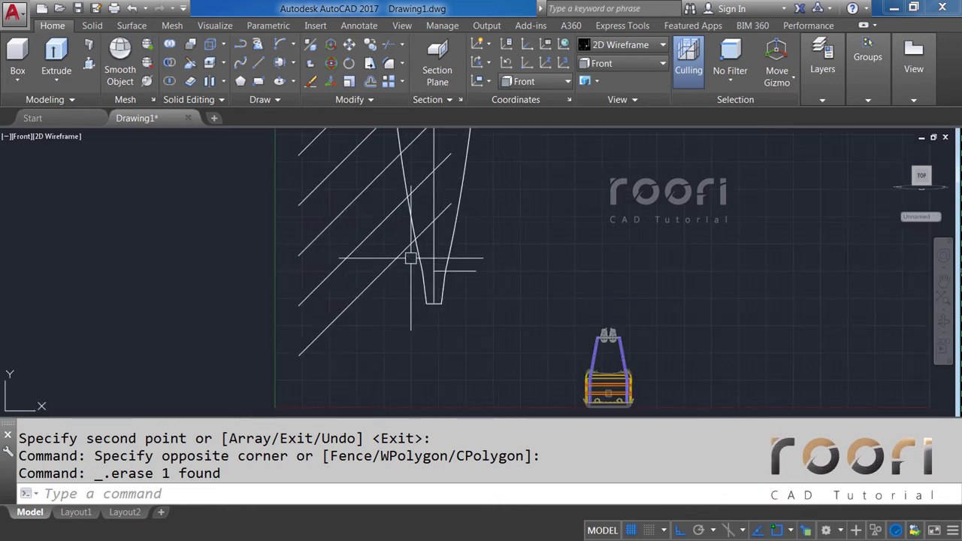
pyautogui.scroll(2, 421, 263)
pyautogui.write('SLI')
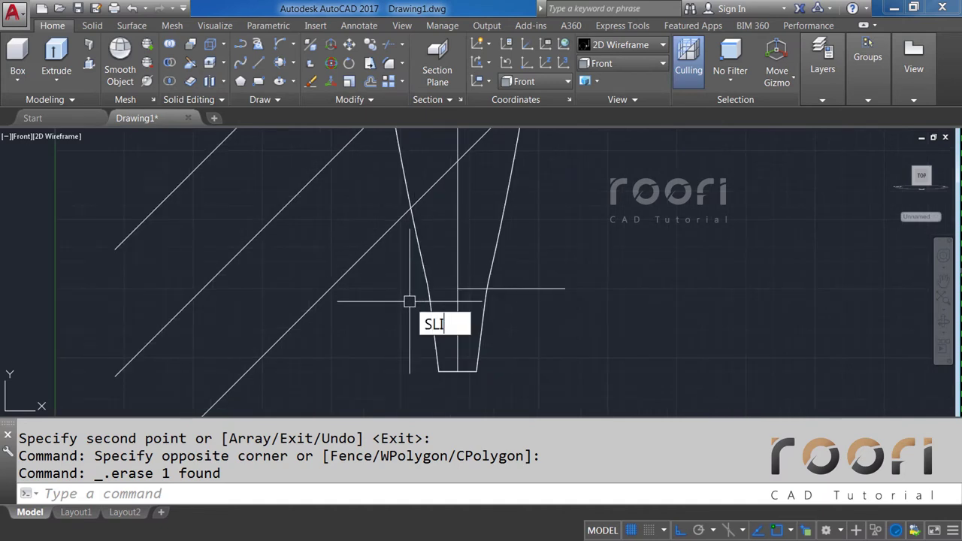
# Step: Slice the profile solid along the horizontal line, keeping both halves, then delete that guide line
pyautogui.write('CE')
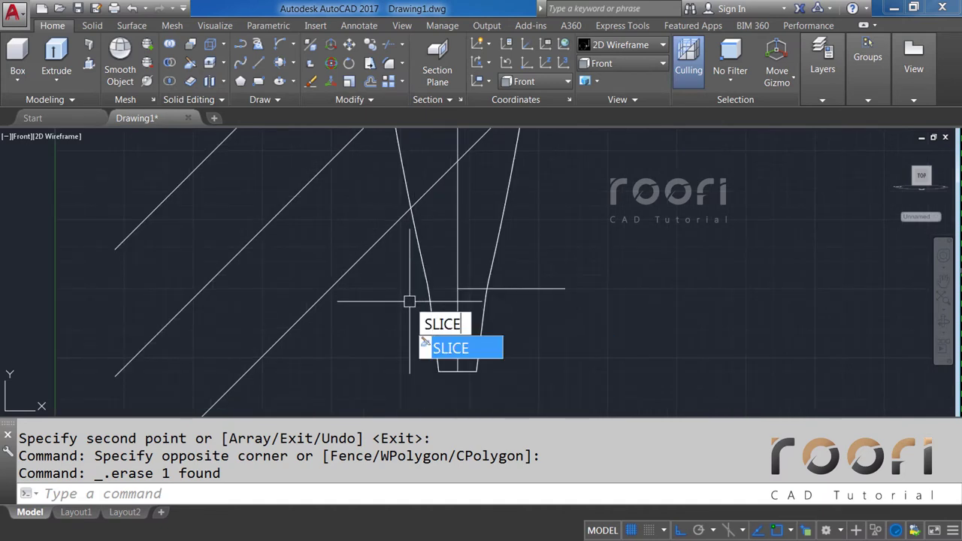
pyautogui.press('Return')
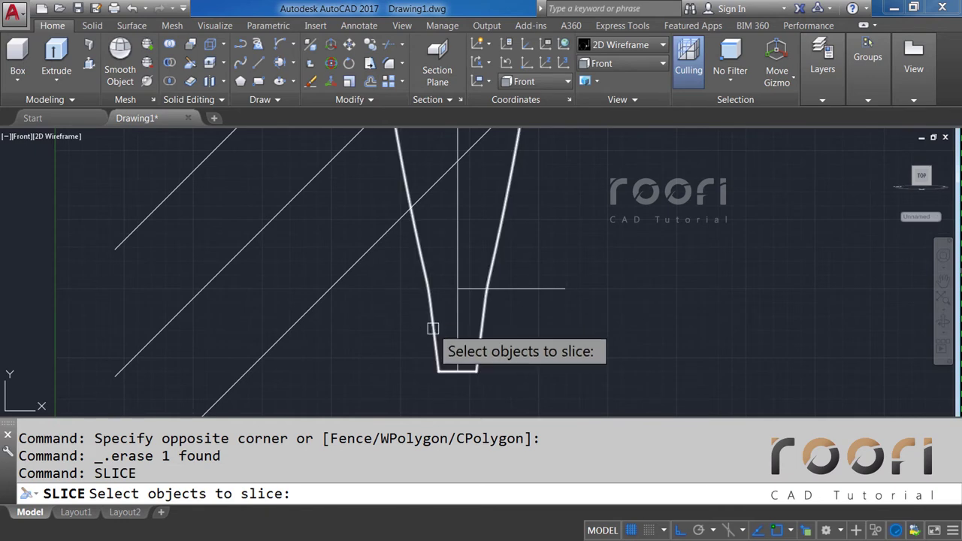
pyautogui.click(490, 309)
pyautogui.press('Return')
pyautogui.click(493, 287)
pyautogui.click(519, 285)
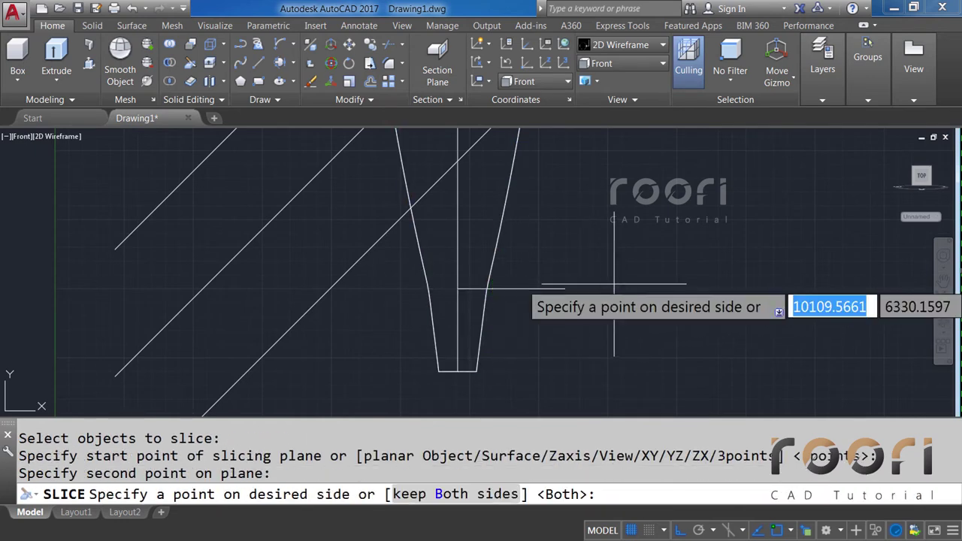
pyautogui.press('Return')
pyautogui.moveTo(582, 308); pyautogui.dragTo(546, 264)
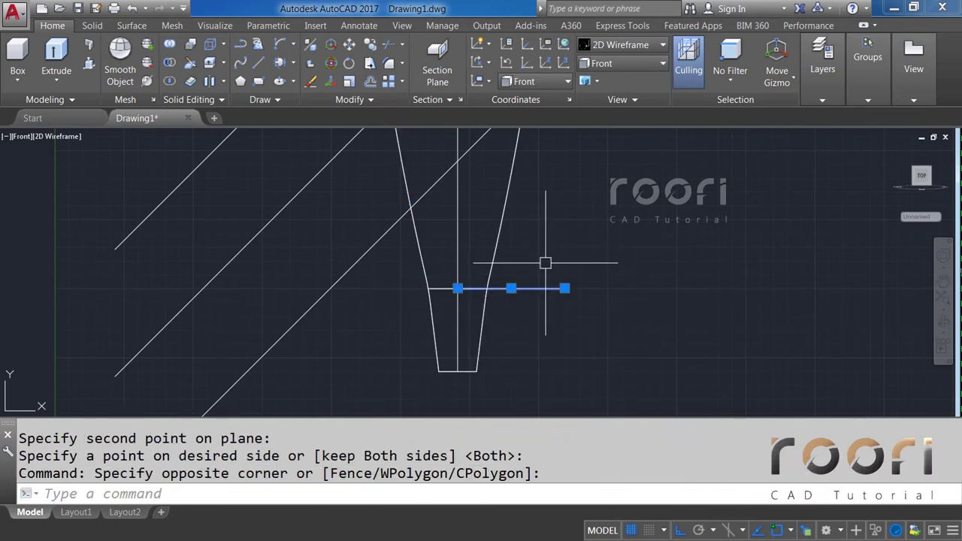
pyautogui.press('Delete')
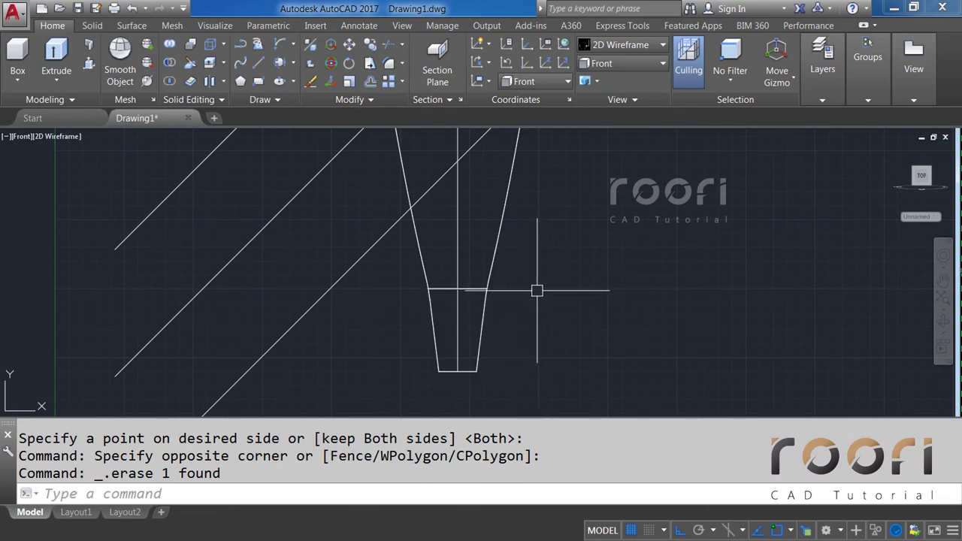
pyautogui.scroll(2, 537, 287)
# Step: Slice the lower cup piece along the first diagonal line, keeping both sides
pyautogui.write('SLICE')
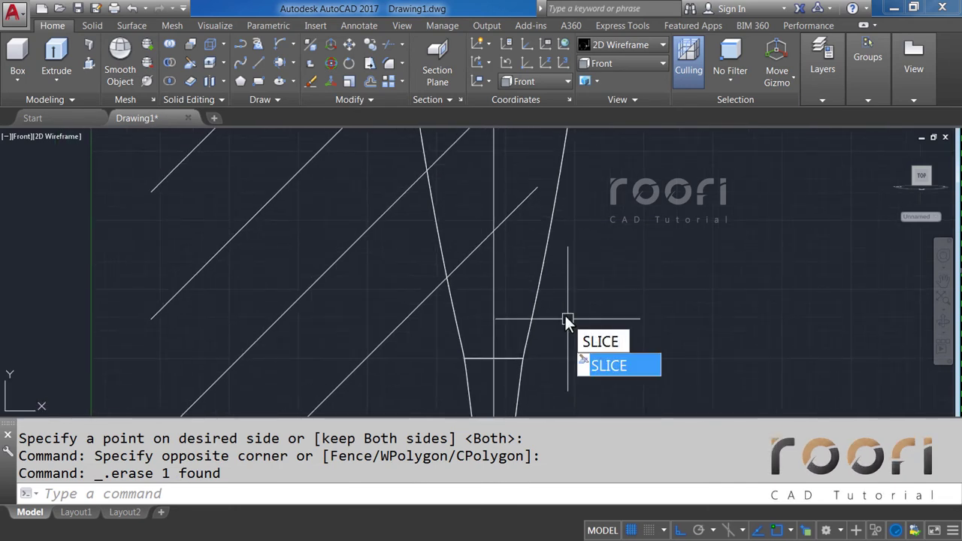
pyautogui.press('Return')
pyautogui.click(533, 305)
pyautogui.press('Return')
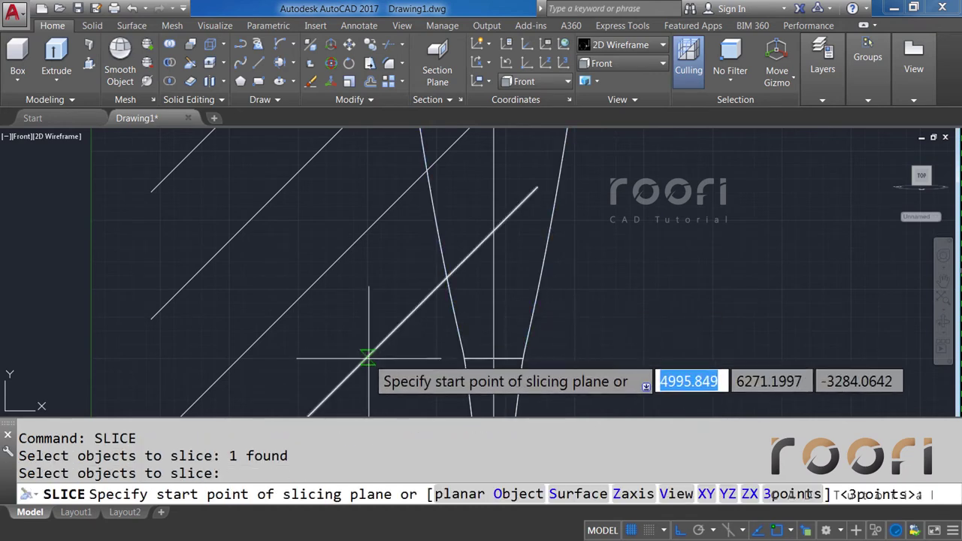
pyautogui.click(347, 373)
pyautogui.click(423, 299)
pyautogui.press('Return')
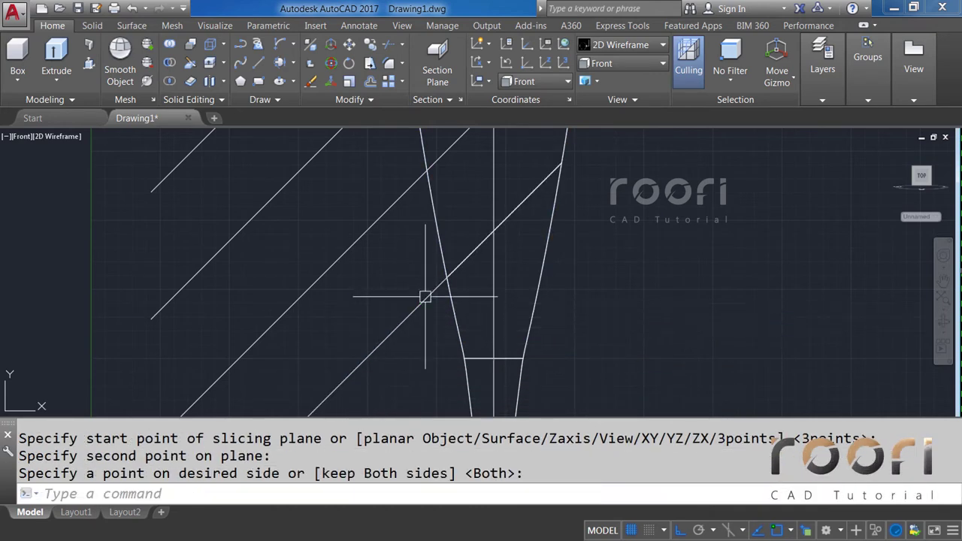
pyautogui.scroll(-2, 452, 316)
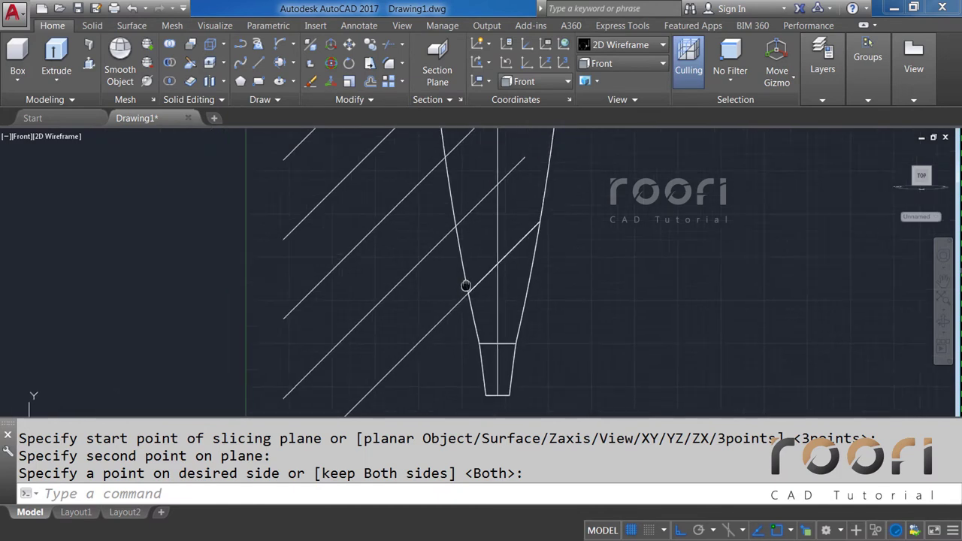
pyautogui.scroll(1, 497, 311)
# Step: Slice the profile along the second and third diagonal lines, keeping both sides
pyautogui.press('Return')
pyautogui.click(499, 300)
pyautogui.press('Return')
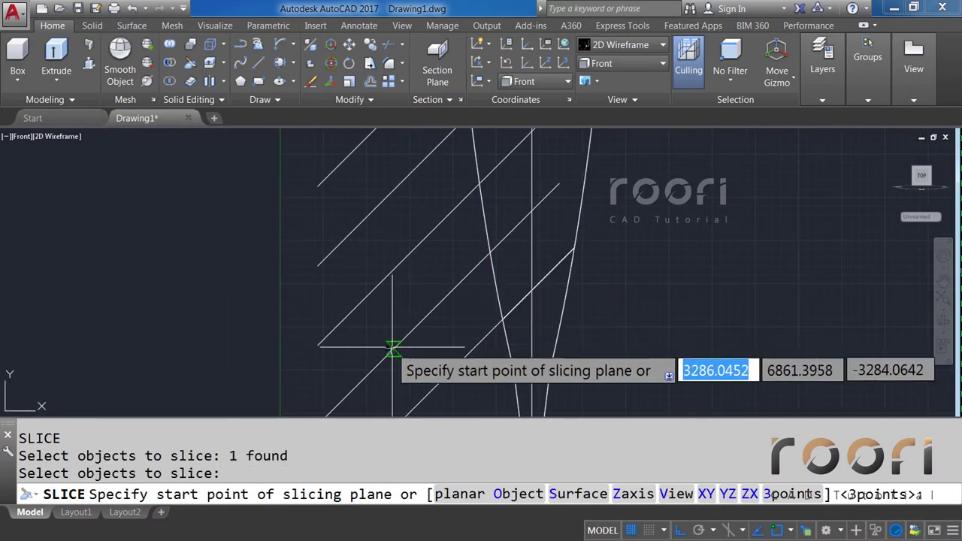
pyautogui.click(393, 346)
pyautogui.click(461, 275)
pyautogui.press('Return')
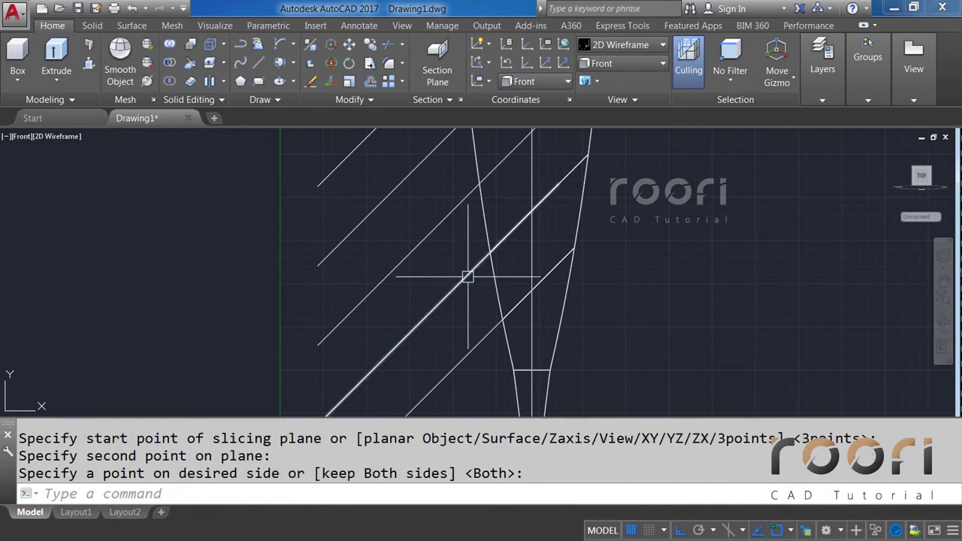
pyautogui.scroll(1, 516, 268)
pyautogui.moveTo(516, 269); pyautogui.dragTo(511, 310, button='middle')
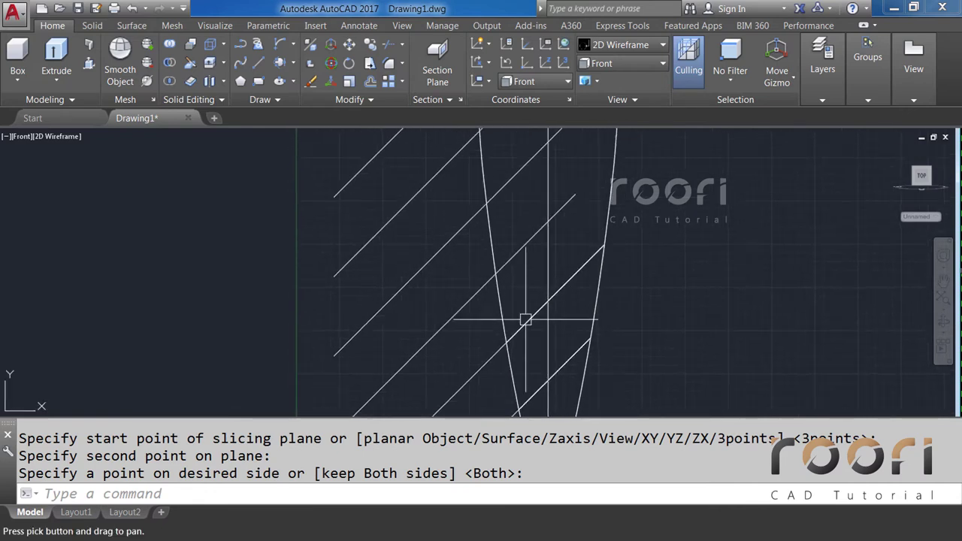
pyautogui.press('Return')
pyautogui.click(499, 306)
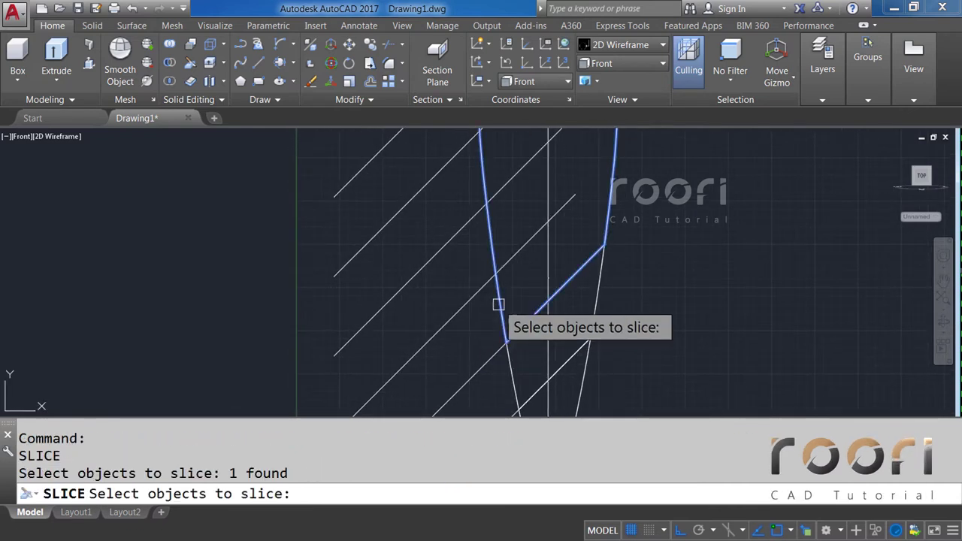
pyautogui.press('Return')
pyautogui.click(401, 367)
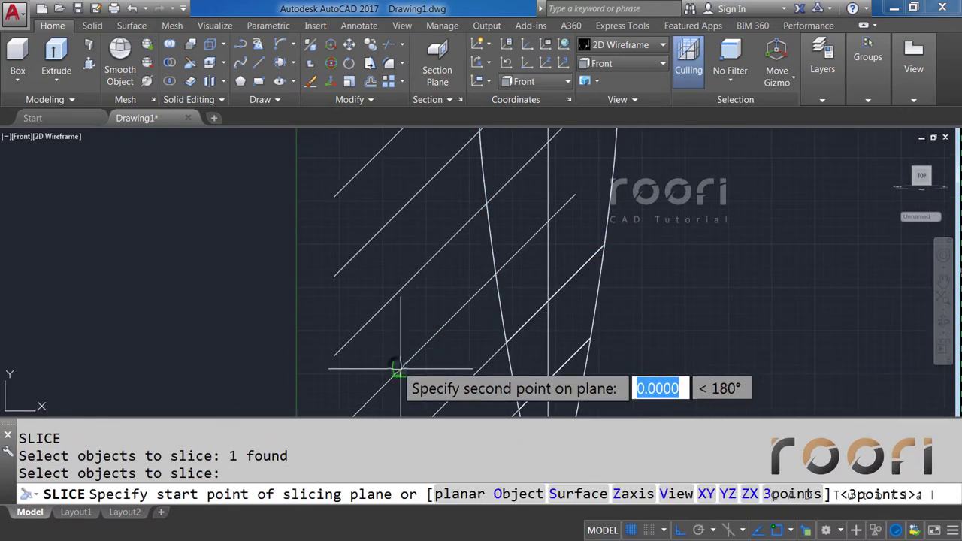
pyautogui.click(479, 288)
pyautogui.press('Return')
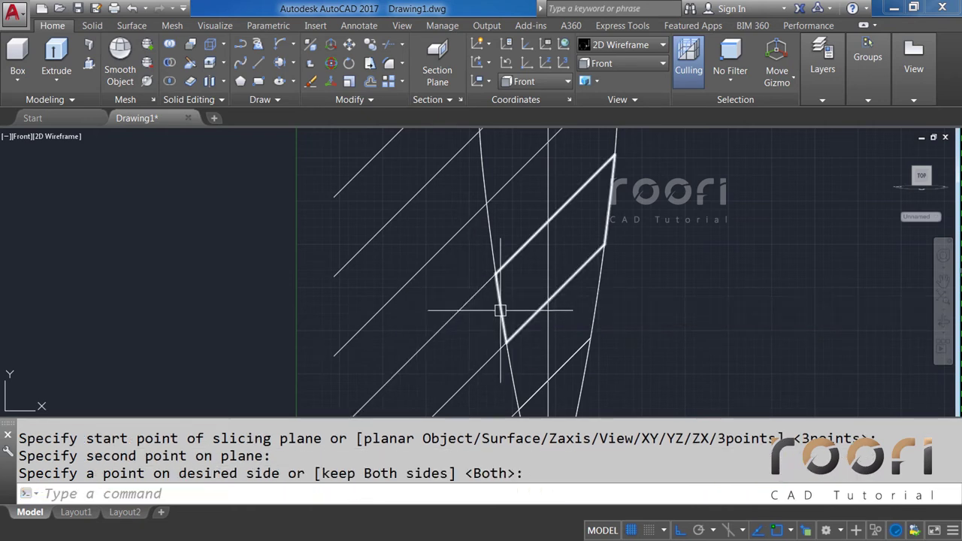
# Step: Slice the profile along the fourth and fifth 45° diagonals, keeping both sides
pyautogui.press('Return')
pyautogui.click(490, 324)
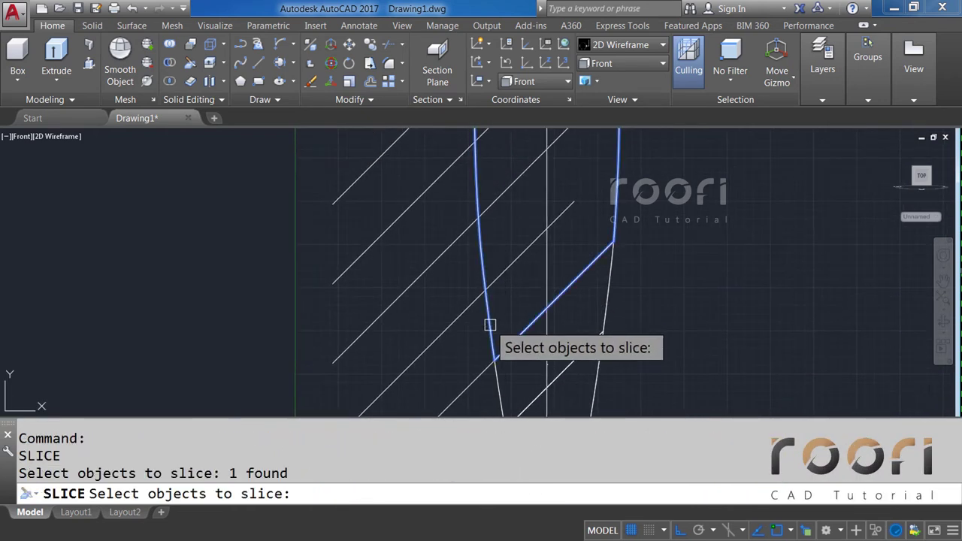
pyautogui.press('Return')
pyautogui.click(397, 375)
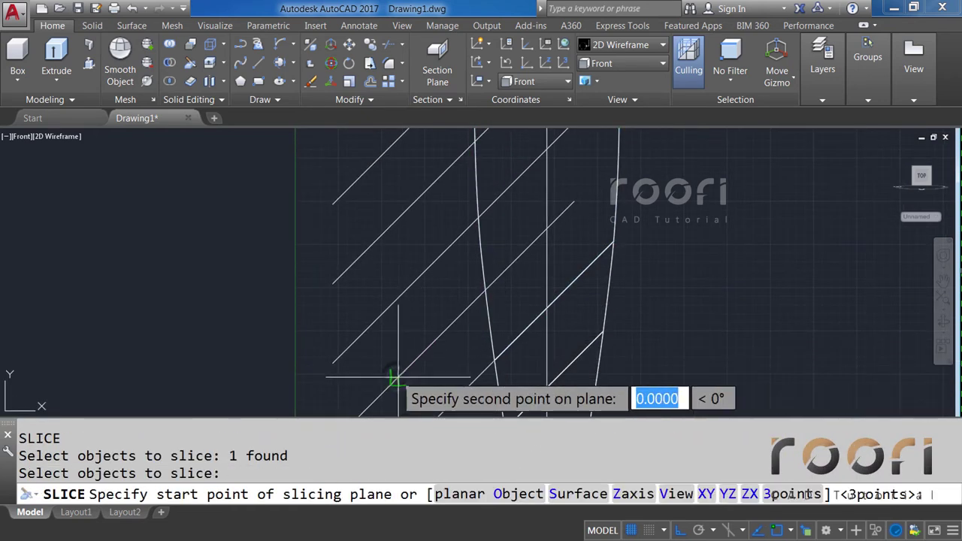
pyautogui.click(460, 314)
pyautogui.press('Return')
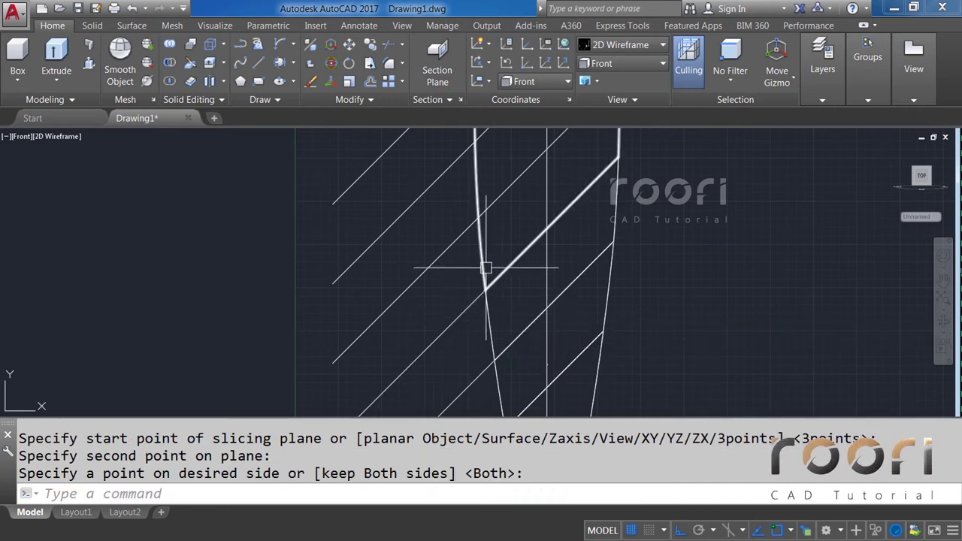
pyautogui.moveTo(486, 268); pyautogui.dragTo(480, 336, button='middle')
pyautogui.press('Return')
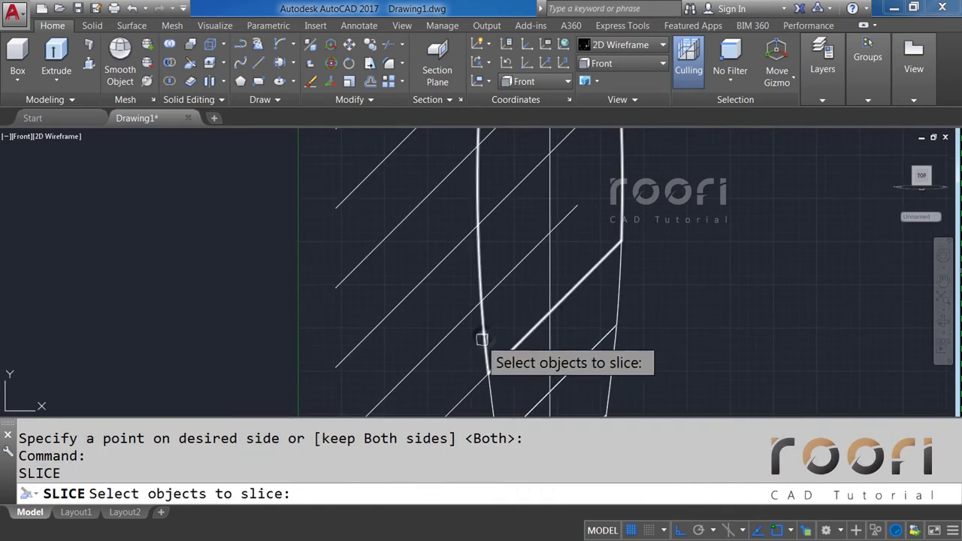
pyautogui.click(474, 339)
pyautogui.press('Return')
pyautogui.click(390, 392)
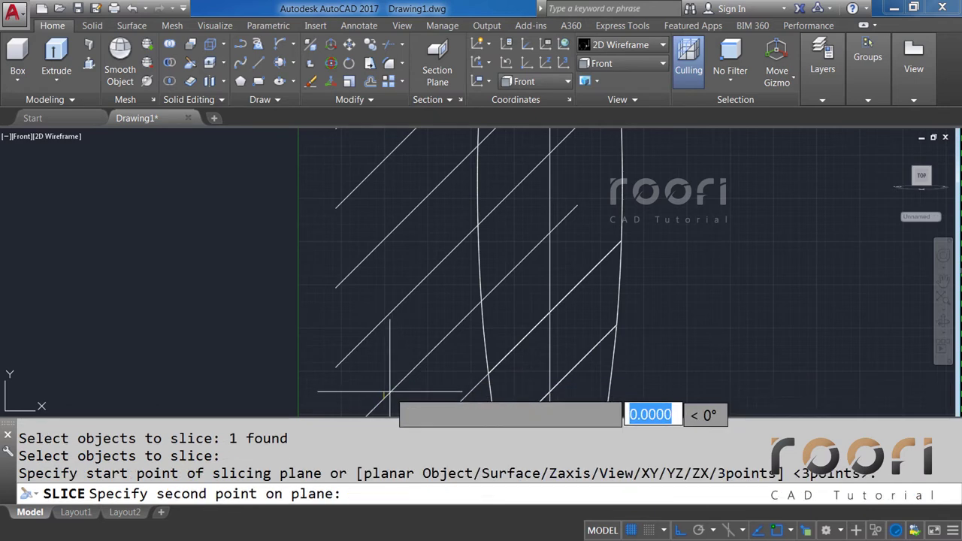
pyautogui.click(441, 340)
pyautogui.press('Return')
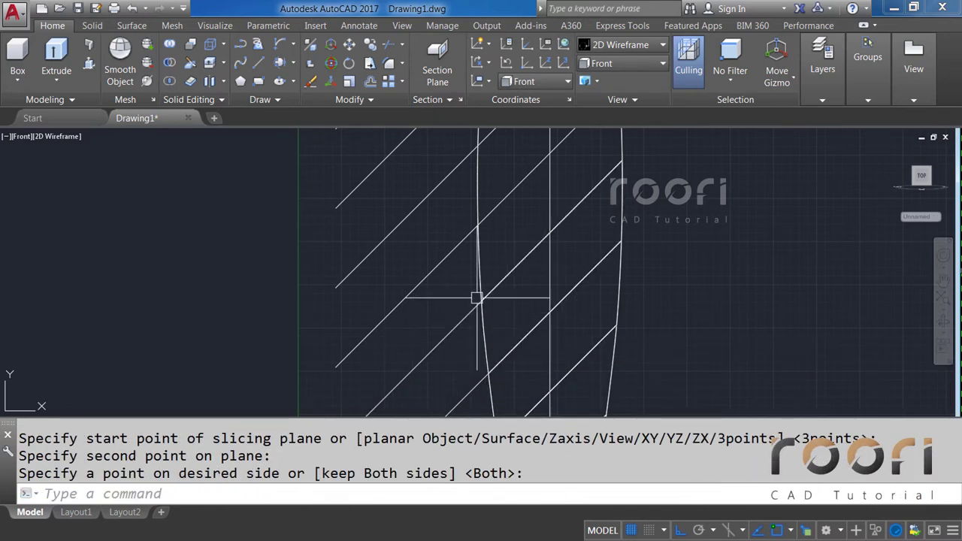
pyautogui.moveTo(484, 268); pyautogui.dragTo(494, 327, button='middle')
# Step: Slice the profile along the sixth and seventh diagonal lines, keeping both sides
pyautogui.press('Return')
pyautogui.click(492, 347)
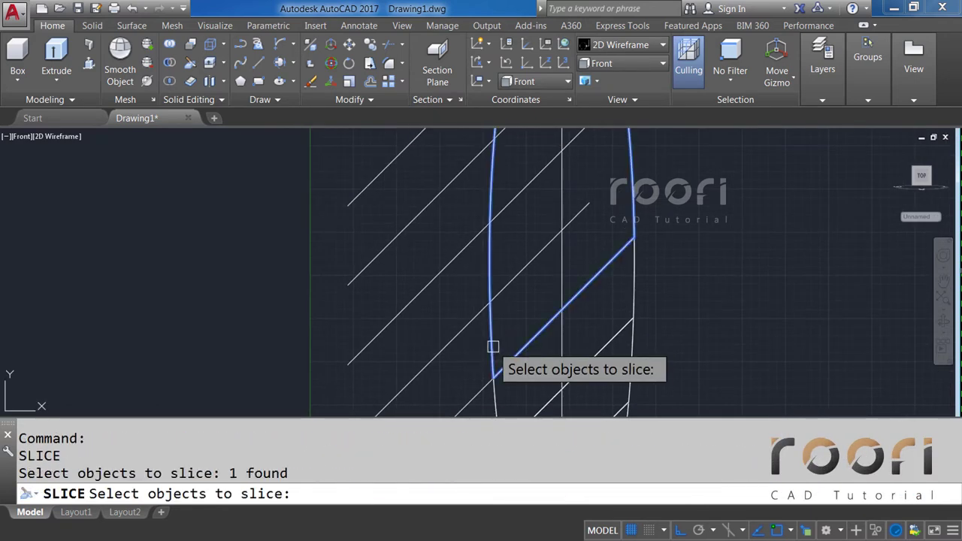
pyautogui.press('Return')
pyautogui.click(386, 406)
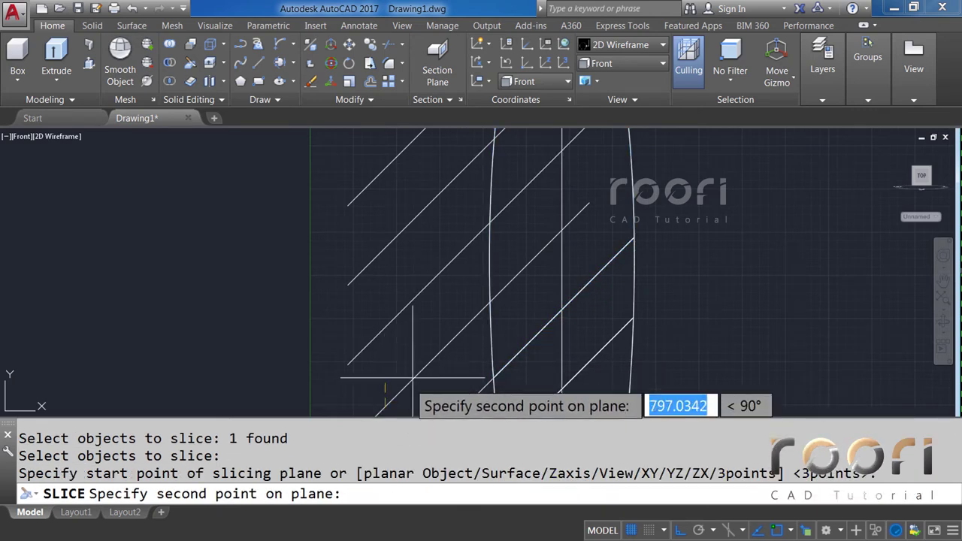
pyautogui.click(468, 327)
pyautogui.press('Return')
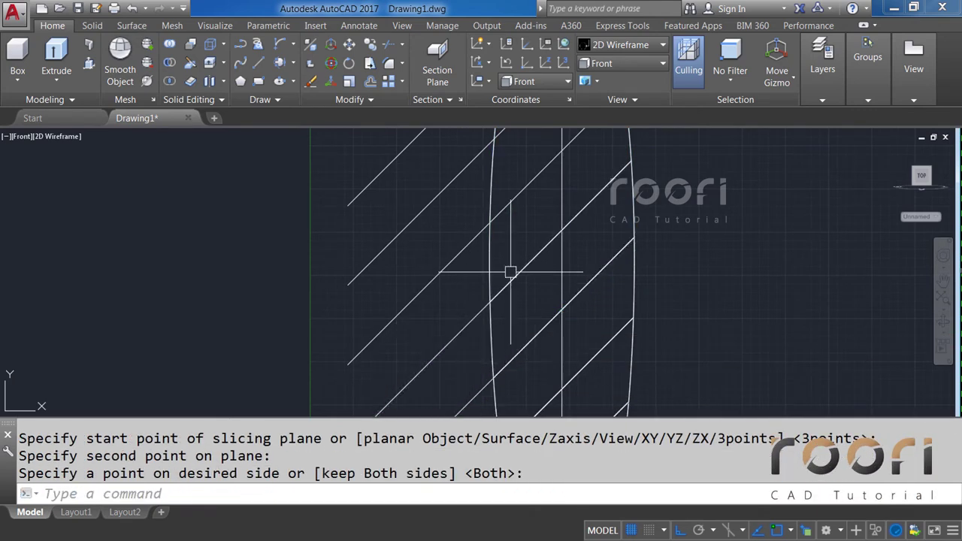
pyautogui.moveTo(511, 273); pyautogui.dragTo(516, 318, button='middle')
pyautogui.press('Return')
pyautogui.click(490, 329)
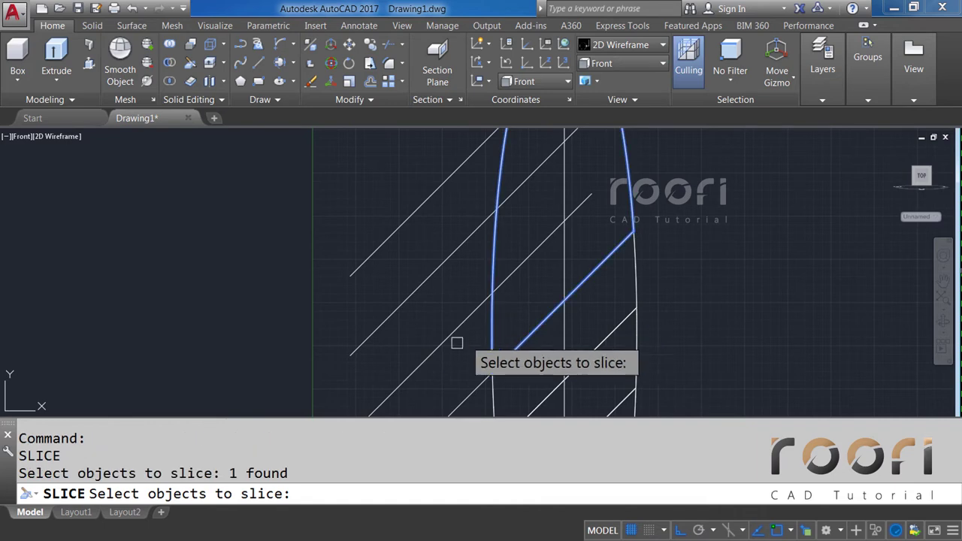
pyautogui.press('Return')
pyautogui.click(397, 394)
pyautogui.click(454, 331)
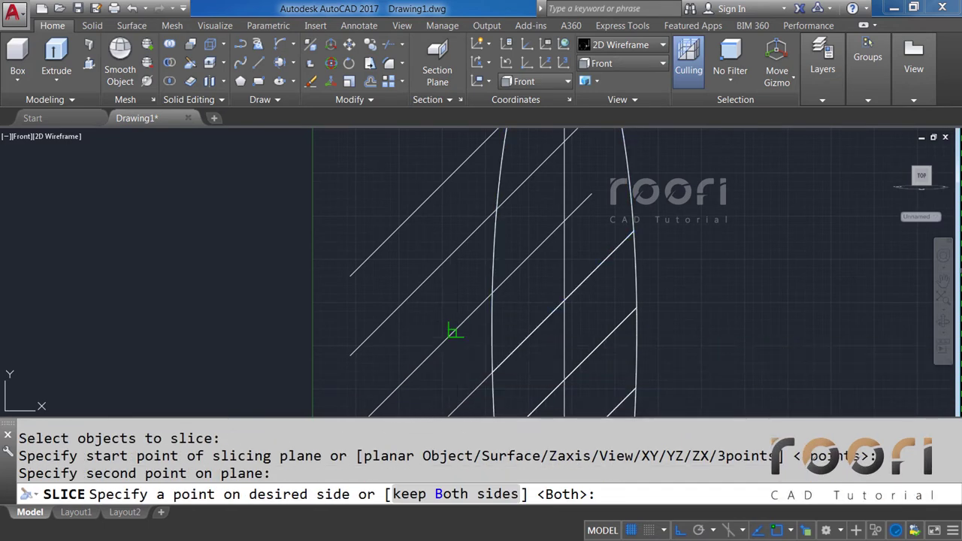
pyautogui.press('Return')
pyautogui.moveTo(501, 243); pyautogui.dragTo(496, 322, button='middle')
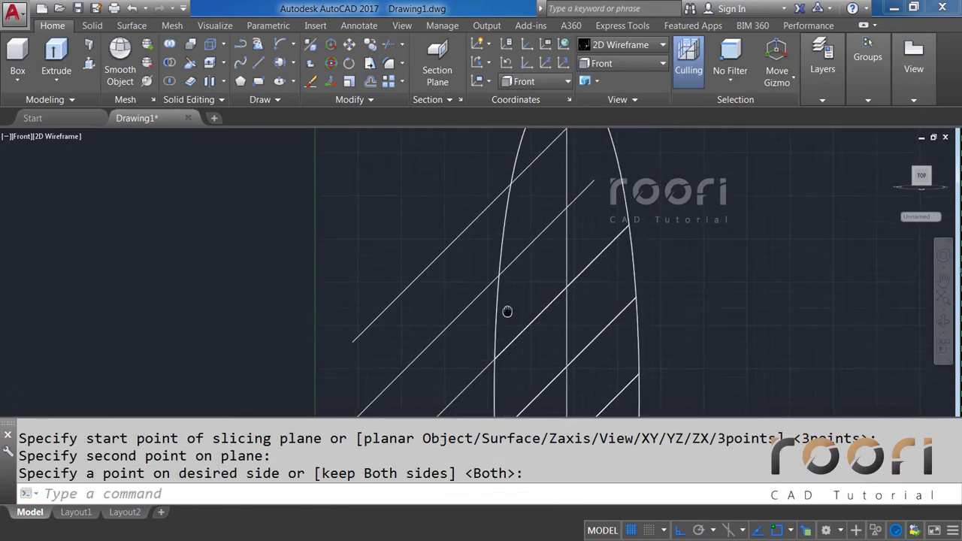
# Step: Slice the top part along the last two diagonals, up to the topmost line
pyautogui.press('Return')
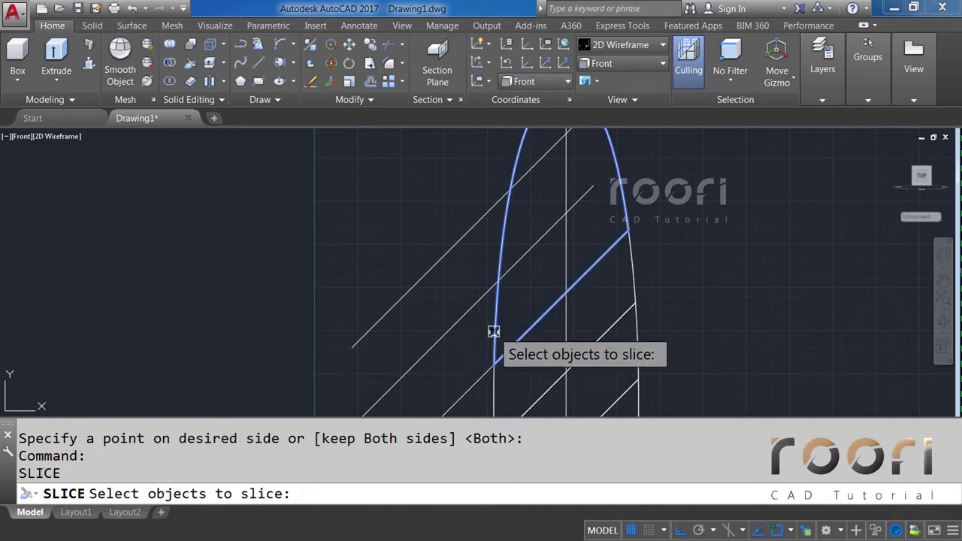
pyautogui.click(494, 333)
pyautogui.press('Return')
pyautogui.click(391, 387)
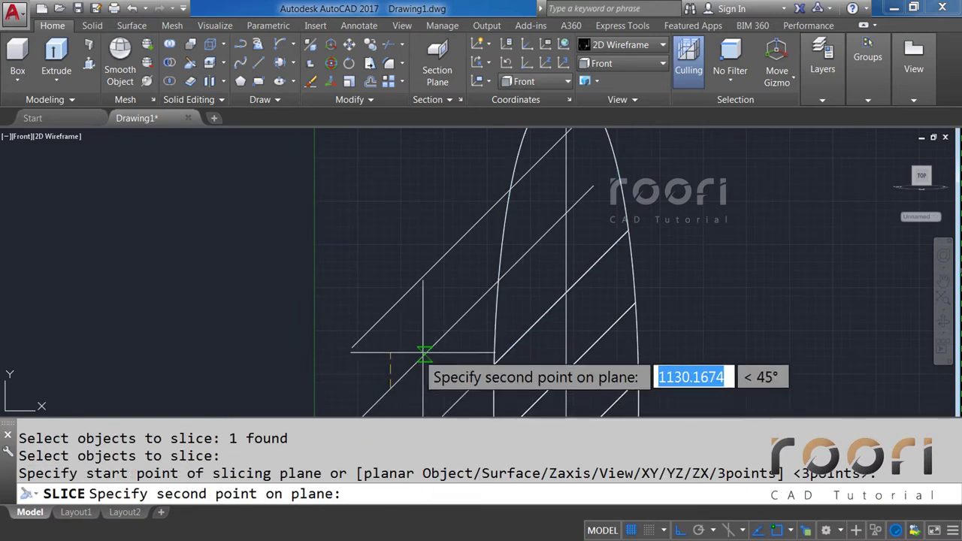
pyautogui.click(471, 308)
pyautogui.press('Return')
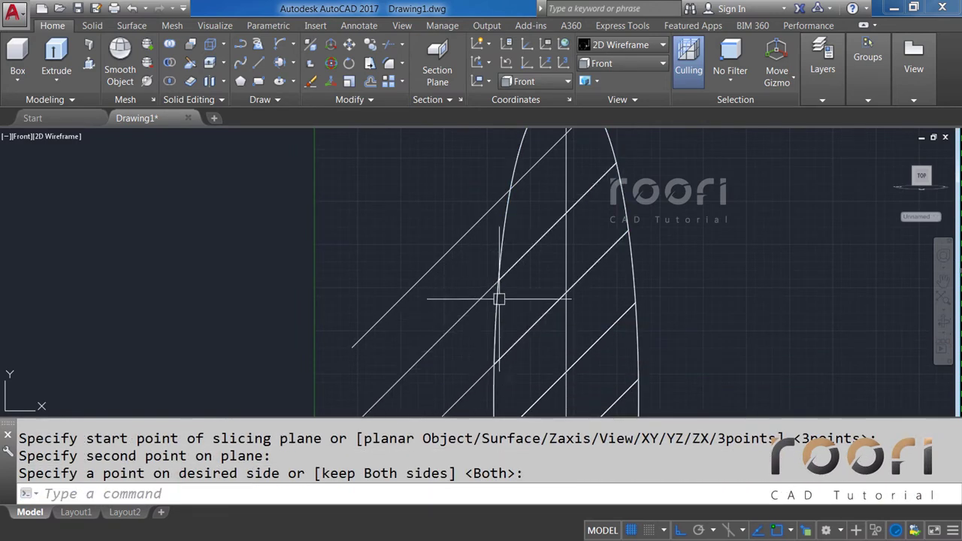
pyautogui.press('Return')
pyautogui.click(506, 305)
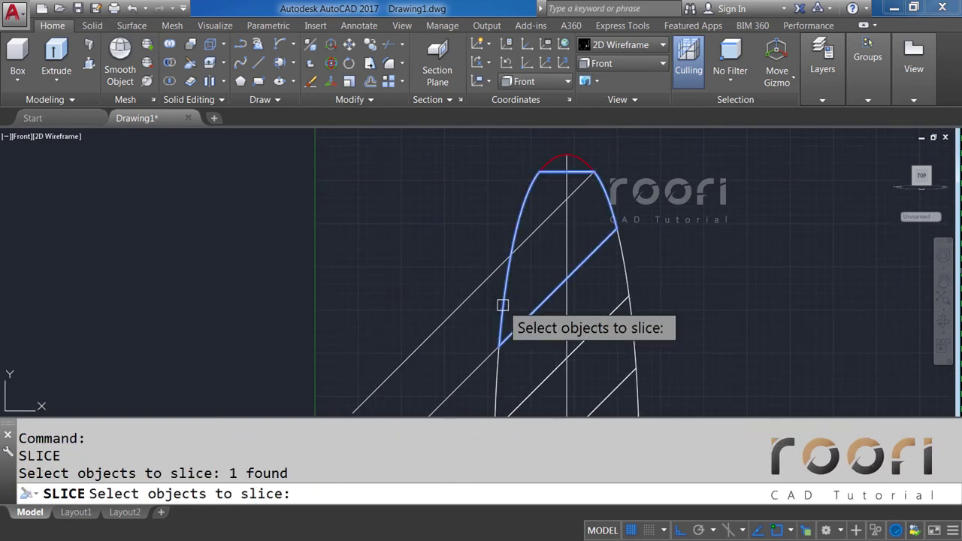
pyautogui.press('Return')
pyautogui.click(394, 372)
pyautogui.click(460, 307)
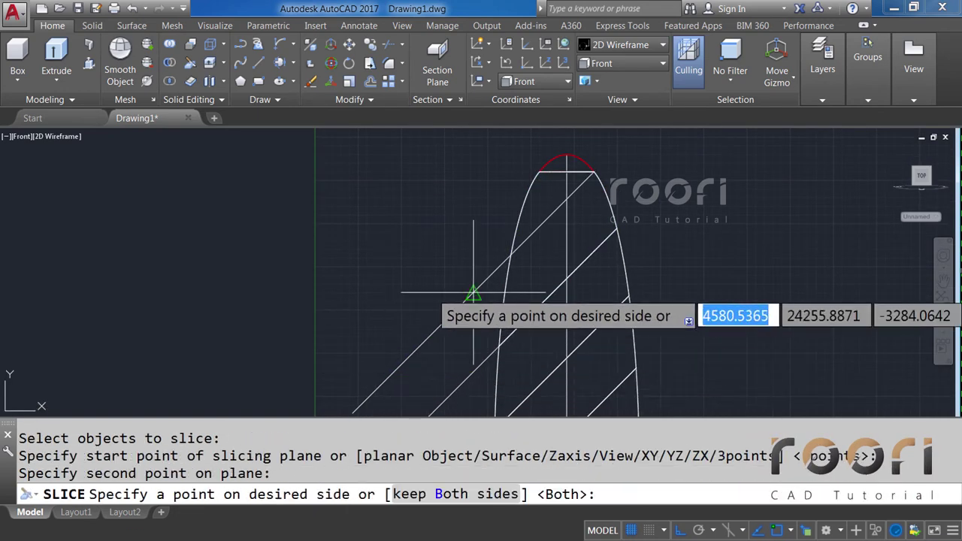
pyautogui.press('Return')
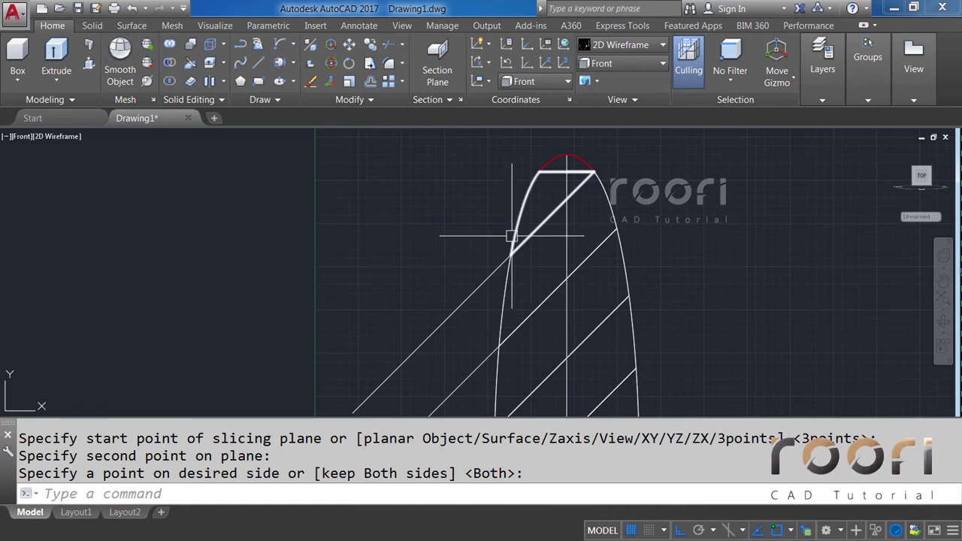
pyautogui.scroll(-5, 525, 238)
pyautogui.scroll(-3, 525, 238)
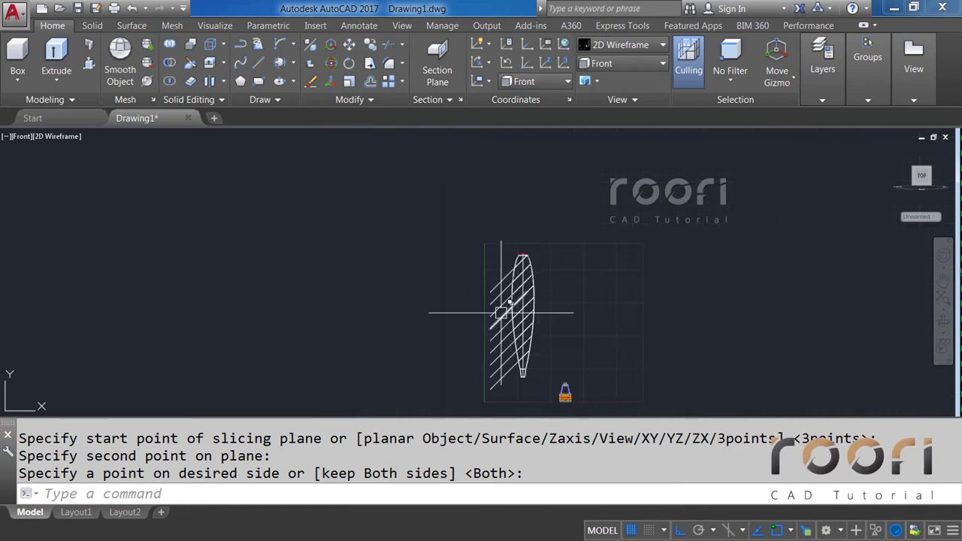
# Step: Delete the nine diagonal lines left of the profile and check the bottom neck piece
pyautogui.click(490, 381)
pyautogui.click(455, 219)
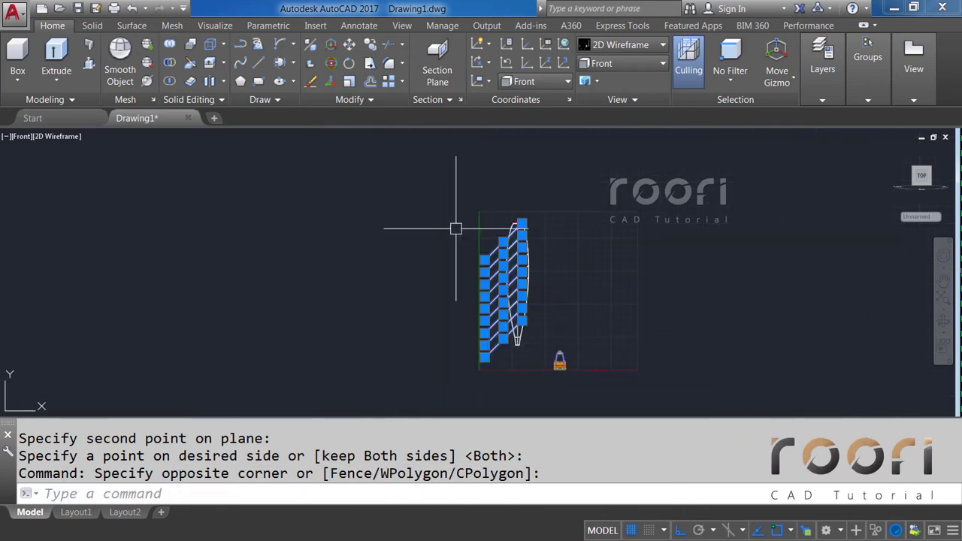
pyautogui.press('Delete')
pyautogui.scroll(1, 500, 263)
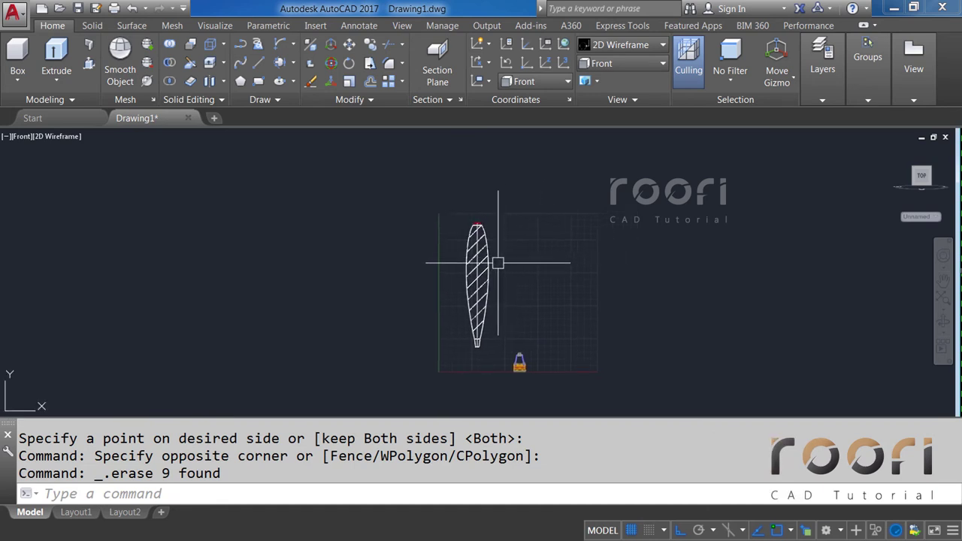
pyautogui.scroll(1, 502, 288)
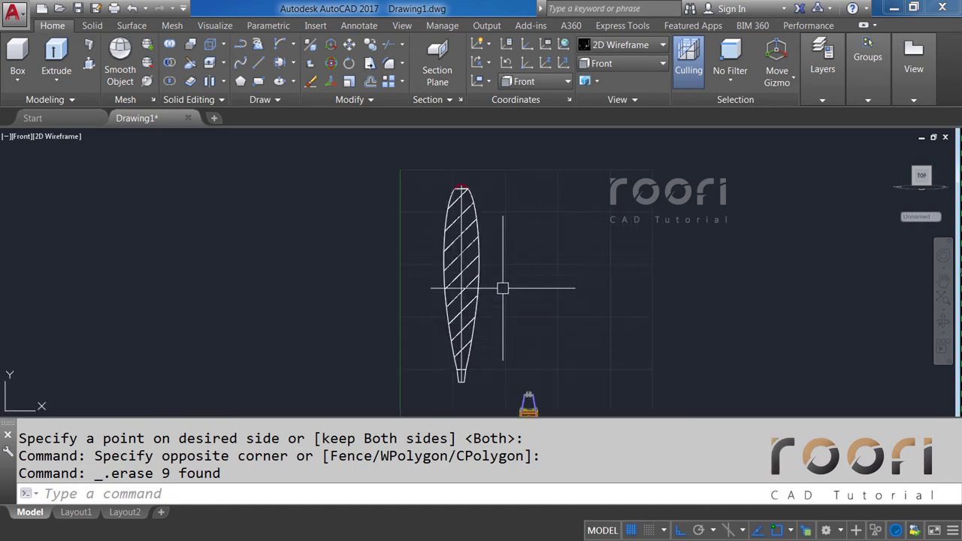
pyautogui.click(464, 379)
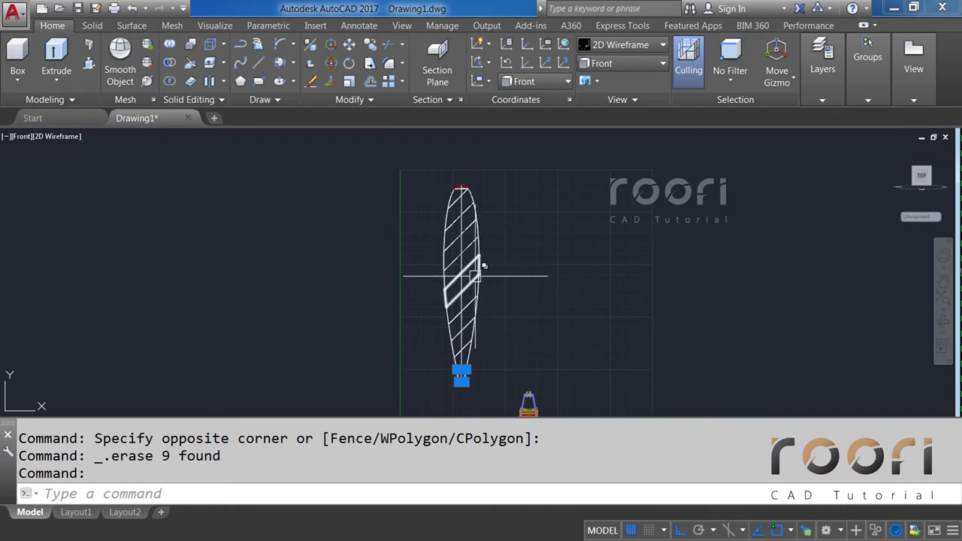
pyautogui.scroll(2, 474, 275)
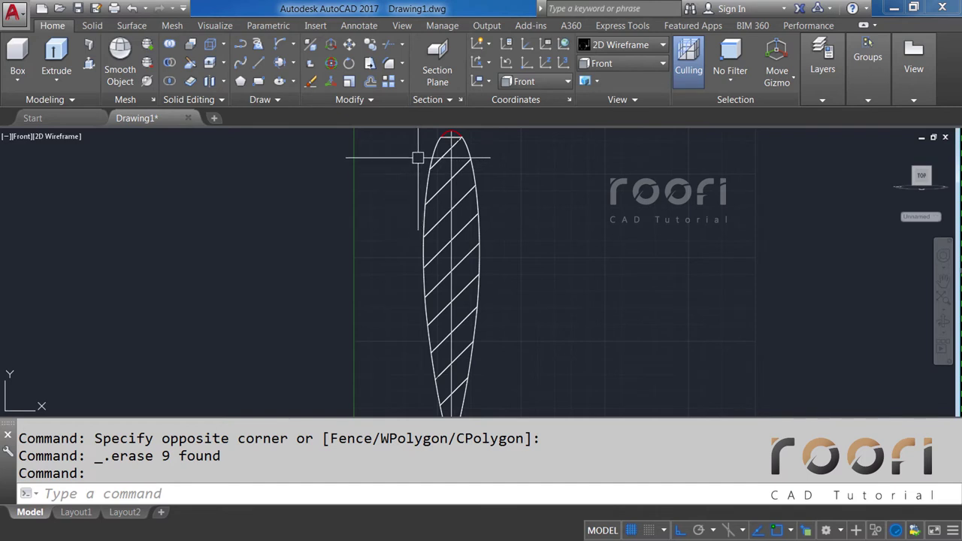
# Step: Put the middle sliced blade strip on layer B Red
pyautogui.click(423, 279)
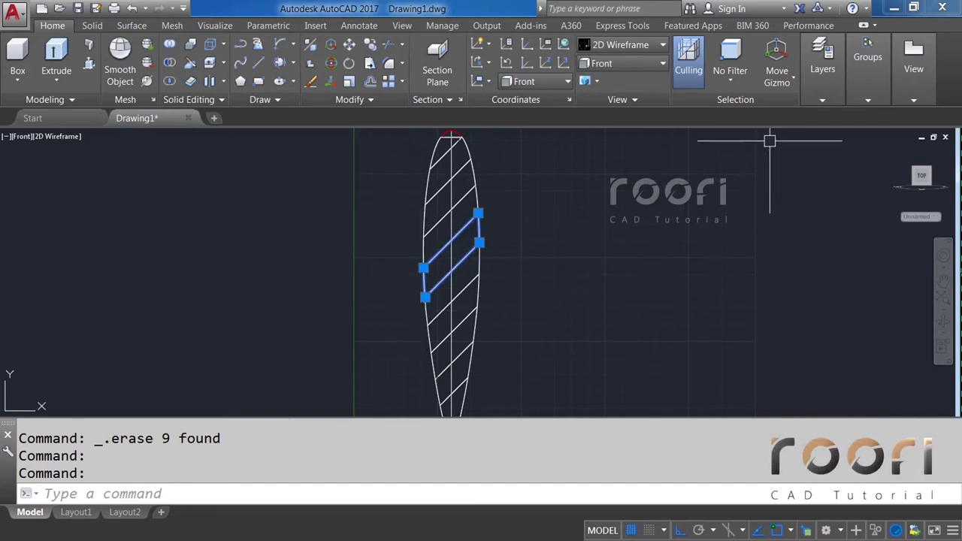
pyautogui.click(811, 104)
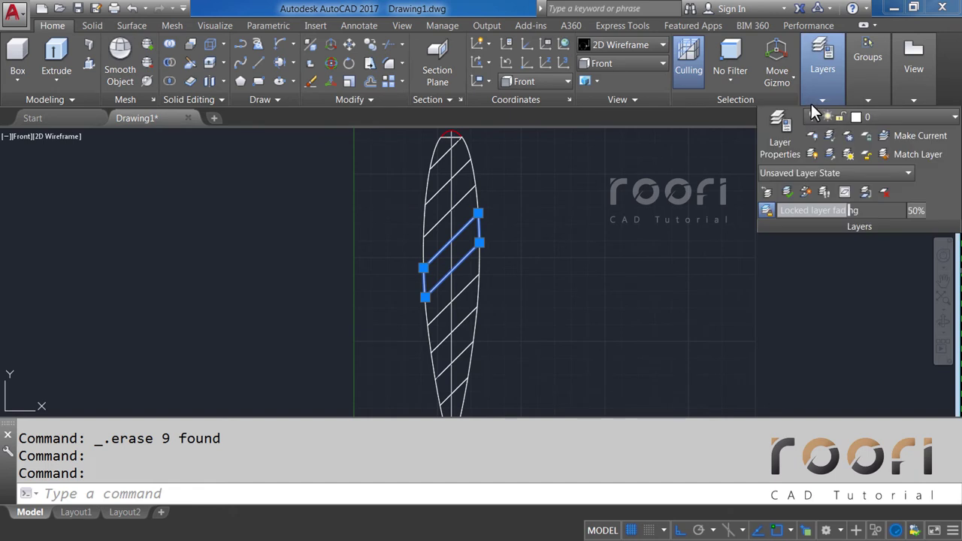
pyautogui.click(913, 118)
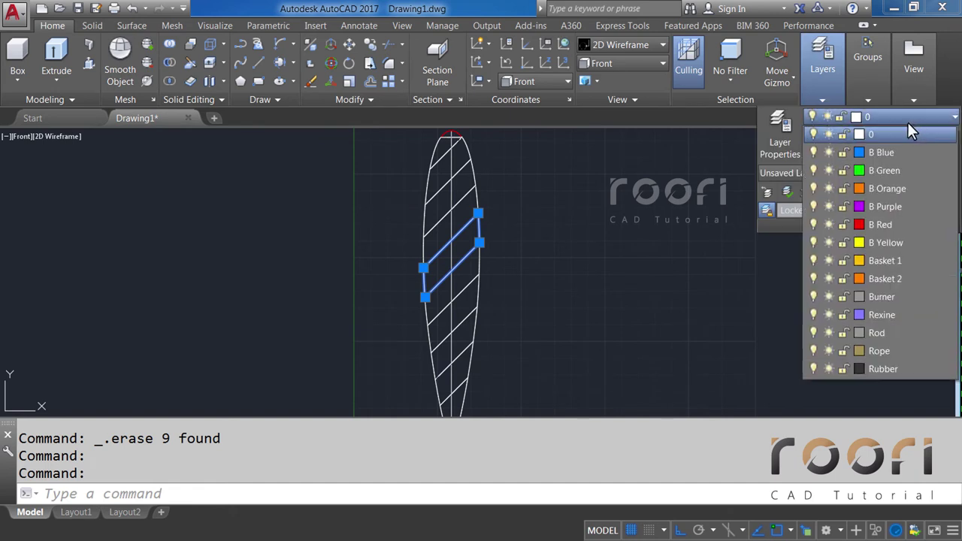
pyautogui.click(882, 225)
pyautogui.scroll(-2, 579, 240)
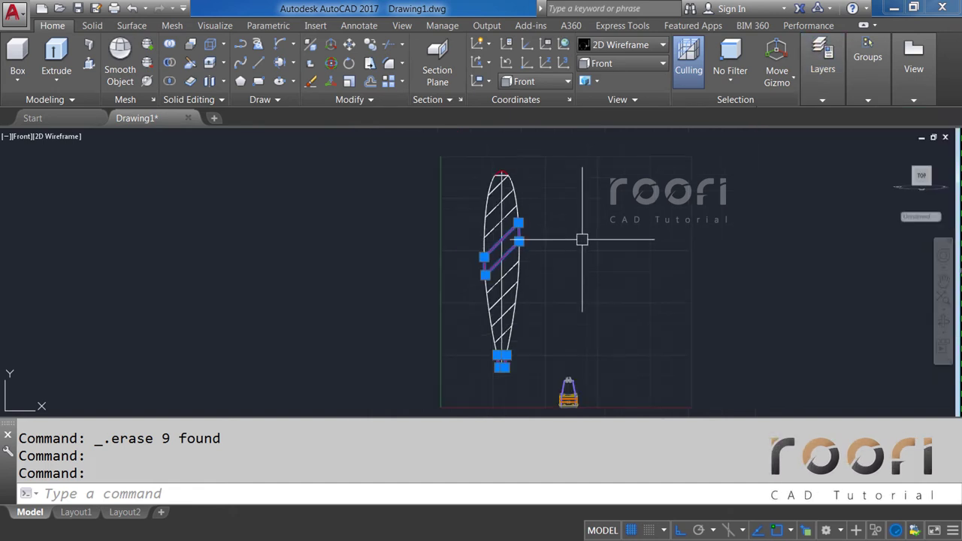
pyautogui.press('Escape')
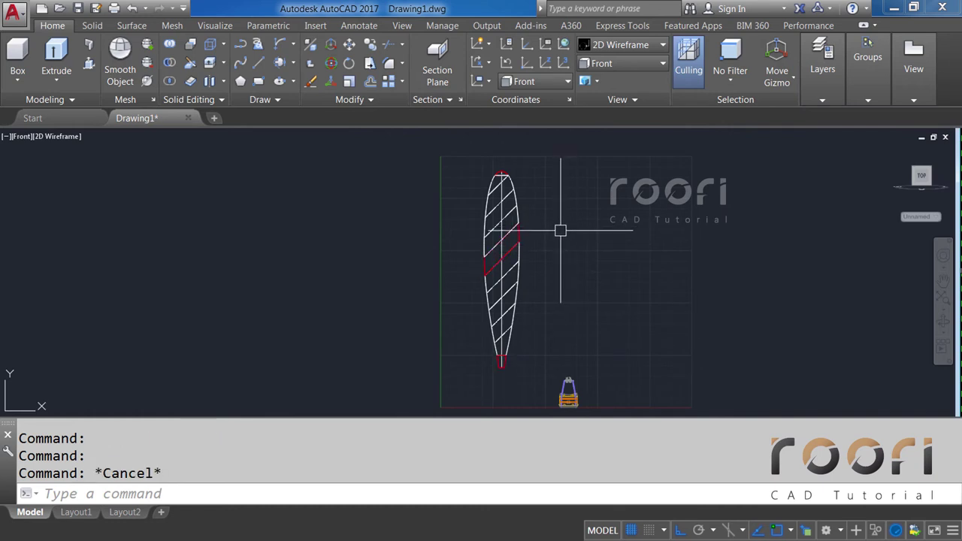
# Step: Move two chosen blade strips onto layer B Blue
pyautogui.scroll(2, 552, 203)
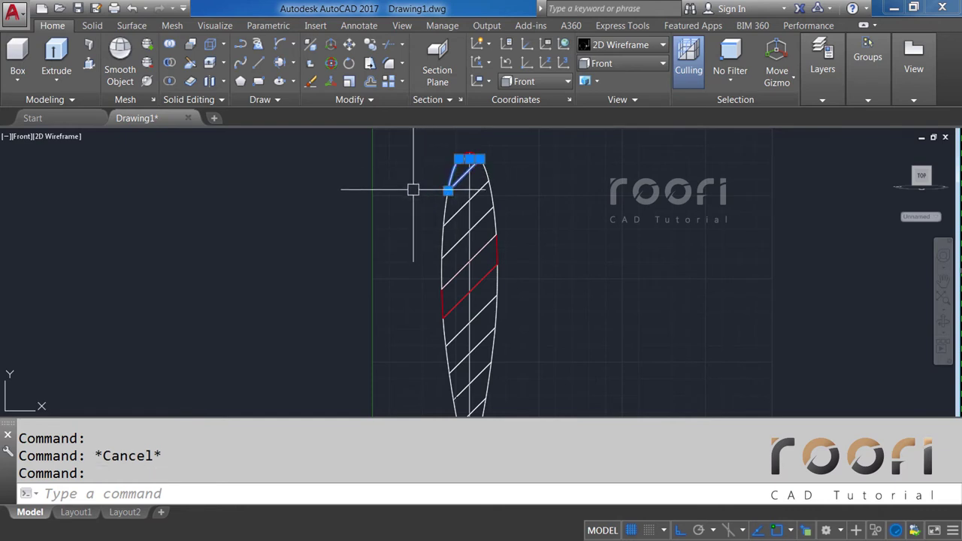
pyautogui.moveTo(422, 357); pyautogui.dragTo(418, 293, button='middle')
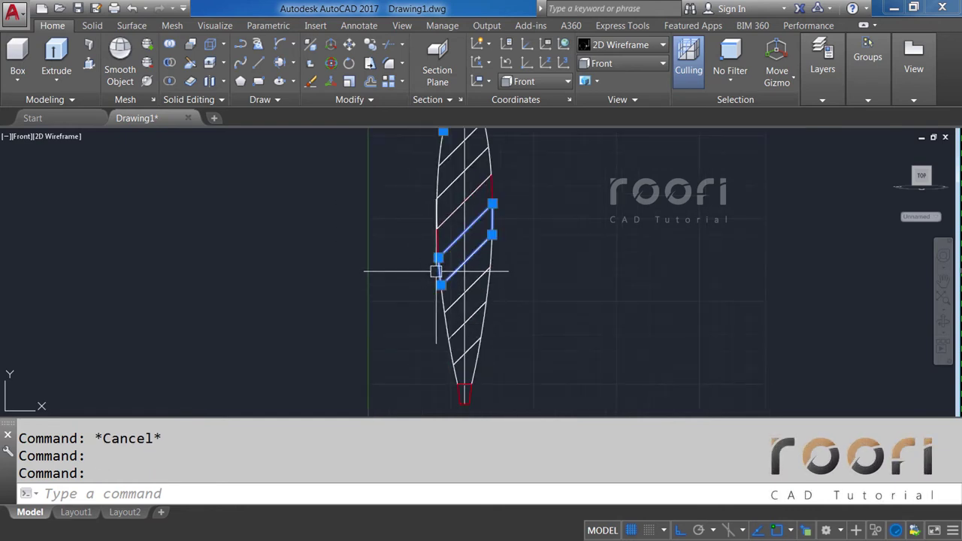
pyautogui.moveTo(556, 187); pyautogui.dragTo(556, 240, button='middle')
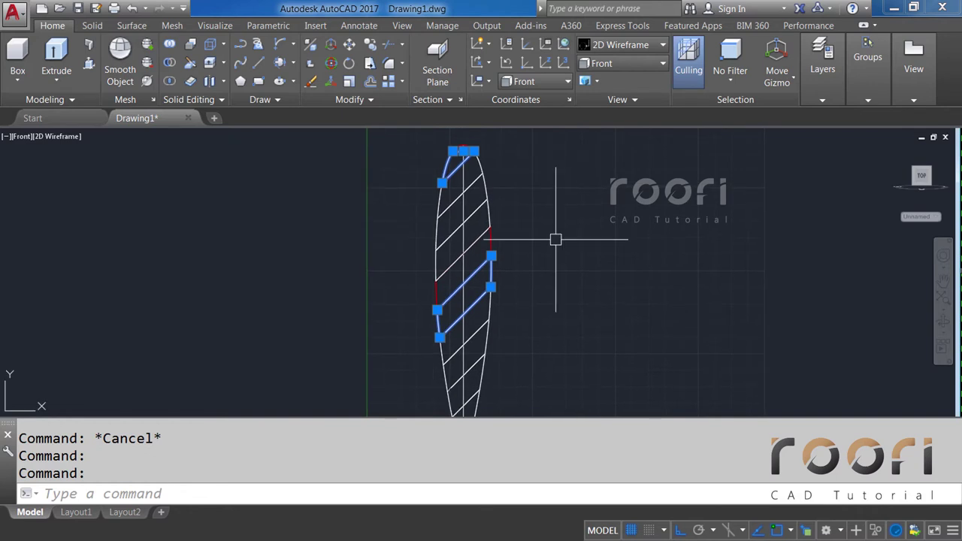
pyautogui.click(823, 100)
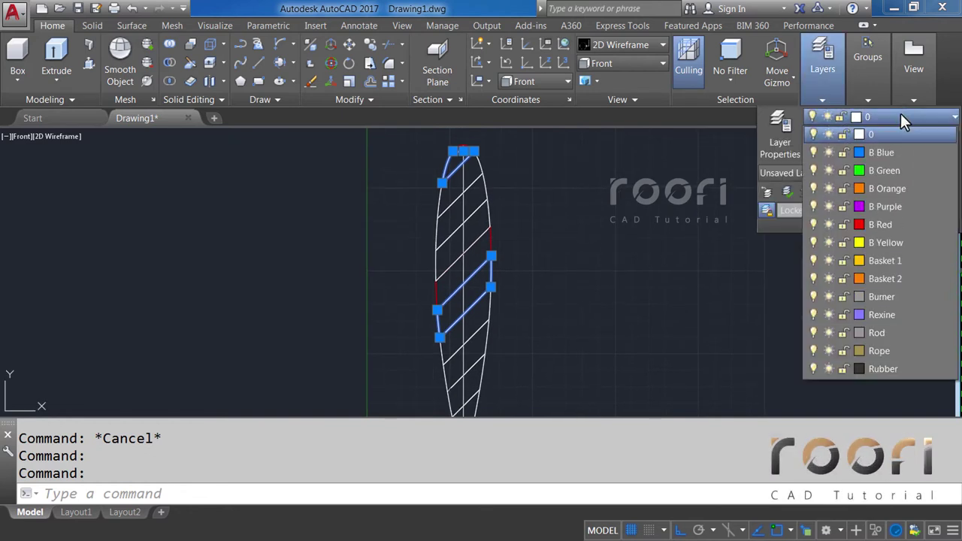
pyautogui.click(881, 155)
pyautogui.press('Escape')
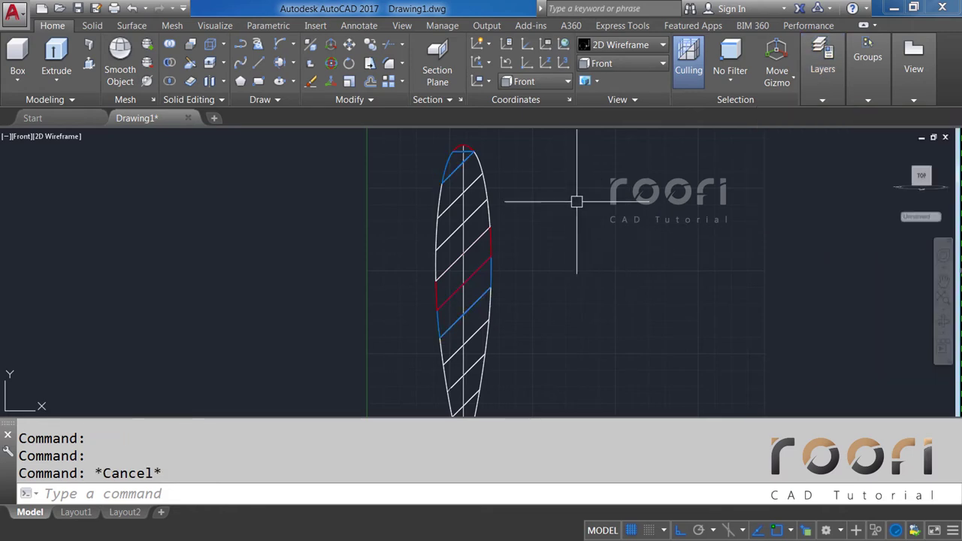
# Step: Put the strip near the blade's top on layer B Purple
pyautogui.click(473, 154)
pyautogui.click(482, 174)
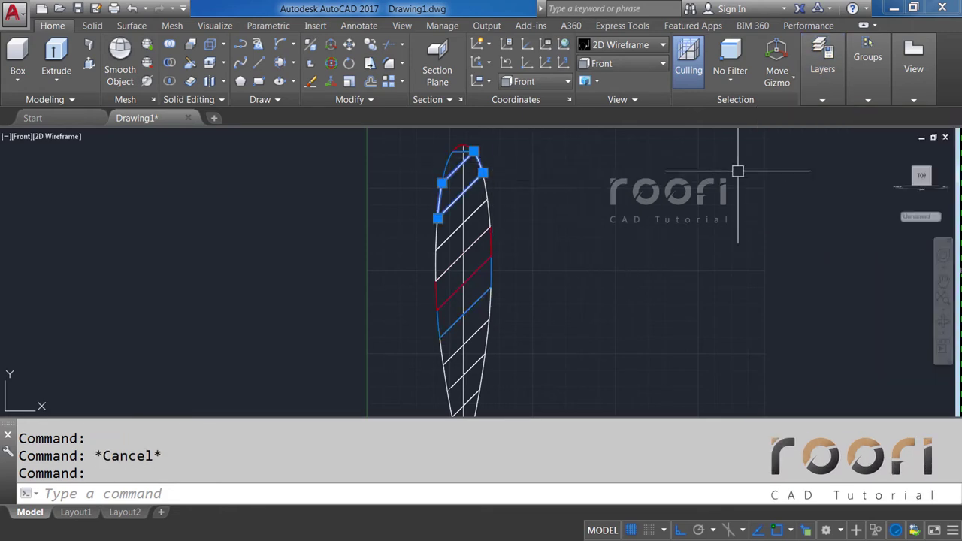
pyautogui.click(828, 99)
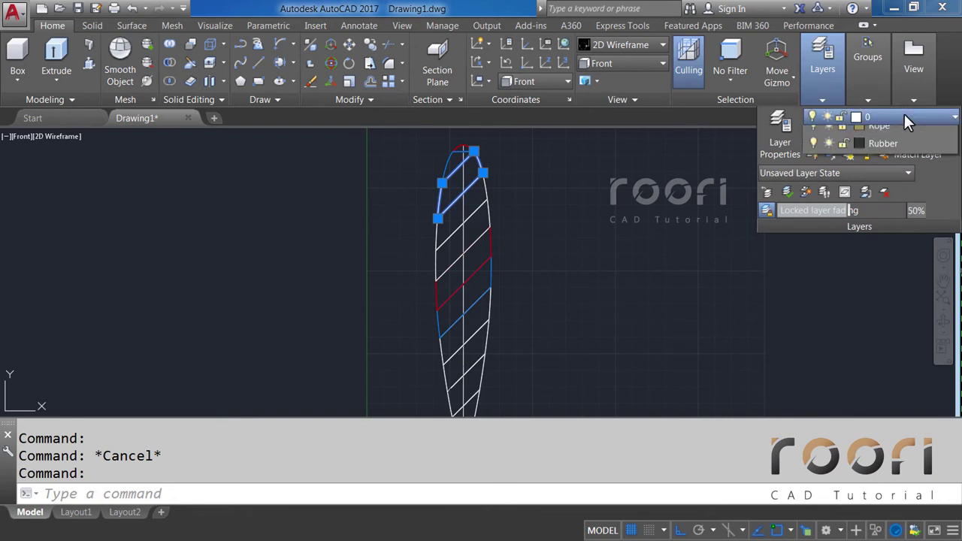
pyautogui.click(904, 114)
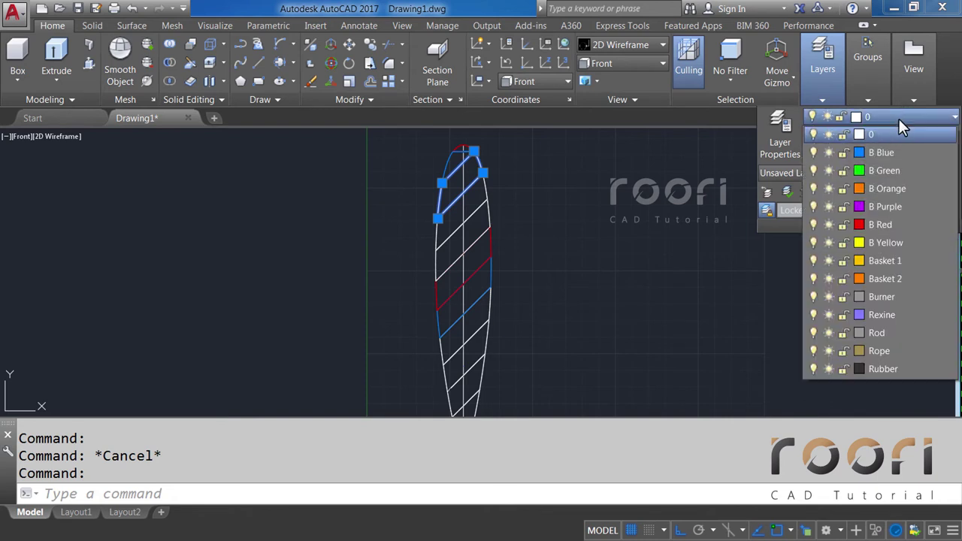
pyautogui.click(881, 206)
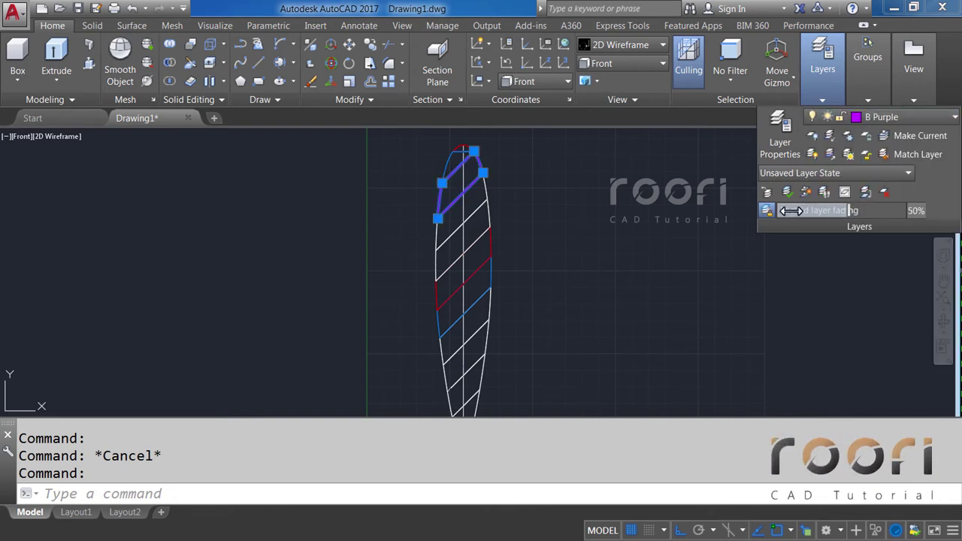
pyautogui.press('Escape')
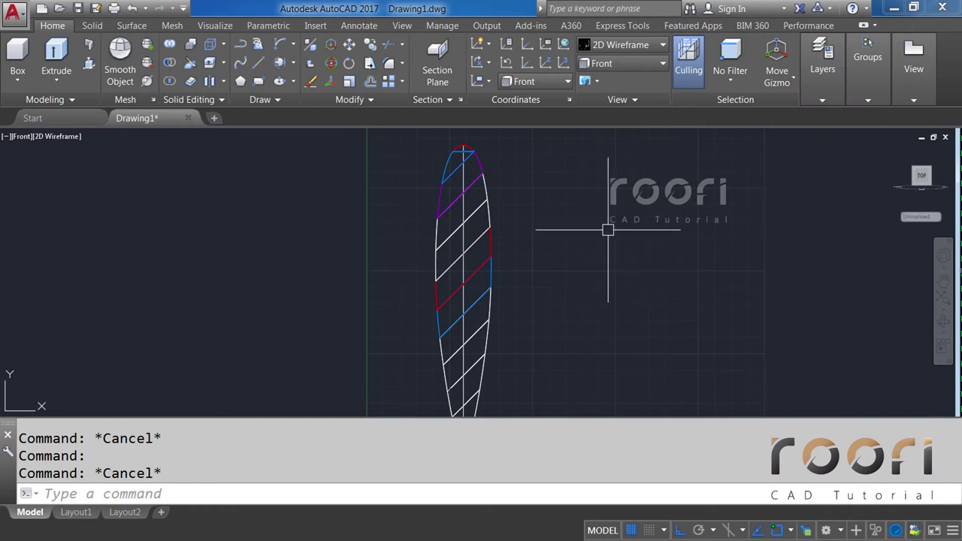
# Step: Move an upper and a lower white strip onto layer B Green
pyautogui.click(490, 187)
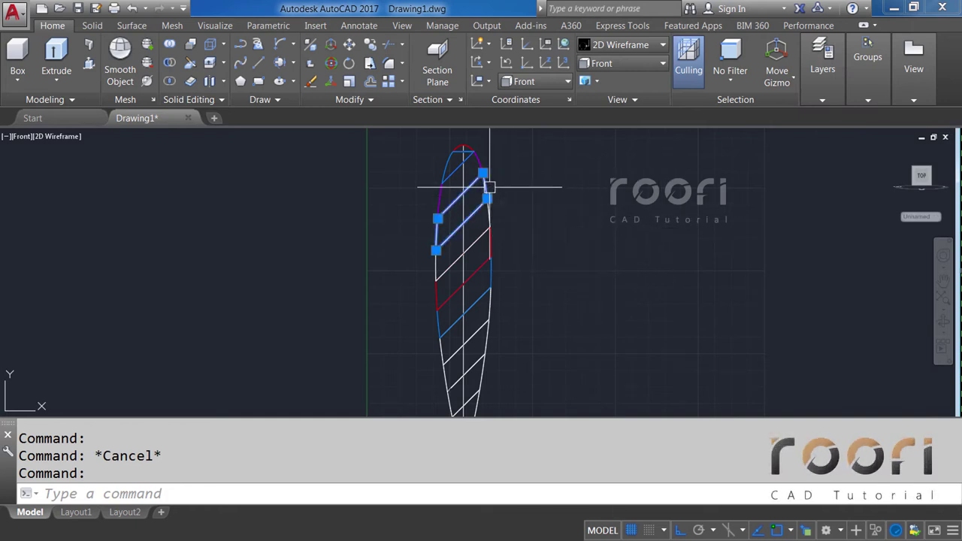
pyautogui.scroll(-2, 545, 256)
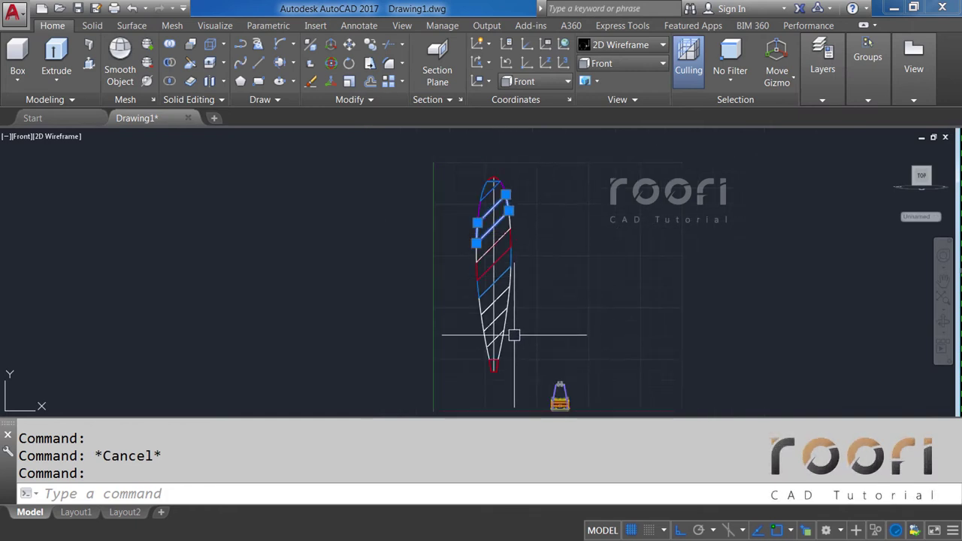
pyautogui.scroll(2, 526, 319)
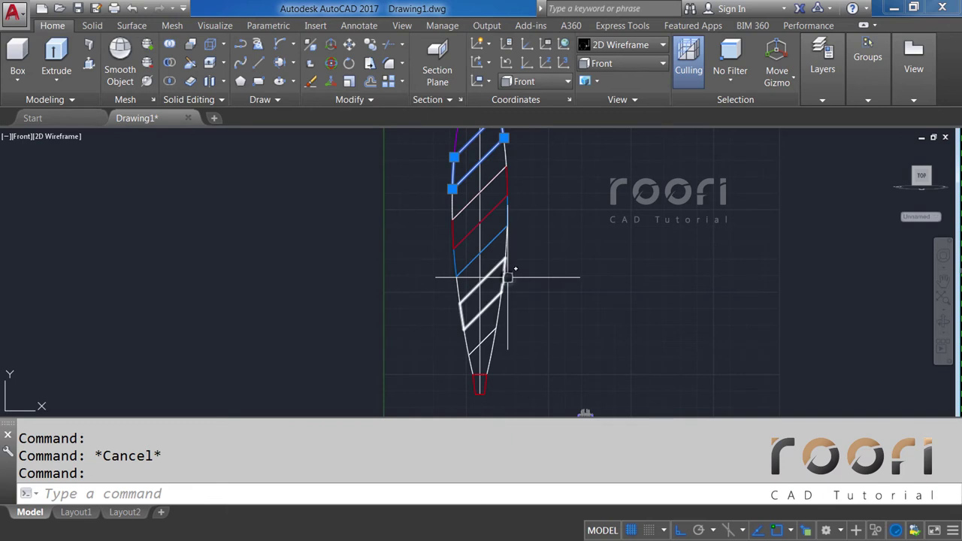
pyautogui.click(508, 277)
pyautogui.moveTo(573, 239); pyautogui.dragTo(575, 274, button='middle')
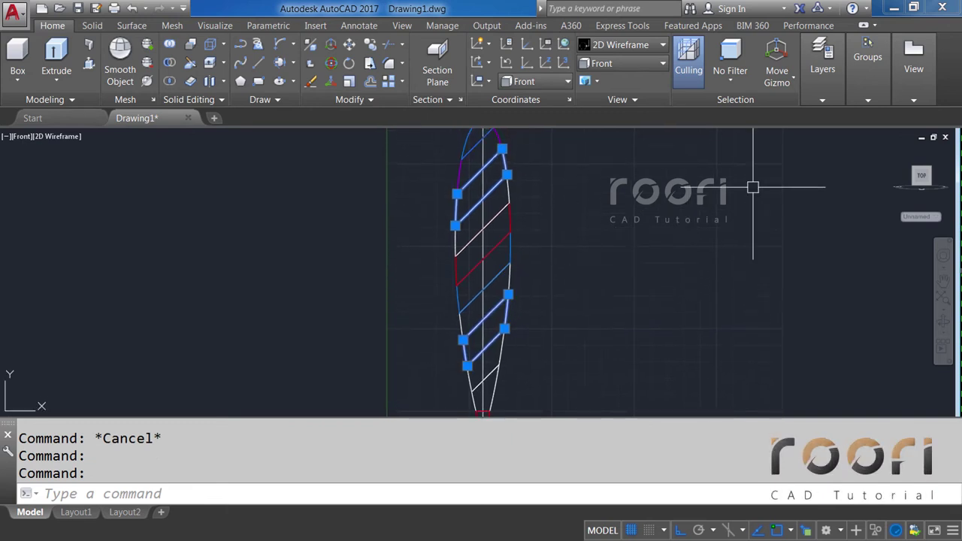
pyautogui.click(824, 101)
pyautogui.click(898, 116)
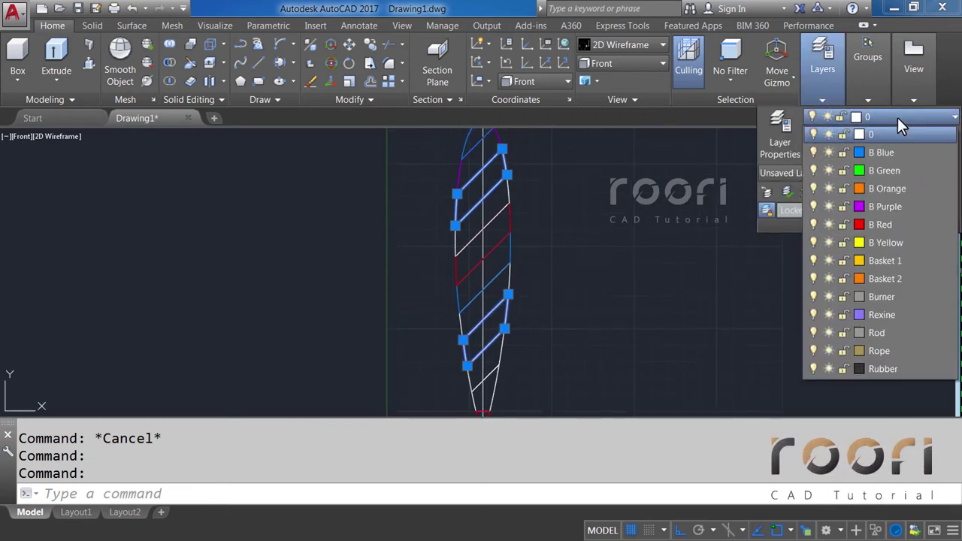
pyautogui.click(885, 170)
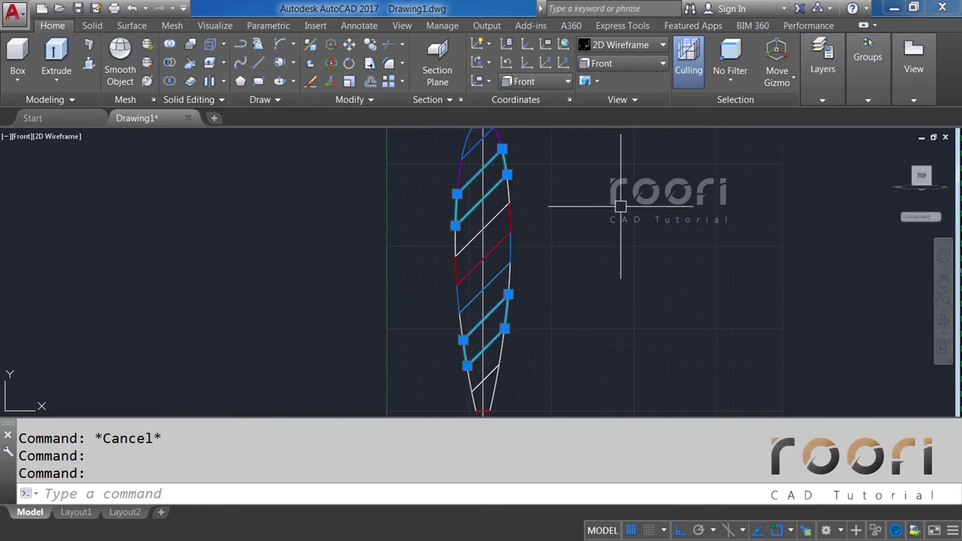
pyautogui.press('Escape')
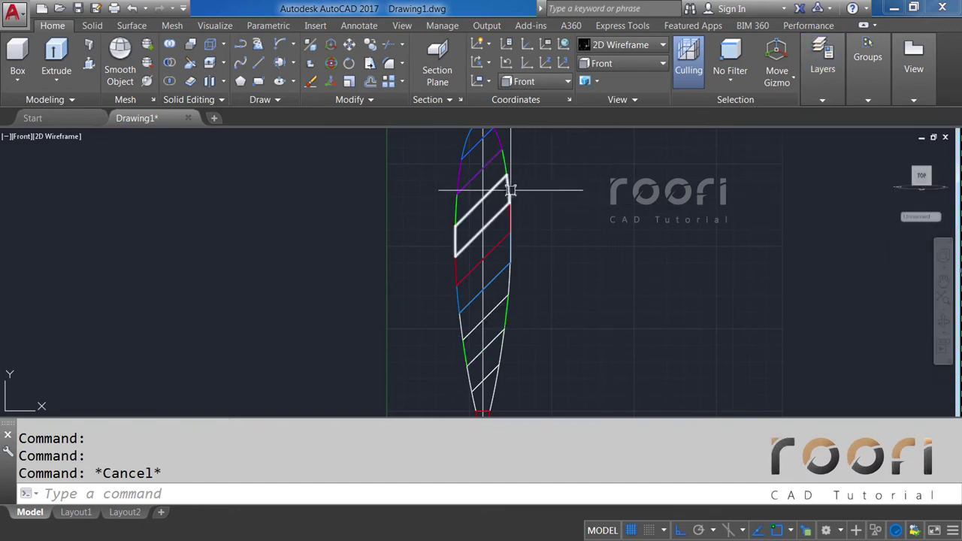
# Step: Move the next pair of white strips onto layer B Yellow
pyautogui.click(510, 190)
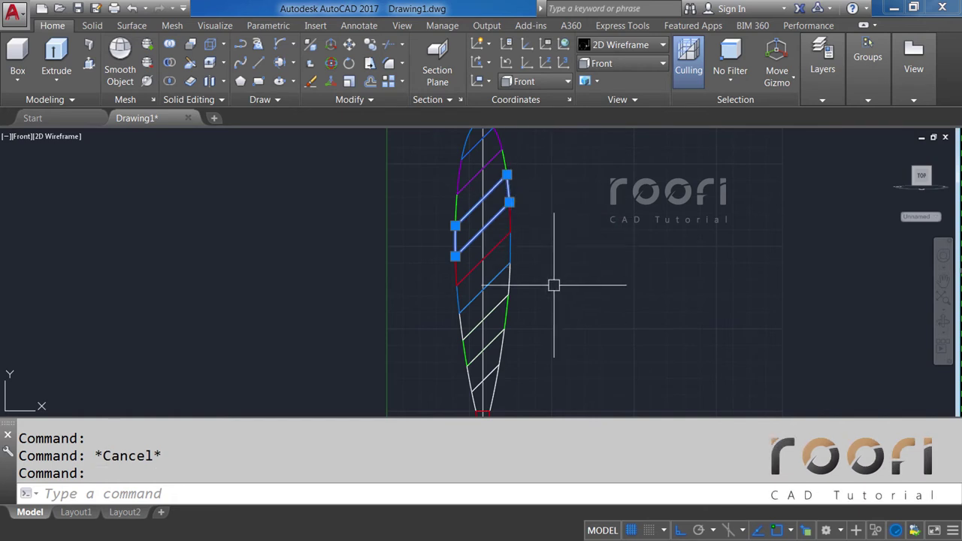
pyautogui.click(506, 352)
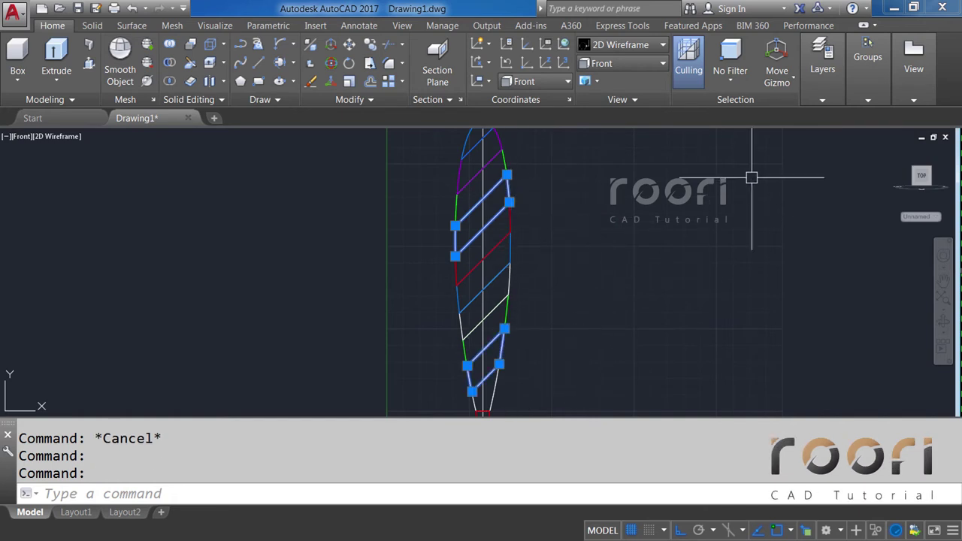
pyautogui.click(815, 104)
pyautogui.click(899, 117)
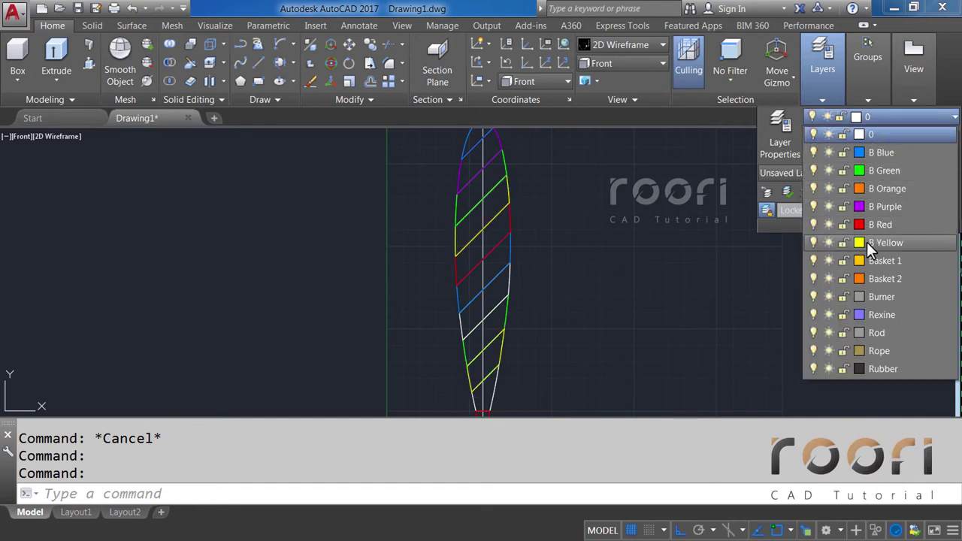
pyautogui.click(887, 243)
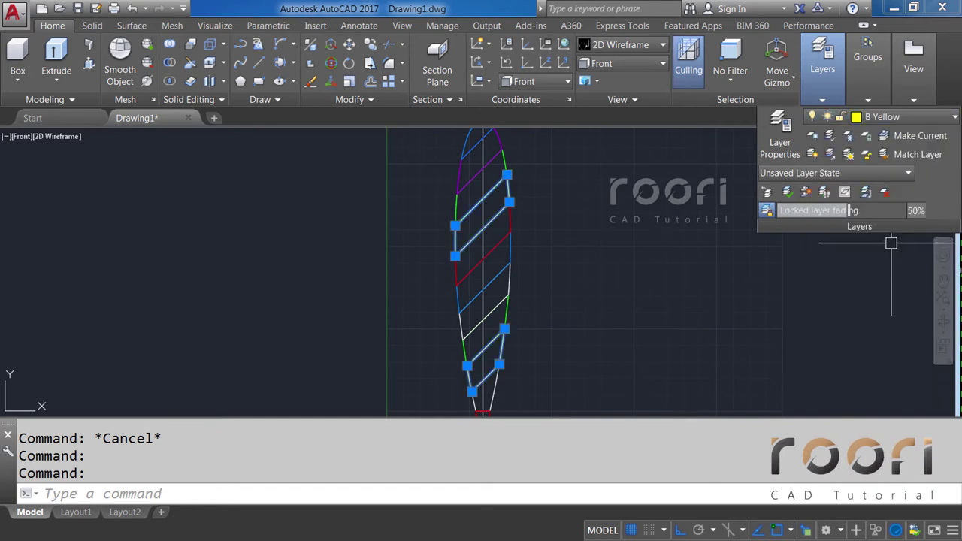
pyautogui.press('Escape')
# Step: Move the remaining two lower white strips onto layer B Orange
pyautogui.moveTo(676, 281)
pyautogui.mouseDown(button='middle')
pyautogui.moveTo(621, 298)
pyautogui.moveTo(621, 406)
pyautogui.mouseUp(button='middle')
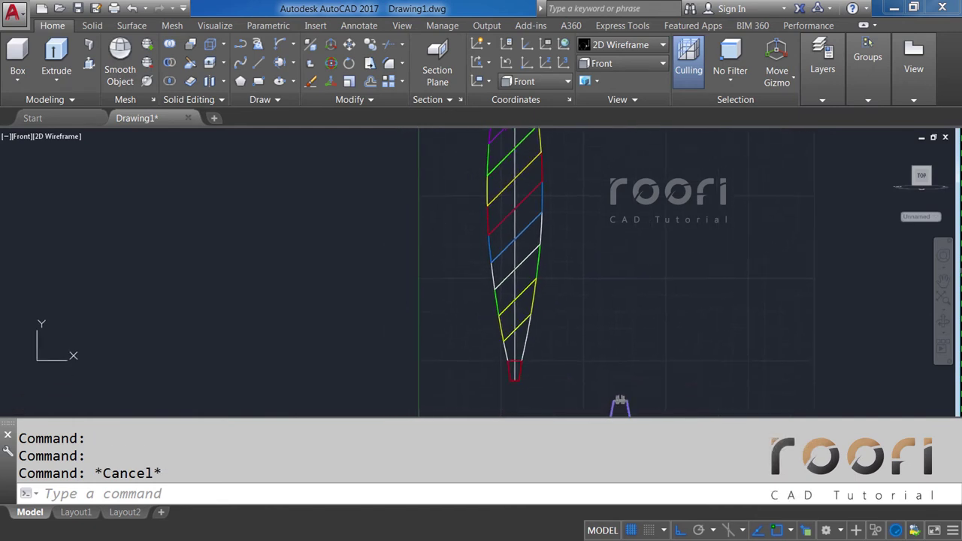
pyautogui.click(544, 230)
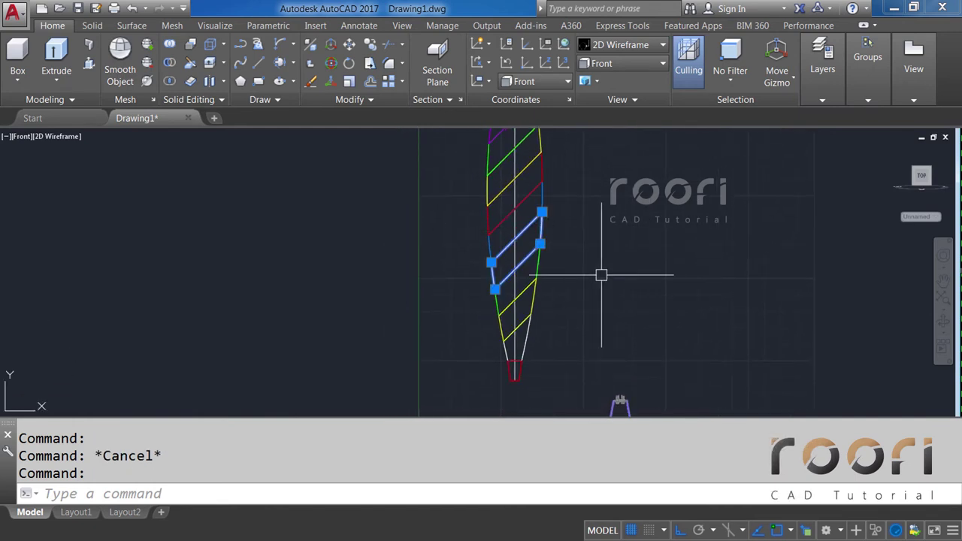
pyautogui.click(519, 331)
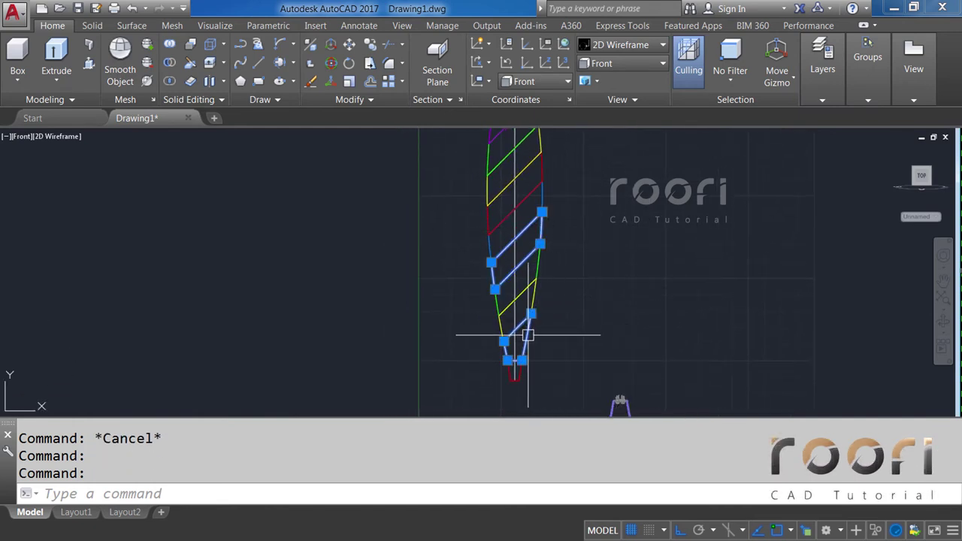
pyautogui.click(836, 100)
pyautogui.click(912, 111)
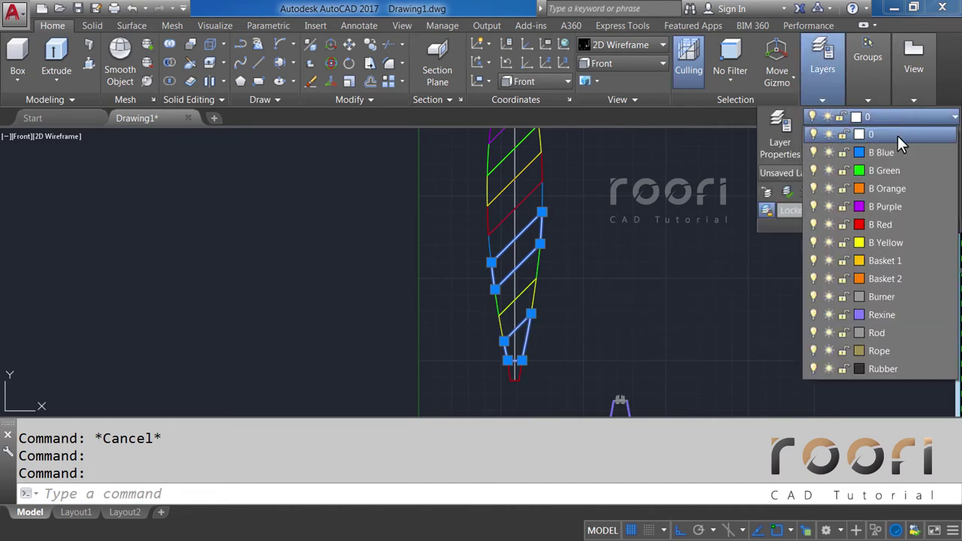
pyautogui.click(891, 191)
pyautogui.press('Escape')
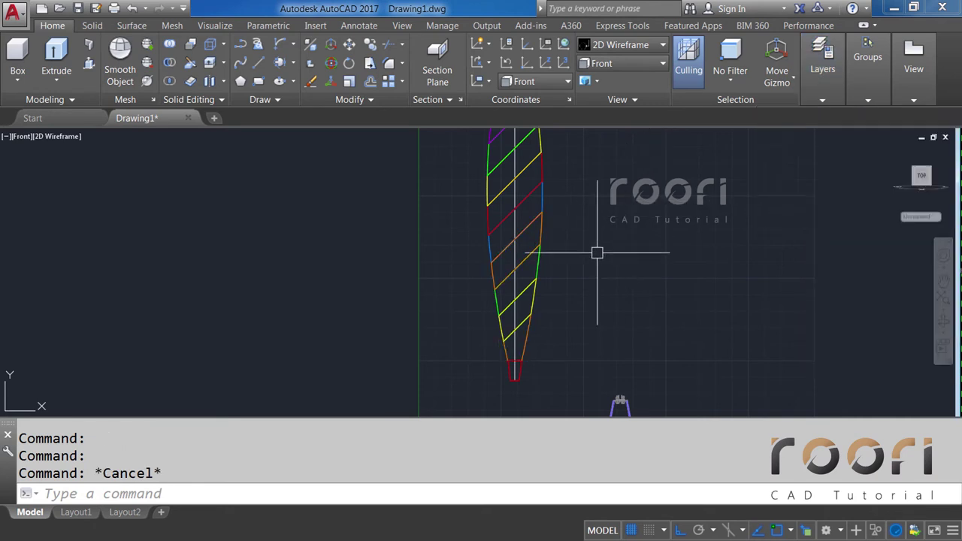
pyautogui.scroll(-2, 602, 233)
pyautogui.moveTo(601, 233); pyautogui.dragTo(574, 231, button='middle')
pyautogui.write('UNION')
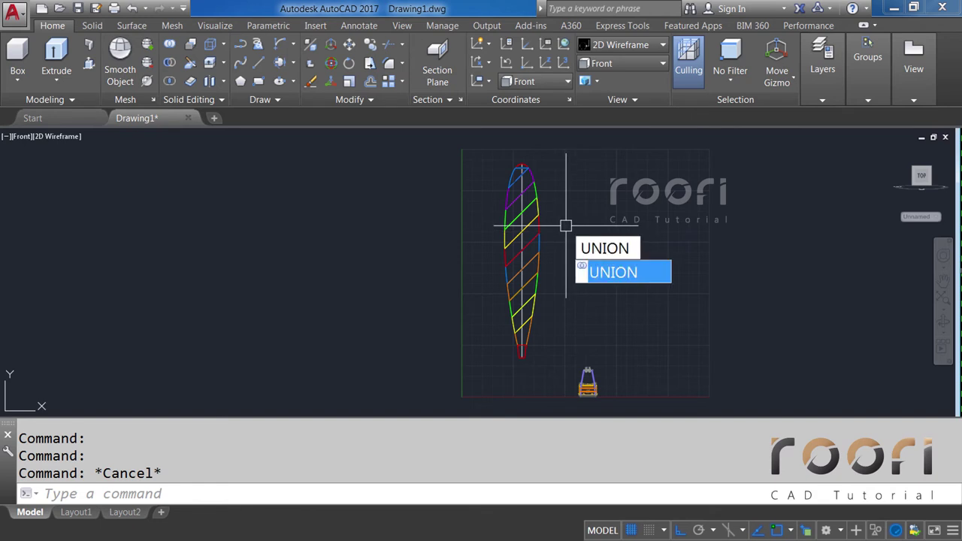
# Step: Union the red top arc, middle piece and bottom tip into one solid
pyautogui.press('Return')
pyautogui.scroll(5, 539, 164)
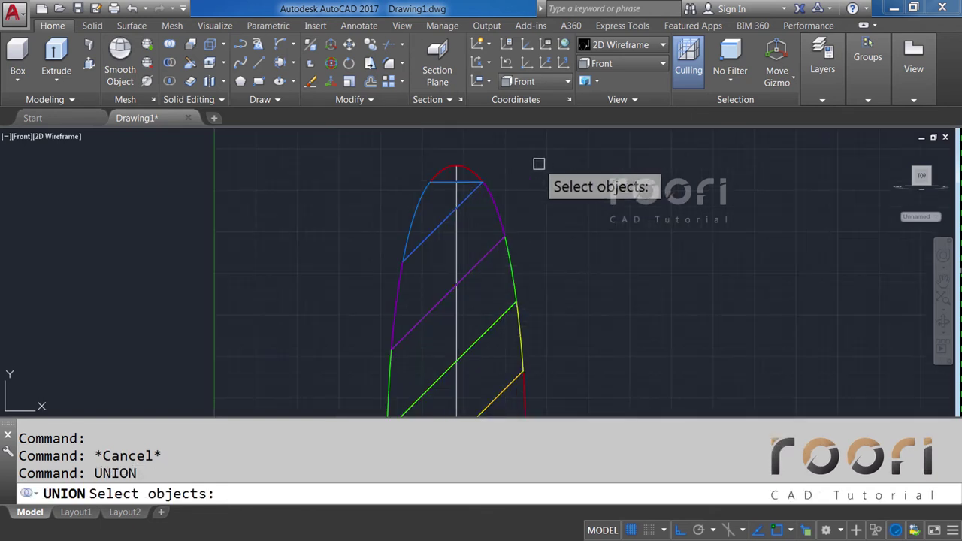
pyautogui.click(471, 160)
pyautogui.scroll(-4, 496, 154)
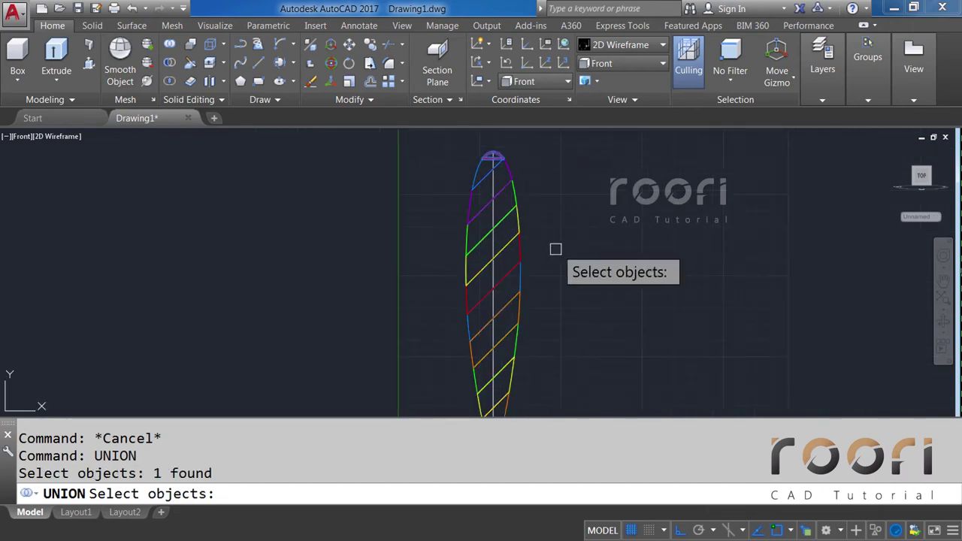
pyautogui.click(520, 247)
pyautogui.moveTo(552, 294); pyautogui.dragTo(556, 260, button='middle')
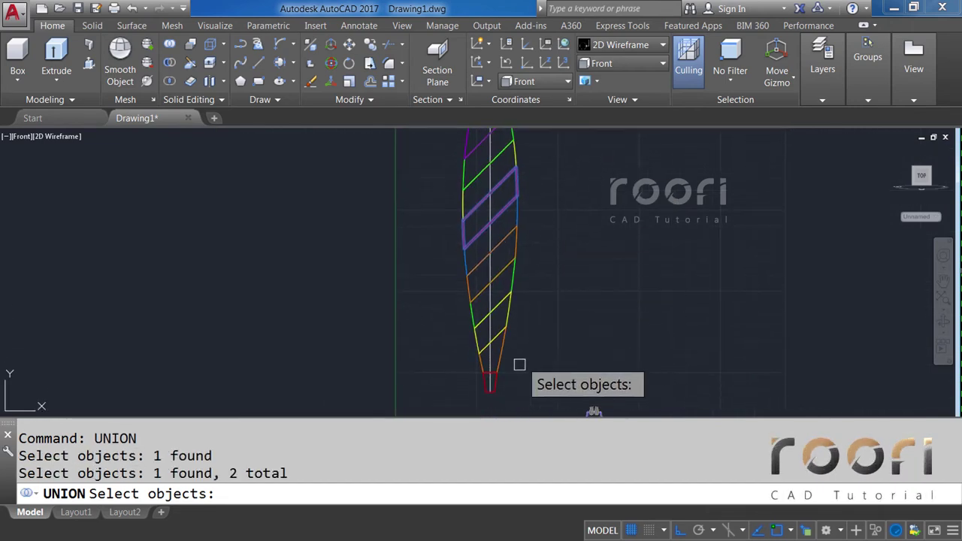
pyautogui.click(490, 380)
pyautogui.press('Return')
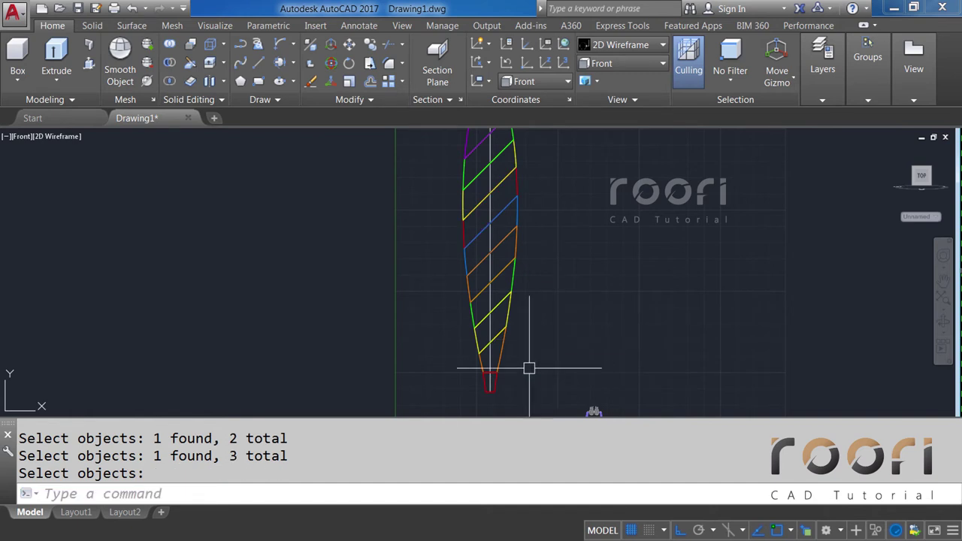
# Step: Union the two matching blue panels with UNION
pyautogui.moveTo(492, 383); pyautogui.dragTo(501, 399, button='middle')
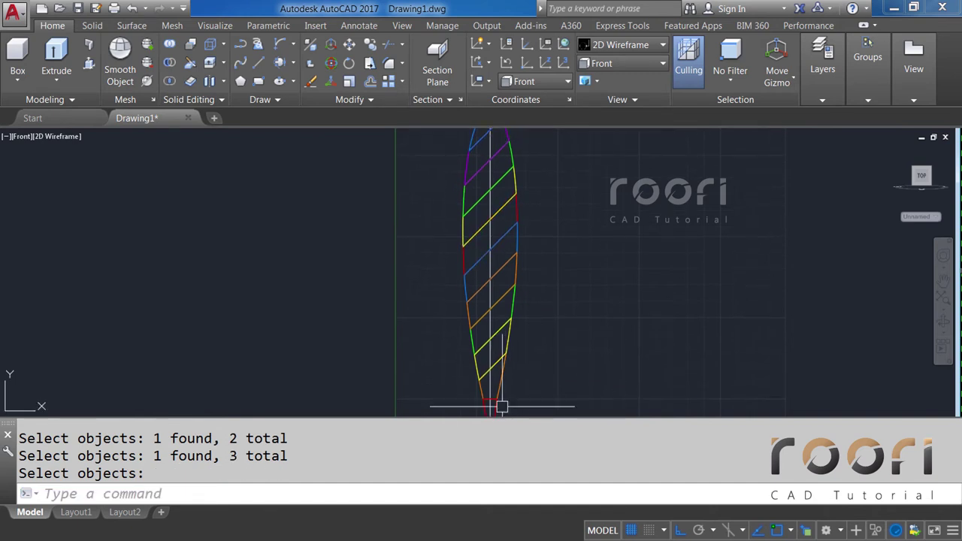
pyautogui.scroll(-2, 502, 406)
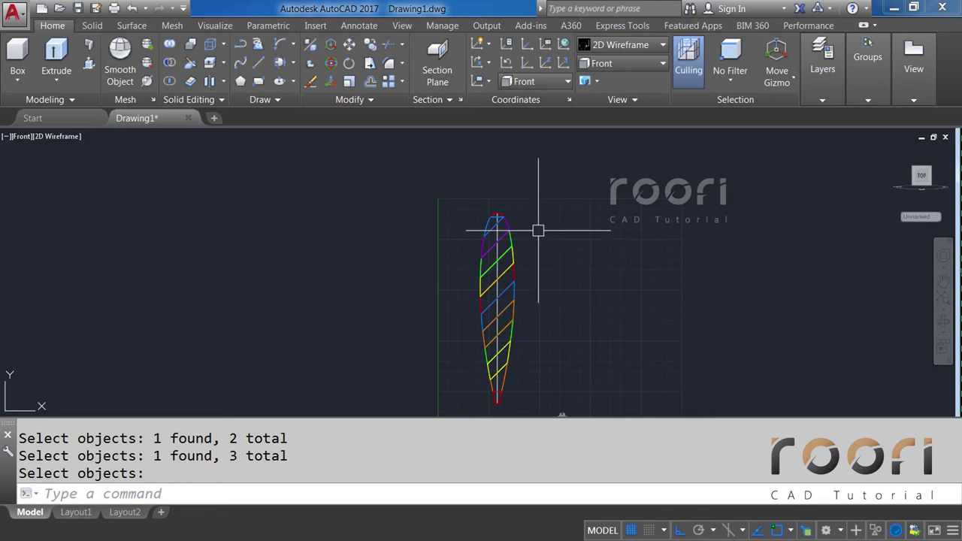
pyautogui.write('UNION')
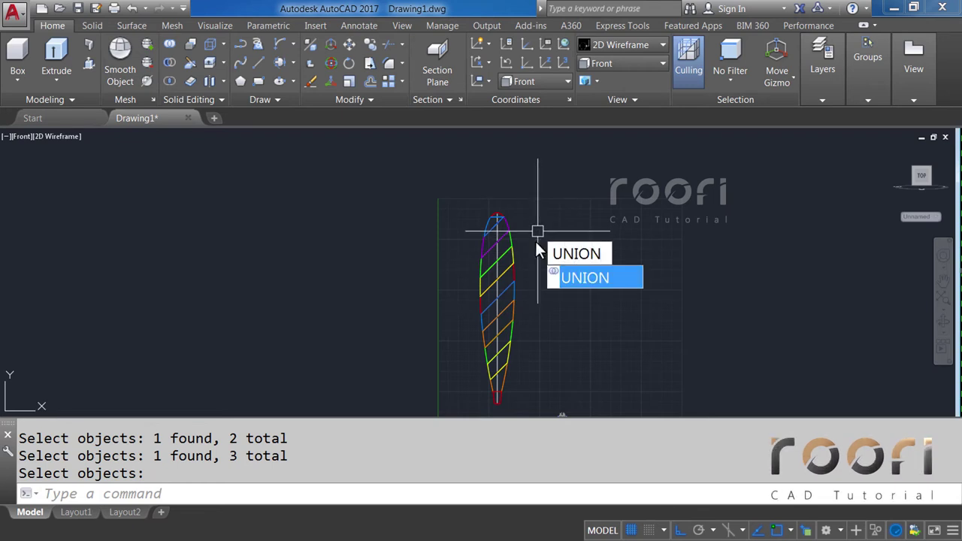
pyautogui.press('Return')
pyautogui.scroll(2, 536, 241)
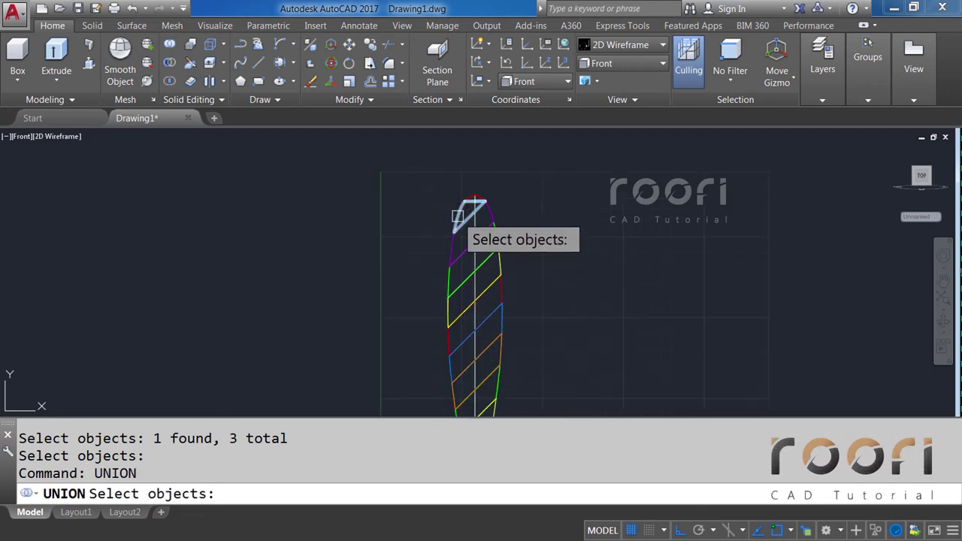
pyautogui.click(458, 217)
pyautogui.click(445, 368)
pyautogui.write('UNION')
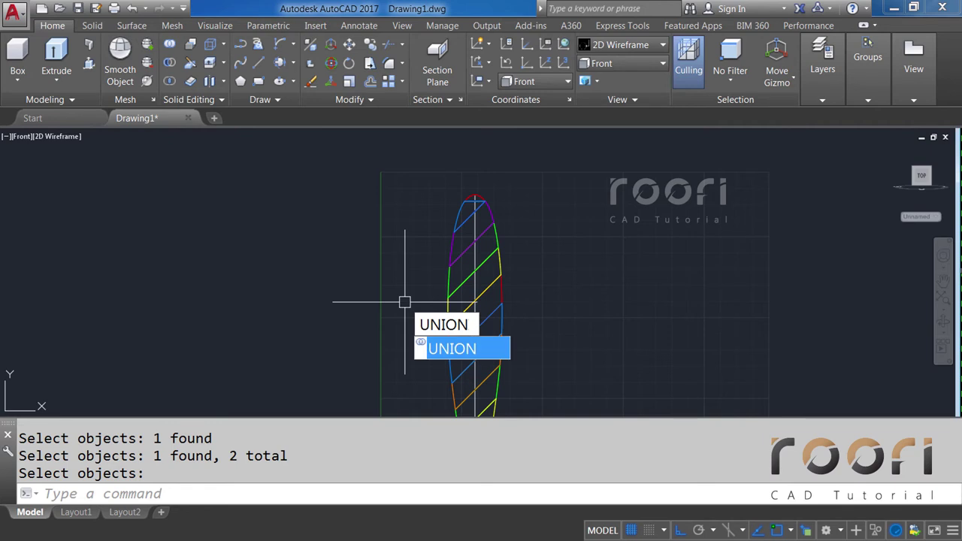
pyautogui.press('Return')
# Step: Union two more pairs of matching upper and lower strips
pyautogui.click(447, 285)
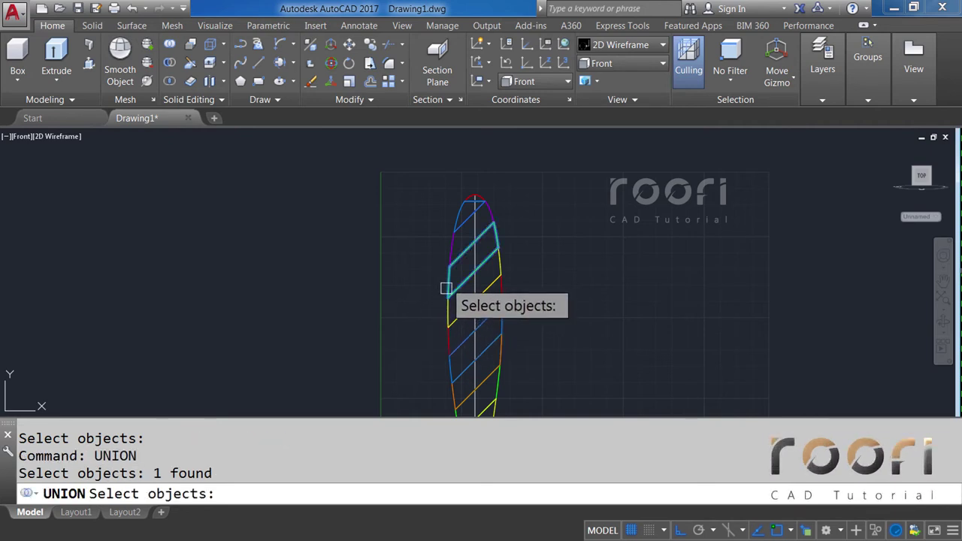
pyautogui.click(496, 380)
pyautogui.press('Return')
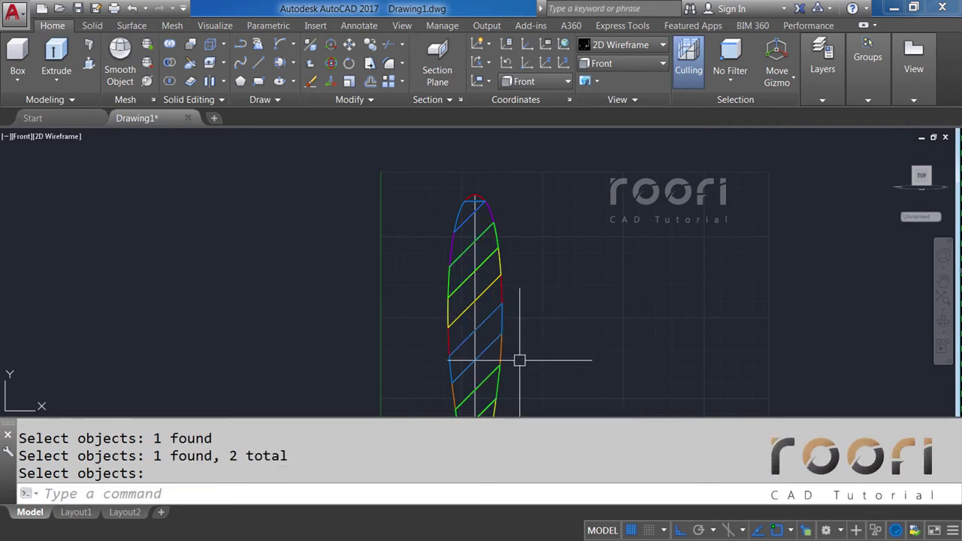
pyautogui.moveTo(507, 373); pyautogui.dragTo(539, 272, button='middle')
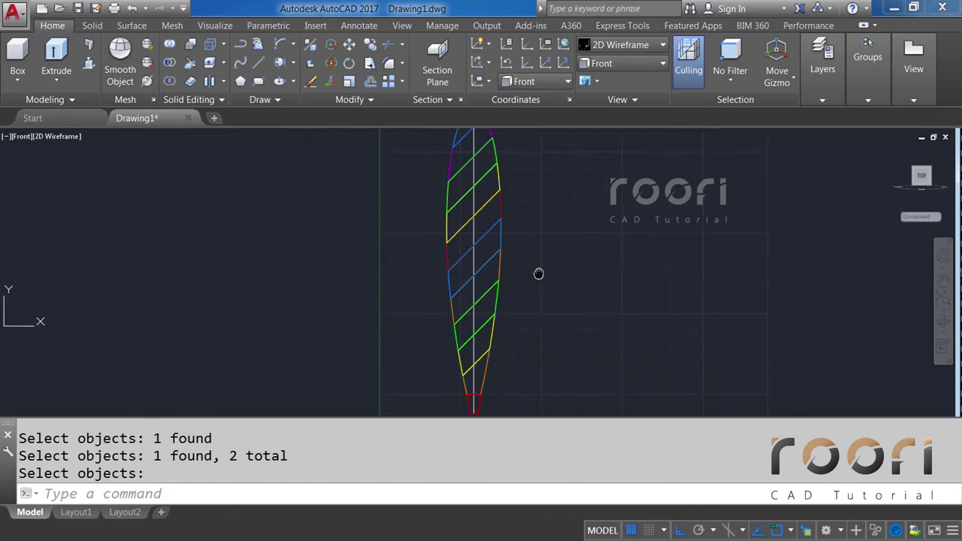
pyautogui.write('UNION')
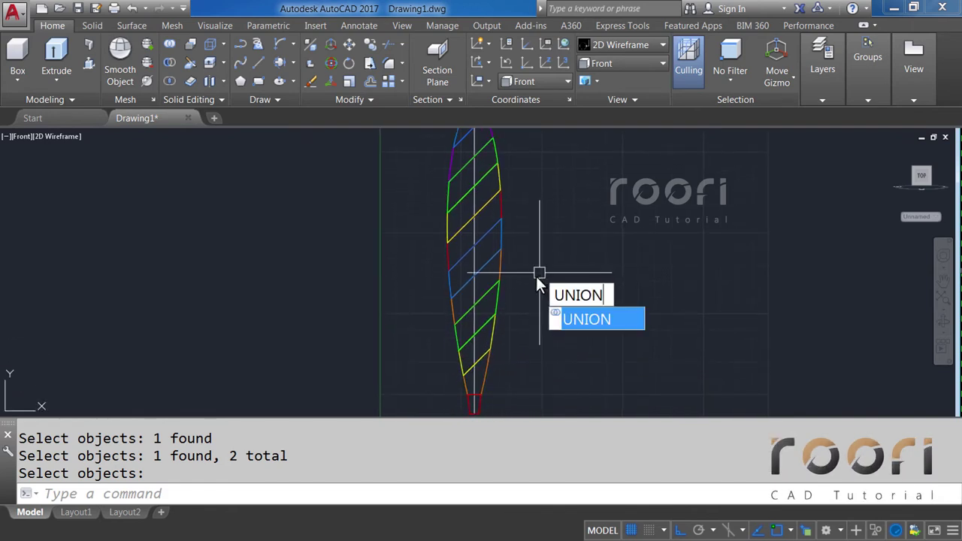
pyautogui.press('Return')
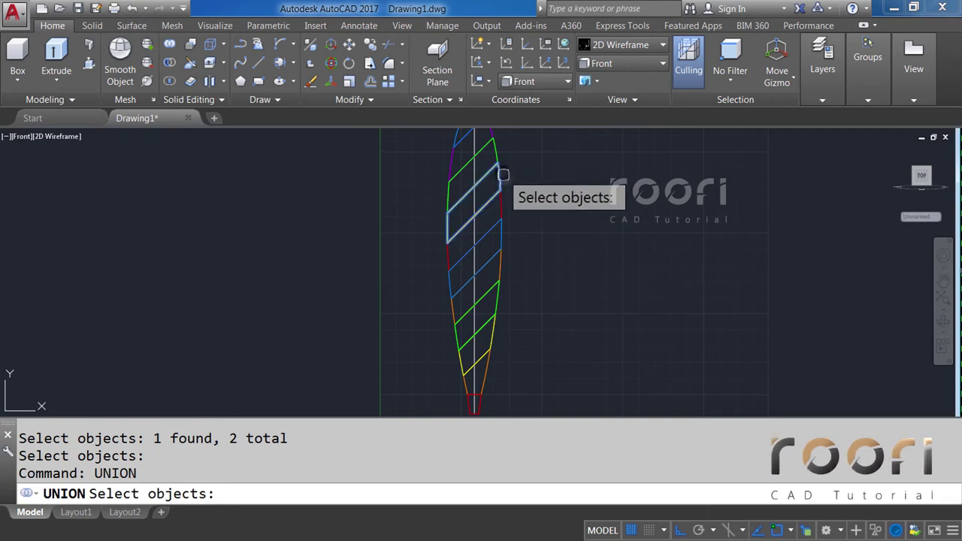
pyautogui.click(500, 173)
pyautogui.click(494, 339)
pyautogui.write('U')
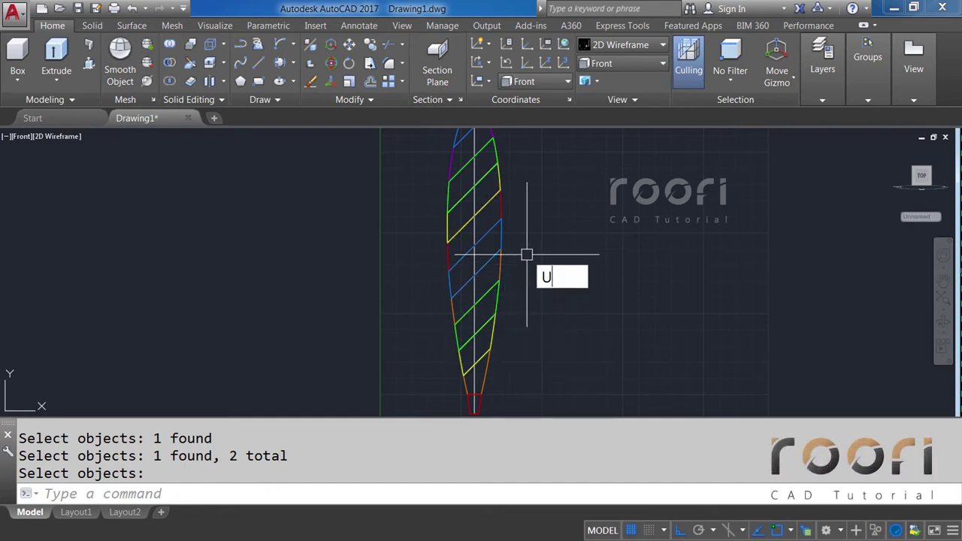
# Step: Union the middle panel with its matching bottom panel
pyautogui.write('NION')
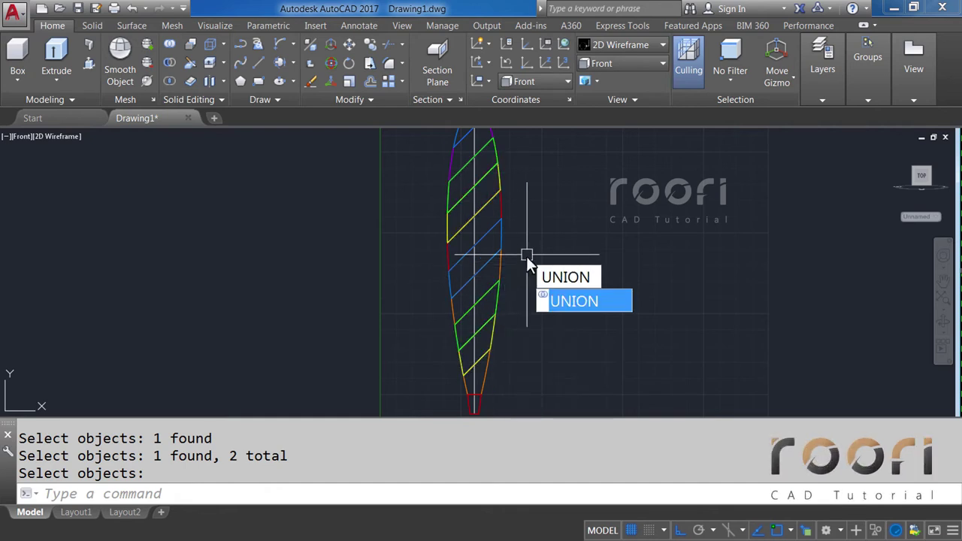
pyautogui.press('Return')
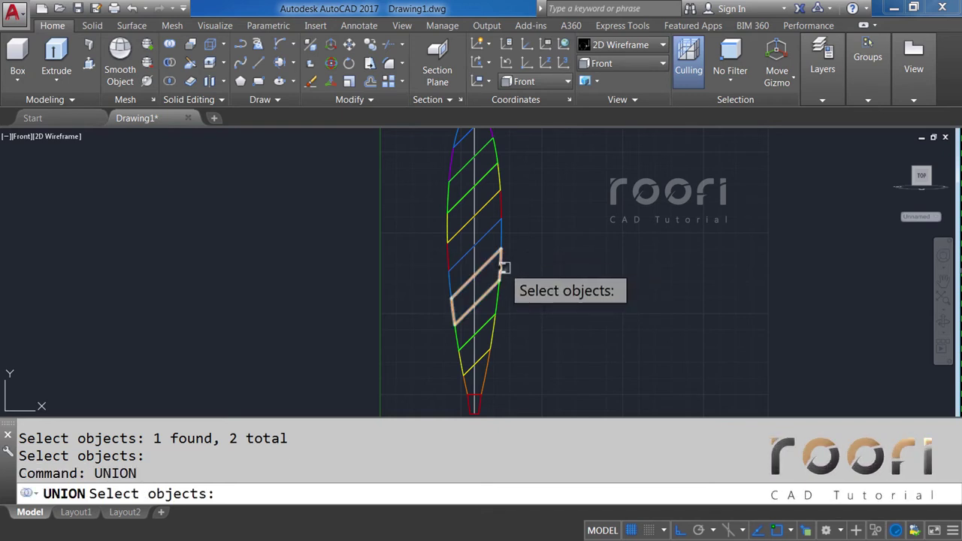
pyautogui.click(502, 267)
pyautogui.click(490, 368)
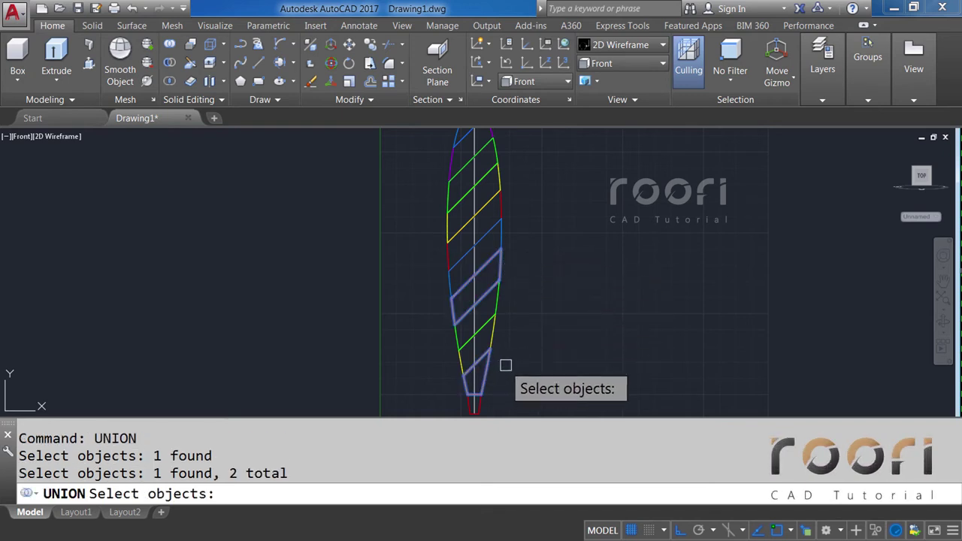
pyautogui.press('Return')
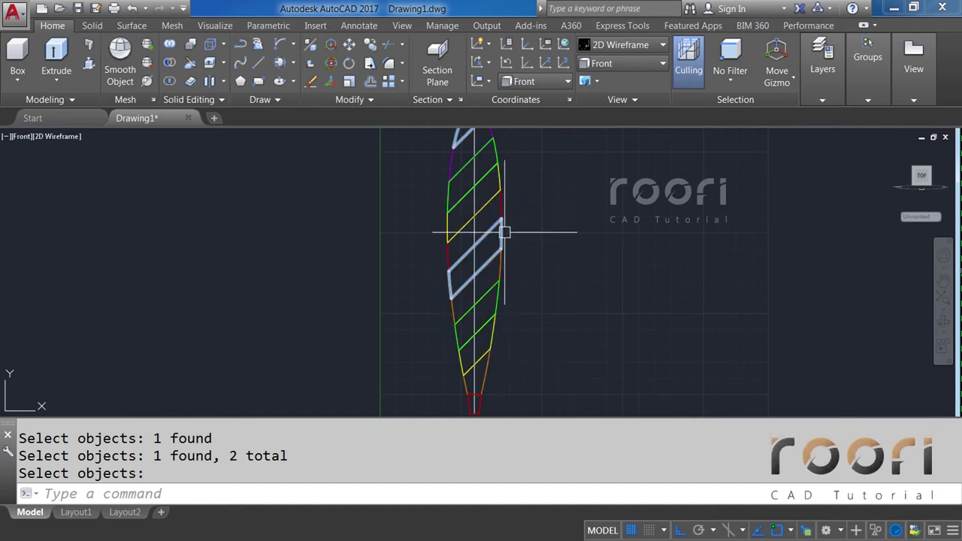
pyautogui.scroll(-2, 541, 260)
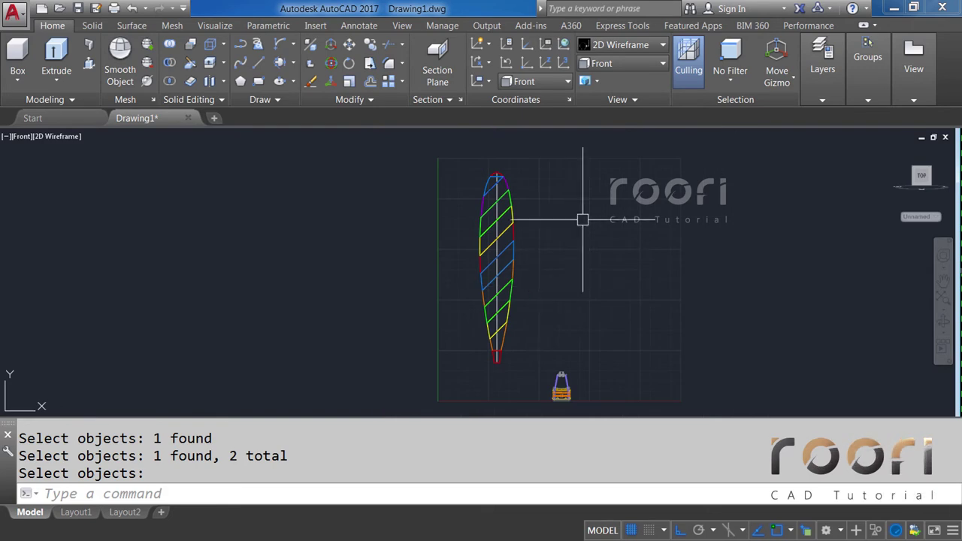
# Step: Switch to the Top view and centre the cone
pyautogui.click(620, 68)
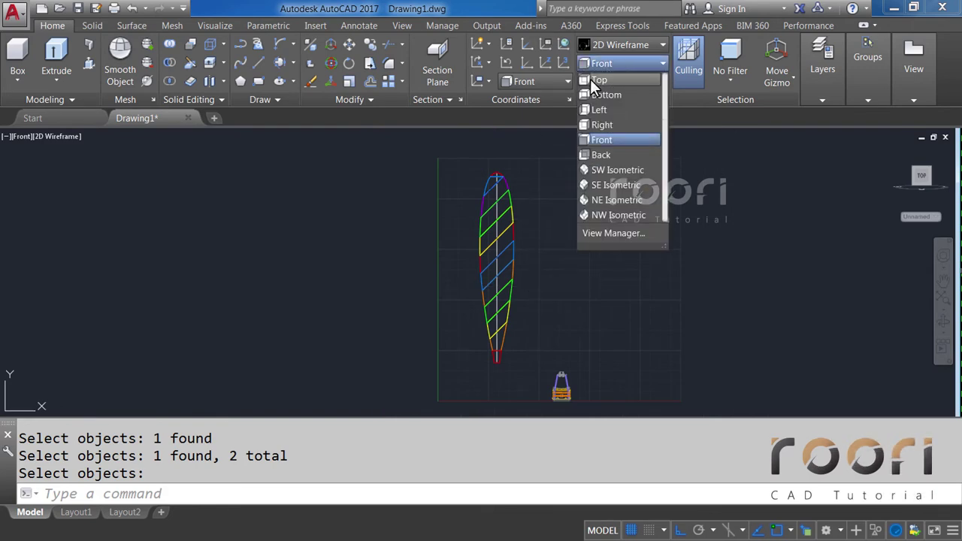
pyautogui.click(601, 81)
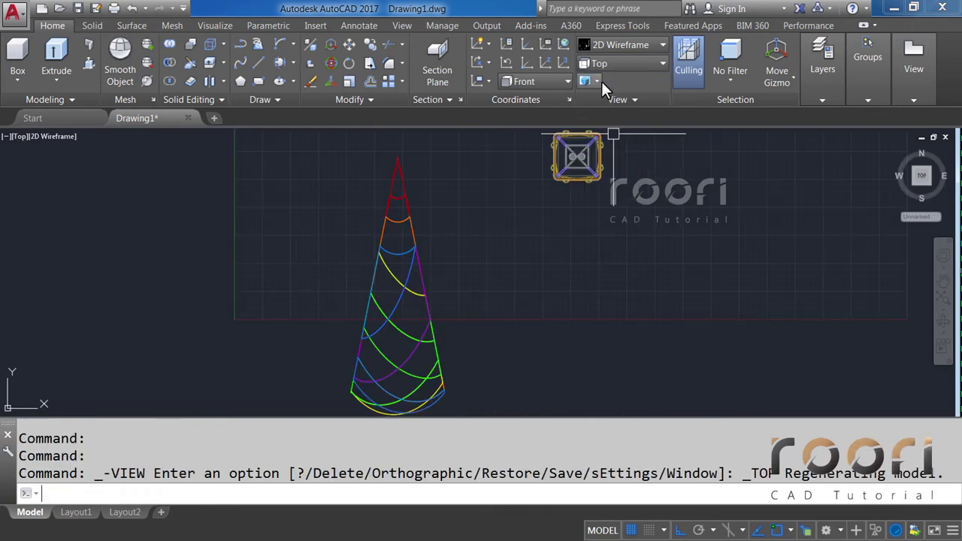
pyautogui.moveTo(466, 262); pyautogui.dragTo(523, 253, button='middle')
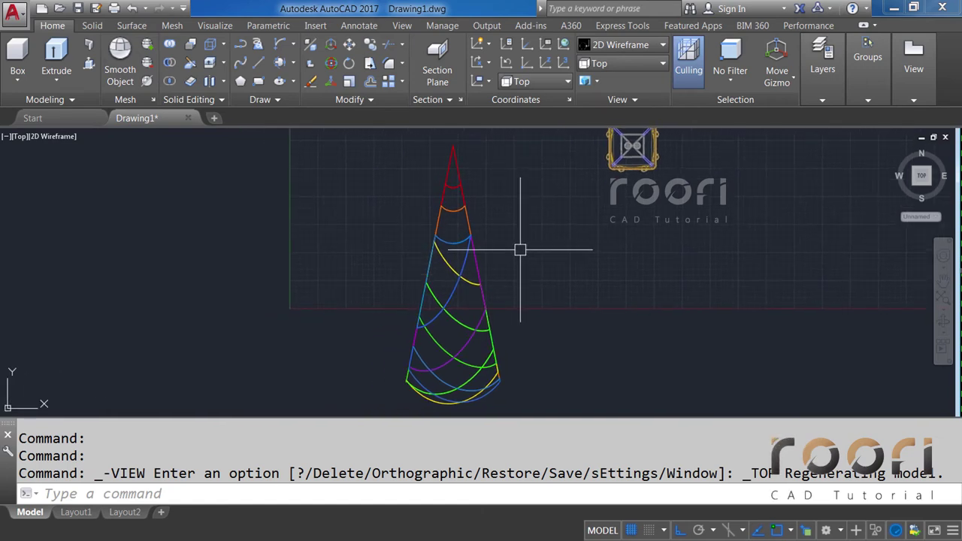
# Step: Rotate the half-cone pieces -11.25° about the cone tip
pyautogui.write('RO')
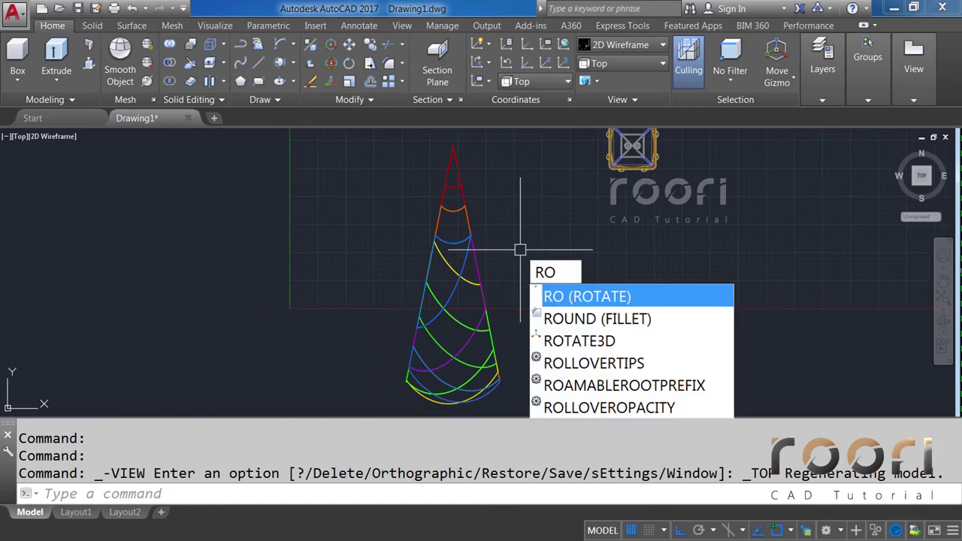
pyautogui.press('Return')
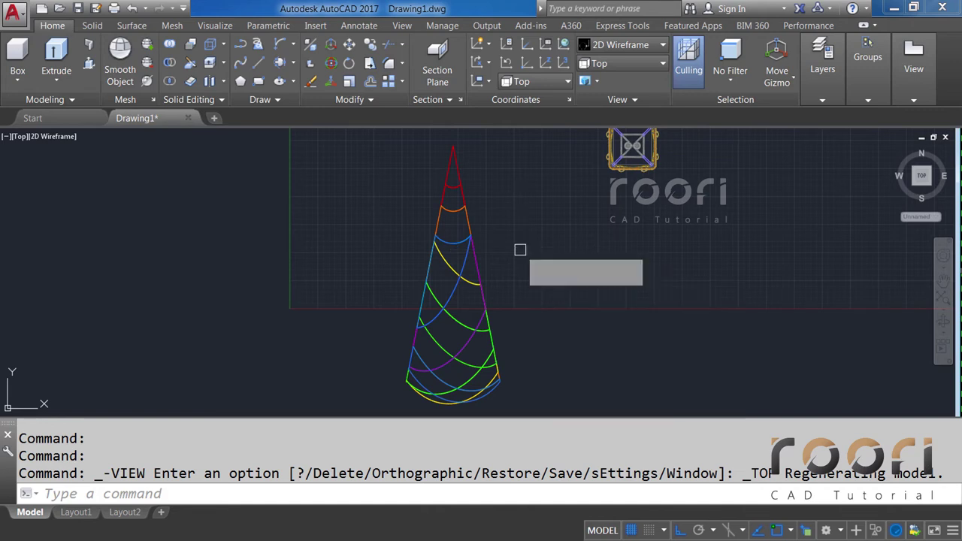
pyautogui.click(529, 411)
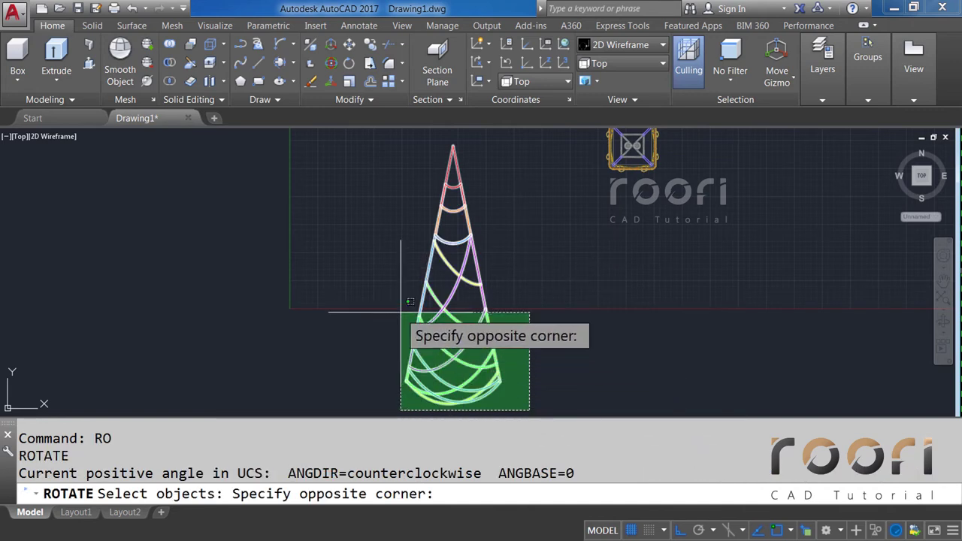
pyautogui.click(402, 180)
pyautogui.press('Return')
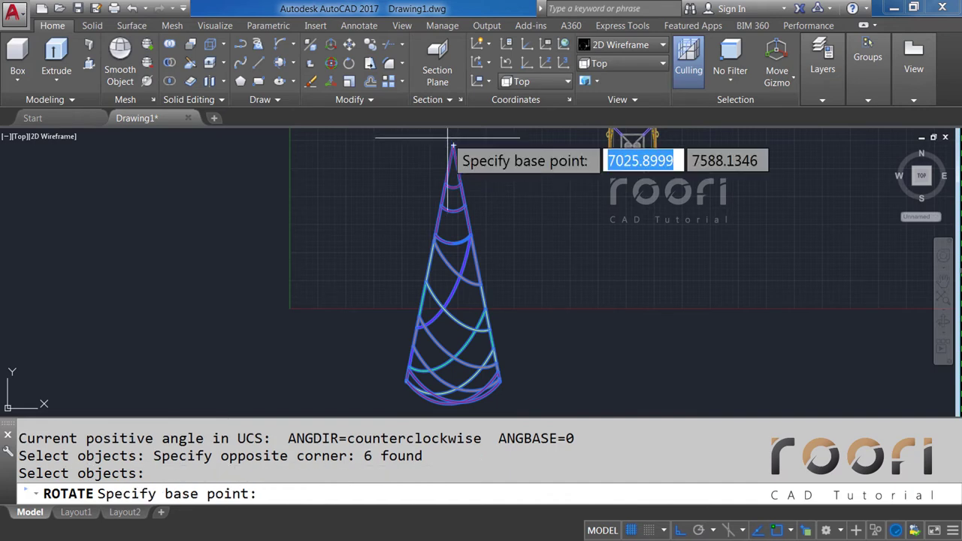
pyautogui.scroll(3, 457, 152)
pyautogui.click(457, 160)
pyautogui.write('-')
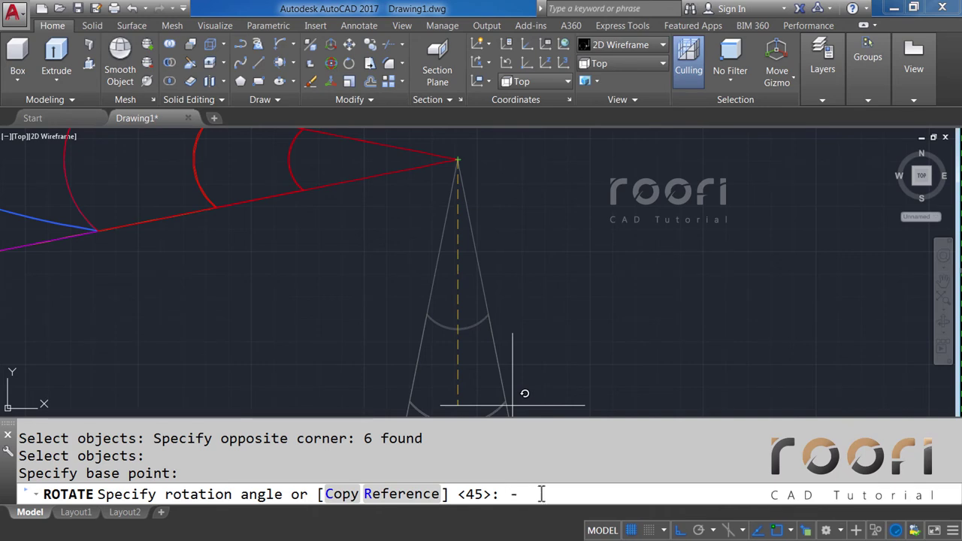
pyautogui.write('11.25')
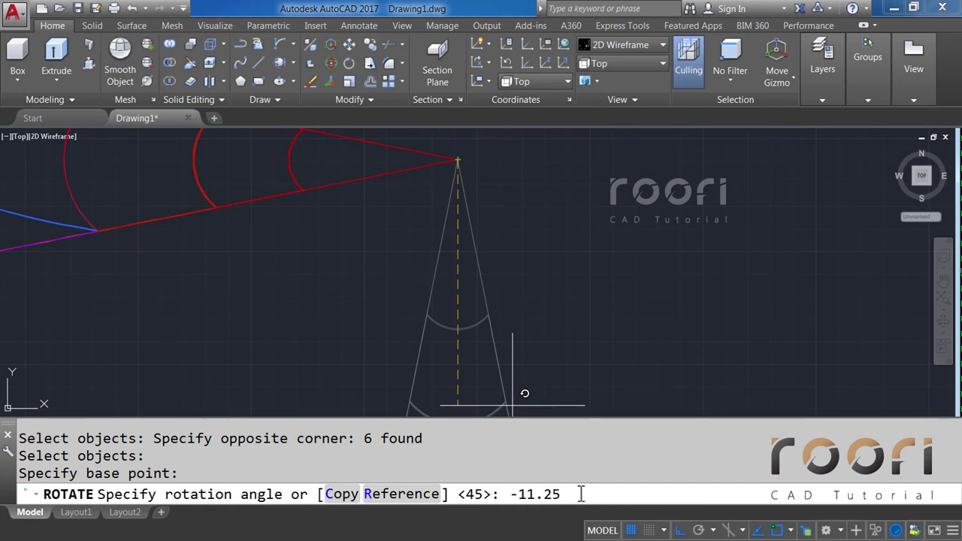
pyautogui.press('Return')
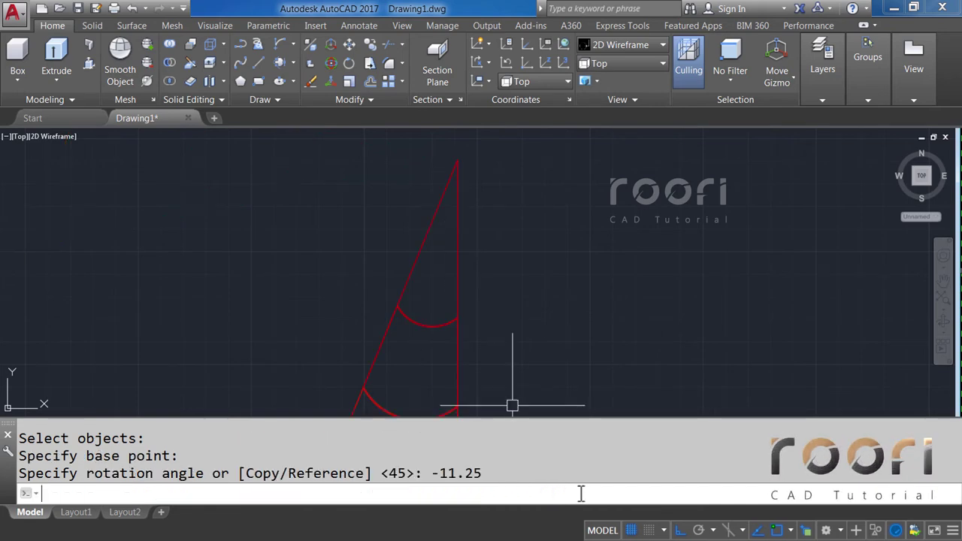
pyautogui.scroll(-2, 549, 333)
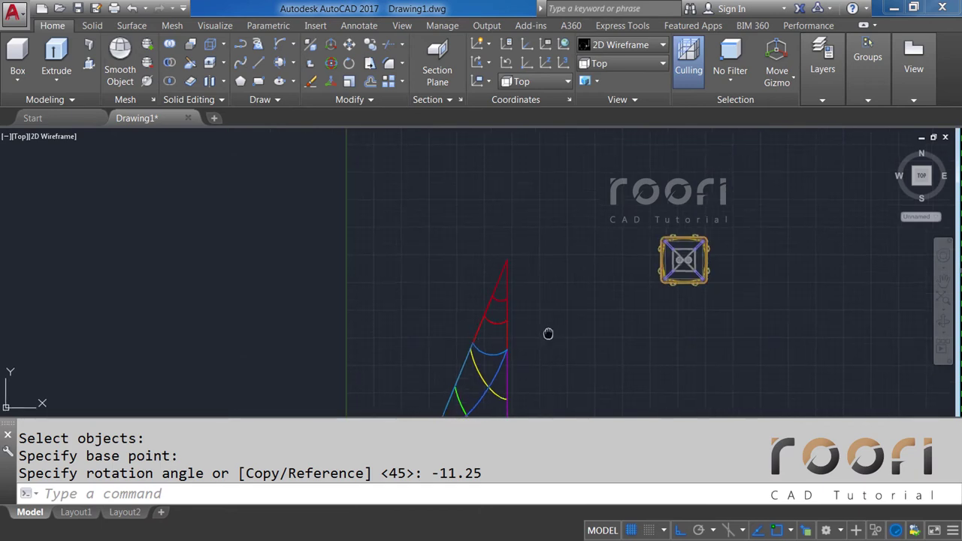
pyautogui.scroll(-2, 490, 239)
pyautogui.write('MI')
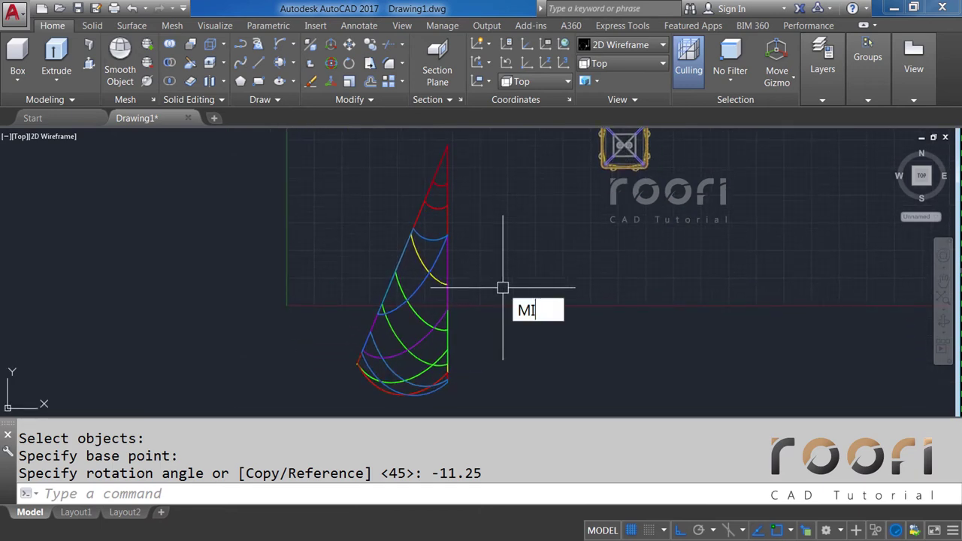
# Step: Mirror the six half-cone objects about a vertical line through the apex, keeping originals
pyautogui.write('RROR')
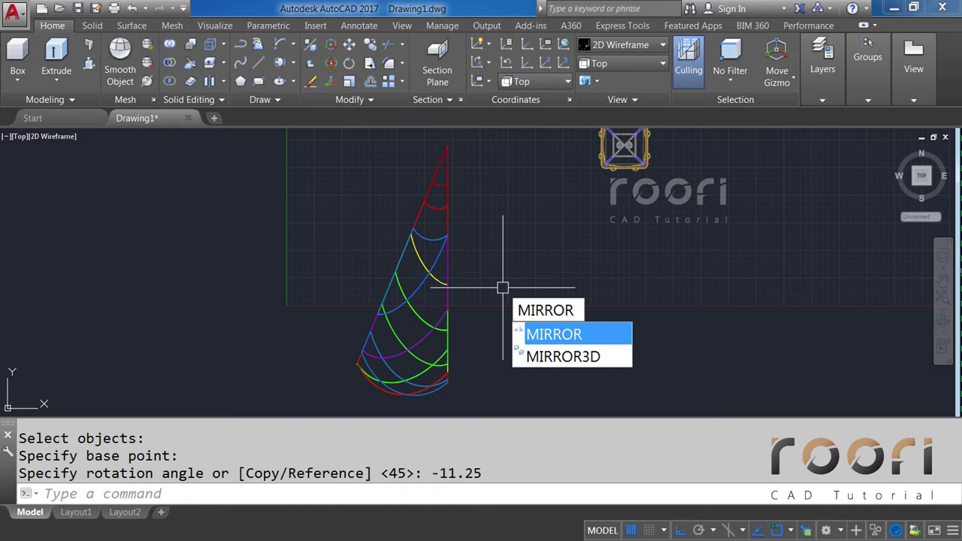
pyautogui.press('Return')
pyautogui.click(482, 399)
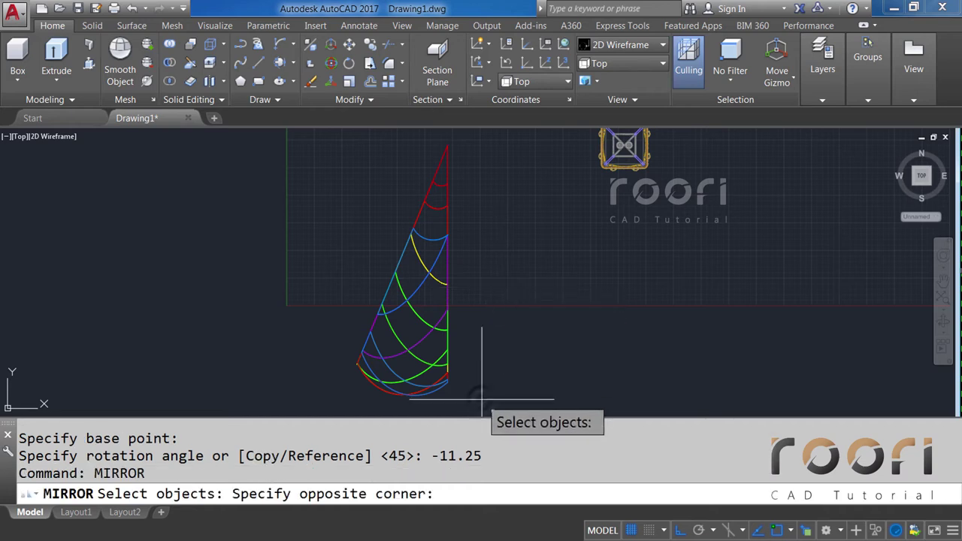
pyautogui.click(356, 176)
pyautogui.press('Return')
pyautogui.scroll(3, 451, 166)
pyautogui.scroll(2, 470, 162)
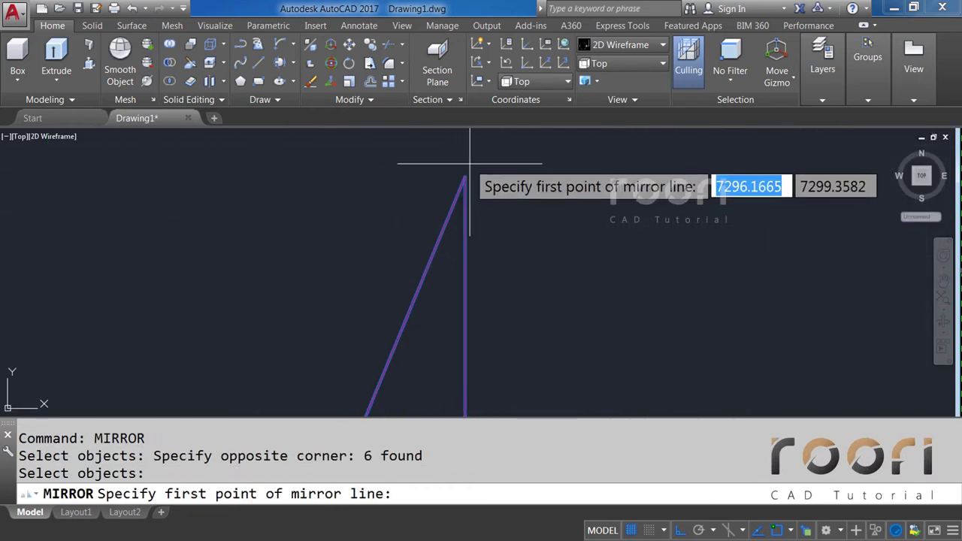
pyautogui.click(465, 177)
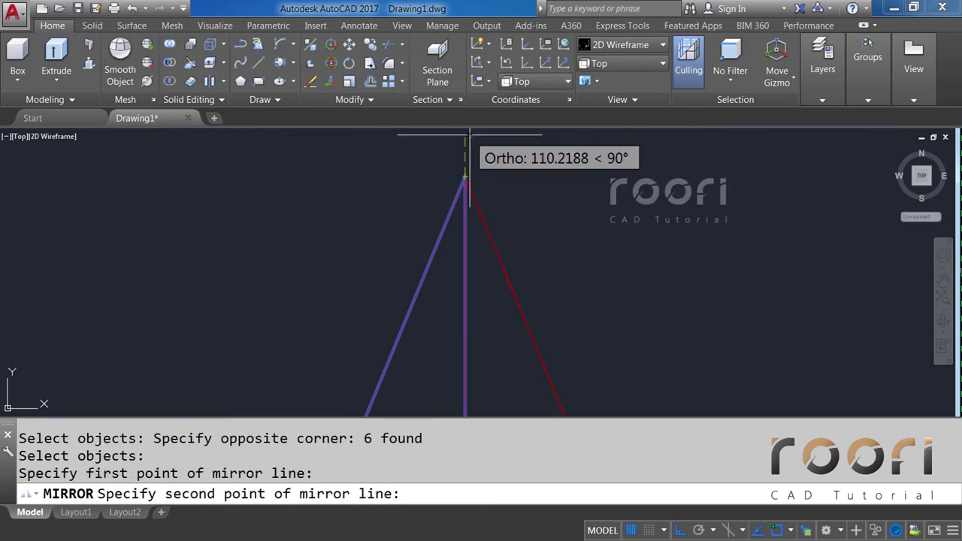
pyautogui.click(469, 136)
pyautogui.press('Return')
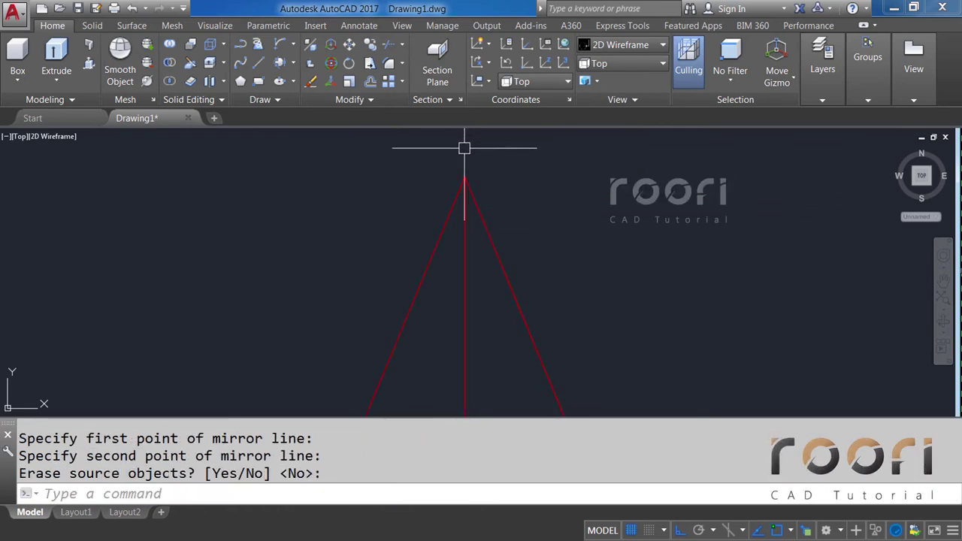
pyautogui.scroll(-3, 462, 159)
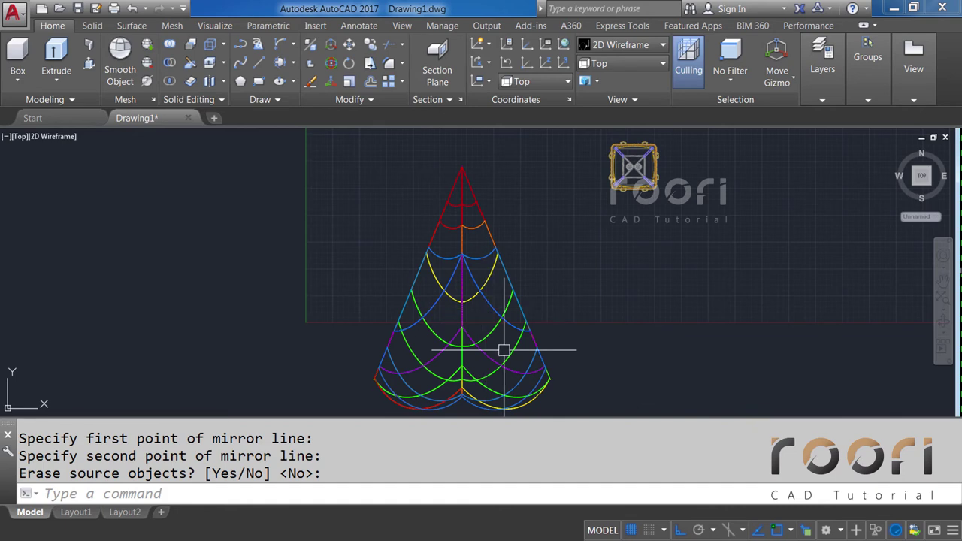
# Step: Rotate all twelve panel objects 11.25° about the cone apex
pyautogui.moveTo(503, 349); pyautogui.dragTo(505, 336, button='middle')
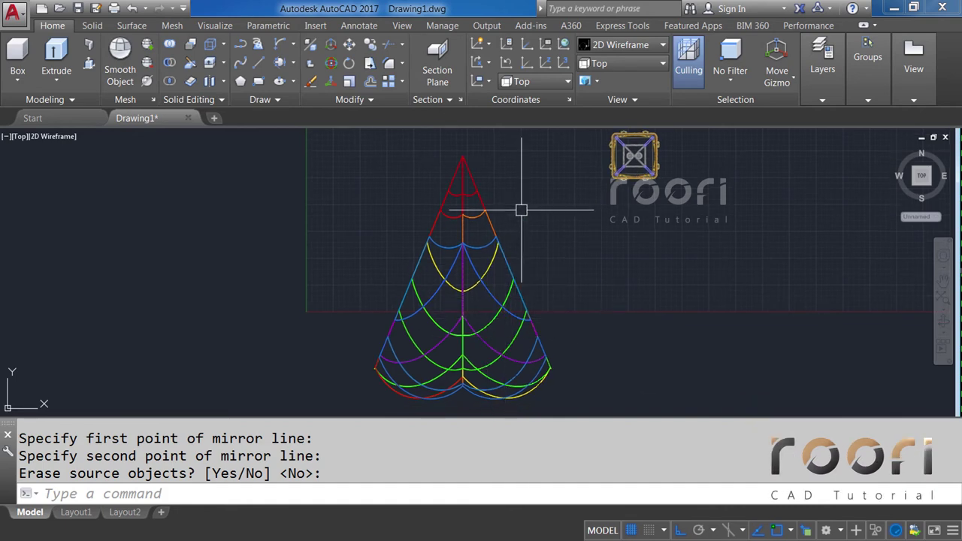
pyautogui.write('RO')
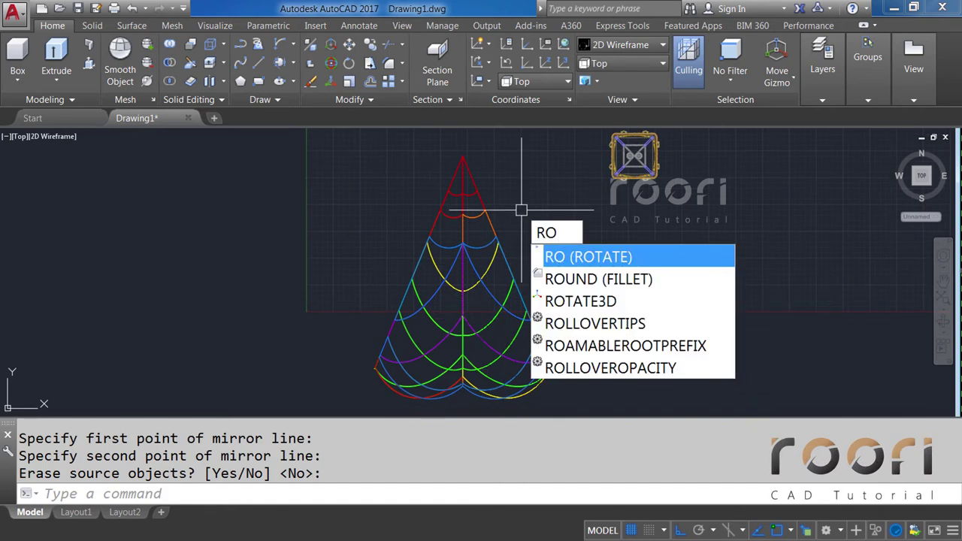
pyautogui.press('Return')
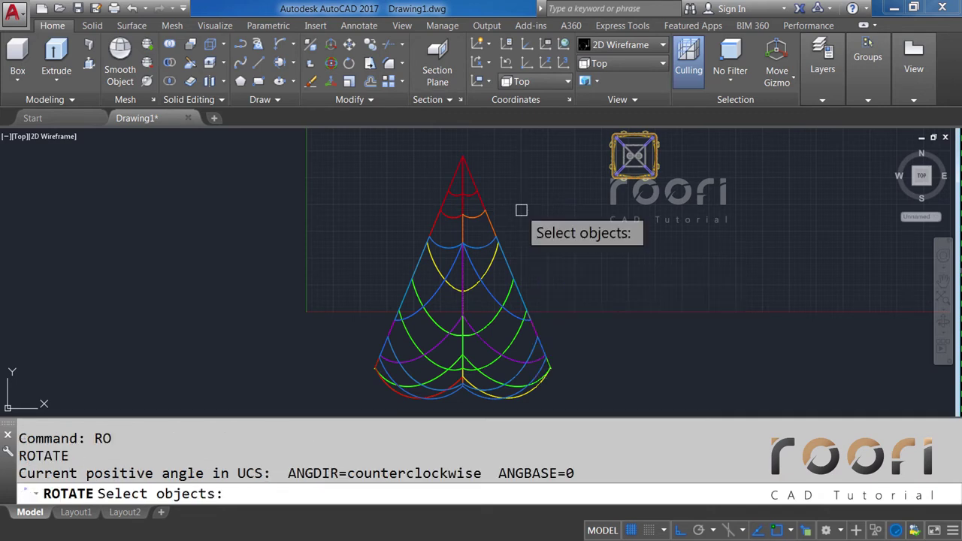
pyautogui.click(579, 408)
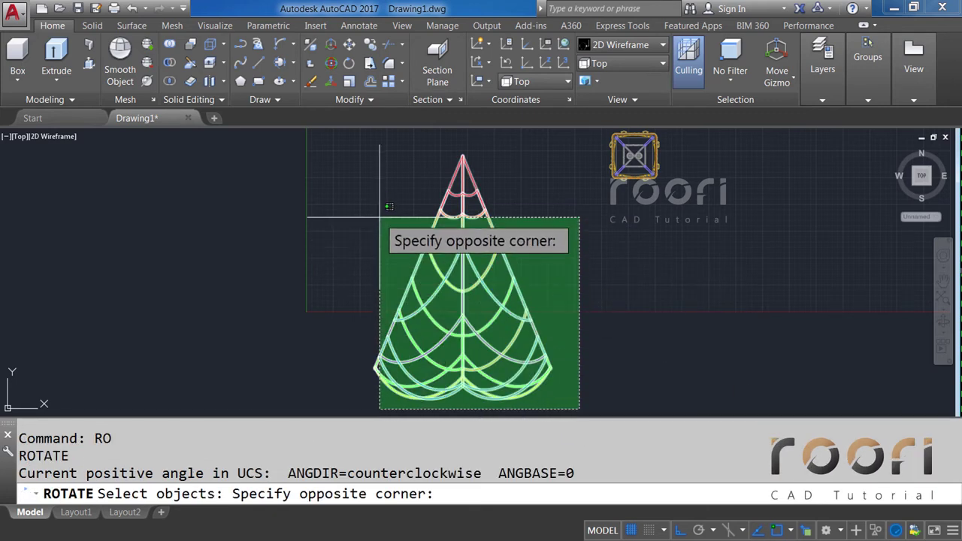
pyautogui.click(381, 132)
pyautogui.press('Return')
pyautogui.scroll(5, 412, 170)
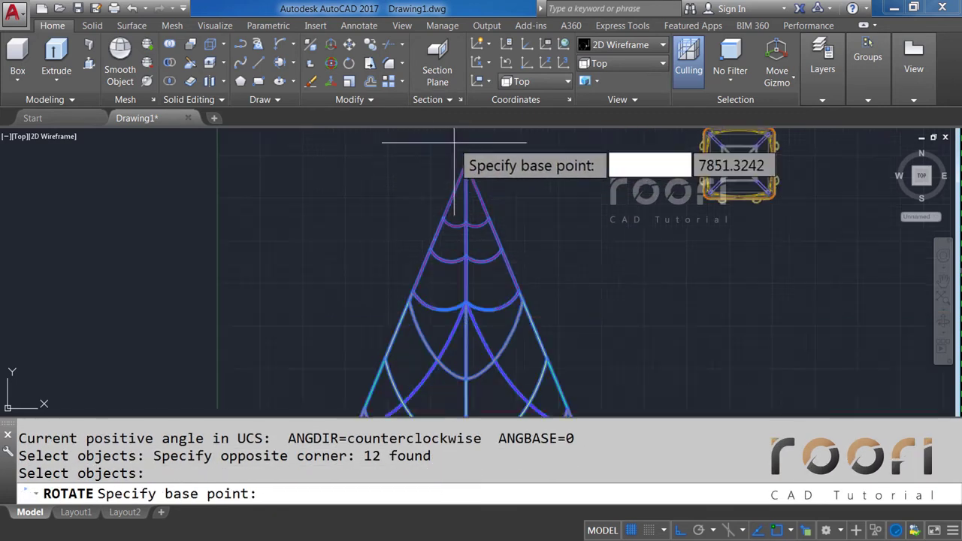
pyautogui.scroll(3, 443, 158)
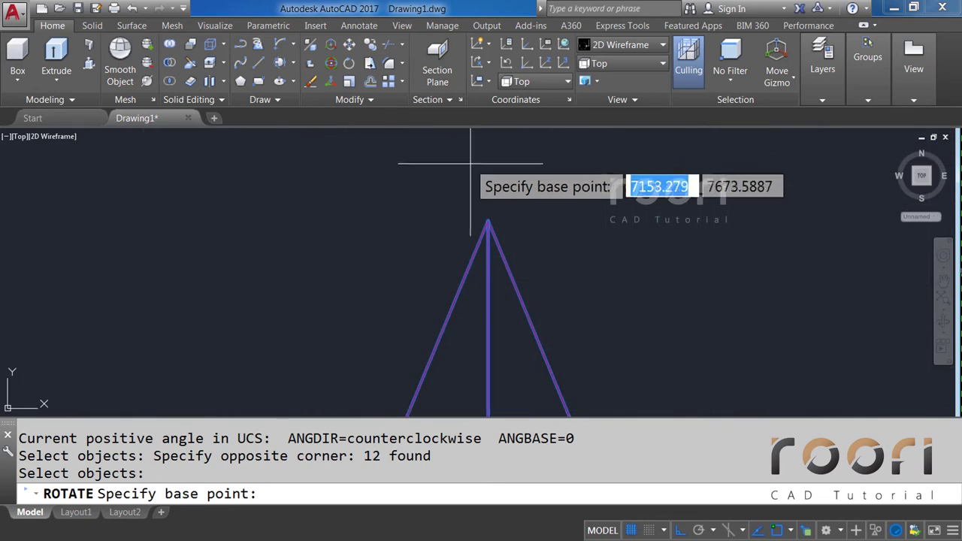
pyautogui.click(489, 220)
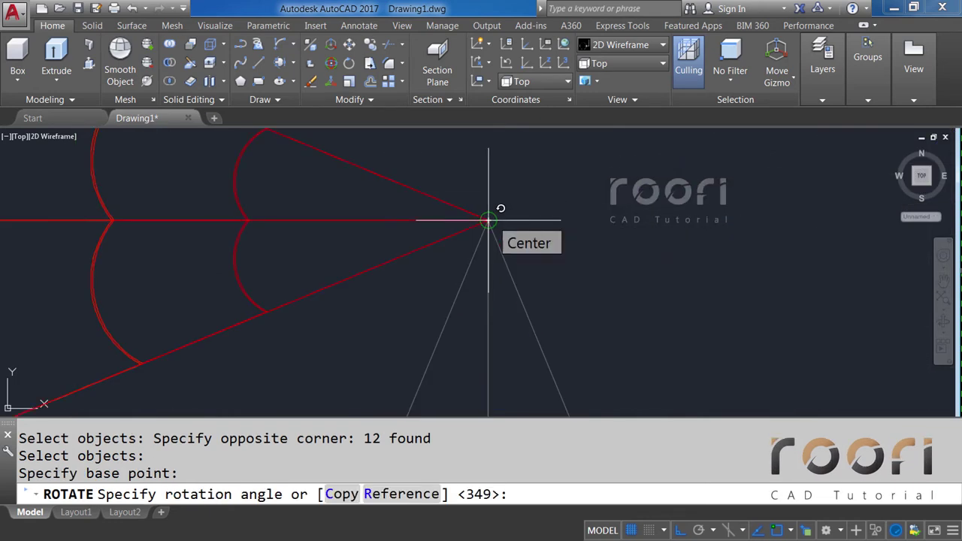
pyautogui.write('11.')
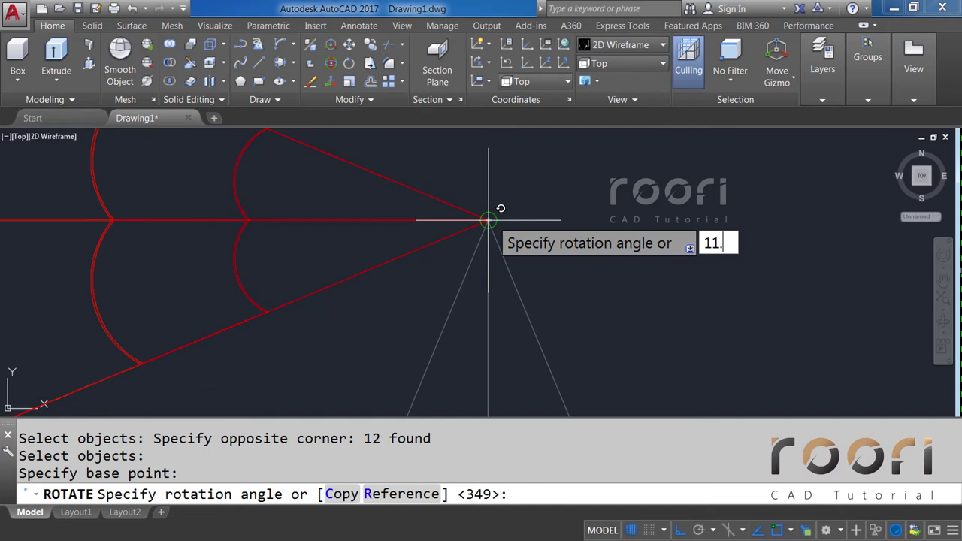
pyautogui.write('25')
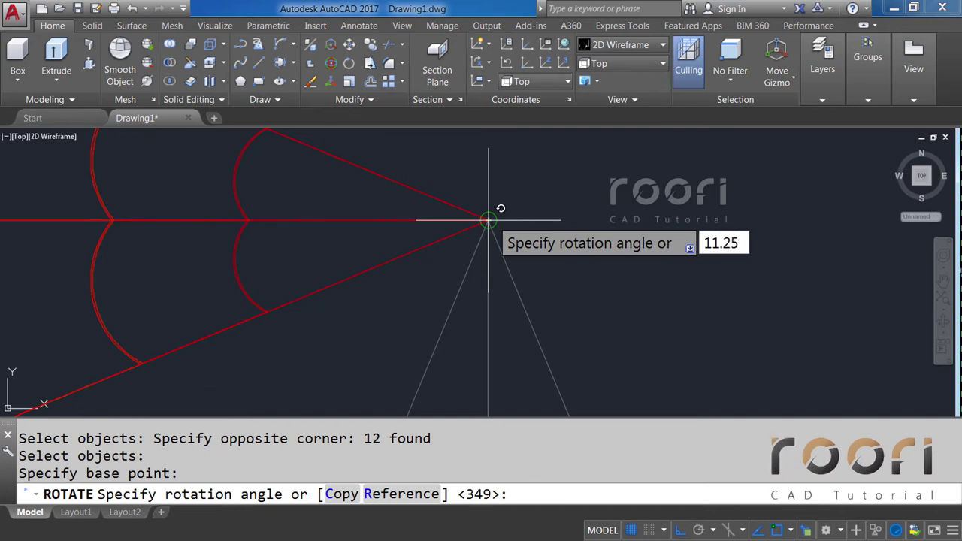
pyautogui.press('Return')
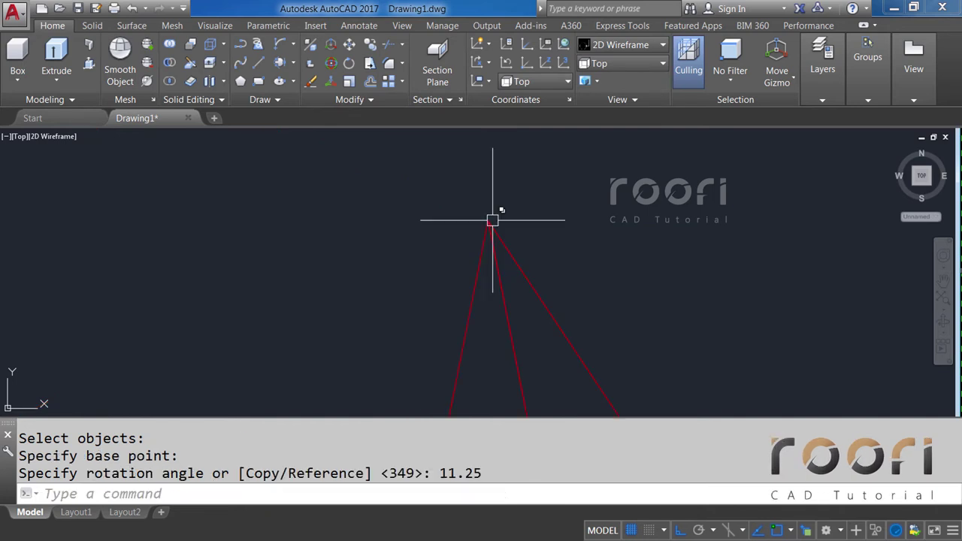
pyautogui.scroll(-2, 471, 208)
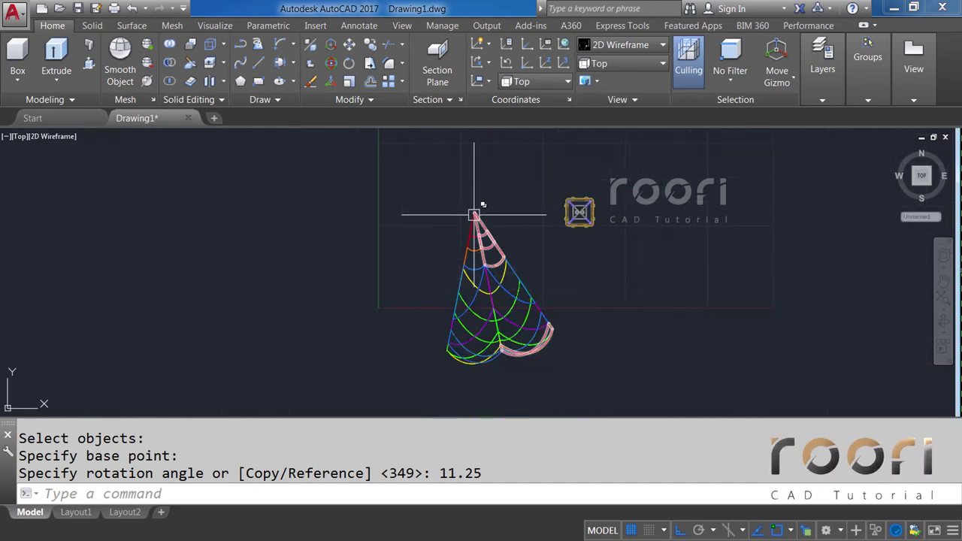
# Step: Polar-array the twelve panel objects into 8 items around the panel apex
pyautogui.write('A')
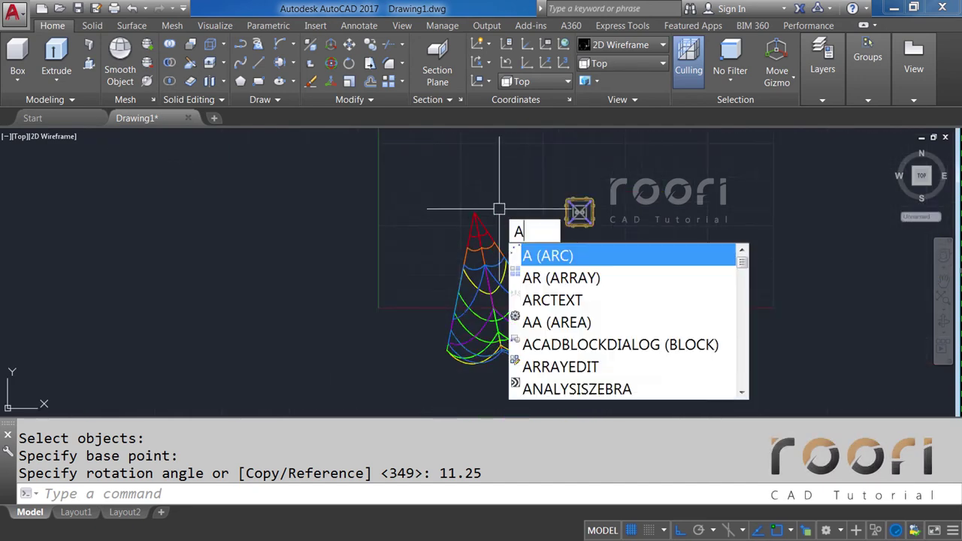
pyautogui.write('RRAY')
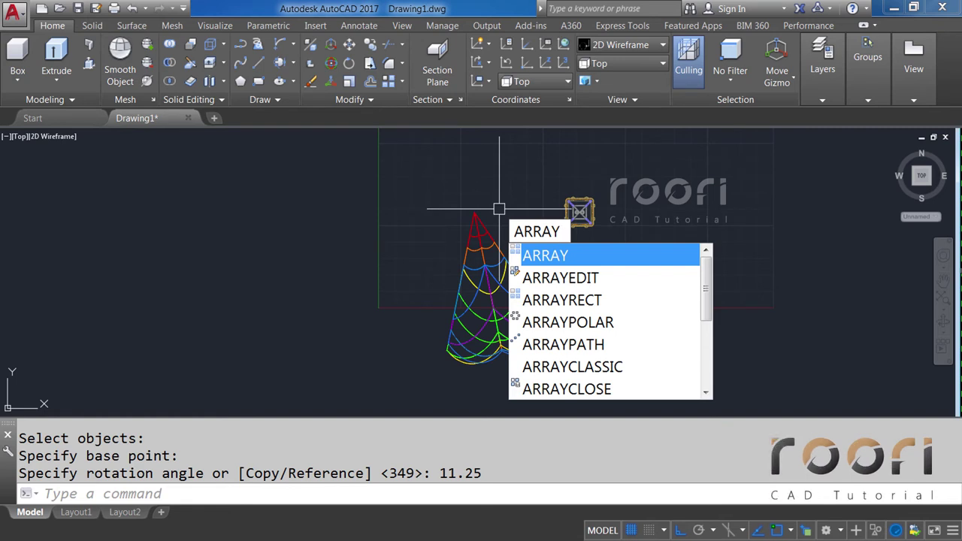
pyautogui.press('Return')
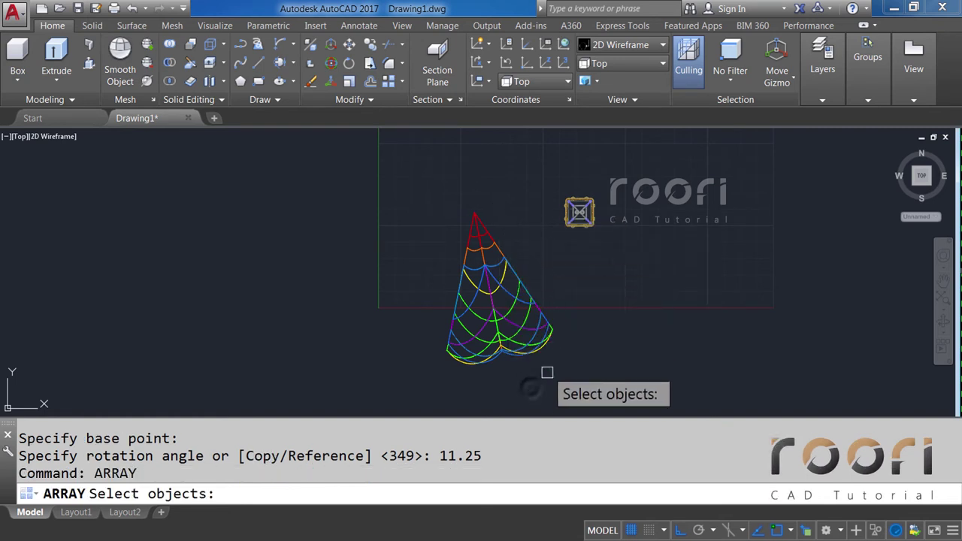
pyautogui.click(532, 367)
pyautogui.click(432, 234)
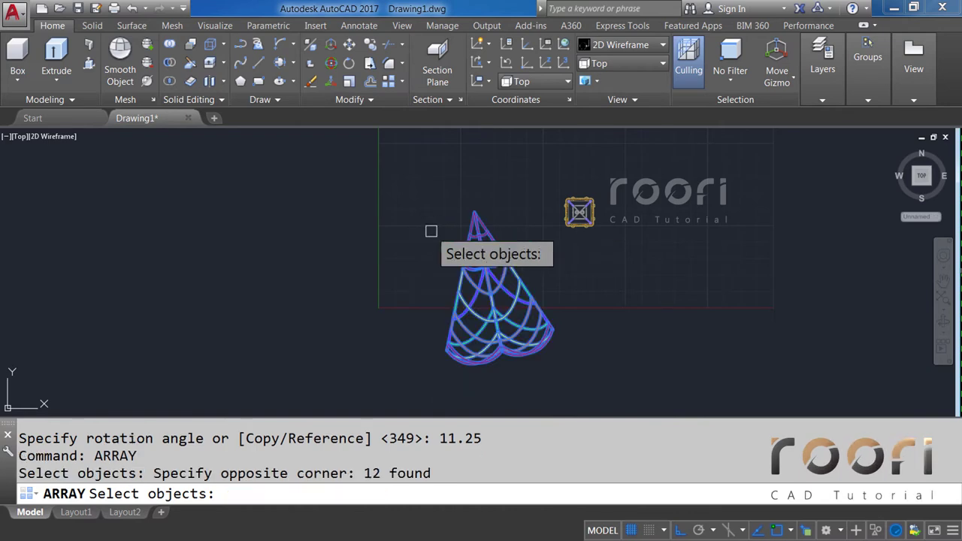
pyautogui.press('Return')
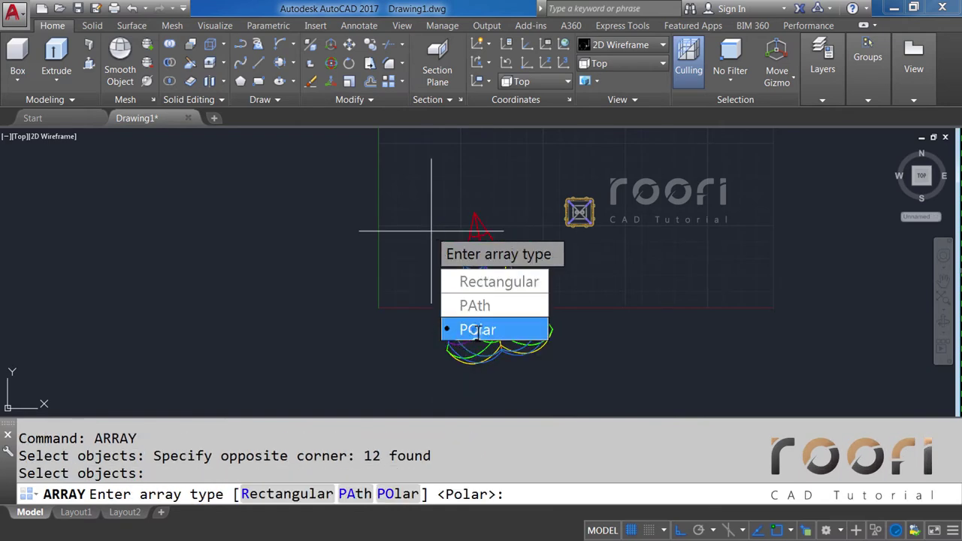
pyautogui.click(477, 331)
pyautogui.scroll(2, 432, 210)
pyautogui.scroll(2, 451, 203)
pyautogui.scroll(2, 464, 204)
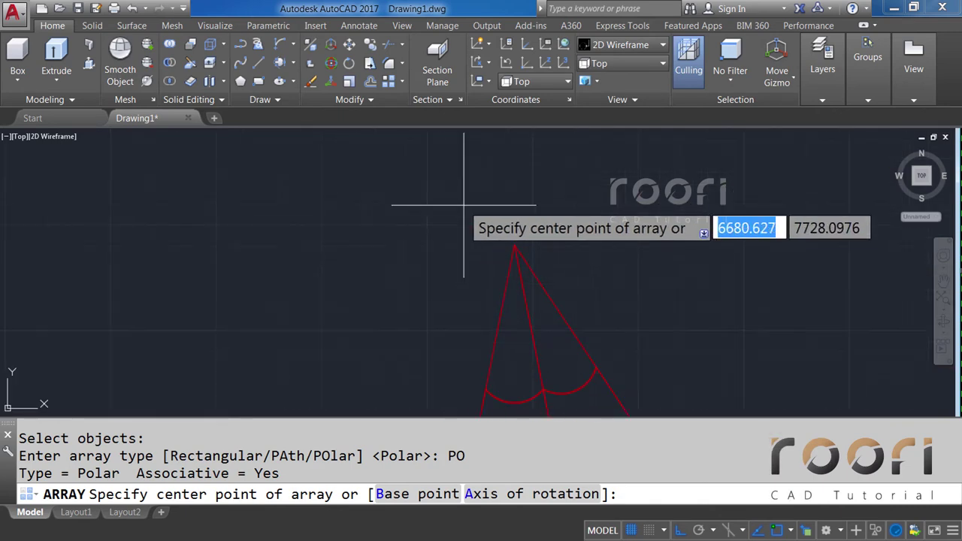
pyautogui.click(514, 245)
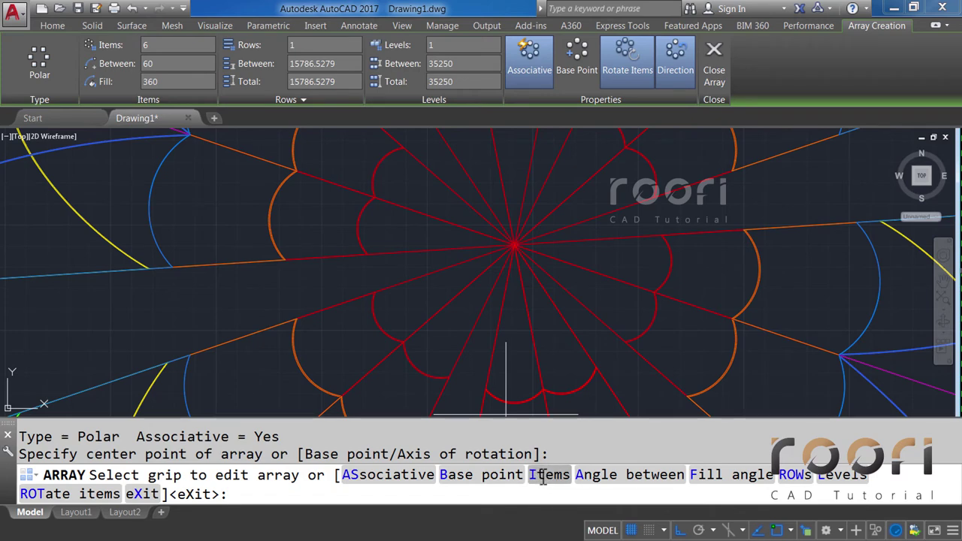
pyautogui.click(543, 480)
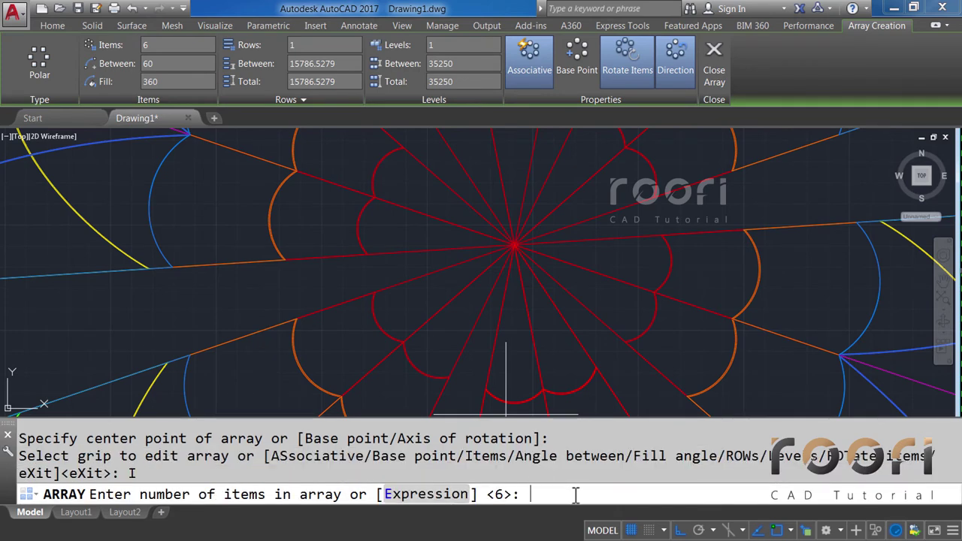
pyautogui.write('8')
pyautogui.press('Return')
pyautogui.press('Return')
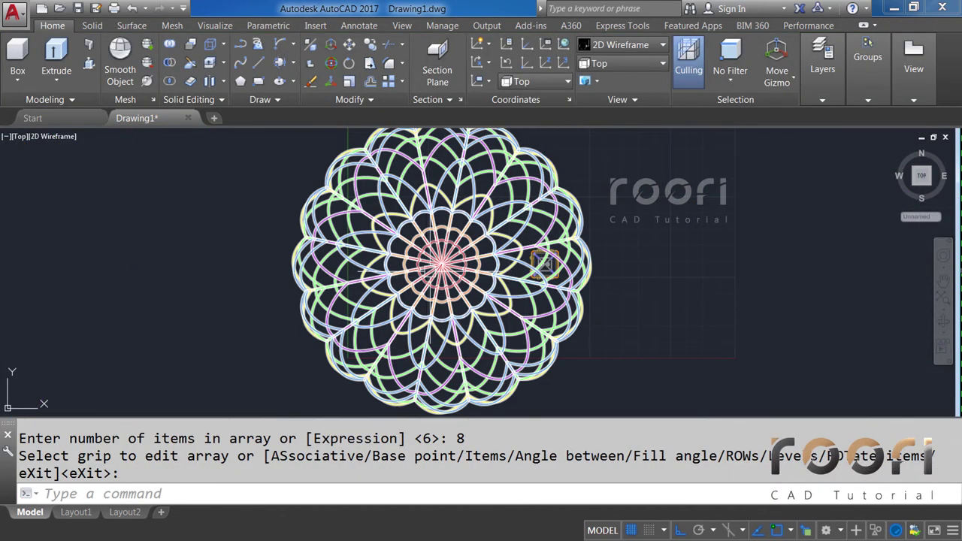
# Step: Explode the polar array into separate panels and orbit into a 3D view
pyautogui.write('EXP')
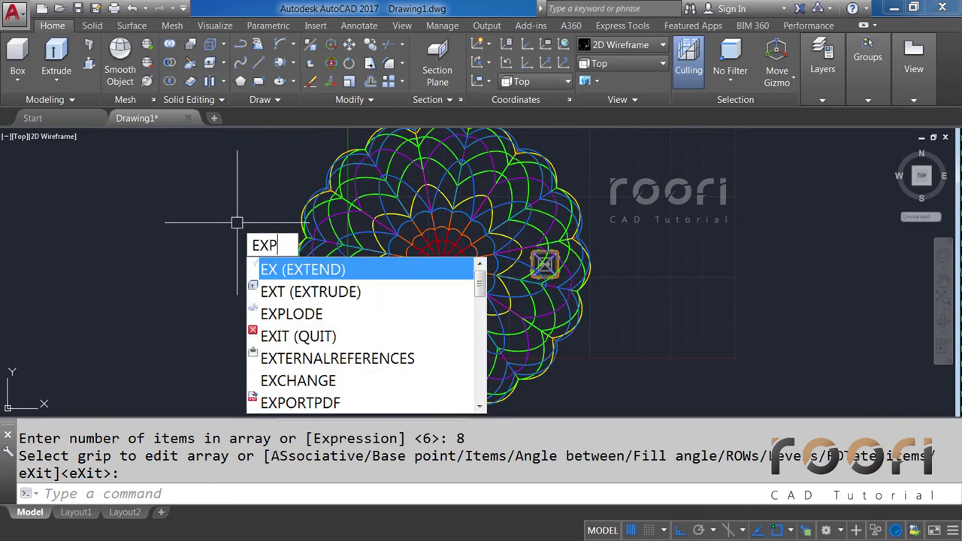
pyautogui.write('LODE')
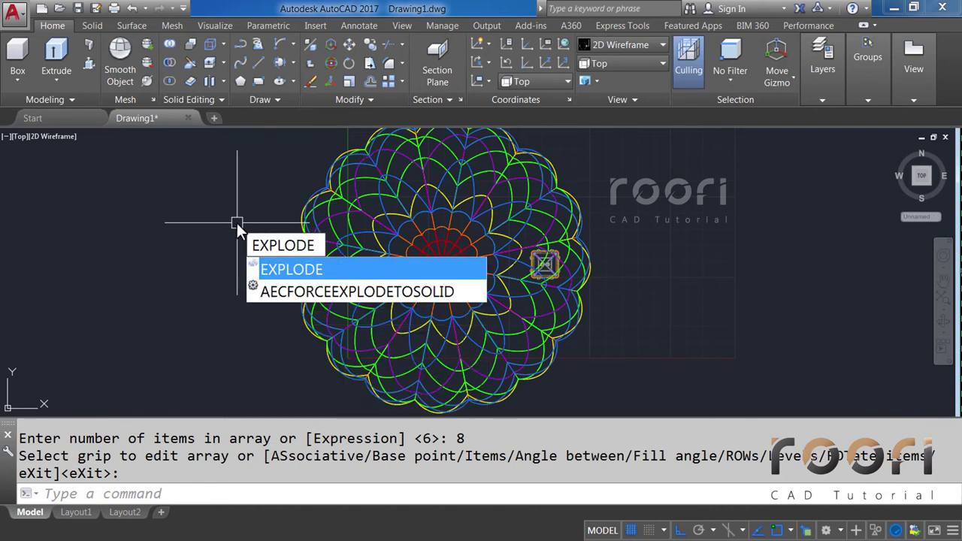
pyautogui.press('Return')
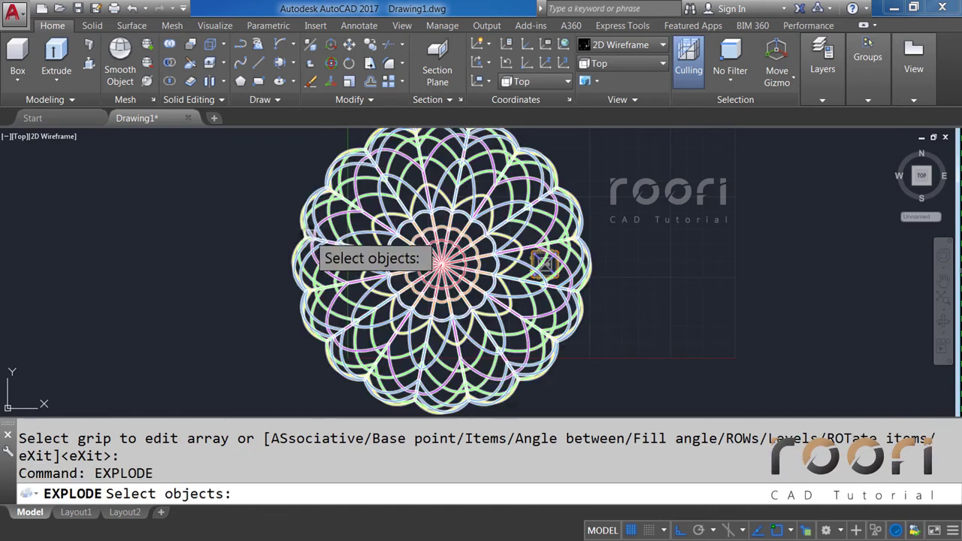
pyautogui.click(310, 234)
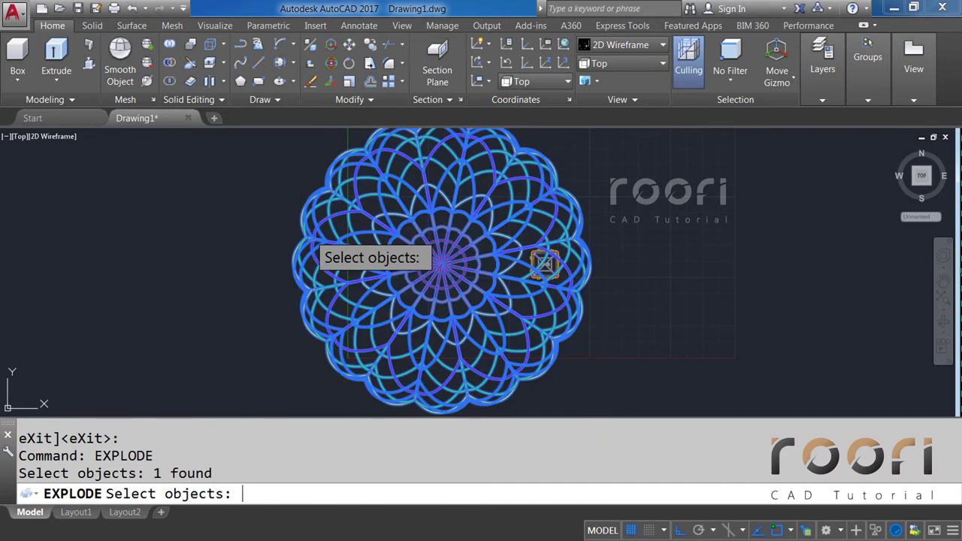
pyautogui.press('Return')
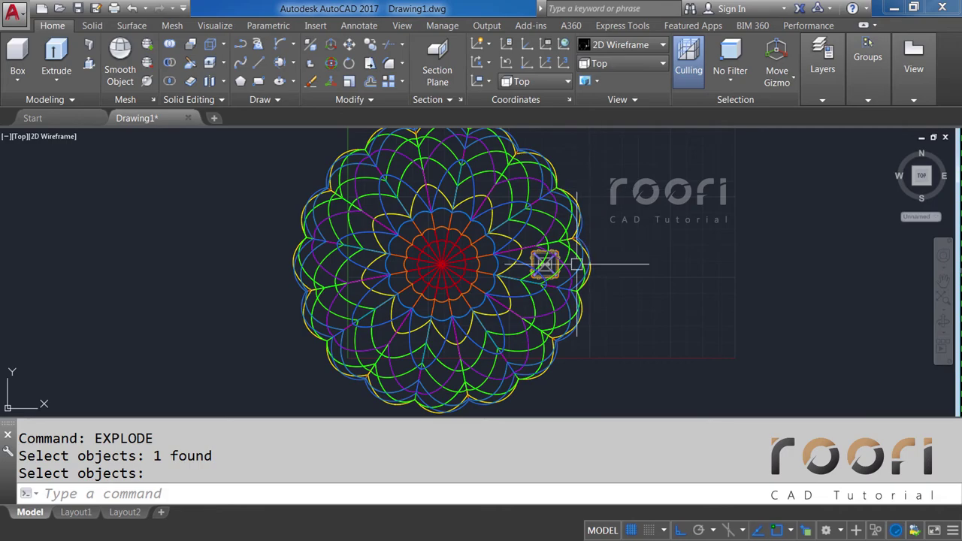
pyautogui.moveTo(575, 264)
pyautogui.keyDown('shift'); pyautogui.mouseDown(button='middle')
pyautogui.moveTo(557, 300)
pyautogui.moveTo(509, 258)
pyautogui.moveTo(561, 120)
pyautogui.mouseUp(button='middle'); pyautogui.keyUp('shift')
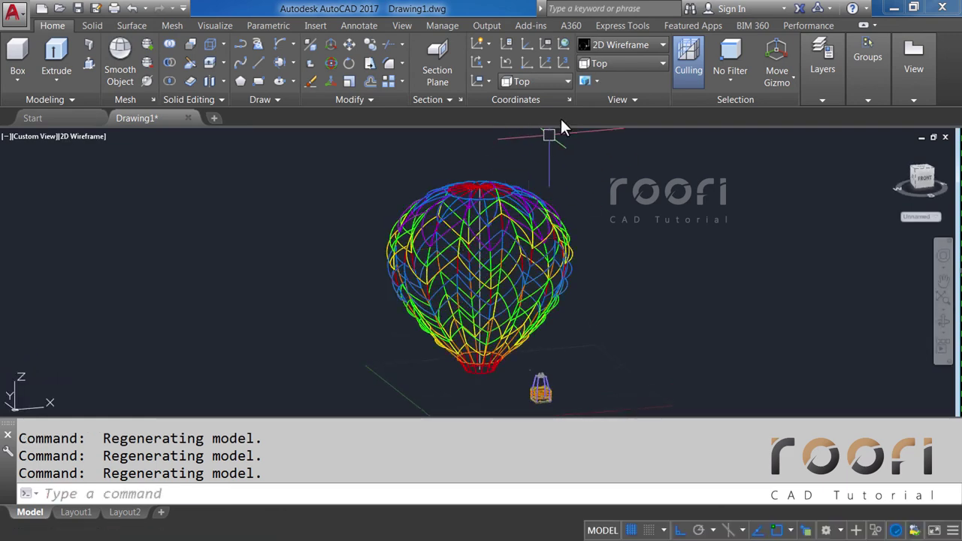
# Step: Switch to the Realistic visual style and orbit to inspect the shaded stripes
pyautogui.click(607, 46)
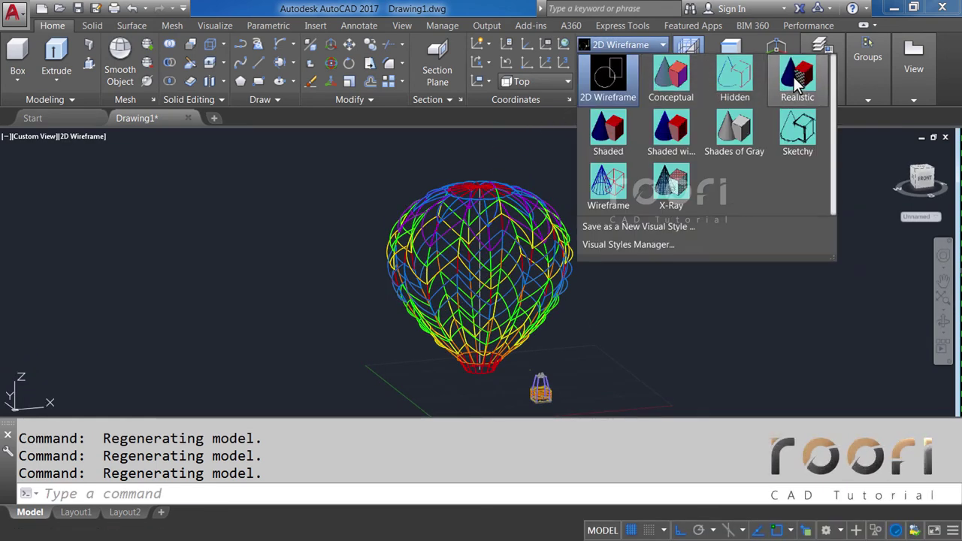
pyautogui.click(796, 85)
pyautogui.moveTo(509, 204)
pyautogui.keyDown('shift'); pyautogui.mouseDown(button='middle')
pyautogui.moveTo(498, 269)
pyautogui.moveTo(499, 200)
pyautogui.mouseUp(button='middle'); pyautogui.keyUp('shift')
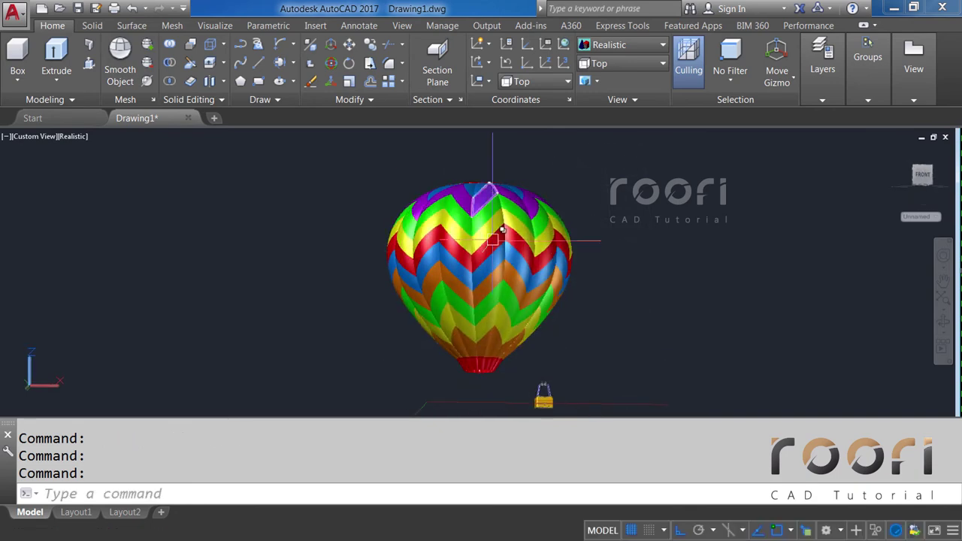
pyautogui.moveTo(492, 239)
pyautogui.keyDown('shift'); pyautogui.mouseDown(button='middle')
pyautogui.moveTo(498, 225)
pyautogui.moveTo(502, 323)
pyautogui.mouseUp(button='middle'); pyautogui.keyUp('shift')
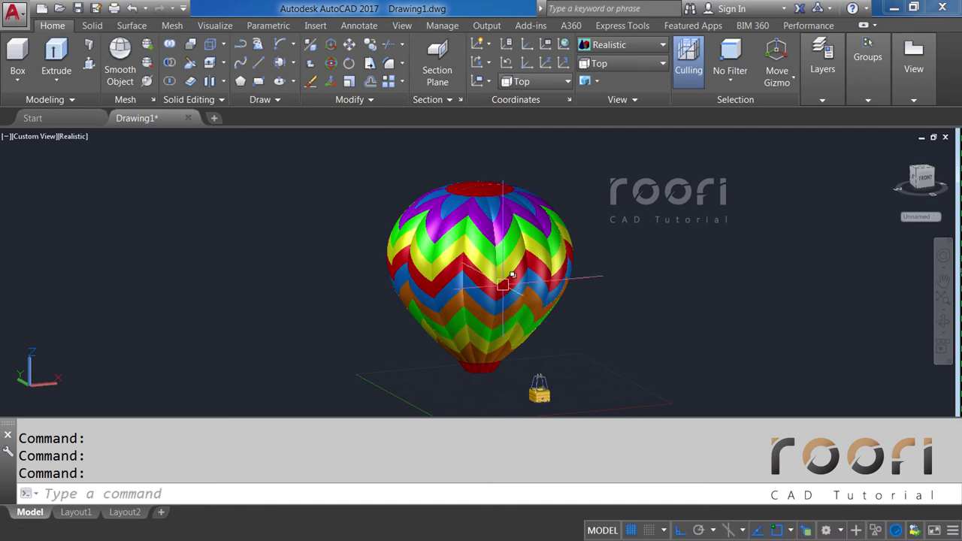
pyautogui.keyDown('shift'); pyautogui.moveTo(503, 284); pyautogui.dragTo(480, 254, button='middle'); pyautogui.keyUp('shift')
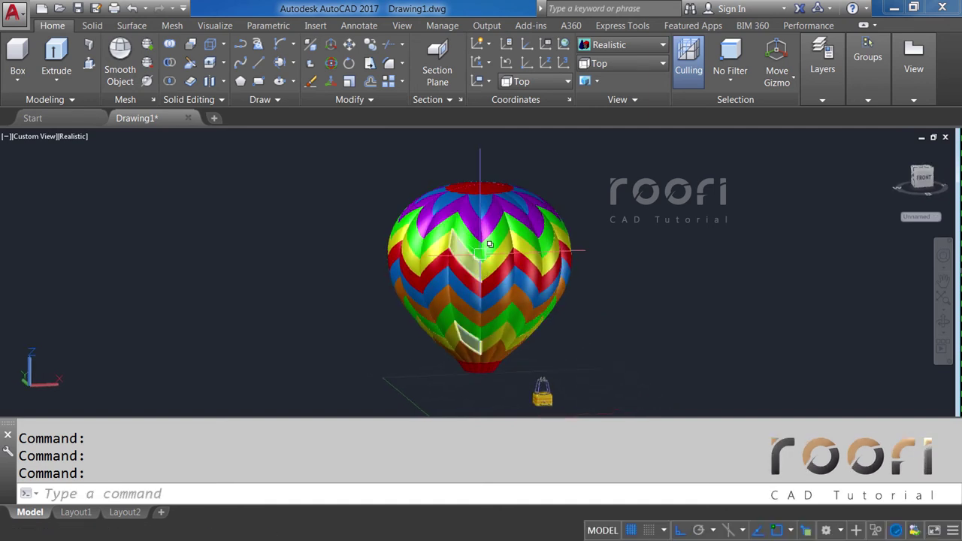
# Step: Turn off the B Green, B Orange, B Purple, B Red and B Yellow layers, leaving B Blue visible
pyautogui.click(820, 99)
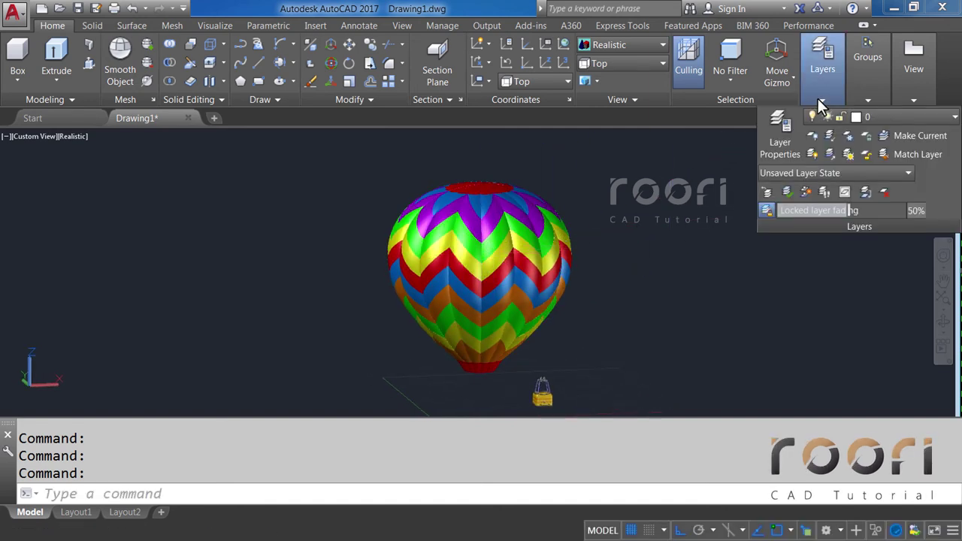
pyautogui.click(892, 116)
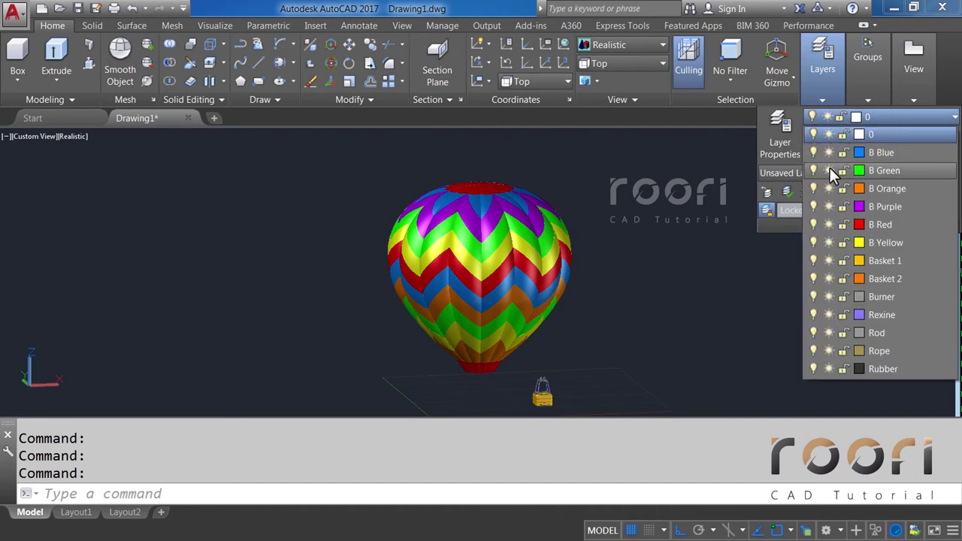
pyautogui.click(814, 171)
pyautogui.click(814, 188)
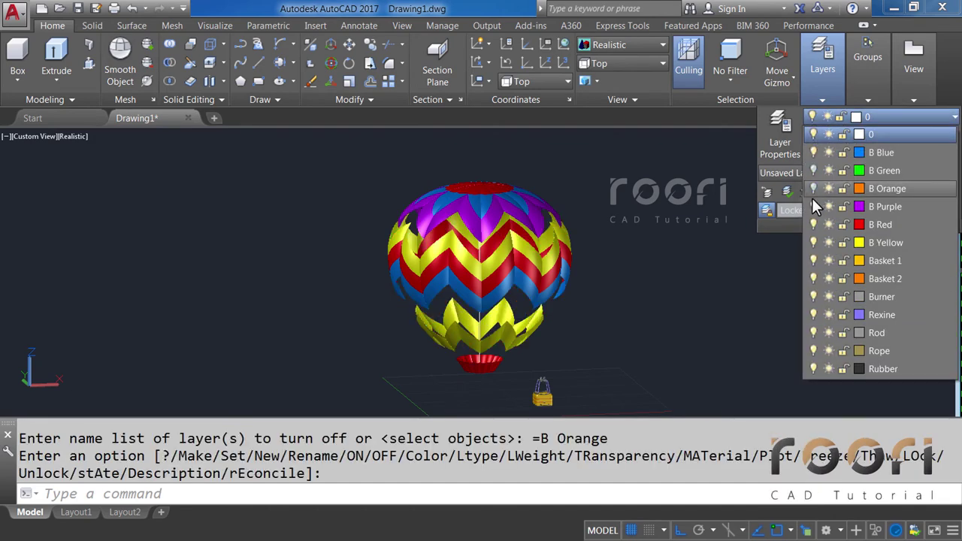
pyautogui.click(814, 207)
pyautogui.click(814, 224)
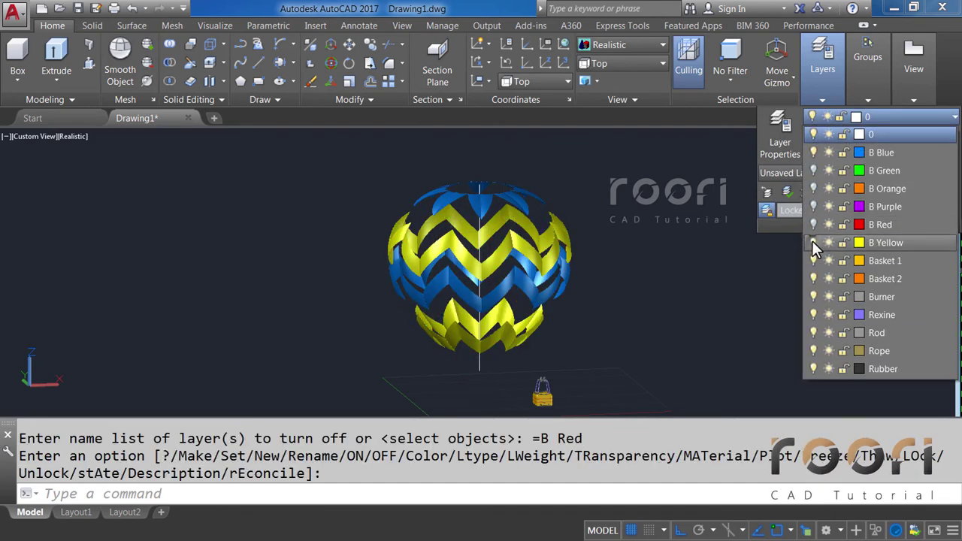
pyautogui.click(813, 243)
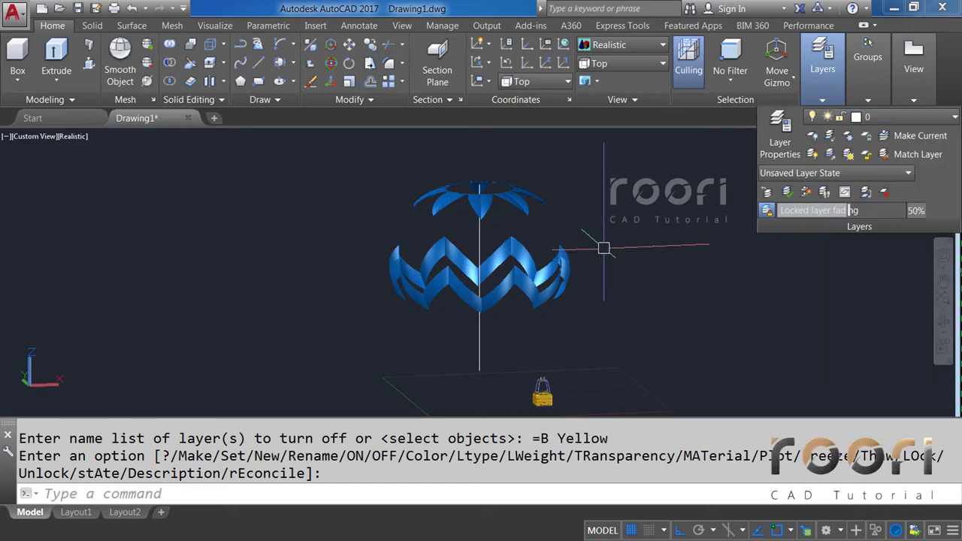
# Step: Union the 16 blue panel pieces into a single solid
pyautogui.write('UNIO')
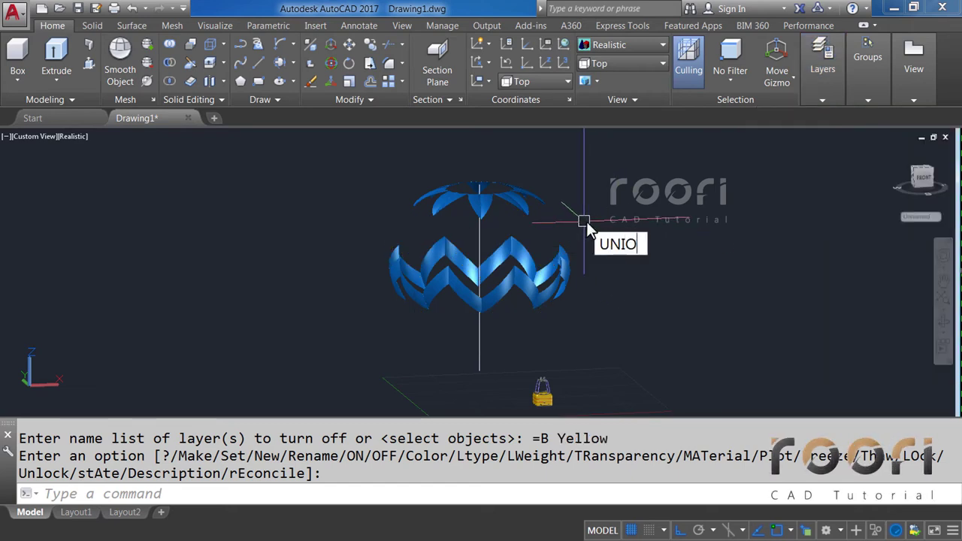
pyautogui.write('N')
pyautogui.press('Return')
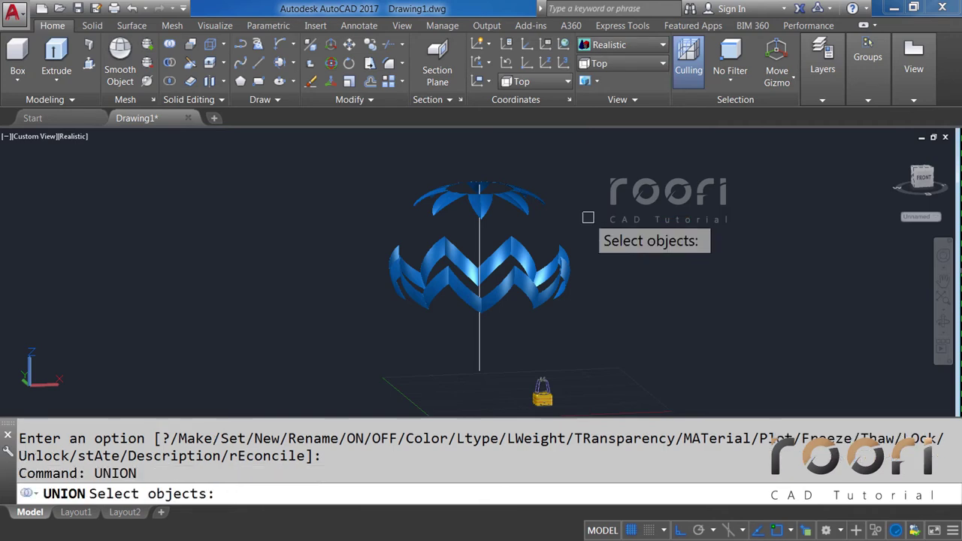
pyautogui.click(342, 164)
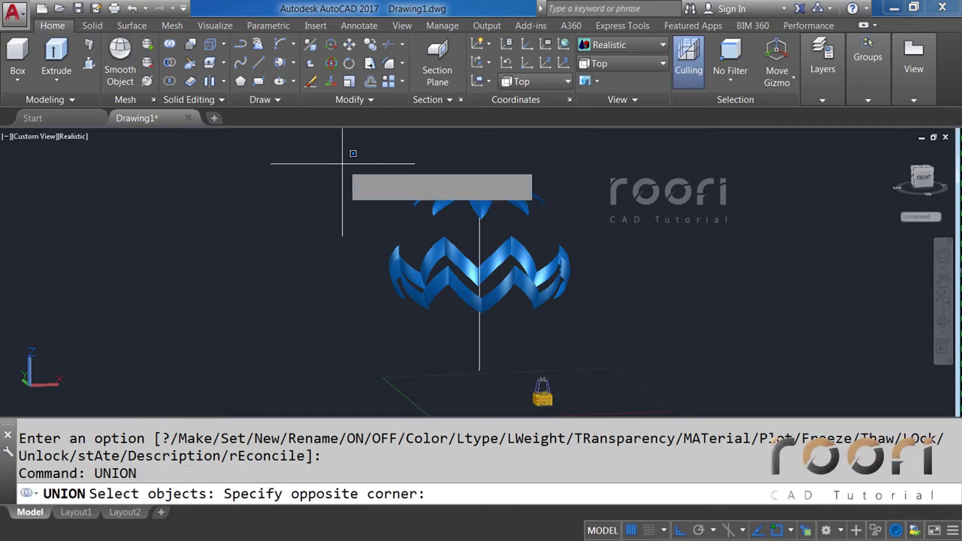
pyautogui.click(600, 324)
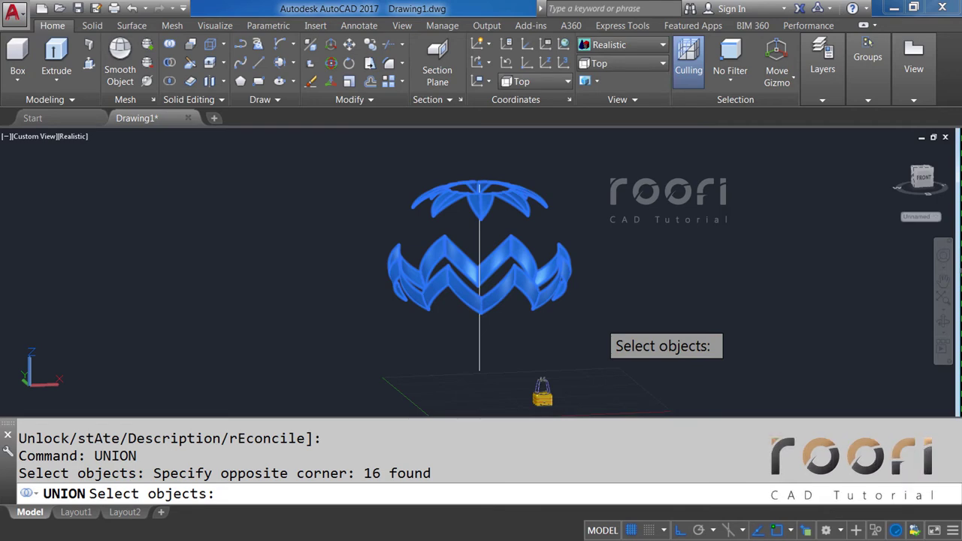
pyautogui.press('Return')
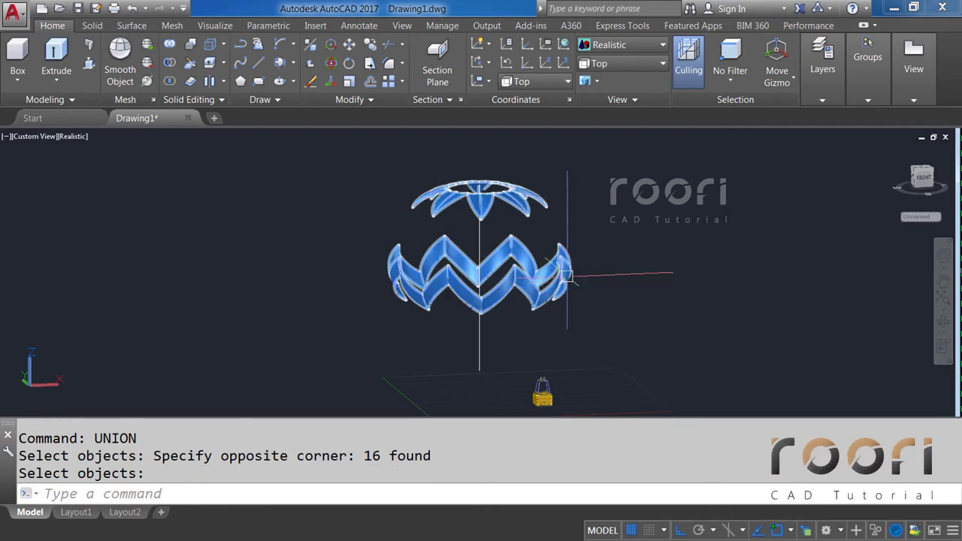
pyautogui.click(811, 93)
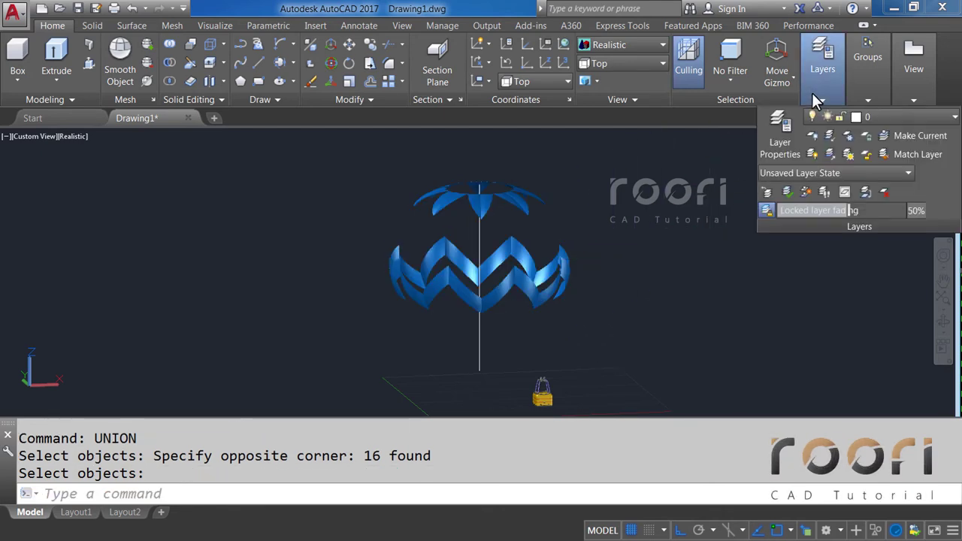
# Step: Hide the B Blue layer and turn on the B Green layer
pyautogui.click(894, 120)
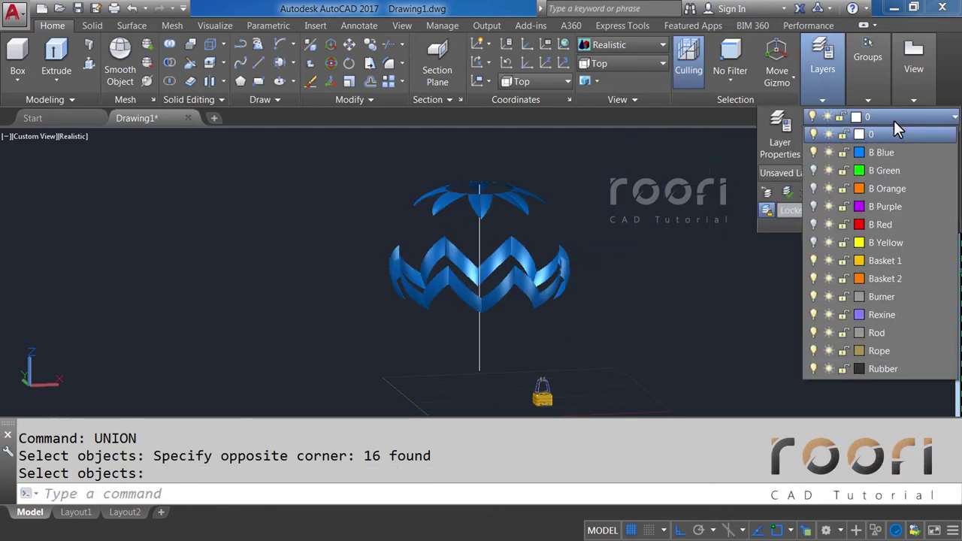
pyautogui.click(812, 151)
pyautogui.click(812, 168)
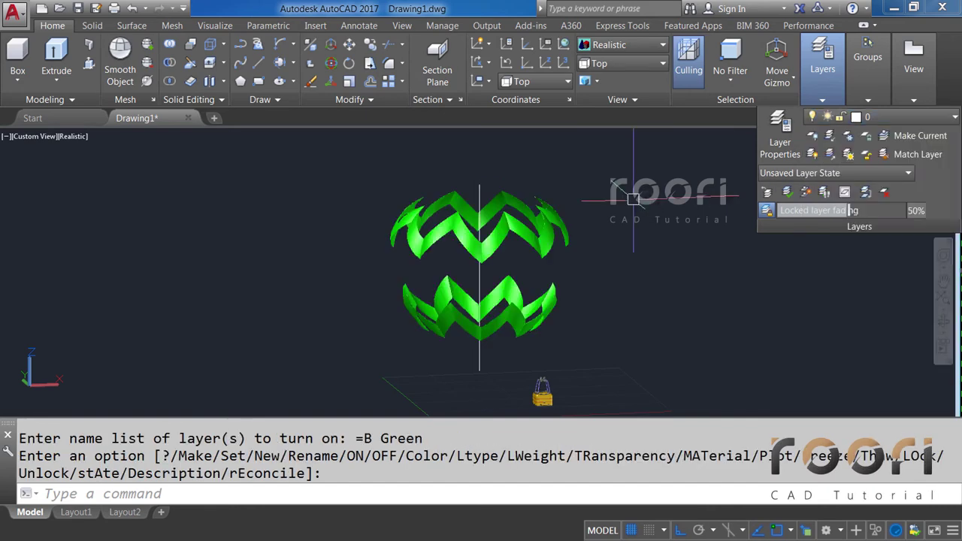
# Step: Start UNION and window-select all 16 green panel pieces
pyautogui.write('UNIO')
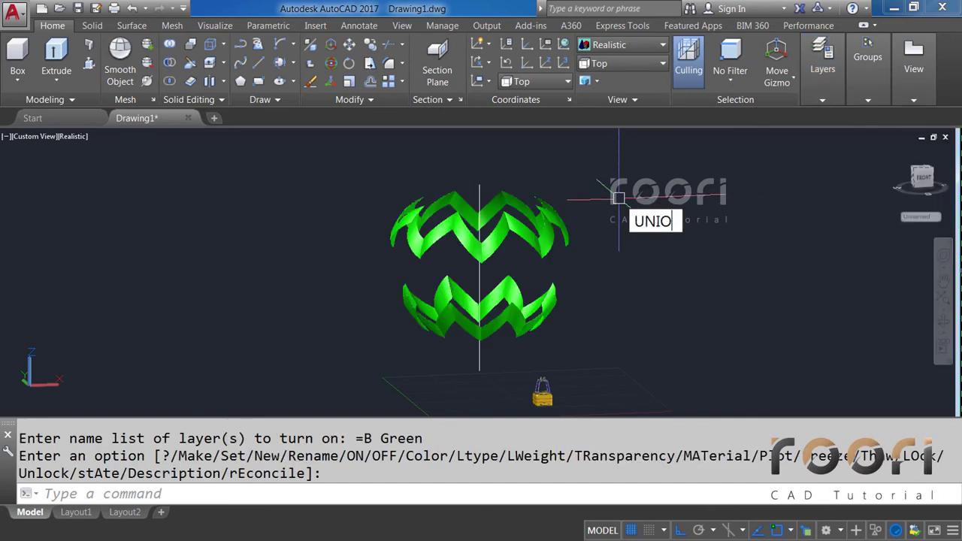
pyautogui.write('N')
pyautogui.press('Return')
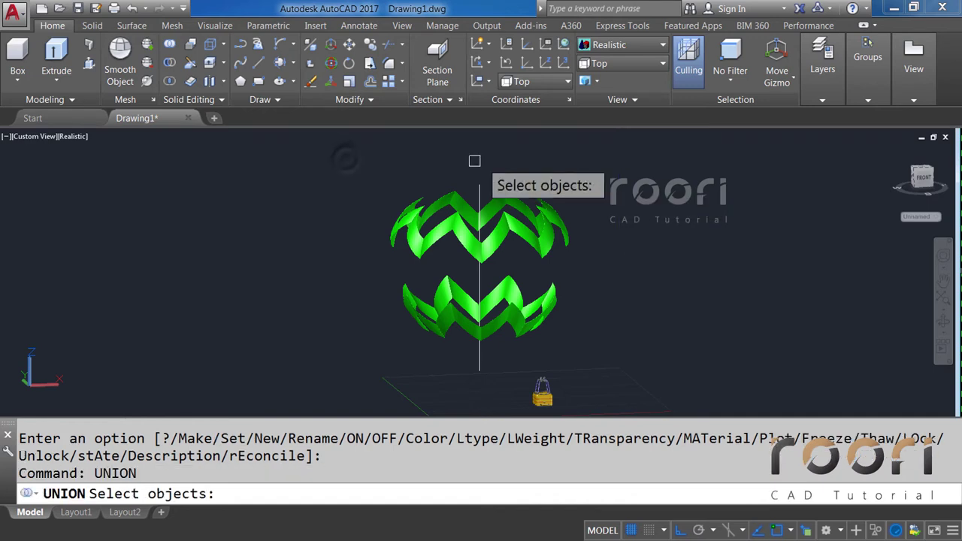
pyautogui.click(346, 157)
pyautogui.click(588, 346)
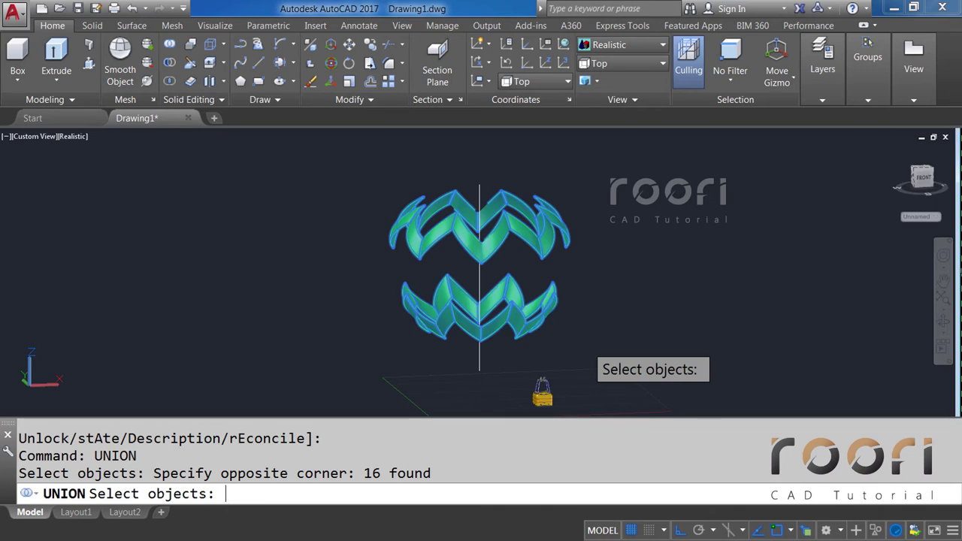
# Step: Finish uniting the green envelope pieces and switch the display to 2D Wireframe
pyautogui.press('Return')
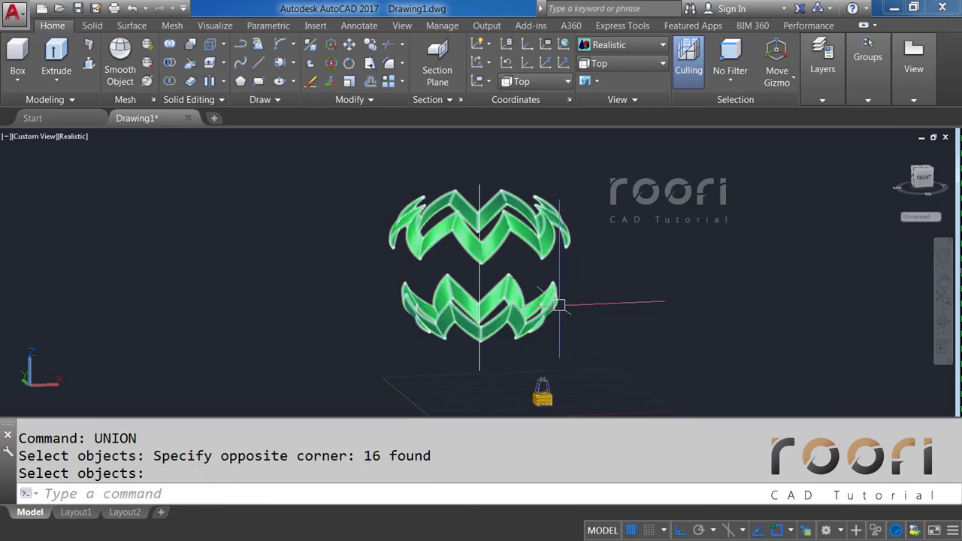
pyautogui.click(635, 48)
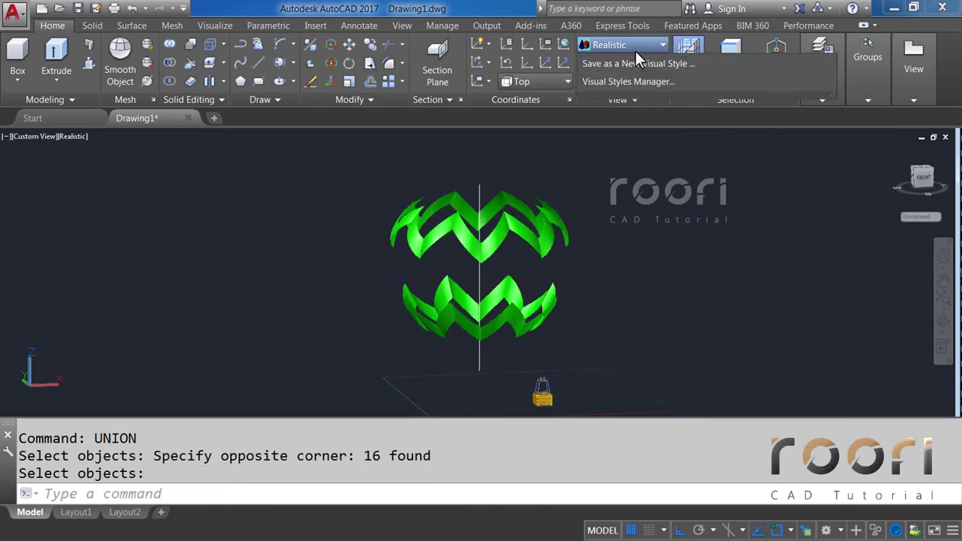
pyautogui.click(614, 70)
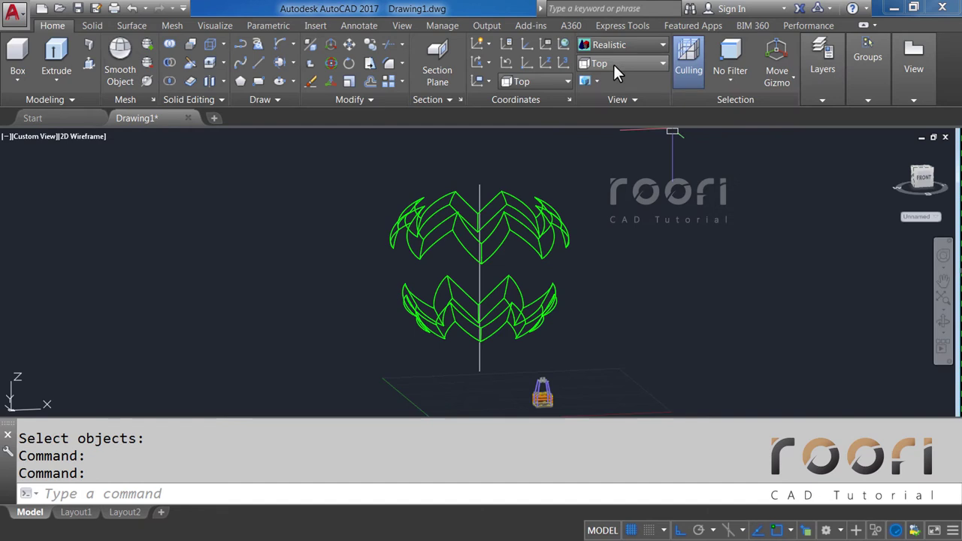
# Step: Hide B Green, show B Orange, and union the 16 orange pieces into one solid
pyautogui.click(817, 103)
pyautogui.click(893, 118)
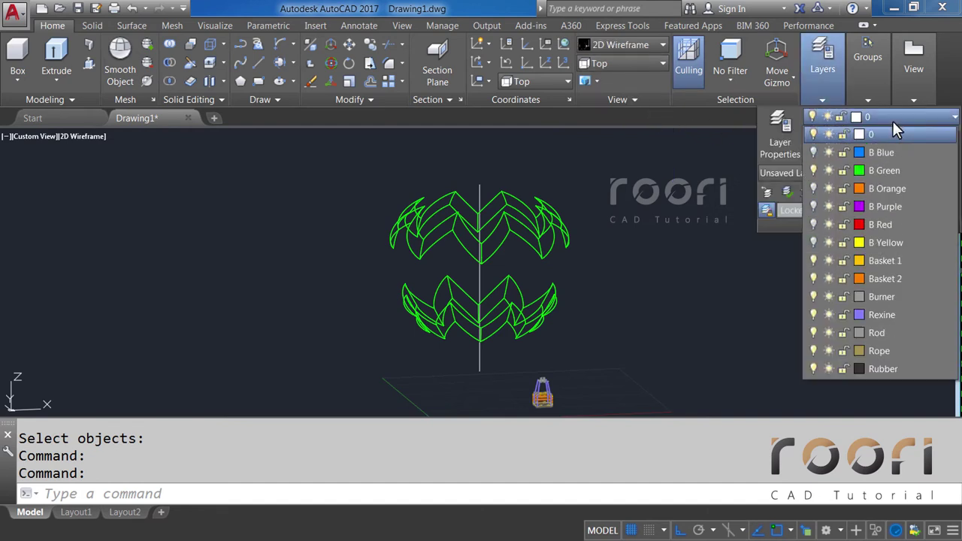
pyautogui.click(814, 170)
pyautogui.click(812, 188)
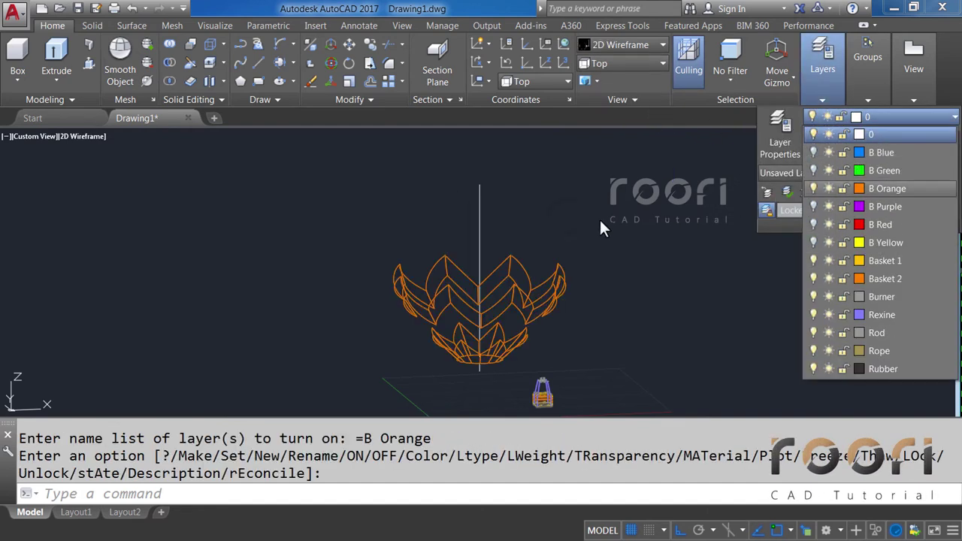
pyautogui.write('UNION')
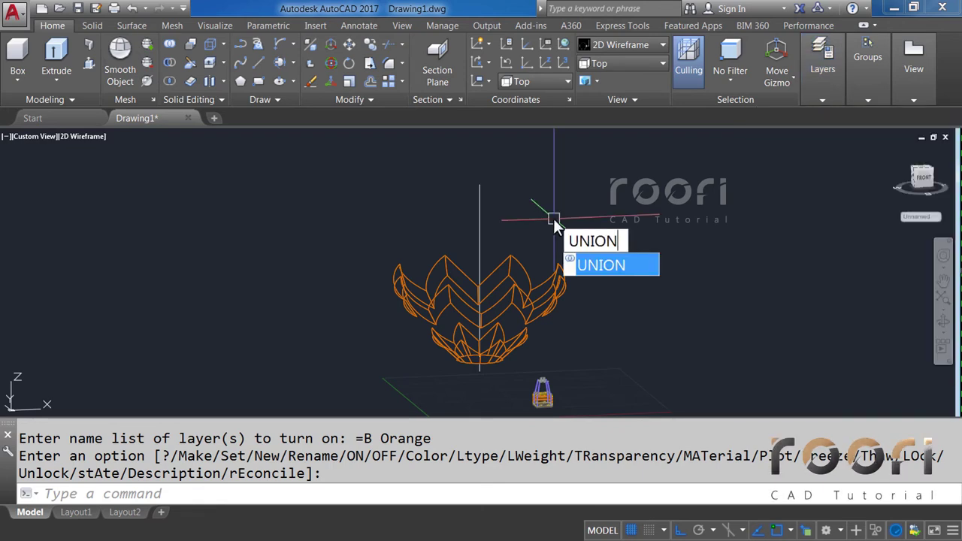
pyautogui.press('Return')
pyautogui.click(371, 232)
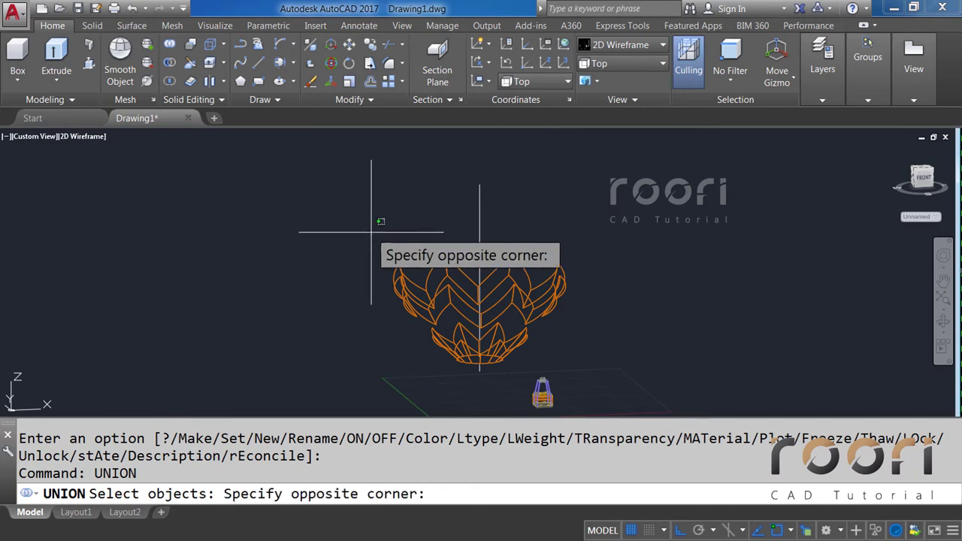
pyautogui.click(573, 346)
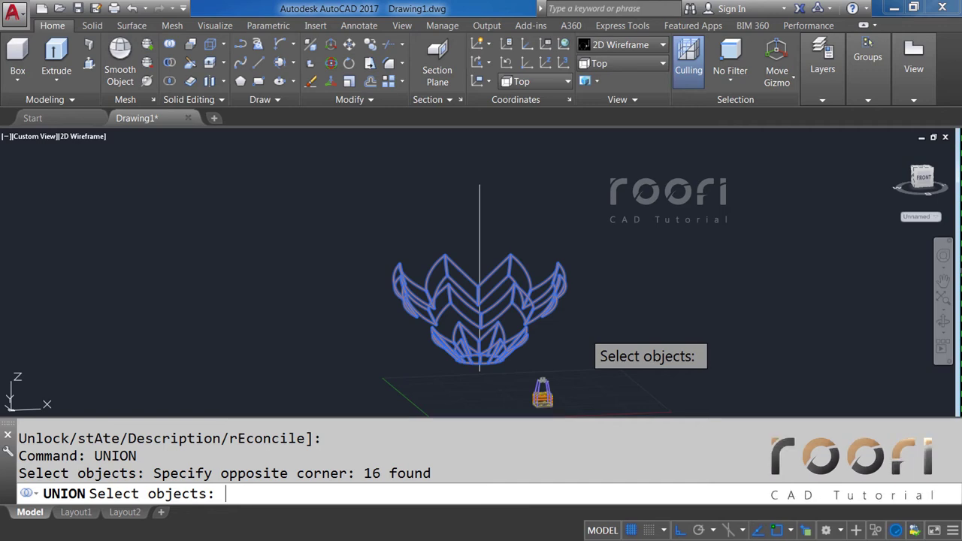
pyautogui.press('Return')
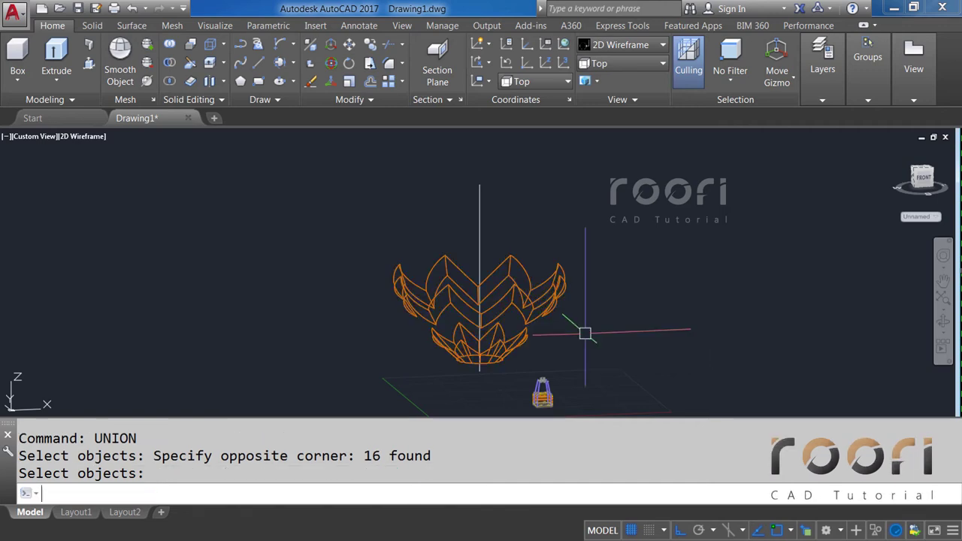
# Step: Hide B Orange, show B Purple, and union the 16 purple pieces into one solid
pyautogui.click(819, 96)
pyautogui.click(905, 118)
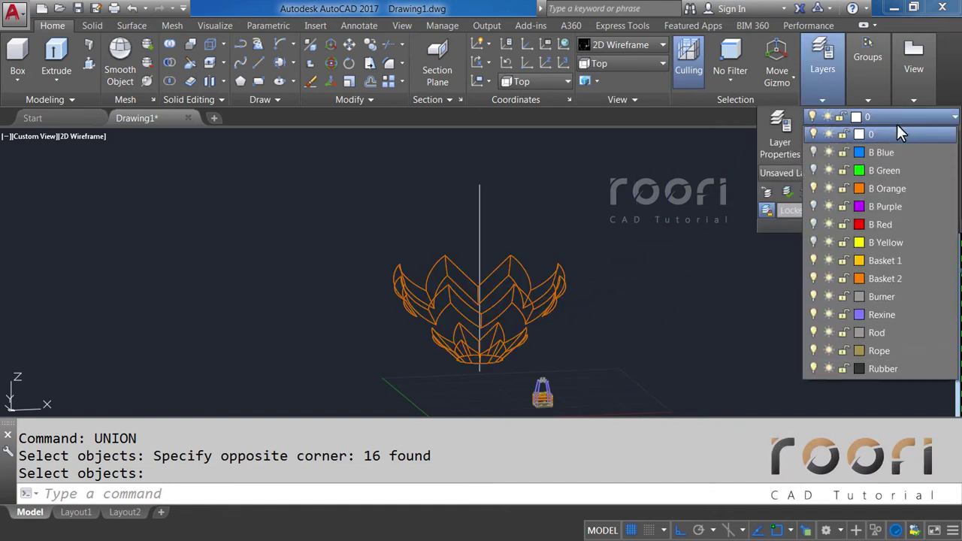
pyautogui.click(814, 189)
pyautogui.click(813, 203)
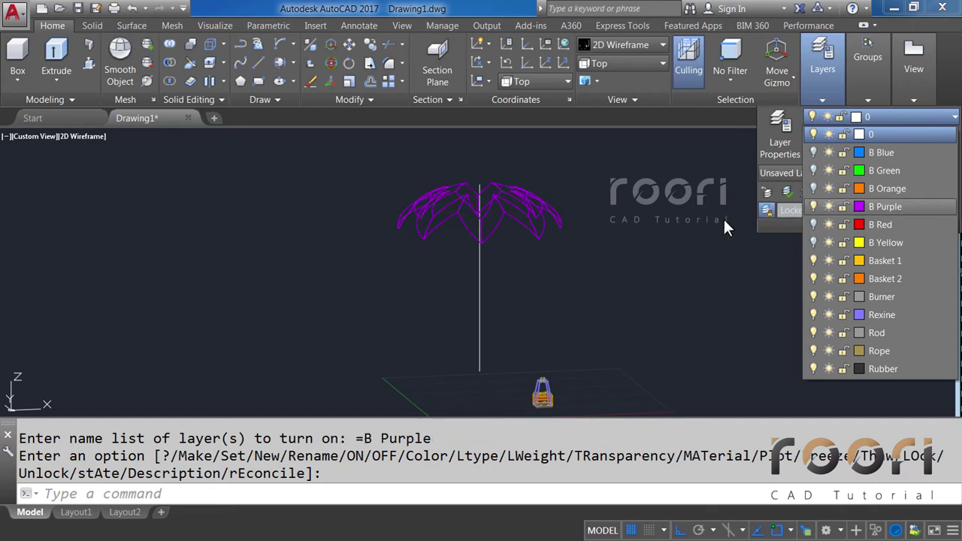
pyautogui.write('UNION')
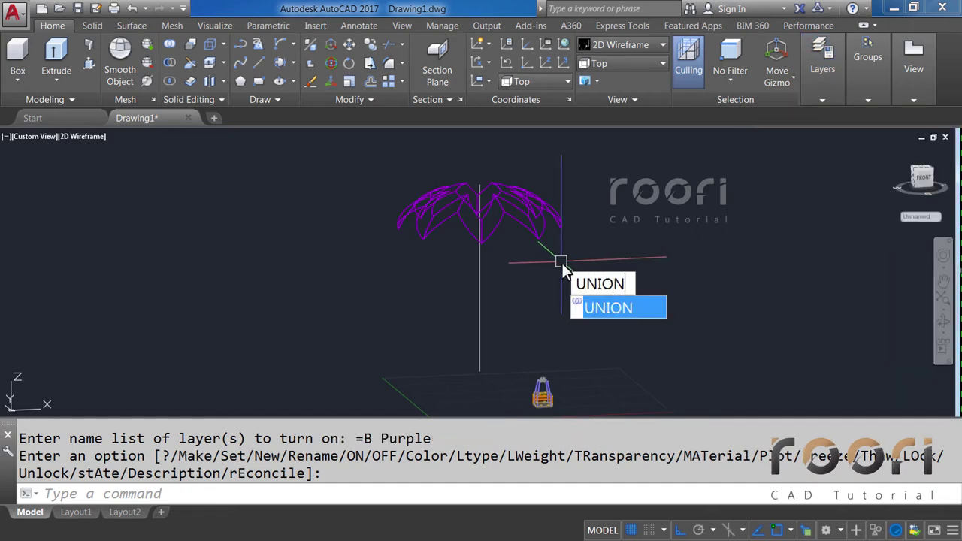
pyautogui.press('Return')
pyautogui.click(362, 169)
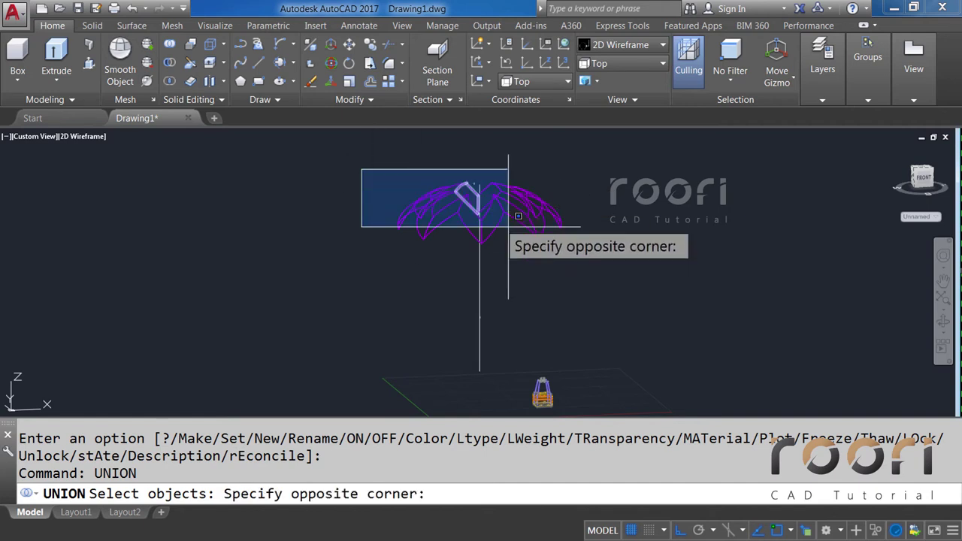
pyautogui.click(580, 269)
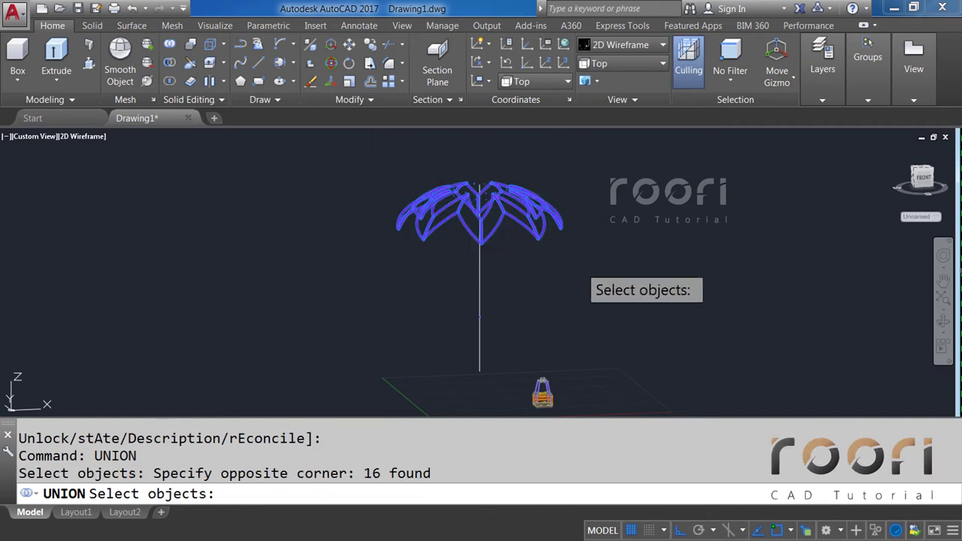
pyautogui.press('Return')
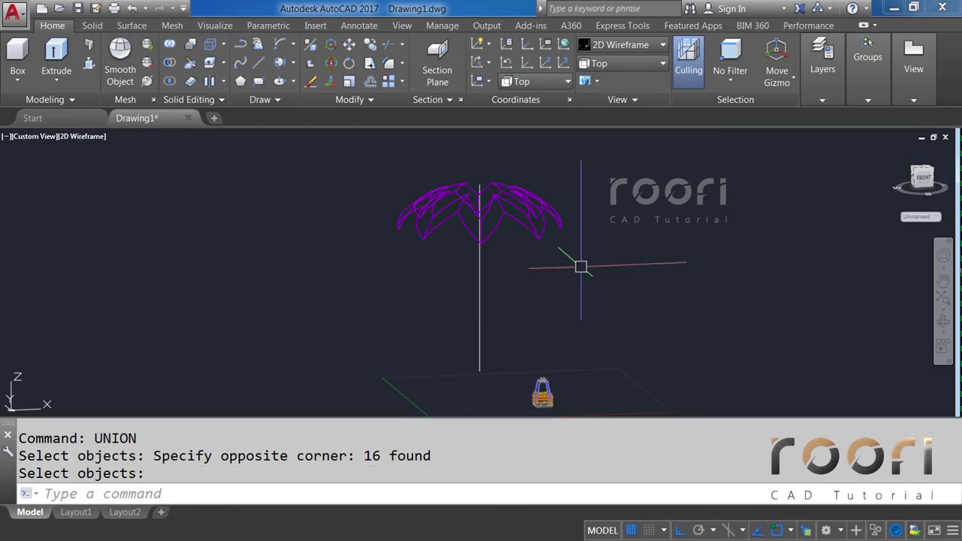
pyautogui.click(819, 99)
# Step: Hide B Purple, show B Red, and union the 16 red pieces into one solid
pyautogui.click(891, 122)
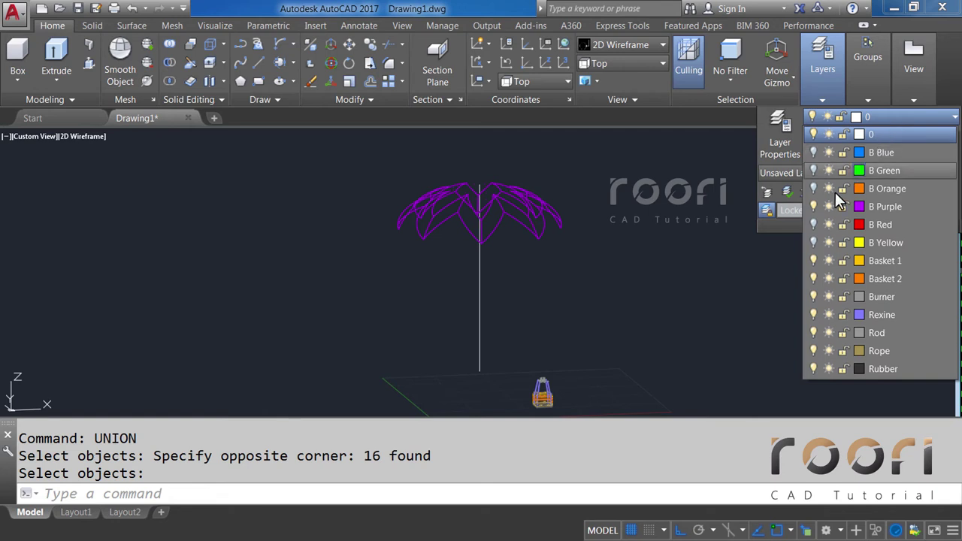
pyautogui.click(813, 206)
pyautogui.click(812, 224)
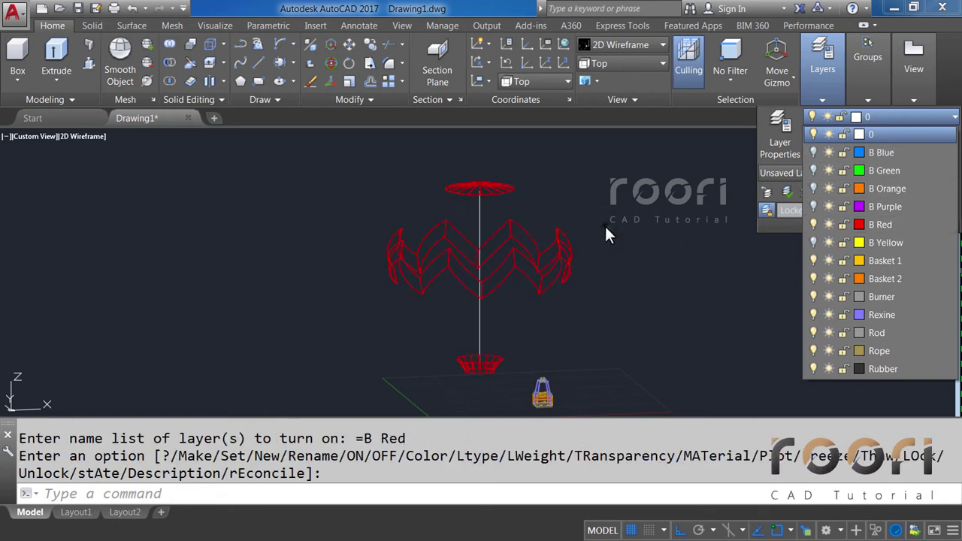
pyautogui.write('UN')
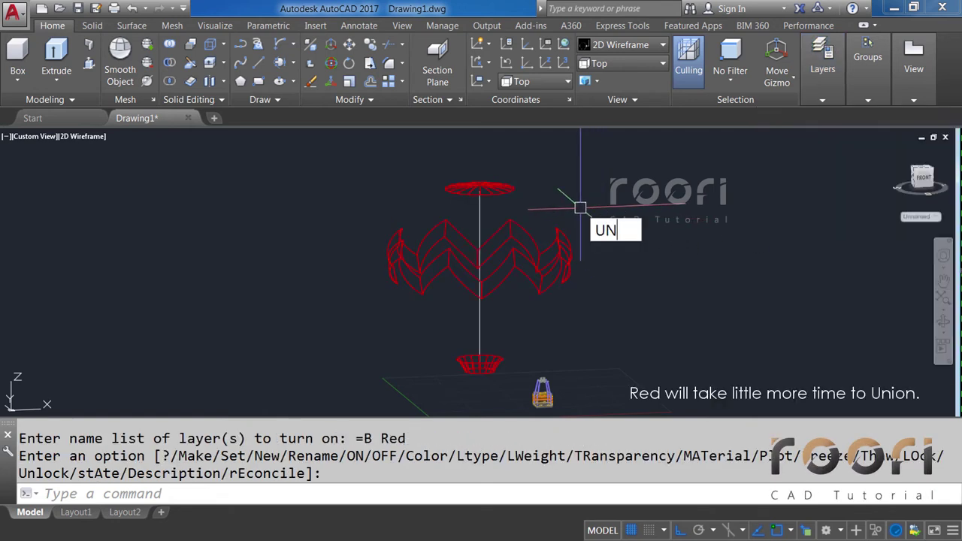
pyautogui.write('ION')
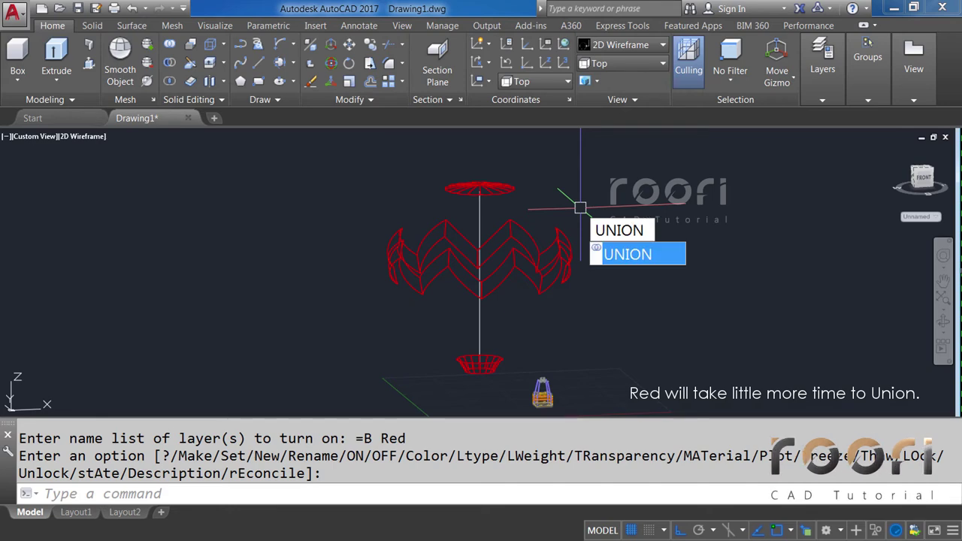
pyautogui.press('Return')
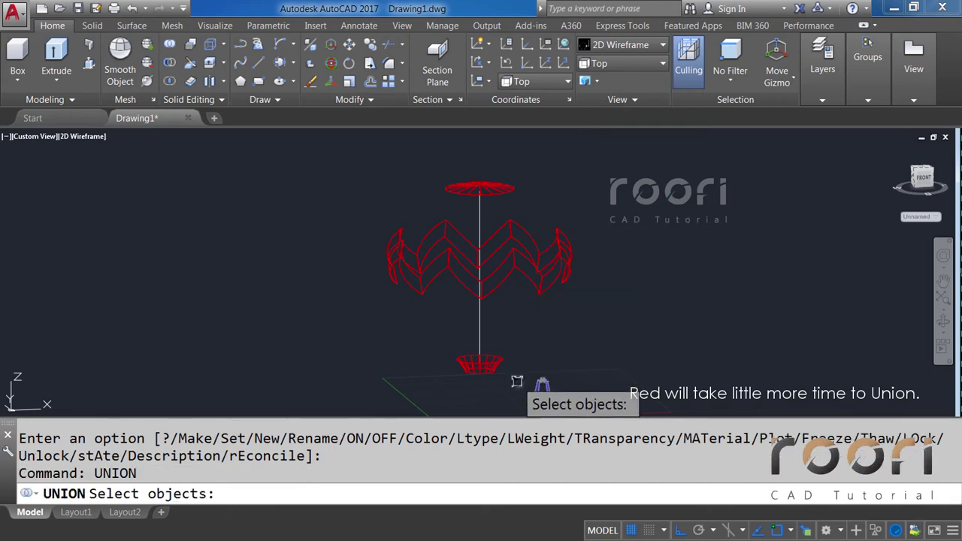
pyautogui.click(517, 381)
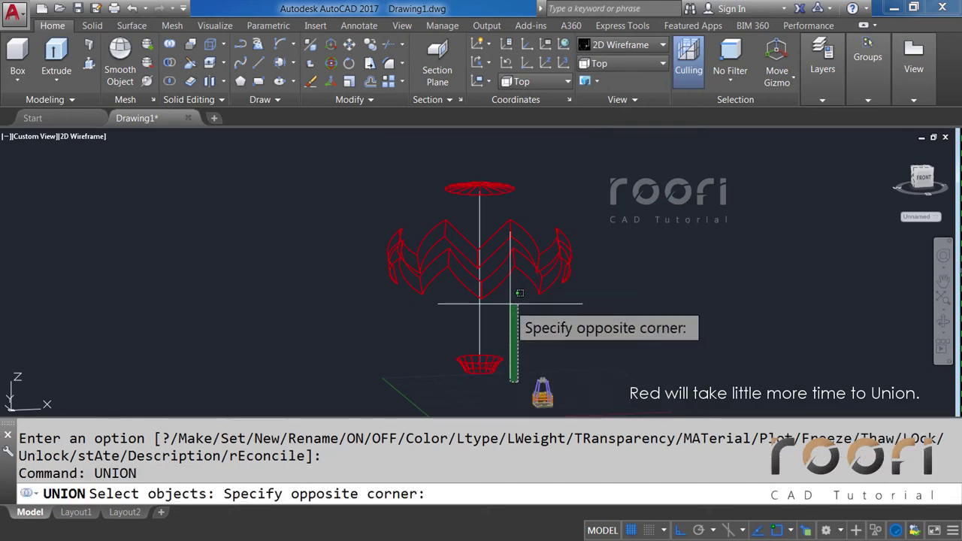
pyautogui.click(490, 185)
pyautogui.click(468, 390)
pyautogui.click(397, 170)
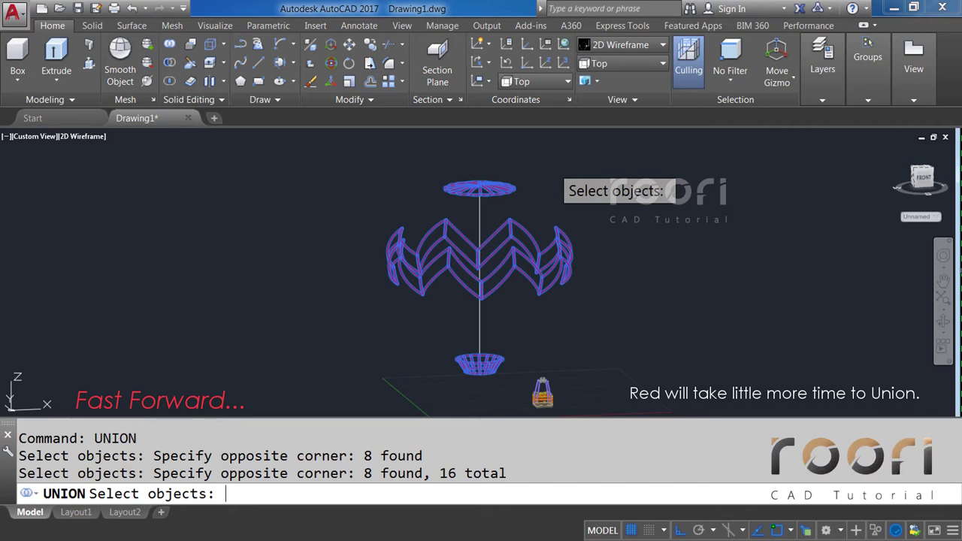
pyautogui.press('Return')
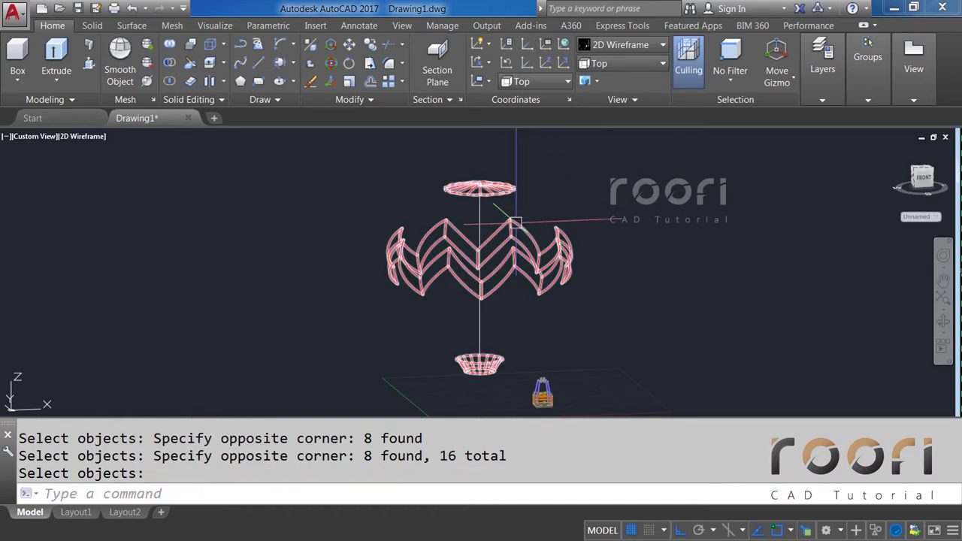
# Step: Hide B Red, show B Yellow, and union the 16 yellow pieces into one solid
pyautogui.click(818, 101)
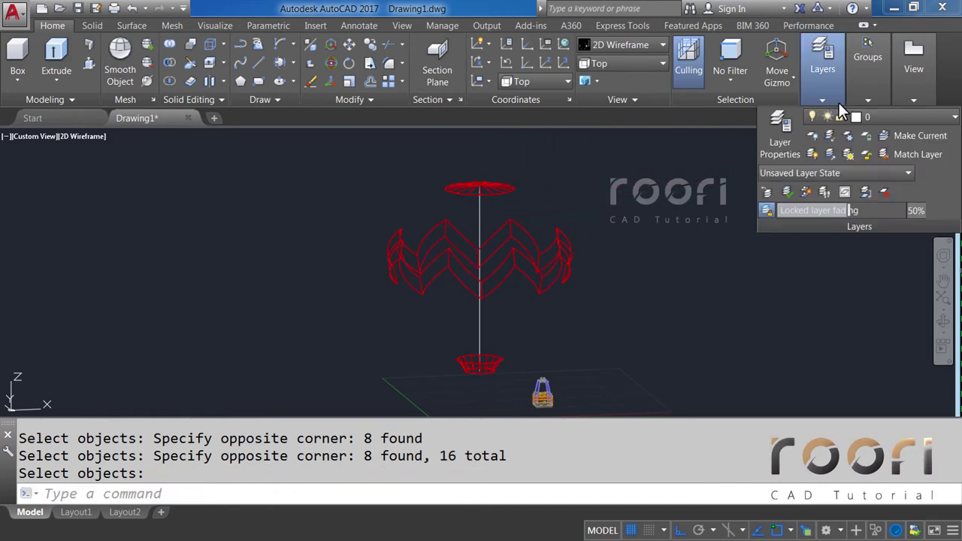
pyautogui.click(900, 119)
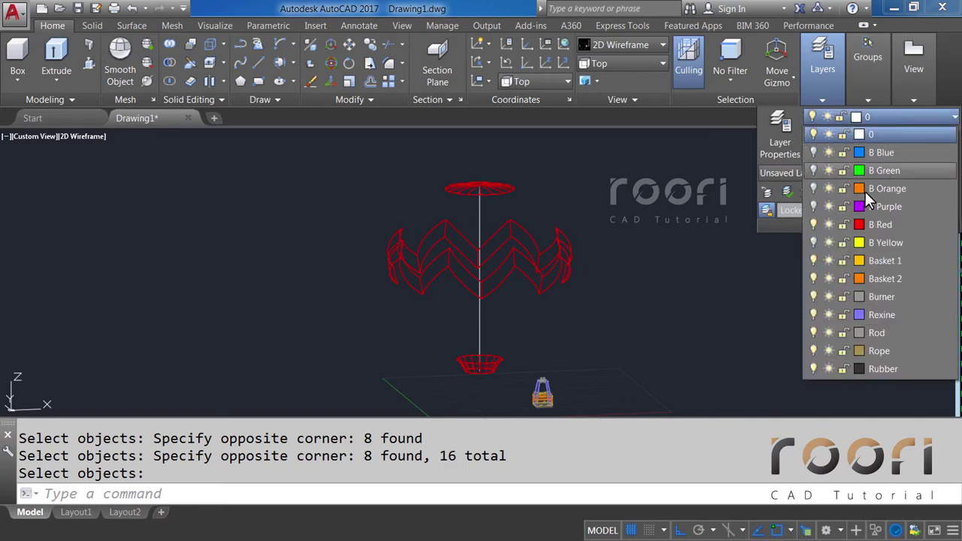
pyautogui.click(812, 224)
pyautogui.click(812, 242)
pyautogui.write('UN')
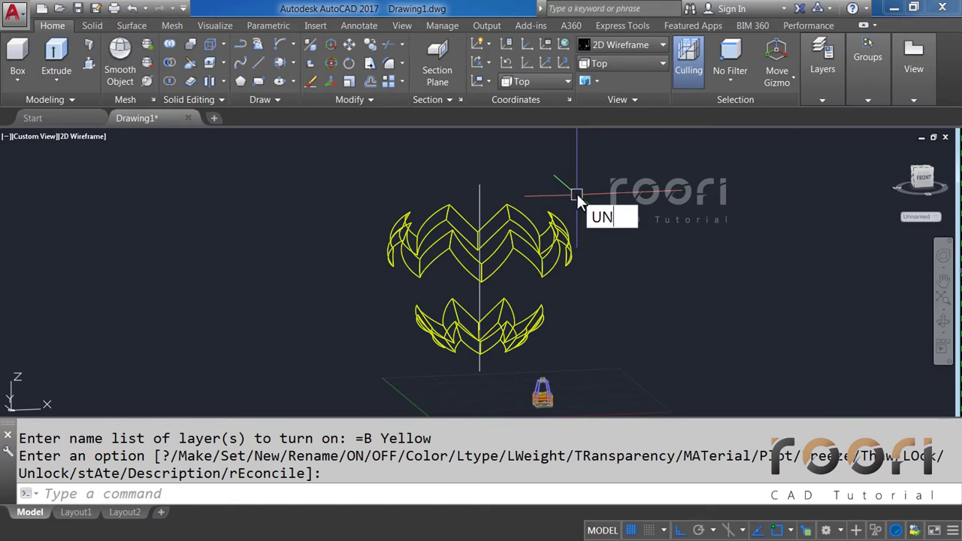
pyautogui.write('ION')
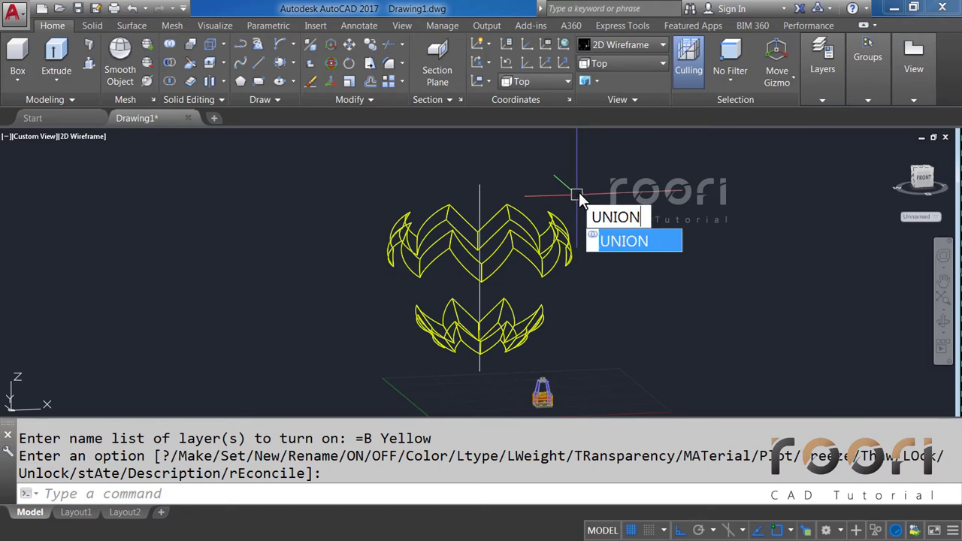
pyautogui.press('Return')
pyautogui.click(370, 188)
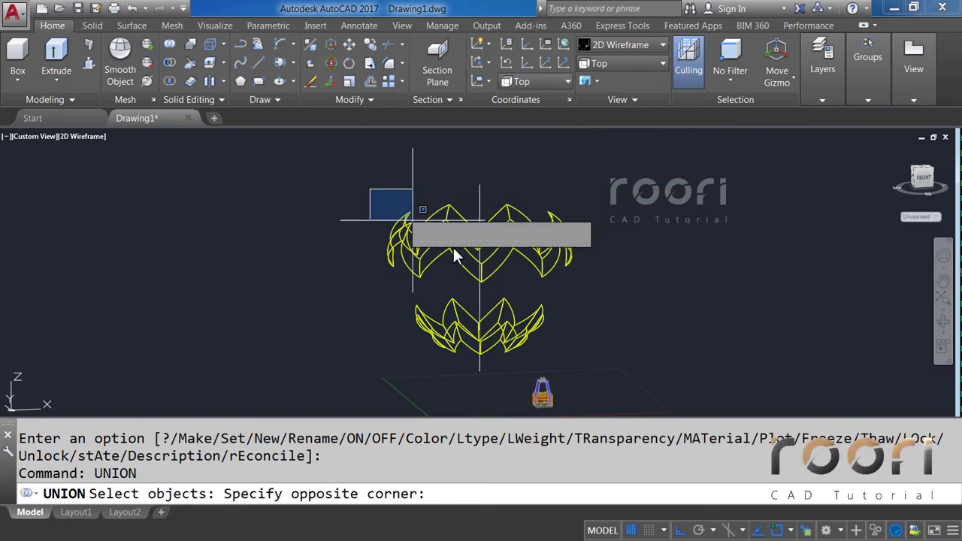
pyautogui.click(577, 346)
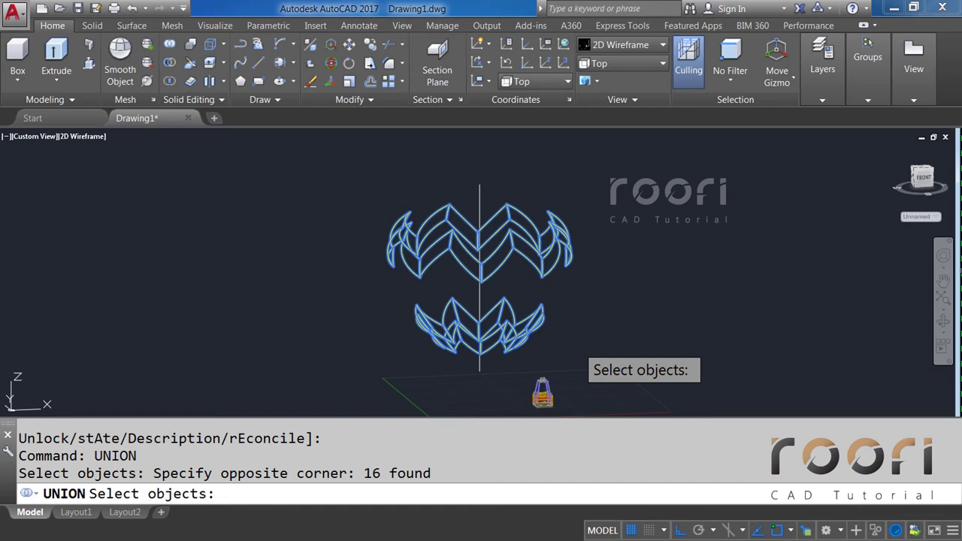
pyautogui.press('Return')
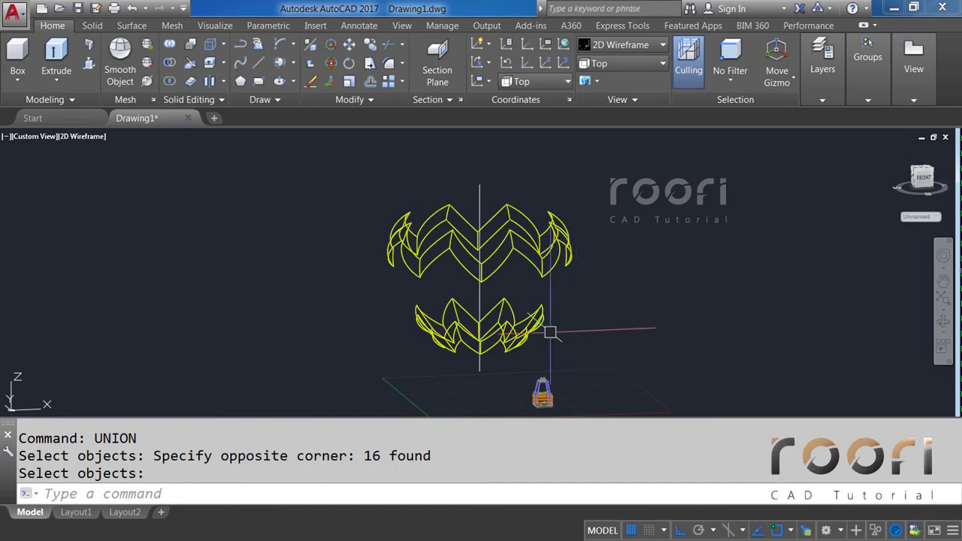
# Step: Turn the B Red layer back on
pyautogui.click(824, 100)
pyautogui.click(896, 117)
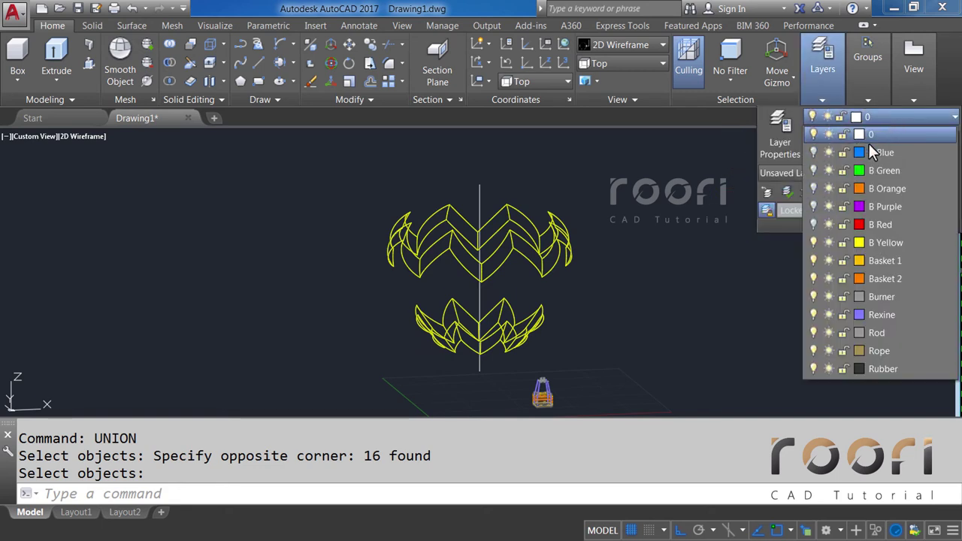
pyautogui.click(812, 224)
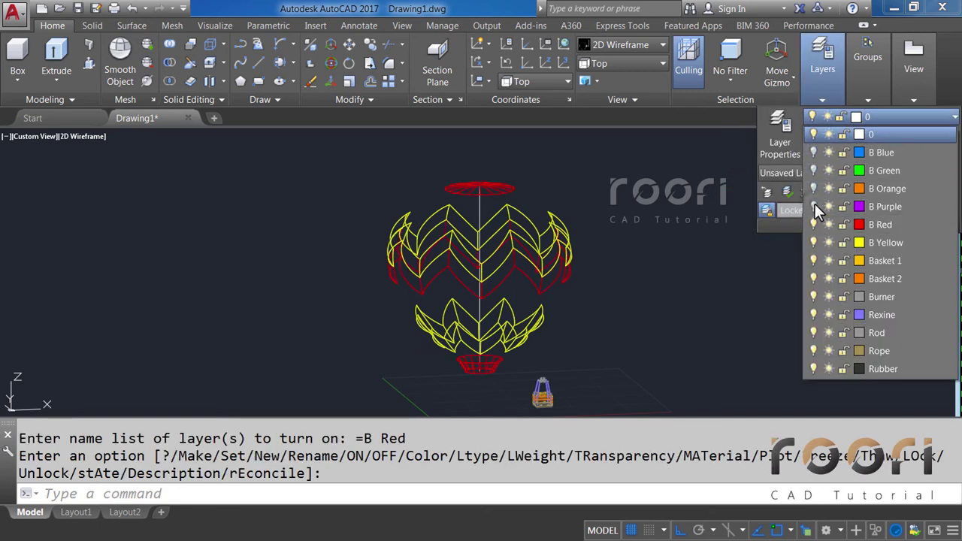
# Step: Turn on B Purple, B Orange, B Green and B Blue, then orbit around the full balloon
pyautogui.click(813, 206)
pyautogui.click(813, 188)
pyautogui.click(812, 170)
pyautogui.click(812, 153)
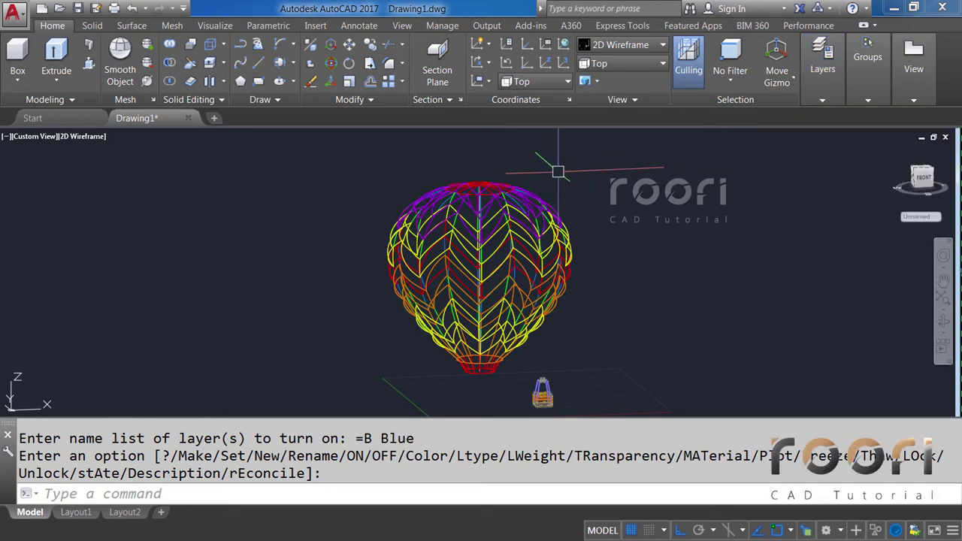
pyautogui.moveTo(619, 249); pyautogui.dragTo(607, 242, button='middle')
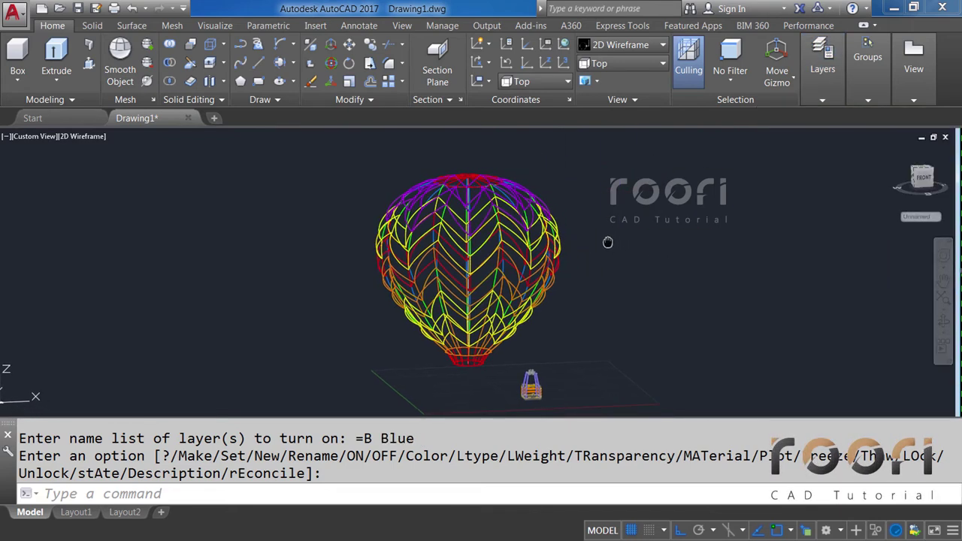
pyautogui.press('Escape')
pyautogui.press('Escape')
pyautogui.press('Escape')
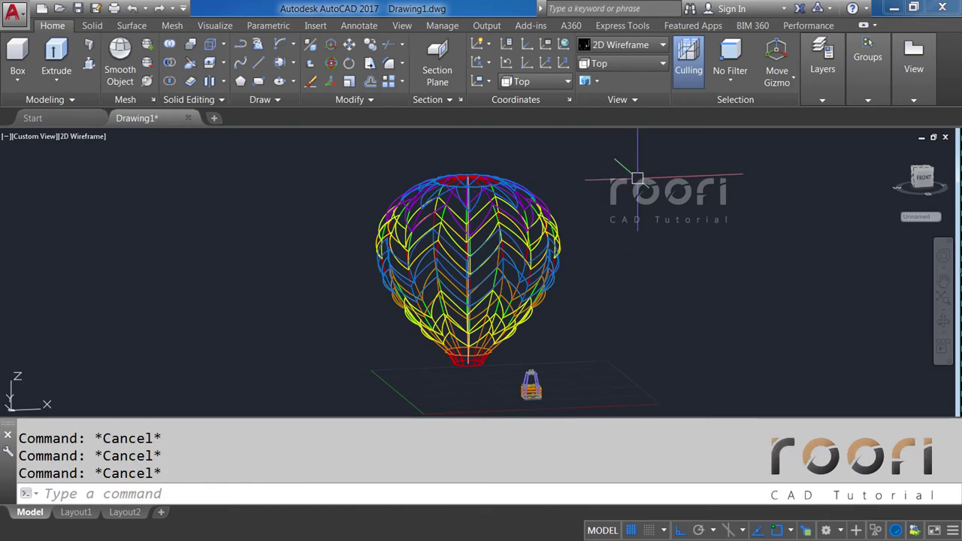
pyautogui.moveTo(594, 218)
pyautogui.keyDown('shift'); pyautogui.mouseDown(button='middle')
pyautogui.moveTo(591, 323)
pyautogui.moveTo(651, 296)
pyautogui.moveTo(597, 234)
pyautogui.moveTo(594, 212)
pyautogui.mouseUp(button='middle'); pyautogui.keyUp('shift')
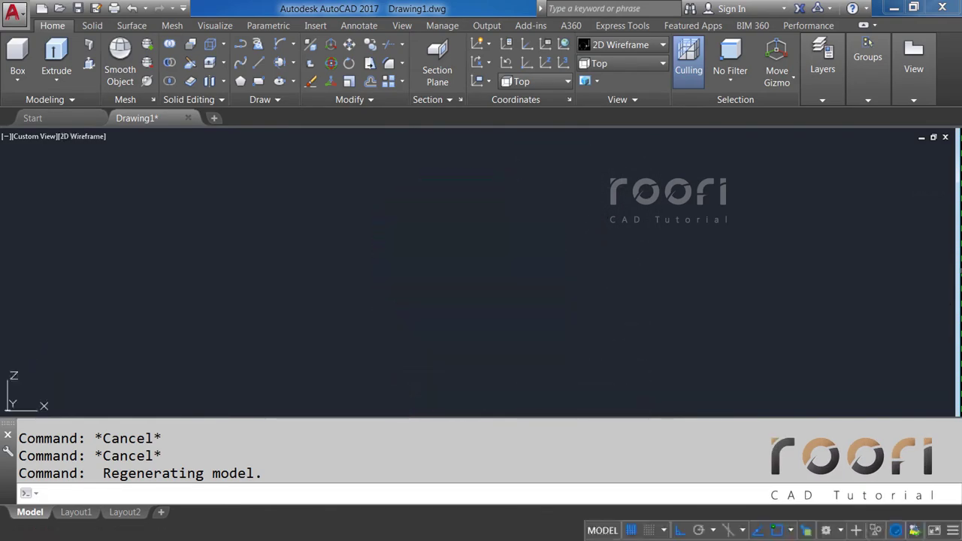
pyautogui.click(617, 64)
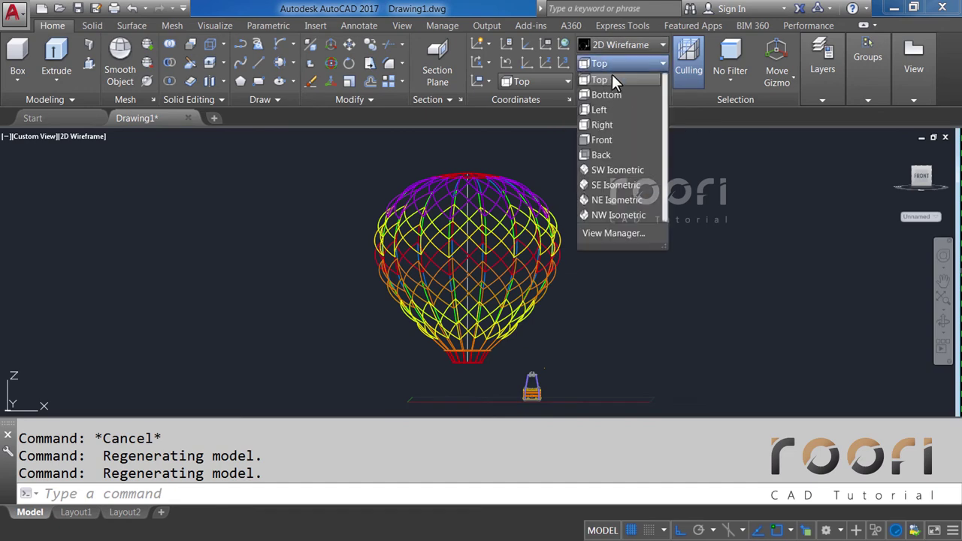
# Step: Switch to the Front view and zoom in on the balloon bottom and basket
pyautogui.click(601, 139)
pyautogui.scroll(1, 574, 294)
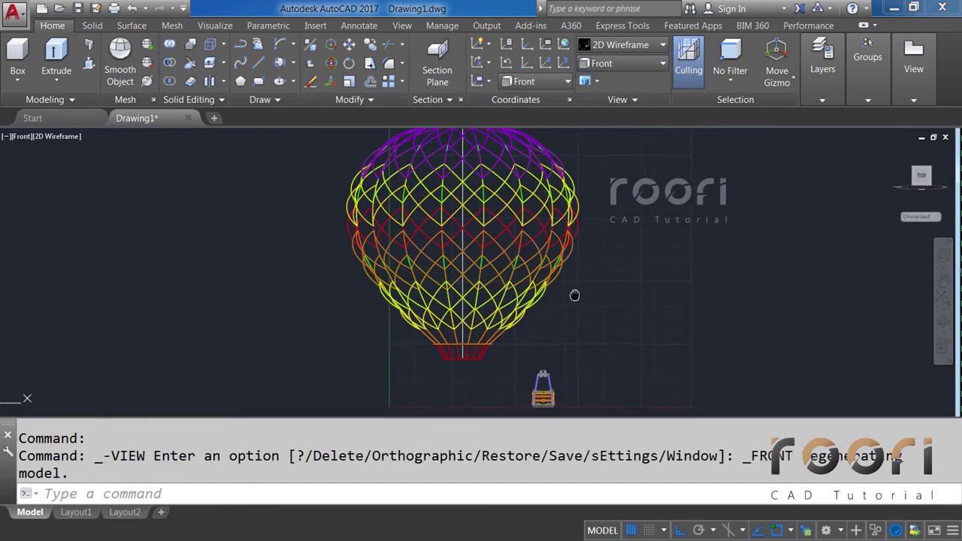
pyautogui.scroll(2, 522, 323)
pyautogui.scroll(2, 524, 336)
pyautogui.moveTo(524, 336); pyautogui.dragTo(514, 313, button='middle')
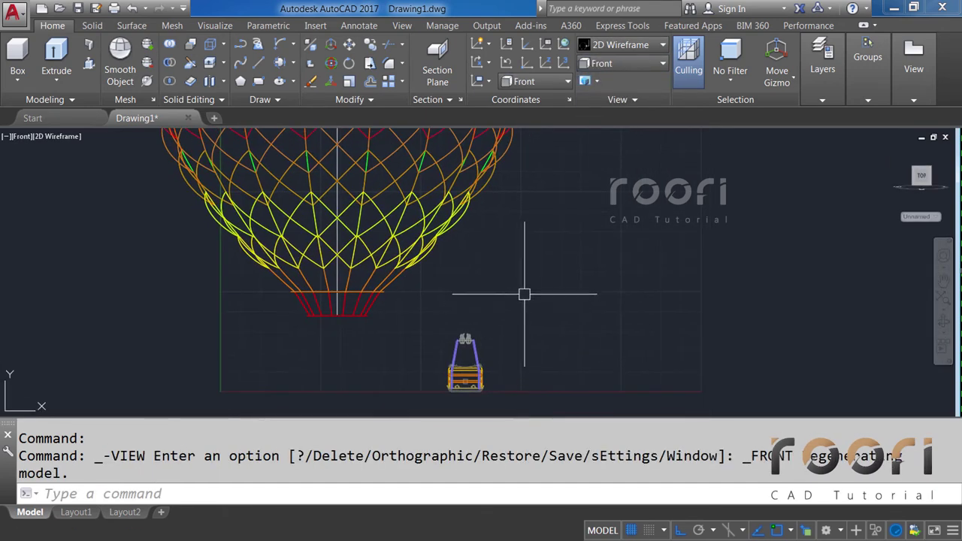
pyautogui.write('M')
# Step: Move the six envelope pieces 8000 units to the right
pyautogui.press('Return')
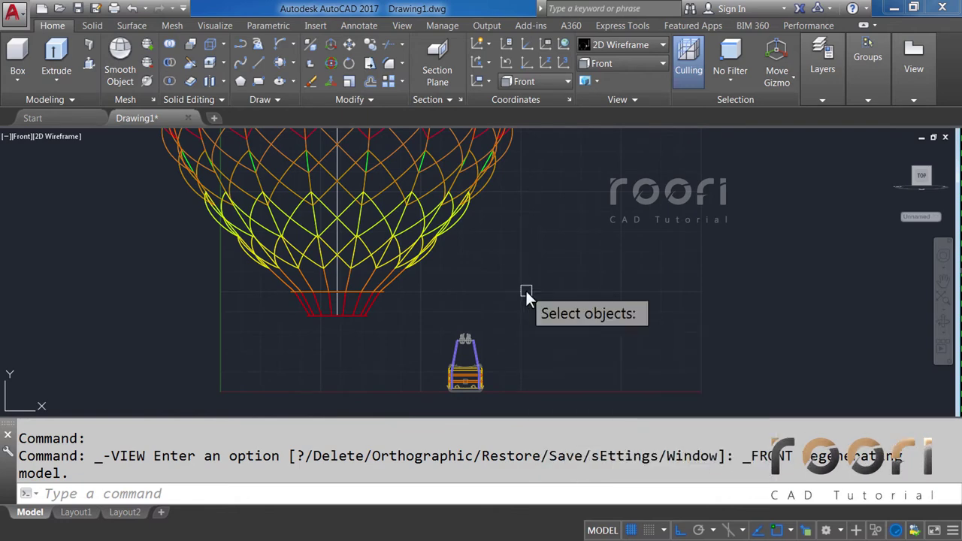
pyautogui.scroll(-2, 518, 301)
pyautogui.scroll(-2, 507, 305)
pyautogui.click(532, 297)
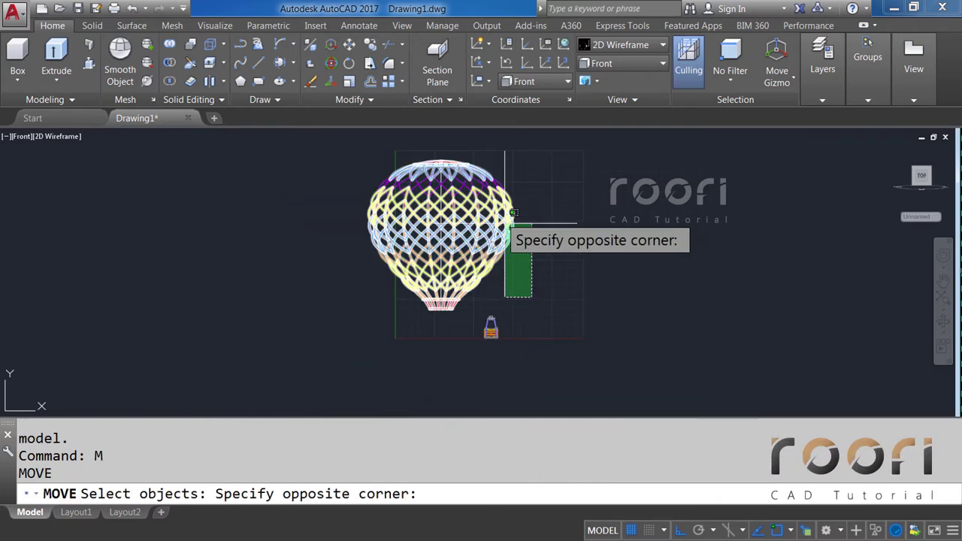
pyautogui.click(453, 152)
pyautogui.scroll(4, 469, 320)
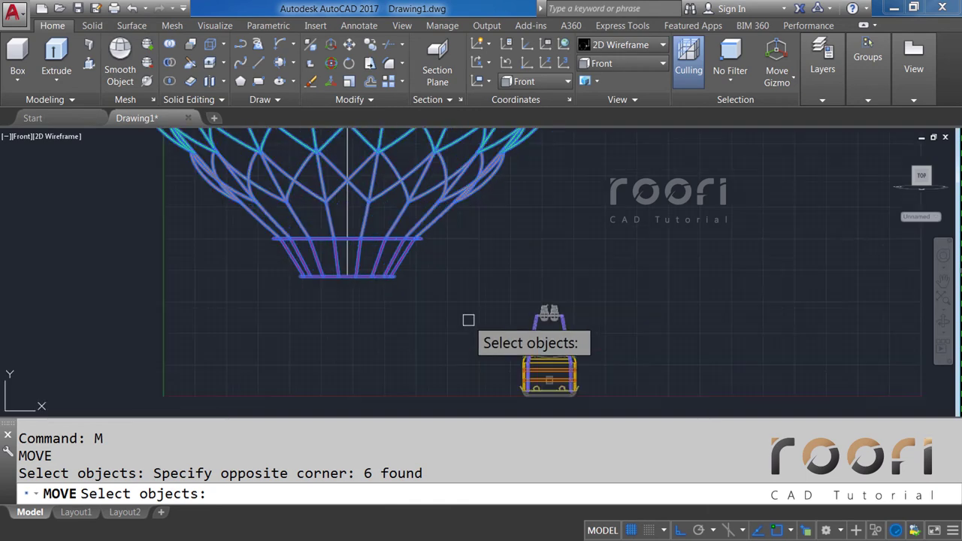
pyautogui.press('Return')
pyautogui.click(560, 269)
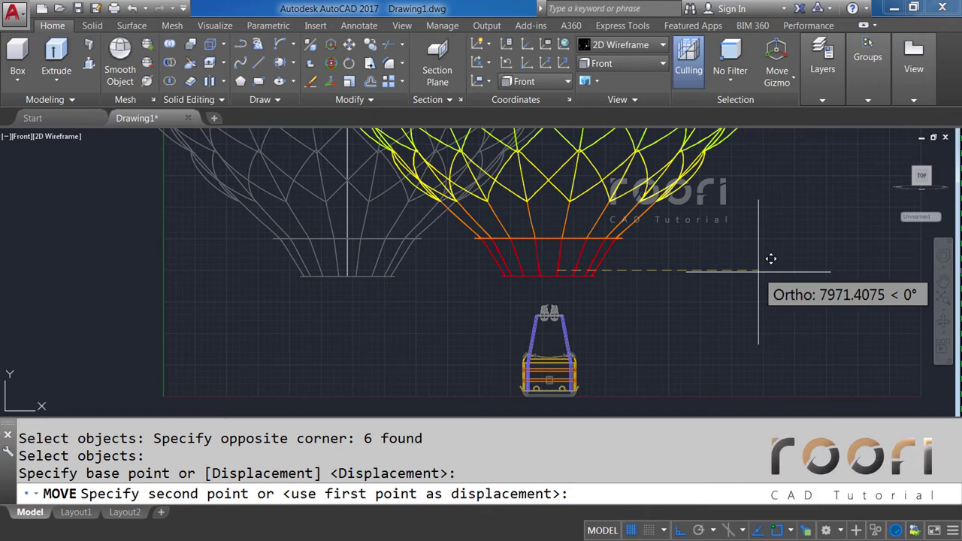
pyautogui.write('8000')
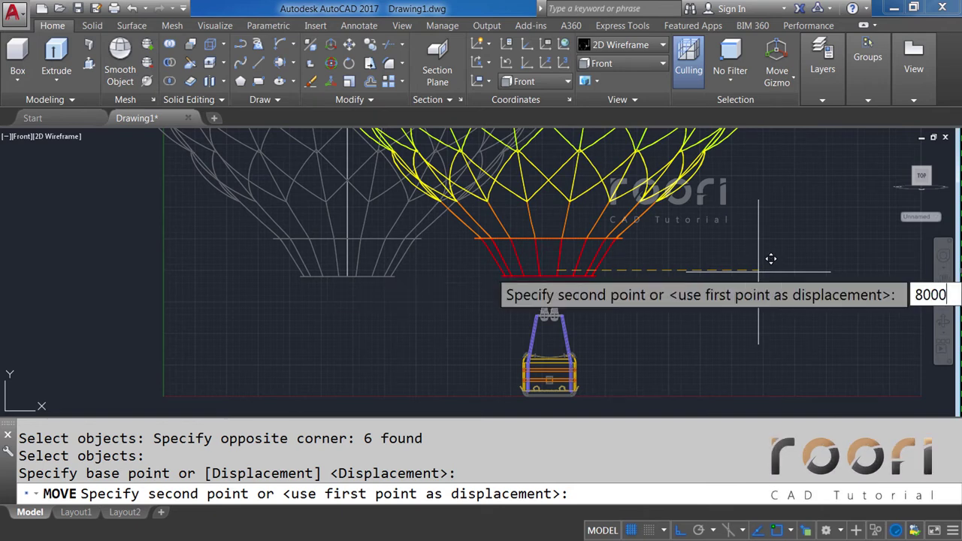
pyautogui.press('Return')
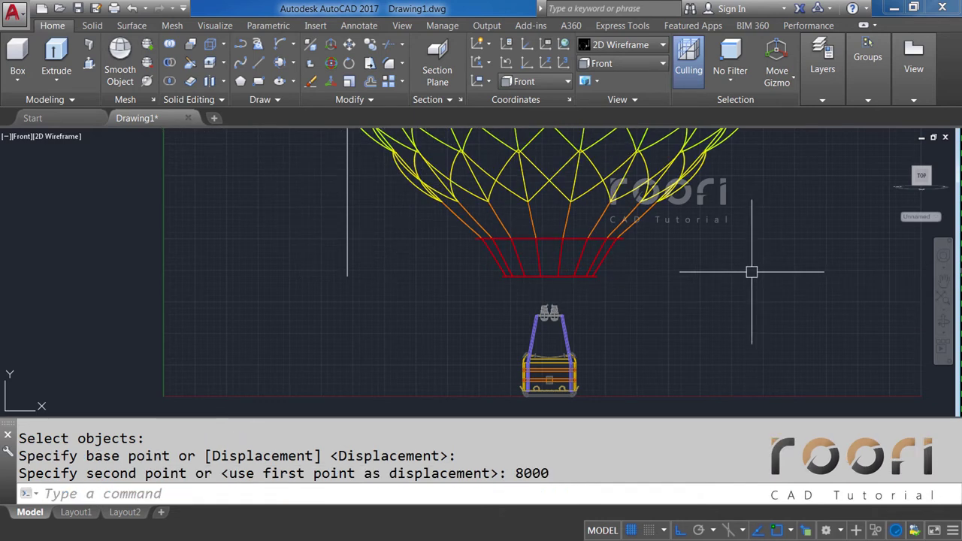
# Step: Switch the view to Top
pyautogui.click(628, 63)
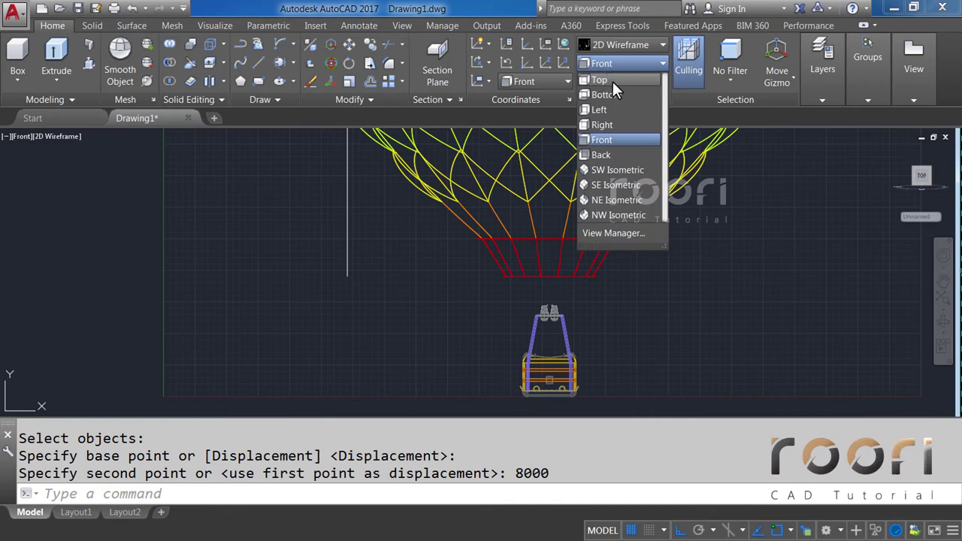
pyautogui.click(612, 81)
pyautogui.click(616, 44)
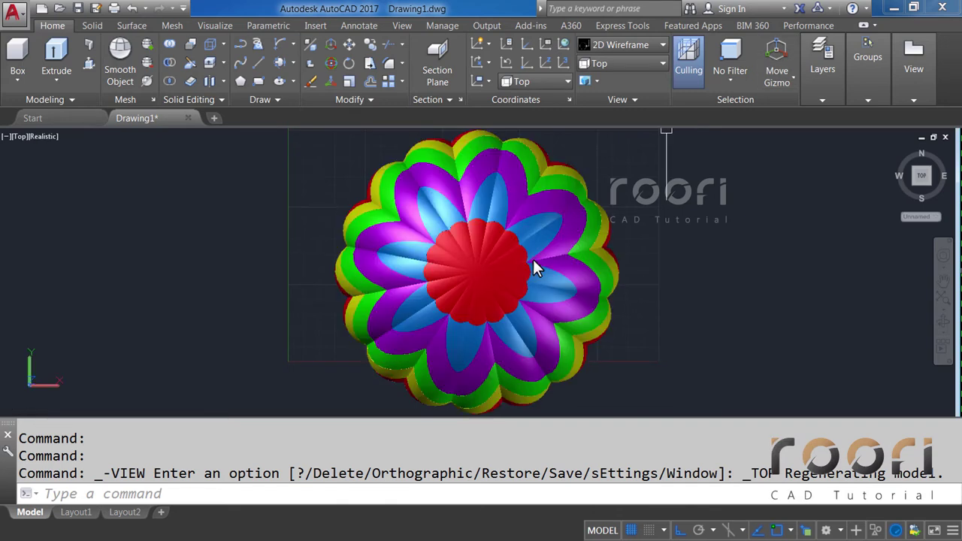
pyautogui.moveTo(457, 357)
pyautogui.keyDown('shift'); pyautogui.mouseDown(button='middle')
pyautogui.moveTo(485, 256)
pyautogui.moveTo(475, 342)
pyautogui.mouseUp(button='middle'); pyautogui.keyUp('shift')
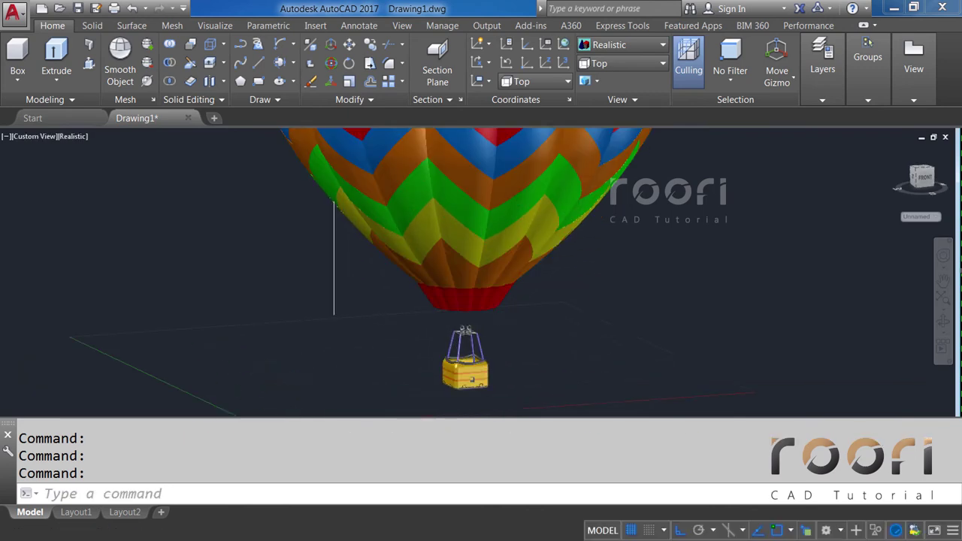
pyautogui.scroll(2, 470, 318)
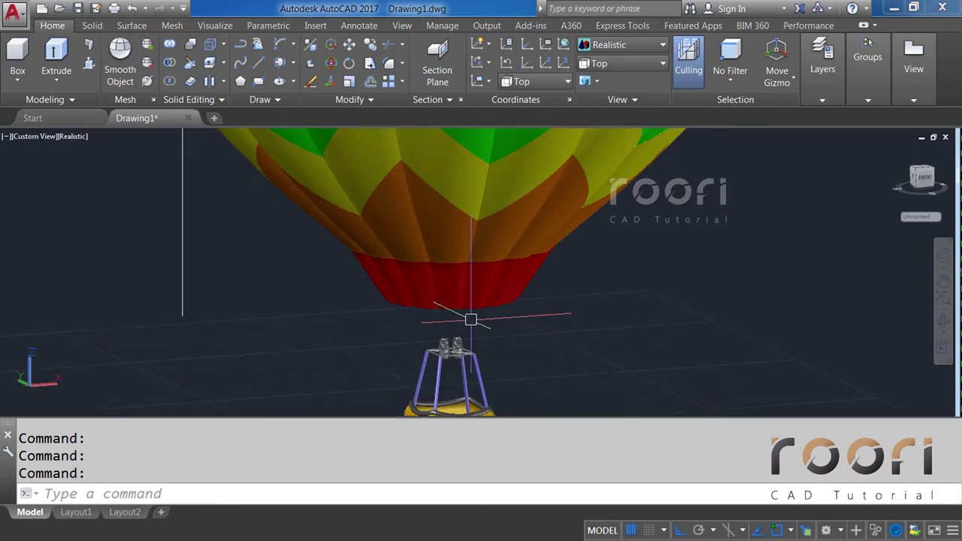
pyautogui.scroll(1, 471, 318)
pyautogui.scroll(1, 488, 305)
pyautogui.scroll(2, 494, 300)
pyautogui.scroll(2, 490, 301)
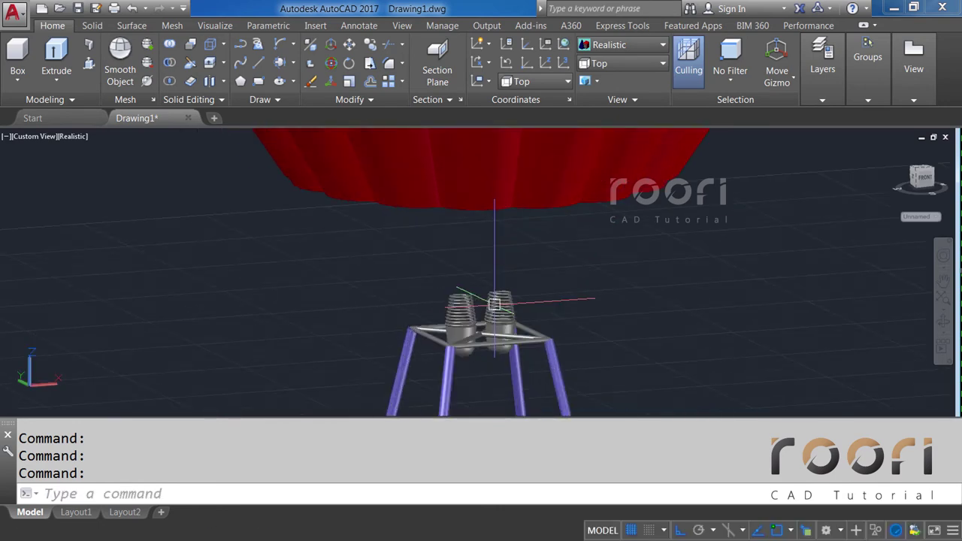
pyautogui.moveTo(489, 301)
pyautogui.keyDown('shift'); pyautogui.mouseDown(button='middle')
pyautogui.moveTo(490, 322)
pyautogui.moveTo(490, 257)
pyautogui.moveTo(481, 300)
pyautogui.moveTo(489, 343)
pyautogui.mouseUp(button='middle'); pyautogui.keyUp('shift')
pyautogui.scroll(-3, 479, 332)
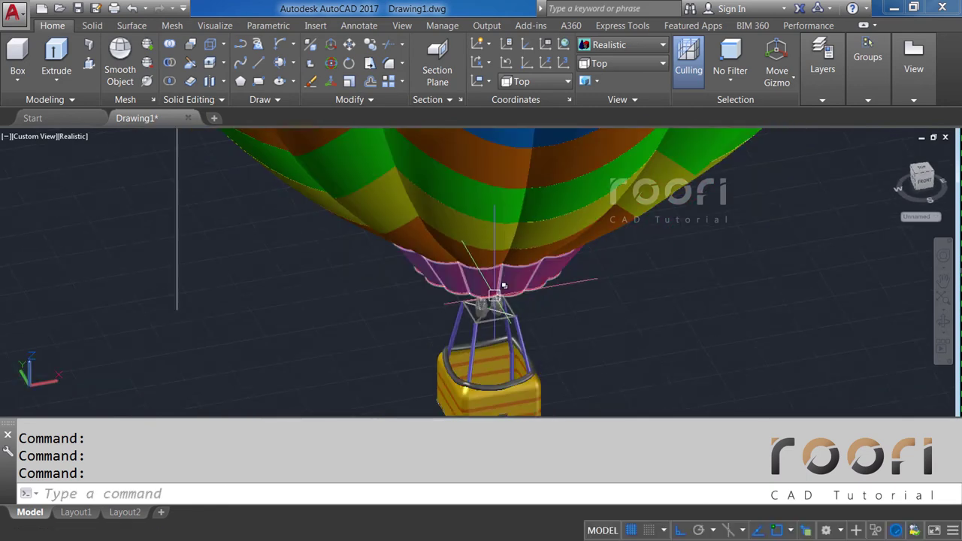
pyautogui.scroll(-1, 451, 334)
pyautogui.moveTo(413, 337); pyautogui.dragTo(416, 330, button='middle')
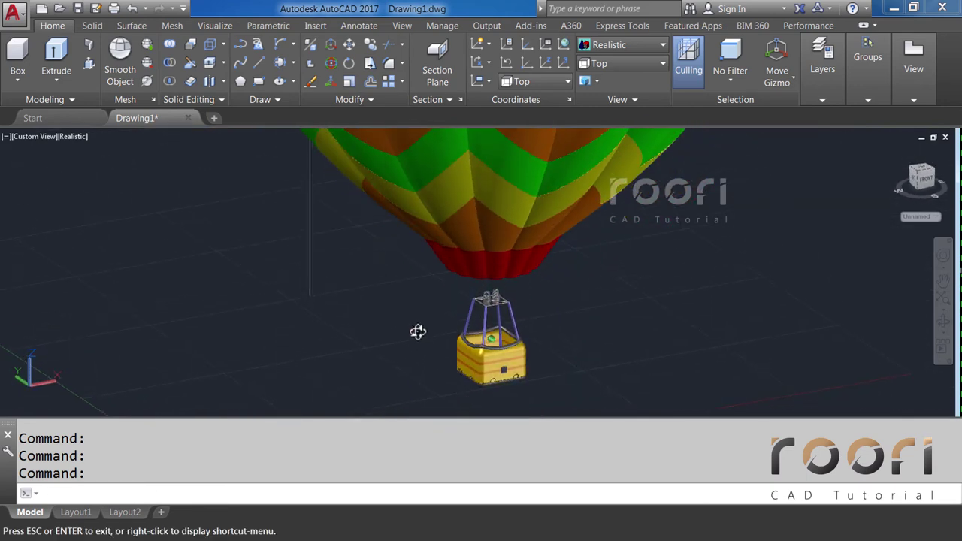
pyautogui.click(613, 49)
pyautogui.click(608, 133)
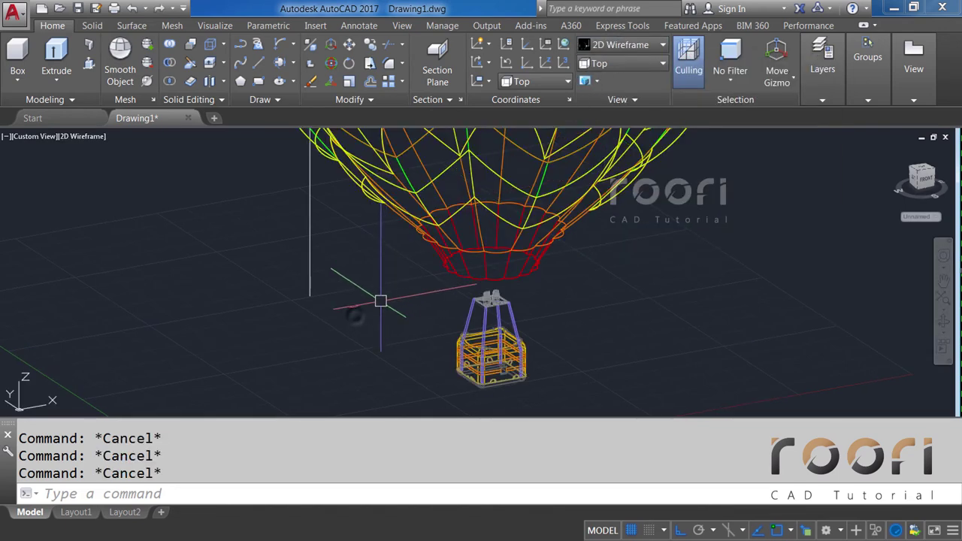
# Step: Delete the loose vertical line
pyautogui.click(351, 322)
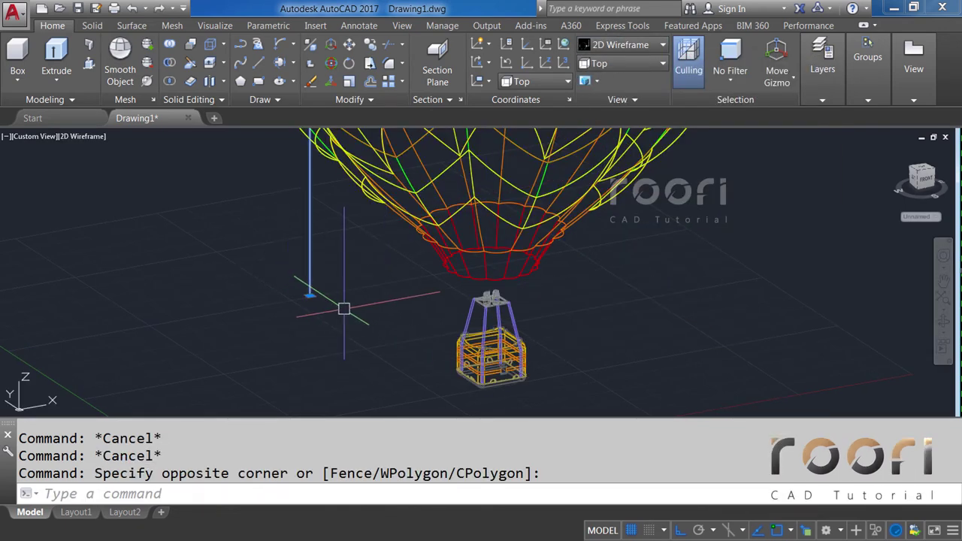
pyautogui.press('Delete')
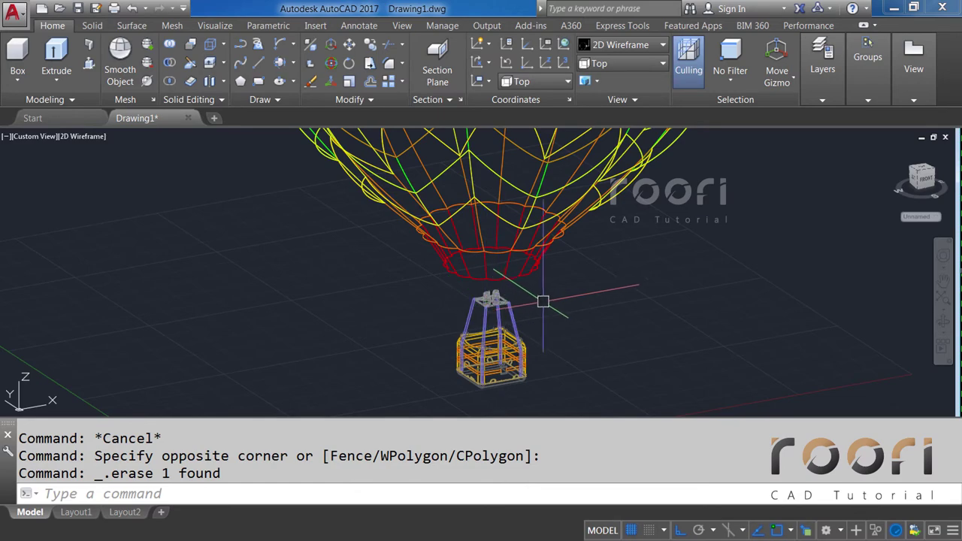
pyautogui.moveTo(527, 296)
pyautogui.keyDown('shift'); pyautogui.mouseDown(button='middle')
pyautogui.moveTo(488, 322)
pyautogui.moveTo(499, 301)
pyautogui.mouseUp(button='middle'); pyautogui.keyUp('shift')
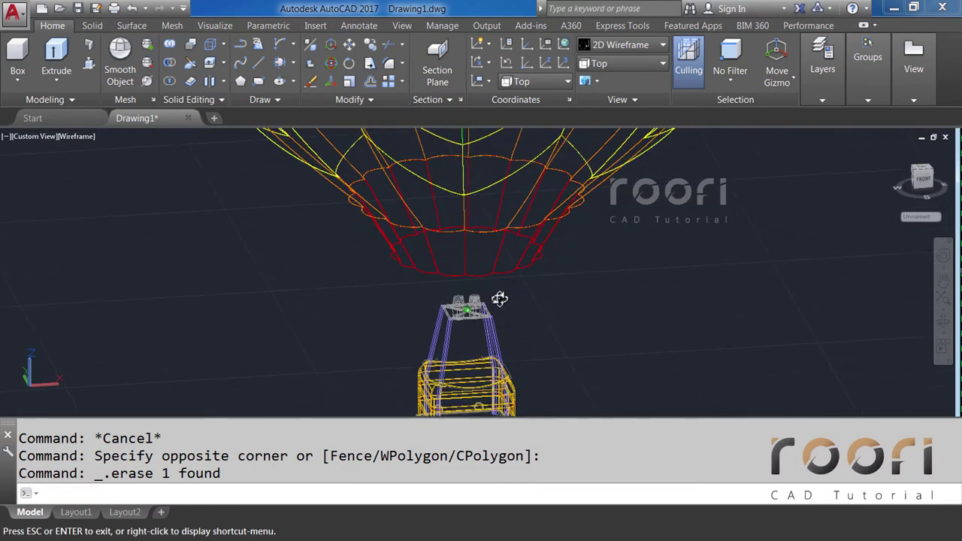
pyautogui.scroll(2, 493, 282)
pyautogui.scroll(2, 487, 279)
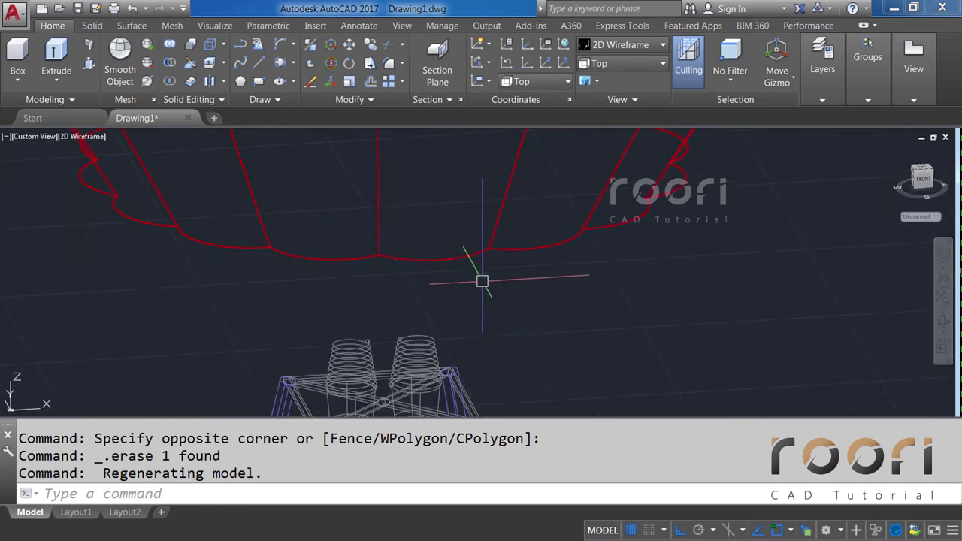
# Step: Draw two rope lines from envelope rim vertices to the burner-frame corner
pyautogui.write('L')
pyautogui.press('Return')
pyautogui.scroll(2, 481, 249)
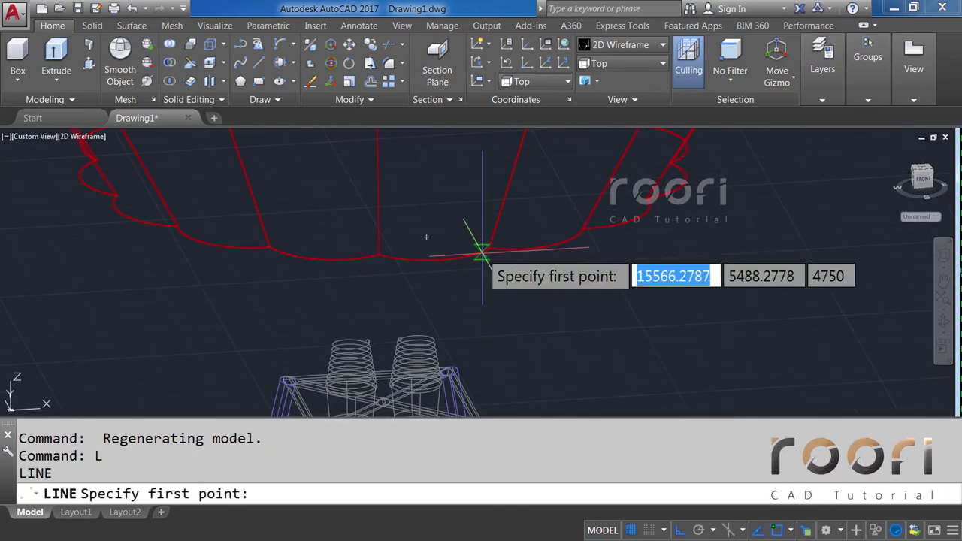
pyautogui.scroll(2, 484, 244)
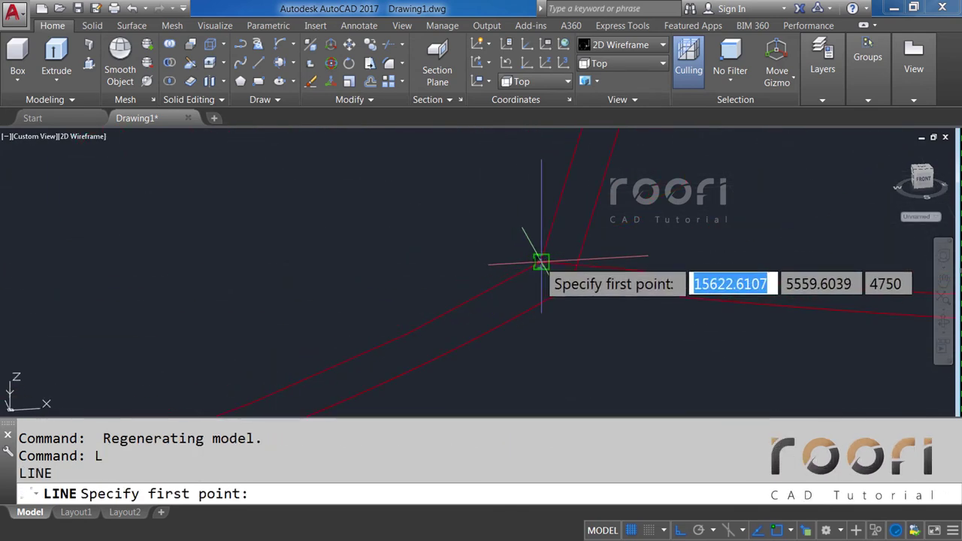
pyautogui.click(541, 260)
pyautogui.scroll(-3, 518, 259)
pyautogui.scroll(-3, 498, 263)
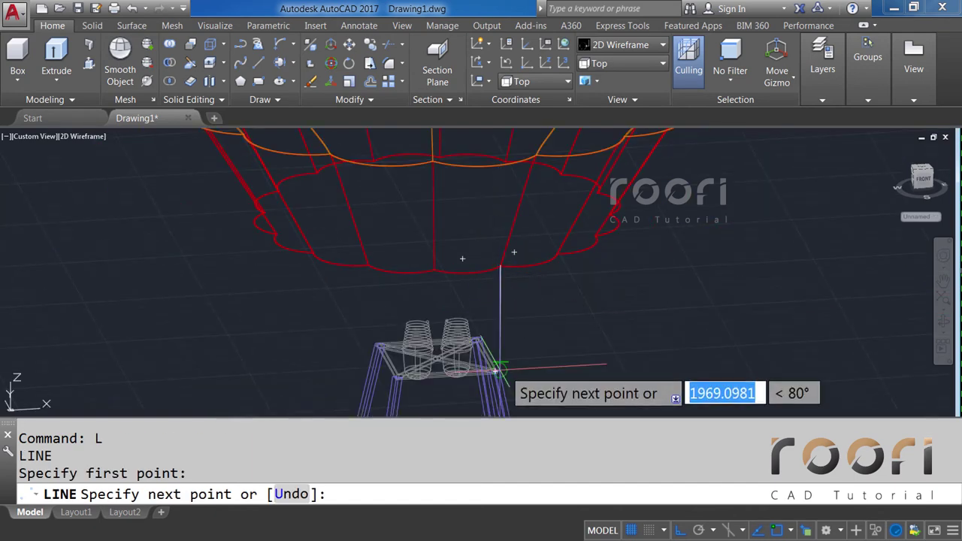
pyautogui.scroll(4, 493, 369)
pyautogui.scroll(3, 493, 370)
pyautogui.scroll(2, 451, 393)
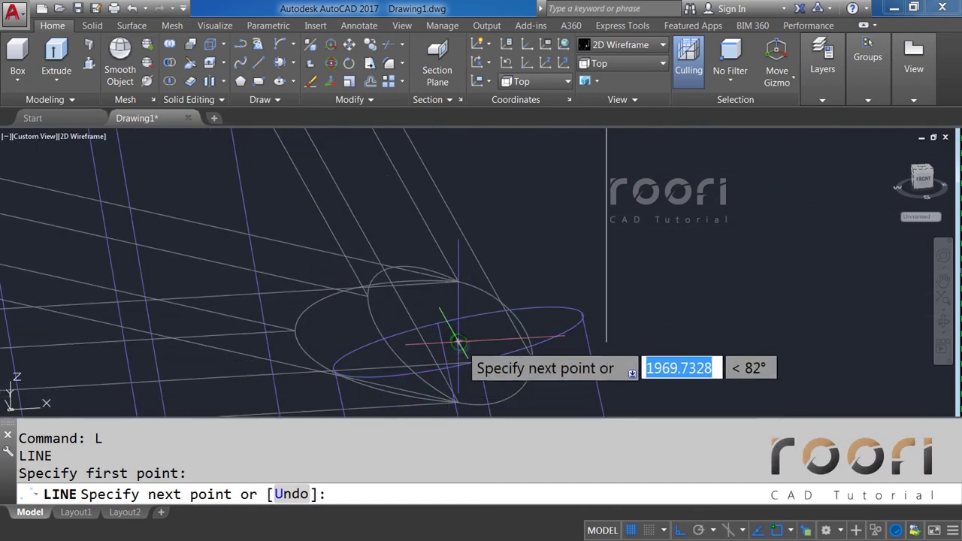
pyautogui.click(458, 343)
pyautogui.press('Return')
pyautogui.scroll(-3, 451, 343)
pyautogui.scroll(-2, 433, 352)
pyautogui.scroll(3, 460, 290)
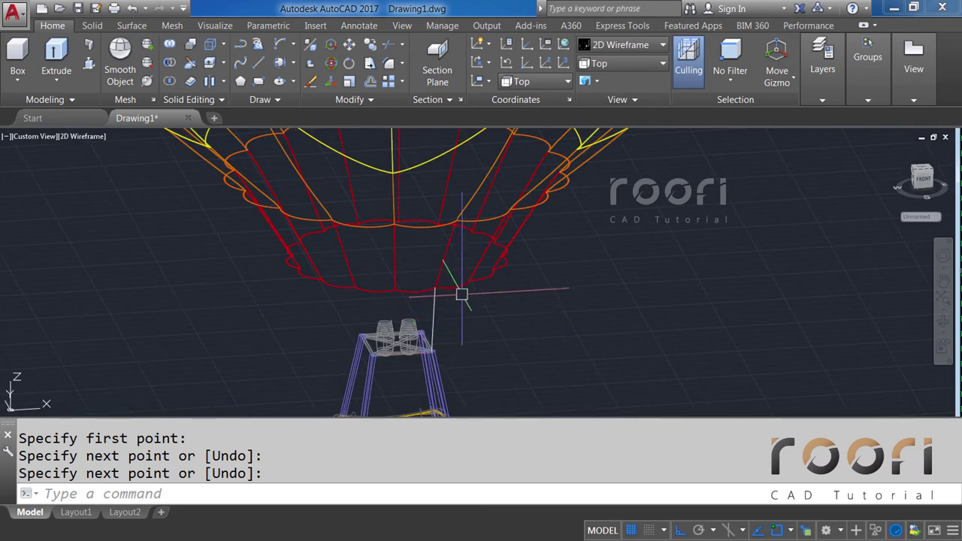
pyautogui.scroll(3, 469, 274)
pyautogui.press('Return')
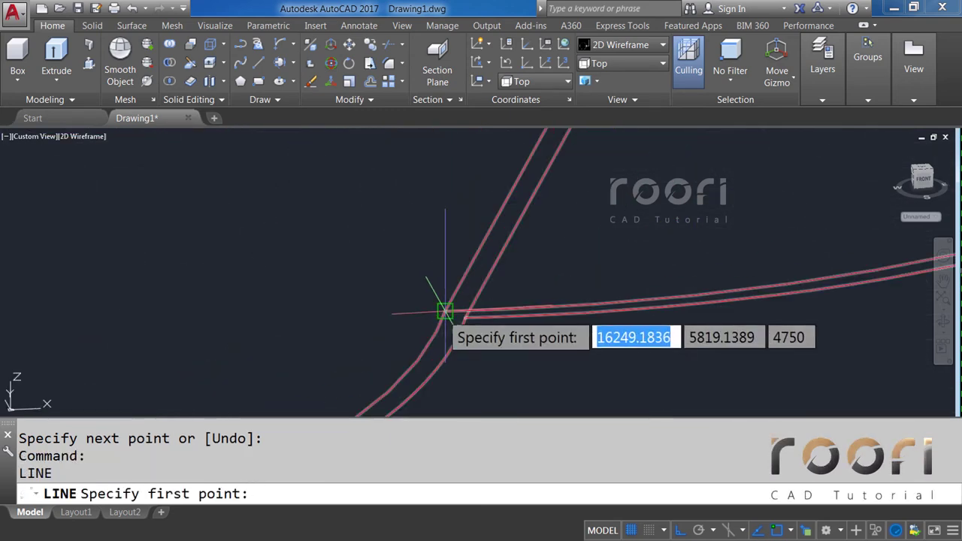
pyautogui.click(442, 311)
pyautogui.scroll(-3, 436, 285)
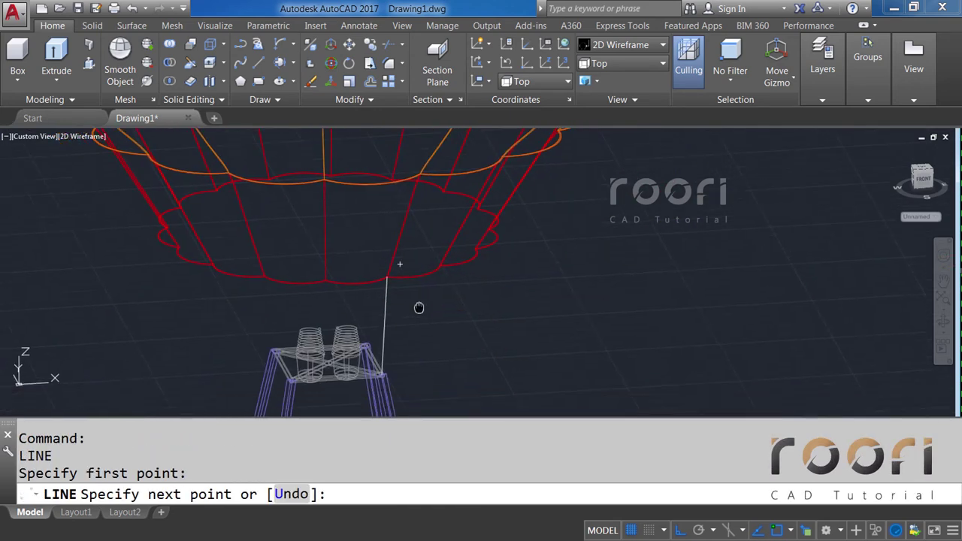
pyautogui.scroll(3, 376, 353)
pyautogui.scroll(3, 353, 396)
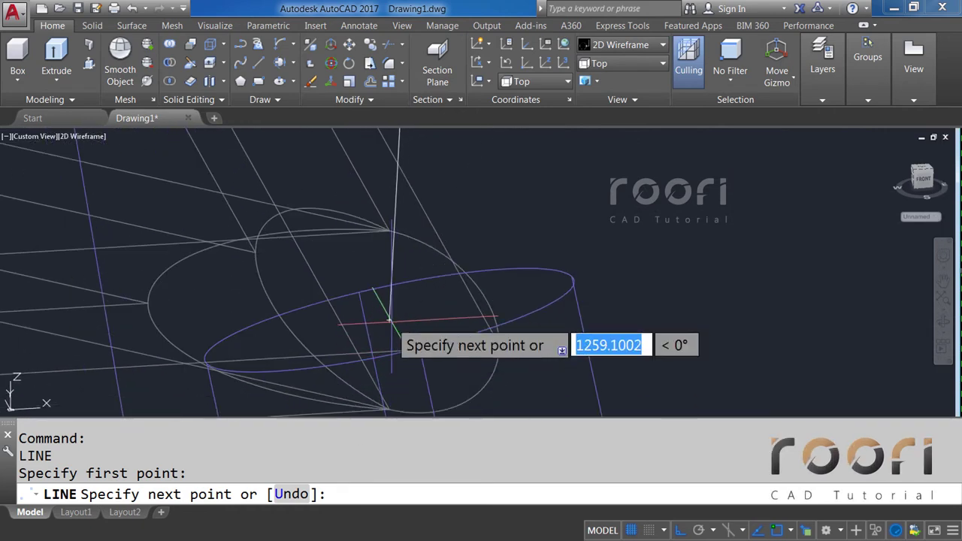
pyautogui.click(387, 318)
pyautogui.press('Return')
pyautogui.scroll(-3, 385, 351)
pyautogui.scroll(-3, 387, 342)
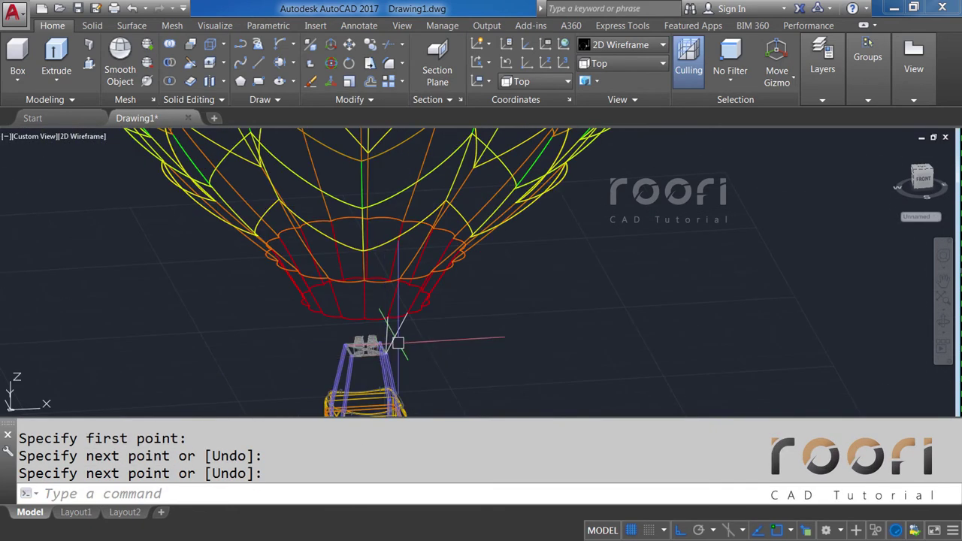
pyautogui.scroll(3, 406, 322)
pyautogui.scroll(3, 420, 307)
pyautogui.scroll(3, 419, 301)
pyautogui.scroll(2, 376, 275)
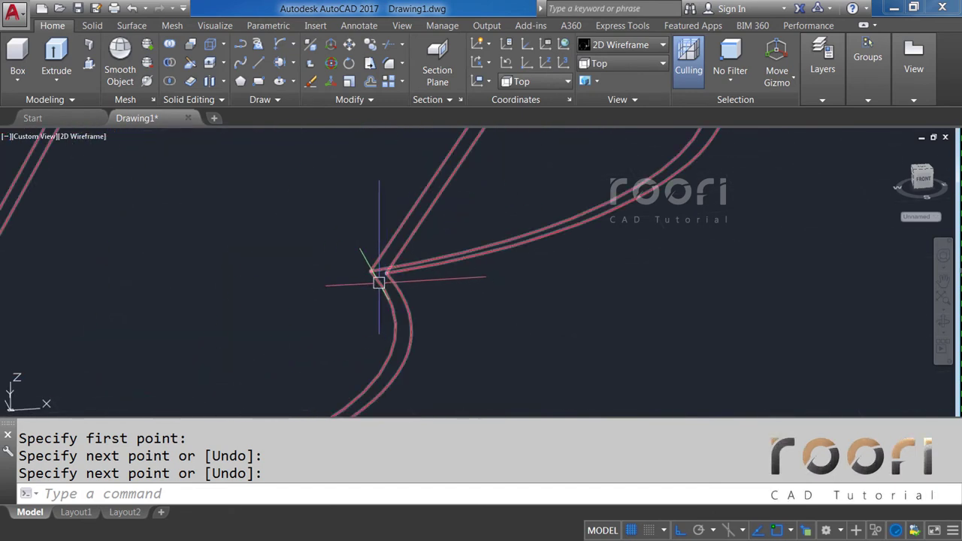
pyautogui.scroll(2, 361, 264)
# Step: Draw two more rope lines from rim vertices to the burner-frame corner
pyautogui.press('Return')
pyautogui.click(352, 258)
pyautogui.scroll(-3, 352, 258)
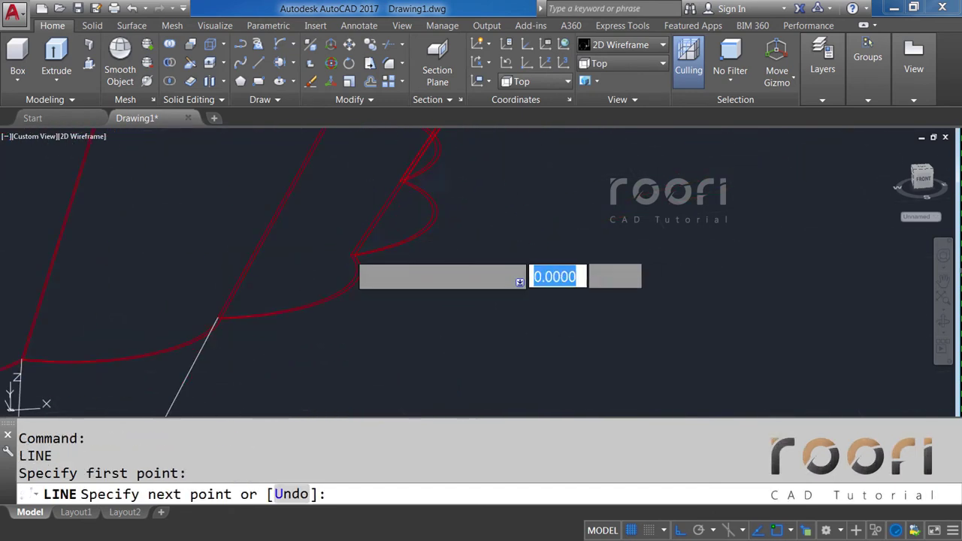
pyautogui.scroll(-3, 322, 275)
pyautogui.scroll(-1, 337, 286)
pyautogui.scroll(3, 343, 299)
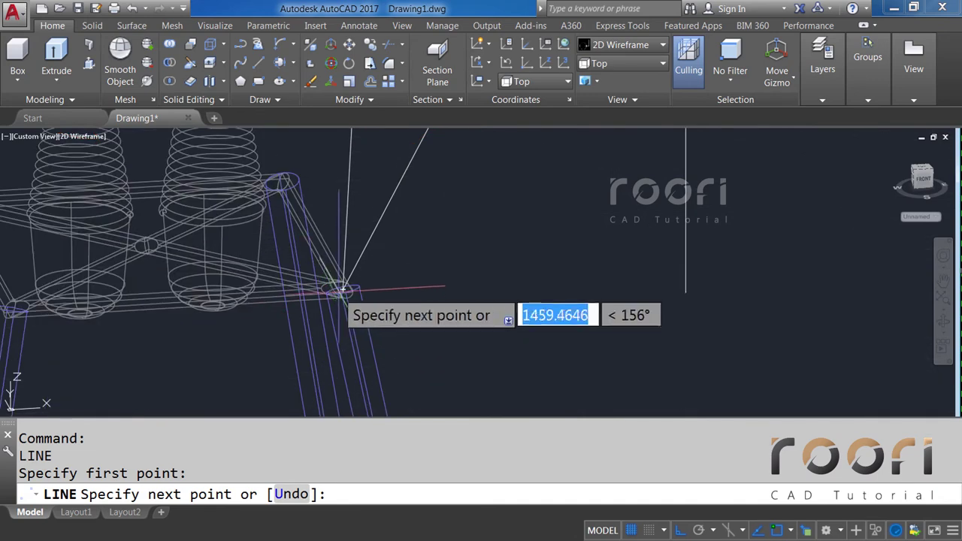
pyautogui.scroll(3, 344, 285)
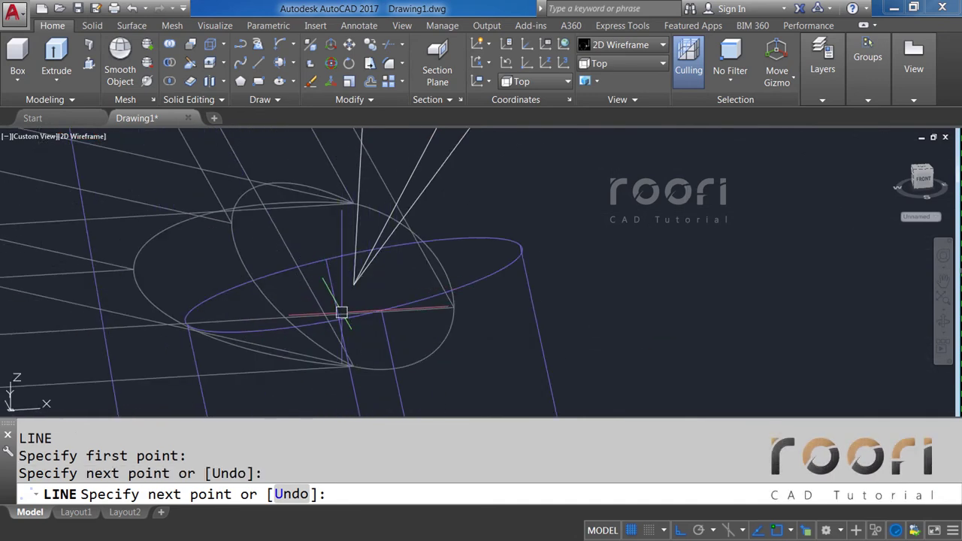
pyautogui.click(342, 313)
pyautogui.press('Return')
pyautogui.scroll(-3, 340, 316)
pyautogui.scroll(-2, 338, 322)
pyautogui.moveTo(447, 191)
pyautogui.mouseDown(button='middle')
pyautogui.moveTo(463, 278)
pyautogui.moveTo(483, 275)
pyautogui.moveTo(473, 279)
pyautogui.mouseUp(button='middle')
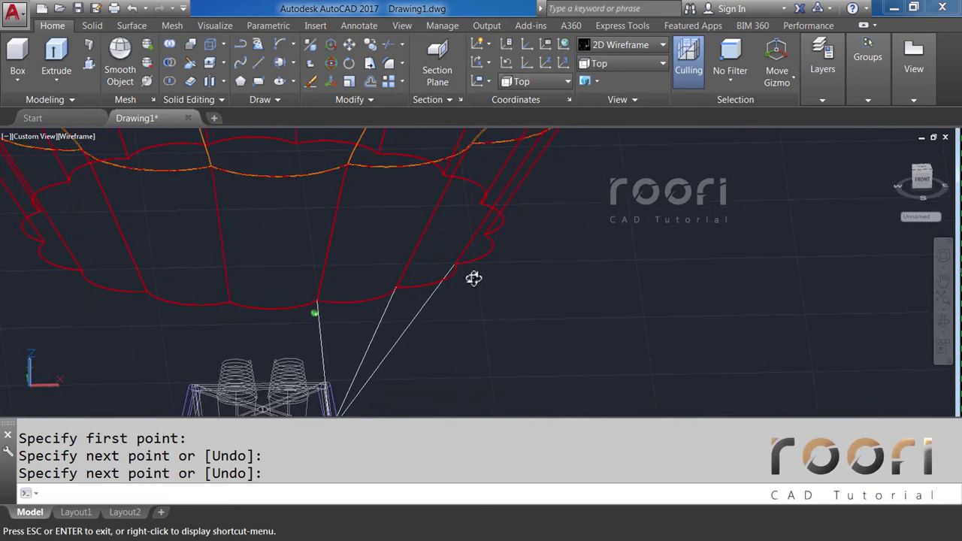
pyautogui.scroll(5, 429, 268)
pyautogui.scroll(2, 481, 233)
pyautogui.press('Return')
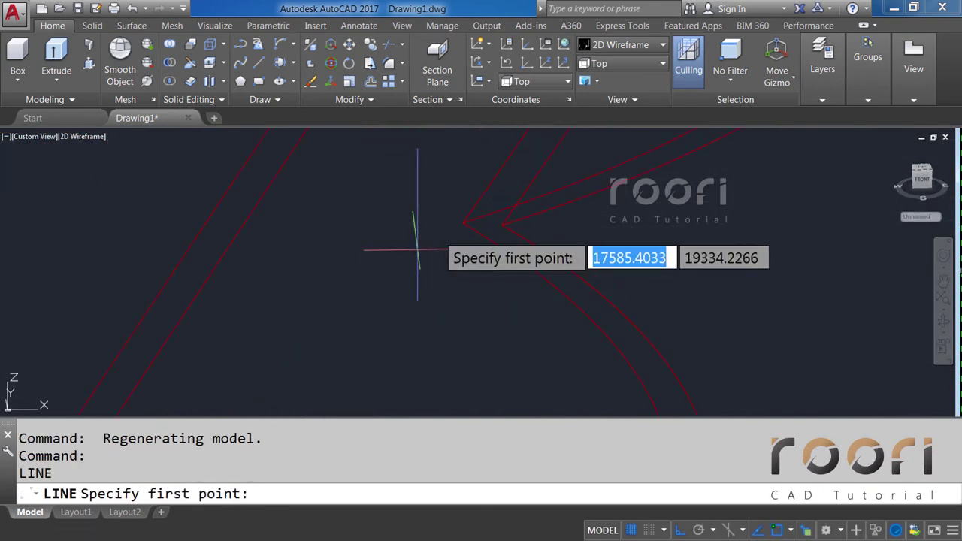
pyautogui.click(462, 222)
pyautogui.scroll(-3, 451, 226)
pyautogui.scroll(-2, 429, 242)
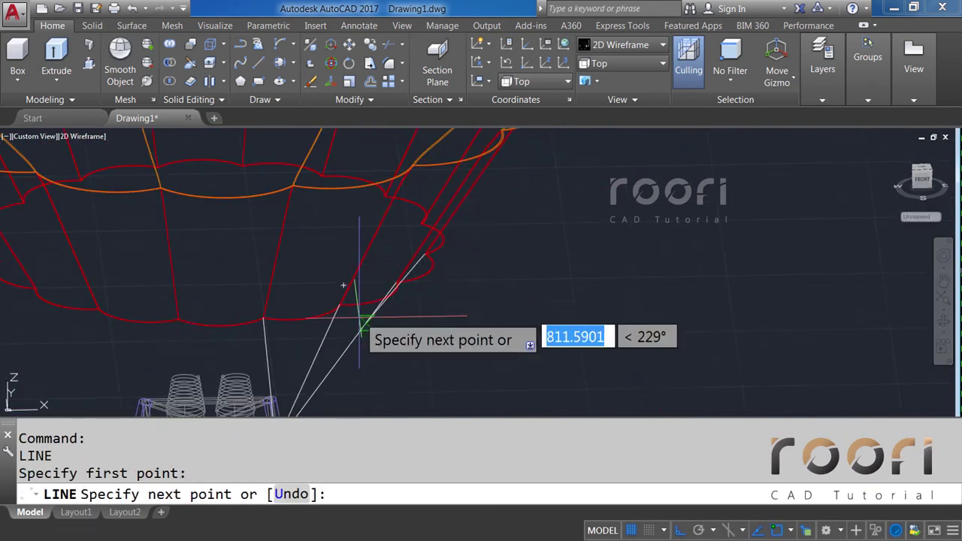
pyautogui.scroll(-2, 451, 249)
pyautogui.scroll(3, 421, 294)
pyautogui.scroll(3, 365, 285)
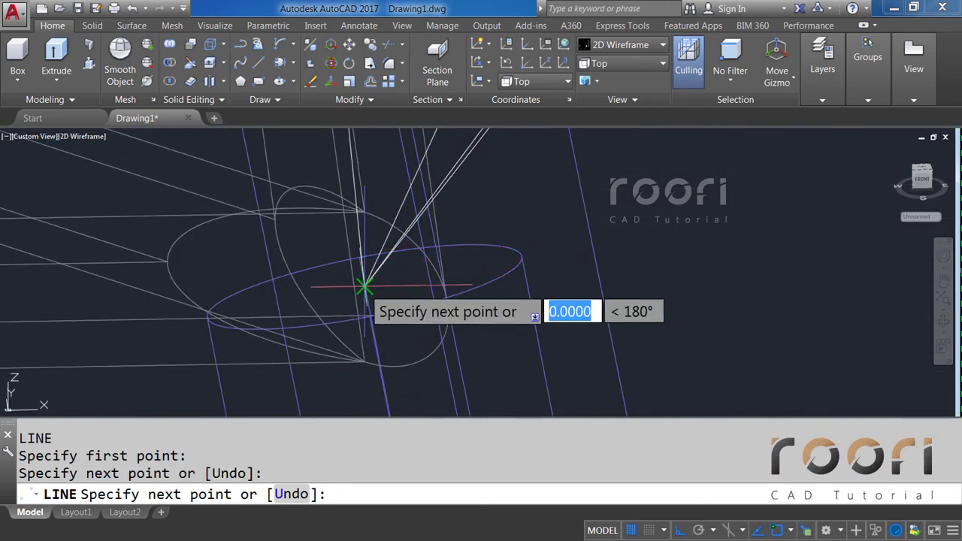
pyautogui.click(363, 286)
pyautogui.press('Return')
pyautogui.scroll(-3, 413, 307)
pyautogui.scroll(-3, 412, 307)
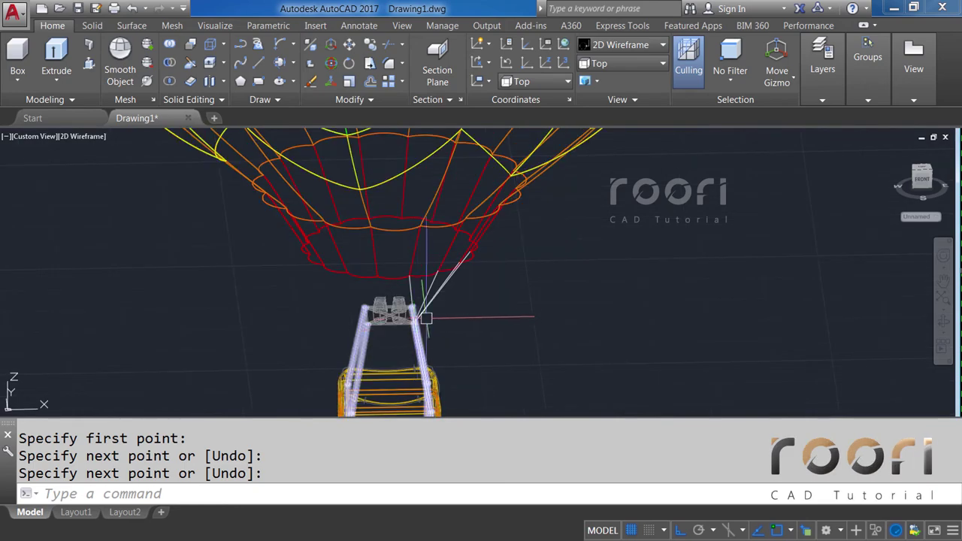
# Step: Draw a 1550-long vertical line up from the burner circle's centre
pyautogui.moveTo(425, 318)
pyautogui.keyDown('shift'); pyautogui.mouseDown(button='middle')
pyautogui.moveTo(412, 279)
pyautogui.moveTo(435, 278)
pyautogui.mouseUp(button='middle'); pyautogui.keyUp('shift')
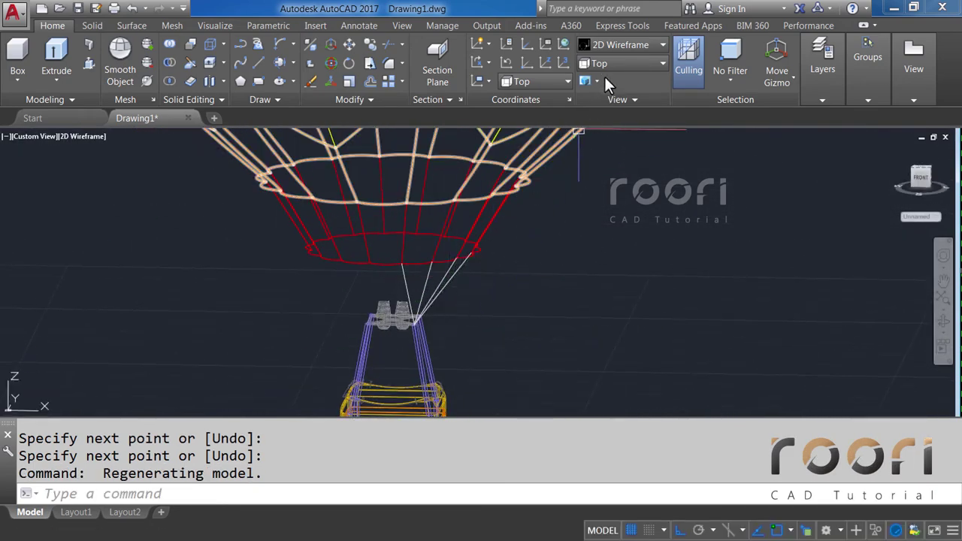
pyautogui.keyDown('shift'); pyautogui.moveTo(398, 331); pyautogui.dragTo(461, 334, button='middle'); pyautogui.keyUp('shift')
pyautogui.write('L')
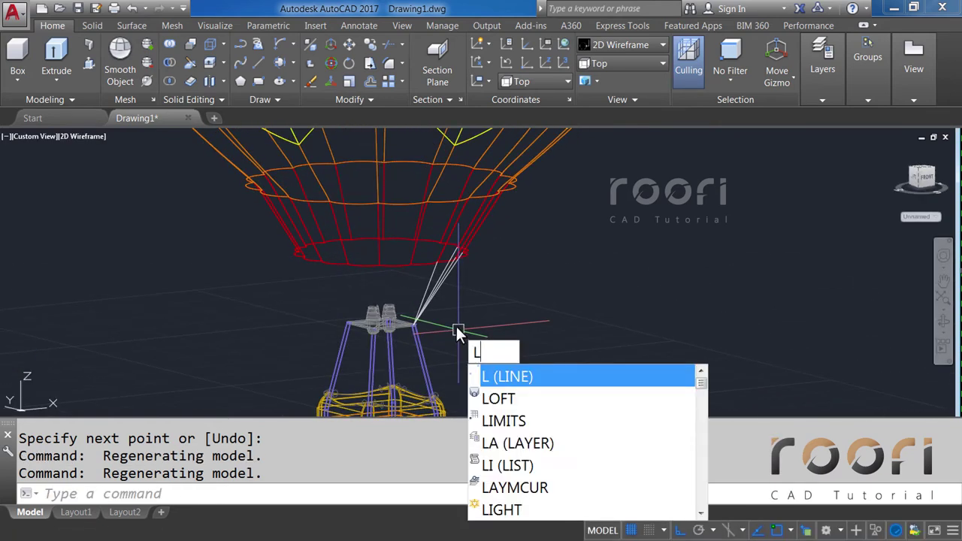
pyautogui.press('Return')
pyautogui.scroll(3, 353, 331)
pyautogui.scroll(3, 331, 328)
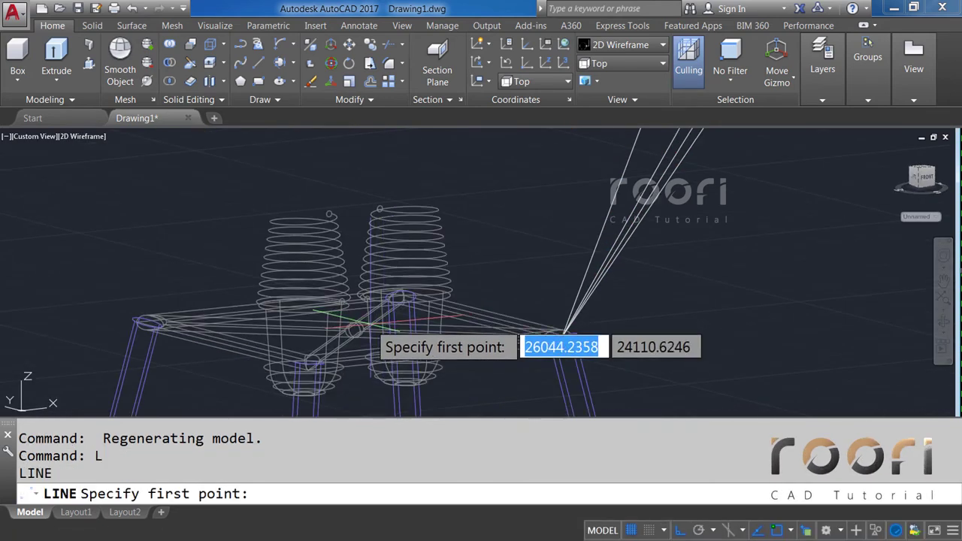
pyautogui.scroll(3, 311, 321)
pyautogui.click(310, 323)
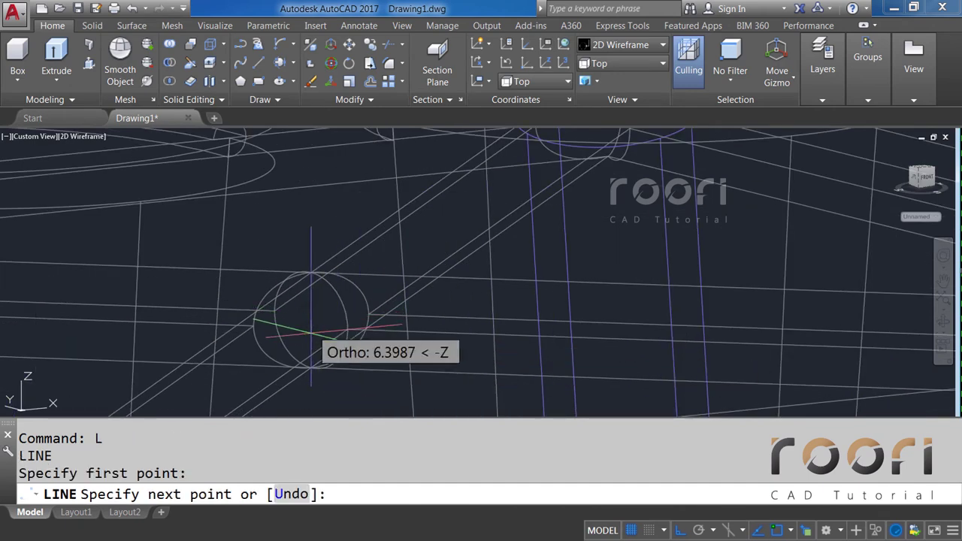
pyautogui.scroll(-5, 308, 275)
pyautogui.write('1550')
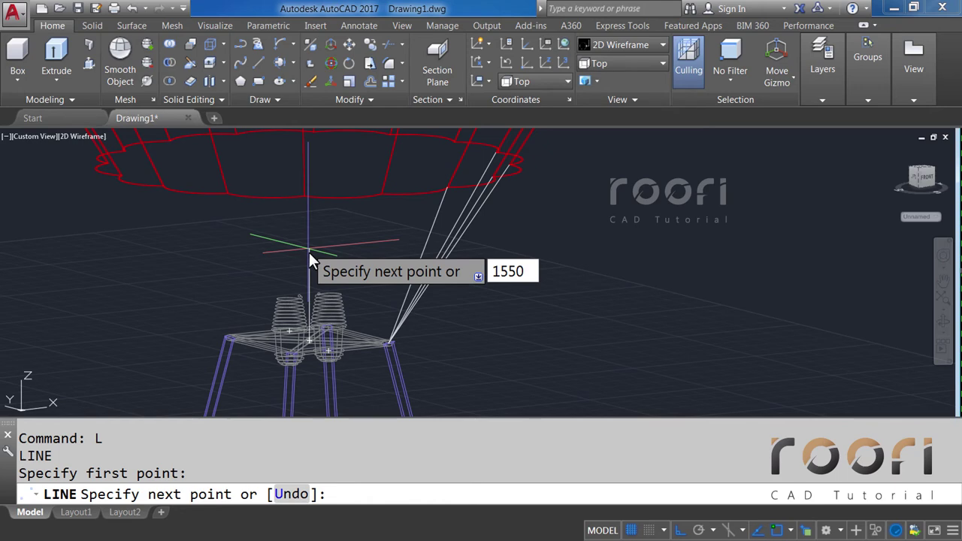
pyautogui.press('Return')
pyautogui.press('Return')
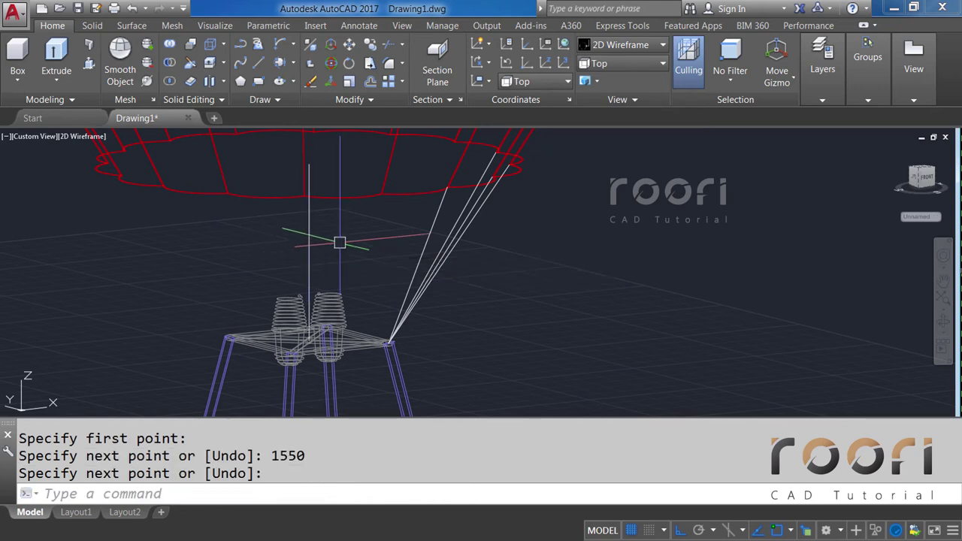
pyautogui.click(640, 57)
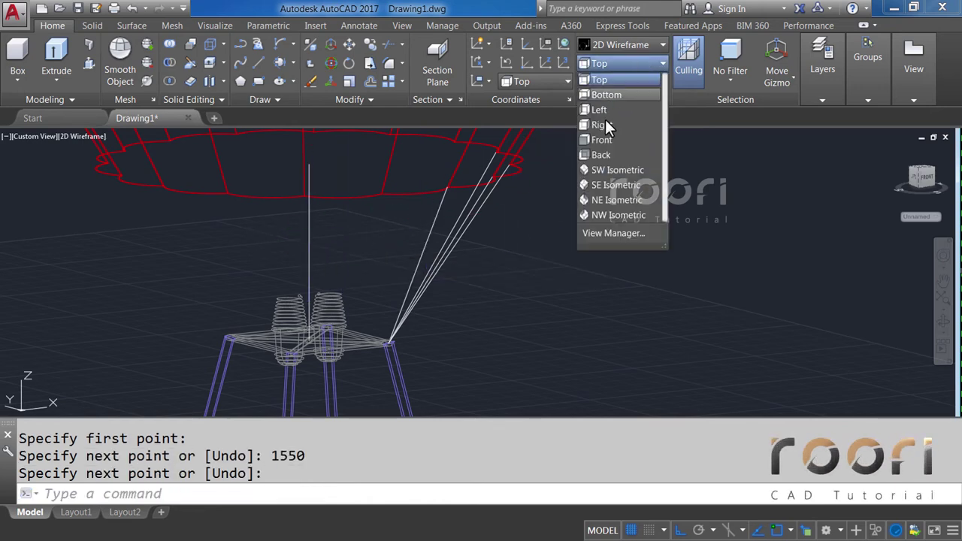
# Step: Switch to the Front view and zoom in on the rope lines
pyautogui.click(601, 143)
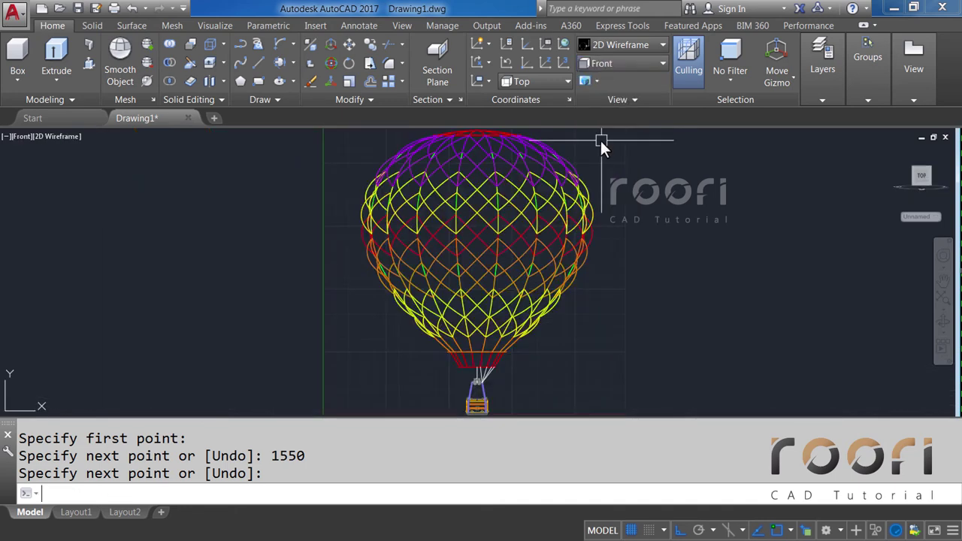
pyautogui.scroll(2, 455, 337)
pyautogui.scroll(2, 455, 338)
pyautogui.scroll(2, 456, 338)
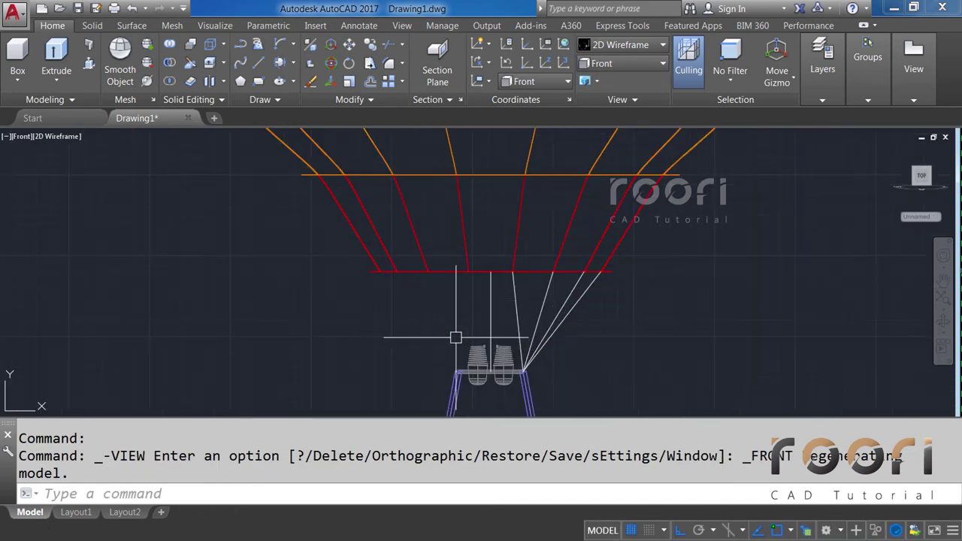
pyautogui.scroll(2, 421, 296)
# Step: Move the five rope lines 30000 units to the left with MOVE
pyautogui.write('M')
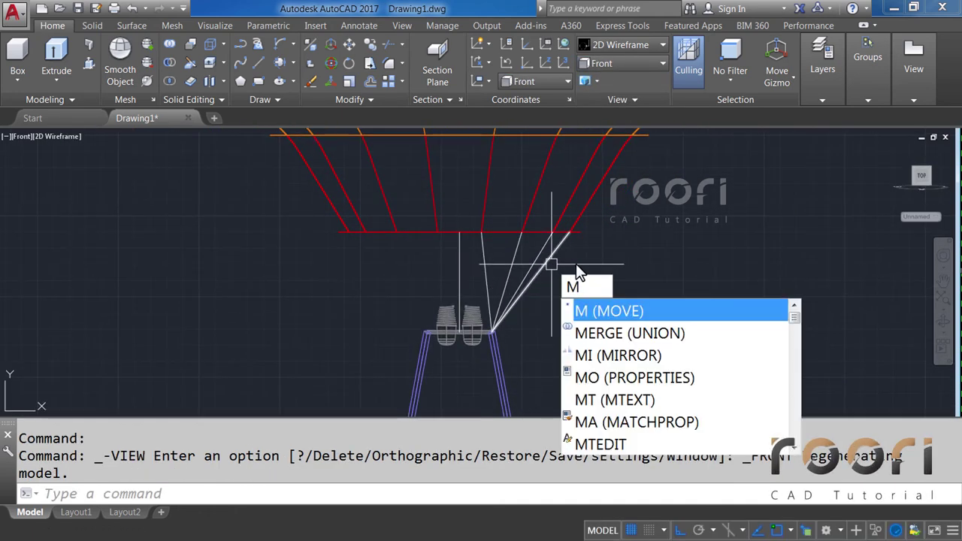
pyautogui.press('Return')
pyautogui.click(580, 267)
pyautogui.click(450, 276)
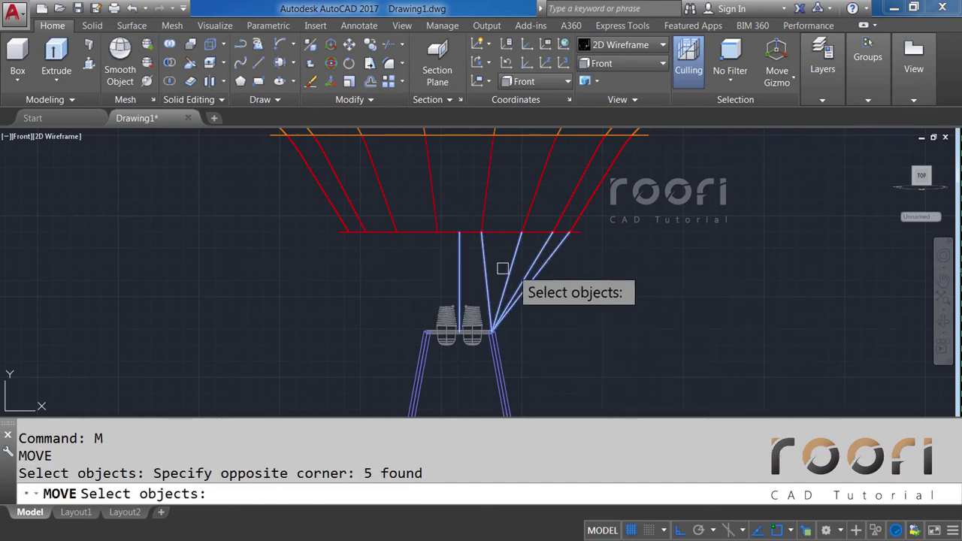
pyautogui.press('Return')
pyautogui.click(682, 273)
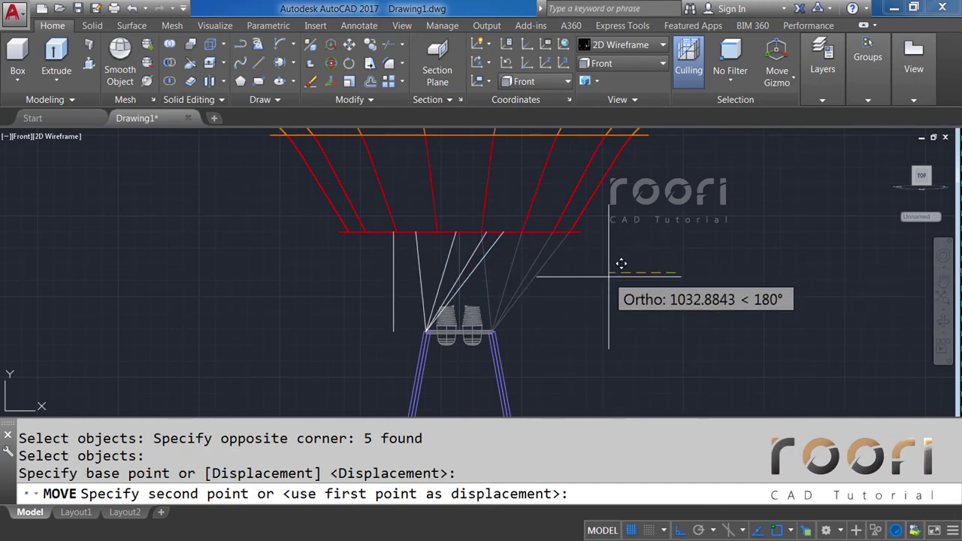
pyautogui.write('30000')
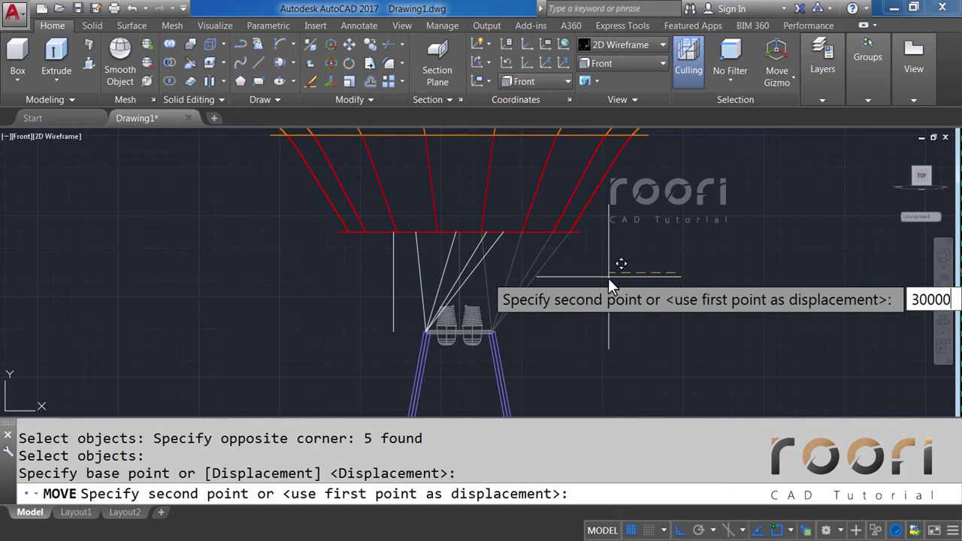
pyautogui.press('Return')
# Step: Set the Top preset view, then orbit and pan to show the moved lines in 3D
pyautogui.scroll(-2, 608, 279)
pyautogui.scroll(-2, 606, 286)
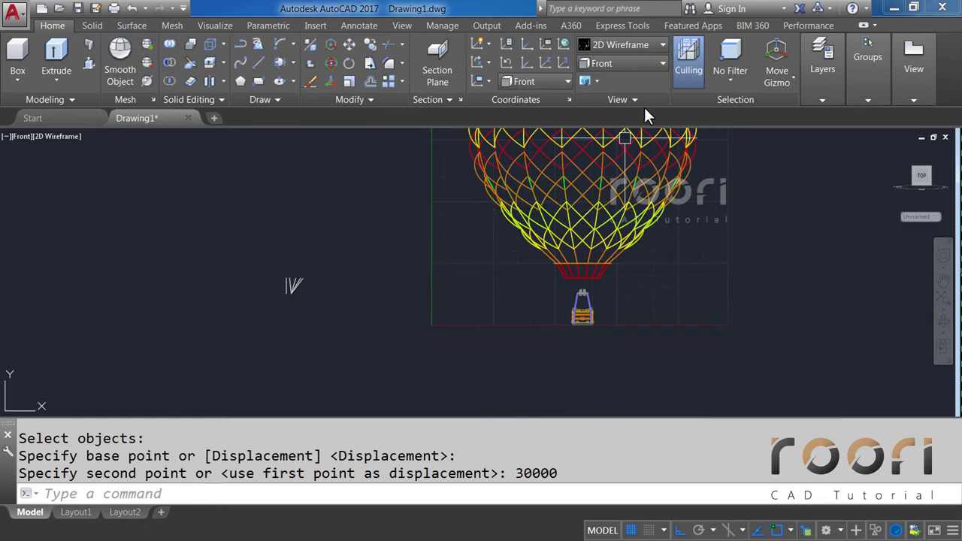
pyautogui.click(640, 65)
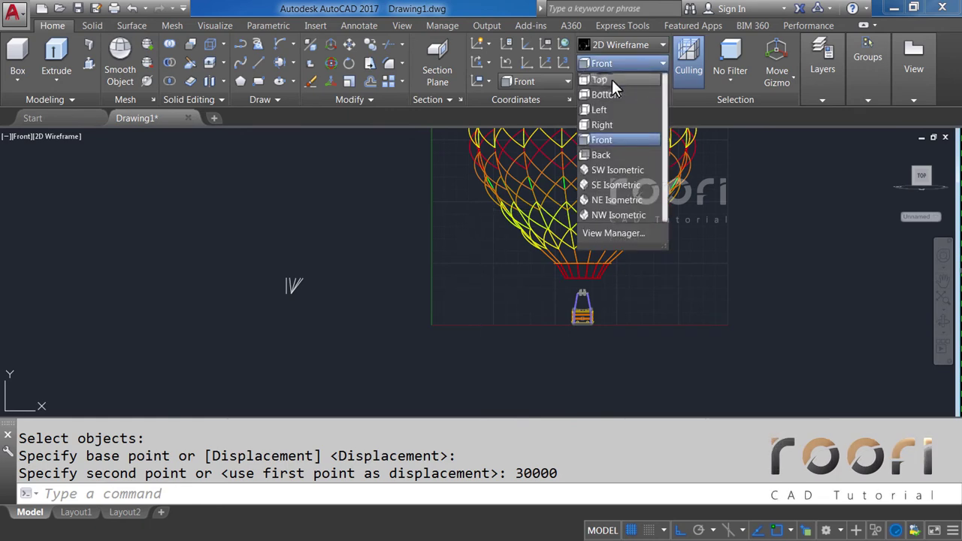
pyautogui.click(612, 79)
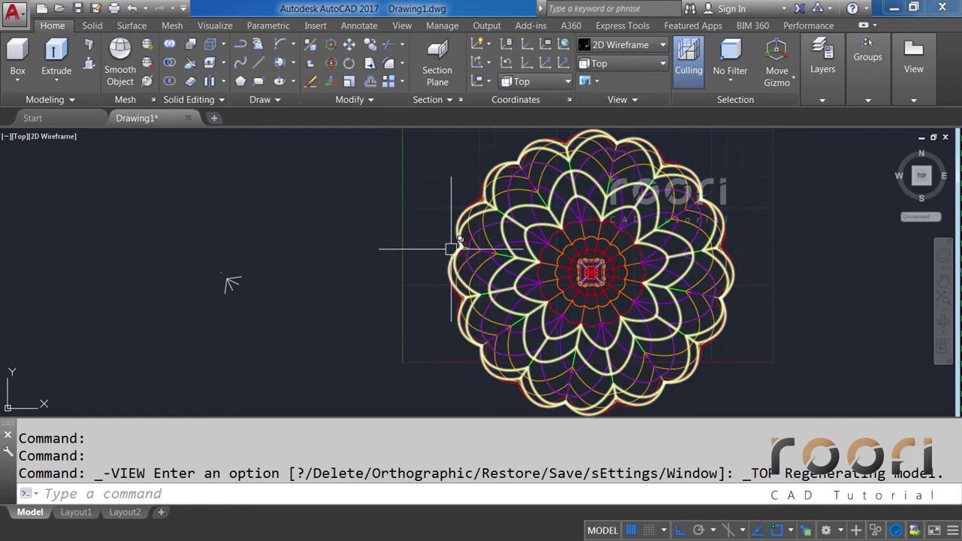
pyautogui.moveTo(398, 290)
pyautogui.keyDown('shift'); pyautogui.mouseDown(button='middle')
pyautogui.moveTo(427, 198)
pyautogui.moveTo(413, 178)
pyautogui.moveTo(378, 225)
pyautogui.mouseUp(button='middle'); pyautogui.keyUp('shift')
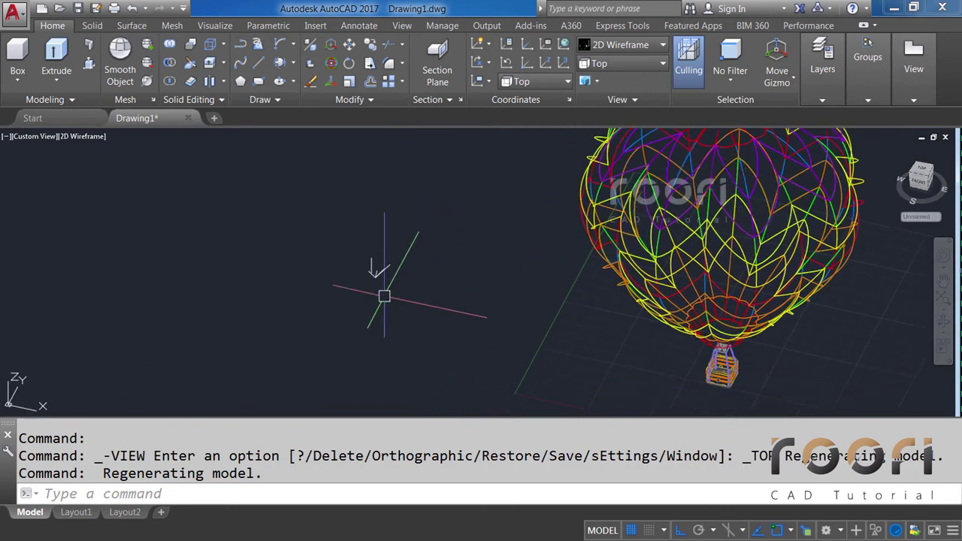
pyautogui.keyDown('shift'); pyautogui.moveTo(384, 296); pyautogui.dragTo(366, 291, button='middle'); pyautogui.keyUp('shift')
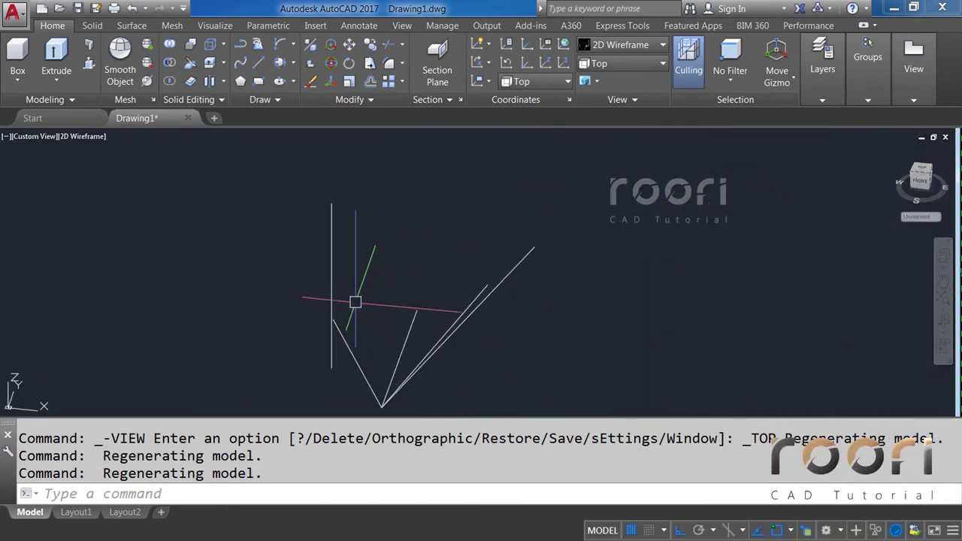
pyautogui.keyDown('shift'); pyautogui.moveTo(385, 258); pyautogui.dragTo(374, 239, button='middle'); pyautogui.keyUp('shift')
pyautogui.write('C')
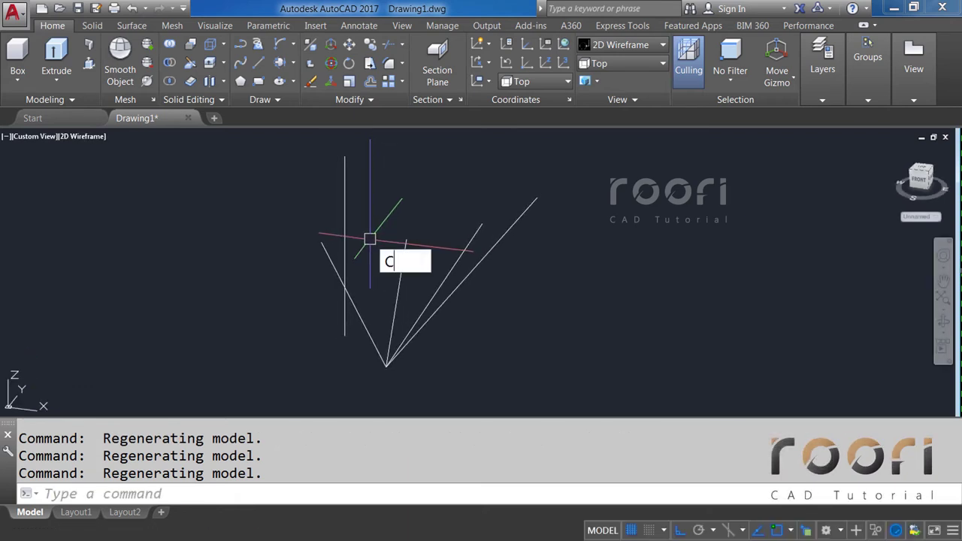
# Step: Draw a 30-diameter circle centred on a rope line's upper end
pyautogui.press('Return')
pyautogui.scroll(5, 343, 236)
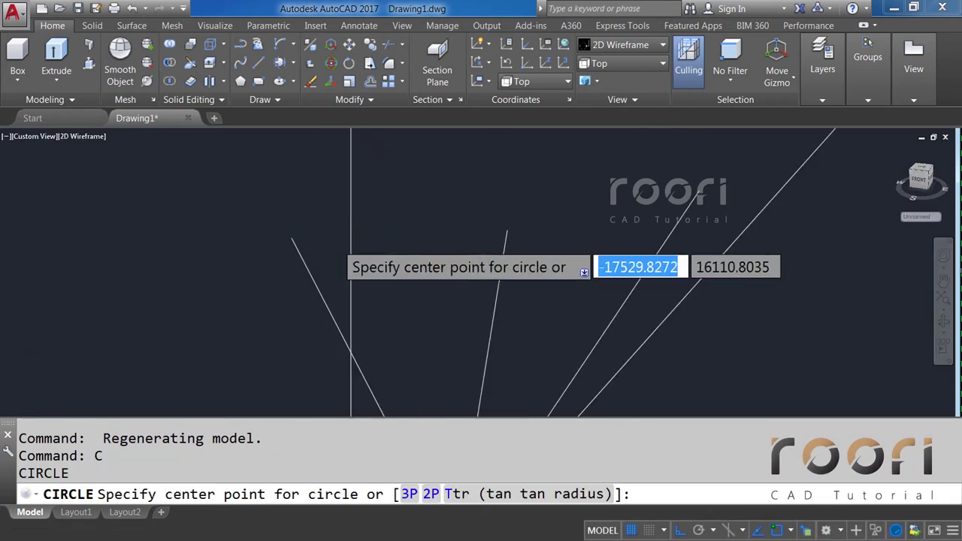
pyautogui.click(262, 234)
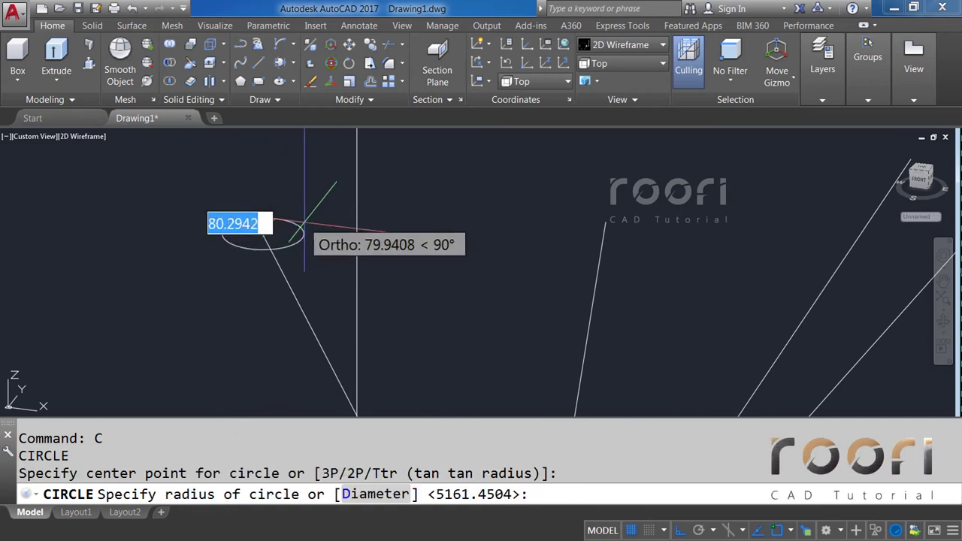
pyautogui.press('Return')
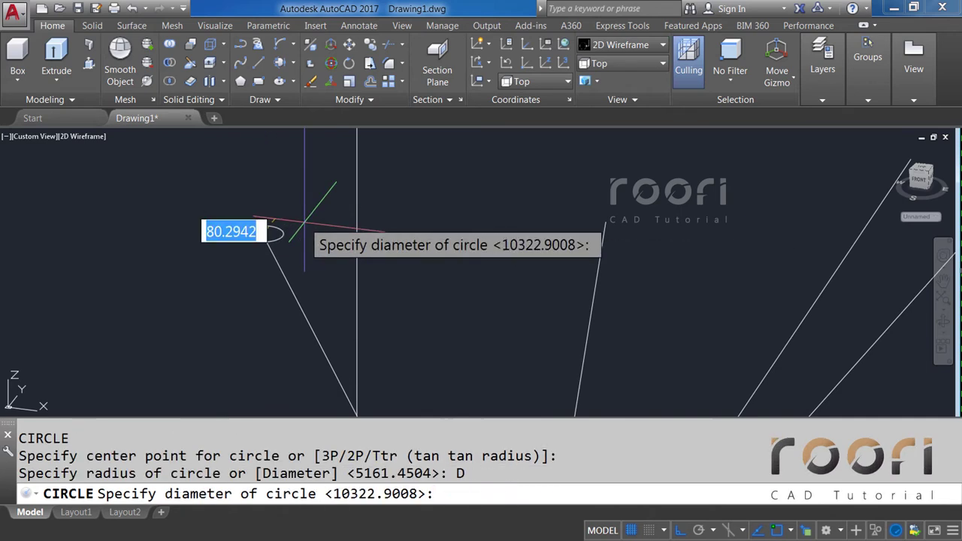
pyautogui.write('30')
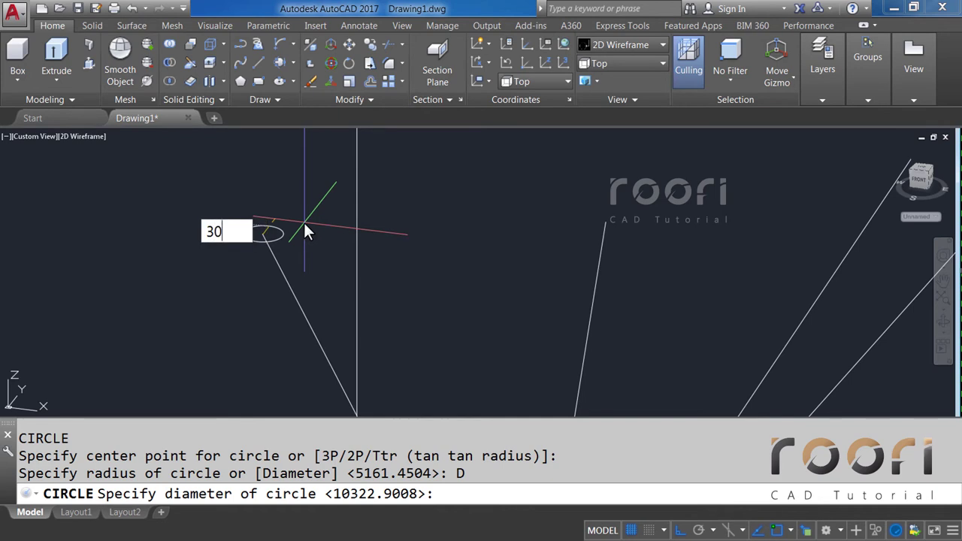
pyautogui.press('Return')
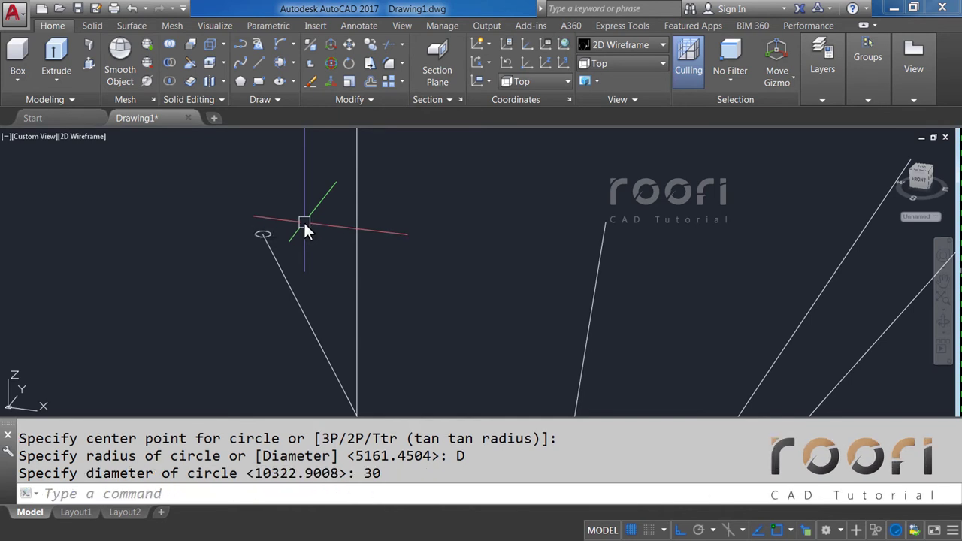
# Step: Start copying the 30-diameter circle, using its centre as the base point
pyautogui.write('CO')
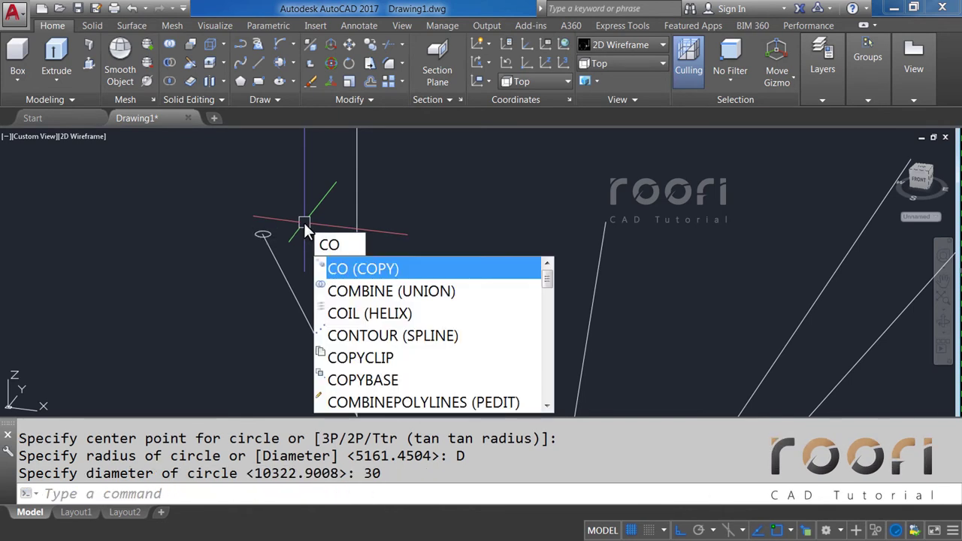
pyautogui.press('Return')
pyautogui.click(236, 208)
pyautogui.click(285, 251)
pyautogui.press('Return')
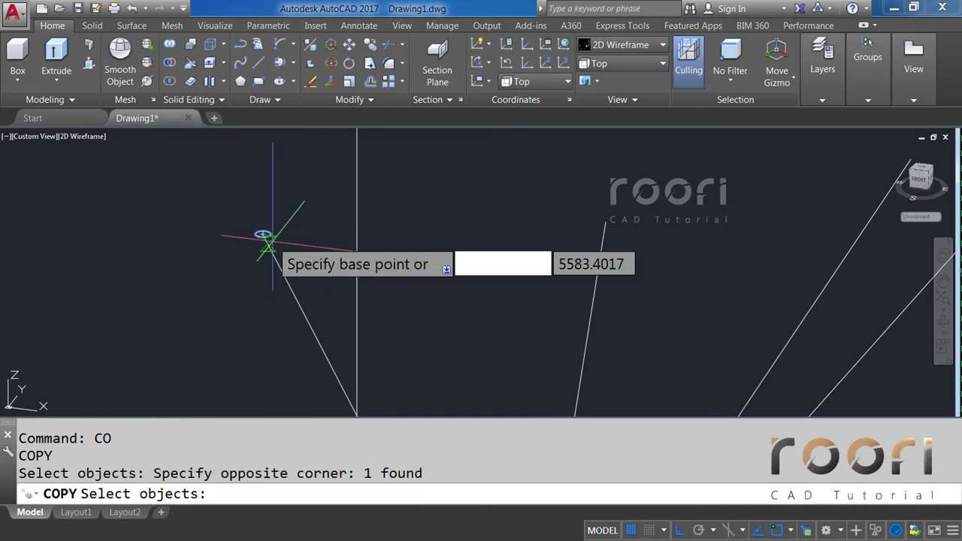
pyautogui.scroll(3, 287, 227)
pyautogui.scroll(2, 260, 235)
pyautogui.click(305, 221)
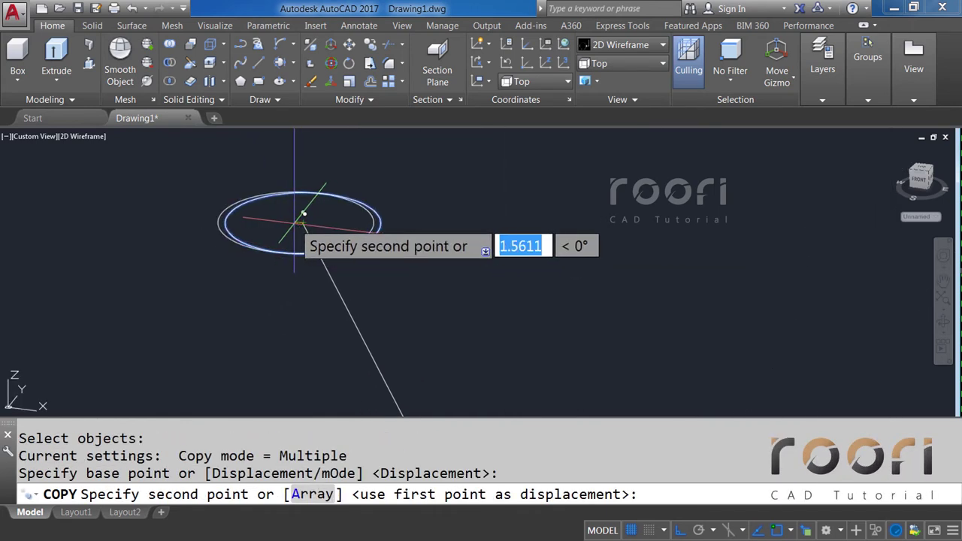
# Step: Place circle copies at the top ends of the remaining rope lines
pyautogui.scroll(-5, 235, 221)
pyautogui.scroll(-2, 235, 221)
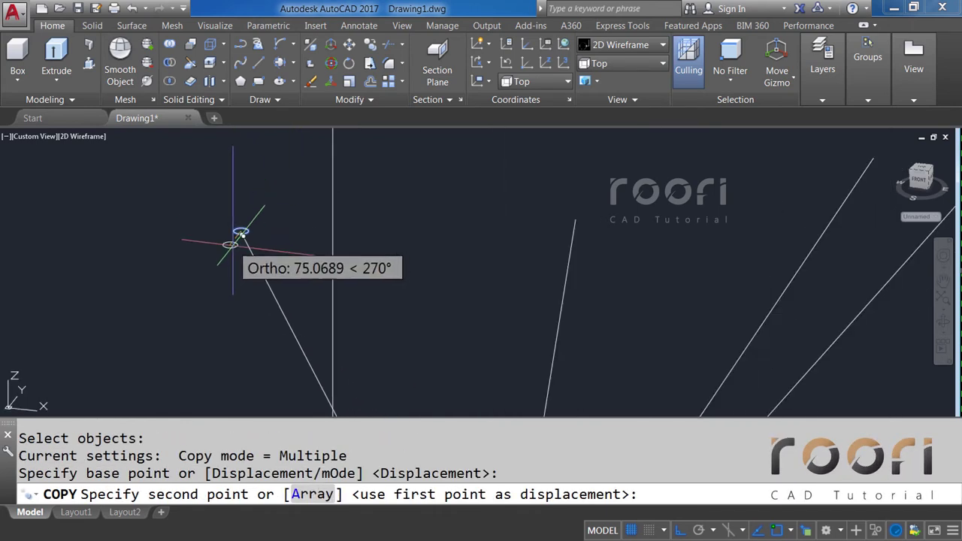
pyautogui.click(576, 217)
pyautogui.moveTo(707, 218); pyautogui.dragTo(272, 321, button='middle')
pyautogui.click(435, 262)
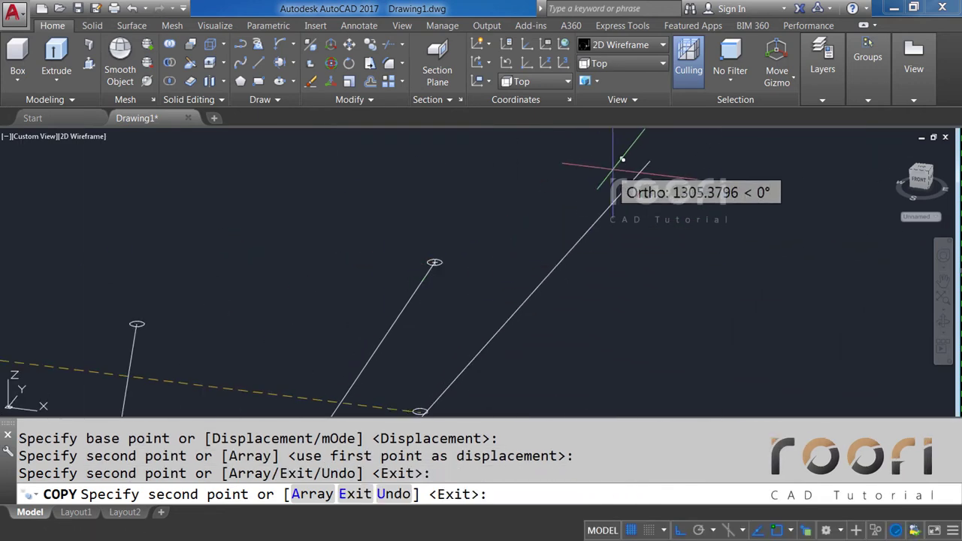
pyautogui.click(648, 159)
pyautogui.keyDown('shift'); pyautogui.moveTo(608, 183); pyautogui.dragTo(572, 199, button='middle'); pyautogui.keyUp('shift')
# Step: Sweep the first 30-diameter circle along its rope line into a tube
pyautogui.write('WE')
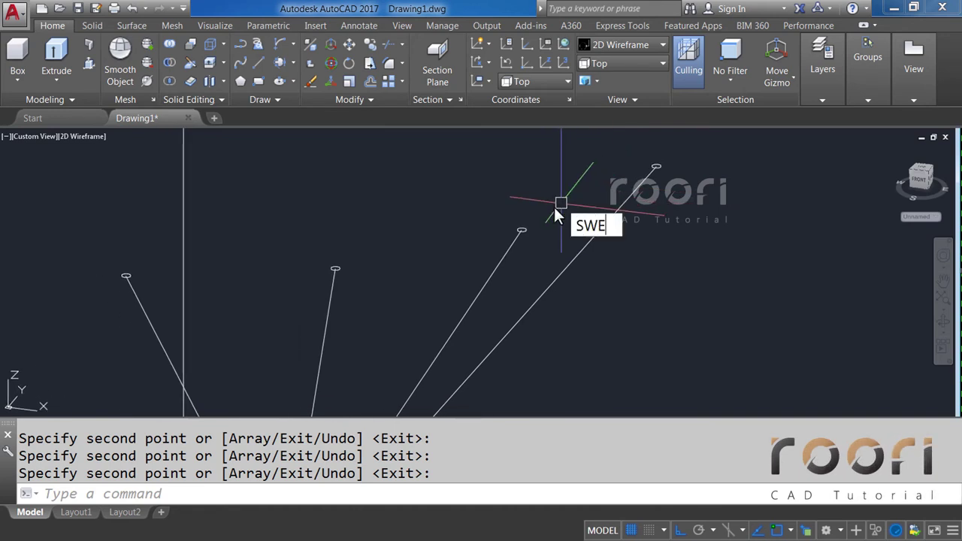
pyautogui.write('EP')
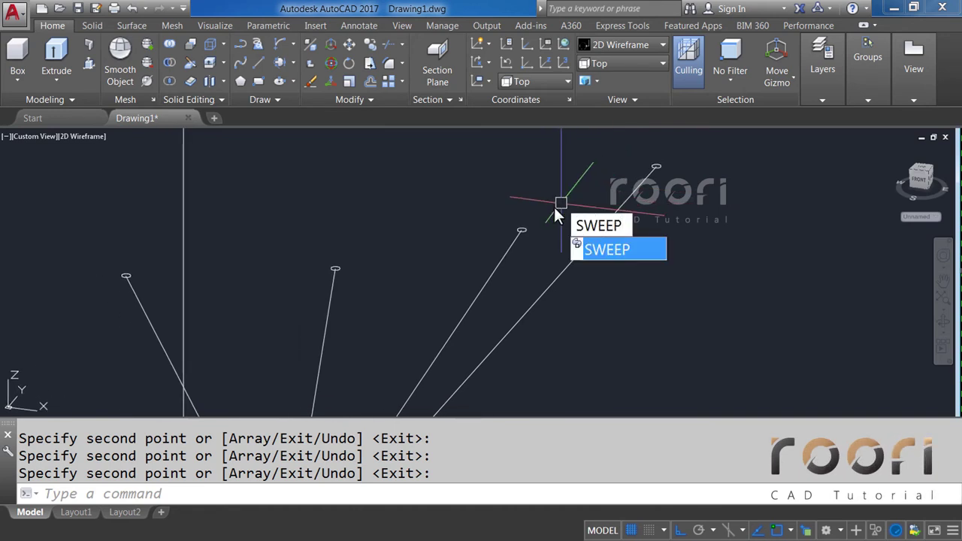
pyautogui.press('Return')
pyautogui.click(635, 147)
pyautogui.click(680, 201)
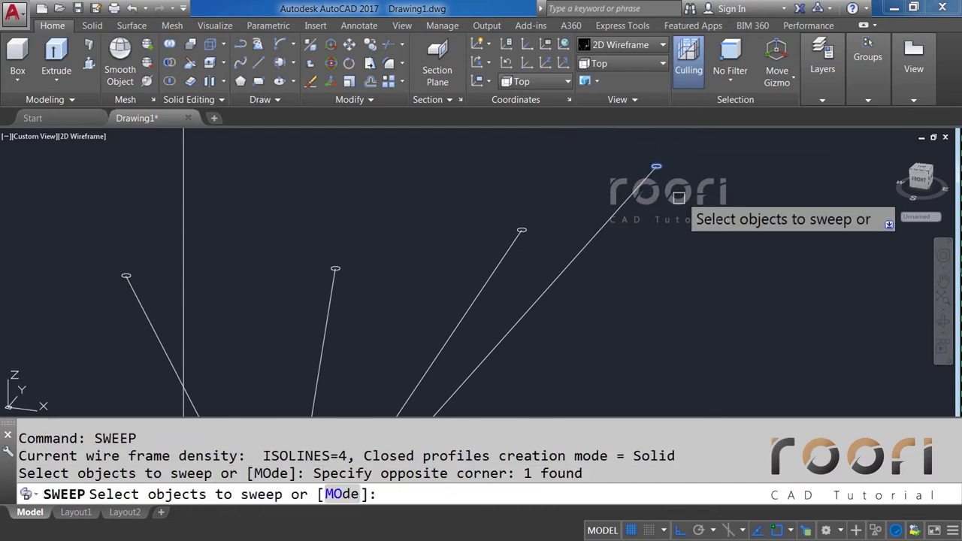
pyautogui.press('Return')
pyautogui.click(626, 205)
pyautogui.write('SWEEP')
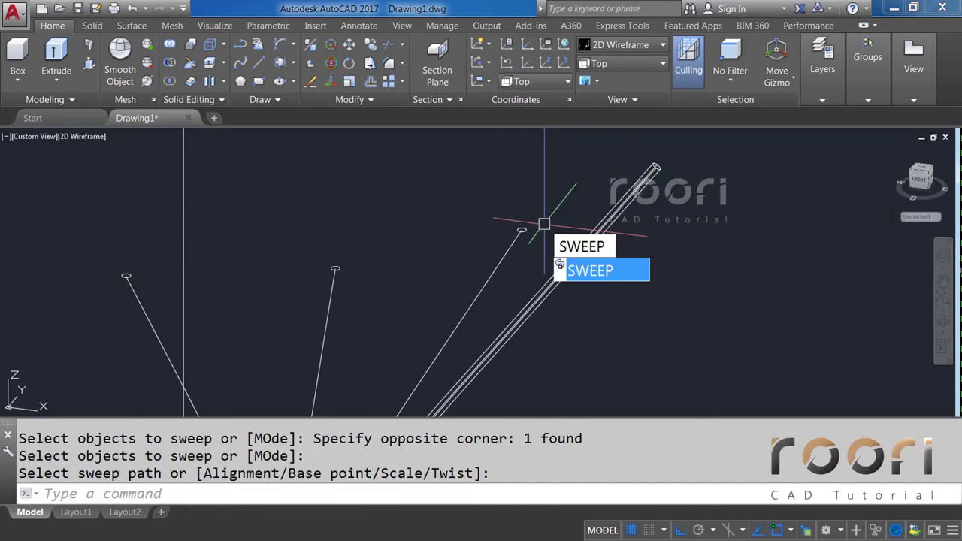
# Step: Sweep the next two circles along their rope lines into tubes
pyautogui.press('Return')
pyautogui.click(501, 210)
pyautogui.click(536, 237)
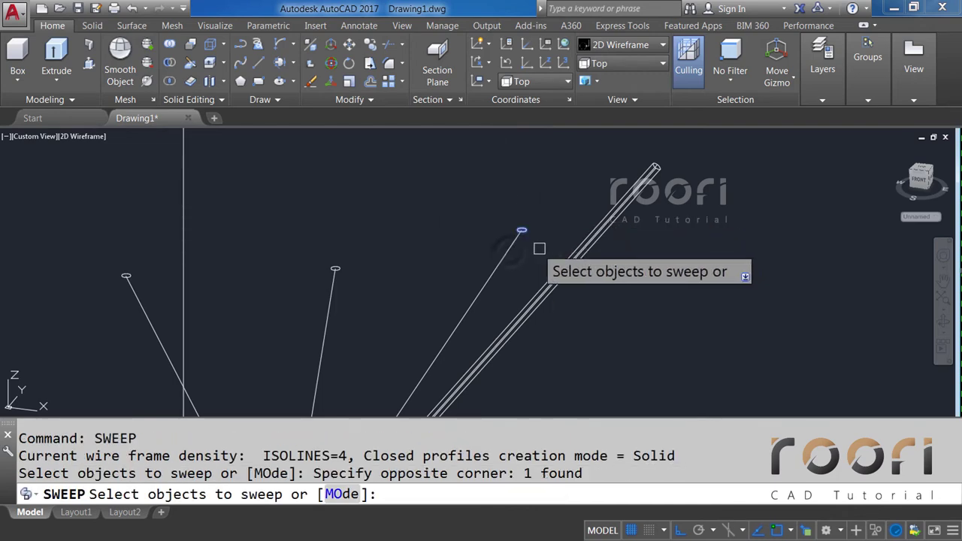
pyautogui.press('Return')
pyautogui.click(509, 253)
pyautogui.moveTo(378, 294); pyautogui.dragTo(512, 266, button='middle')
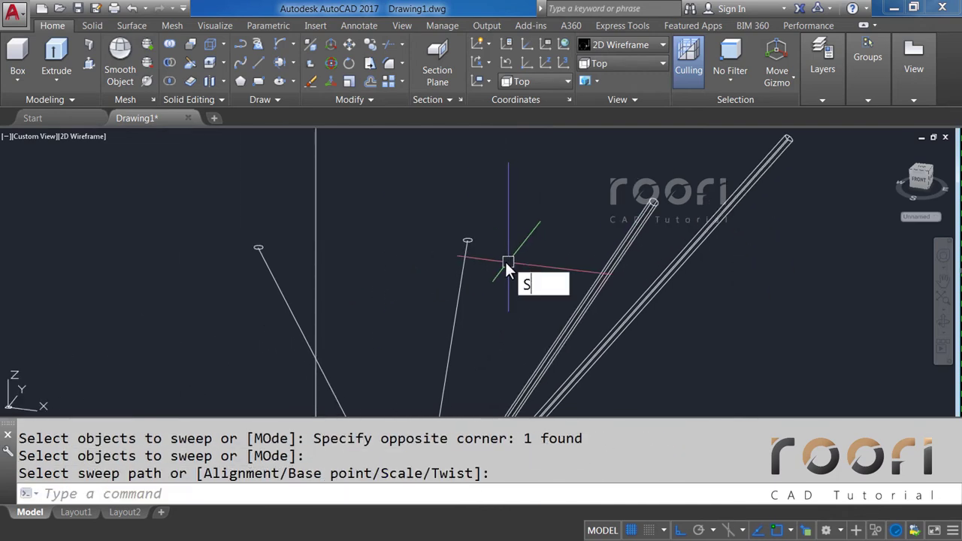
pyautogui.write('WEEP')
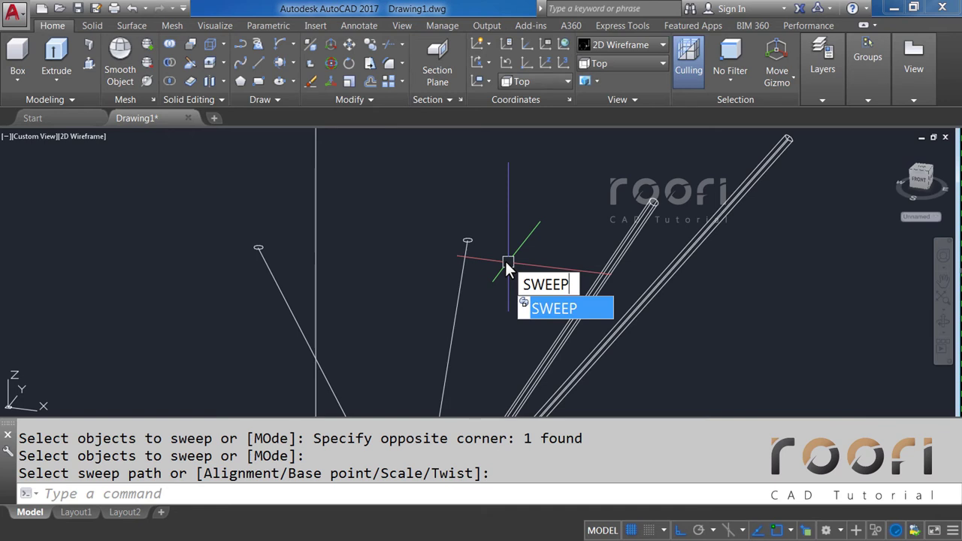
pyautogui.press('Return')
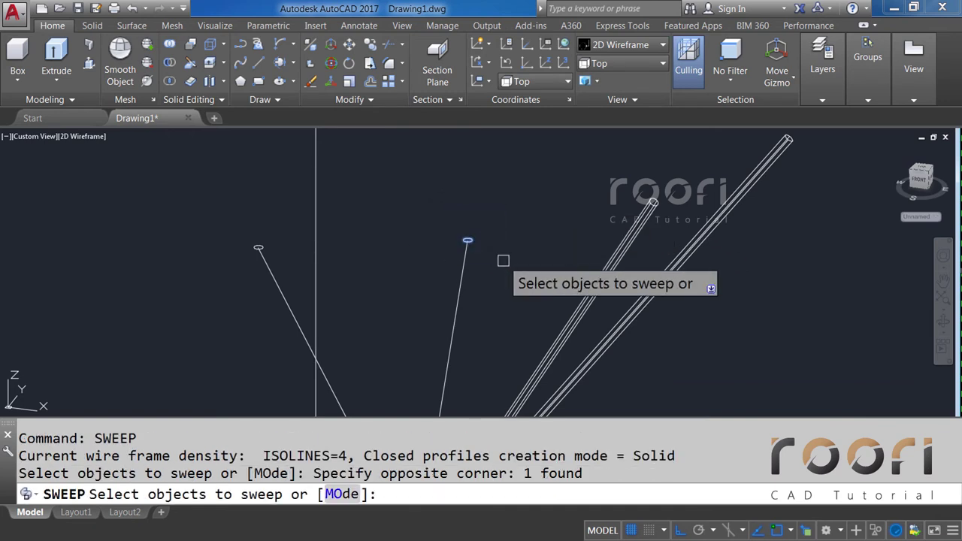
pyautogui.press('Return')
pyautogui.click(463, 268)
pyautogui.moveTo(366, 281); pyautogui.dragTo(458, 261, button='middle')
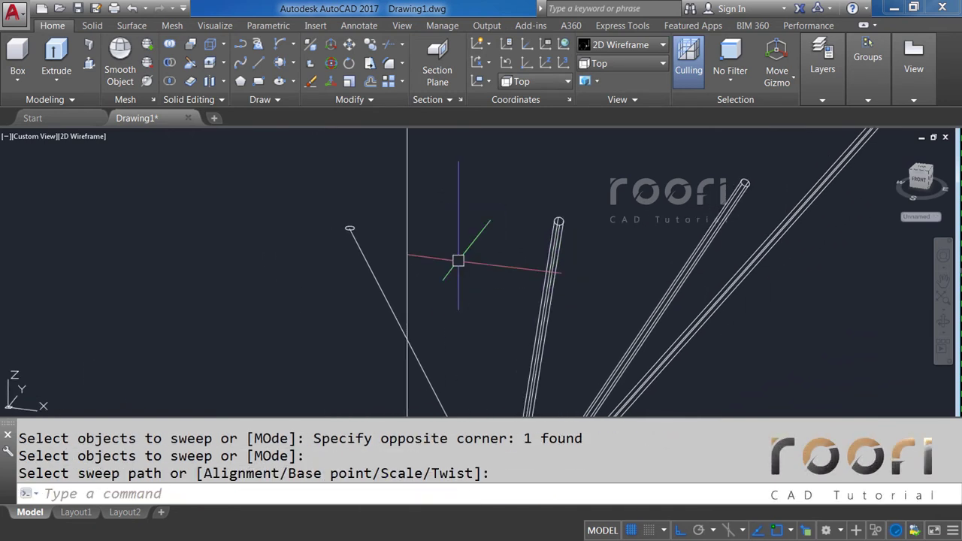
# Step: Sweep the last circle profile into a rope tube and orbit to look from above
pyautogui.write('SWEEP')
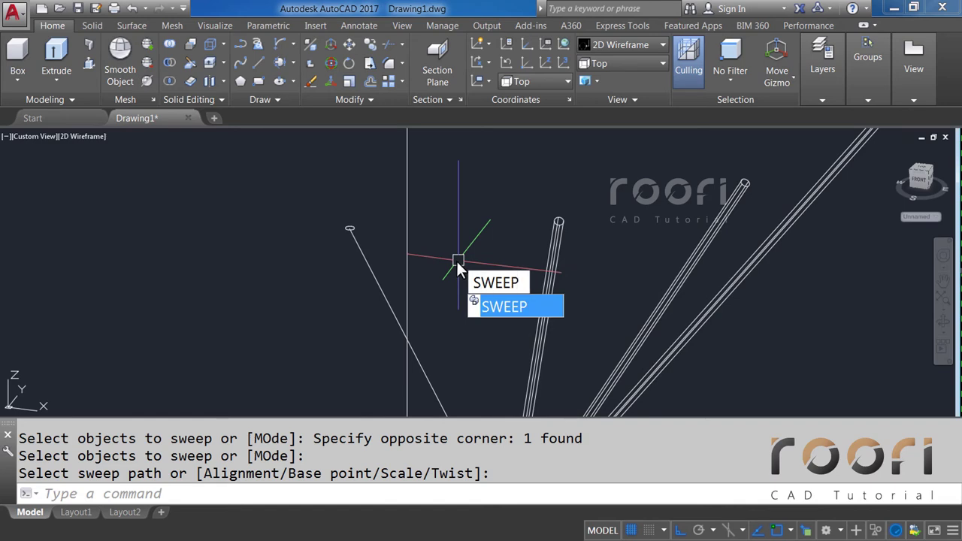
pyautogui.press('Return')
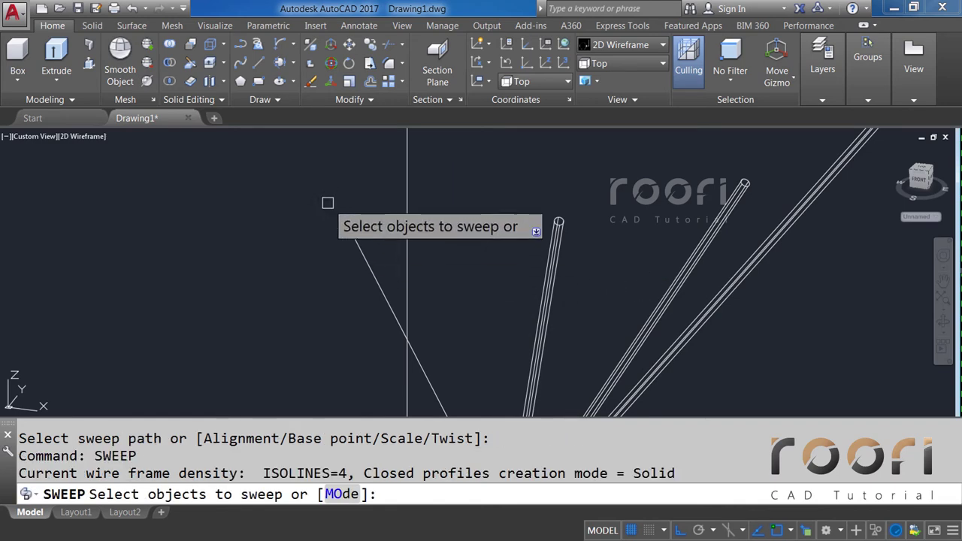
pyautogui.click(331, 203)
pyautogui.click(367, 239)
pyautogui.press('Return')
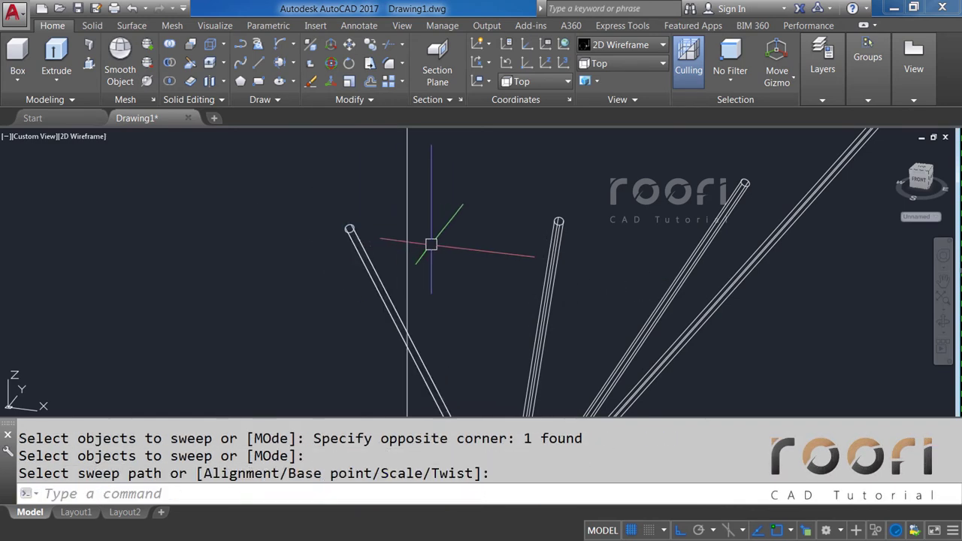
pyautogui.scroll(-4, 431, 249)
pyautogui.keyDown('shift'); pyautogui.moveTo(443, 251); pyautogui.dragTo(485, 293, button='middle'); pyautogui.keyUp('shift')
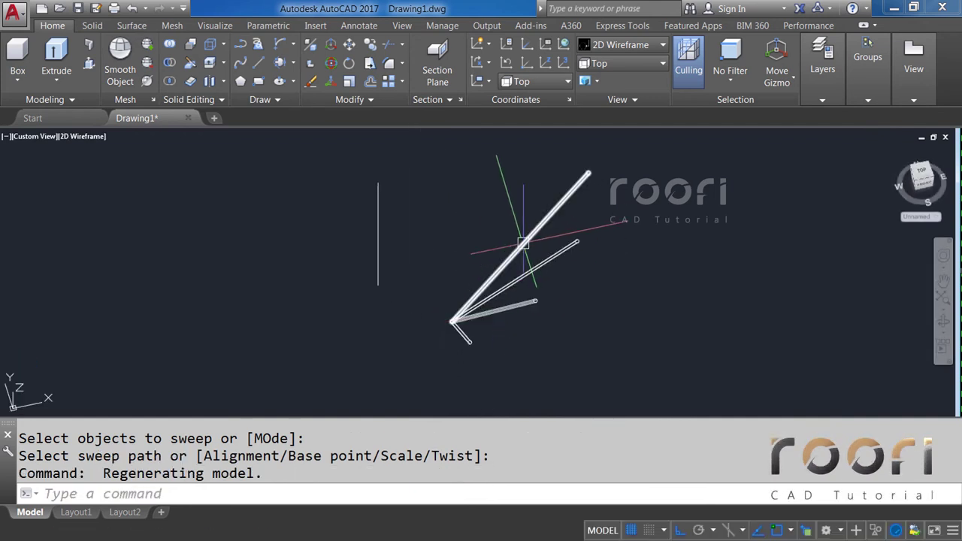
pyautogui.click(630, 67)
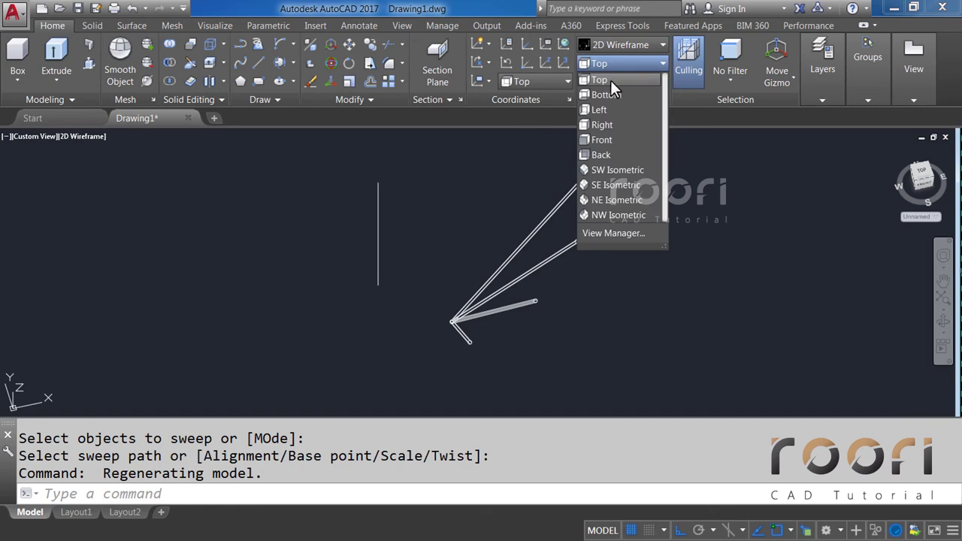
# Step: Switch to Top view and select the four rope tubes for ARRAY
pyautogui.click(601, 79)
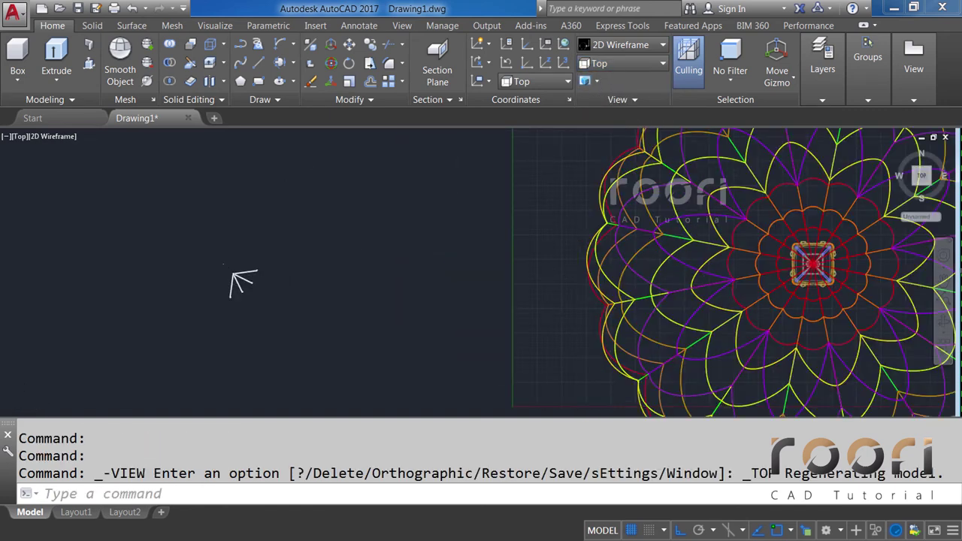
pyautogui.moveTo(215, 282); pyautogui.dragTo(370, 324, button='middle')
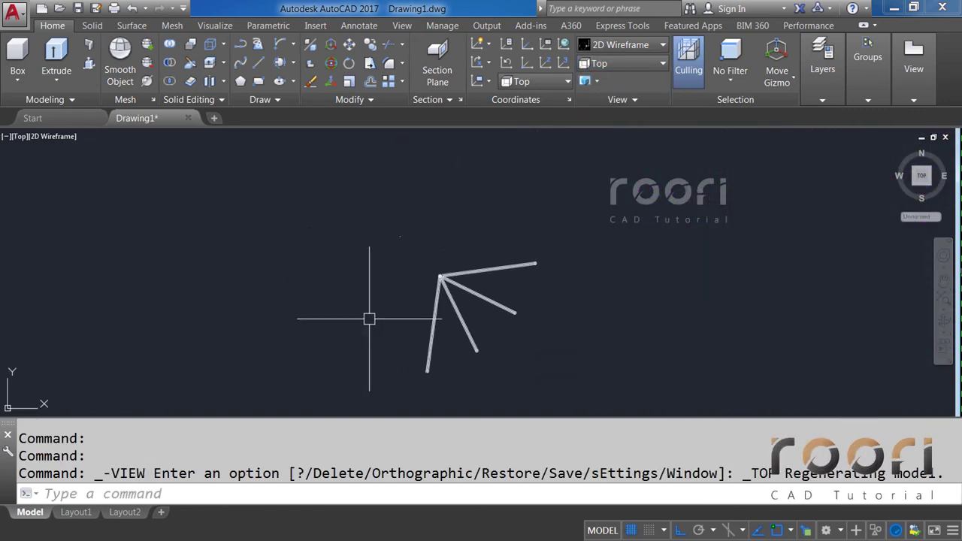
pyautogui.write('ARRA')
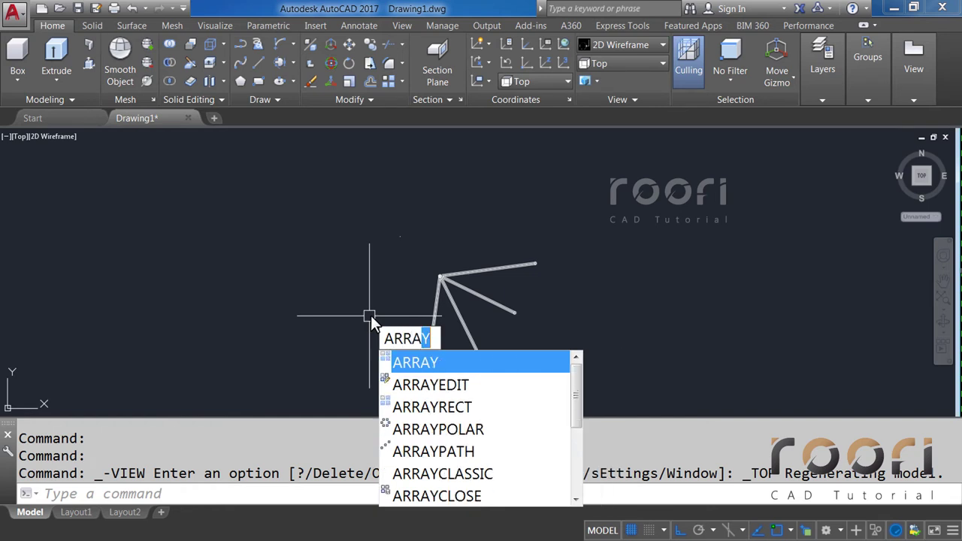
pyautogui.write('Y')
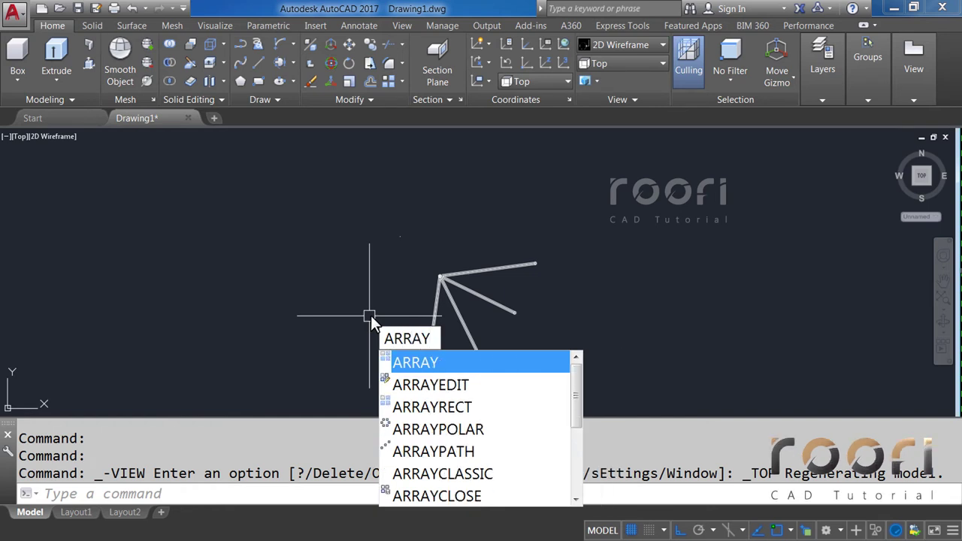
pyautogui.press('Return')
pyautogui.click(533, 339)
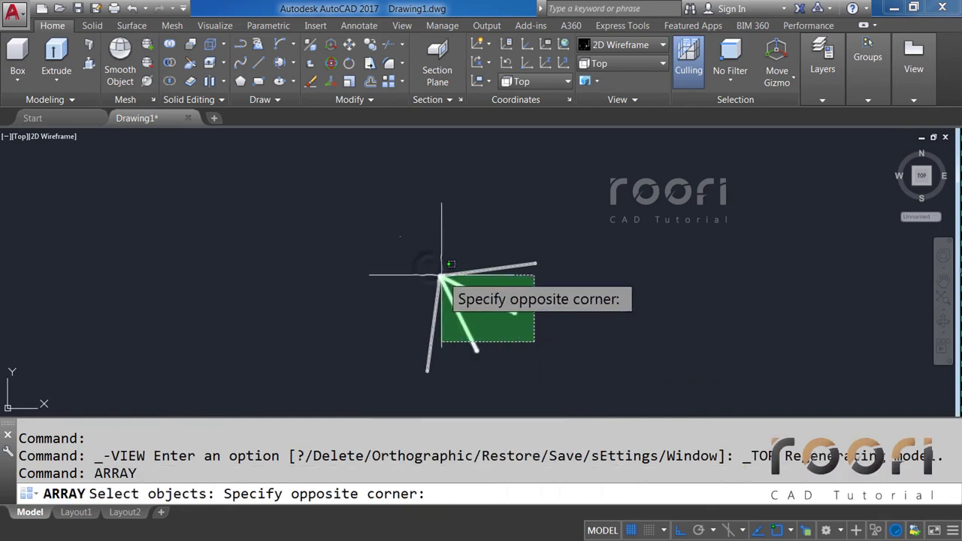
pyautogui.click(429, 268)
pyautogui.press('Return')
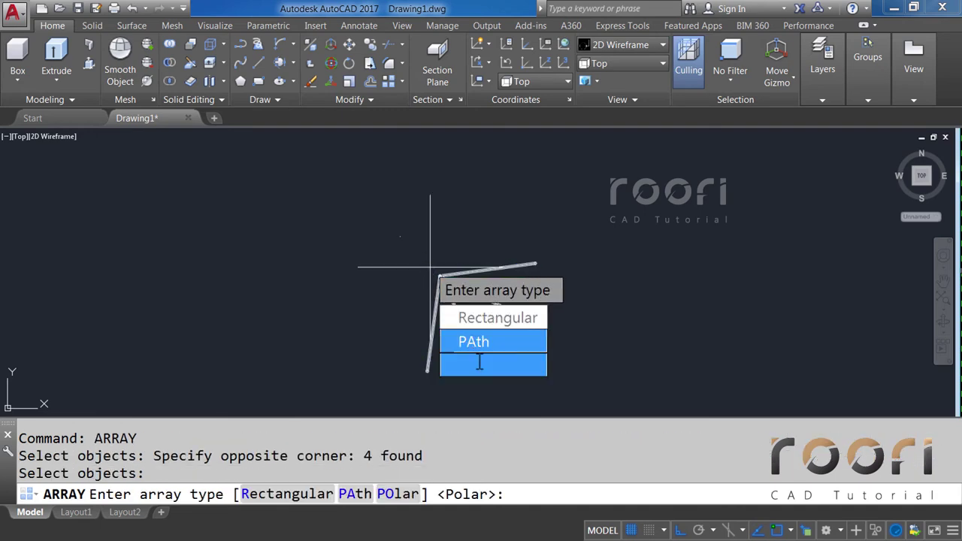
# Step: Make a 4-item polar array of the tubes around a common centre
pyautogui.click(463, 367)
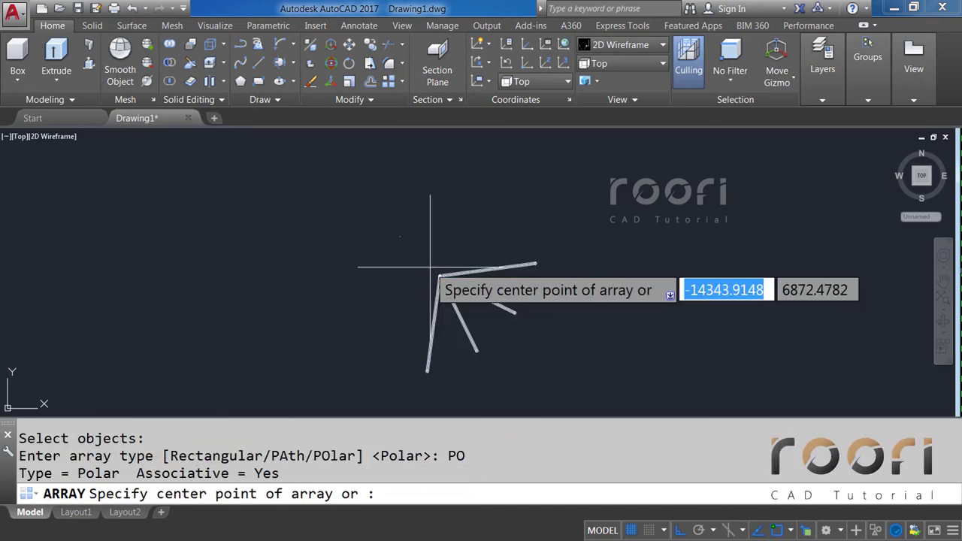
pyautogui.click(401, 236)
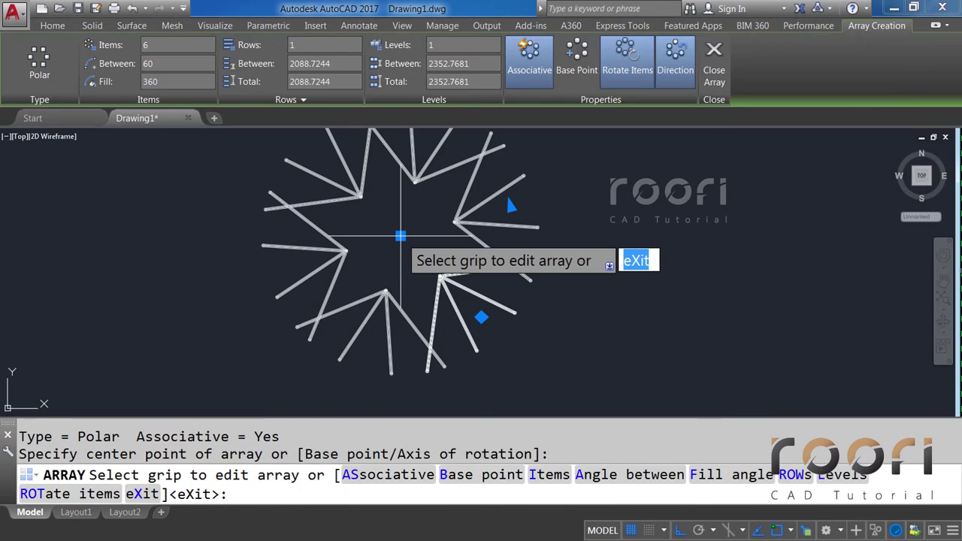
pyautogui.click(546, 478)
pyautogui.write('4')
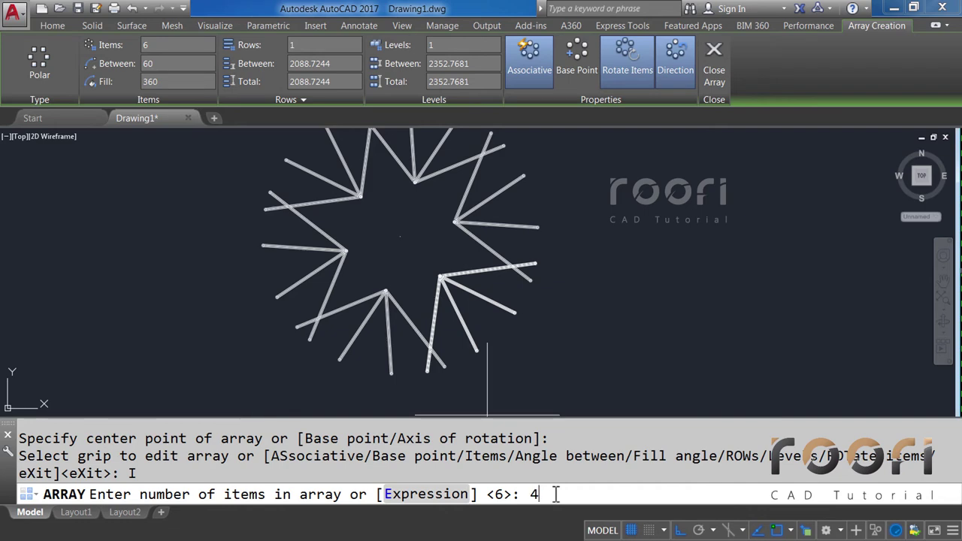
pyautogui.press('Return')
pyautogui.press('Return')
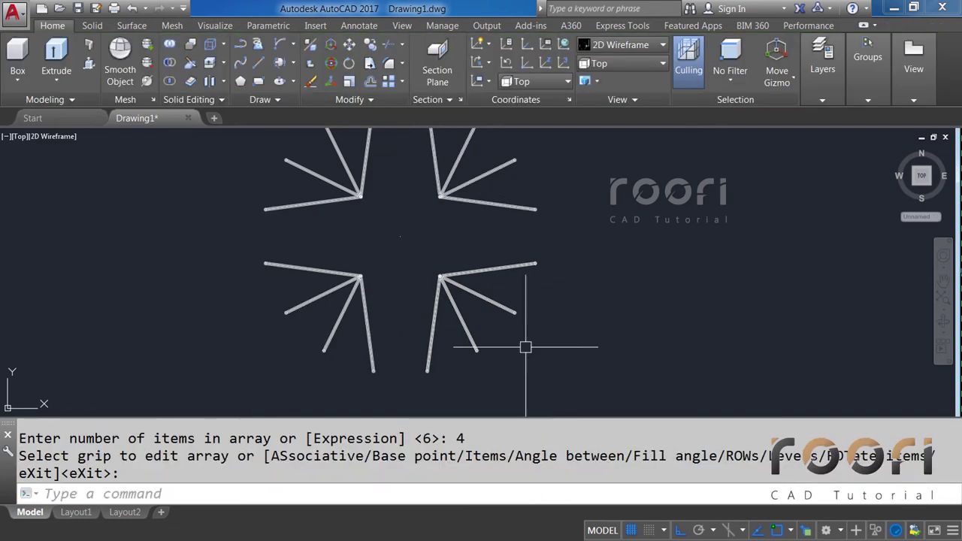
pyautogui.moveTo(389, 258); pyautogui.dragTo(402, 273, button='middle')
pyautogui.write('EX')
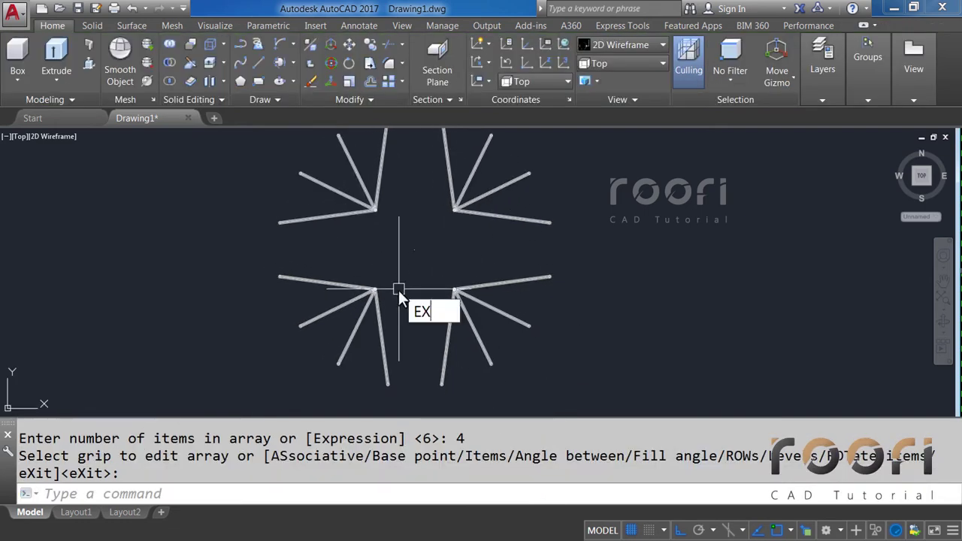
pyautogui.write('PLODE')
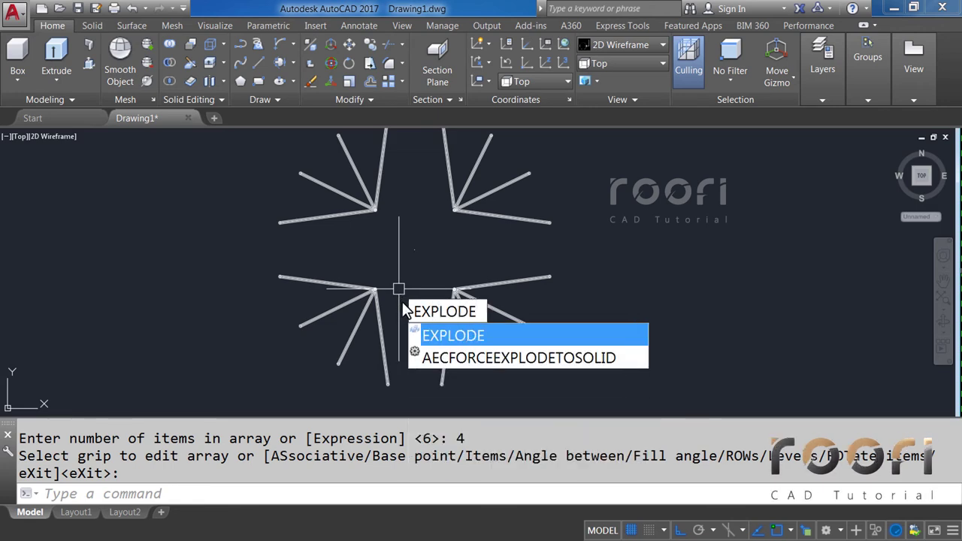
pyautogui.press('Return')
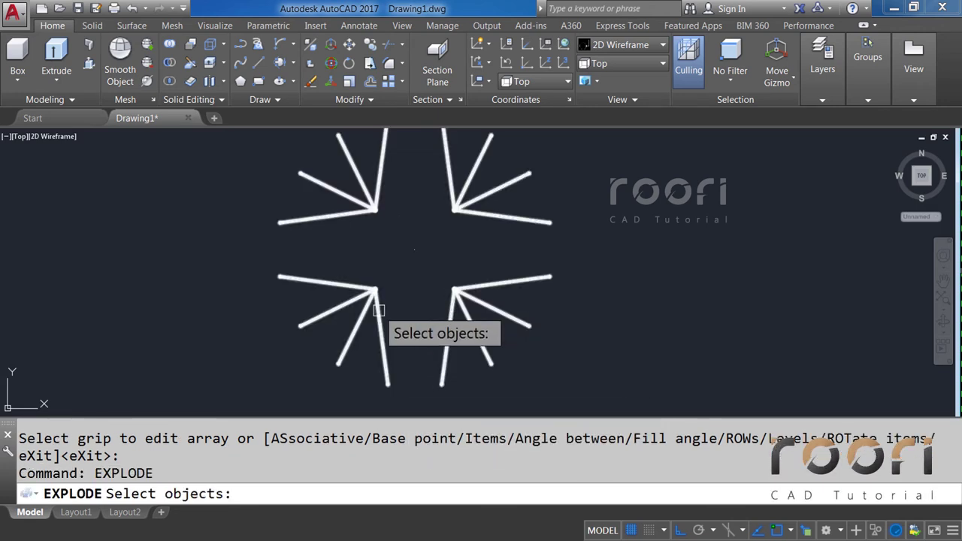
# Step: Explode the array and union all 16 rope tubes into one solid
pyautogui.click(381, 311)
pyautogui.write('UNIO')
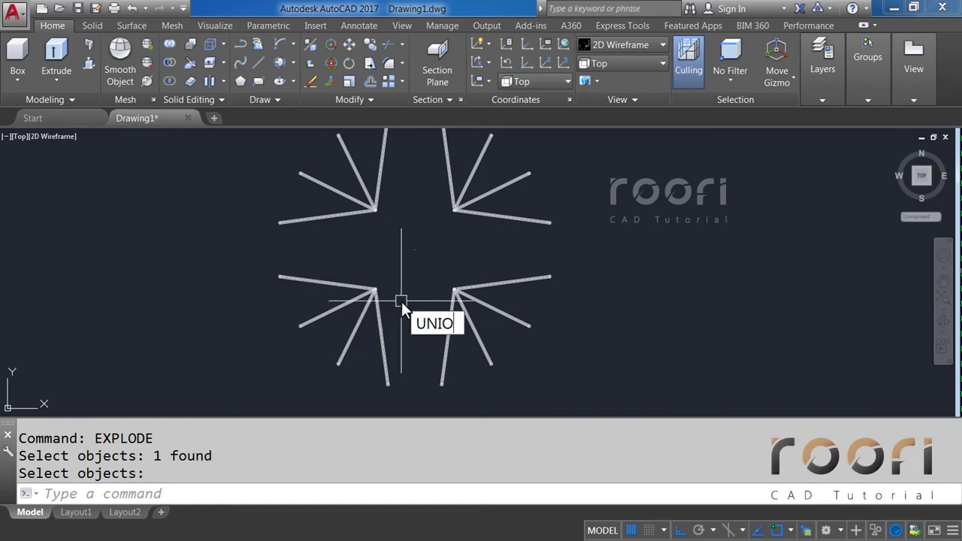
pyautogui.write('N')
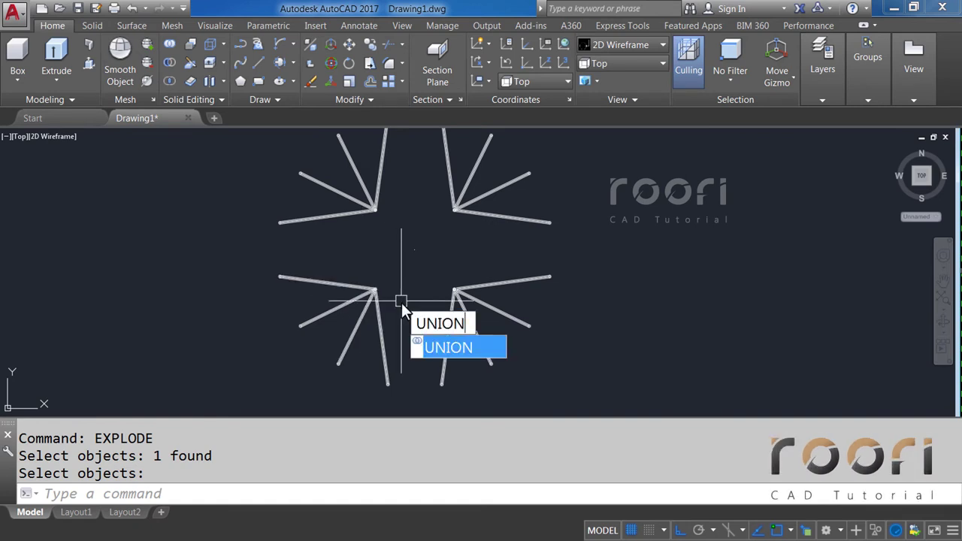
pyautogui.press('Return')
pyautogui.click(518, 325)
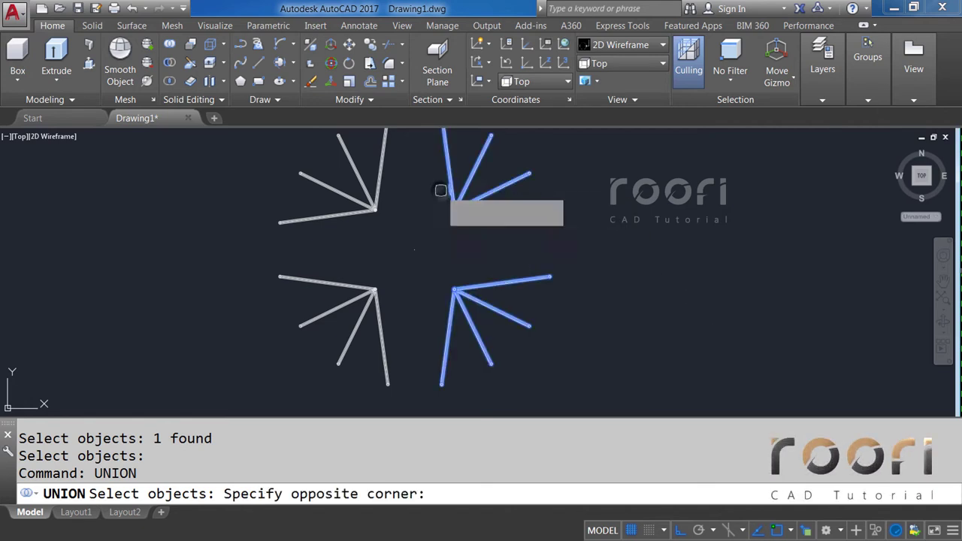
pyautogui.click(391, 296)
pyautogui.click(388, 336)
pyautogui.click(312, 184)
pyautogui.press('Return')
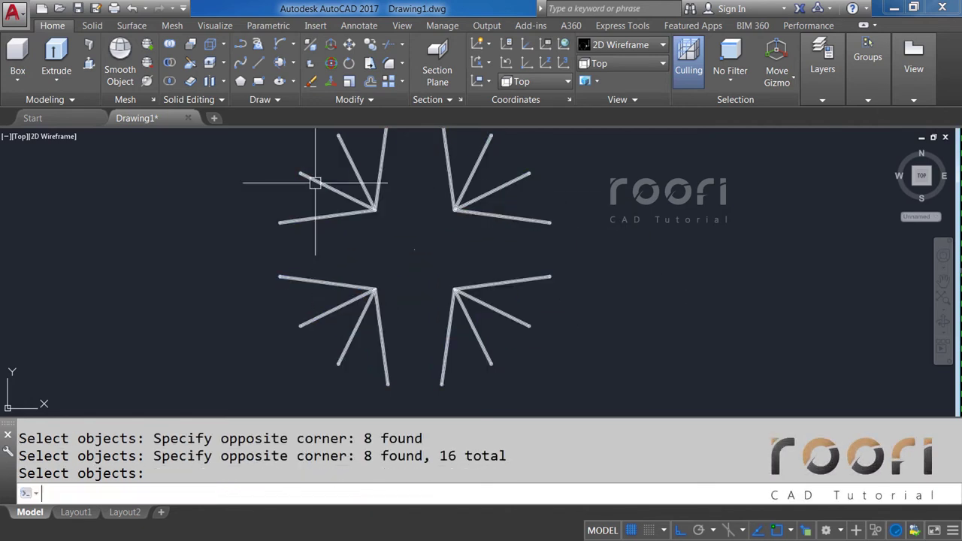
pyautogui.press('Return')
# Step: Put the united rope solid on the Rope layer
pyautogui.click(319, 183)
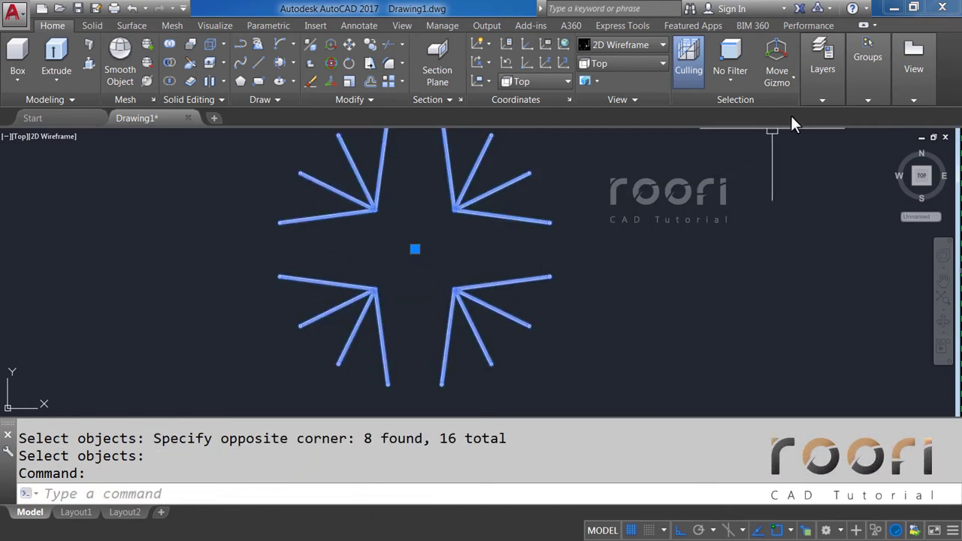
pyautogui.click(818, 99)
pyautogui.click(894, 119)
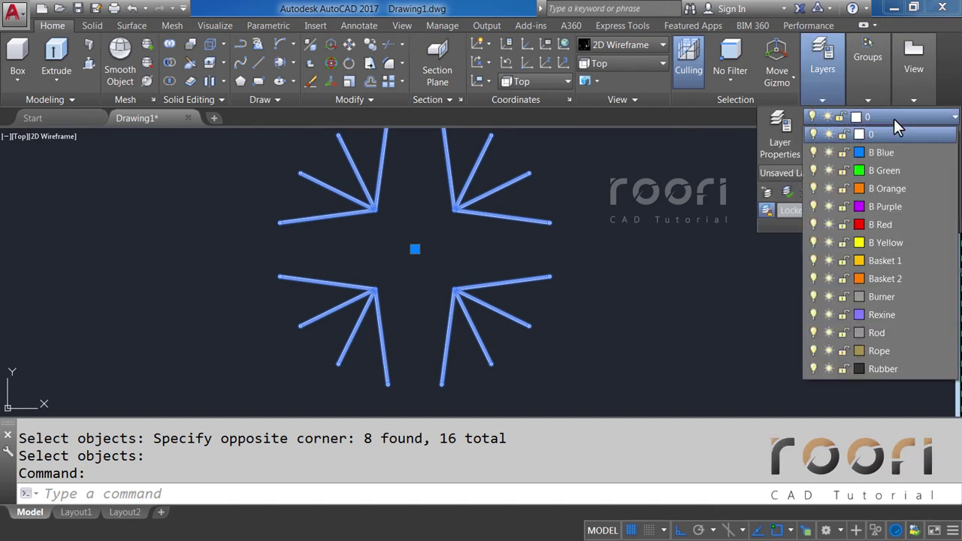
pyautogui.click(877, 351)
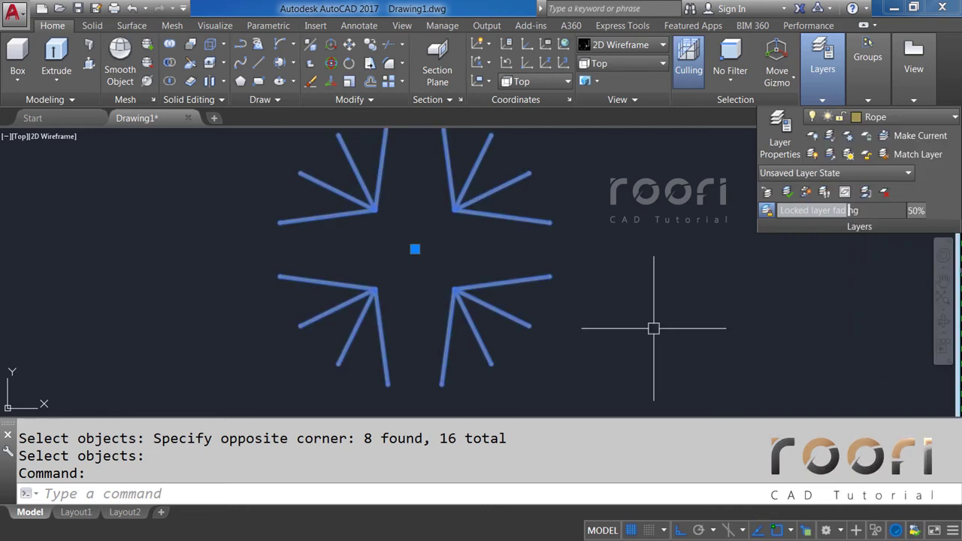
pyautogui.press('Escape')
pyautogui.write('C')
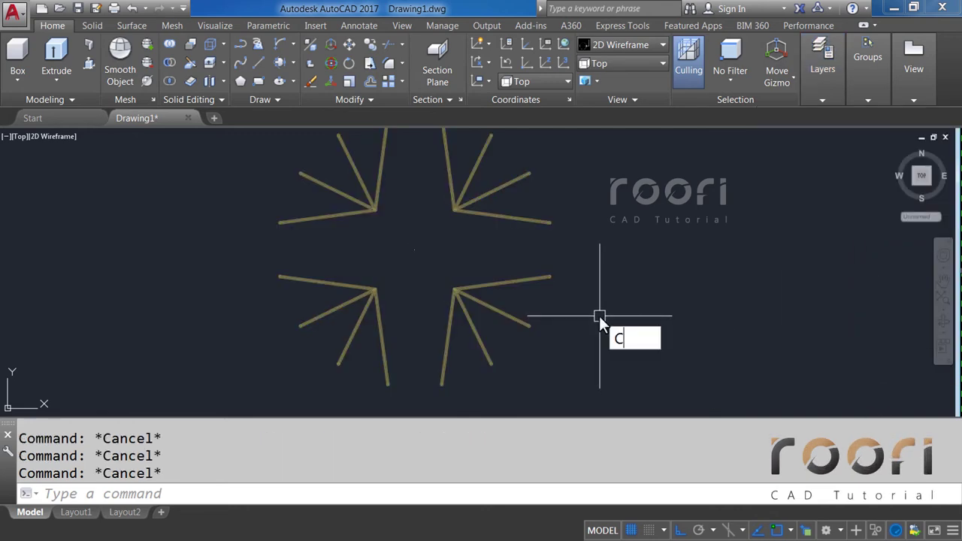
pyautogui.write('O')
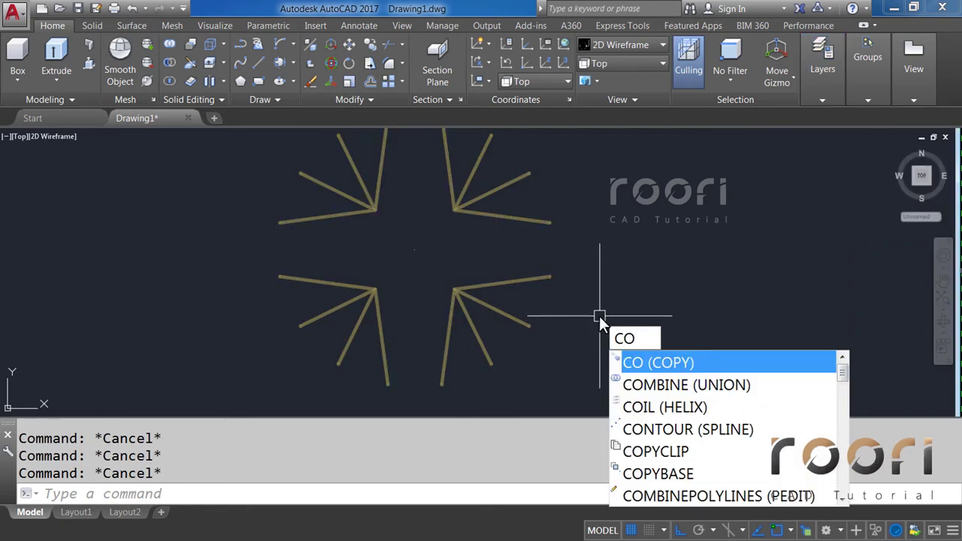
pyautogui.press('Return')
# Step: Copy the rope solid 30000 units to the right
pyautogui.click(538, 281)
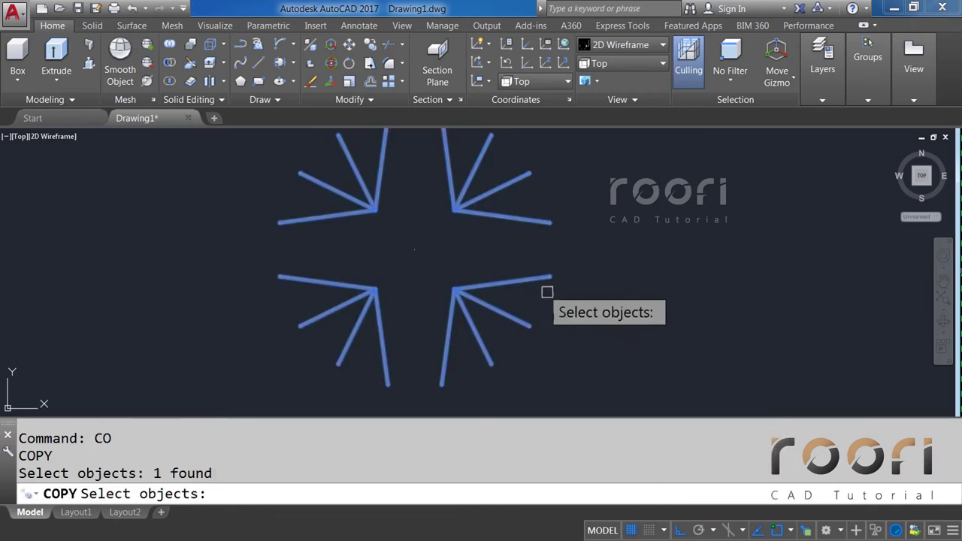
pyautogui.press('Return')
pyautogui.click(551, 293)
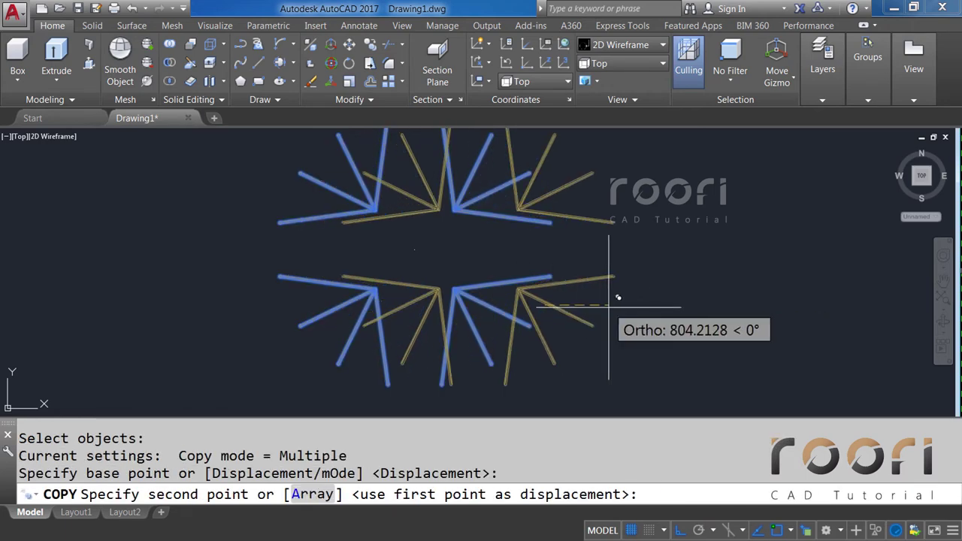
pyautogui.write('30000')
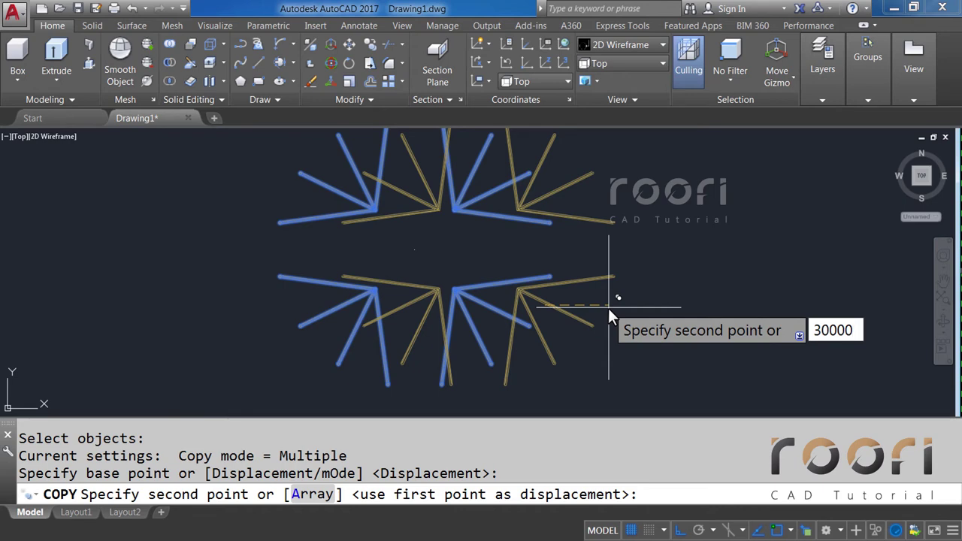
pyautogui.press('Return')
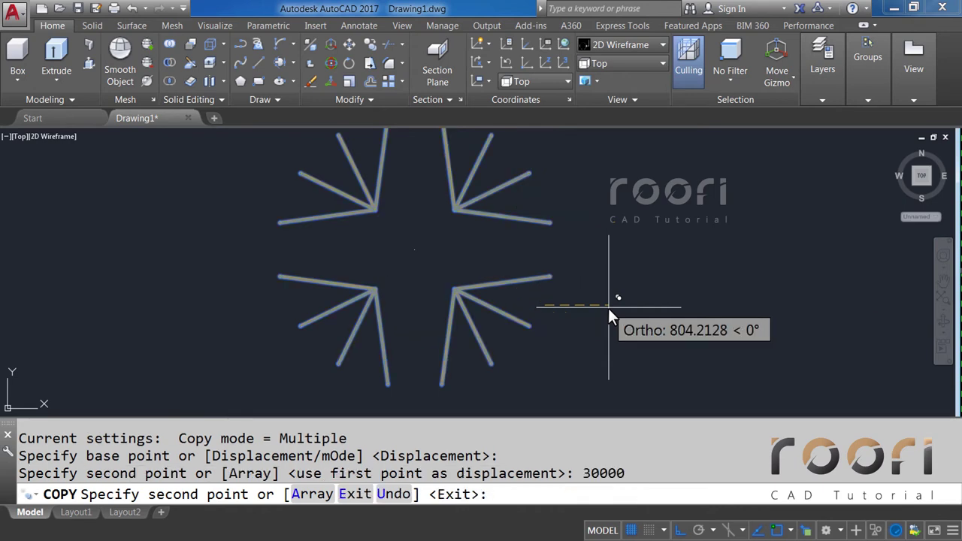
pyautogui.press('Return')
# Step: Show the balloon in the Realistic visual style and orbit to inspect it
pyautogui.scroll(-6, 258, 284)
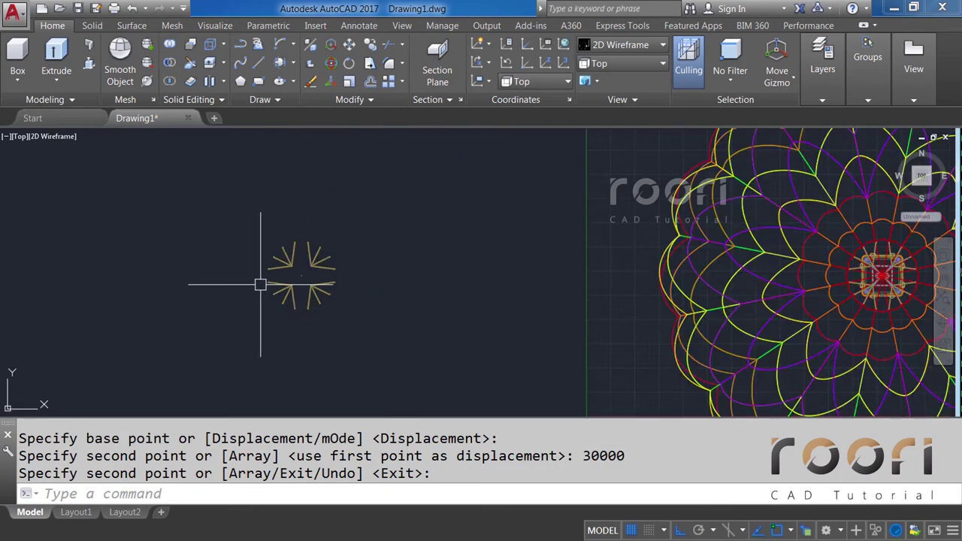
pyautogui.scroll(-2, 316, 289)
pyautogui.moveTo(666, 263)
pyautogui.mouseDown(button='middle')
pyautogui.moveTo(539, 251)
pyautogui.moveTo(552, 214)
pyautogui.mouseUp(button='middle')
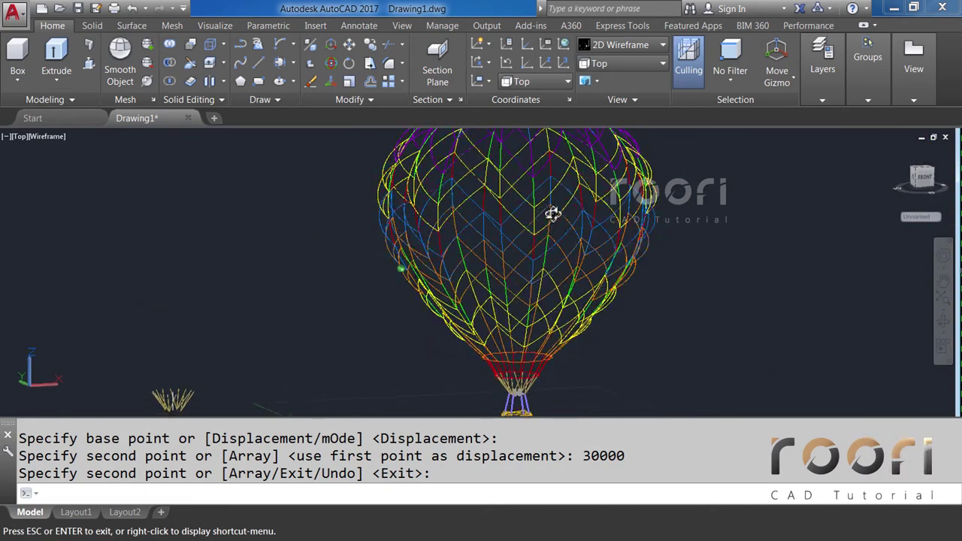
pyautogui.scroll(5, 516, 394)
pyautogui.scroll(-1, 516, 369)
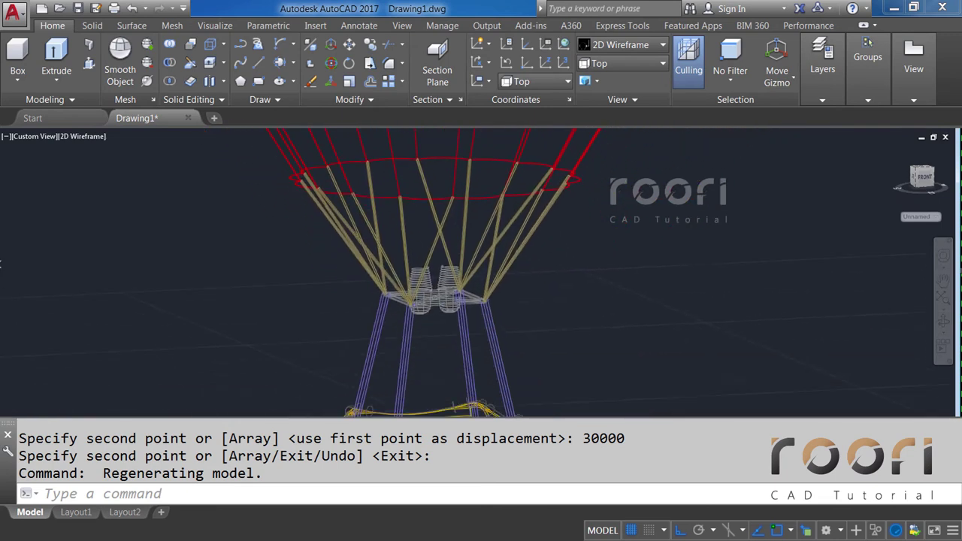
pyautogui.click(626, 45)
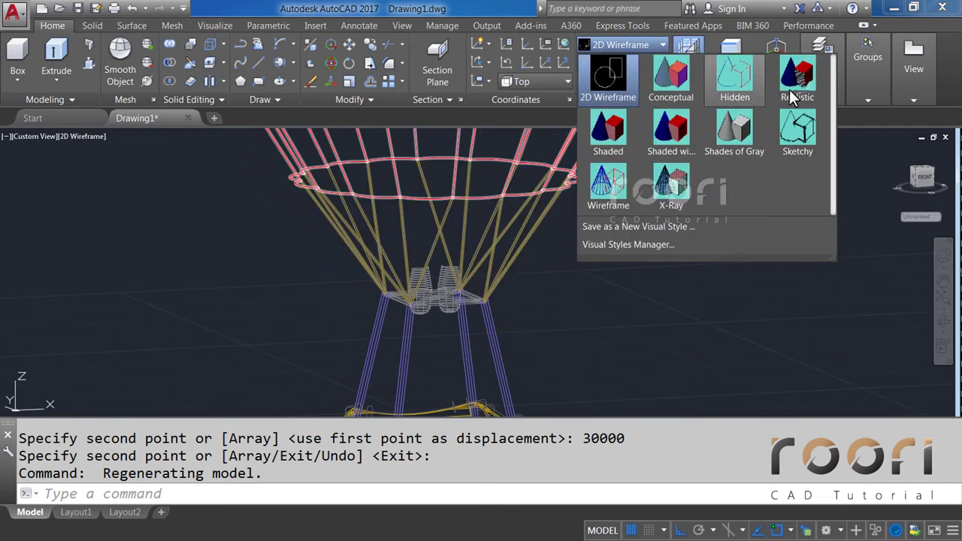
pyautogui.click(791, 96)
pyautogui.moveTo(653, 150)
pyautogui.keyDown('shift'); pyautogui.mouseDown(button='middle')
pyautogui.moveTo(466, 230)
pyautogui.moveTo(440, 200)
pyautogui.moveTo(726, 209)
pyautogui.moveTo(504, 226)
pyautogui.mouseUp(button='middle'); pyautogui.keyUp('shift')
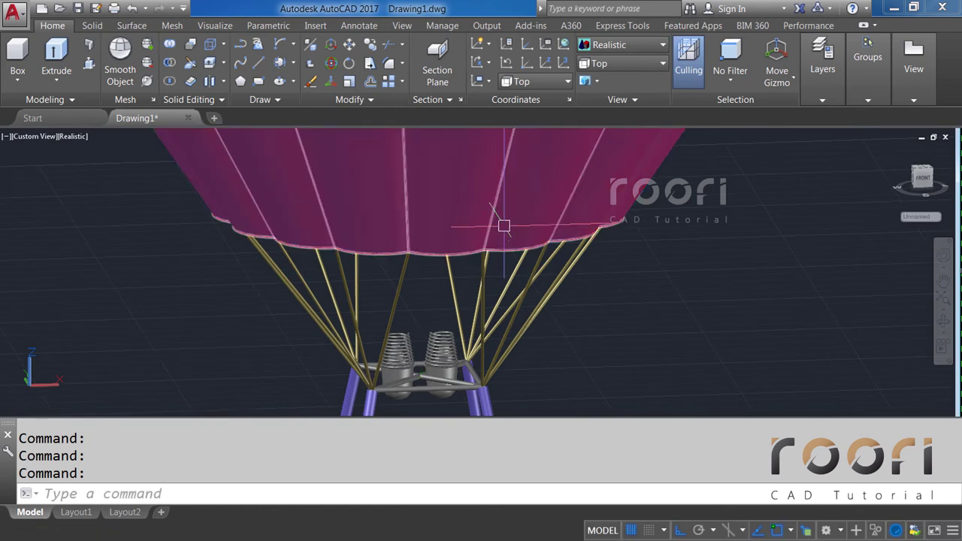
# Step: Return to 2D Wireframe in Top view and pan to the copied ropes
pyautogui.click(624, 45)
pyautogui.click(616, 69)
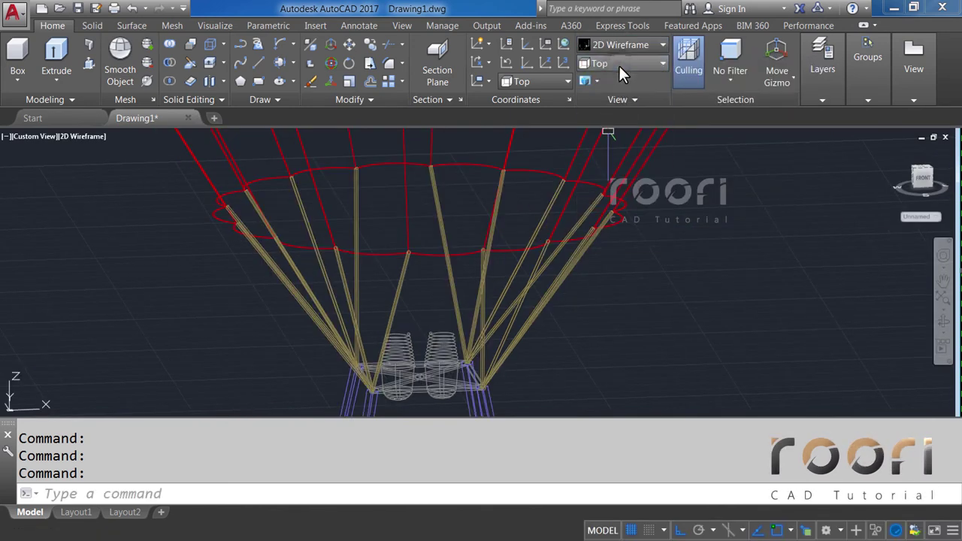
pyautogui.click(619, 63)
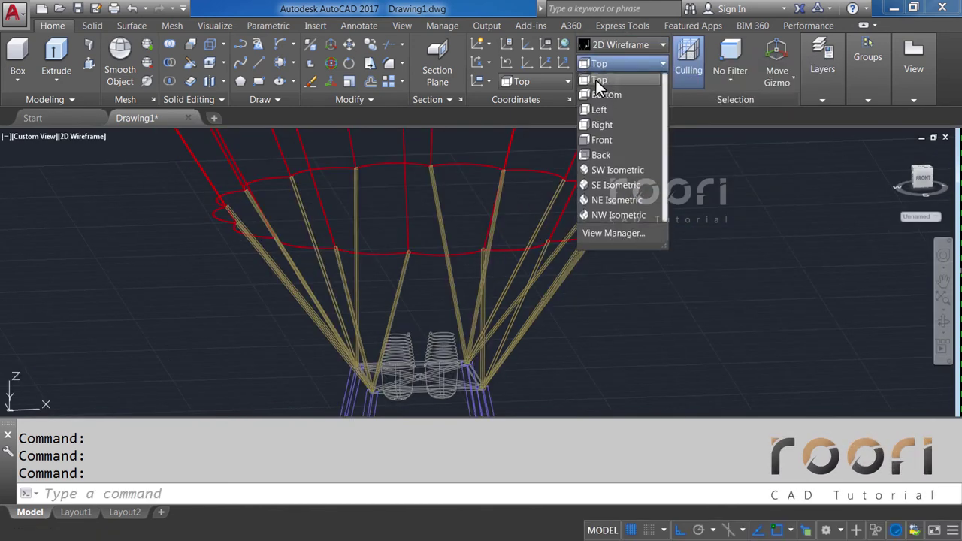
pyautogui.click(599, 80)
pyautogui.moveTo(215, 286); pyautogui.dragTo(396, 279, button='middle')
pyautogui.scroll(3, 378, 268)
pyautogui.scroll(1, 419, 273)
pyautogui.scroll(2, 380, 260)
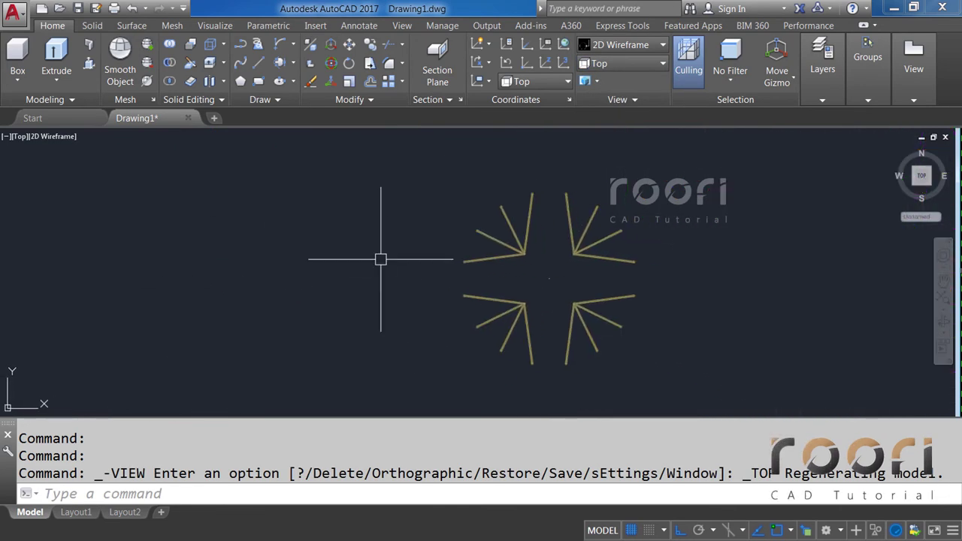
# Step: Start a polyline at the top rope-end circle and add vertices at the next two rope ends
pyautogui.write('PL')
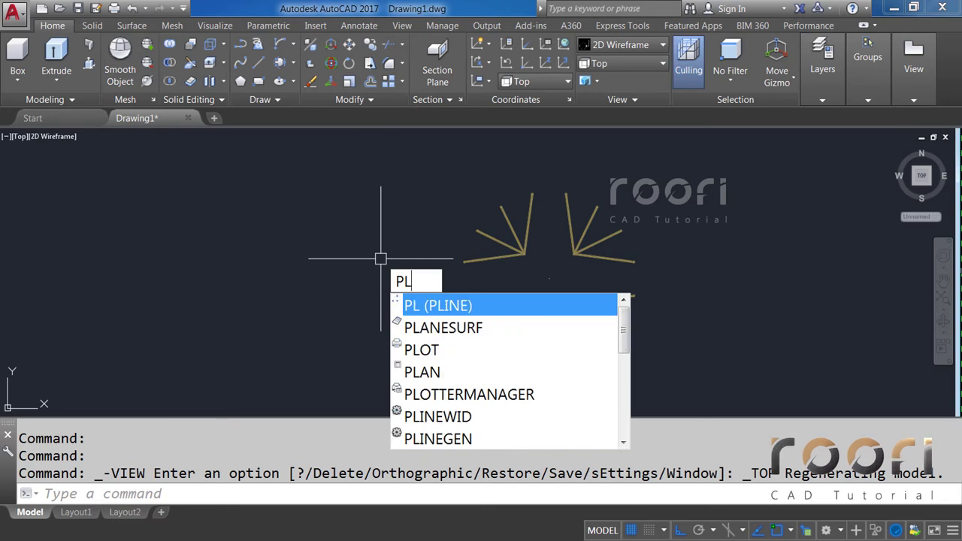
pyautogui.press('Return')
pyautogui.scroll(1, 494, 193)
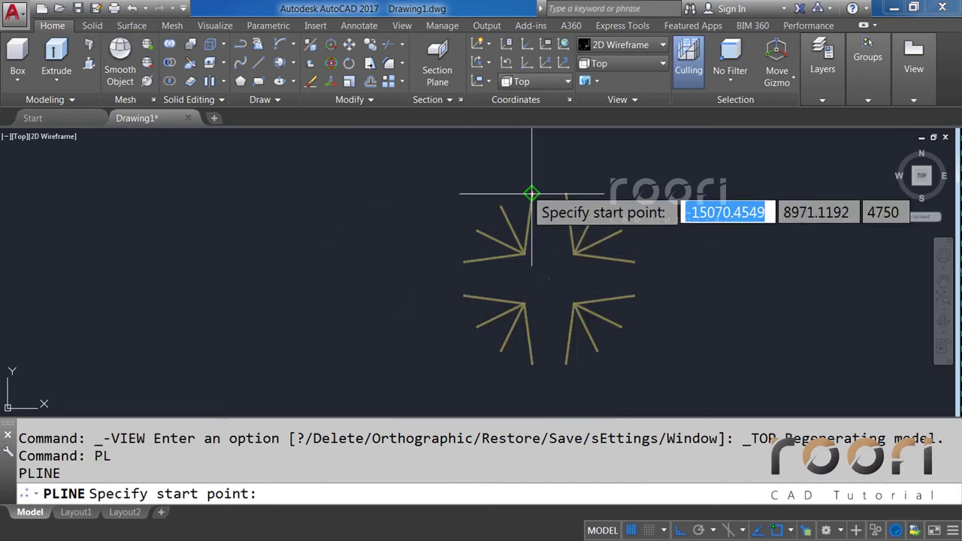
pyautogui.scroll(3, 526, 189)
pyautogui.scroll(3, 535, 192)
pyautogui.scroll(3, 547, 192)
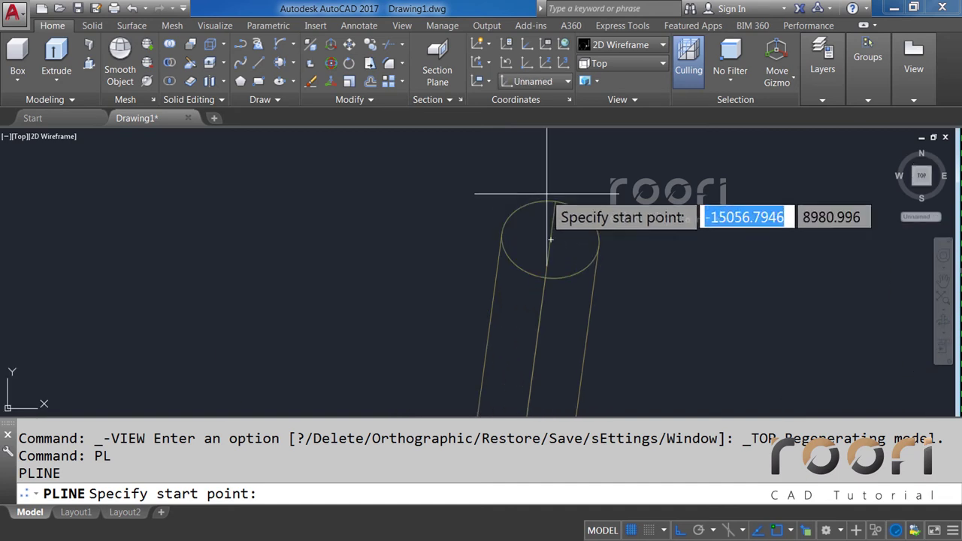
pyautogui.click(556, 200)
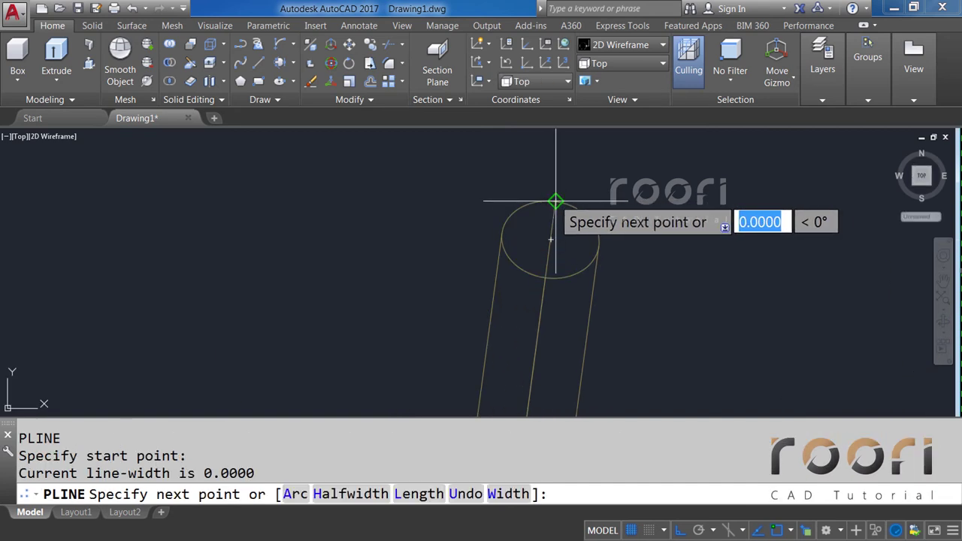
pyautogui.scroll(-4, 519, 210)
pyautogui.moveTo(258, 323); pyautogui.dragTo(492, 194, button='middle')
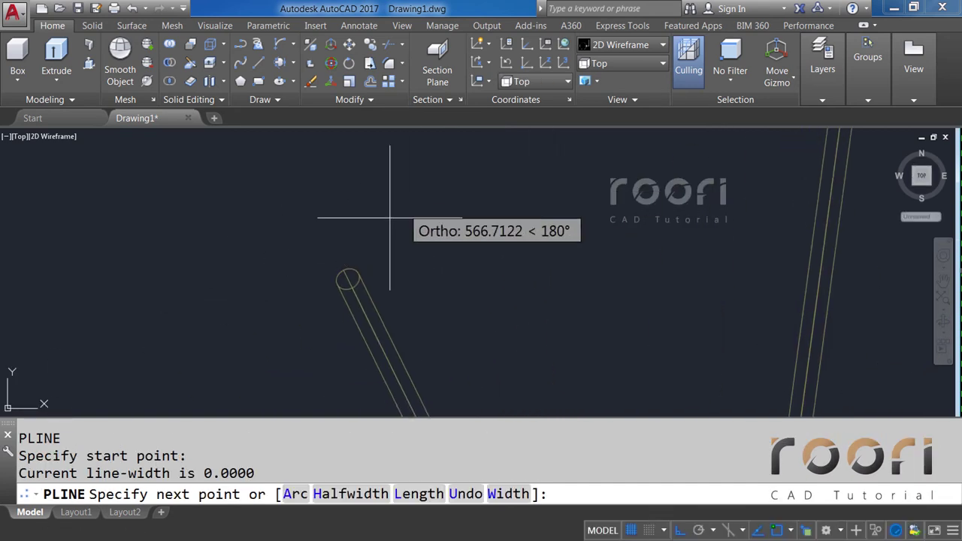
pyautogui.scroll(2, 360, 263)
pyautogui.click(328, 258)
pyautogui.scroll(-2, 376, 230)
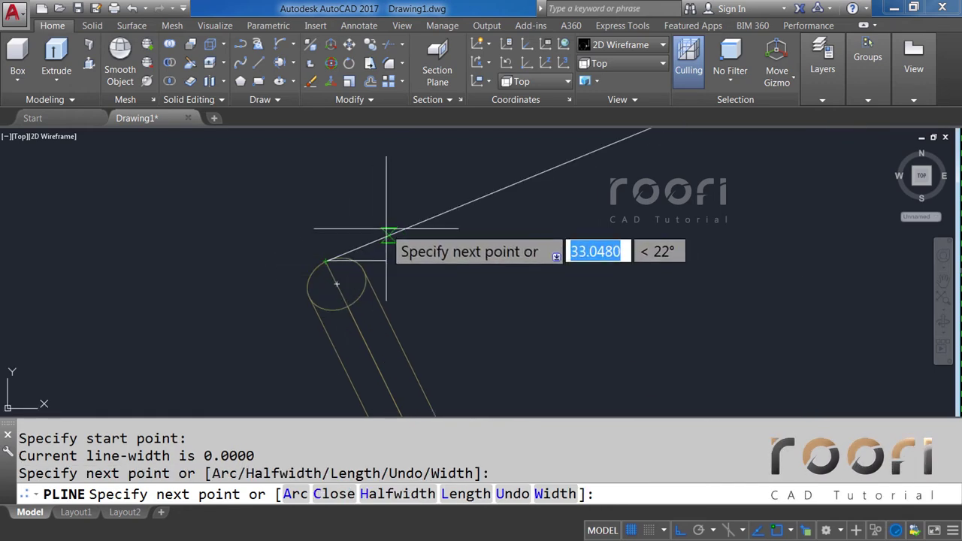
pyautogui.scroll(-2, 378, 238)
pyautogui.scroll(-2, 338, 278)
pyautogui.scroll(1, 311, 279)
pyautogui.scroll(2, 290, 301)
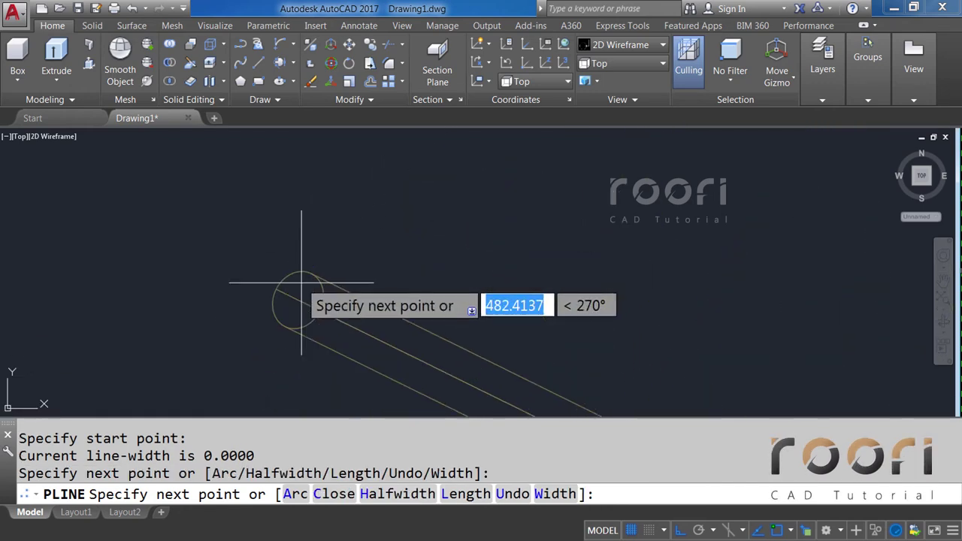
pyautogui.scroll(1, 276, 288)
pyautogui.click(276, 288)
# Step: Continue the polyline through six more rope-end circles down the left side and finish it
pyautogui.scroll(-3, 293, 270)
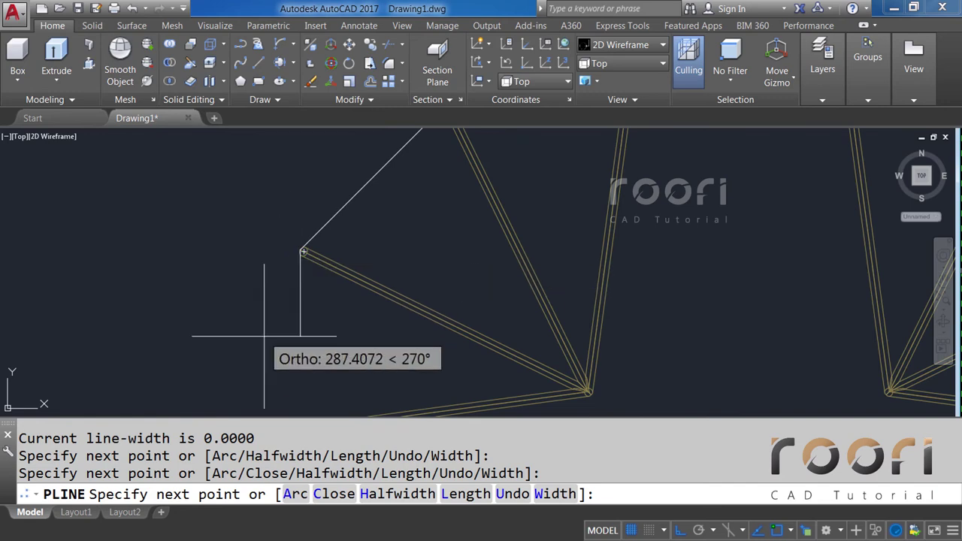
pyautogui.moveTo(287, 255)
pyautogui.mouseDown(button='middle')
pyautogui.moveTo(301, 252)
pyautogui.moveTo(290, 215)
pyautogui.mouseUp(button='middle')
pyautogui.scroll(5, 285, 253)
pyautogui.scroll(-1, 315, 233)
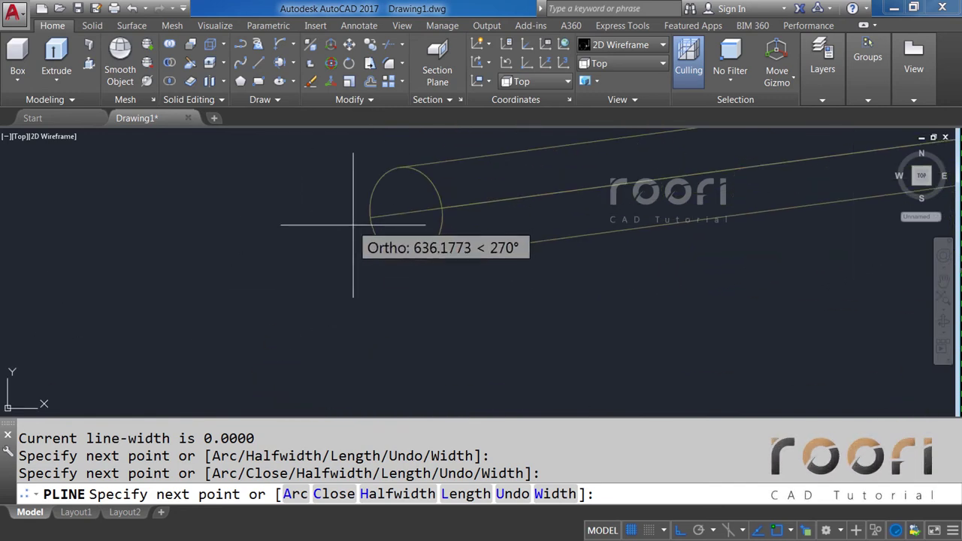
pyautogui.click(371, 218)
pyautogui.scroll(-3, 344, 210)
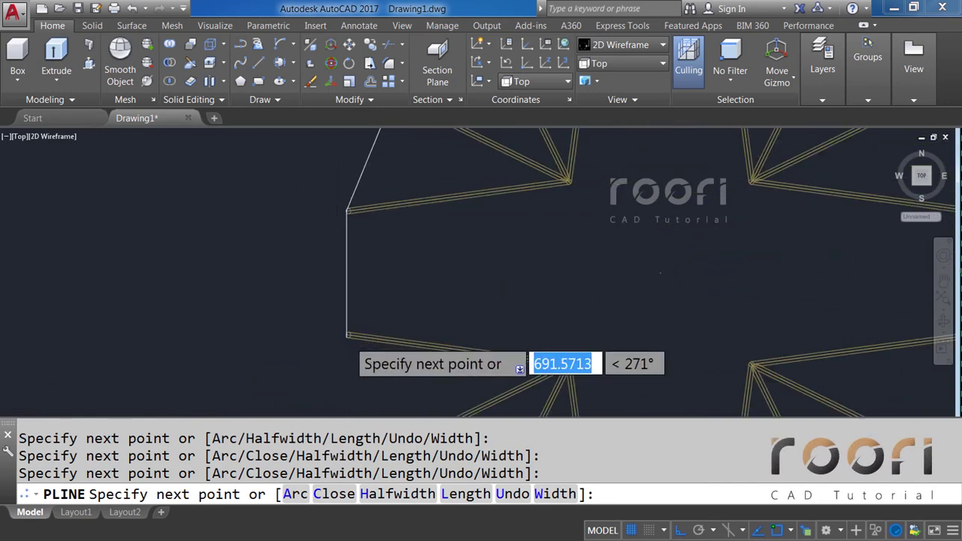
pyautogui.scroll(4, 348, 325)
pyautogui.click(291, 344)
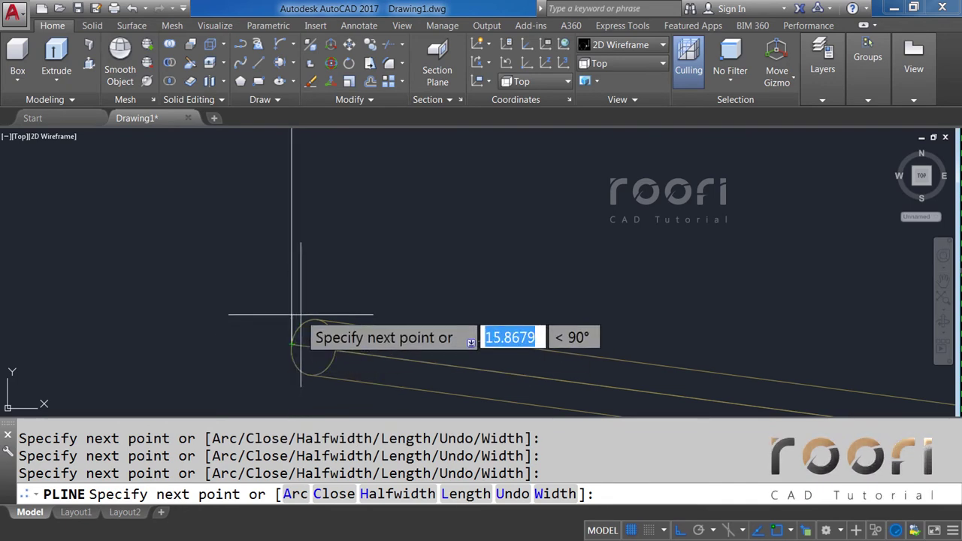
pyautogui.scroll(-3, 301, 331)
pyautogui.scroll(-3, 344, 358)
pyautogui.scroll(4, 365, 273)
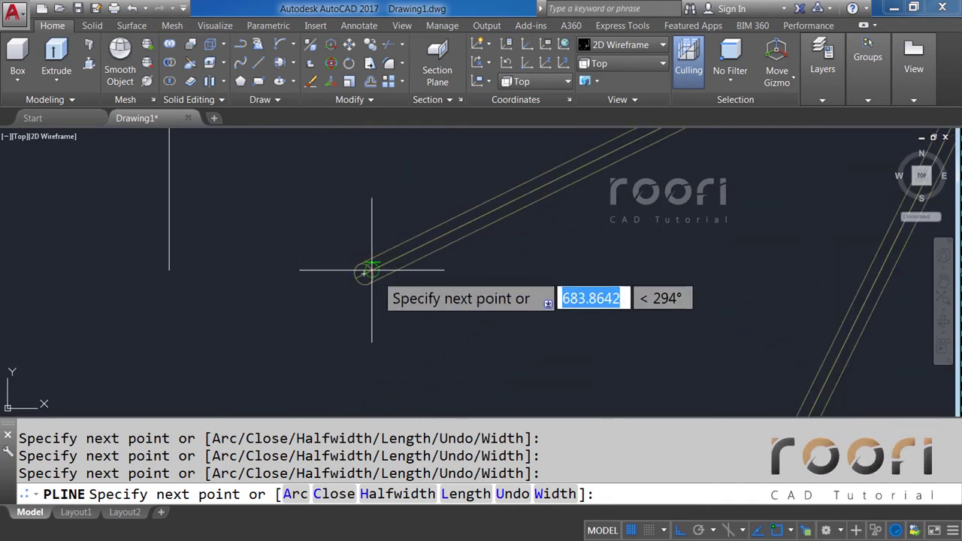
pyautogui.scroll(2, 336, 303)
pyautogui.click(318, 258)
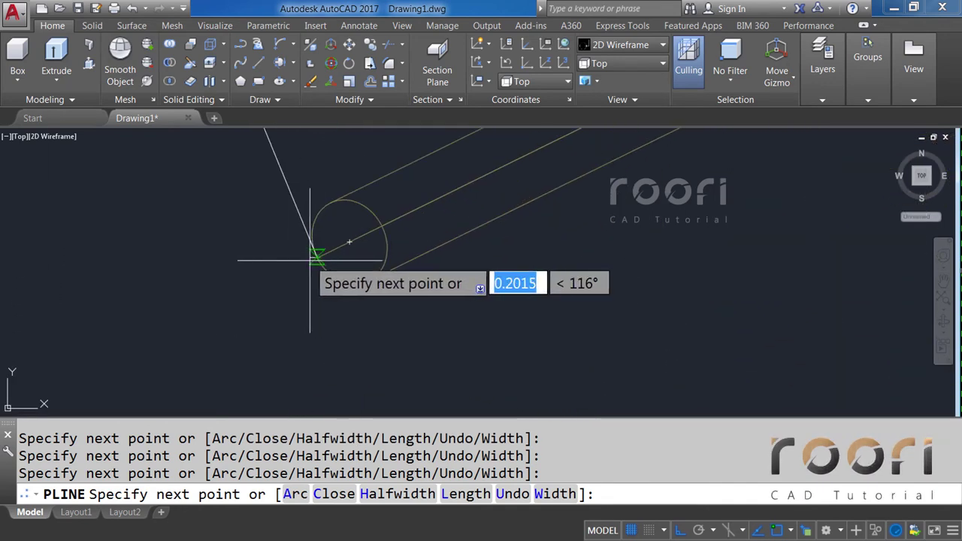
pyautogui.scroll(-3, 323, 270)
pyautogui.scroll(4, 376, 296)
pyautogui.scroll(1, 406, 342)
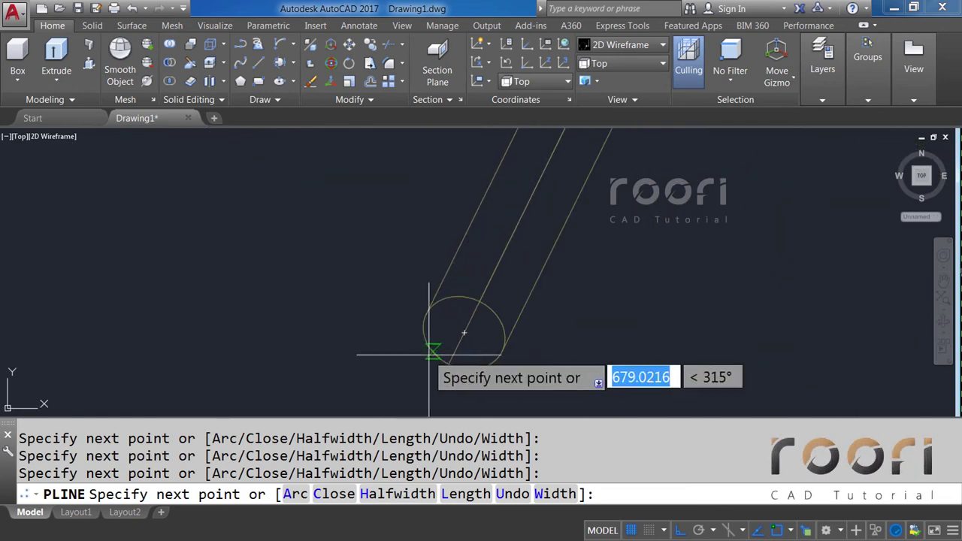
pyautogui.click(439, 356)
pyautogui.scroll(-2, 444, 354)
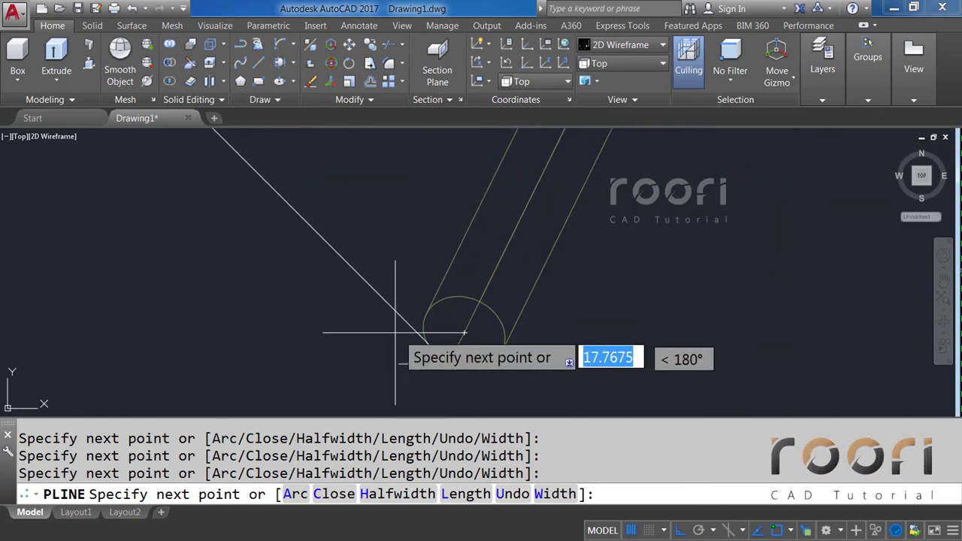
pyautogui.scroll(-3, 361, 314)
pyautogui.click(362, 314)
pyautogui.scroll(2, 459, 353)
pyautogui.scroll(3, 441, 344)
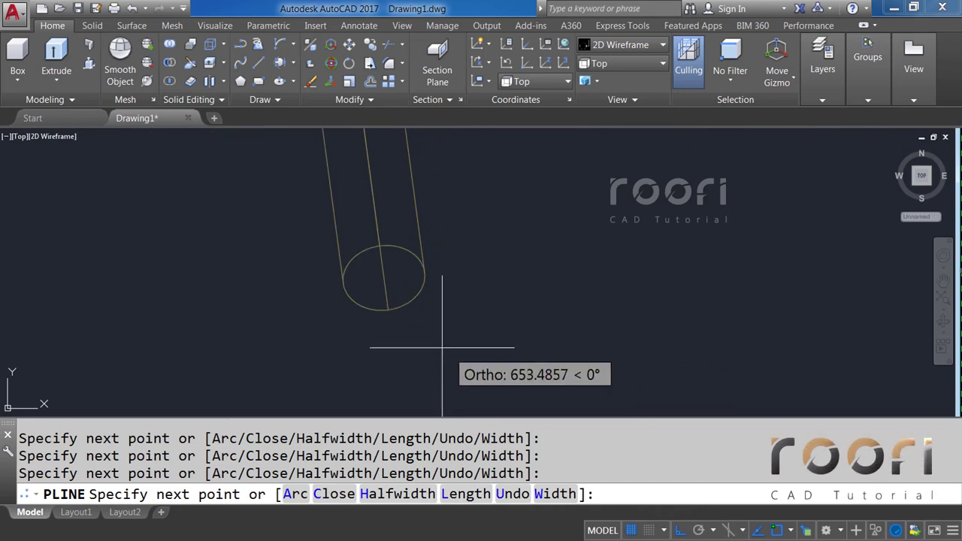
pyautogui.click(387, 308)
pyautogui.press('Return')
pyautogui.scroll(-1, 386, 324)
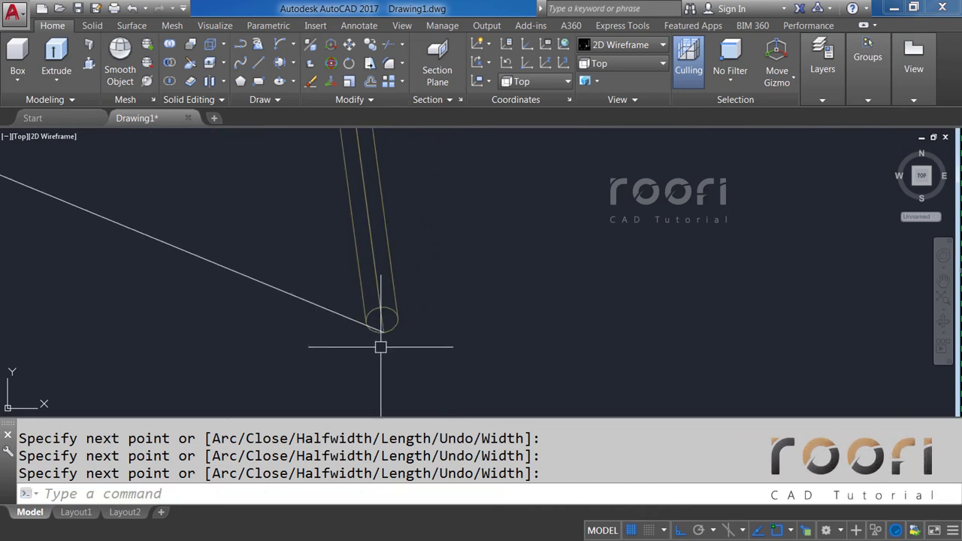
pyautogui.scroll(-2, 381, 349)
pyautogui.scroll(-5, 380, 348)
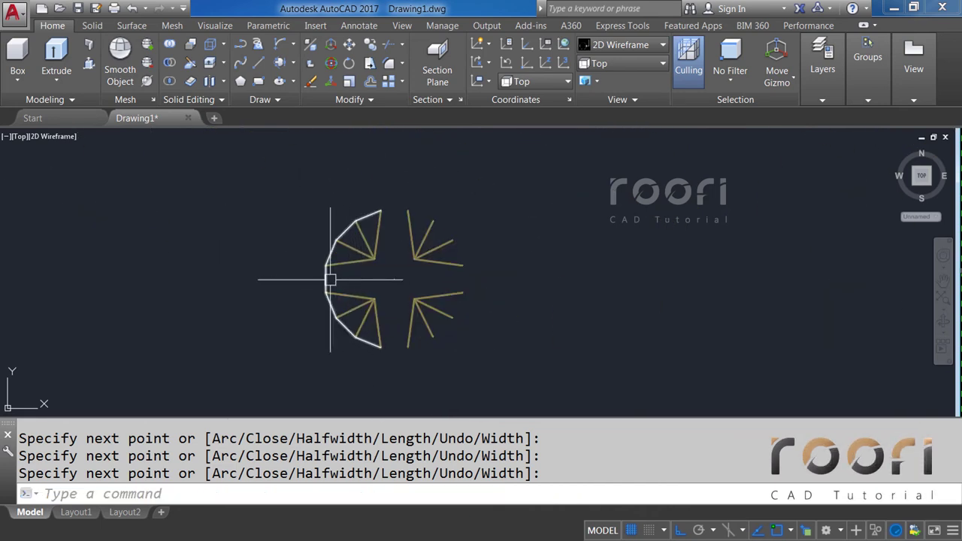
pyautogui.moveTo(349, 276); pyautogui.dragTo(385, 275, button='middle')
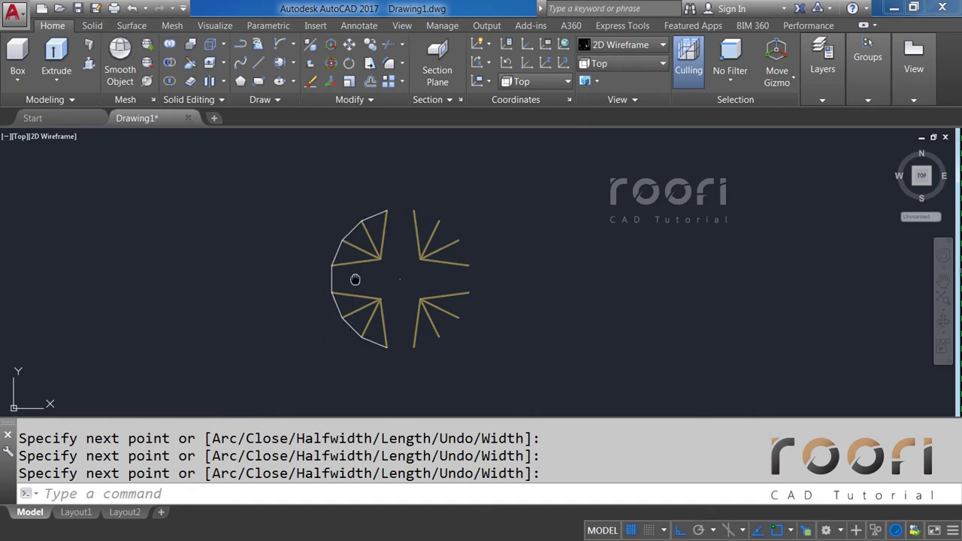
pyautogui.scroll(2, 350, 264)
pyautogui.scroll(4, 351, 264)
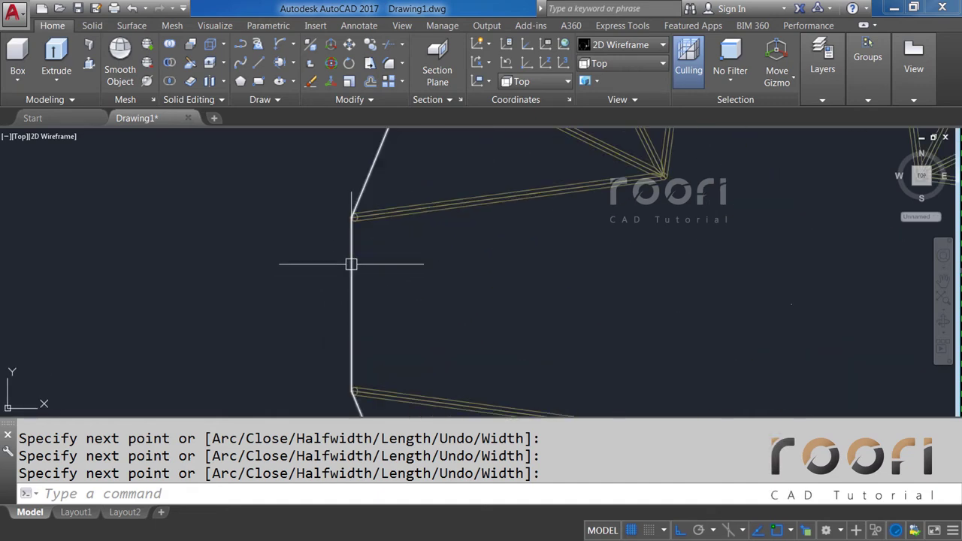
# Step: Offset the vertical line by 10 units to the left side
pyautogui.write('O')
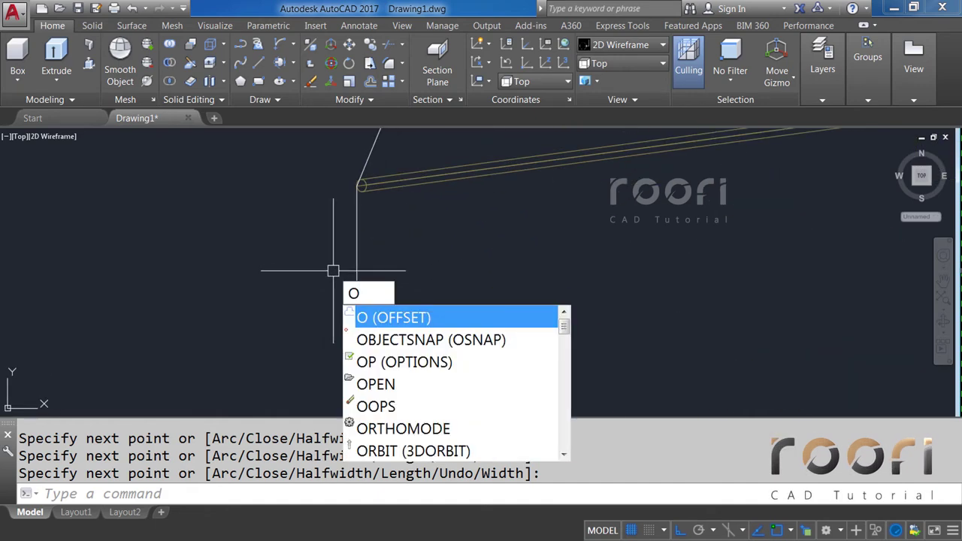
pyautogui.press('Return')
pyautogui.write('10')
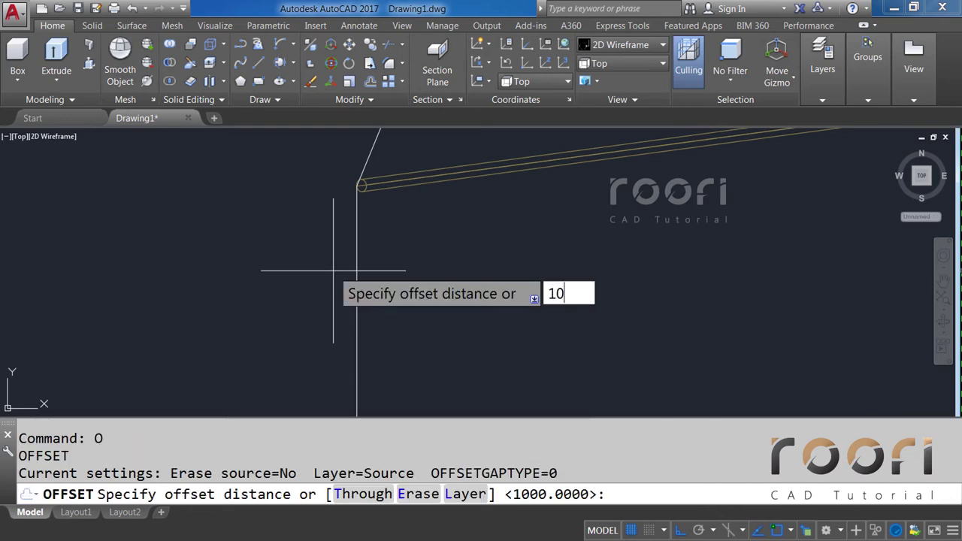
pyautogui.press('Return')
pyautogui.click(355, 263)
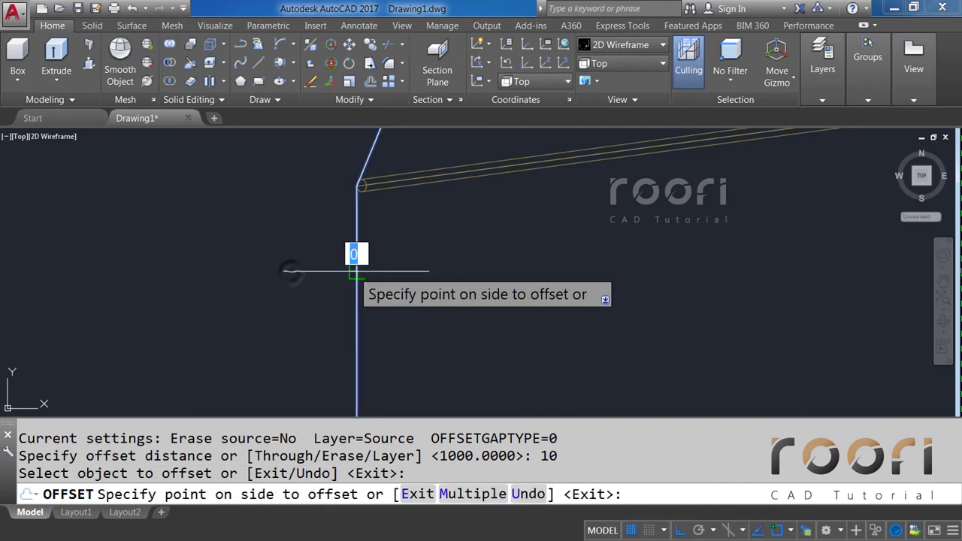
pyautogui.click(291, 272)
pyautogui.press('Return')
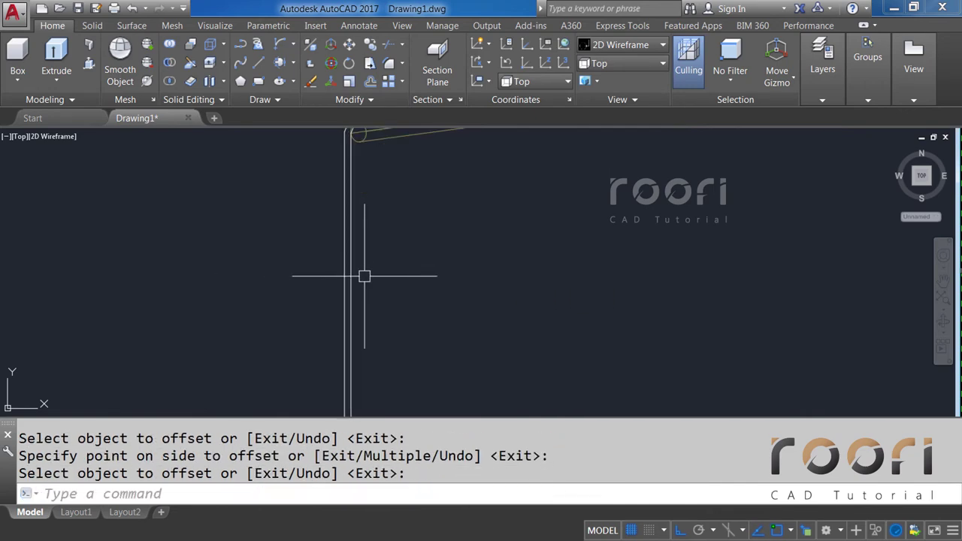
pyautogui.scroll(-2, 351, 280)
pyautogui.scroll(-5, 350, 281)
pyautogui.write('CO')
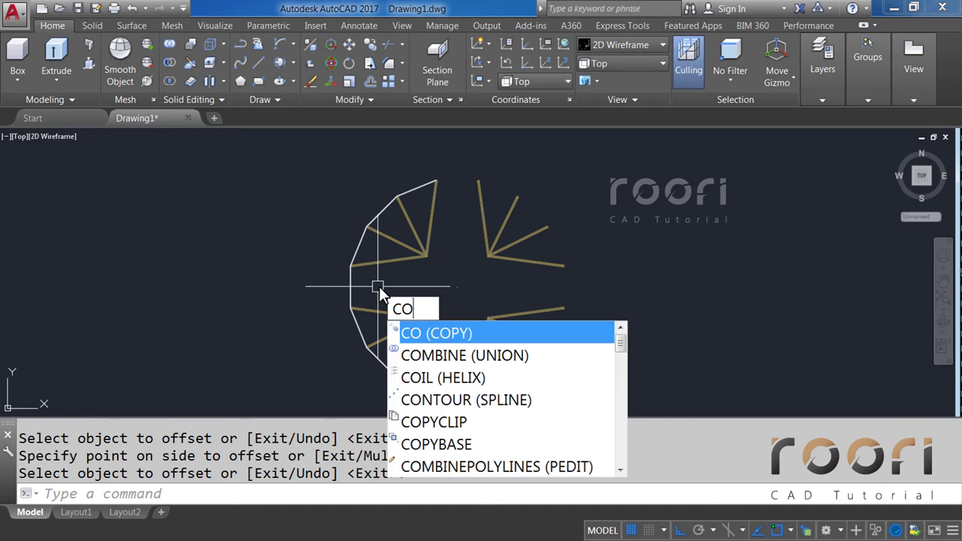
# Step: Copy the rope-tip outline polyline 5000 units to the left
pyautogui.press('Return')
pyautogui.click(371, 287)
pyautogui.click(338, 267)
pyautogui.press('Return')
pyautogui.click(333, 244)
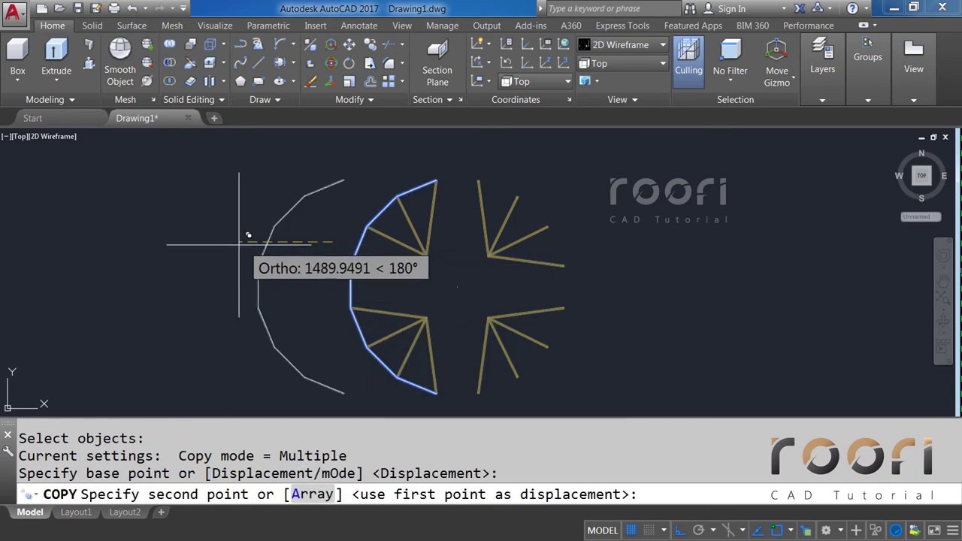
pyautogui.write('5000')
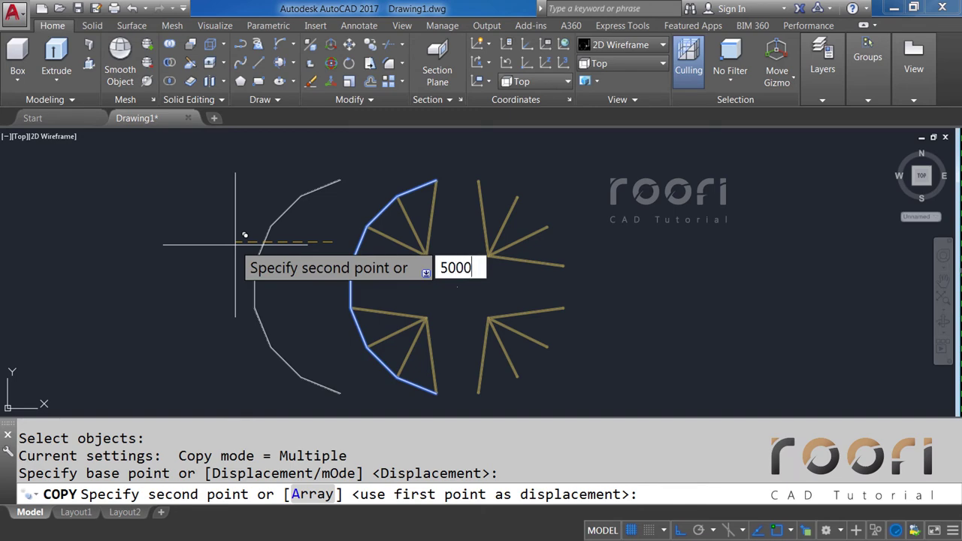
pyautogui.press('Return')
pyautogui.press('Return')
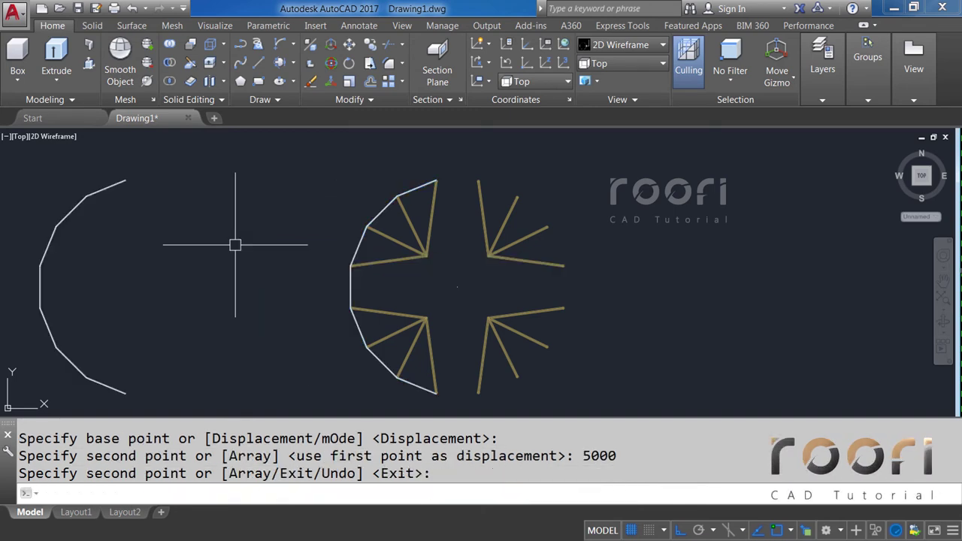
pyautogui.scroll(2, 324, 293)
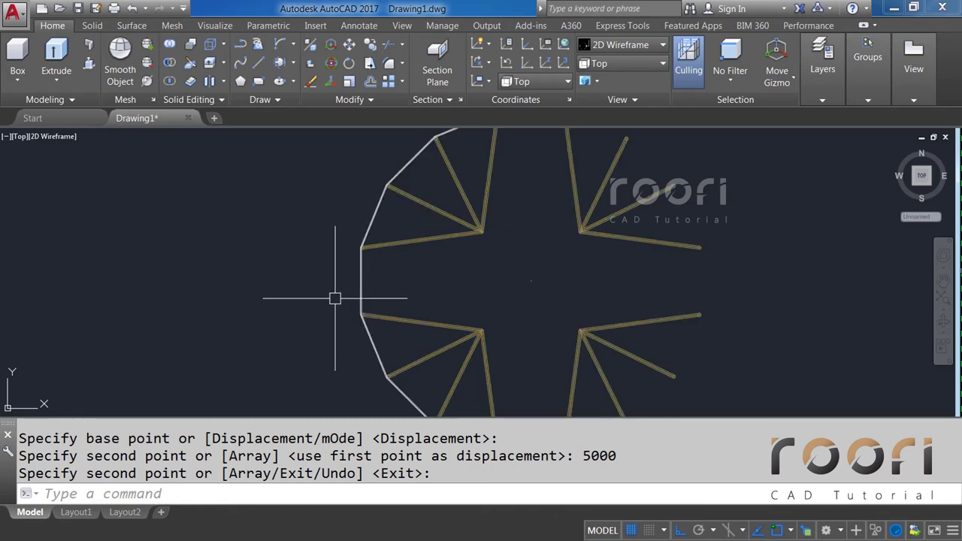
pyautogui.scroll(5, 353, 300)
# Step: Delete one of the doubled vertical lines
pyautogui.press('Return')
pyautogui.click(374, 291)
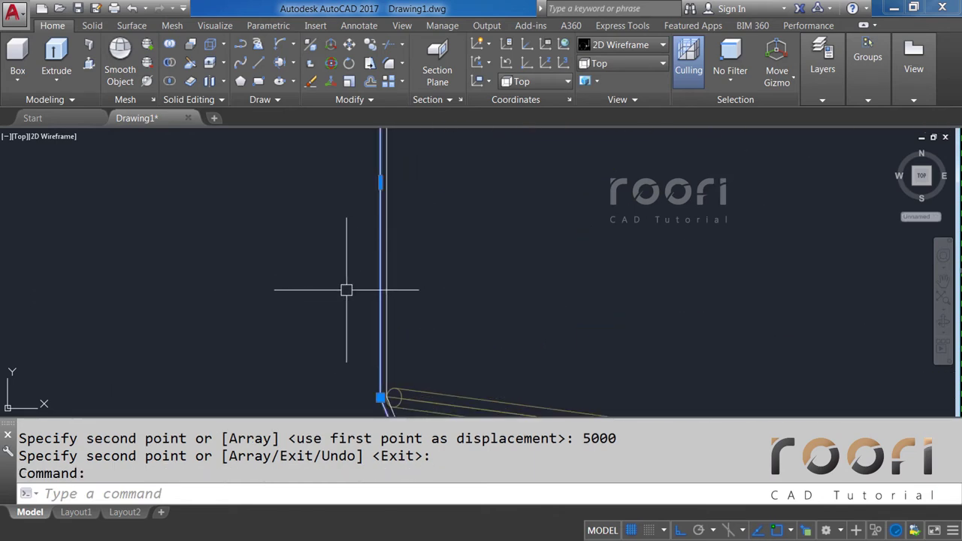
pyautogui.press('Delete')
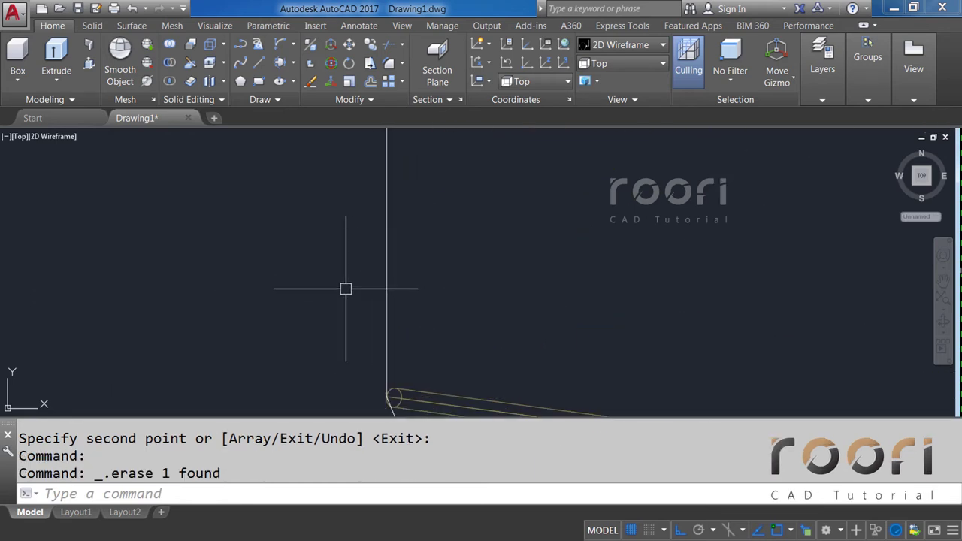
pyautogui.write('L')
# Step: Draw a horizontal helper line leftward from the rope tube's end
pyautogui.press('Return')
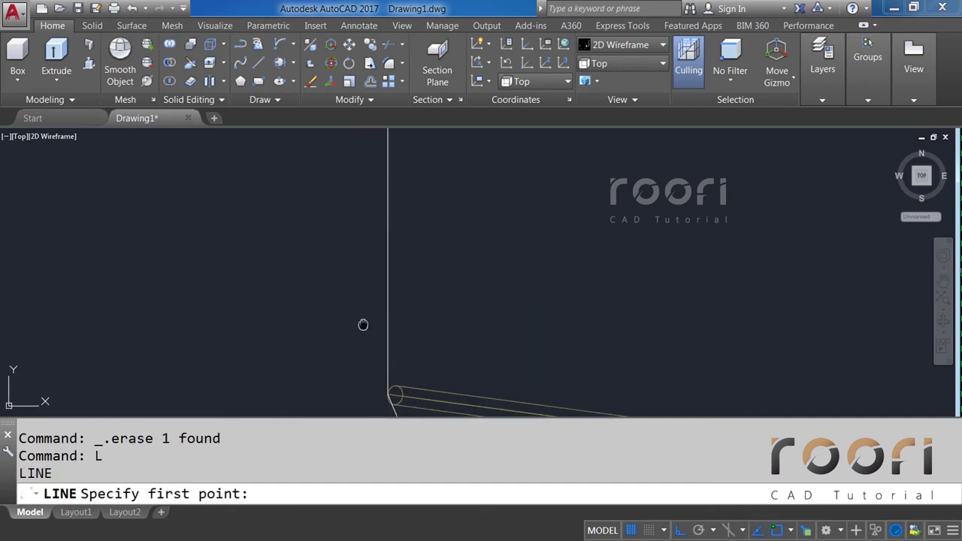
pyautogui.scroll(1, 368, 330)
pyautogui.scroll(1, 376, 331)
pyautogui.click(420, 337)
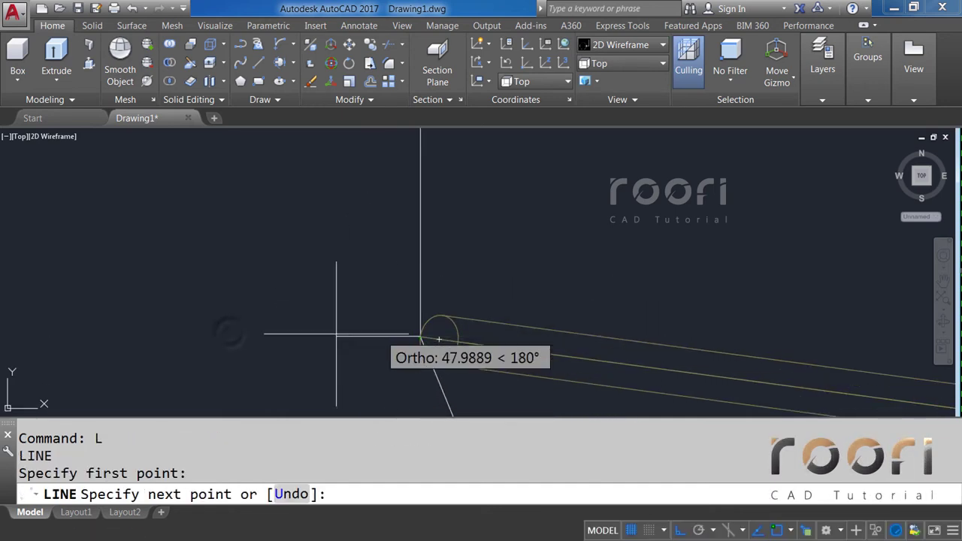
pyautogui.click(230, 337)
pyautogui.press('Return')
pyautogui.write('TR')
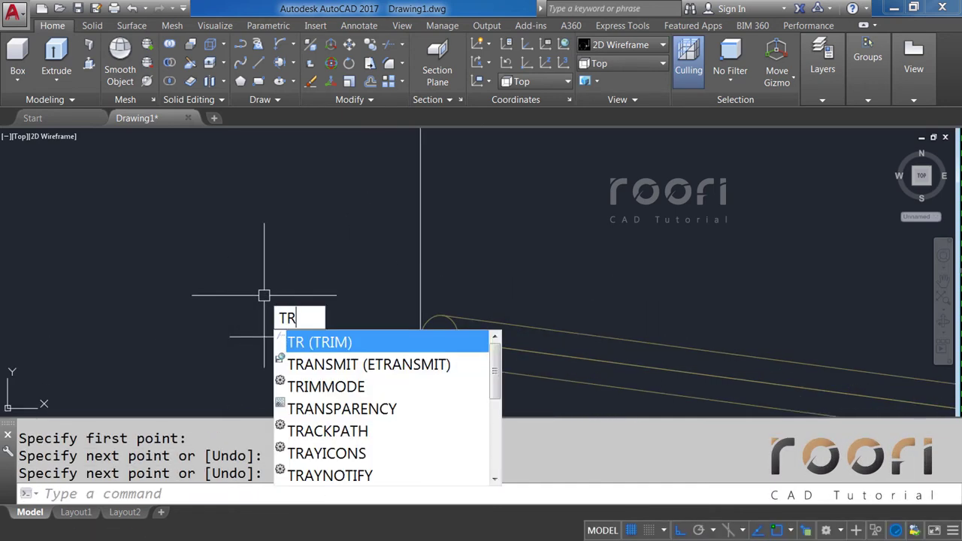
# Step: Trim the vertical line above the horizontal helper line, then erase the helper
pyautogui.press('Return')
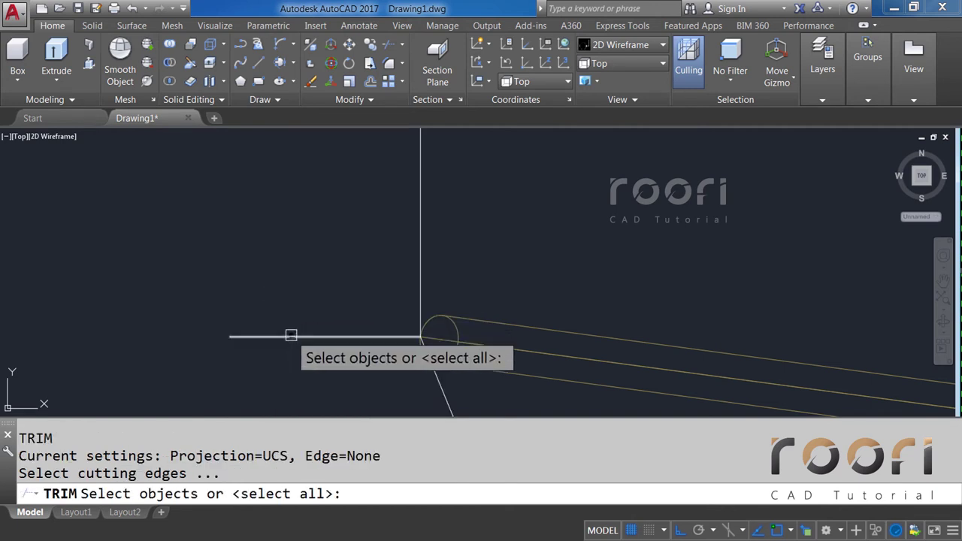
pyautogui.click(291, 336)
pyautogui.press('Return')
pyautogui.click(419, 269)
pyautogui.press('Return')
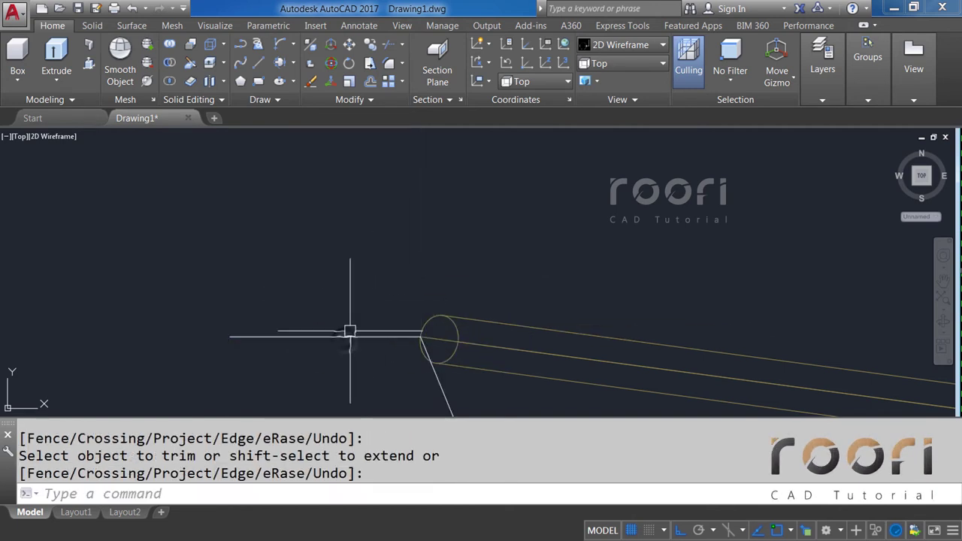
pyautogui.click(345, 337)
pyautogui.press('Delete')
pyautogui.scroll(-2, 322, 266)
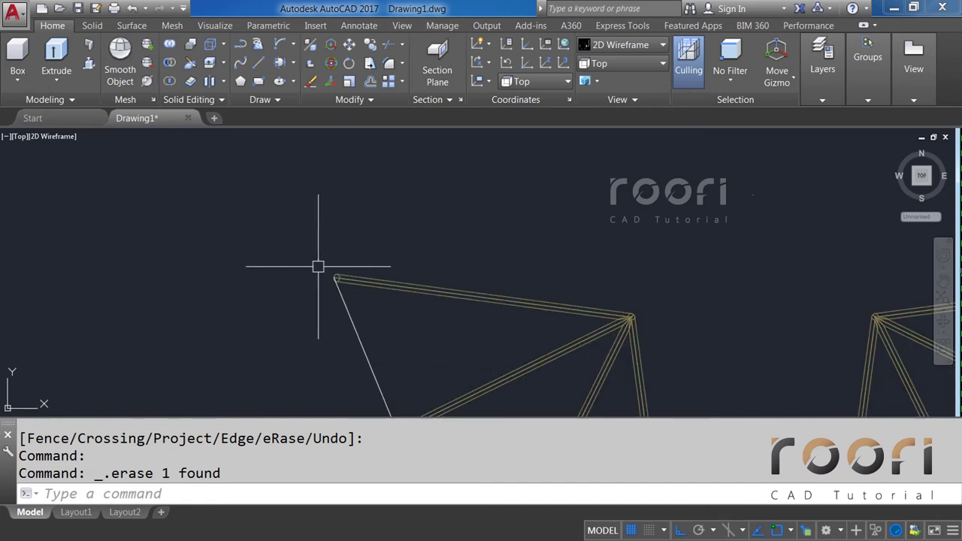
pyautogui.scroll(-2, 319, 266)
pyautogui.scroll(-2, 318, 266)
pyautogui.write('O')
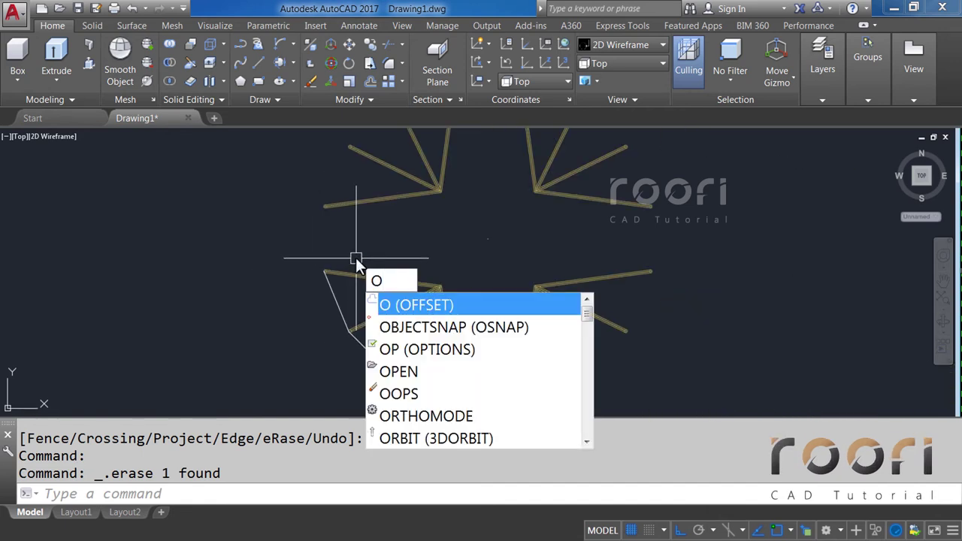
# Step: Offset the outline polyline by 1000 units to the right
pyautogui.press('Return')
pyautogui.write('1')
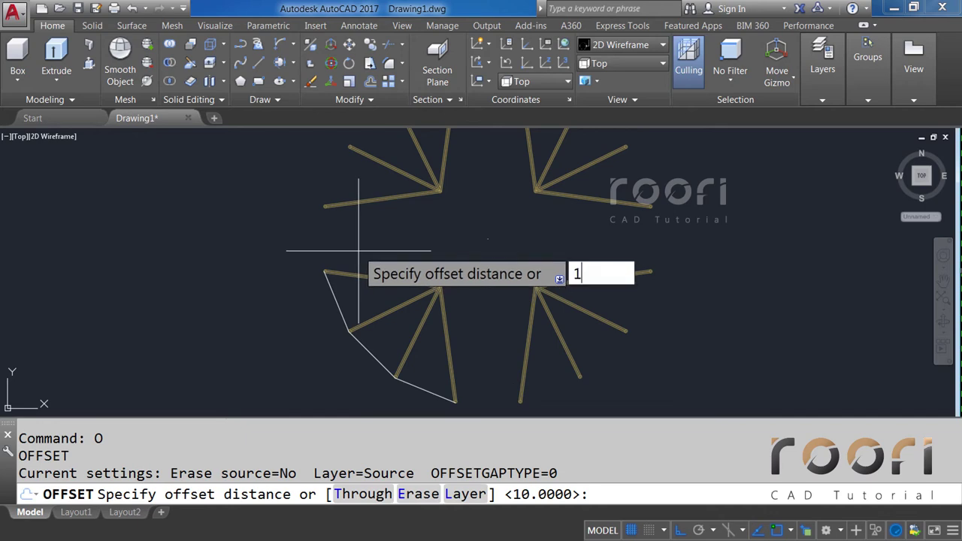
pyautogui.write('000')
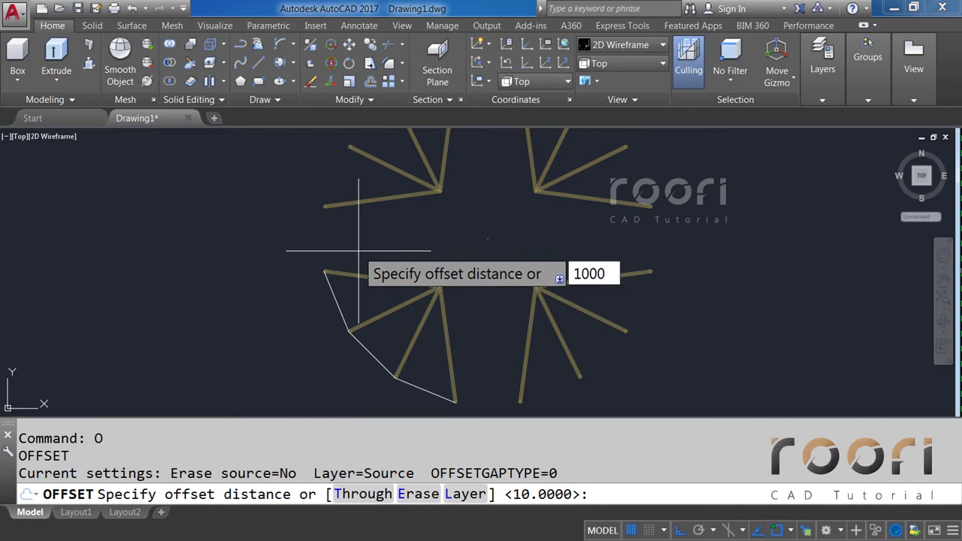
pyautogui.press('Return')
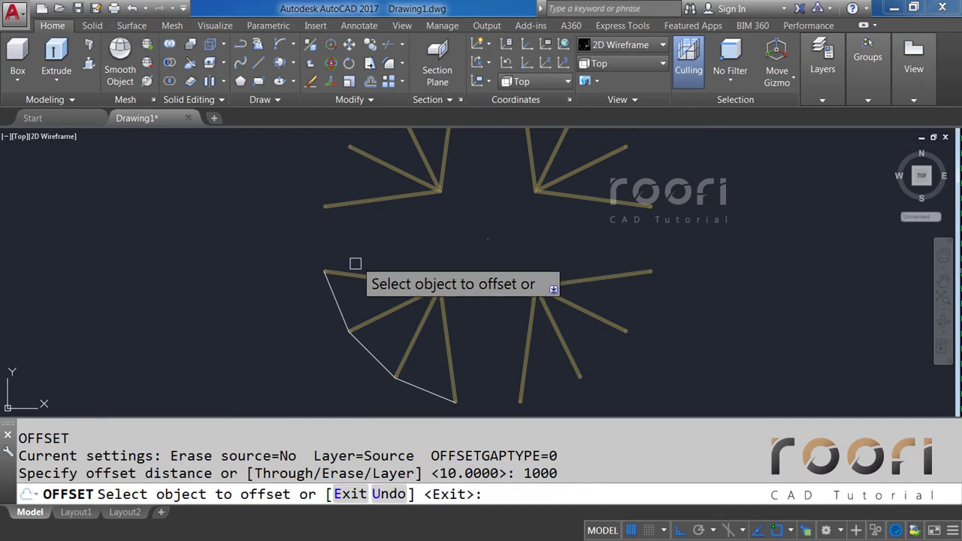
pyautogui.click(329, 275)
pyautogui.click(425, 251)
pyautogui.press('Return')
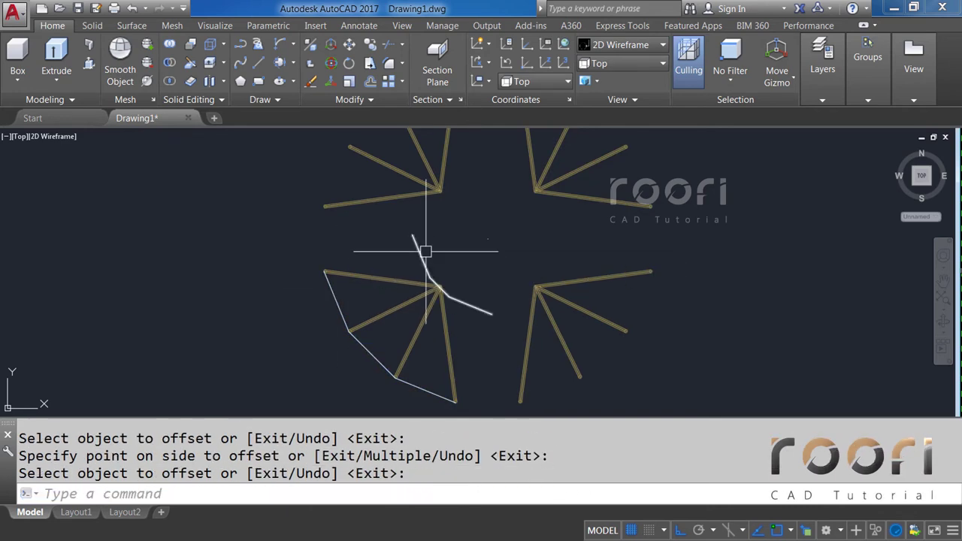
pyautogui.scroll(5, 431, 276)
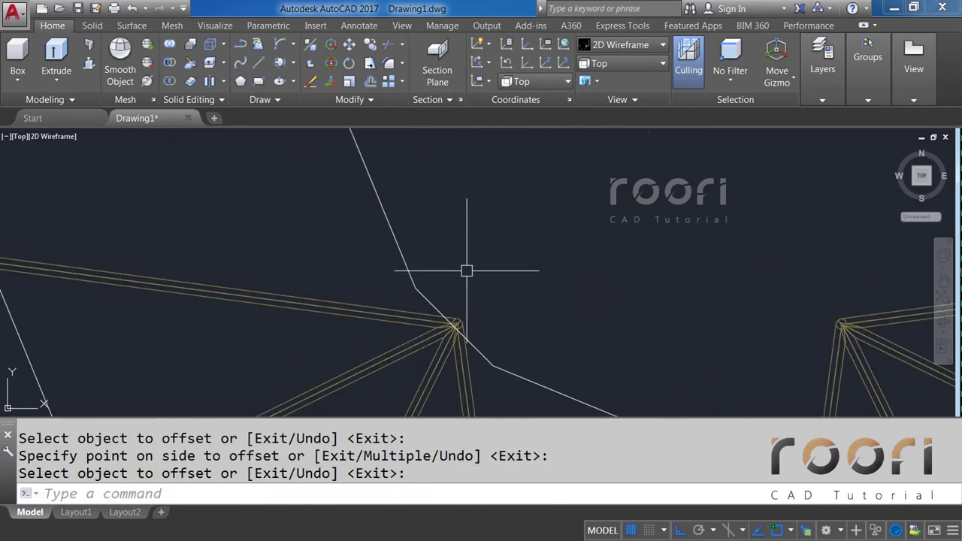
pyautogui.moveTo(467, 270); pyautogui.dragTo(461, 230, button='middle')
pyautogui.write('SC')
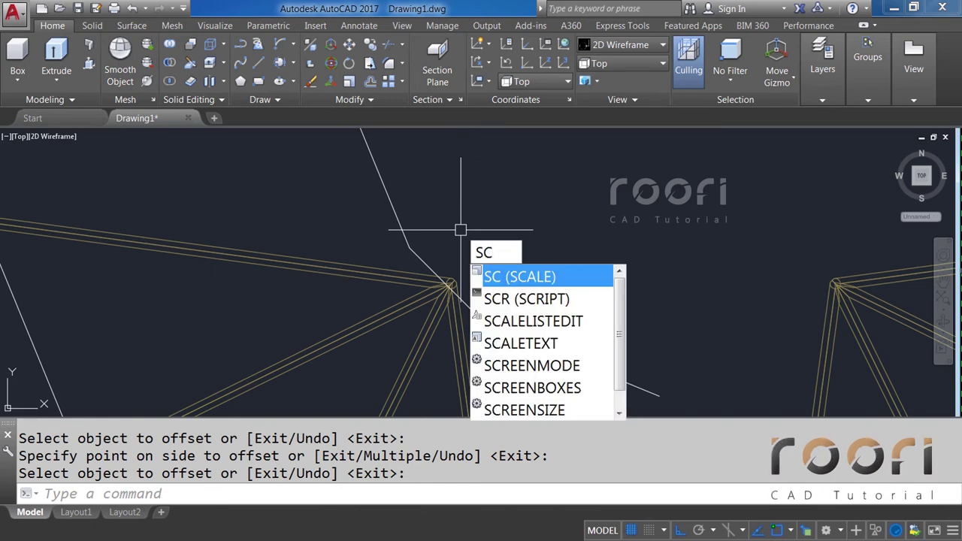
# Step: Scale the offset polyline by 0.05 from the rope junction point
pyautogui.press('Return')
pyautogui.click(398, 227)
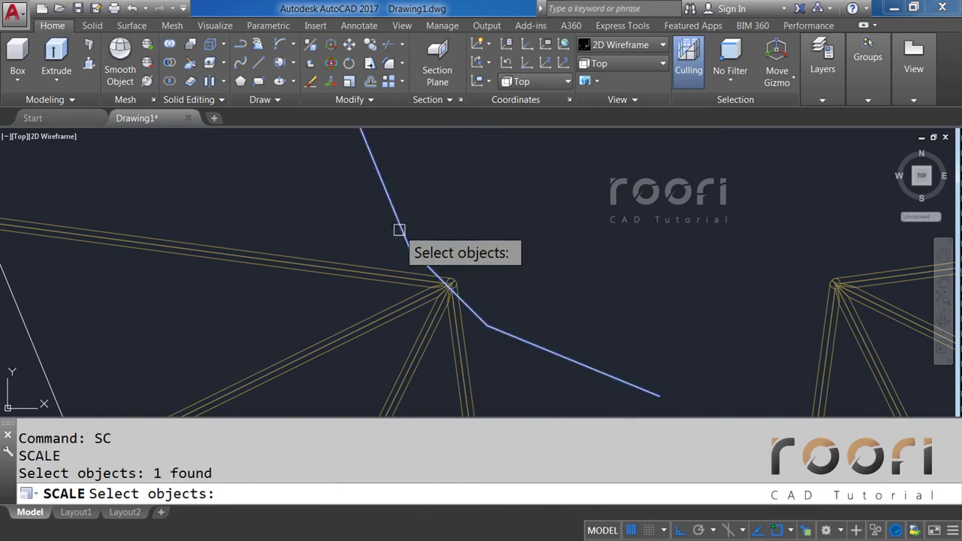
pyautogui.press('Return')
pyautogui.scroll(2, 458, 275)
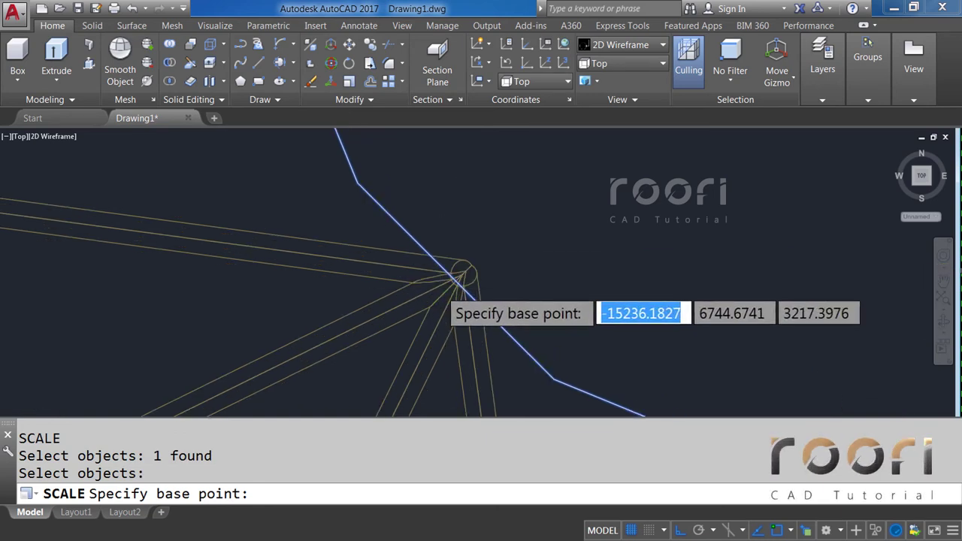
pyautogui.scroll(2, 457, 277)
pyautogui.scroll(3, 458, 276)
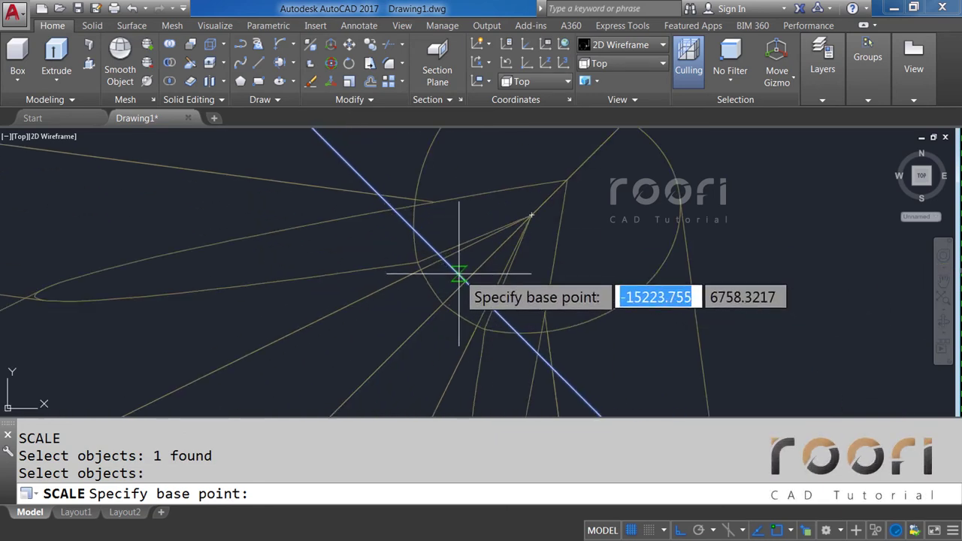
pyautogui.scroll(2, 460, 278)
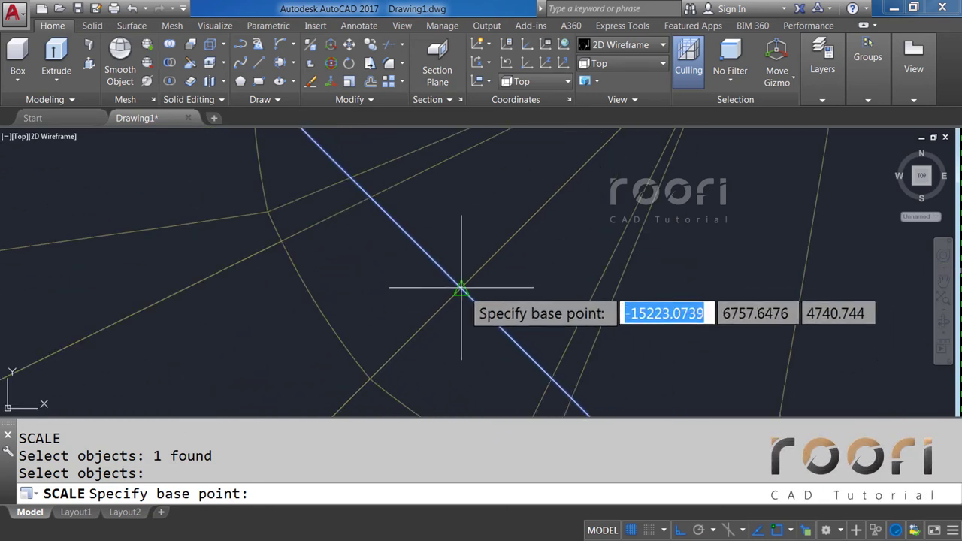
pyautogui.click(460, 287)
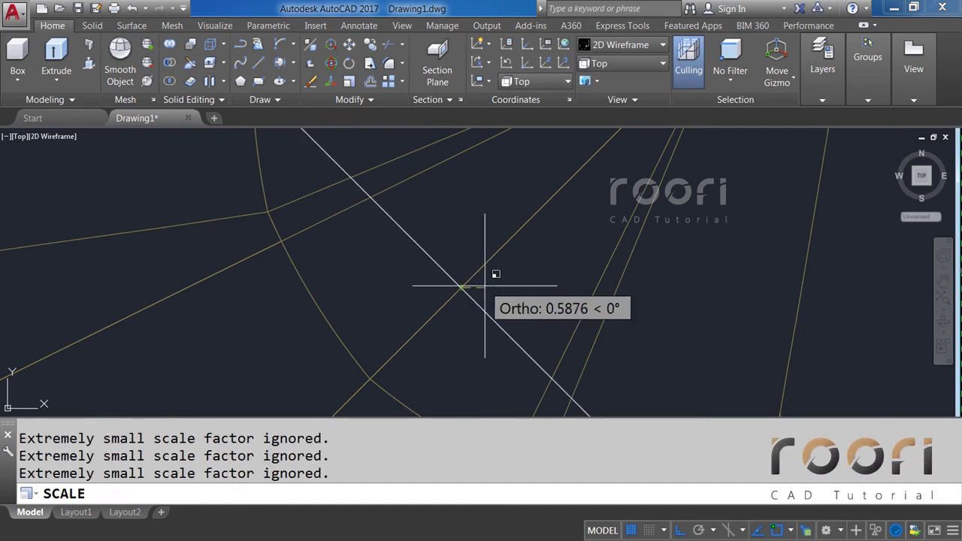
pyautogui.write('0.')
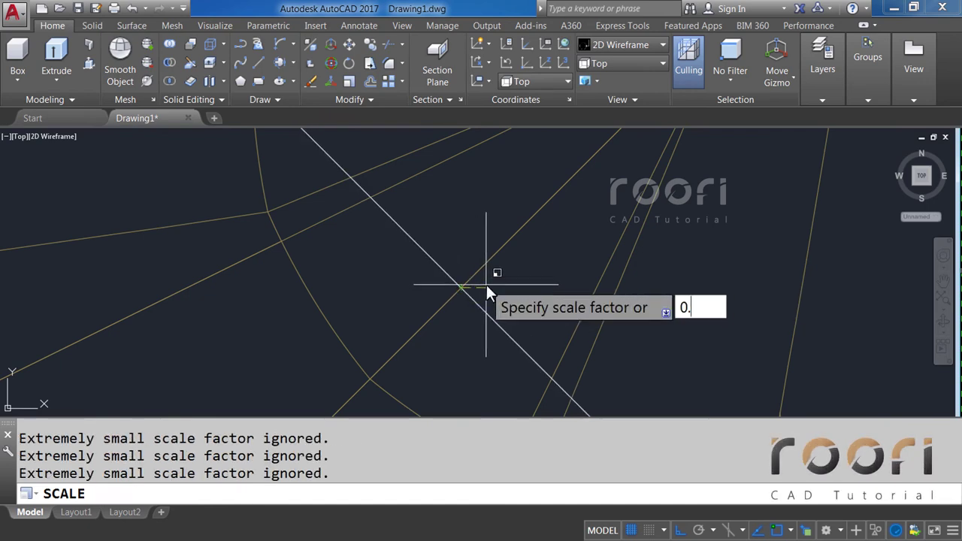
pyautogui.write('5')
pyautogui.press('Return')
pyautogui.scroll(5, 482, 289)
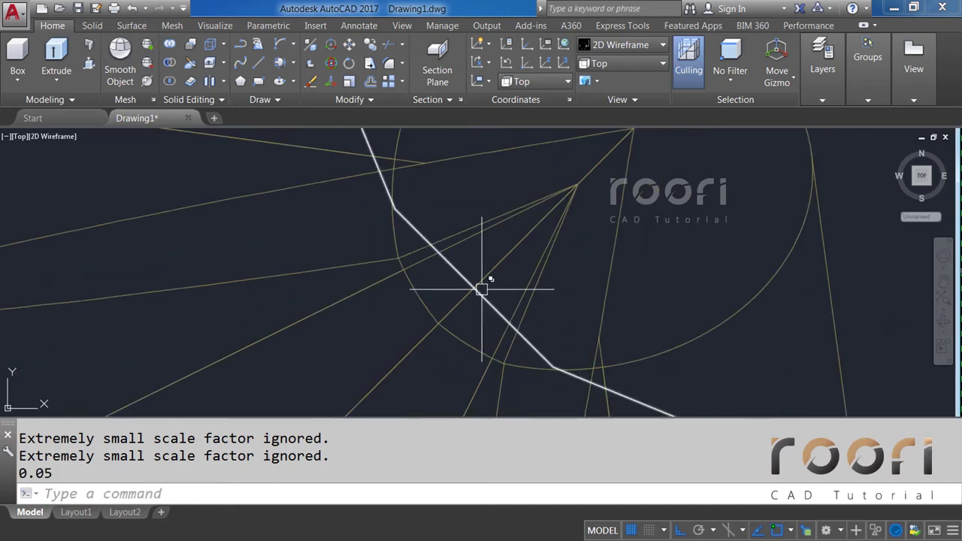
pyautogui.scroll(-2, 482, 289)
pyautogui.scroll(-1, 482, 289)
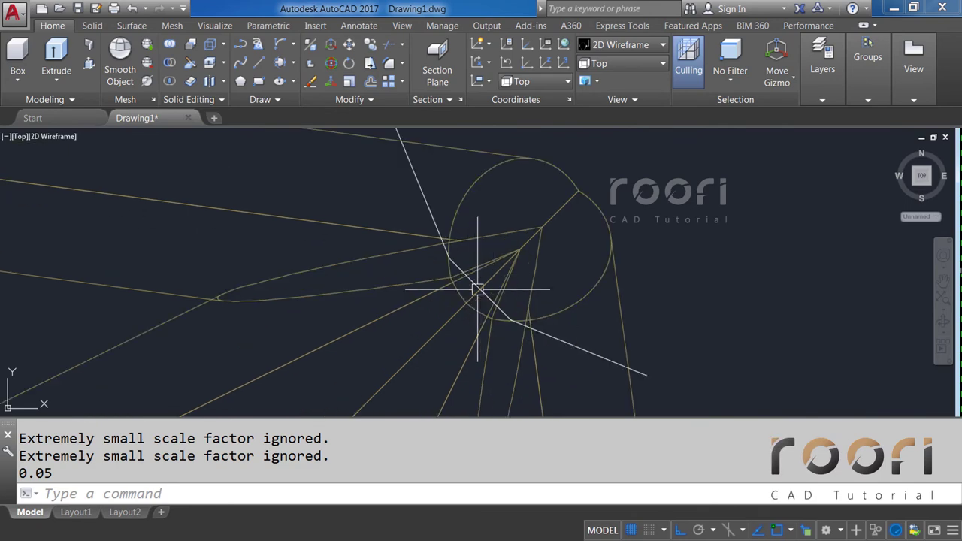
pyautogui.scroll(2, 478, 289)
pyautogui.write('SC')
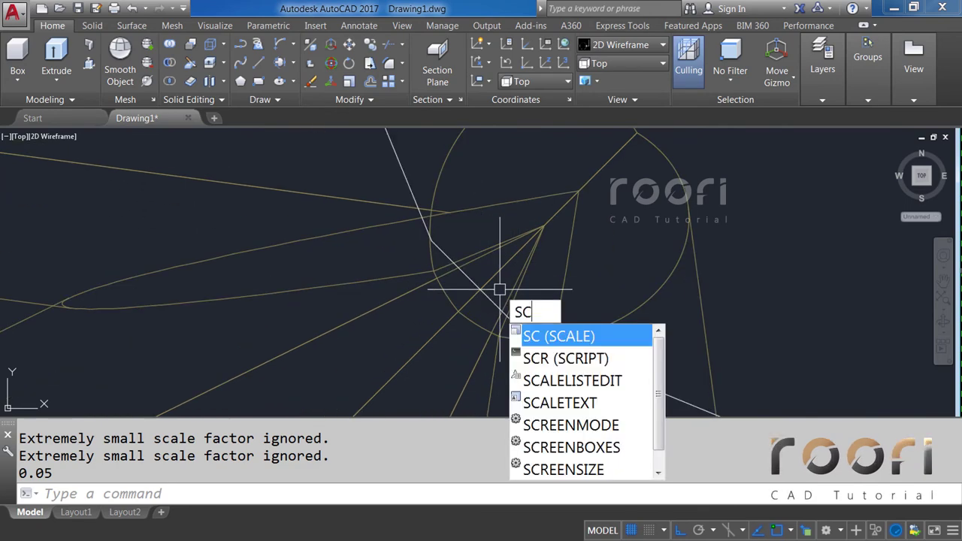
# Step: Scale the white polyline by 0.5 from the line intersection
pyautogui.press('Return')
pyautogui.click(496, 293)
pyautogui.press('Return')
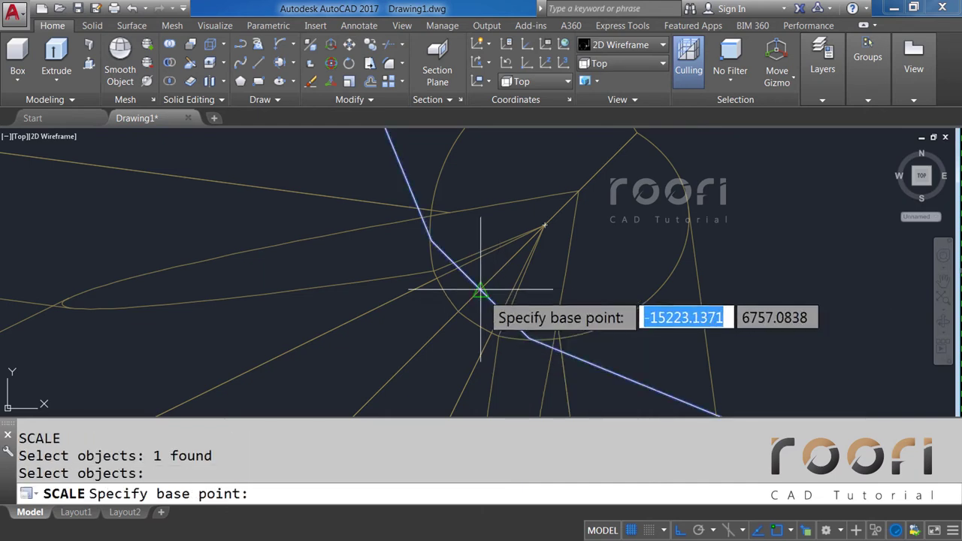
pyautogui.scroll(2, 484, 294)
pyautogui.click(455, 268)
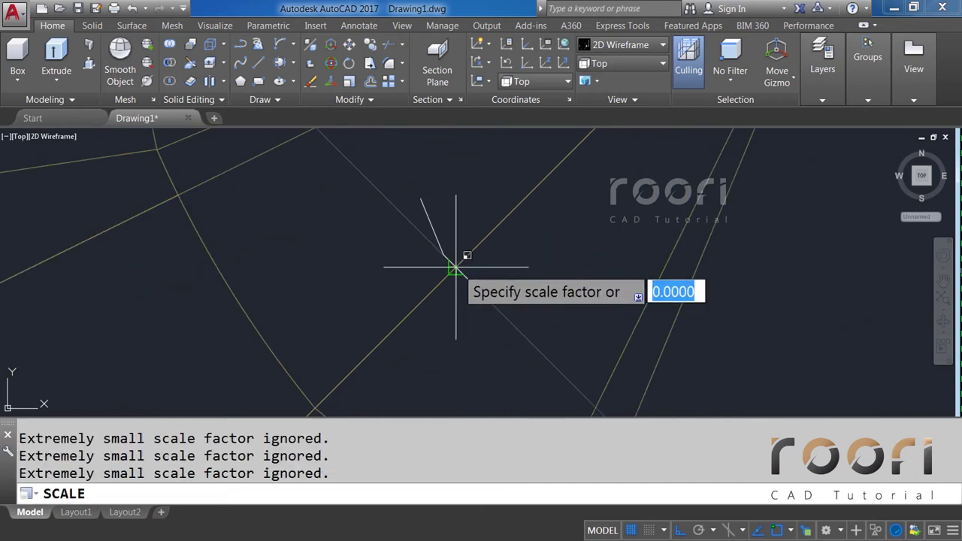
pyautogui.write('0.5')
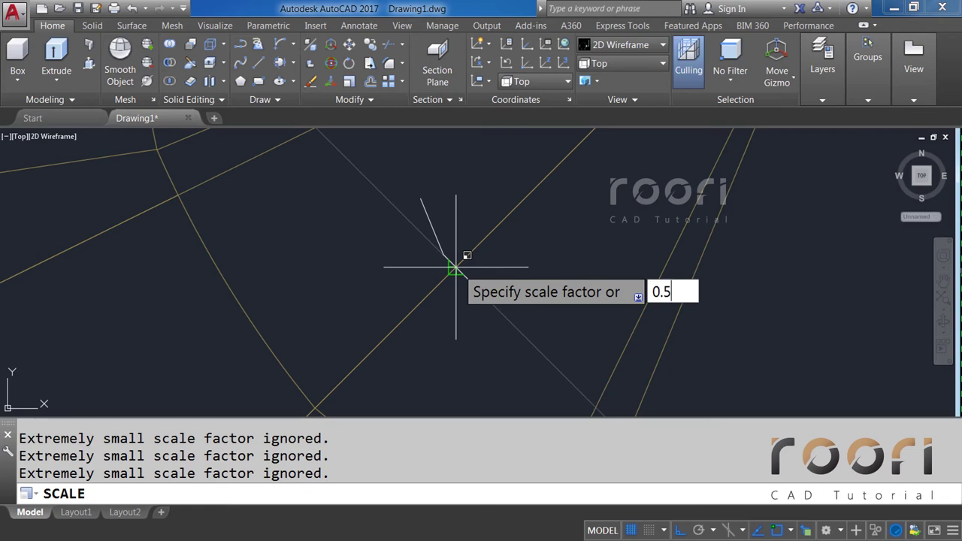
pyautogui.press('Return')
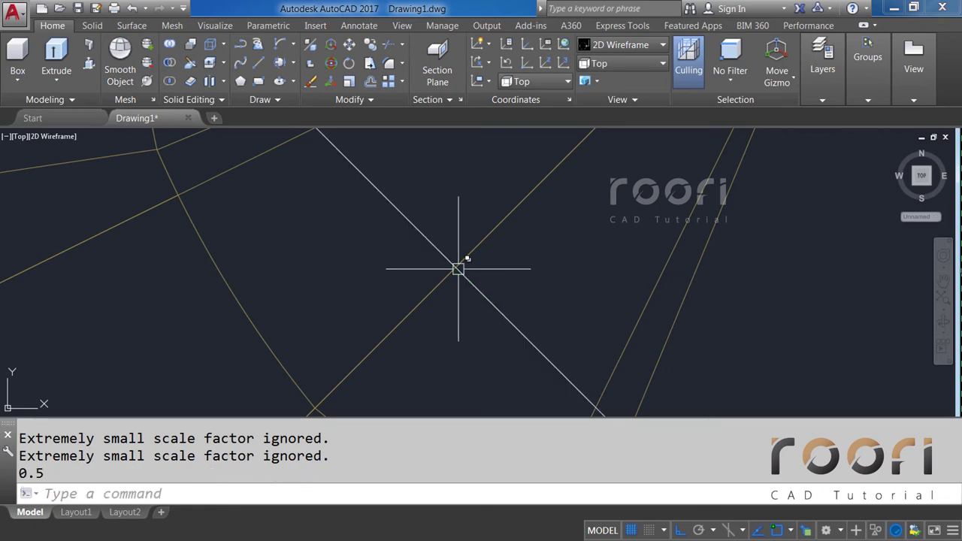
pyautogui.scroll(-3, 458, 268)
pyautogui.scroll(-2, 447, 278)
pyautogui.scroll(-2, 444, 280)
pyautogui.scroll(-2, 436, 284)
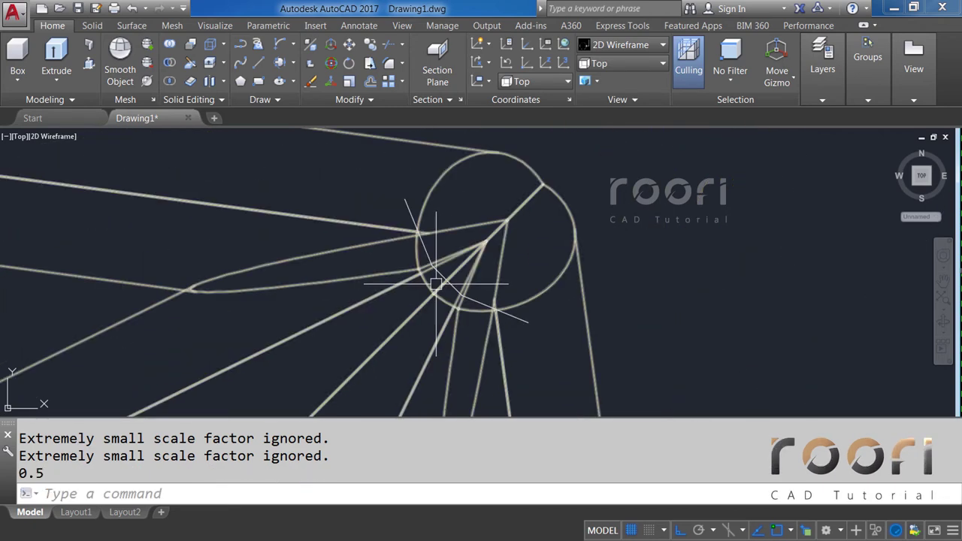
pyautogui.scroll(2, 435, 282)
pyautogui.write('M')
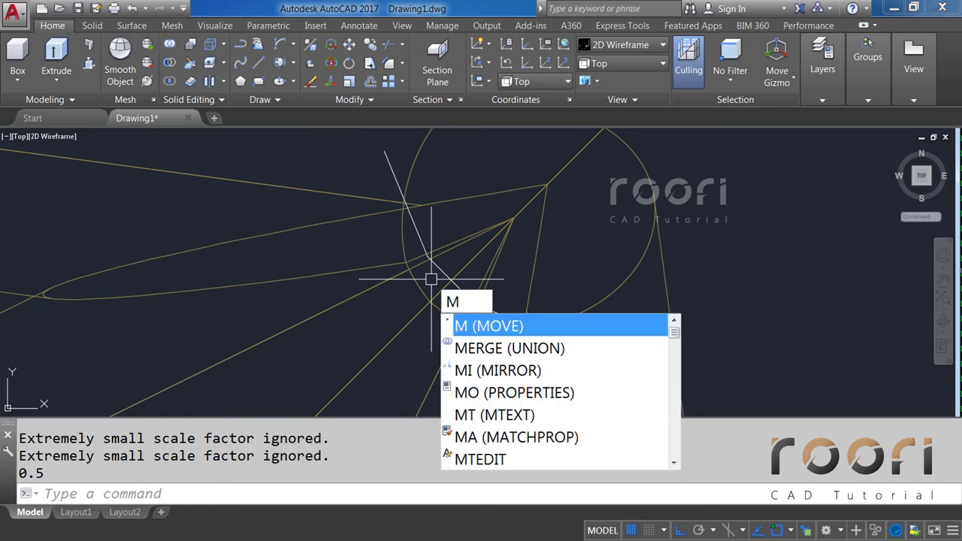
# Step: Move the polyline 3 units left, then 3 units down
pyautogui.press('Return')
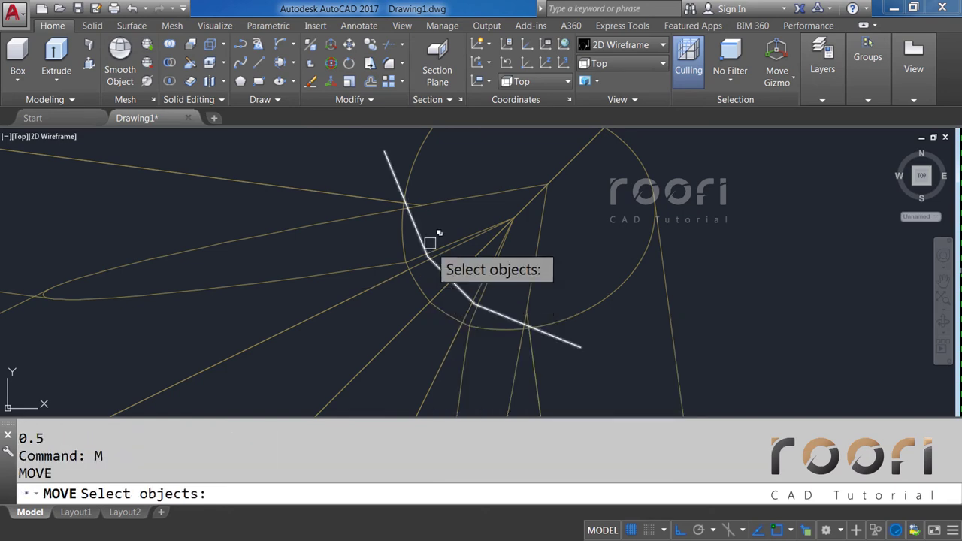
pyautogui.click(407, 191)
pyautogui.press('Return')
pyautogui.click(510, 166)
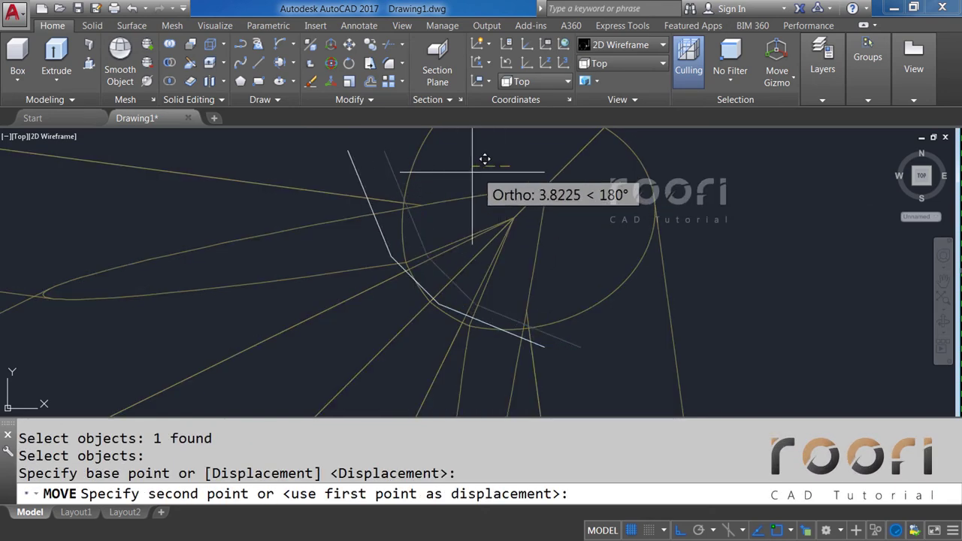
pyautogui.write('3')
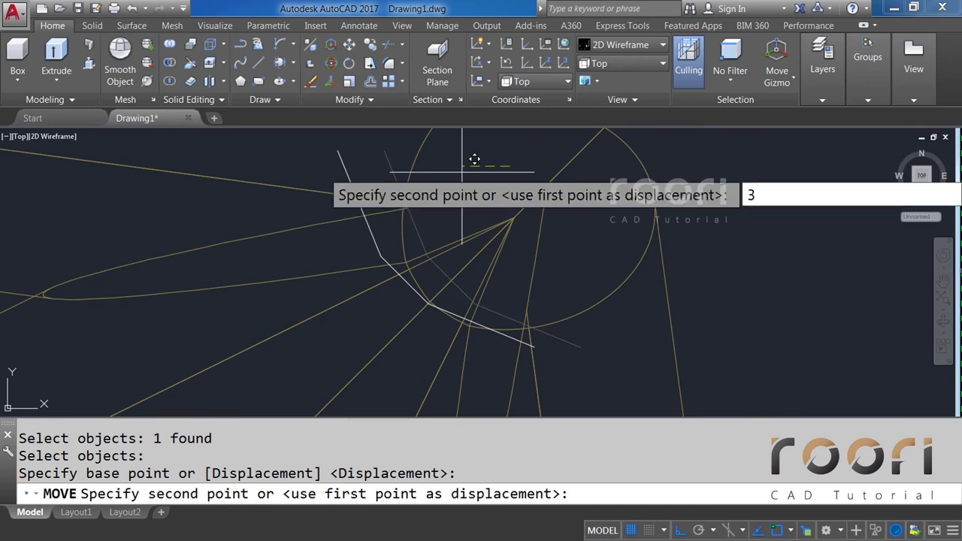
pyautogui.press('Return')
pyautogui.write('M')
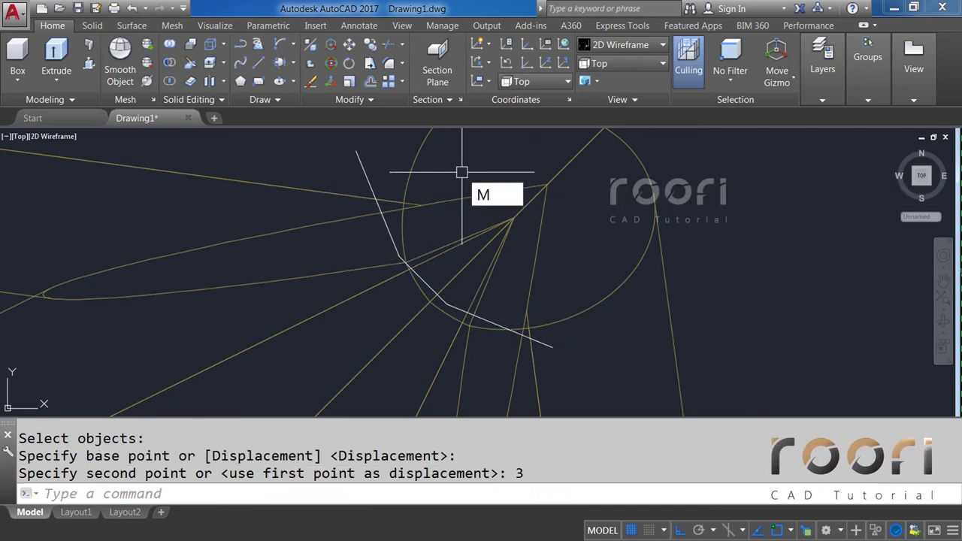
pyautogui.press('Return')
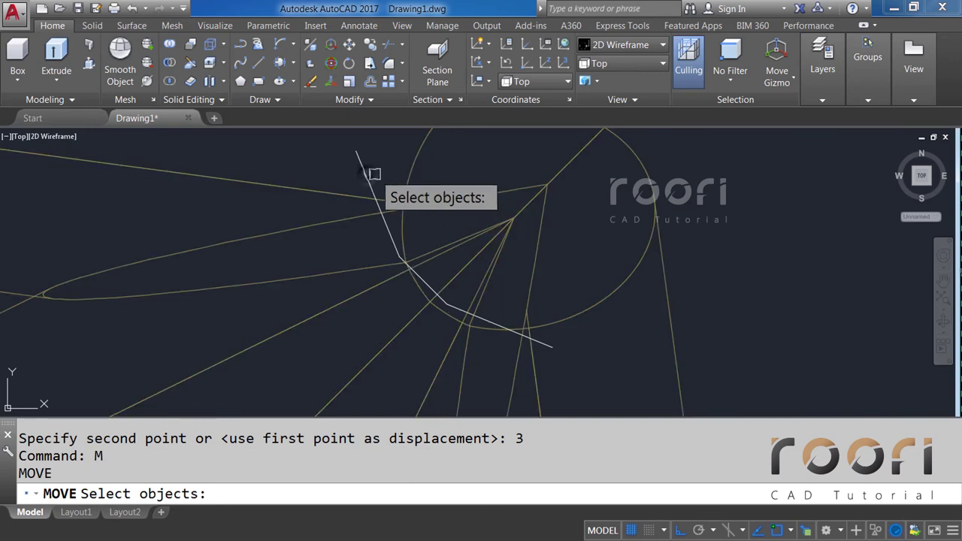
pyautogui.click(369, 176)
pyautogui.press('Return')
pyautogui.click(494, 149)
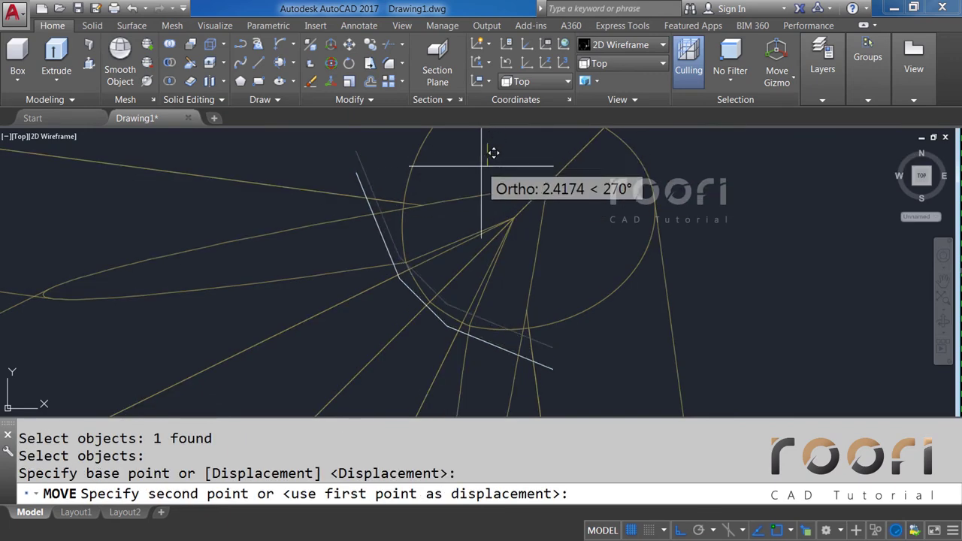
pyautogui.write('3')
pyautogui.press('Return')
pyautogui.write('O')
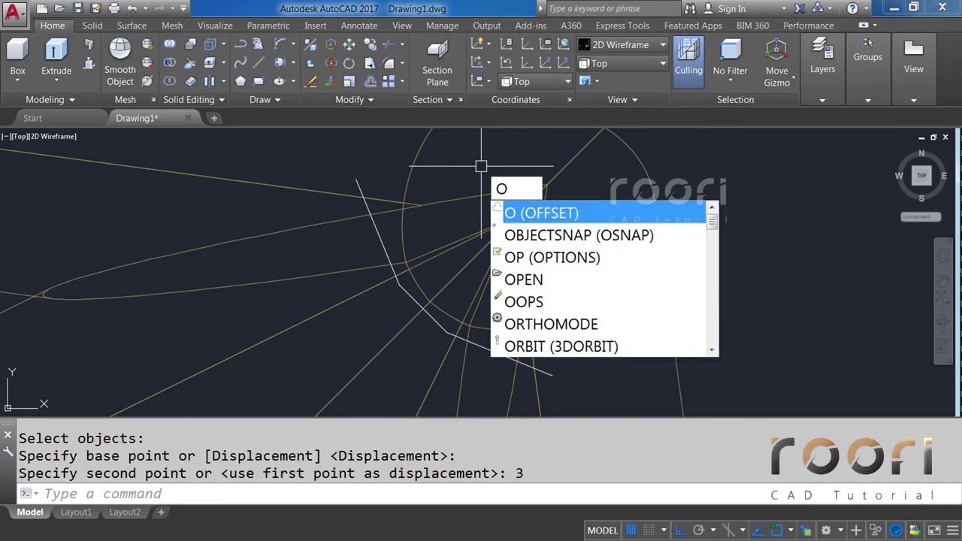
# Step: Make an offset copy of the outline polyline 10 units to its left
pyautogui.press('Return')
pyautogui.write('10')
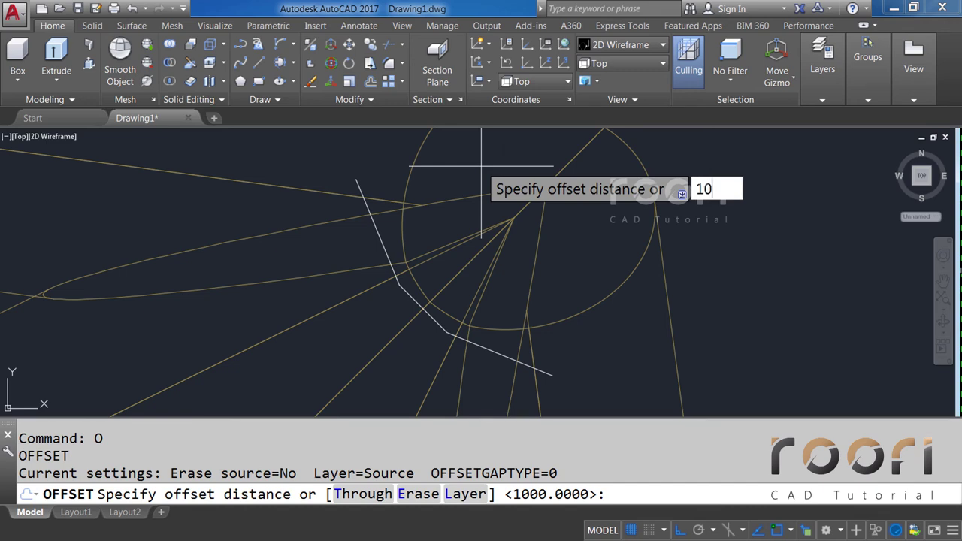
pyautogui.press('Return')
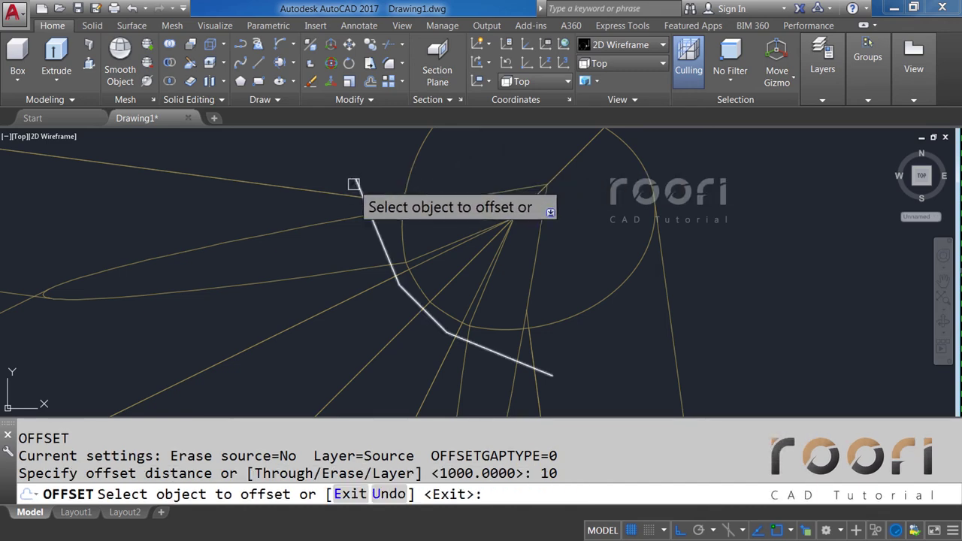
pyautogui.click(355, 182)
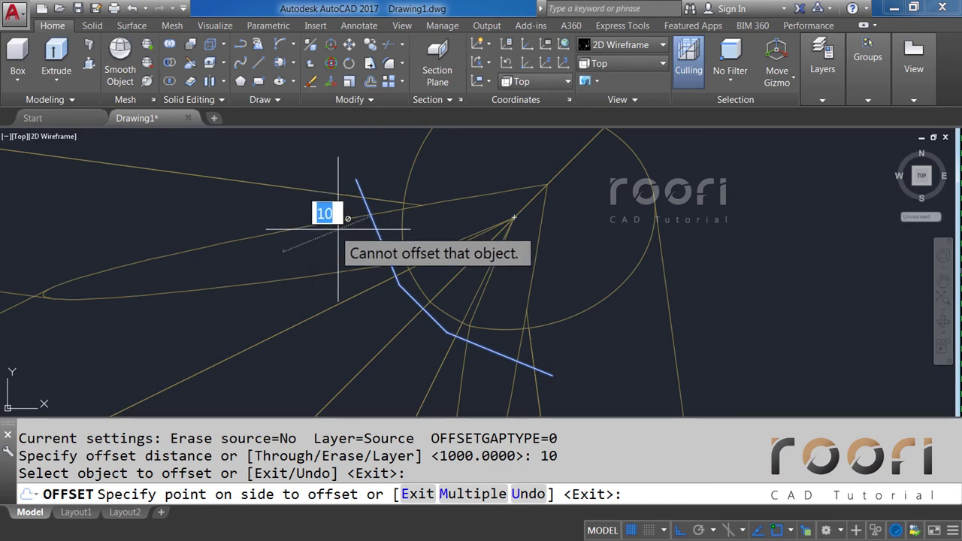
pyautogui.press('Escape')
pyautogui.write('O')
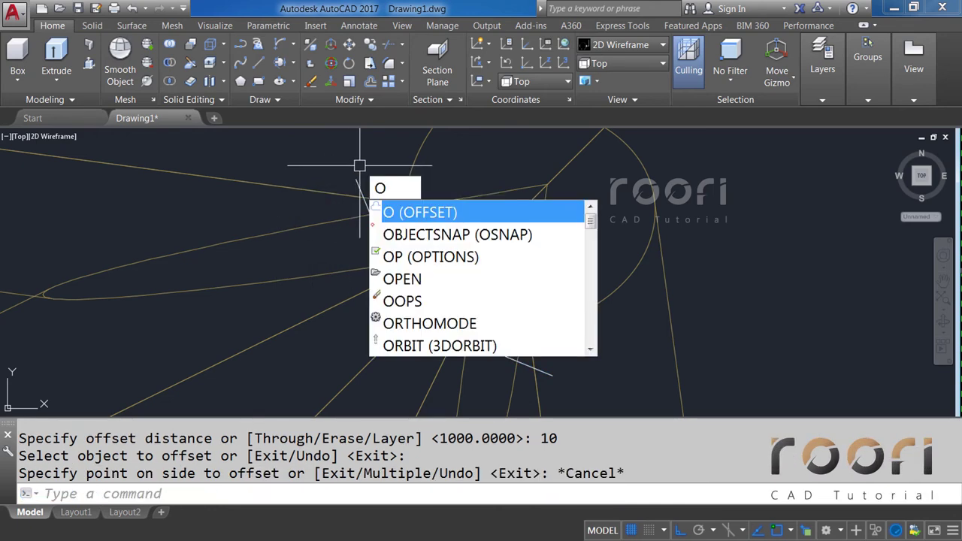
pyautogui.press('Return')
pyautogui.write('1')
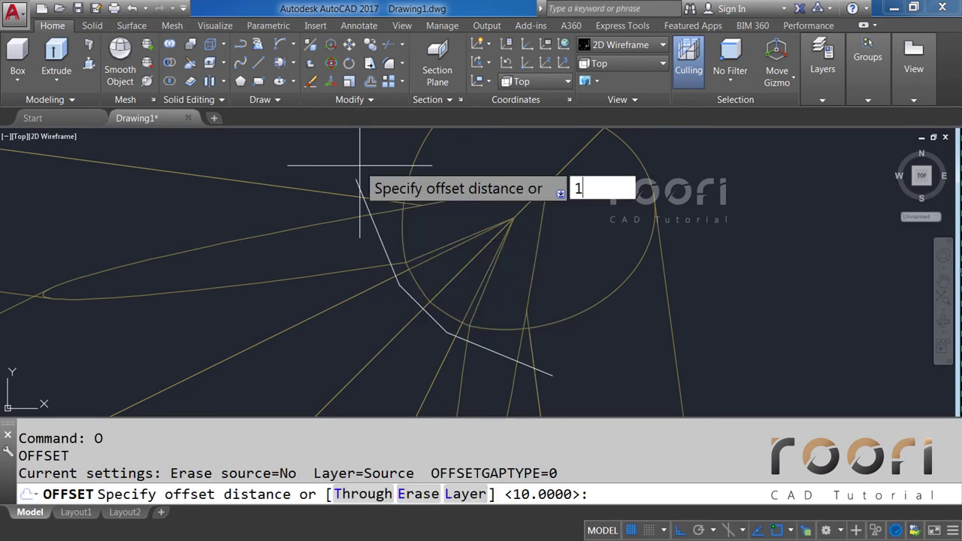
pyautogui.write('0')
pyautogui.press('Return')
pyautogui.click(371, 207)
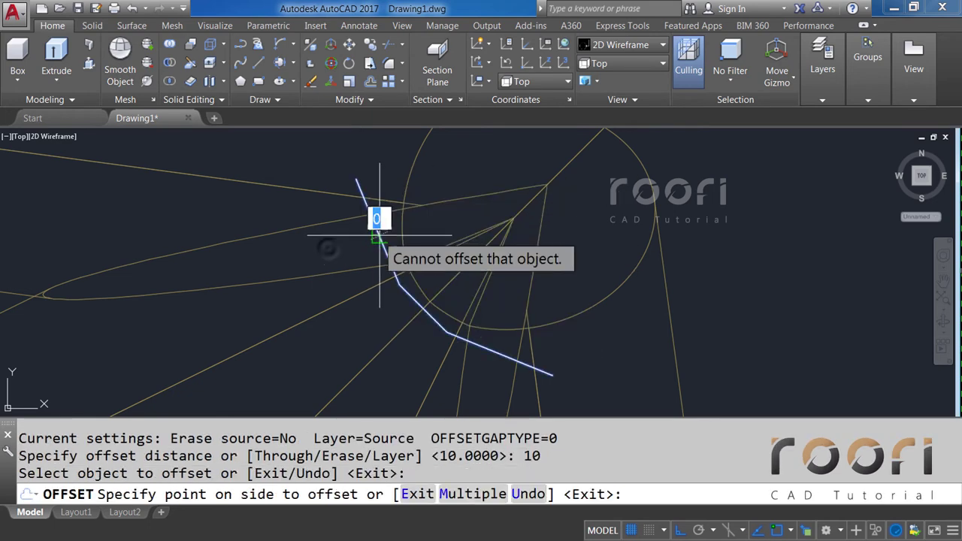
pyautogui.click(328, 249)
pyautogui.scroll(-3, 328, 248)
pyautogui.press('Return')
# Step: Erase the converging rope tubes at the junction and one outline polyline
pyautogui.scroll(-3, 328, 248)
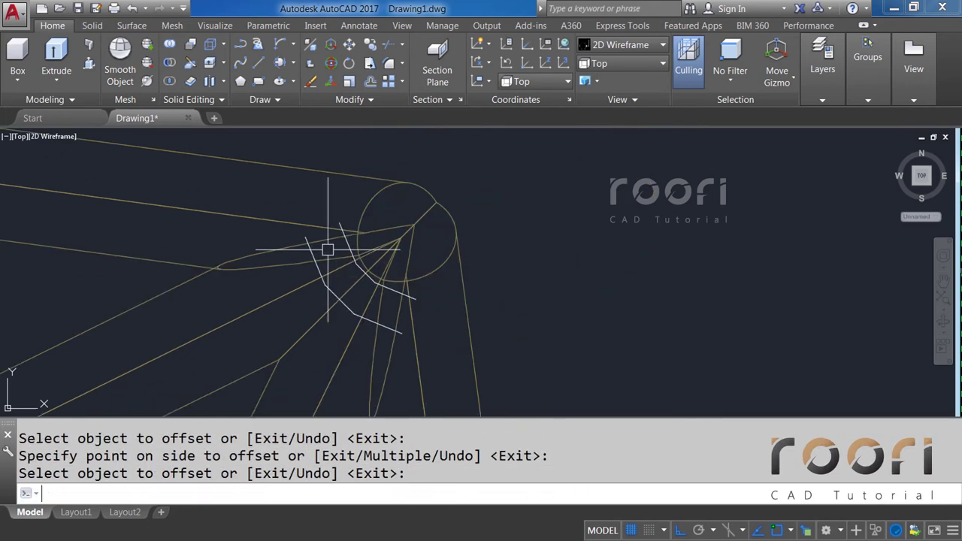
pyautogui.moveTo(329, 248)
pyautogui.mouseDown(button='middle')
pyautogui.moveTo(406, 247)
pyautogui.moveTo(481, 229)
pyautogui.mouseUp(button='middle')
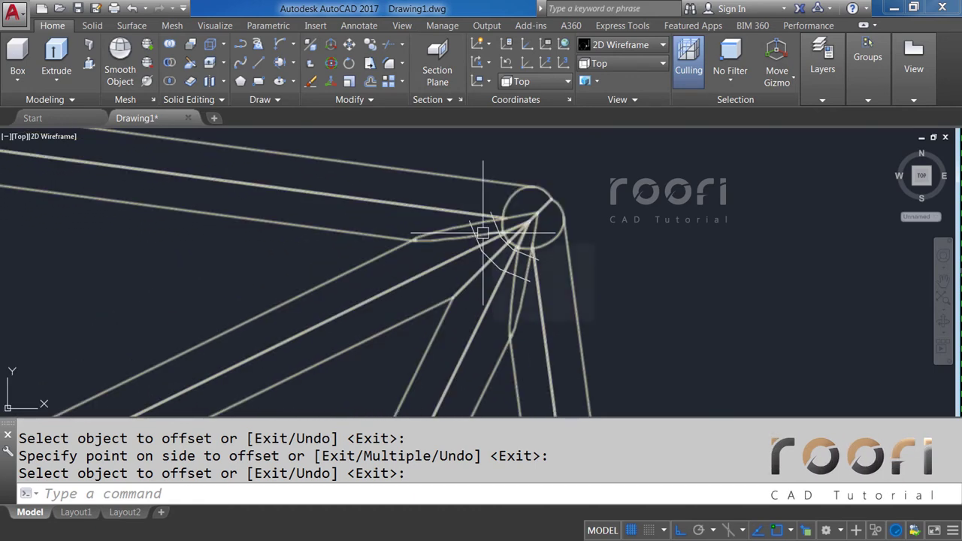
pyautogui.scroll(-2, 441, 253)
pyautogui.scroll(-2, 416, 259)
pyautogui.scroll(-3, 418, 259)
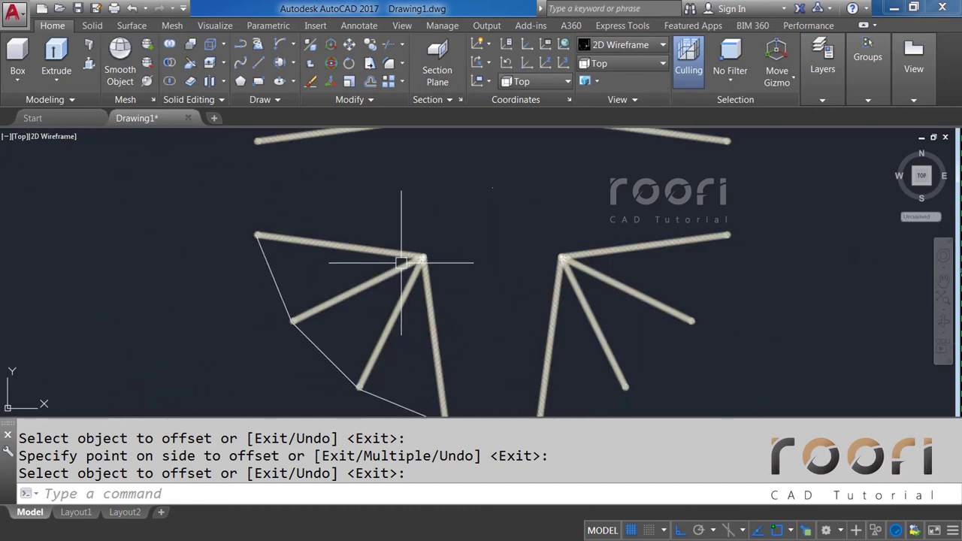
pyautogui.scroll(-2, 403, 204)
pyautogui.press('Escape')
pyautogui.click(389, 268)
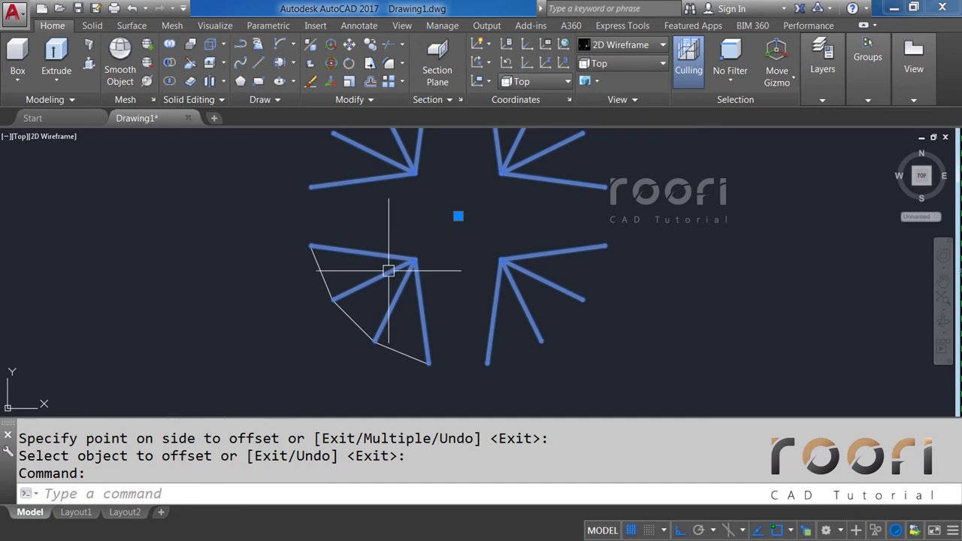
pyautogui.press('Delete')
pyautogui.click(378, 290)
pyautogui.click(290, 268)
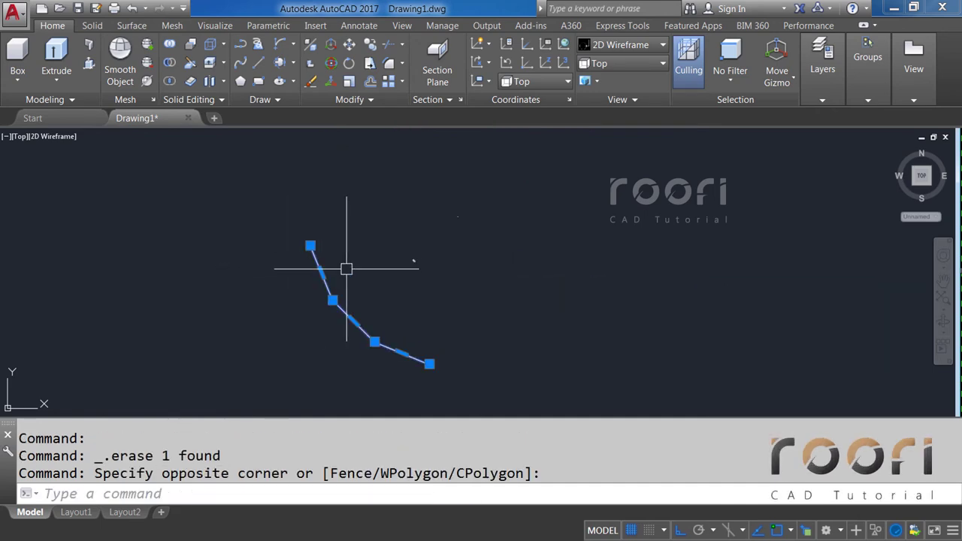
pyautogui.press('Delete')
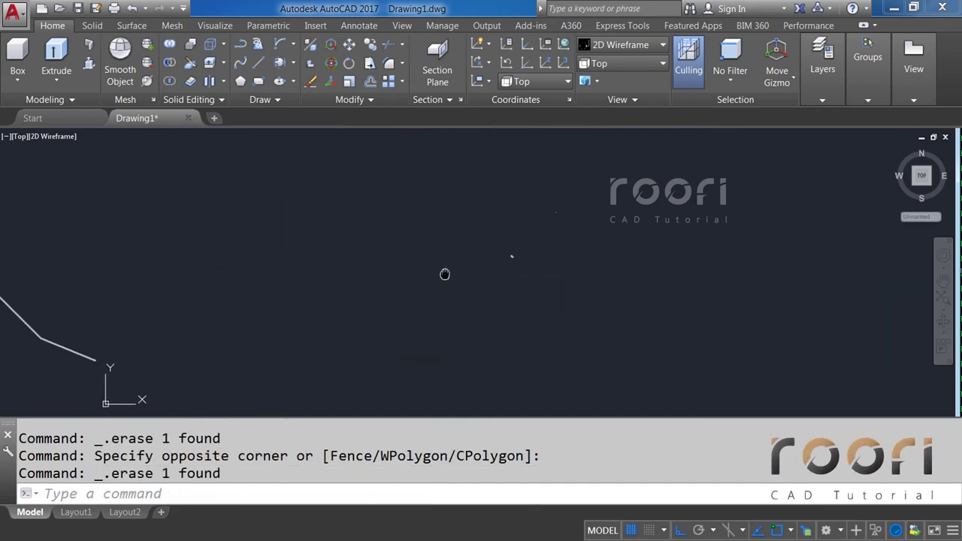
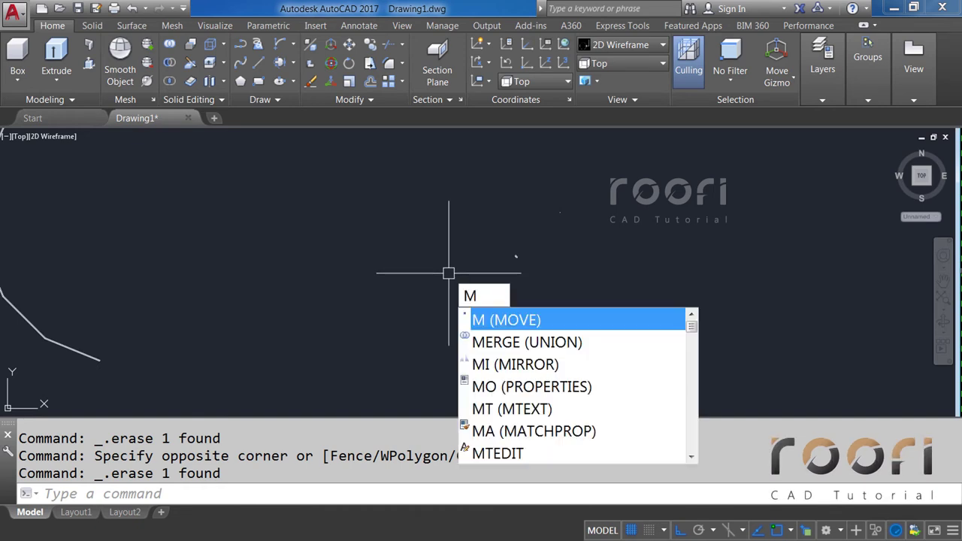
# Step: Move the two curved polylines 5000 units horizontally to the right with MOVE
pyautogui.press('Return')
pyautogui.click(198, 361)
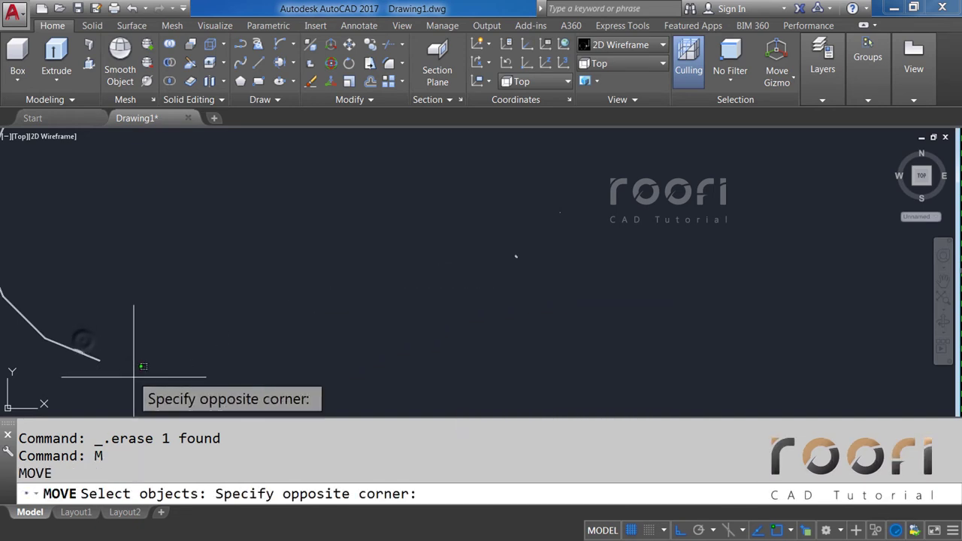
pyautogui.click(85, 339)
pyautogui.press('Return')
pyautogui.click(158, 331)
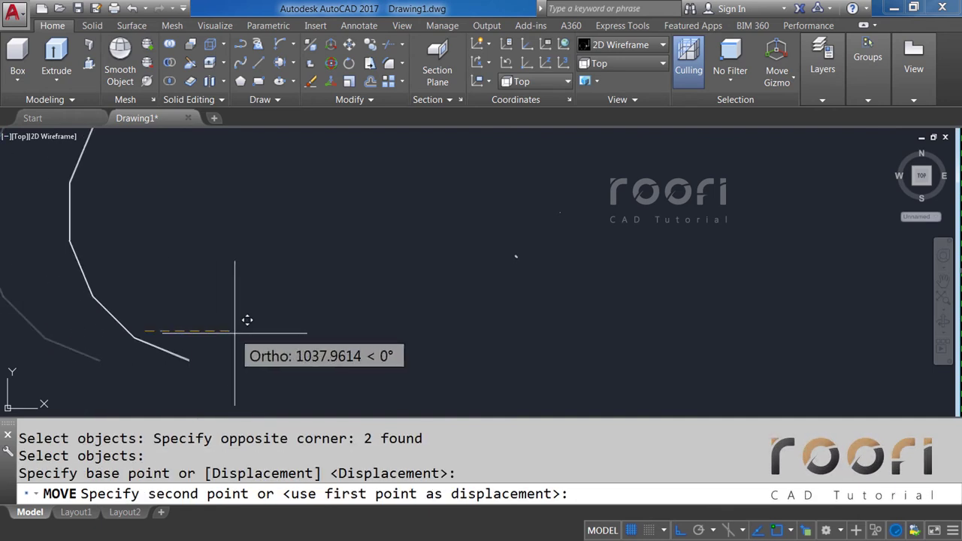
pyautogui.write('5000')
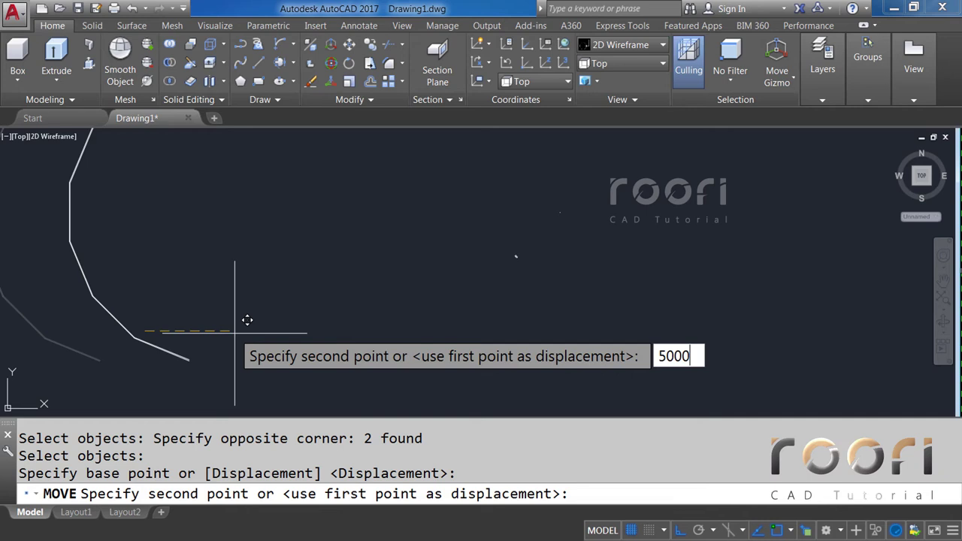
pyautogui.press('Return')
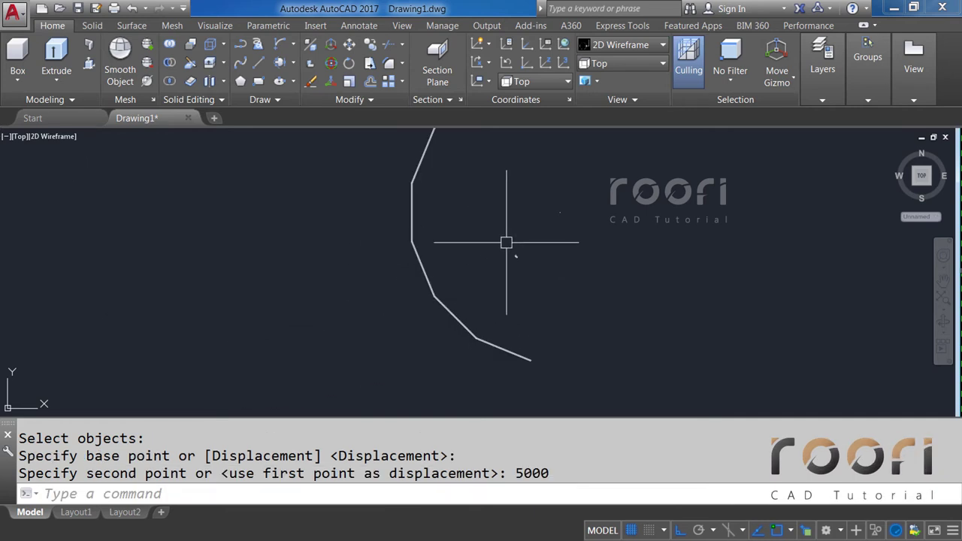
pyautogui.moveTo(528, 248); pyautogui.dragTo(447, 319, button='middle')
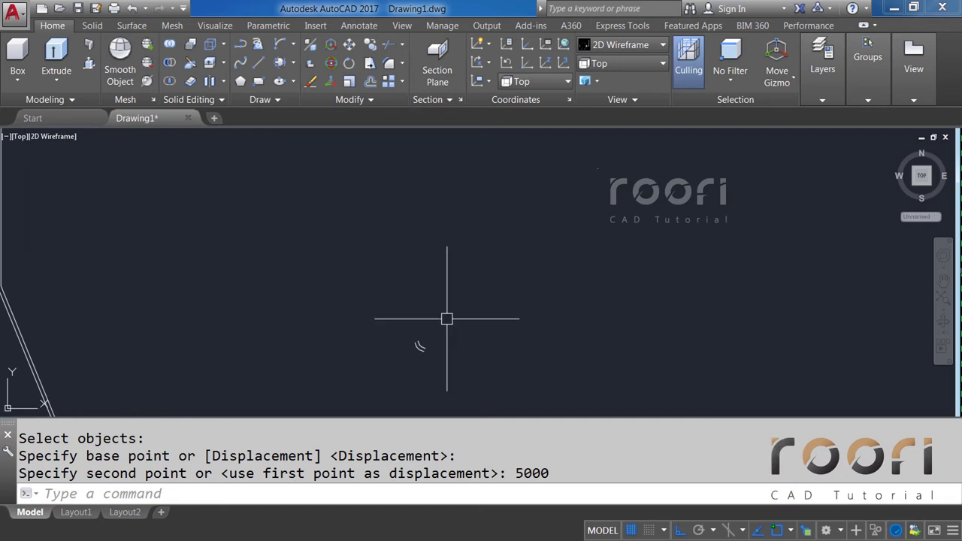
# Step: Mirror the small curved pair across a horizontal mirror line, keeping the originals
pyautogui.write('MRROR')
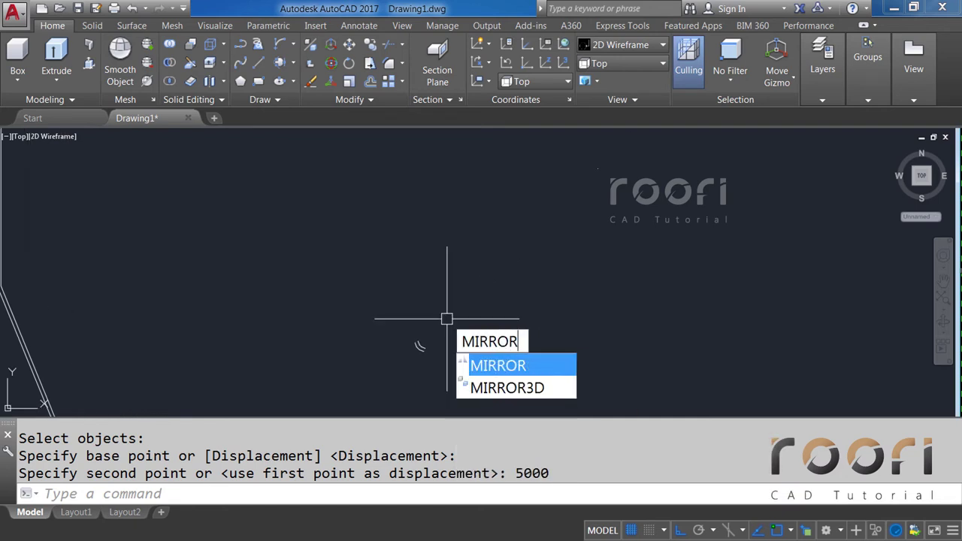
pyautogui.press('Return')
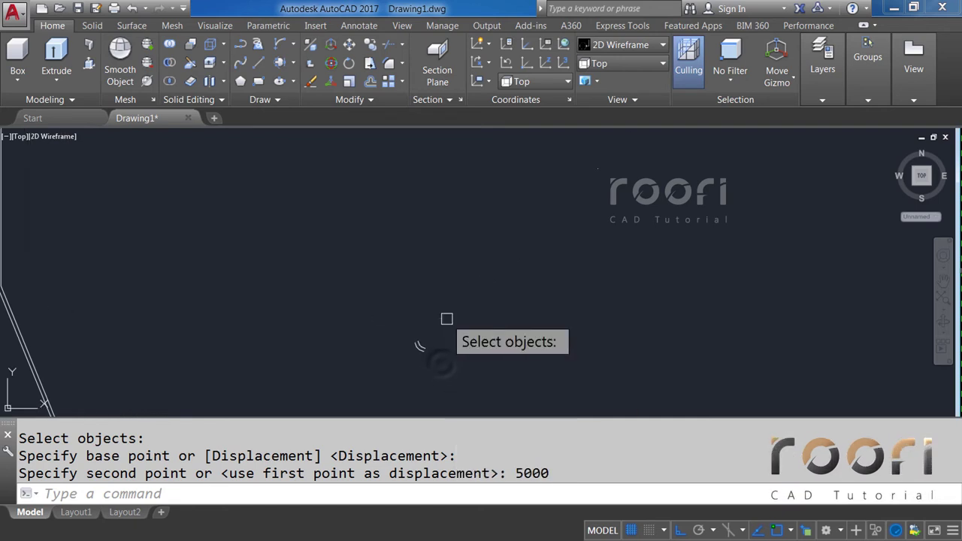
pyautogui.click(443, 359)
pyautogui.click(325, 256)
pyautogui.press('Return')
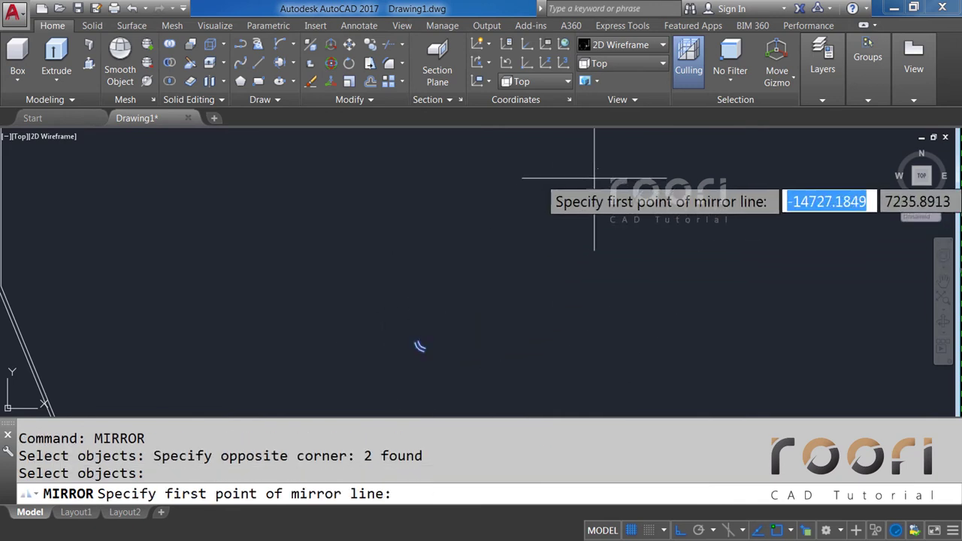
pyautogui.click(591, 172)
pyautogui.click(404, 172)
pyautogui.press('Return')
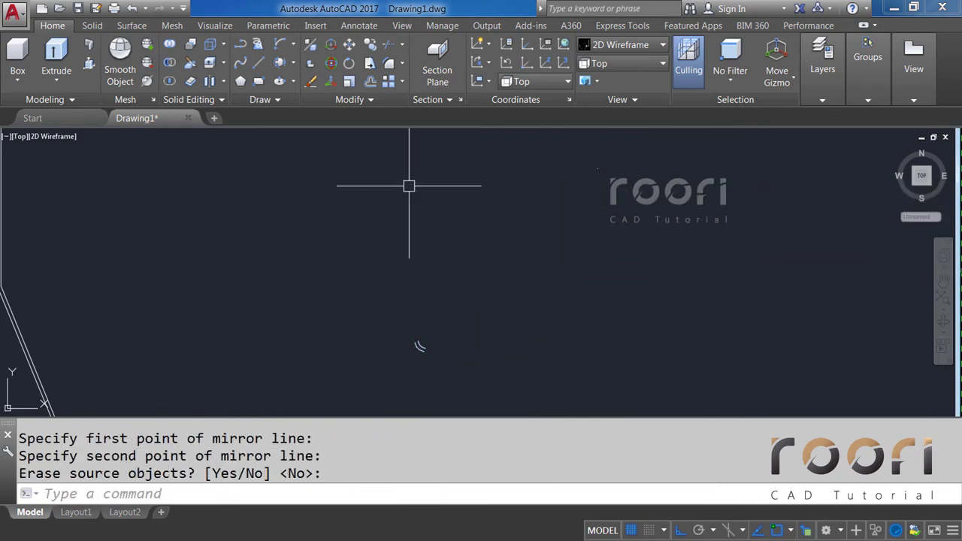
pyautogui.scroll(-5, 434, 284)
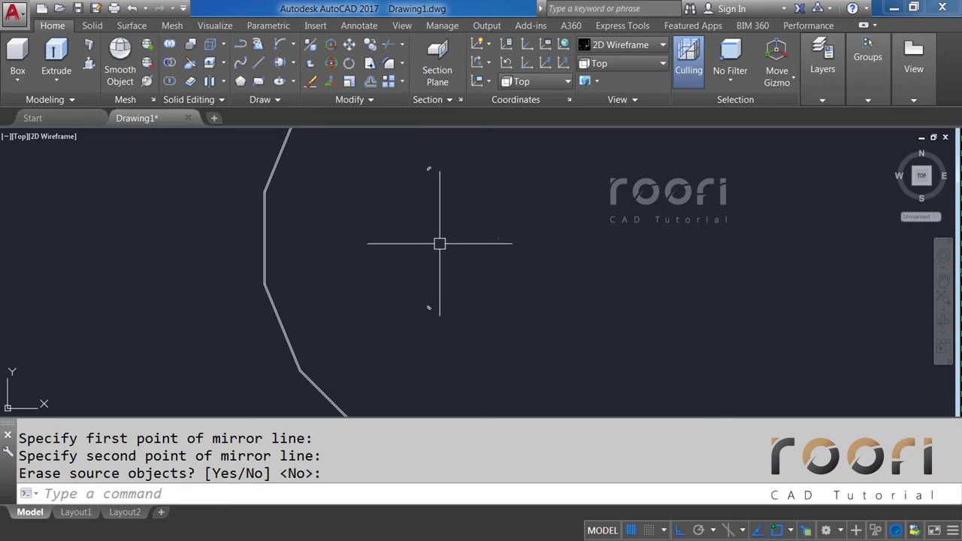
# Step: Draw two lines joining matching endpoints of the parallel curves
pyautogui.write('L')
pyautogui.press('Return')
pyautogui.scroll(2, 429, 293)
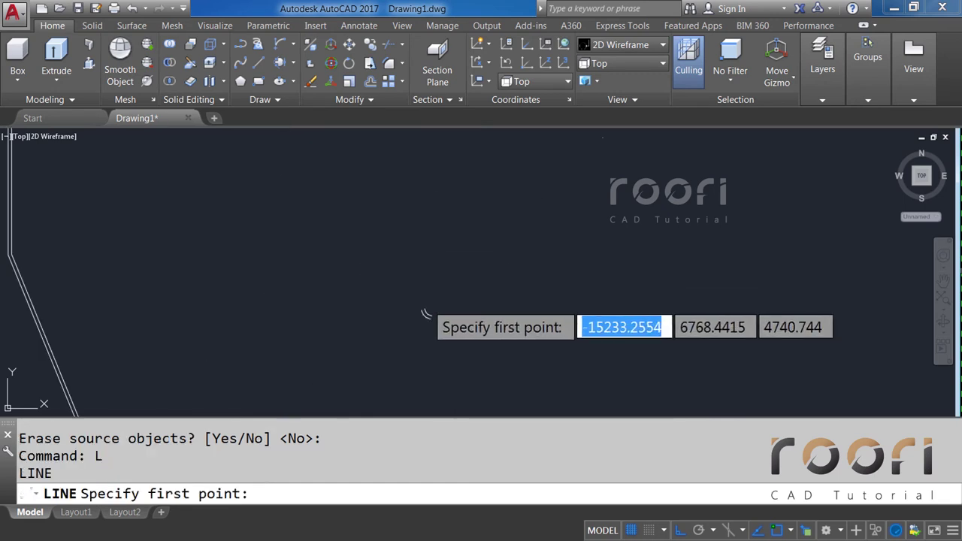
pyautogui.scroll(-4, 387, 327)
pyautogui.click(370, 352)
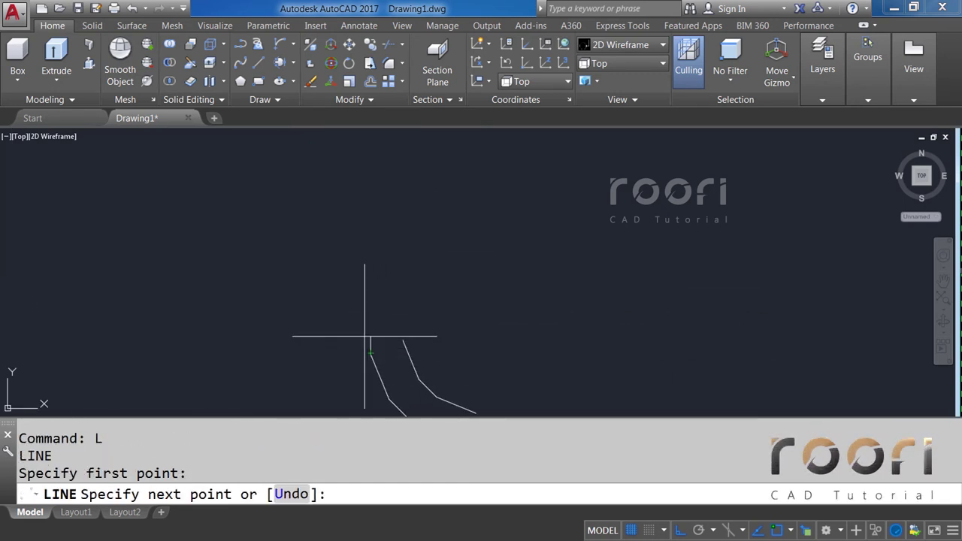
pyautogui.scroll(3, 361, 333)
pyautogui.scroll(2, 369, 211)
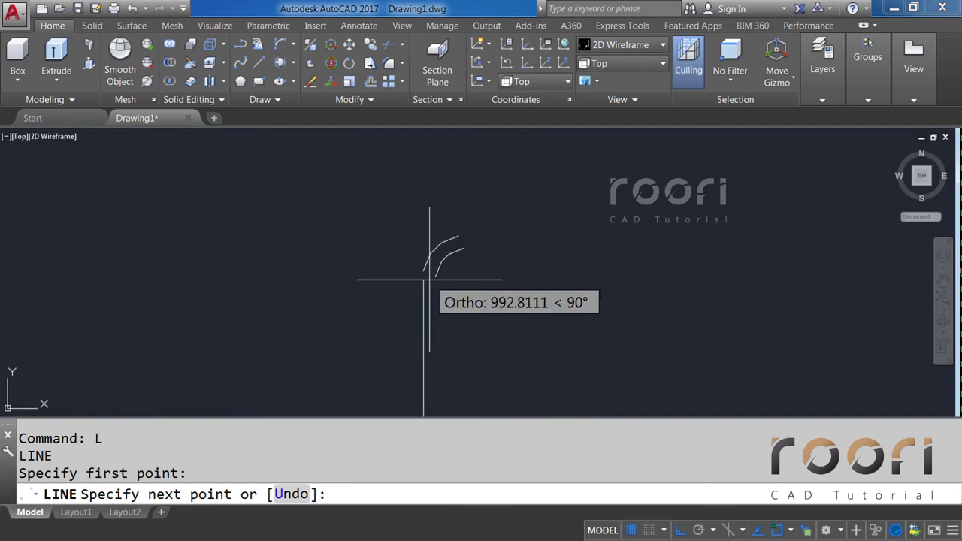
pyautogui.scroll(3, 414, 275)
pyautogui.click(394, 246)
pyautogui.press('Return')
pyautogui.press('Return')
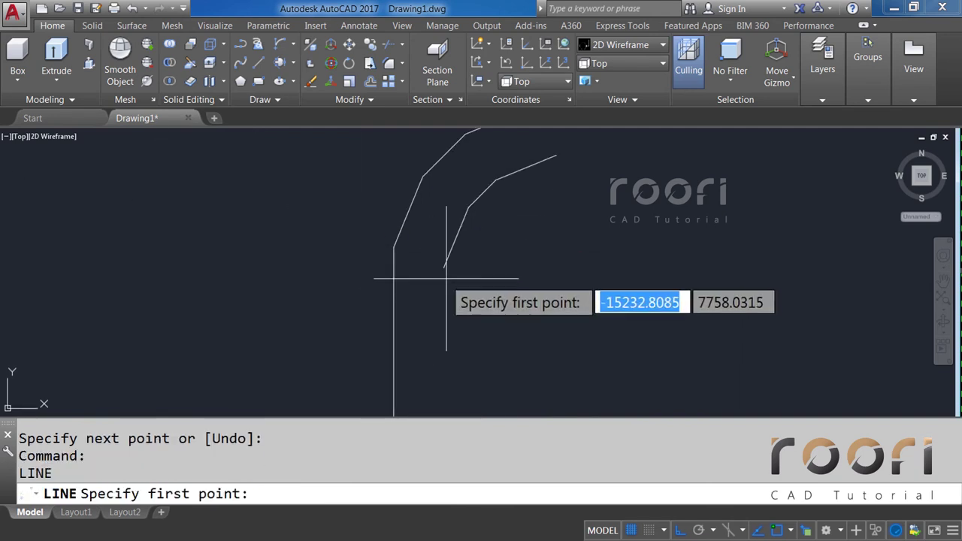
pyautogui.click(445, 268)
pyautogui.scroll(2, 445, 267)
pyautogui.scroll(2, 430, 333)
pyautogui.scroll(-2, 431, 333)
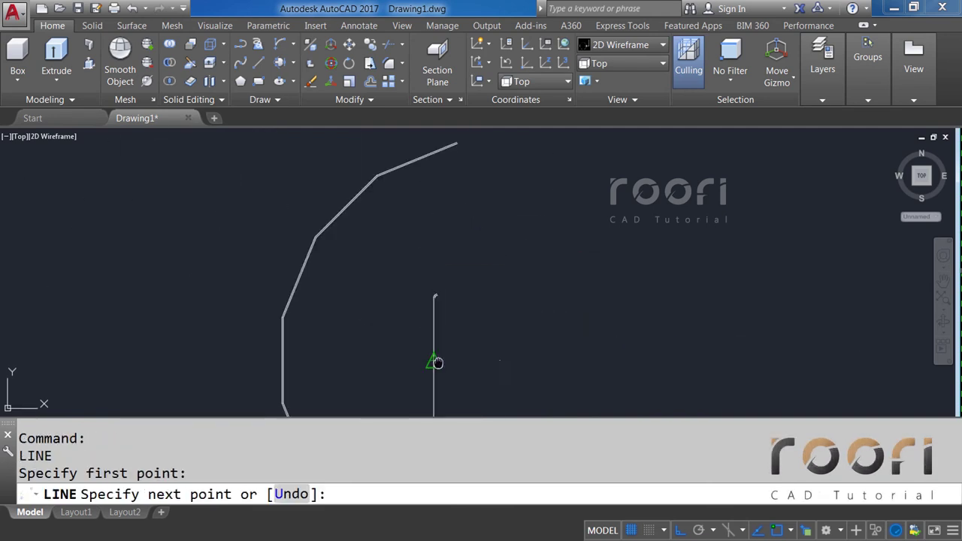
pyautogui.scroll(3, 412, 323)
pyautogui.scroll(3, 408, 333)
pyautogui.scroll(3, 401, 342)
pyautogui.scroll(2, 400, 323)
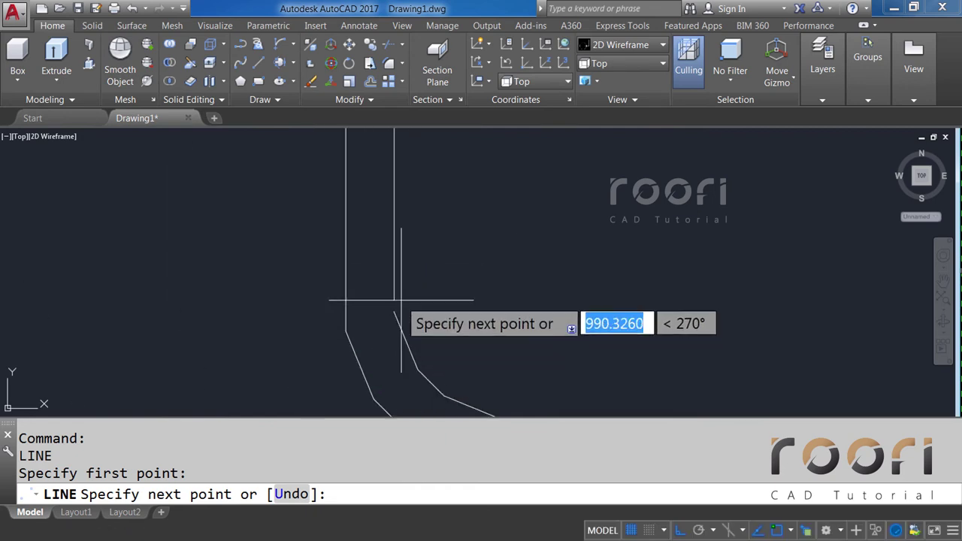
pyautogui.click(393, 312)
pyautogui.press('Return')
pyautogui.scroll(-2, 455, 296)
pyautogui.scroll(2, 477, 376)
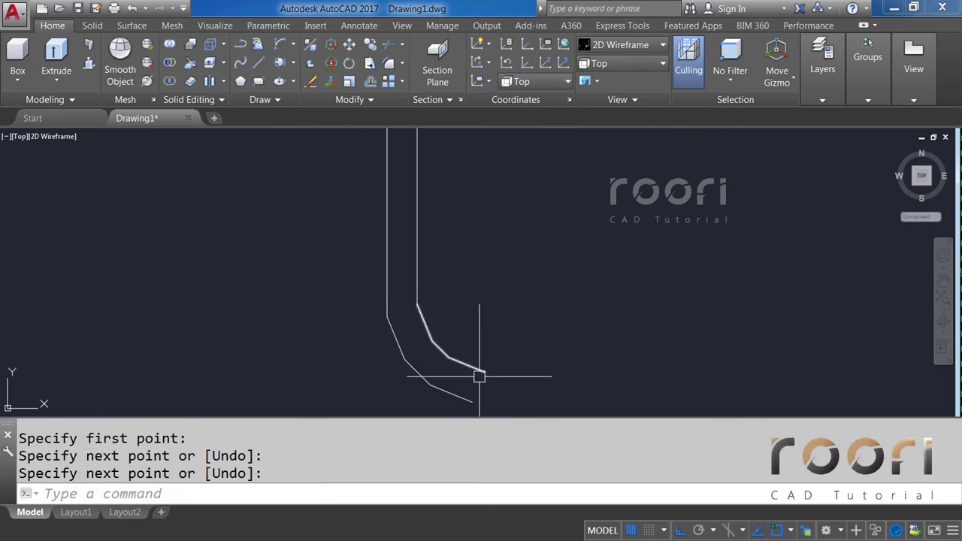
pyautogui.scroll(3, 477, 368)
pyautogui.moveTo(477, 365); pyautogui.dragTo(428, 291, button='middle')
pyautogui.write('L')
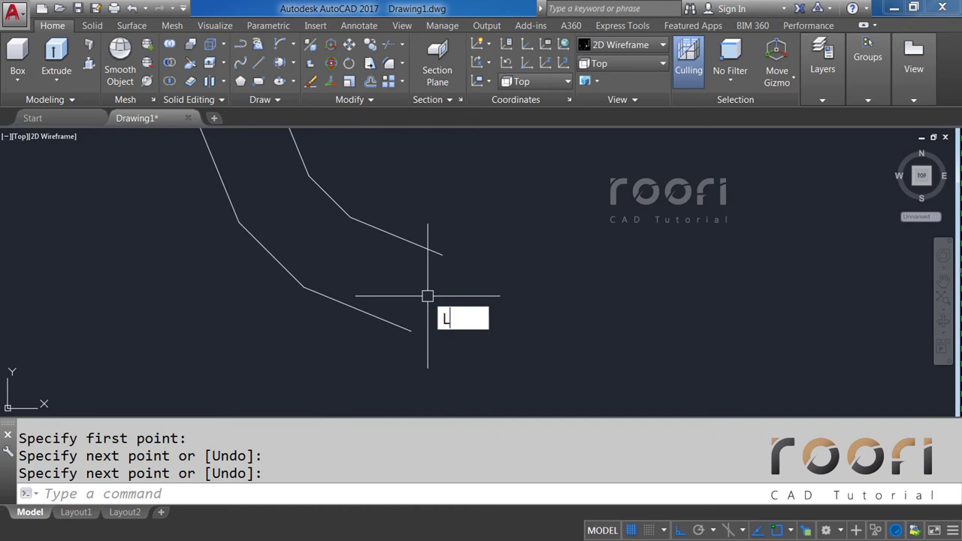
# Step: Draw closing lines at the lower bend and the upper curve ends
pyautogui.press('Return')
pyautogui.click(411, 330)
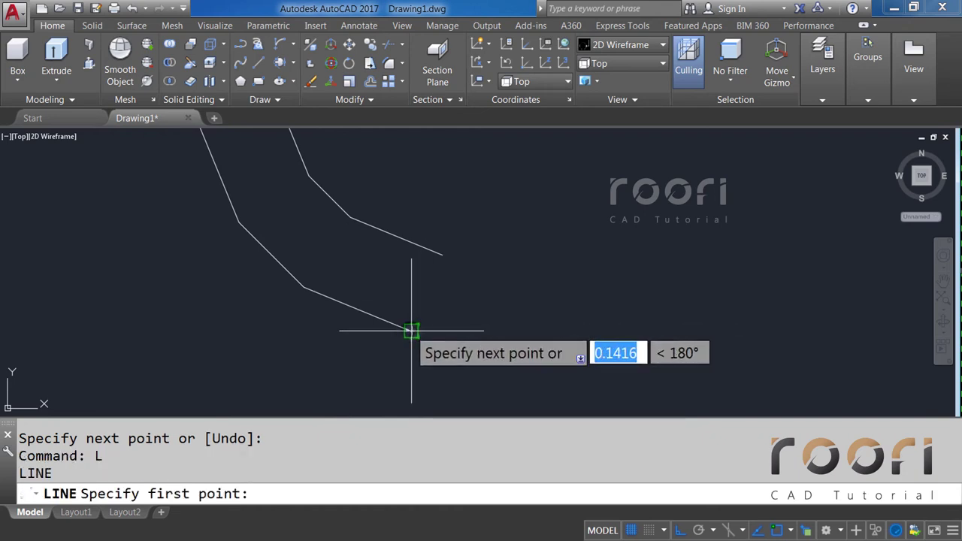
pyautogui.click(442, 256)
pyautogui.press('Return')
pyautogui.scroll(2, 386, 281)
pyautogui.moveTo(386, 281)
pyautogui.mouseDown(button='middle')
pyautogui.moveTo(375, 222)
pyautogui.moveTo(393, 264)
pyautogui.mouseUp(button='middle')
pyautogui.scroll(-2, 376, 236)
pyautogui.scroll(2, 356, 209)
pyautogui.scroll(1, 331, 204)
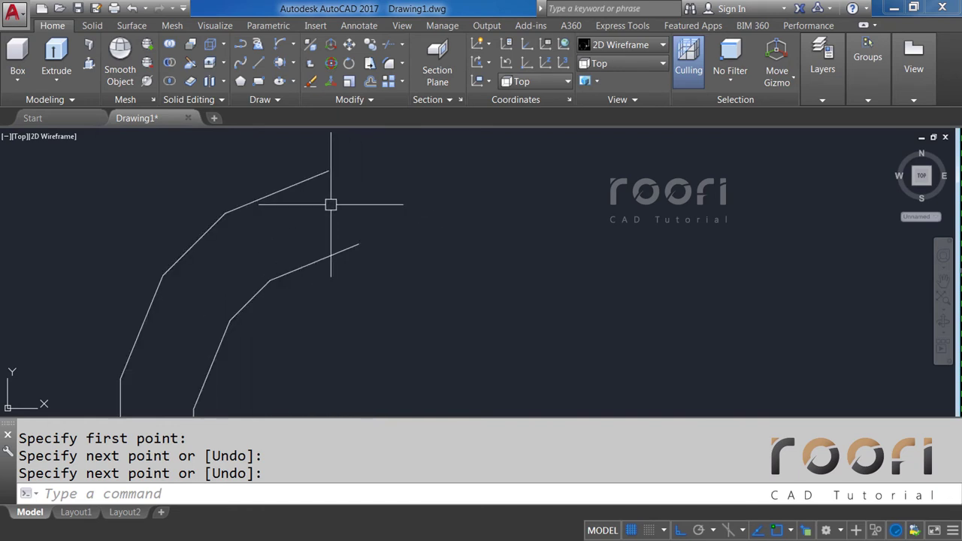
pyautogui.moveTo(331, 203); pyautogui.dragTo(397, 219, button='middle')
pyautogui.press('Return')
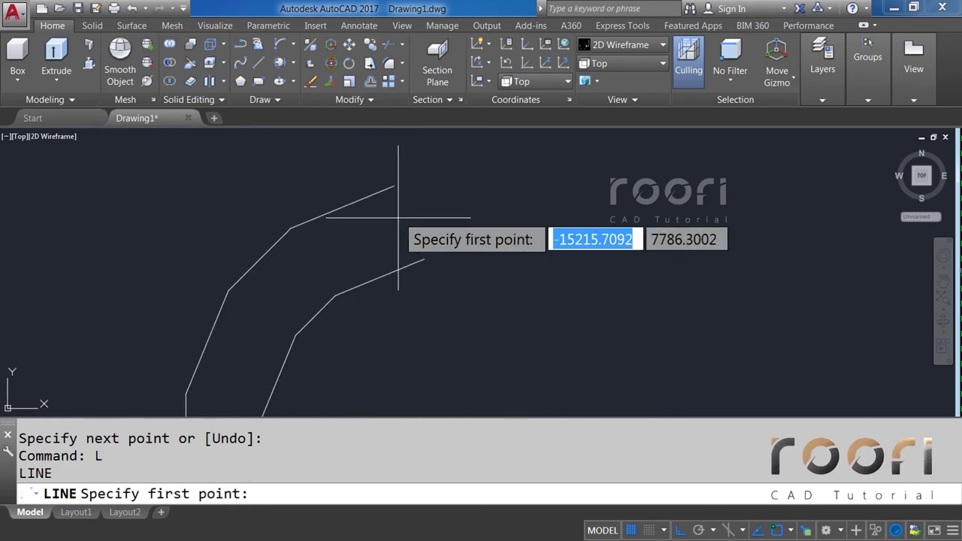
pyautogui.click(393, 185)
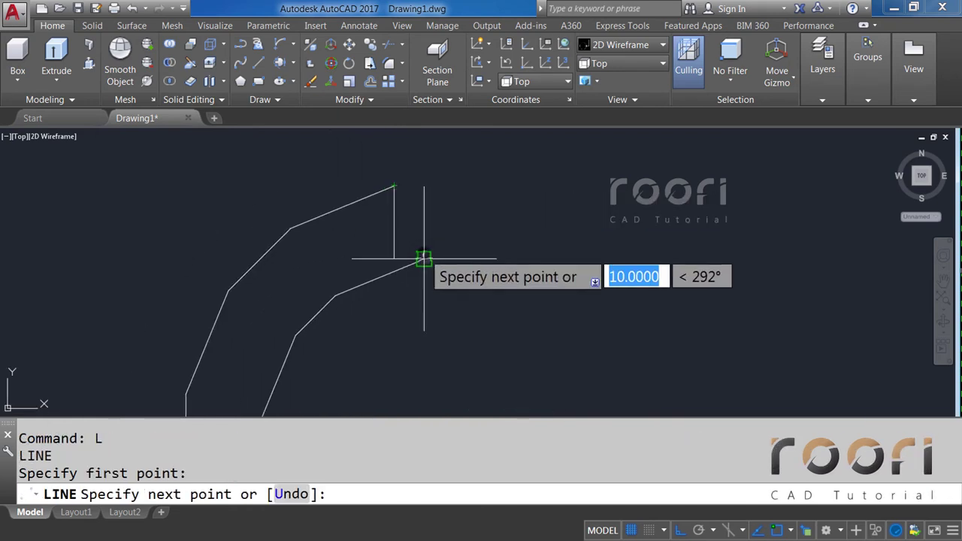
pyautogui.click(424, 260)
pyautogui.press('Return')
pyautogui.scroll(-4, 428, 211)
pyautogui.scroll(4, 429, 211)
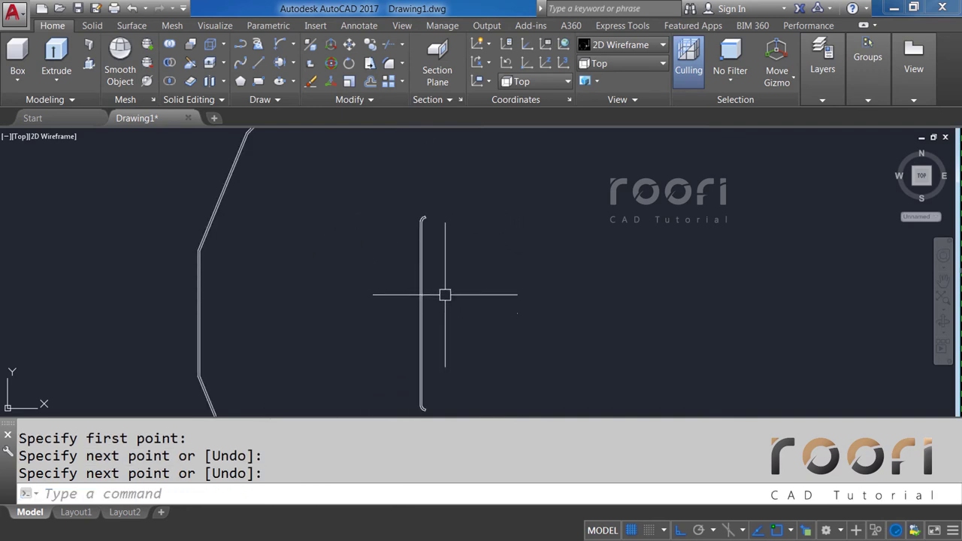
pyautogui.moveTo(445, 295); pyautogui.dragTo(445, 262, button='middle')
# Step: Window-select the narrow outline and JOIN its 13 segments into one polyline
pyautogui.write('JOI')
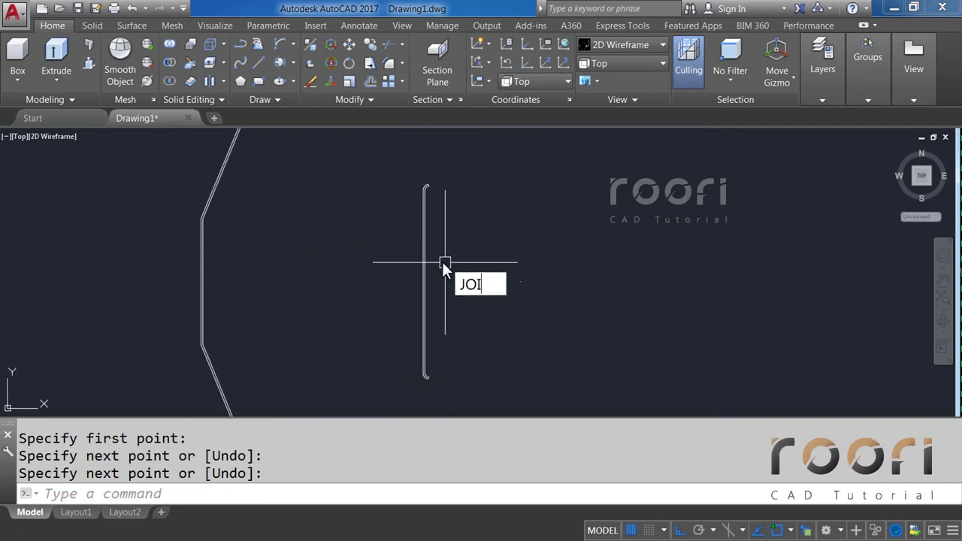
pyautogui.write('N')
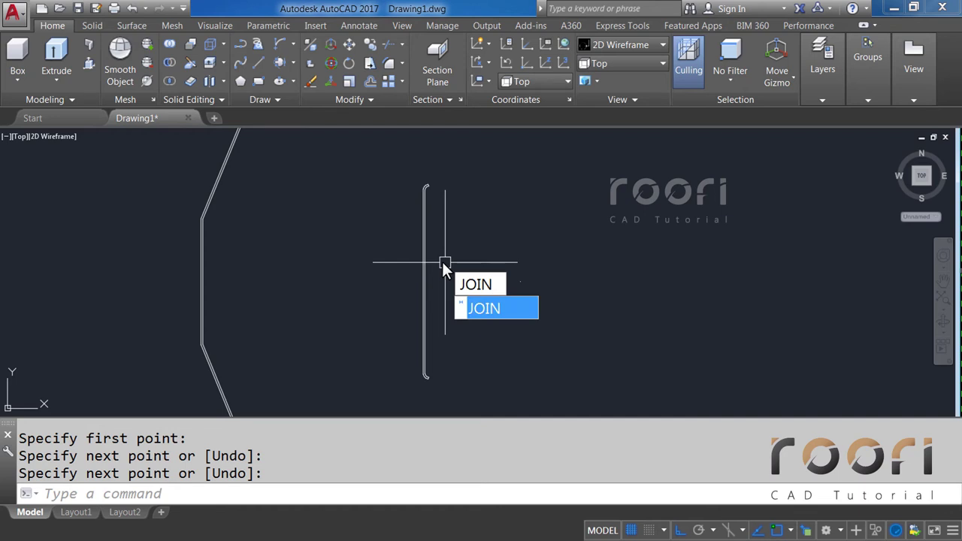
pyautogui.press('Return')
pyautogui.click(449, 385)
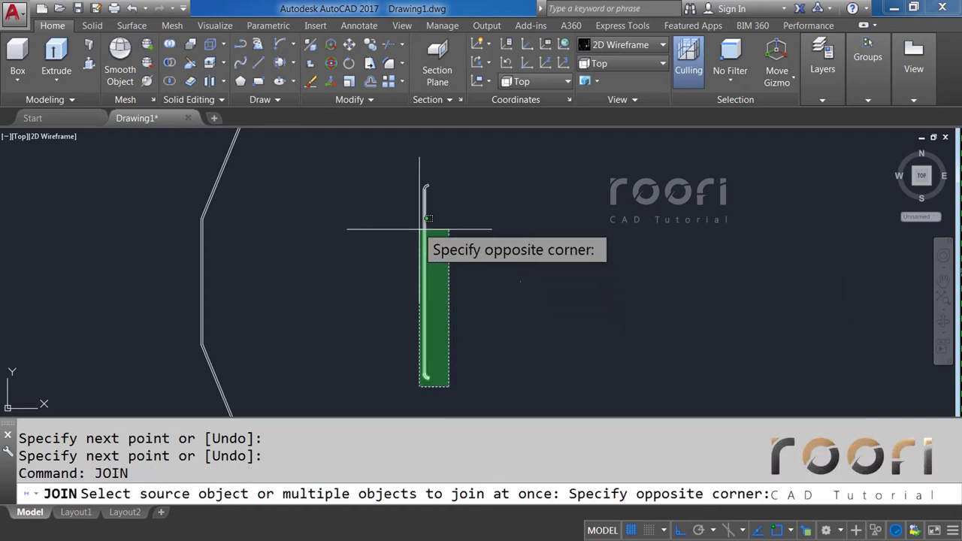
pyautogui.click(406, 169)
pyautogui.press('Return')
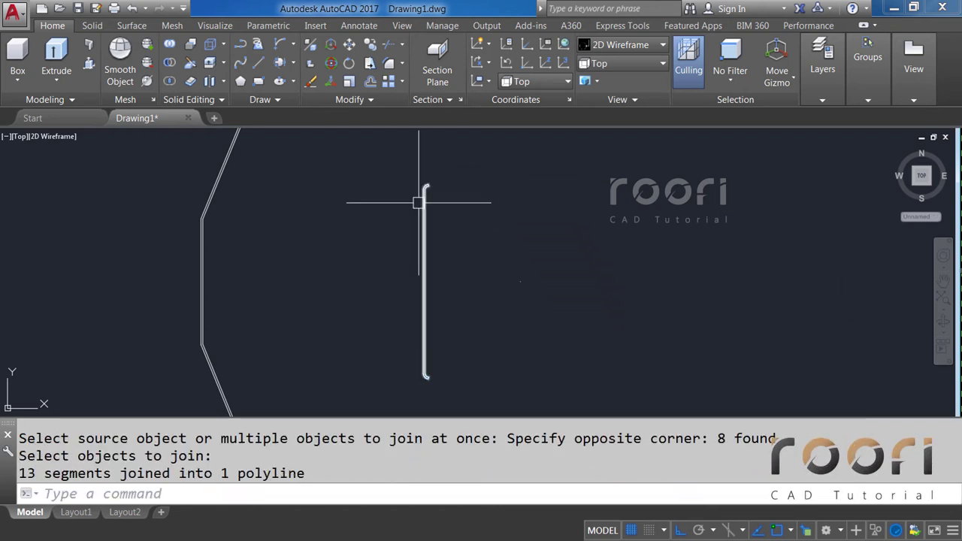
pyautogui.click(425, 192)
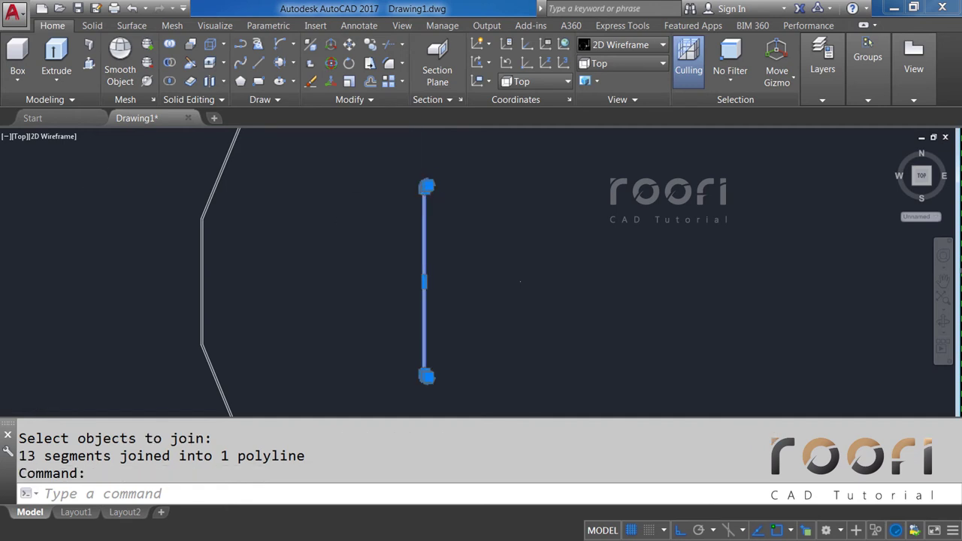
# Step: Deselect the joined polyline and pan over to the second strip
pyautogui.scroll(5, 432, 167)
pyautogui.scroll(-3, 421, 211)
pyautogui.scroll(3, 515, 204)
pyautogui.scroll(-3, 451, 226)
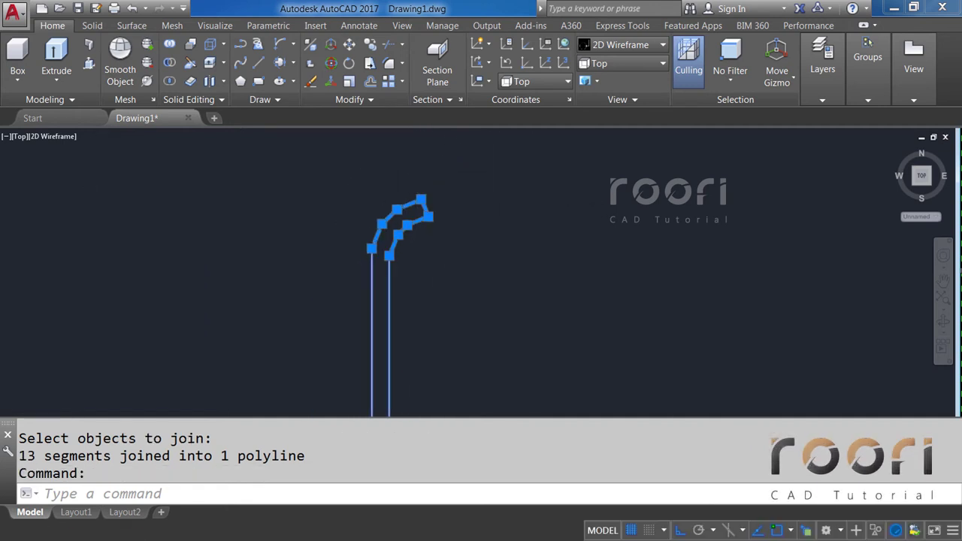
pyautogui.scroll(5, 379, 365)
pyautogui.scroll(-5, 361, 338)
pyautogui.scroll(2, 285, 180)
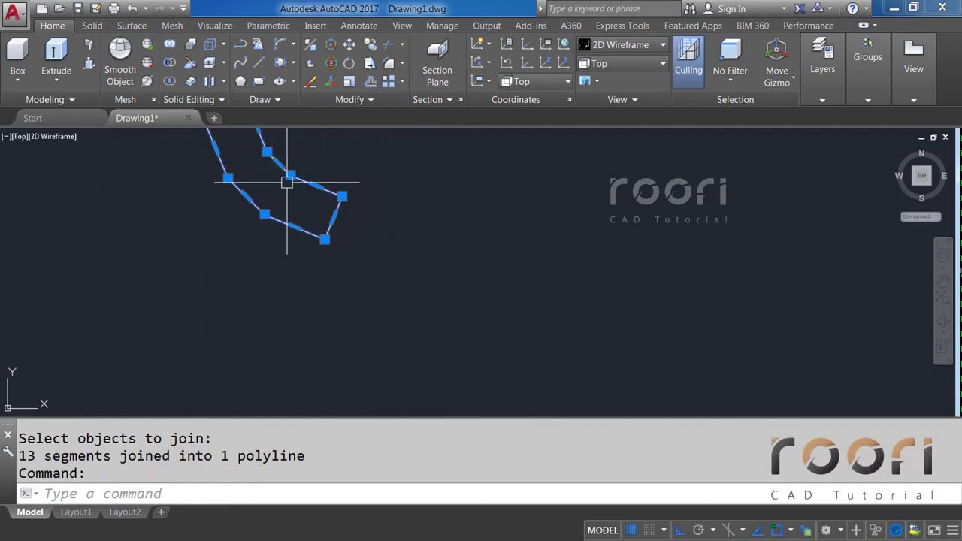
pyautogui.scroll(2, 327, 246)
pyautogui.scroll(3, 338, 263)
pyautogui.scroll(-3, 355, 287)
pyautogui.press('Escape')
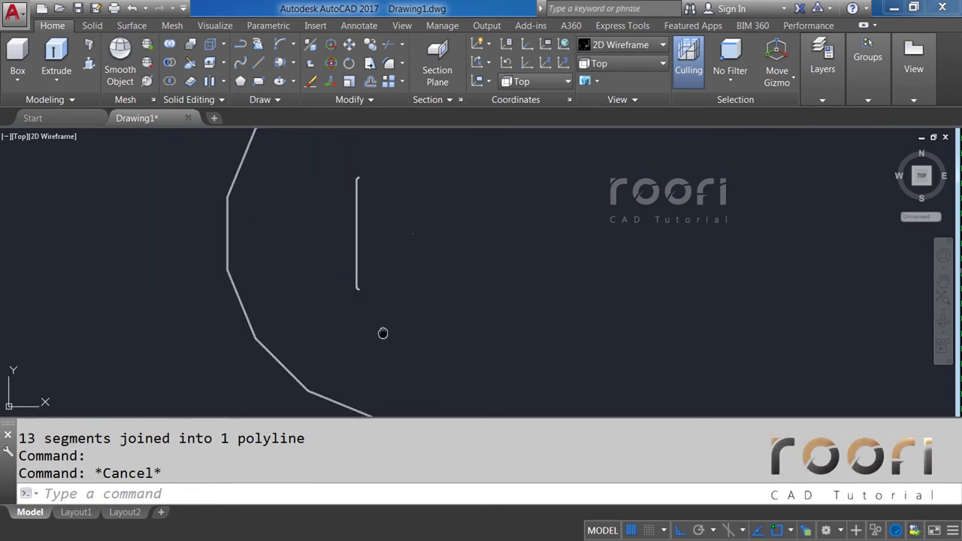
pyautogui.moveTo(368, 390); pyautogui.dragTo(397, 292, button='middle')
pyautogui.scroll(1, 399, 308)
pyautogui.scroll(4, 419, 356)
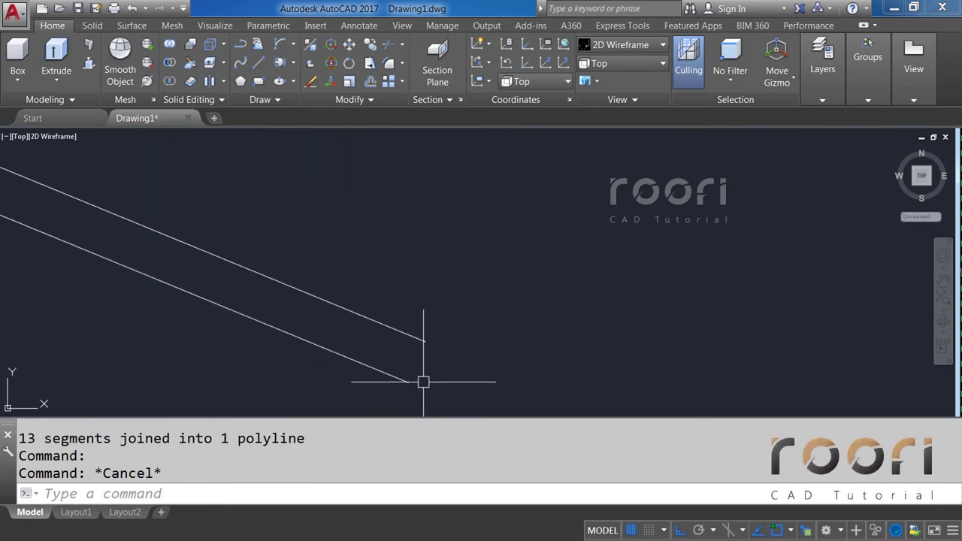
# Step: Draw short lines closing both ends of the second curved strip
pyautogui.moveTo(424, 381); pyautogui.dragTo(441, 365, button='middle')
pyautogui.write('L')
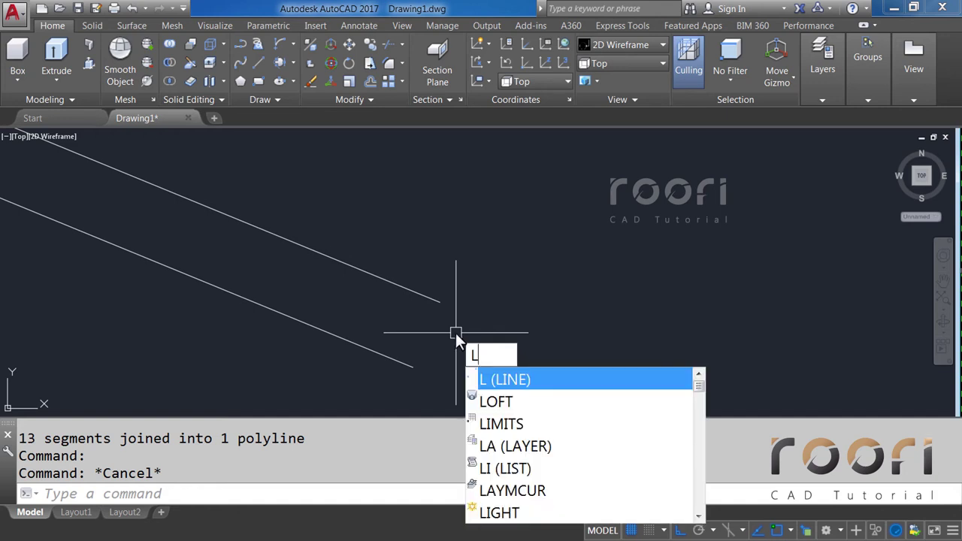
pyautogui.press('Return')
pyautogui.click(412, 367)
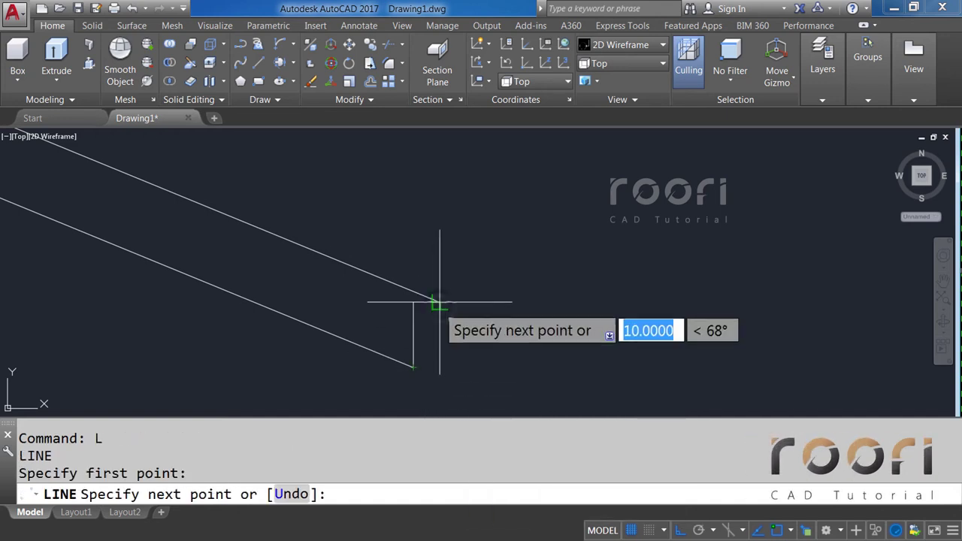
pyautogui.click(440, 302)
pyautogui.press('Return')
pyautogui.scroll(-2, 418, 323)
pyautogui.scroll(-2, 406, 261)
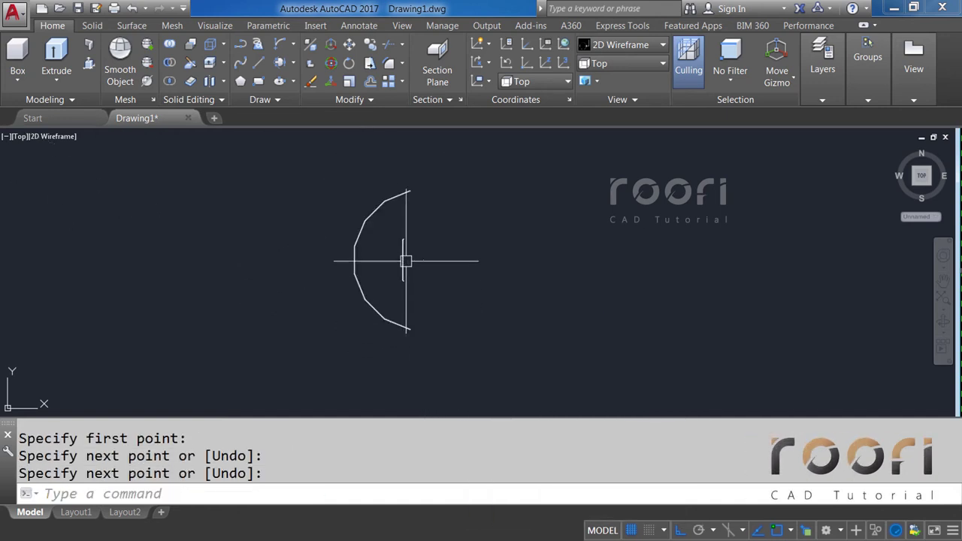
pyautogui.scroll(5, 408, 199)
pyautogui.scroll(5, 402, 174)
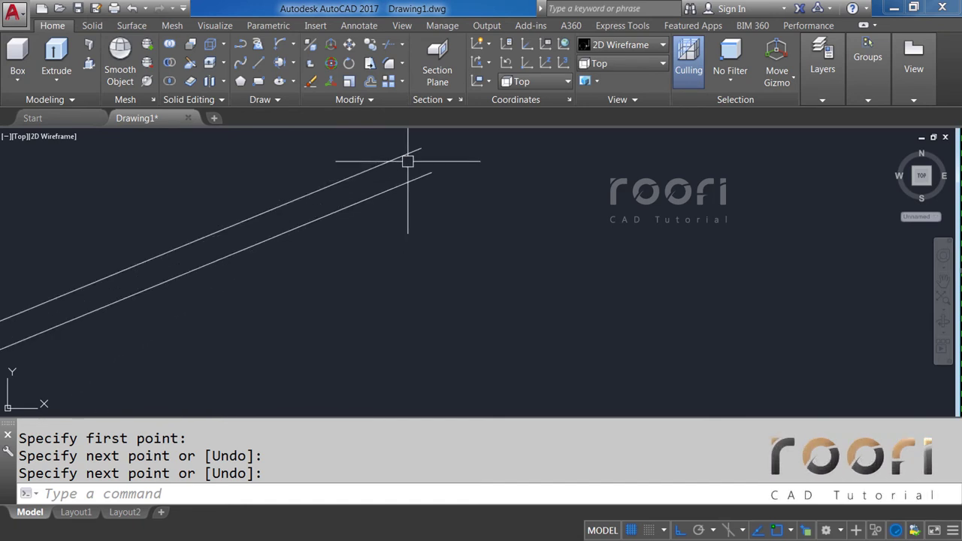
pyautogui.scroll(2, 421, 243)
pyautogui.scroll(1, 423, 244)
pyautogui.write('L')
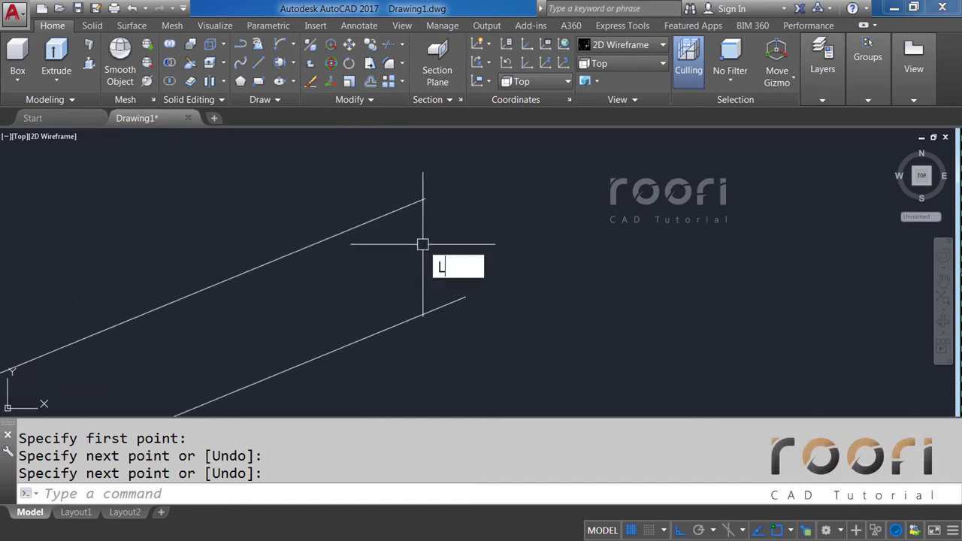
pyautogui.press('Return')
pyautogui.click(426, 199)
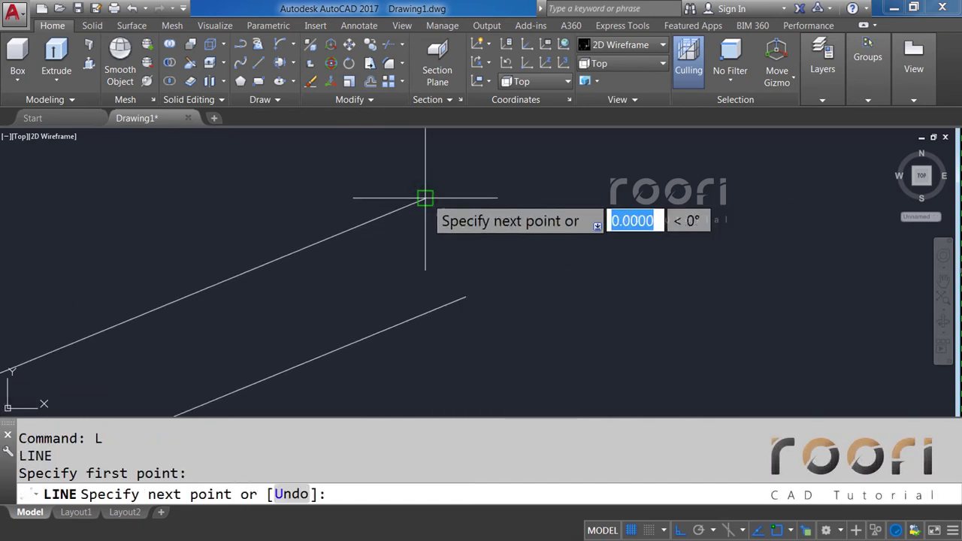
pyautogui.click(466, 297)
pyautogui.press('Return')
pyautogui.write('JOIN')
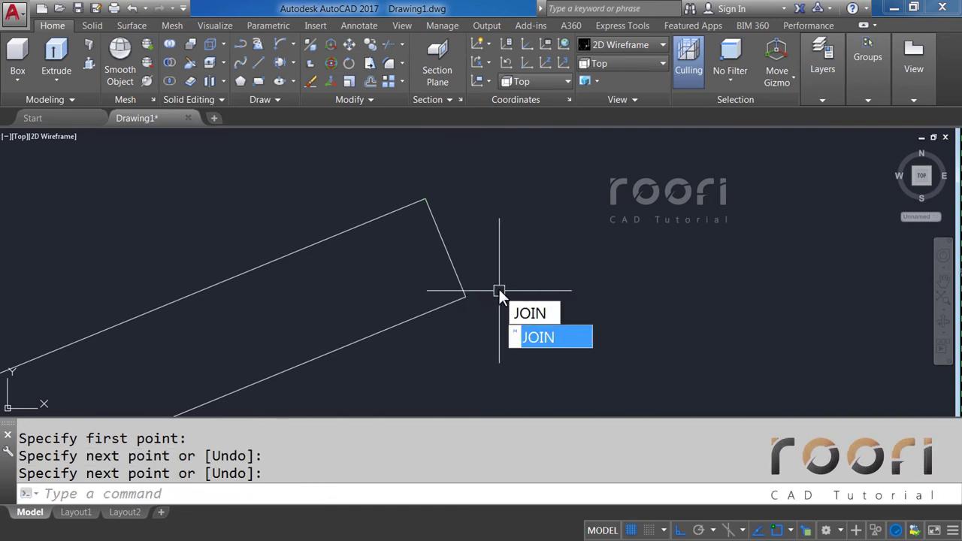
# Step: Join the second strip's nine segments into a single polyline
pyautogui.press('Return')
pyautogui.click(501, 325)
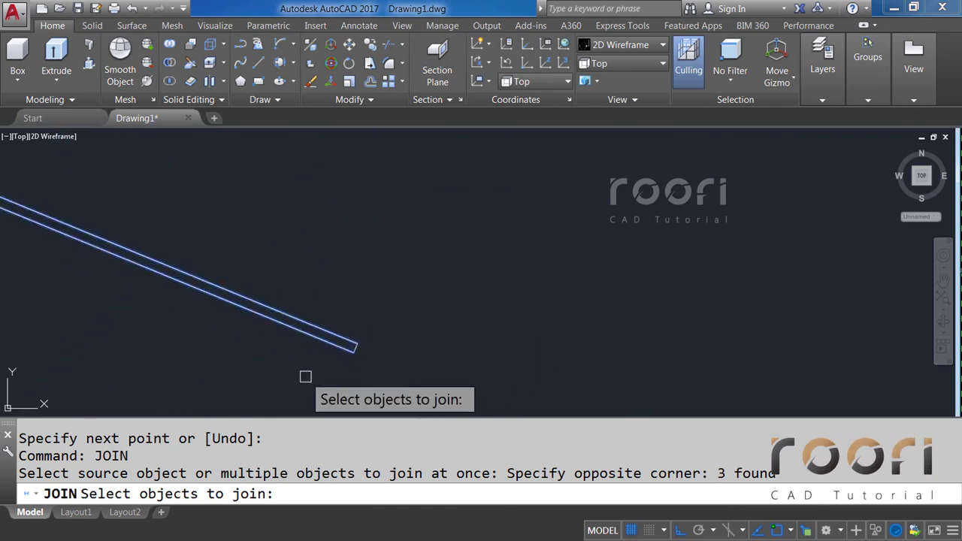
pyautogui.click(499, 344)
pyautogui.click(369, 223)
pyautogui.press('Return')
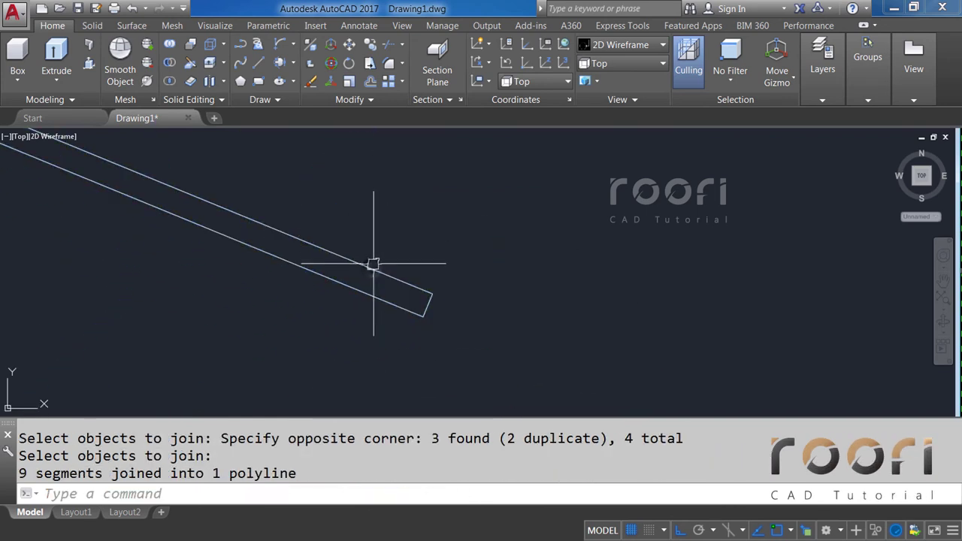
pyautogui.click(373, 264)
pyautogui.scroll(2, 418, 257)
pyautogui.scroll(1, 429, 267)
pyautogui.scroll(-2, 430, 270)
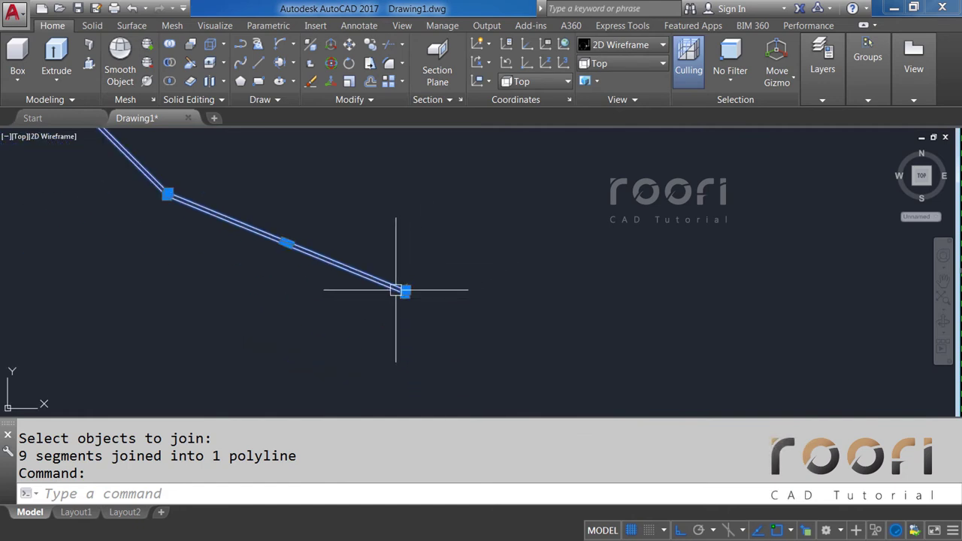
pyautogui.scroll(-2, 394, 278)
pyautogui.scroll(3, 381, 197)
pyautogui.scroll(2, 368, 217)
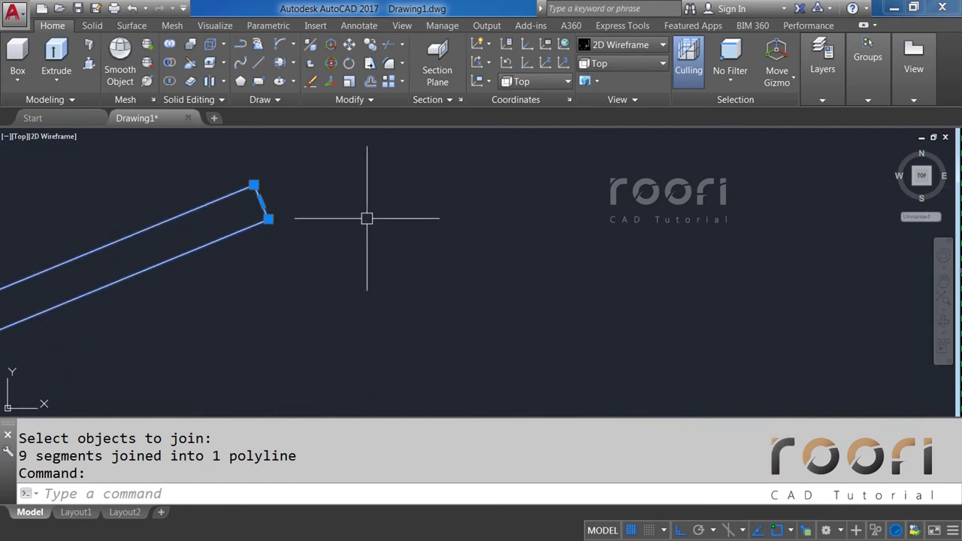
pyautogui.scroll(-2, 423, 213)
pyautogui.scroll(-2, 380, 213)
# Step: Switch the model to the front preset view
pyautogui.scroll(-2, 377, 218)
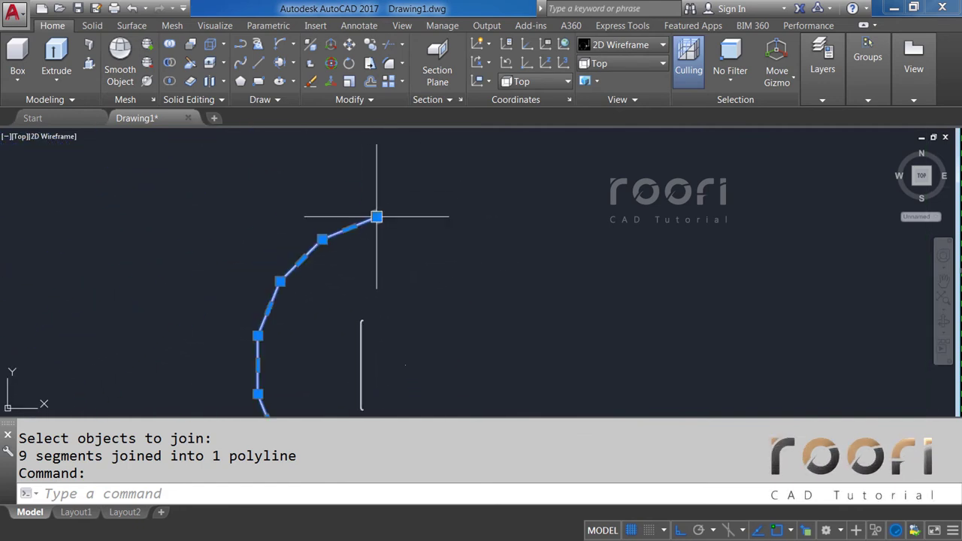
pyautogui.scroll(-4, 375, 265)
pyautogui.press('Escape')
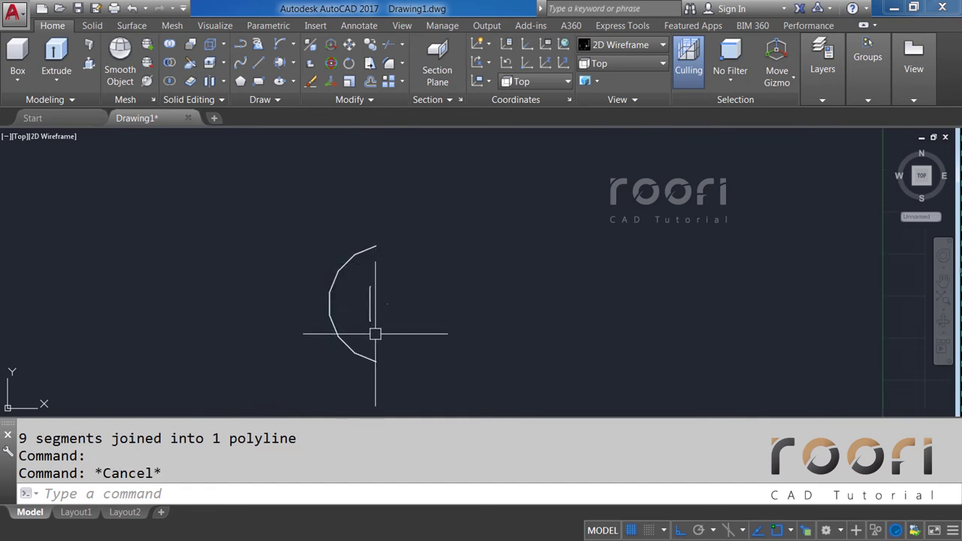
pyautogui.moveTo(375, 335)
pyautogui.keyDown('shift'); pyautogui.mouseDown(button='middle')
pyautogui.moveTo(406, 255)
pyautogui.moveTo(389, 227)
pyautogui.mouseUp(button='middle'); pyautogui.keyUp('shift')
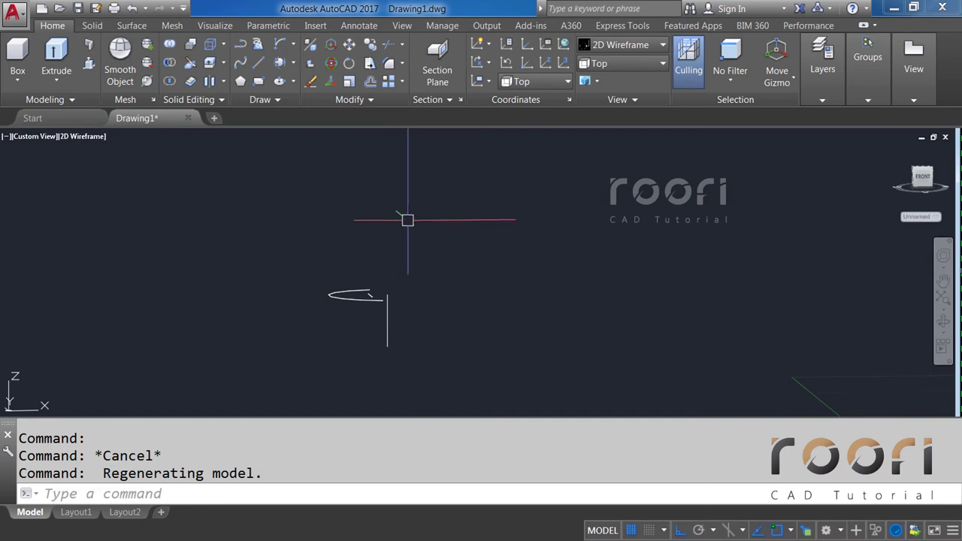
pyautogui.click(611, 63)
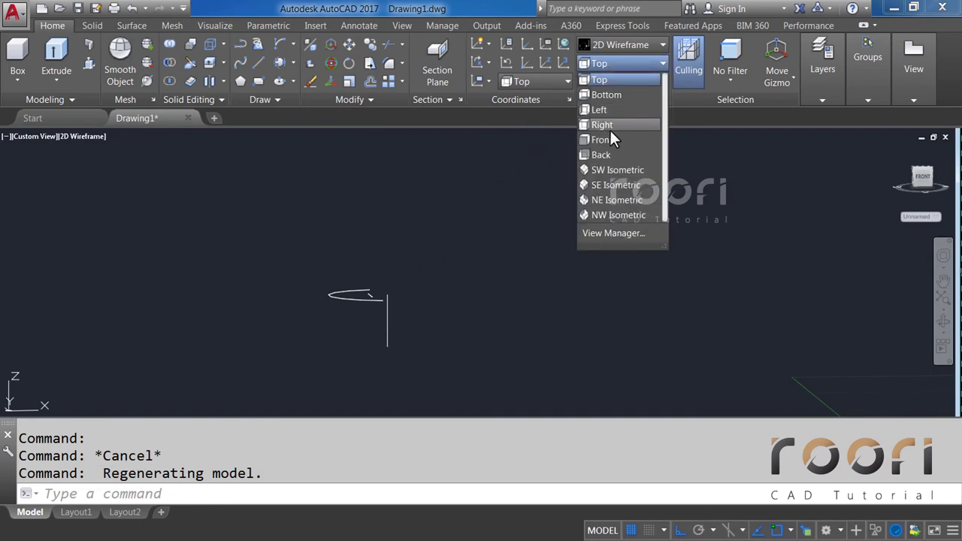
pyautogui.click(598, 140)
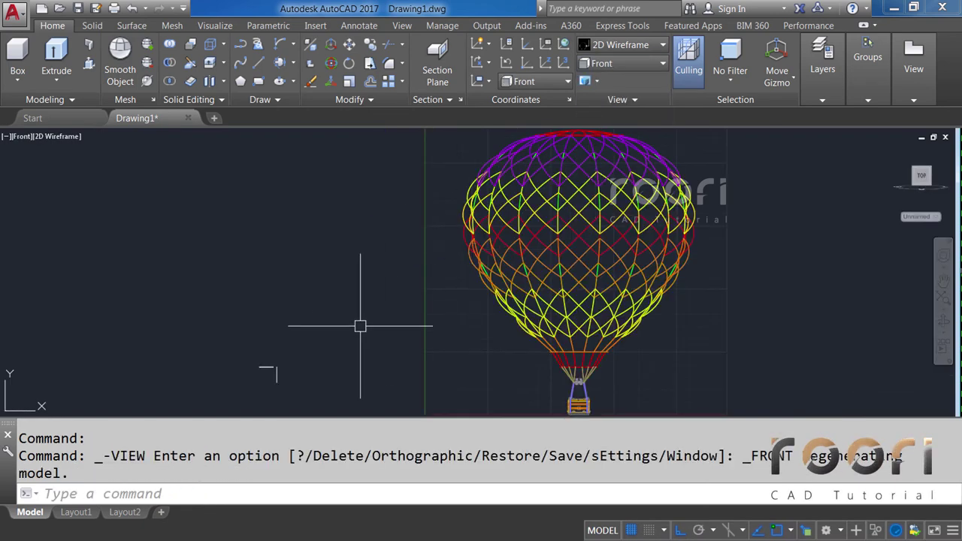
pyautogui.scroll(2, 380, 230)
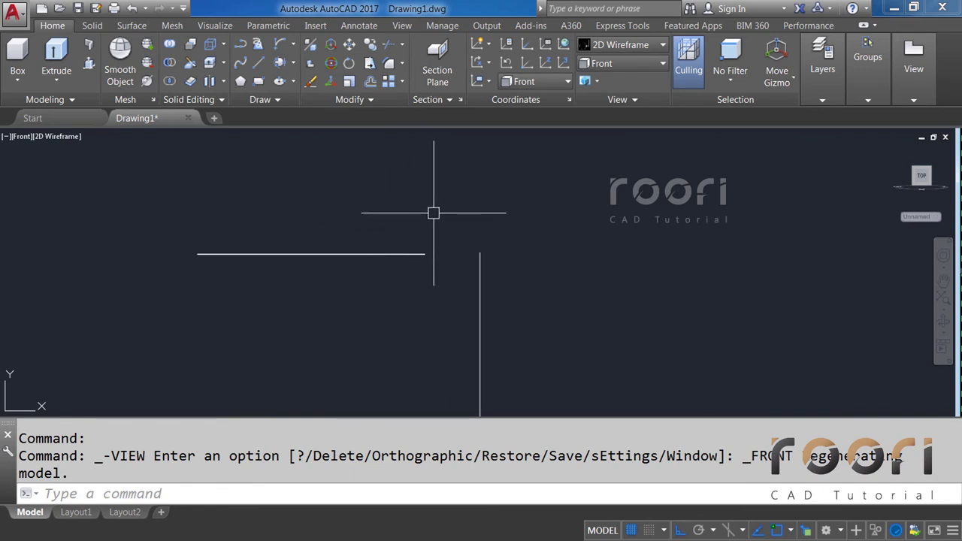
pyautogui.write('L')
# Step: Draw a long horizontal line leftward from the vertical line's top
pyautogui.press('Return')
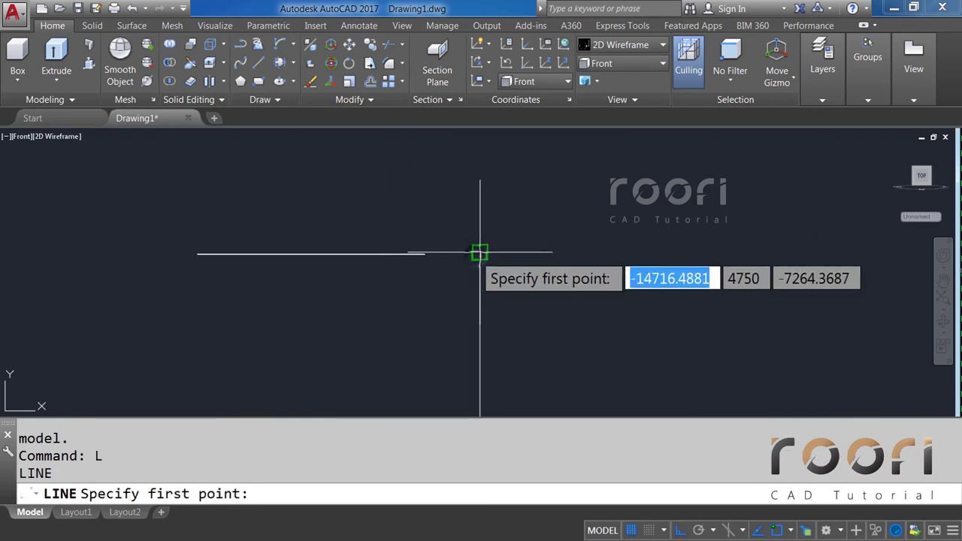
pyautogui.click(480, 253)
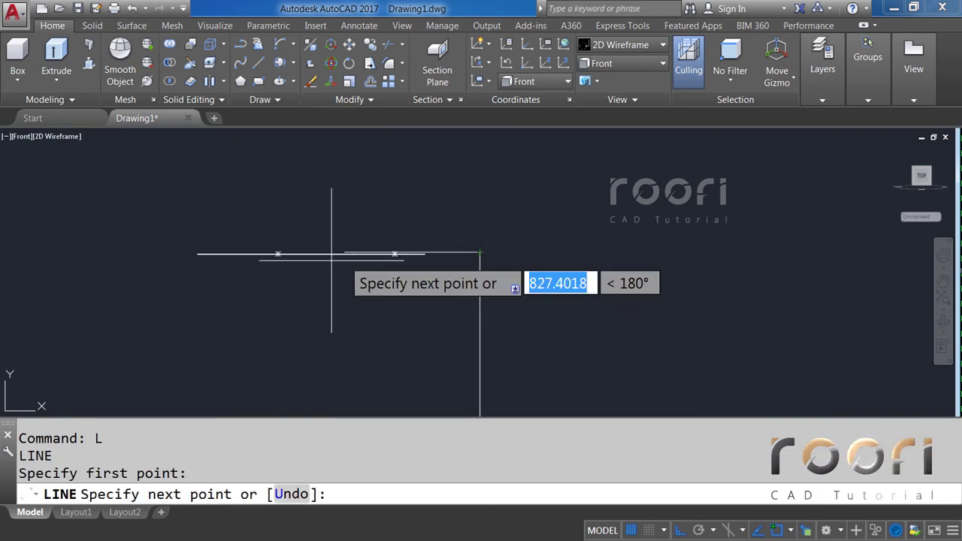
pyautogui.click(160, 261)
pyautogui.press('Escape')
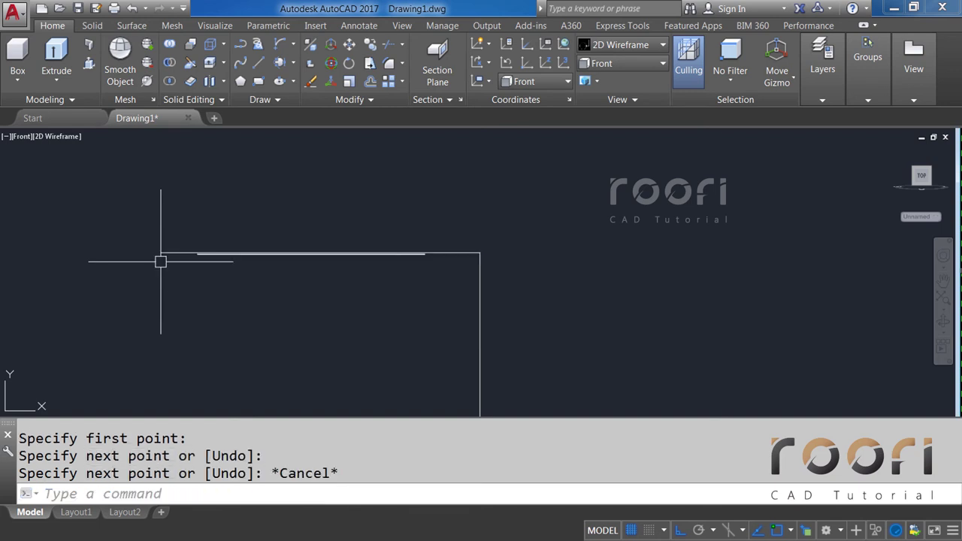
pyautogui.scroll(2, 324, 248)
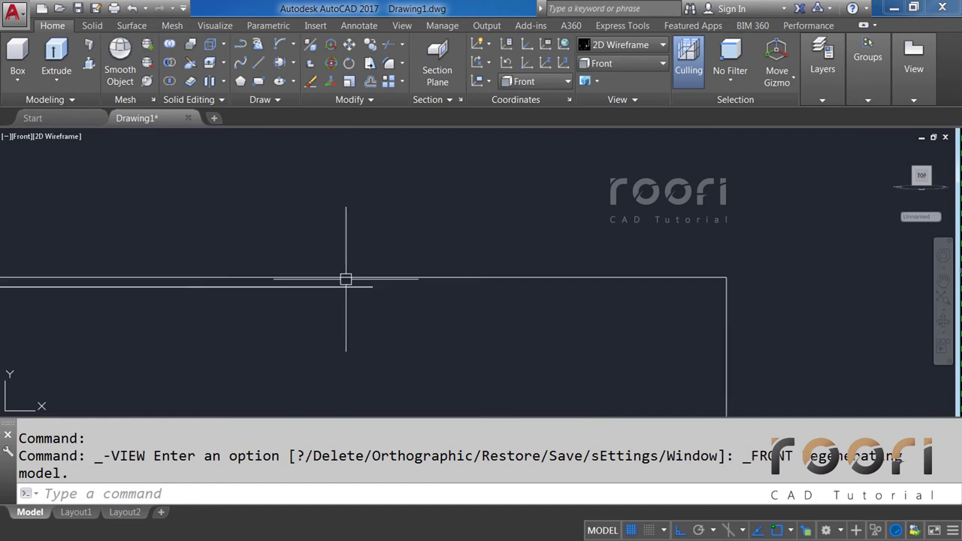
# Step: Measure the 9.26 gap between the horizontal lines with a temporary linear dimension, then delete it
pyautogui.moveTo(472, 297); pyautogui.dragTo(359, 288, button='middle')
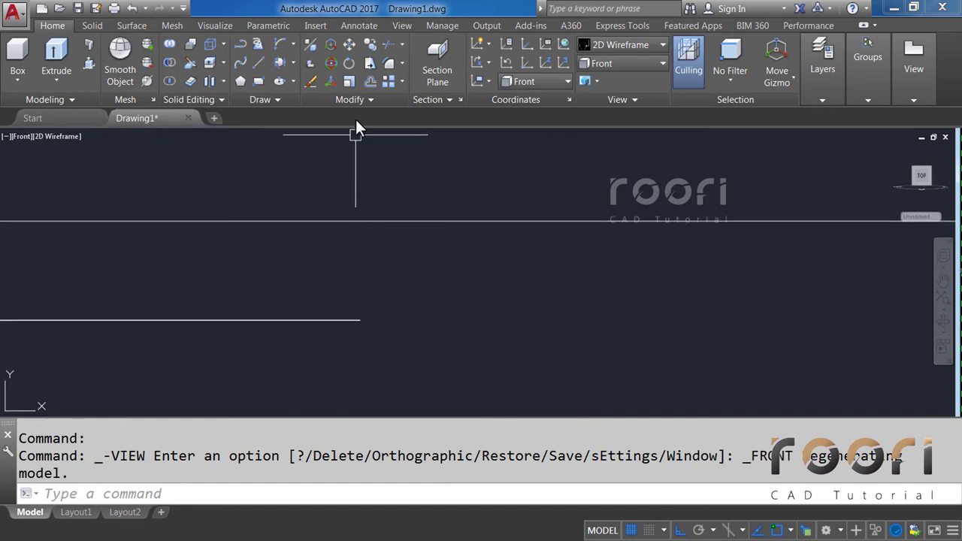
pyautogui.click(358, 26)
pyautogui.click(285, 84)
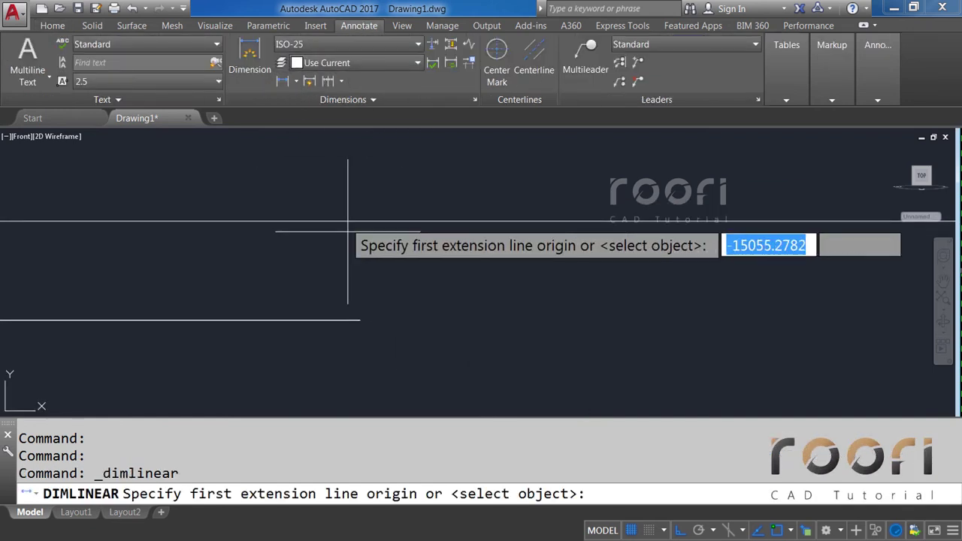
pyautogui.click(360, 320)
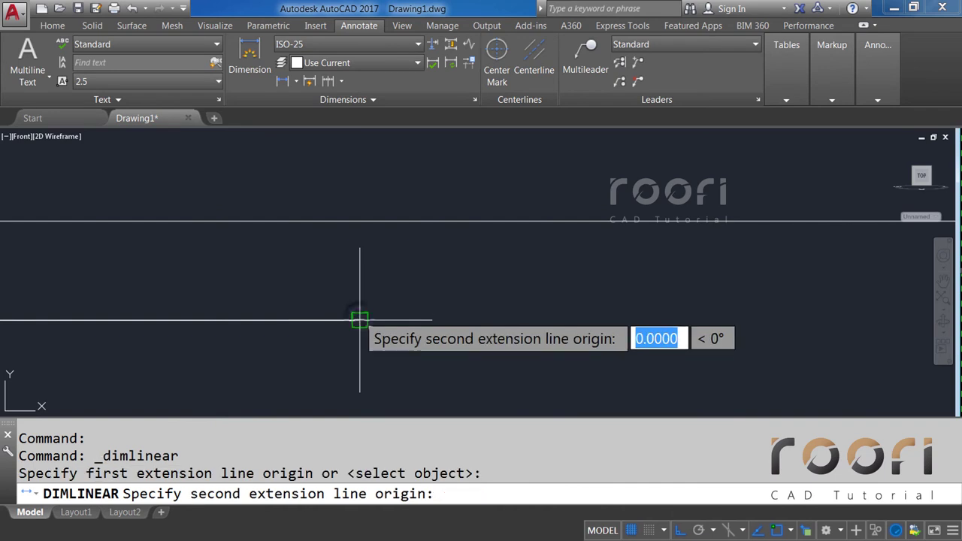
pyautogui.click(360, 221)
pyautogui.click(418, 265)
pyautogui.click(383, 262)
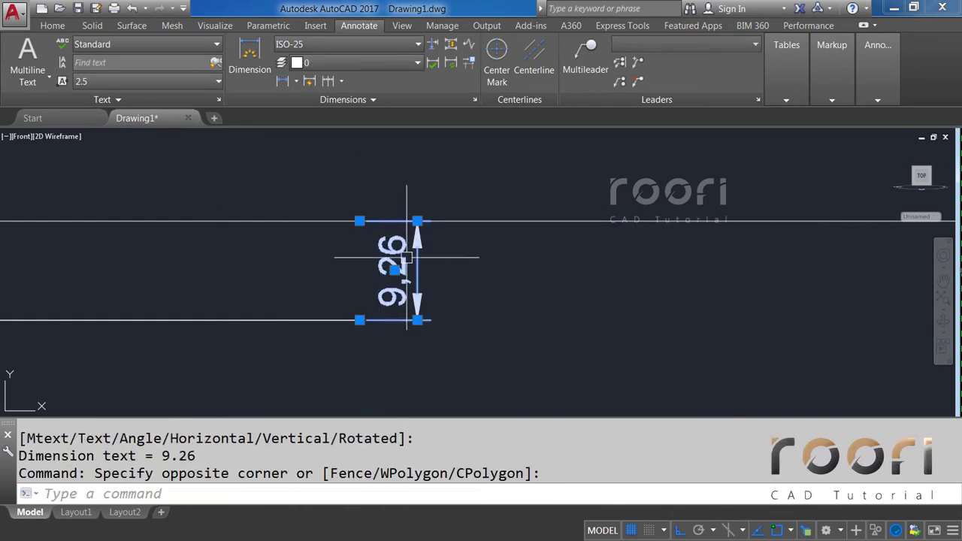
pyautogui.press('Delete')
pyautogui.scroll(-3, 386, 253)
pyautogui.scroll(-3, 379, 258)
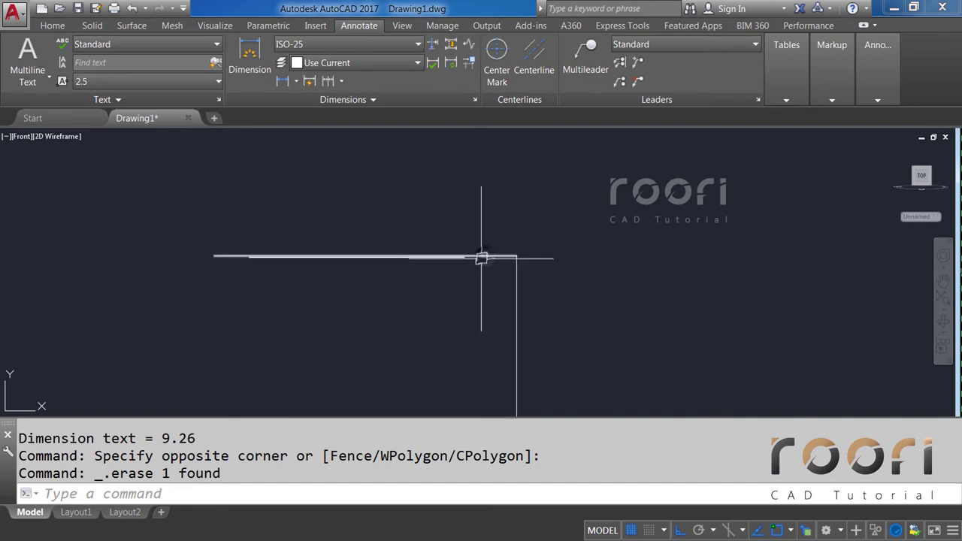
# Step: Erase the long top line and move the two horizontal lines 9.26 units
pyautogui.click(487, 257)
pyautogui.press('Delete')
pyautogui.write('M')
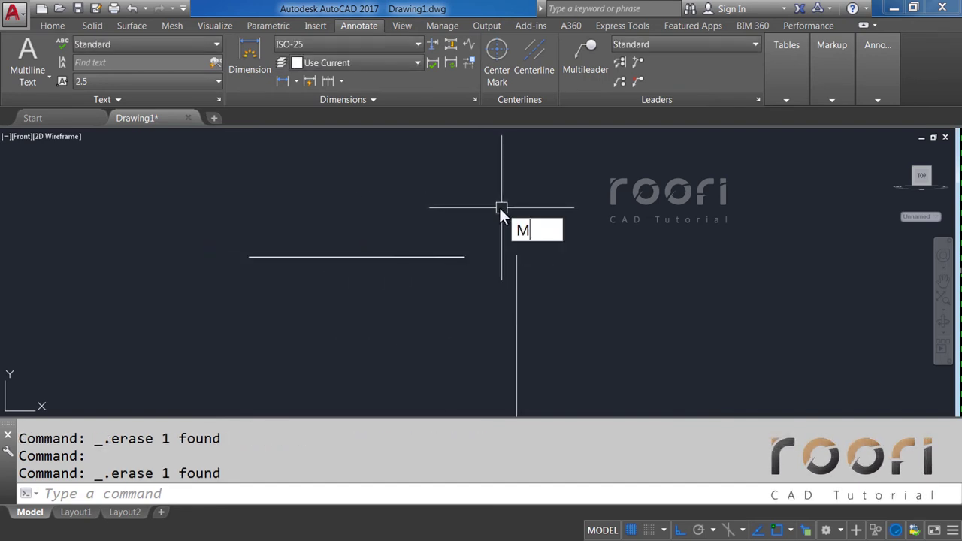
pyautogui.press('Return')
pyautogui.click(215, 228)
pyautogui.click(492, 282)
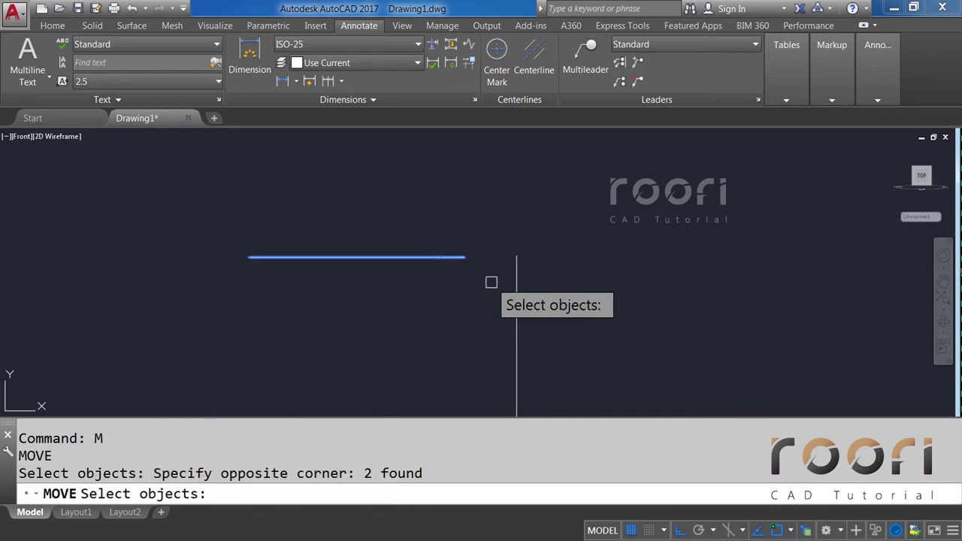
pyautogui.press('Return')
pyautogui.click(560, 300)
pyautogui.write('9')
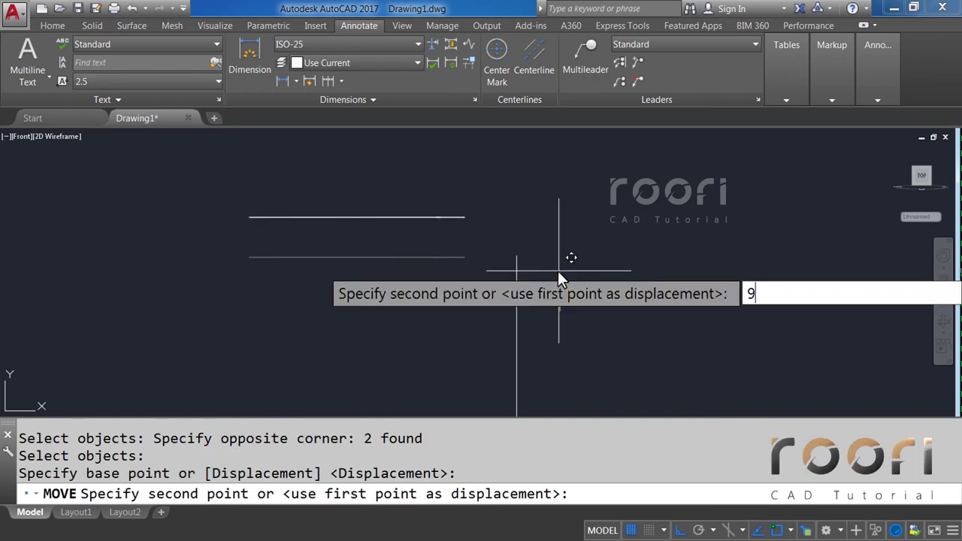
pyautogui.write('.26')
pyautogui.press('Return')
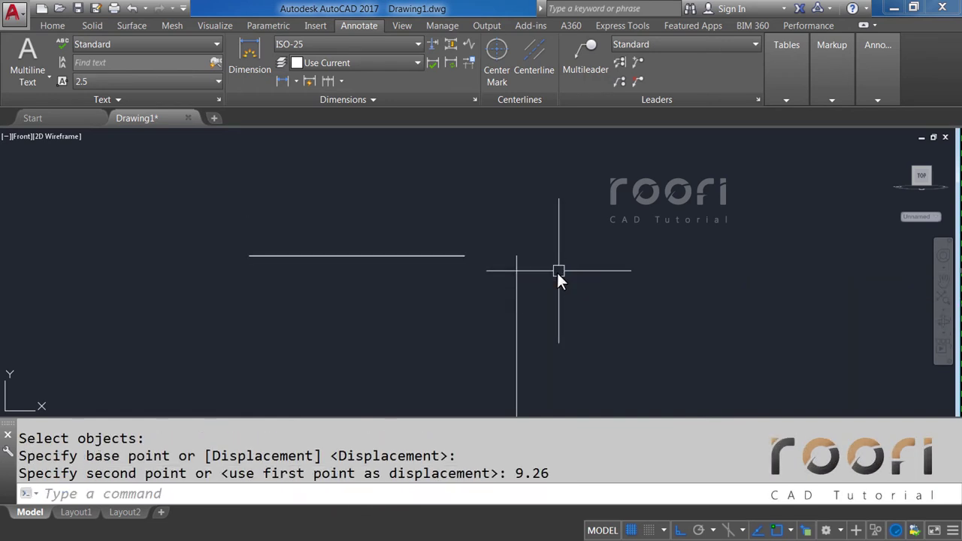
# Step: From the Top view, orbit to 3D and move the short line 1550 units
pyautogui.click(59, 29)
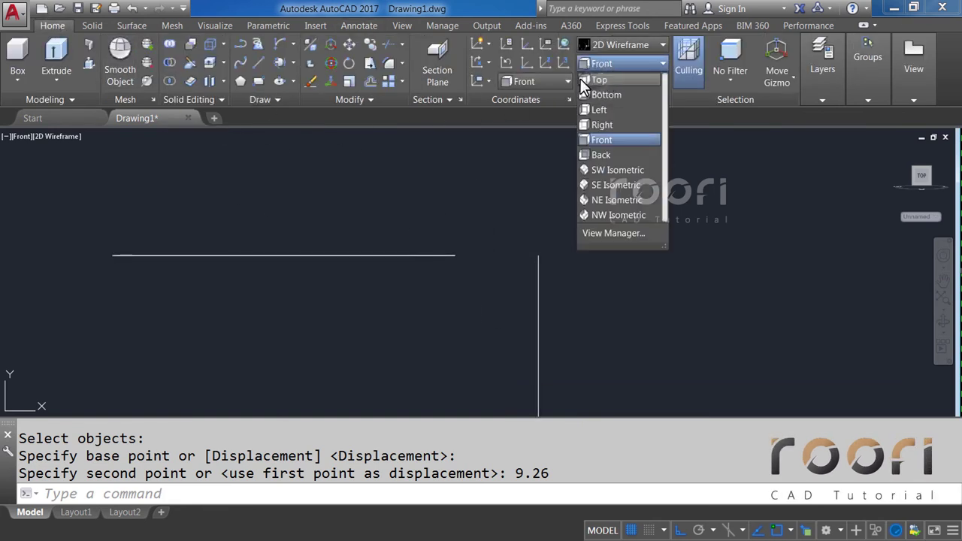
pyautogui.click(595, 77)
pyautogui.keyDown('shift'); pyautogui.moveTo(259, 327); pyautogui.dragTo(408, 252, button='middle'); pyautogui.keyUp('shift')
pyautogui.write('M')
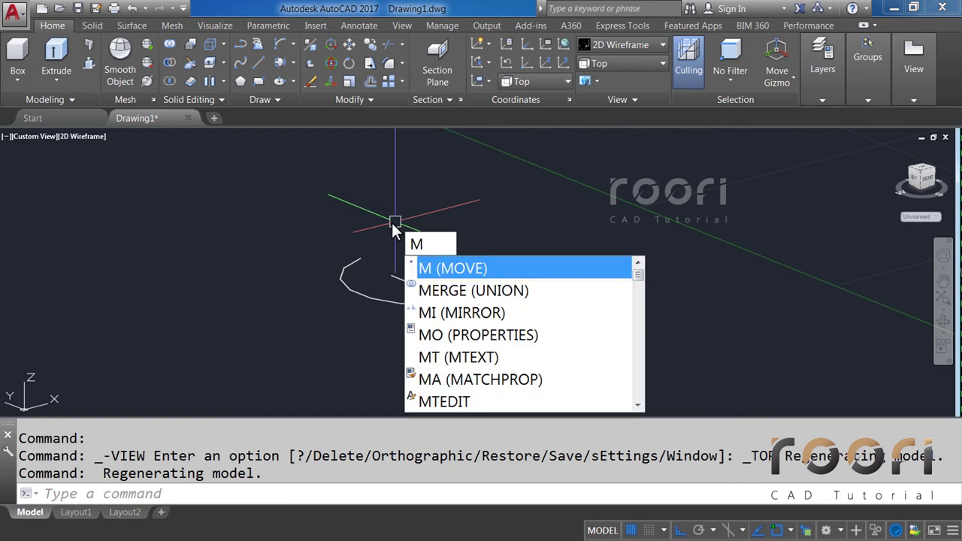
pyautogui.press('Return')
pyautogui.click(403, 281)
pyautogui.press('Return')
pyautogui.click(452, 265)
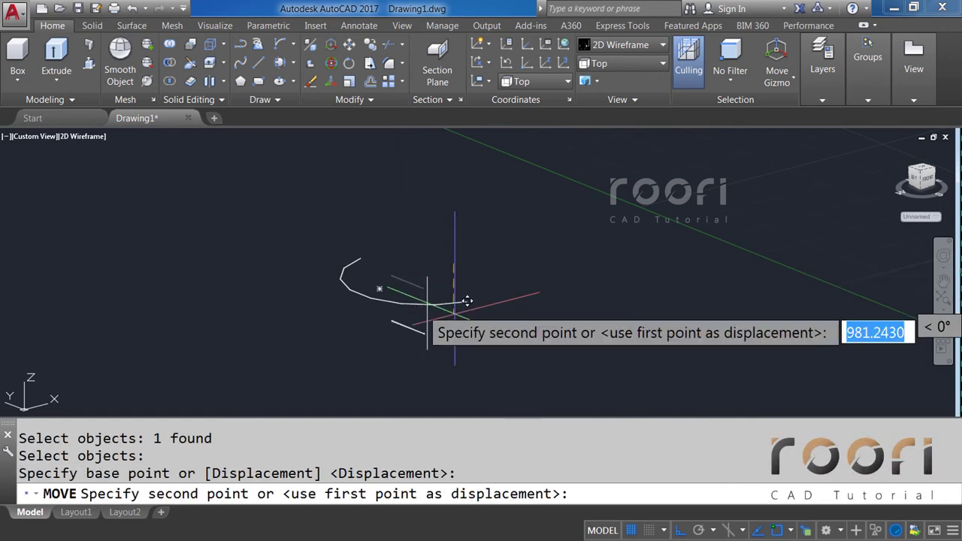
pyautogui.write('1550')
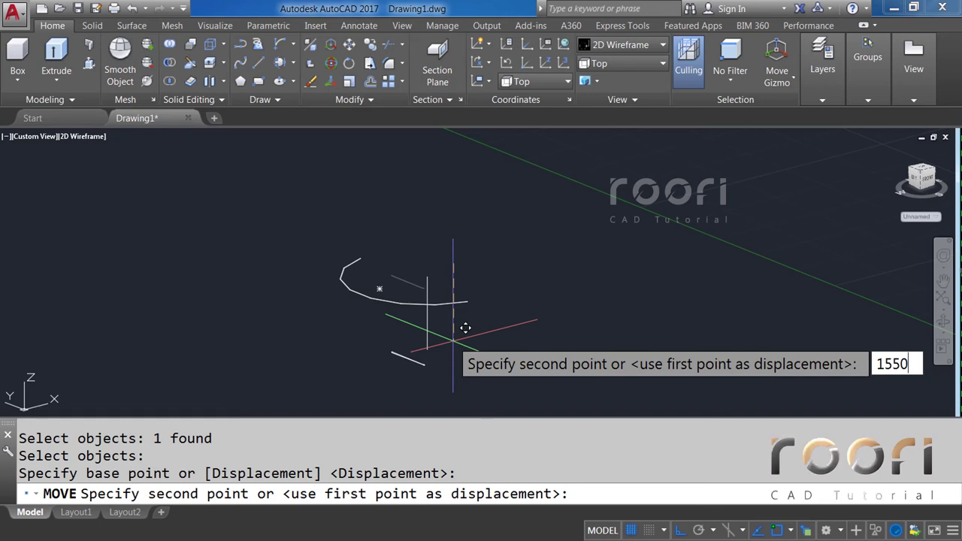
pyautogui.press('Return')
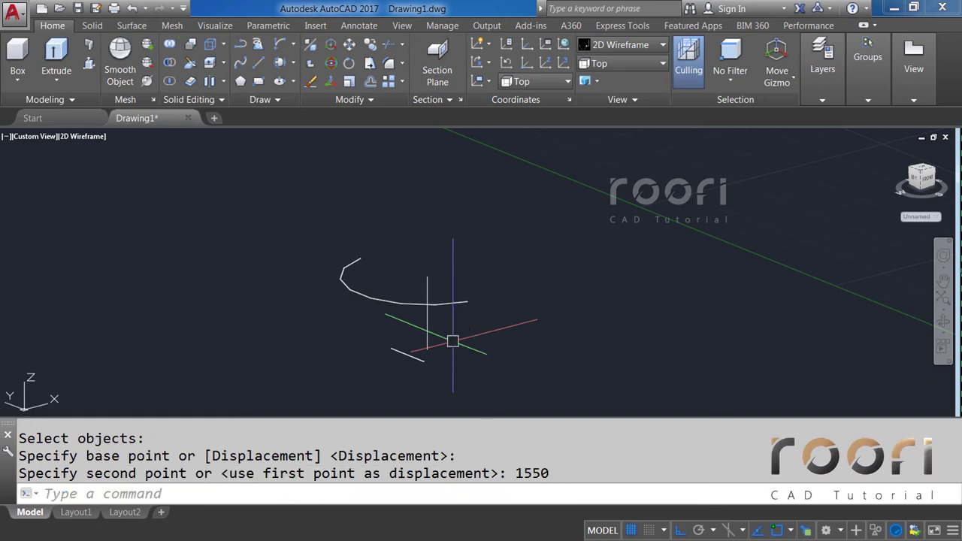
# Step: Loft a surface between the short line and the rim curve
pyautogui.scroll(2, 394, 336)
pyautogui.moveTo(394, 336); pyautogui.dragTo(397, 321, button='middle')
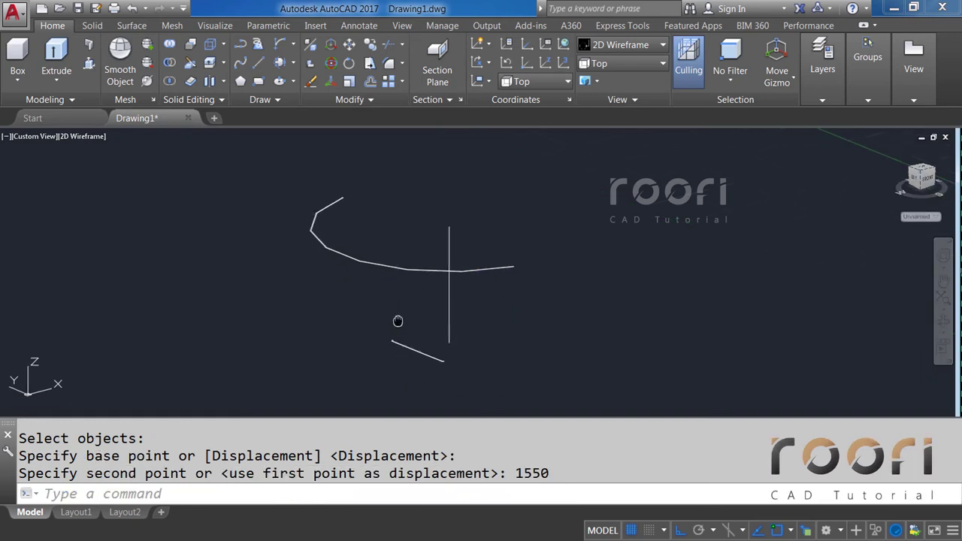
pyautogui.write('LOF')
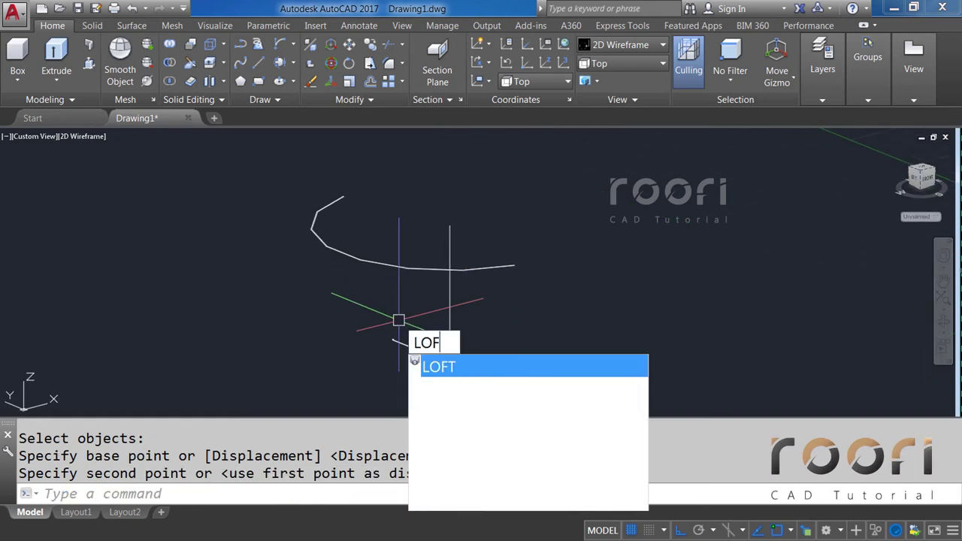
pyautogui.write('T')
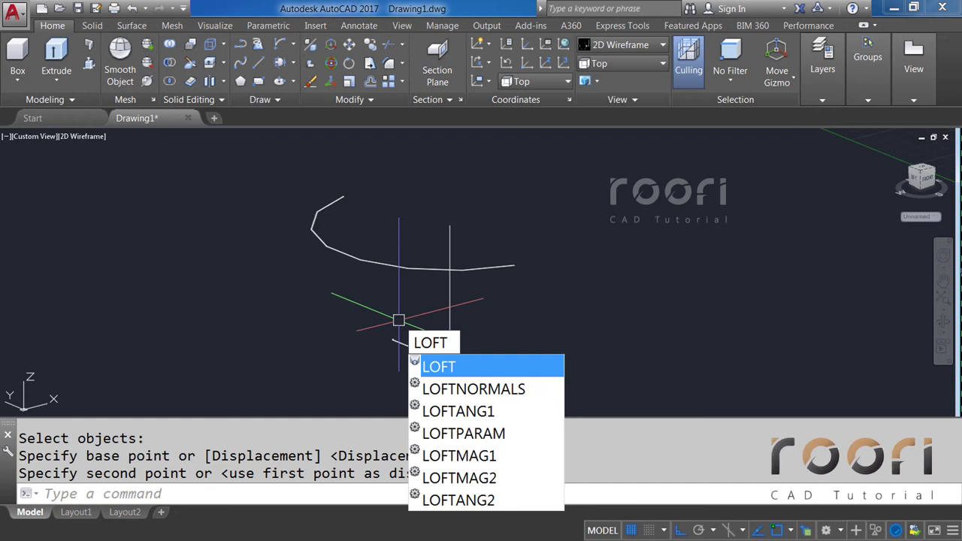
pyautogui.press('Return')
pyautogui.click(397, 342)
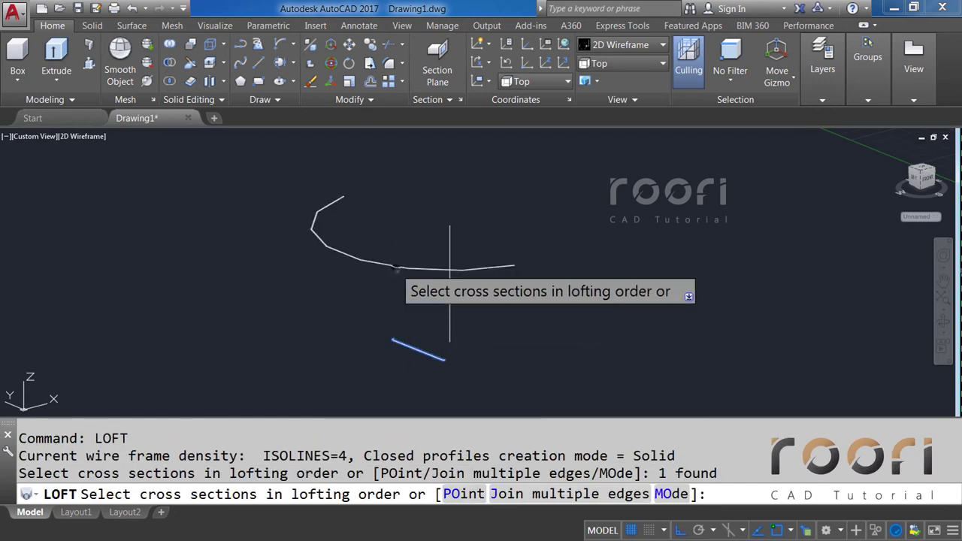
pyautogui.click(396, 267)
pyautogui.press('Return')
pyautogui.press('Return')
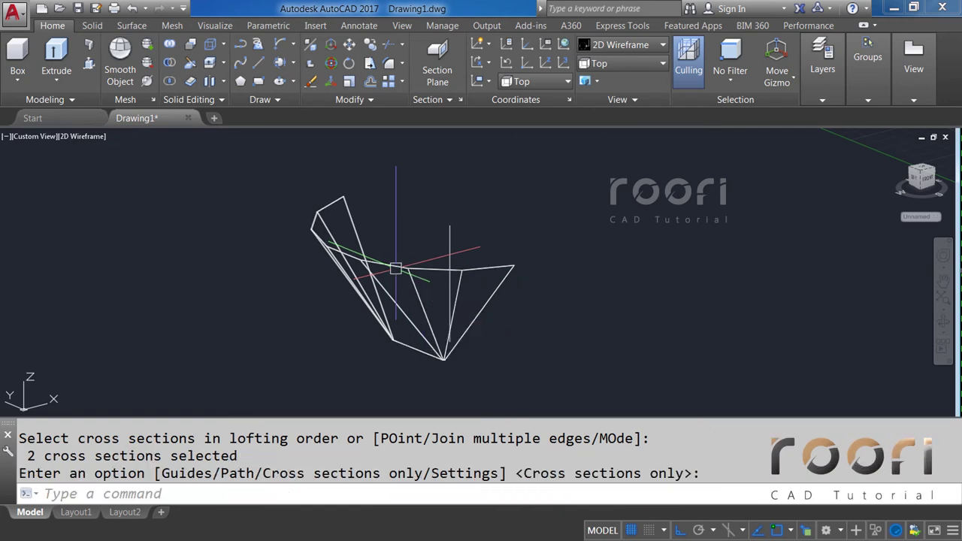
# Step: Show the lofted surface in the Realistic visual style and orbit around it
pyautogui.click(609, 47)
pyautogui.click(800, 83)
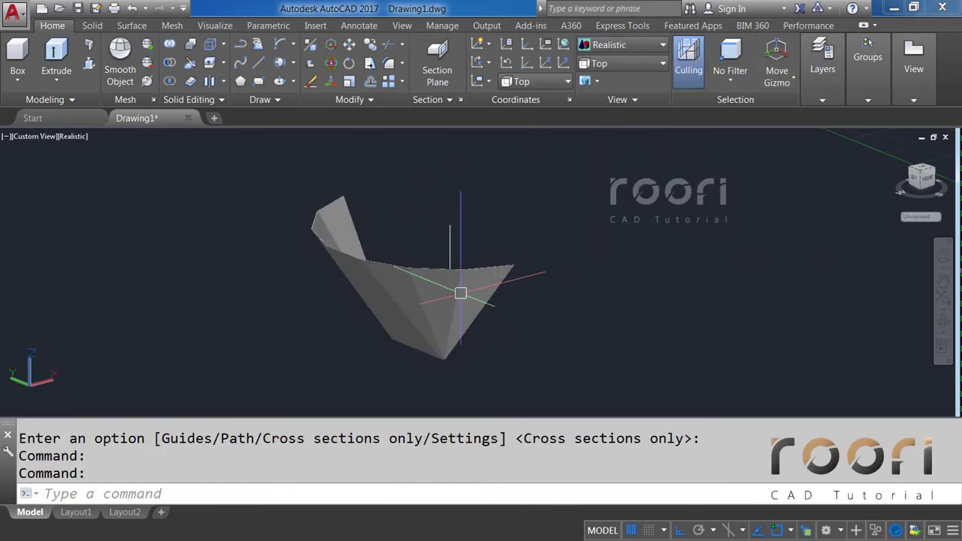
pyautogui.moveTo(461, 285)
pyautogui.keyDown('shift'); pyautogui.mouseDown(button='middle')
pyautogui.moveTo(350, 326)
pyautogui.moveTo(314, 273)
pyautogui.moveTo(401, 232)
pyautogui.moveTo(503, 256)
pyautogui.moveTo(488, 279)
pyautogui.moveTo(435, 299)
pyautogui.moveTo(380, 299)
pyautogui.mouseUp(button='middle'); pyautogui.keyUp('shift')
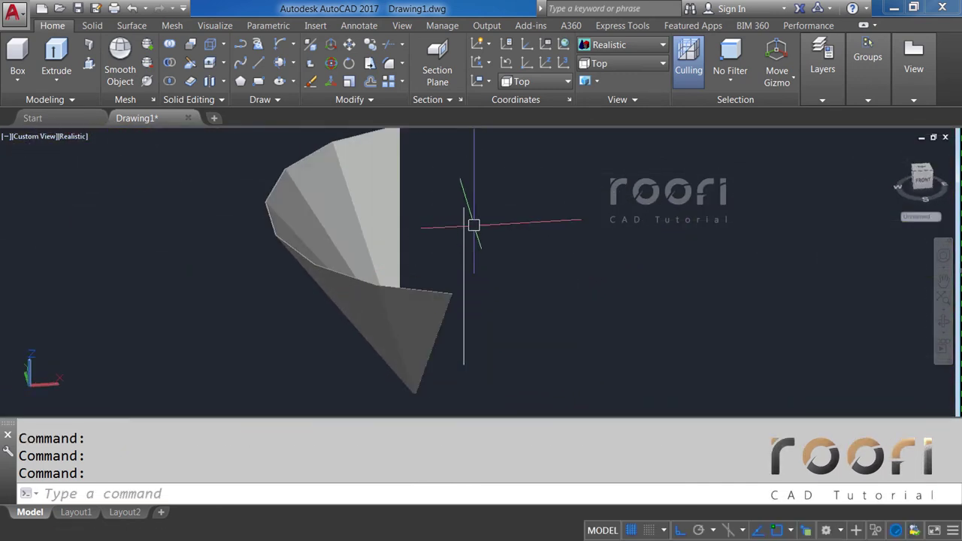
# Step: Return to wireframe display in the Top view, centred on the fan piece
pyautogui.click(623, 48)
pyautogui.click(607, 60)
pyautogui.click(606, 65)
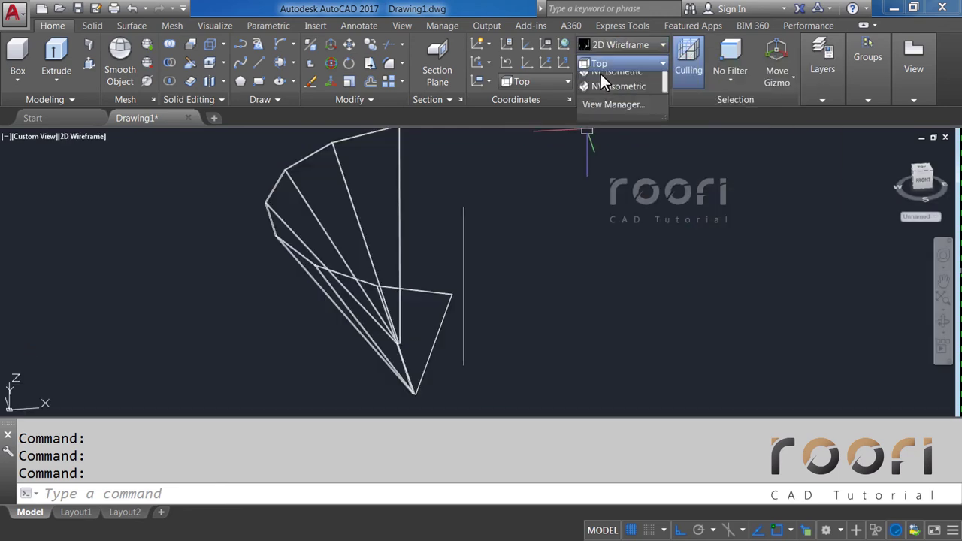
pyautogui.click(603, 80)
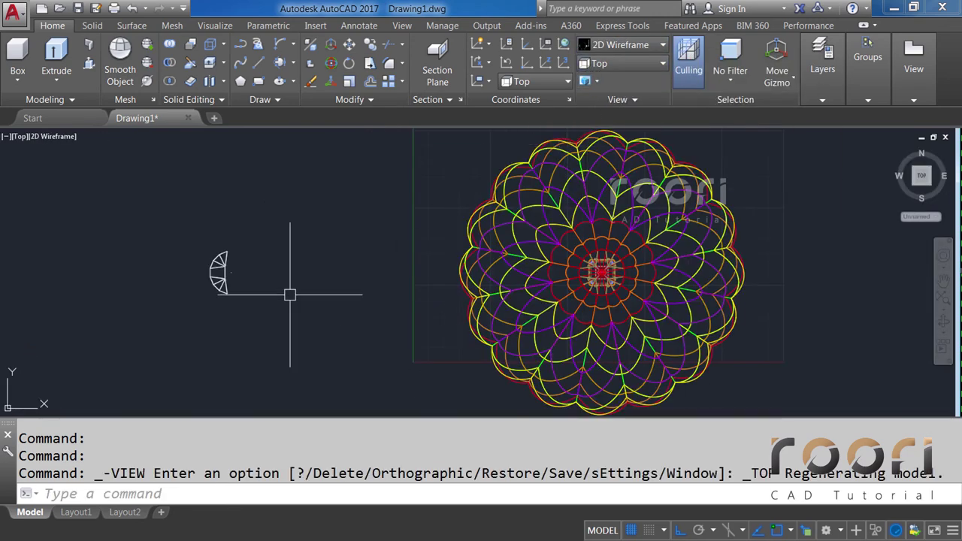
pyautogui.scroll(5, 210, 276)
pyautogui.moveTo(210, 276); pyautogui.dragTo(294, 279, button='middle')
pyautogui.scroll(-1, 298, 280)
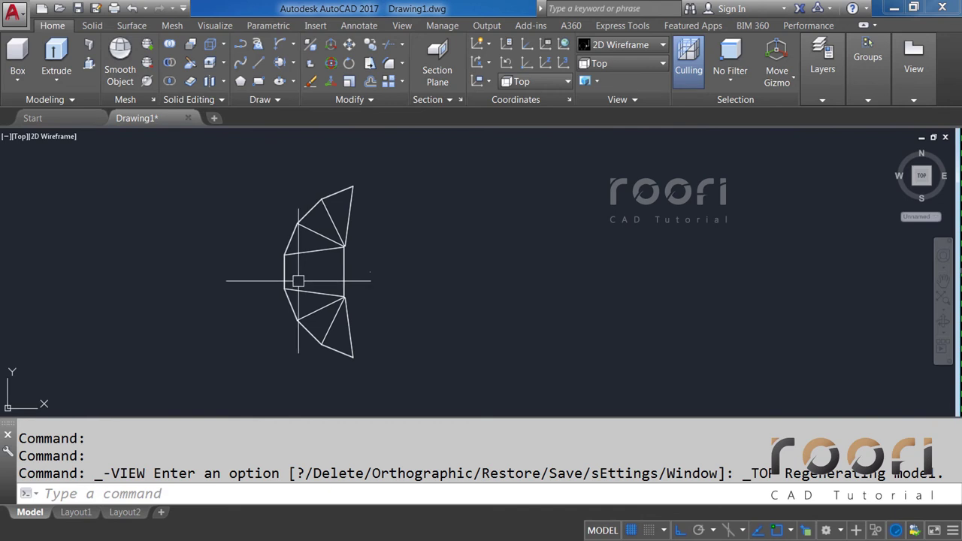
pyautogui.write('RO')
# Step: Rotate the fan piece 90 degrees about the picked pivot point
pyautogui.press('Return')
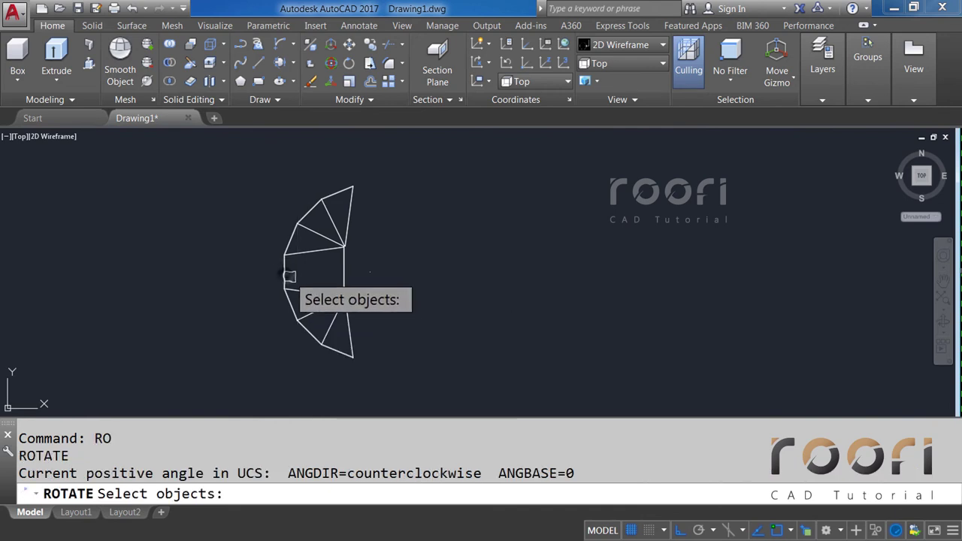
pyautogui.click(292, 275)
pyautogui.press('Return')
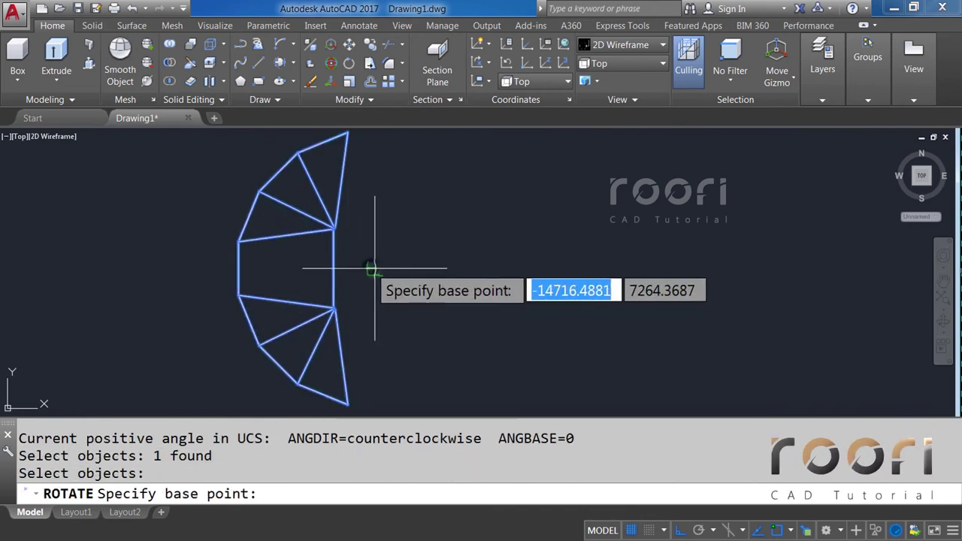
pyautogui.click(370, 270)
pyautogui.press('F8')
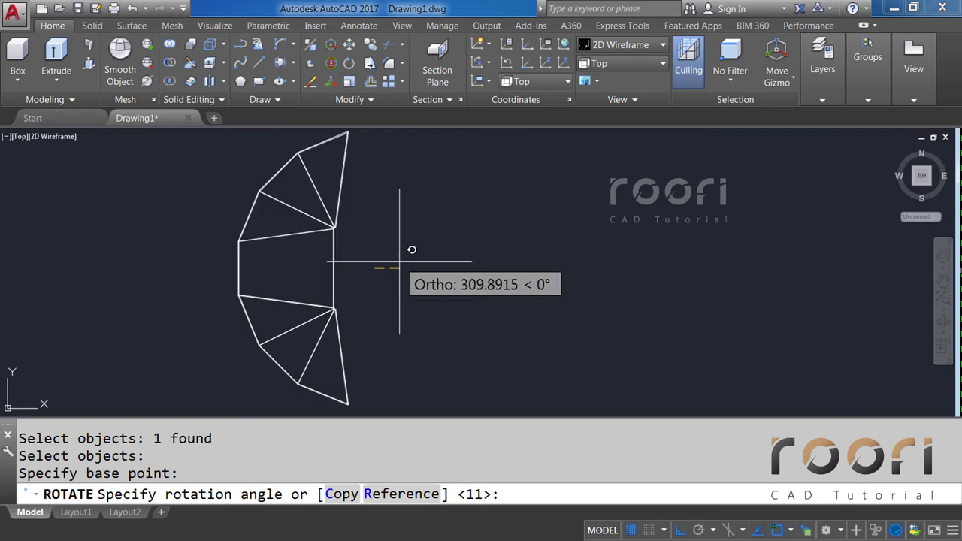
pyautogui.write('90')
pyautogui.press('Return')
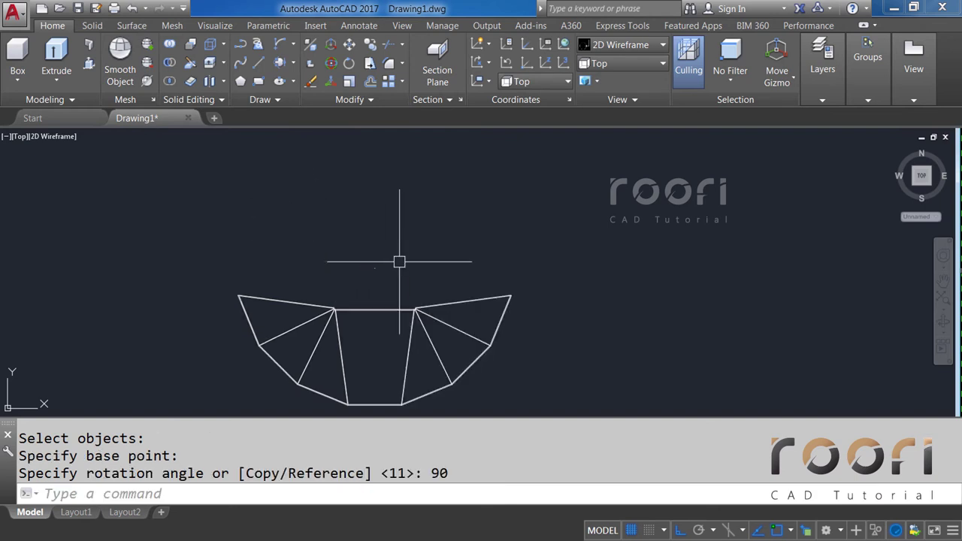
# Step: In the Front view, draw a polyline along the trapezoid's top edge
pyautogui.click(624, 64)
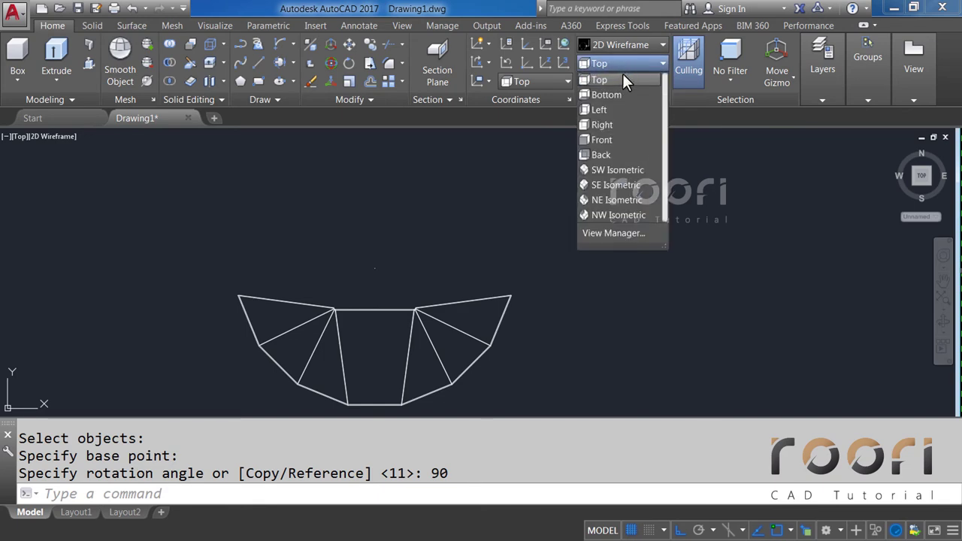
pyautogui.click(602, 139)
pyautogui.write('PL')
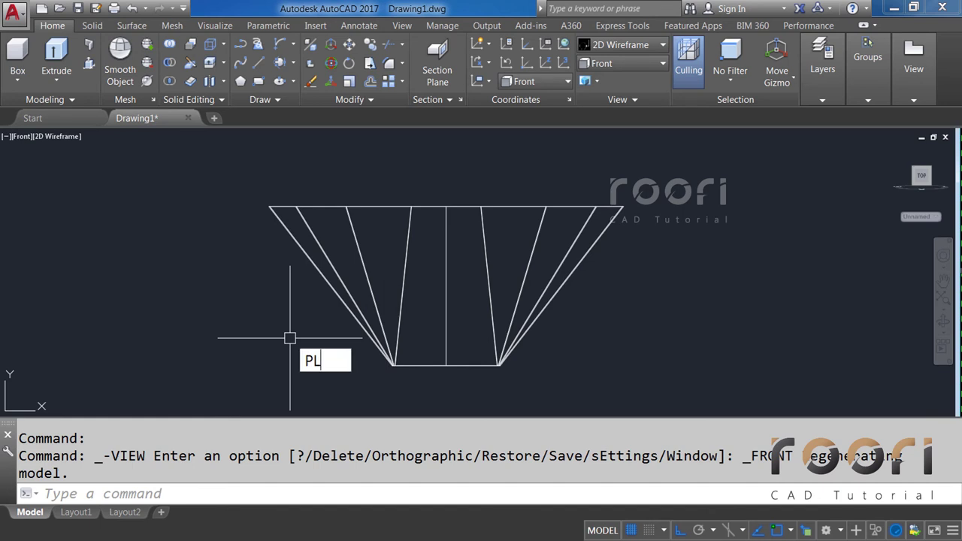
pyautogui.press('Return')
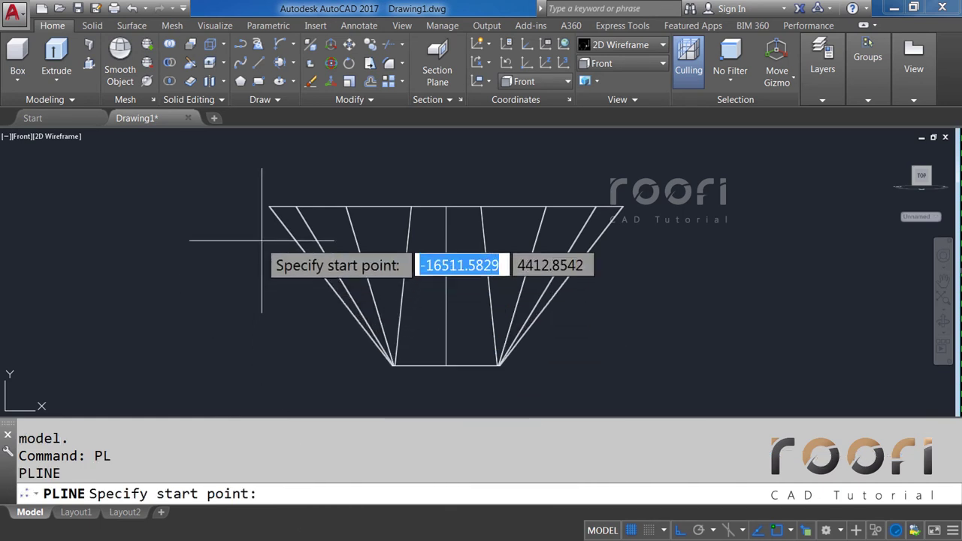
pyautogui.scroll(2, 267, 207)
pyautogui.scroll(3, 267, 207)
pyautogui.scroll(2, 366, 160)
pyautogui.scroll(2, 436, 200)
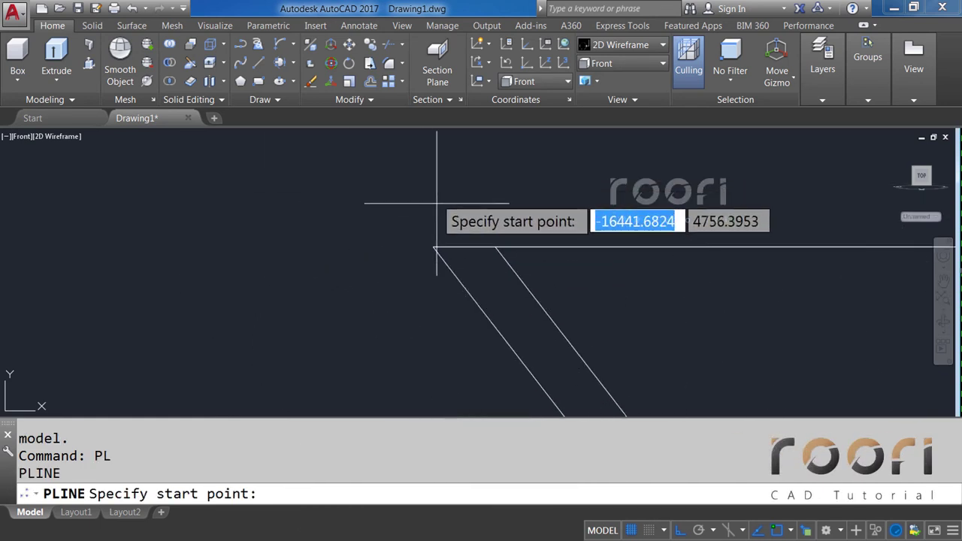
pyautogui.click(433, 247)
pyautogui.scroll(-2, 248, 279)
pyautogui.scroll(-3, 279, 236)
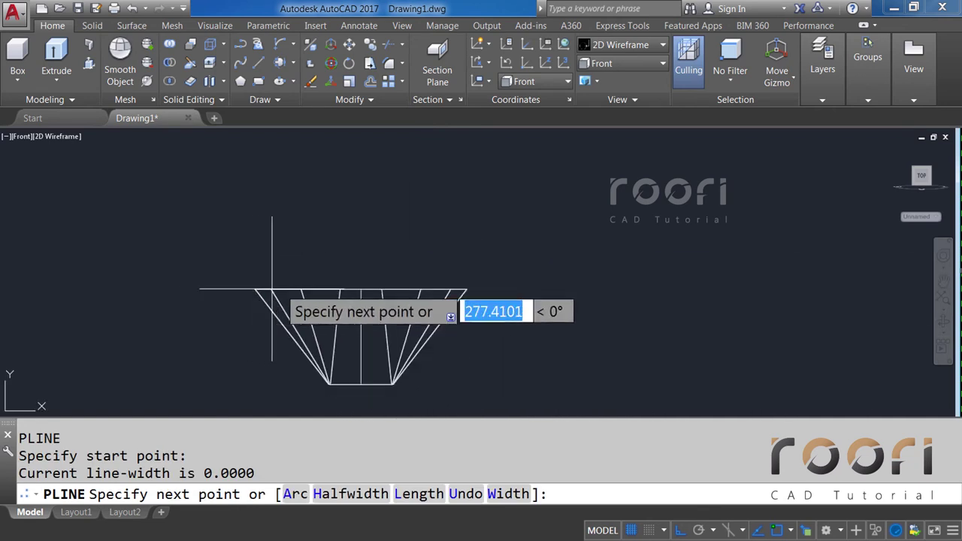
pyautogui.scroll(3, 441, 286)
pyautogui.scroll(2, 546, 300)
pyautogui.scroll(2, 644, 296)
pyautogui.scroll(2, 709, 296)
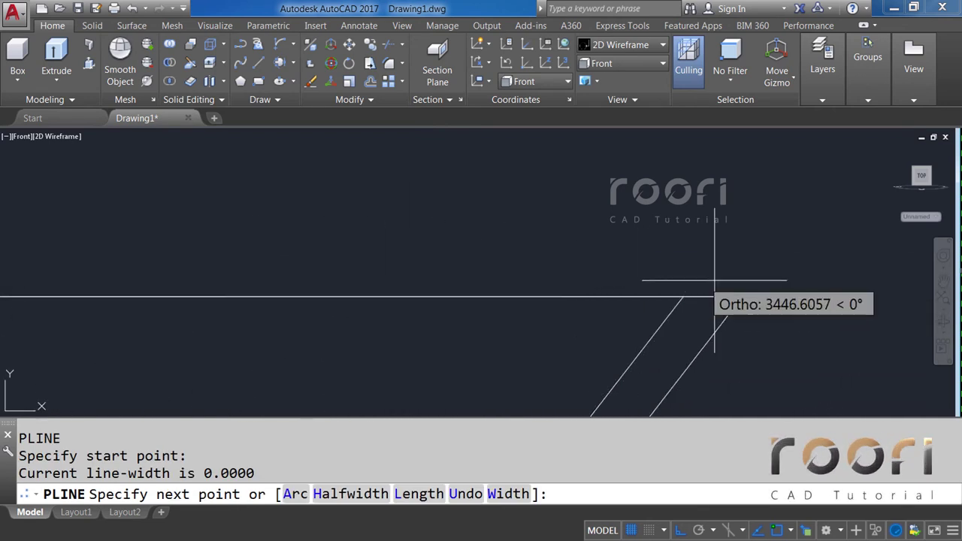
pyautogui.click(742, 297)
pyautogui.press('Return')
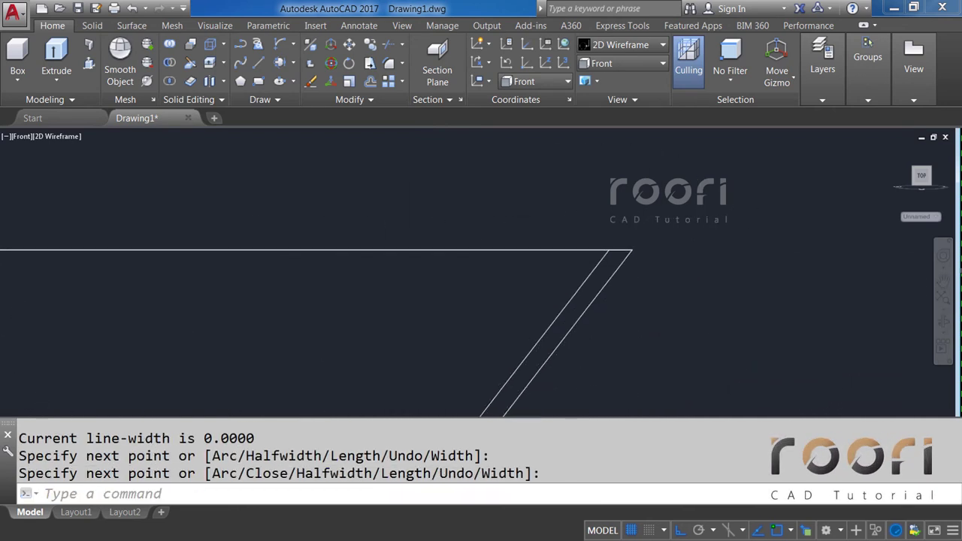
# Step: Draw a second polyline from the trapezoid's bottom-left to bottom-right corner
pyautogui.scroll(-2, 428, 304)
pyautogui.scroll(-2, 429, 304)
pyautogui.scroll(1, 343, 376)
pyautogui.scroll(2, 322, 348)
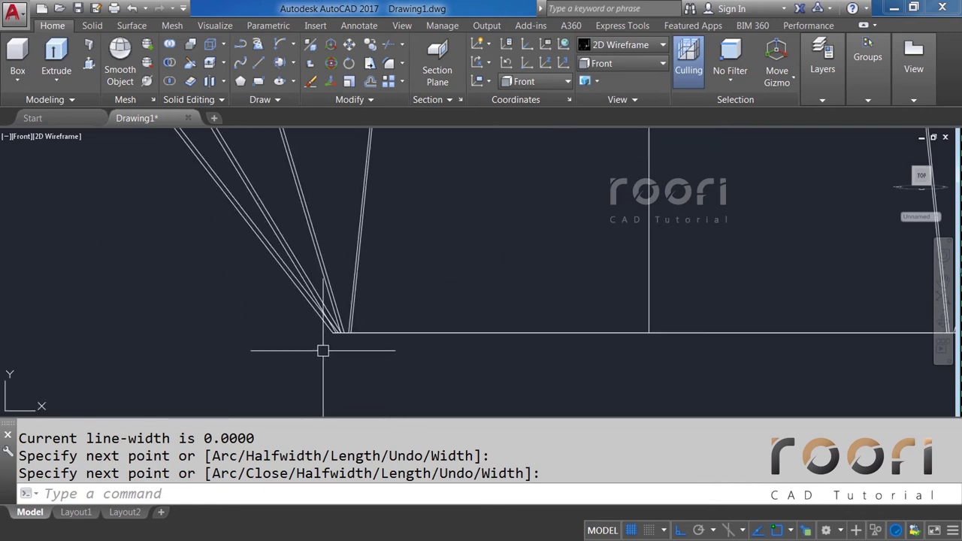
pyautogui.scroll(2, 327, 328)
pyautogui.scroll(2, 349, 367)
pyautogui.press('Return')
pyautogui.click(349, 367)
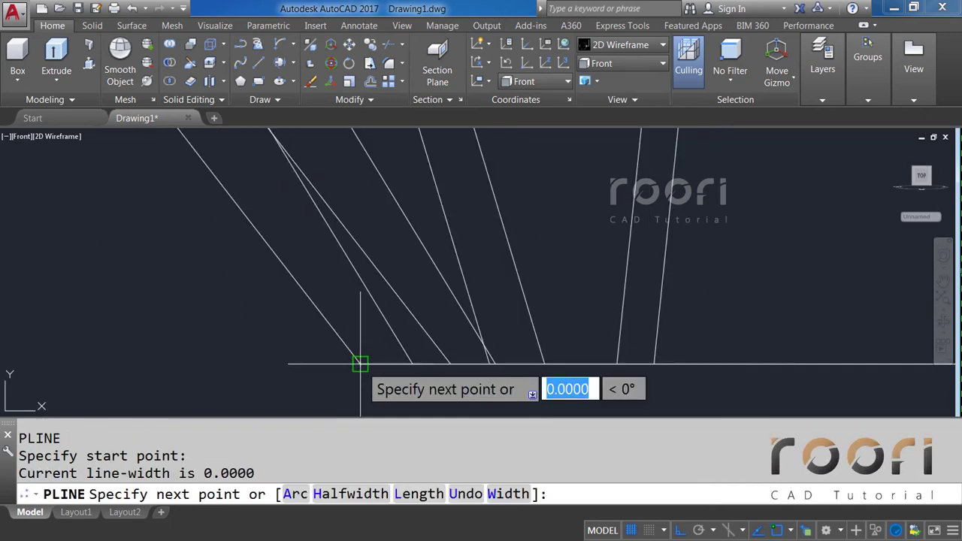
pyautogui.scroll(-2, 300, 364)
pyautogui.scroll(-2, 294, 365)
pyautogui.scroll(2, 666, 357)
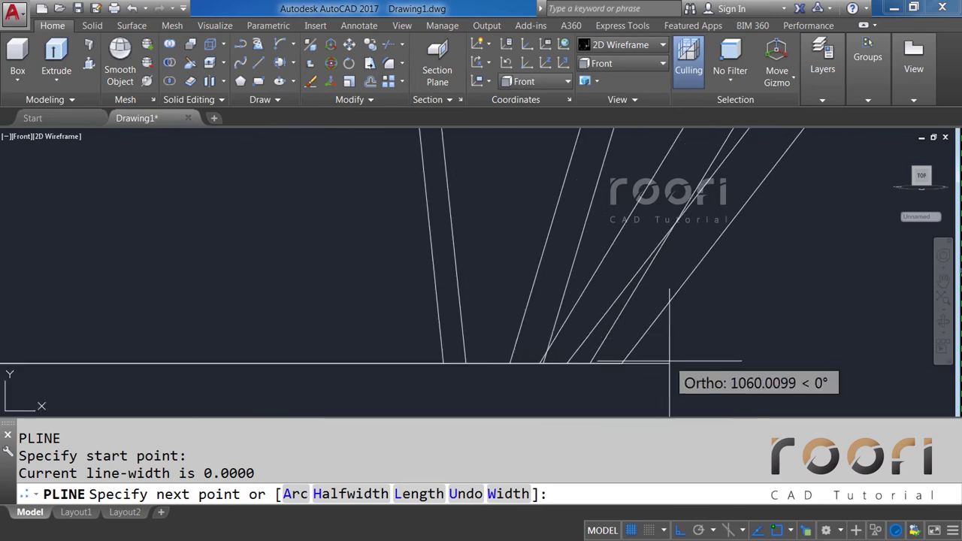
pyautogui.scroll(2, 646, 359)
pyautogui.scroll(1, 620, 359)
pyautogui.click(611, 348)
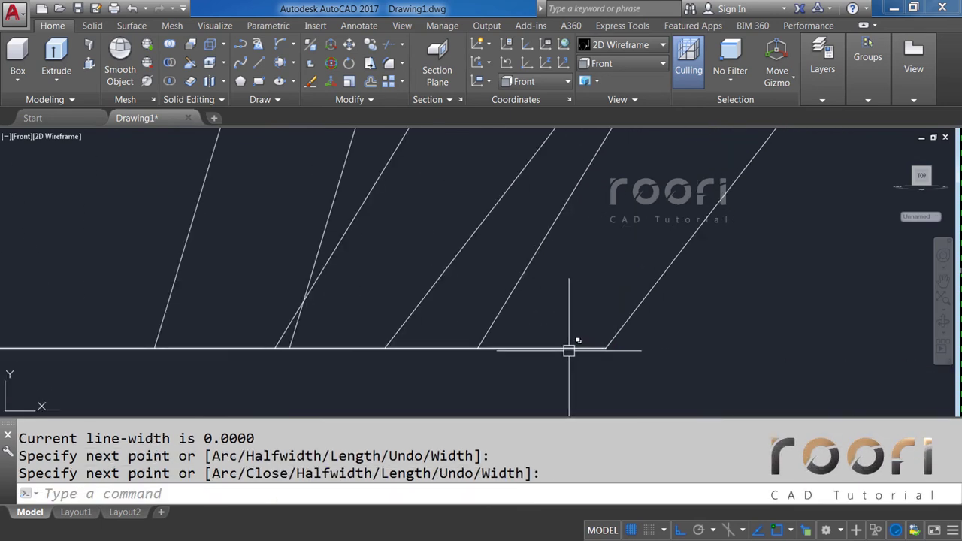
pyautogui.scroll(-2, 569, 349)
pyautogui.scroll(-2, 554, 346)
pyautogui.moveTo(493, 323); pyautogui.dragTo(502, 339, button='middle')
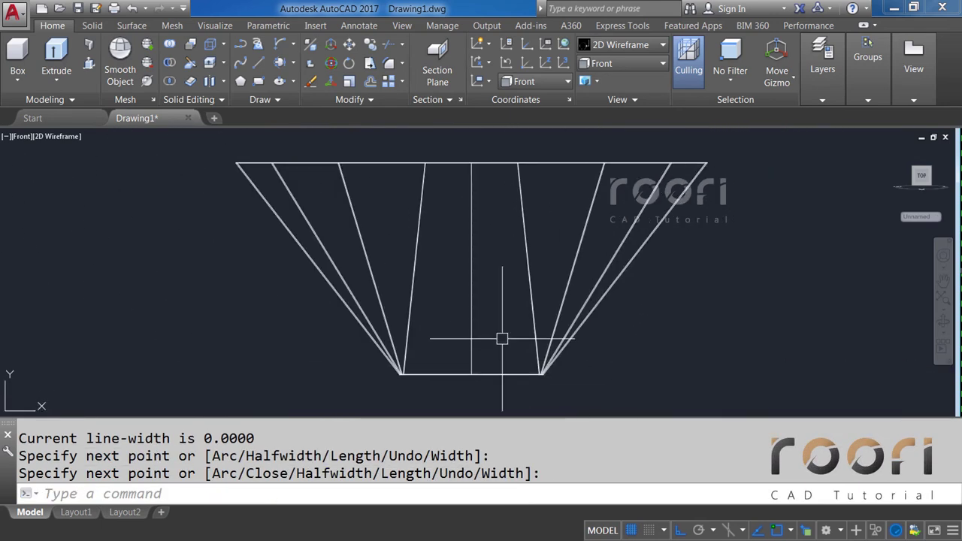
pyautogui.write('M')
# Step: Move the top and bottom edge polylines to the left of the trapezoid
pyautogui.press('Return')
pyautogui.write('M')
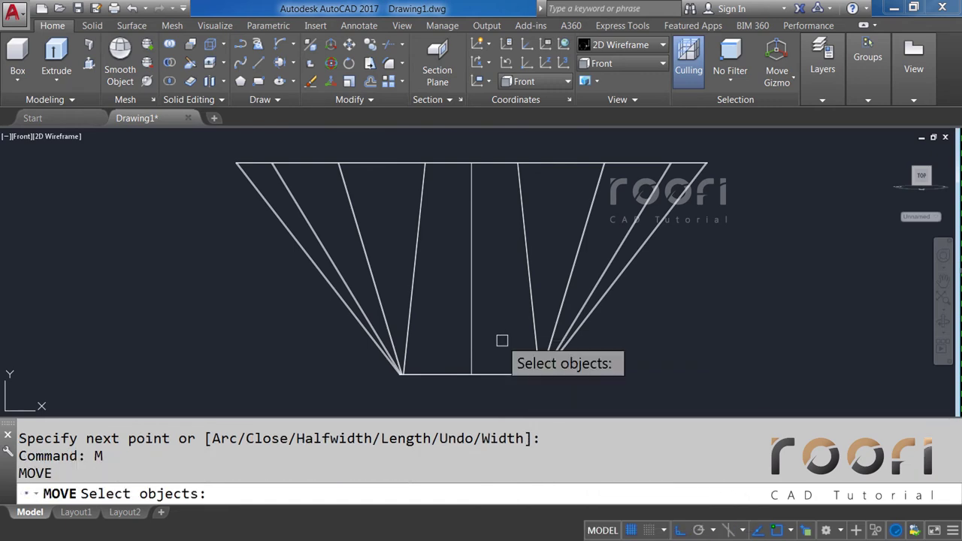
pyautogui.click(503, 373)
pyautogui.click(546, 427)
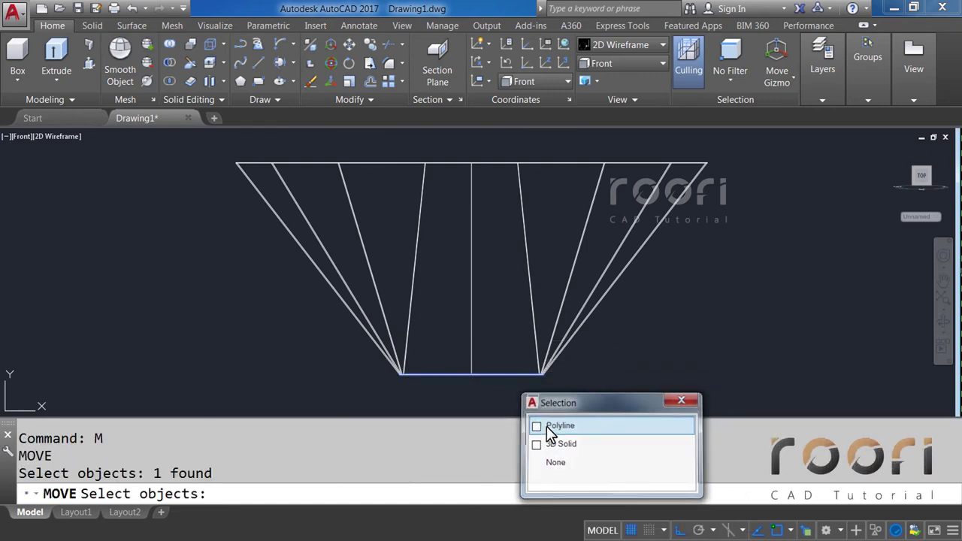
pyautogui.click(490, 162)
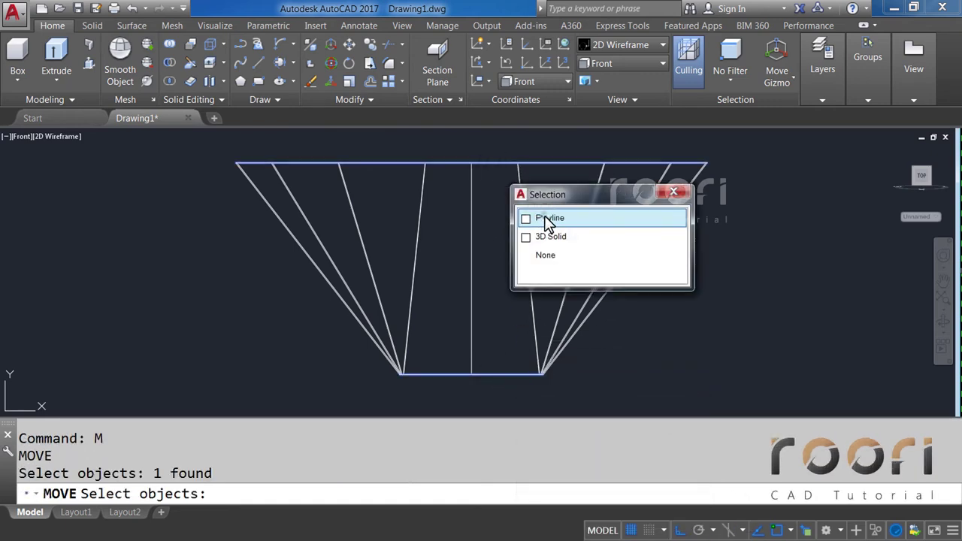
pyautogui.click(547, 220)
pyautogui.press('Return')
pyautogui.click(512, 250)
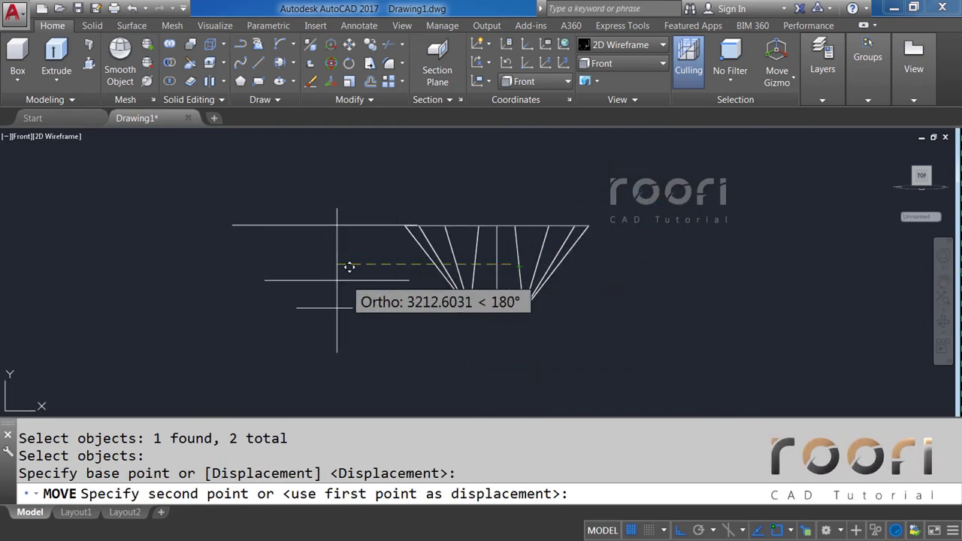
pyautogui.click(280, 266)
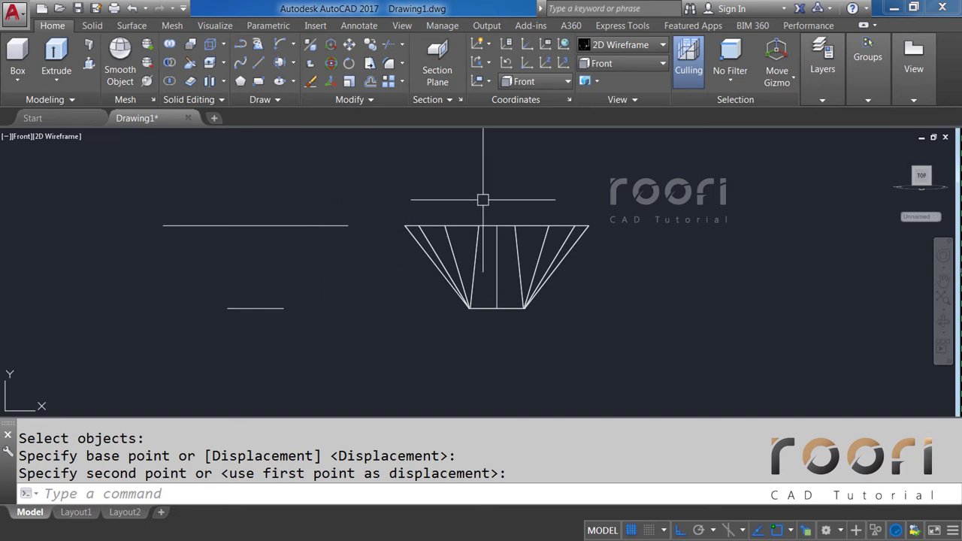
pyautogui.click(627, 63)
# Step: Draw a 1550-long vertical line from the long edge line's midpoint
pyautogui.click(605, 78)
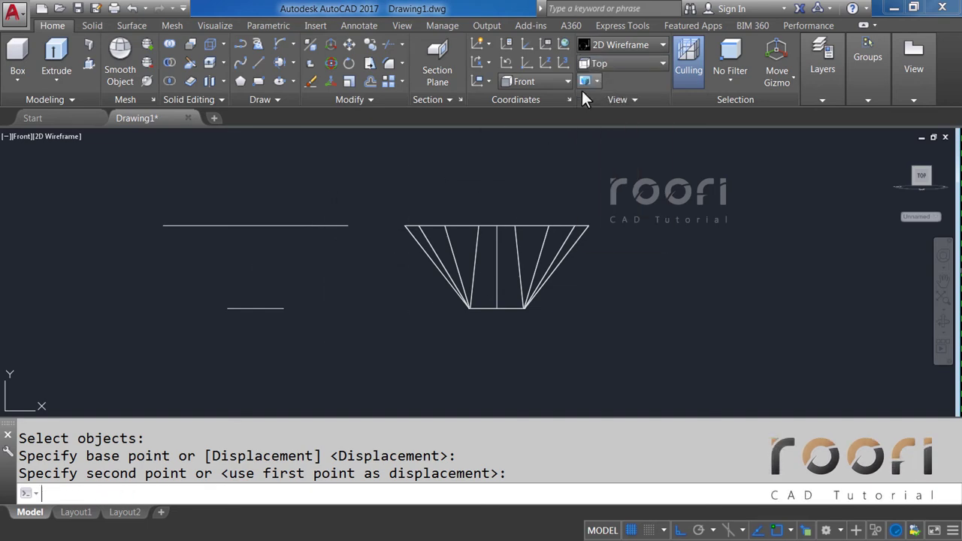
pyautogui.moveTo(245, 304); pyautogui.dragTo(285, 301, button='middle')
pyautogui.scroll(5, 286, 301)
pyautogui.scroll(3, 337, 275)
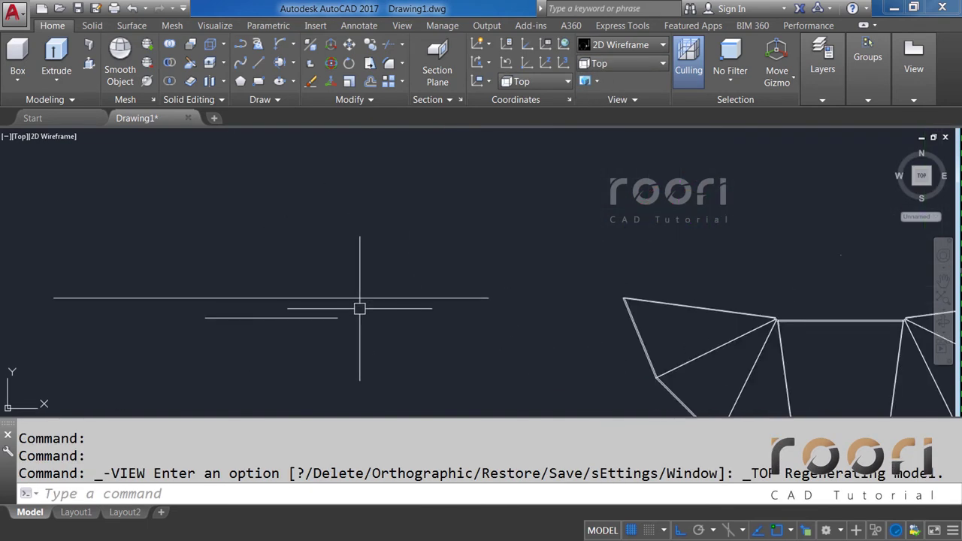
pyautogui.moveTo(358, 306)
pyautogui.keyDown('shift'); pyautogui.mouseDown(button='middle')
pyautogui.moveTo(331, 304)
pyautogui.moveTo(338, 241)
pyautogui.moveTo(370, 279)
pyautogui.mouseUp(button='middle'); pyautogui.keyUp('shift')
pyautogui.write('L')
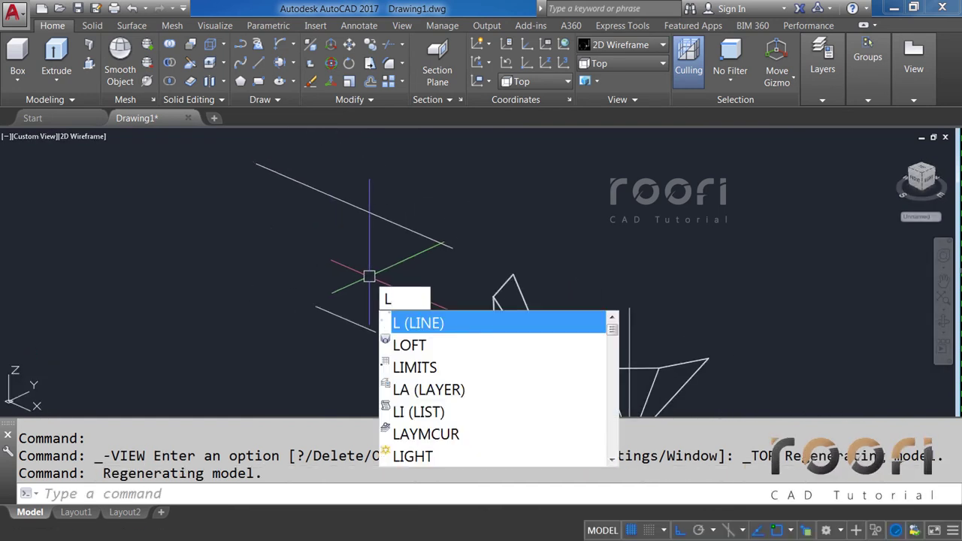
pyautogui.press('Return')
pyautogui.click(354, 206)
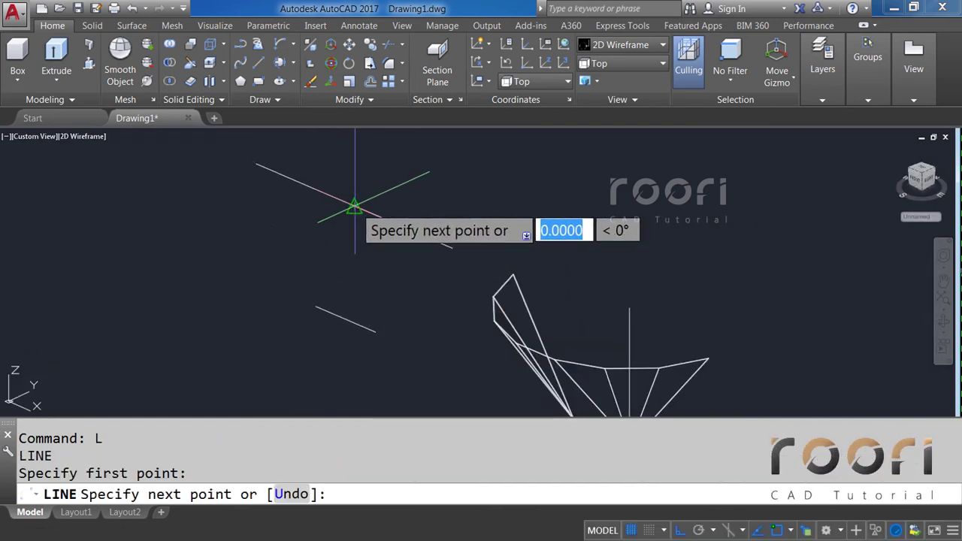
pyautogui.write('1550')
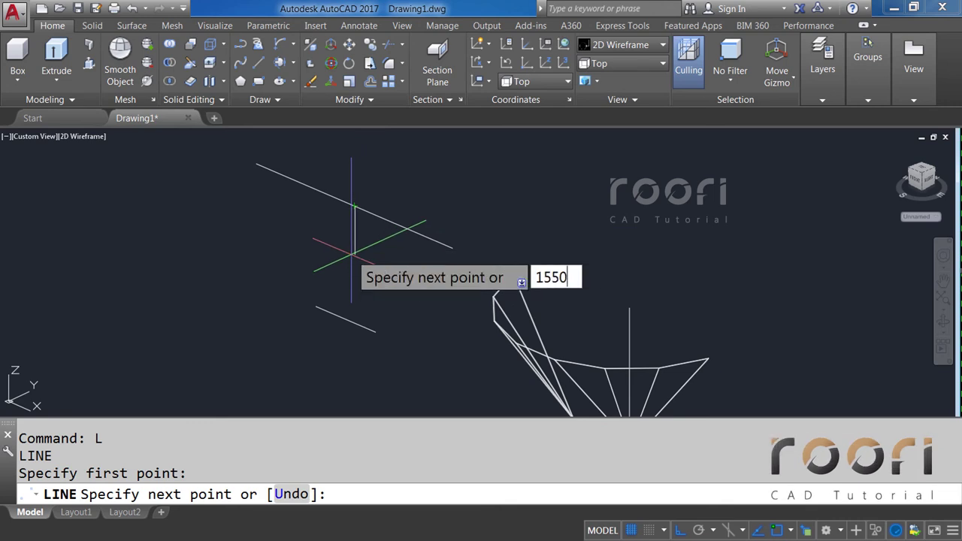
pyautogui.press('Return')
pyautogui.press('Return')
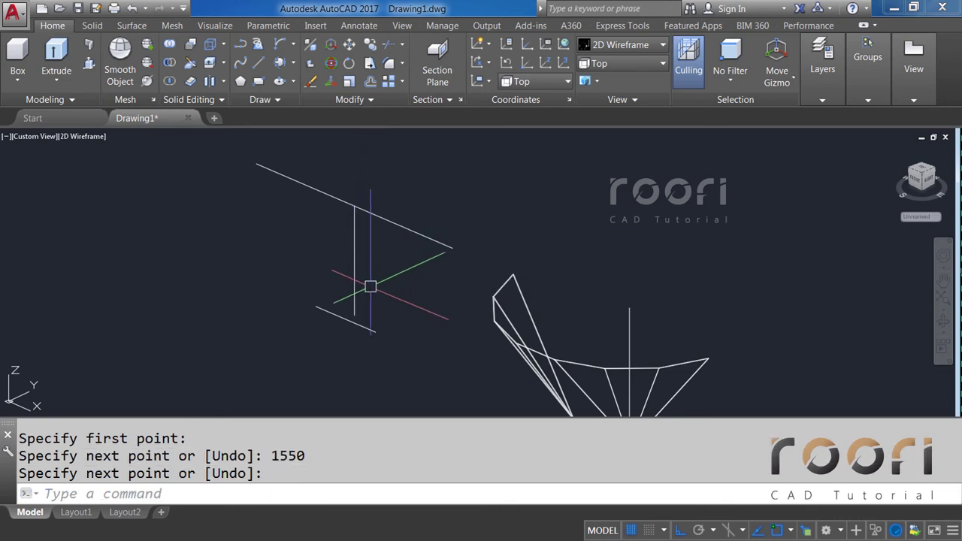
pyautogui.write('M')
# Step: Move the short edge line by its midpoint onto the vertical line's lower end
pyautogui.press('Return')
pyautogui.click(365, 325)
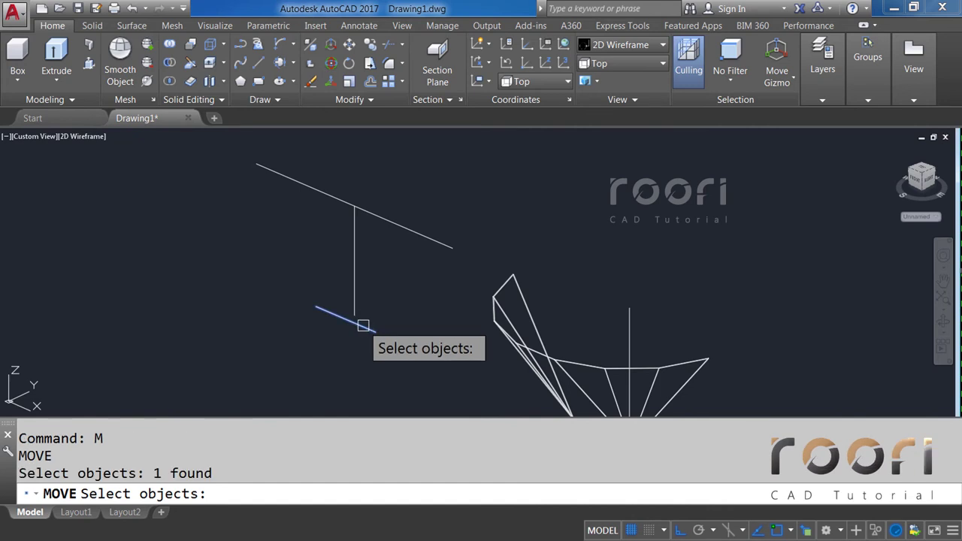
pyautogui.scroll(5, 353, 328)
pyautogui.press('Return')
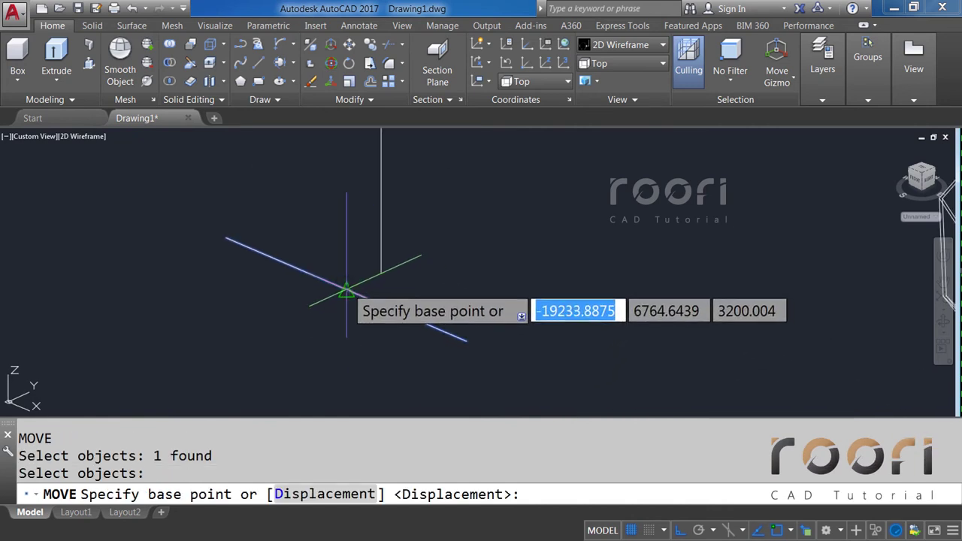
pyautogui.click(345, 289)
pyautogui.click(382, 273)
pyautogui.click(399, 243)
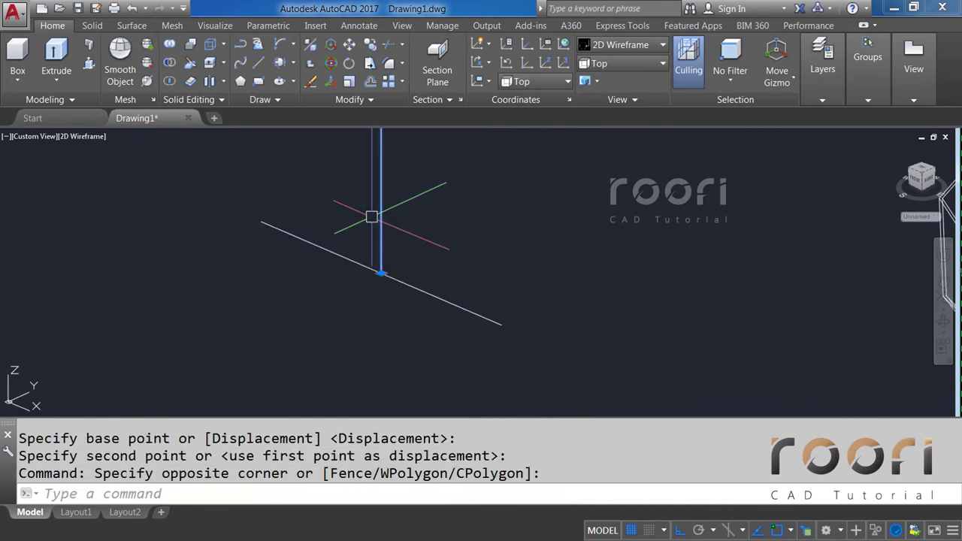
pyautogui.press('Escape')
pyautogui.press('Escape')
pyautogui.press('Escape')
pyautogui.moveTo(374, 218)
pyautogui.keyDown('shift'); pyautogui.mouseDown(button='middle')
pyautogui.moveTo(376, 310)
pyautogui.moveTo(377, 286)
pyautogui.moveTo(386, 293)
pyautogui.mouseUp(button='middle'); pyautogui.keyUp('shift')
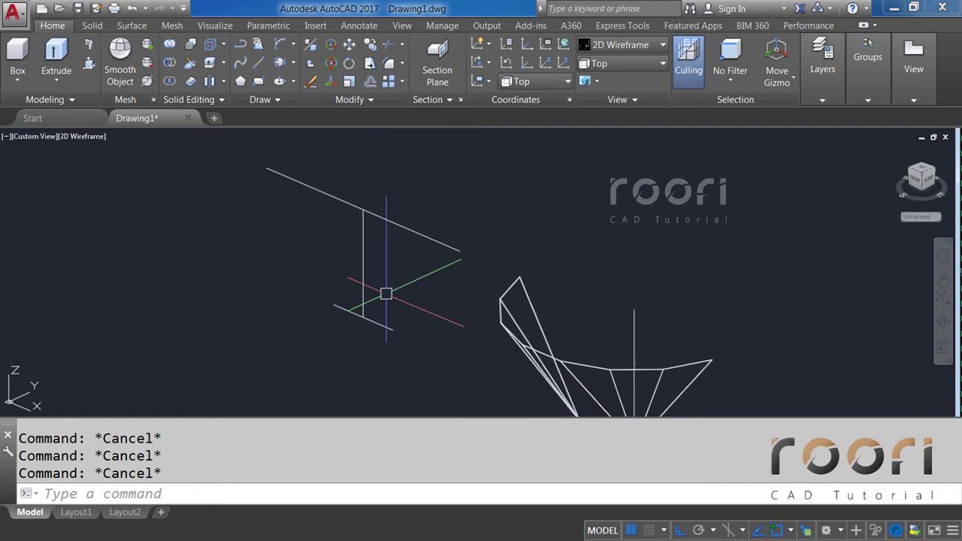
pyautogui.click(632, 63)
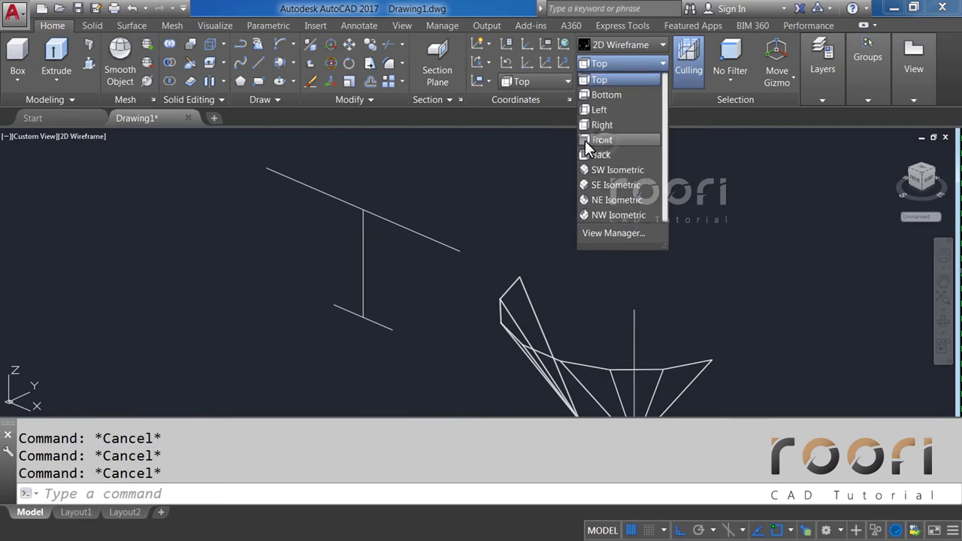
# Step: In the Front view, draw the left slanted side joining the long and short edges
pyautogui.click(604, 139)
pyautogui.moveTo(333, 344); pyautogui.dragTo(464, 271, button='middle')
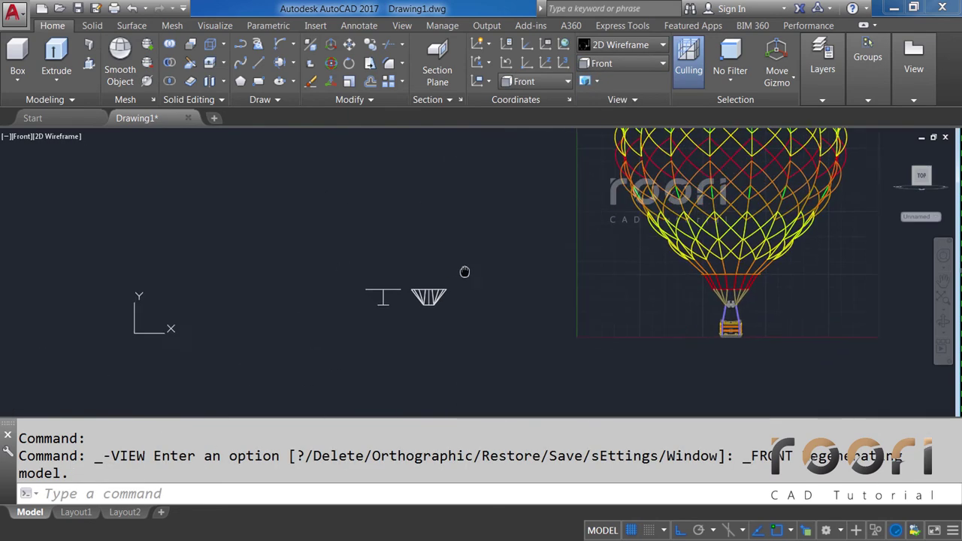
pyautogui.scroll(1, 406, 275)
pyautogui.scroll(1, 405, 280)
pyautogui.scroll(2, 405, 284)
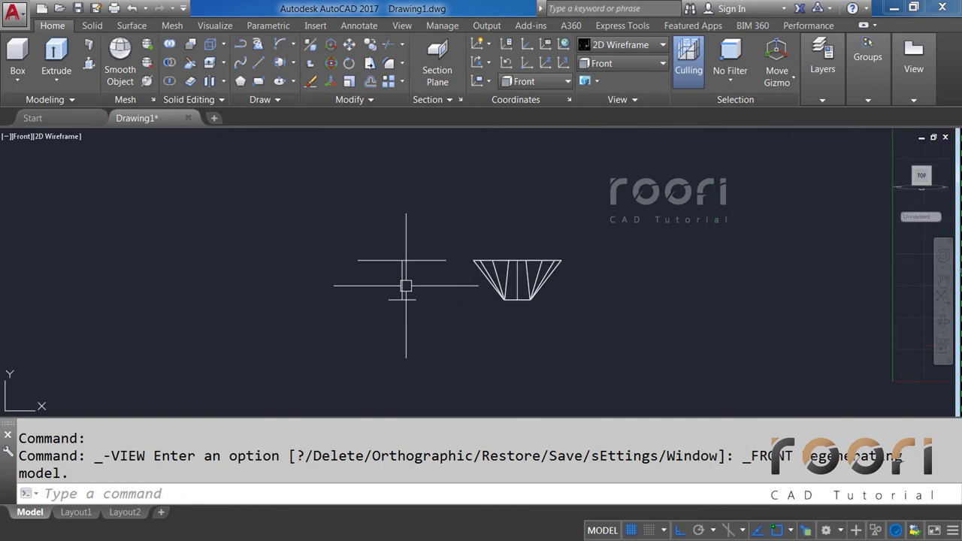
pyautogui.scroll(4, 406, 286)
pyautogui.scroll(2, 399, 284)
pyautogui.moveTo(424, 281); pyautogui.dragTo(399, 270, button='middle')
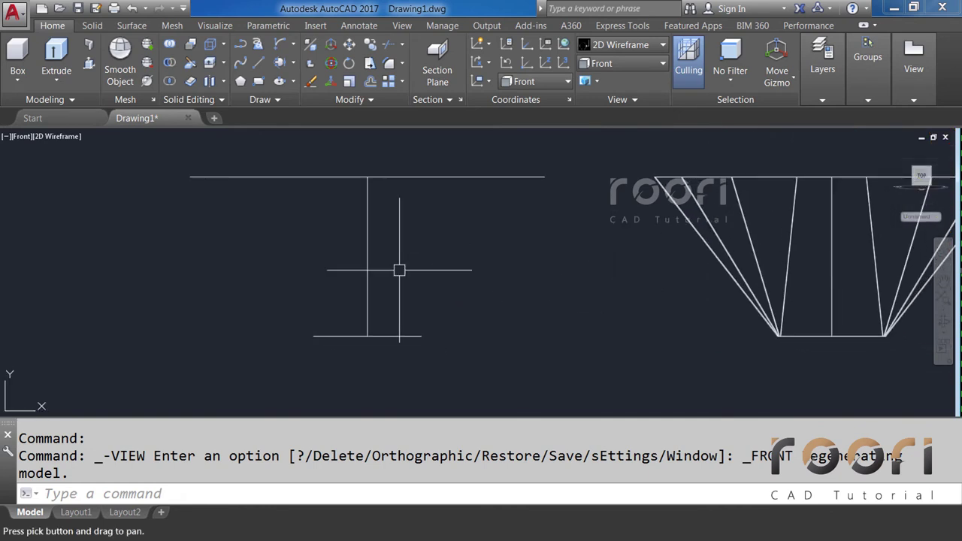
pyautogui.write('L')
pyautogui.press('Return')
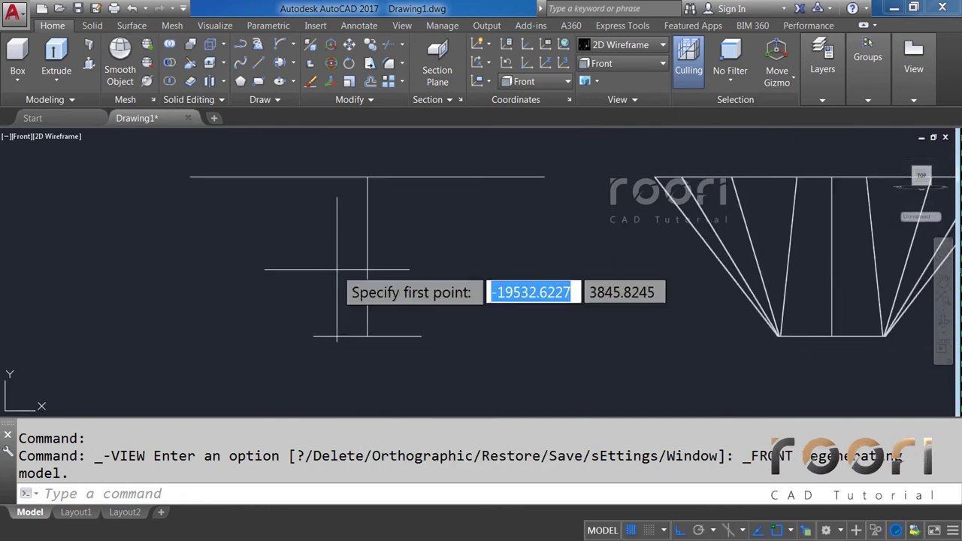
pyautogui.click(190, 178)
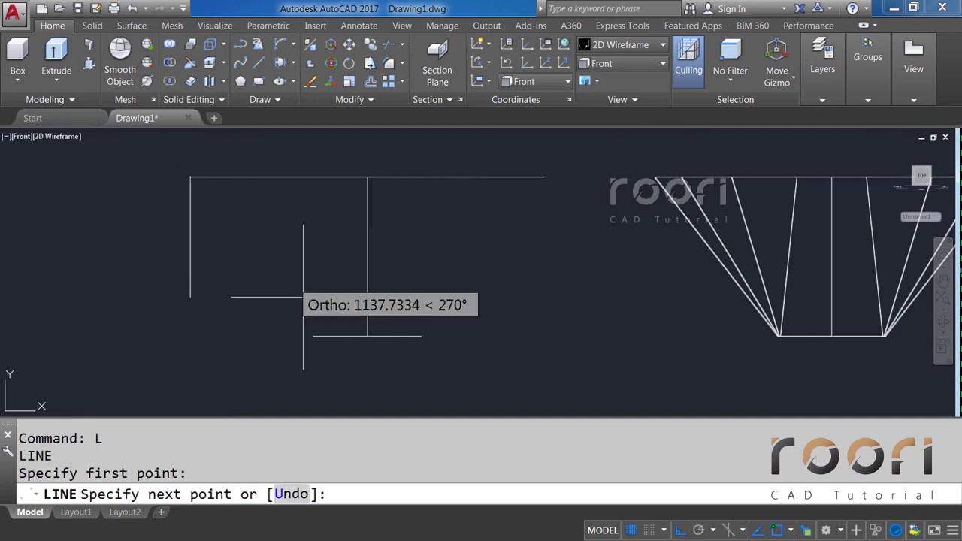
pyautogui.click(313, 337)
pyautogui.press('Return')
# Step: Draw the right slanted side and delete the middle vertical line
pyautogui.press('Return')
pyautogui.click(421, 336)
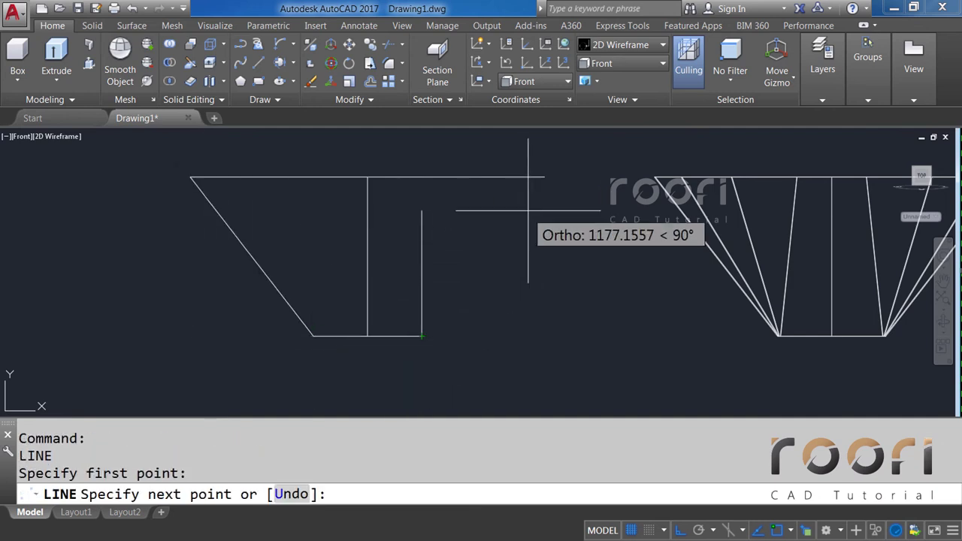
pyautogui.click(544, 177)
pyautogui.press('Return')
pyautogui.click(411, 259)
pyautogui.click(335, 234)
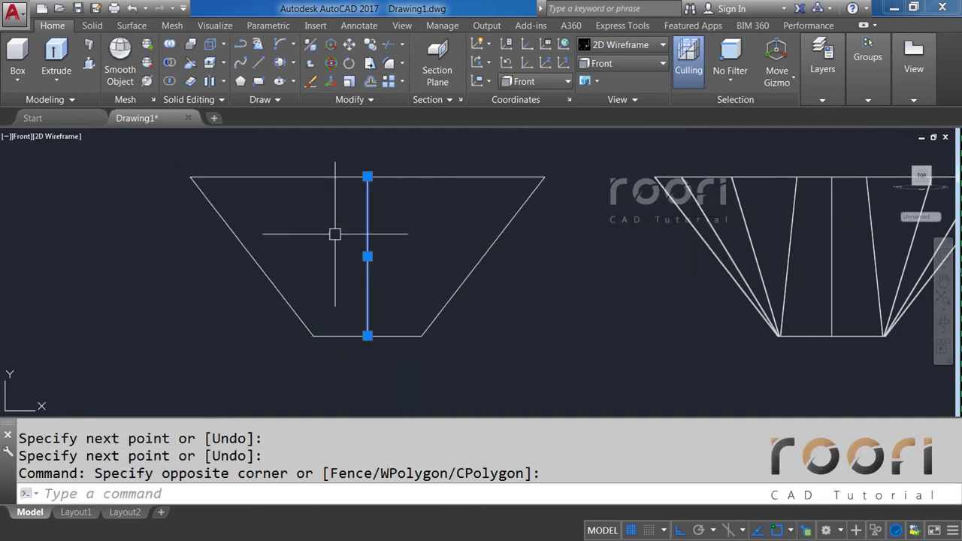
pyautogui.press('Delete')
pyautogui.write('O')
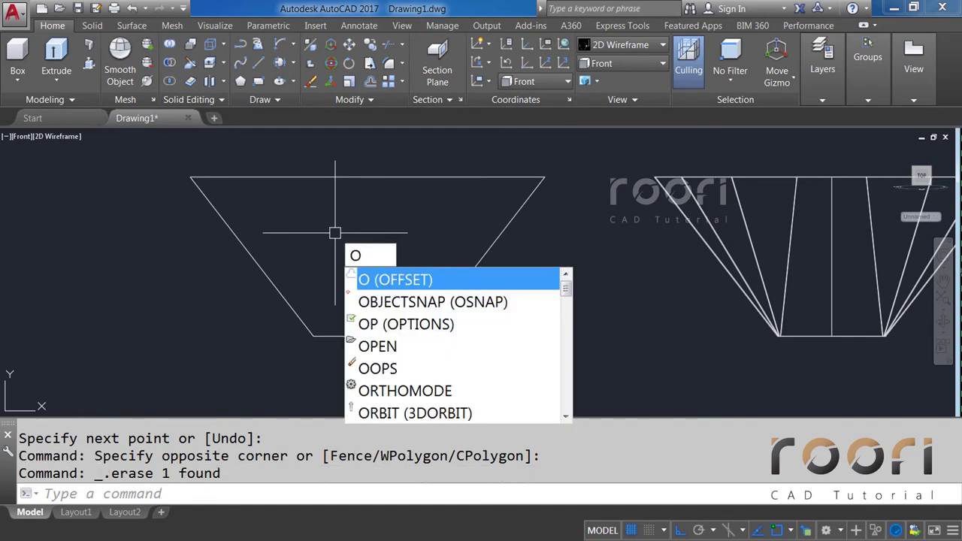
# Step: Offset the bottom edge 400 units upward
pyautogui.press('Return')
pyautogui.write('400')
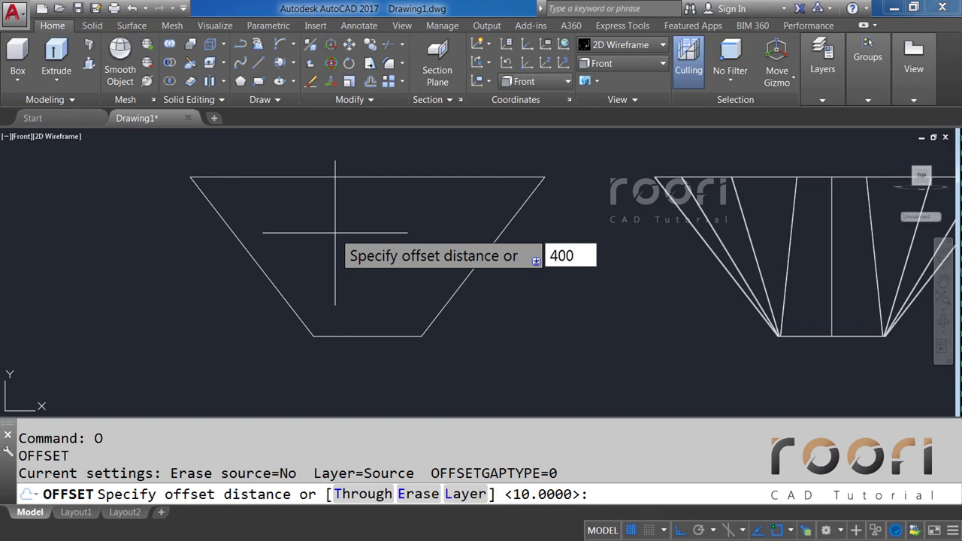
pyautogui.press('Return')
pyautogui.click(361, 335)
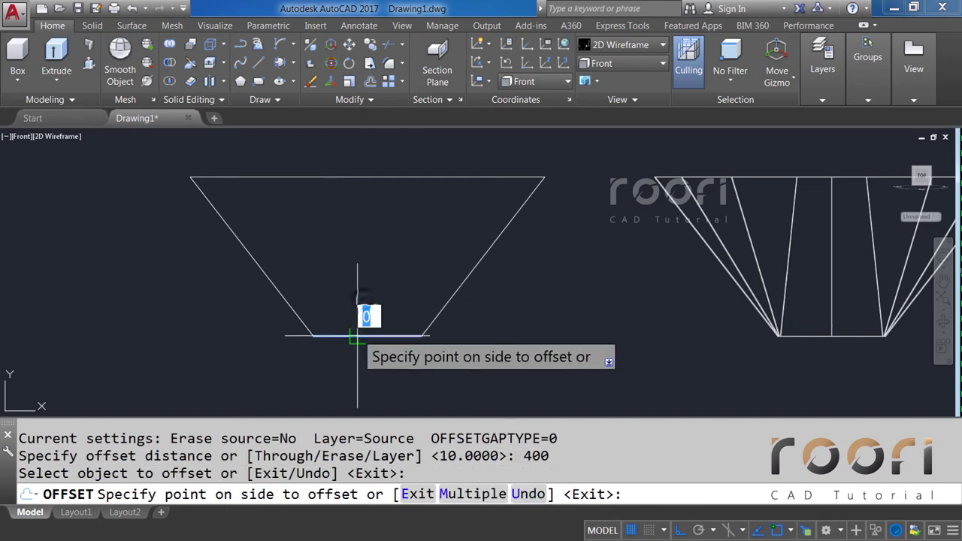
pyautogui.click(363, 300)
pyautogui.press('Return')
pyautogui.moveTo(334, 264); pyautogui.dragTo(349, 264, button='middle')
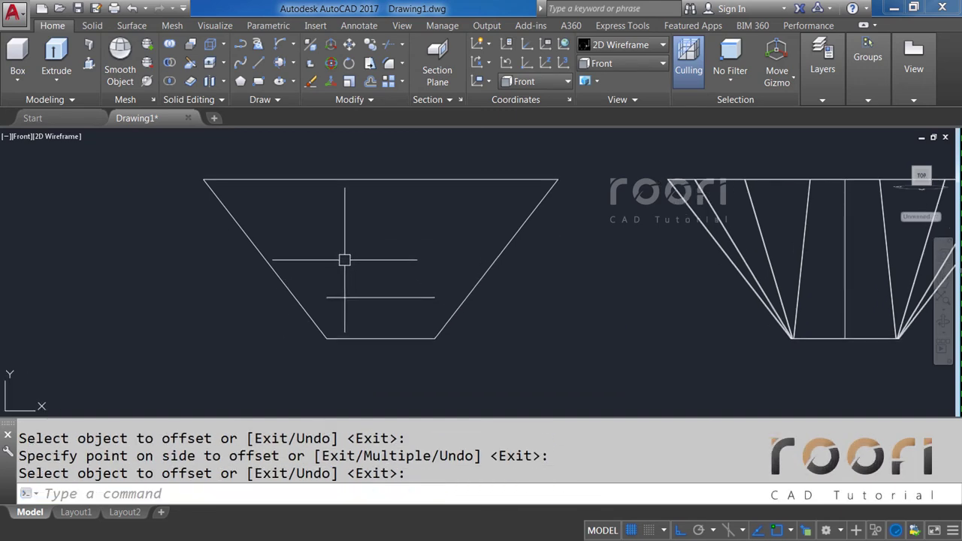
# Step: Draw a Tan, Tan, Tan circle touching both slanted sides and the offset line
pyautogui.click(295, 65)
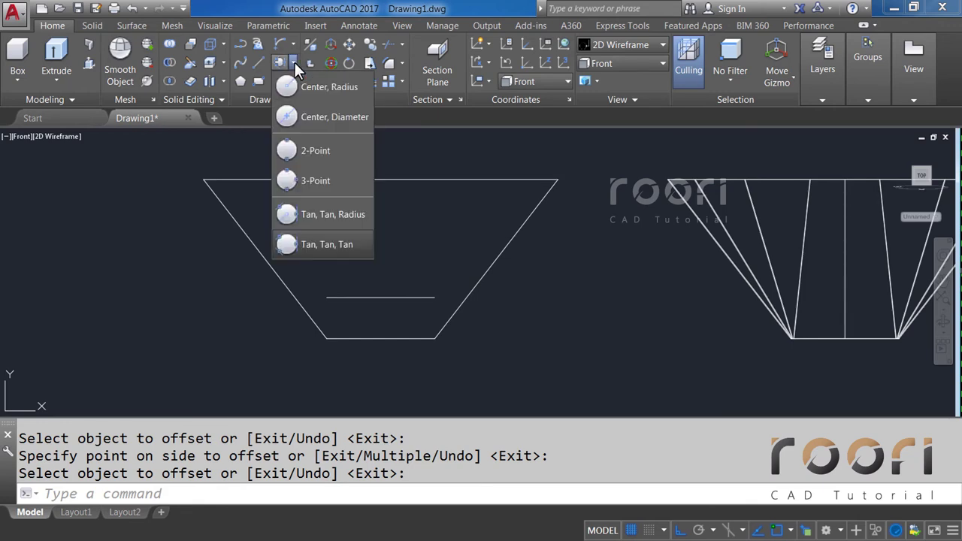
pyautogui.click(313, 243)
pyautogui.click(275, 263)
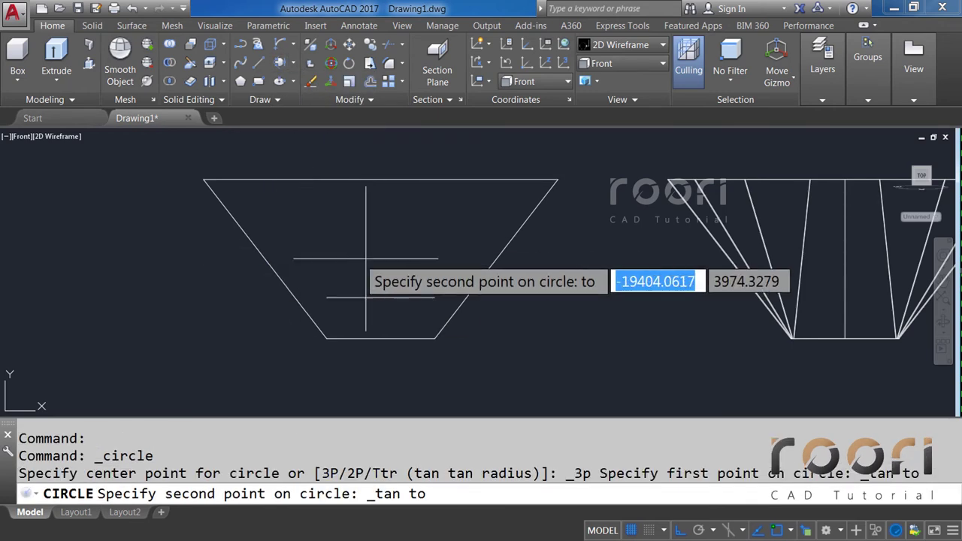
pyautogui.click(376, 294)
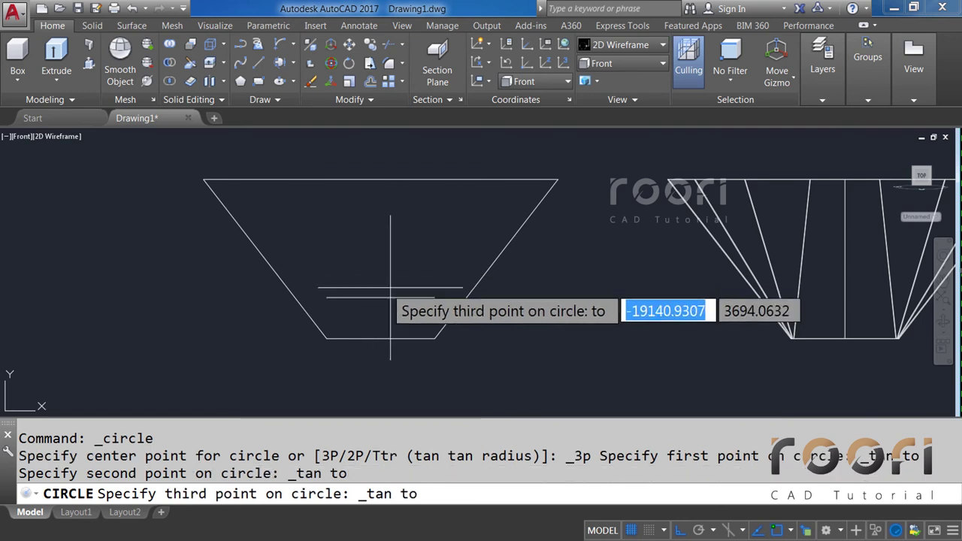
pyautogui.click(482, 264)
pyautogui.write('T')
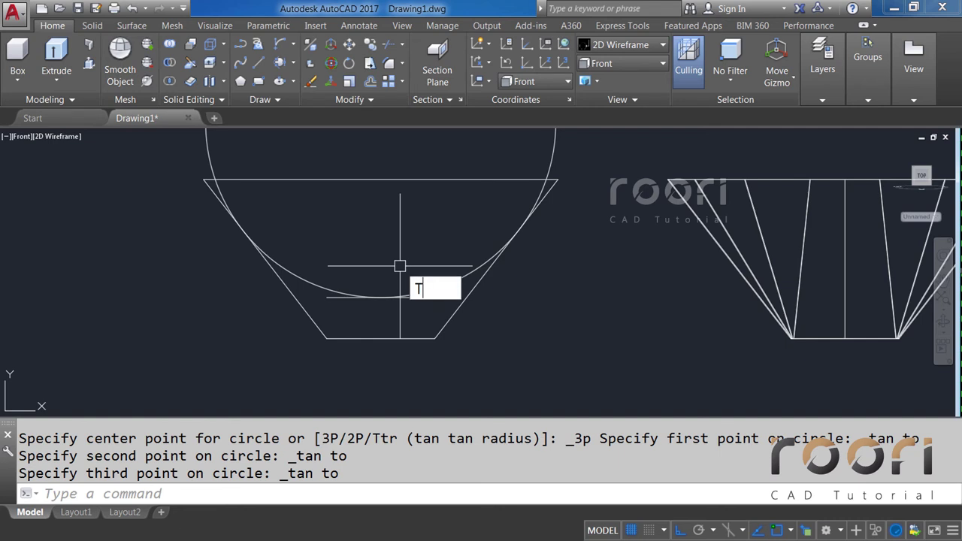
# Step: Trim the circle and the left side's excess, leaving a bowl-shaped arc
pyautogui.write('R')
pyautogui.press('Return')
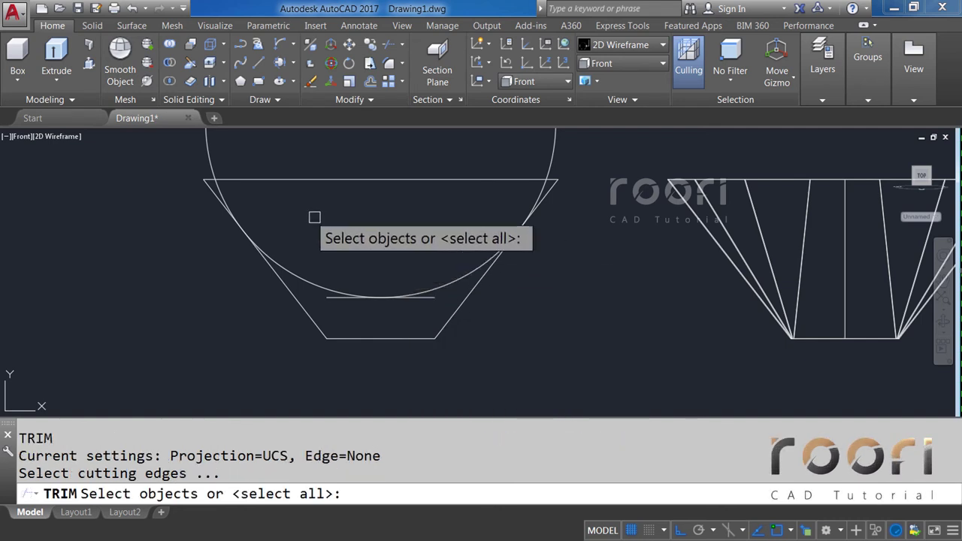
pyautogui.press('Return')
pyautogui.click(225, 188)
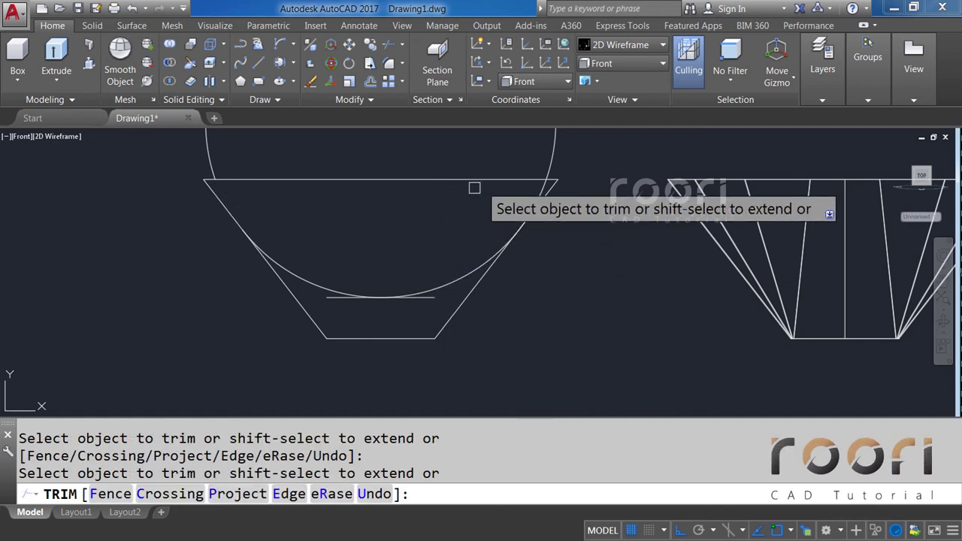
pyautogui.click(536, 190)
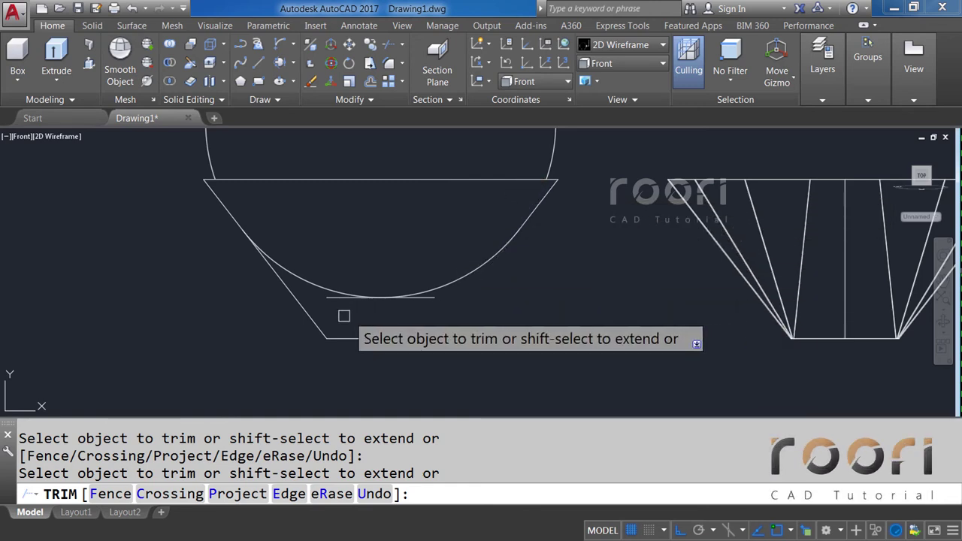
pyautogui.click(315, 316)
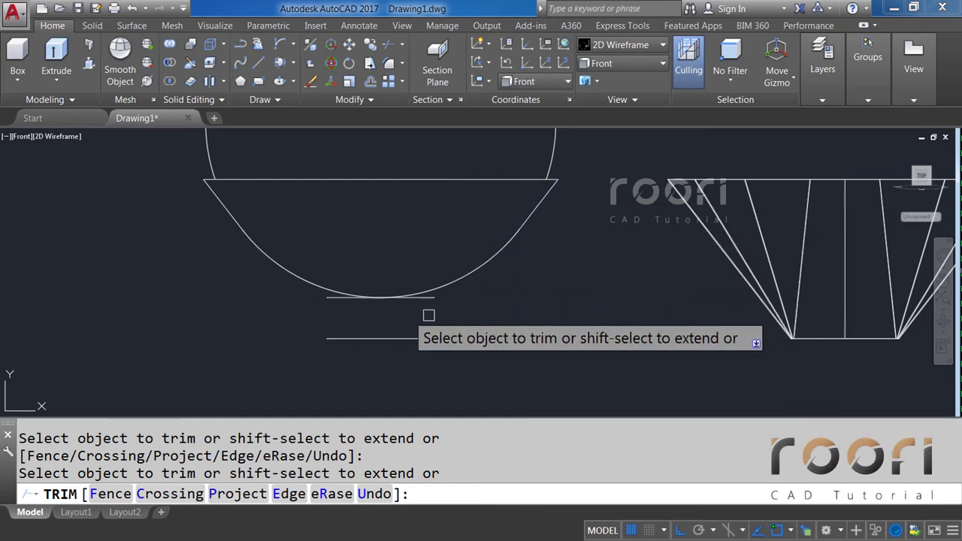
pyautogui.press('Return')
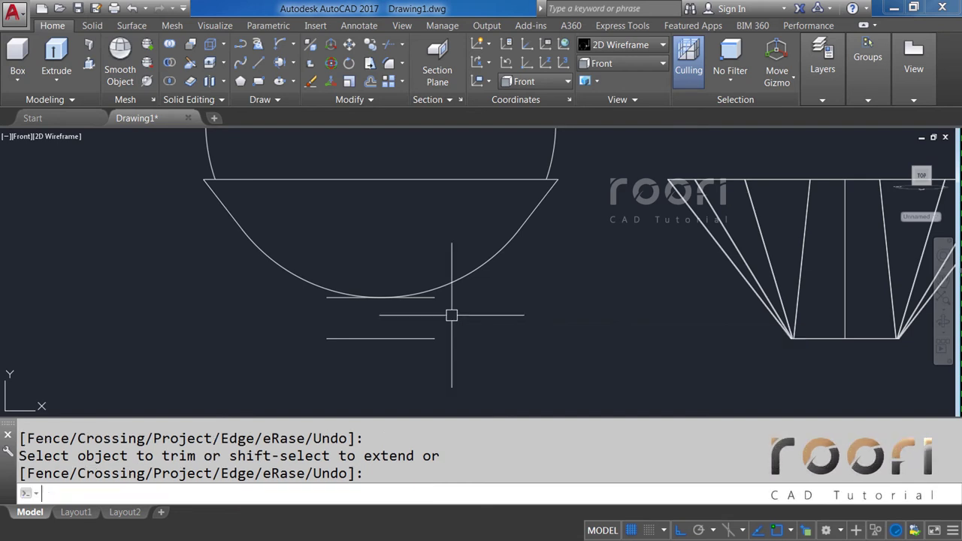
# Step: Erase the short offset line and the leftover upper arc
pyautogui.click(435, 297)
pyautogui.click(554, 158)
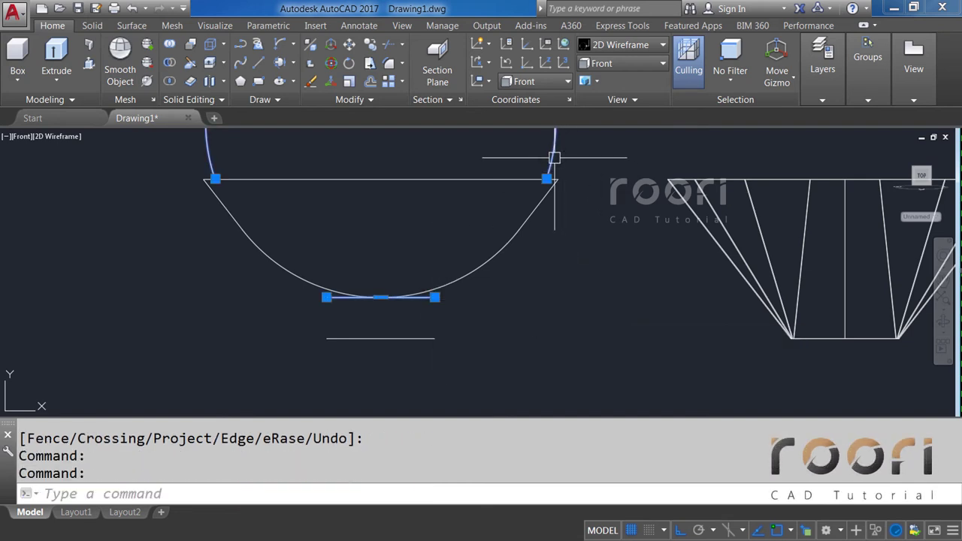
pyautogui.press('Delete')
pyautogui.write('L')
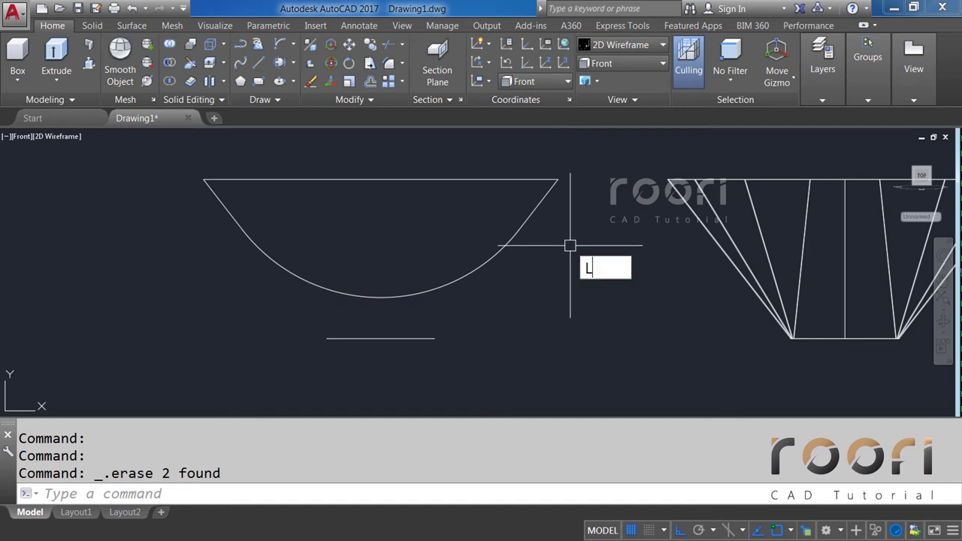
pyautogui.press('Return')
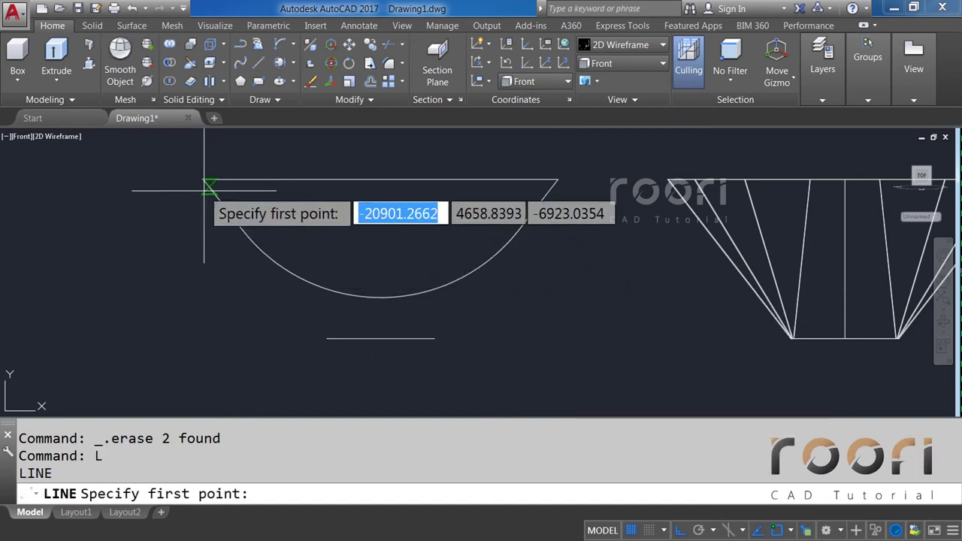
# Step: Draw vertical lines down from the top-left and top-right corners
pyautogui.click(203, 181)
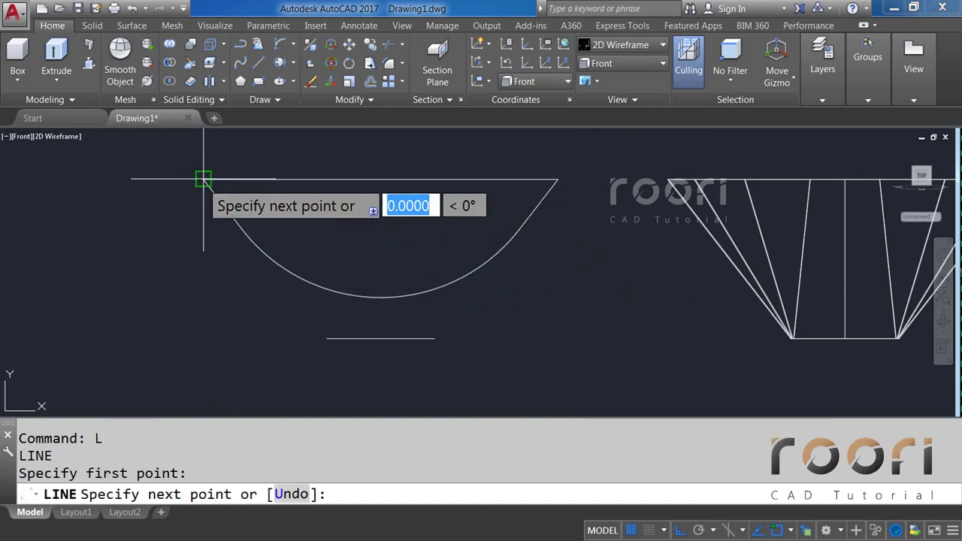
pyautogui.click(204, 347)
pyautogui.press('Return')
pyautogui.press('Return')
pyautogui.click(558, 180)
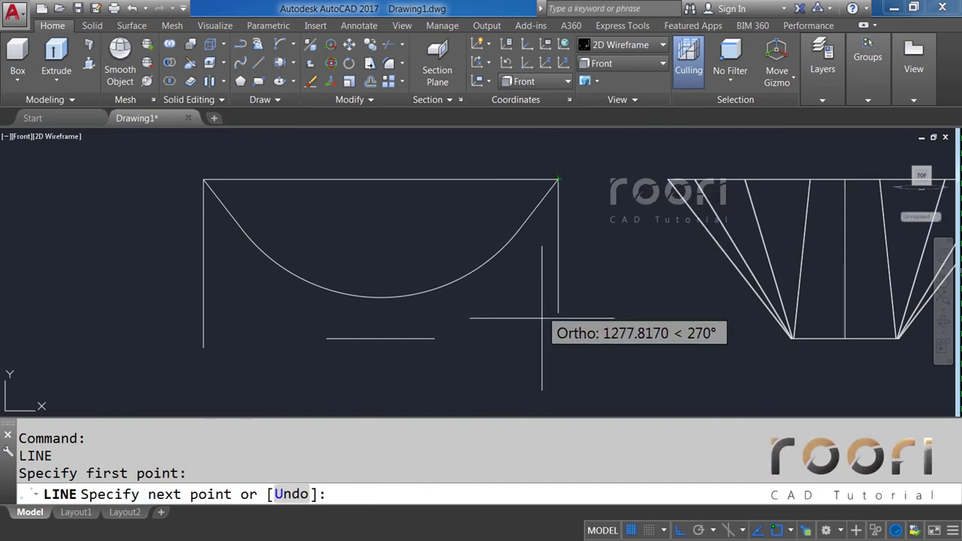
pyautogui.click(475, 367)
pyautogui.press('Return')
pyautogui.write('EX')
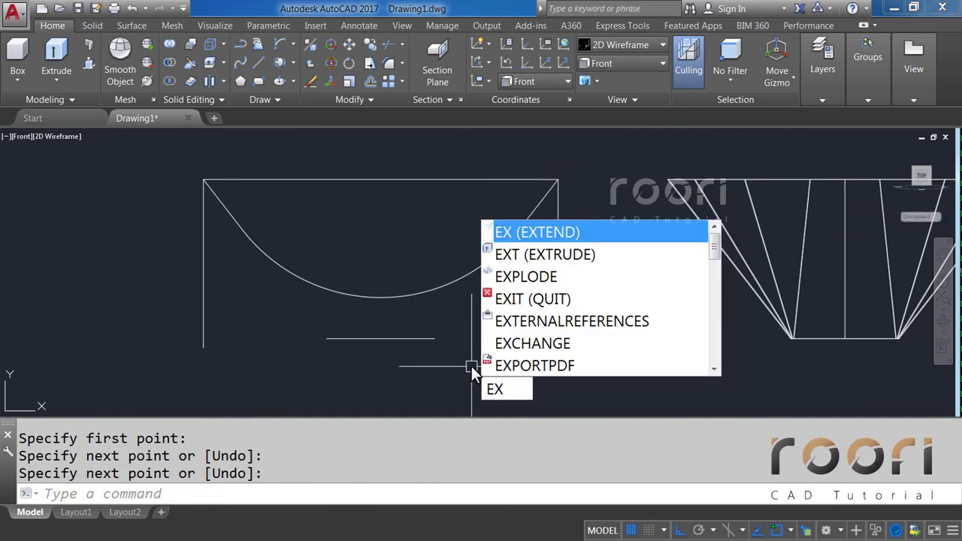
# Step: Extend the bottom line to the verticals and create a closed boundary polyline beneath the arc
pyautogui.press('Return')
pyautogui.press('Return')
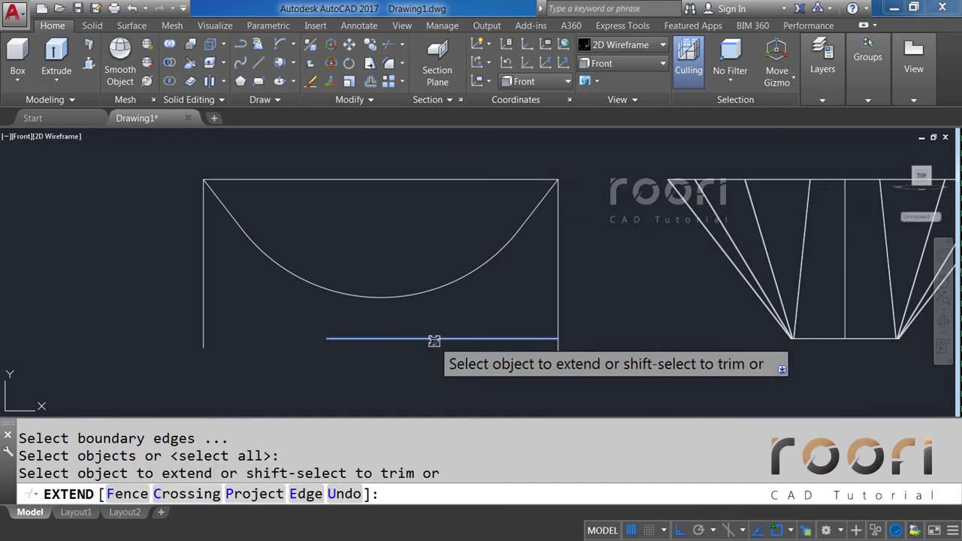
pyautogui.press('Return')
pyautogui.write('B')
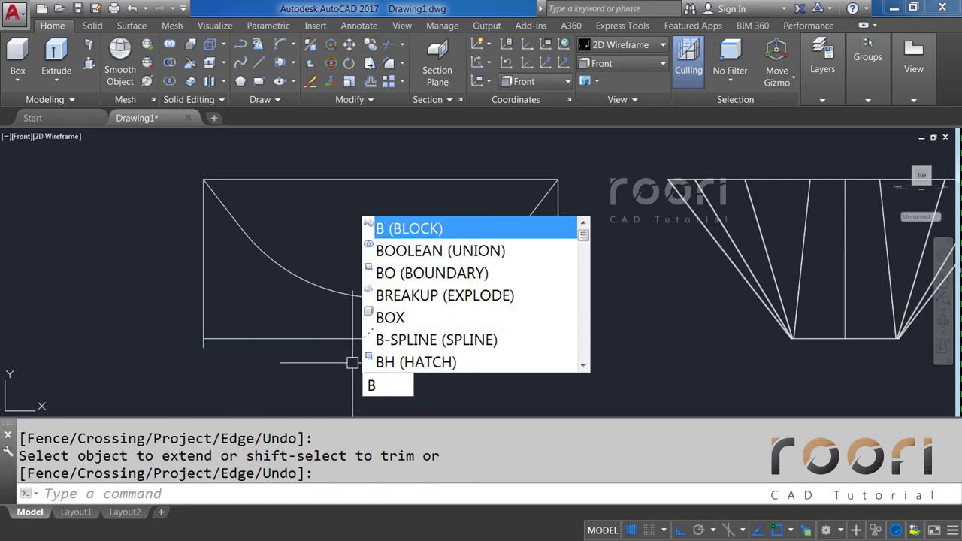
pyautogui.press('Escape')
pyautogui.moveTo(380, 303); pyautogui.dragTo(680, 315, button='middle')
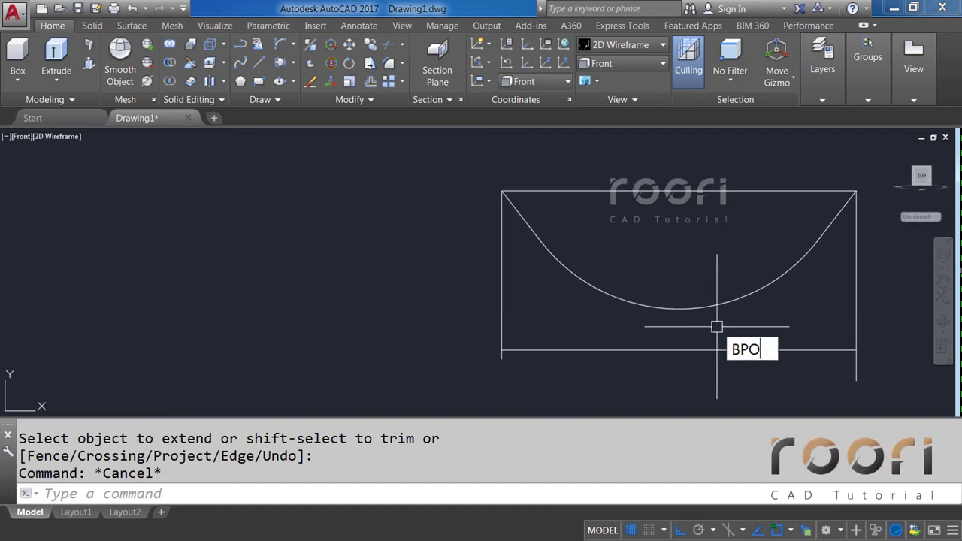
pyautogui.press('Return')
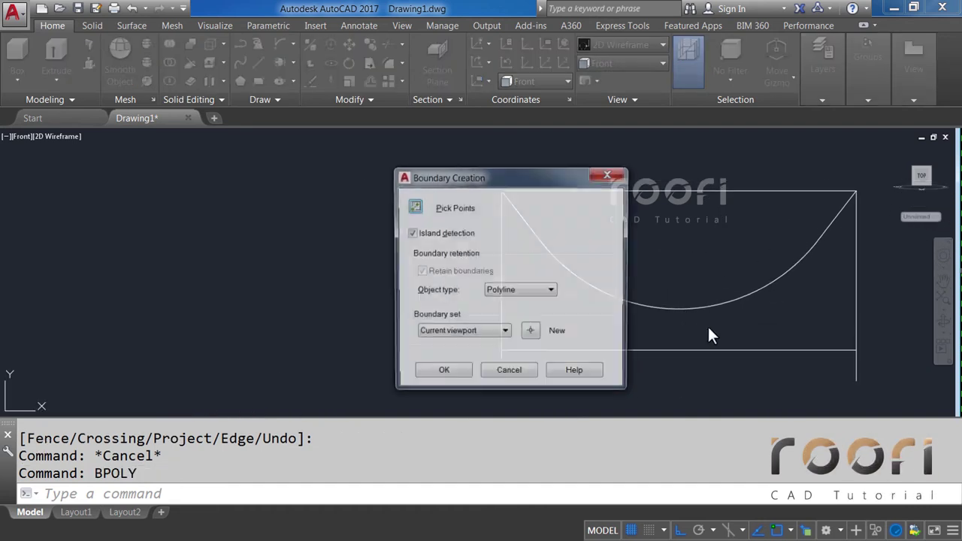
pyautogui.click(417, 208)
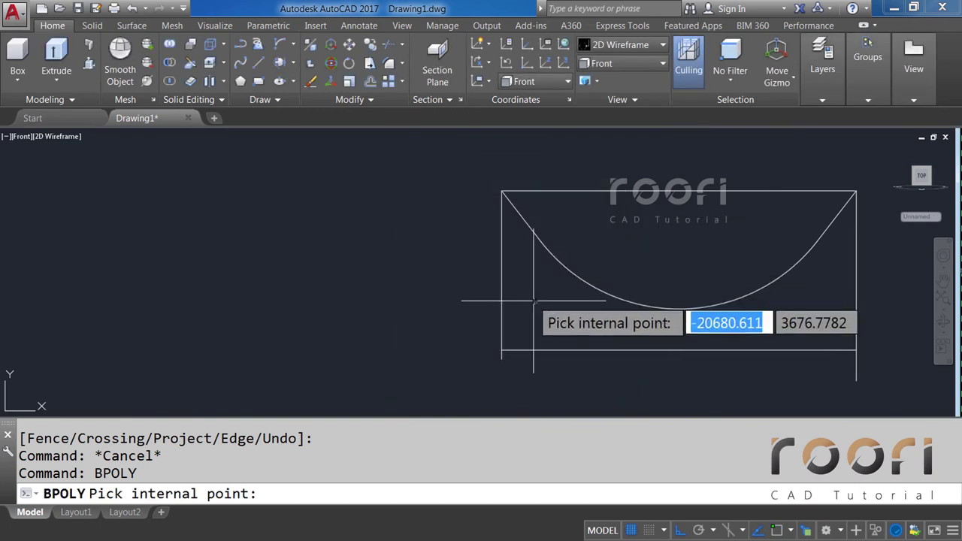
pyautogui.click(533, 300)
pyautogui.press('Return')
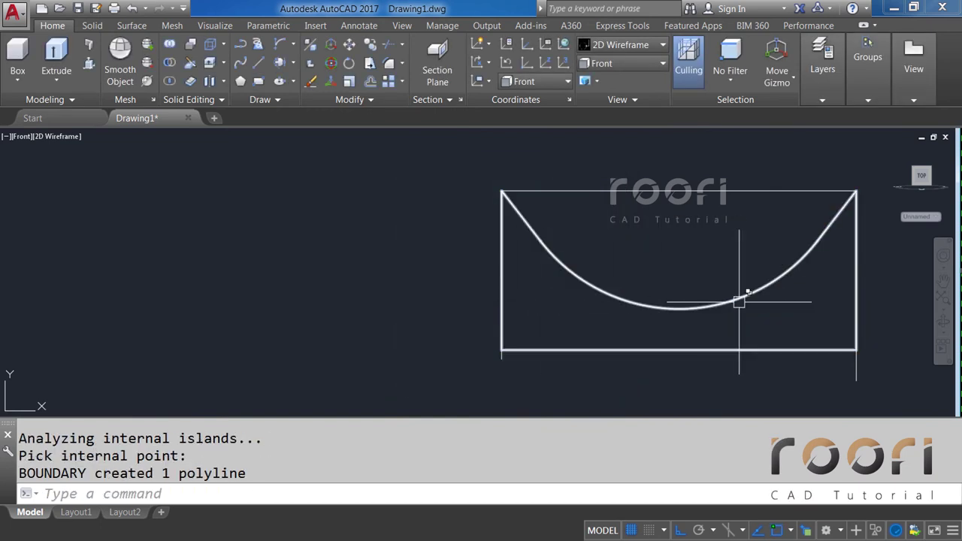
pyautogui.moveTo(741, 297); pyautogui.dragTo(497, 303, button='middle')
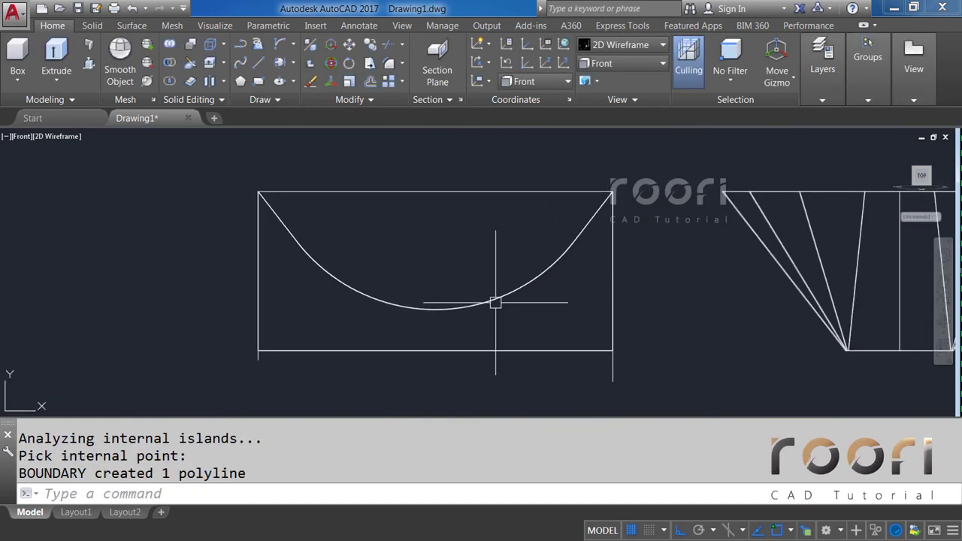
pyautogui.click(640, 64)
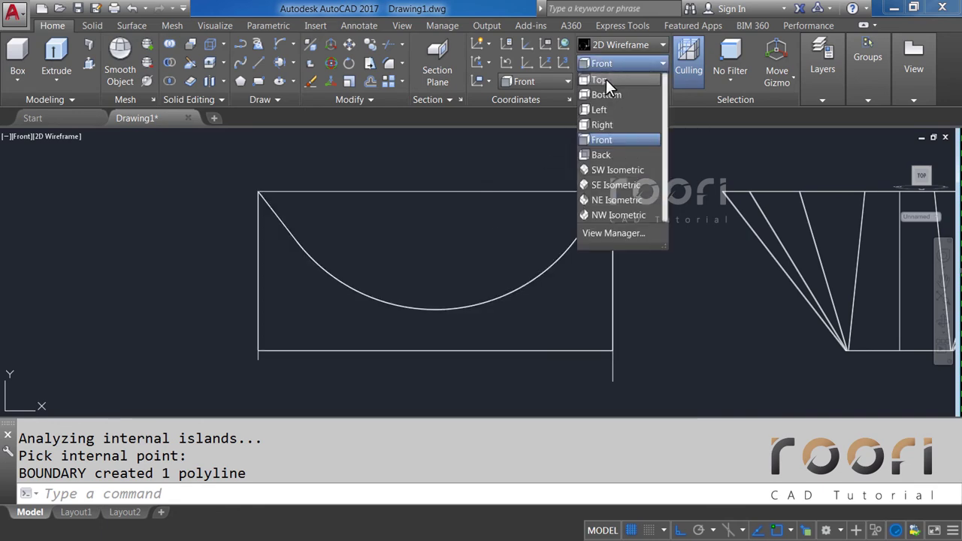
# Step: From a tilted Top-based view, extrude the curved rim profile 2000 units
pyautogui.click(606, 79)
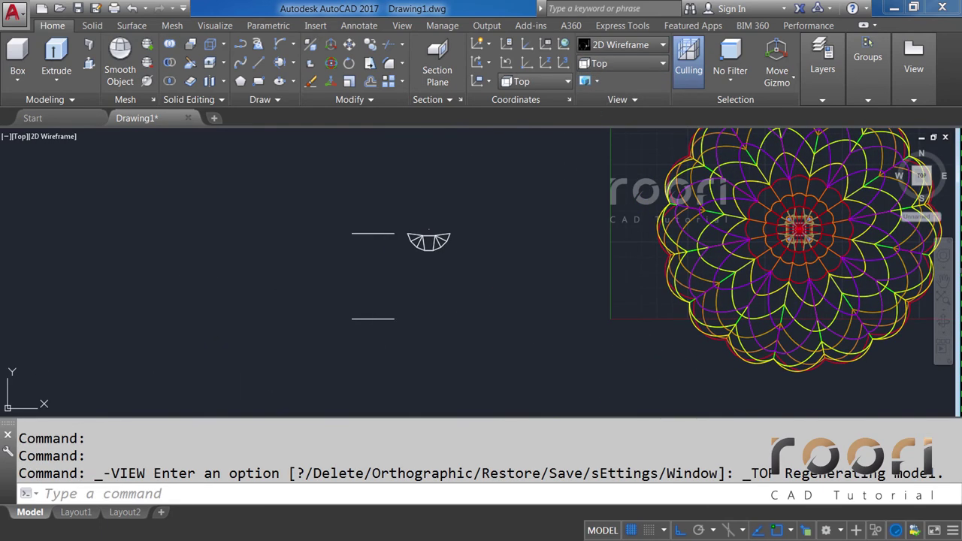
pyautogui.moveTo(387, 295)
pyautogui.keyDown('shift'); pyautogui.mouseDown(button='middle')
pyautogui.moveTo(383, 253)
pyautogui.moveTo(408, 265)
pyautogui.mouseUp(button='middle'); pyautogui.keyUp('shift')
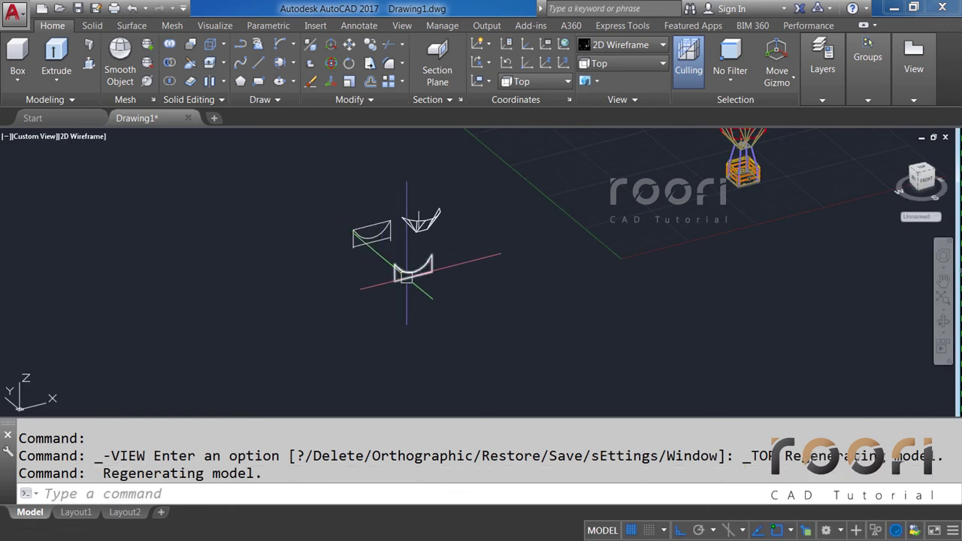
pyautogui.scroll(3, 407, 263)
pyautogui.write('EXTRUD')
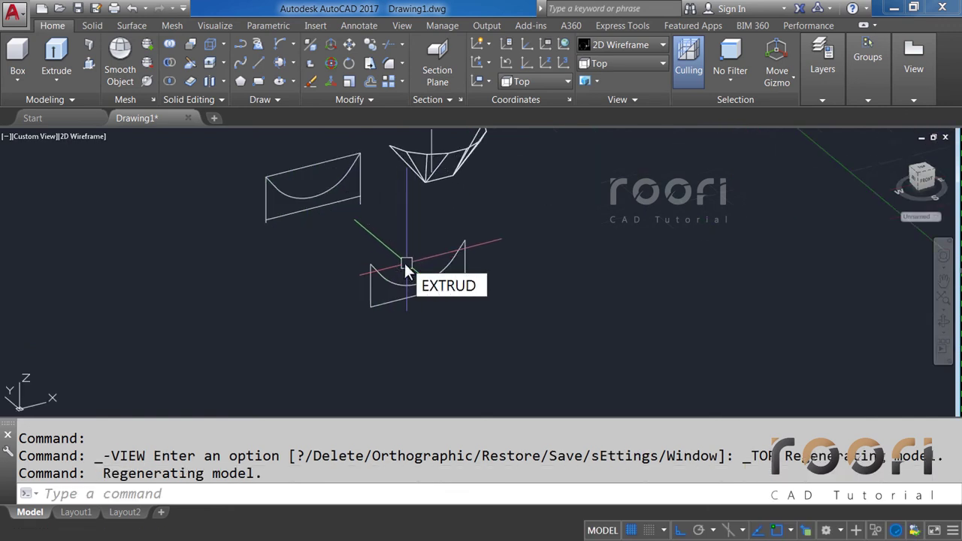
pyautogui.write('E')
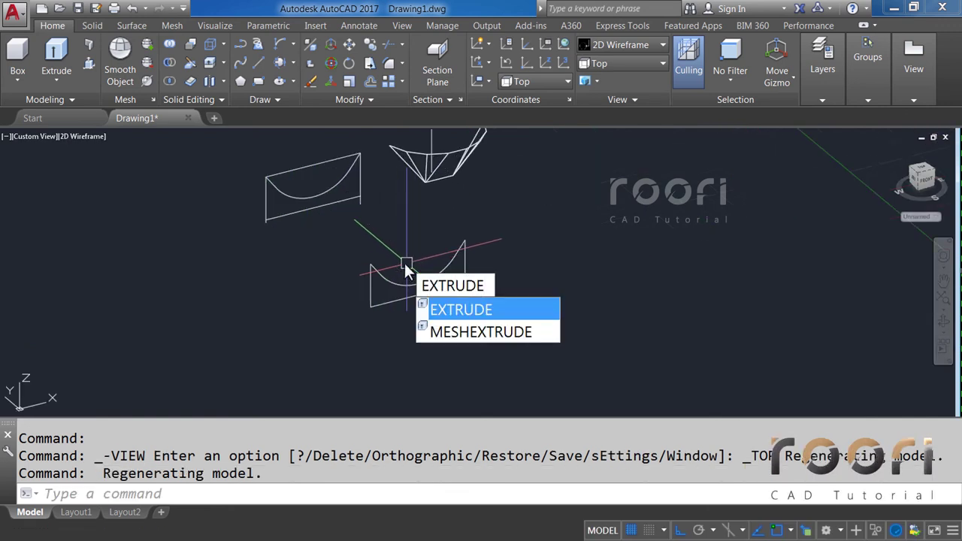
pyautogui.press('Return')
pyautogui.click(391, 285)
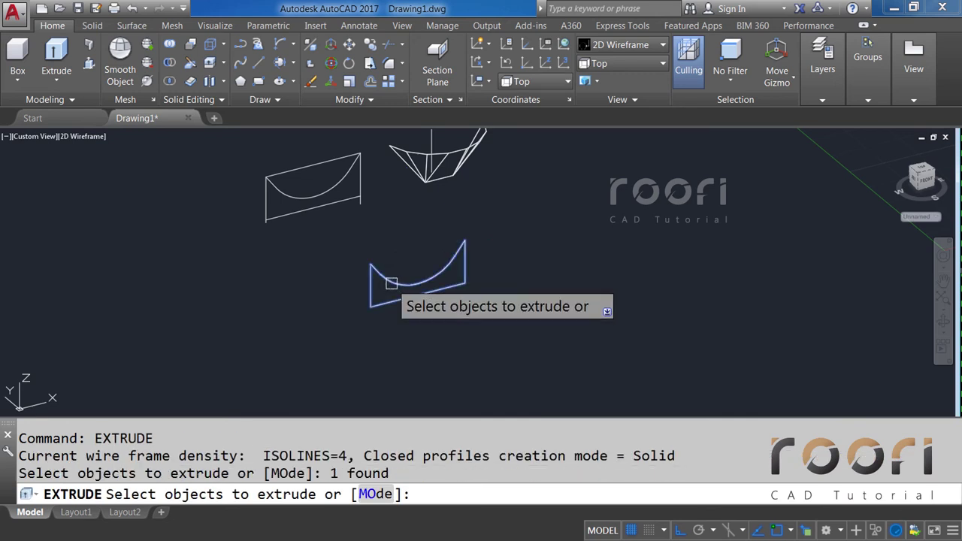
pyautogui.press('Return')
pyautogui.write('2')
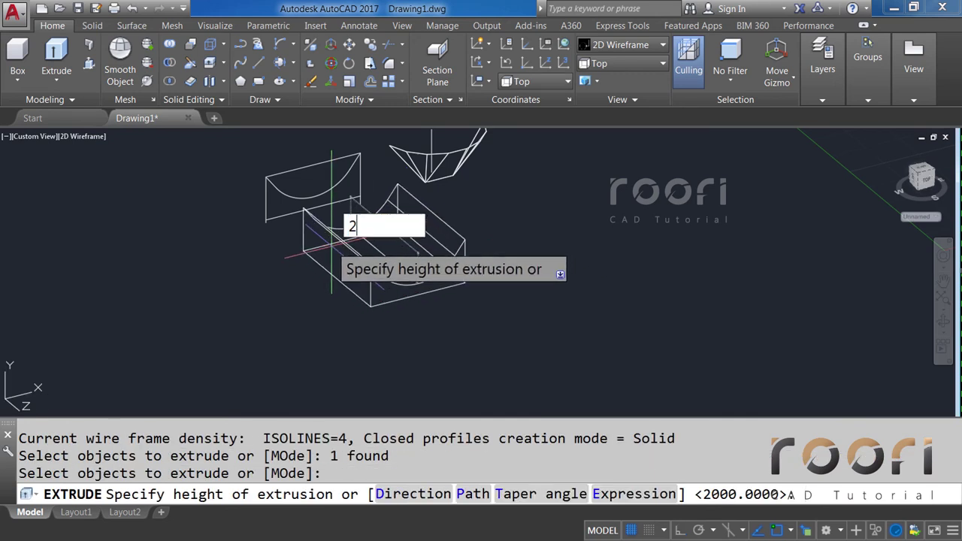
pyautogui.write('000')
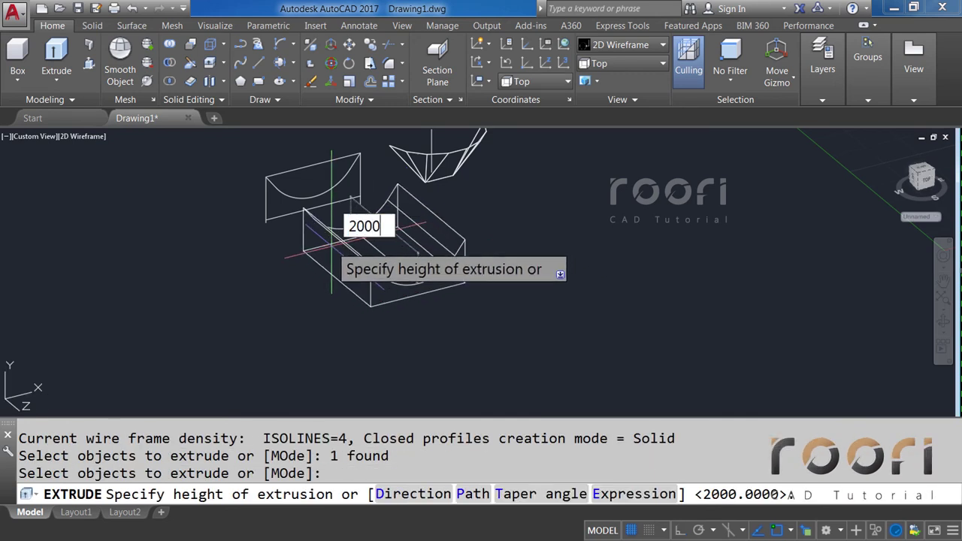
pyautogui.press('Return')
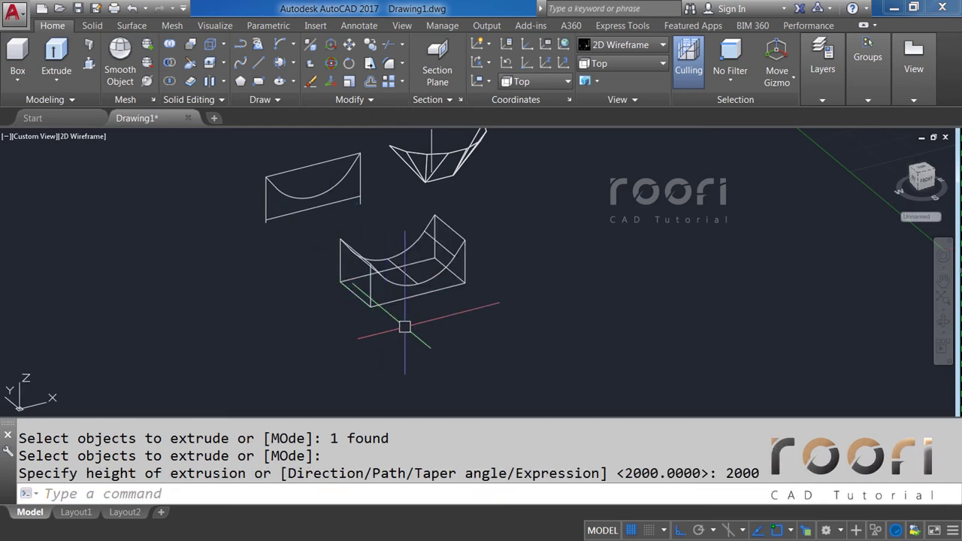
# Step: Move the extruded block from its corner onto the lattice surface's endpoint
pyautogui.write('M')
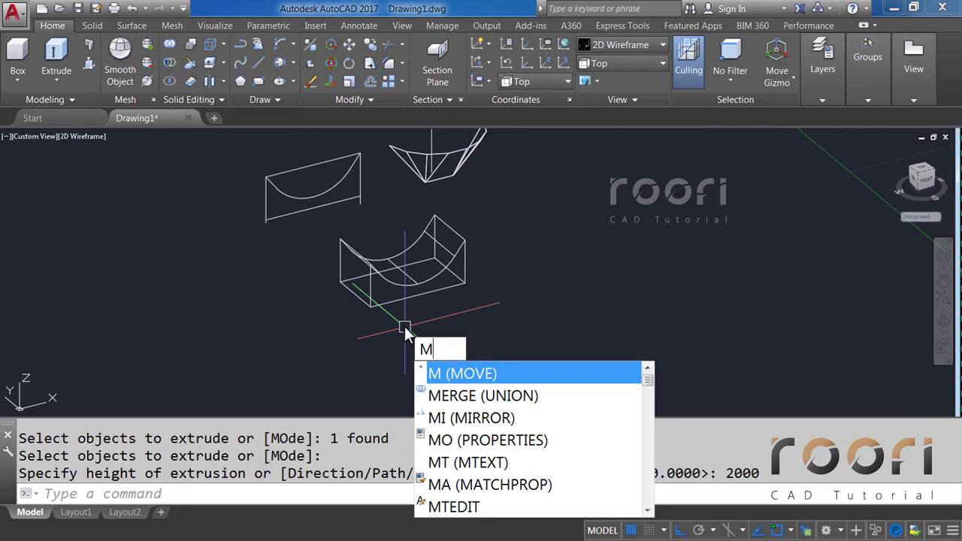
pyautogui.press('Return')
pyautogui.click(393, 299)
pyautogui.press('Return')
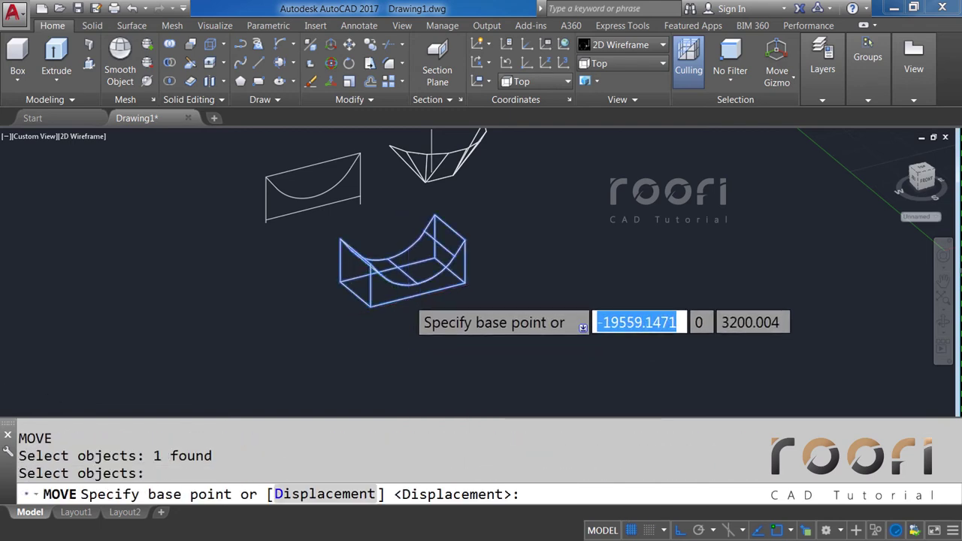
pyautogui.scroll(3, 409, 295)
pyautogui.click(436, 286)
pyautogui.scroll(-2, 436, 289)
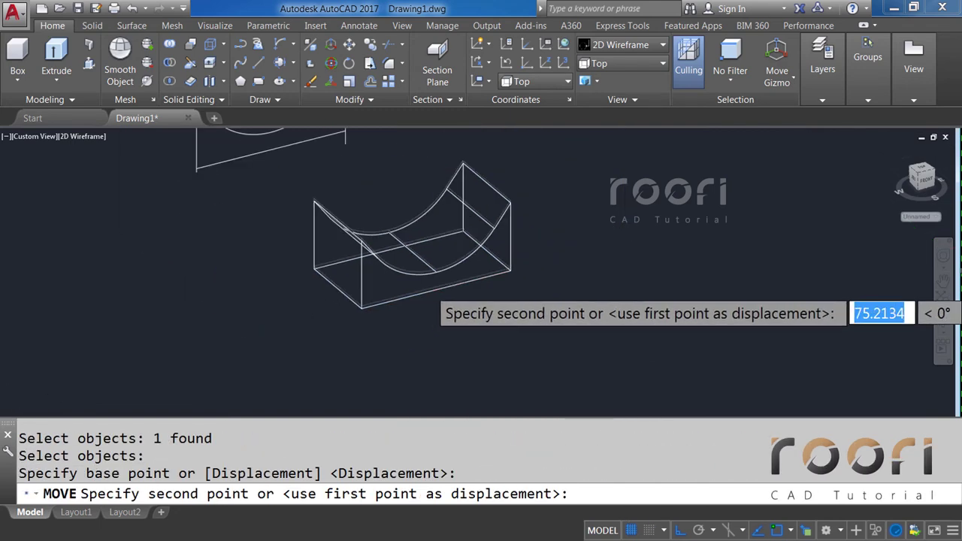
pyautogui.scroll(-3, 432, 248)
pyautogui.scroll(5, 440, 230)
pyautogui.scroll(3, 429, 237)
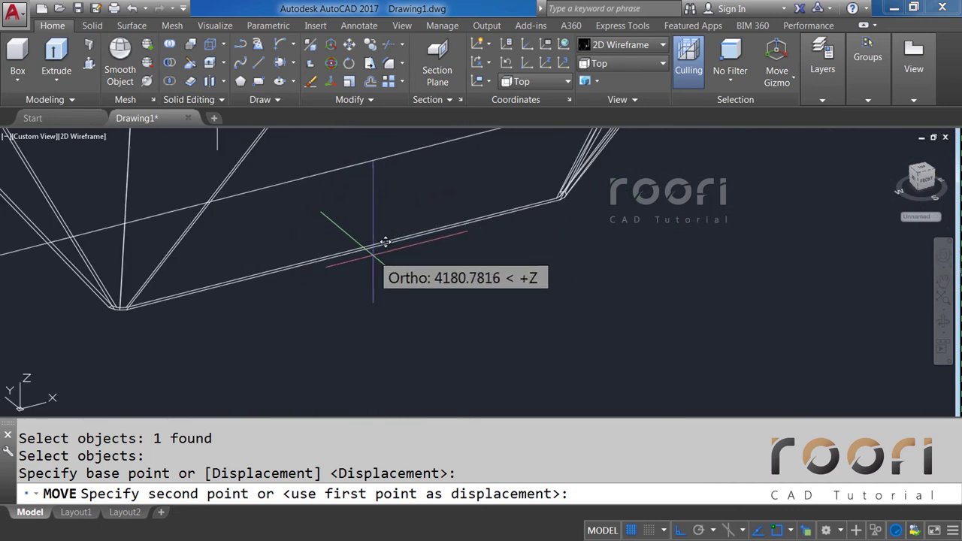
pyautogui.click(332, 254)
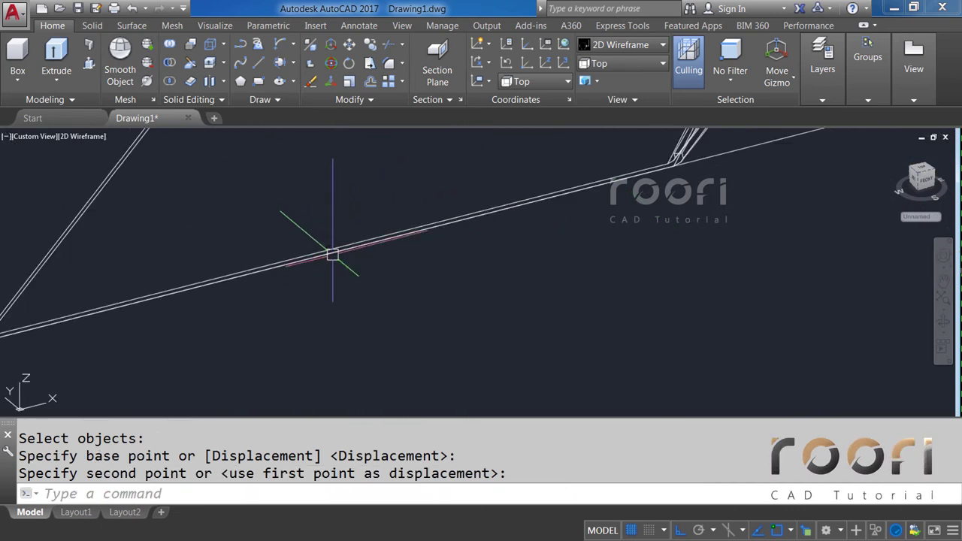
pyautogui.scroll(-2, 354, 282)
pyautogui.scroll(-3, 365, 316)
pyautogui.scroll(-1, 252, 352)
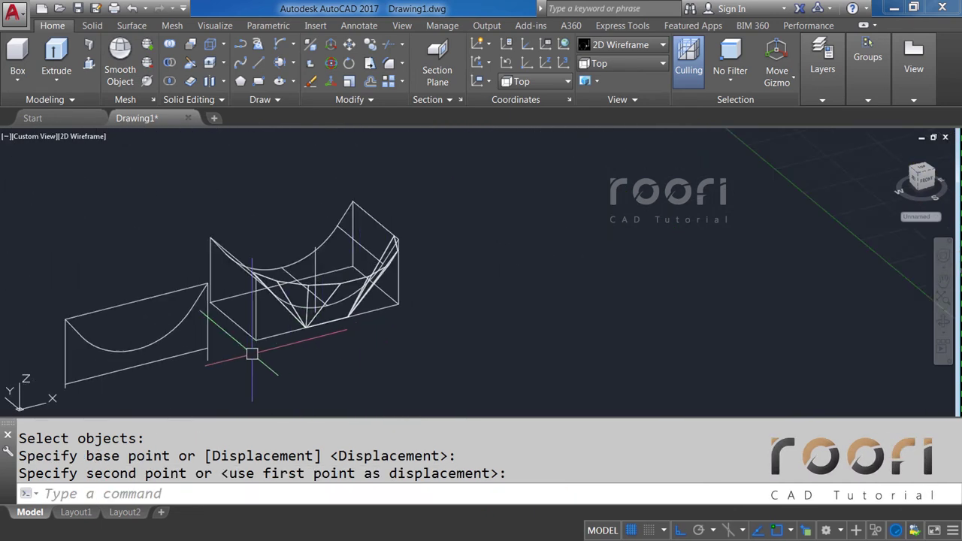
# Step: In Top view, shift the block 1400 units at 270° in plan
pyautogui.click(625, 63)
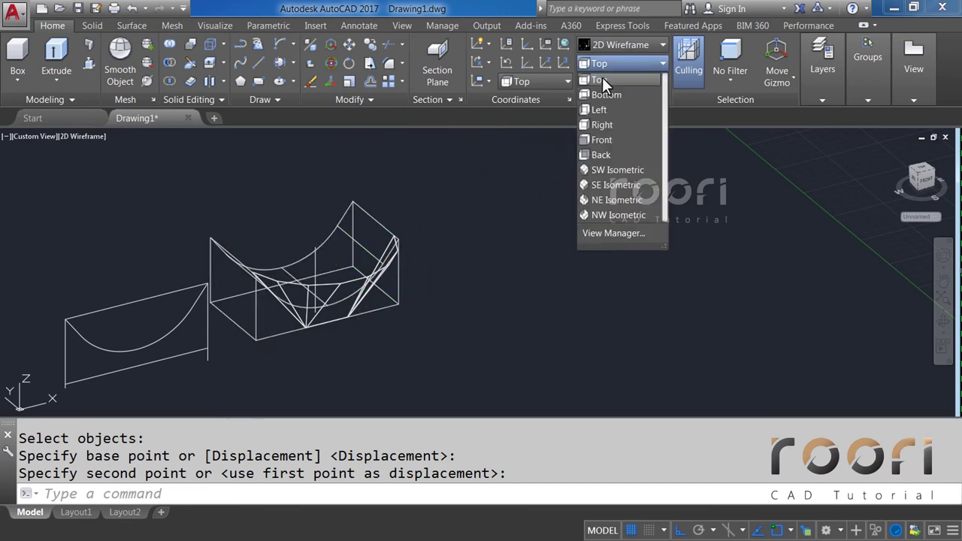
pyautogui.click(599, 80)
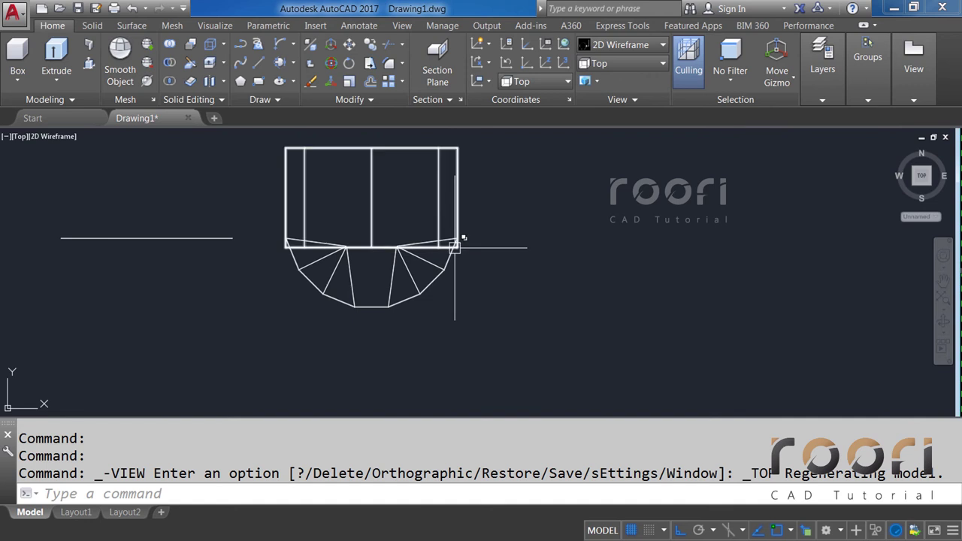
pyautogui.write('M')
pyautogui.press('Return')
pyautogui.click(453, 211)
pyautogui.press('Return')
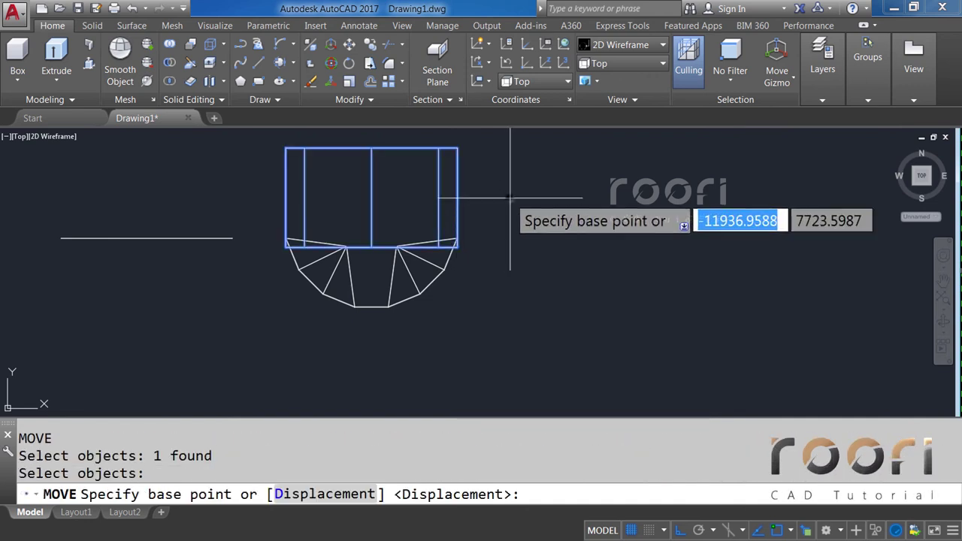
pyautogui.click(509, 199)
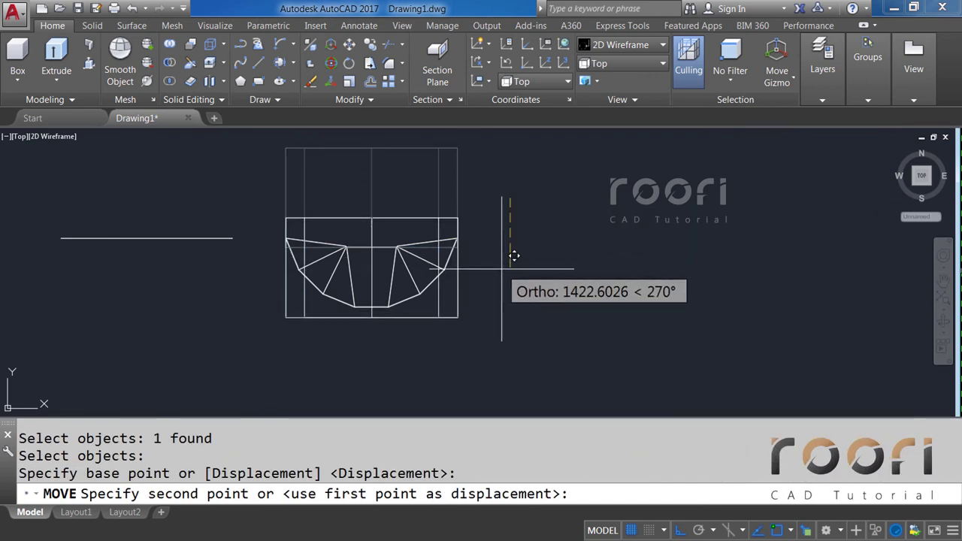
pyautogui.write('1400')
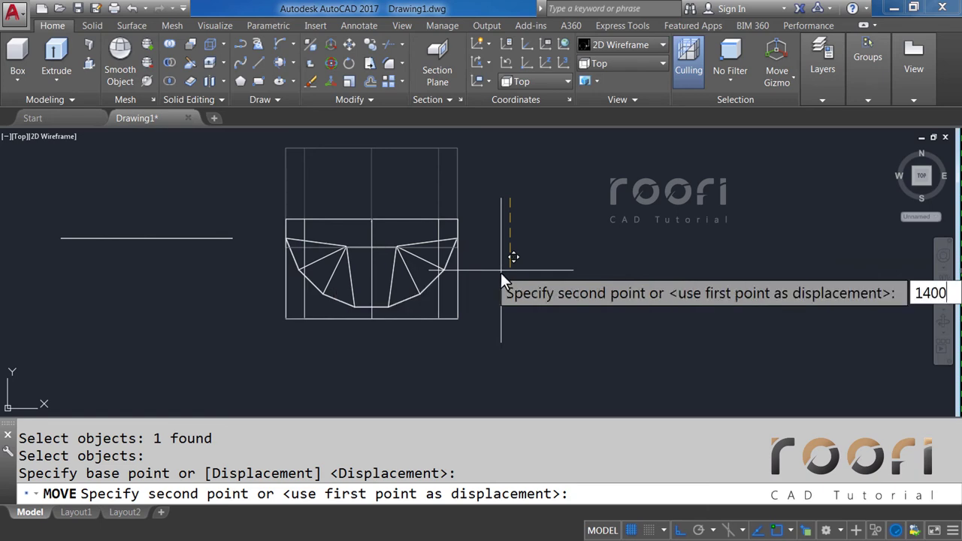
pyautogui.press('Return')
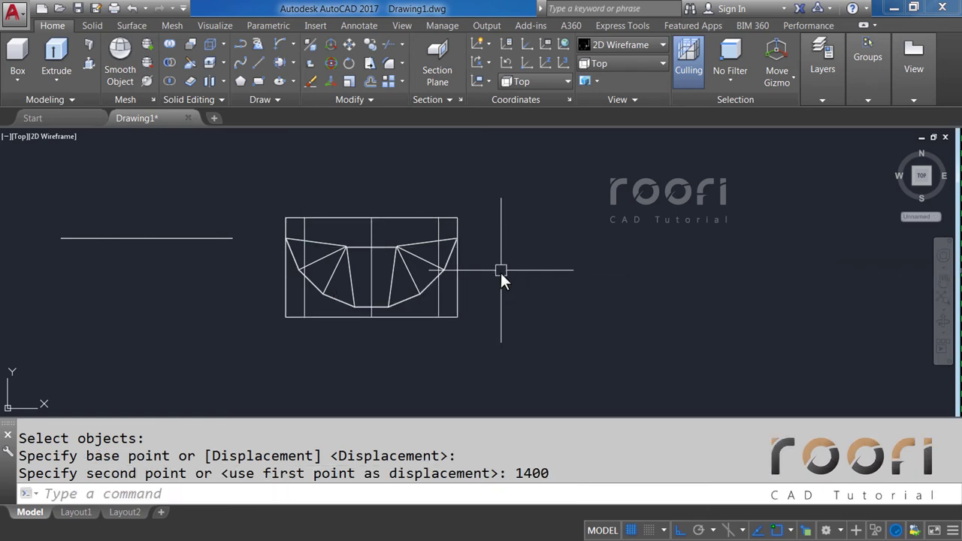
pyautogui.keyDown('shift'); pyautogui.moveTo(430, 335); pyautogui.dragTo(462, 256, button='middle'); pyautogui.keyUp('shift')
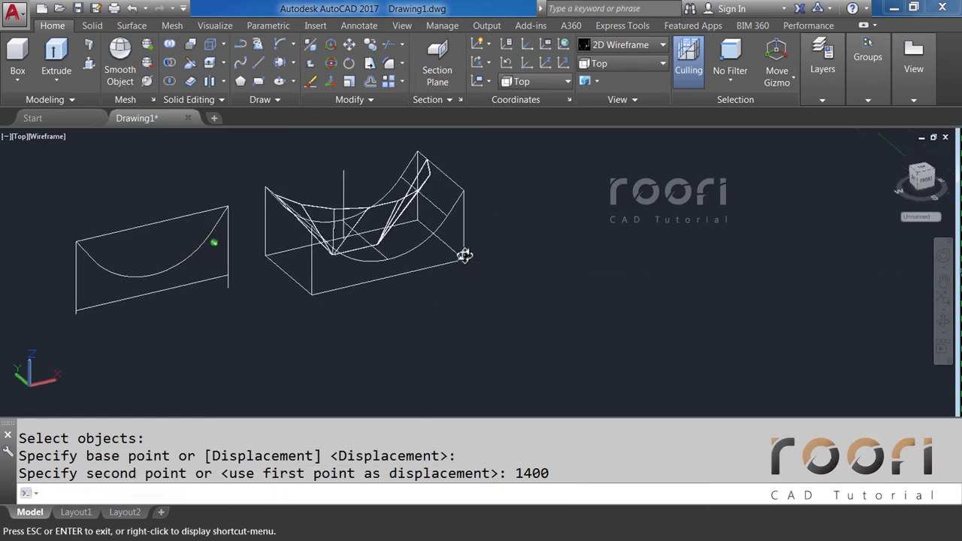
# Step: With Realistic shading, subtract the block from the curved lattice surface
pyautogui.click(614, 45)
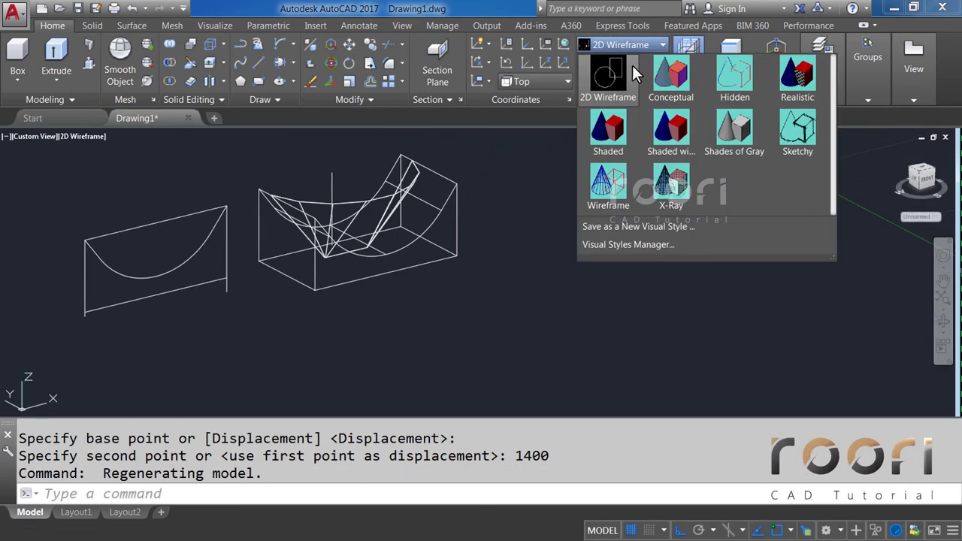
pyautogui.click(801, 78)
pyautogui.keyDown('shift'); pyautogui.moveTo(511, 198); pyautogui.dragTo(367, 253, button='middle'); pyautogui.keyUp('shift')
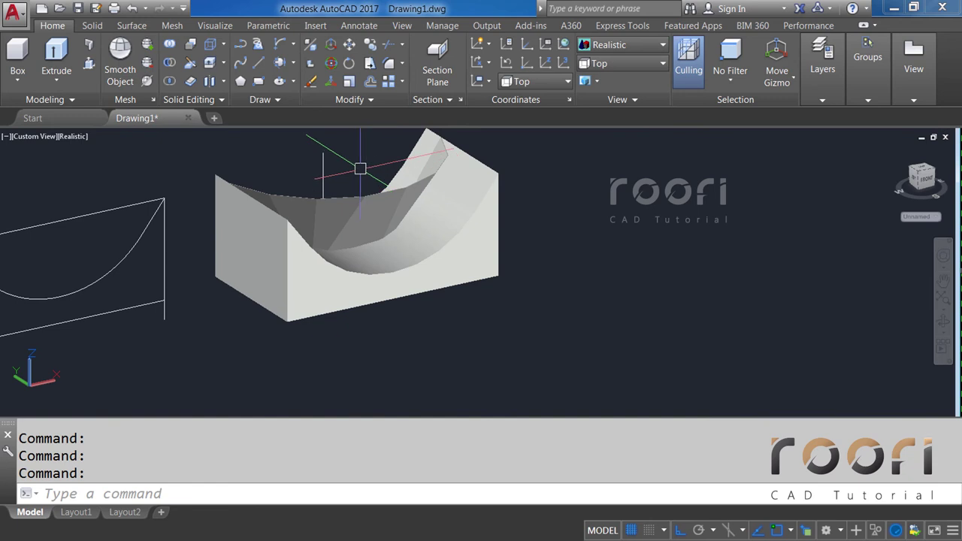
pyautogui.write('SUBTRACT')
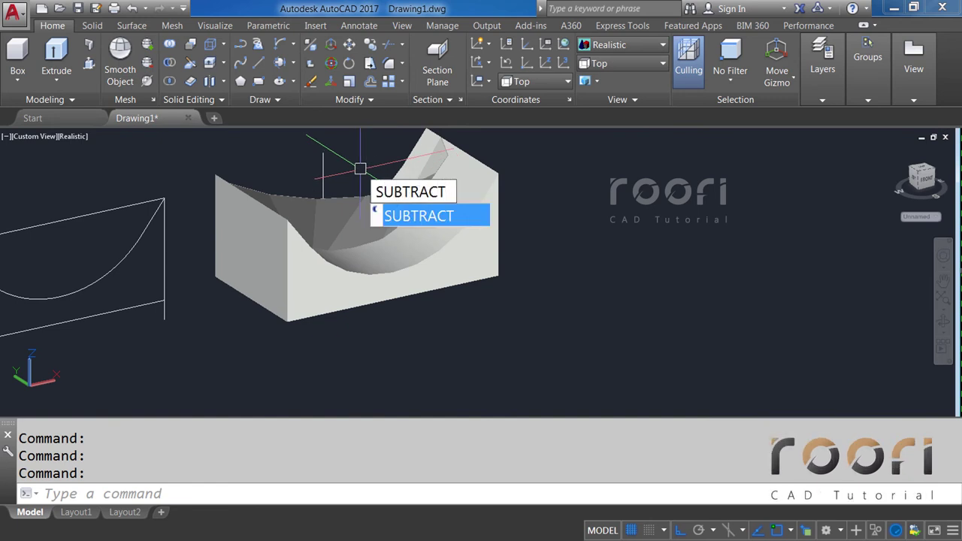
pyautogui.press('Return')
pyautogui.click(343, 197)
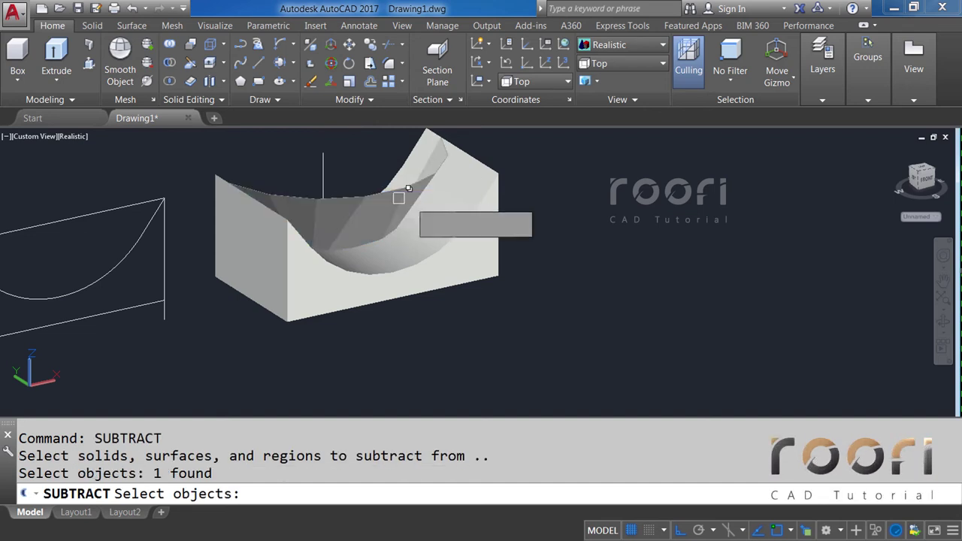
pyautogui.press('Return')
pyautogui.click(436, 224)
pyautogui.press('Return')
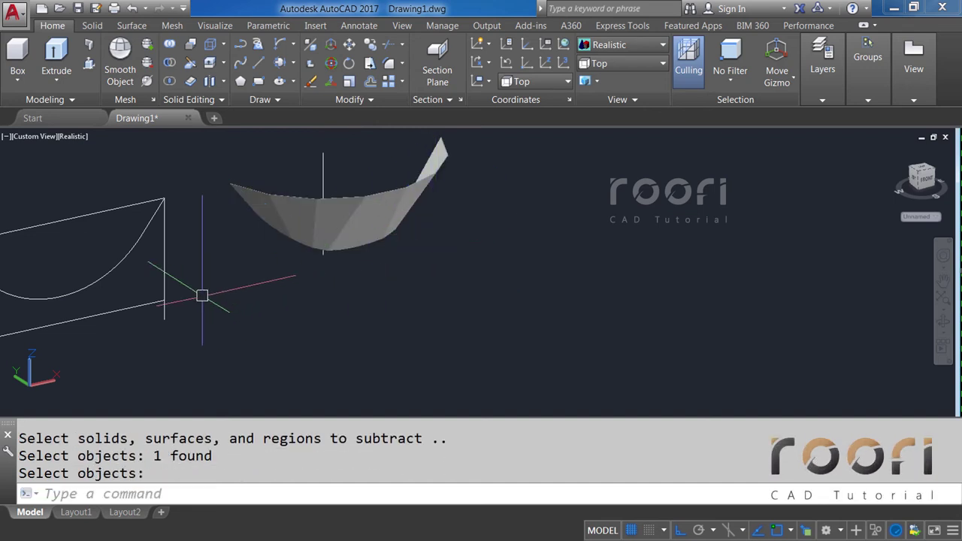
# Step: Delete the leftover rim sketch lines with a selection window
pyautogui.moveTo(202, 295); pyautogui.dragTo(401, 277, button='middle')
pyautogui.press('Return')
pyautogui.click(388, 359)
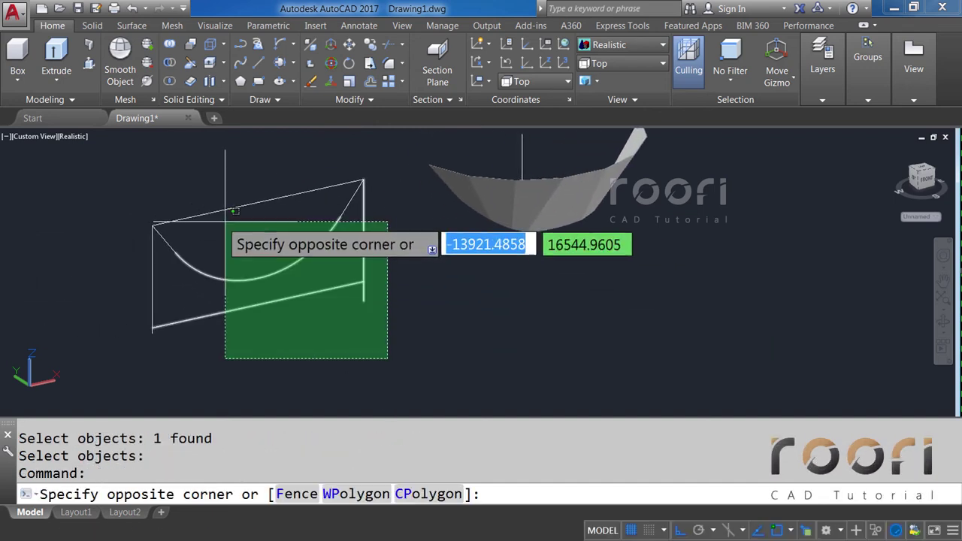
pyautogui.click(122, 181)
pyautogui.press('Delete')
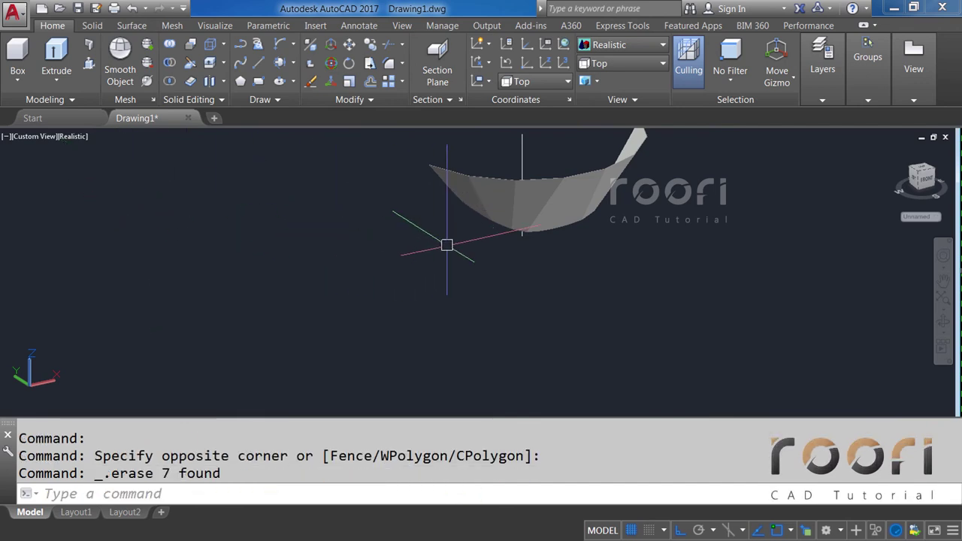
# Step: Return to wireframe and zoom in on the bowl piece from the Front view
pyautogui.moveTo(446, 245)
pyautogui.keyDown('shift'); pyautogui.mouseDown(button='middle')
pyautogui.moveTo(352, 233)
pyautogui.moveTo(432, 249)
pyautogui.moveTo(458, 288)
pyautogui.moveTo(522, 245)
pyautogui.moveTo(462, 250)
pyautogui.moveTo(448, 241)
pyautogui.mouseUp(button='middle'); pyautogui.keyUp('shift')
pyautogui.click(603, 46)
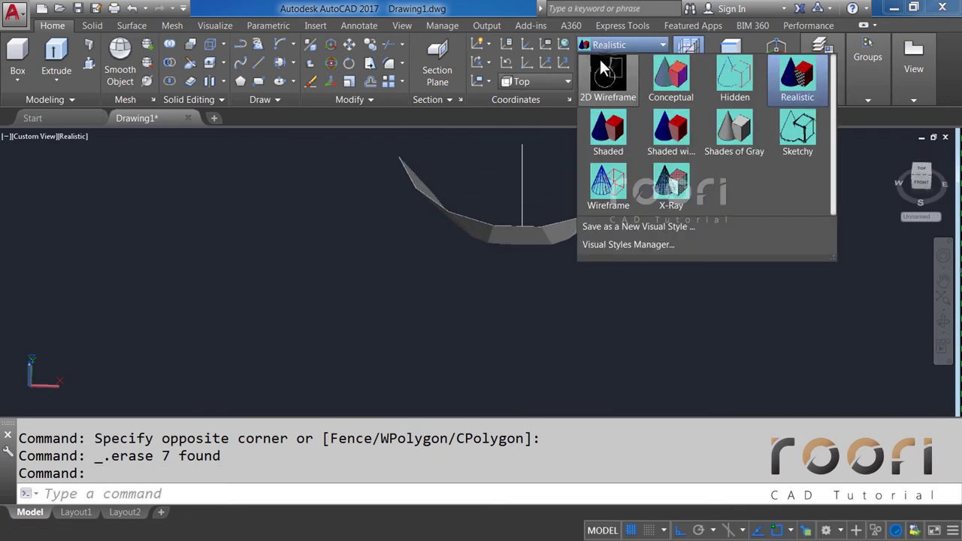
pyautogui.click(605, 61)
pyautogui.click(607, 62)
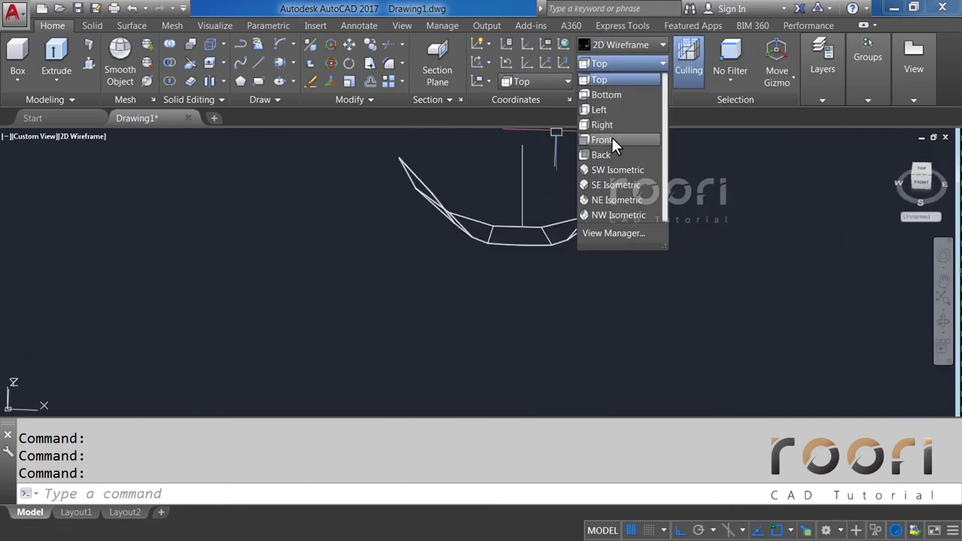
pyautogui.click(598, 140)
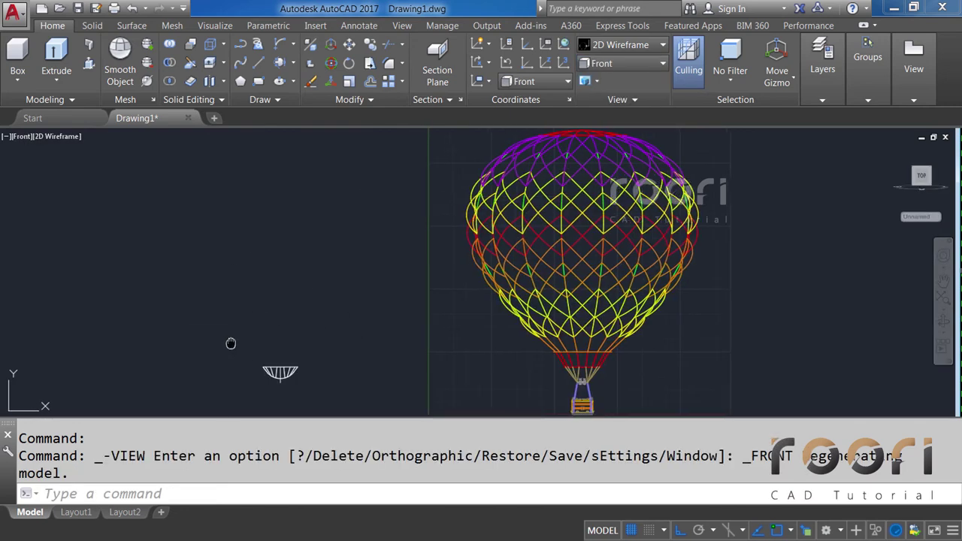
pyautogui.scroll(3, 473, 292)
pyautogui.scroll(2, 471, 303)
pyautogui.moveTo(486, 298); pyautogui.dragTo(394, 290, button='middle')
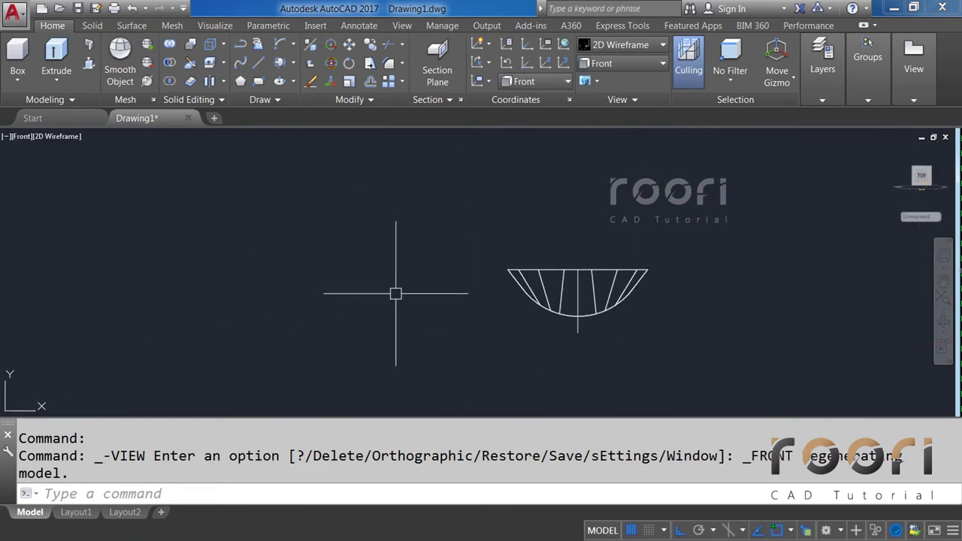
# Step: Draw a 650-unit horizontal line and a 50-unit line down from its midpoint
pyautogui.write('L')
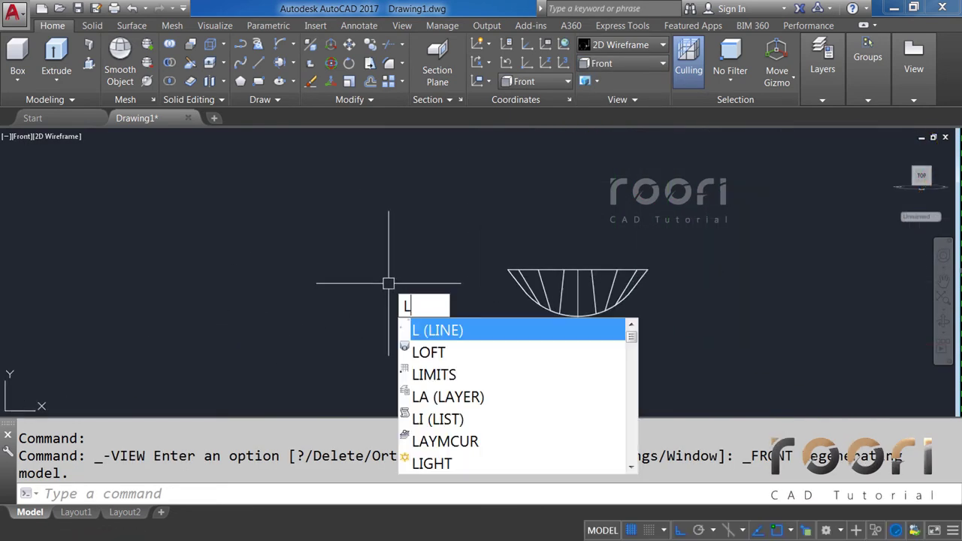
pyautogui.press('Return')
pyautogui.click(359, 275)
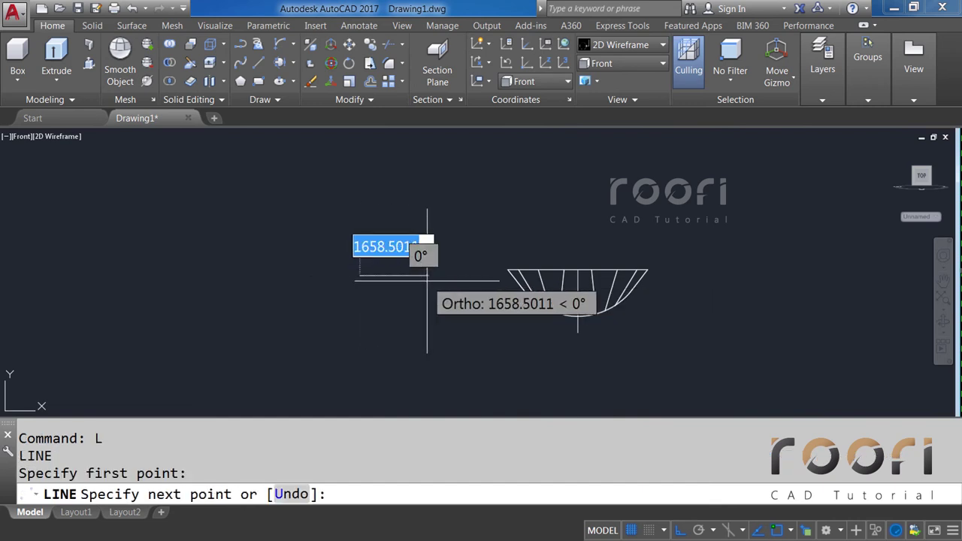
pyautogui.write('650')
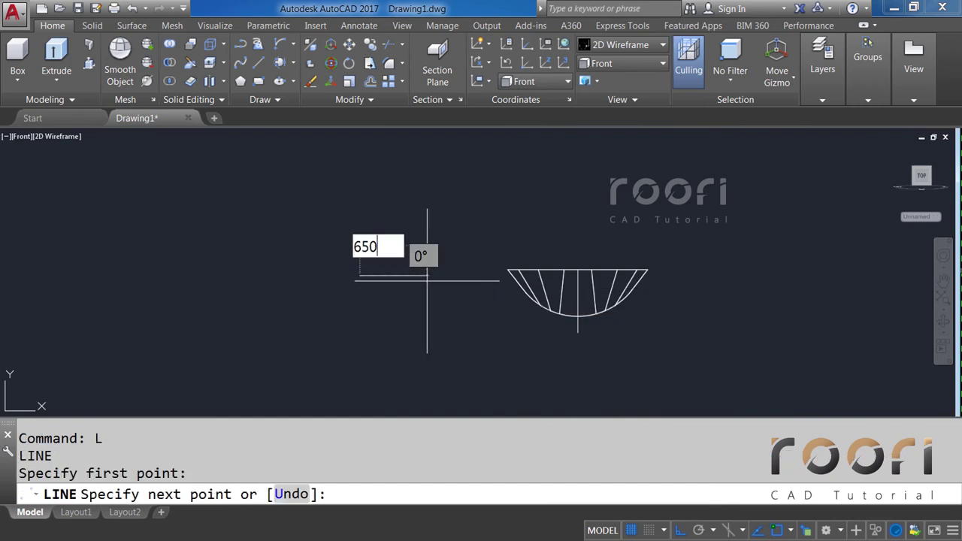
pyautogui.press('Return')
pyautogui.press('Return')
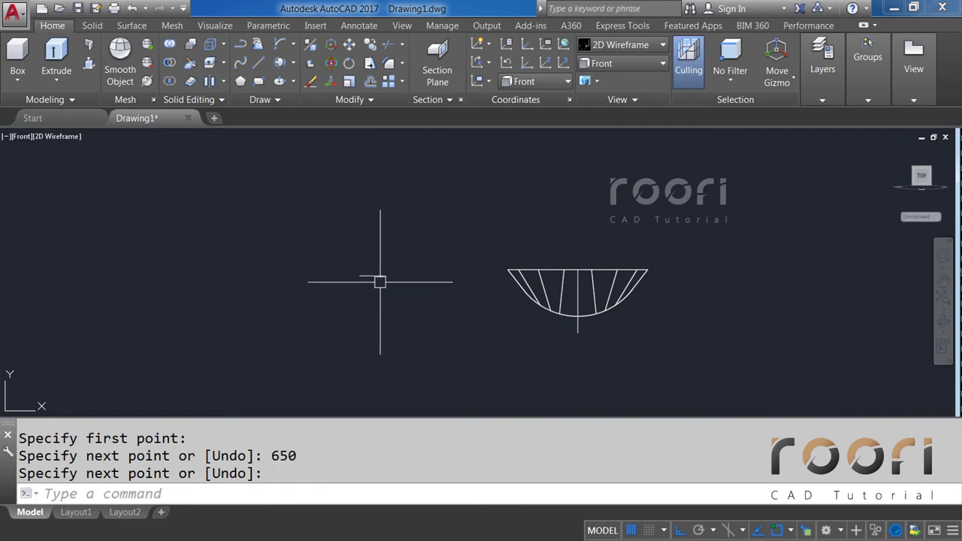
pyautogui.moveTo(360, 289); pyautogui.dragTo(375, 283, button='middle')
pyautogui.write('L')
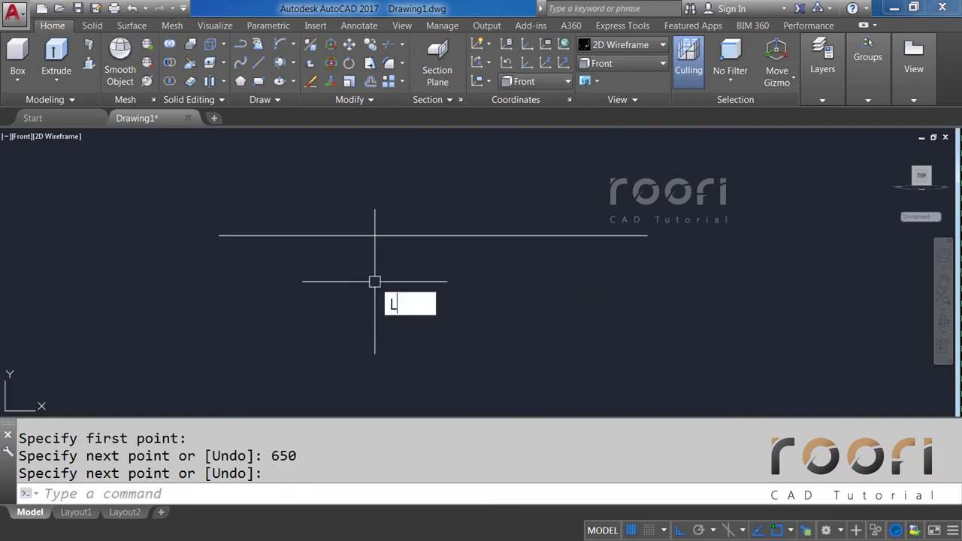
pyautogui.press('Return')
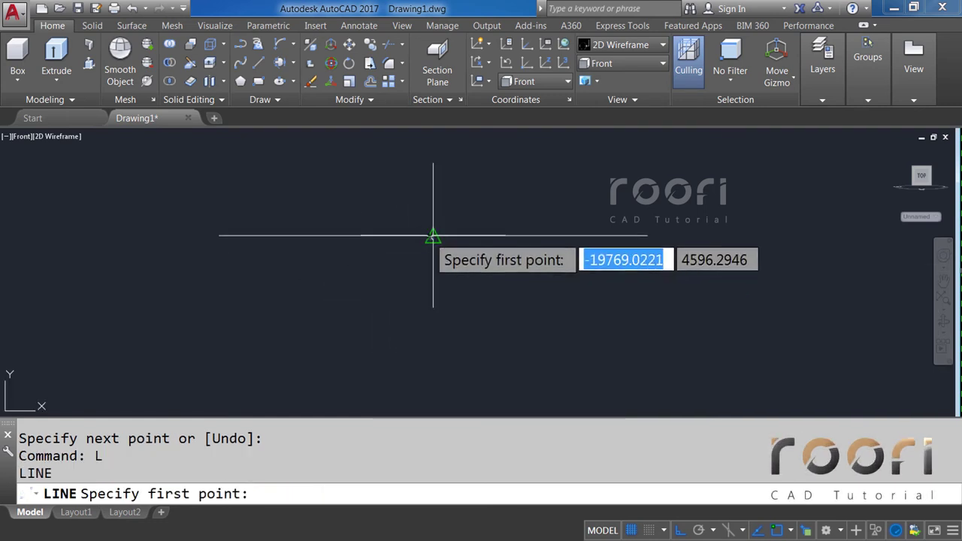
pyautogui.click(433, 235)
pyautogui.write('50')
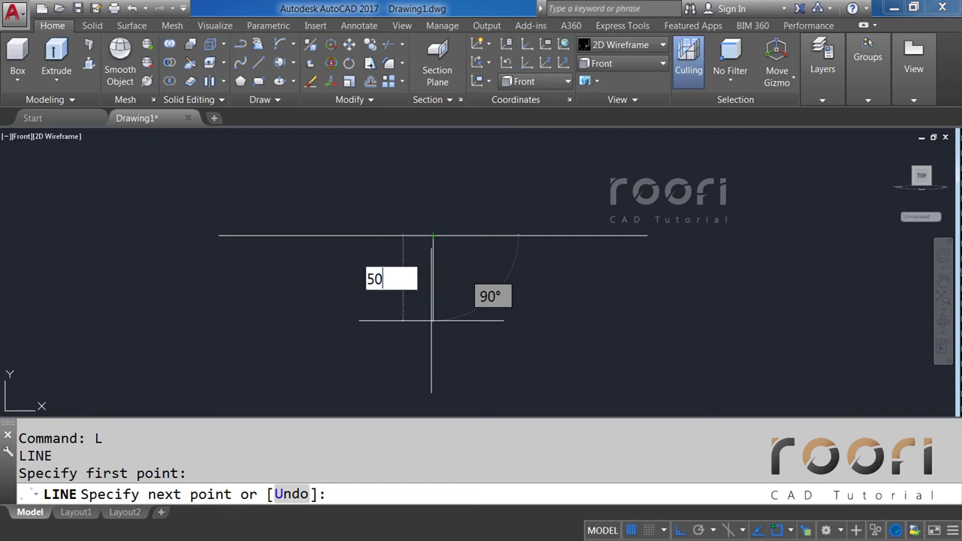
pyautogui.press('Return')
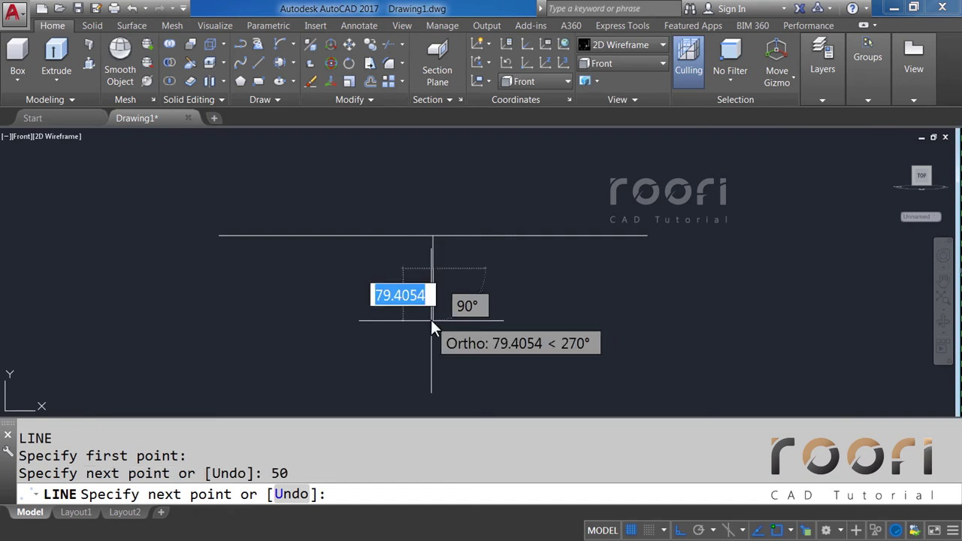
pyautogui.press('Return')
# Step: Draw a three-point arc through both line ends and the short segment's bottom
pyautogui.write('AR')
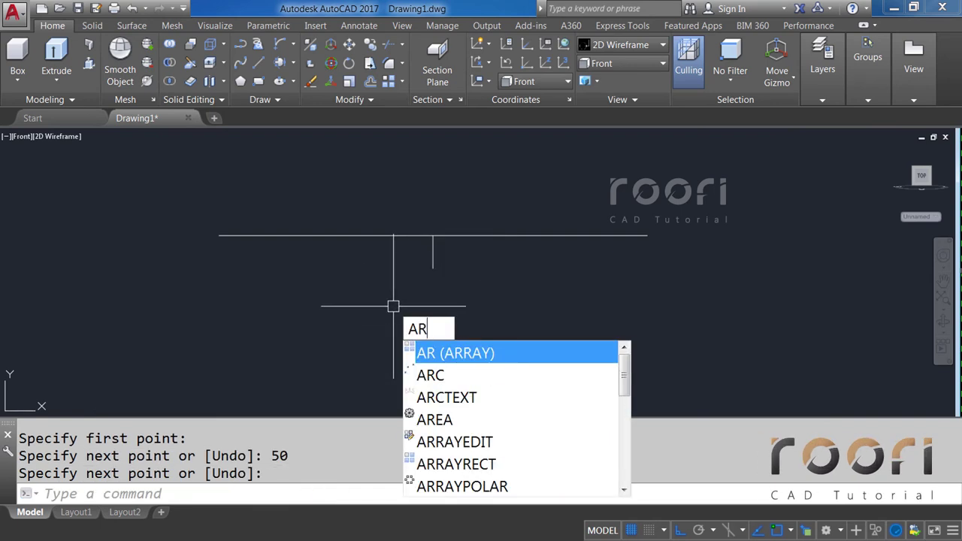
pyautogui.write('C')
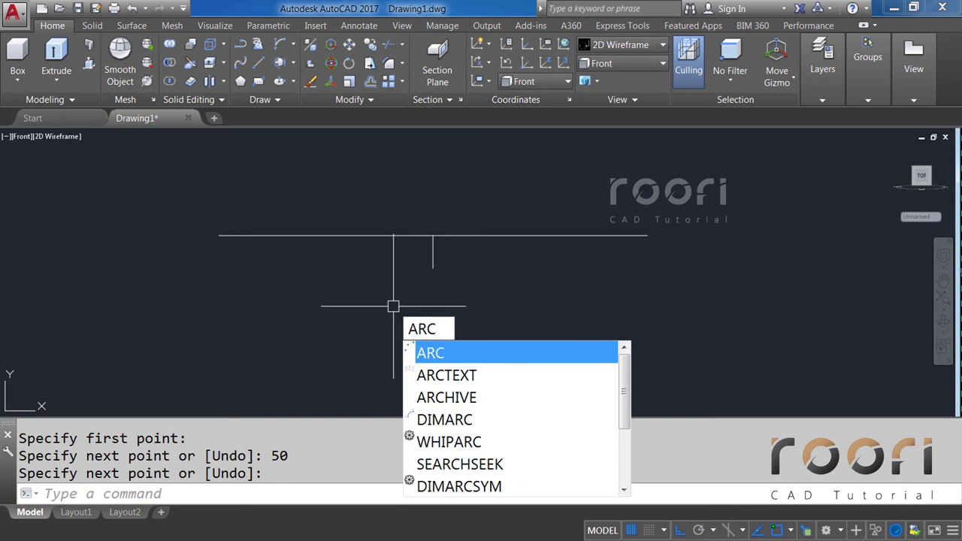
pyautogui.press('Return')
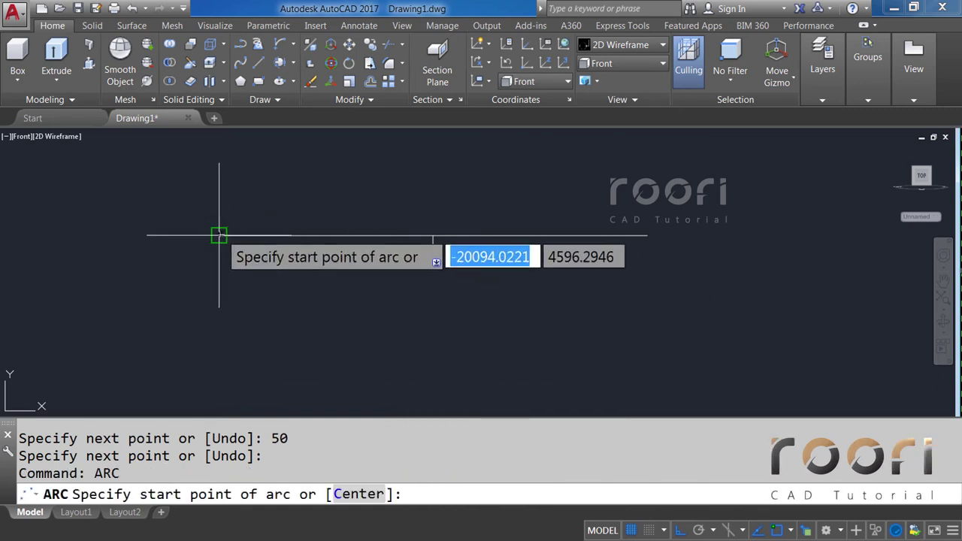
pyautogui.click(219, 235)
pyautogui.click(433, 269)
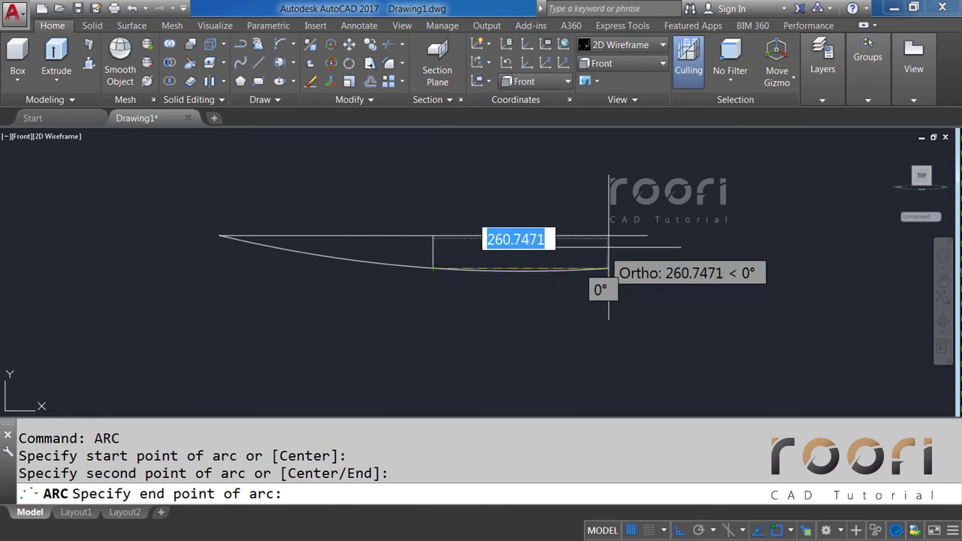
pyautogui.click(647, 235)
# Step: Delete the short guide segment and join the line and arc into one polyline
pyautogui.click(424, 224)
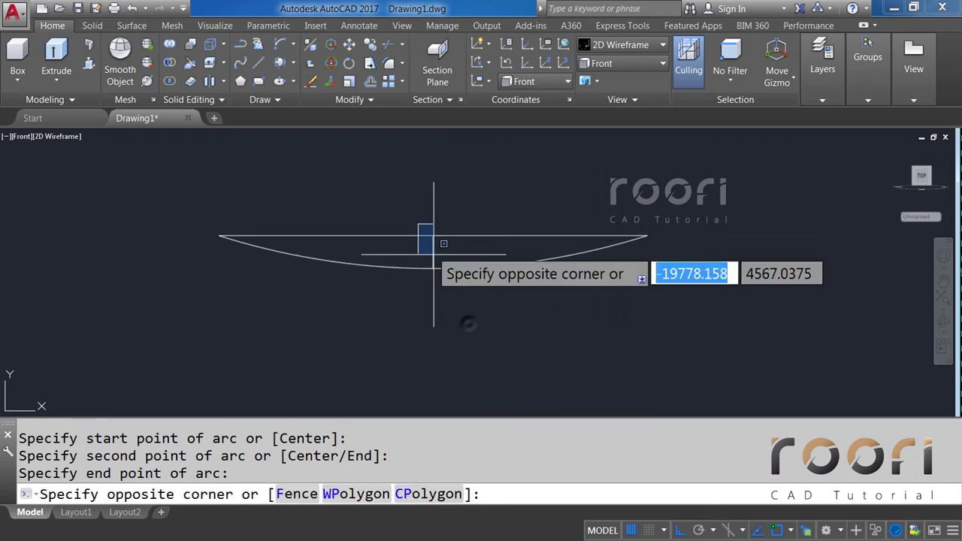
pyautogui.click(469, 323)
pyautogui.press('Delete')
pyautogui.write('JOIN')
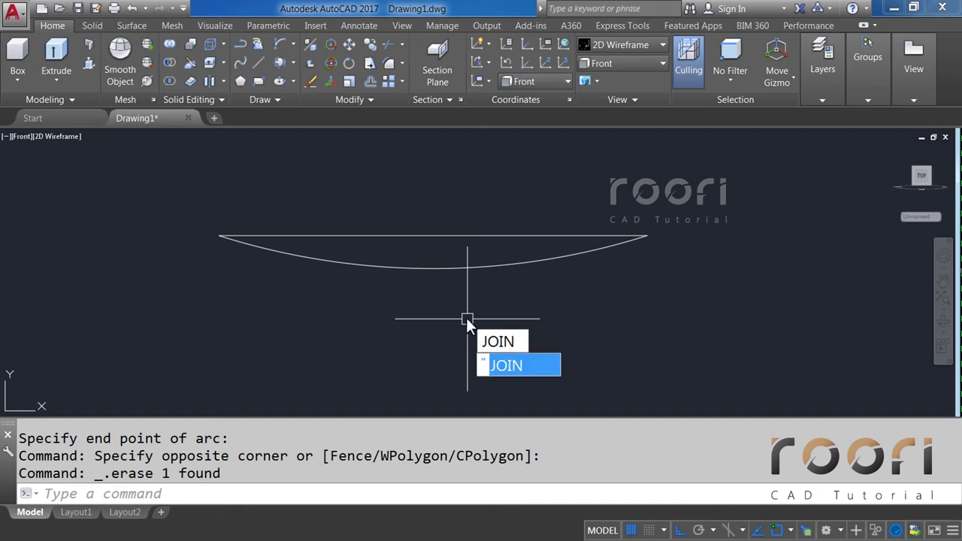
pyautogui.press('Return')
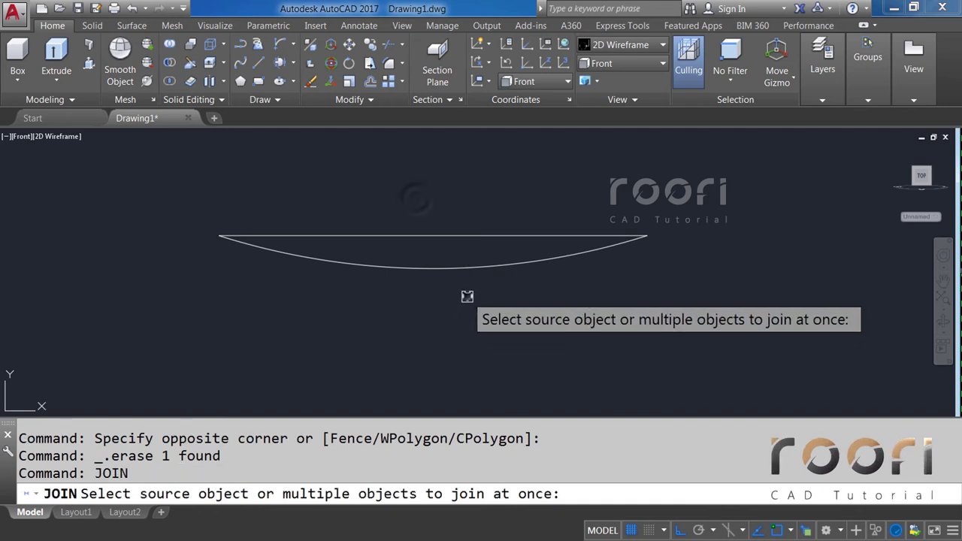
pyautogui.moveTo(468, 296); pyautogui.dragTo(416, 198)
pyautogui.press('Return')
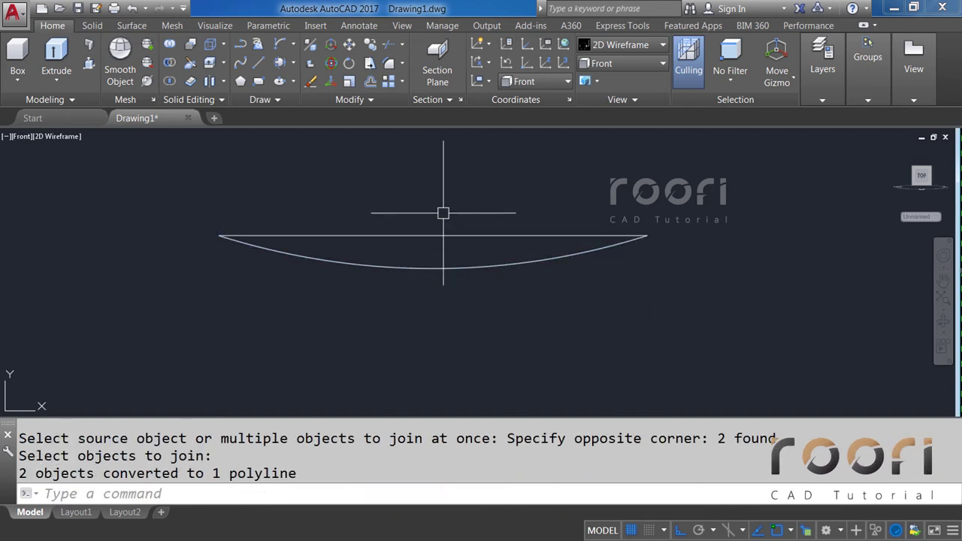
# Step: From Top view orbited to a 3D angle, extrude the line-and-arc profile 200 units
pyautogui.click(611, 65)
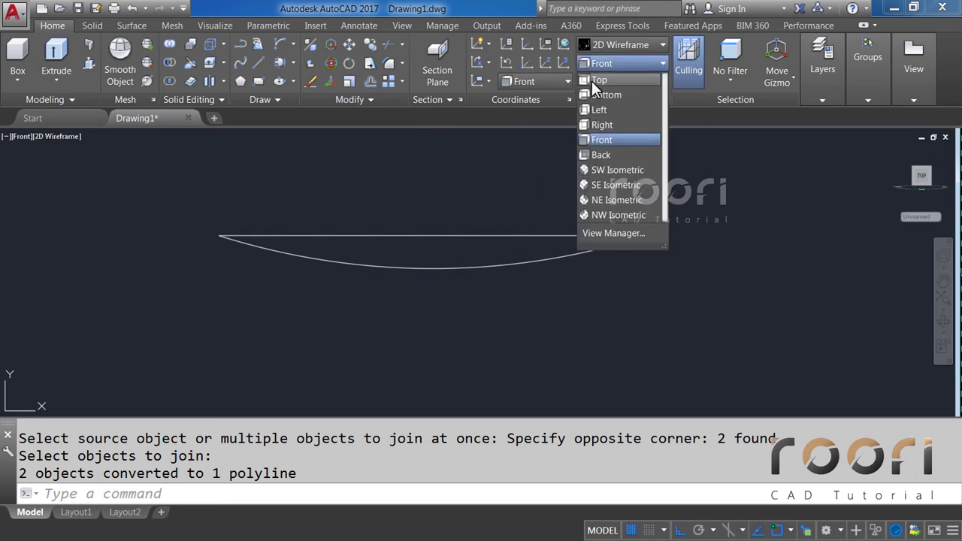
pyautogui.click(603, 80)
pyautogui.moveTo(197, 339); pyautogui.dragTo(415, 286, button='middle')
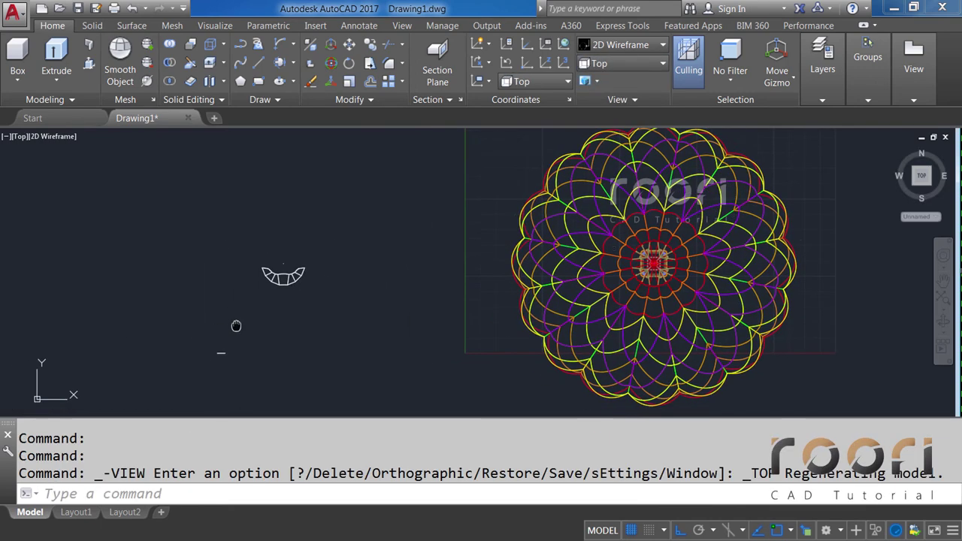
pyautogui.keyDown('shift'); pyautogui.moveTo(398, 326); pyautogui.dragTo(436, 248, button='middle'); pyautogui.keyUp('shift')
pyautogui.moveTo(481, 299)
pyautogui.keyDown('shift'); pyautogui.mouseDown(button='middle')
pyautogui.moveTo(499, 309)
pyautogui.moveTo(414, 344)
pyautogui.mouseUp(button='middle'); pyautogui.keyUp('shift')
pyautogui.write('EXTRUDE')
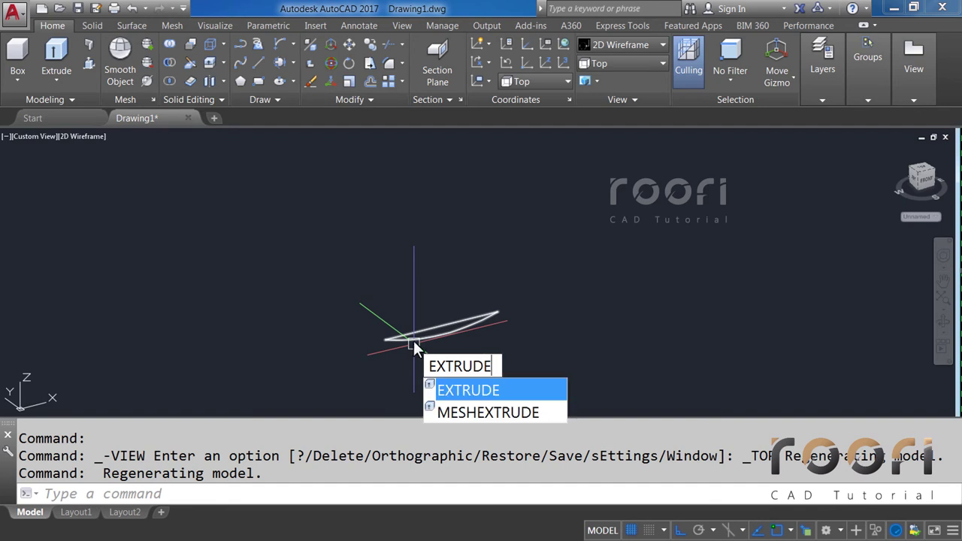
pyautogui.press('Return')
pyautogui.click(414, 339)
pyautogui.press('Return')
pyautogui.write('200')
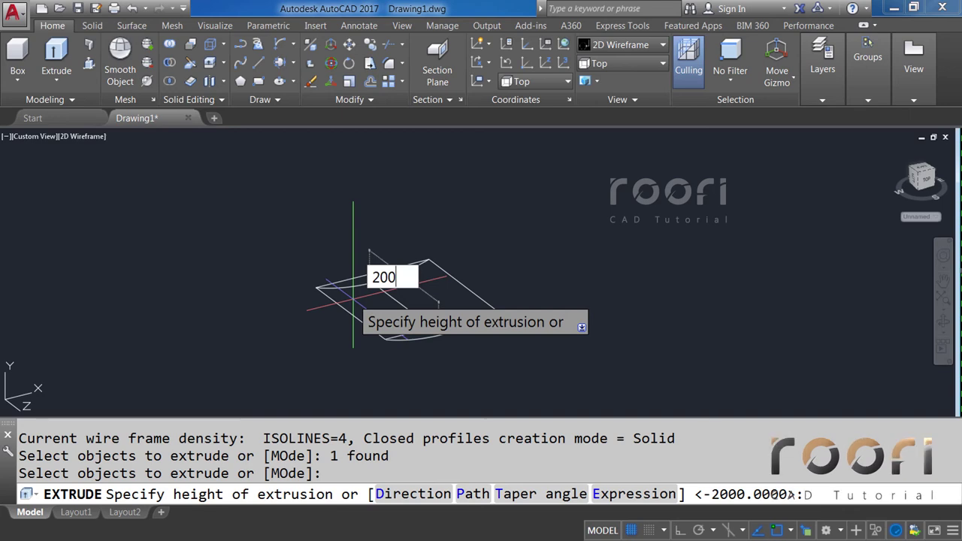
pyautogui.press('Return')
pyautogui.keyDown('shift'); pyautogui.moveTo(354, 297); pyautogui.dragTo(401, 350, button='middle'); pyautogui.keyUp('shift')
pyautogui.scroll(5, 401, 350)
pyautogui.write('M')
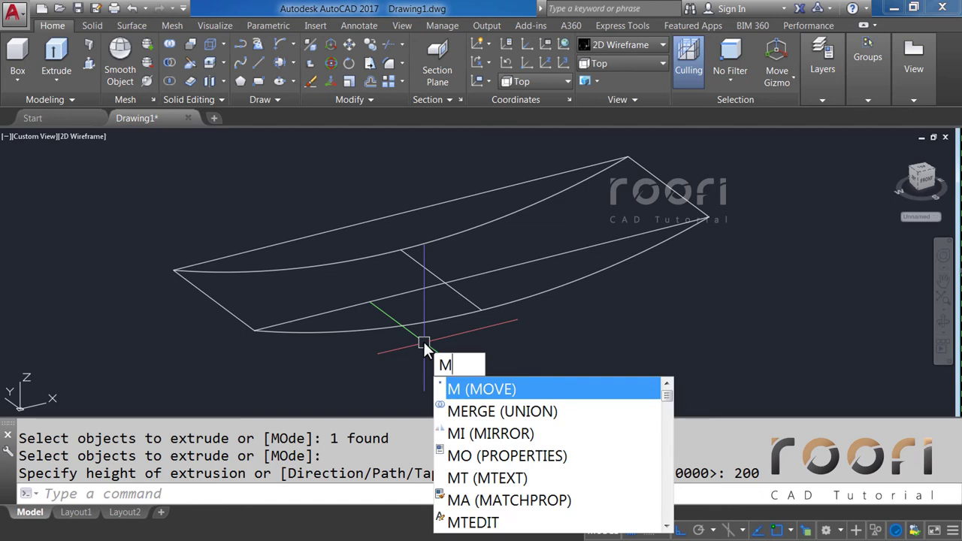
pyautogui.press('Return')
# Step: Move the curved slab by its top-edge midpoint onto the balloon's lower lattice line, then view from Top
pyautogui.click(424, 331)
pyautogui.press('Return')
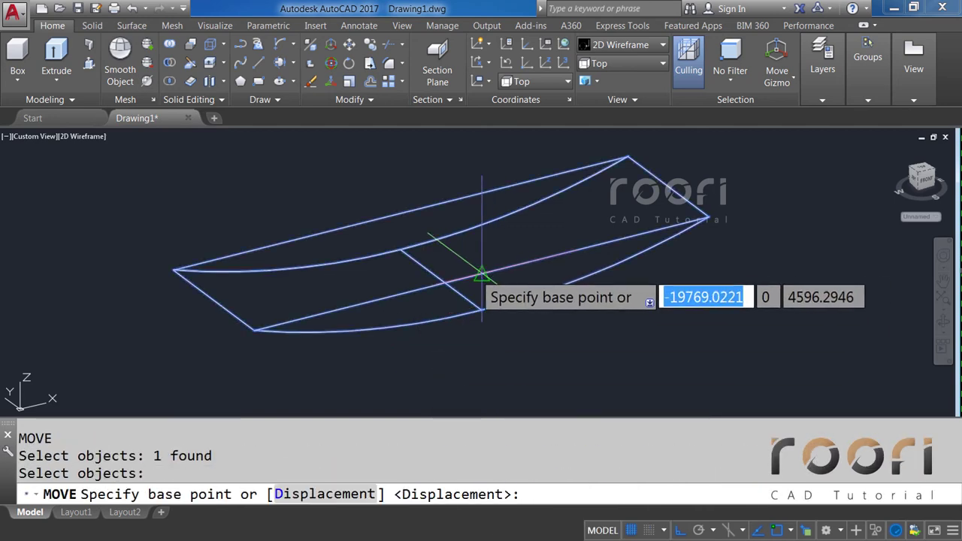
pyautogui.click(482, 275)
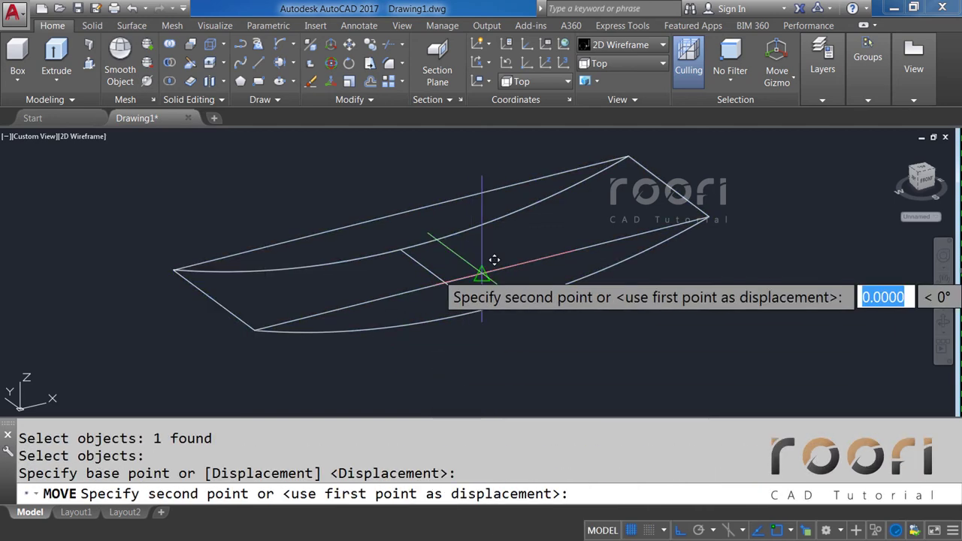
pyautogui.scroll(-4, 483, 284)
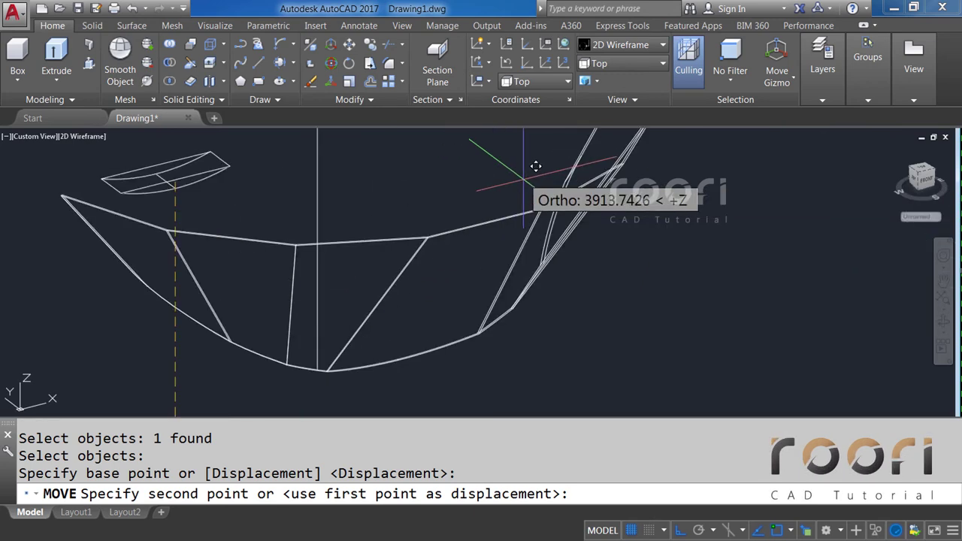
pyautogui.scroll(3, 535, 166)
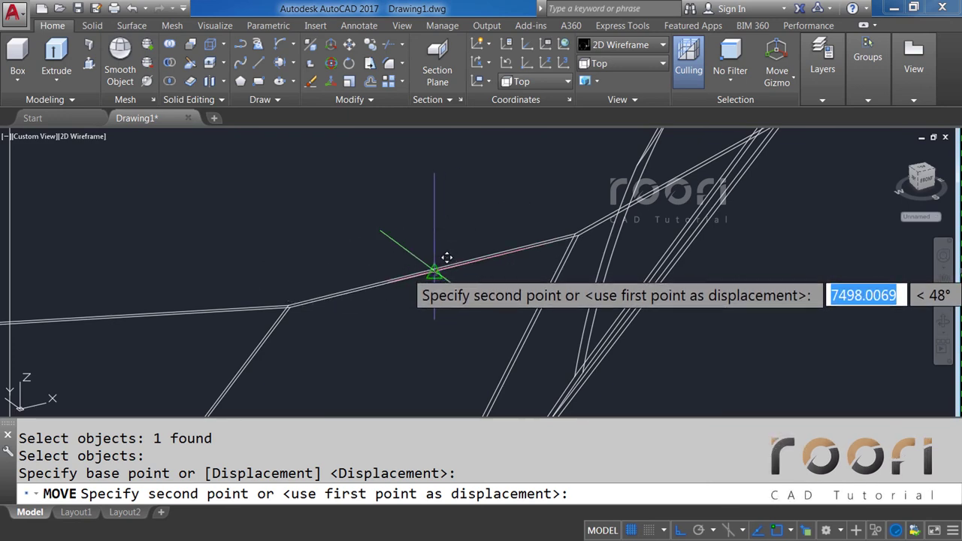
pyautogui.click(435, 272)
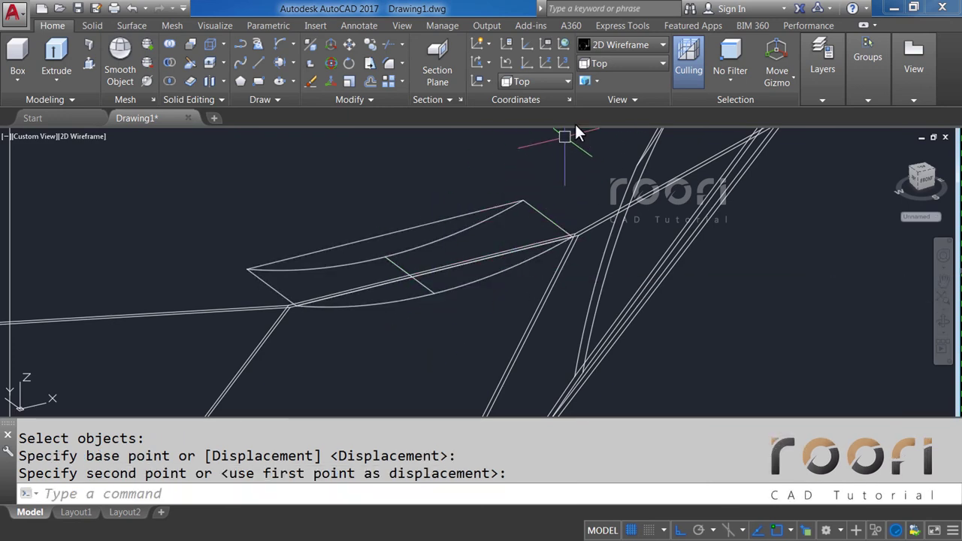
pyautogui.click(615, 64)
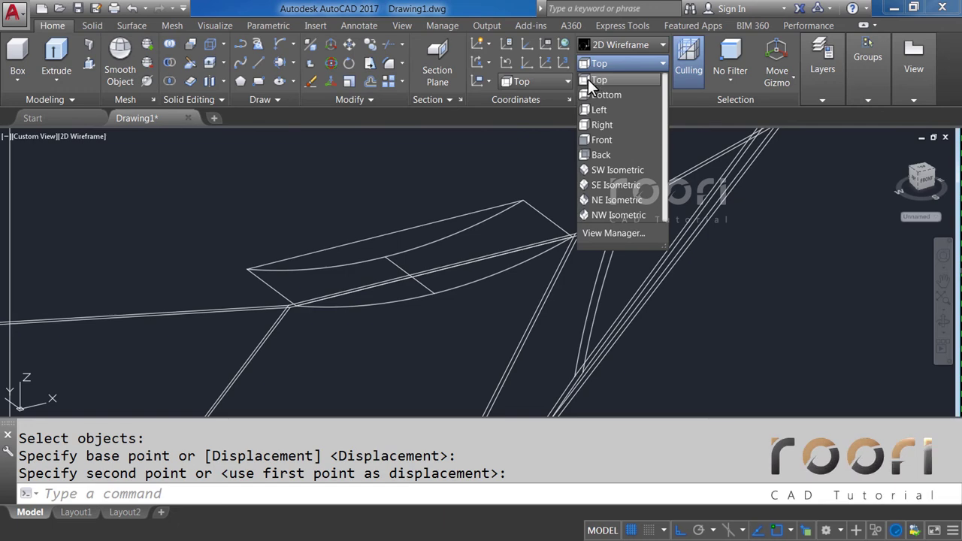
pyautogui.click(600, 79)
# Step: Move the bottom double rectangle 100 units down
pyautogui.scroll(4, 237, 291)
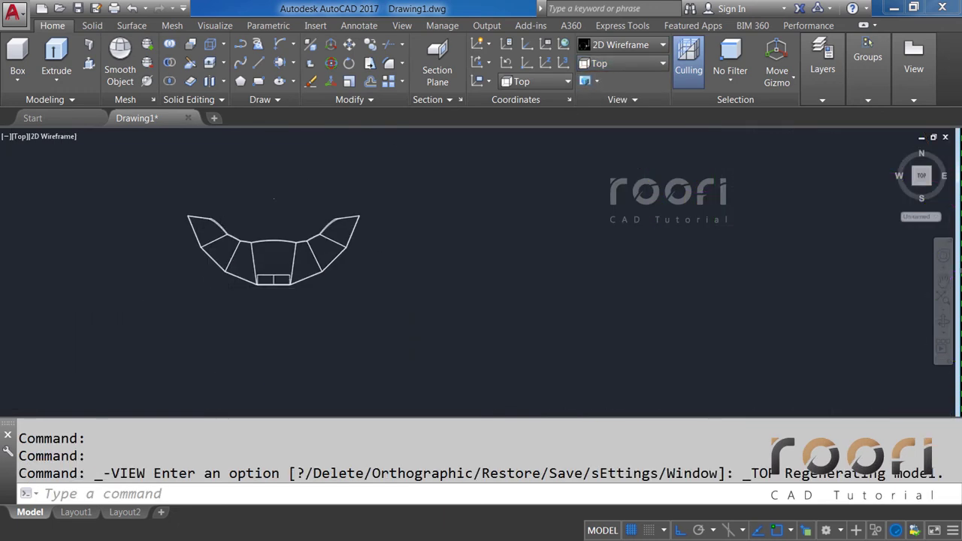
pyautogui.scroll(3, 301, 279)
pyautogui.scroll(3, 318, 271)
pyautogui.write('M')
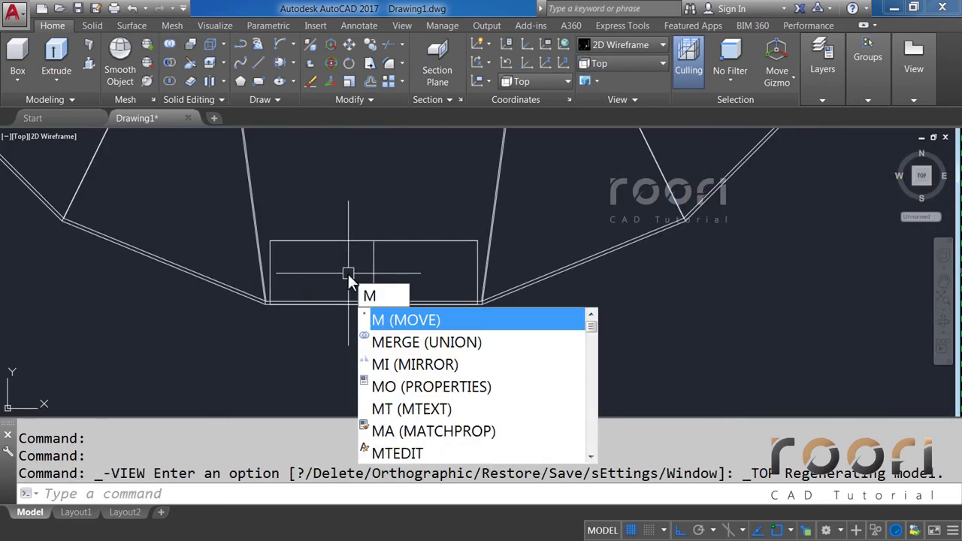
pyautogui.press('Return')
pyautogui.click(350, 240)
pyautogui.press('Return')
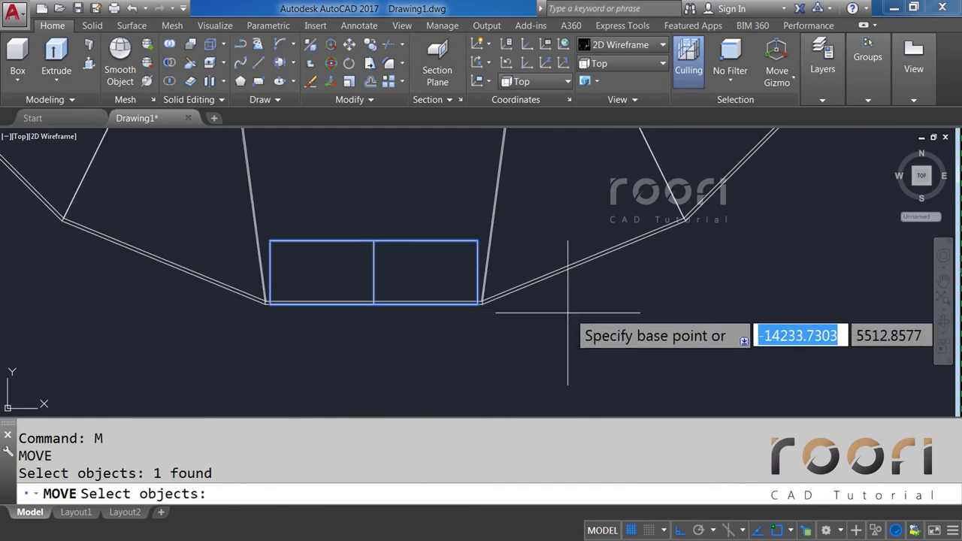
pyautogui.click(595, 282)
pyautogui.write('1')
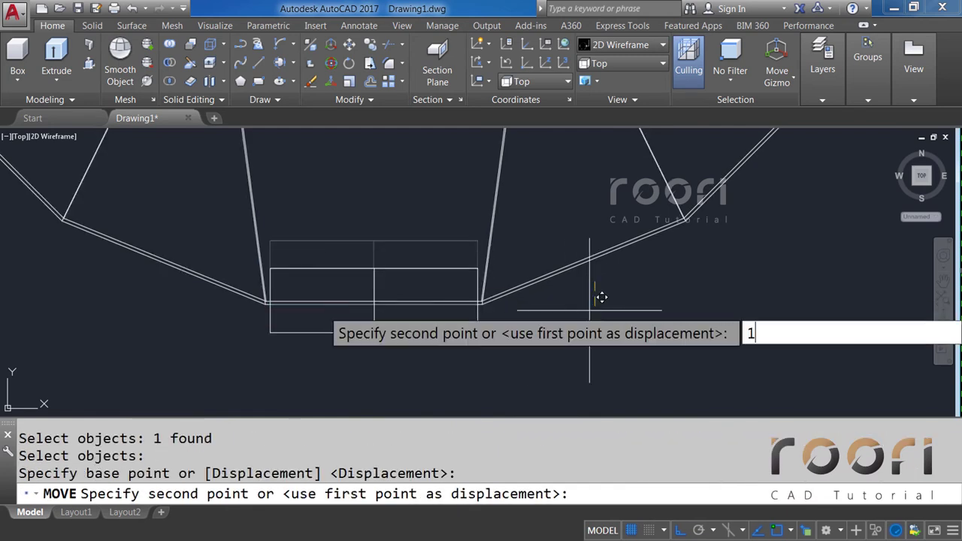
pyautogui.write('00')
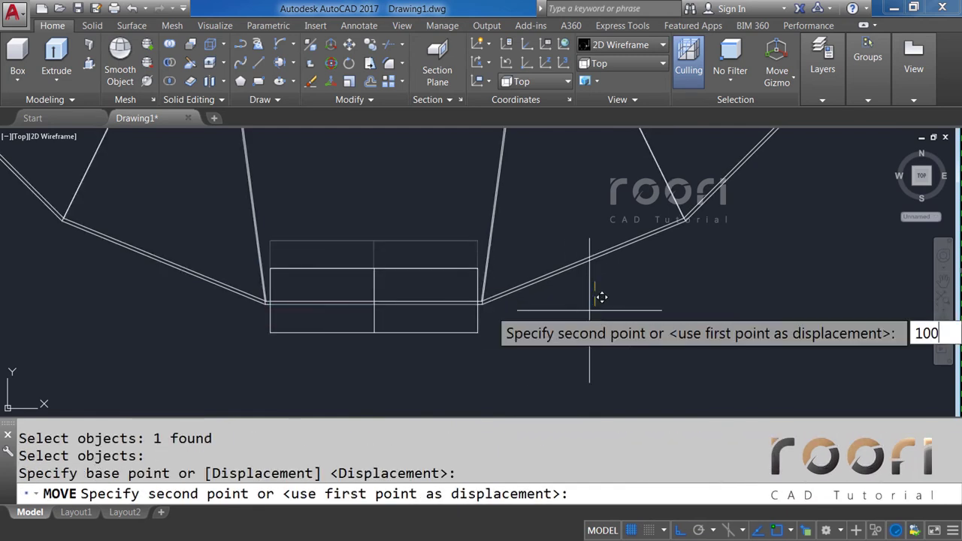
pyautogui.press('Return')
# Step: Rotate a copy of the bottom rectangle 22.5° around the rim centre
pyautogui.scroll(-3, 589, 310)
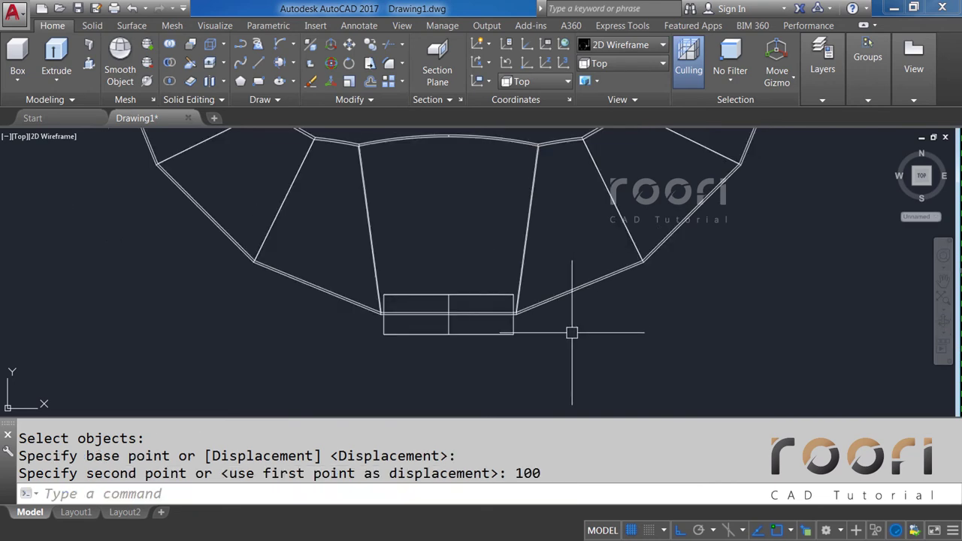
pyautogui.scroll(-2, 571, 331)
pyautogui.scroll(-1, 537, 290)
pyautogui.scroll(-1, 468, 323)
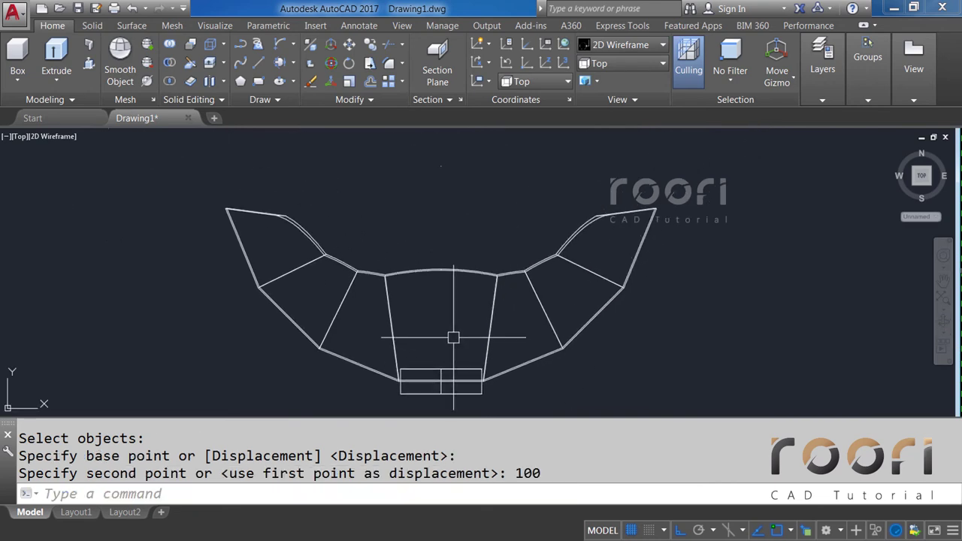
pyautogui.write('RO')
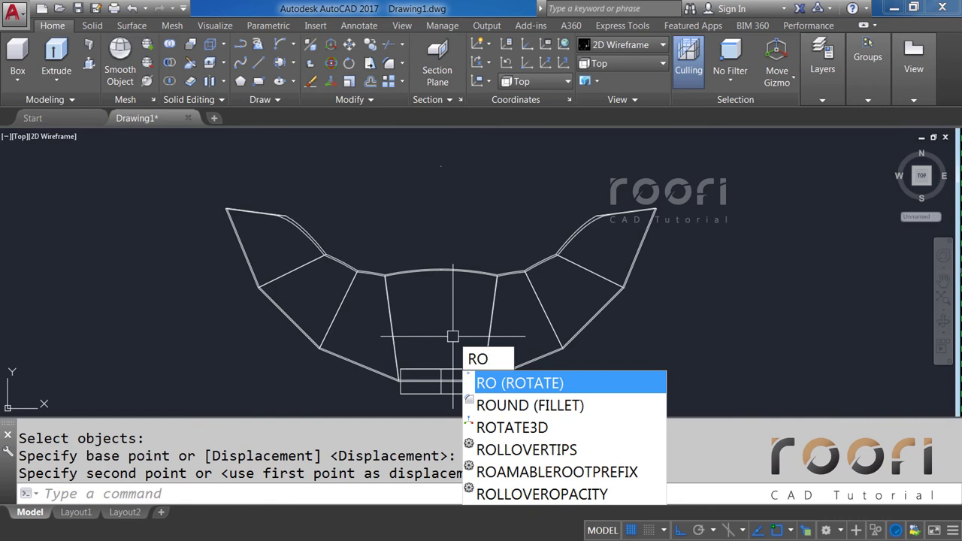
pyautogui.press('Return')
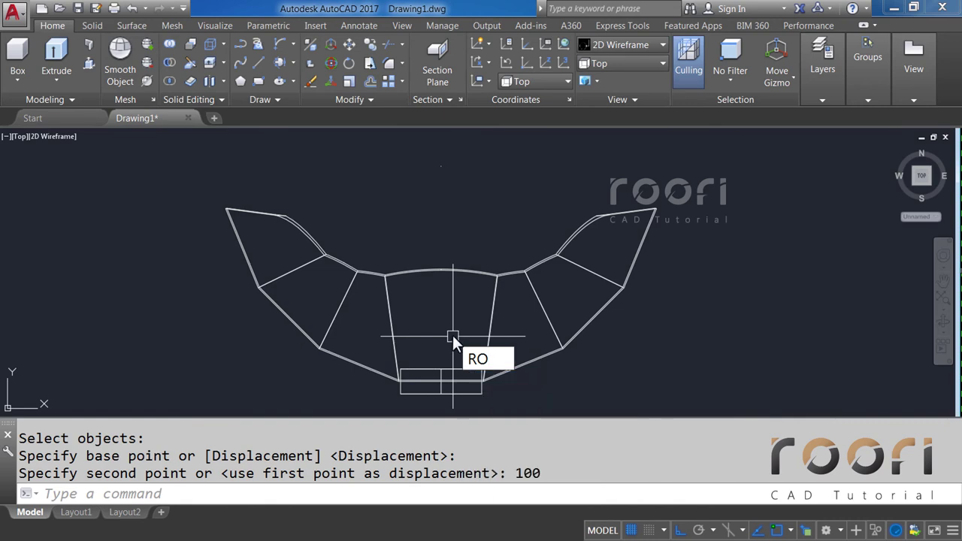
pyautogui.click(441, 369)
pyautogui.press('Return')
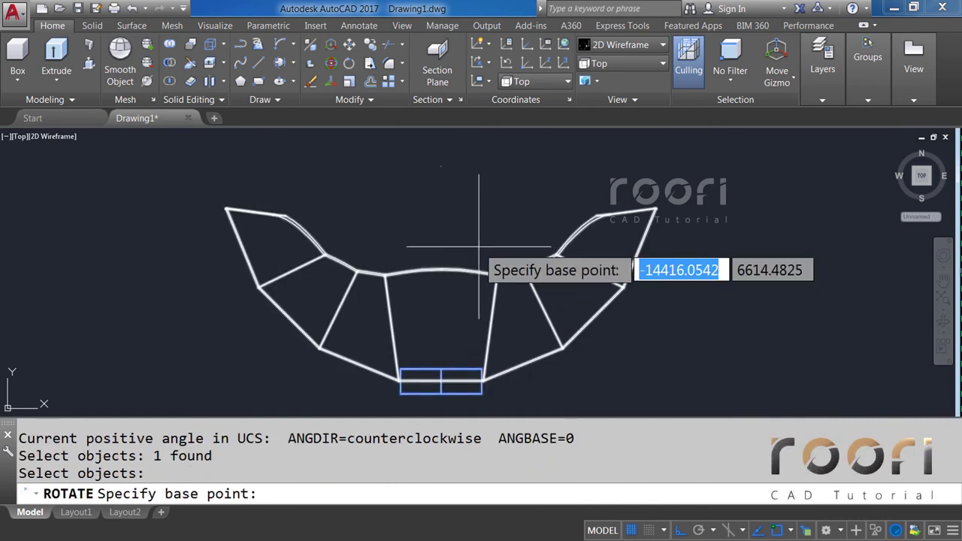
pyautogui.click(442, 165)
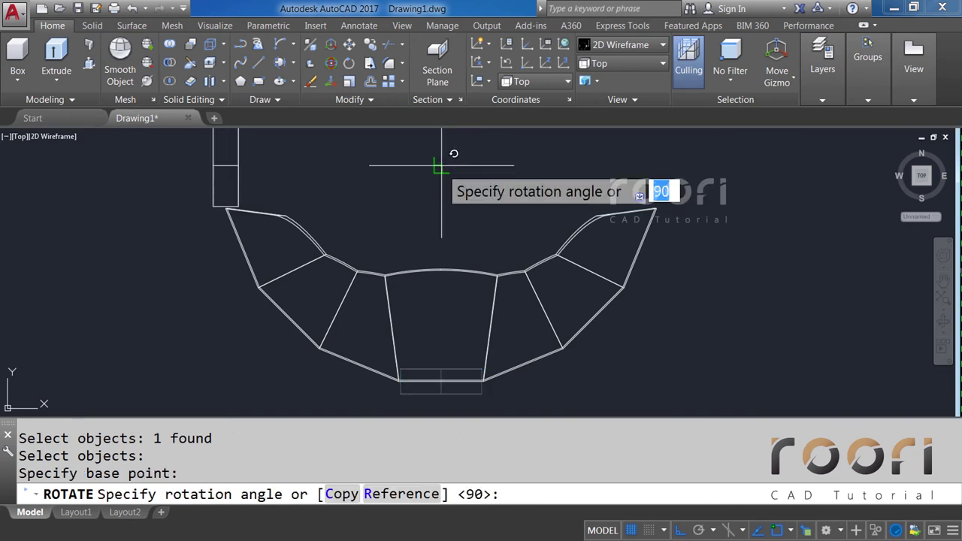
pyautogui.click(339, 494)
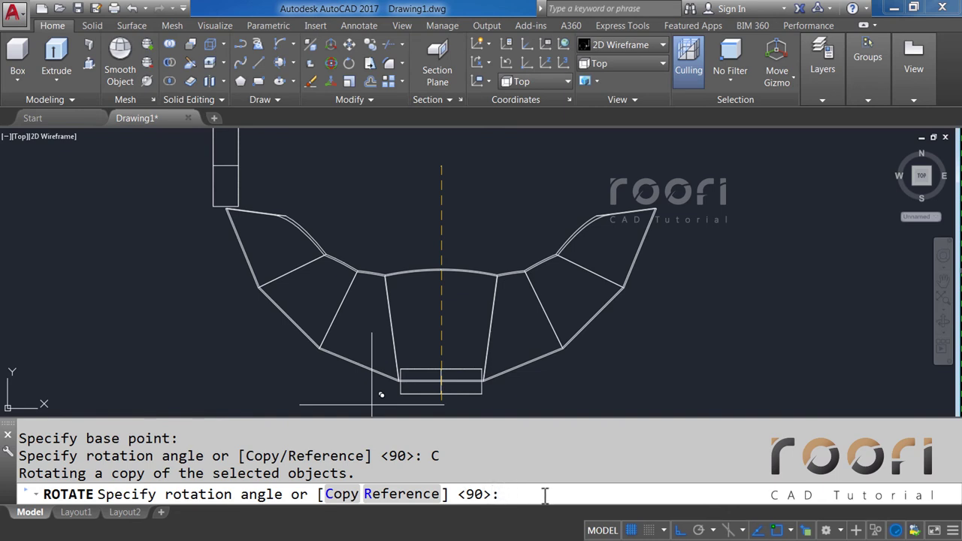
pyautogui.write('22.5')
pyautogui.press('Return')
pyautogui.press('Return')
pyautogui.write('RO')
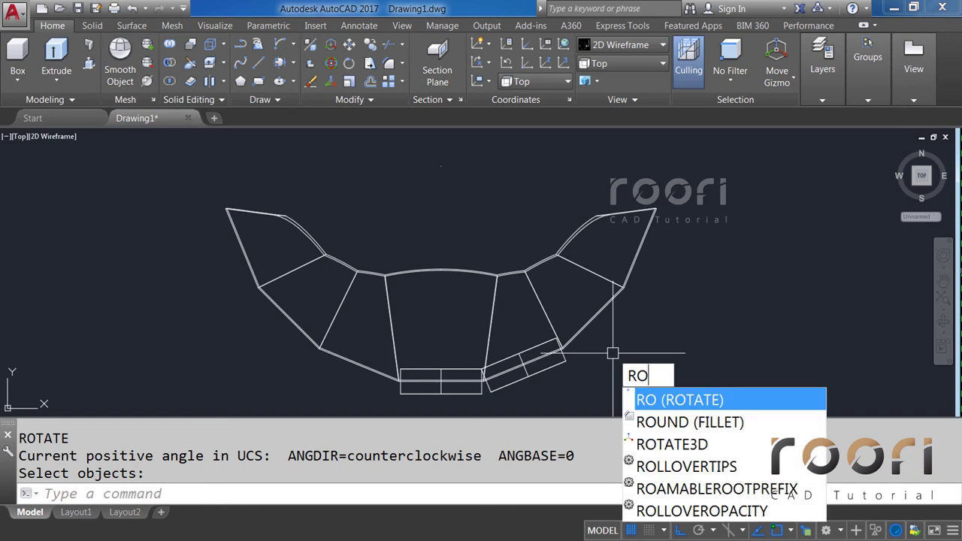
# Step: Rotate a copy of that rectangle a further 22.5° around the same centre
pyautogui.press('Return')
pyautogui.click(556, 366)
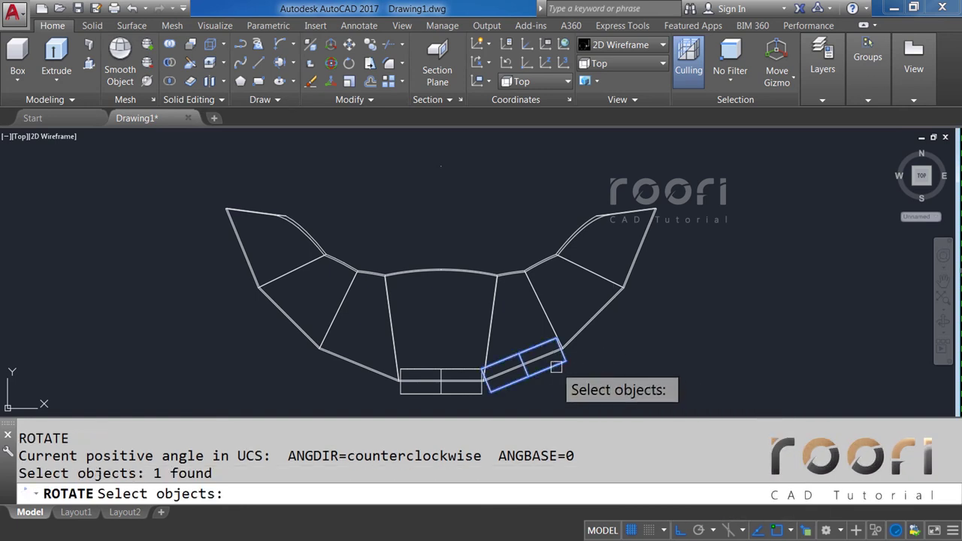
pyautogui.press('Return')
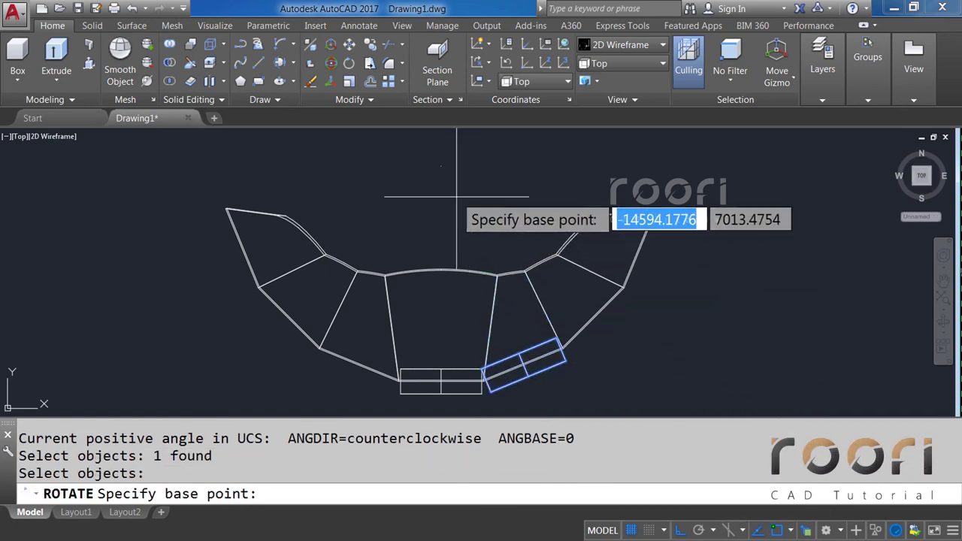
pyautogui.click(443, 164)
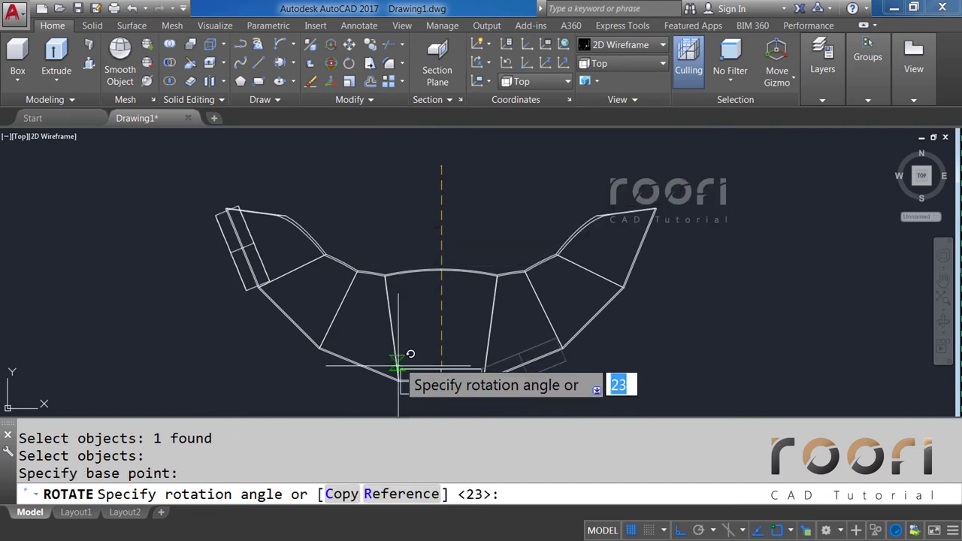
pyautogui.click(343, 496)
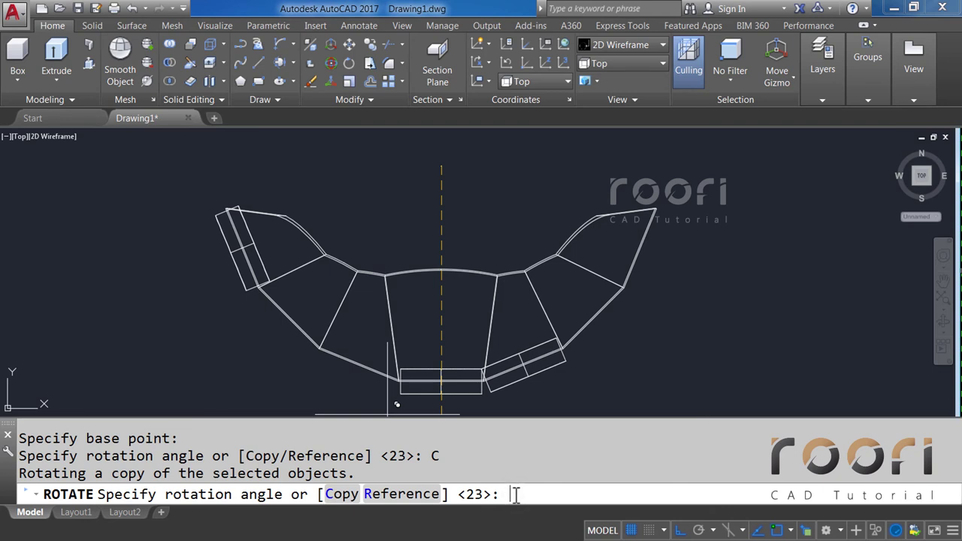
pyautogui.write('22.5')
pyautogui.press('Return')
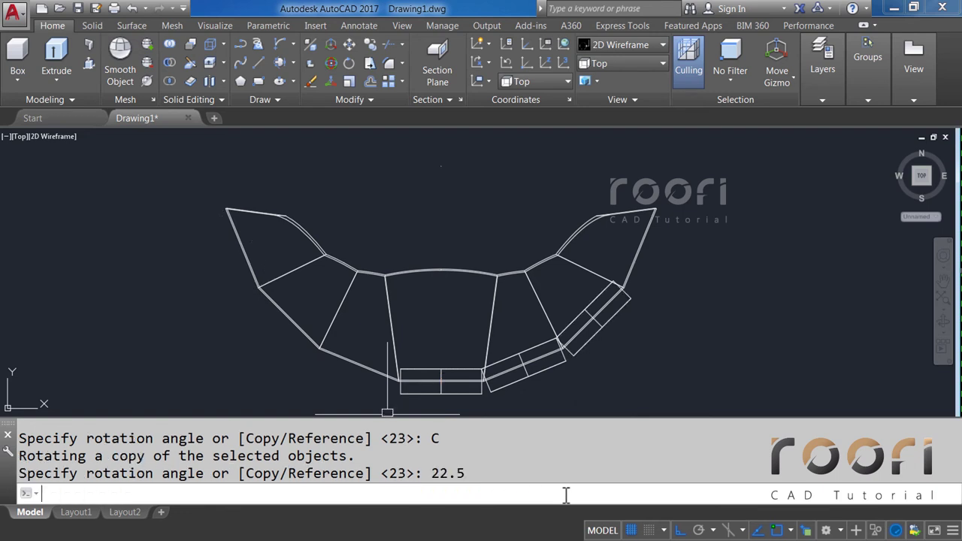
# Step: Add a third copy turned another 22.5°, completing the rim's right side
pyautogui.press('Return')
pyautogui.write('RO')
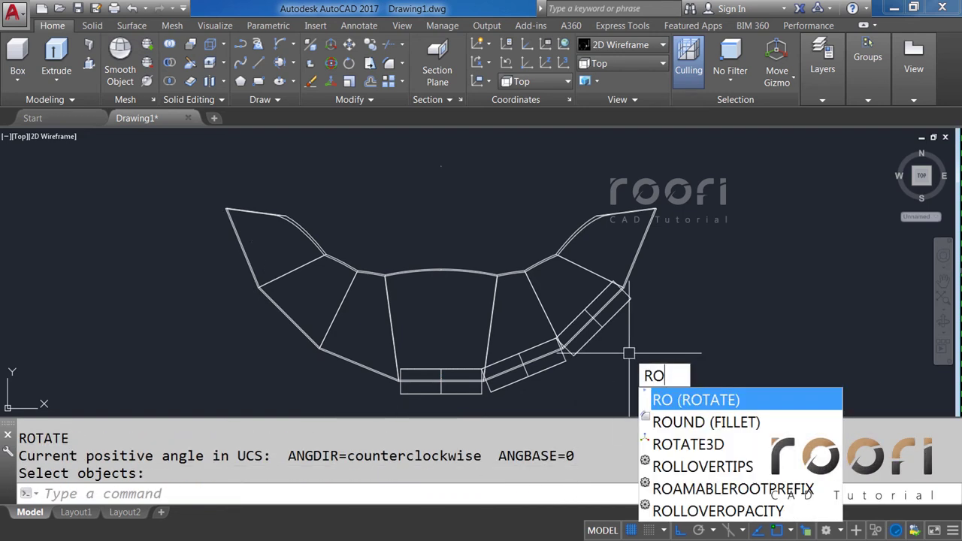
pyautogui.press('Return')
pyautogui.click(601, 343)
pyautogui.press('Return')
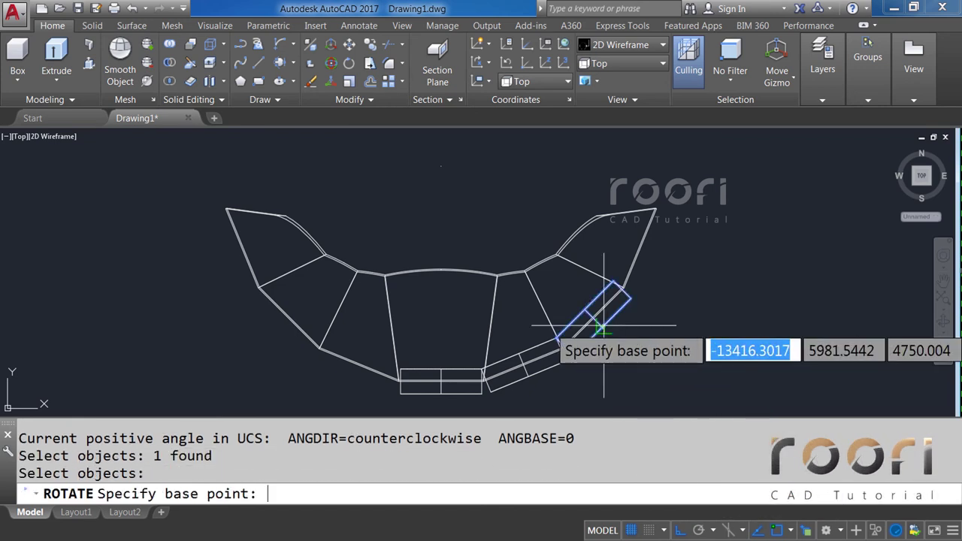
pyautogui.click(440, 166)
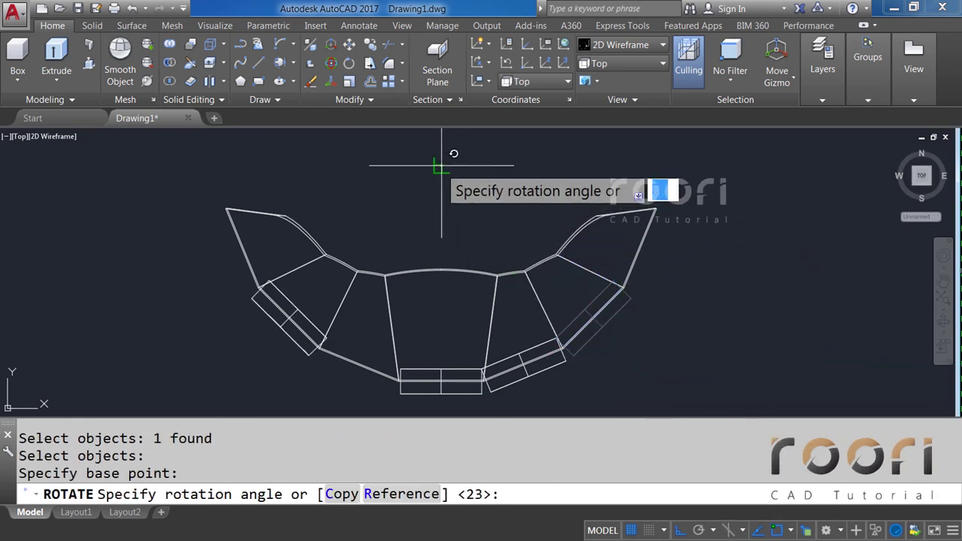
pyautogui.click(340, 497)
pyautogui.write('22.5')
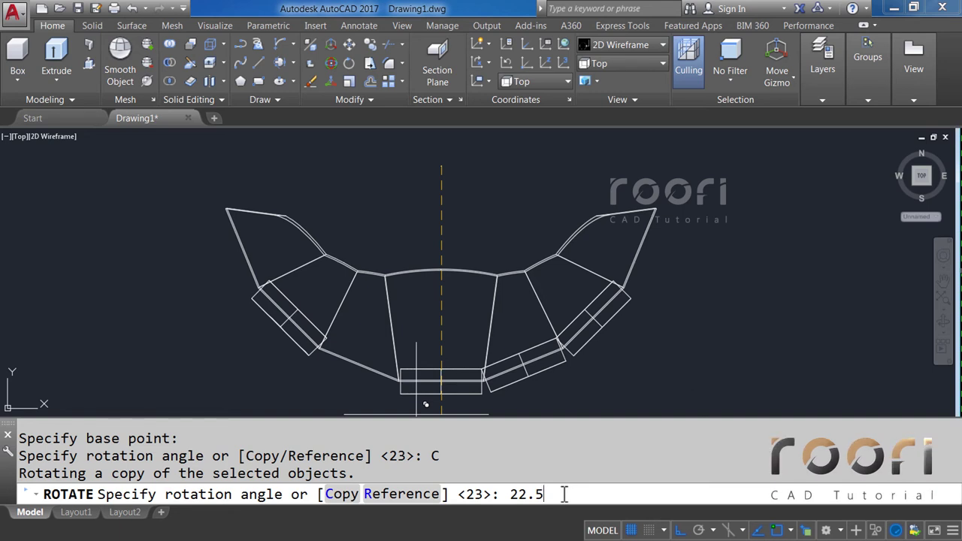
pyautogui.press('Return')
pyautogui.press('Return')
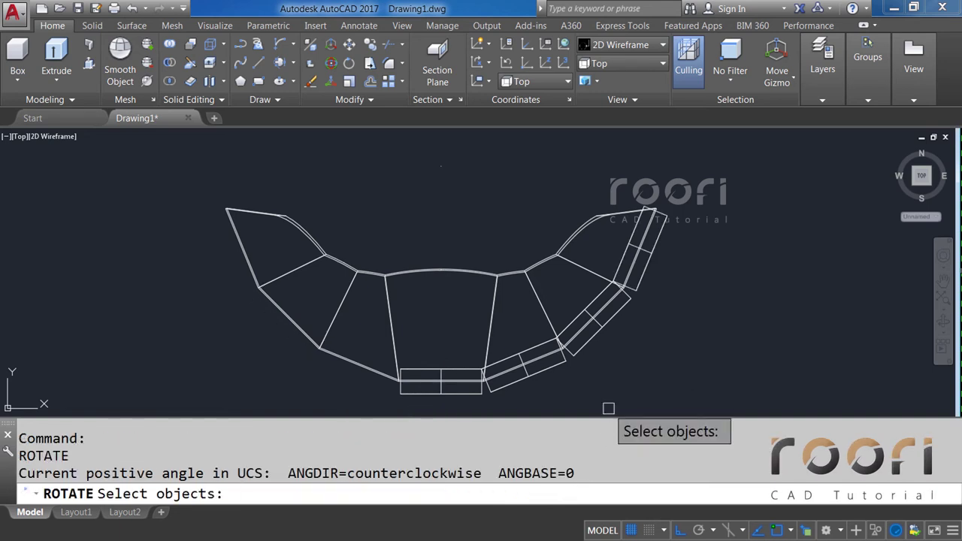
pyautogui.press('Return')
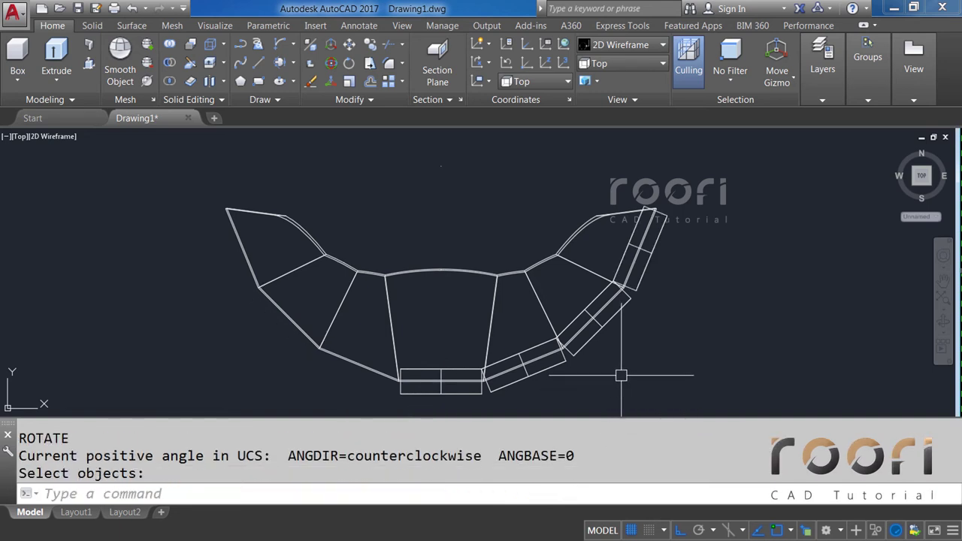
pyautogui.write('MIRROR')
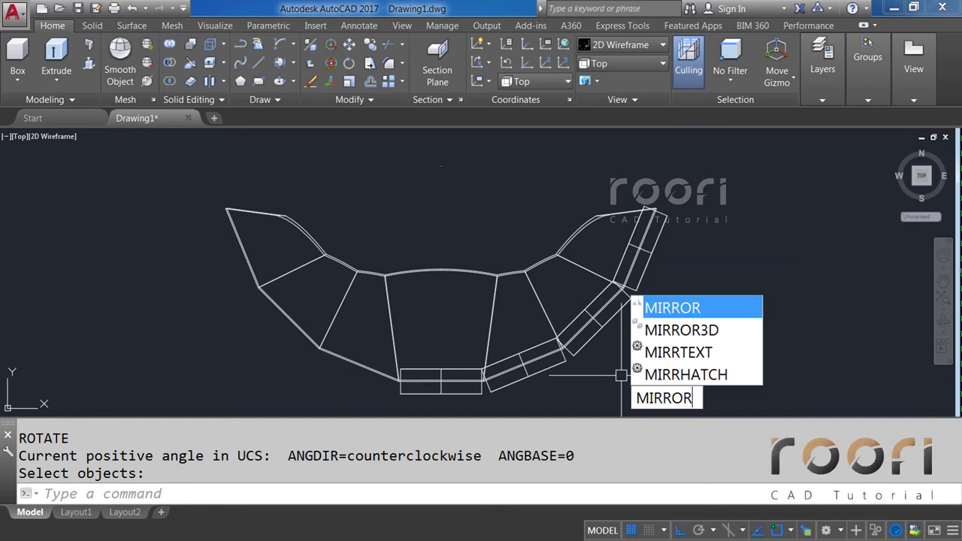
# Step: Mirror the three right-side rim rectangles to the left, keeping the originals
pyautogui.press('Return')
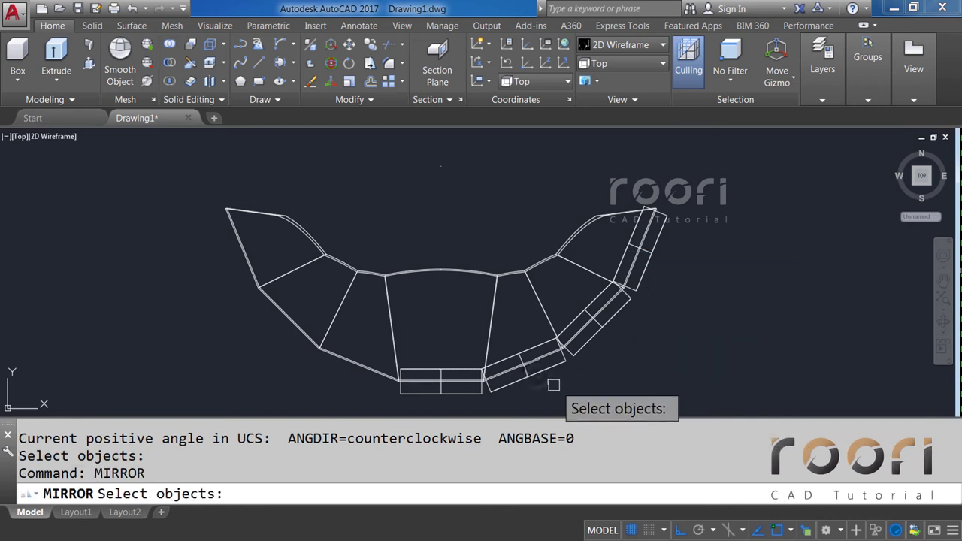
pyautogui.click(548, 374)
pyautogui.click(623, 314)
pyautogui.click(637, 273)
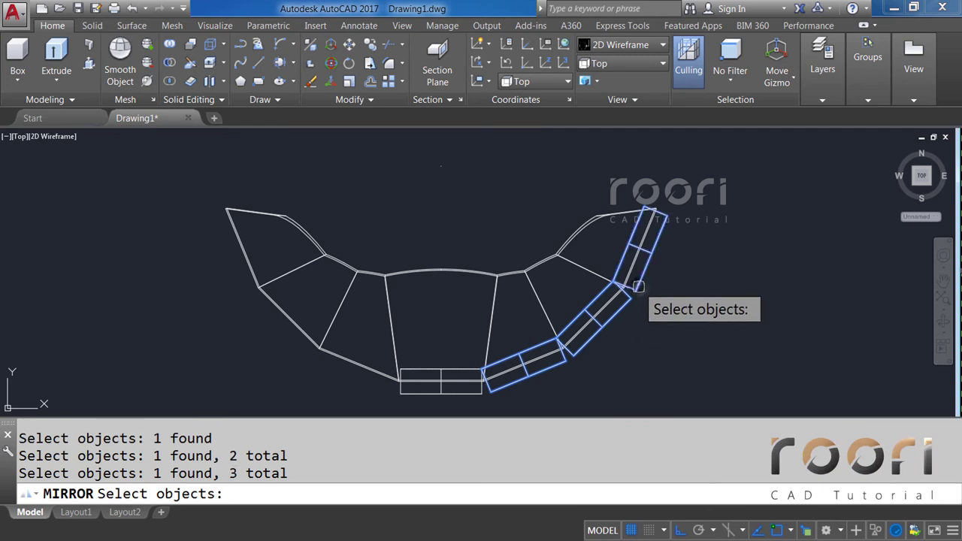
pyautogui.press('Return')
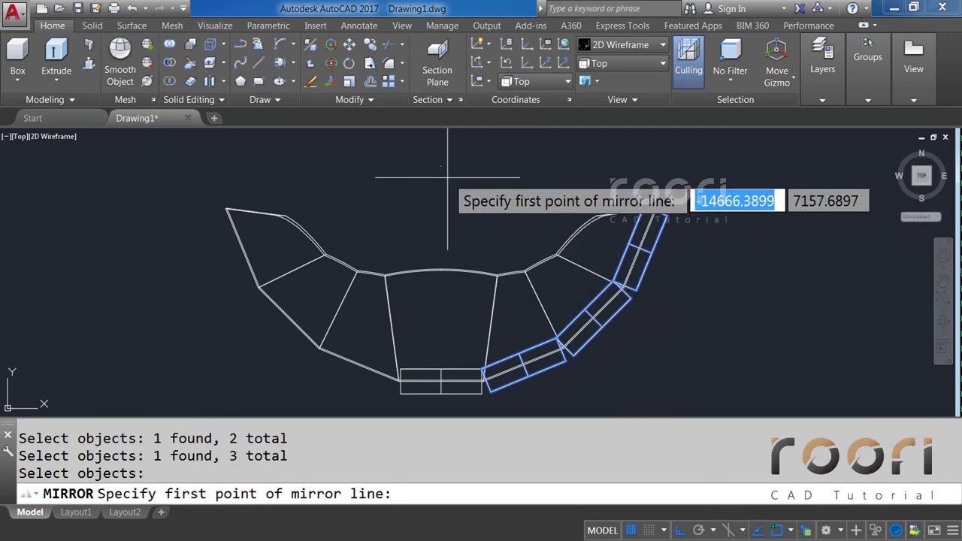
pyautogui.click(440, 166)
pyautogui.click(436, 223)
pyautogui.press('Return')
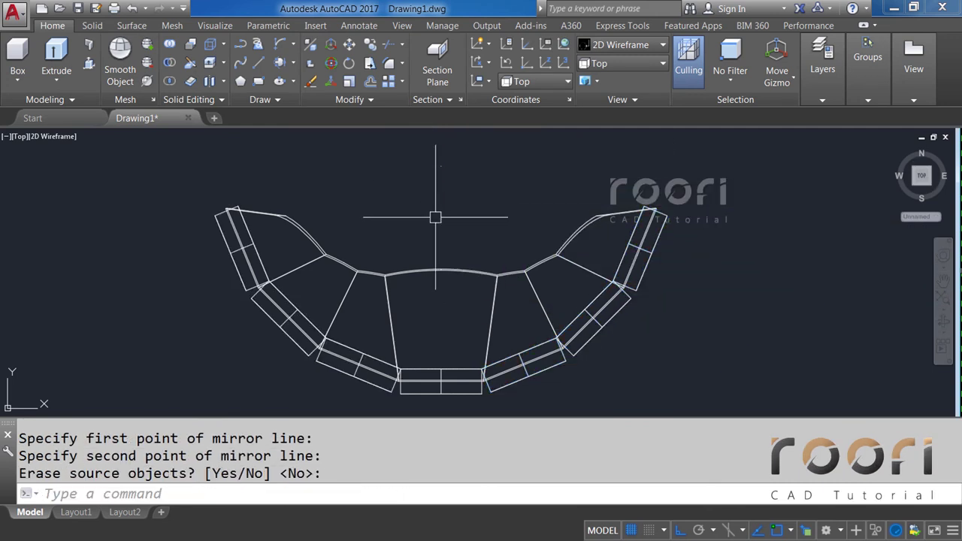
# Step: Union the seven rim solids into one strip
pyautogui.write('UNION')
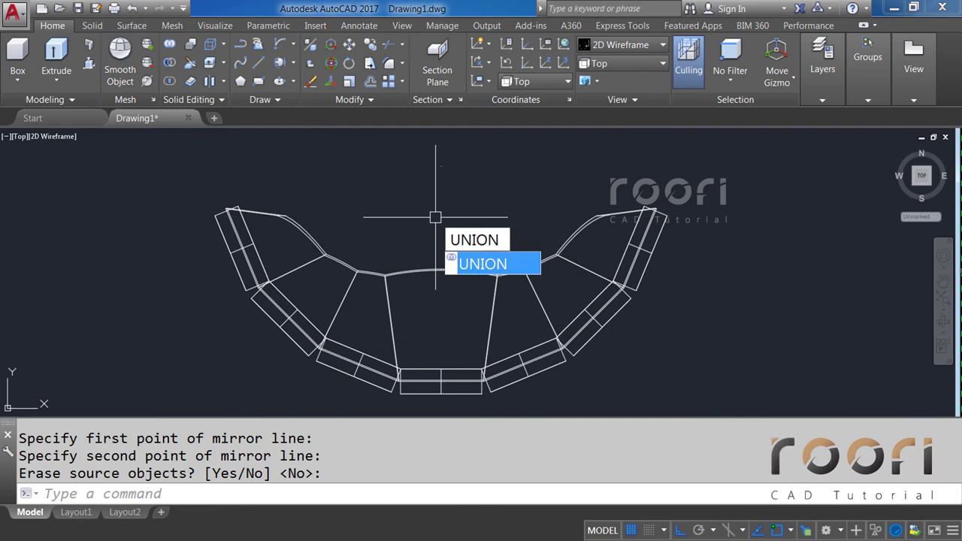
pyautogui.press('Return')
pyautogui.click(232, 268)
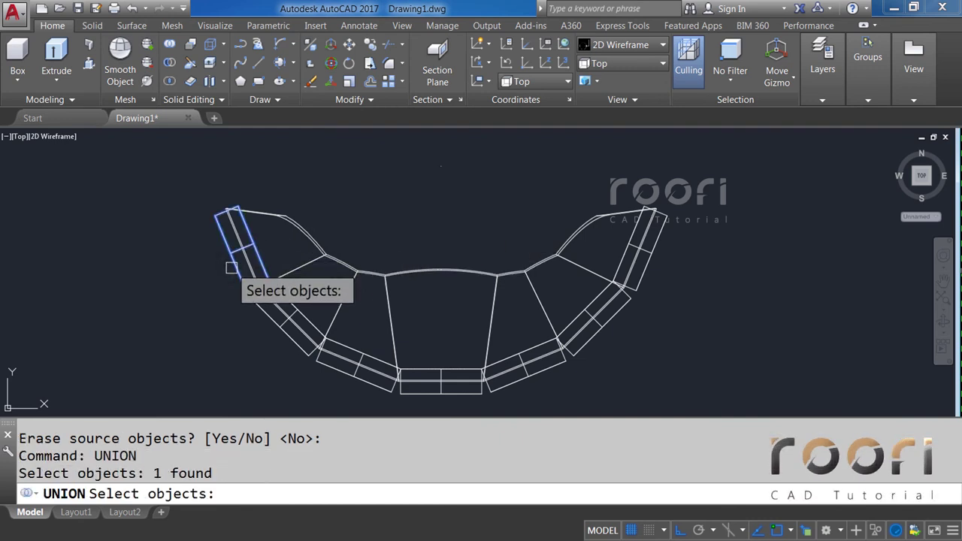
pyautogui.click(263, 310)
pyautogui.click(330, 369)
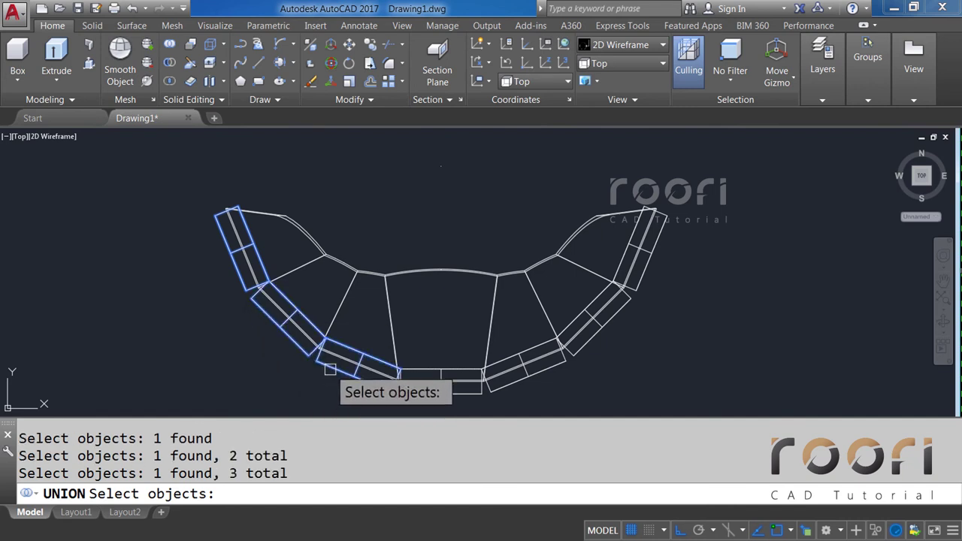
pyautogui.click(412, 385)
pyautogui.click(496, 387)
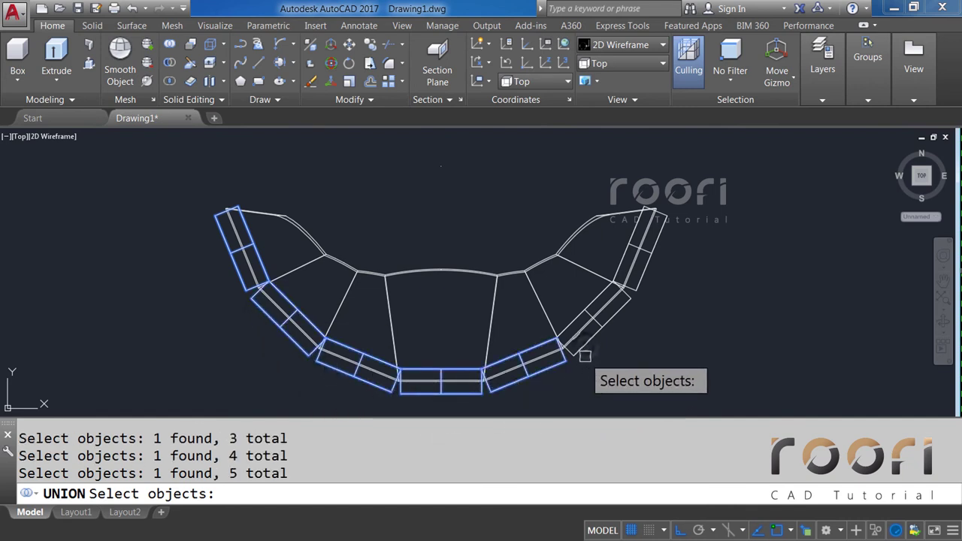
pyautogui.click(613, 316)
pyautogui.click(642, 259)
pyautogui.press('Return')
pyautogui.write('SUBTR')
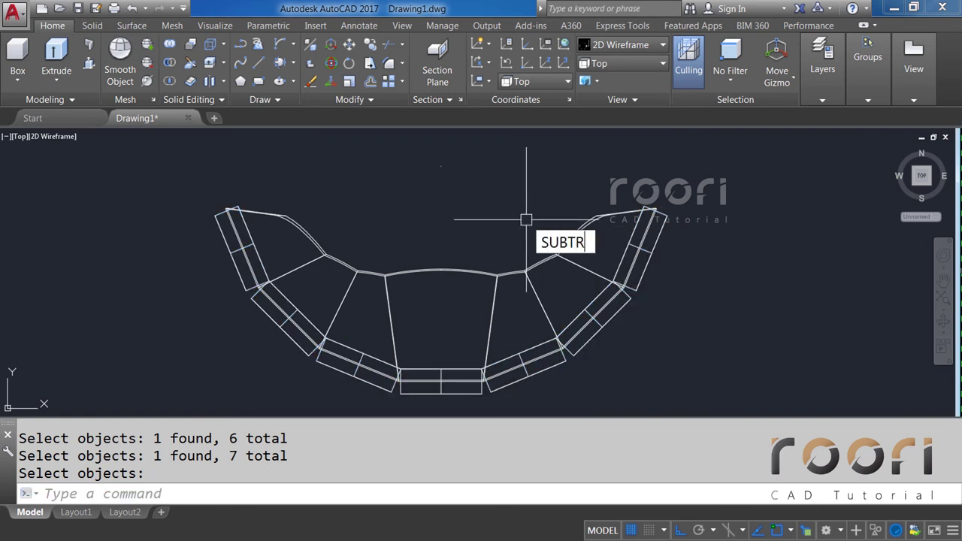
# Step: Subtract the merged rim strip from the lattice
pyautogui.write('ACT')
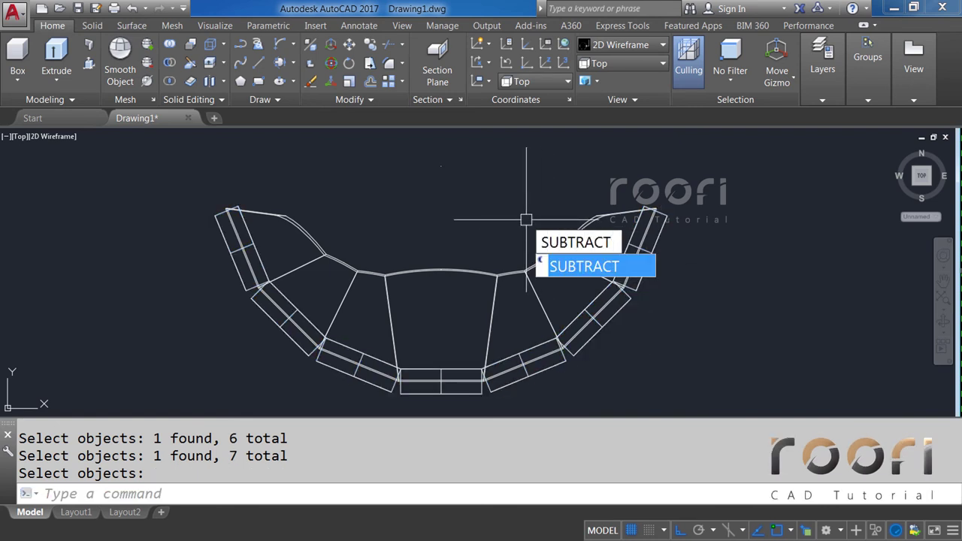
pyautogui.press('Return')
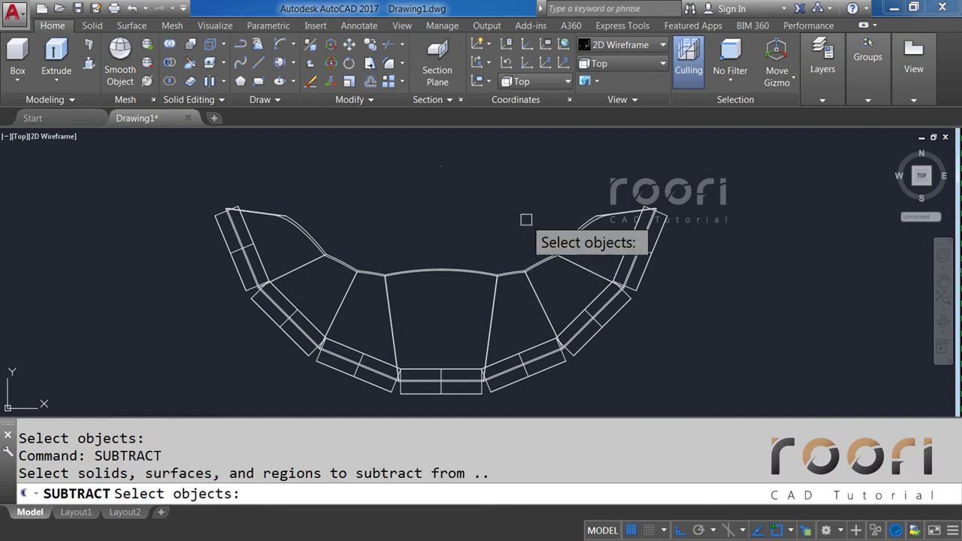
pyautogui.click(479, 271)
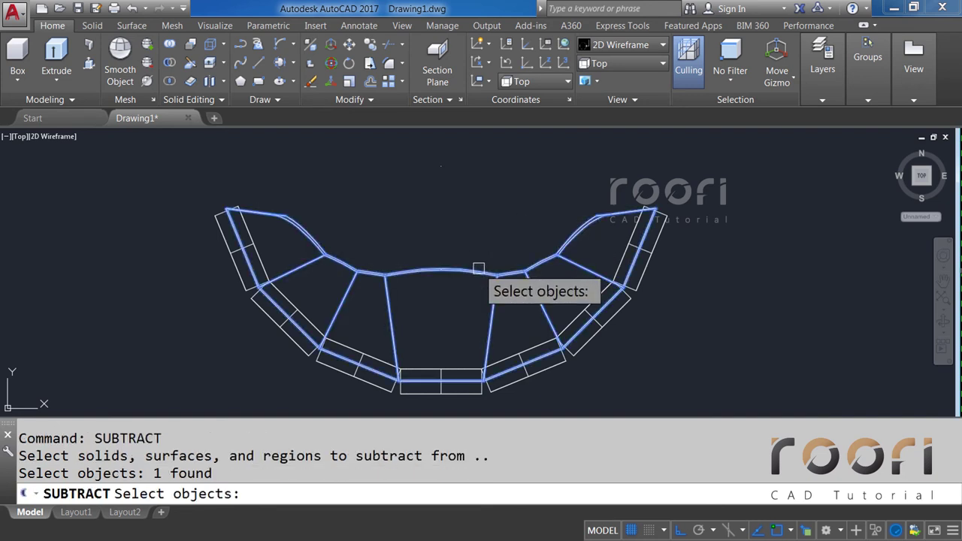
pyautogui.click(528, 378)
pyautogui.press('Return')
pyautogui.write('RO')
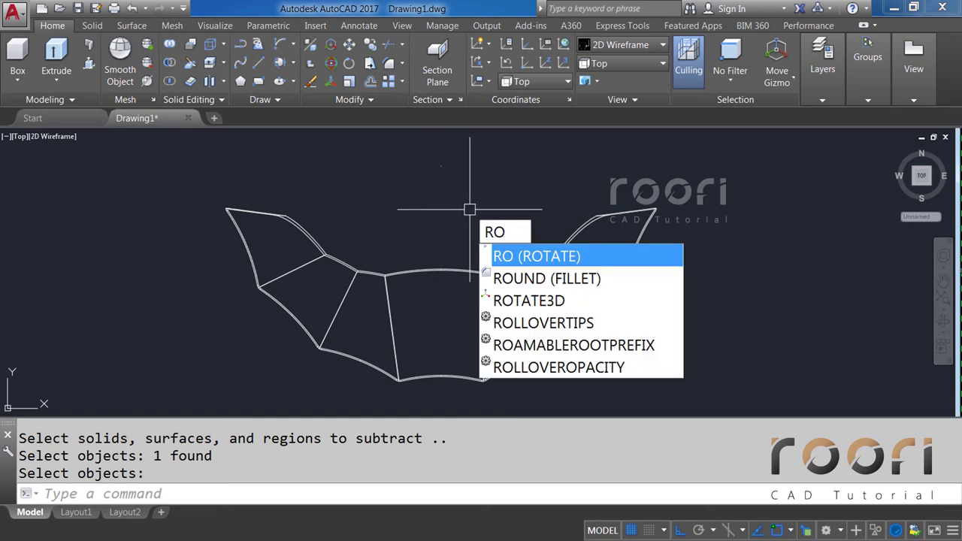
# Step: Rotate the carved lattice piece -90° and orbit to a 3D view
pyautogui.press('Return')
pyautogui.click(442, 269)
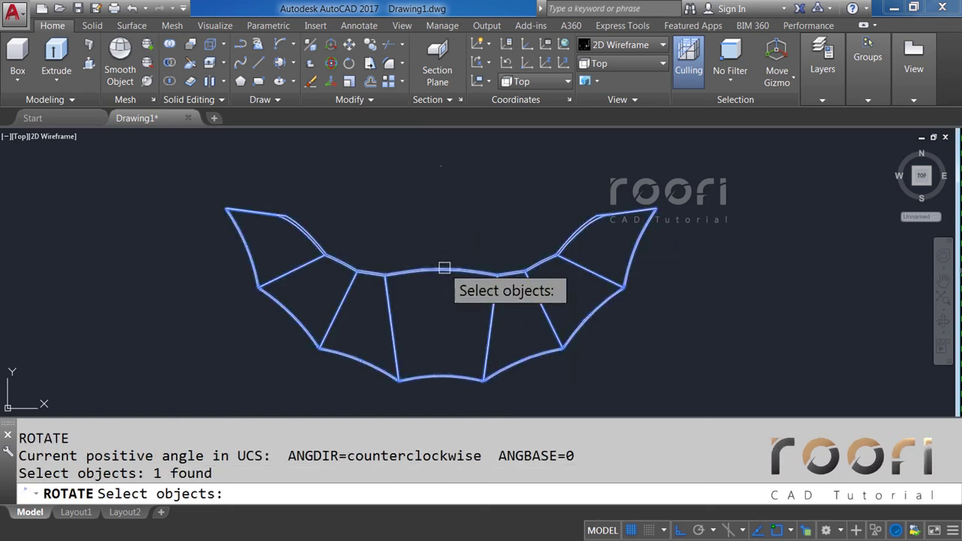
pyautogui.press('Return')
pyautogui.click(441, 166)
pyautogui.write('-9')
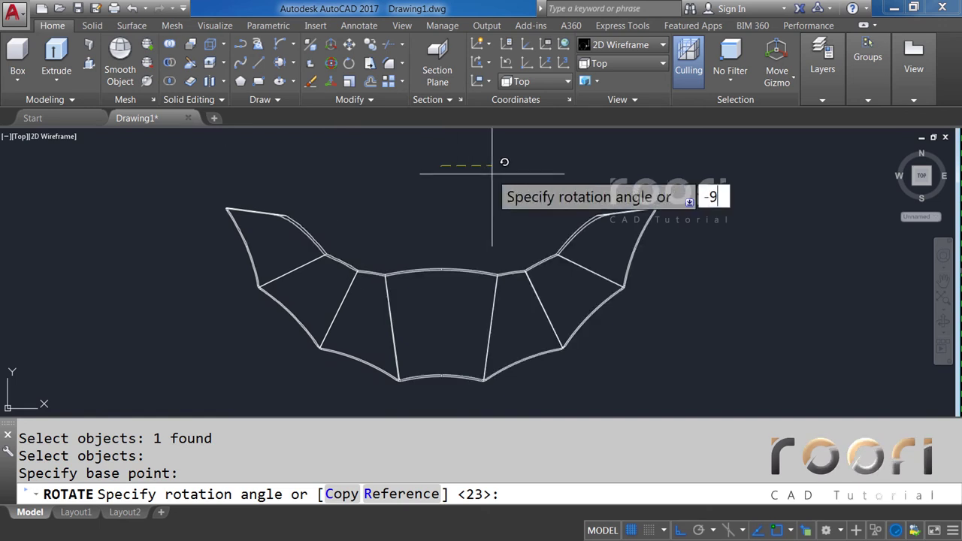
pyautogui.write('0')
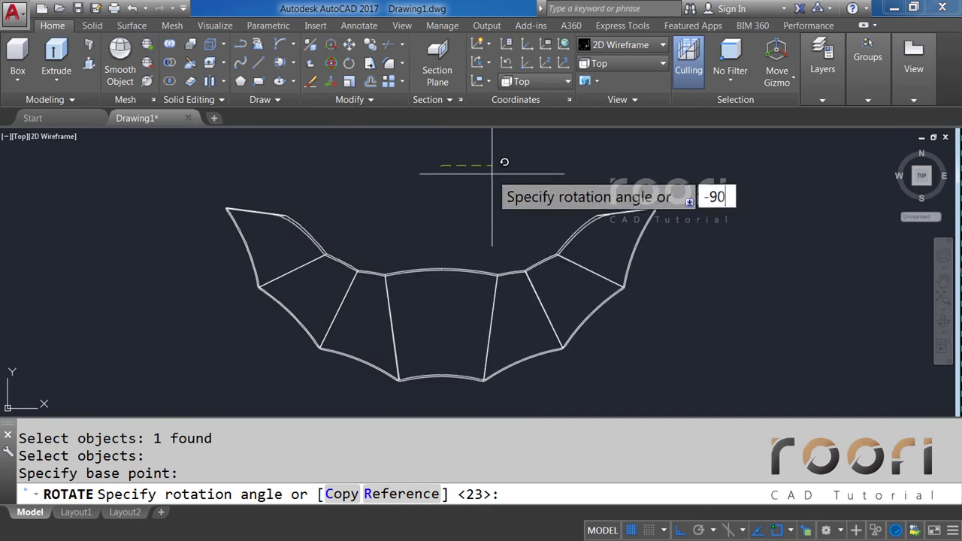
pyautogui.press('Return')
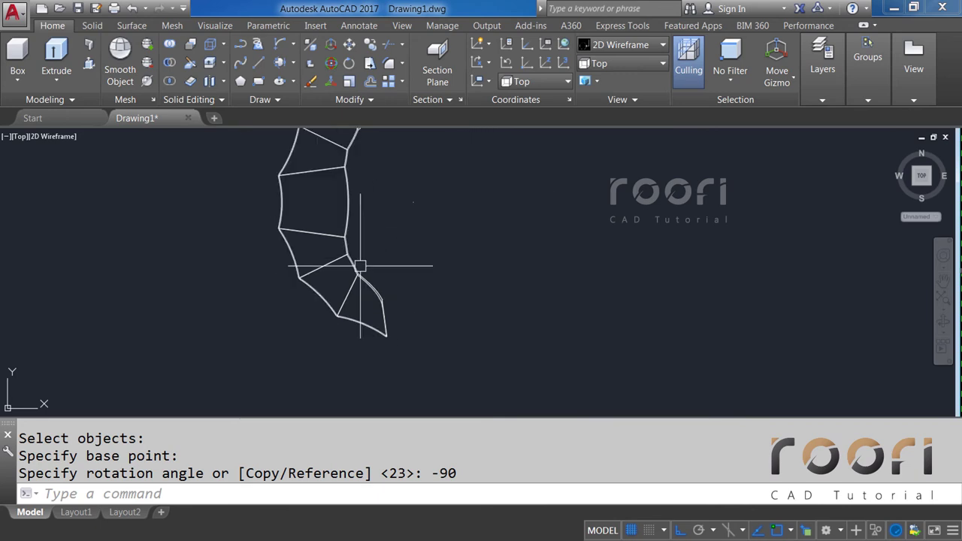
pyautogui.scroll(-5, 353, 276)
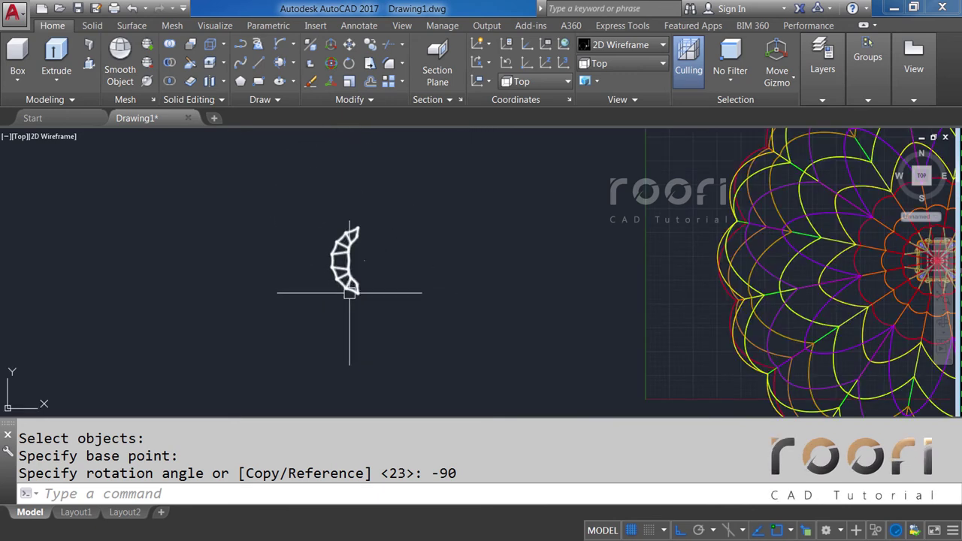
pyautogui.moveTo(352, 306)
pyautogui.keyDown('shift'); pyautogui.mouseDown(button='middle')
pyautogui.moveTo(378, 232)
pyautogui.moveTo(361, 263)
pyautogui.mouseUp(button='middle'); pyautogui.keyUp('shift')
pyautogui.moveTo(296, 280)
pyautogui.keyDown('shift'); pyautogui.mouseDown(button='middle')
pyautogui.moveTo(419, 282)
pyautogui.moveTo(399, 286)
pyautogui.mouseUp(button='middle'); pyautogui.keyUp('shift')
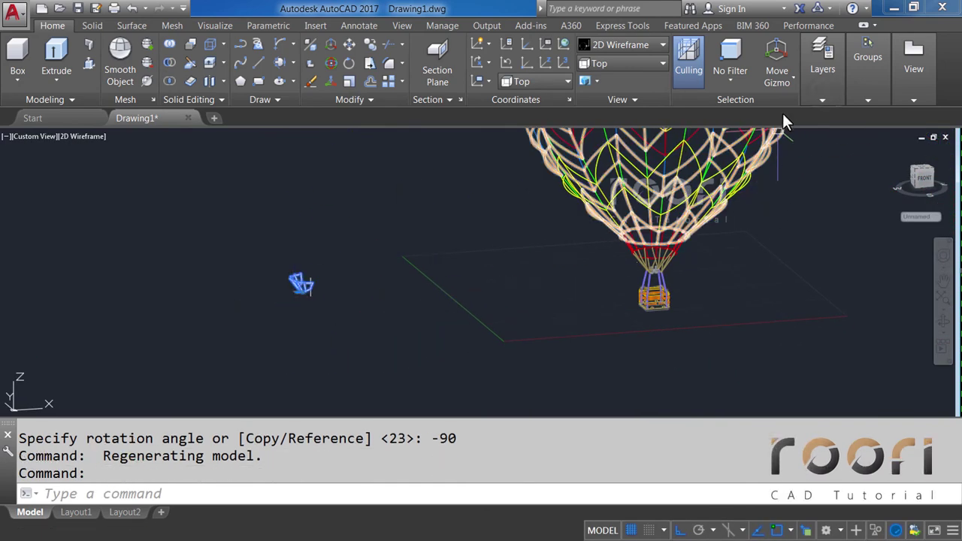
# Step: Put the lattice piece on the B Yellow layer
pyautogui.click(826, 91)
pyautogui.click(902, 112)
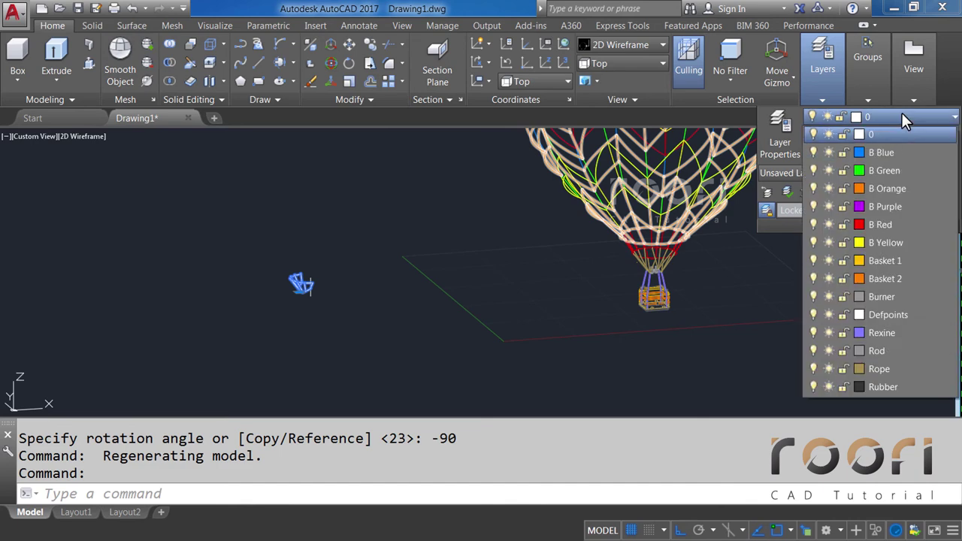
pyautogui.click(882, 244)
pyautogui.press('Escape')
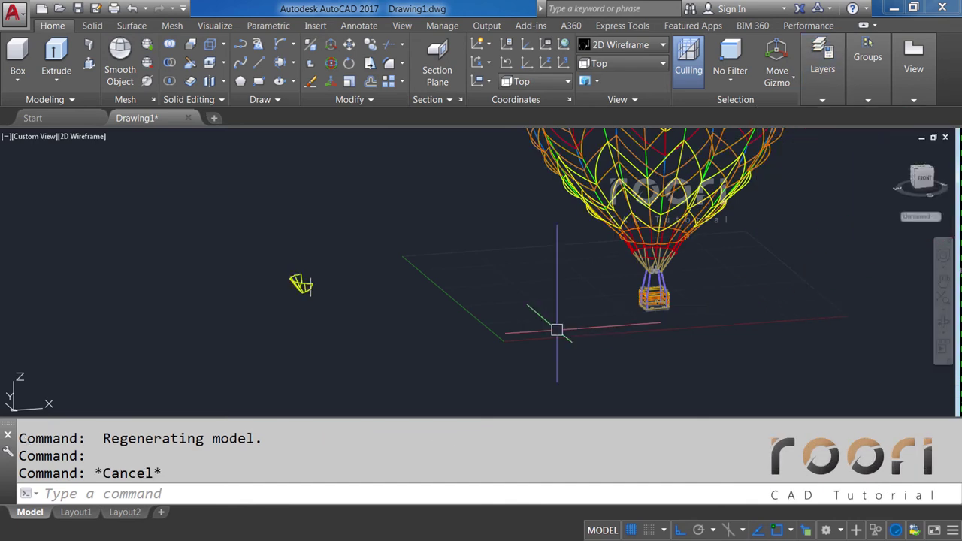
pyautogui.press('Escape')
# Step: Switch to the Realistic visual style and orbit around the yellow piece
pyautogui.scroll(5, 299, 285)
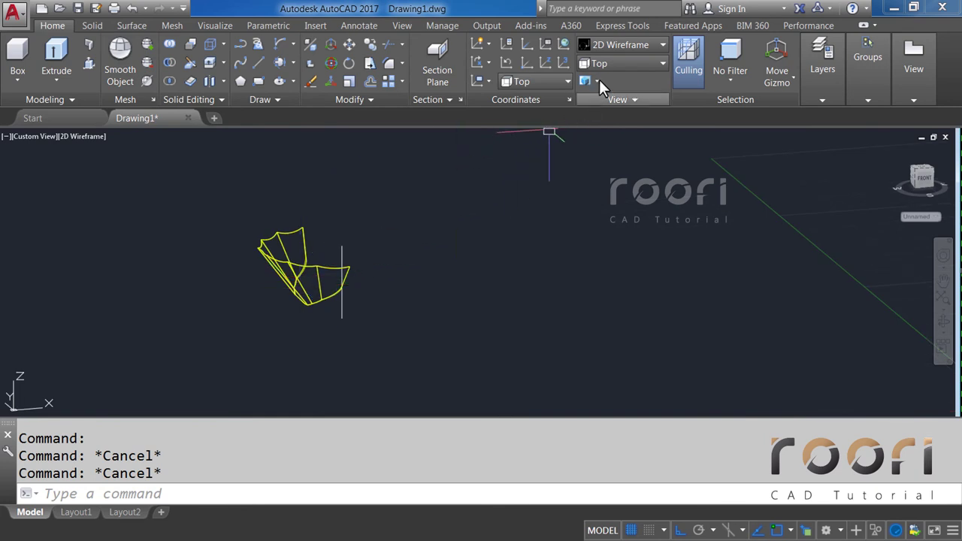
pyautogui.click(621, 45)
pyautogui.click(817, 75)
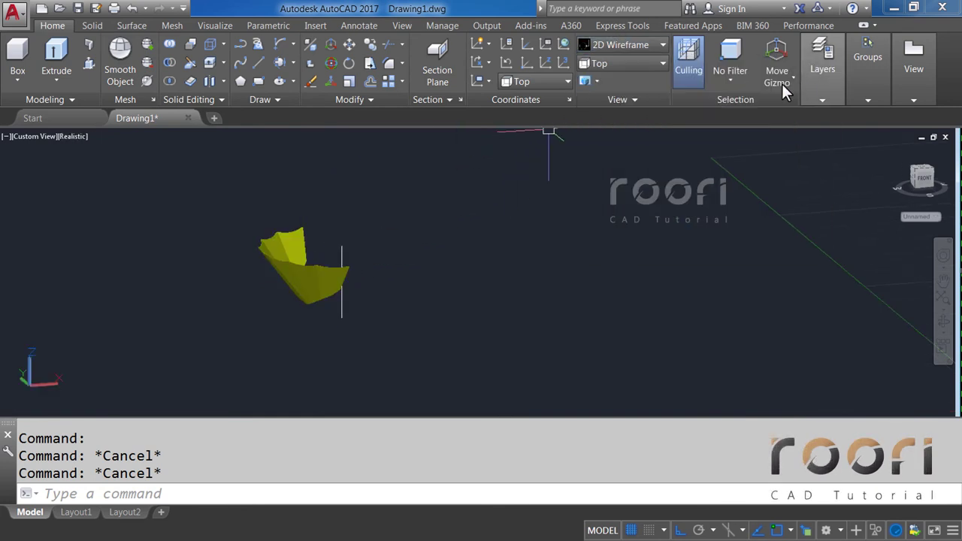
pyautogui.moveTo(356, 248)
pyautogui.keyDown('shift'); pyautogui.mouseDown(button='middle')
pyautogui.moveTo(225, 307)
pyautogui.moveTo(443, 248)
pyautogui.moveTo(296, 286)
pyautogui.mouseUp(button='middle'); pyautogui.keyUp('shift')
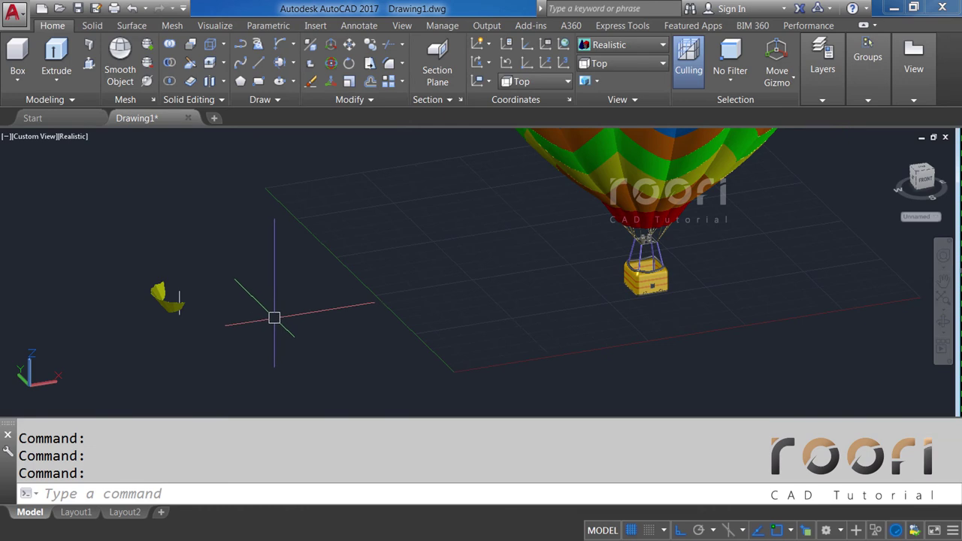
# Step: Move the yellow lattice piece 30000 units along X beneath the balloon
pyautogui.write('M')
pyautogui.press('Return')
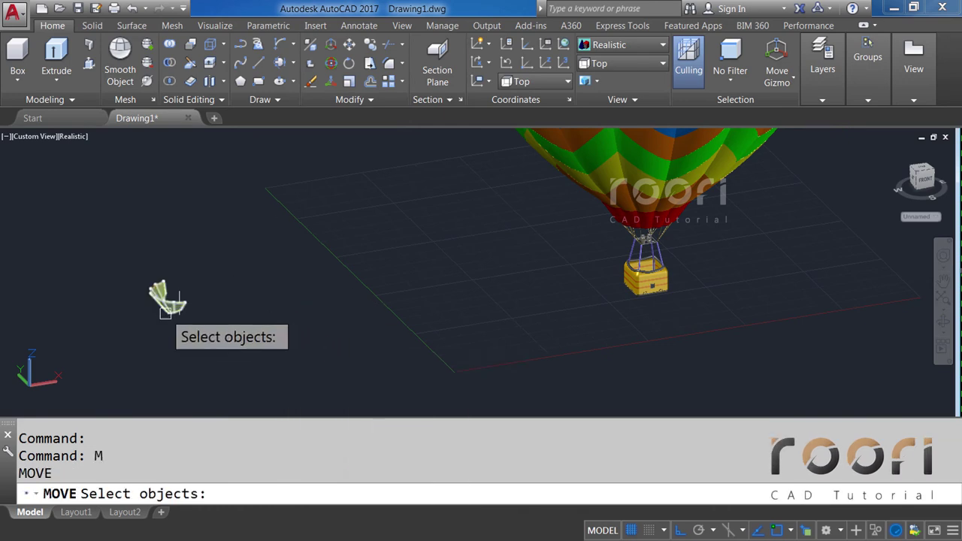
pyautogui.click(165, 301)
pyautogui.press('Return')
pyautogui.click(205, 362)
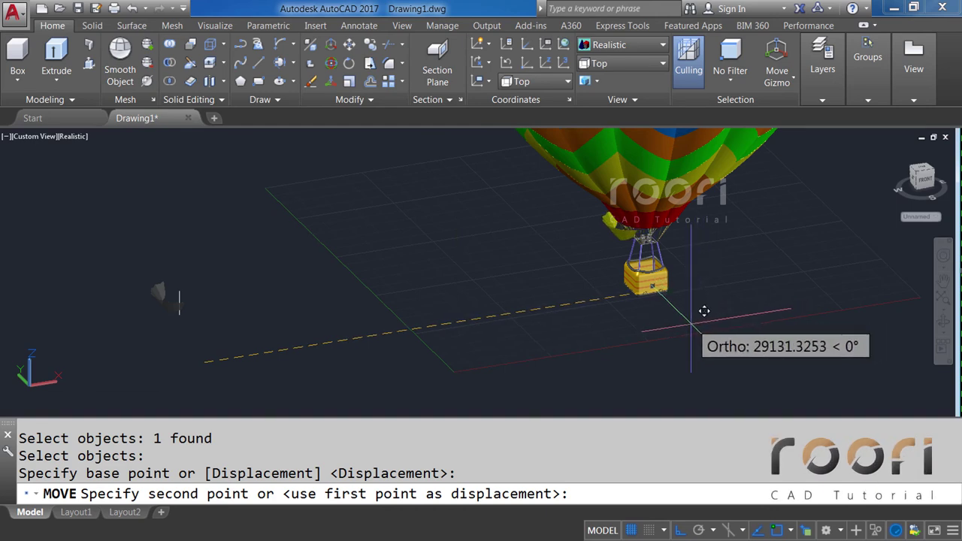
pyautogui.write('300')
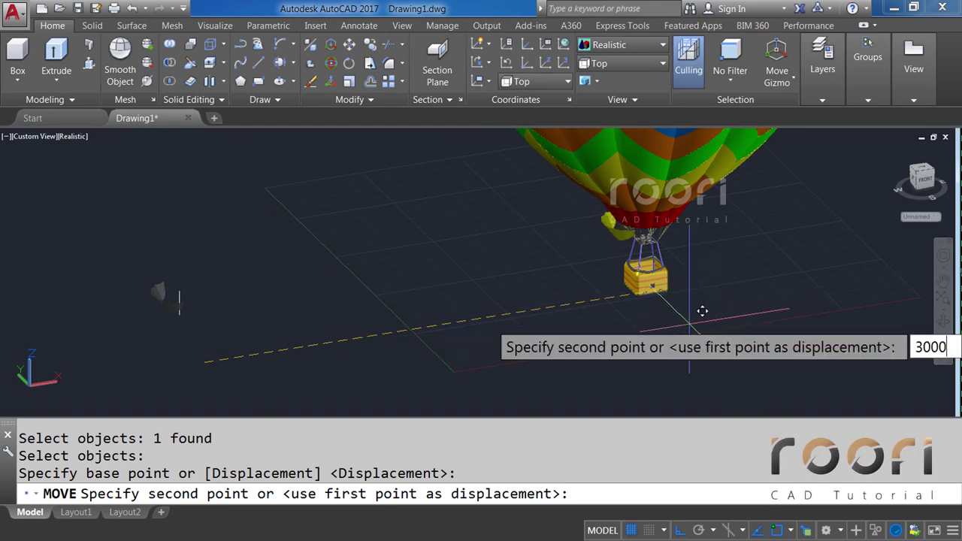
pyautogui.write('0')
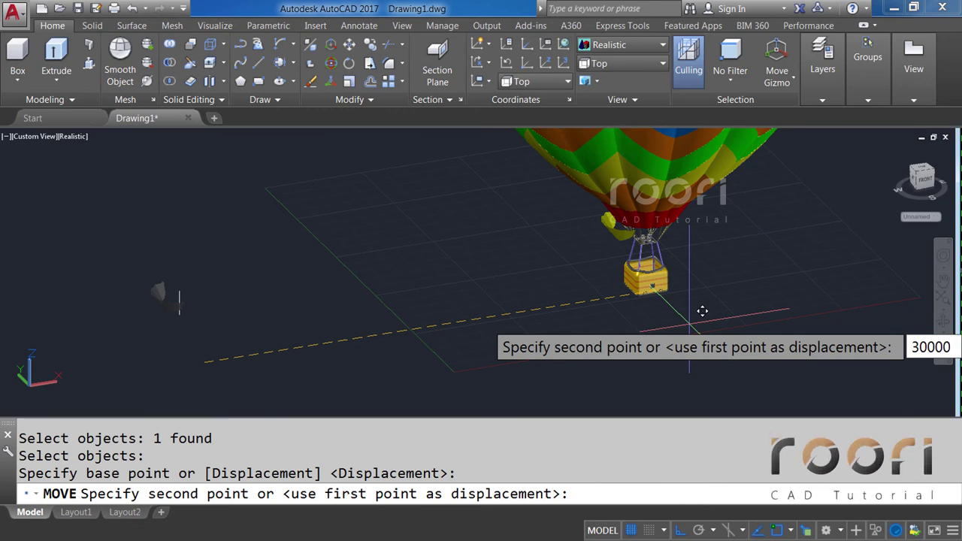
pyautogui.press('Return')
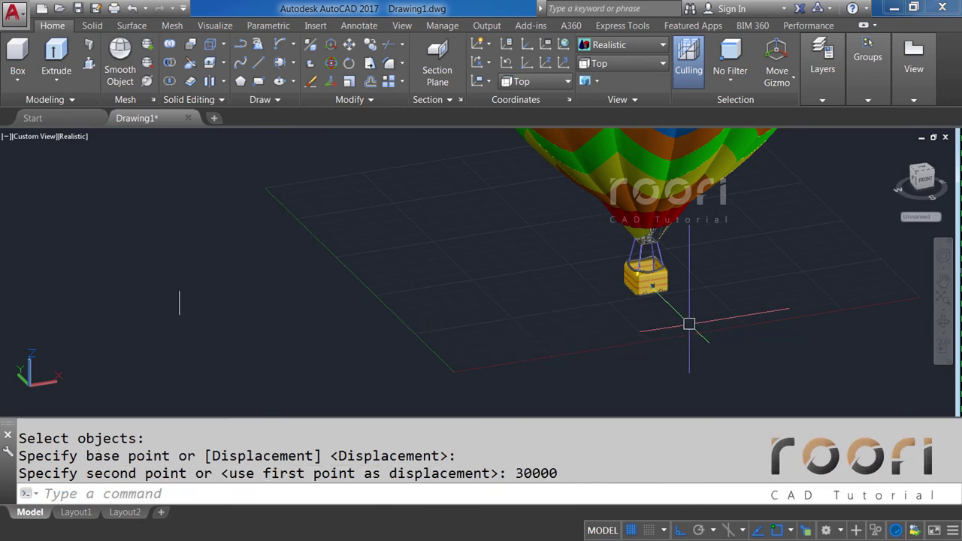
# Step: Erase the leftover small object
pyautogui.click(215, 322)
pyautogui.click(161, 289)
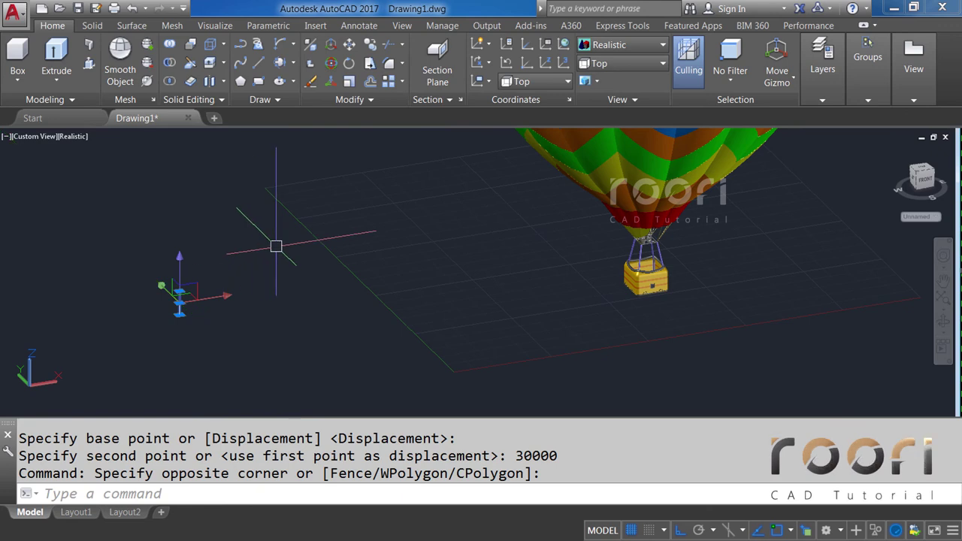
pyautogui.press('Delete')
# Step: Orbit around the balloon to inspect the new yellow skirt piece
pyautogui.scroll(5, 649, 244)
pyautogui.keyDown('shift'); pyautogui.moveTo(648, 244); pyautogui.dragTo(514, 274, button='middle'); pyautogui.keyUp('shift')
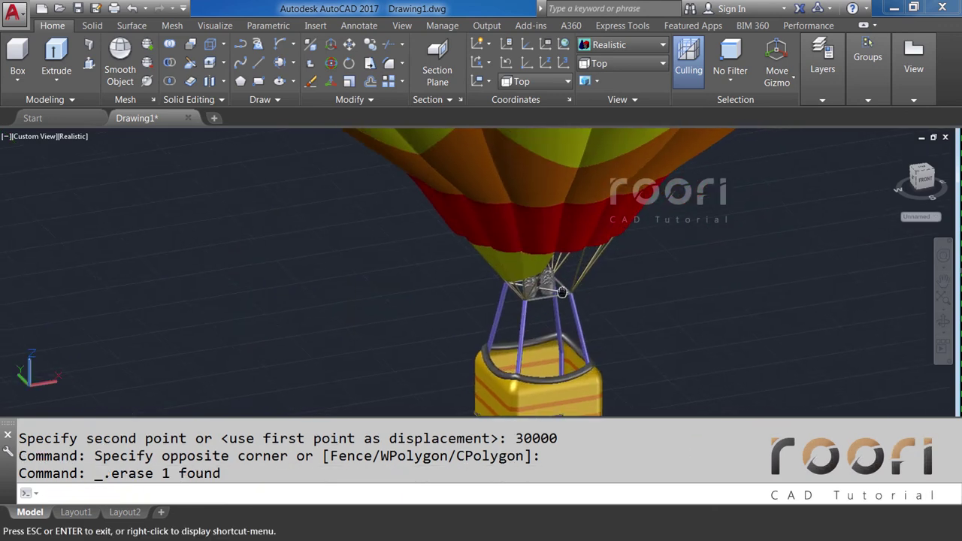
pyautogui.scroll(1, 515, 273)
pyautogui.scroll(1, 509, 260)
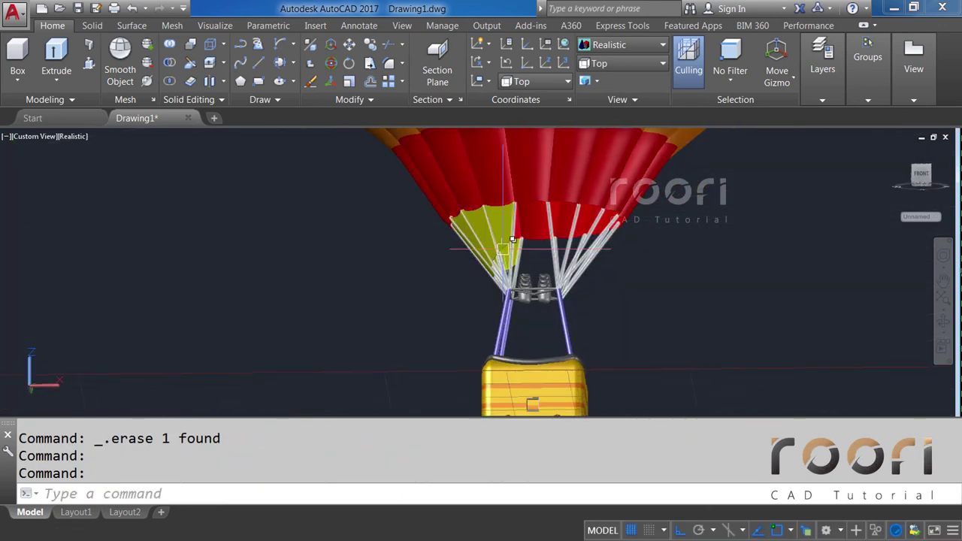
pyautogui.scroll(2, 504, 243)
pyautogui.scroll(1, 533, 263)
pyautogui.moveTo(533, 263)
pyautogui.keyDown('shift'); pyautogui.mouseDown(button='middle')
pyautogui.moveTo(466, 275)
pyautogui.moveTo(576, 254)
pyautogui.moveTo(735, 247)
pyautogui.moveTo(669, 239)
pyautogui.moveTo(451, 281)
pyautogui.moveTo(412, 267)
pyautogui.moveTo(455, 248)
pyautogui.moveTo(681, 278)
pyautogui.moveTo(369, 323)
pyautogui.mouseUp(button='middle'); pyautogui.keyUp('shift')
pyautogui.scroll(-3, 541, 298)
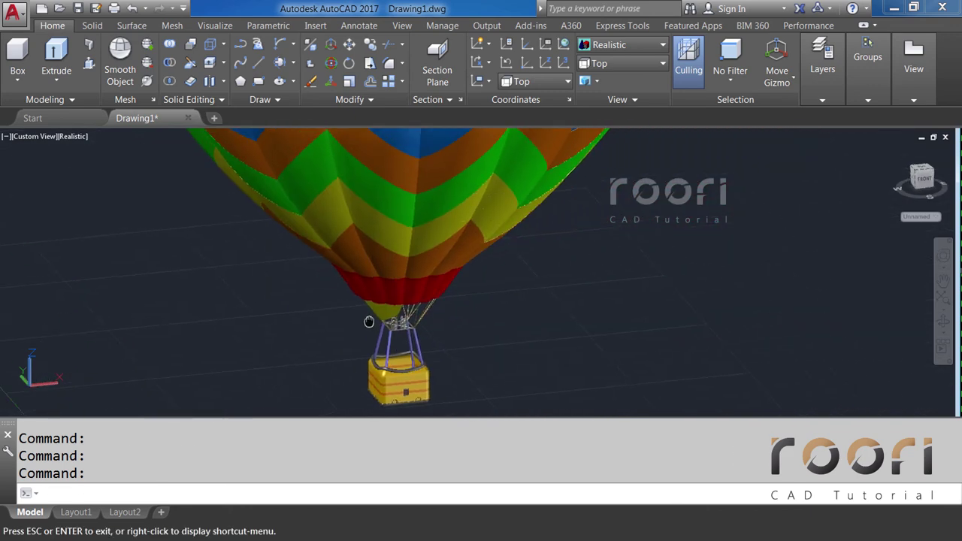
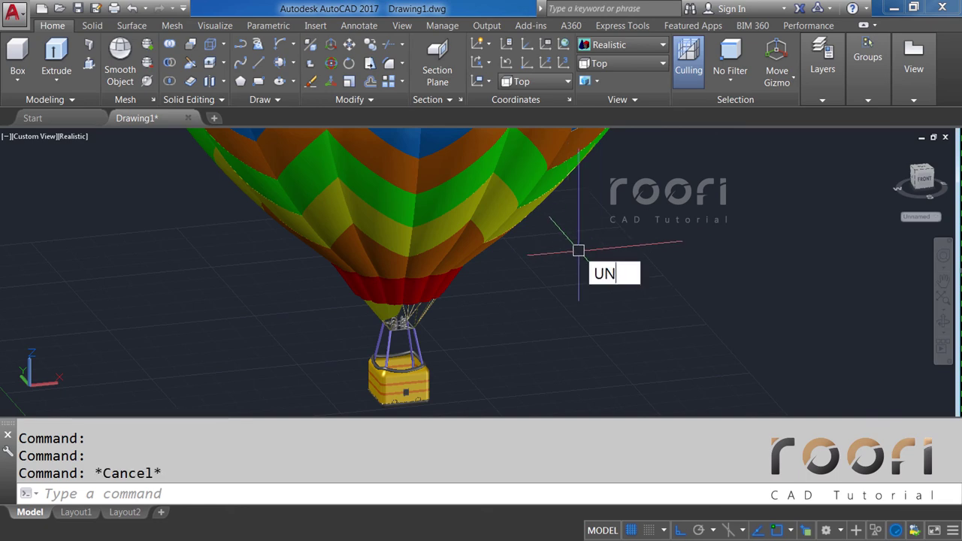
# Step: Union the yellow envelope band with the yellow cone below it into one solid
pyautogui.write('ION')
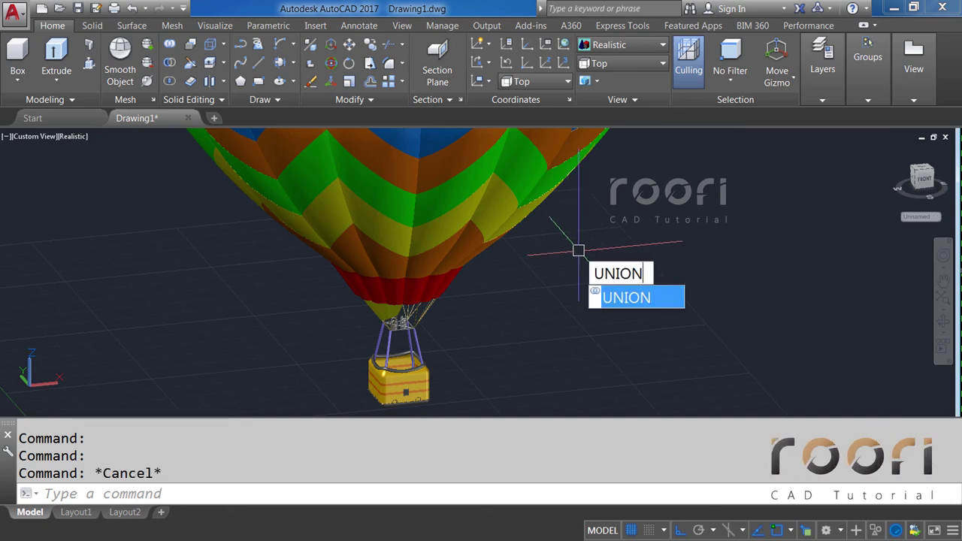
pyautogui.press('Return')
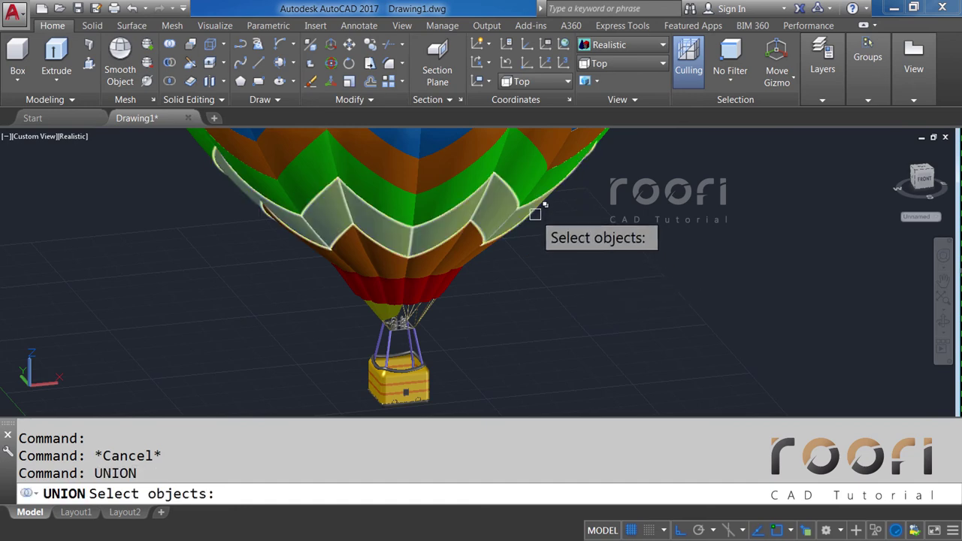
pyautogui.click(535, 215)
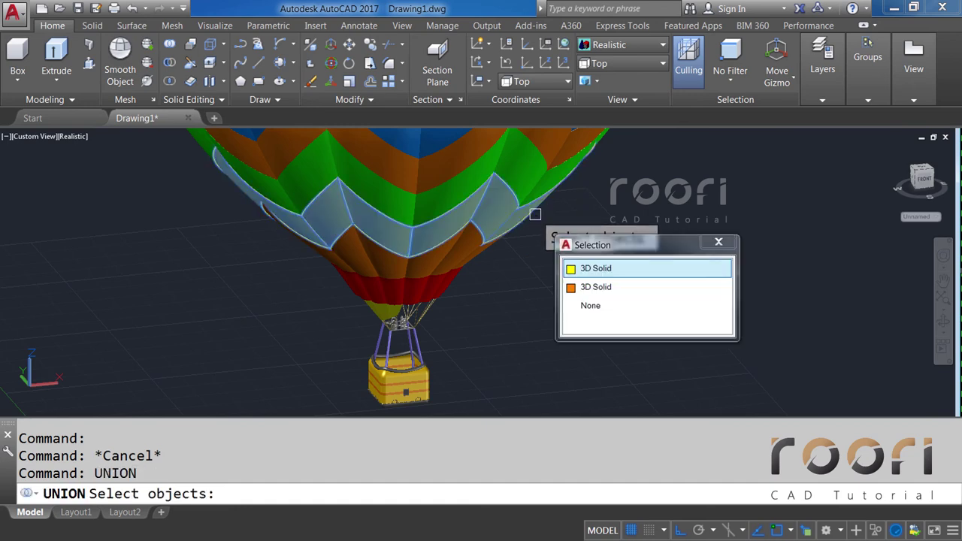
pyautogui.click(581, 272)
pyautogui.scroll(3, 361, 326)
pyautogui.scroll(3, 361, 326)
pyautogui.scroll(2, 436, 284)
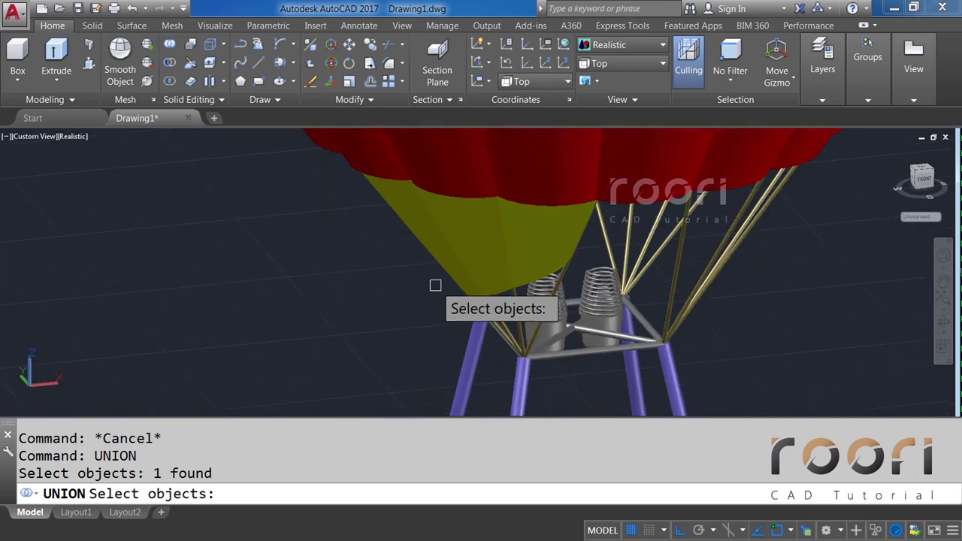
pyautogui.click(444, 268)
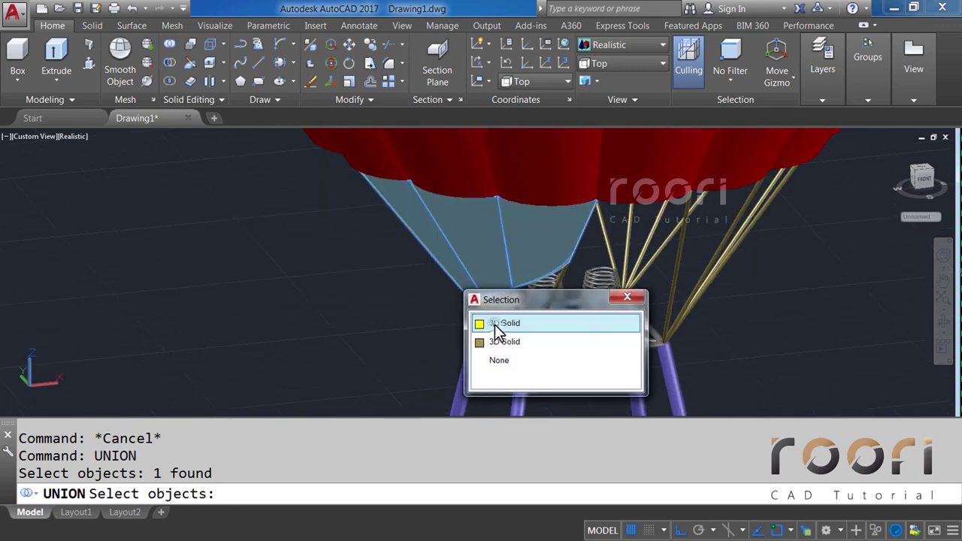
pyautogui.click(498, 327)
pyautogui.press('Return')
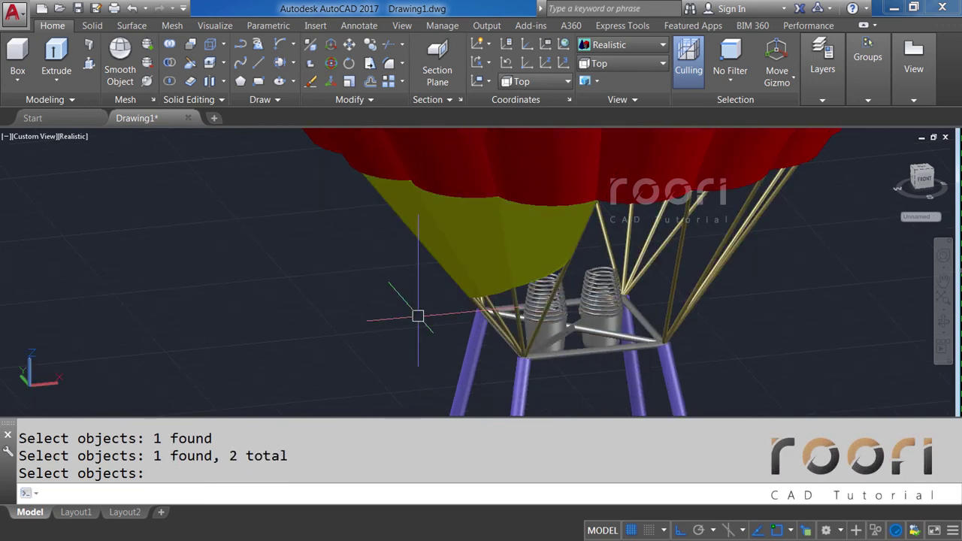
# Step: Check the merged cone by selecting it, then clear the selection and zoom out to the whole balloon
pyautogui.click(429, 265)
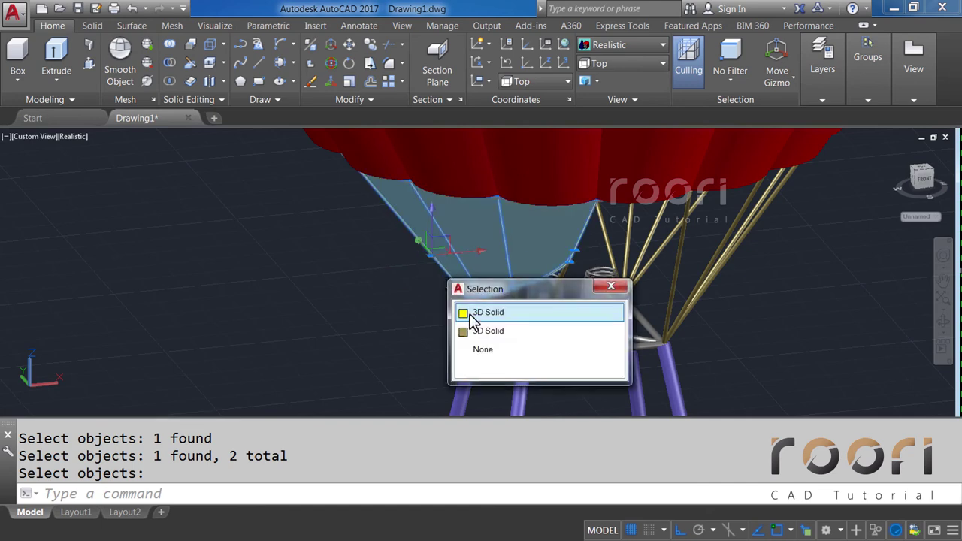
pyautogui.click(476, 313)
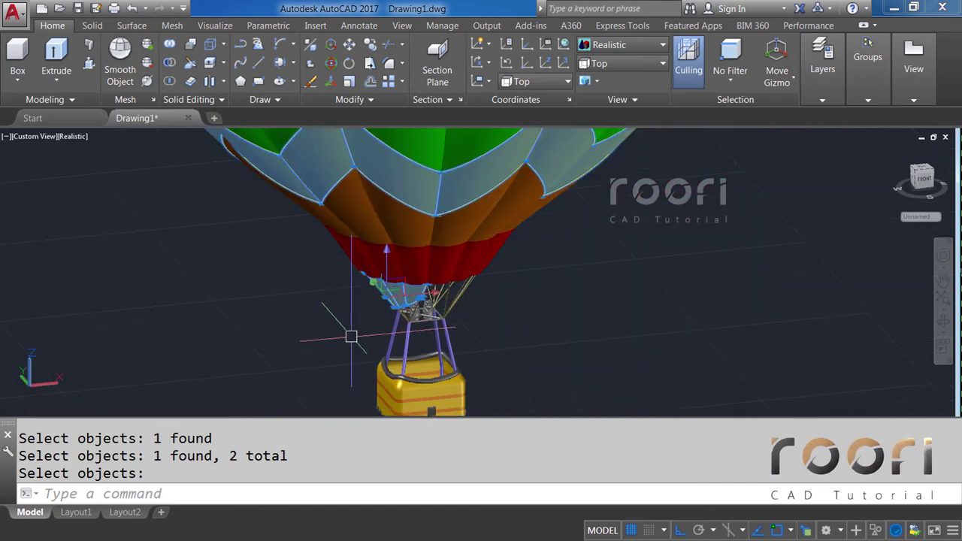
pyautogui.press('Escape')
pyautogui.scroll(-3, 349, 331)
pyautogui.scroll(-2, 462, 329)
pyautogui.scroll(-2, 474, 340)
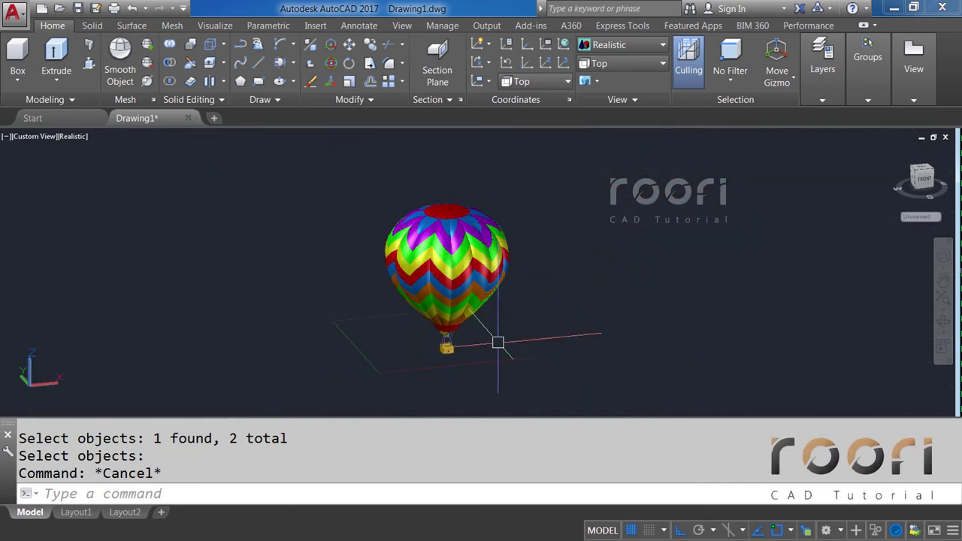
# Step: Switch the display to 2D Wireframe and the Top view
pyautogui.click(621, 51)
pyautogui.click(607, 64)
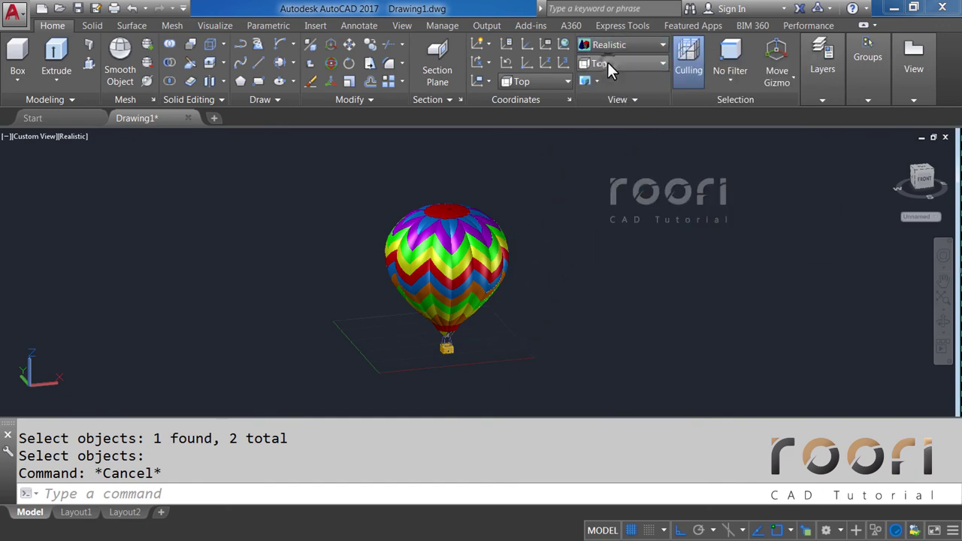
pyautogui.click(607, 62)
pyautogui.click(597, 80)
pyautogui.write('M')
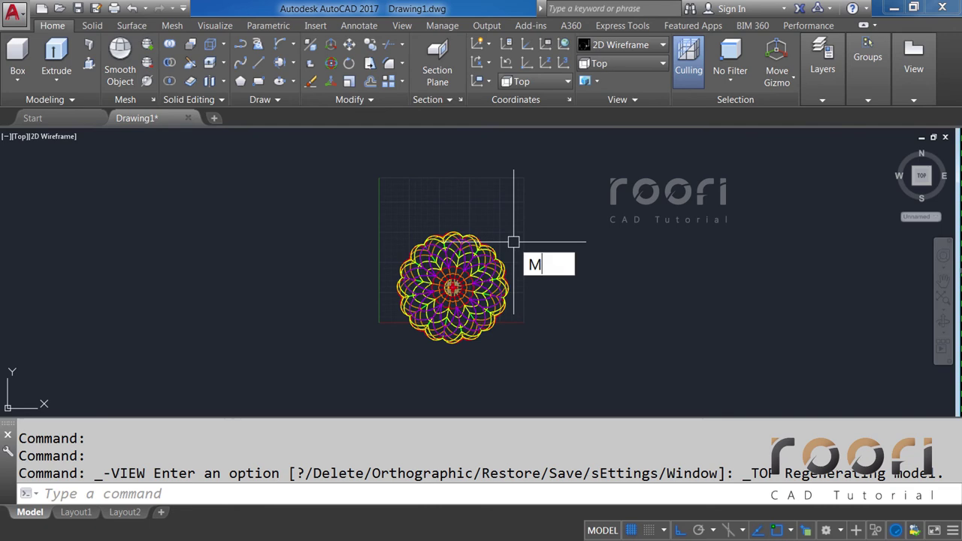
# Step: Move the 14 crossing-selected balloon objects upward in plan
pyautogui.press('Return')
pyautogui.click(534, 360)
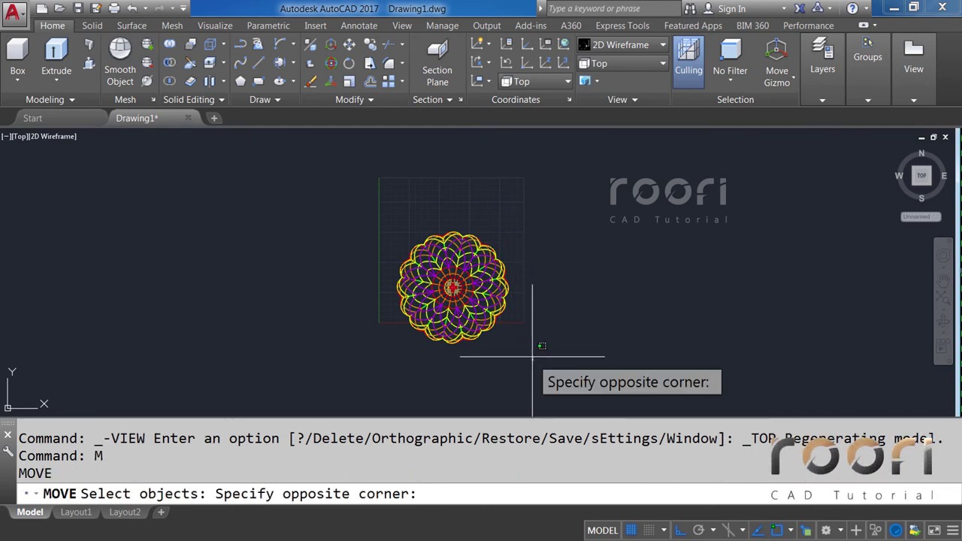
pyautogui.click(391, 210)
pyautogui.press('Return')
pyautogui.click(589, 339)
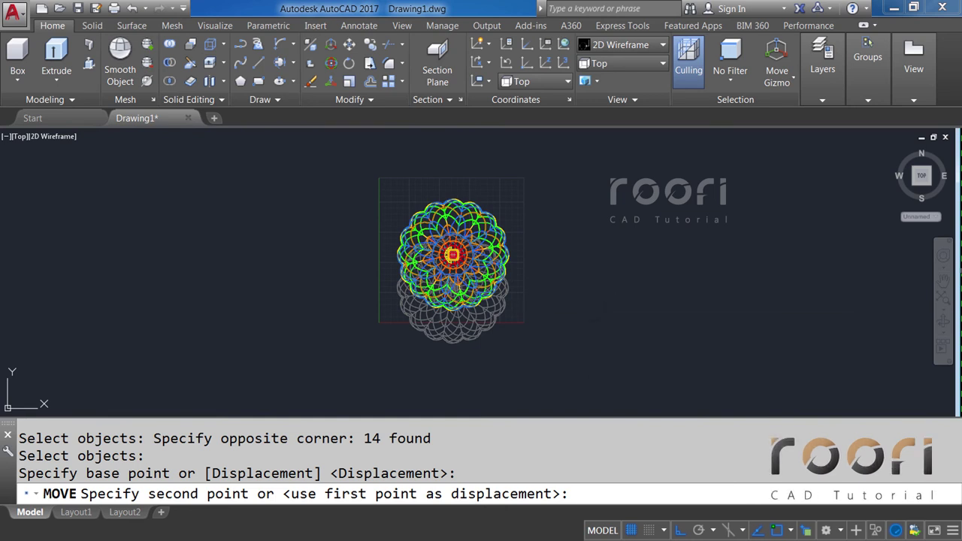
pyautogui.click(592, 307)
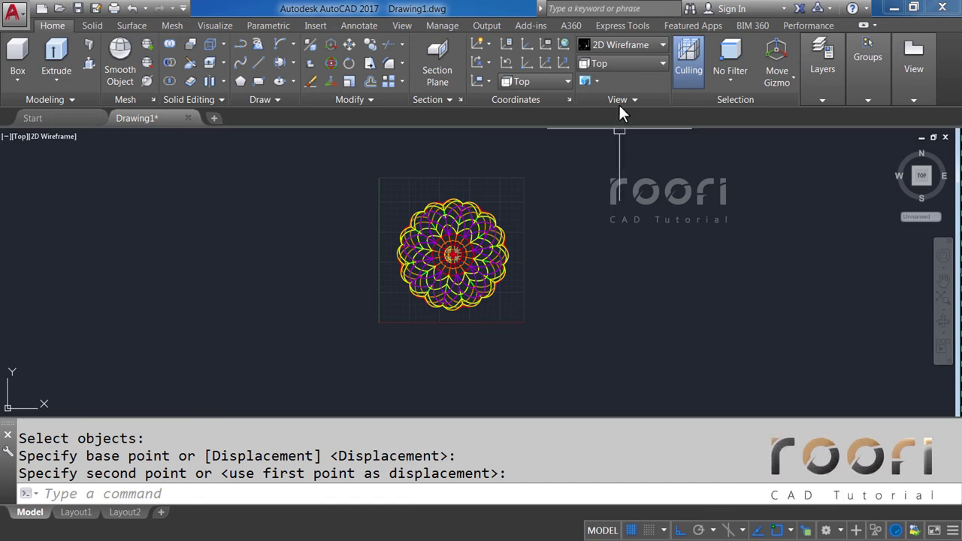
# Step: In Front view, move the 14 balloon objects to a new position, then return to Top view
pyautogui.click(617, 65)
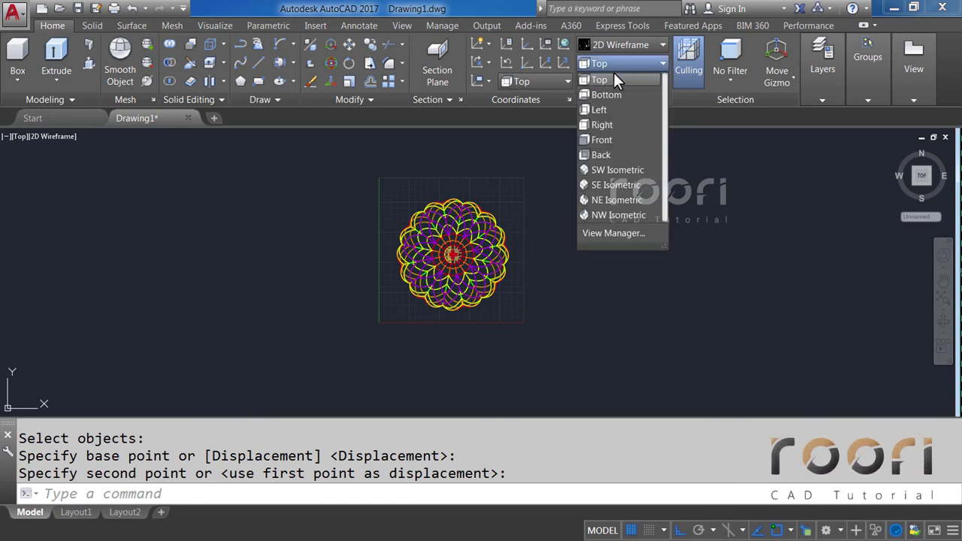
pyautogui.click(600, 140)
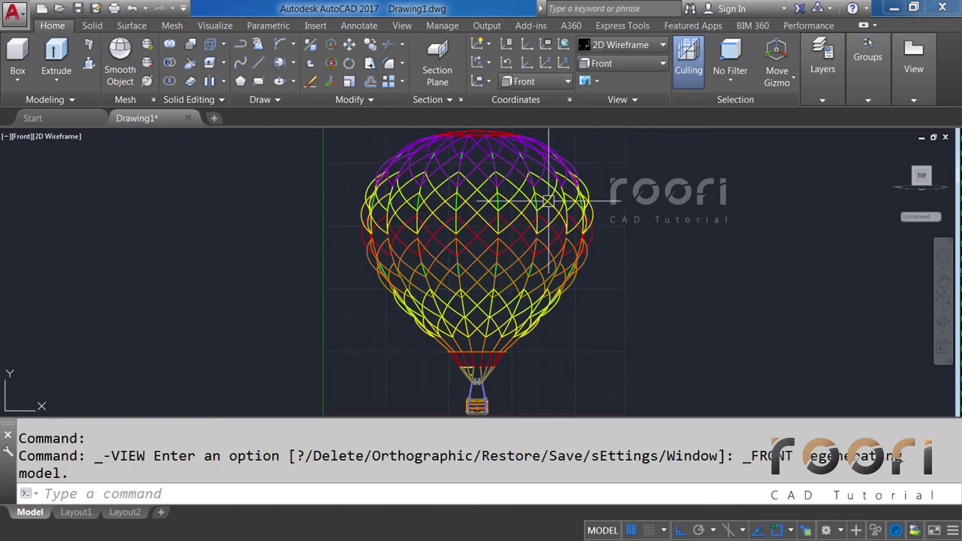
pyautogui.write('M')
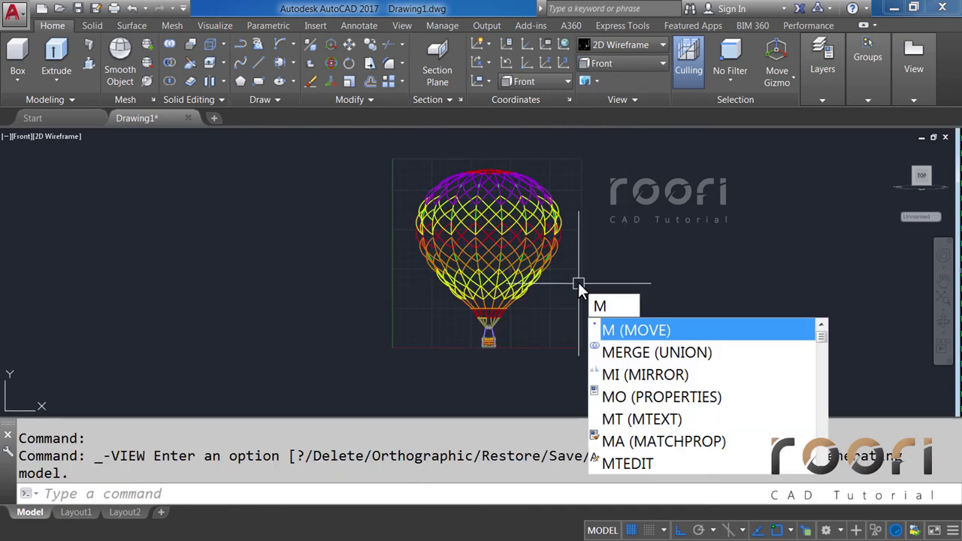
pyautogui.press('Return')
pyautogui.click(579, 357)
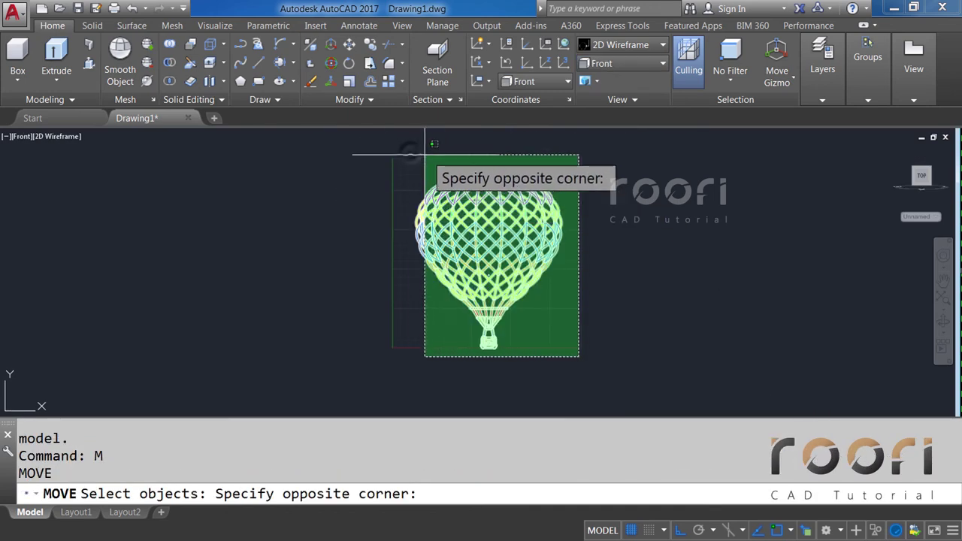
pyautogui.click(425, 155)
pyautogui.press('Return')
pyautogui.click(615, 319)
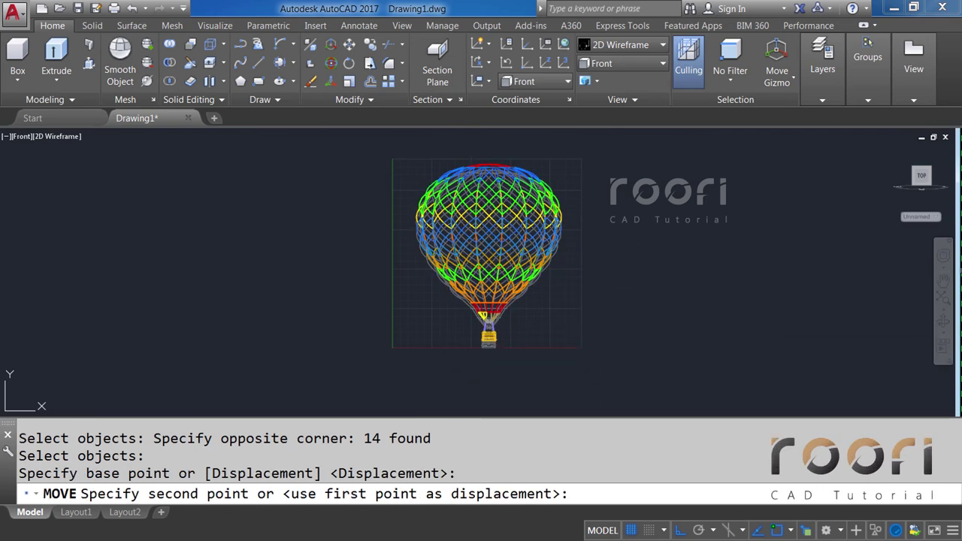
pyautogui.click(604, 328)
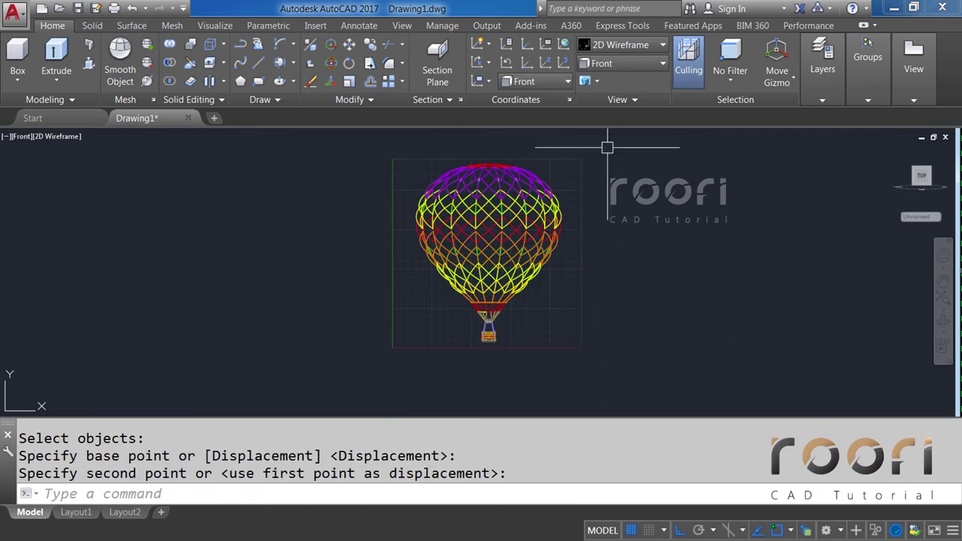
pyautogui.click(618, 67)
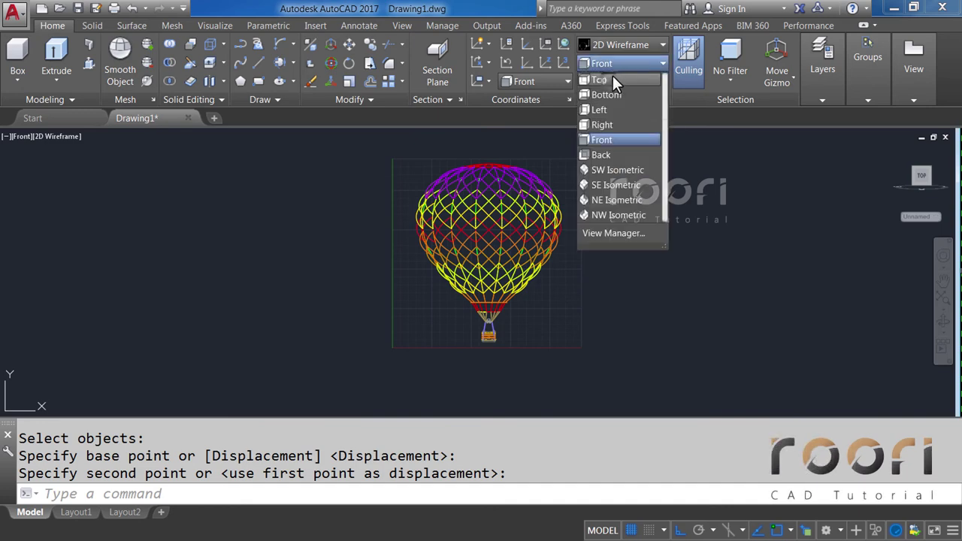
pyautogui.click(613, 70)
# Step: Add camera Camera1 at the balloon's lower left, aimed toward the balloon
pyautogui.scroll(-2, 496, 203)
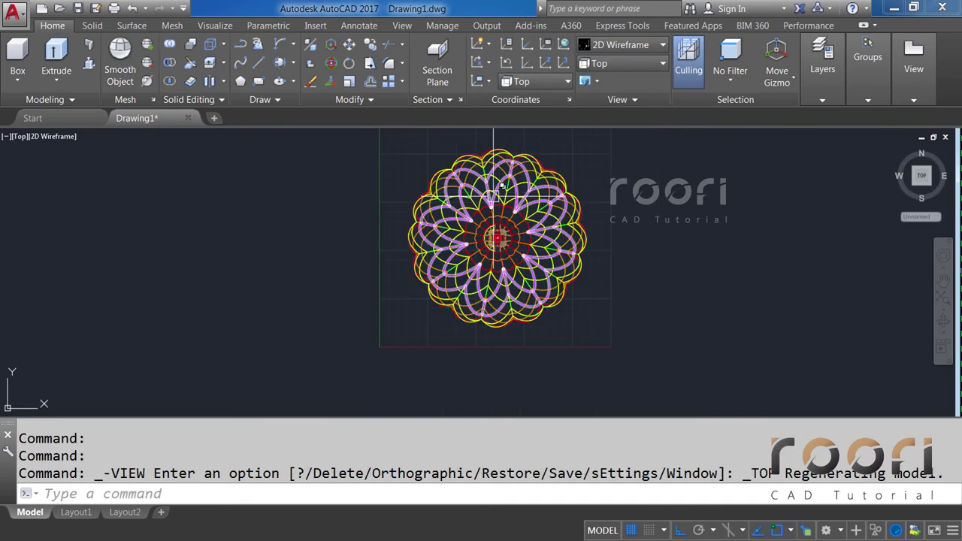
pyautogui.scroll(-2, 494, 207)
pyautogui.moveTo(494, 207); pyautogui.dragTo(450, 235, button='middle')
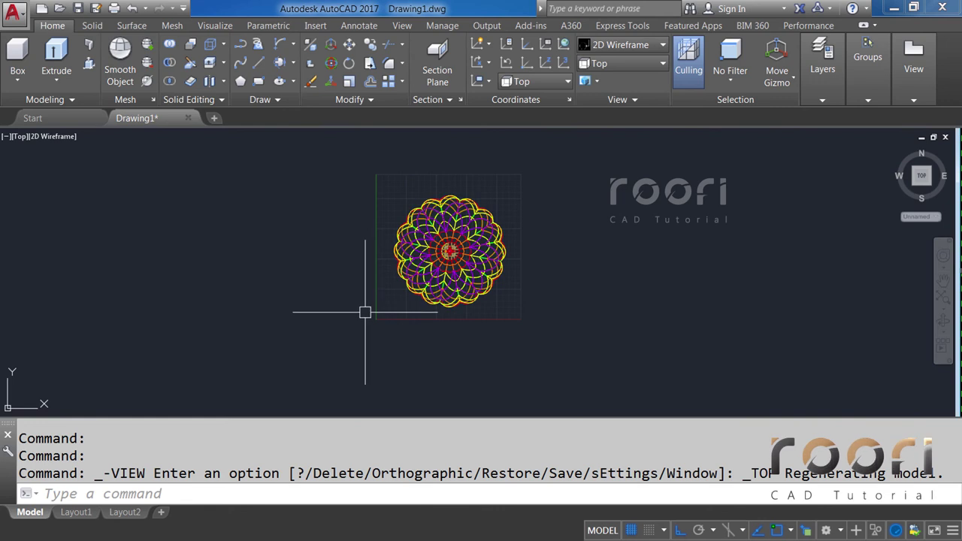
pyautogui.write('CAMERA')
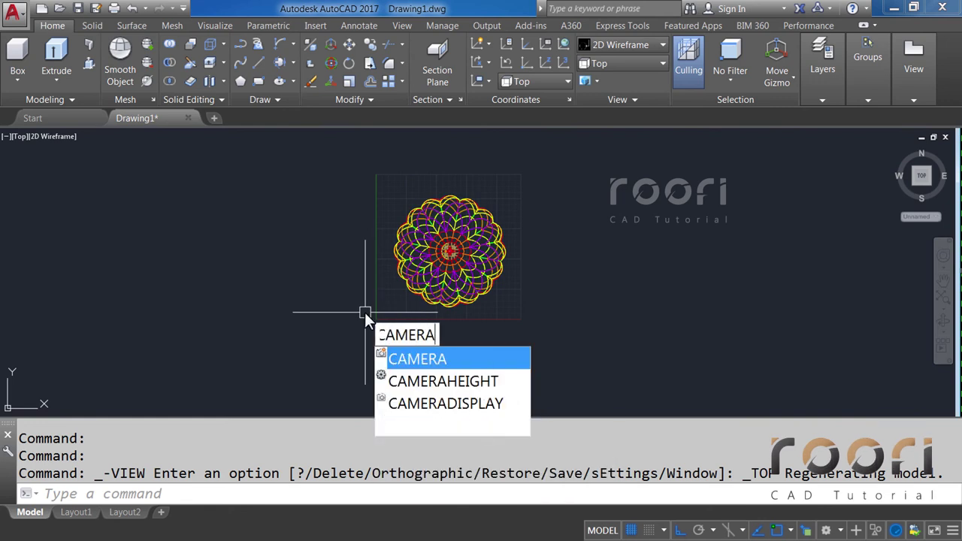
pyautogui.press('Return')
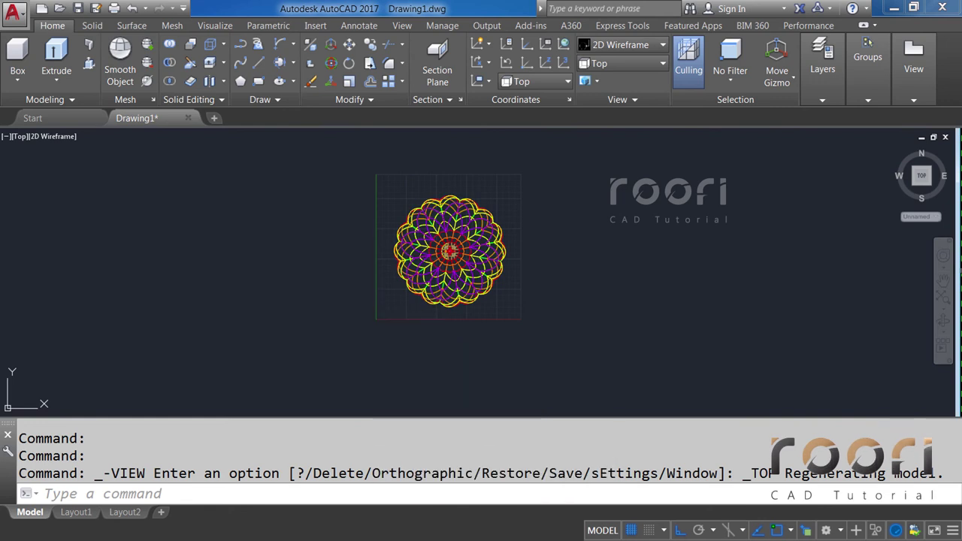
pyautogui.click(351, 334)
pyautogui.click(509, 196)
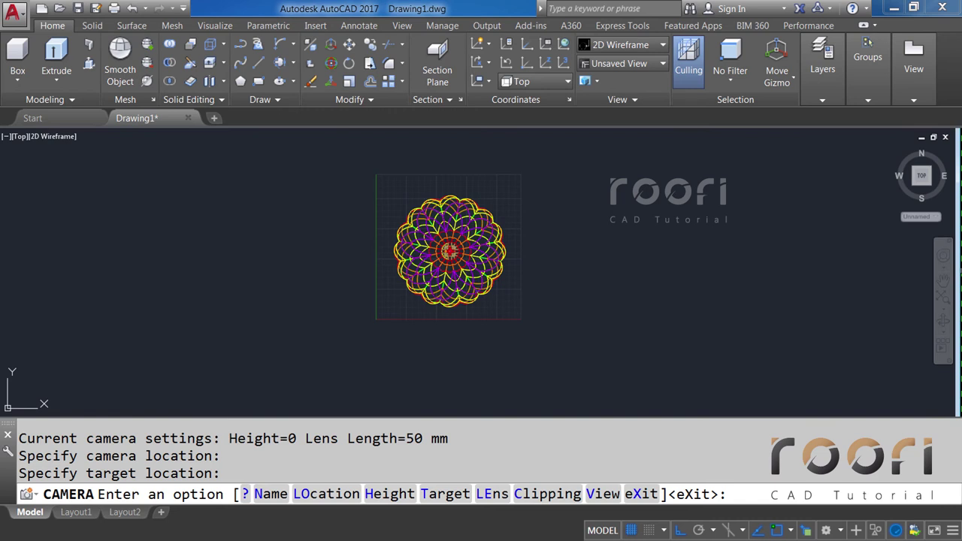
pyautogui.press('Return')
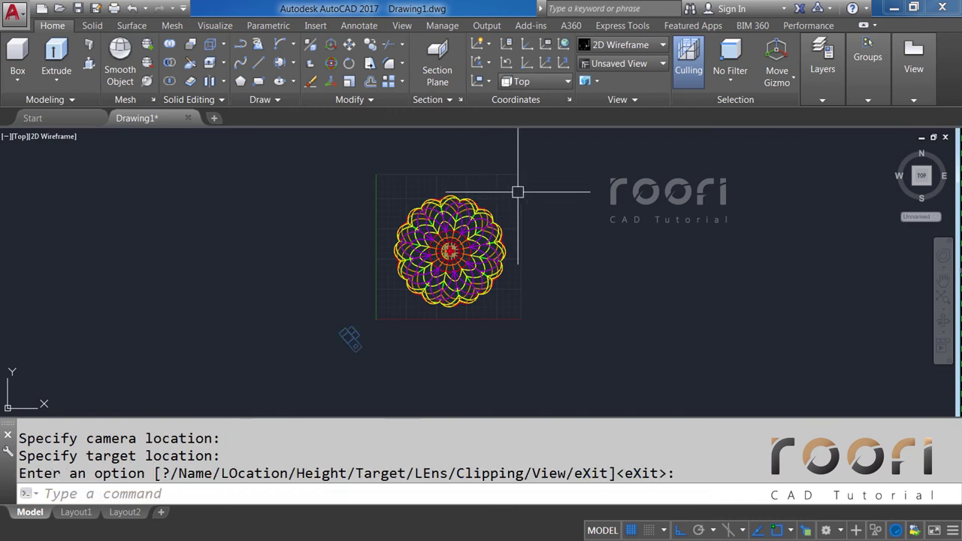
pyautogui.click(626, 63)
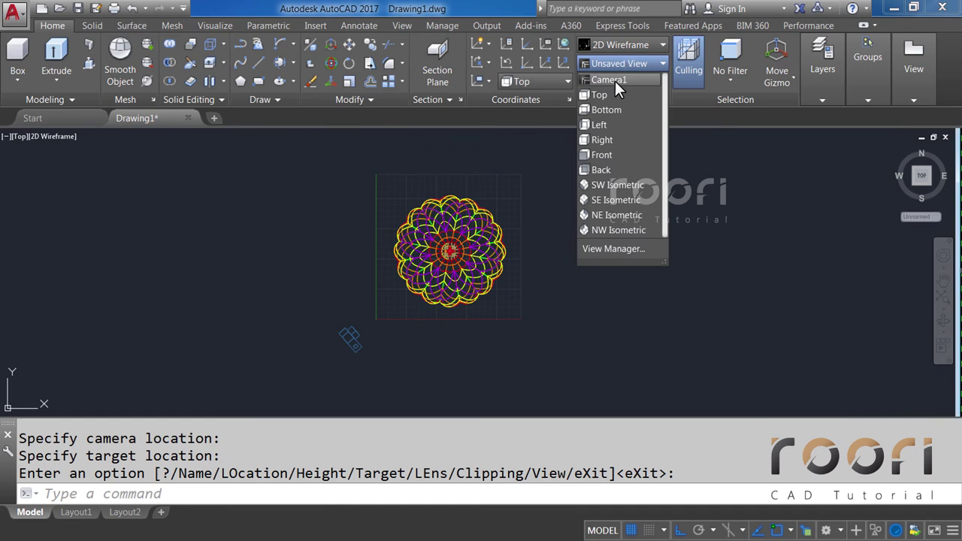
# Step: View through Camera1, switch to Realistic style, and orbit to see the whole balloon above the grid
pyautogui.click(610, 80)
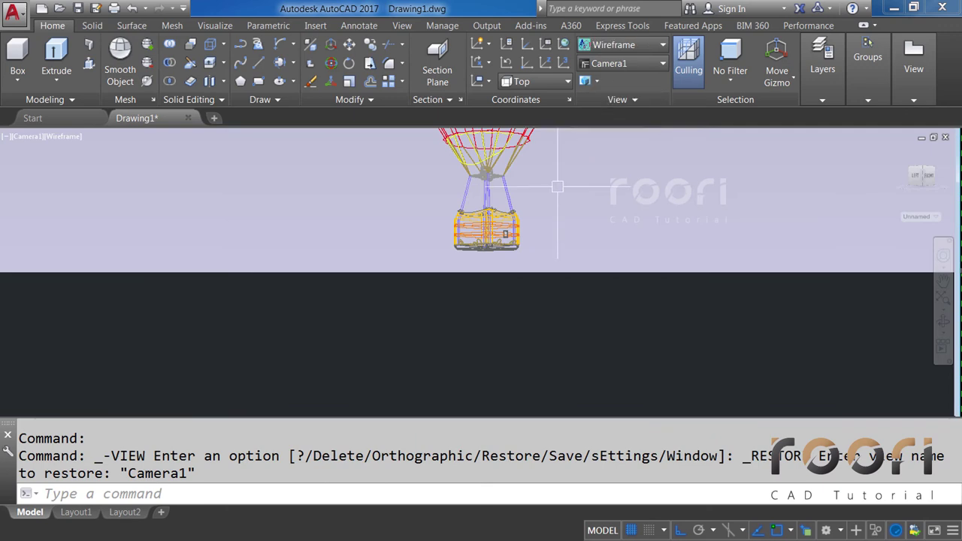
pyautogui.moveTo(508, 211); pyautogui.dragTo(472, 298, button='middle')
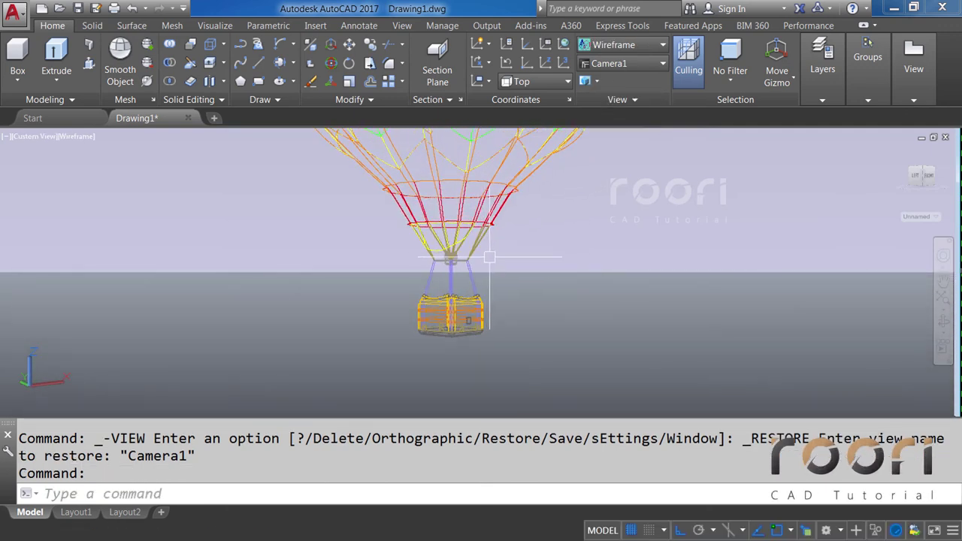
pyautogui.click(613, 46)
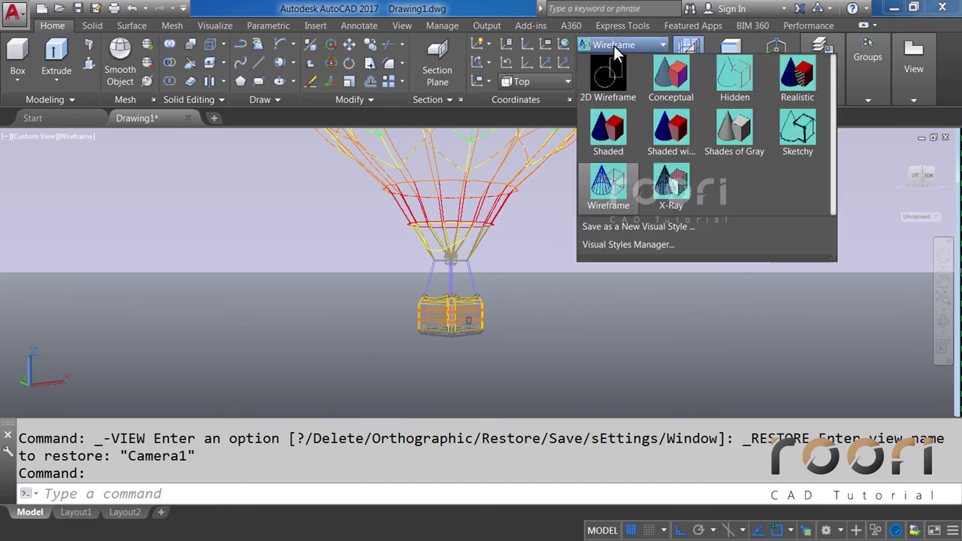
pyautogui.click(800, 83)
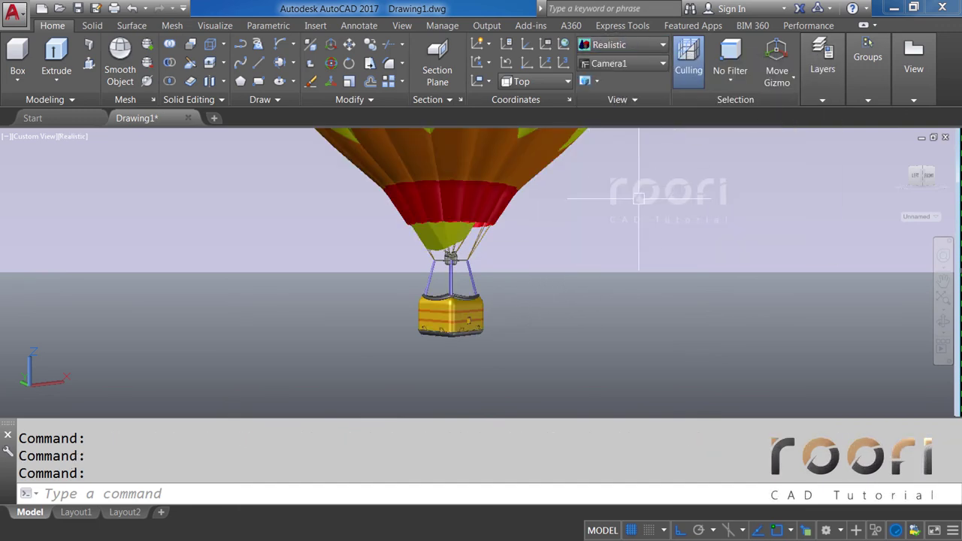
pyautogui.keyDown('shift'); pyautogui.moveTo(481, 227); pyautogui.dragTo(449, 349, button='middle'); pyautogui.keyUp('shift')
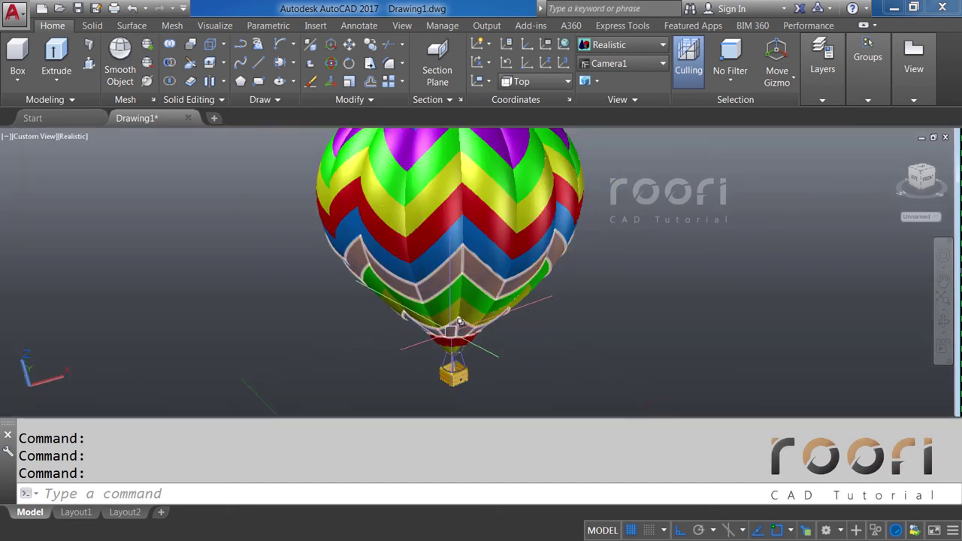
pyautogui.moveTo(460, 322)
pyautogui.keyDown('shift'); pyautogui.mouseDown(button='middle')
pyautogui.moveTo(463, 296)
pyautogui.moveTo(415, 253)
pyautogui.moveTo(393, 260)
pyautogui.moveTo(451, 254)
pyautogui.moveTo(462, 265)
pyautogui.mouseUp(button='middle'); pyautogui.keyUp('shift')
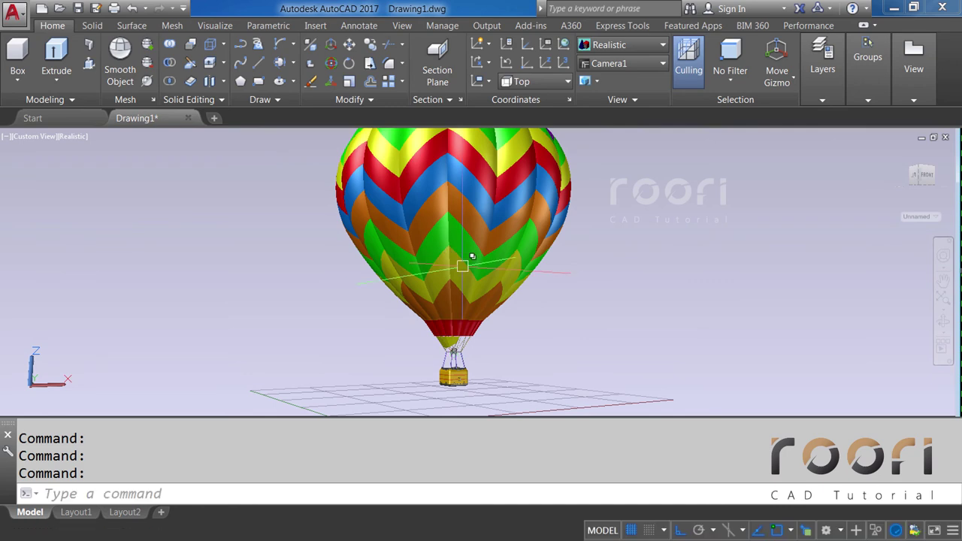
# Step: Zoom in with the SteeringWheel, then pan and orbit to frame the red skirt and basket
pyautogui.click(942, 256)
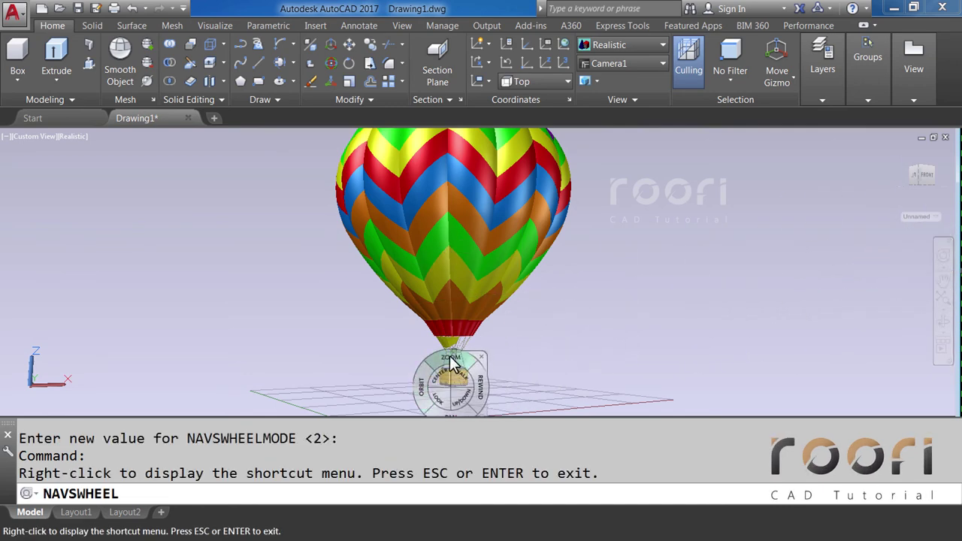
pyautogui.moveTo(454, 364); pyautogui.dragTo(459, 313)
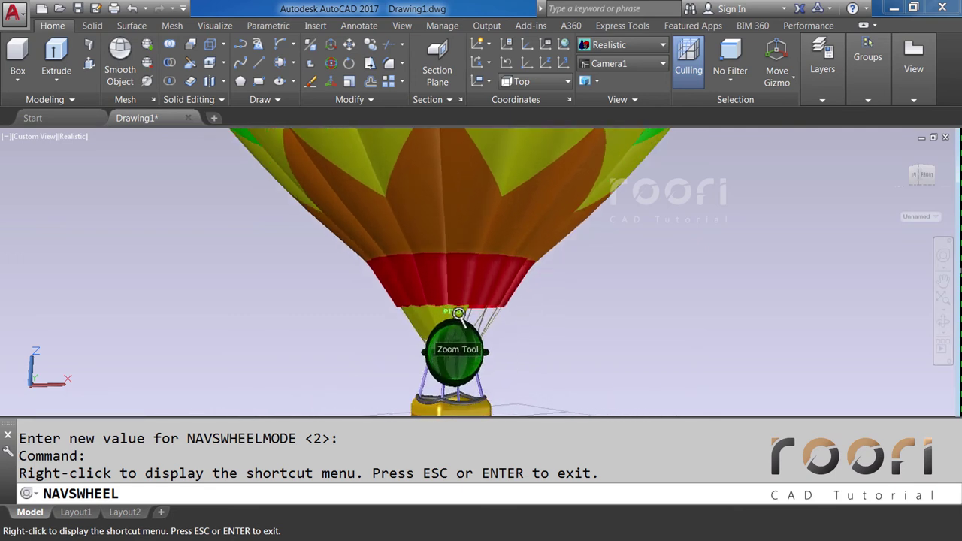
pyautogui.press('Escape')
pyautogui.moveTo(485, 317)
pyautogui.mouseDown(button='middle')
pyautogui.moveTo(463, 295)
pyautogui.moveTo(436, 350)
pyautogui.mouseUp(button='middle')
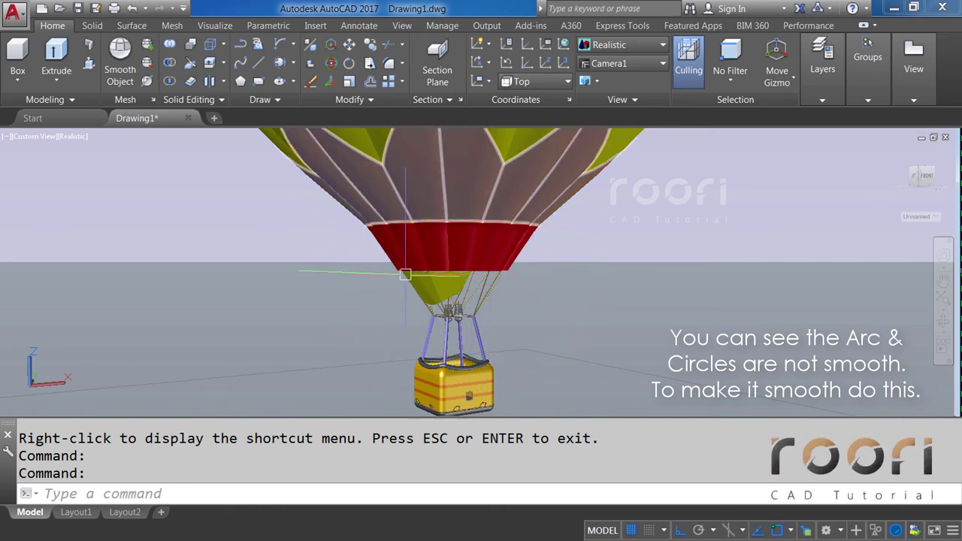
pyautogui.keyDown('shift'); pyautogui.moveTo(405, 275); pyautogui.dragTo(421, 317, button='middle'); pyautogui.keyUp('shift')
pyautogui.write('V')
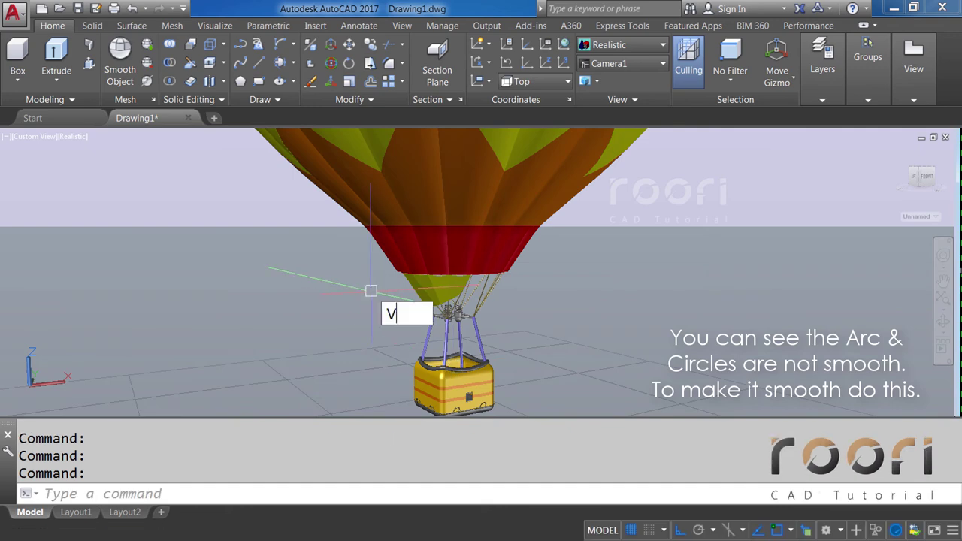
# Step: Raise the visual style's Solid smoothness from 0.5 to 4 via VISUALSTYLES
pyautogui.write('ISUALSTY')
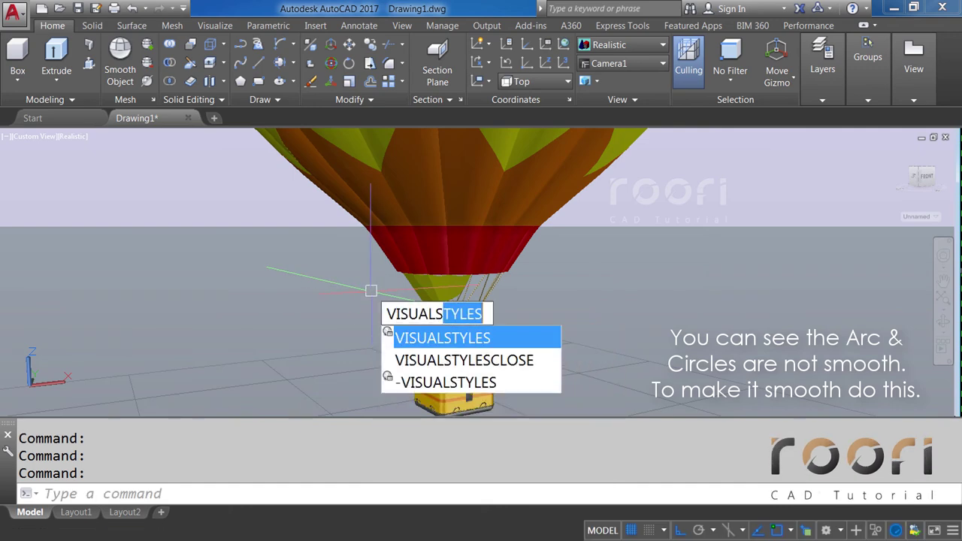
pyautogui.write('LES')
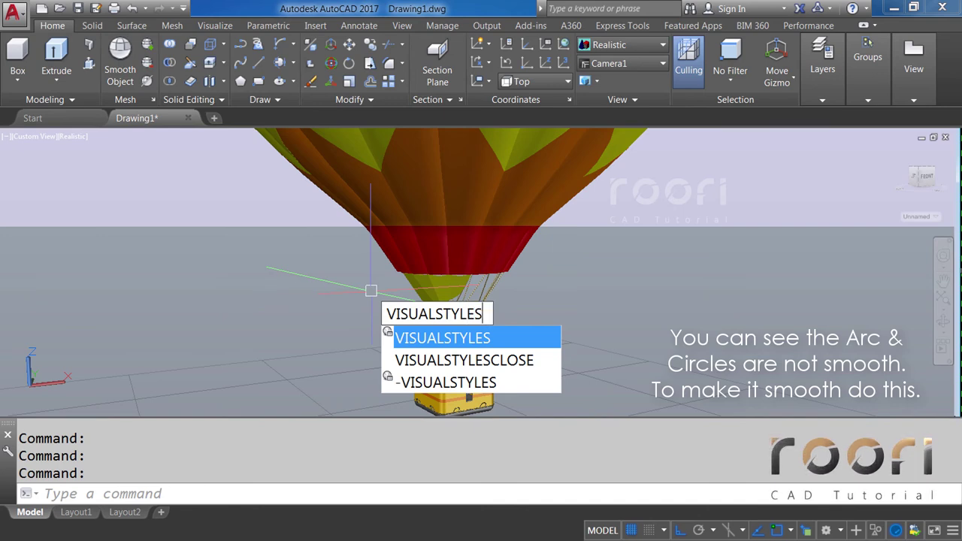
pyautogui.press('Return')
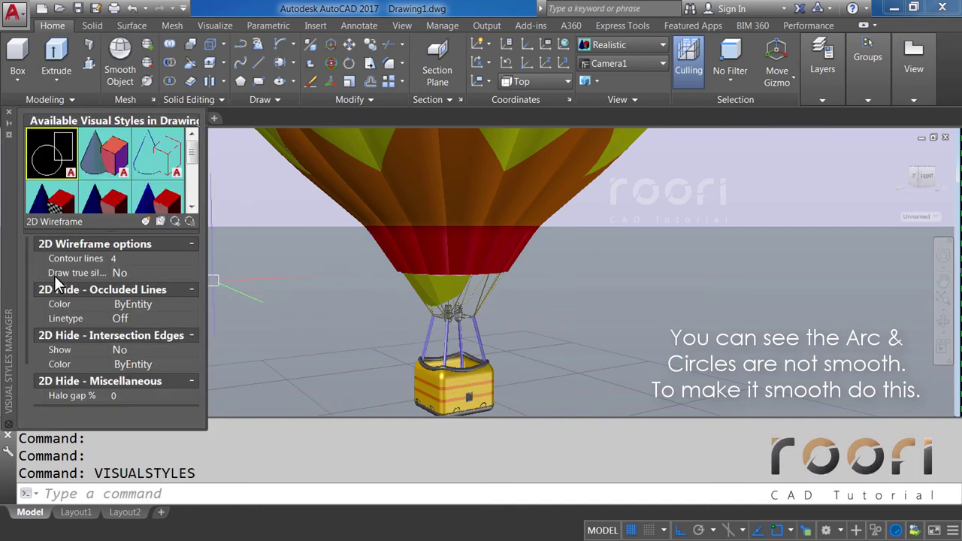
pyautogui.moveTo(23, 291); pyautogui.dragTo(20, 364)
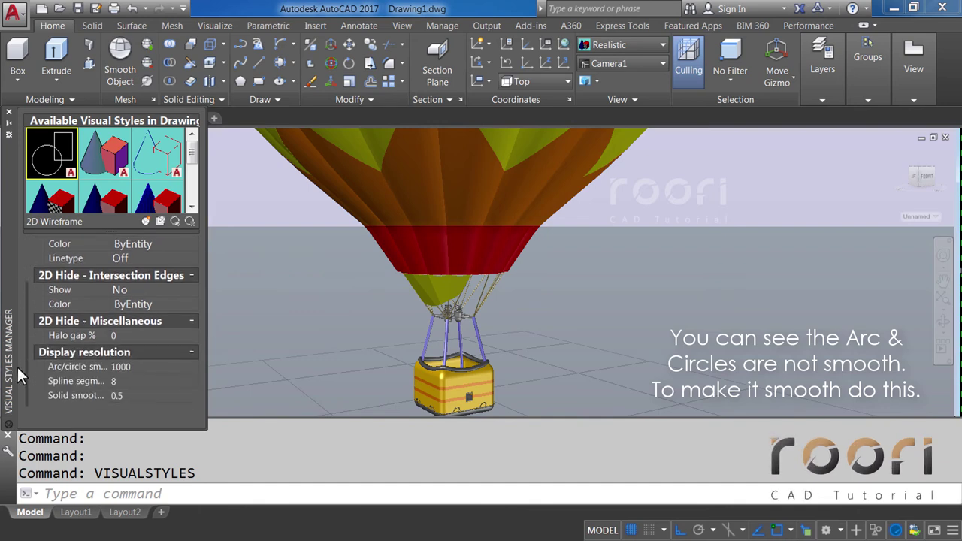
pyautogui.click(119, 392)
pyautogui.write('4')
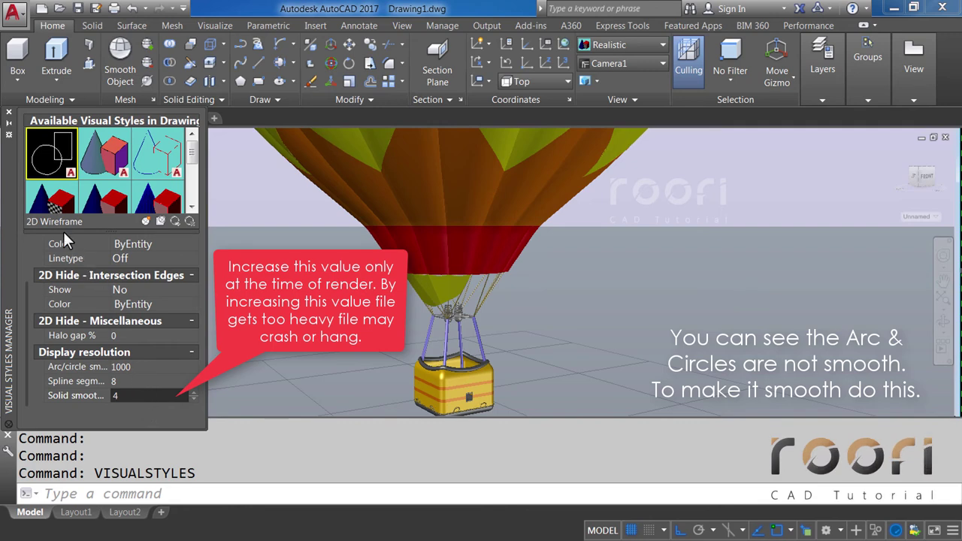
pyautogui.click(9, 115)
pyautogui.press('Escape')
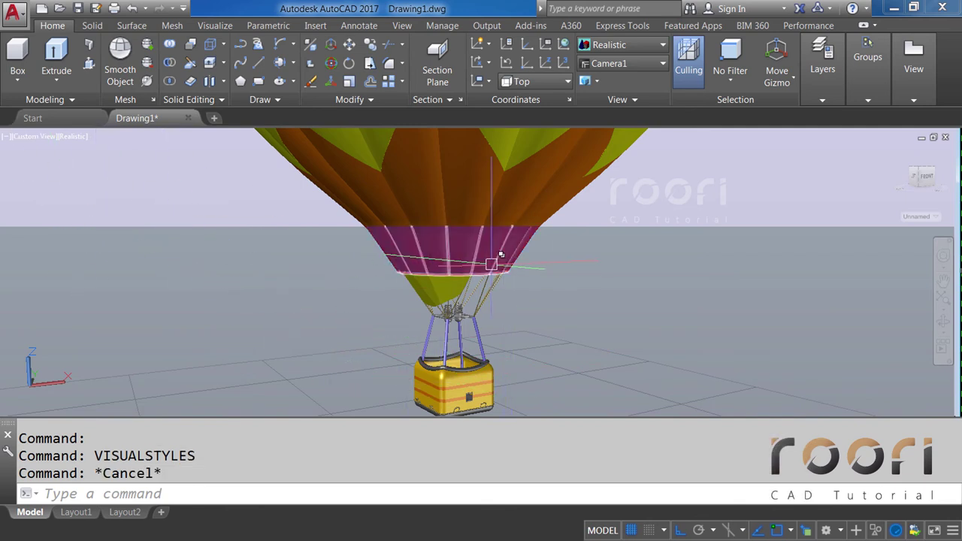
# Step: Open the Materials Browser from the Visualize tab
pyautogui.moveTo(537, 273)
pyautogui.mouseDown(button='middle')
pyautogui.moveTo(525, 257)
pyautogui.moveTo(518, 294)
pyautogui.mouseUp(button='middle')
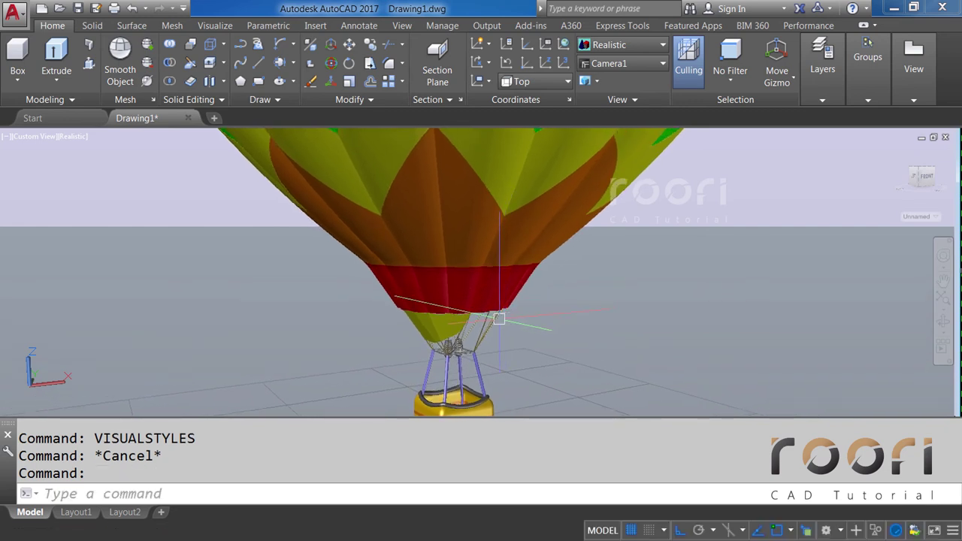
pyautogui.click(209, 28)
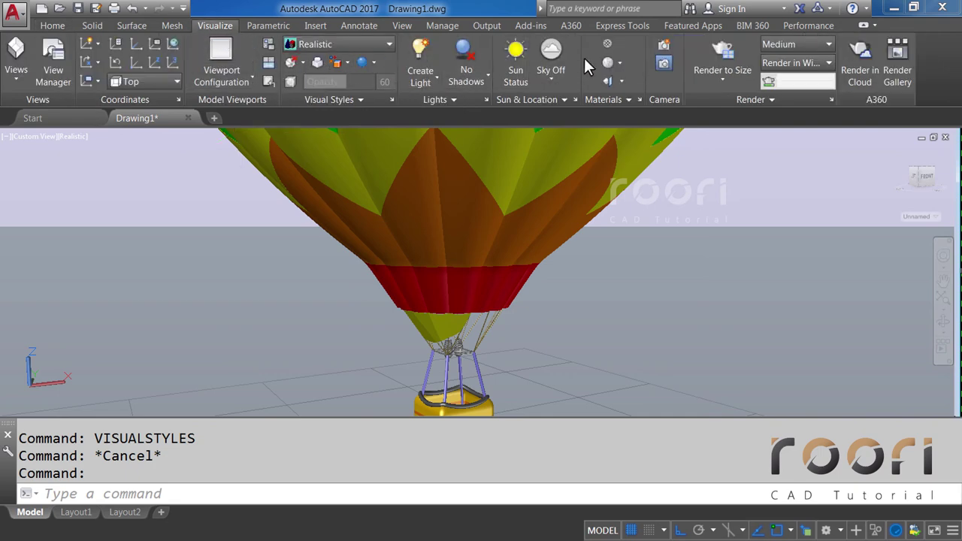
pyautogui.click(609, 46)
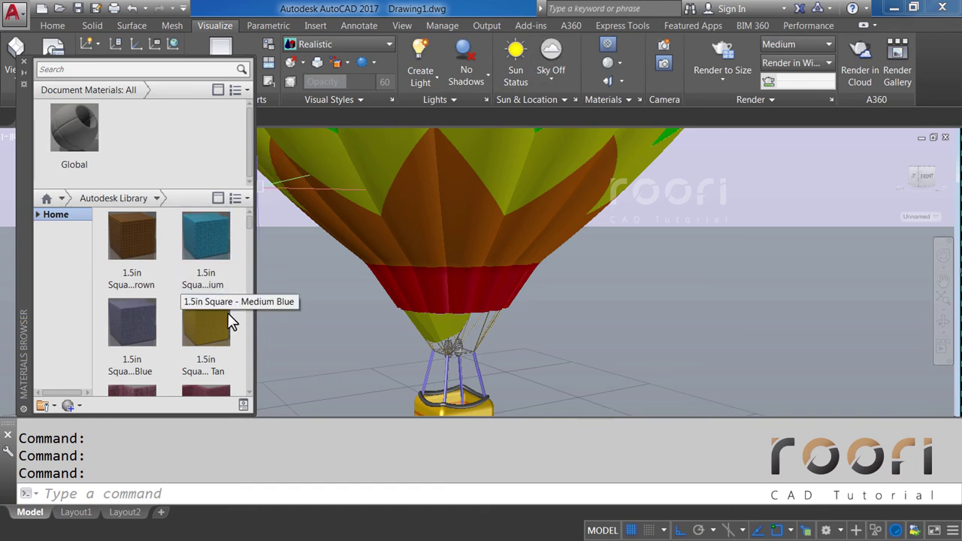
# Step: Scroll the Autodesk Library and add an aluminum framing material to the document
pyautogui.click(249, 392)
pyautogui.click(249, 393)
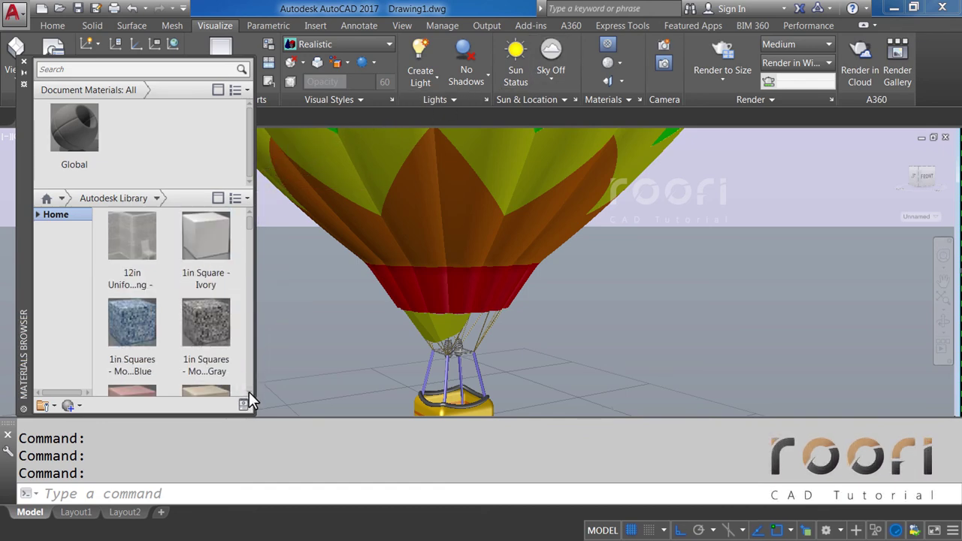
pyautogui.click(249, 393)
pyautogui.click(249, 392)
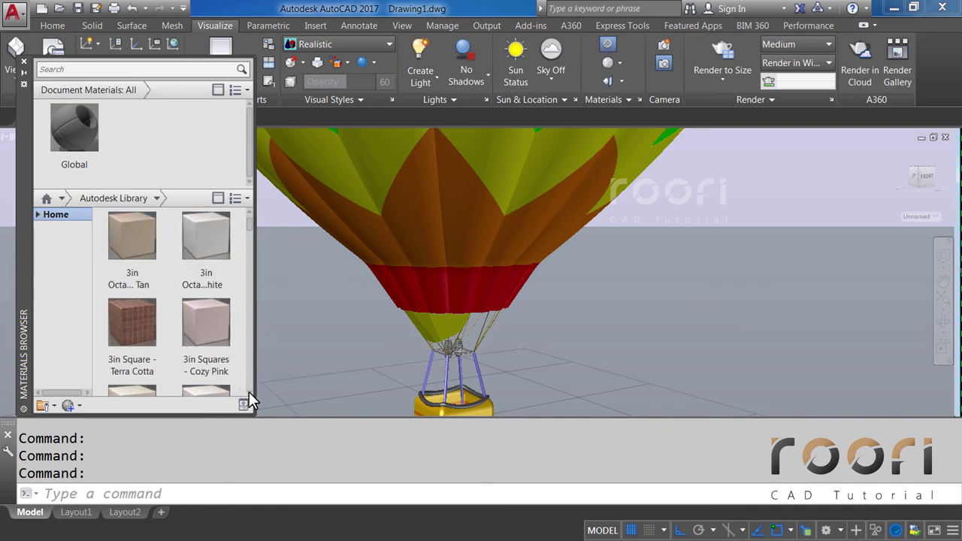
pyautogui.click(249, 393)
pyautogui.click(249, 393)
pyautogui.click(249, 392)
pyautogui.click(249, 392)
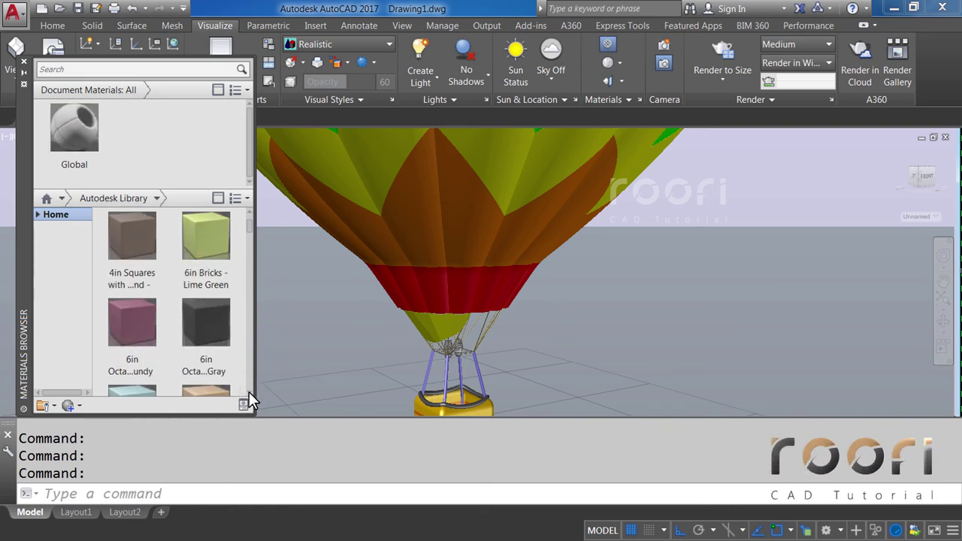
pyautogui.click(249, 393)
pyautogui.click(249, 392)
pyautogui.click(249, 393)
pyautogui.click(249, 393)
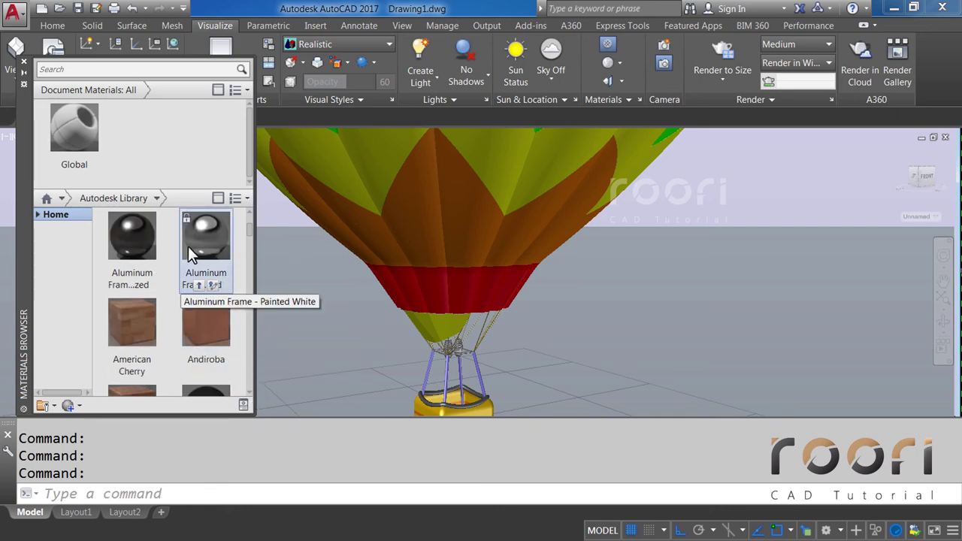
pyautogui.click(200, 287)
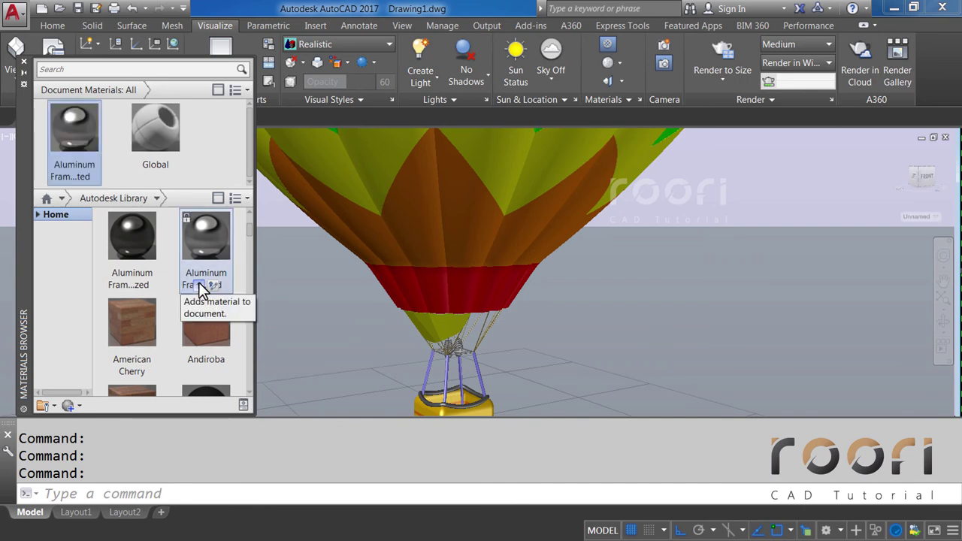
# Step: Add the dark bronze anodized material to the document
pyautogui.scroll(-1, 249, 393)
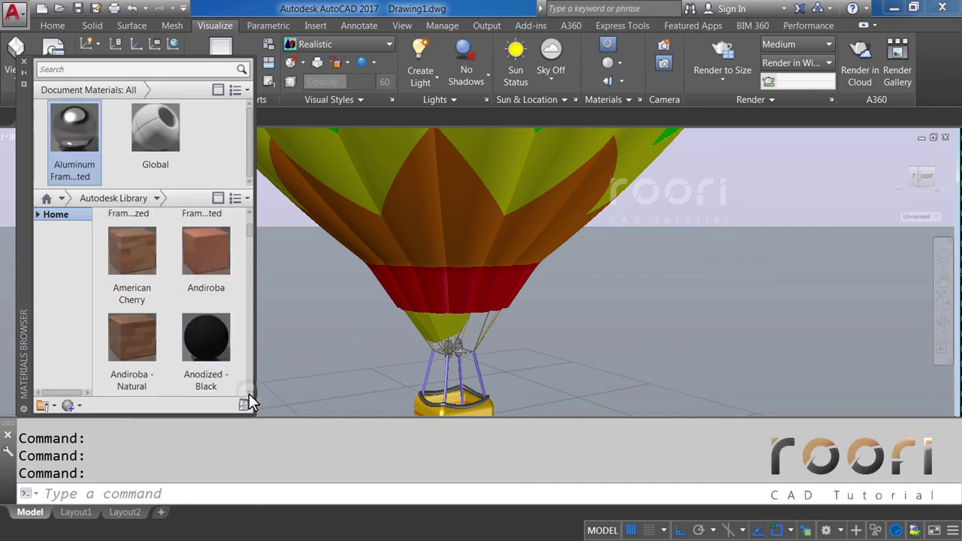
pyautogui.scroll(-1, 249, 392)
pyautogui.scroll(-2, 249, 392)
pyautogui.scroll(-2, 248, 393)
pyautogui.scroll(-1, 249, 393)
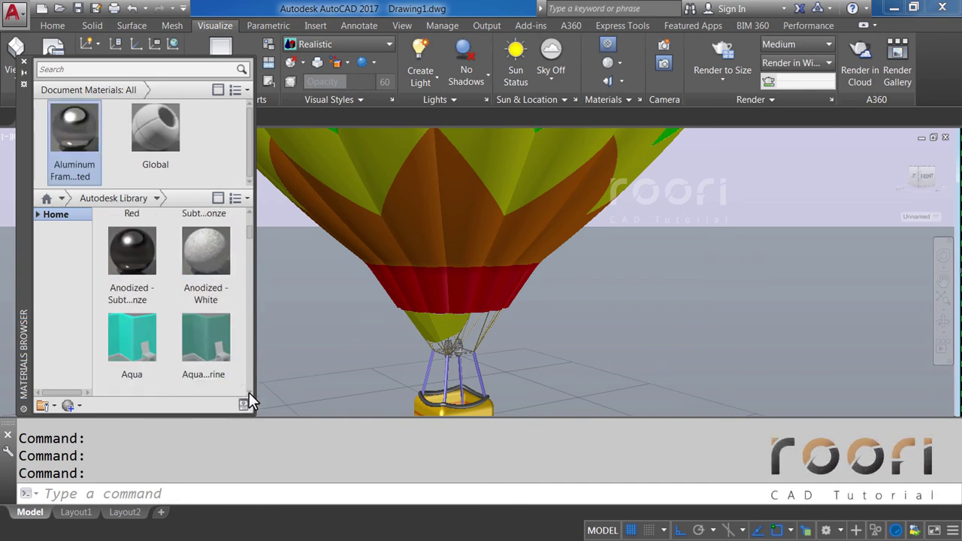
pyautogui.click(125, 300)
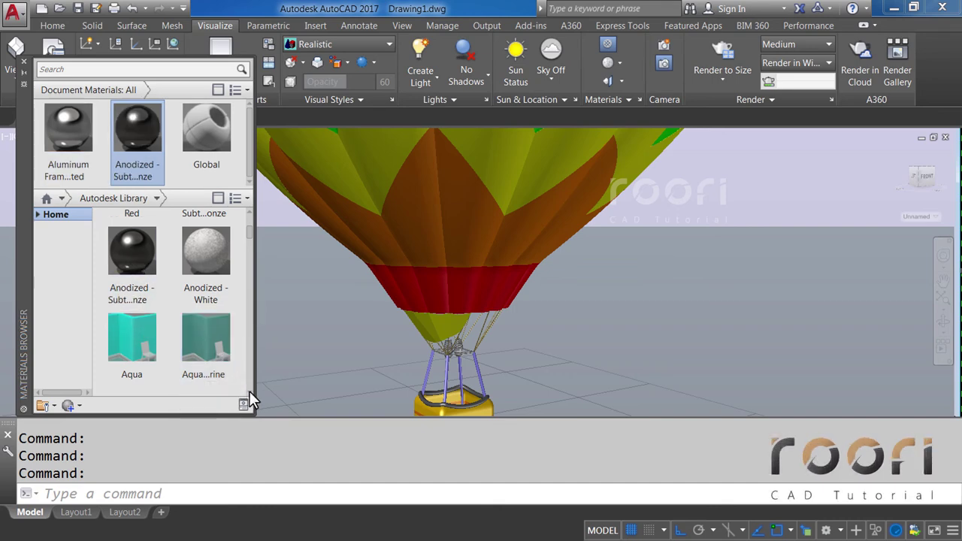
# Step: Add Bamboo and Basket - Woven Tight to the document materials
pyautogui.scroll(-3, 250, 394)
pyautogui.scroll(-1, 250, 394)
pyautogui.scroll(-2, 250, 394)
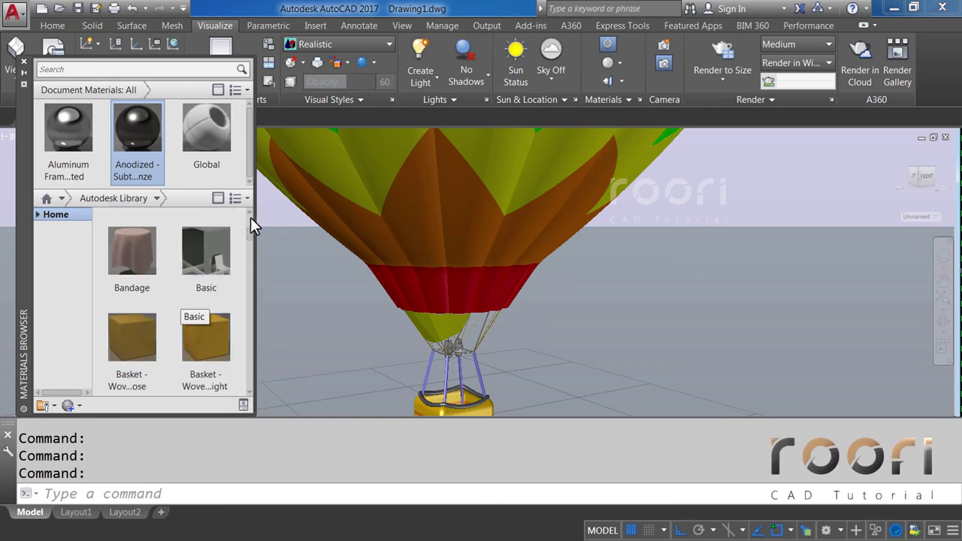
pyautogui.scroll(1, 250, 212)
pyautogui.scroll(1, 241, 224)
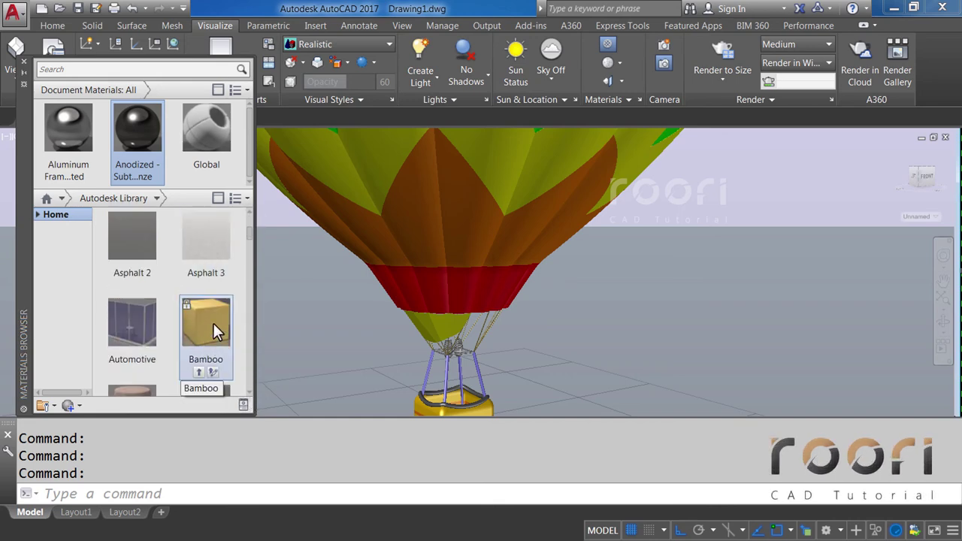
pyautogui.click(197, 373)
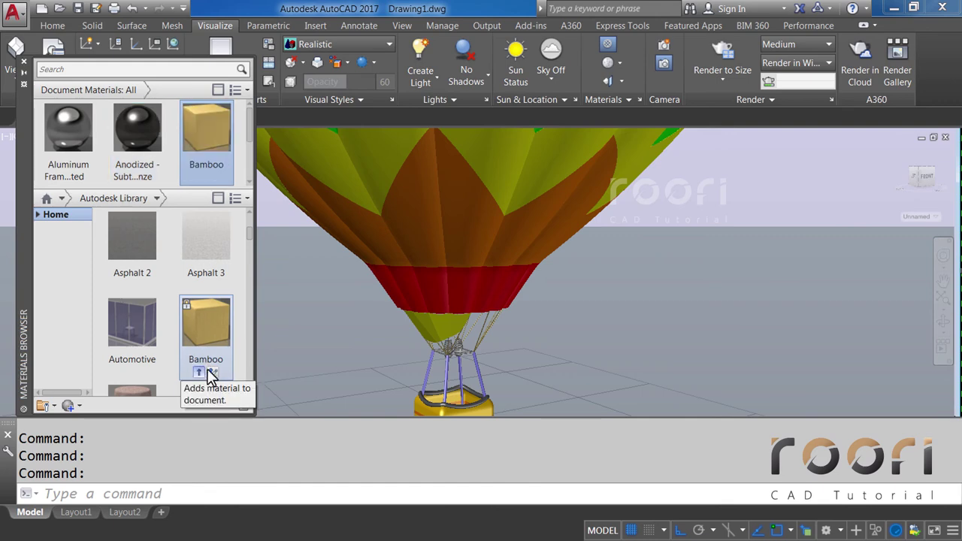
pyautogui.scroll(-1, 244, 391)
pyautogui.click(249, 392)
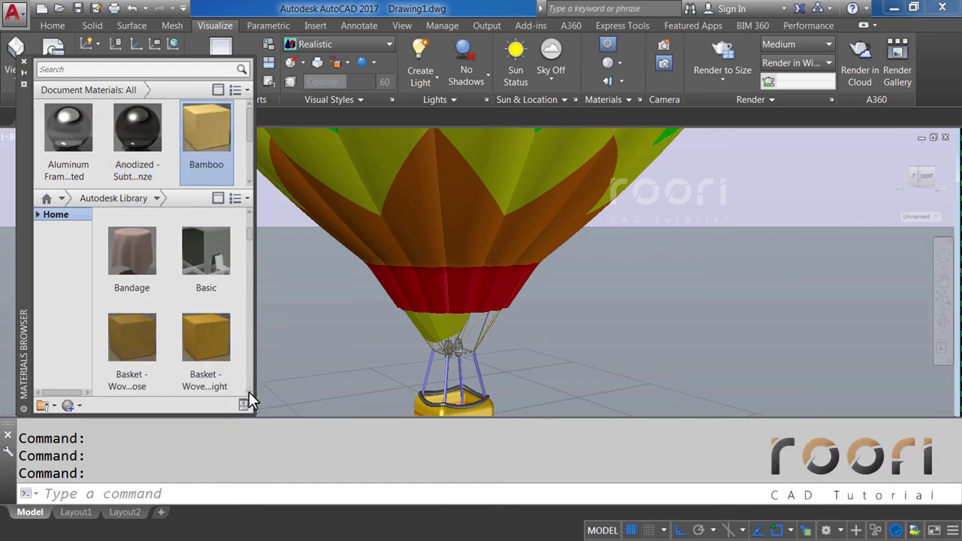
pyautogui.moveTo(206, 349)
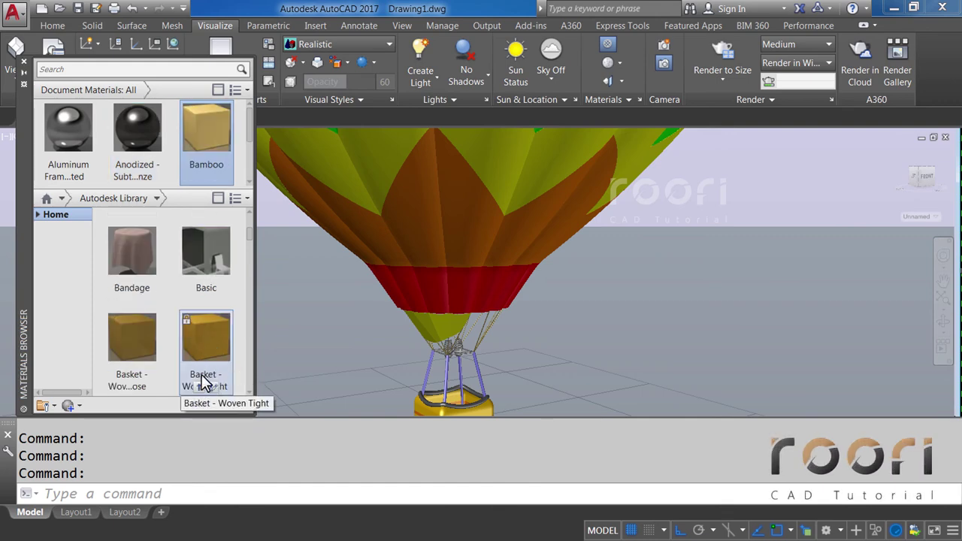
pyautogui.click(199, 376)
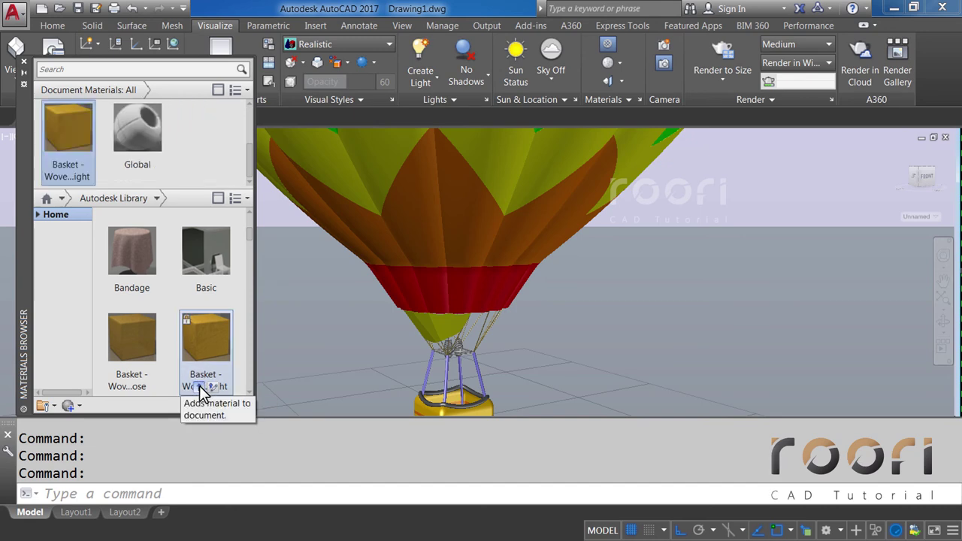
# Step: Scroll further down the library and add Blue - Wall Paint - Glossy to the document
pyautogui.click(250, 394)
pyautogui.click(248, 392)
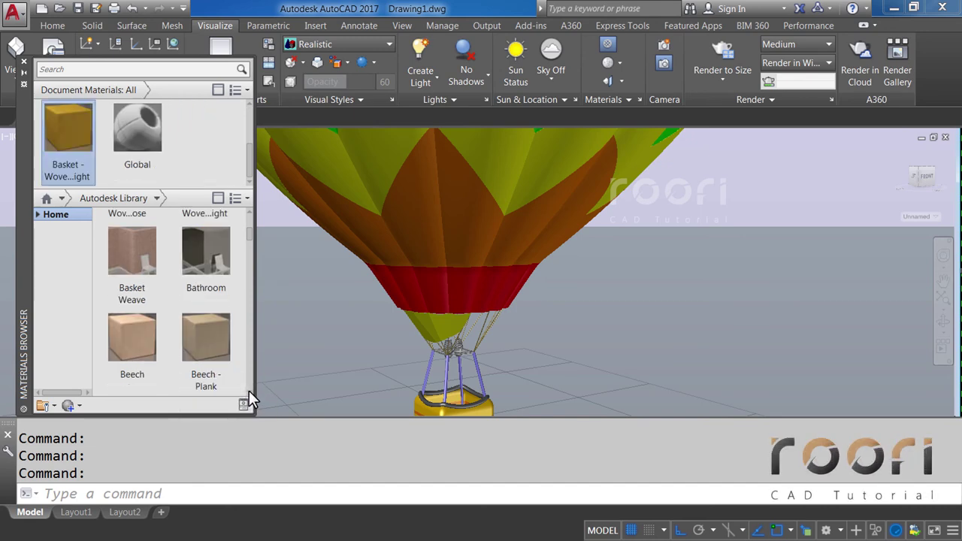
pyautogui.click(249, 391)
pyautogui.click(249, 391)
pyautogui.click(249, 391)
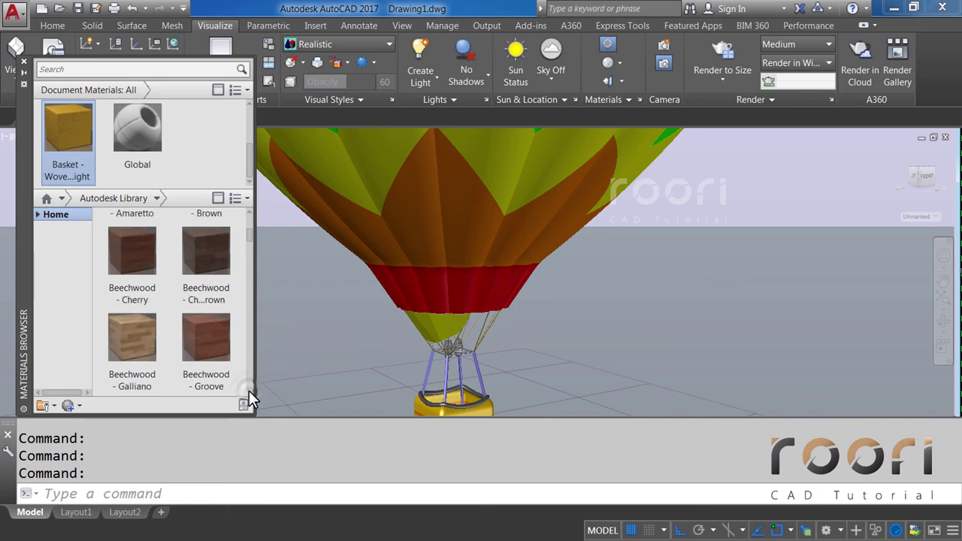
pyautogui.click(249, 391)
pyautogui.click(249, 392)
pyautogui.click(248, 392)
pyautogui.click(248, 392)
pyautogui.click(248, 392)
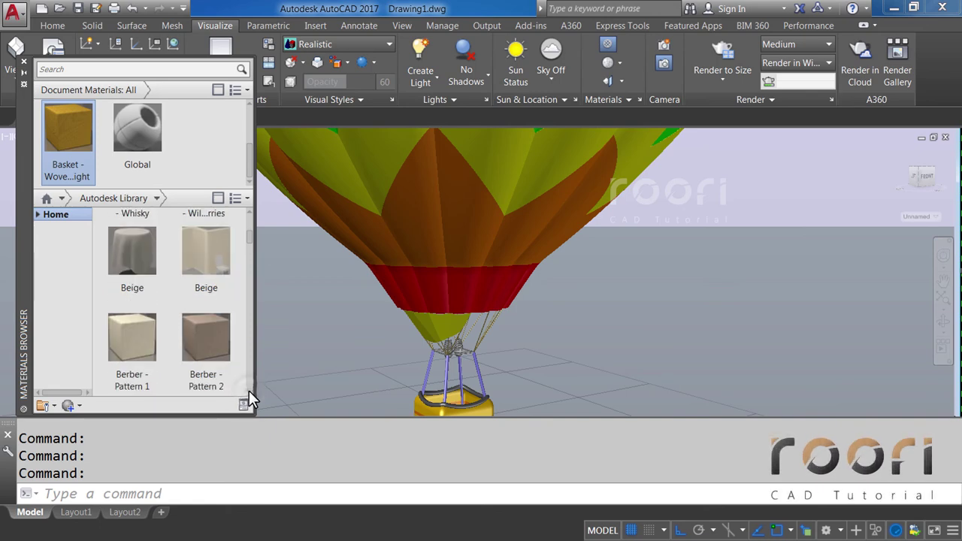
pyautogui.click(249, 391)
pyautogui.click(248, 391)
pyautogui.click(248, 391)
pyautogui.click(249, 391)
pyautogui.click(249, 391)
pyautogui.click(248, 391)
pyautogui.click(249, 391)
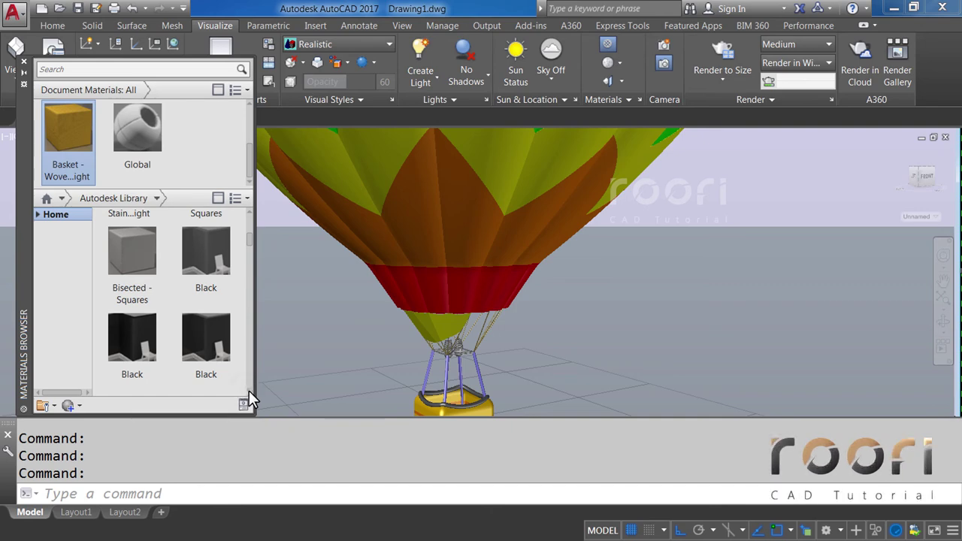
pyautogui.click(249, 390)
pyautogui.click(249, 391)
pyautogui.click(249, 391)
pyautogui.click(249, 391)
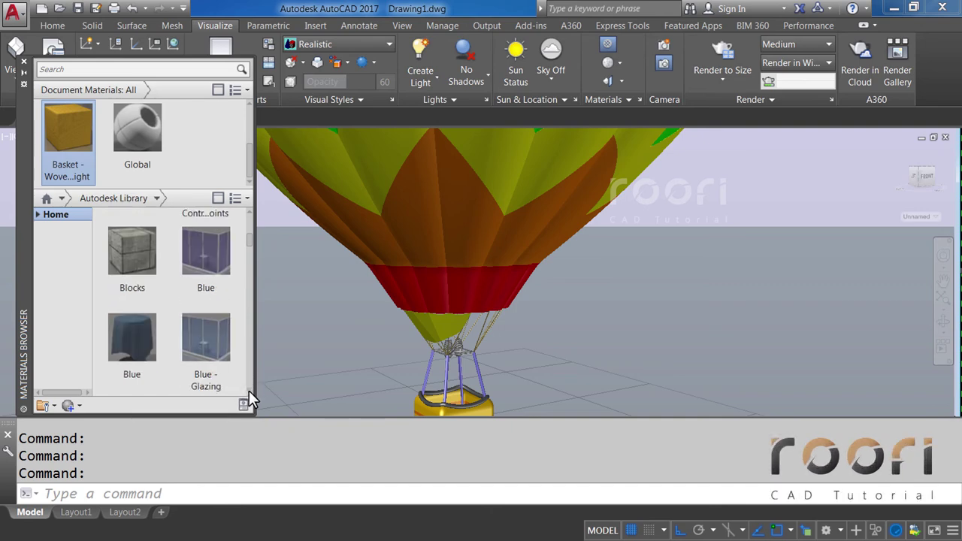
pyautogui.click(249, 391)
pyautogui.moveTo(132, 338)
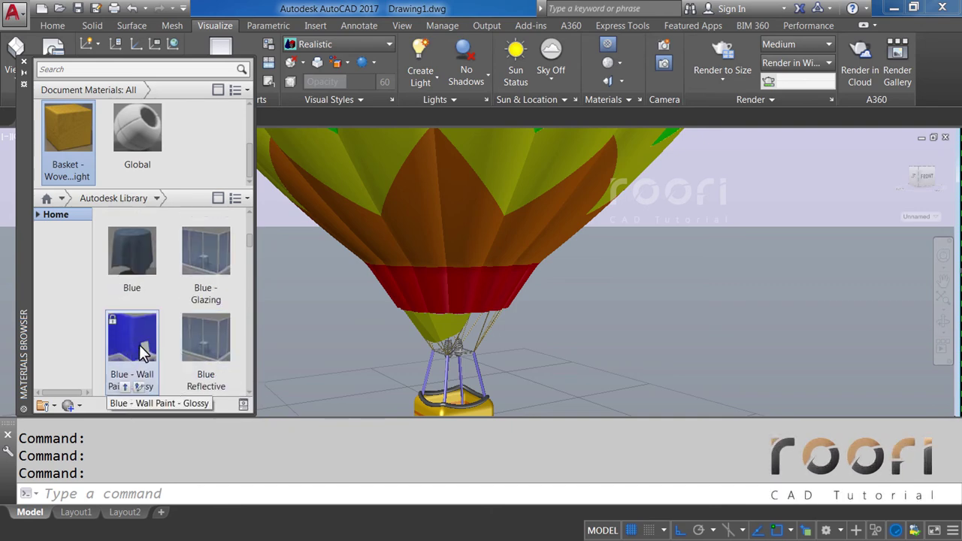
pyautogui.click(126, 385)
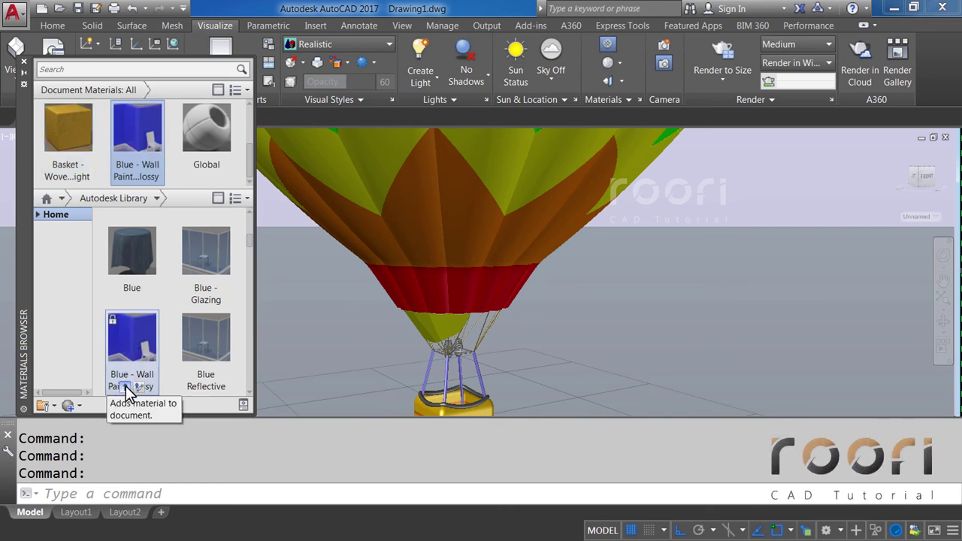
# Step: Find Ceramic in the Autodesk Library and add it to the document materials
pyautogui.click(248, 390)
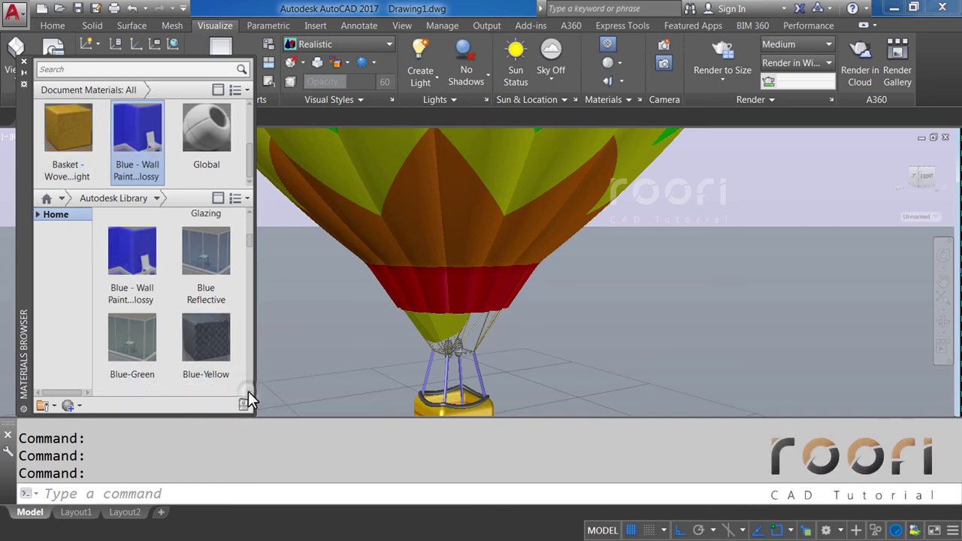
pyautogui.click(248, 391)
pyautogui.click(248, 391)
pyautogui.click(249, 391)
pyautogui.scroll(-1, 248, 391)
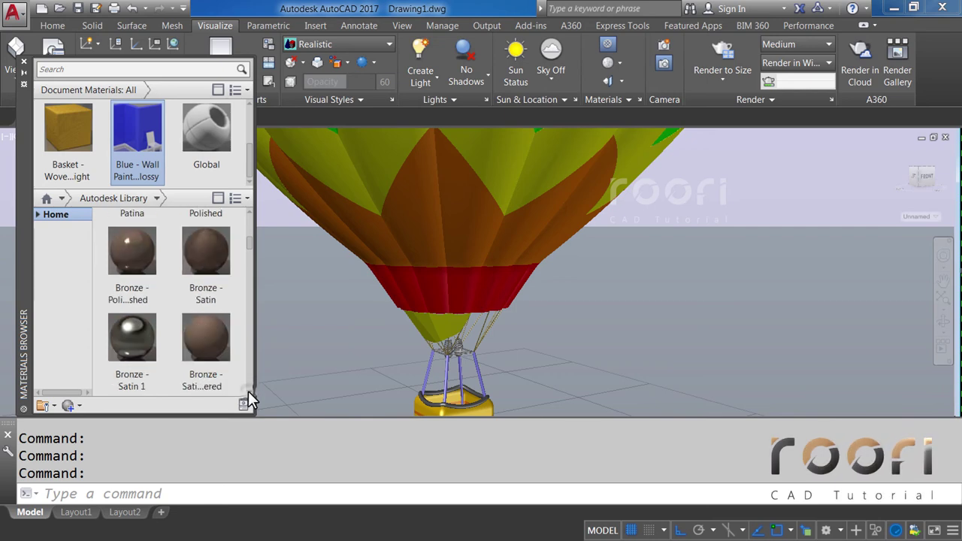
pyautogui.scroll(-1, 248, 391)
pyautogui.scroll(-1, 248, 391)
pyautogui.scroll(-1, 248, 391)
pyautogui.scroll(-1, 248, 391)
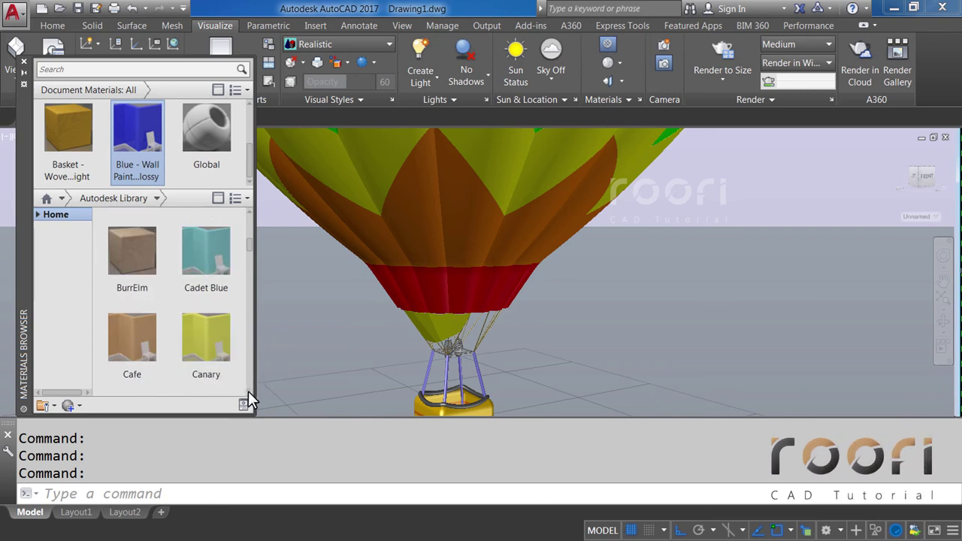
pyautogui.scroll(-1, 249, 391)
pyautogui.scroll(-1, 248, 391)
pyautogui.scroll(-1, 248, 391)
pyautogui.scroll(-1, 248, 390)
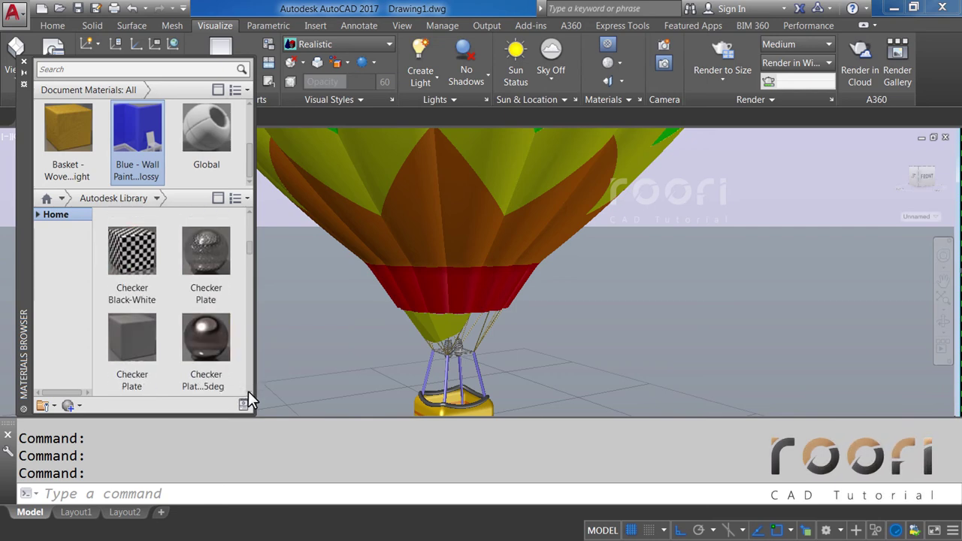
pyautogui.scroll(1, 250, 212)
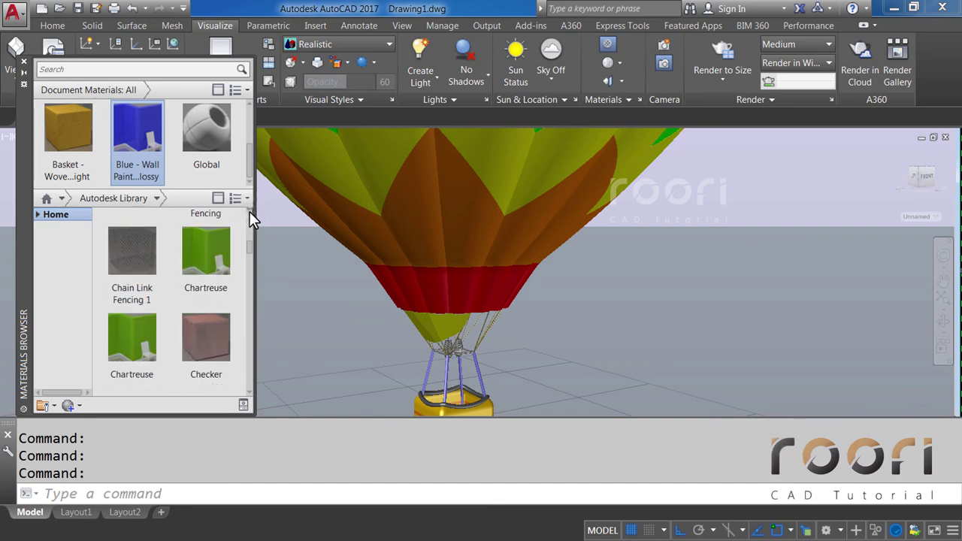
pyautogui.scroll(2, 250, 211)
pyautogui.scroll(1, 246, 215)
pyautogui.moveTo(206, 322)
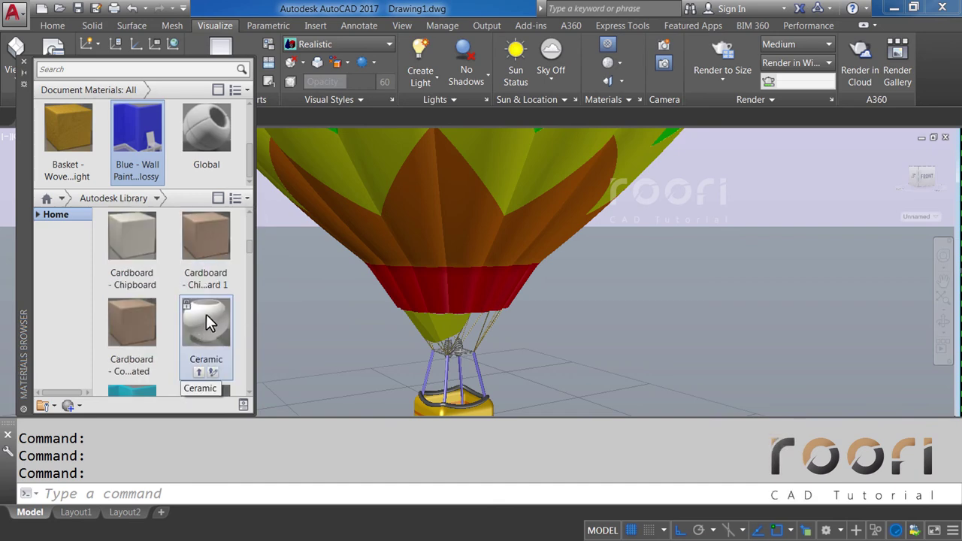
pyautogui.click(208, 372)
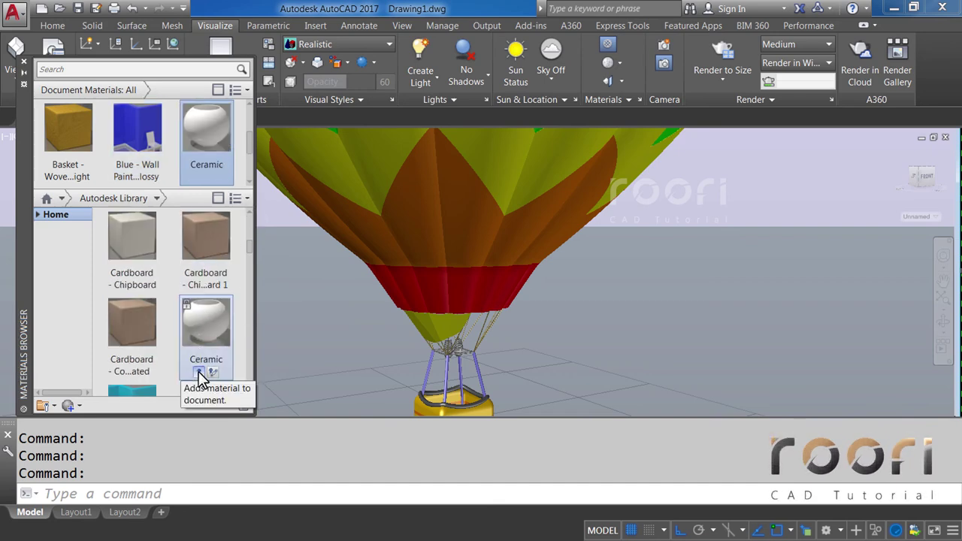
# Step: Find Smooth - Black in the library and add it to the document materials
pyautogui.scroll(-1, 240, 381)
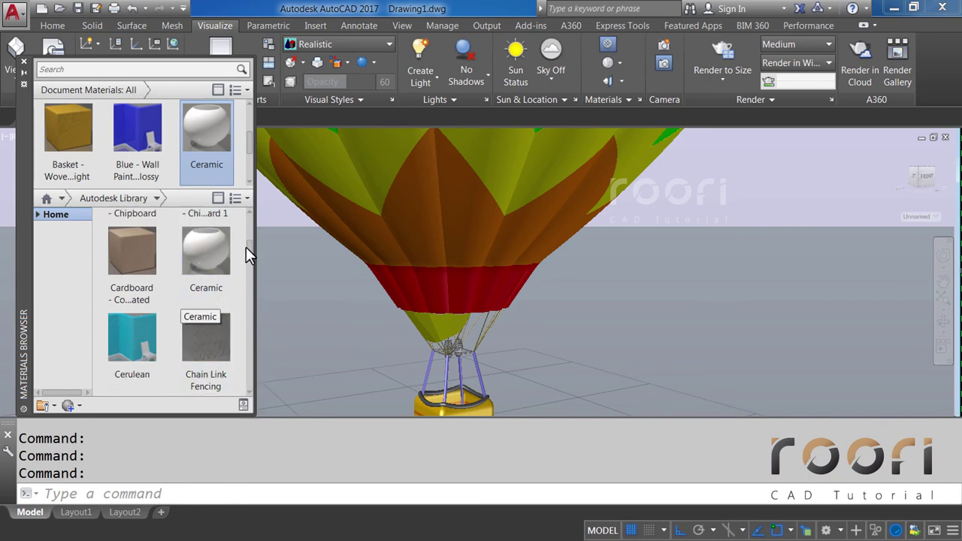
pyautogui.moveTo(249, 247); pyautogui.dragTo(250, 334)
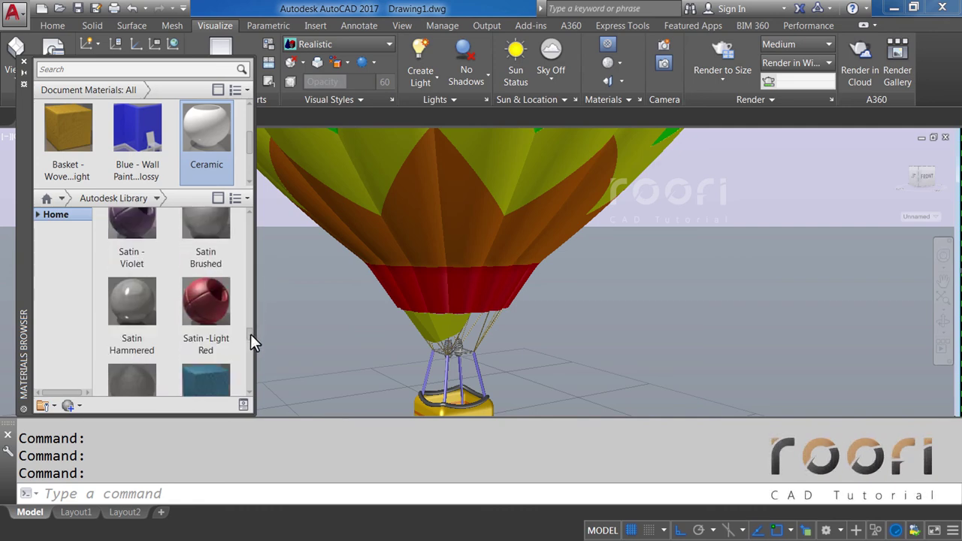
pyautogui.click(249, 391)
pyautogui.click(249, 392)
pyautogui.click(248, 392)
pyautogui.click(249, 392)
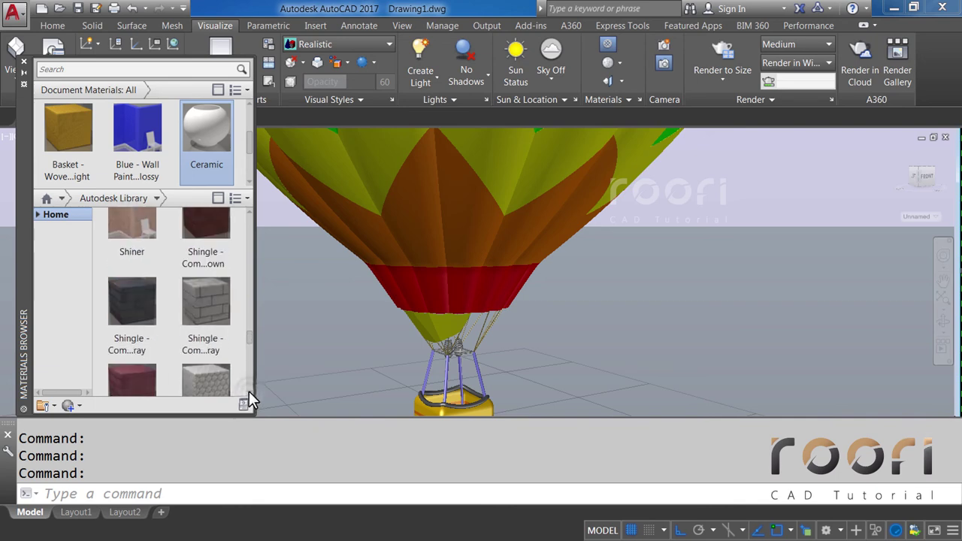
pyautogui.click(249, 392)
pyautogui.click(249, 392)
pyautogui.click(249, 391)
pyautogui.click(248, 391)
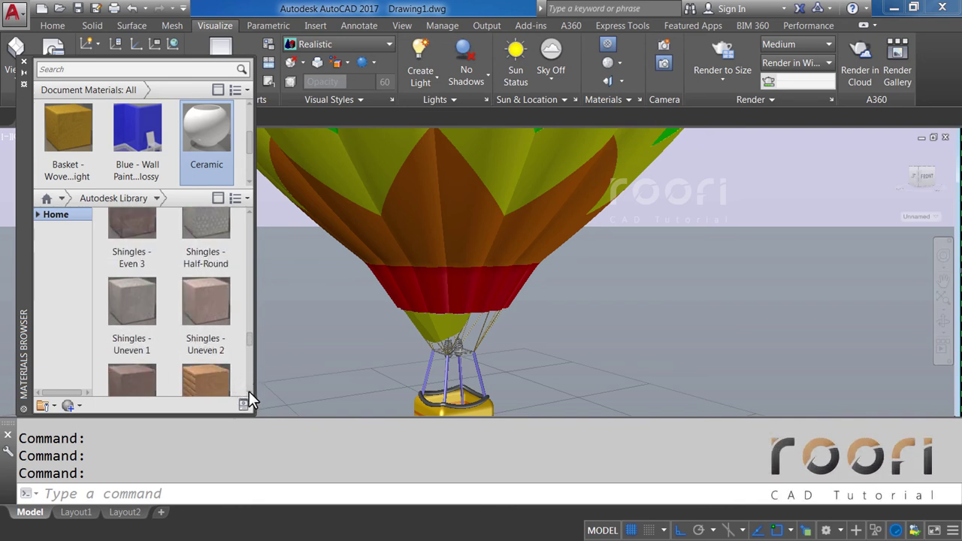
pyautogui.click(249, 392)
pyautogui.click(249, 392)
pyautogui.click(249, 392)
pyautogui.click(249, 392)
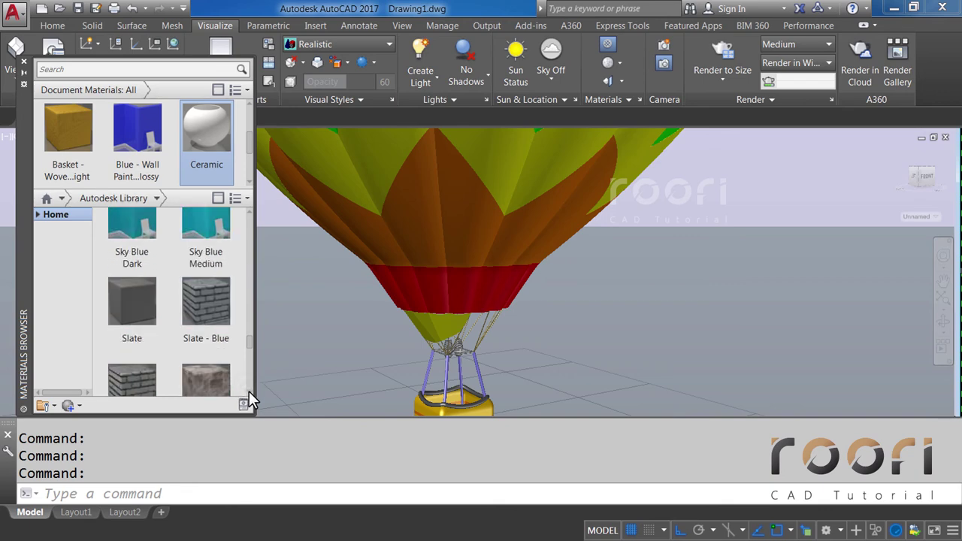
pyautogui.click(249, 392)
pyautogui.click(249, 391)
pyautogui.click(248, 391)
pyautogui.click(249, 392)
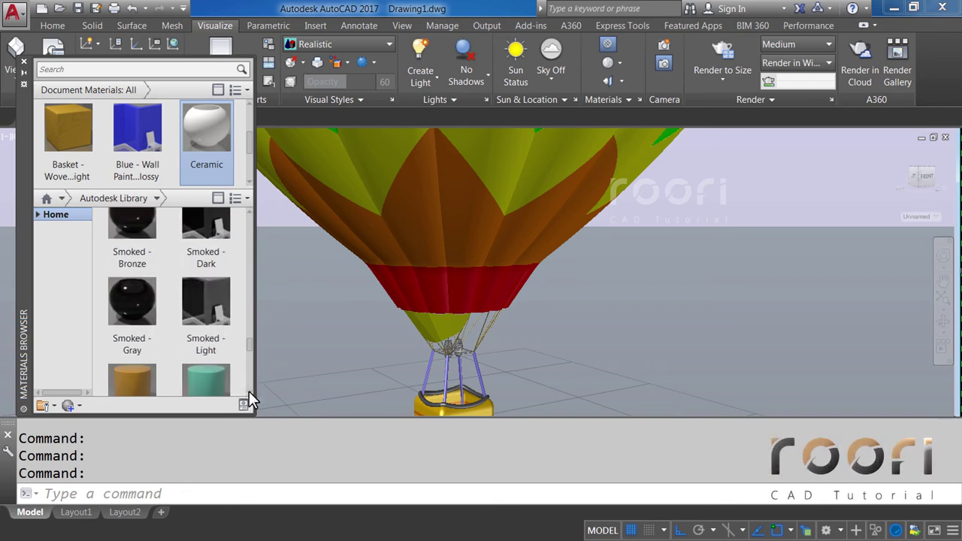
pyautogui.click(249, 392)
pyautogui.click(249, 392)
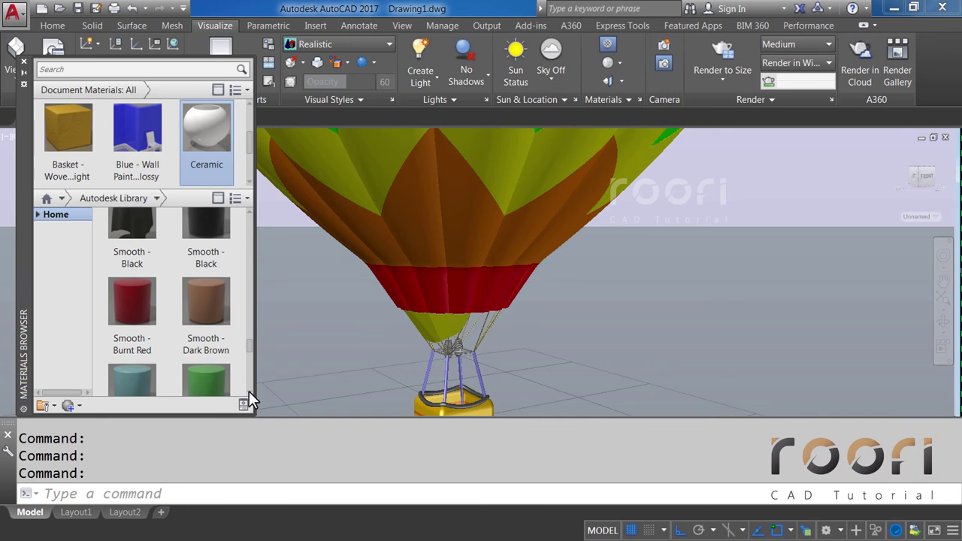
pyautogui.click(249, 391)
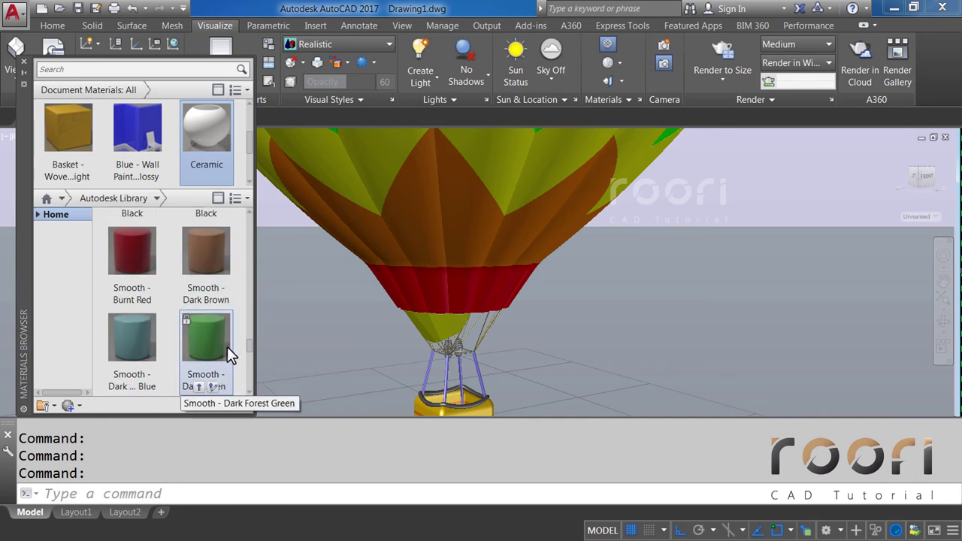
pyautogui.click(248, 392)
pyautogui.click(248, 392)
pyautogui.click(247, 392)
pyautogui.click(247, 392)
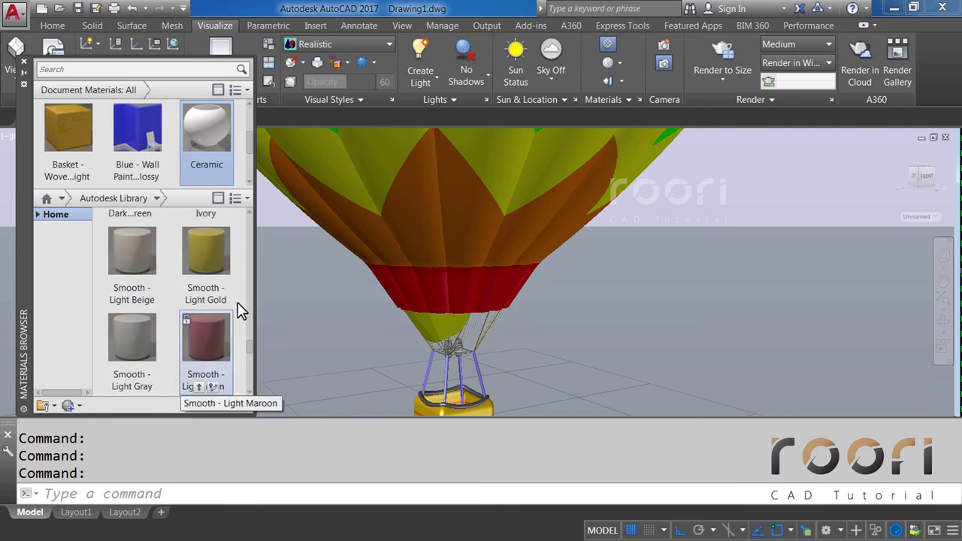
pyautogui.scroll(1, 241, 218)
pyautogui.click(247, 211)
pyautogui.click(248, 211)
pyautogui.click(248, 212)
pyautogui.click(247, 211)
pyautogui.click(247, 211)
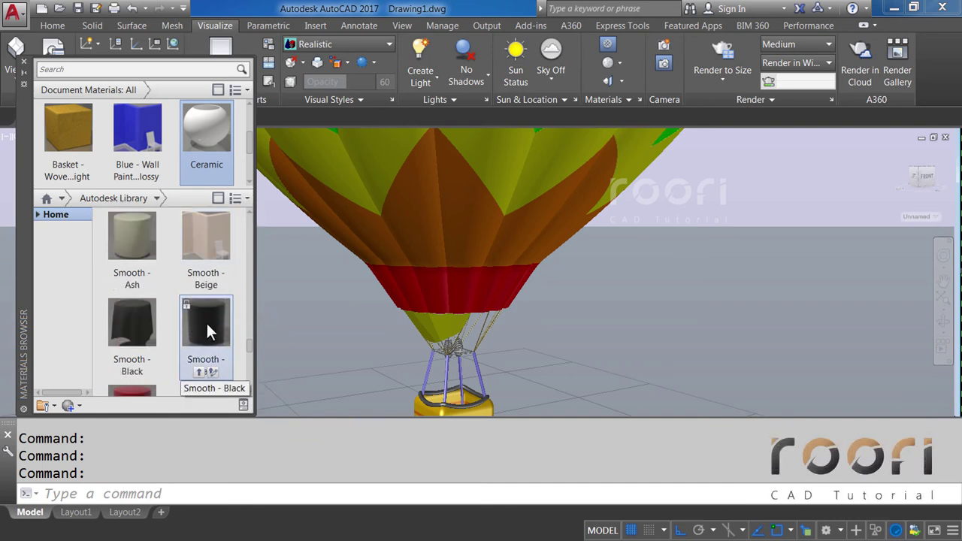
pyautogui.click(197, 373)
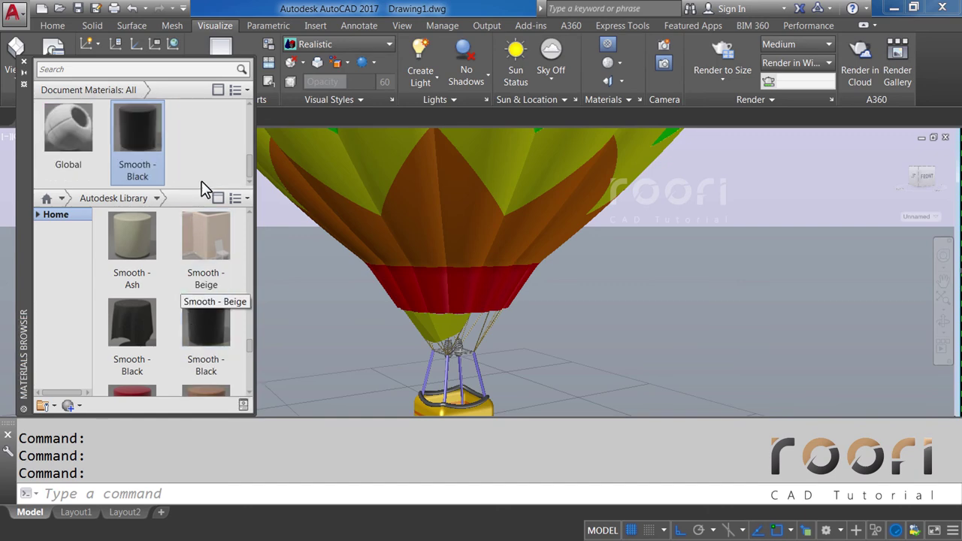
pyautogui.moveTo(249, 167); pyautogui.dragTo(247, 117)
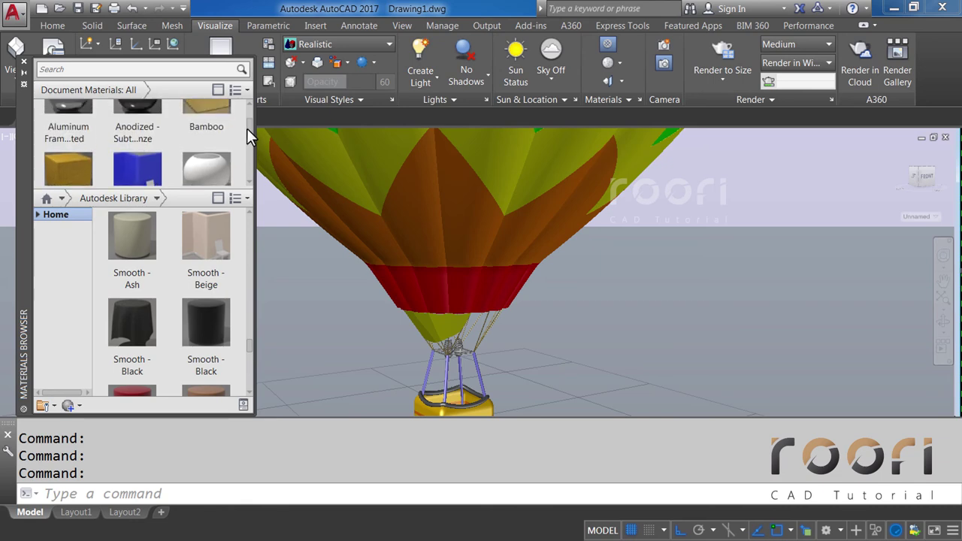
# Step: Assign Smooth - Black to the basket's rubber edging solid through its Properties
pyautogui.moveTo(372, 301); pyautogui.dragTo(376, 255, button='middle')
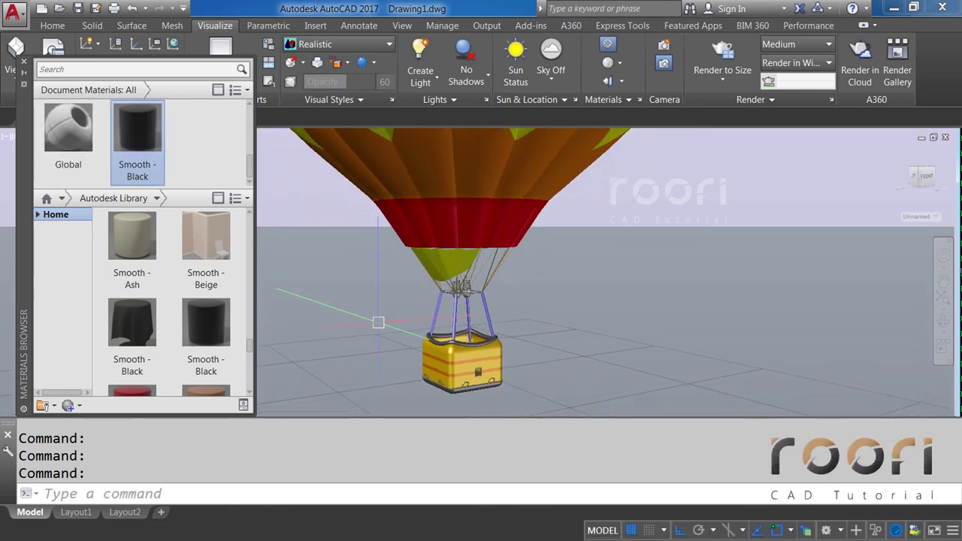
pyautogui.click(438, 339)
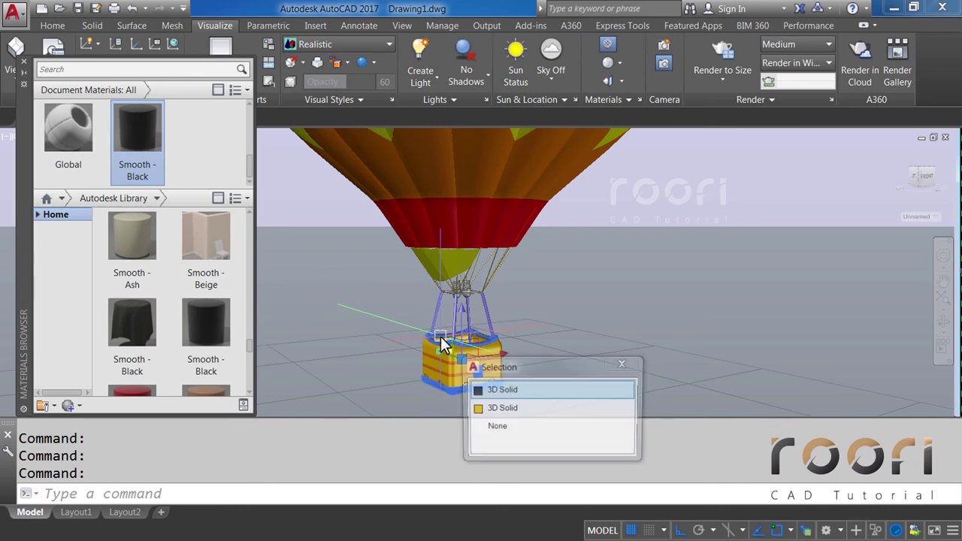
pyautogui.click(490, 391)
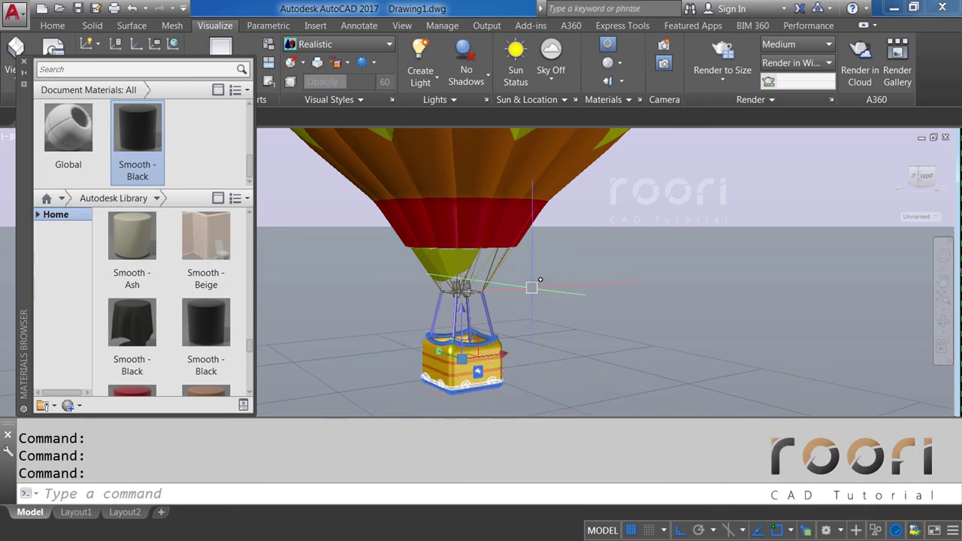
pyautogui.rightClick(535, 280)
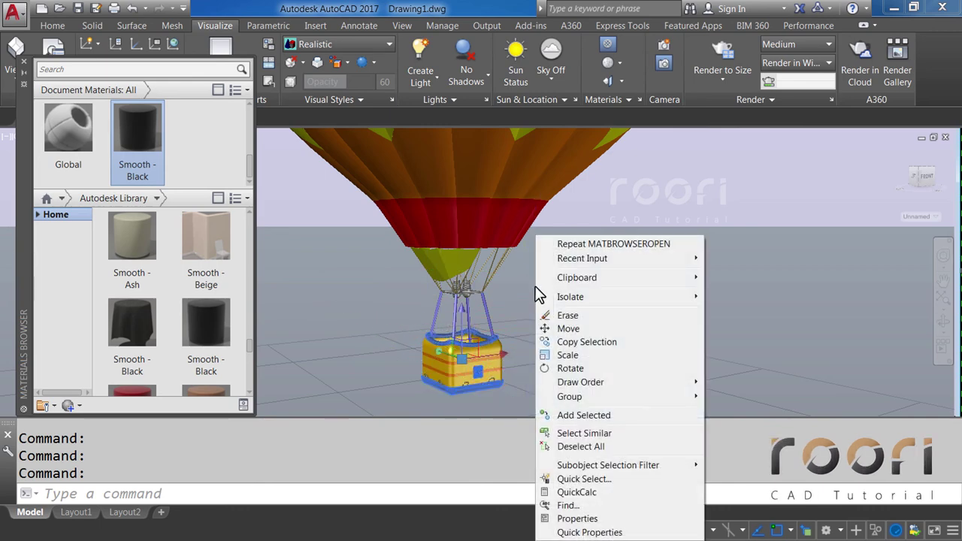
pyautogui.click(575, 518)
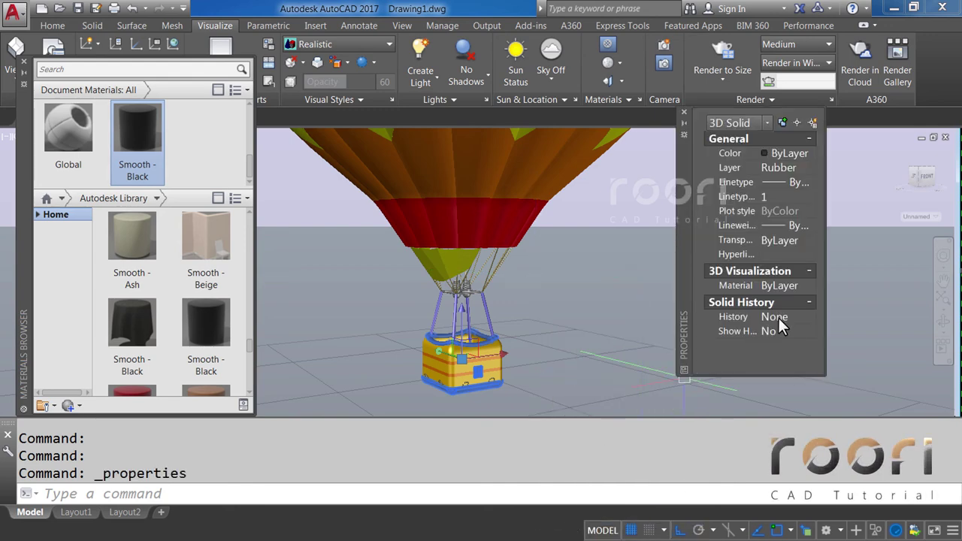
pyautogui.click(810, 285)
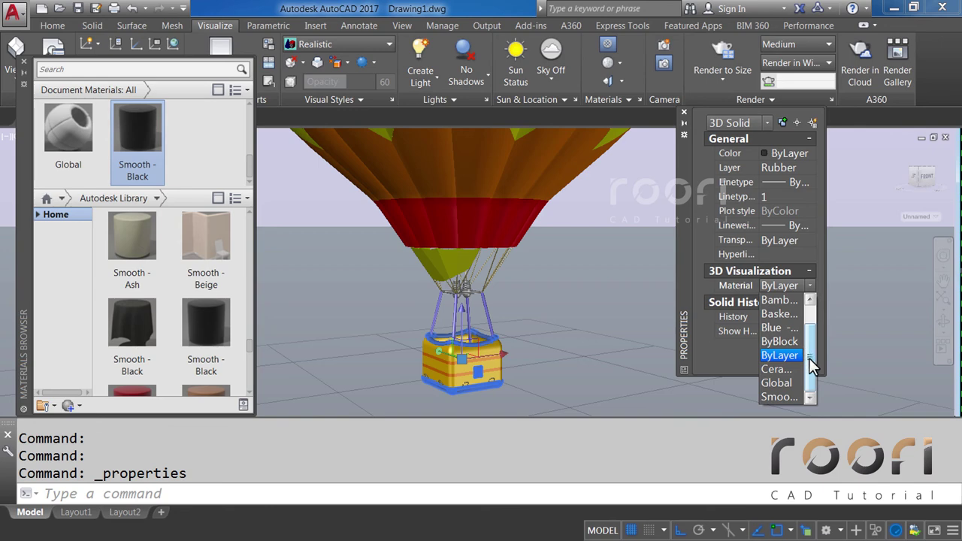
pyautogui.click(782, 396)
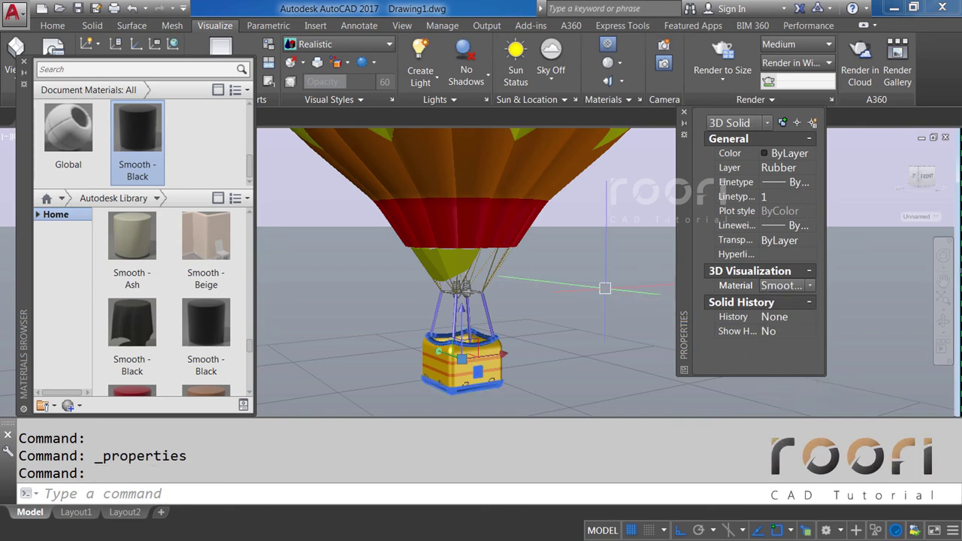
pyautogui.press('Escape')
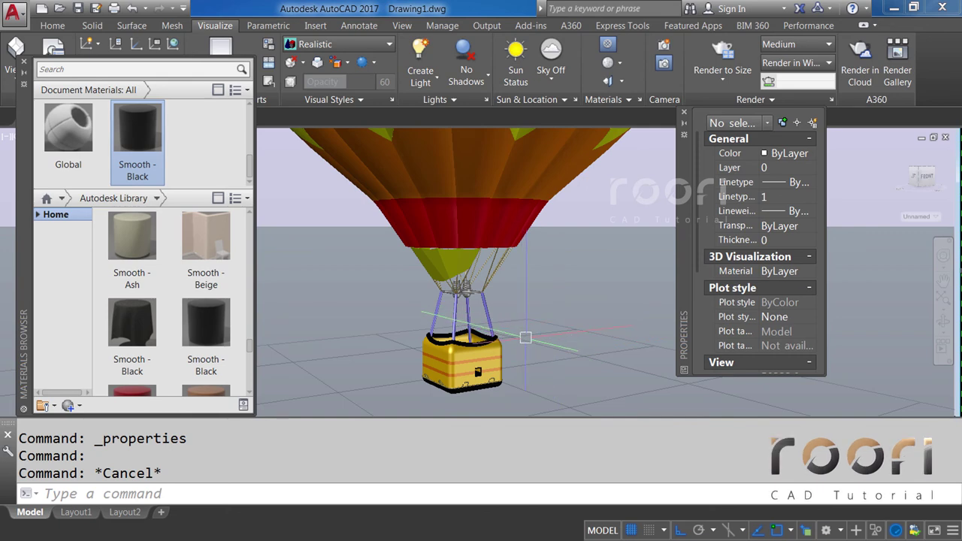
# Step: Zoom in and pan with the SteeringWheel so the whole basket is centred
pyautogui.click(944, 257)
pyautogui.click(944, 258)
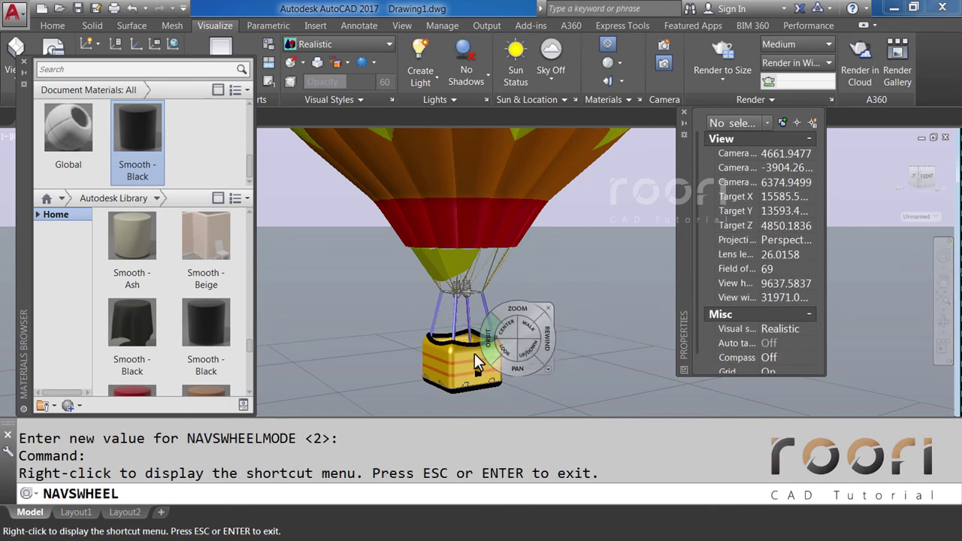
pyautogui.moveTo(472, 342); pyautogui.dragTo(476, 312)
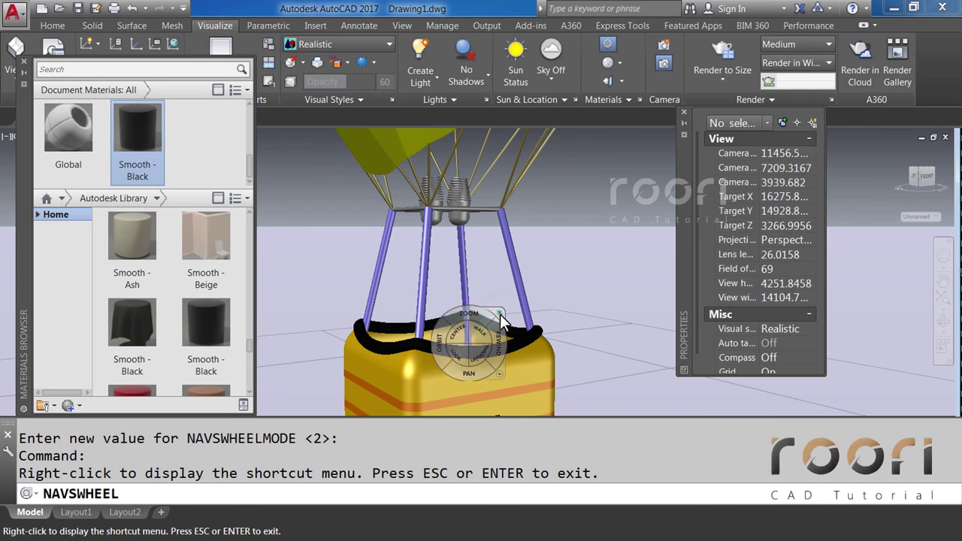
pyautogui.click(500, 314)
pyautogui.moveTo(474, 353)
pyautogui.mouseDown(button='middle')
pyautogui.moveTo(490, 288)
pyautogui.moveTo(459, 254)
pyautogui.mouseUp(button='middle')
pyautogui.press('Escape')
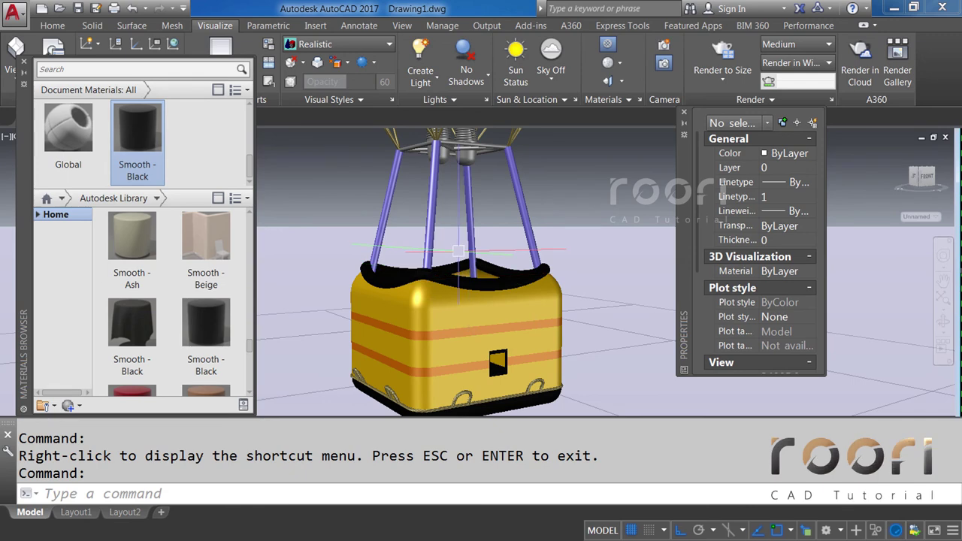
pyautogui.click(476, 386)
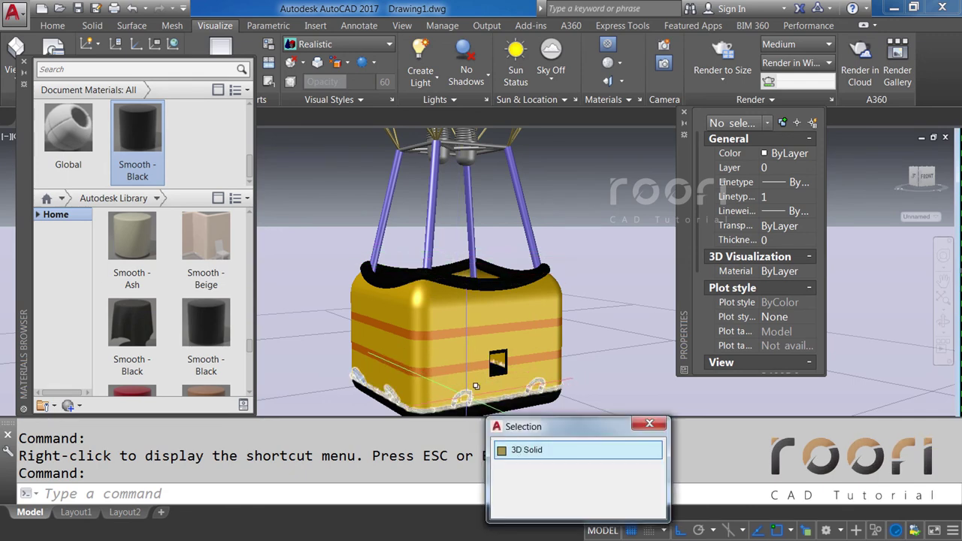
# Step: Assign the Bamboo material to the bottom rope trim and the top rigging ropes
pyautogui.click(525, 451)
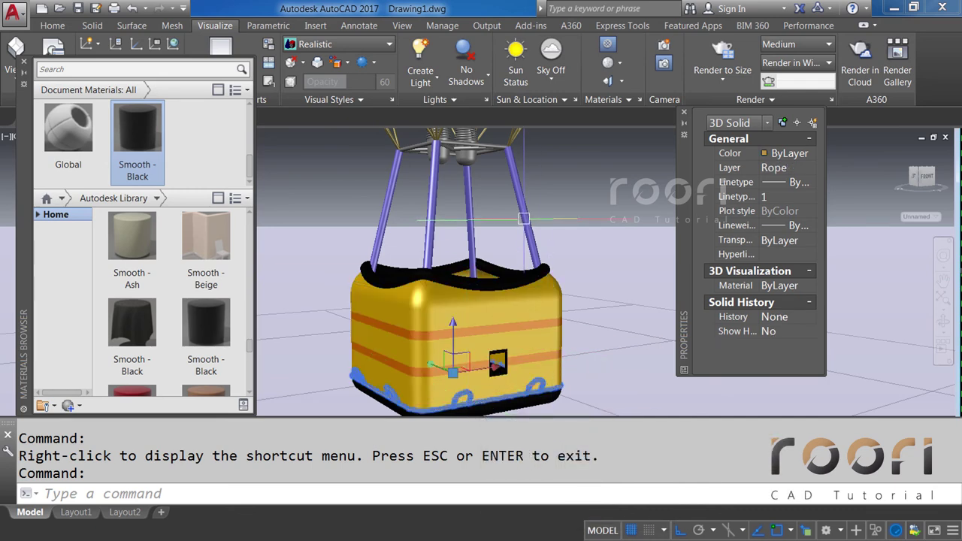
pyautogui.keyDown('shift'); pyautogui.moveTo(524, 218); pyautogui.dragTo(514, 152, button='middle'); pyautogui.keyUp('shift')
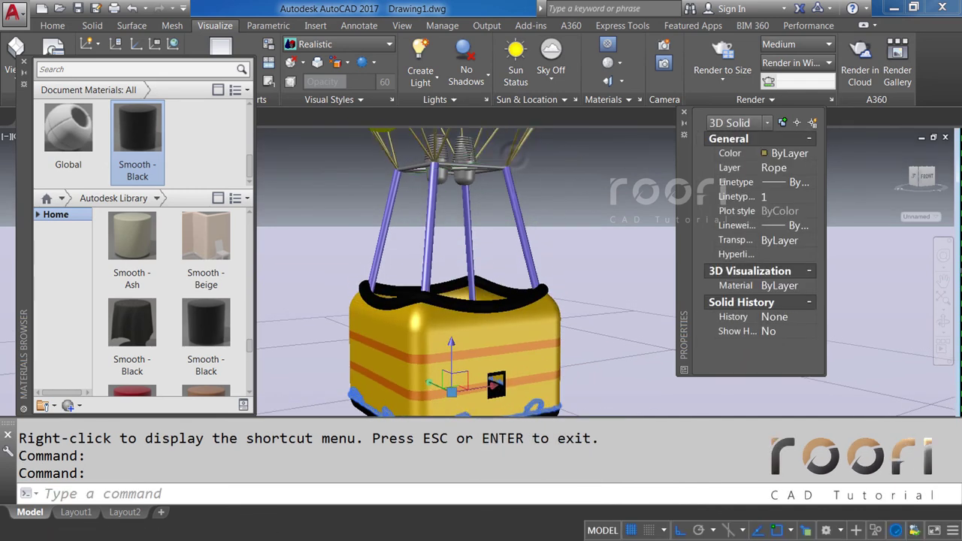
pyautogui.click(515, 156)
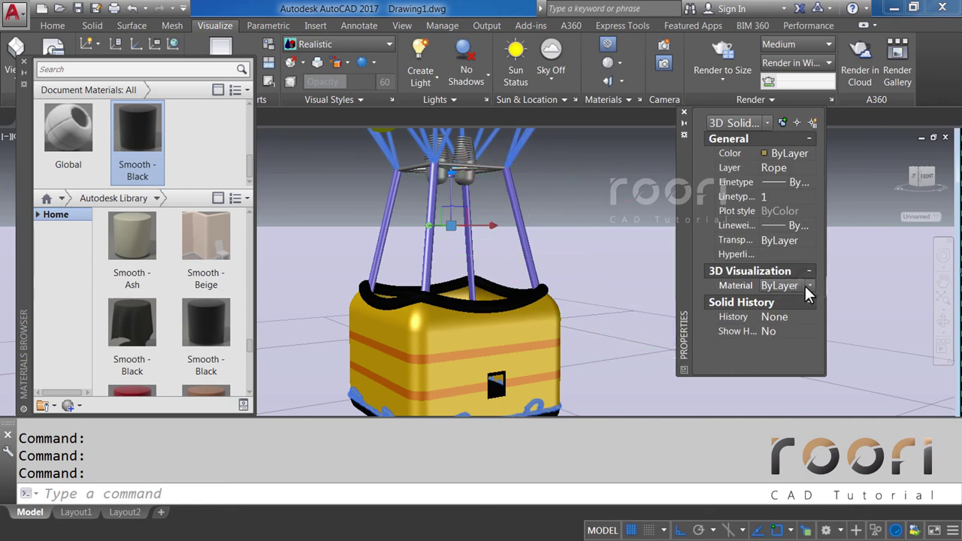
pyautogui.click(809, 285)
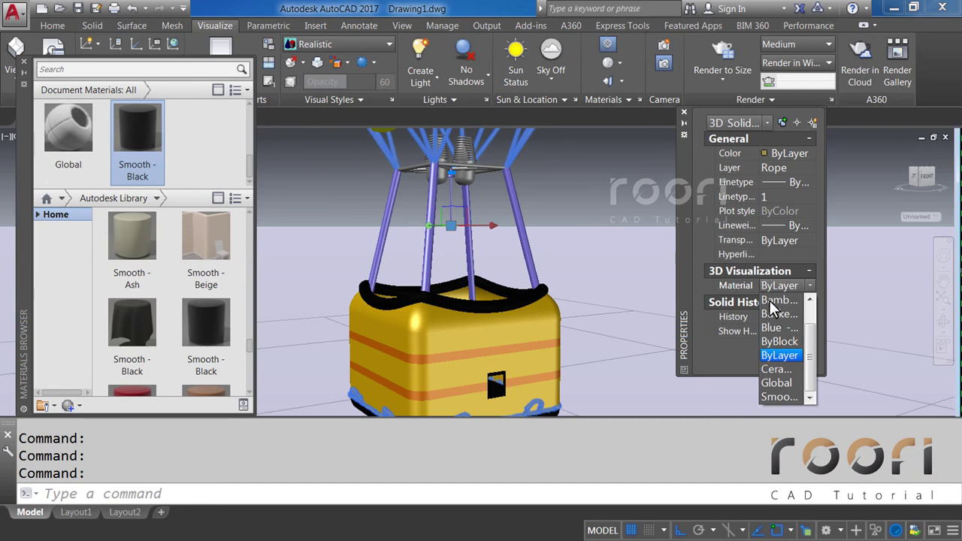
pyautogui.click(781, 300)
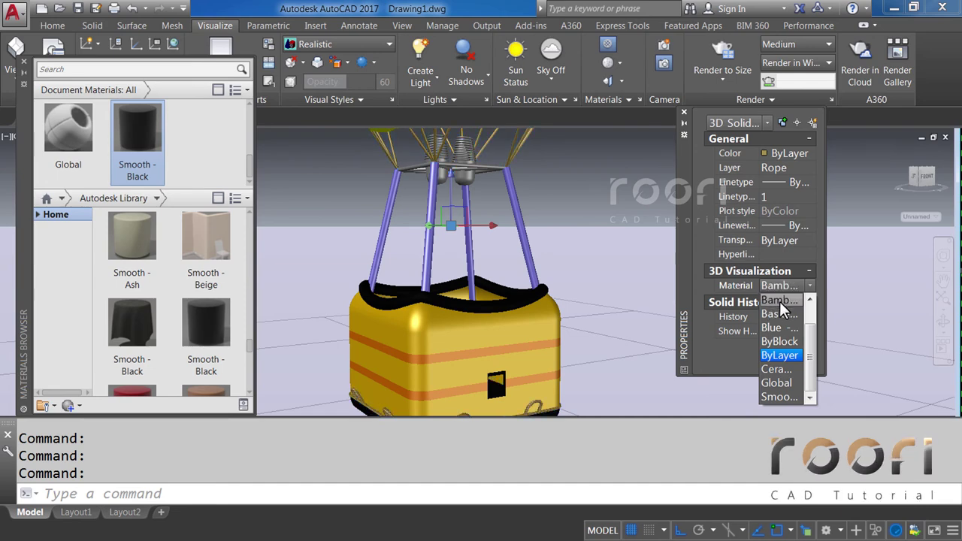
pyautogui.click(666, 280)
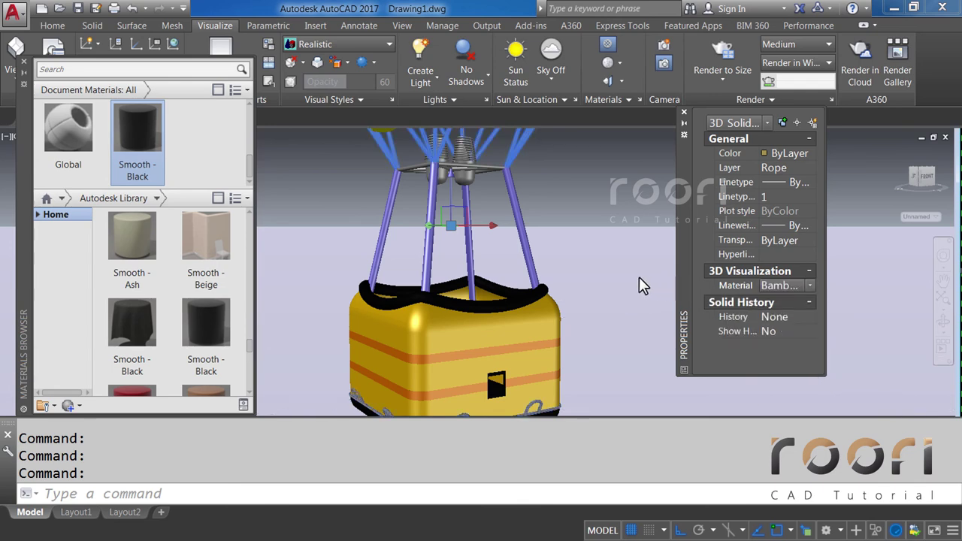
pyautogui.moveTo(608, 277); pyautogui.dragTo(581, 283, button='middle')
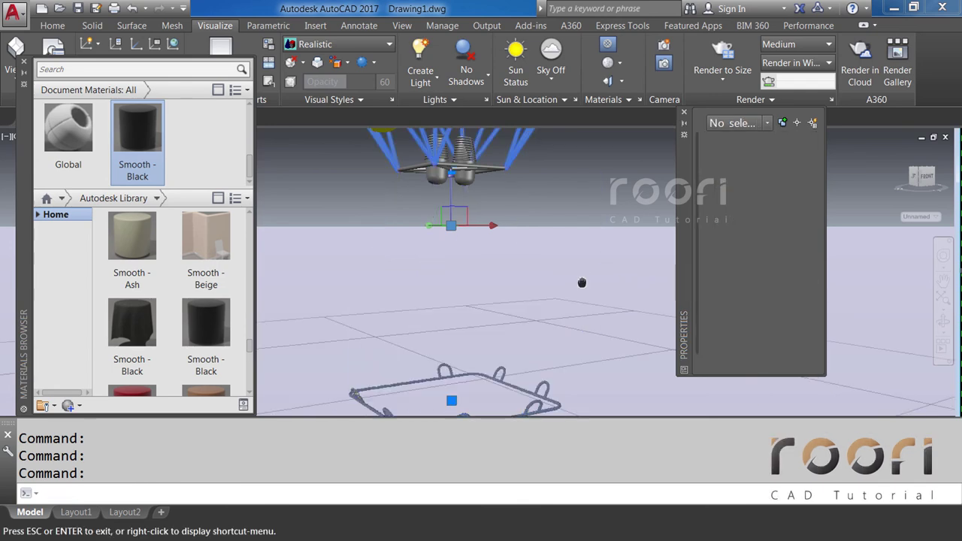
pyautogui.moveTo(582, 282); pyautogui.dragTo(588, 283)
pyautogui.press('Escape')
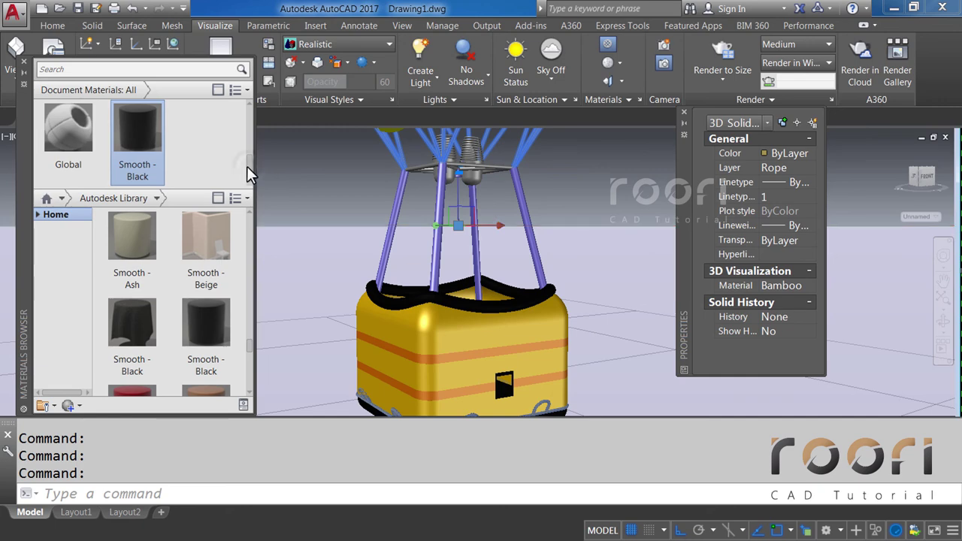
pyautogui.moveTo(249, 165); pyautogui.dragTo(241, 128)
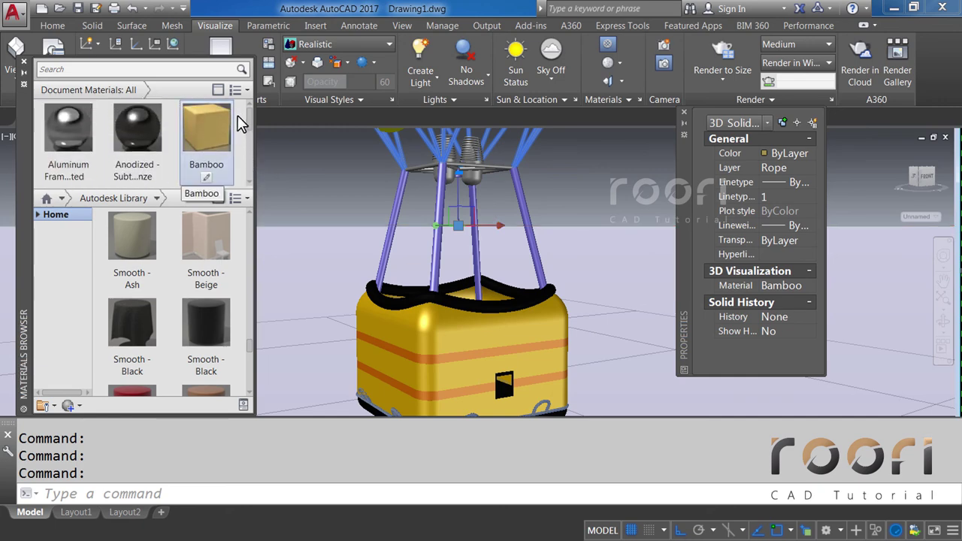
pyautogui.press('Escape')
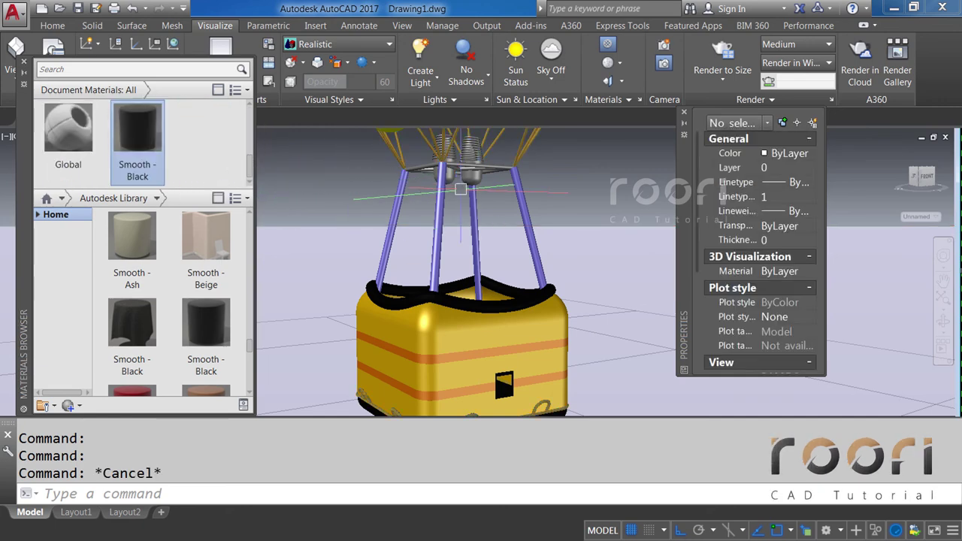
# Step: Give the horizontal rod above the basket the aluminium frame material
pyautogui.click(494, 167)
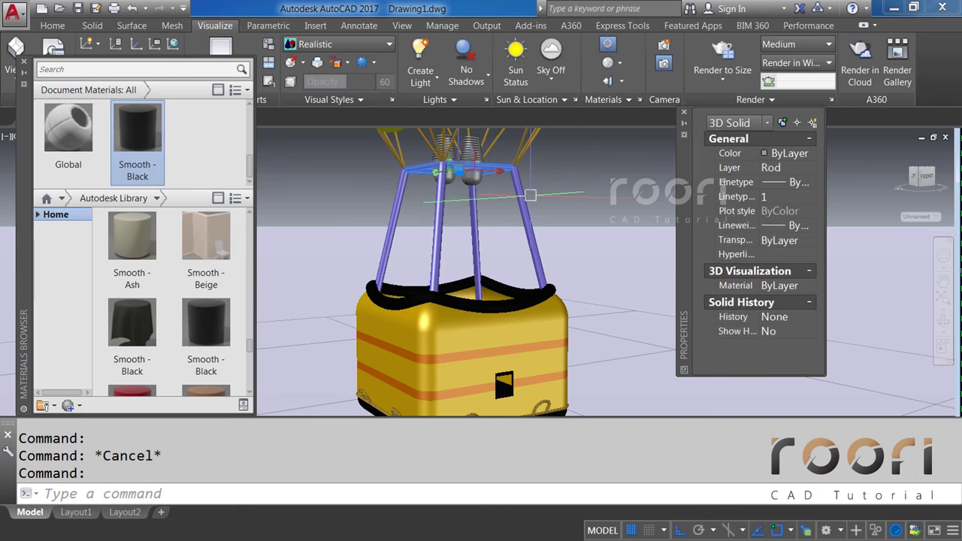
pyautogui.click(811, 292)
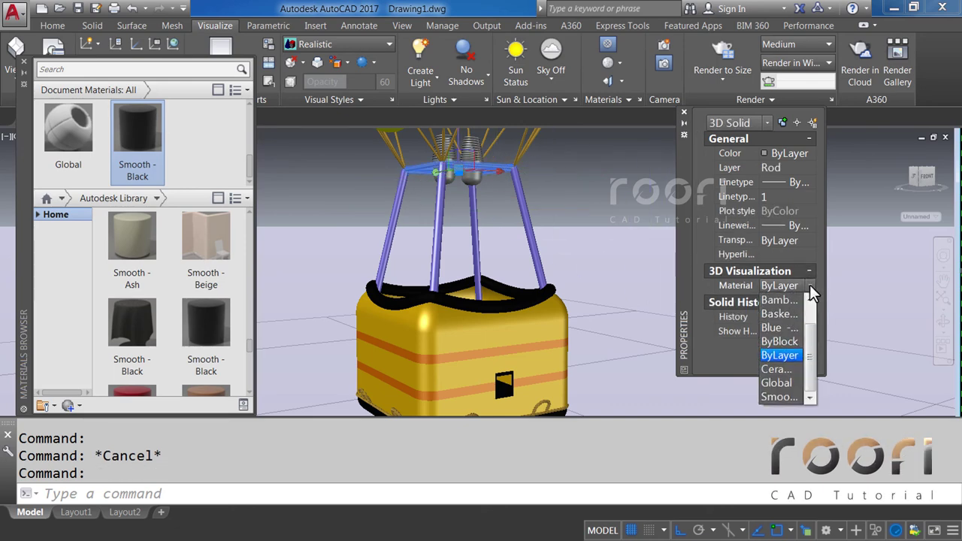
pyautogui.moveTo(812, 329); pyautogui.dragTo(812, 305)
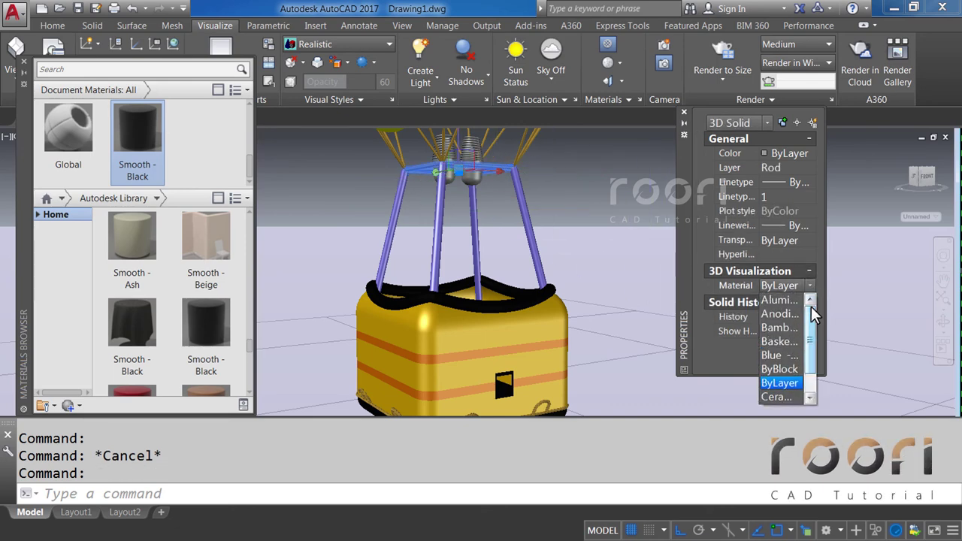
pyautogui.click(777, 302)
pyautogui.press('Escape')
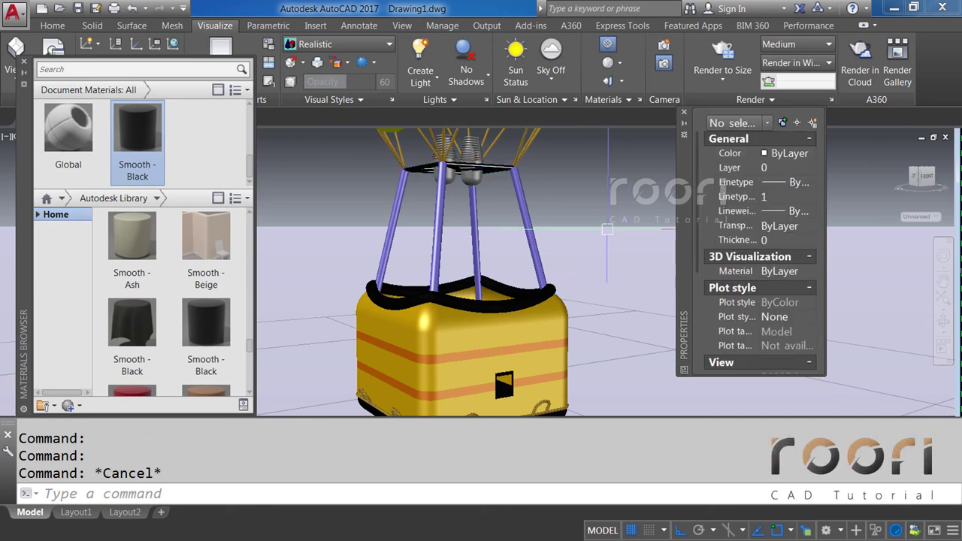
# Step: Assign Anodized - Subtle Dark Bronze Satin to the burner solid
pyautogui.click(474, 147)
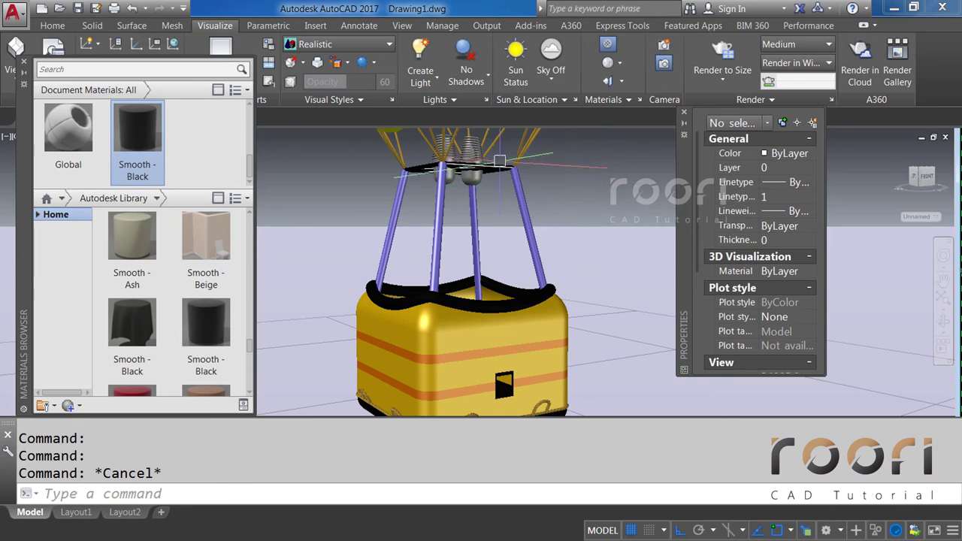
pyautogui.click(483, 136)
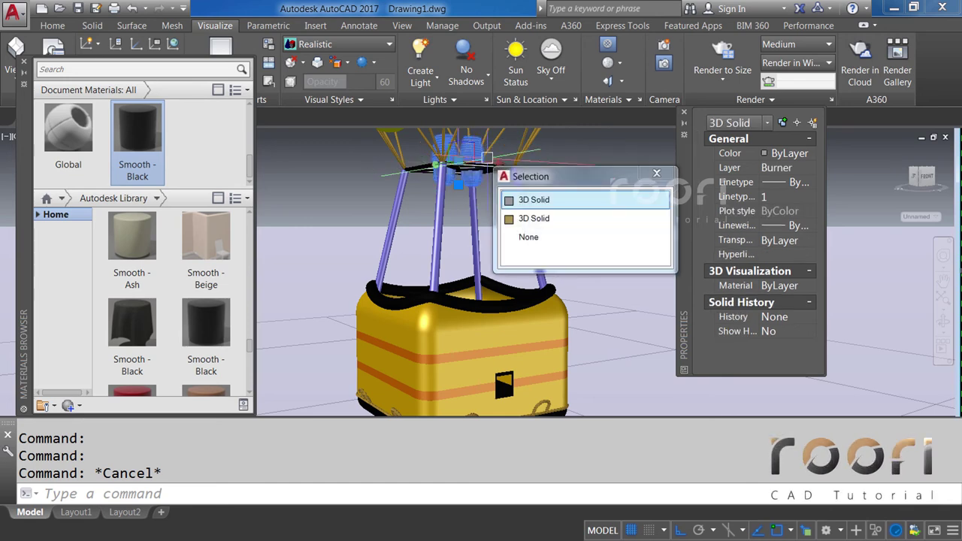
pyautogui.click(543, 200)
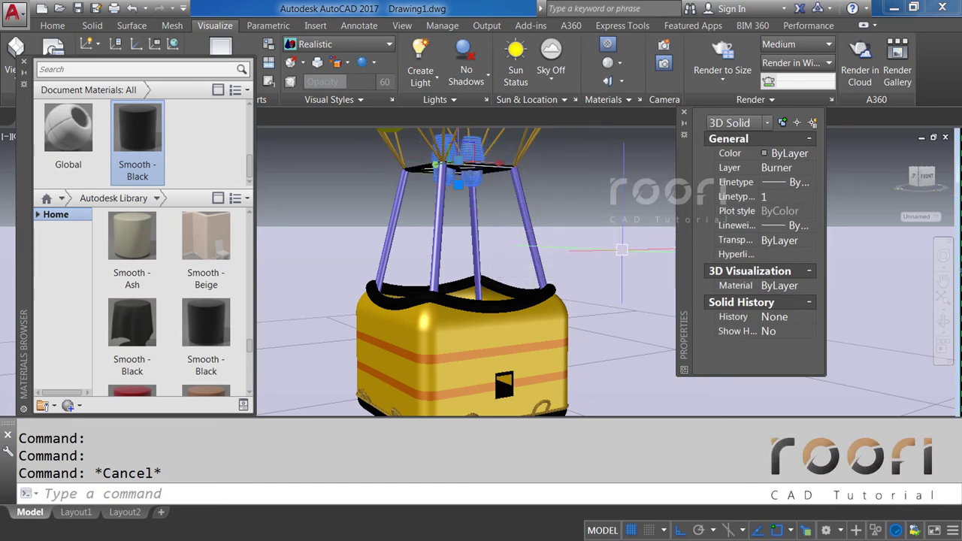
pyautogui.click(811, 288)
pyautogui.click(809, 287)
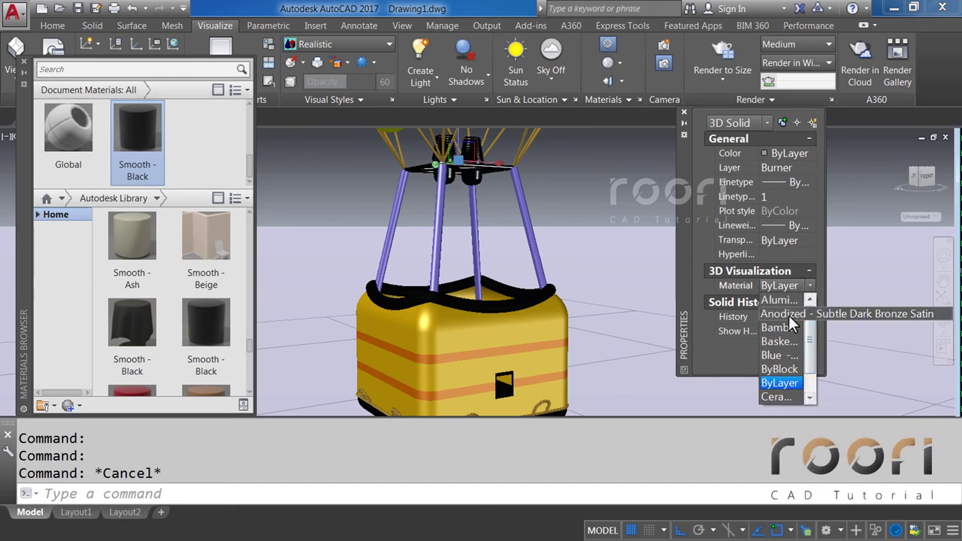
pyautogui.click(782, 321)
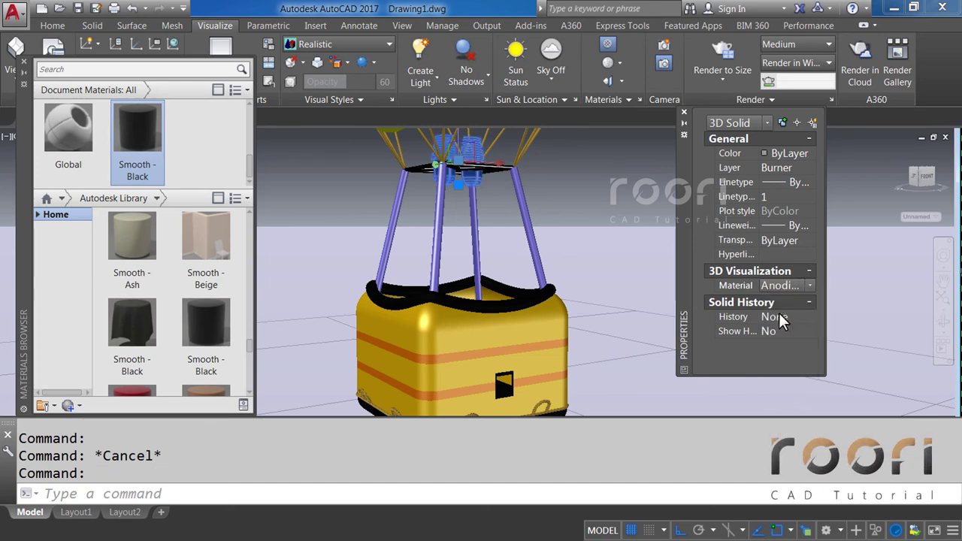
pyautogui.press('Escape')
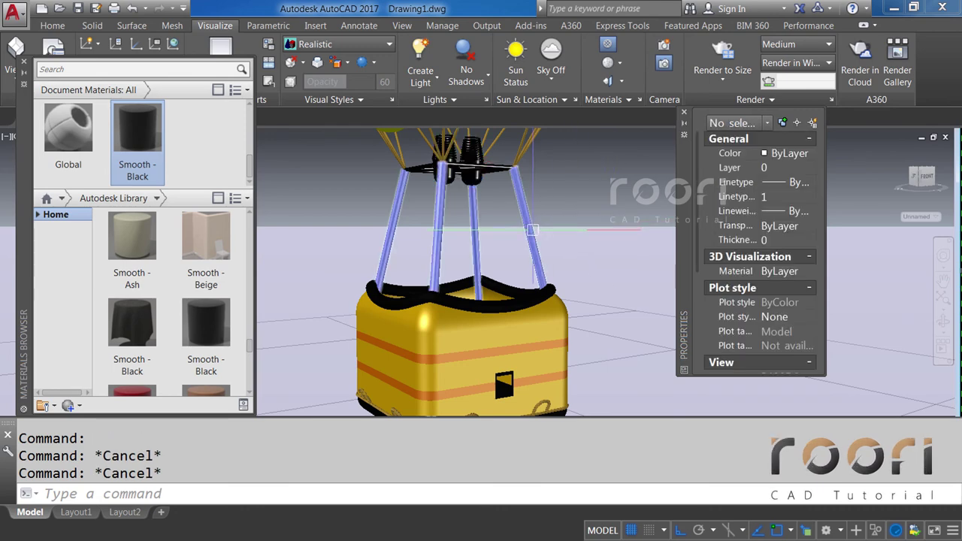
# Step: Assign Blue - Wall Paint - Glossy to the Rexine support rods solid
pyautogui.click(532, 230)
pyautogui.click(782, 286)
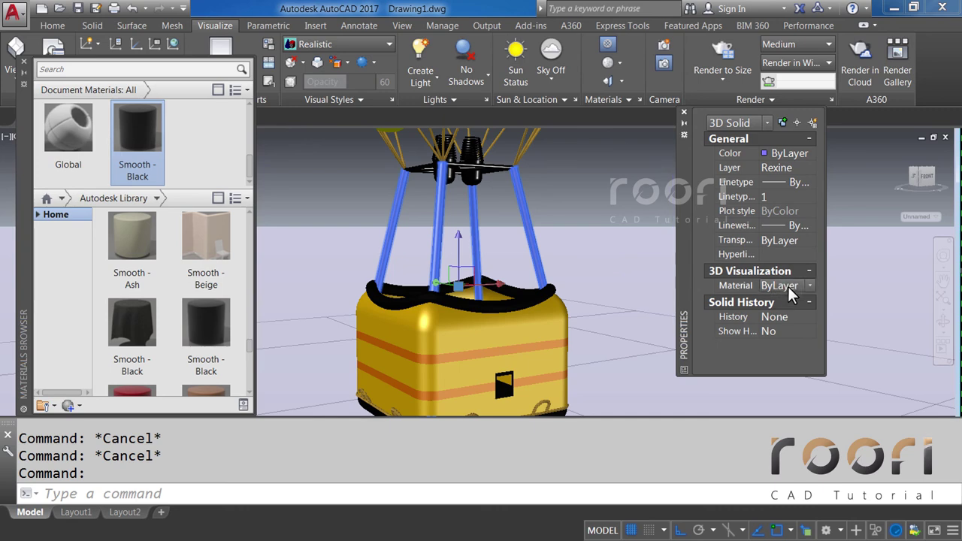
pyautogui.click(809, 285)
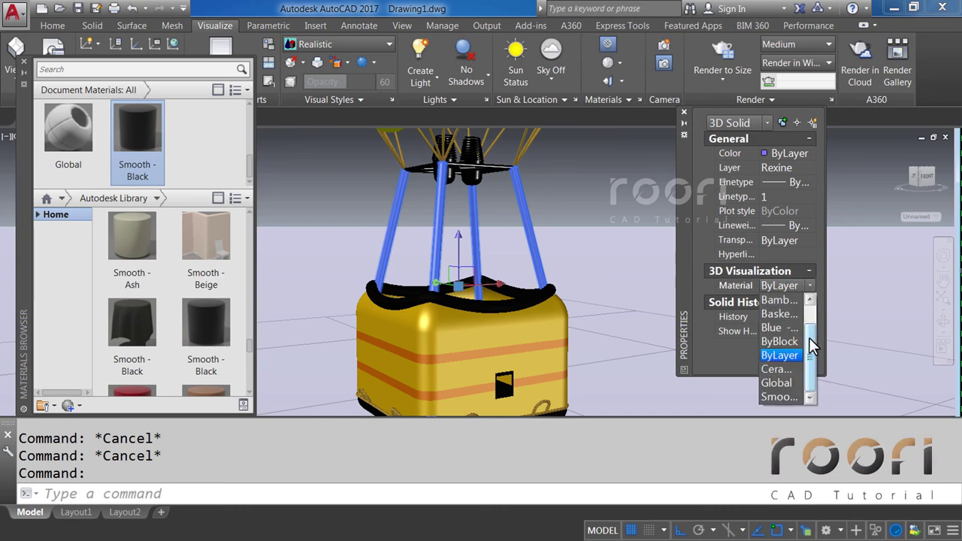
pyautogui.click(781, 329)
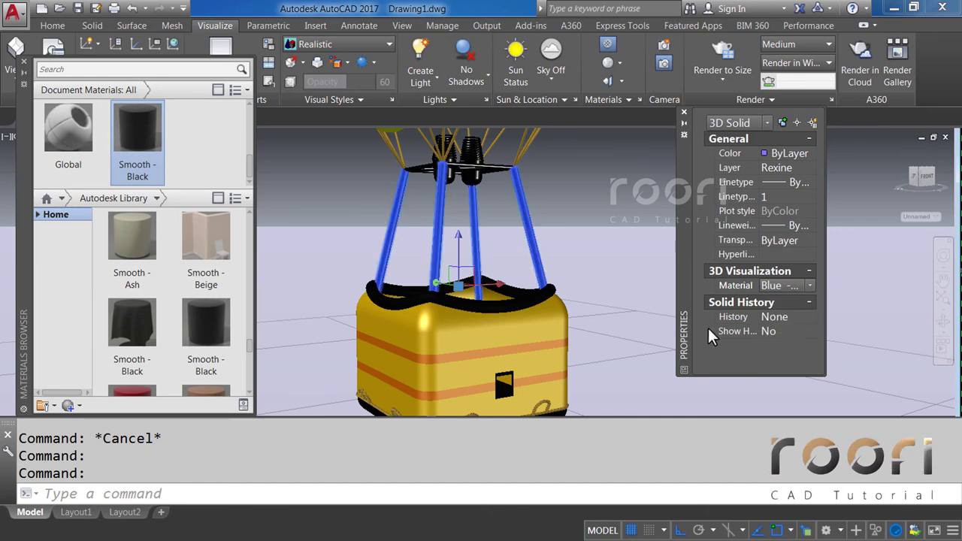
pyautogui.press('Escape')
pyautogui.keyDown('shift'); pyautogui.moveTo(646, 315); pyautogui.dragTo(559, 301, button='middle'); pyautogui.keyUp('shift')
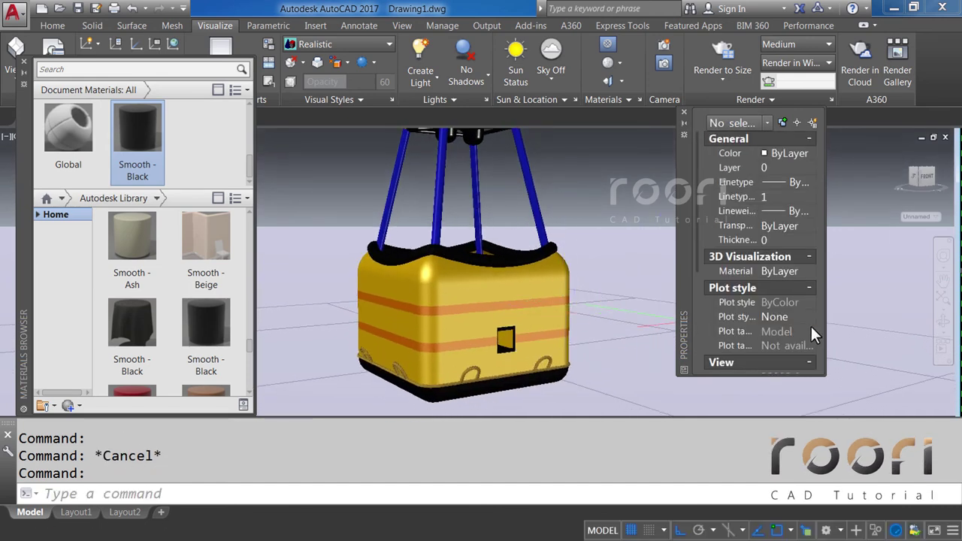
# Step: Zoom in on the basket with the SteeringWheel and orbit to a lower frontal view
pyautogui.click(945, 257)
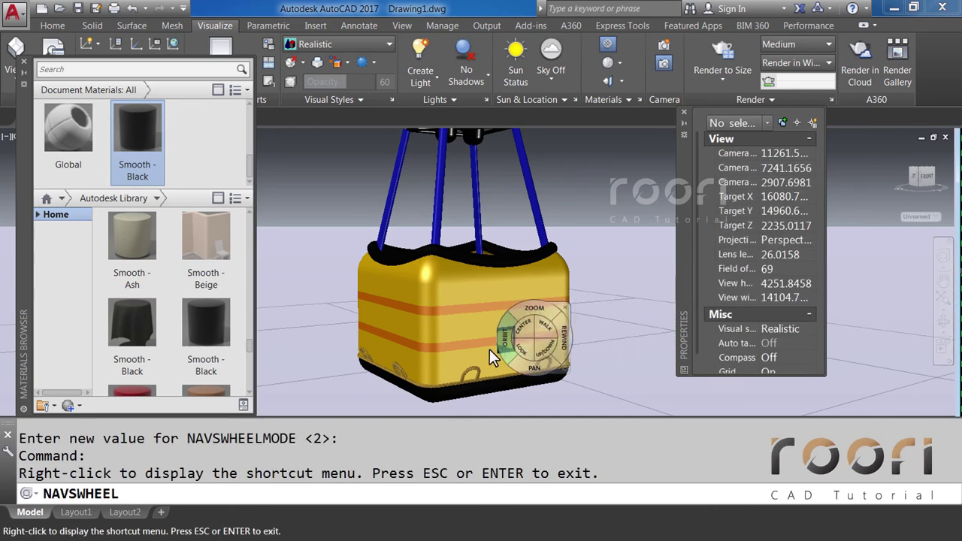
pyautogui.click(480, 321)
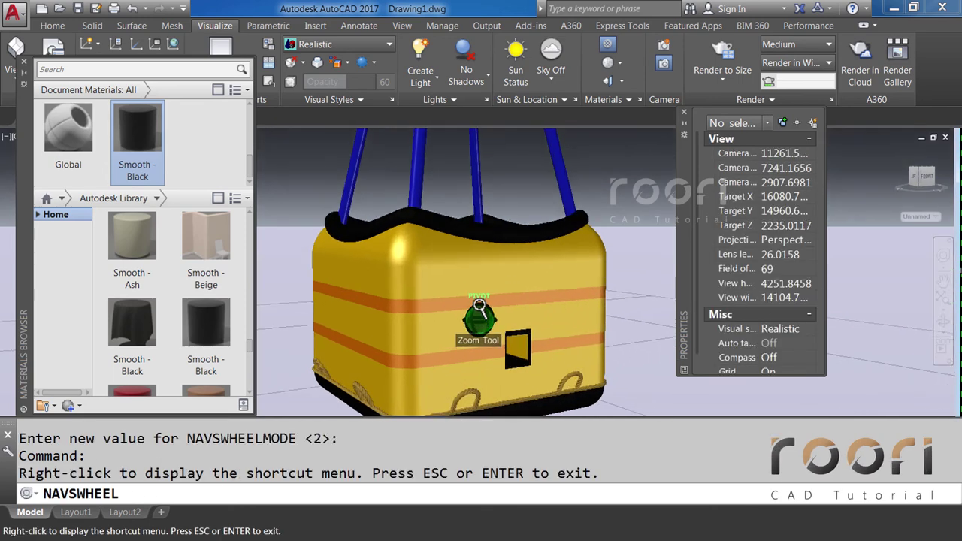
pyautogui.moveTo(479, 308); pyautogui.dragTo(481, 299)
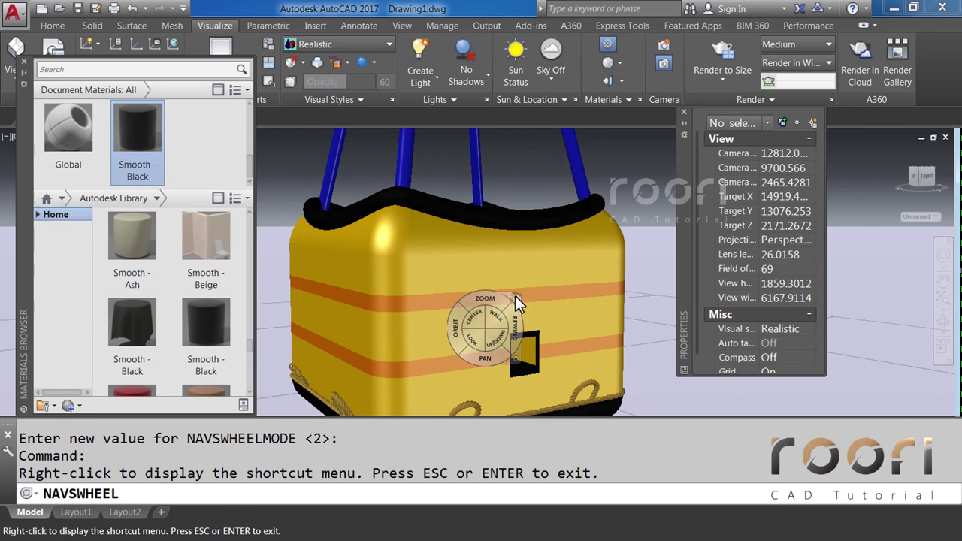
pyautogui.press('Escape')
pyautogui.keyDown('shift'); pyautogui.moveTo(515, 295); pyautogui.dragTo(514, 285, button='middle'); pyautogui.keyUp('shift')
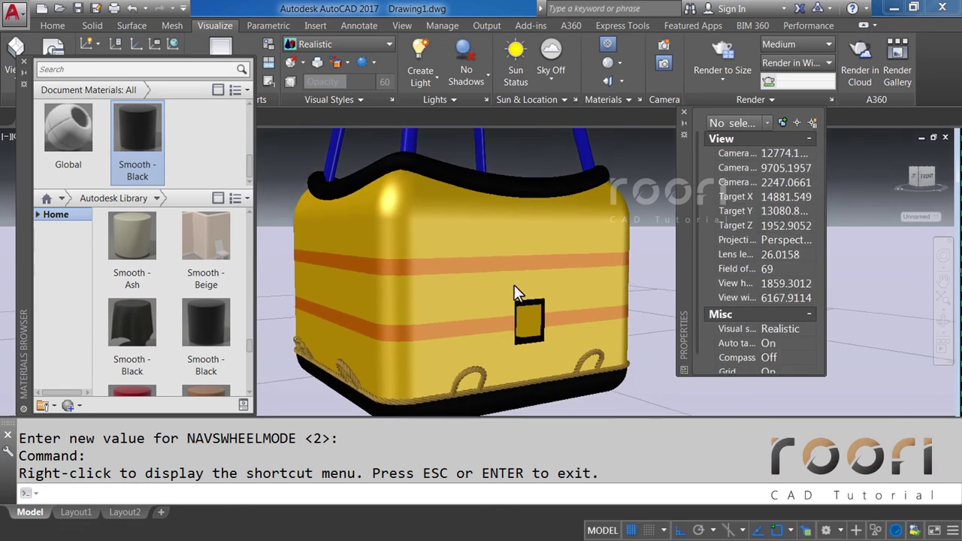
pyautogui.moveTo(249, 170)
pyautogui.mouseDown()
pyautogui.moveTo(249, 126)
pyautogui.moveTo(248, 148)
pyautogui.mouseUp()
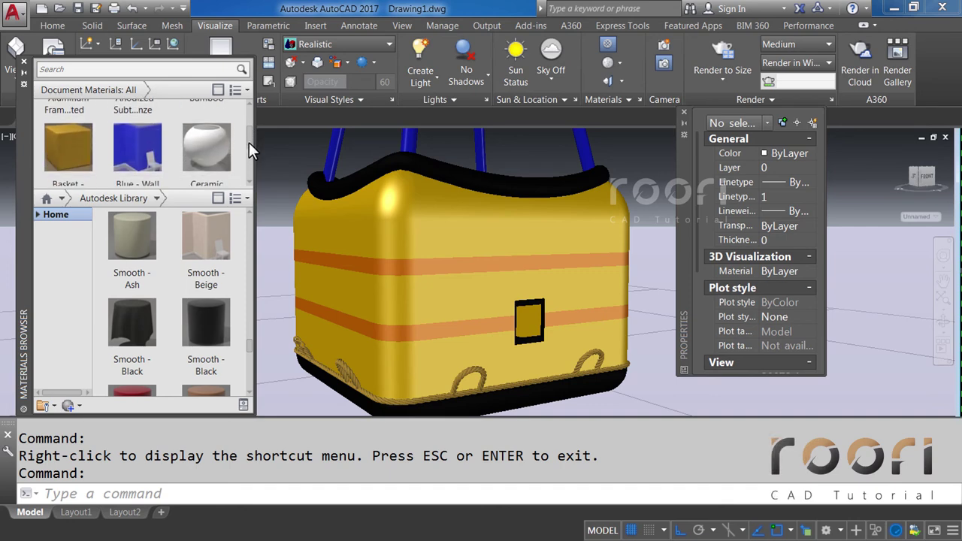
# Step: Rename the Basket - Woven Tight document material to 'Basket 1'
pyautogui.rightClick(67, 169)
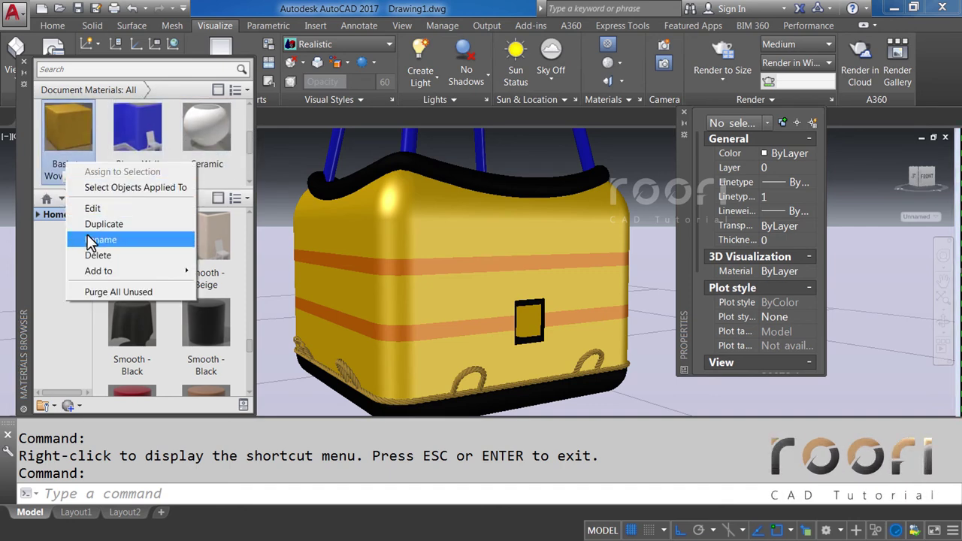
pyautogui.click(104, 241)
pyautogui.write('B')
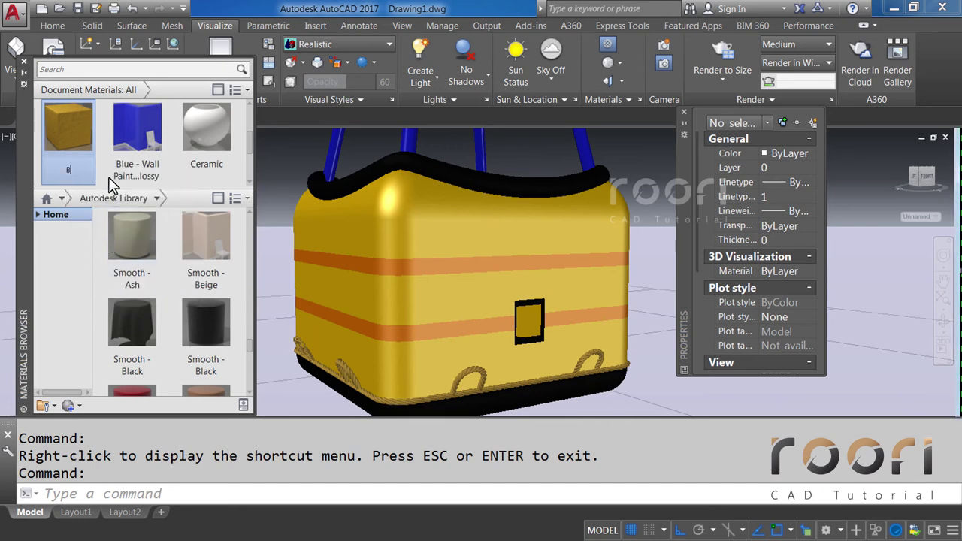
pyautogui.press('capslock')
pyautogui.write('asket 1')
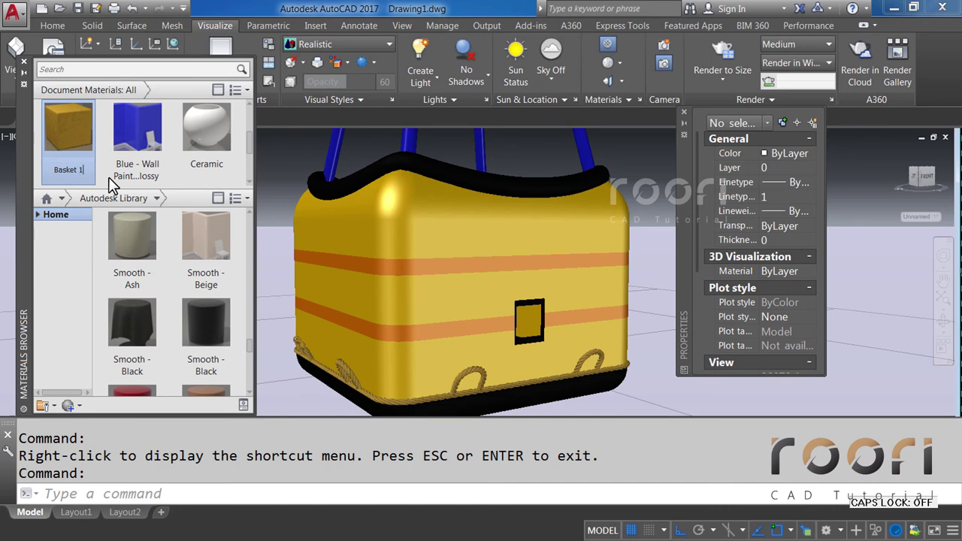
pyautogui.press('Return')
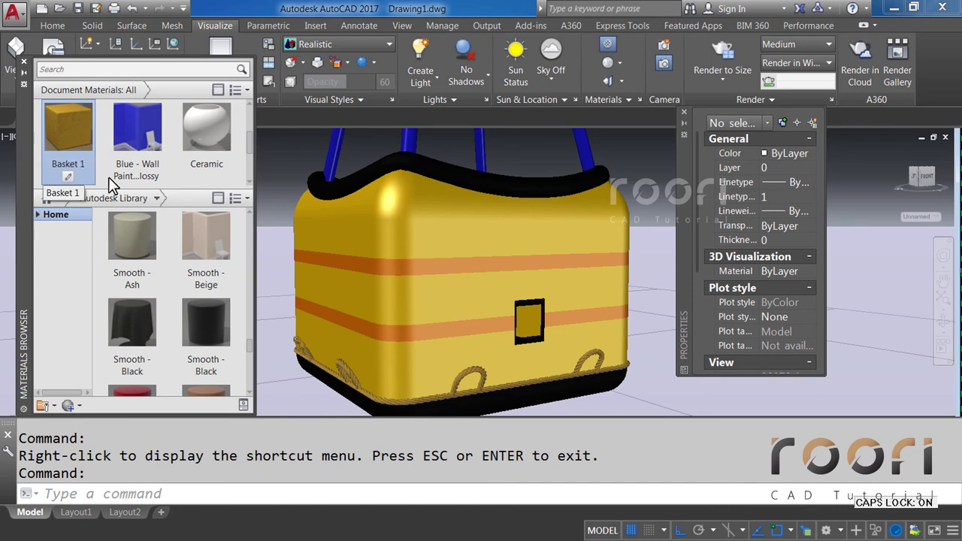
# Step: Apply Basket 1 to the basket body solid, then open Basket 1 in the Materials Editor
pyautogui.click(411, 215)
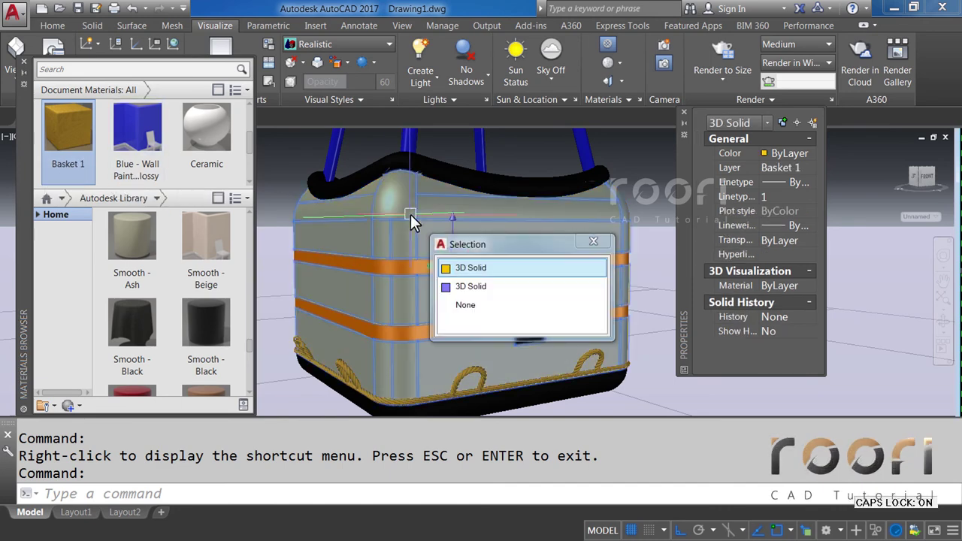
pyautogui.click(464, 270)
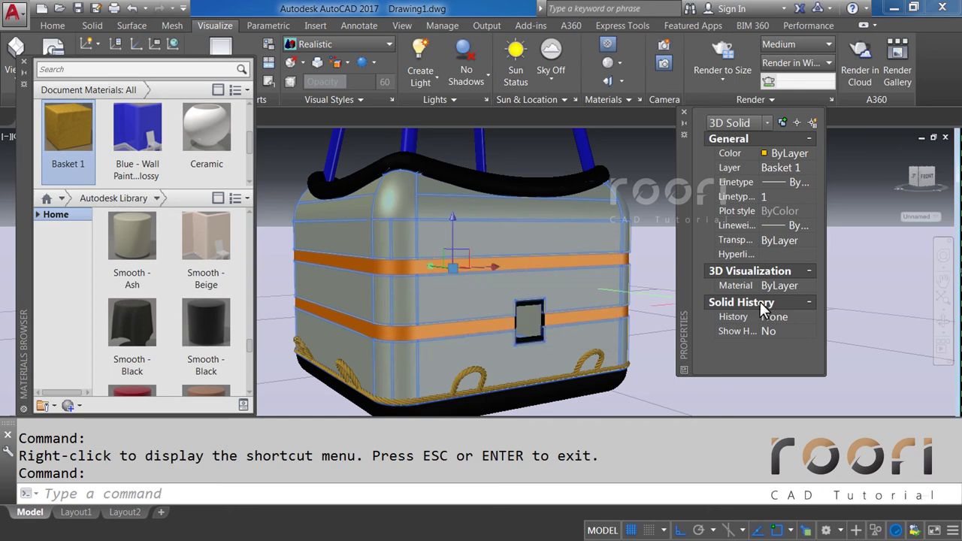
pyautogui.click(810, 286)
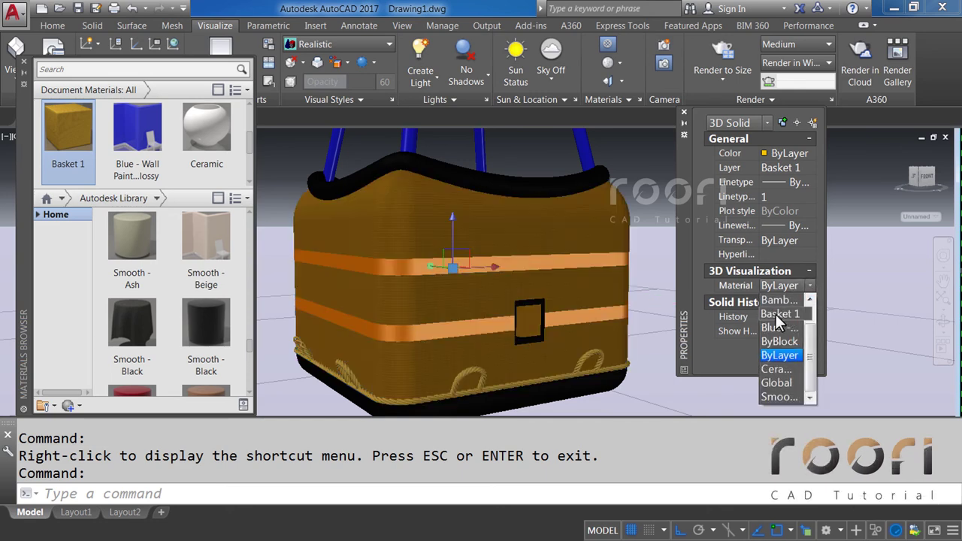
pyautogui.click(784, 316)
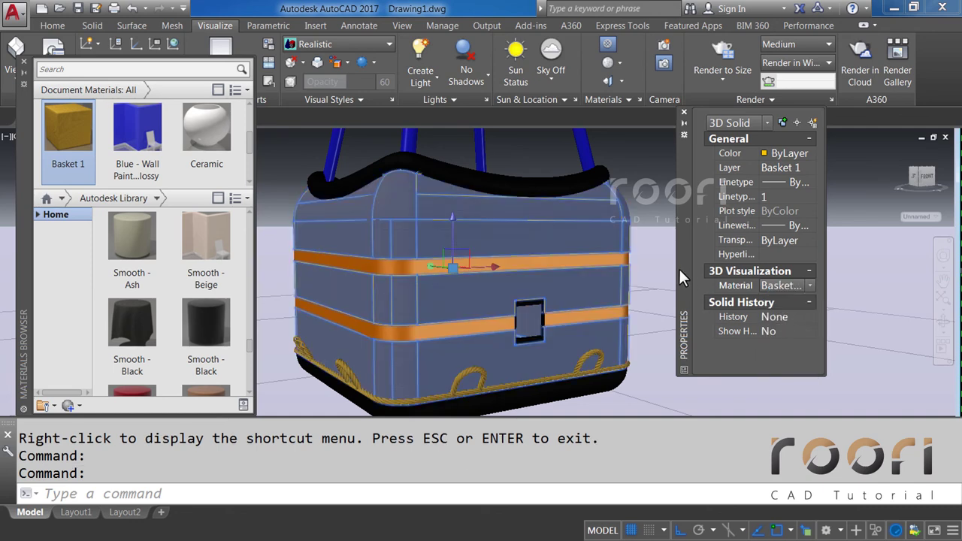
pyautogui.press('Escape')
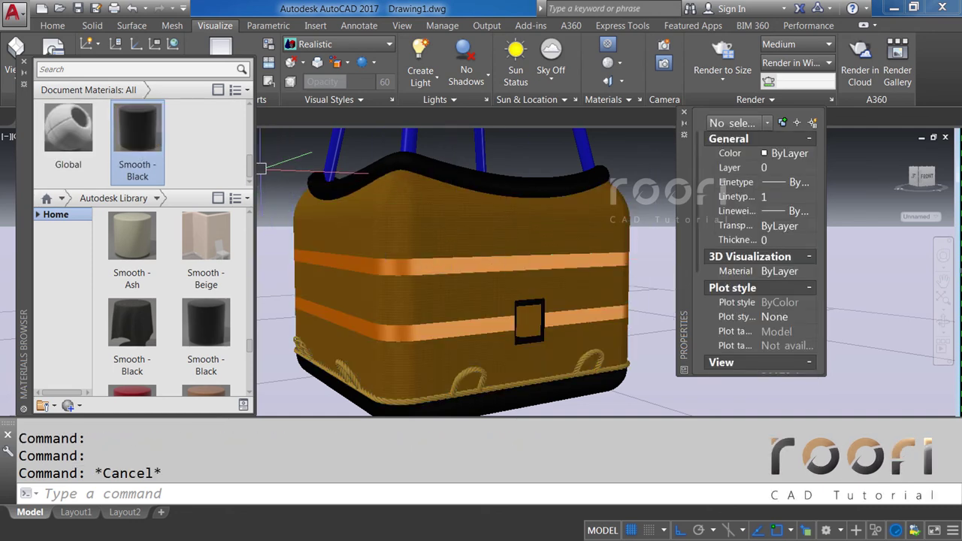
pyautogui.moveTo(250, 169); pyautogui.dragTo(250, 145)
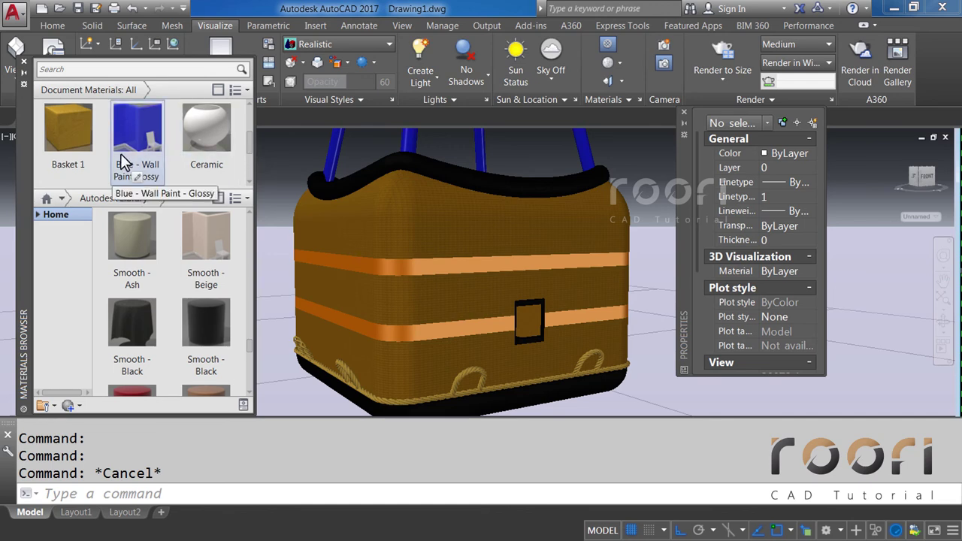
pyautogui.click(68, 177)
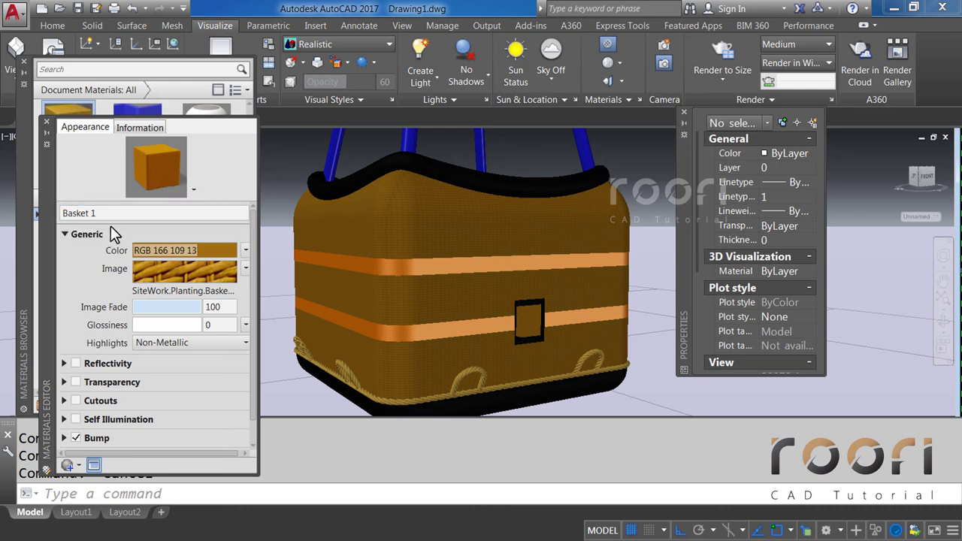
# Step: Set Basket 1's colour texture to a 10 in sample size and 18.50° rotation
pyautogui.click(179, 272)
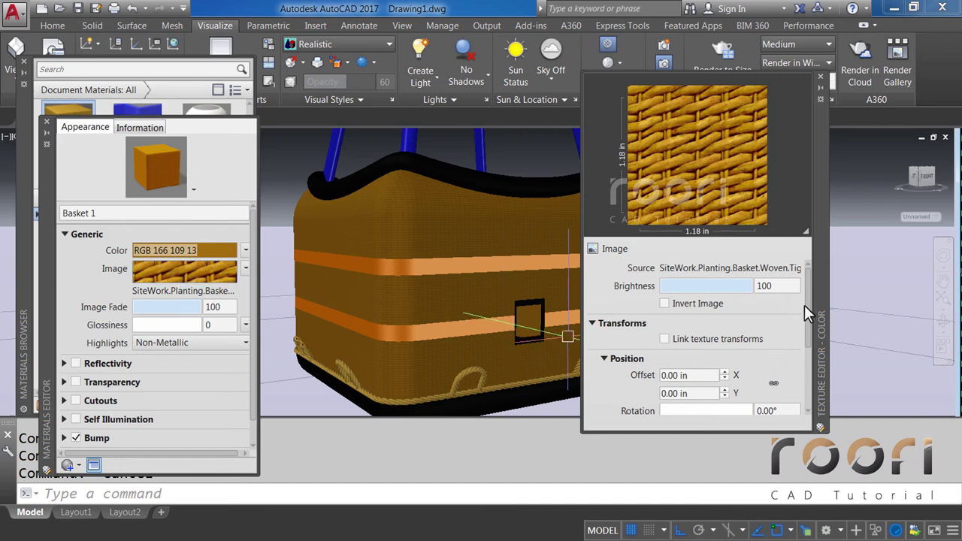
pyautogui.moveTo(806, 304); pyautogui.dragTo(807, 369)
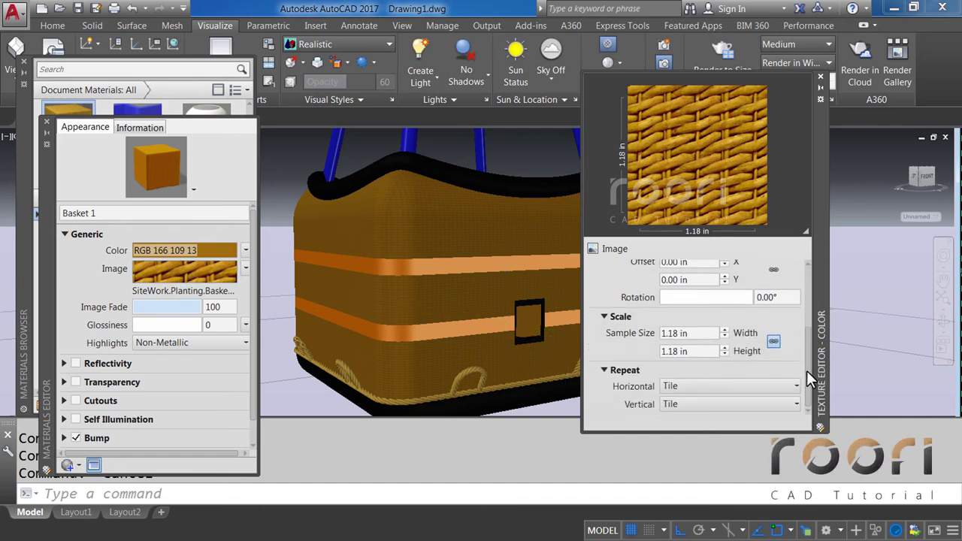
pyautogui.doubleClick(682, 333)
pyautogui.write('10')
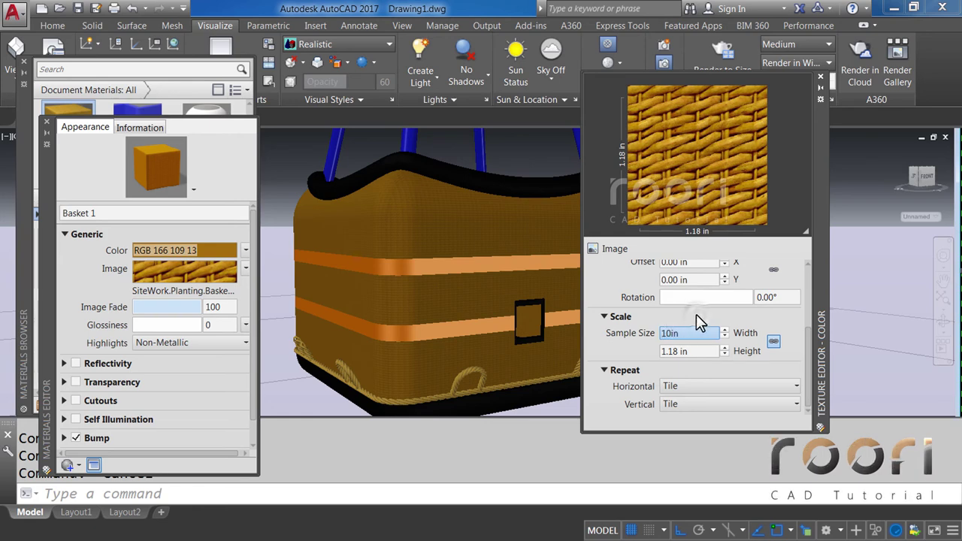
pyautogui.press('Return')
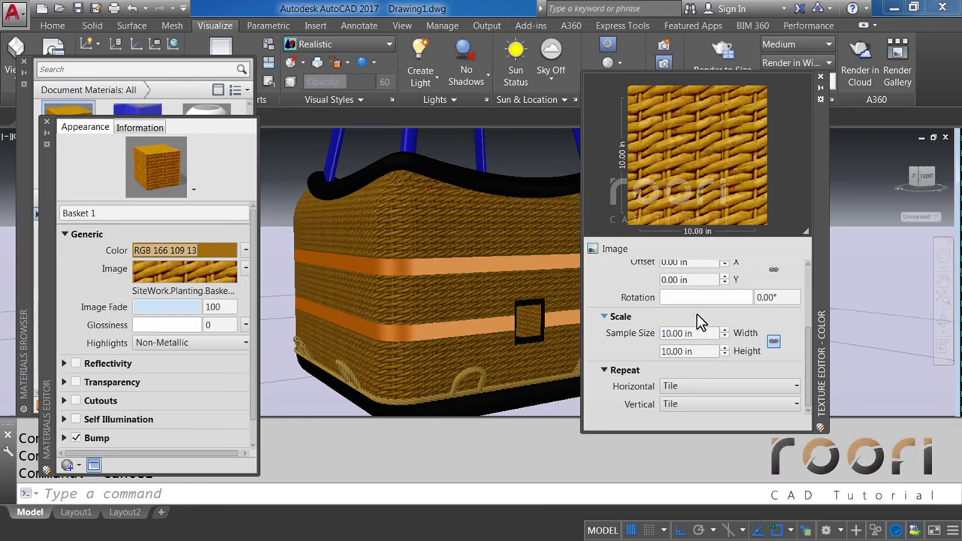
pyautogui.doubleClick(770, 297)
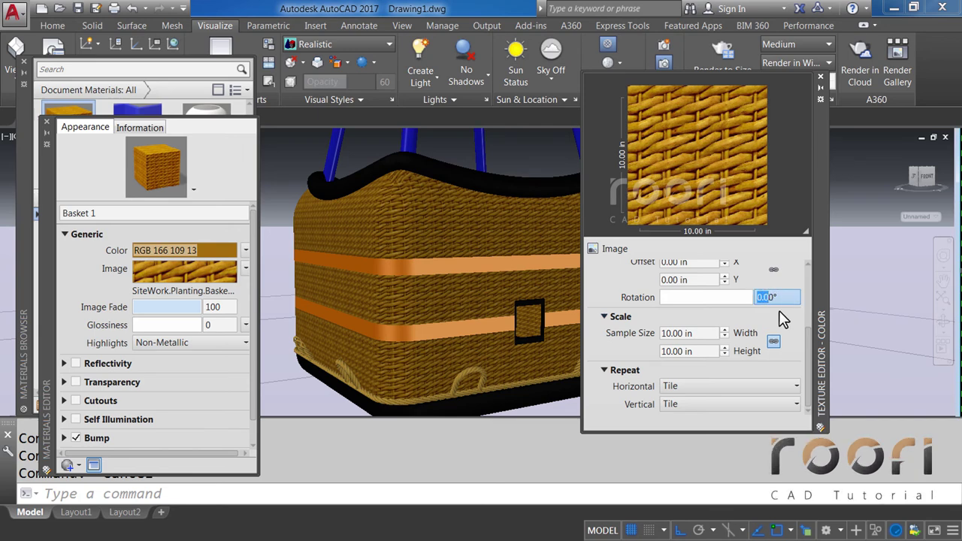
pyautogui.moveTo(774, 297); pyautogui.dragTo(764, 297)
pyautogui.write('.5')
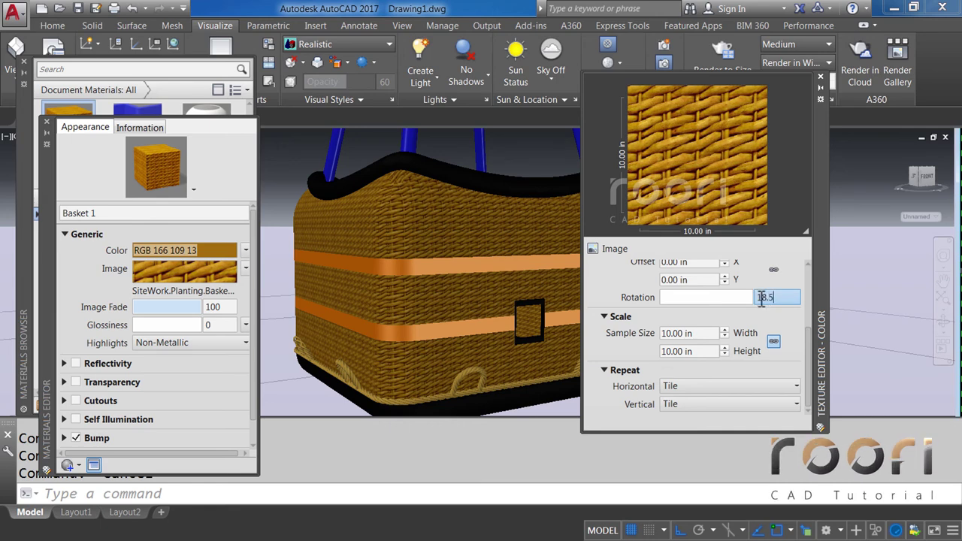
pyautogui.press('Return')
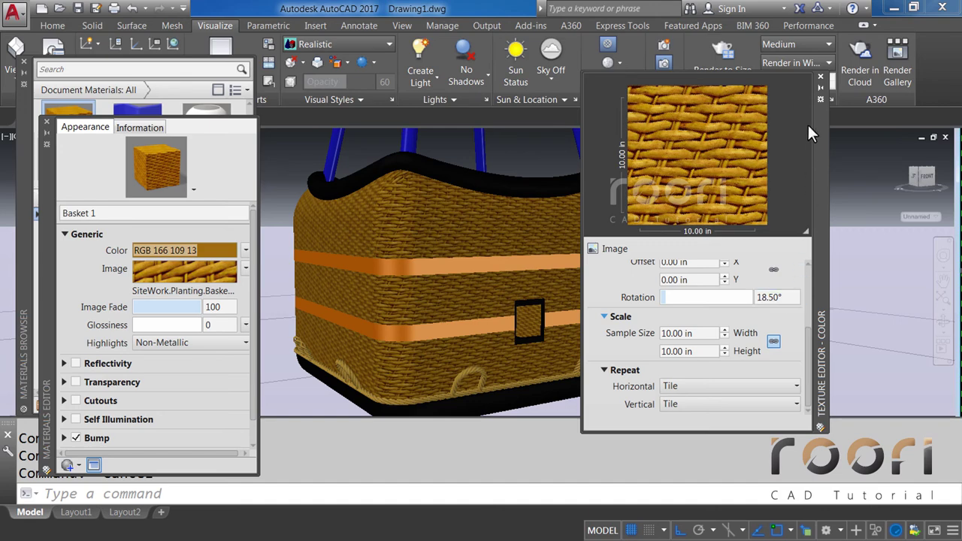
pyautogui.click(821, 76)
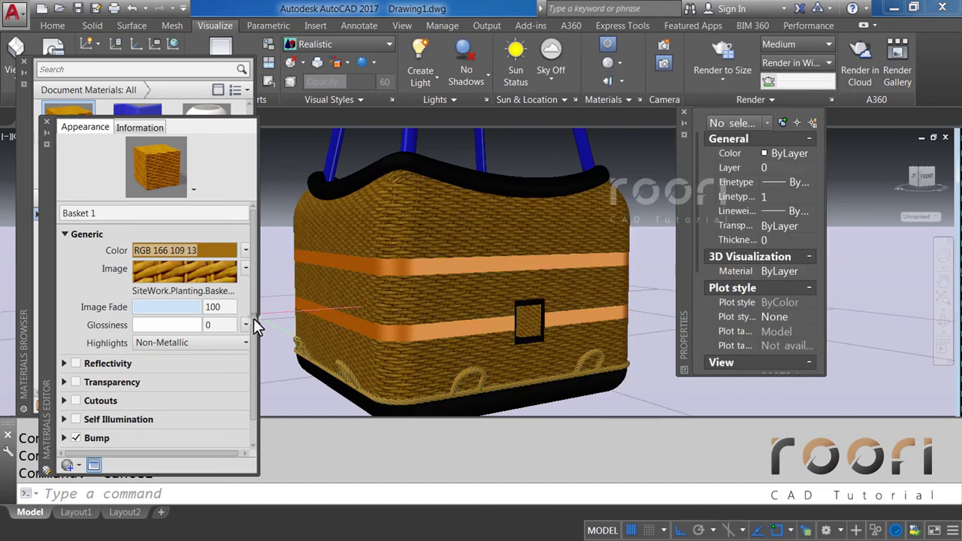
# Step: Give Basket 1's bump texture a 10 in sample width and an 18.50° rotation, matching the colour map
pyautogui.scroll(-2, 253, 318)
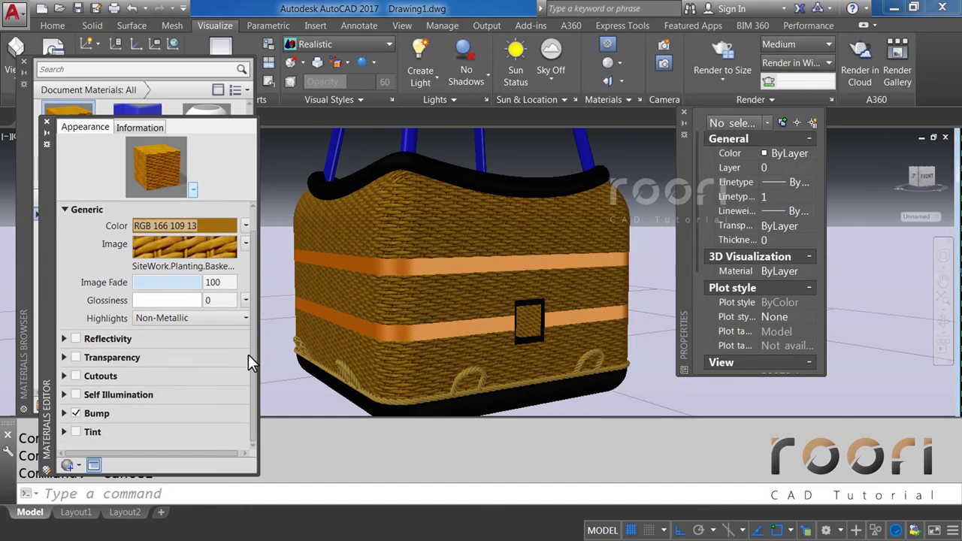
pyautogui.click(62, 413)
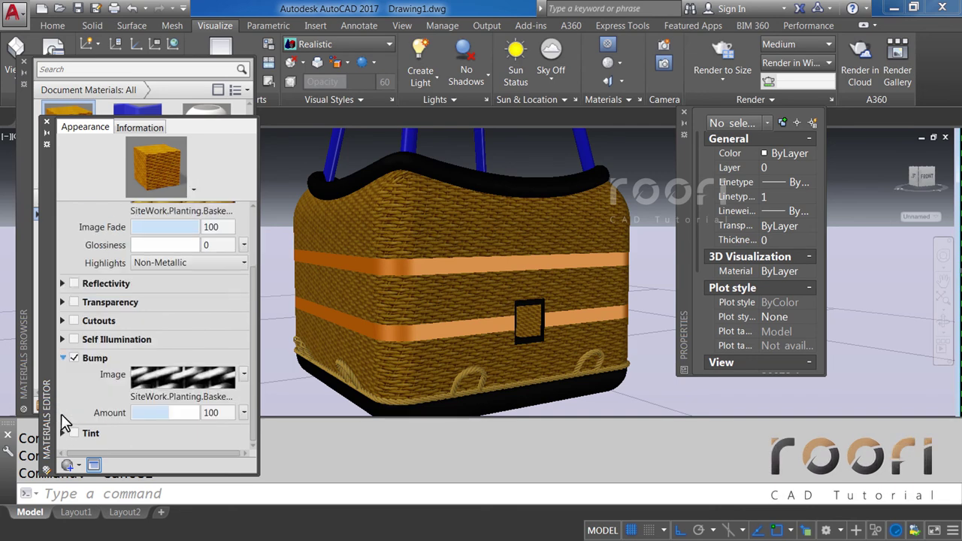
pyautogui.click(183, 378)
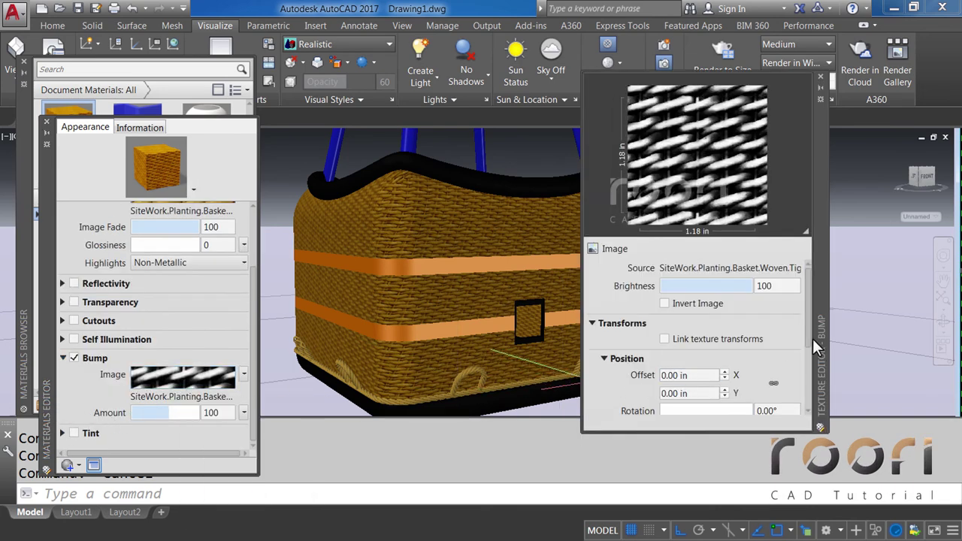
pyautogui.moveTo(808, 336); pyautogui.dragTo(811, 383)
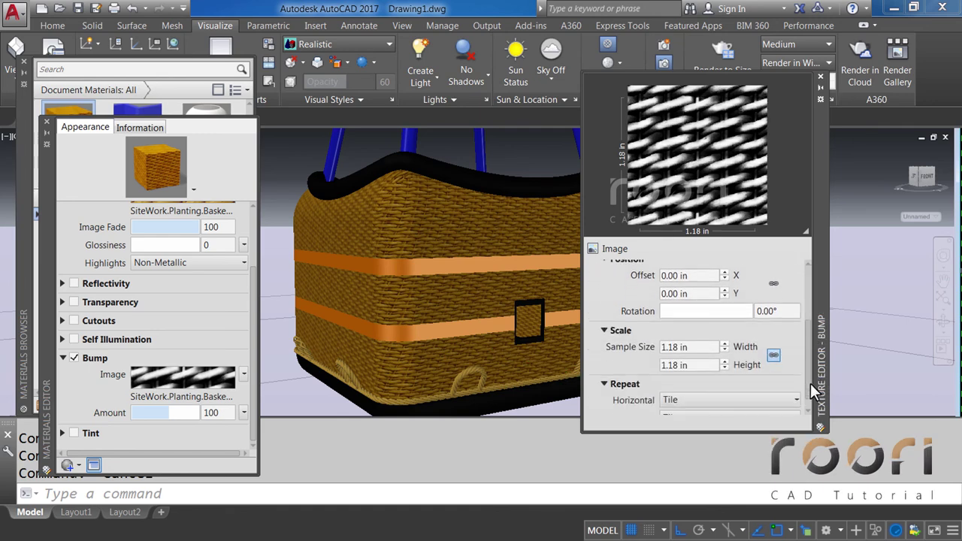
pyautogui.doubleClick(676, 347)
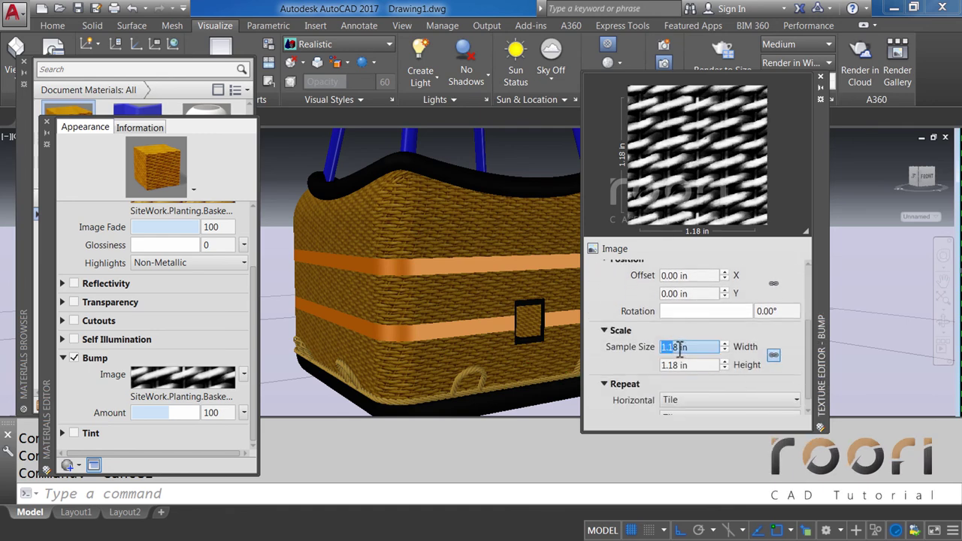
pyautogui.write('10')
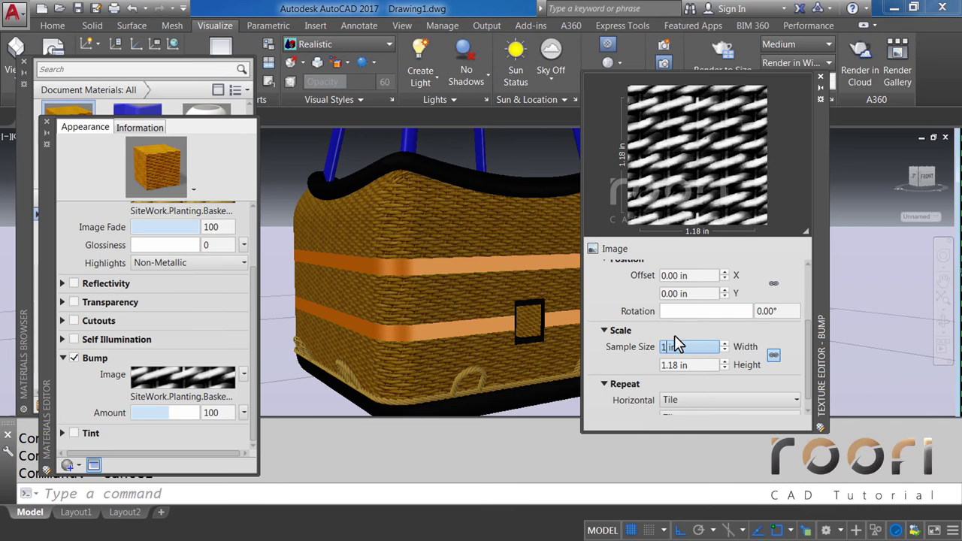
pyautogui.press('Return')
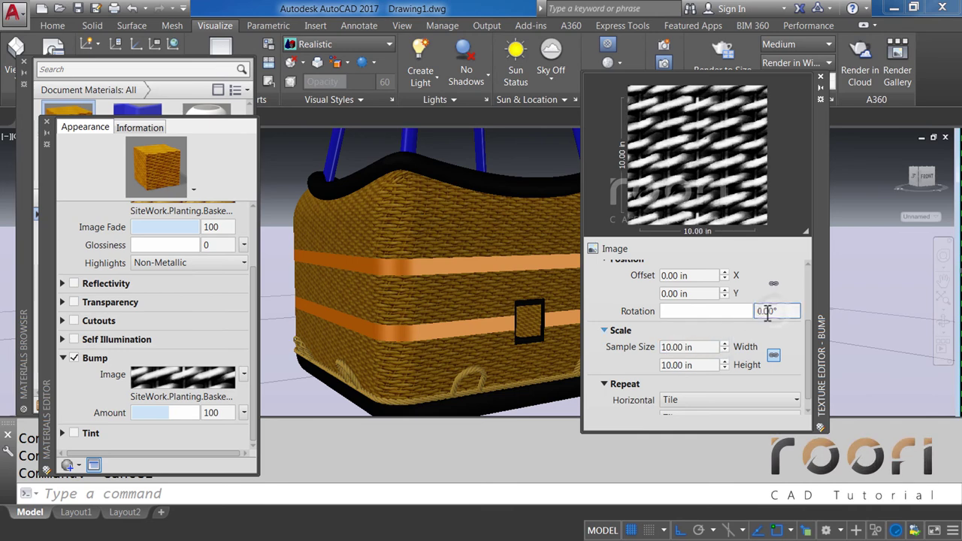
pyautogui.doubleClick(776, 312)
pyautogui.write('18')
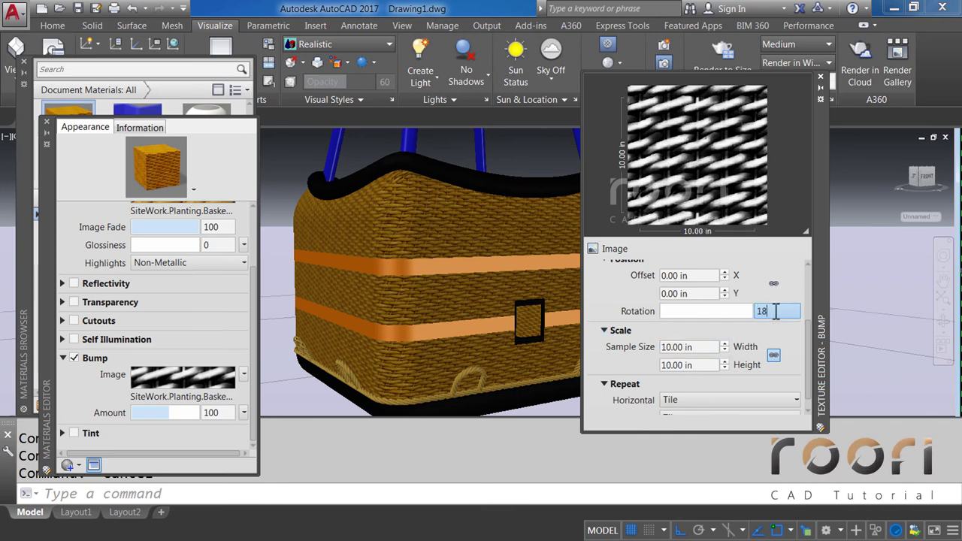
pyautogui.write('.5')
pyautogui.press('Return')
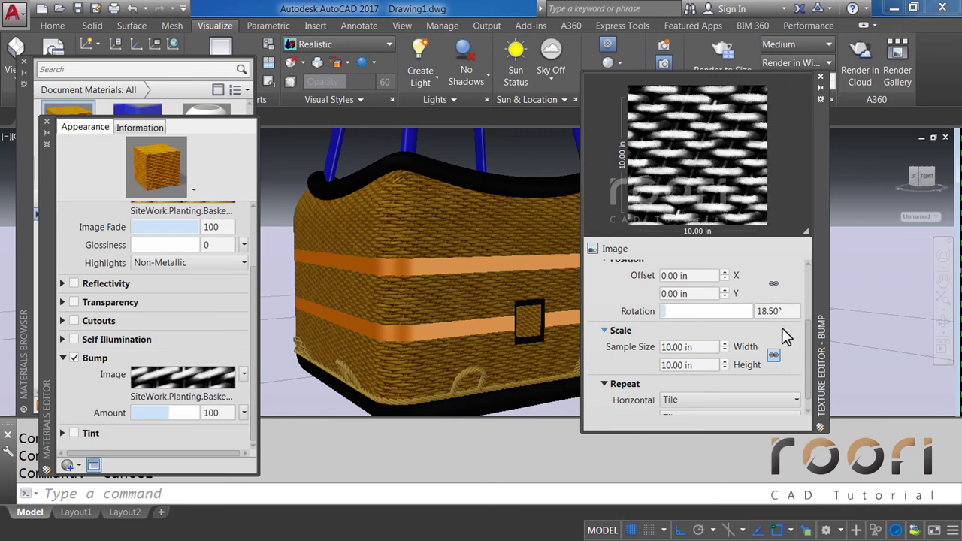
pyautogui.click(818, 76)
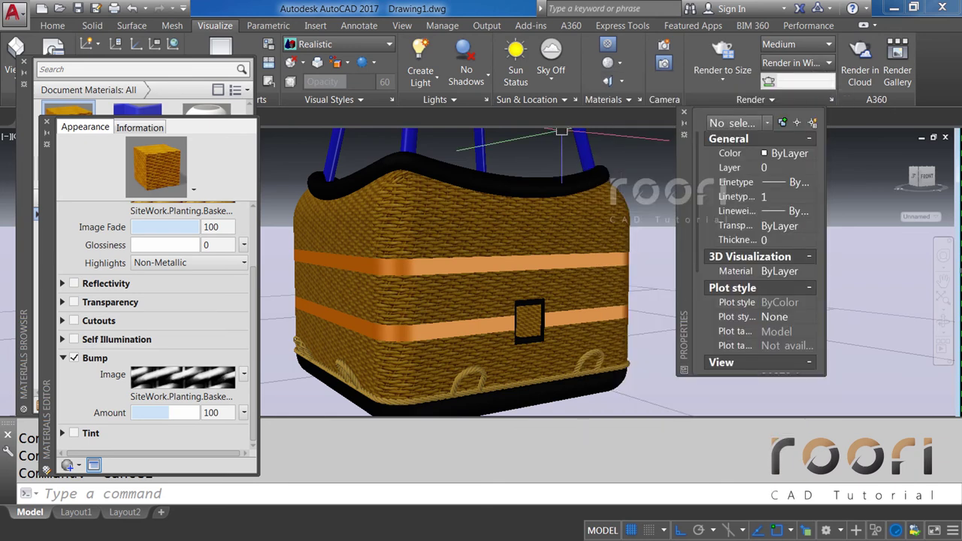
# Step: Duplicate the Basket 1 material and name the copy Basket 2
pyautogui.click(46, 123)
pyautogui.rightClick(63, 128)
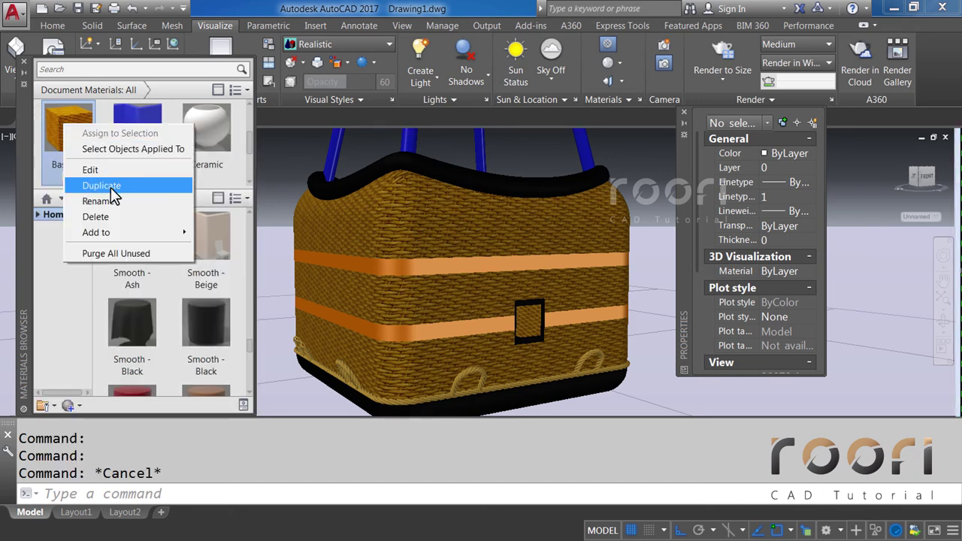
pyautogui.click(88, 187)
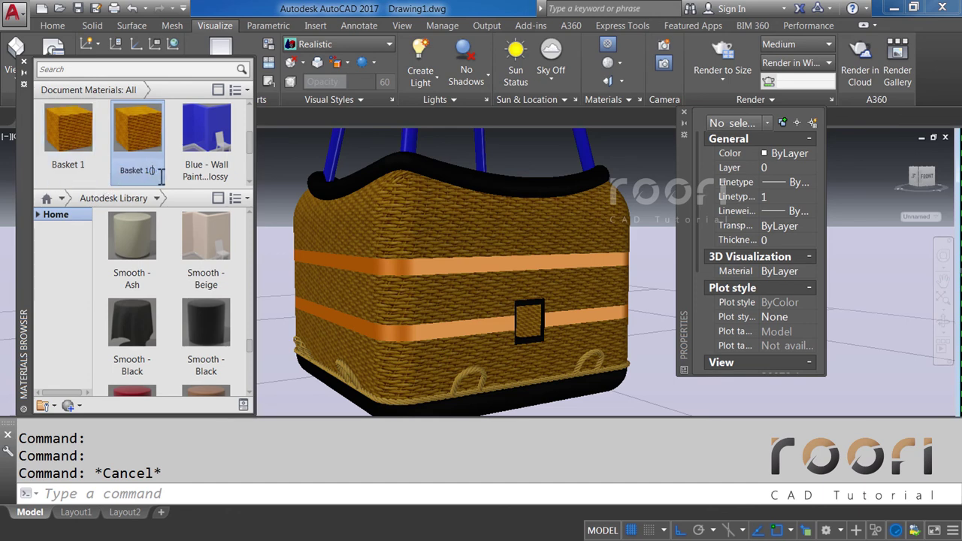
pyautogui.press('BackSpace')
pyautogui.press('BackSpace')
pyautogui.press('BackSpace')
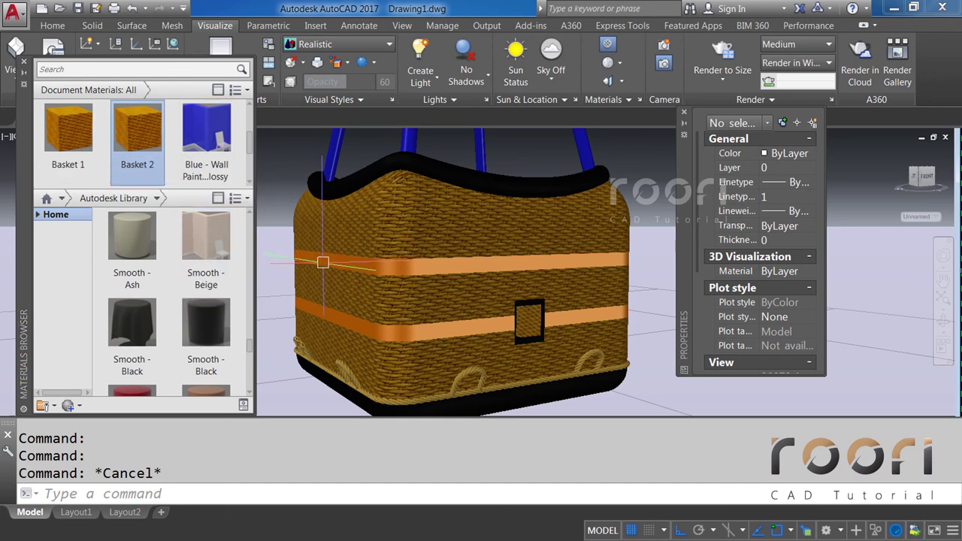
# Step: Assign Basket 2 to the two orange band solids on the basket
pyautogui.moveTo(207, 241); pyautogui.dragTo(360, 263)
pyautogui.click(360, 277)
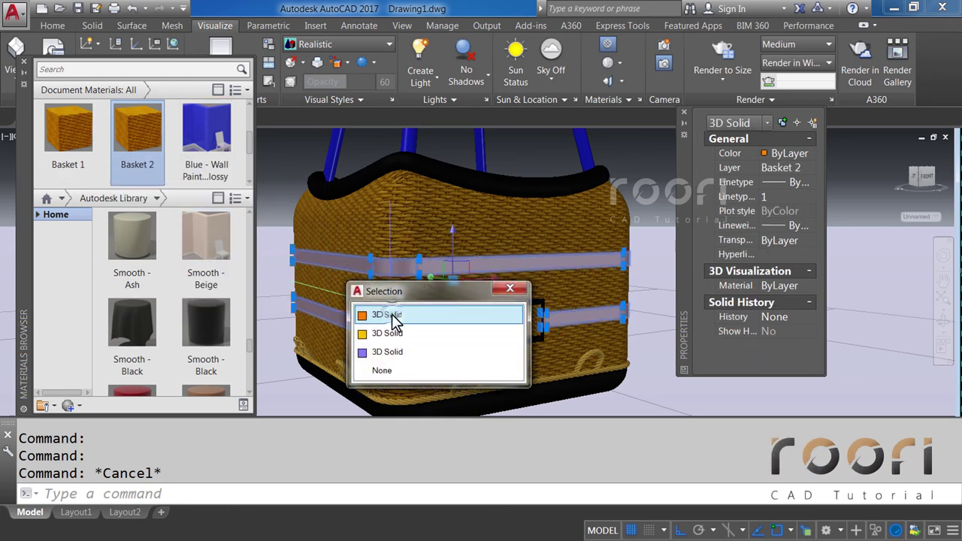
pyautogui.click(393, 317)
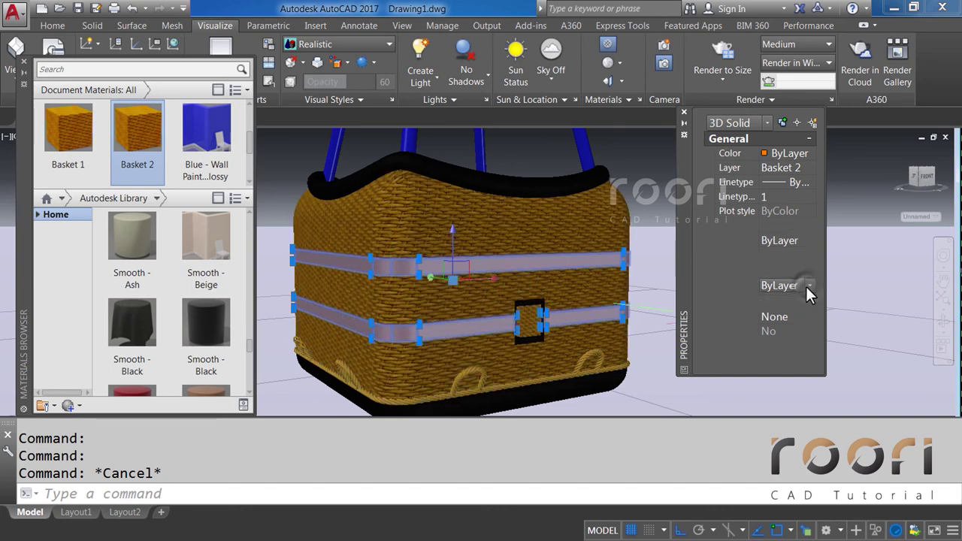
pyautogui.click(808, 286)
pyautogui.click(782, 315)
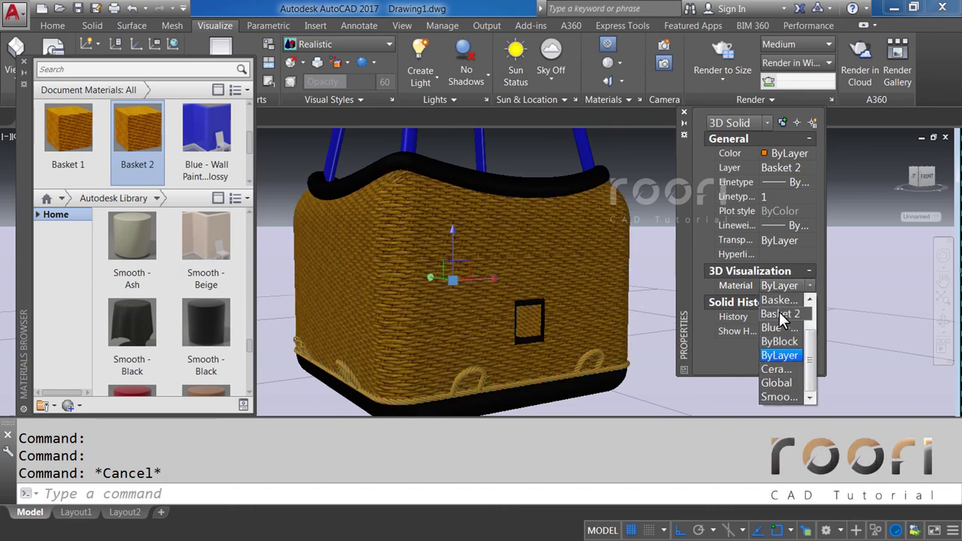
pyautogui.click(781, 312)
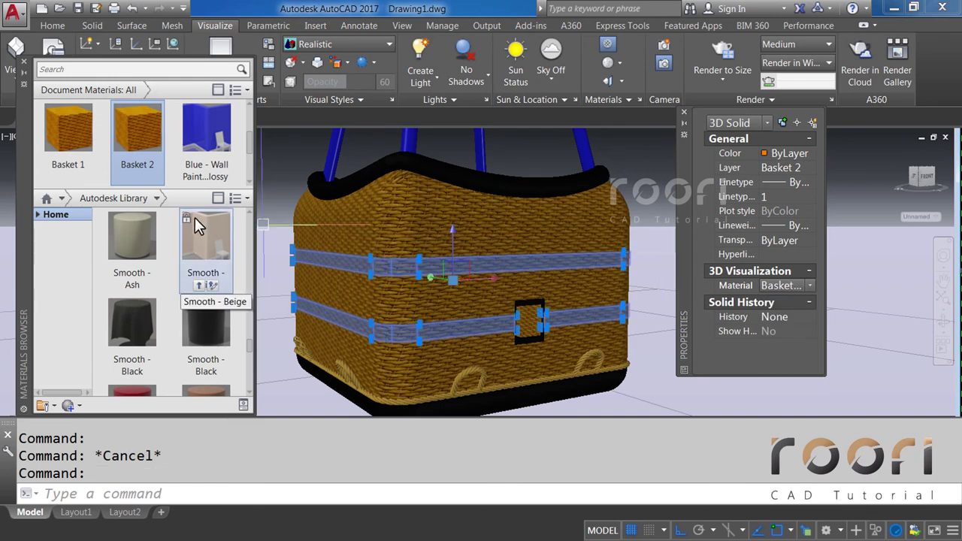
pyautogui.click(137, 177)
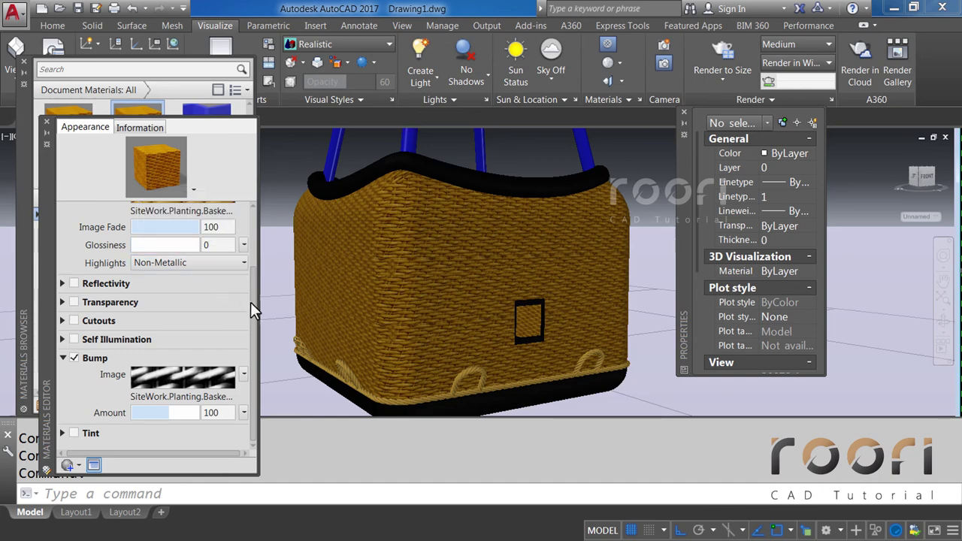
# Step: Set Basket 2's colour to index colour 40 (RGB 255 191 0)
pyautogui.moveTo(252, 304); pyautogui.dragTo(252, 245)
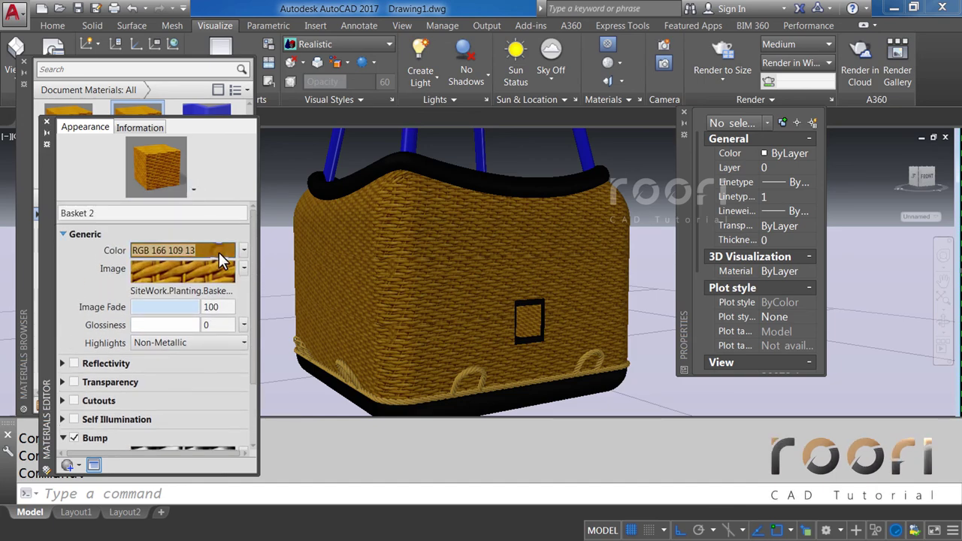
pyautogui.click(219, 252)
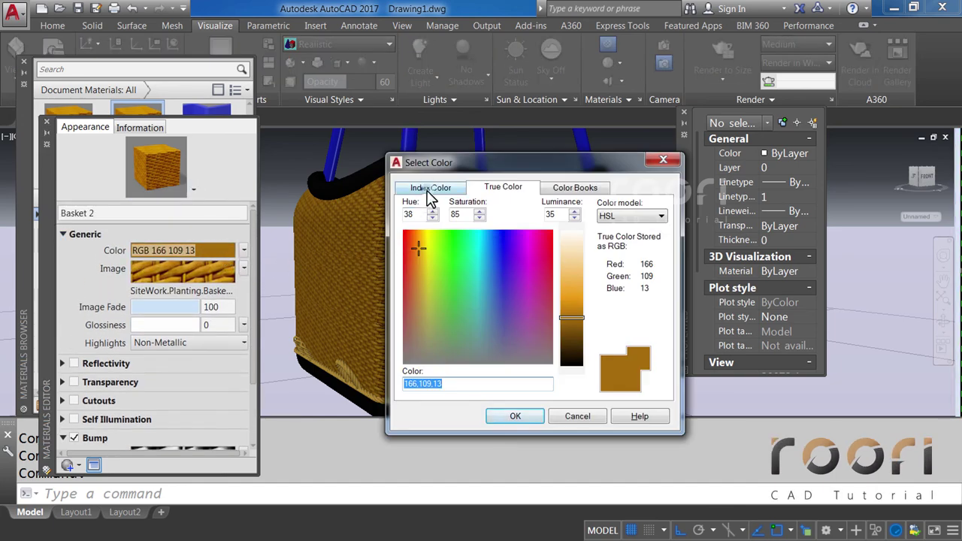
pyautogui.click(430, 192)
pyautogui.click(439, 248)
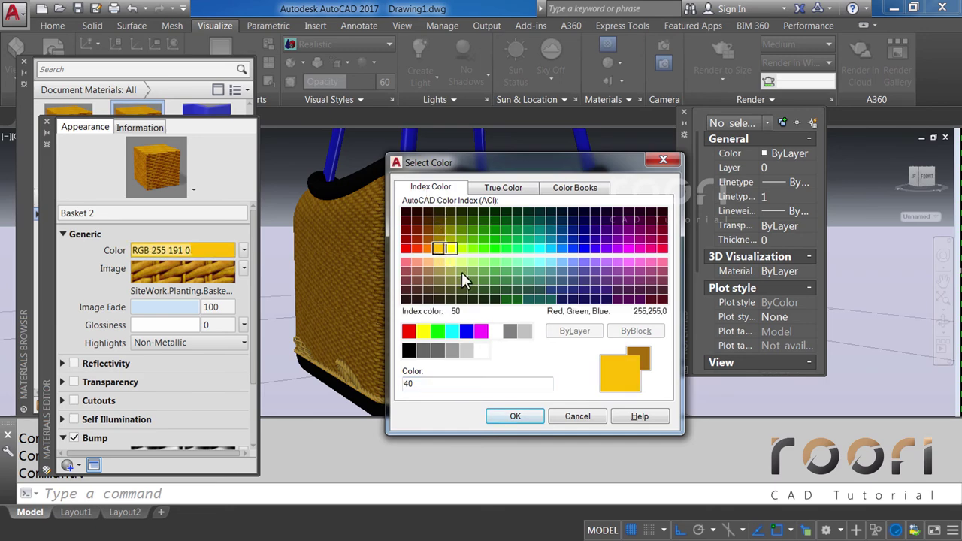
pyautogui.click(512, 414)
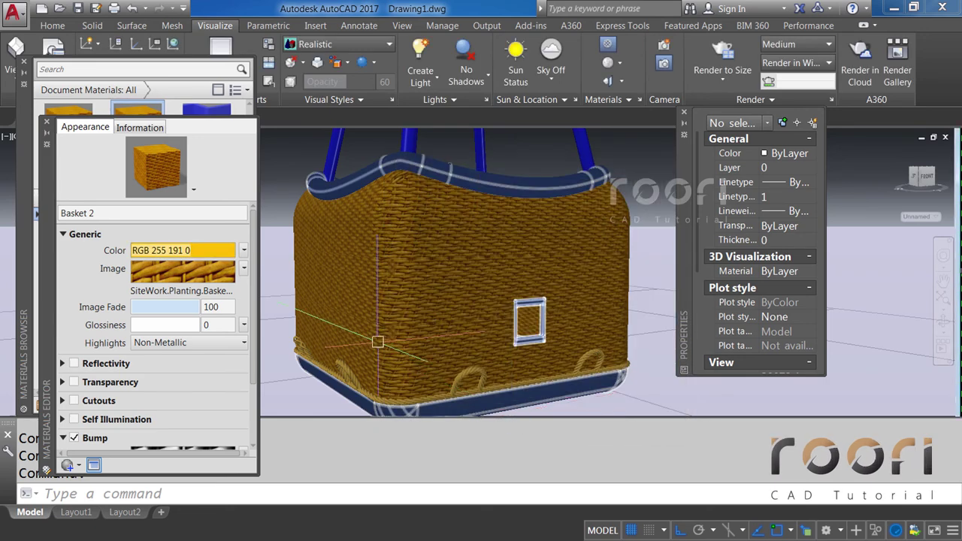
# Step: Set Basket 2's image fade to 50 and bump amount to 500
pyautogui.doubleClick(219, 306)
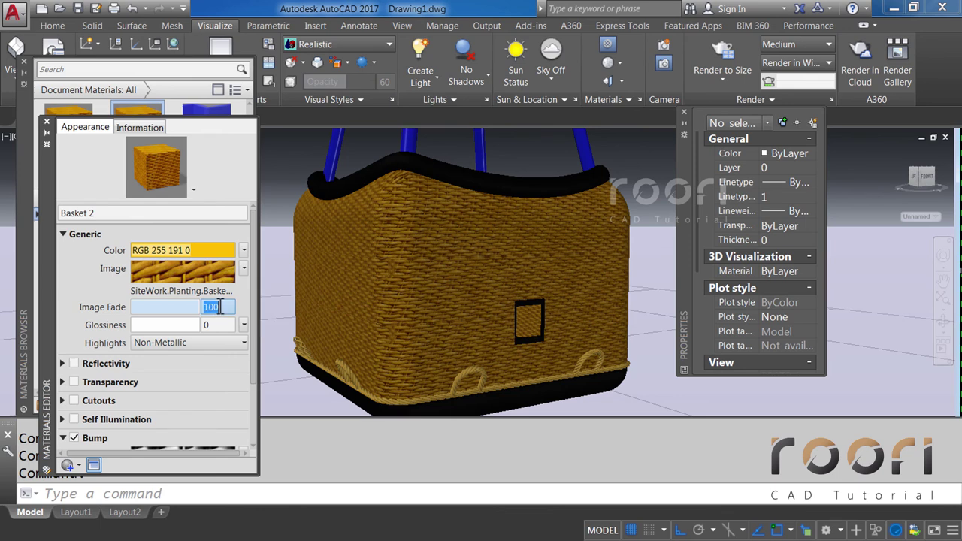
pyautogui.write('50')
pyautogui.press('Return')
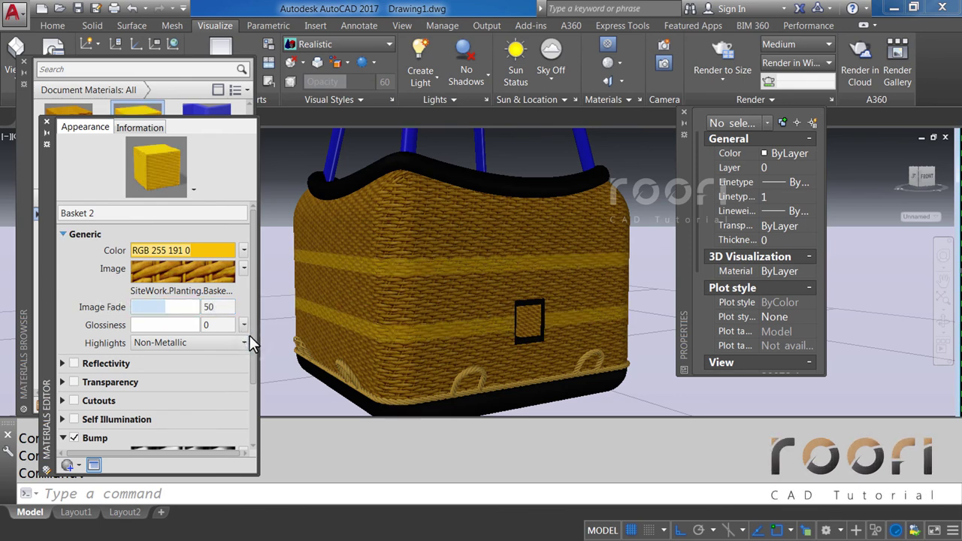
pyautogui.scroll(-2, 252, 369)
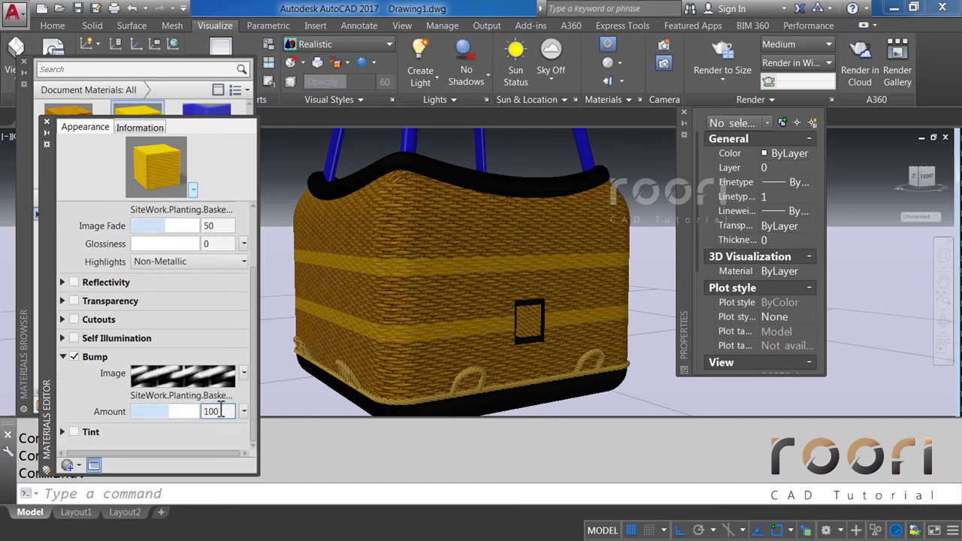
pyautogui.doubleClick(220, 410)
pyautogui.write('500')
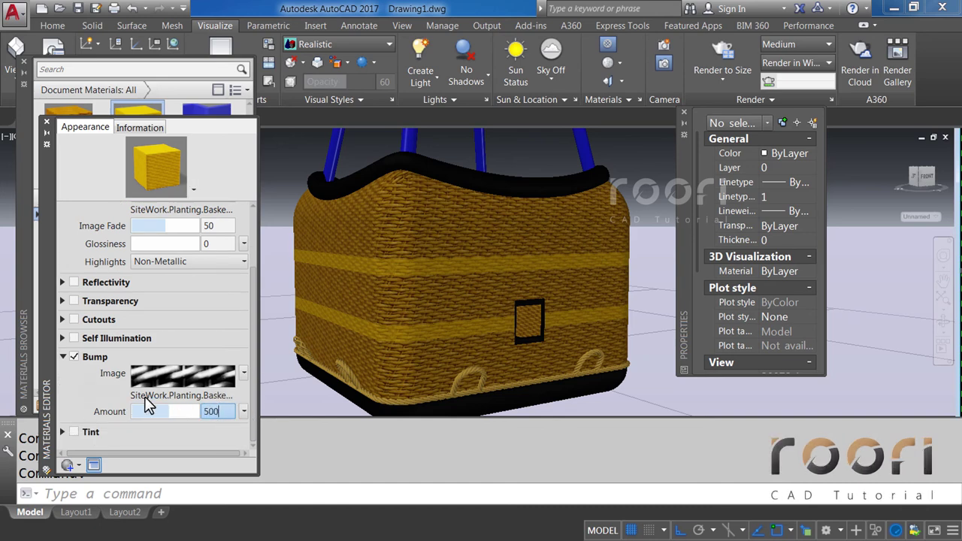
pyautogui.press('Return')
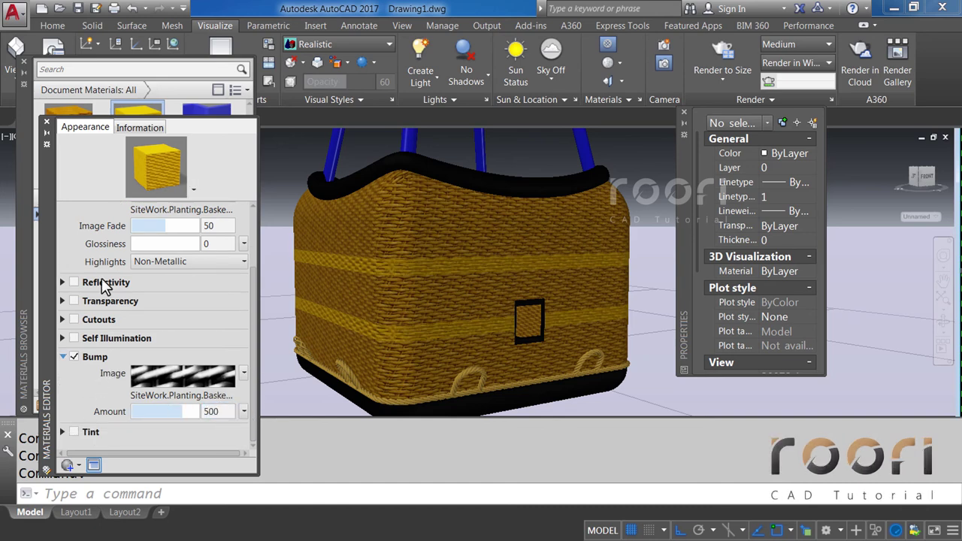
# Step: Close the material editor and orbit below the balloon, zooming out to see it whole
pyautogui.click(46, 122)
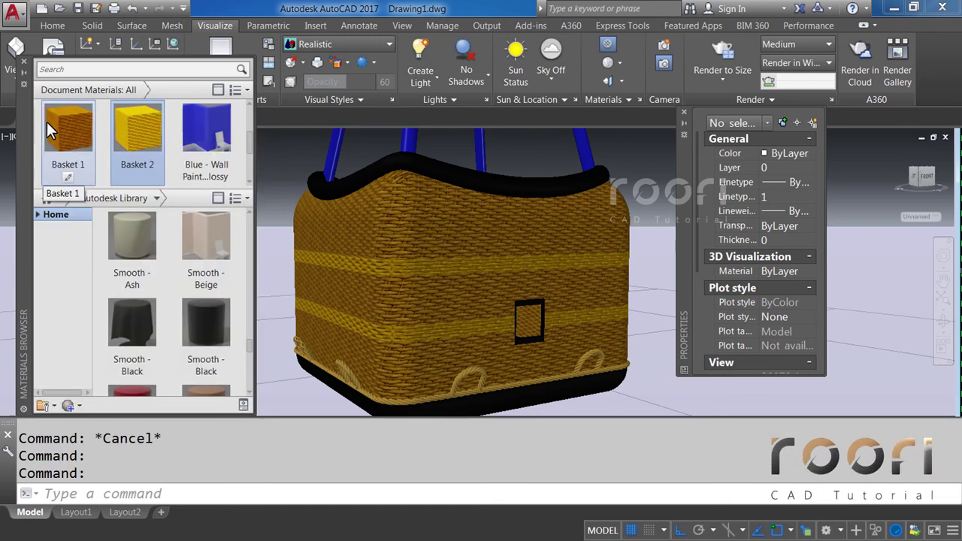
pyautogui.moveTo(250, 145); pyautogui.dragTo(246, 119)
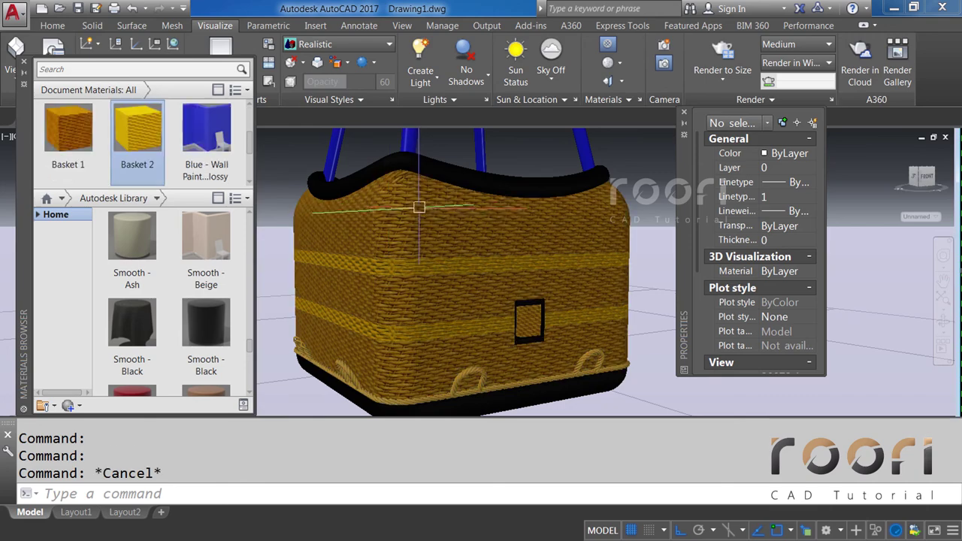
pyautogui.moveTo(415, 211)
pyautogui.keyDown('shift'); pyautogui.mouseDown(button='middle')
pyautogui.moveTo(395, 238)
pyautogui.moveTo(436, 275)
pyautogui.mouseUp(button='middle'); pyautogui.keyUp('shift')
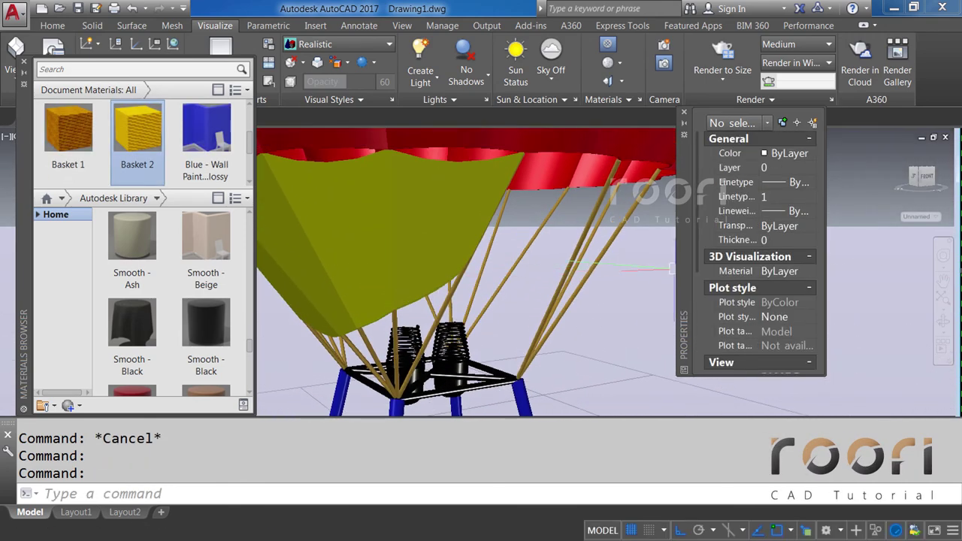
pyautogui.click(943, 255)
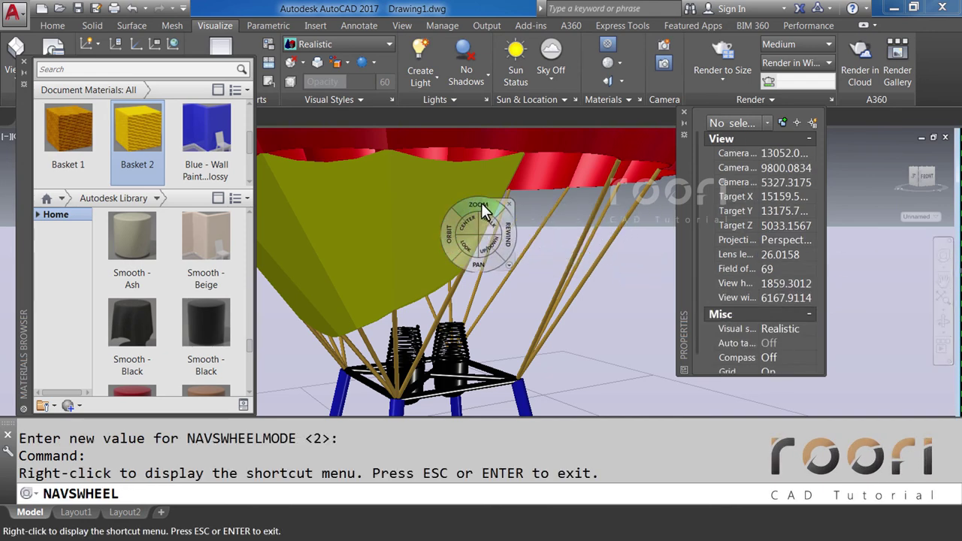
pyautogui.moveTo(481, 204)
pyautogui.mouseDown()
pyautogui.moveTo(477, 289)
pyautogui.moveTo(481, 257)
pyautogui.mouseUp()
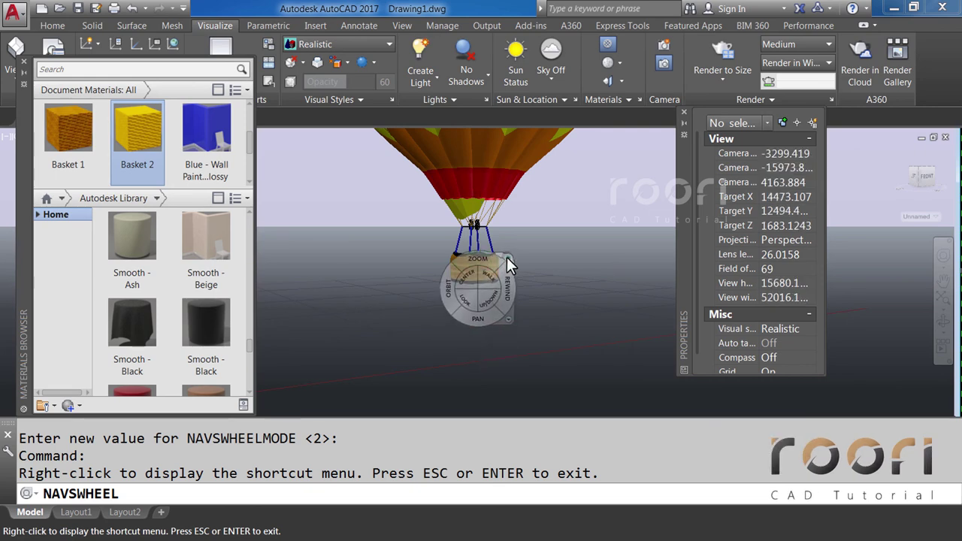
pyautogui.press('Escape')
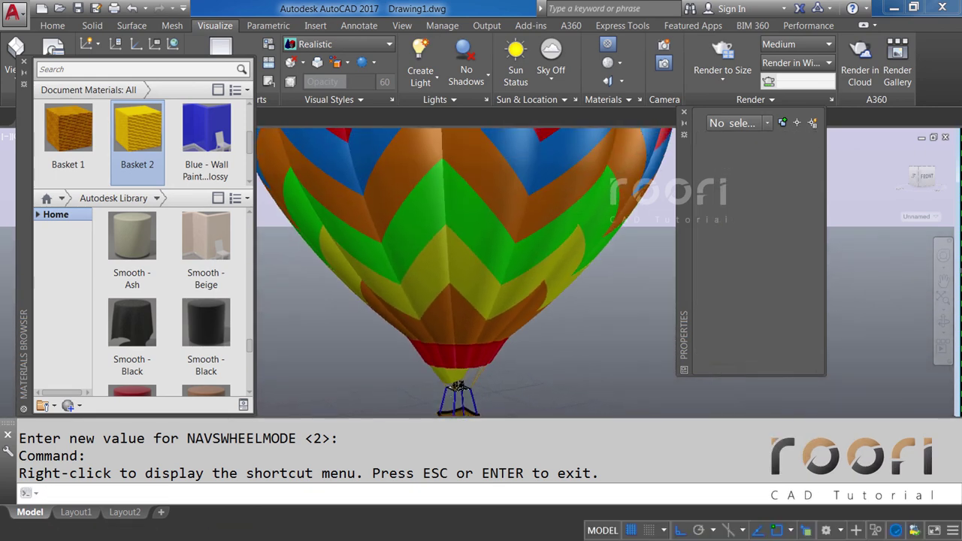
# Step: Zoom, pan and tilt the view so the chevron-striped envelope fills the drawing
pyautogui.scroll(2, 413, 268)
pyautogui.scroll(1, 436, 263)
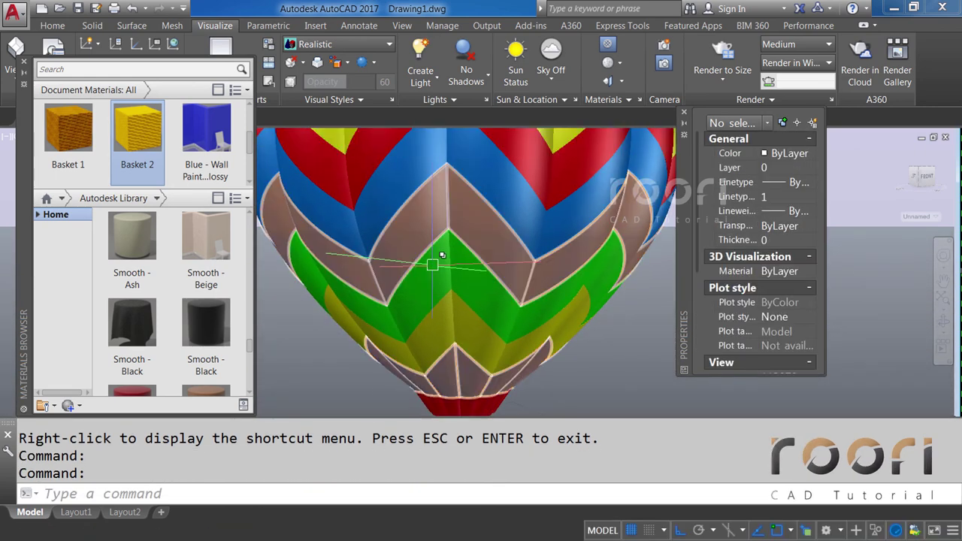
pyautogui.click(942, 260)
pyautogui.moveTo(457, 178); pyautogui.dragTo(457, 223)
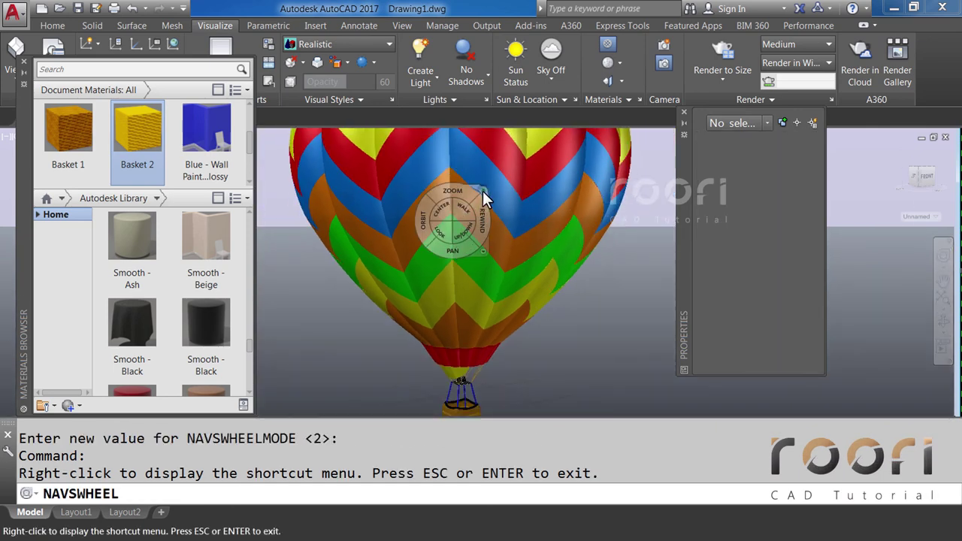
pyautogui.press('Escape')
pyautogui.scroll(2, 476, 197)
pyautogui.scroll(1, 473, 240)
pyautogui.moveTo(471, 266); pyautogui.dragTo(468, 312, button='middle')
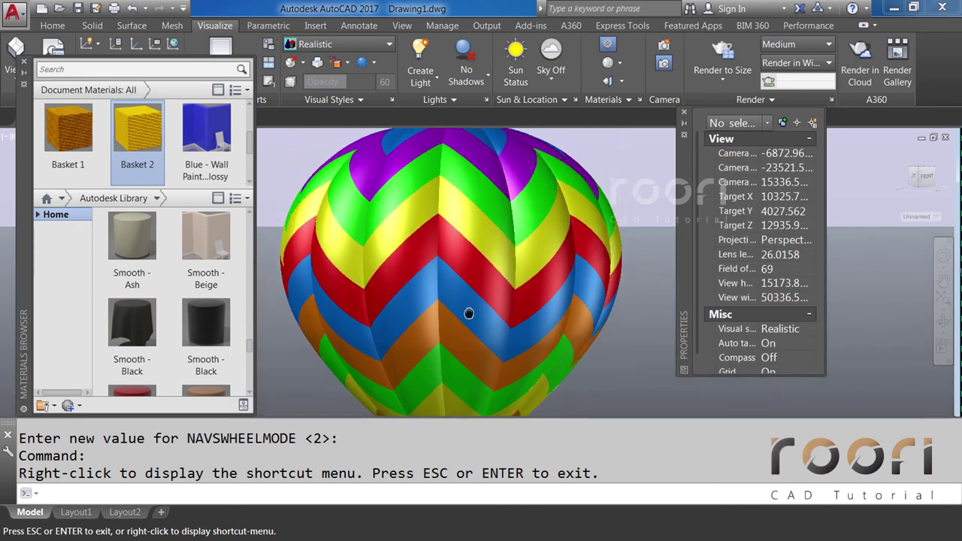
pyautogui.press('Escape')
pyautogui.moveTo(447, 268)
pyautogui.keyDown('shift'); pyautogui.mouseDown(button='middle')
pyautogui.moveTo(432, 260)
pyautogui.moveTo(451, 244)
pyautogui.mouseUp(button='middle'); pyautogui.keyUp('shift')
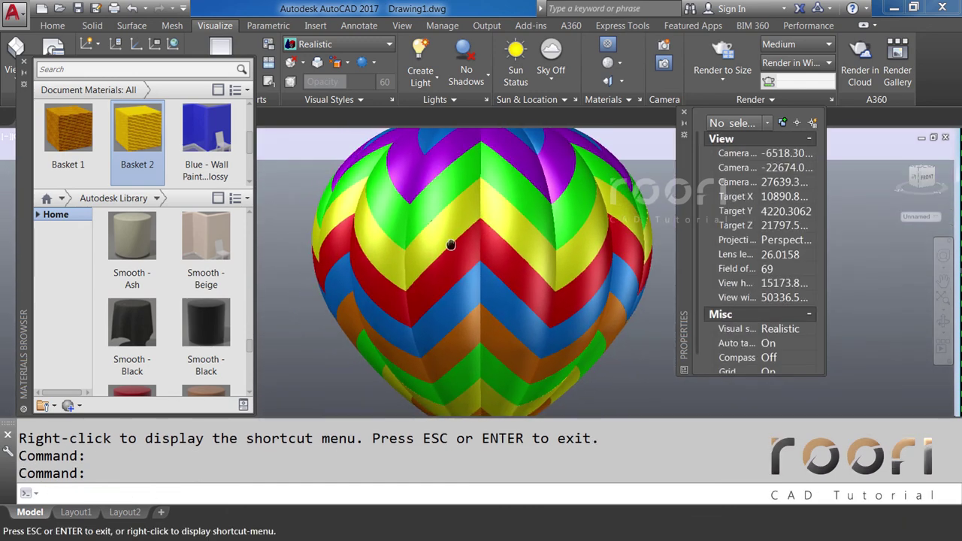
pyautogui.press('Escape')
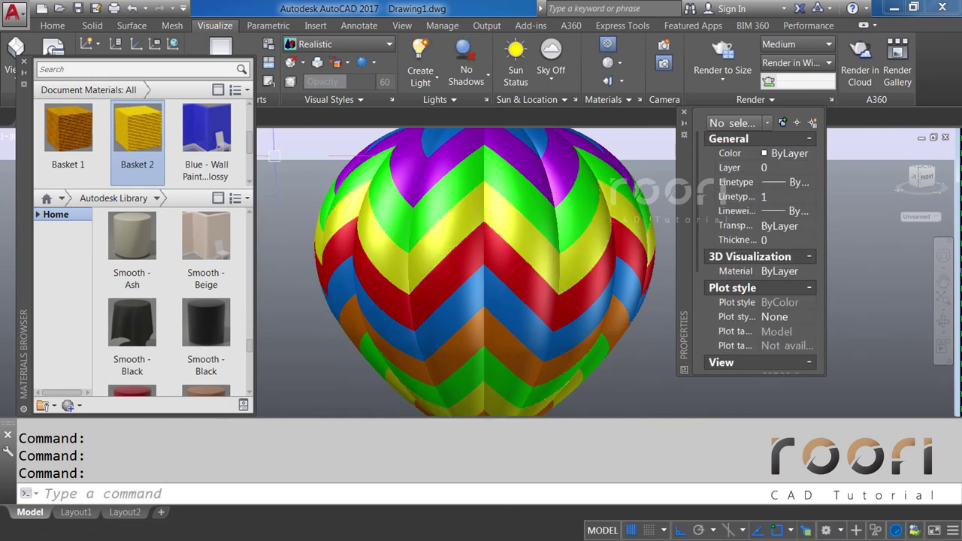
# Step: Change the Ceramic material's colour to red, RGB 209,0,0
pyautogui.moveTo(250, 143)
pyautogui.mouseDown()
pyautogui.moveTo(249, 121)
pyautogui.moveTo(246, 170)
pyautogui.mouseUp()
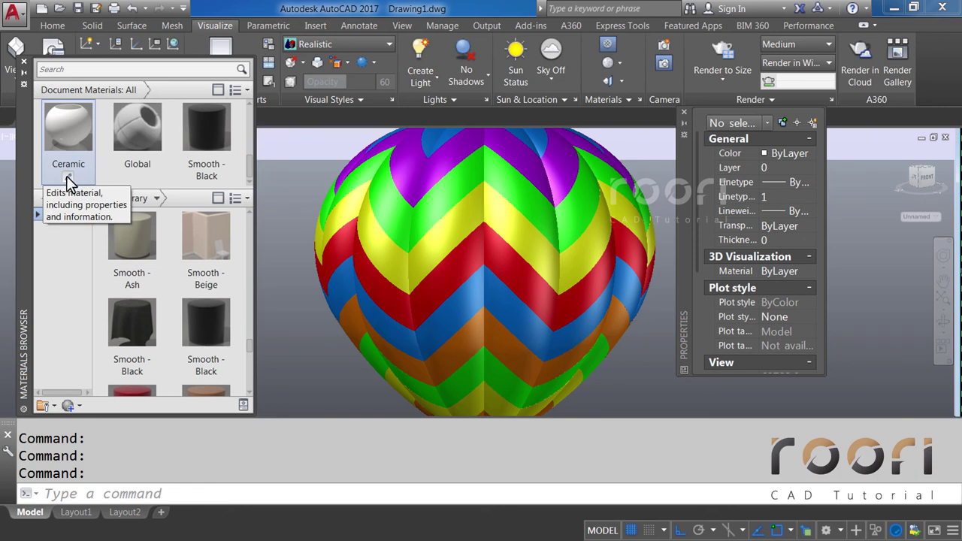
pyautogui.click(67, 176)
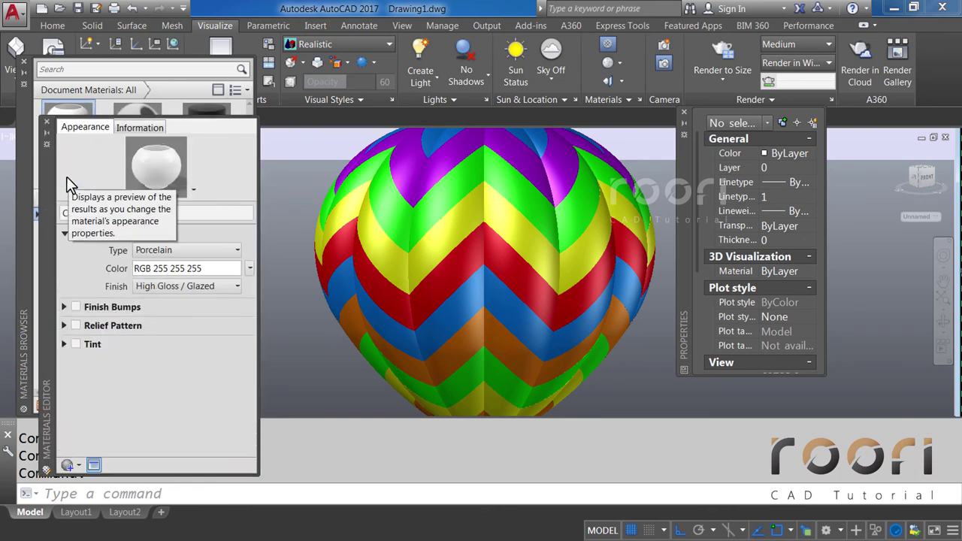
pyautogui.click(180, 273)
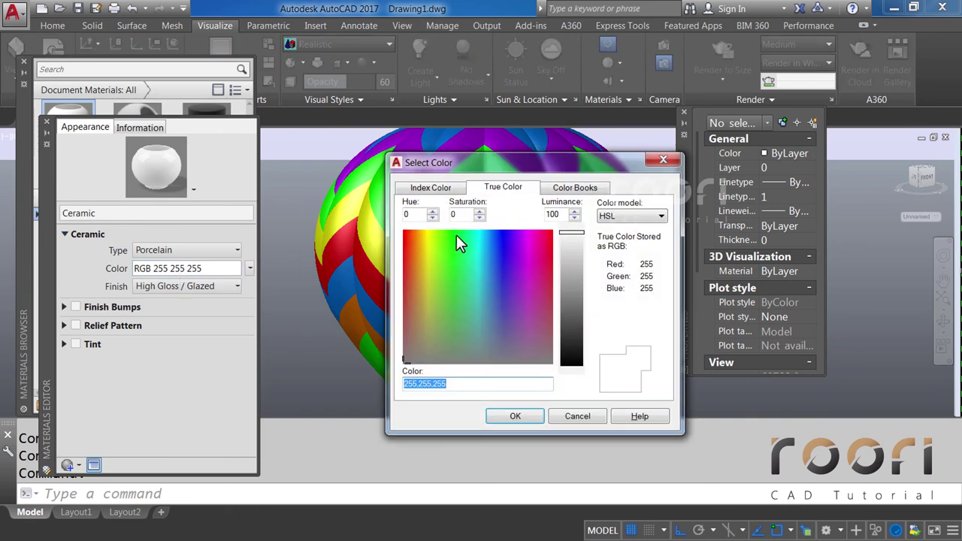
pyautogui.click(457, 190)
pyautogui.click(418, 249)
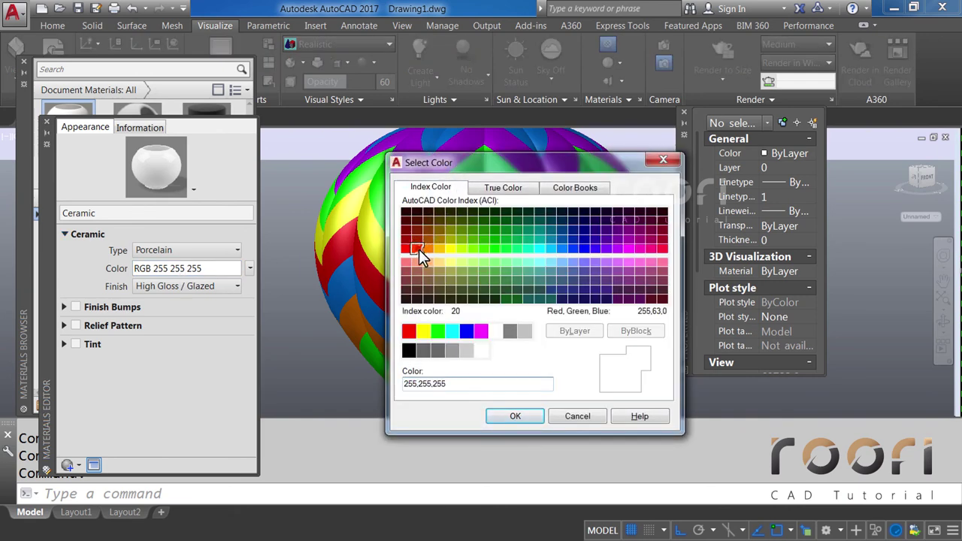
pyautogui.click(509, 416)
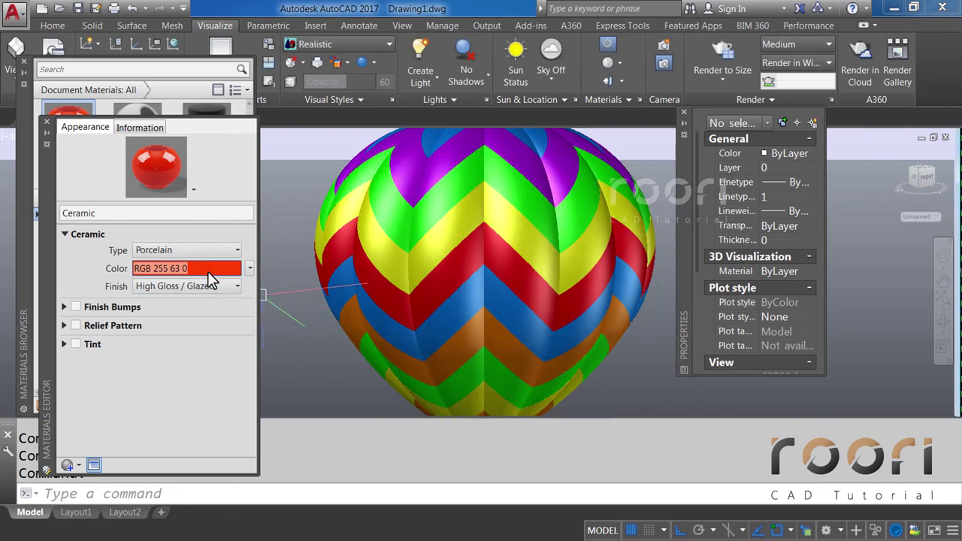
pyautogui.click(209, 274)
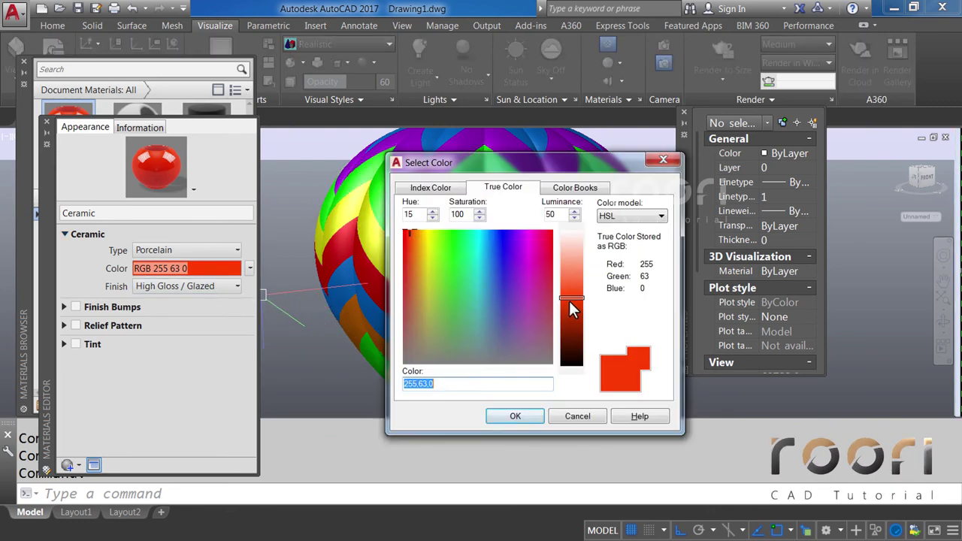
pyautogui.moveTo(572, 303); pyautogui.dragTo(574, 308)
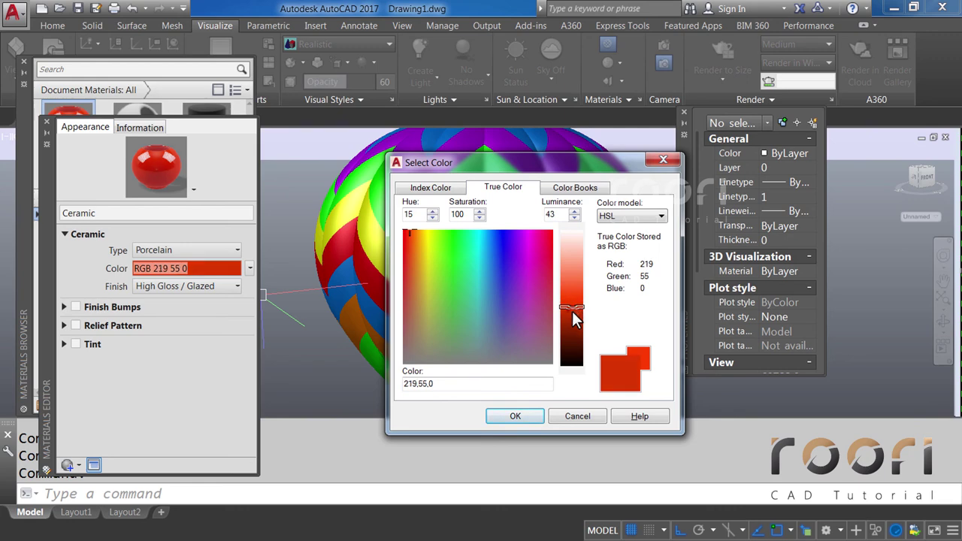
pyautogui.moveTo(573, 312); pyautogui.dragTo(573, 315)
pyautogui.moveTo(435, 384); pyautogui.dragTo(420, 383)
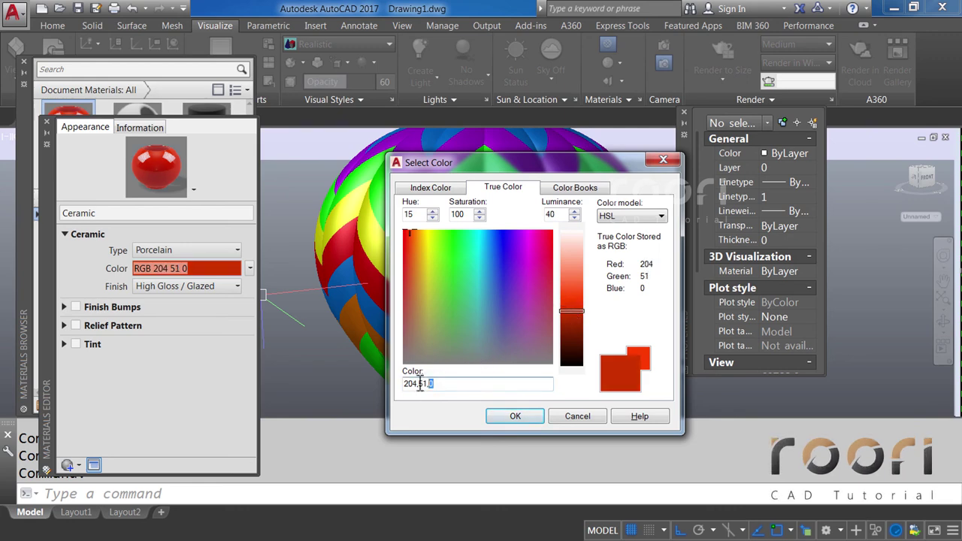
pyautogui.write('209')
pyautogui.write(',0,0')
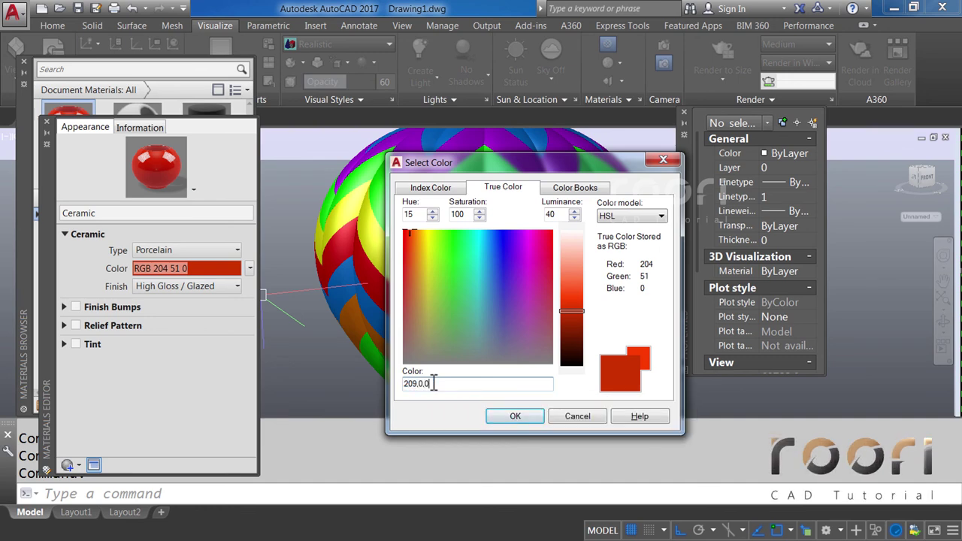
pyautogui.click(505, 418)
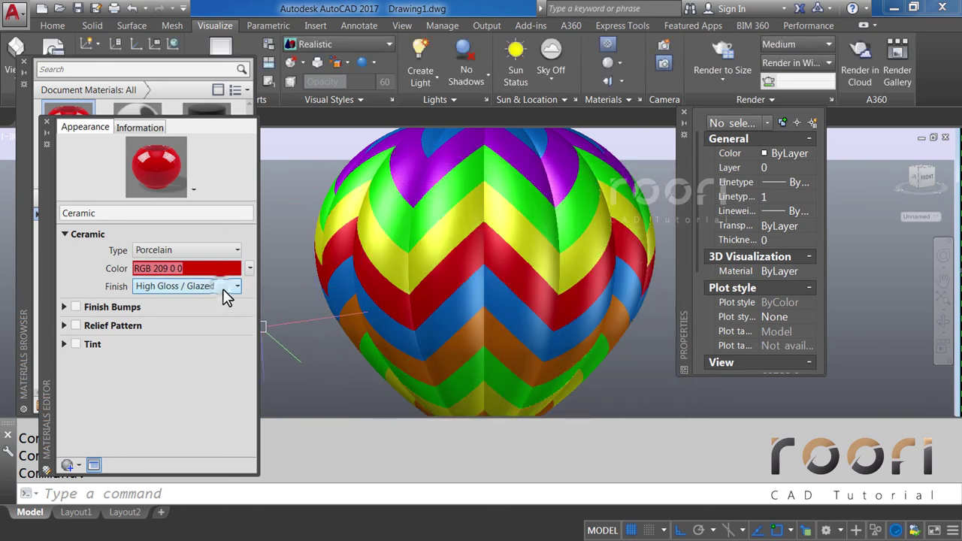
# Step: Give Ceramic a Satin finish and close its editor
pyautogui.click(222, 287)
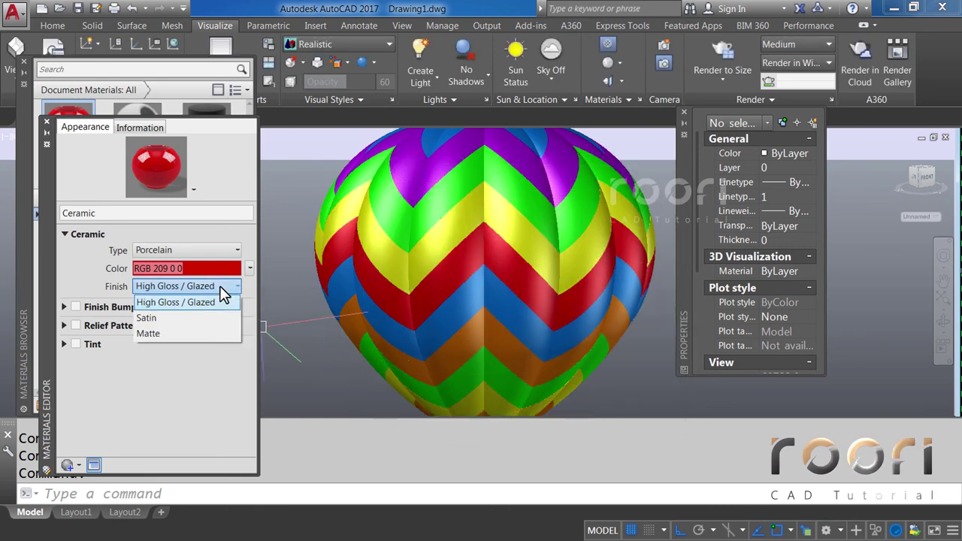
pyautogui.click(148, 319)
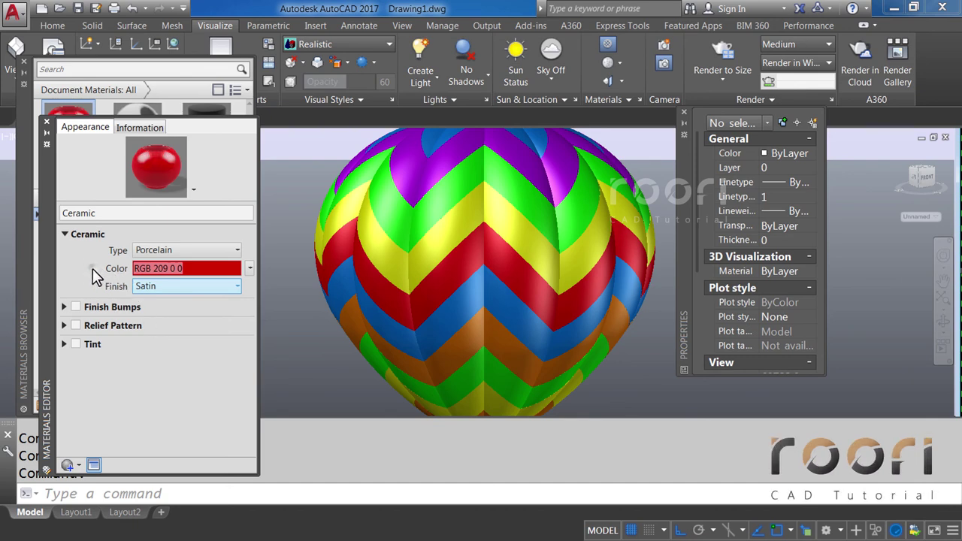
pyautogui.click(46, 124)
# Step: Rename the Ceramic material to Red
pyautogui.rightClick(67, 134)
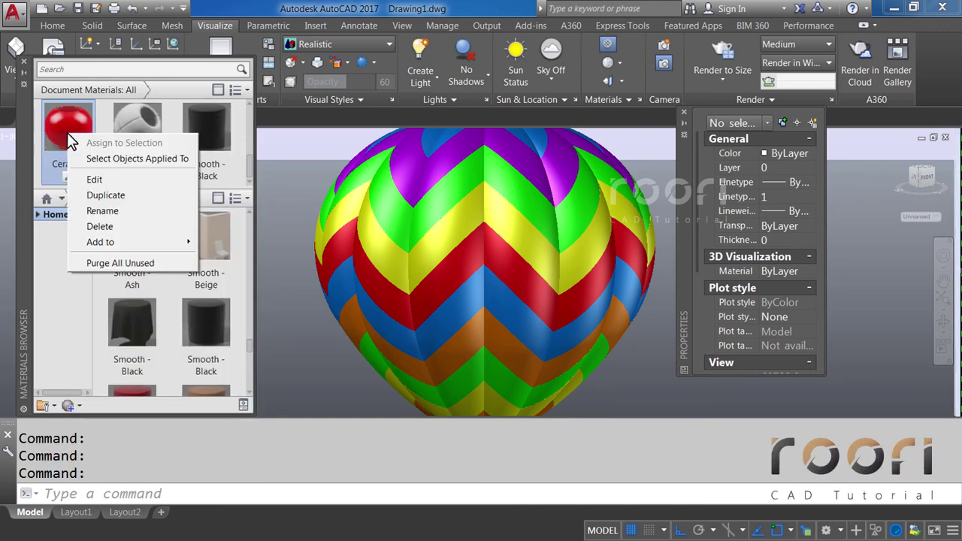
pyautogui.click(89, 212)
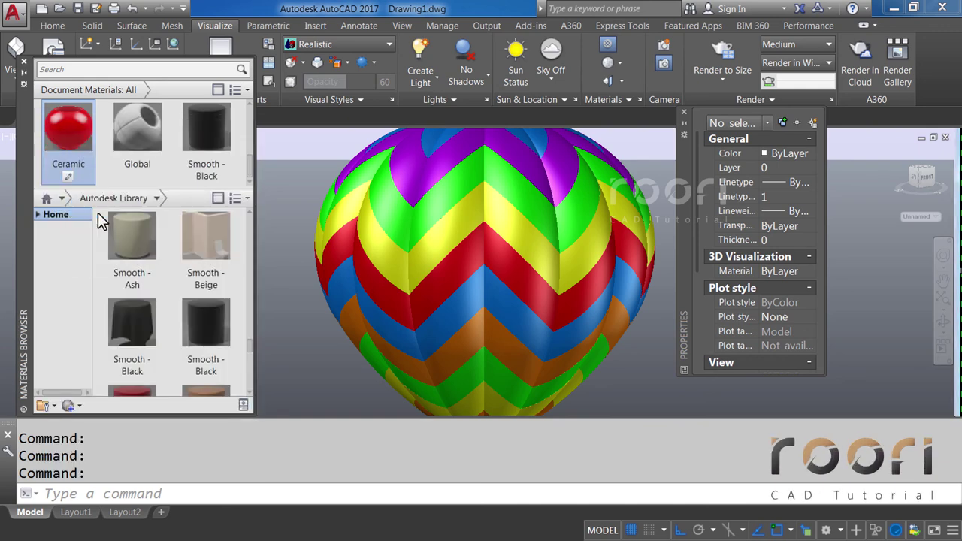
pyautogui.write('Red')
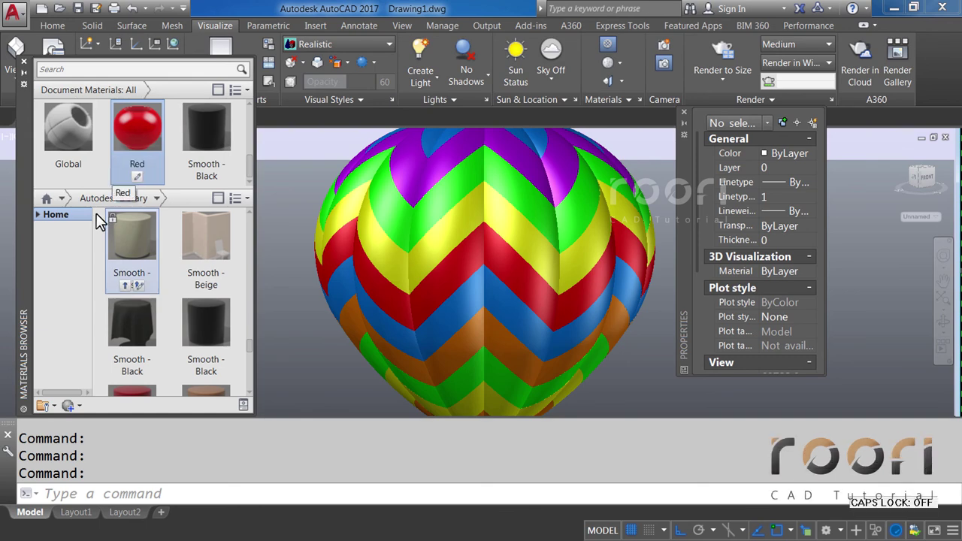
# Step: Duplicate Red and name the copy Blue
pyautogui.rightClick(136, 124)
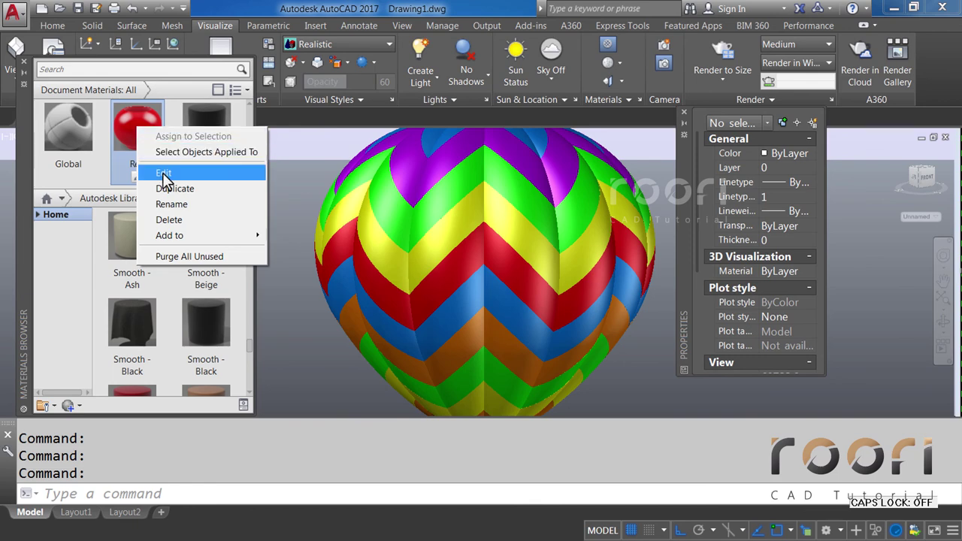
pyautogui.click(172, 188)
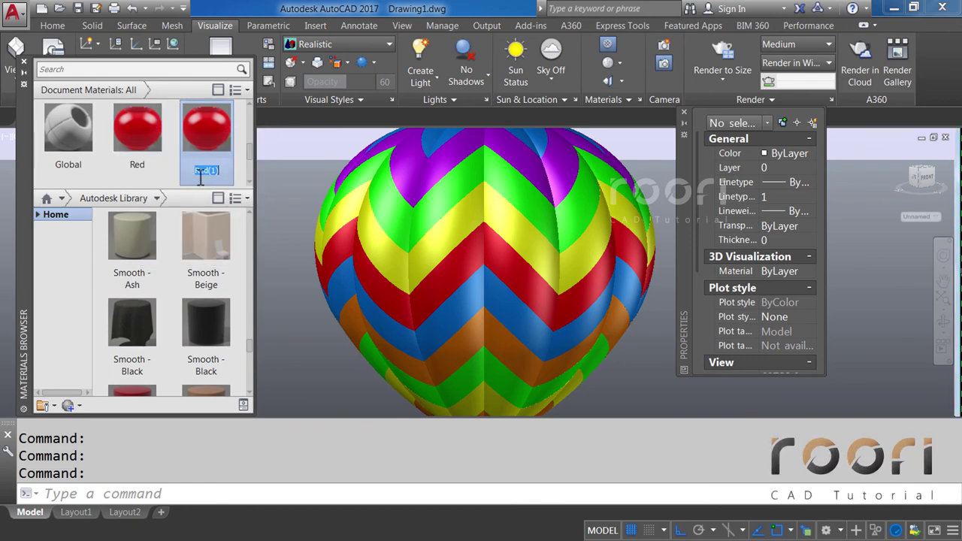
pyautogui.press('capslock')
pyautogui.press('capslock')
pyautogui.write('Blue')
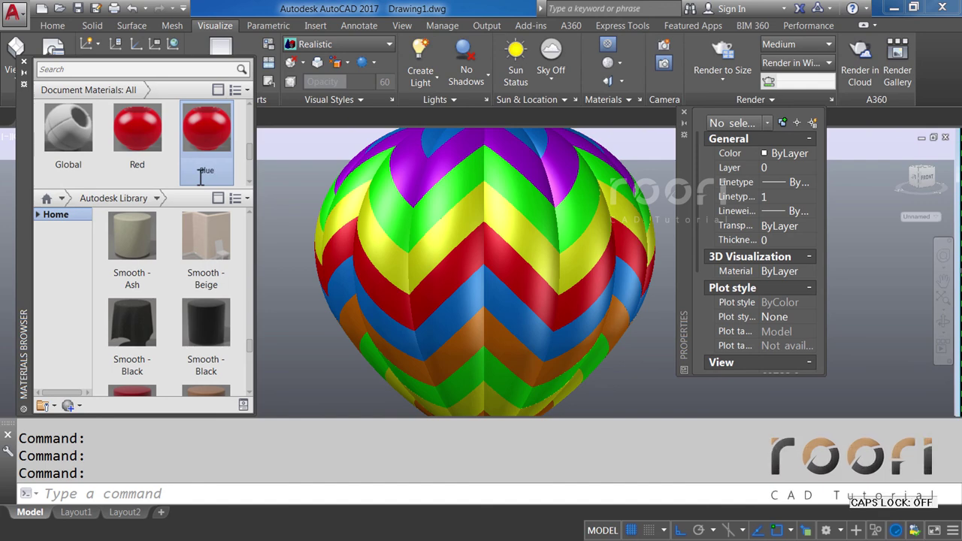
pyautogui.press('Return')
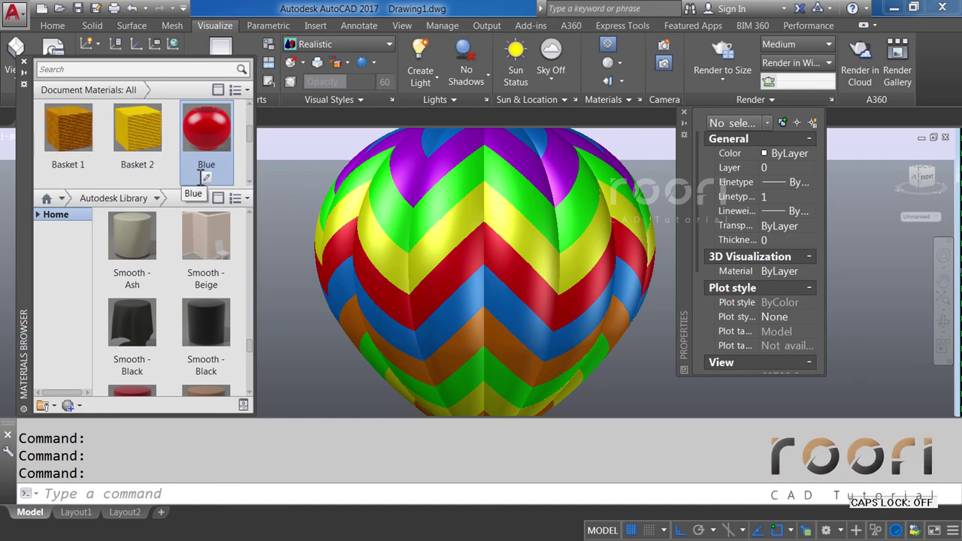
# Step: Give Blue index colour 182 (RGB 41 0 165) and close the editor
pyautogui.click(208, 178)
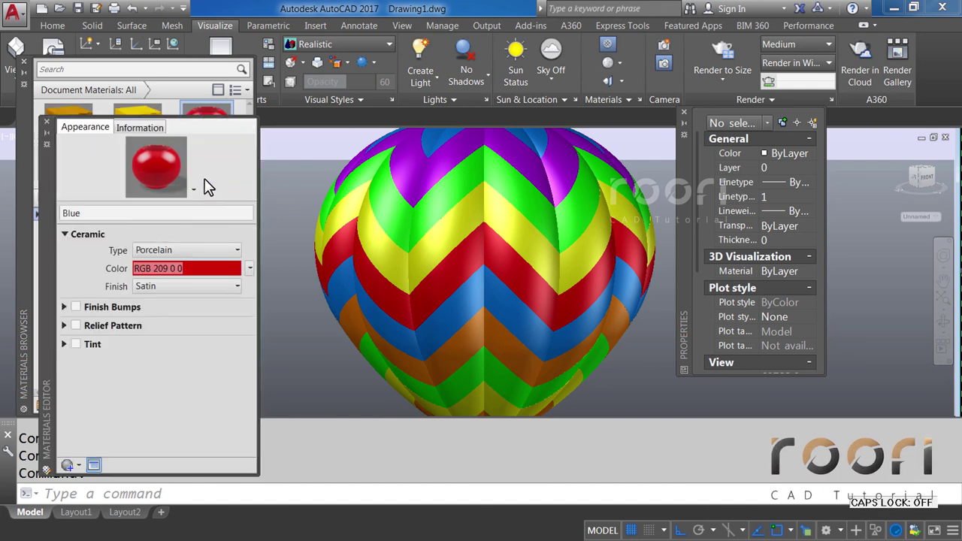
pyautogui.click(199, 269)
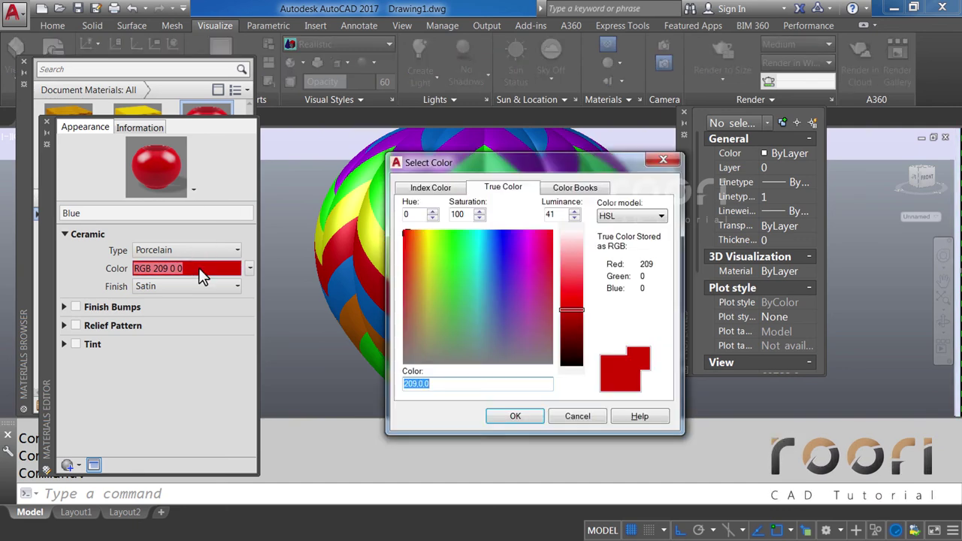
pyautogui.click(434, 188)
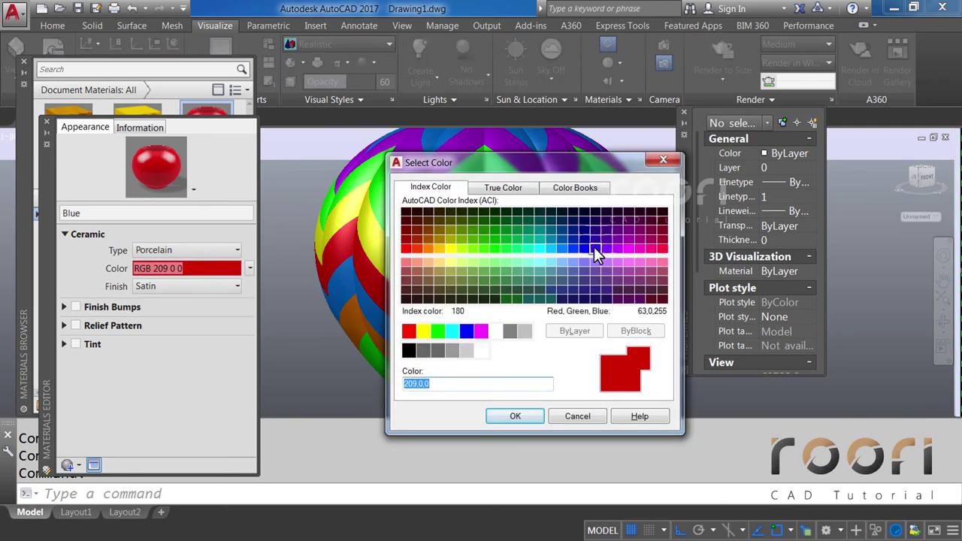
pyautogui.click(596, 240)
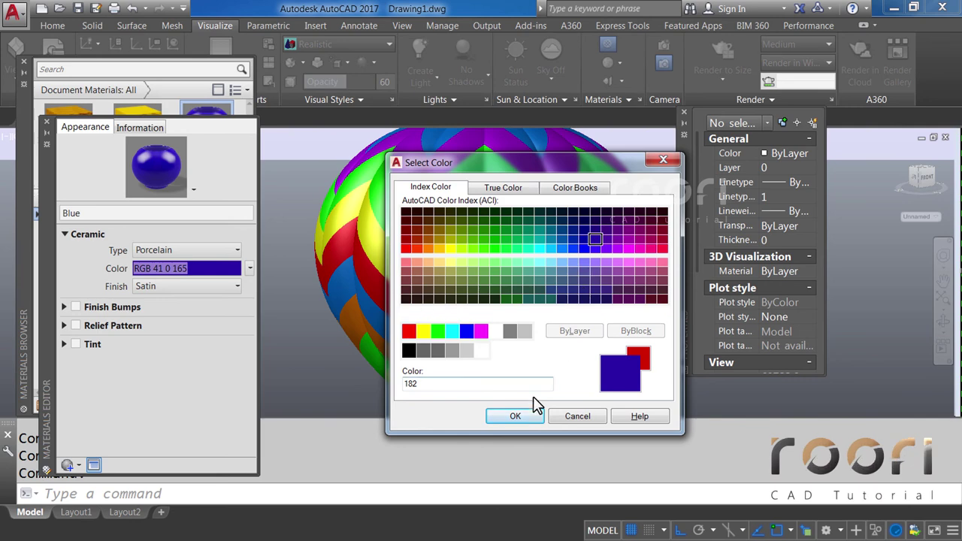
pyautogui.click(516, 419)
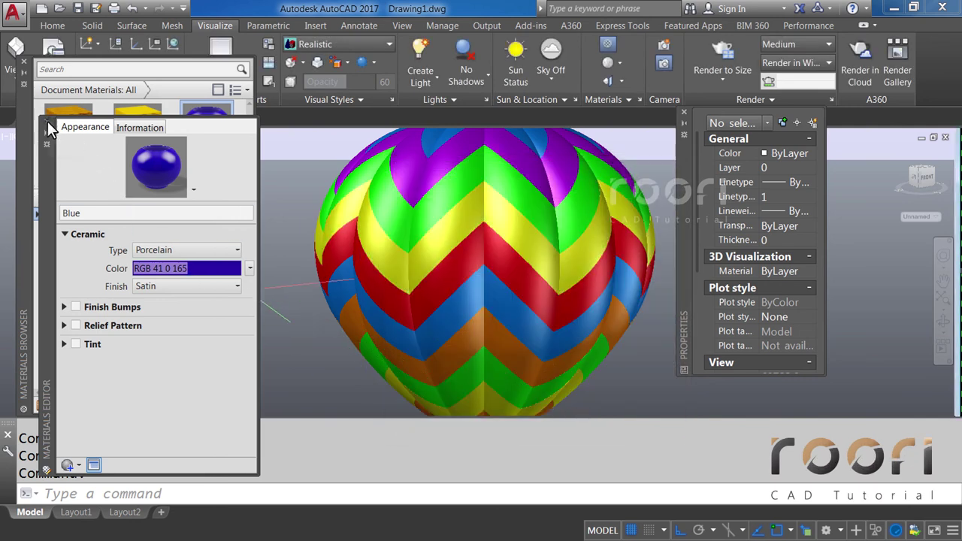
pyautogui.click(47, 121)
# Step: Duplicate Blue and name the copy Green
pyautogui.rightClick(202, 129)
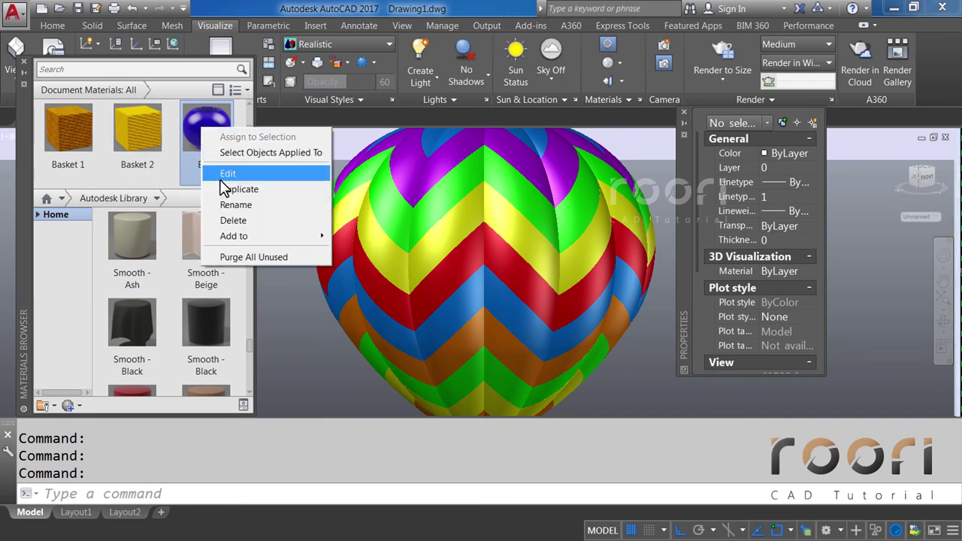
pyautogui.click(239, 190)
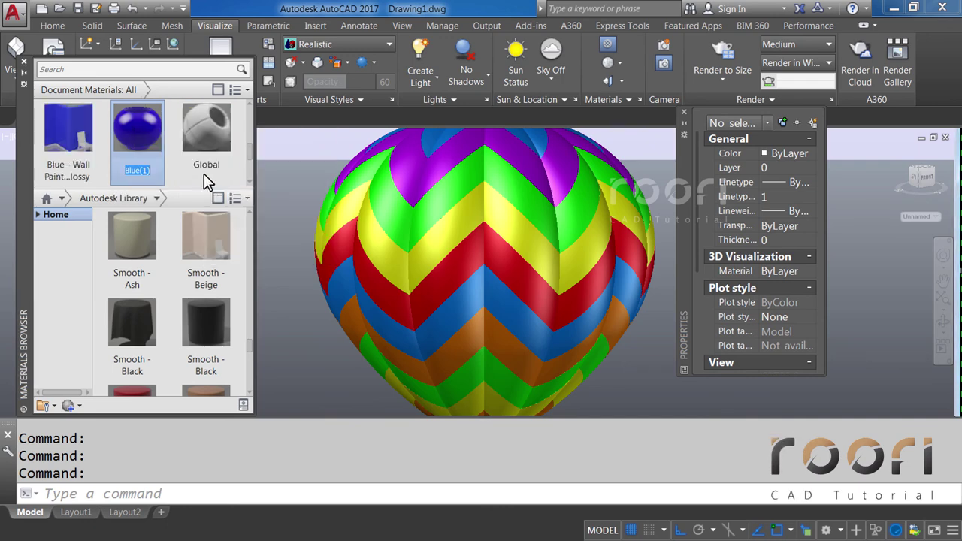
pyautogui.write('G')
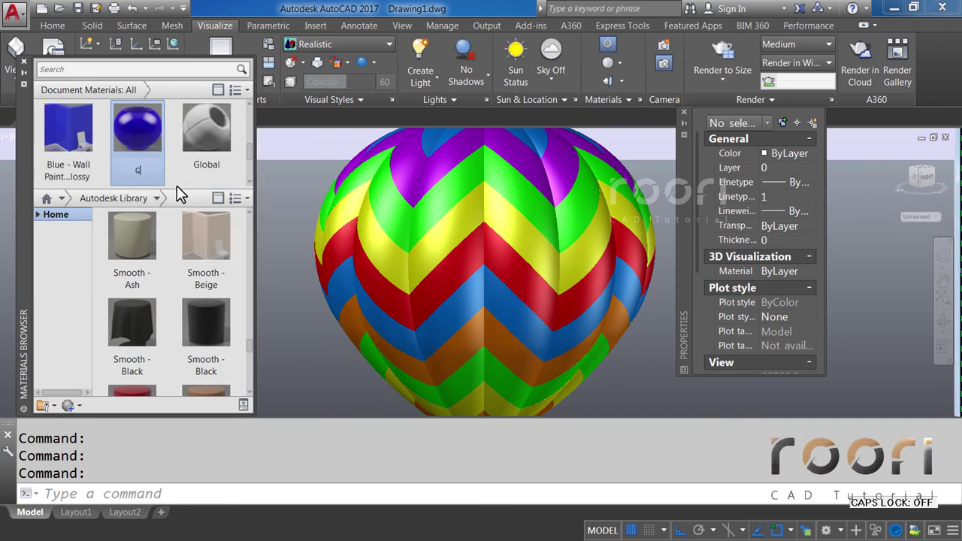
pyautogui.write('reen')
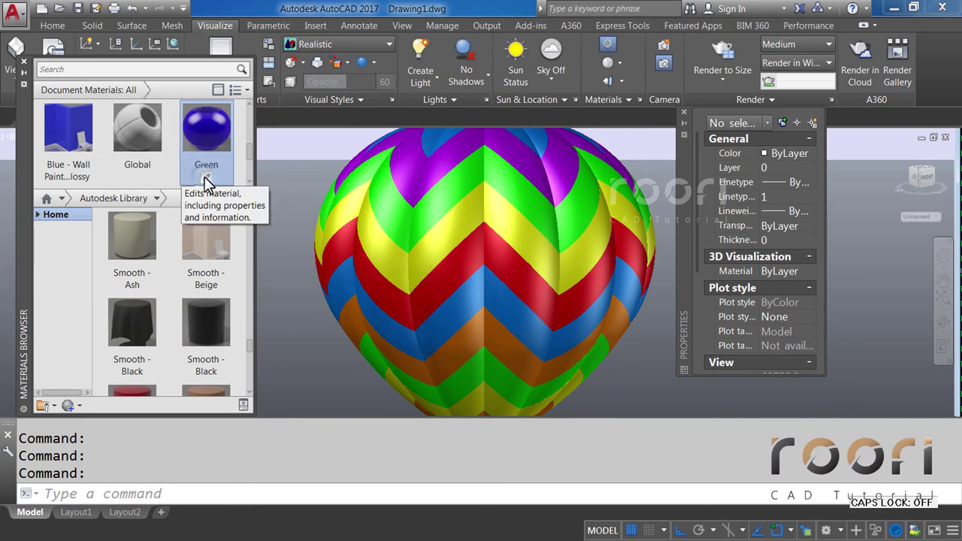
# Step: Give Green index colour 70 (RGB 127 255 0) and close the editor
pyautogui.click(205, 178)
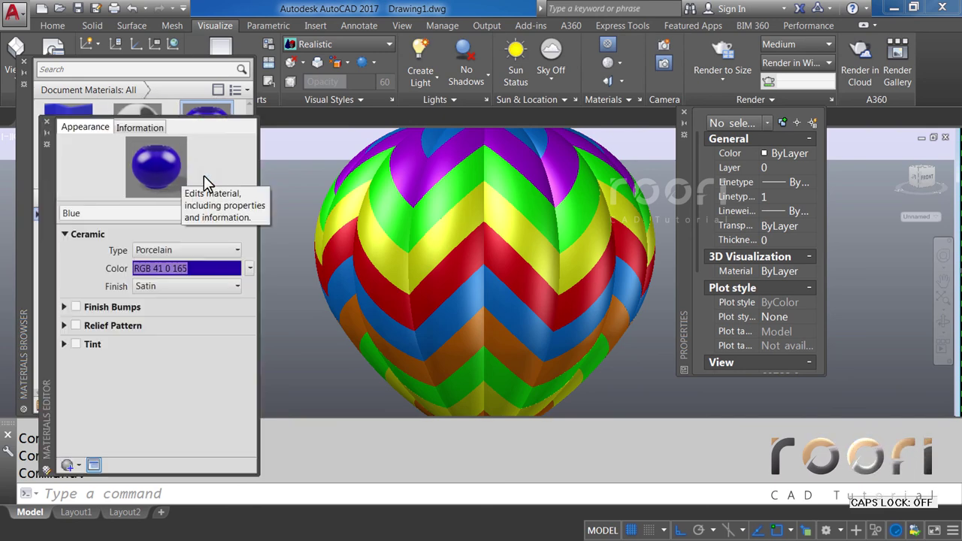
pyautogui.click(156, 268)
pyautogui.click(449, 191)
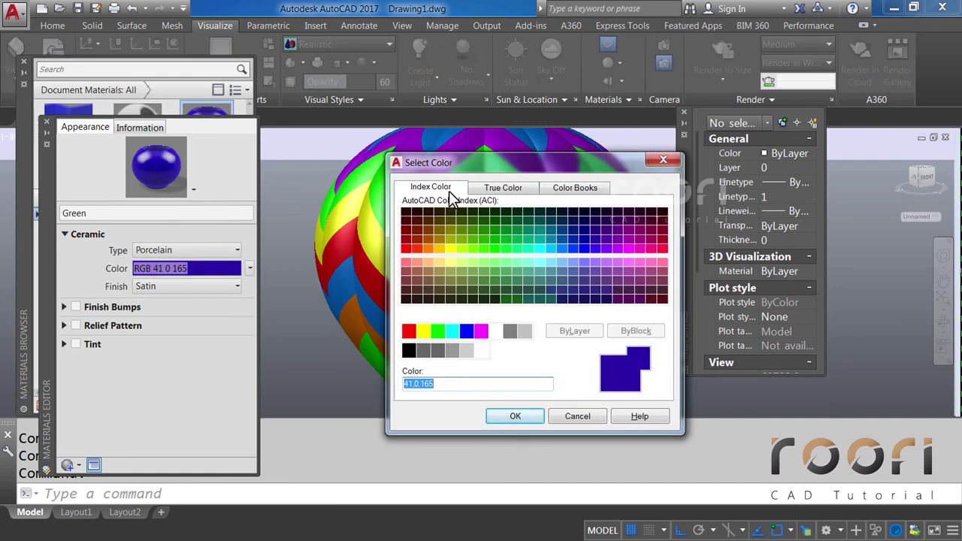
pyautogui.click(470, 249)
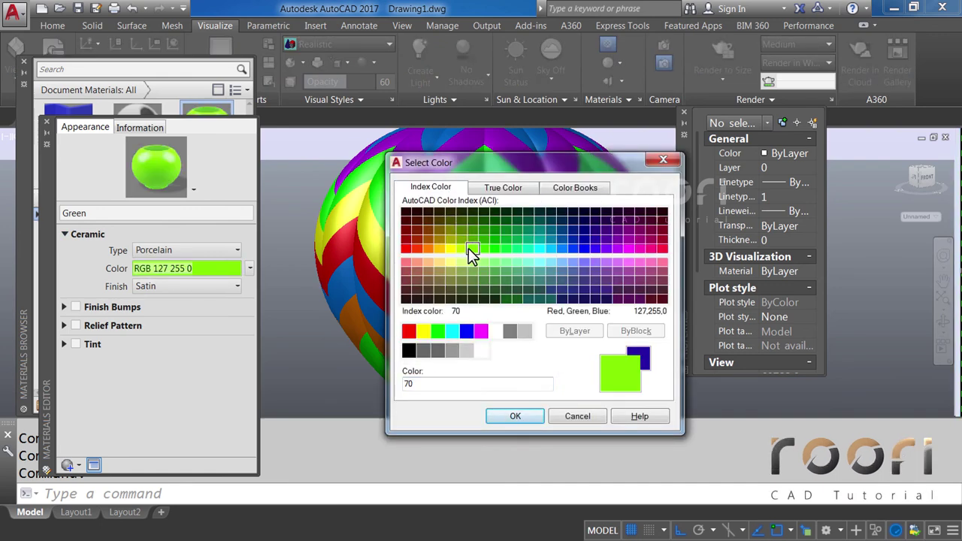
pyautogui.click(511, 418)
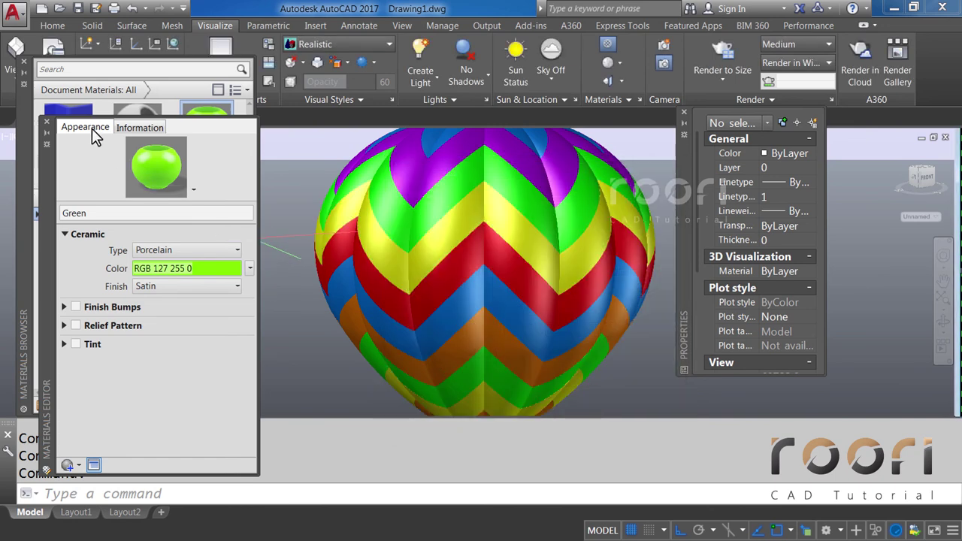
pyautogui.click(47, 121)
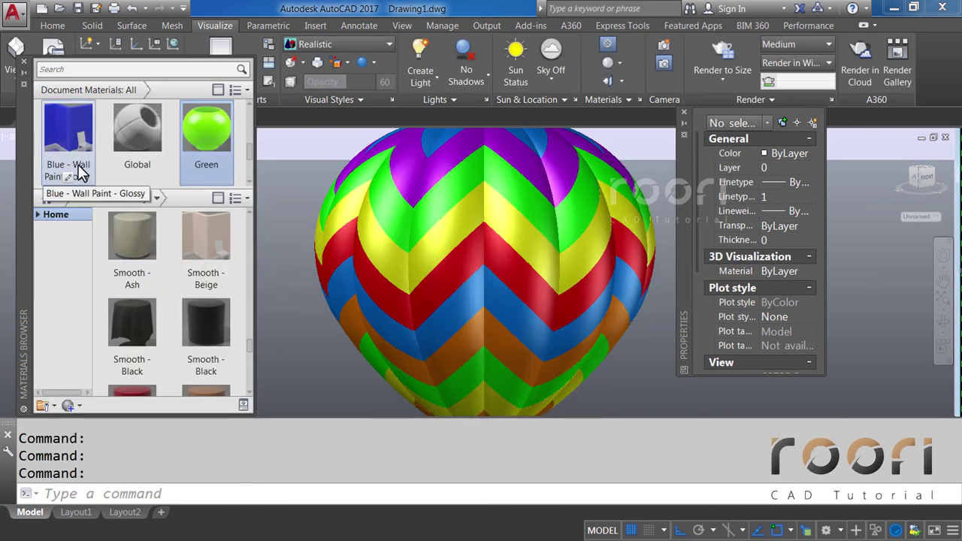
# Step: Duplicate Green and name the copy Yellow
pyautogui.rightClick(202, 128)
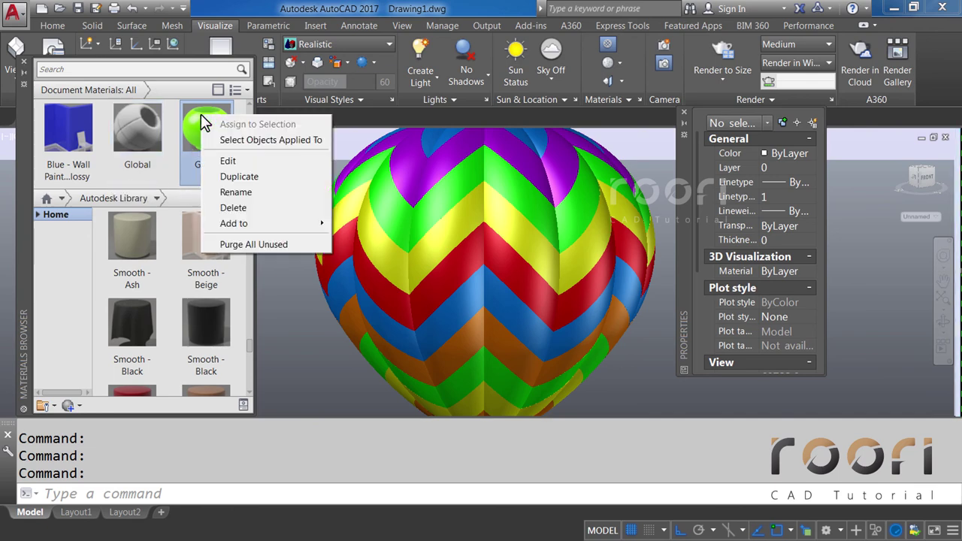
pyautogui.click(228, 180)
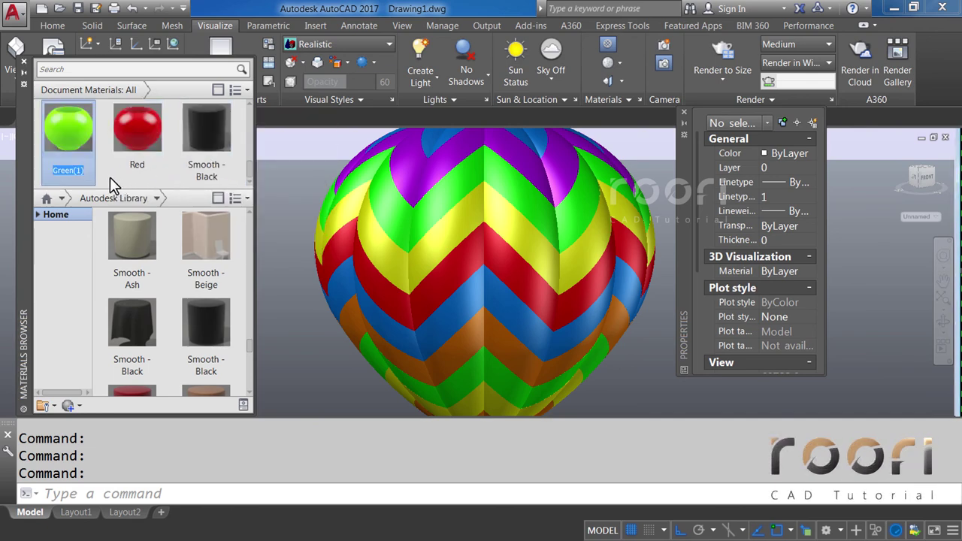
pyautogui.press('capslock')
pyautogui.write('Yellow')
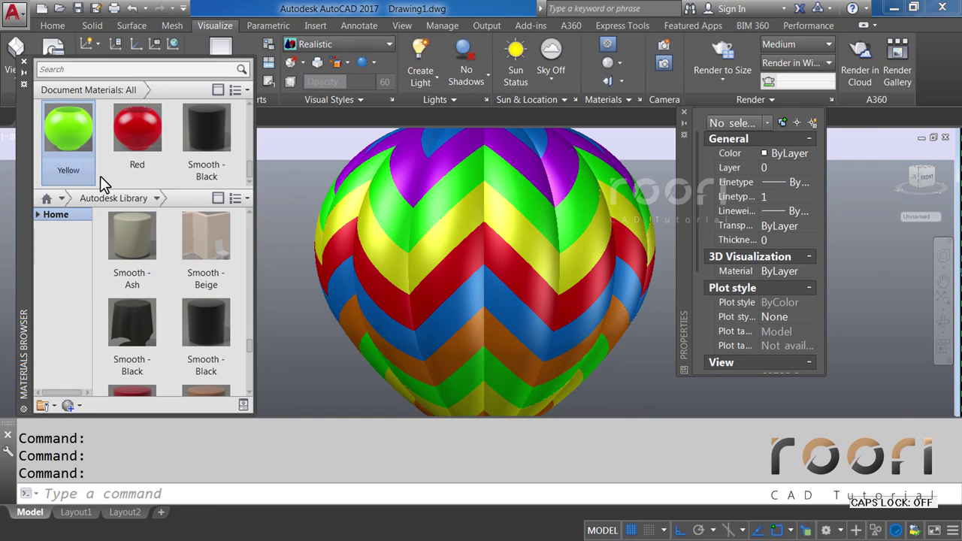
pyautogui.press('Return')
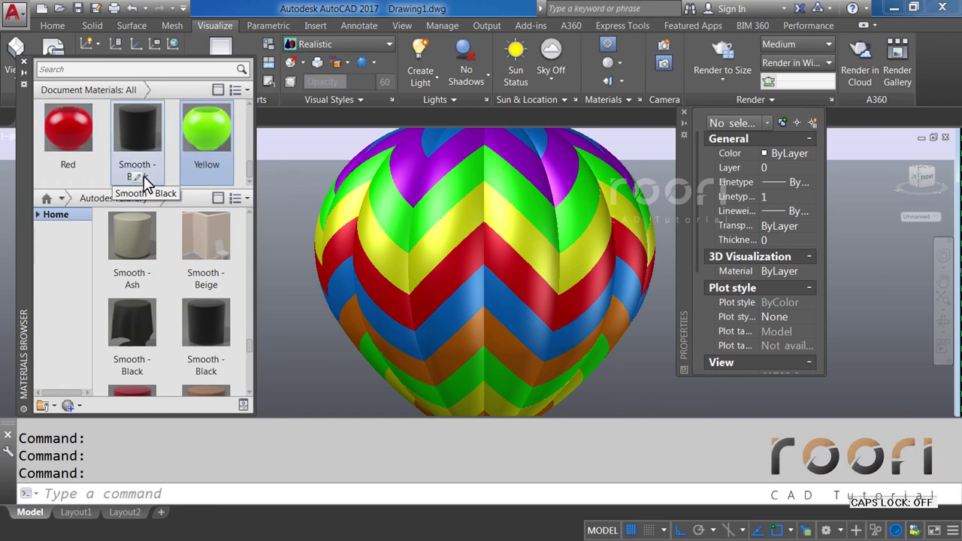
# Step: Give Yellow index colour 50 (RGB 255 255 0) and close the editor
pyautogui.click(203, 177)
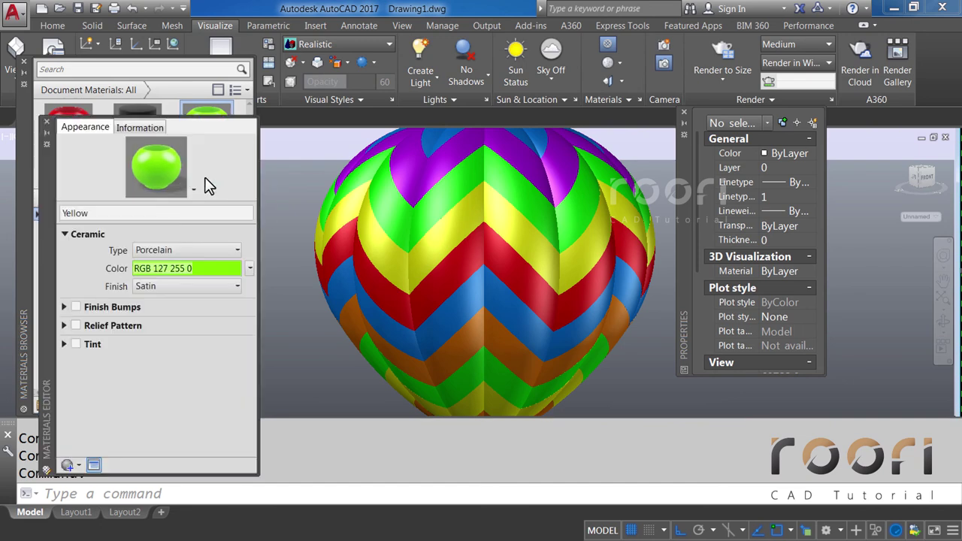
pyautogui.click(167, 270)
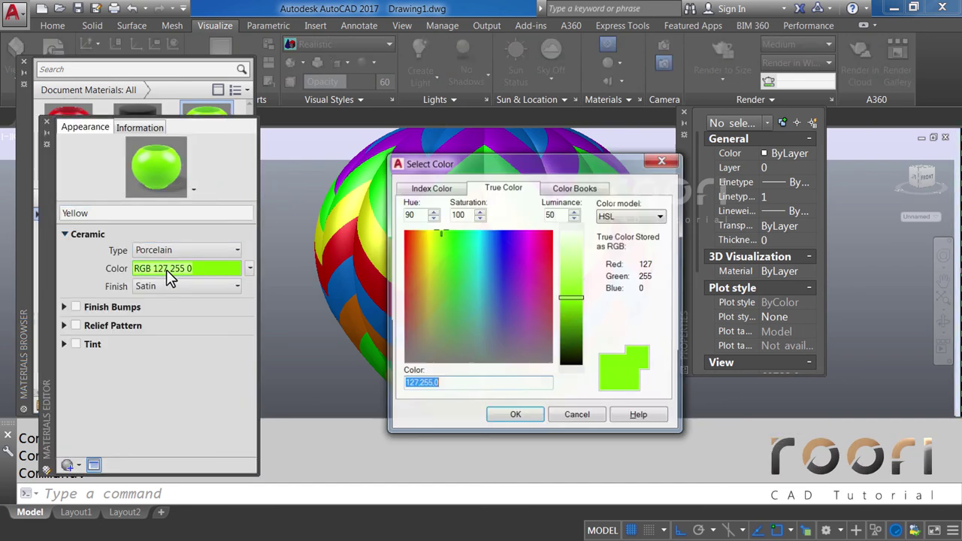
pyautogui.click(455, 188)
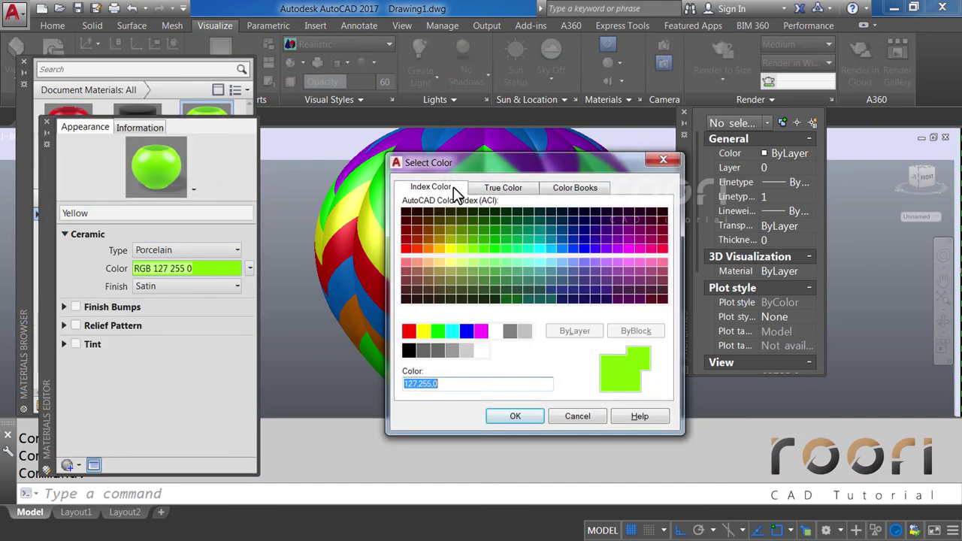
pyautogui.click(450, 248)
pyautogui.click(513, 417)
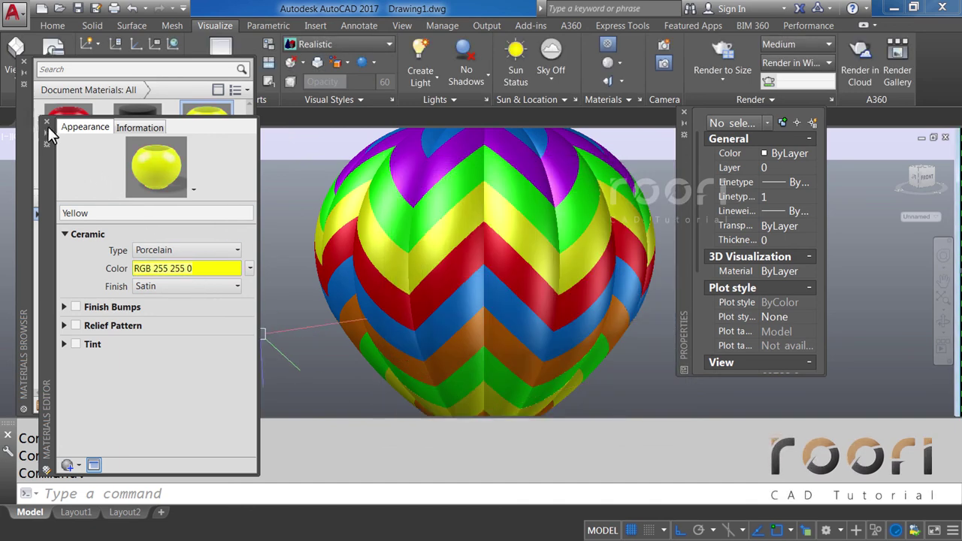
pyautogui.click(46, 123)
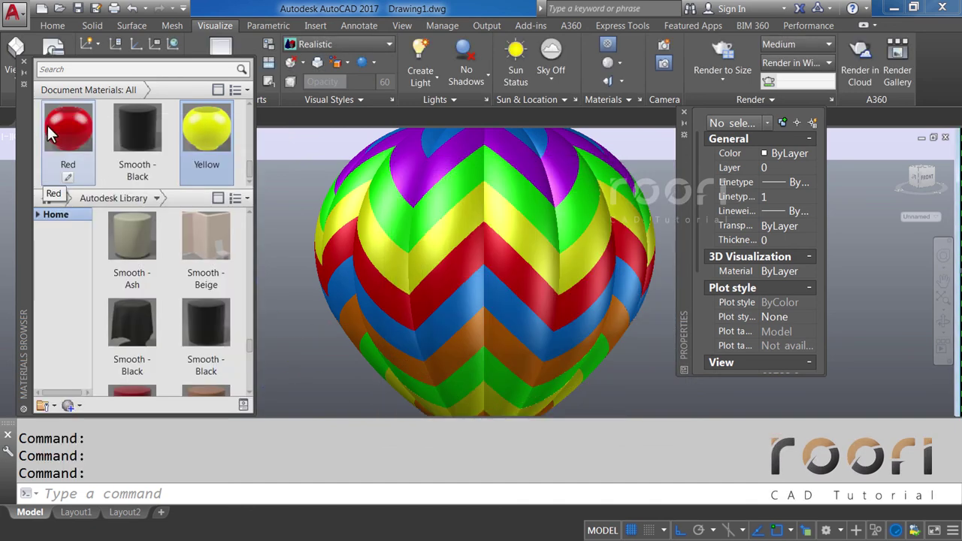
# Step: Duplicate Yellow and begin naming the copy Purple
pyautogui.rightClick(208, 136)
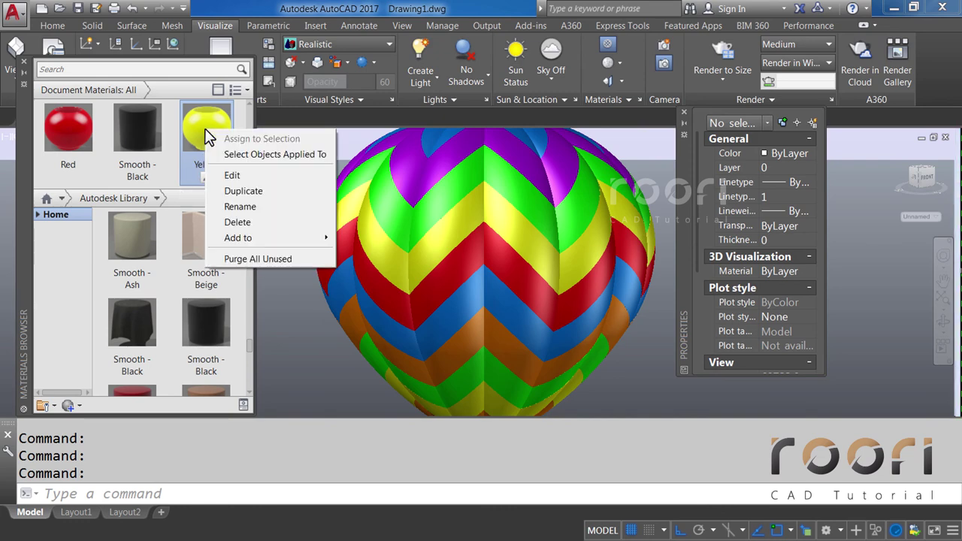
pyautogui.click(239, 193)
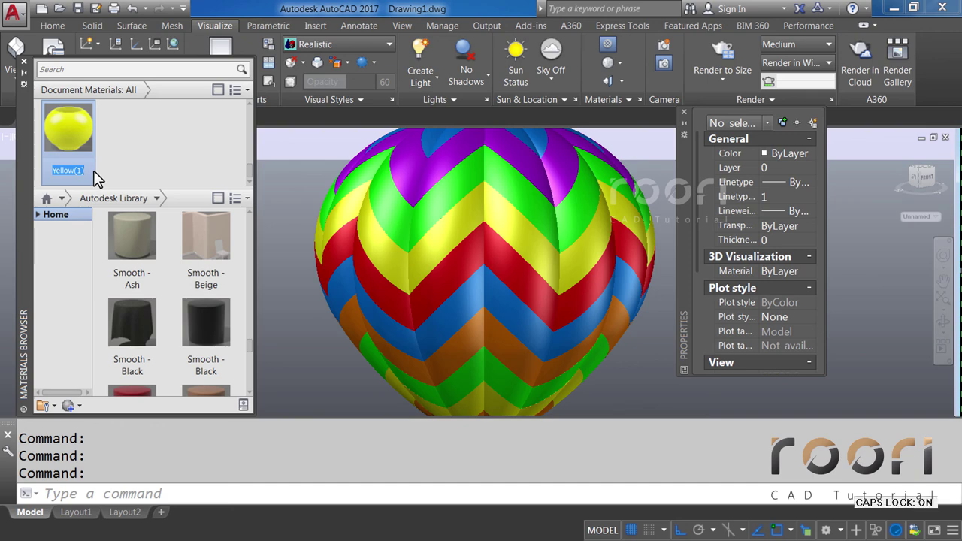
pyautogui.write('F')
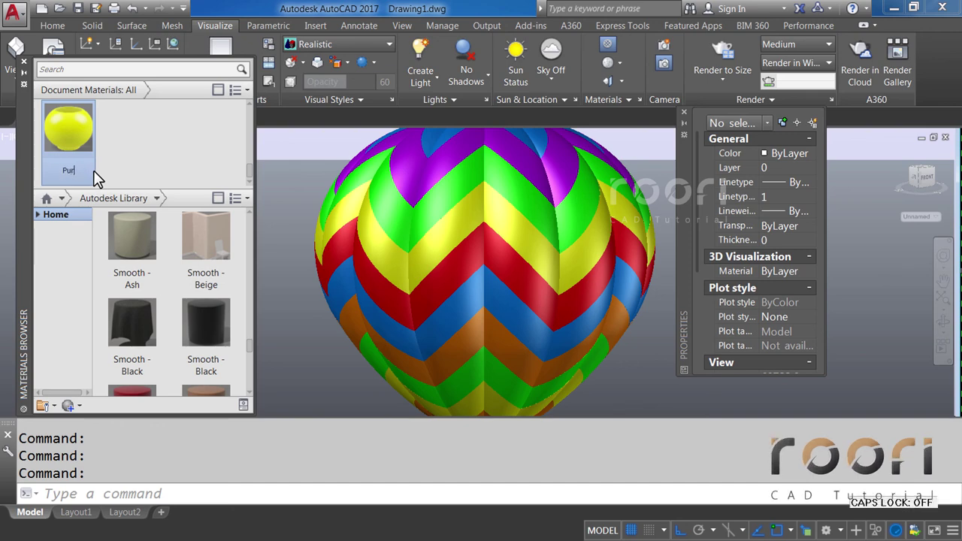
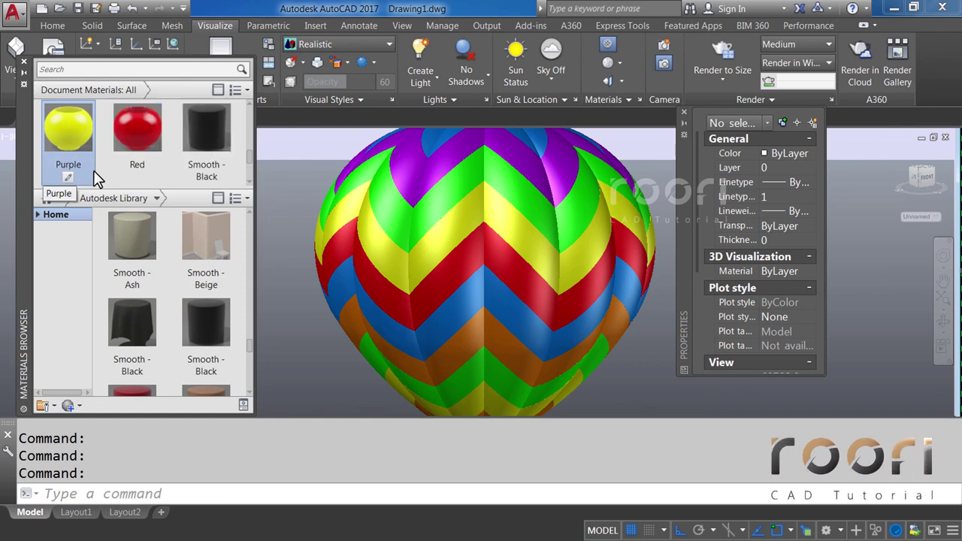
# Step: Change the Purple material's colour to index colour 202
pyautogui.click(68, 177)
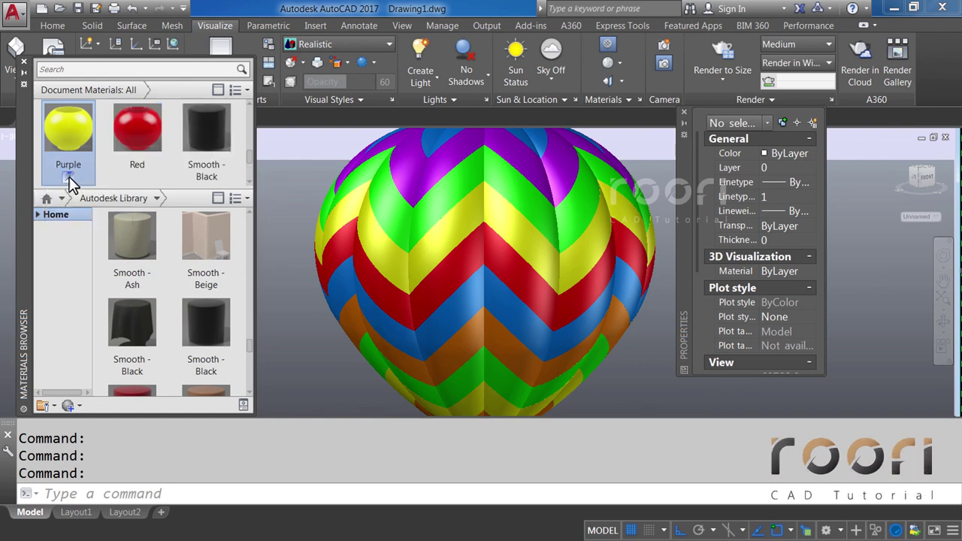
pyautogui.click(150, 269)
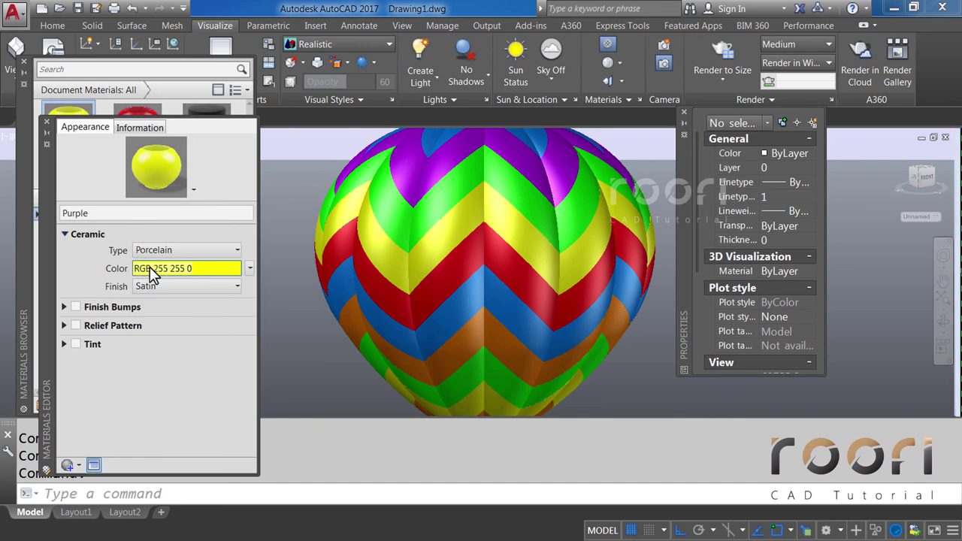
pyautogui.click(437, 186)
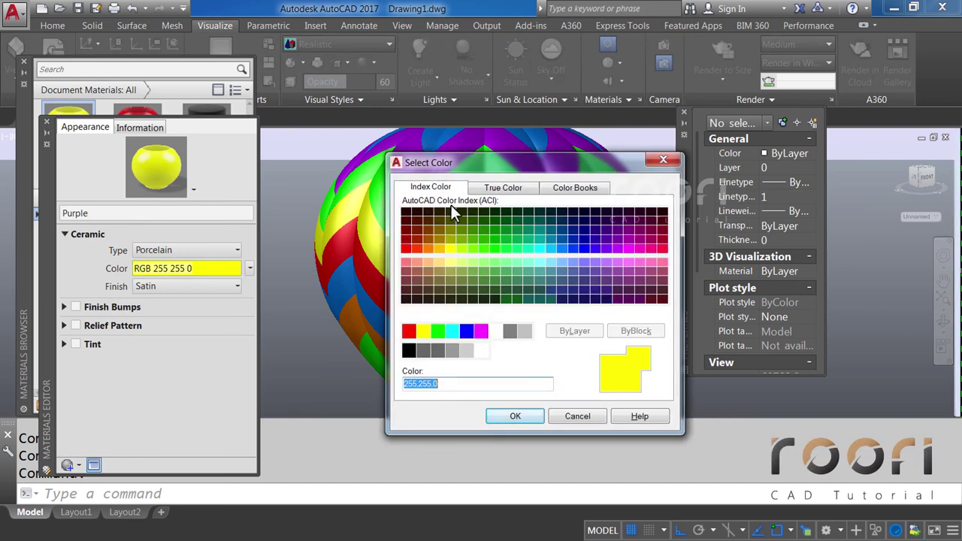
pyautogui.click(617, 239)
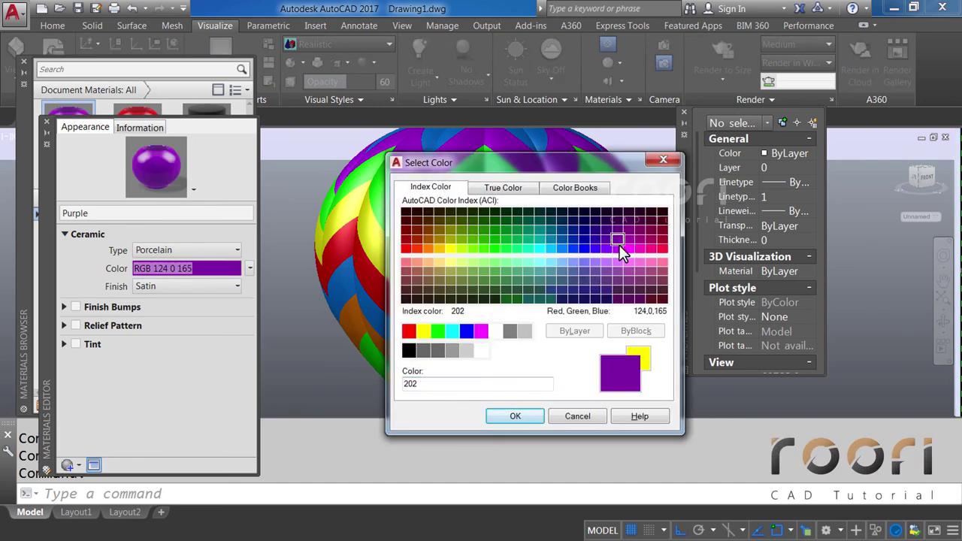
pyautogui.click(532, 416)
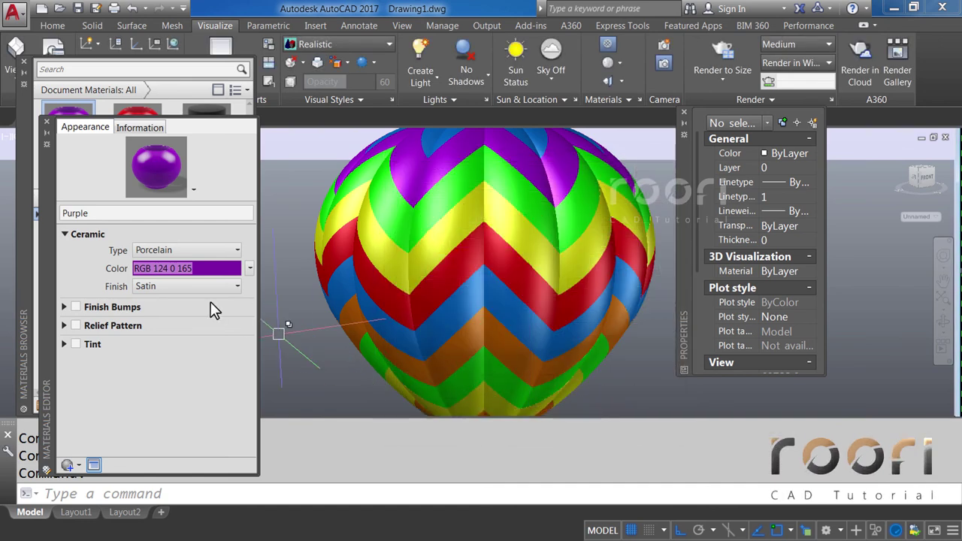
pyautogui.click(46, 123)
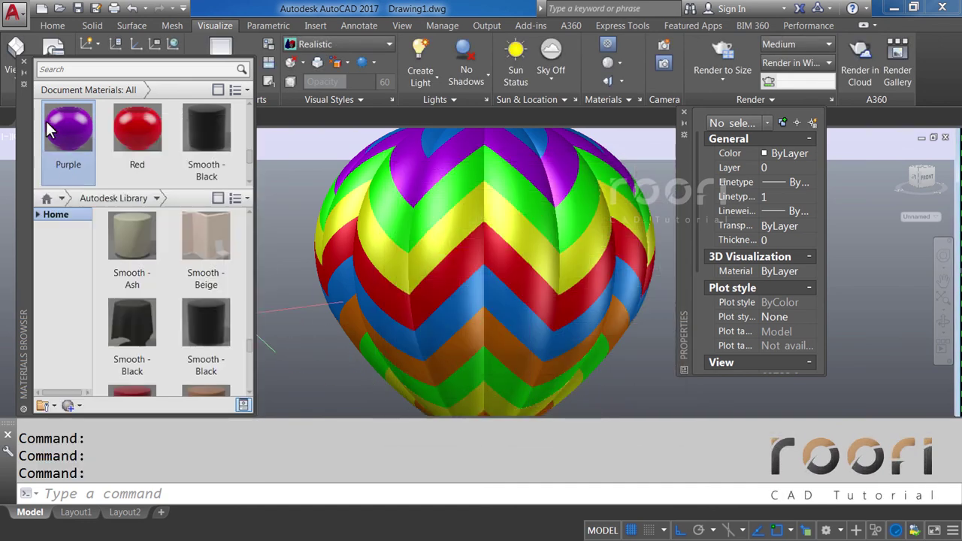
# Step: Duplicate the Purple material and name the copy Orange
pyautogui.rightClick(68, 126)
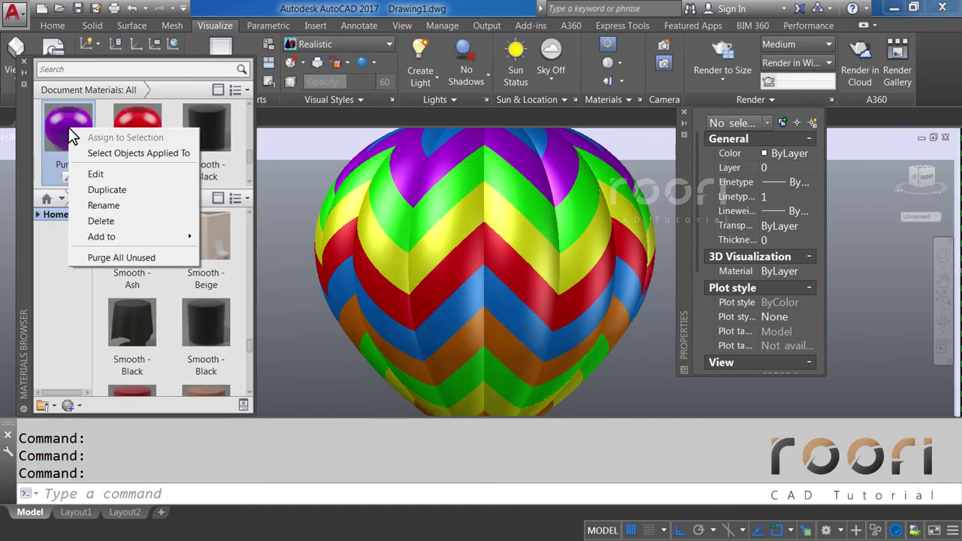
pyautogui.click(104, 190)
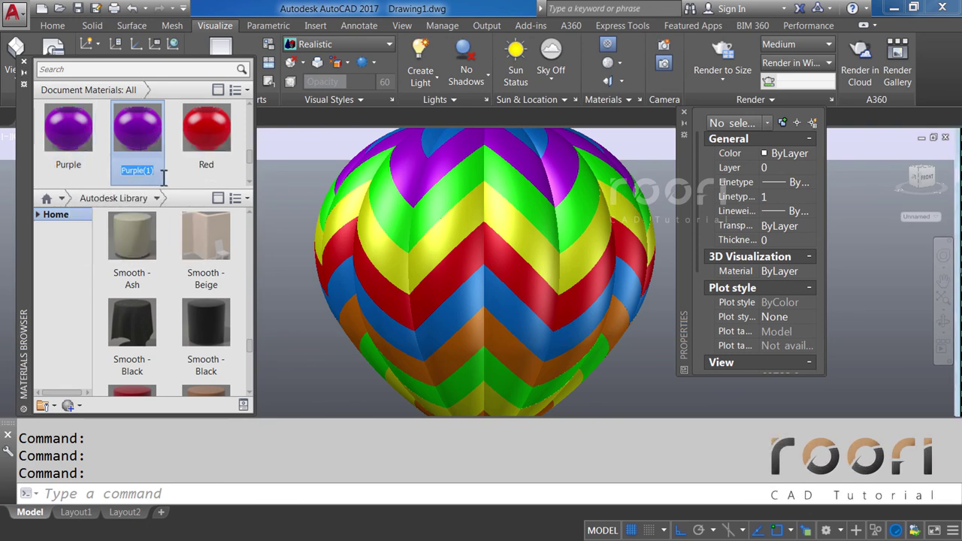
pyautogui.press('capslock')
pyautogui.write('Orang')
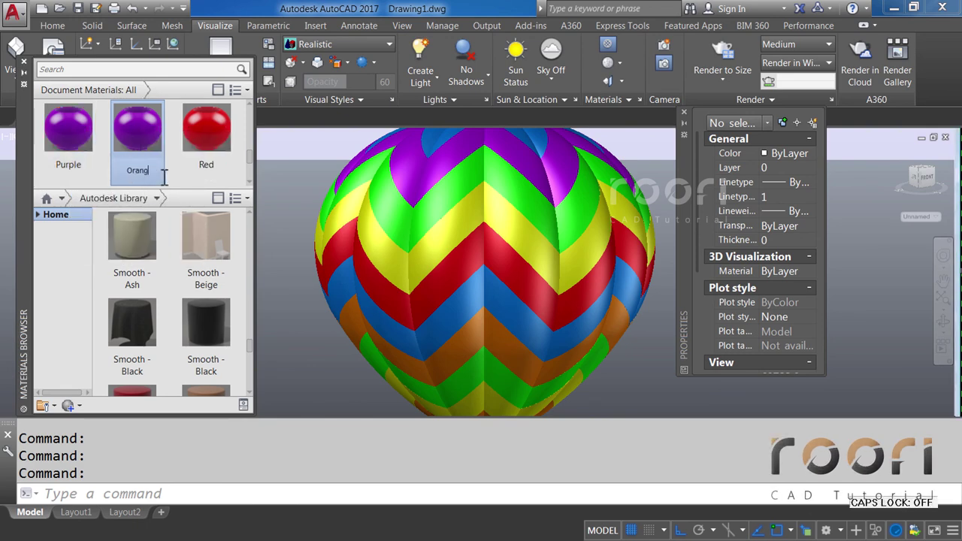
pyautogui.write('e')
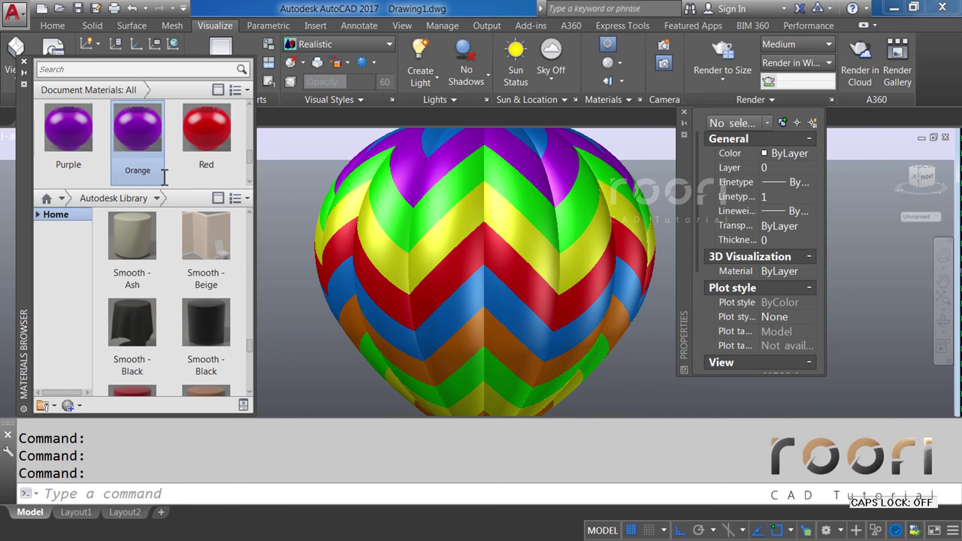
pyautogui.press('Return')
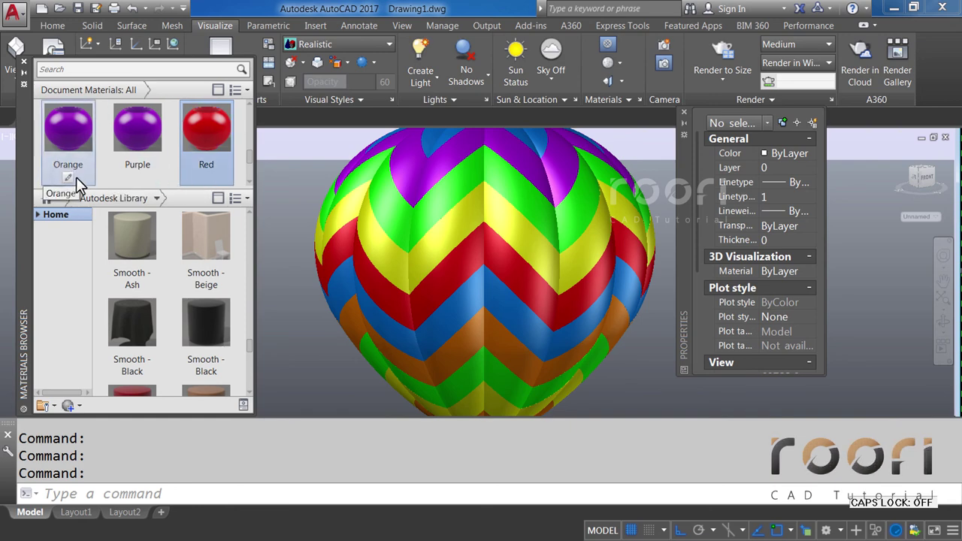
# Step: Set the Orange material's colour to index colour 30 and close the Materials Editor
pyautogui.doubleClick(69, 180)
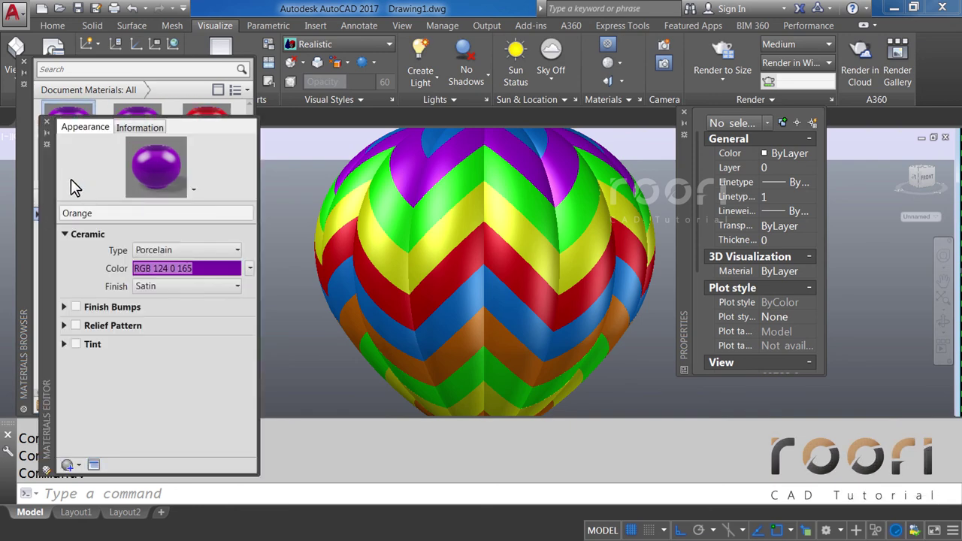
pyautogui.click(145, 268)
pyautogui.click(432, 188)
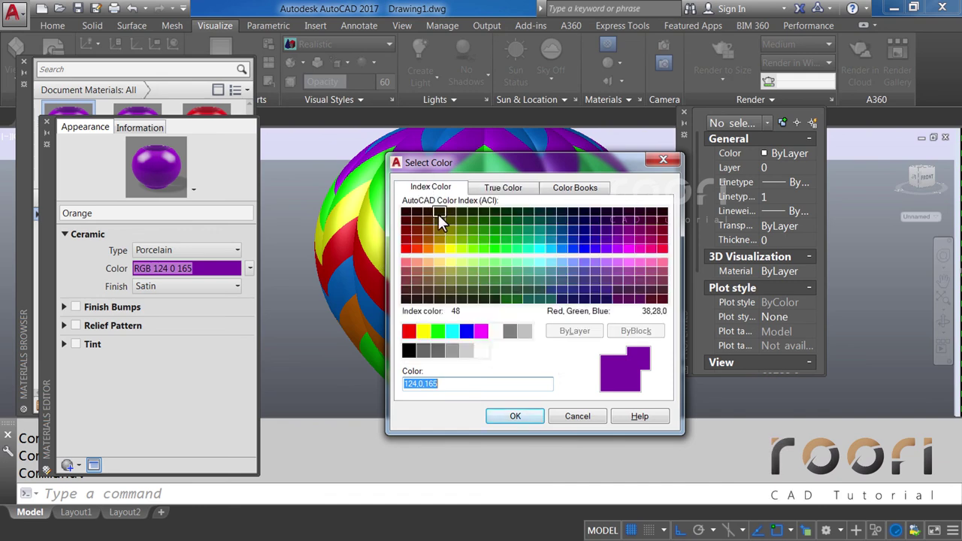
pyautogui.click(441, 247)
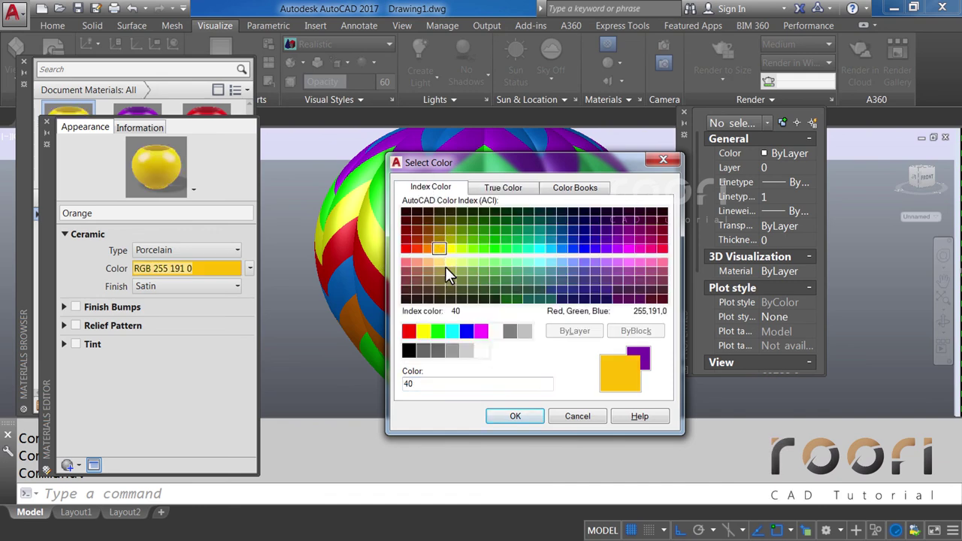
pyautogui.click(503, 419)
pyautogui.click(193, 271)
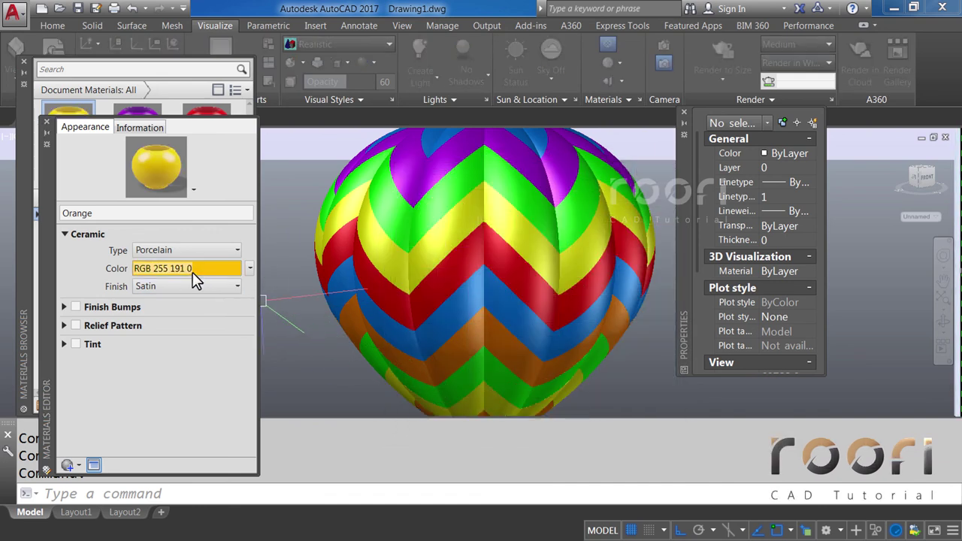
pyautogui.click(424, 190)
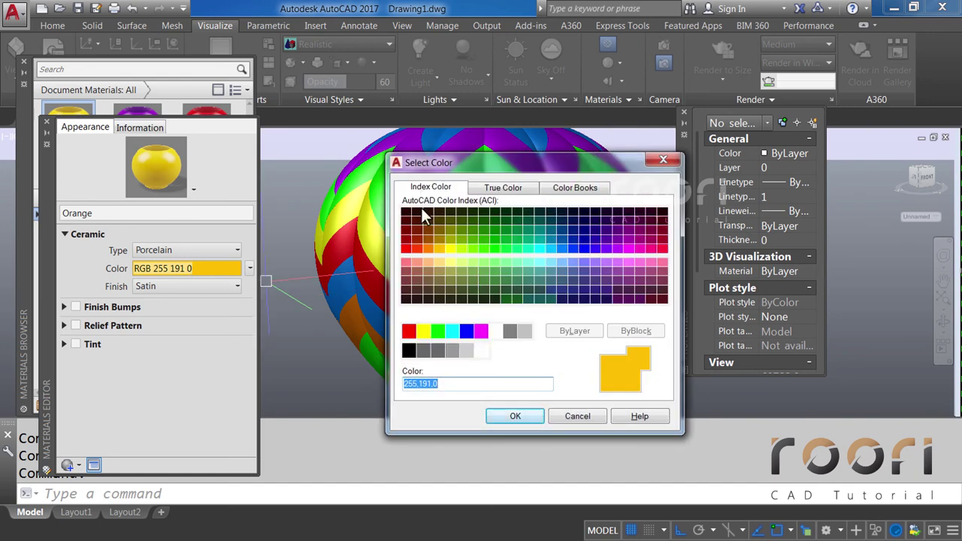
pyautogui.click(429, 249)
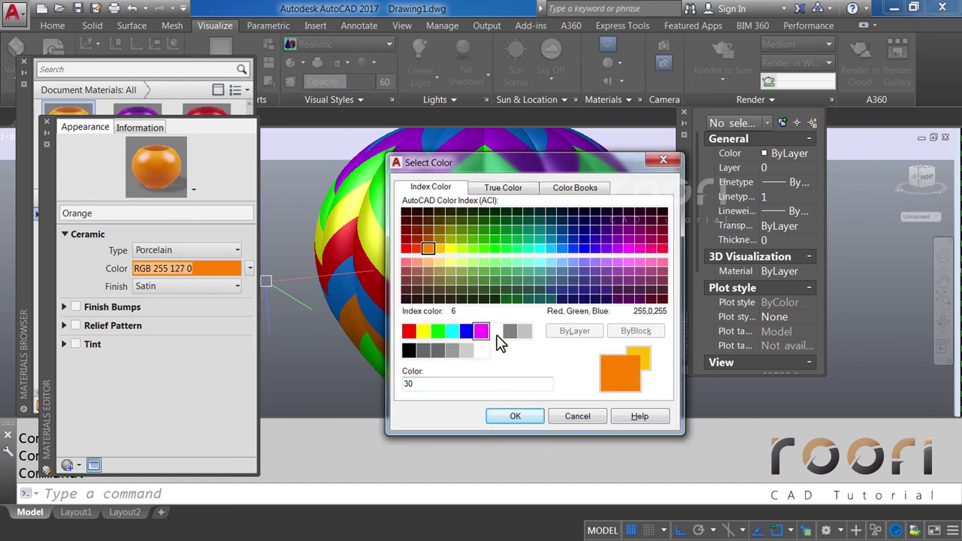
pyautogui.click(515, 417)
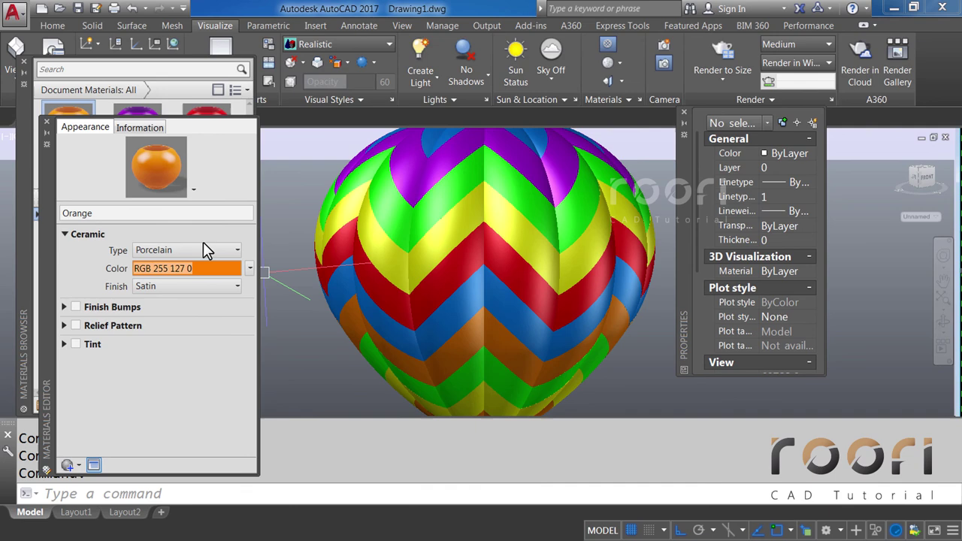
pyautogui.click(46, 122)
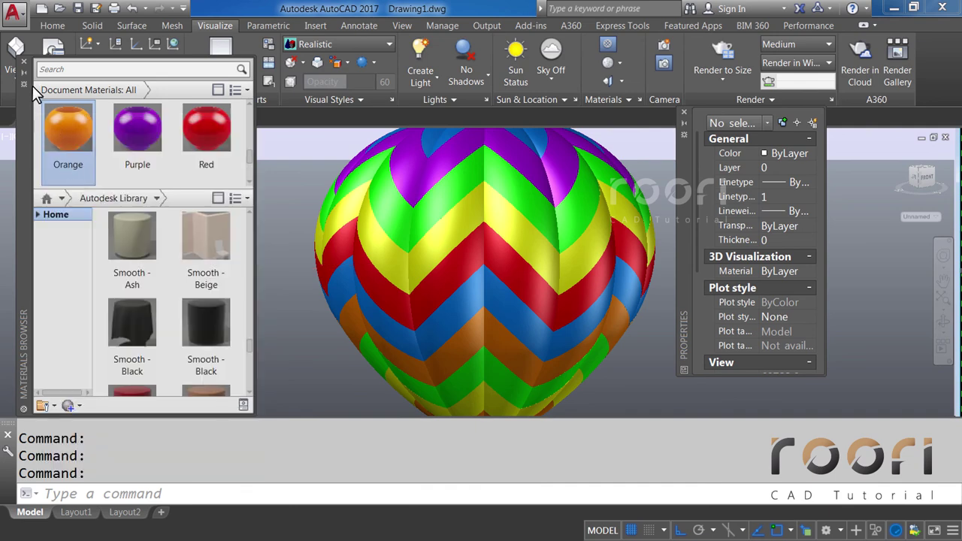
pyautogui.press('Escape')
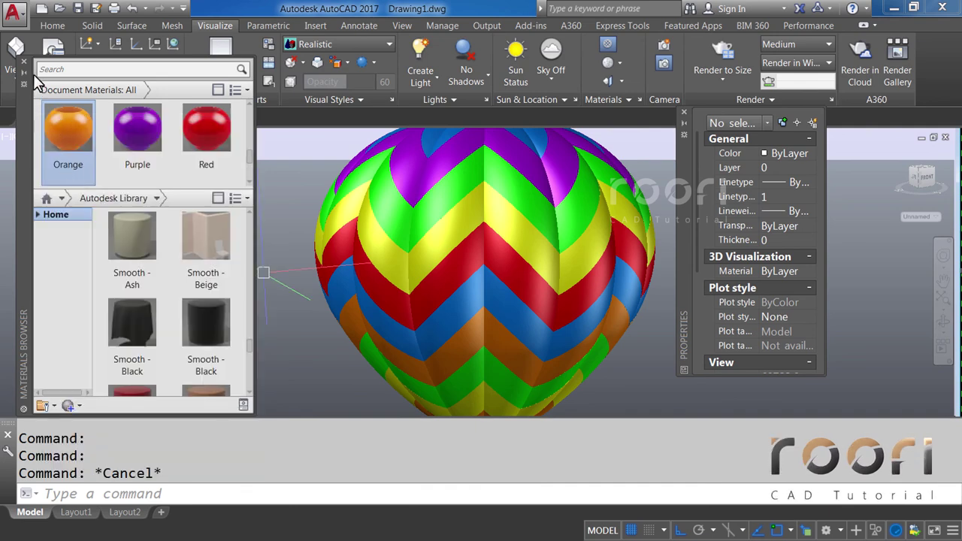
# Step: Assign the Red material to the red chevron band solid
pyautogui.click(25, 68)
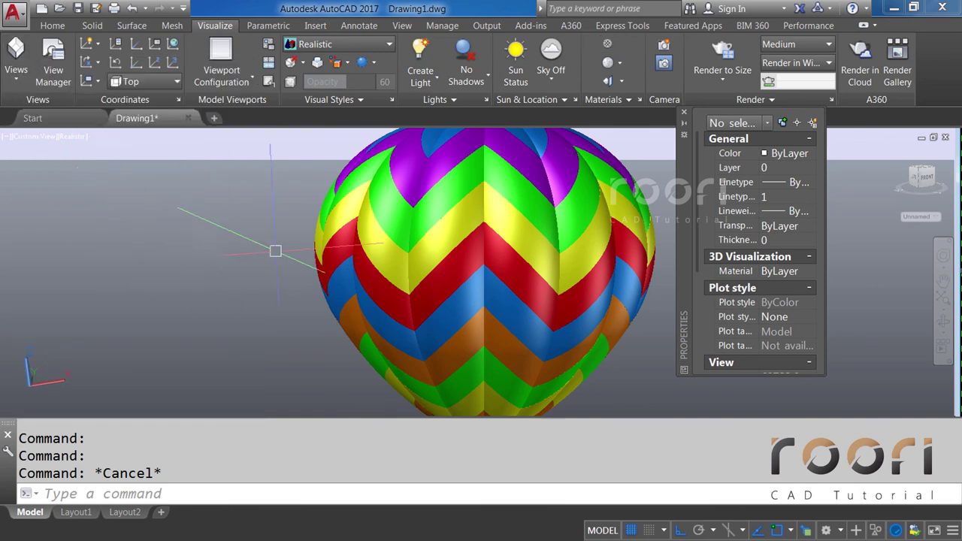
pyautogui.keyDown('shift'); pyautogui.moveTo(497, 183); pyautogui.dragTo(471, 220, button='middle'); pyautogui.keyUp('shift')
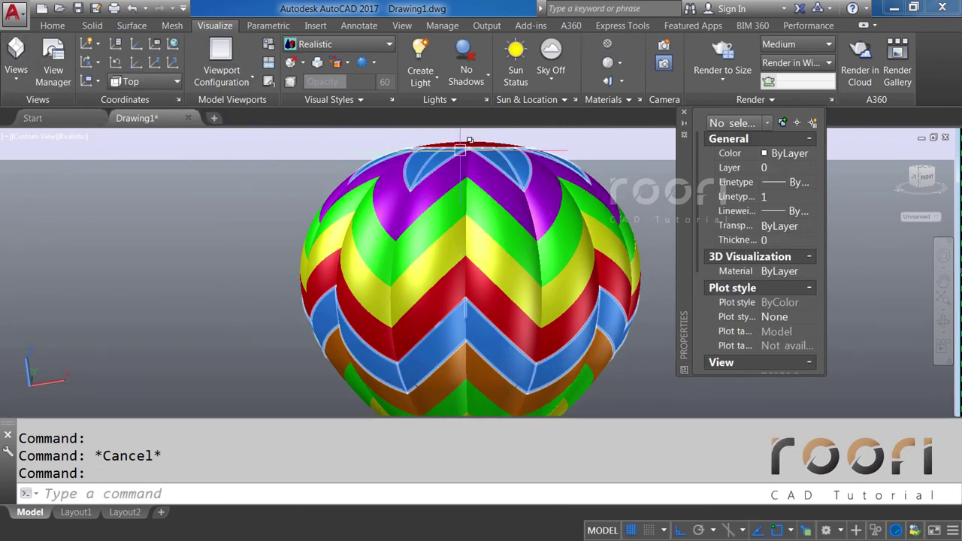
pyautogui.click(437, 302)
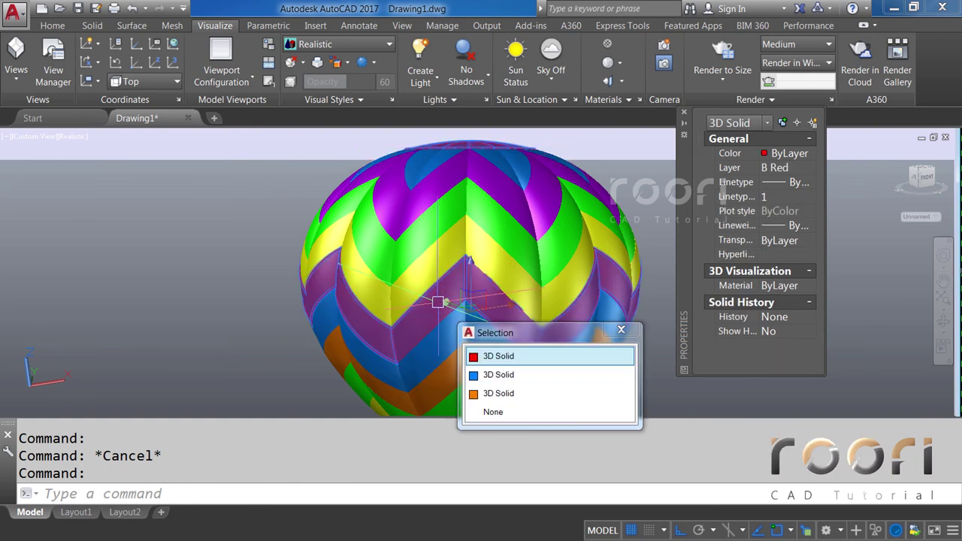
pyautogui.click(489, 360)
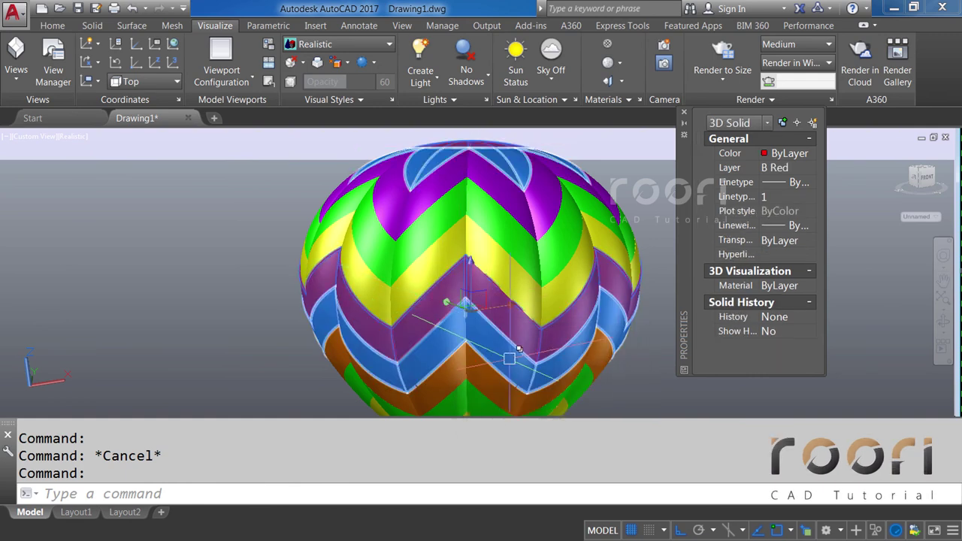
pyautogui.click(811, 286)
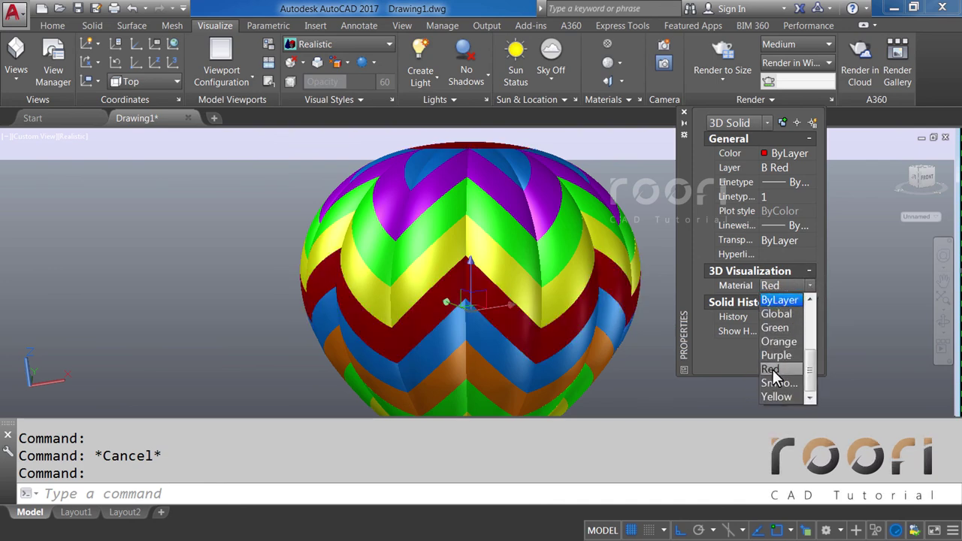
pyautogui.click(772, 369)
pyautogui.press('Escape')
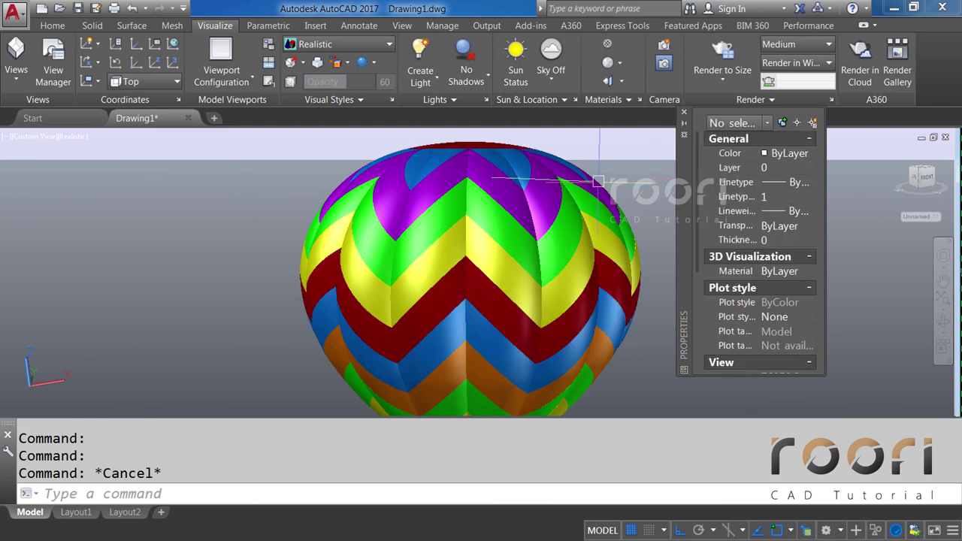
# Step: Assign the Blue material to the blue band solid
pyautogui.click(468, 215)
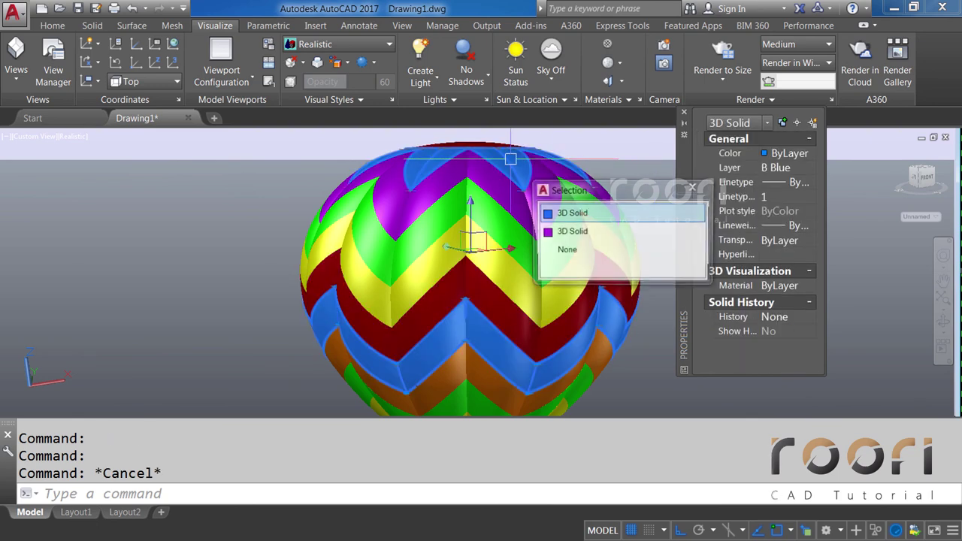
pyautogui.click(573, 214)
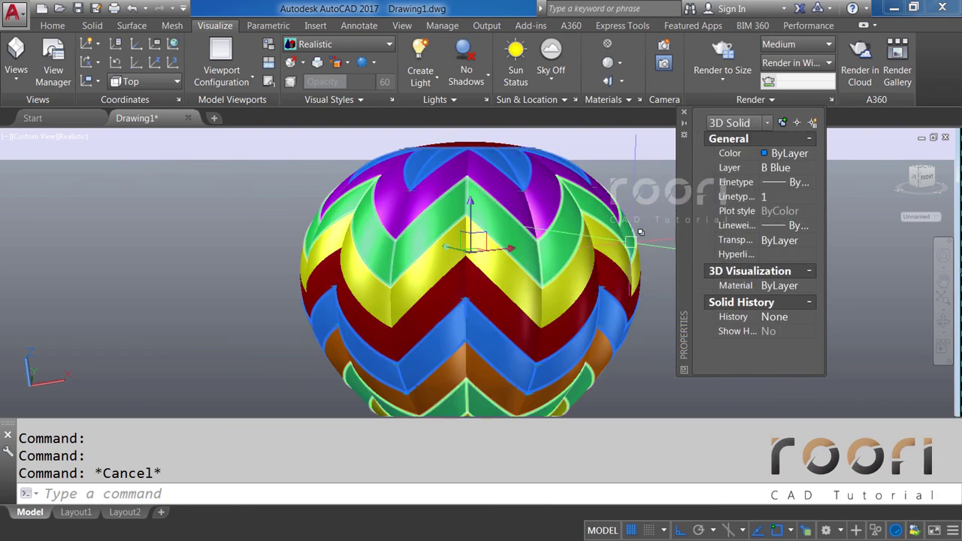
pyautogui.click(807, 286)
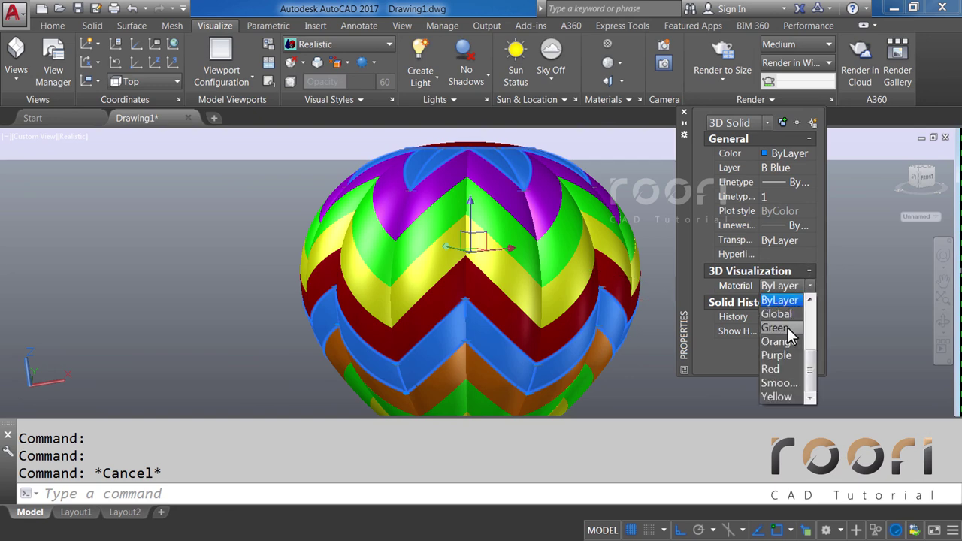
pyautogui.moveTo(811, 352); pyautogui.dragTo(815, 322)
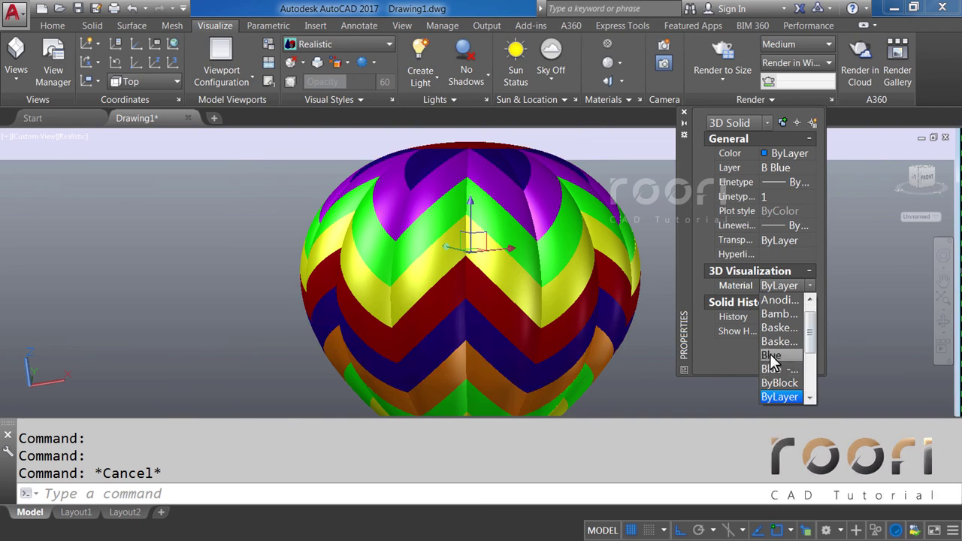
pyautogui.click(775, 356)
pyautogui.press('Escape')
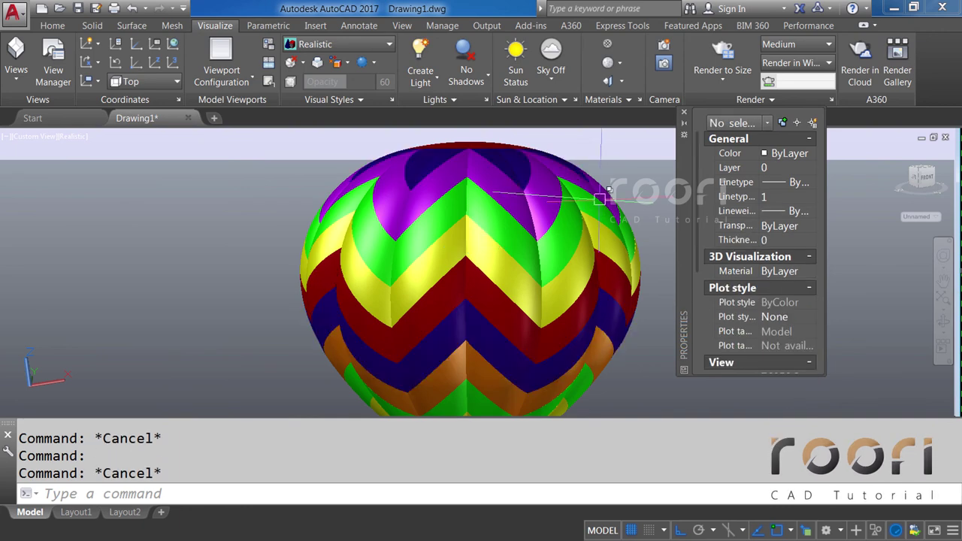
# Step: Assign the Purple and Green materials to their matching band solids
pyautogui.click(545, 178)
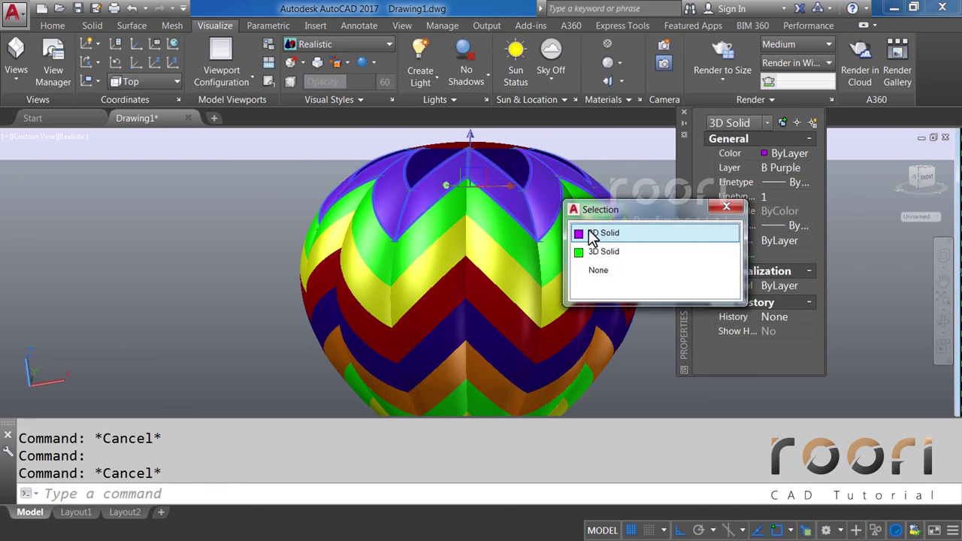
pyautogui.click(594, 234)
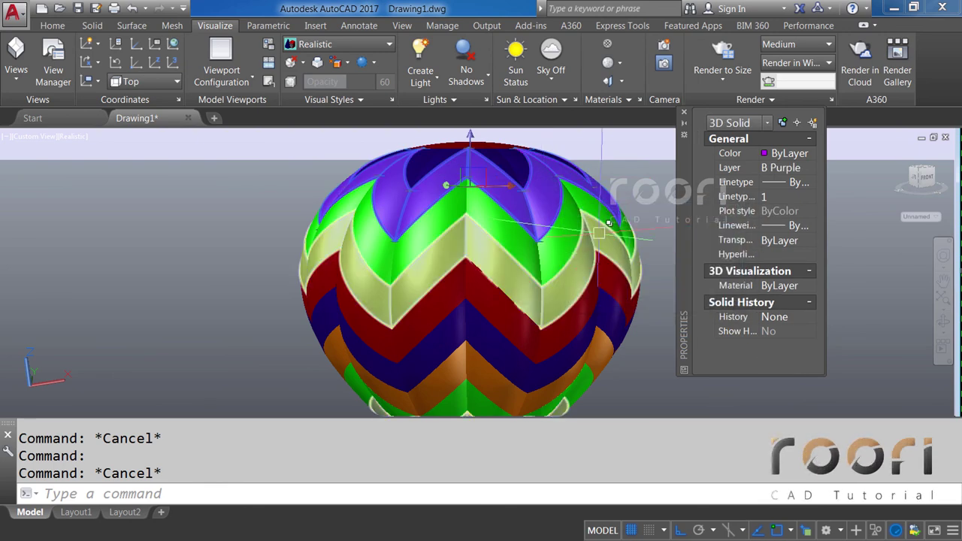
pyautogui.click(807, 285)
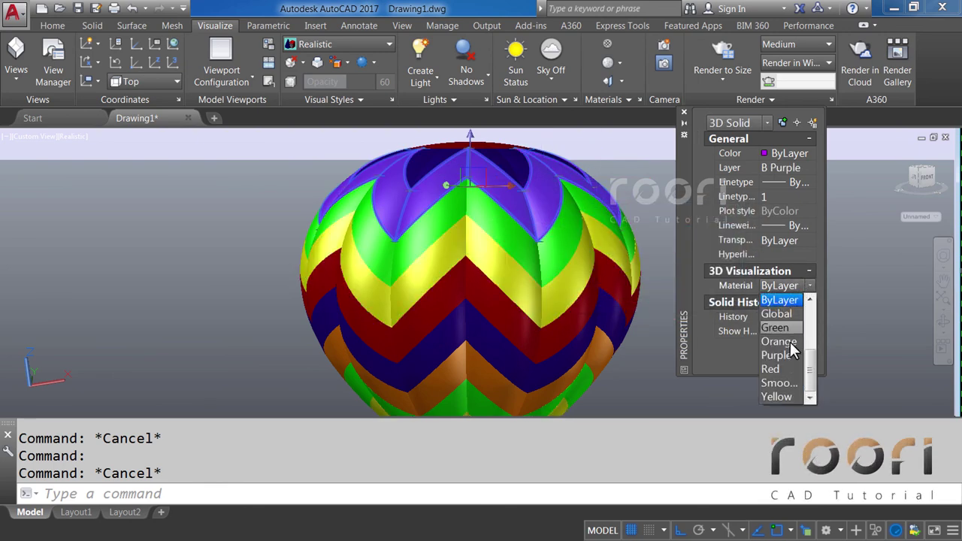
pyautogui.click(778, 355)
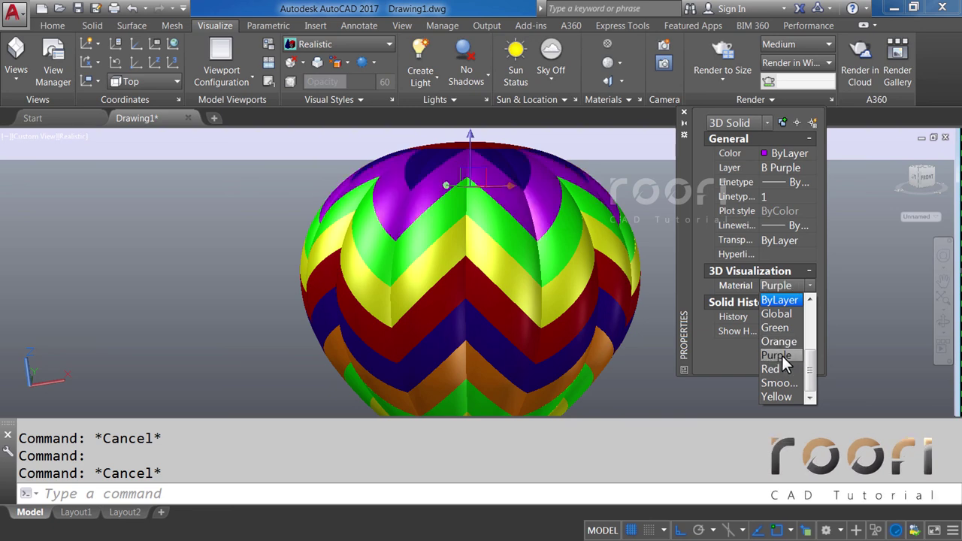
pyautogui.press('Escape')
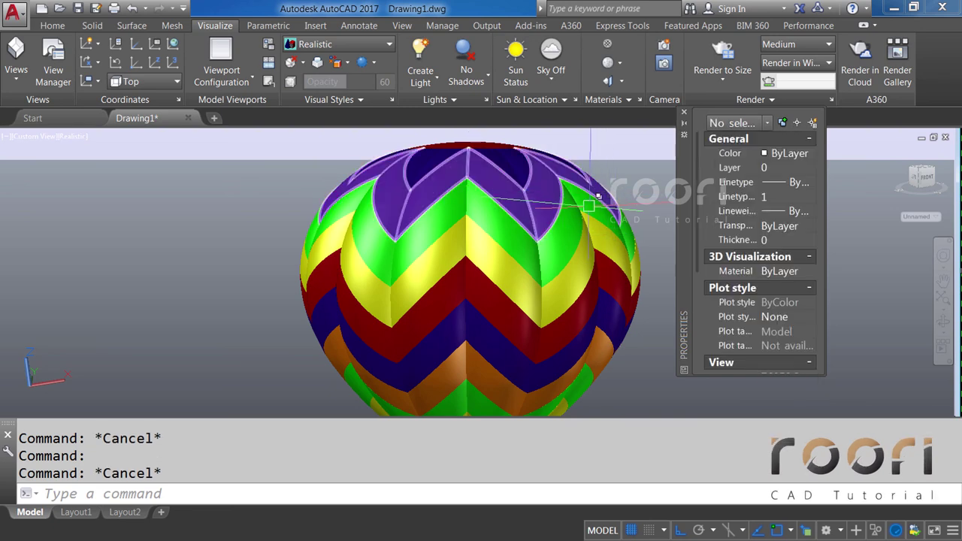
pyautogui.click(580, 210)
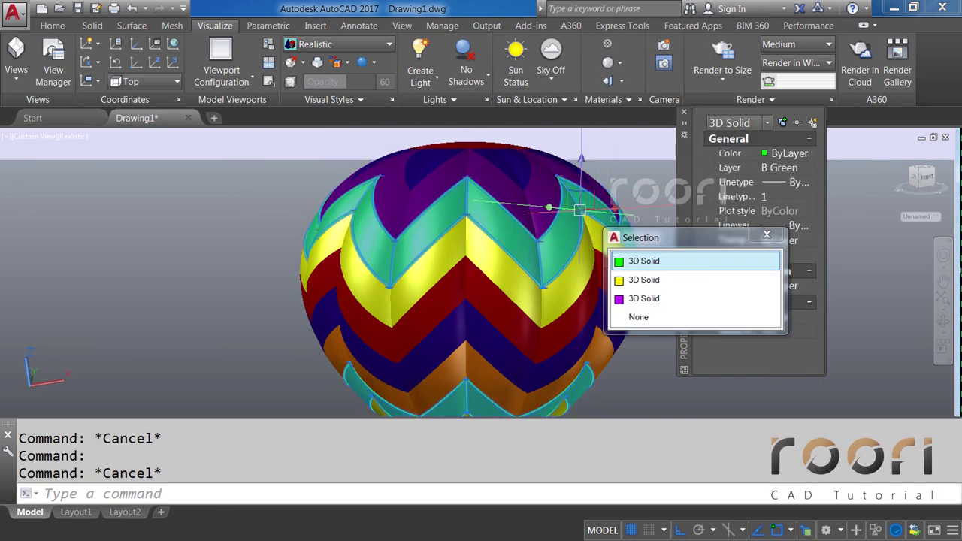
pyautogui.click(638, 261)
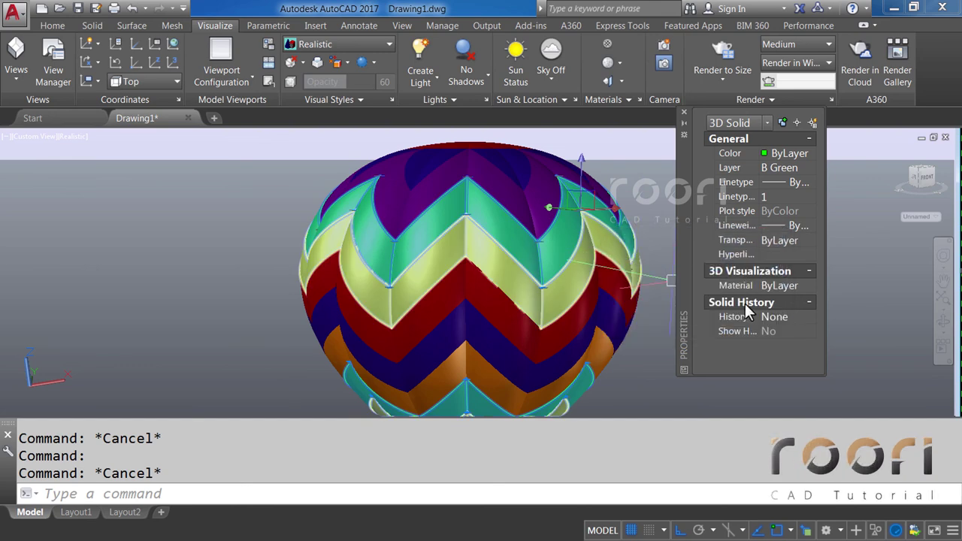
pyautogui.click(809, 286)
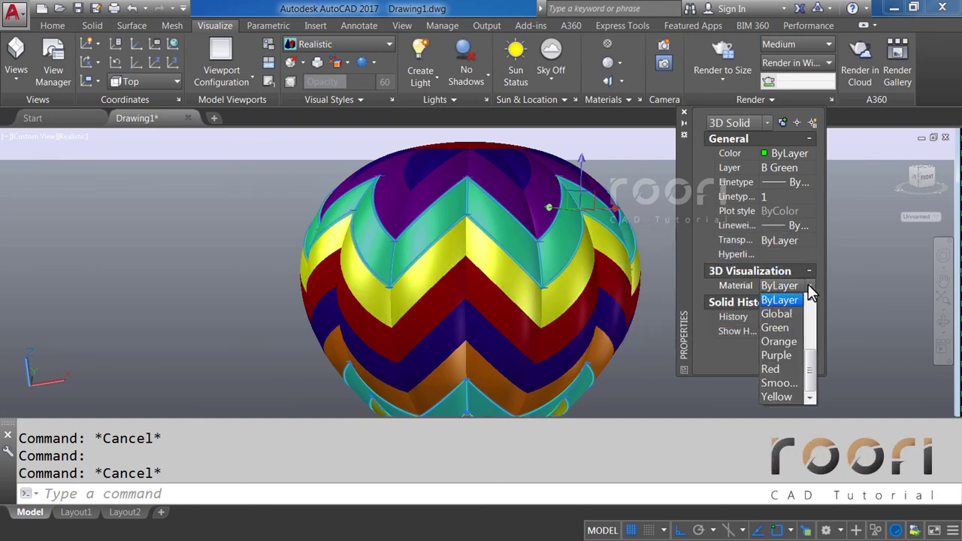
pyautogui.click(783, 329)
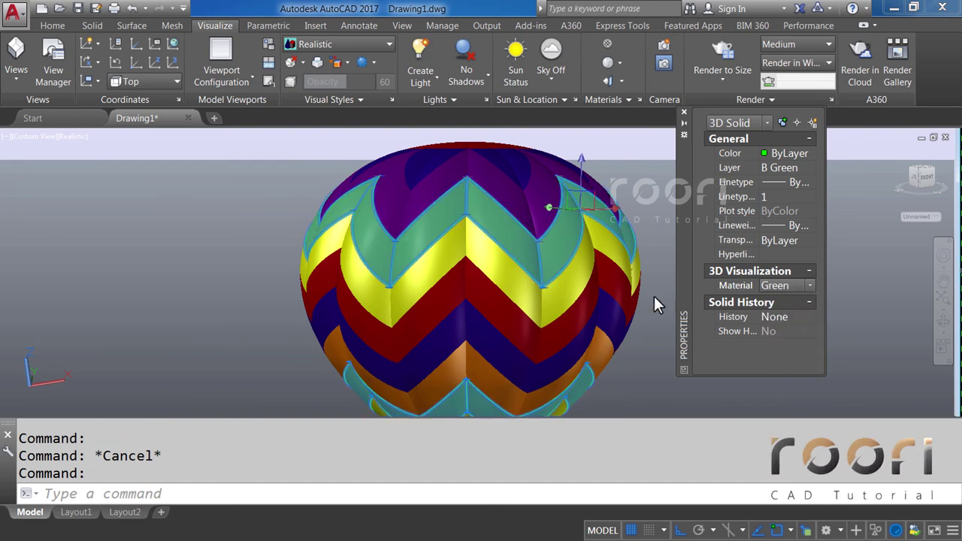
pyautogui.press('Escape')
# Step: Assign the Yellow and Orange materials to their matching band solids
pyautogui.click(602, 238)
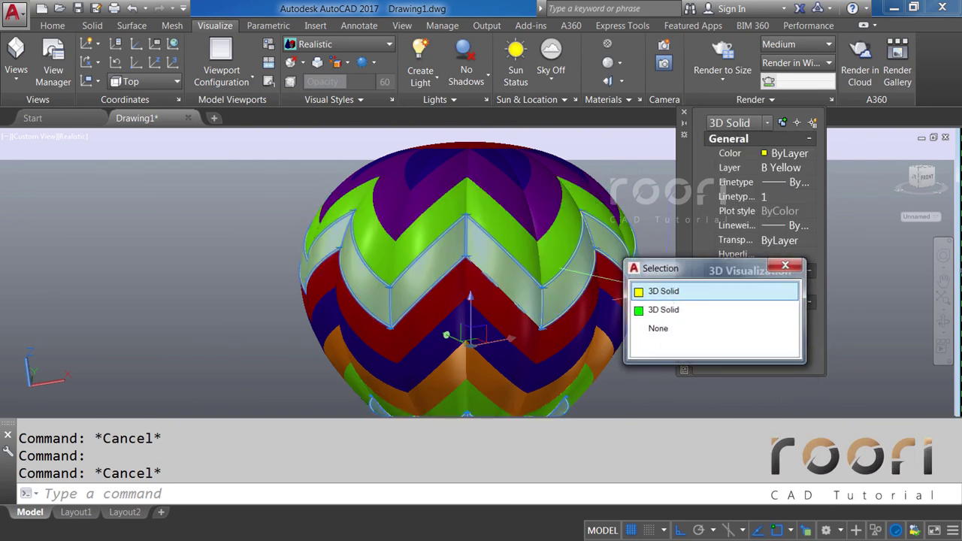
pyautogui.click(665, 293)
pyautogui.click(808, 286)
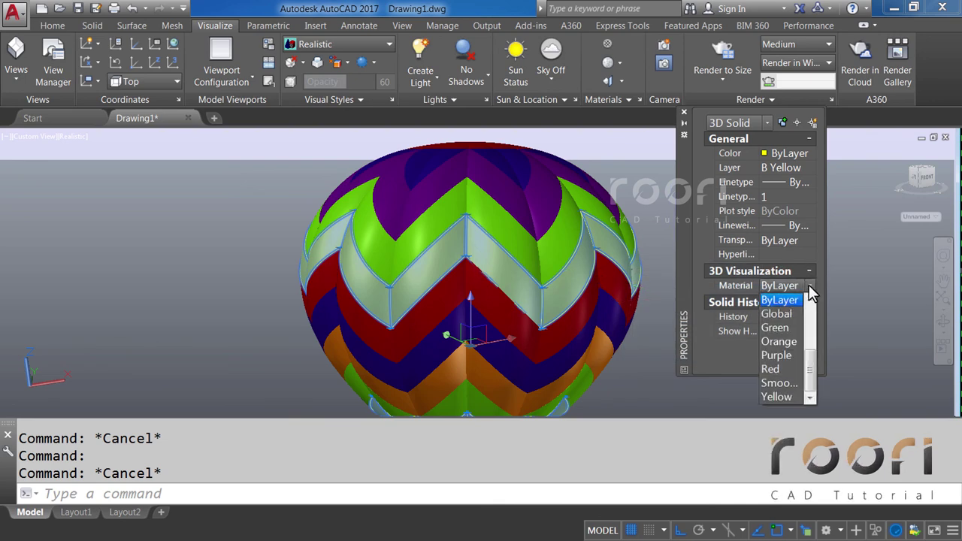
pyautogui.click(772, 396)
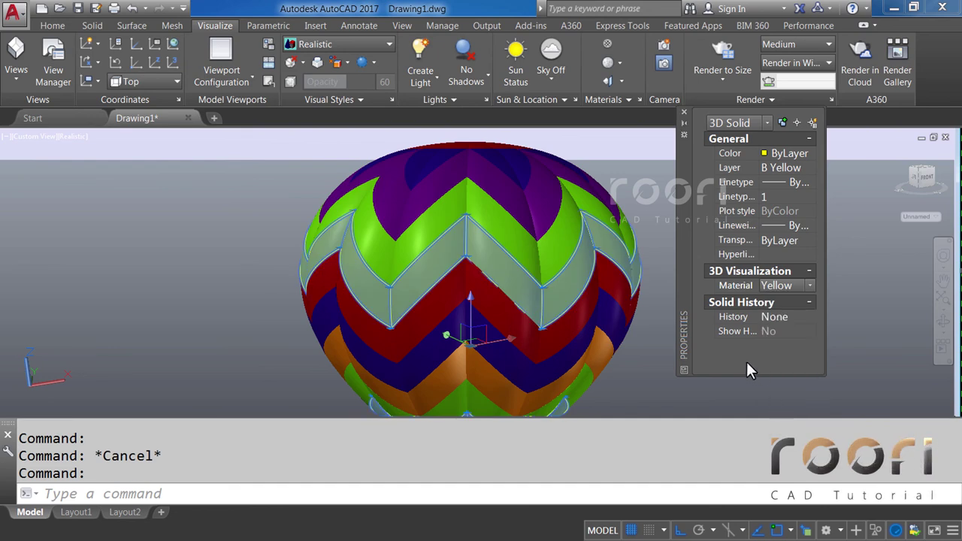
pyautogui.press('Escape')
pyautogui.click(619, 374)
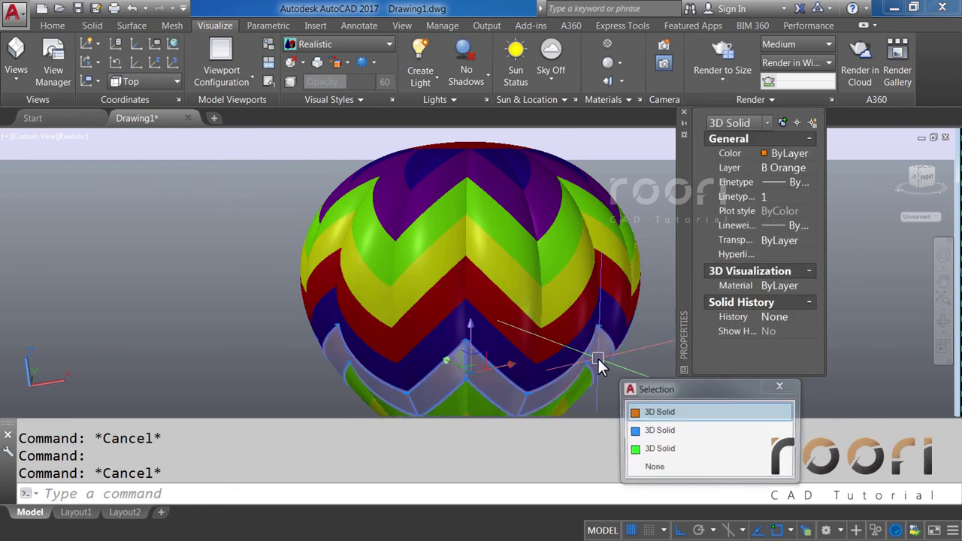
pyautogui.click(651, 412)
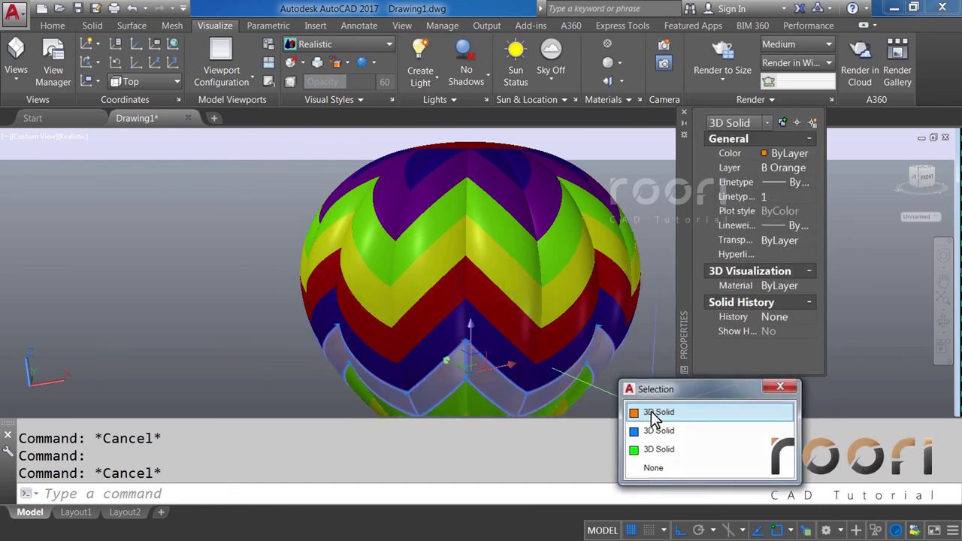
pyautogui.click(802, 284)
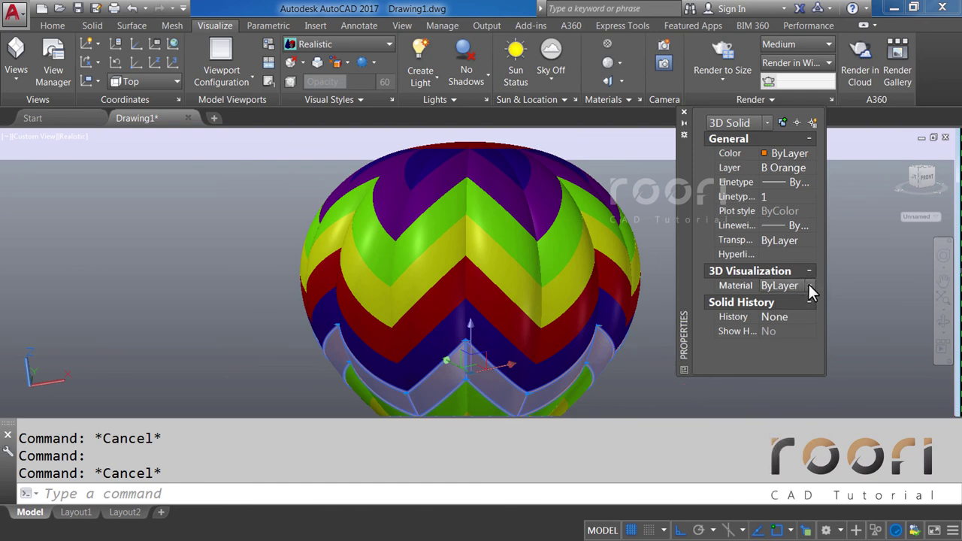
pyautogui.click(809, 284)
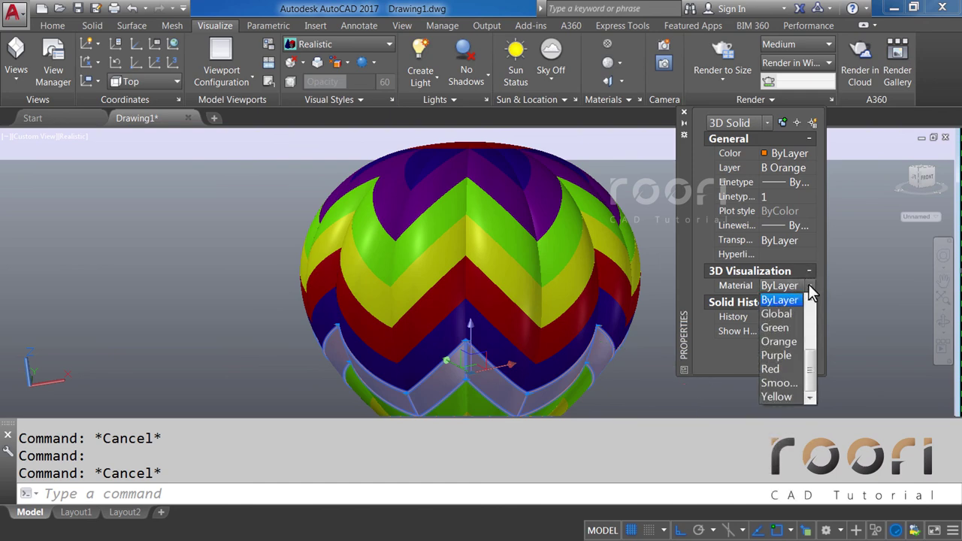
pyautogui.click(782, 342)
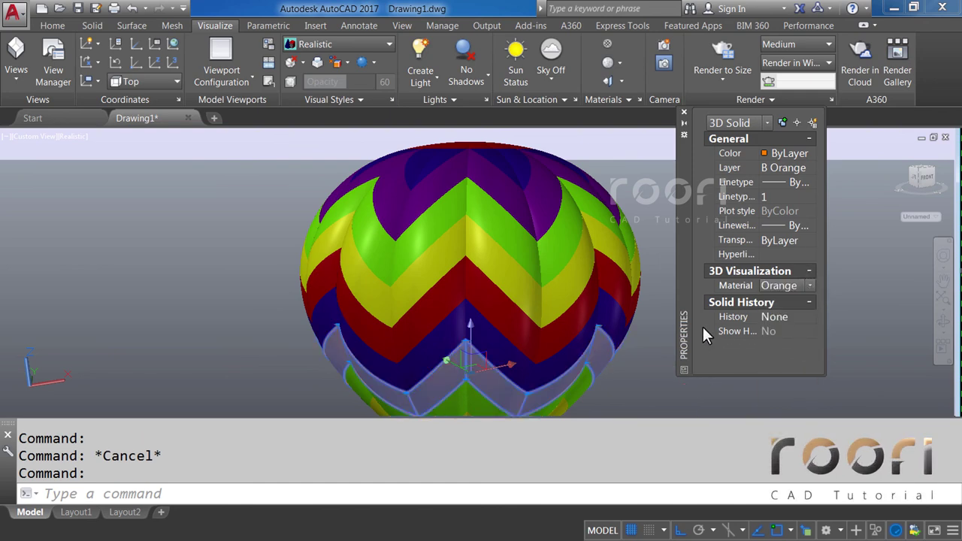
pyautogui.press('Escape')
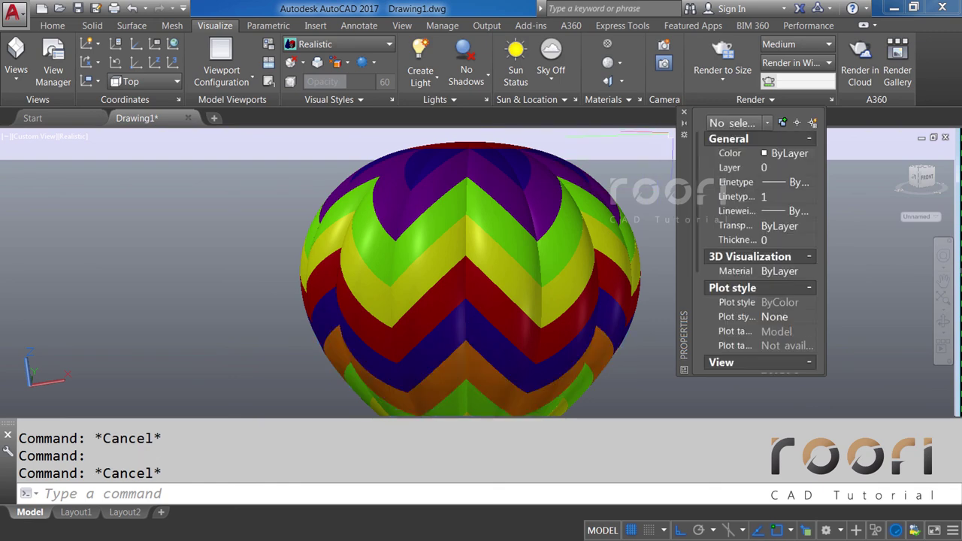
# Step: Close Properties, pan the balloon up and orbit to show the whole balloon and basket
pyautogui.click(685, 112)
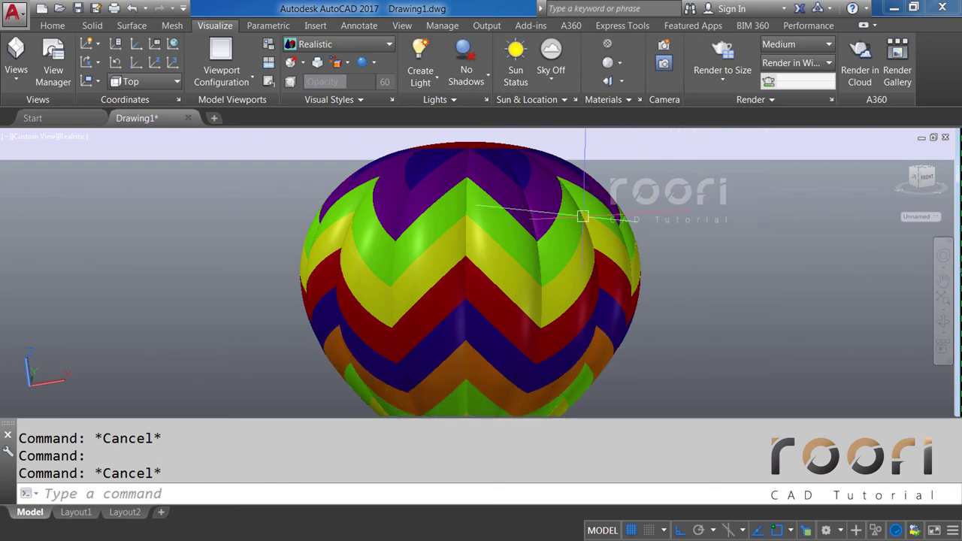
pyautogui.moveTo(506, 277); pyautogui.dragTo(515, 209)
pyautogui.press('Escape')
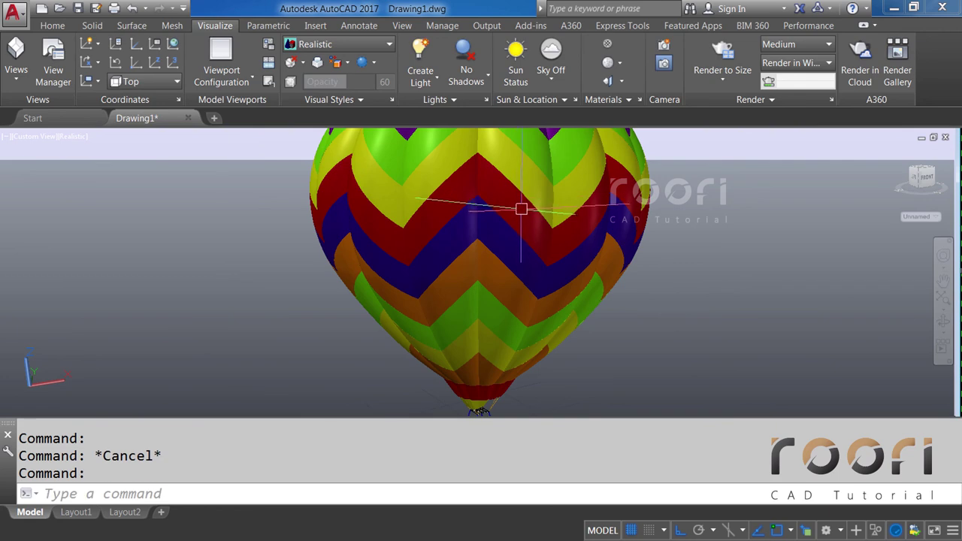
pyautogui.moveTo(527, 214)
pyautogui.keyDown('shift'); pyautogui.mouseDown(button='middle')
pyautogui.moveTo(501, 228)
pyautogui.moveTo(496, 260)
pyautogui.moveTo(503, 216)
pyautogui.moveTo(497, 277)
pyautogui.moveTo(500, 221)
pyautogui.moveTo(492, 258)
pyautogui.moveTo(491, 230)
pyautogui.moveTo(492, 252)
pyautogui.moveTo(486, 230)
pyautogui.moveTo(474, 233)
pyautogui.moveTo(478, 251)
pyautogui.mouseUp(button='middle'); pyautogui.keyUp('shift')
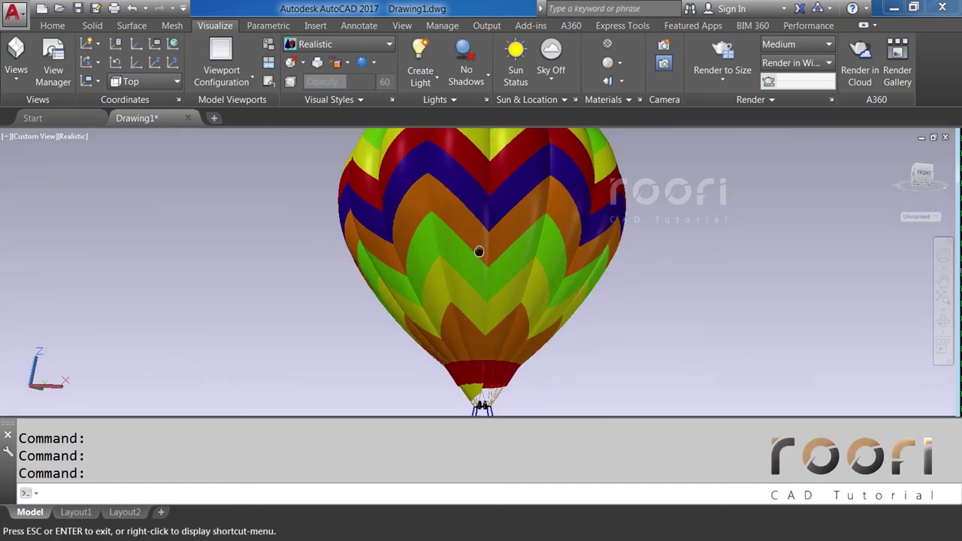
# Step: Turn on Full Shadows and open Render Environment & Exposure with RENDERENVIRONMENT
pyautogui.click(484, 76)
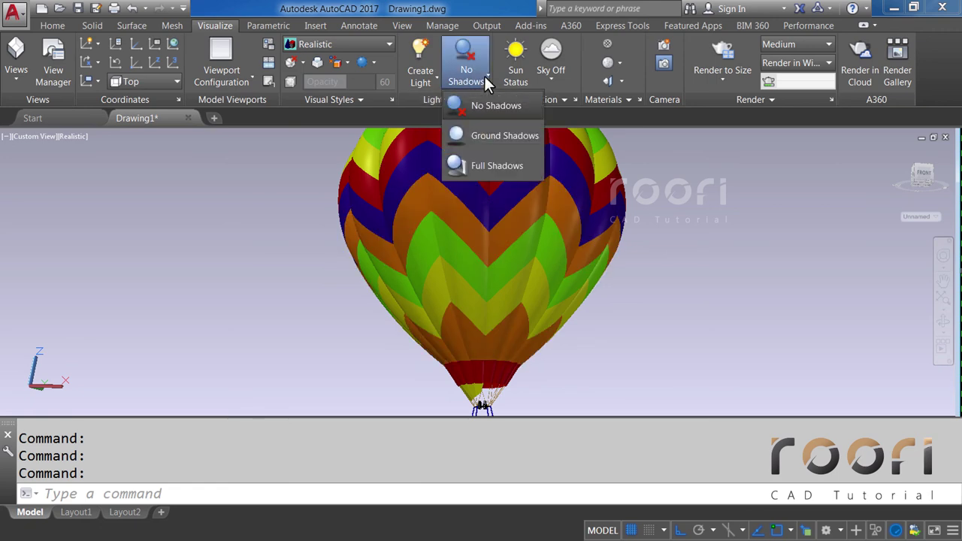
pyautogui.click(483, 166)
pyautogui.write('r')
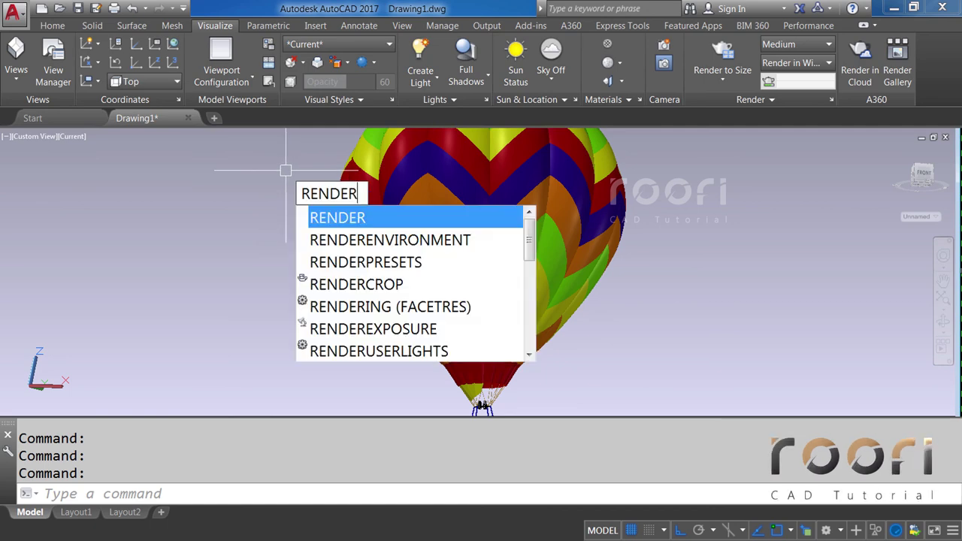
pyautogui.press('capslock')
pyautogui.write('ENV')
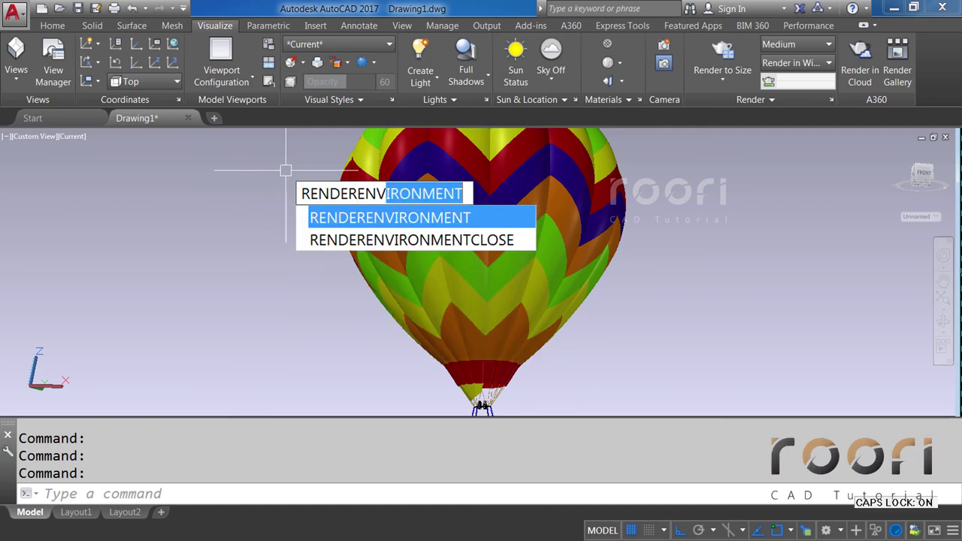
pyautogui.write('IRONMENT')
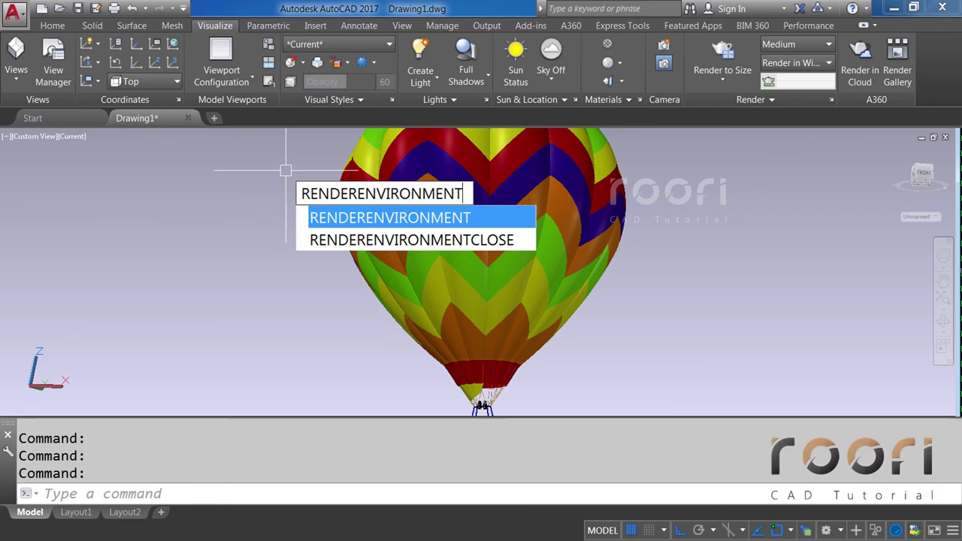
pyautogui.press('Return')
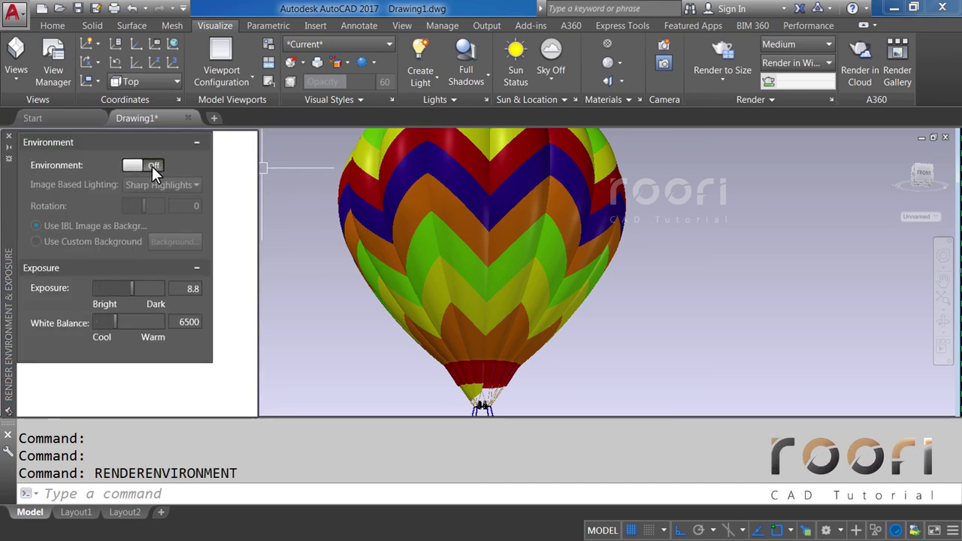
# Step: Switch the environment on and set a custom background of type Image
pyautogui.click(152, 166)
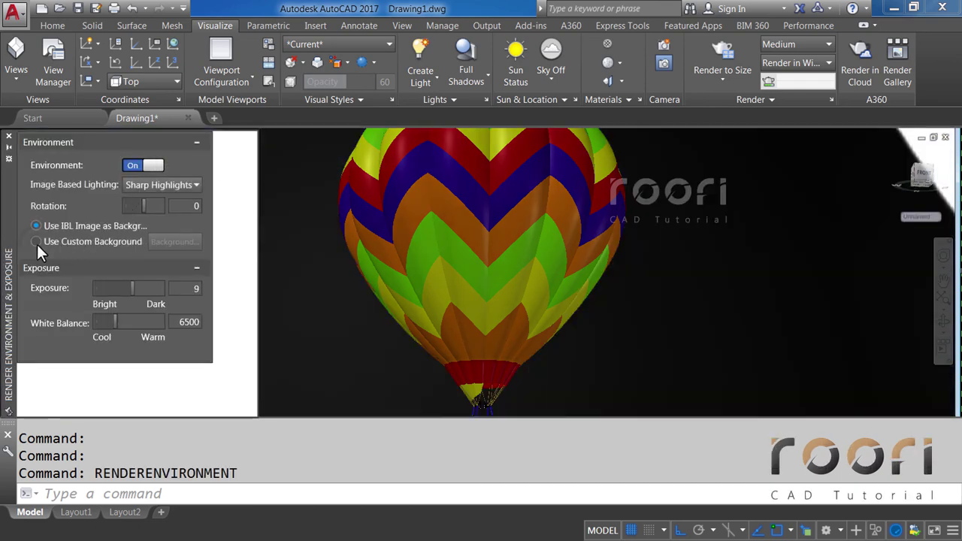
pyautogui.click(36, 242)
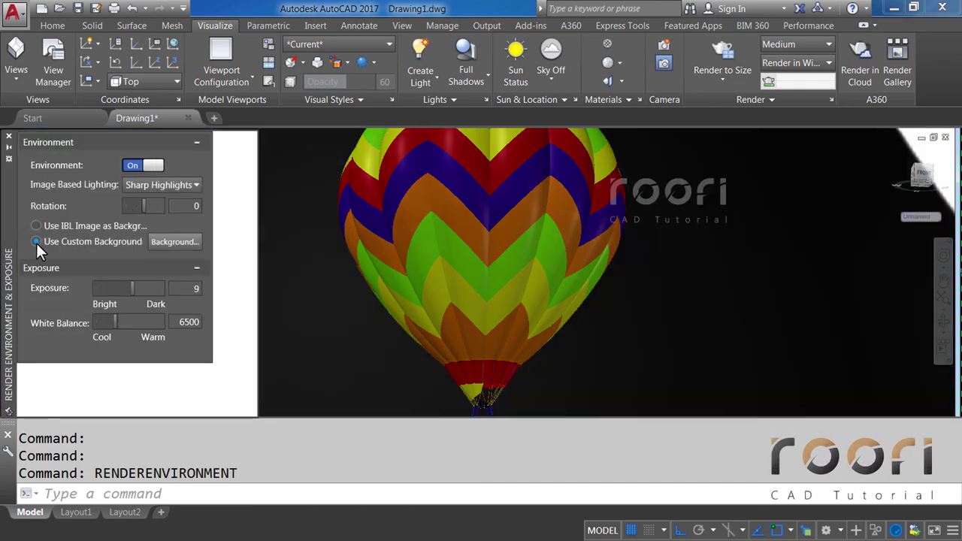
pyautogui.click(170, 243)
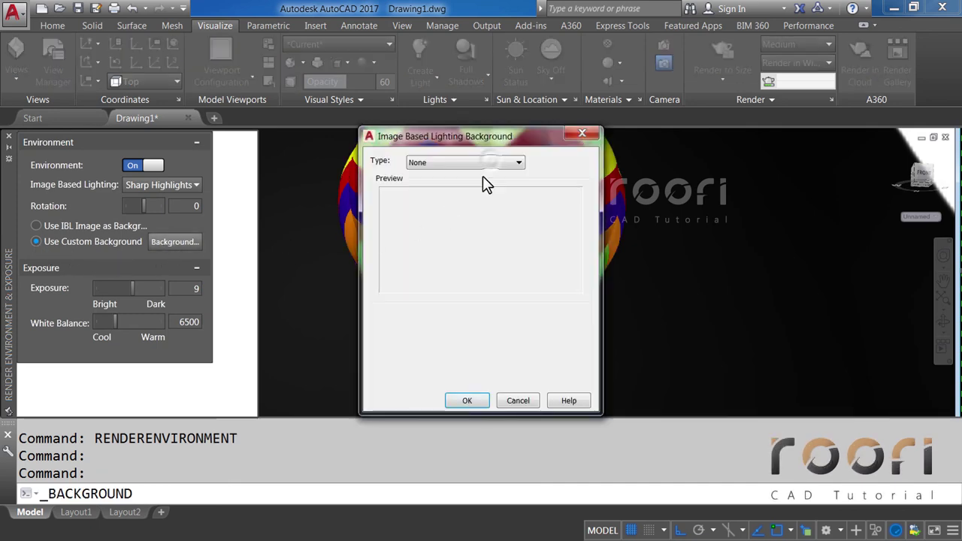
pyautogui.click(491, 161)
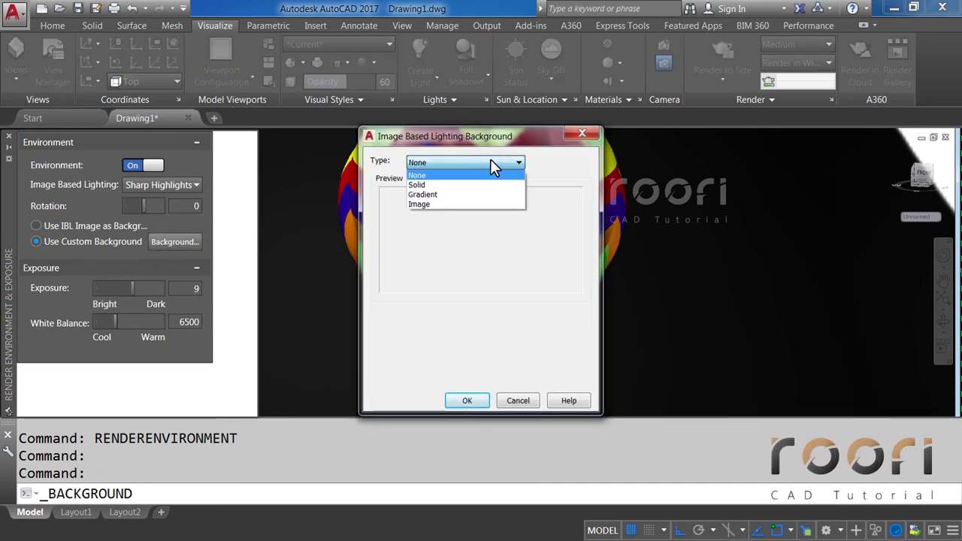
pyautogui.click(416, 208)
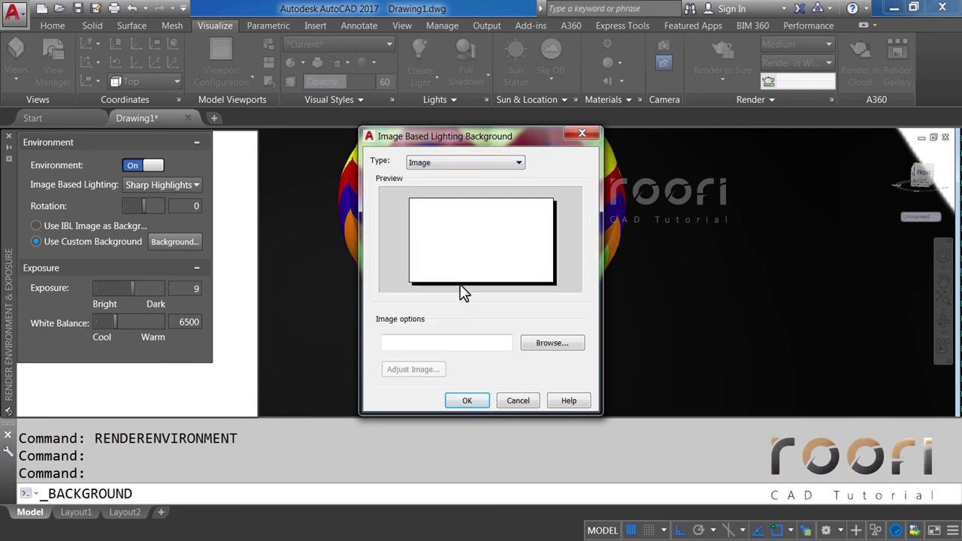
# Step: Load Sky Background Image as the background and close the palette
pyautogui.click(541, 346)
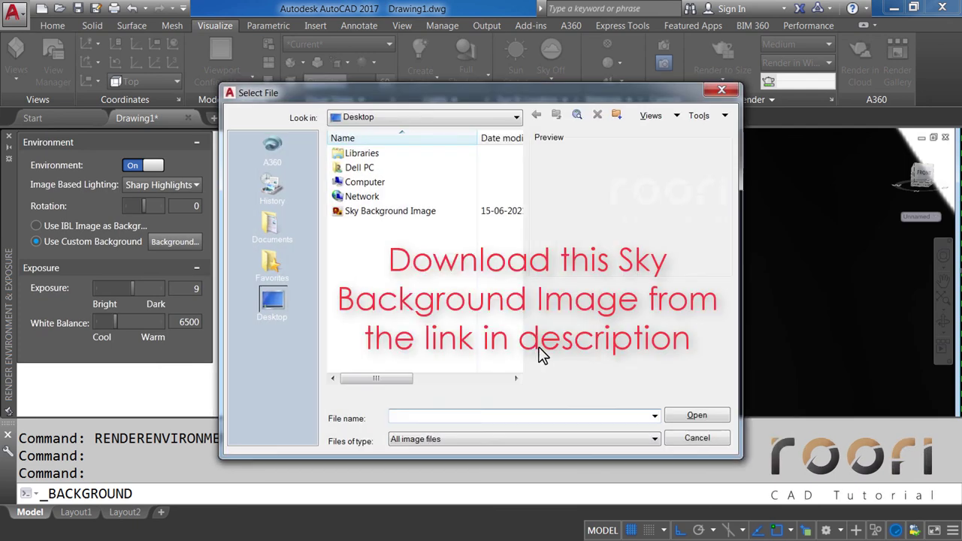
pyautogui.click(499, 440)
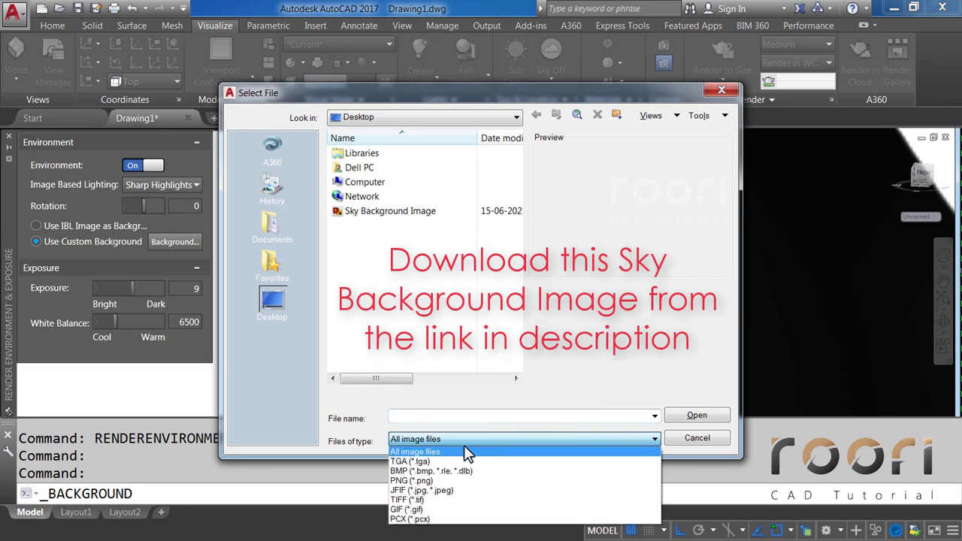
pyautogui.click(405, 451)
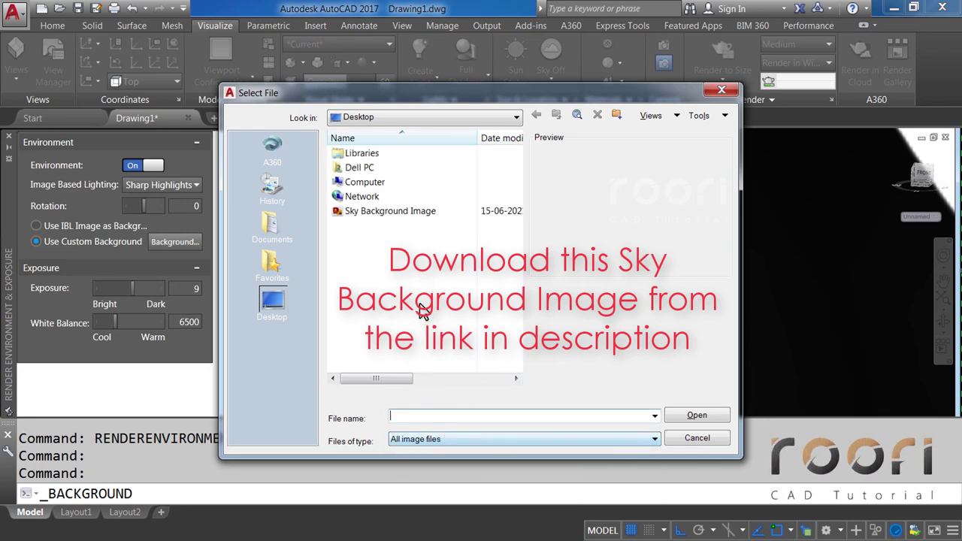
pyautogui.click(388, 212)
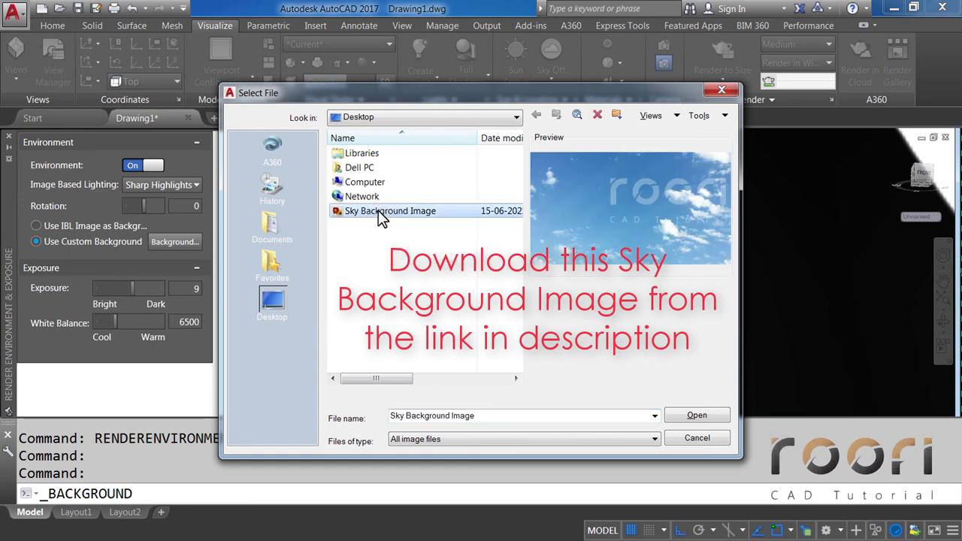
pyautogui.click(380, 212)
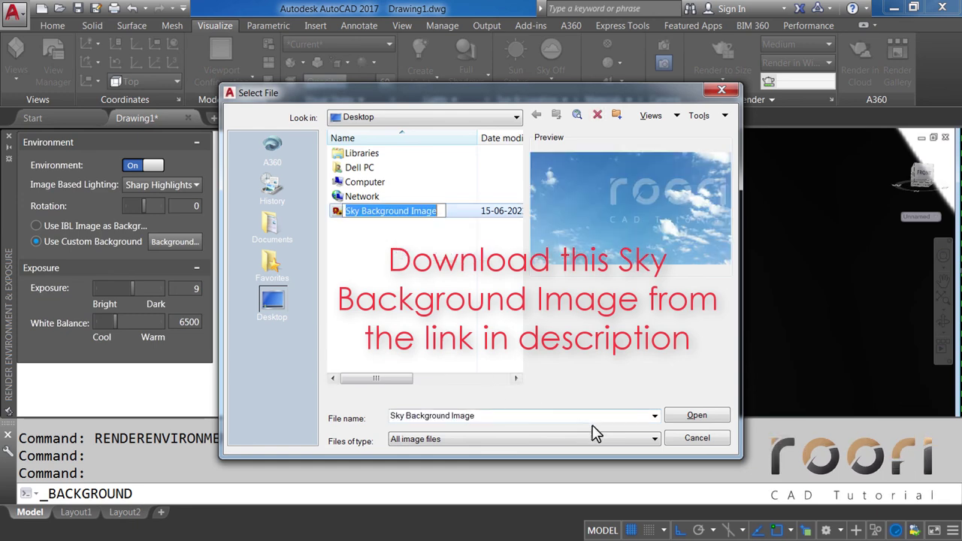
pyautogui.click(682, 414)
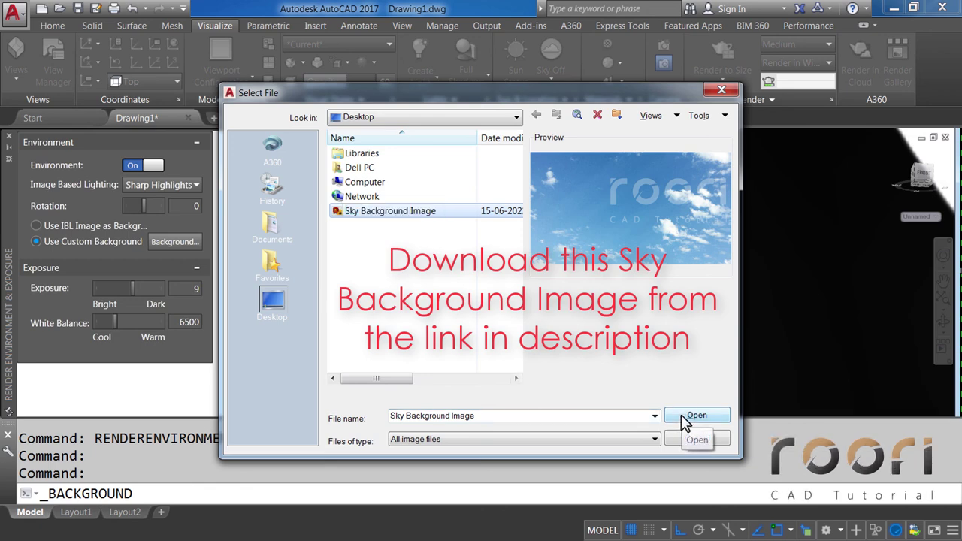
pyautogui.click(681, 415)
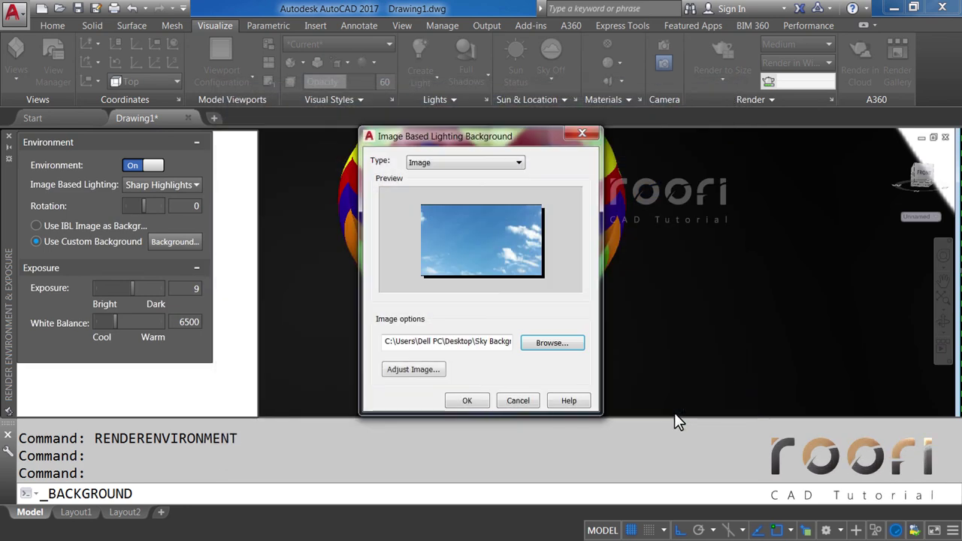
pyautogui.click(467, 400)
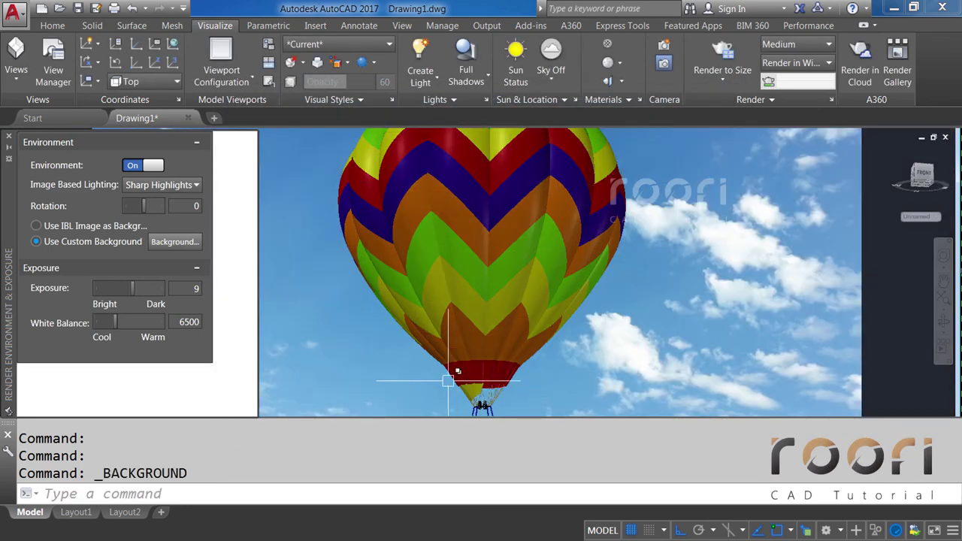
pyautogui.click(9, 137)
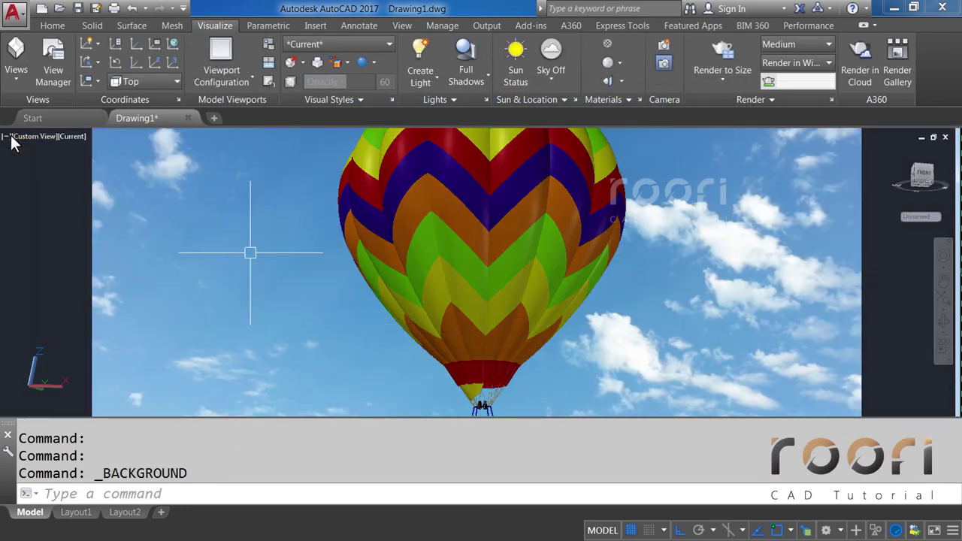
# Step: Turn sunlight on and lower the exposure from 9 to 8.5
pyautogui.click(515, 71)
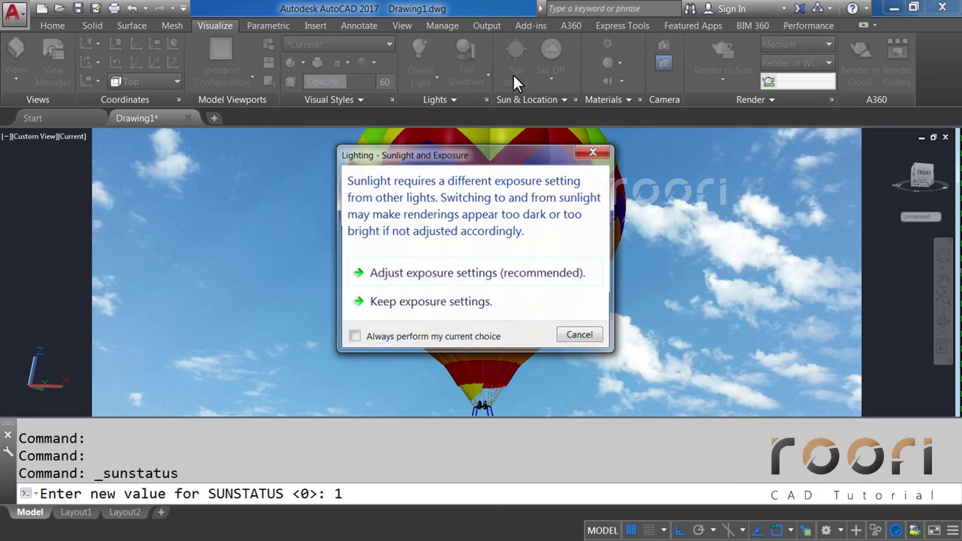
pyautogui.click(466, 274)
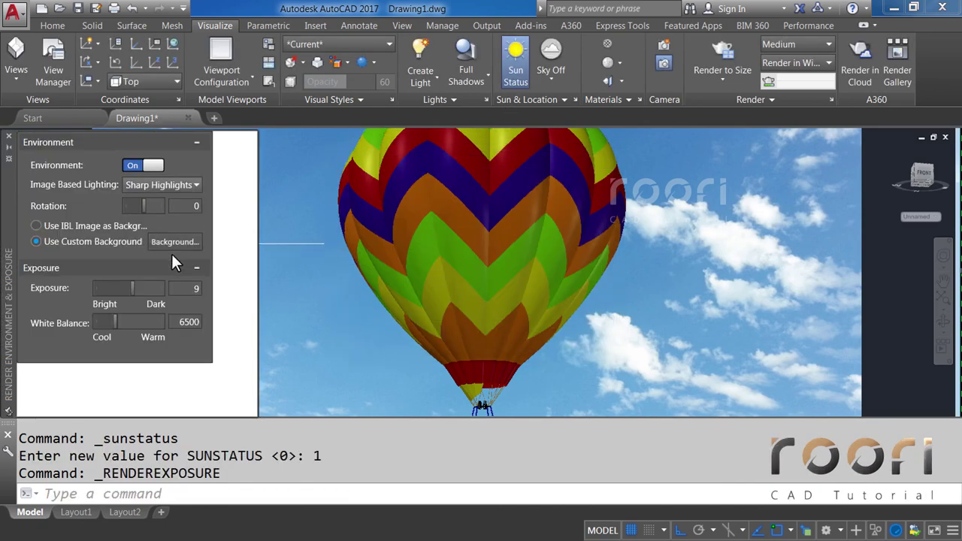
pyautogui.click(195, 294)
pyautogui.write('8.5')
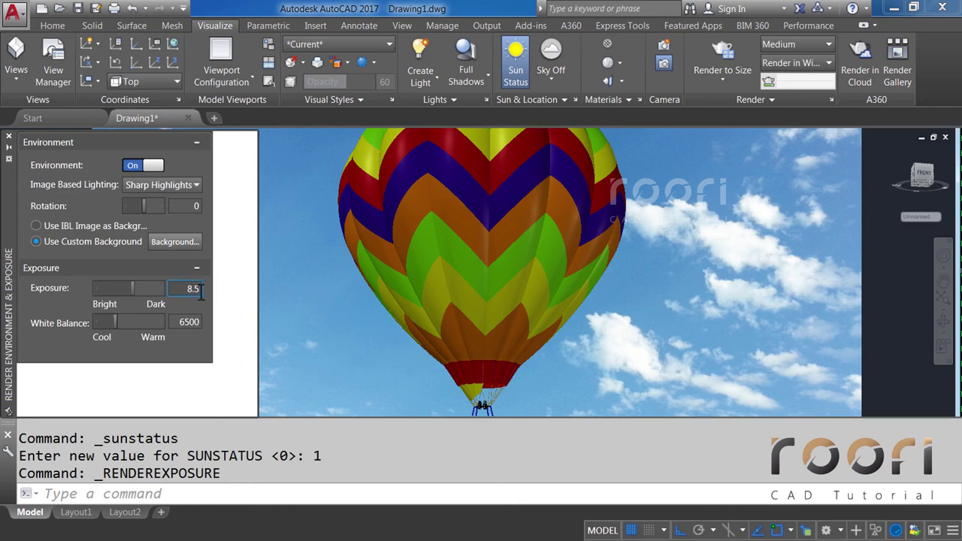
pyautogui.press('Return')
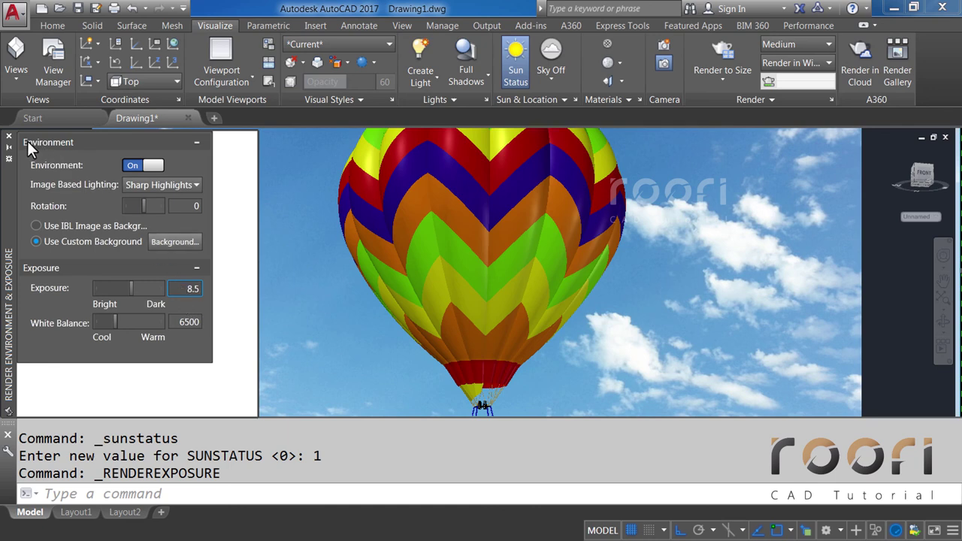
pyautogui.click(9, 137)
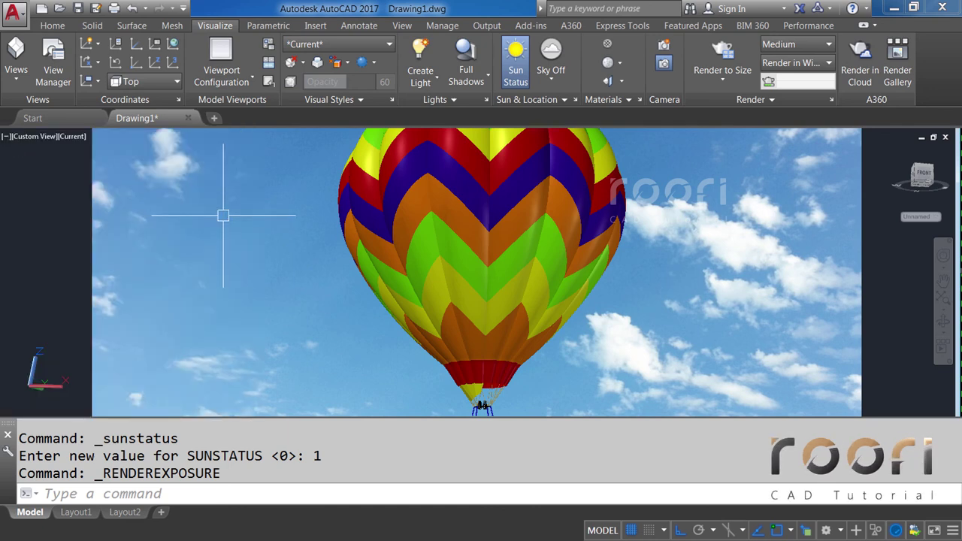
# Step: In RPREF, set render size to 1280 x 720 and the preset to High
pyautogui.write('RPRE')
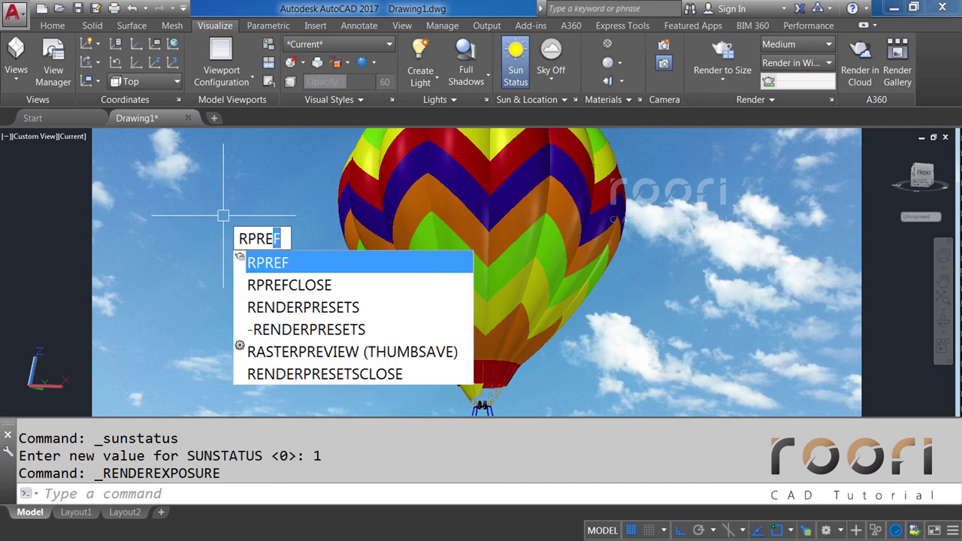
pyautogui.write('F')
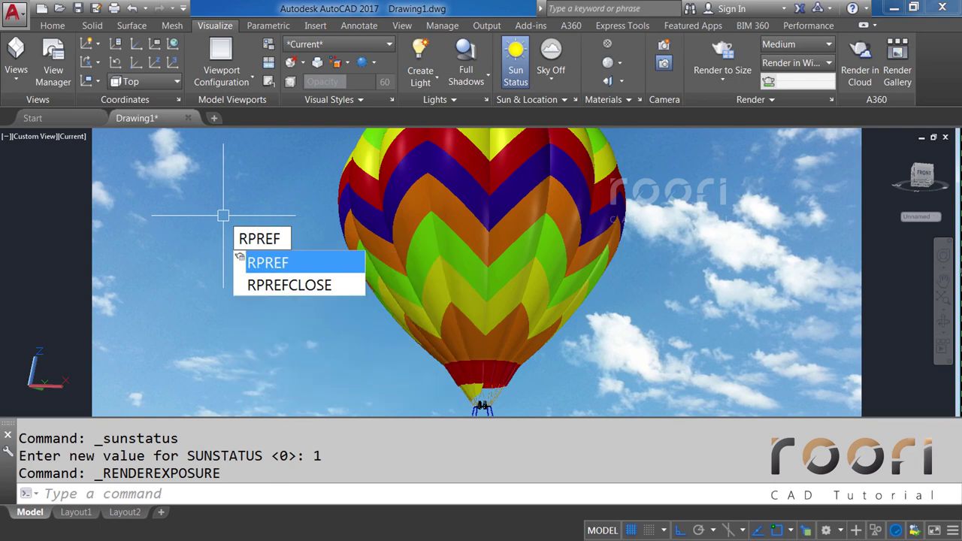
pyautogui.press('Return')
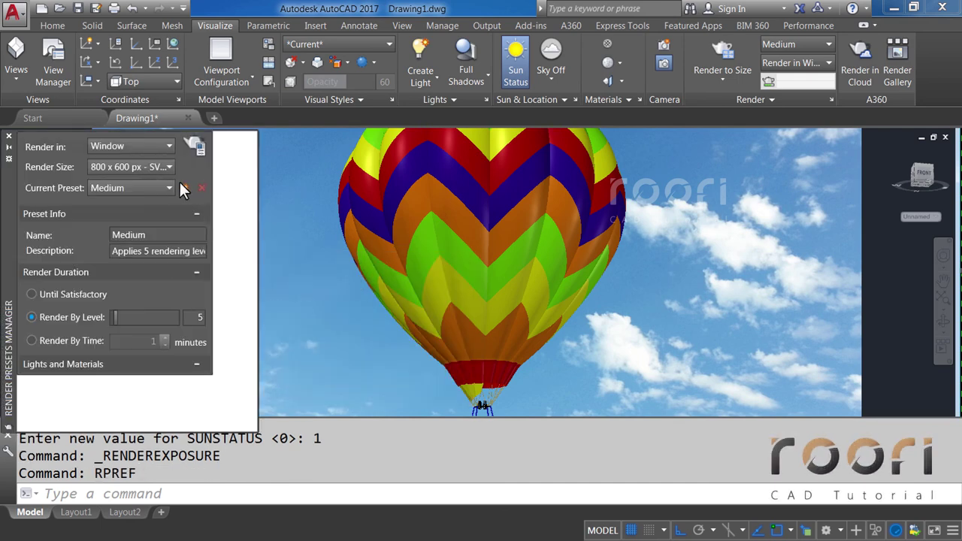
pyautogui.moveTo(167, 167)
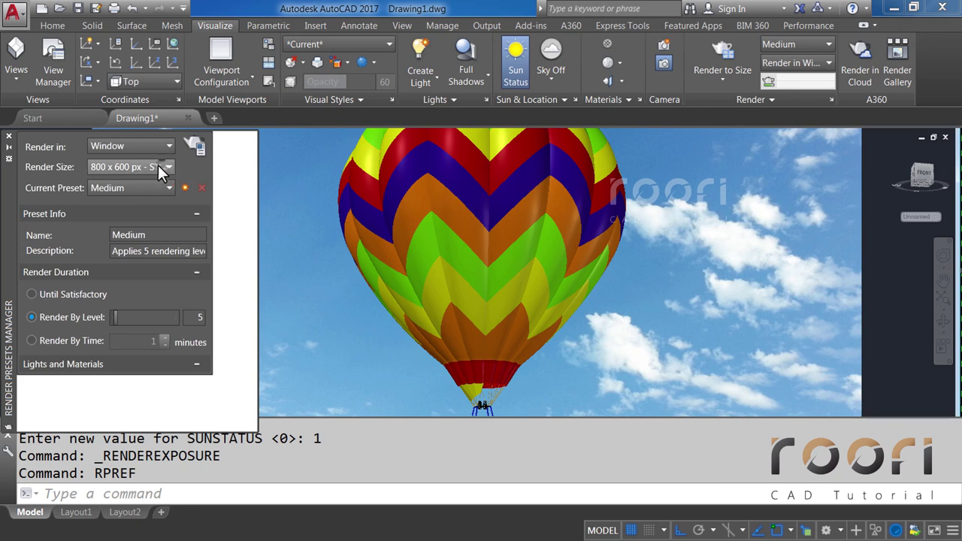
pyautogui.click(158, 165)
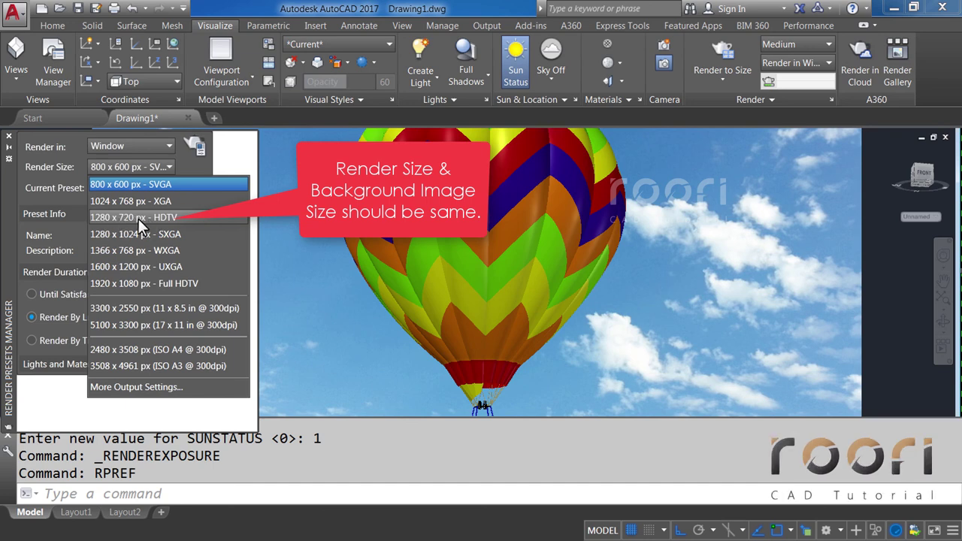
pyautogui.click(166, 219)
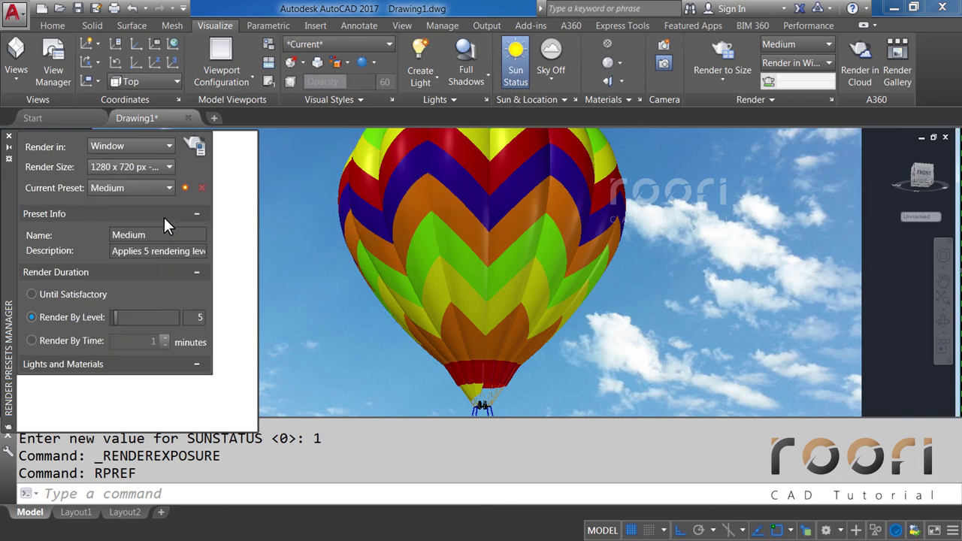
pyautogui.click(138, 187)
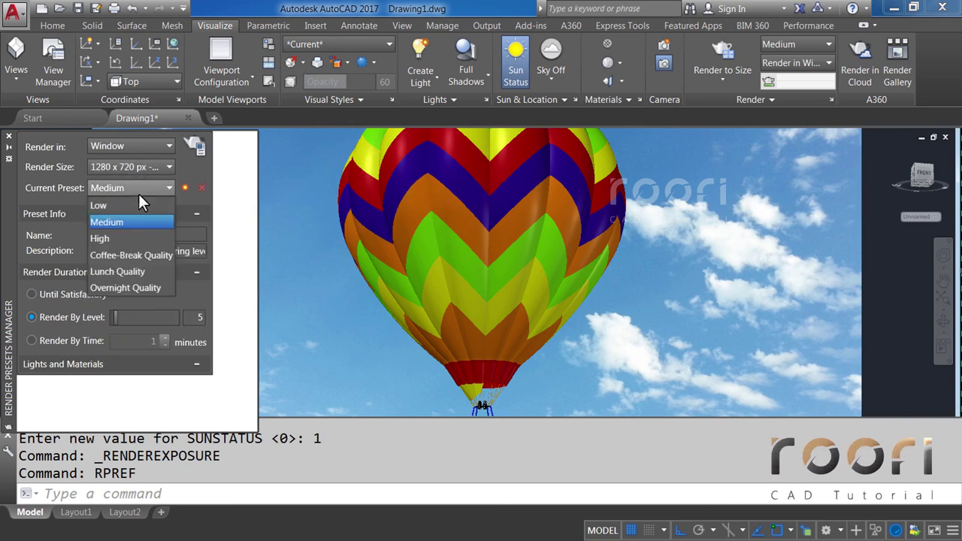
pyautogui.click(101, 240)
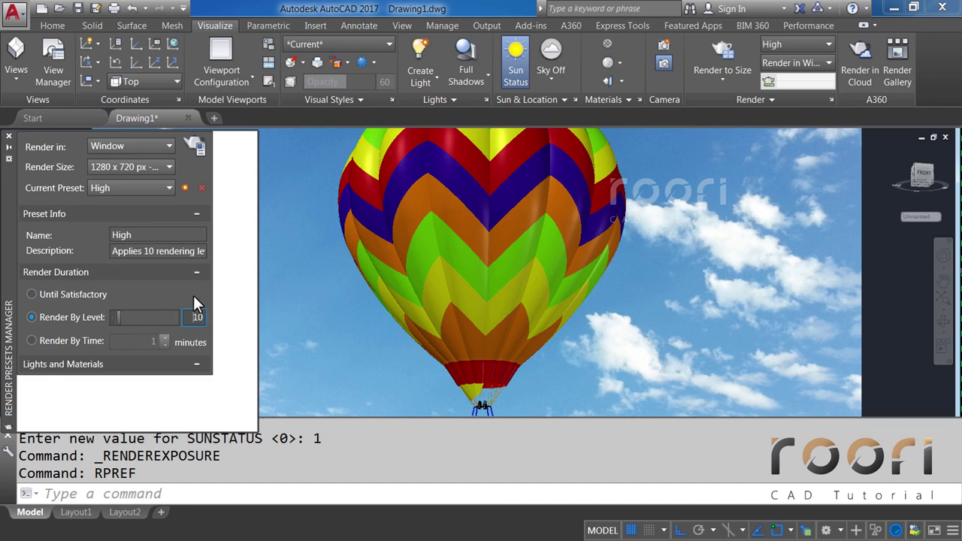
# Step: Set Render By Level to 15 and start the render
pyautogui.press('BackSpace')
pyautogui.write('5')
pyautogui.press('Return')
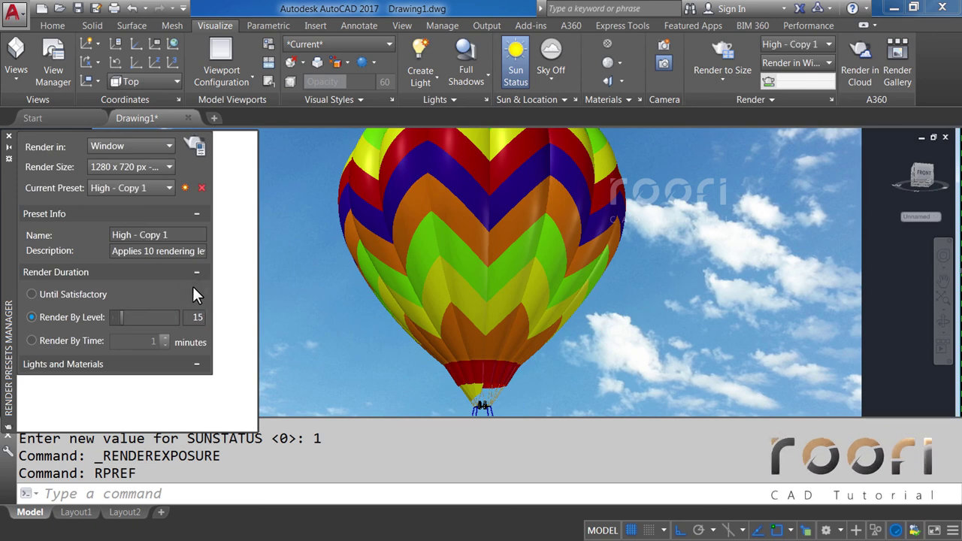
pyautogui.click(200, 149)
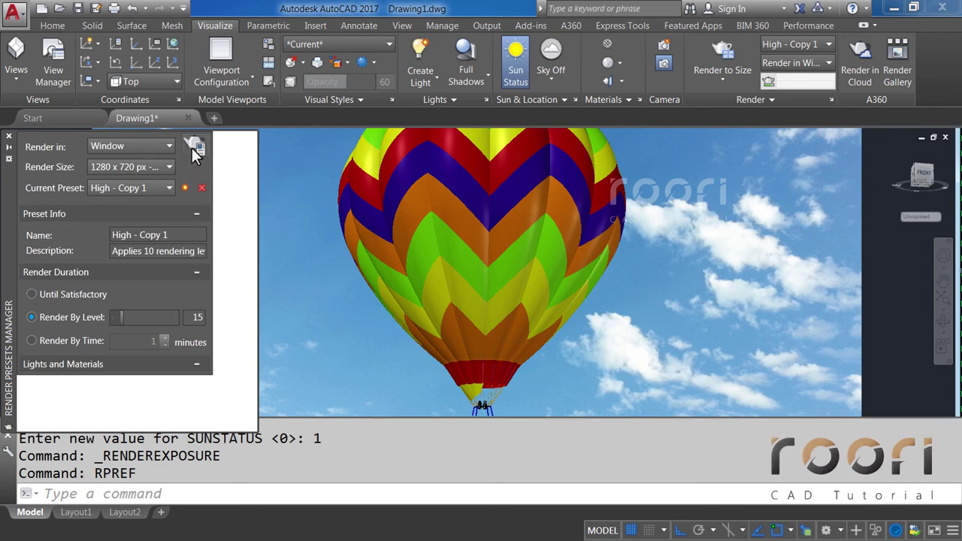
pyautogui.click(194, 150)
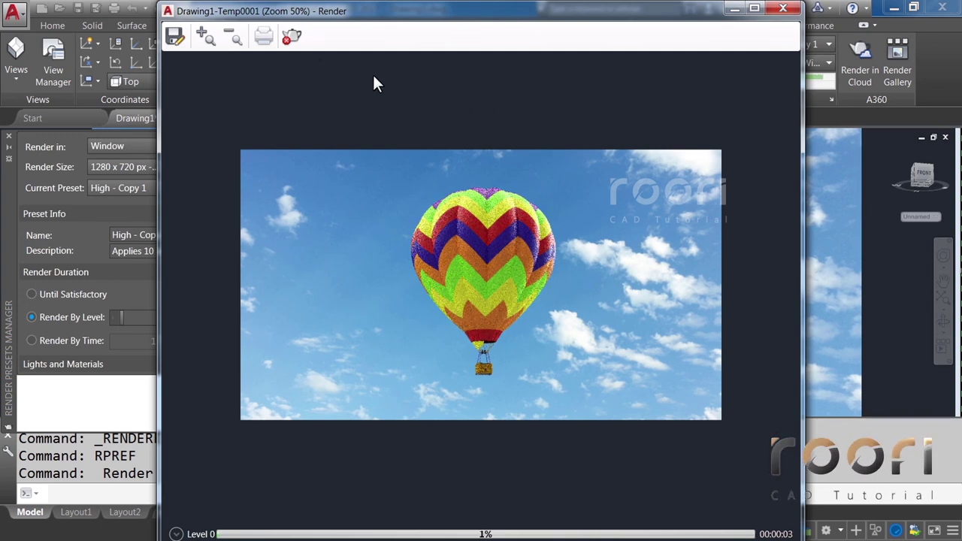
# Step: Zoom in on the balloon with the SteeringWheel and cancel a test render of the view
pyautogui.click(755, 8)
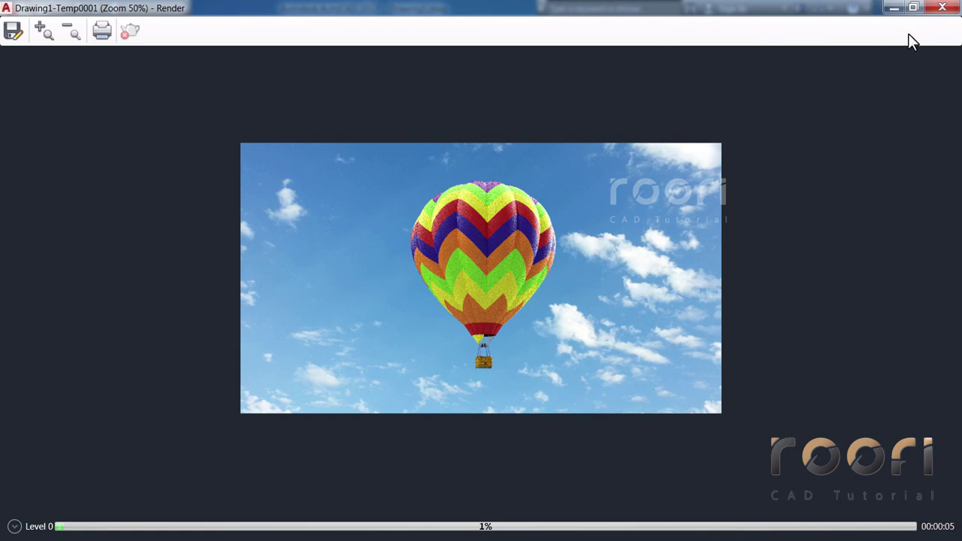
pyautogui.click(943, 7)
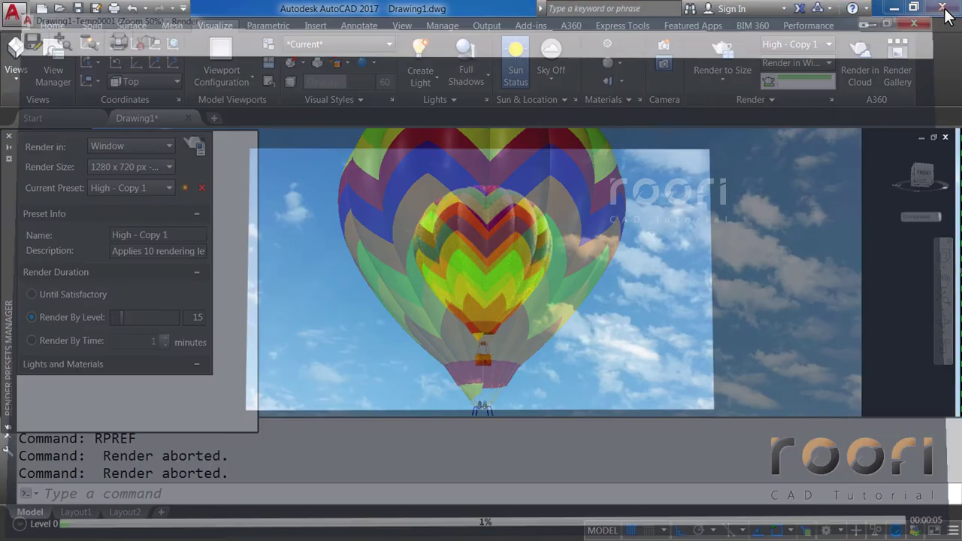
pyautogui.click(944, 259)
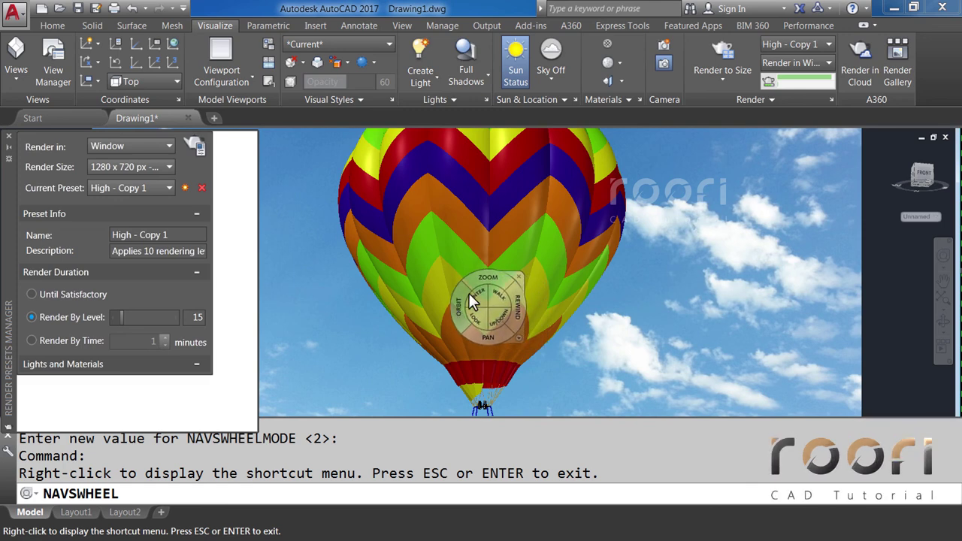
pyautogui.moveTo(488, 278); pyautogui.dragTo(495, 267)
pyautogui.click(516, 265)
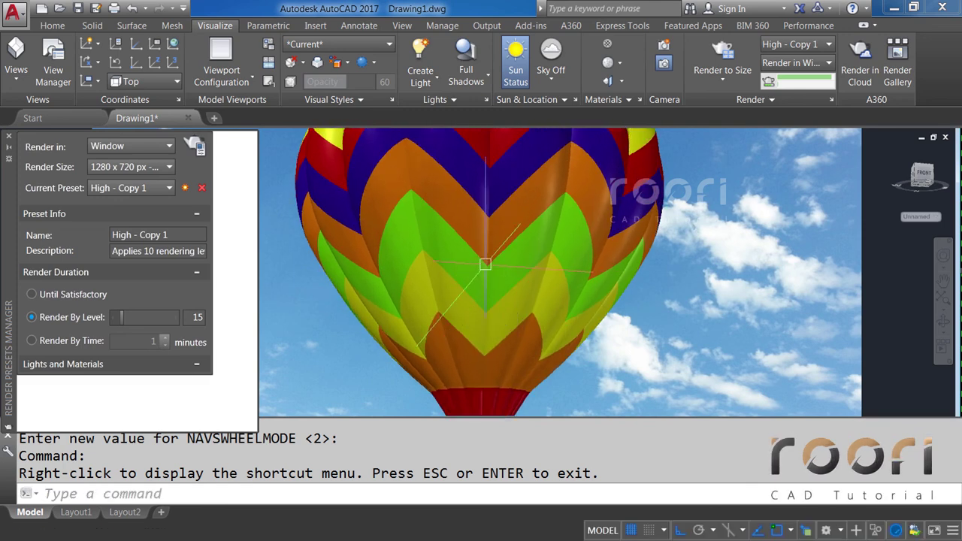
pyautogui.click(194, 148)
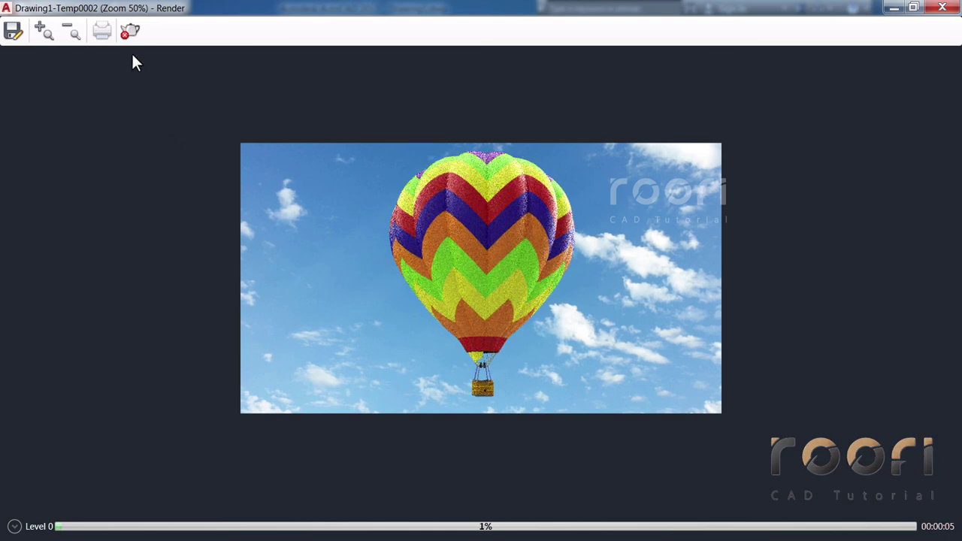
pyautogui.click(129, 31)
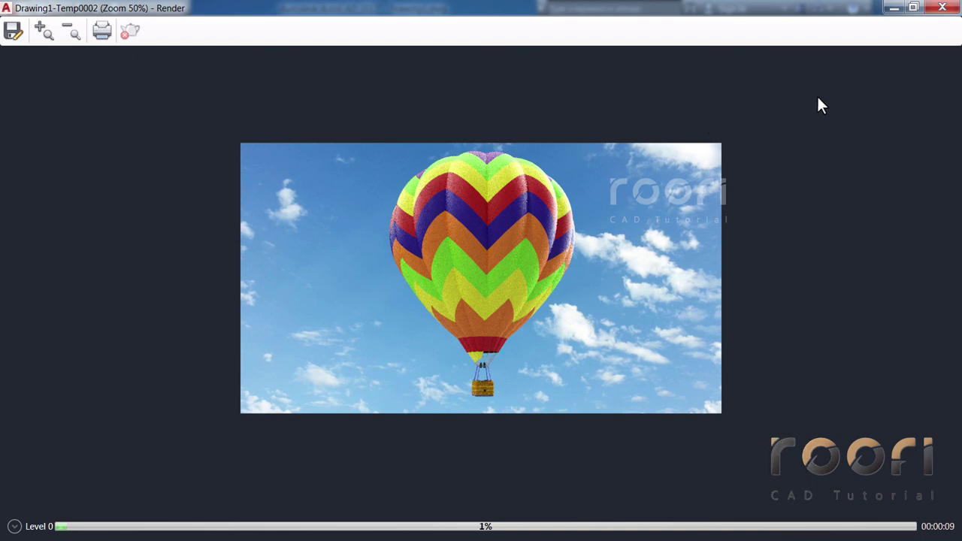
pyautogui.click(940, 9)
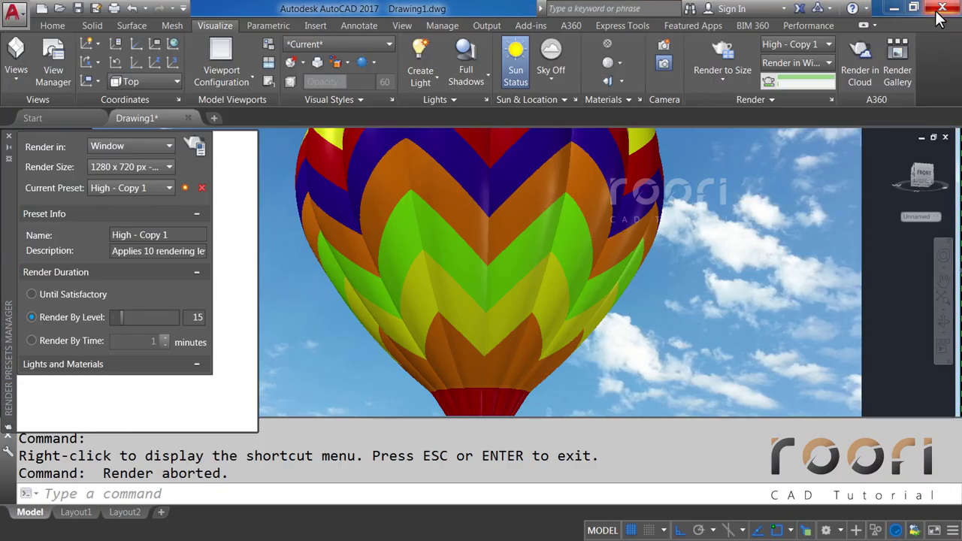
# Step: Shift the view down, zoom out slightly, and test-render the close-up
pyautogui.click(944, 258)
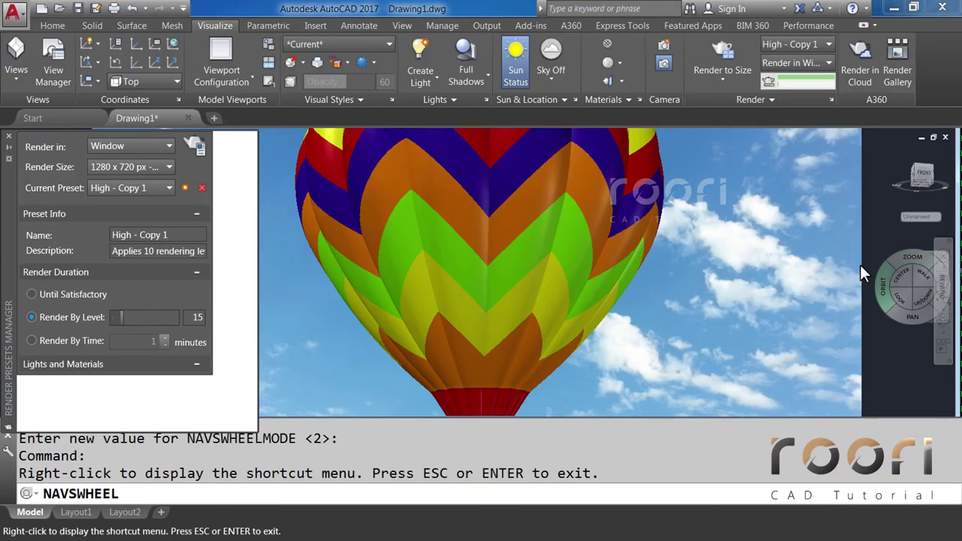
pyautogui.moveTo(489, 336); pyautogui.dragTo(484, 356)
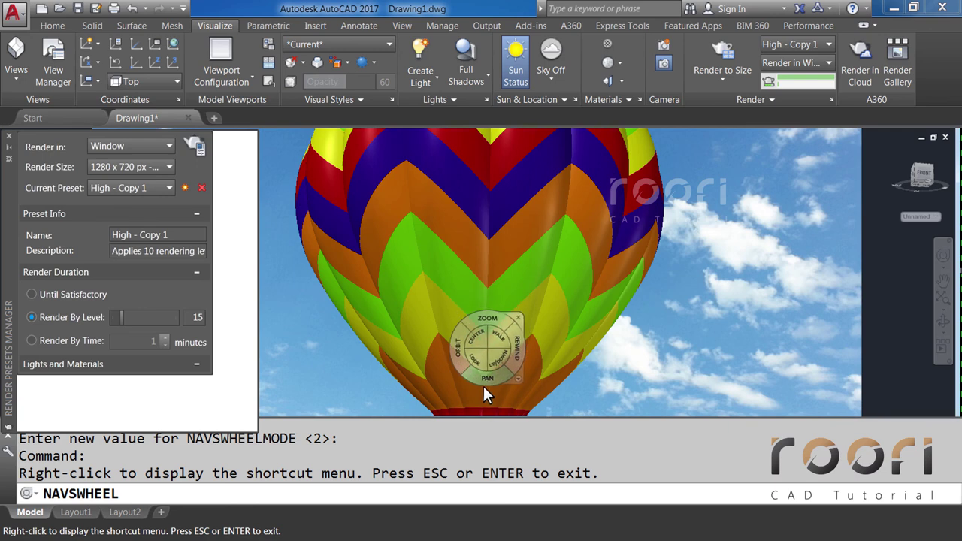
pyautogui.click(490, 316)
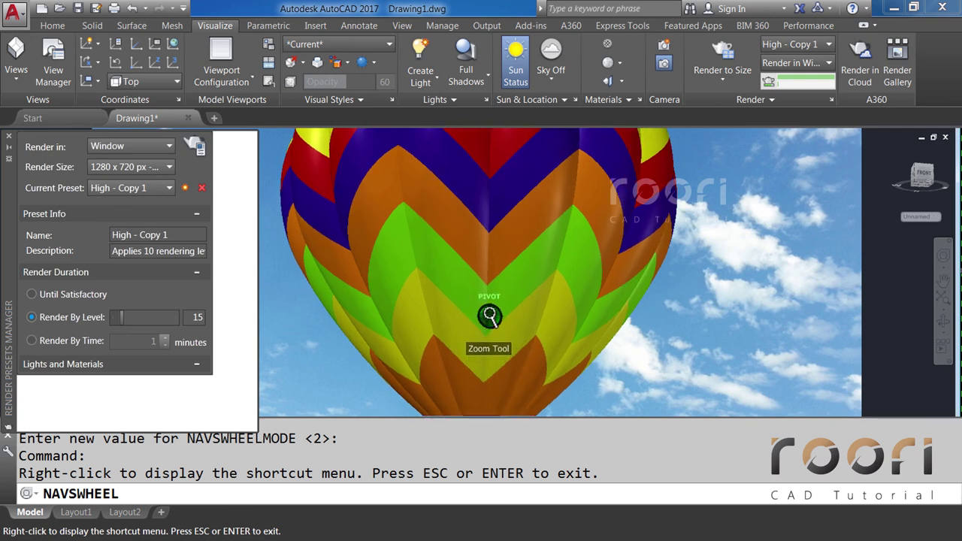
pyautogui.moveTo(489, 316); pyautogui.dragTo(508, 319)
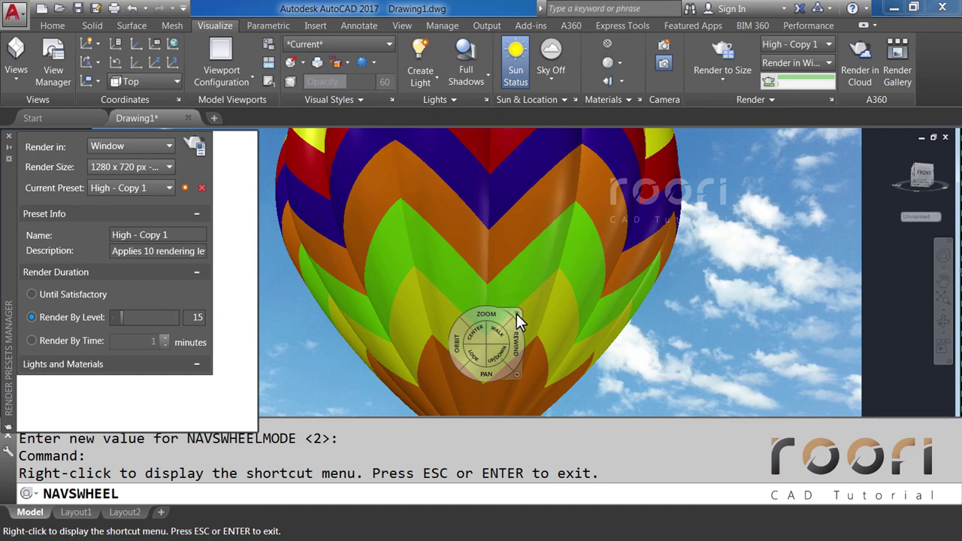
pyautogui.click(517, 313)
pyautogui.click(194, 146)
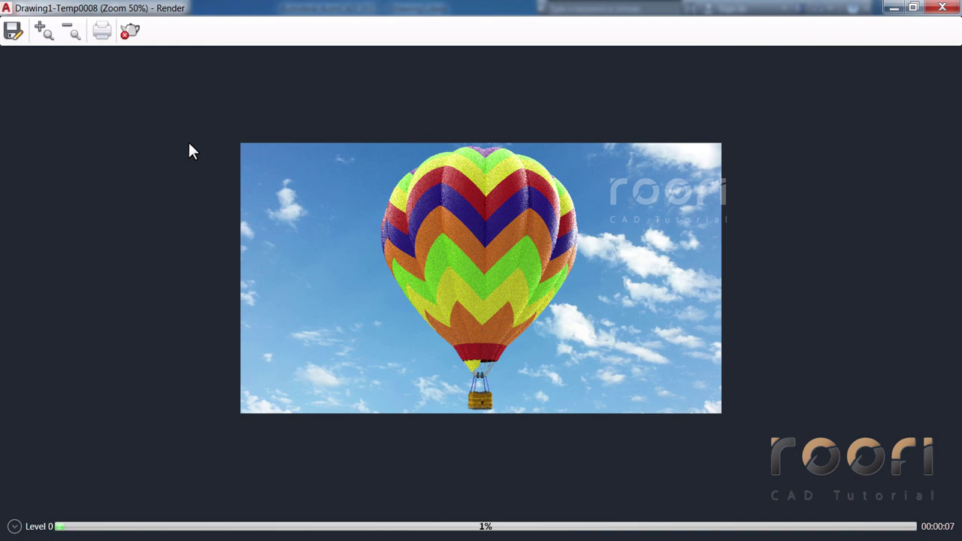
pyautogui.click(942, 8)
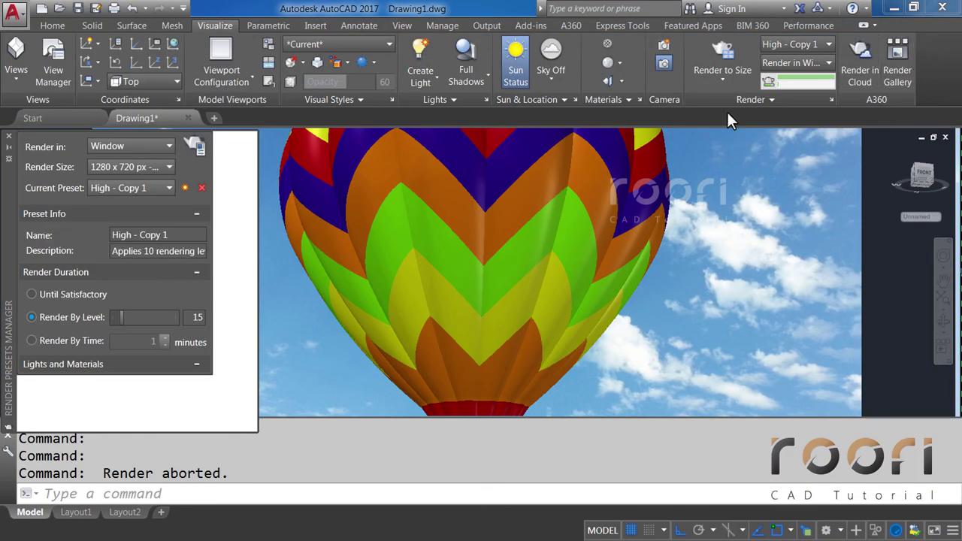
pyautogui.moveTo(480, 212)
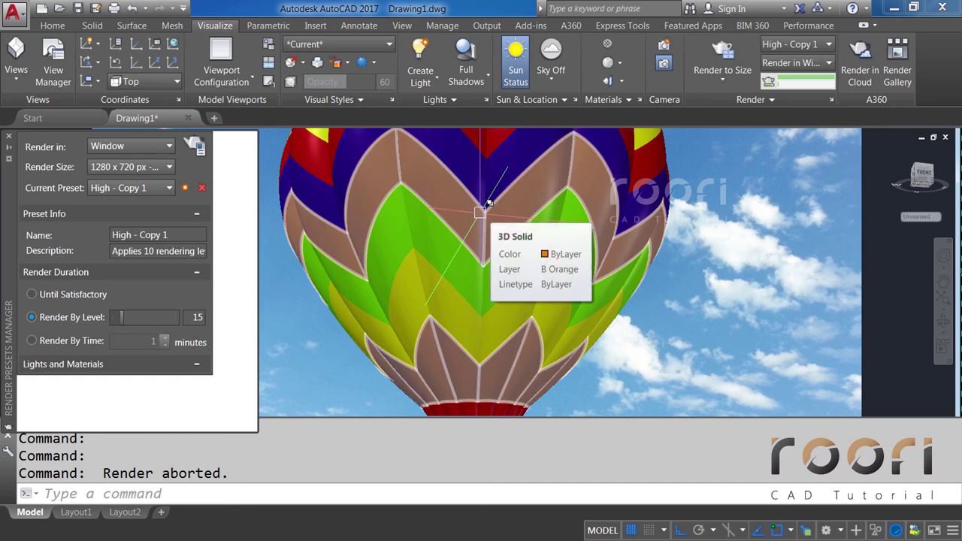
# Step: Save the current close-up as a named view called View 1 using NVIEW
pyautogui.write('NVI')
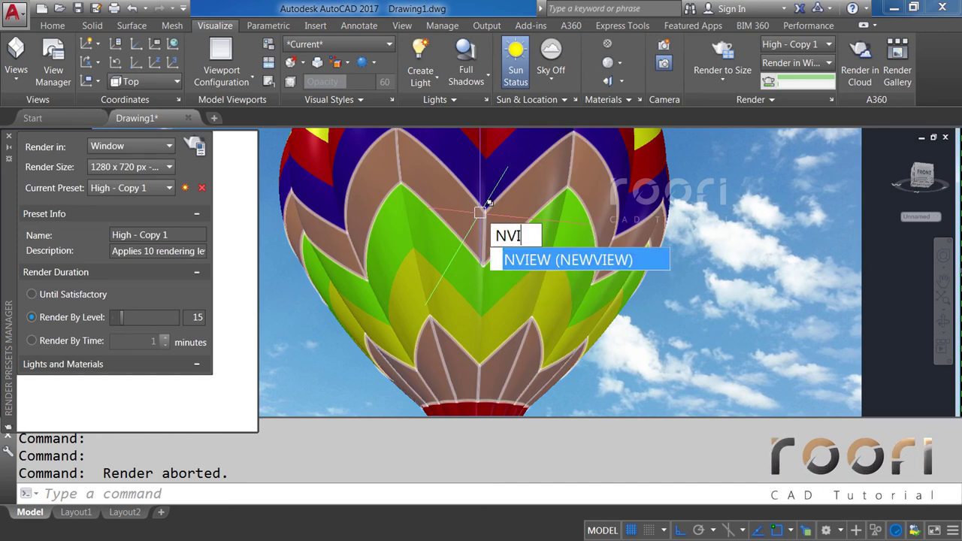
pyautogui.write('EW')
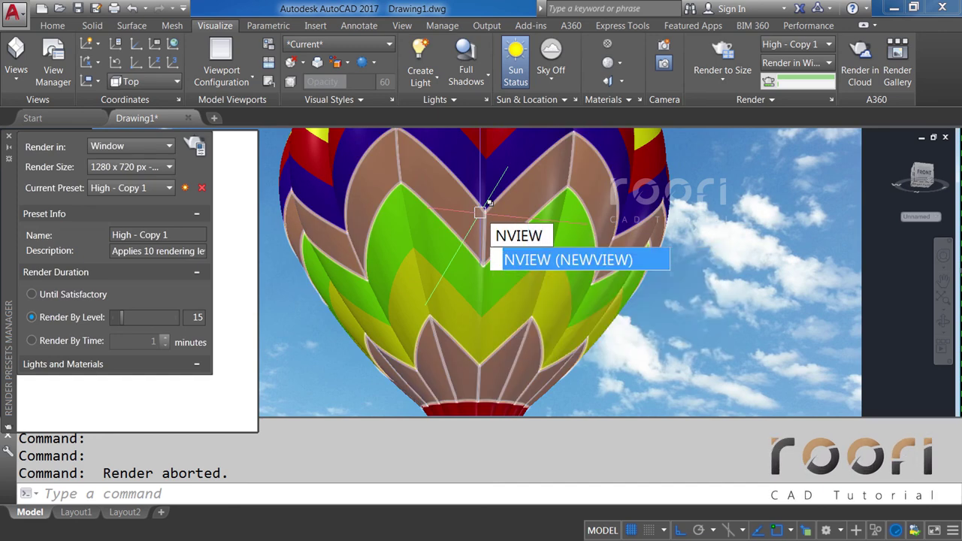
pyautogui.press('Return')
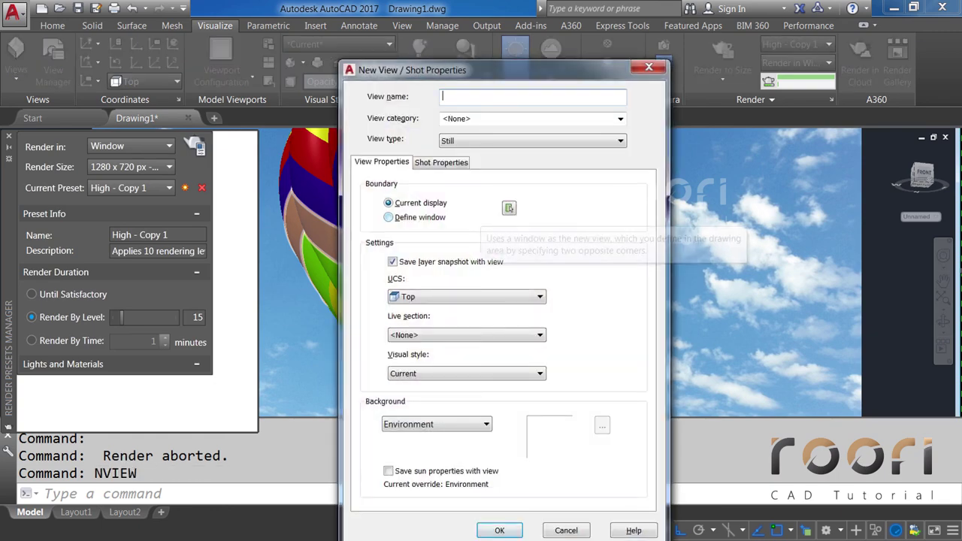
pyautogui.click(516, 94)
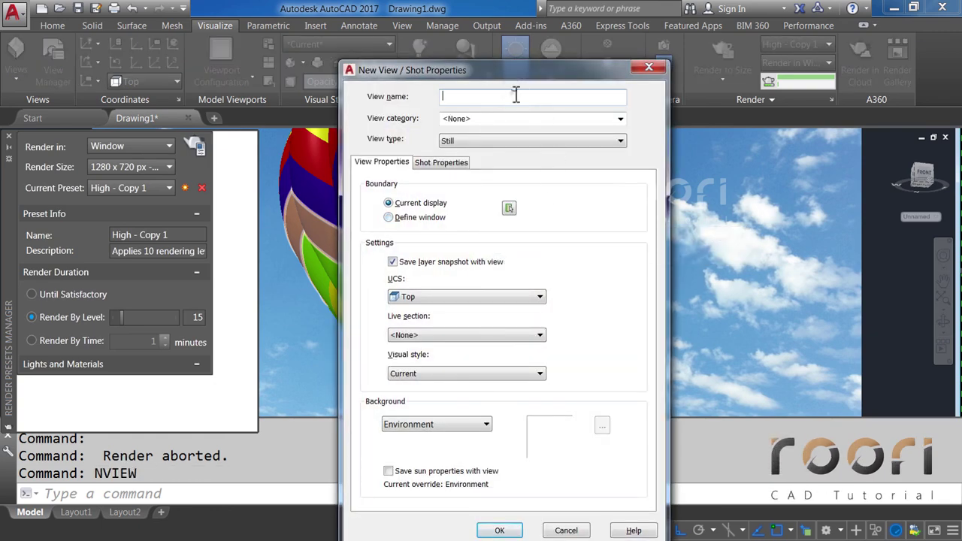
pyautogui.write('V')
pyautogui.press('capslock')
pyautogui.write('i')
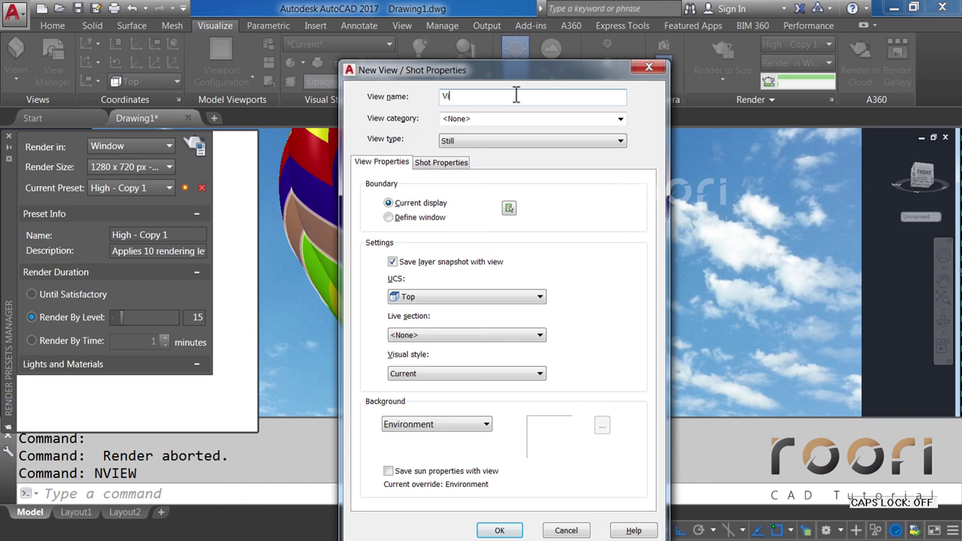
pyautogui.write('ew 1')
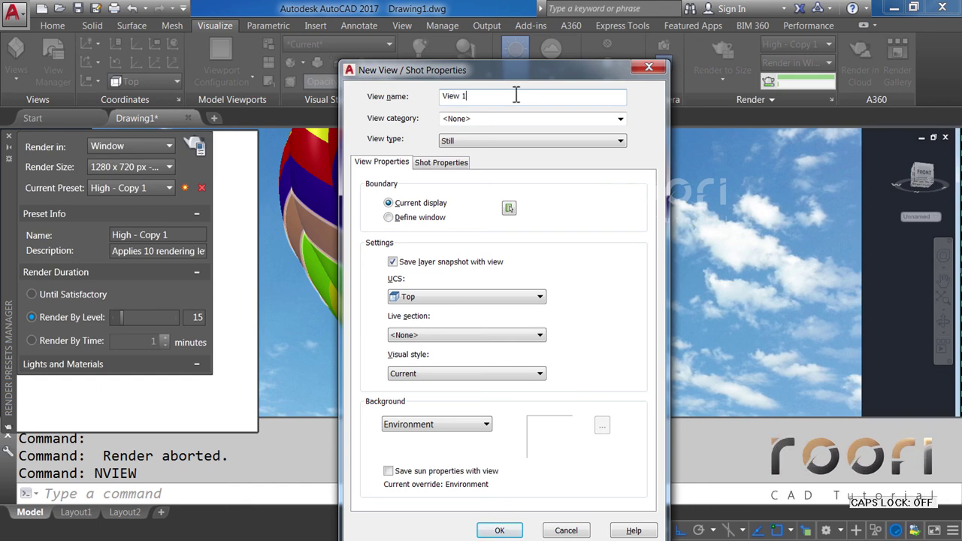
pyautogui.click(485, 531)
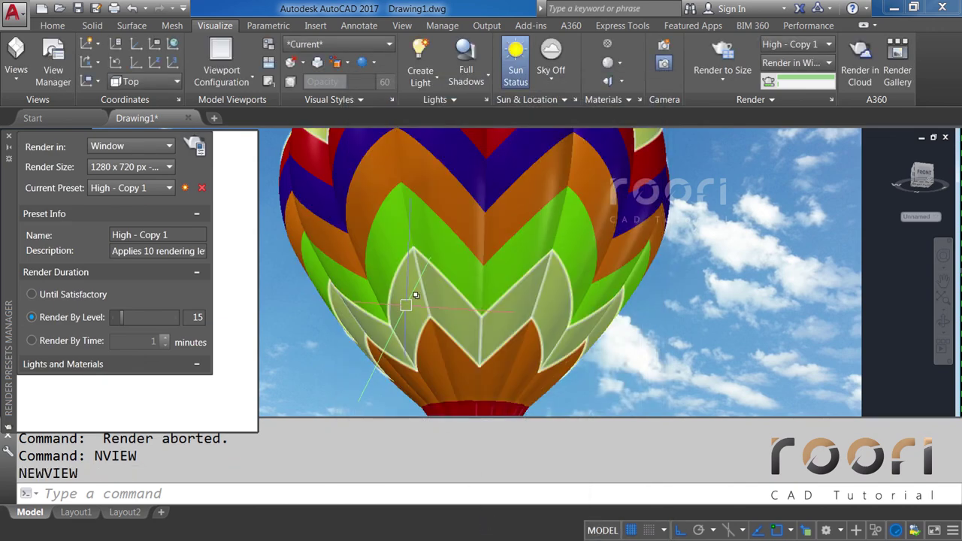
# Step: Pan the basket into view and orbit to look up at the balloon
pyautogui.write('p')
pyautogui.press('Return')
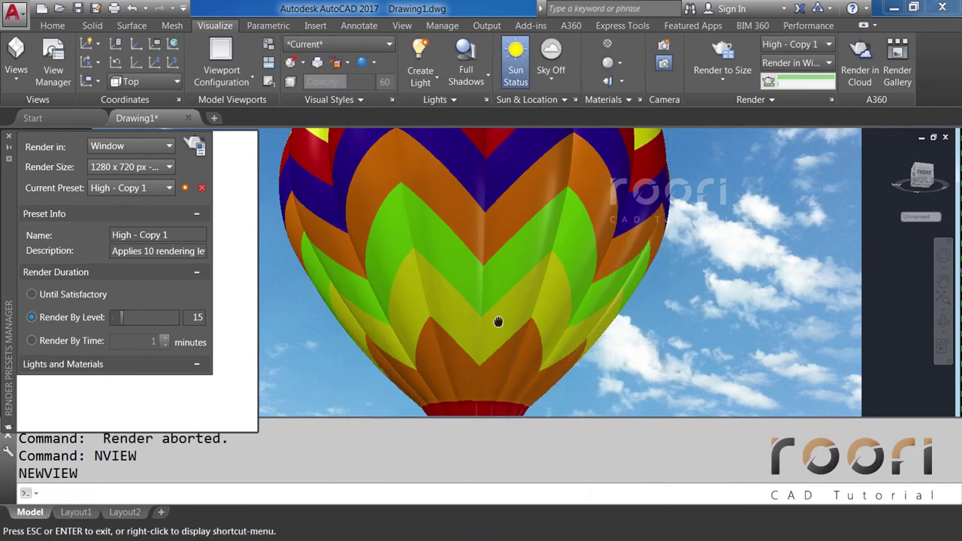
pyautogui.moveTo(498, 322); pyautogui.dragTo(503, 187)
pyautogui.press('Escape')
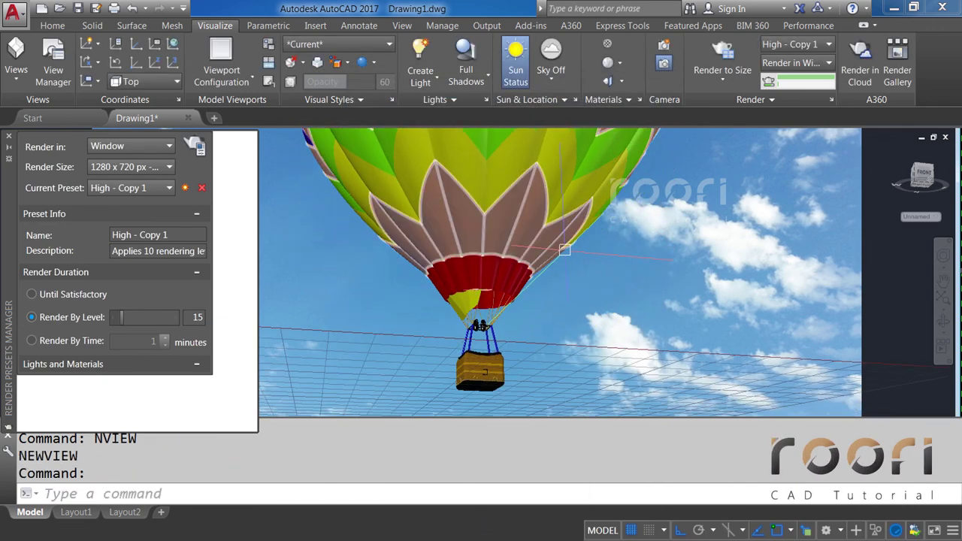
pyautogui.moveTo(564, 250)
pyautogui.keyDown('shift'); pyautogui.mouseDown(button='middle')
pyautogui.moveTo(507, 258)
pyautogui.moveTo(524, 258)
pyautogui.mouseUp(button='middle'); pyautogui.keyUp('shift')
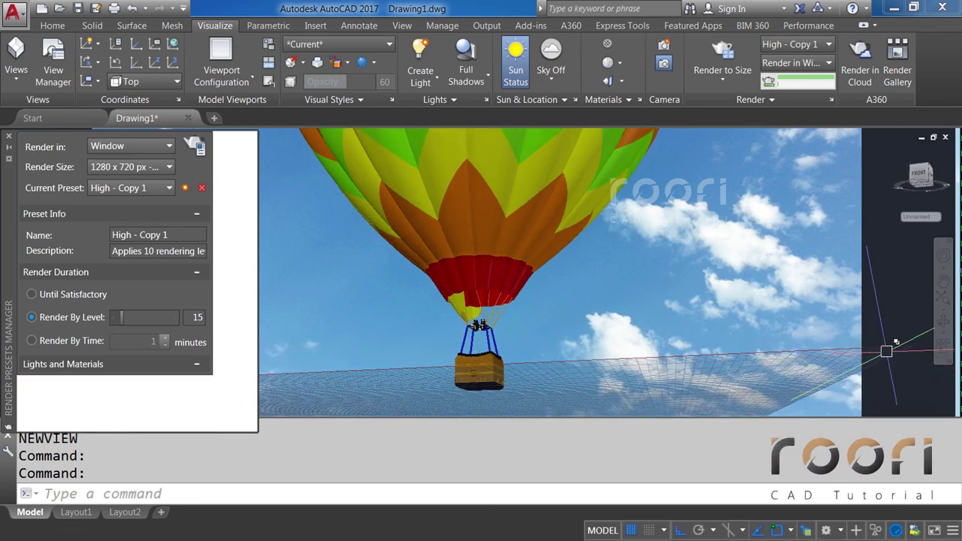
# Step: Zoom in on the basket and burners and render that view in a window
pyautogui.click(943, 256)
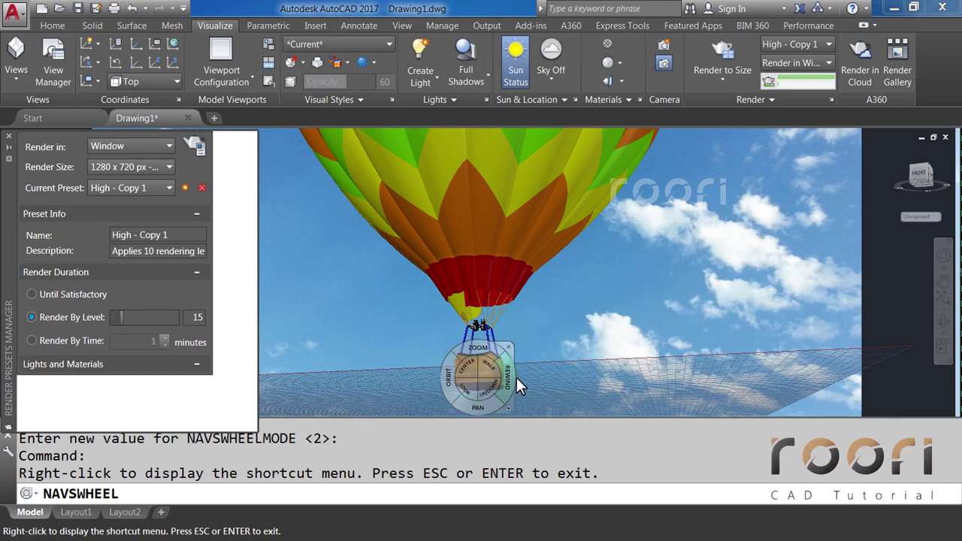
pyautogui.moveTo(483, 351)
pyautogui.mouseDown()
pyautogui.moveTo(482, 317)
pyautogui.moveTo(504, 295)
pyautogui.mouseUp()
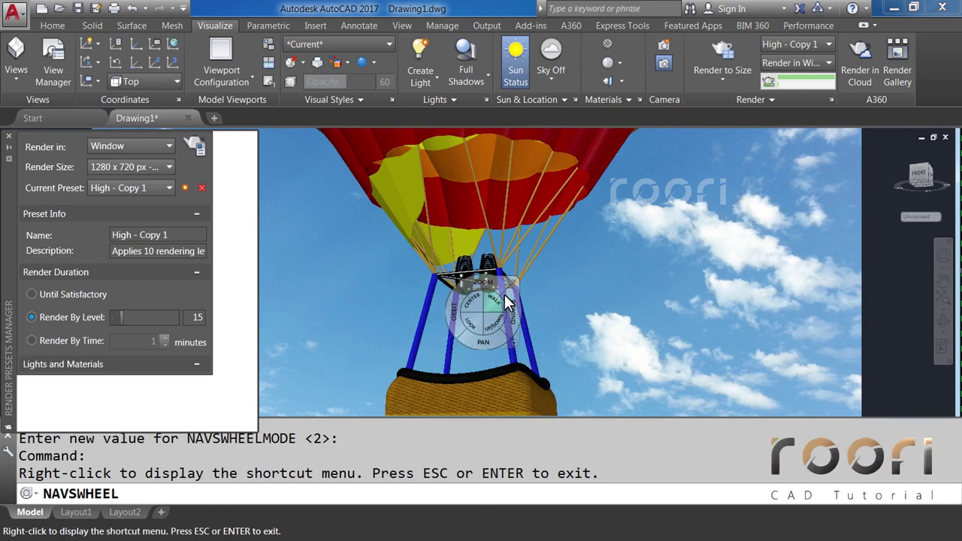
pyautogui.press('Escape')
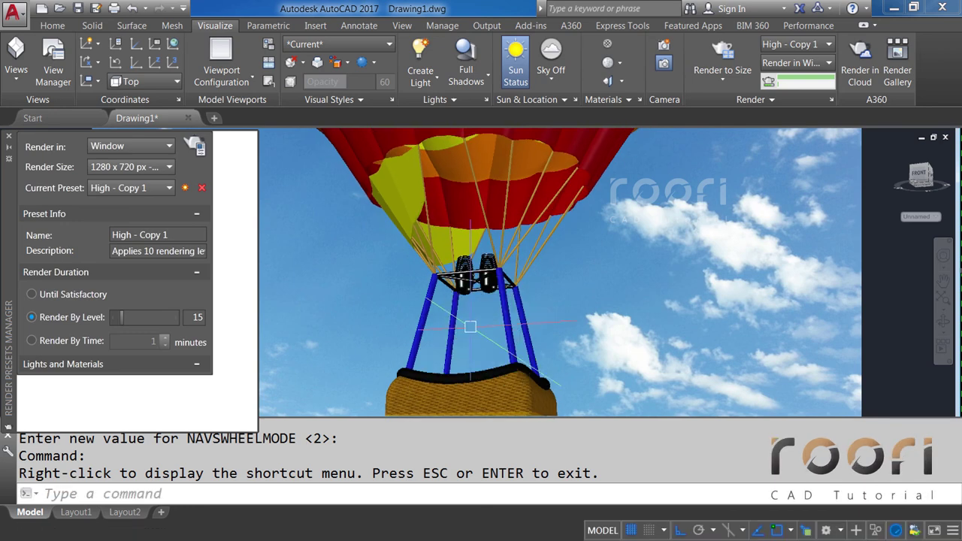
pyautogui.moveTo(468, 326); pyautogui.dragTo(461, 311, button='middle')
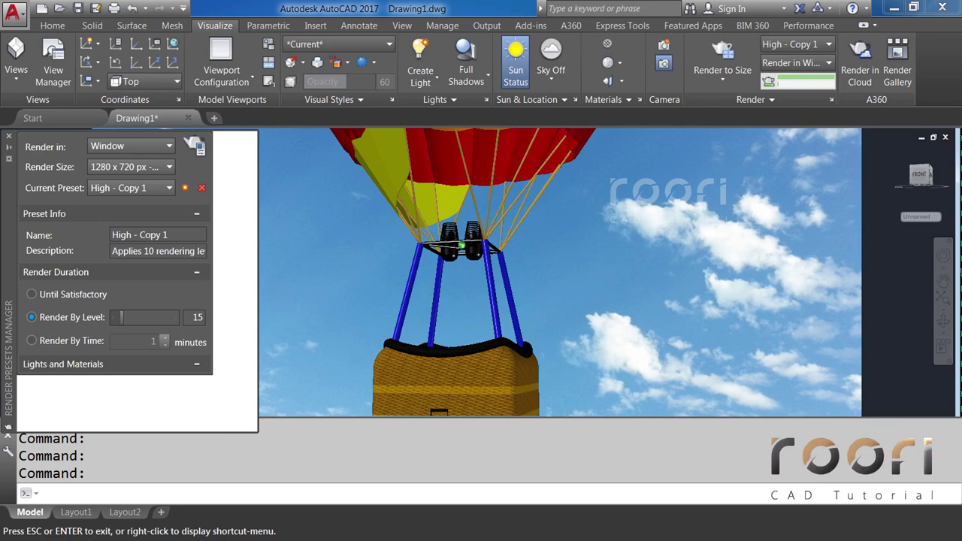
pyautogui.press('Escape')
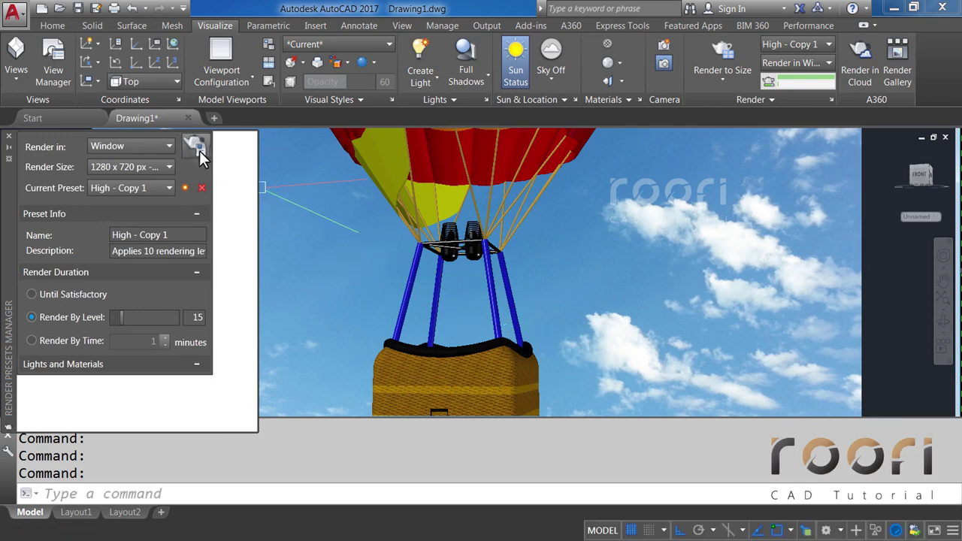
pyautogui.click(200, 150)
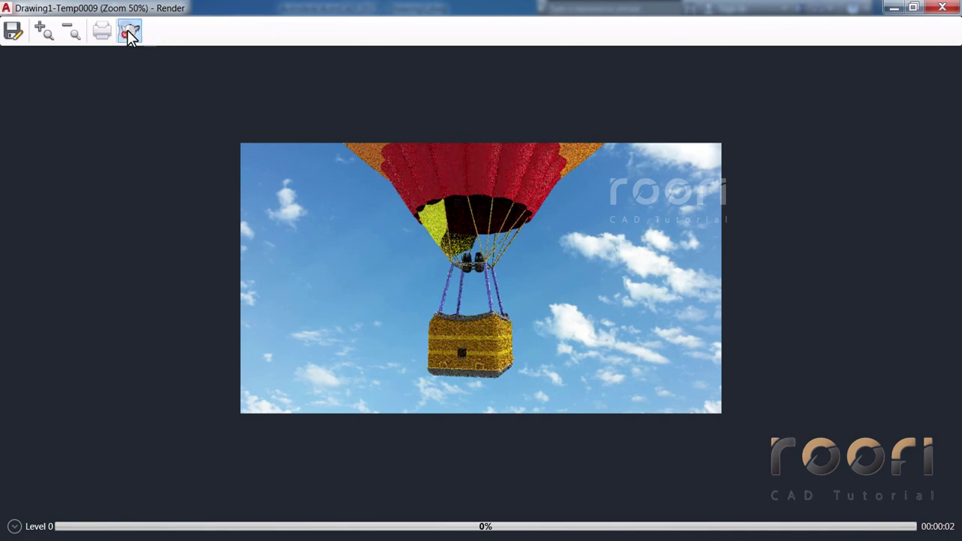
pyautogui.click(940, 9)
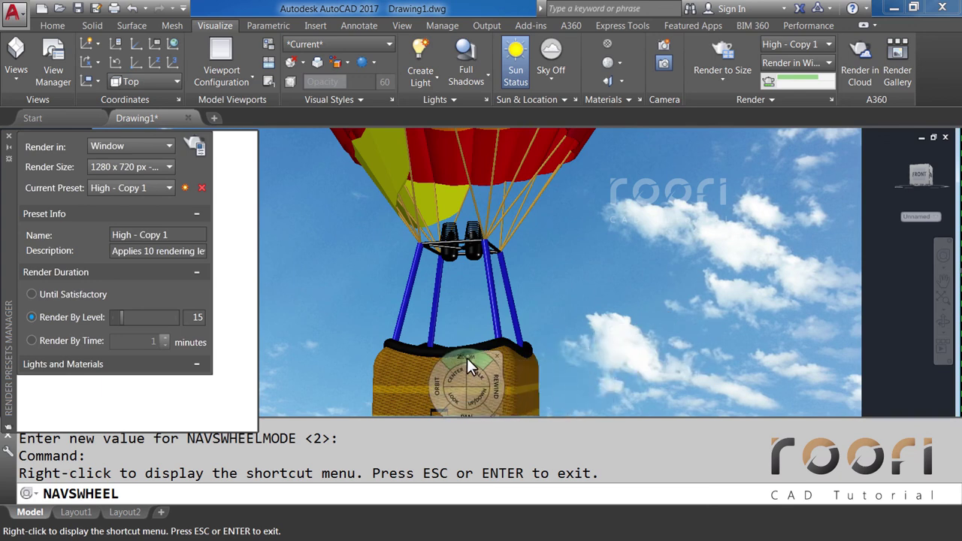
pyautogui.click(467, 358)
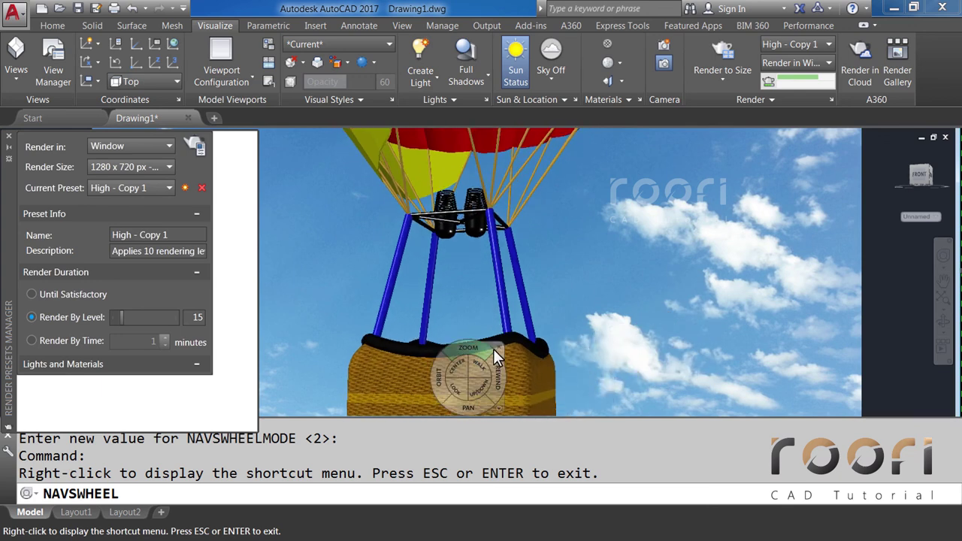
pyautogui.click(497, 346)
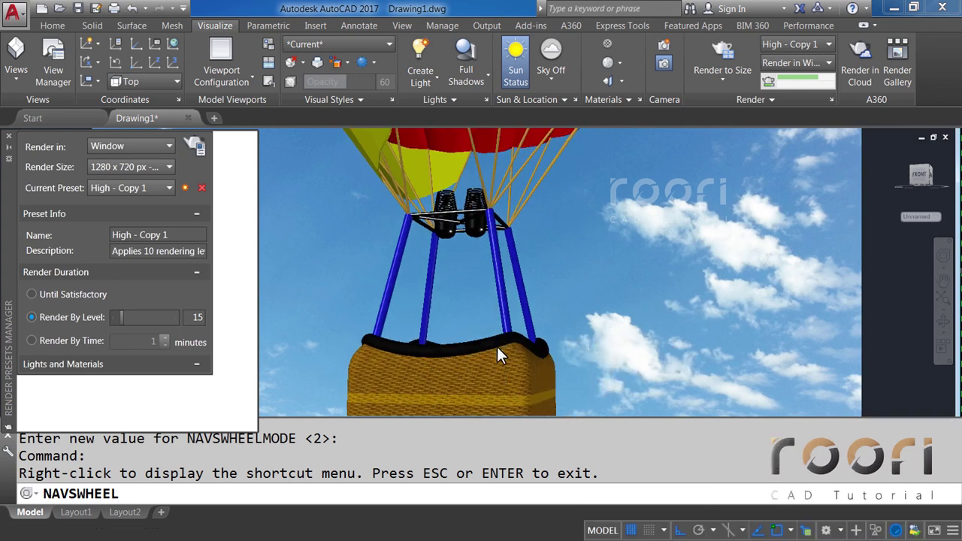
pyautogui.click(197, 145)
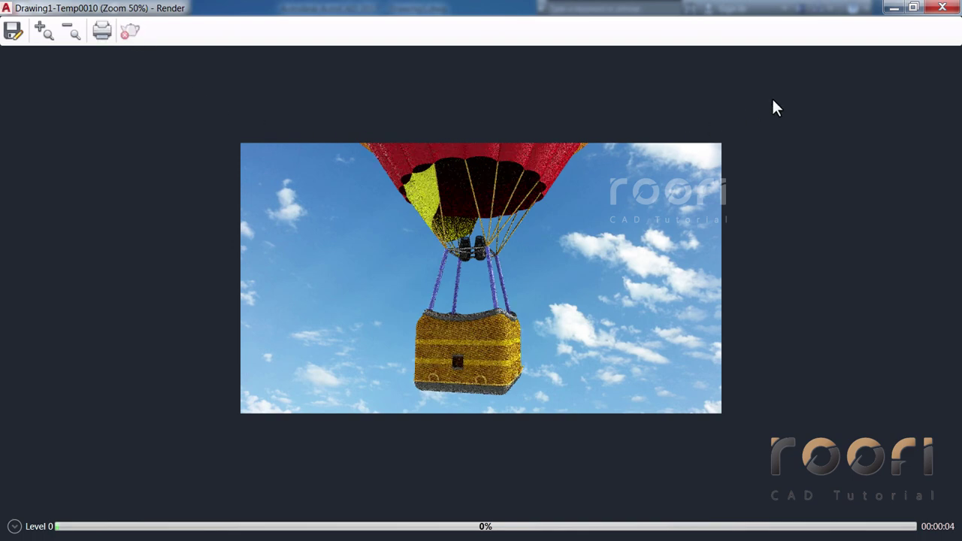
# Step: Abort the test render and adjust the basket close-up with wheel zoom, slight orbit and pan
pyautogui.click(943, 9)
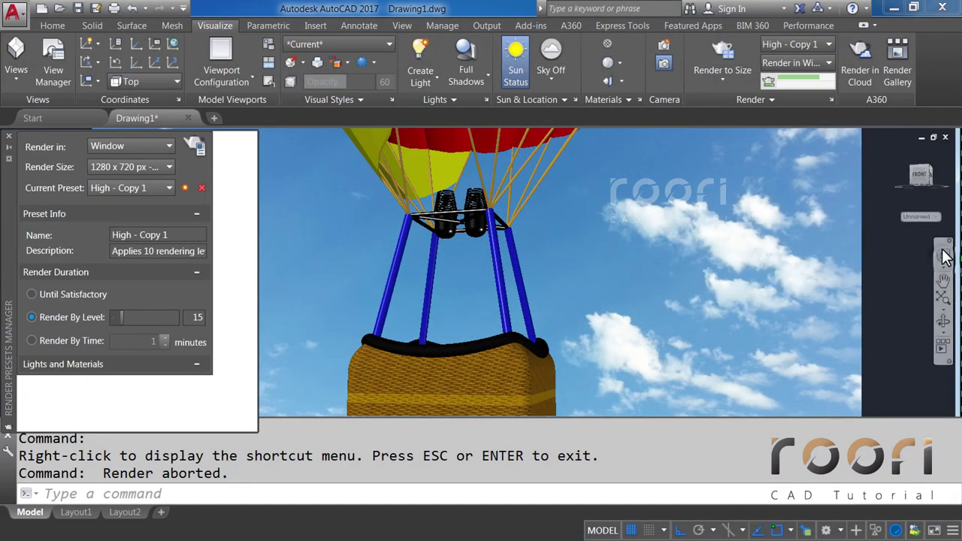
pyautogui.click(944, 256)
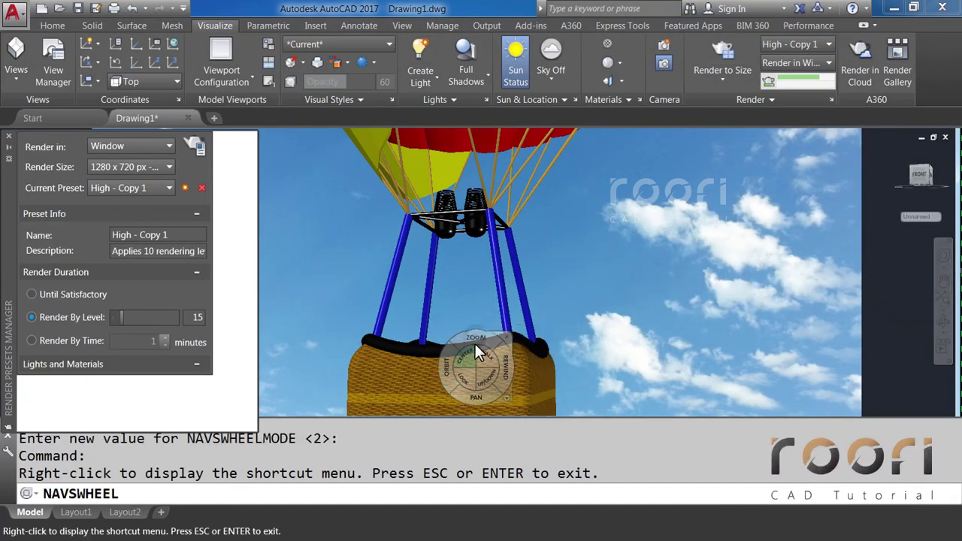
pyautogui.click(475, 336)
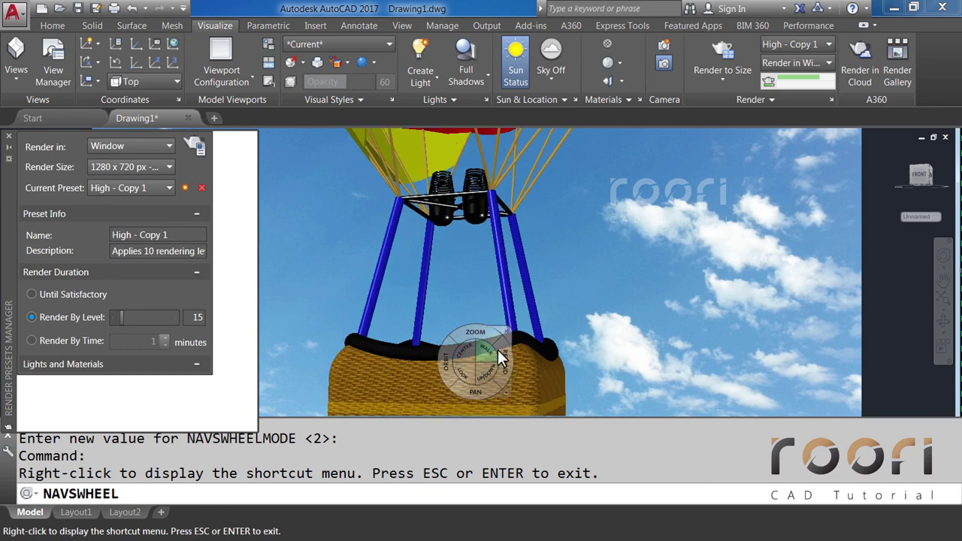
pyautogui.press('Escape')
pyautogui.keyDown('shift'); pyautogui.moveTo(507, 329); pyautogui.dragTo(489, 334, button='middle'); pyautogui.keyUp('shift')
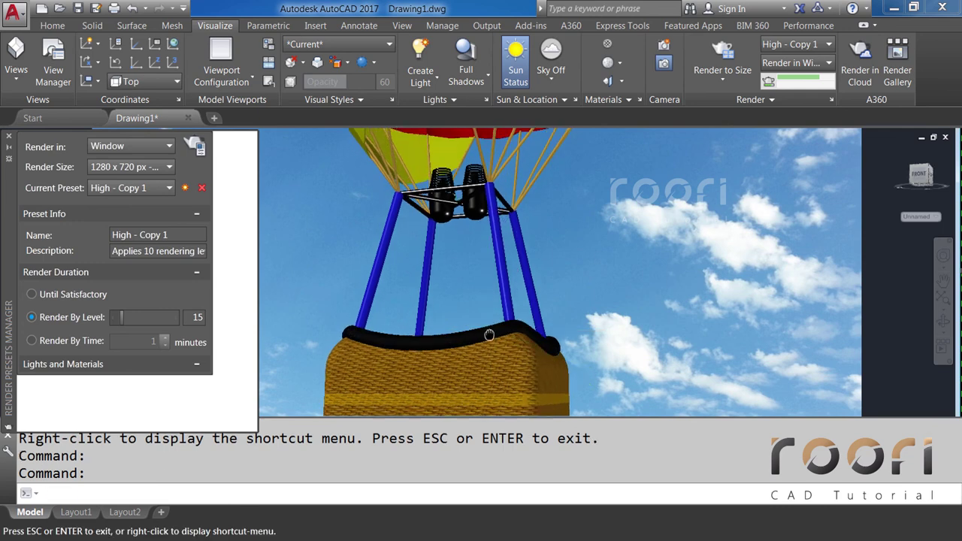
pyautogui.moveTo(489, 334); pyautogui.dragTo(489, 325)
pyautogui.press('Escape')
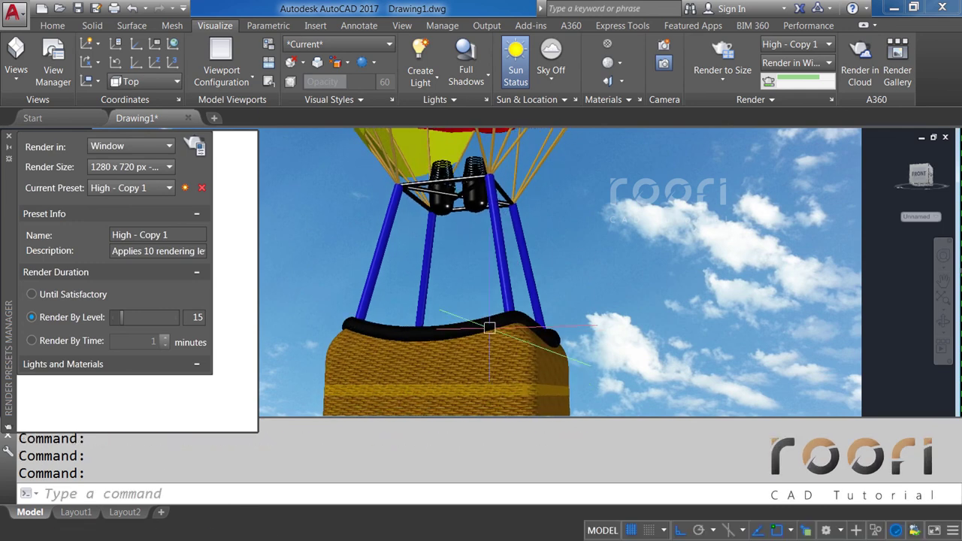
# Step: Test-render, zoom tighter on the basket rim, re-render, then close the Render window
pyautogui.click(198, 150)
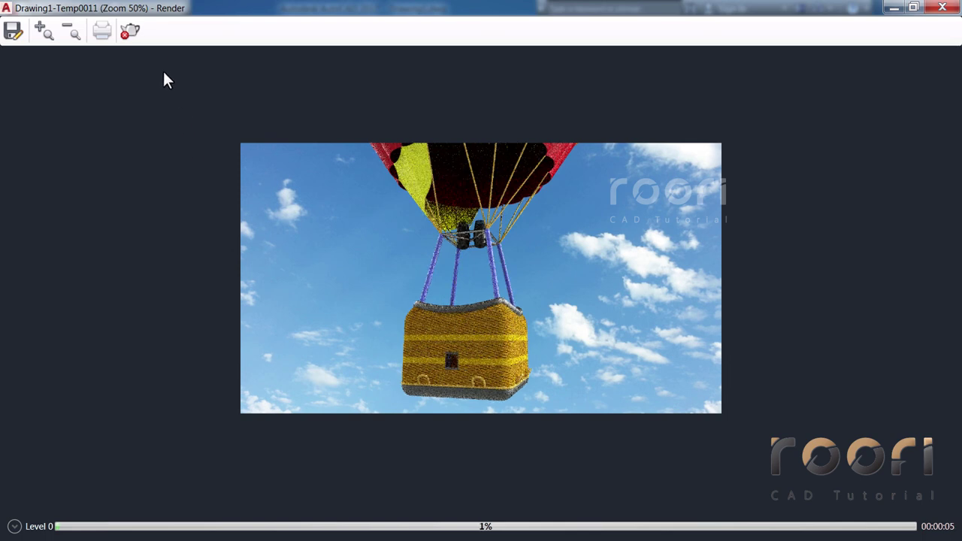
pyautogui.click(129, 31)
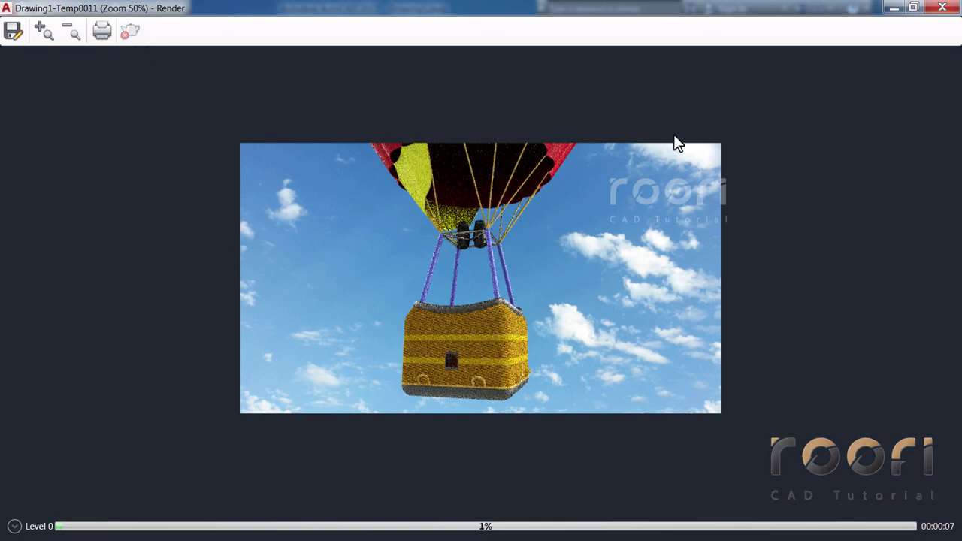
pyautogui.click(948, 6)
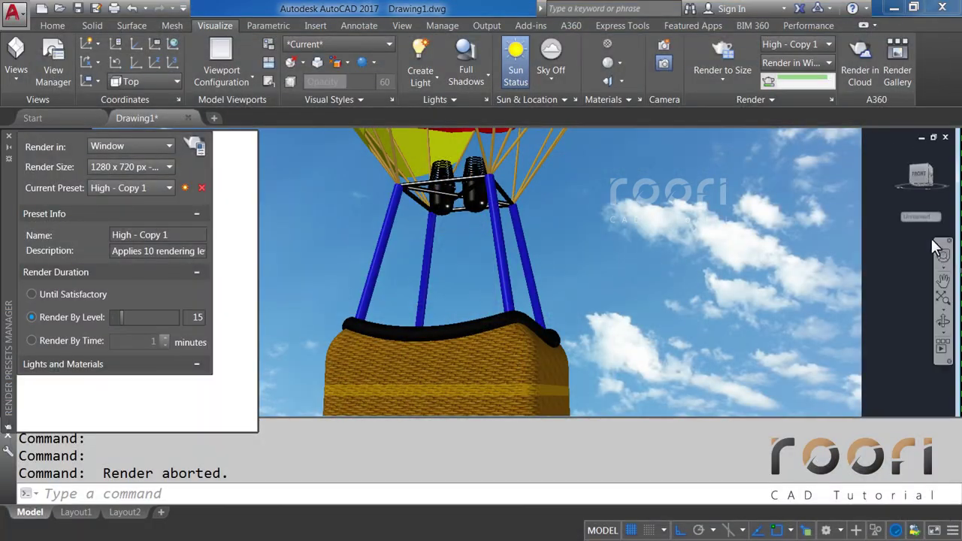
pyautogui.click(945, 260)
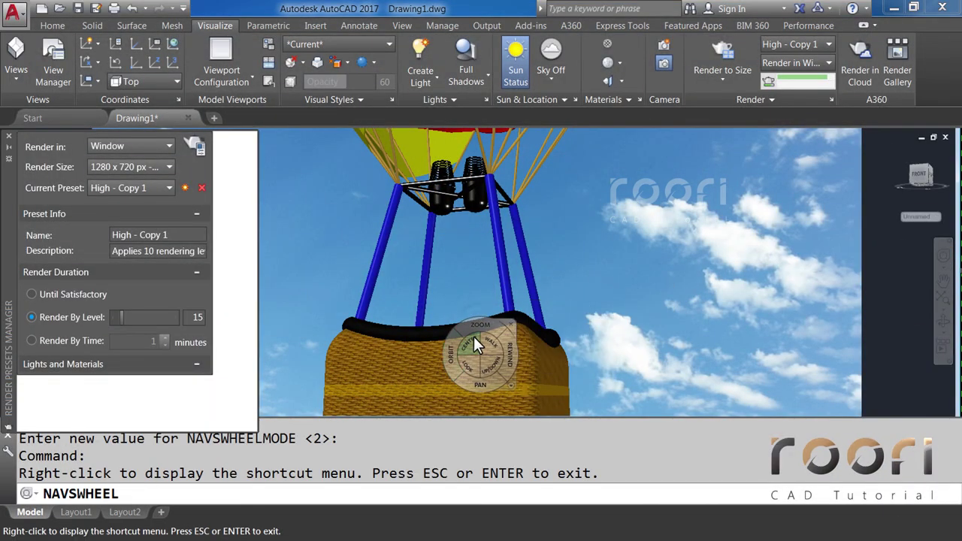
pyautogui.click(478, 323)
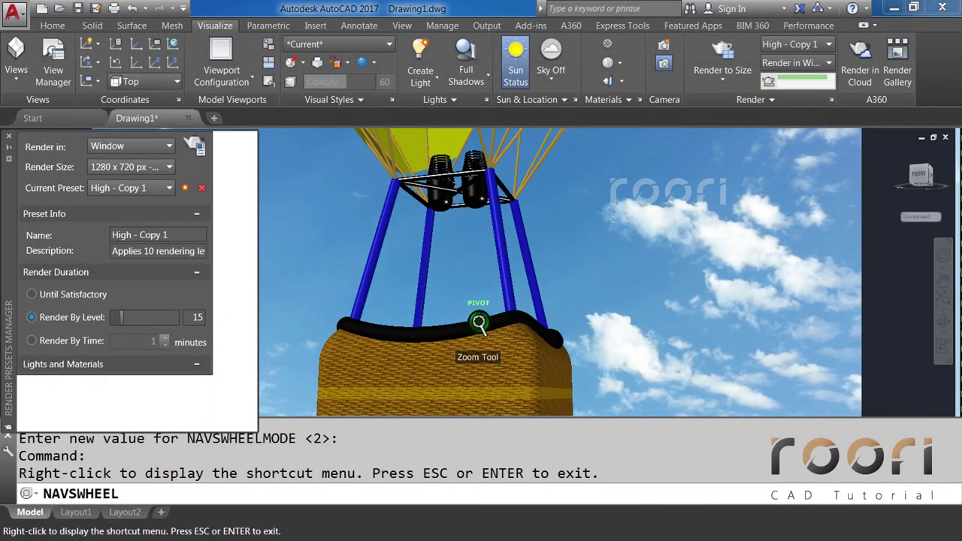
pyautogui.press('Escape')
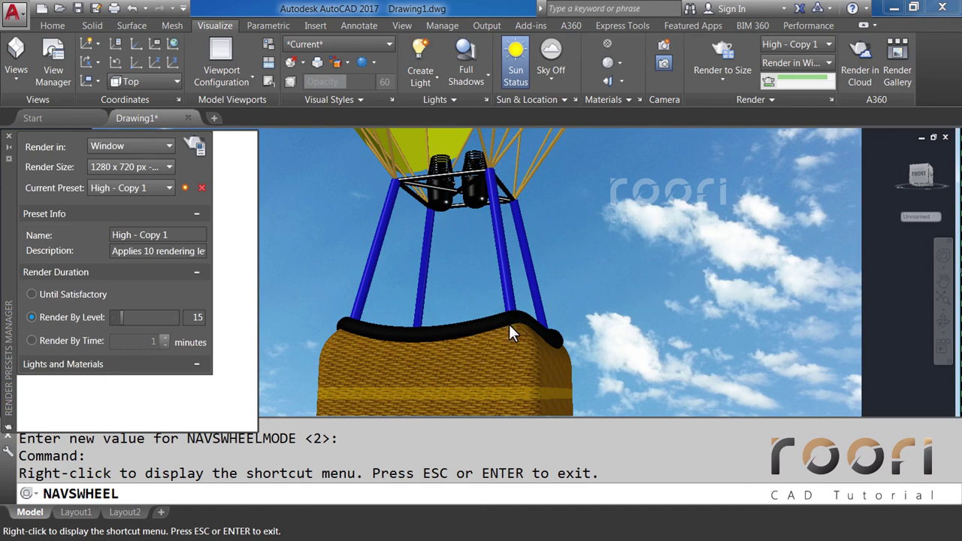
pyautogui.click(197, 147)
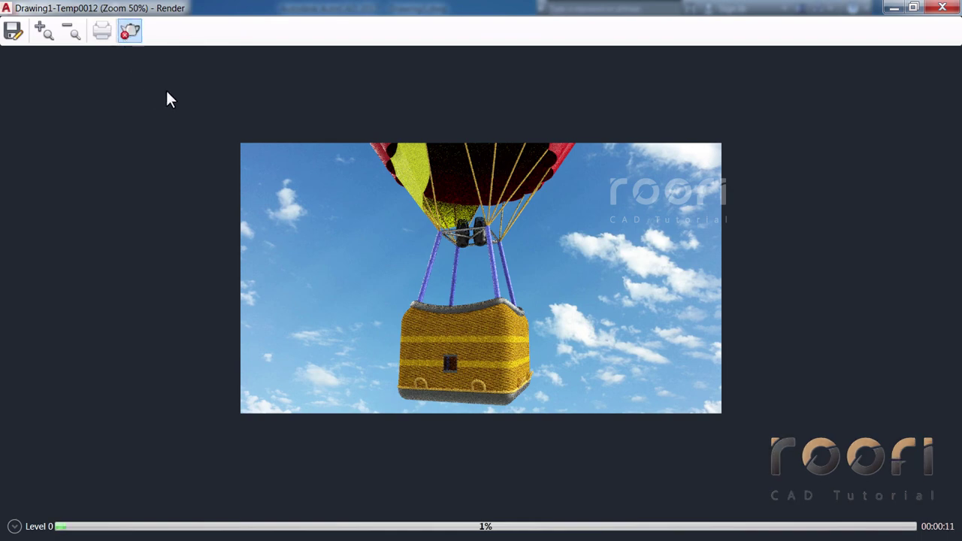
pyautogui.click(942, 9)
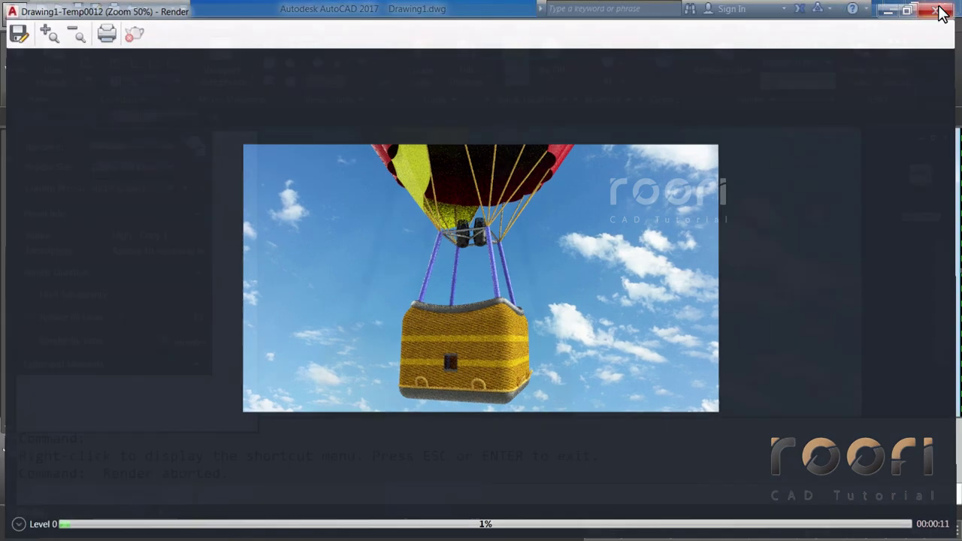
# Step: Save the current basket close-up as a named view, View 2, using NVIEW
pyautogui.press('capslock')
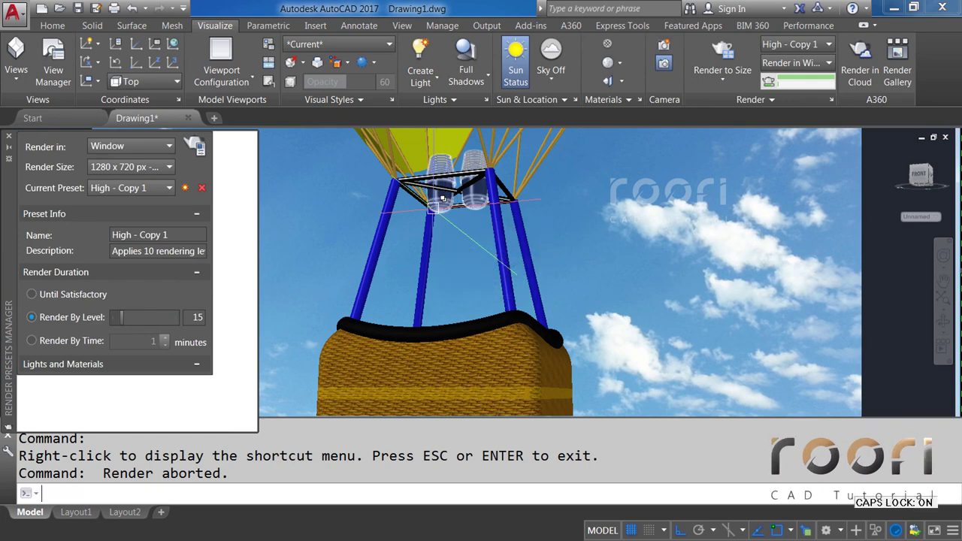
pyautogui.write('NVIE')
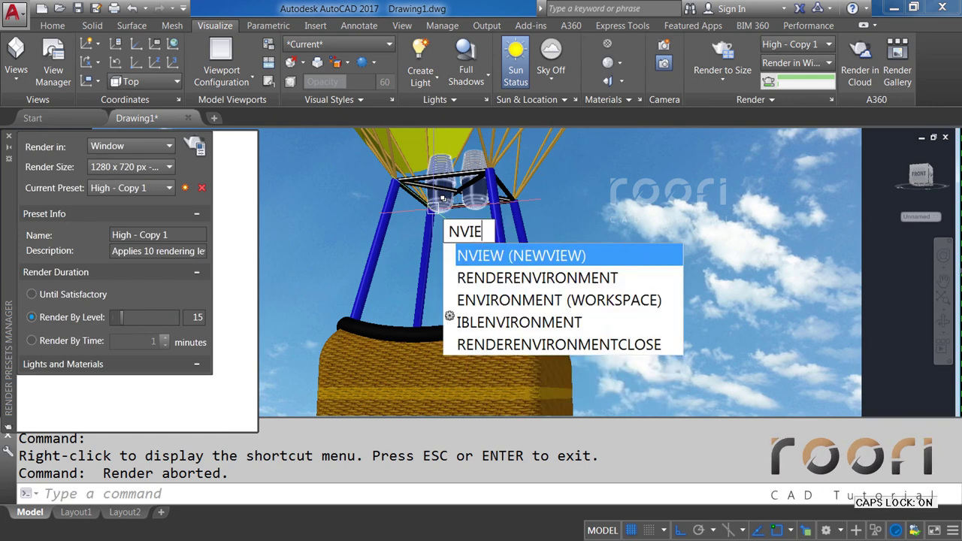
pyautogui.write('W')
pyautogui.press('Return')
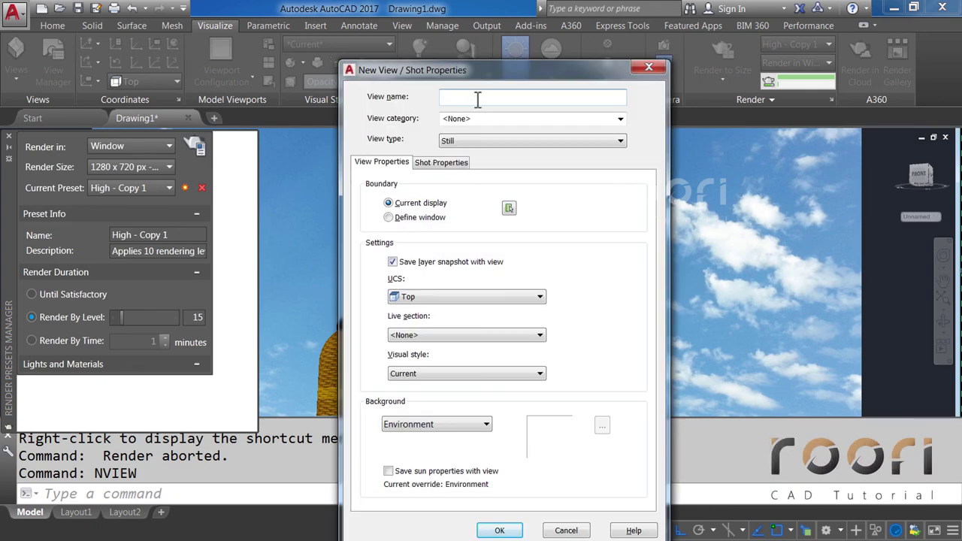
pyautogui.write('V')
pyautogui.press('capslock')
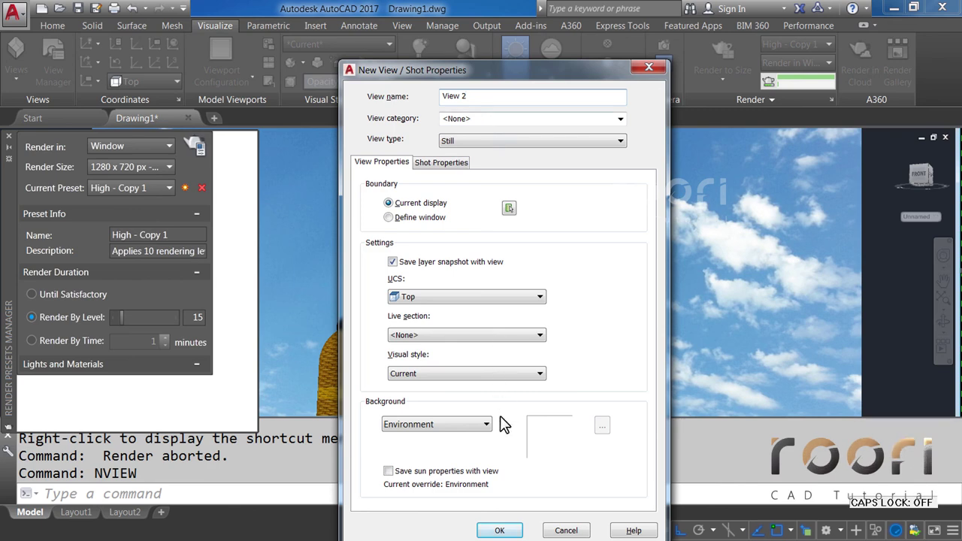
pyautogui.click(499, 530)
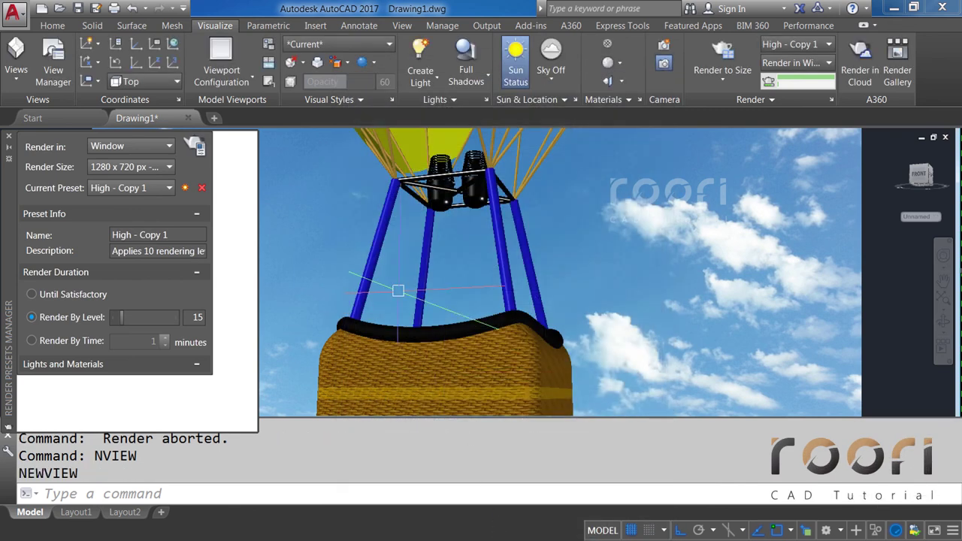
# Step: Switch between View 1 and View 2 from the View panel, ending on View 1
pyautogui.click(63, 29)
pyautogui.click(620, 63)
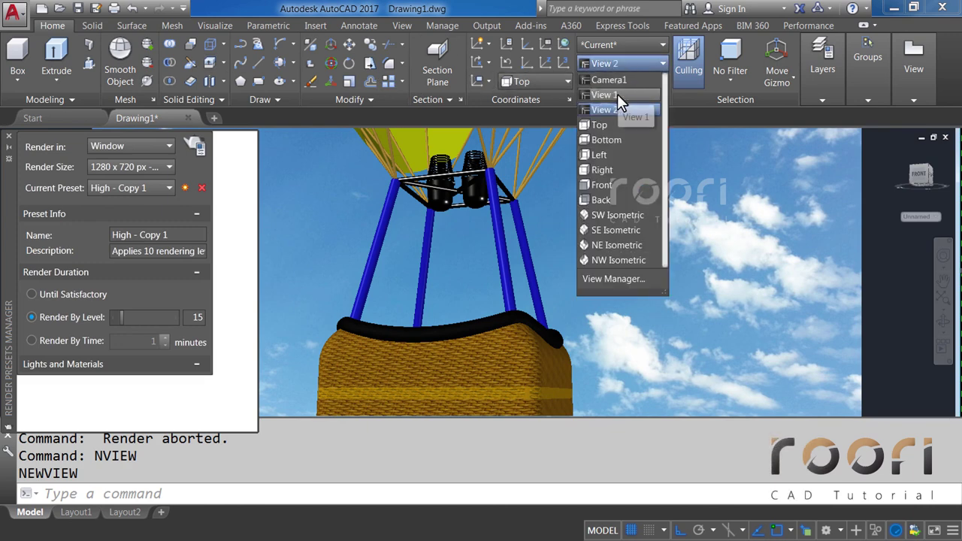
pyautogui.click(604, 94)
pyautogui.click(619, 63)
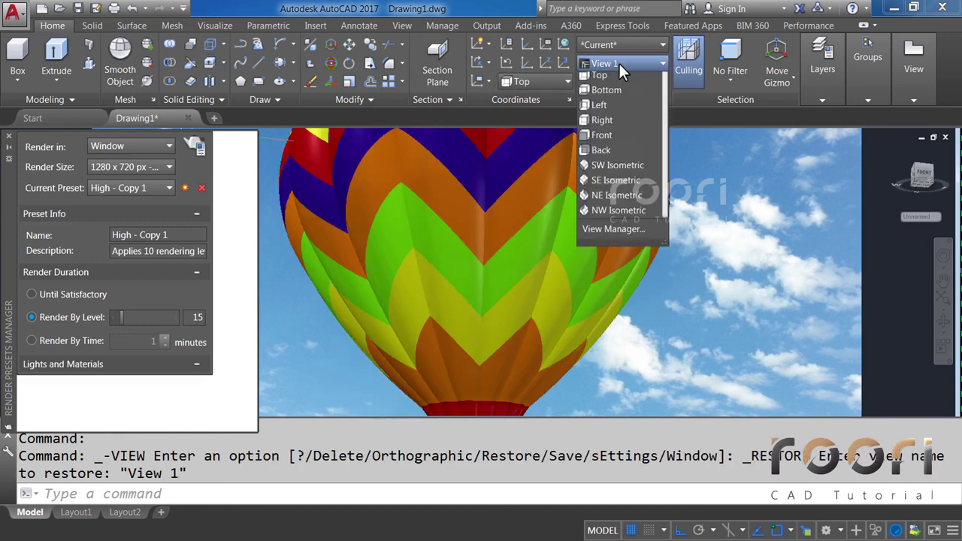
pyautogui.click(598, 110)
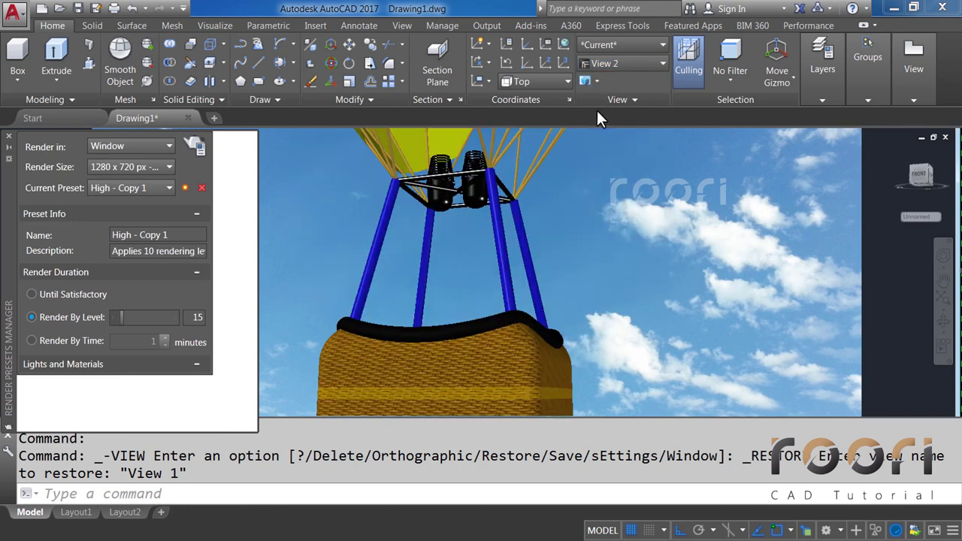
pyautogui.click(623, 62)
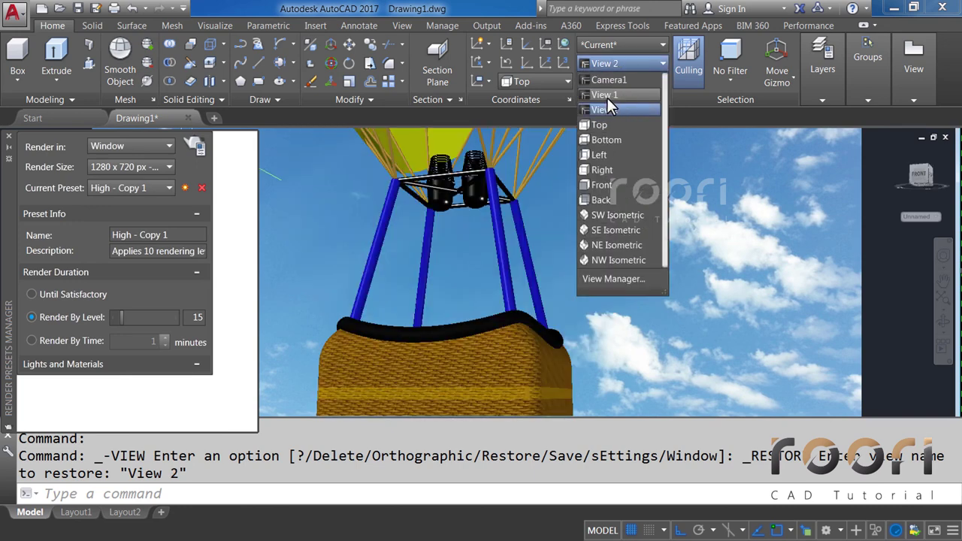
pyautogui.click(598, 94)
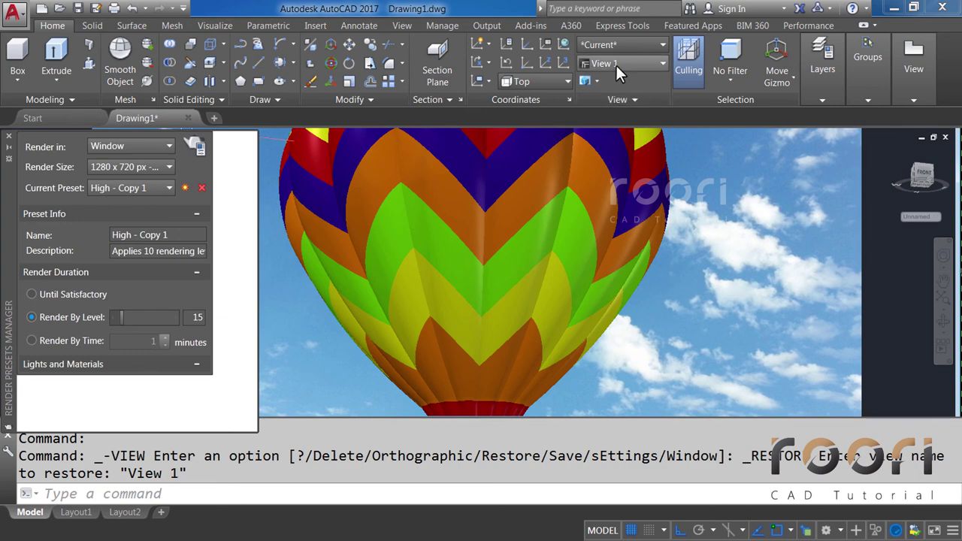
# Step: Render the View 1 balloon against the sky at 100%, scrolling until it finishes at level 15
pyautogui.click(197, 151)
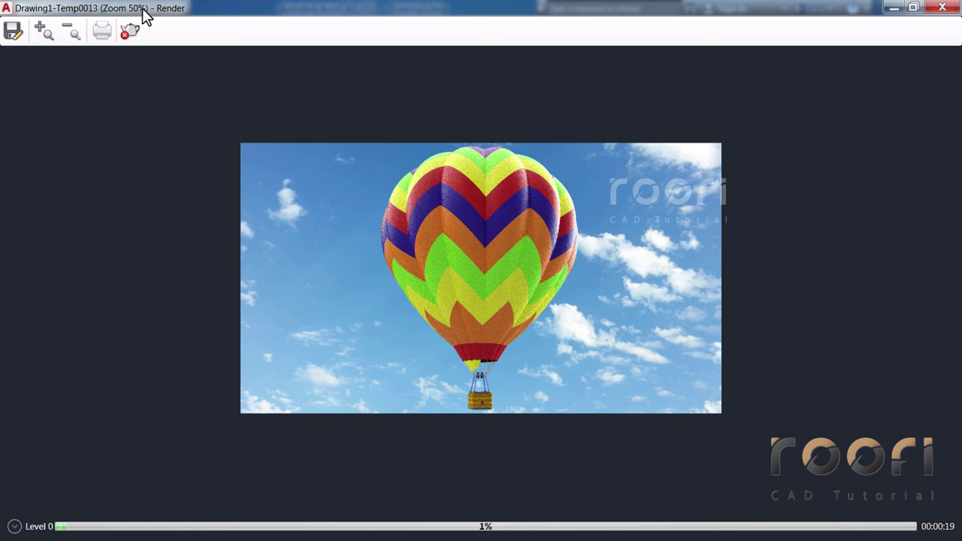
pyautogui.click(41, 31)
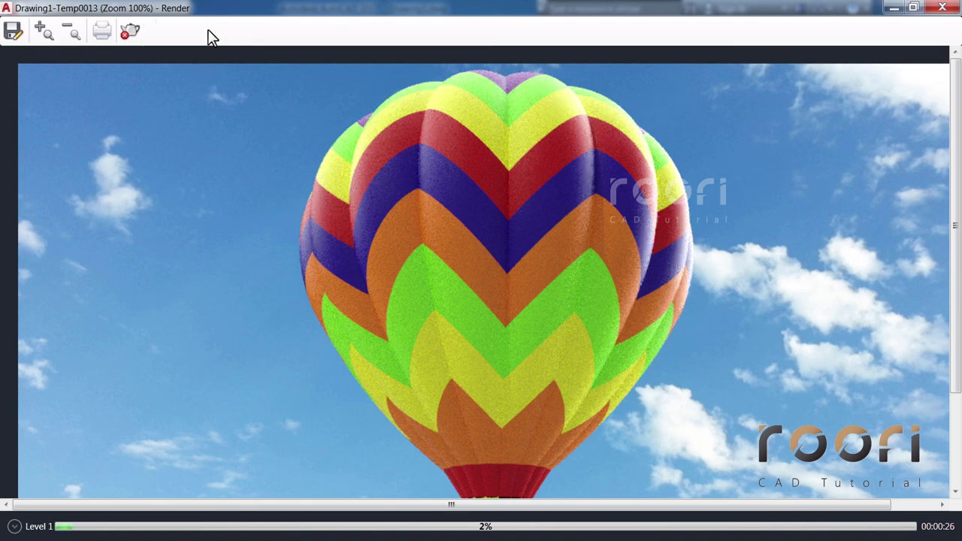
pyautogui.moveTo(956, 203)
pyautogui.mouseDown()
pyautogui.moveTo(958, 303)
pyautogui.moveTo(960, 224)
pyautogui.mouseUp()
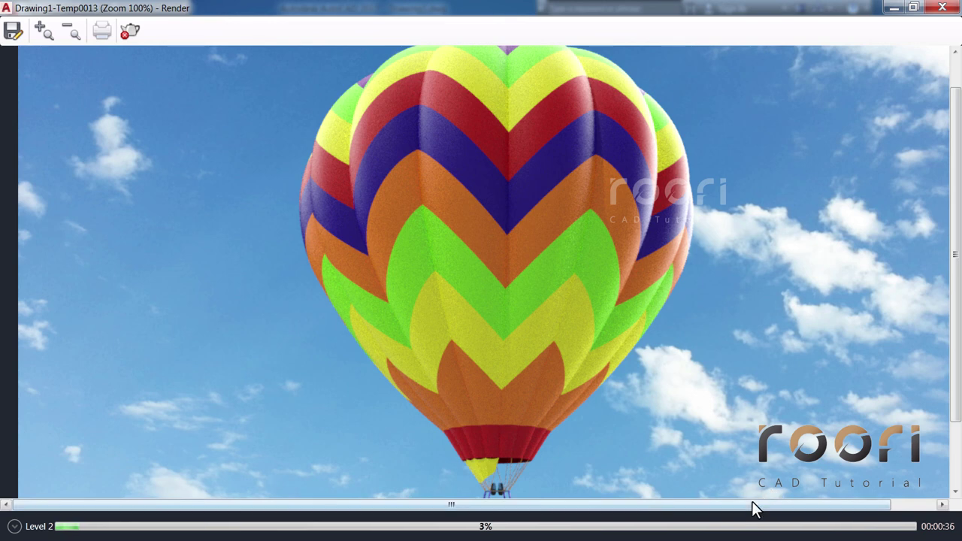
pyautogui.moveTo(754, 509); pyautogui.dragTo(788, 511)
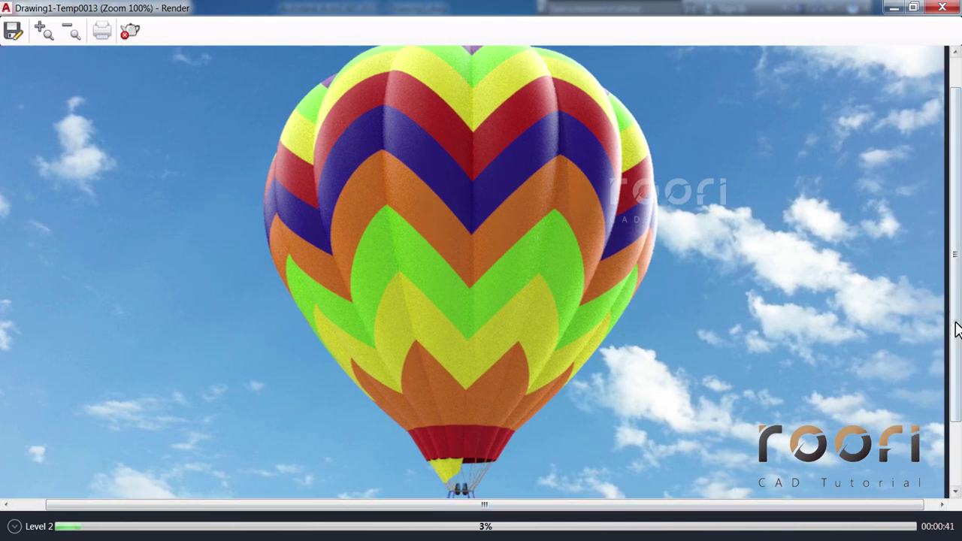
pyautogui.moveTo(956, 331); pyautogui.dragTo(960, 376)
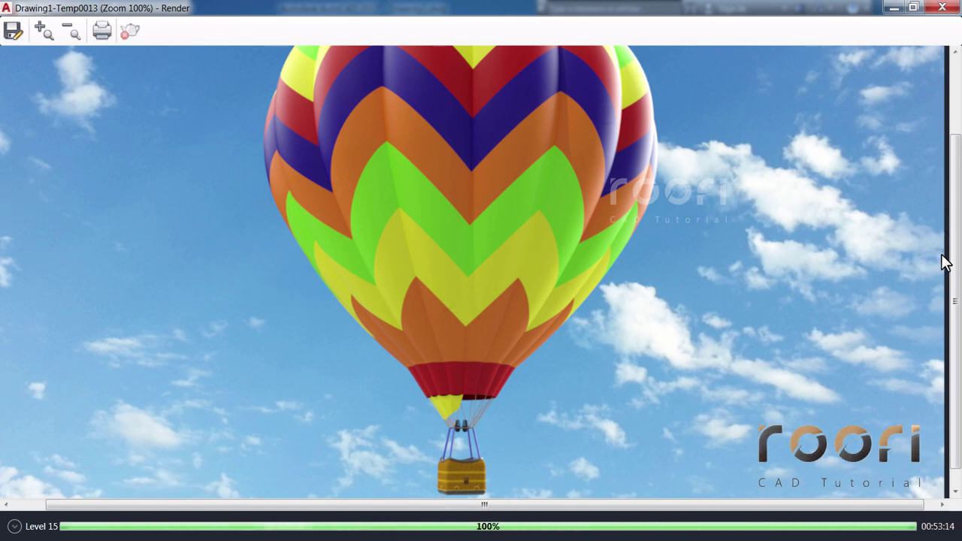
pyautogui.moveTo(955, 269)
pyautogui.mouseDown()
pyautogui.moveTo(959, 200)
pyautogui.moveTo(960, 277)
pyautogui.mouseUp()
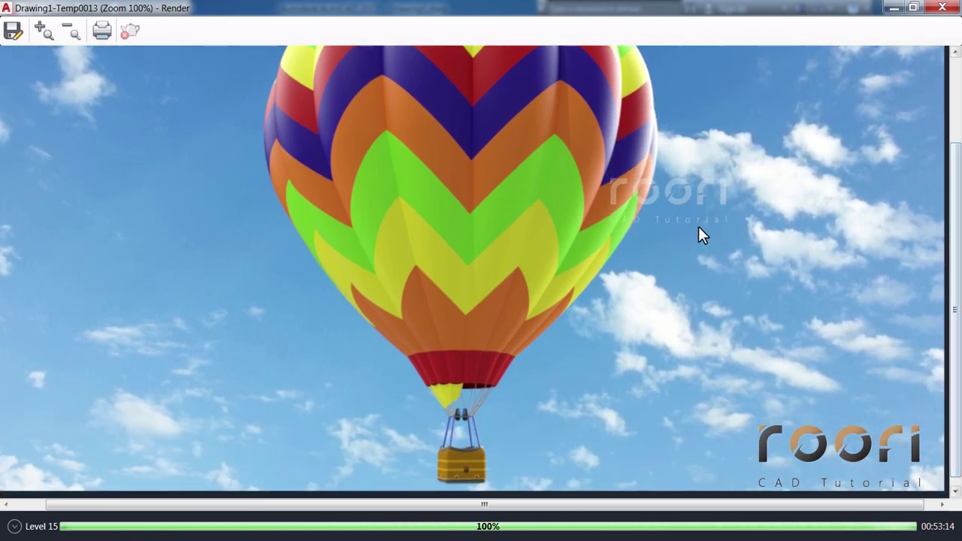
# Step: Save the balloon render to the Desktop as JPEG Drawing1-Temp0013 at quality 100, then close the Render window
pyautogui.click(13, 31)
pyautogui.click(272, 301)
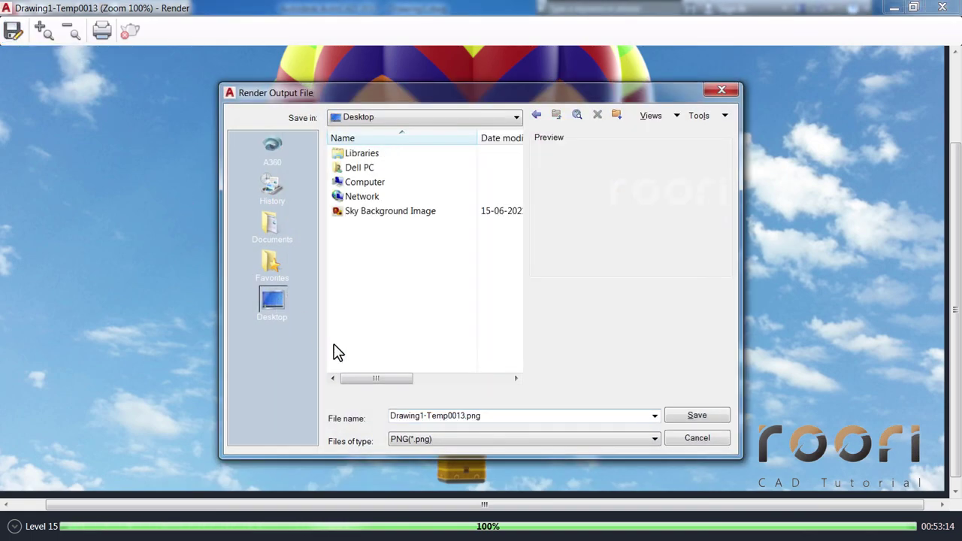
pyautogui.click(509, 434)
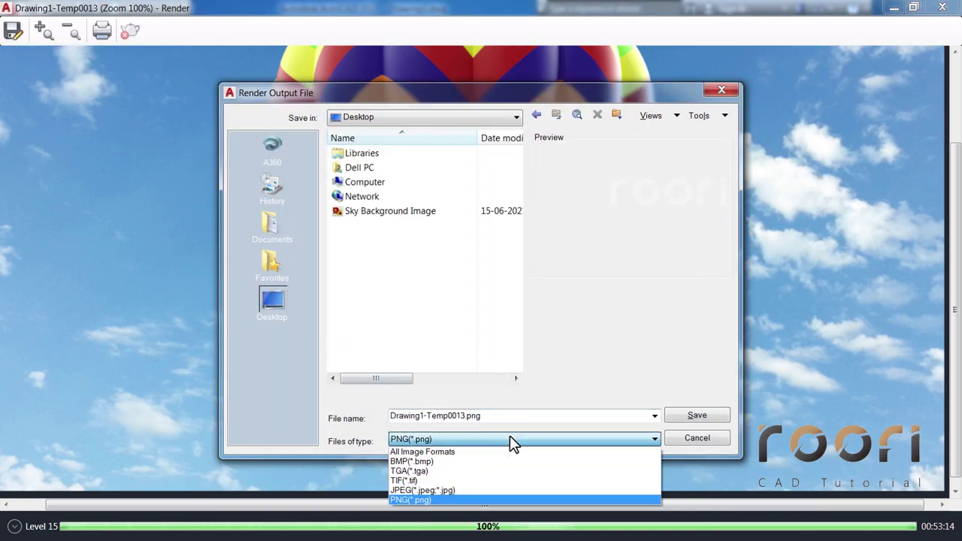
pyautogui.click(451, 485)
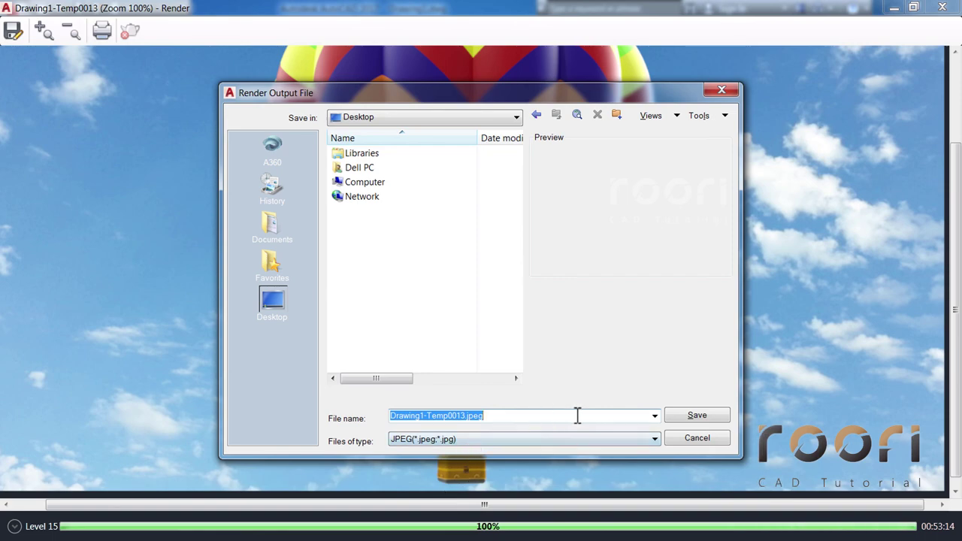
pyautogui.click(687, 417)
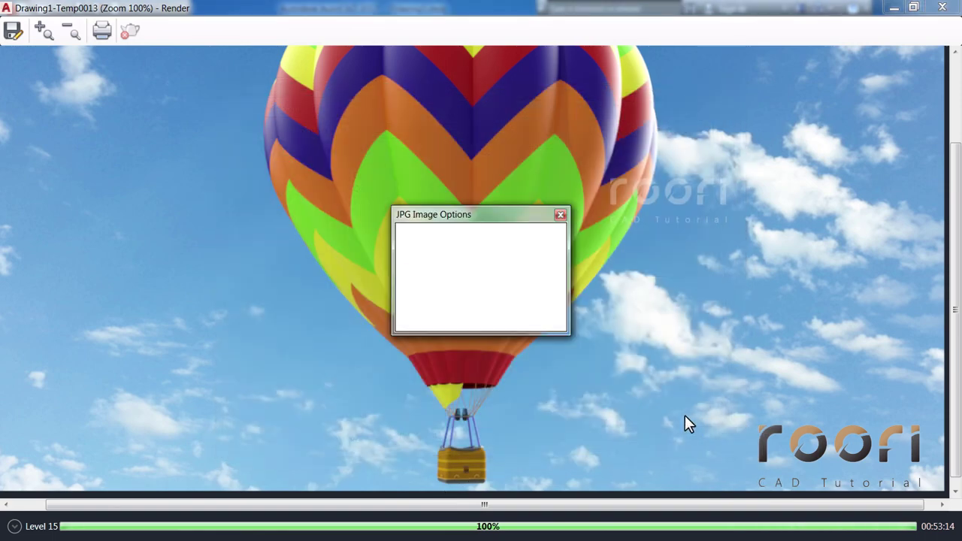
pyautogui.moveTo(533, 253); pyautogui.dragTo(543, 259)
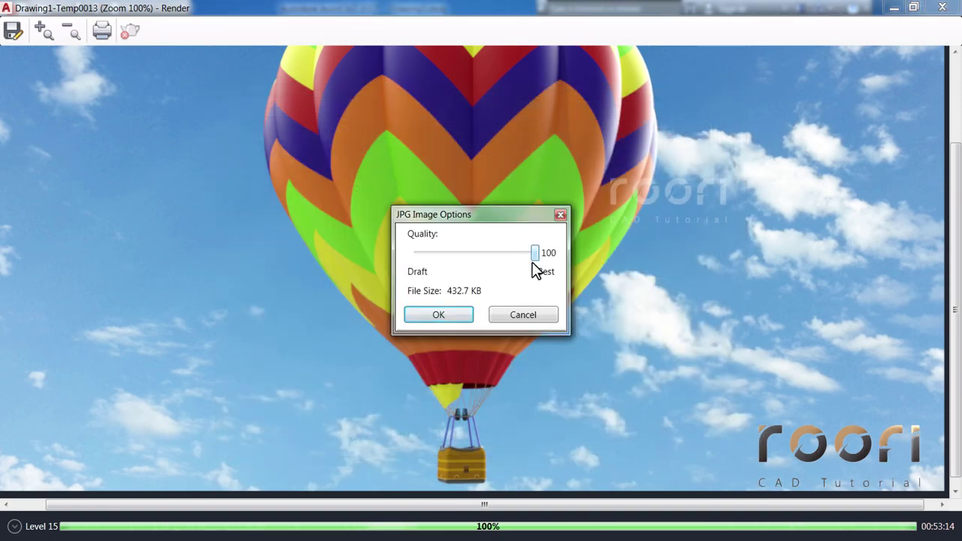
pyautogui.click(450, 311)
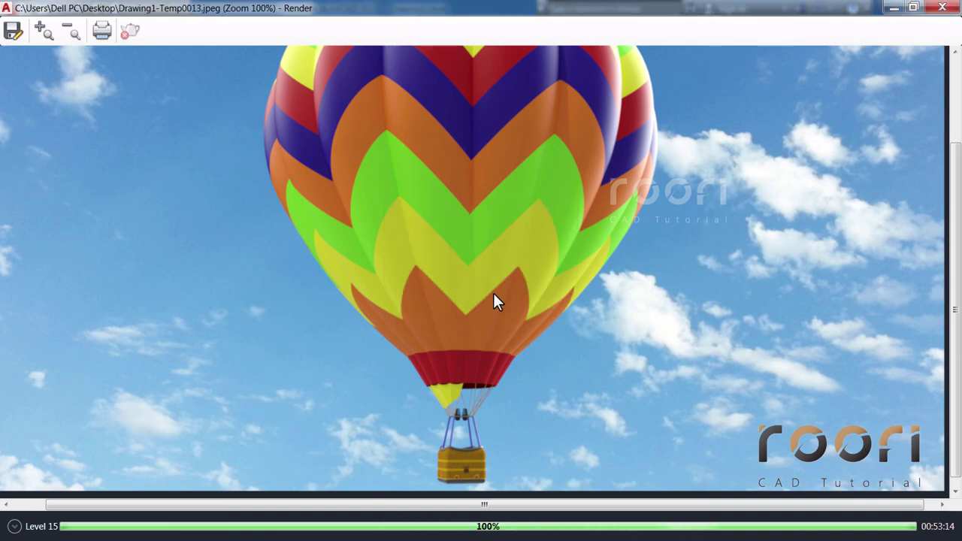
pyautogui.click(935, 11)
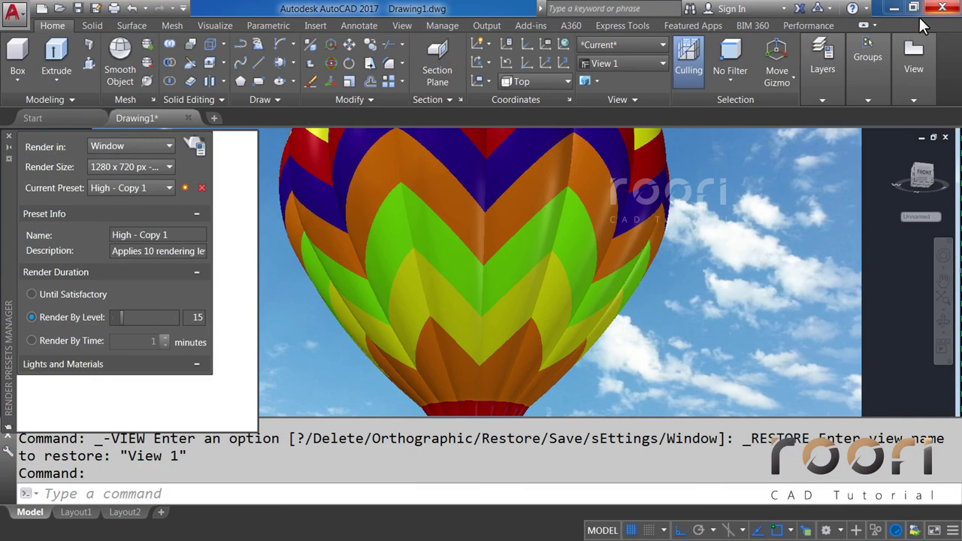
# Step: Restore View 2 and render the basket close-up at 100% until it finishes at level 15
pyautogui.click(638, 68)
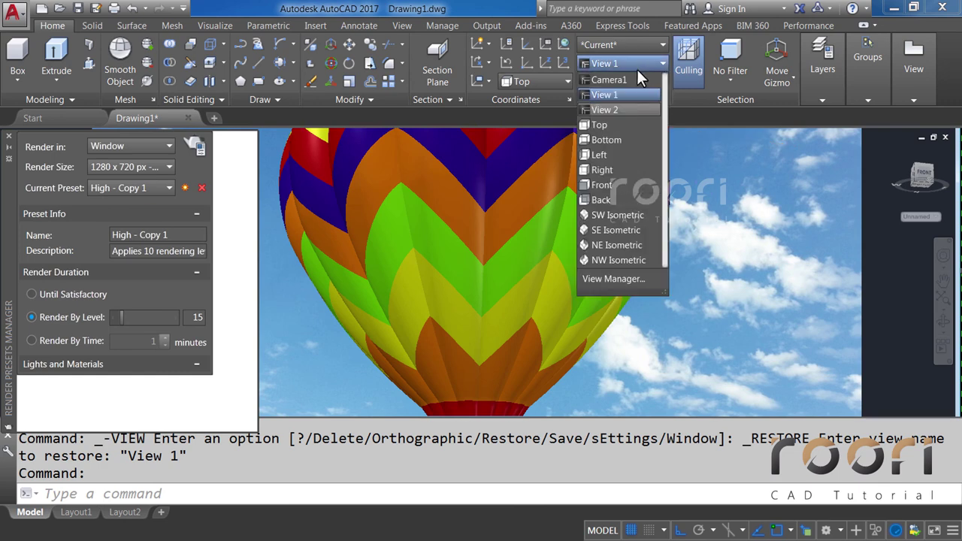
pyautogui.click(606, 110)
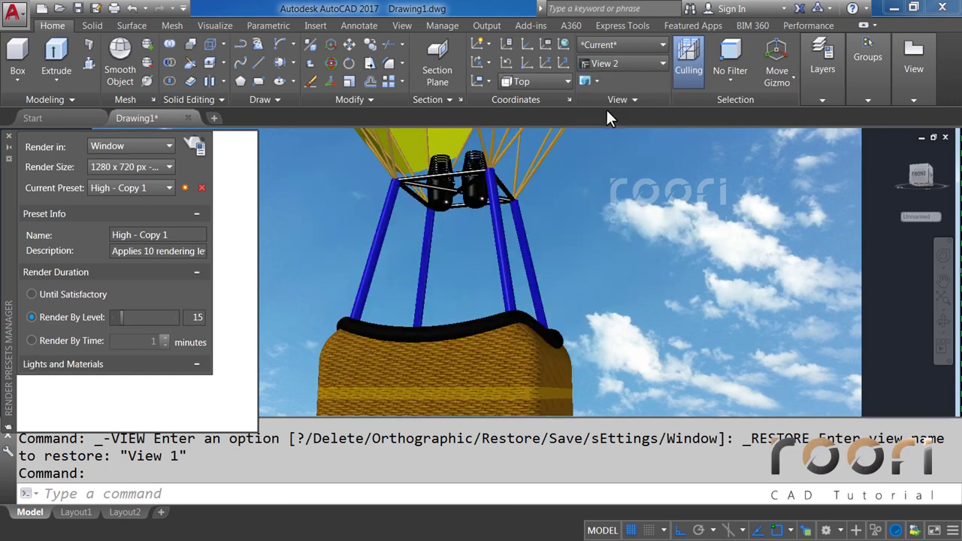
pyautogui.click(194, 148)
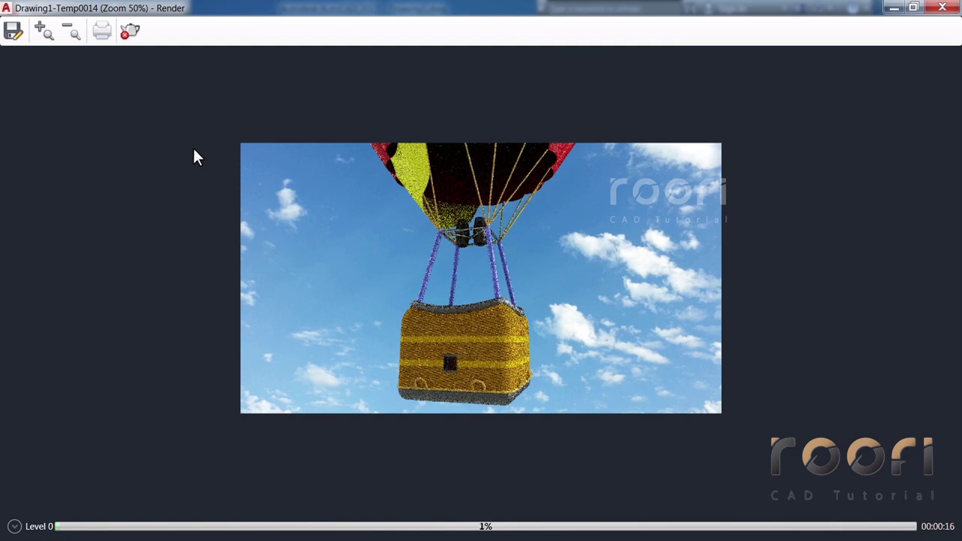
pyautogui.click(43, 32)
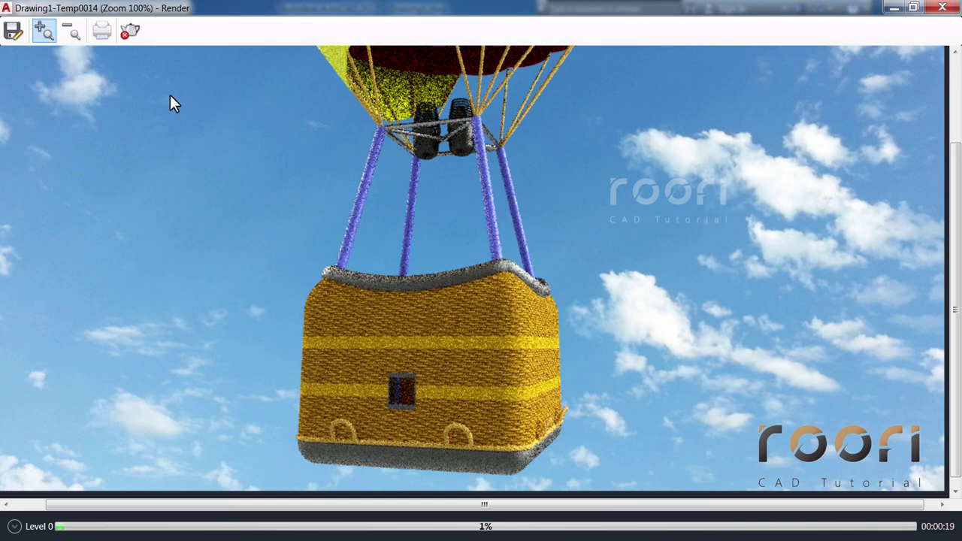
pyautogui.moveTo(959, 275)
pyautogui.mouseDown()
pyautogui.moveTo(955, 181)
pyautogui.moveTo(955, 275)
pyautogui.moveTo(954, 253)
pyautogui.mouseUp()
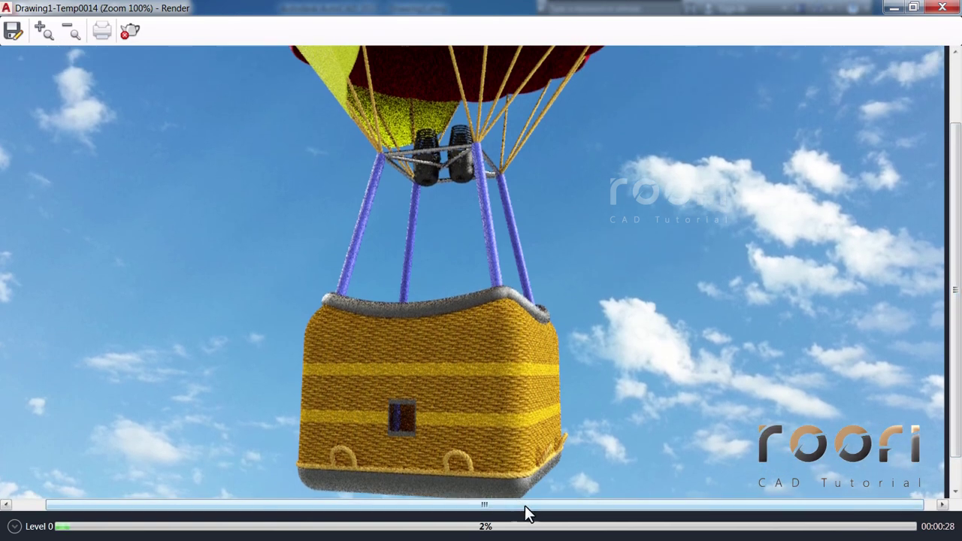
pyautogui.moveTo(528, 500); pyautogui.dragTo(495, 510)
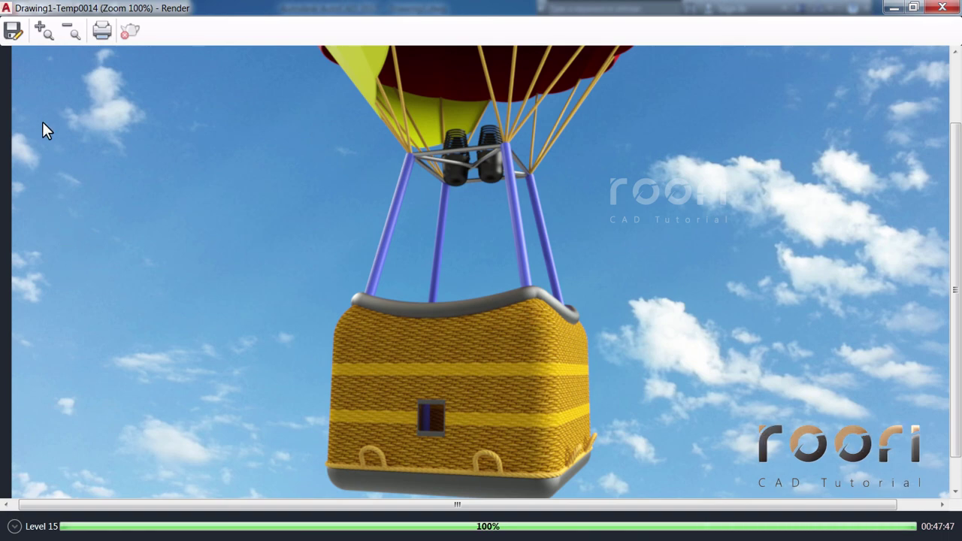
# Step: Save the basket render to the Desktop as JPEG Drawing1-Temp0014 at quality 100, then close the Render window
pyautogui.click(13, 33)
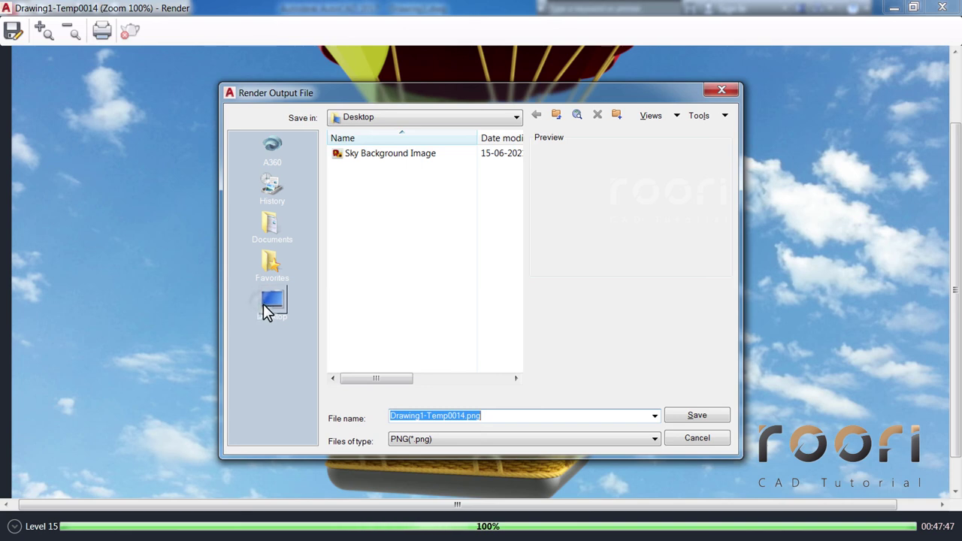
pyautogui.click(264, 303)
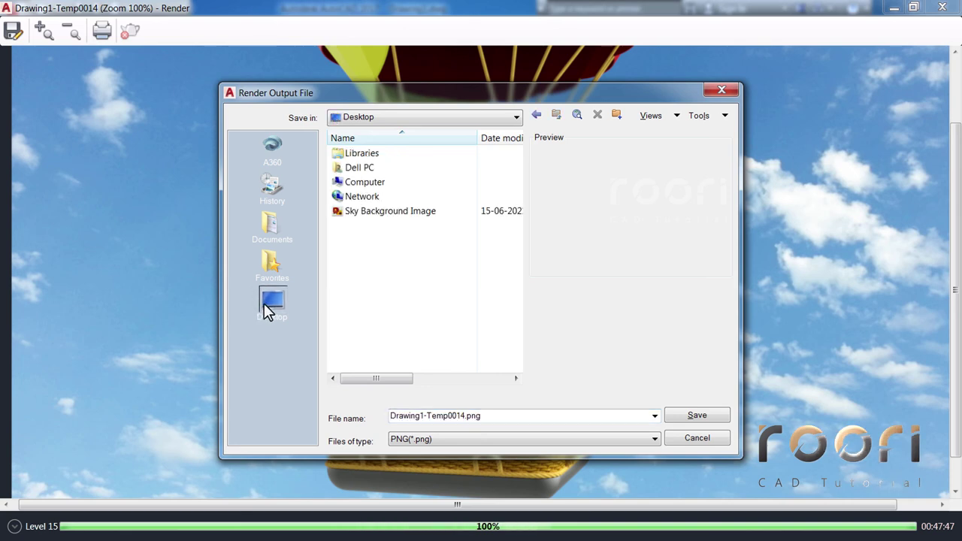
pyautogui.click(479, 438)
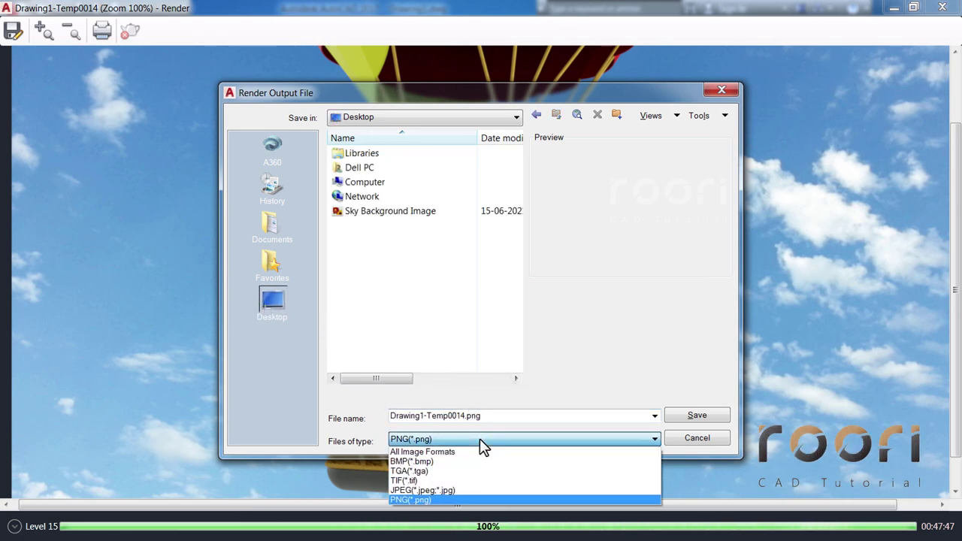
pyautogui.click(440, 489)
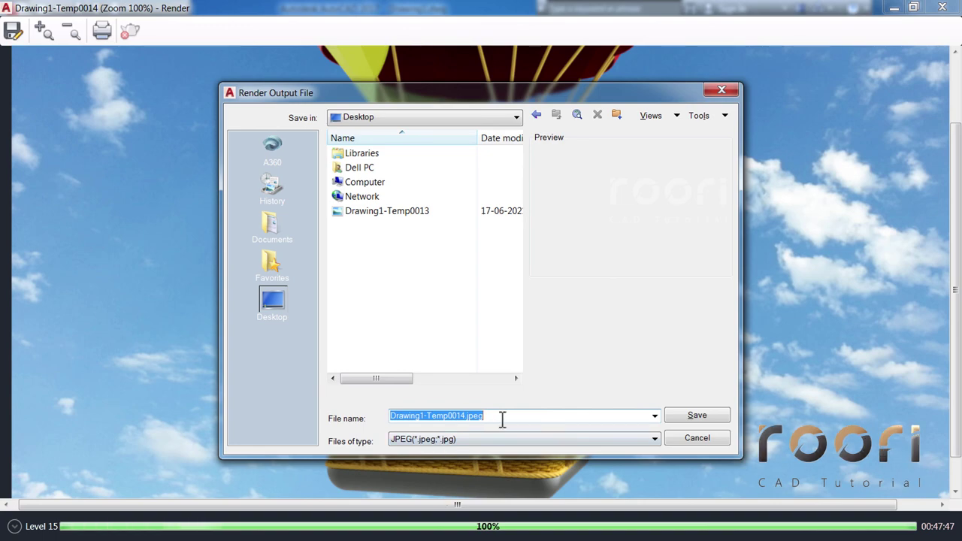
pyautogui.click(706, 415)
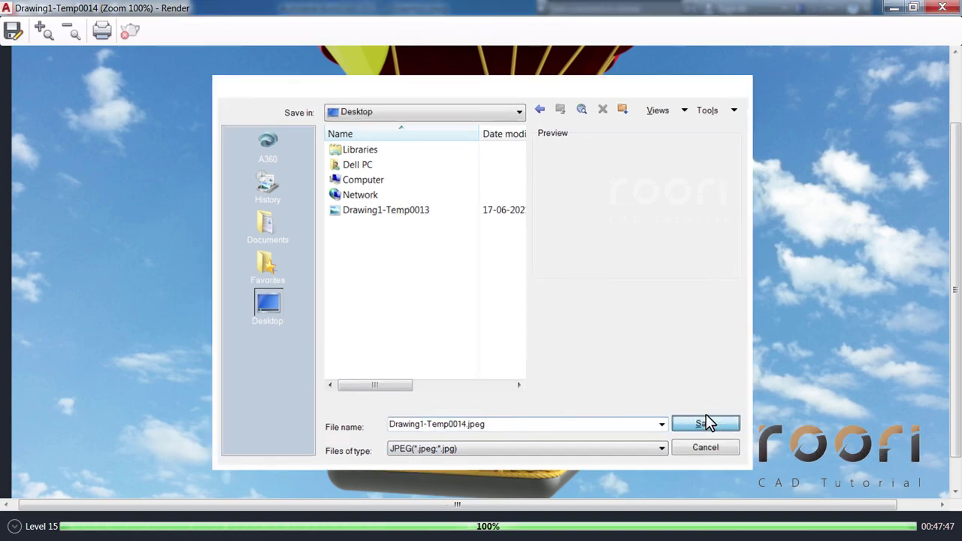
pyautogui.moveTo(534, 253); pyautogui.dragTo(546, 256)
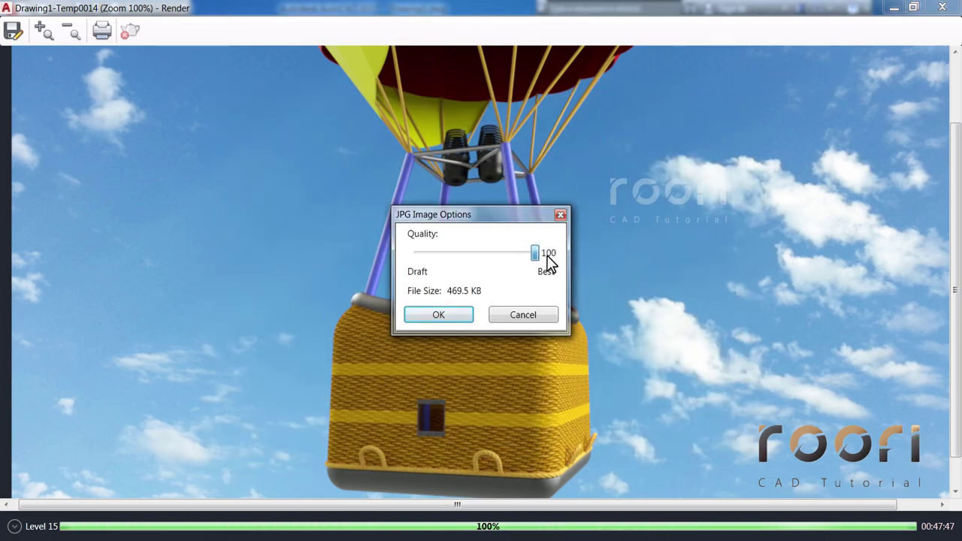
pyautogui.click(456, 316)
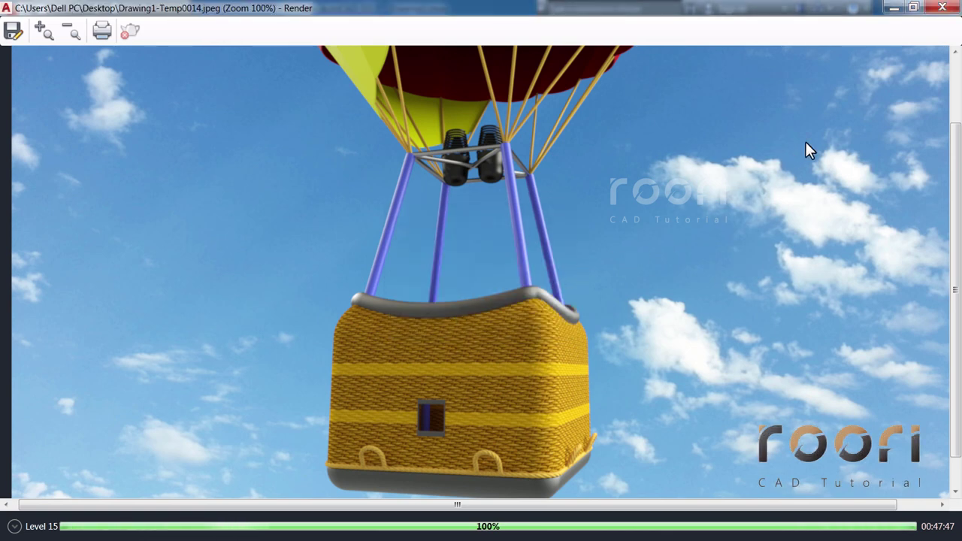
pyautogui.click(941, 9)
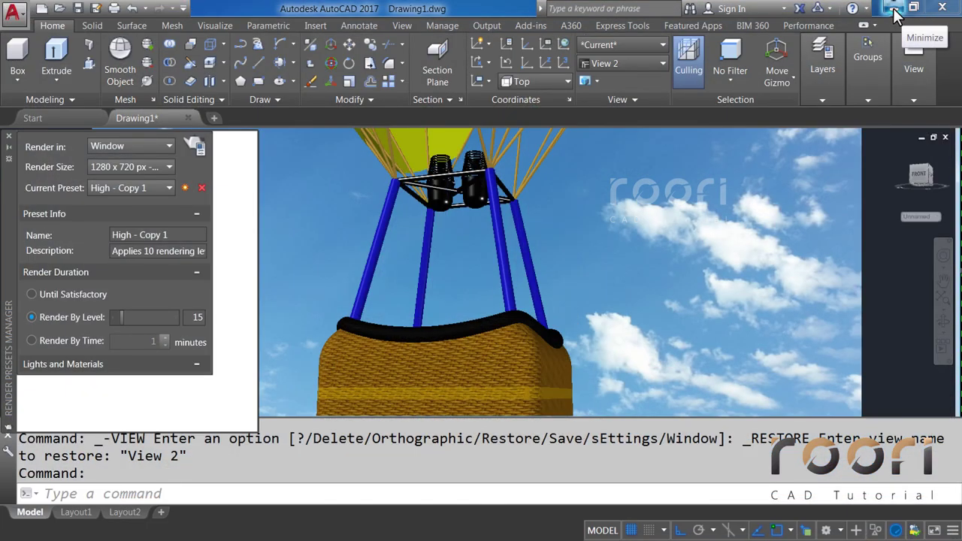
# Step: Open Drawing1-Temp0013 from the desktop in Windows Photo Viewer as a full-screen slideshow
pyautogui.click(896, 10)
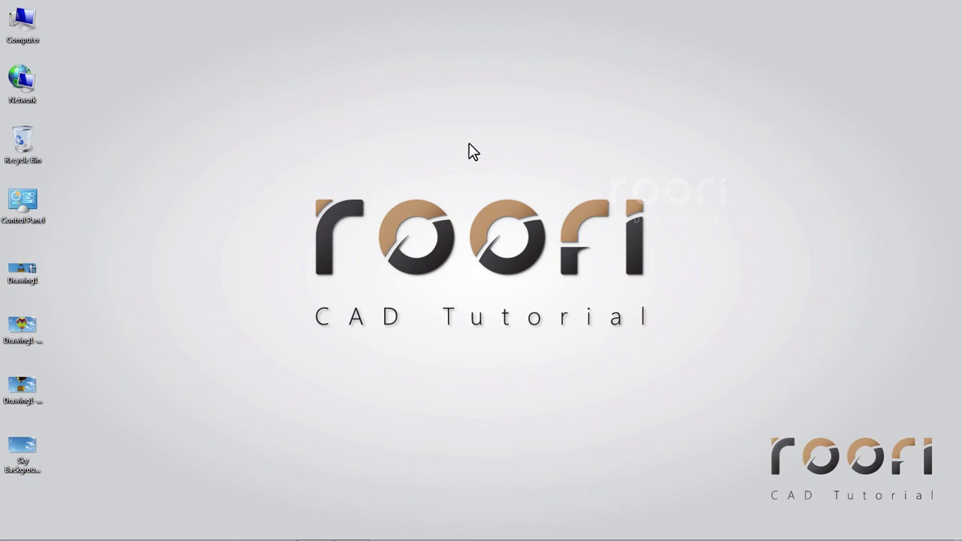
pyautogui.doubleClick(36, 325)
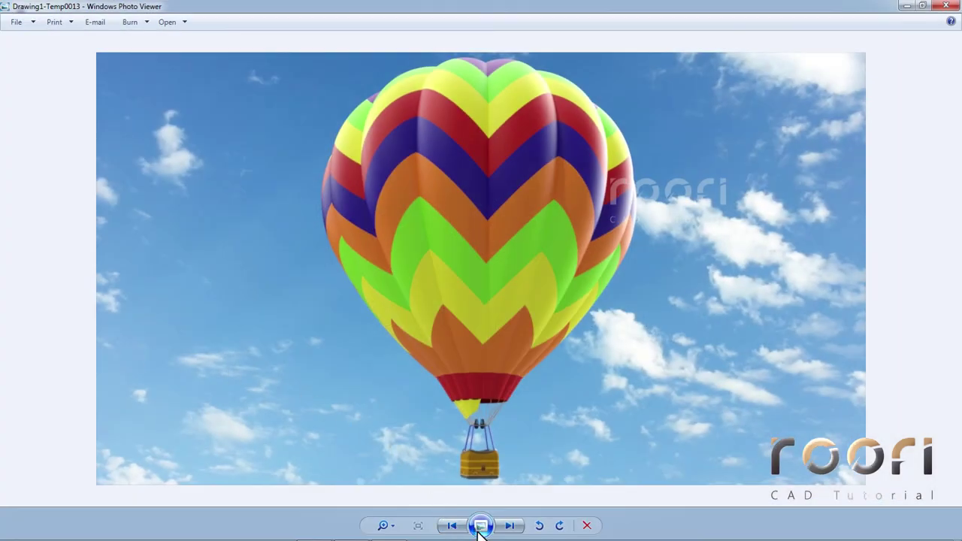
pyautogui.click(481, 525)
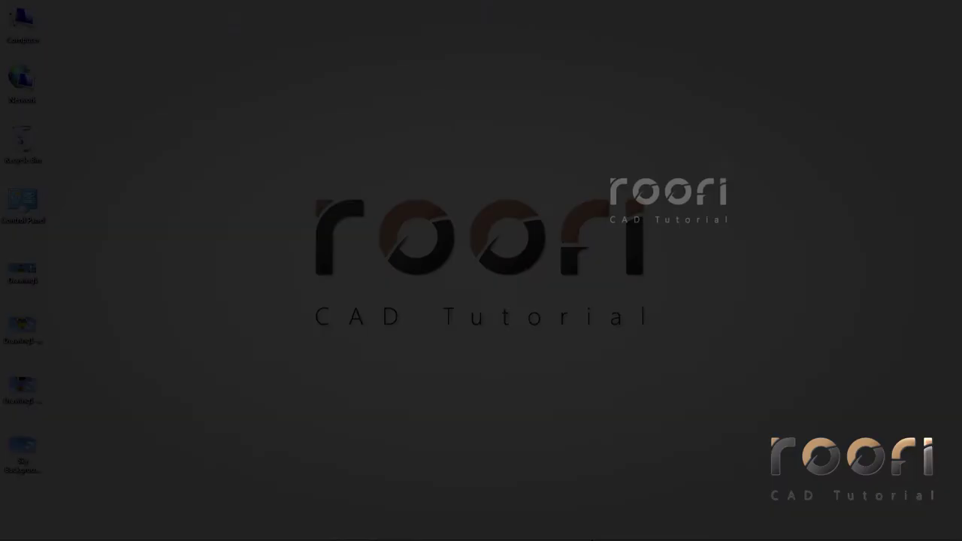